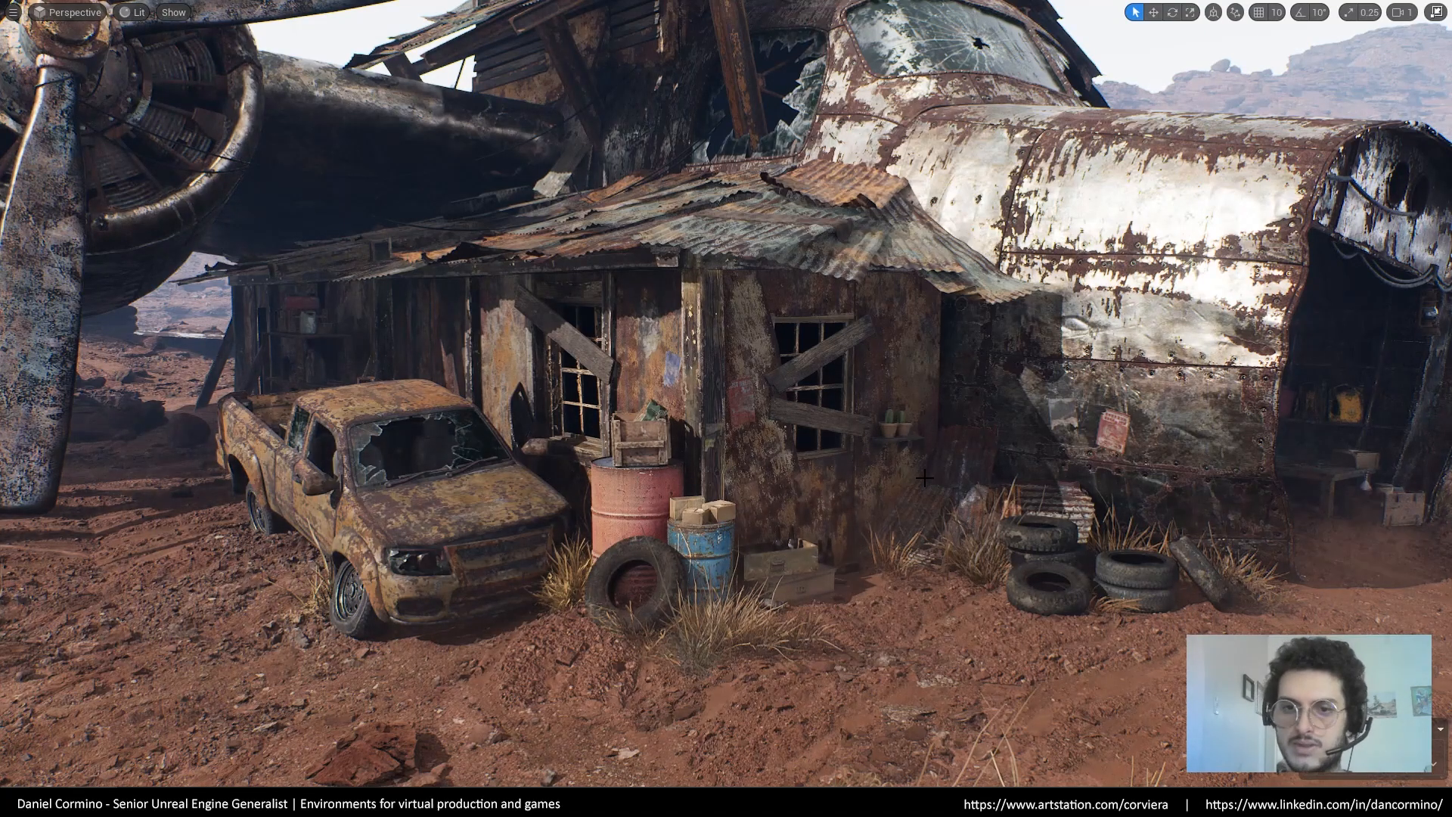
Examine the shack's rusted metal wall up close, including its peeling paint, stains and torn posters
scroll(924, 478, up, 3)
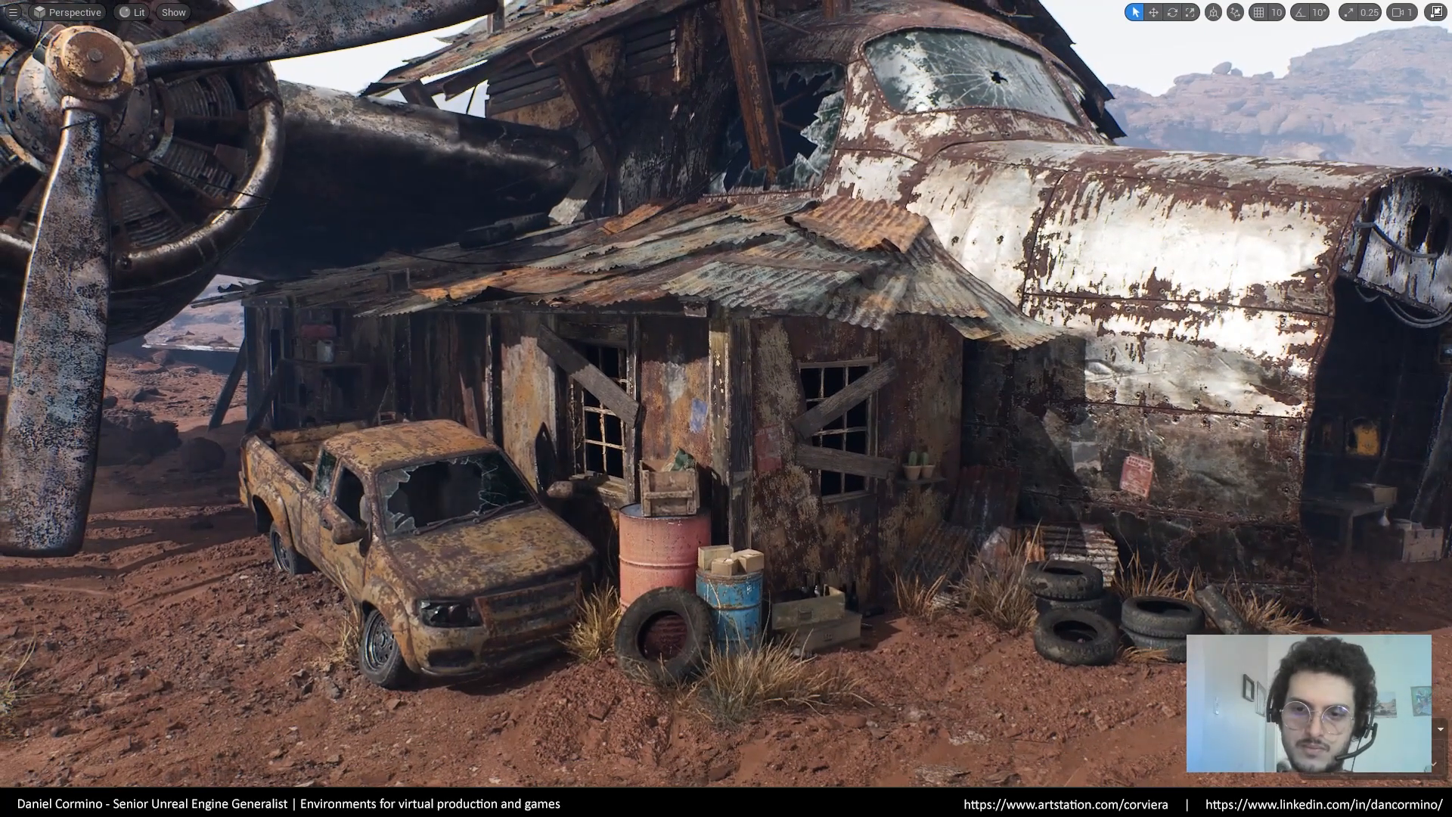
scroll(937, 459, up, 2)
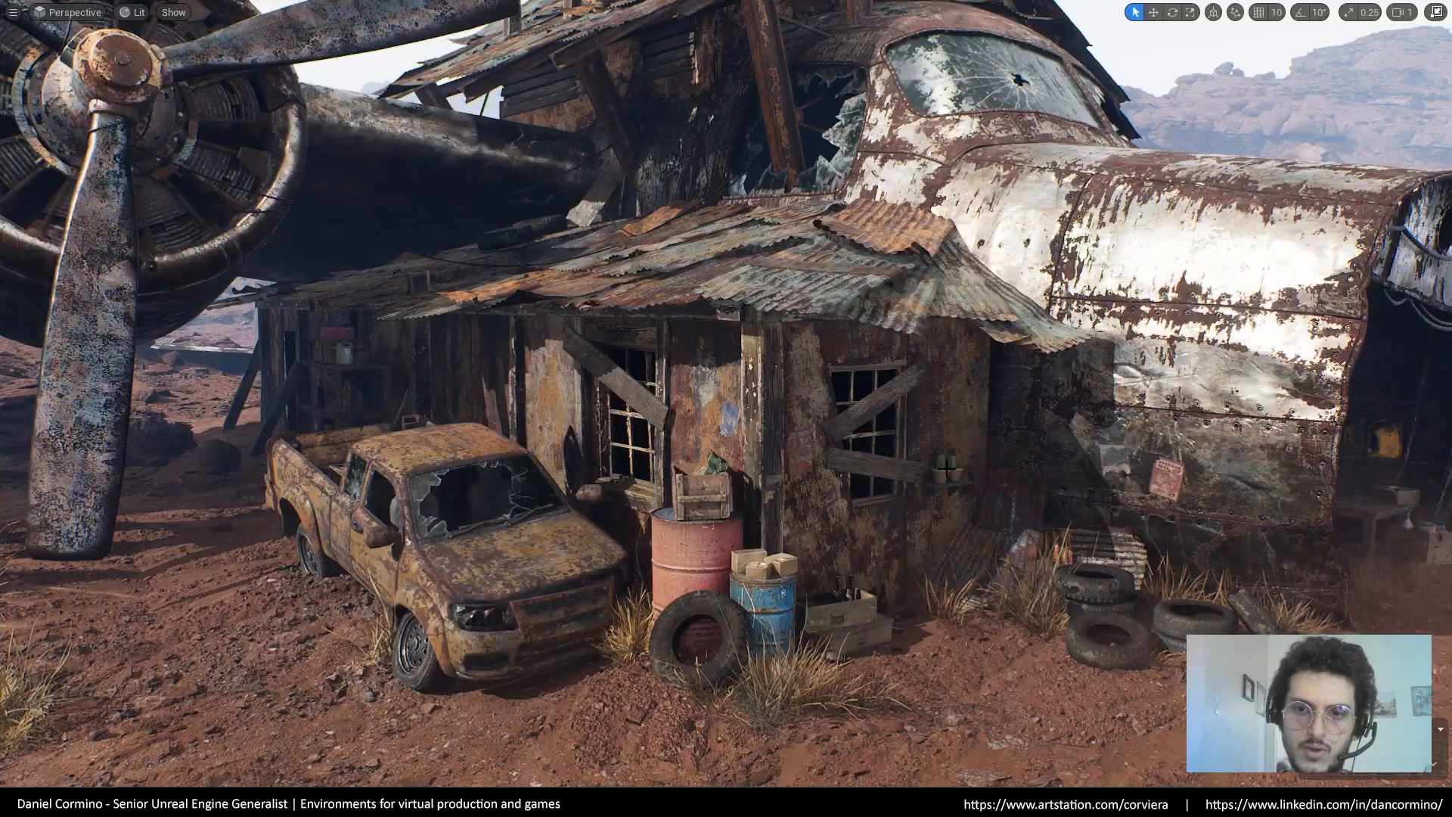
scroll(945, 470, up, 6)
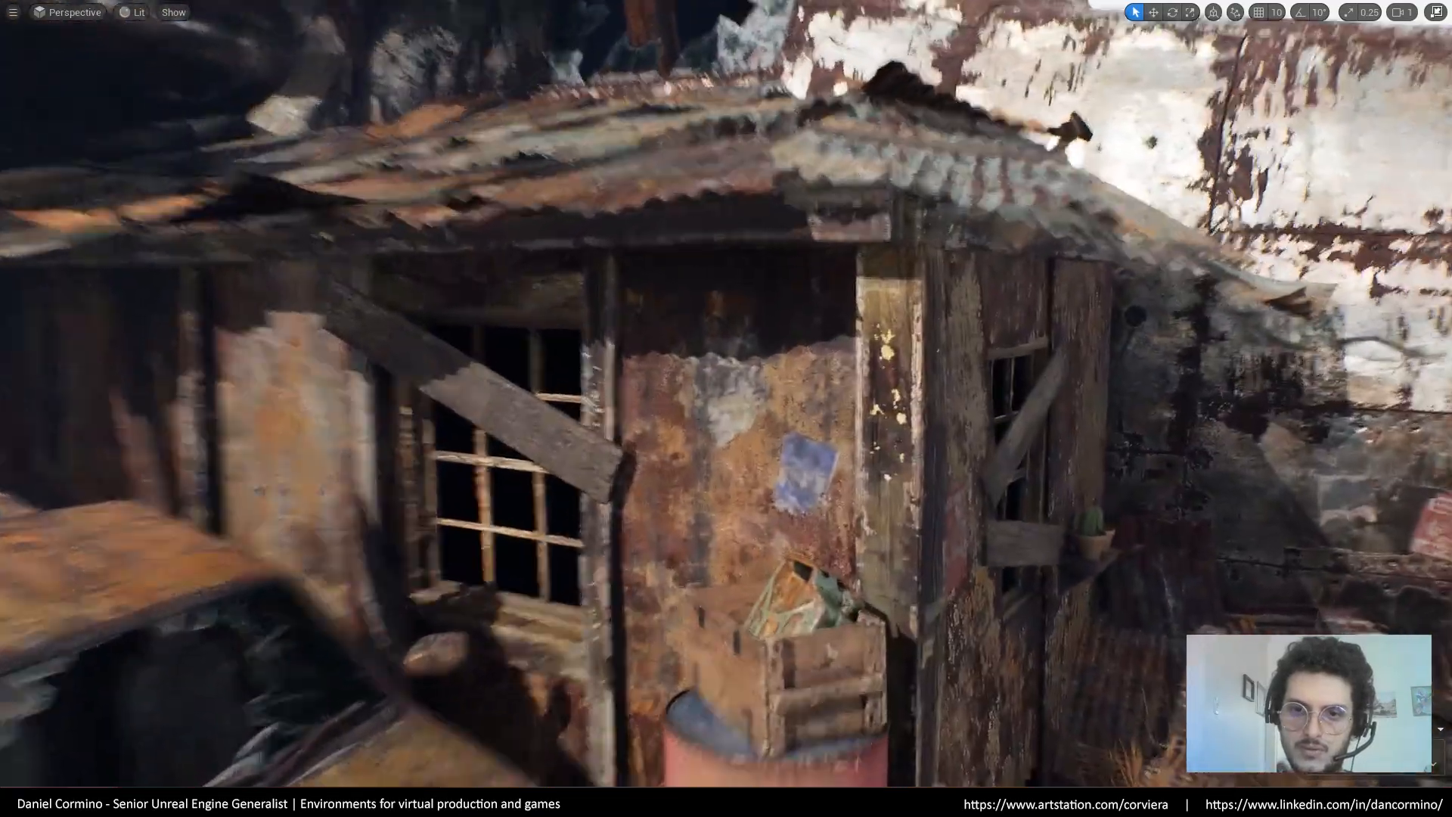
scroll(944, 470, up, 6)
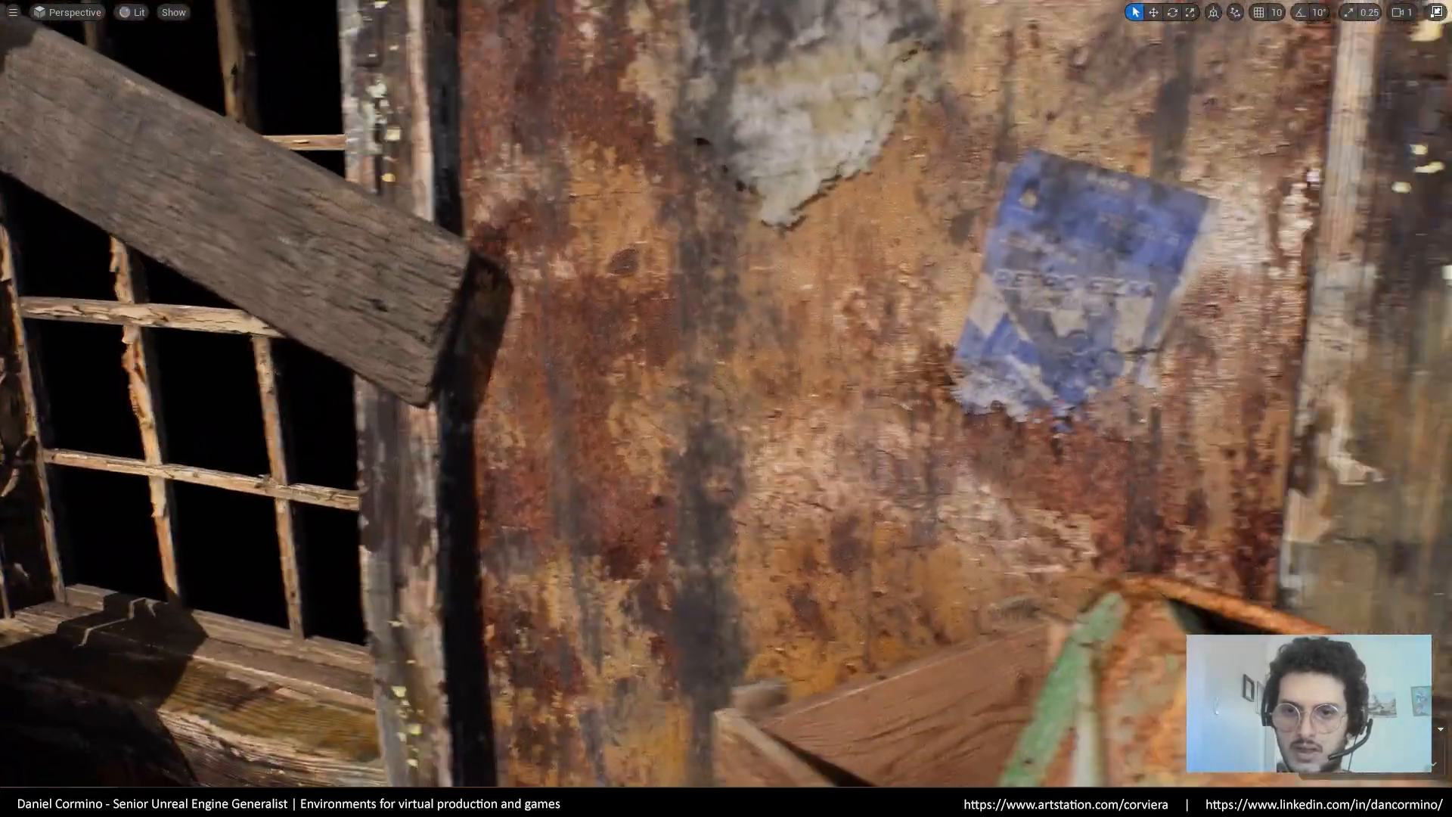
scroll(1003, 480, up, 5)
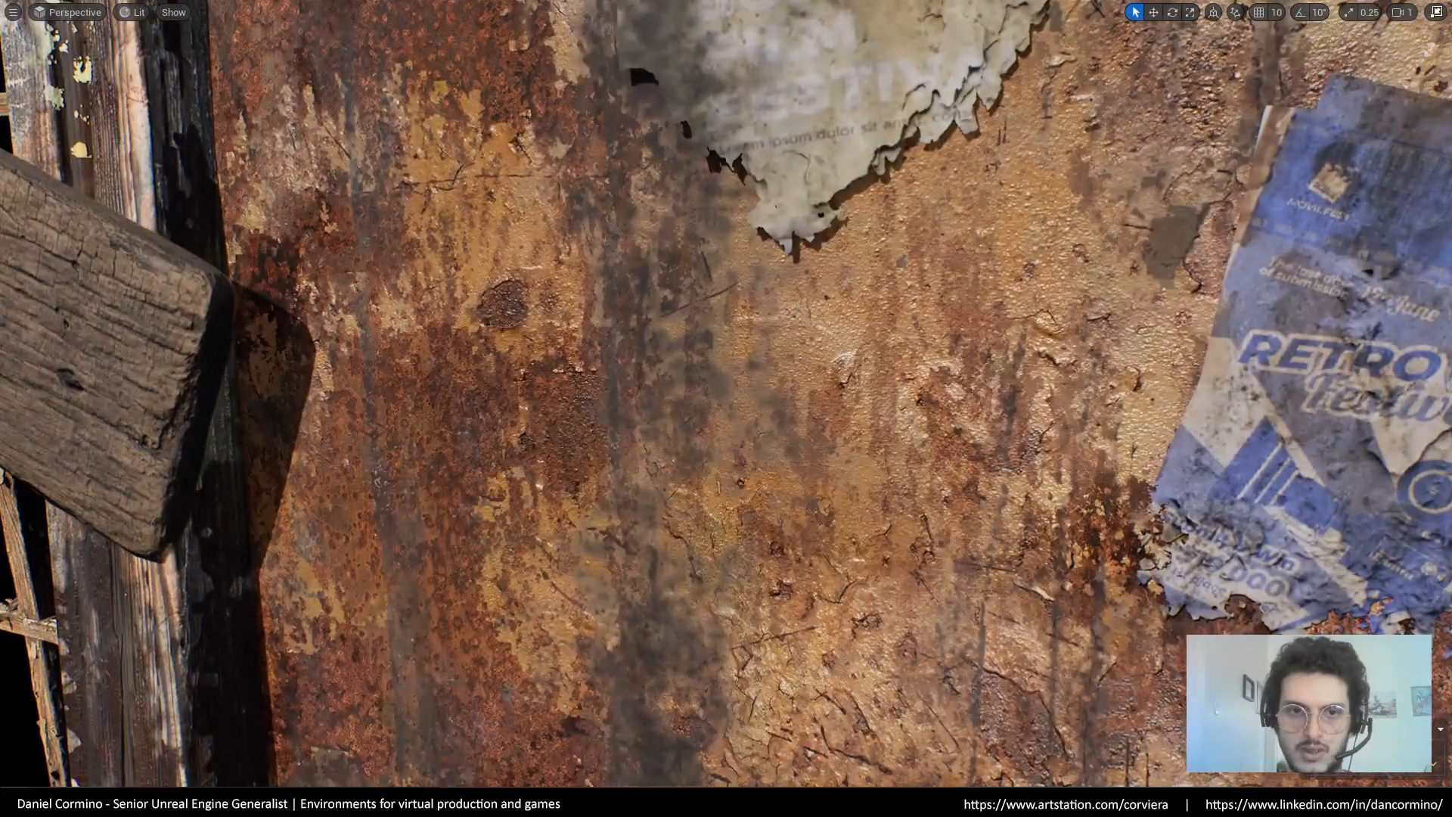
middle_drag(1004, 481, 1004, 632)
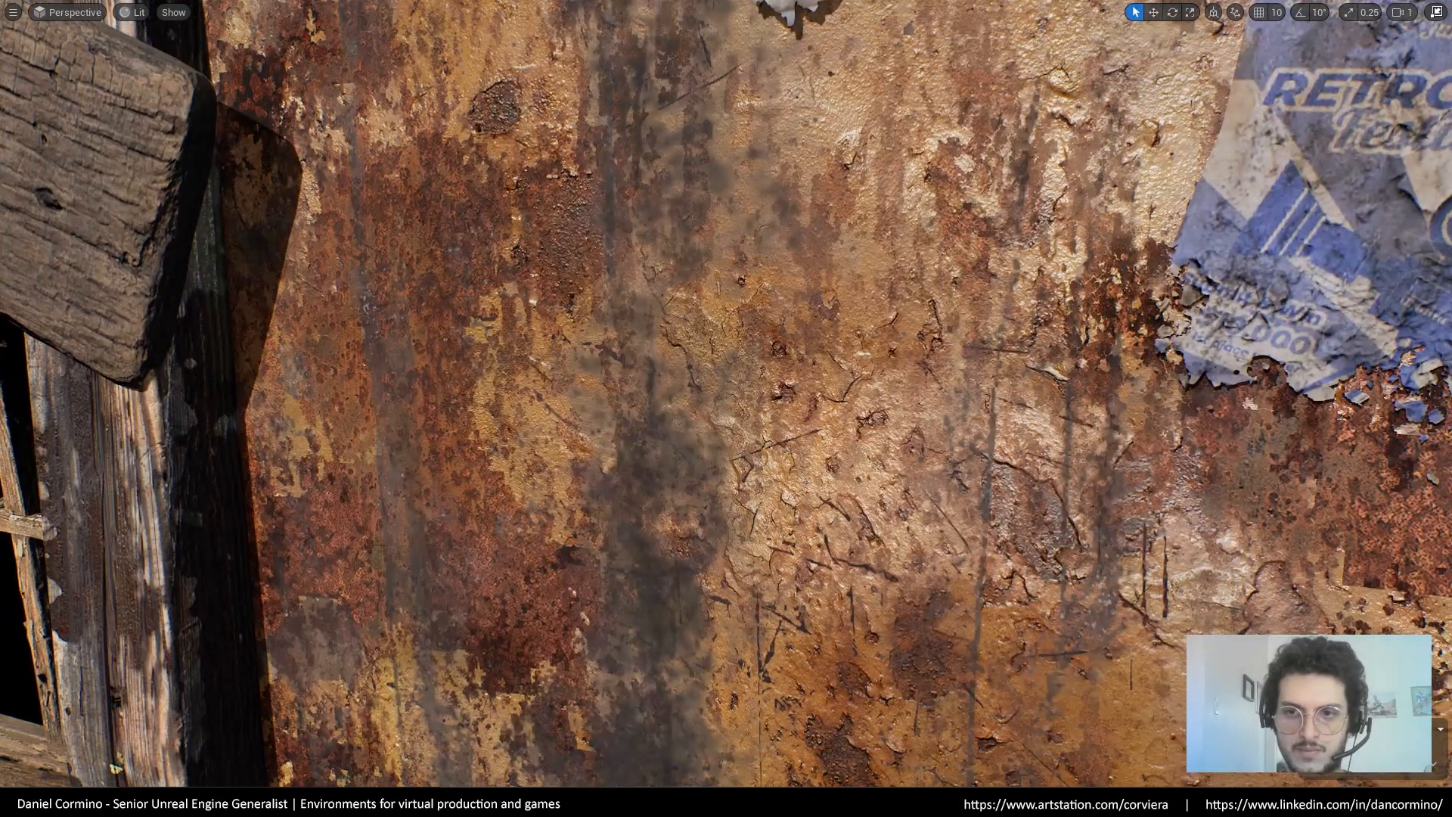
scroll(1002, 455, down, 10)
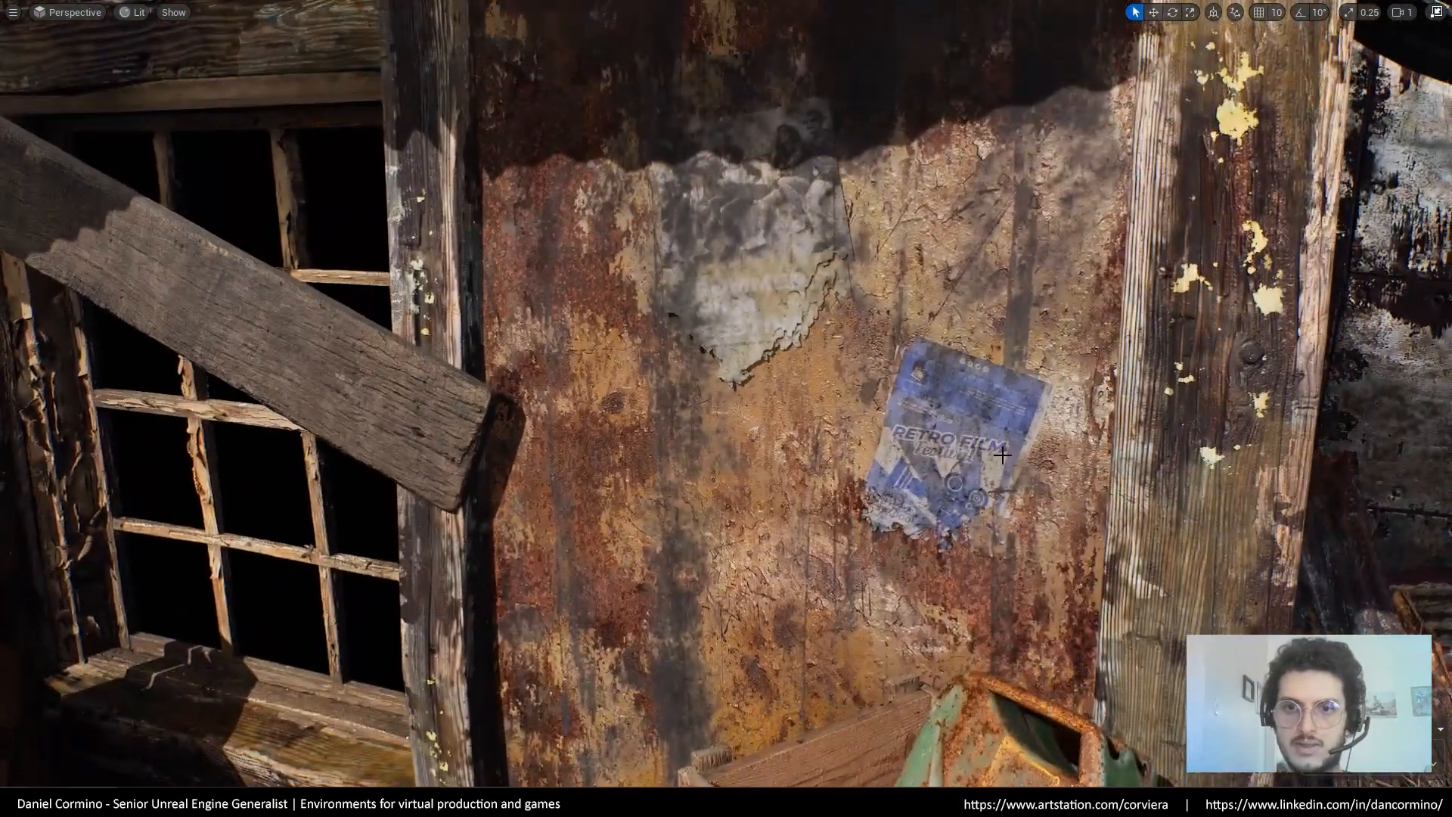
click(982, 299)
middle_drag(982, 300, 650, 683)
key(Escape)
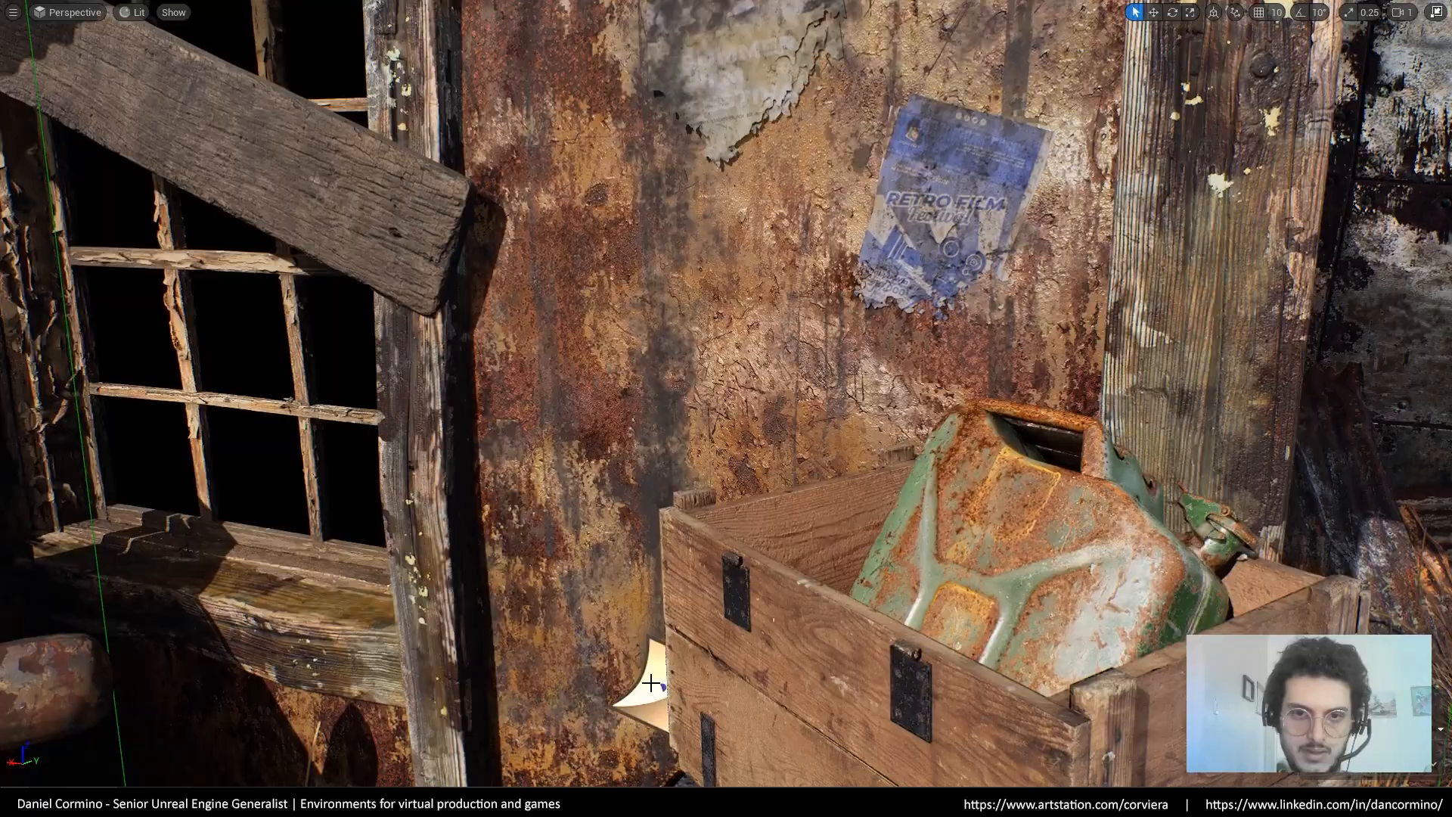
middle_drag(947, 407, 797, 551)
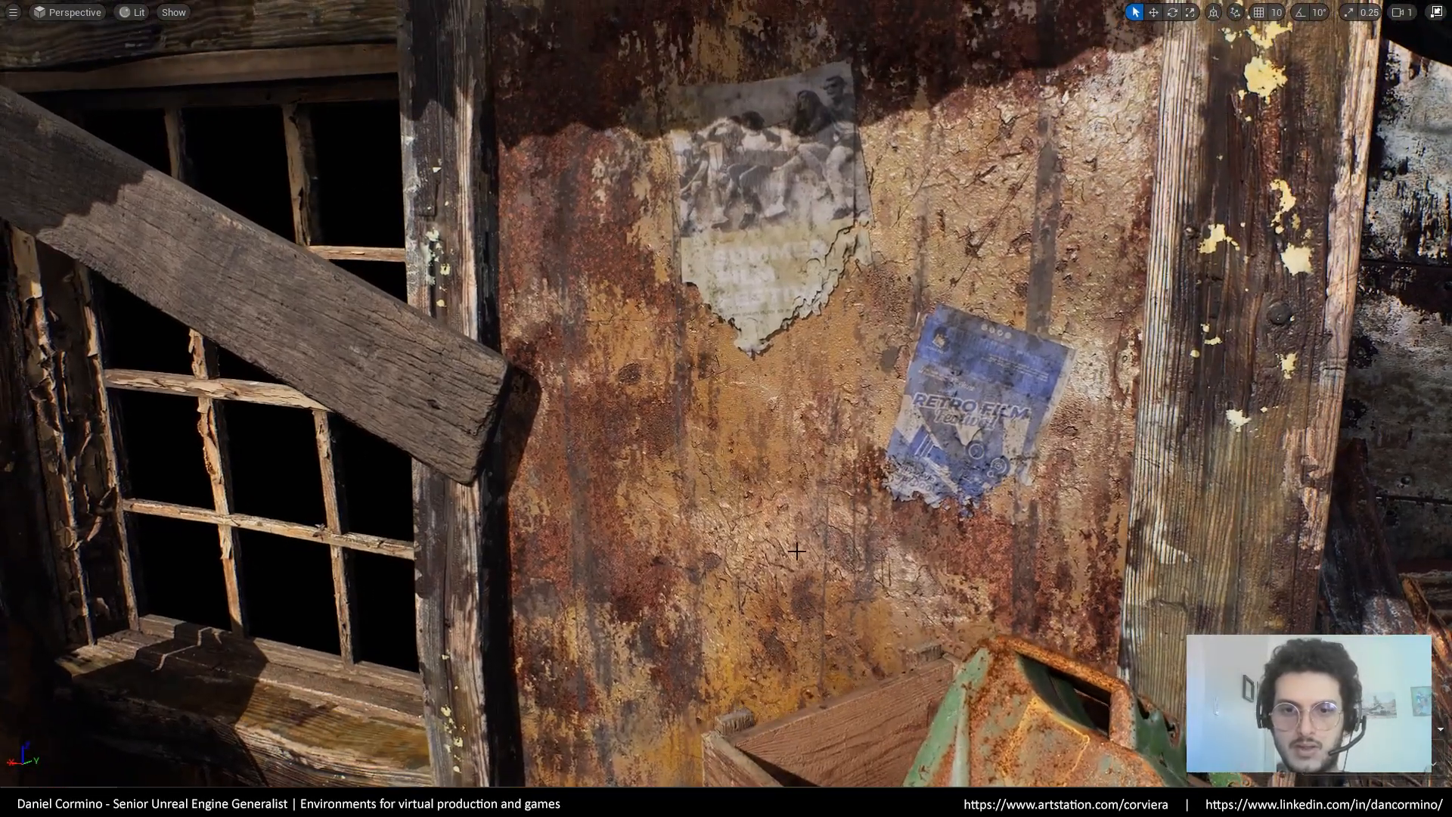
Select the rusted wall and show the layer parameters of its material instance MI_WallMetalRusted in a floating window over the full-screen scene
click(771, 468)
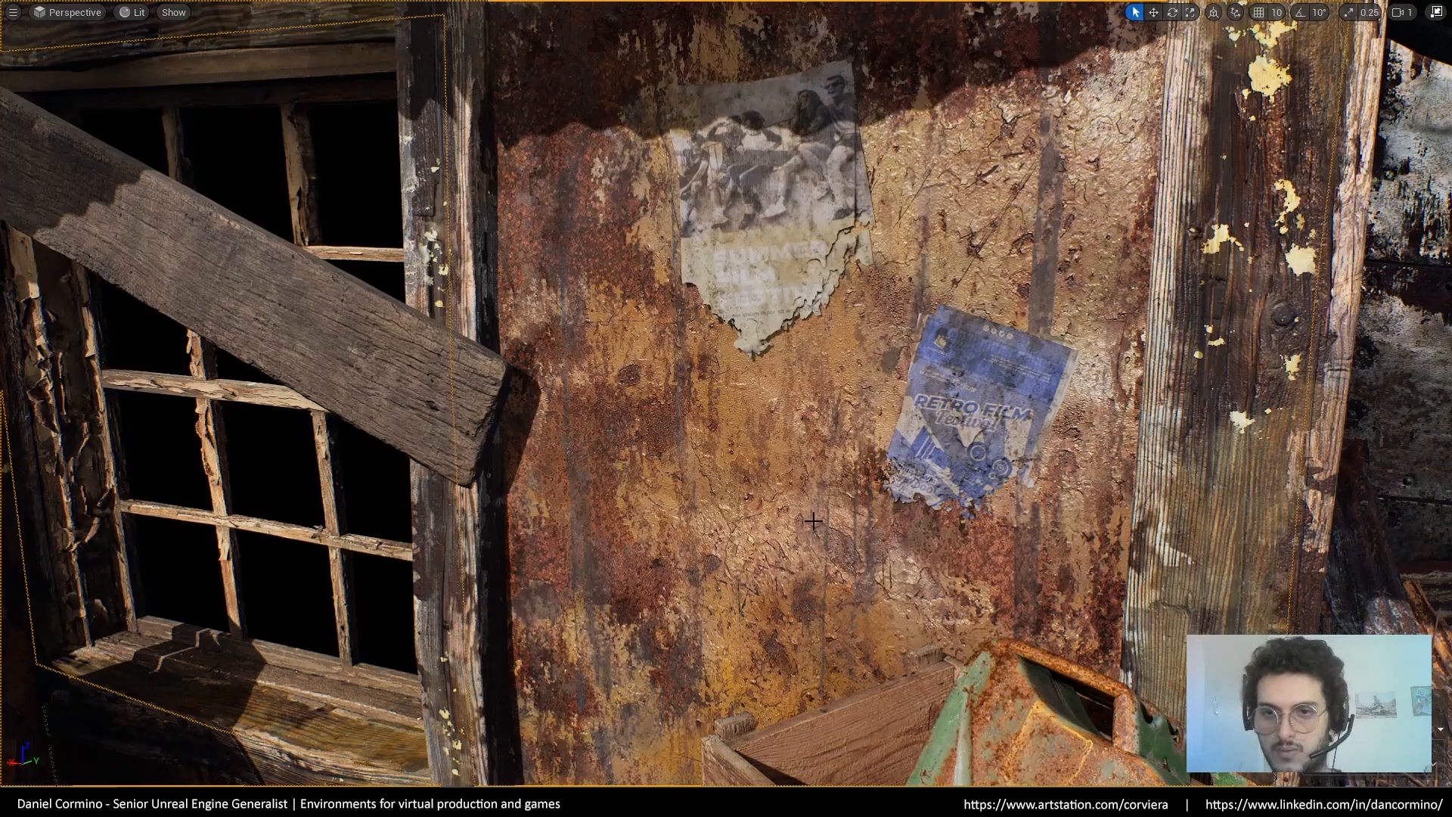
key(F11)
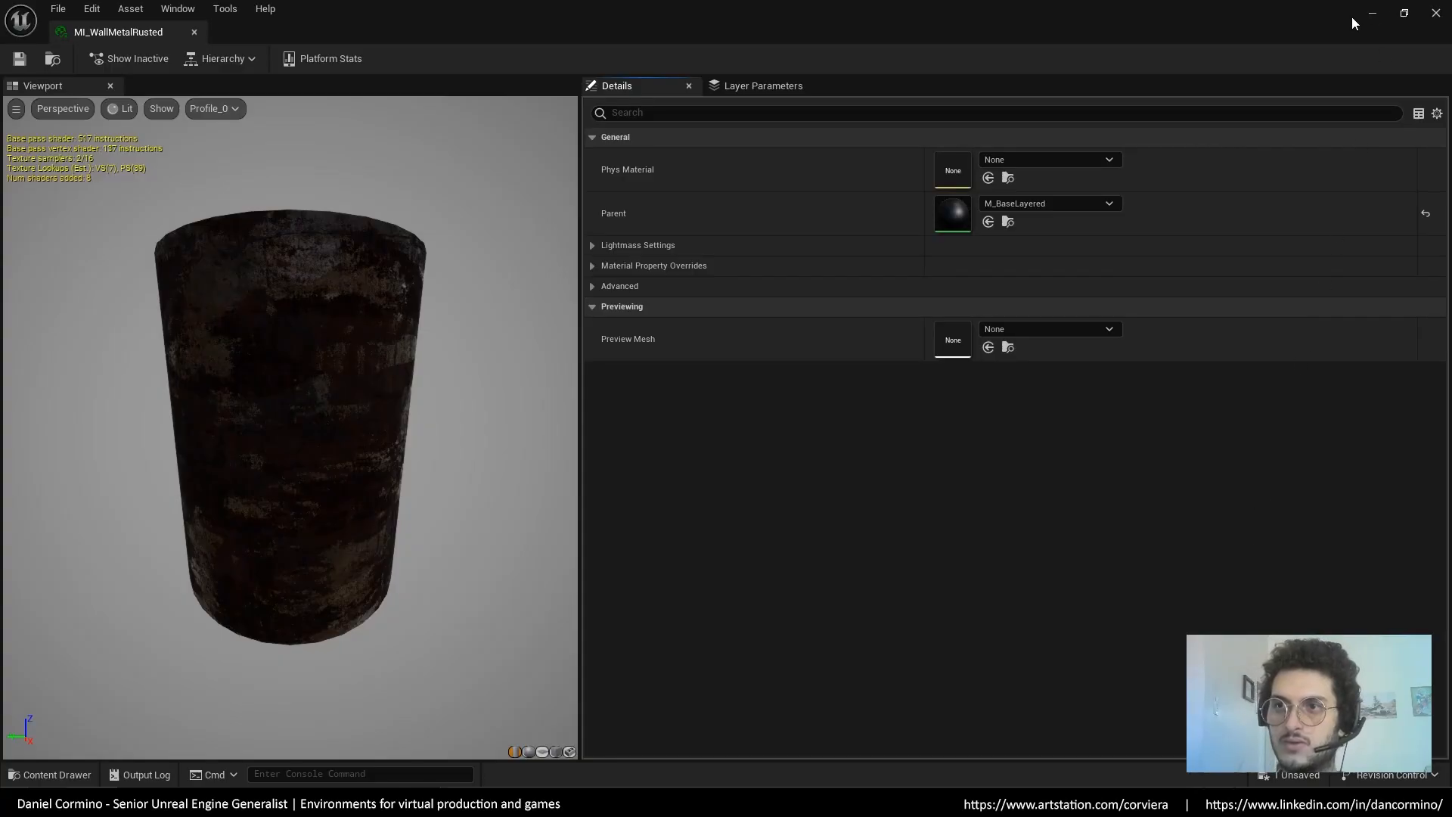
double_click(1353, 23)
drag(1088, 112, 730, 167)
key(F11)
drag(918, 533, 926, 729)
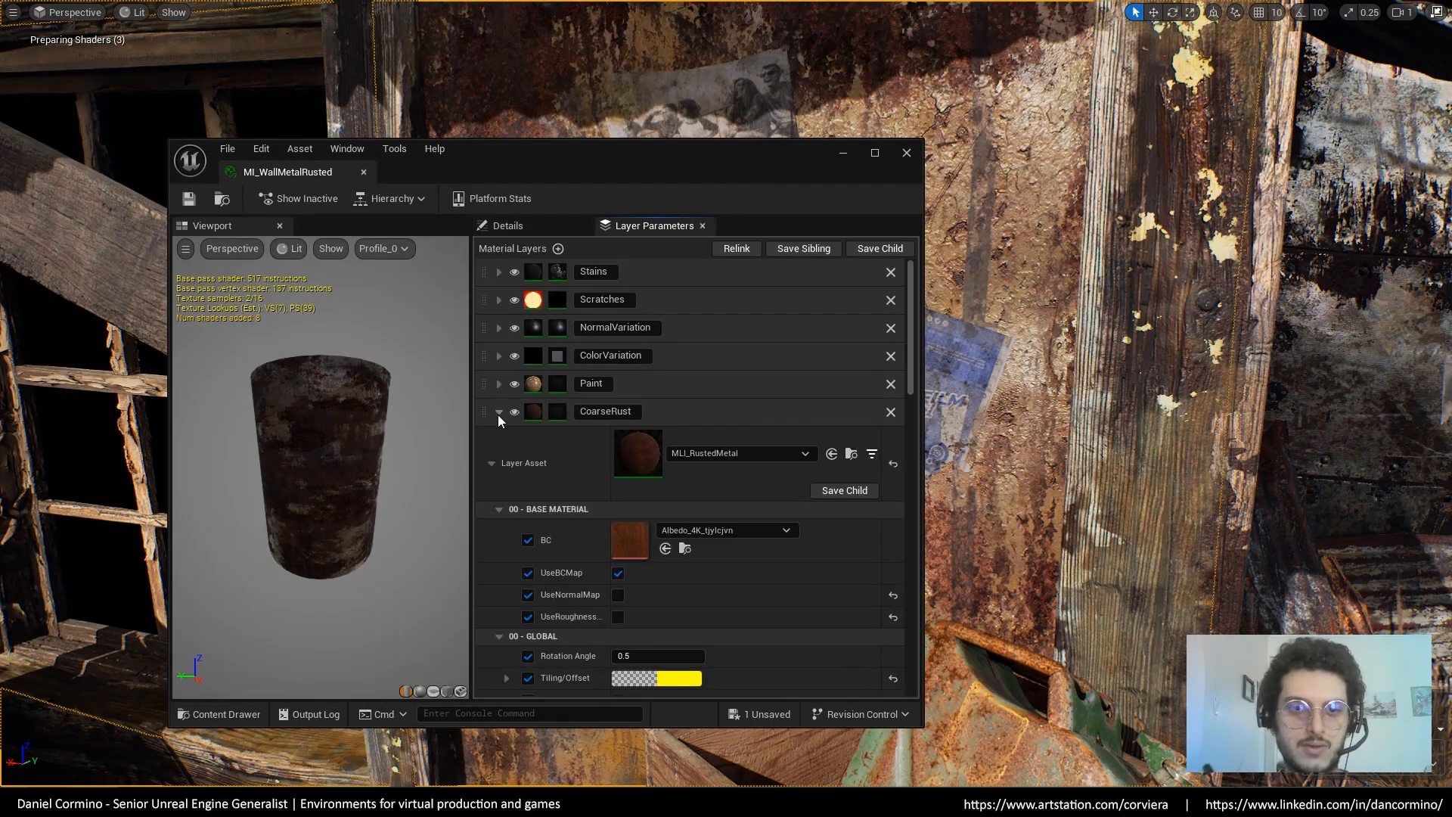
Collapse the CoarseRust layer's settings, and move and narrow the material window so the wall is uncovered
click(498, 412)
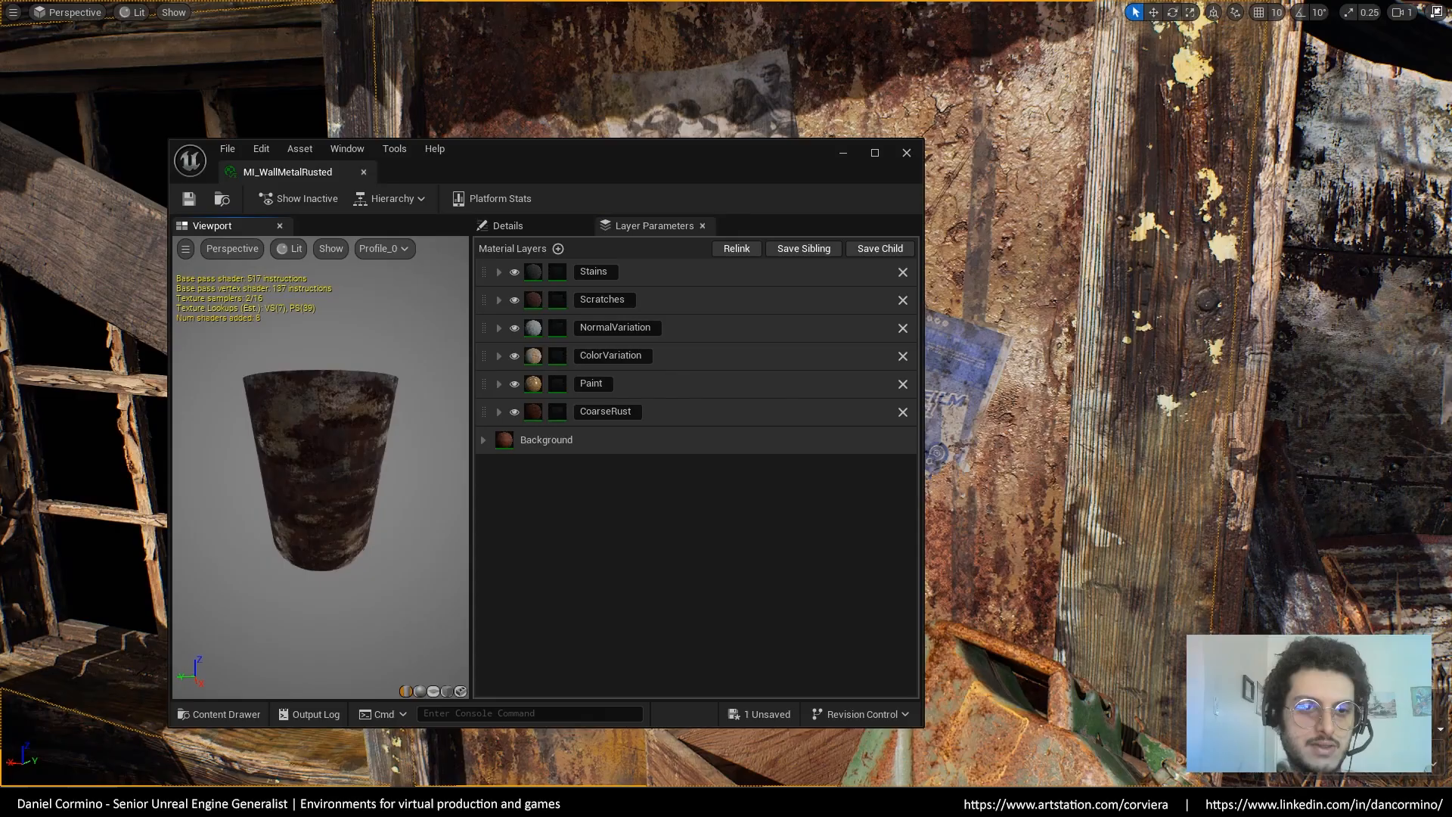
drag(320, 424, 356, 424)
drag(739, 151, 555, 182)
drag(754, 560, 406, 617)
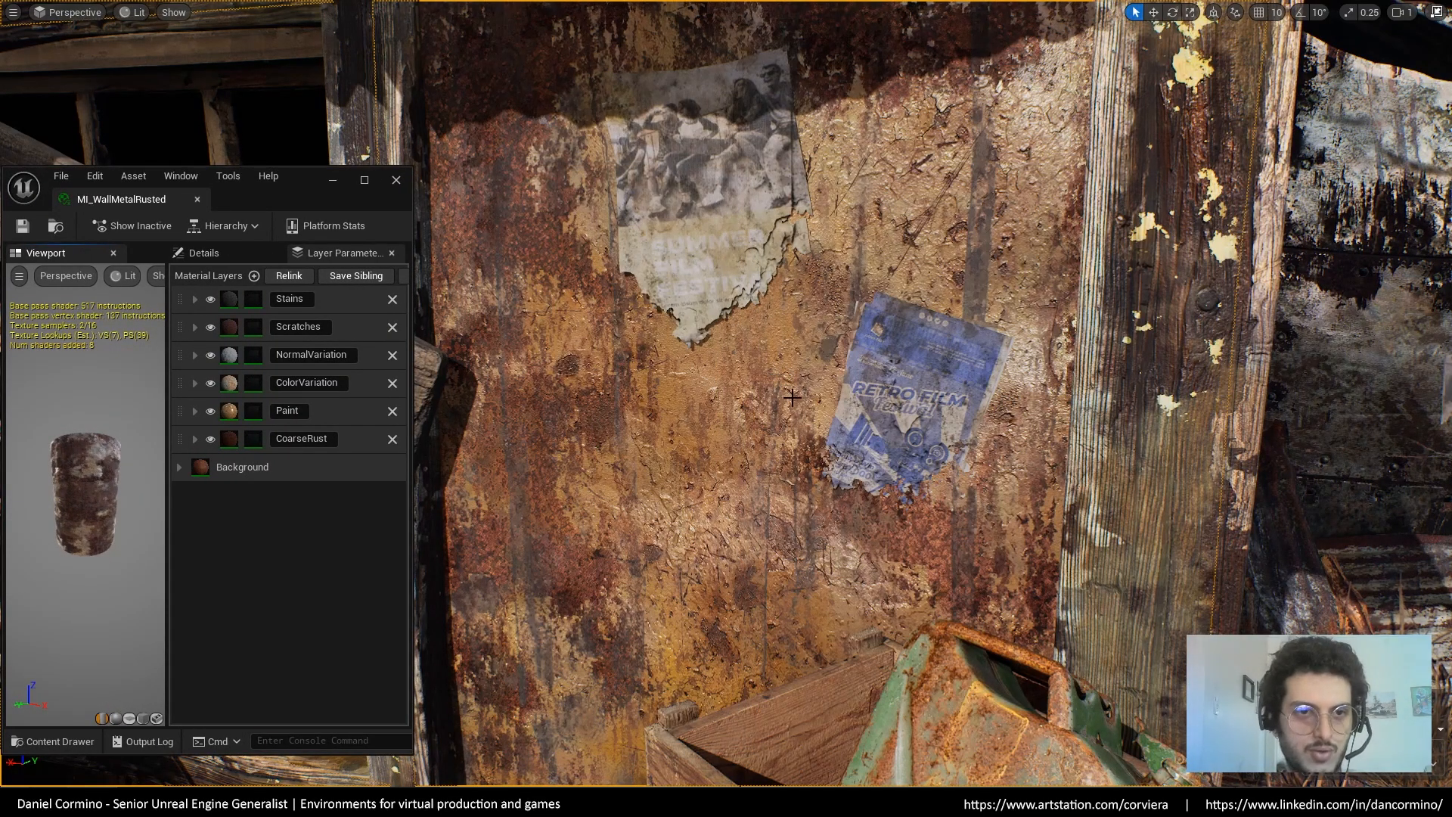
Hide the Stains, Scratches, NormalVariation, ColorVariation, Paint and CoarseRust layers one by one, leaving only the Background layer
key(s)
right_drag(787, 341, 788, 375)
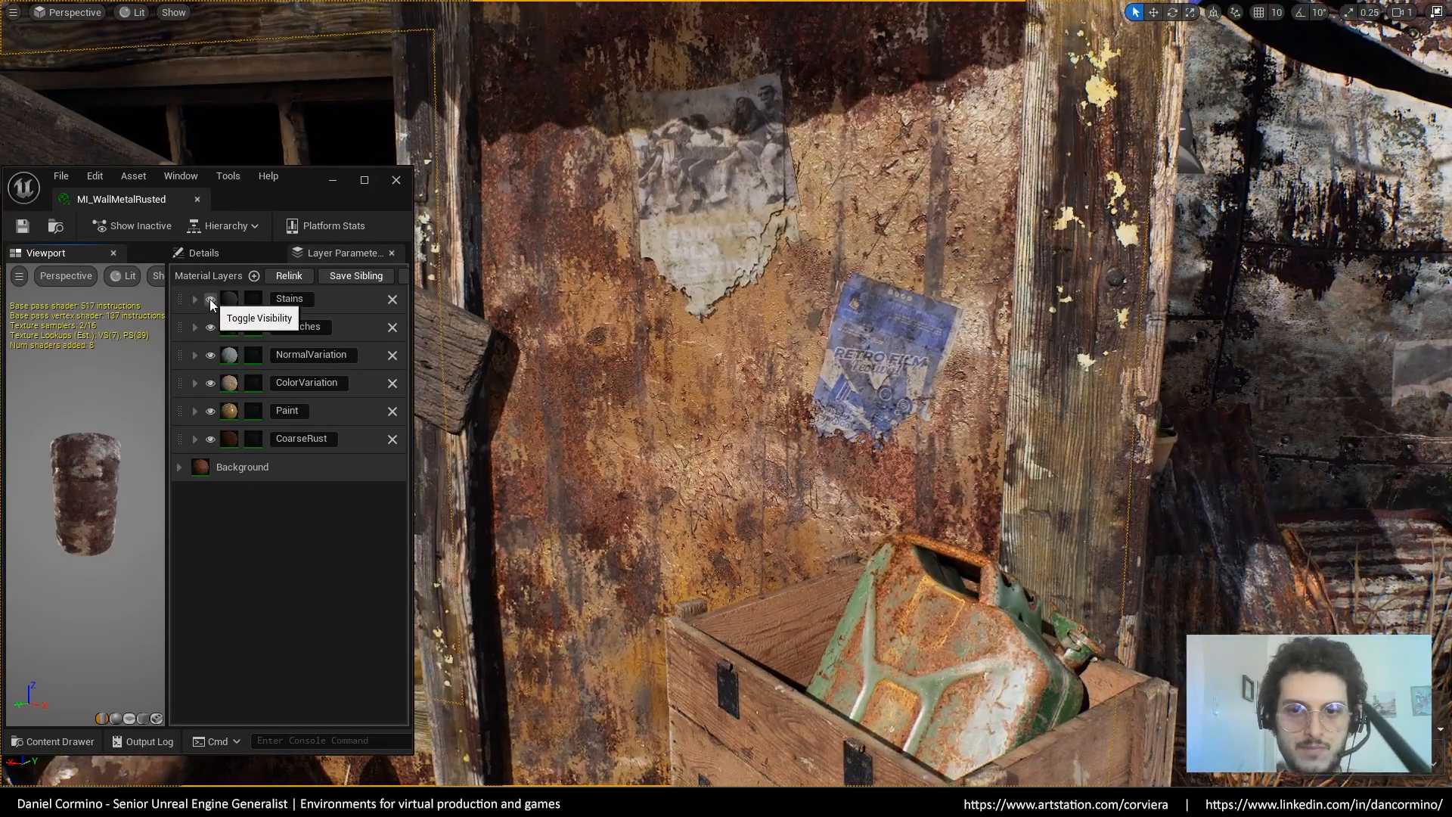
click(211, 301)
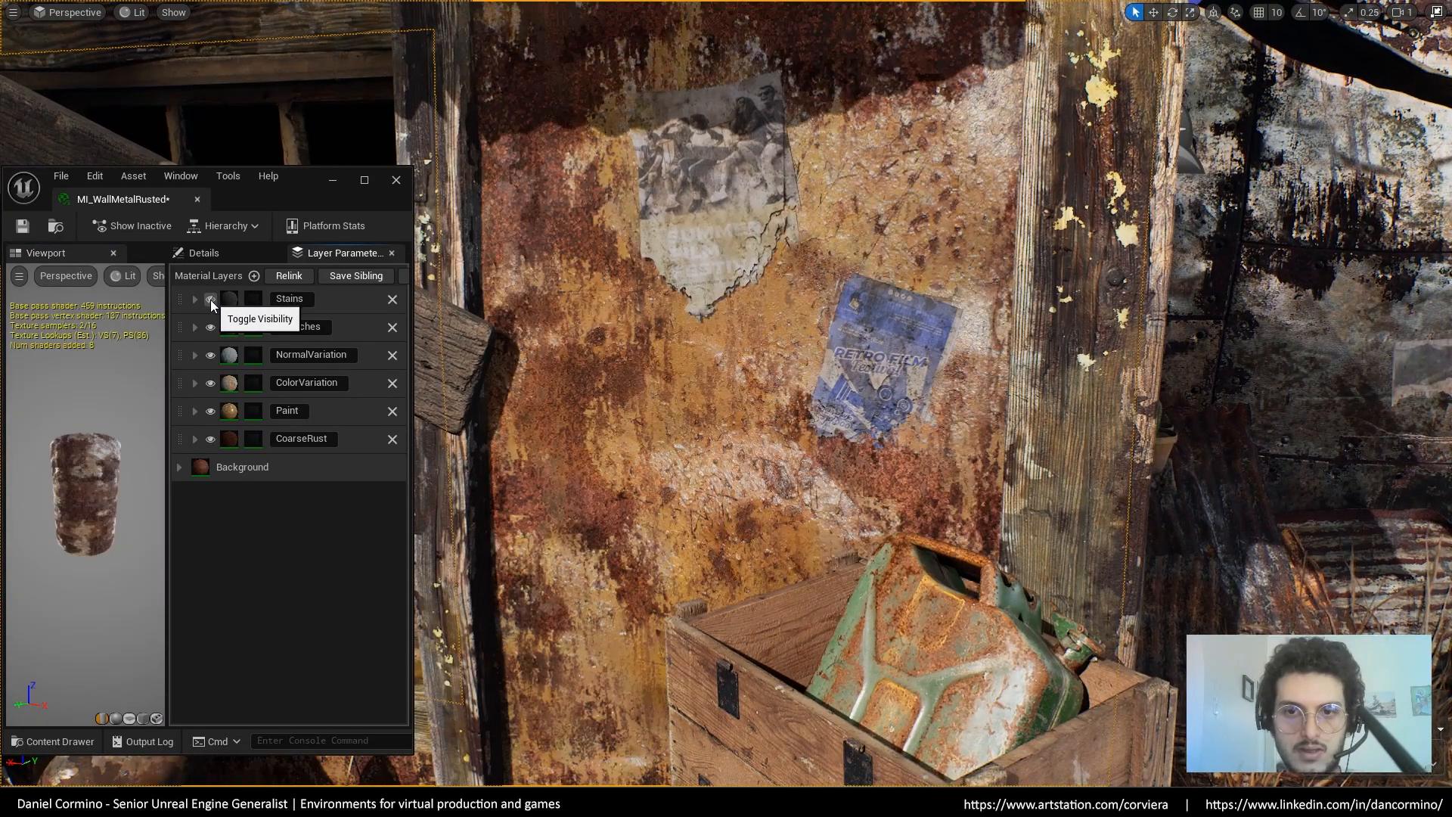
click(211, 301)
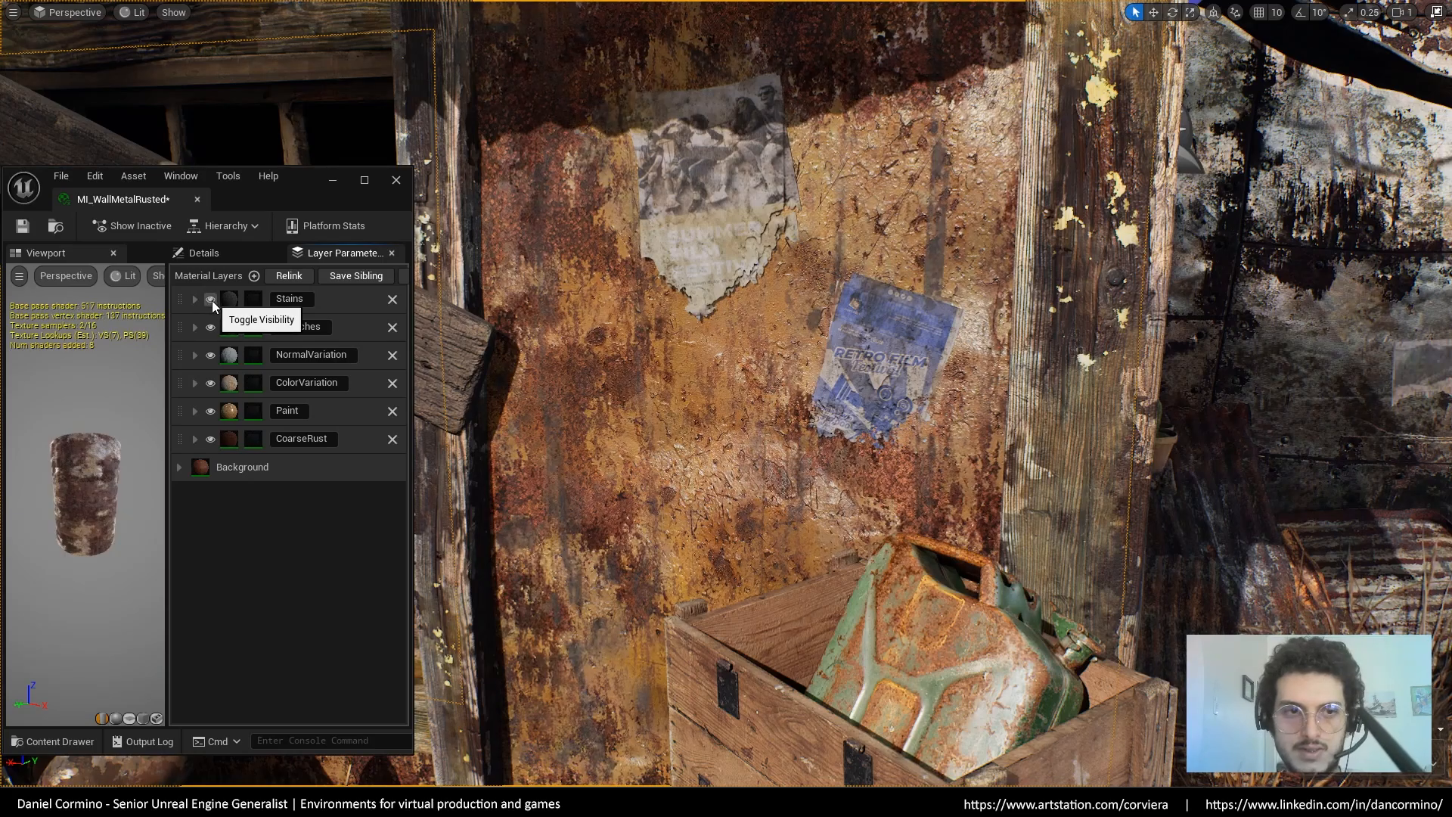
click(211, 327)
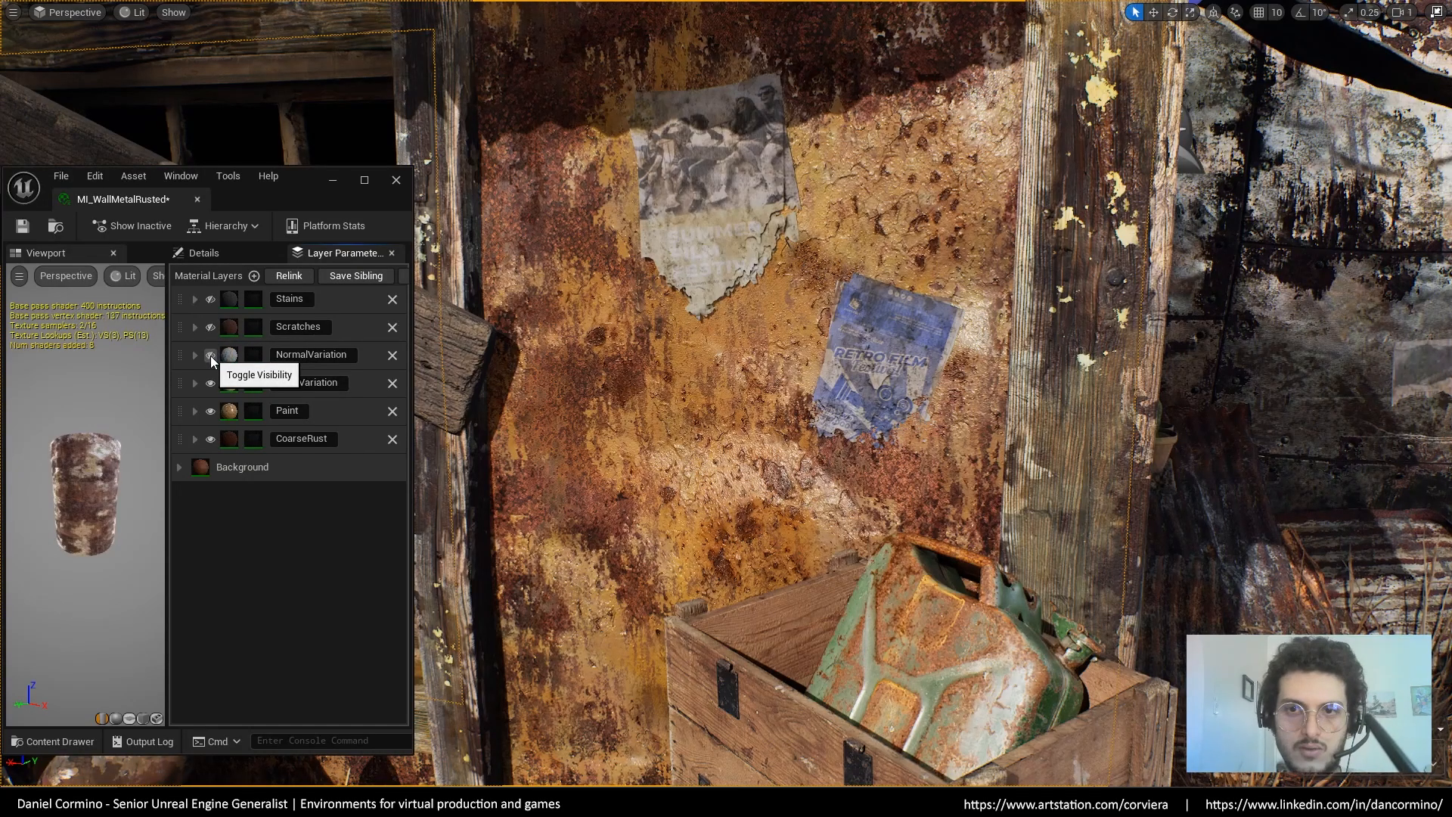
click(211, 356)
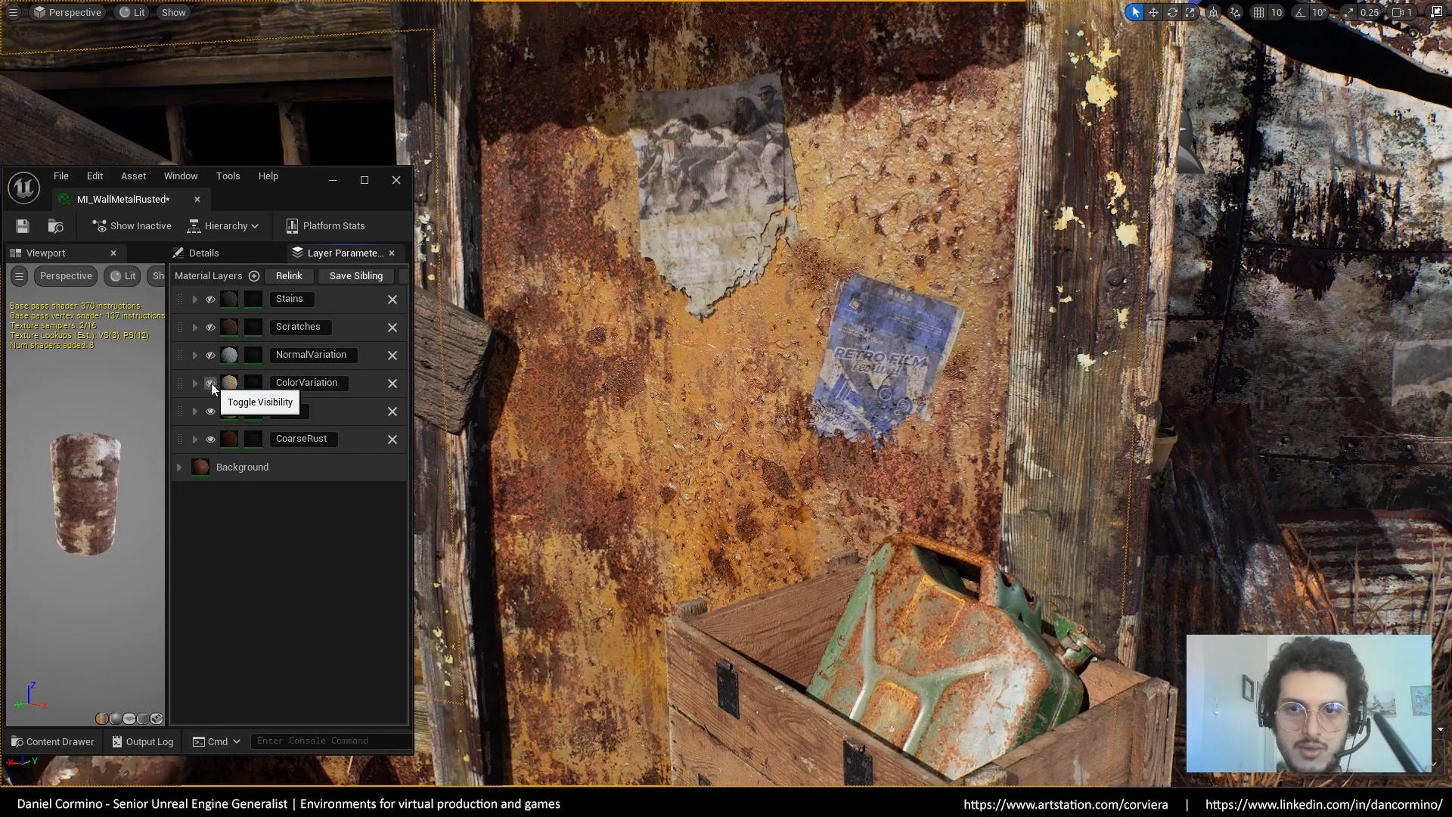
click(211, 382)
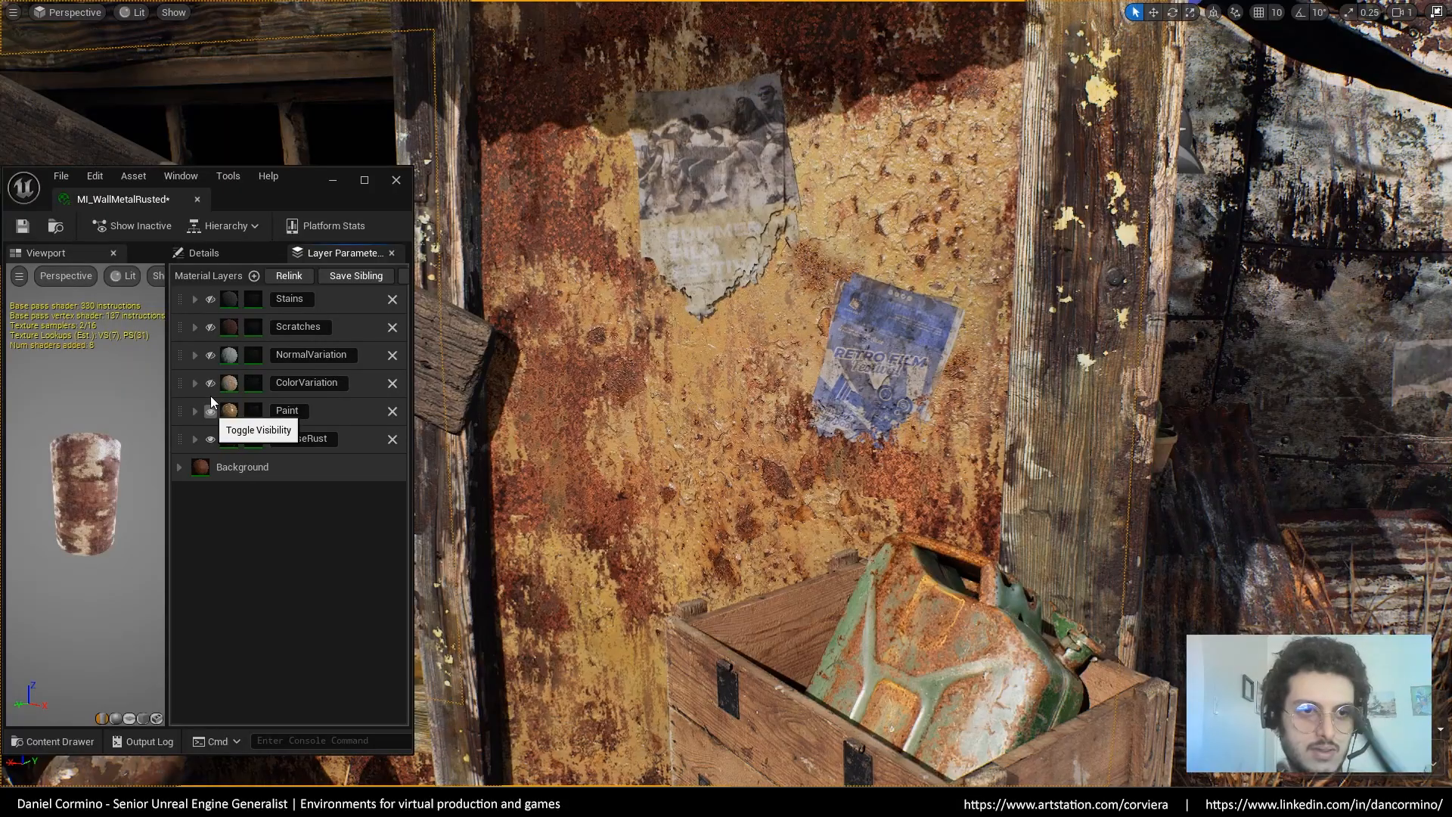
click(210, 411)
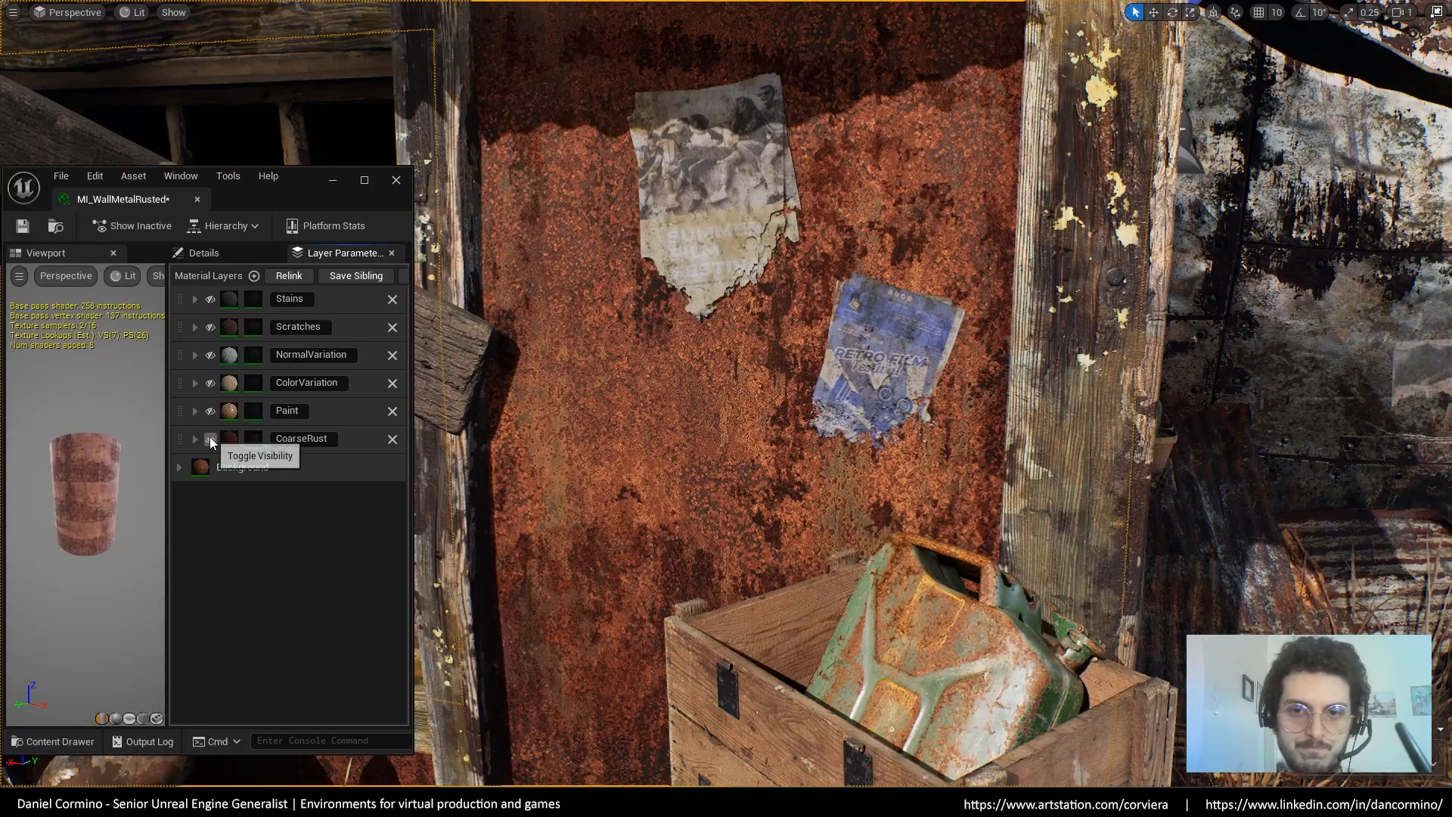
click(210, 439)
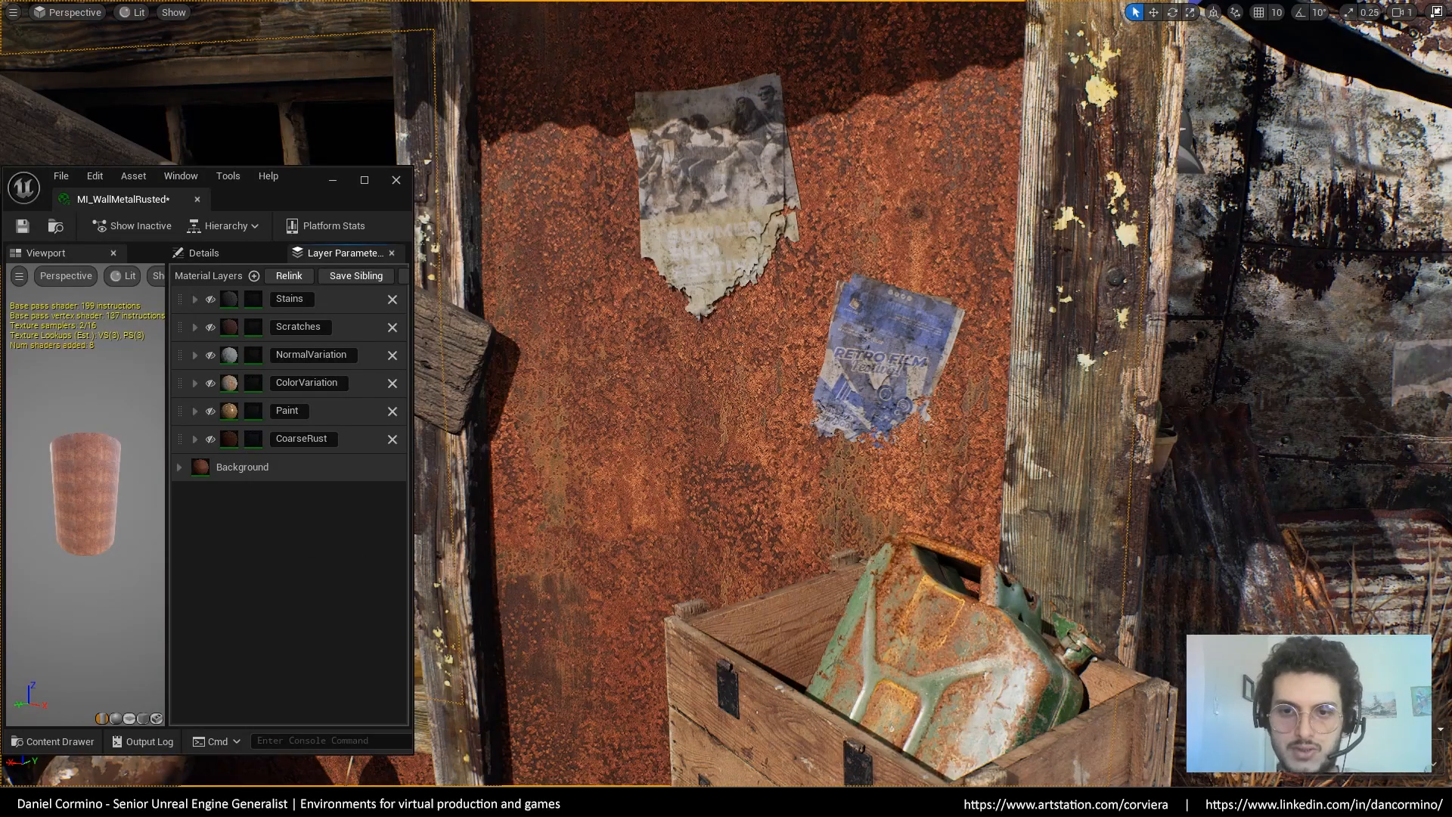
Examine the wall's background rust material from a distance and up close, checking for tiling and lack of variation
scroll(902, 366, down, 6)
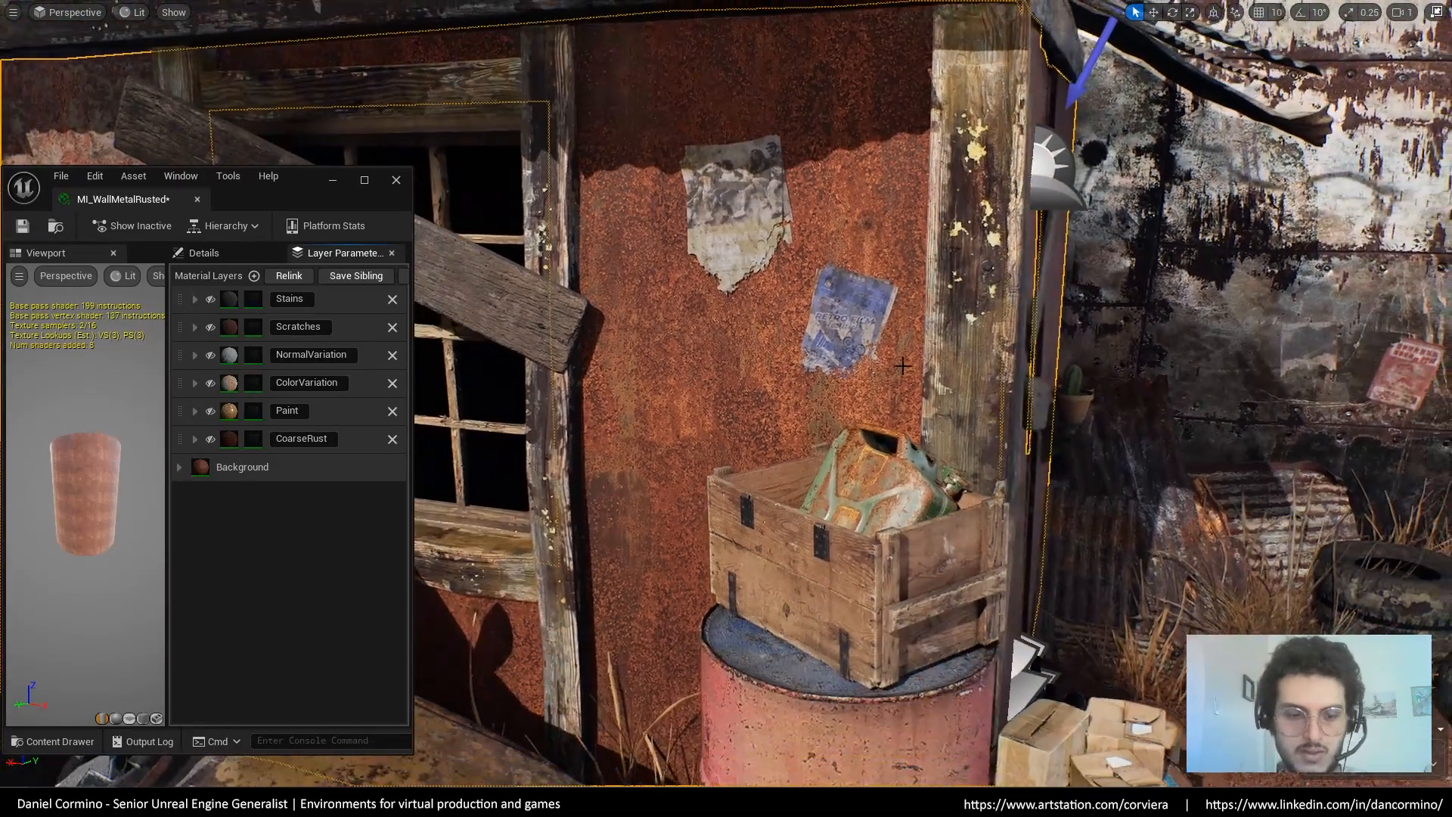
scroll(902, 352, down, 8)
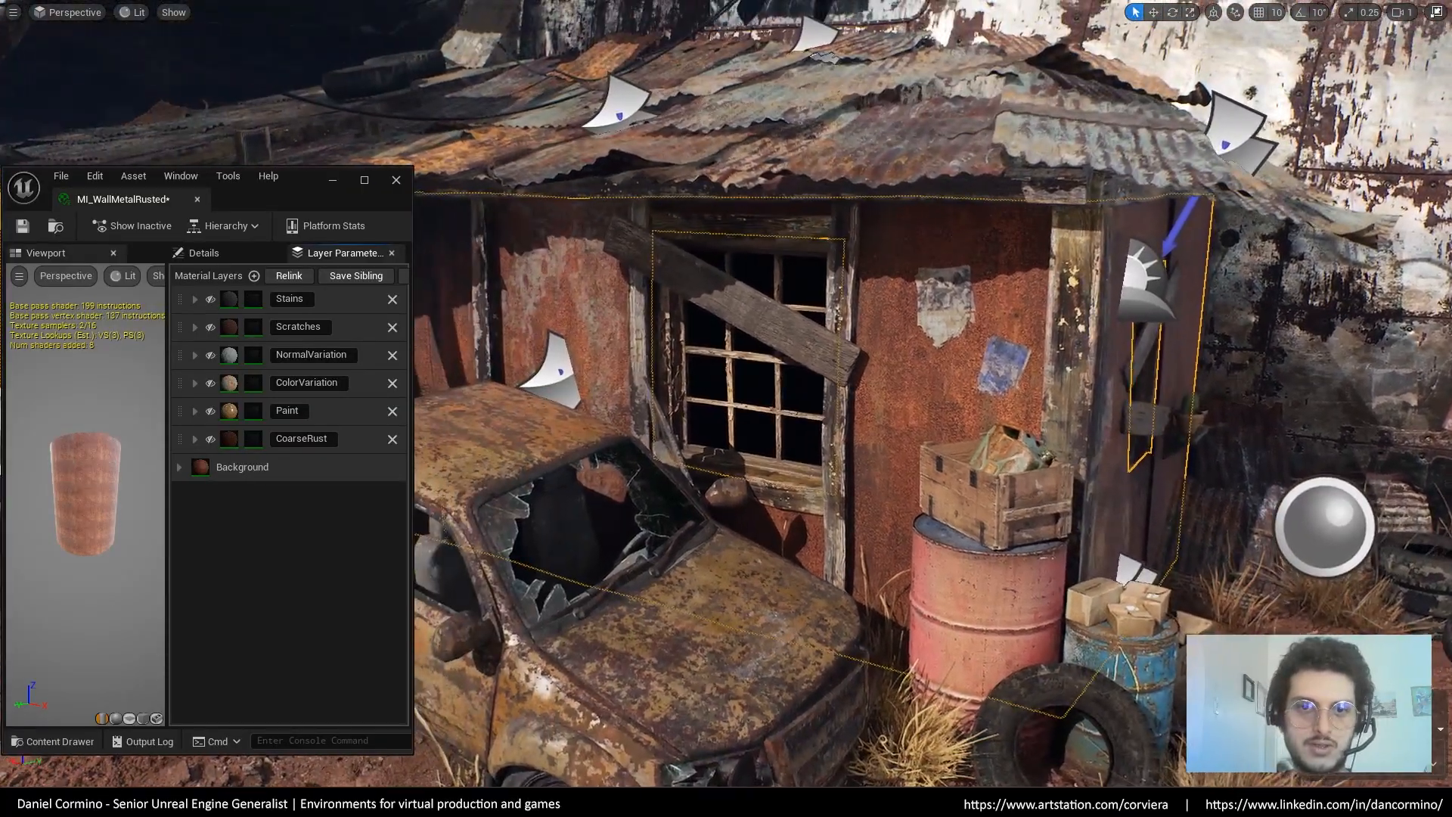
mouse_move(986, 291)
right_down()
mouse_move(855, 297)
mouse_move(986, 291)
right_up()
scroll(986, 291, down, 10)
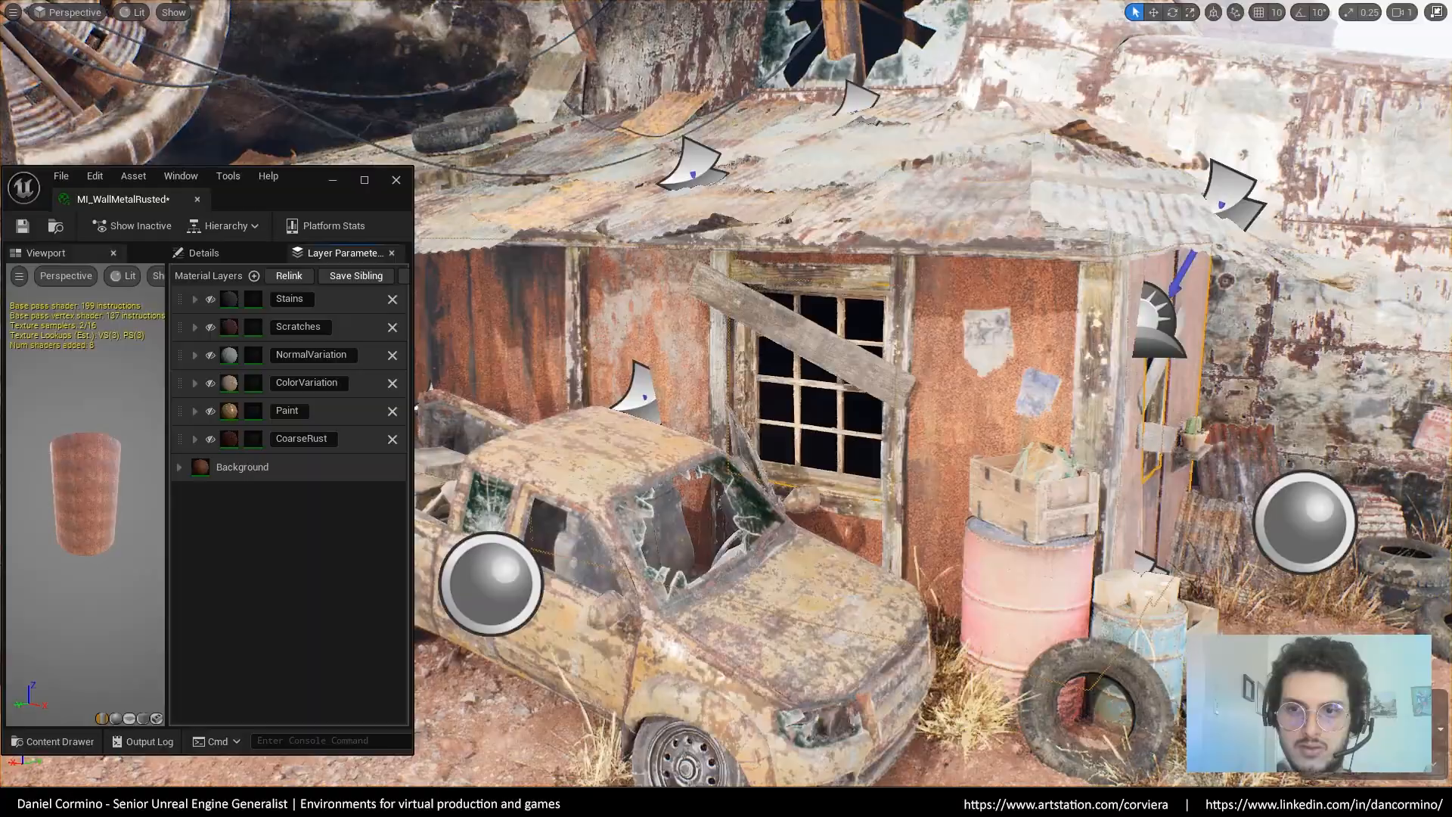
scroll(1043, 338, up, 15)
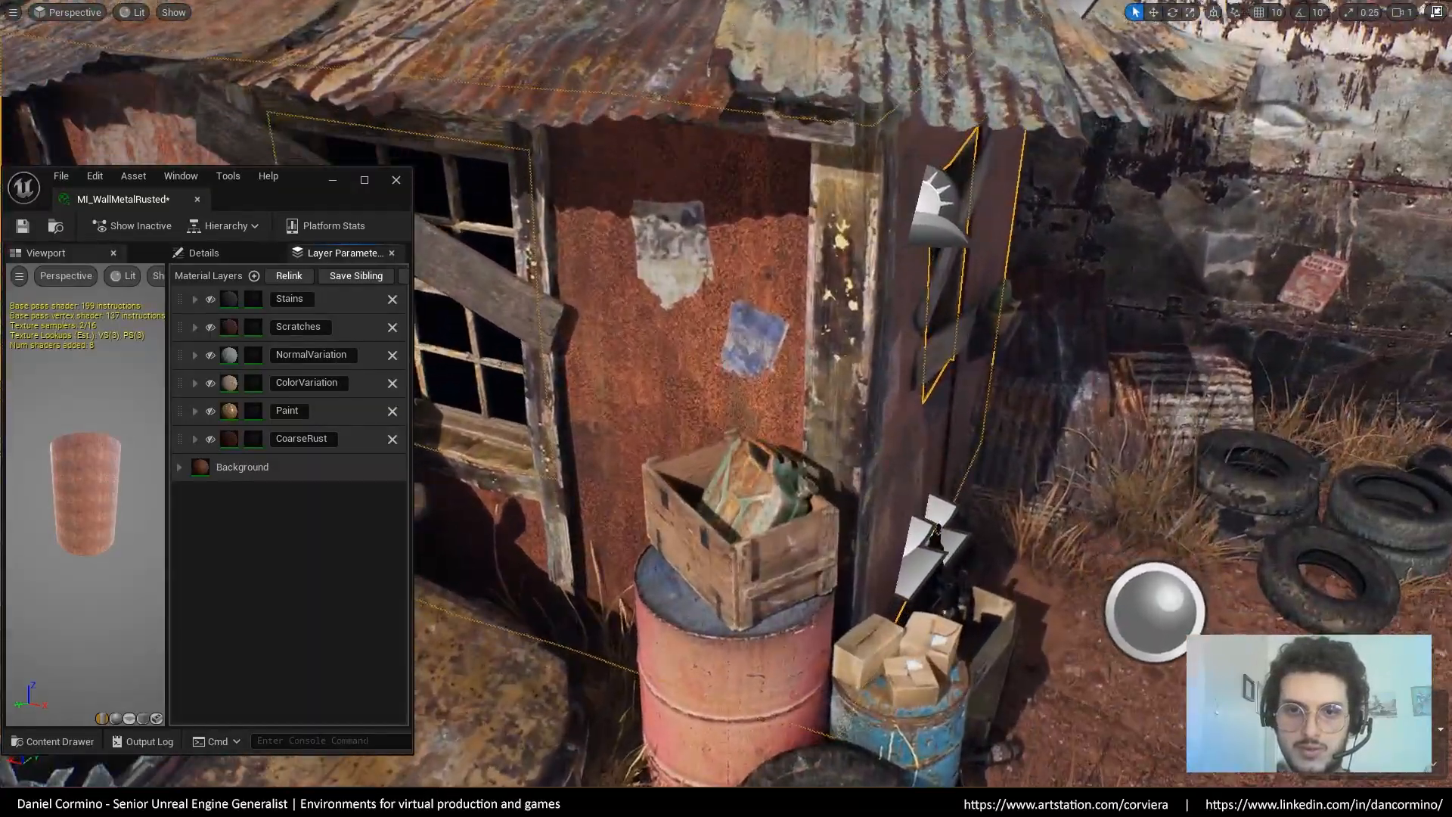
scroll(1043, 338, up, 12)
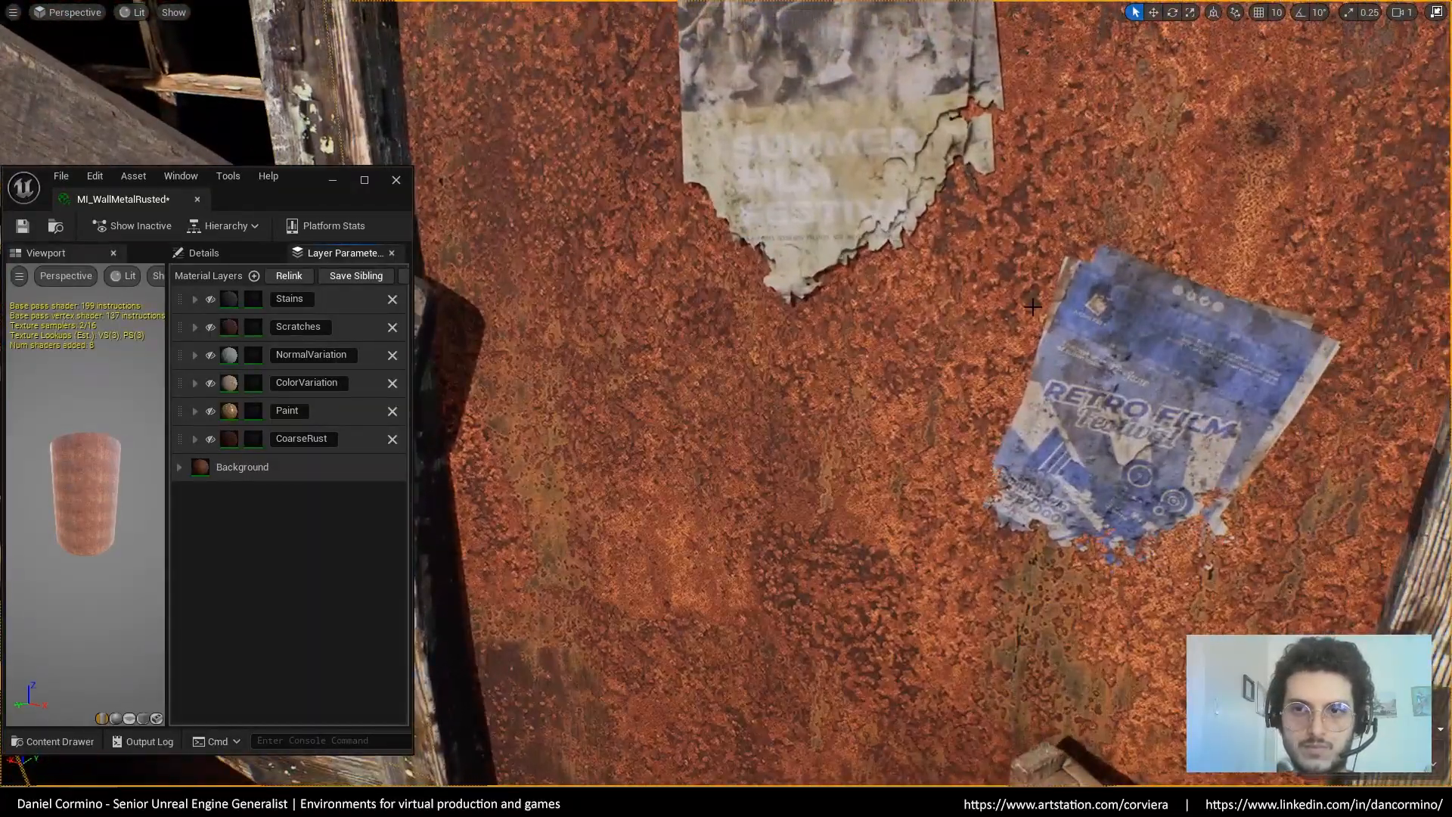
scroll(998, 342, up, 3)
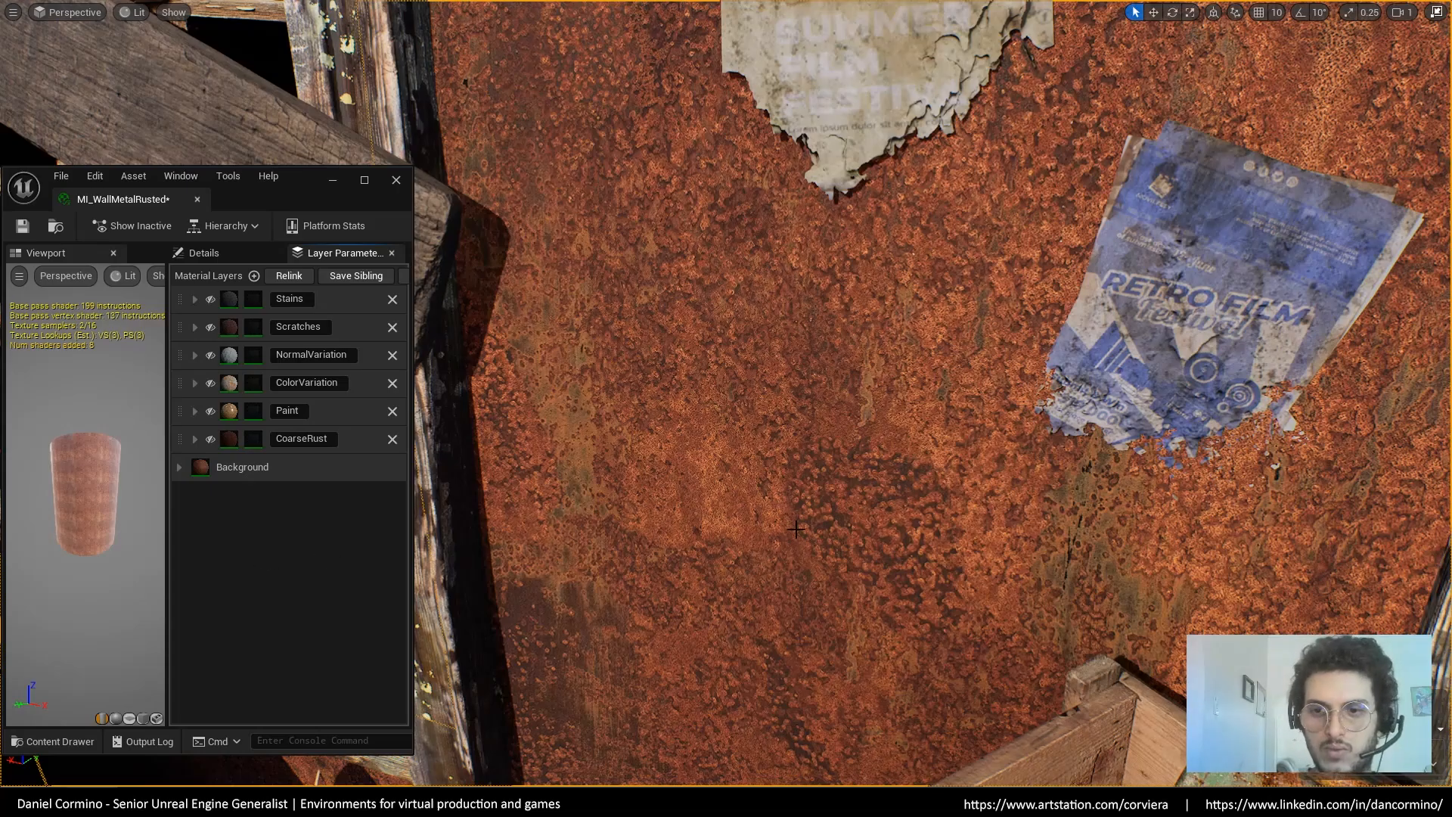
scroll(1041, 461, down, 8)
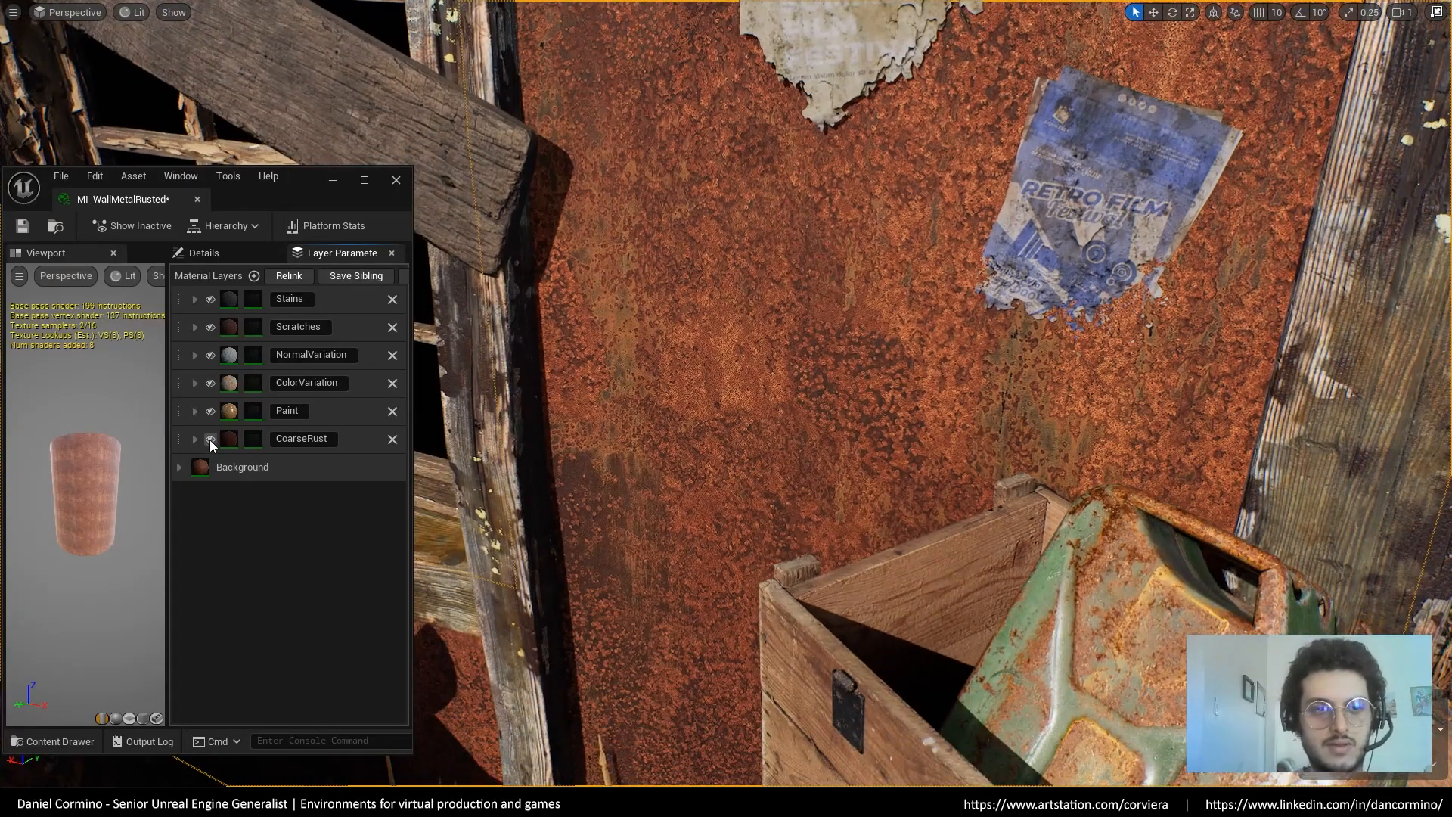
Show the CoarseRust, Paint and ColorVariation layers again, one after another
click(209, 439)
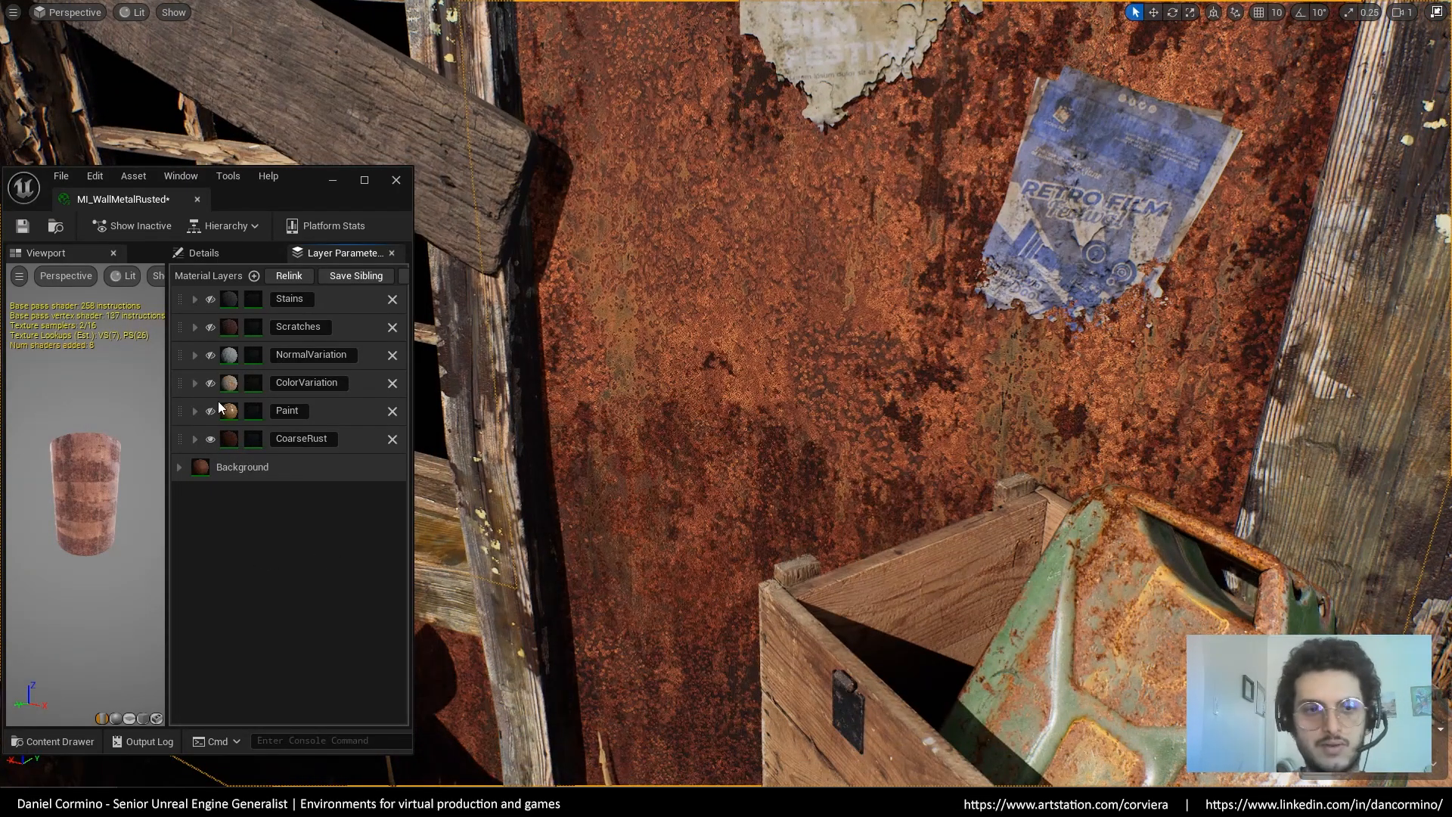
click(210, 411)
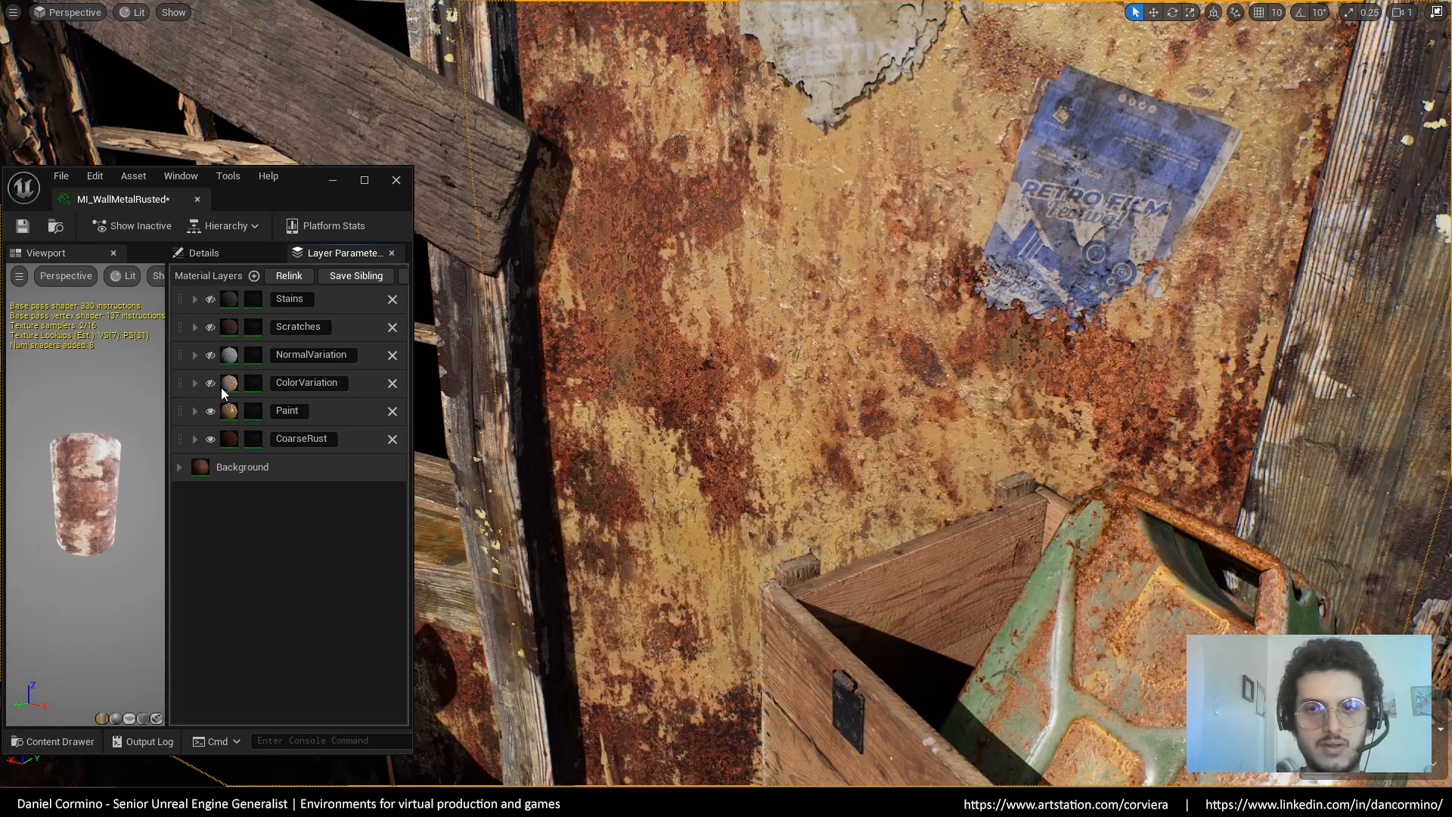
click(210, 383)
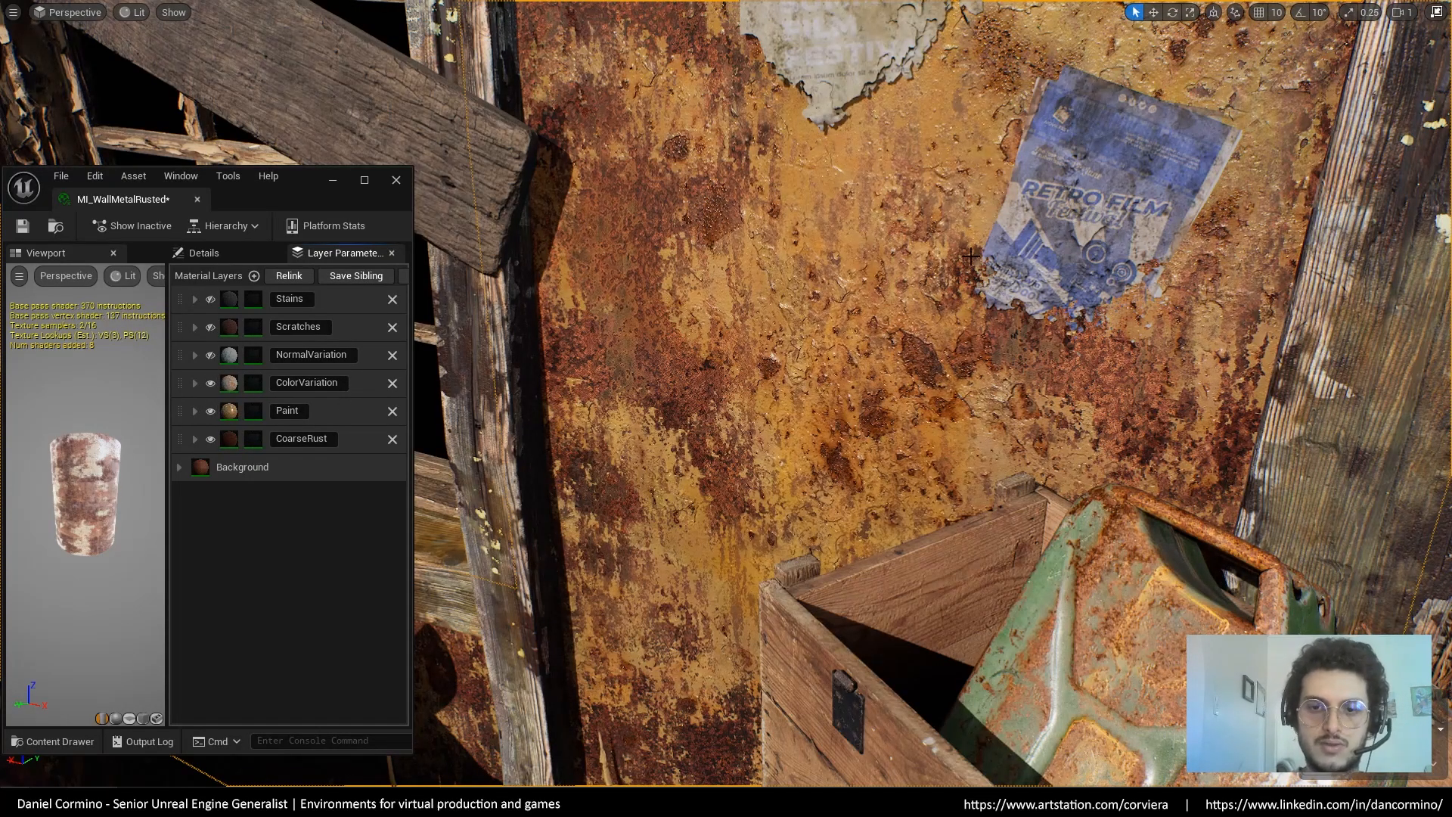
Compare the wall from farther away with the ColorVariation layer hidden and shown
right_drag(971, 256, 907, 342)
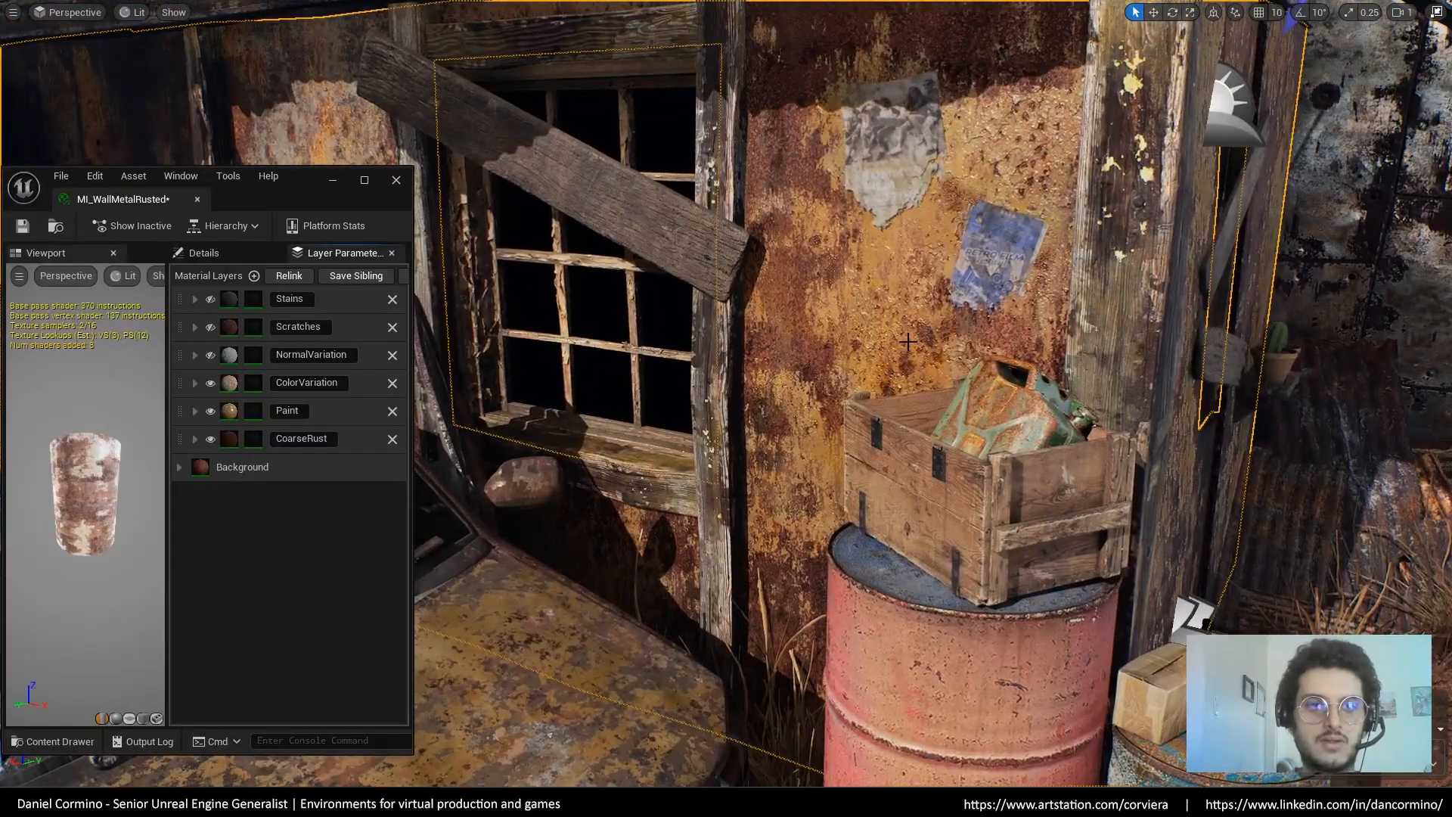
click(210, 384)
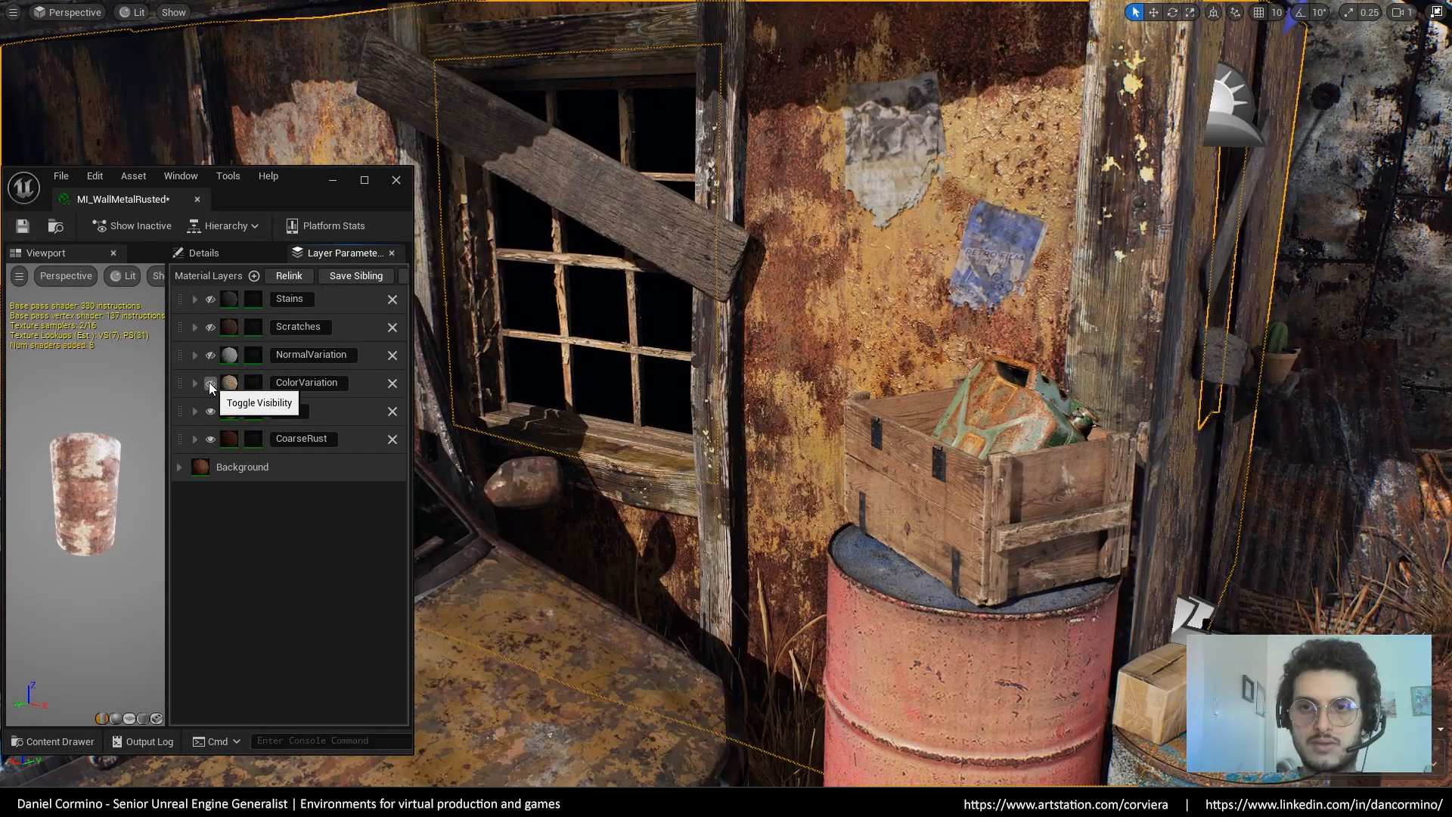
click(210, 383)
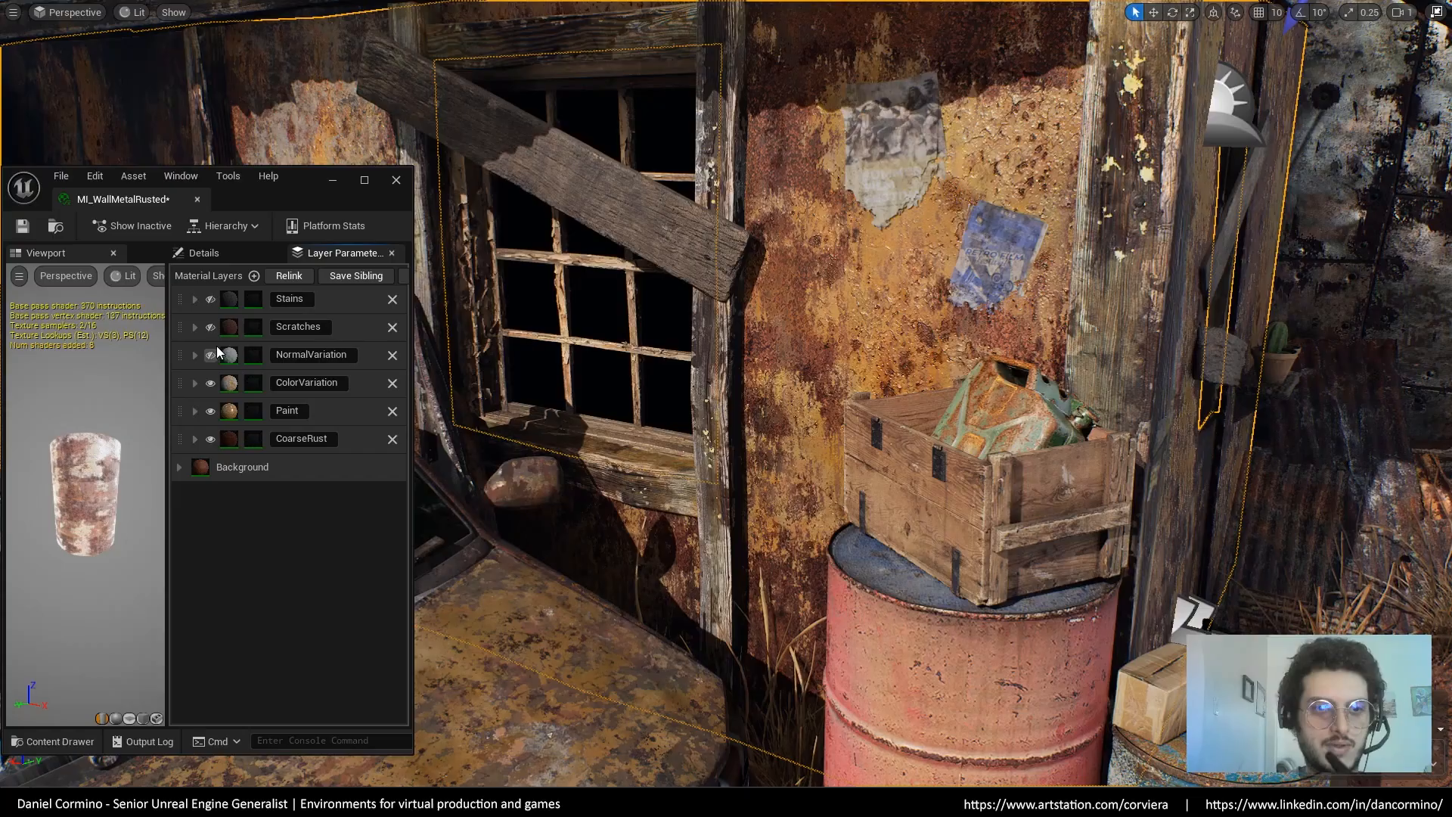
Show the NormalVariation layer again and compare the wall with that layer hidden and shown
click(209, 353)
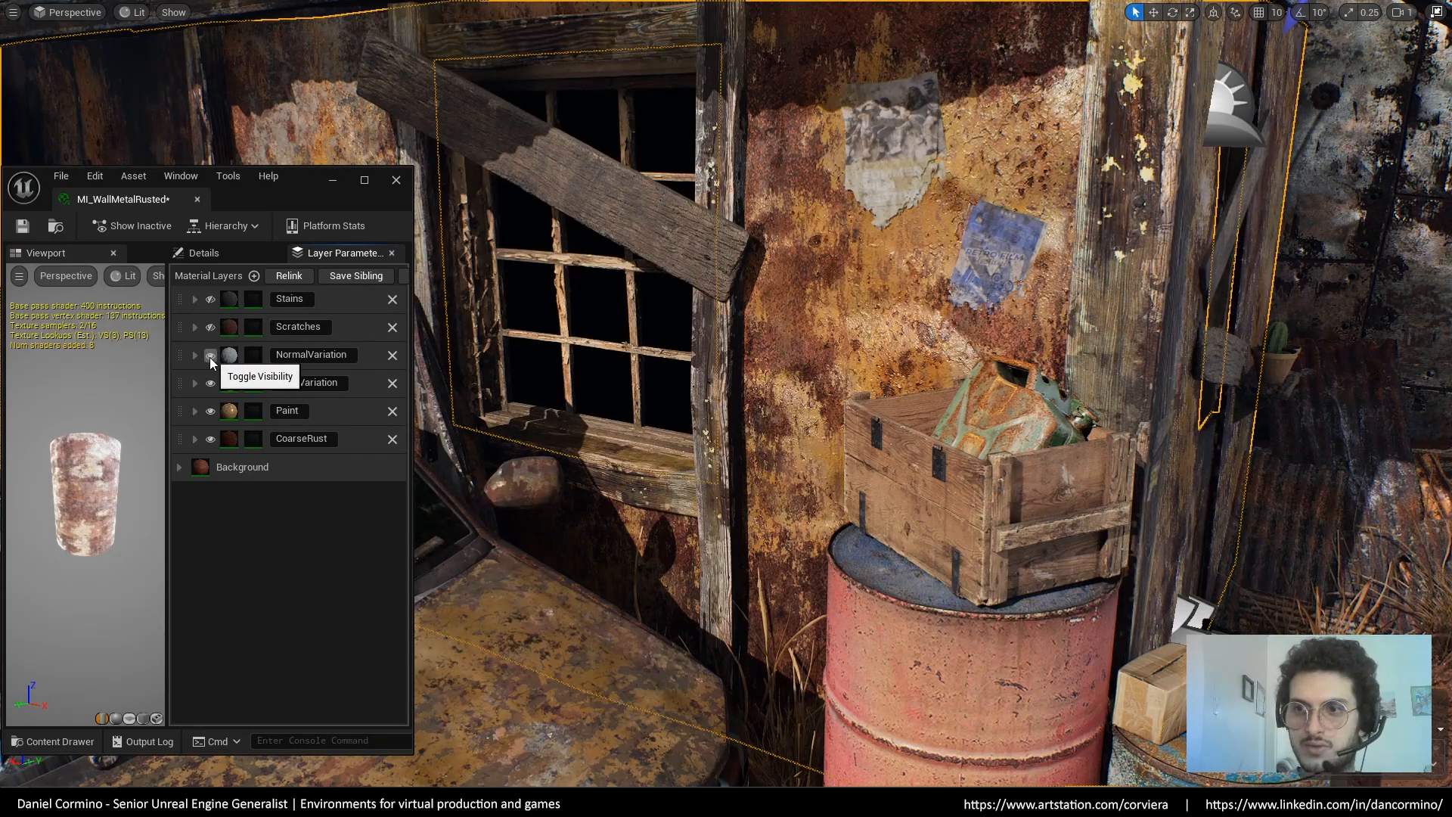
click(211, 356)
click(210, 357)
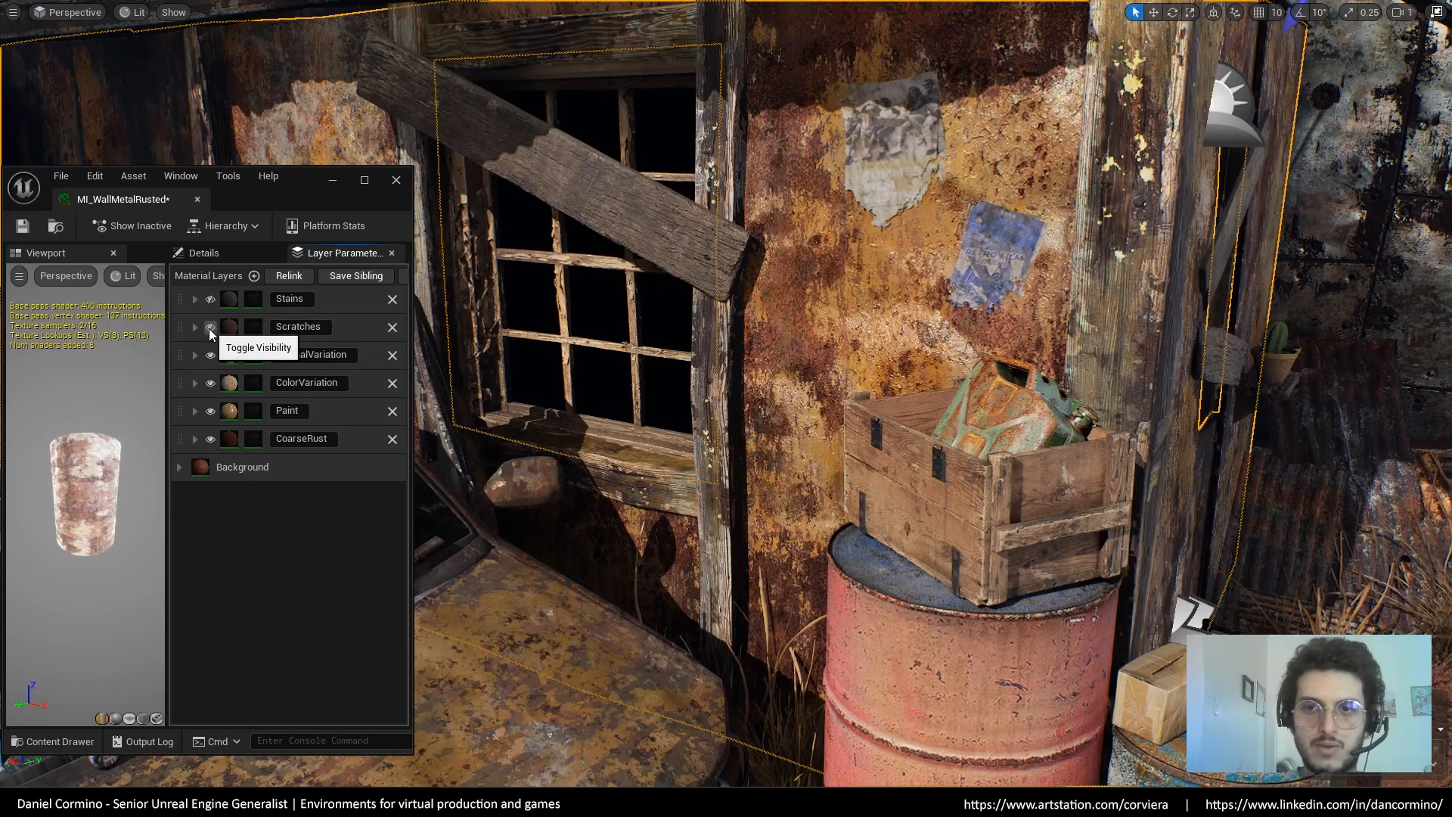
Show the Scratches layer again, comparing its effect on the wall up close, and show the Stains layer
click(210, 328)
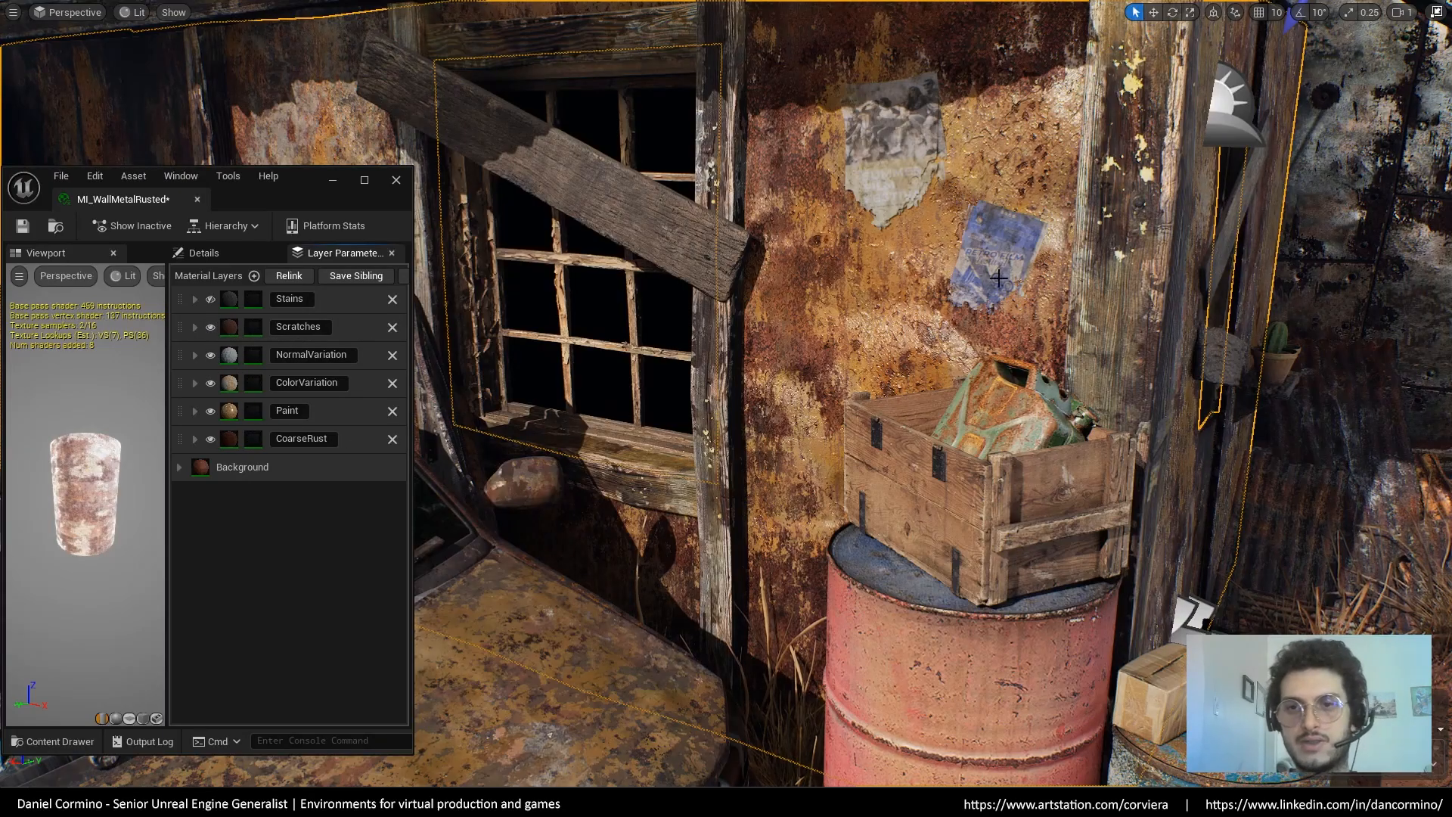
scroll(996, 342, up, 10)
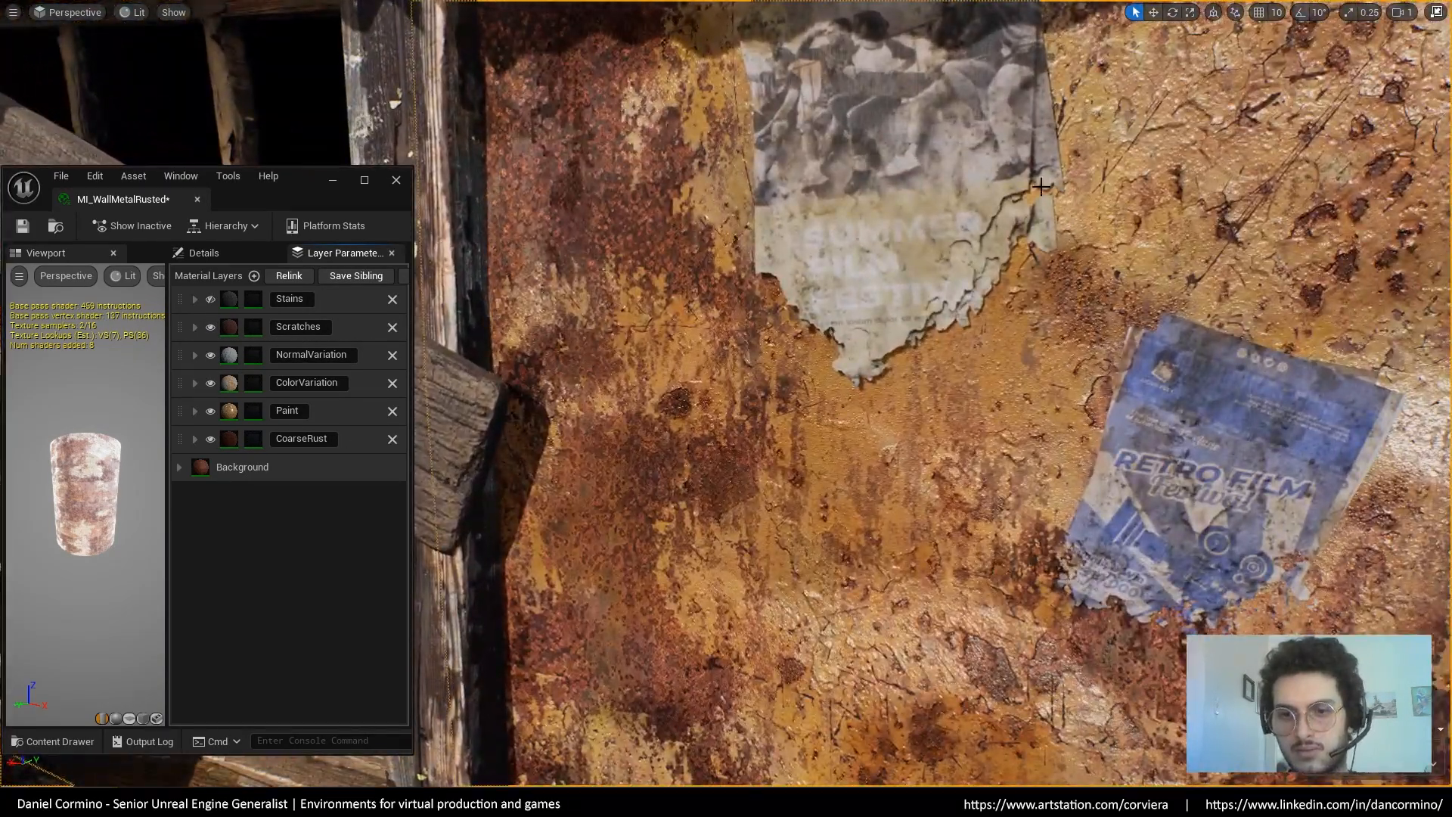
middle_drag(1040, 186, 1047, 356)
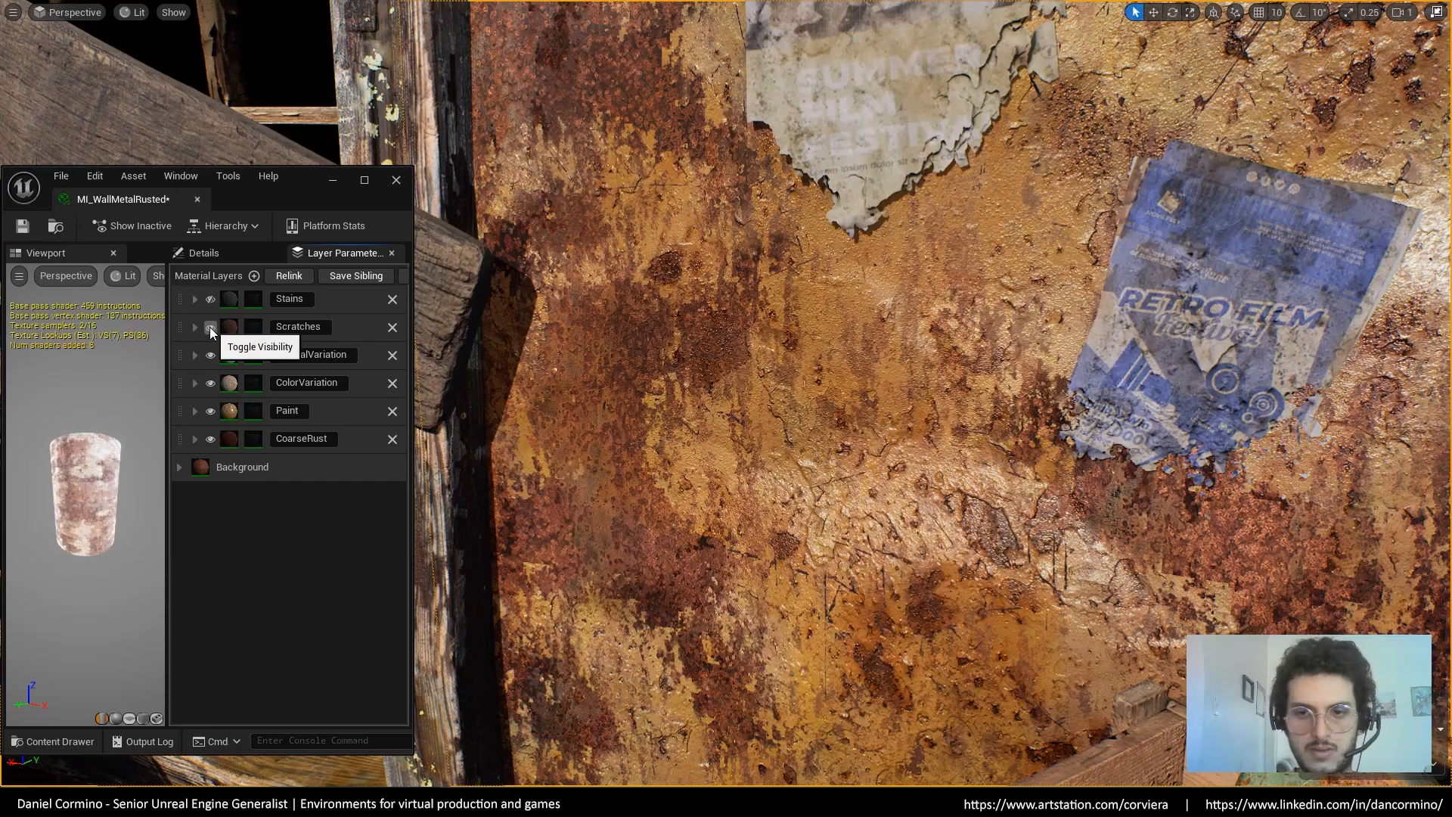
click(210, 328)
click(211, 328)
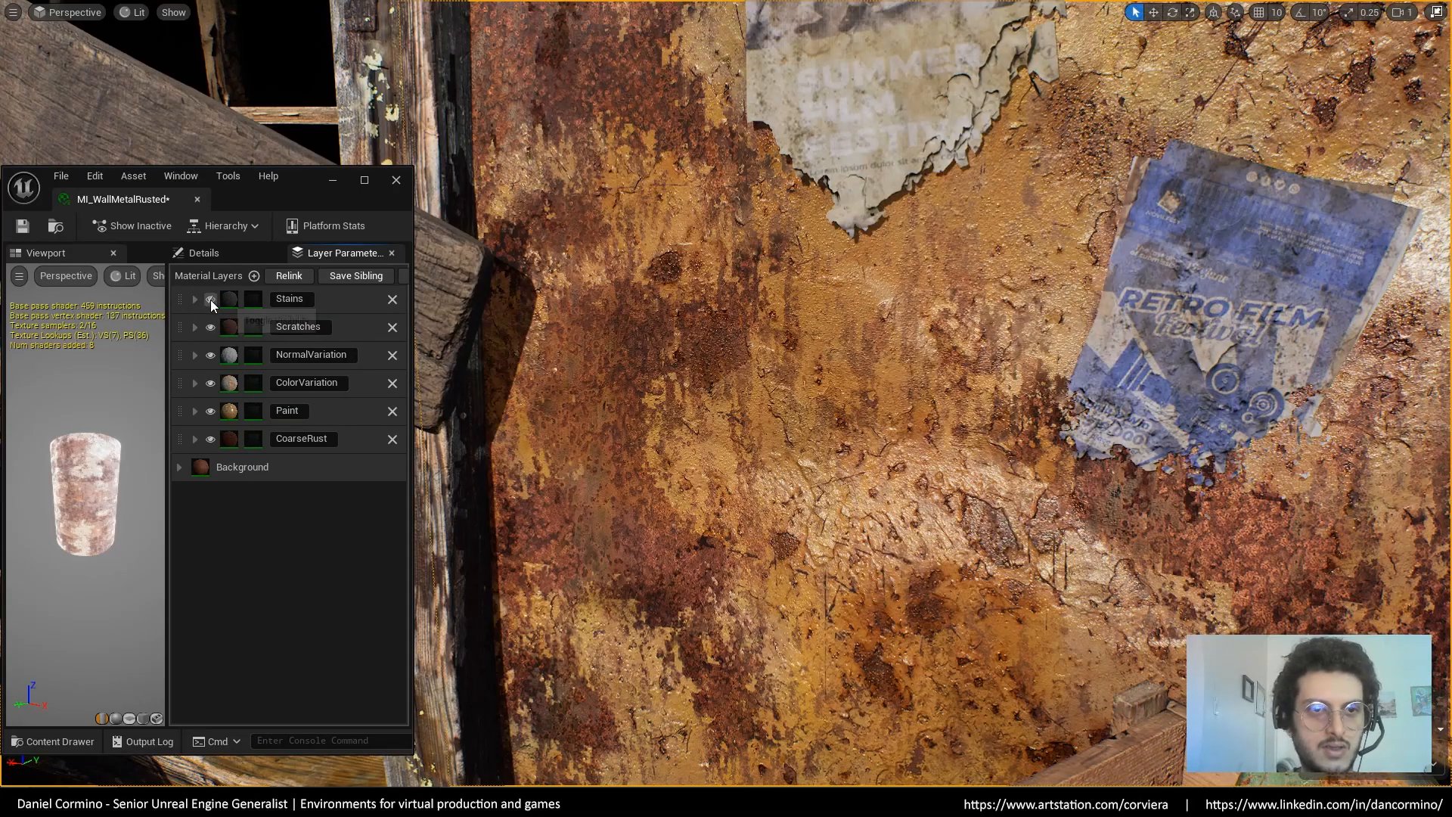
click(211, 303)
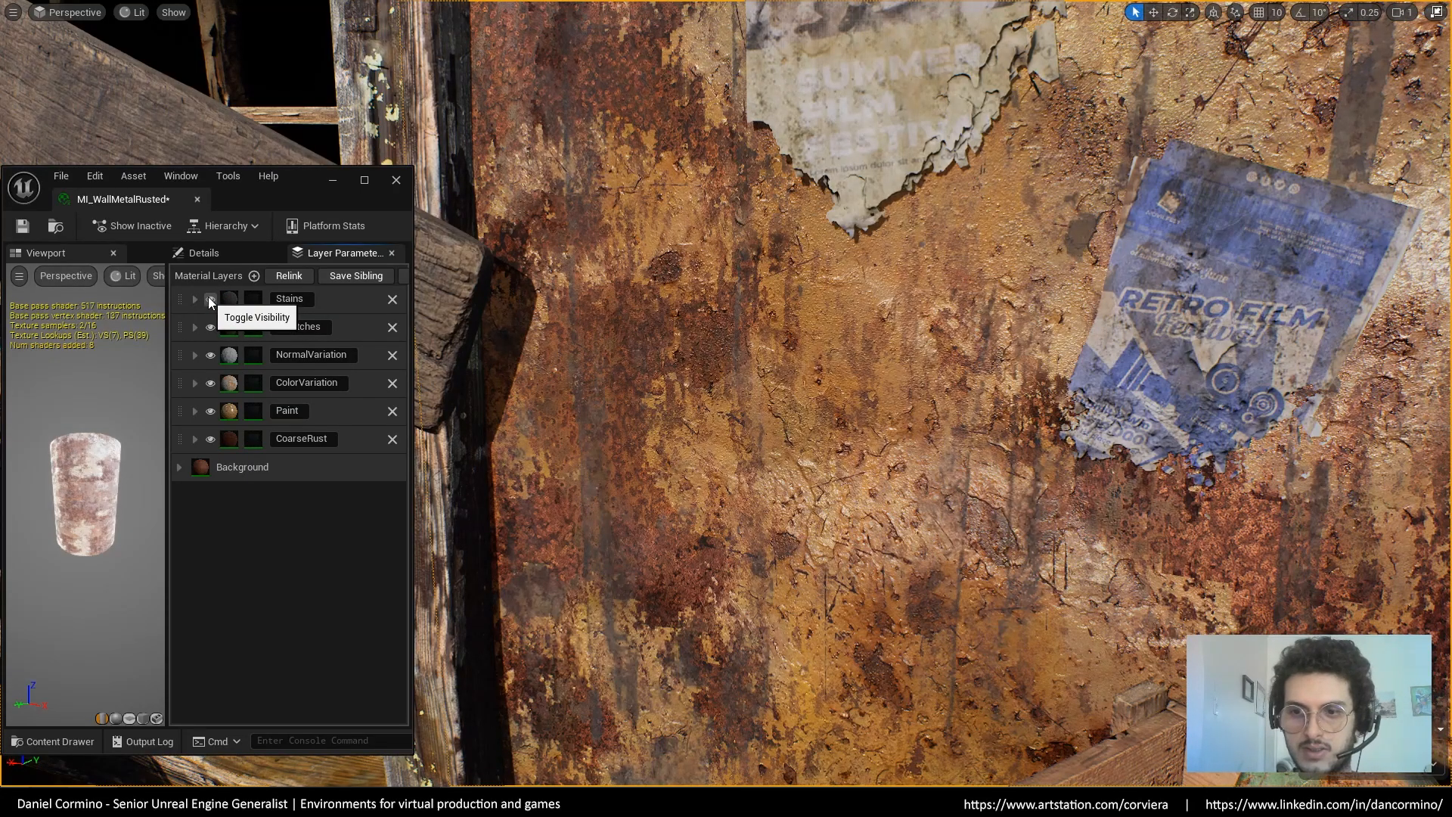
Select the orange corrugated metal sheet on the roof and open its MI_CorrugatedRoof1 material for editing
key(s)
right_drag(1208, 396, 1179, 419)
mouse_move(930, 408)
right_down()
mouse_move(934, 472)
mouse_move(915, 431)
right_up()
right_drag(1132, 468, 1170, 447)
click(1132, 469)
key(w)
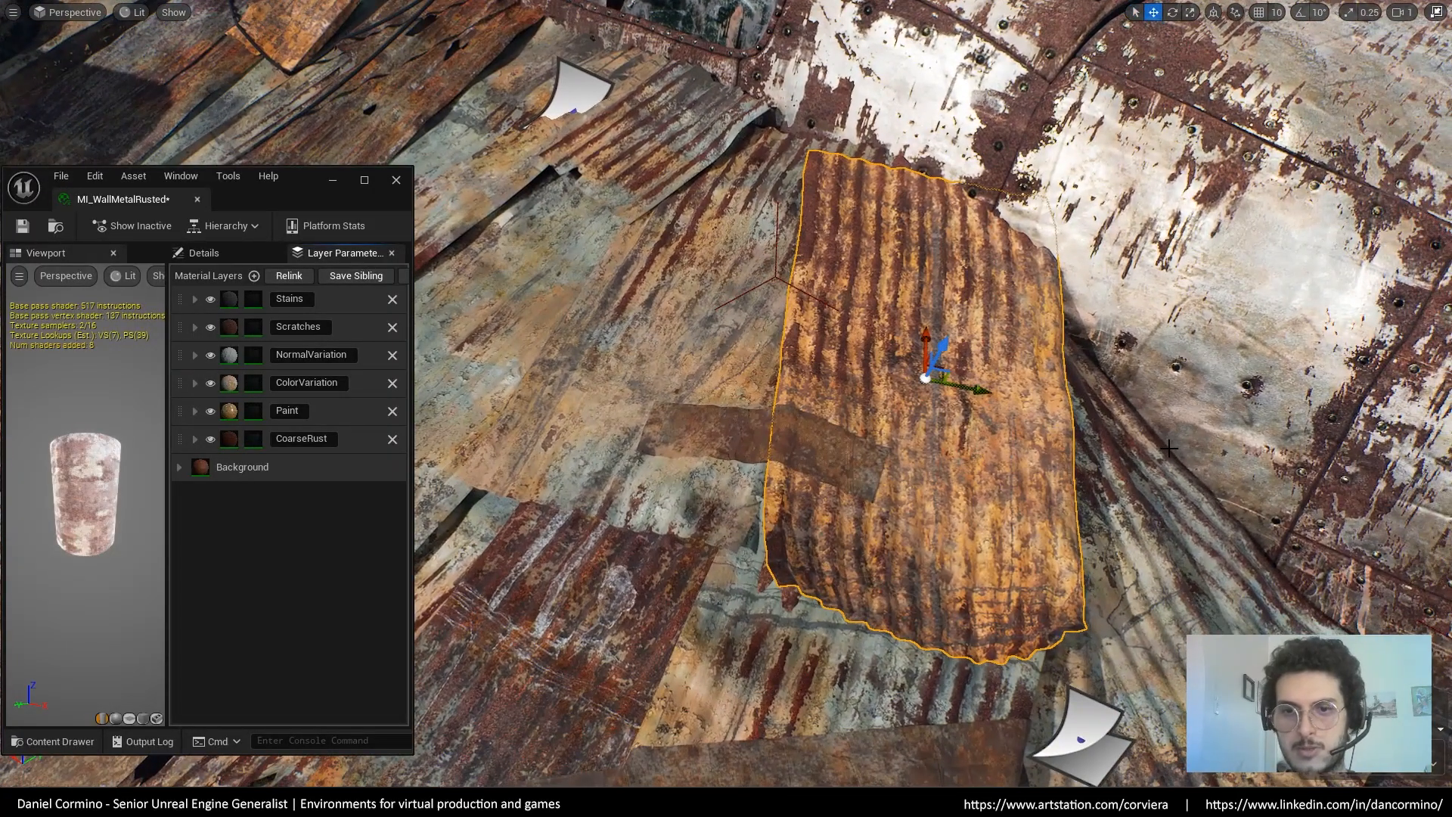
key(F11)
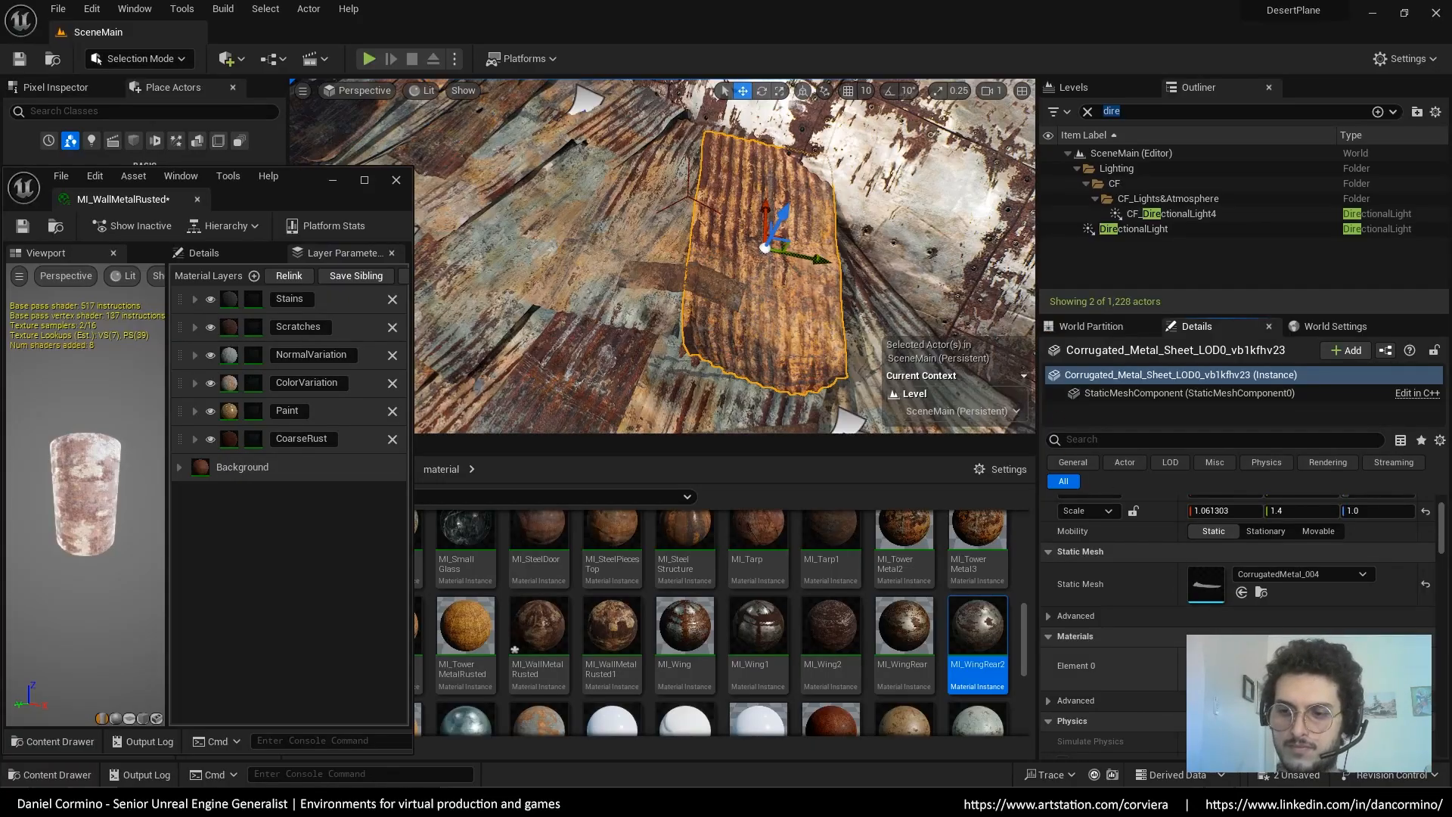
double_click(1208, 664)
right_drag(945, 340, 954, 344)
key(F11)
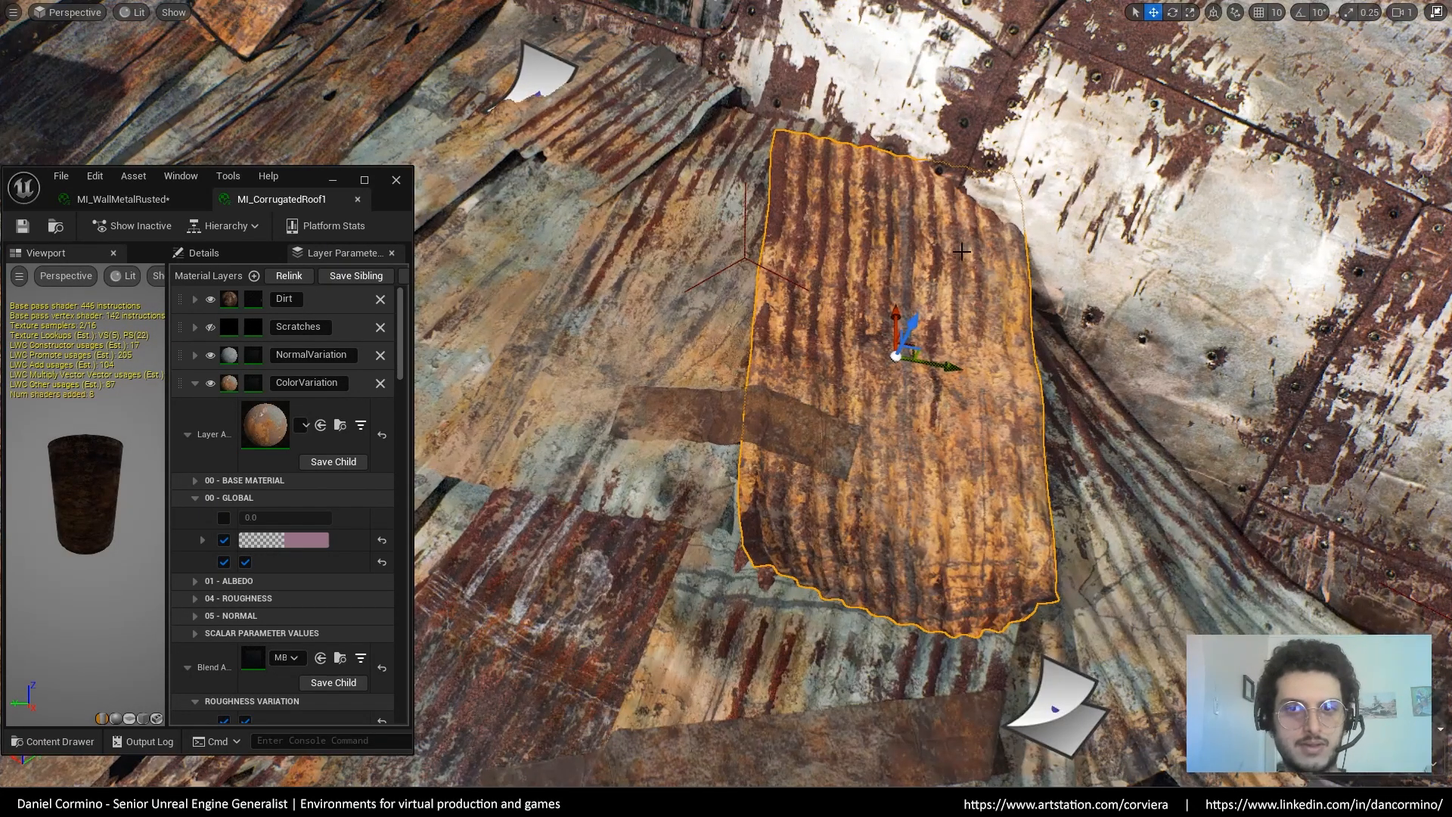
Collapse the ColorVariation, Paint, CoarseRust and Background layer settings of MI_CorrugatedRoof1
click(194, 383)
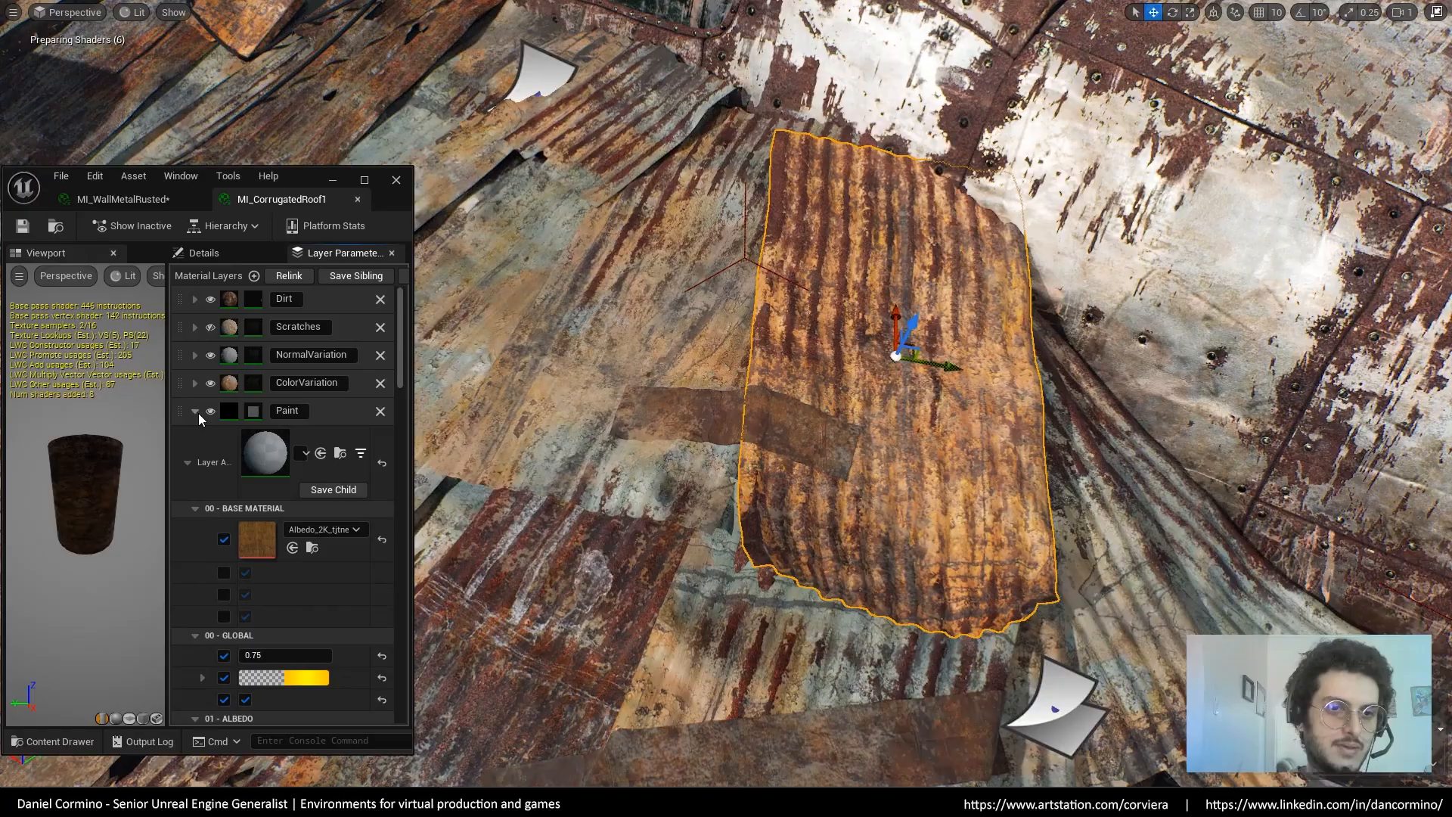
click(195, 410)
click(195, 439)
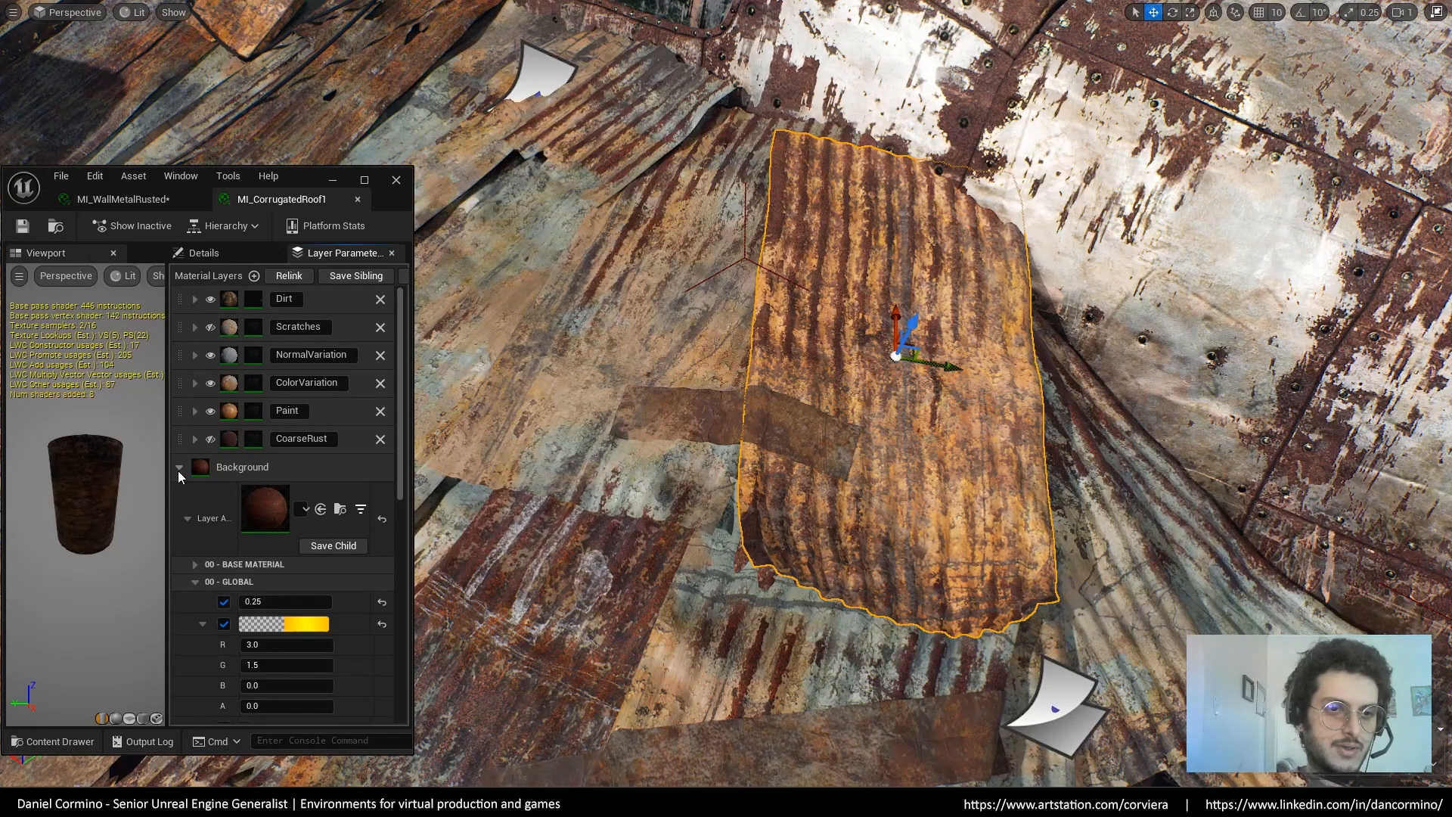
click(179, 469)
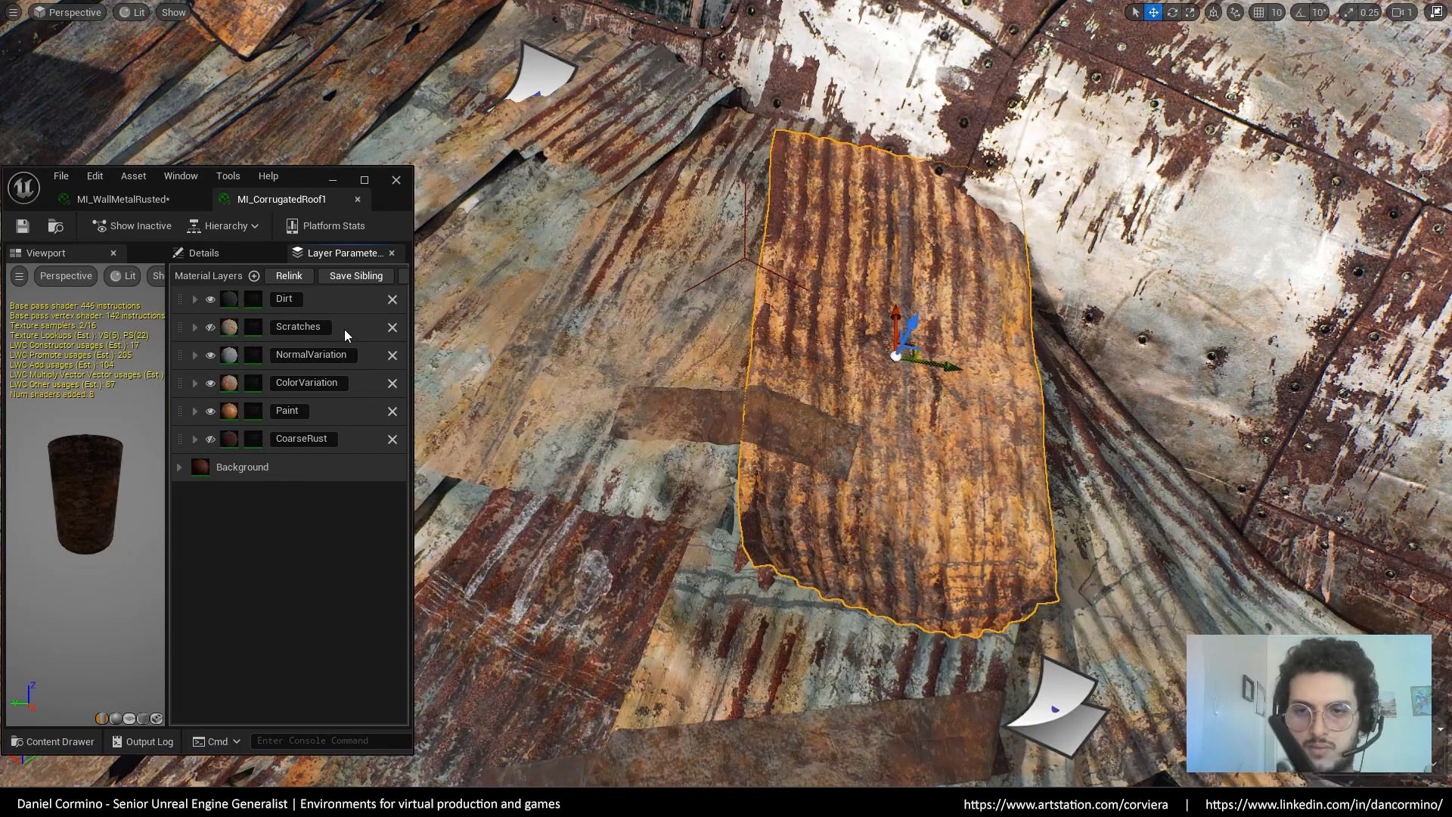
Hide the MI_CorrugatedRoof1 layers from Dirt down to Paint one by one, leaving the plain Background rust
click(210, 300)
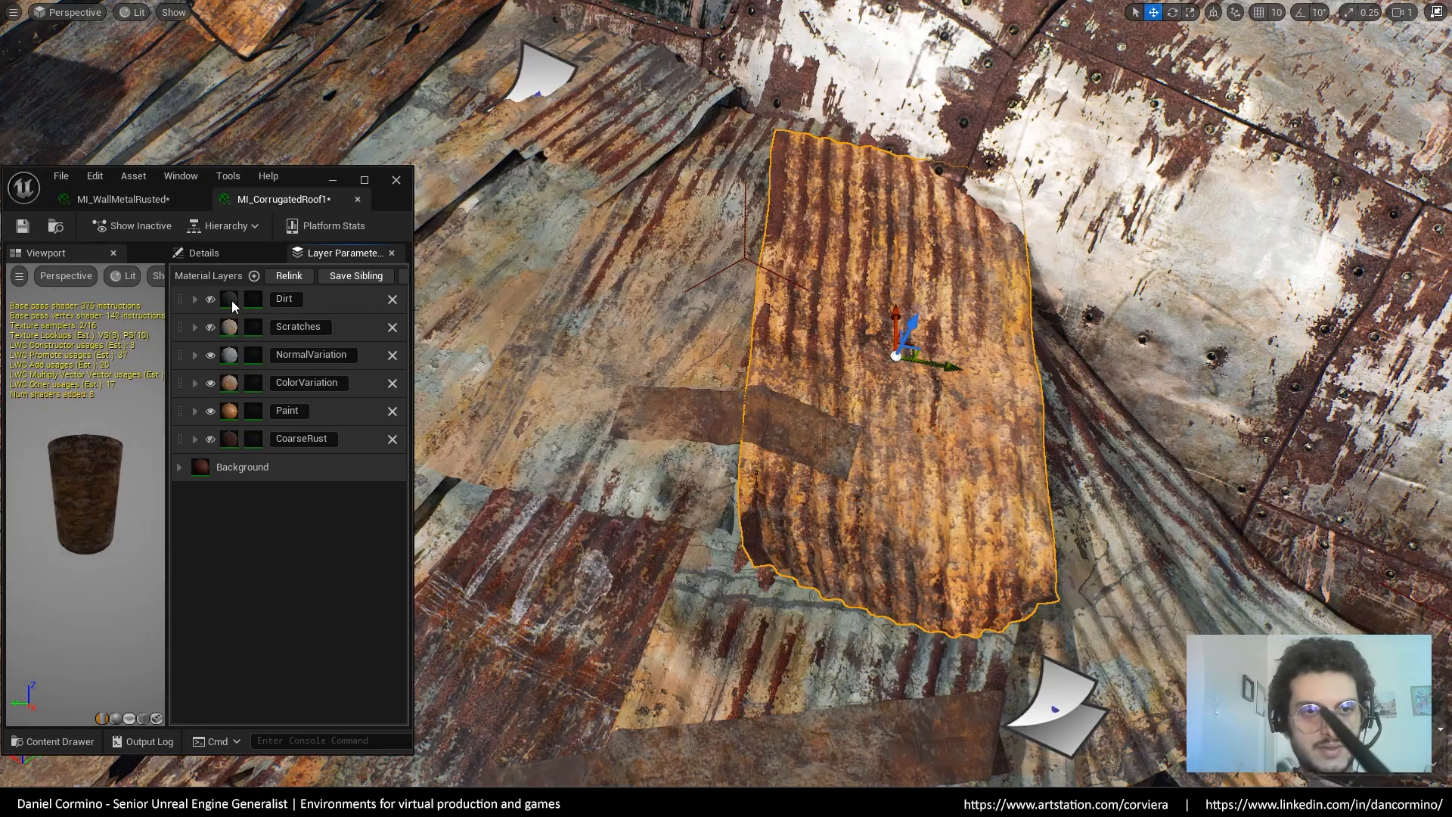
click(211, 356)
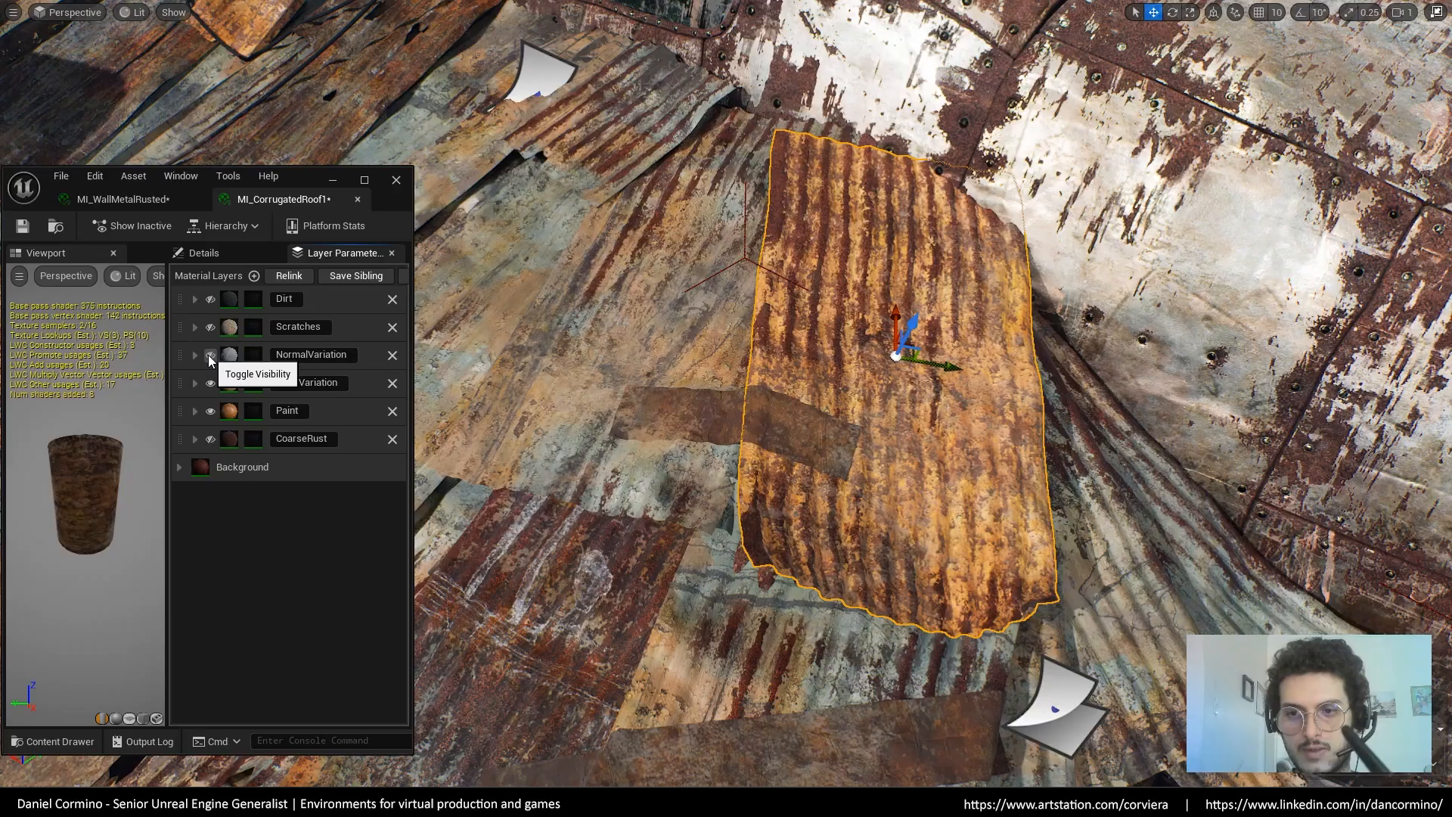
click(209, 384)
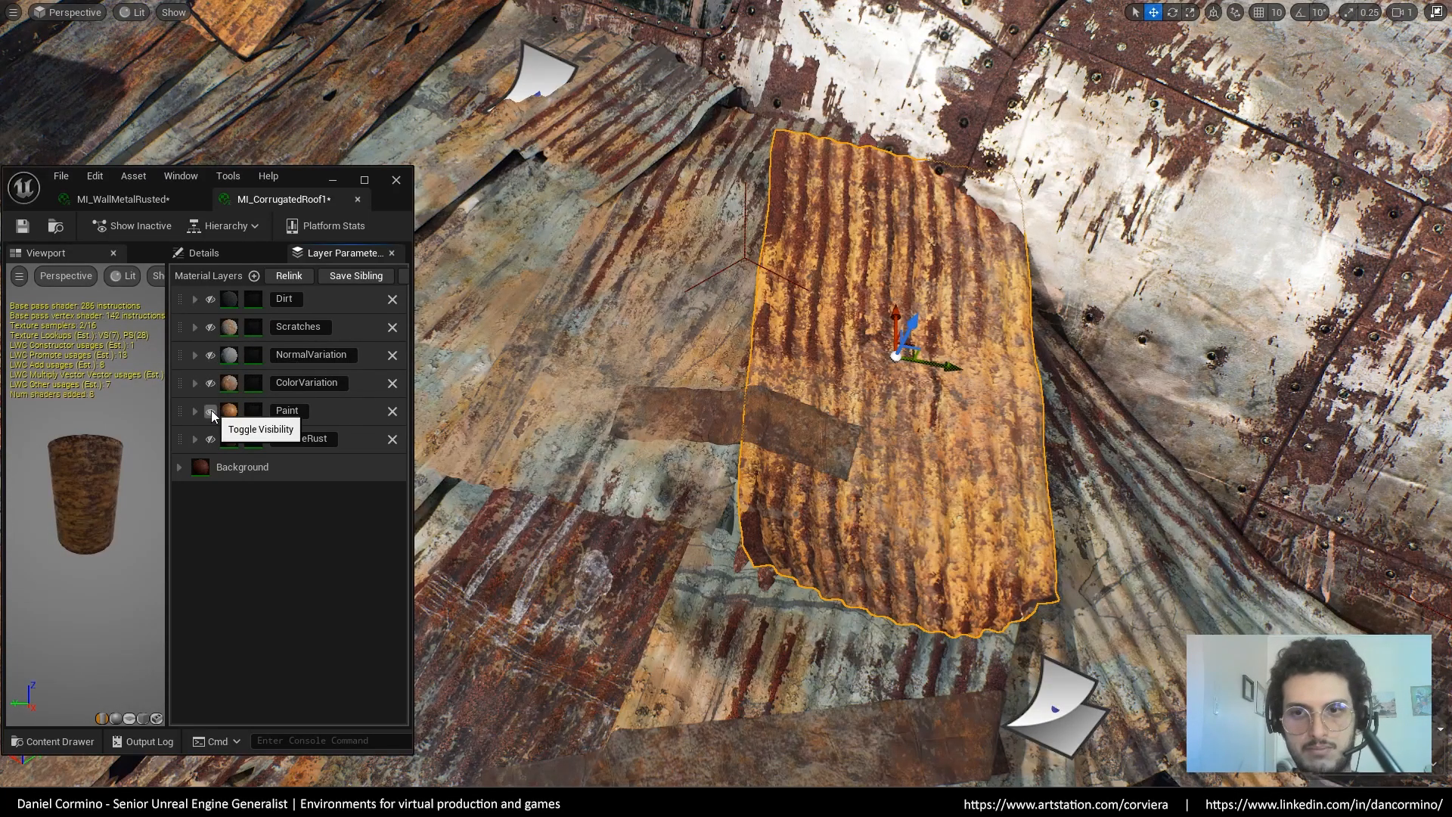
click(211, 410)
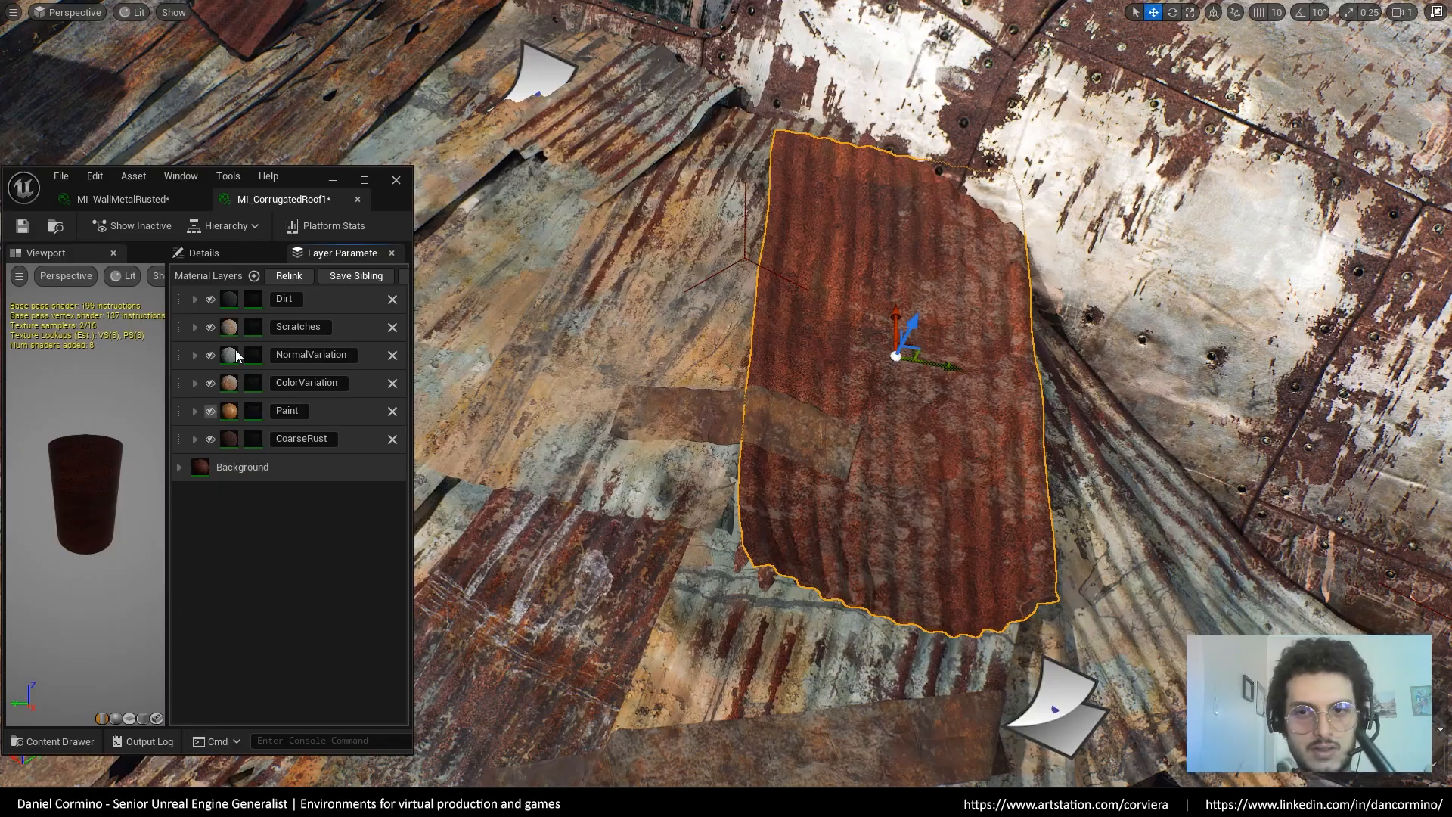
Show the hidden ColorVariation, Dirt, NormalVariation and Paint layers again, with Paint last
click(210, 384)
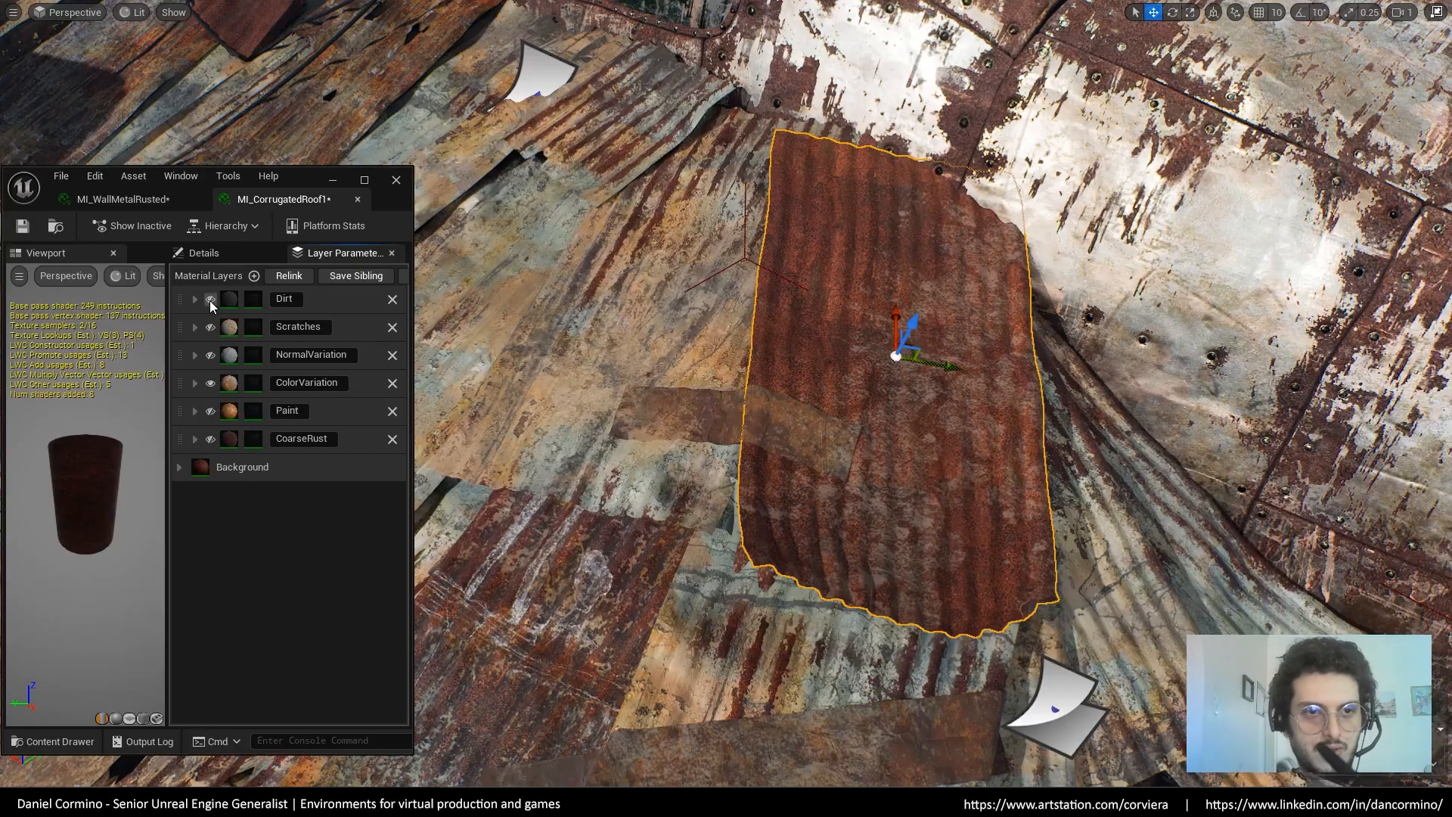
click(212, 300)
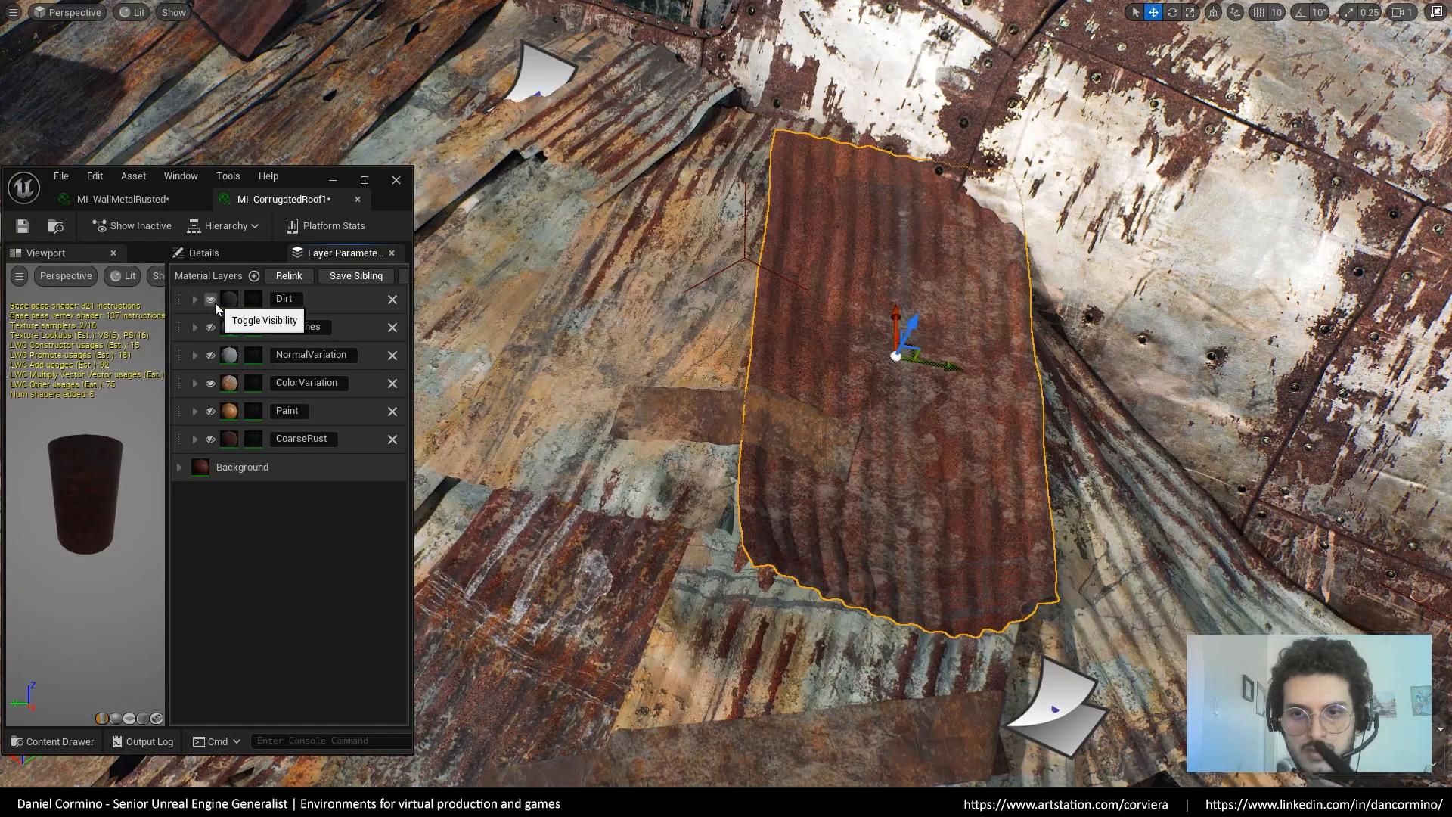
click(209, 354)
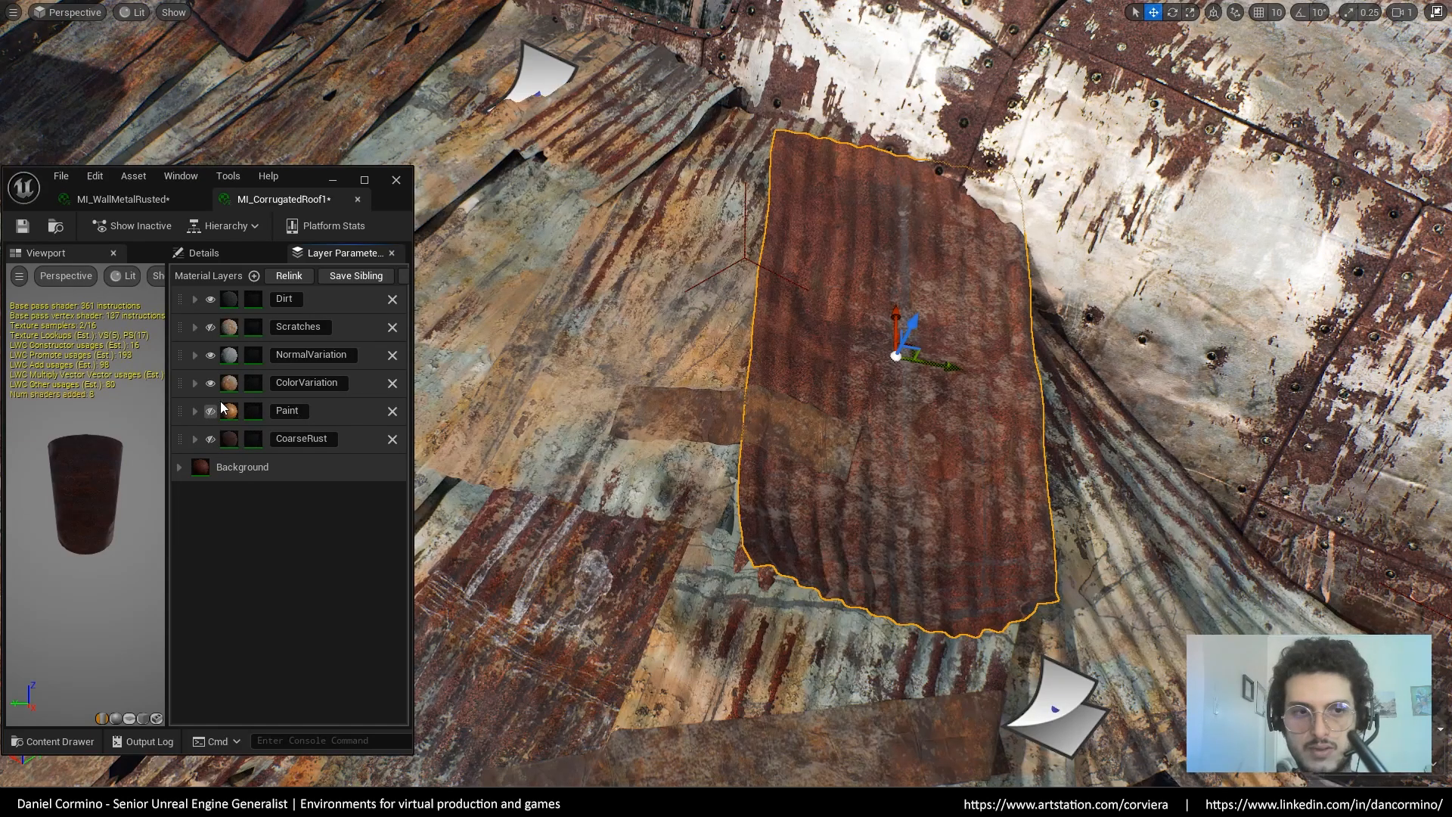
click(210, 413)
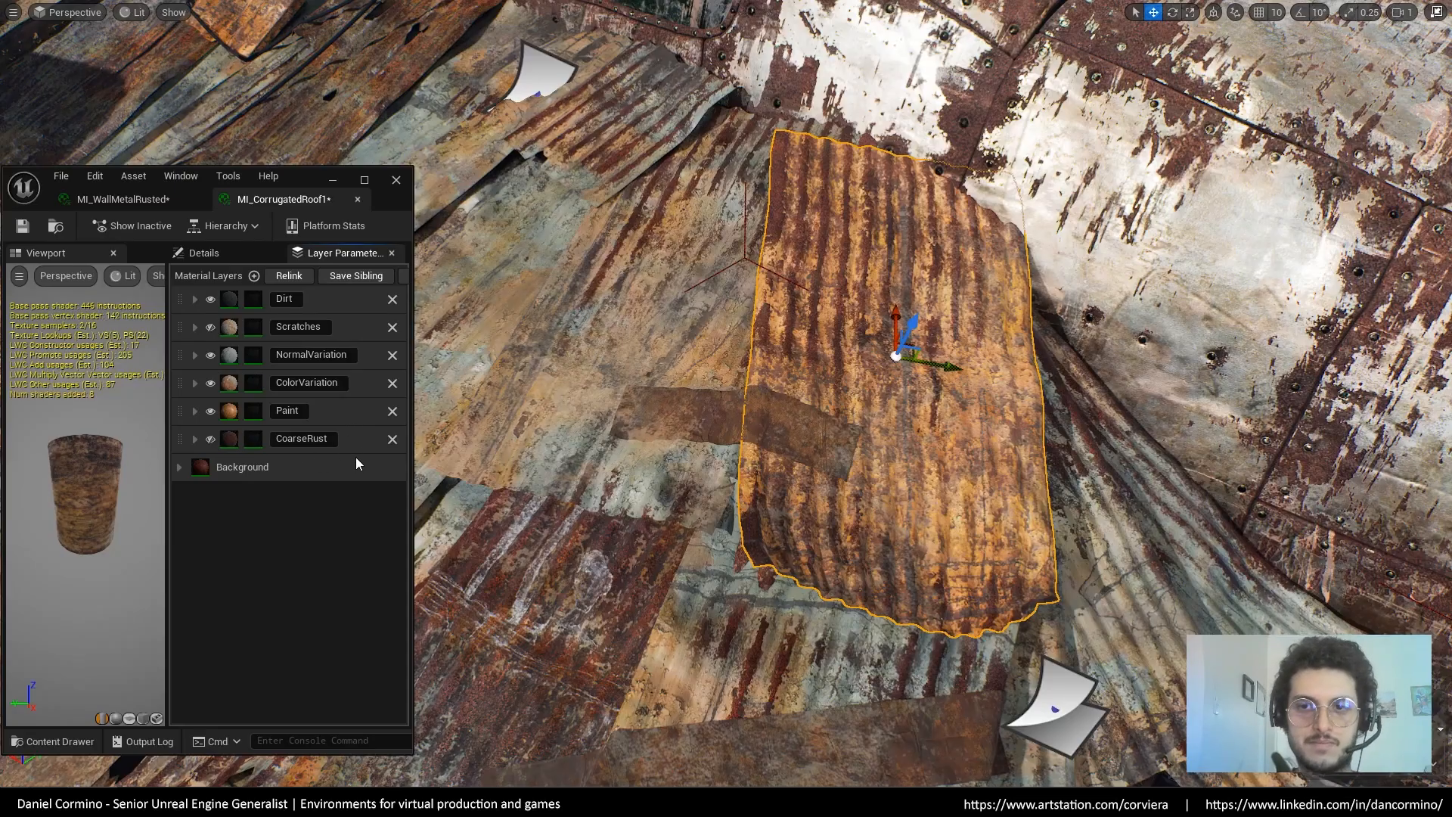
Close the material editor window and return to the shack's roof in the level
click(396, 180)
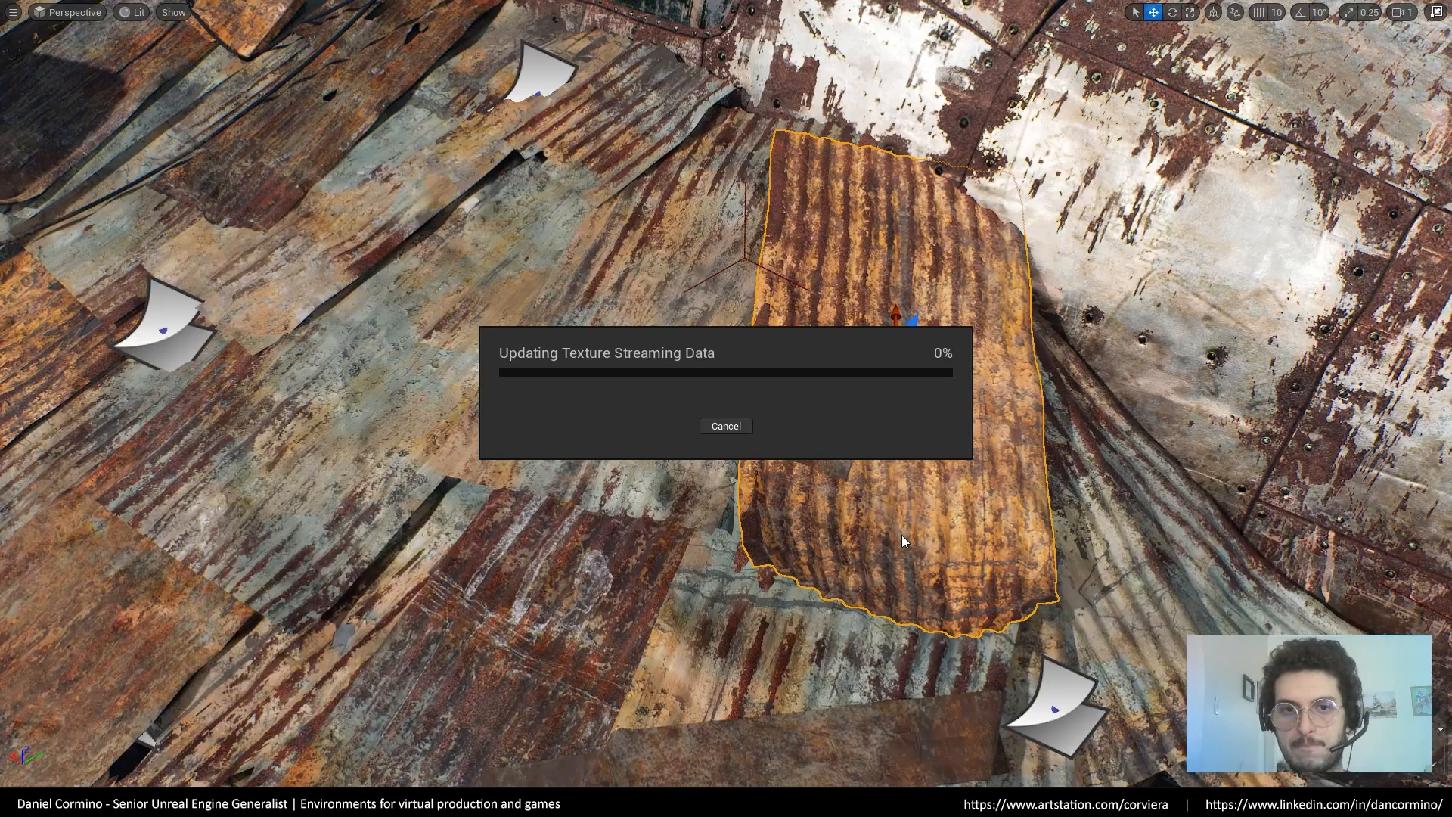
key(s)
right_drag(901, 578, 870, 596)
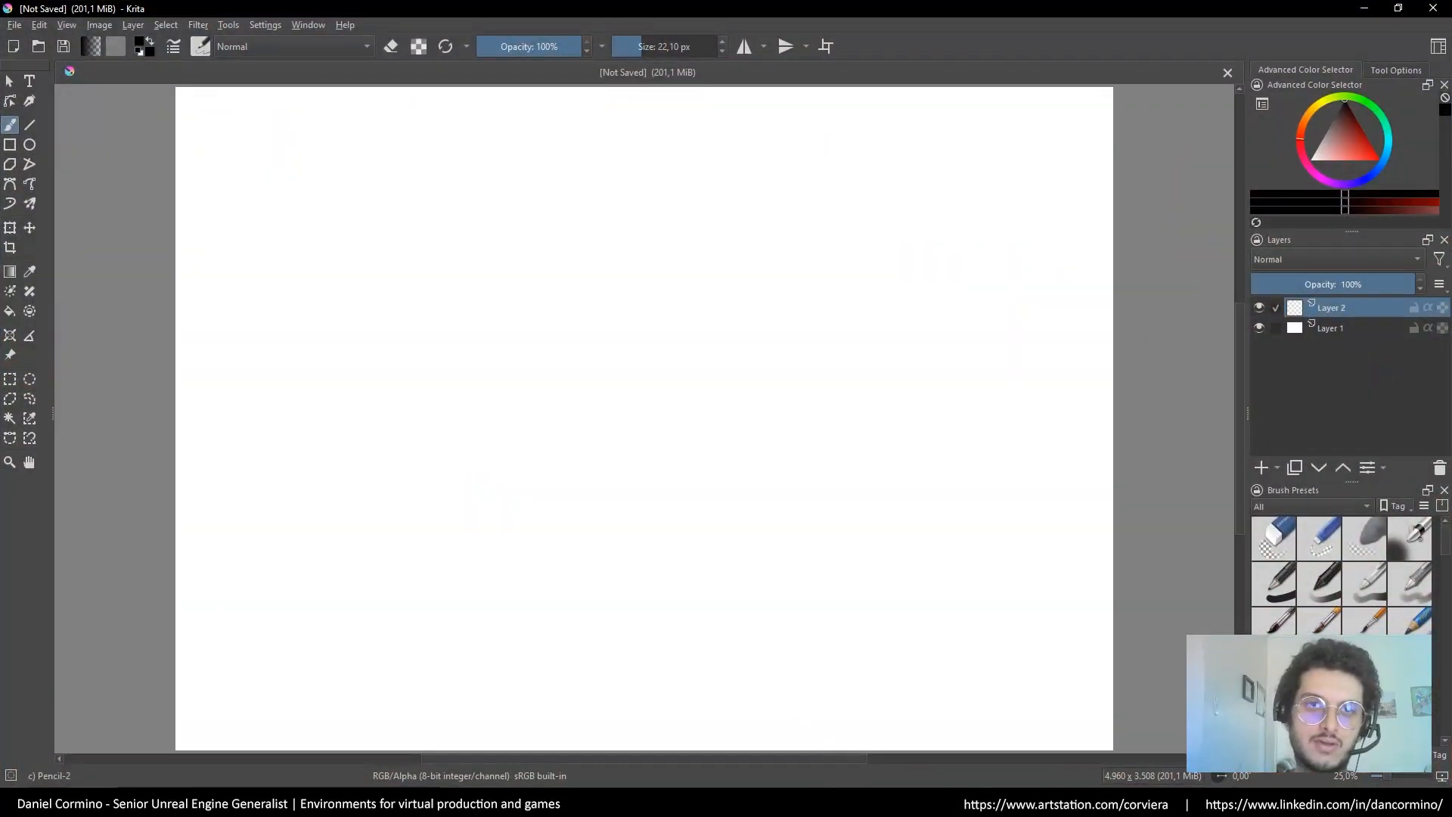
Switch to Krita and sketch a small square in the canvas's upper-left area, hand-lettering "Base Material" beneath it
mouse_move(330, 152)
mouse_down()
mouse_move(347, 202)
mouse_move(389, 168)
mouse_move(331, 146)
mouse_up()
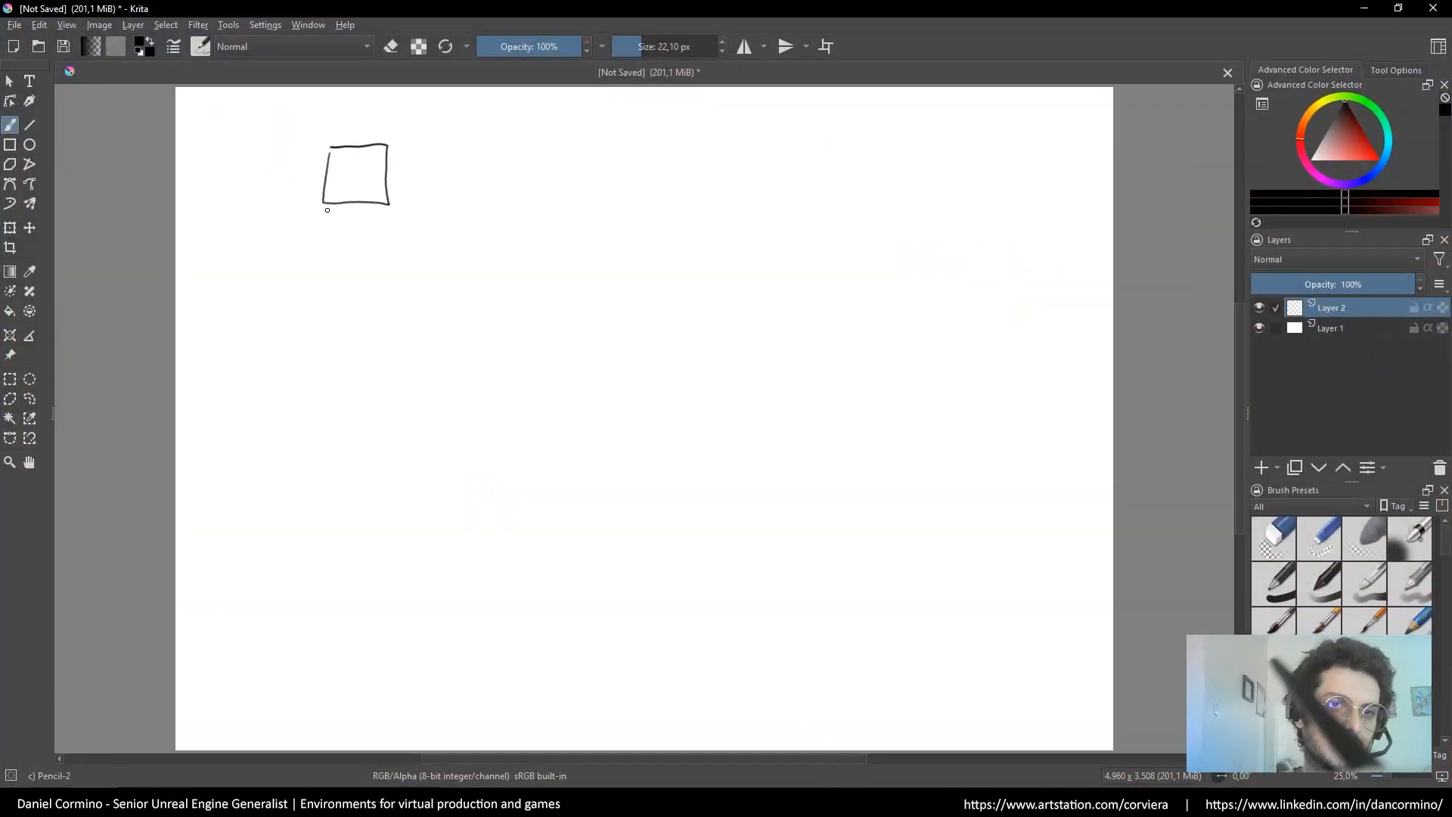
drag(321, 215, 324, 231)
drag(322, 215, 326, 231)
drag(341, 230, 349, 230)
mouse_move(341, 227)
mouse_down()
mouse_move(376, 234)
mouse_move(344, 251)
mouse_up()
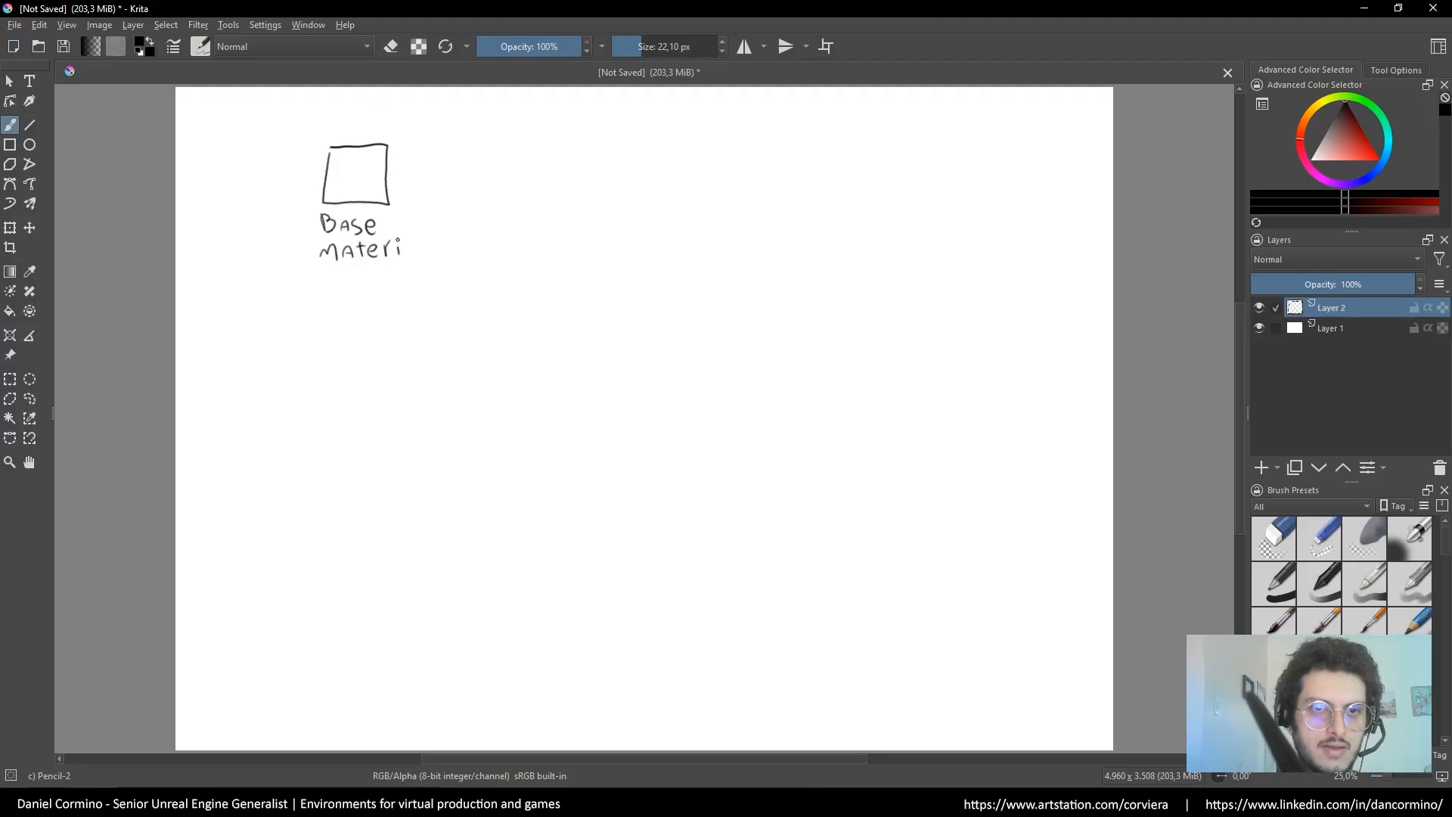
drag(407, 255, 431, 256)
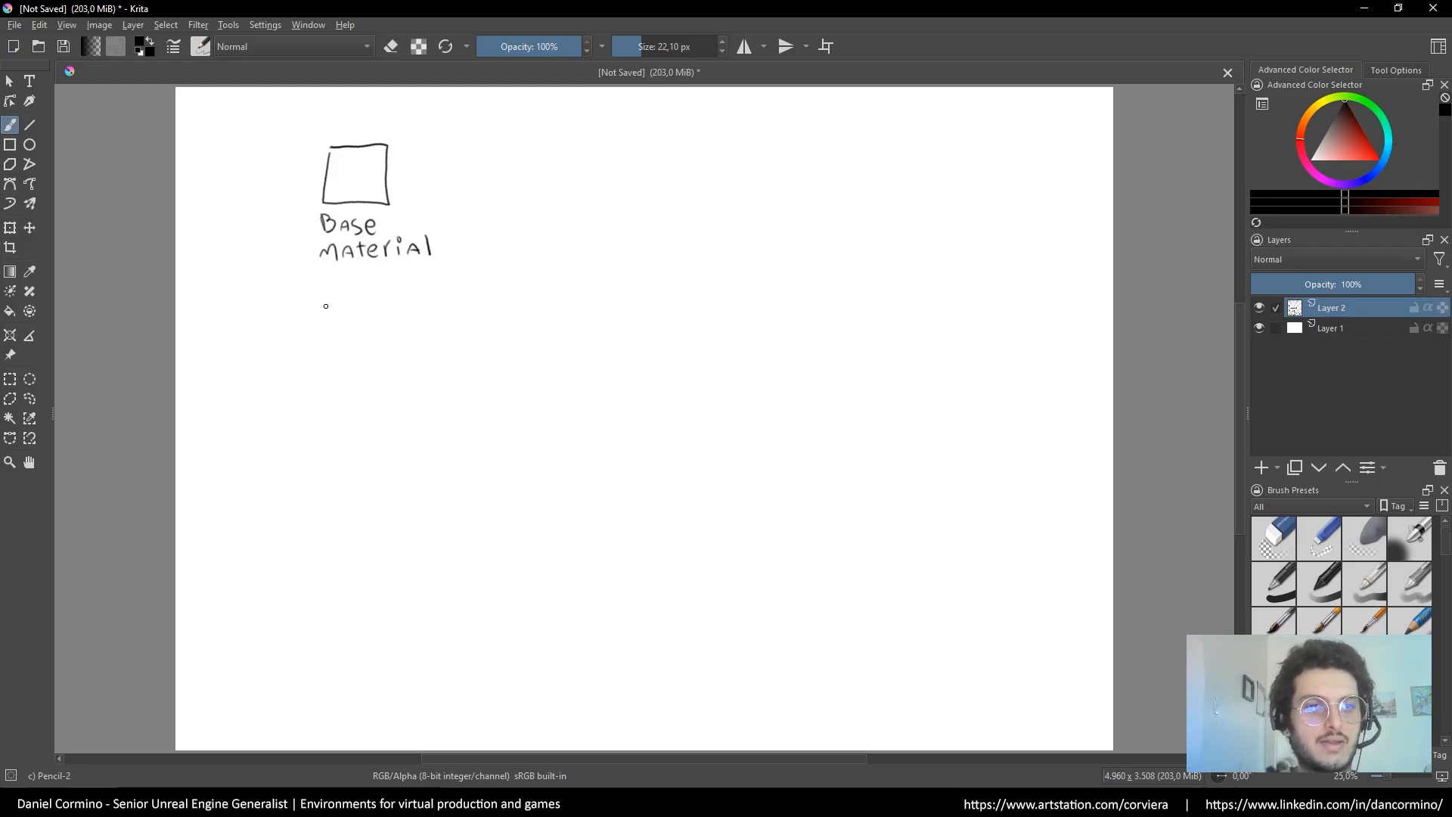
Sketch a second box below the Base Material label and hand-letter "BLEND MATERIAL" beneath it
mouse_move(331, 291)
mouse_down()
mouse_move(326, 333)
mouse_move(394, 334)
mouse_move(387, 279)
mouse_move(329, 286)
mouse_up()
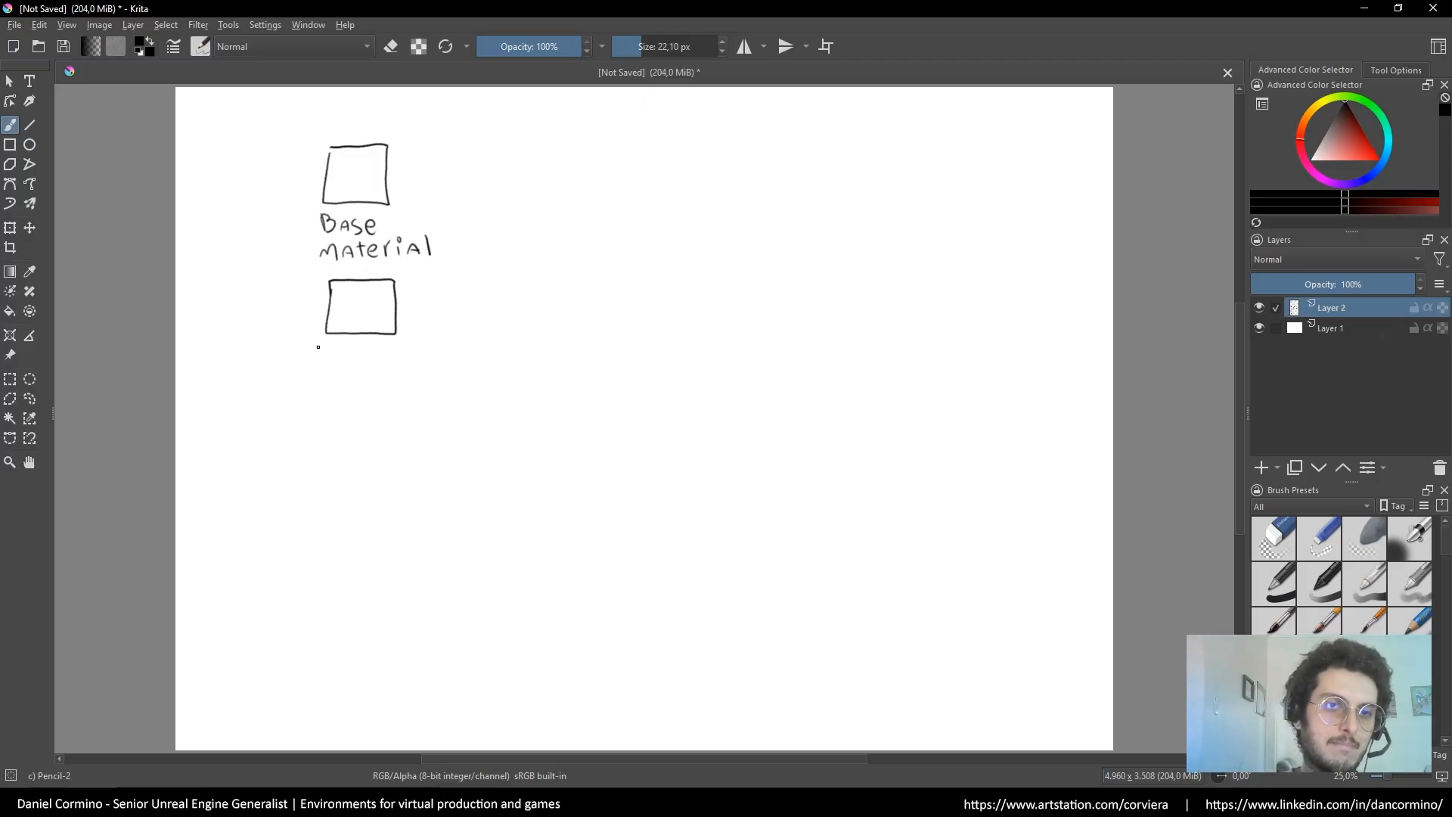
drag(317, 348, 323, 368)
drag(318, 350, 389, 365)
mouse_move(308, 399)
mouse_down()
mouse_move(325, 382)
mouse_move(331, 398)
mouse_up()
drag(337, 398, 361, 378)
mouse_move(359, 394)
mouse_down()
mouse_move(359, 378)
mouse_move(440, 386)
mouse_up()
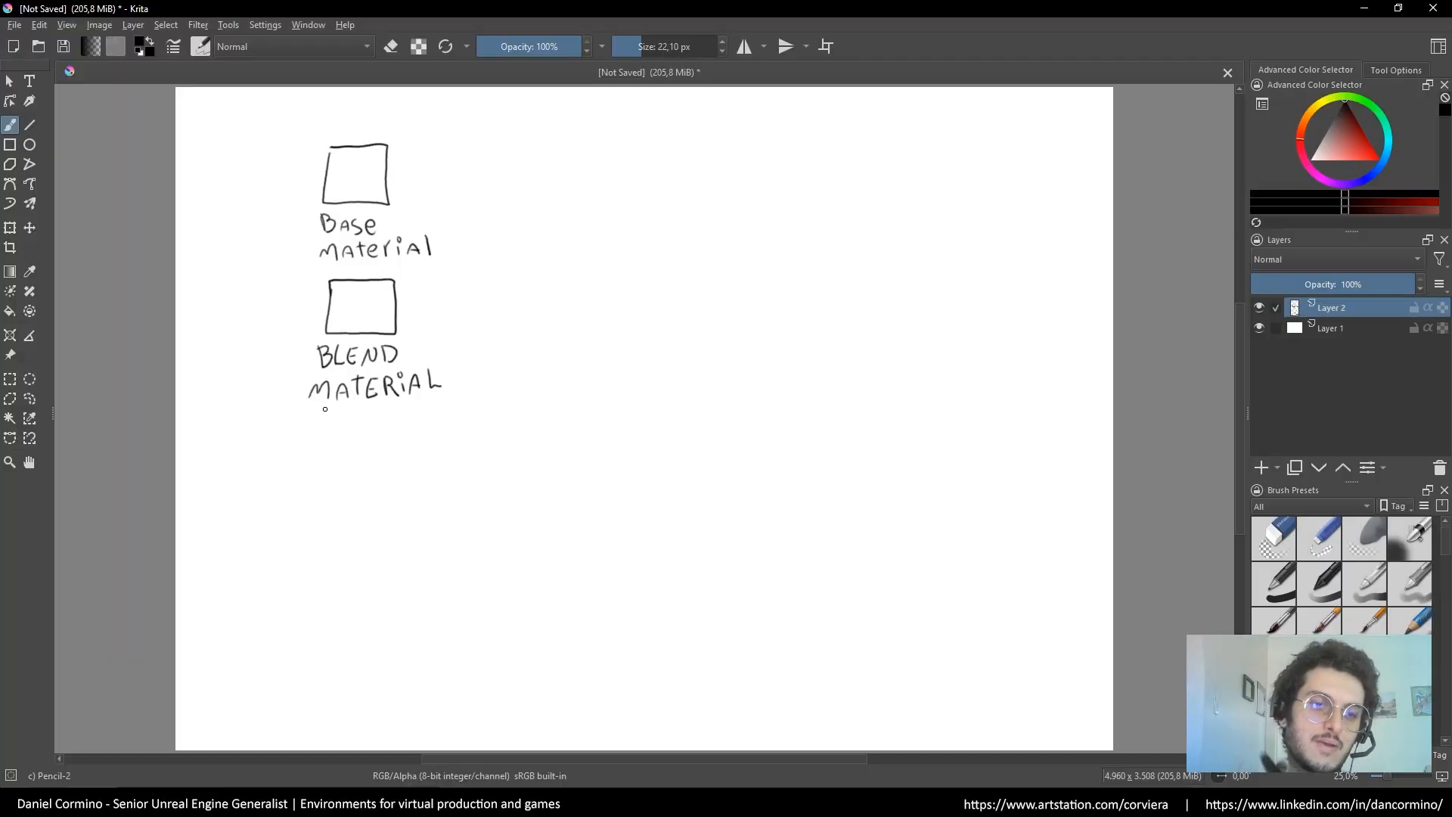
Sketch a third box below the Blend Material label and hand-letter "LAYER MATERIAL" beneath it
mouse_move(333, 422)
mouse_down()
mouse_move(332, 470)
mouse_move(405, 480)
mouse_move(377, 418)
mouse_move(336, 420)
mouse_up()
mouse_move(321, 496)
mouse_down()
mouse_move(321, 516)
mouse_move(341, 516)
mouse_up()
mouse_move(346, 515)
mouse_down()
mouse_move(353, 496)
mouse_move(369, 520)
mouse_move(383, 516)
mouse_up()
drag(383, 516, 403, 496)
mouse_move(412, 492)
mouse_down()
mouse_move(411, 519)
mouse_move(417, 506)
mouse_up()
drag(418, 507, 423, 513)
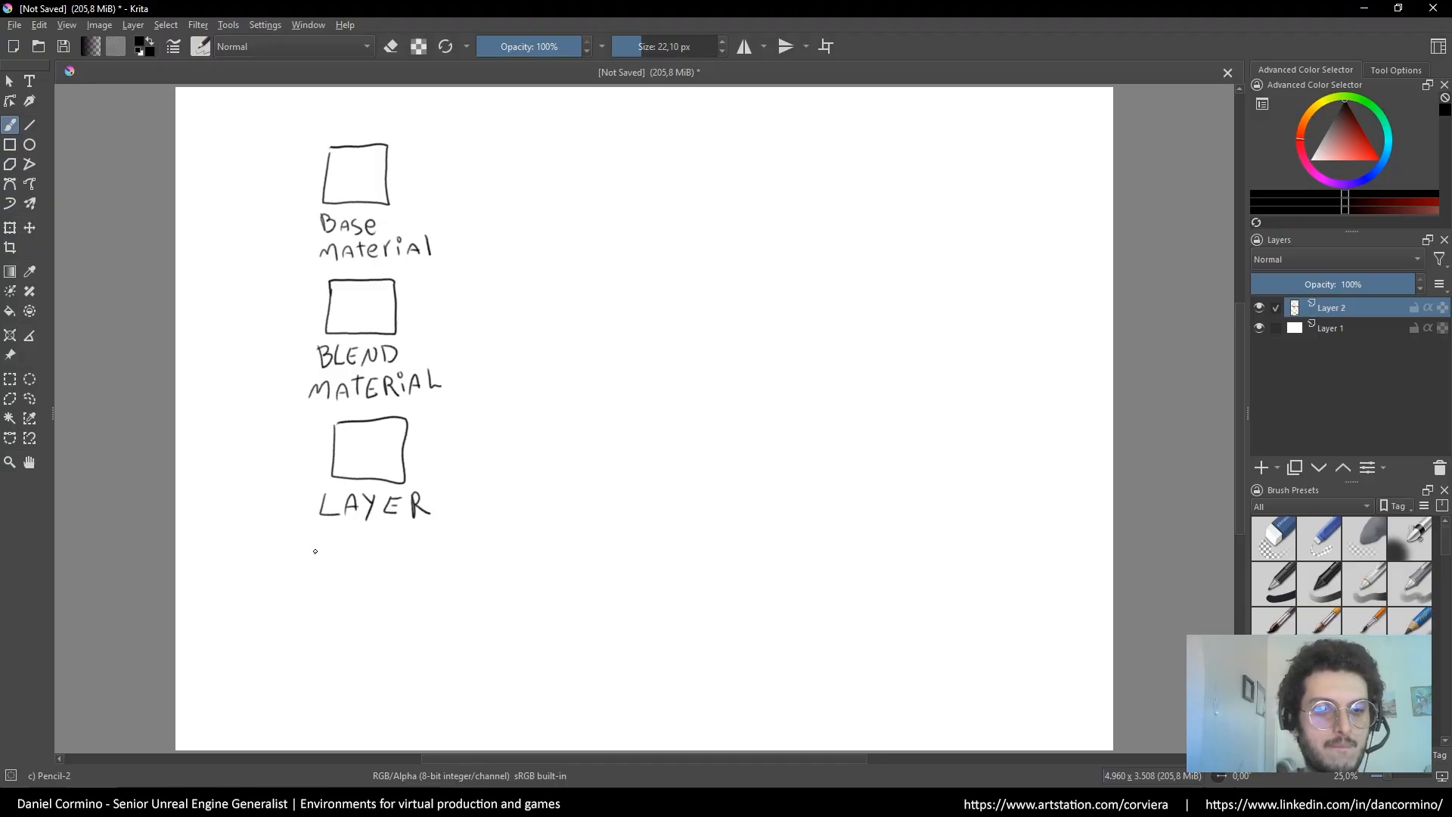
mouse_move(315, 555)
mouse_down()
mouse_move(338, 555)
mouse_move(351, 534)
mouse_up()
mouse_move(351, 533)
mouse_down()
mouse_move(358, 557)
mouse_move(387, 533)
mouse_up()
mouse_move(387, 536)
mouse_down()
mouse_move(383, 555)
mouse_move(462, 550)
mouse_up()
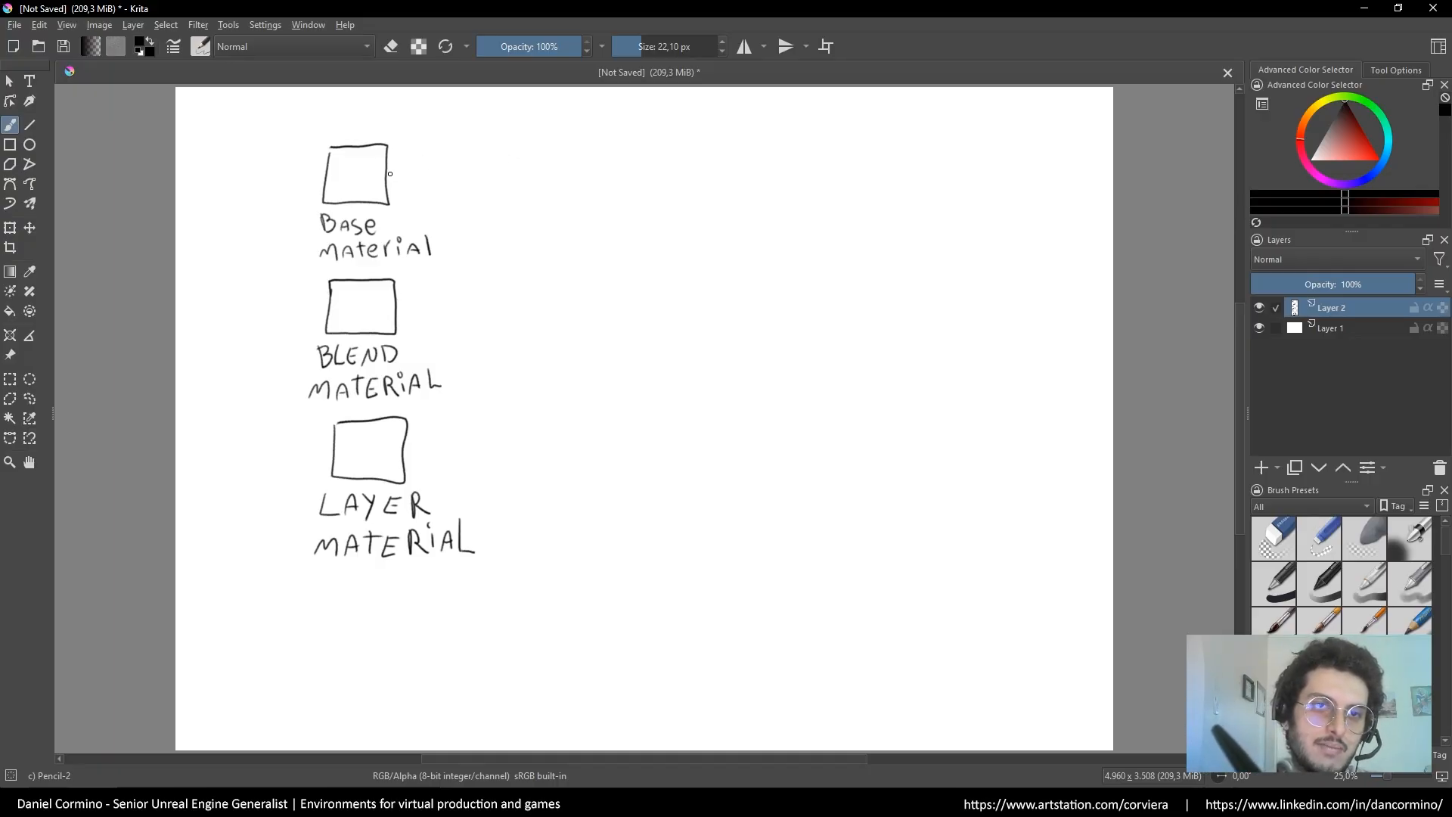
Draw a large rectangle titled "INSTANCE" beside the boxes, connected by a line to the Base Material box
mouse_move(387, 175)
mouse_down()
mouse_move(550, 177)
mouse_move(512, 482)
mouse_move(706, 462)
mouse_move(911, 476)
mouse_move(904, 161)
mouse_move(546, 133)
mouse_move(609, 109)
mouse_move(635, 130)
mouse_up()
drag(627, 114, 693, 129)
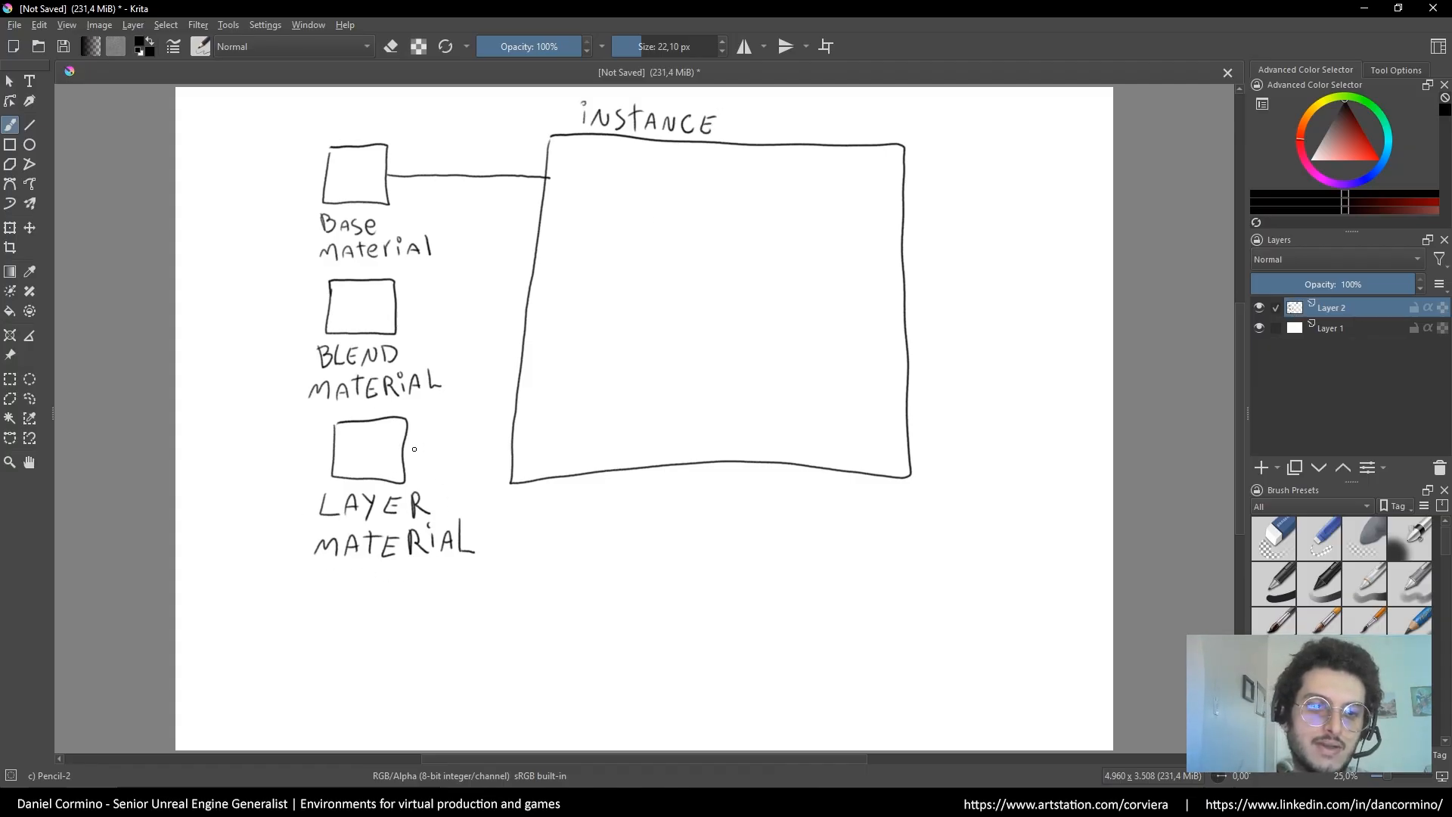
drag(415, 452, 432, 432)
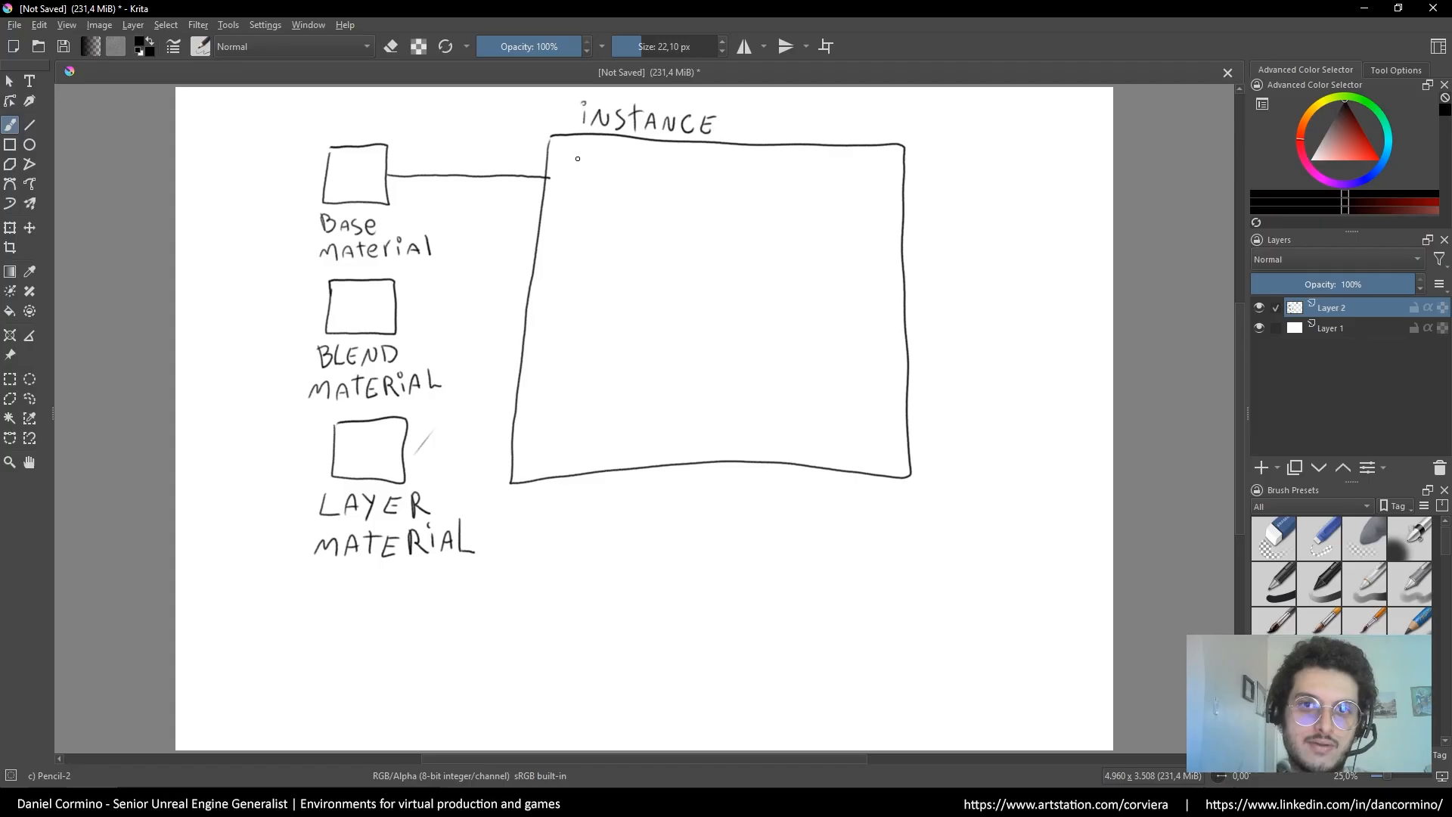
Sketch a small box labelled "LAYER instance" inside the Instance rectangle, with two more unlabelled boxes stacked below it
mouse_move(579, 156)
mouse_down()
mouse_move(571, 189)
mouse_move(614, 189)
mouse_move(581, 156)
mouse_up()
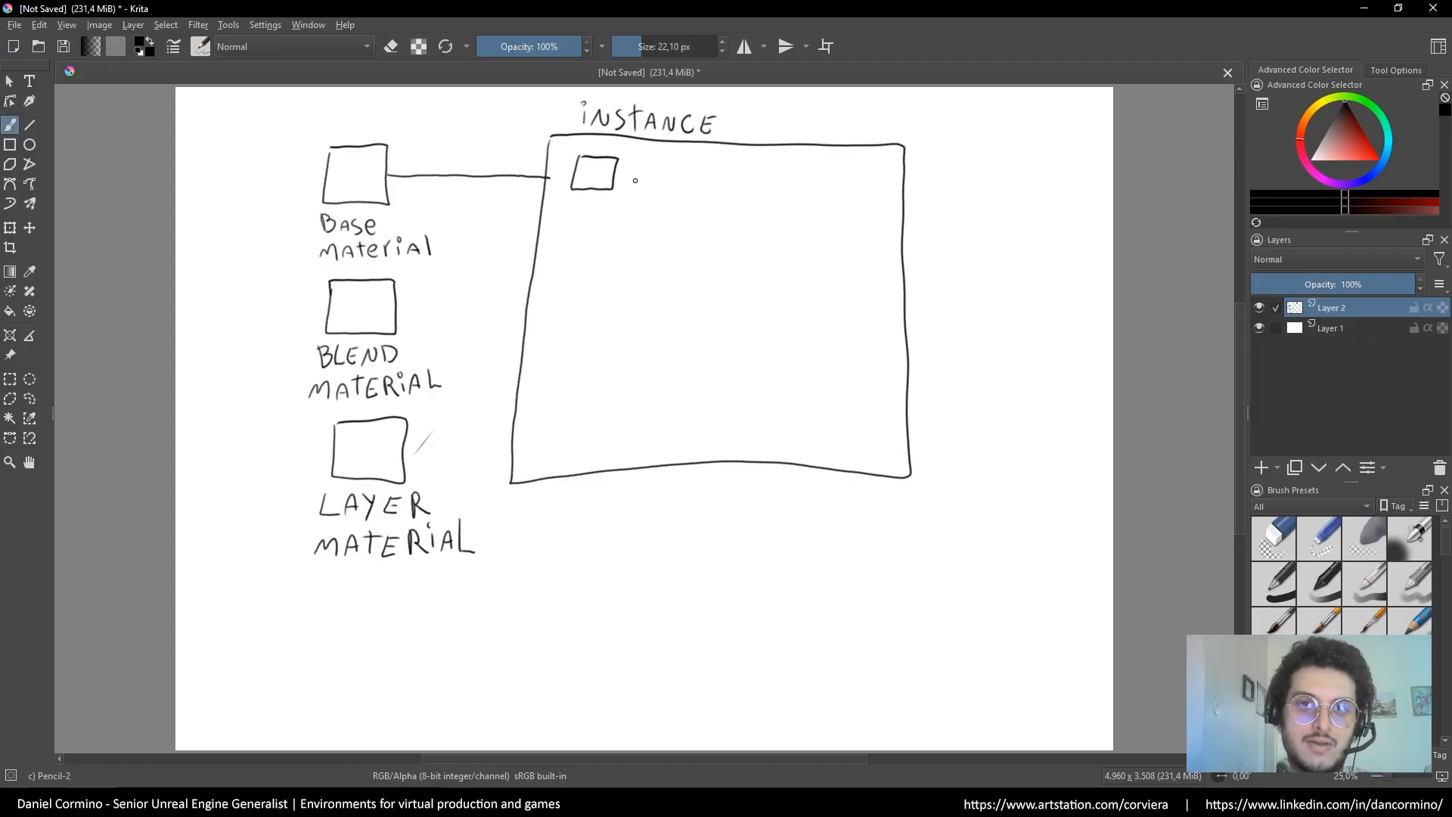
drag(561, 209, 571, 211)
mouse_move(574, 211)
mouse_down()
mouse_move(621, 206)
mouse_move(592, 230)
mouse_move(648, 232)
mouse_up()
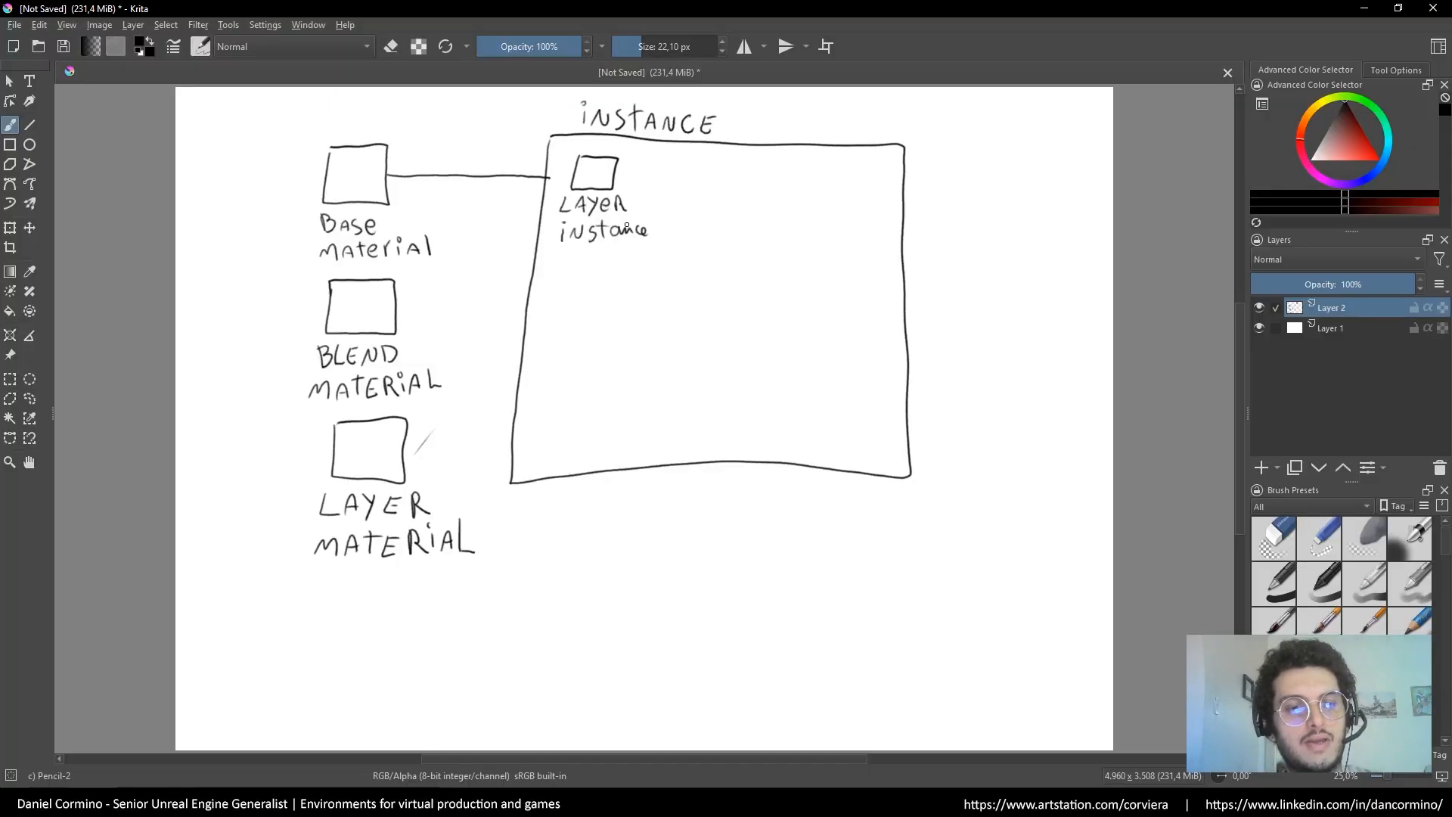
mouse_move(566, 270)
mouse_down()
mouse_move(594, 300)
mouse_move(586, 267)
mouse_move(565, 270)
mouse_up()
mouse_move(559, 345)
mouse_down()
mouse_move(558, 385)
mouse_move(616, 352)
mouse_move(559, 346)
mouse_up()
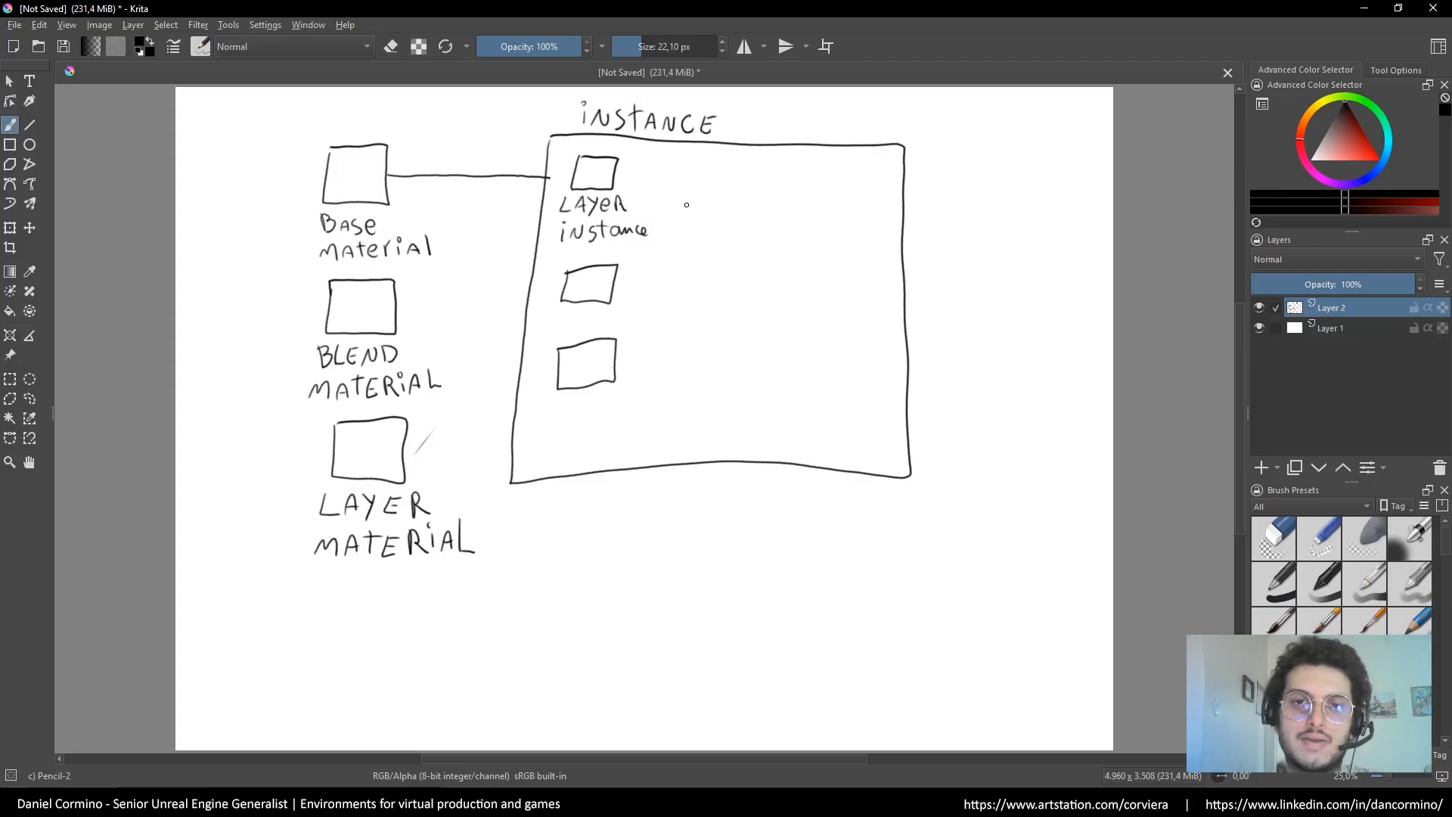
Link the three layer boxes with a zigzag line and sketch a small box labelled "Blend" beside each of its two corners
mouse_move(624, 178)
mouse_down()
mouse_move(703, 227)
mouse_move(646, 270)
mouse_move(688, 333)
mouse_move(639, 362)
mouse_up()
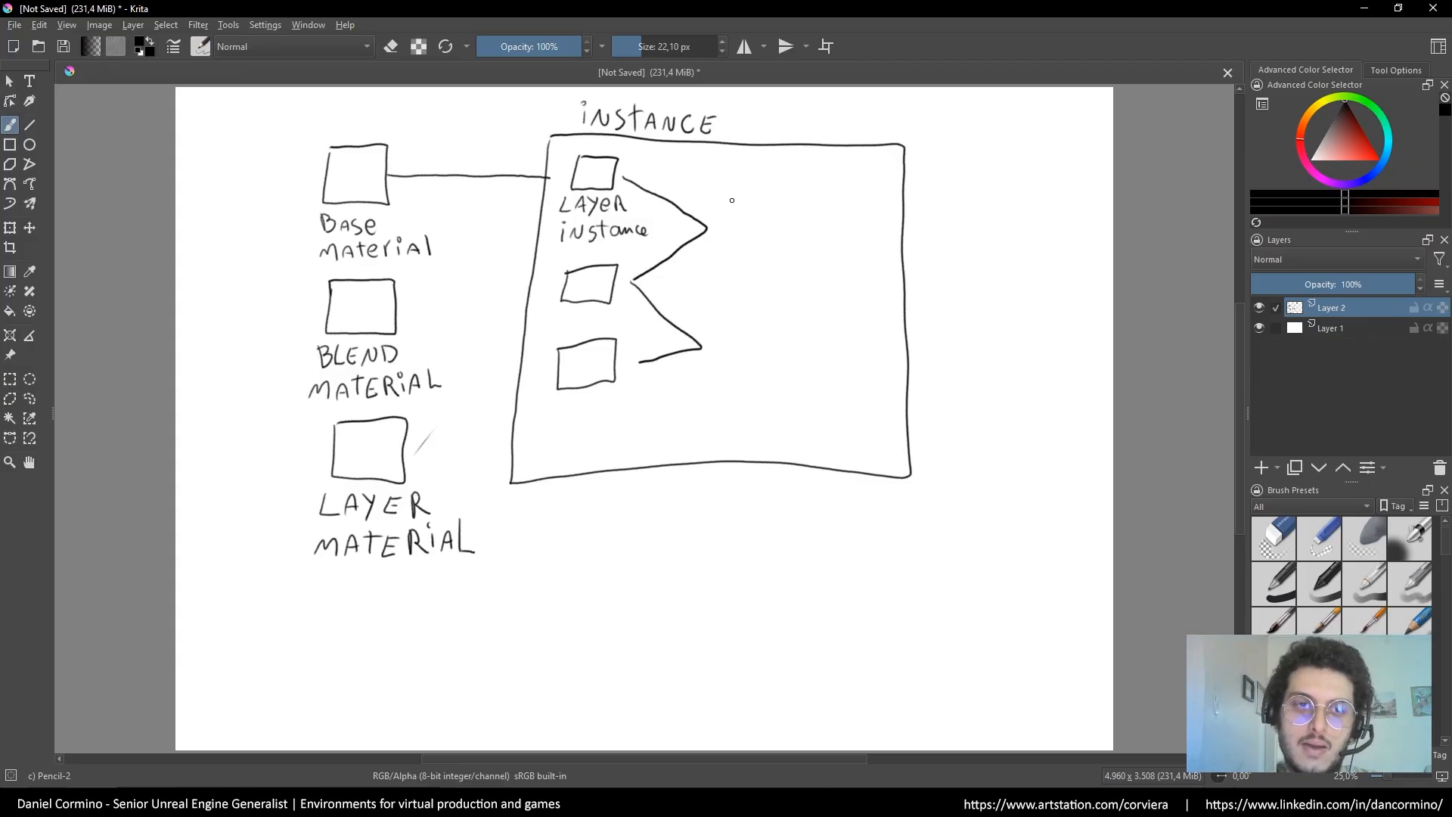
mouse_move(725, 212)
mouse_down()
mouse_move(761, 242)
mouse_move(722, 204)
mouse_up()
drag(719, 183, 766, 191)
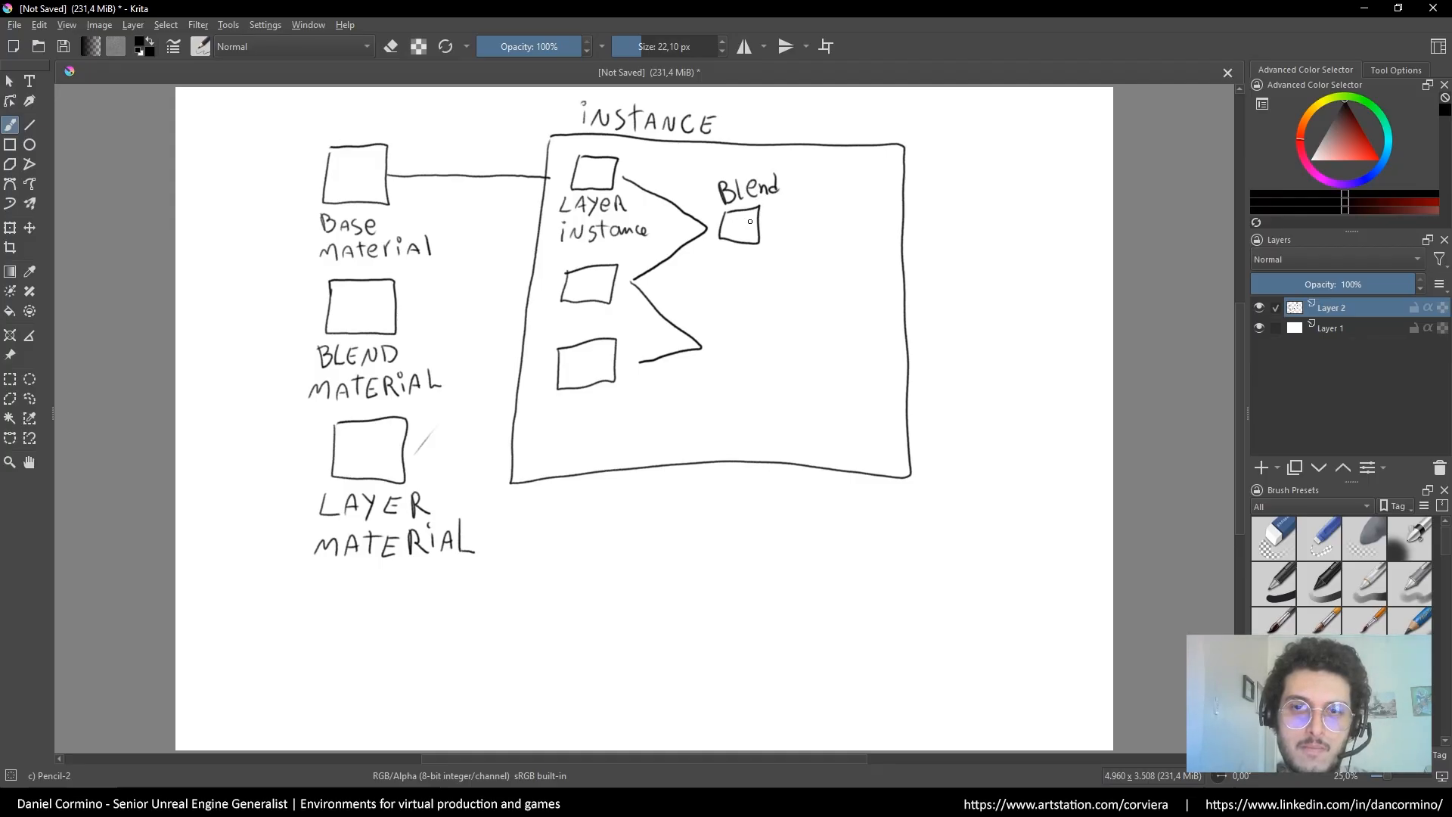
mouse_move(717, 318)
mouse_down()
mouse_move(716, 348)
mouse_move(758, 316)
mouse_move(728, 316)
mouse_move(723, 291)
mouse_move(715, 309)
mouse_move(789, 292)
mouse_up()
drag(788, 286, 787, 285)
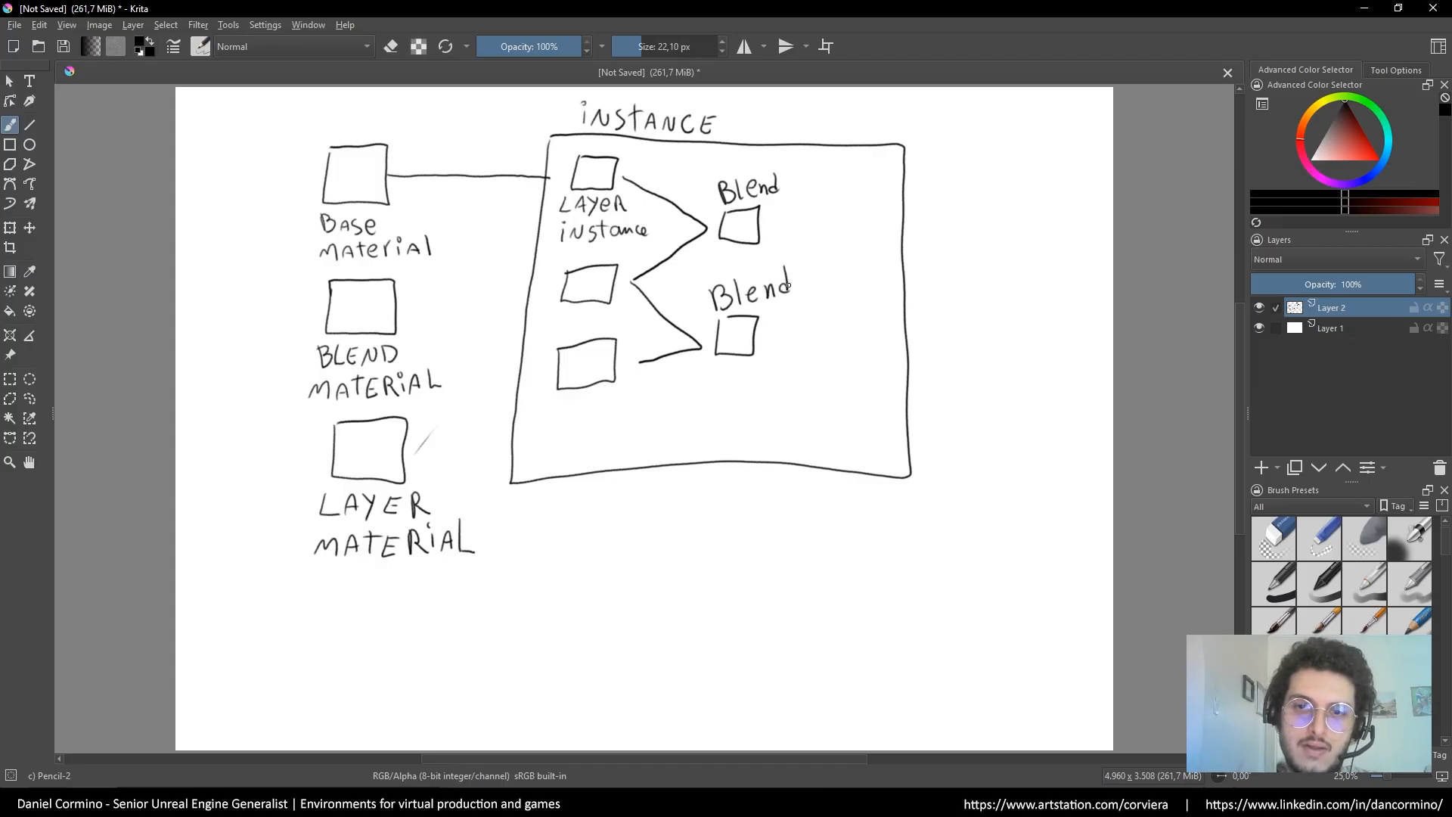
Draw an arrow leading out of the Instance rectangle to a small sketched house with a roof and door
mouse_move(906, 293)
mouse_down()
mouse_move(991, 287)
mouse_move(964, 276)
mouse_up()
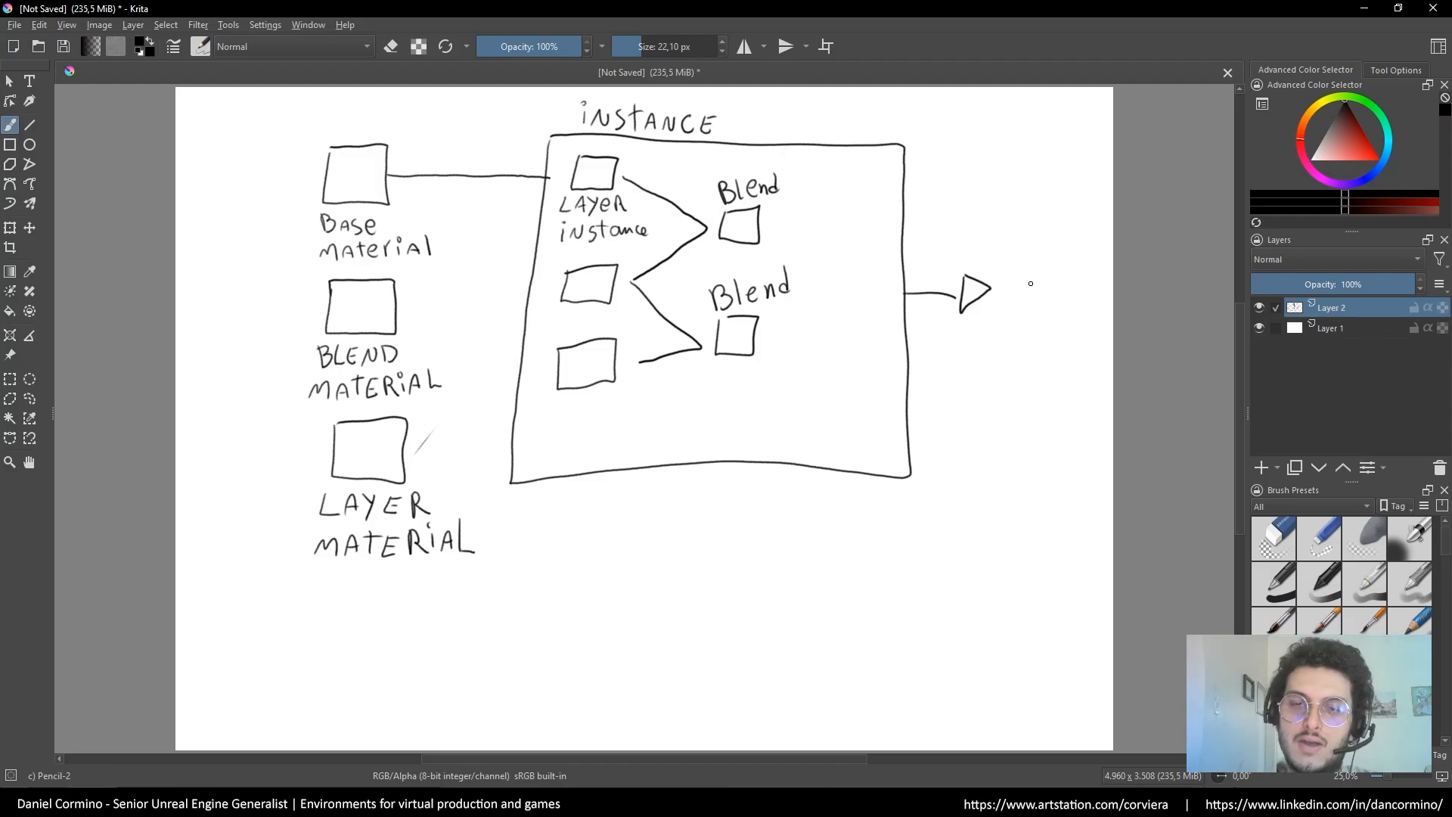
mouse_move(1009, 314)
mouse_down()
mouse_move(1009, 273)
mouse_move(1058, 273)
mouse_move(1042, 312)
mouse_move(1011, 315)
mouse_up()
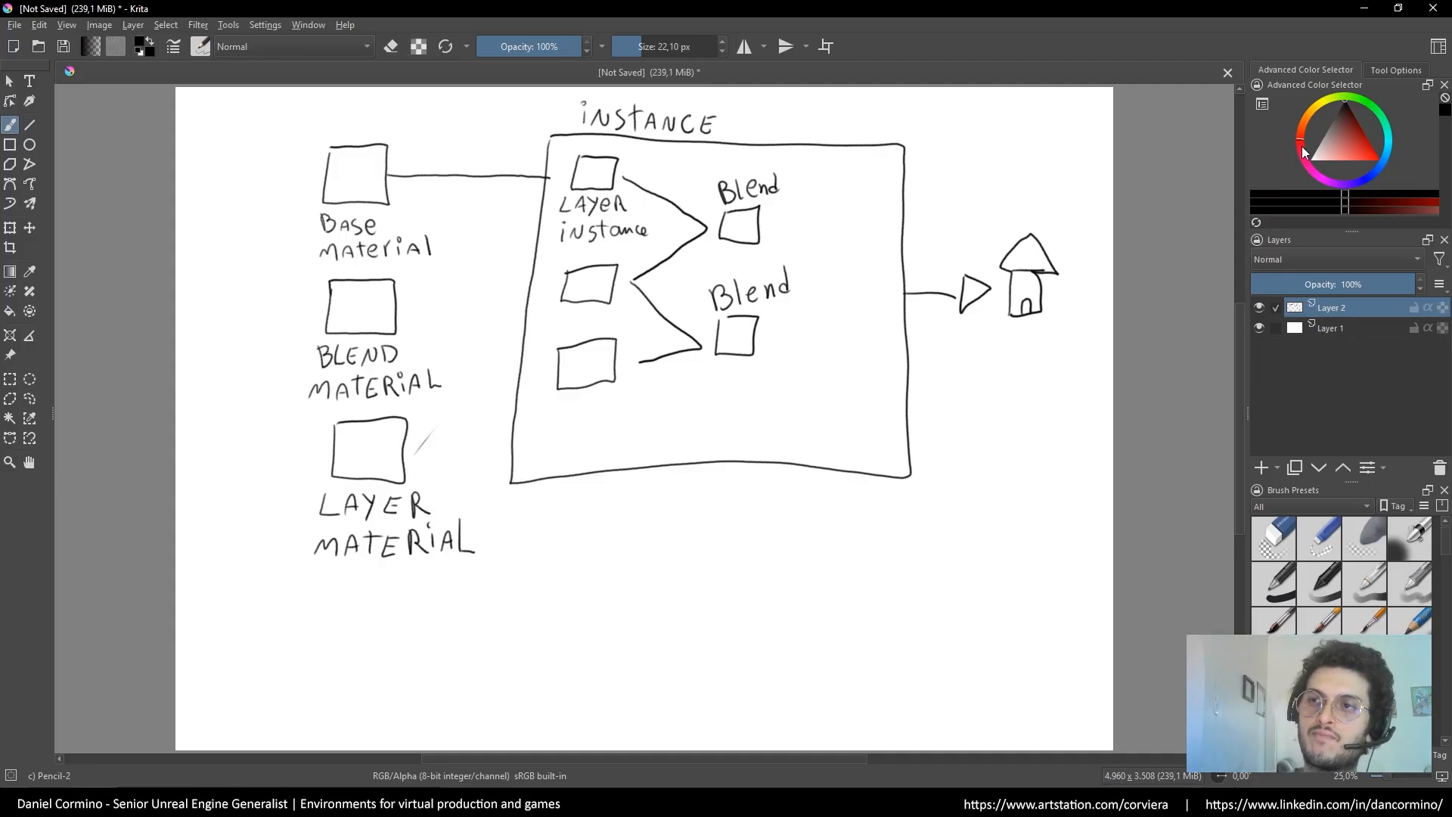
Switch to Unreal Editor, save all unsaved assets, and open the M_BaseLayered material with both its graph nodes in view
click(1364, 14)
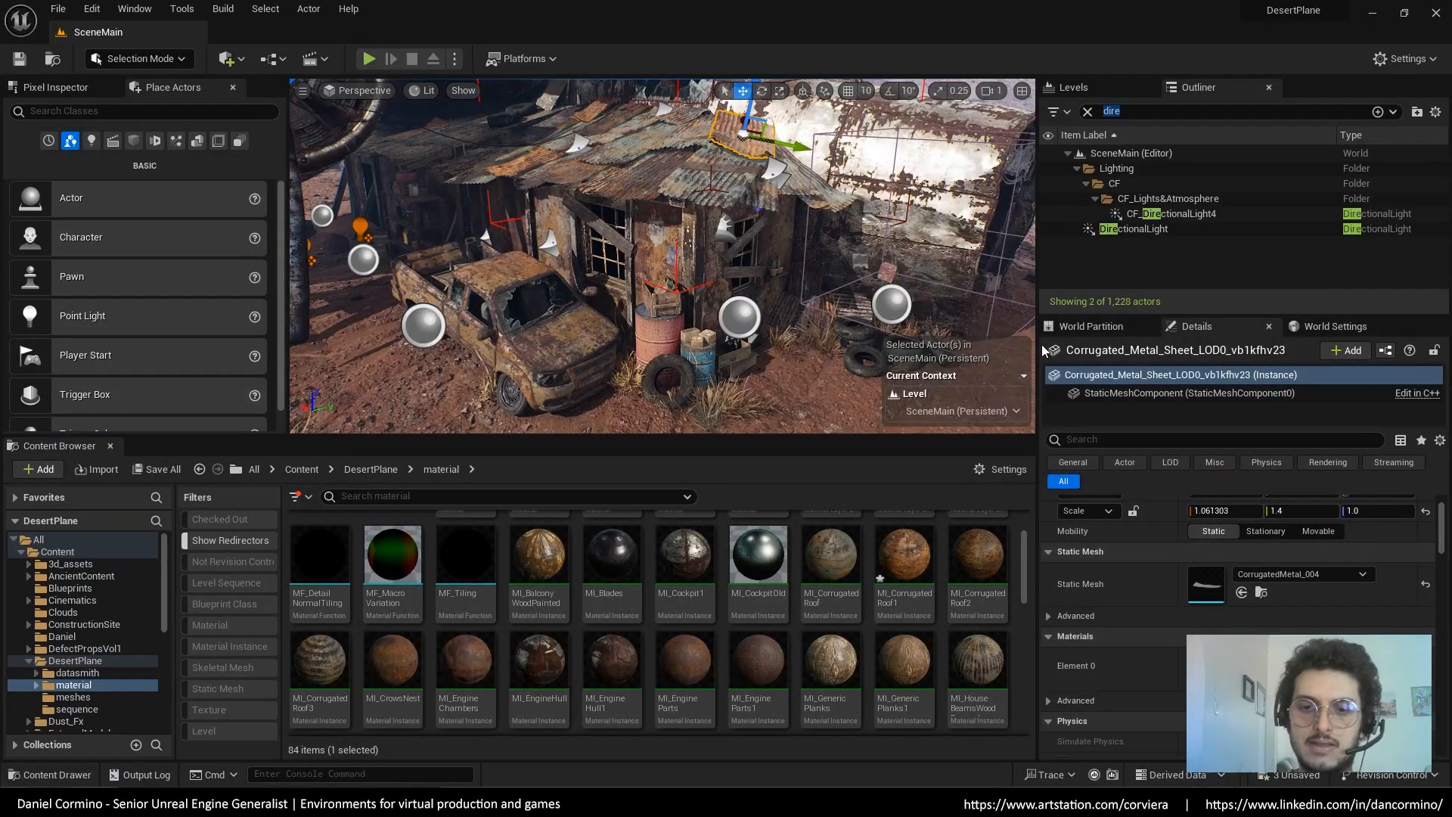
drag(1024, 555, 1027, 522)
key(ctrl+shift+s)
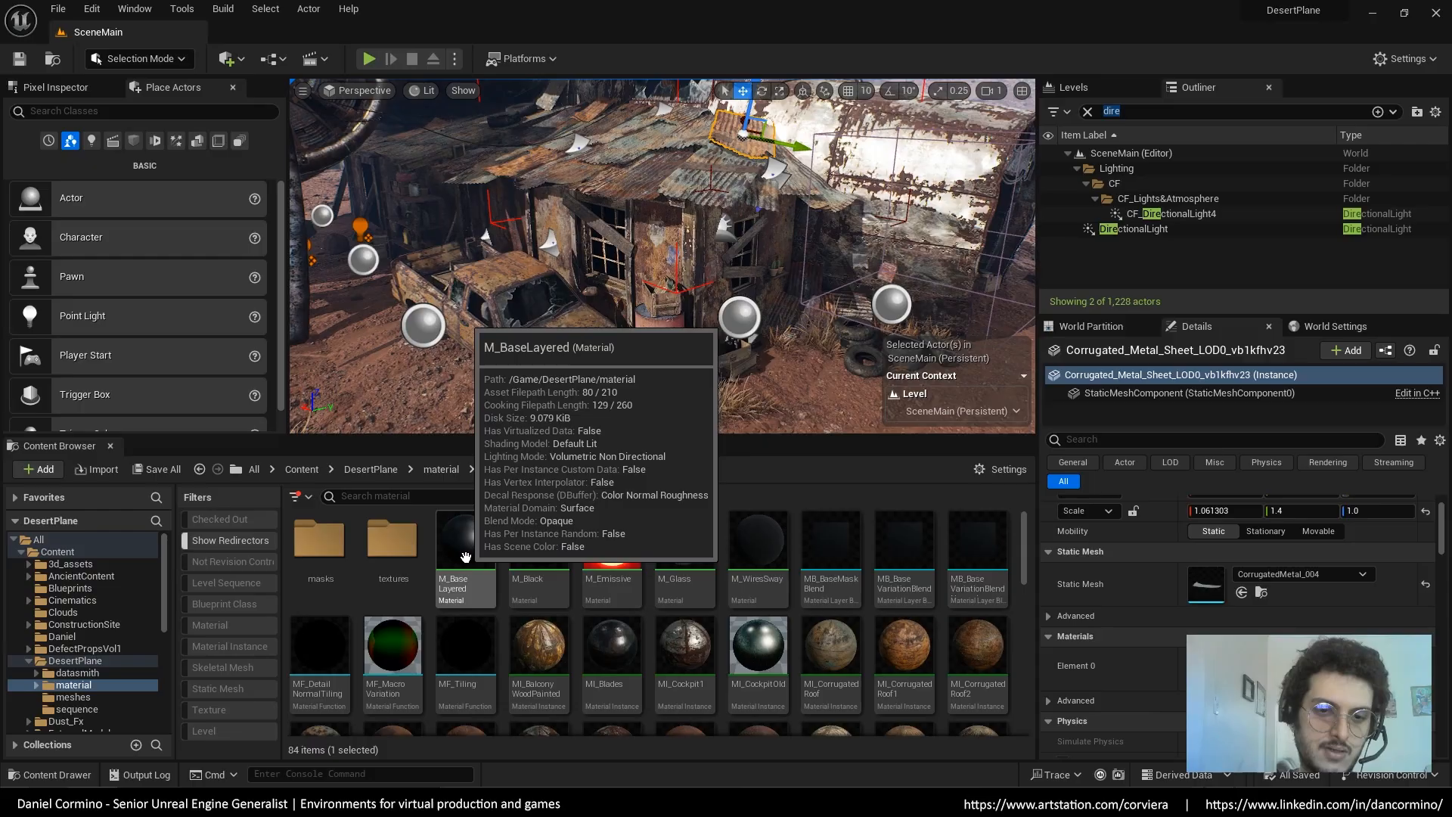
double_click(467, 552)
click(364, 179)
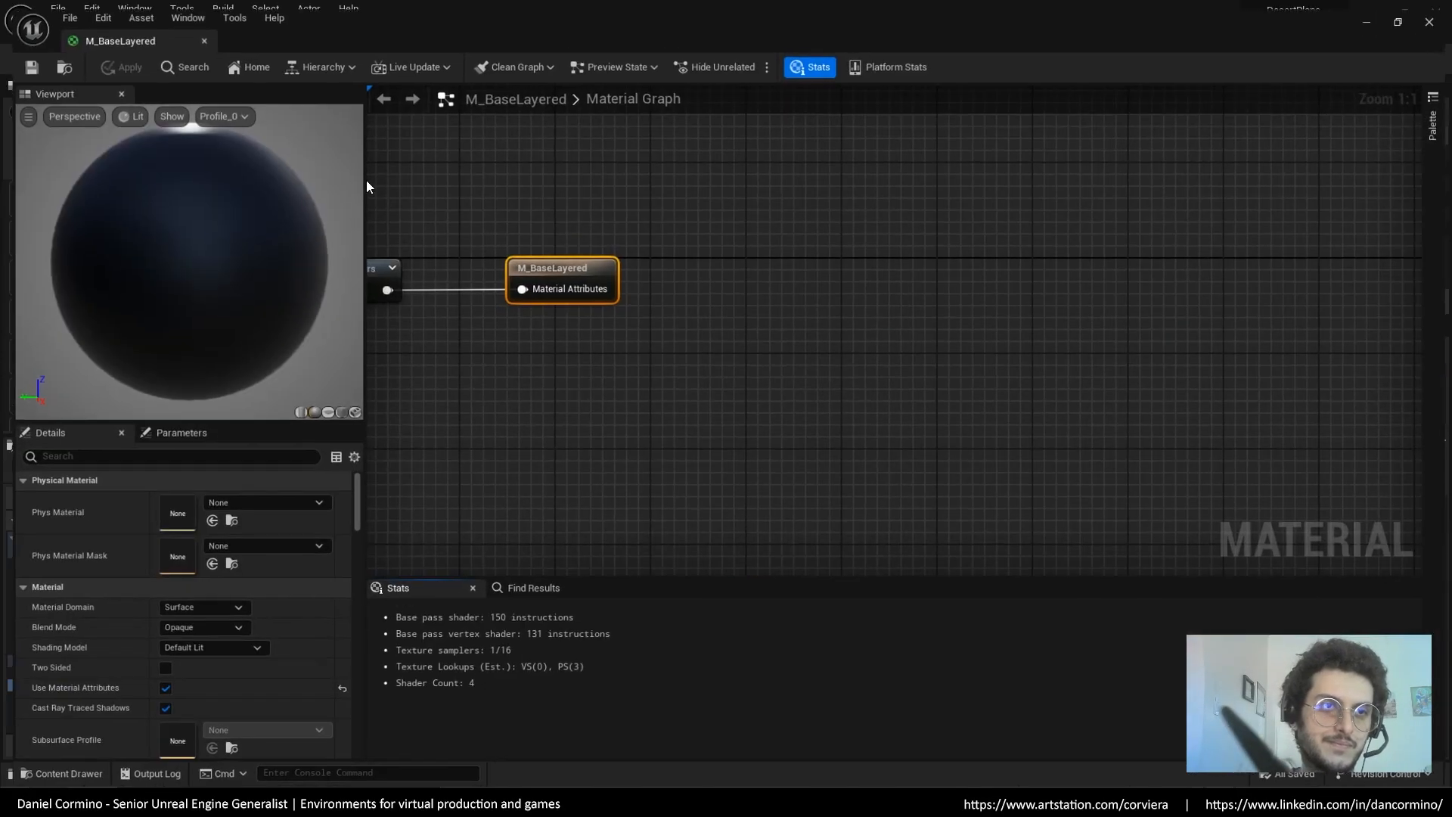
right_drag(611, 366, 1013, 446)
click(999, 447)
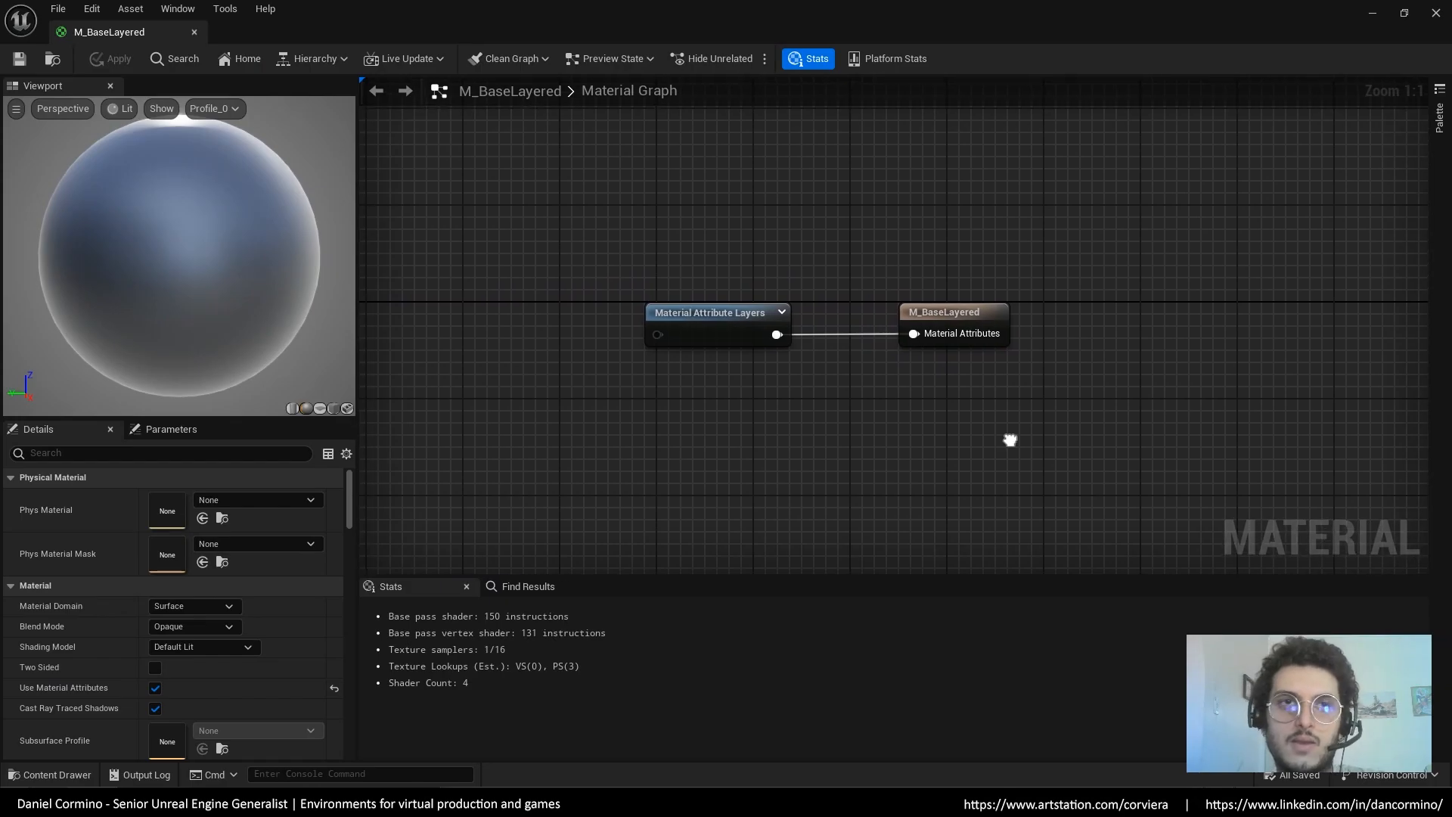
Add a second Material Attribute Layers node below the existing one in the M_BaseLayered graph
right_click(713, 408)
text(material atr)
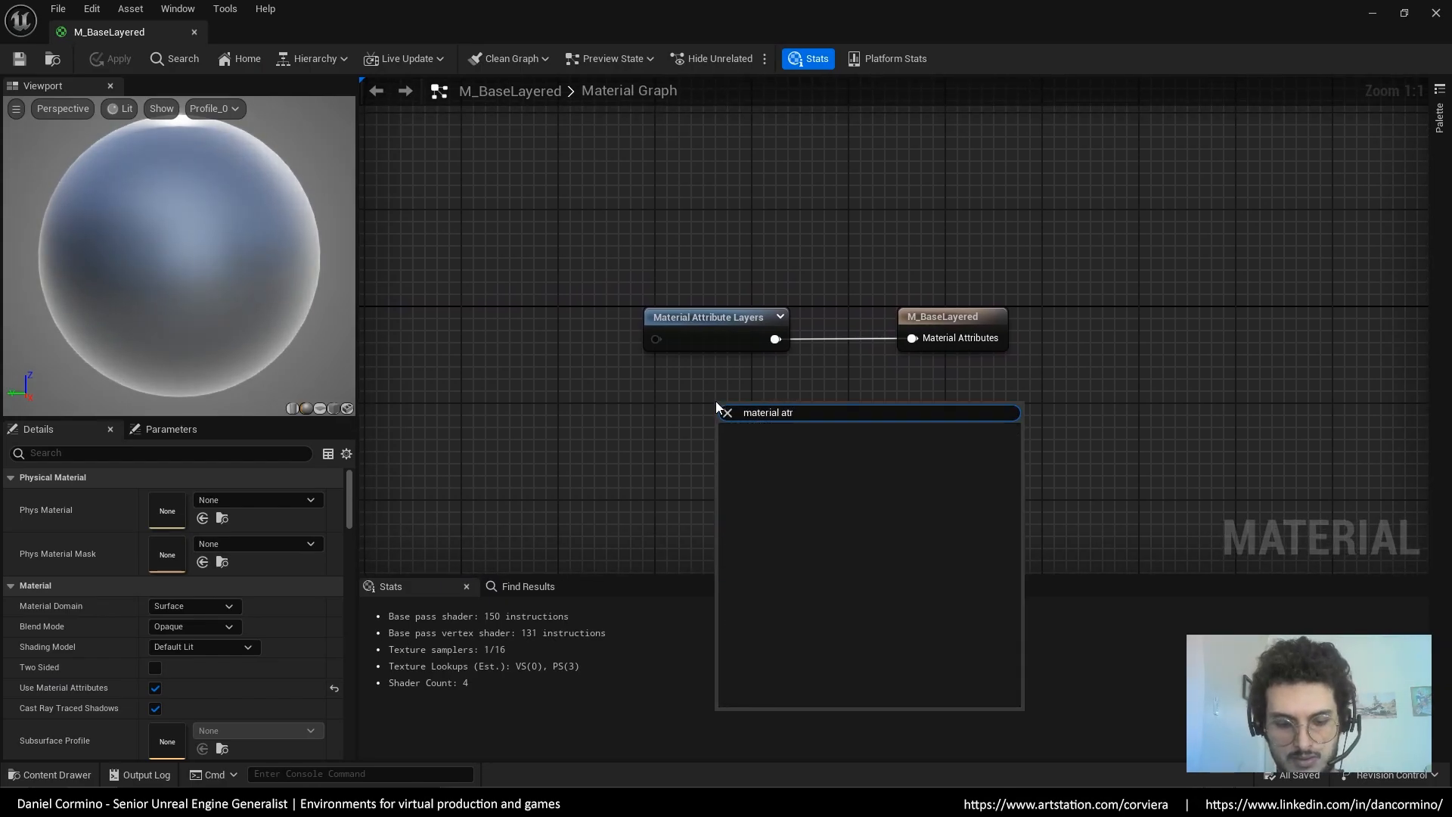
key(BackSpace)
text(tri)
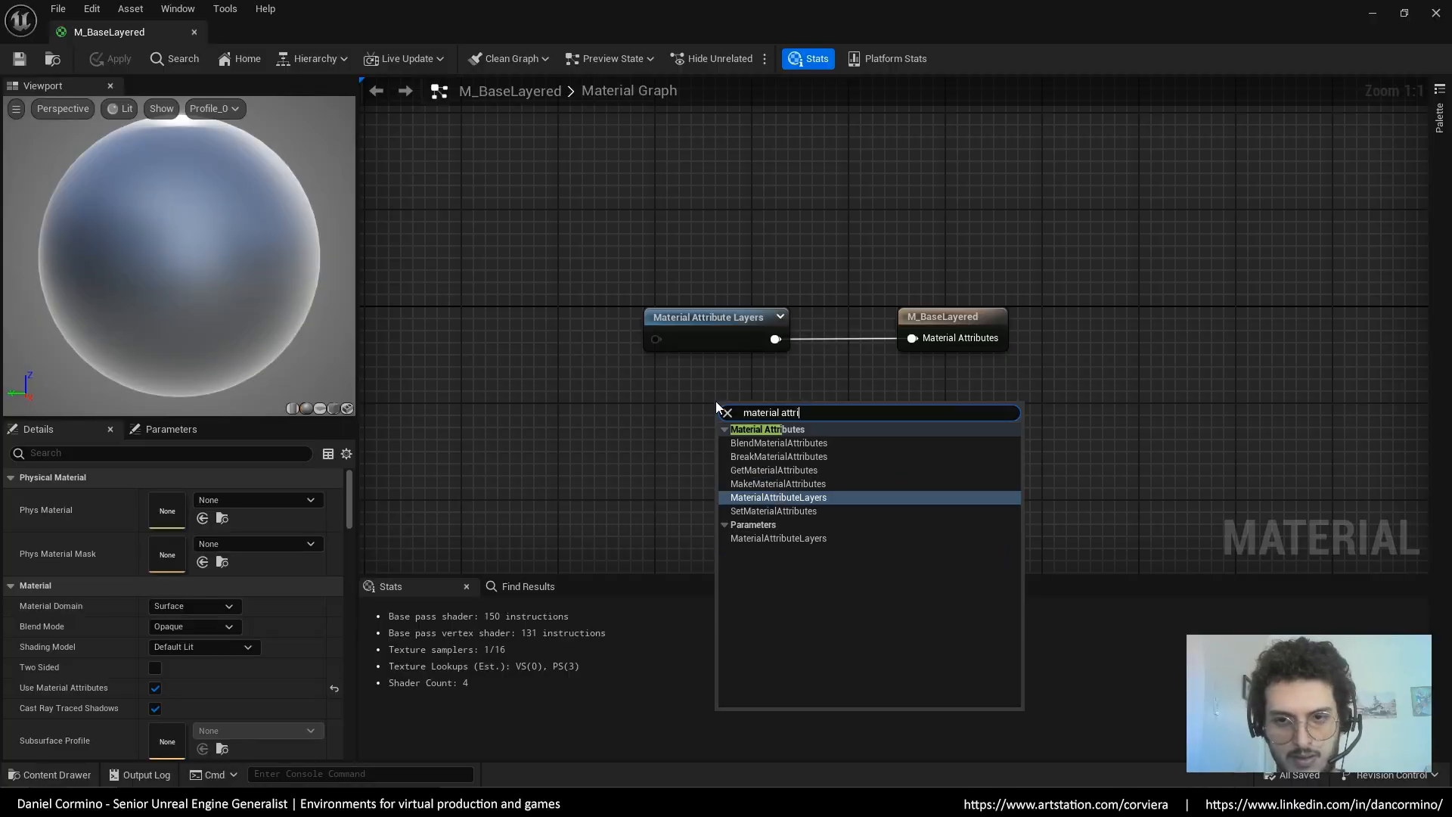
click(820, 498)
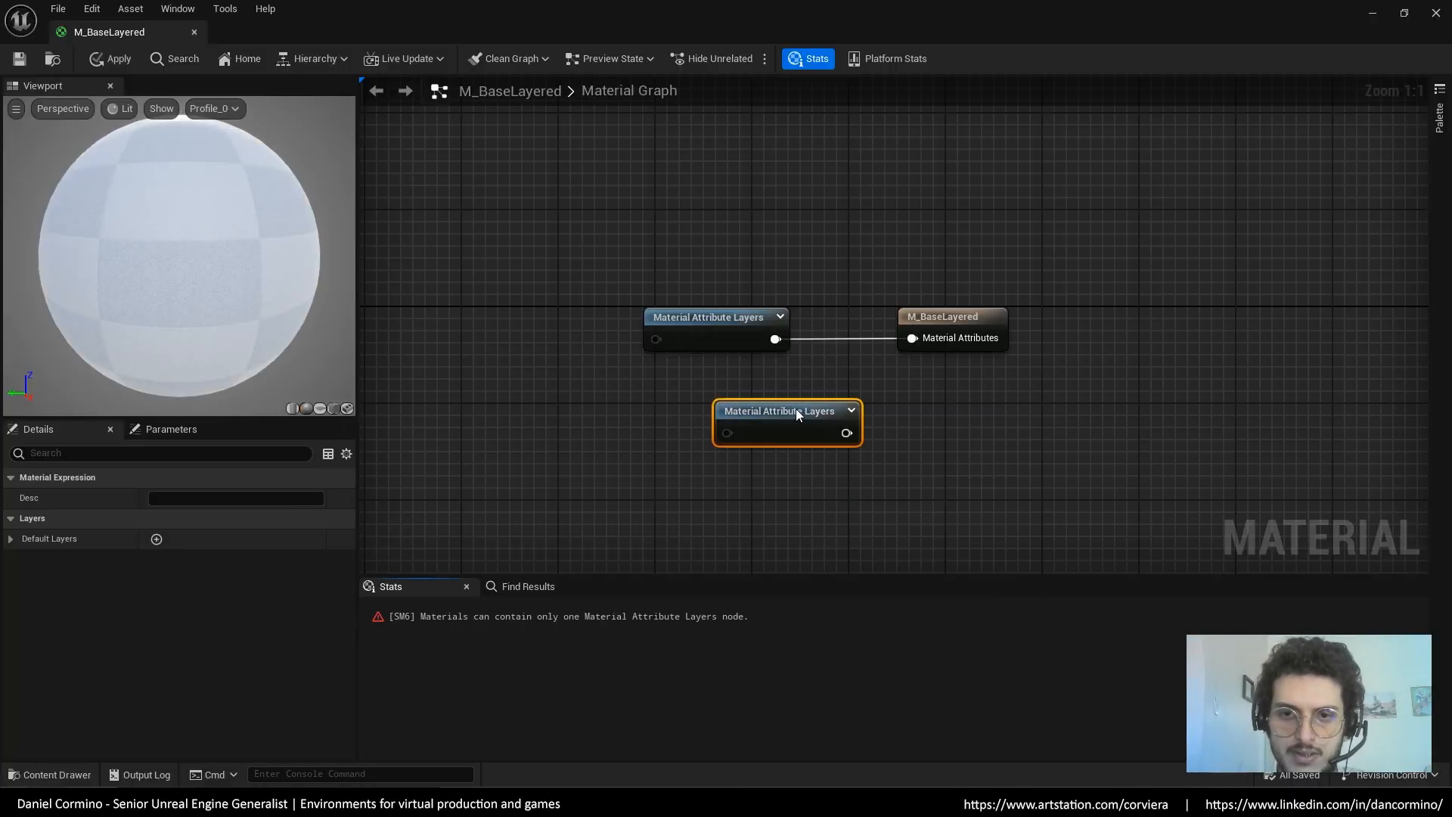
Turn Use Material Attributes off and back on for the M_BaseLayered result node, realigning the node with Material Attribute Layers
click(1000, 308)
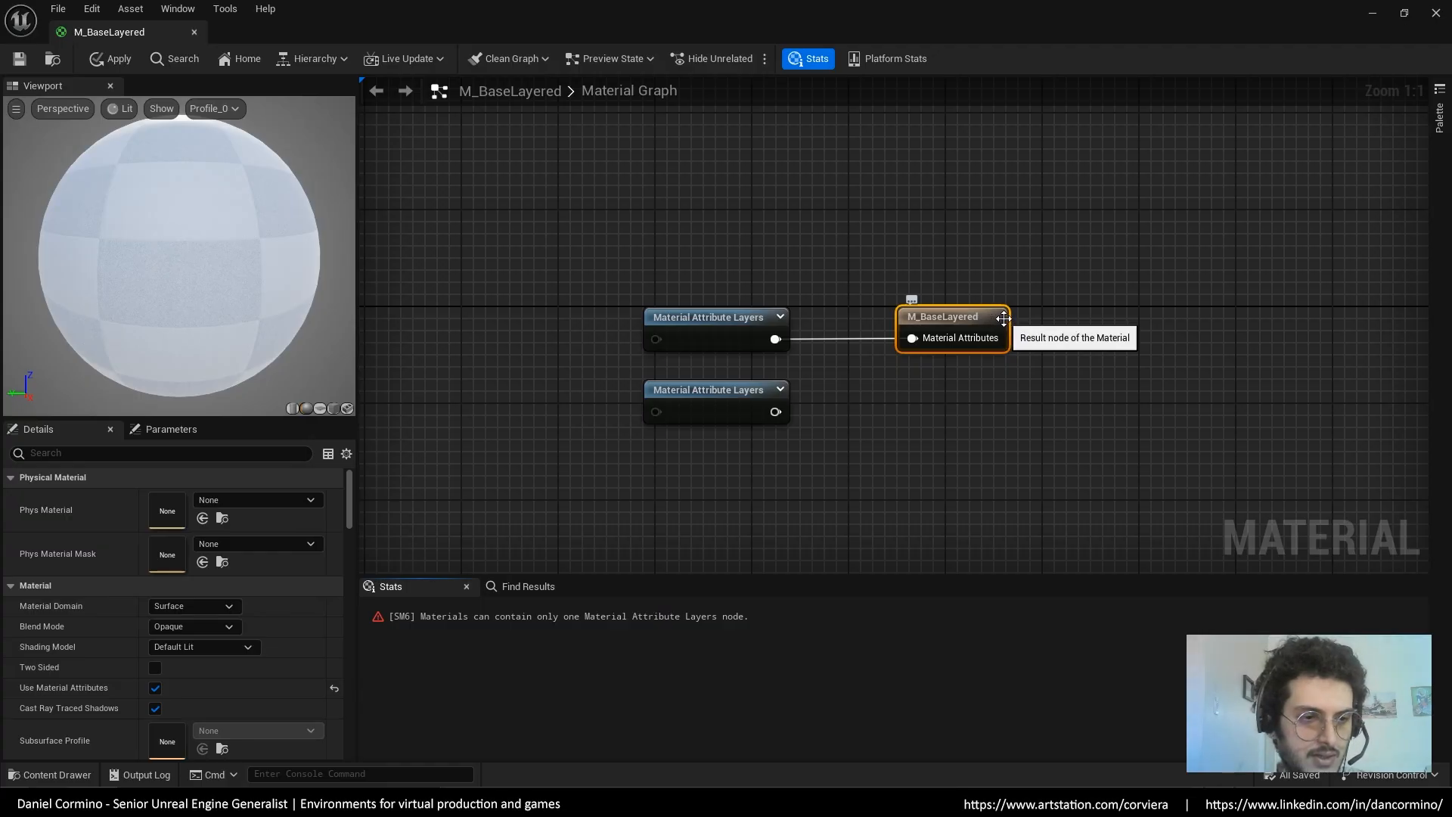
scroll(348, 517, down, 3)
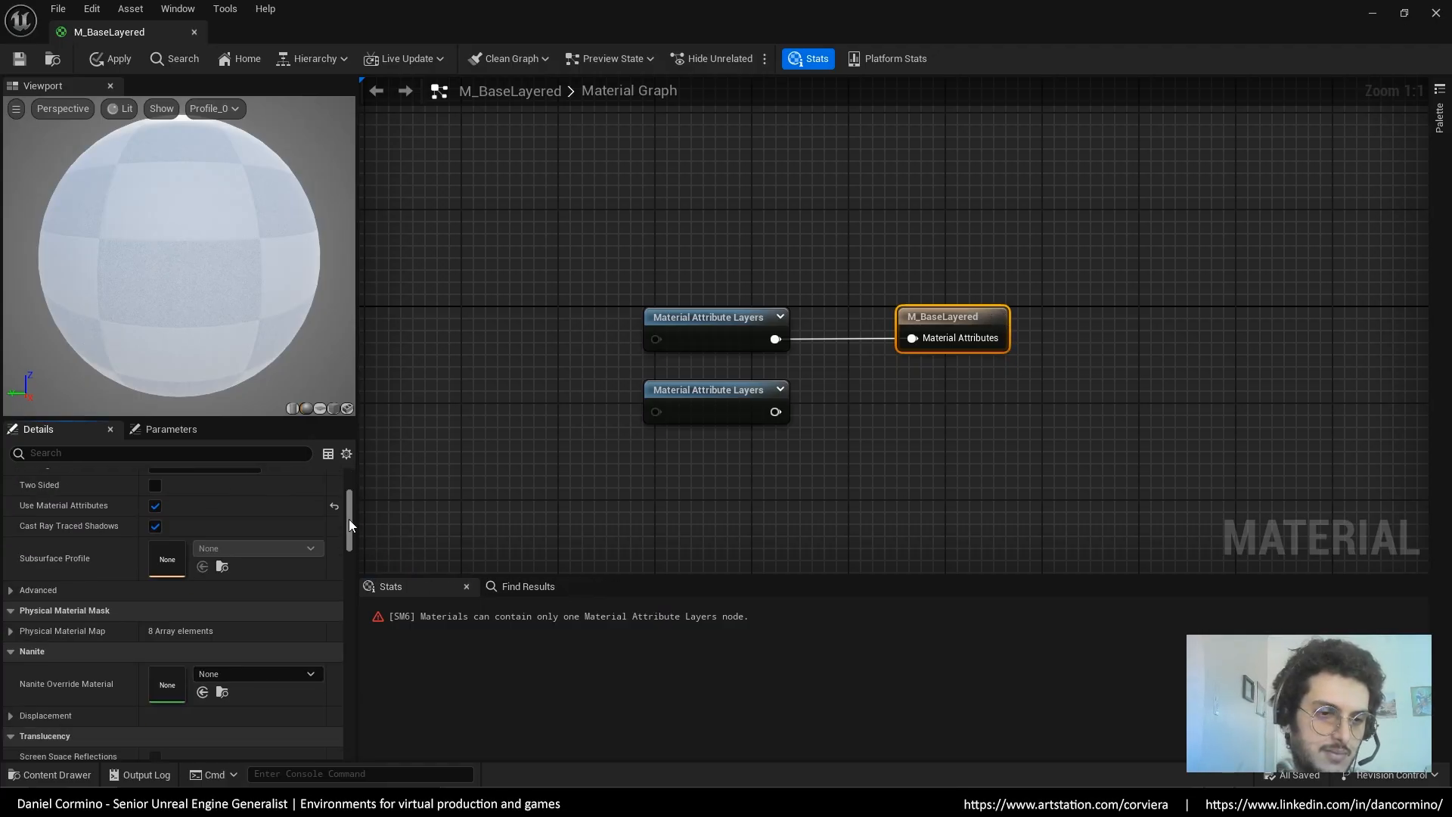
scroll(347, 507, up, 3)
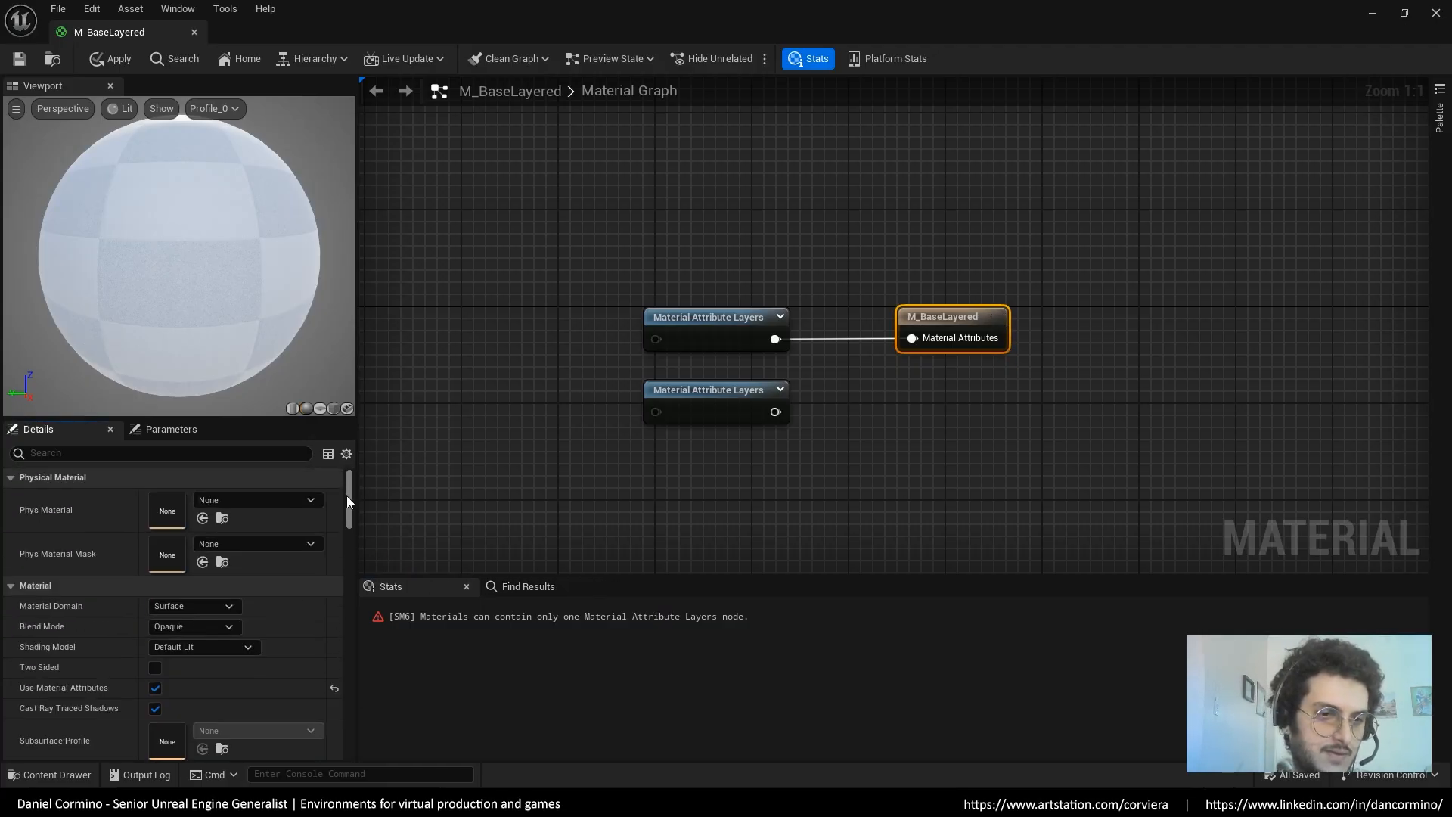
click(155, 688)
right_drag(1008, 378, 1018, 289)
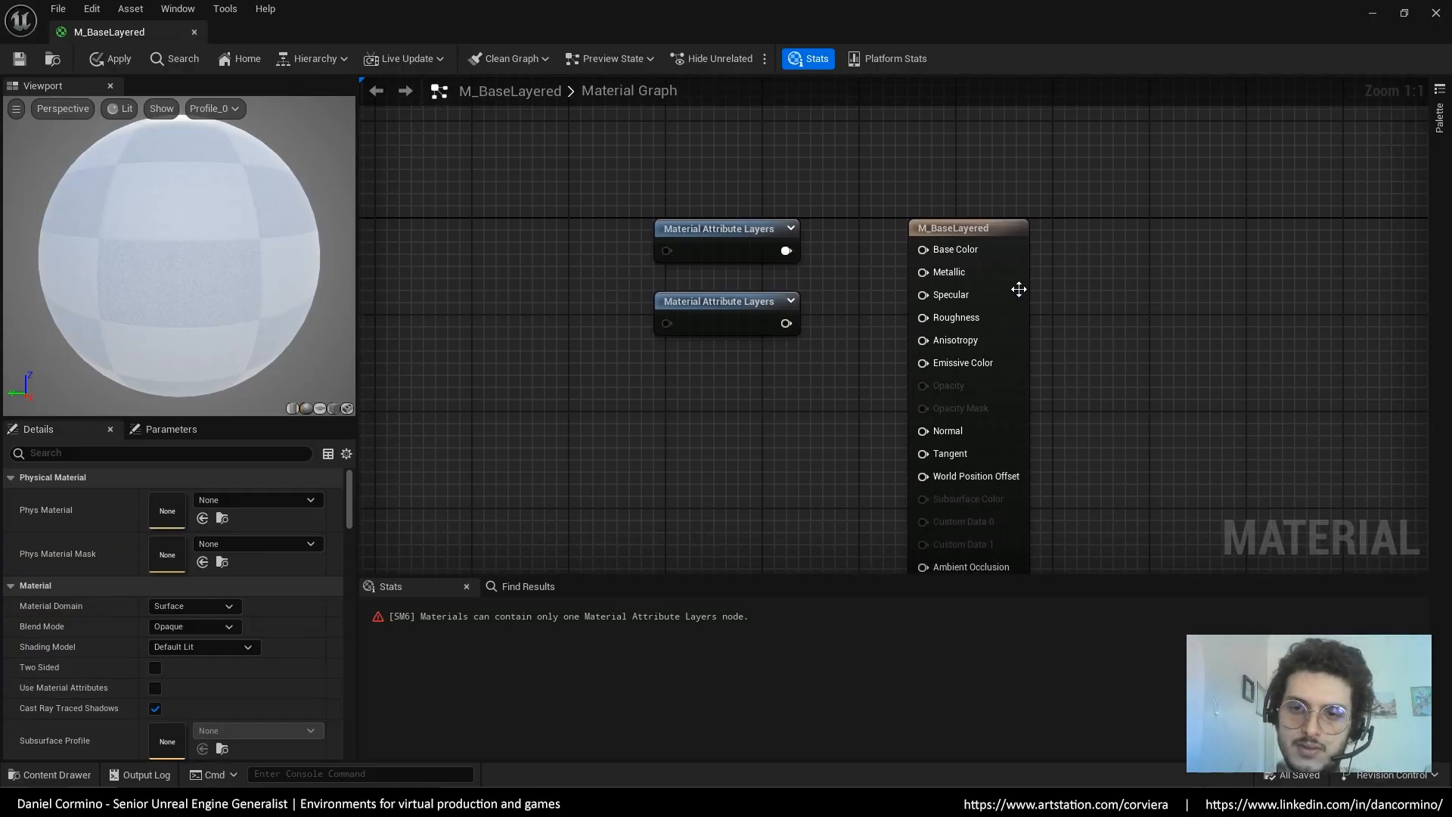
drag(1013, 297, 1025, 261)
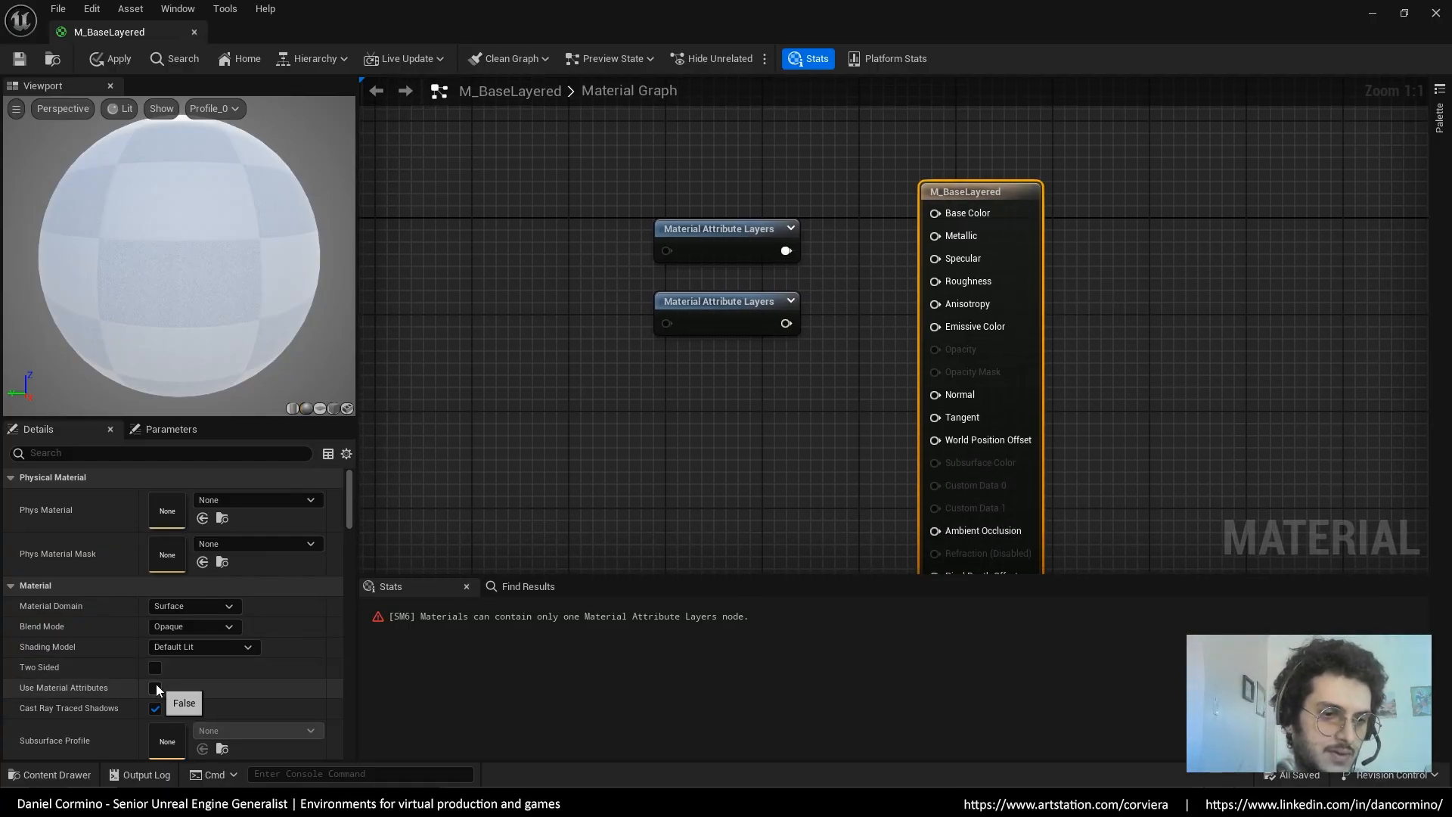
click(155, 688)
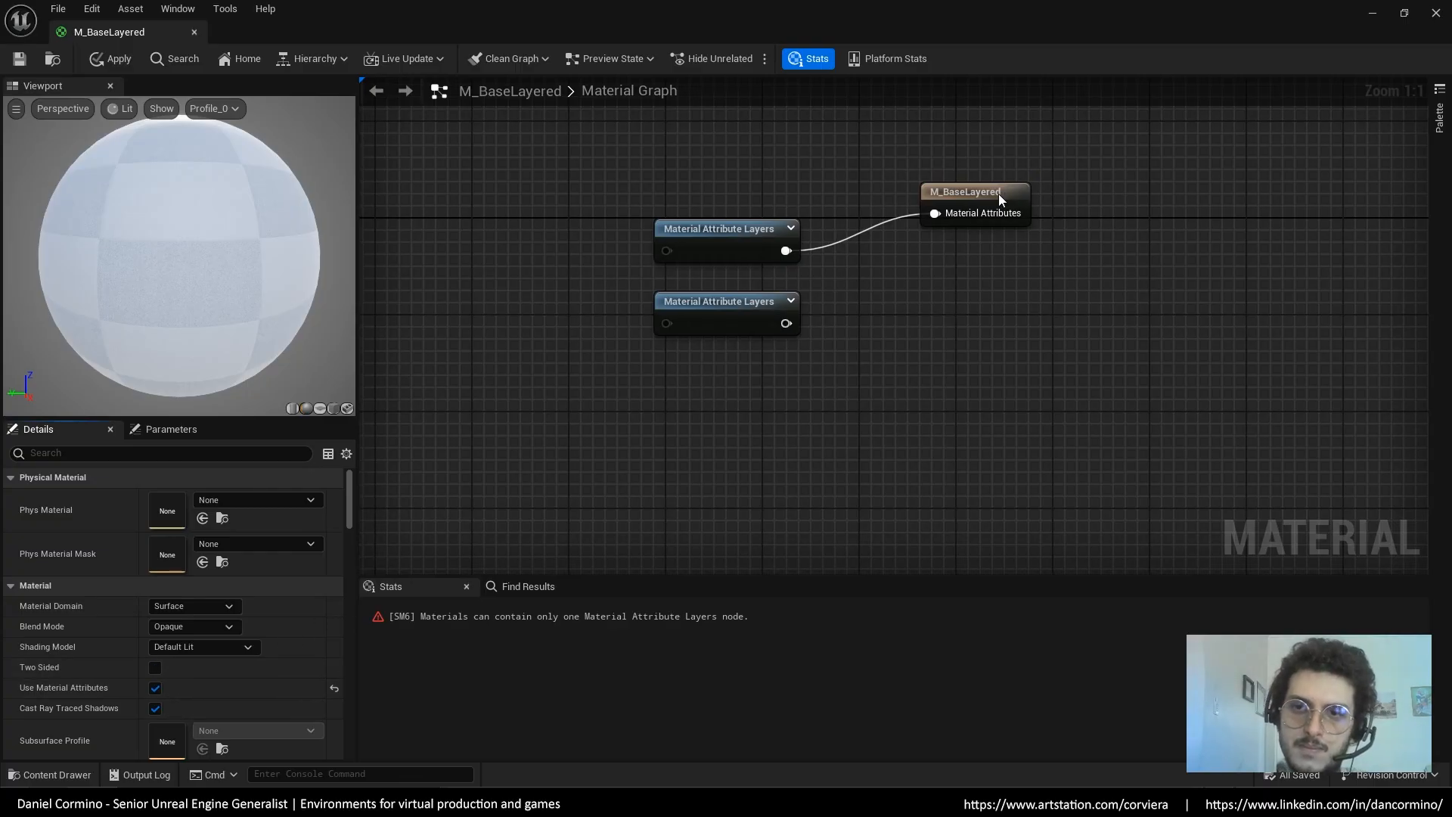
drag(998, 194, 996, 227)
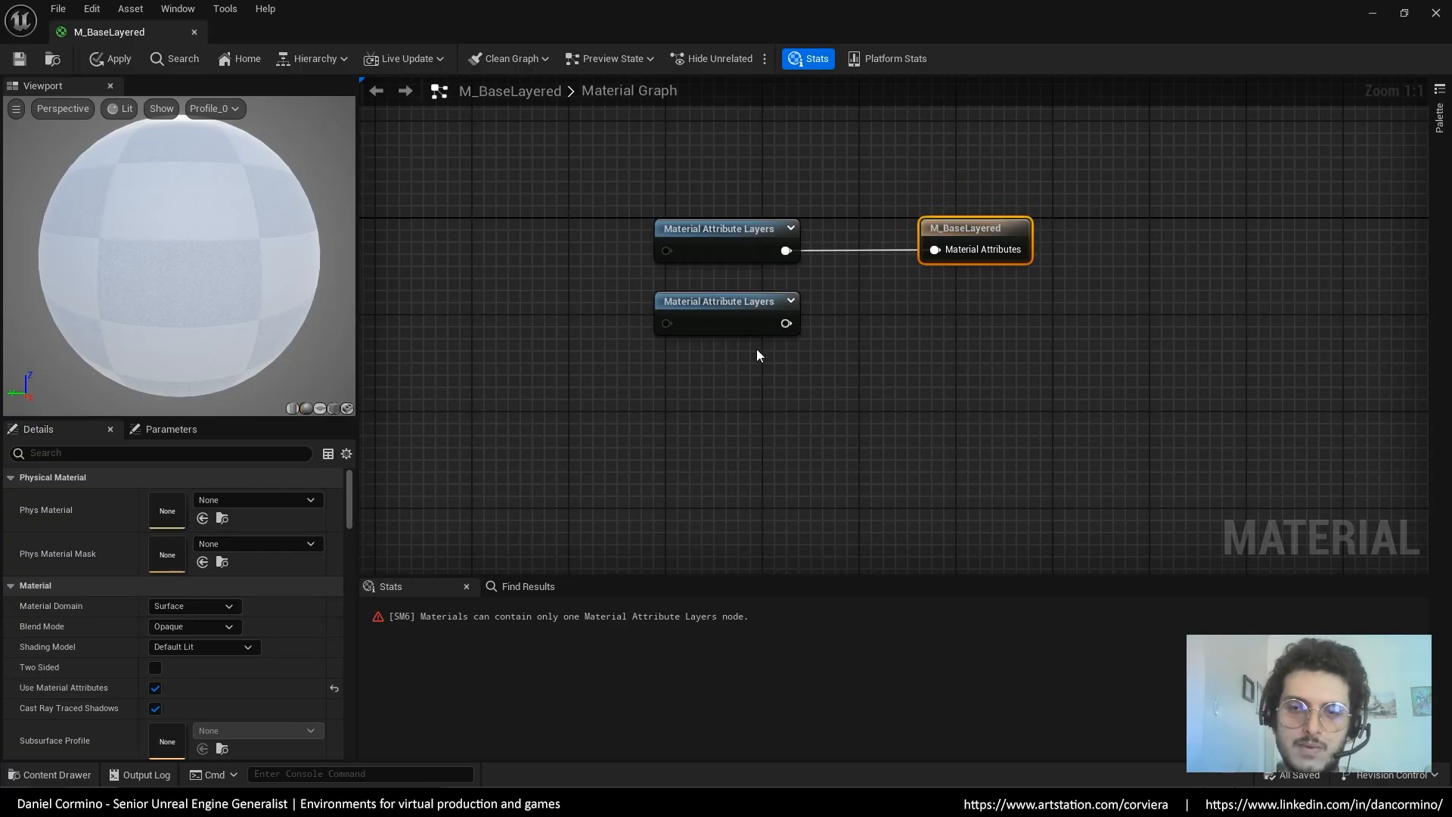
Delete the unconnected duplicate Material Attribute Layers node
drag(759, 354, 779, 286)
key(Delete)
Review the details of the Material Attribute Layers and M_BaseLayered nodes, and close the material editor
click(748, 230)
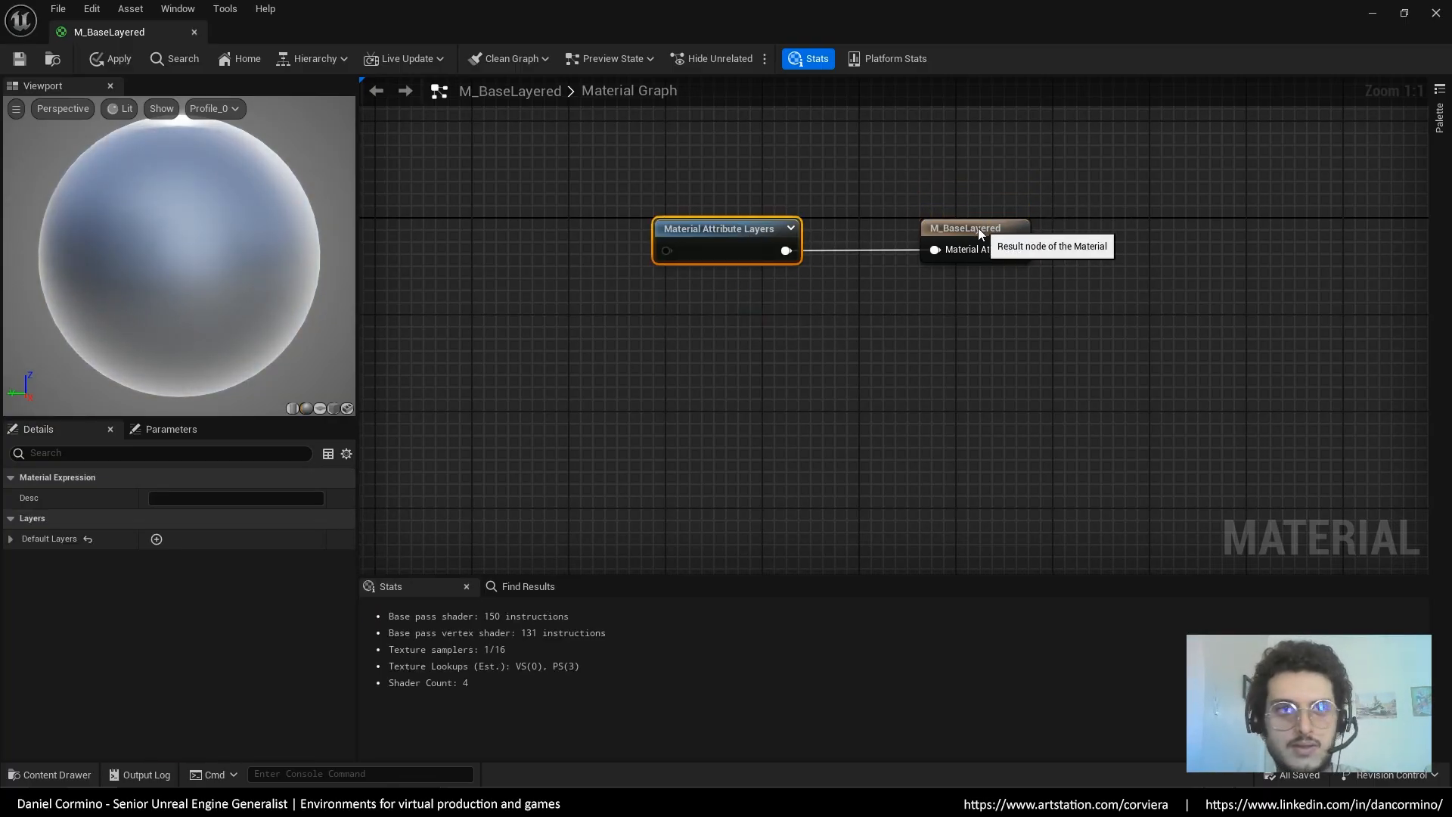
click(978, 229)
click(802, 356)
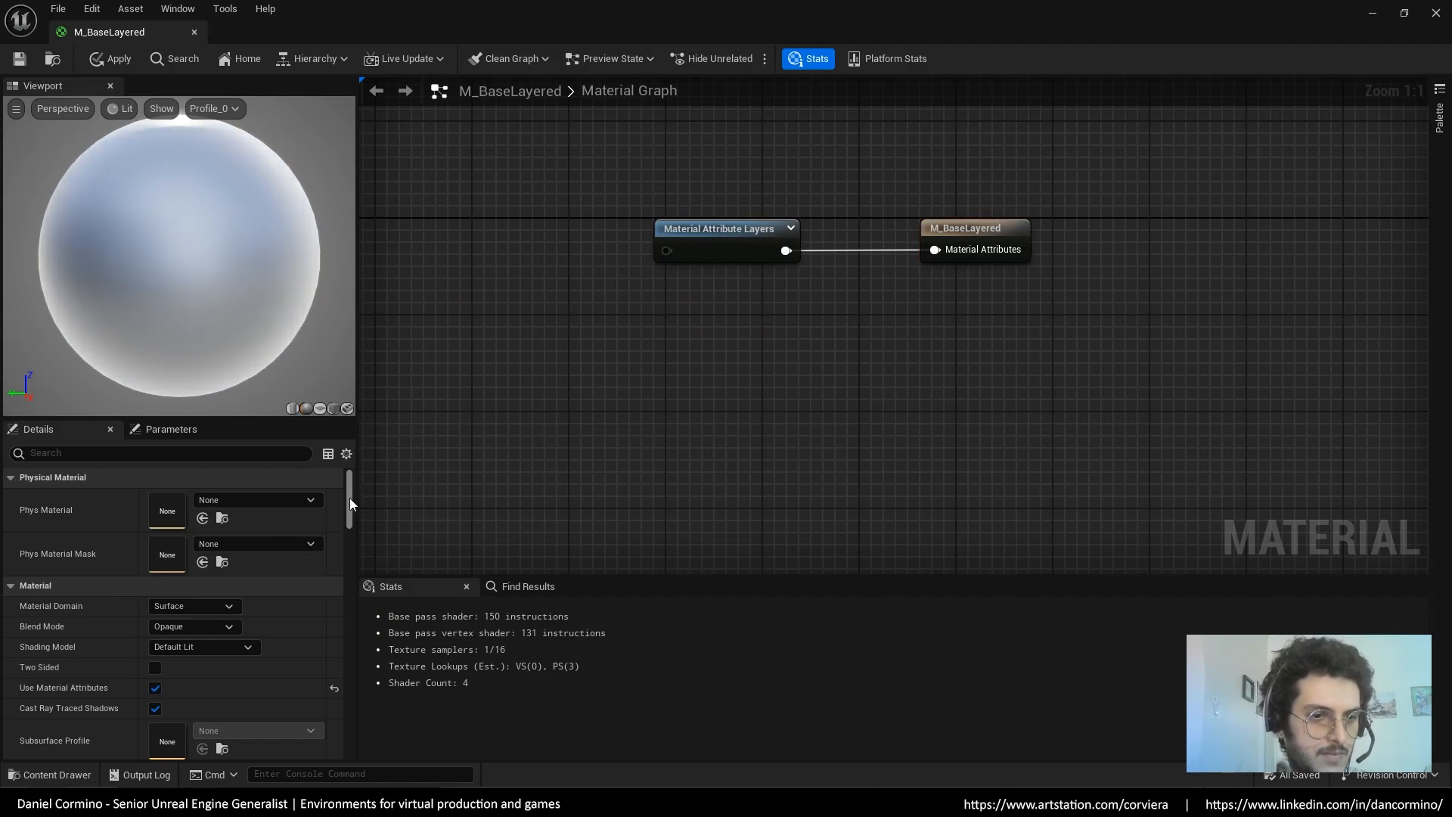
drag(349, 498, 347, 445)
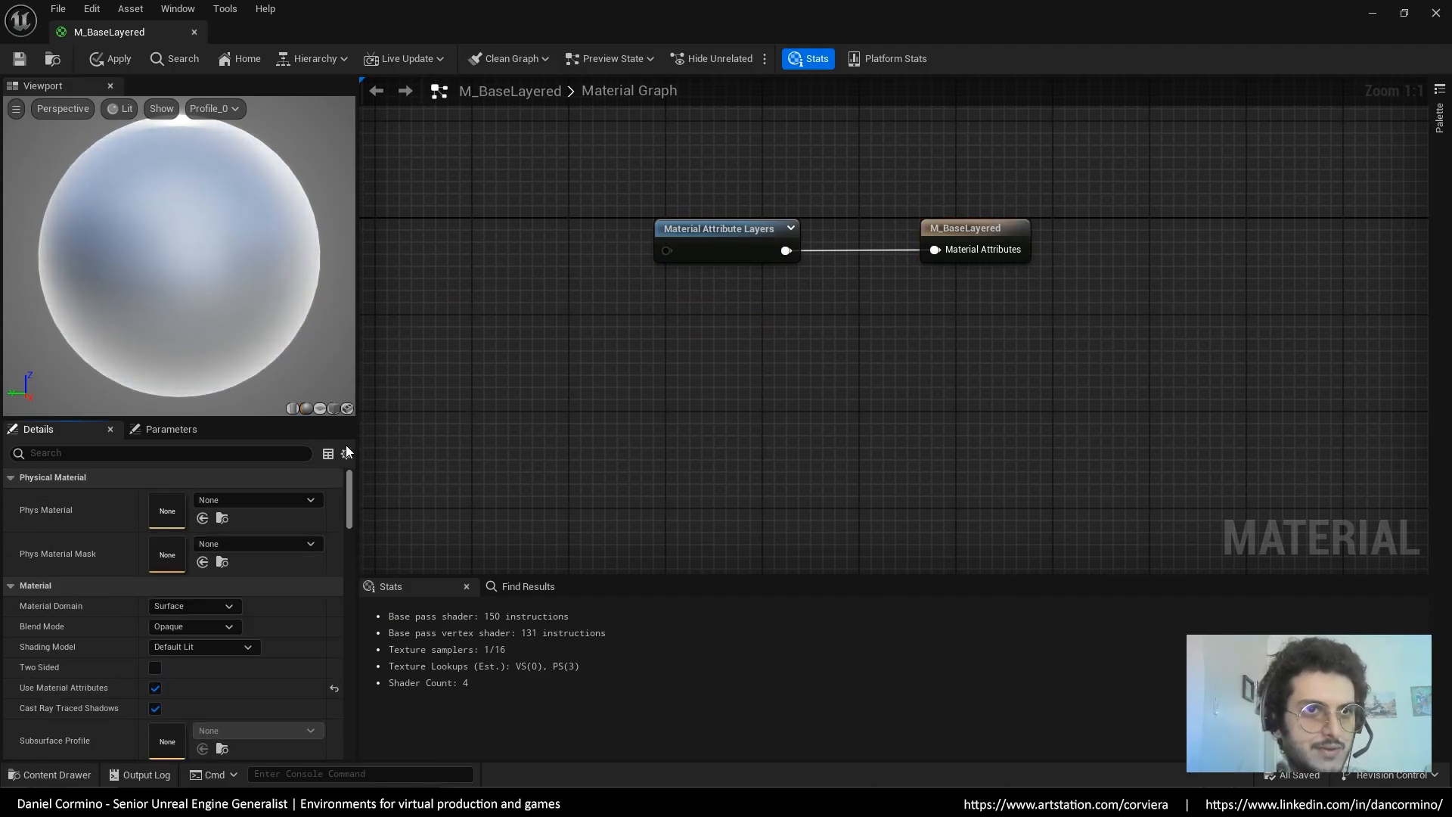
click(194, 32)
click(829, 424)
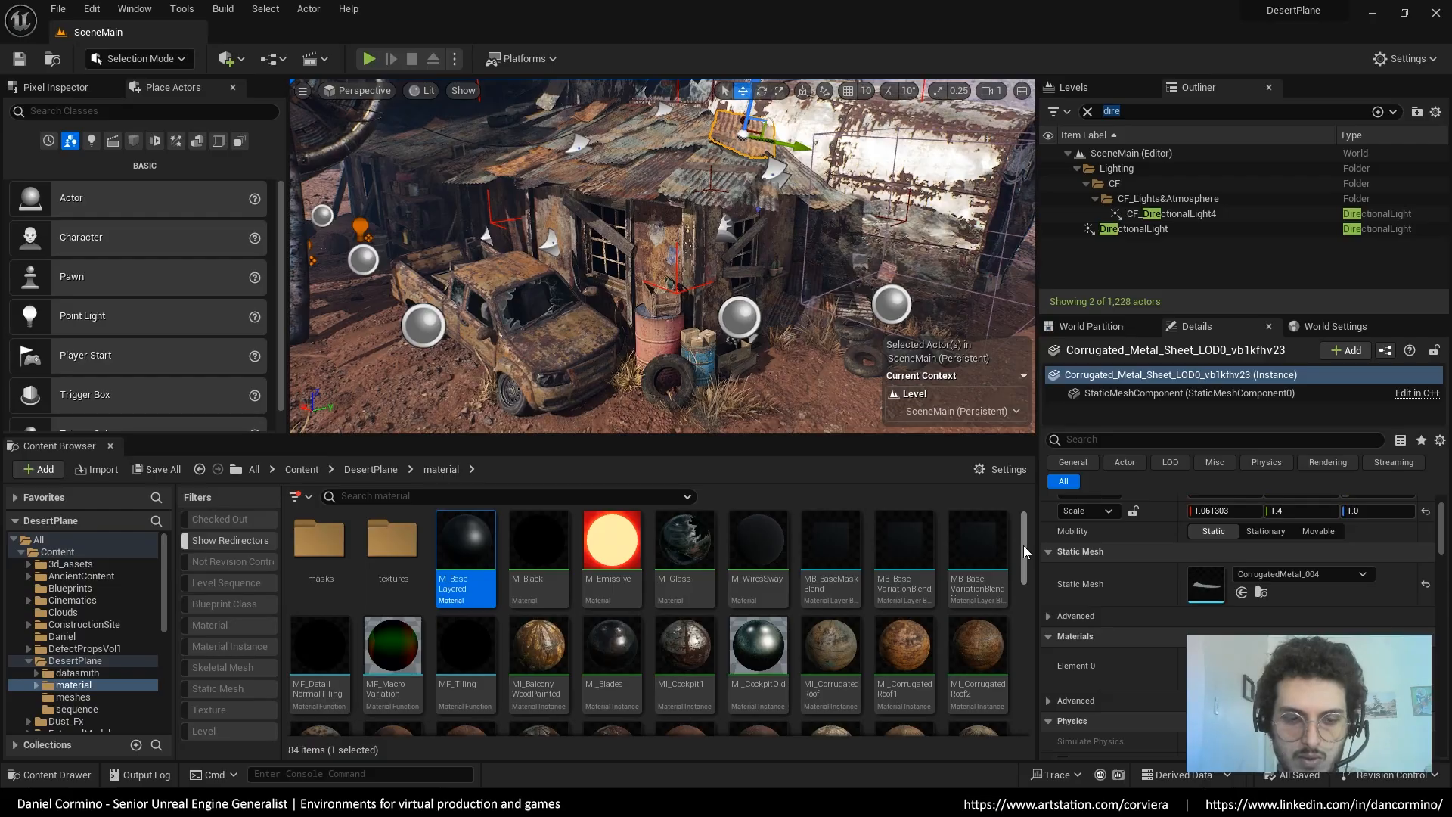
Find the ML_BaseMaterial material layer in the DesertPlane material folder and open it
drag(1024, 542, 1019, 670)
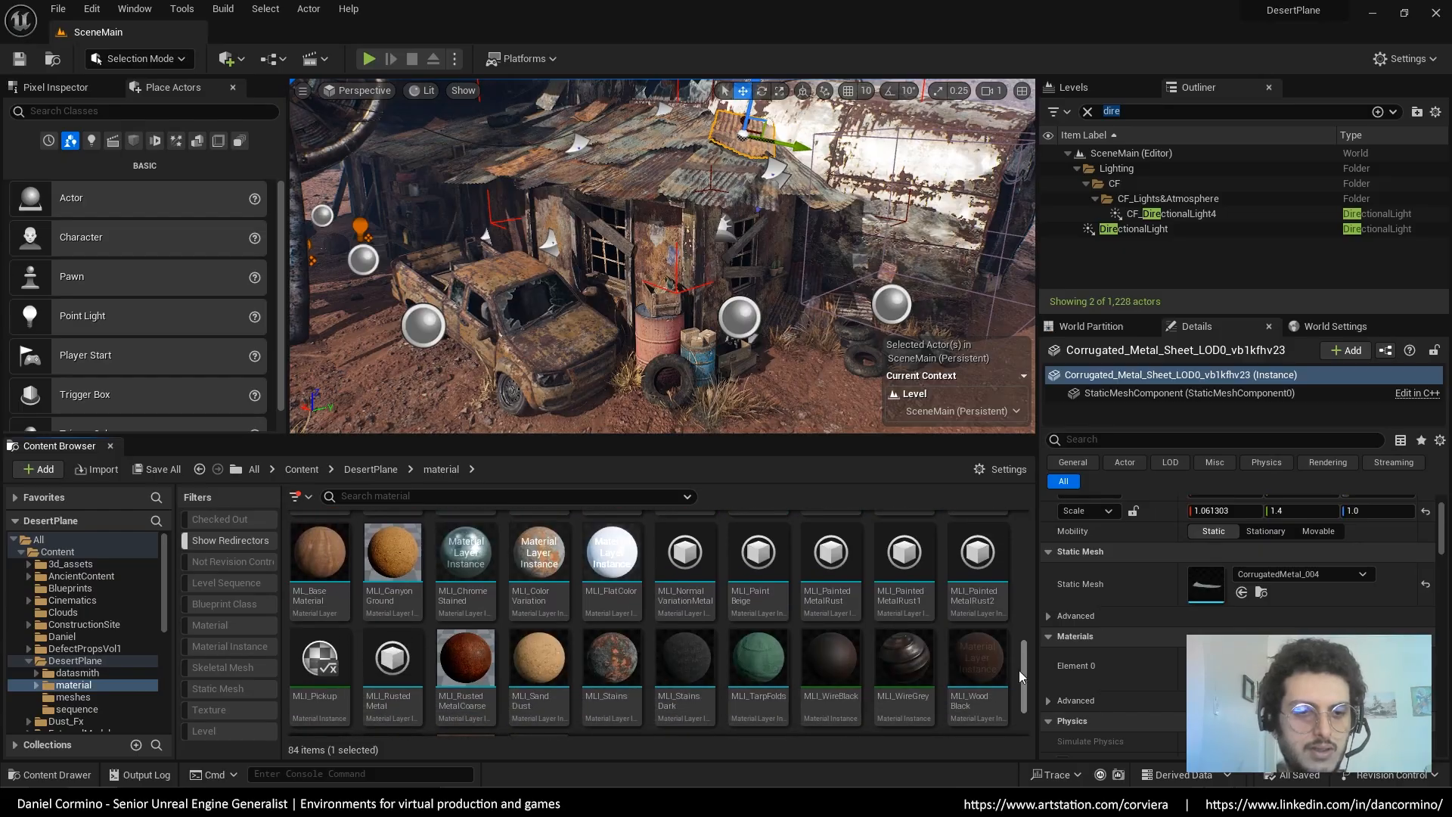
mouse_move(323, 573)
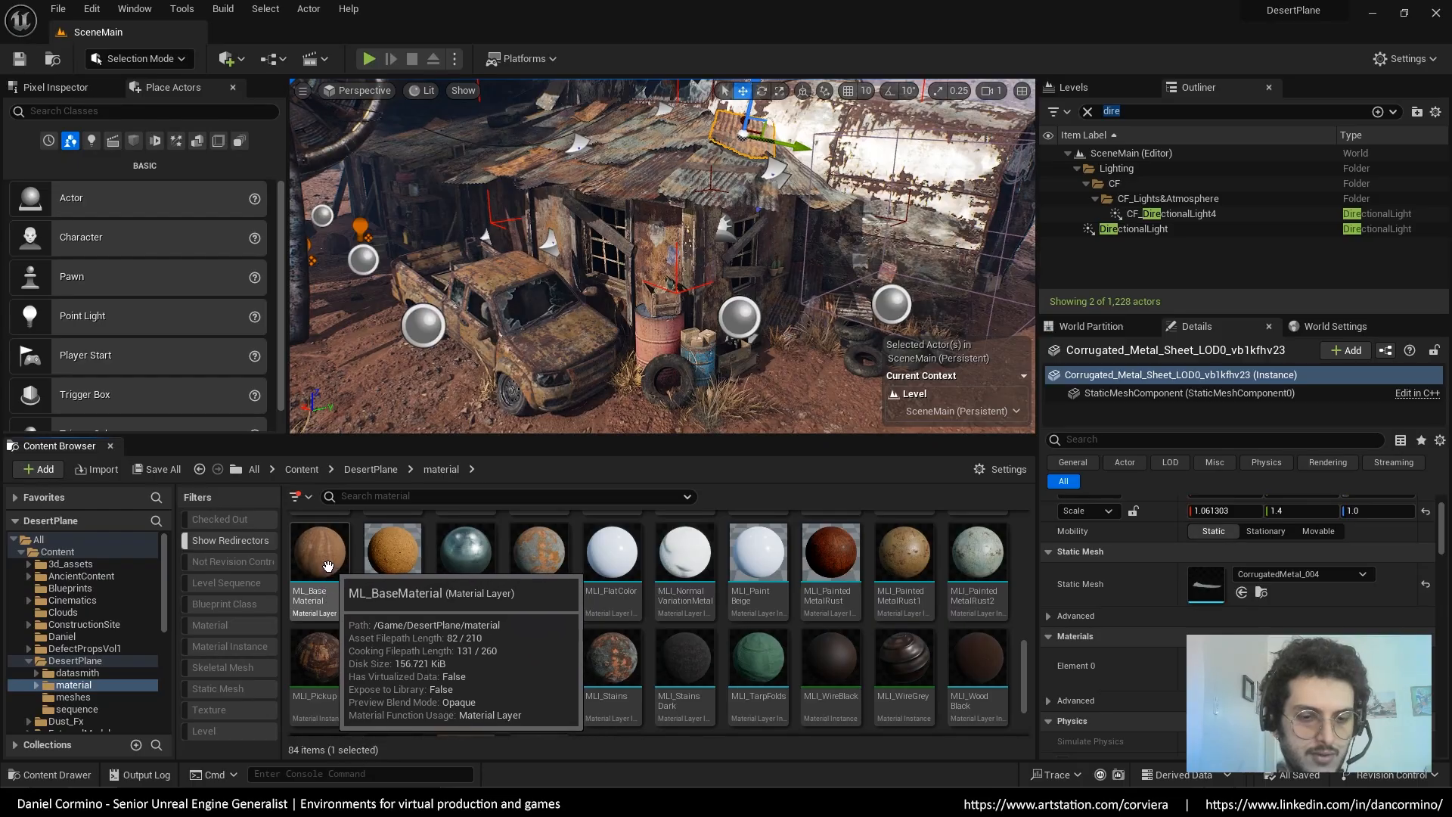
double_click(329, 569)
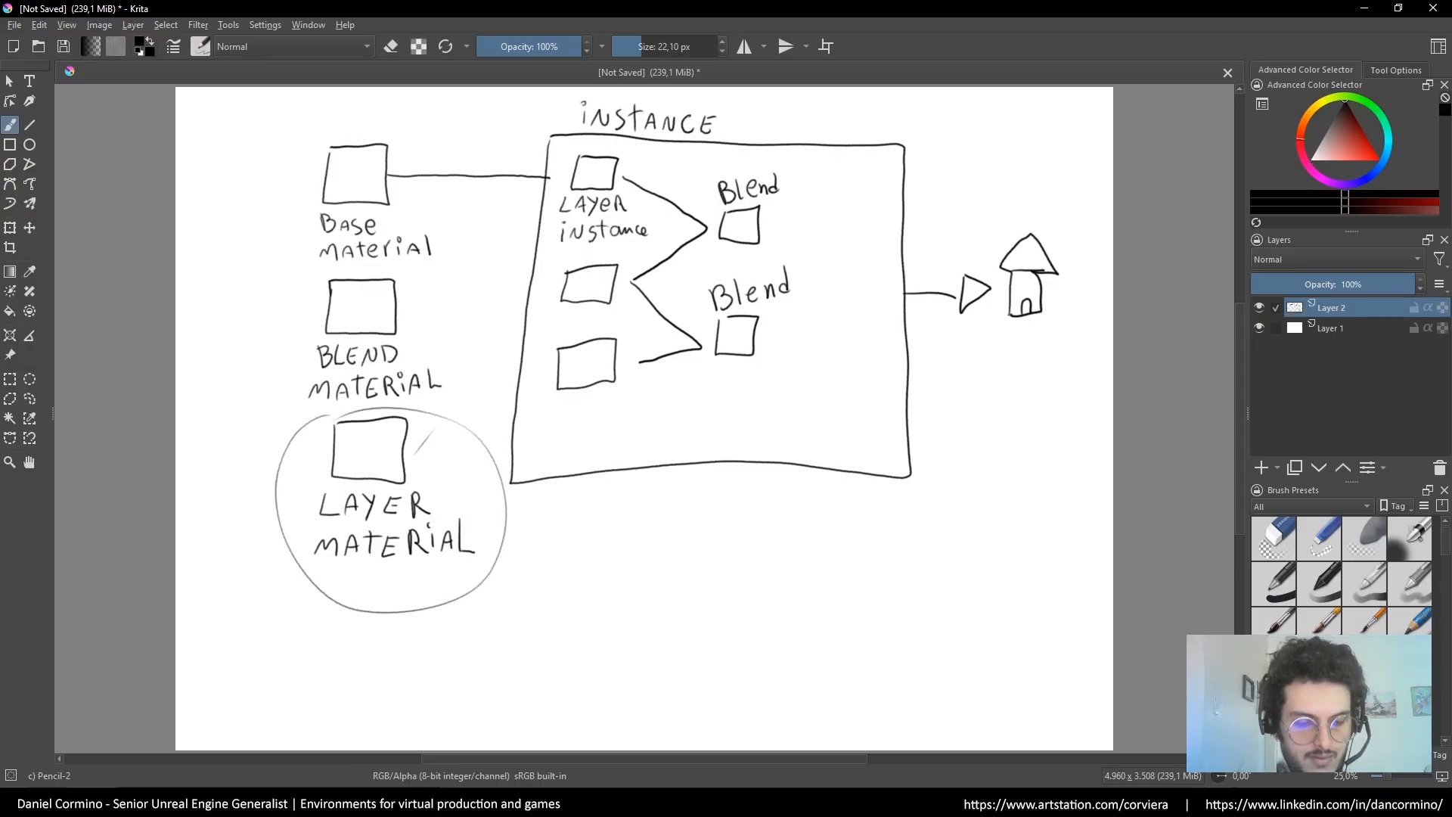
Undo each temporary circle drawn around the Layer Material and Base Material boxes in the Krita diagram
key(ctrl+z)
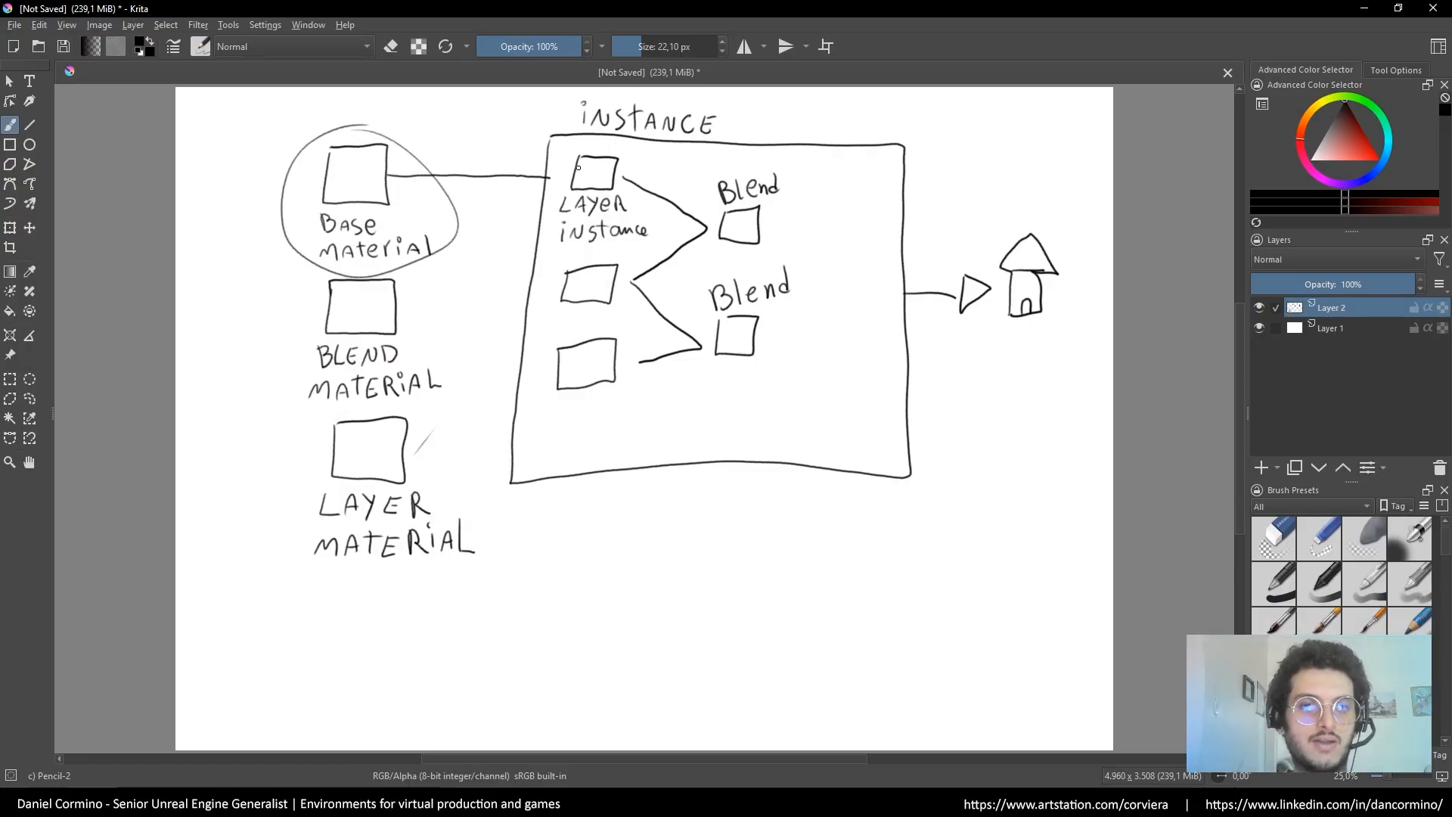
key(ctrl+z)
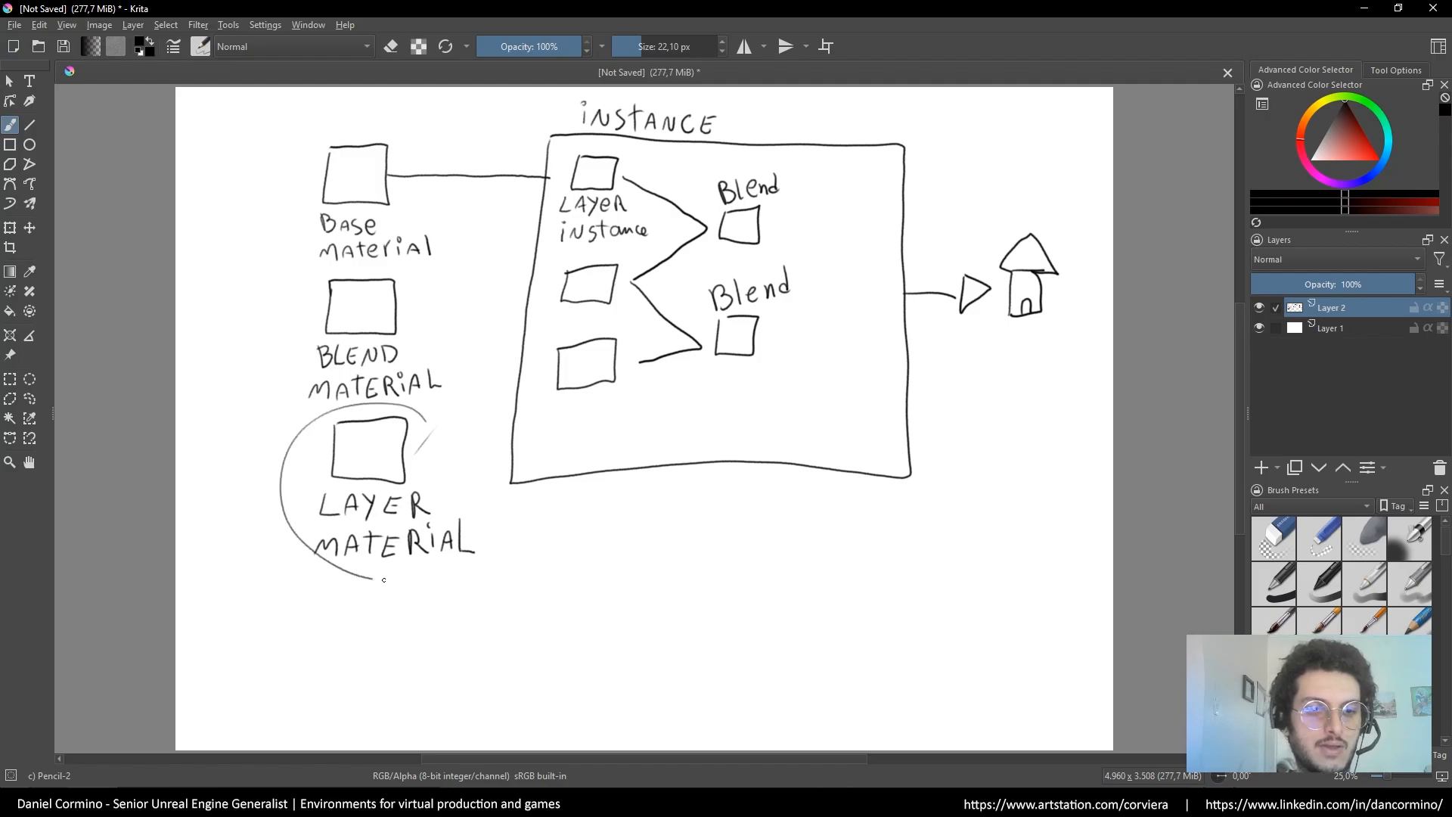
key(ctrl+z)
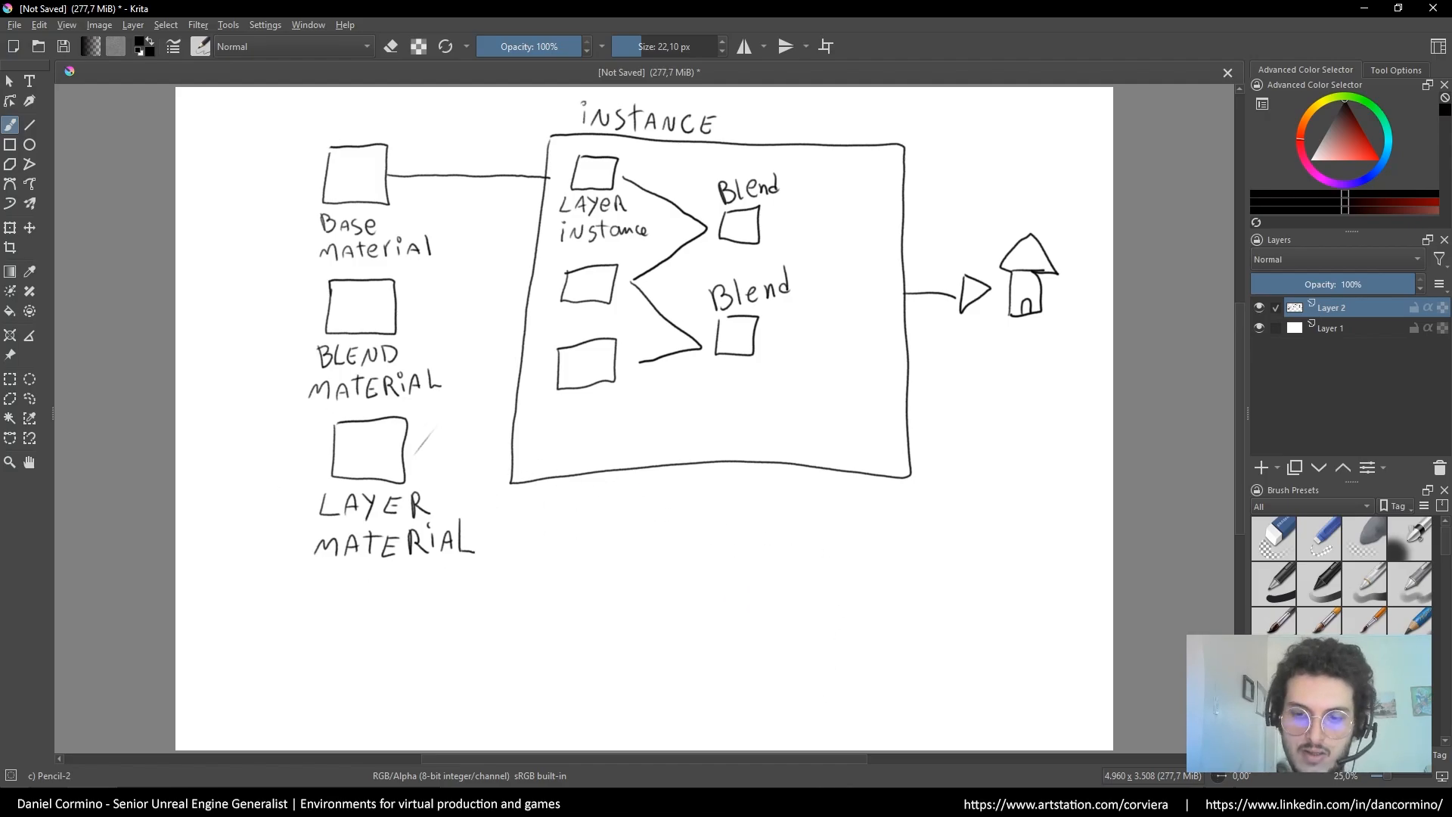
Switch back to Unreal Editor, examine the full ML_BaseMaterial node graph, and return to the main level editor
click(825, 801)
right_drag(803, 446, 968, 393)
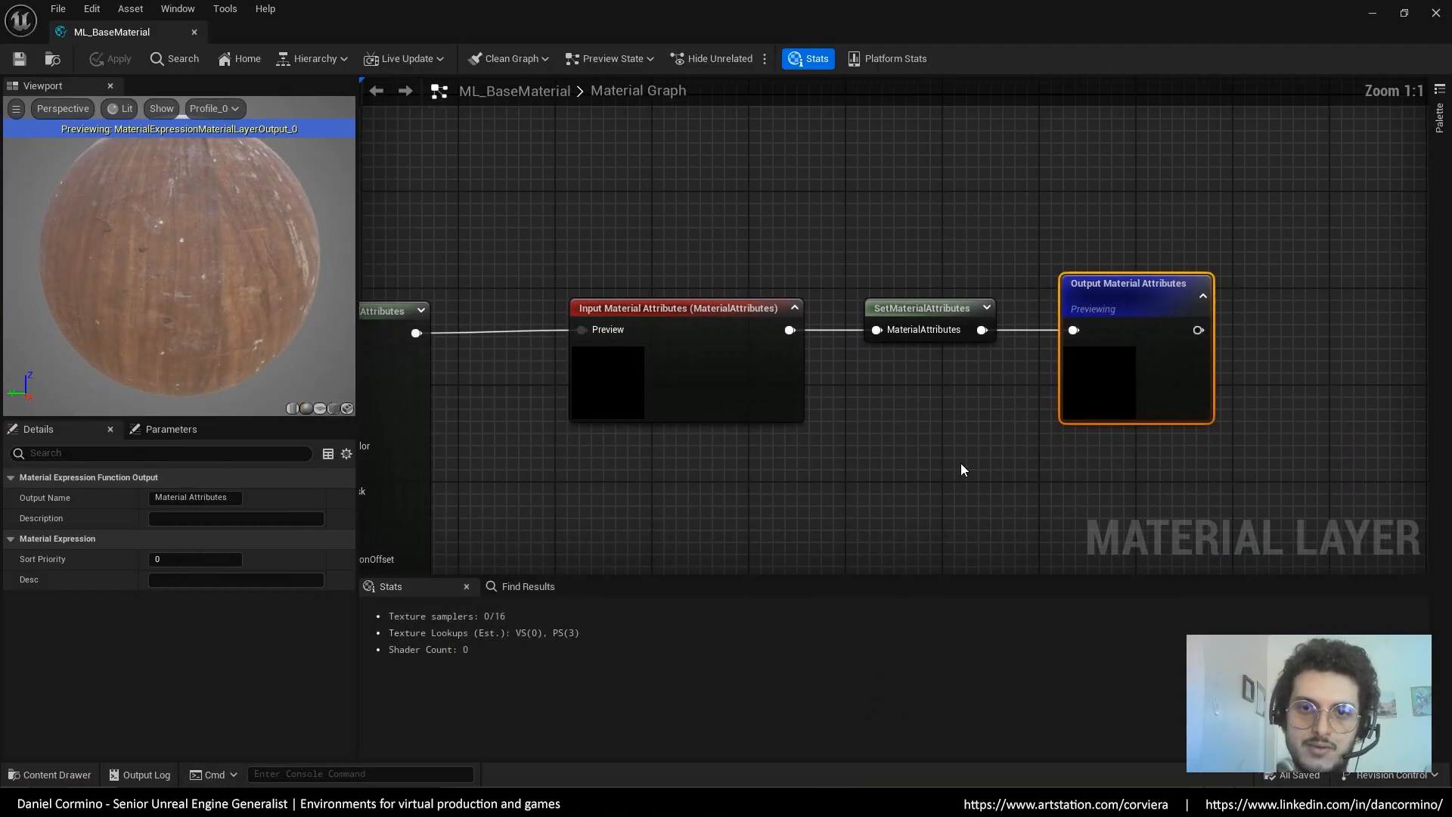
scroll(960, 463, down, 12)
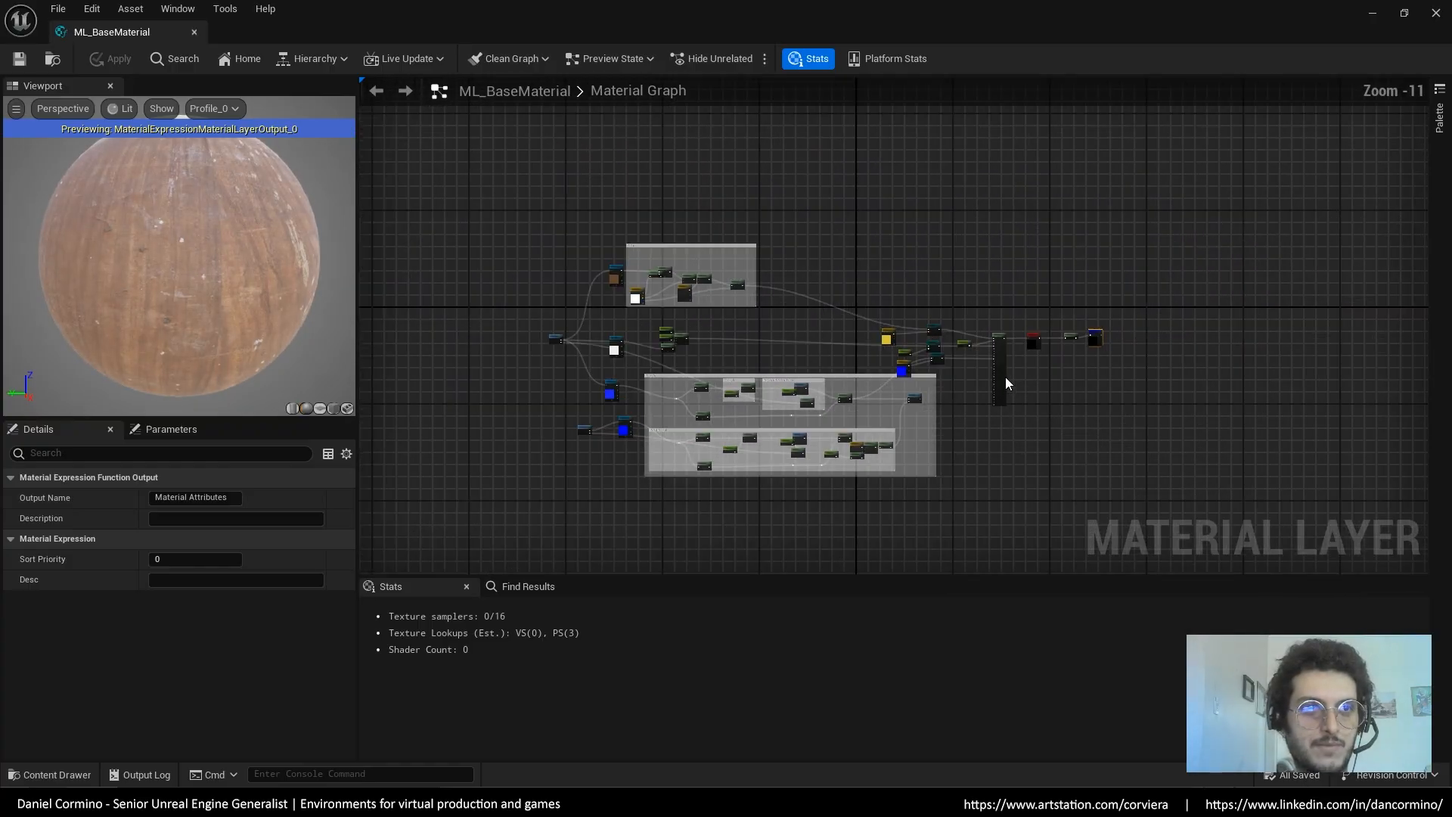
click(997, 446)
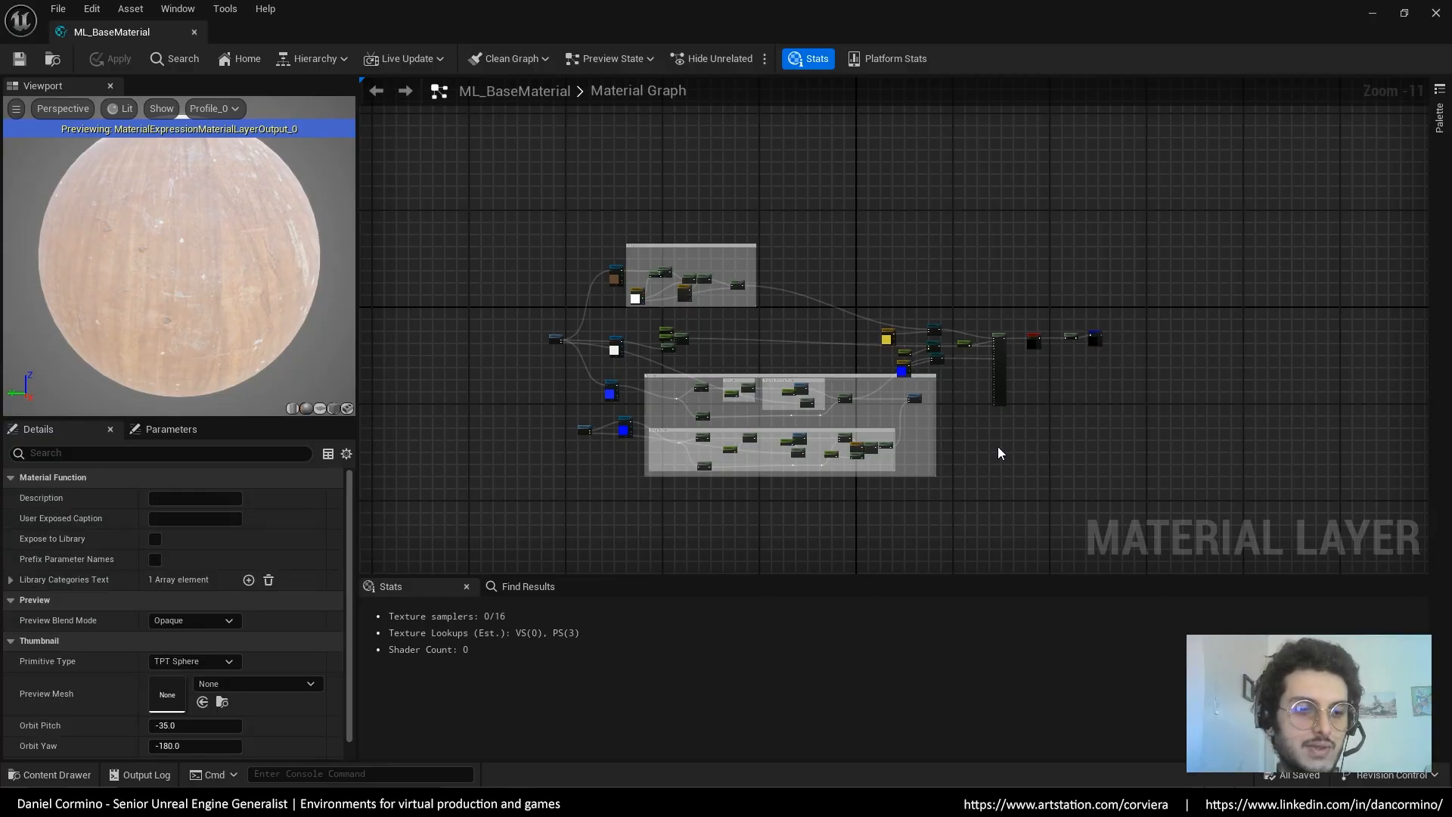
right_drag(999, 443, 1002, 461)
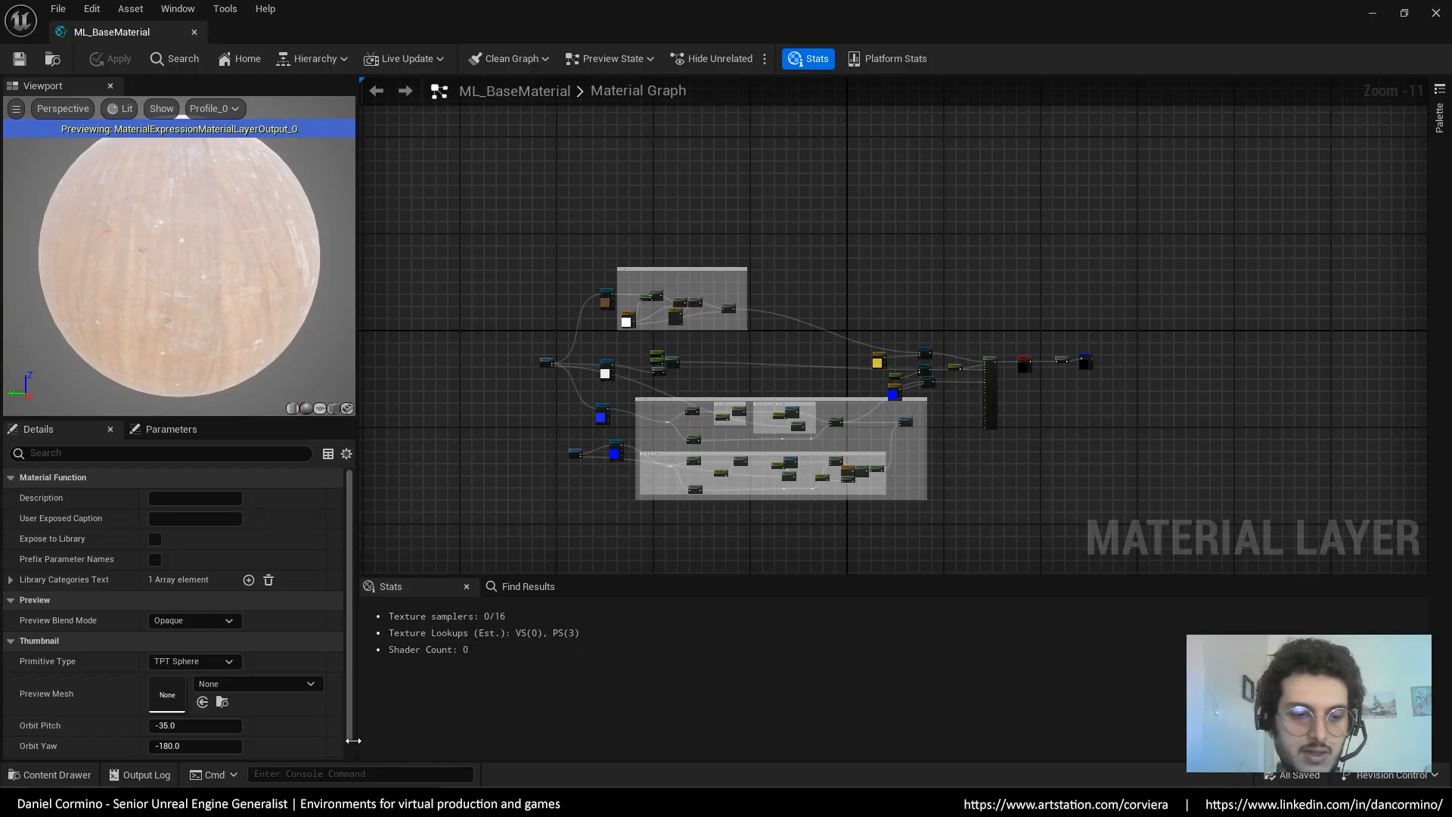
key(alt+Tab)
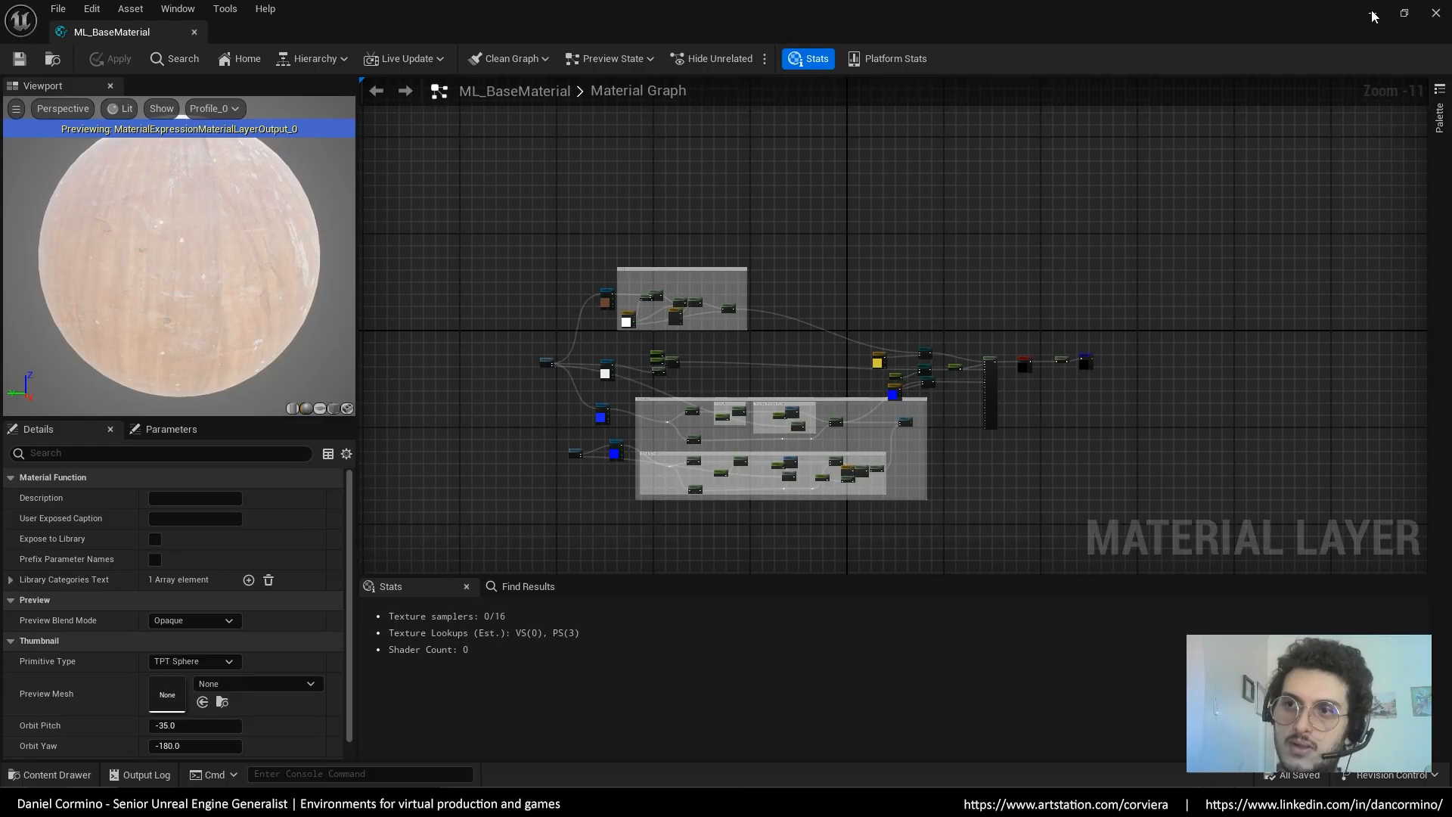
click(1373, 15)
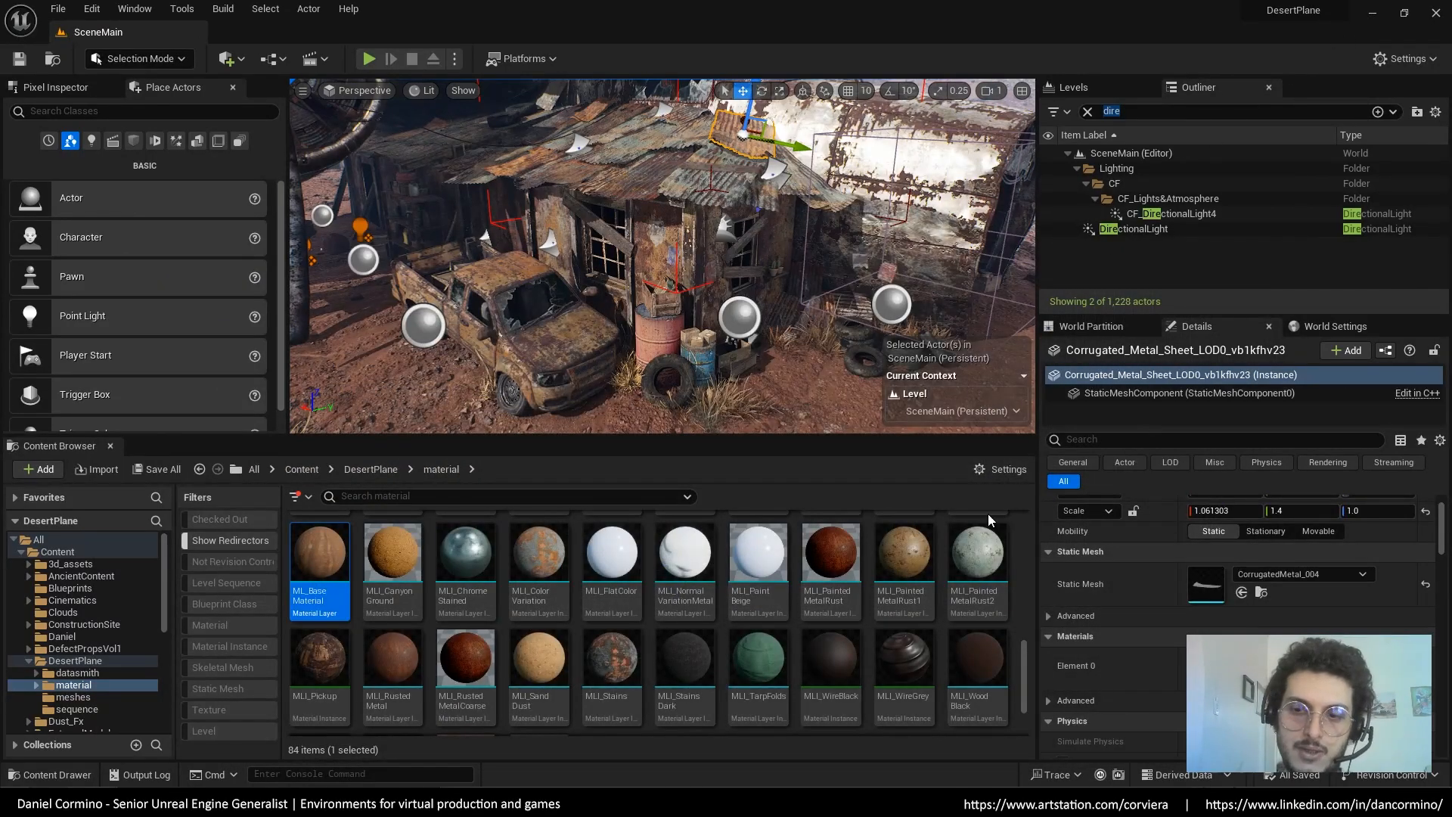
Move in on the shack's rusted wall, open its MI_WallMetalRusted instance, and show the window over the full-screen level viewport
right_drag(835, 214, 790, 269)
key(w)
click(790, 270)
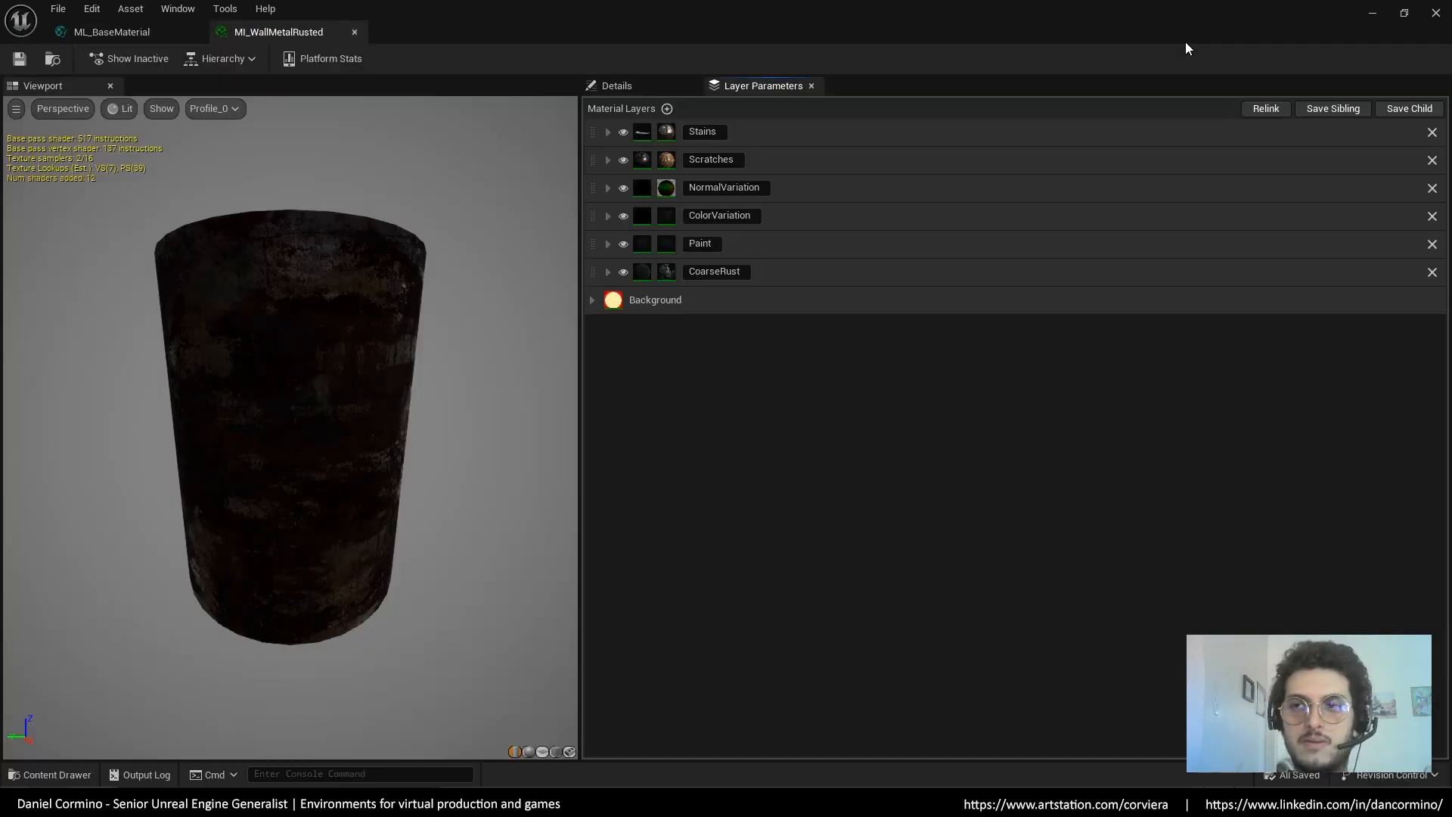
click(1404, 14)
drag(527, 197, 409, 170)
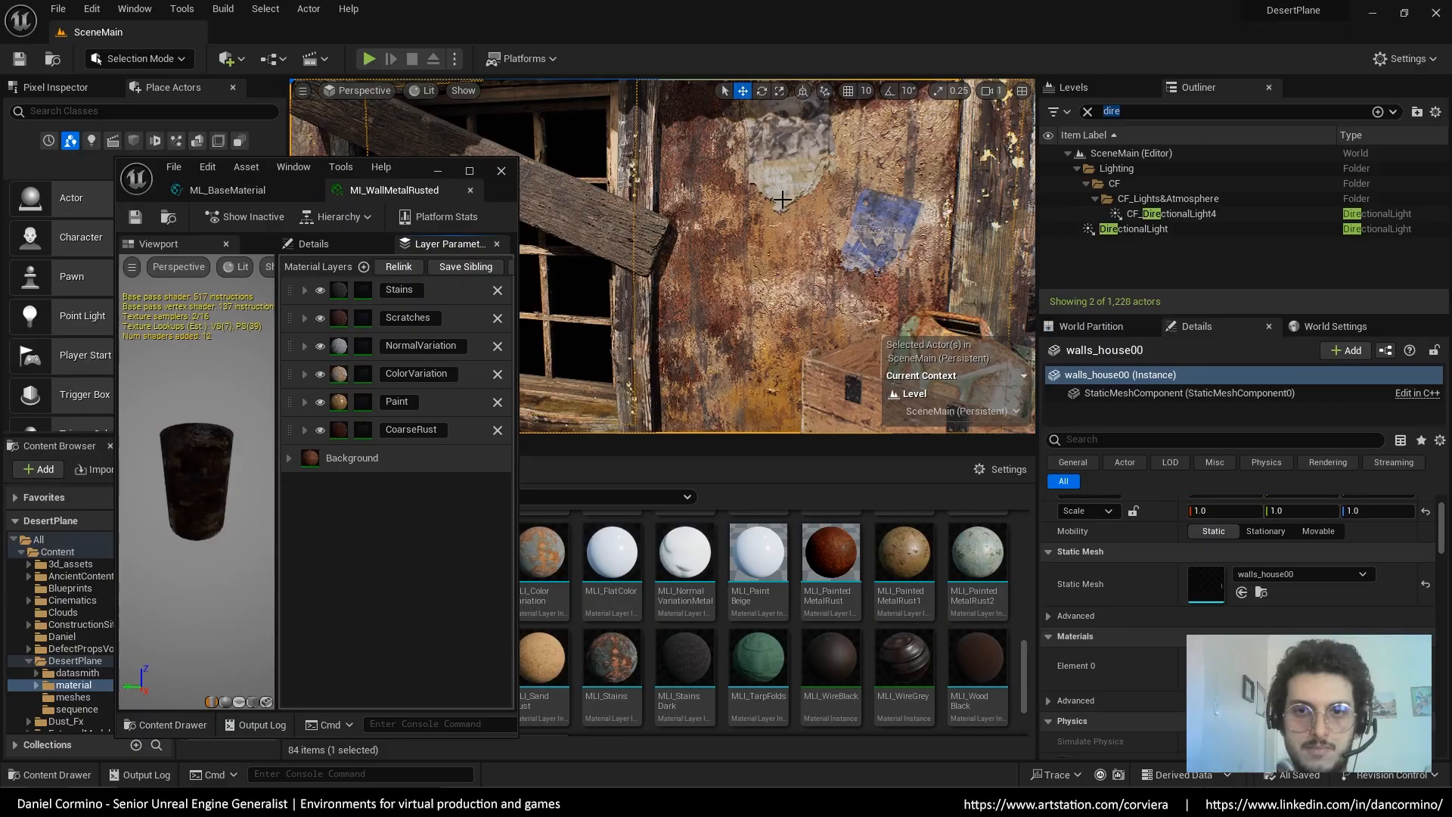
key(F11)
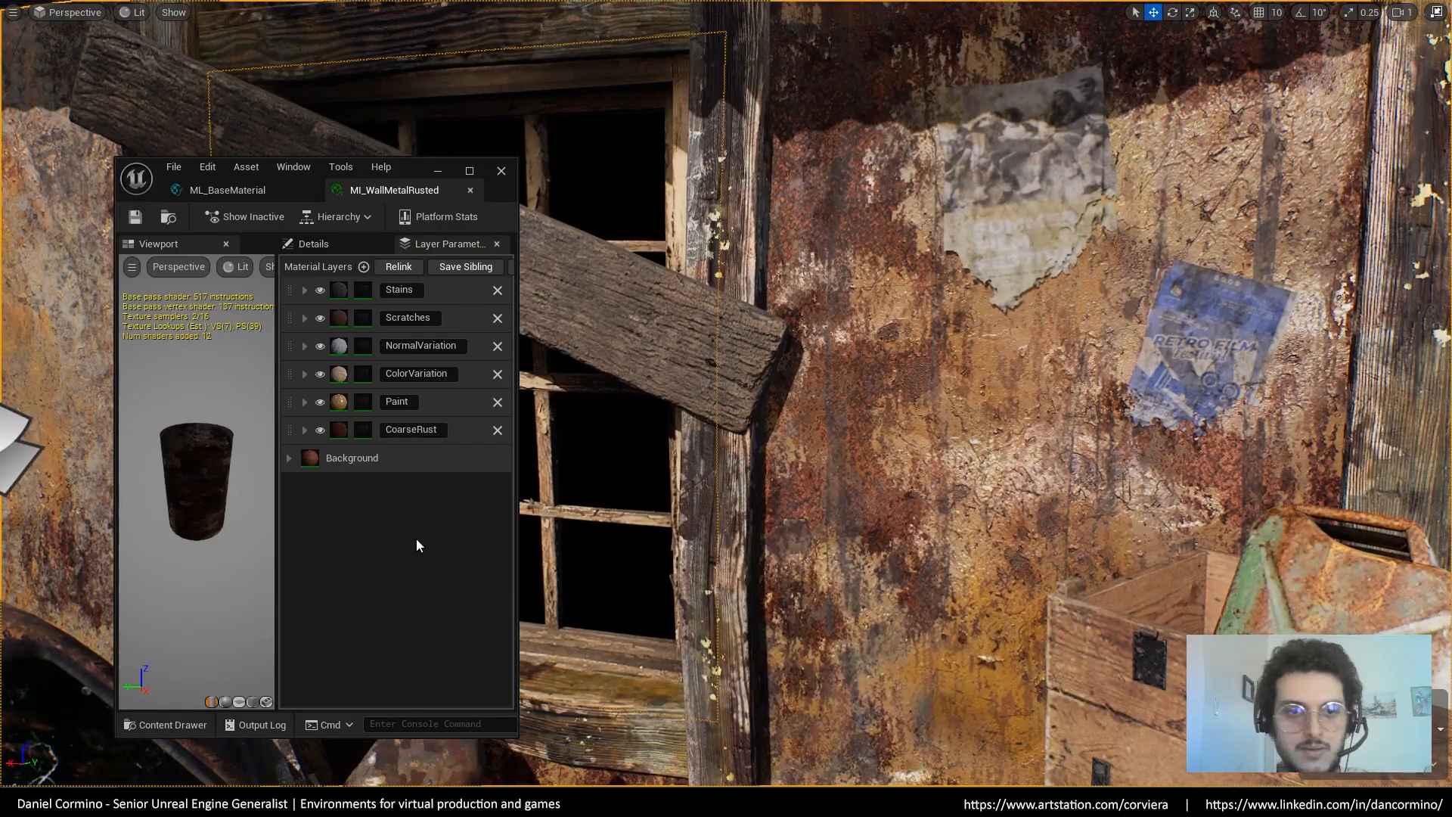
Hide the upper layers of MI_WallMetalRusted, and toggle the Paint layer off and on to compare the wall's appearance
click(319, 318)
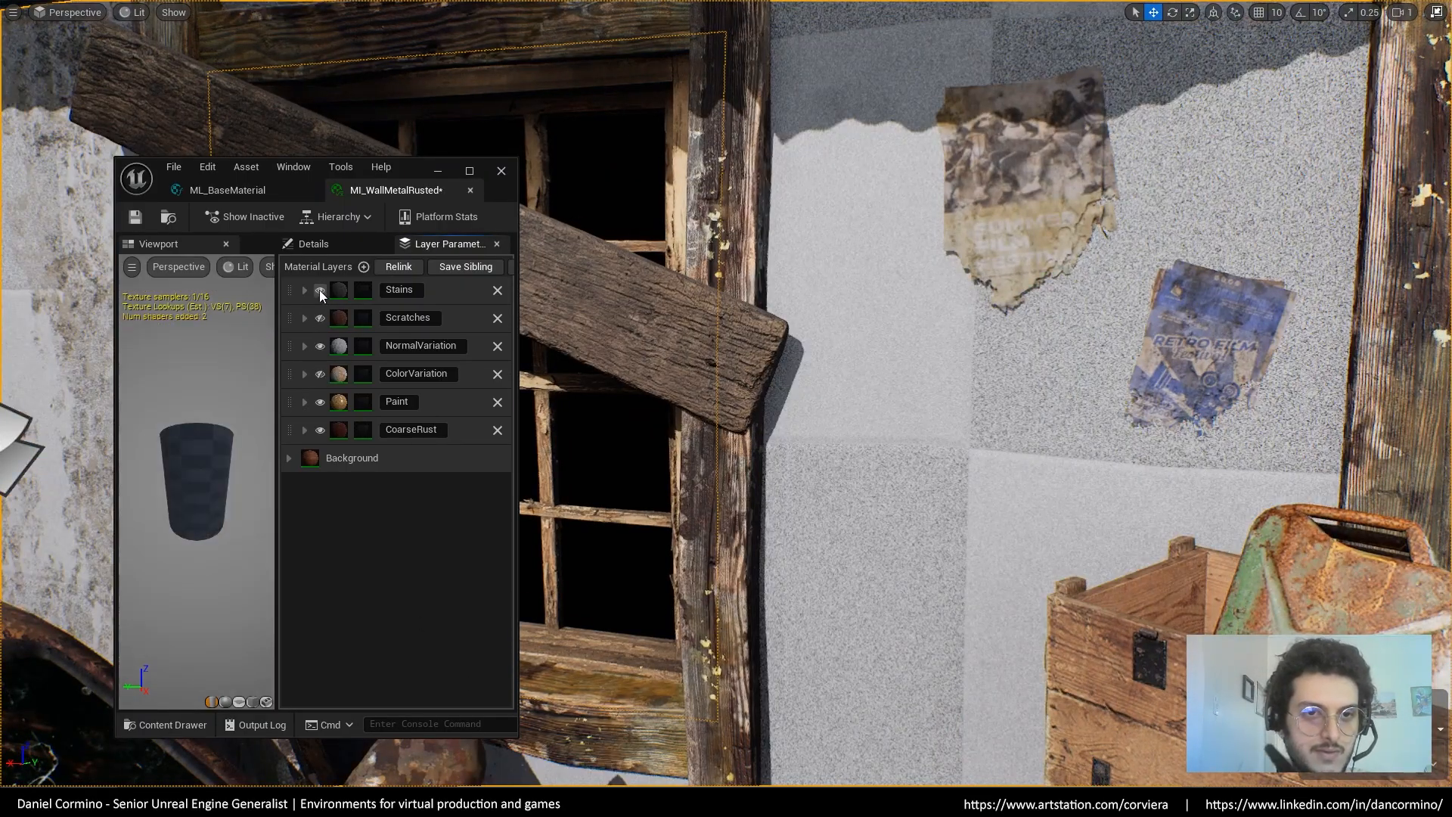
click(320, 289)
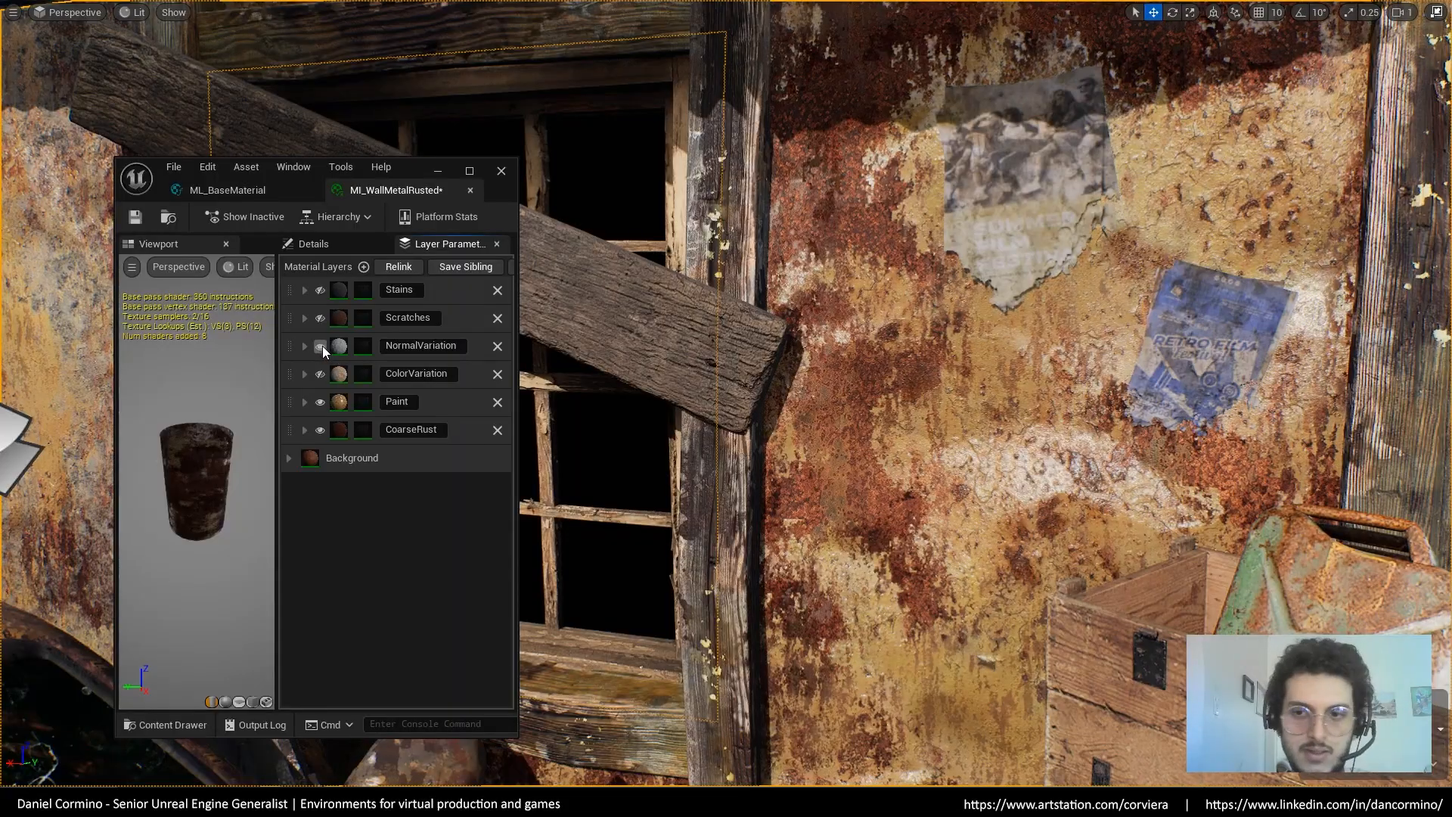
click(321, 345)
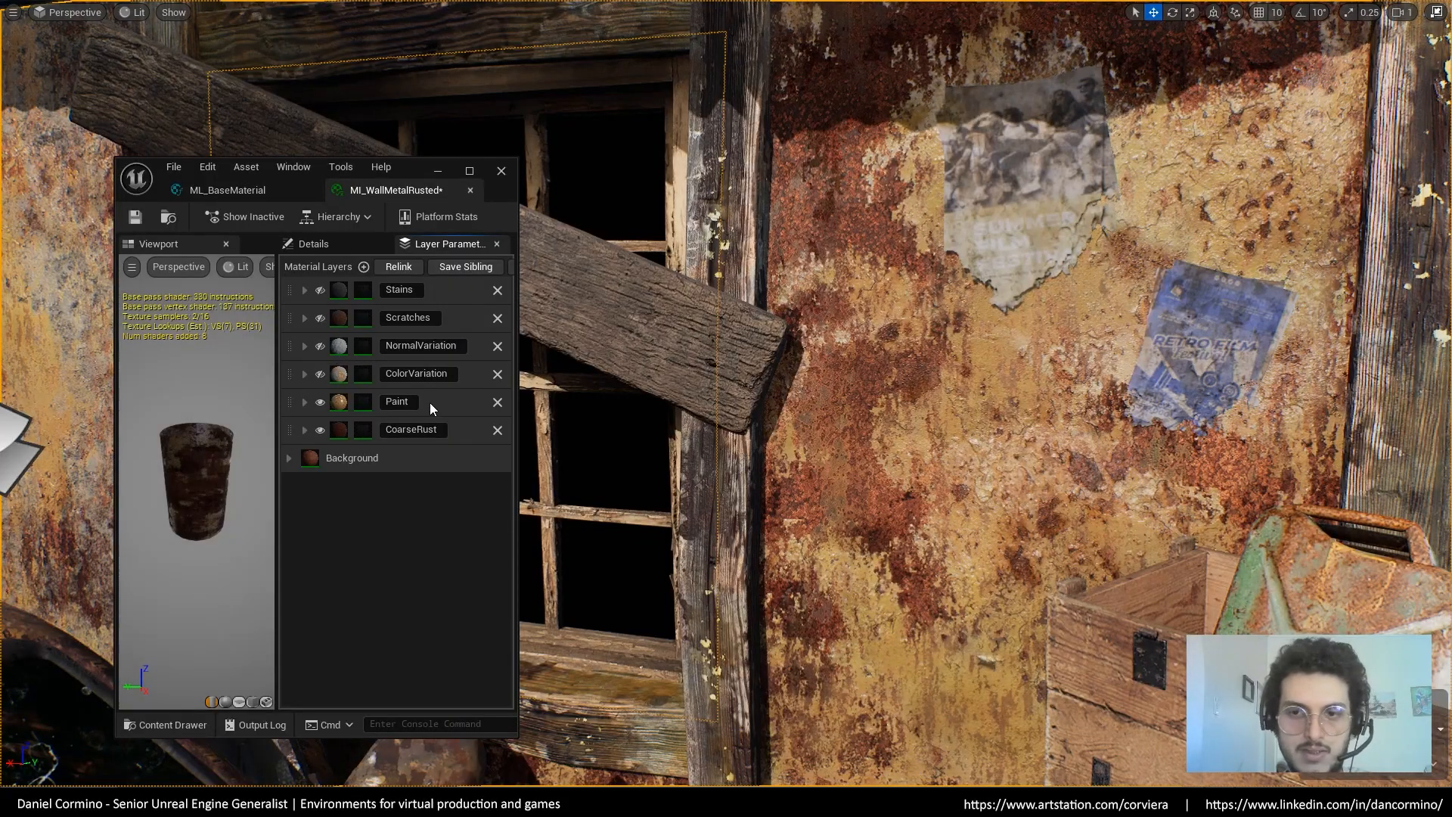
click(320, 401)
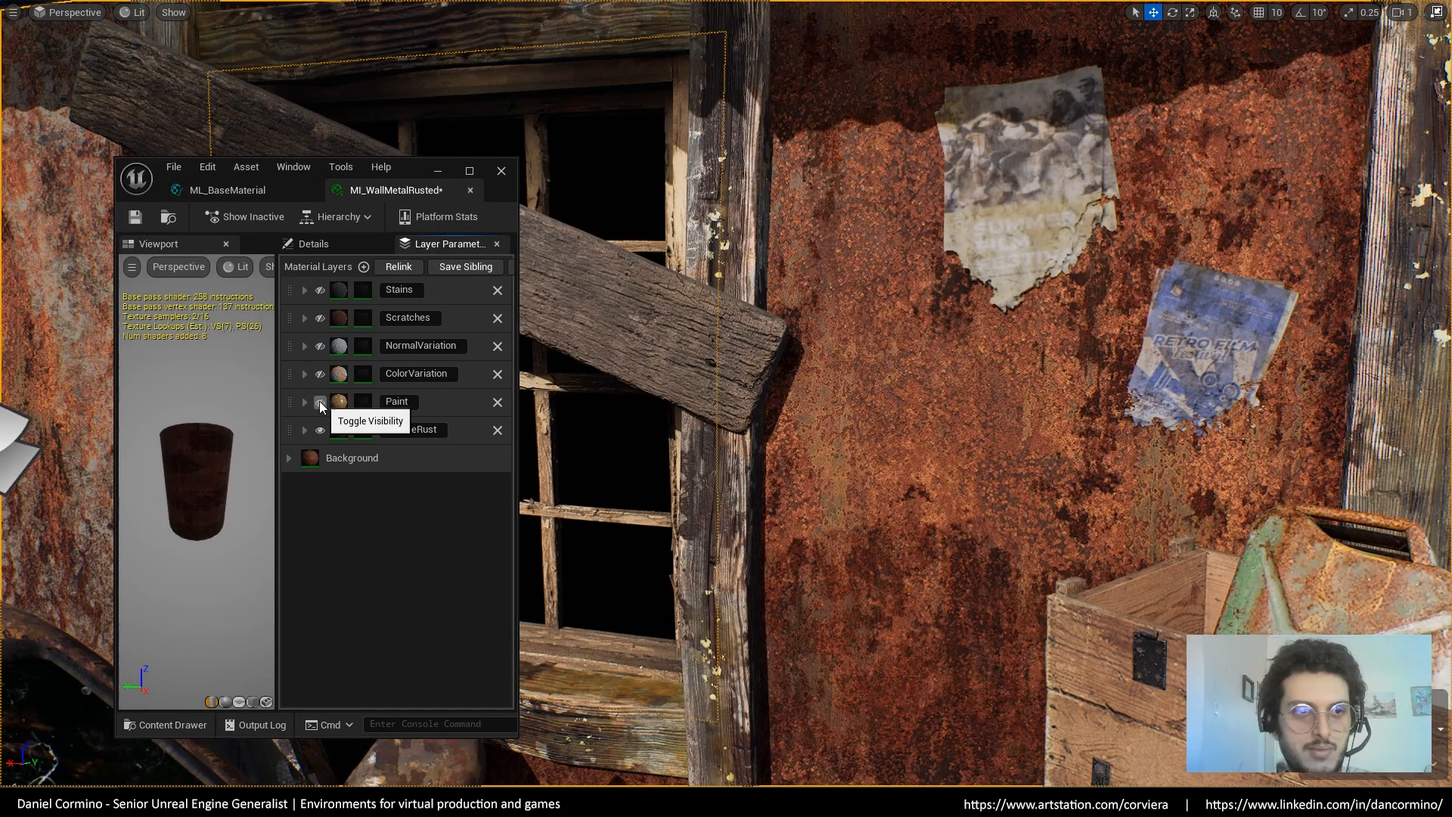
click(320, 403)
scroll(954, 303, down, 6)
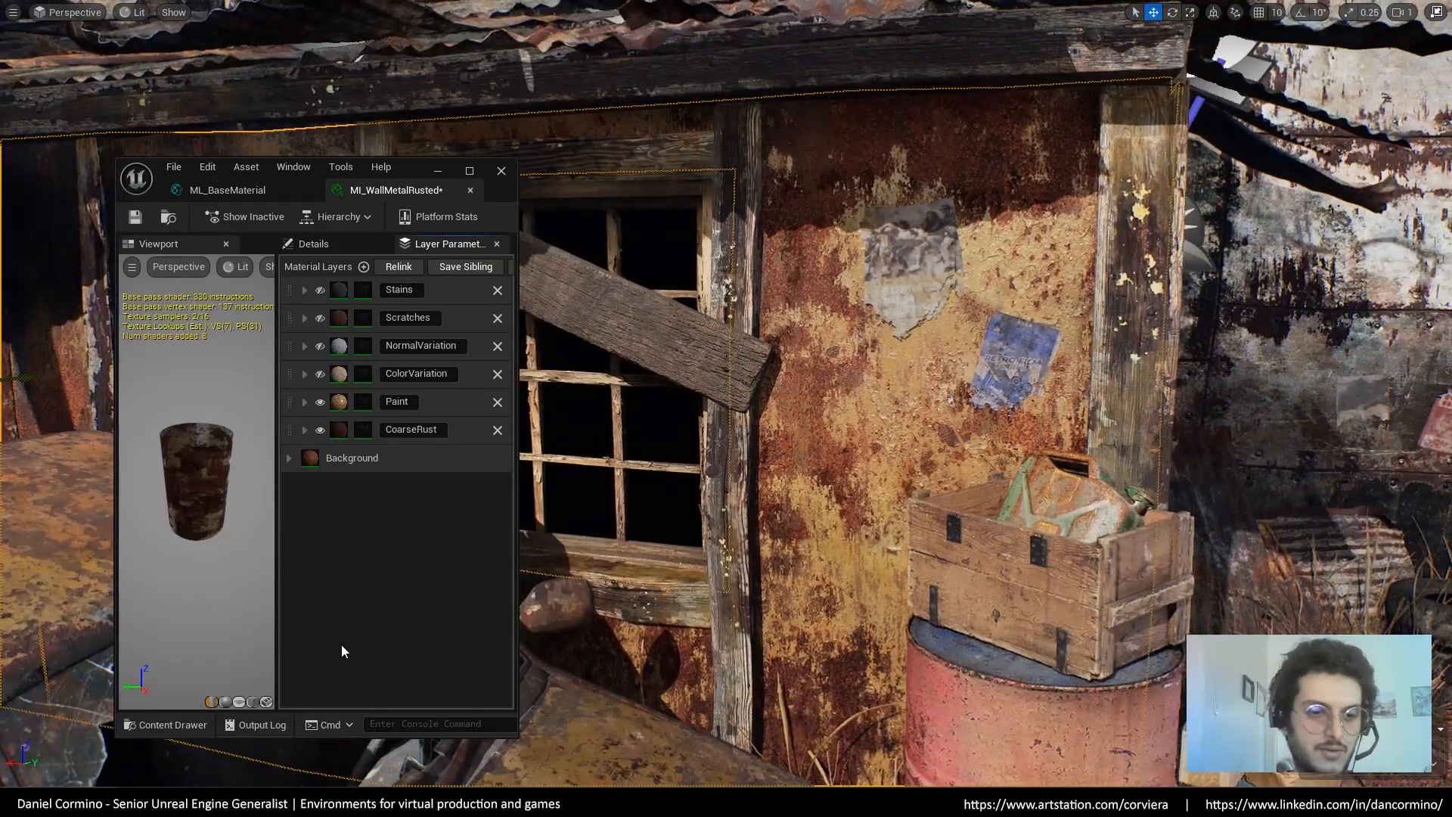
Preview MI_WallMetalRusted on a plane, and widen the material instance window and its preview area
click(252, 702)
drag(230, 527, 279, 544)
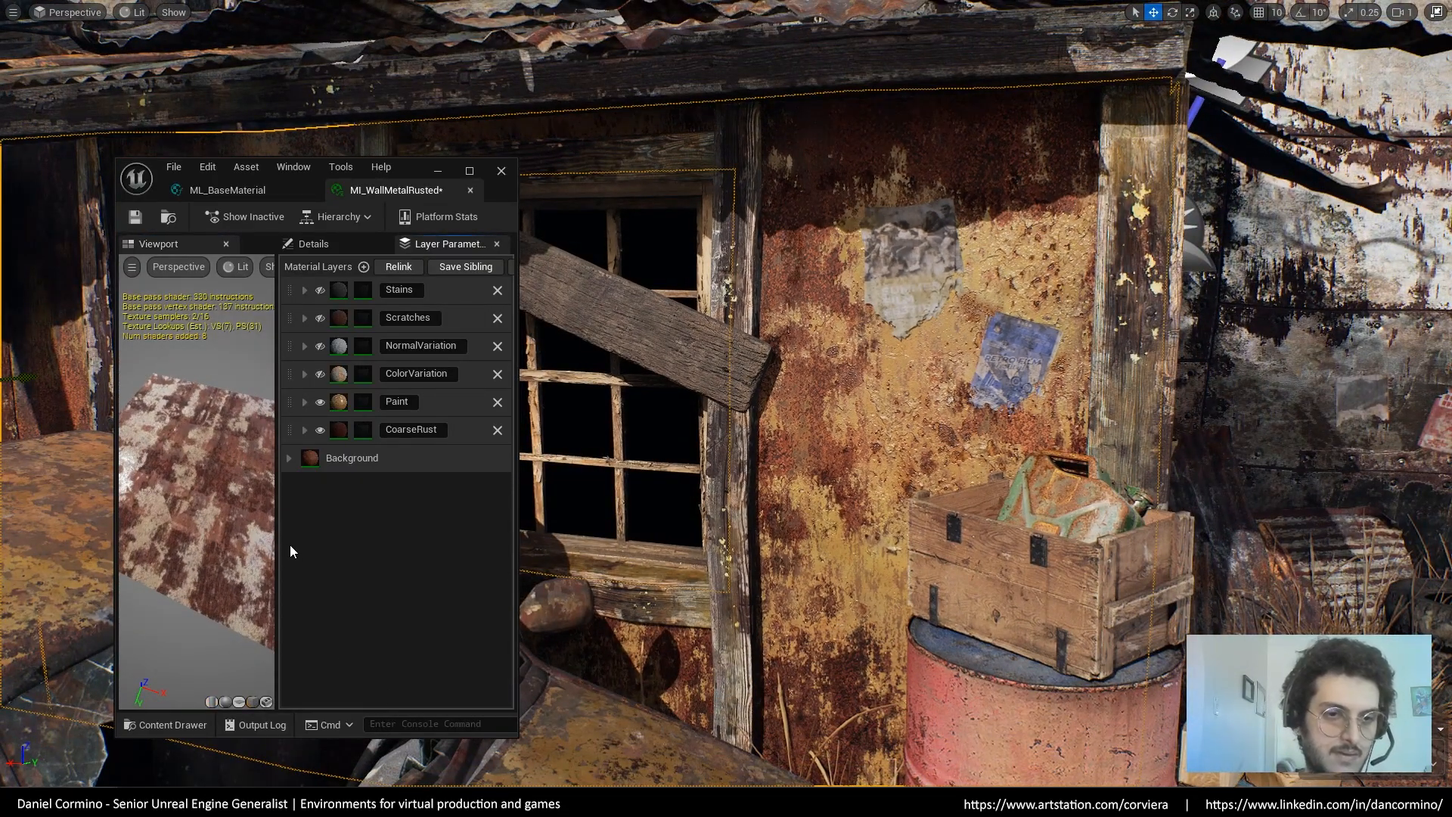
drag(115, 511, 53, 510)
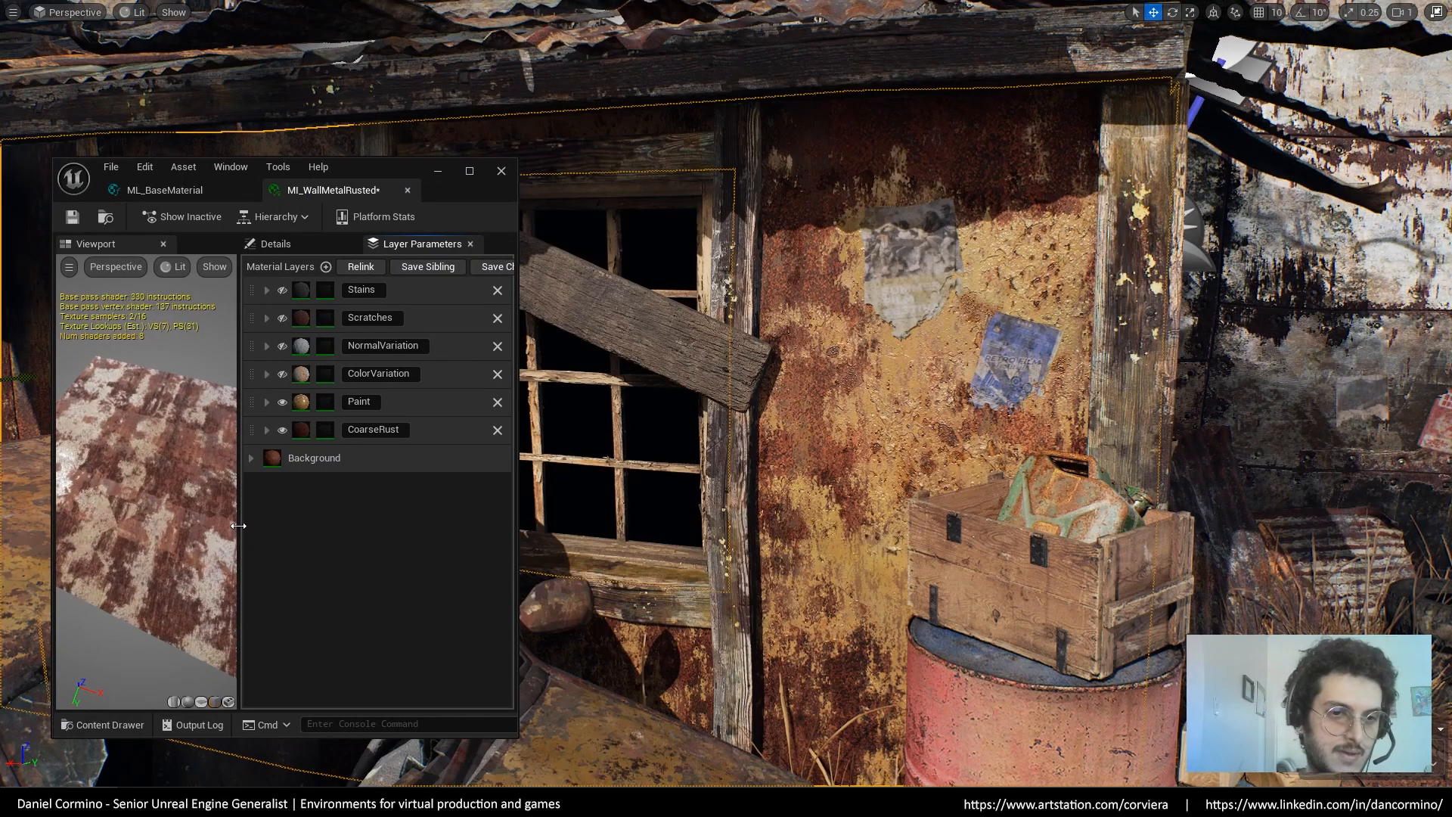
drag(239, 524, 228, 412)
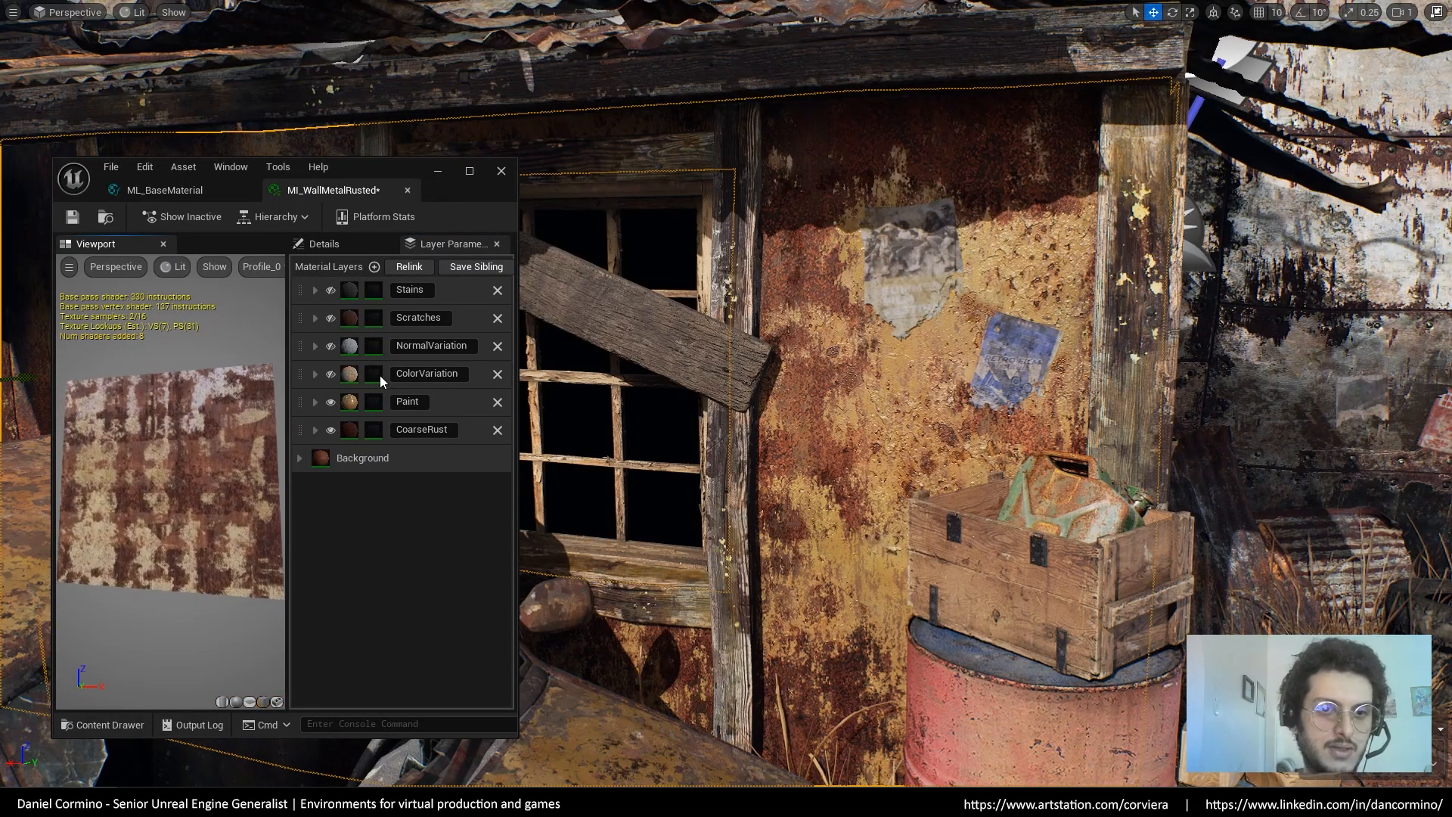
Expand the Paint layer, review its parameters, and reset its Blend Asset to None
click(331, 402)
click(315, 402)
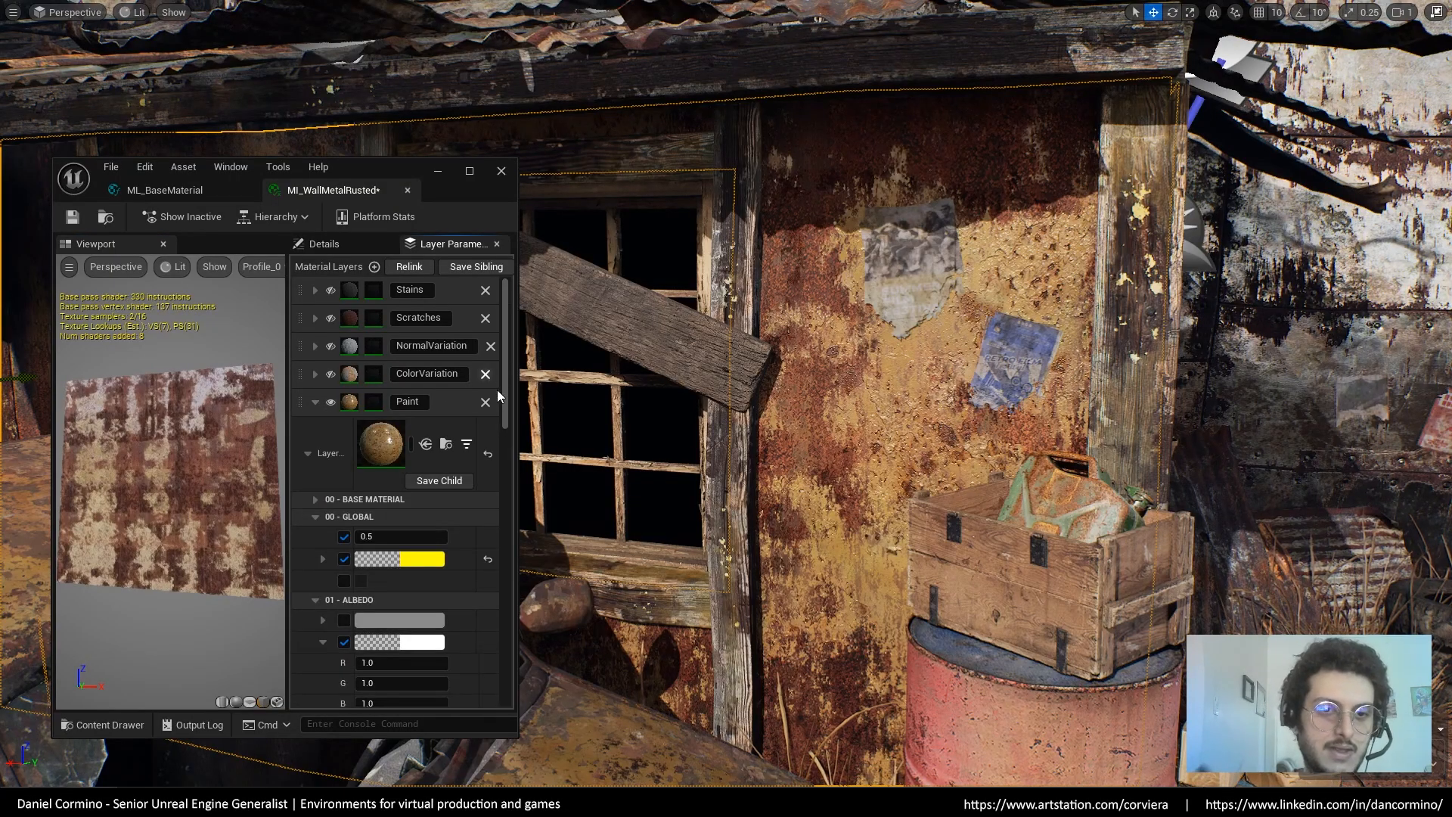
mouse_move(505, 401)
mouse_down()
mouse_move(507, 564)
mouse_move(510, 552)
mouse_up()
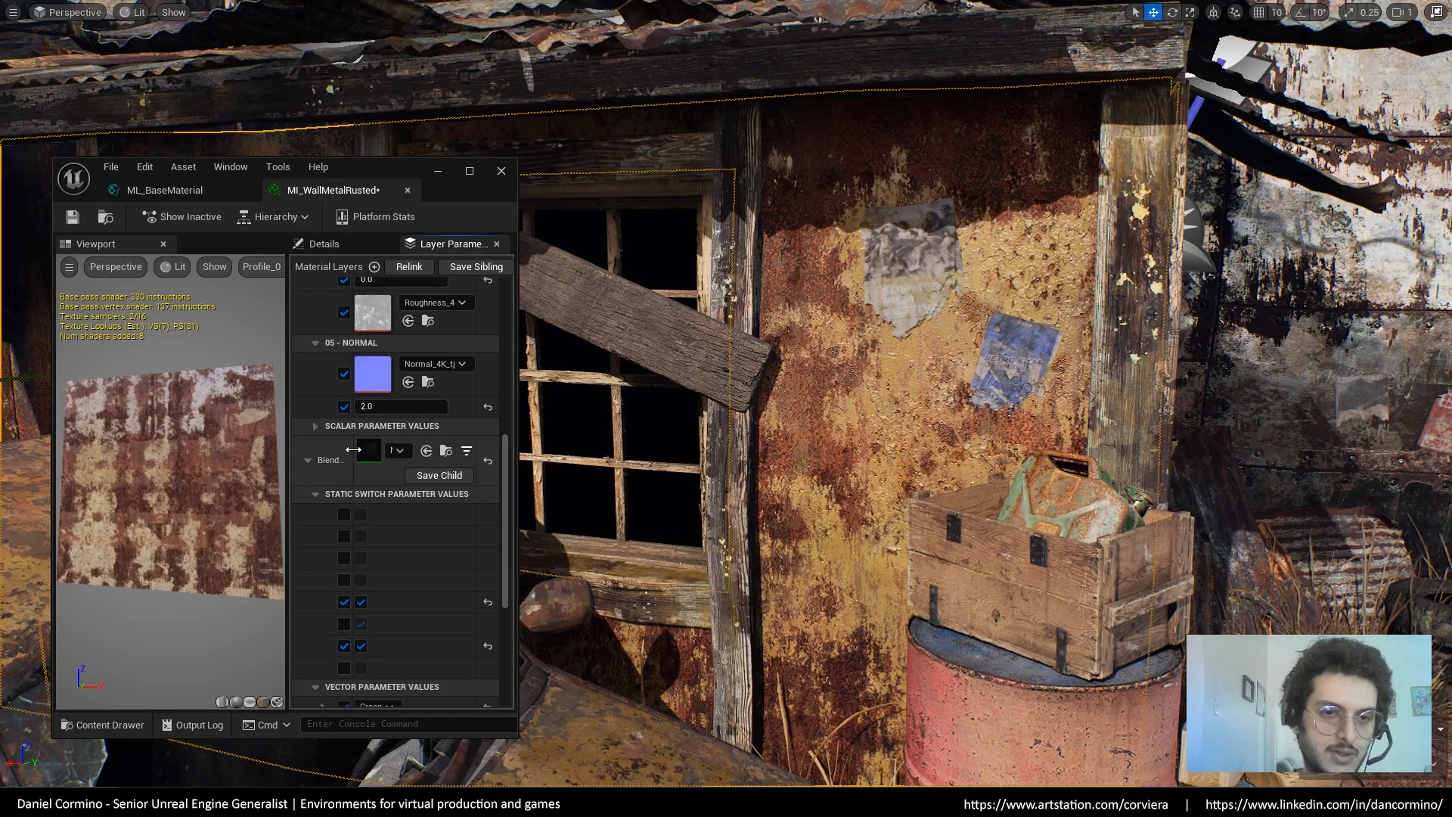
mouse_move(353, 449)
mouse_down()
mouse_move(386, 446)
mouse_move(364, 439)
mouse_up()
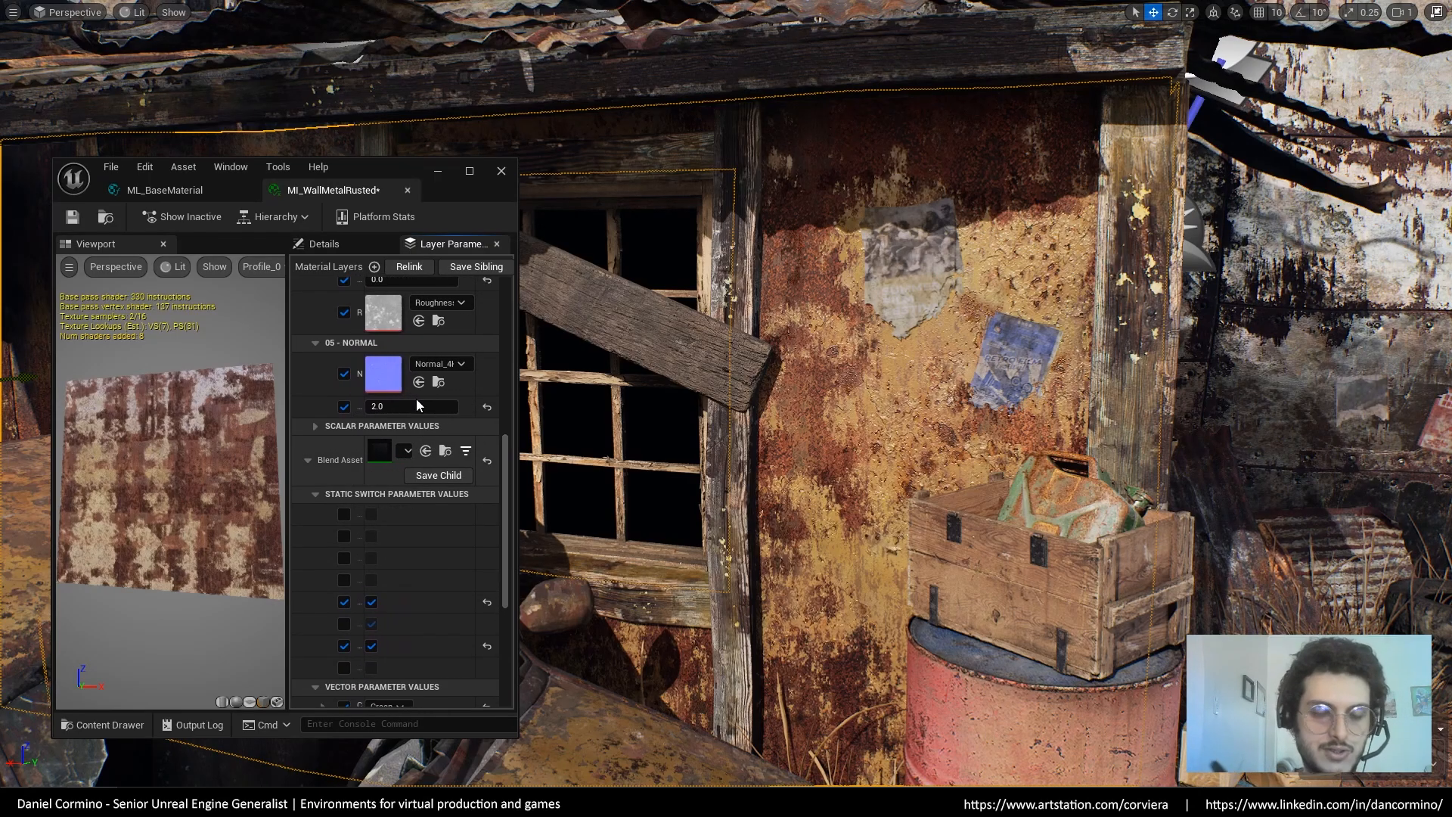
click(487, 461)
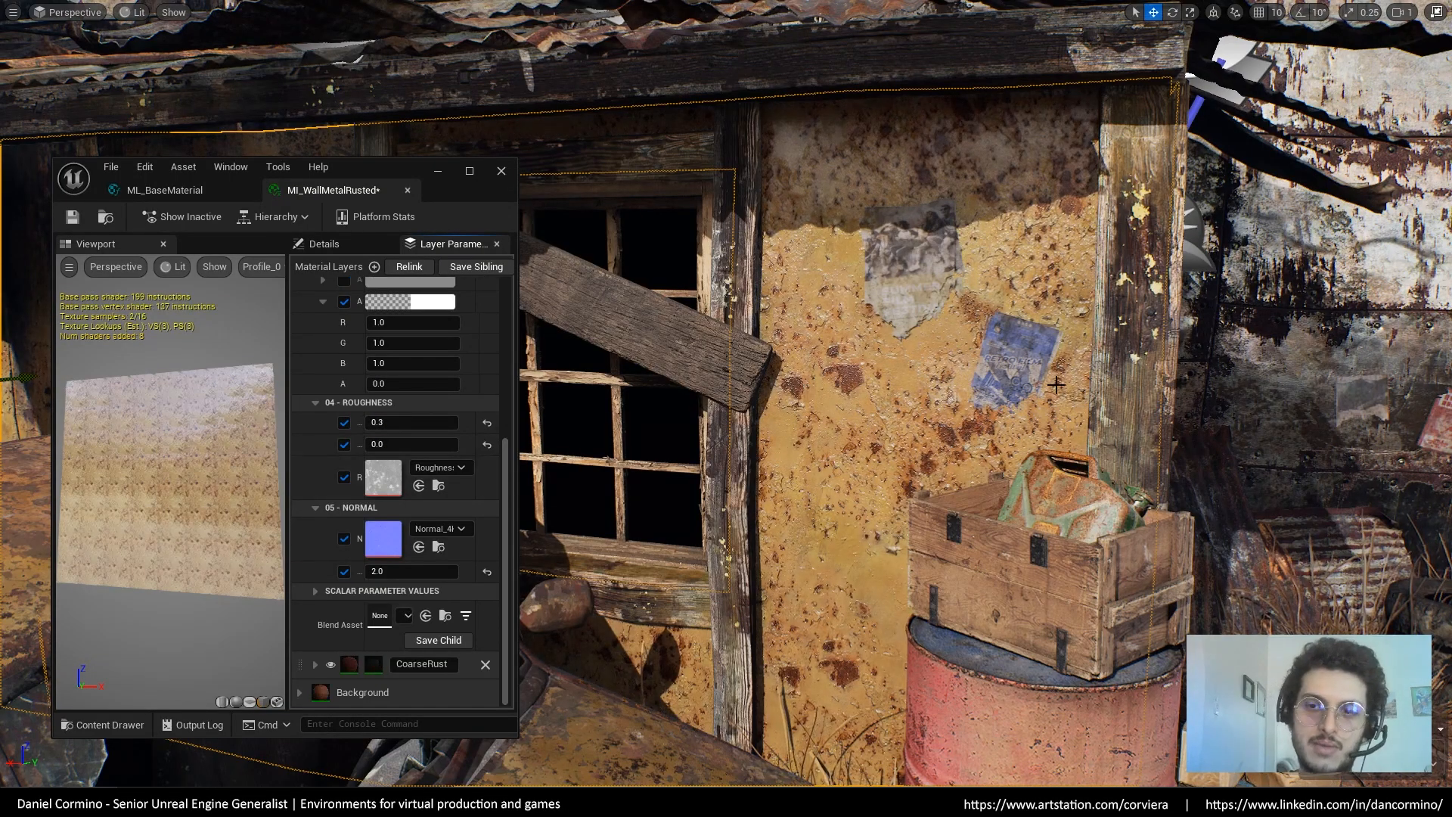
drag(217, 577, 220, 643)
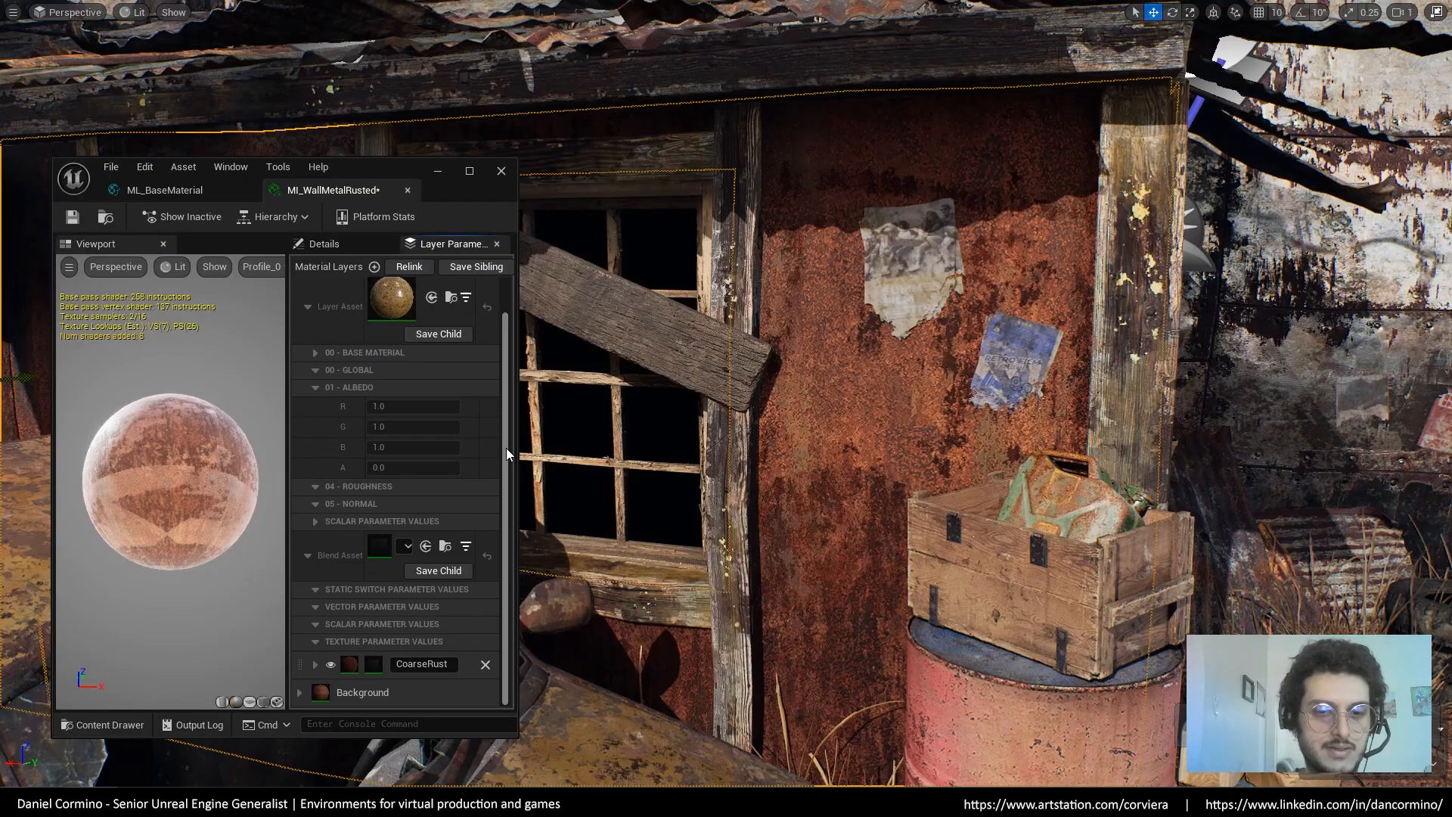
Locate MI_WallMetalRusted in the content browser, and look through the base, blend and layer assets in the material folder
click(106, 217)
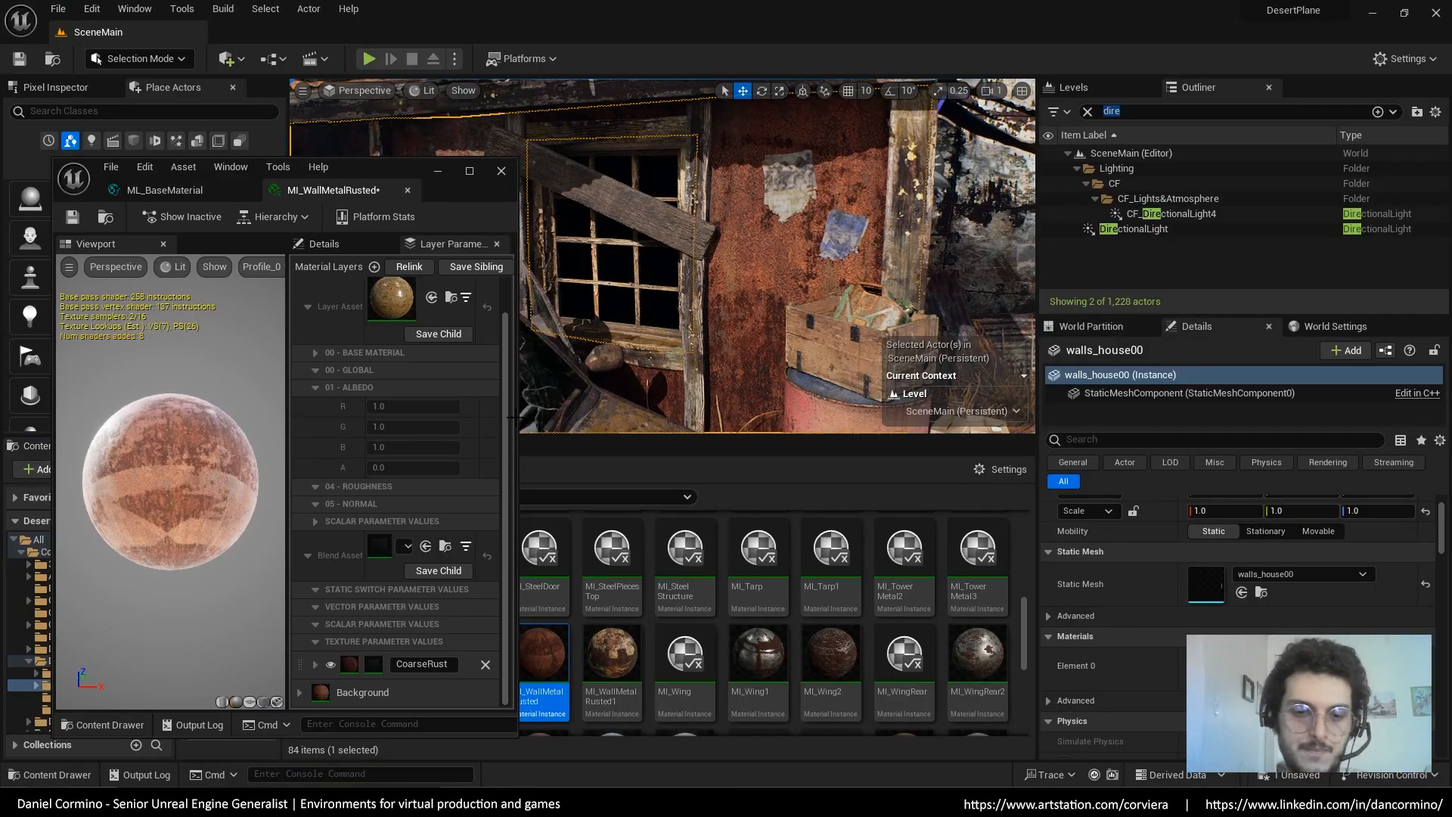
drag(1023, 610, 1027, 685)
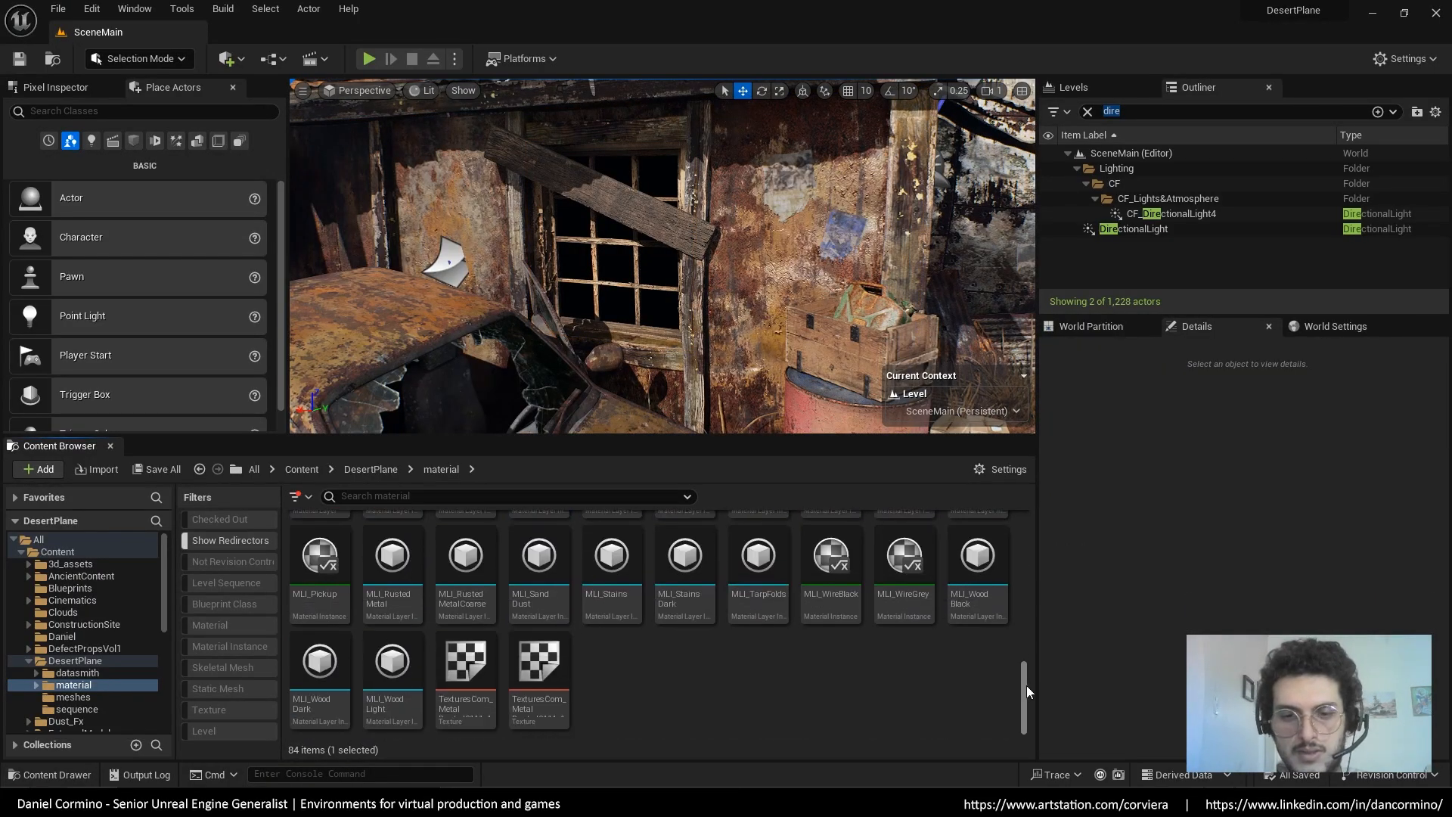
scroll(359, 574, up, 3)
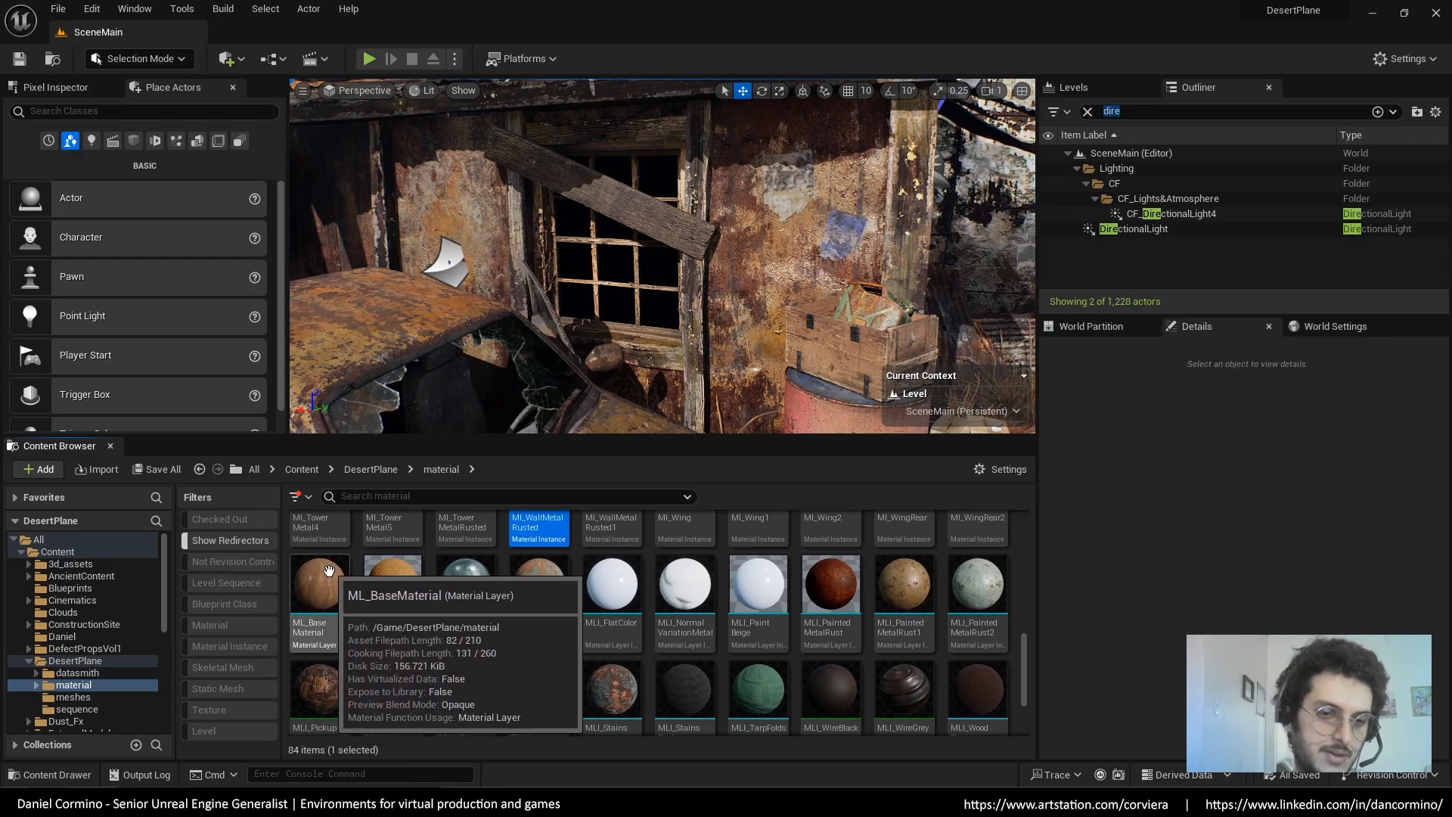
drag(1026, 669, 1026, 546)
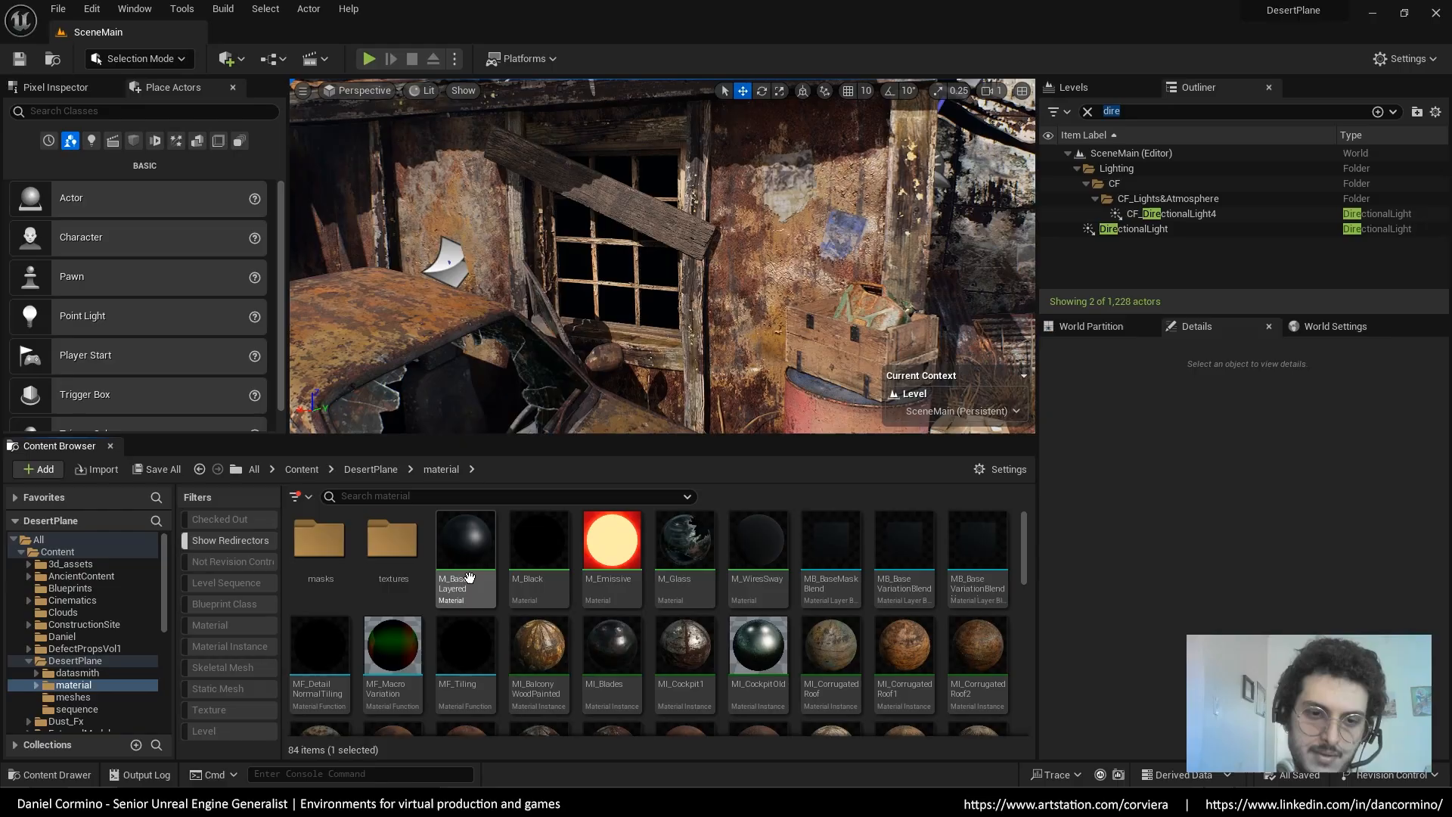
drag(1022, 528, 1019, 664)
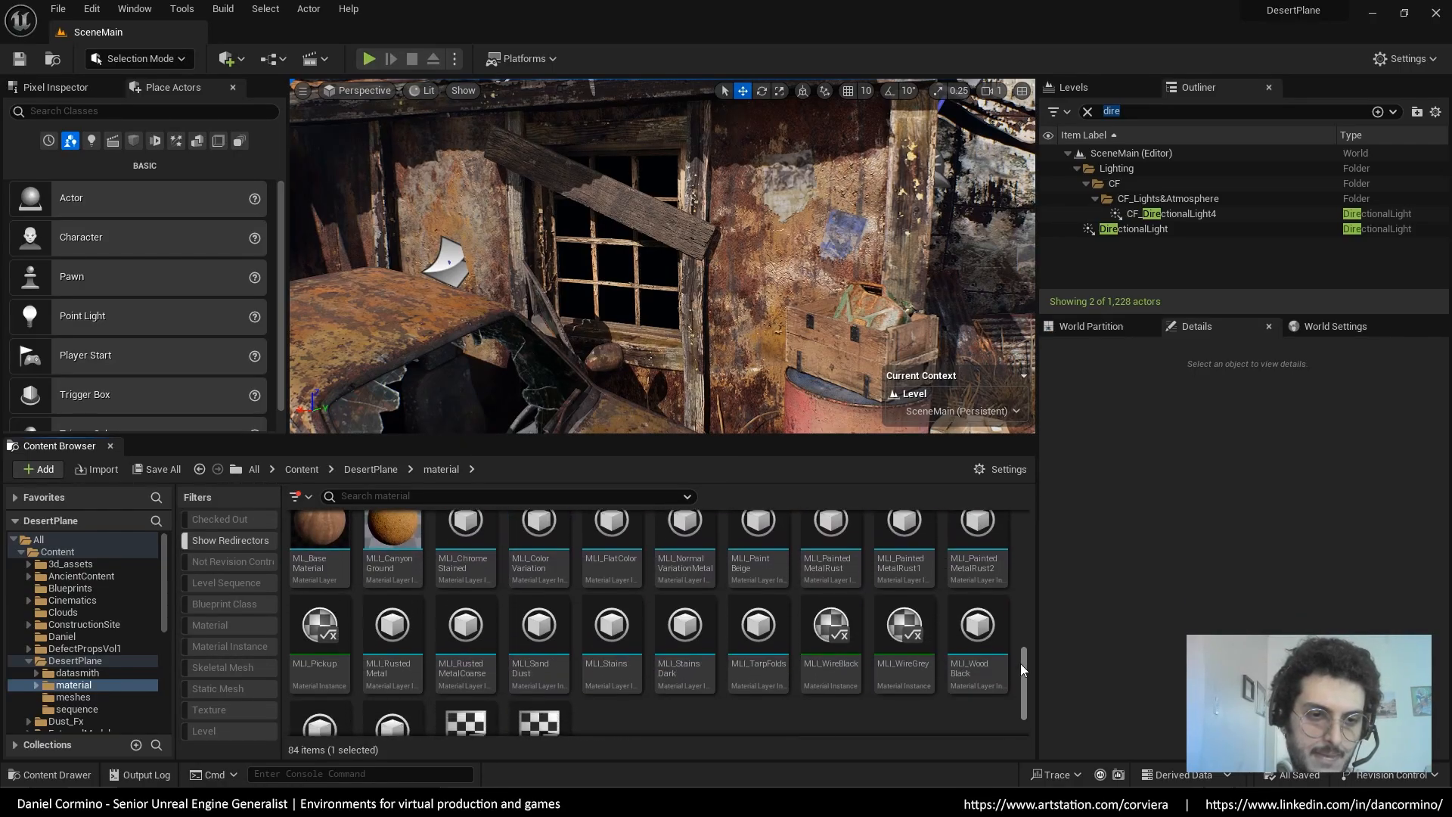
Open the ML_BaseMaterial material layer, and examine the node groups feeding its Output Material Attributes node
double_click(325, 533)
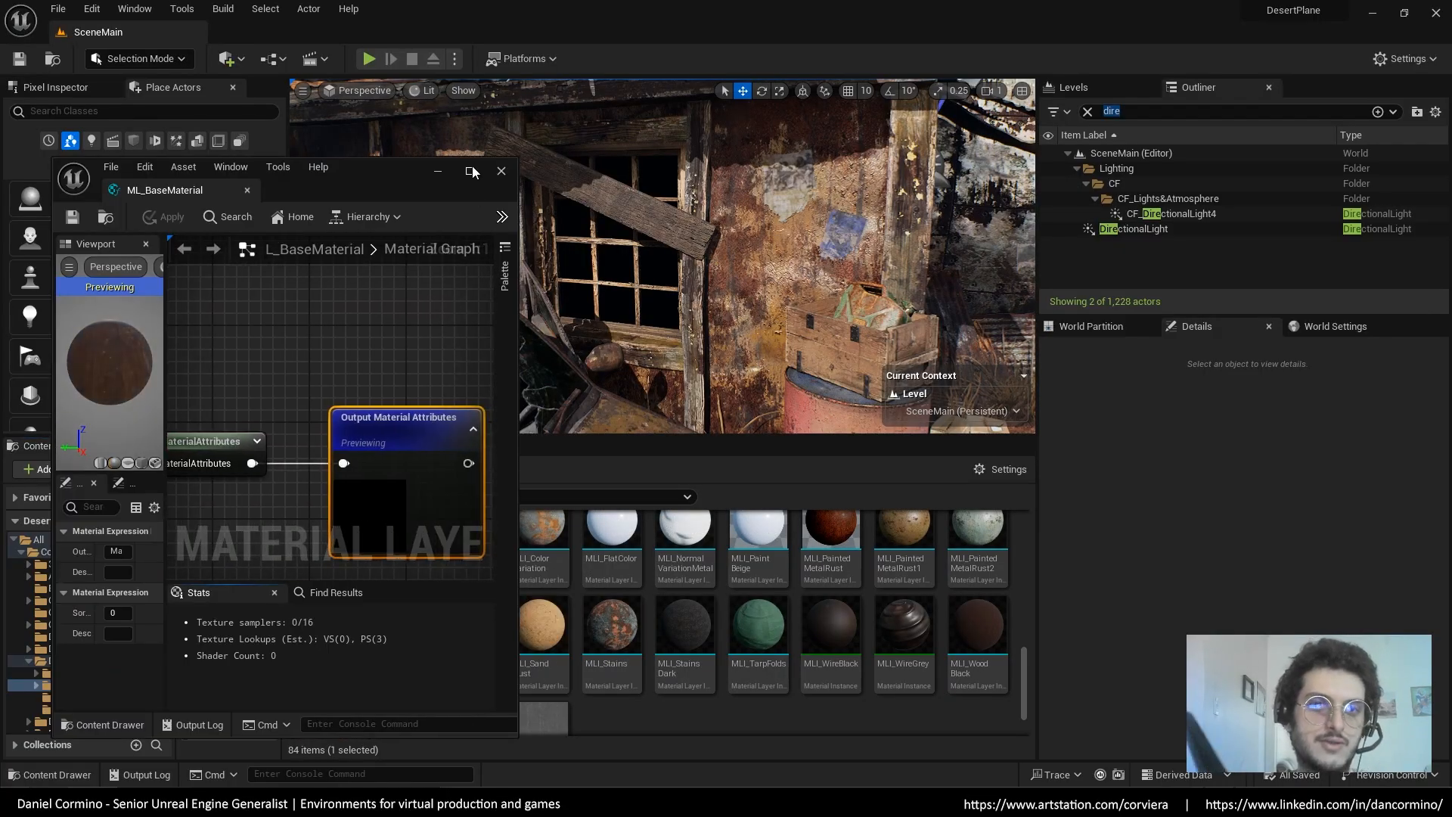
scroll(907, 393, down, 3)
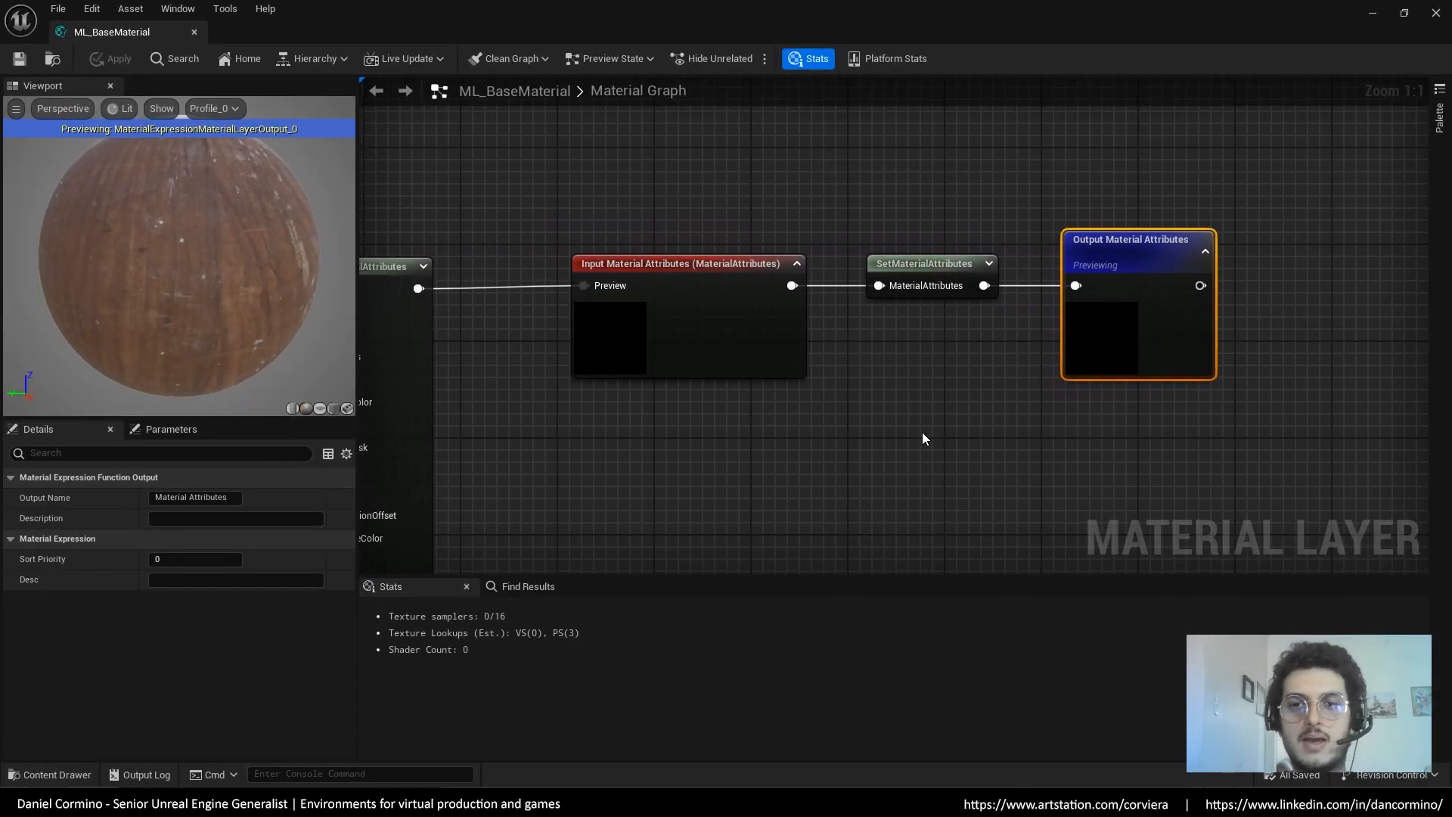
right_drag(905, 392, 885, 442)
scroll(1036, 410, down, 3)
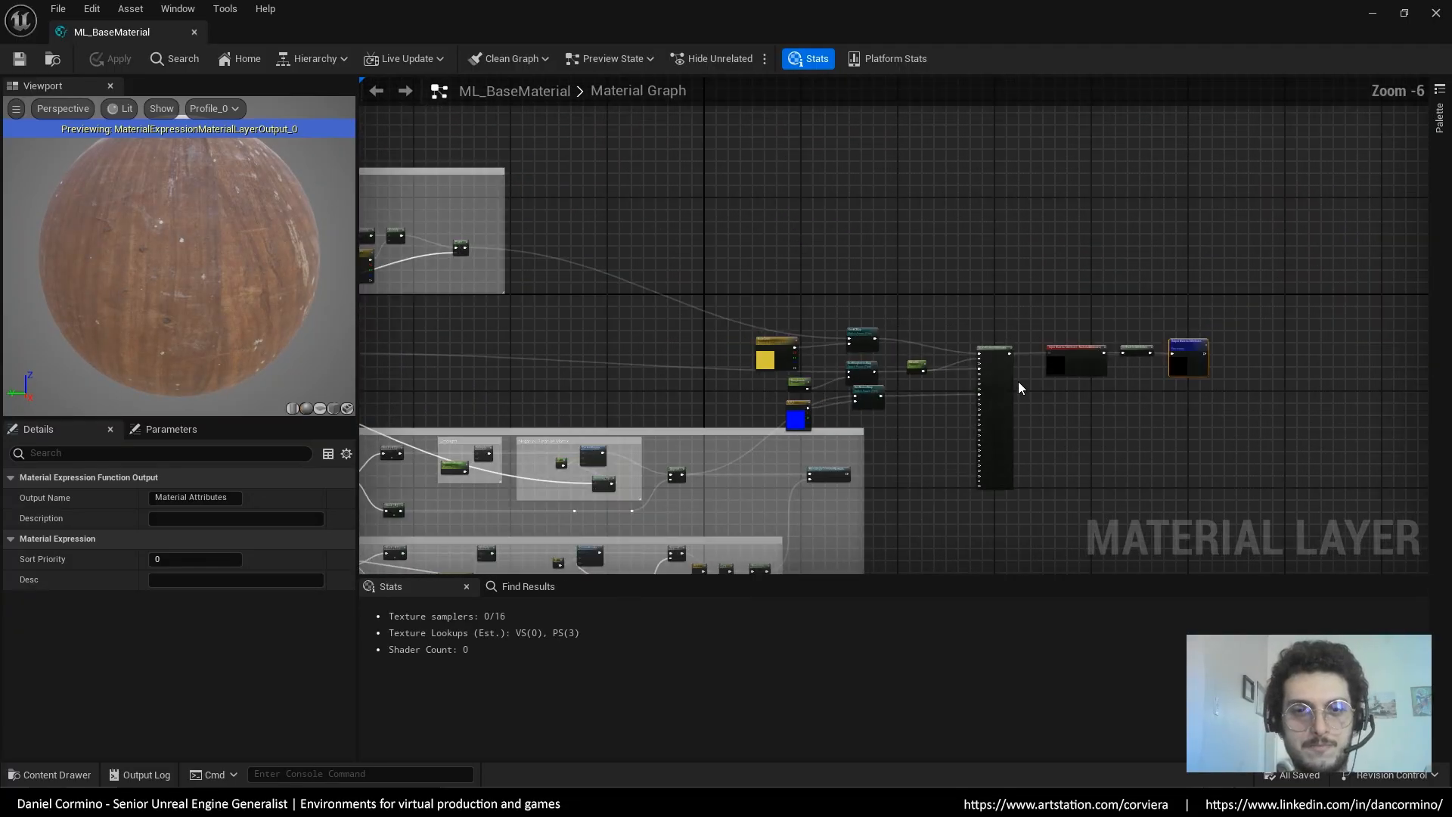
right_drag(929, 468, 1061, 432)
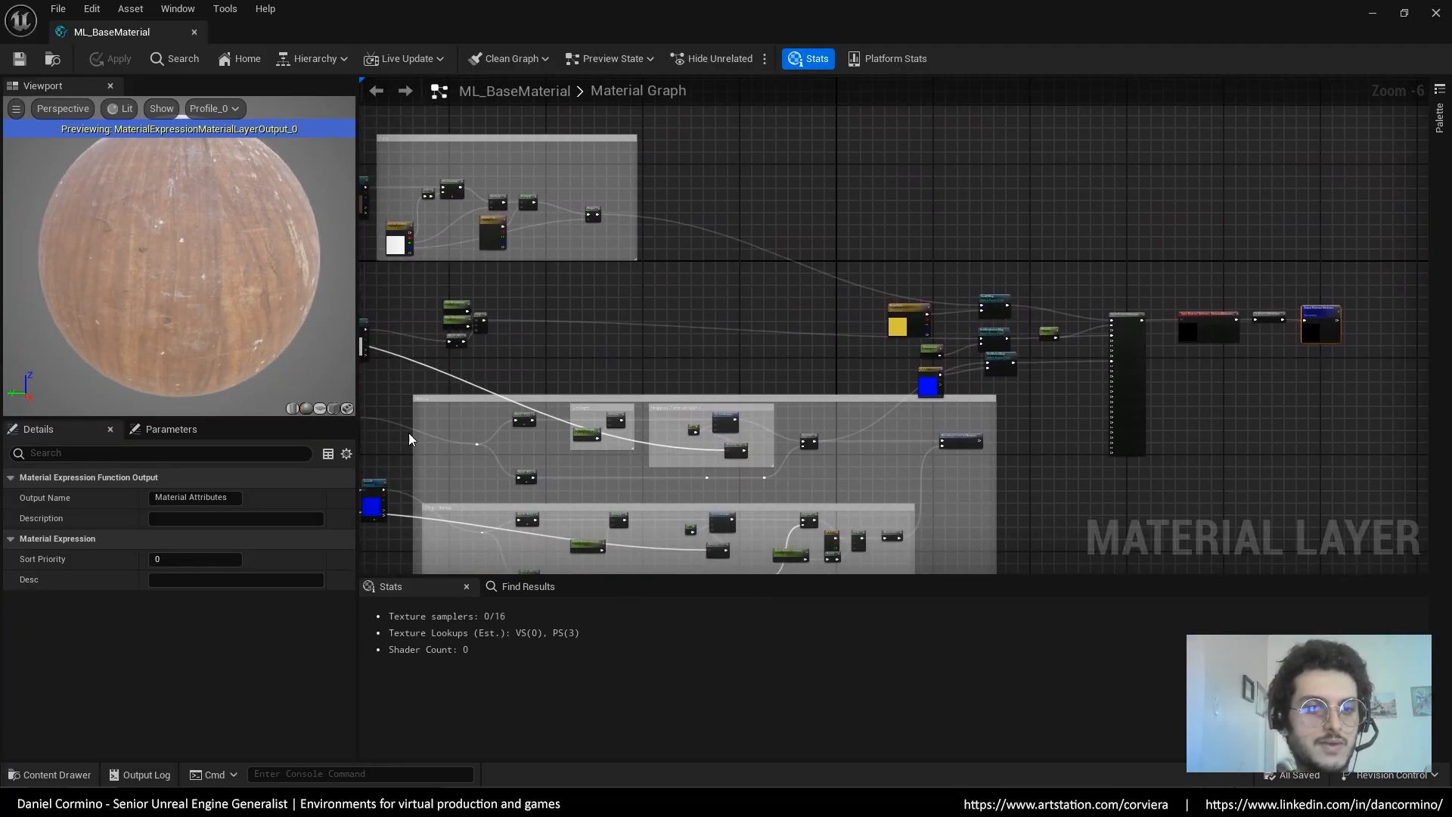
Preview ML_BaseMaterial on a plane, inspect the surface, and return to the main level editor
click(333, 409)
drag(272, 220, 325, 241)
click(815, 239)
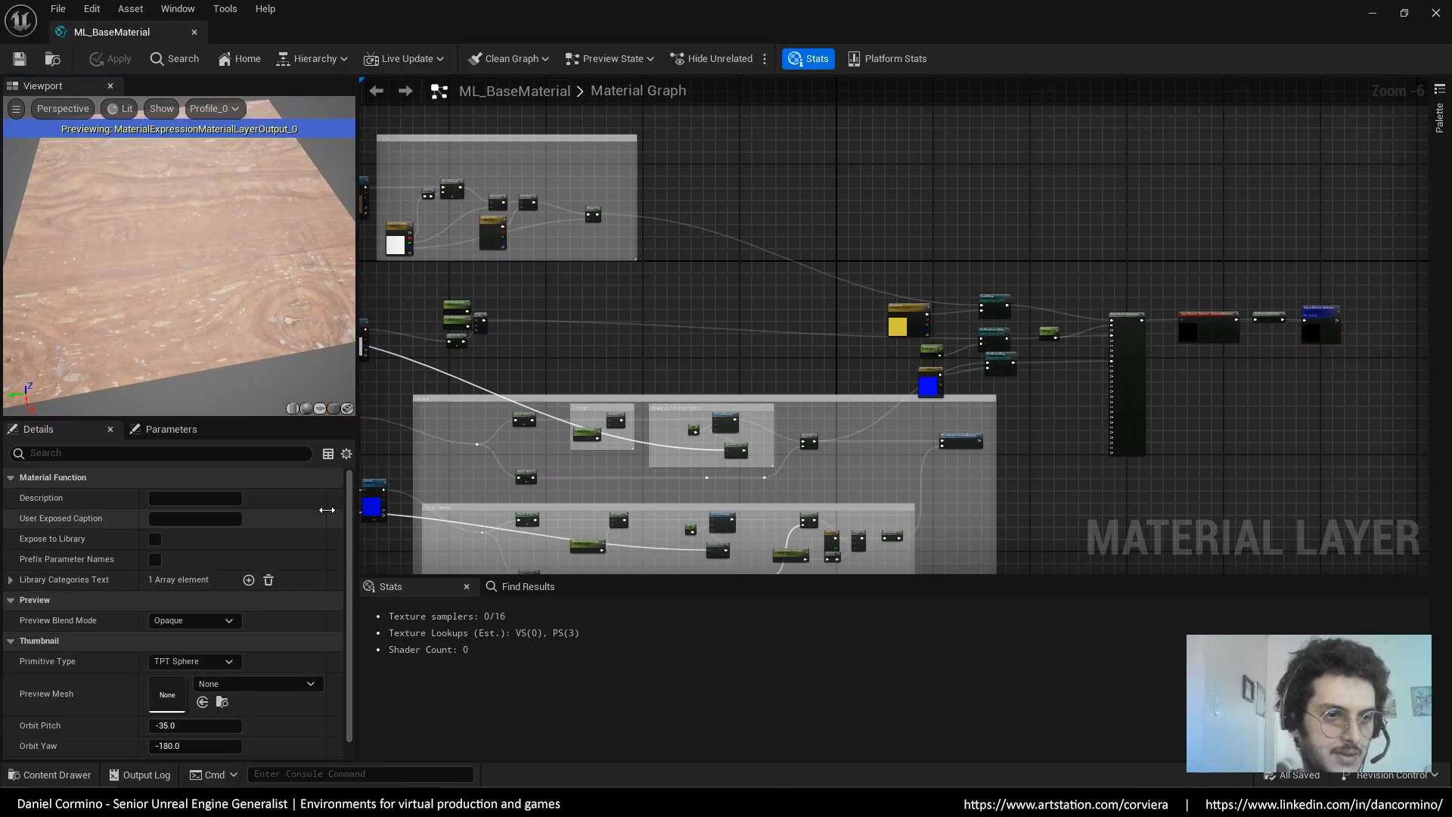
mouse_move(349, 517)
mouse_down()
mouse_move(352, 567)
mouse_move(351, 496)
mouse_move(338, 589)
mouse_move(337, 508)
mouse_up()
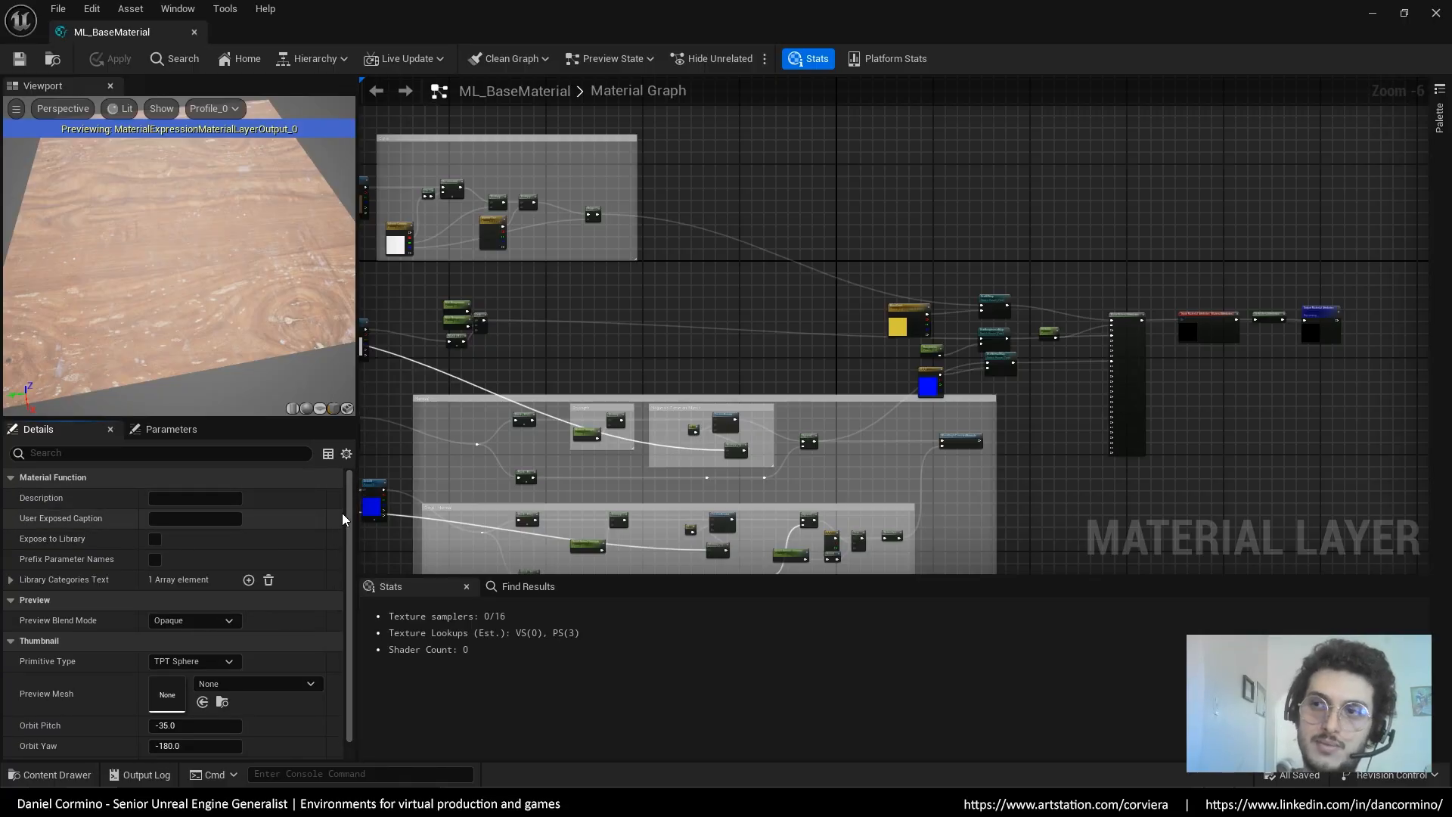
click(1374, 14)
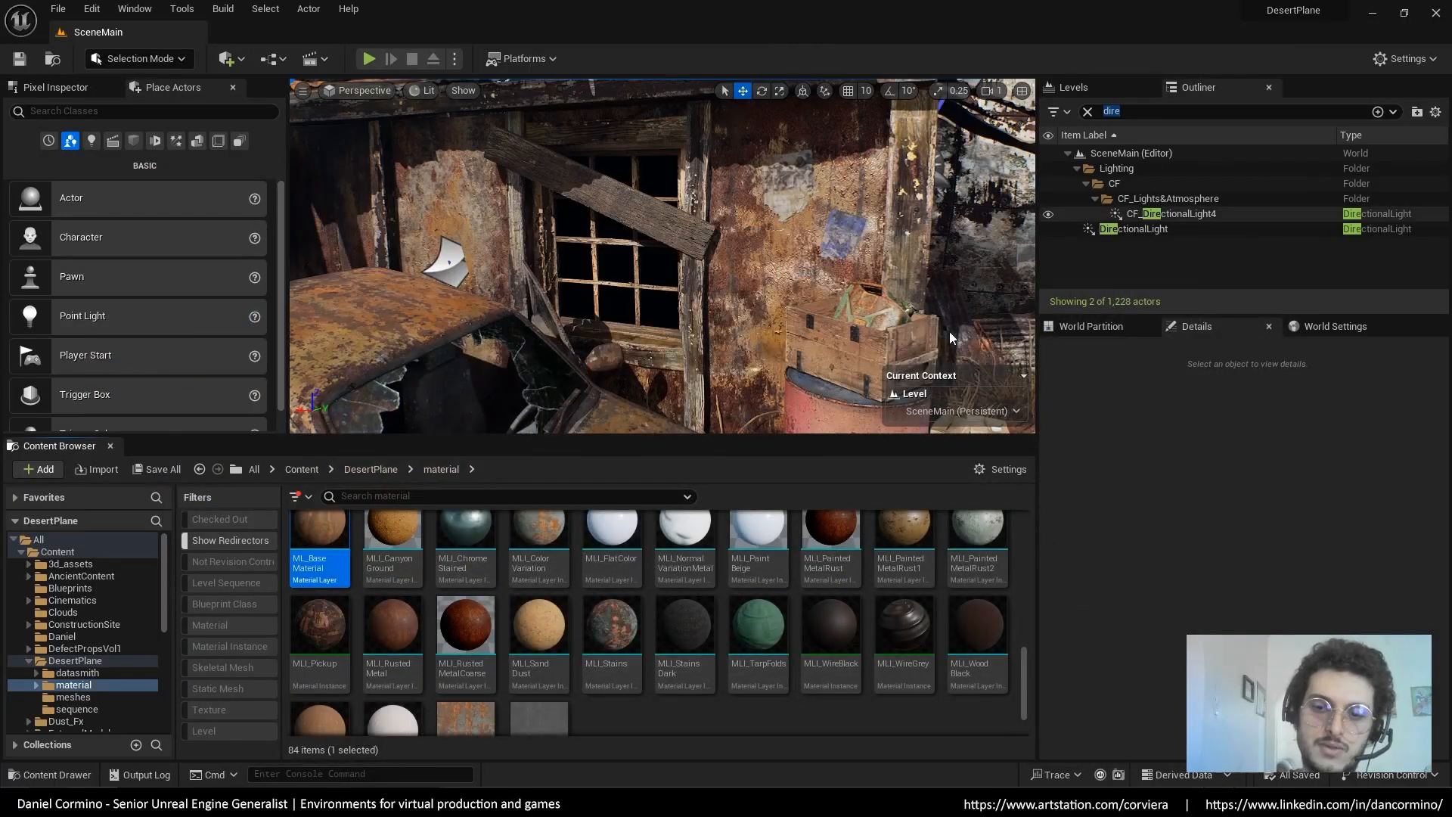
Create a new Material Layer asset in the material folder, keep the name NewMaterialLayer, and open it
right_click(606, 714)
mouse_move(798, 568)
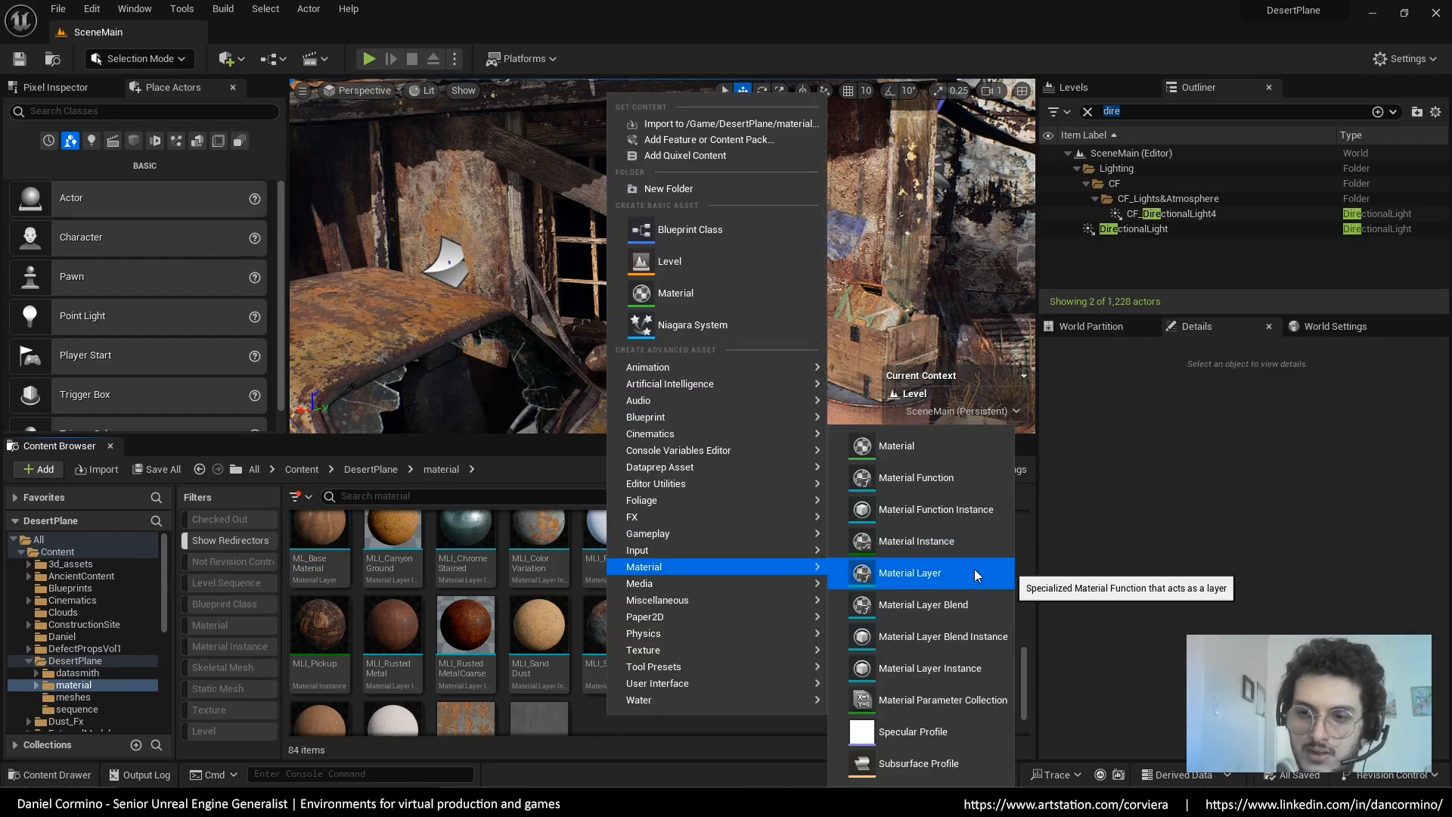
click(929, 575)
key(Return)
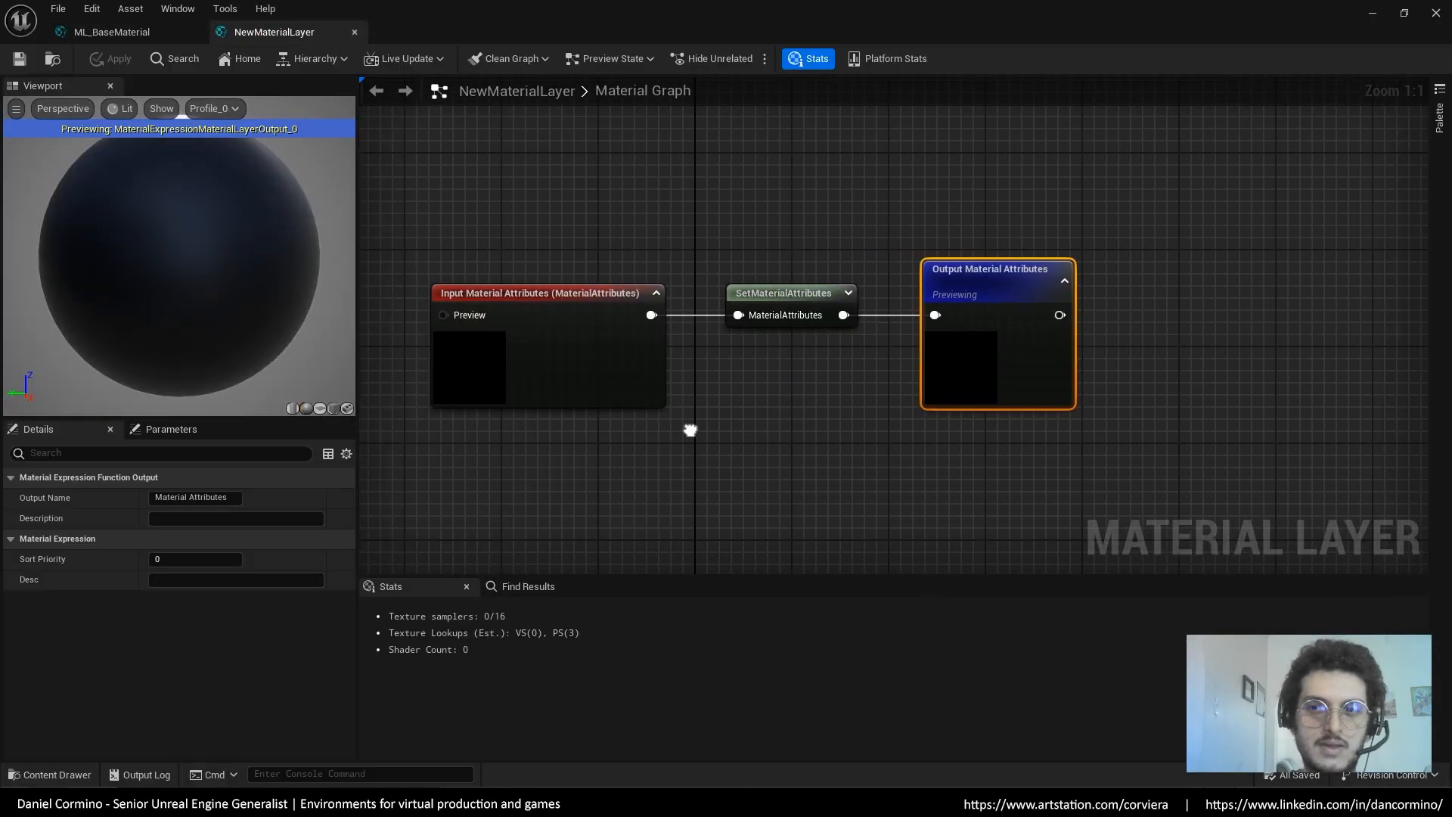
Examine the Output, SetMaterialAttributes and Input Material Attributes nodes of NewMaterialLayer, and return to the ML_BaseMaterial graph
right_drag(687, 425, 901, 438)
scroll(870, 461, down, 2)
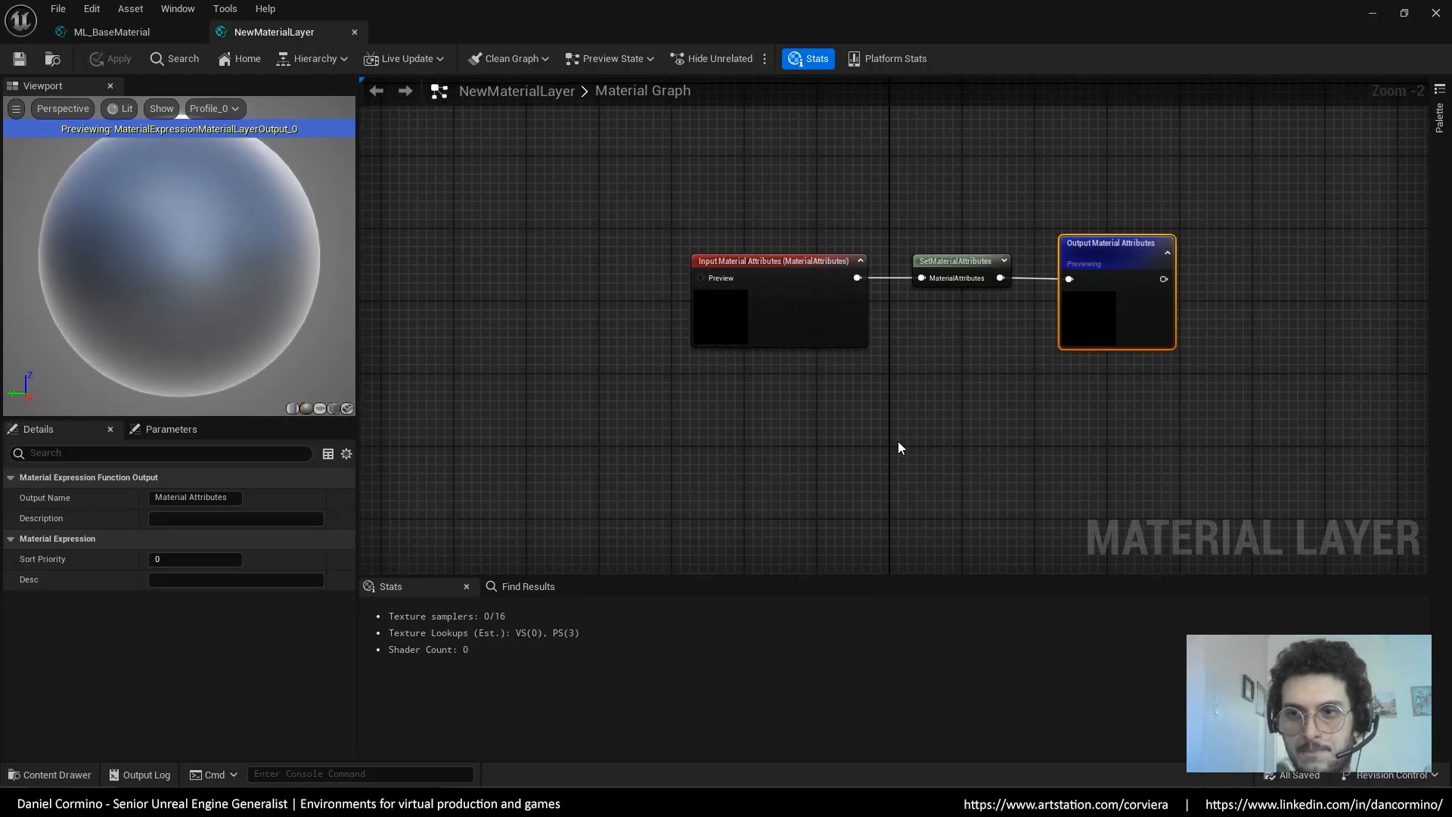
click(899, 448)
click(1128, 255)
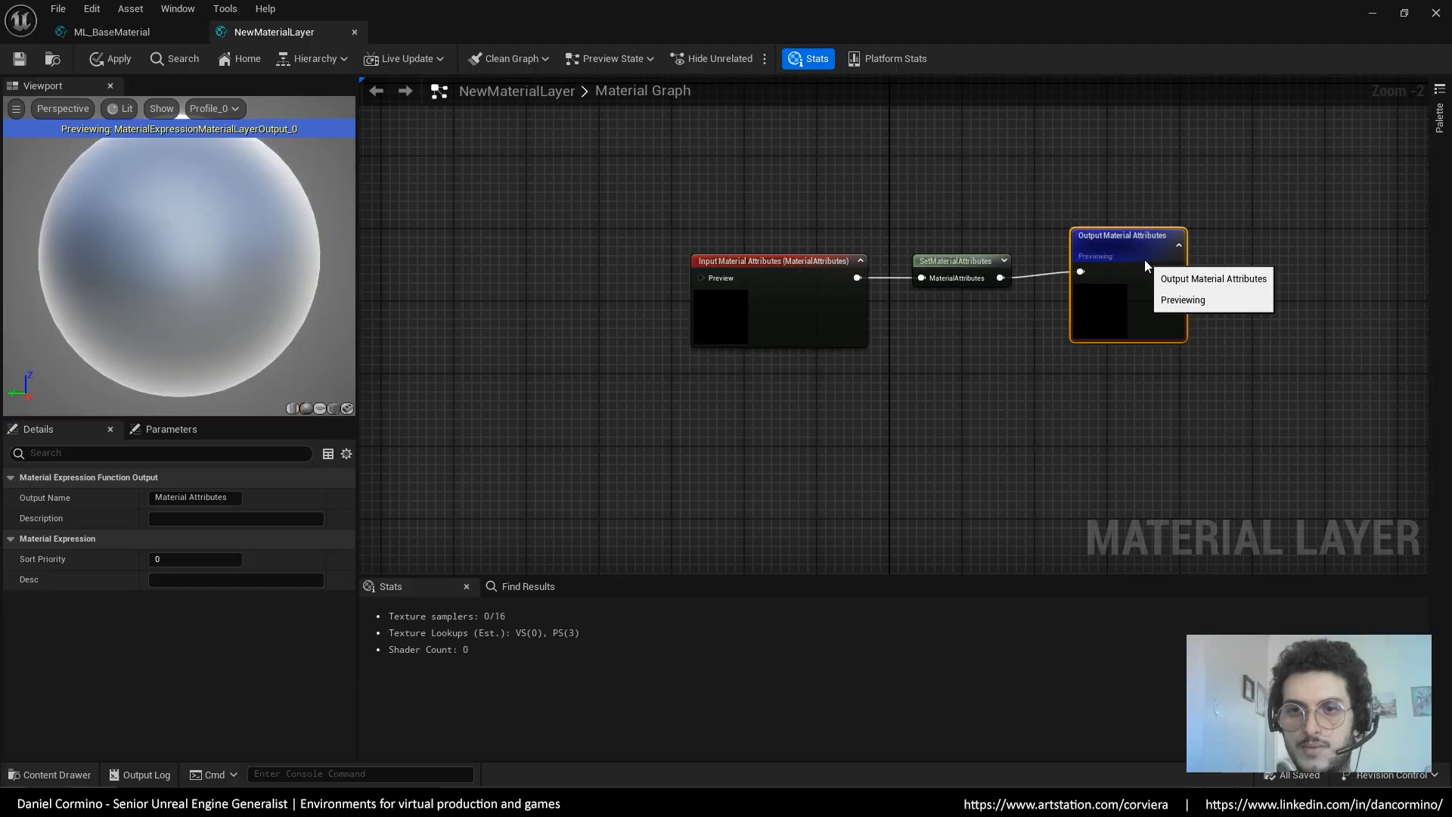
click(955, 260)
click(800, 261)
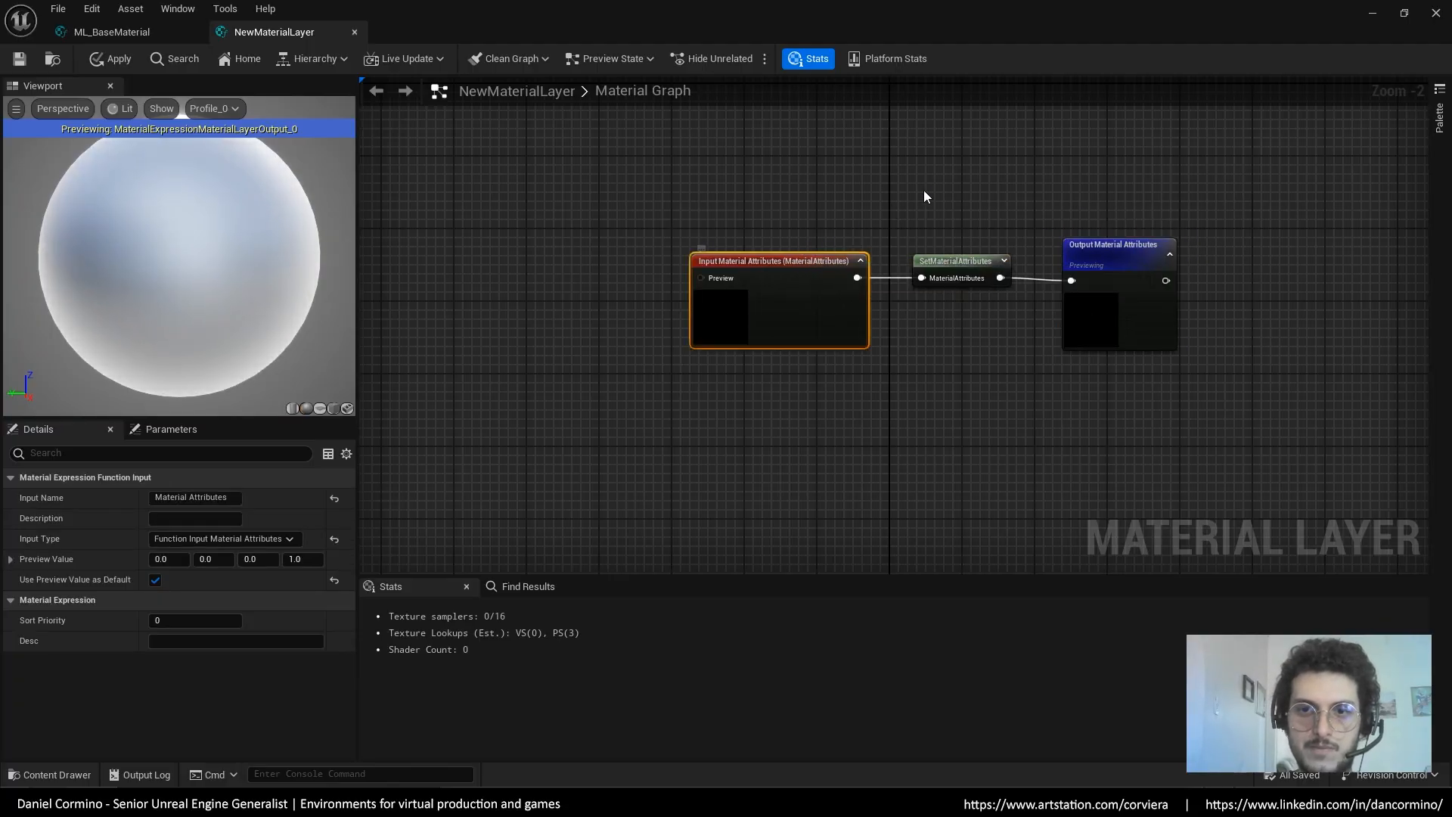
right_drag(923, 195, 945, 227)
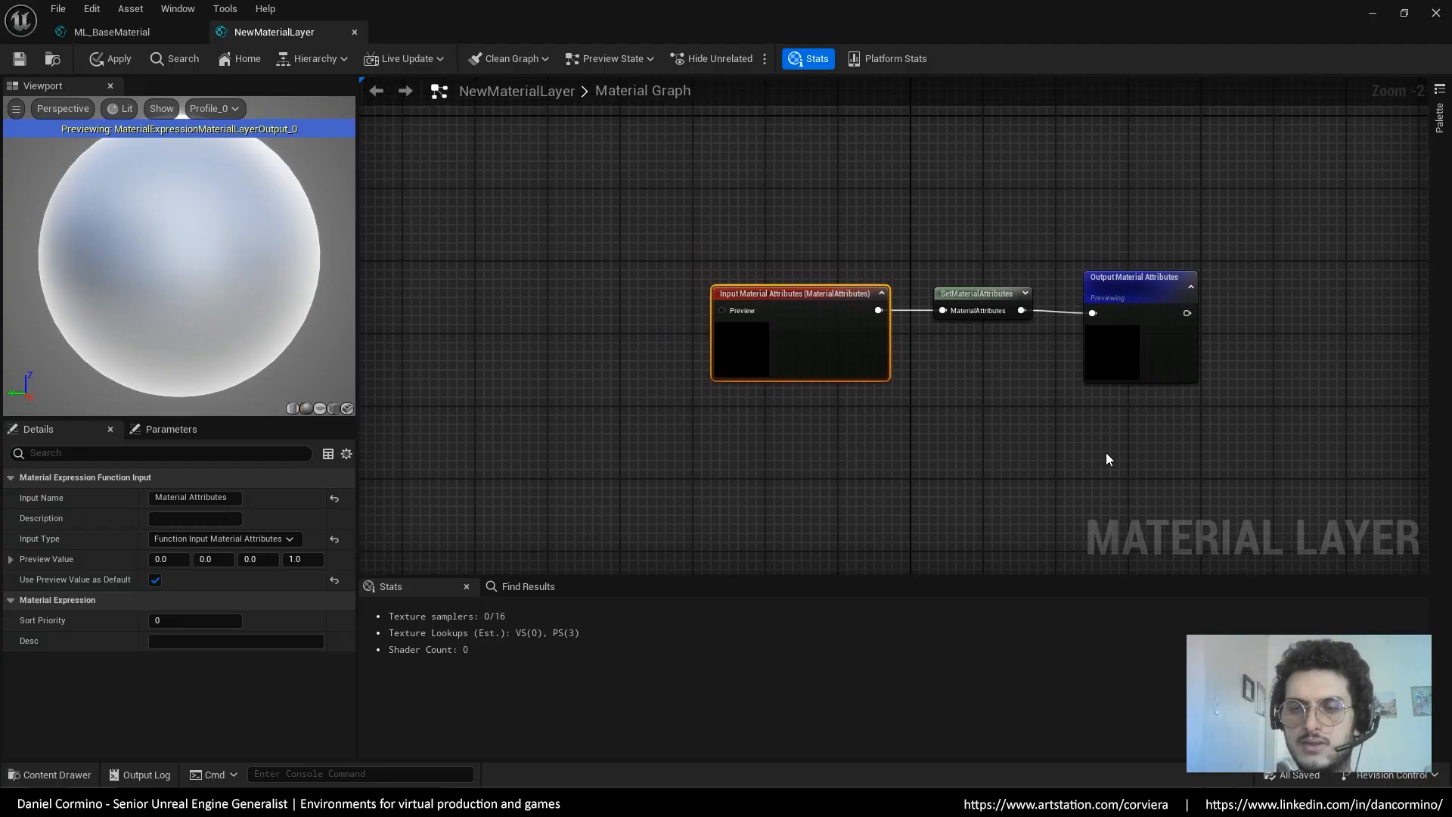
click(151, 32)
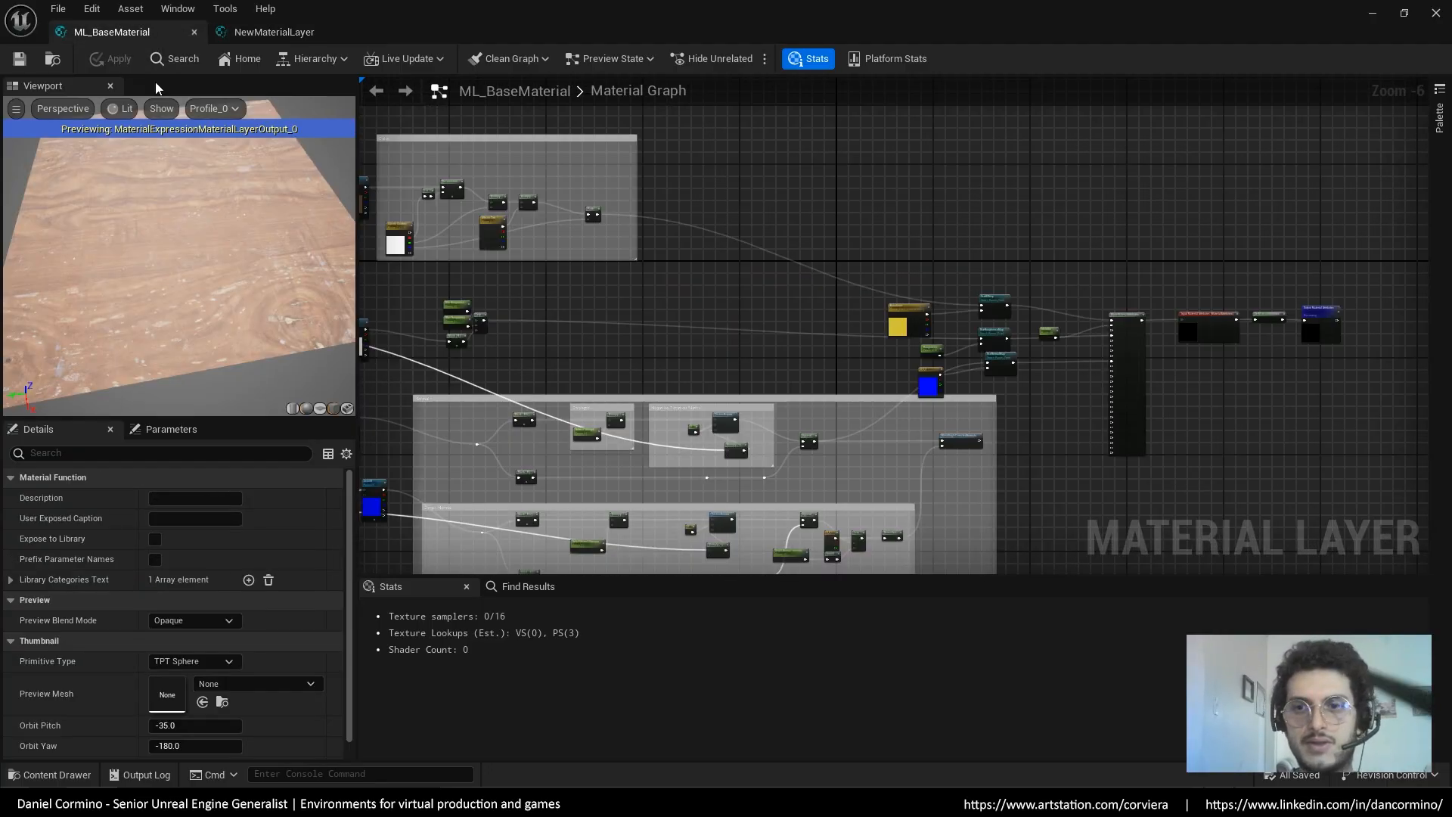
Add a MakeMaterialAttributes node to the ML_BaseMaterial graph and place it below the Input Material Attributes node
scroll(1000, 391, up, 4)
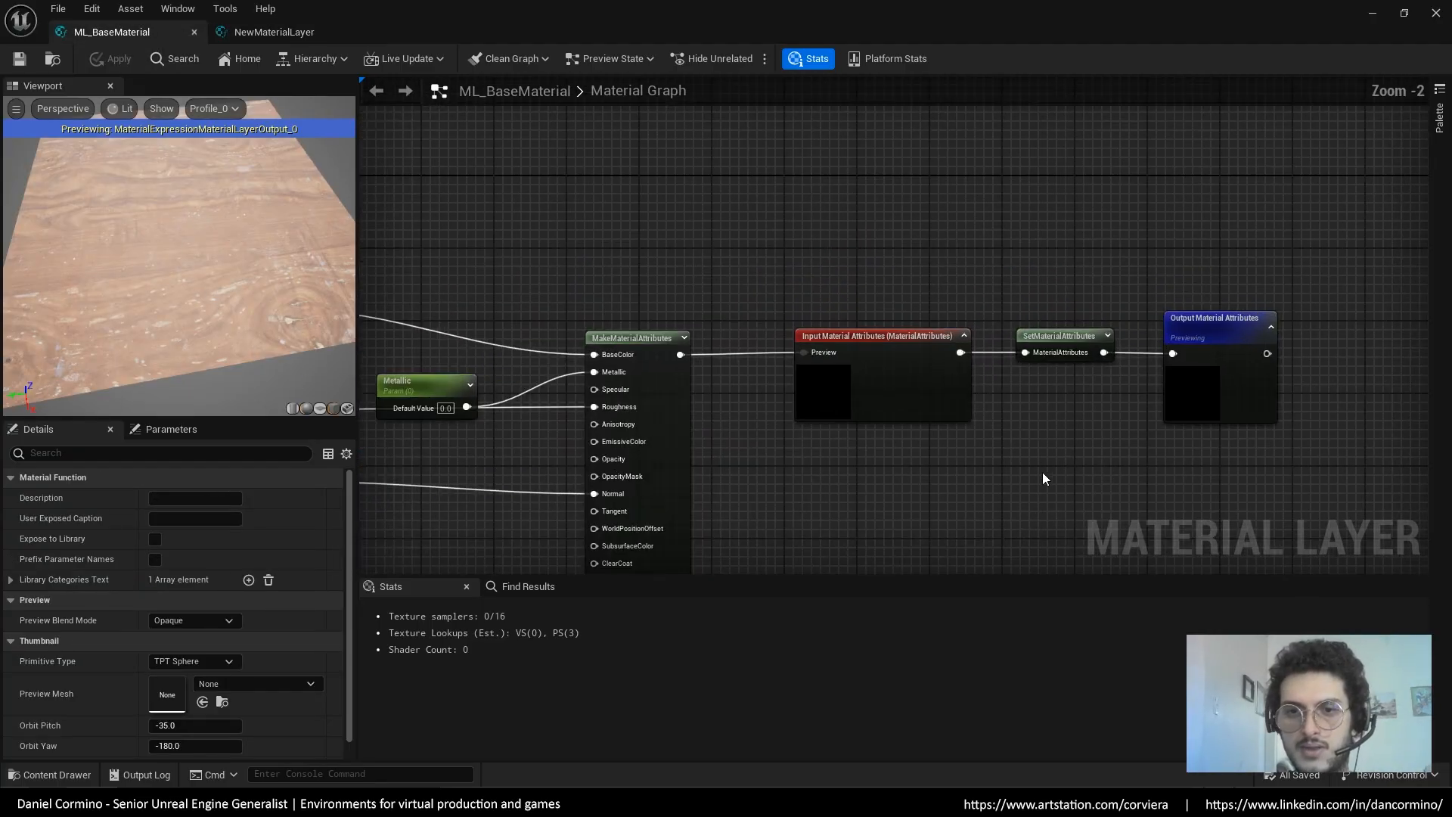
right_drag(986, 467, 1074, 405)
scroll(918, 388, down, 1)
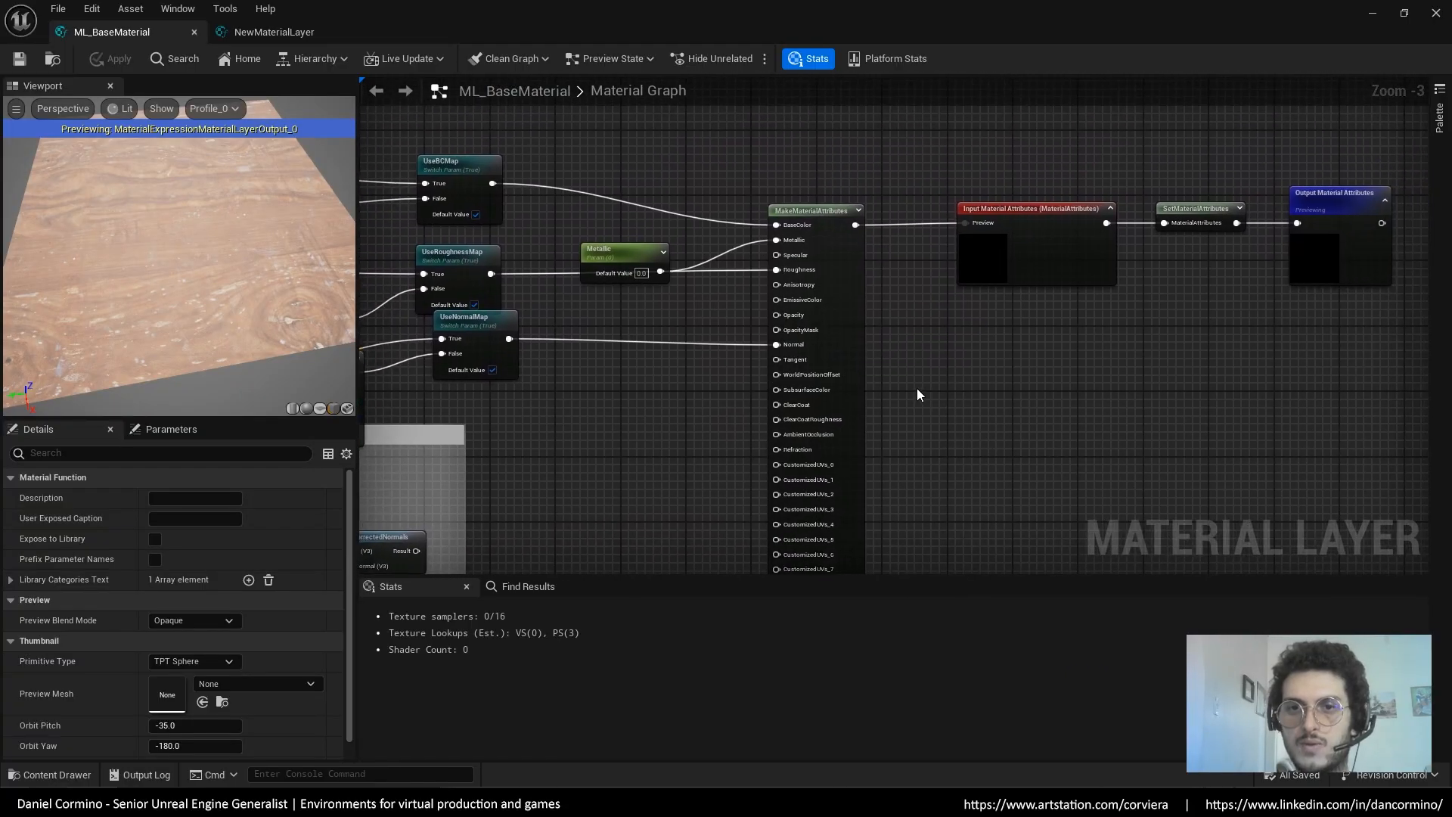
right_click(918, 397)
text(make m)
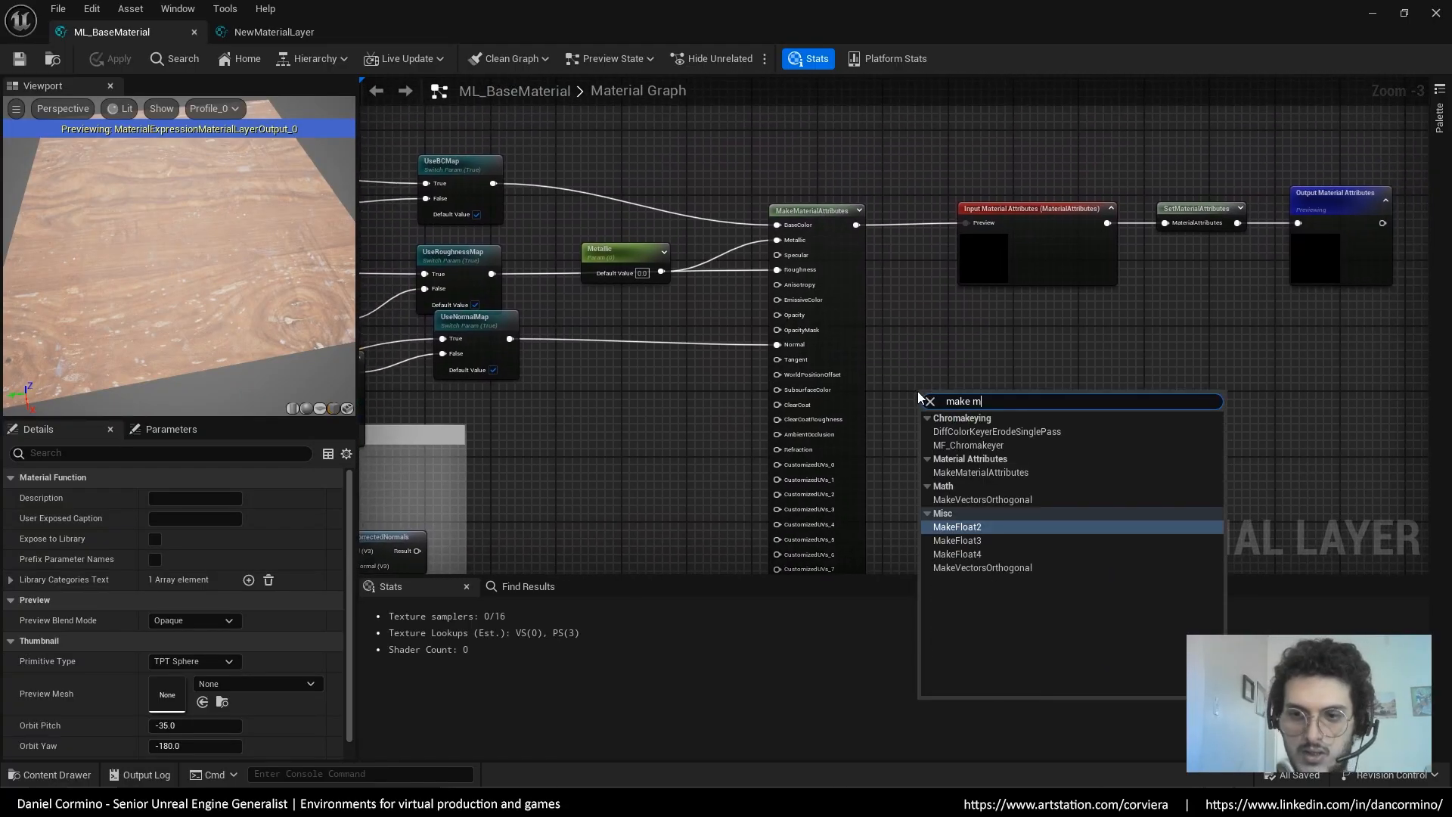
text(ateri)
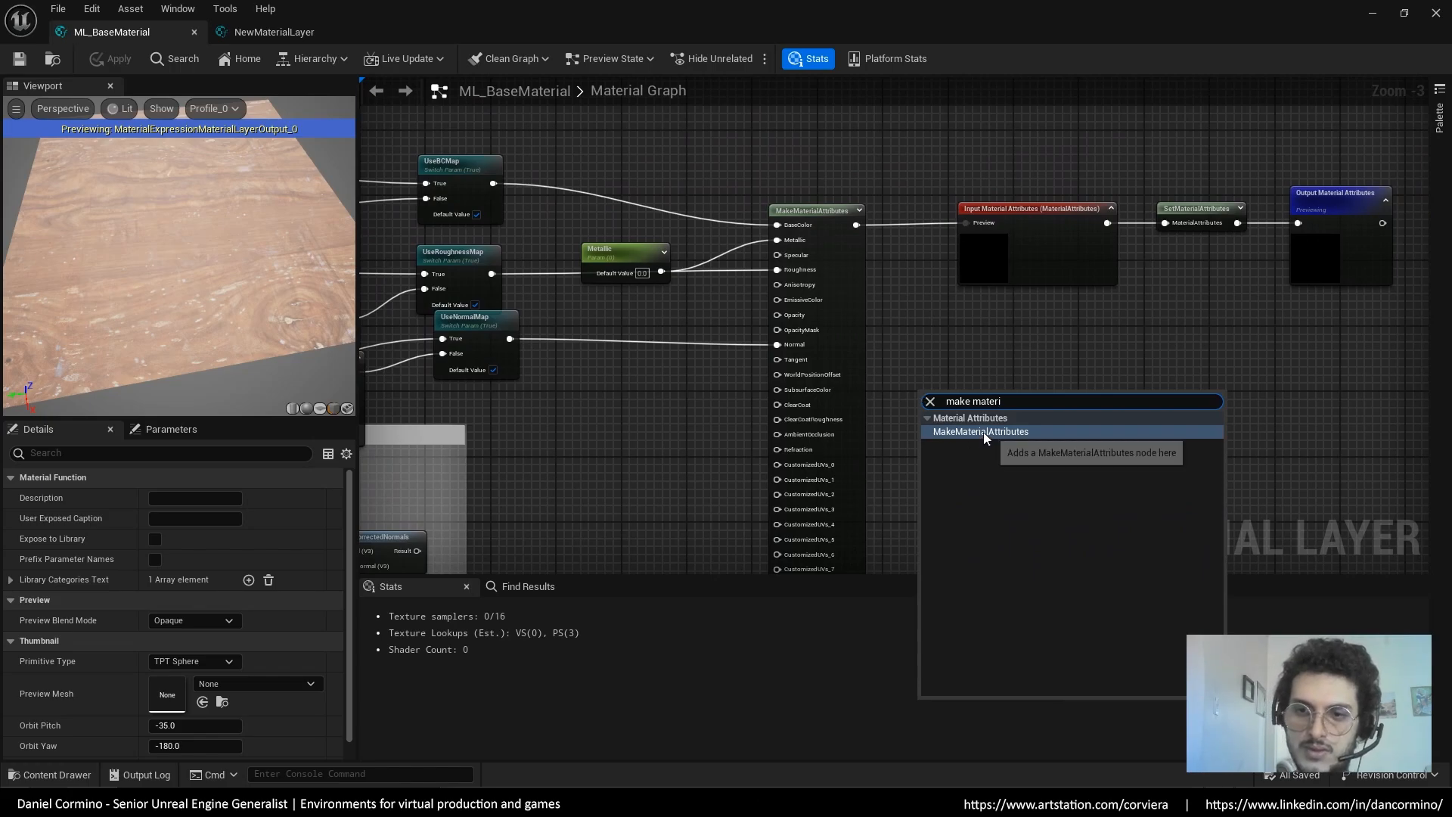
click(983, 433)
drag(966, 386, 955, 310)
right_drag(995, 374, 996, 342)
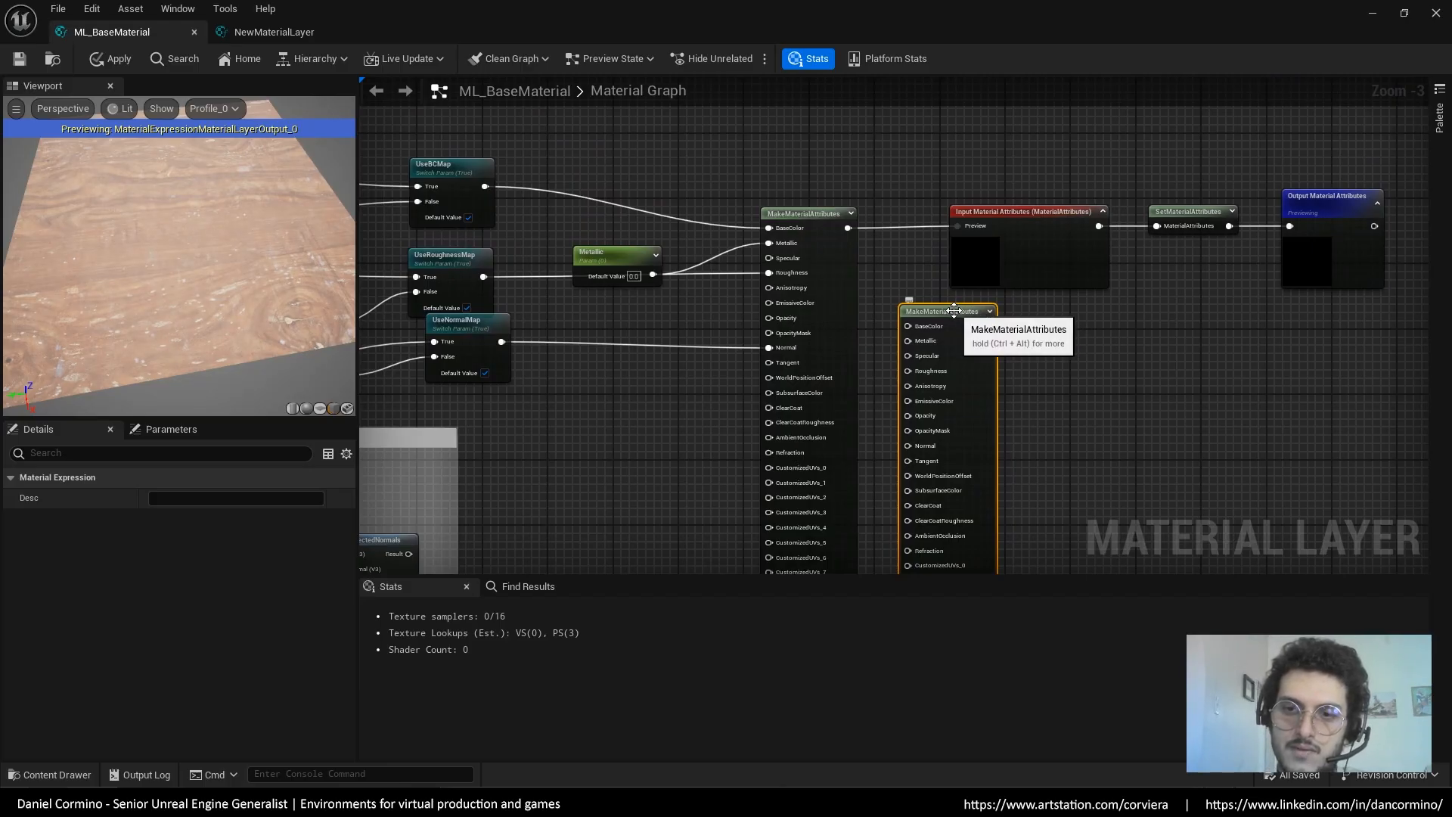
right_drag(955, 310, 956, 273)
drag(956, 273, 962, 312)
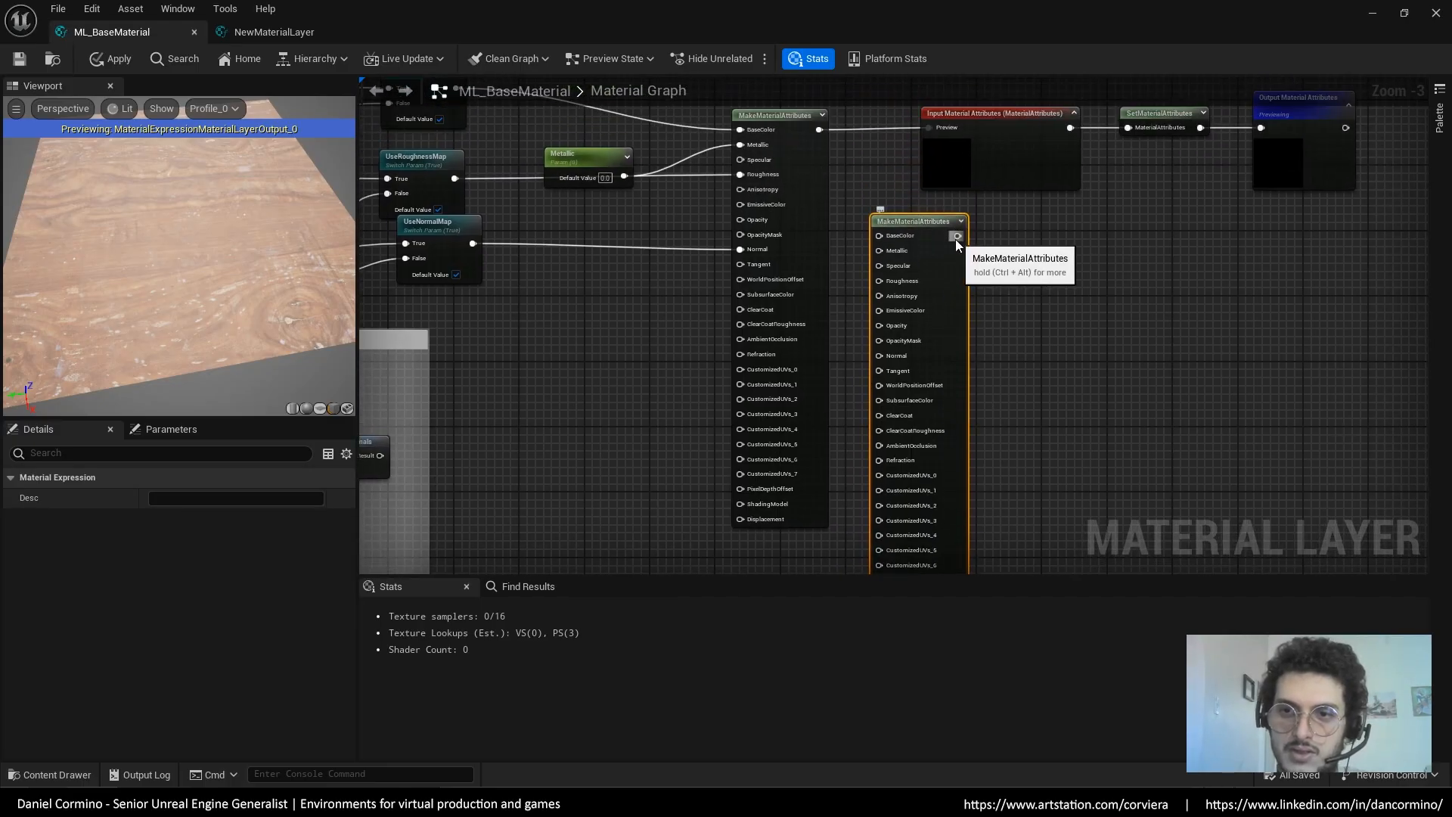
Pull a trial wire from the added MakeMaterialAttributes node's output, and delete that node
drag(957, 237, 1057, 229)
click(1198, 198)
right_drag(967, 225, 978, 274)
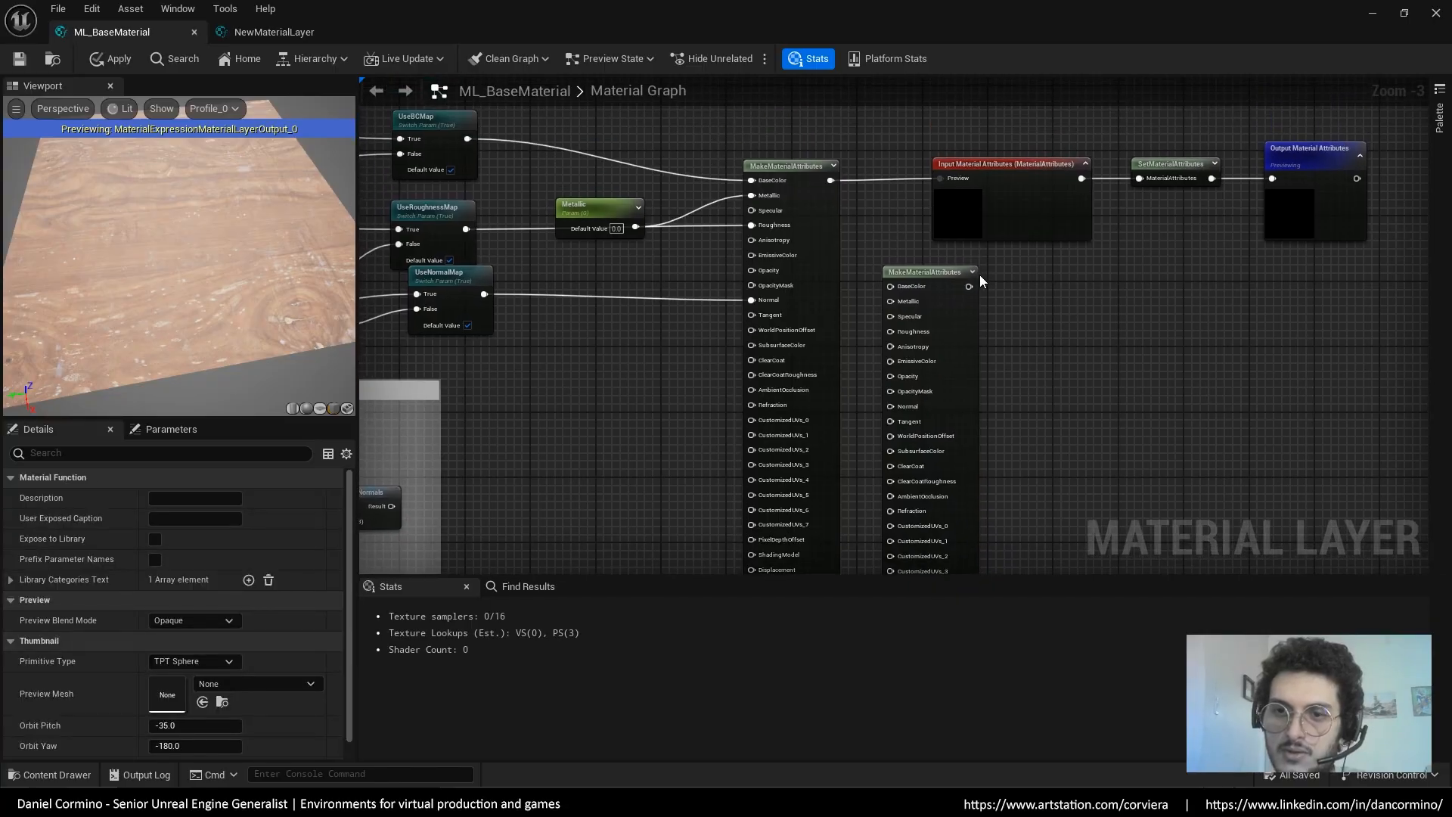
click(946, 271)
key(Delete)
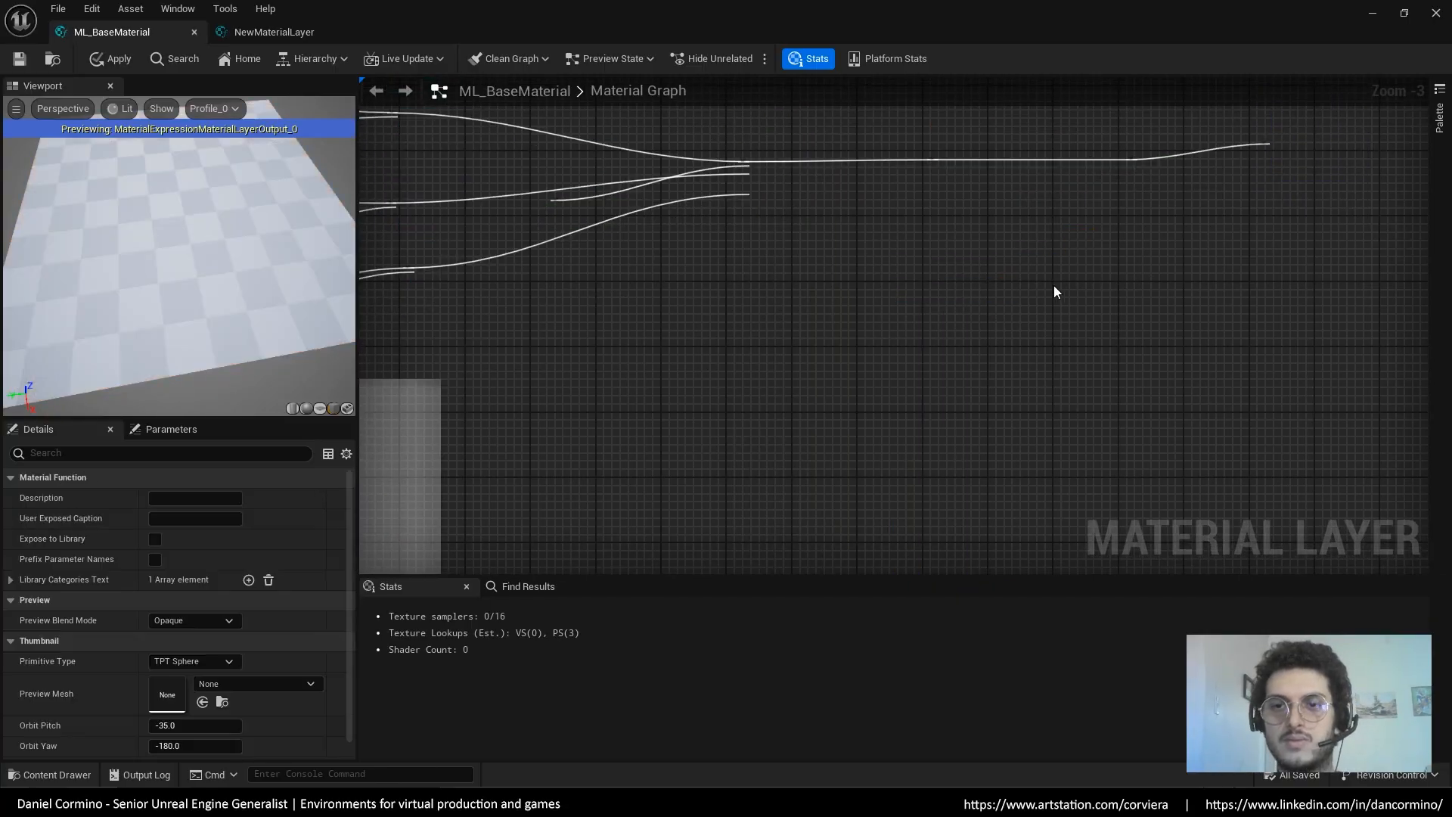
Move the MF_Tiling node slightly up and away from the texture nodes it feeds
right_drag(924, 285, 1011, 313)
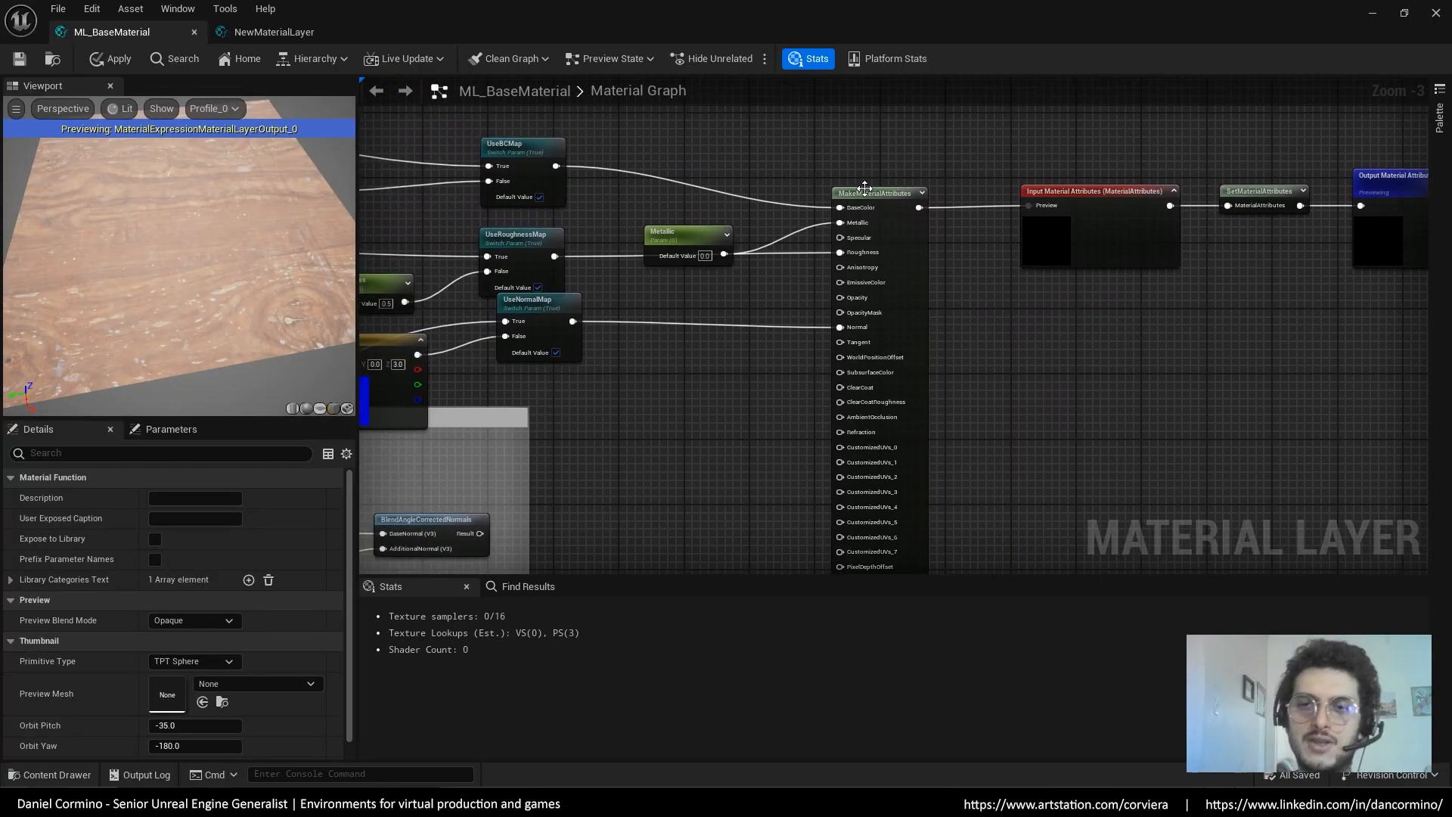
right_drag(895, 374, 1283, 406)
scroll(902, 478, down, 3)
right_drag(627, 306, 657, 462)
scroll(623, 366, up, 3)
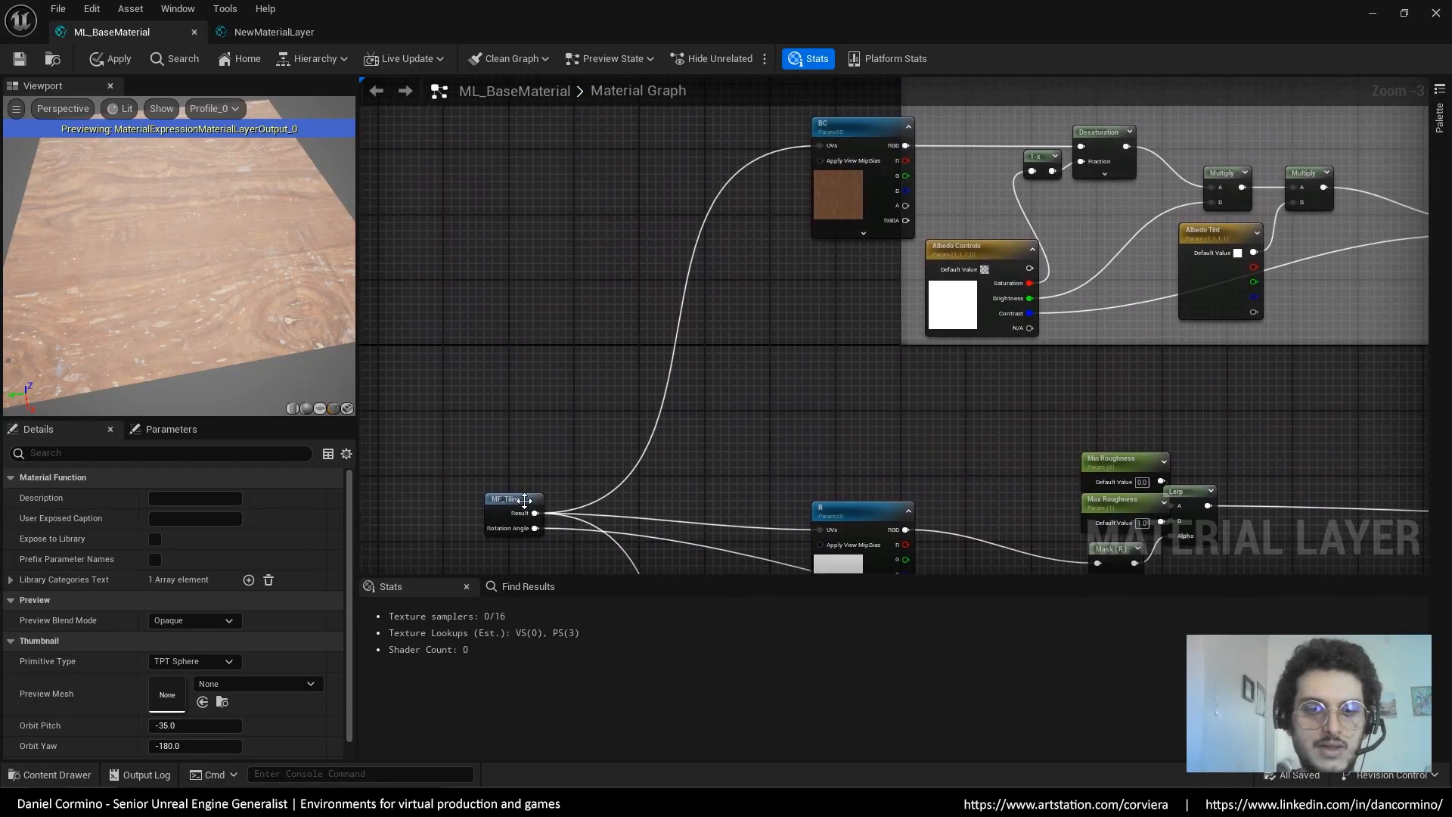
click(490, 475)
drag(490, 474, 499, 466)
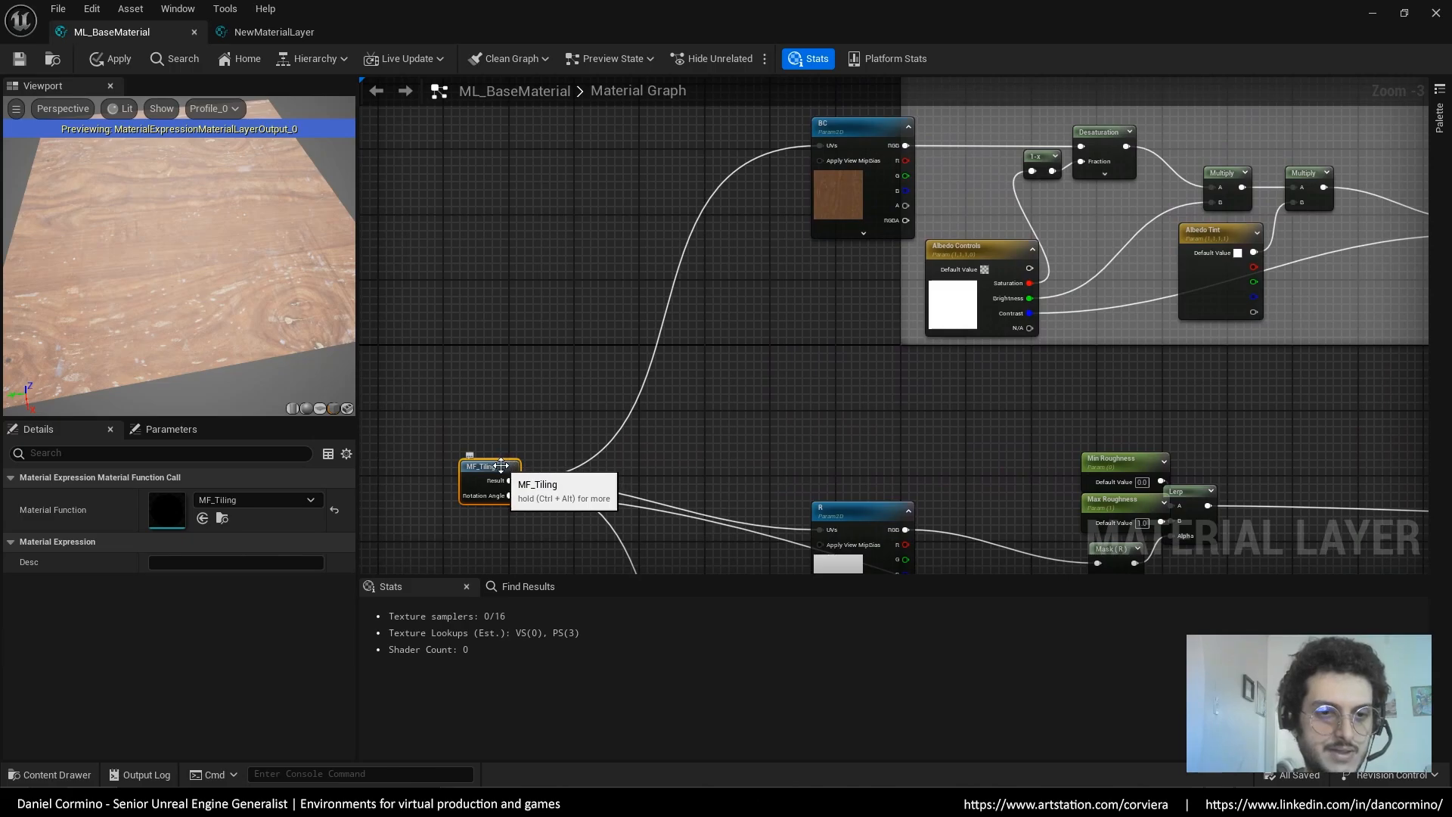
Open the MF_Tiling material function and examine its node graph from the tiling inputs to both outputs
double_click(499, 467)
scroll(733, 388, up, 4)
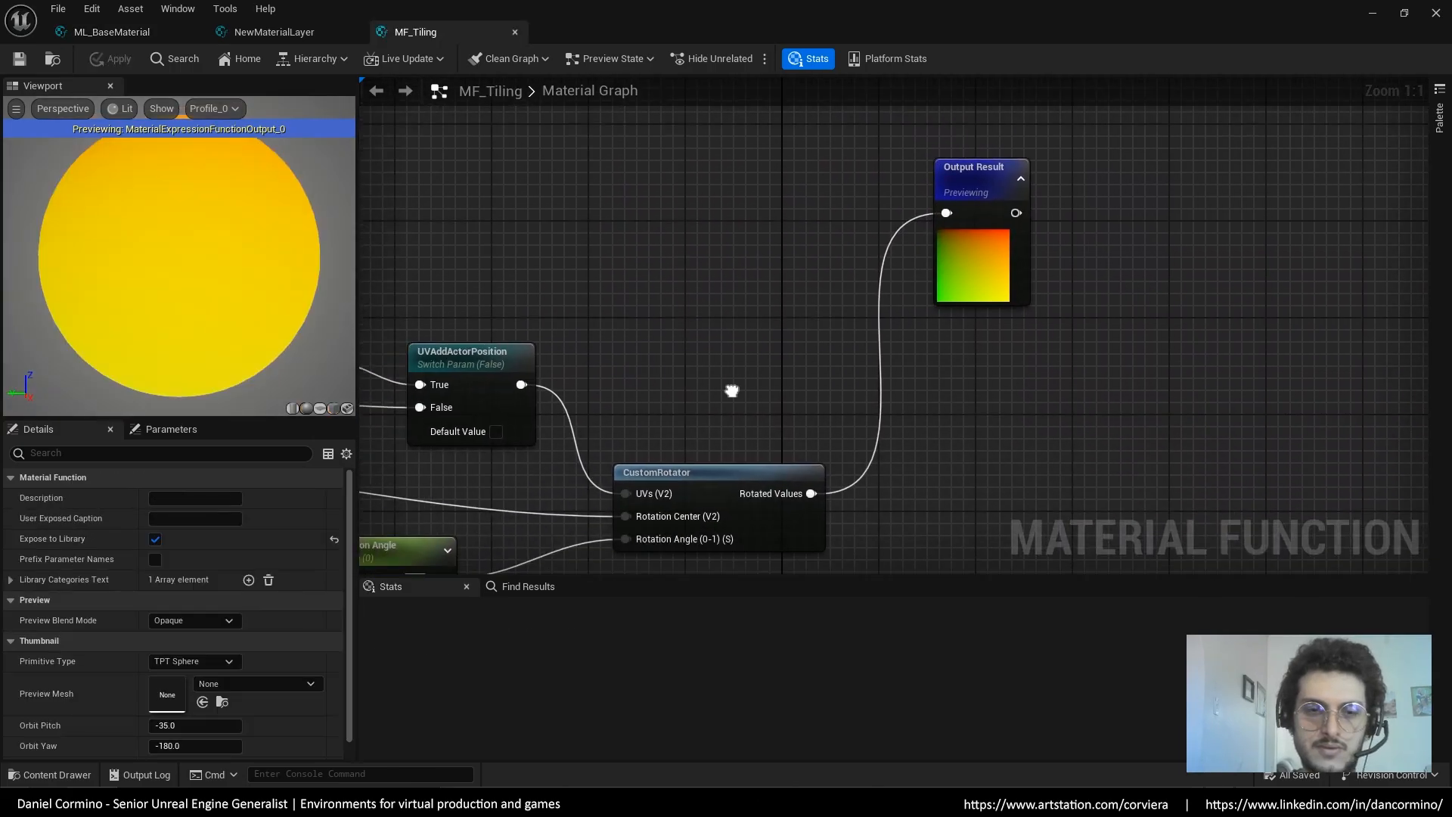
scroll(1037, 369, down, 3)
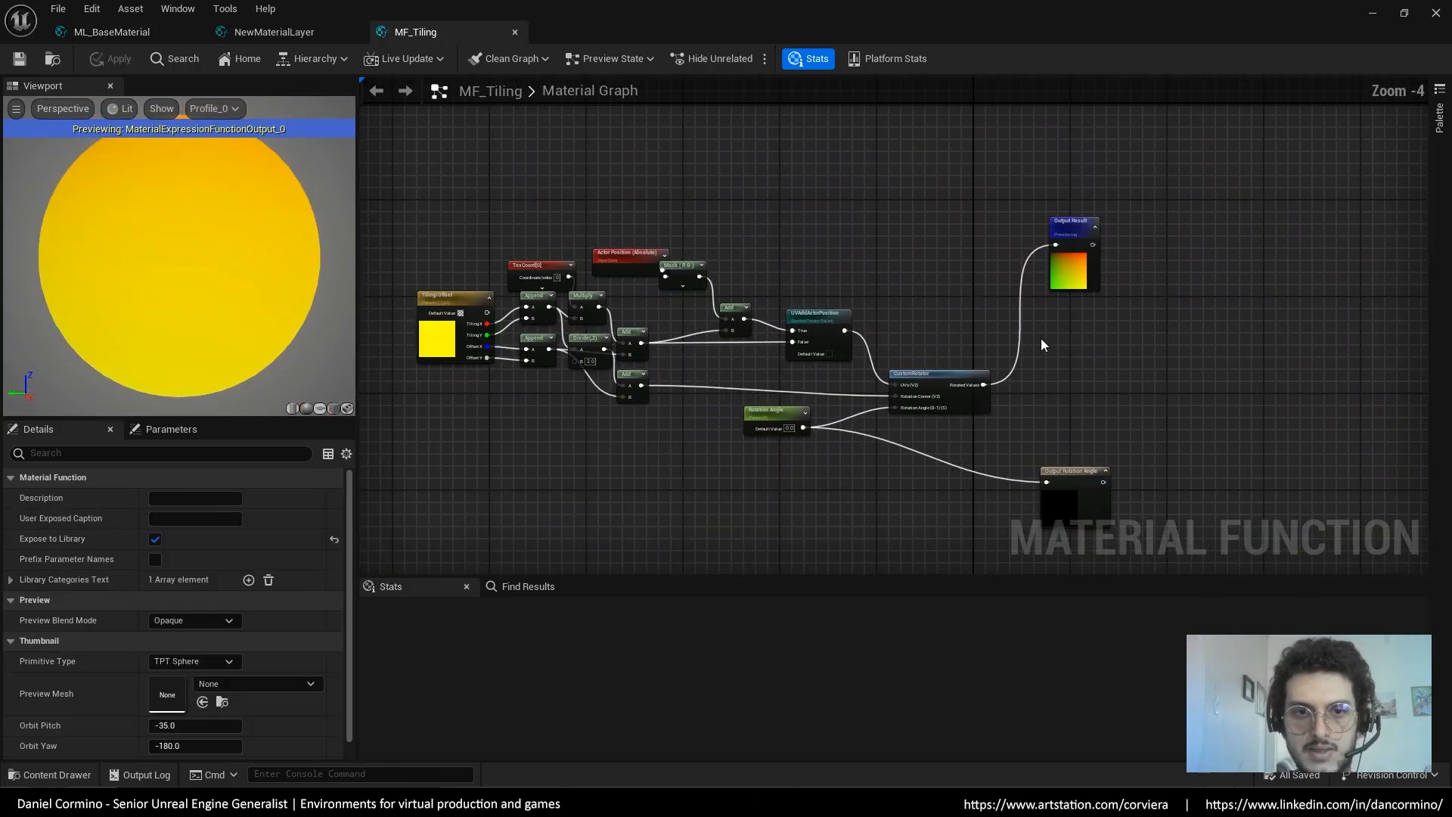
right_drag(1040, 338, 1187, 344)
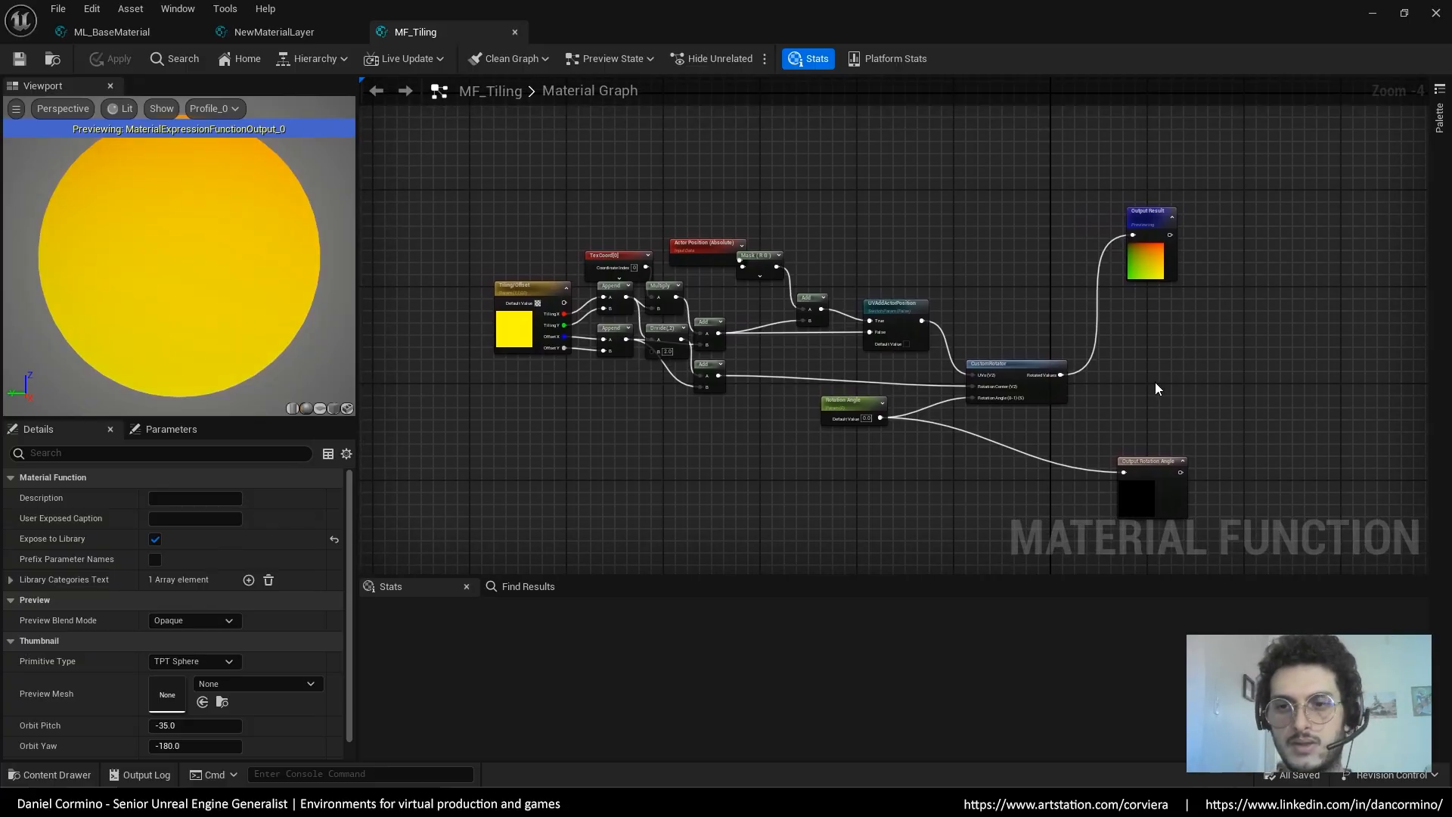
right_drag(1156, 383, 1188, 389)
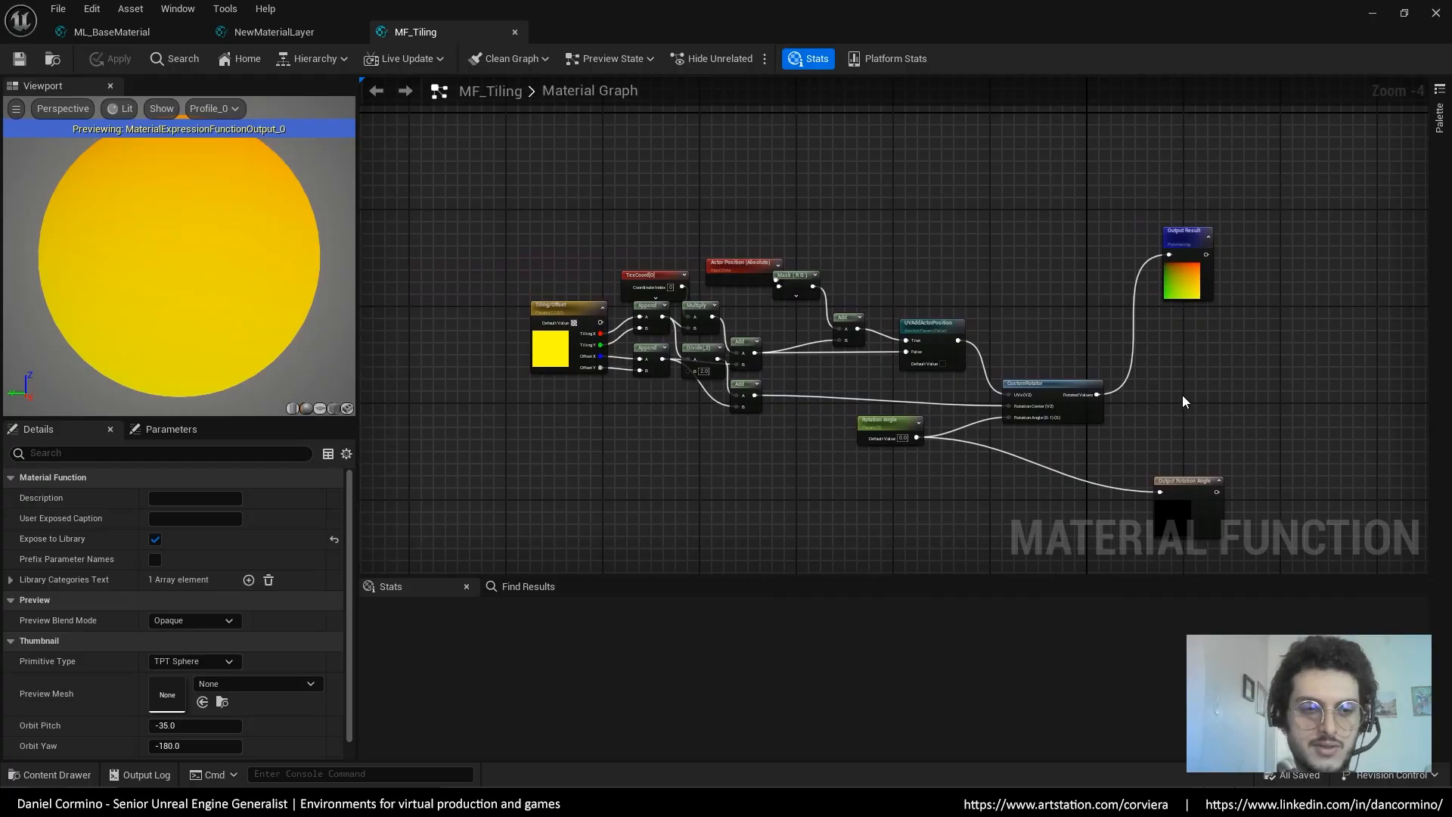
Show where Material assets are created in the level editor's material folder, and return to the MF_Tiling graph
click(1370, 16)
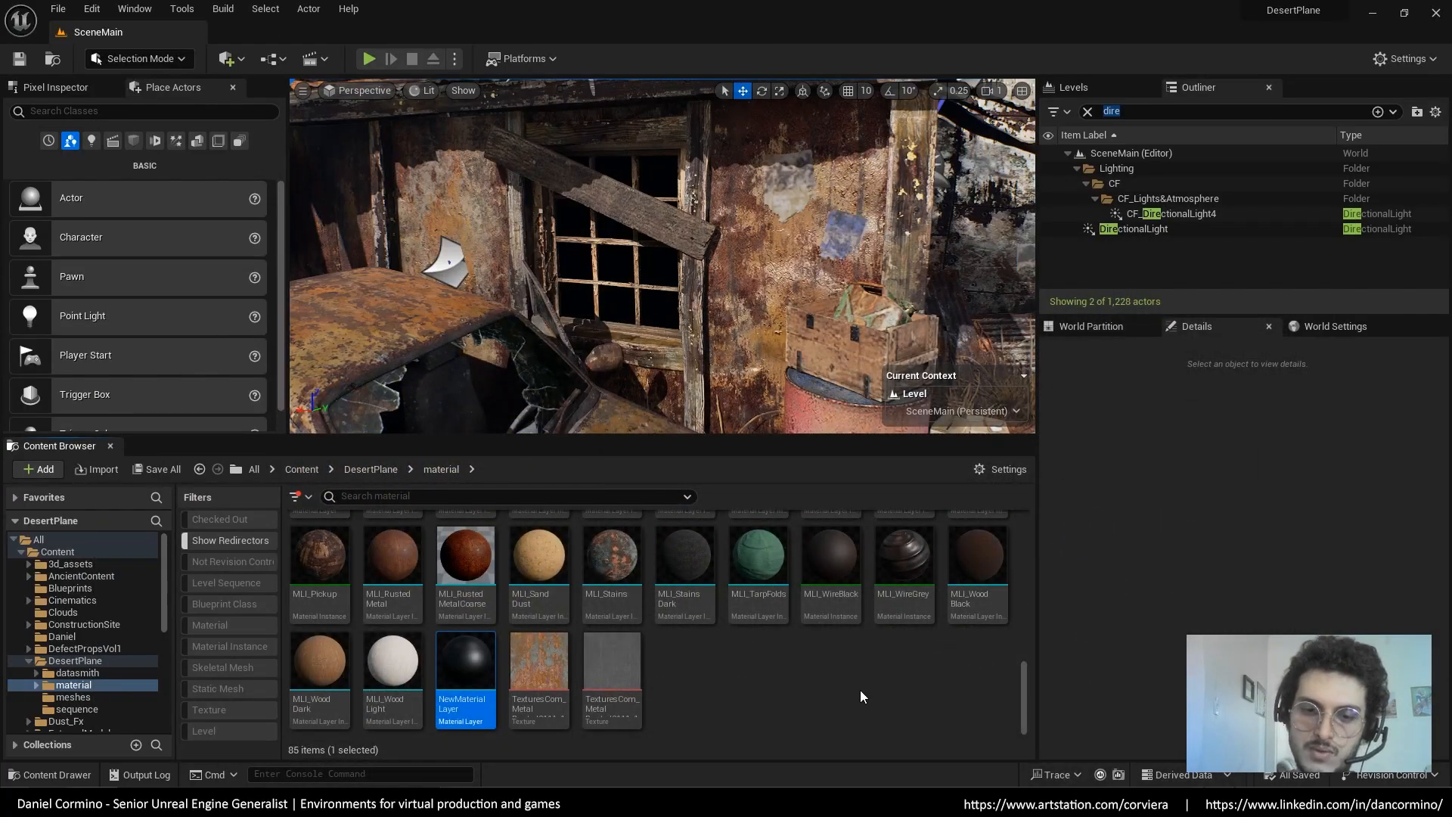
right_click(860, 690)
mouse_move(960, 539)
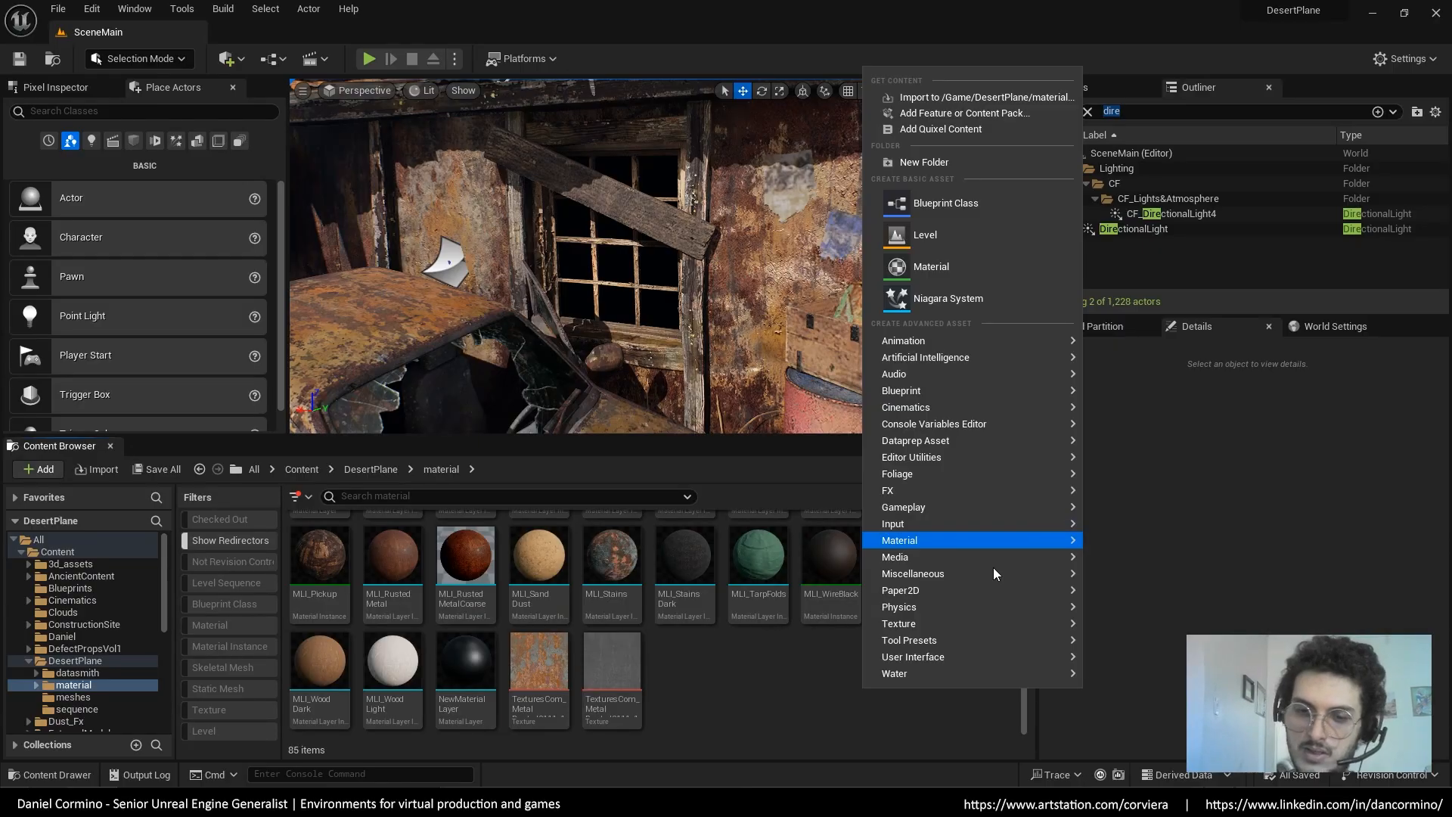
click(814, 737)
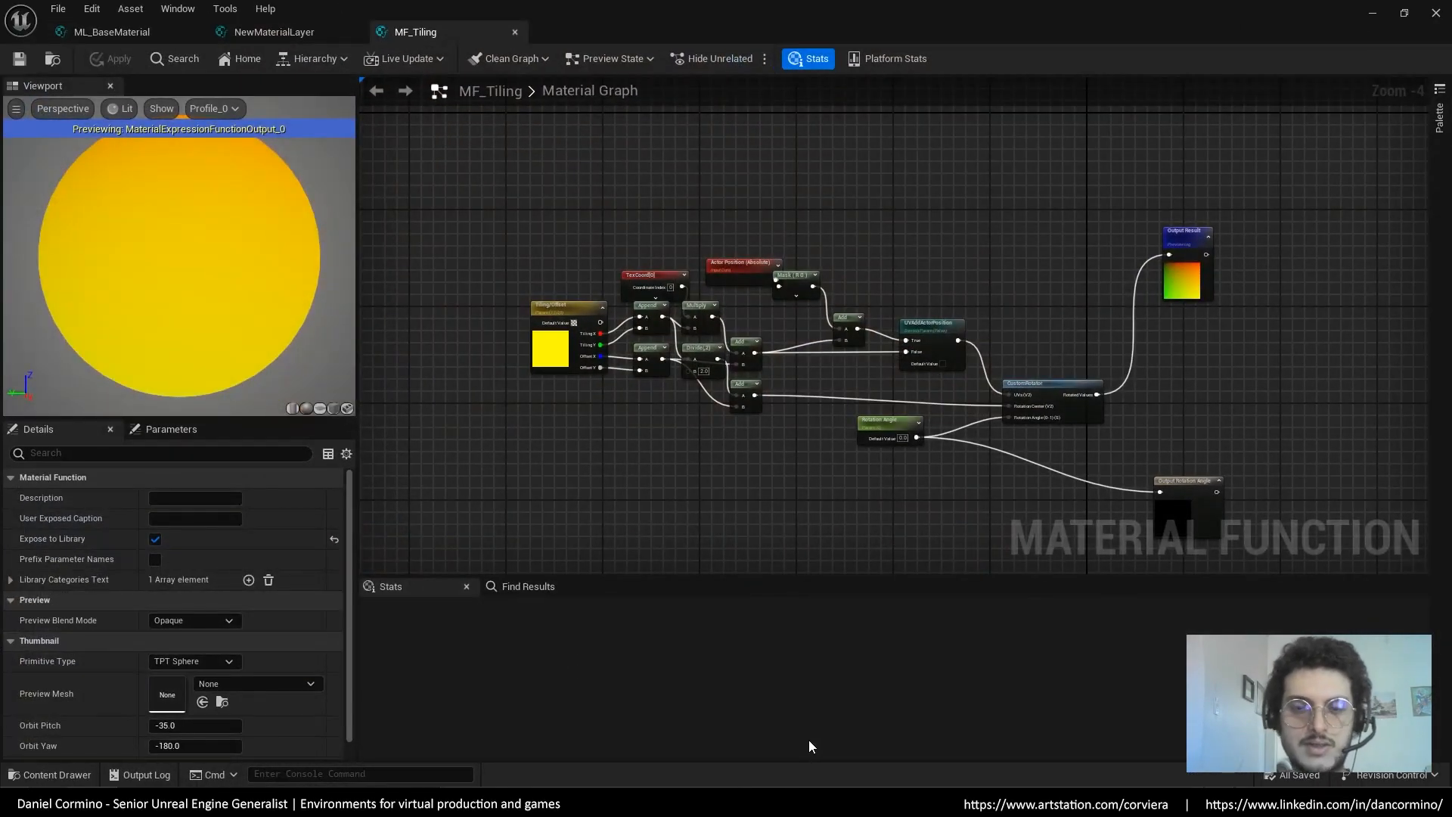
Close the NewMaterialLayer asset without applying its changes, and return to MF_Tiling
click(310, 31)
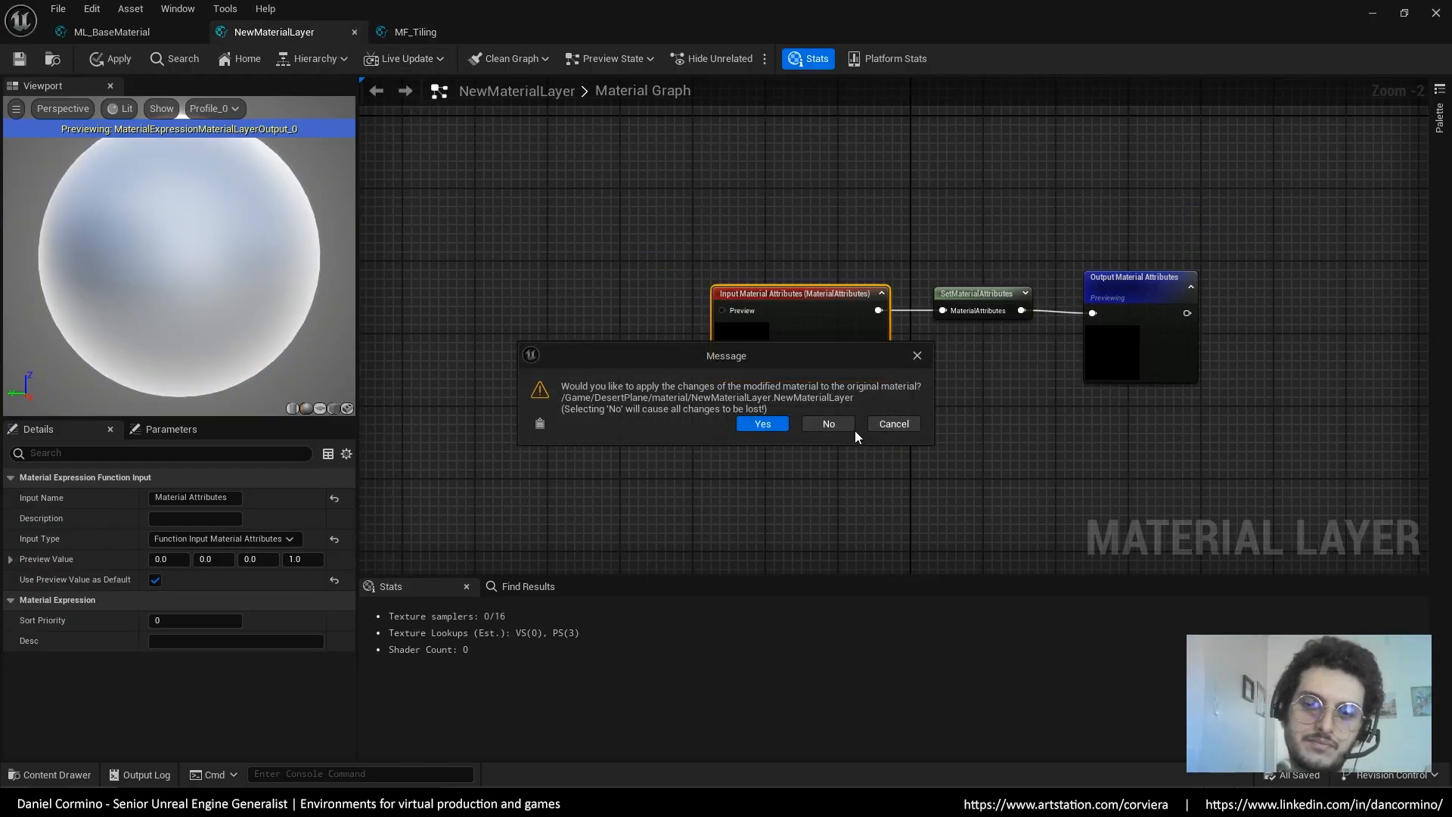
click(851, 424)
click(295, 33)
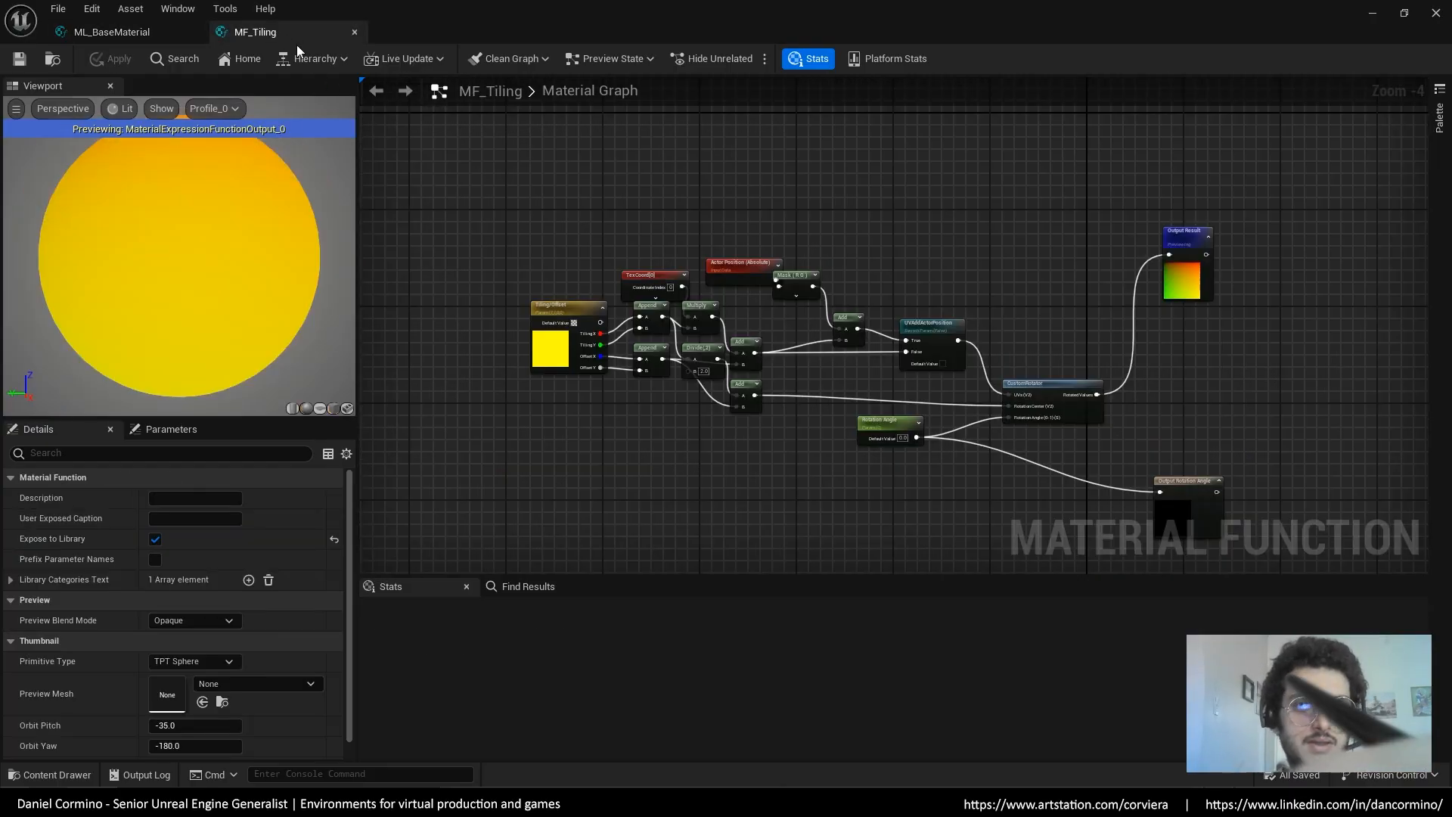
Inspect the Tiling/Offset parameter's default channel values and the function's outputs, and close MF_Tiling
right_drag(747, 465, 745, 472)
scroll(711, 464, up, 1)
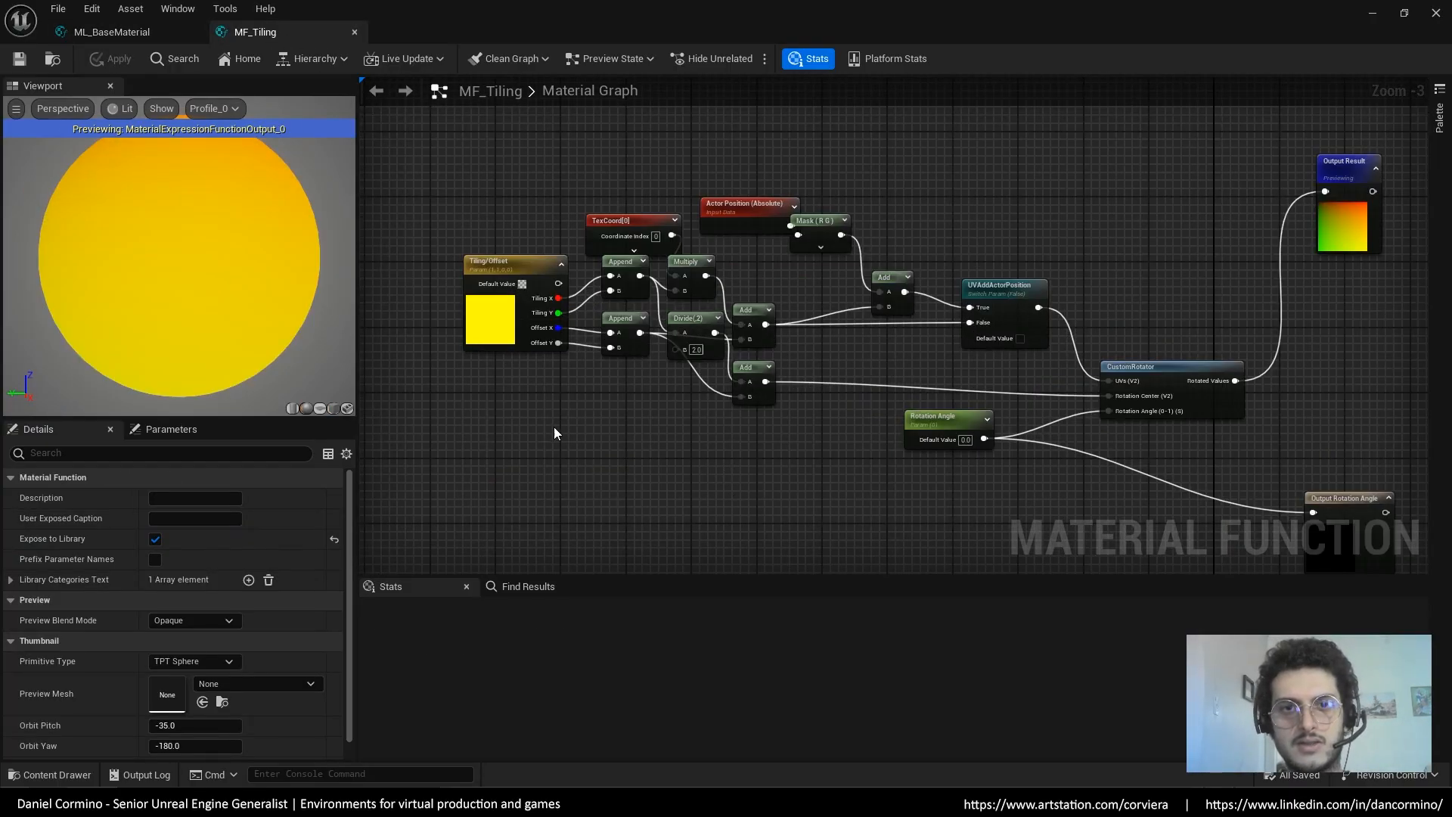
click(493, 321)
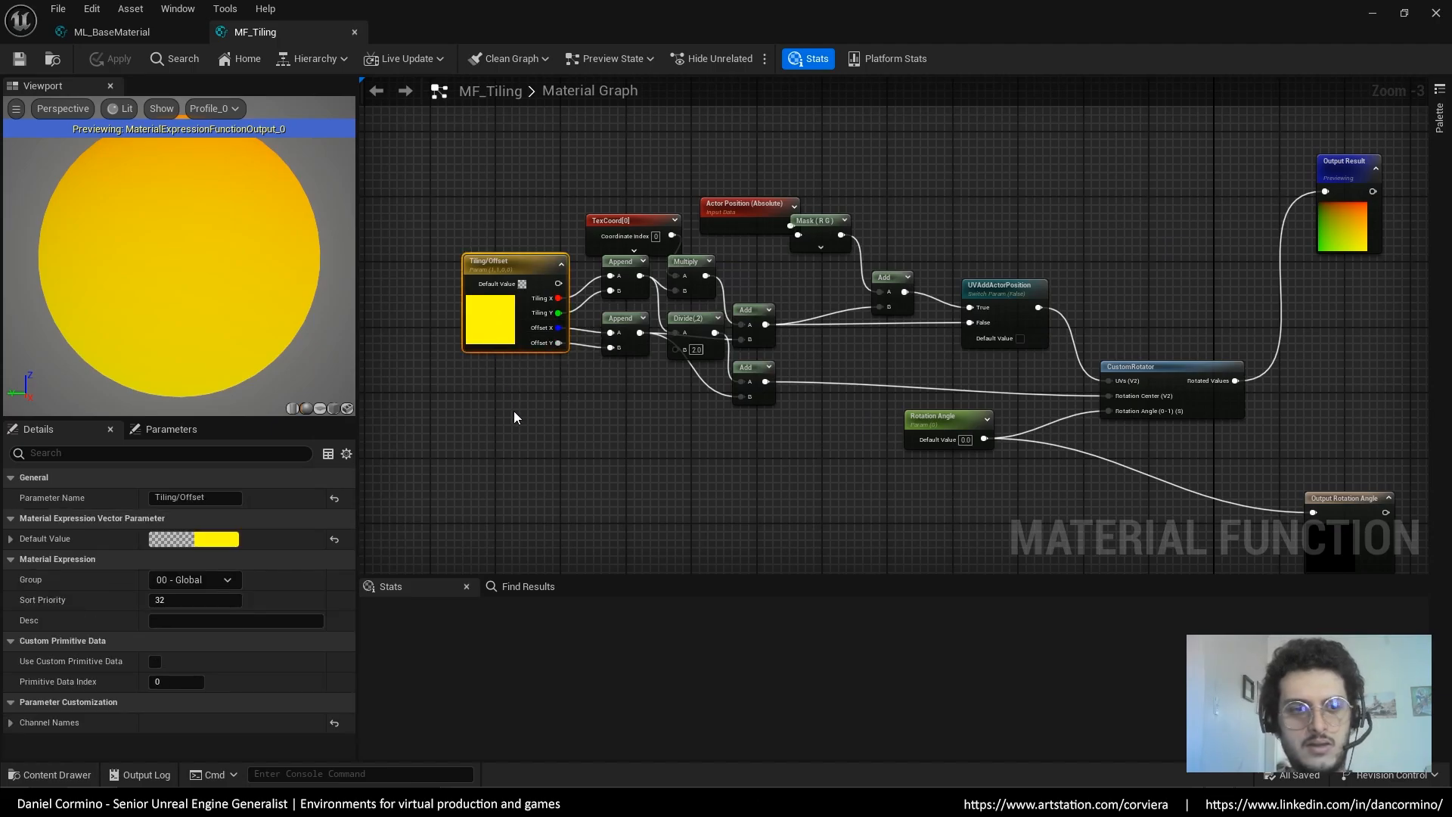
click(11, 539)
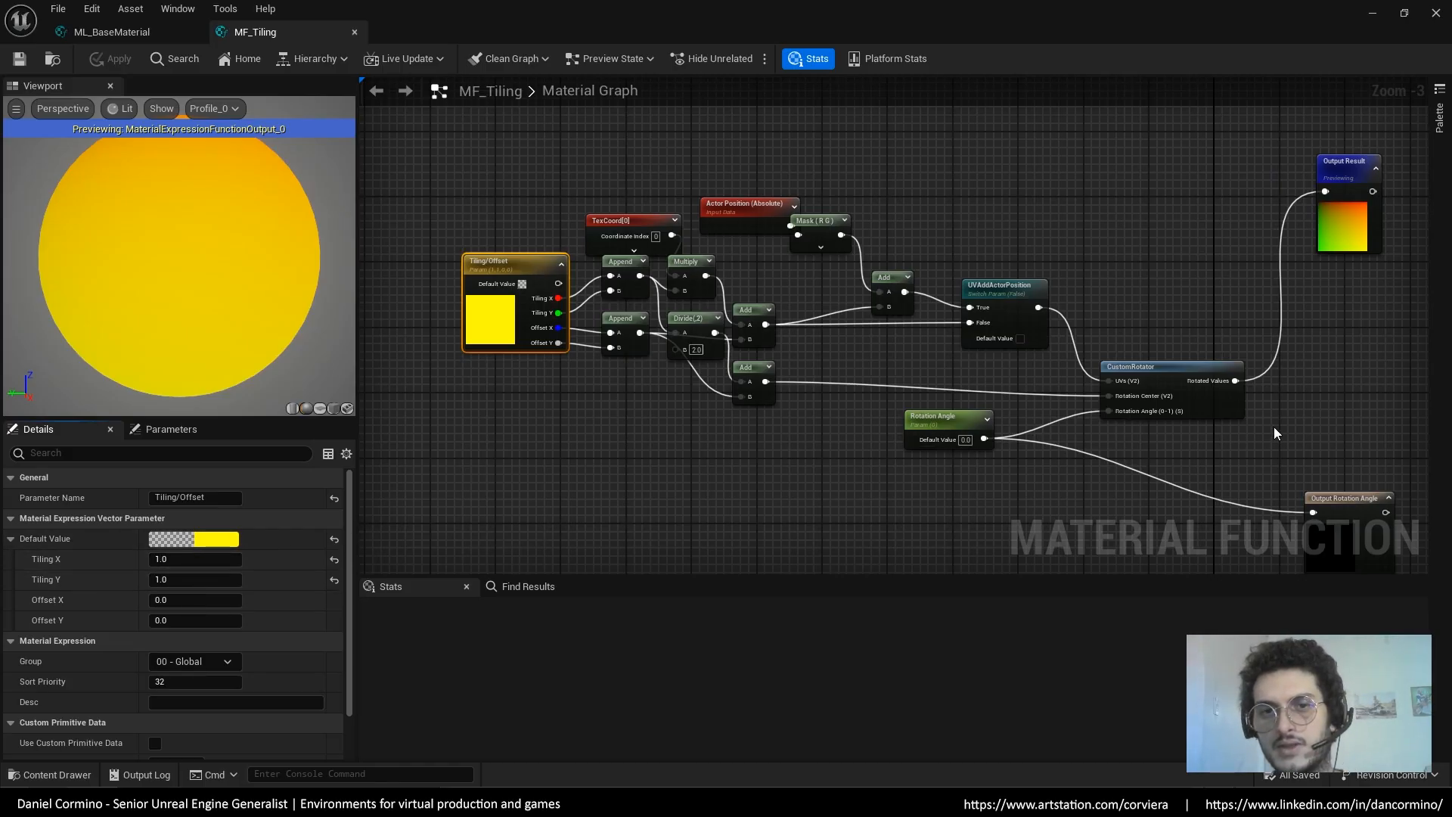
right_drag(1365, 375, 1201, 366)
click(1224, 287)
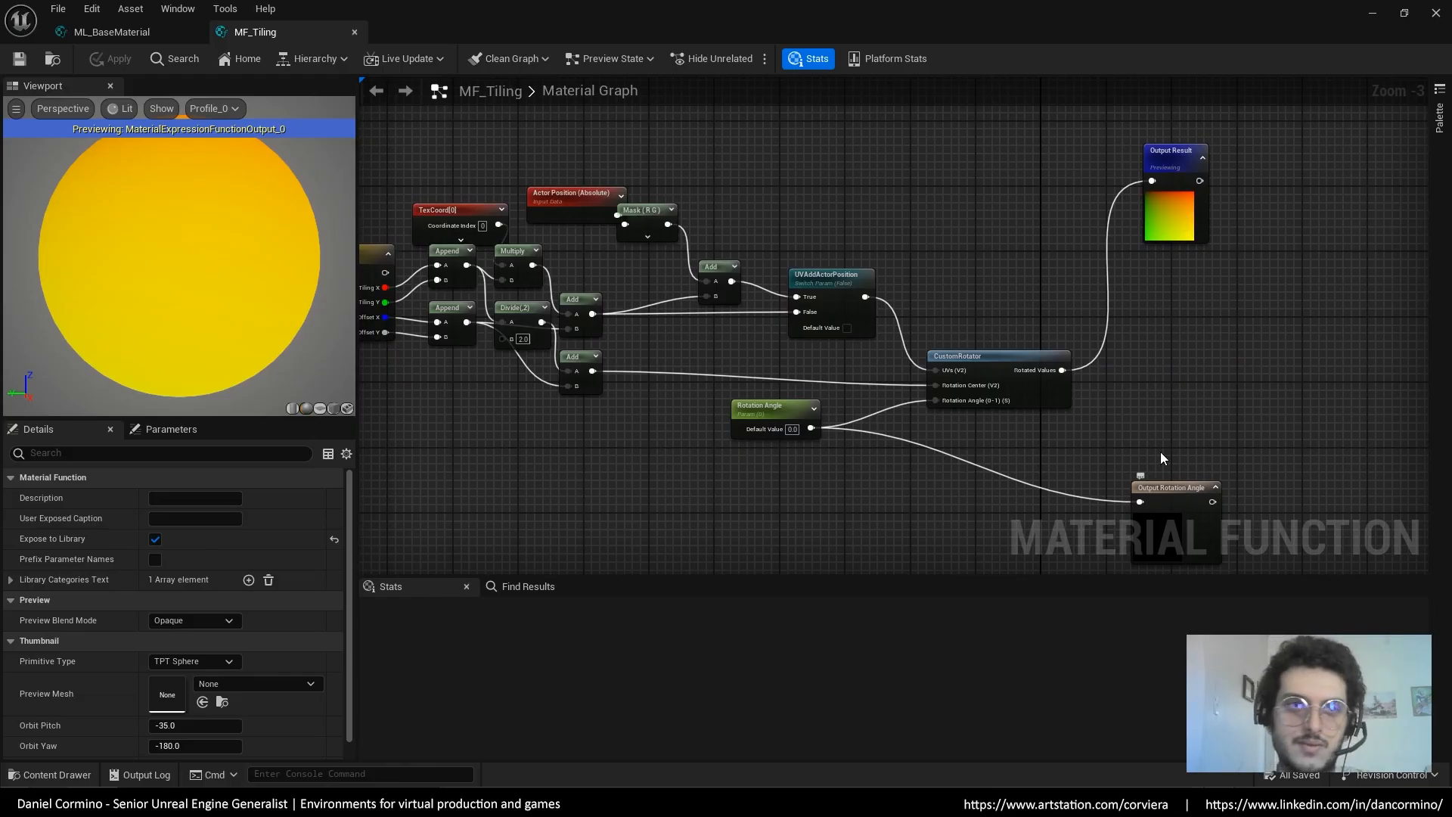
click(355, 32)
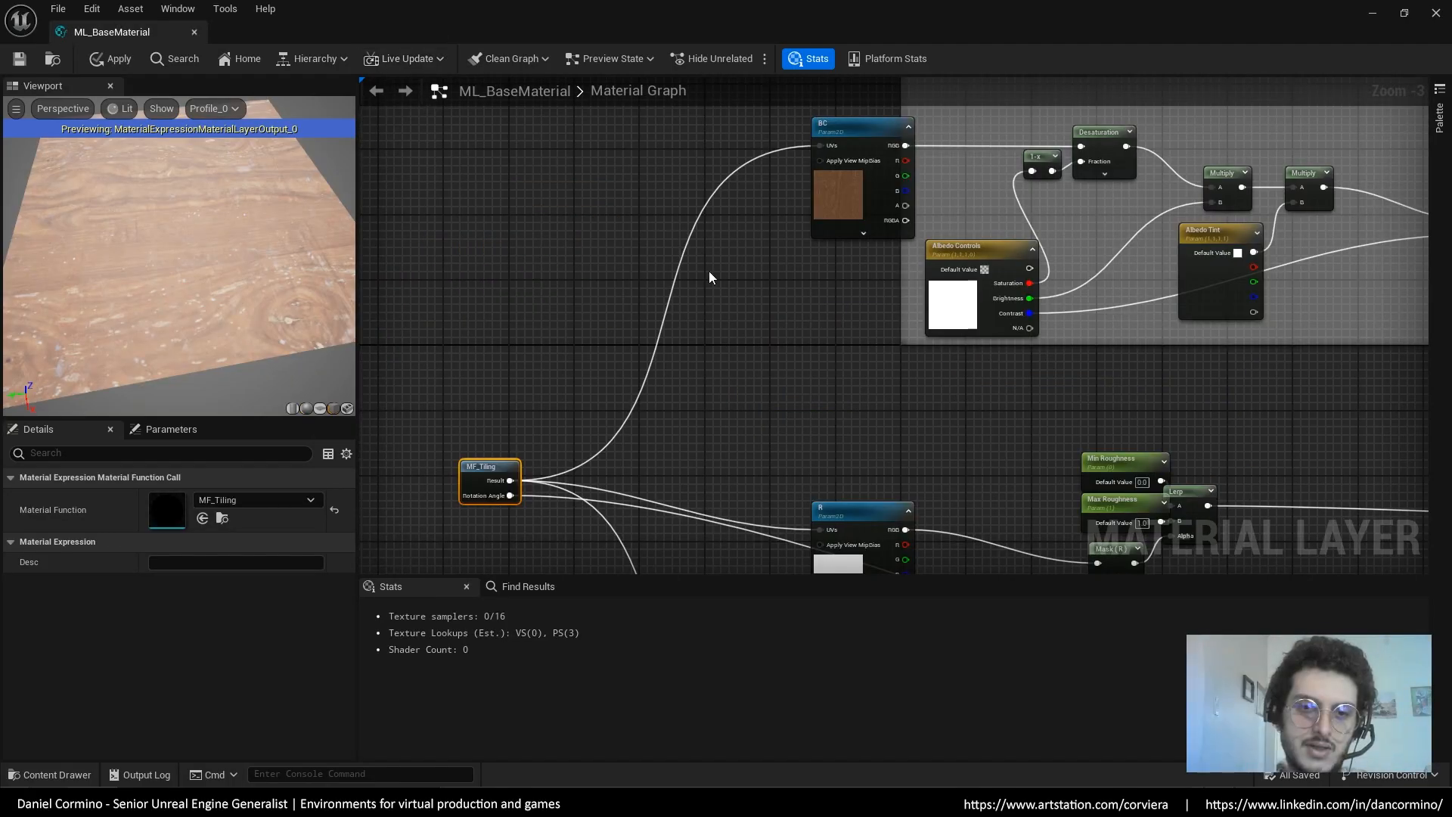
Widen the Color comment box so that it encloses the BC texture parameter node
right_drag(760, 437, 780, 465)
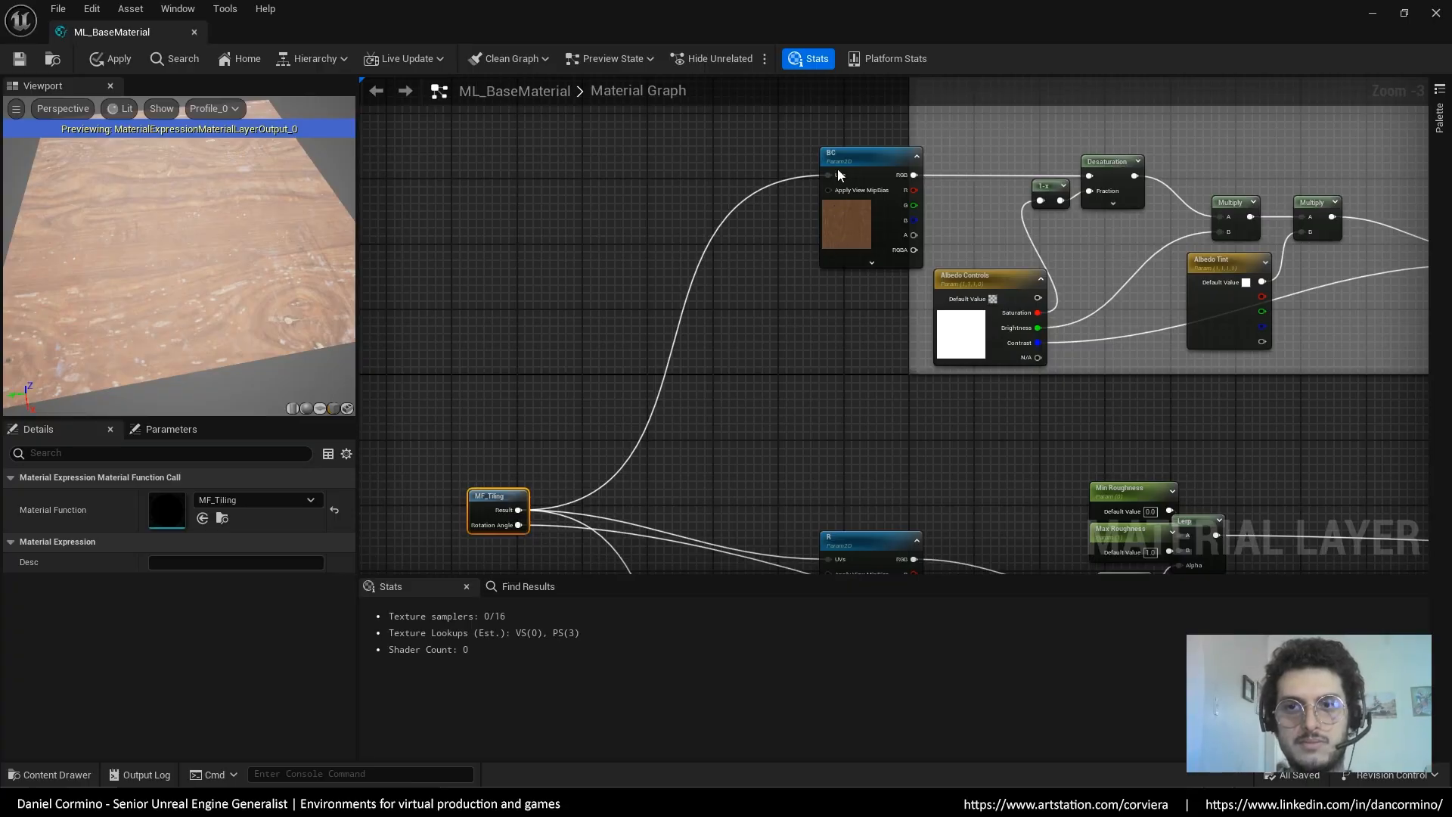
right_drag(1087, 145, 813, 278)
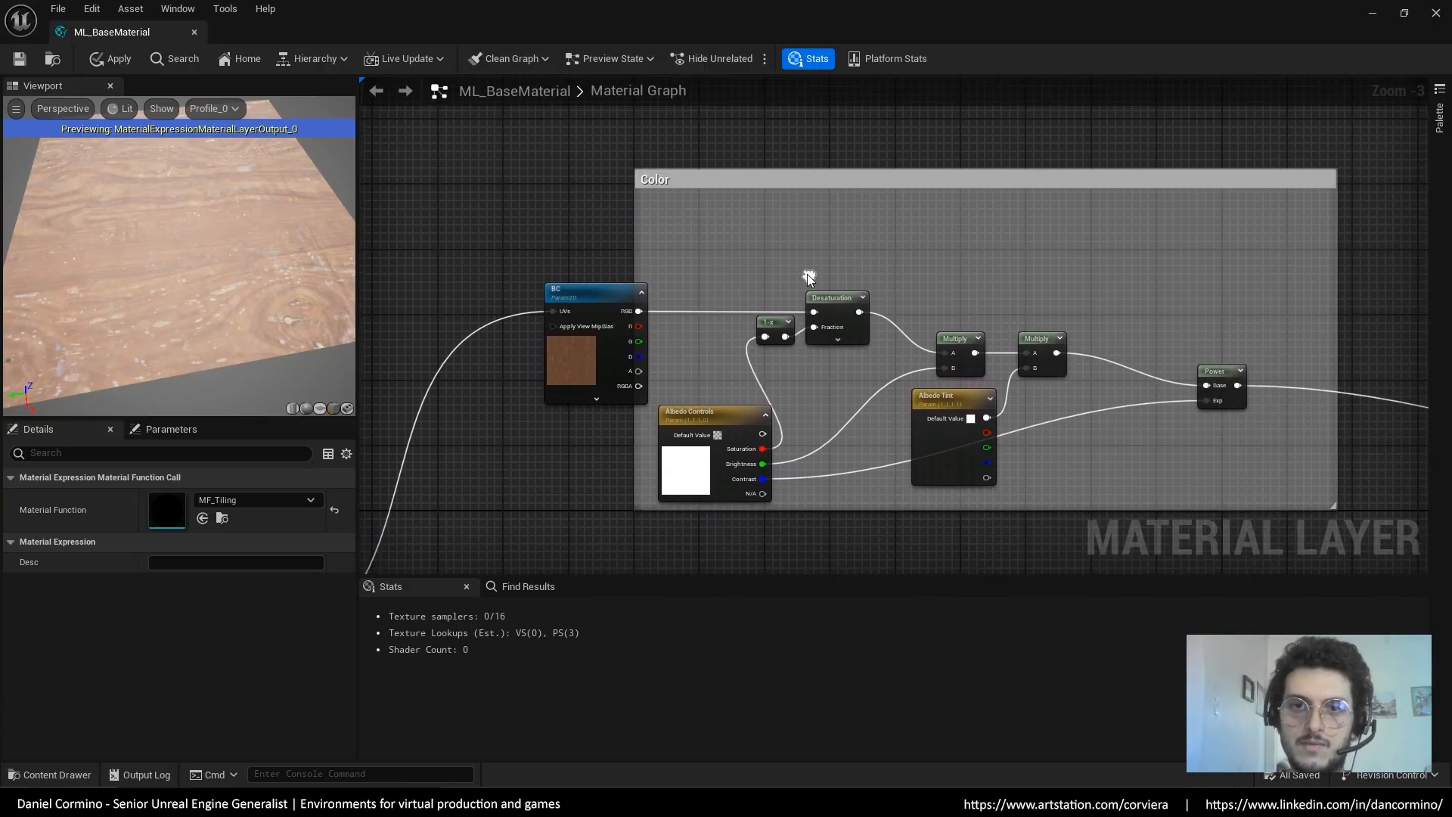
drag(623, 222, 519, 230)
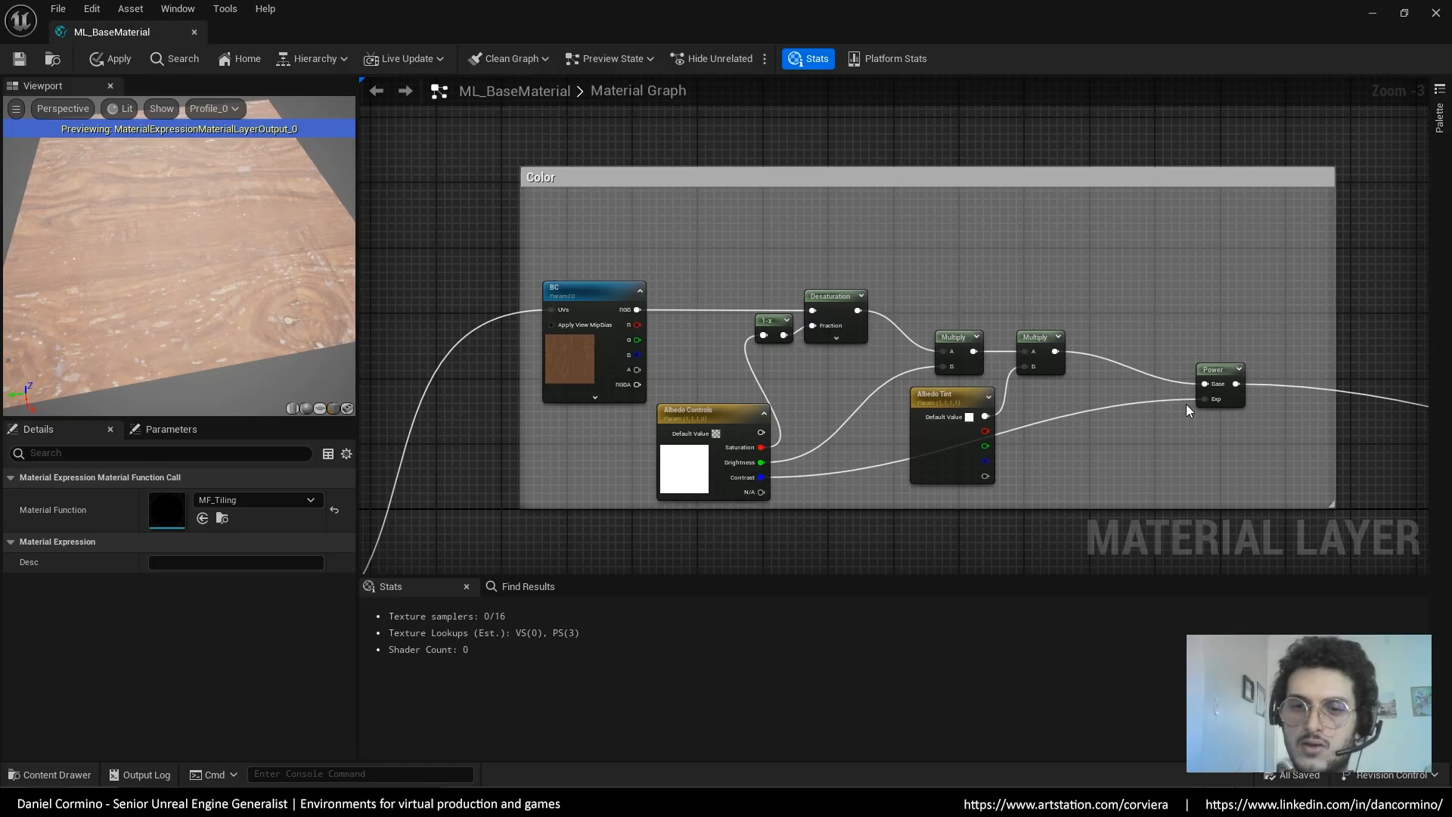
Trace the Color group's output from the Power node to the UseBCMap switch, and return to the group
right_drag(1189, 412, 312, 242)
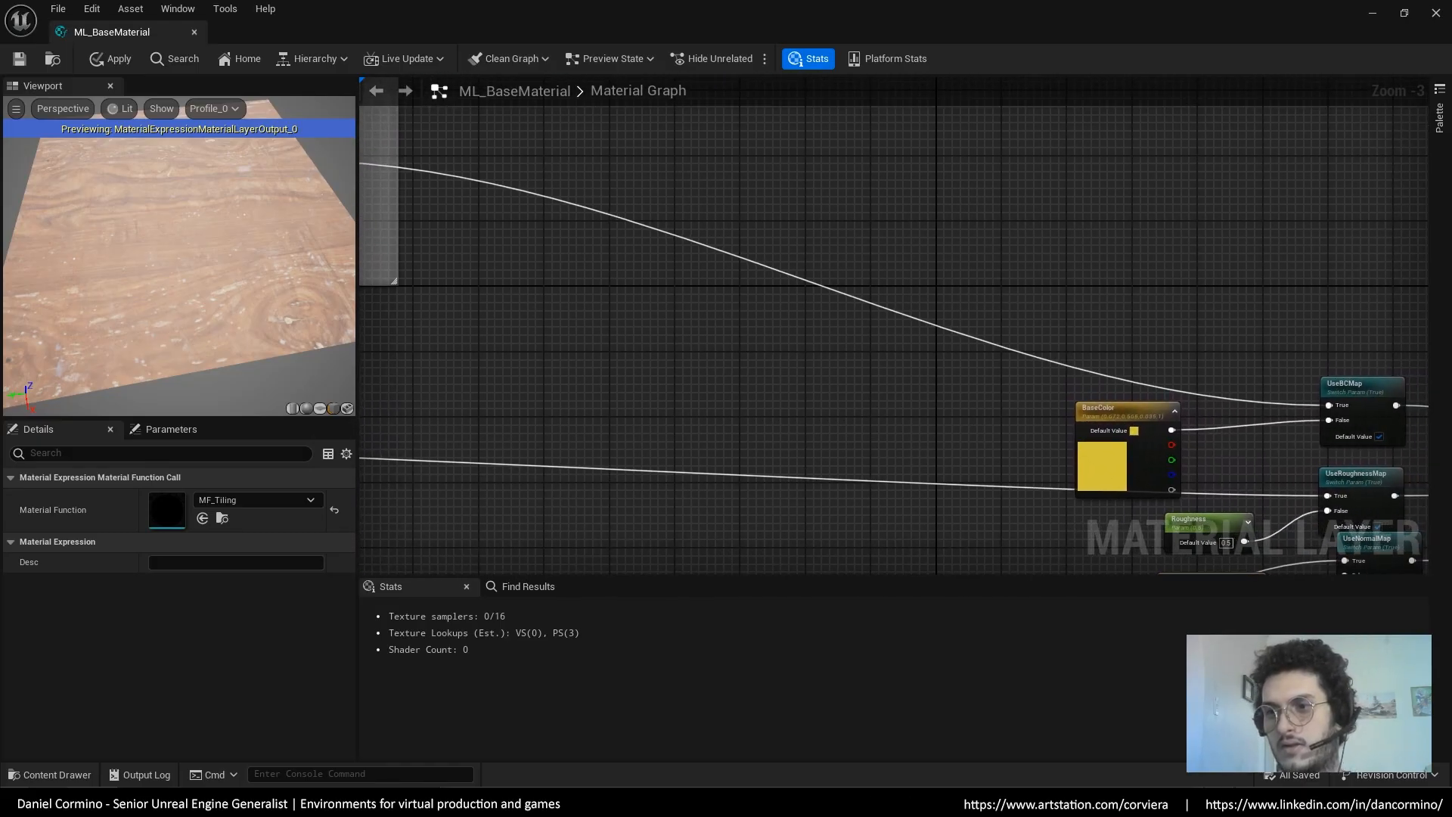
right_drag(1265, 311, 1405, 440)
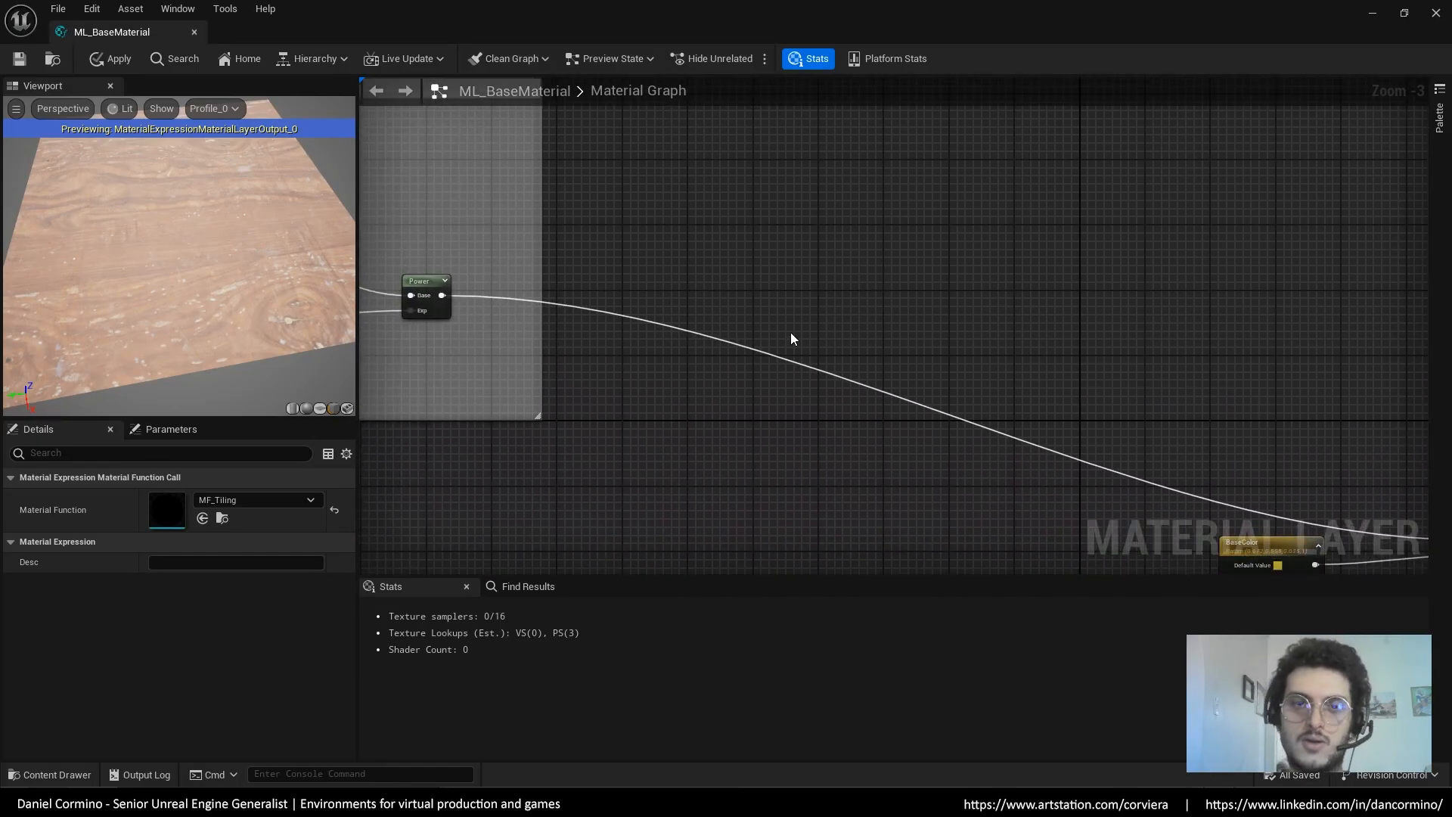
right_drag(593, 341, 1297, 414)
right_drag(979, 434, 1336, 294)
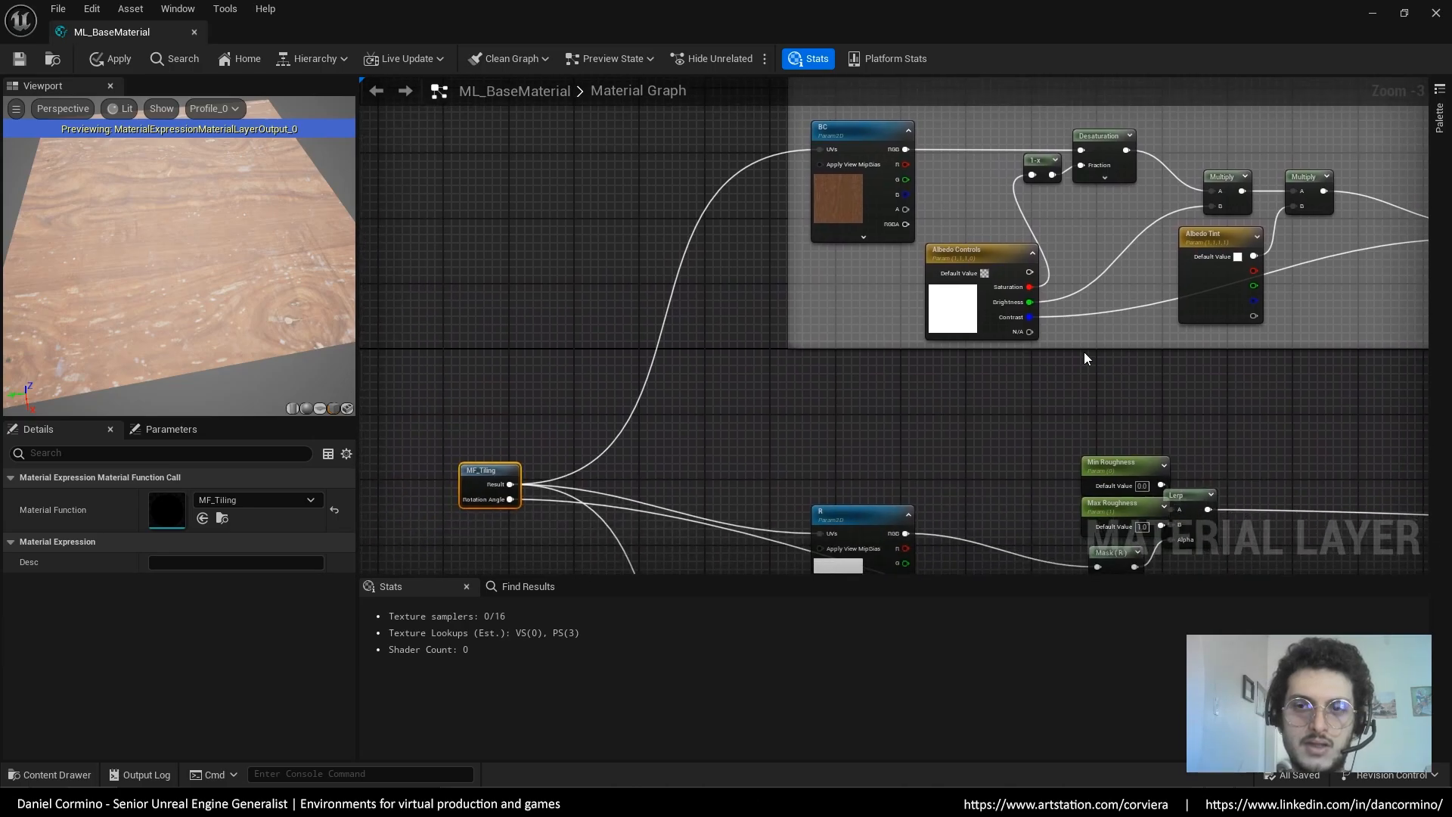
right_drag(1083, 353, 889, 462)
Inspect the settings of the BC, Albedo Controls and Albedo Tint parameters in the Color group
click(656, 310)
right_drag(1104, 201, 911, 189)
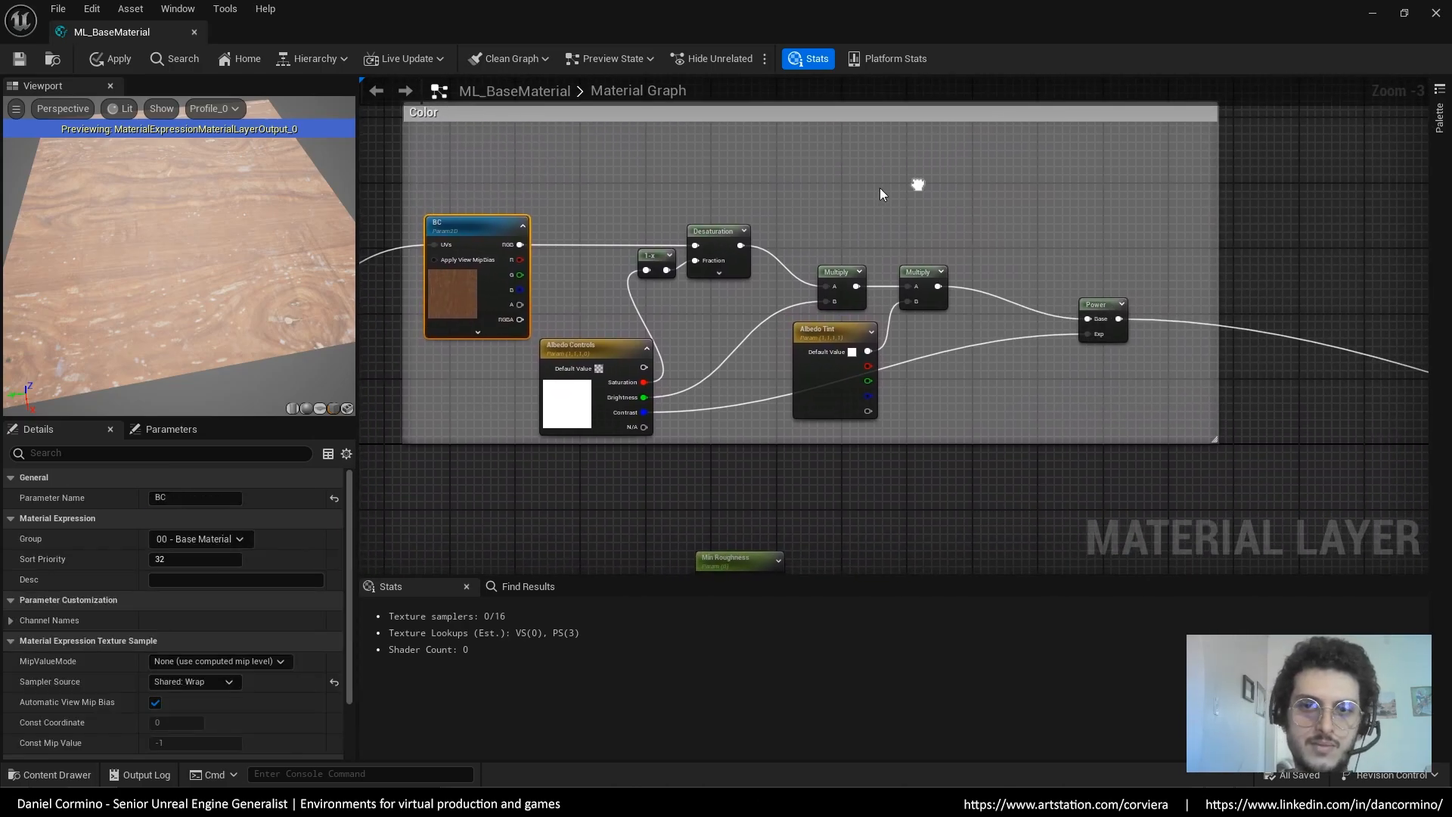
click(570, 412)
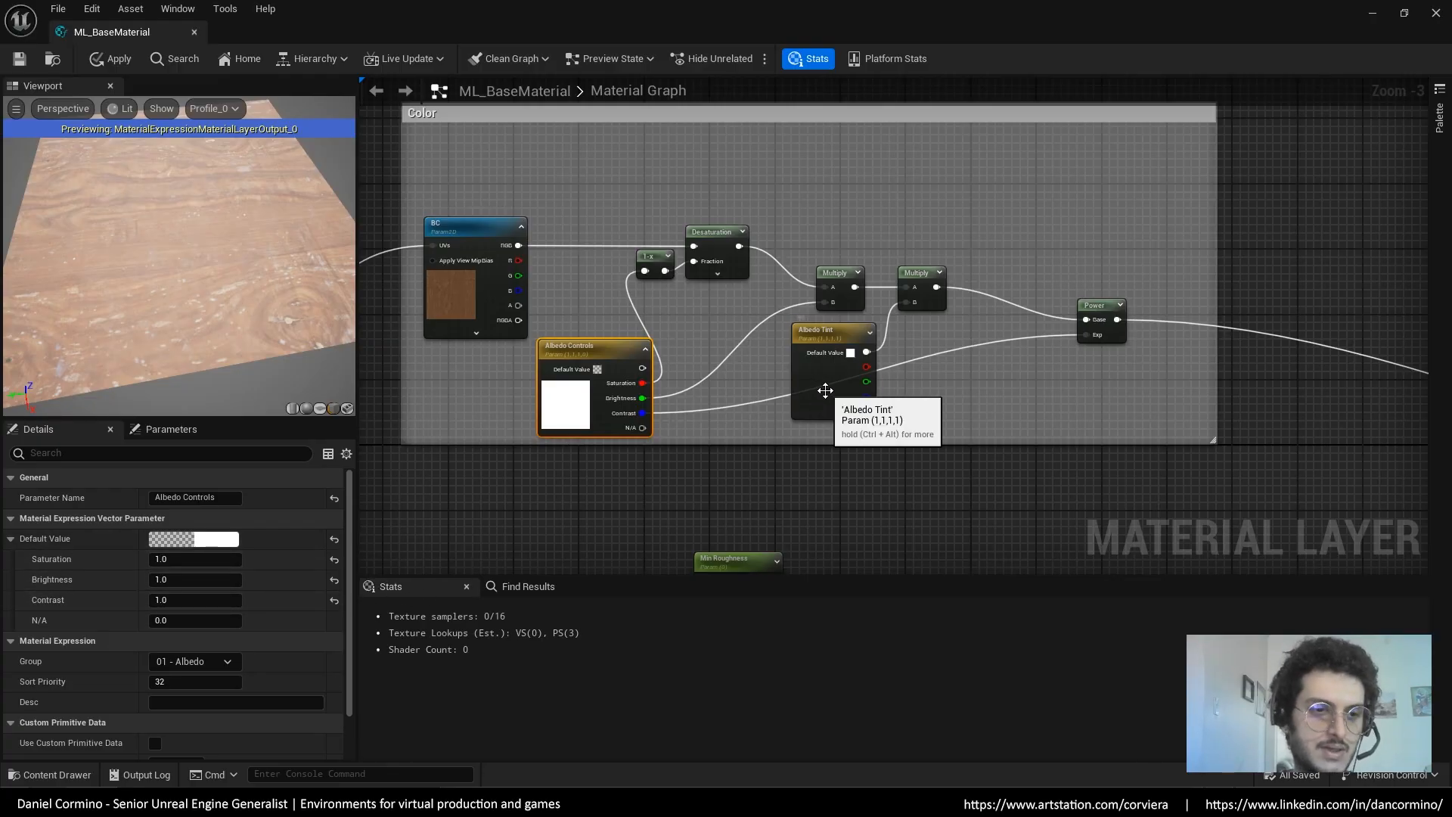
click(822, 387)
click(831, 475)
click(829, 392)
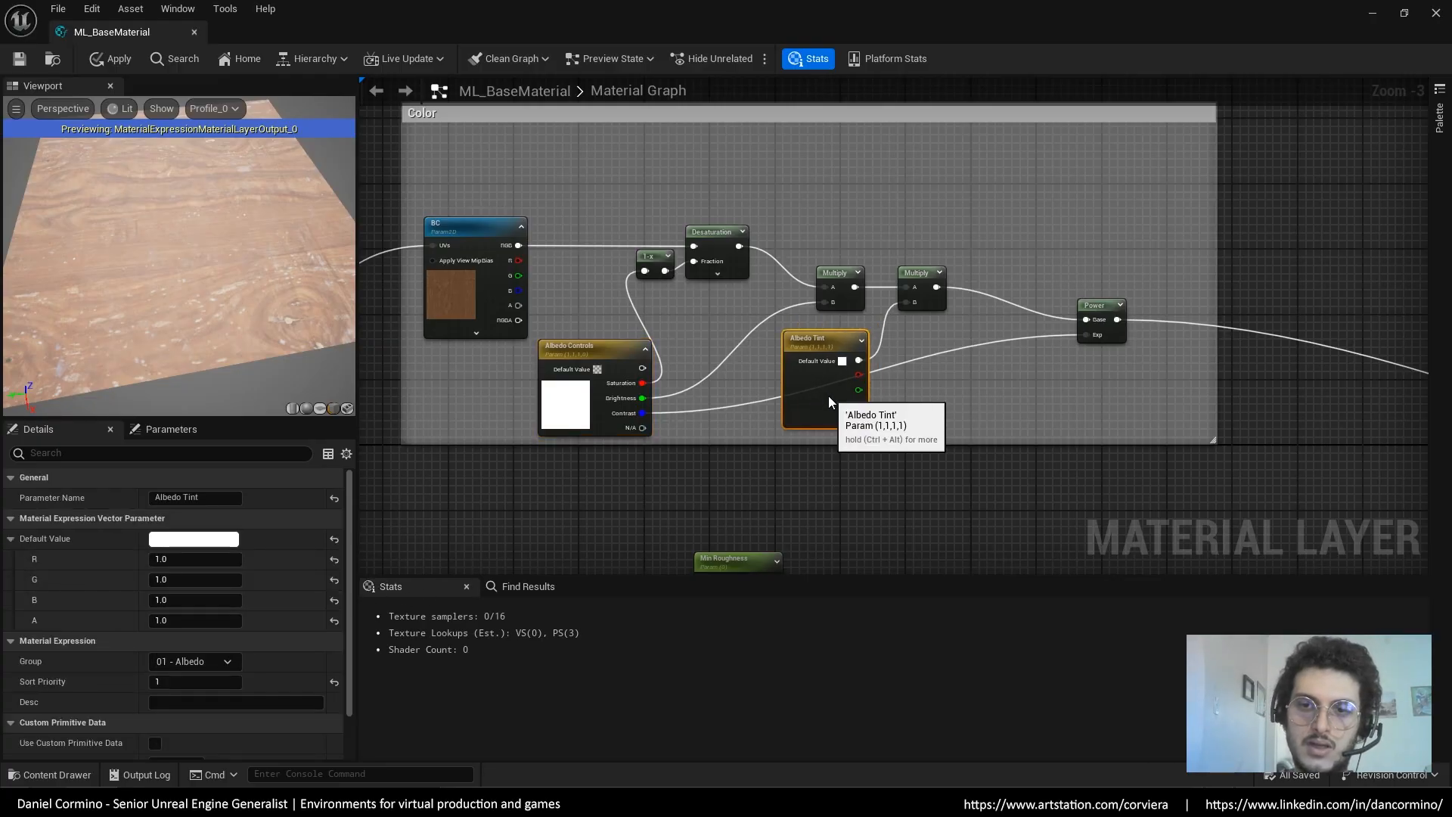
right_drag(854, 517, 900, 425)
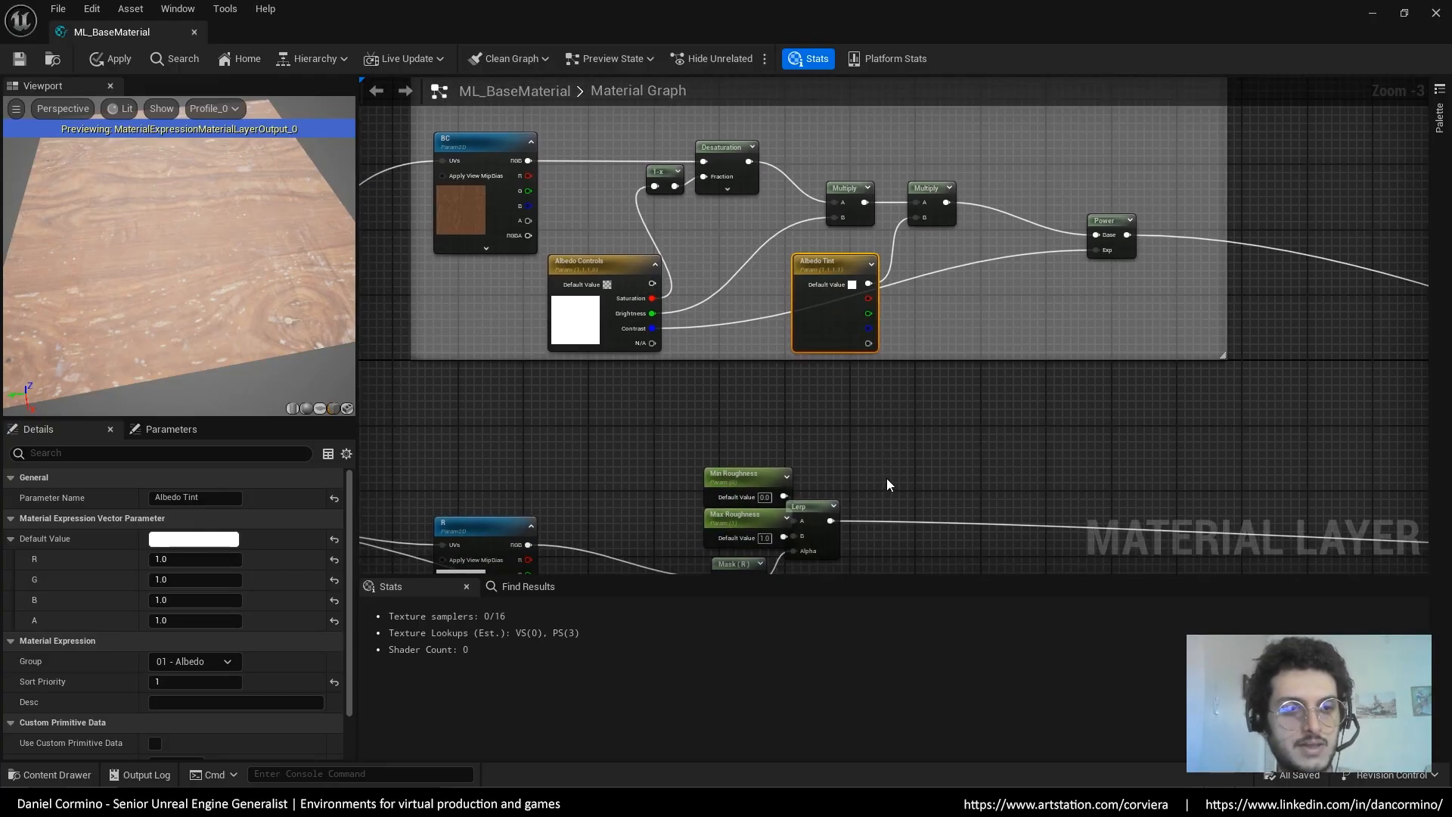
Nudge the Albedo Tint node slightly down in the Color group and deselect it
right_drag(866, 421, 892, 499)
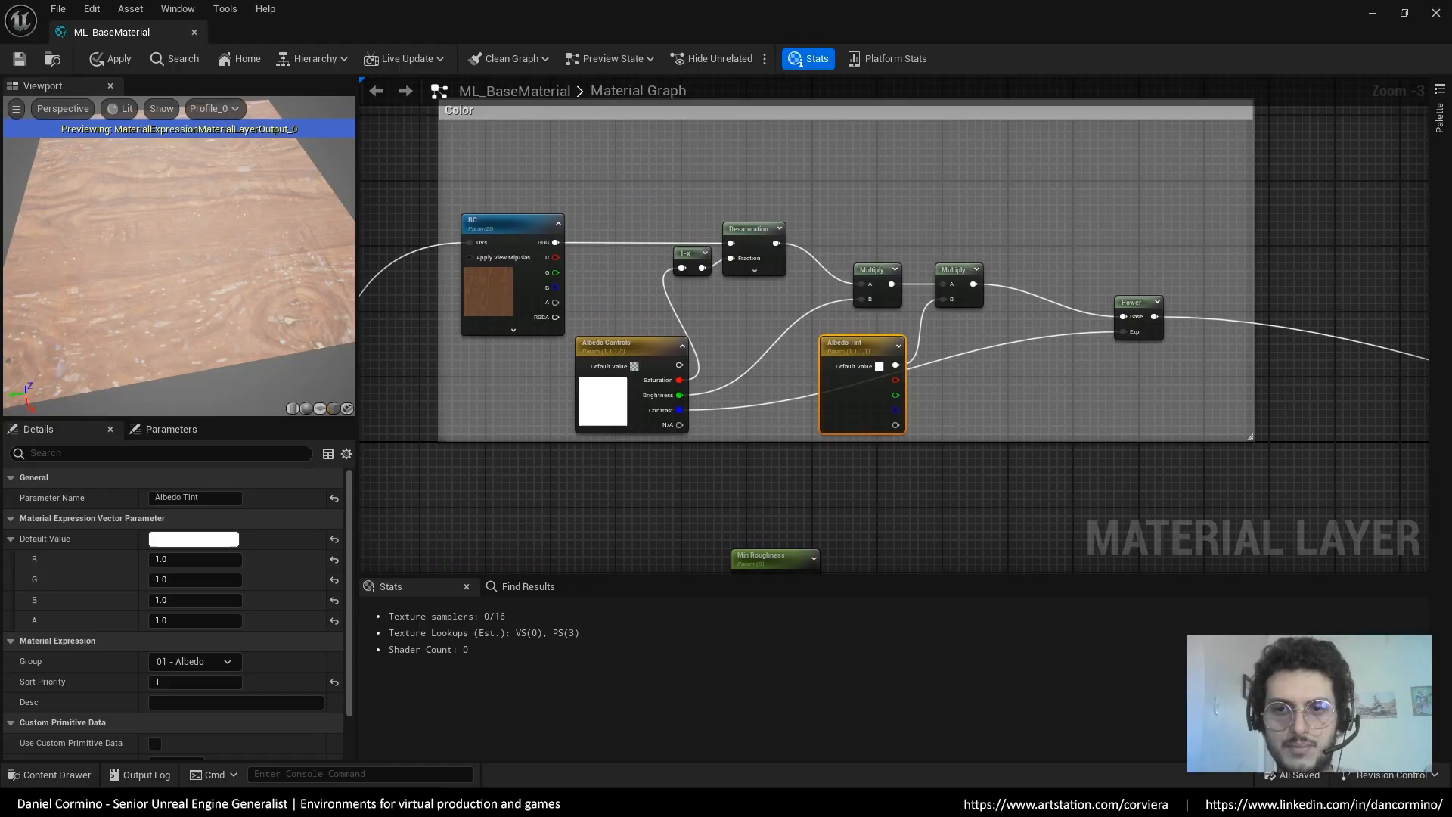
right_drag(851, 454, 869, 490)
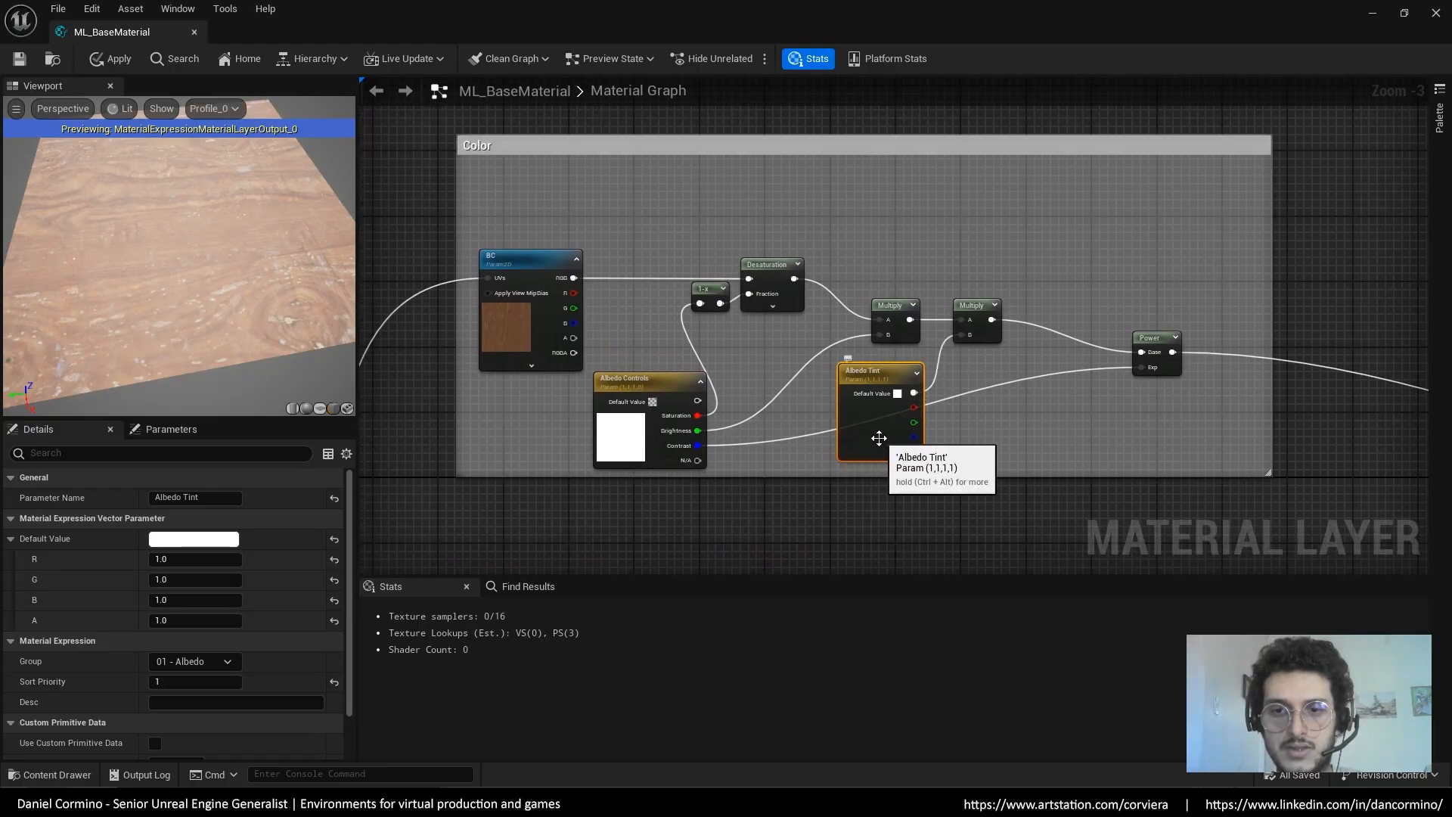
drag(878, 437, 878, 445)
click(976, 431)
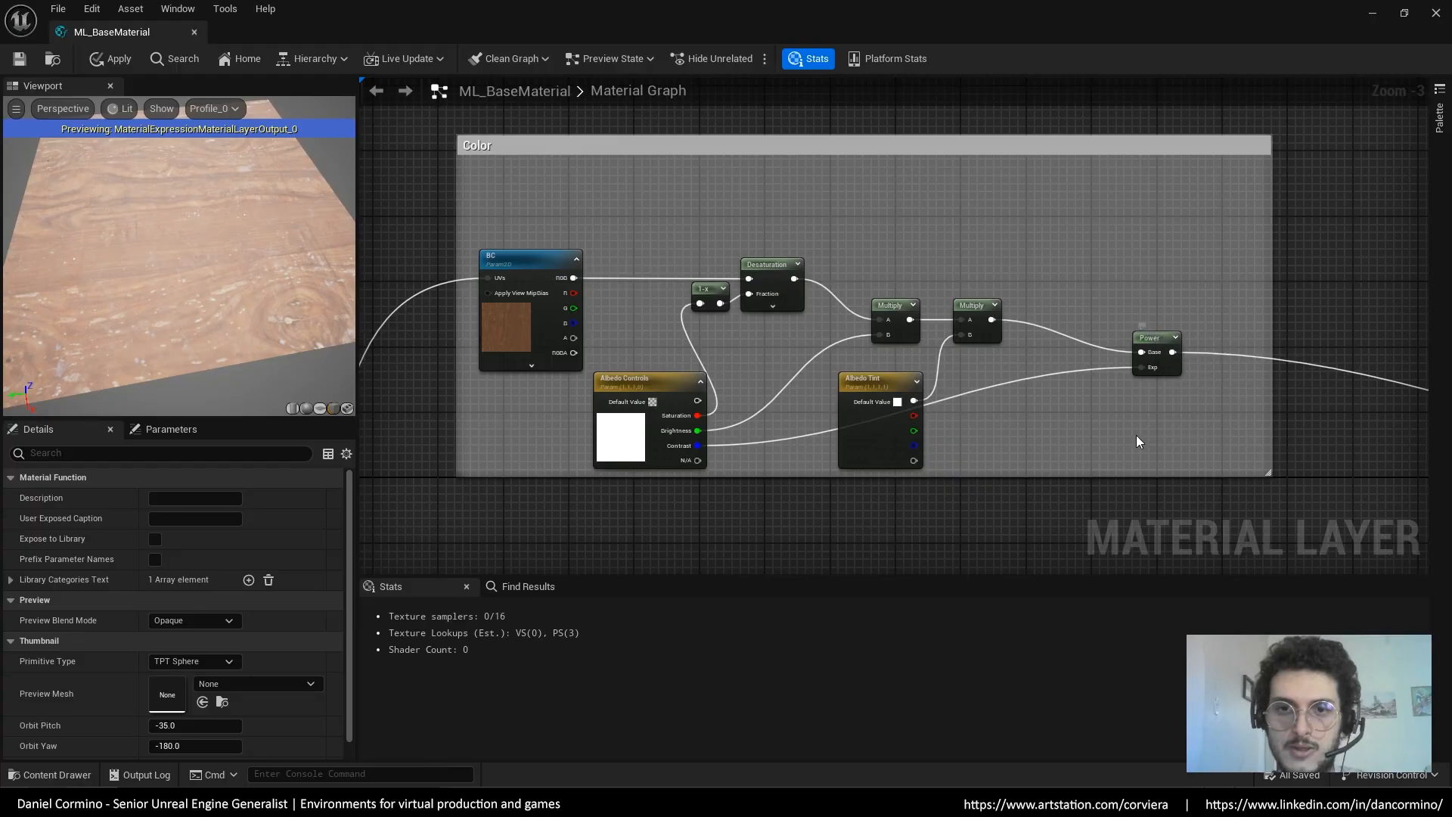
Inspect the settings of the UseBCMap switch parameter that receives the Color group's output
right_drag(1134, 437, 594, 325)
right_drag(1224, 468, 1035, 372)
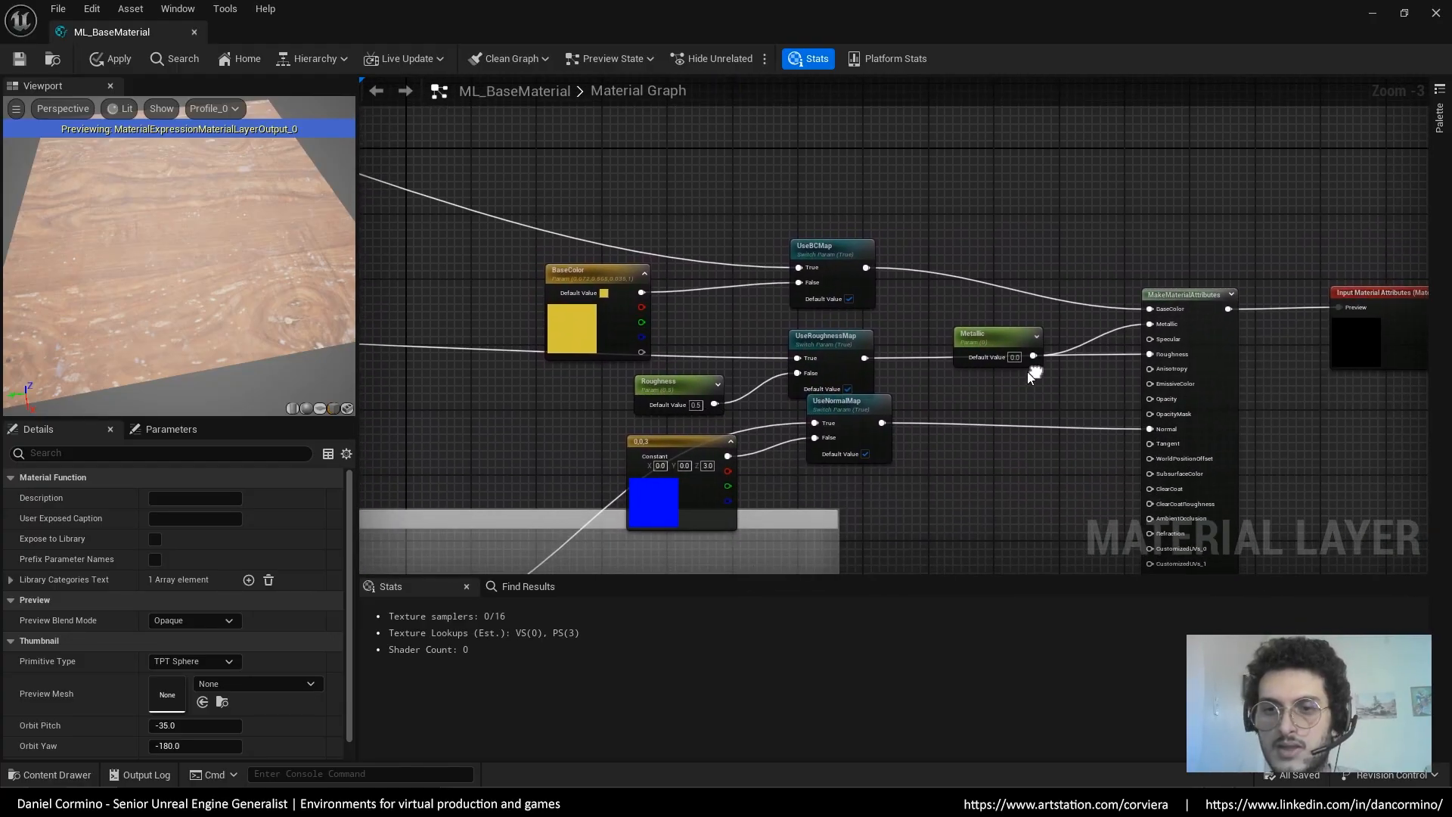
click(827, 251)
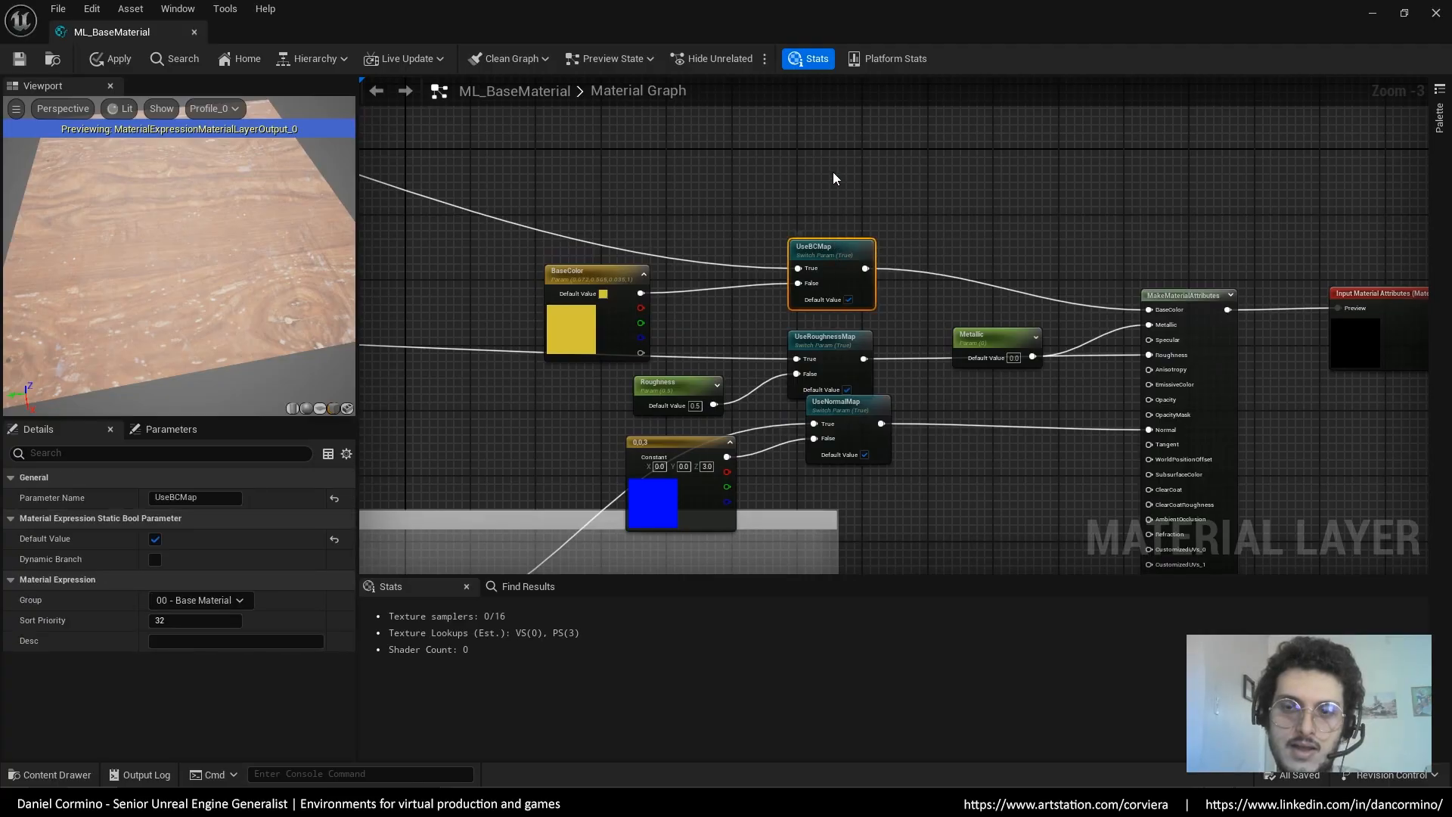
right_drag(840, 183, 856, 221)
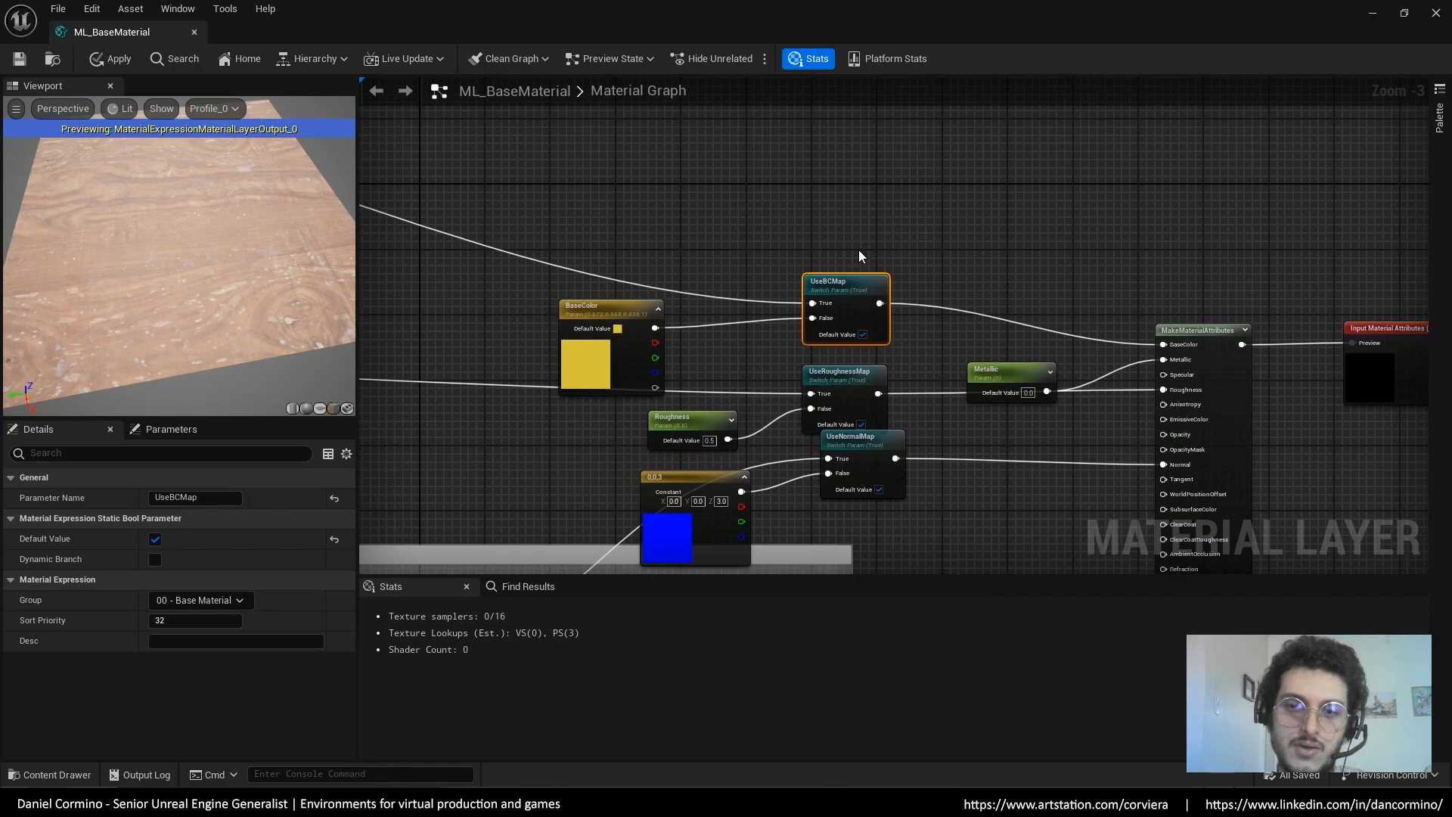
Move the BaseColor and Metallic nodes up and the UseNormalMap switch and 0,0,3 constant down to clear overlapping nodes and wires
drag(607, 351, 597, 354)
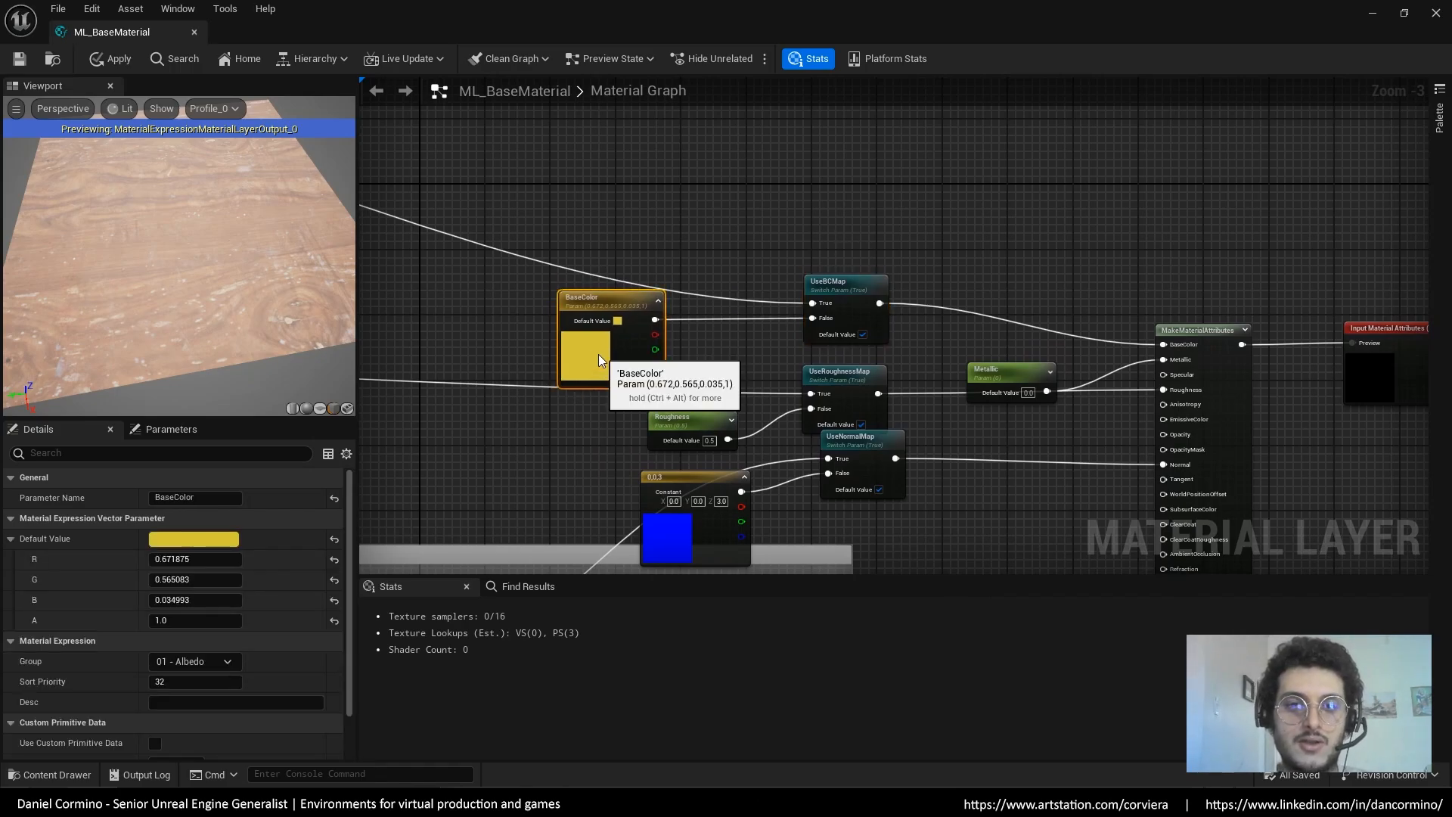
right_drag(794, 227, 911, 202)
right_drag(1057, 240, 1048, 220)
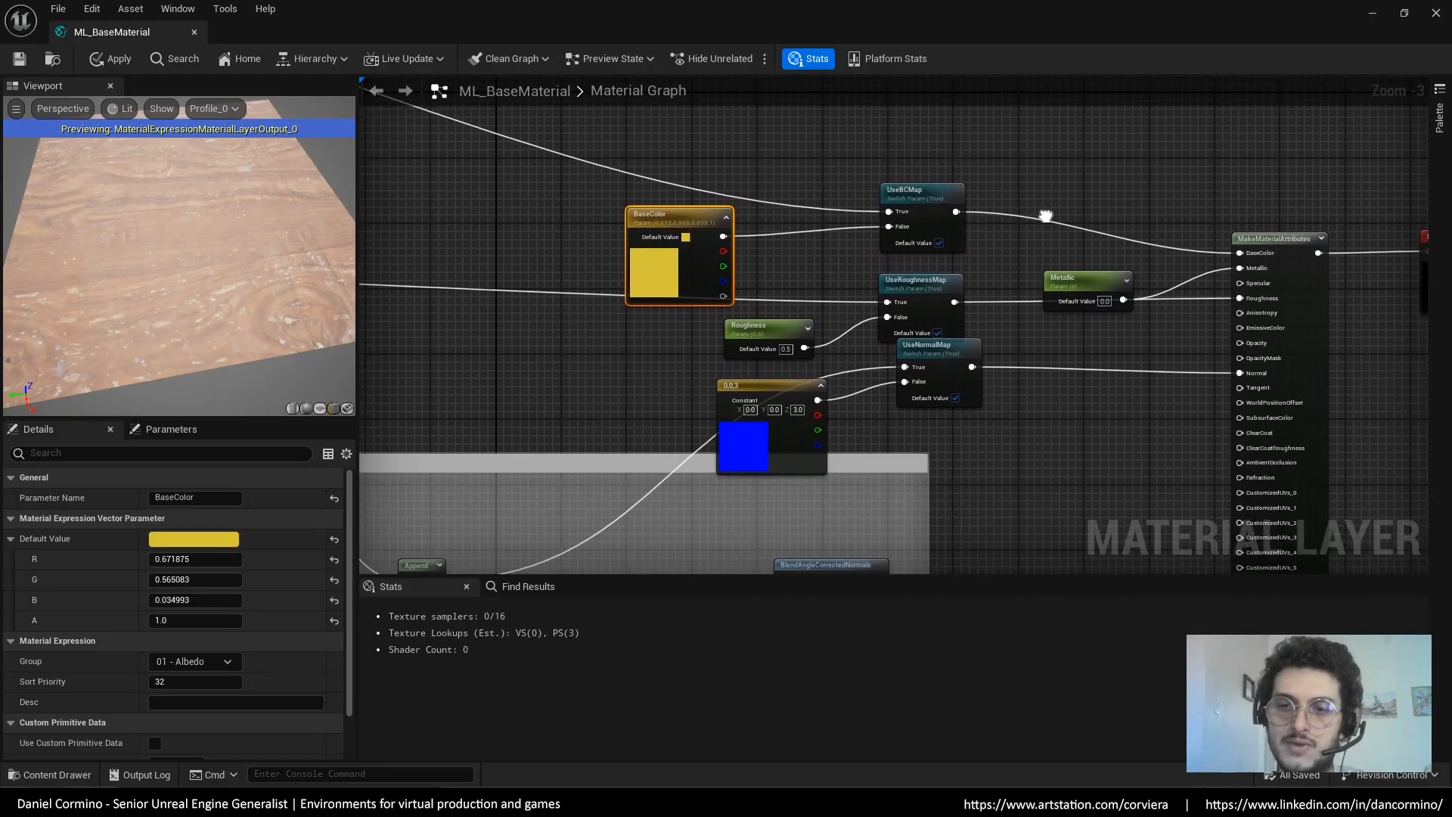
right_click(1048, 221)
click(916, 378)
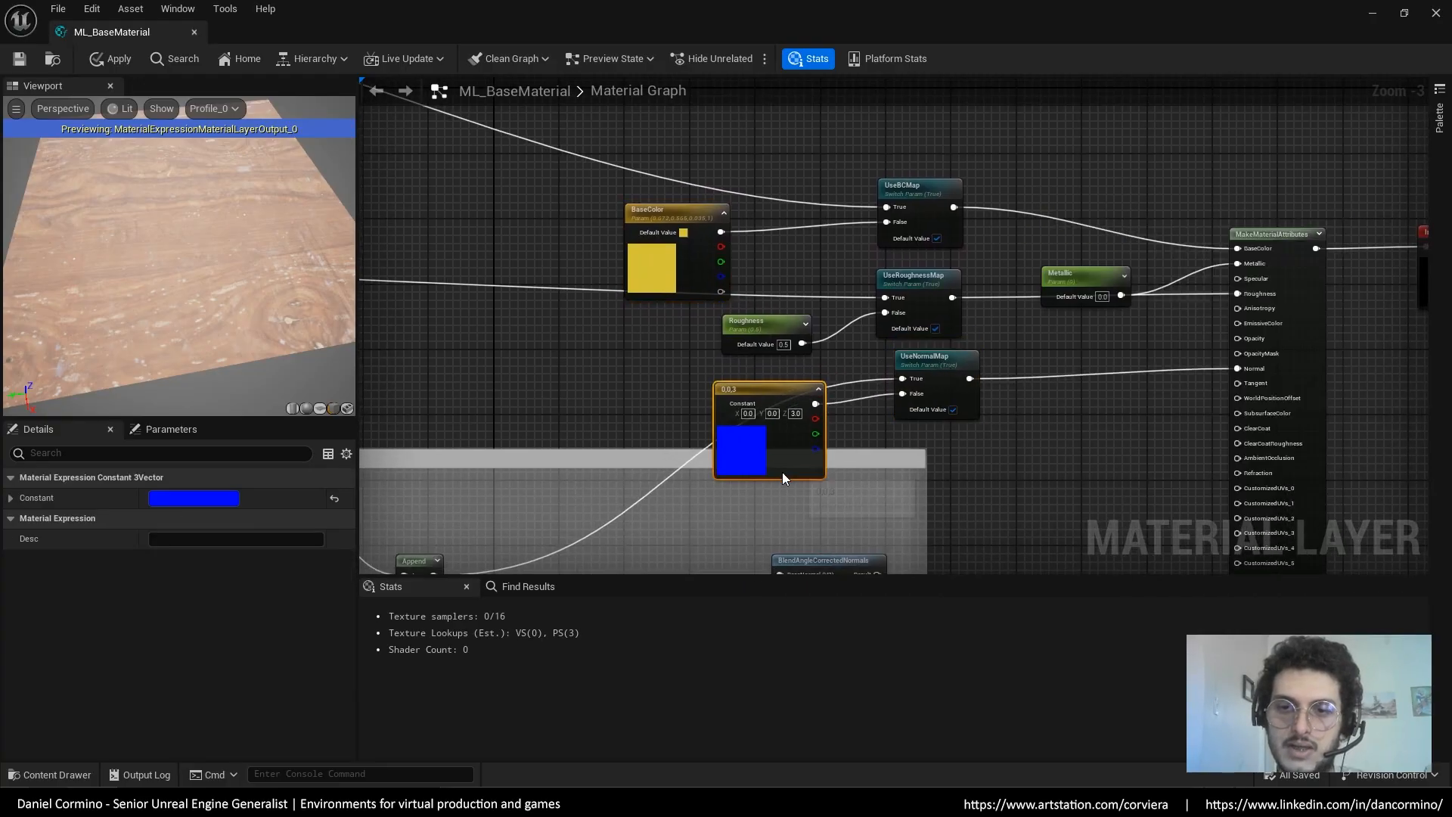
drag(782, 472, 785, 493)
right_drag(1028, 349, 973, 348)
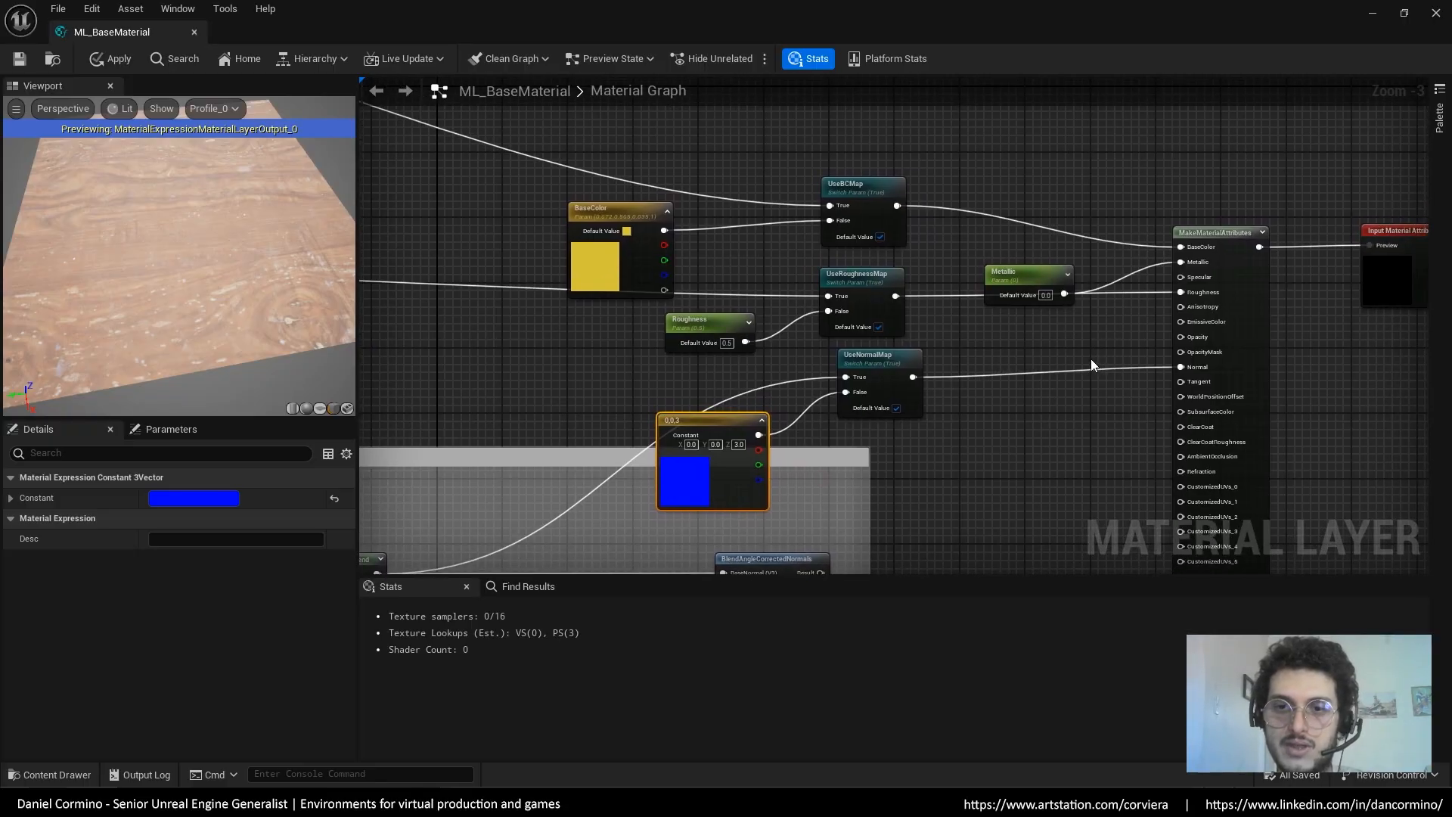
click(873, 279)
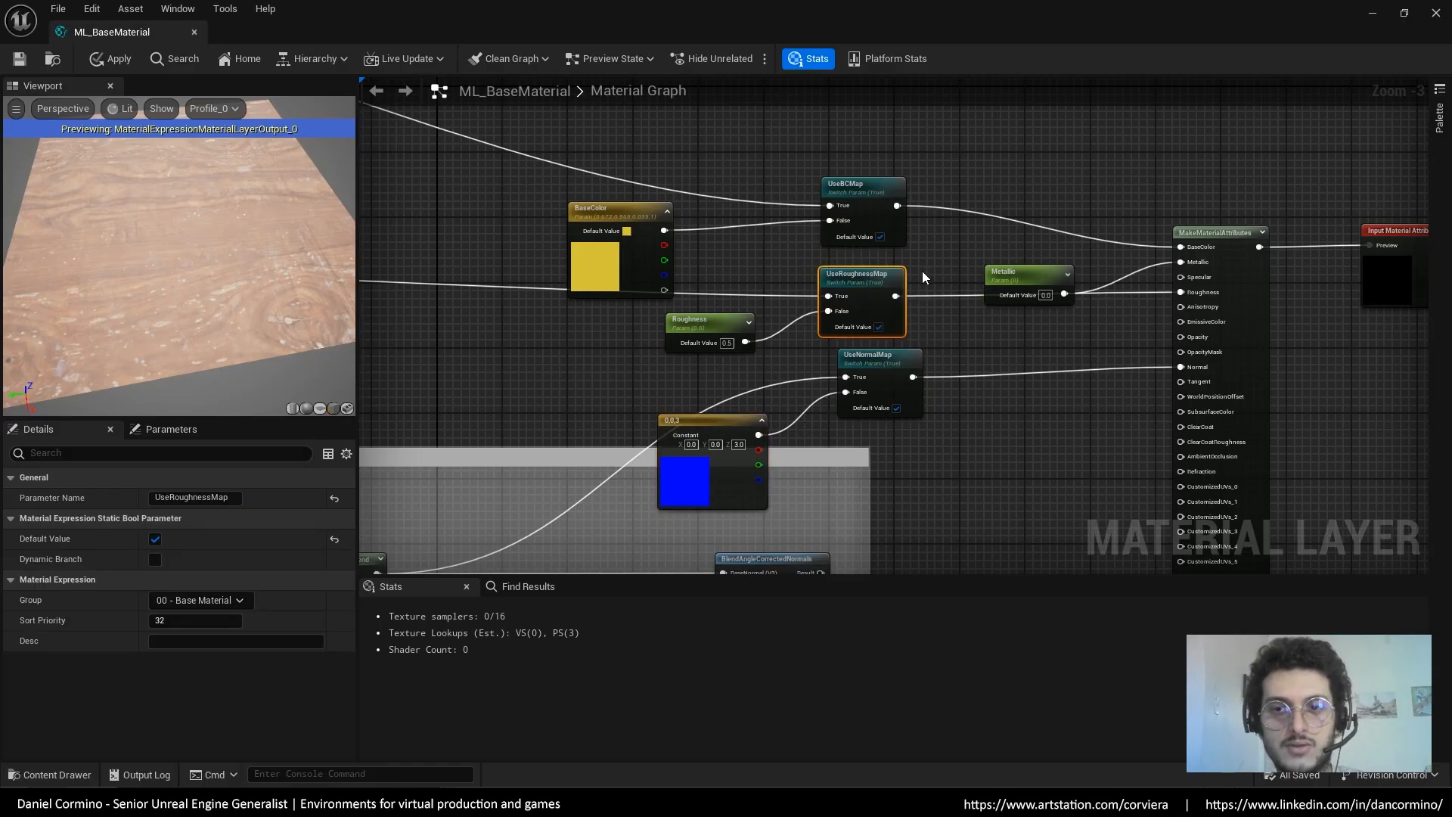
drag(1022, 272, 1013, 249)
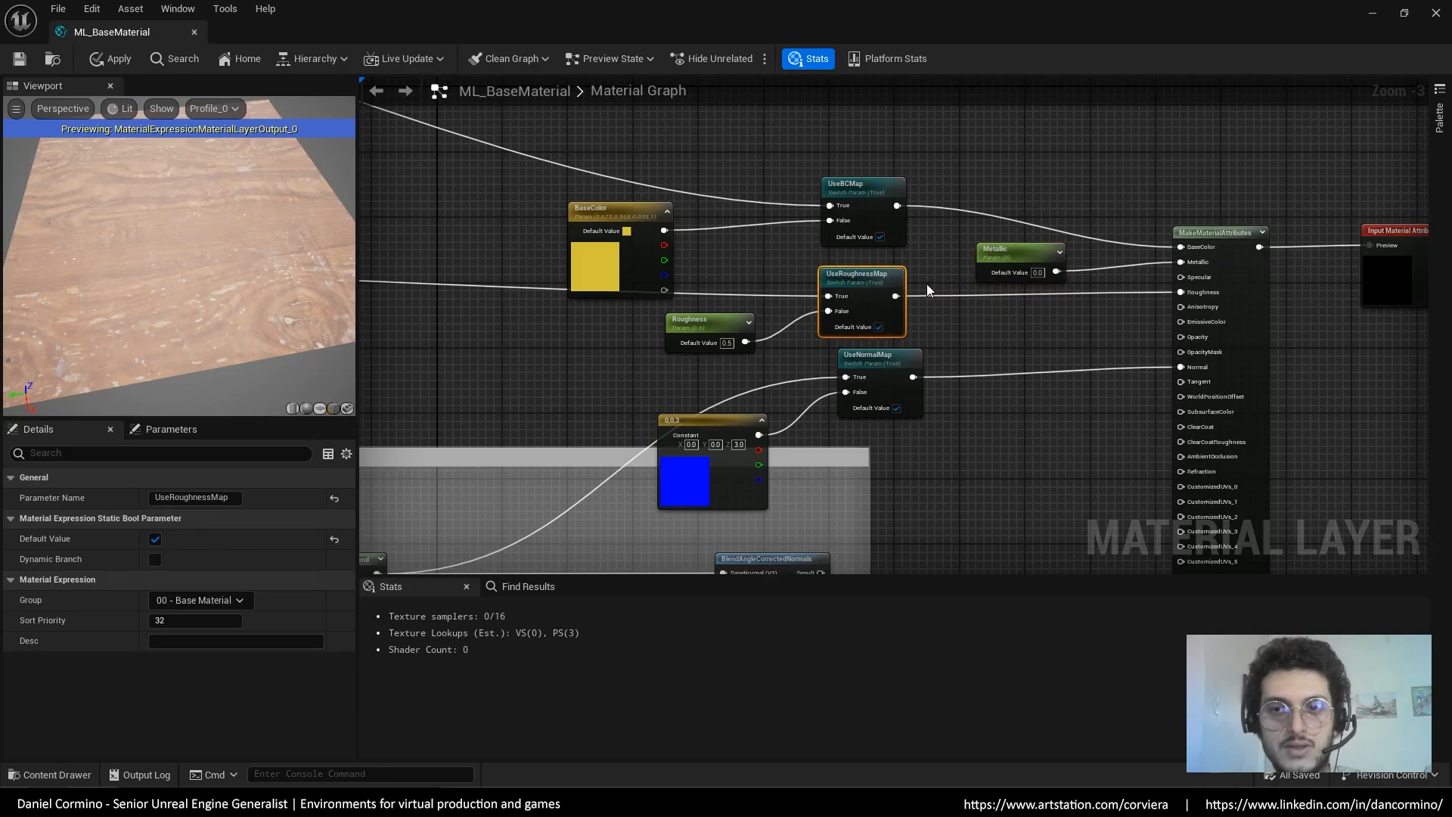
Inspect the UseNormalMap switch's settings and how the three map switches feed the MakeMaterialAttributes node
right_drag(924, 284, 924, 188)
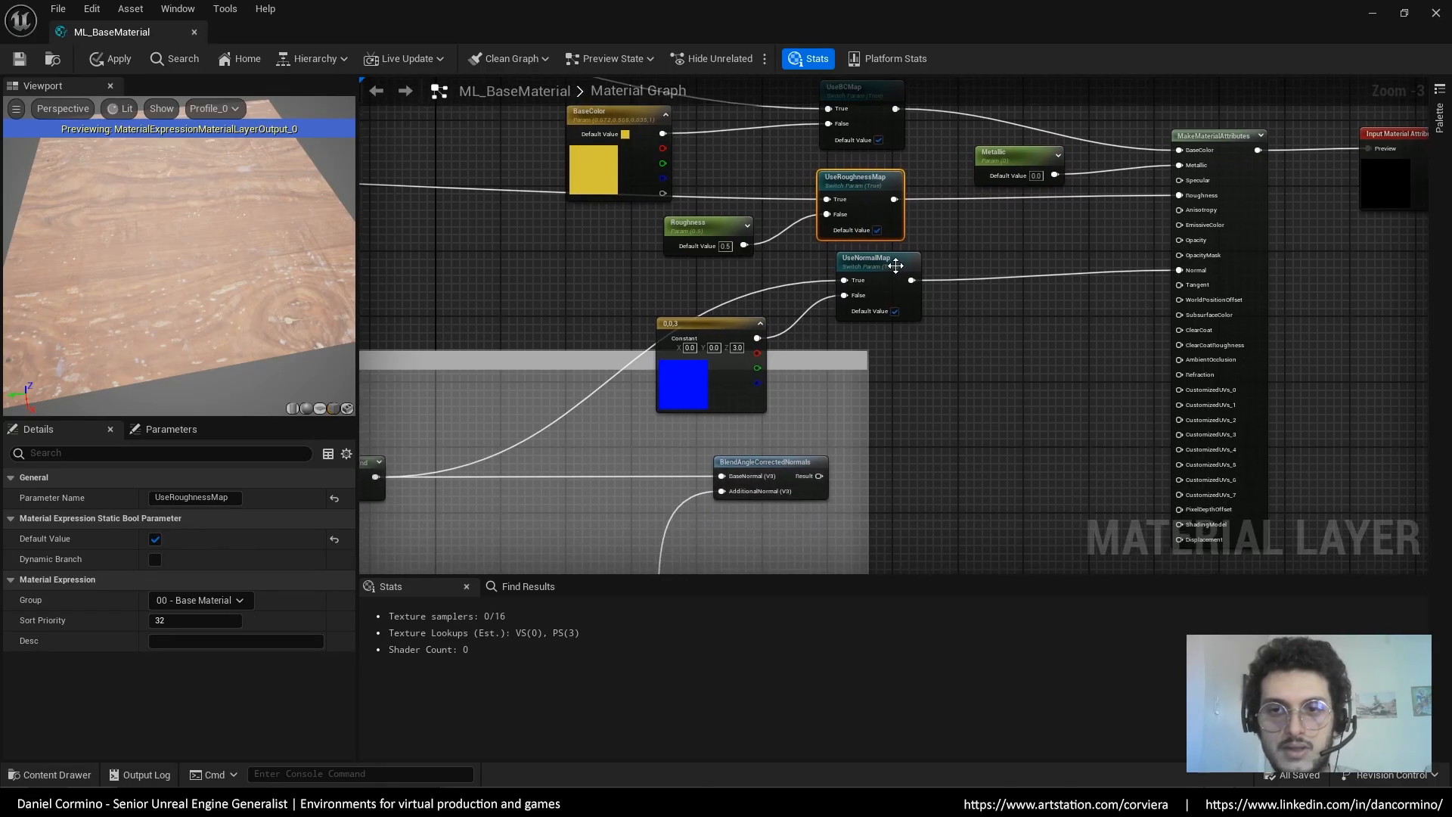
click(894, 261)
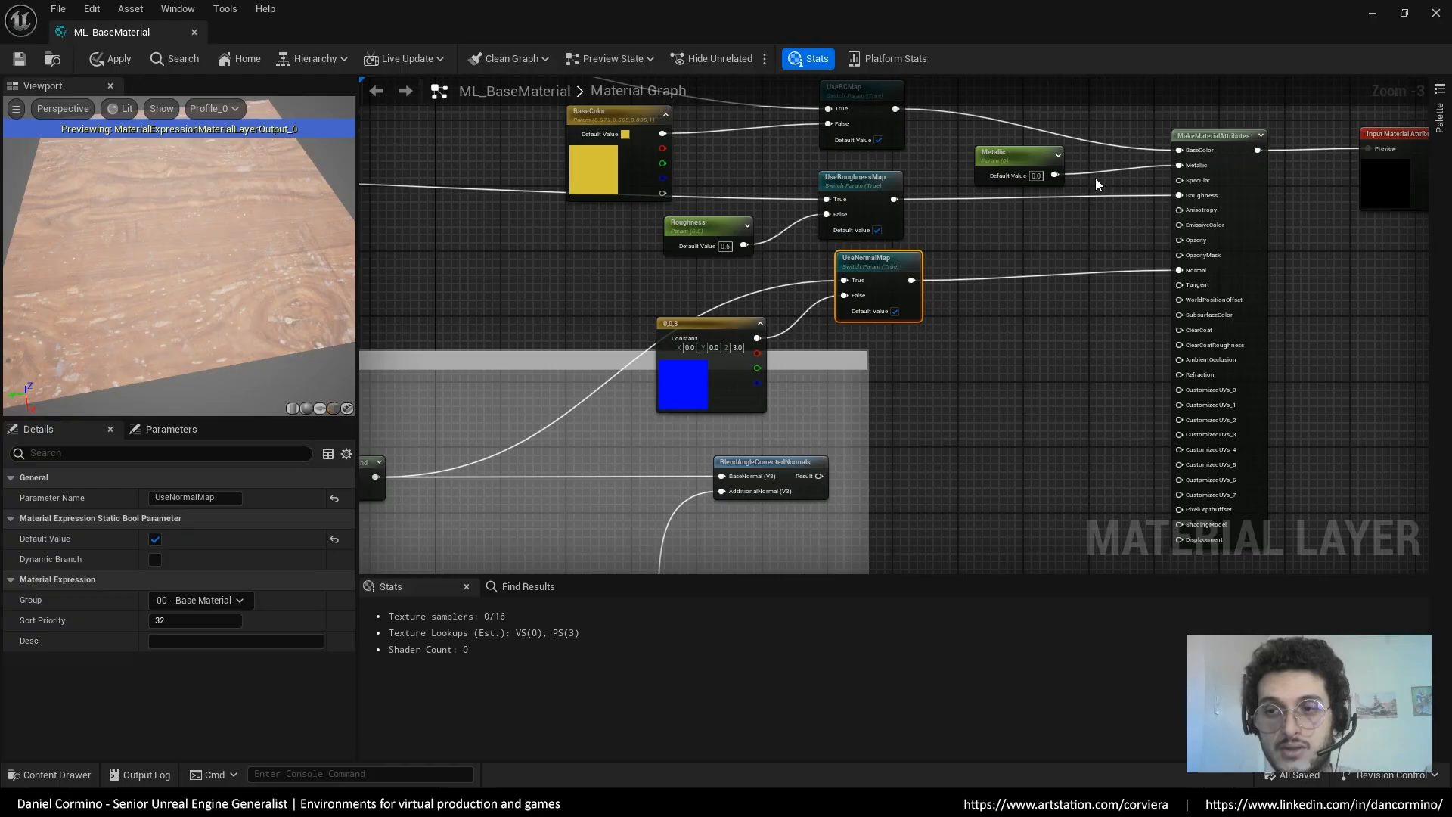
right_drag(1051, 358, 1058, 433)
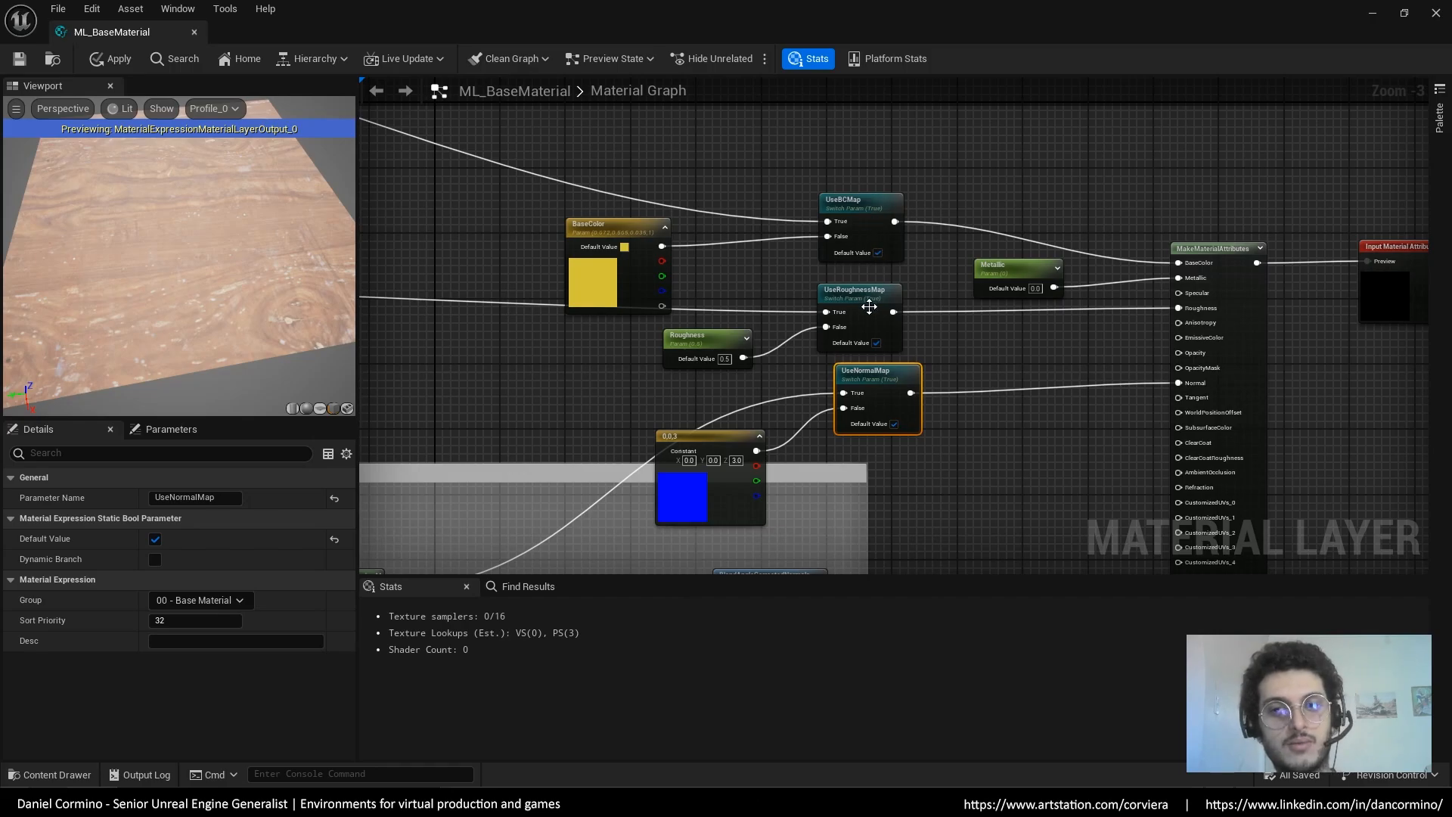
right_drag(928, 284, 952, 288)
right_drag(1092, 457, 1007, 479)
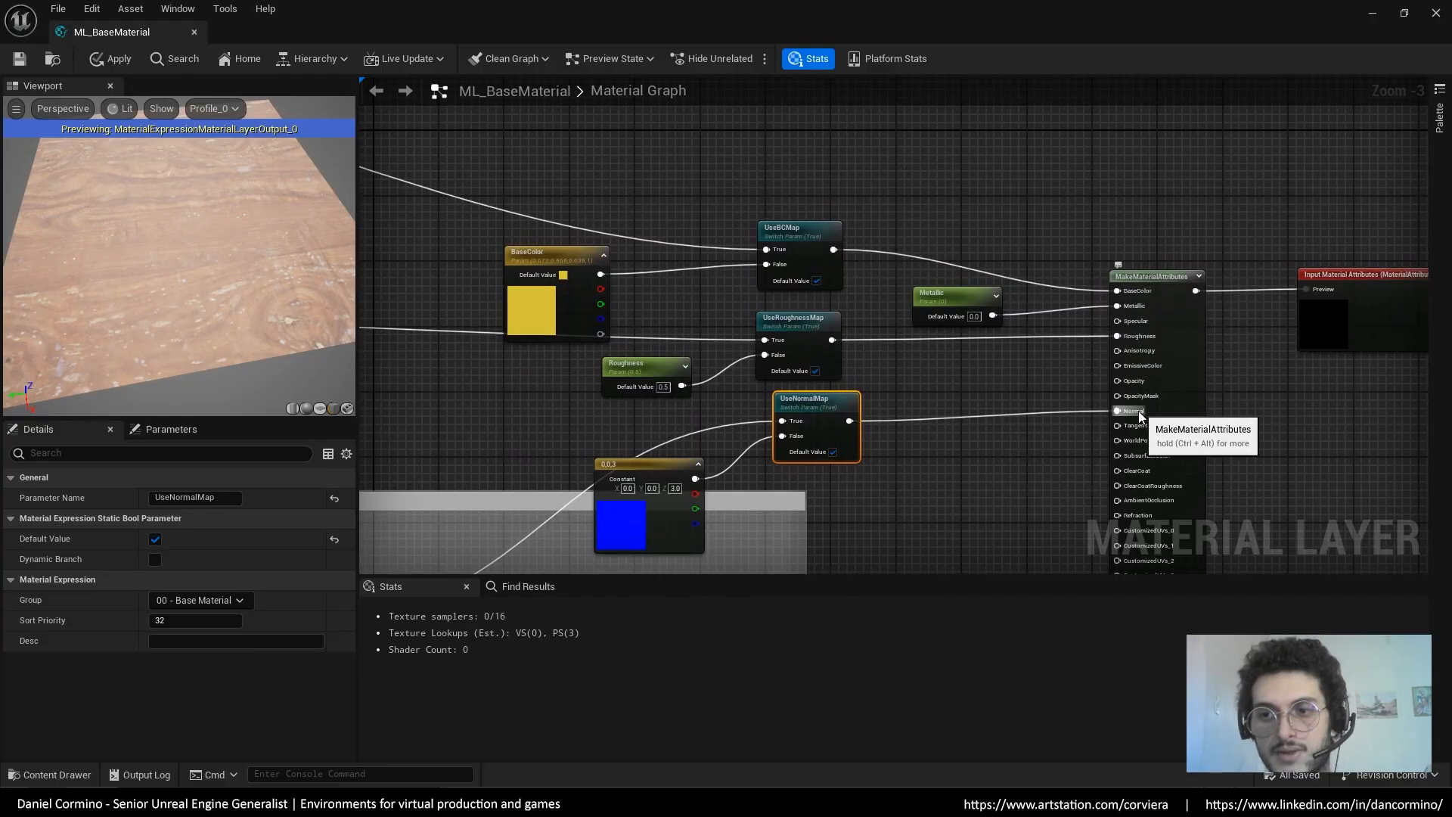
Nudge the Roughness parameter node slightly up beside the UseRoughnessMap switch and deselect it
click(632, 533)
drag(641, 366, 641, 360)
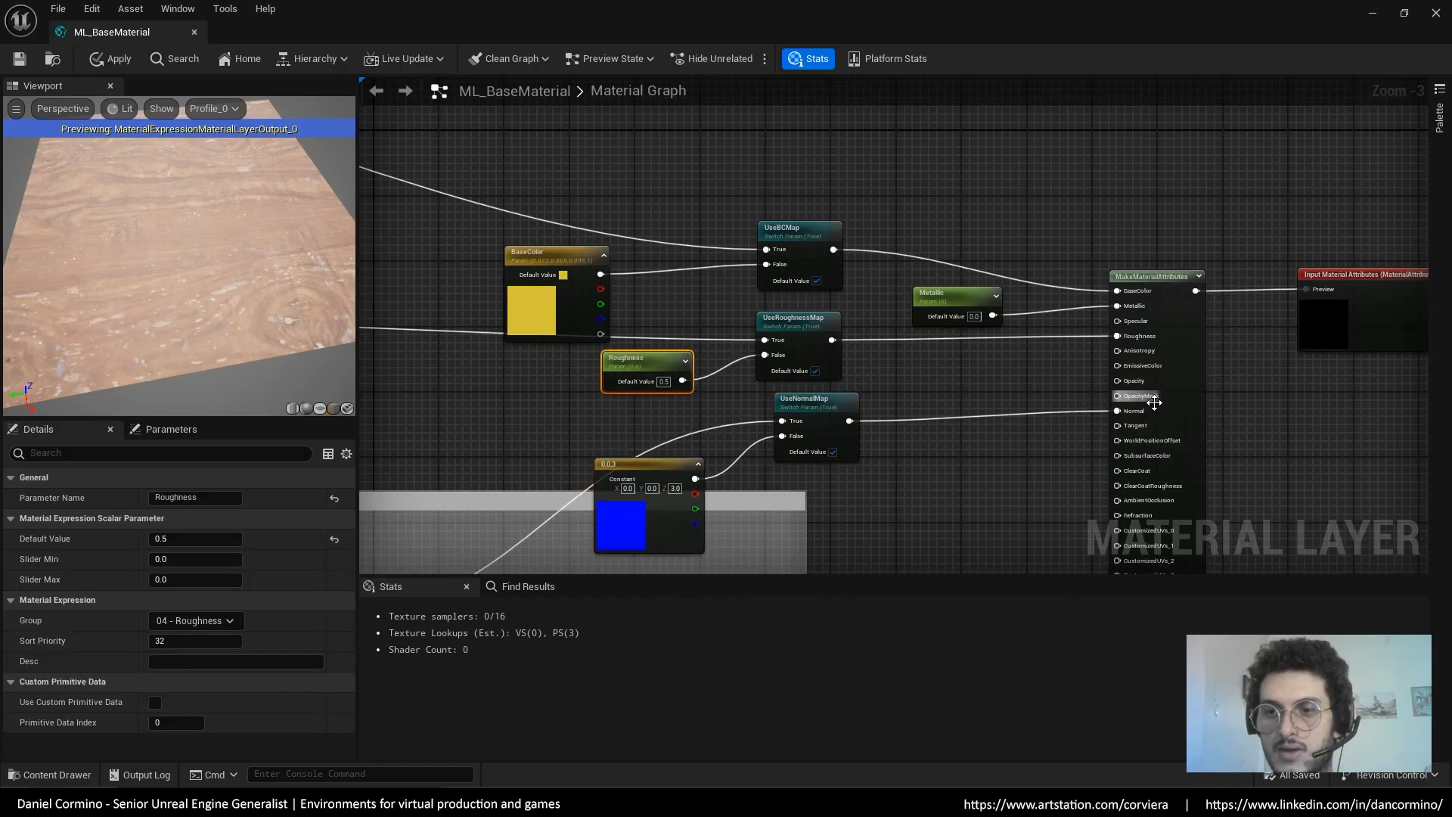
click(1208, 406)
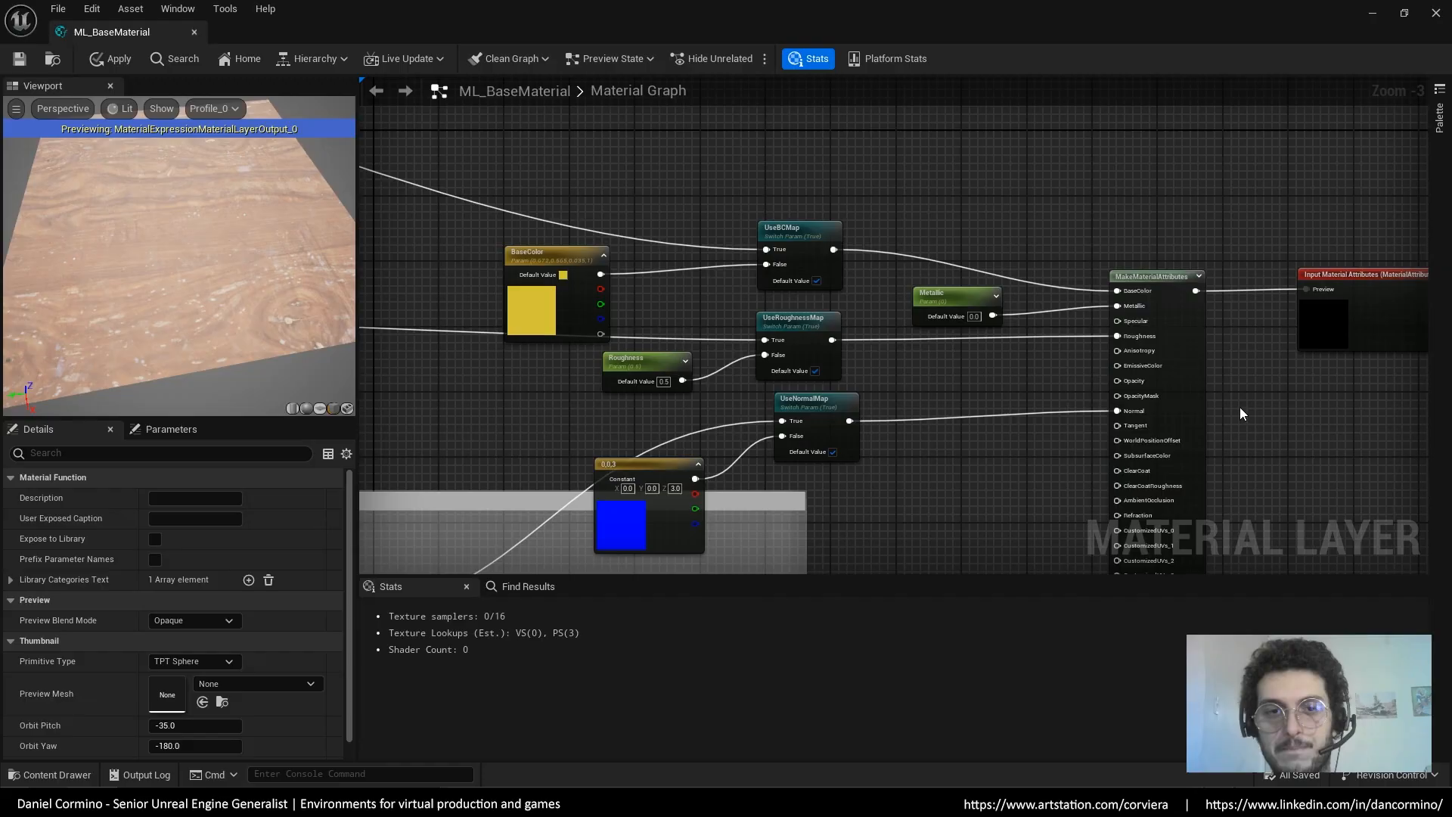
Switch to Krita and draw arrows from the Layer Material box to "R, N, BC" and from the Blend Material box to "control how it's blended"
right_drag(973, 461, 972, 458)
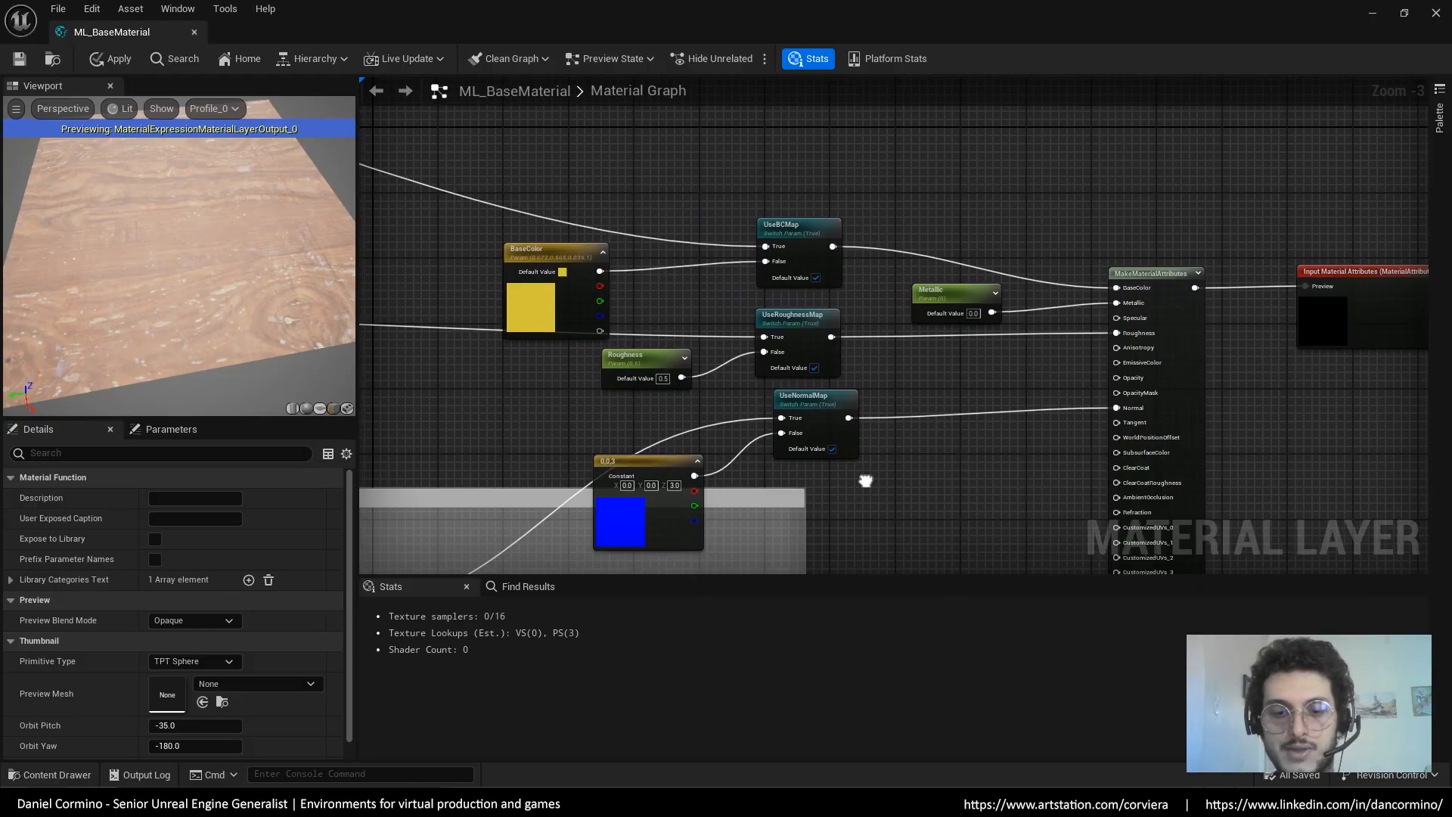
right_drag(862, 481, 887, 469)
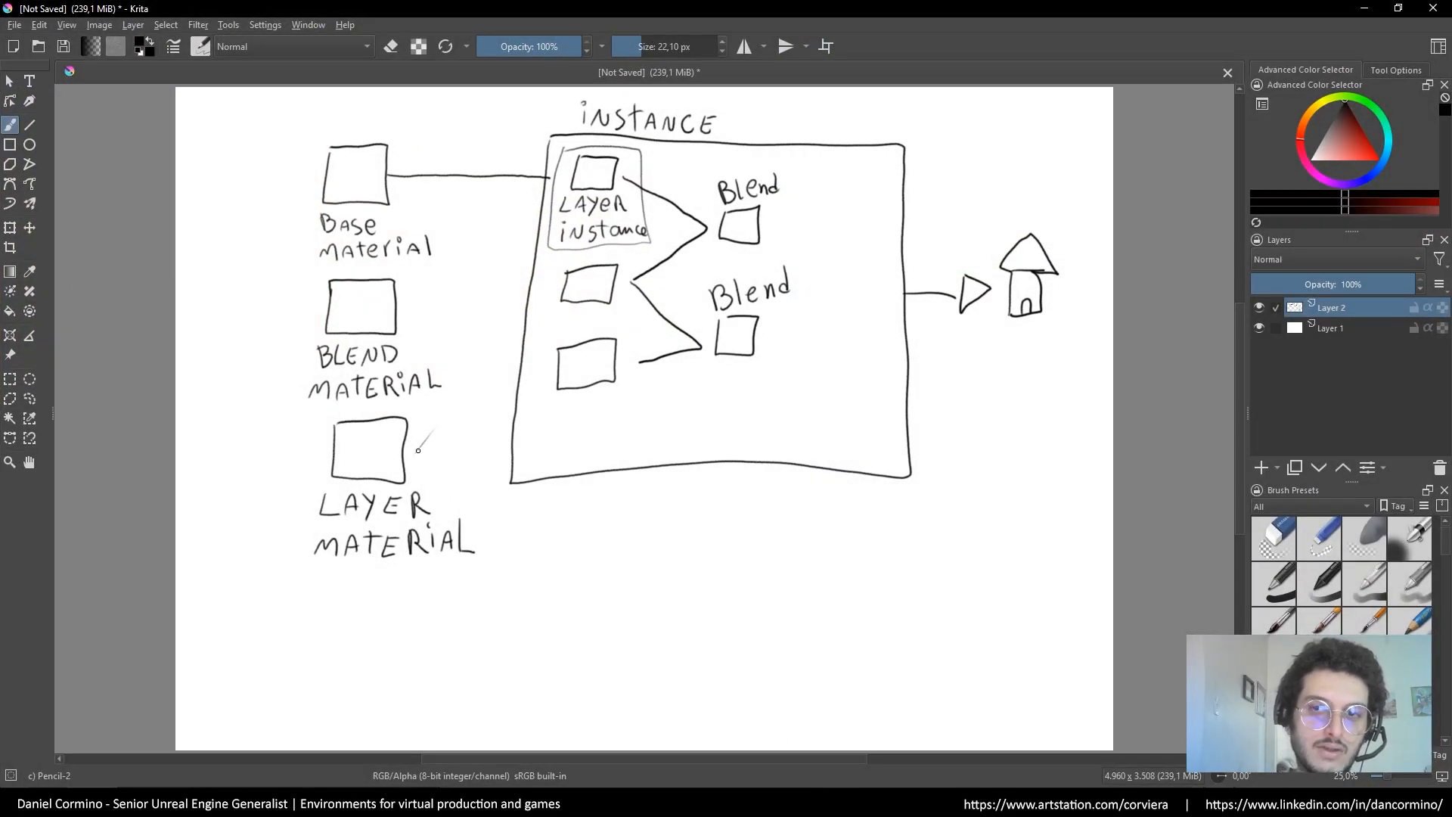
drag(418, 451, 520, 520)
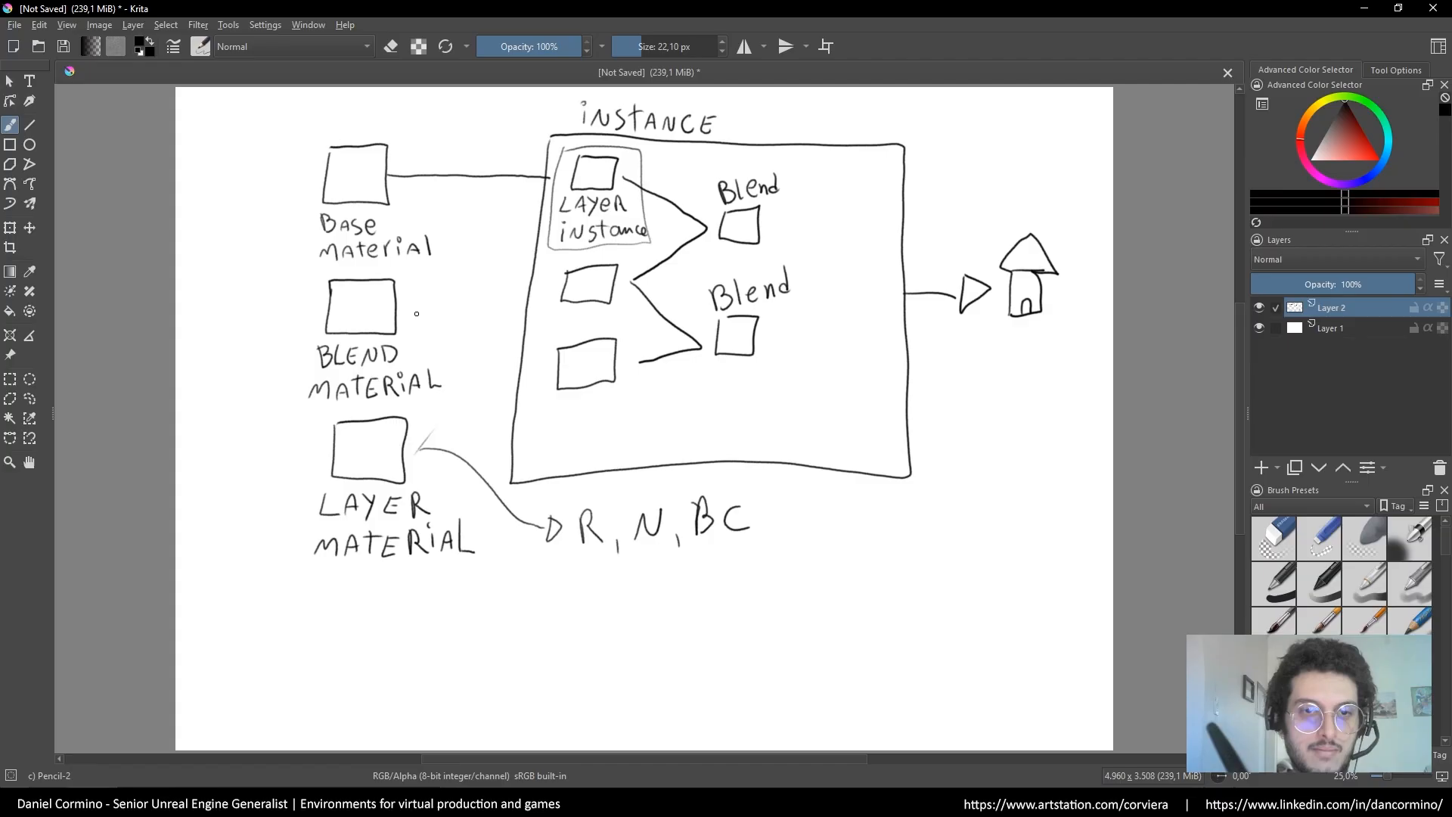
drag(450, 326, 558, 431)
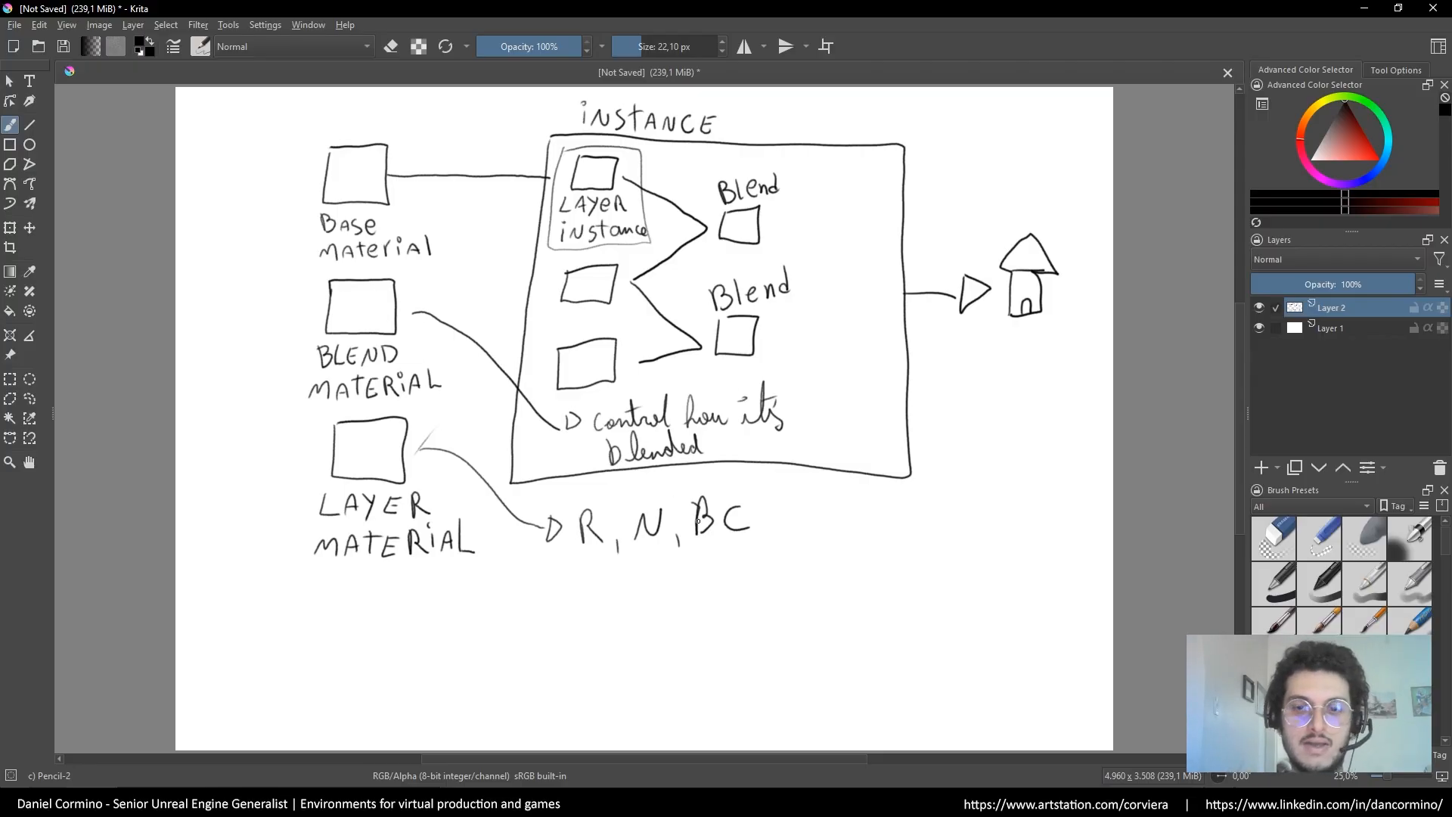
Return to the ML_BaseMaterial graph in Unreal Editor and inspect the settings of the R roughness texture parameter
key(alt+Tab)
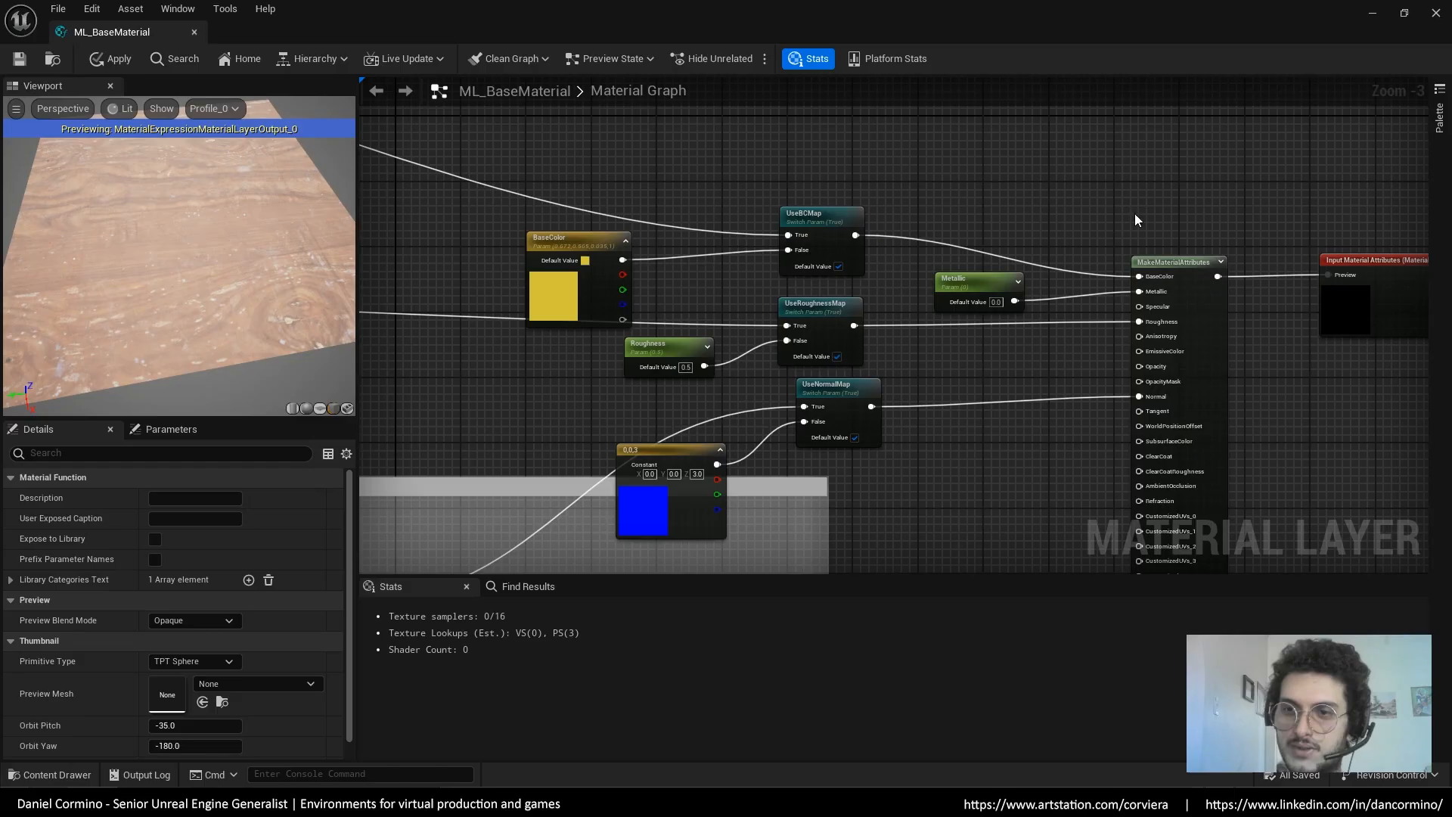
right_drag(1140, 226, 1137, 179)
right_drag(1282, 347, 1252, 348)
scroll(907, 428, down, 1)
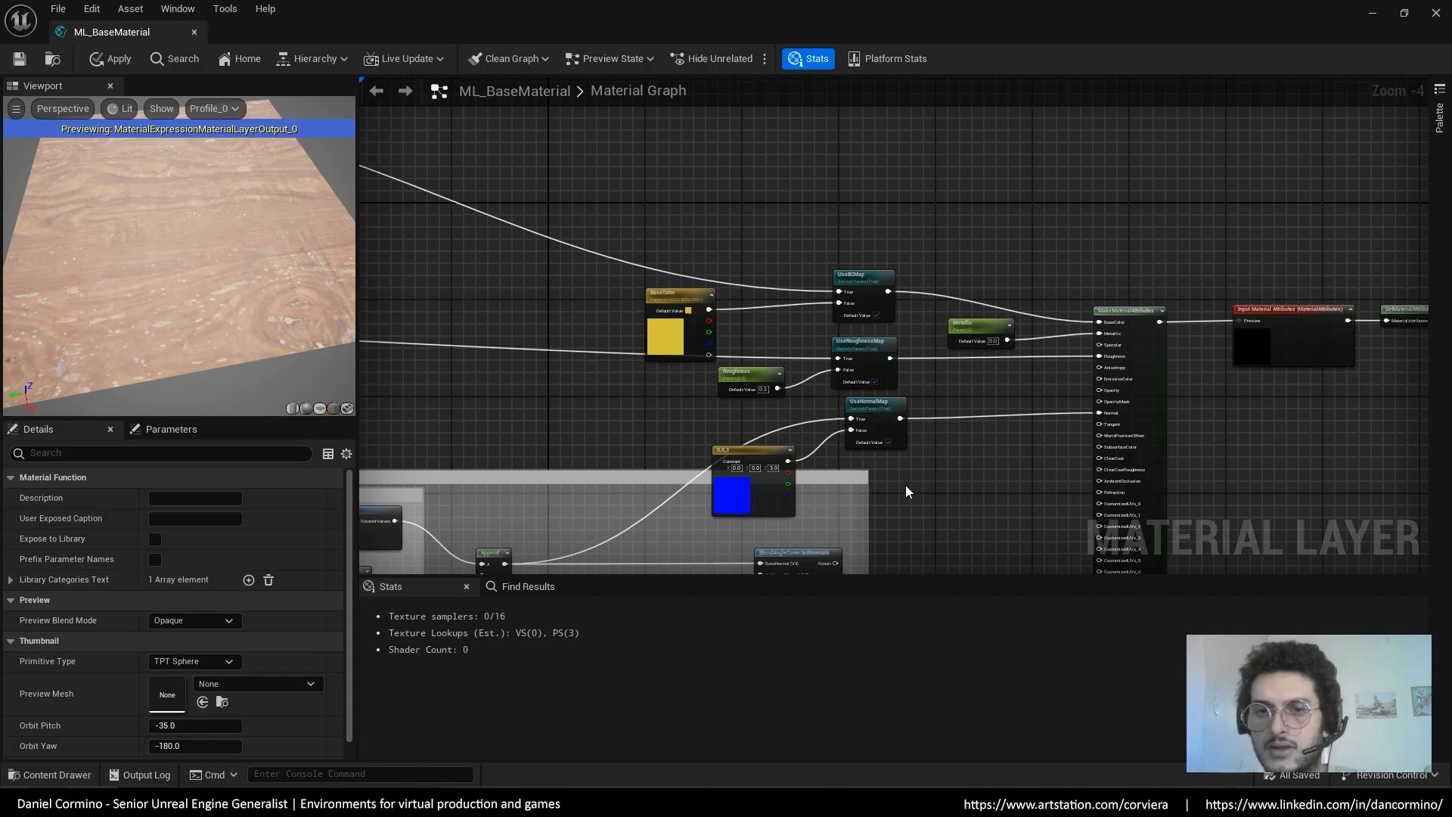
right_drag(875, 499, 1297, 436)
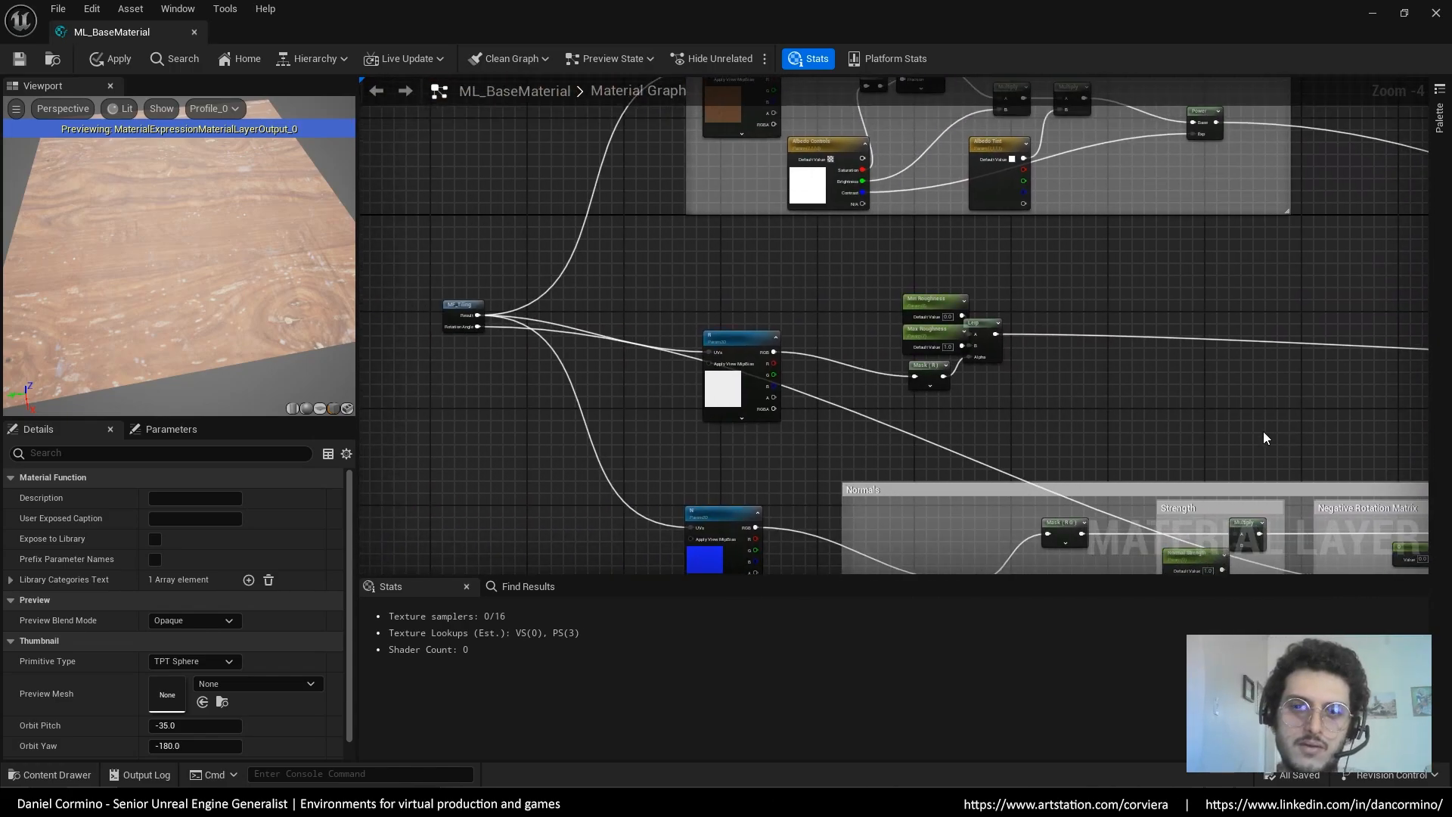
right_drag(1041, 389, 1037, 420)
scroll(1020, 319, up, 1)
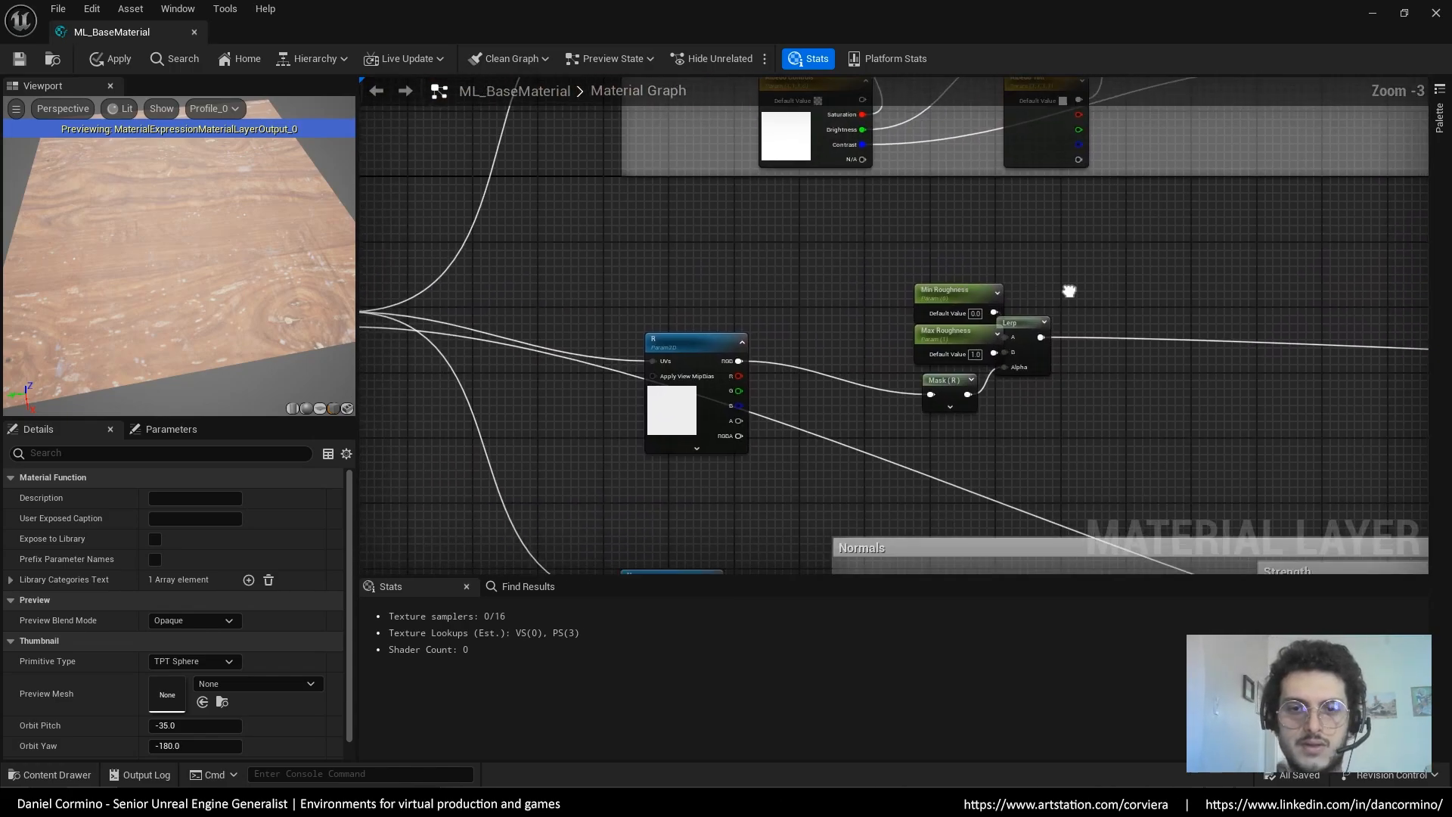
click(732, 281)
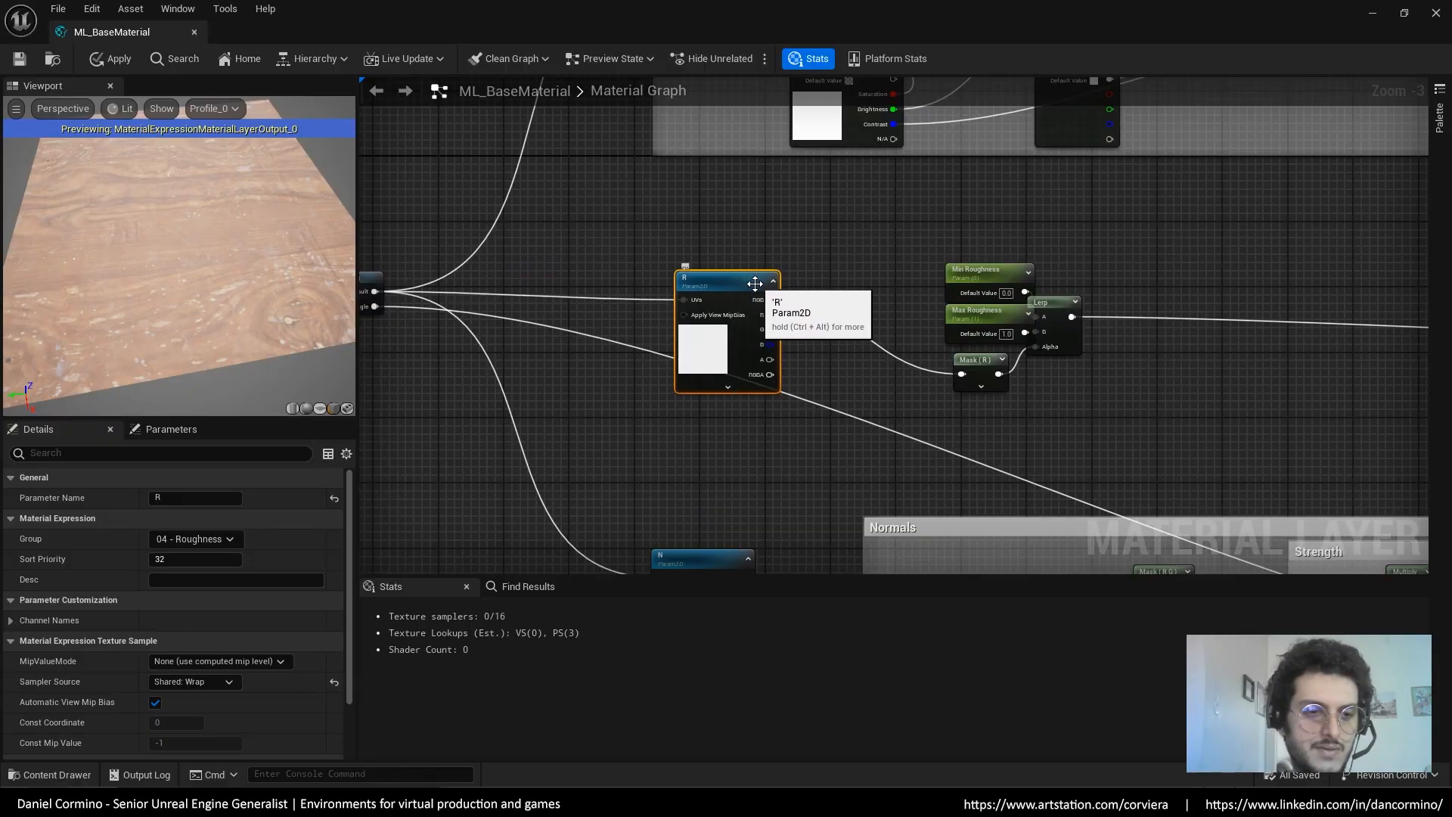
right_drag(1057, 242, 985, 271)
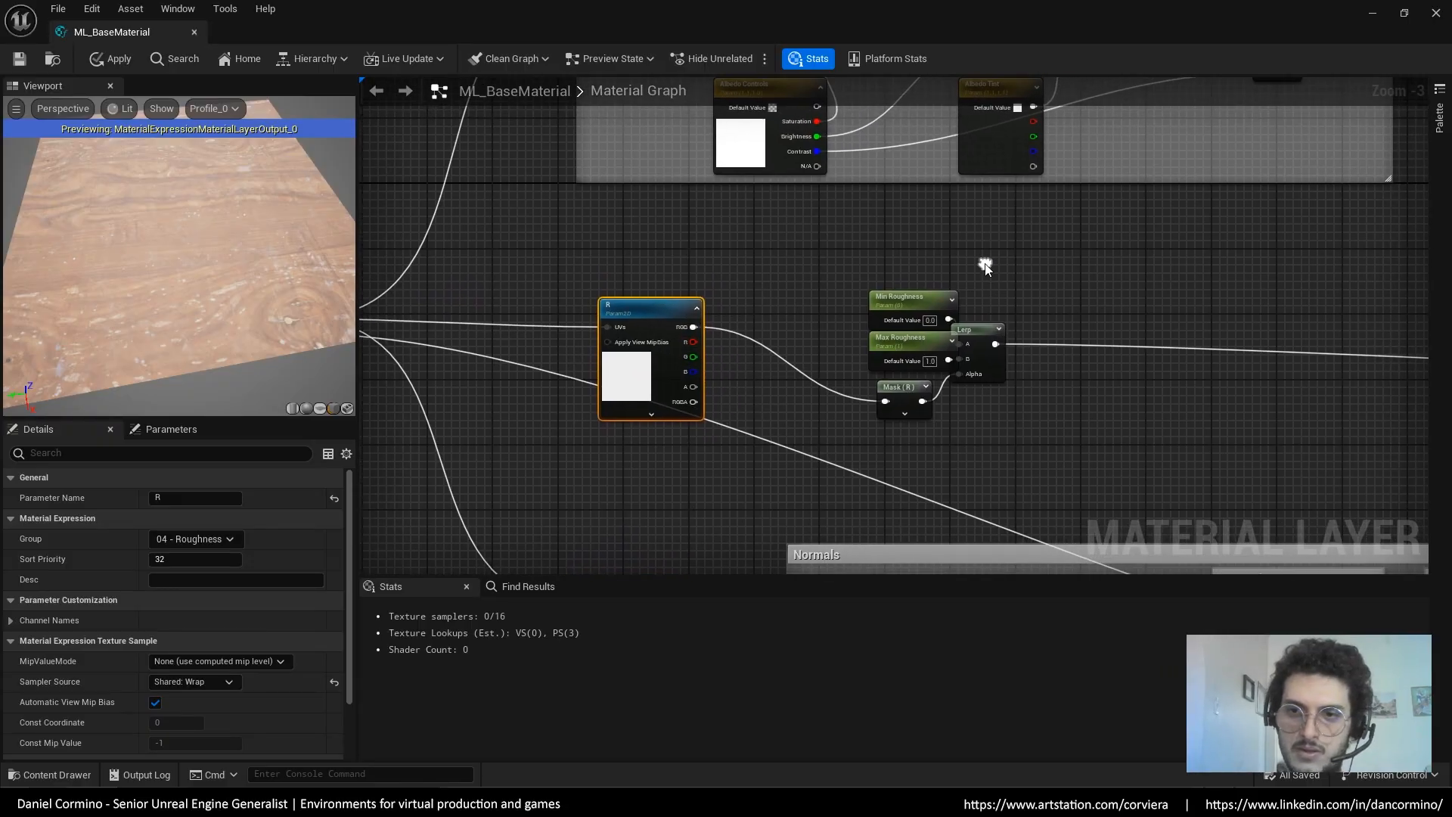
Spread out the Min Roughness, Max Roughness and Lerp nodes, aligning the two parameters in a column before the Lerp
click(889, 332)
drag(884, 335, 876, 335)
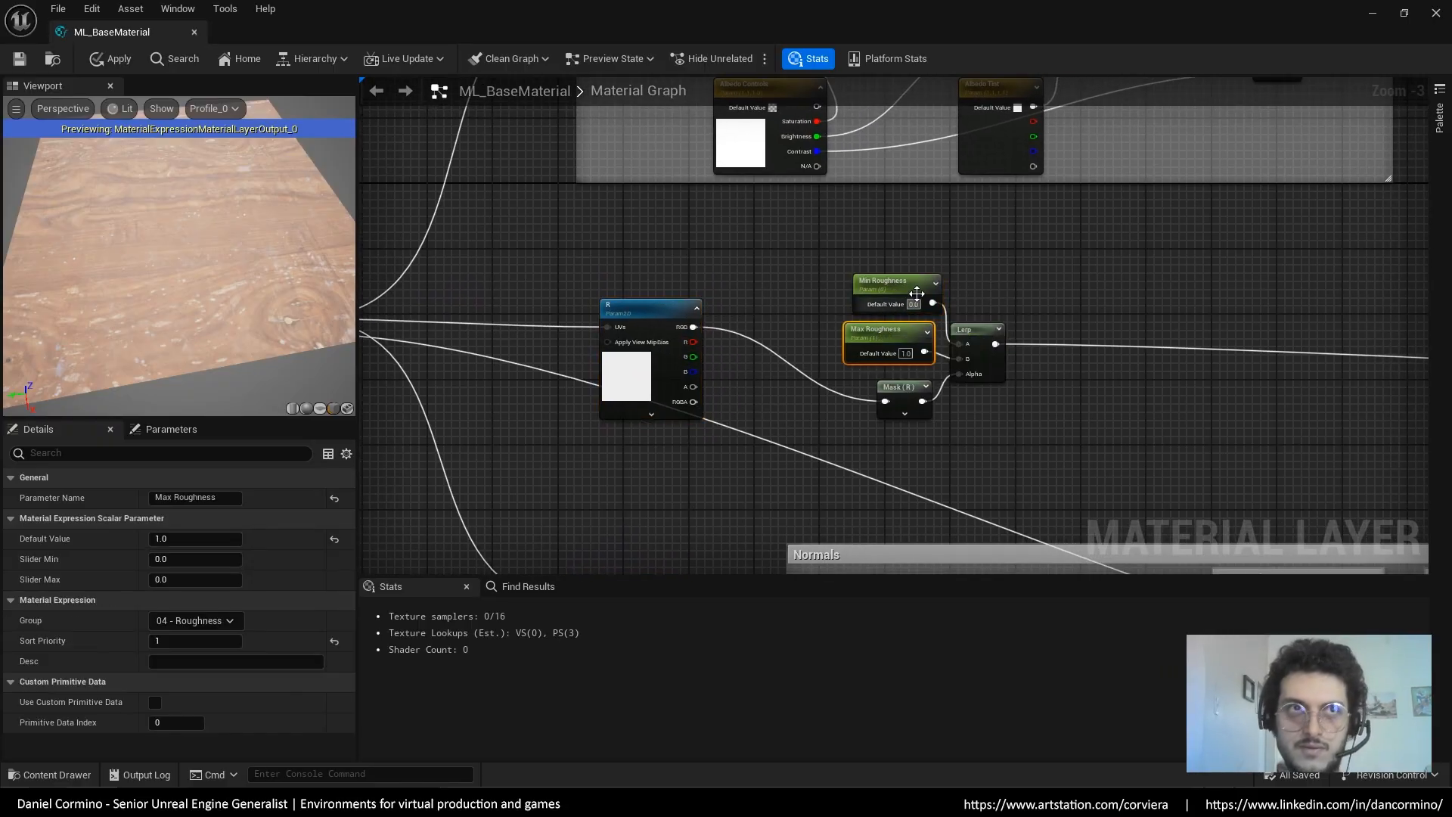
drag(889, 276, 861, 277)
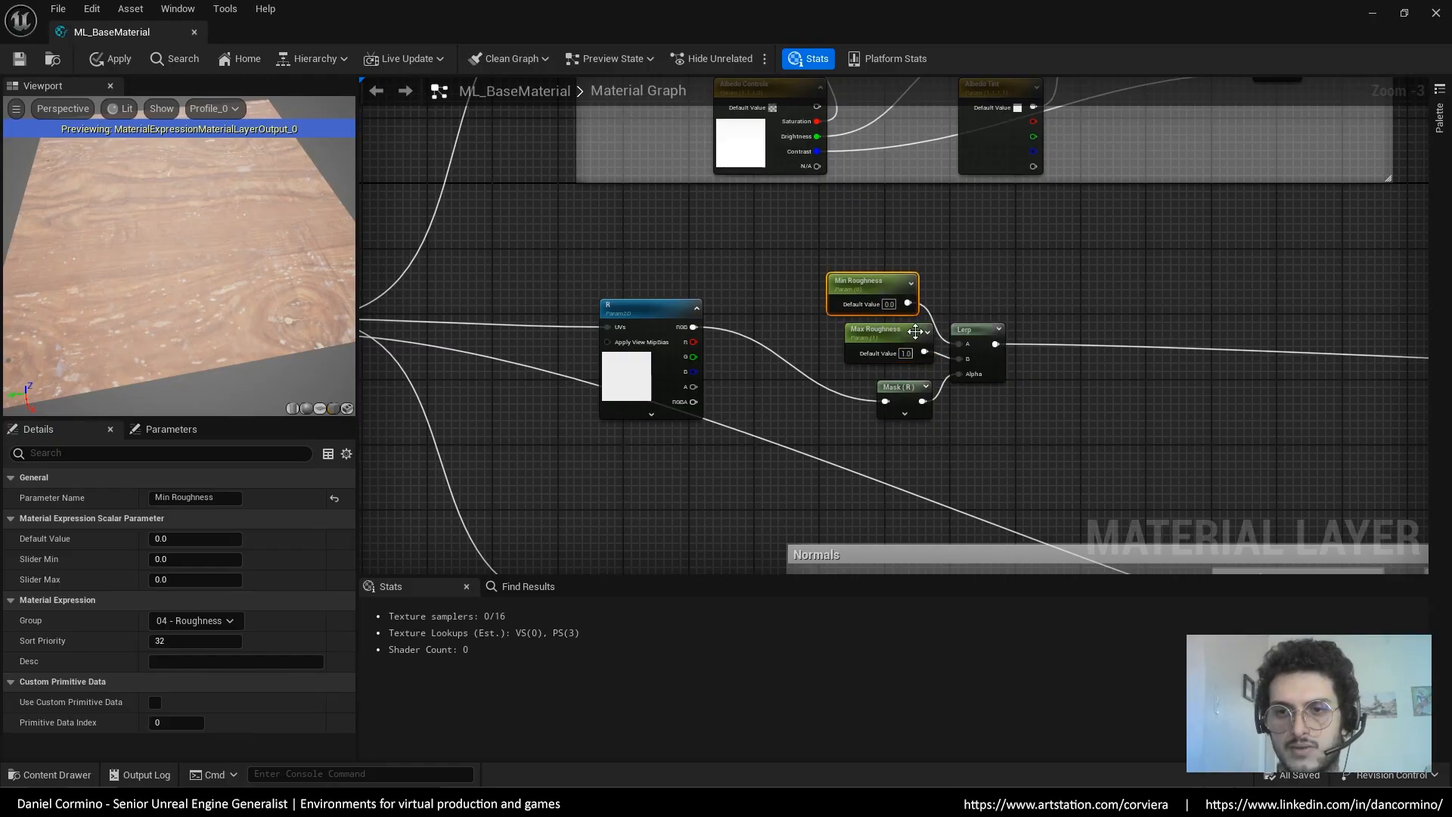
click(996, 364)
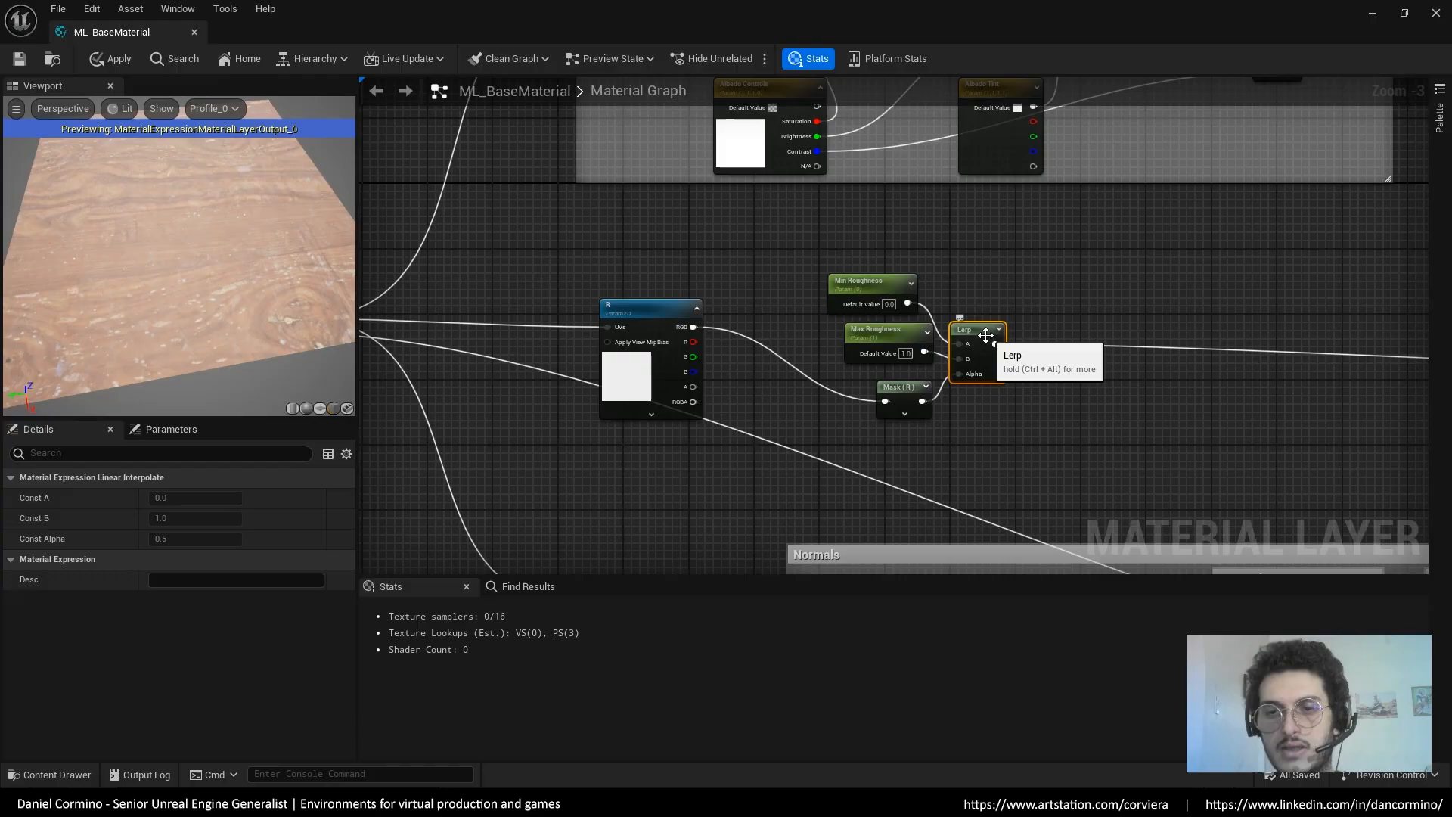
drag(986, 335, 1002, 326)
click(886, 332)
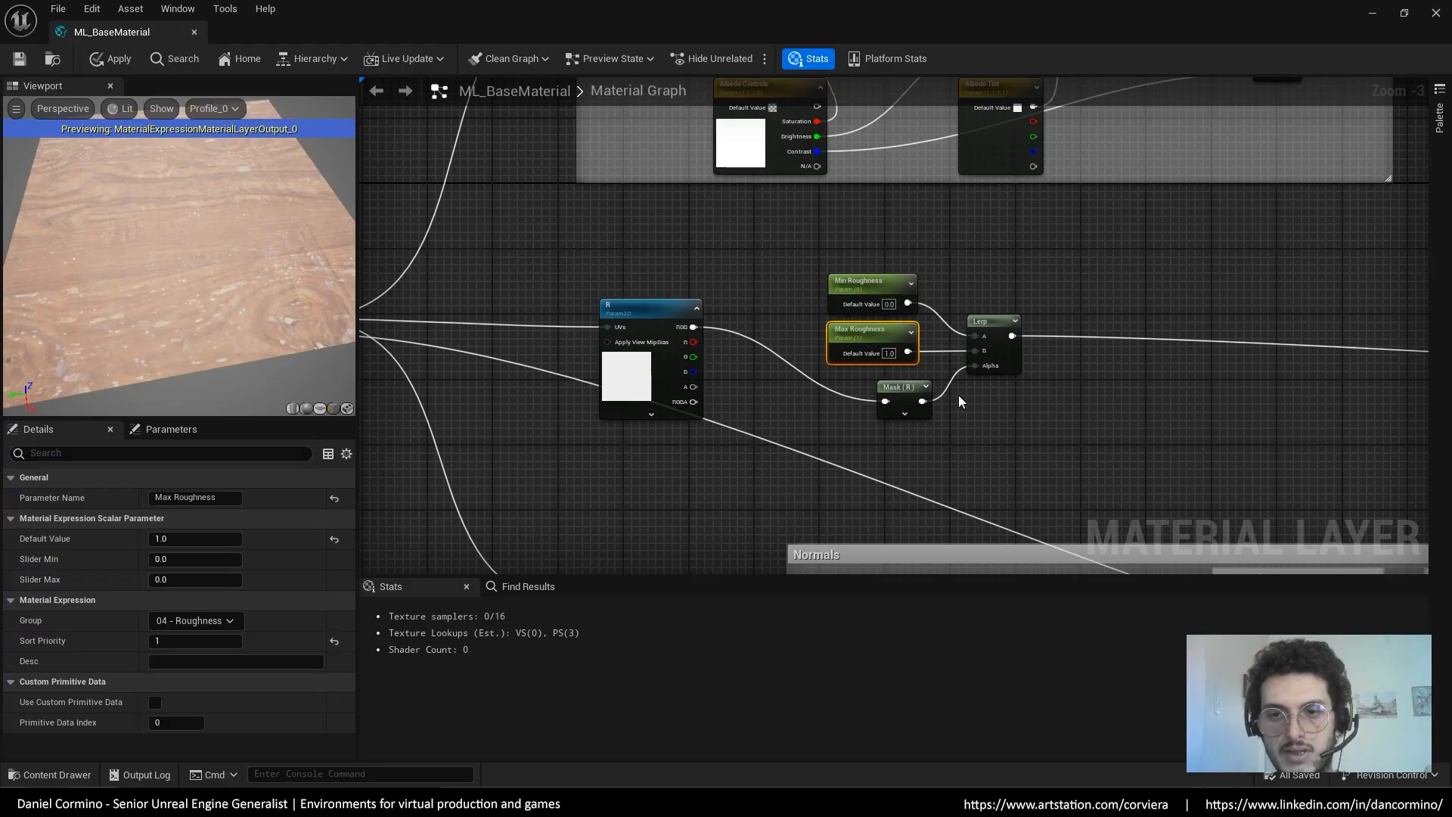
Check which channel the Mask node between the R texture and the Lerp alpha passes, and review the R texture parameter
click(908, 413)
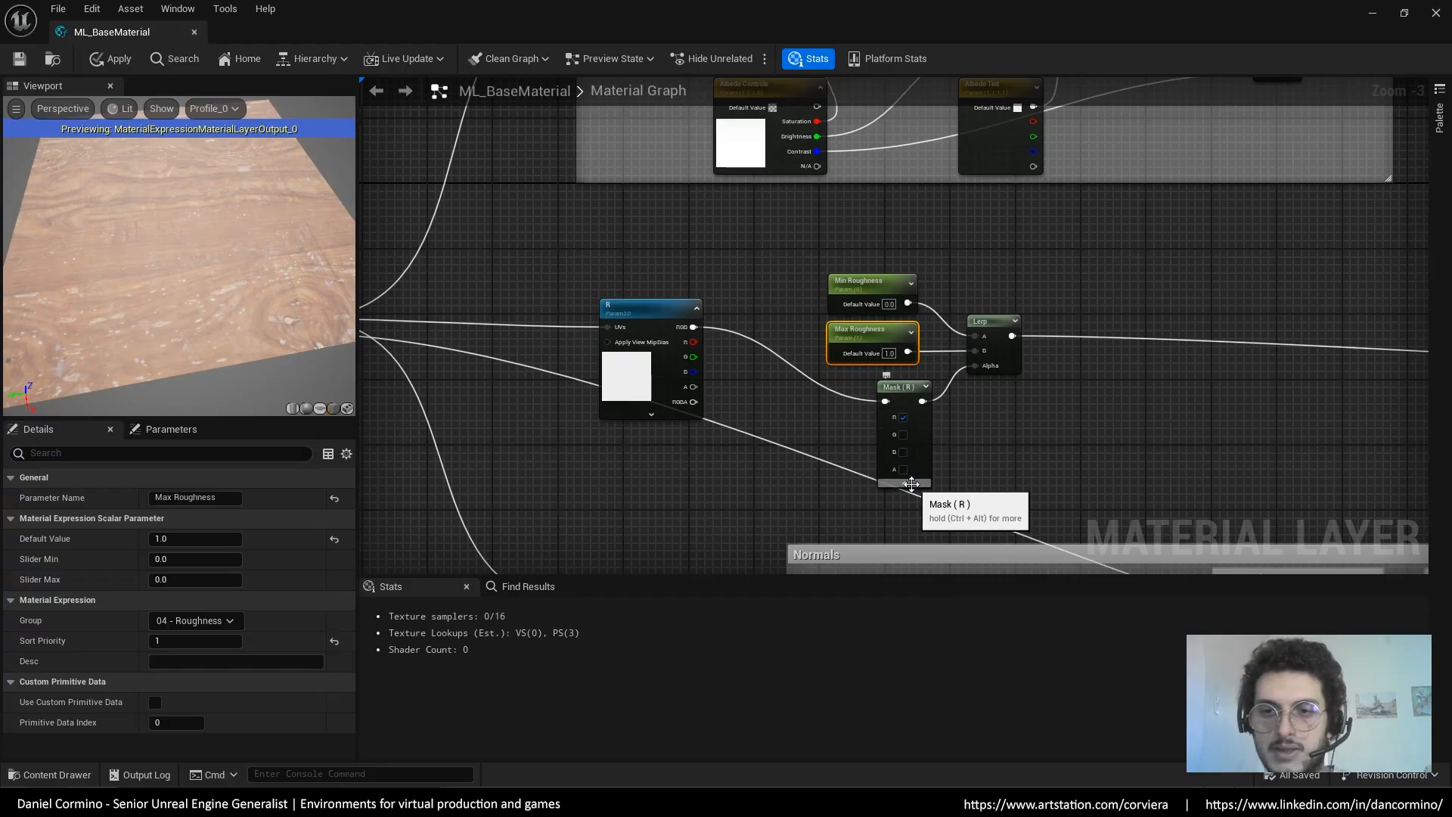
click(911, 483)
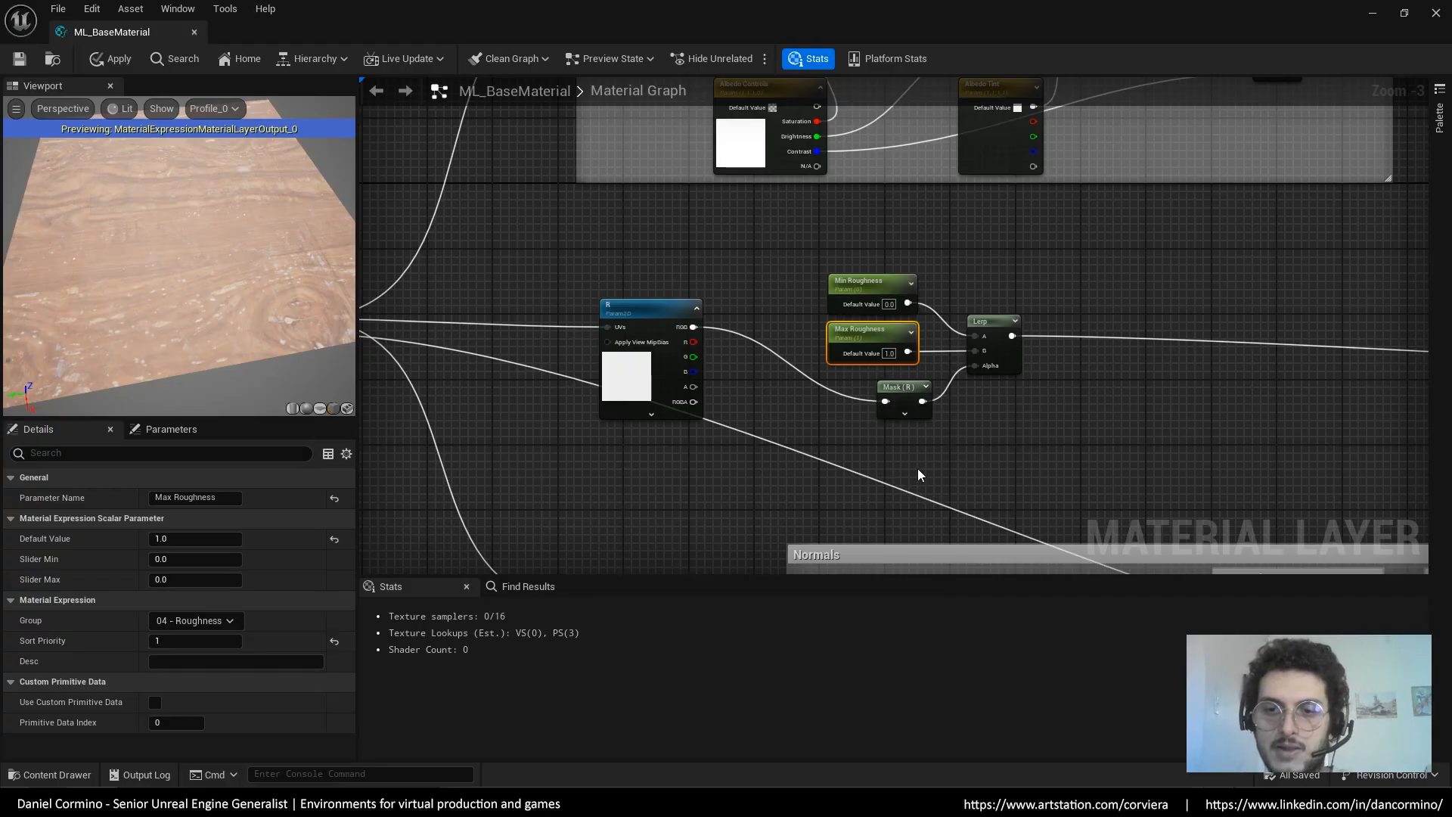
click(636, 367)
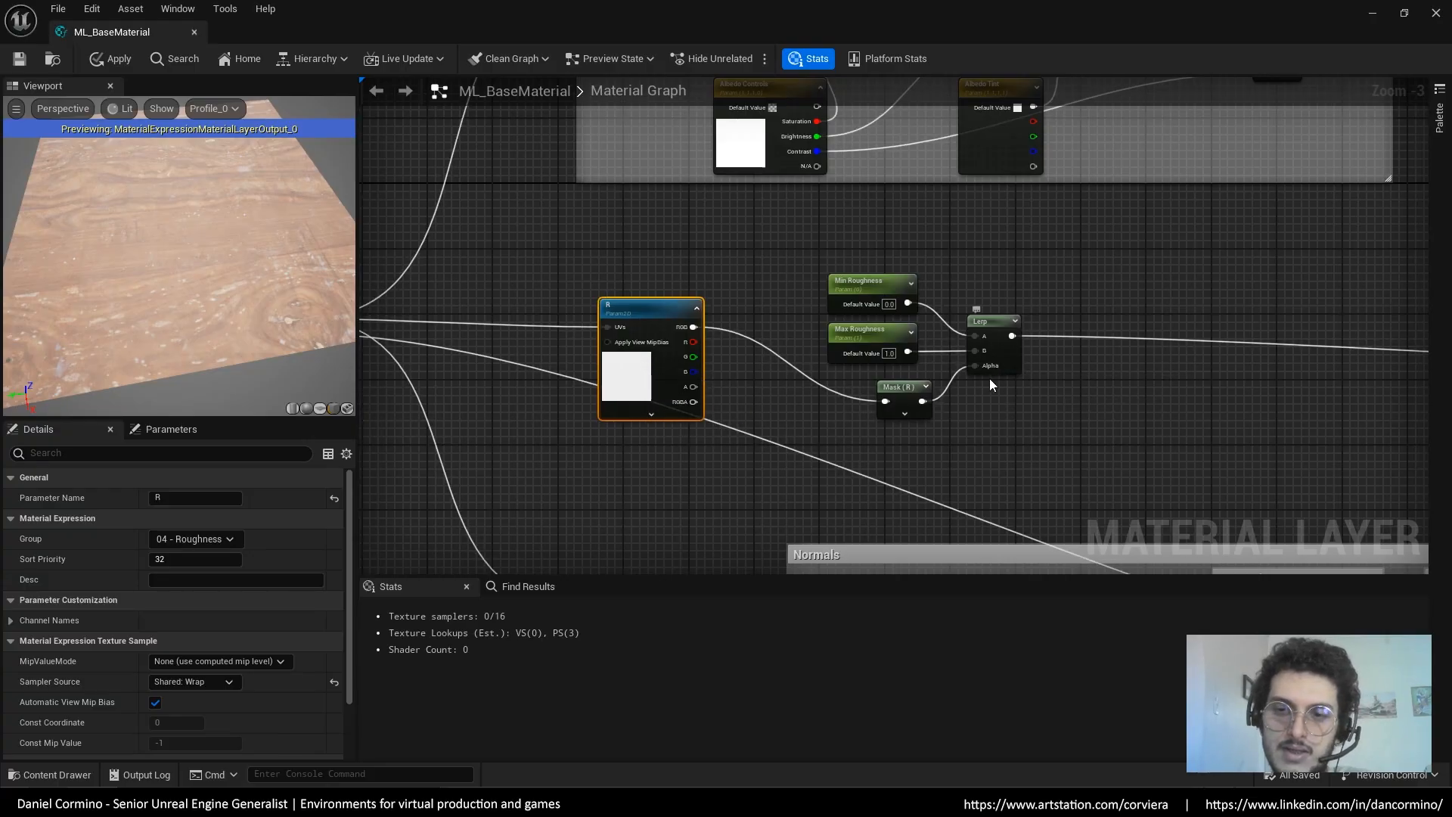
Move the Min Roughness node slightly up, away from Max Roughness, and review the settings of R and both roughness parameters
drag(878, 285, 874, 274)
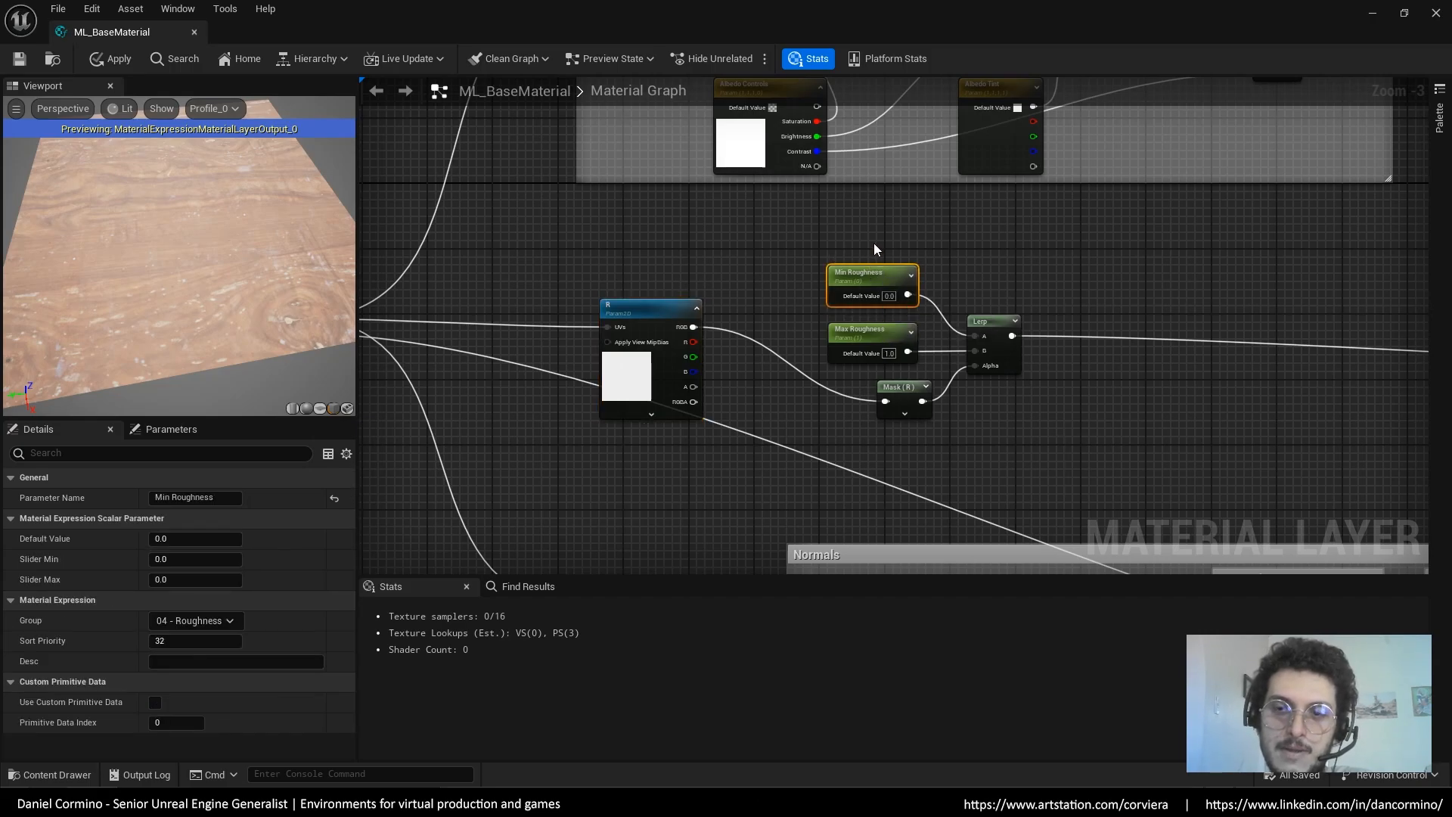
click(638, 375)
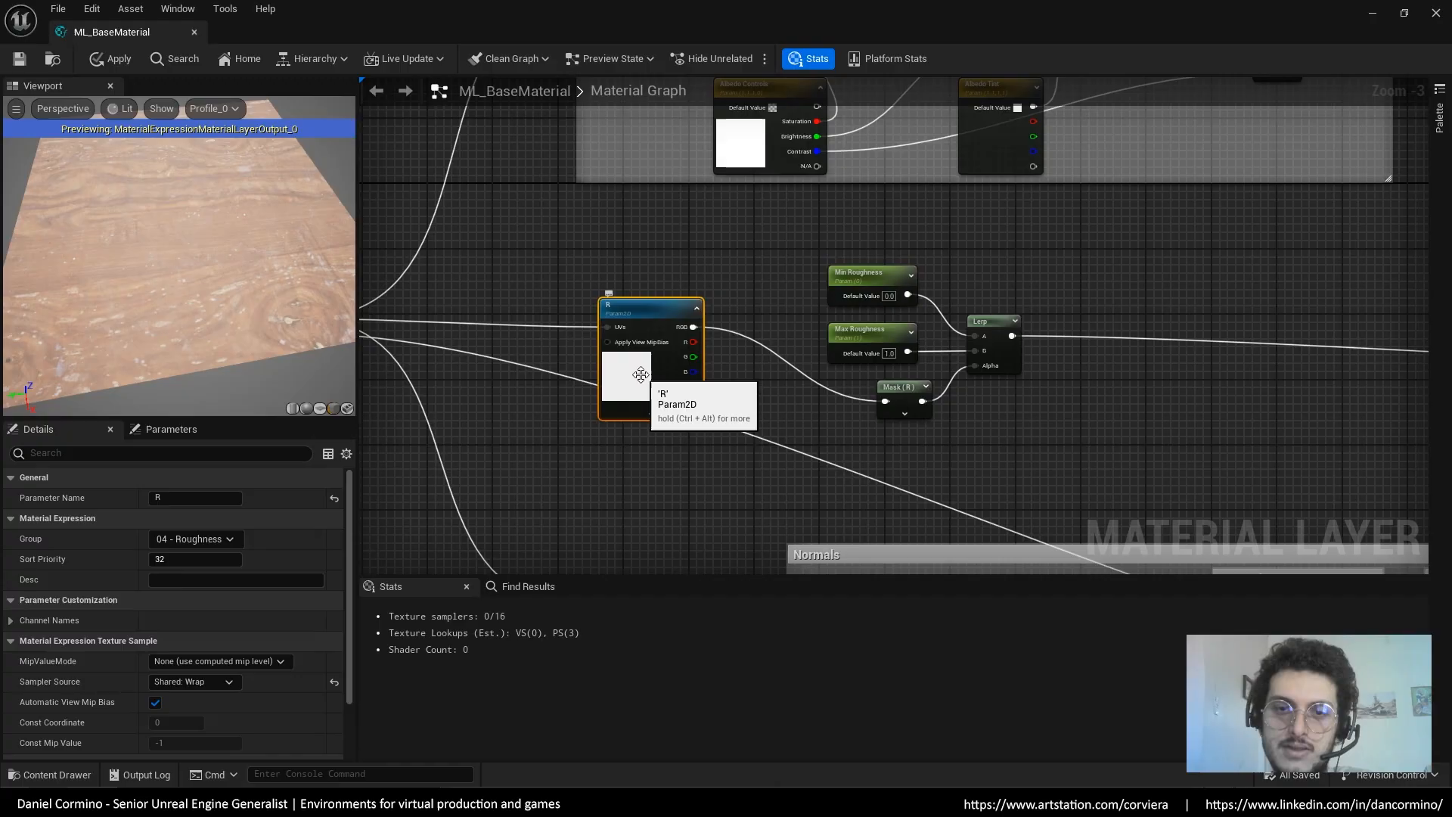
click(877, 273)
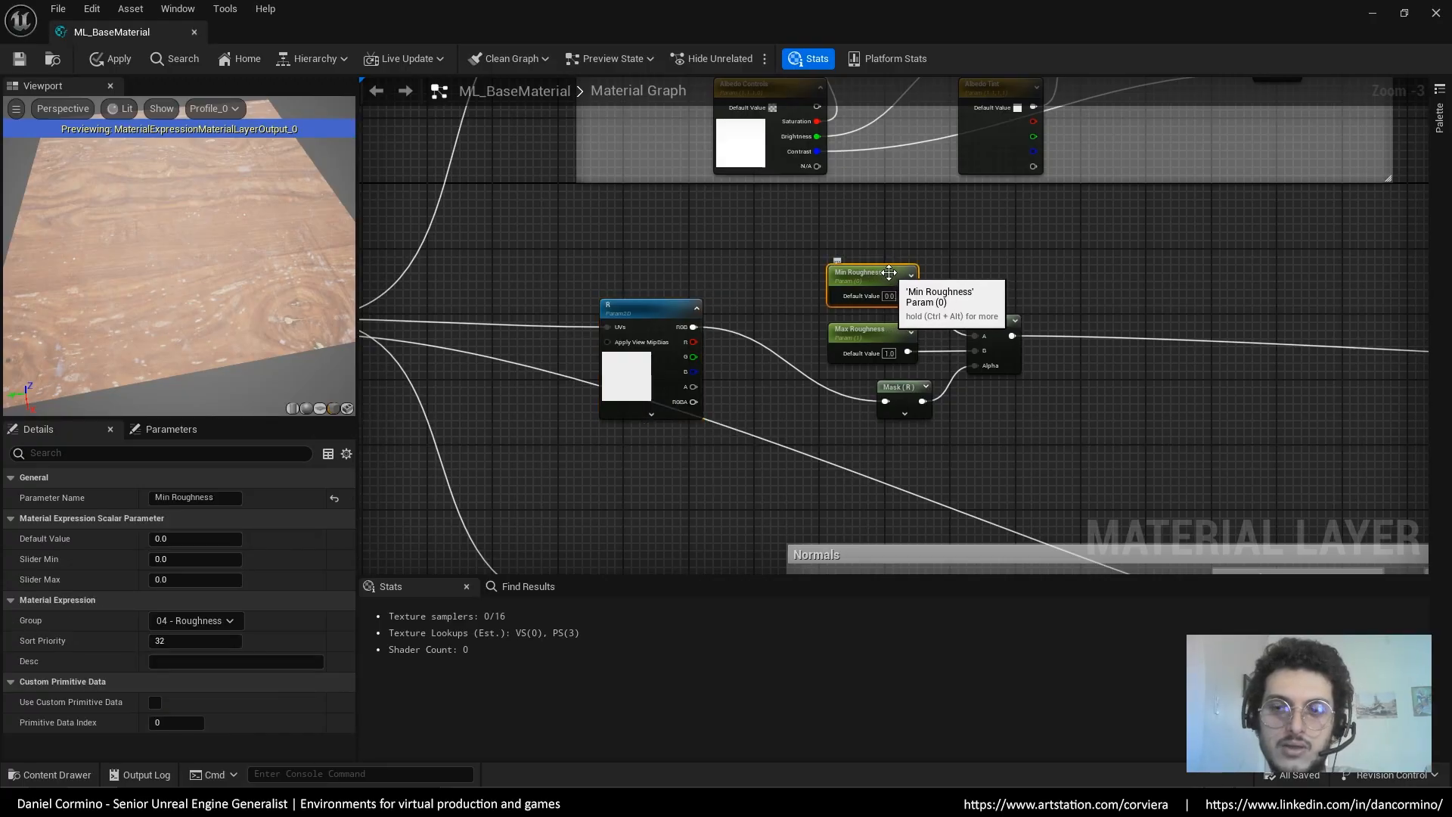
click(871, 334)
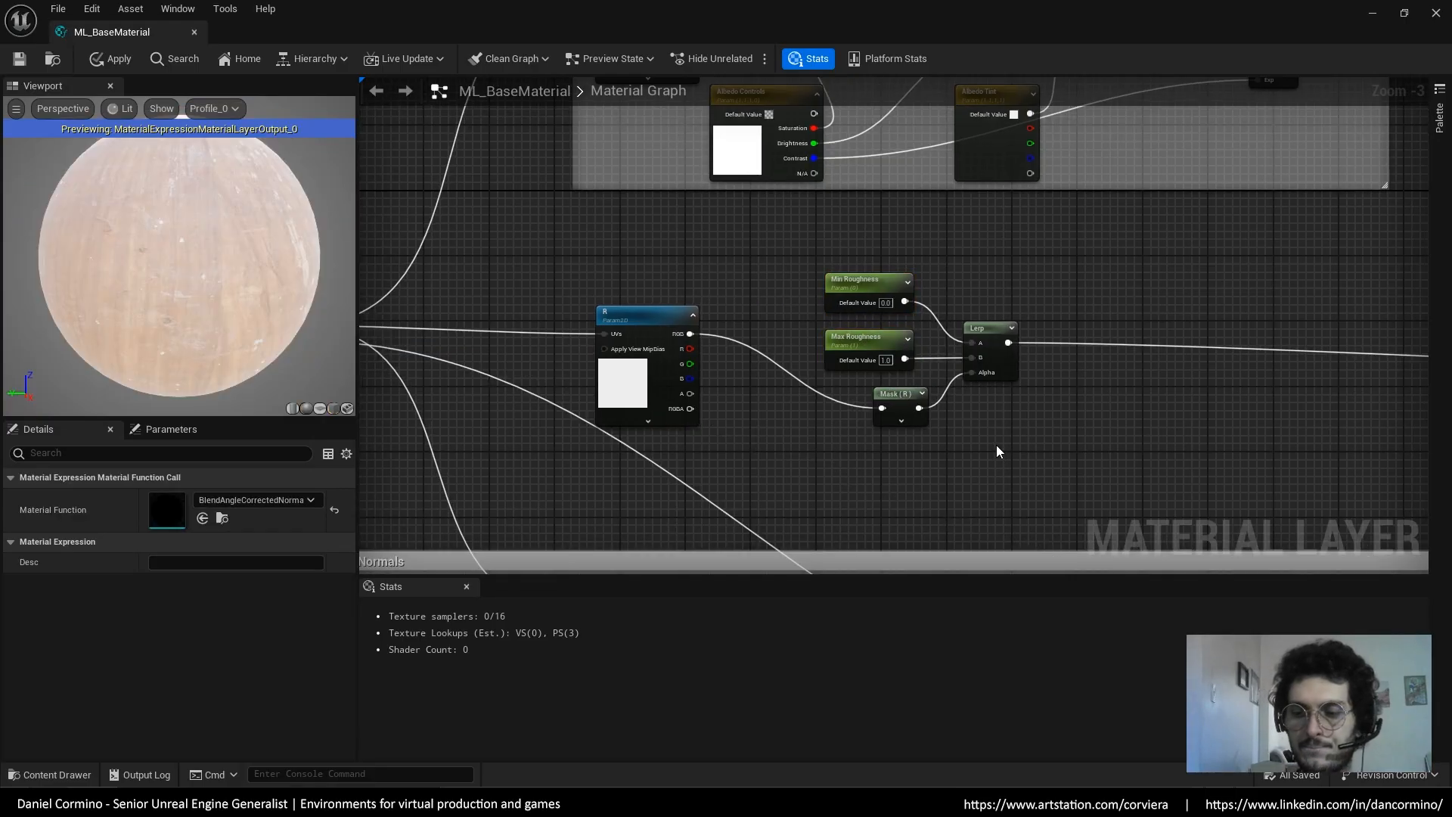
Switch to the SceneMain level, open the rusted wall's MI_WallMetalRusted material and float its editor over the level viewport
click(1373, 14)
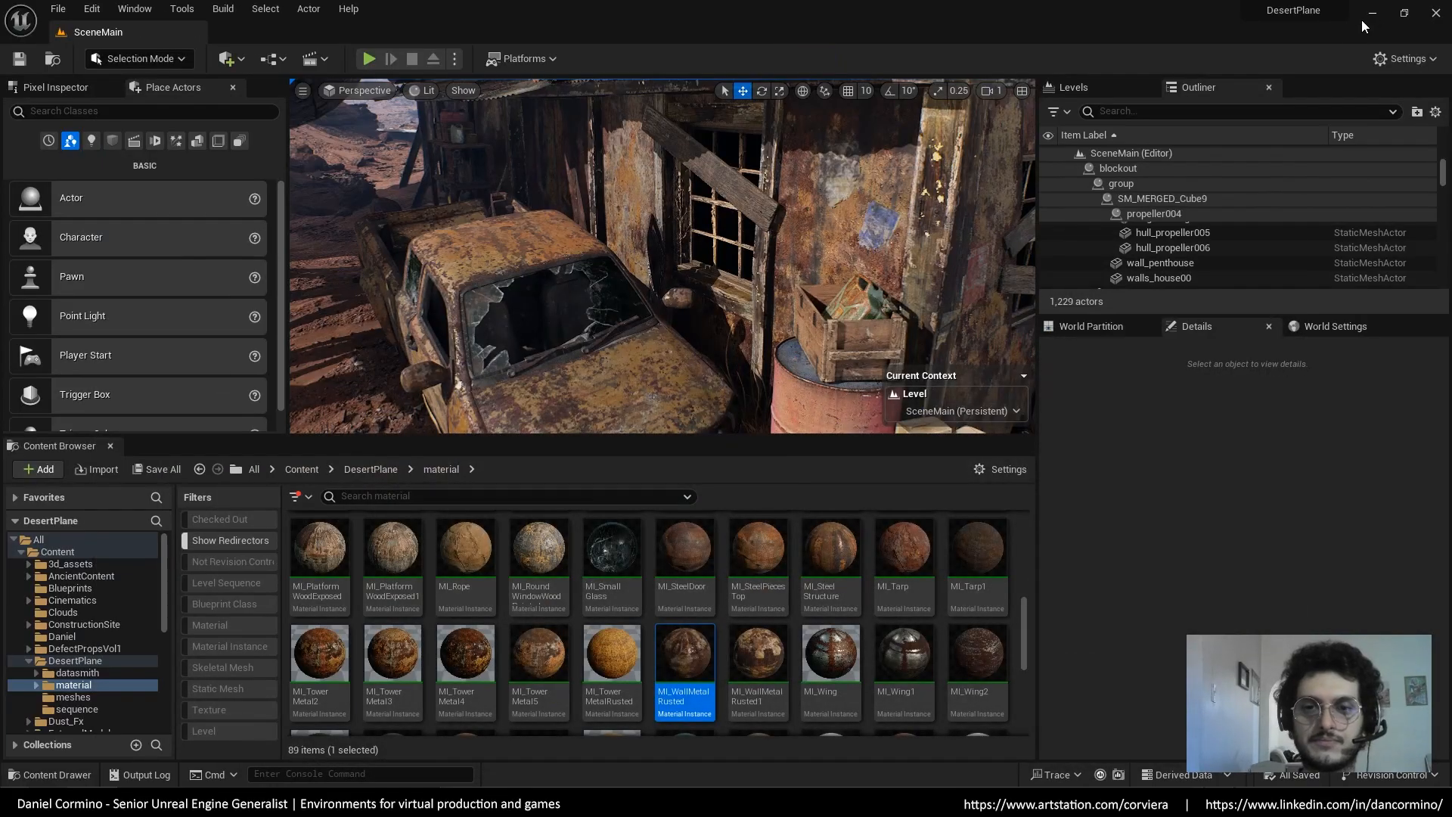
right_drag(839, 286, 840, 285)
click(840, 285)
double_click(1207, 660)
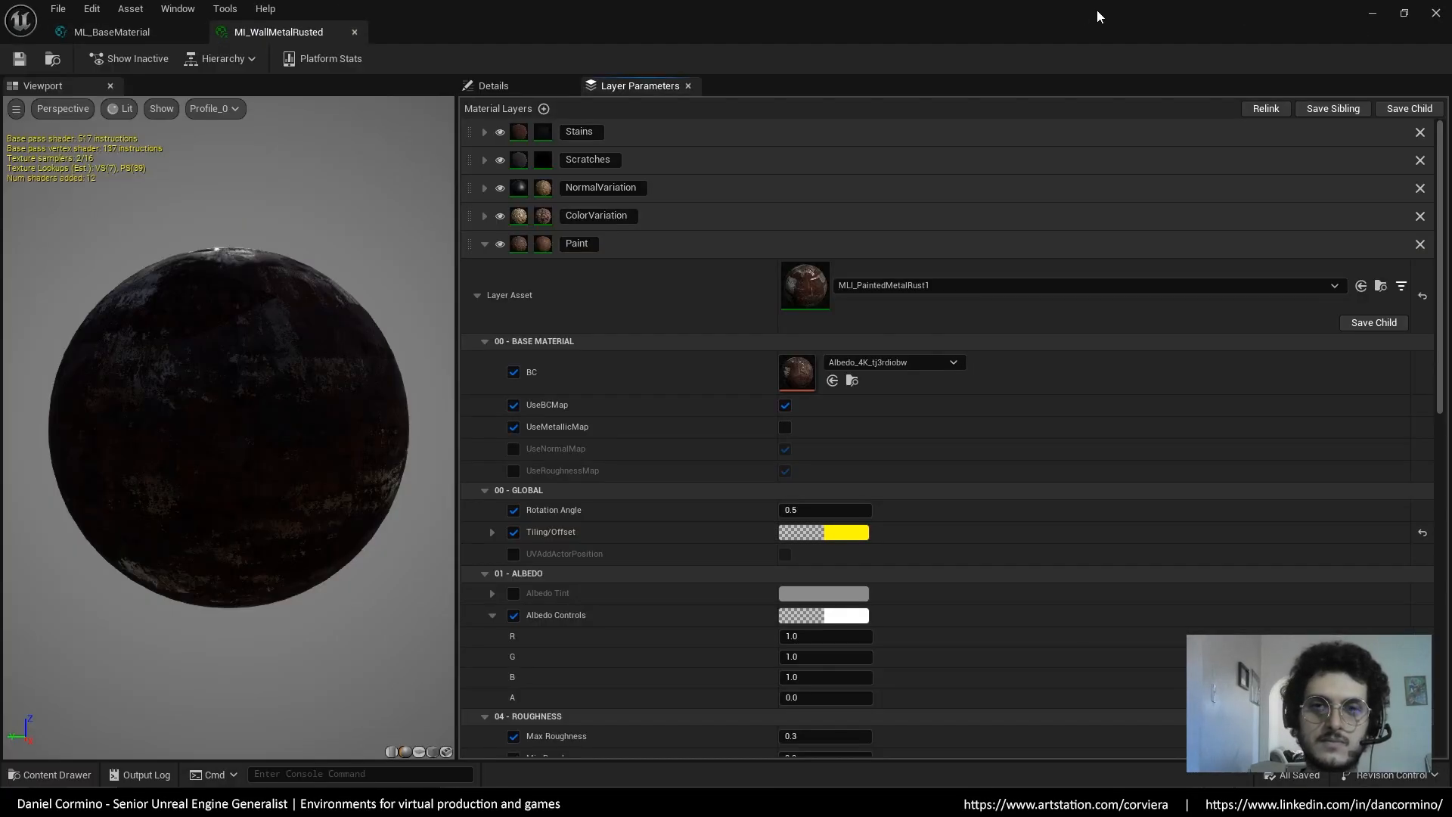
drag(1096, 10, 414, 220)
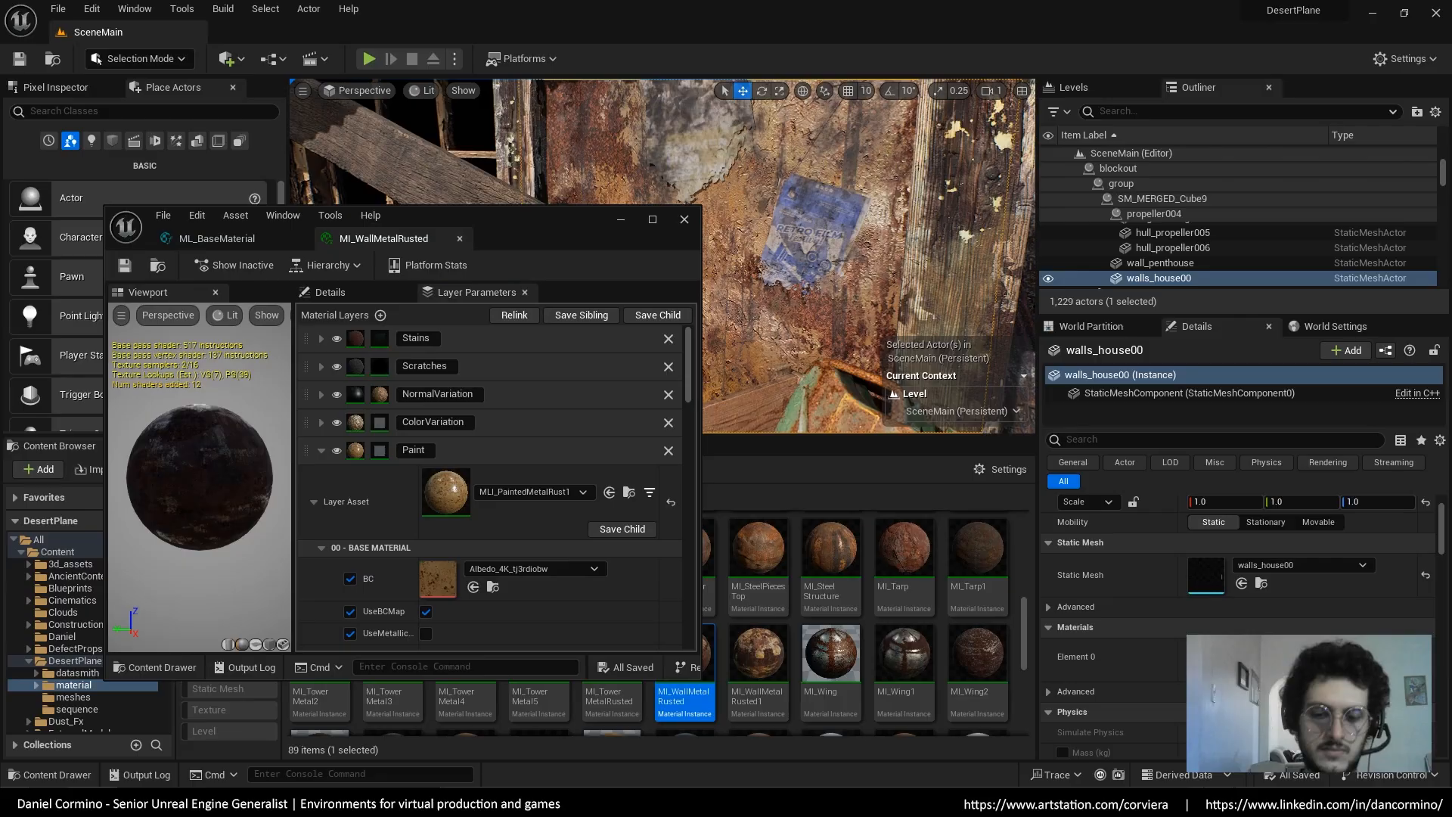
Show the level viewport fullscreen with the Roughness buffer visualization, and switch the material preview from a sphere to a flat plane
key(F11)
click(136, 13)
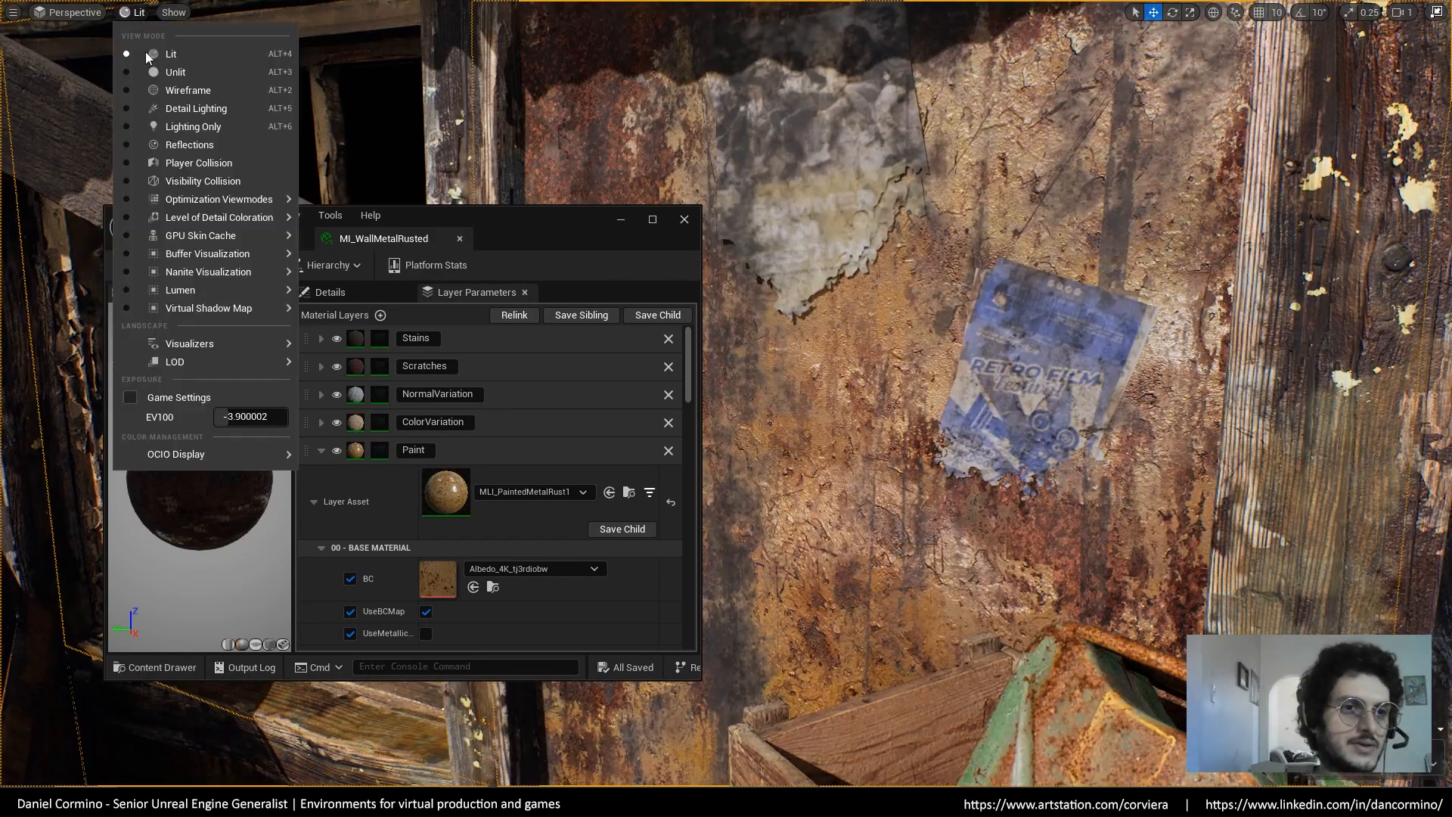
mouse_move(243, 255)
click(363, 430)
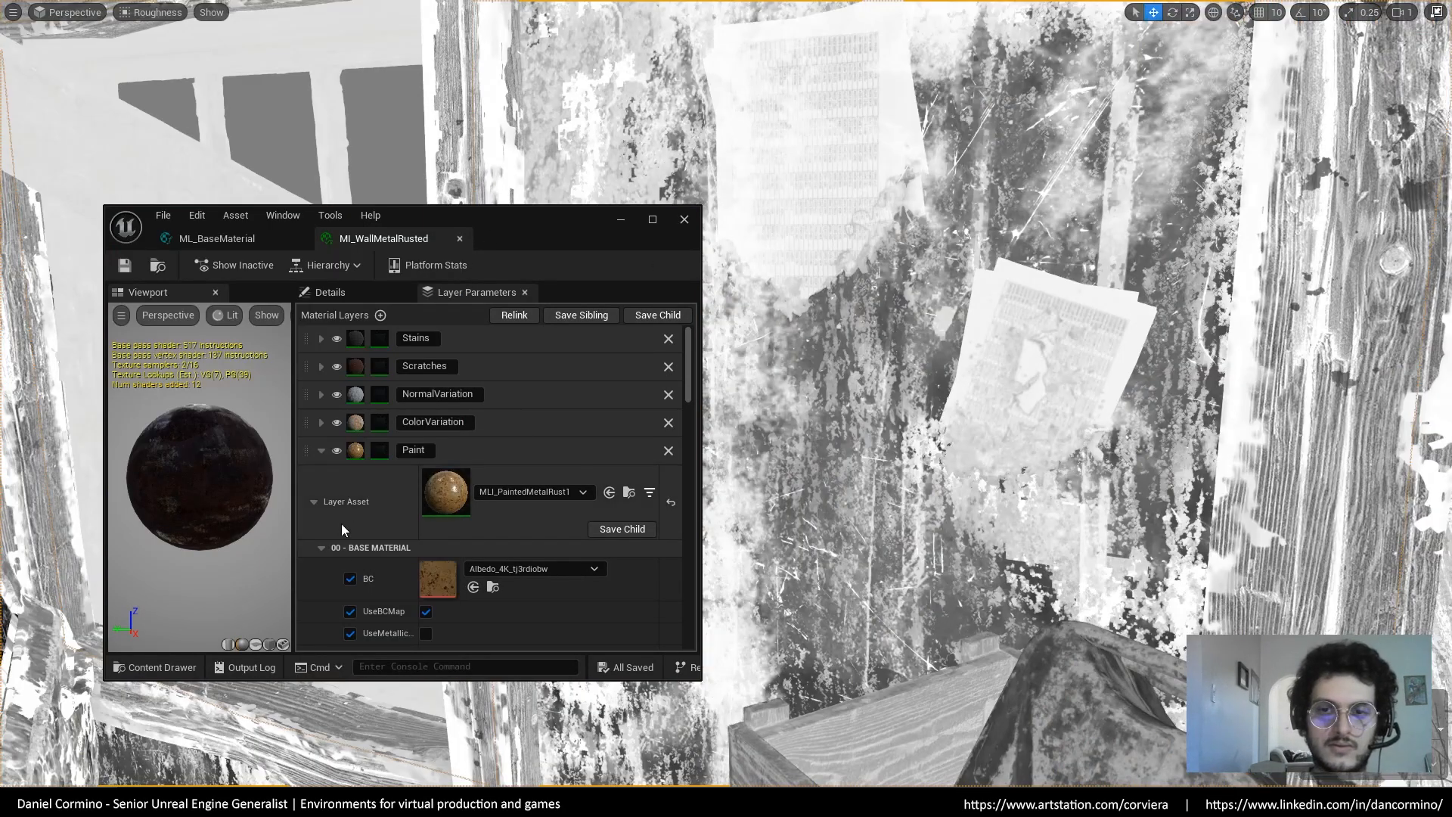
drag(253, 566, 707, 546)
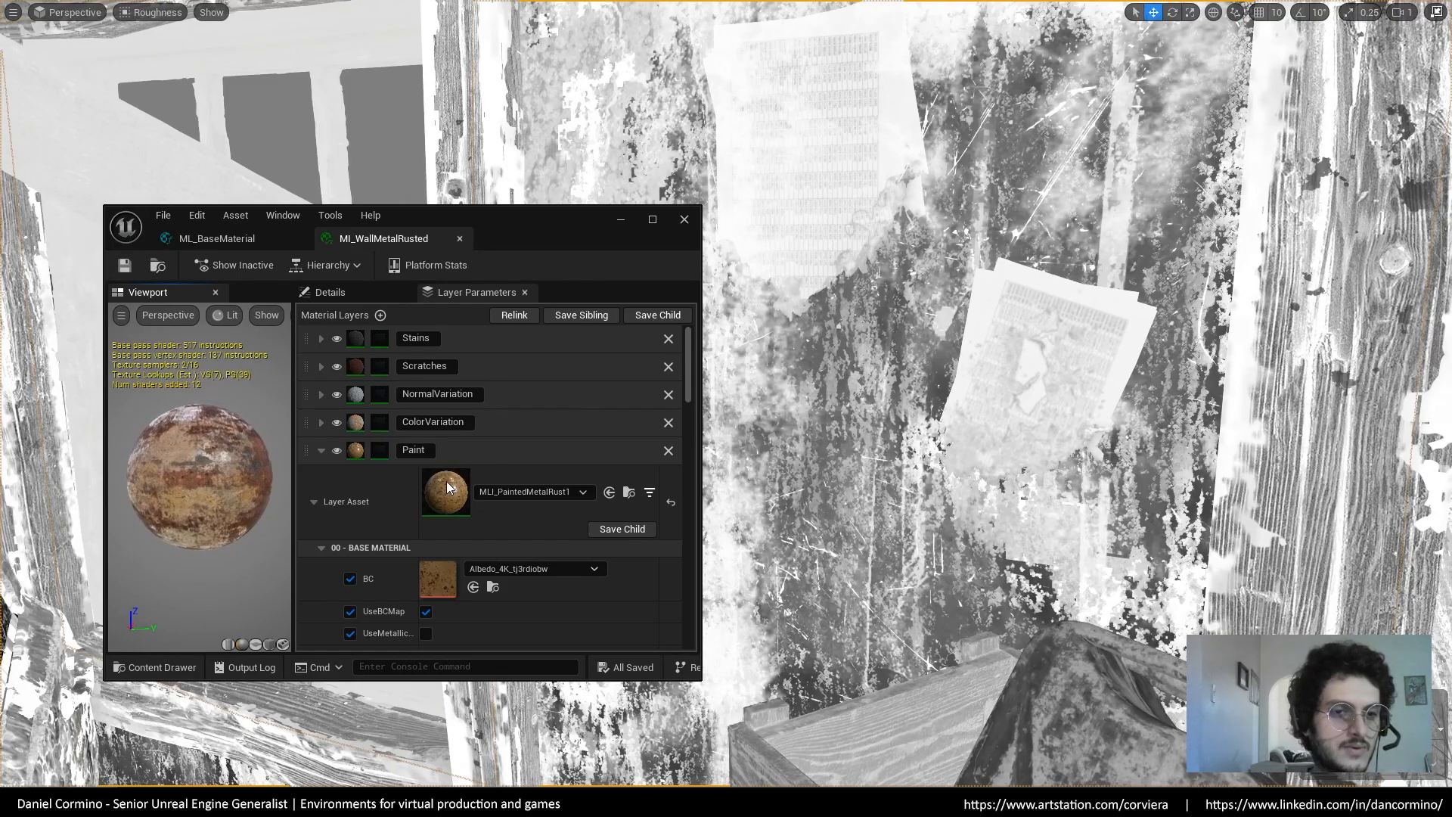
click(269, 644)
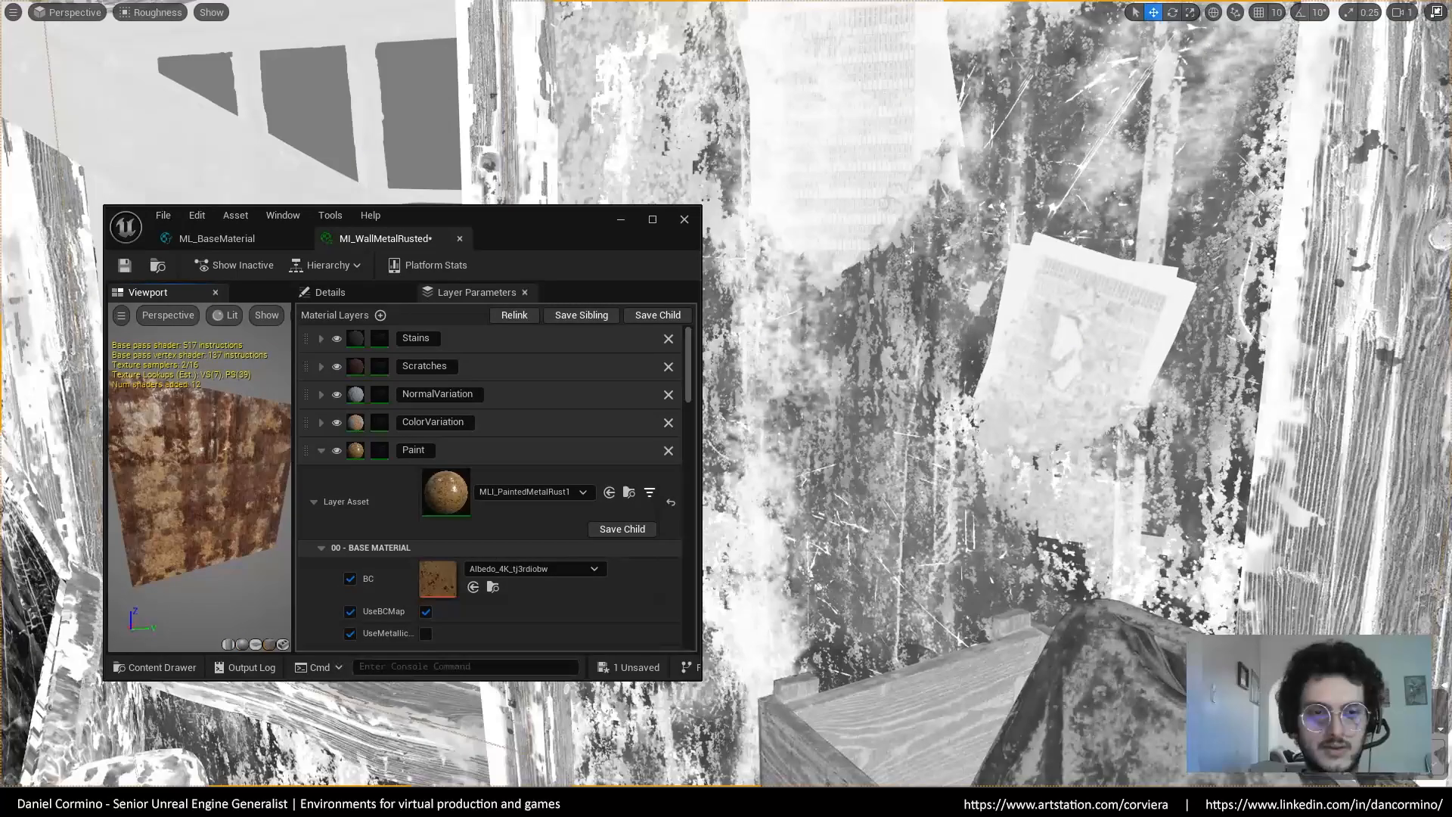
Try Max Roughness values of 1, 0 and again 1 on the Paint layer of MI_WallMetalRusted
drag(688, 362, 687, 462)
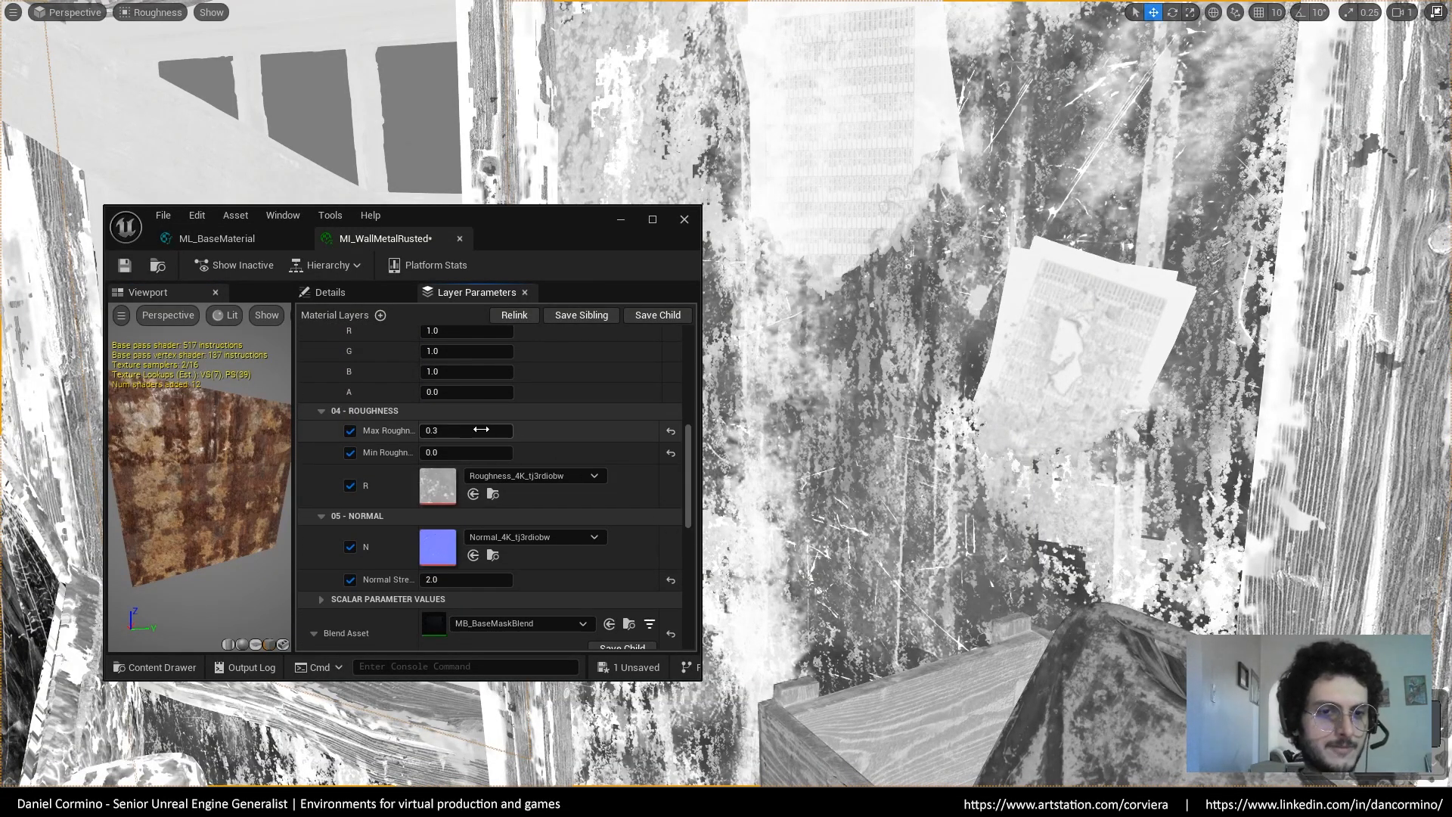
click(478, 430)
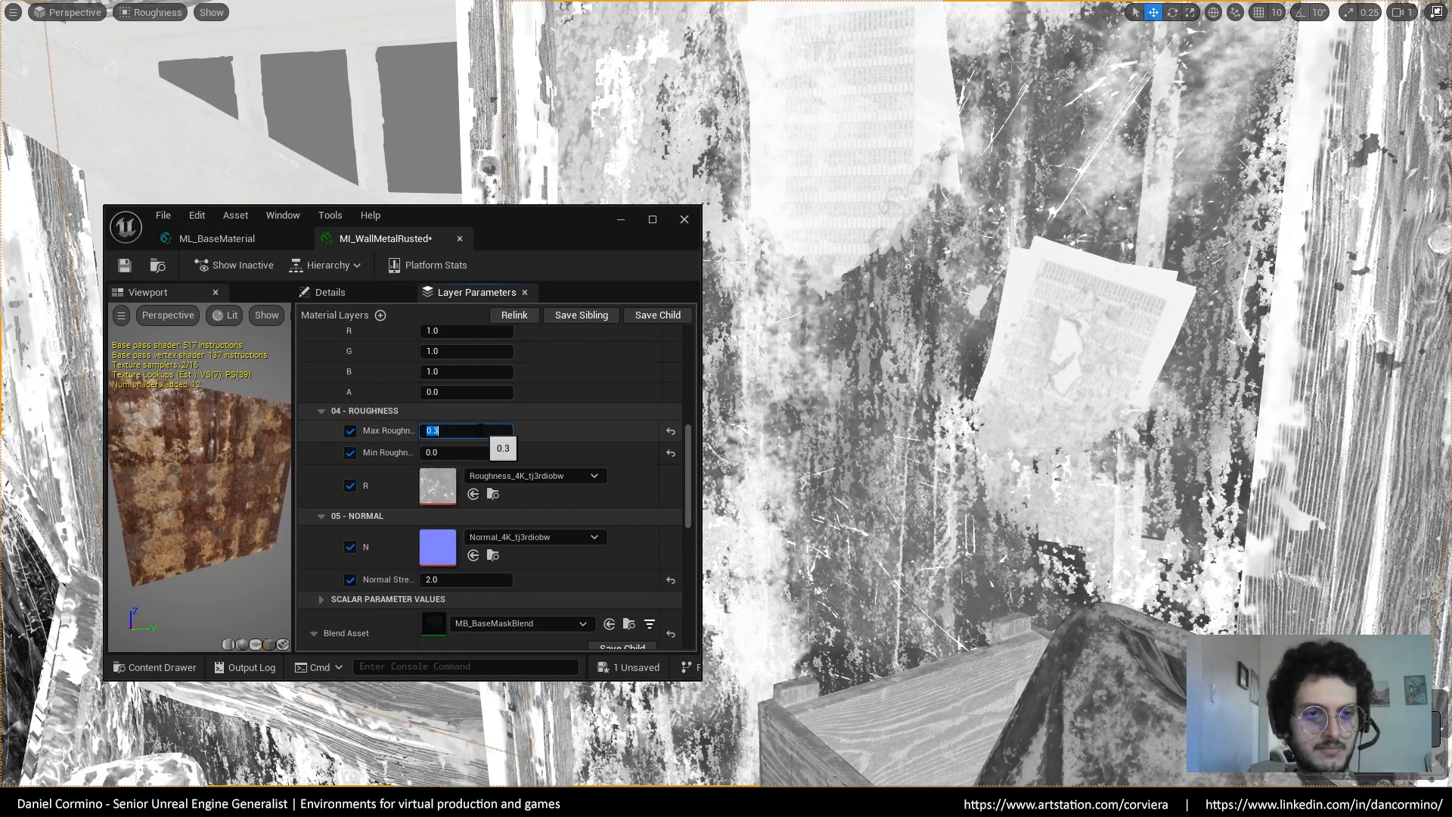
text(1)
key(Return)
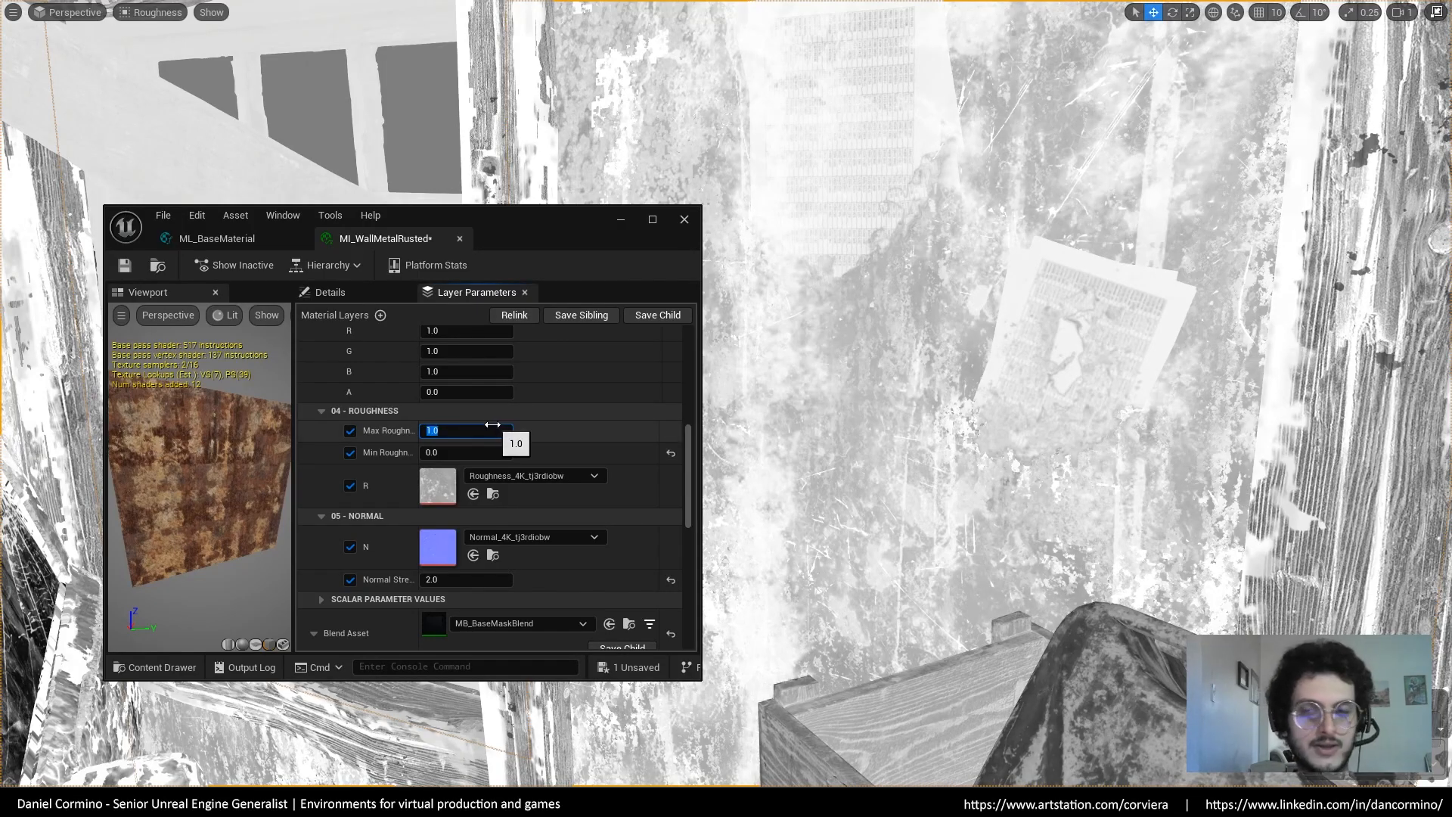
text(0)
key(Return)
text(1)
key(Return)
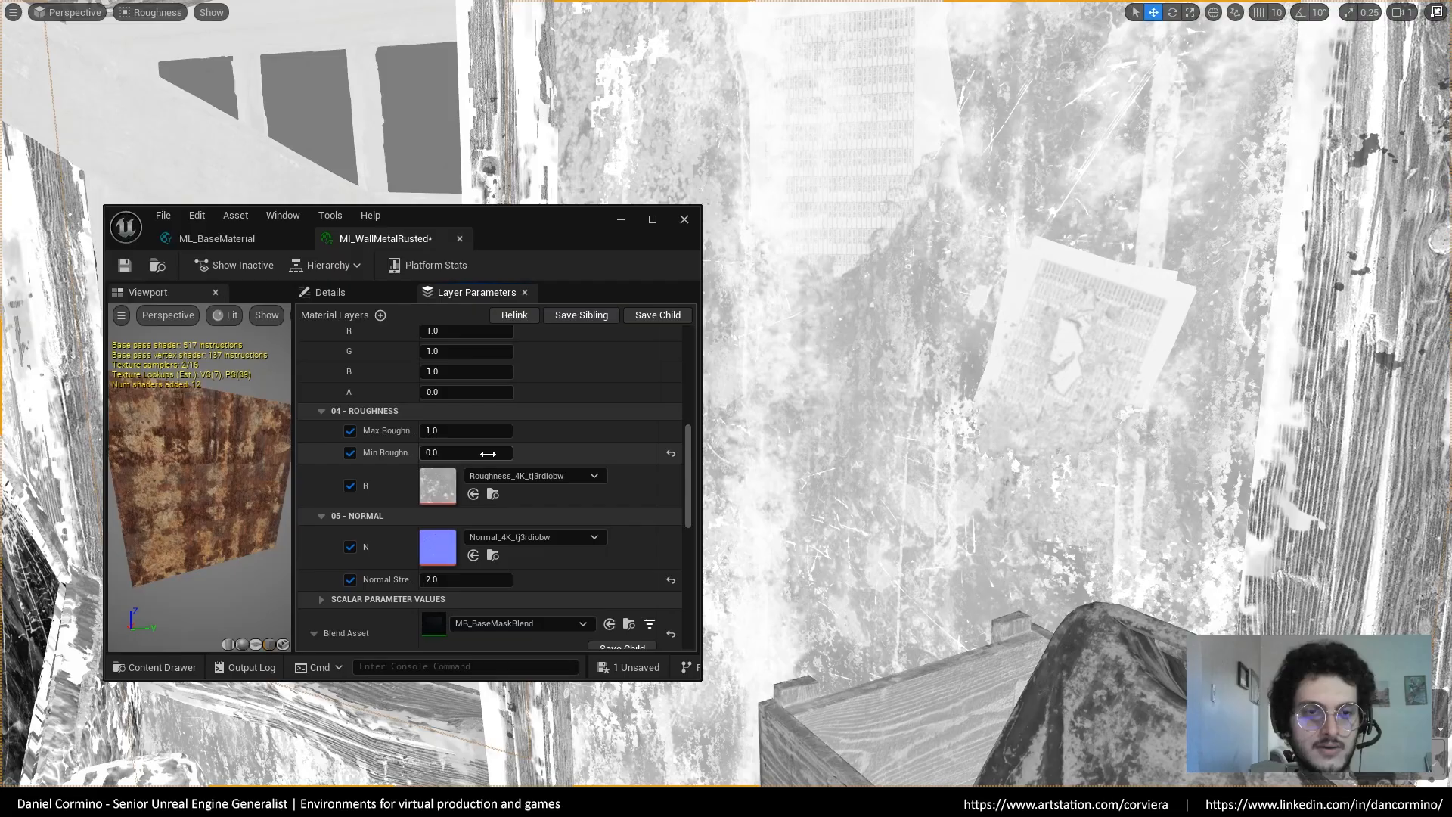
Try exaggerated Paint roughness limits, Min about -3.35 and Max about 2.07, and reset them to Min 0 and Max 1
mouse_move(465, 452)
mouse_down()
mouse_move(425, 453)
mouse_move(508, 430)
mouse_move(484, 452)
mouse_move(450, 452)
mouse_up()
click(491, 431)
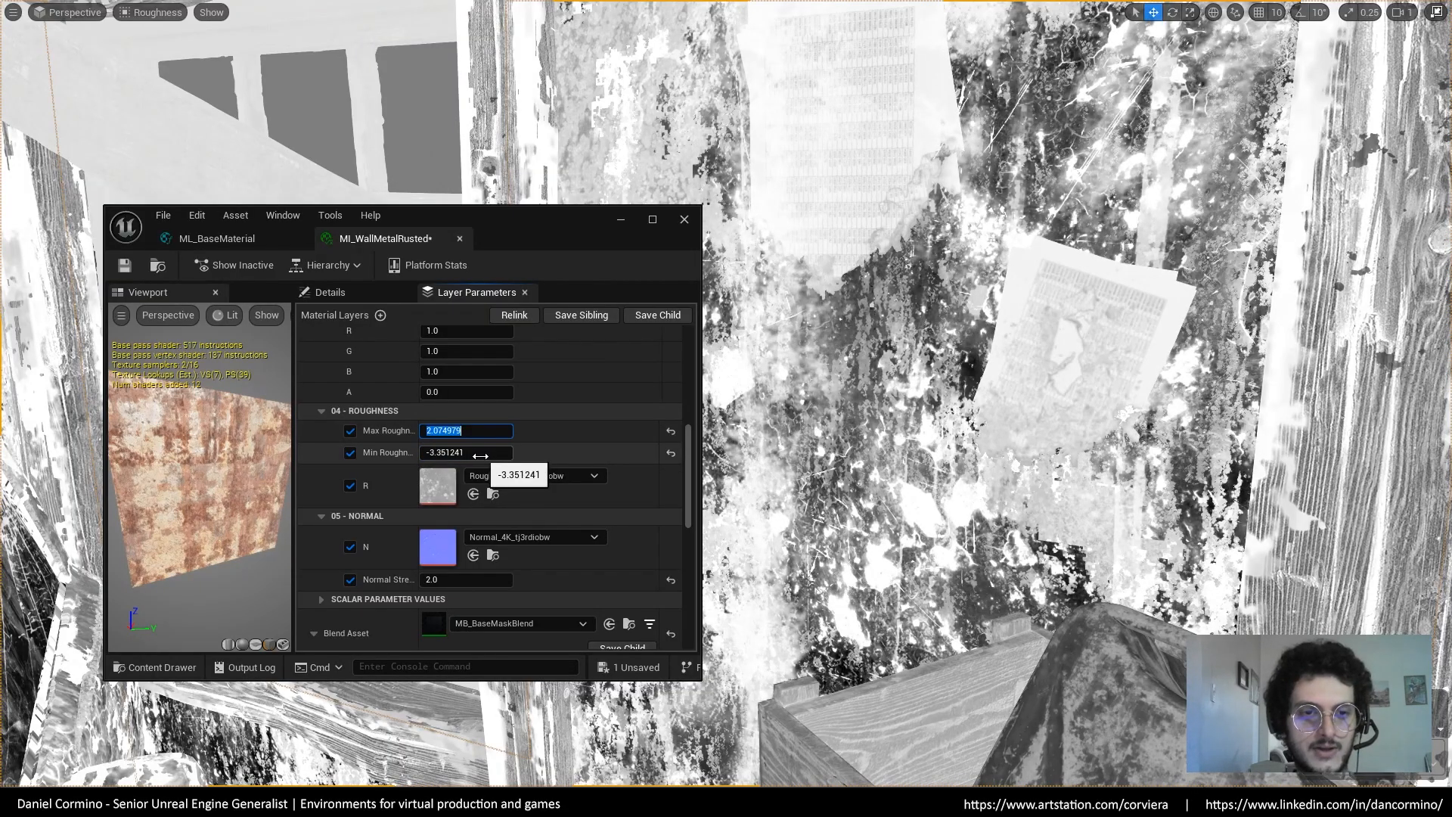
text(1)
click(479, 452)
text(0)
key(Return)
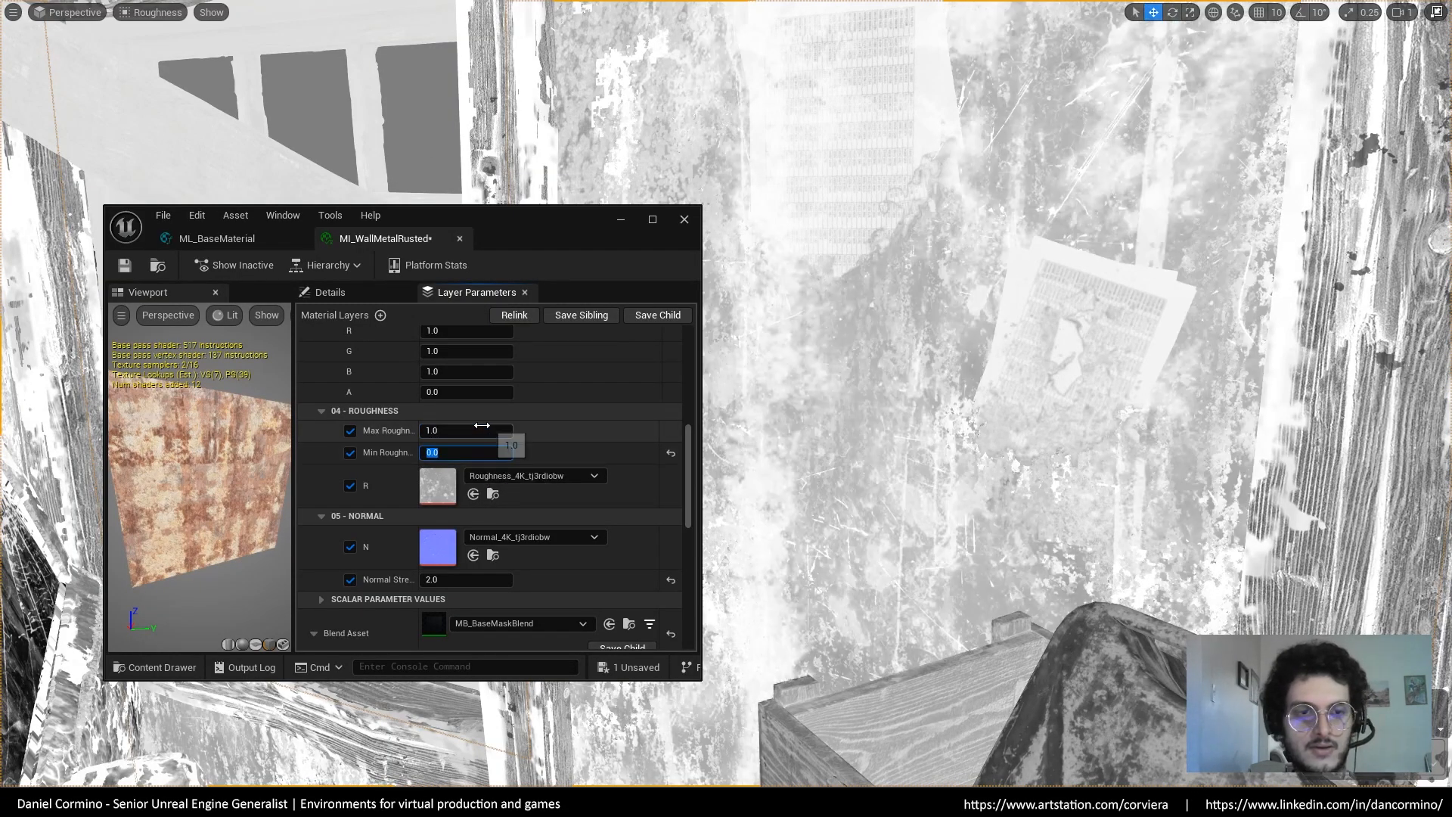
Set the Paint layer's Max Roughness to 0.3, comparing it once with 0
click(482, 430)
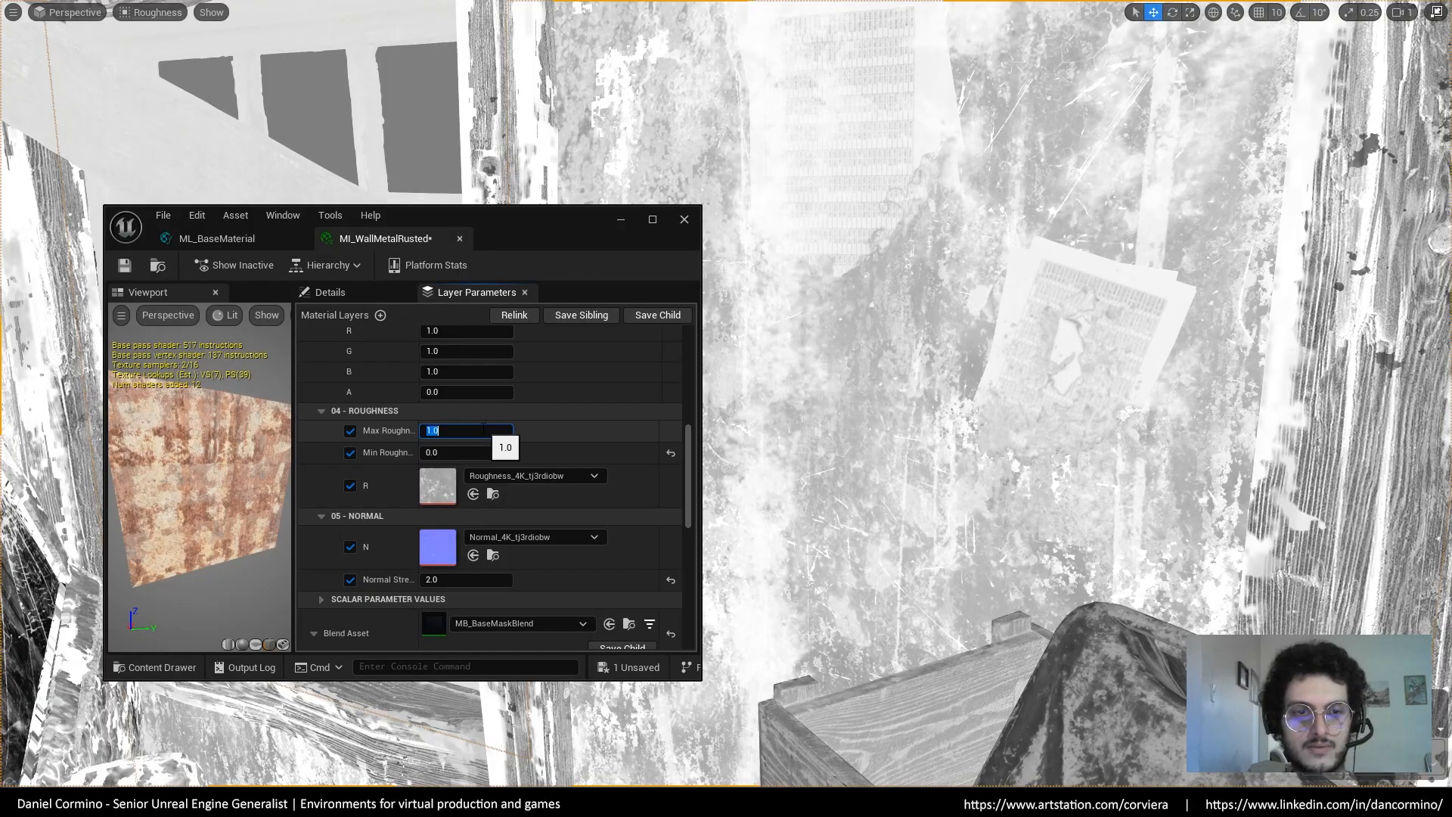
text(0.3)
key(Return)
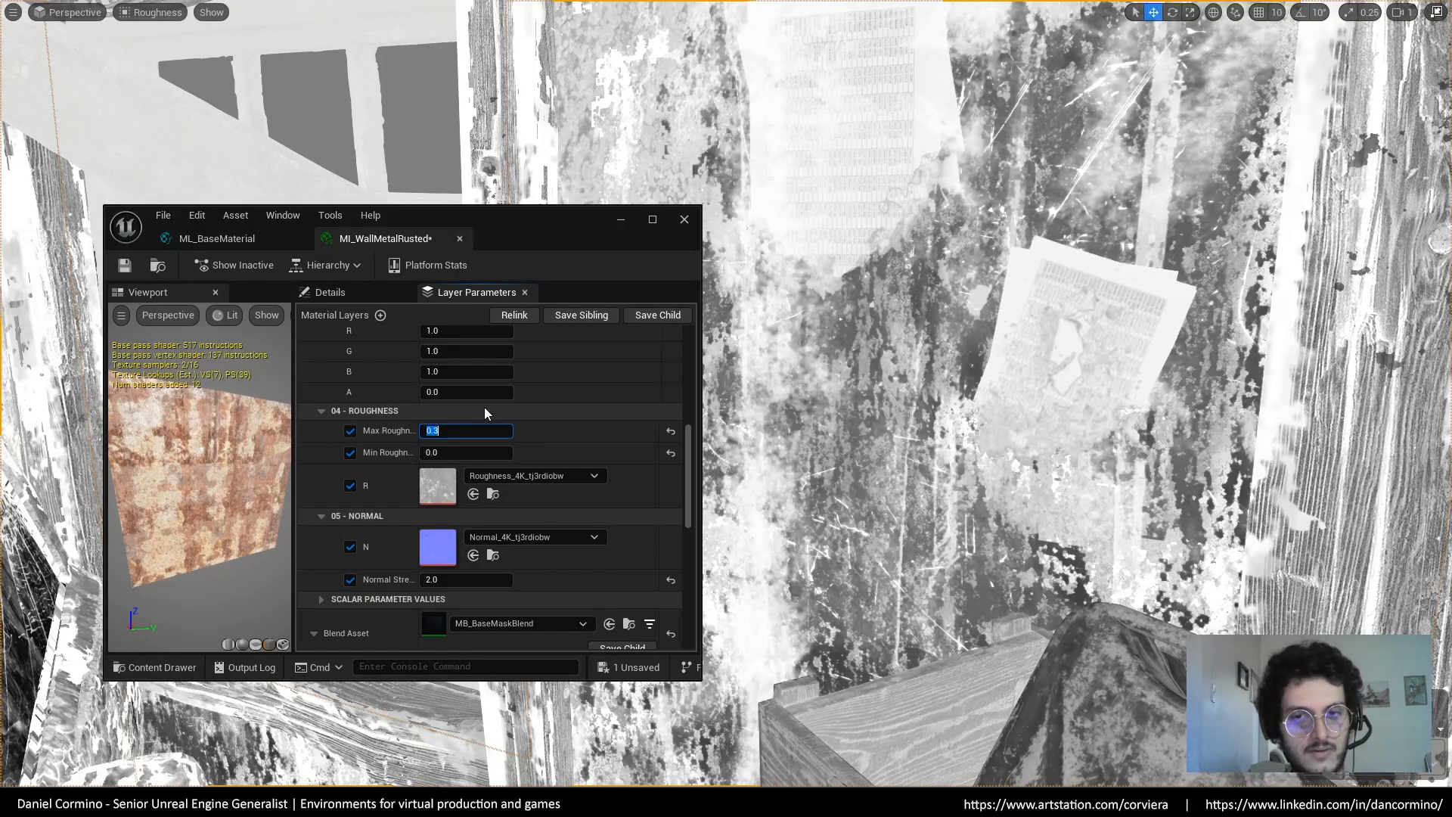
text(0)
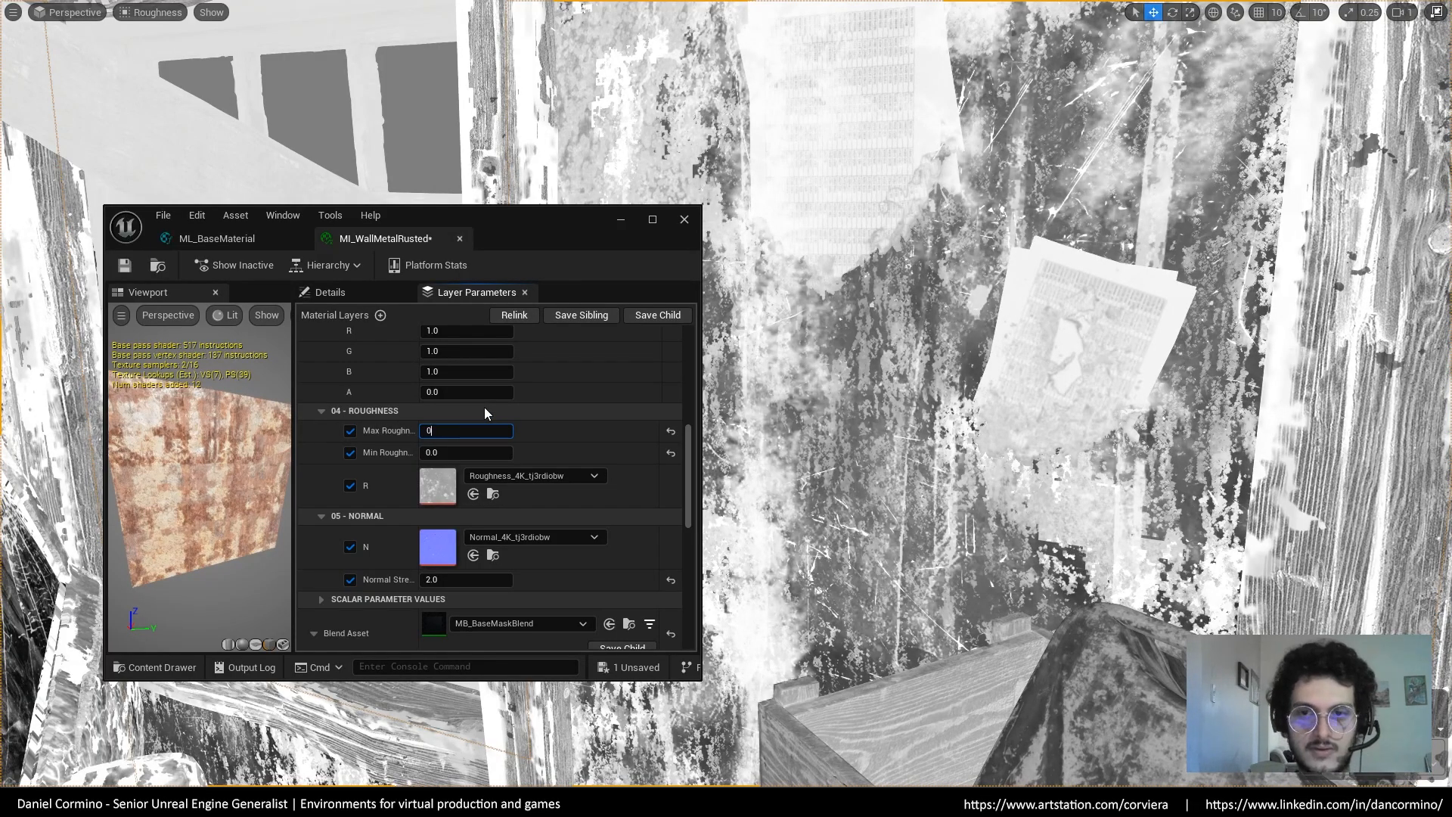
key(Return)
text(0.3)
key(Return)
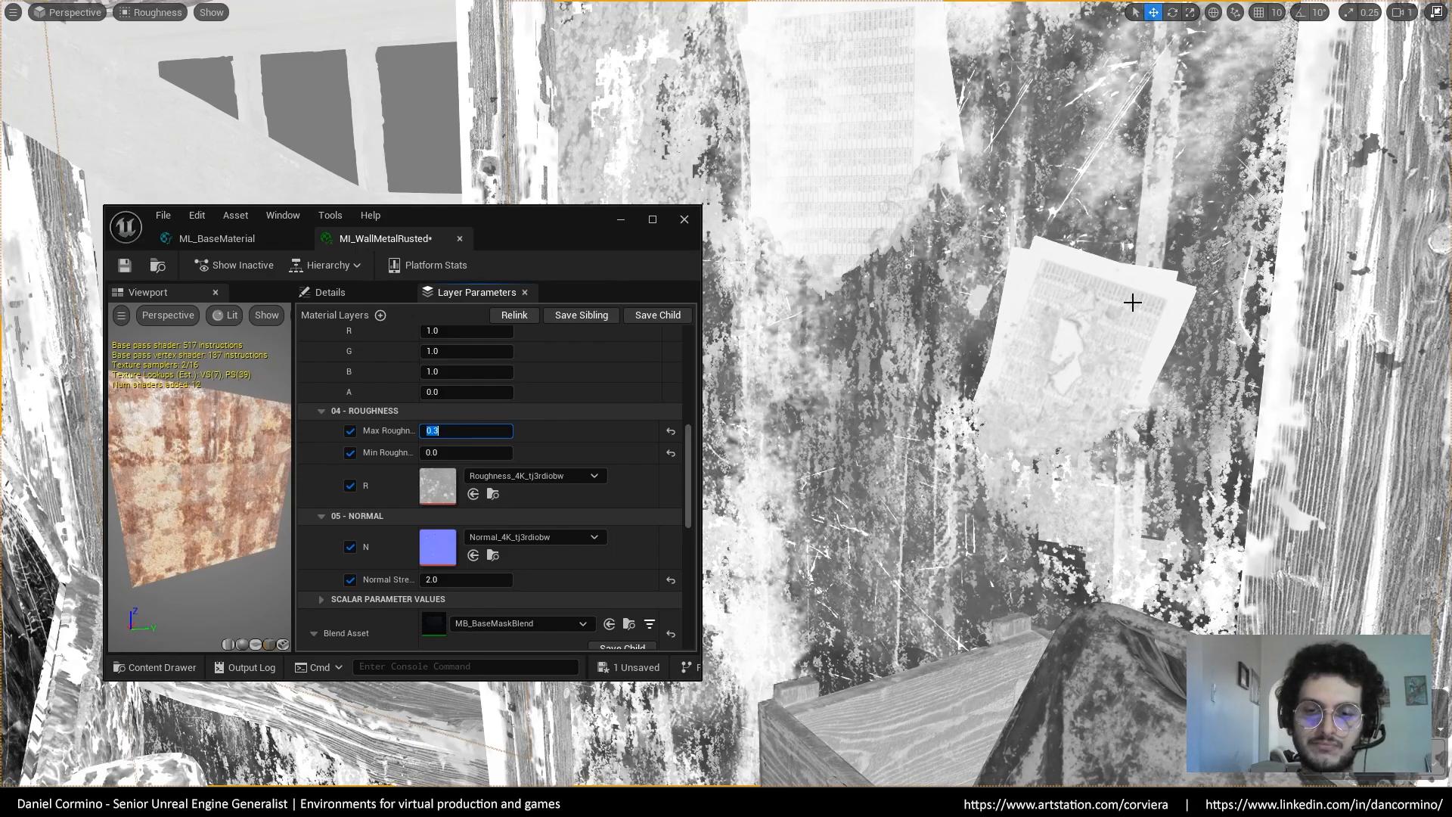
scroll(518, 402, down, 1)
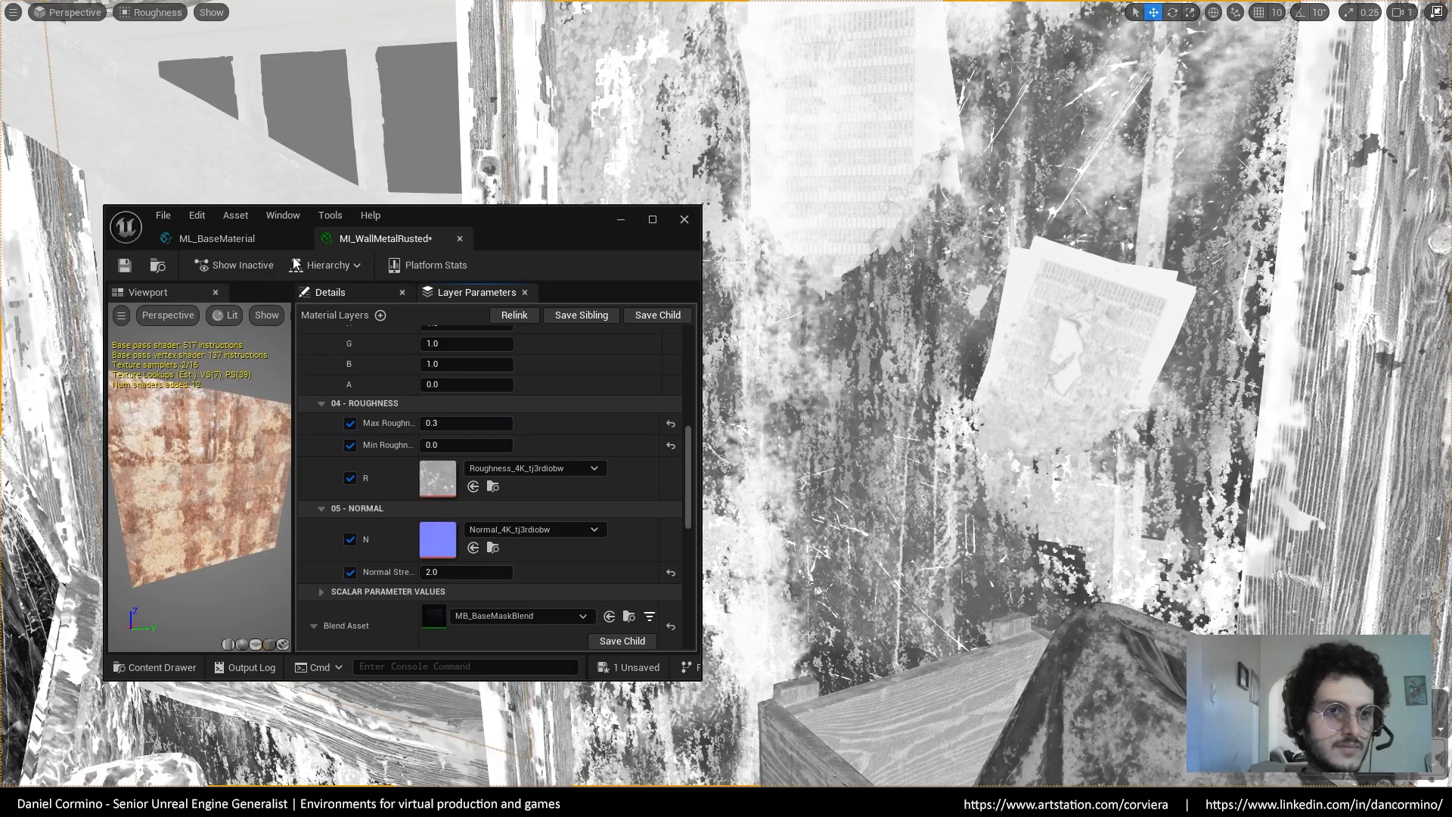
Return to the ML_BaseMaterial graph in a maximized window and align the UseRoughnessMap switch above the UseNormalMap switch
click(276, 236)
click(654, 220)
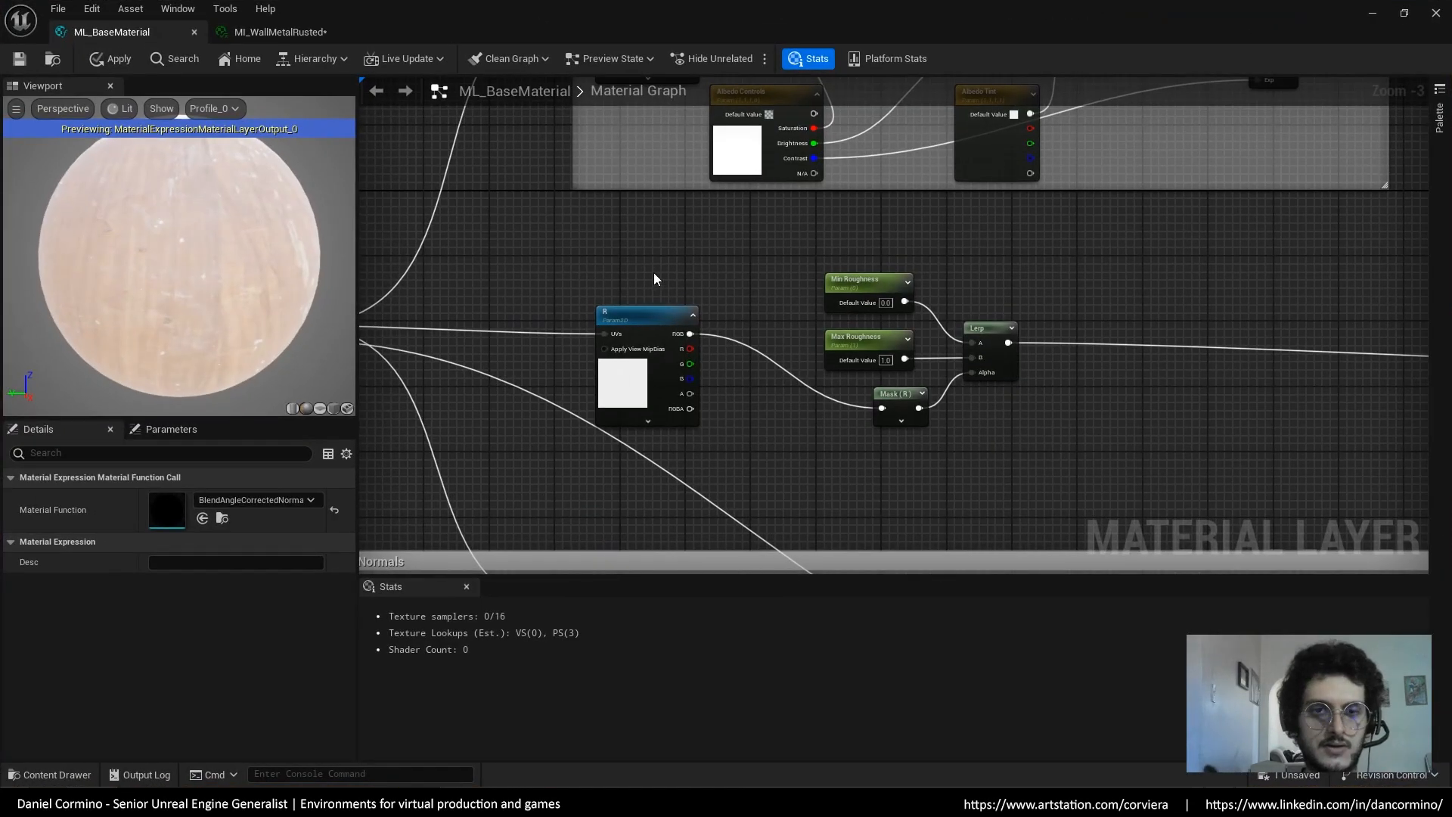
right_drag(1139, 456, 518, 476)
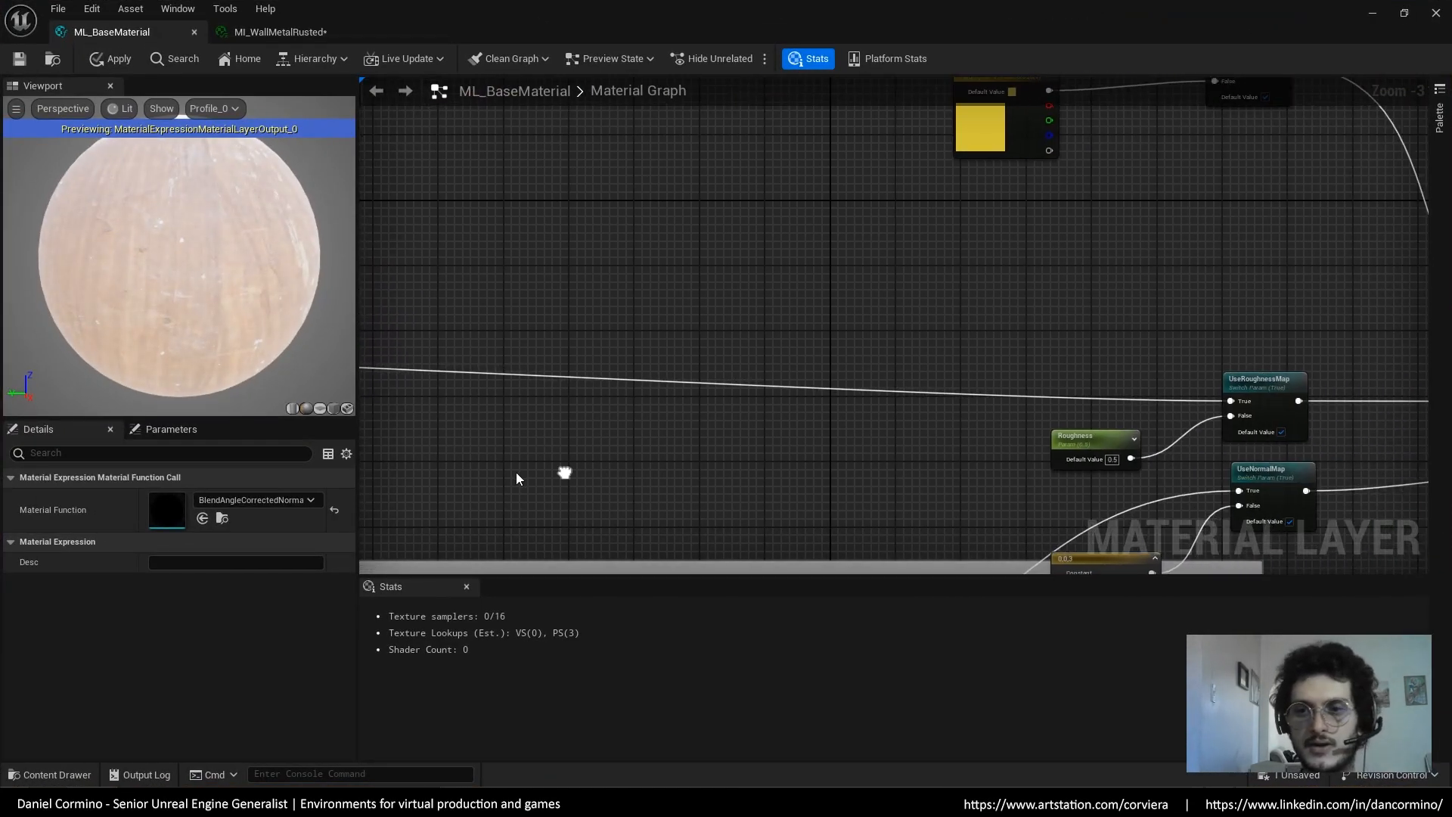
right_drag(1321, 461, 1034, 431)
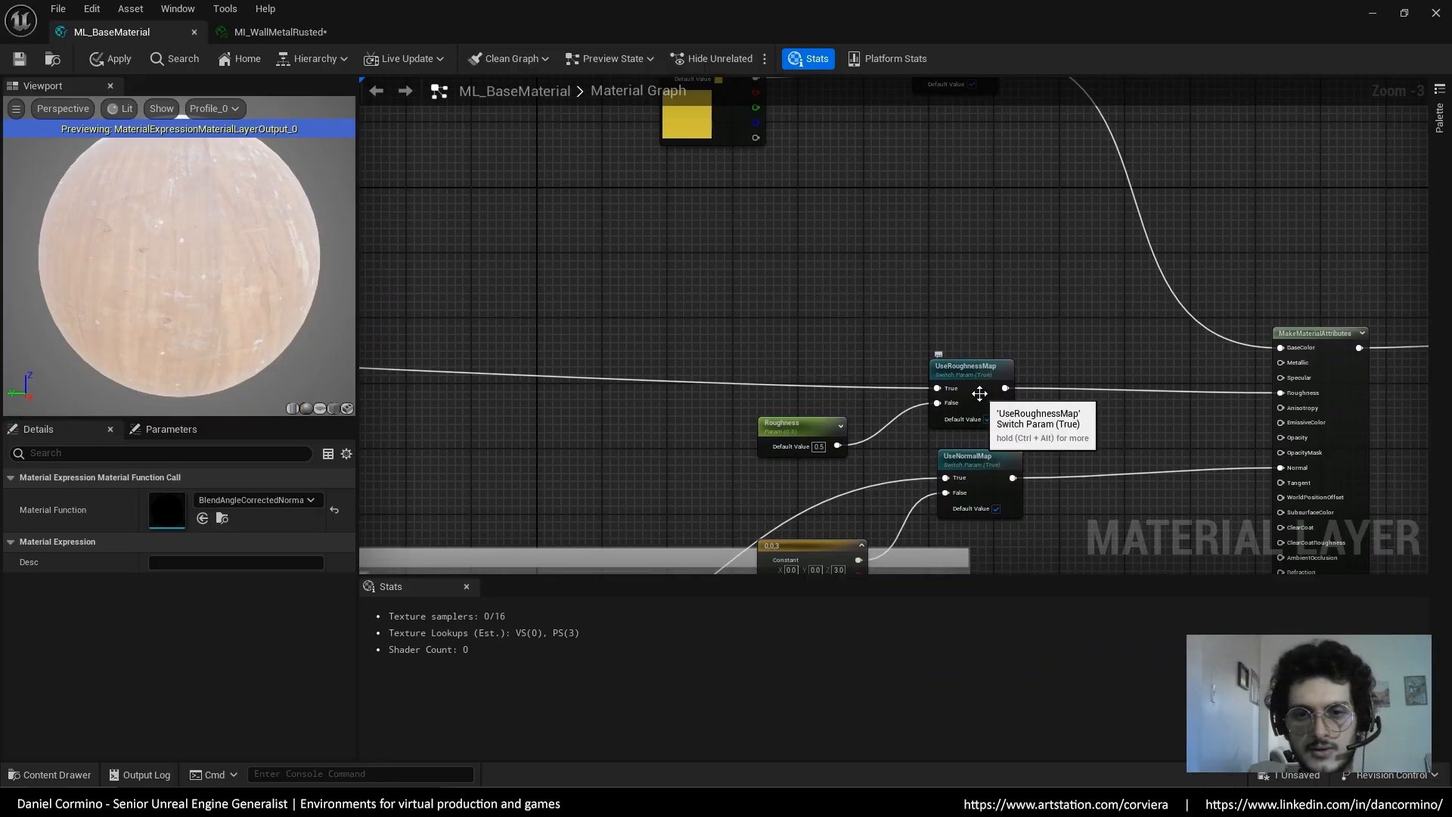
click(987, 382)
drag(985, 382, 1001, 391)
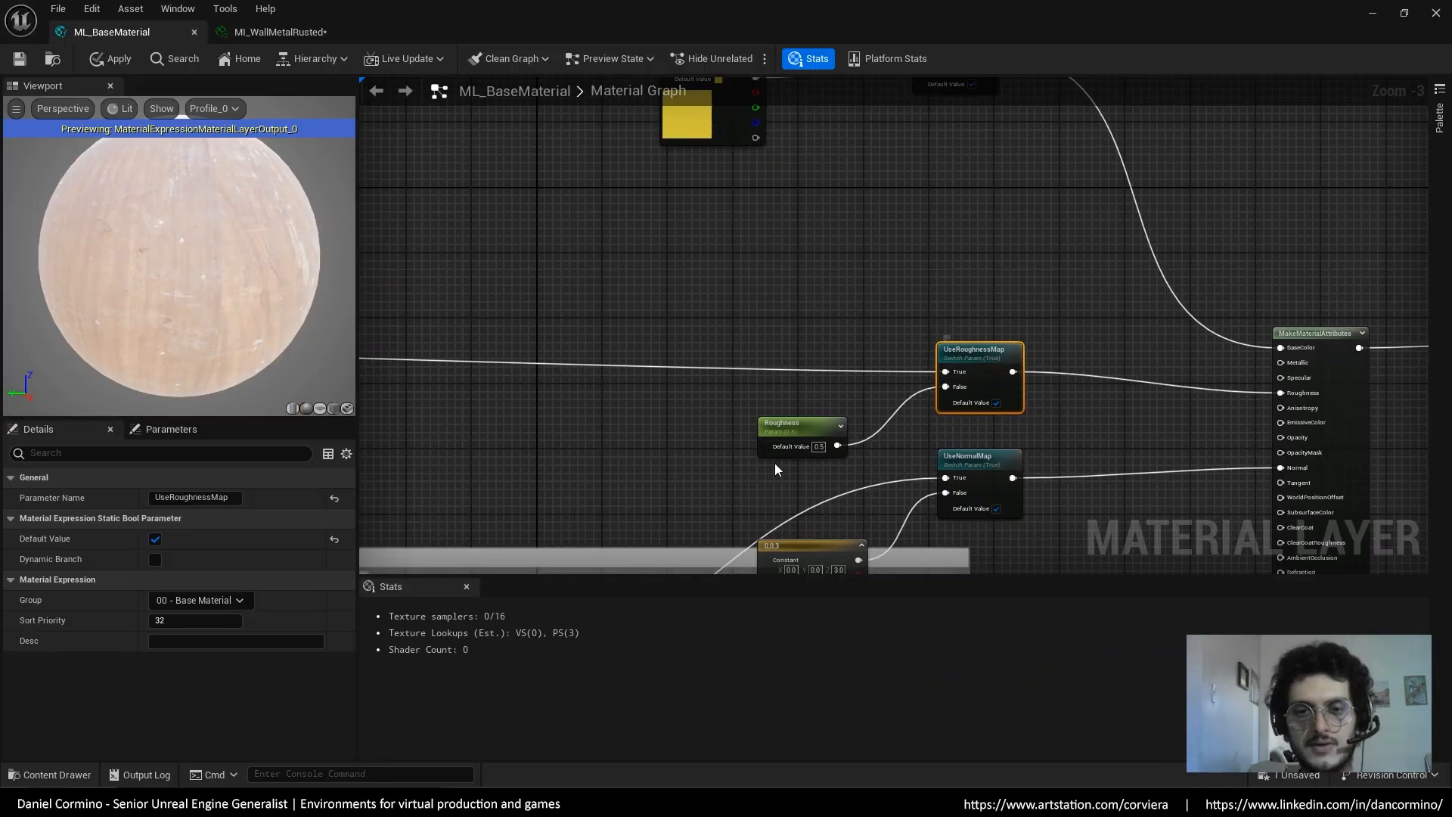
Review the Roughness parameter feeding UseRoughnessMap's False input and trace the roughness and normal chains to the material attributes
right_drag(992, 446, 1125, 395)
click(914, 374)
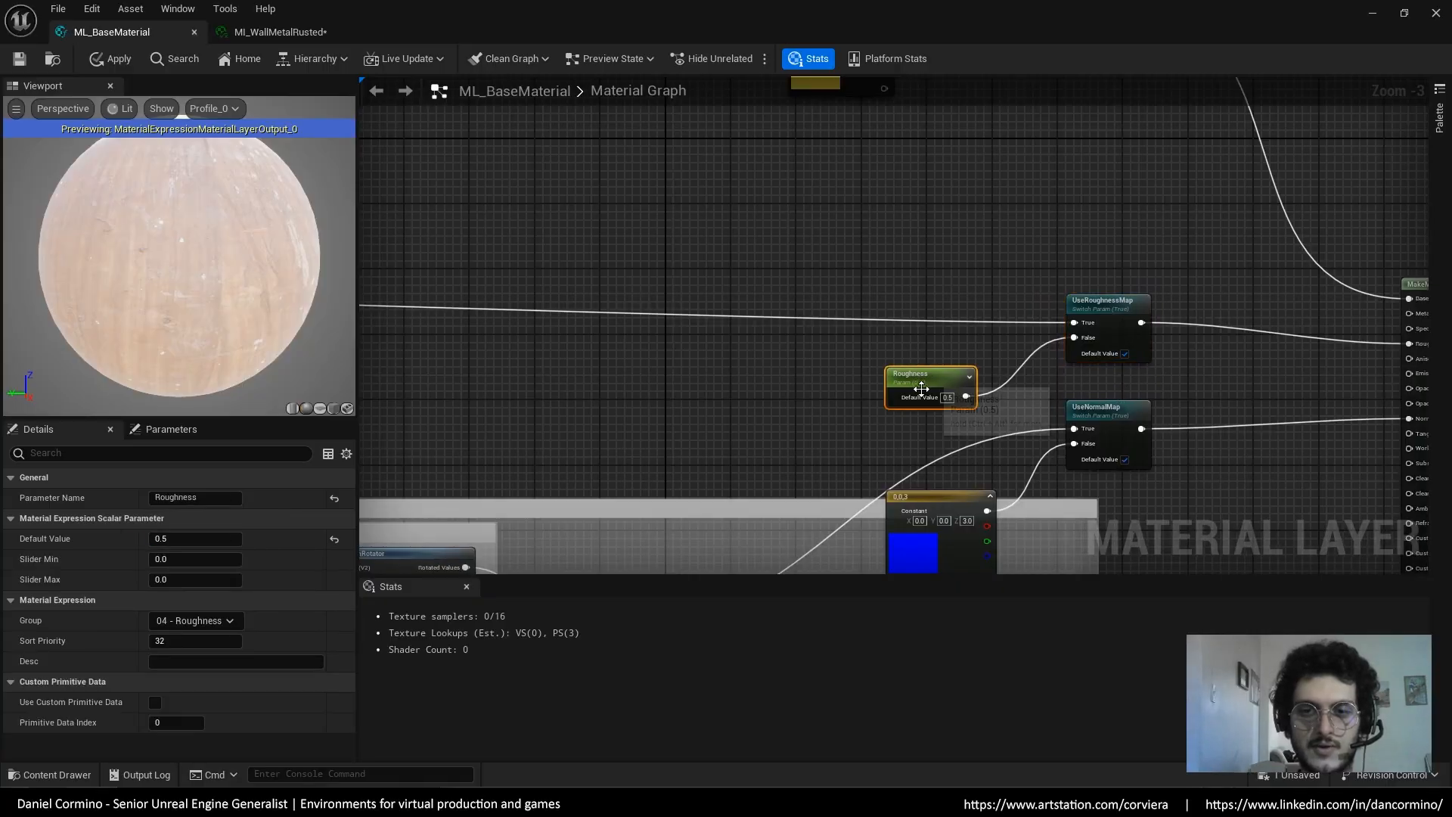
right_drag(810, 472, 1101, 437)
scroll(1102, 437, down, 1)
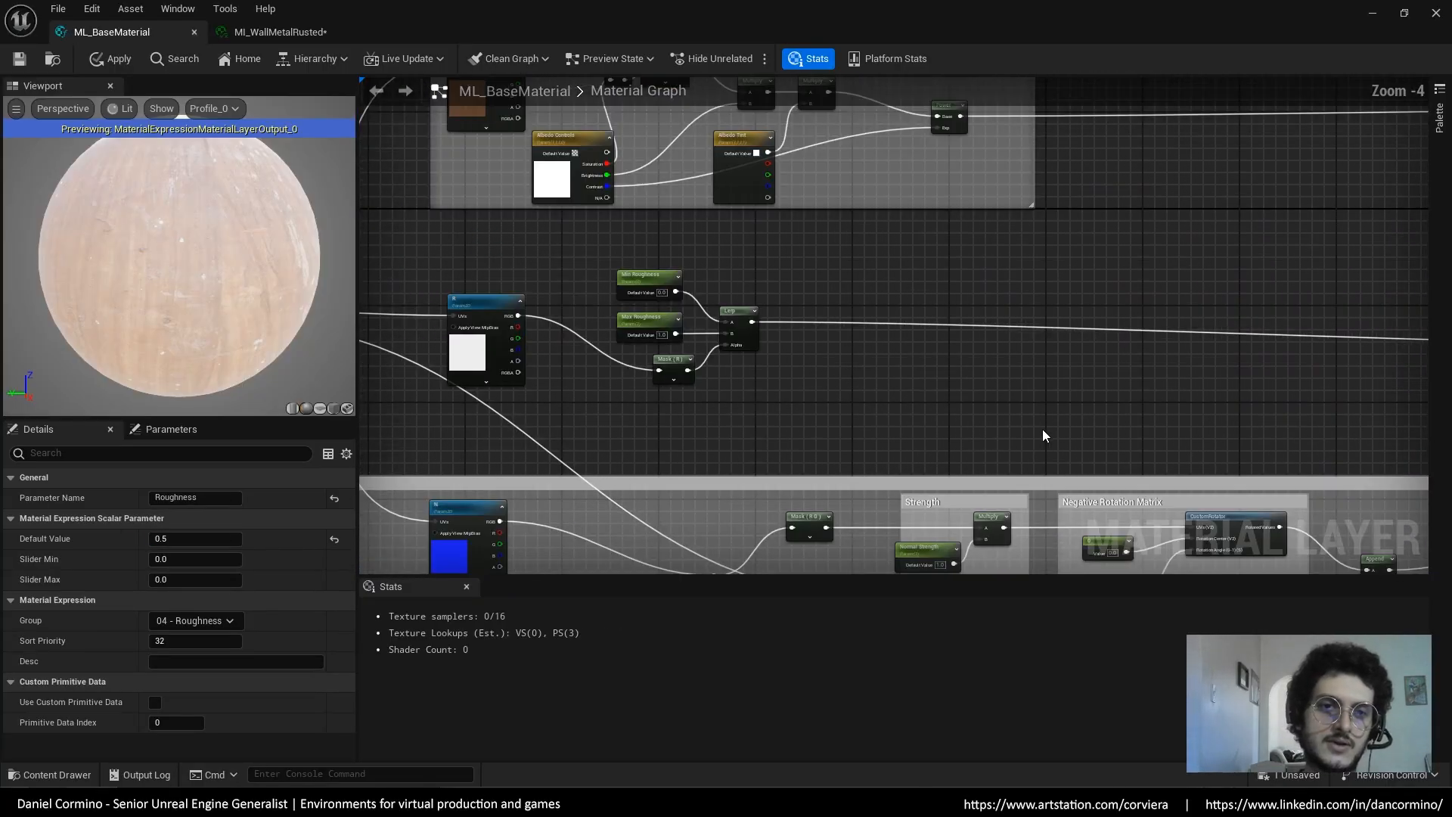
right_drag(862, 411, 862, 361)
right_drag(853, 369, 666, 369)
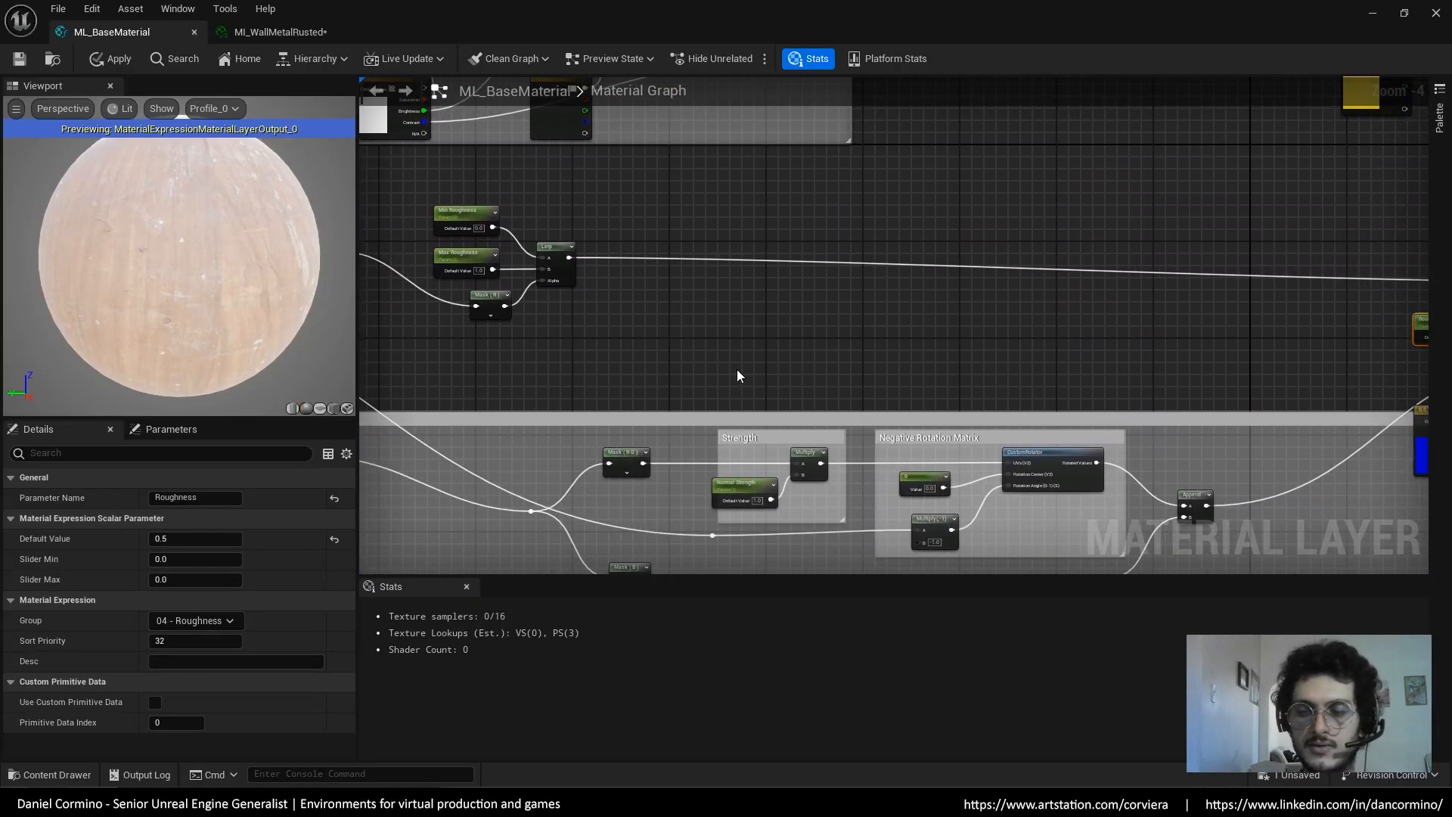
right_drag(1222, 381, 806, 358)
right_drag(1189, 397, 1081, 406)
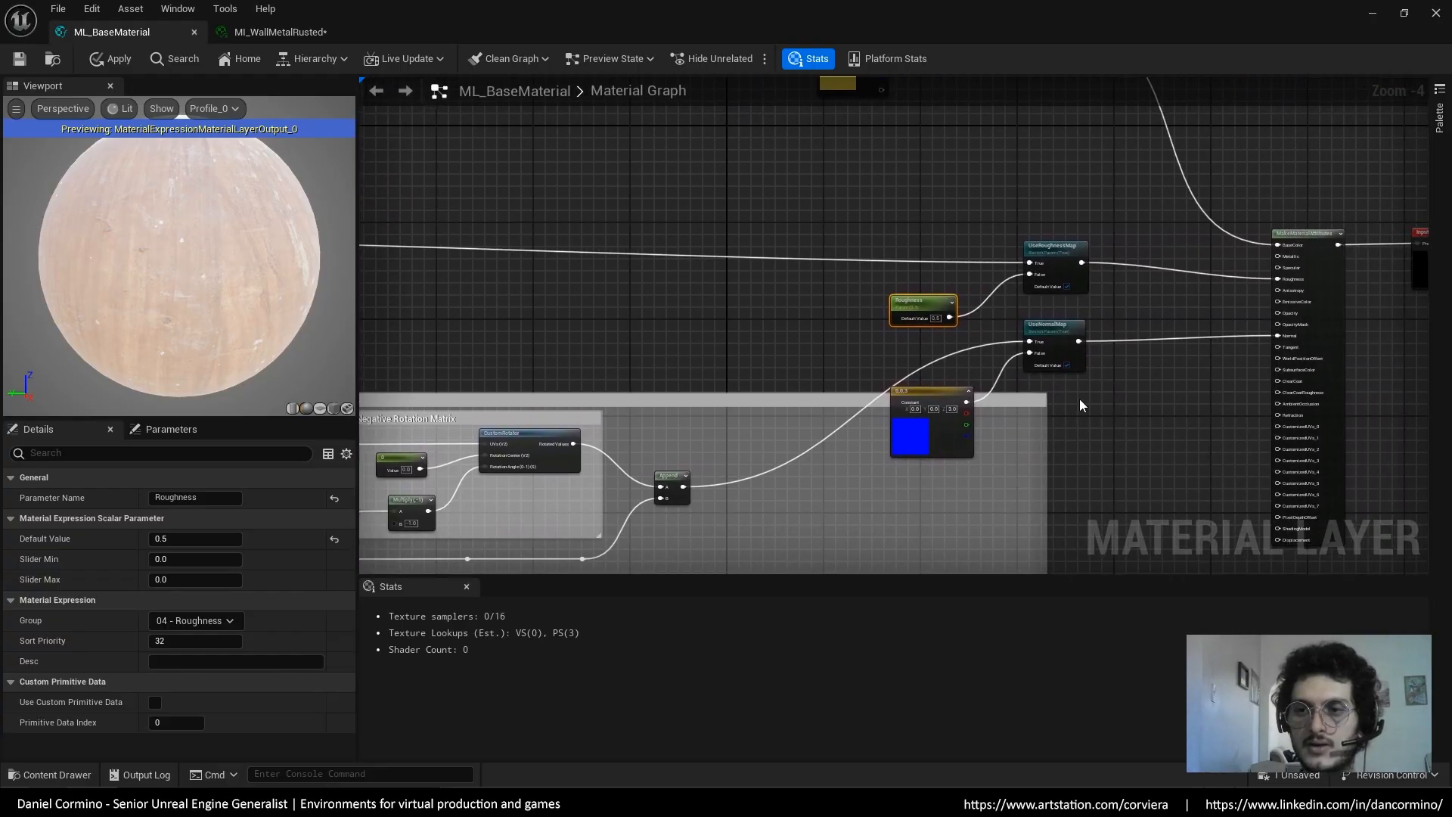
Inspect the UseNormalMap switch and the blue 0,0,3 constant connected to its False input
scroll(1064, 326, up, 2)
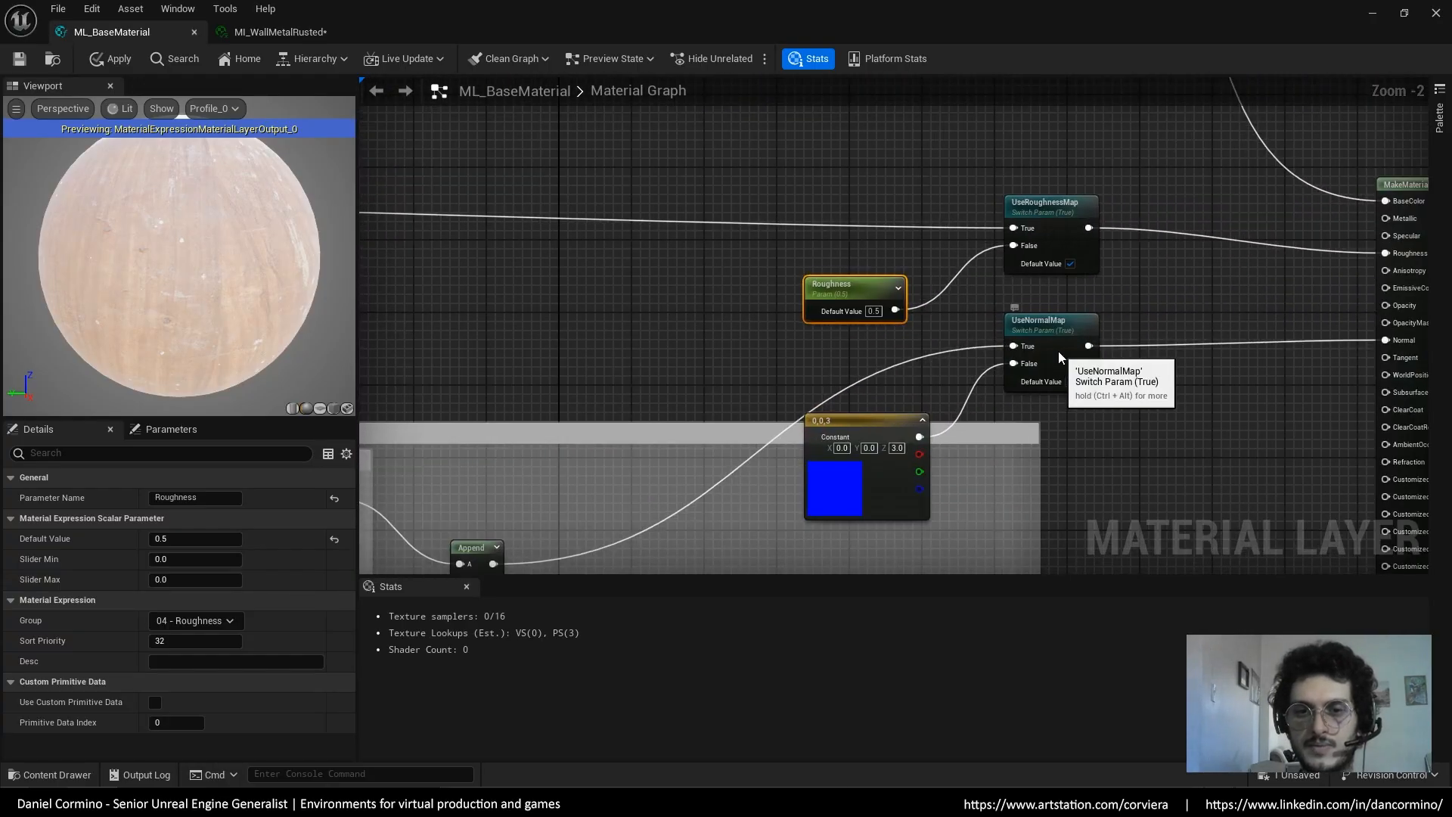
click(1044, 337)
mouse_move(1007, 427)
right_down()
mouse_move(972, 492)
mouse_move(871, 485)
mouse_move(1008, 441)
right_up()
click(1134, 384)
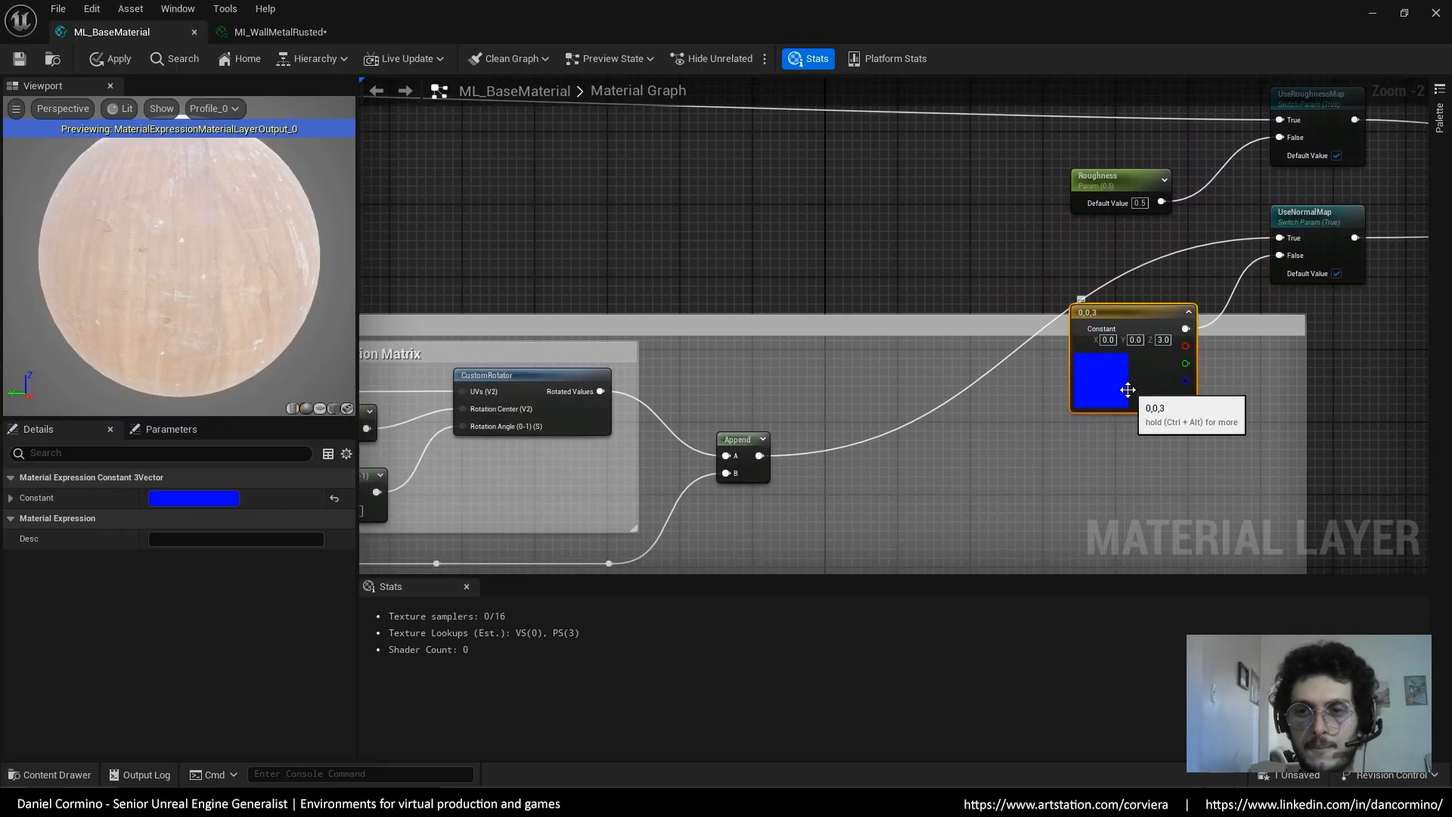
Trace the normal chain back to its start in the Normals group and inspect the N texture parameter
right_drag(822, 484, 1011, 457)
right_drag(845, 498, 803, 306)
click(750, 201)
right_drag(1037, 333, 810, 309)
click(811, 309)
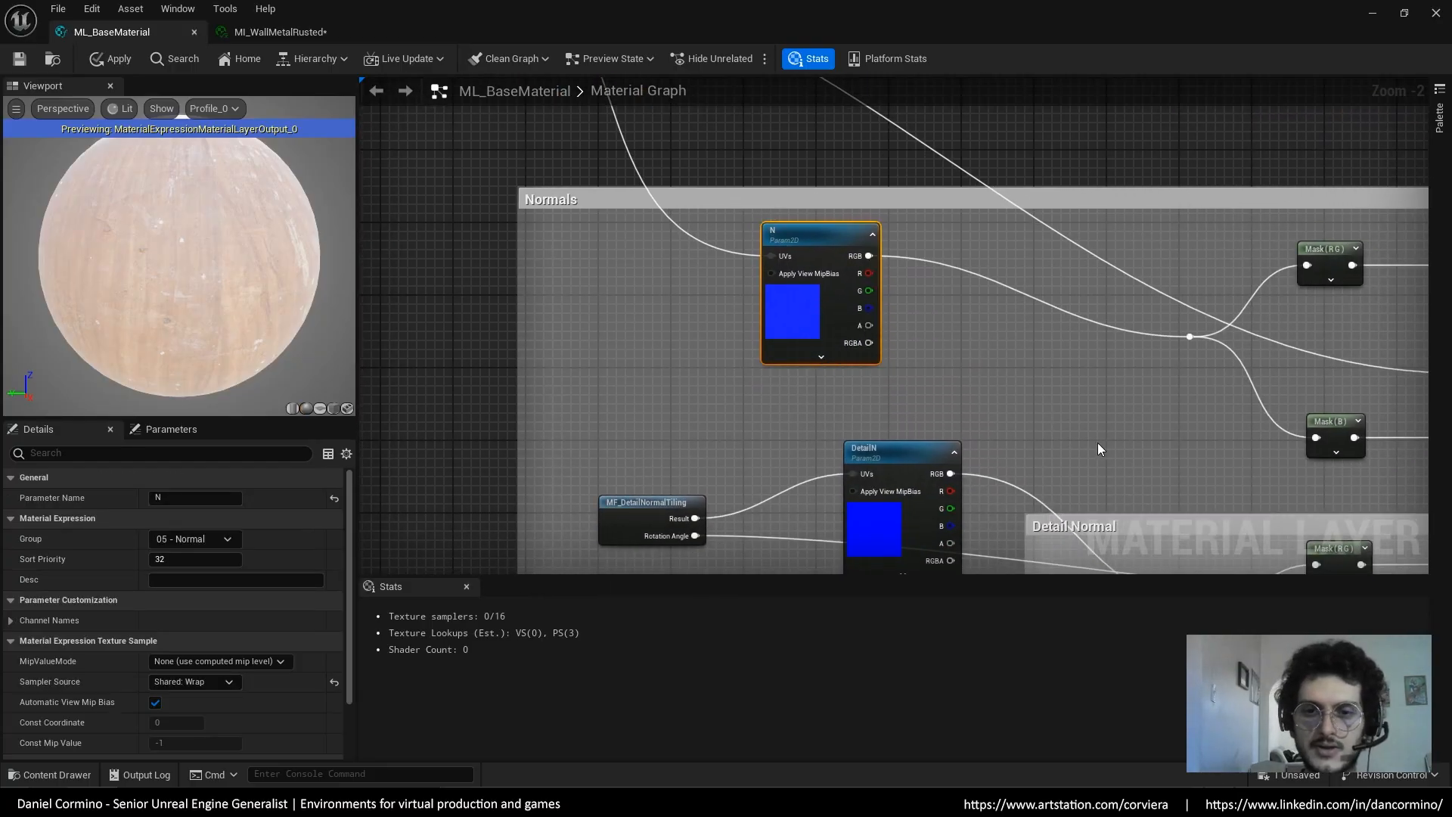
Move the MF_DetailNormalTiling and DetailN nodes down together so they sit level with the Detail Normal group
right_drag(867, 536, 724, 465)
drag(526, 383, 739, 368)
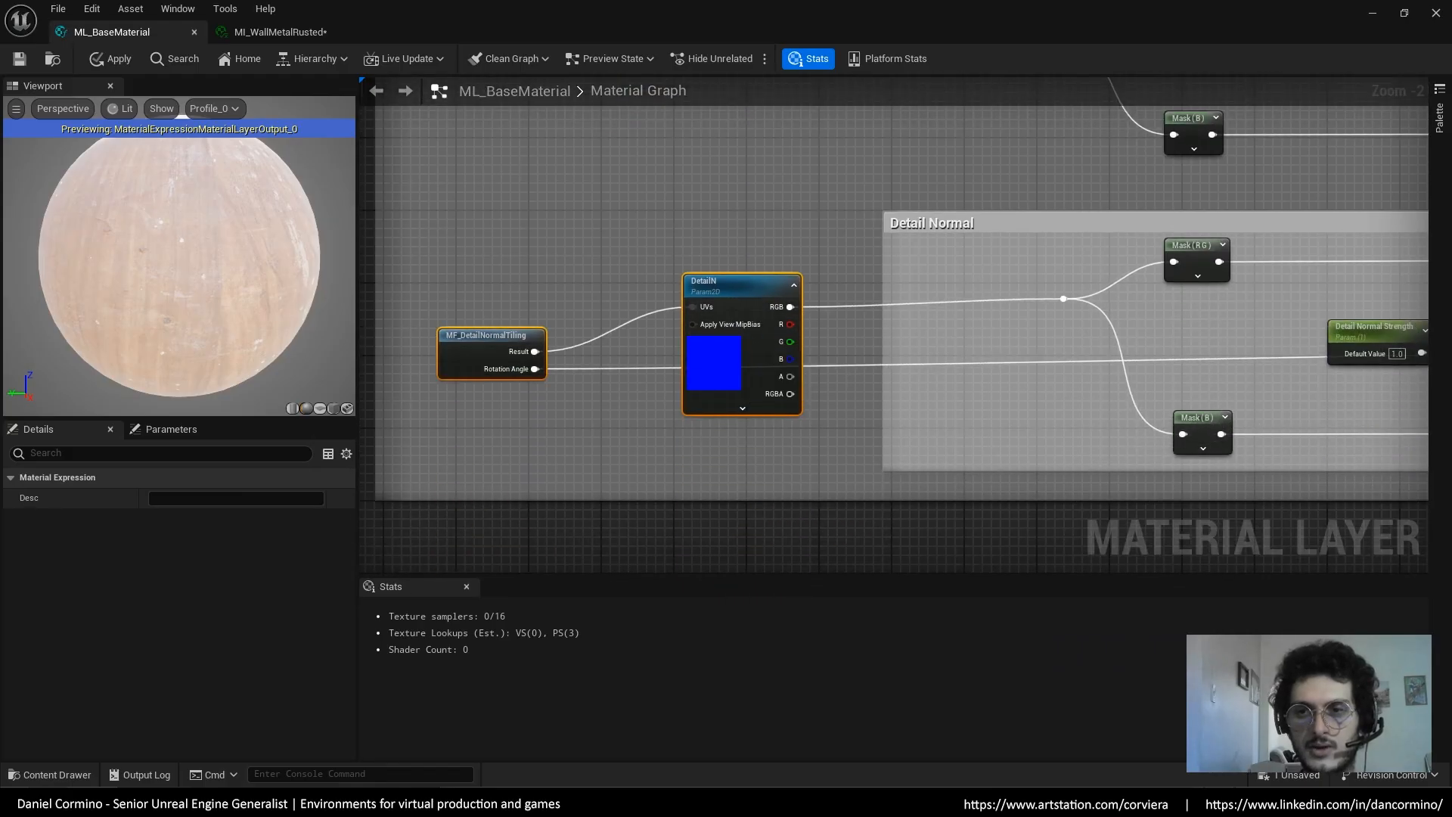
right_drag(738, 368, 866, 466)
click(882, 458)
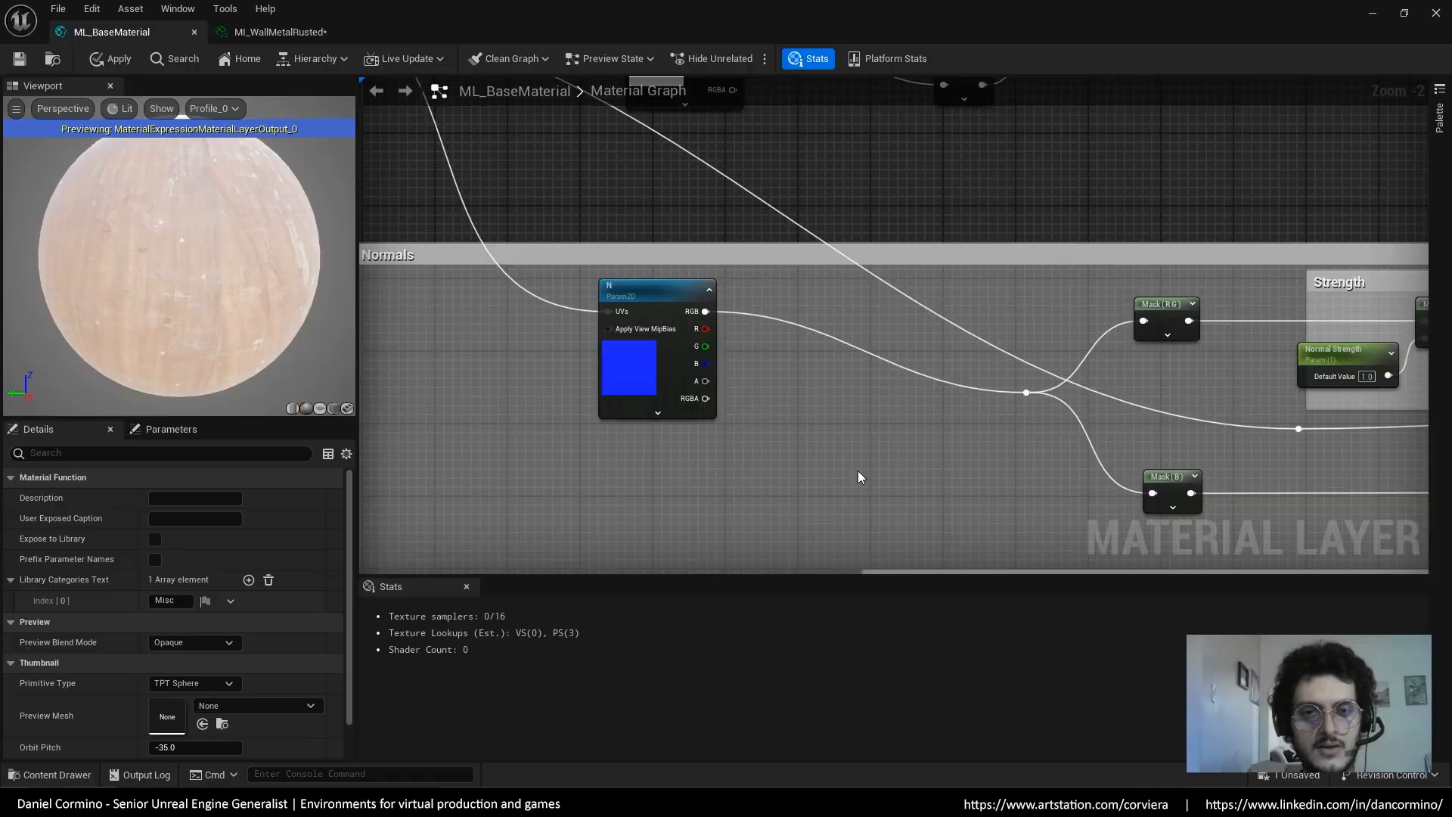
Trace the normal chain from the N texture through its masks, the Strength group and the Negative Rotation Matrix group to the Append node
right_drag(642, 383, 529, 427)
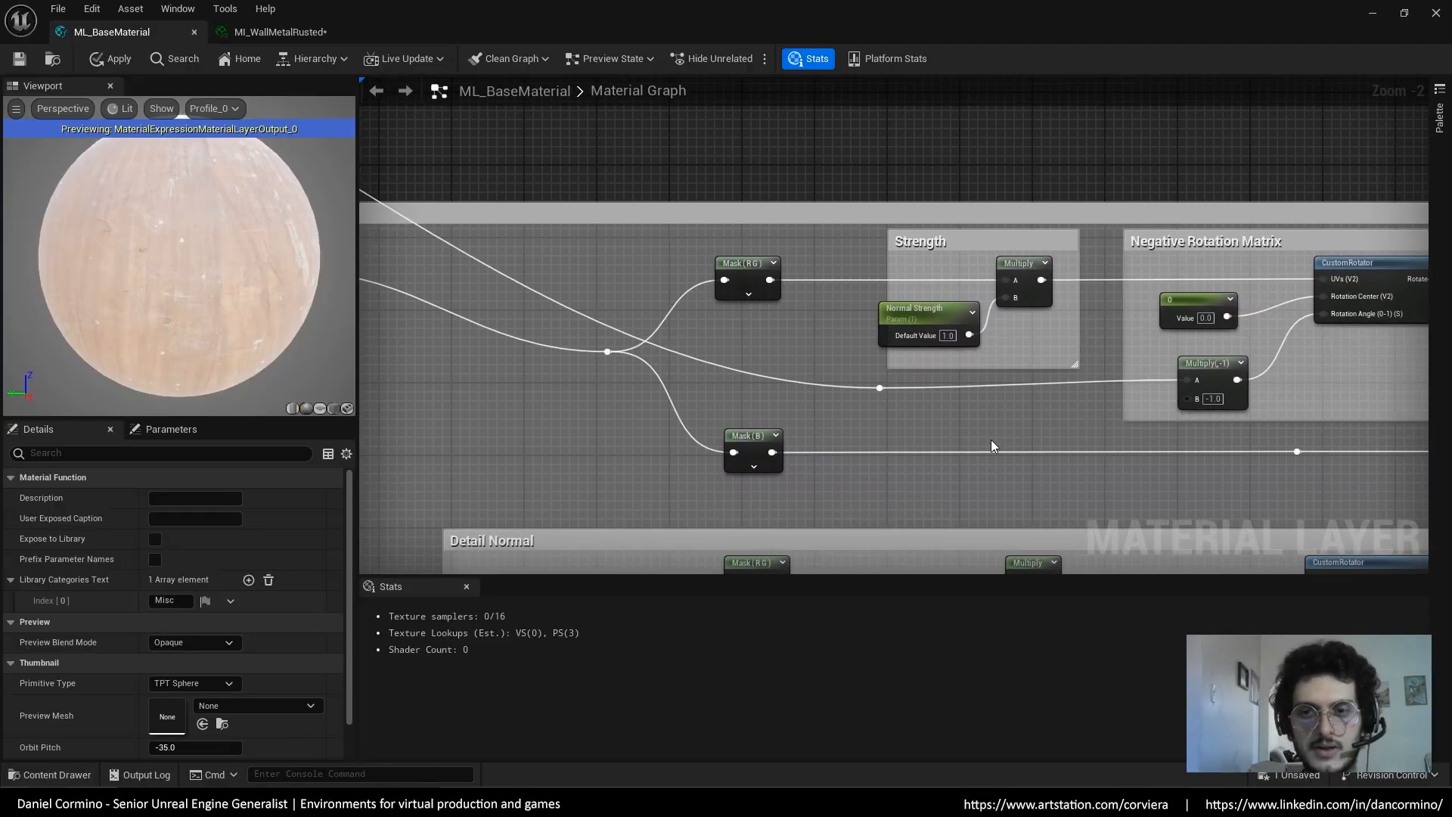
right_drag(990, 438, 790, 452)
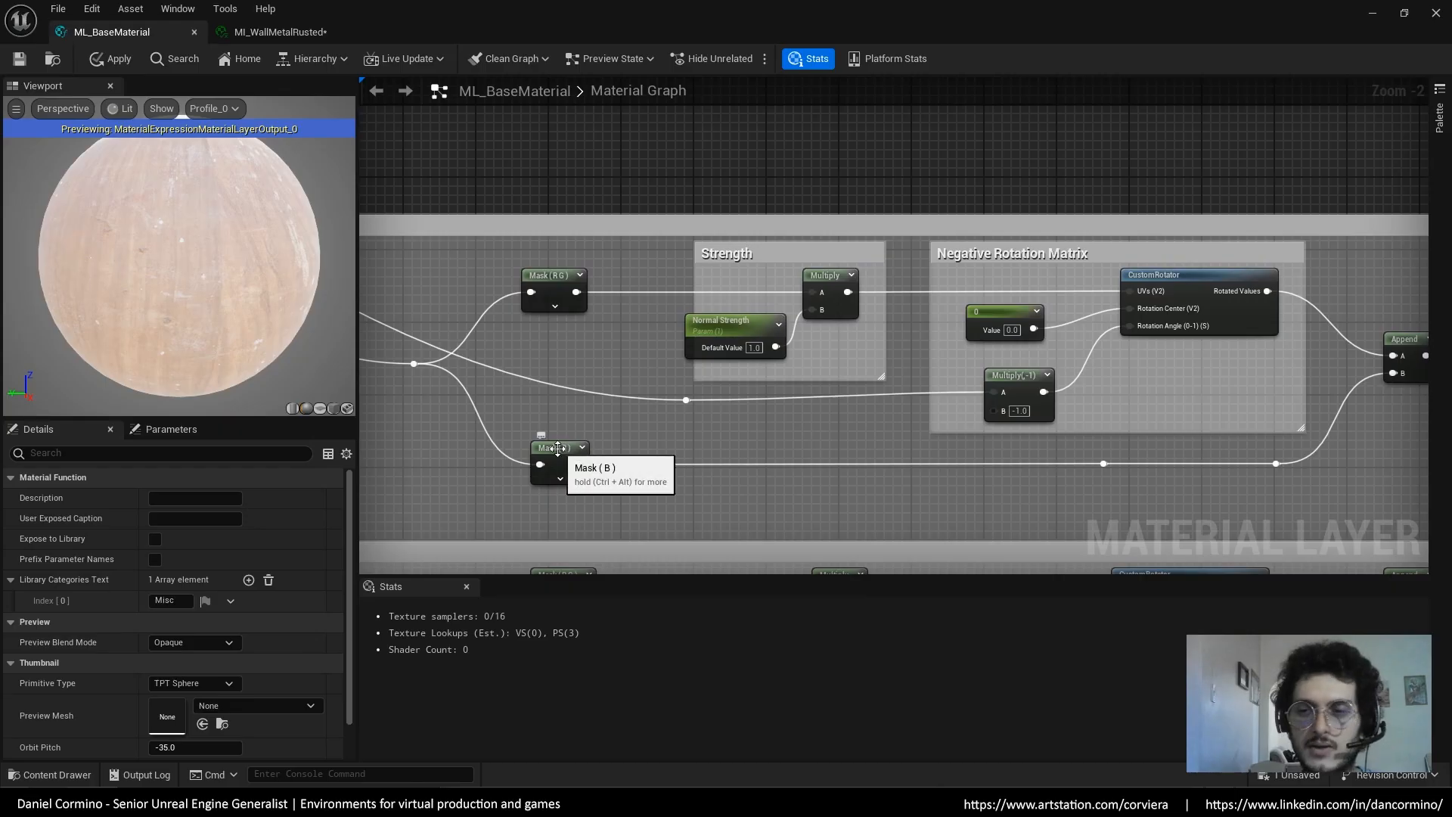
right_drag(1077, 478, 706, 503)
right_drag(950, 486, 1046, 478)
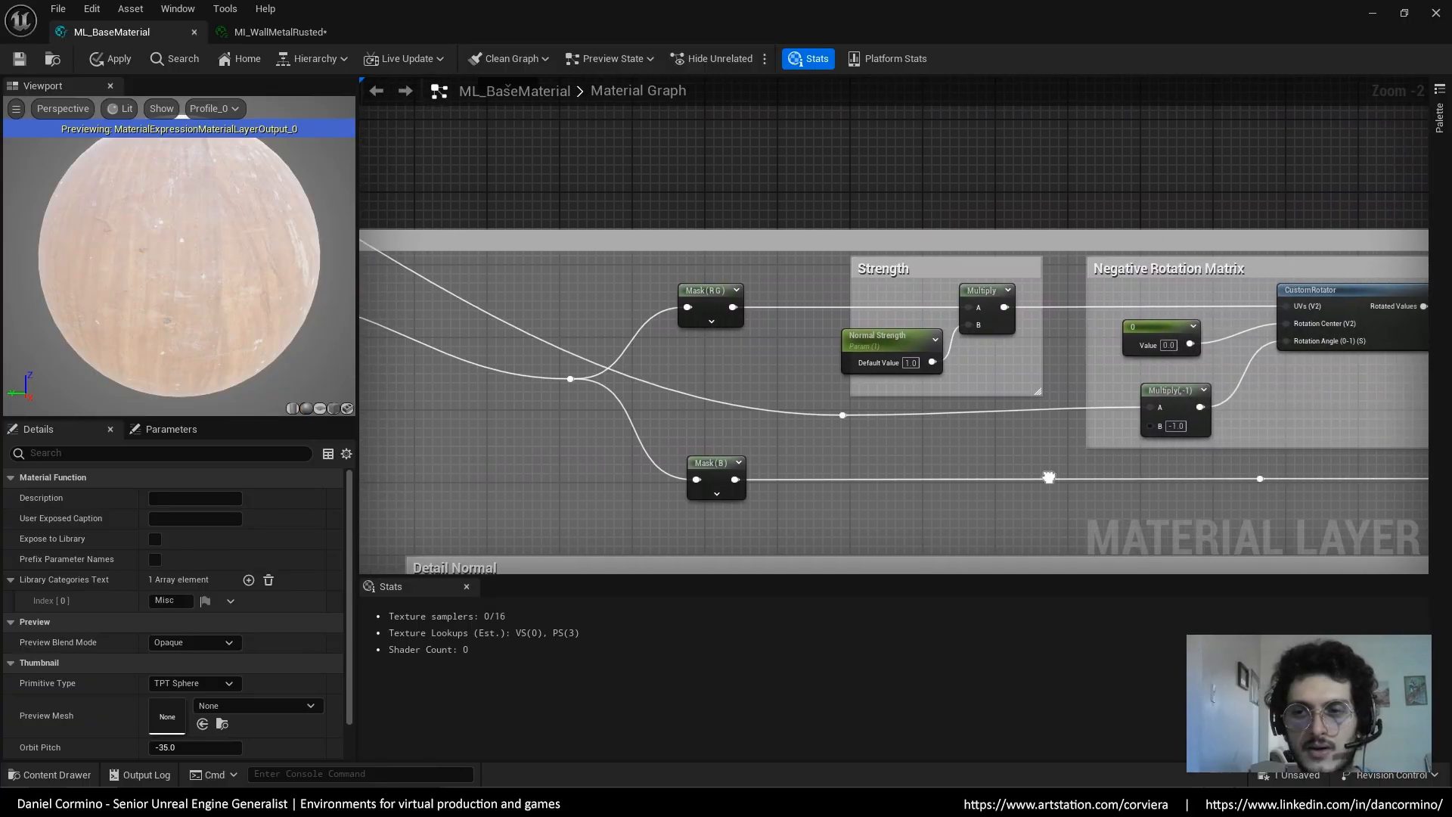
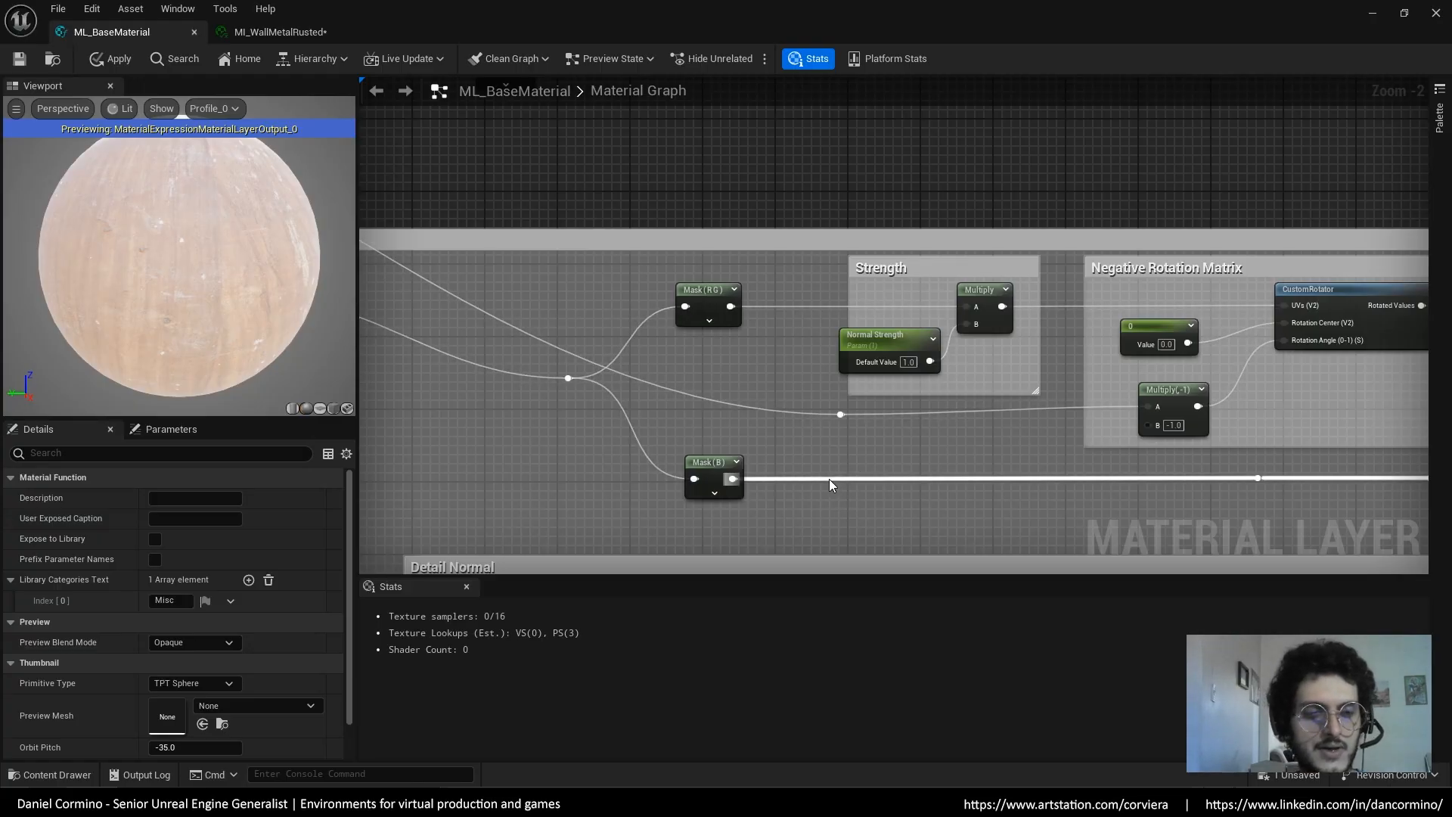
right_drag(807, 484, 877, 490)
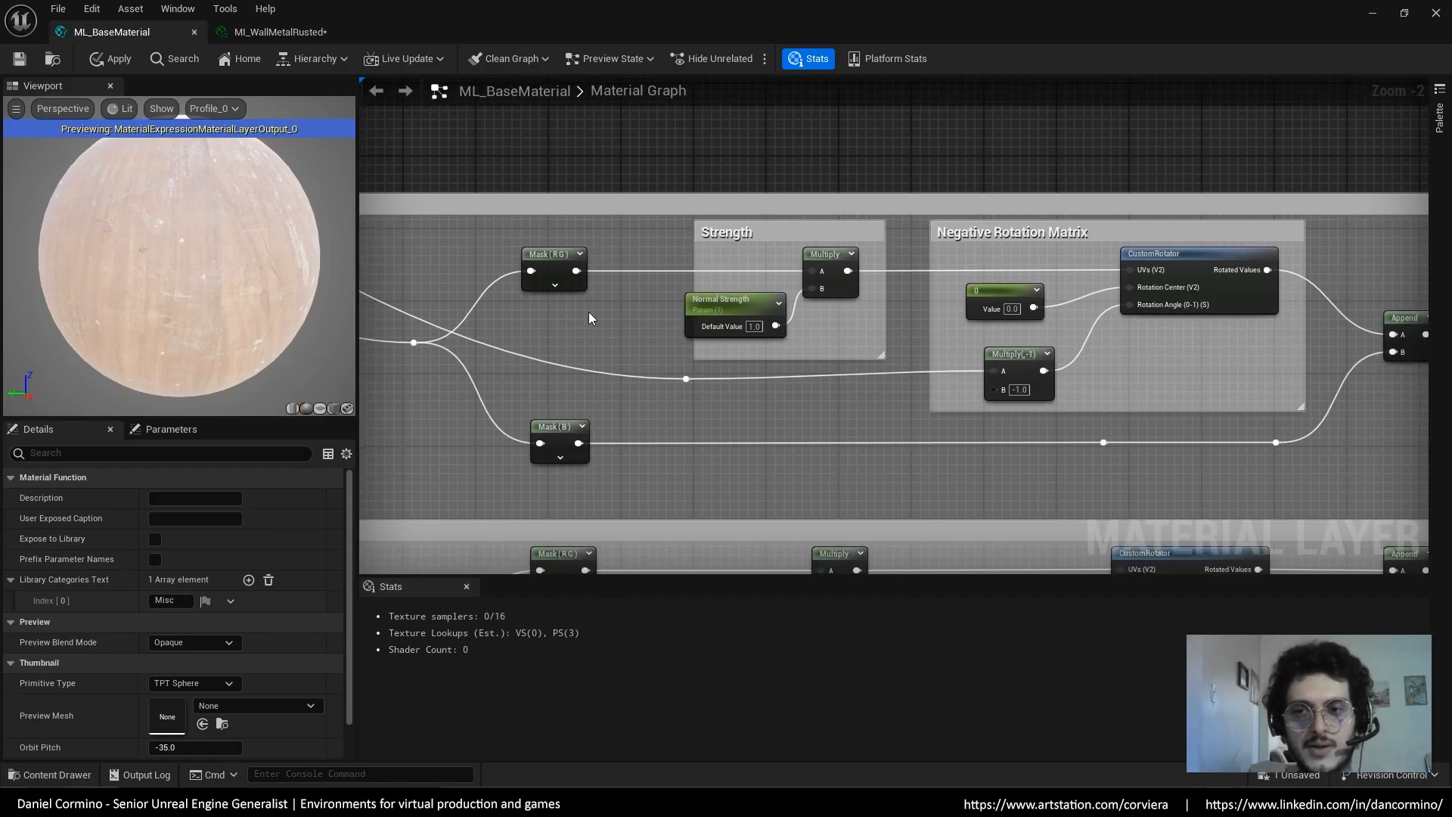
right_drag(792, 468, 850, 515)
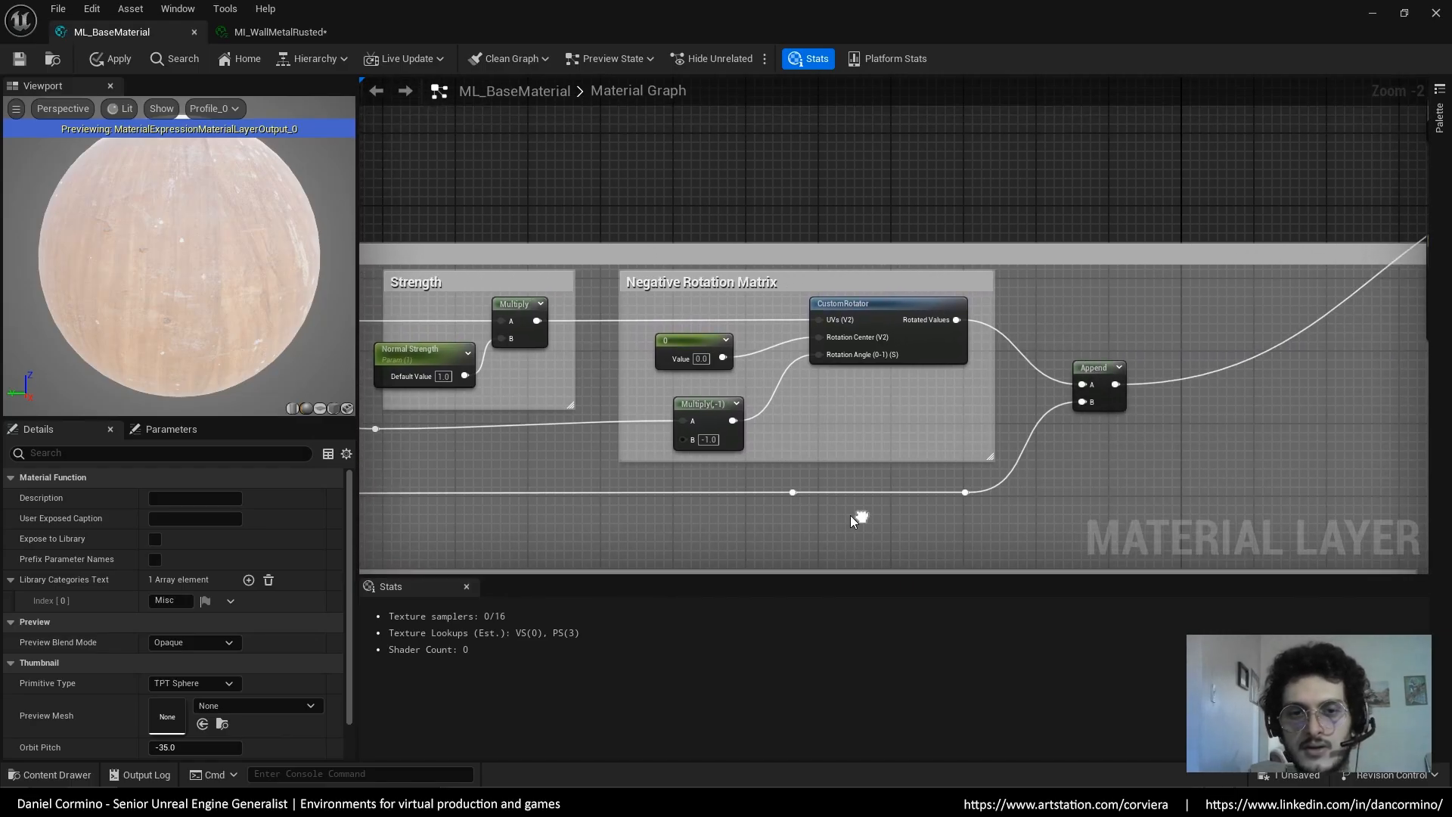
right_drag(1127, 460, 797, 429)
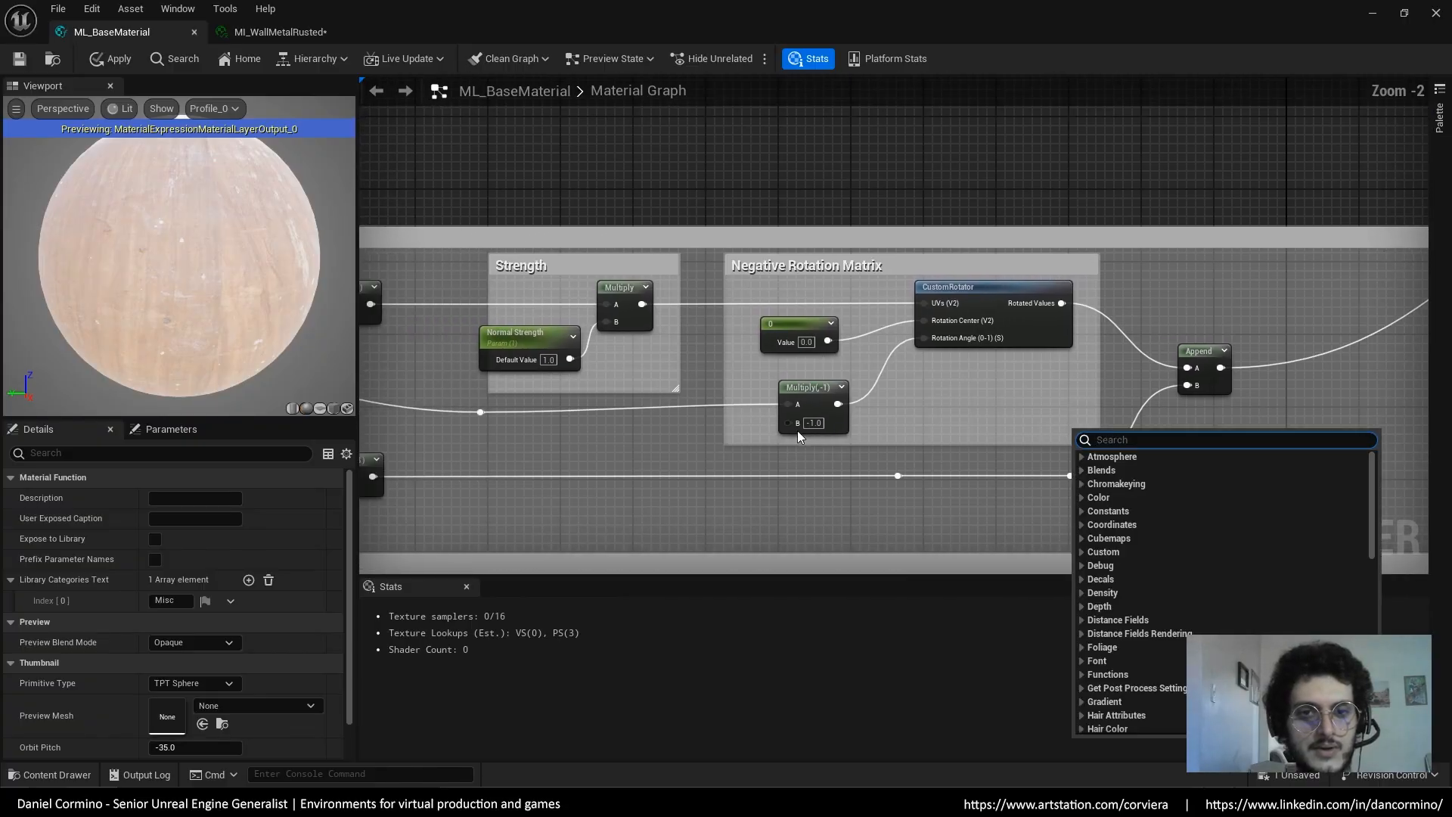
Inspect the channel settings of the two normal mask nodes, the CustomRotator and the 0 constant feeding its Rotation Center
click(538, 347)
right_drag(567, 383, 809, 387)
click(744, 270)
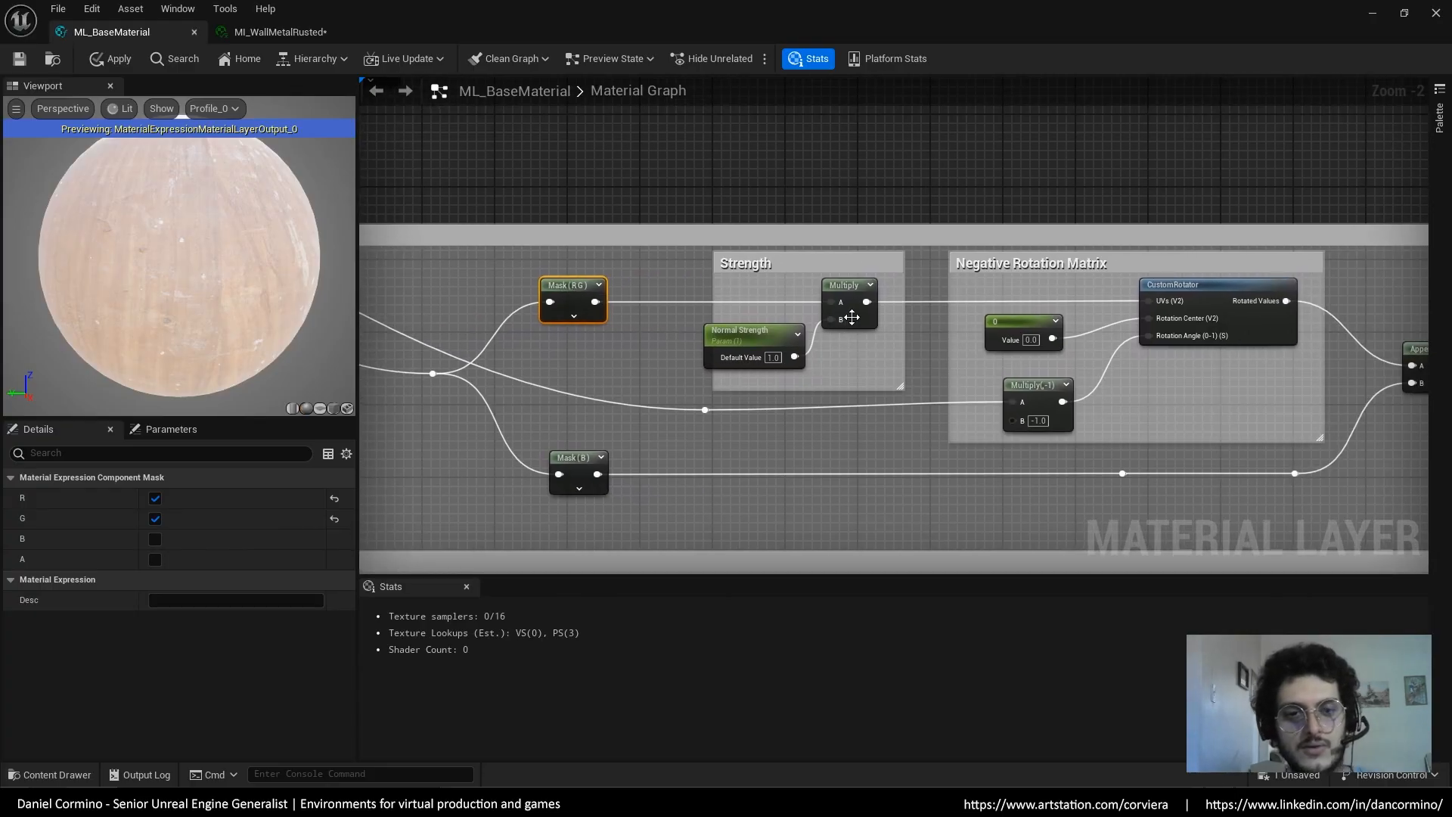
click(577, 458)
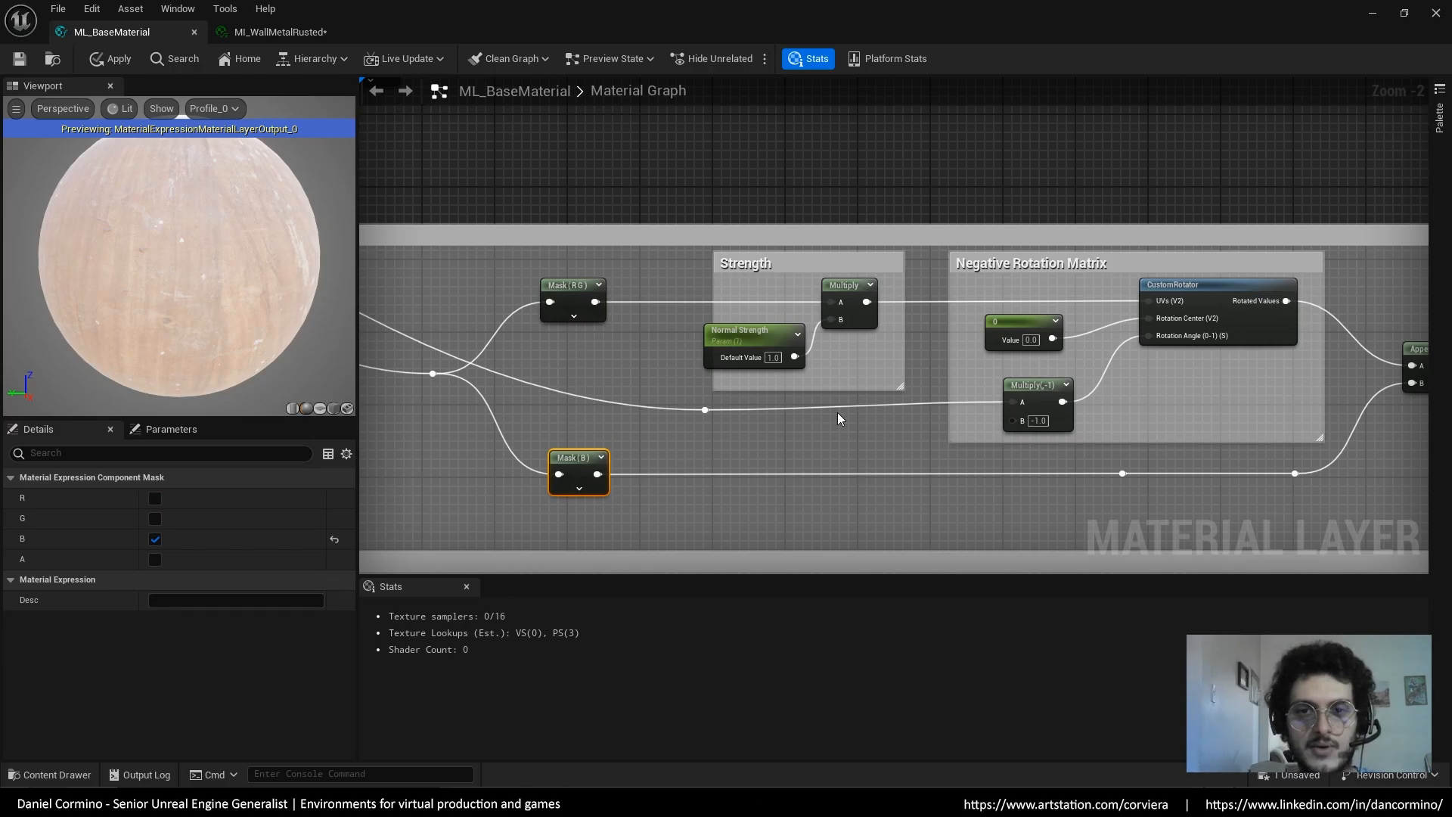
right_drag(838, 418, 569, 409)
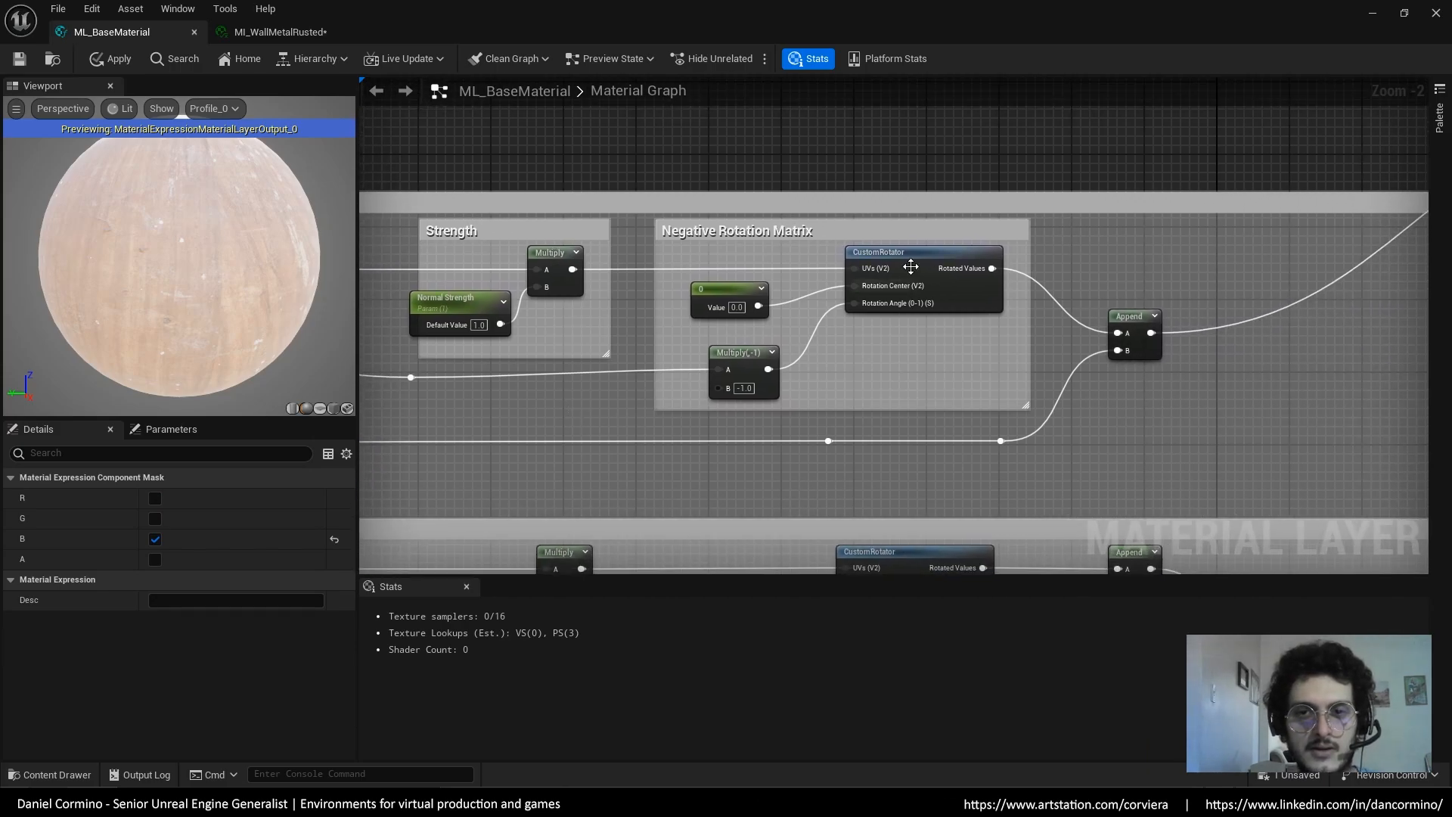
click(906, 255)
click(729, 288)
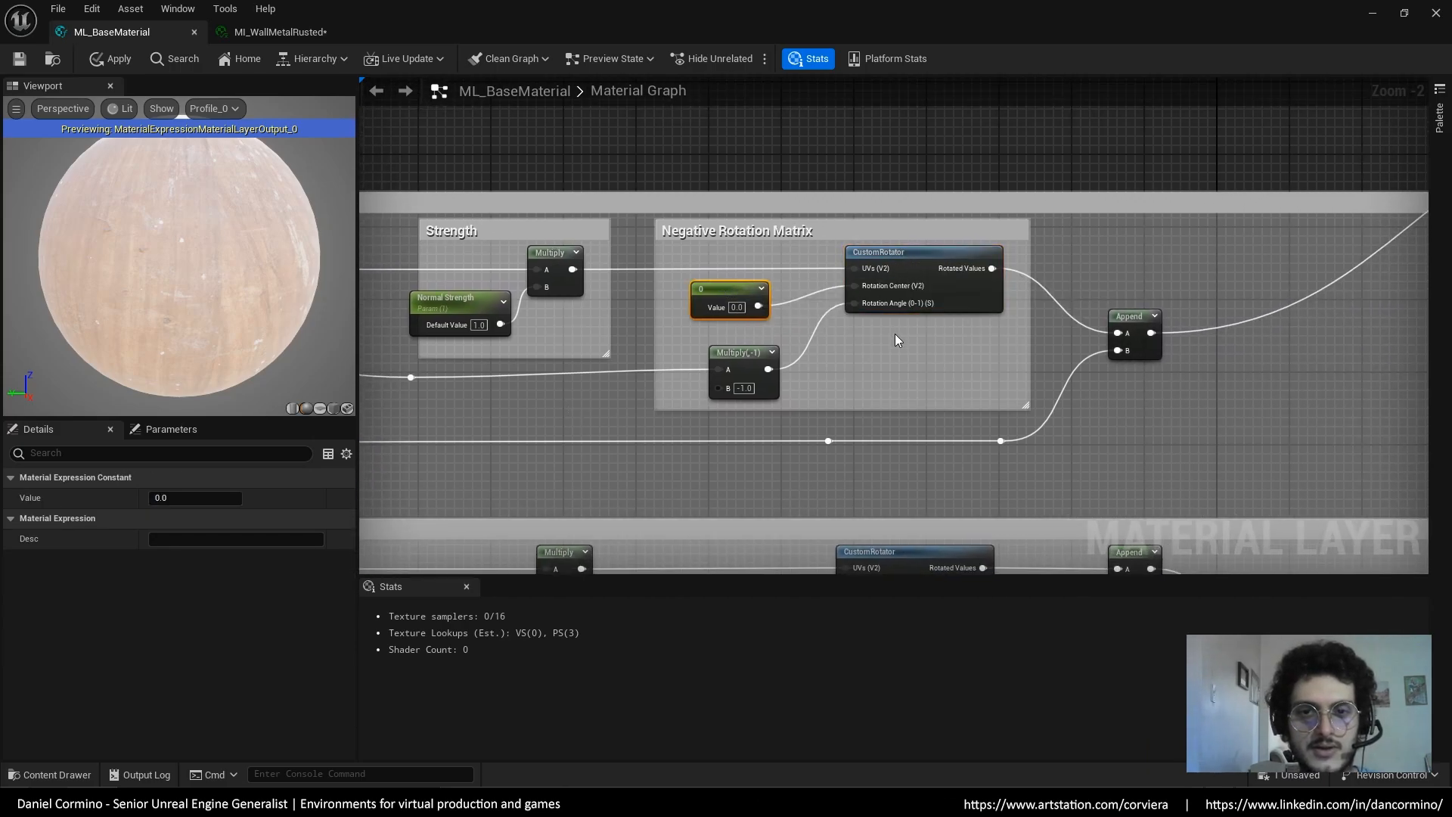
click(1056, 366)
Follow the Append node's output through the UseNormalMap switch to the Normal attribute of MakeMaterialAttributes
right_drag(1032, 394, 1351, 407)
right_drag(875, 471, 603, 455)
right_drag(1183, 390, 988, 499)
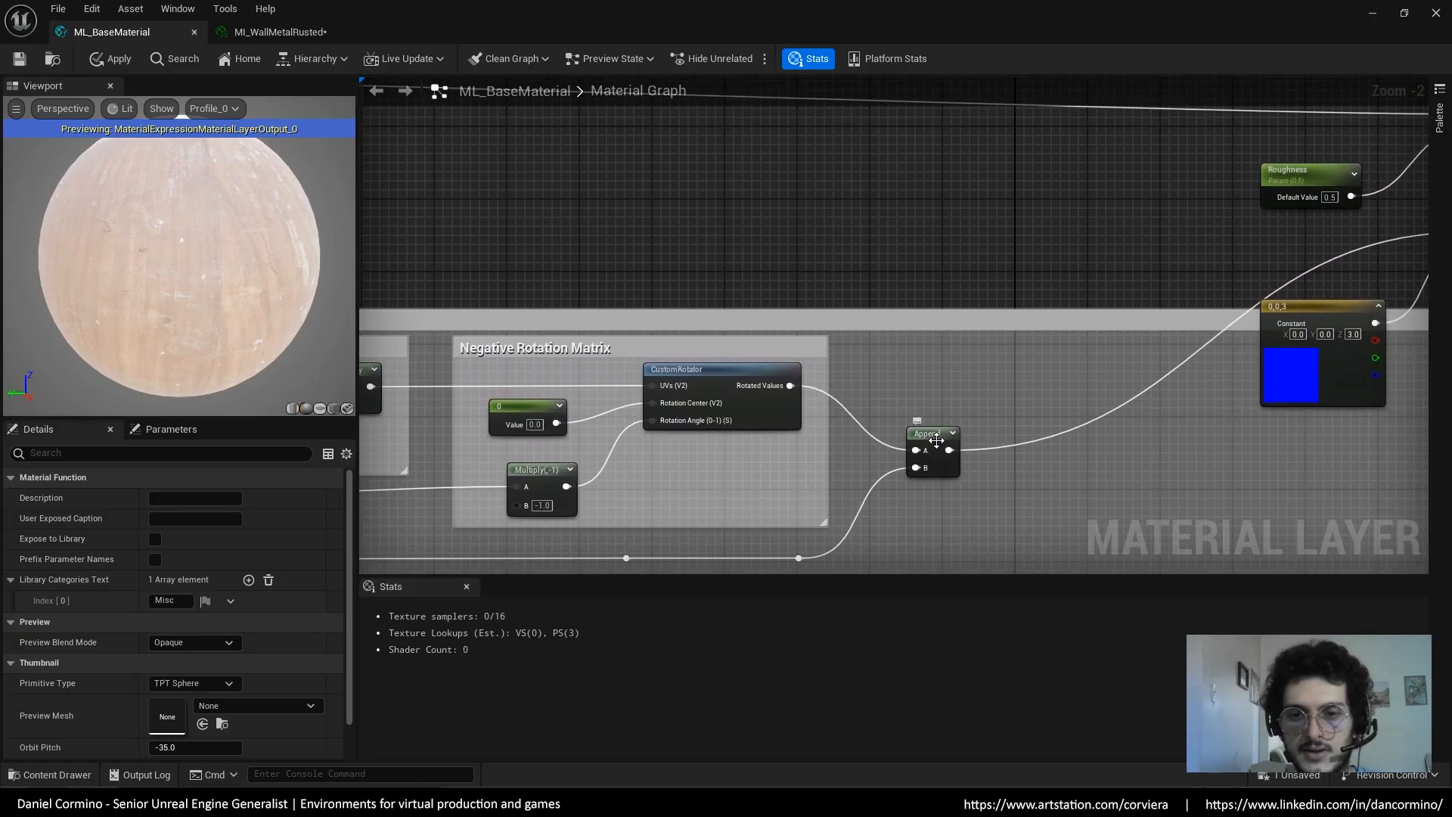
right_drag(1073, 461, 738, 499)
right_drag(1182, 296, 778, 285)
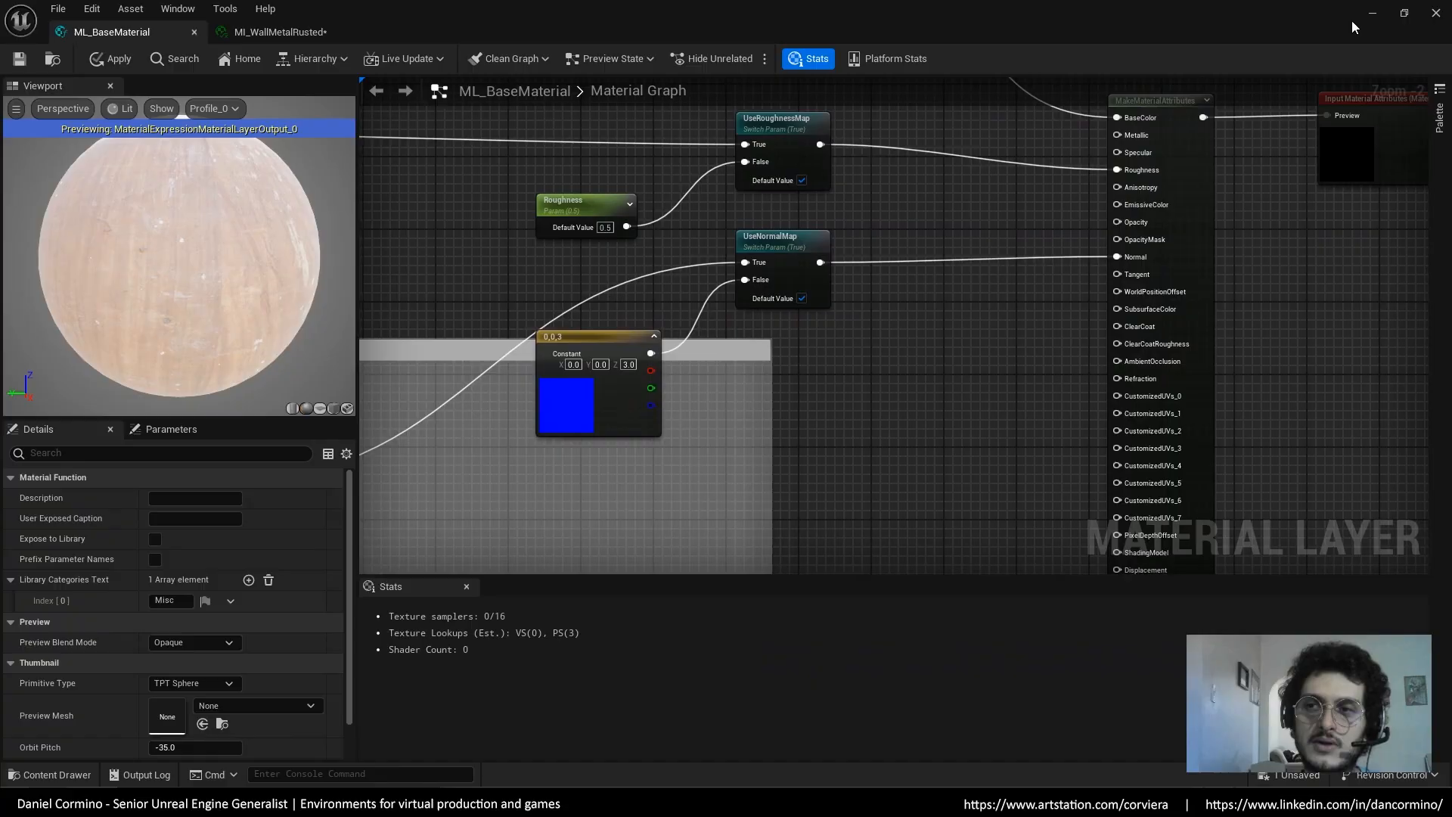
Show MI_WallMetalRusted's layer parameters beside the level and view the rusted wall up close in Lit mode
drag(1353, 27, 530, 322)
click(246, 324)
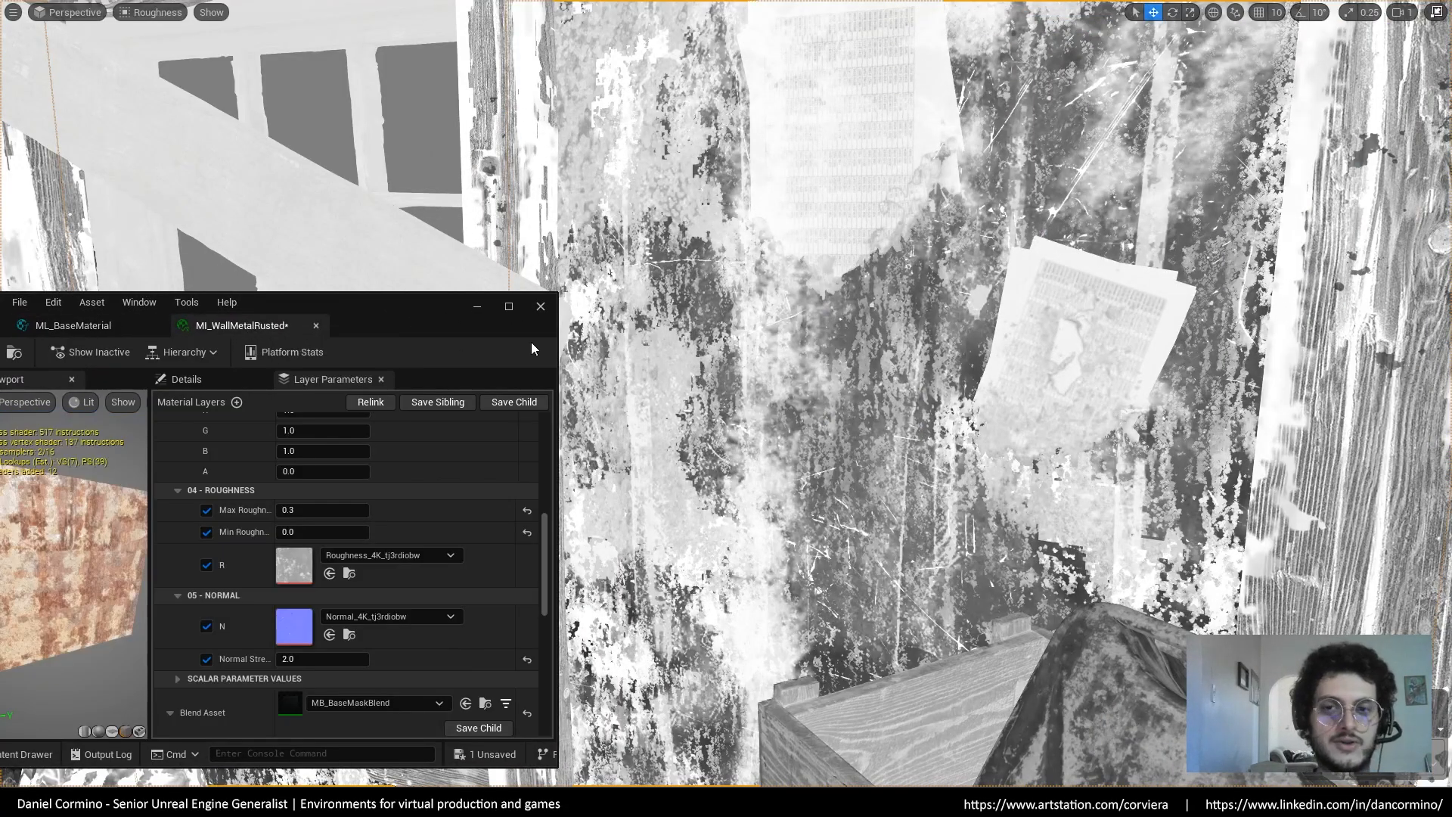
alt+drag(973, 445, 1000, 512)
key(alt+4)
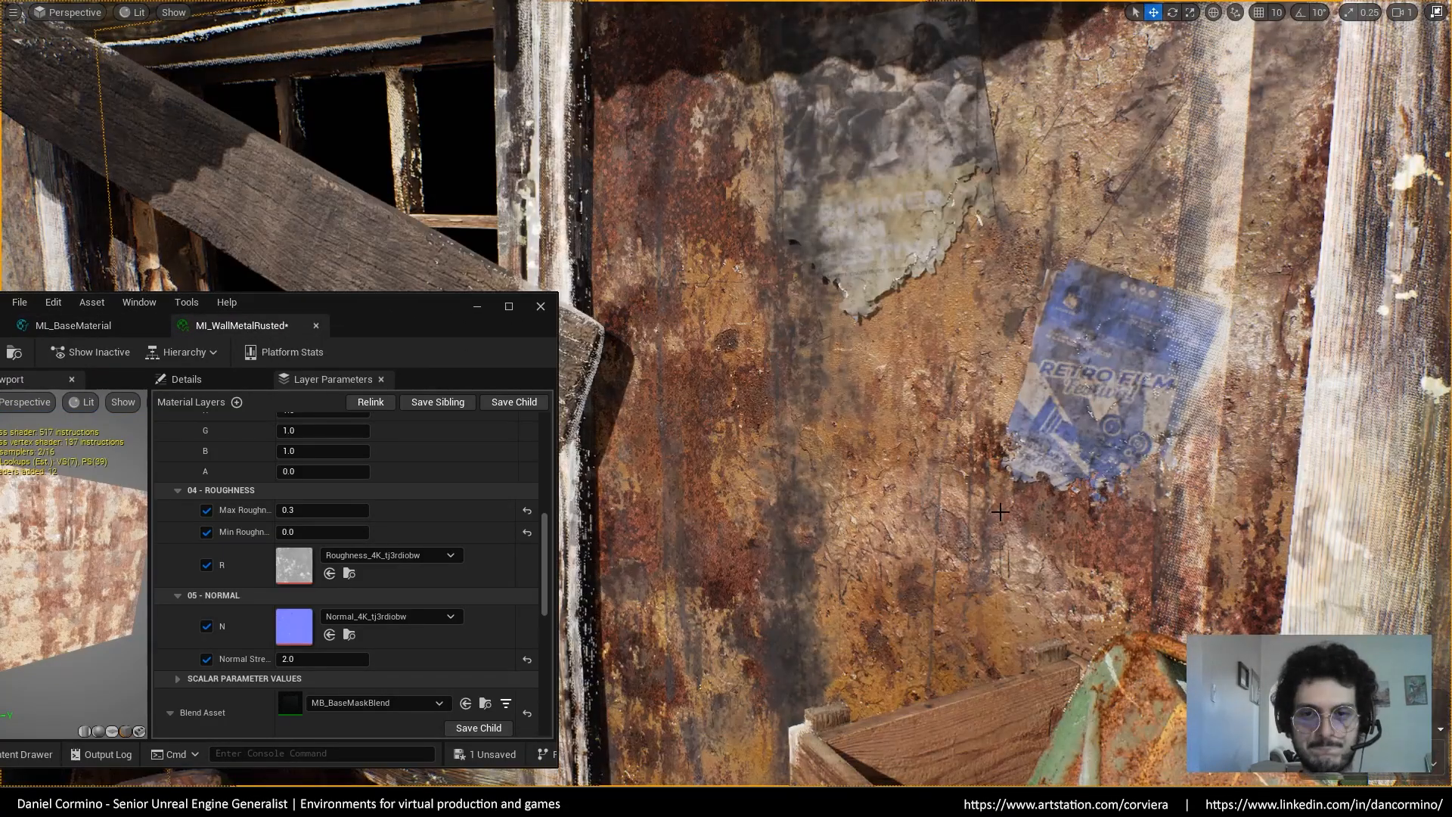
mouse_move(999, 512)
right_down()
mouse_move(938, 503)
mouse_move(991, 510)
right_up()
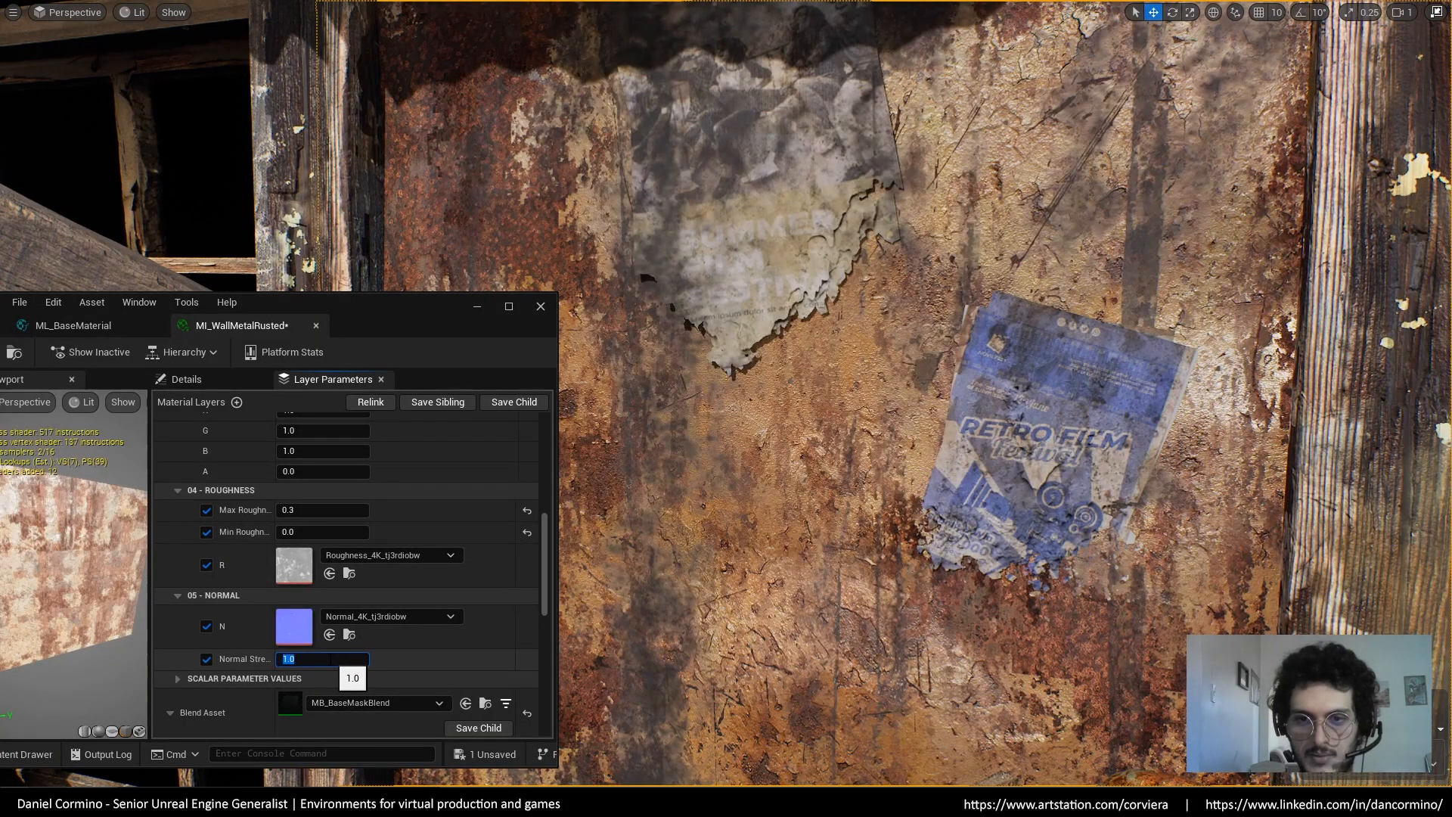
Try Normal Strength values of 0, 5 and 10 on the rusted wall, and set it back to 2
text(0)
key(Return)
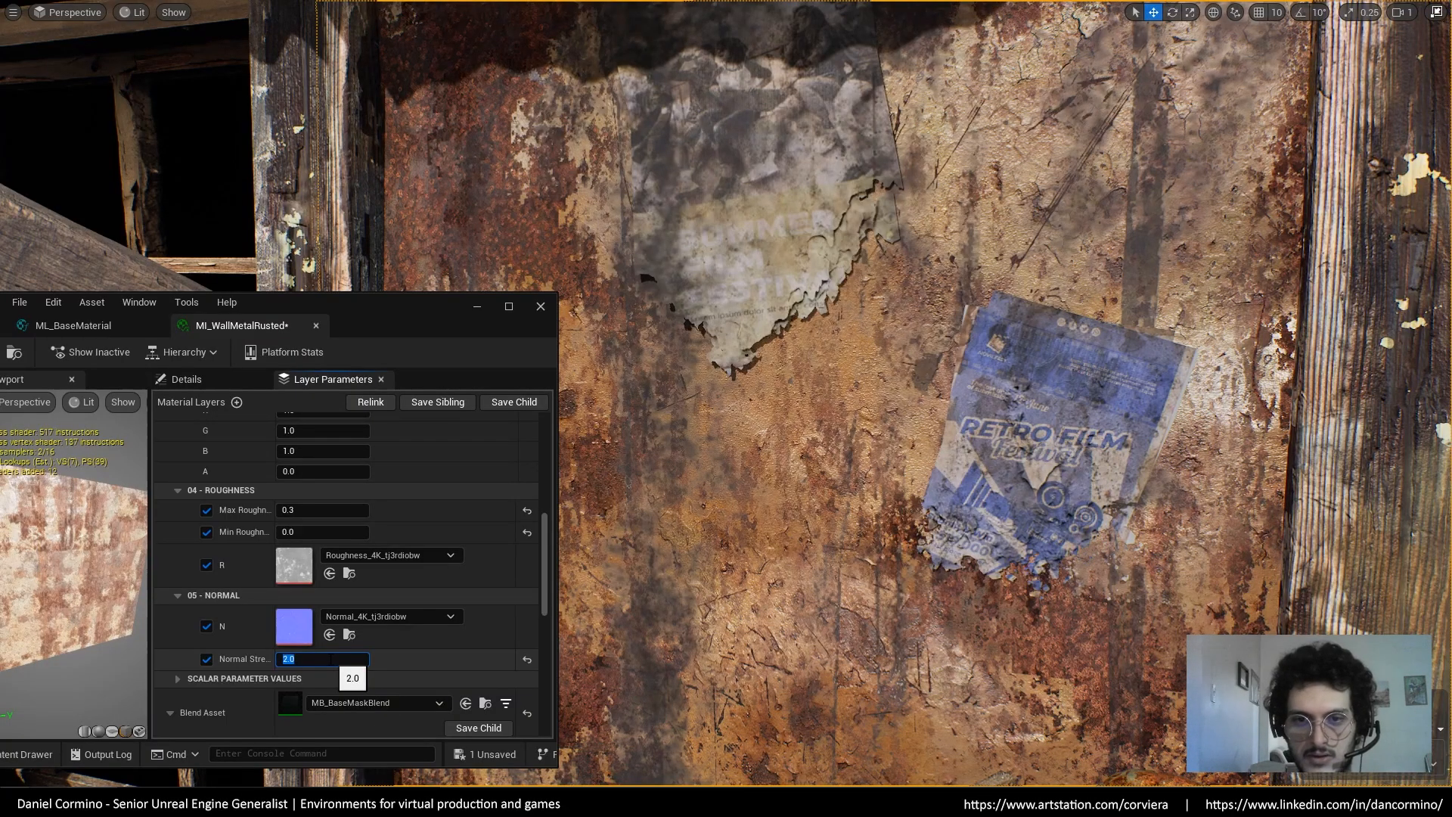
text(5)
key(Return)
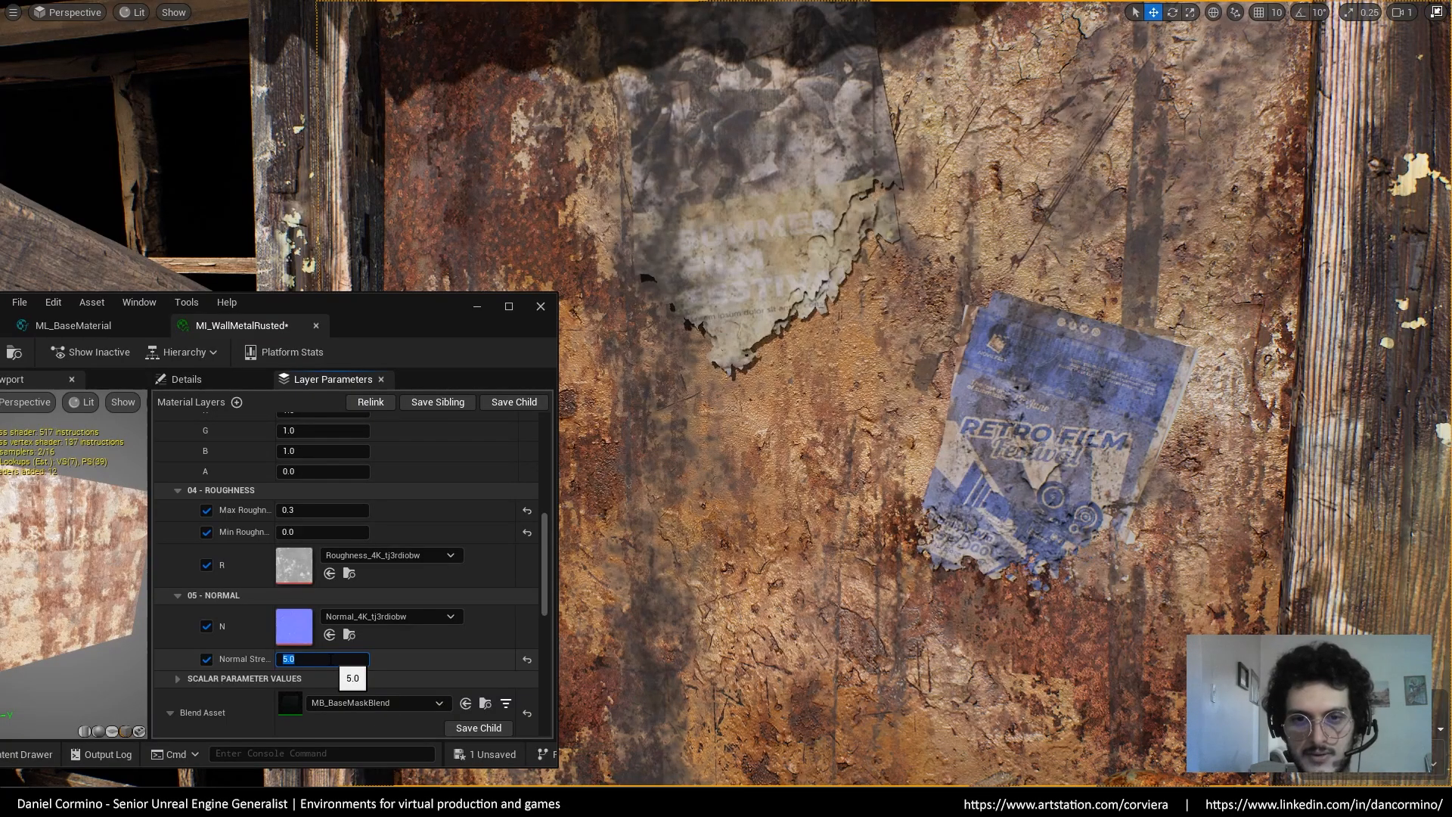
key(Return)
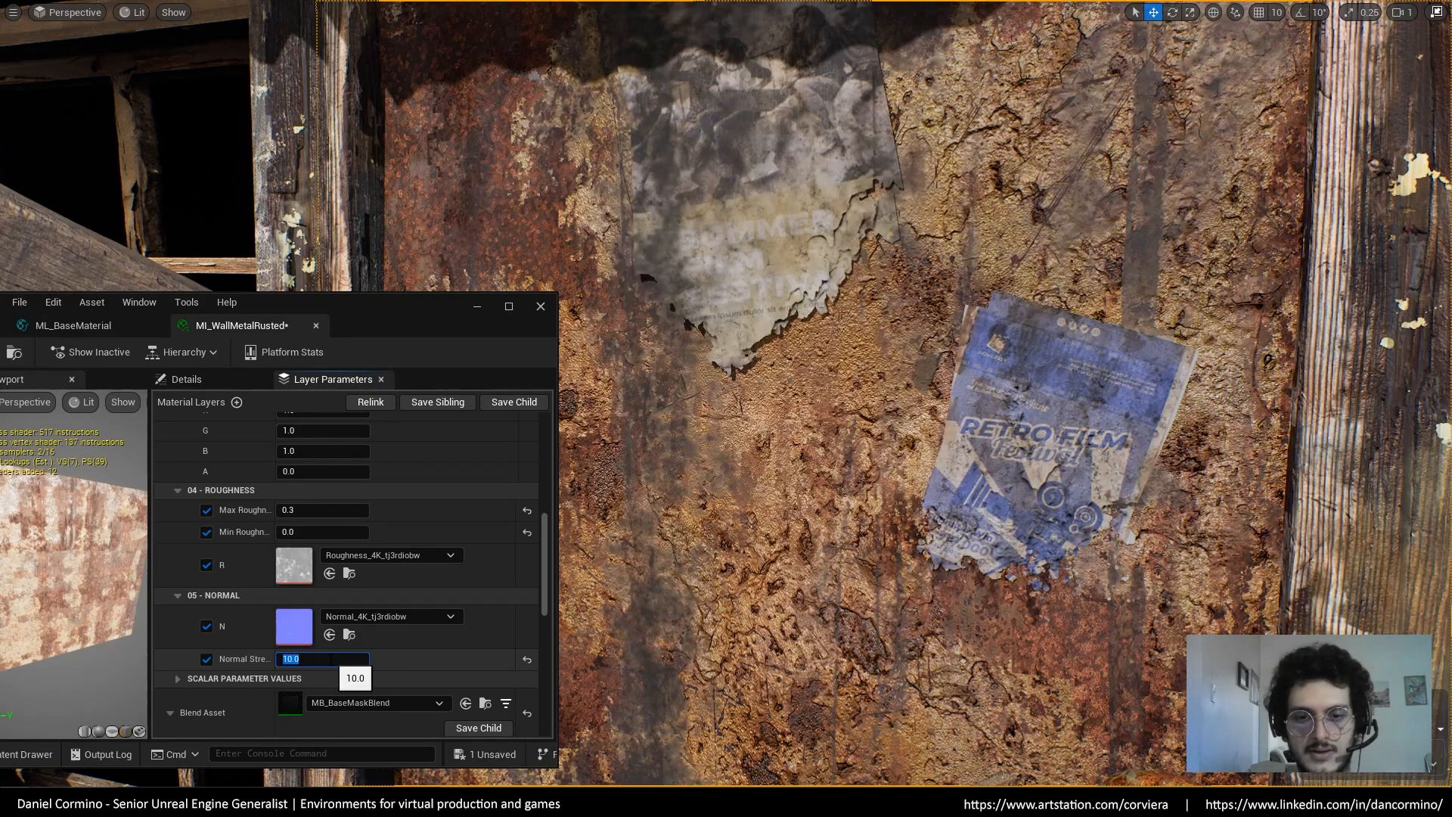
text(2)
key(Return)
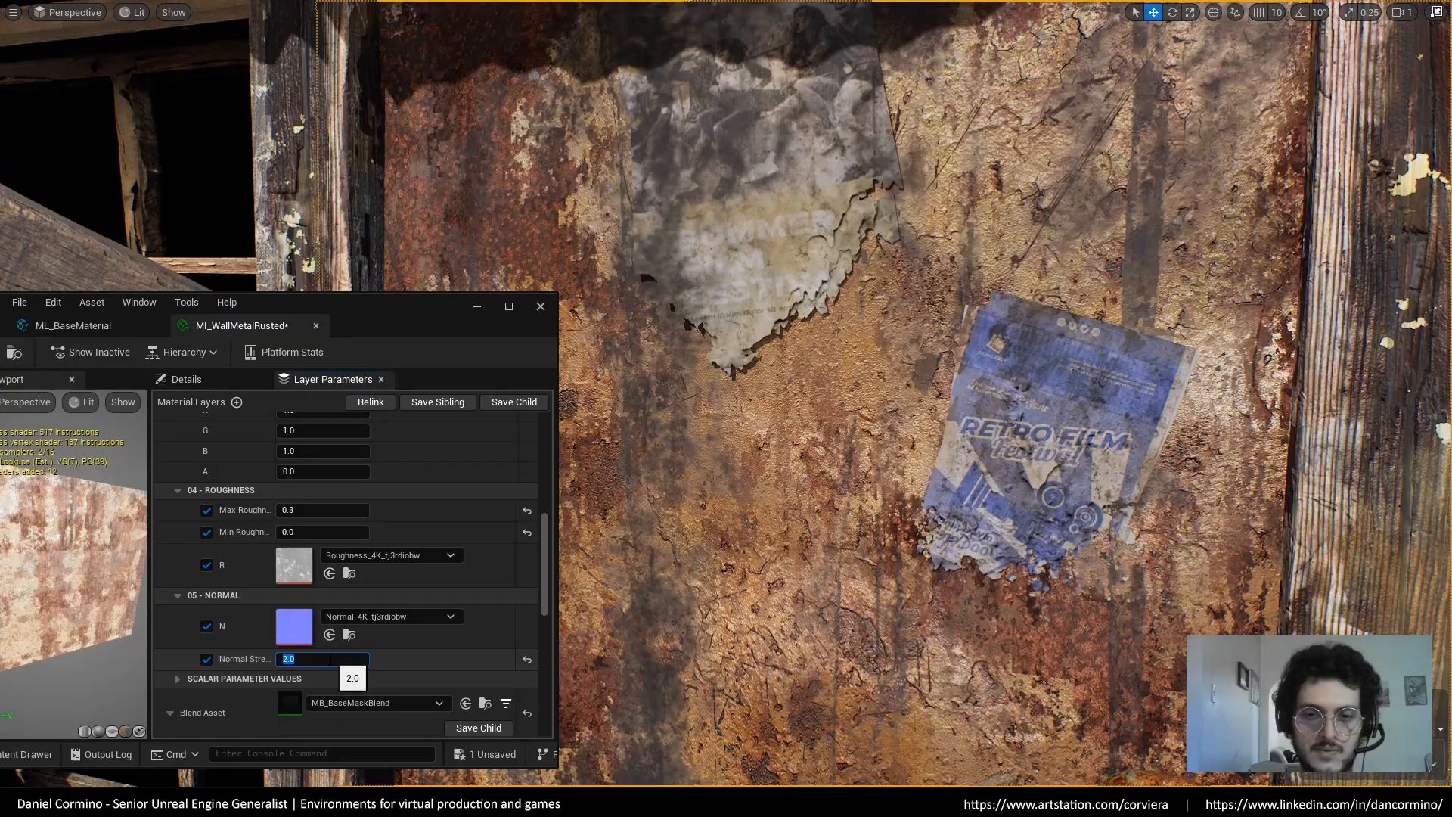
Return to ML_BaseMaterial in a maximized window and move the Metallic parameter node level with the Metallic input of MakeMaterialAttributes
click(113, 325)
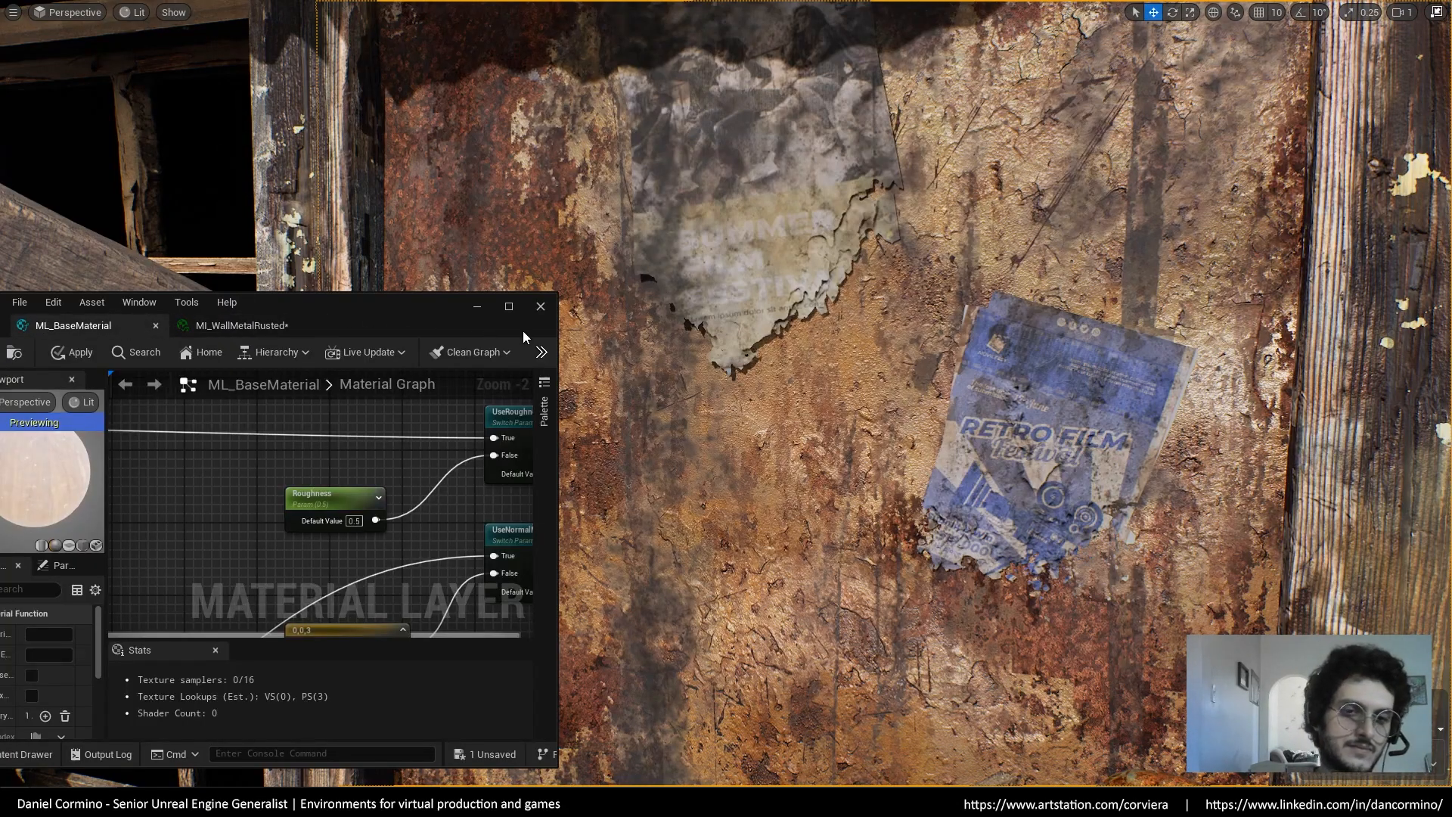
click(510, 308)
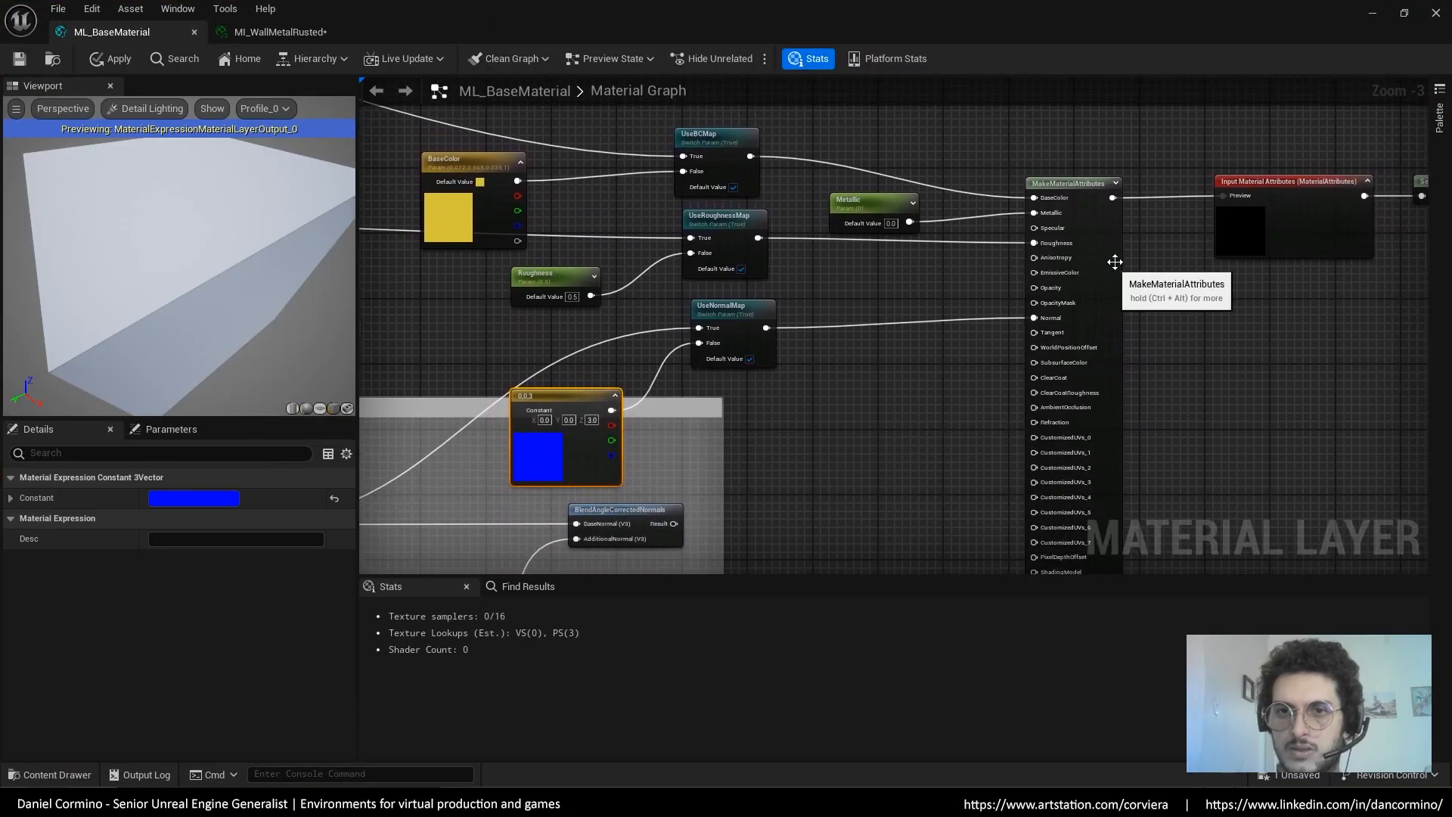
scroll(1045, 401, up, 2)
scroll(1046, 401, up, 3)
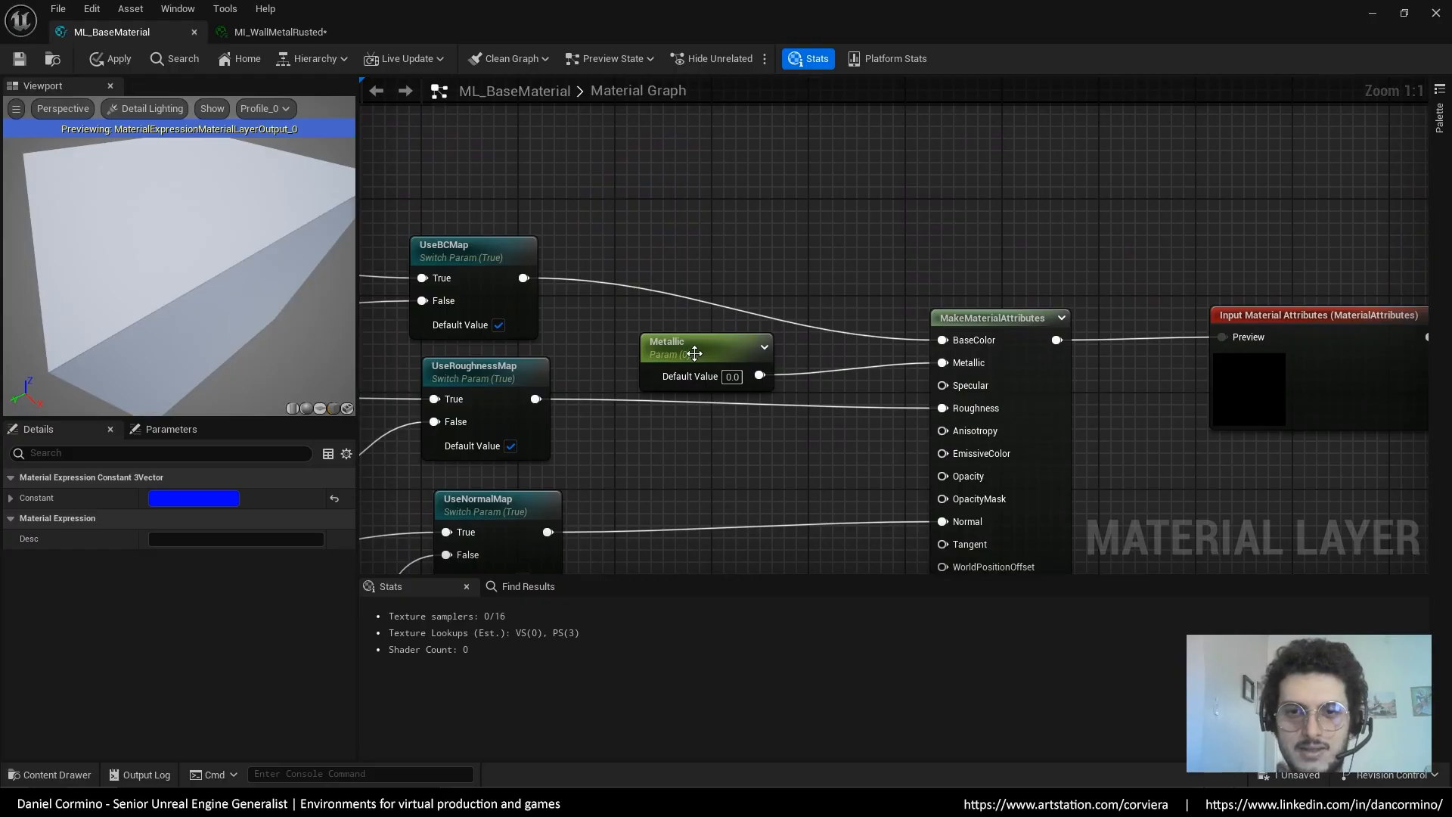
click(659, 337)
drag(659, 337, 647, 338)
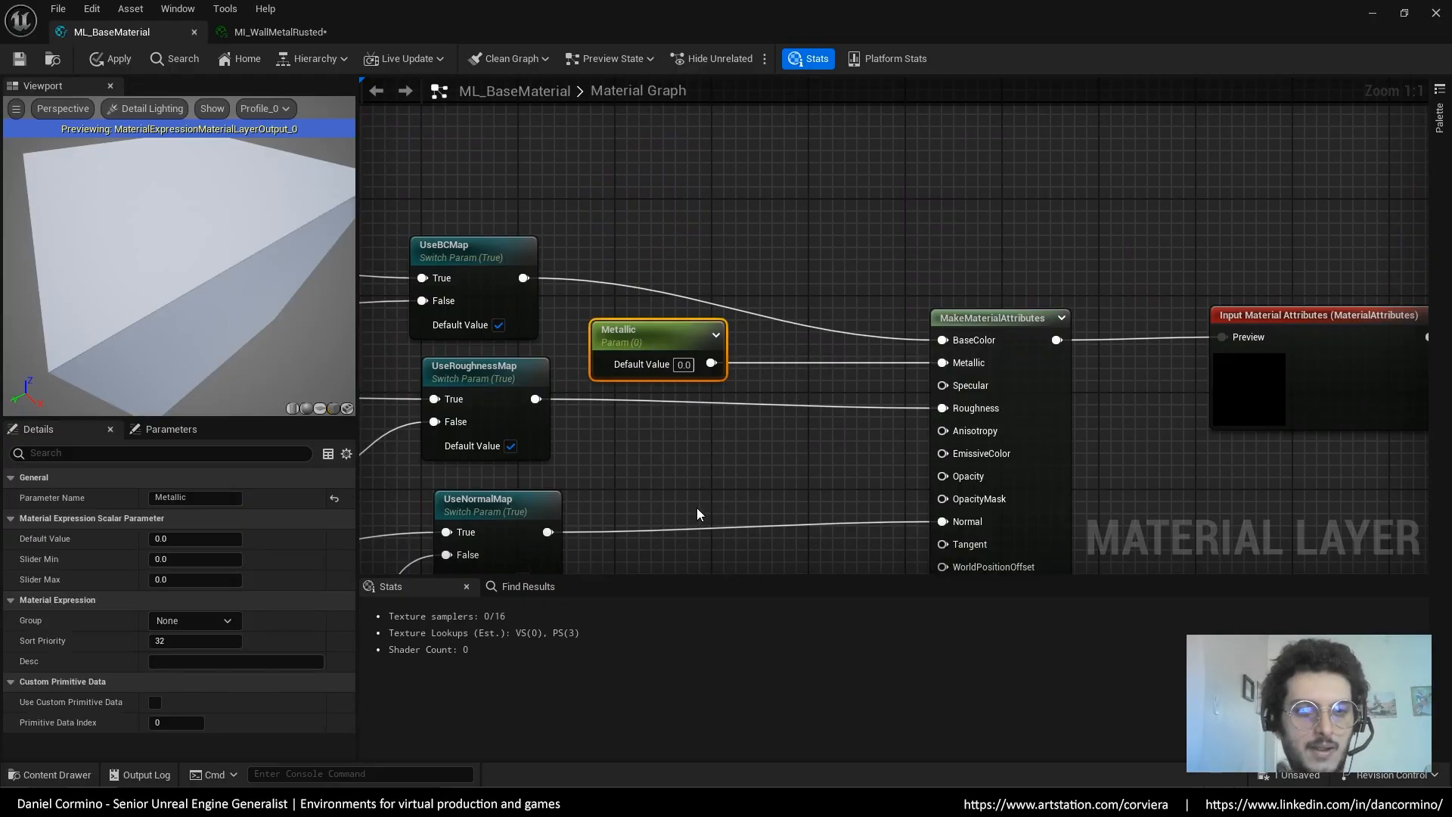
Move the BaseColor parameter and UseBCMap switch up together so they sit level with the Color group's output
scroll(697, 507, down, 2)
scroll(717, 400, down, 6)
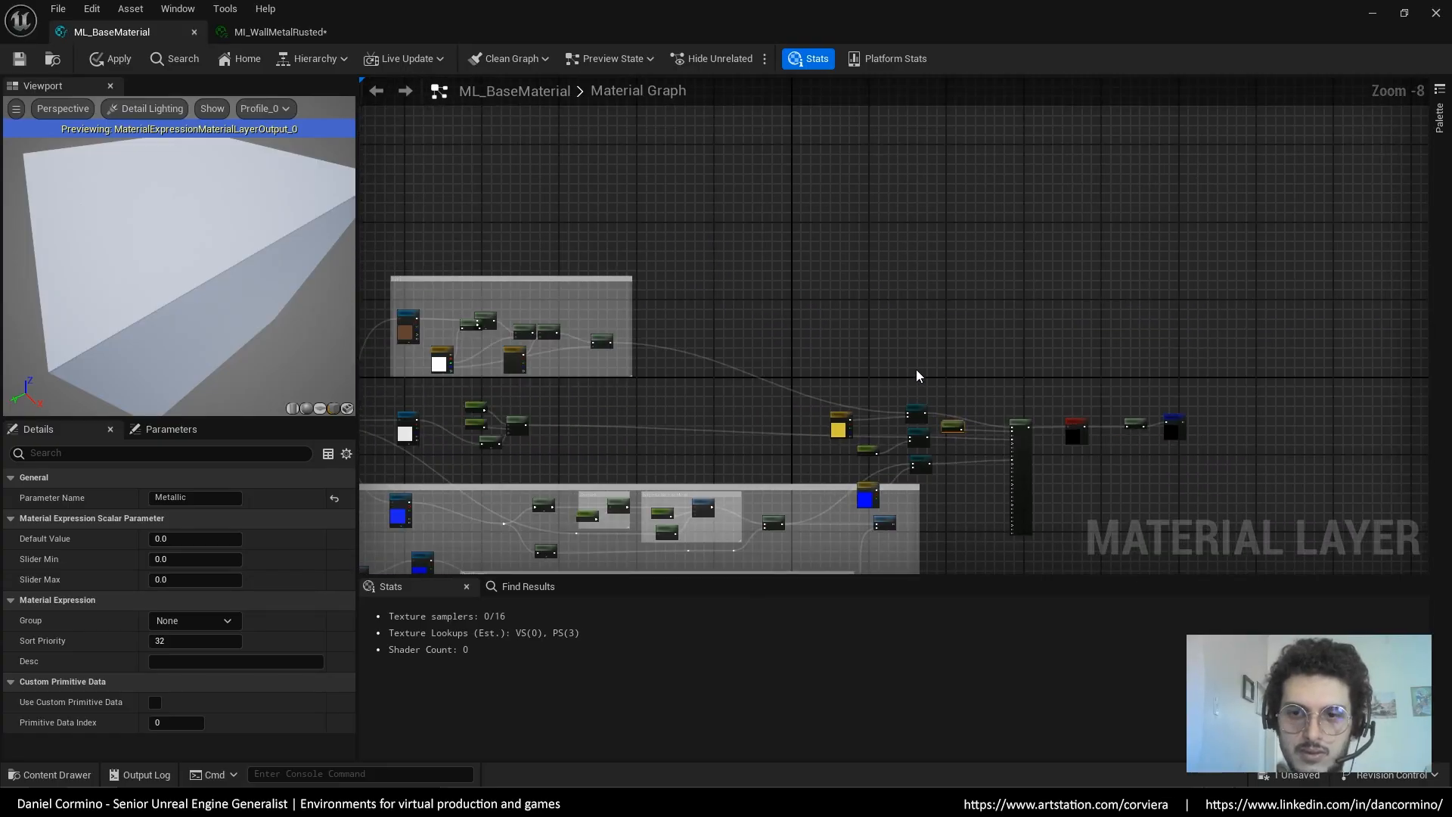
drag(916, 371, 836, 418)
drag(921, 375, 915, 339)
right_drag(983, 430, 952, 406)
scroll(951, 411, up, 2)
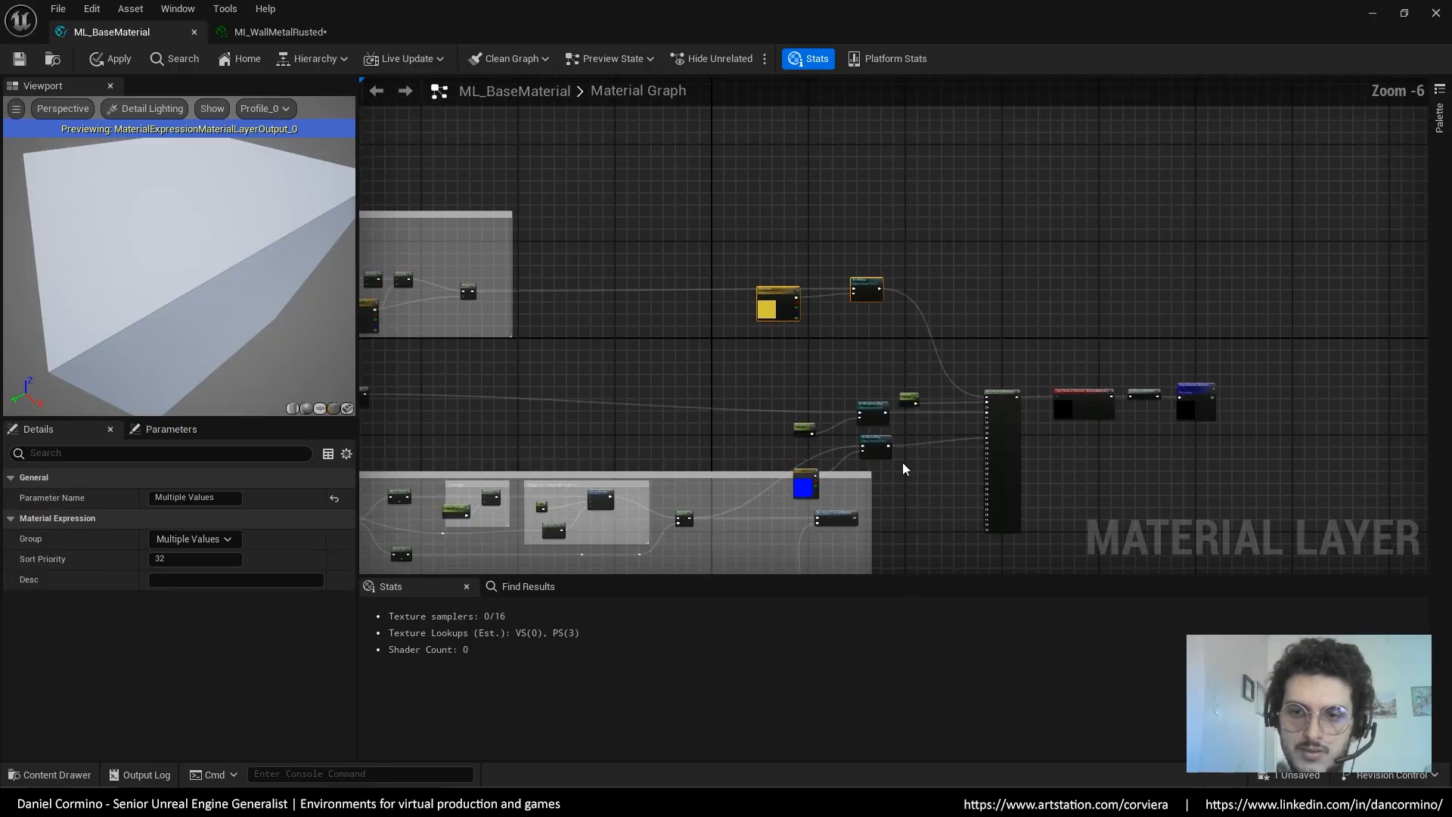
Duplicate the R texture parameter as a new parameter named M in the 00 - Base Material group
right_drag(909, 460, 1331, 459)
click(649, 408)
scroll(648, 412, up, 2)
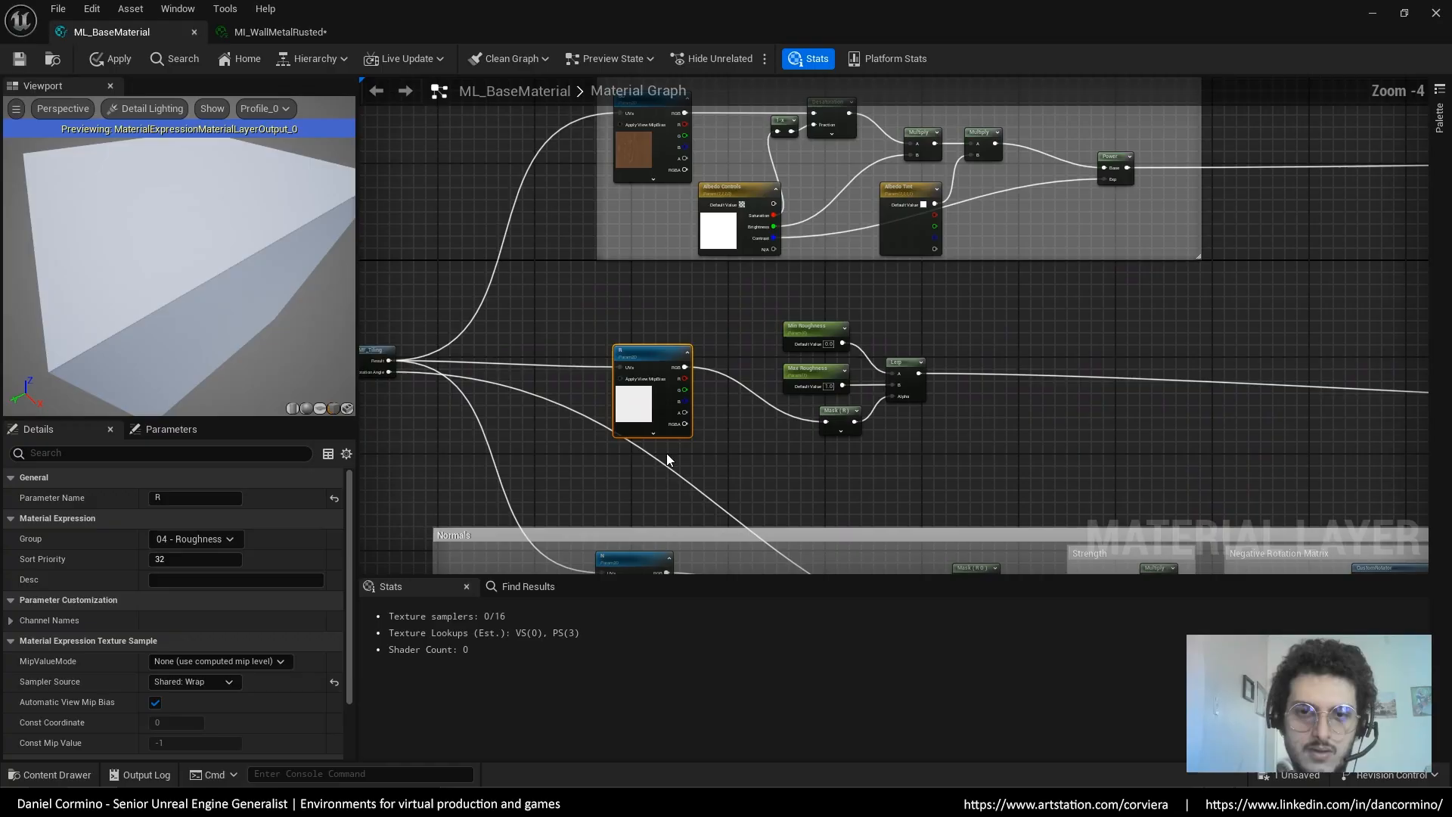
key(ctrl+w)
drag(726, 468, 694, 336)
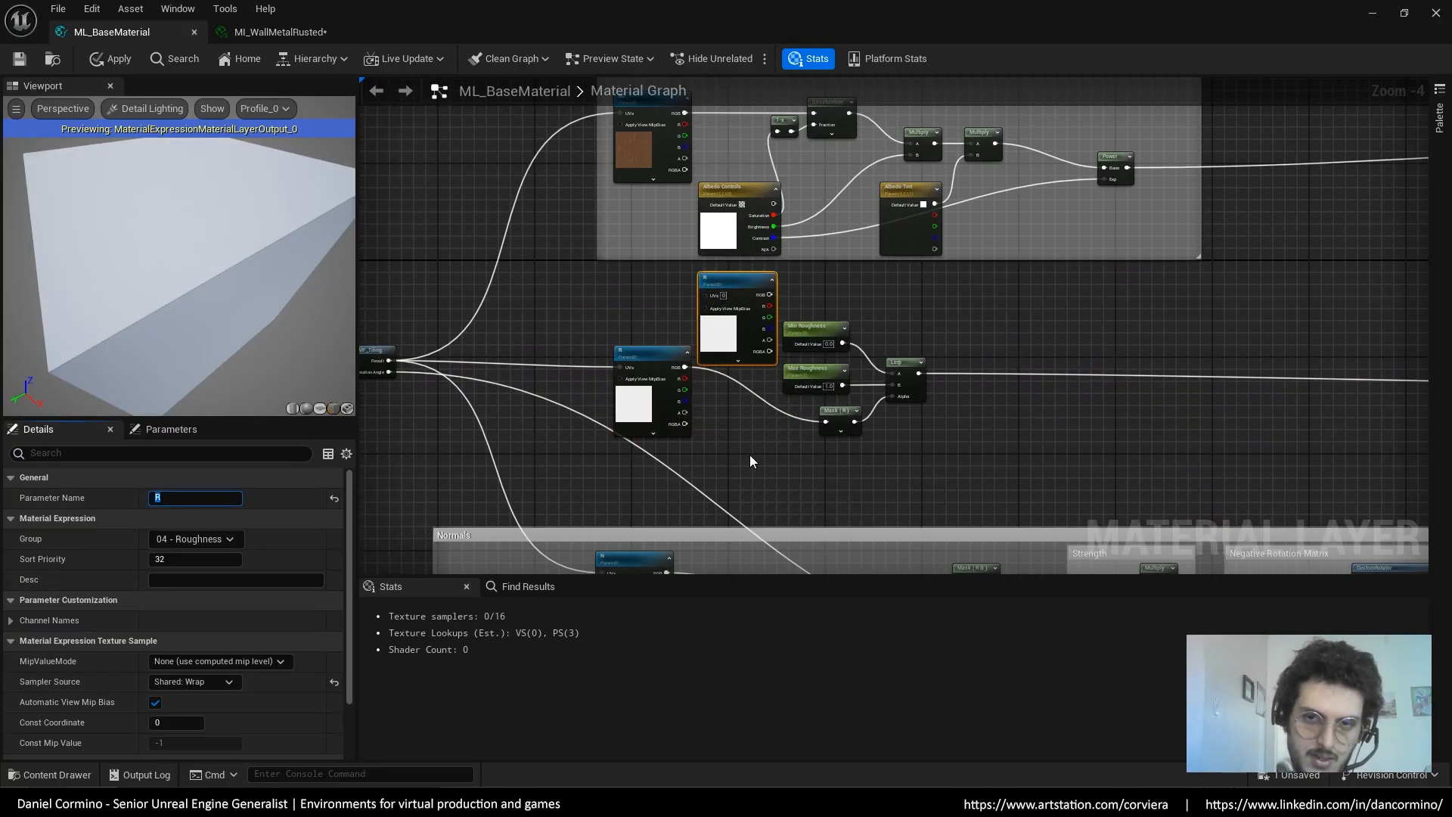
click(230, 538)
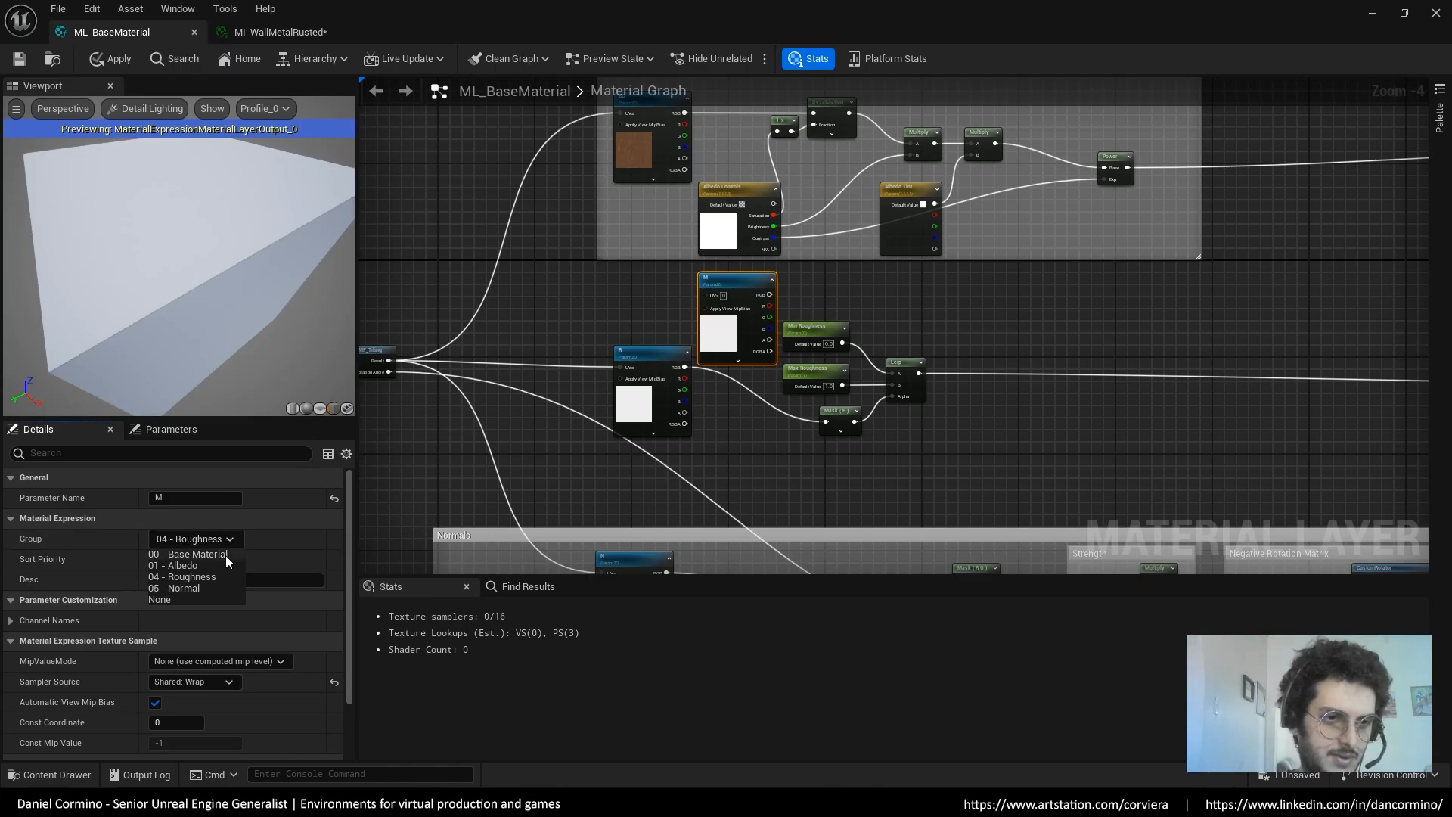
click(225, 555)
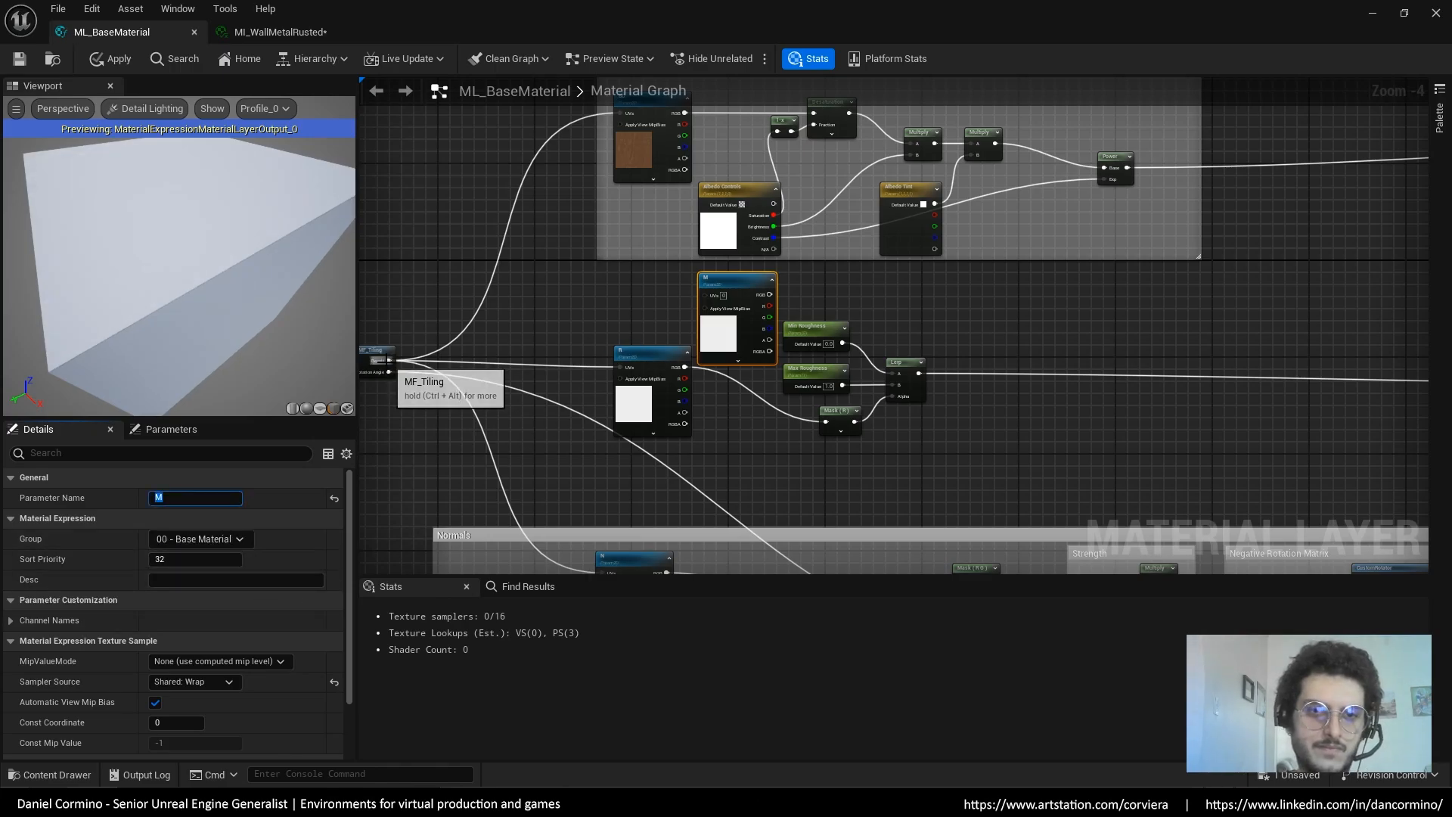
Connect the MF_Tiling result to M's UVs input and move M to the right, clear of the roughness nodes
drag(389, 361, 708, 295)
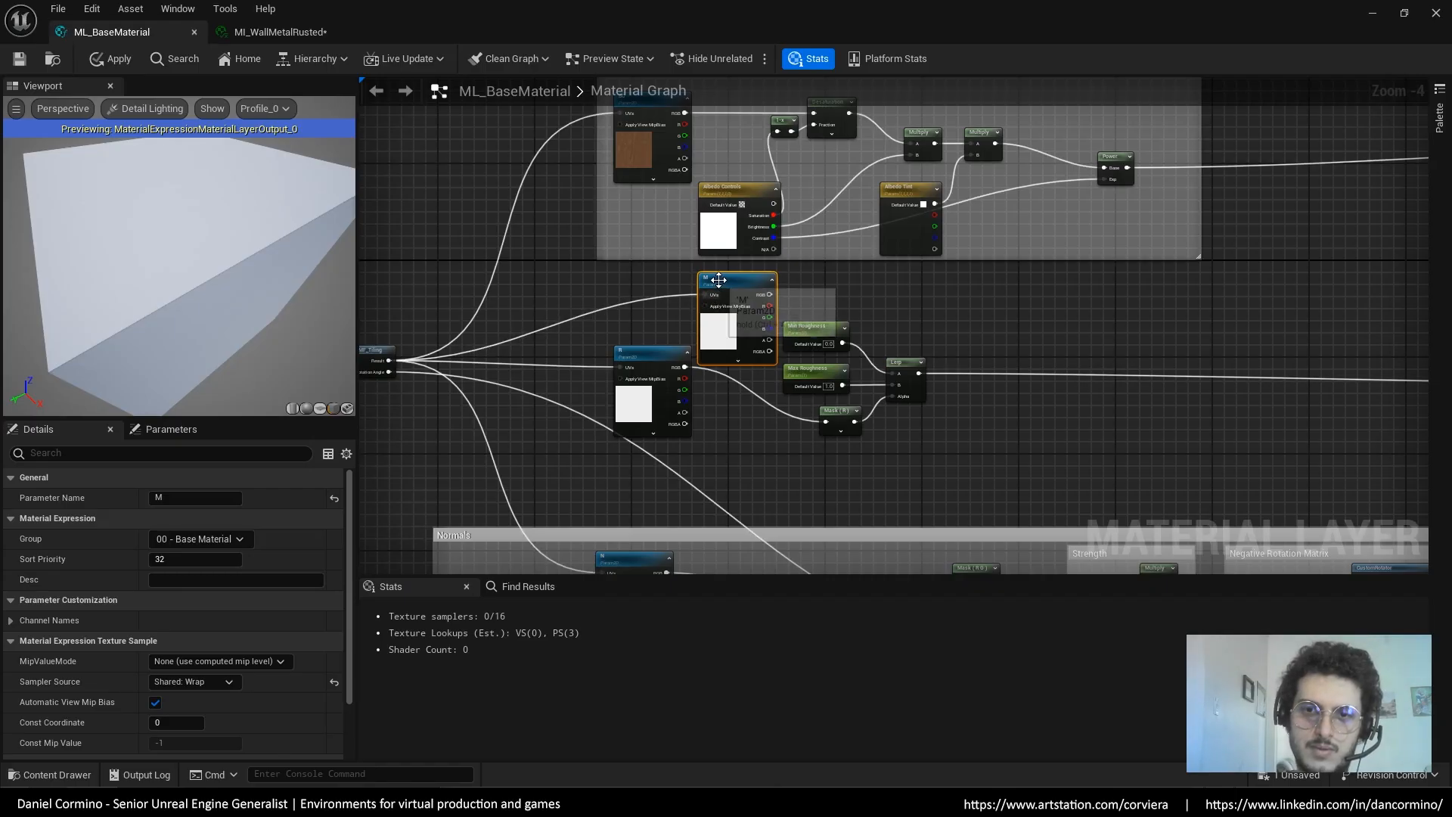
drag(779, 358, 1367, 366)
right_drag(1367, 366, 1161, 436)
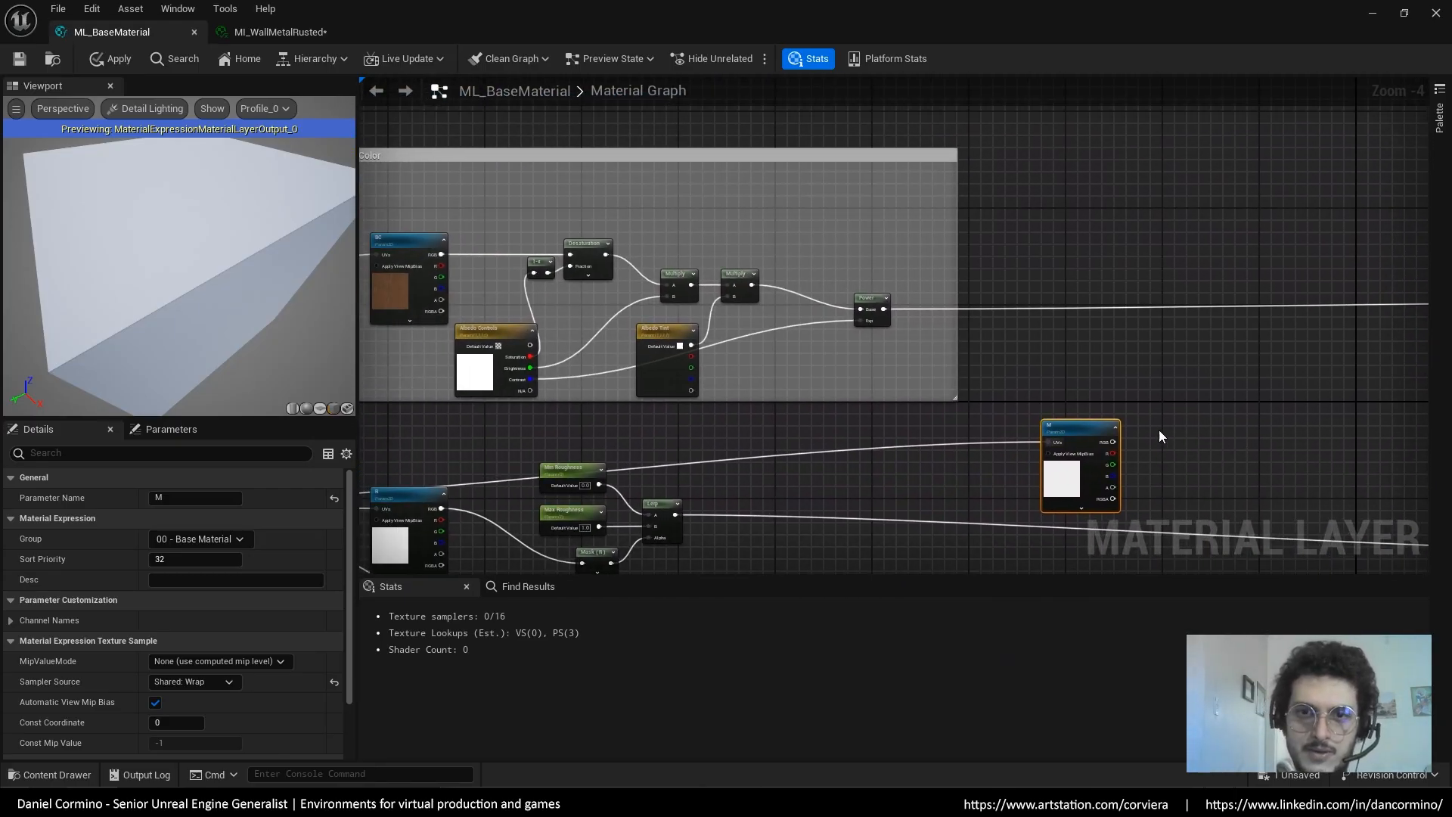
Duplicate the Min Roughness, Max Roughness, Mask (R) and Lerp nodes and place the copies beside the M texture
right_drag(937, 286, 883, 250)
drag(882, 243, 767, 387)
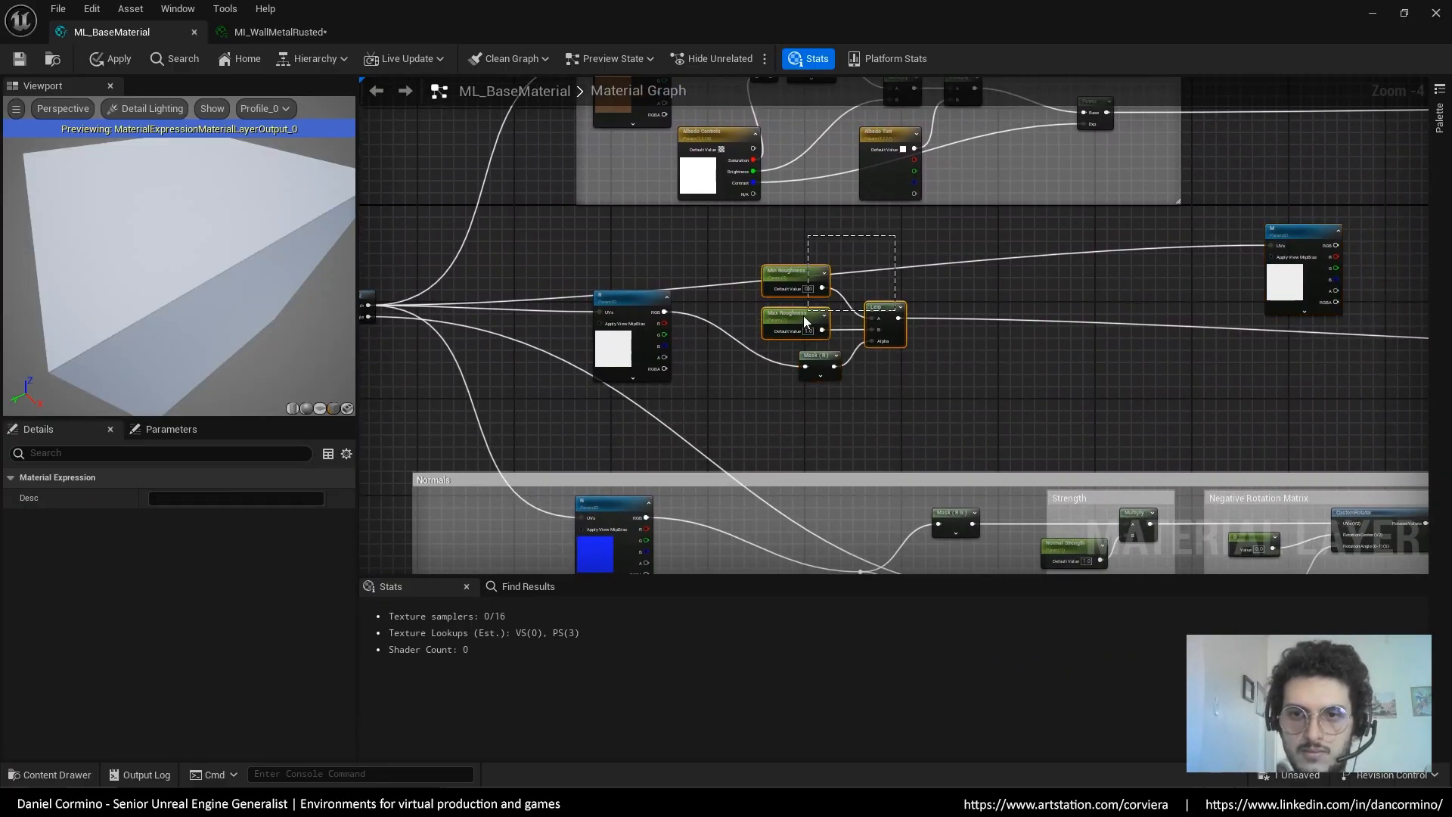
drag(803, 315, 821, 385)
right_drag(1100, 369, 724, 401)
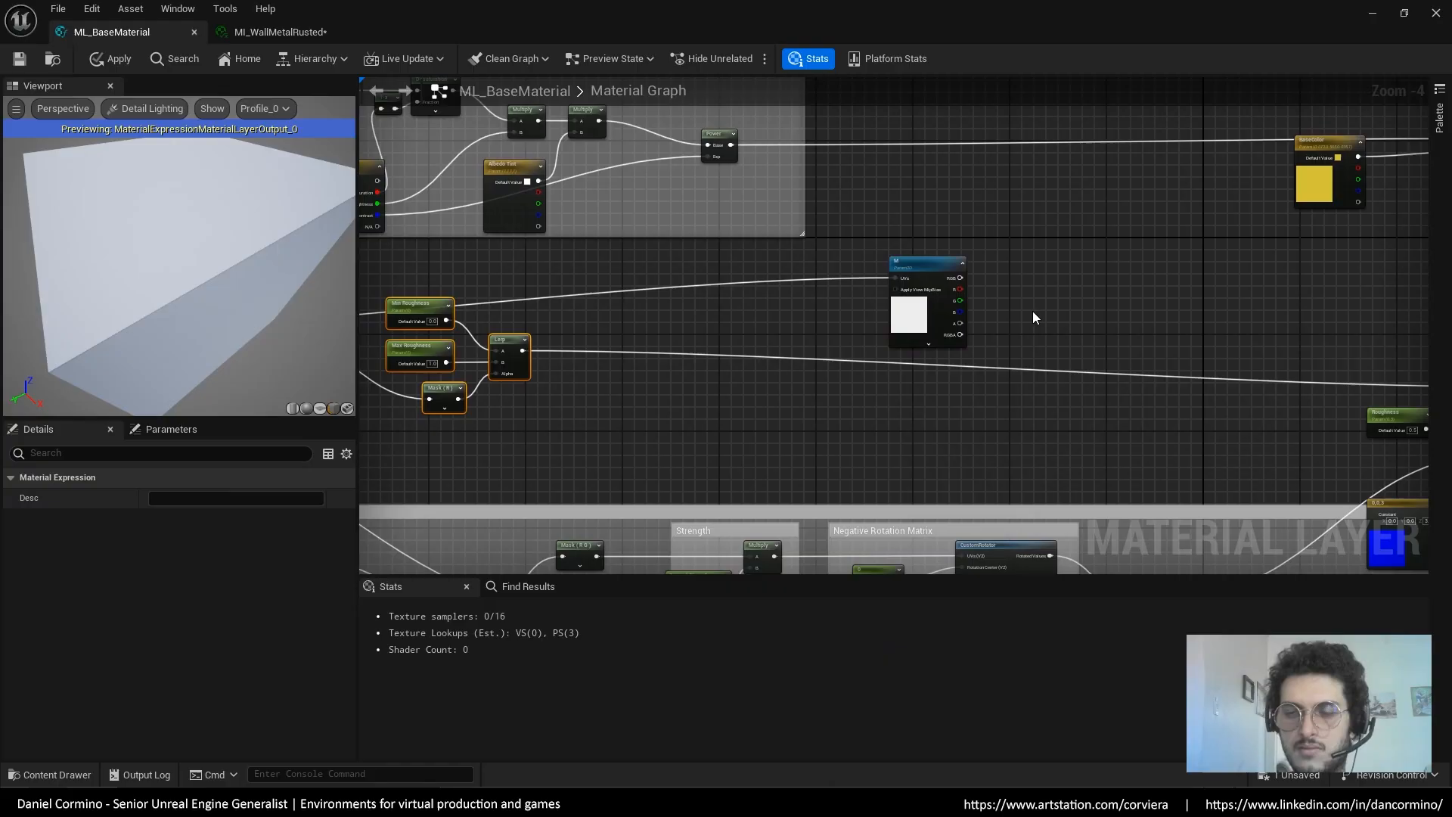
key(ctrl+v)
right_drag(1168, 252, 1025, 317)
drag(968, 368, 1015, 333)
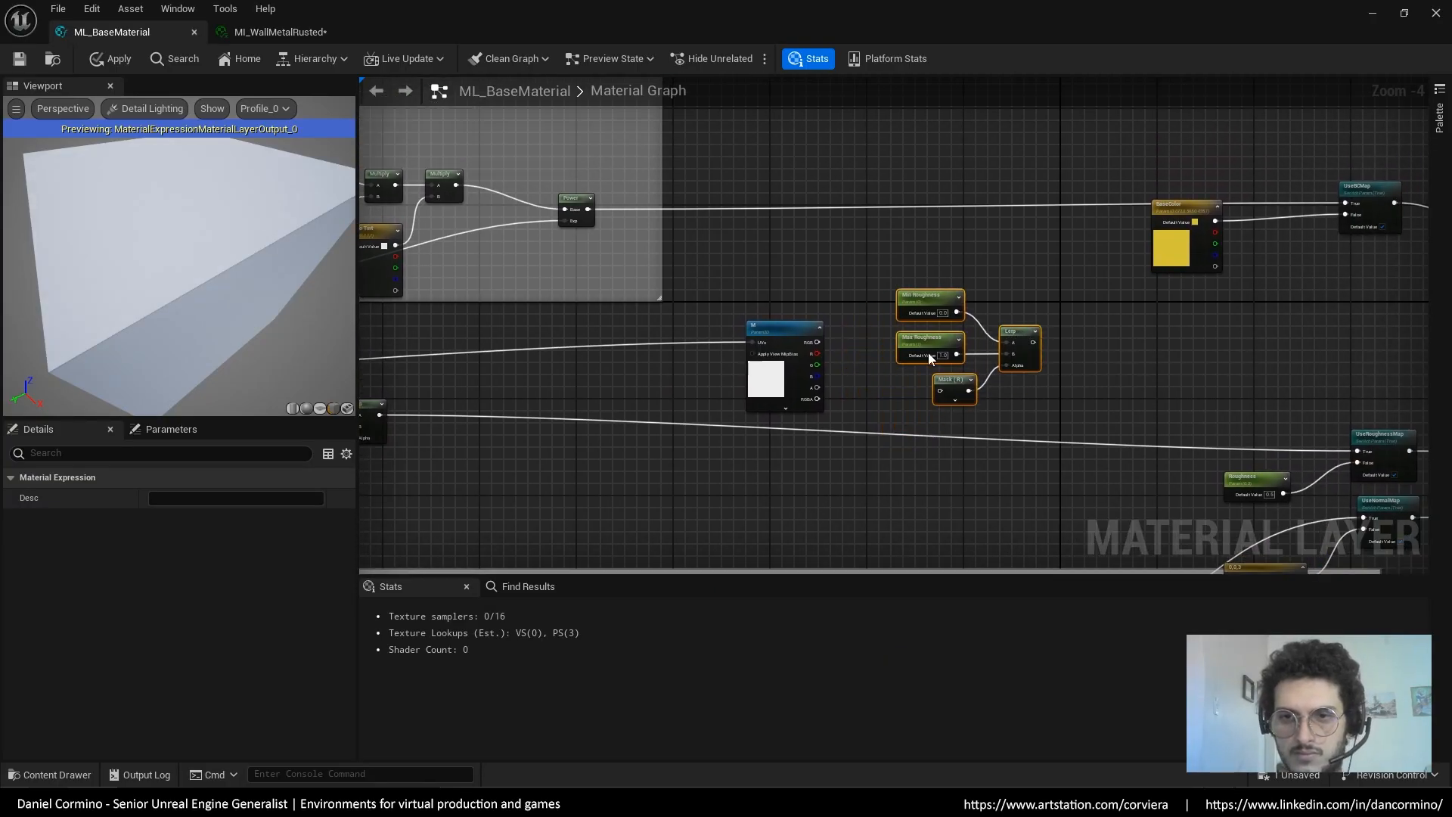
Connect M's RGB output to the copied Mask (R) node and shift that node left beneath Max Roughness
drag(815, 347, 941, 393)
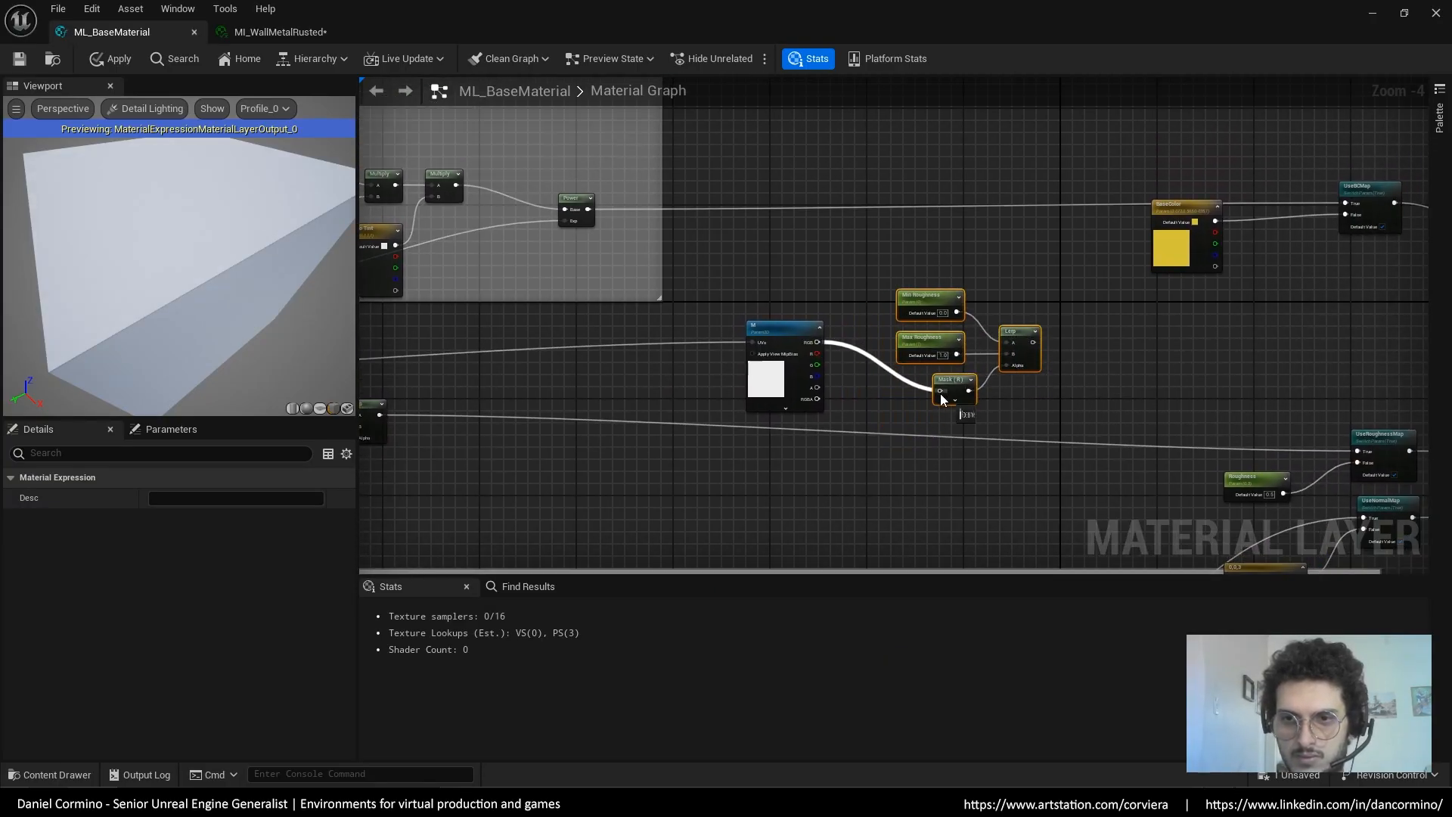
scroll(990, 375, up, 2)
click(979, 382)
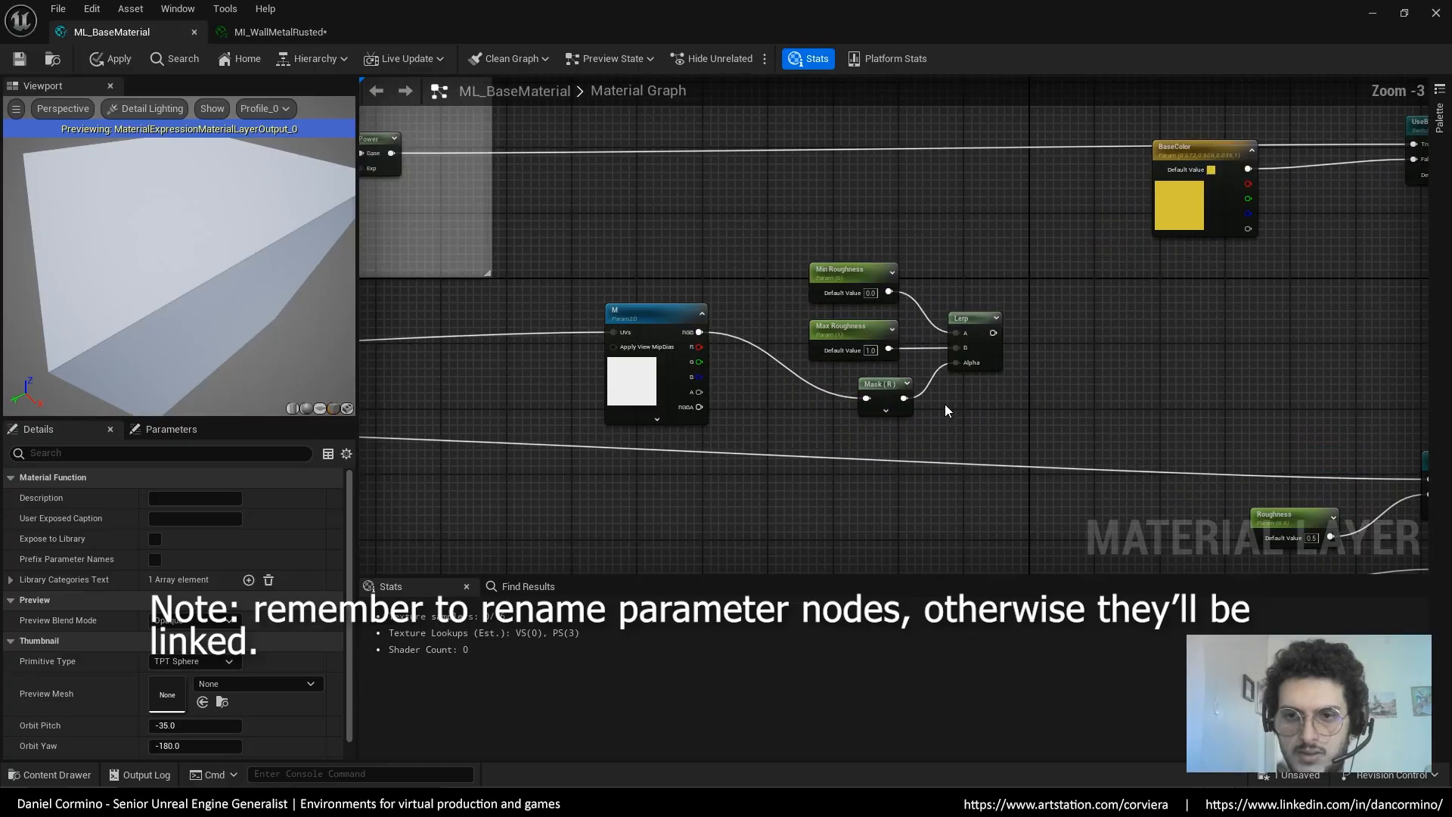
drag(869, 386, 818, 384)
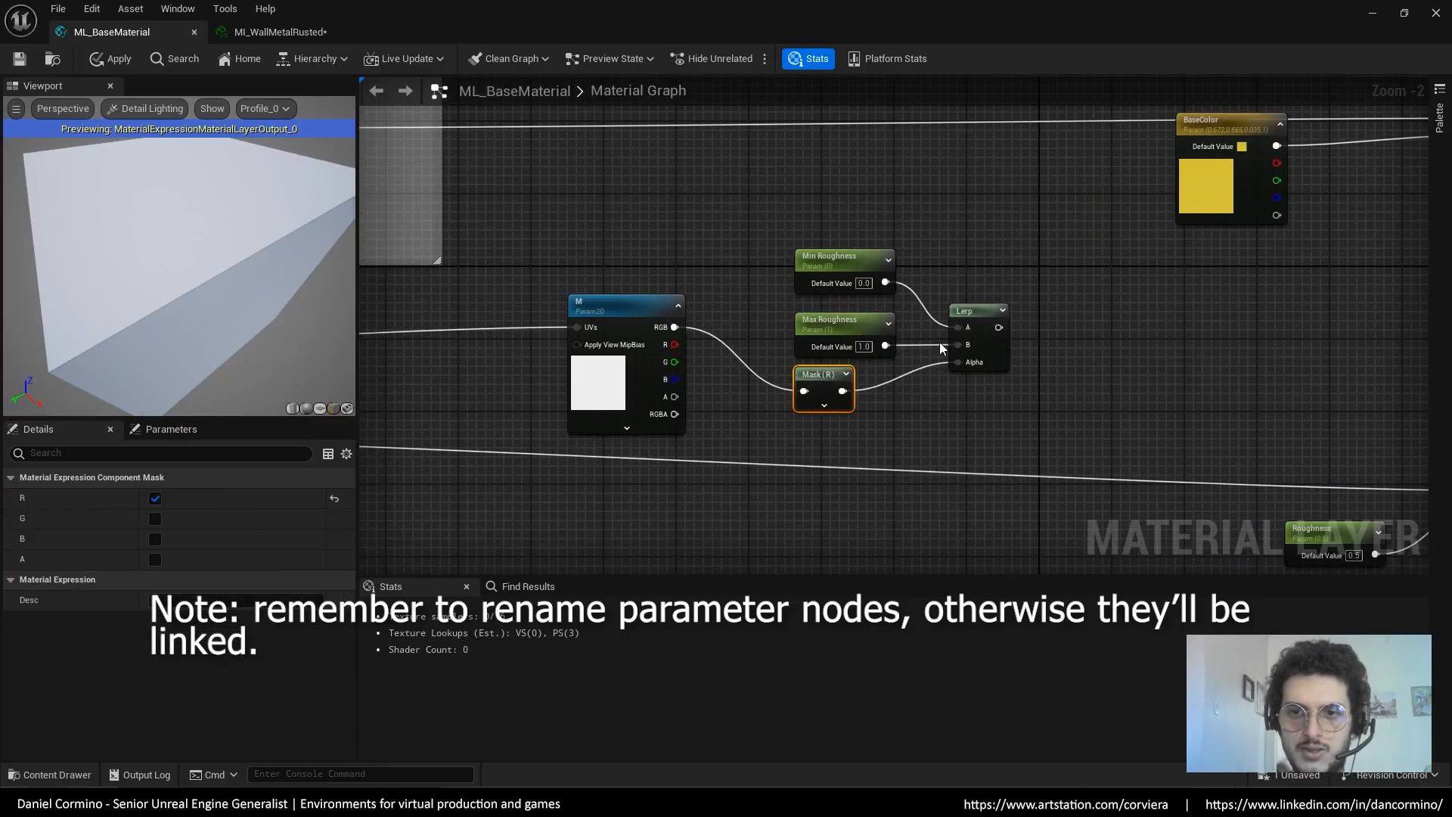
right_drag(1002, 287, 984, 306)
Try linking M's RGB output directly to the Lerp's Alpha, and restore the link from Mask (R)
drag(657, 346, 944, 381)
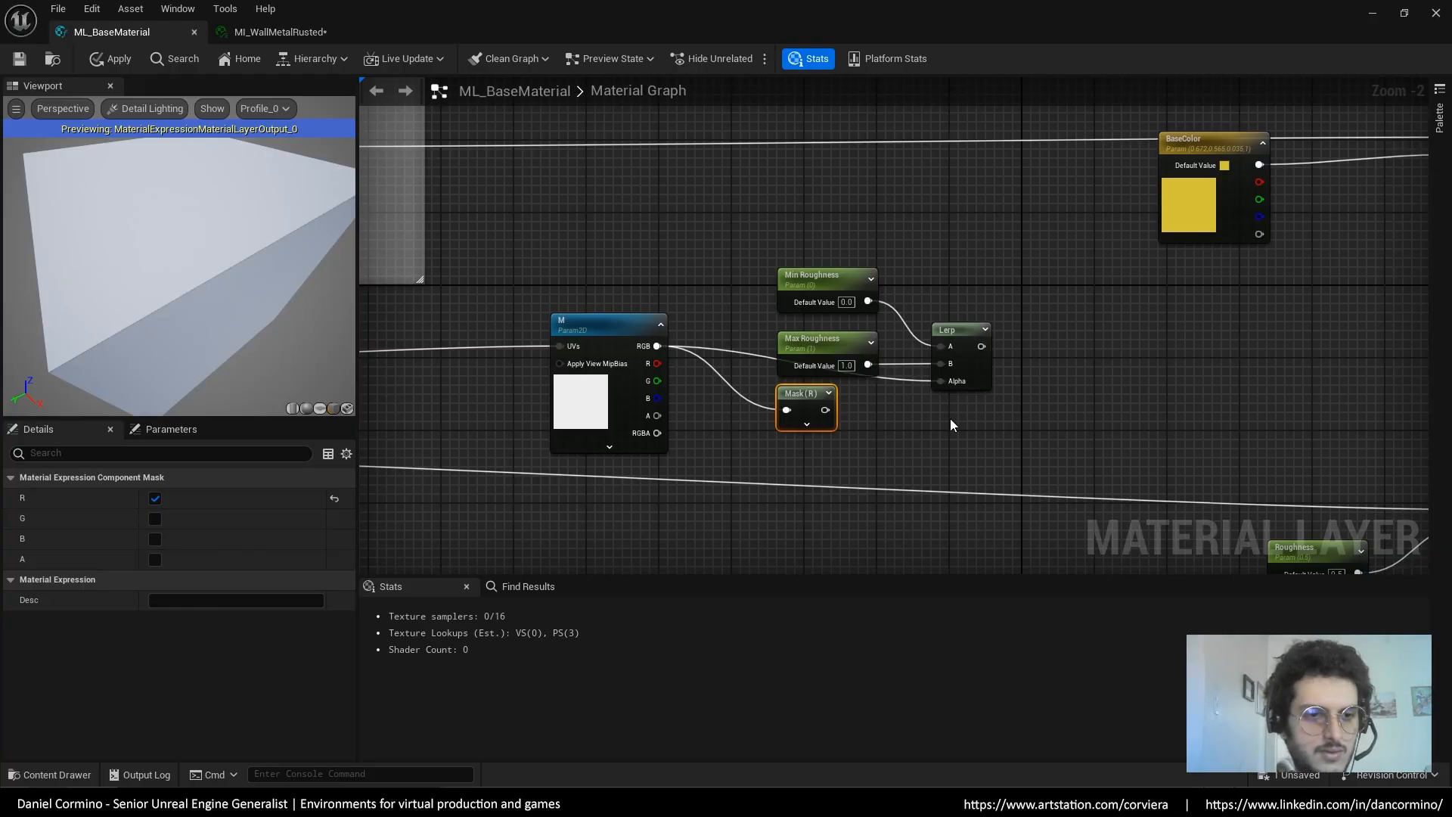
click(949, 416)
alt+click(940, 382)
drag(825, 410, 944, 390)
right_drag(989, 400, 923, 399)
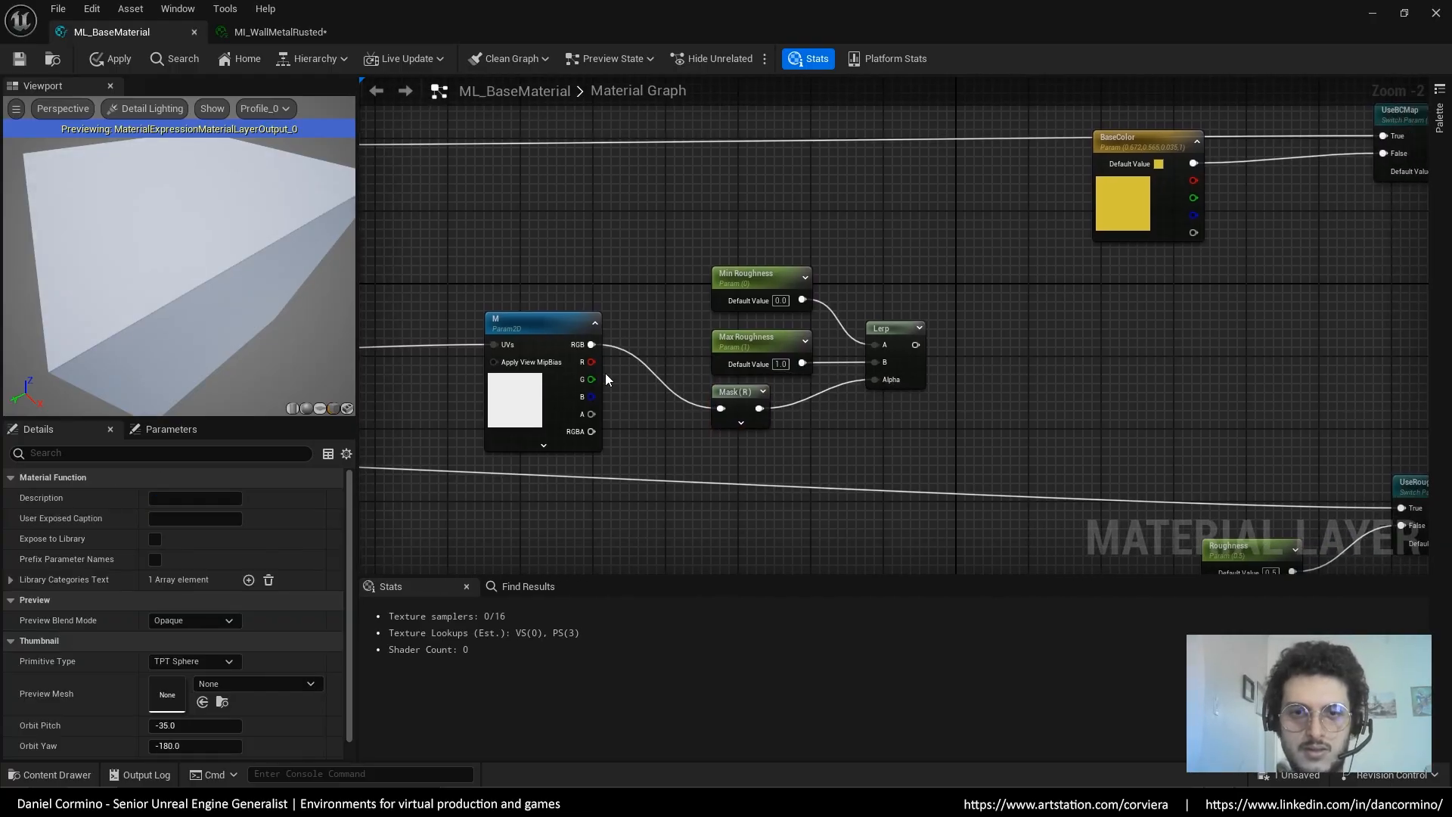
Replace the Mask (R) node with a direct link from M's R output to the Lerp's Alpha, and align the nodes
drag(592, 361, 887, 378)
click(734, 404)
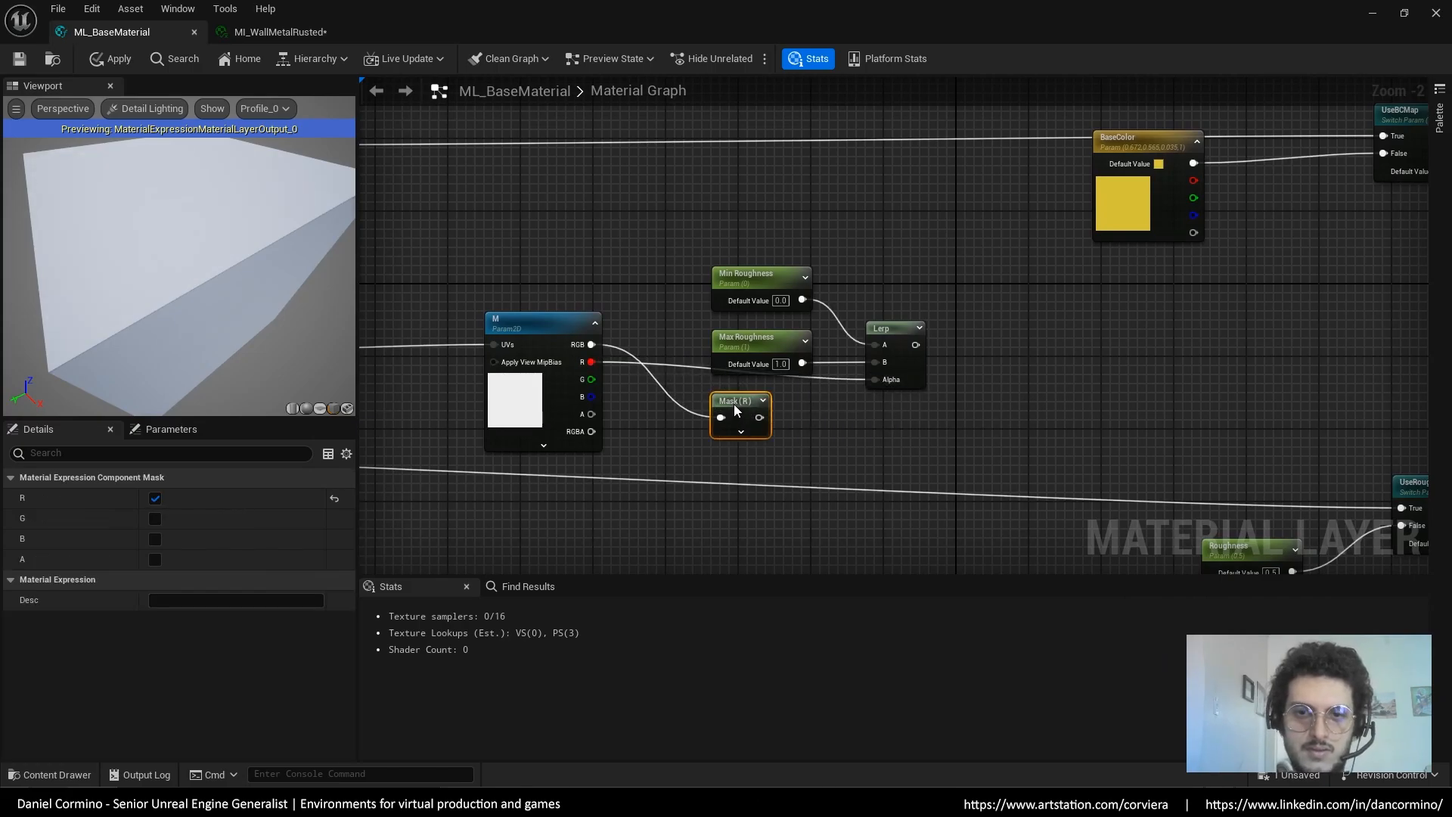
key(Delete)
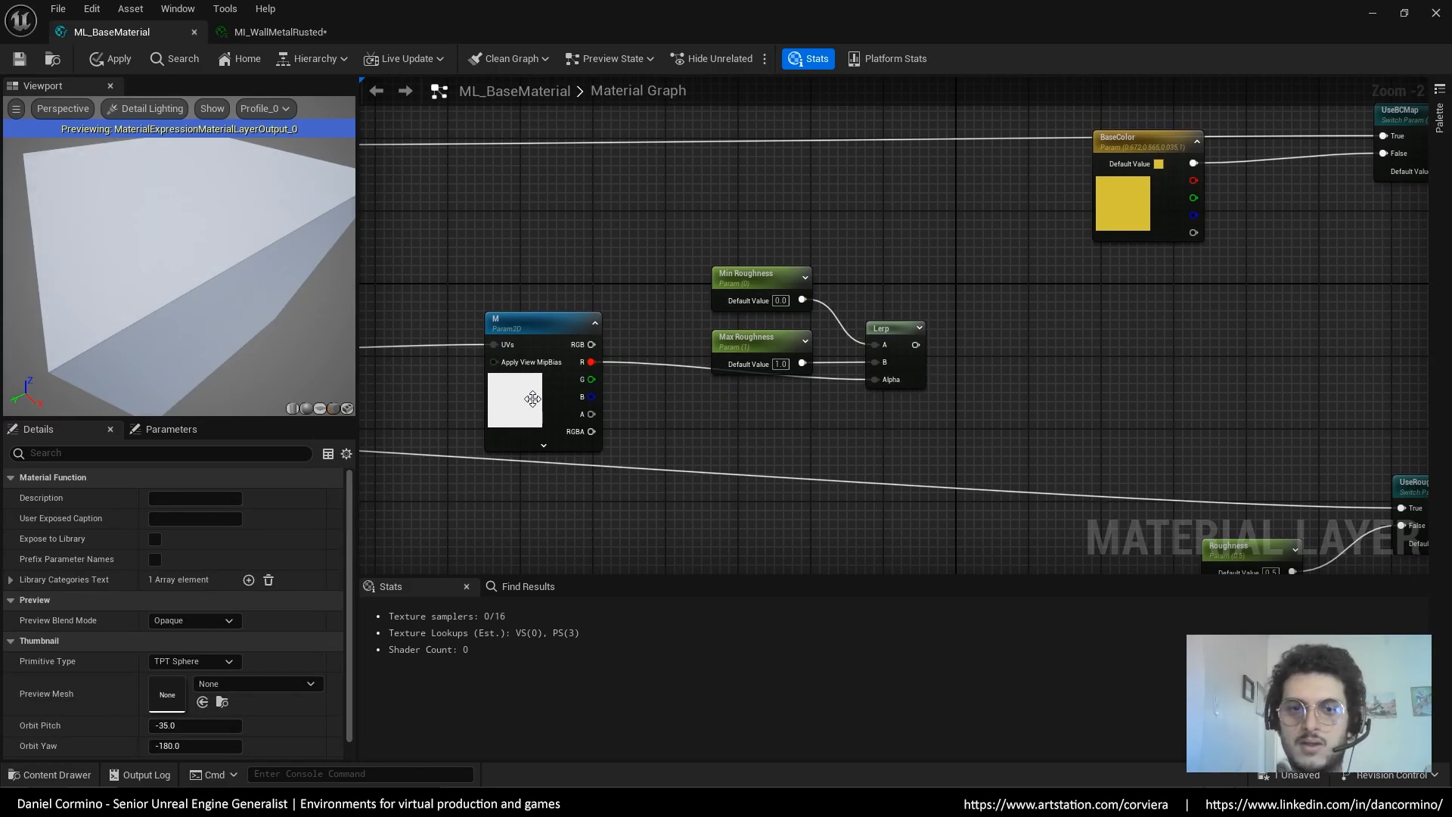
drag(532, 398, 532, 408)
drag(891, 383, 891, 373)
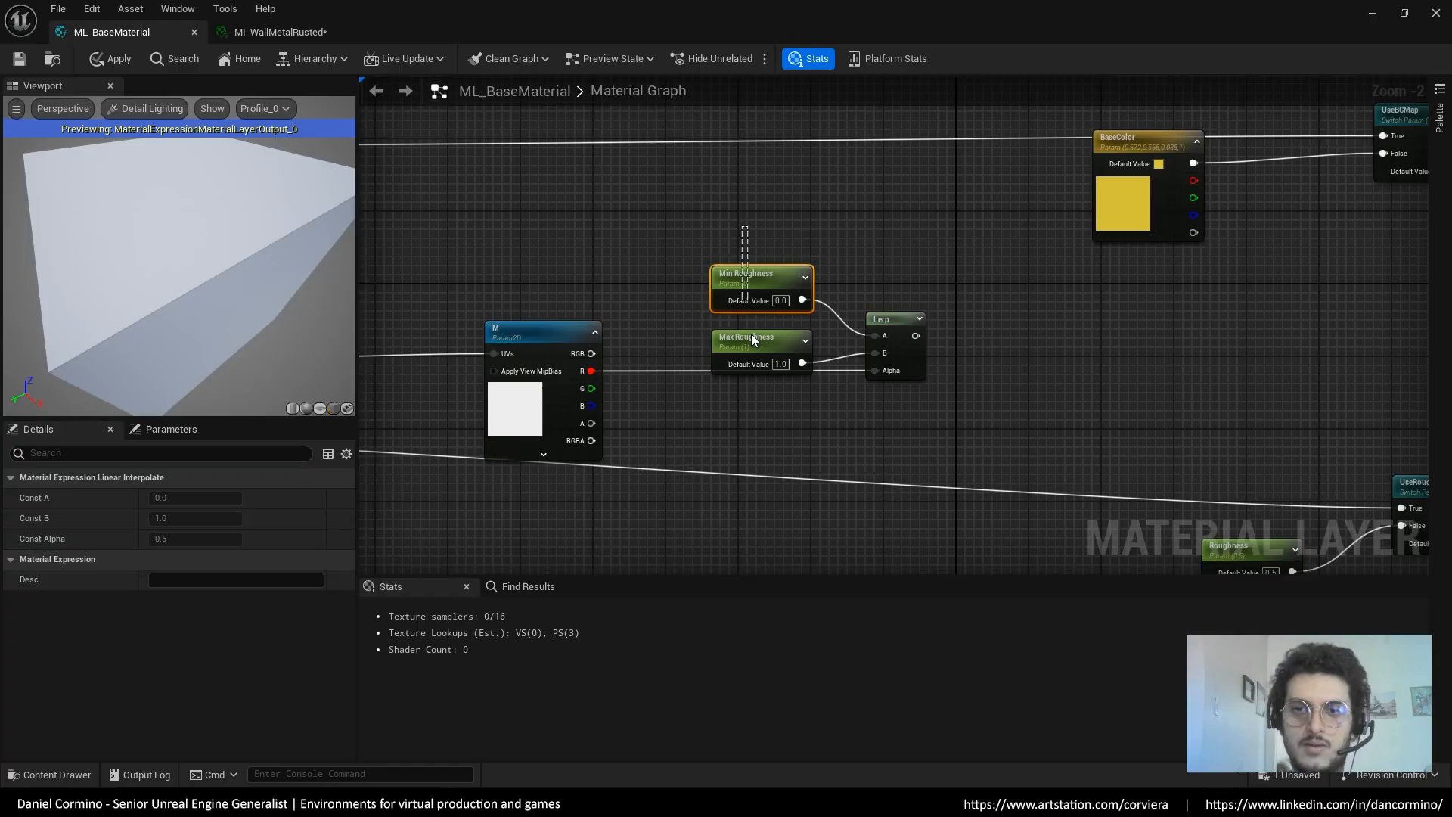
drag(753, 338, 752, 342)
Duplicate the UseRoughnessMap switch parameter and place the copy just above the original
right_drag(989, 416, 688, 379)
drag(566, 298, 1042, 350)
right_drag(1165, 347, 990, 354)
click(907, 454)
key(ctrl+c)
key(ctrl+v)
drag(935, 372, 926, 343)
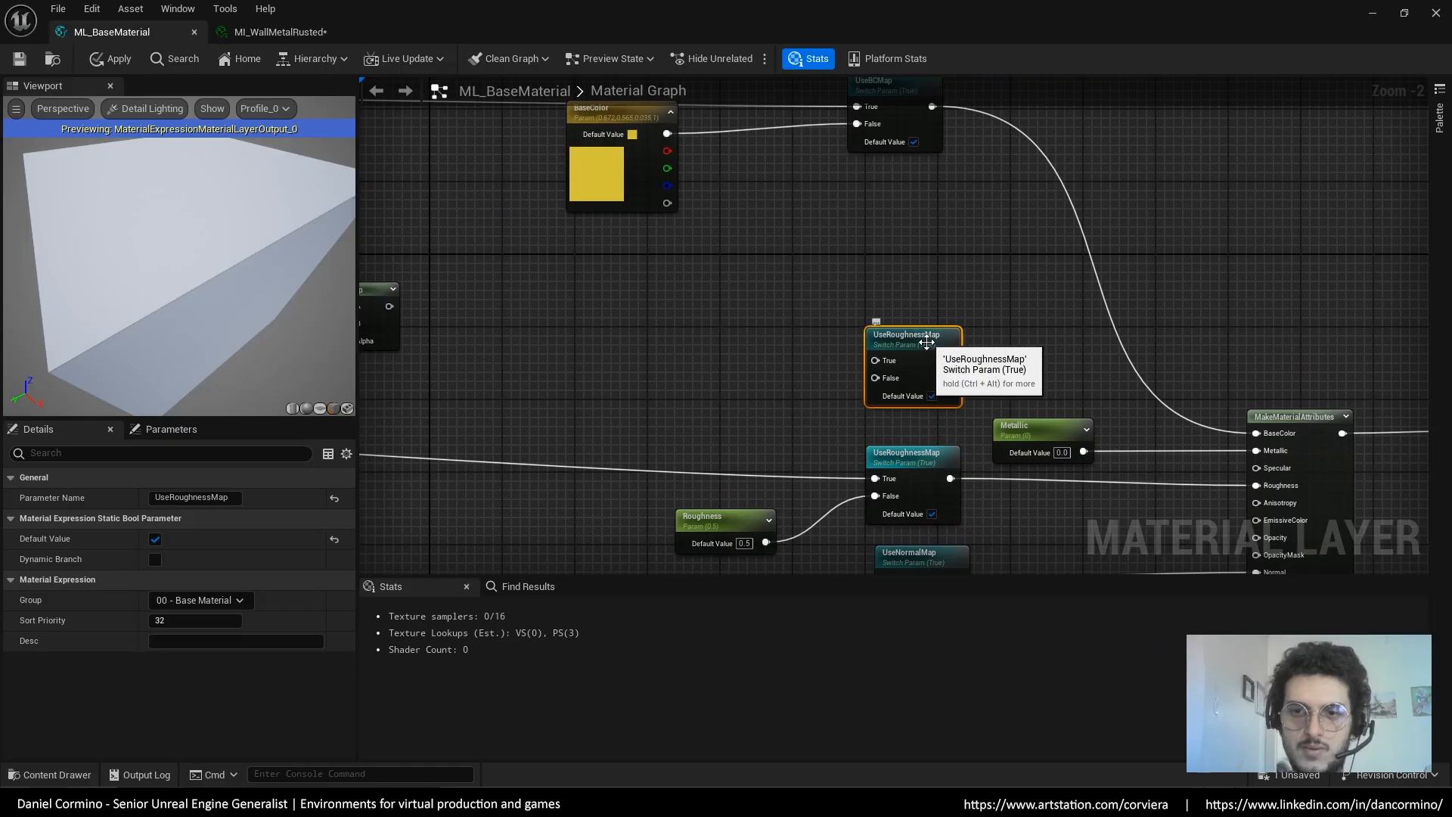
Rename the copied switch parameter as UseMetallicMap
drag(172, 498, 212, 498)
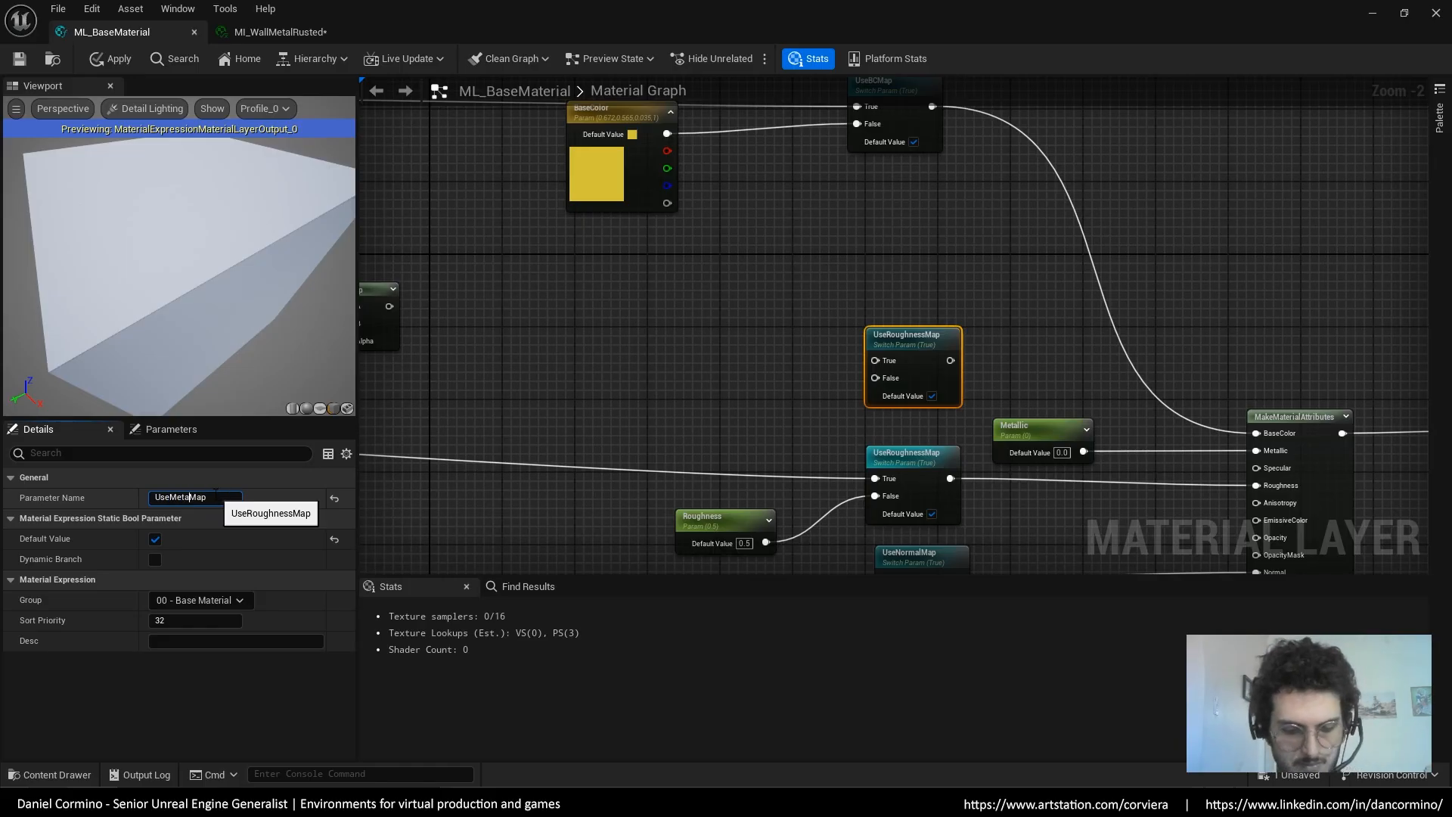
key(Return)
click(542, 392)
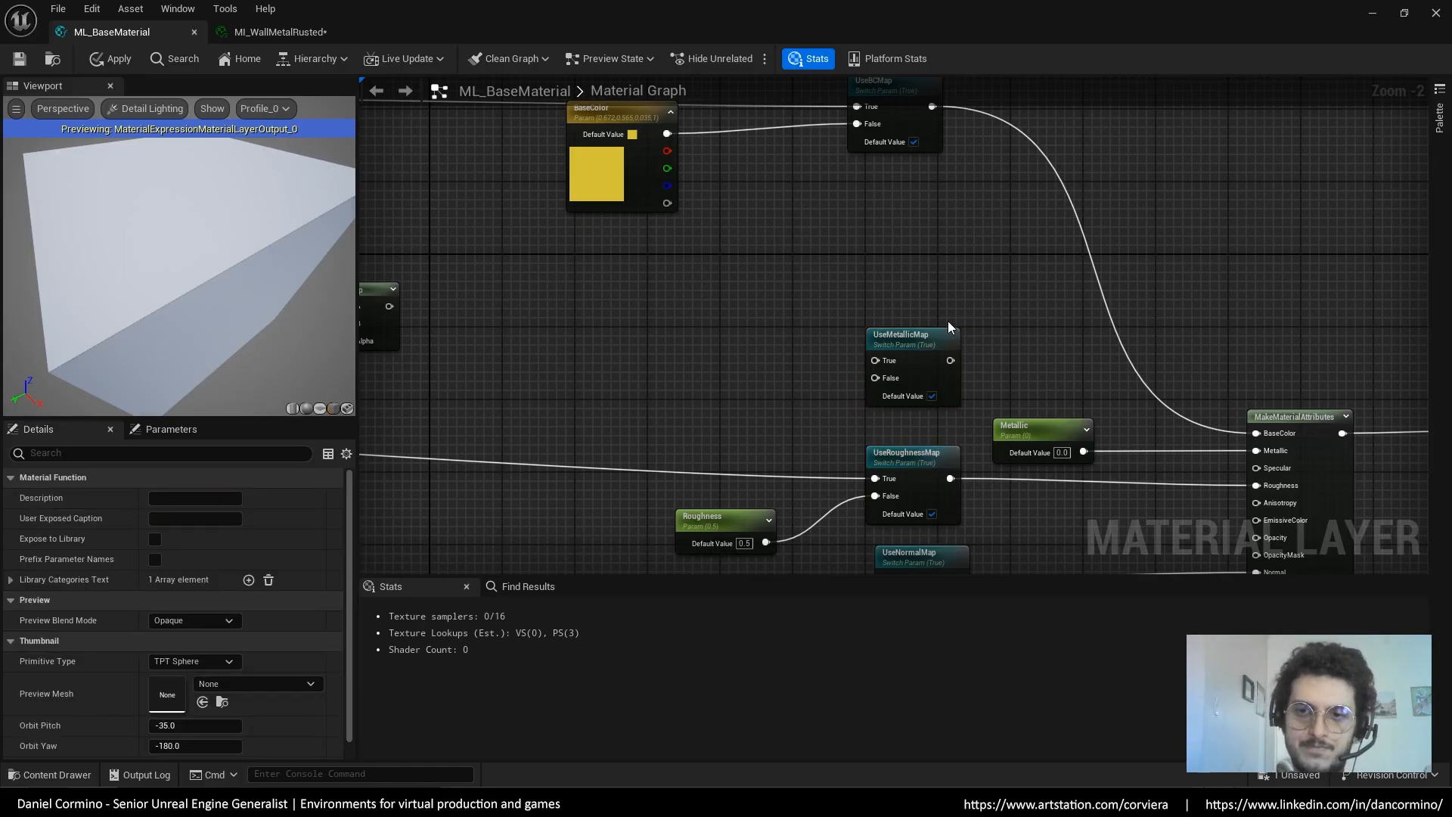
Connect the metallic Lerp to UseMetallicMap's True input and the Metallic parameter, placed to its left, to the False input
right_drag(394, 309, 632, 253)
drag(627, 249, 1113, 303)
right_drag(1330, 345, 1142, 374)
drag(1107, 401, 924, 351)
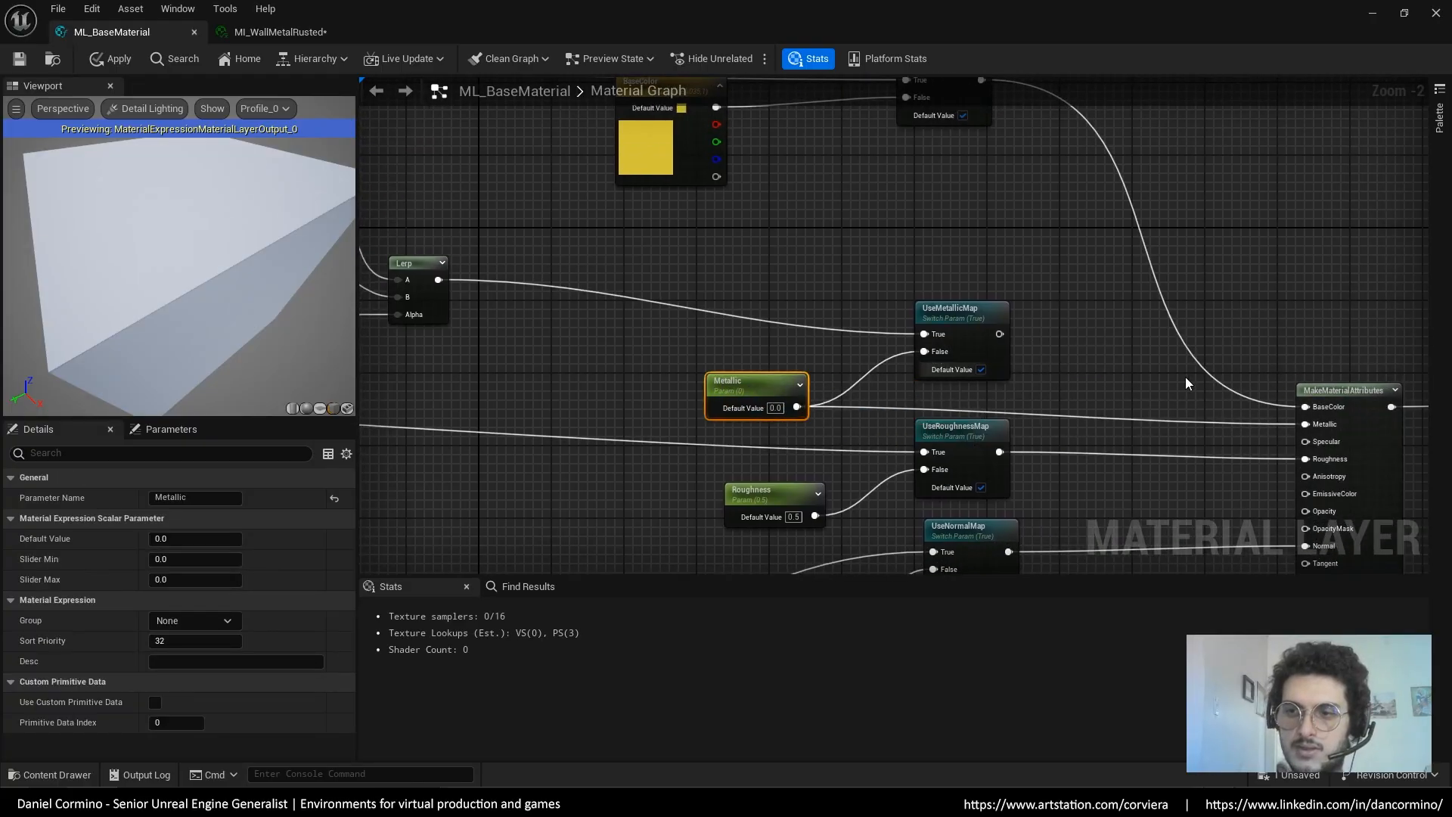
Set UseMetallicMap's default value to off and connect its output to the Metallic input of MakeMaterialAttributes
click(981, 370)
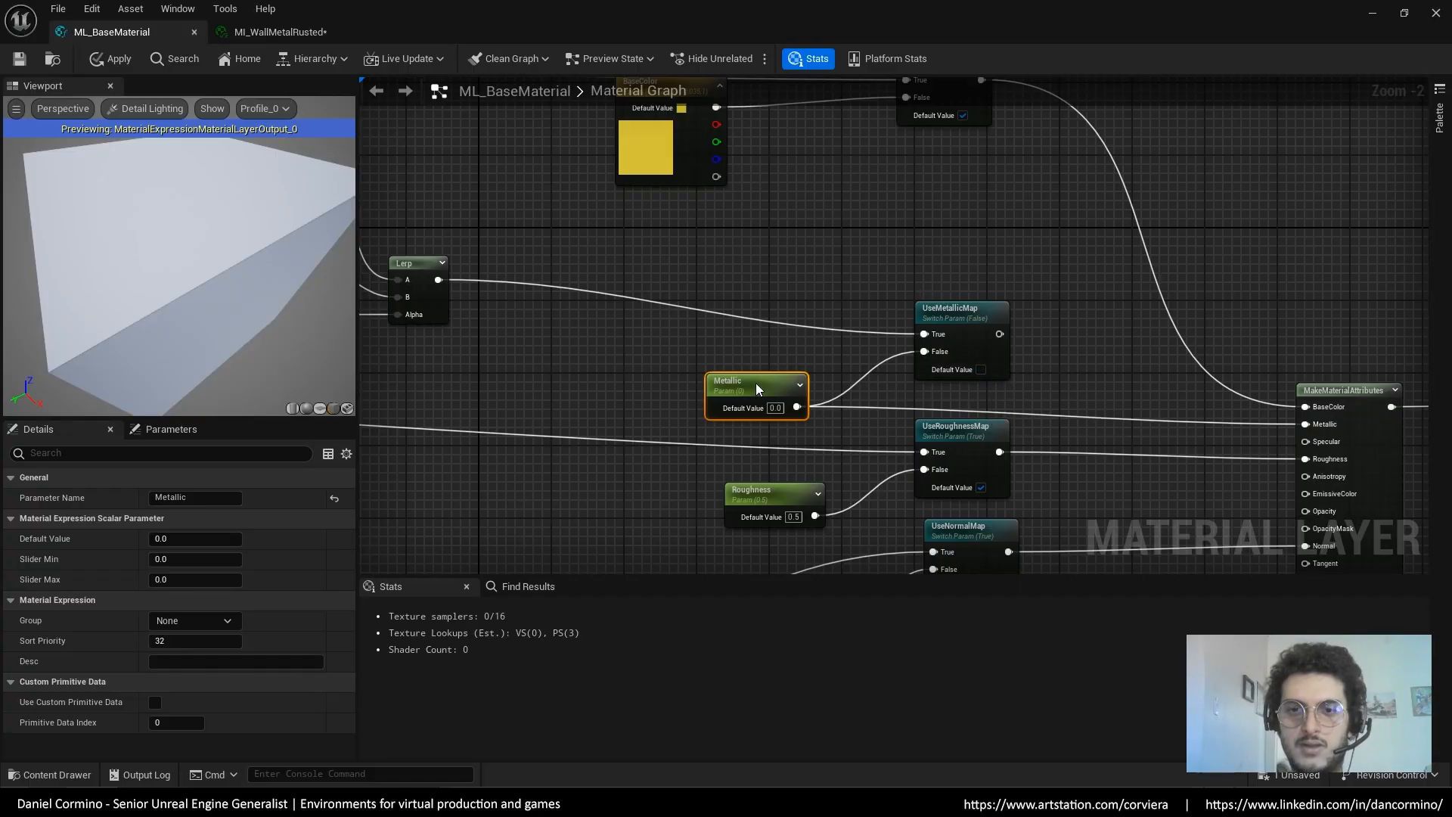
drag(756, 384, 756, 375)
drag(999, 334, 1305, 424)
click(1091, 311)
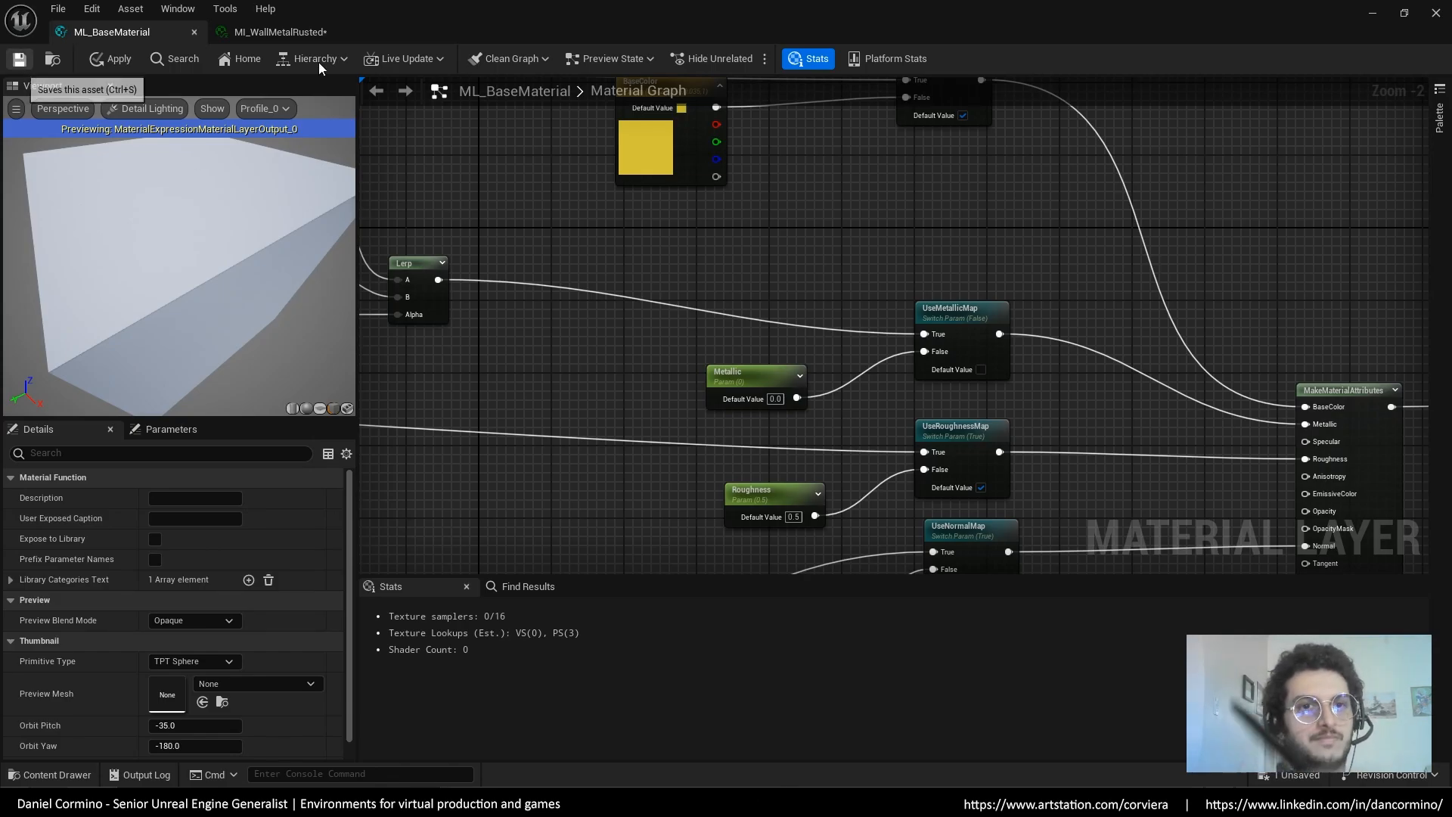
In MI_WallMetalRusted, enable UseMetallicMap in the Paint layer's 00 - Base Material group
click(286, 31)
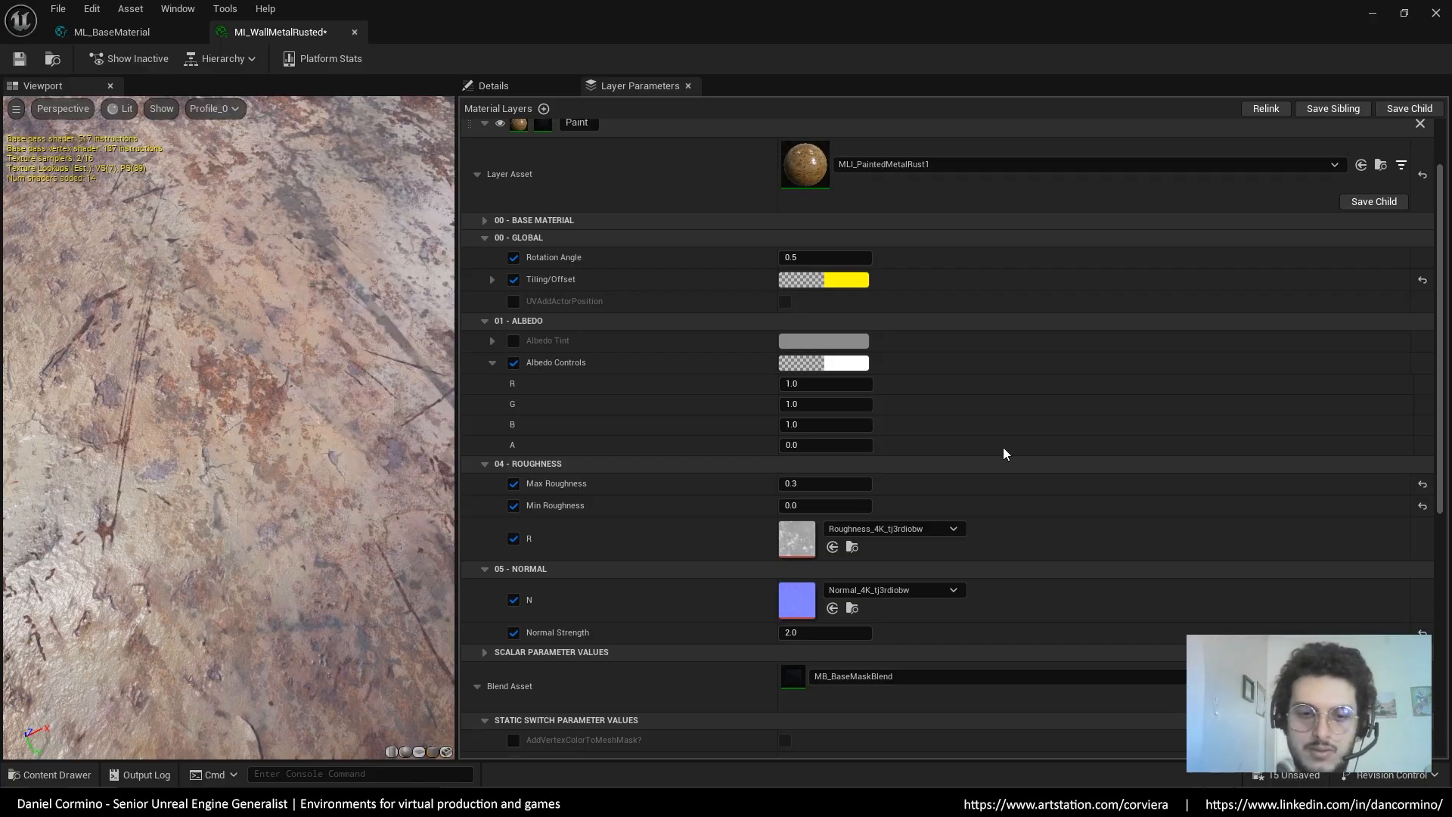
scroll(989, 275, up, 3)
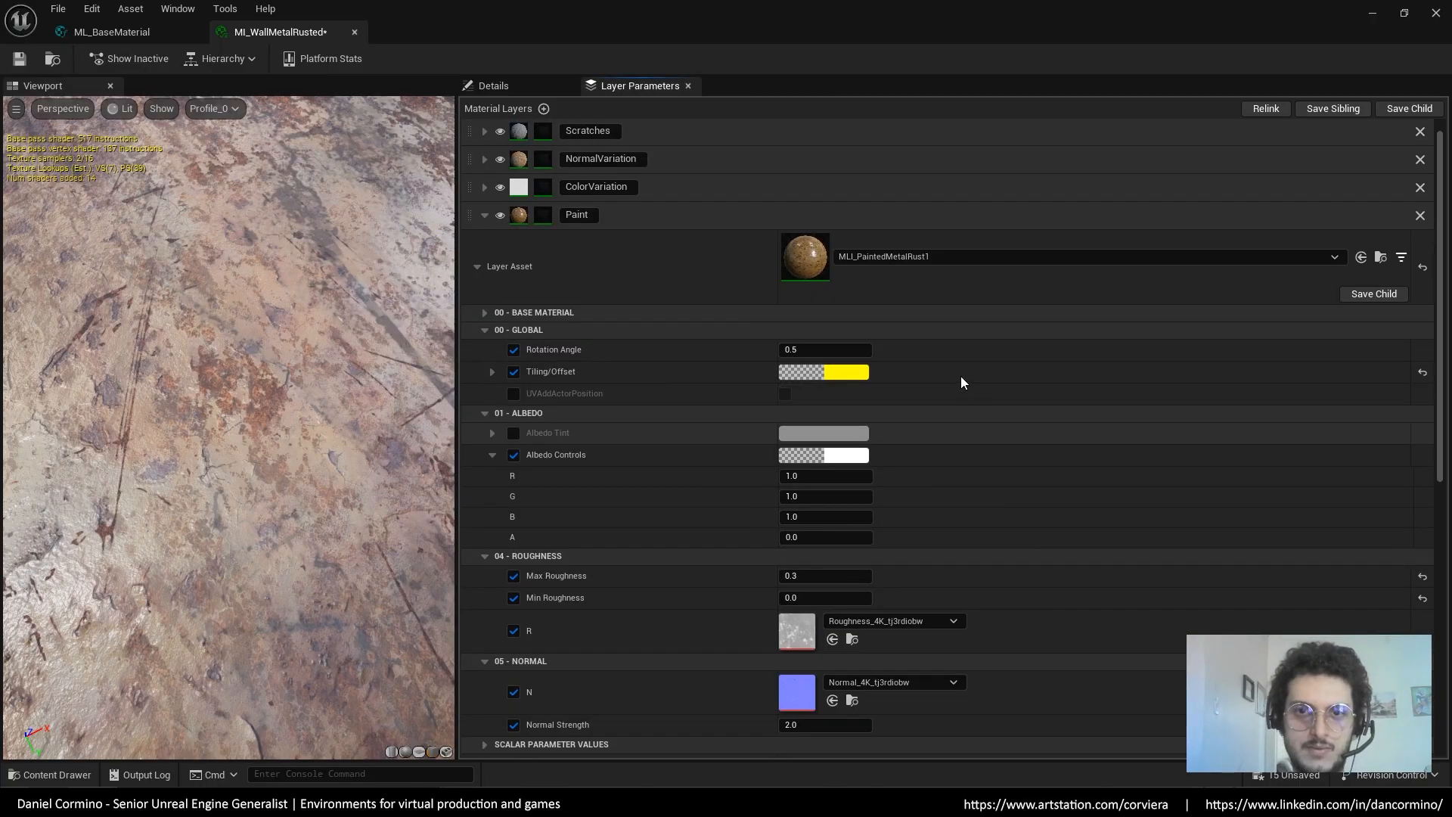
click(485, 313)
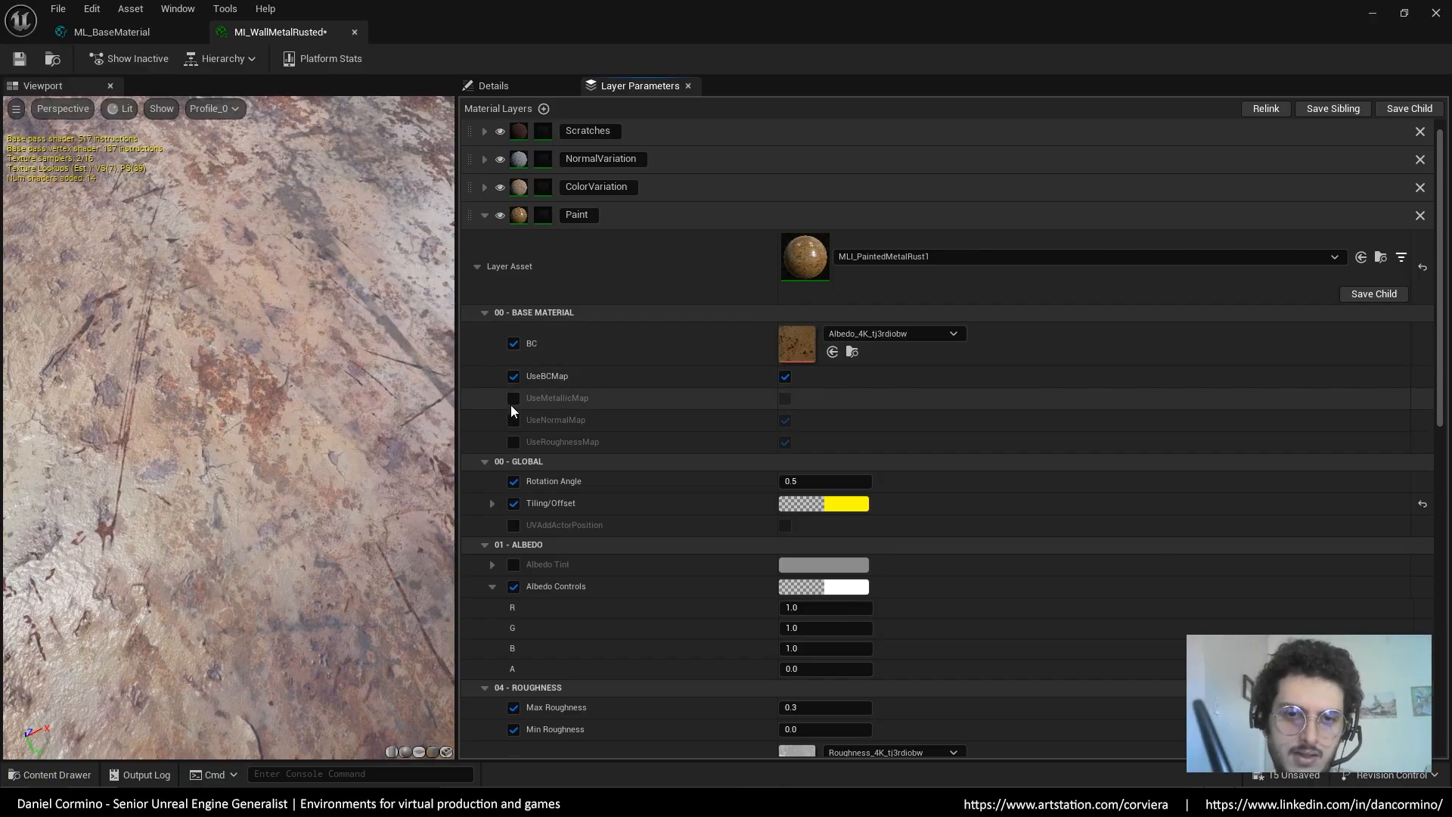
click(786, 397)
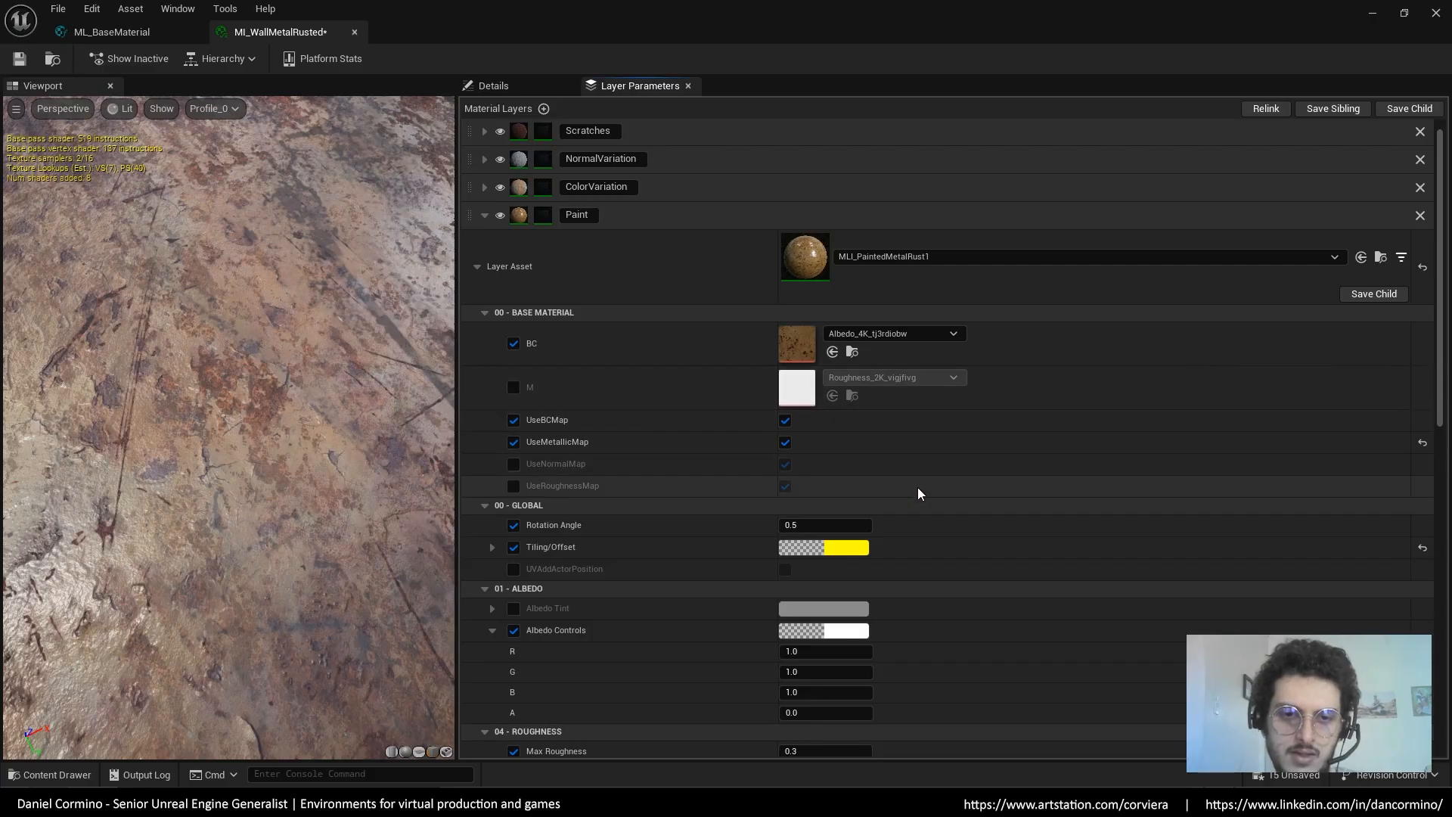
Look through the Paint layer's parameters, enable the M texture override and view the textures available for it
scroll(936, 570, down, 5)
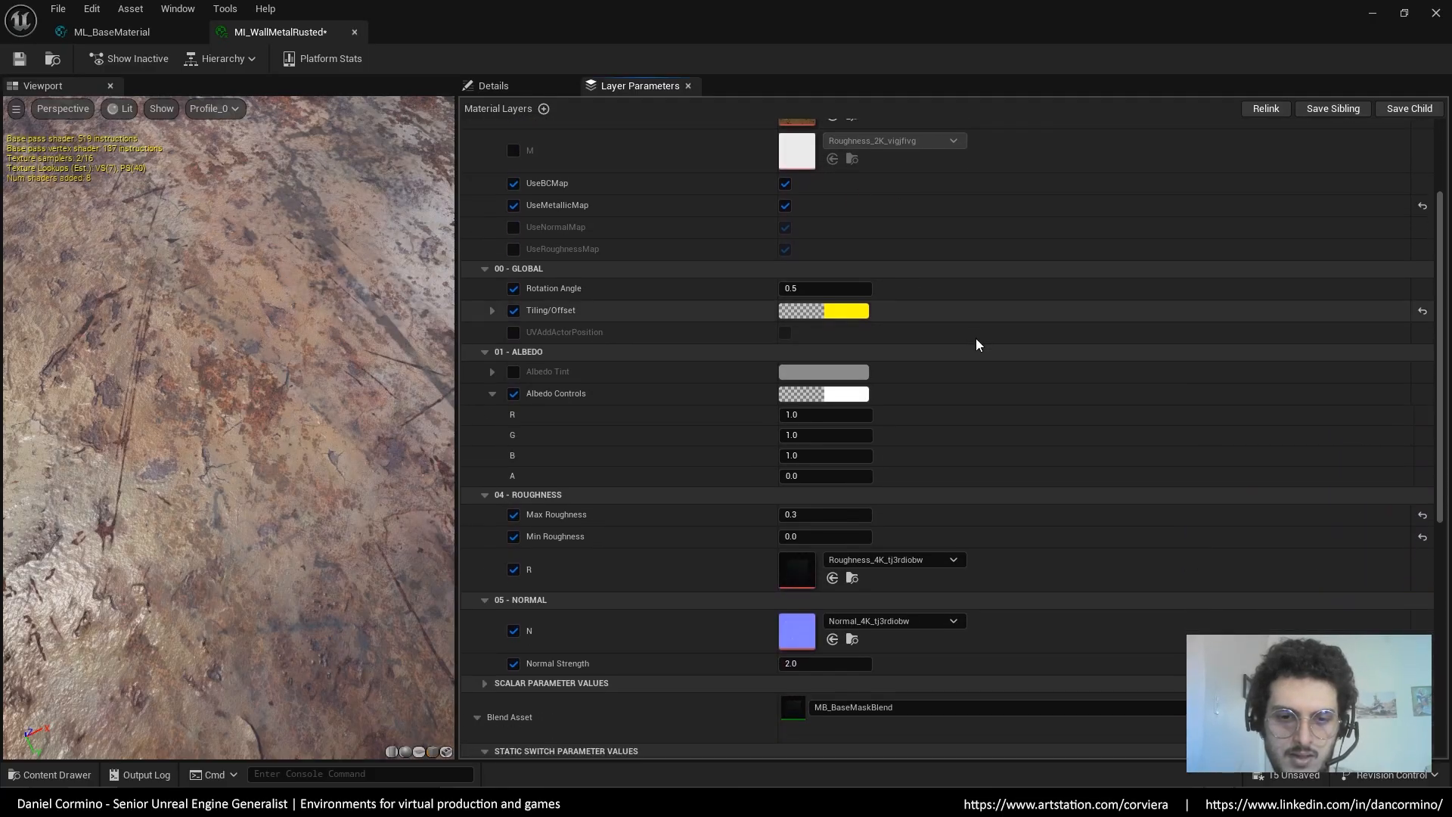
scroll(975, 345, down, 6)
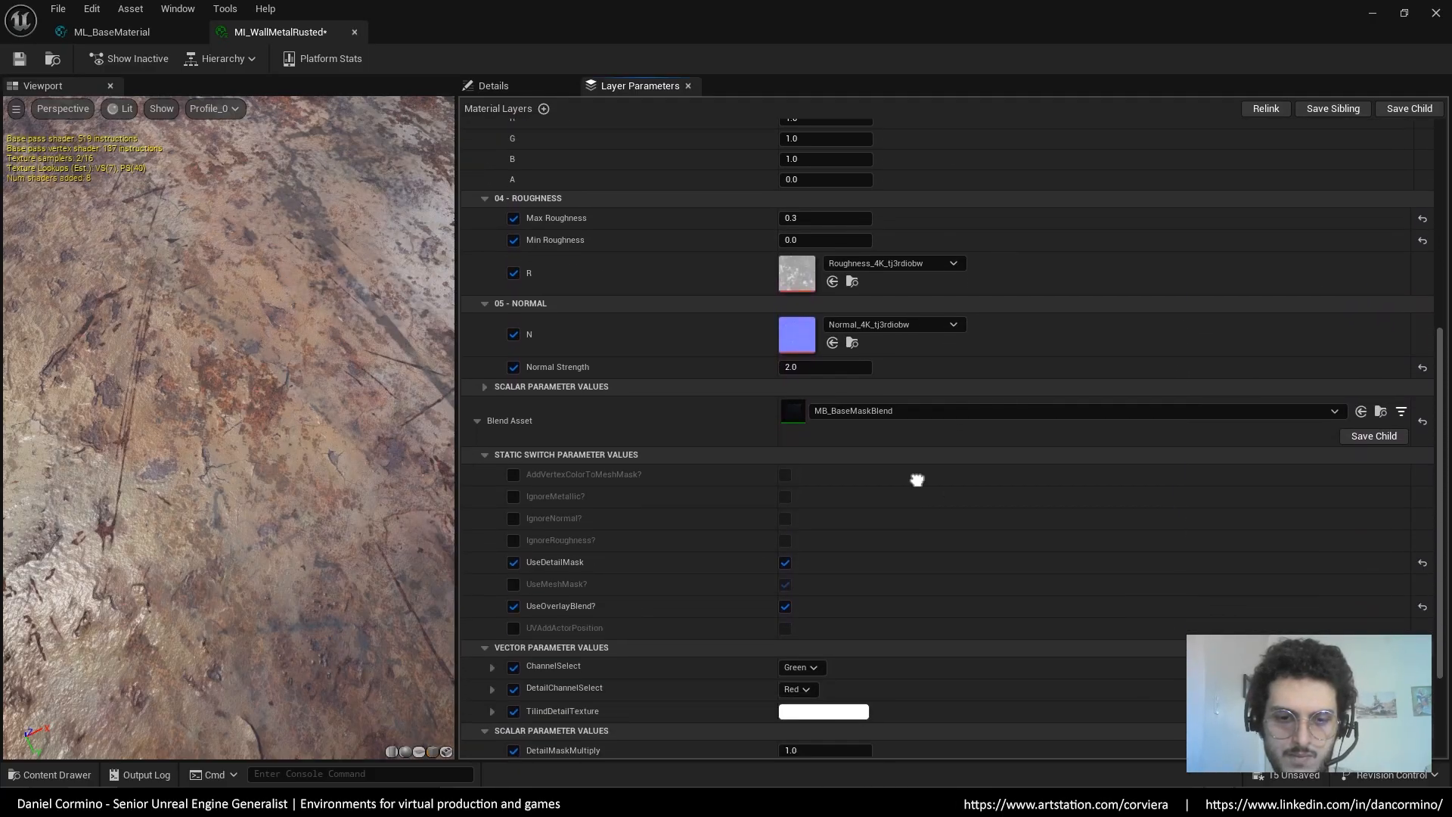
scroll(917, 481, up, 8)
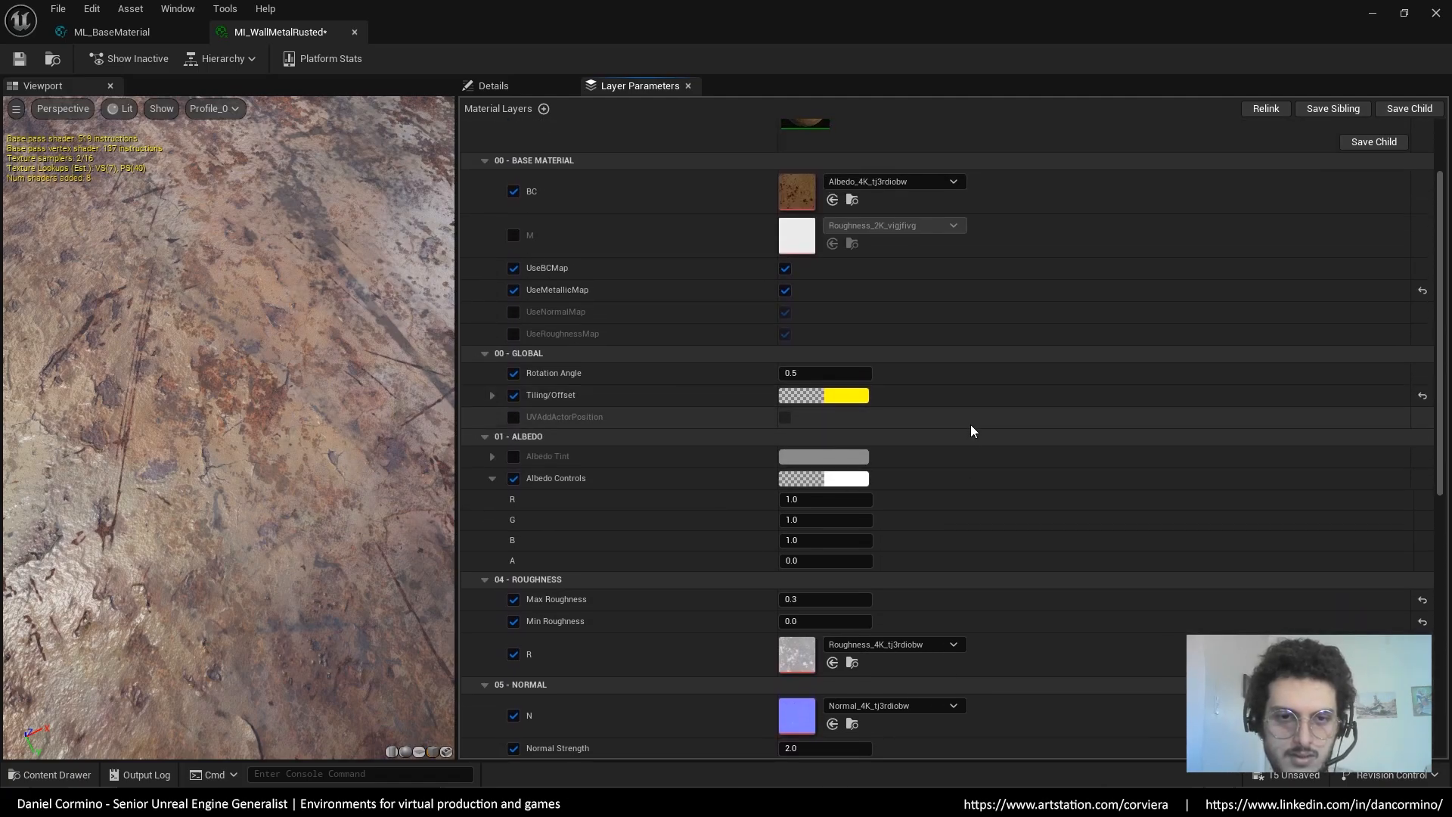
scroll(952, 446, up, 2)
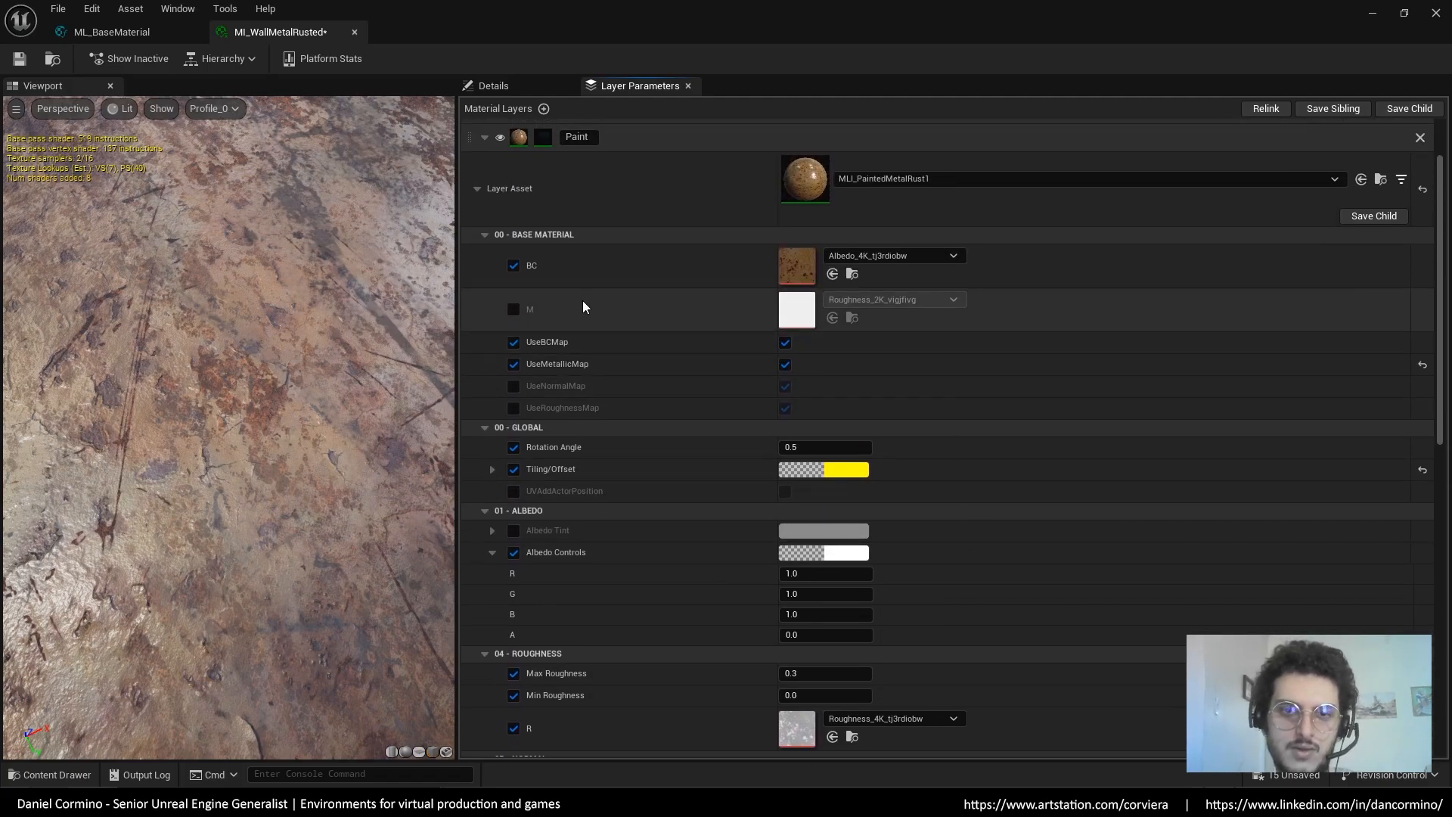
click(514, 311)
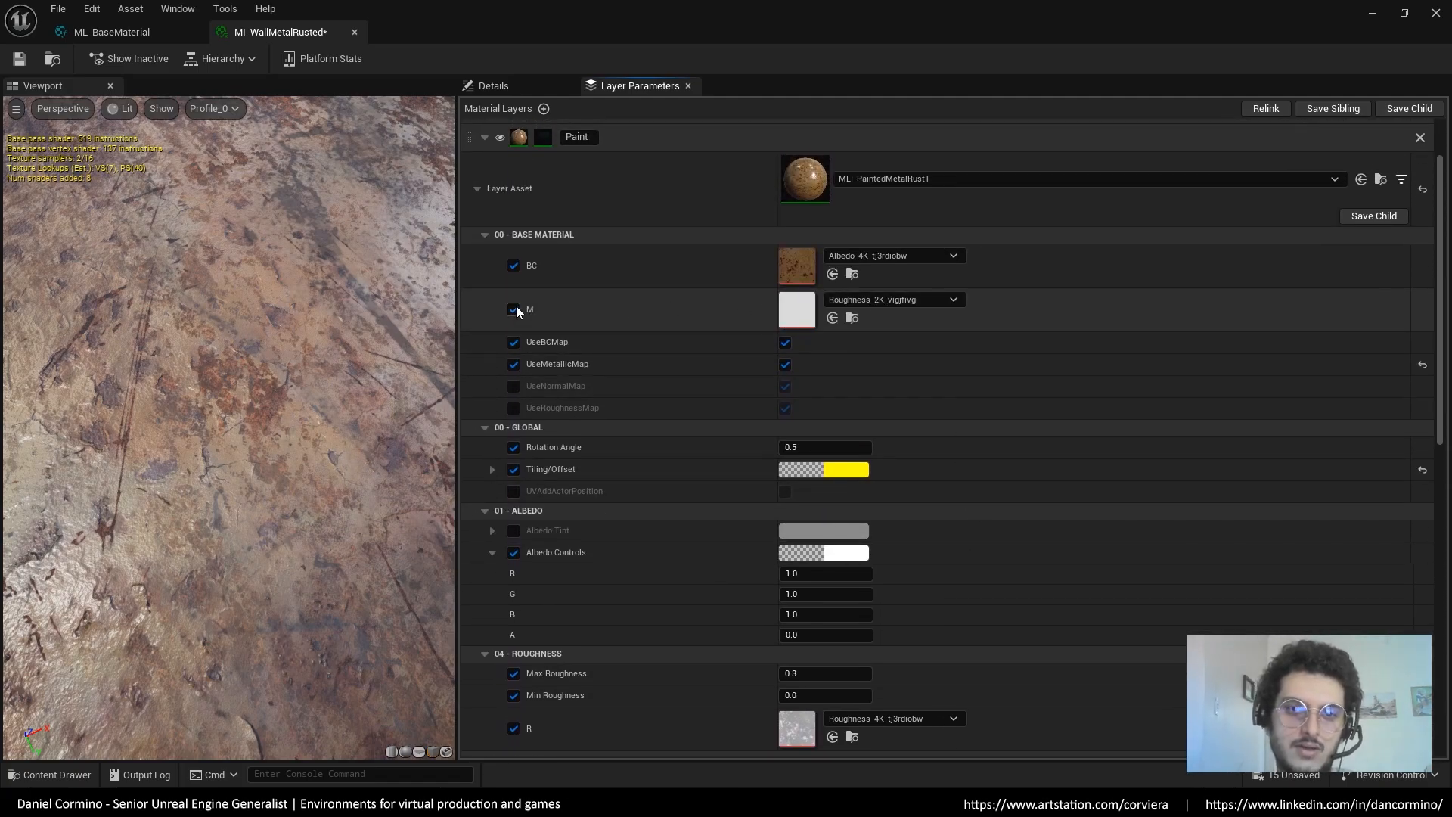
click(906, 303)
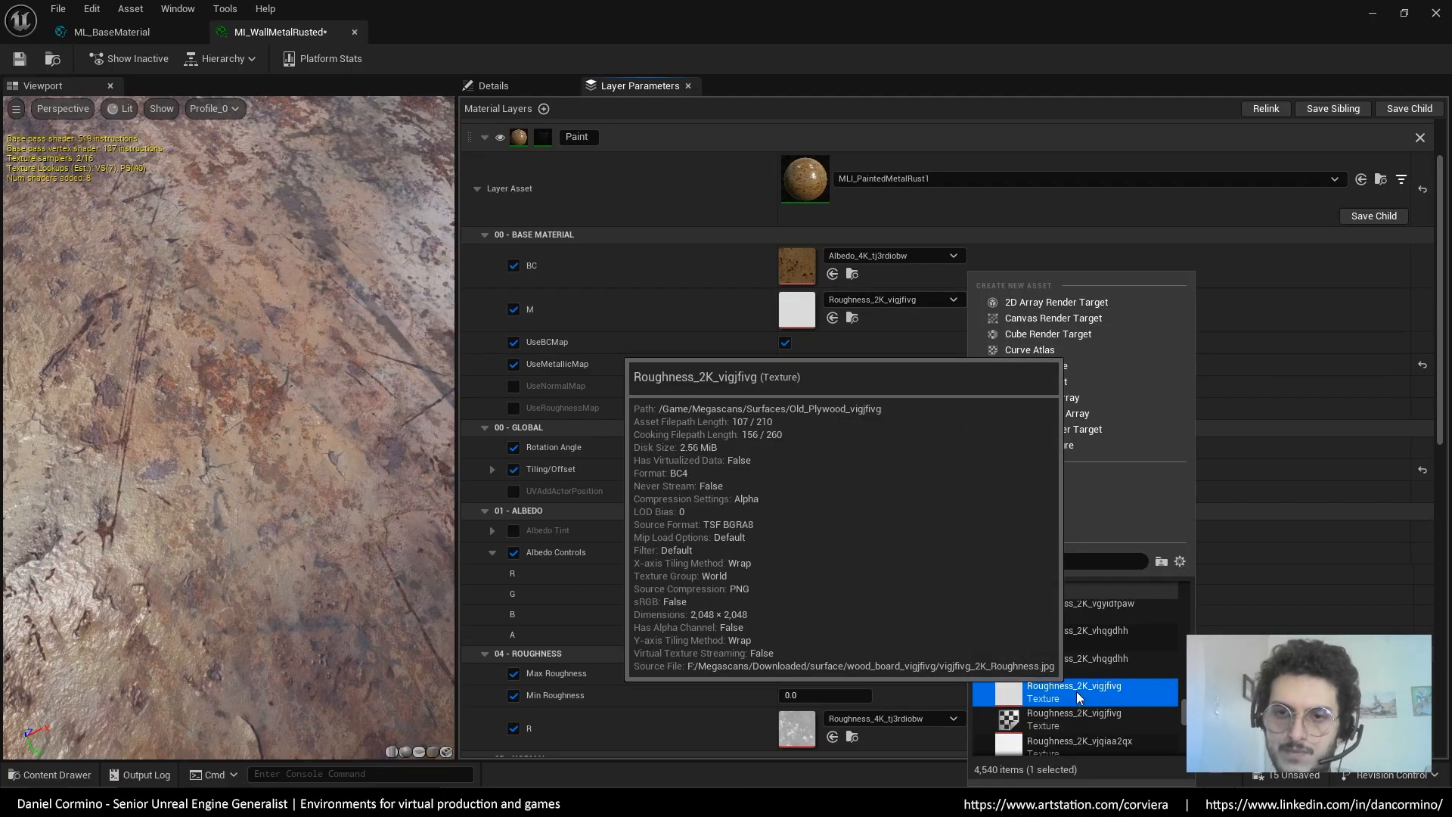
click(1209, 457)
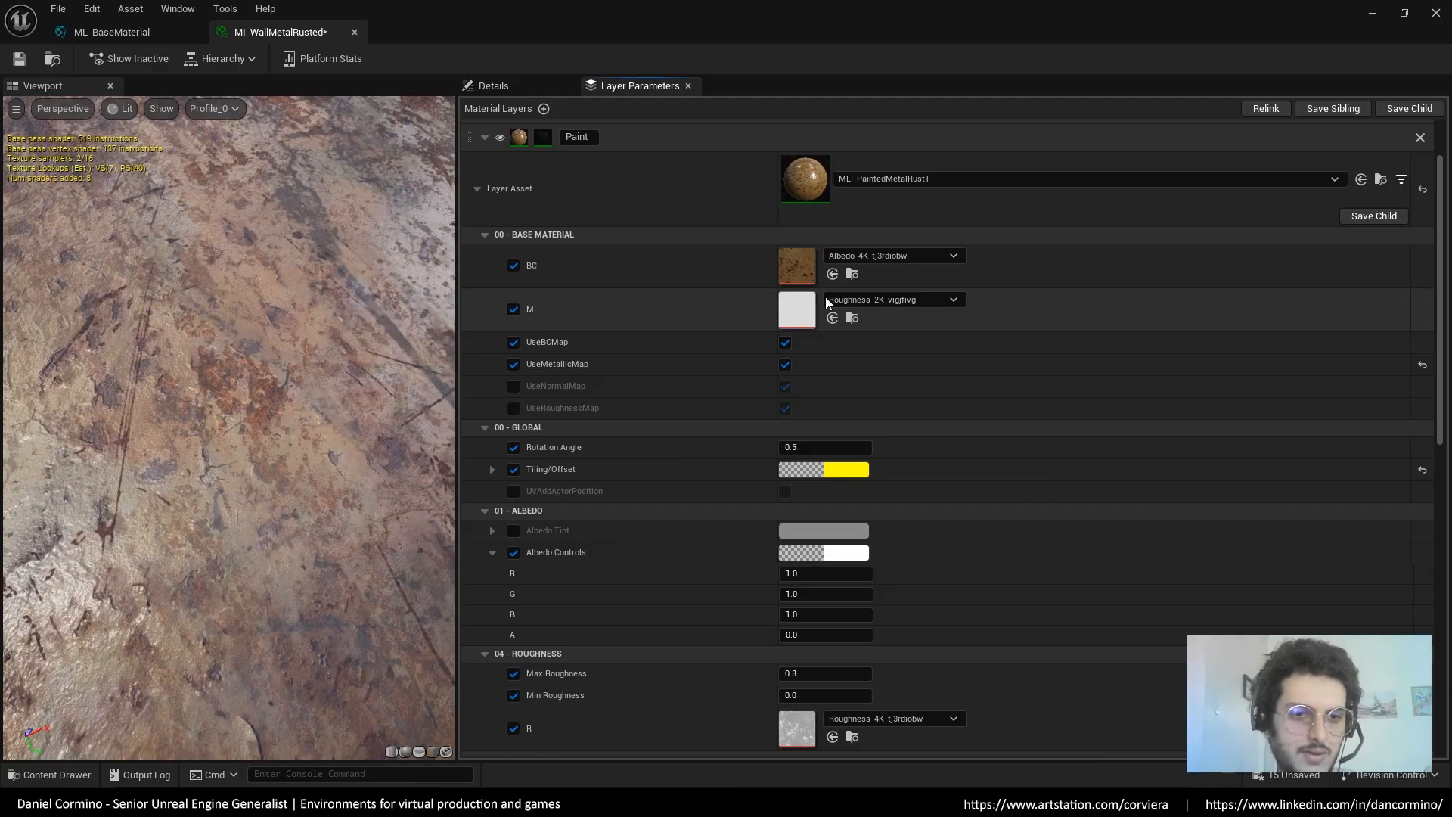
Turn UseMetallicMap off in the Paint layer and close the MI_WallMetalRusted and ML_BaseMaterial editors
click(787, 364)
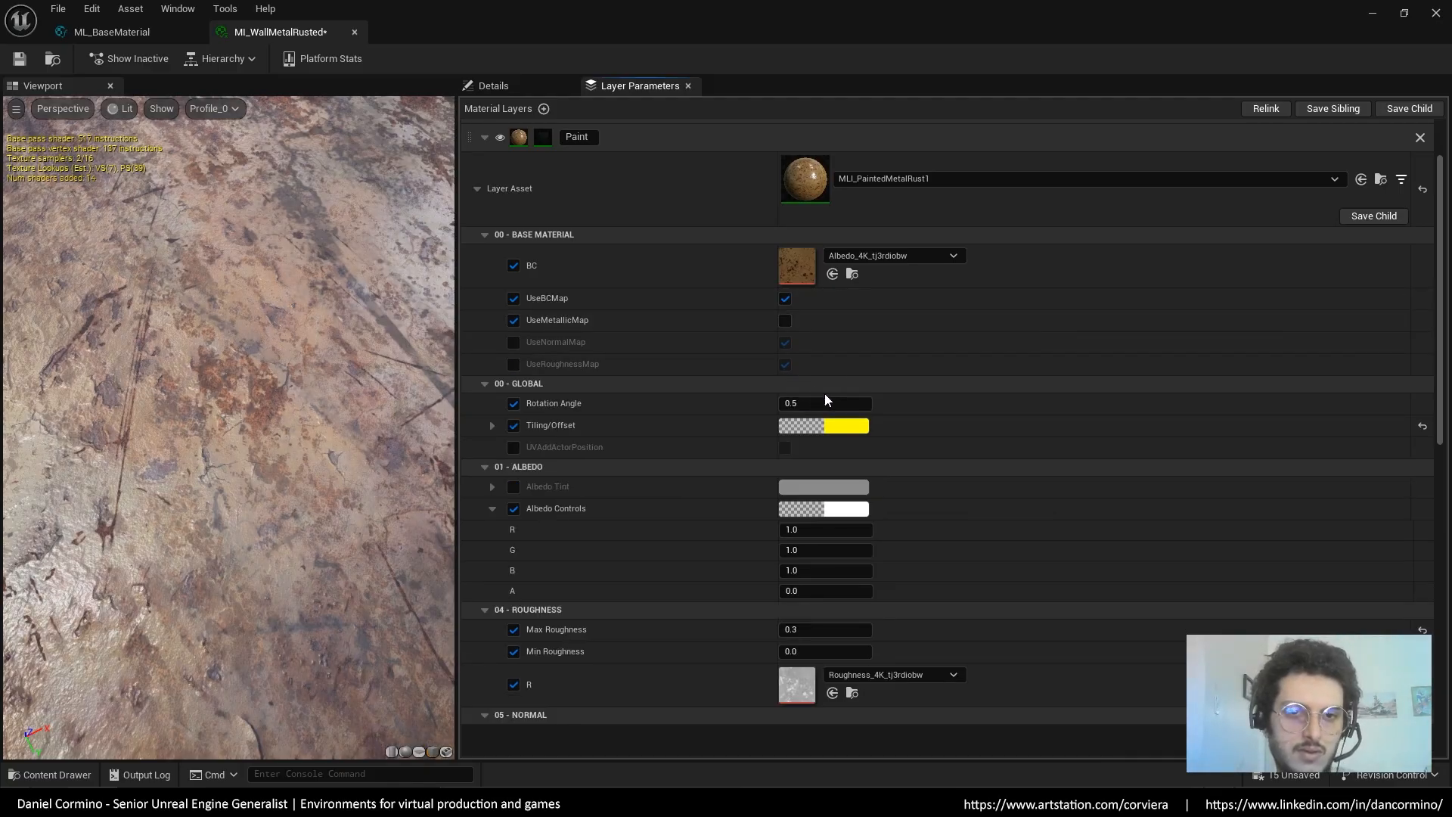
click(354, 31)
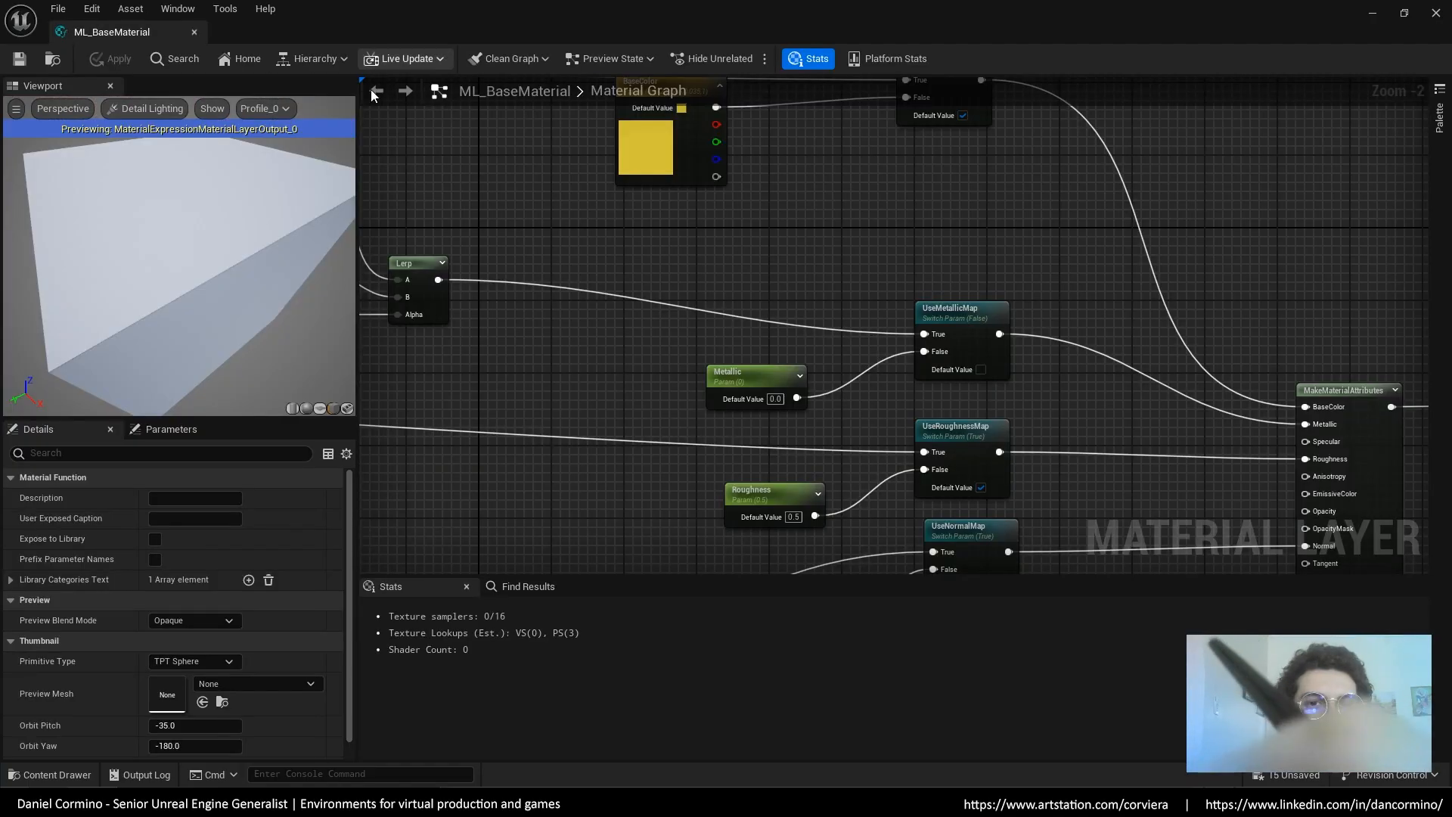
click(195, 32)
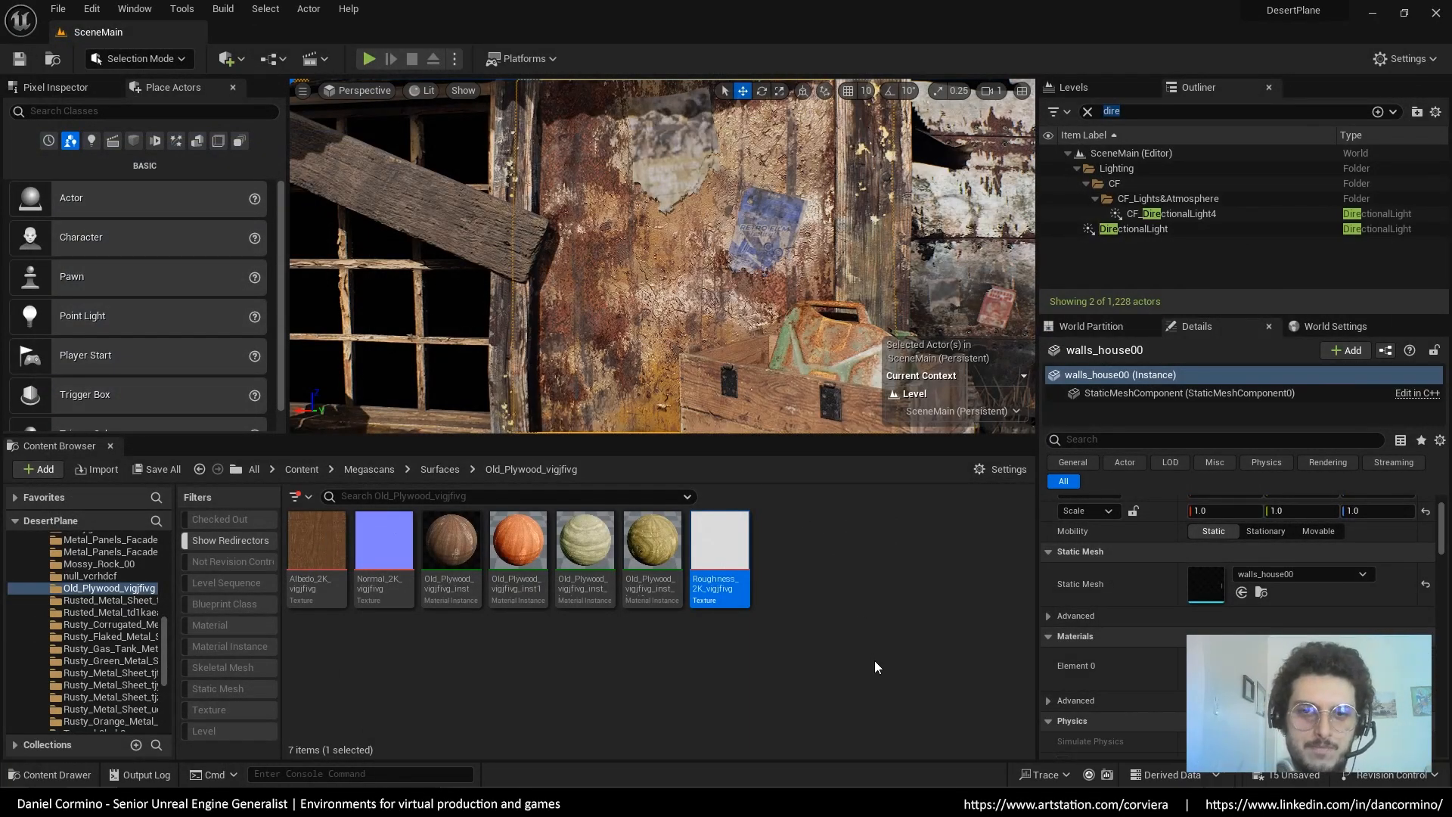
Browse from walls_house00's Element 0 material to the DesertPlane material folder and locate the material layer assets
click(874, 661)
click(1261, 675)
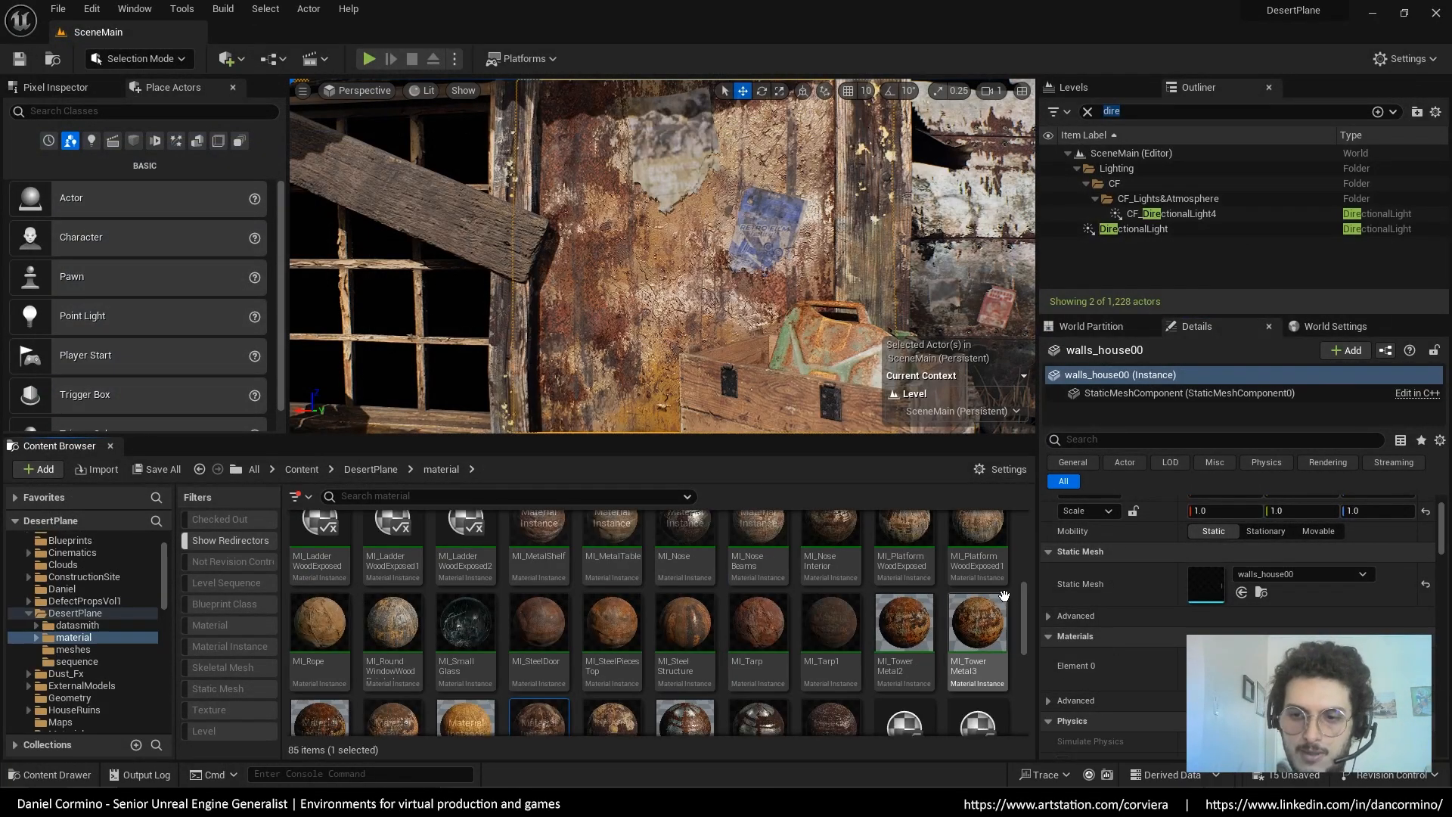
drag(1023, 605, 1027, 668)
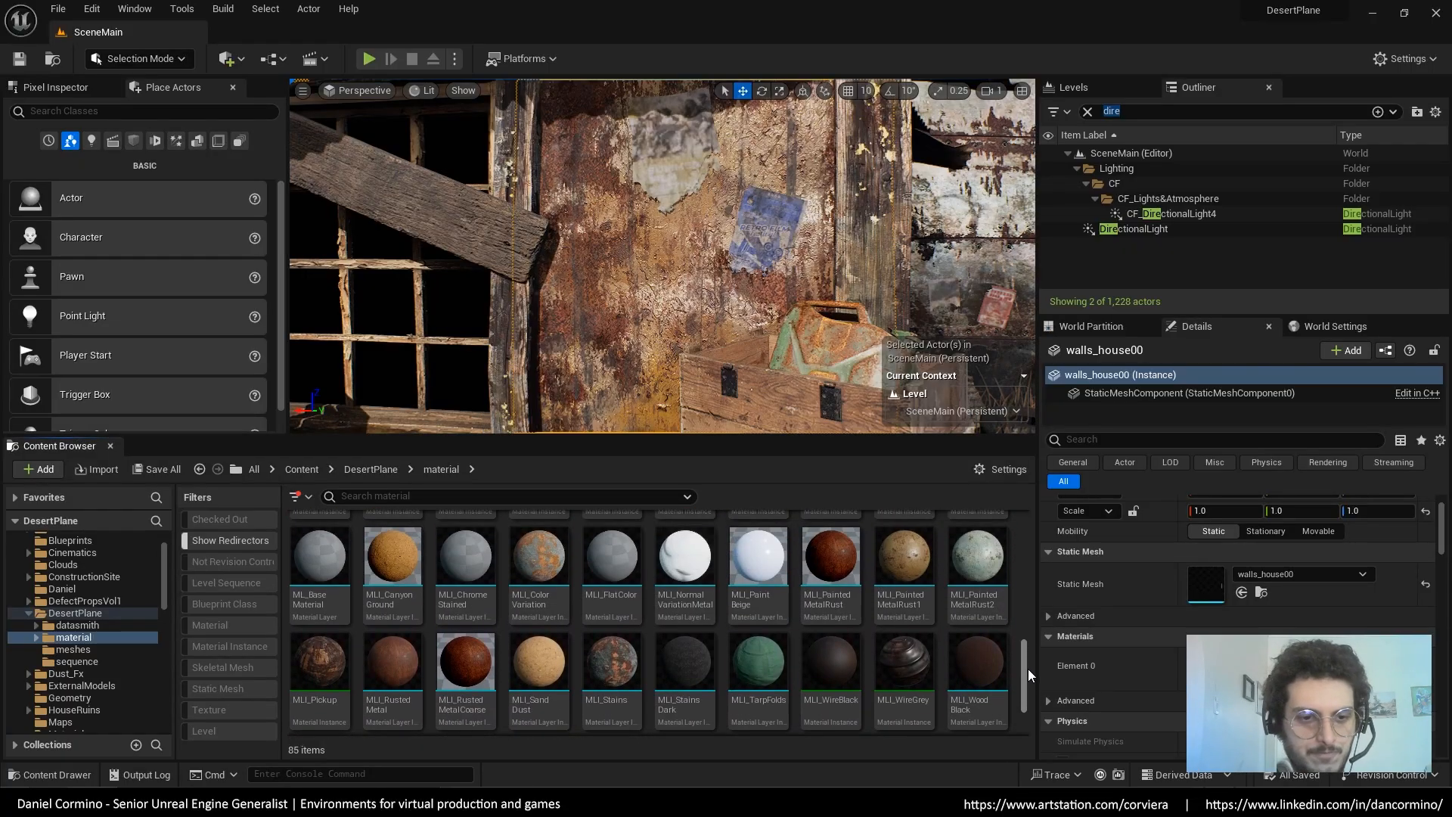
Create a layer instance of ML_BaseMaterial named MLI_OurFirstLayerInstance, and open it to display its detail parameters
click(333, 578)
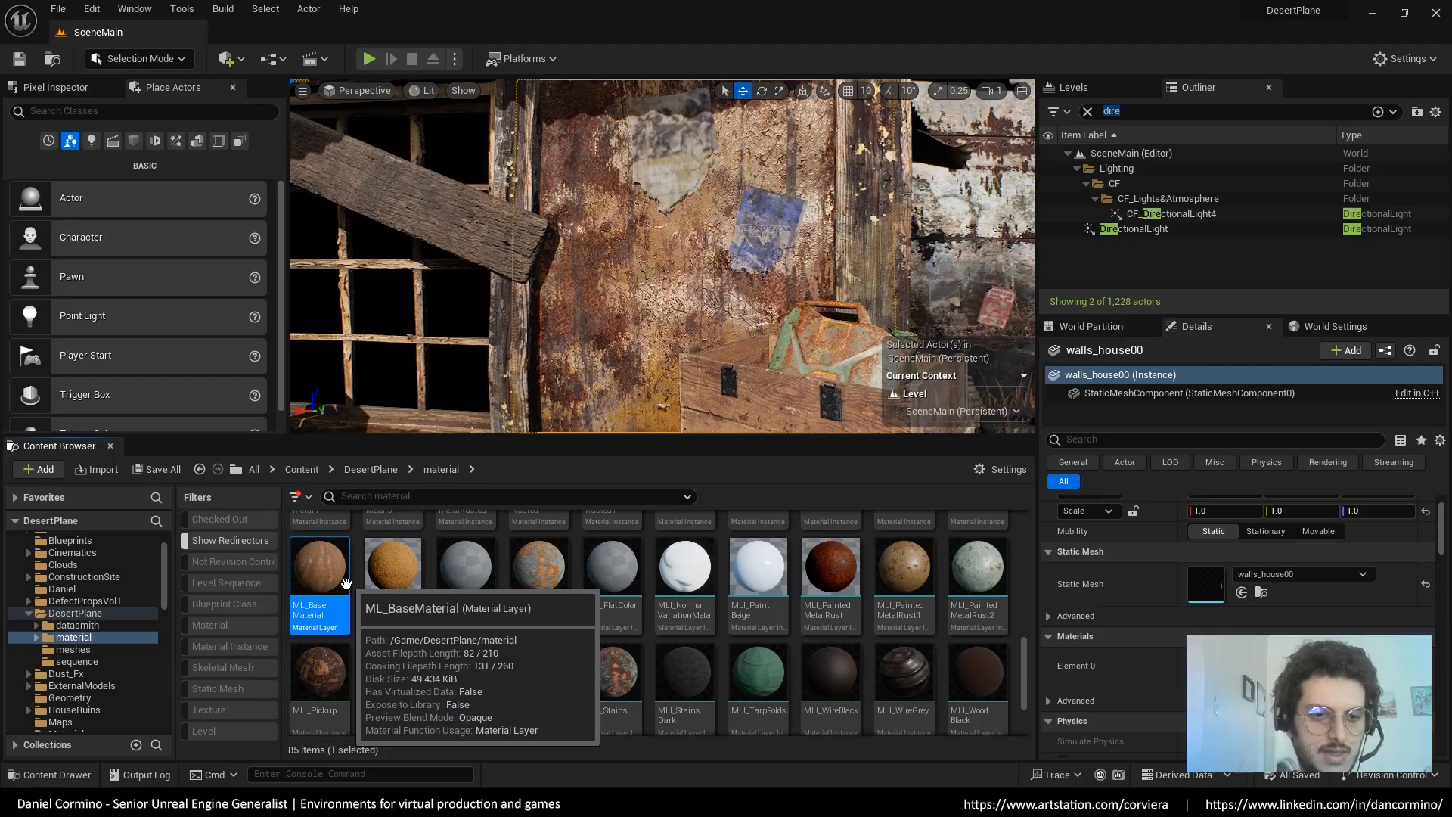
right_click(337, 583)
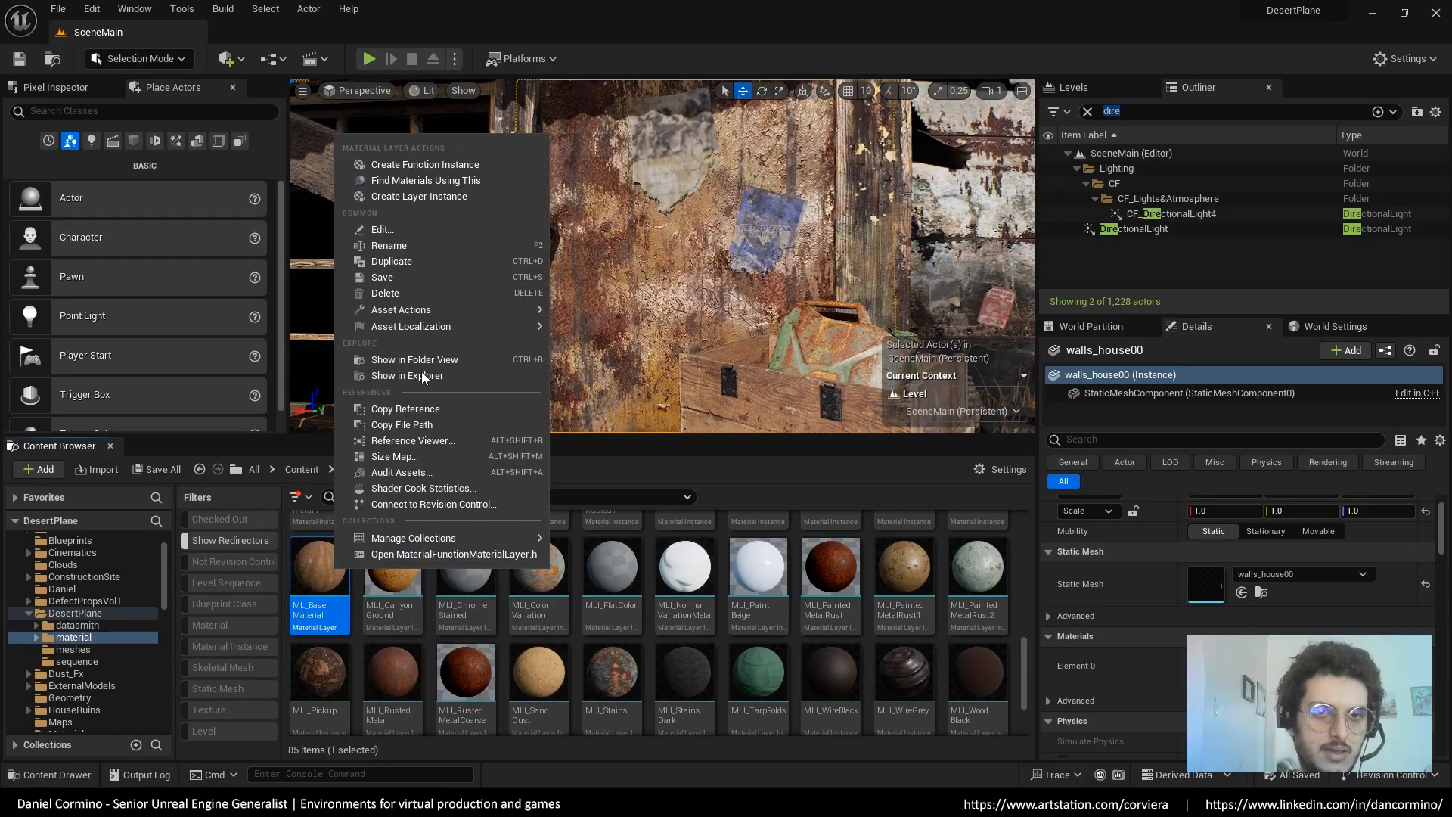
click(487, 198)
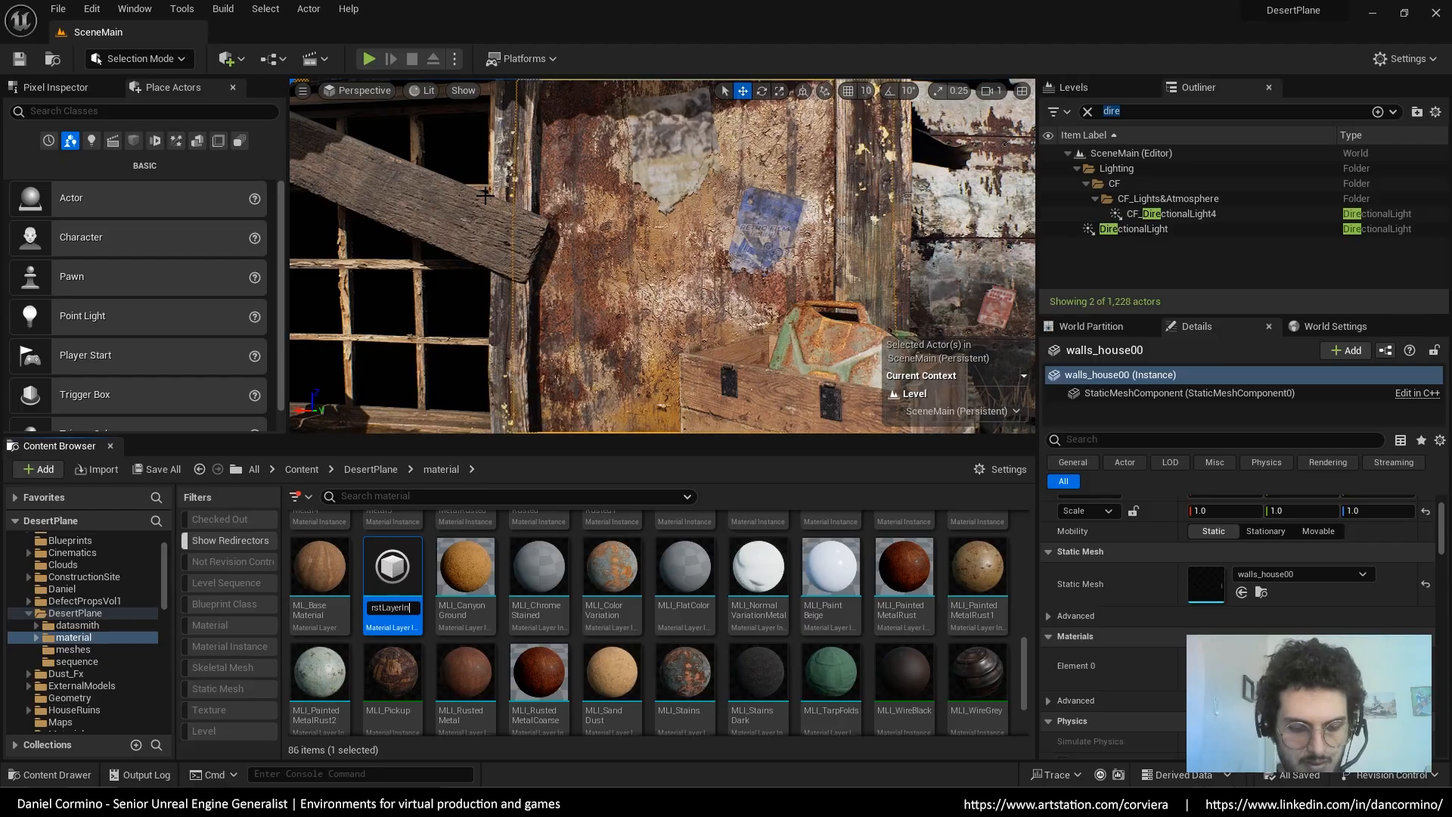
text(ce)
key(Return)
key(Return)
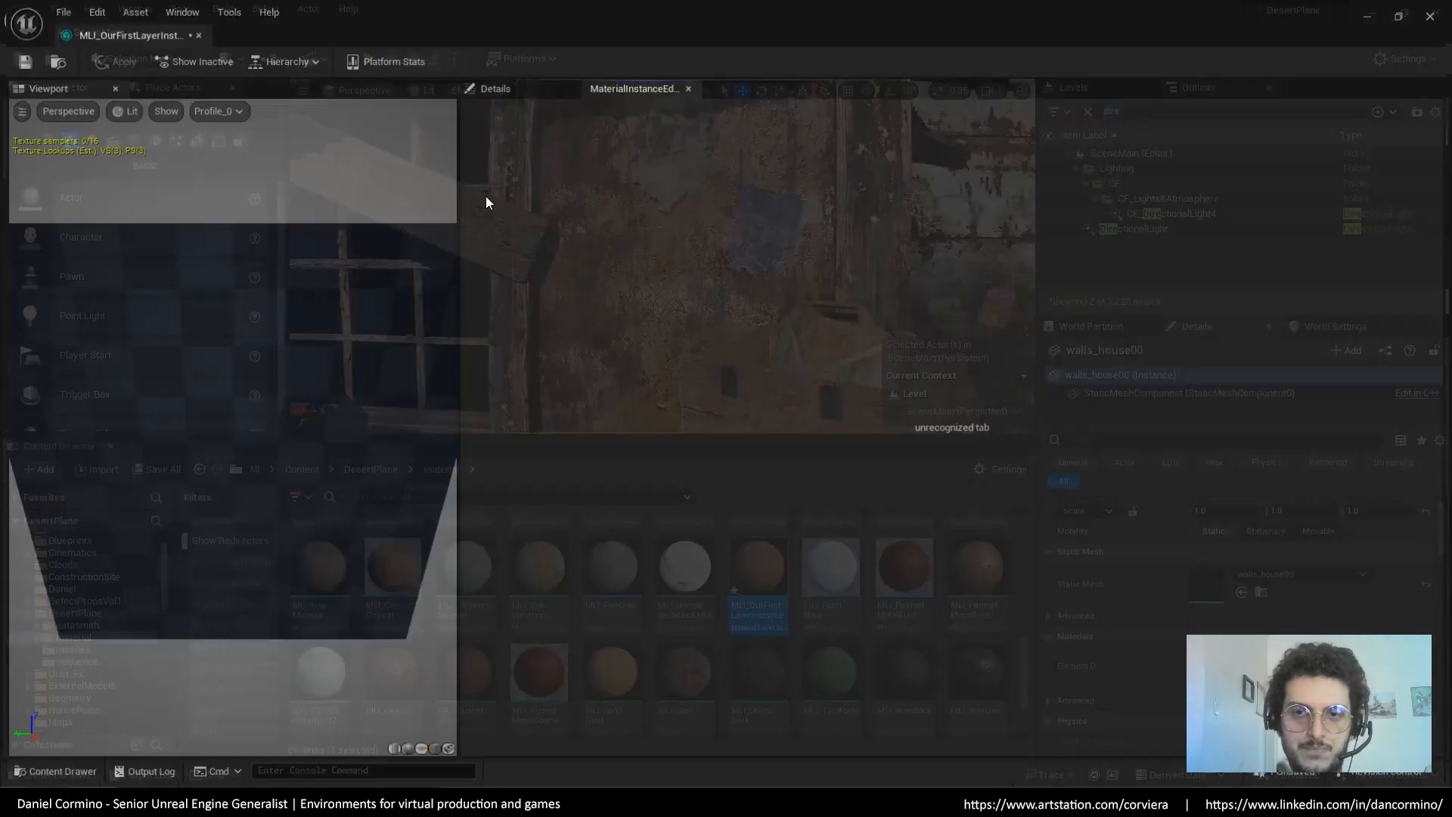
click(514, 89)
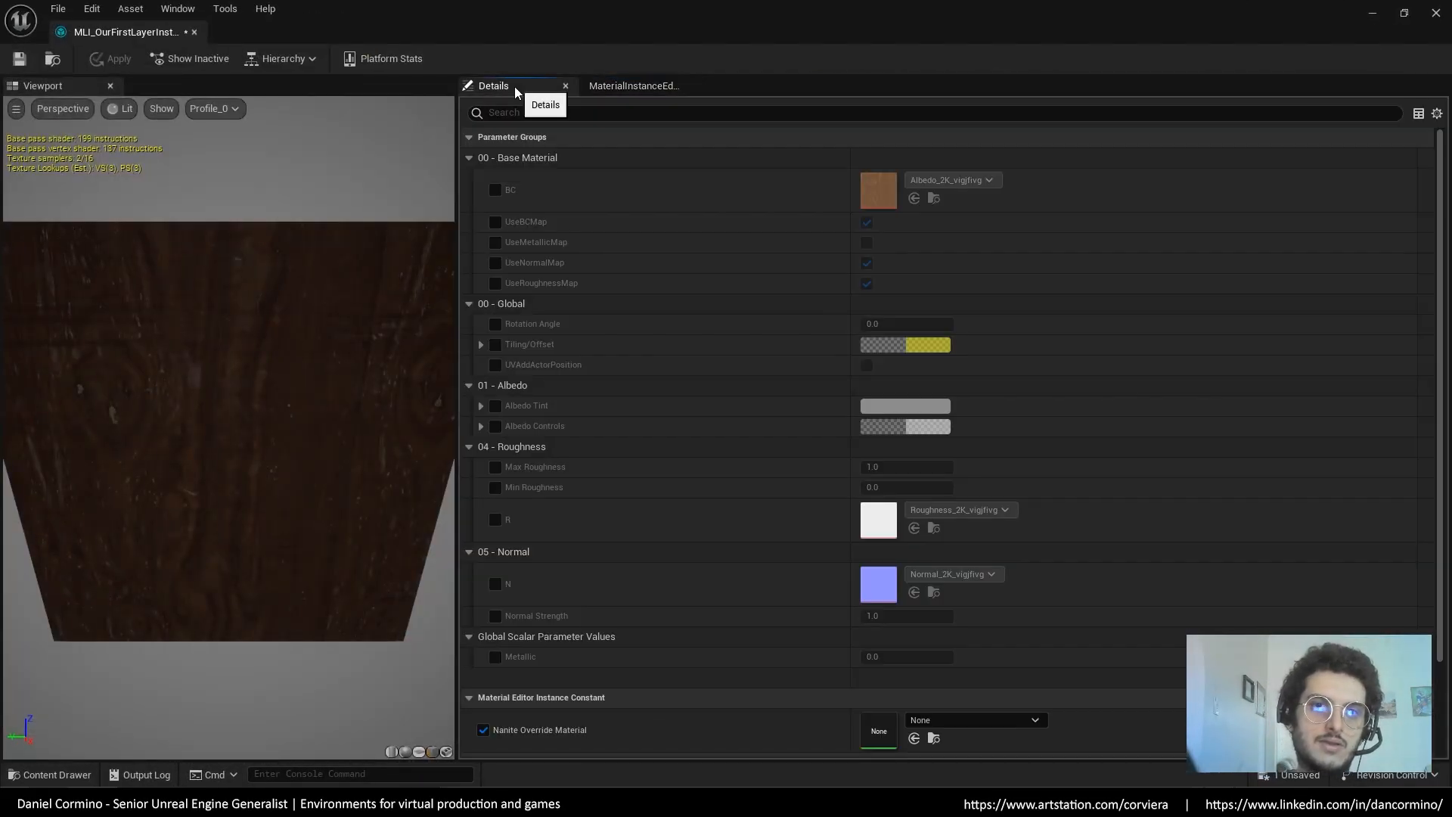
Look over MLI_OurFirstLayerInstance's parameters and preview, and open the MI_WallMetalRusted material from walls_house00's Element 0 slot
scroll(356, 388, down, 5)
drag(356, 388, 451, 375)
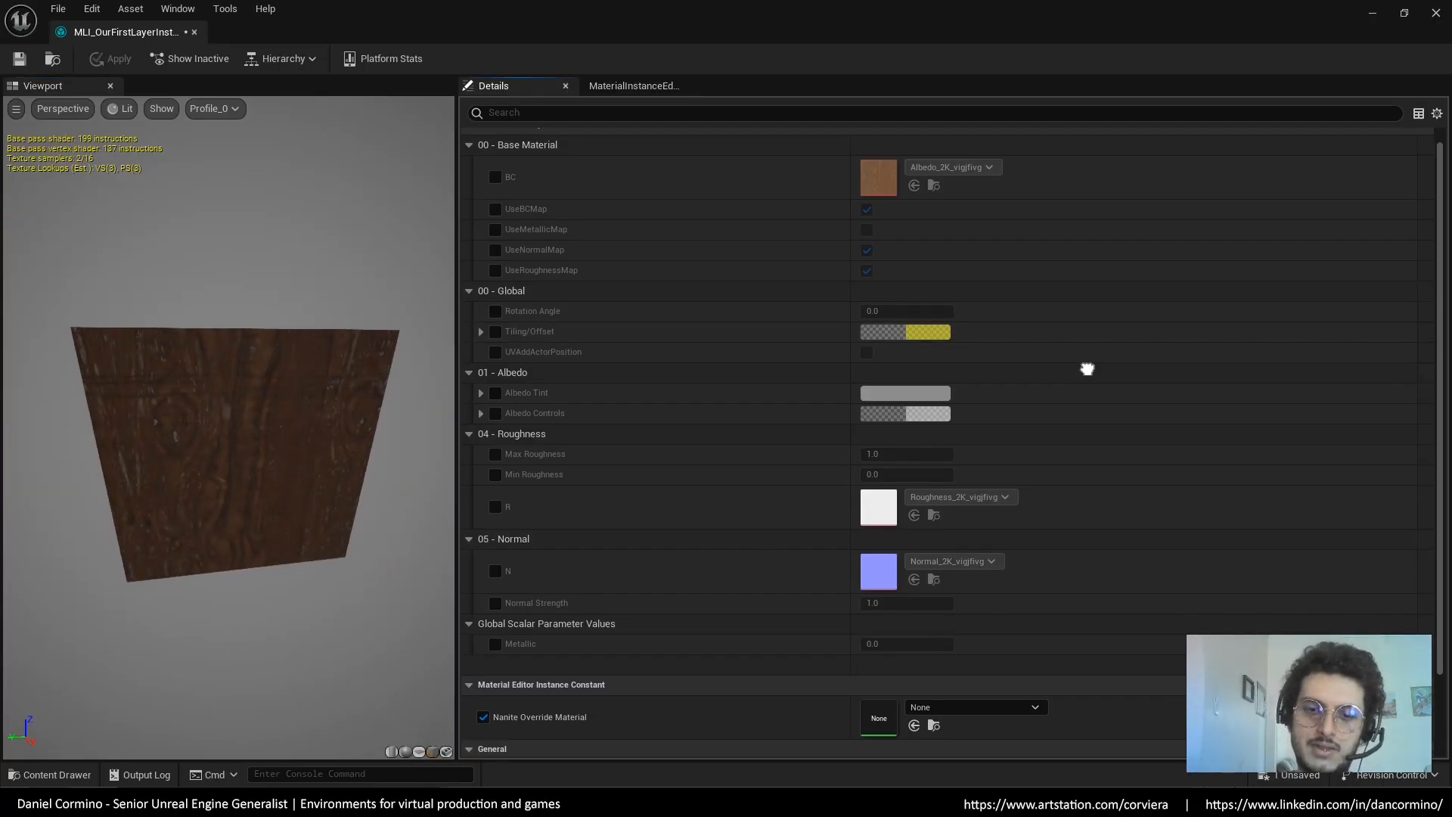
click(1372, 13)
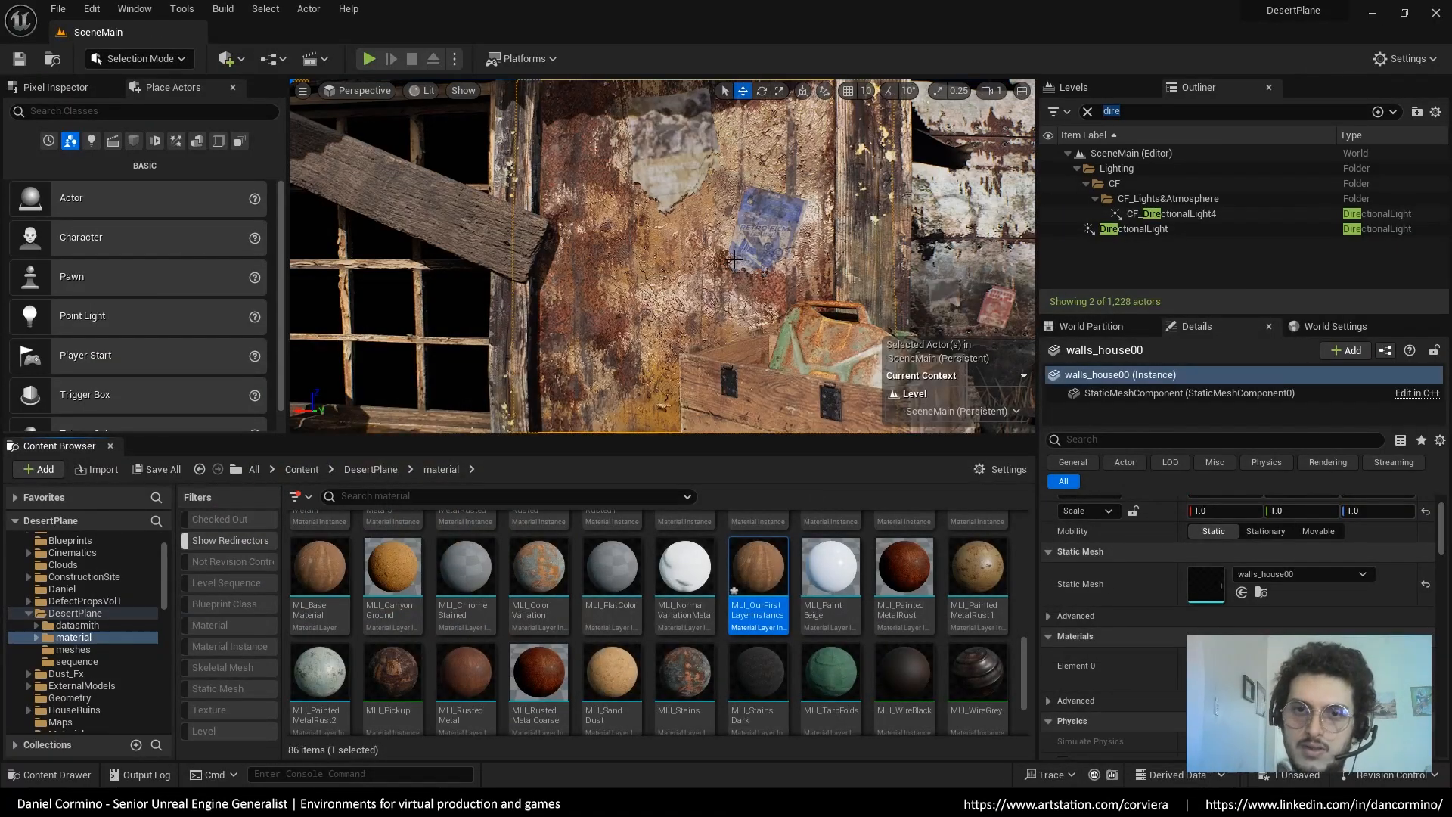
right_drag(730, 253, 725, 253)
double_click(1206, 666)
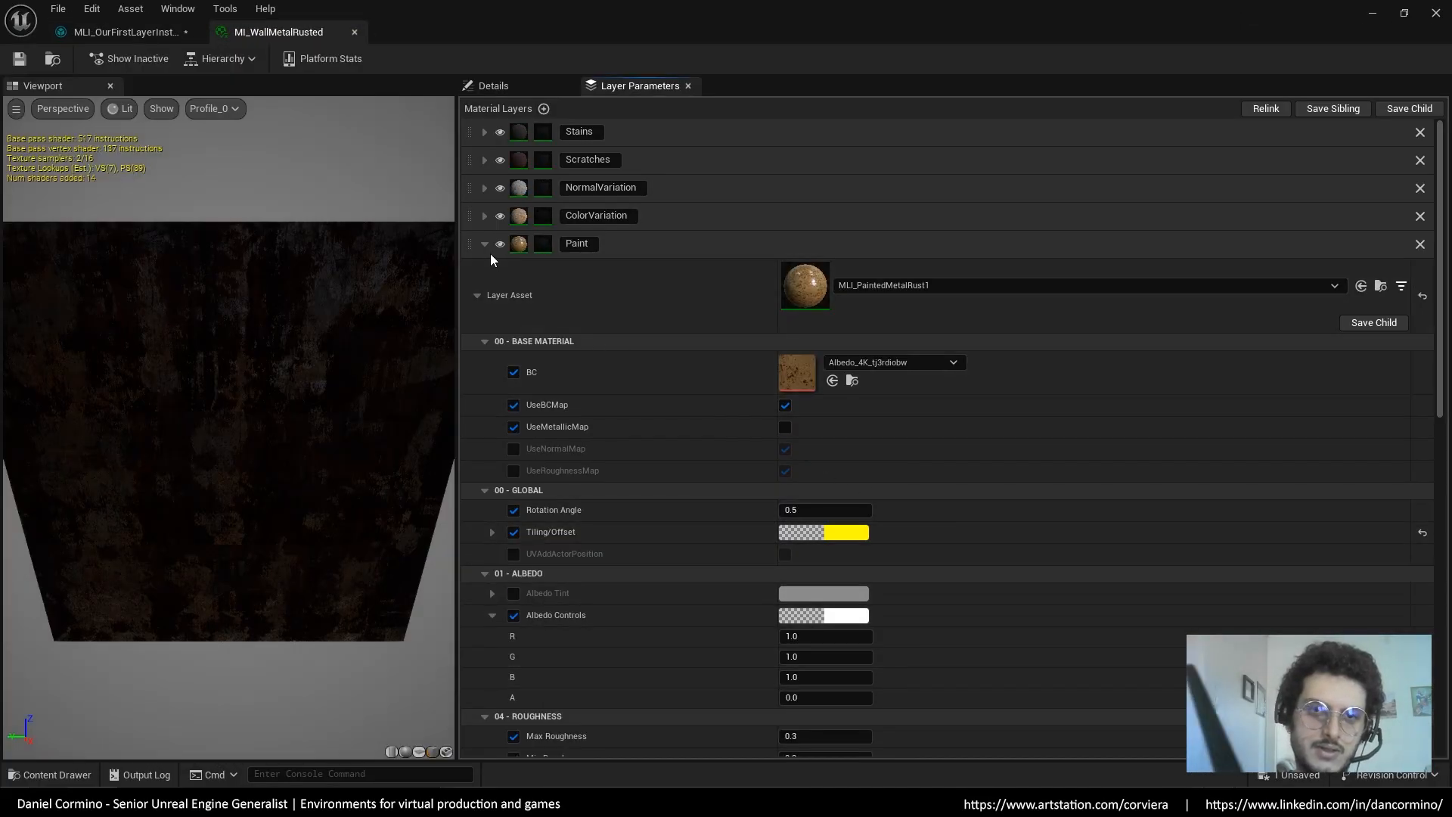
Examine the Paint layer's base material, roughness, normal and blend parameters in MI_WallMetalRusted
click(485, 245)
click(485, 244)
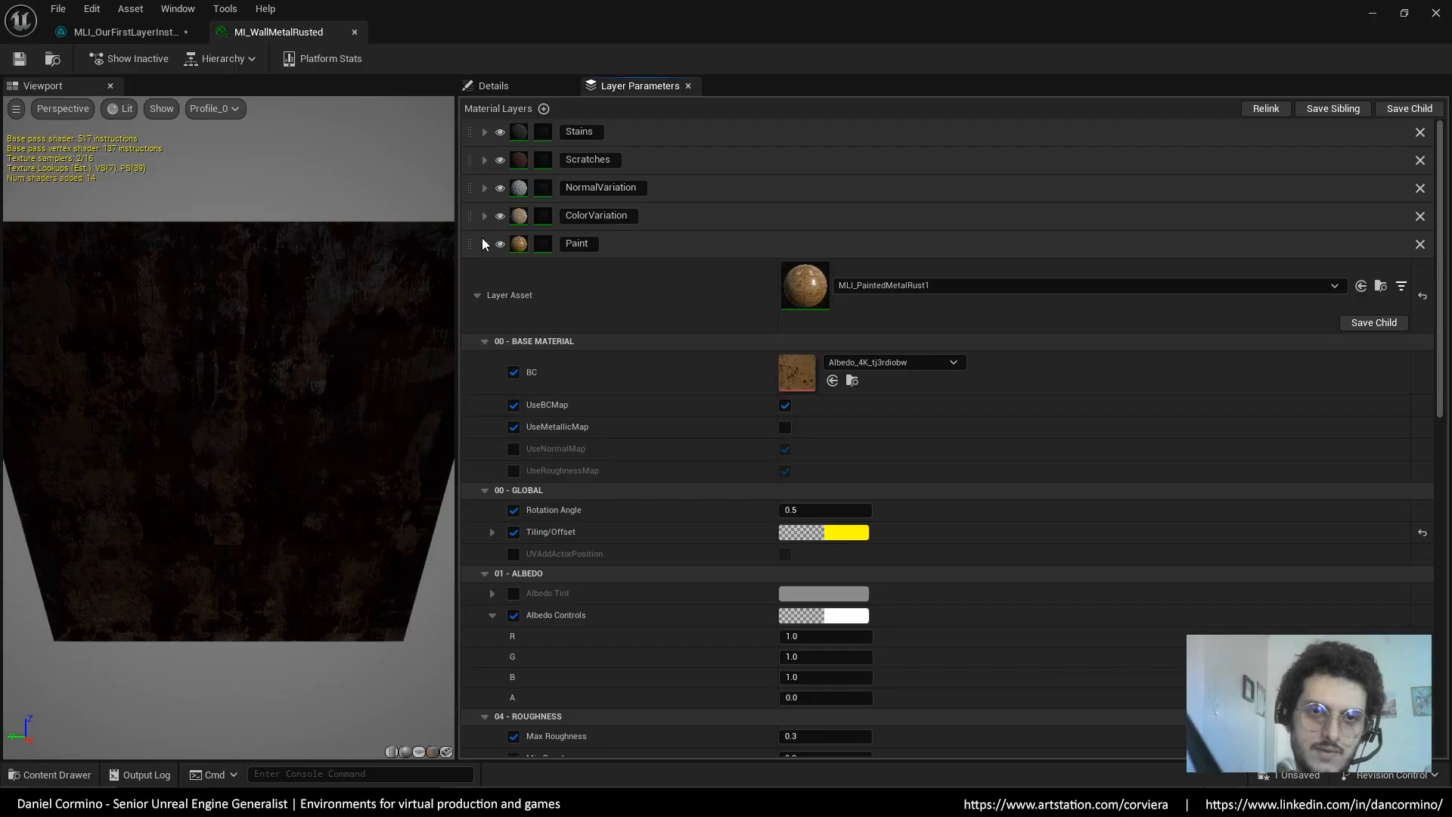
scroll(1001, 496, down, 8)
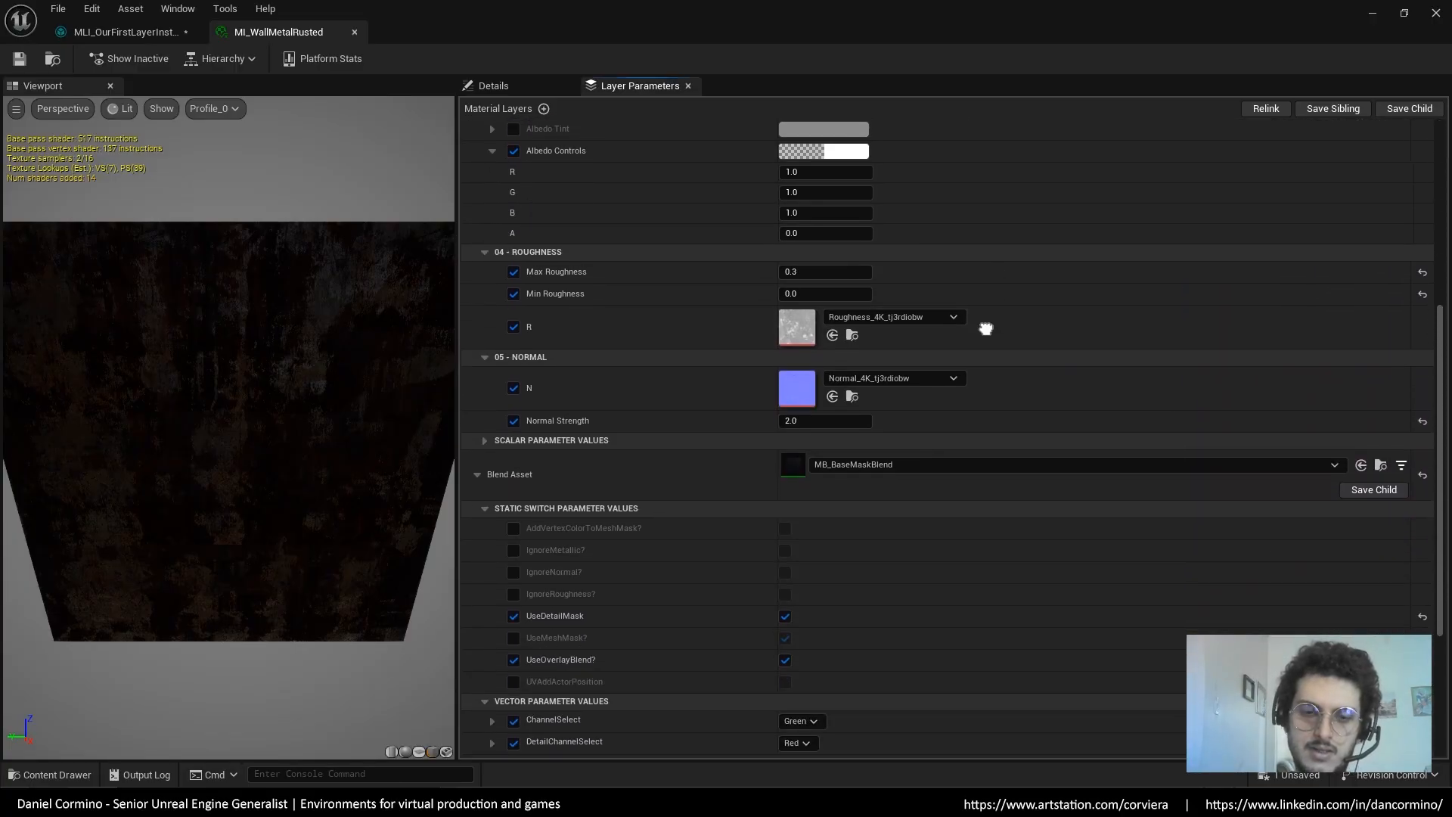
right_drag(1057, 286, 937, 618)
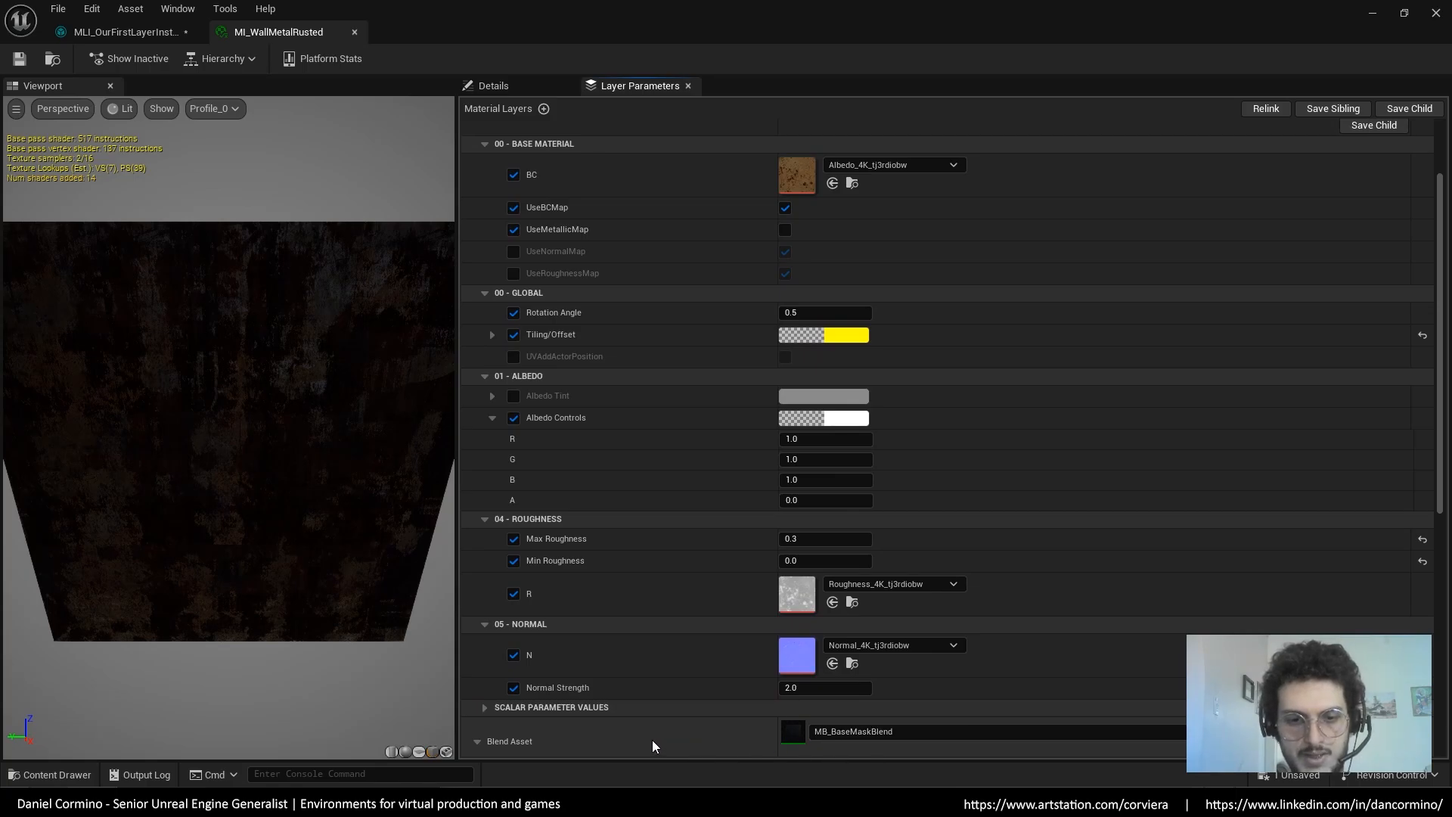
Collapse the Paint layer's Blend Asset section, review its Layer Asset parameters and return to MLI_OurFirstLayerInstance
click(479, 740)
right_drag(918, 626, 929, 500)
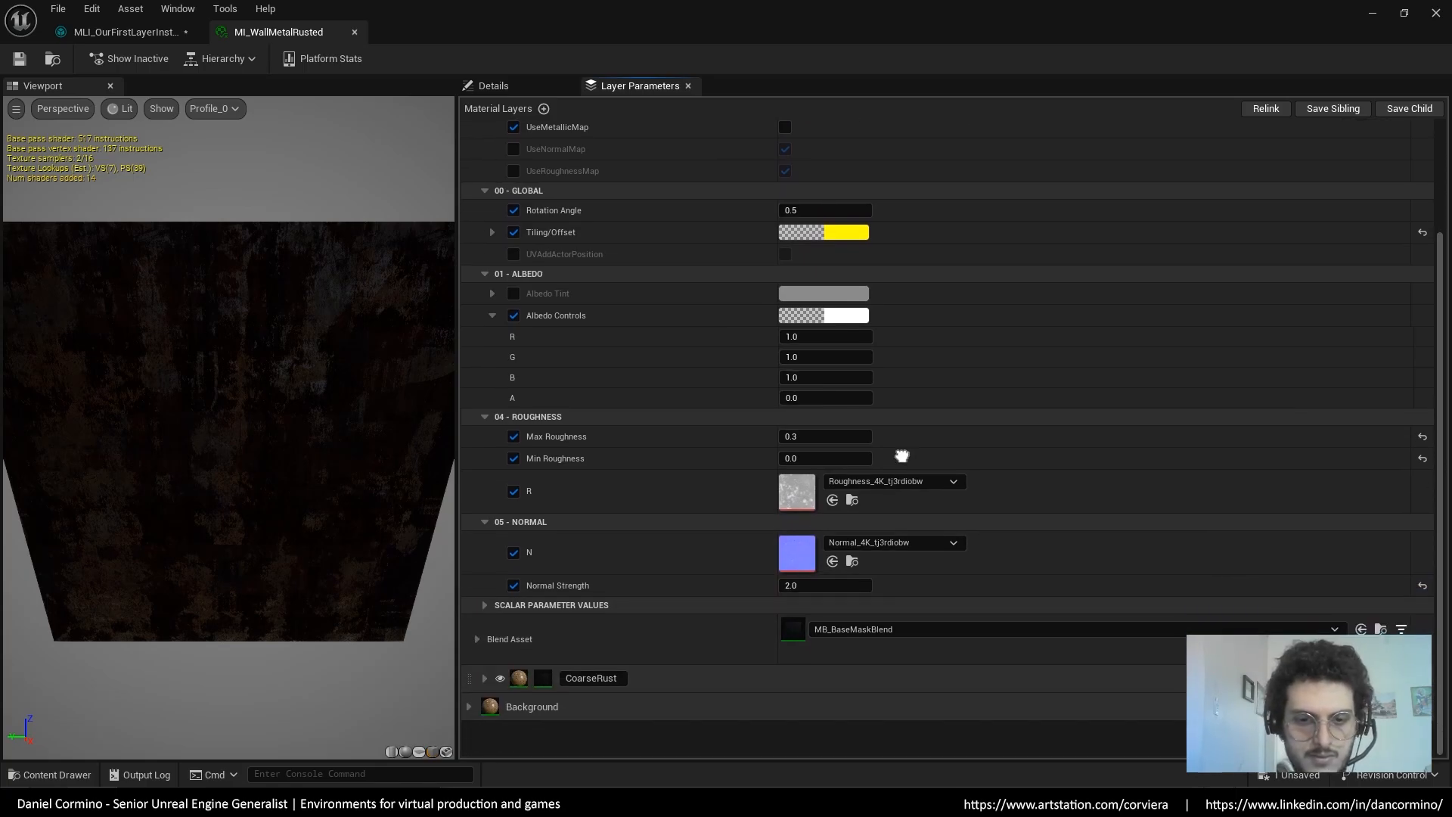
click(478, 675)
click(479, 672)
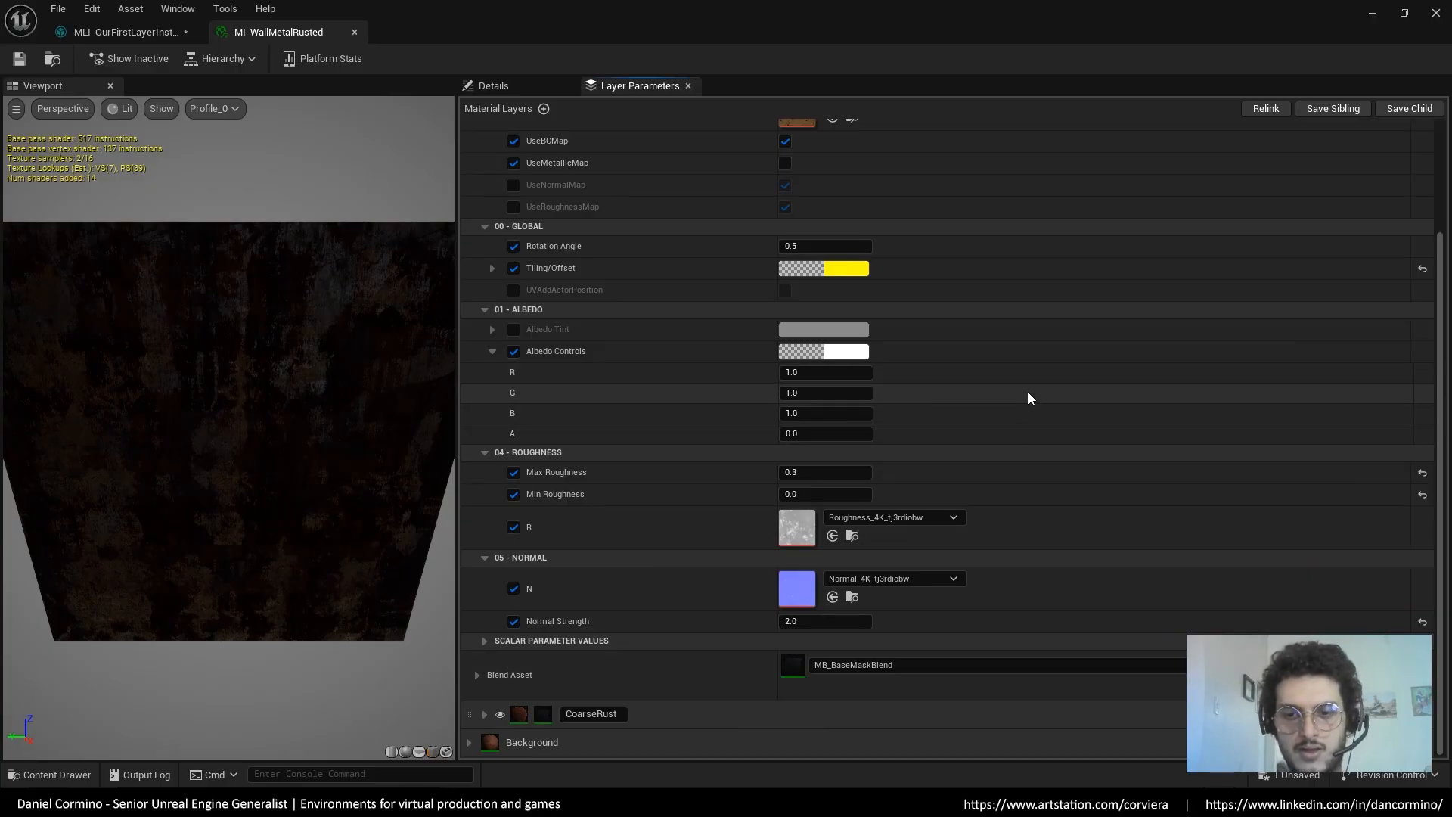
right_drag(1027, 392, 1018, 521)
click(125, 32)
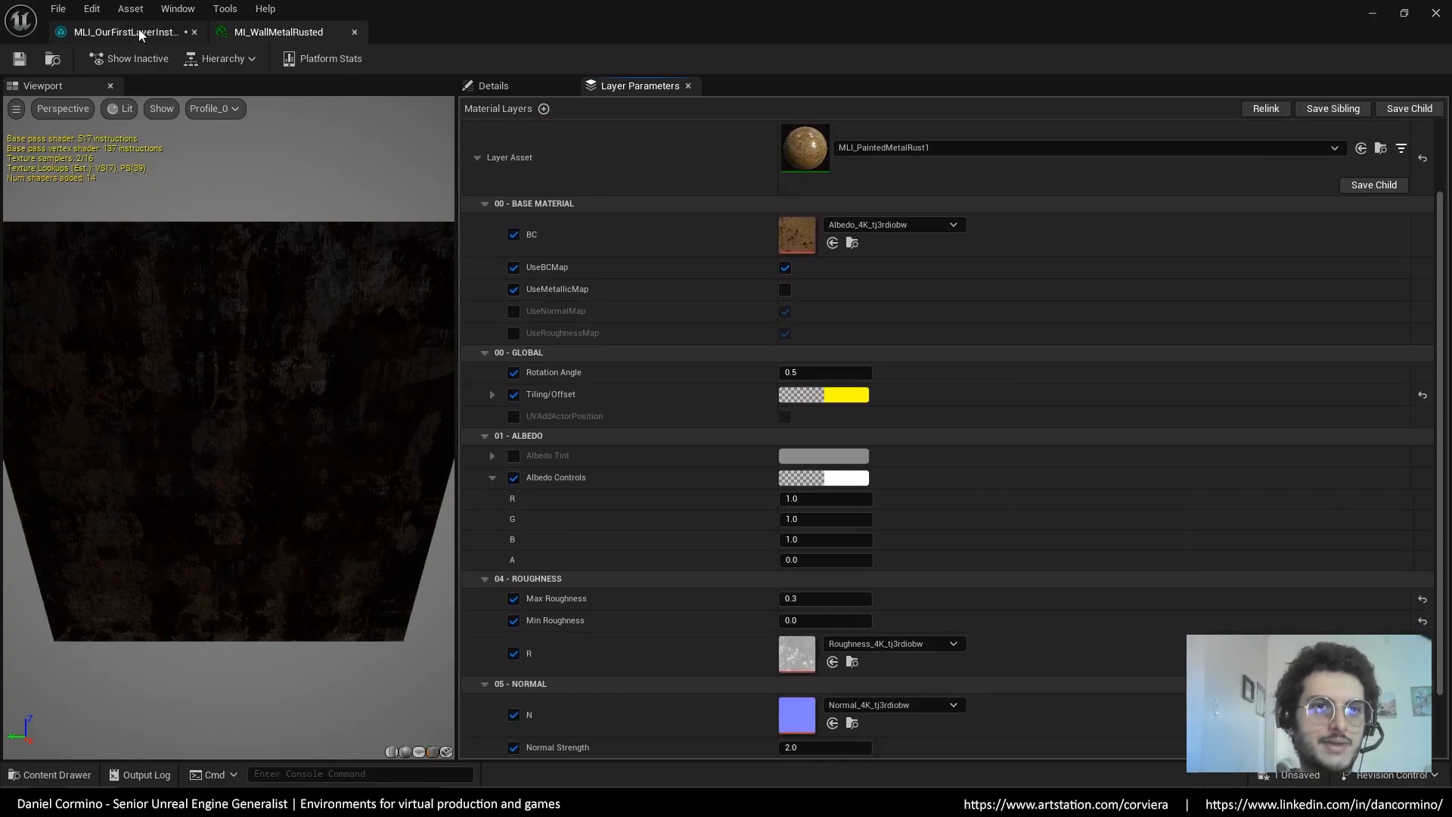
Inspect the wood material of MLI_OurFirstLayerInstance on its preview cube from several angles
drag(265, 490, 332, 597)
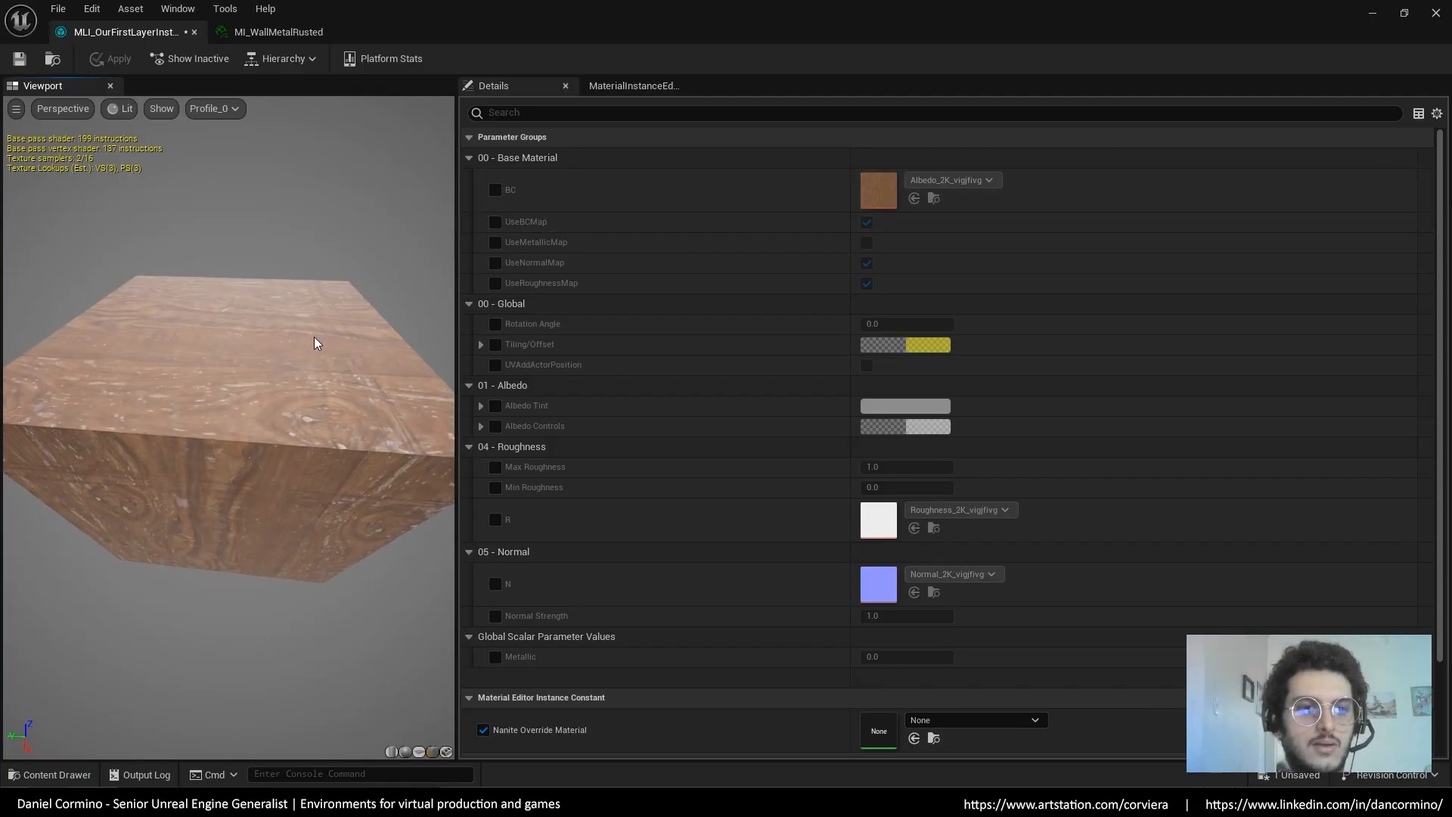
drag(317, 343, 325, 409)
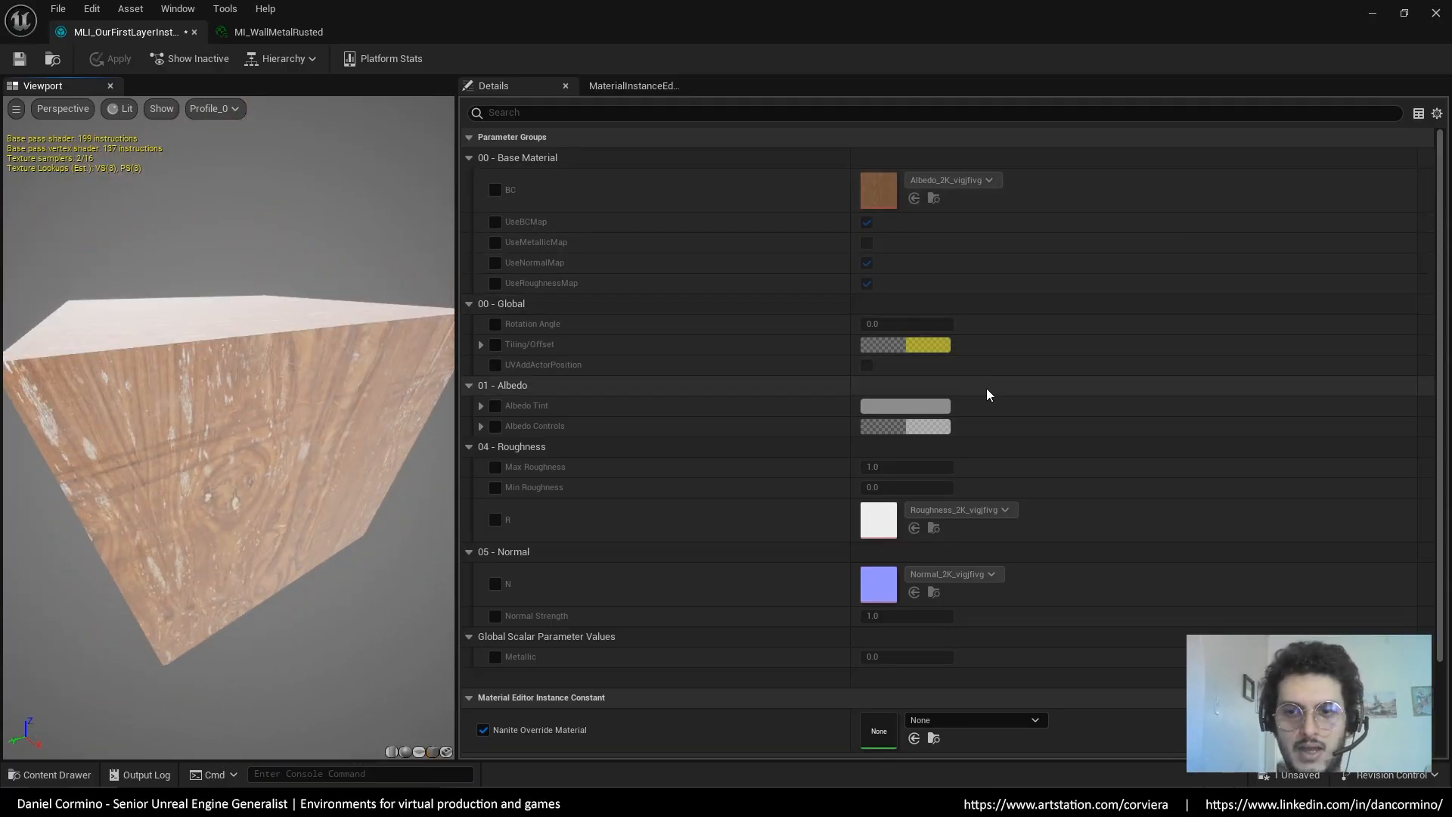
mouse_move(962, 340)
right_down()
mouse_move(959, 240)
mouse_move(960, 355)
right_up()
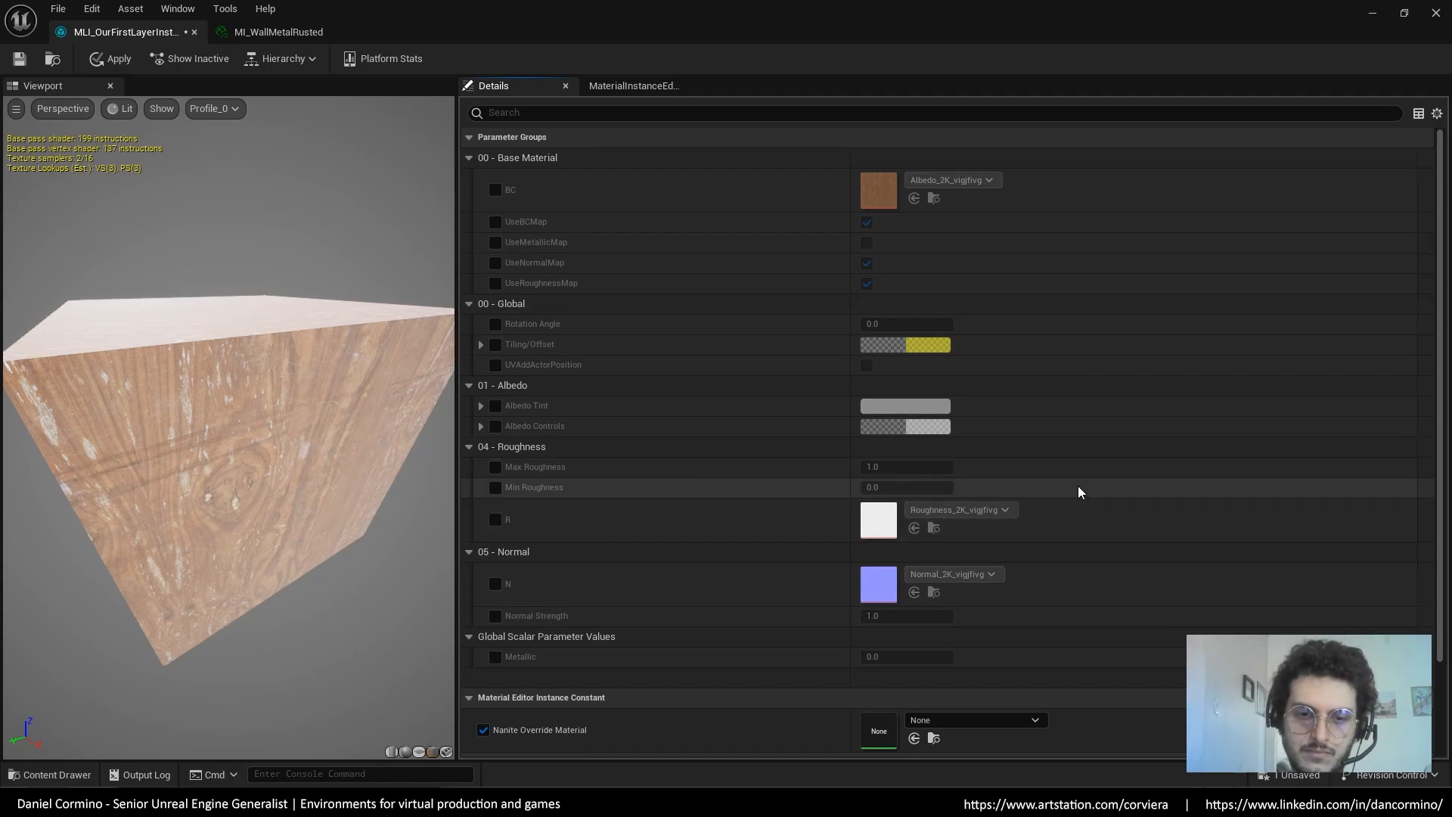
drag(401, 593, 347, 414)
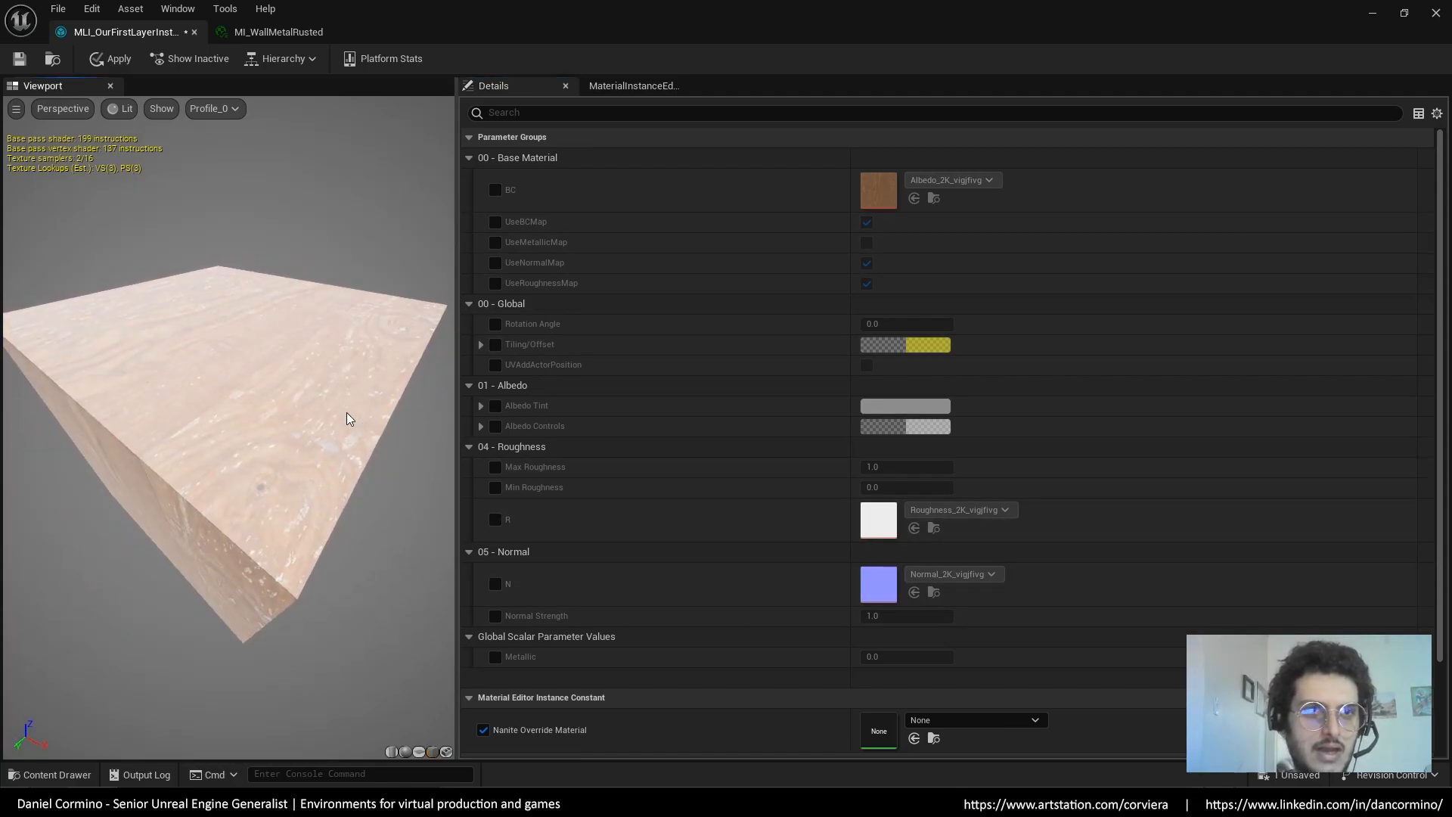
Try to apply MLI_OurFirstLayerInstance directly to the house wall in the level
click(1373, 14)
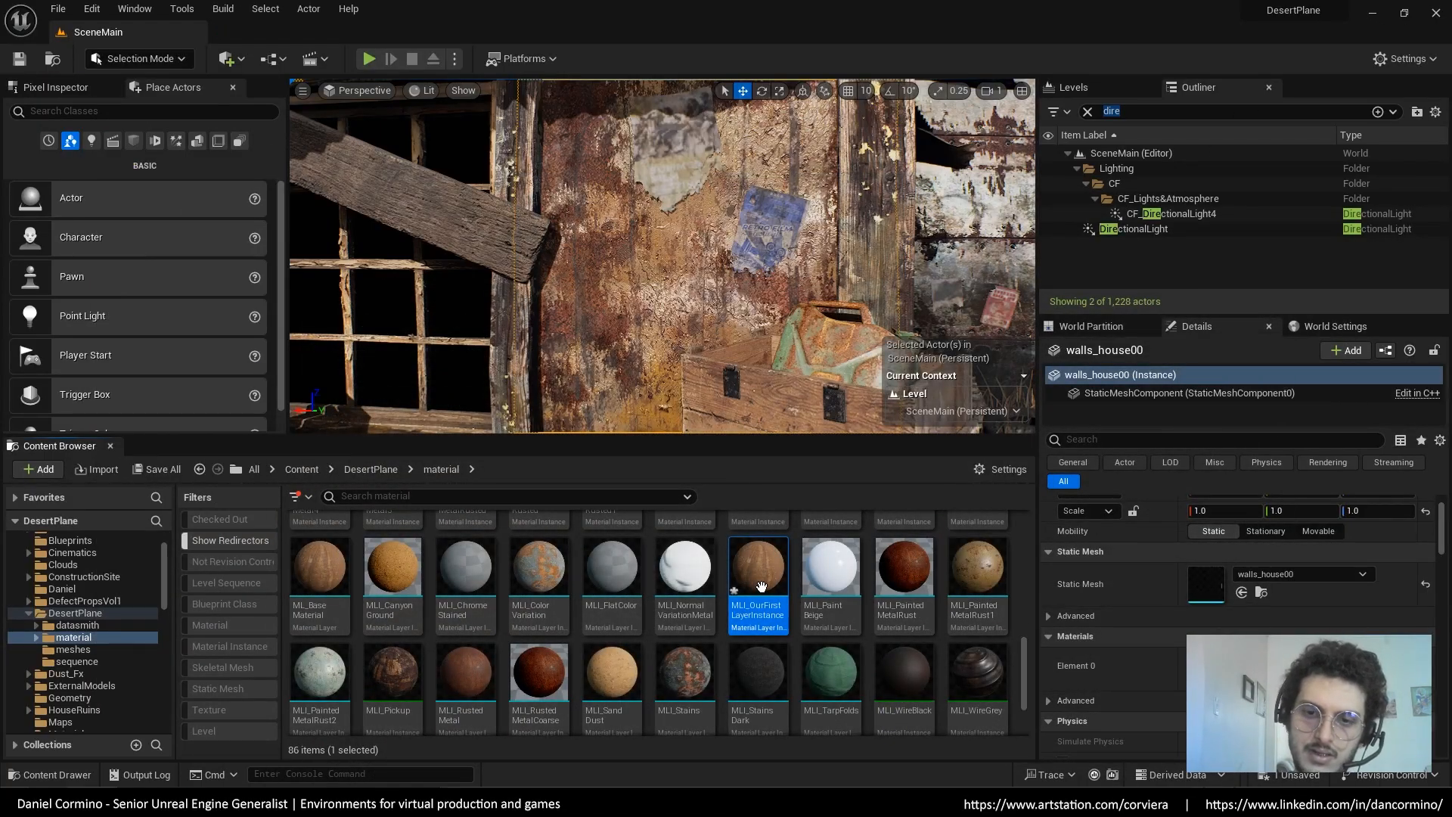
drag(761, 586, 850, 205)
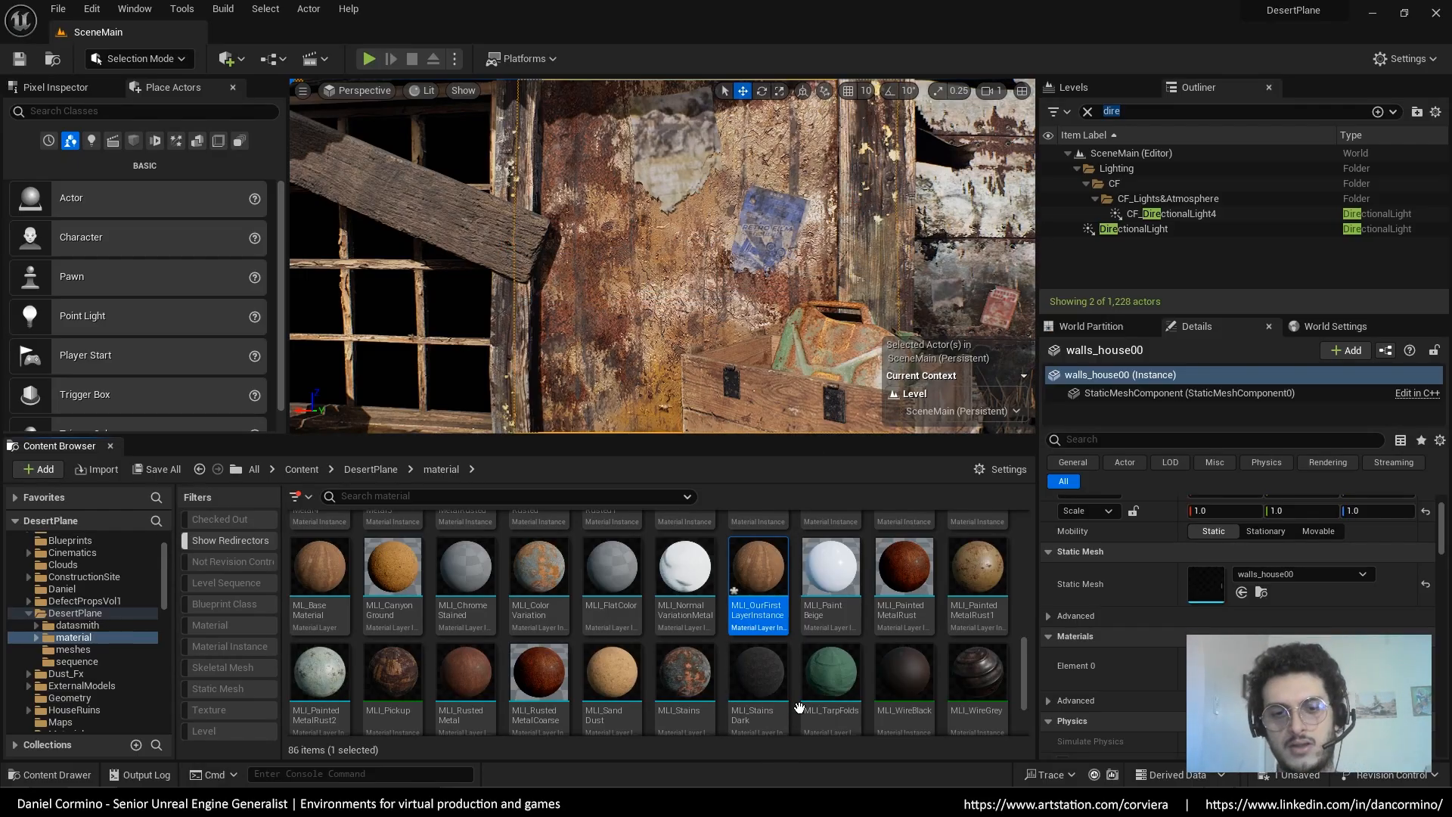
Create a material instance from M_BaseLayered in the material folder and name it MI_FirstMasterialInstance
drag(1024, 669, 1033, 526)
click(465, 552)
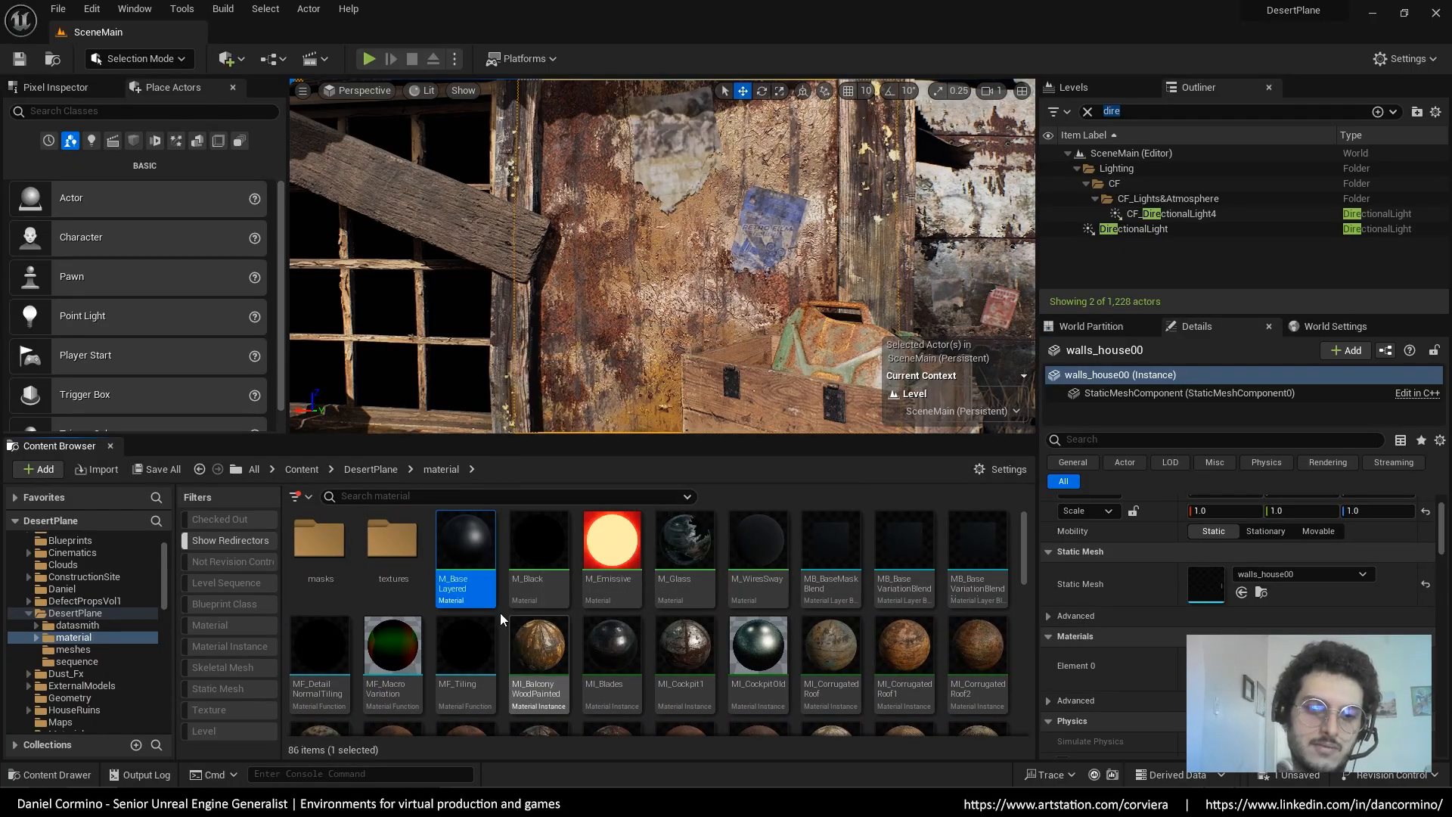
double_click(478, 551)
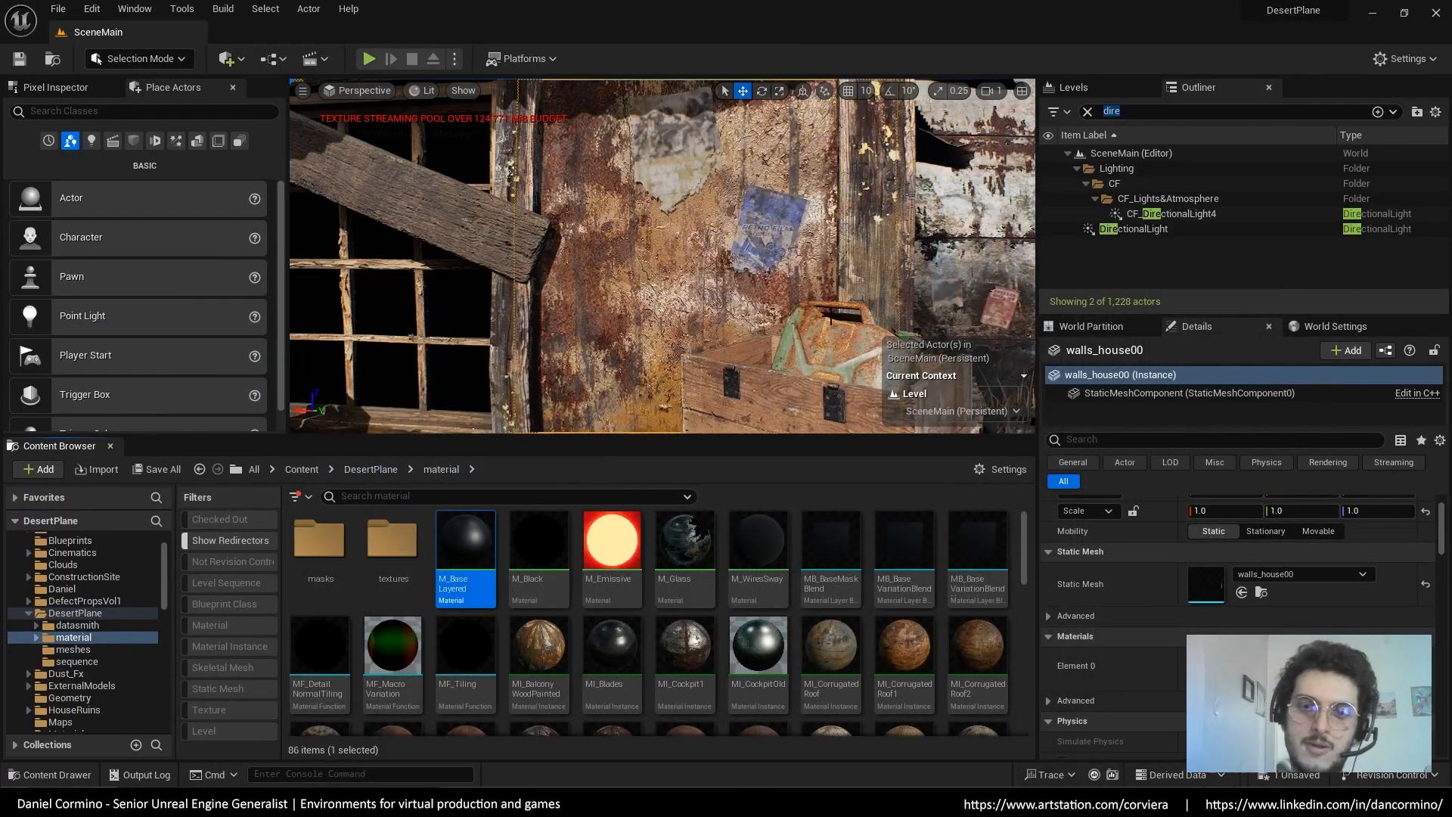
right_click(474, 552)
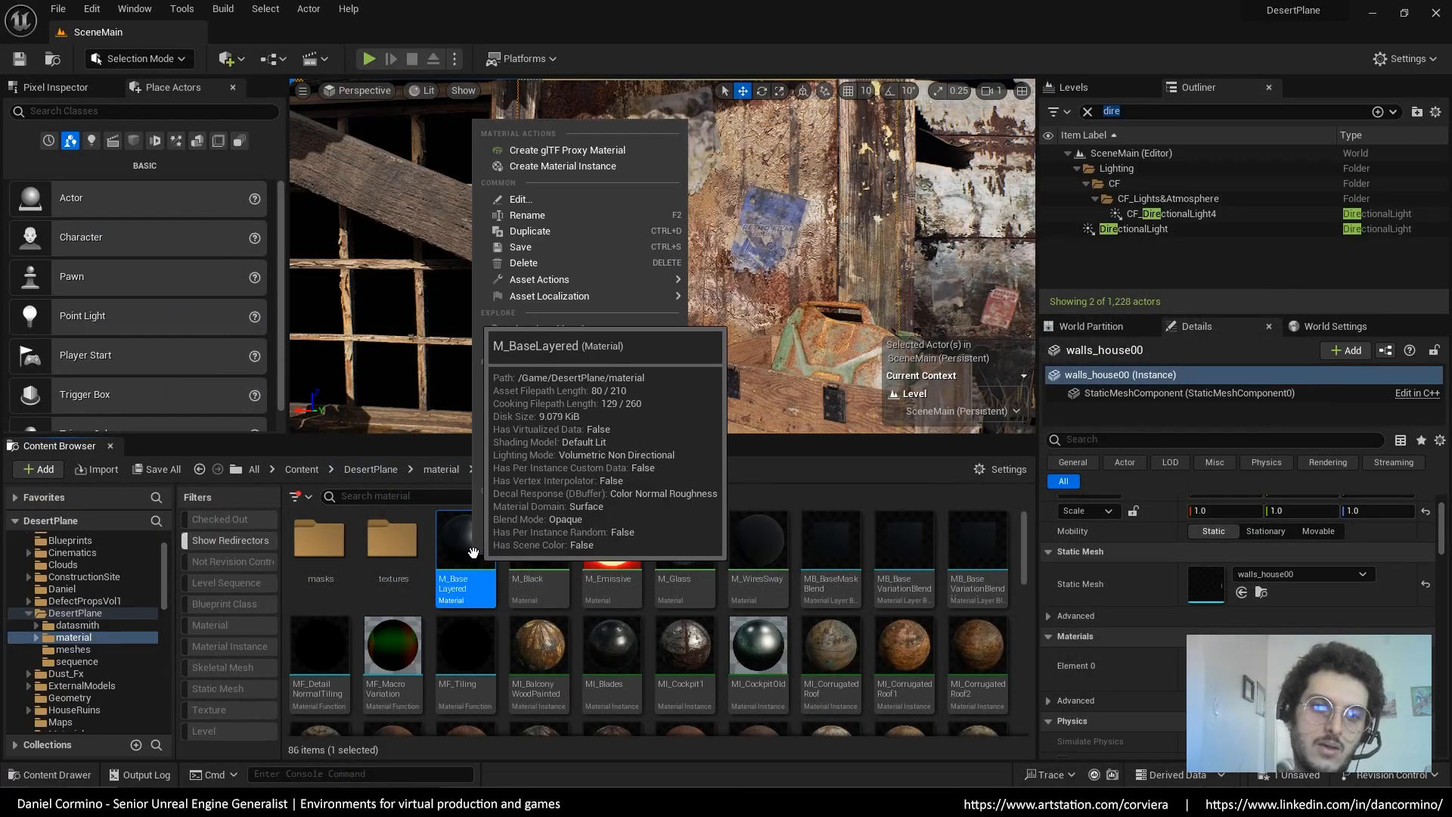
click(621, 166)
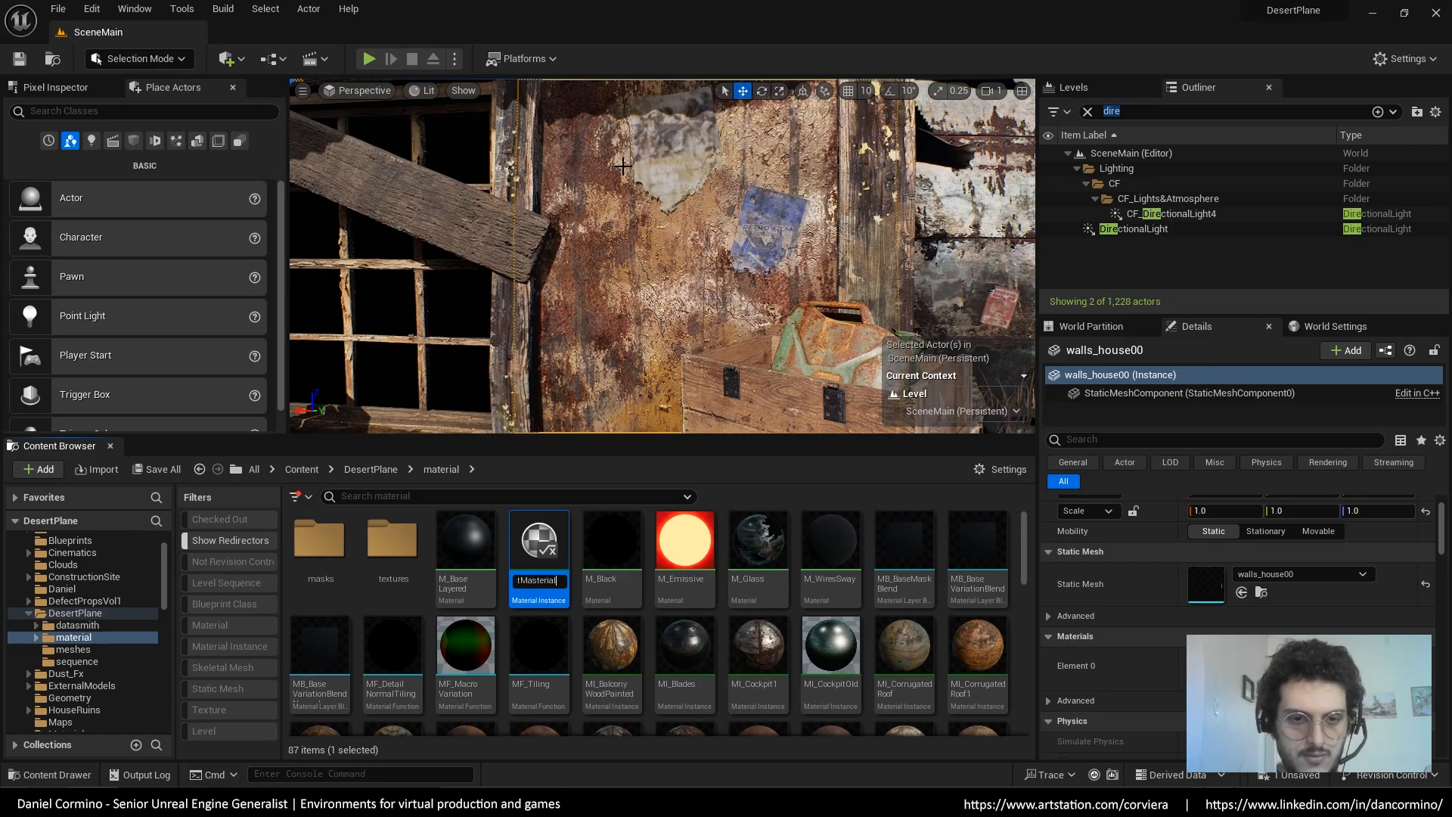
key(Return)
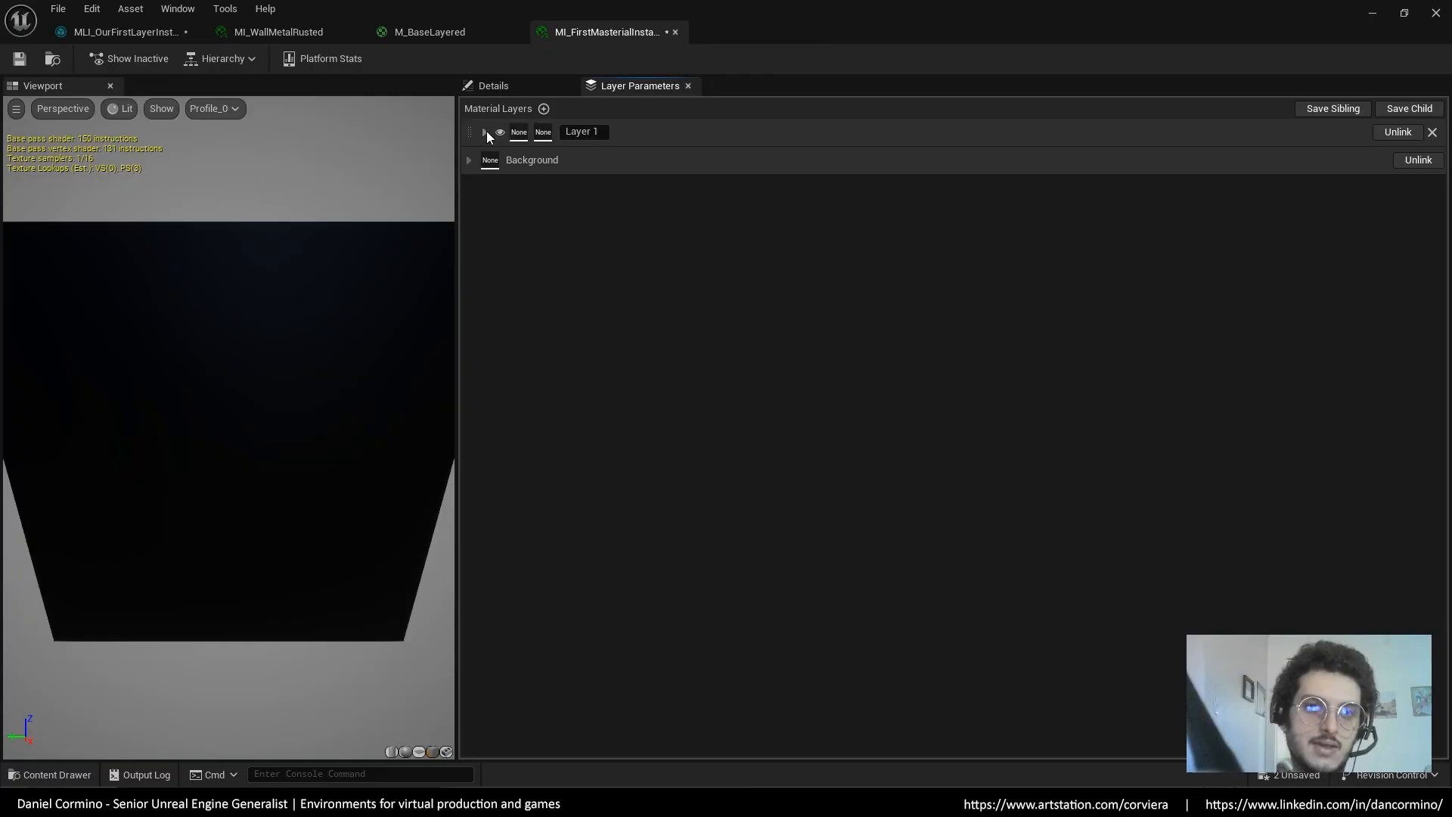
Expand Layer 1 and Background in the new instance and review its layer parameters, general details and dark preview mesh
click(485, 133)
click(468, 286)
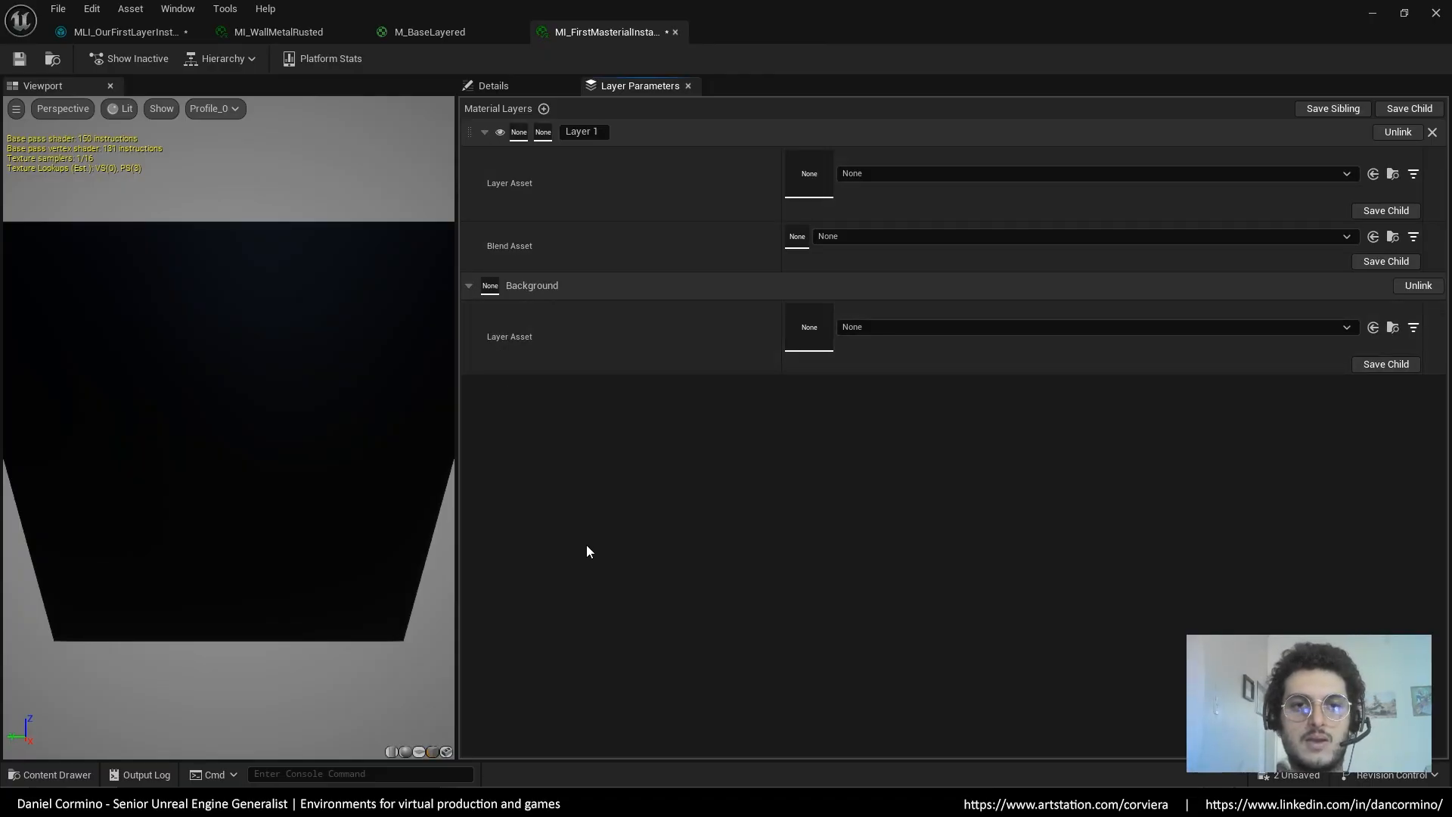
drag(338, 507, 452, 342)
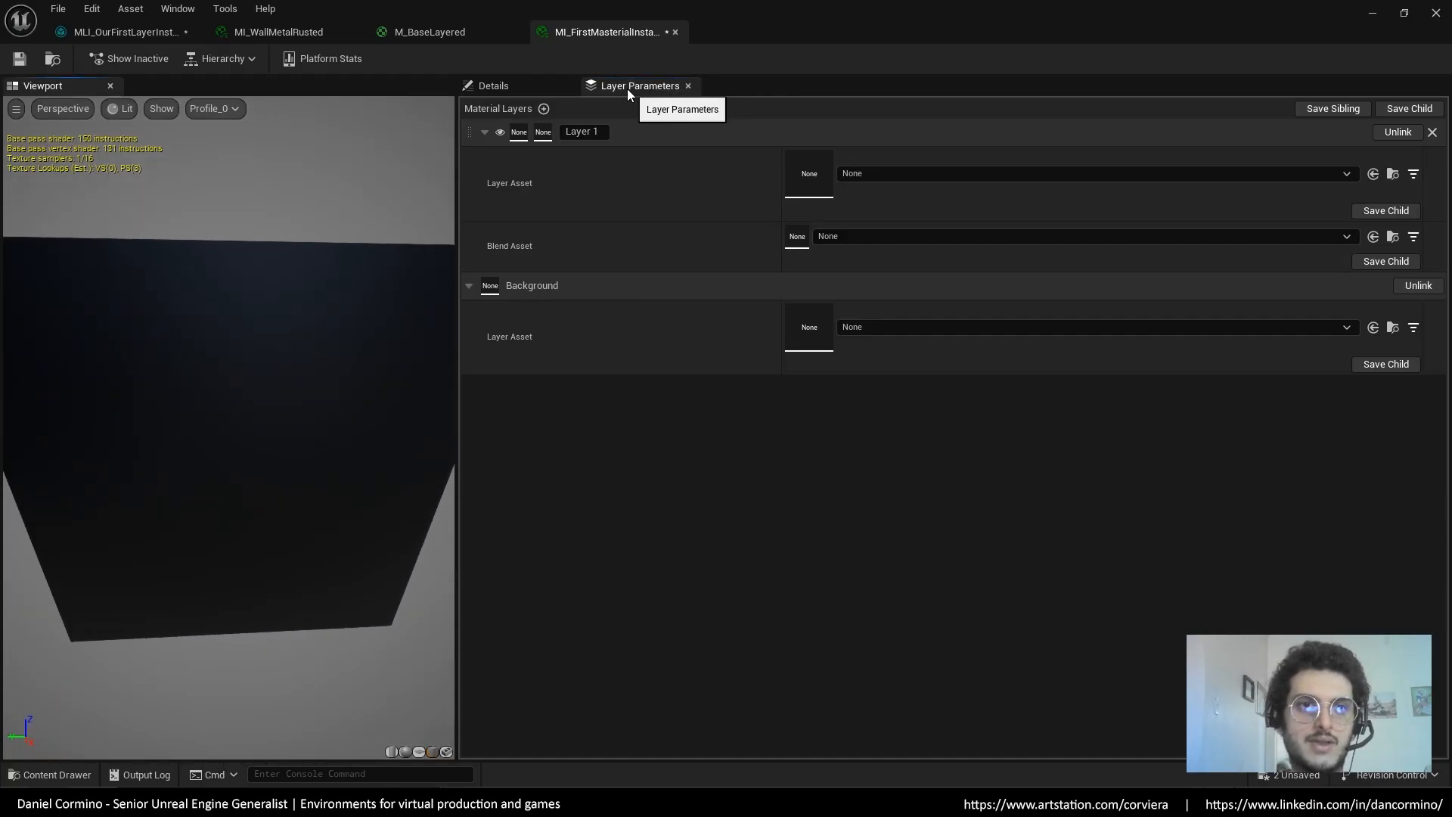
click(179, 11)
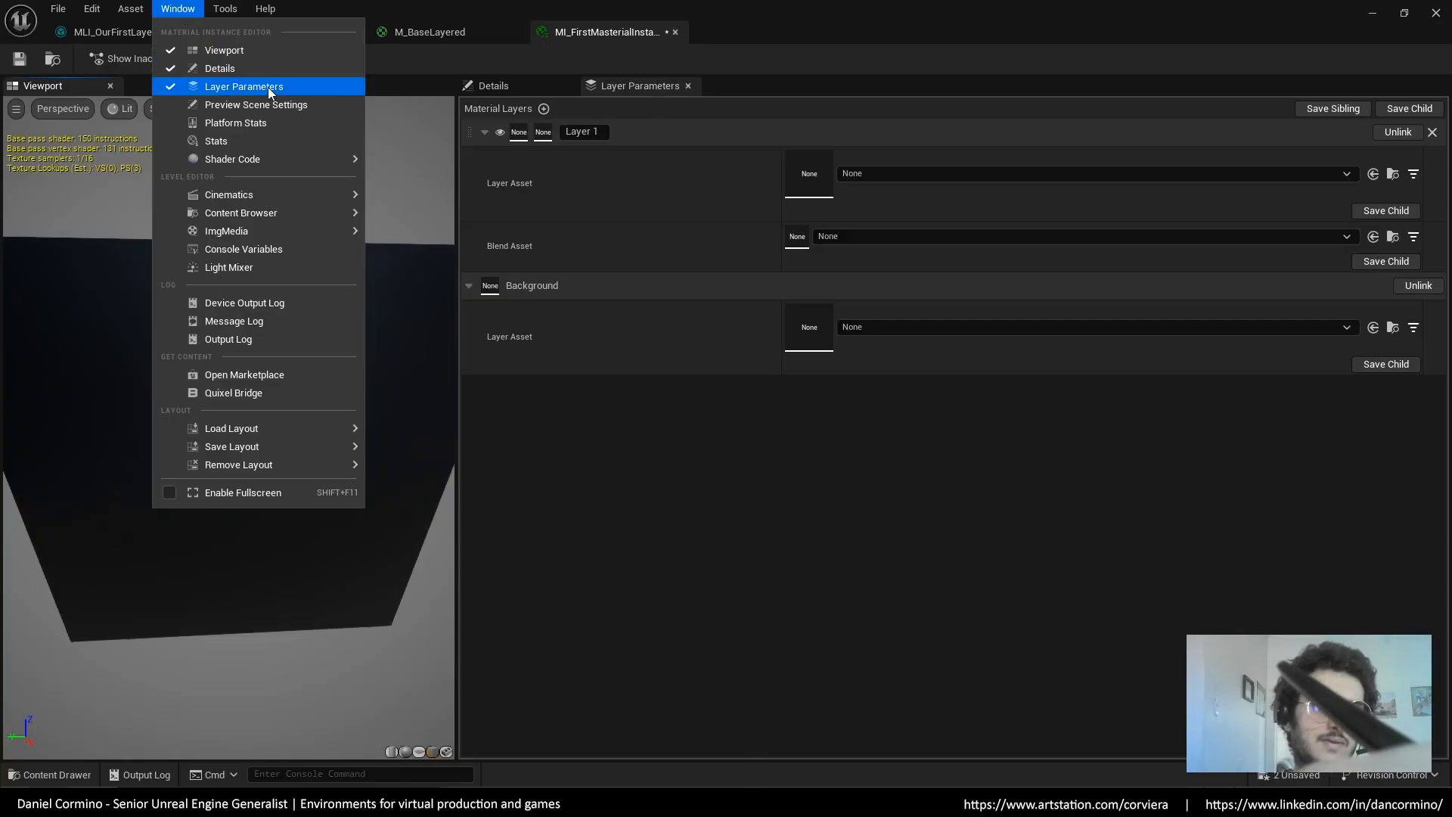
click(517, 84)
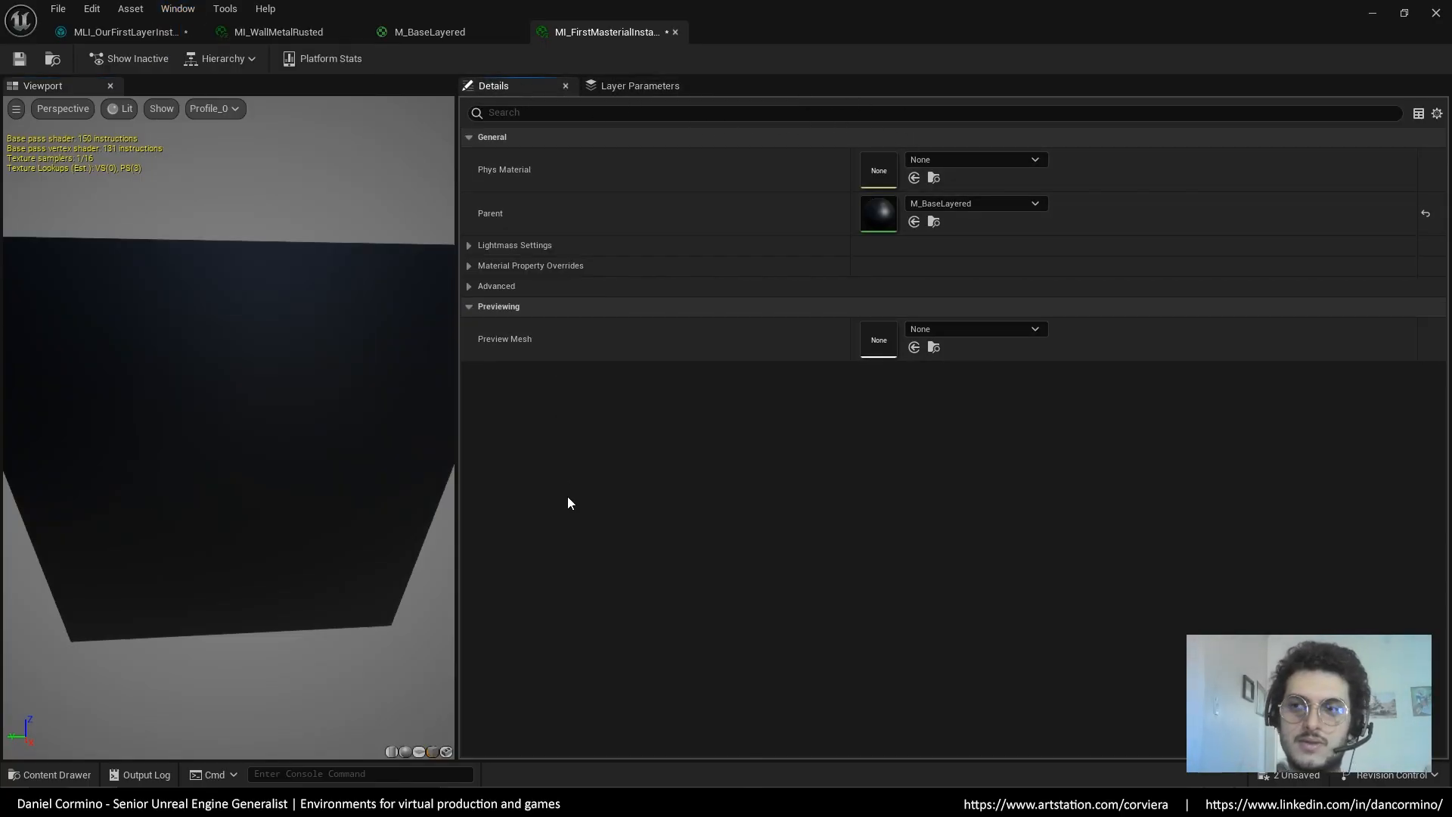
click(636, 87)
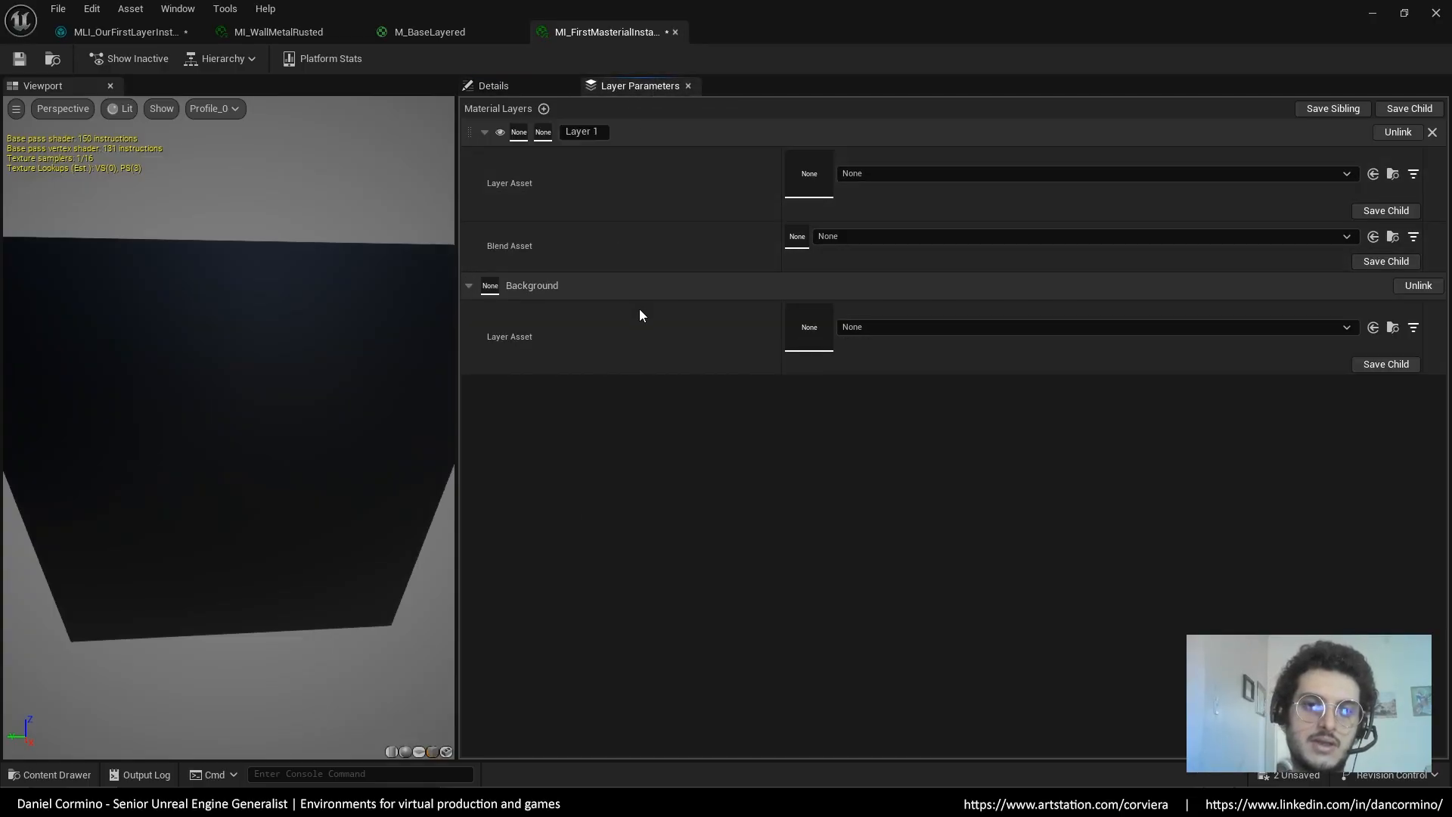
drag(340, 393, 166, 355)
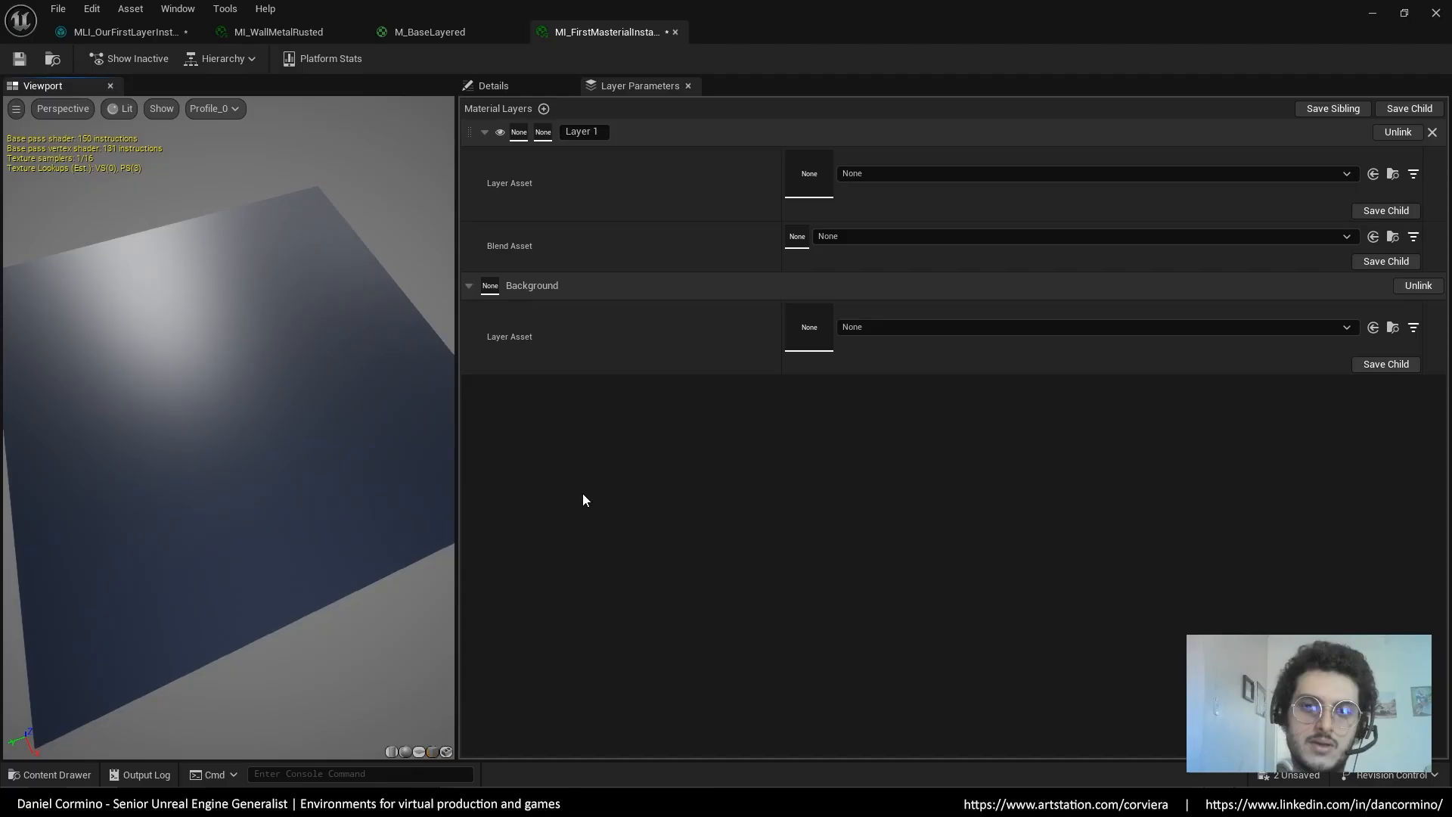
Assign MLI_OurFirstLayerInstance as the Background layer asset and check the wood surface on the preview mesh
click(877, 327)
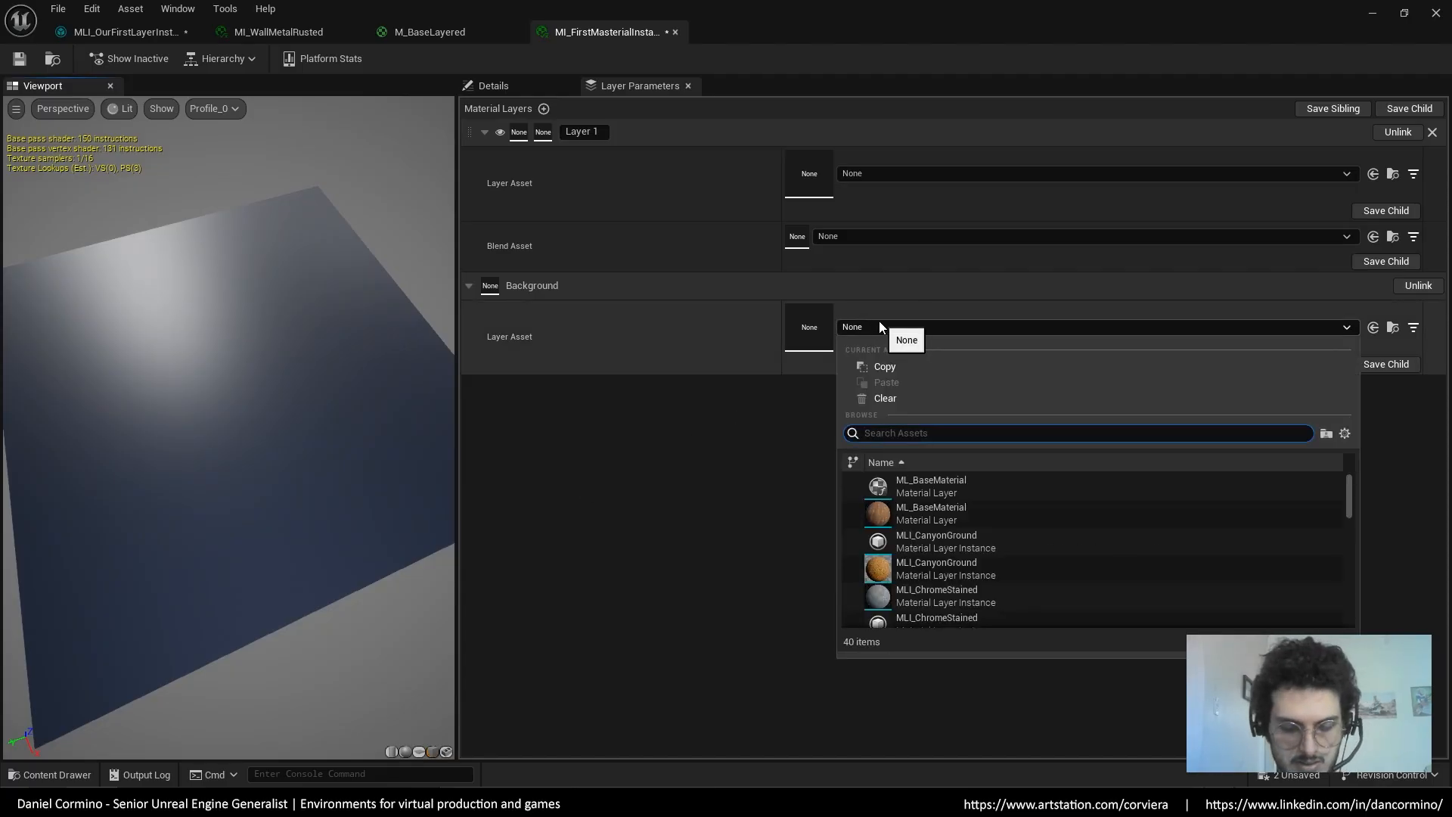
text(our)
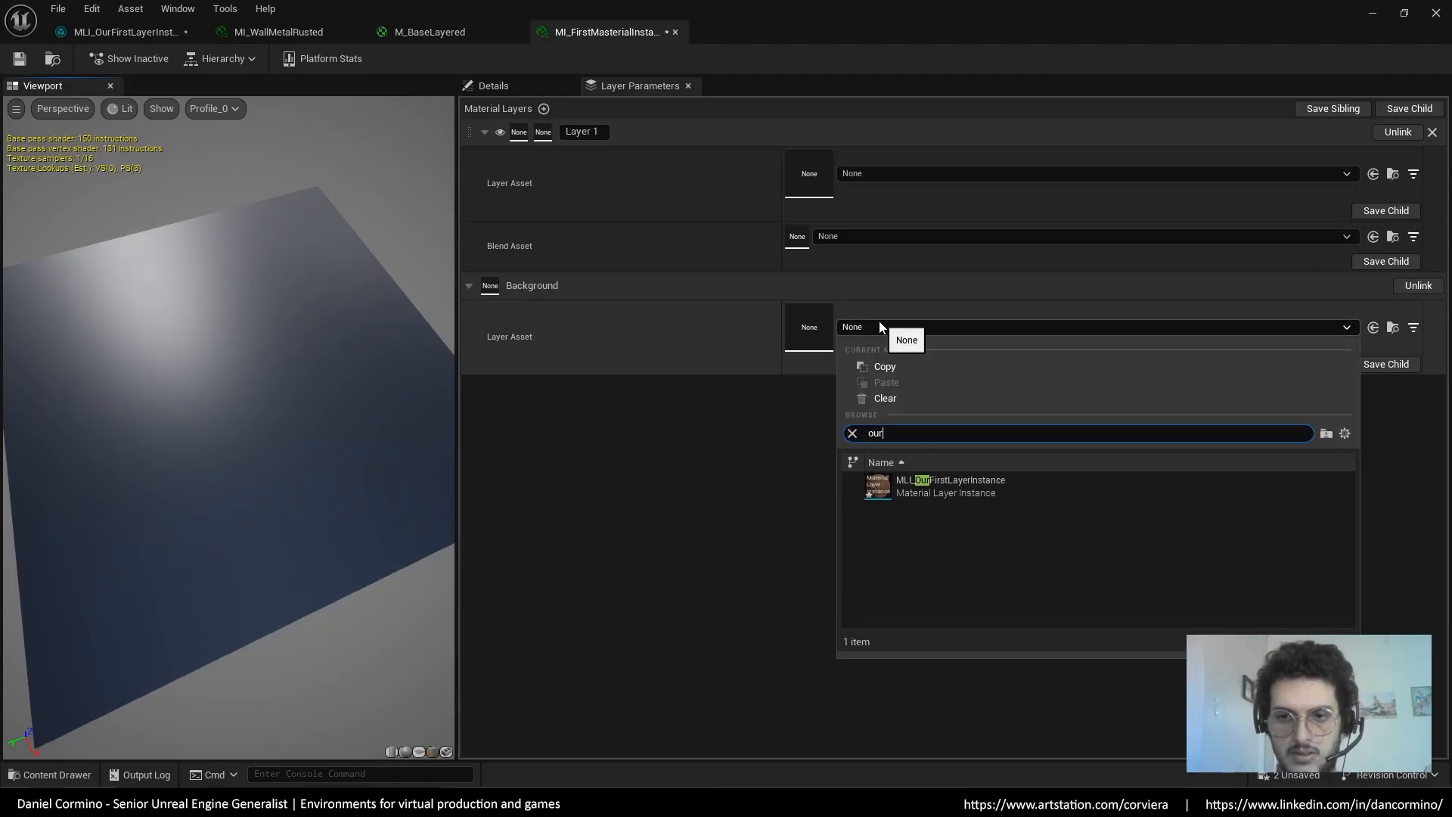
click(946, 492)
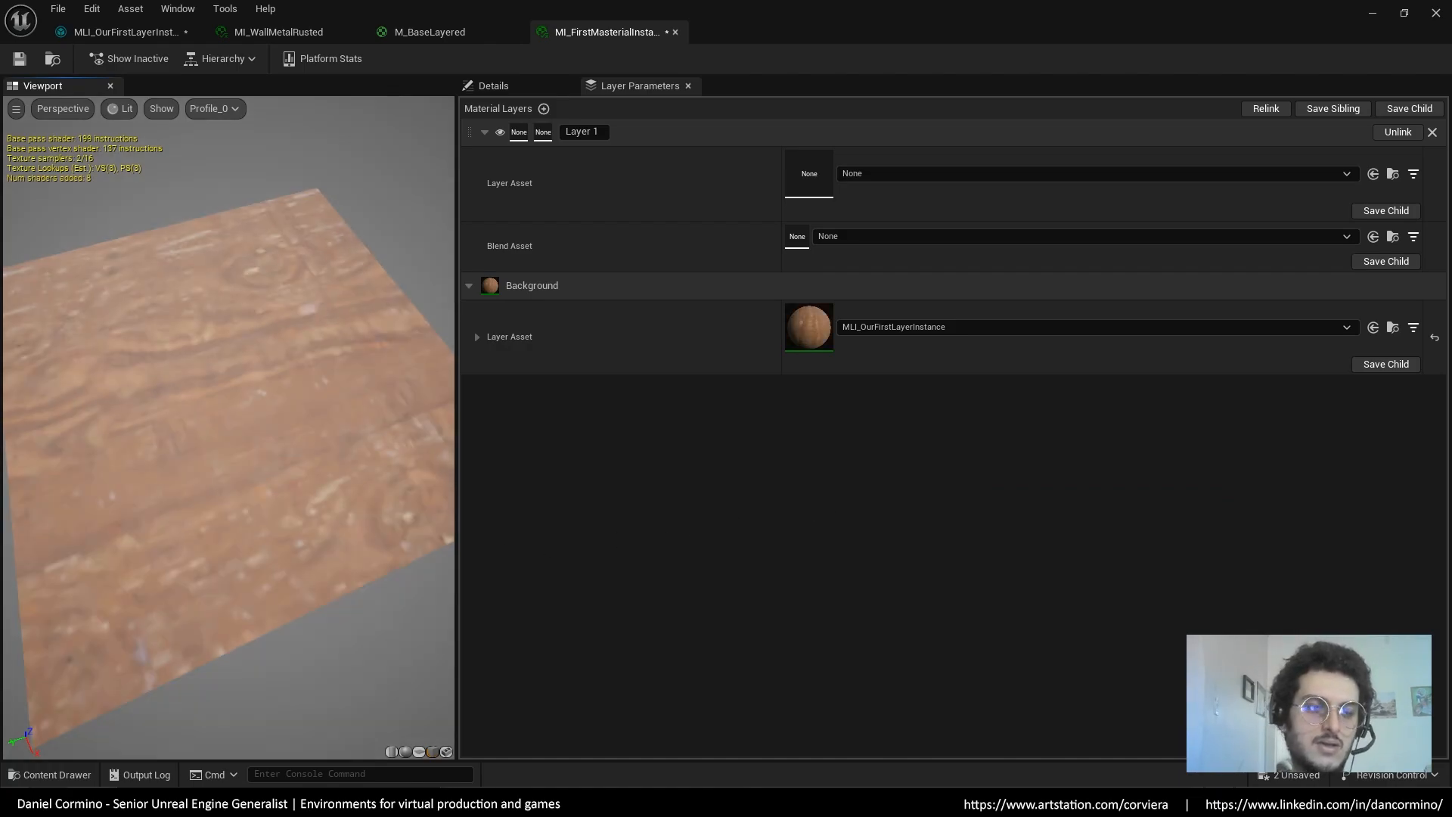
drag(227, 423, 463, 419)
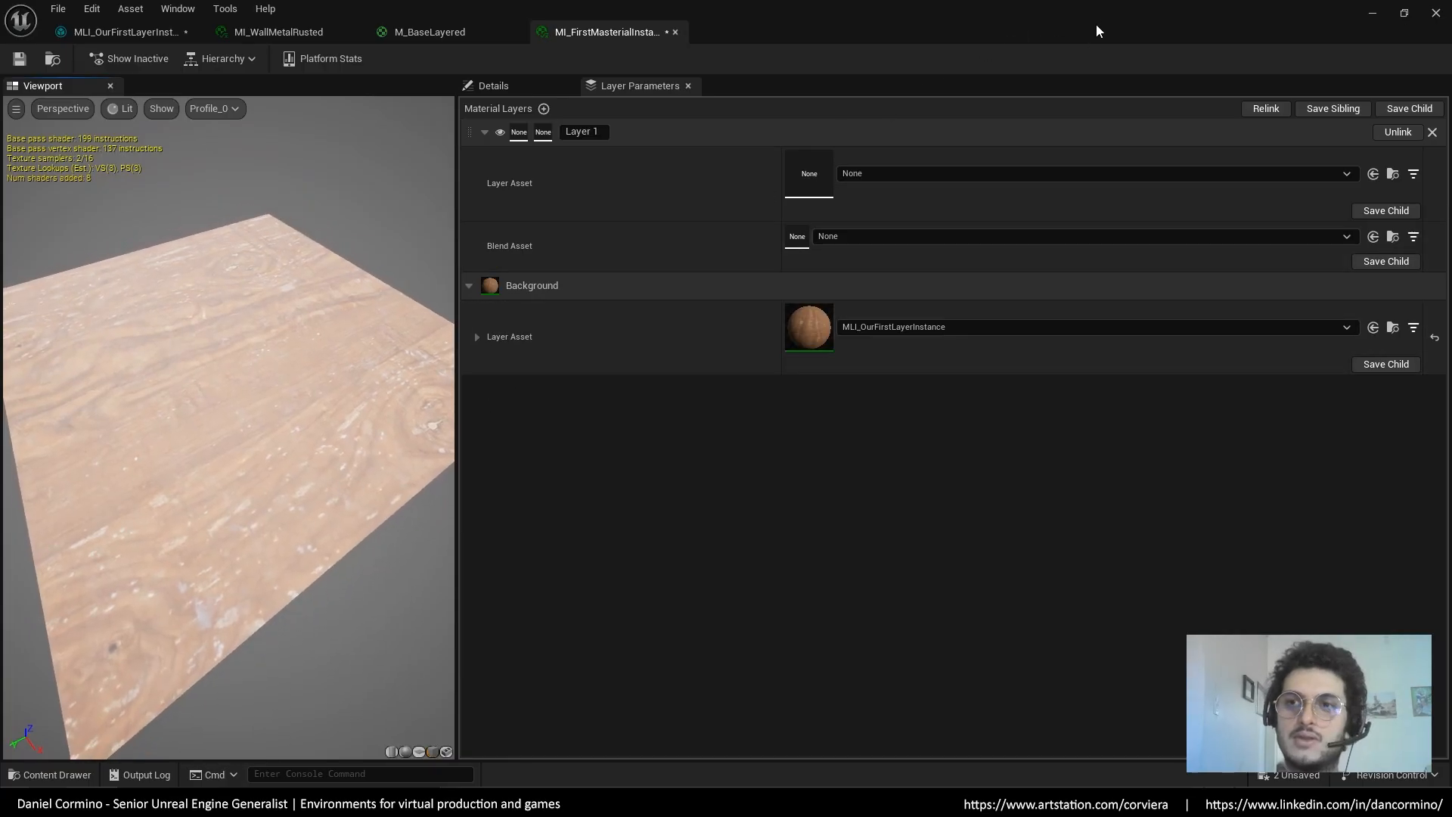
Uncover the level view and place a basic cube on the ground in front of the house, beside the barrels
drag(1099, 30, 266, 178)
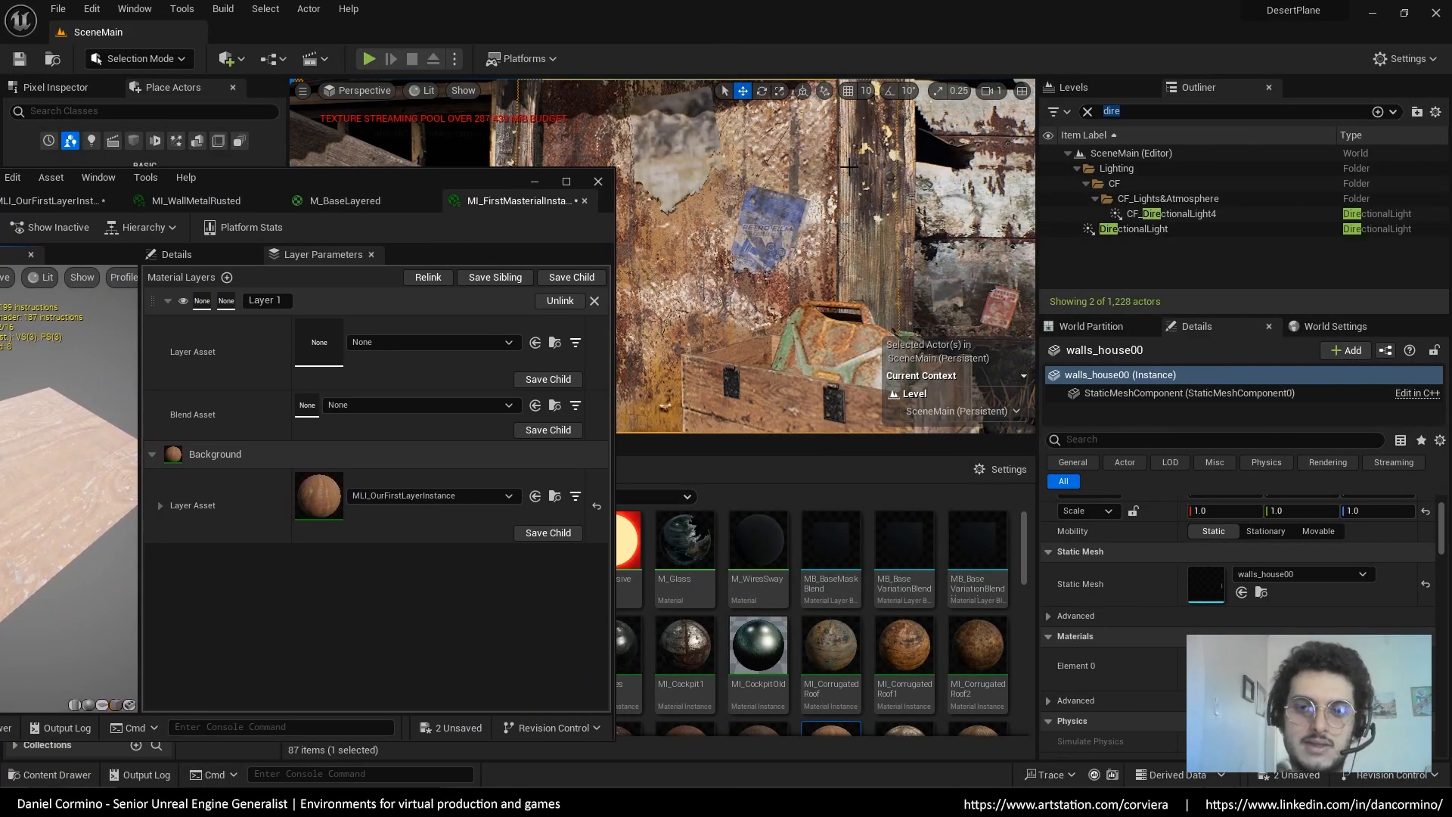
scroll(849, 167, down, 10)
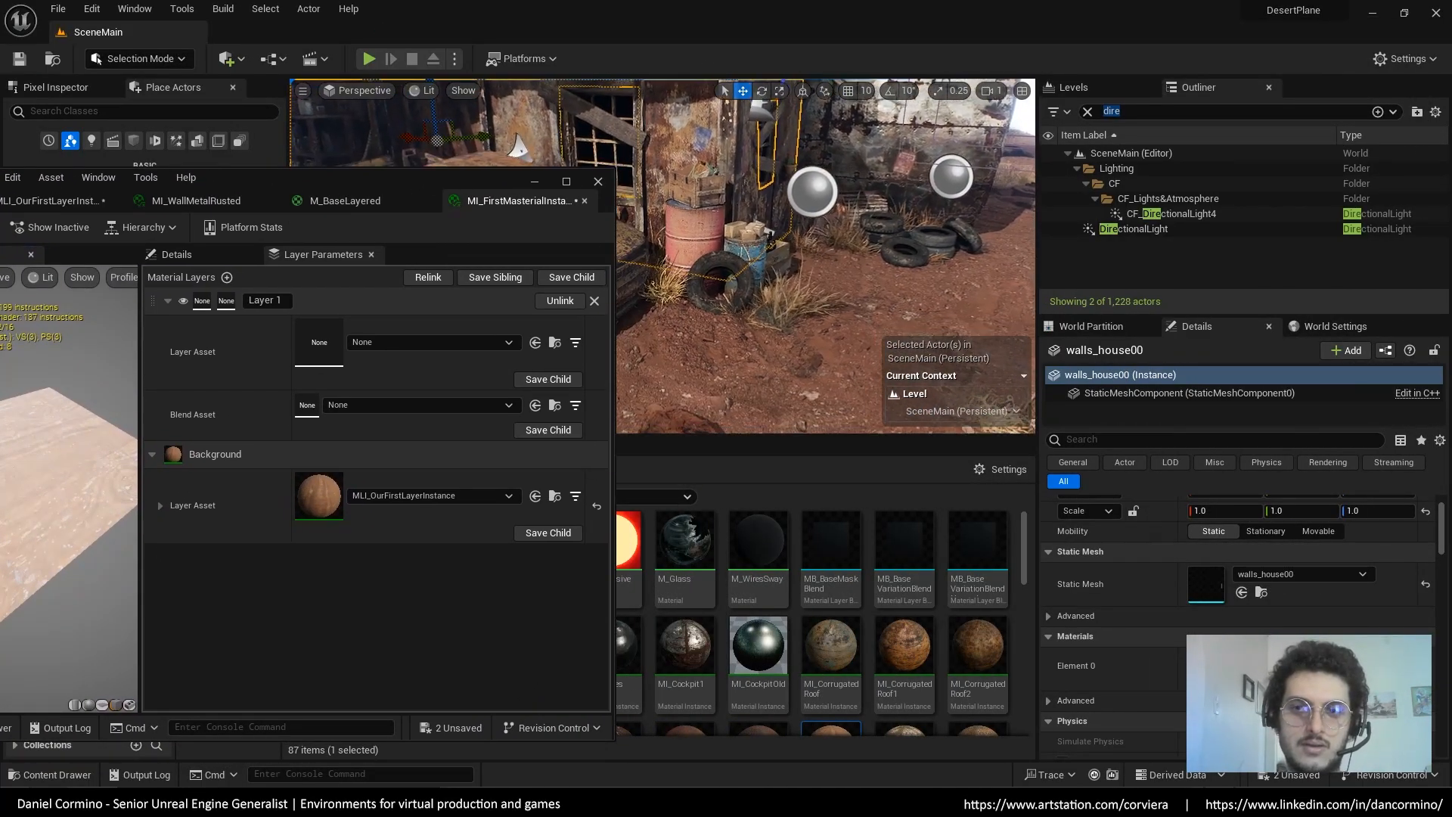
scroll(848, 166, down, 4)
drag(452, 208, 373, 559)
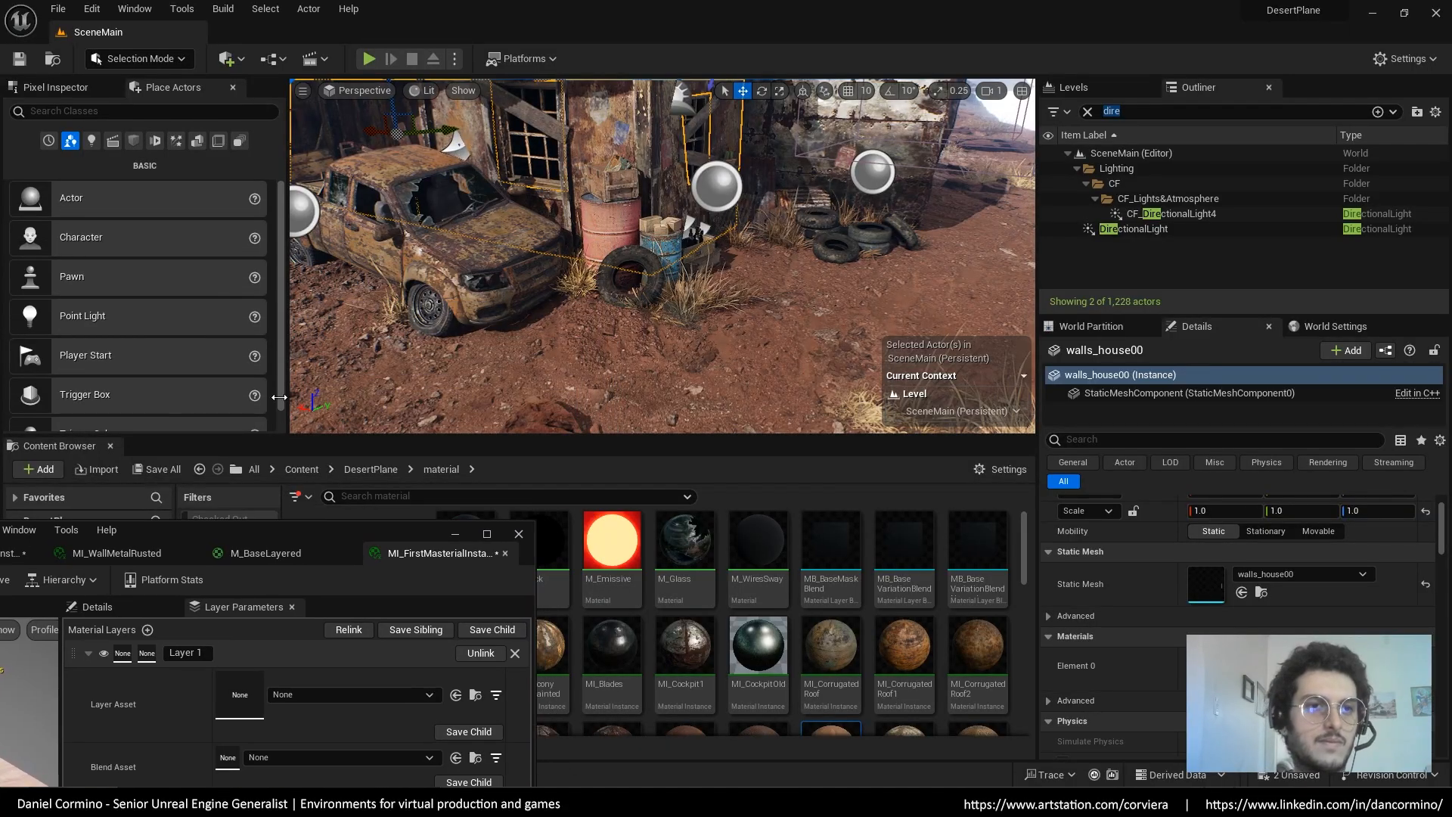
click(134, 140)
drag(70, 198, 792, 191)
right_drag(800, 285, 809, 308)
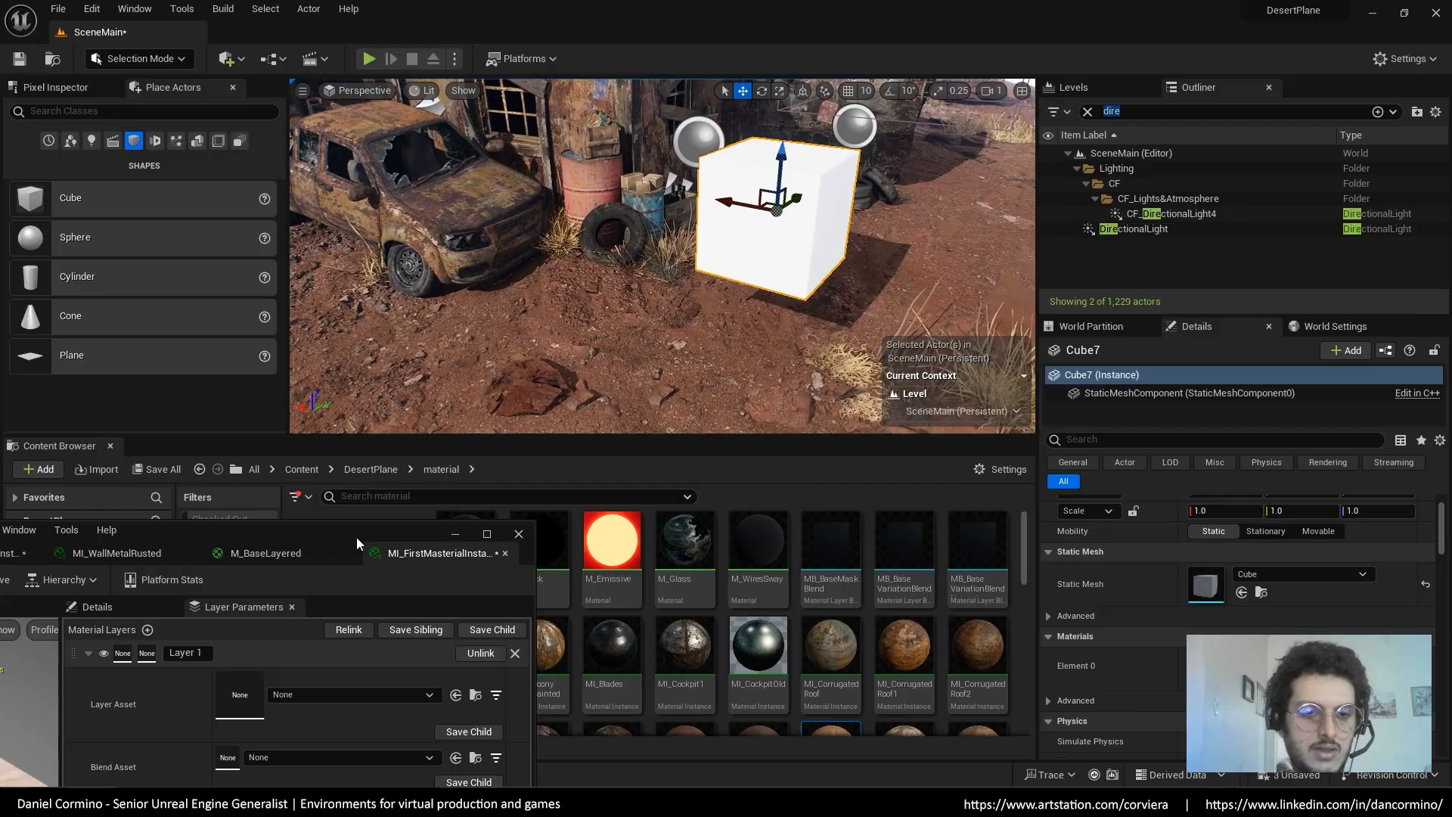
Apply the MI_FirstMasterialInstance material to the new cube and view its wood surface up close
drag(356, 537, 586, 343)
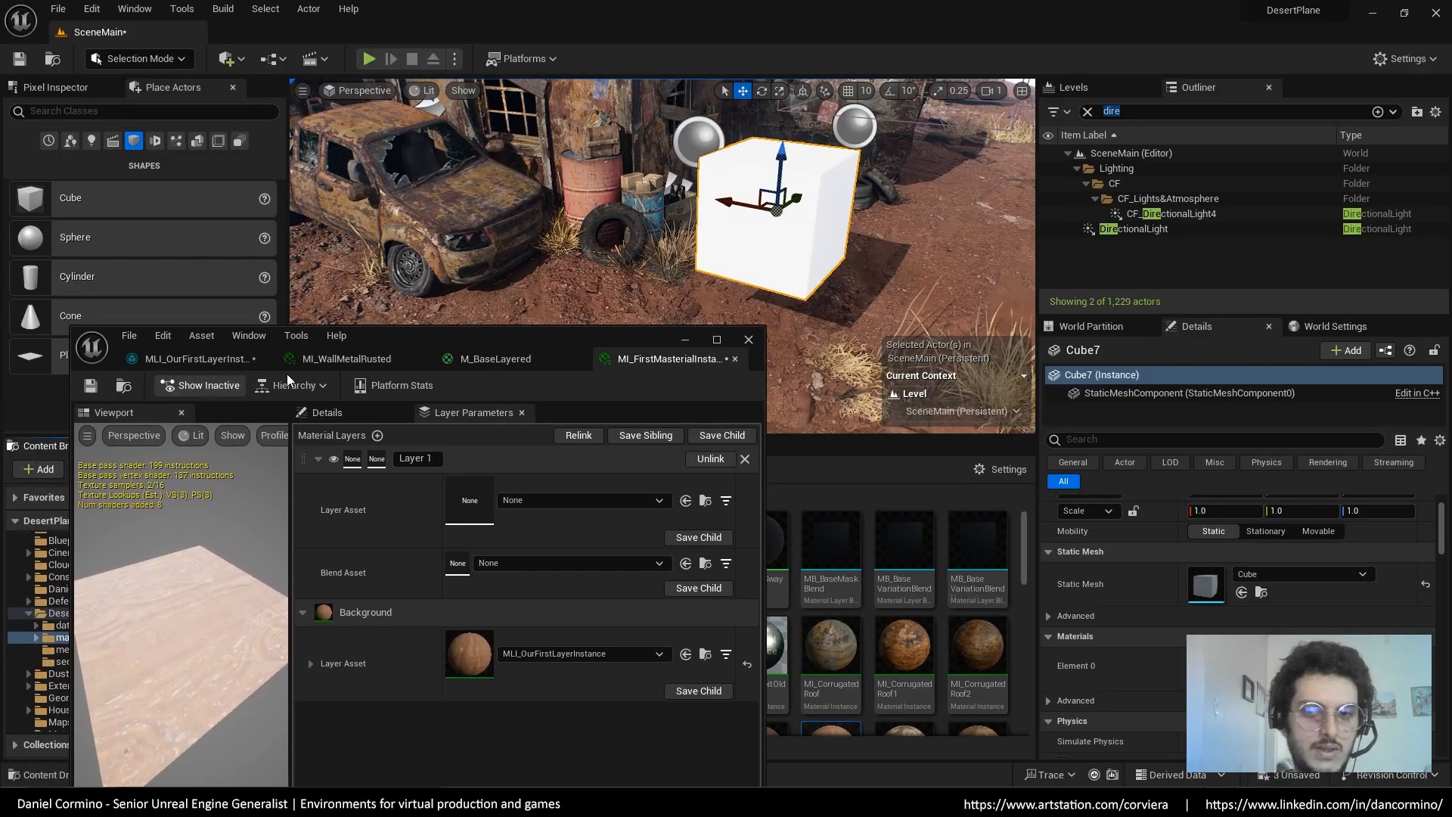
click(685, 339)
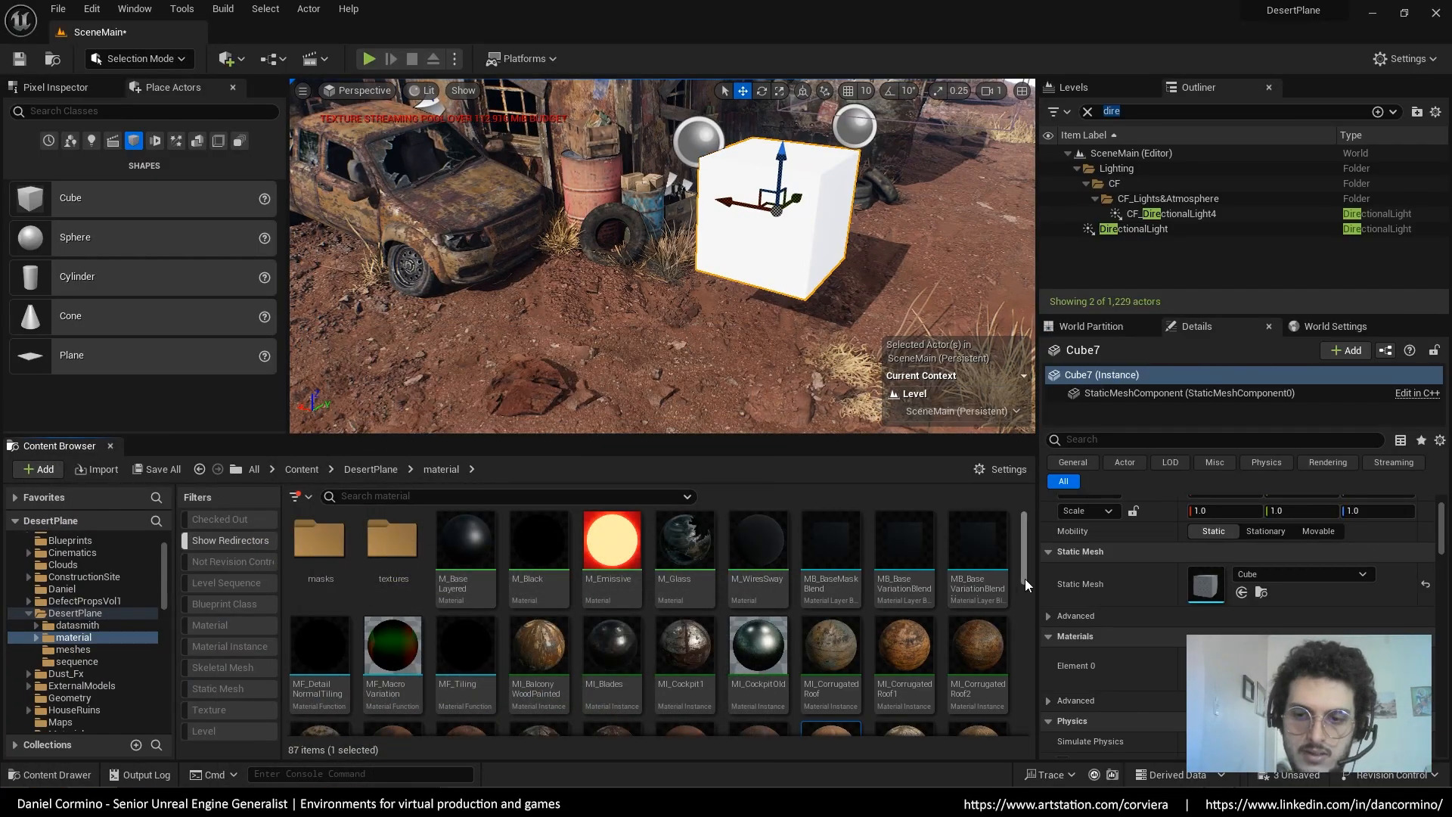
scroll(1024, 575, down, 2)
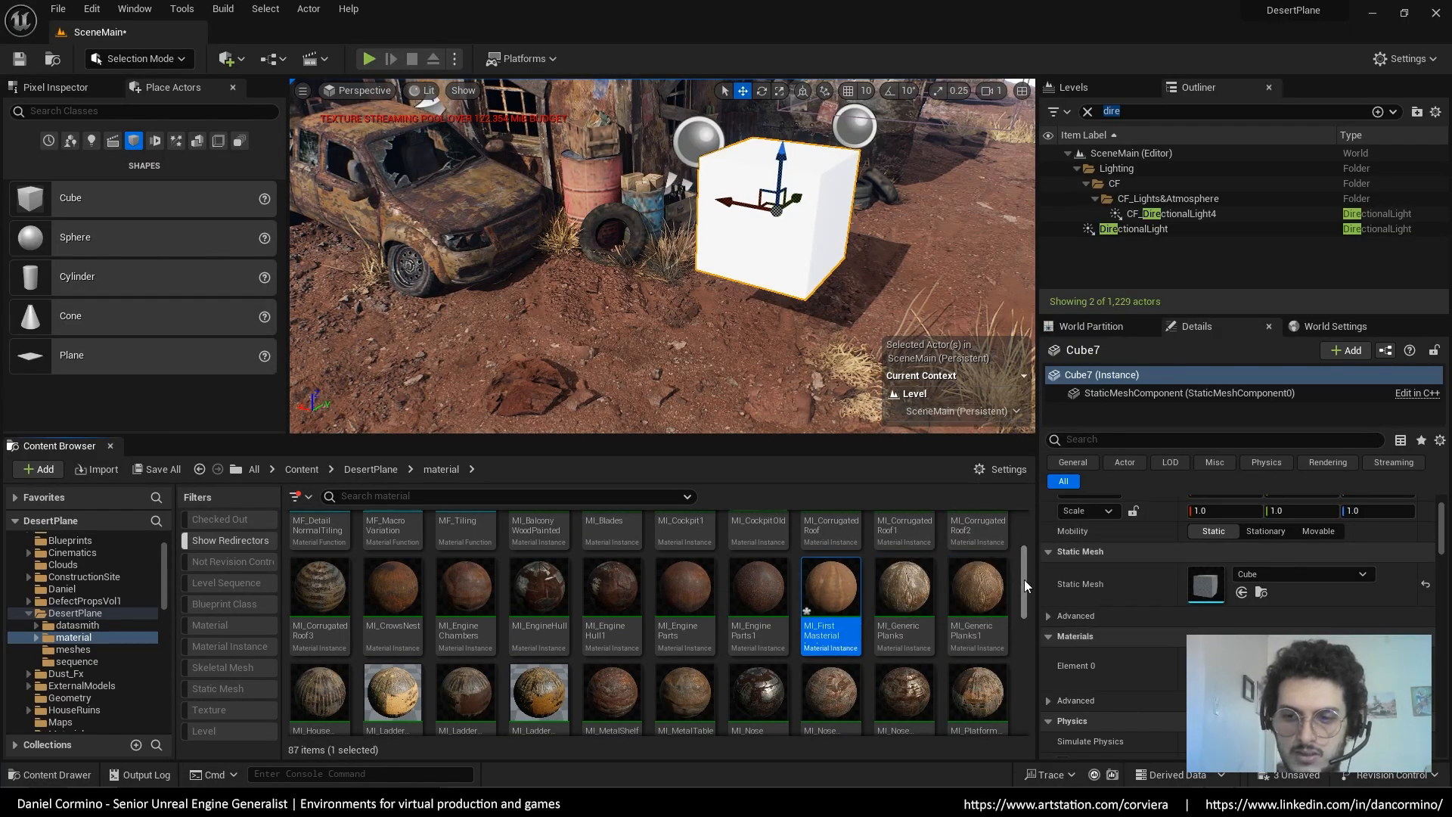
drag(1024, 579, 1019, 649)
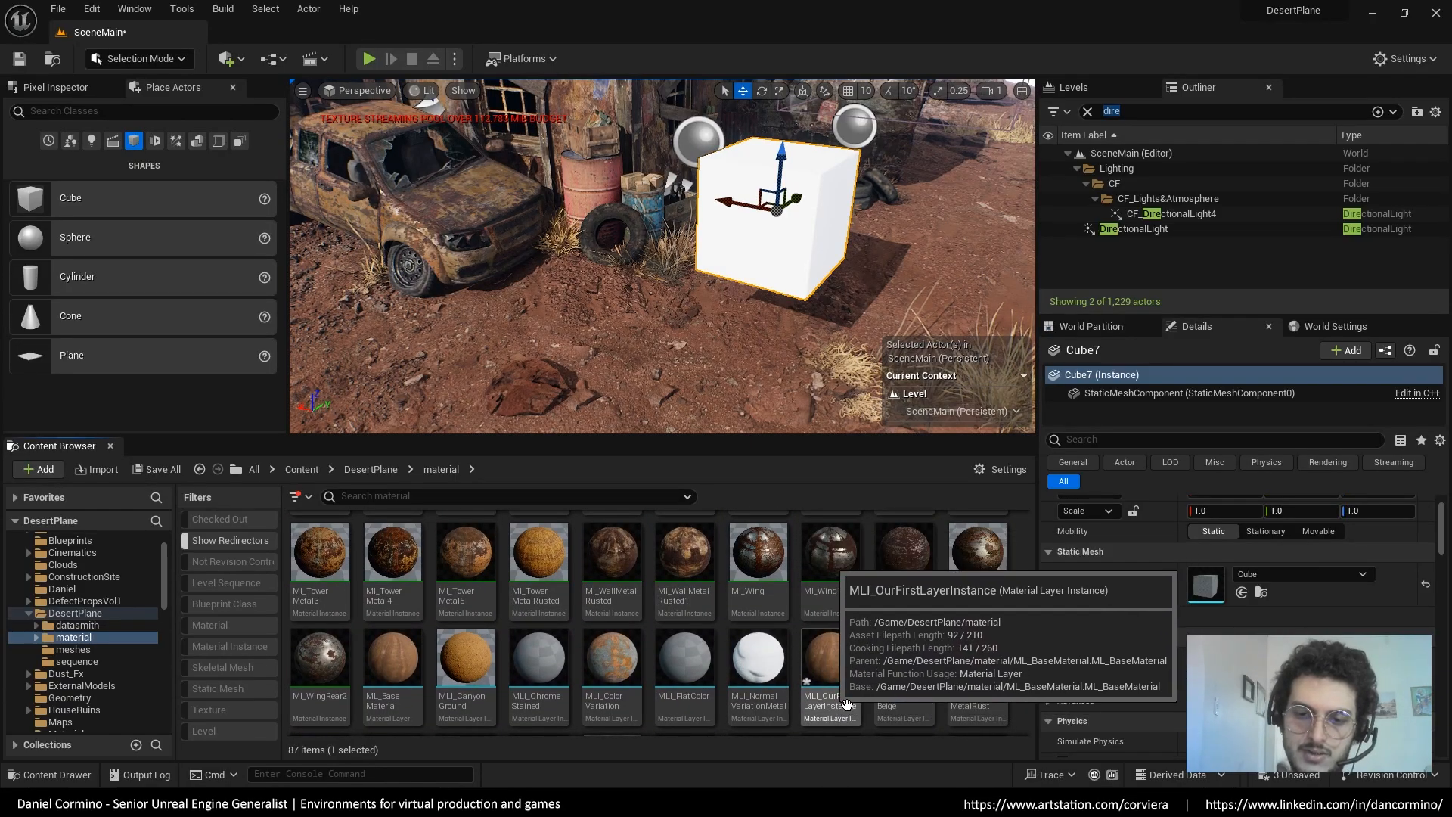
drag(1024, 654, 1020, 578)
drag(830, 590, 832, 233)
right_drag(831, 233, 873, 229)
key(w)
key(e)
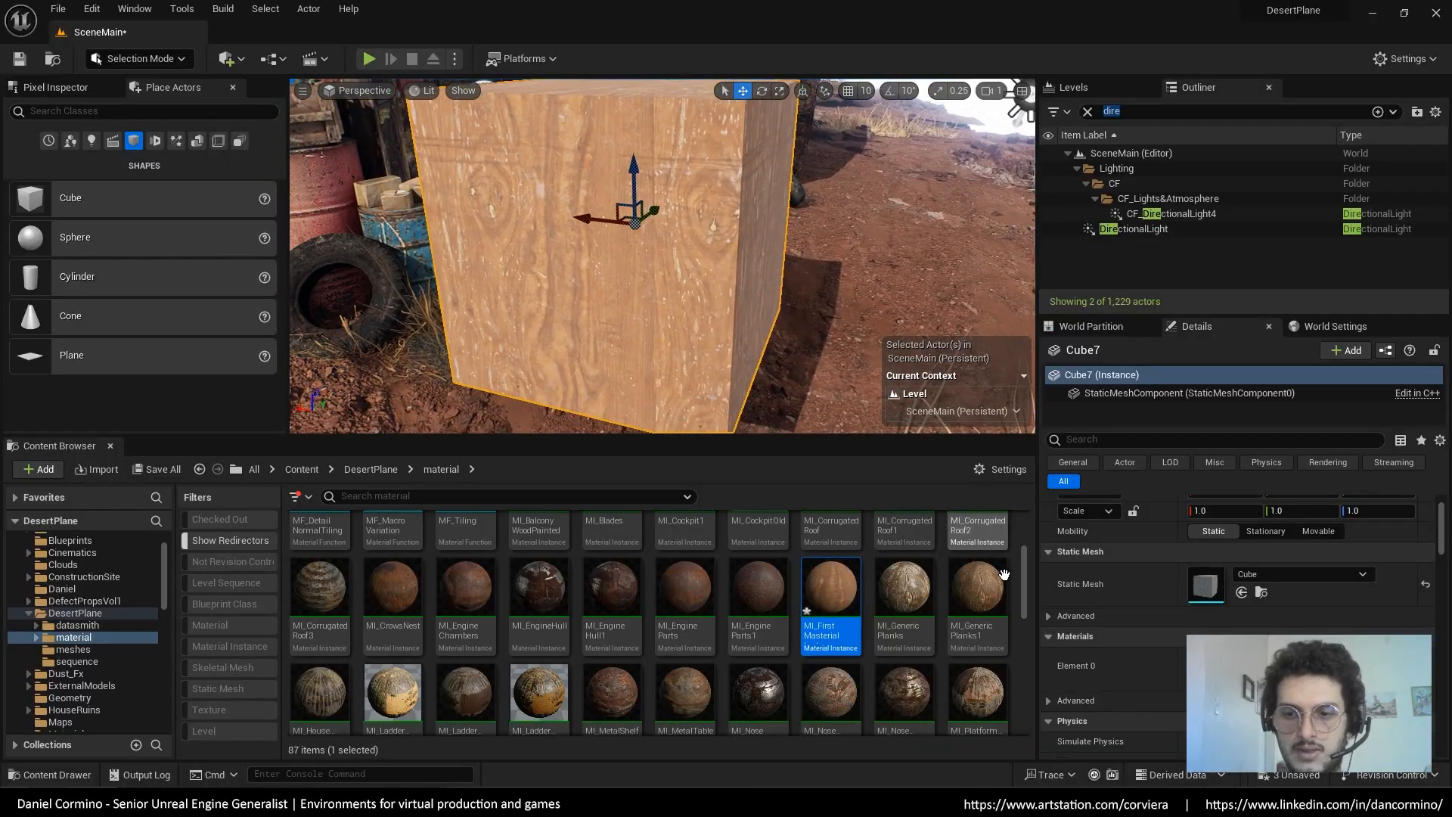
Open the MLI_PaintedMetalRust layer instance and examine its parameters and rusty surface on the preview mesh
drag(1023, 579, 1028, 669)
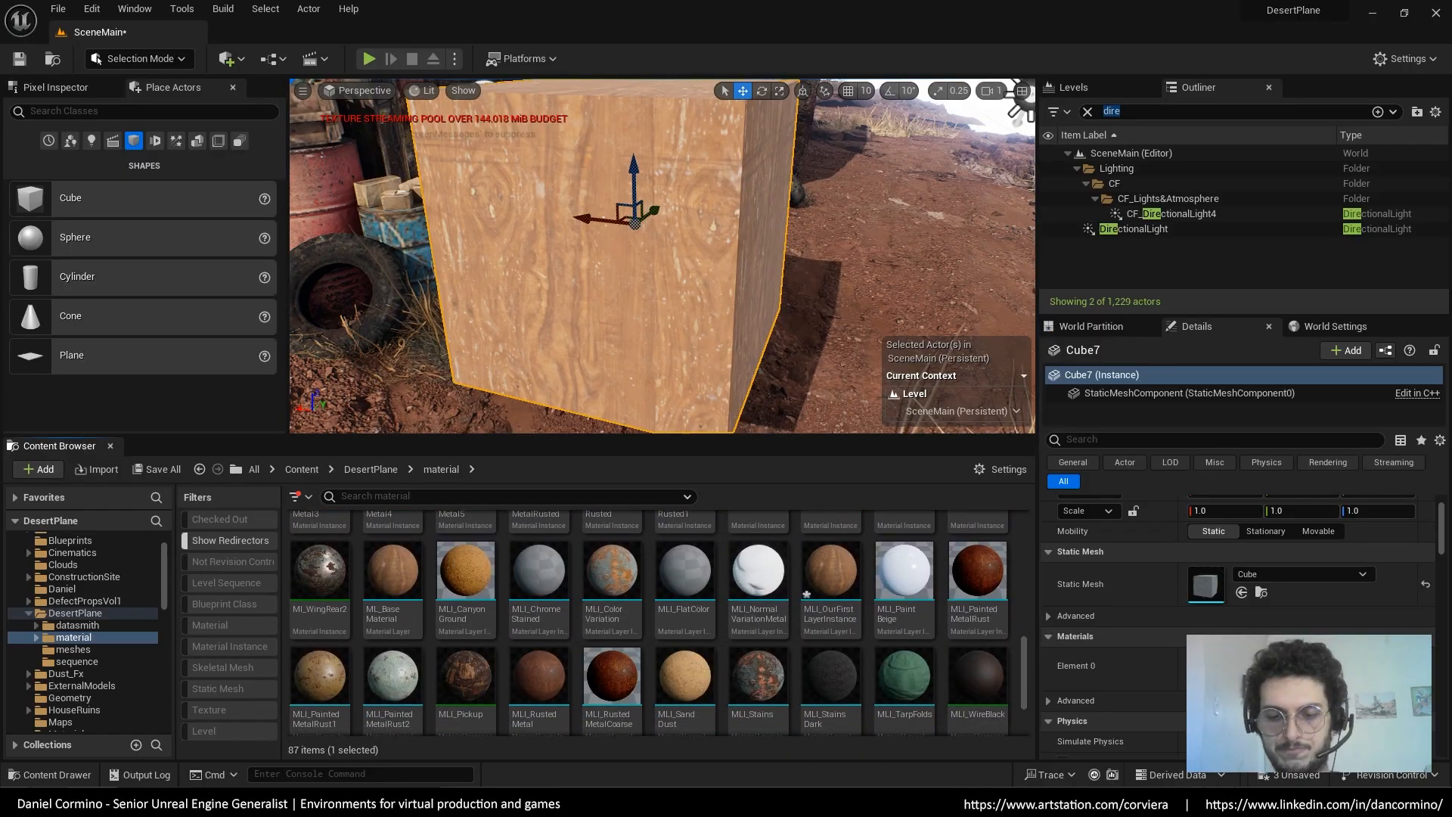
click(804, 805)
click(805, 806)
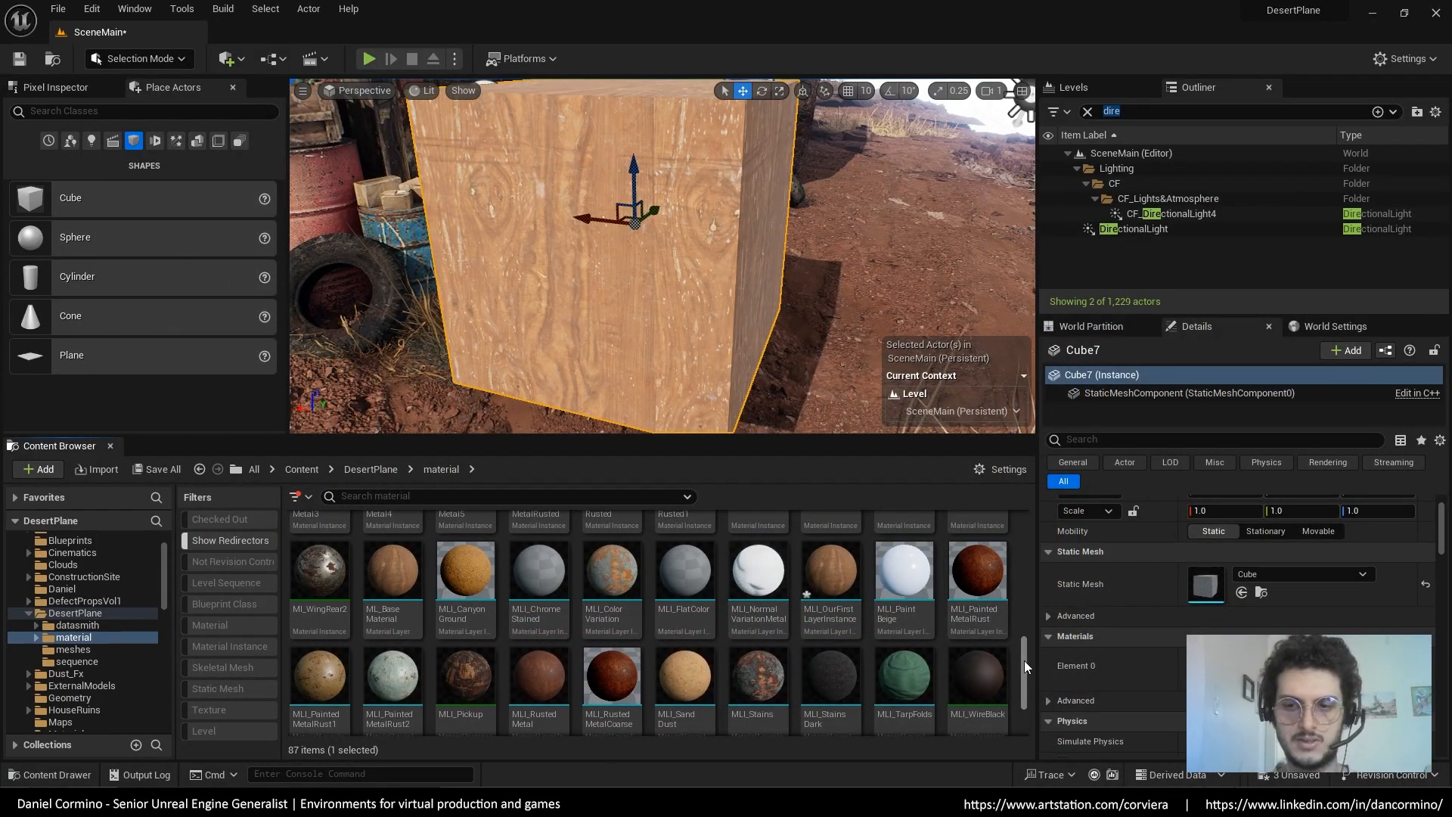
scroll(1021, 656, up, 1)
double_click(958, 583)
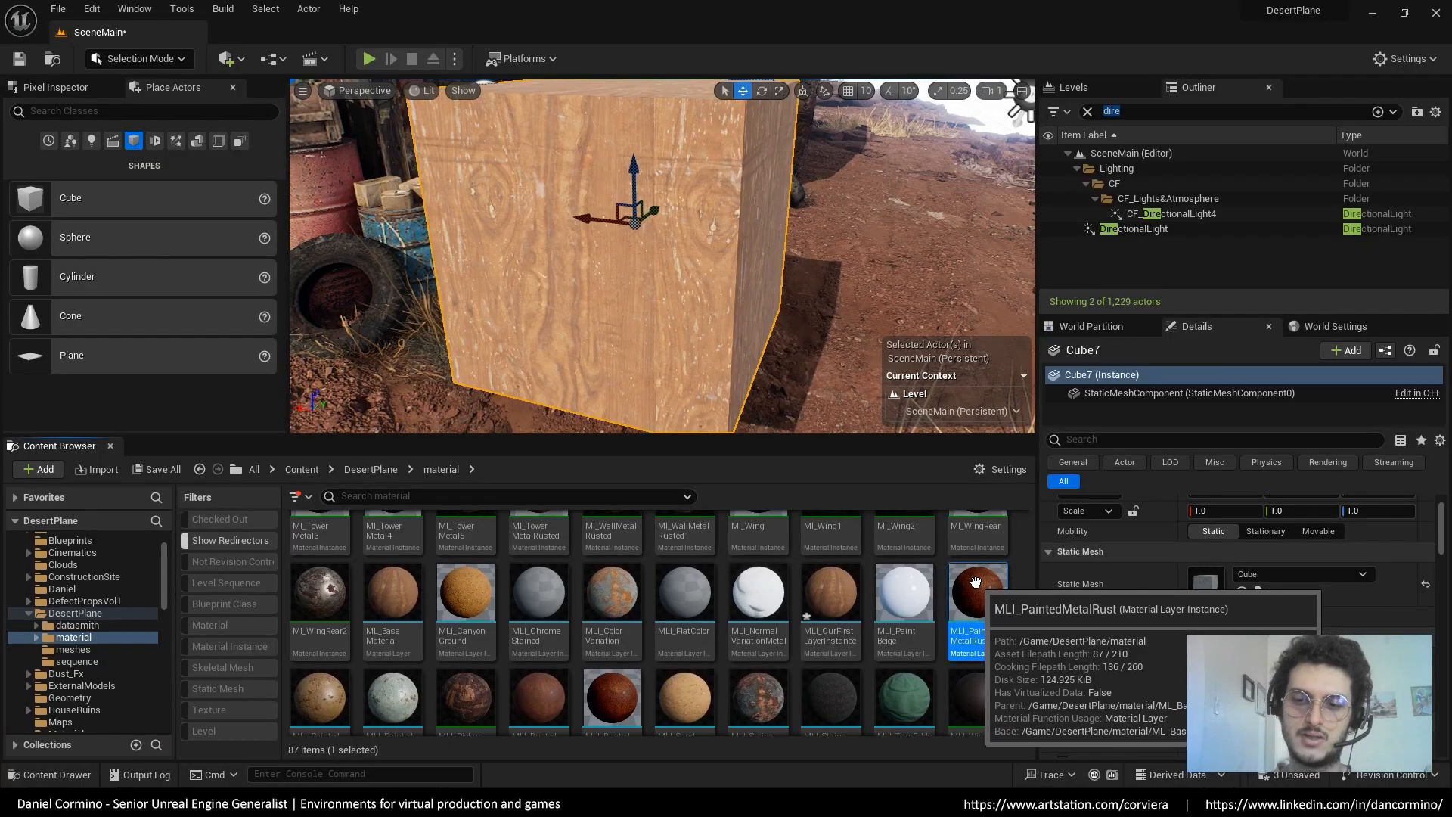
click(716, 338)
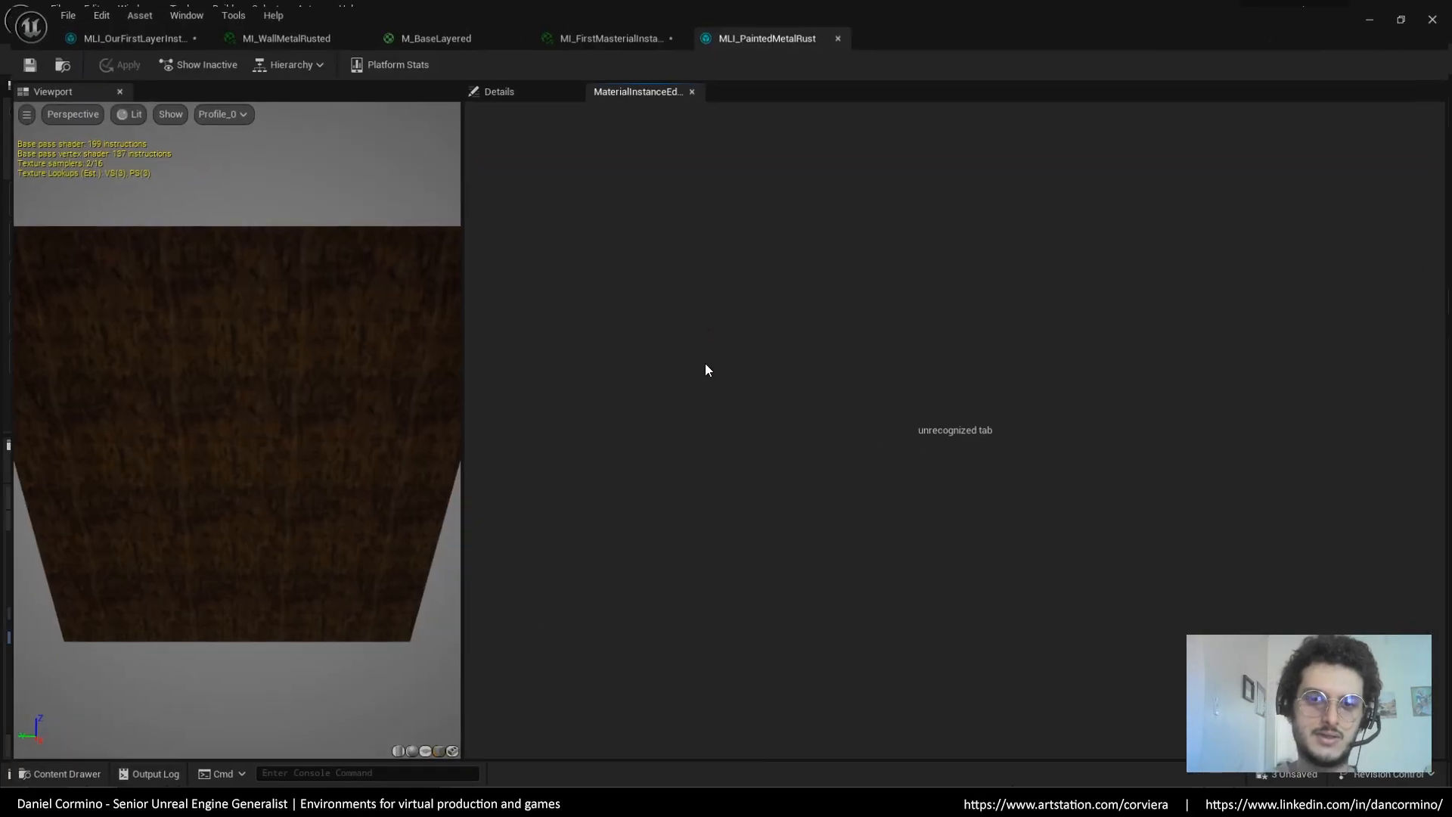
click(495, 86)
drag(376, 264, 424, 363)
scroll(340, 423, up, 10)
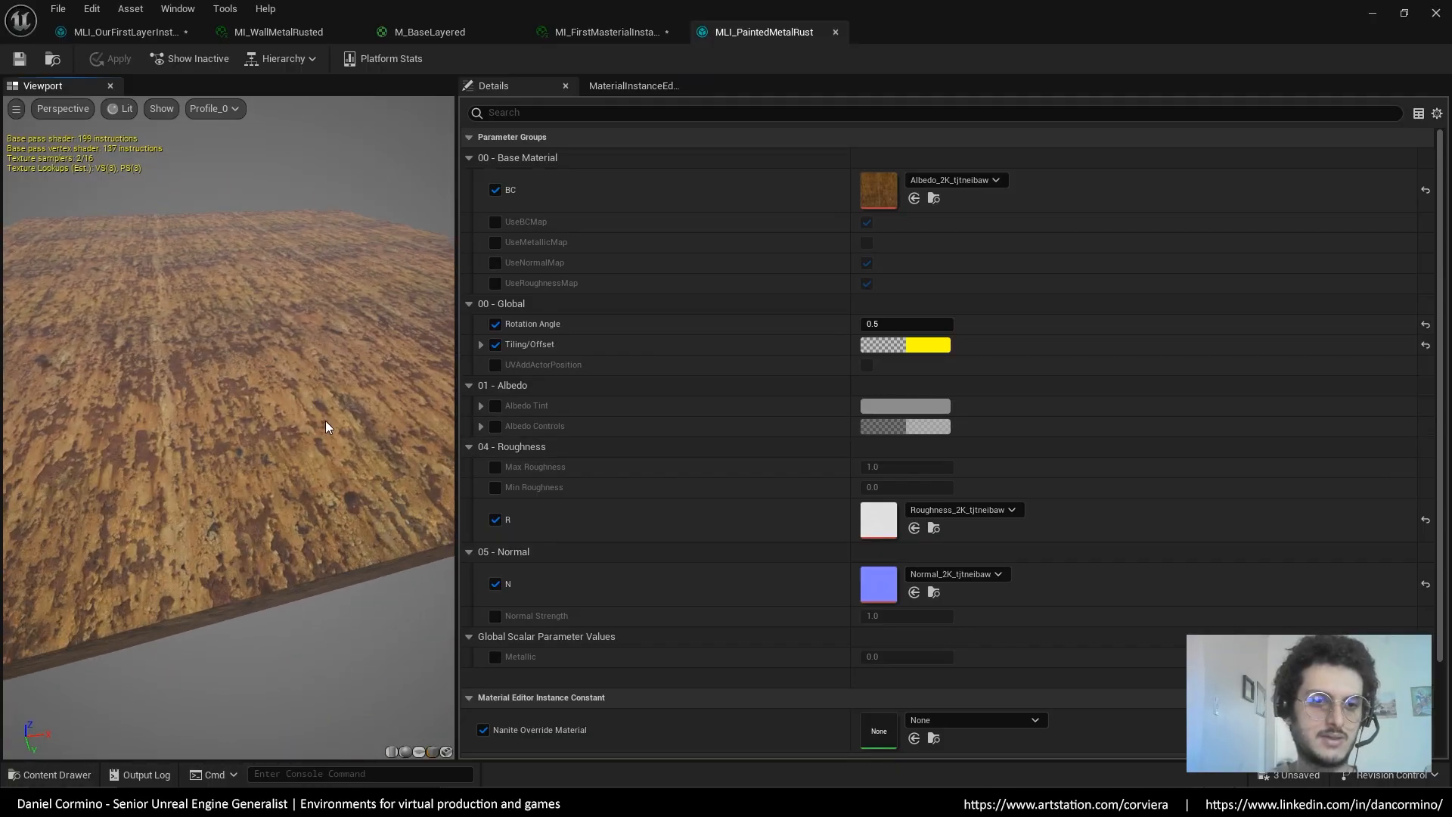
Place the MLI_OurFirstLayerInstance editor beside MLI_PaintedMetalRust and compare the two layer instances' parameters and preview surfaces
drag(352, 441, 442, 530)
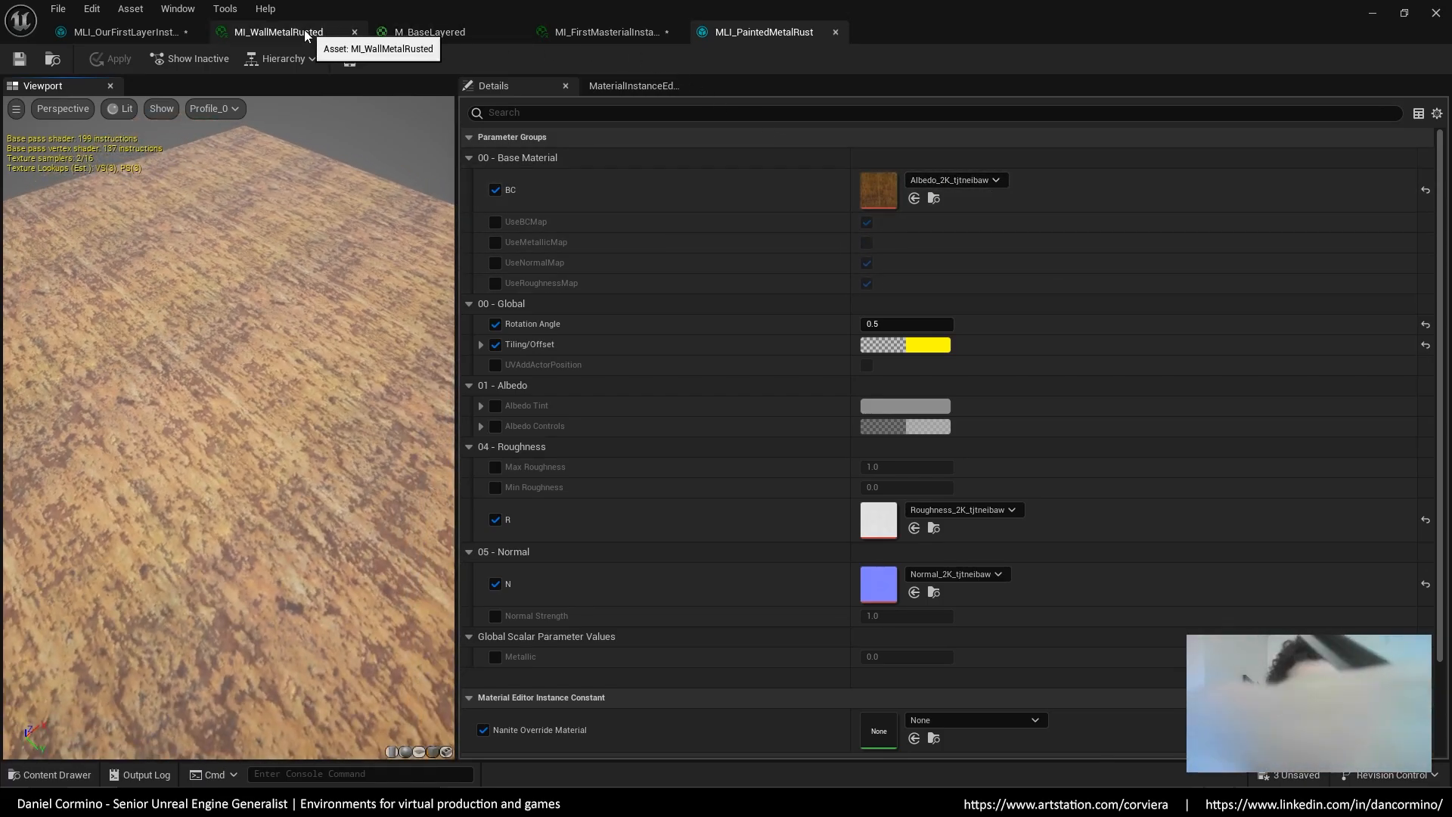
drag(157, 39, 655, 36)
click(738, 31)
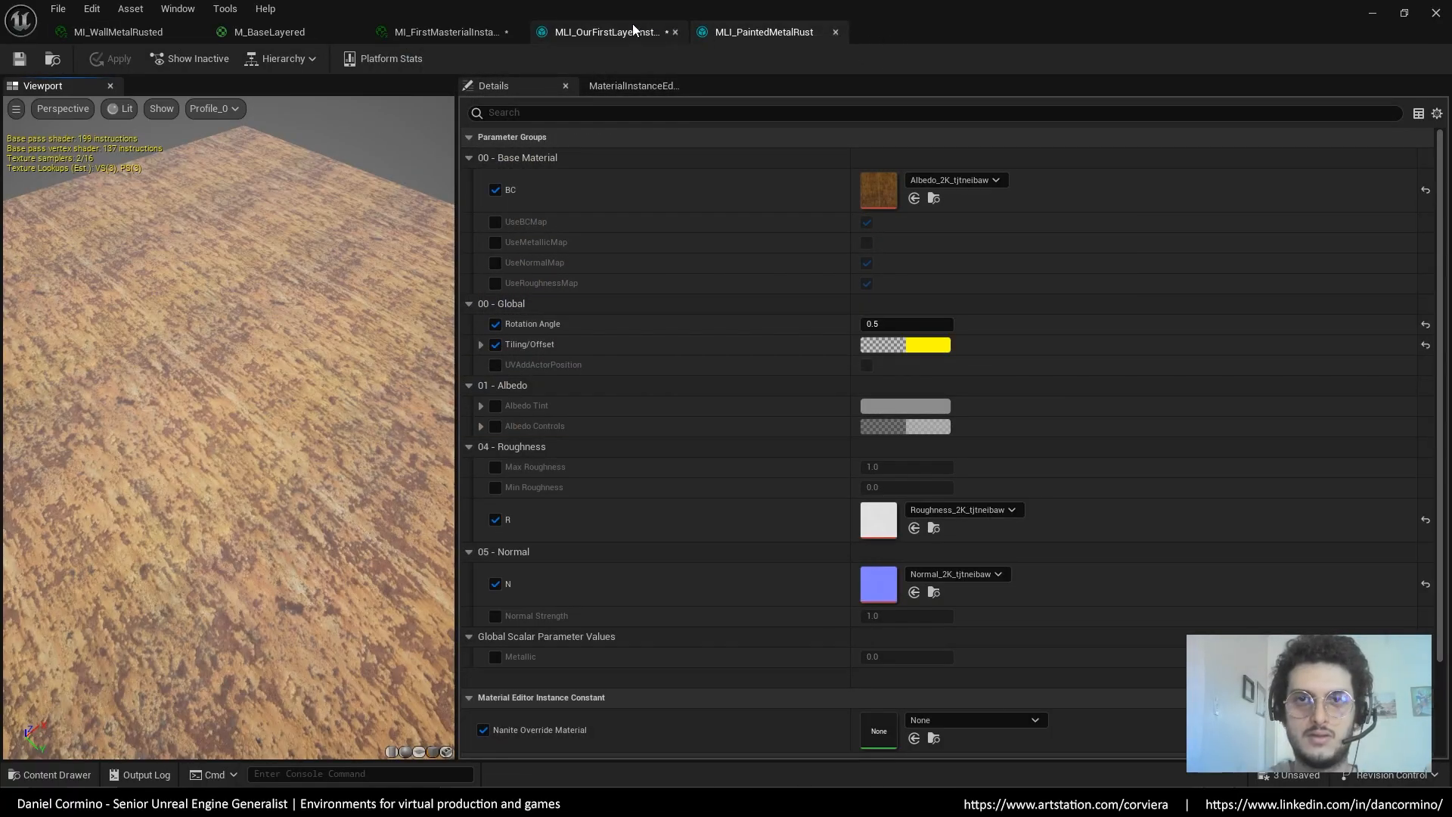
click(632, 28)
click(771, 30)
click(643, 36)
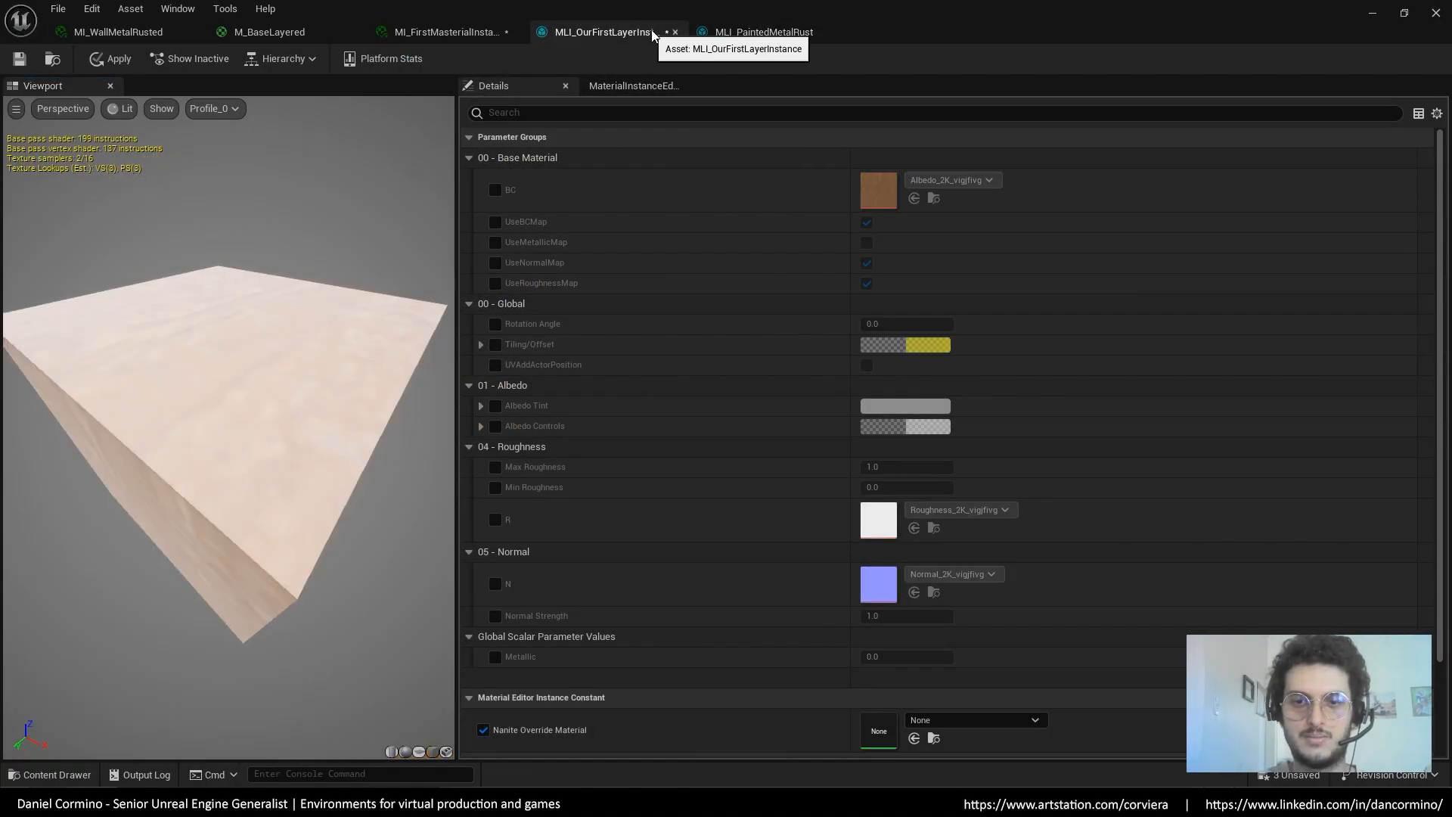
click(761, 31)
click(620, 33)
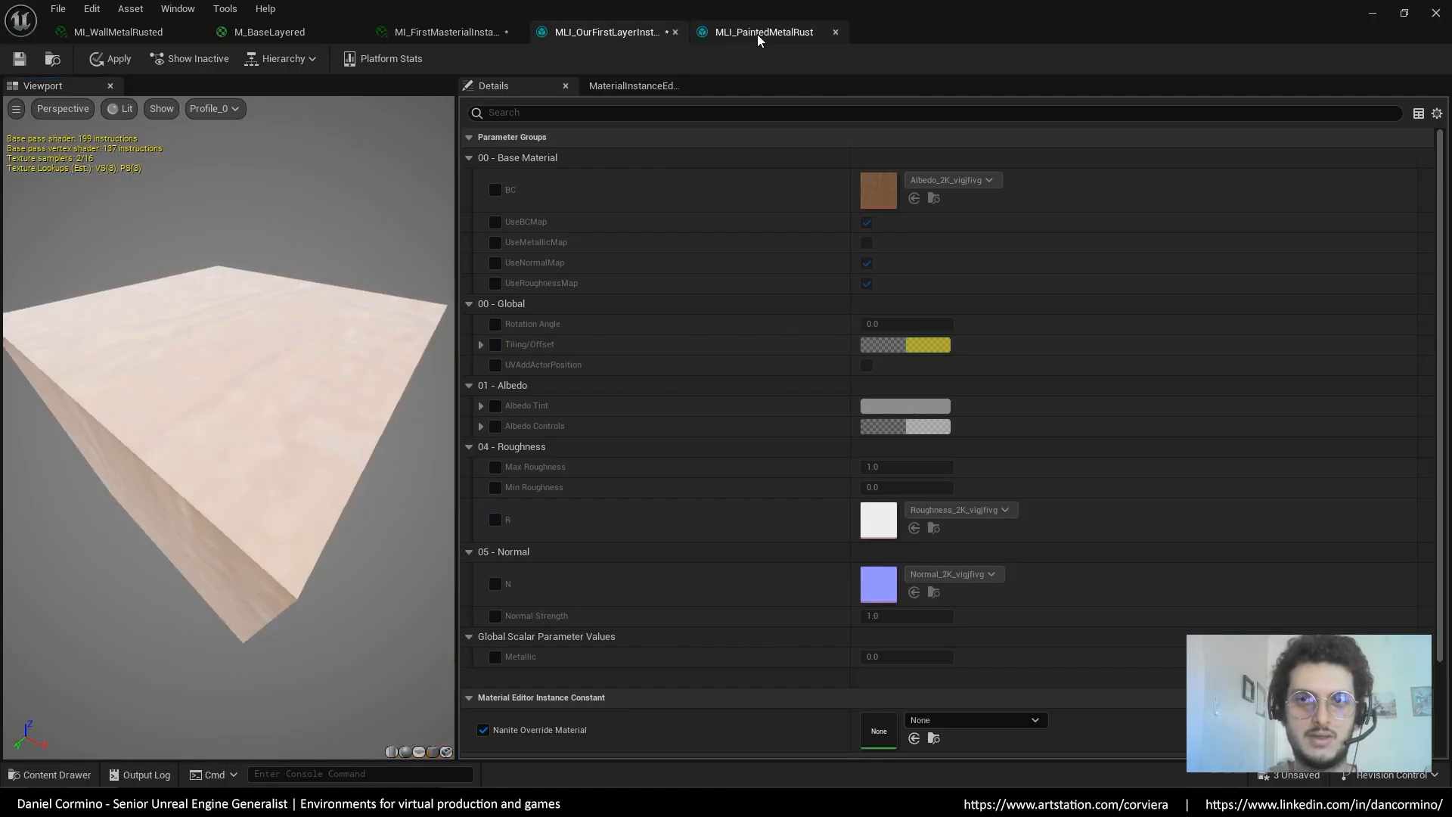
click(772, 31)
Check the parent of MLI_PaintedMetalRust against M_BaseLayered, inspect the ML_BaseMaterial graph, and return to the instance's parameters
scroll(1111, 529, down, 3)
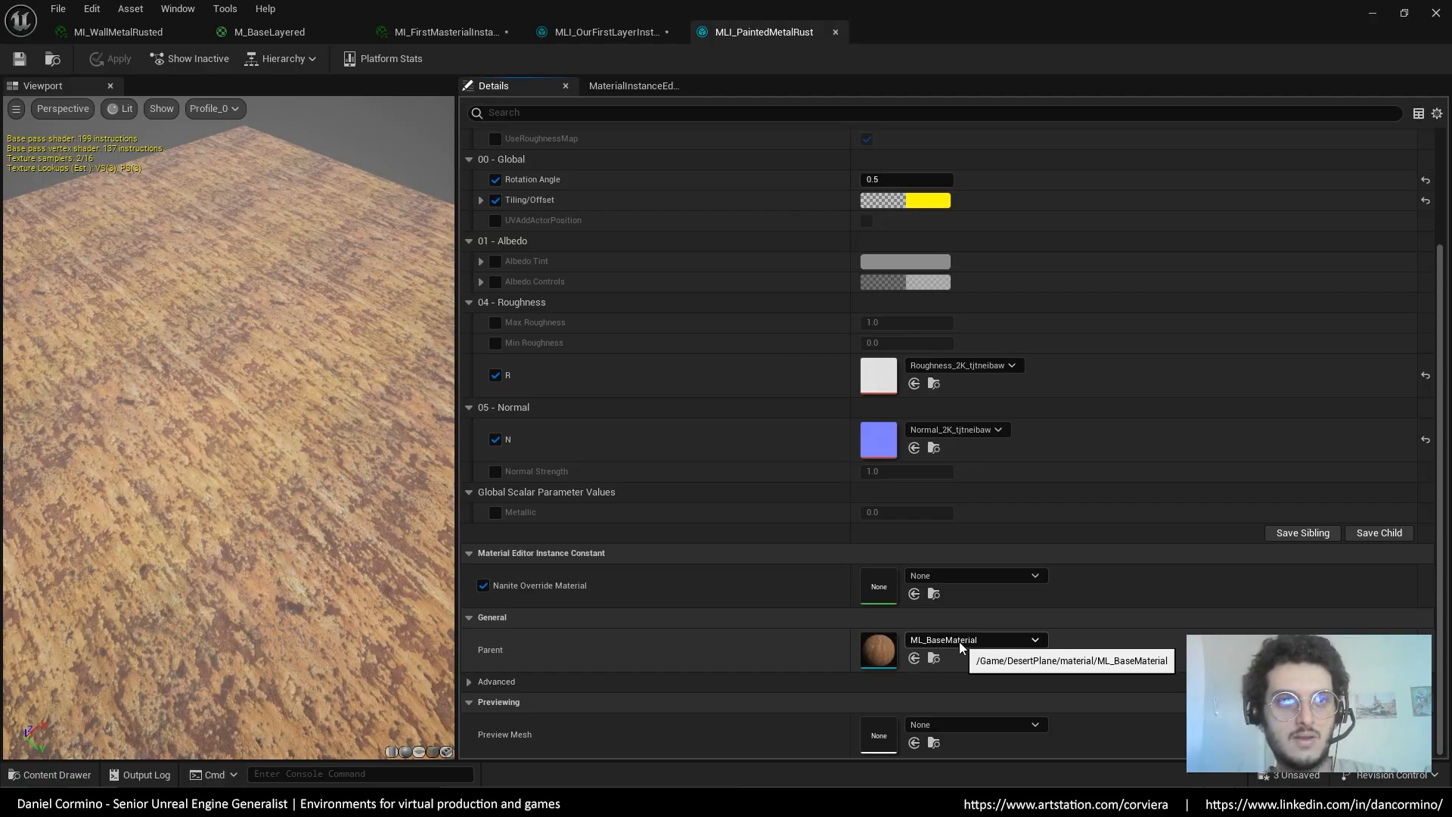
click(311, 31)
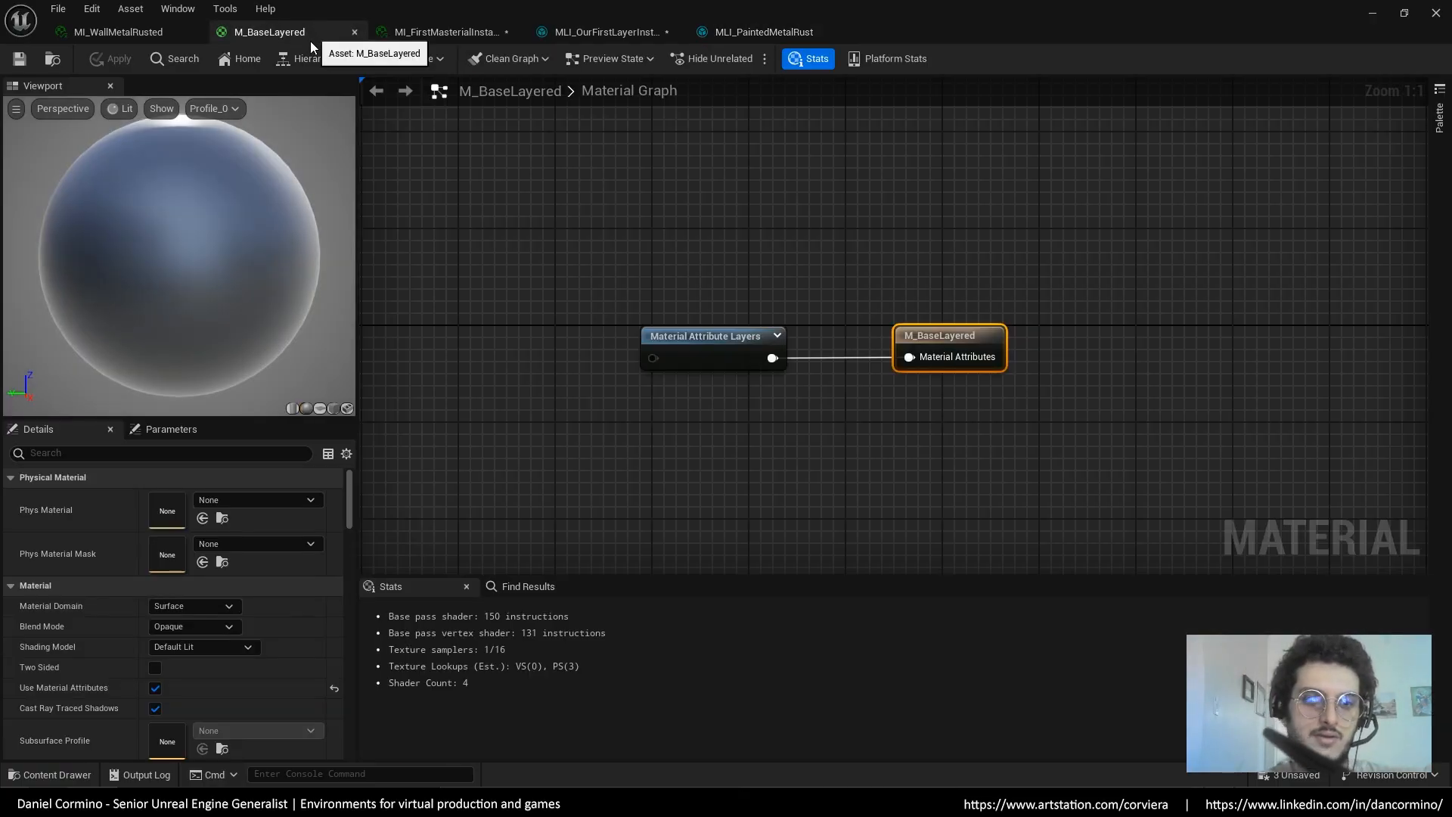
click(765, 31)
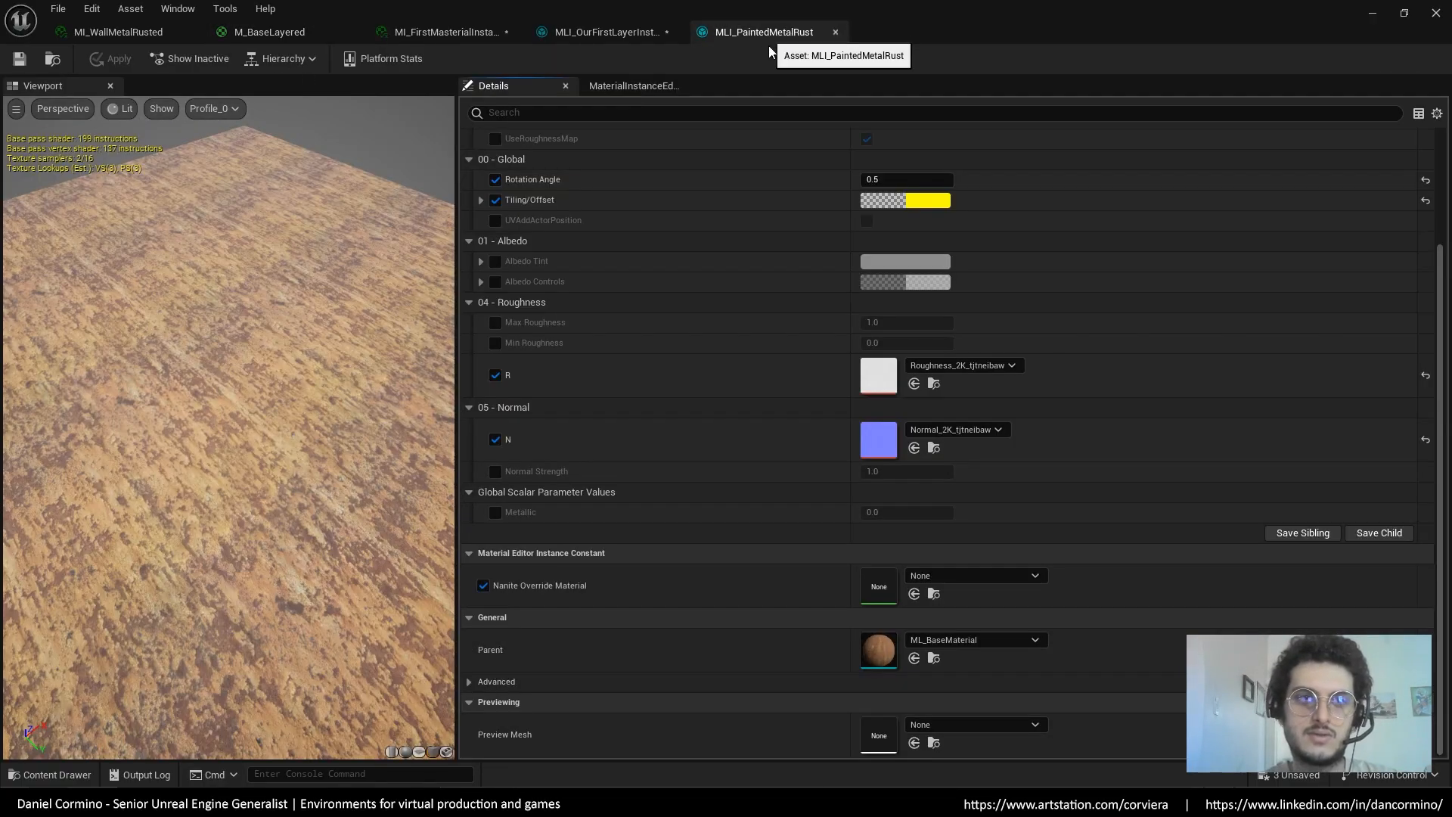
double_click(881, 652)
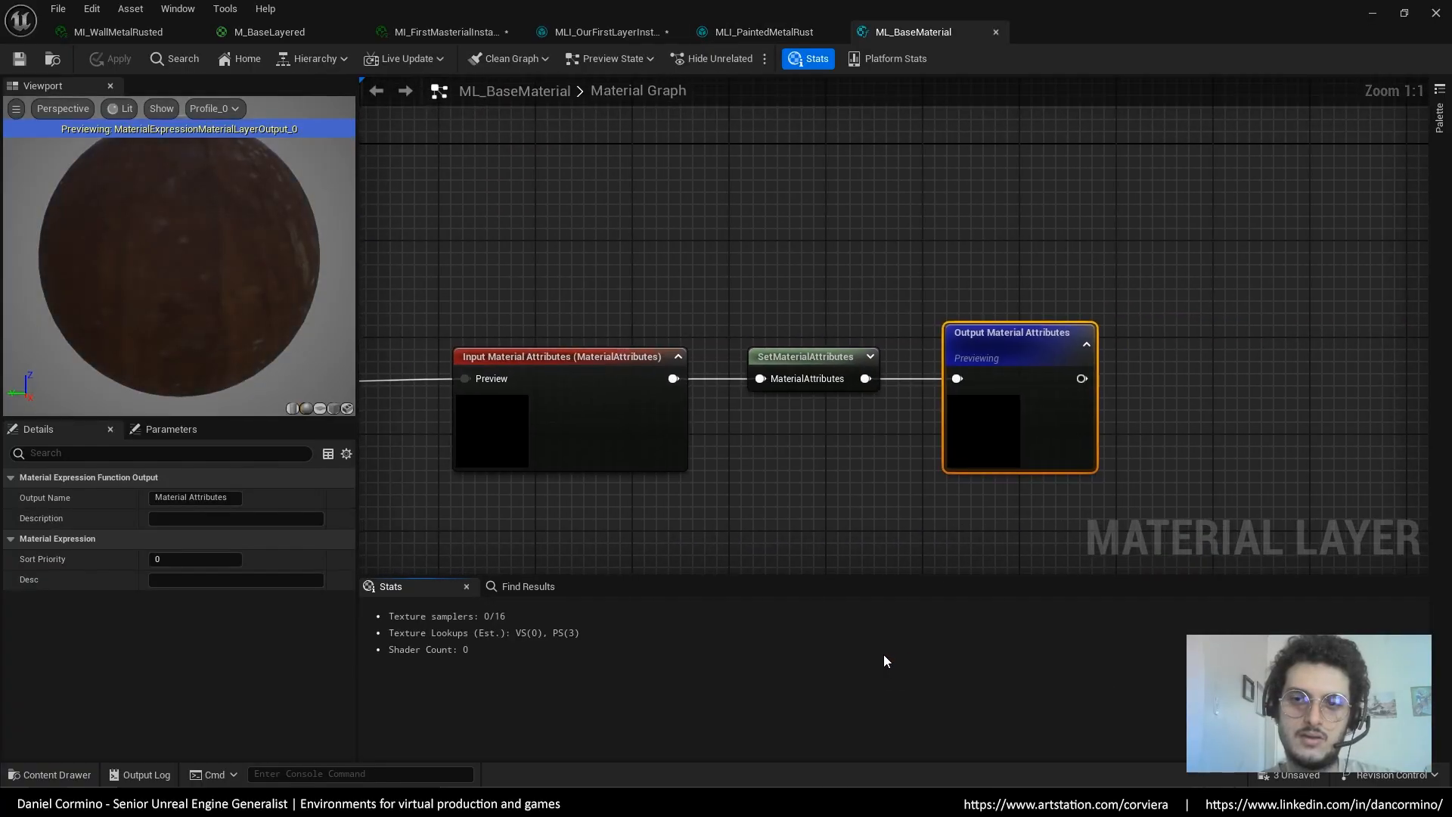
right_drag(754, 519, 939, 478)
scroll(939, 477, down, 7)
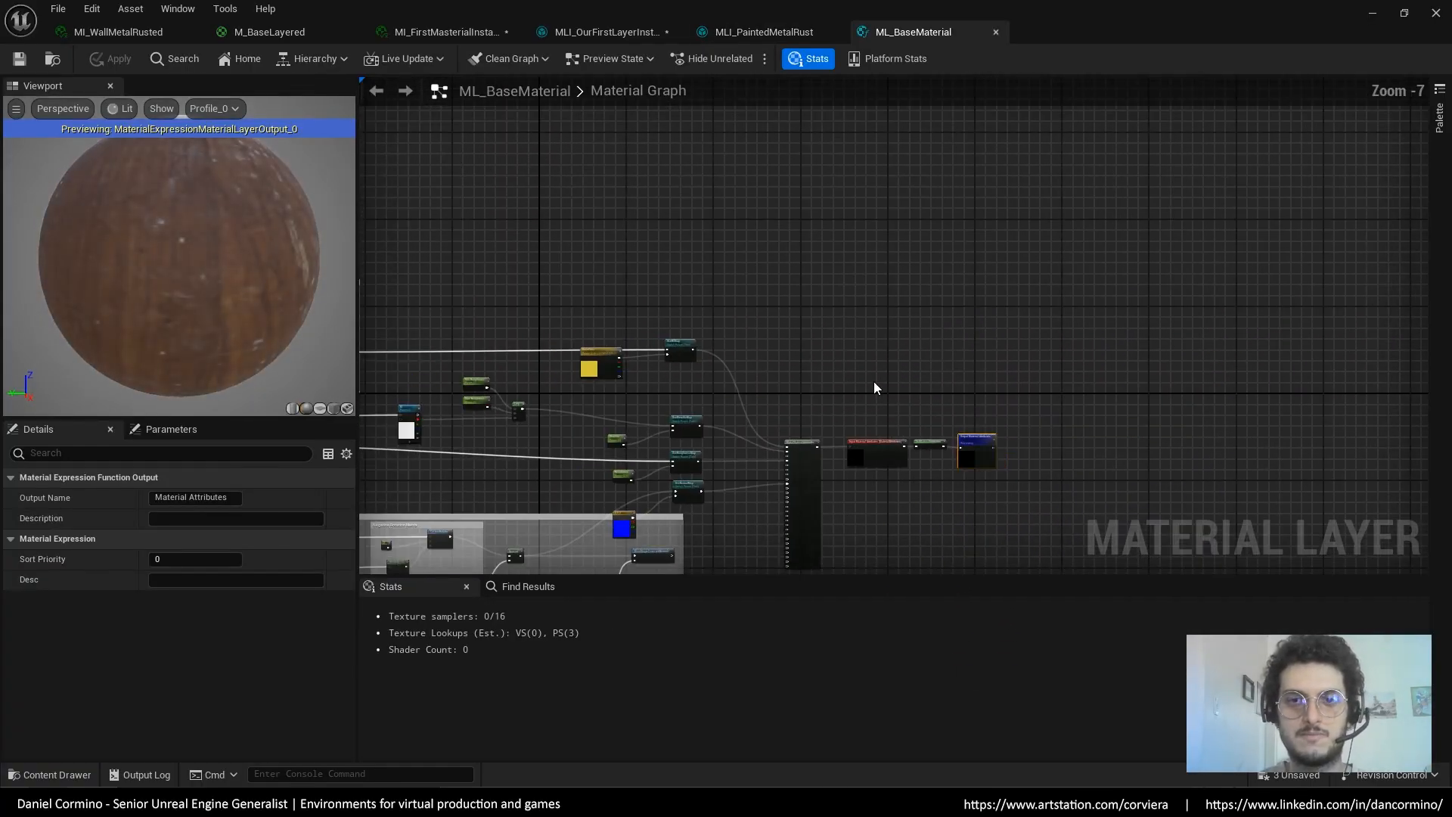
click(995, 33)
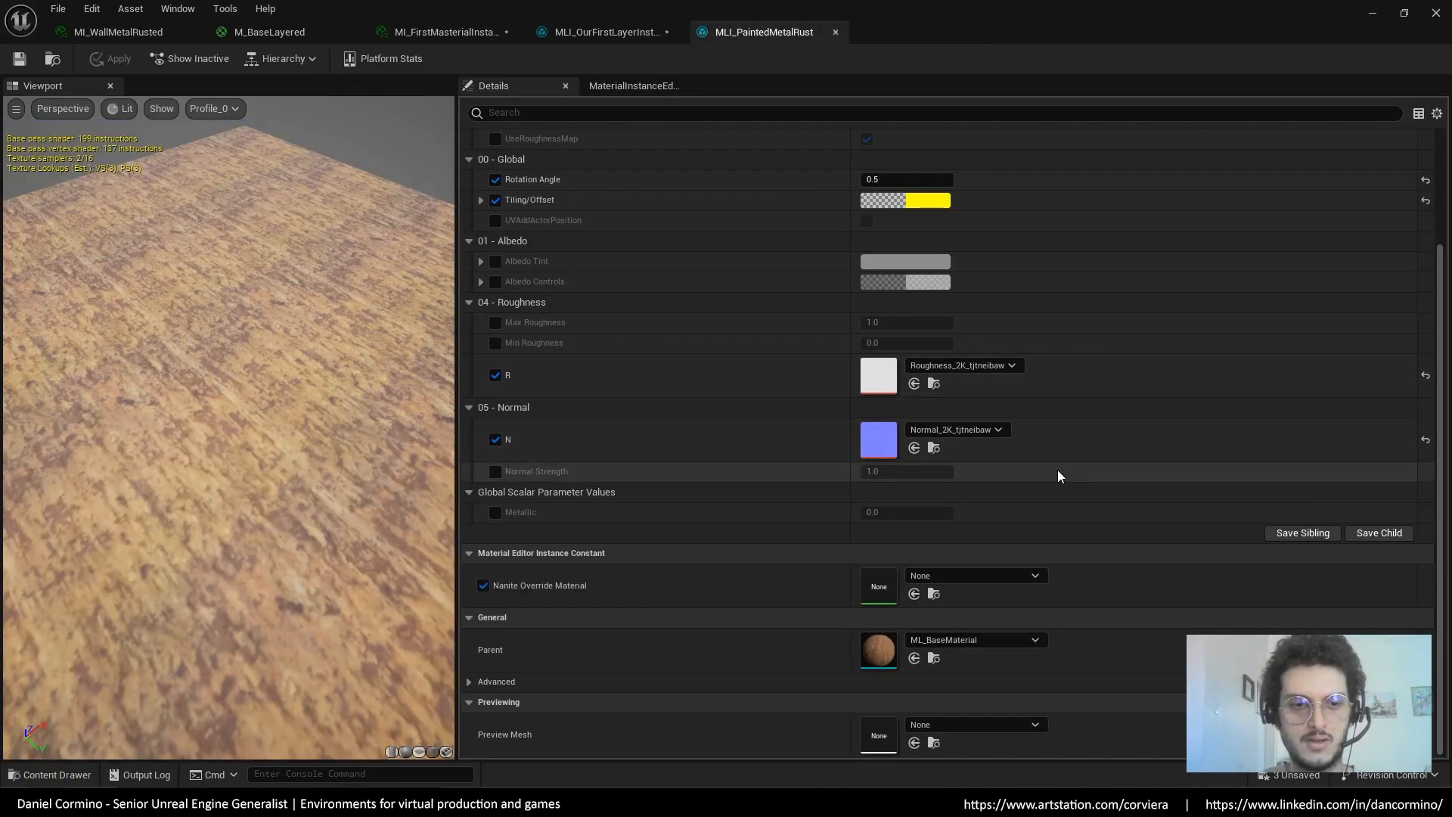
scroll(1034, 497, up, 2)
scroll(1034, 497, up, 2)
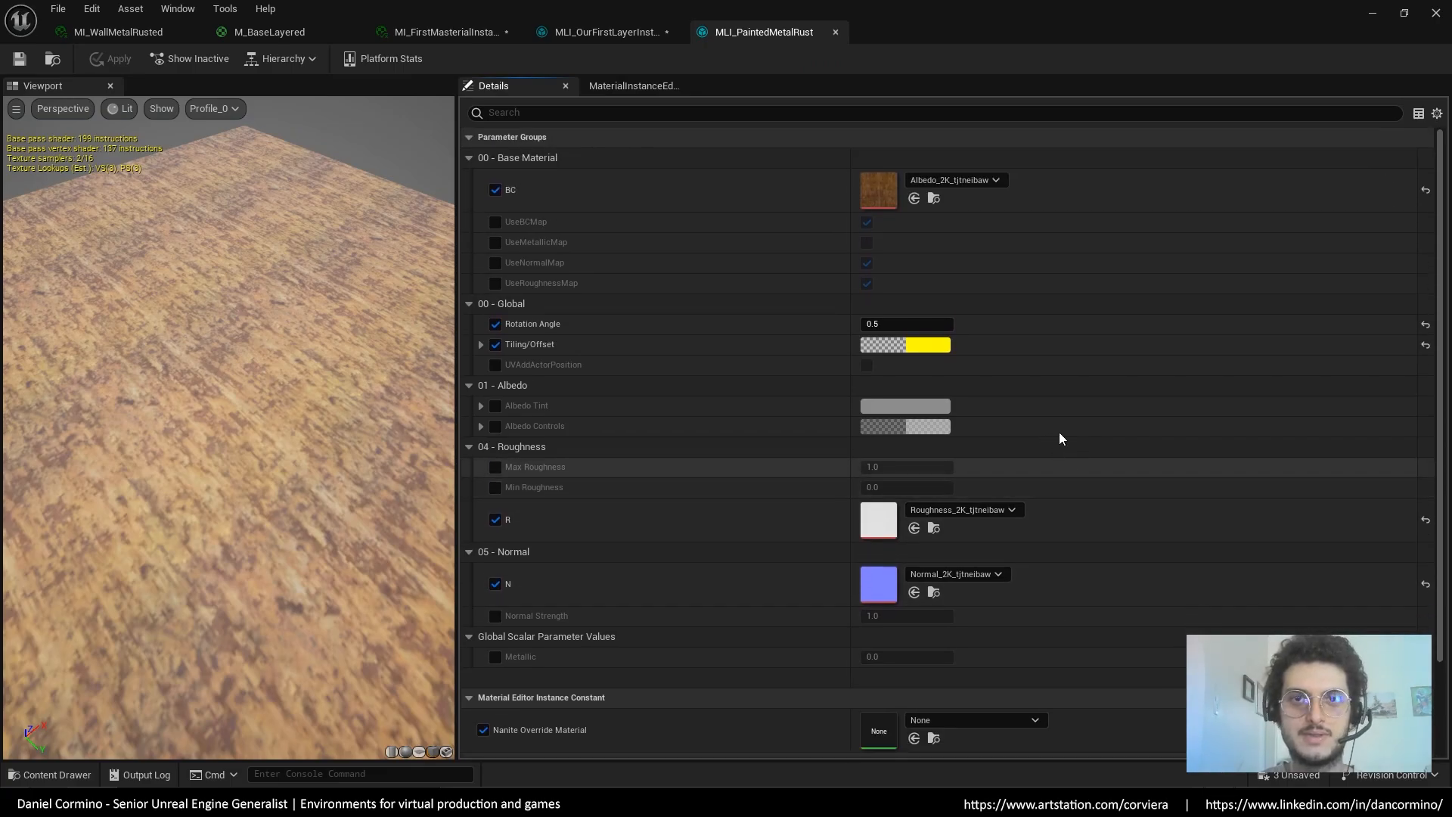
Close the MLI_PaintedMetalRust and MLI_OurFirstLayerInstance editors, discarding the unapplied changes to MLI_OurFirstLayerInstance
click(836, 32)
click(675, 33)
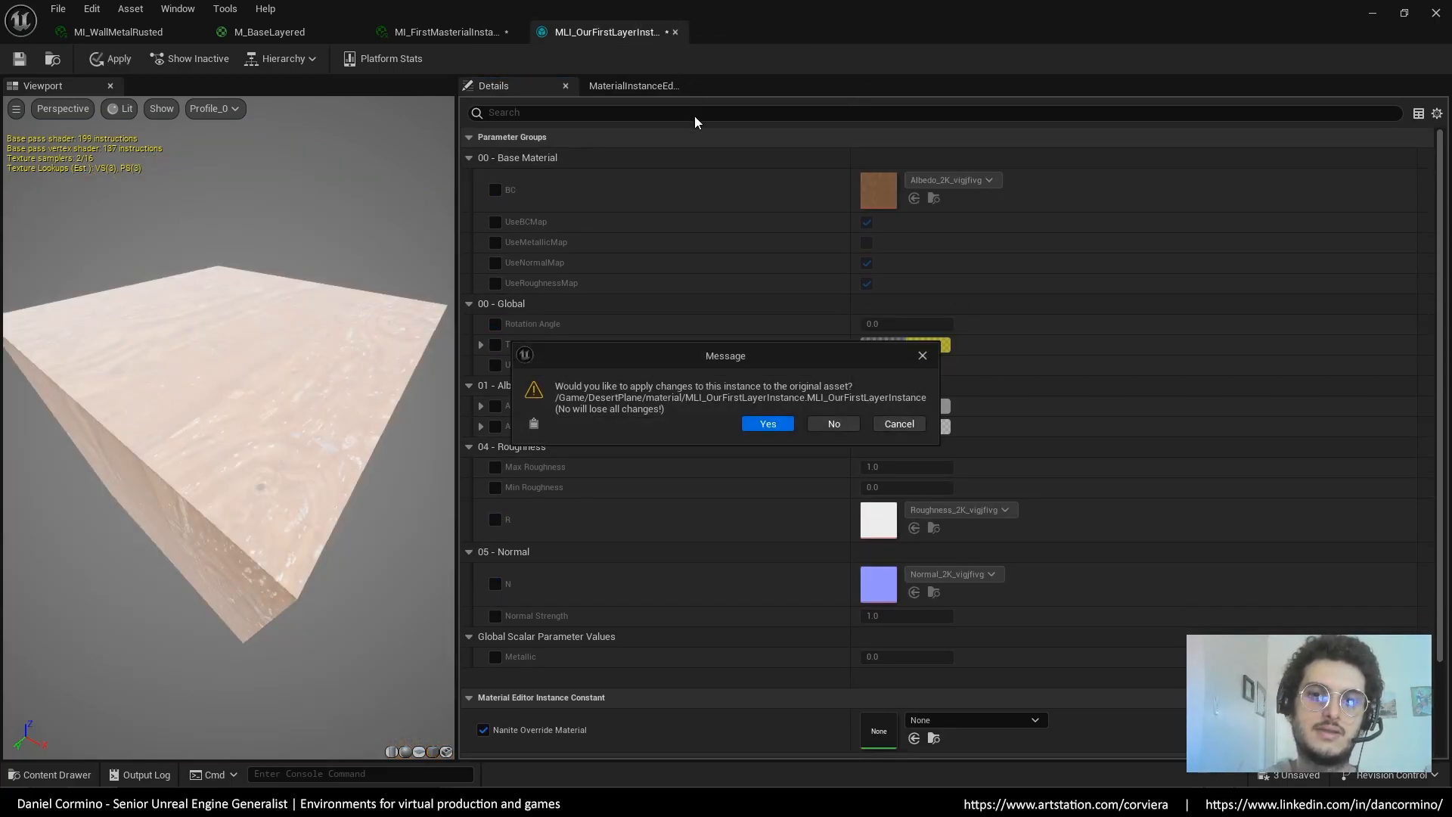
click(834, 424)
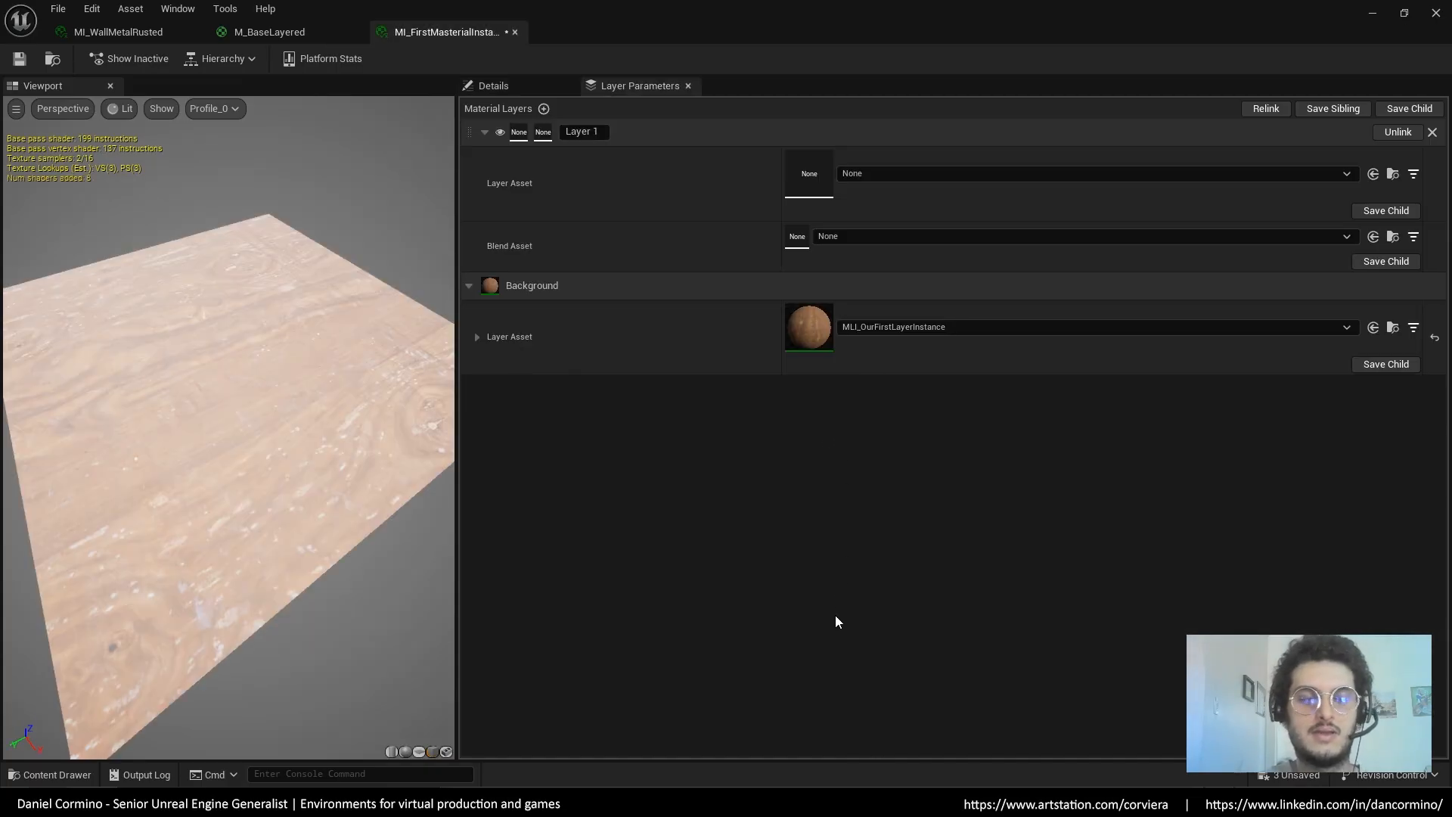
Assign MLI_PaintedMetalRust as the Layer 1 asset of MI_FirstMasterialInstance and view the preview mesh in the enlarged editor
mouse_move(1286, 23)
mouse_down()
mouse_move(765, 135)
mouse_move(490, 150)
mouse_up()
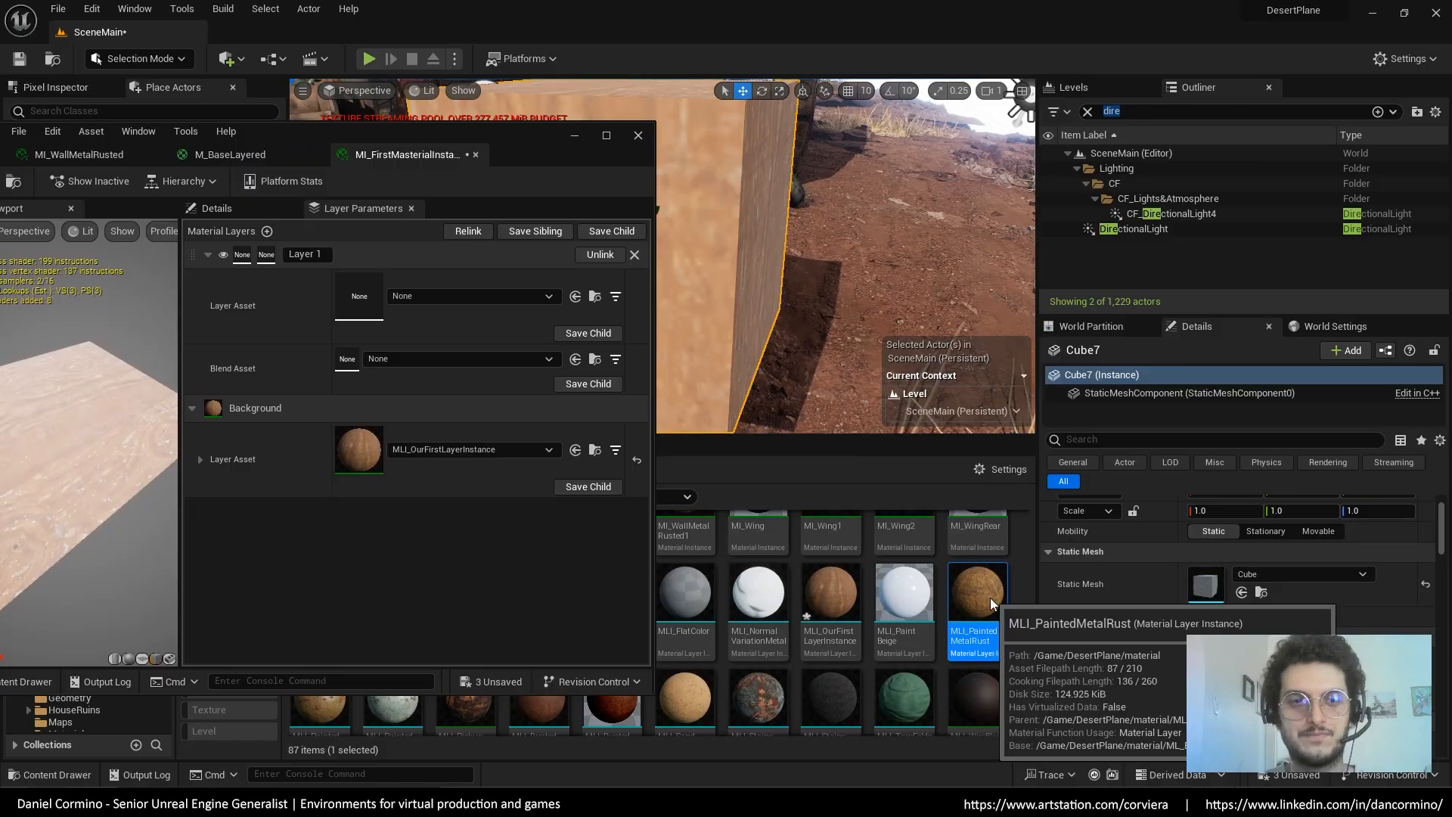
drag(991, 602, 409, 294)
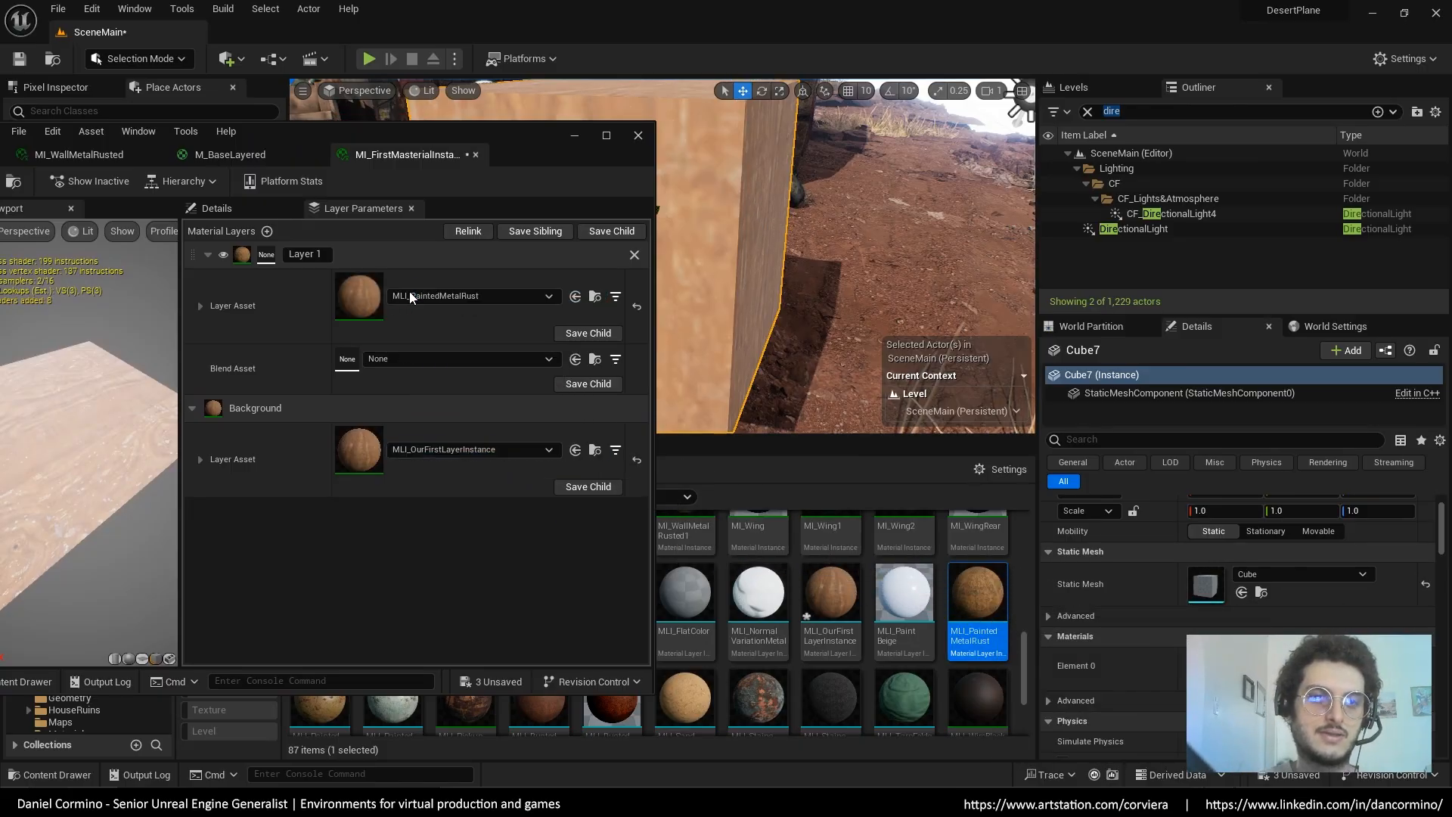
click(606, 138)
drag(303, 340, 403, 522)
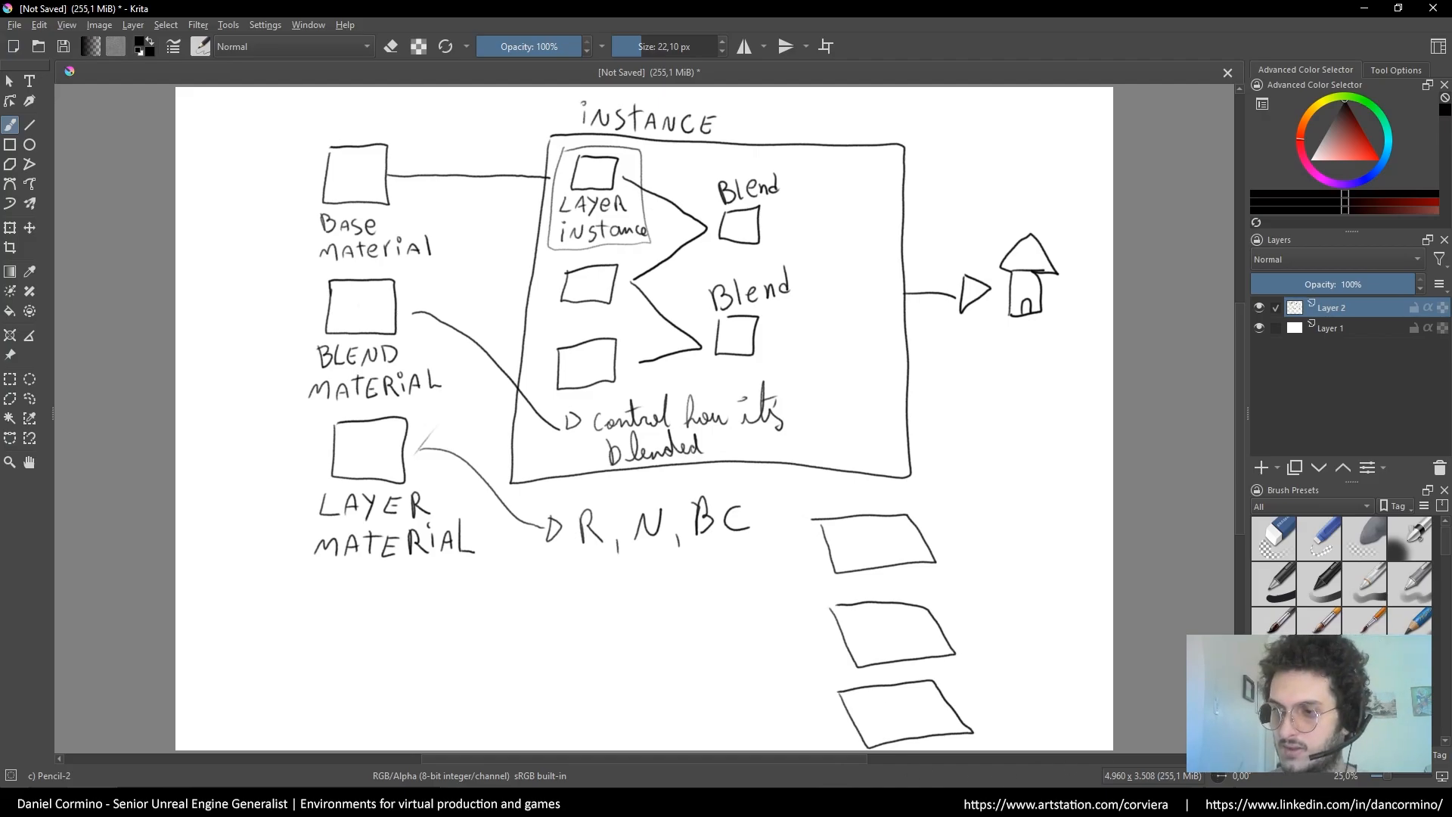
In the Krita diagram, shade the lowest parallelogram red and the middle one blue with the 60 px Pencil-6 Quick Shade brush
click(1364, 665)
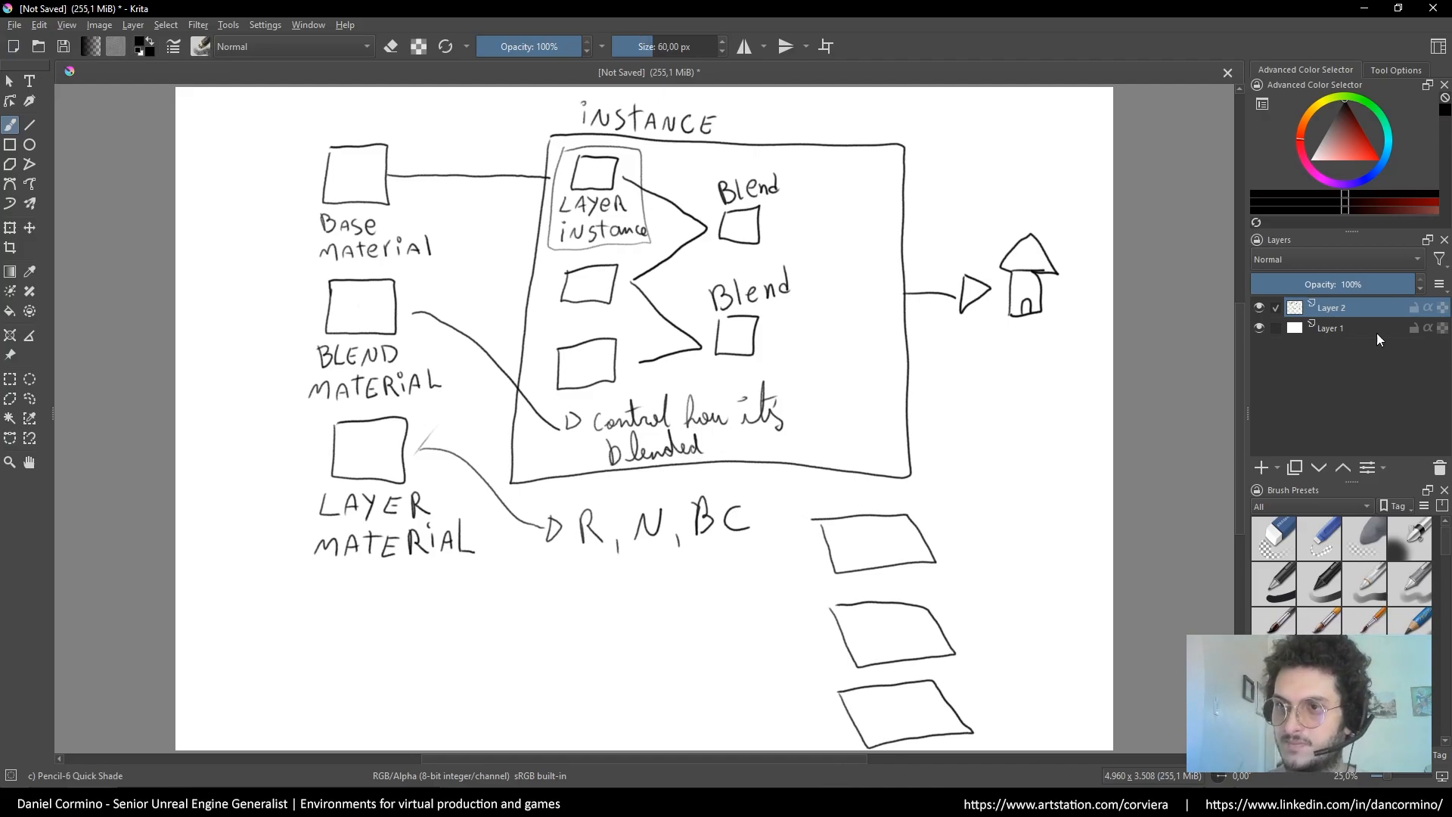
click(1360, 137)
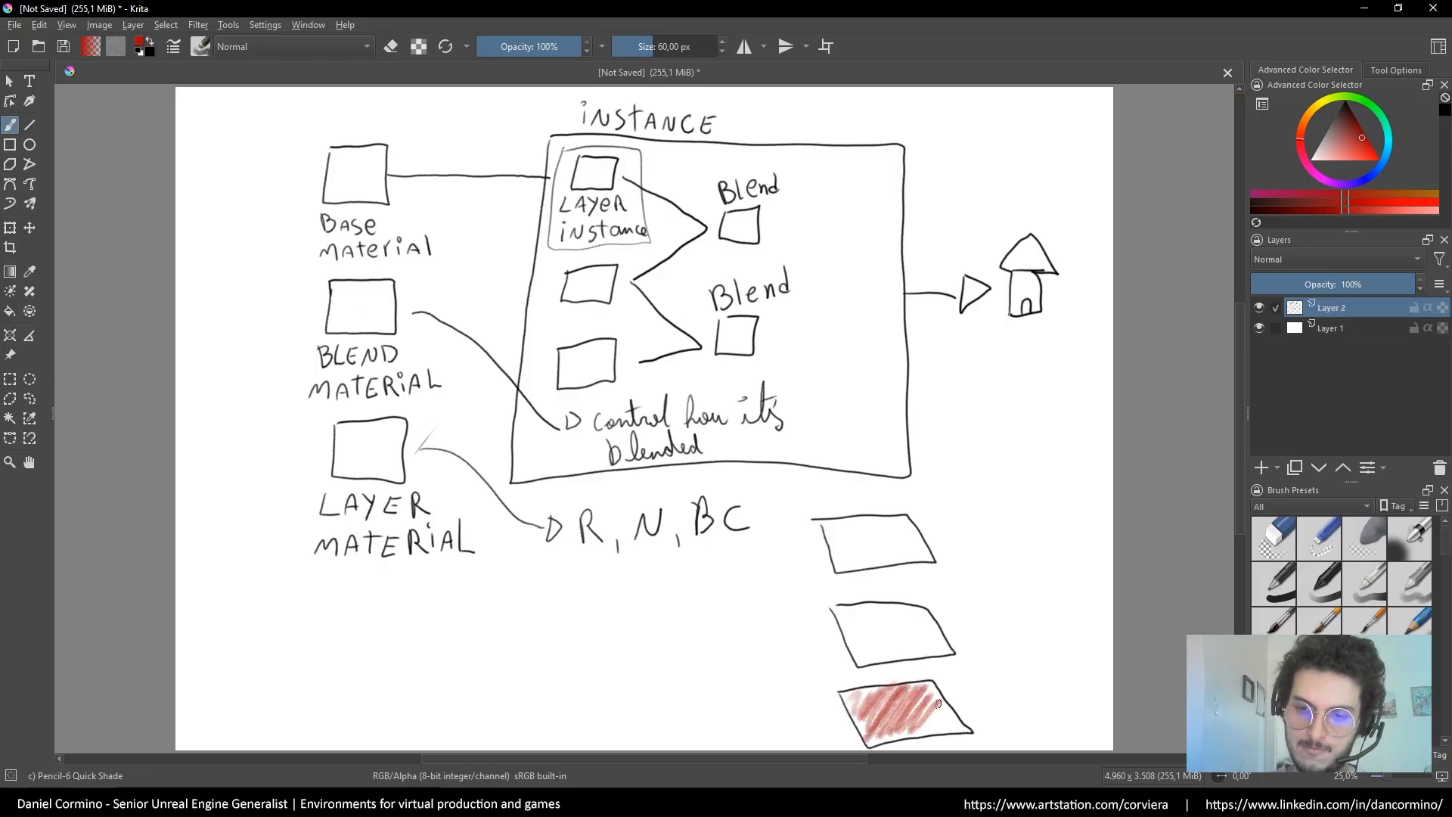
drag(918, 704, 902, 730)
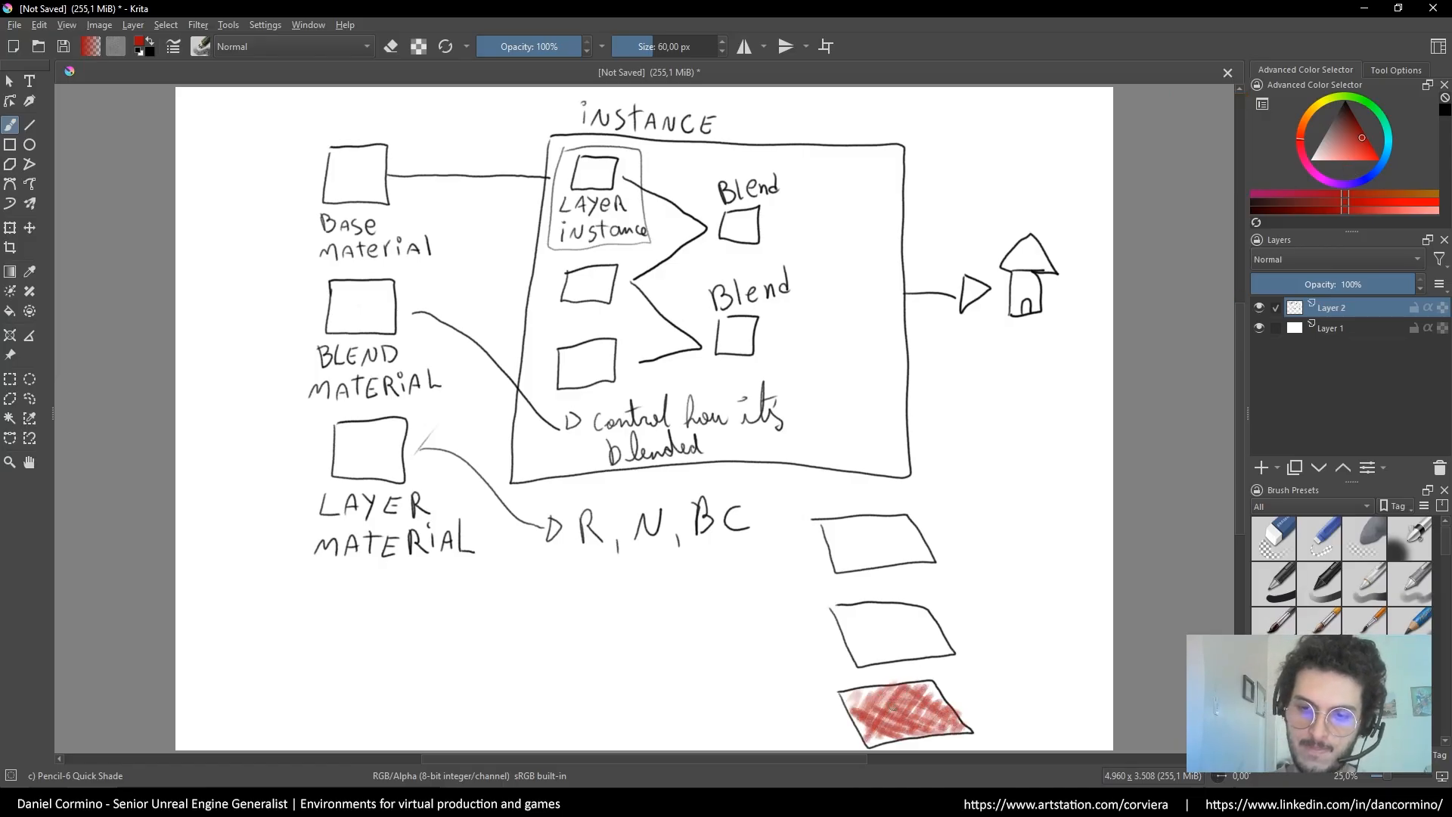
click(1377, 171)
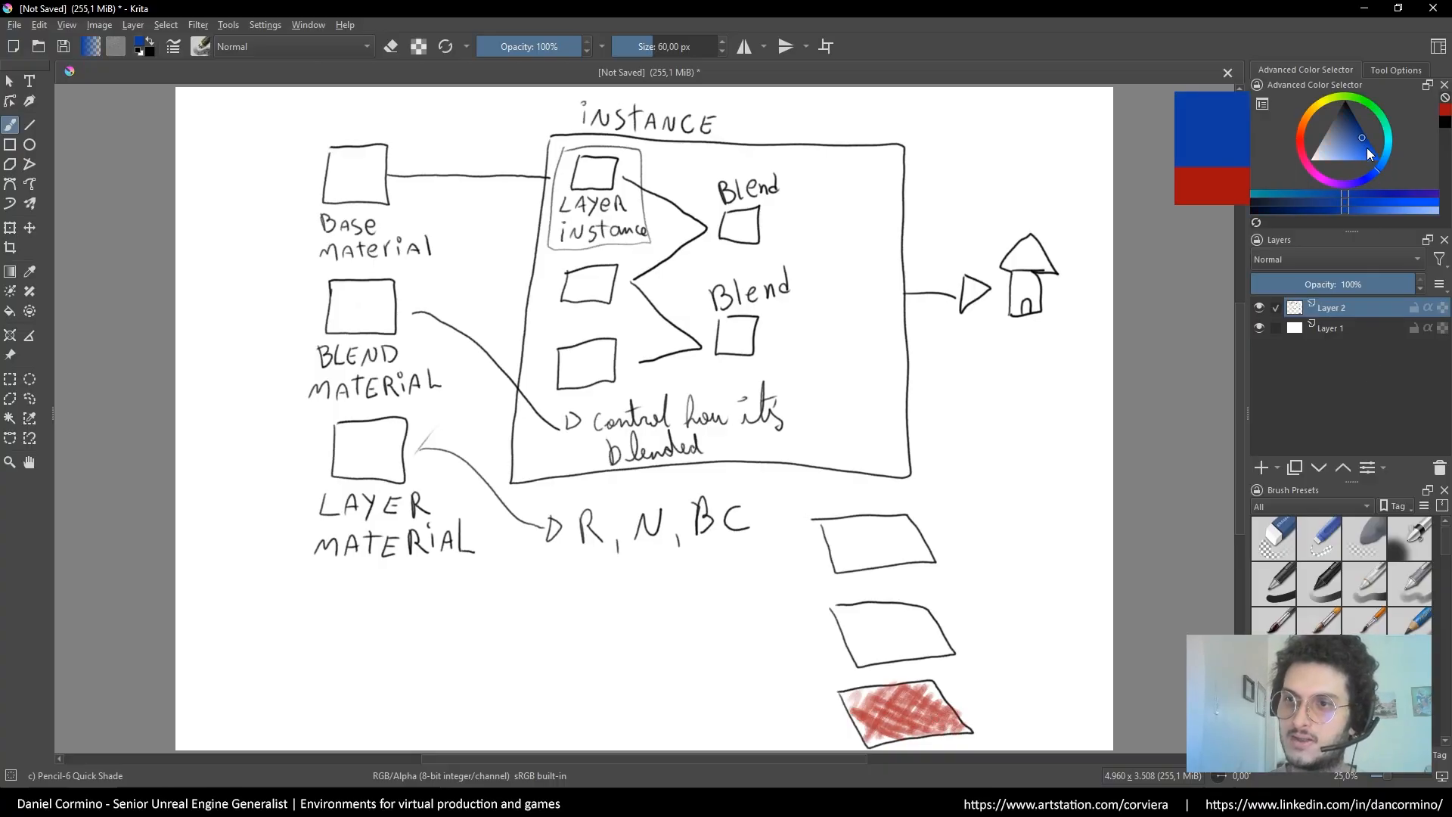
drag(853, 613, 927, 643)
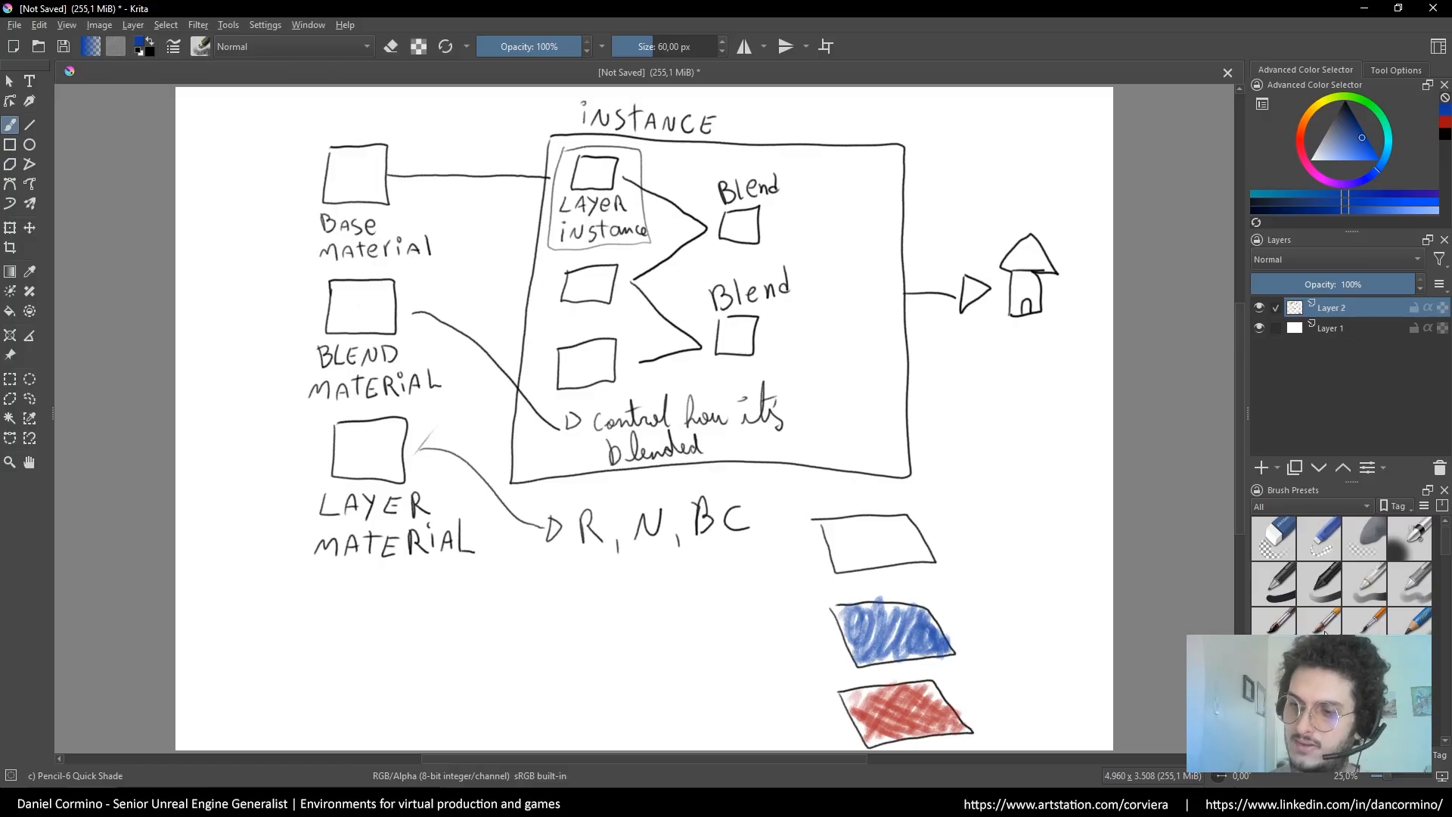
Using black Pencil-2, add arrows labelling the empty parallelogram "output" and the blue and red ones "material layer instances"
key(slash)
key(d)
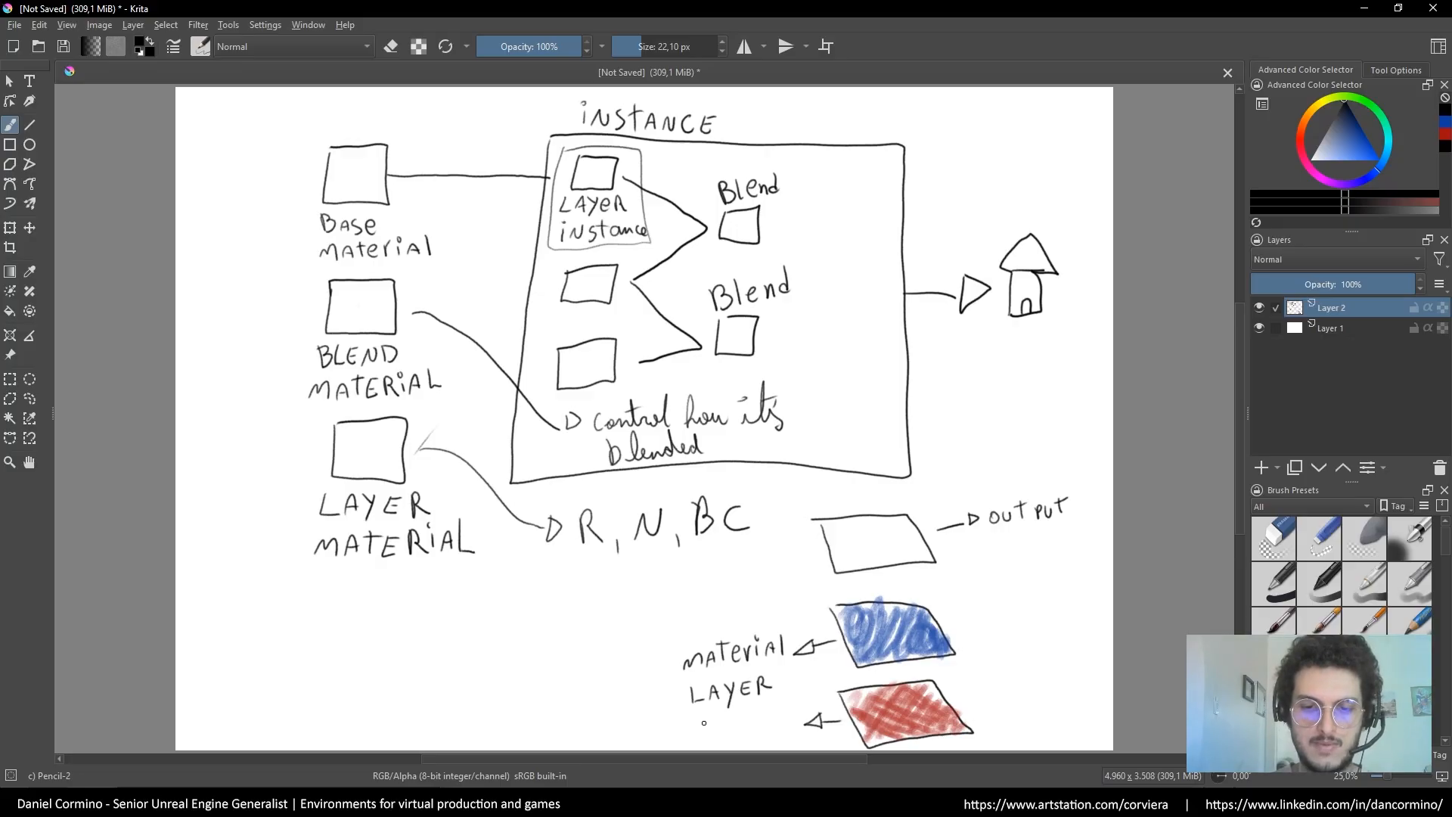
drag(711, 731, 722, 723)
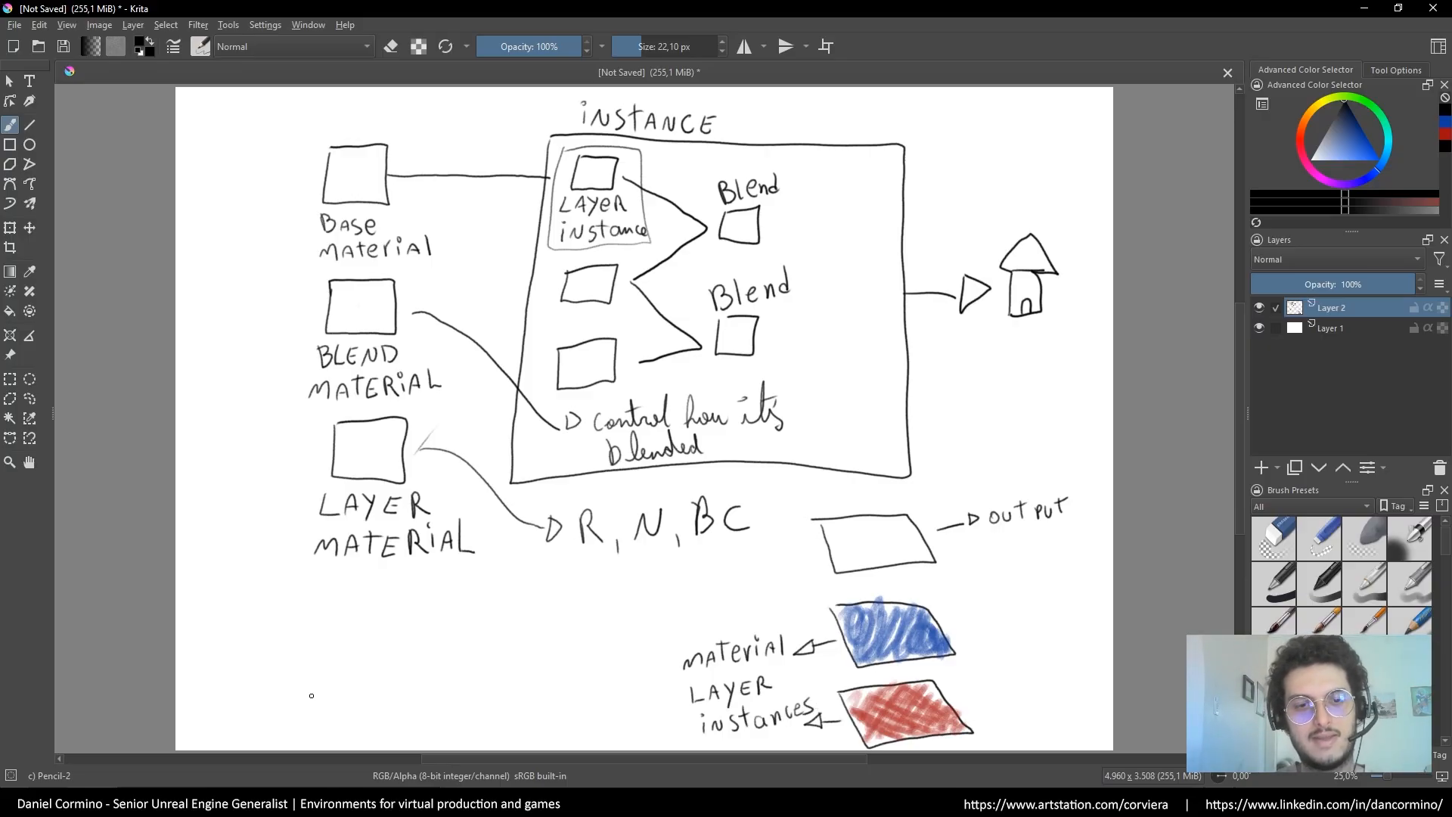
Circle LAYER MATERIAL and the layer instance box and draw an arrow linking them, undoing each temporary mark
mouse_move(326, 421)
mouse_down()
mouse_move(484, 522)
mouse_move(454, 582)
mouse_move(340, 568)
mouse_up()
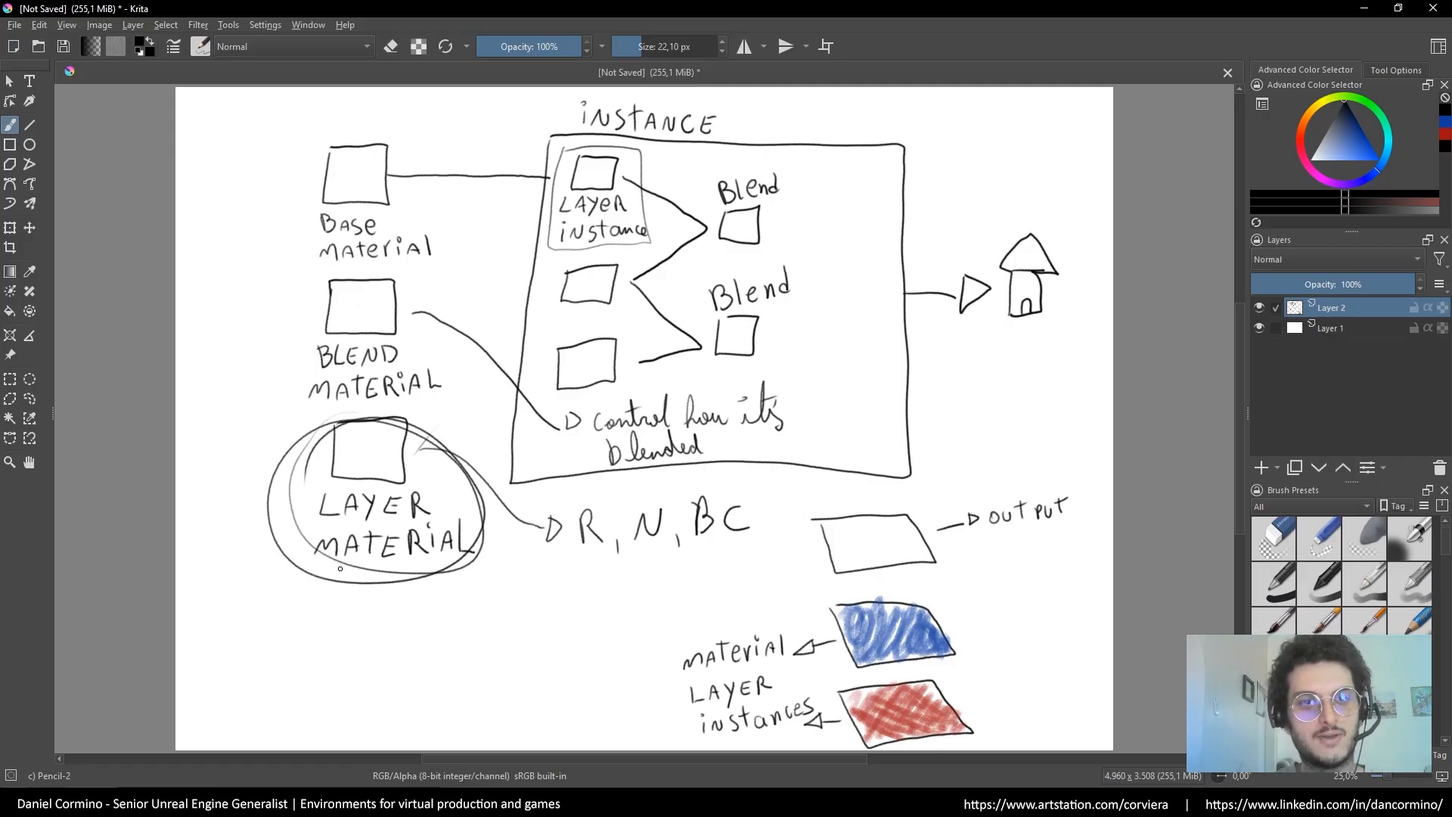
key(ctrl+z)
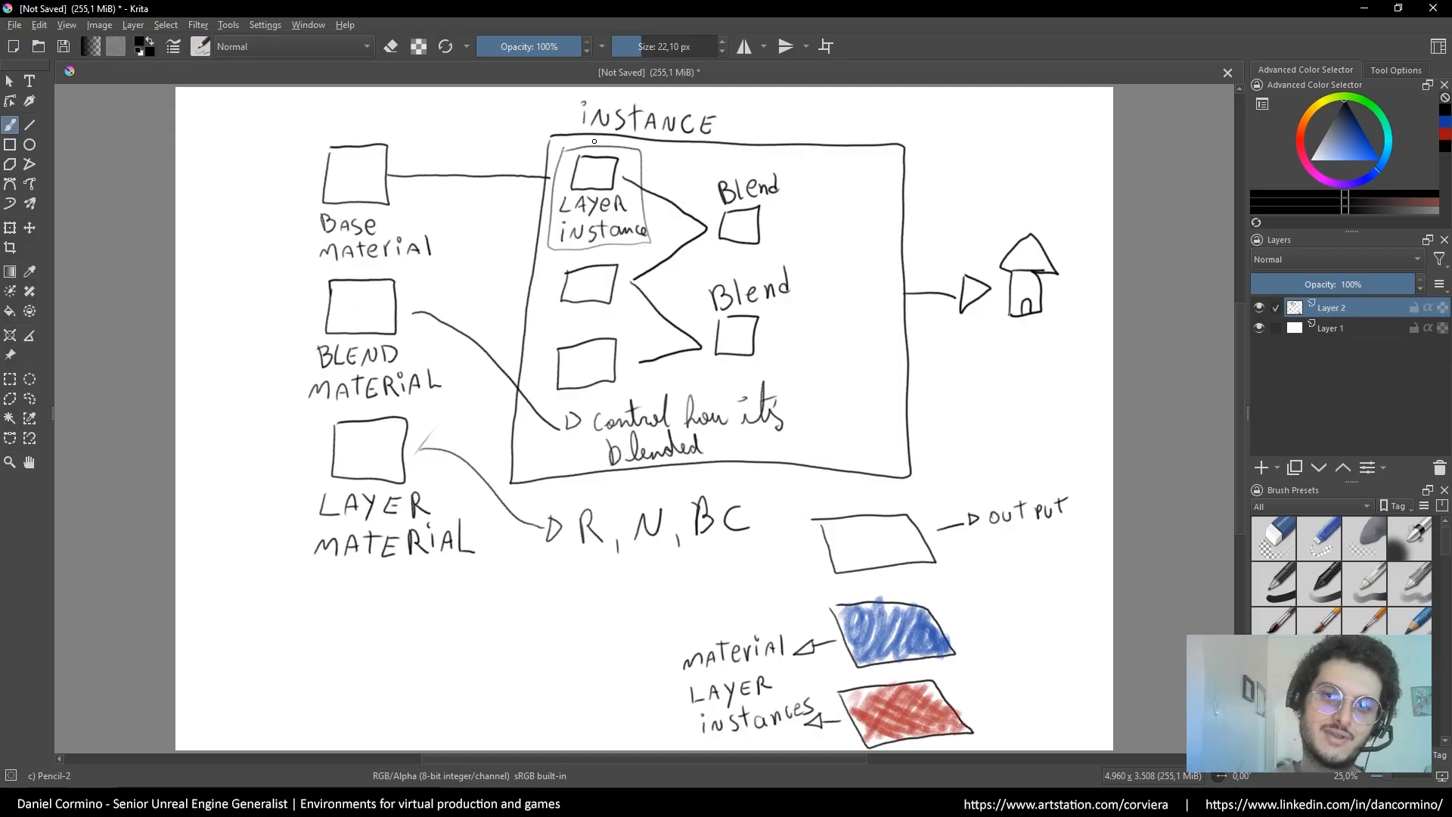
mouse_move(588, 146)
mouse_down()
mouse_move(563, 254)
mouse_move(649, 203)
mouse_up()
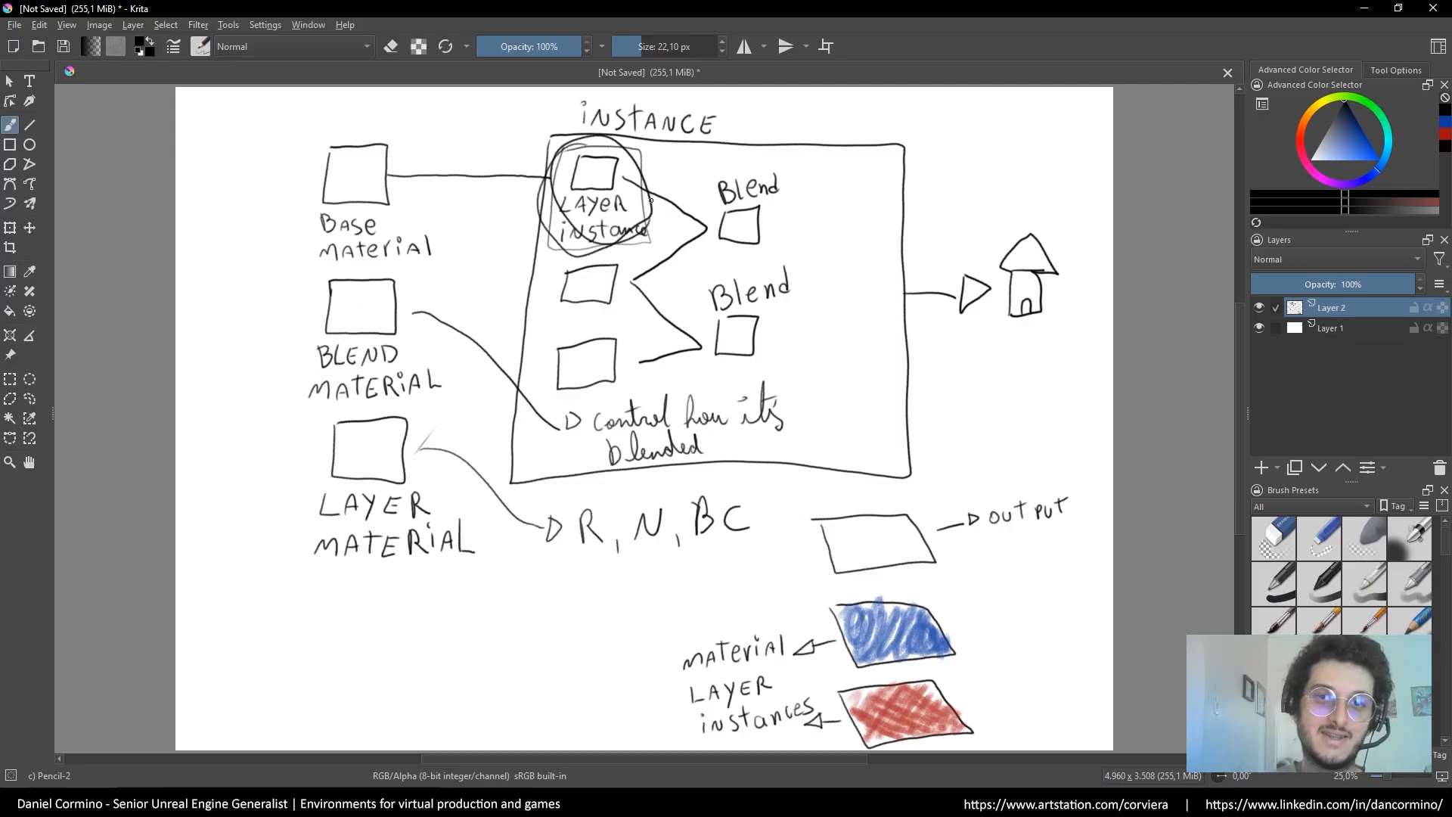
key(ctrl+z)
mouse_move(553, 249)
mouse_down()
mouse_move(446, 421)
mouse_move(436, 450)
mouse_move(449, 458)
mouse_up()
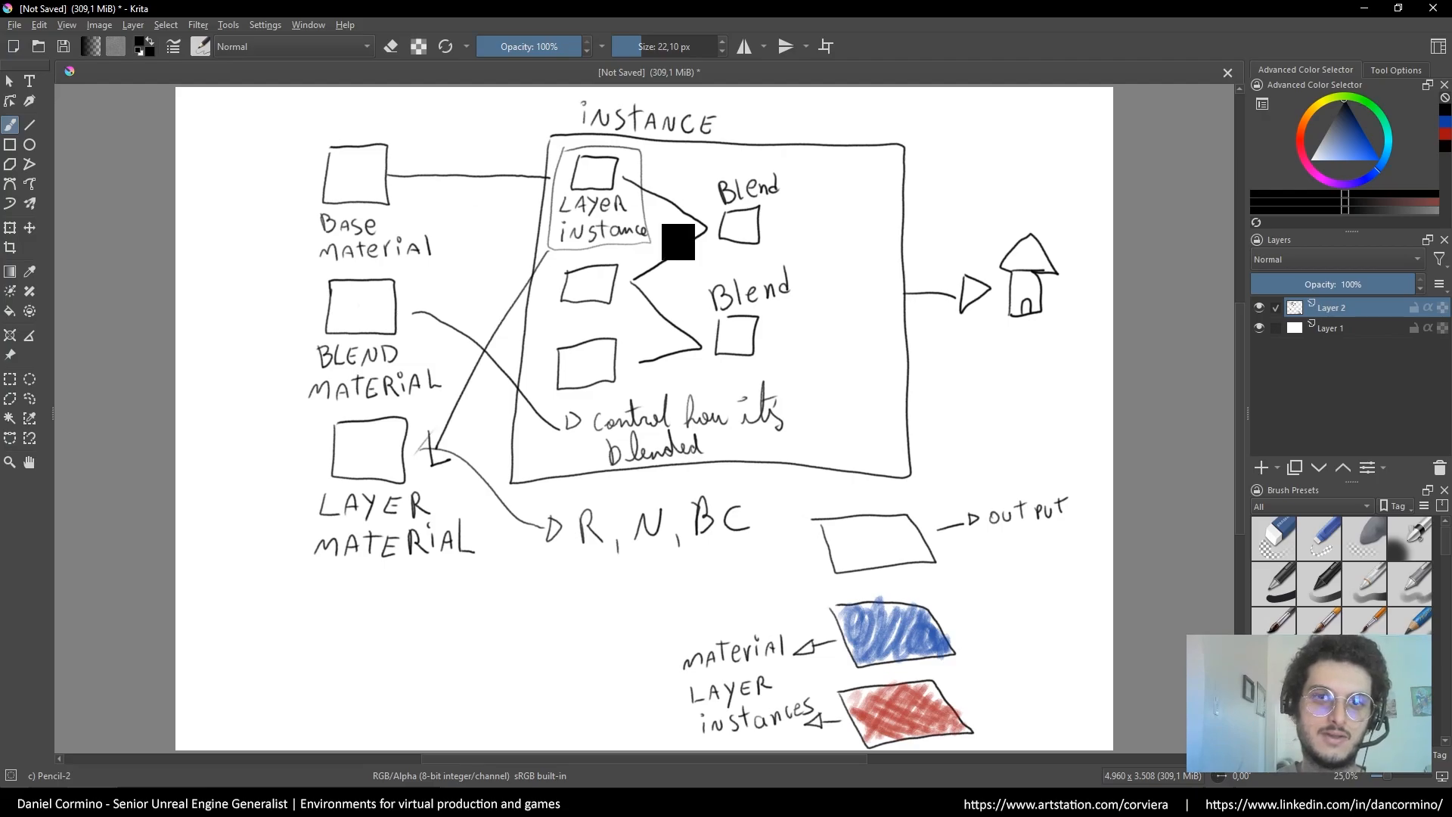
key(ctrl+z)
key(ctrl+z)
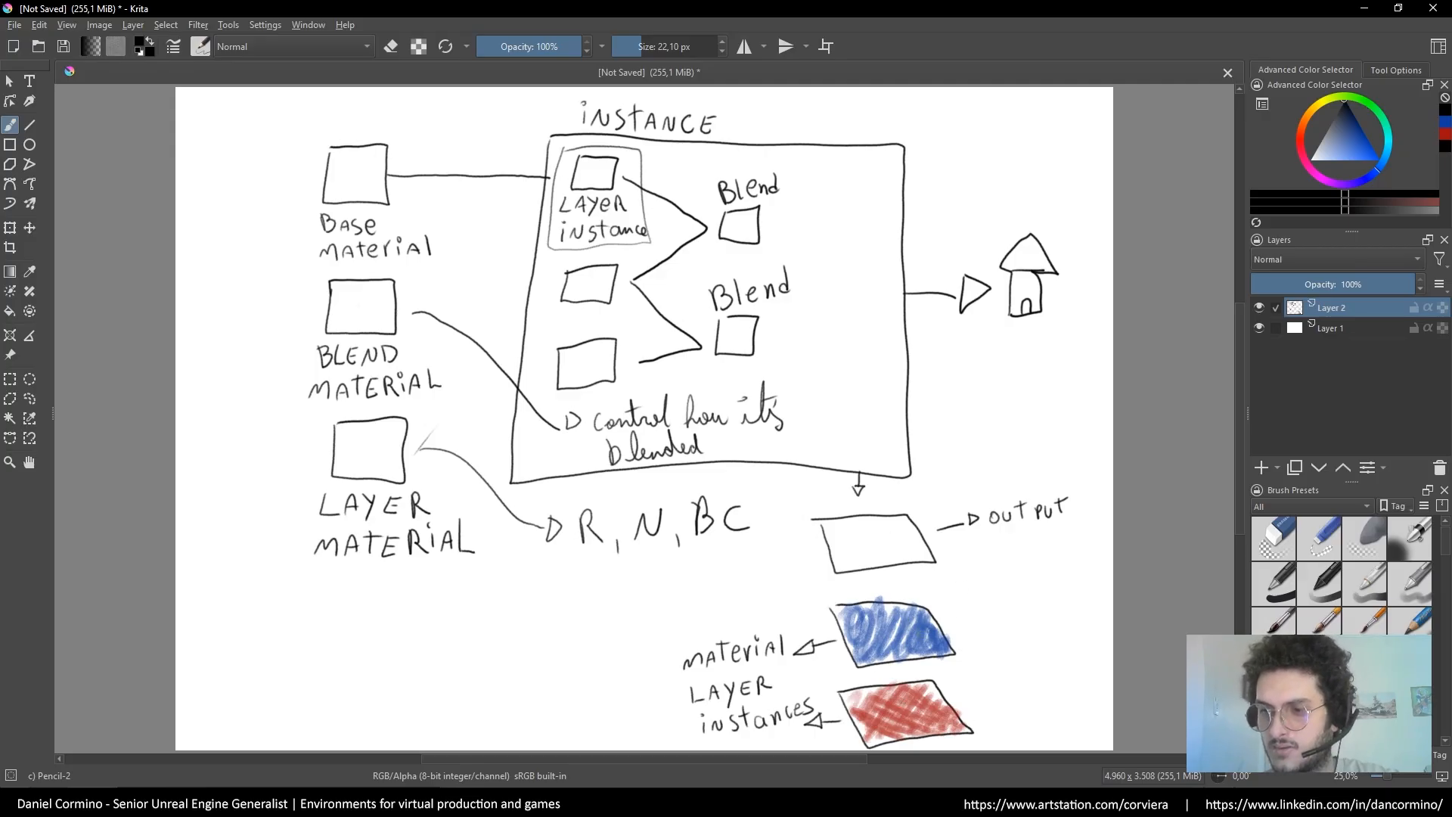
Try shading the output parallelogram blue with the 60 px Pencil-6 Quick Shade brush
click(1365, 622)
click(1369, 143)
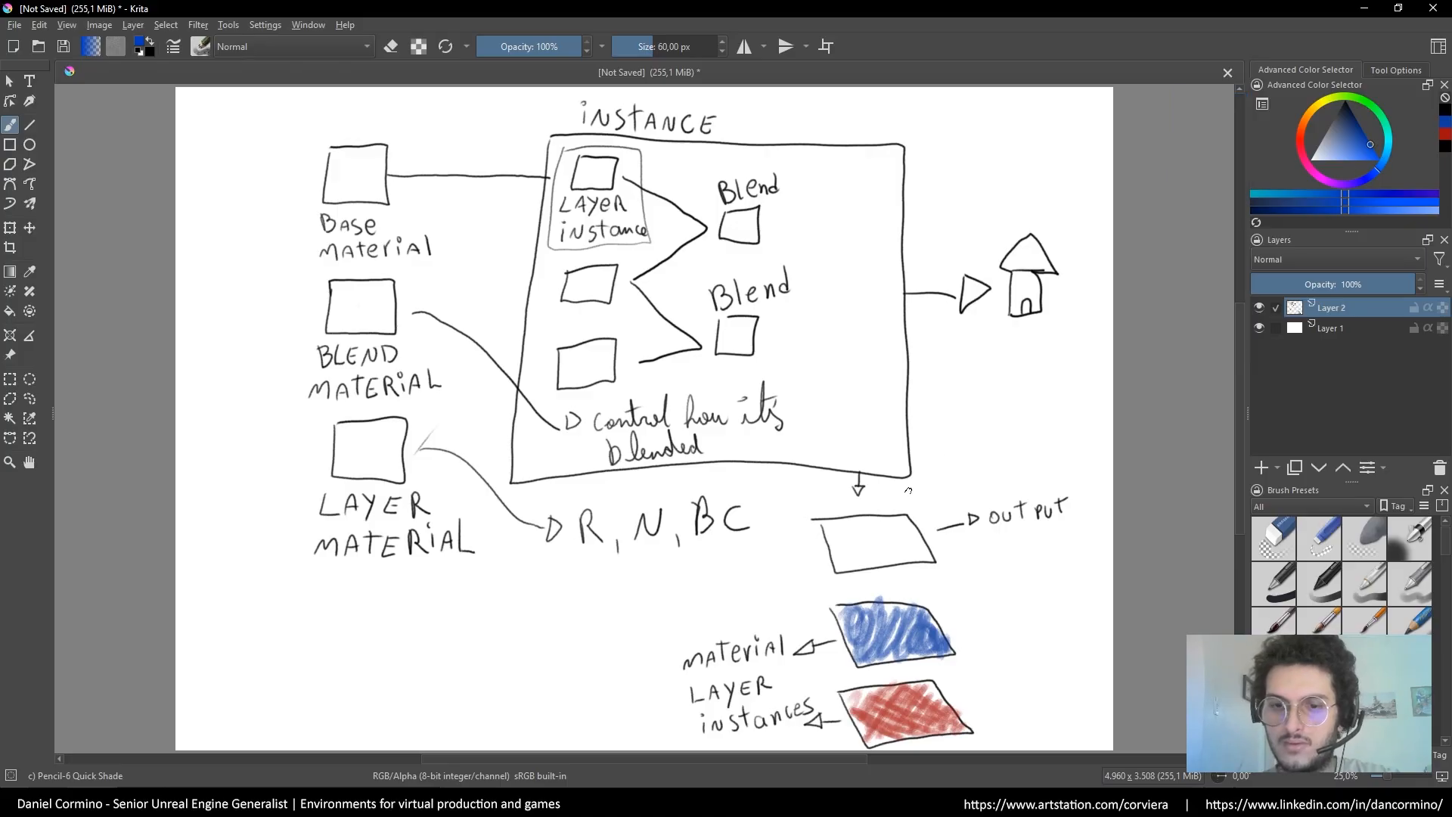
mouse_move(825, 527)
mouse_down()
mouse_move(843, 541)
mouse_move(862, 530)
mouse_move(871, 557)
mouse_move(903, 540)
mouse_move(934, 552)
mouse_up()
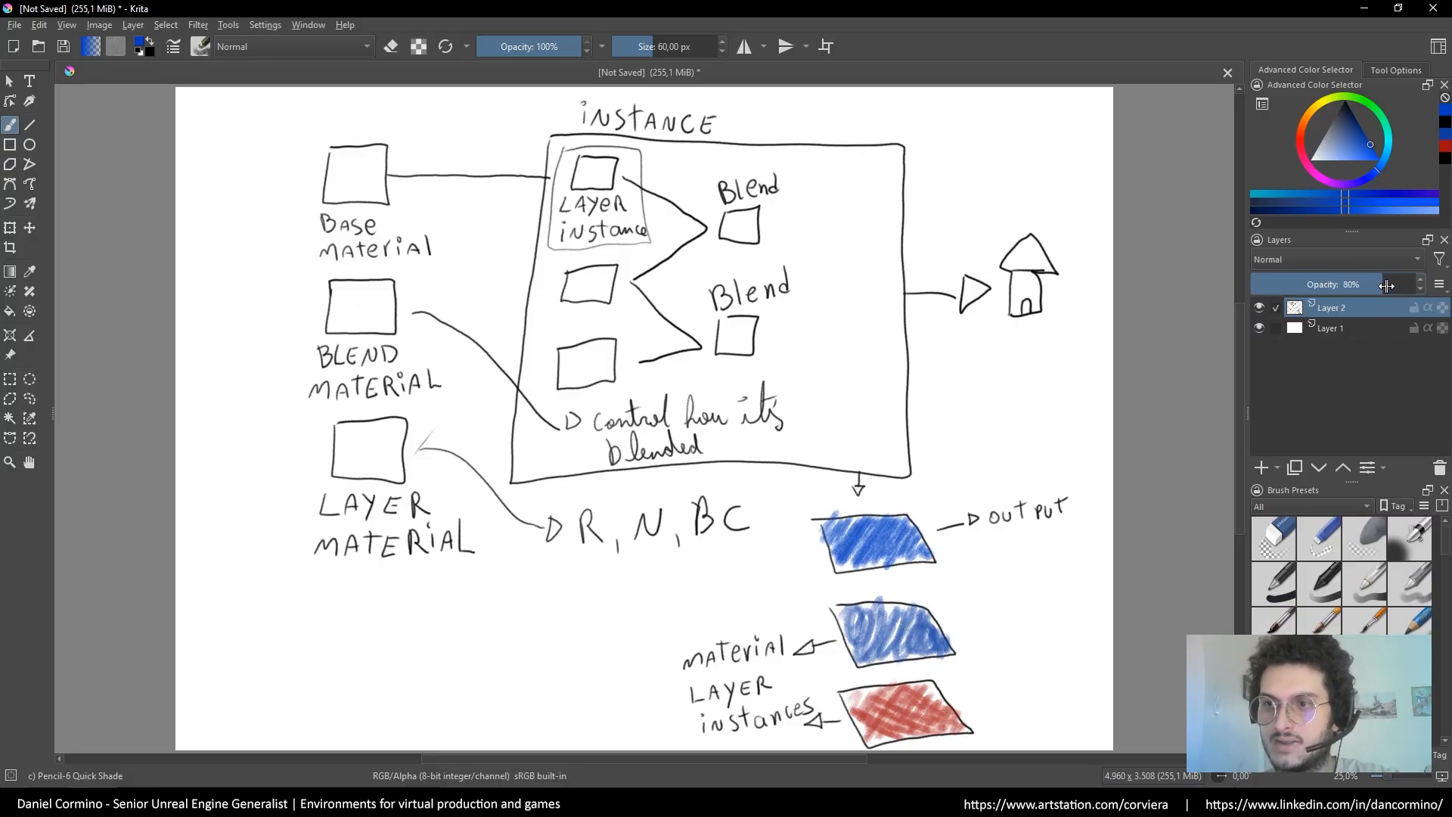
Look through the blending modes offered for Layer 2, leave it at Normal, and undo the blue shading on the output parallelogram
right_click(1361, 311)
click(1381, 257)
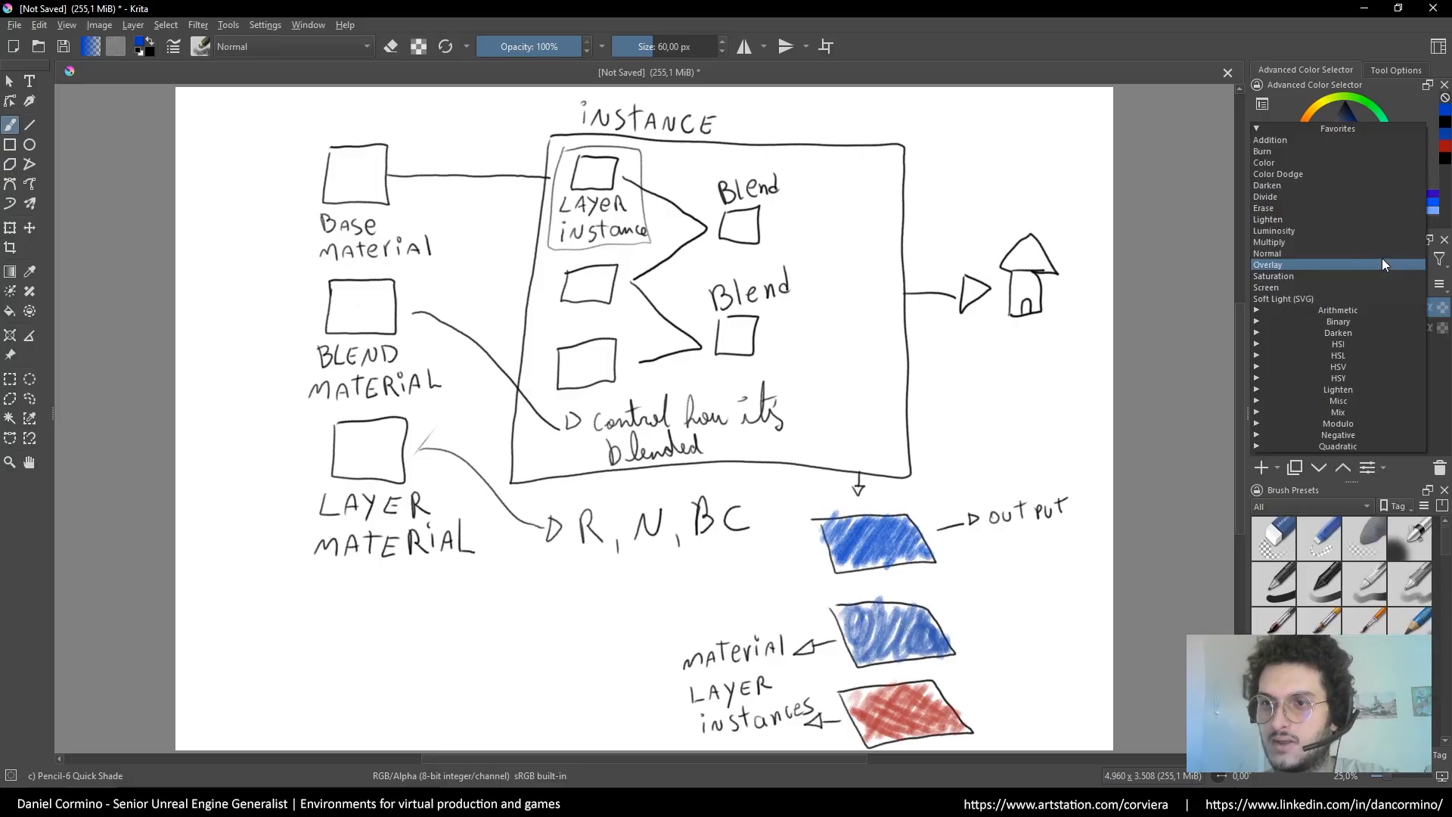
click(1391, 260)
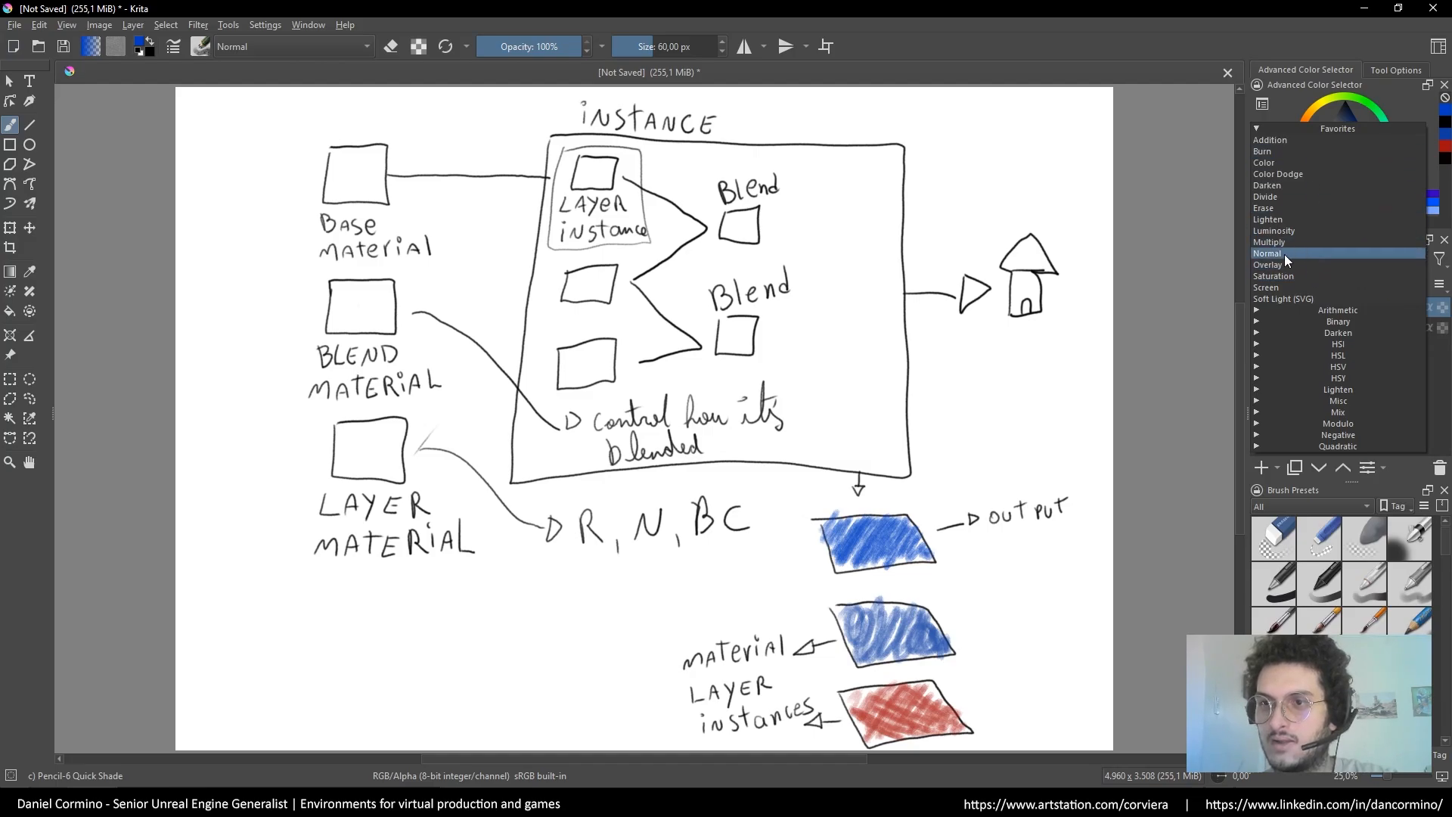
click(1446, 412)
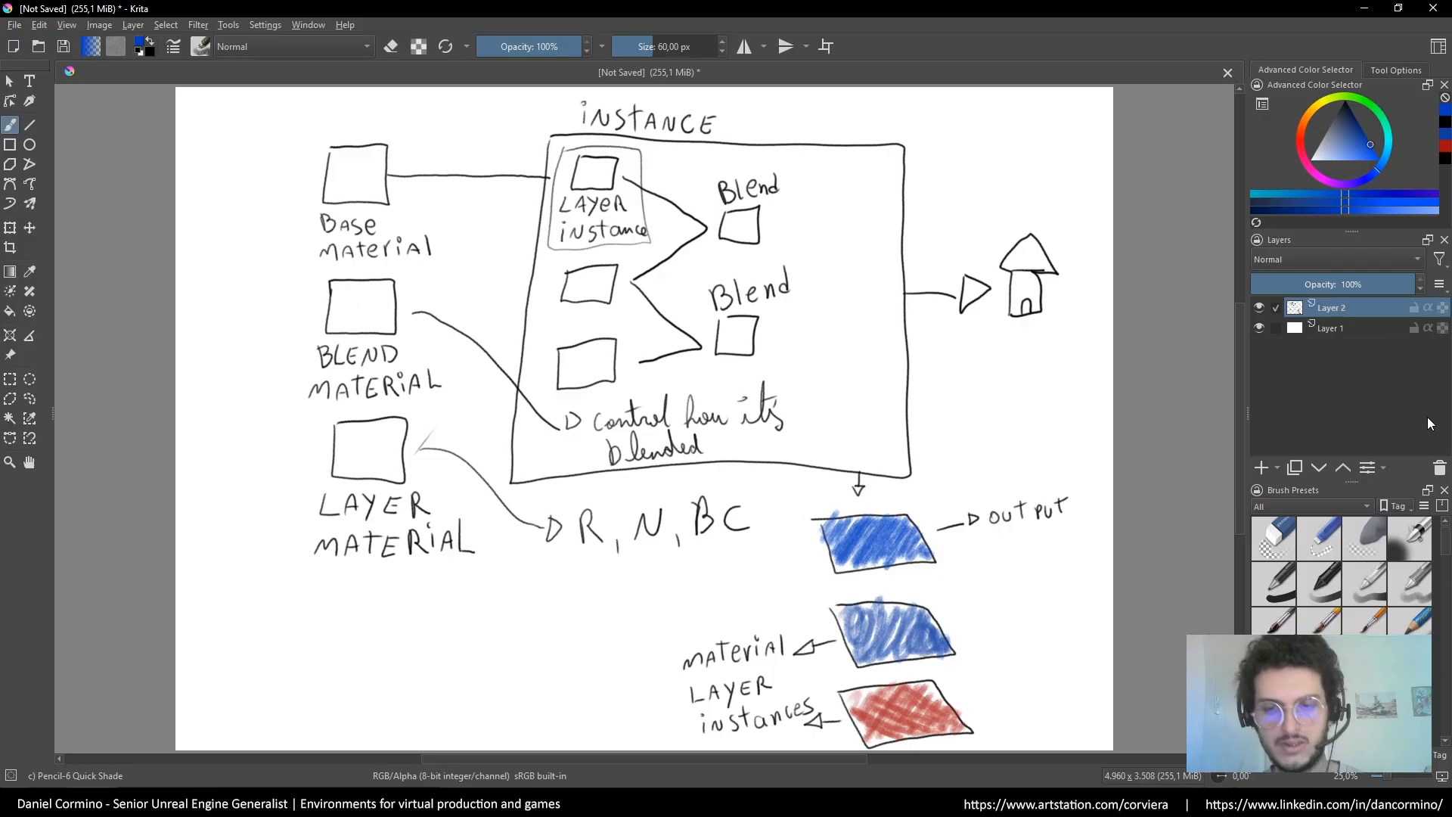
key(ctrl+z)
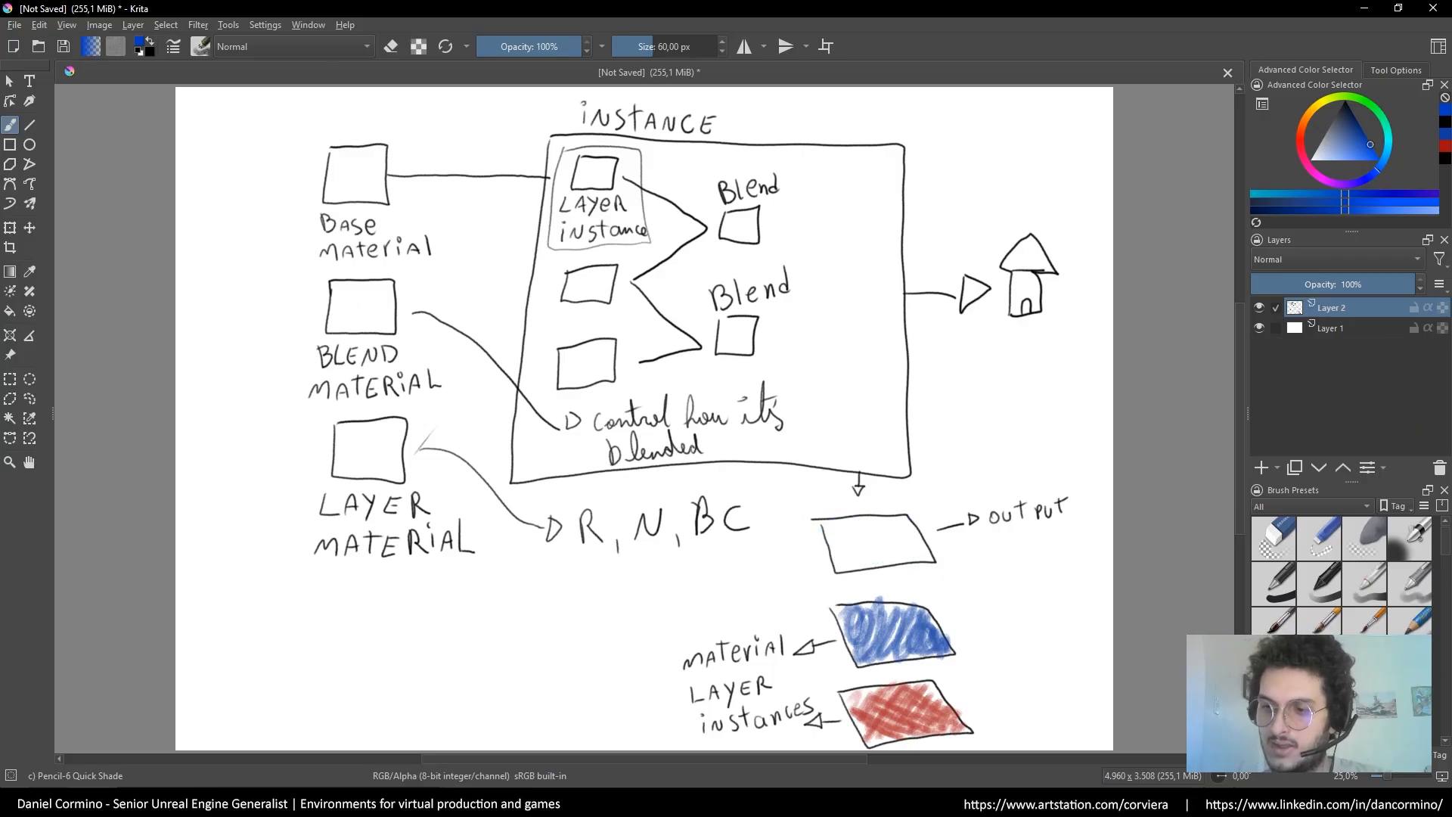
Circle the BLEND MATERIAL box and its label in blue with Pencil-2
key(slash)
drag(356, 272, 316, 292)
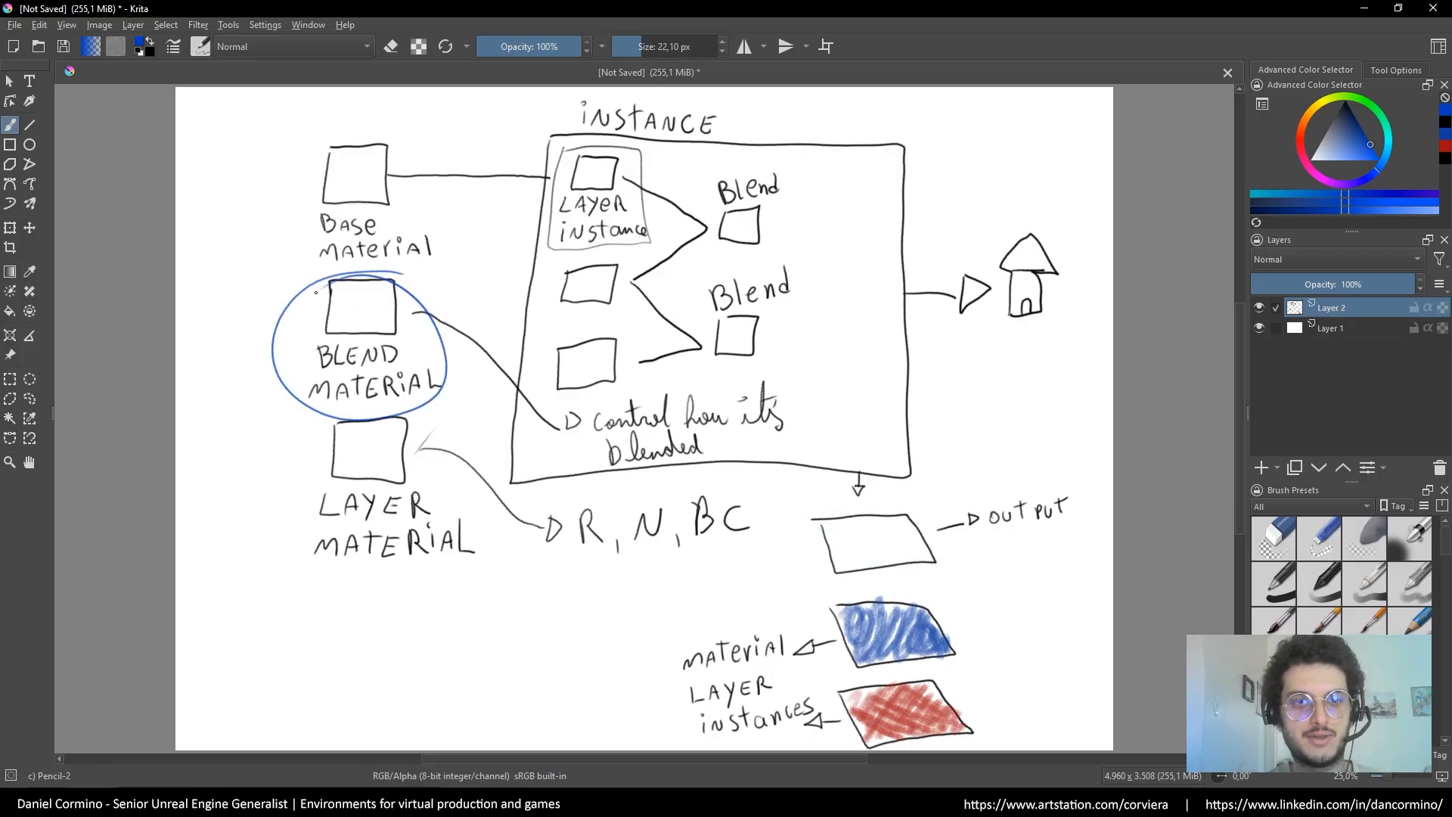
Undo the blue circle around BLEND MATERIAL and draw black scissors with Pencil-2 beside the blue parallelogram
key(ctrl+z)
click(1342, 118)
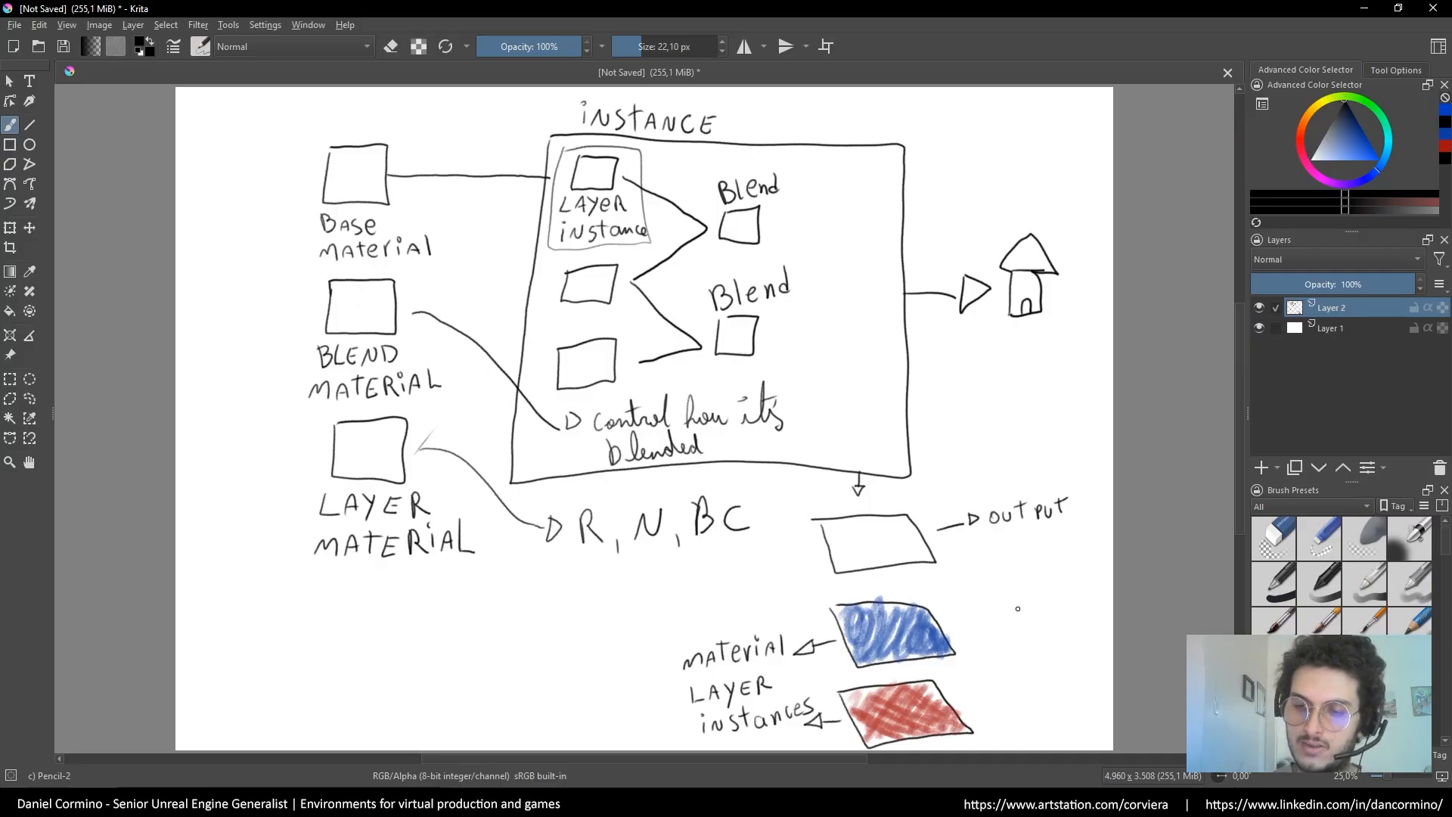
drag(1006, 584, 1041, 620)
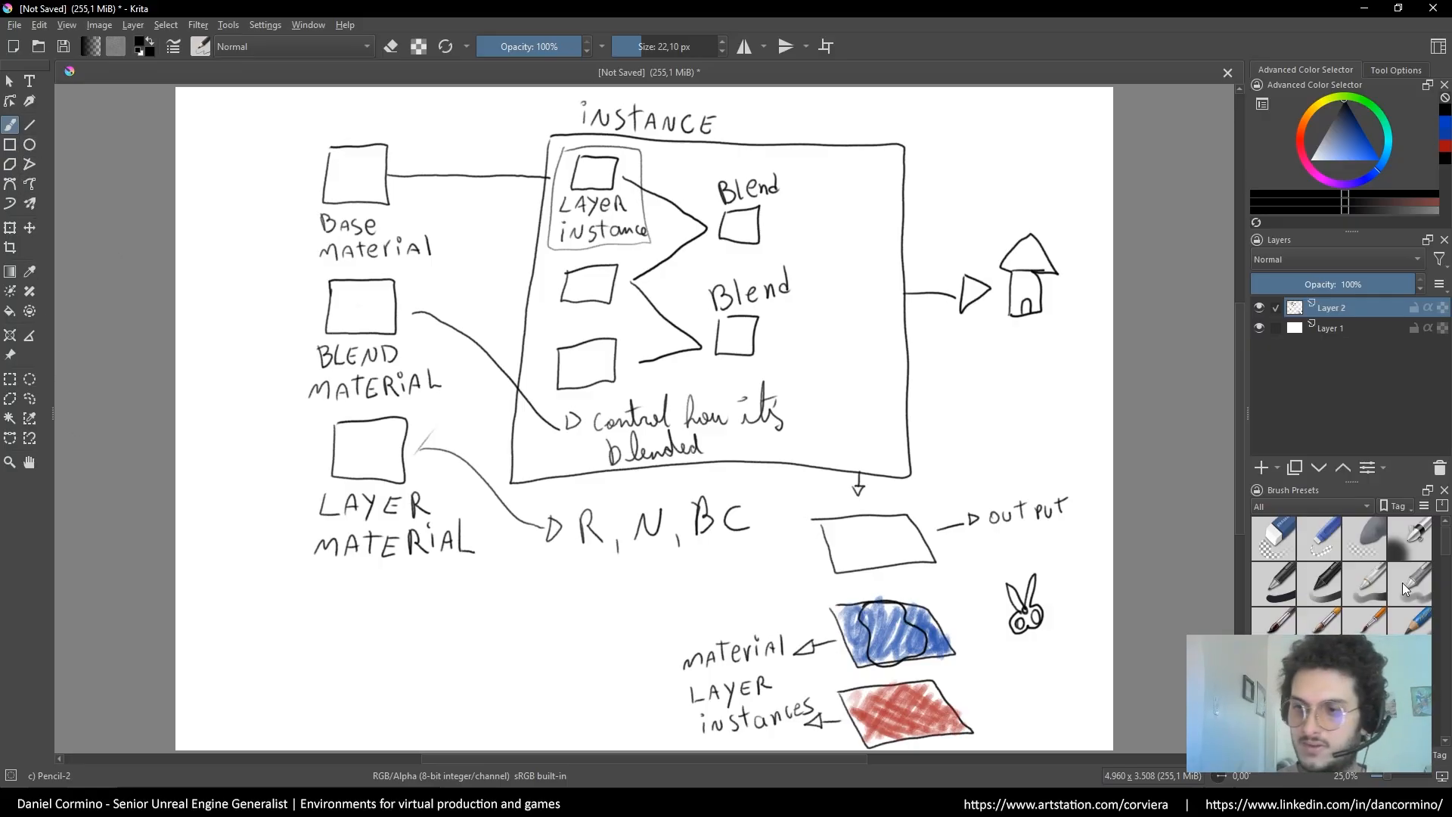
Outline a blob inside the blue parallelogram and erase everything around it with the 50 px Eraser Circle
click(1277, 542)
mouse_move(941, 631)
mouse_down()
mouse_move(911, 603)
mouse_move(951, 650)
mouse_move(860, 656)
mouse_move(835, 616)
mouse_move(850, 630)
mouse_up()
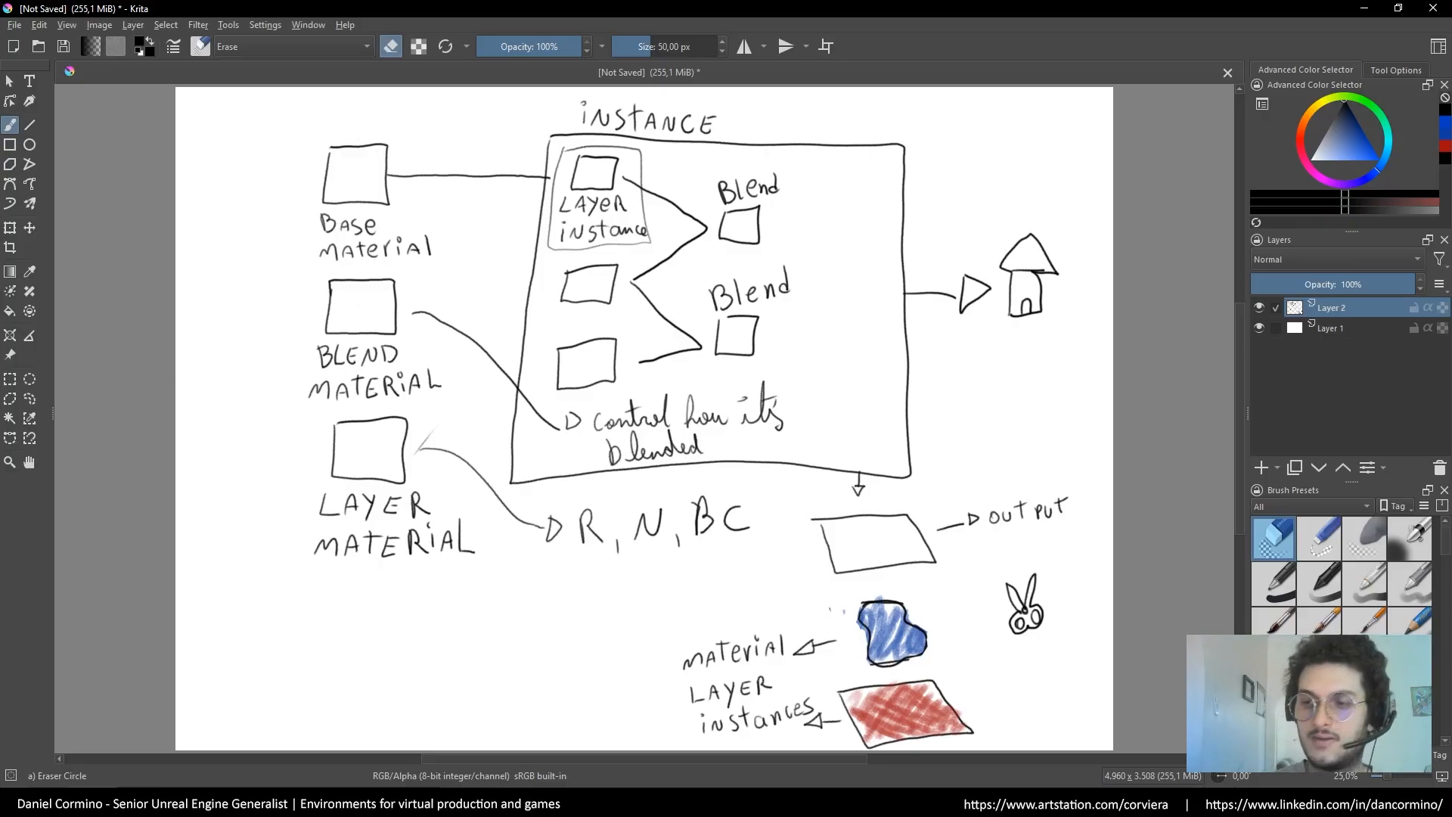
Shade the output parallelogram red at both ends and blue in the middle with the 60 px Pencil-6 Quick Shade brush
click(1274, 720)
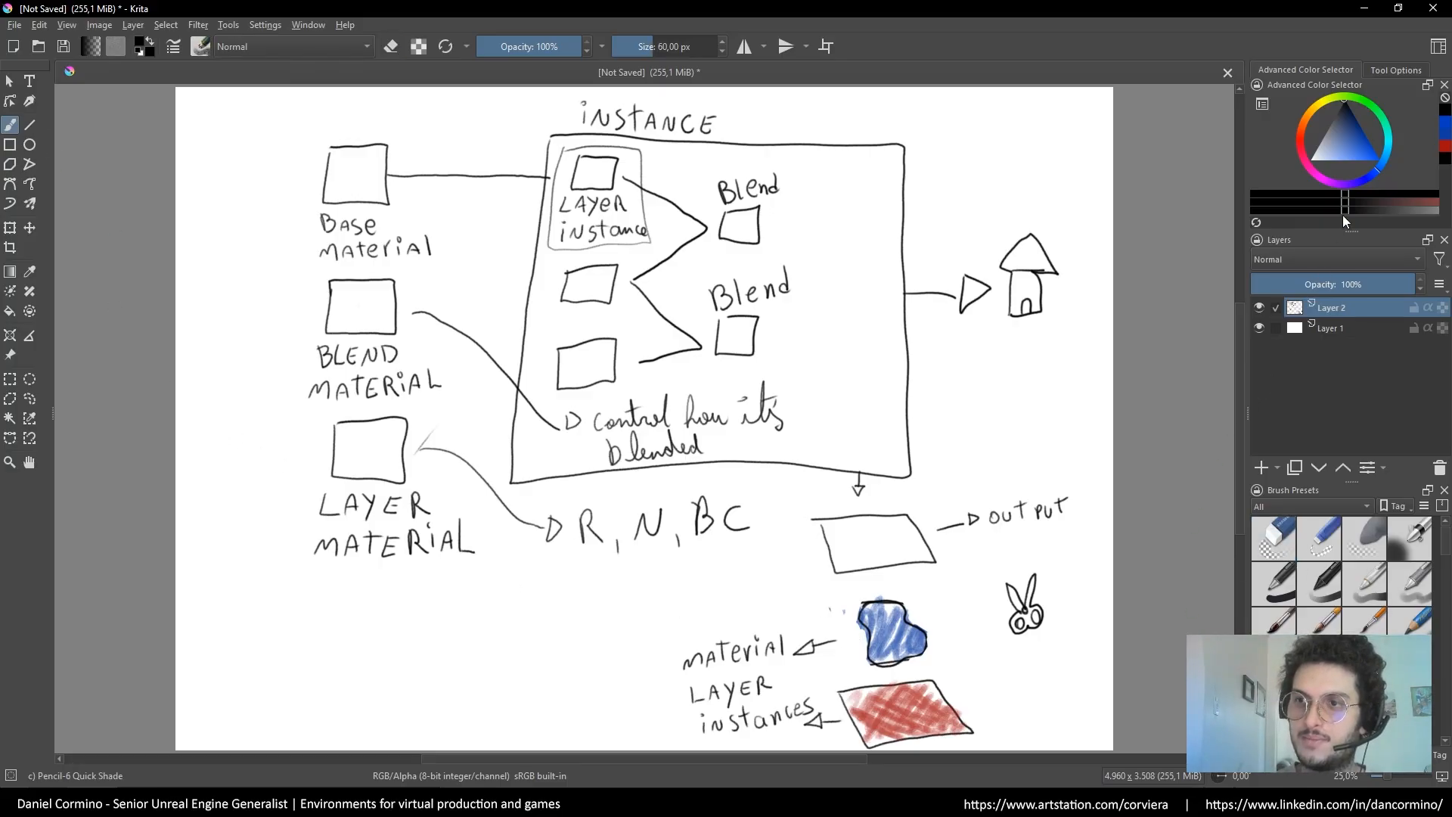
click(1298, 144)
click(1378, 160)
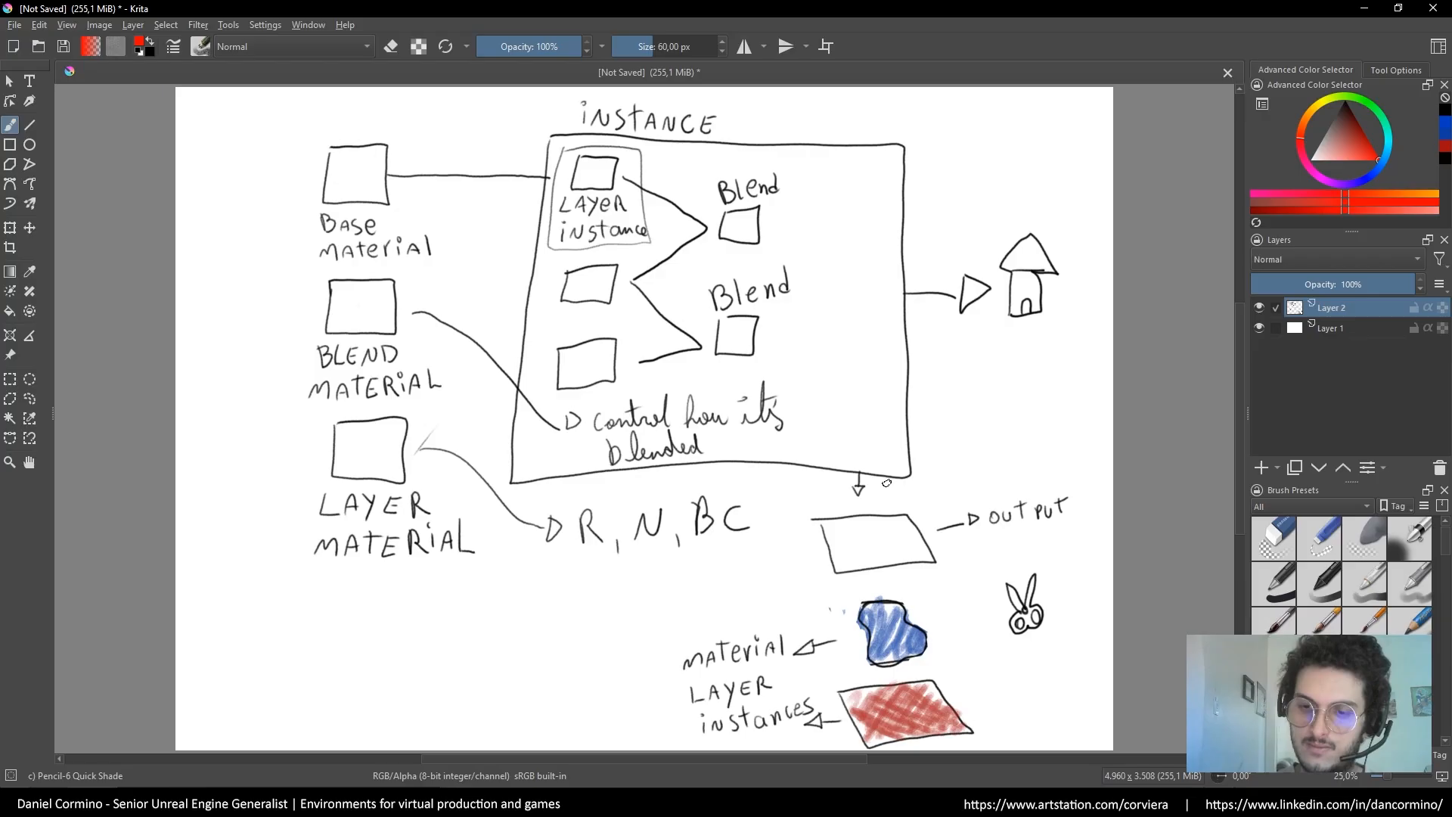
drag(827, 525, 856, 569)
mouse_move(903, 525)
mouse_down()
mouse_move(930, 554)
mouse_move(900, 535)
mouse_move(912, 544)
mouse_move(853, 543)
mouse_move(848, 559)
mouse_move(843, 543)
mouse_move(863, 568)
mouse_up()
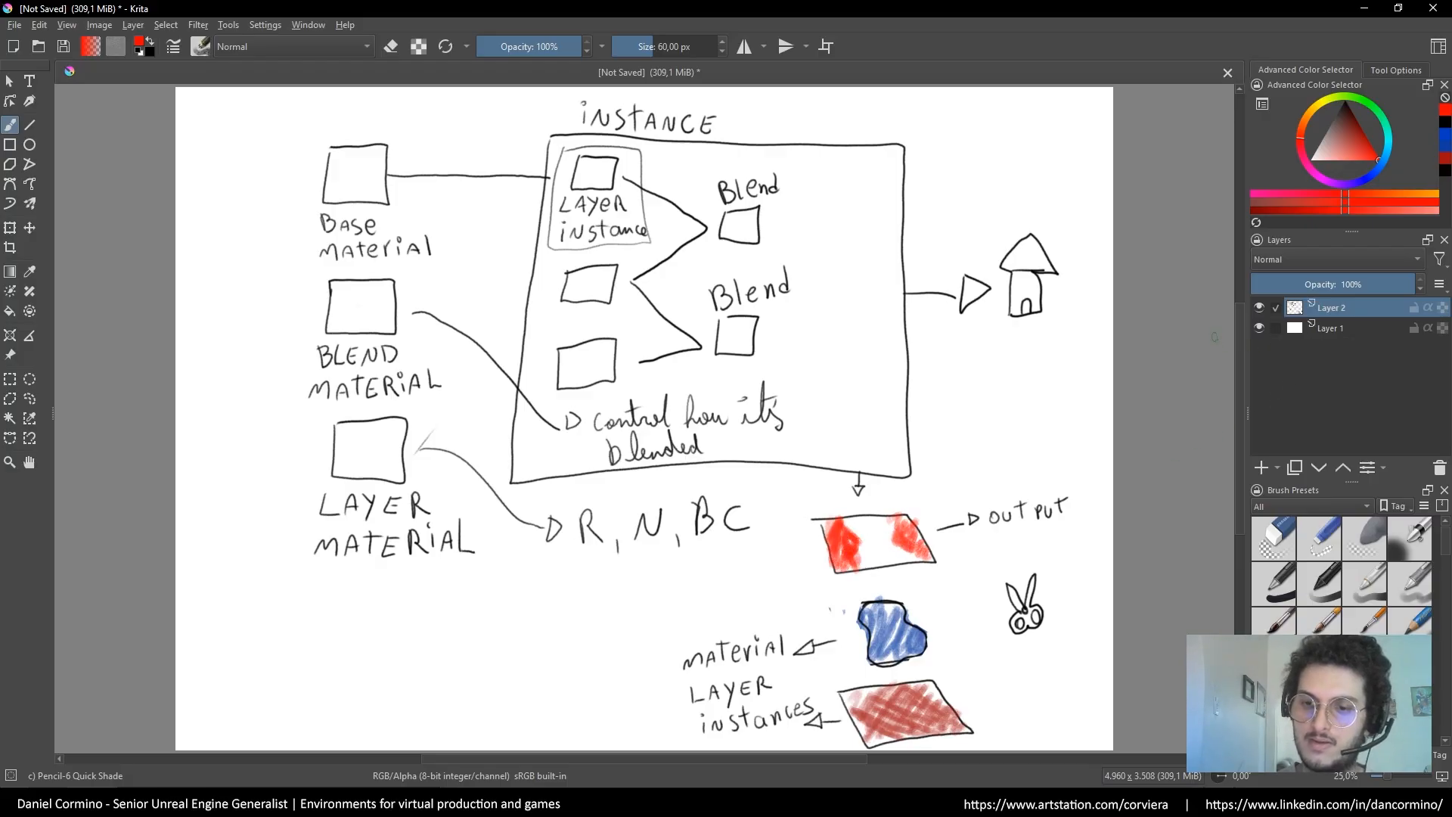
click(1368, 178)
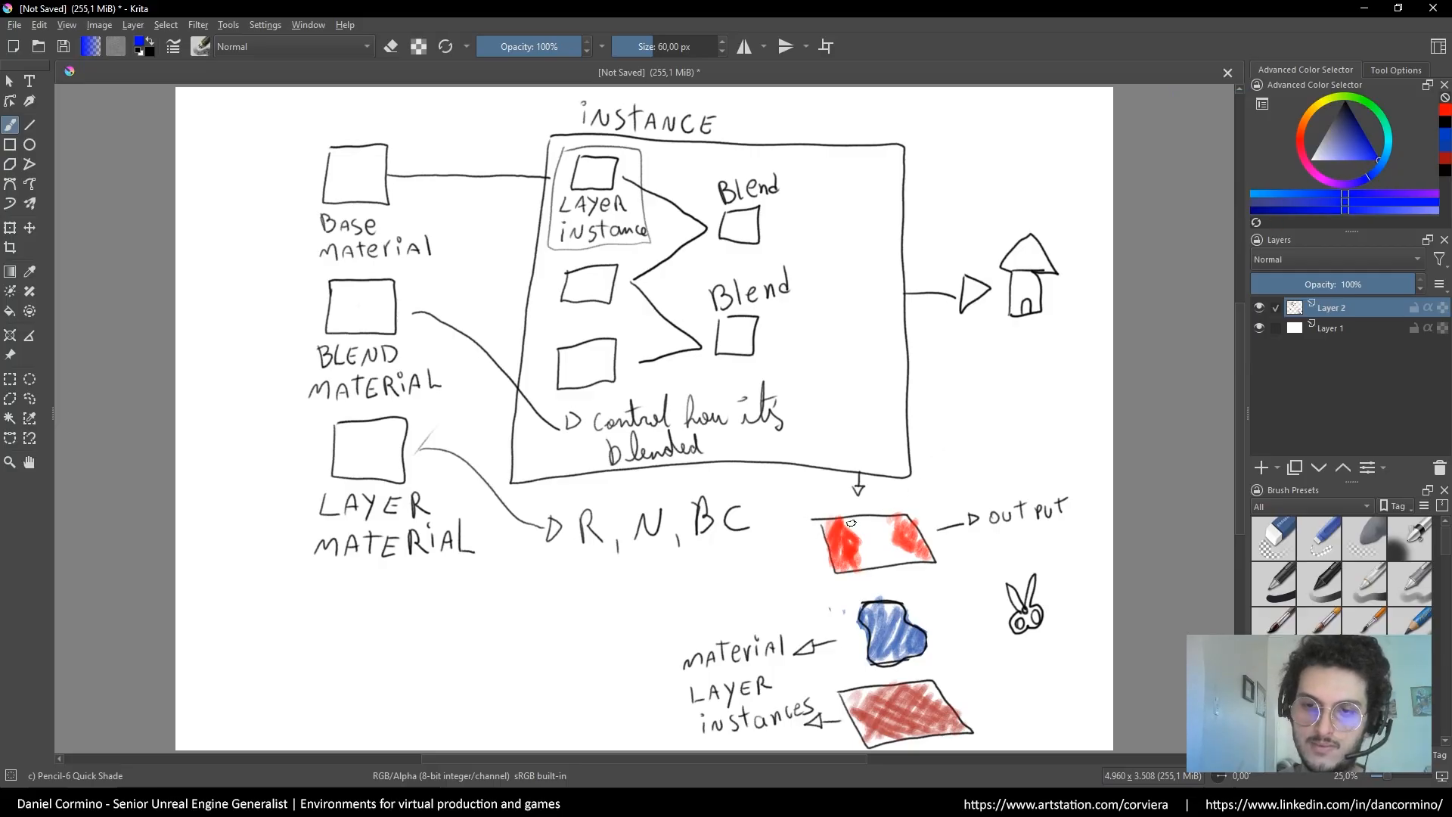
mouse_move(851, 523)
mouse_down()
mouse_move(877, 539)
mouse_move(872, 561)
mouse_move(904, 563)
mouse_up()
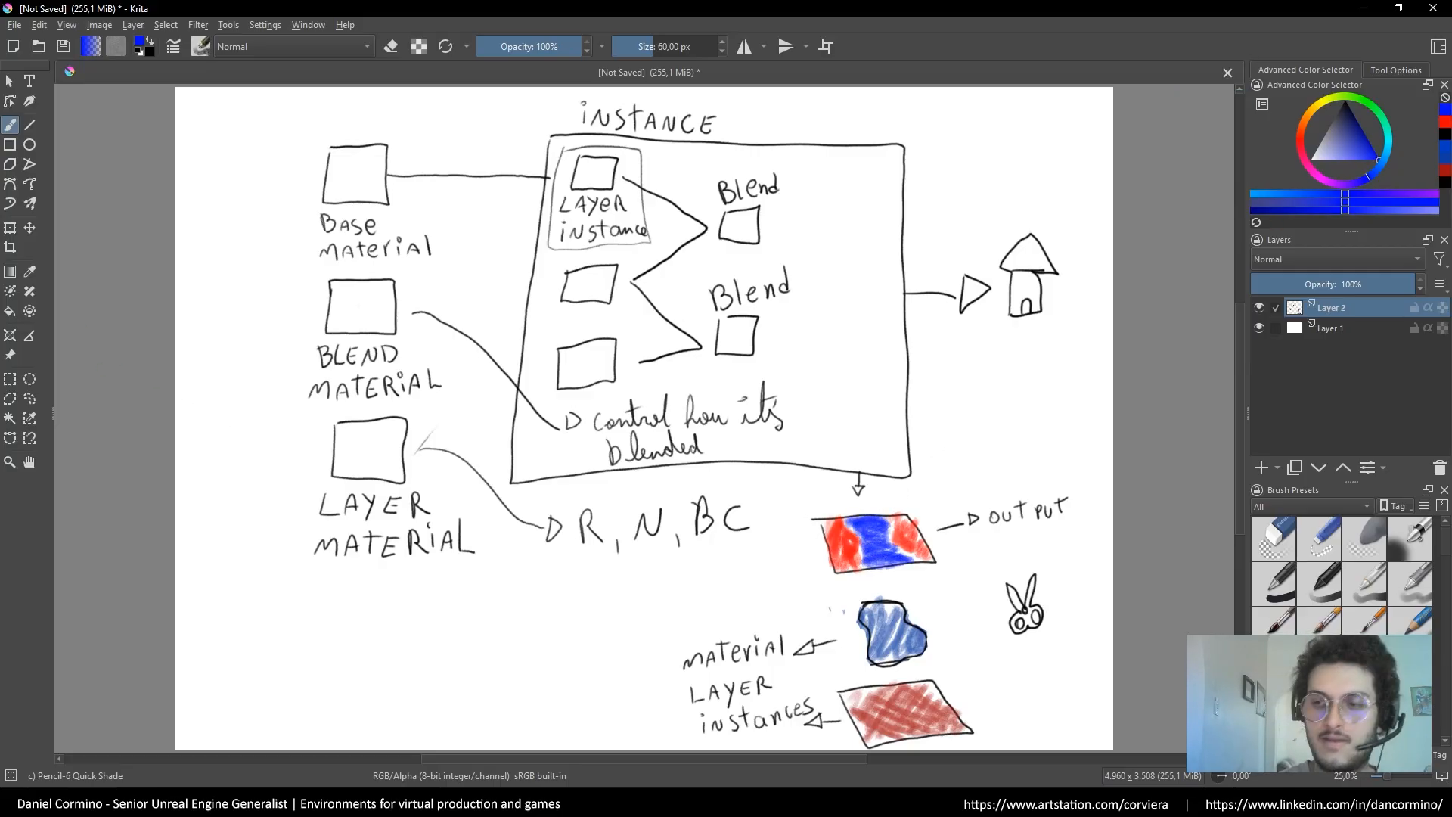
Write the label BLEND ASSET in black with Pencil-2 beneath the scissors
key(slash)
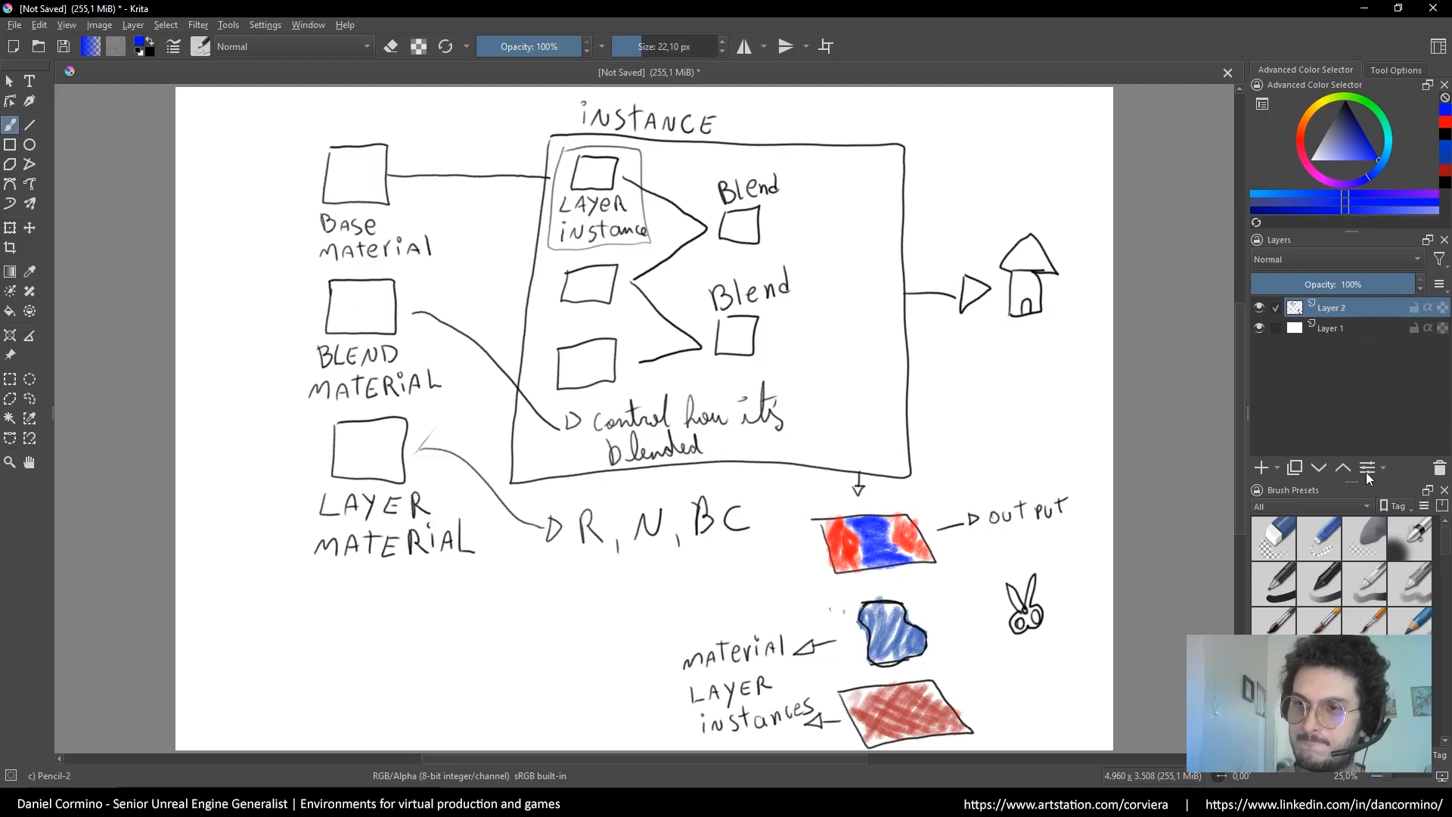
key(d)
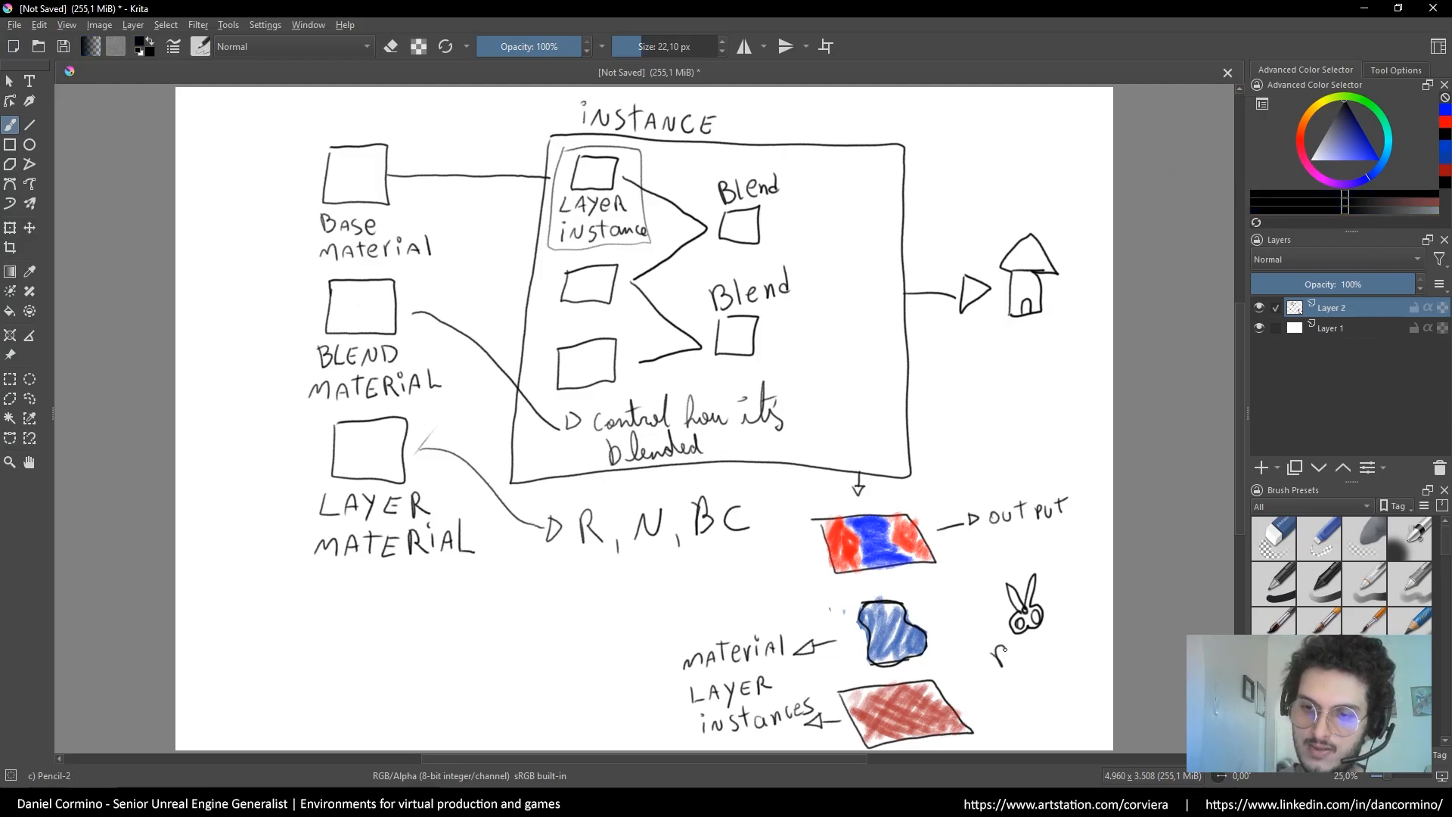
mouse_move(1004, 648)
mouse_down()
mouse_move(1000, 667)
mouse_move(1026, 666)
mouse_up()
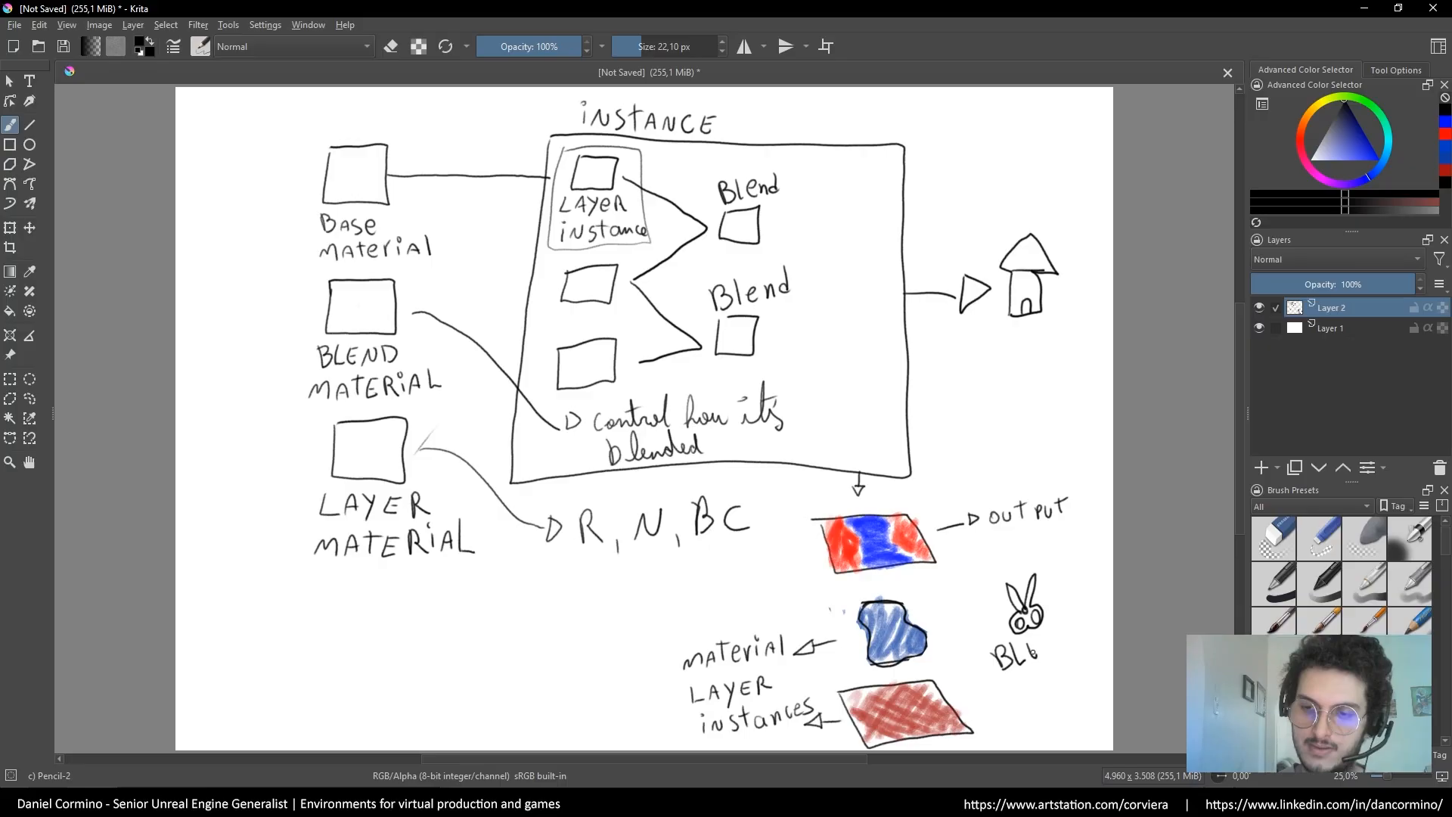
drag(1065, 629, 1061, 654)
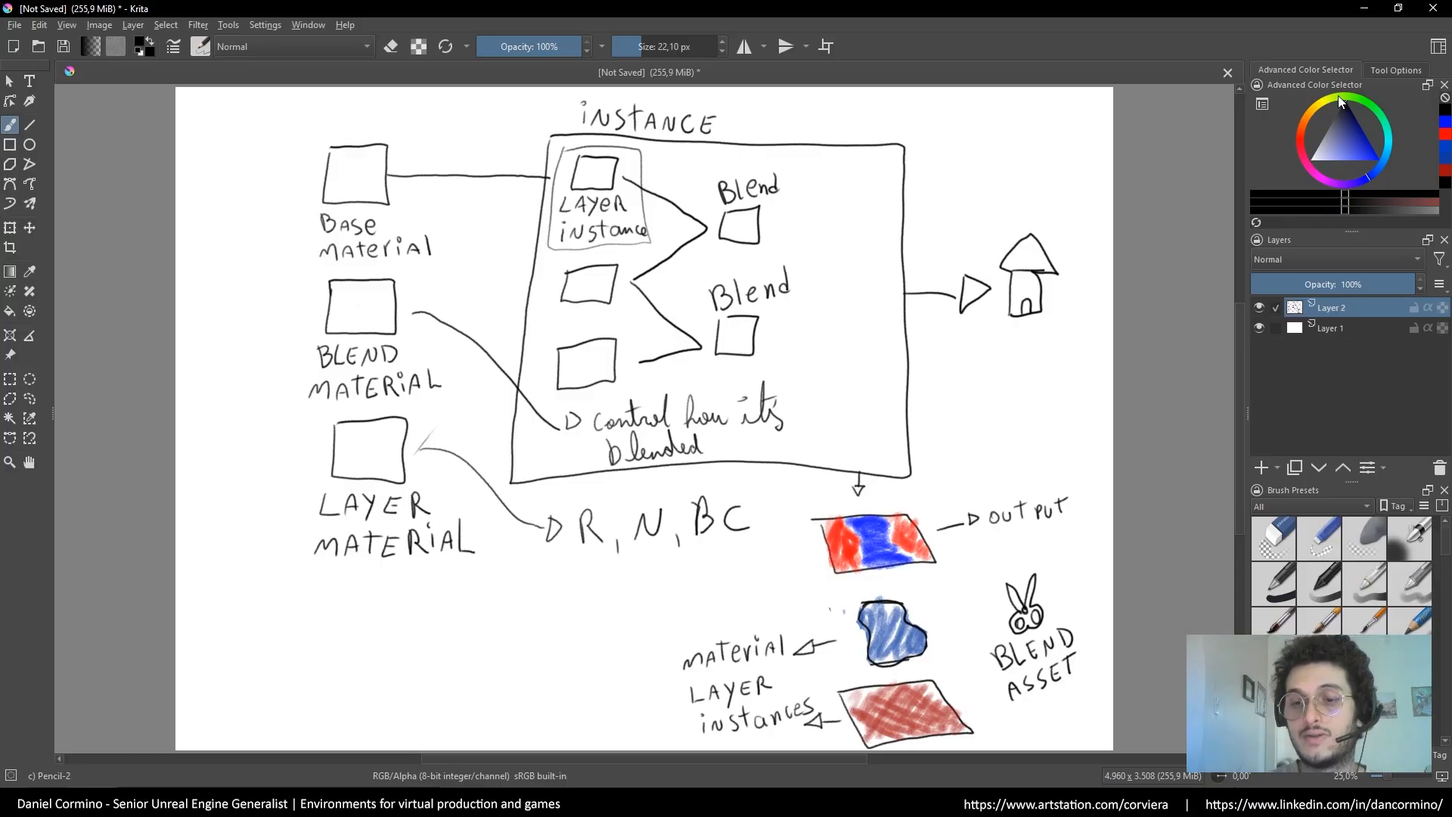
Try lowering Layer 2's opacity to 67% and restore it to 100%
click(1365, 284)
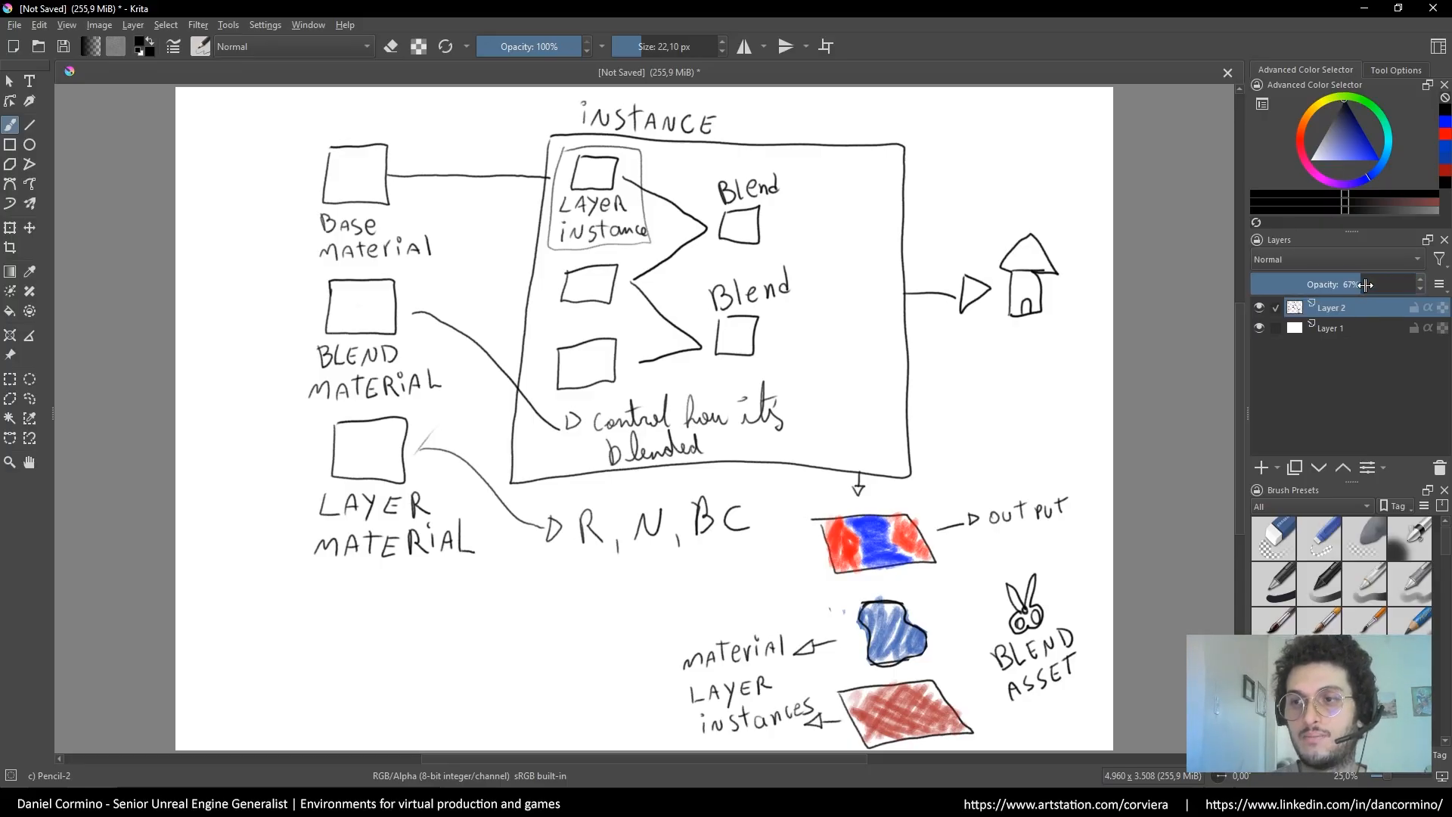
drag(1400, 286, 1412, 286)
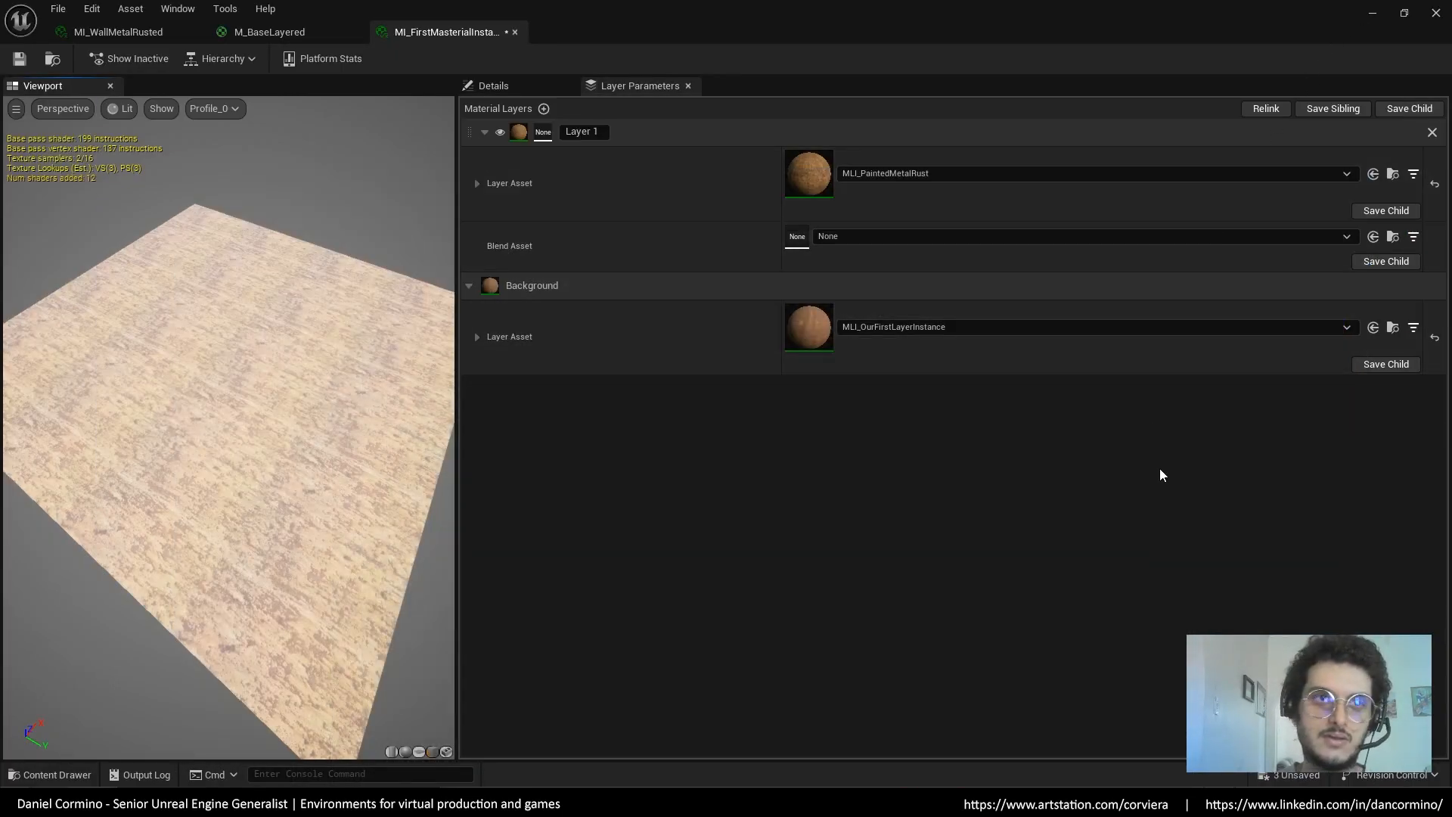
Switch to Unreal Editor, create a Material Layer Blend named MLB_Test in the DesertPlane material folder, and open it
click(1372, 15)
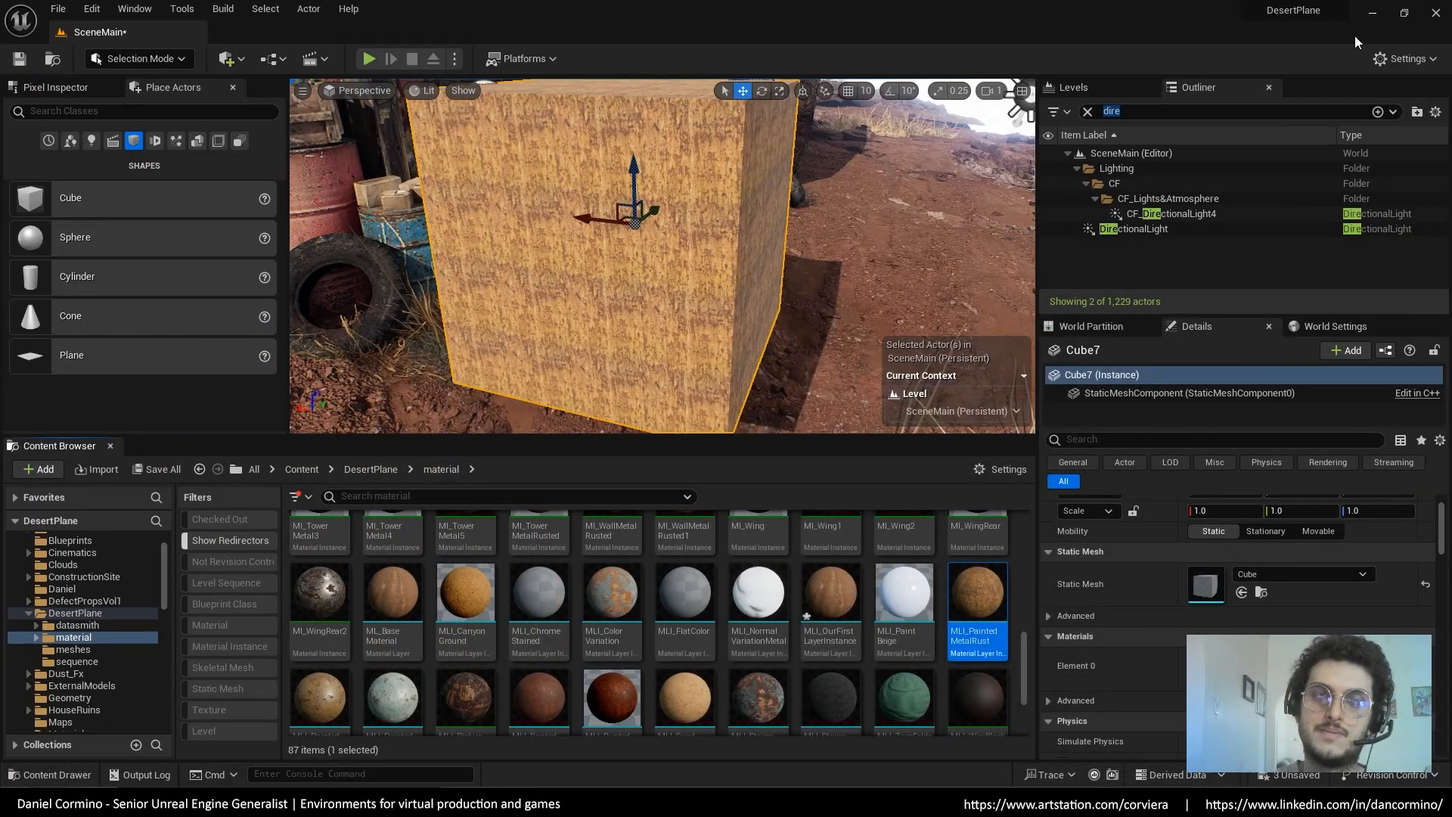
drag(1024, 664, 1024, 682)
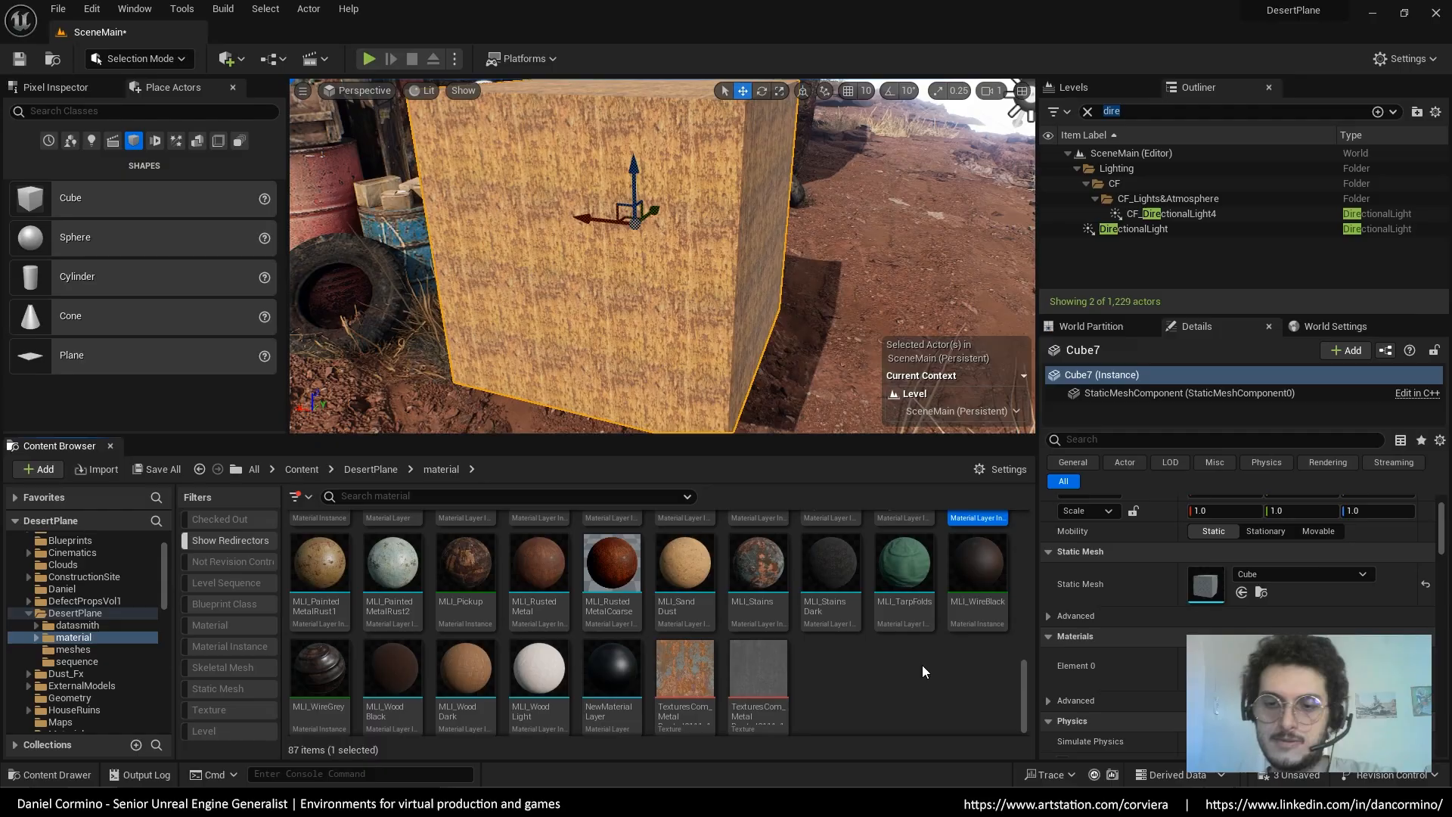
right_click(916, 670)
mouse_move(1060, 523)
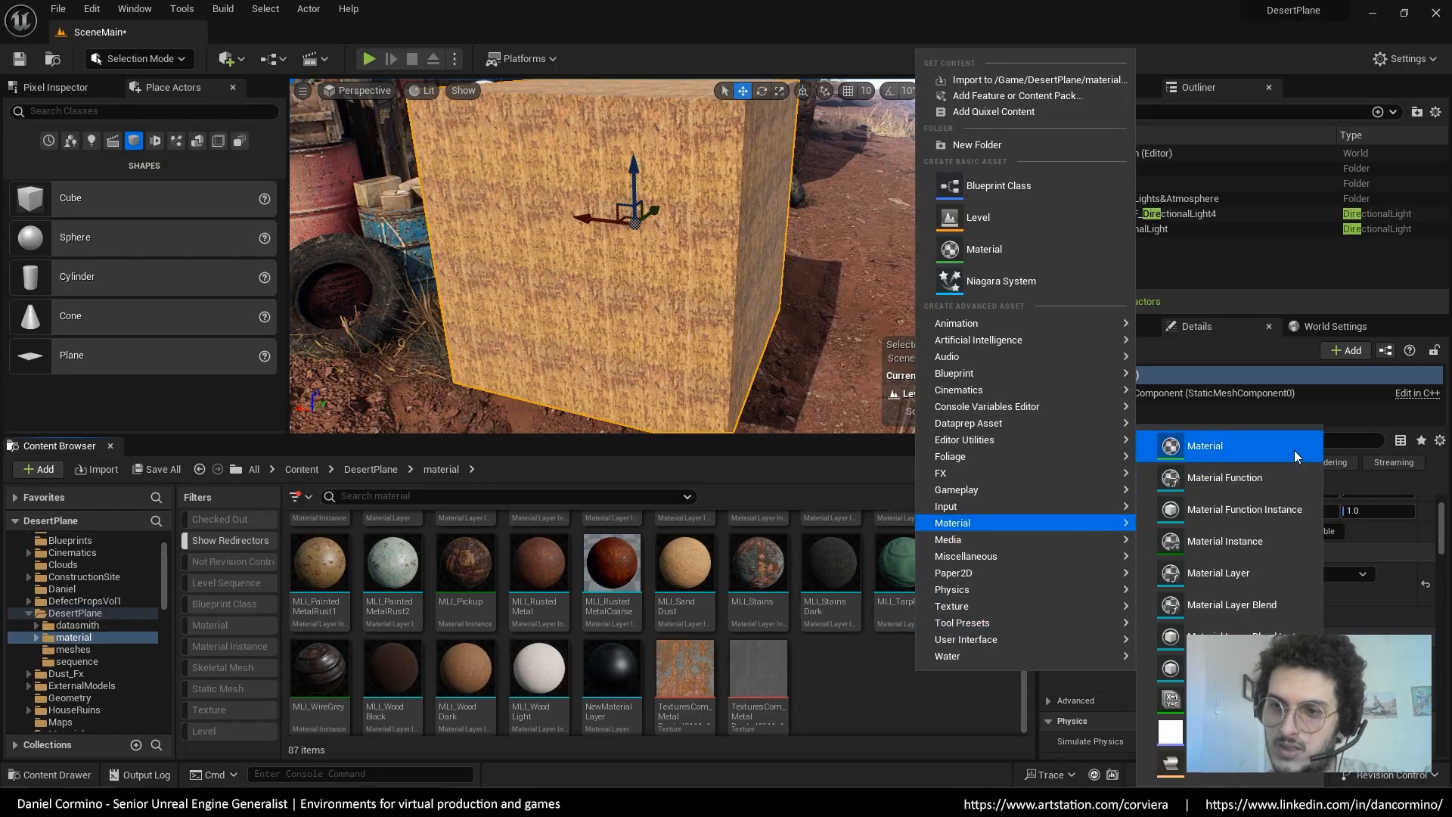
click(1231, 605)
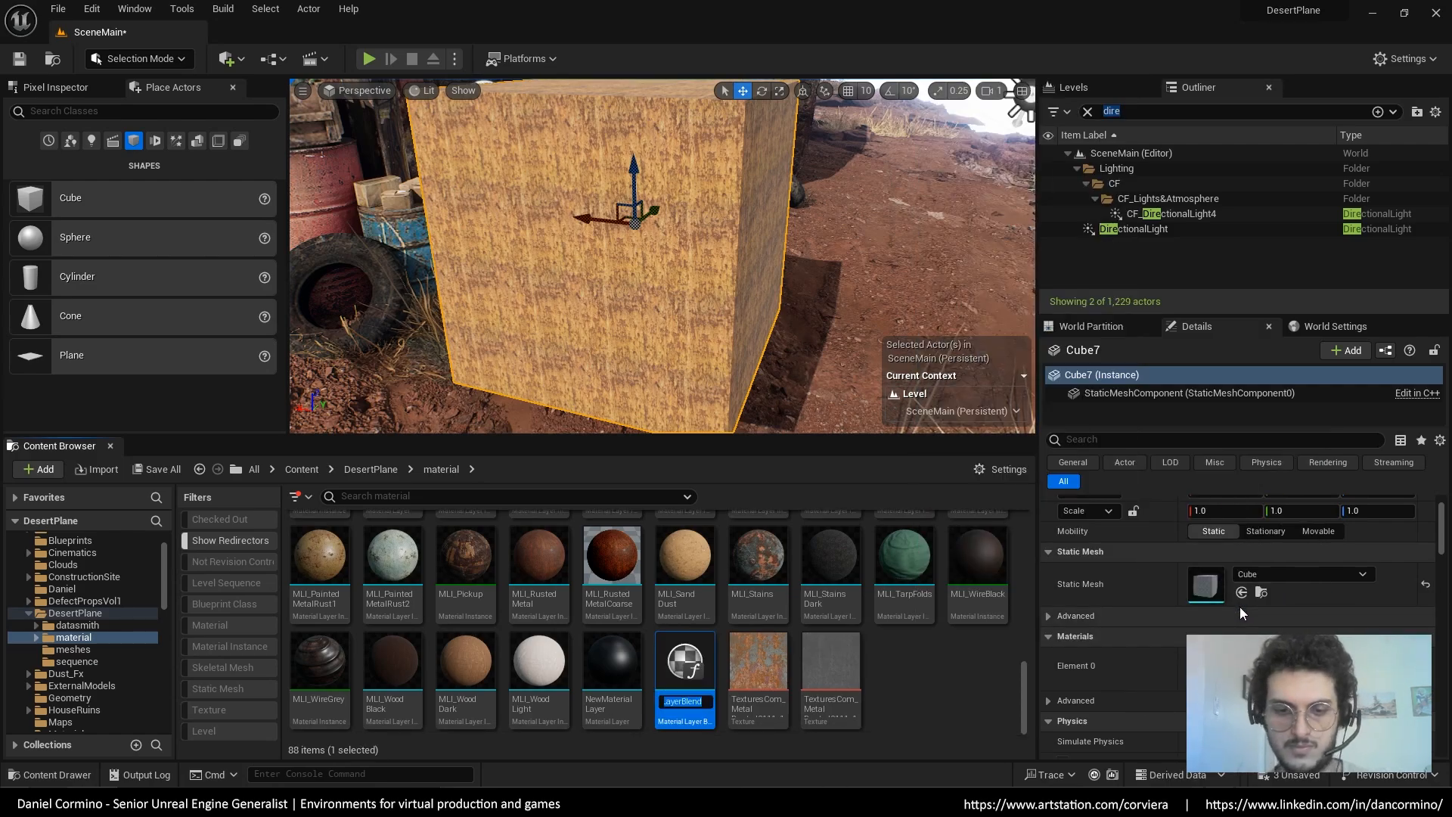
text(MLB)
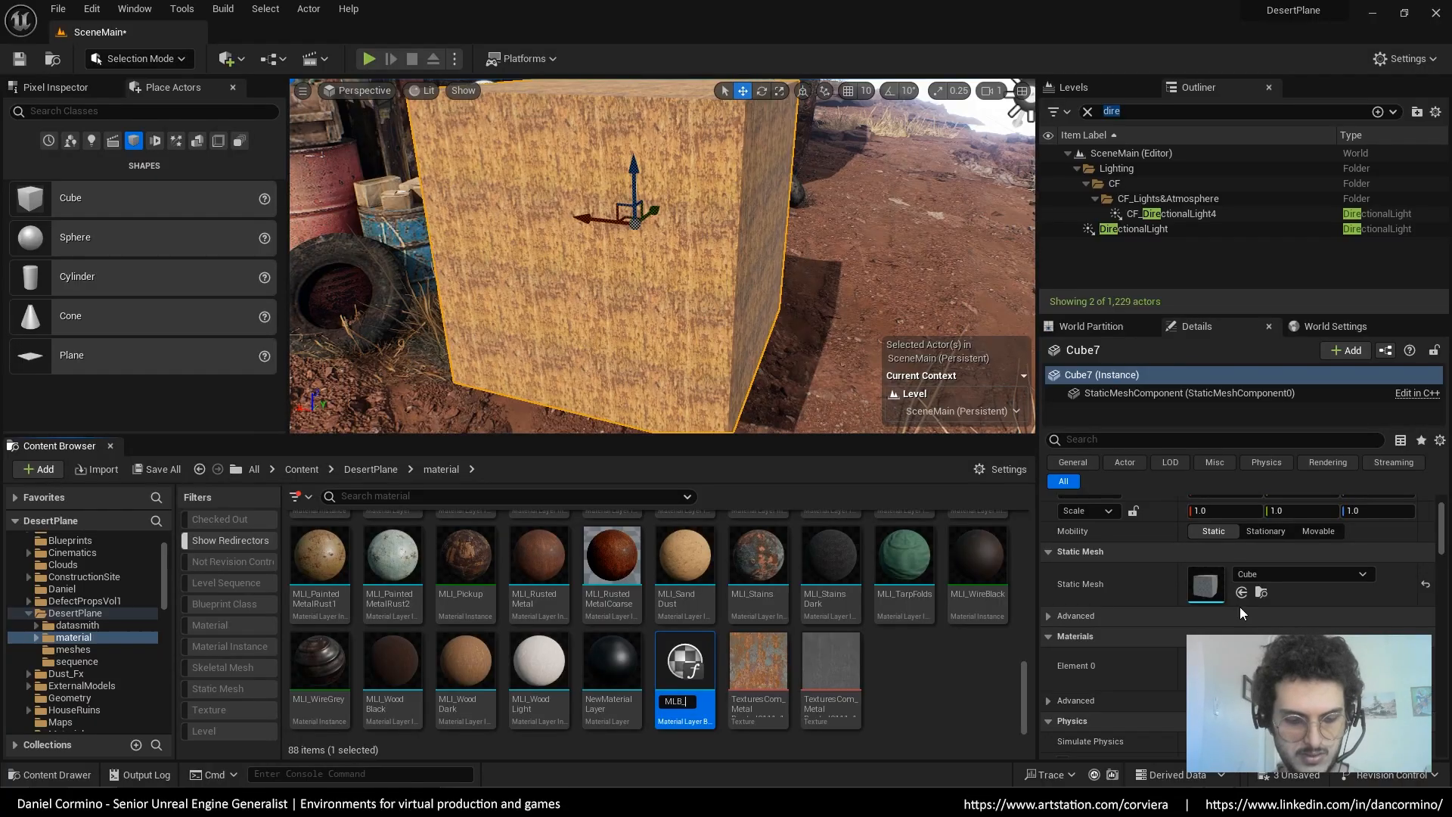
text(_Test)
key(Return)
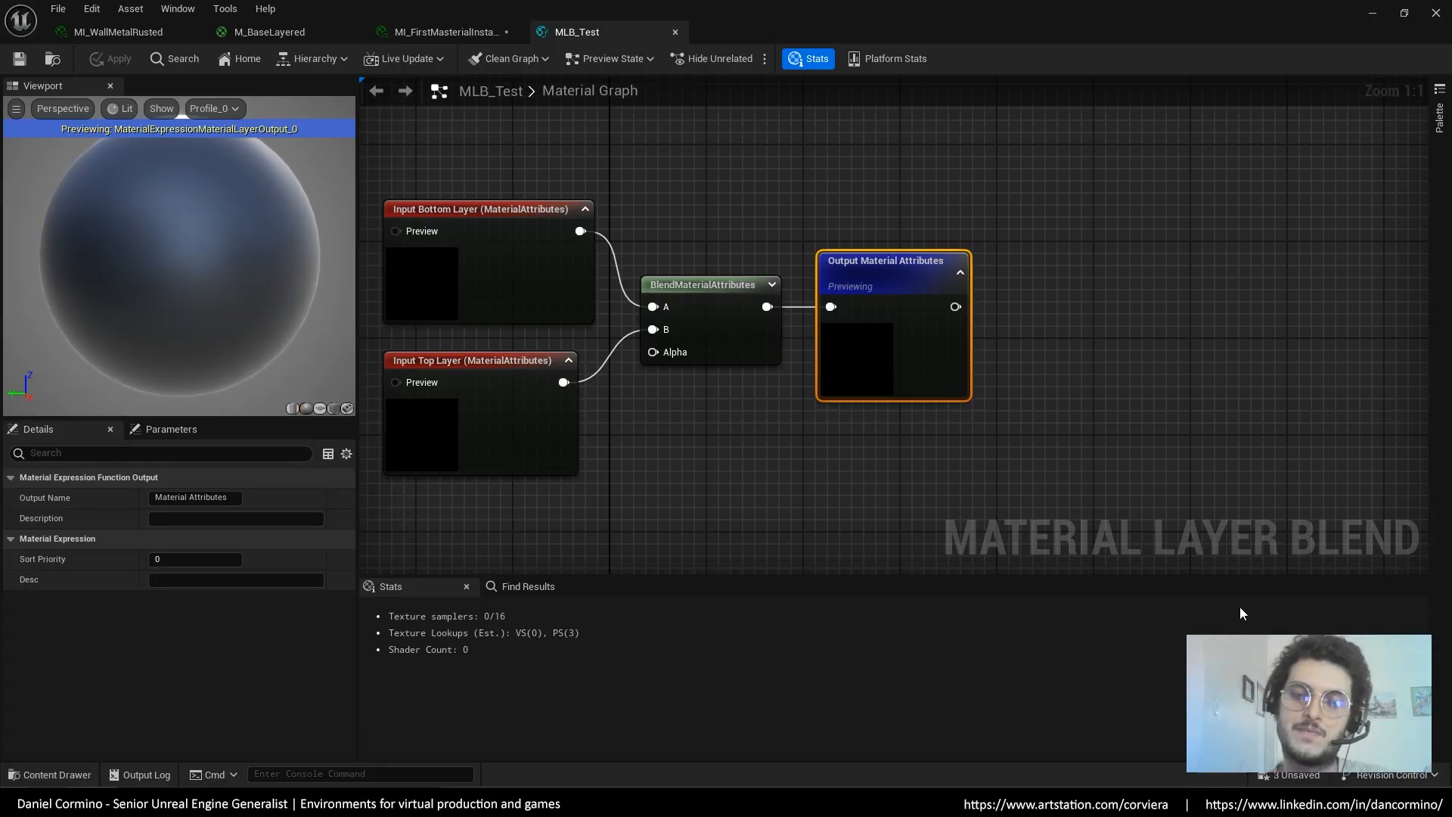
Spread out the MLB_Test graph by moving the blend and output nodes away from the inputs and repositioning the Bottom Layer and Top Layer inputs
right_drag(890, 427, 1139, 428)
drag(1253, 199, 1014, 393)
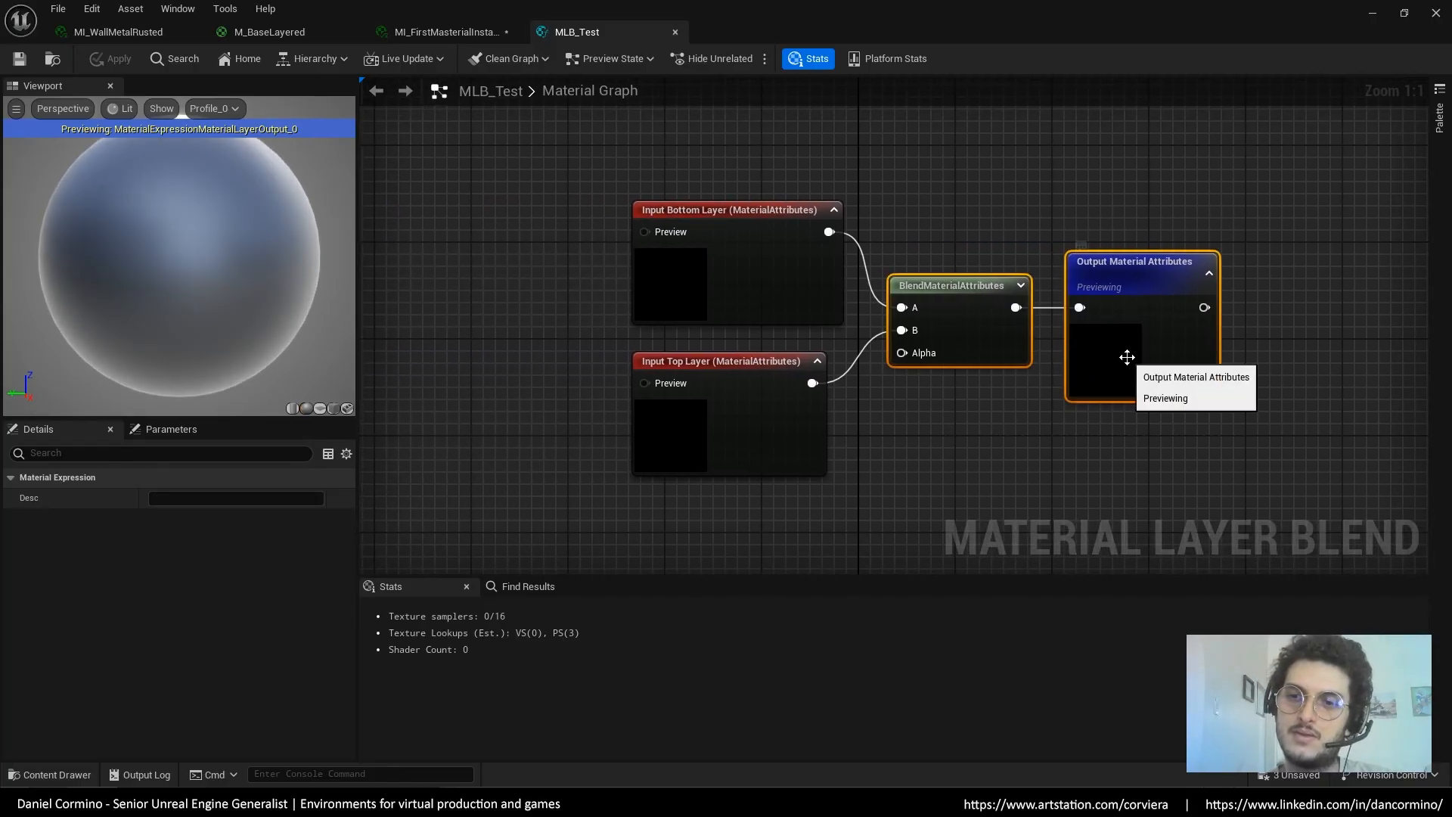
drag(1127, 356, 1249, 359)
right_drag(1133, 418, 1128, 434)
click(746, 512)
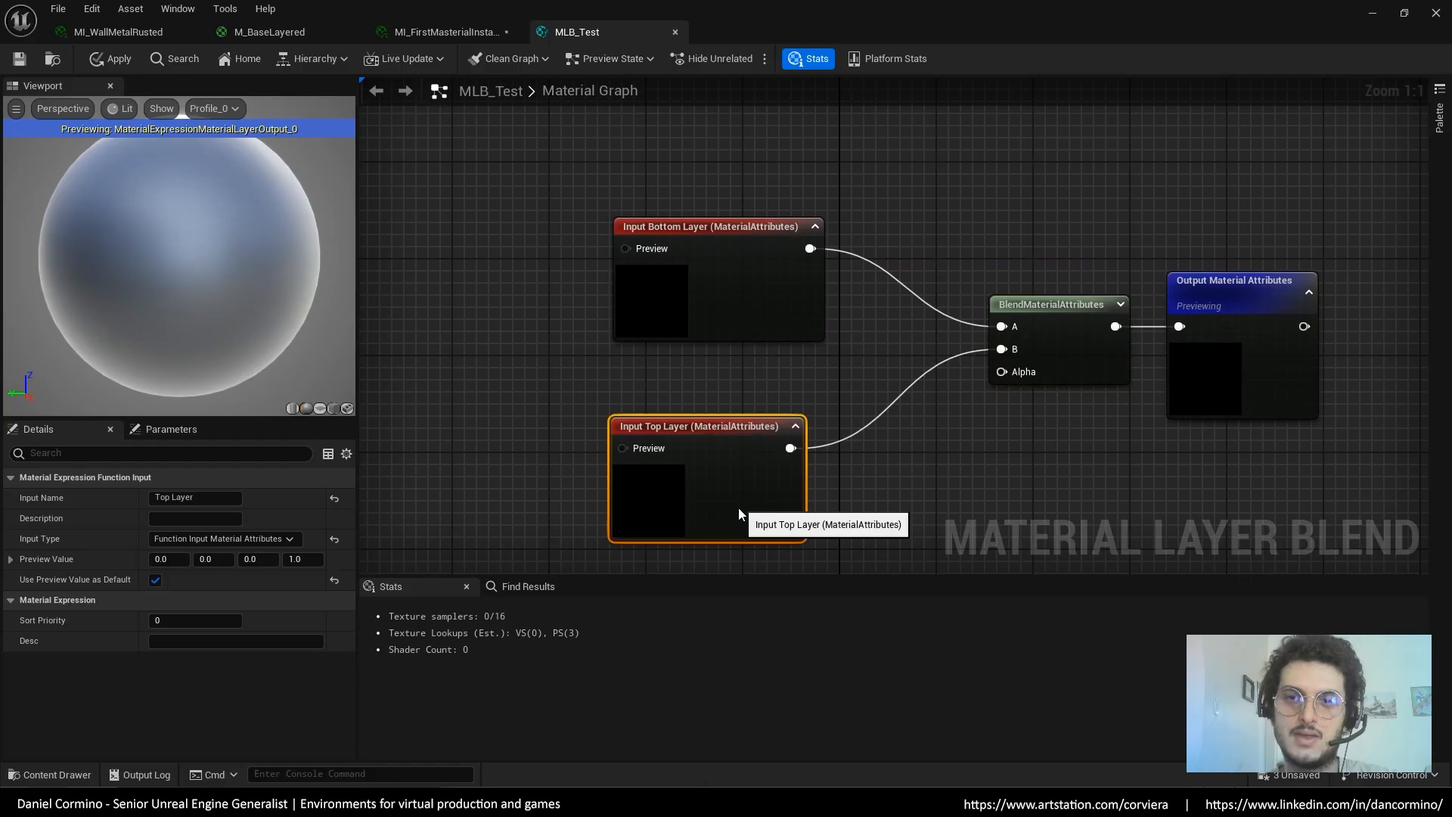
scroll(852, 480, down, 1)
click(752, 312)
drag(752, 311, 732, 217)
drag(738, 478, 707, 351)
right_drag(853, 379, 893, 437)
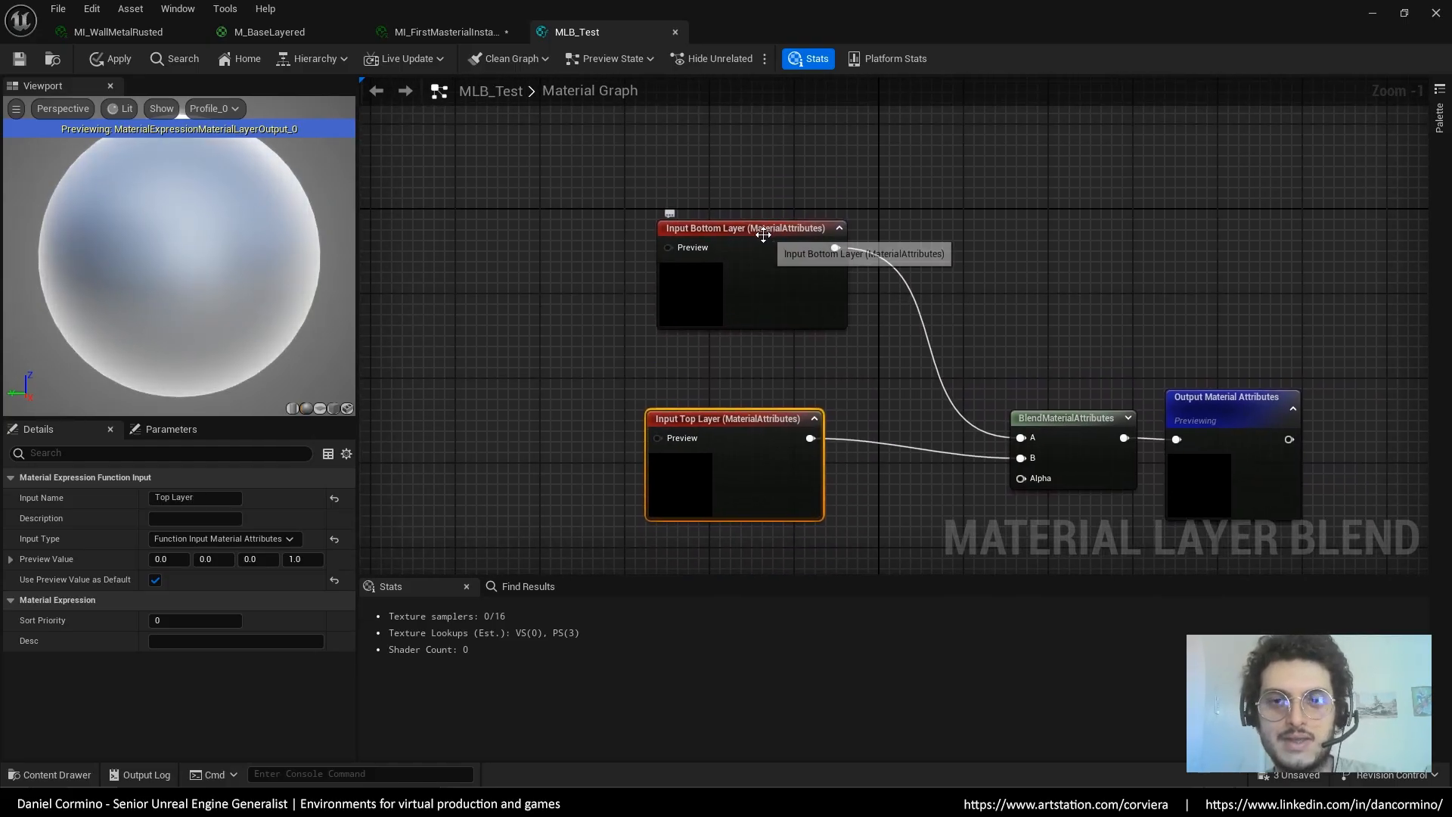
Select the Input Bottom Layer node and circle its counterpart, the red parallelogram, in the Krita diagram before returning to Unreal Editor
click(801, 248)
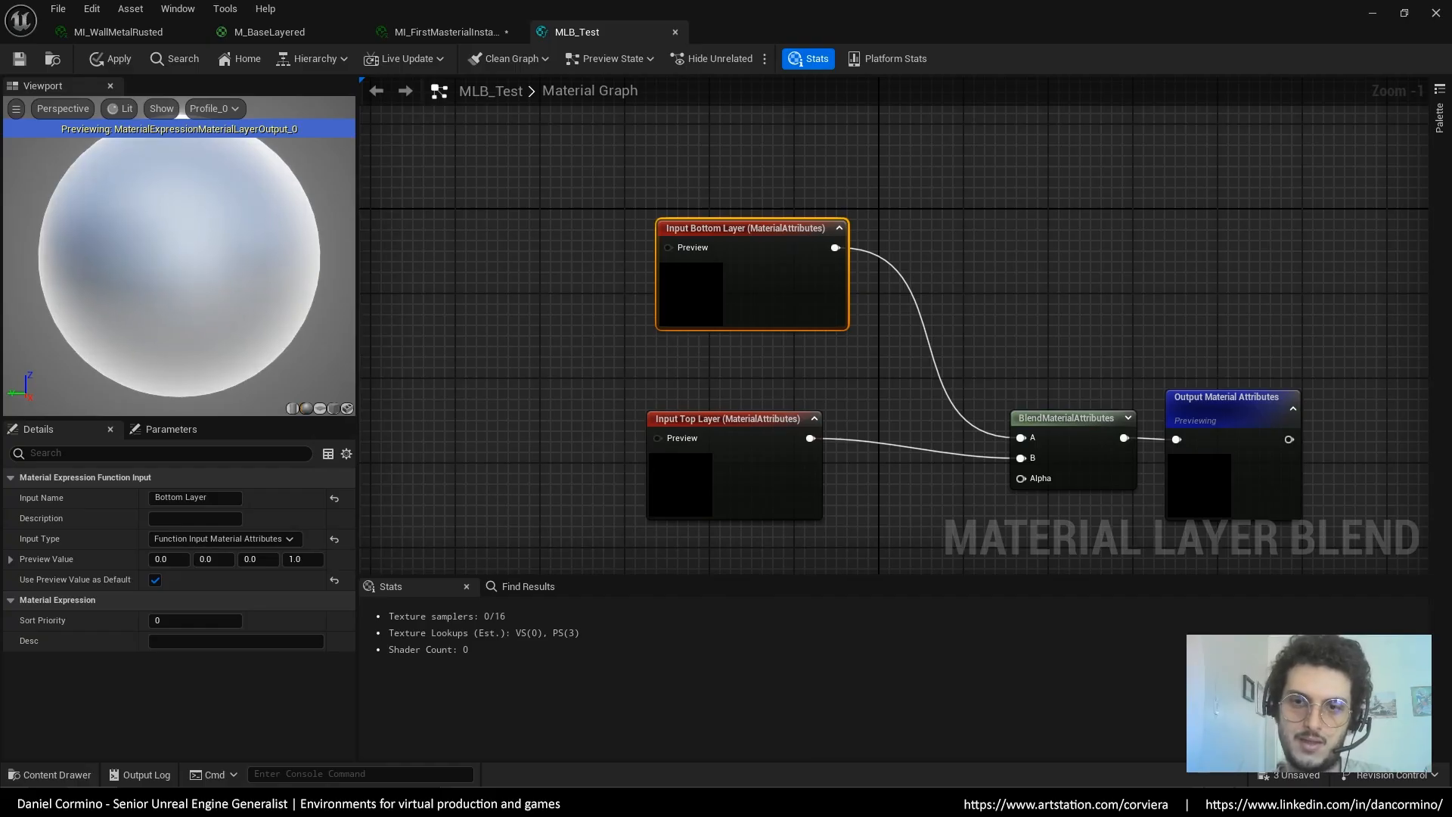
key(alt+Tab)
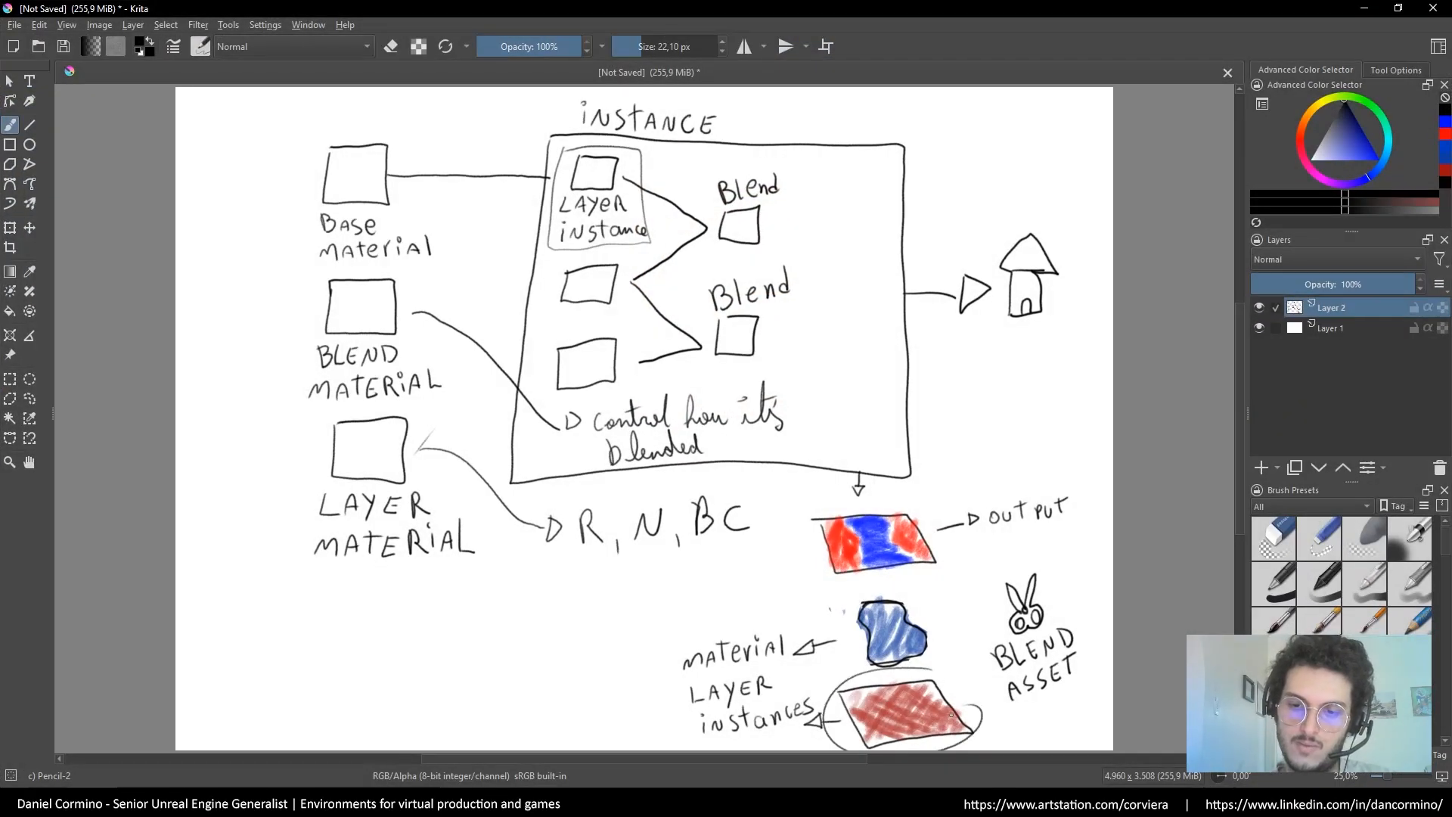
key(alt+Tab)
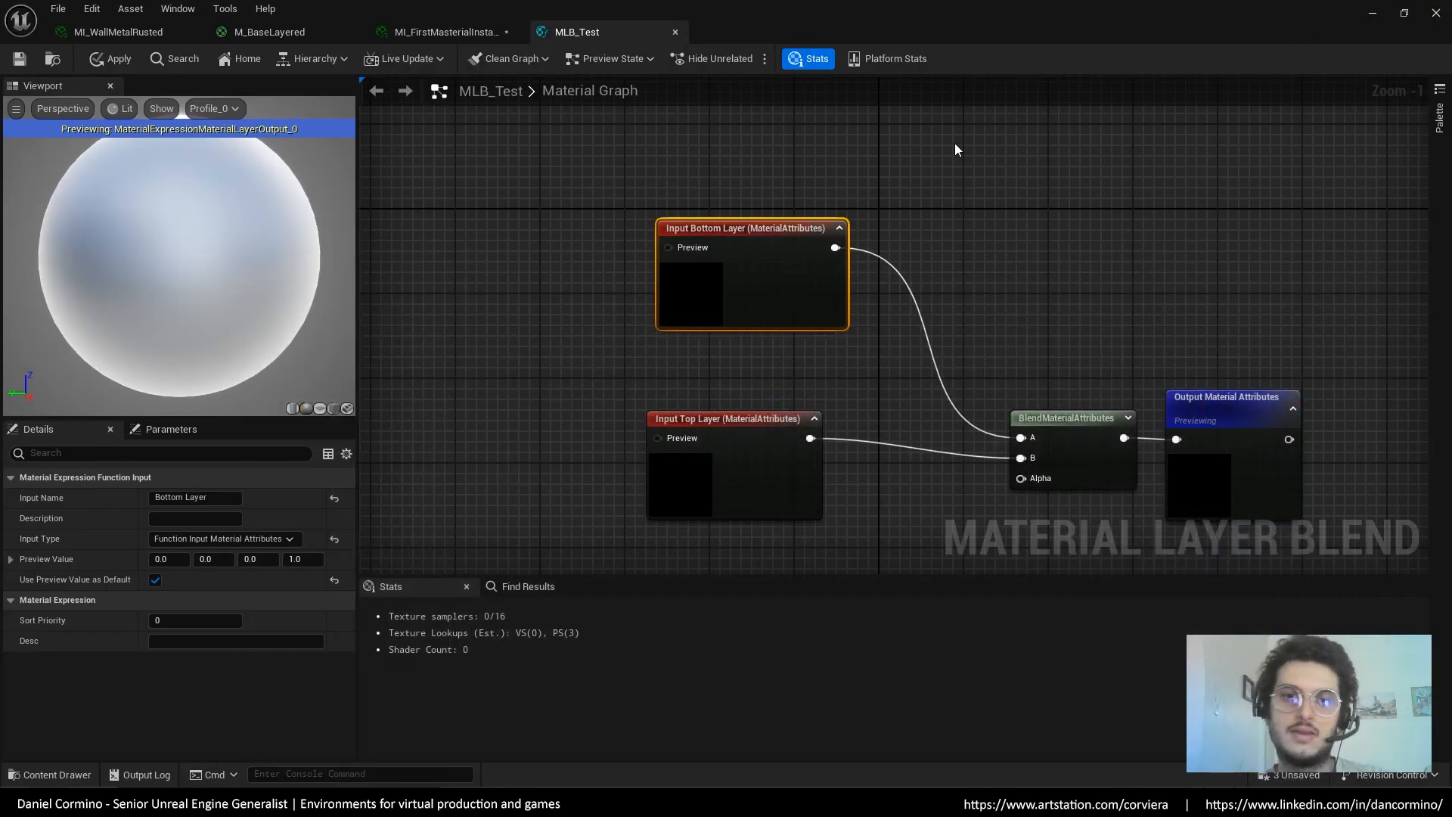
Examine the Input Top Layer node and how both inputs feed the BlendMaterialAttributes node with its Alpha input
click(759, 426)
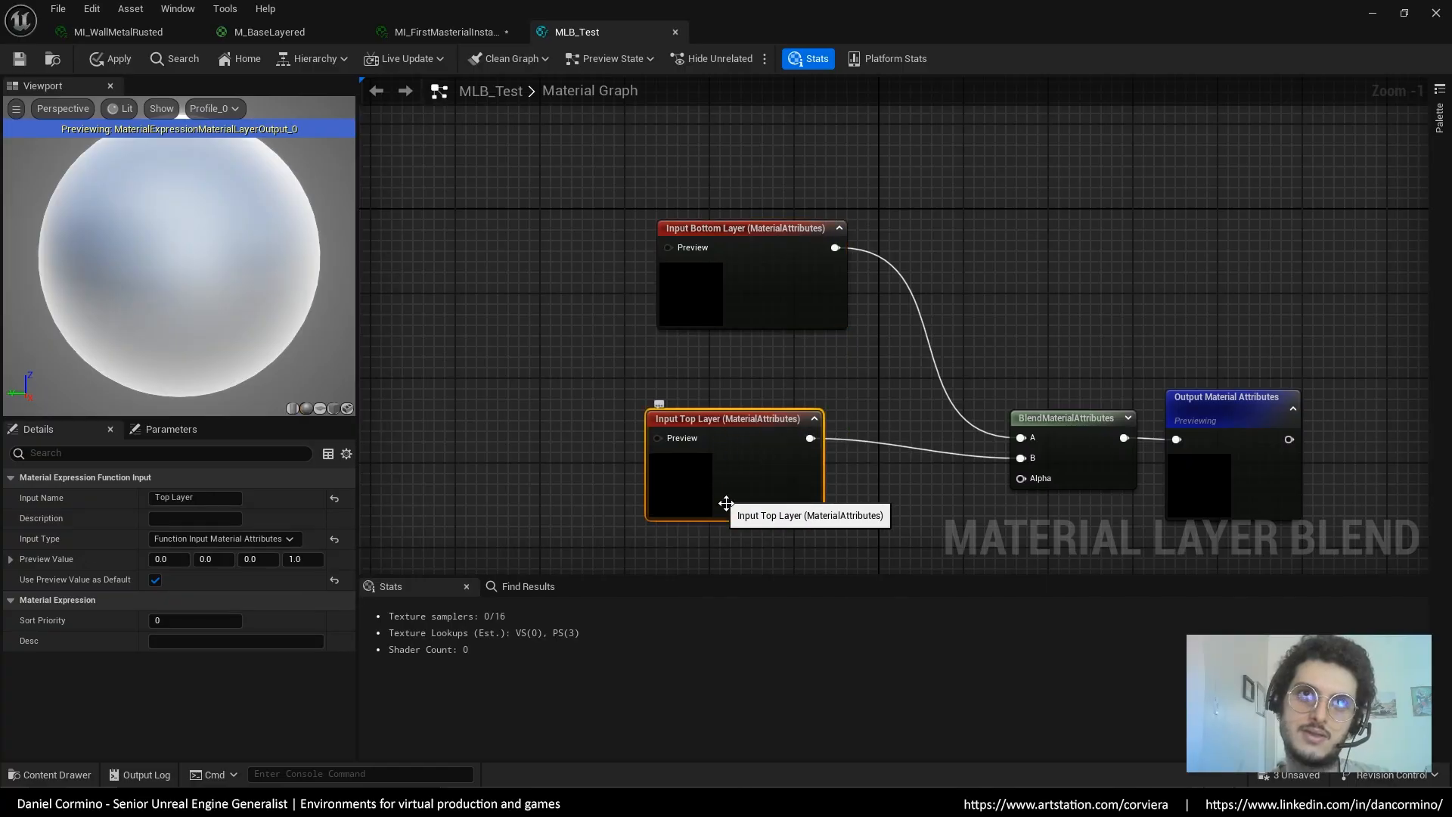
right_drag(878, 541, 837, 424)
drag(991, 360, 811, 499)
click(882, 537)
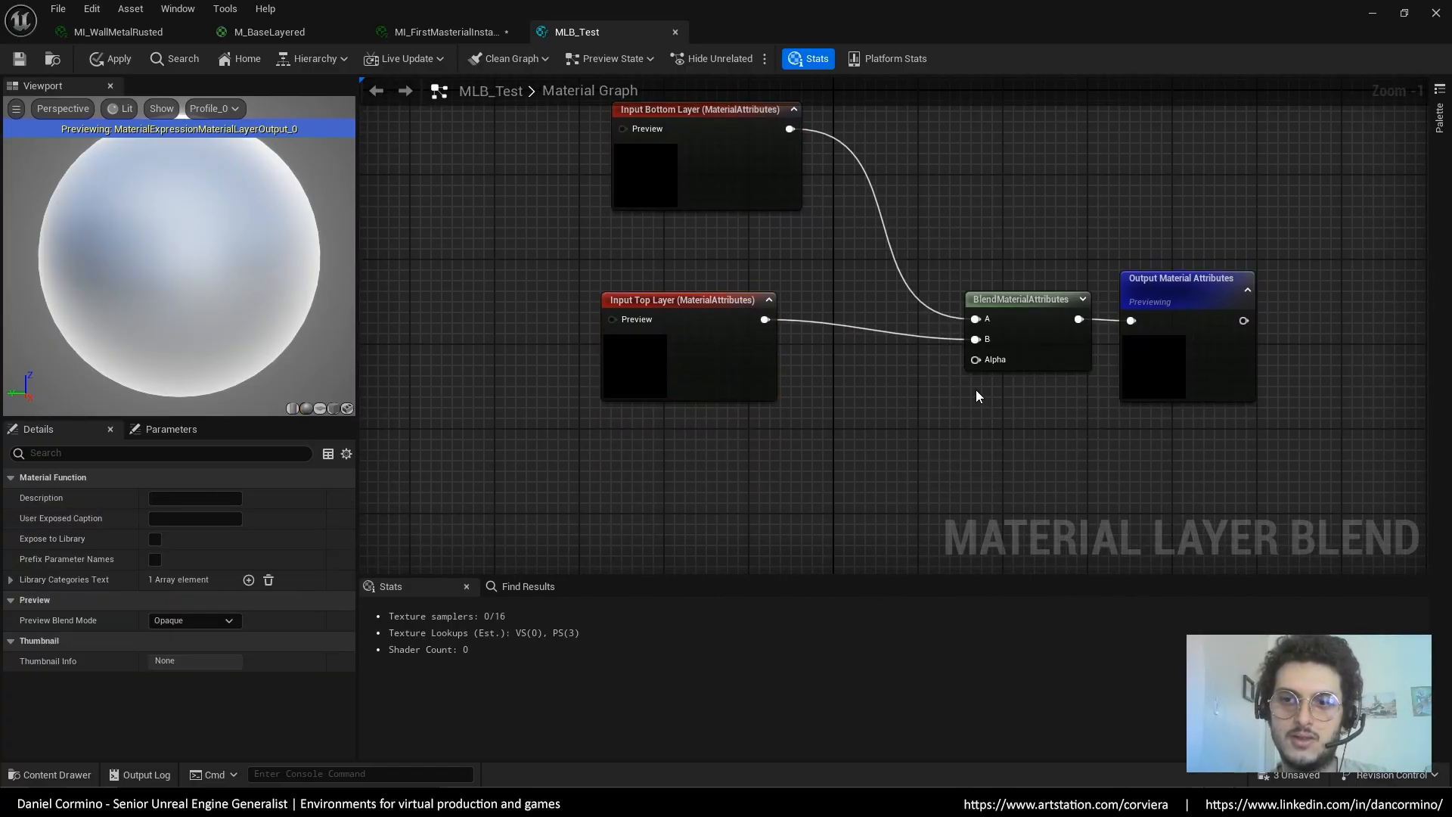
right_drag(915, 429, 977, 523)
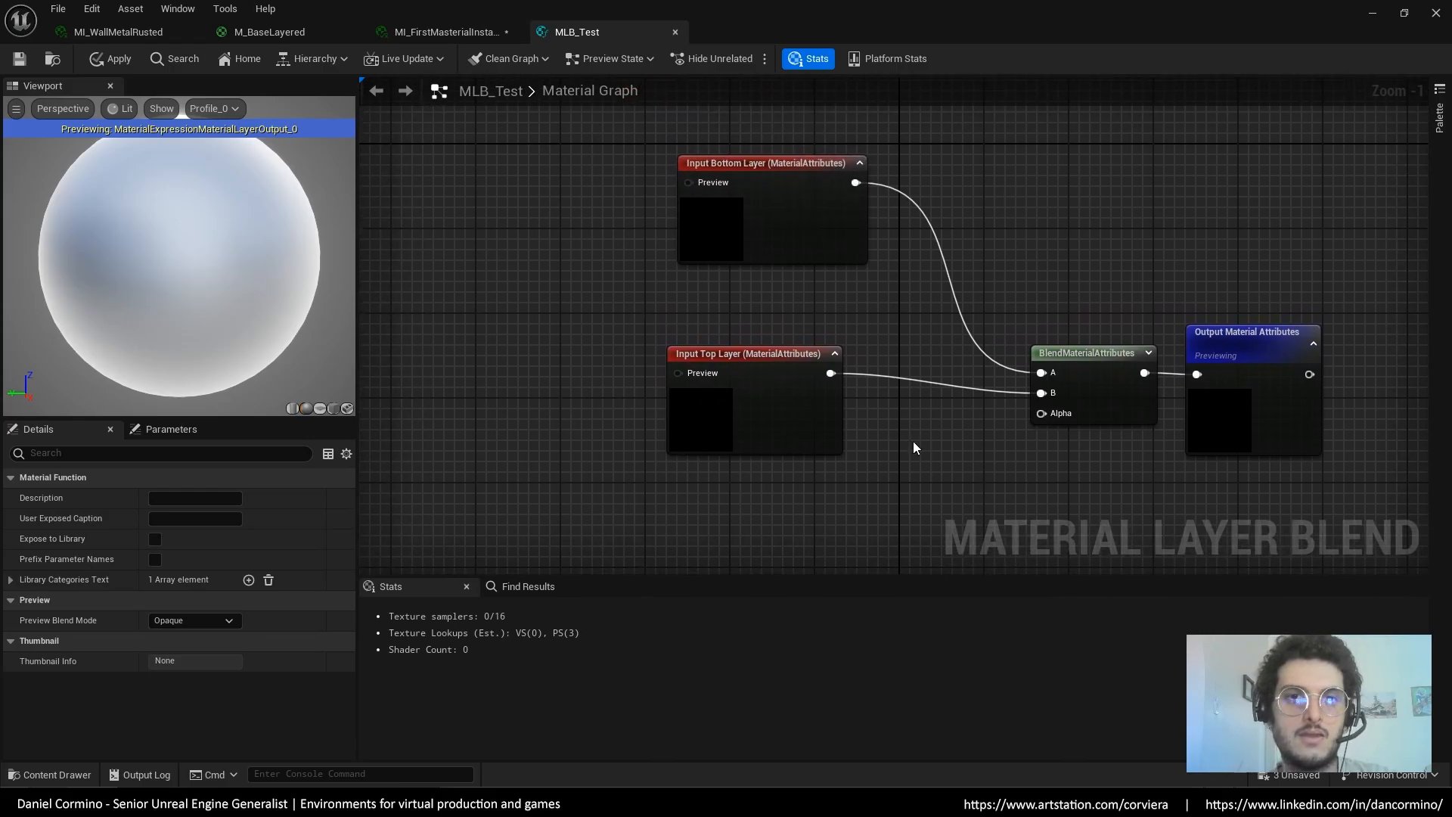
right_drag(914, 441, 979, 452)
Open the existing MB_BaseMaskBlend from the material folder, examine its node graph, and return to MLB_Test
click(1372, 16)
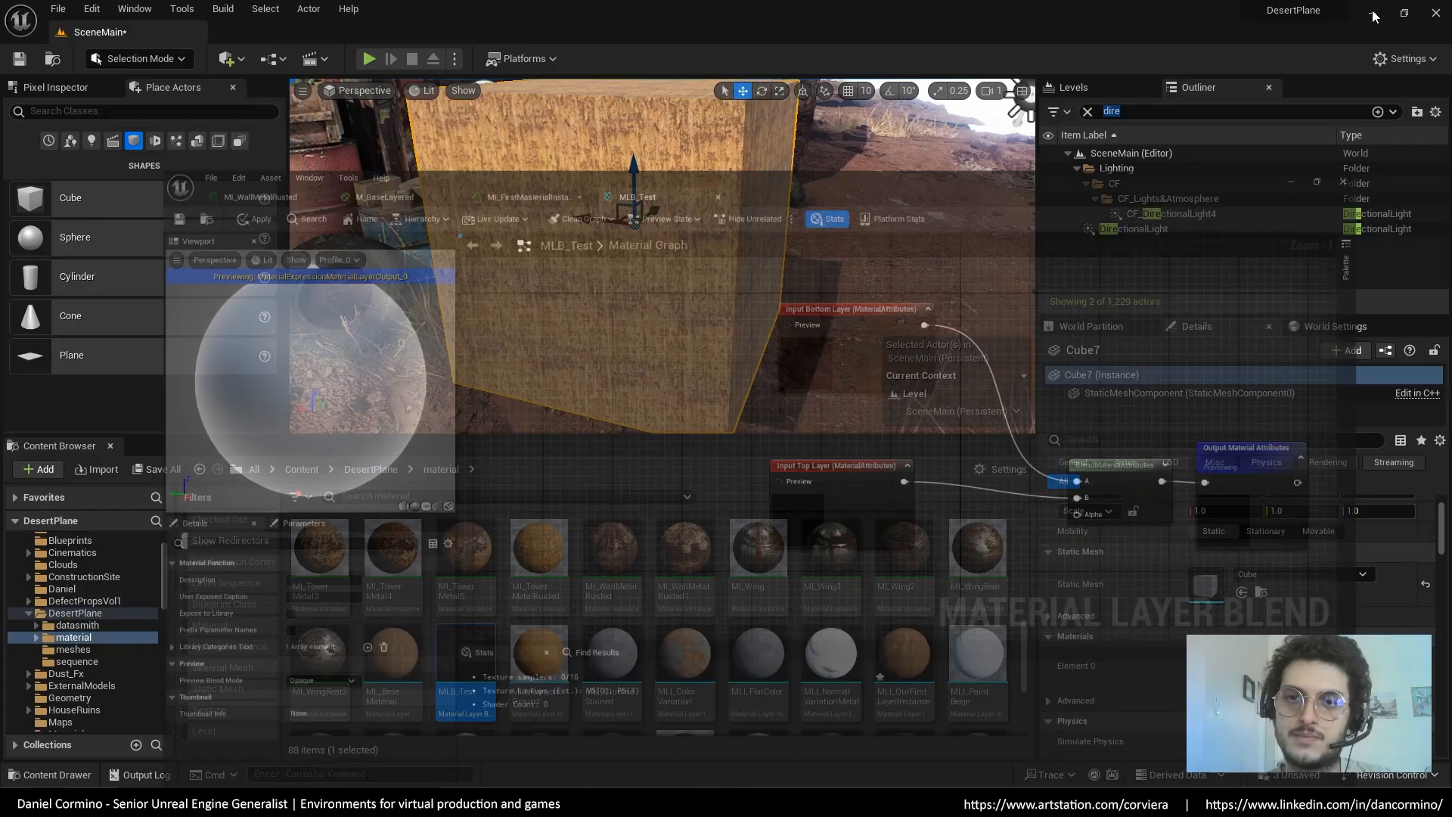
drag(1023, 641, 1023, 532)
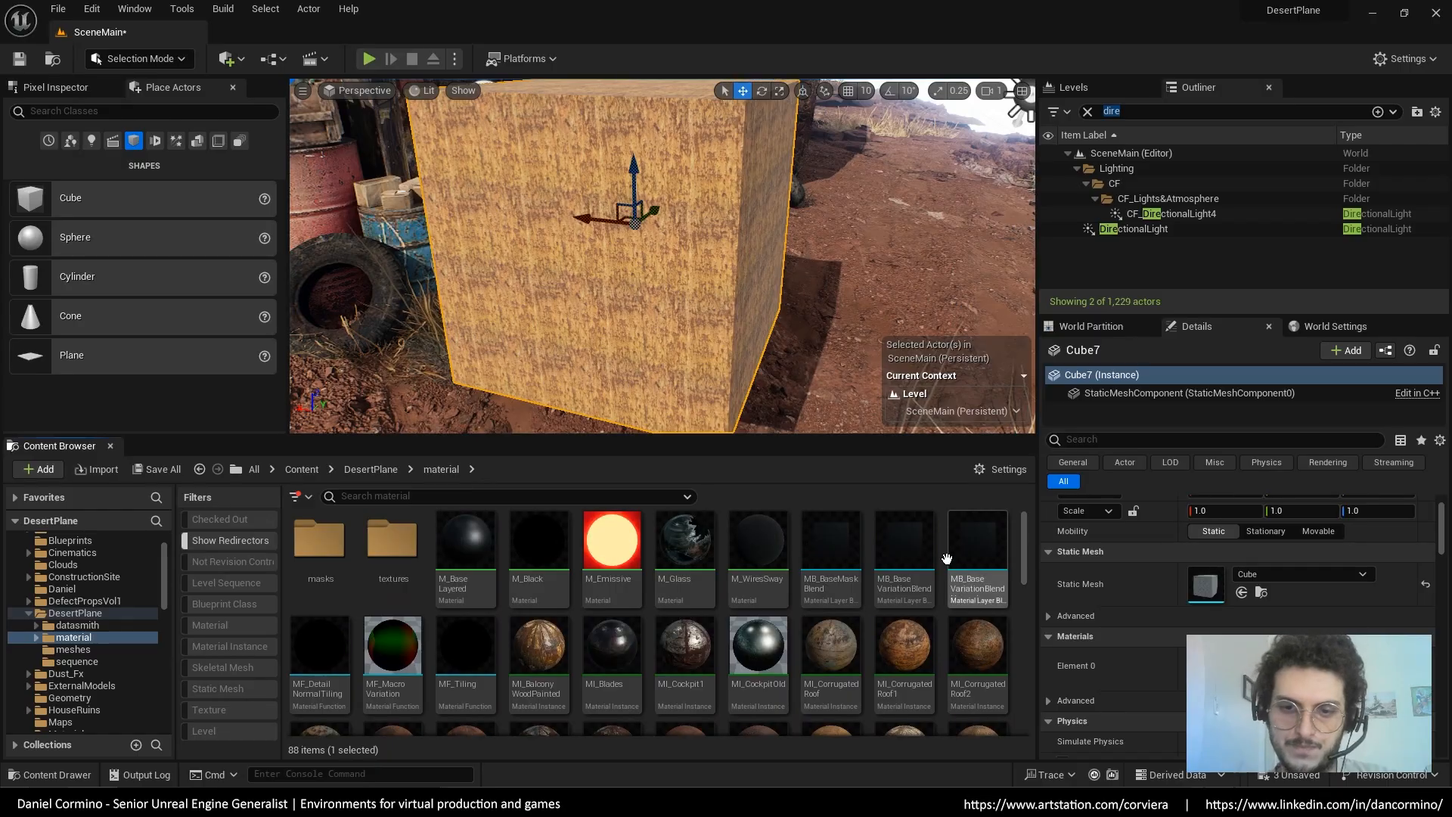
double_click(839, 540)
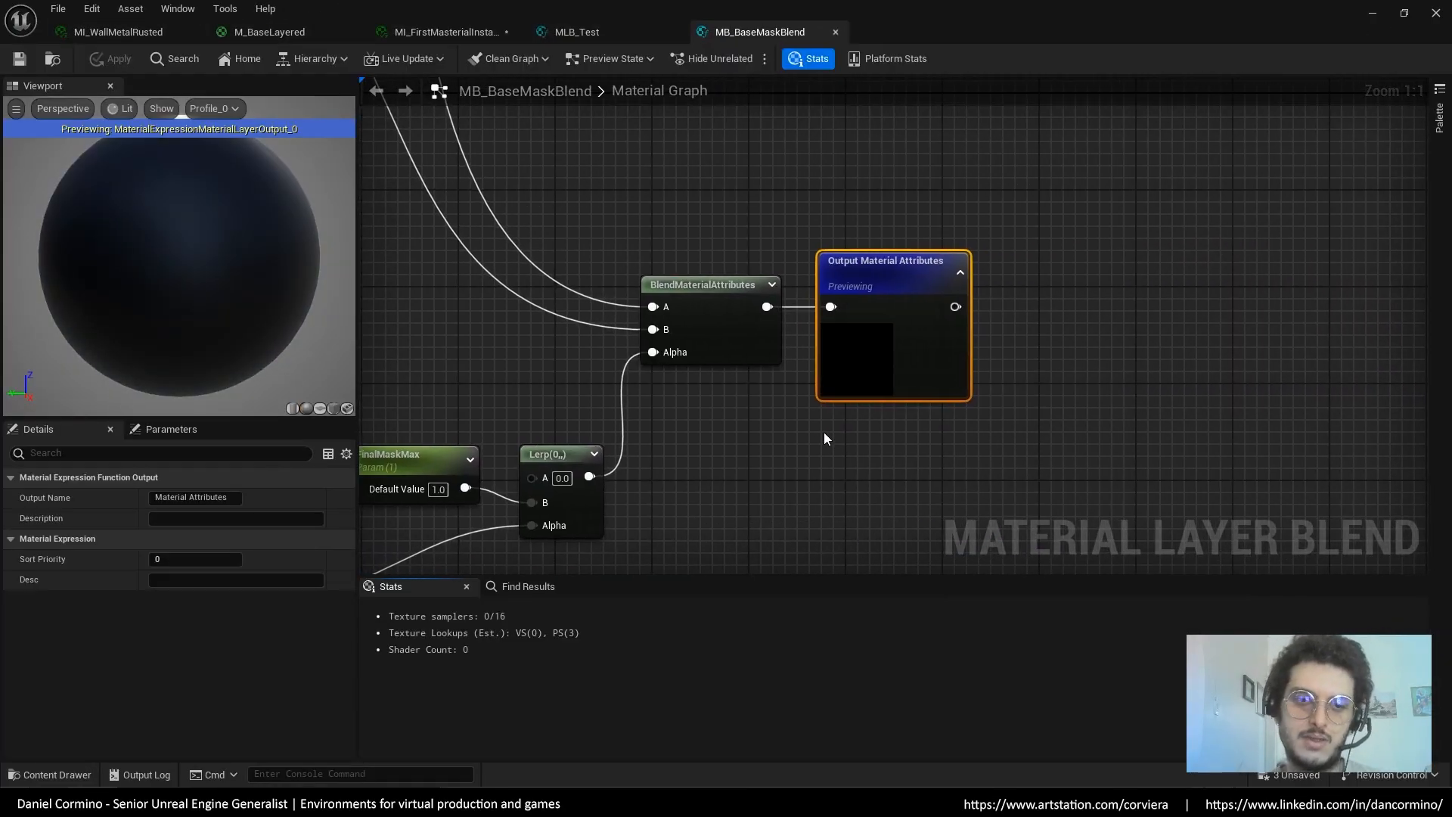
scroll(816, 490, down, 6)
right_drag(745, 399, 894, 409)
right_drag(616, 341, 685, 351)
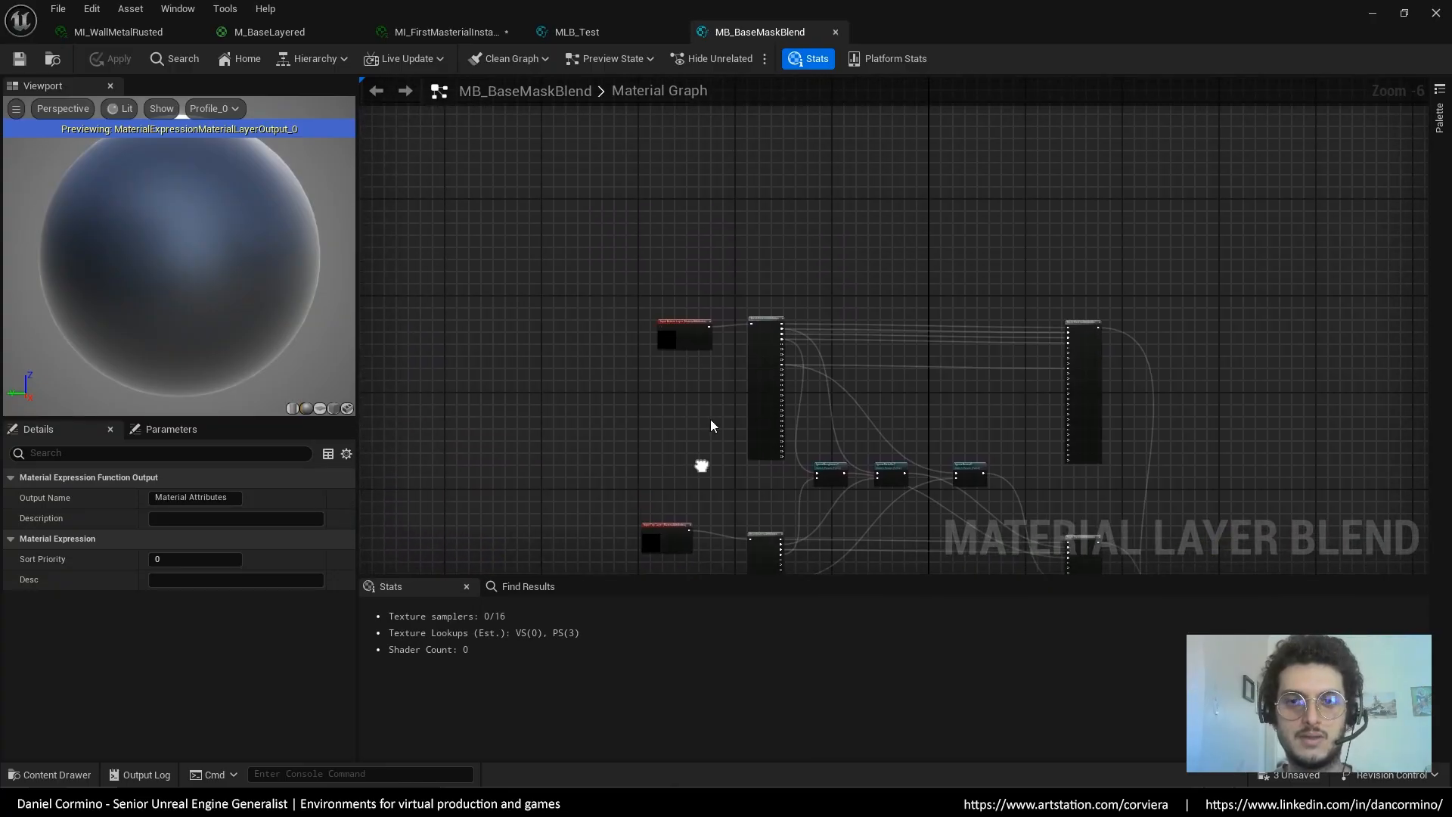
scroll(711, 426, up, 4)
scroll(711, 425, down, 4)
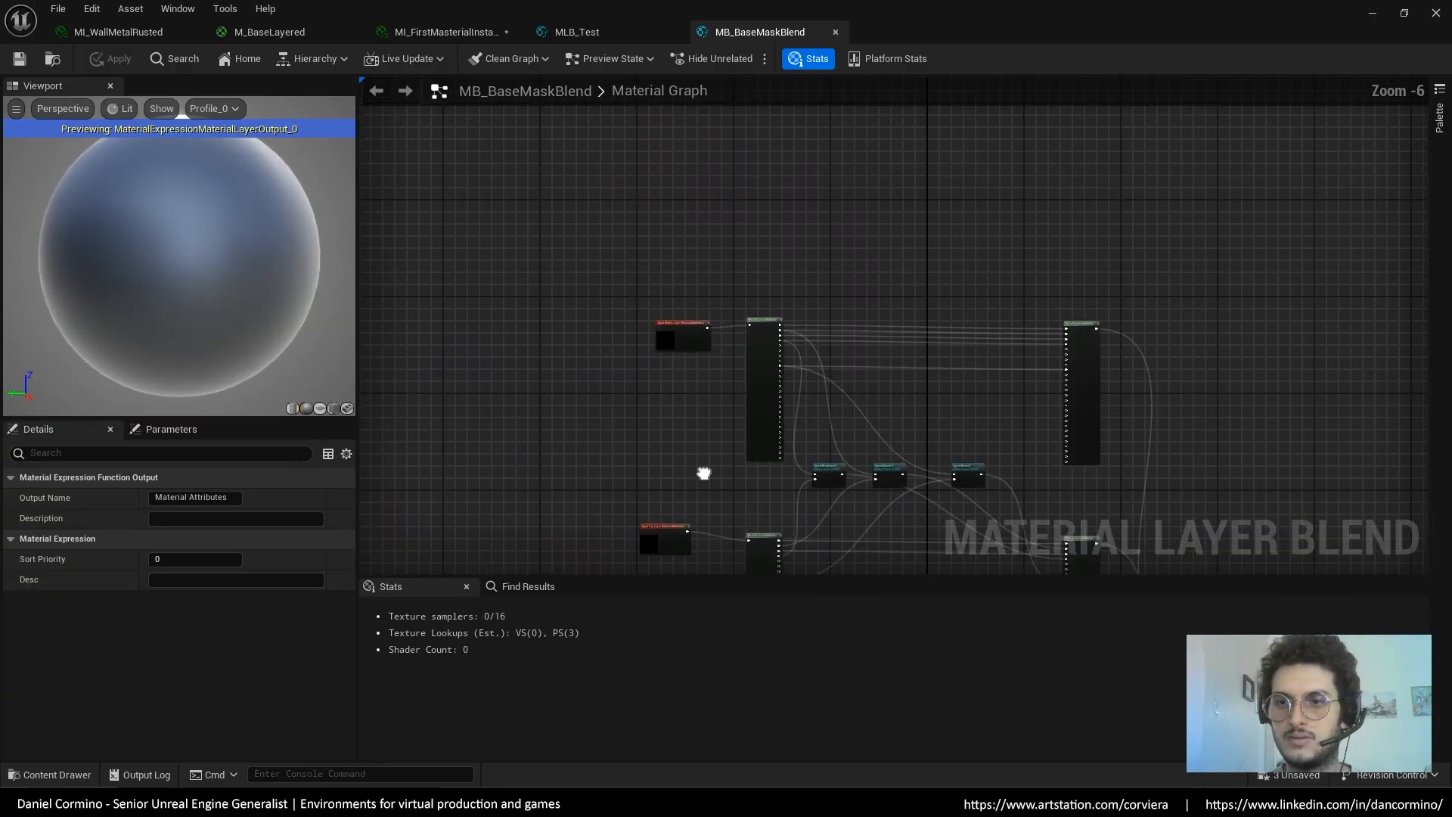
scroll(703, 473, up, 3)
click(605, 35)
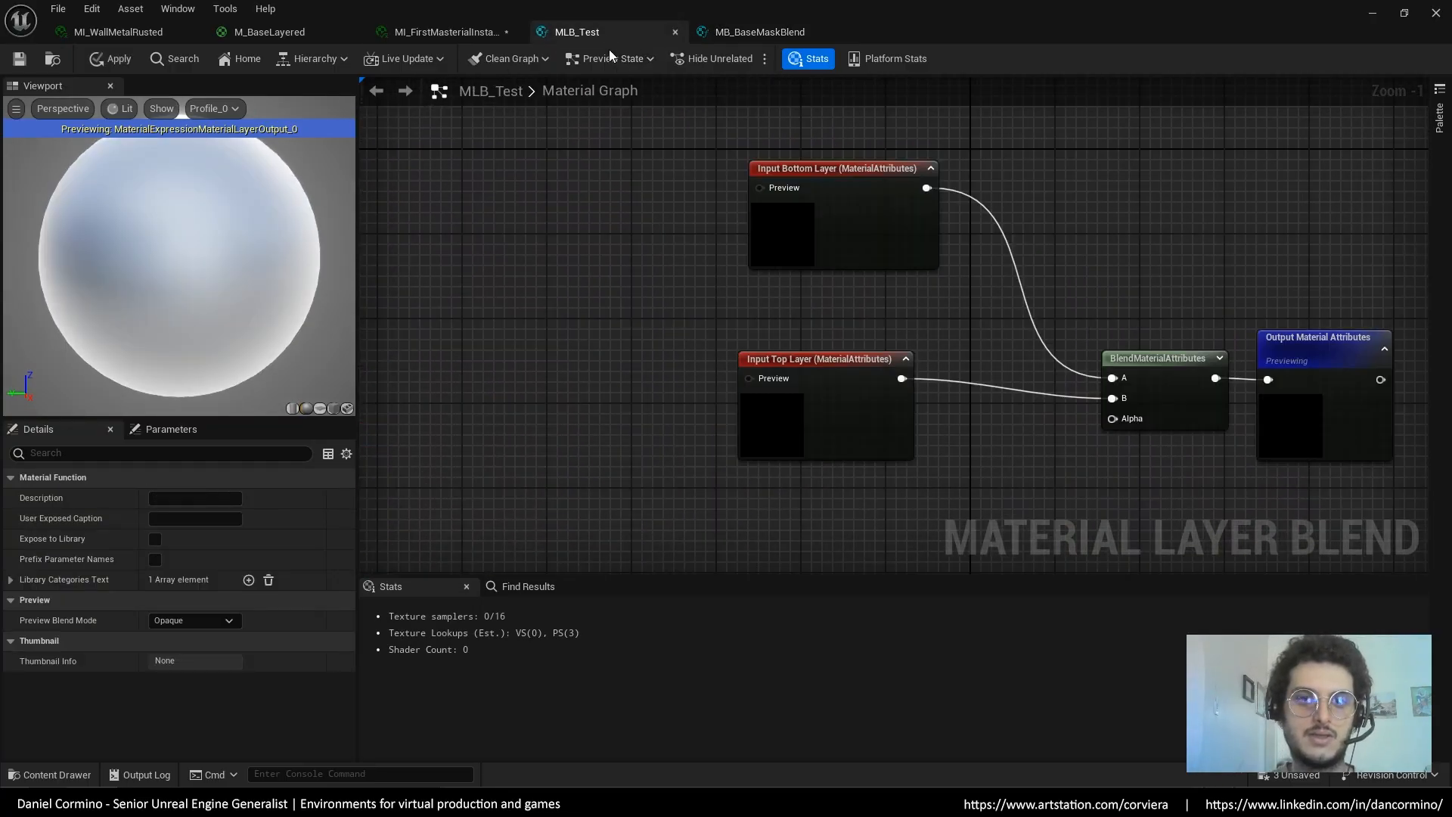
Move the Bottom Layer and Top Layer input nodes farther from the BlendMaterialAttributes node, one above the other
drag(836, 227, 597, 204)
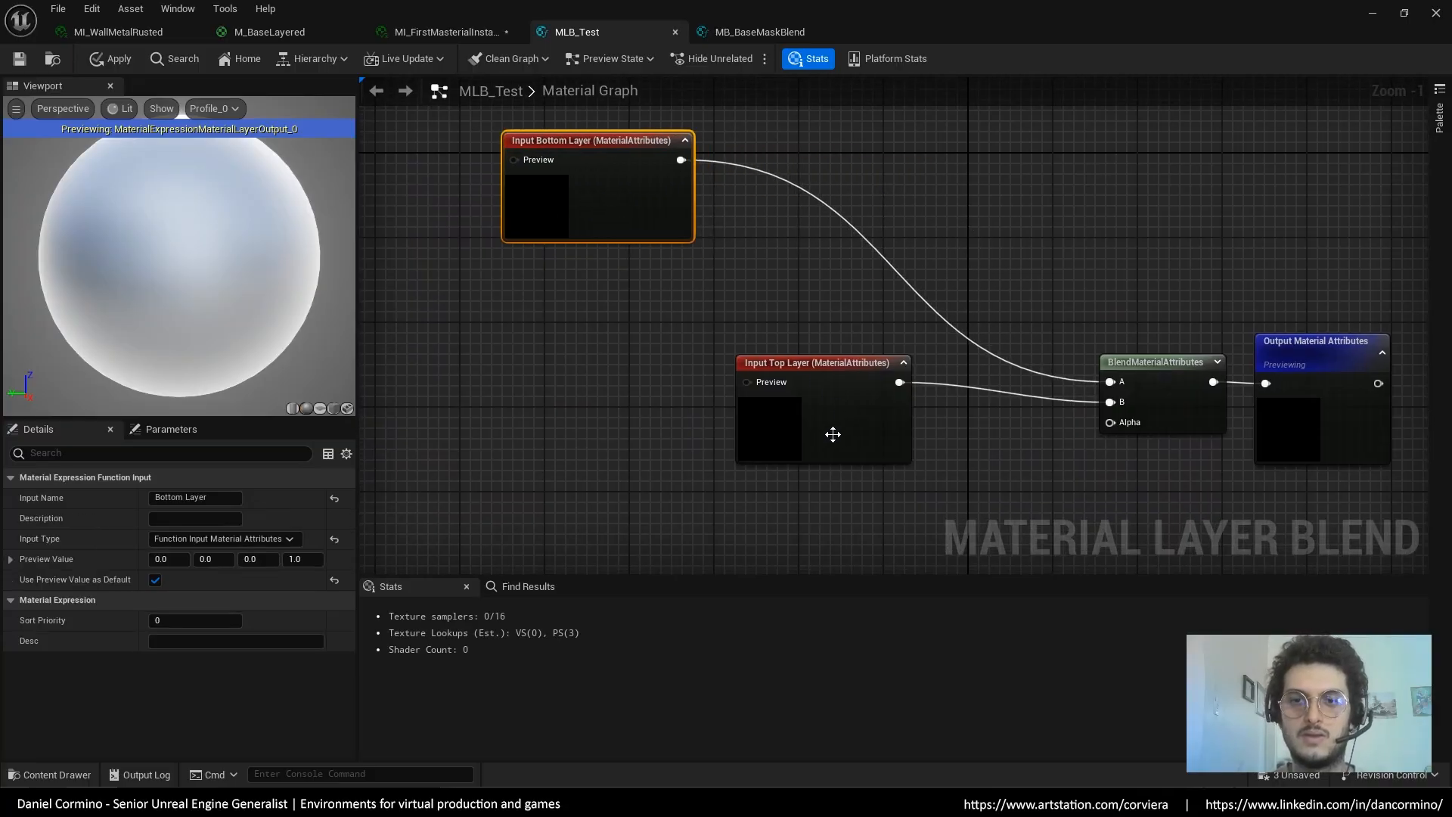
drag(833, 434, 610, 337)
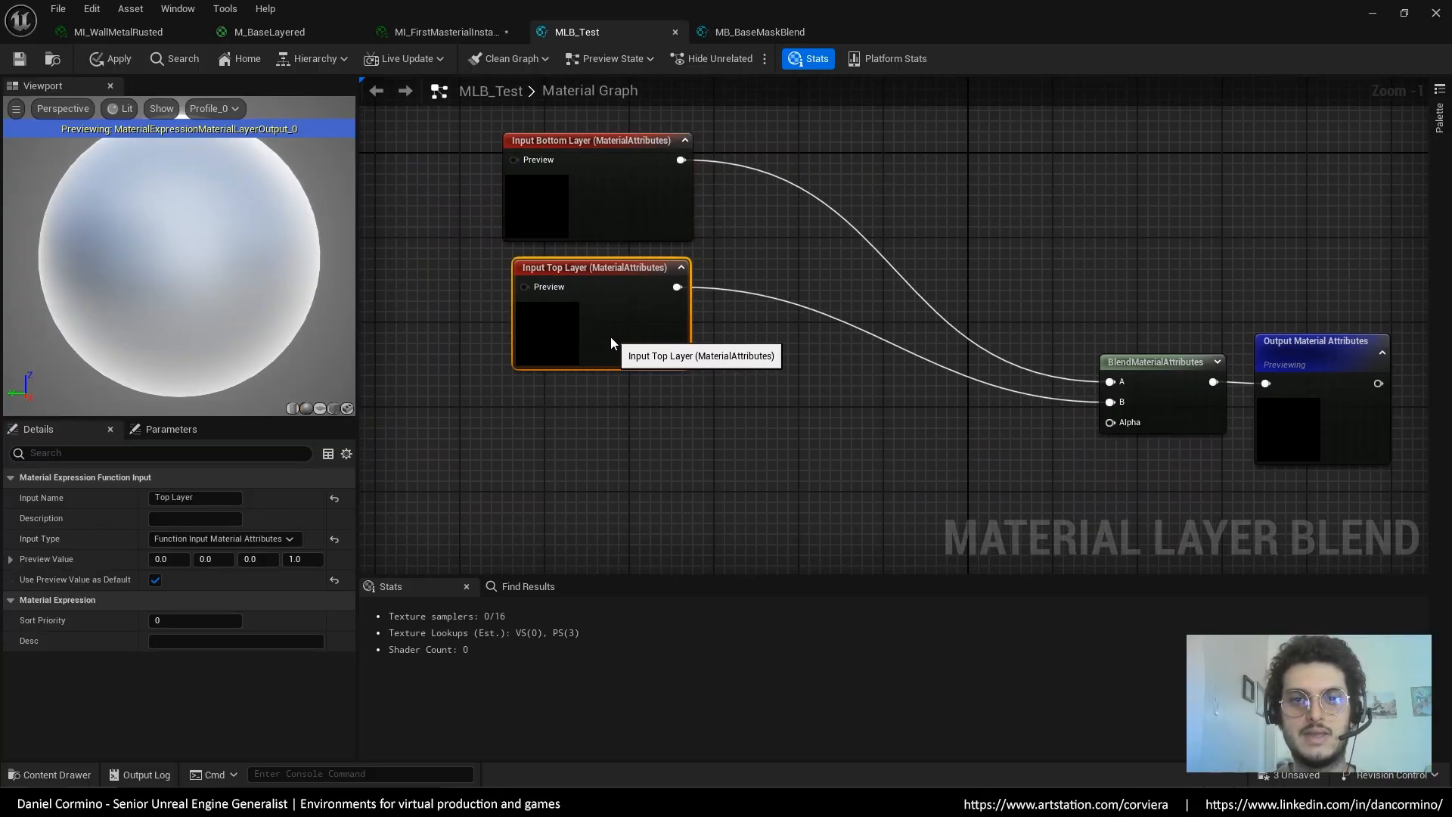
right_drag(726, 416, 701, 334)
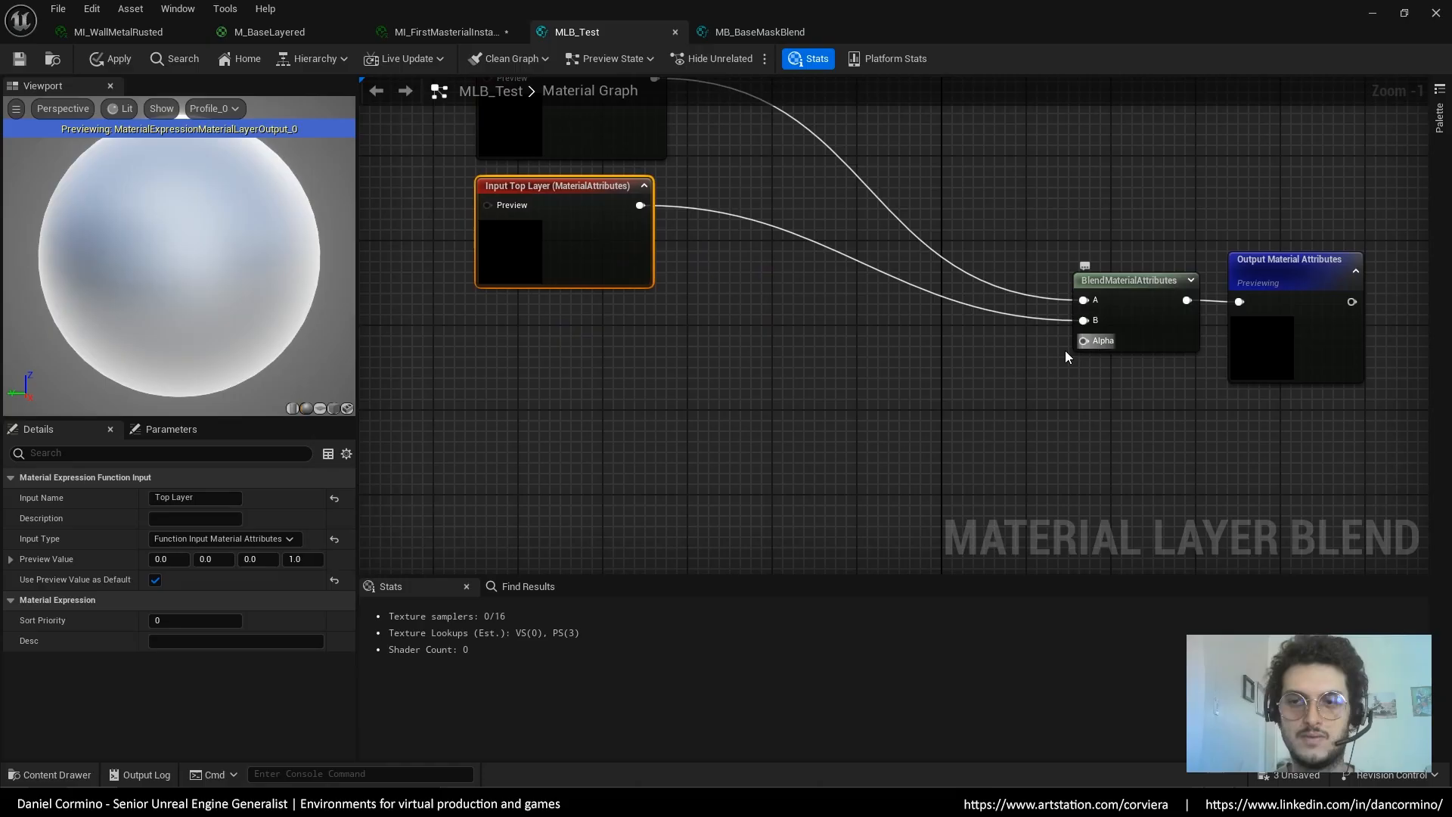
Add a RadialGradientExponential node to the MLB_Test graph and place it below the Top Layer input
right_drag(649, 415, 654, 417)
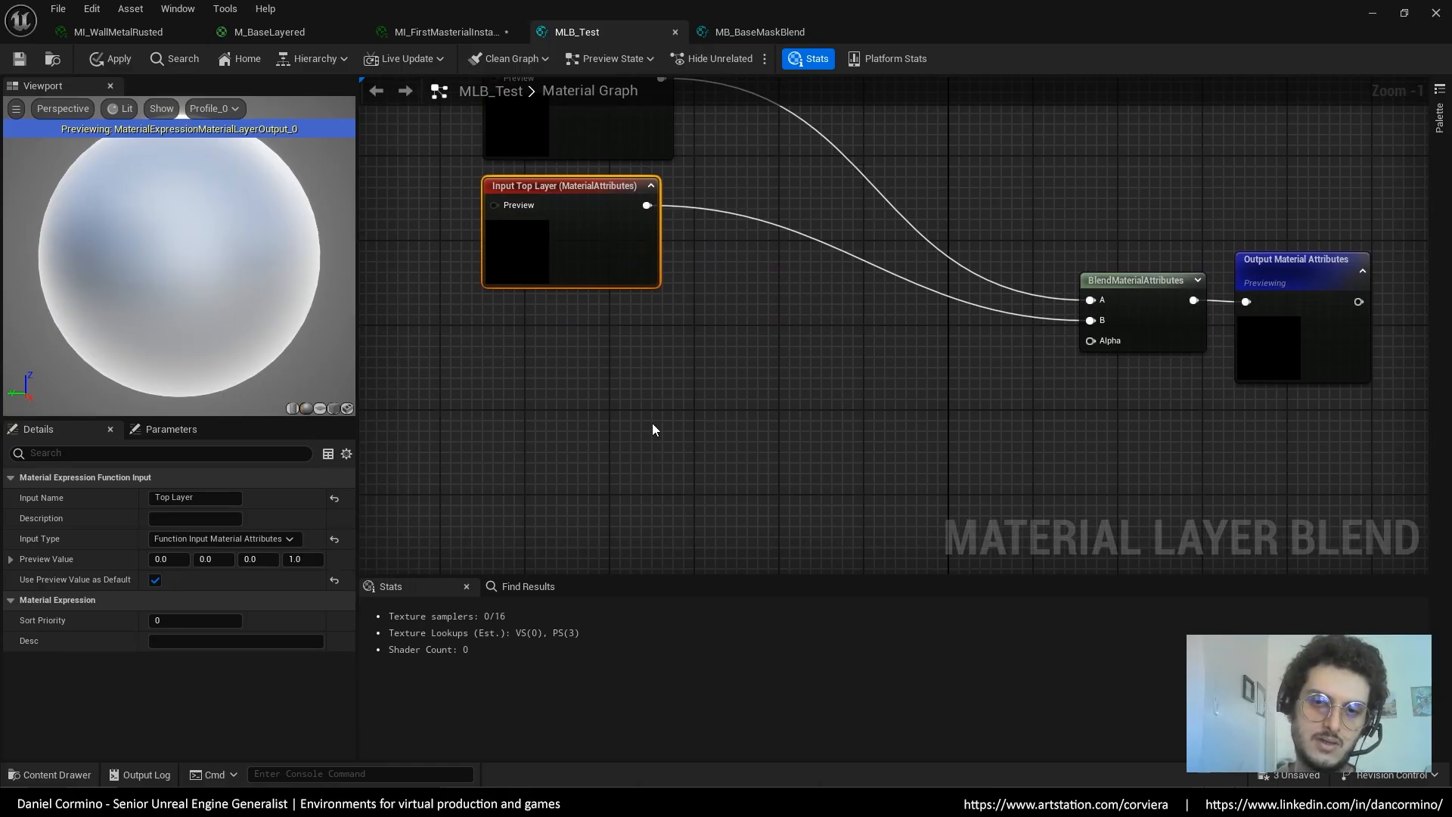
right_click(655, 430)
text(gradien)
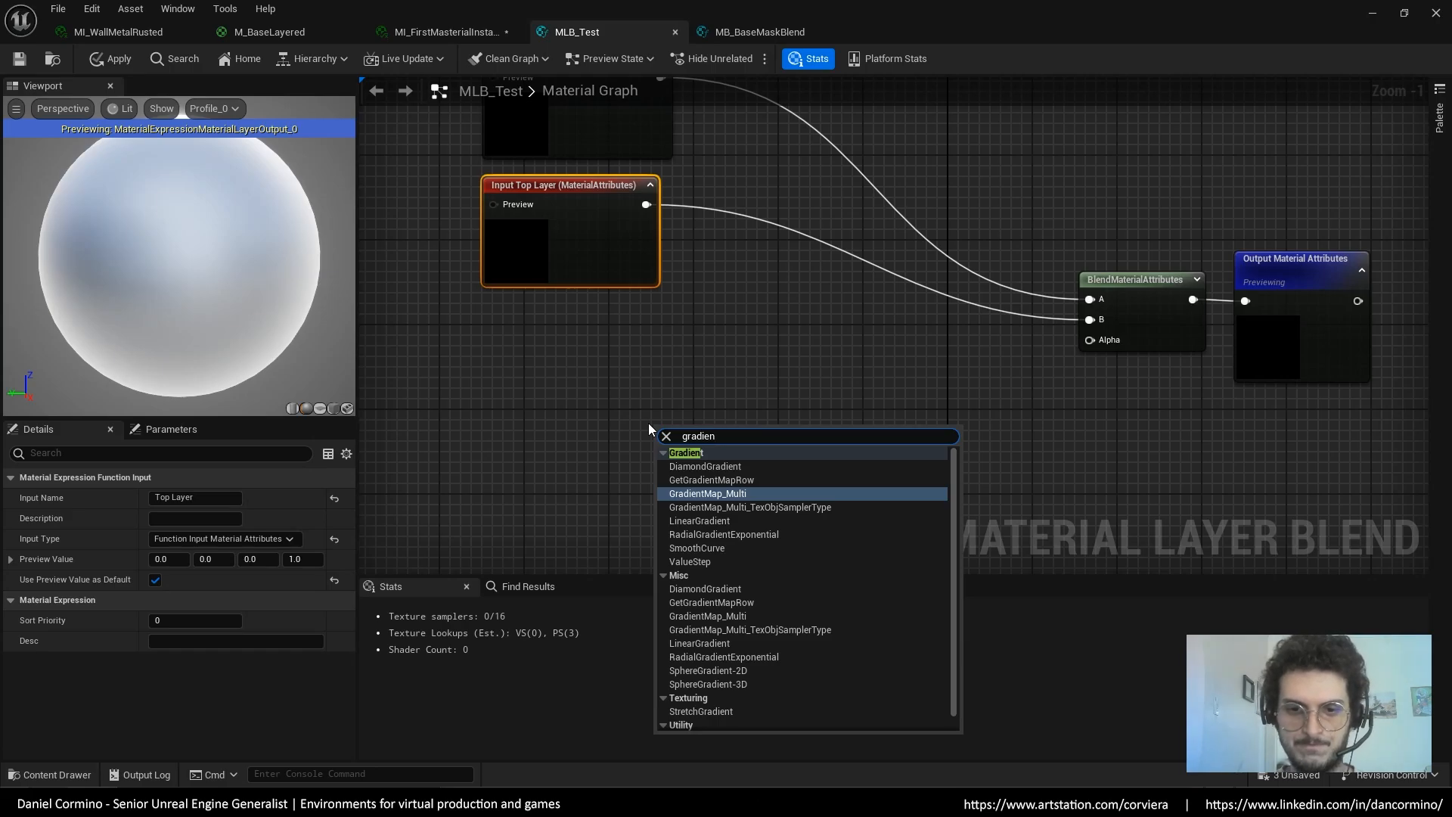
key(Escape)
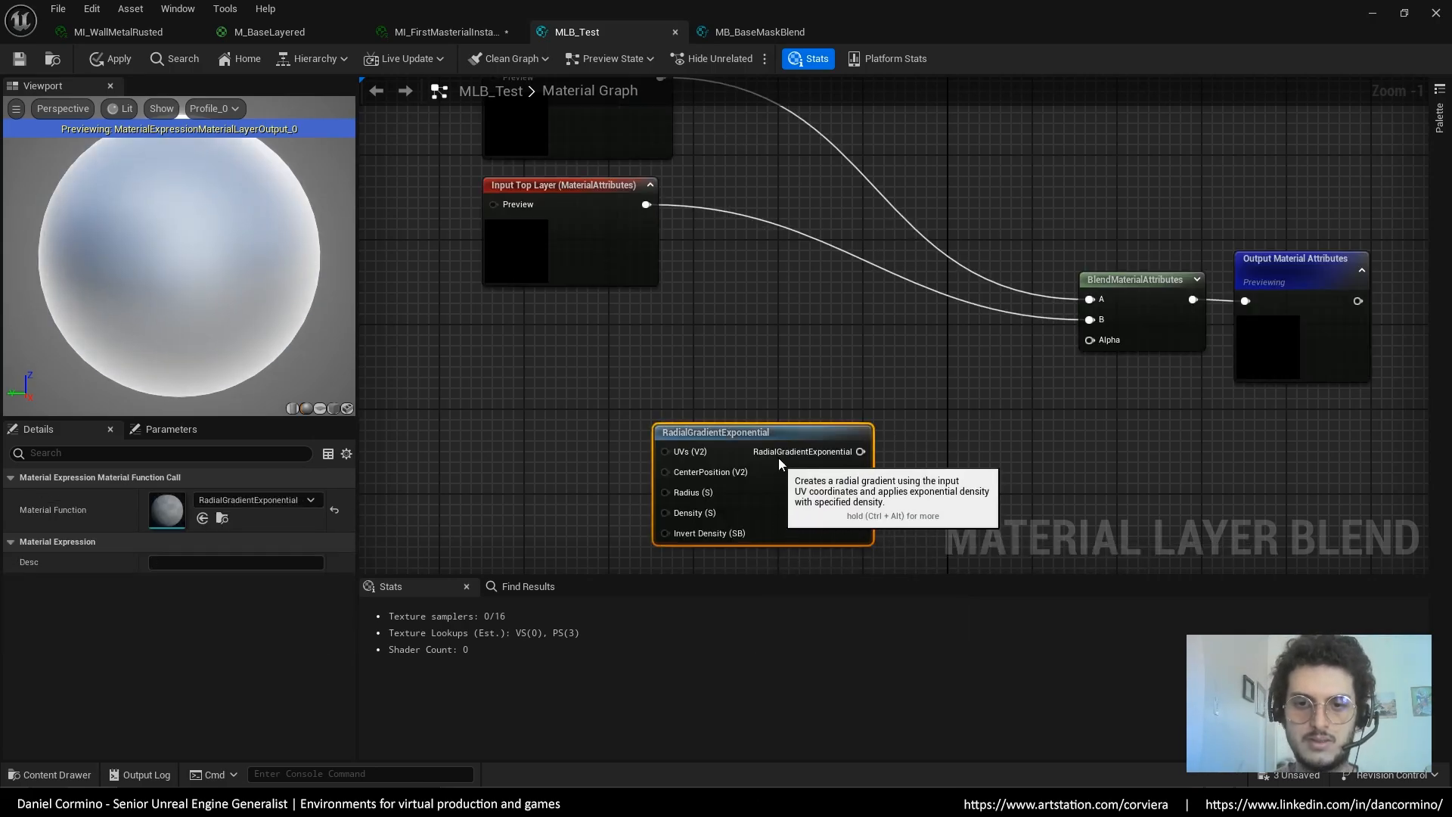
drag(778, 457, 666, 431)
Show the preview on a flat plane and temporarily preview the RadialGradientExponential node on it
click(333, 409)
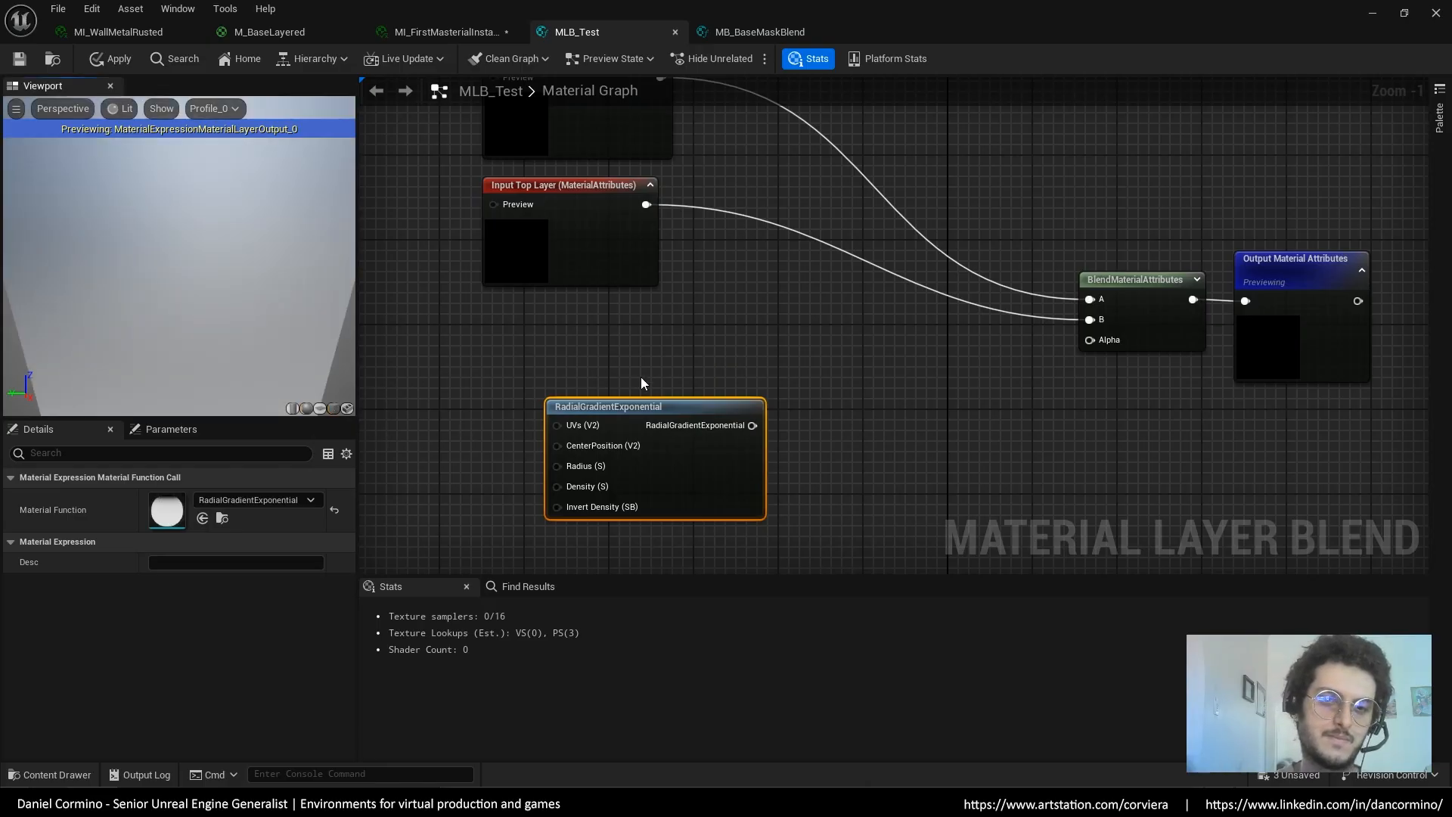
right_click(677, 410)
click(757, 437)
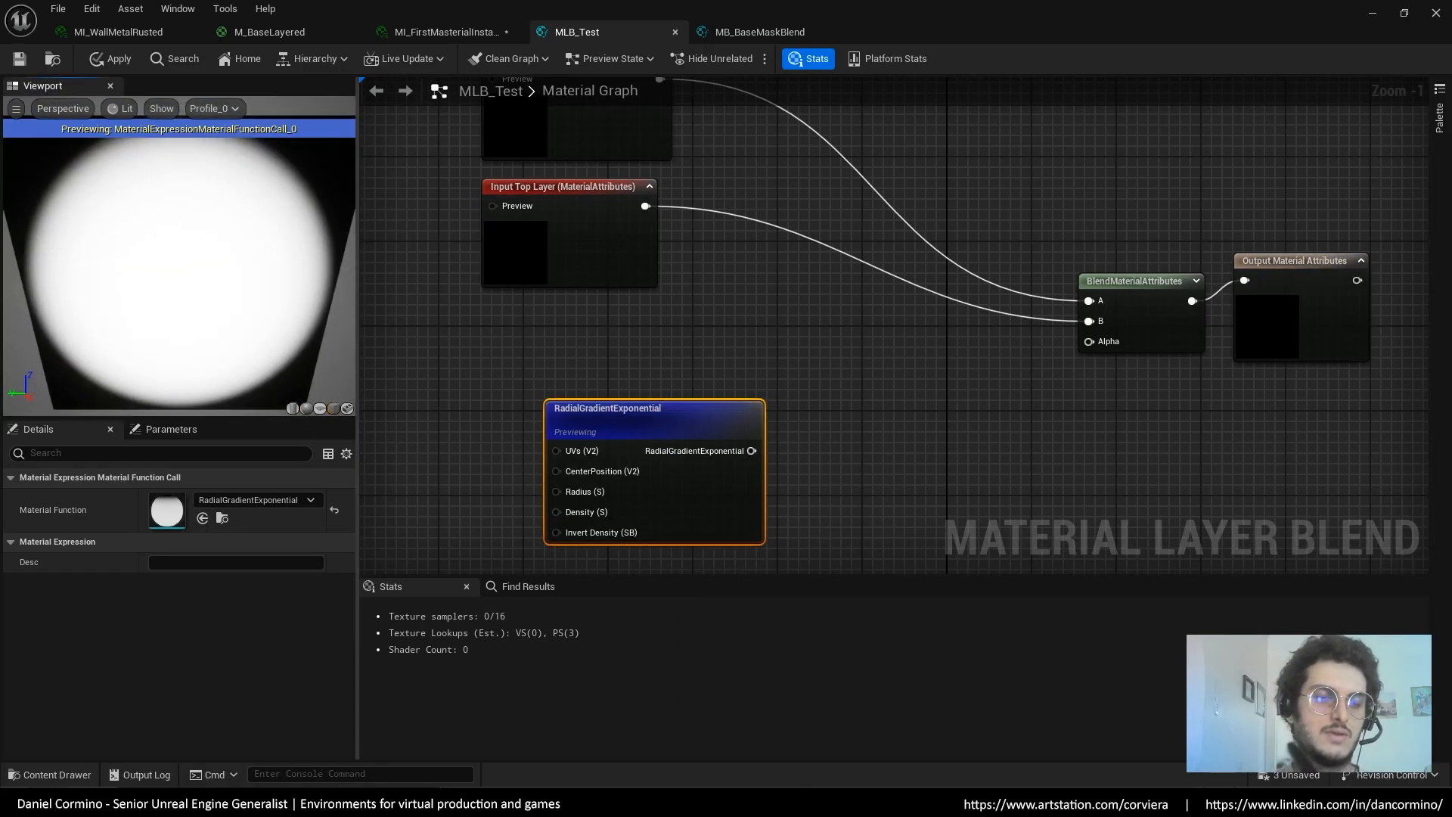
drag(180, 265, 134, 218)
right_click(748, 415)
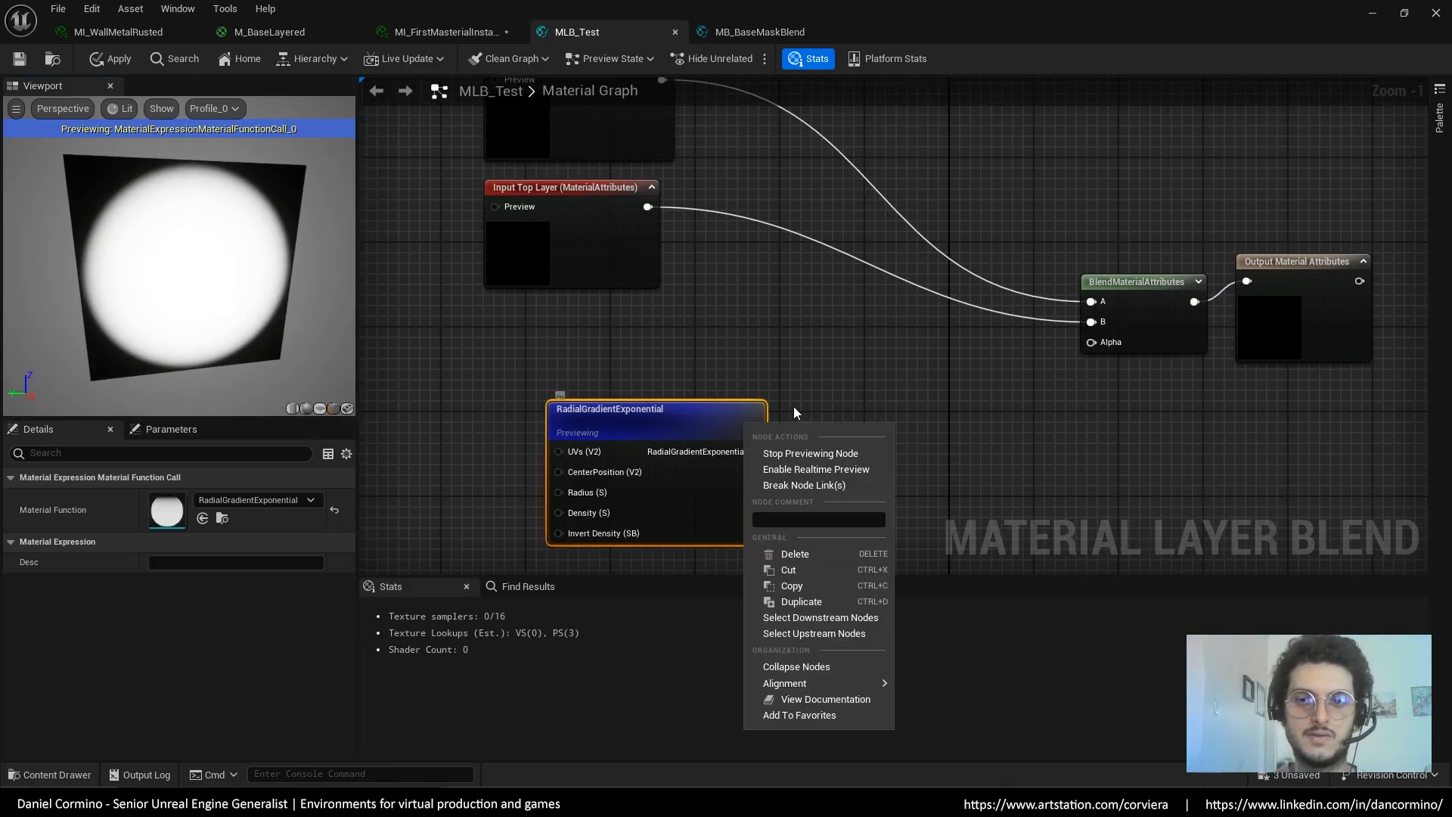
click(810, 454)
Connect the RadialGradientExponential output to the Alpha input of BlendMaterialAttributes and save MLB_Test
drag(754, 428, 1109, 343)
click(1066, 410)
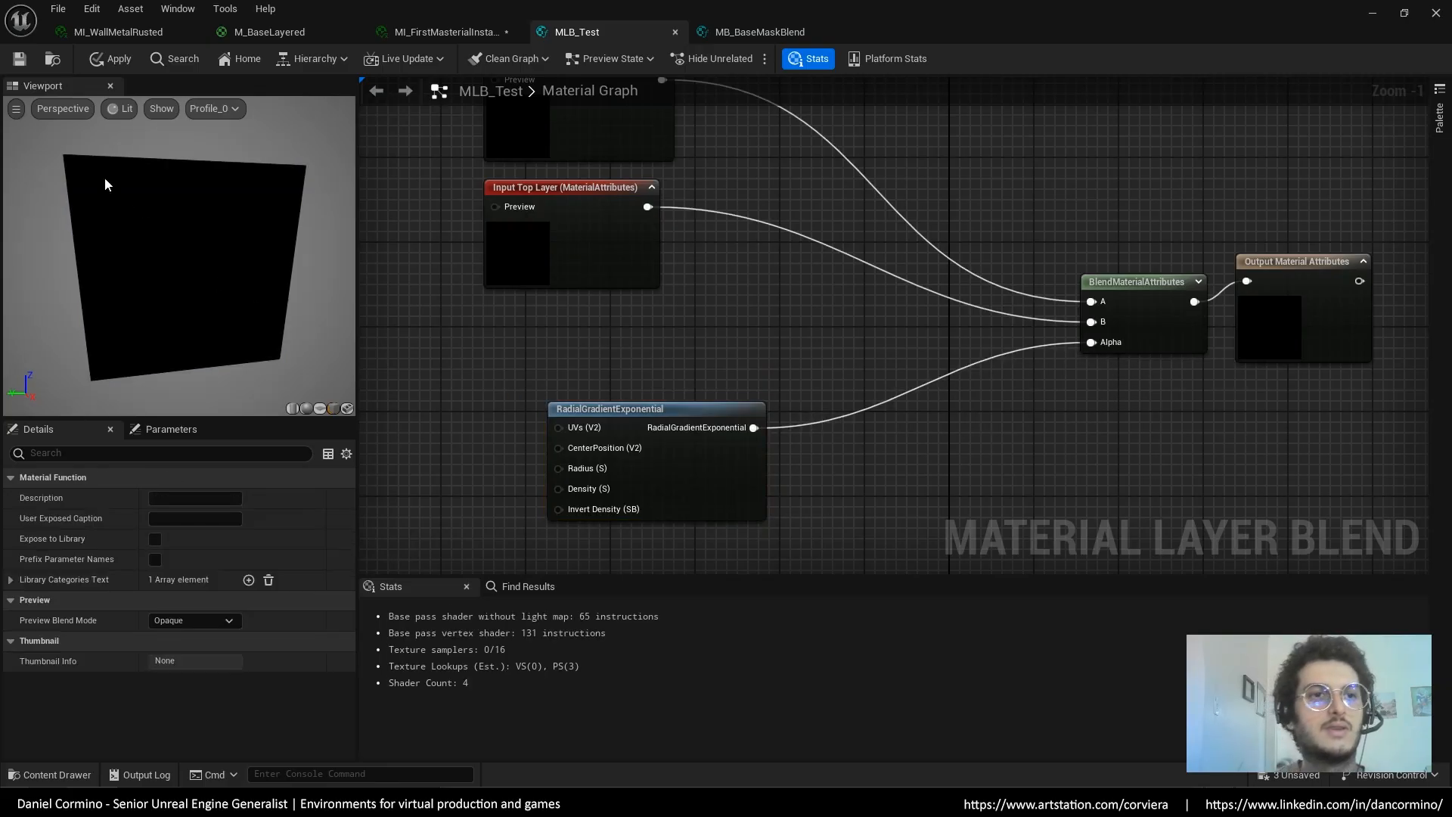
click(20, 59)
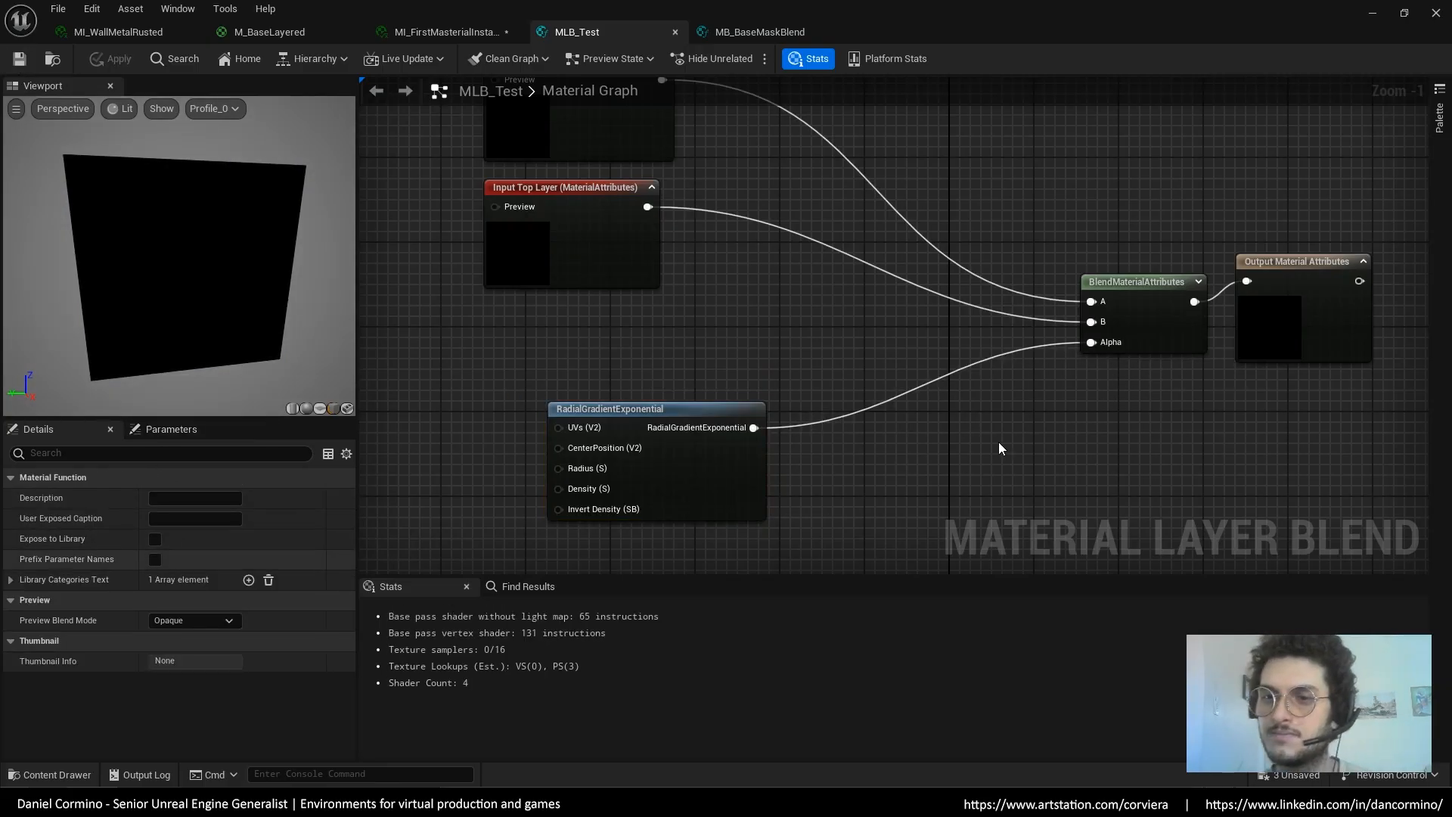
Tidy the graph by slightly shifting the BlendMaterialAttributes node and the Bottom Layer and Top Layer inputs
drag(1168, 343, 1132, 334)
right_drag(995, 340, 1000, 429)
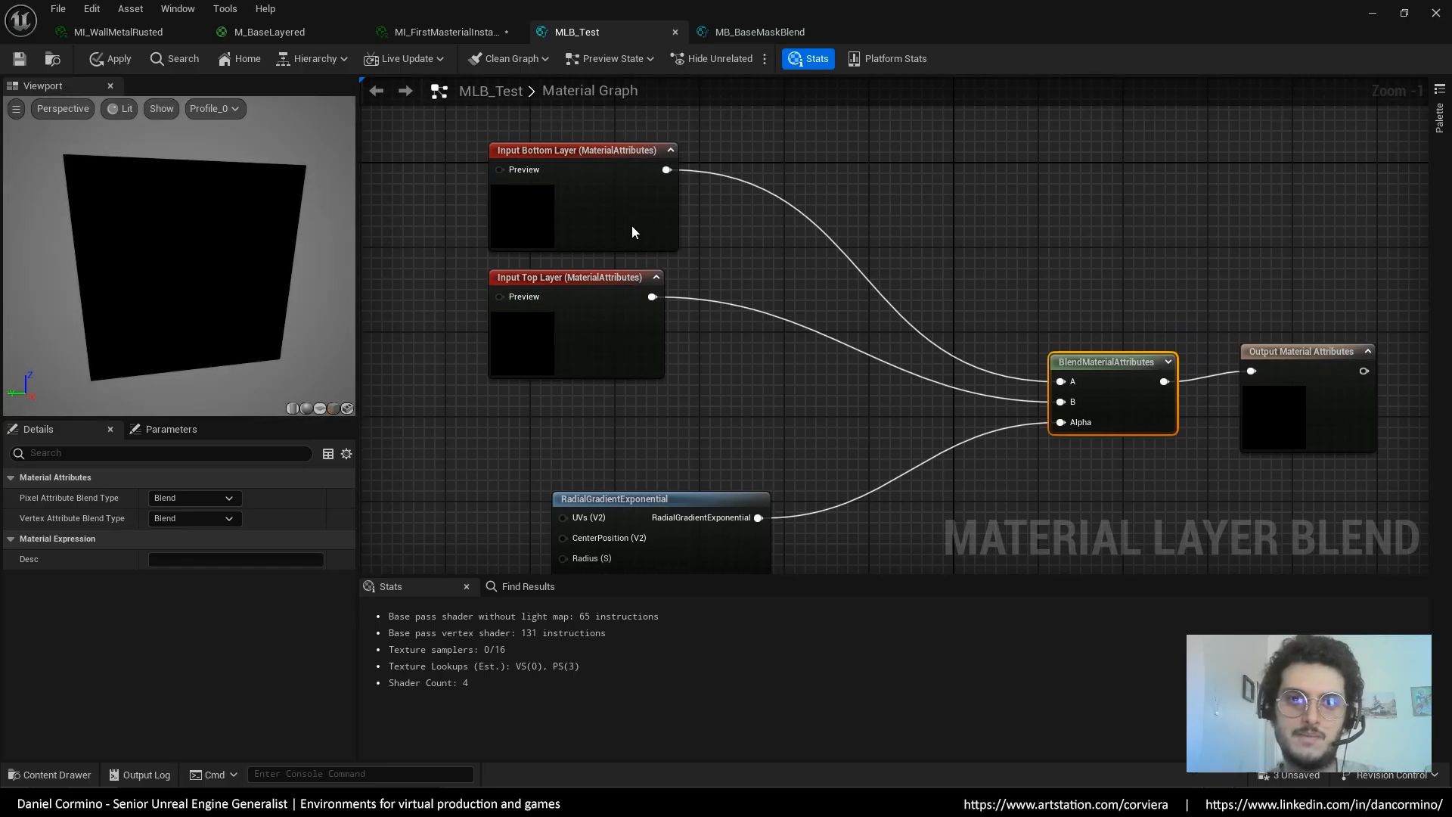
click(611, 206)
click(588, 328)
drag(588, 328, 566, 317)
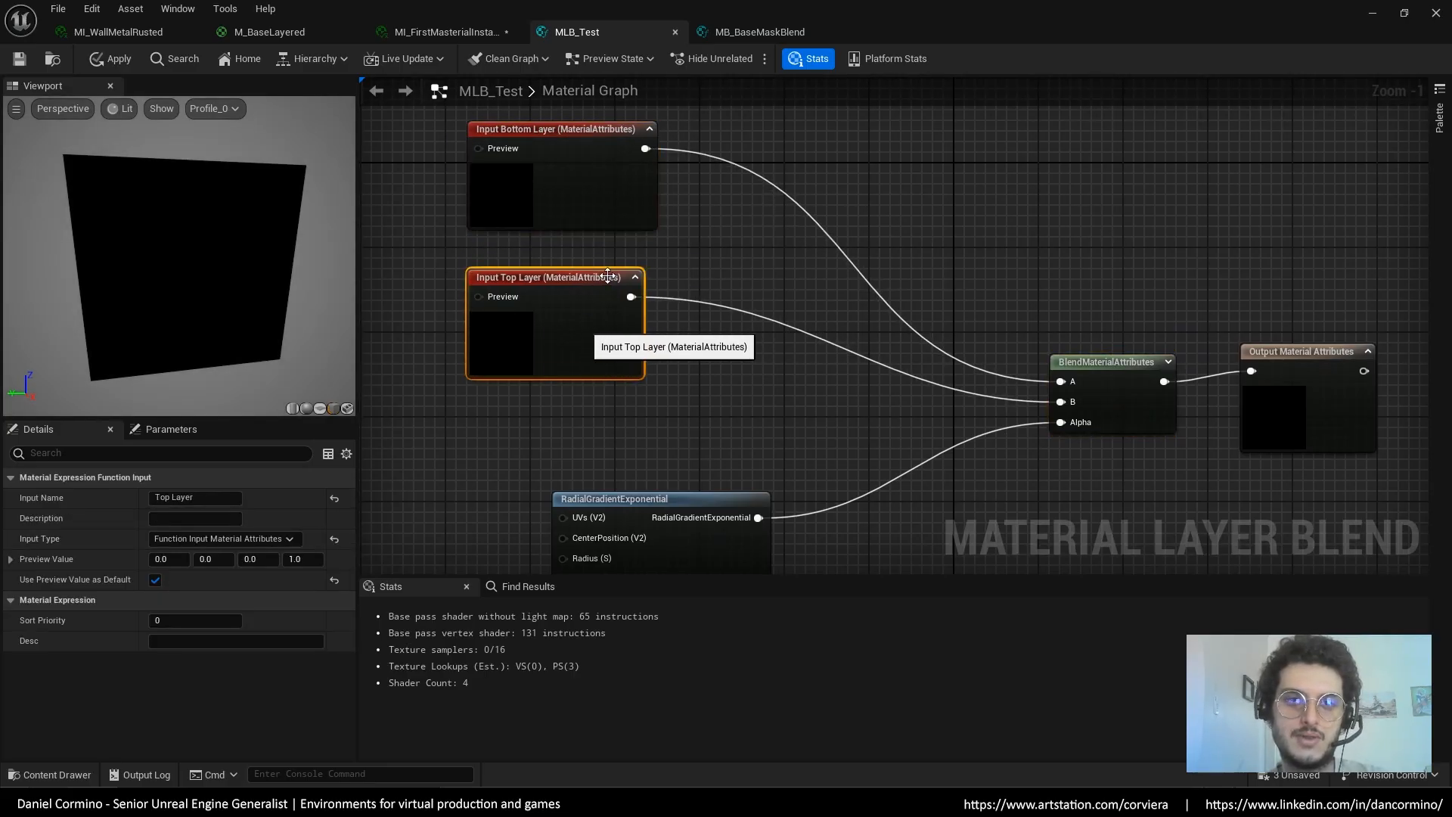
drag(628, 202, 618, 203)
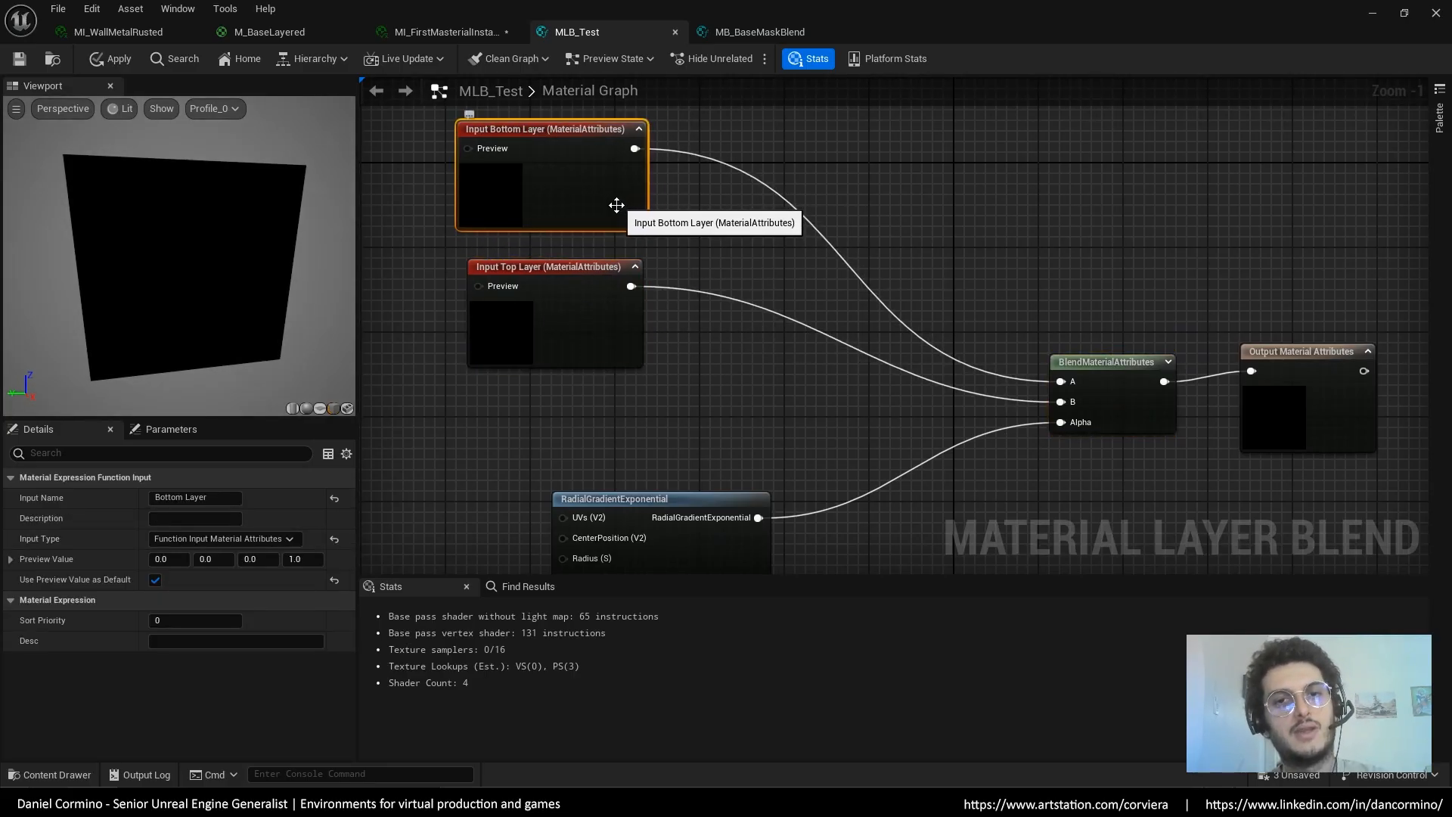
right_drag(592, 330, 621, 443)
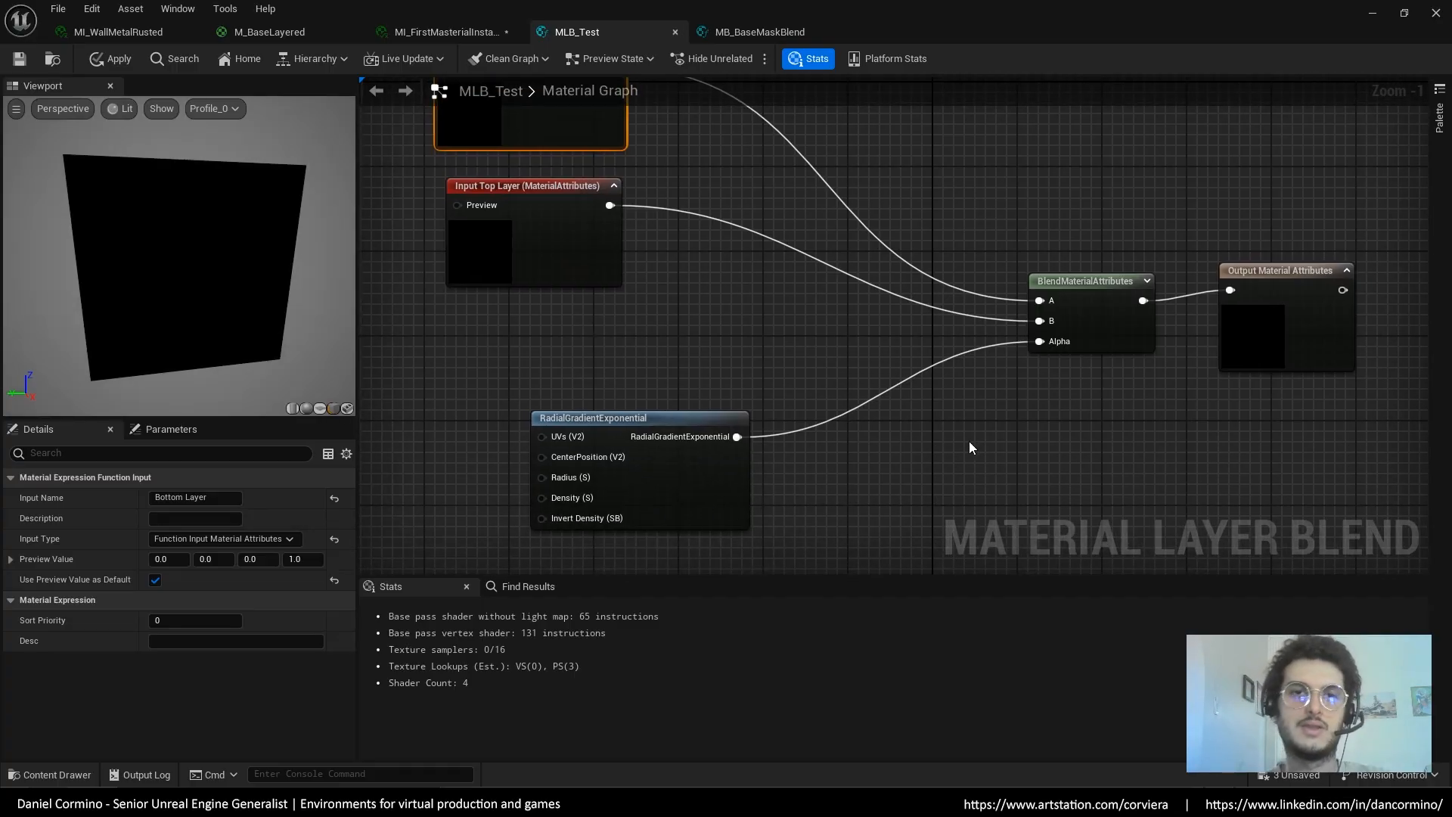
In the first master material instance, set the Blend Asset of Layer 1 to MLB_Test
click(453, 31)
drag(327, 568, 318, 454)
click(859, 238)
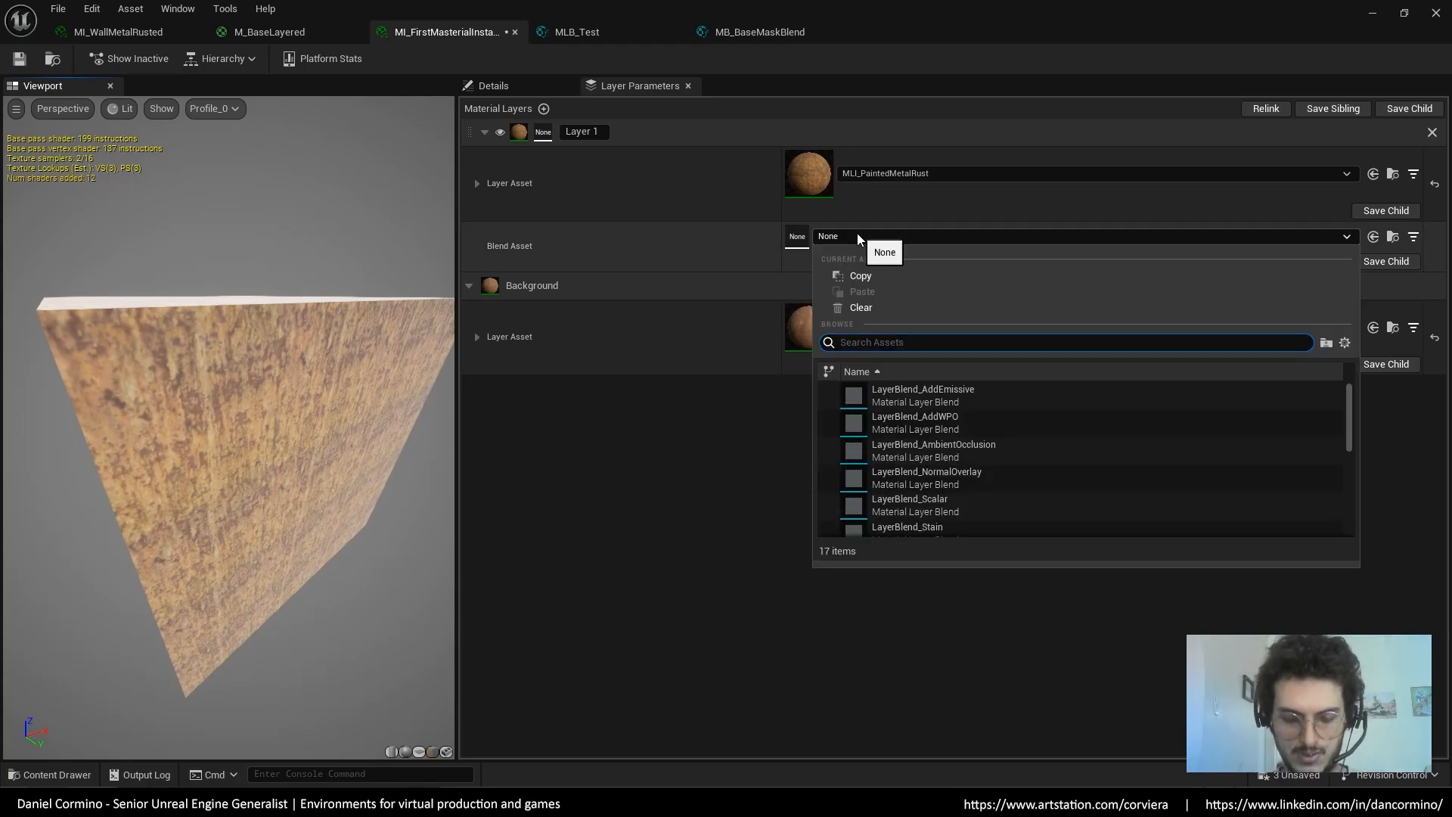
text(mlb_)
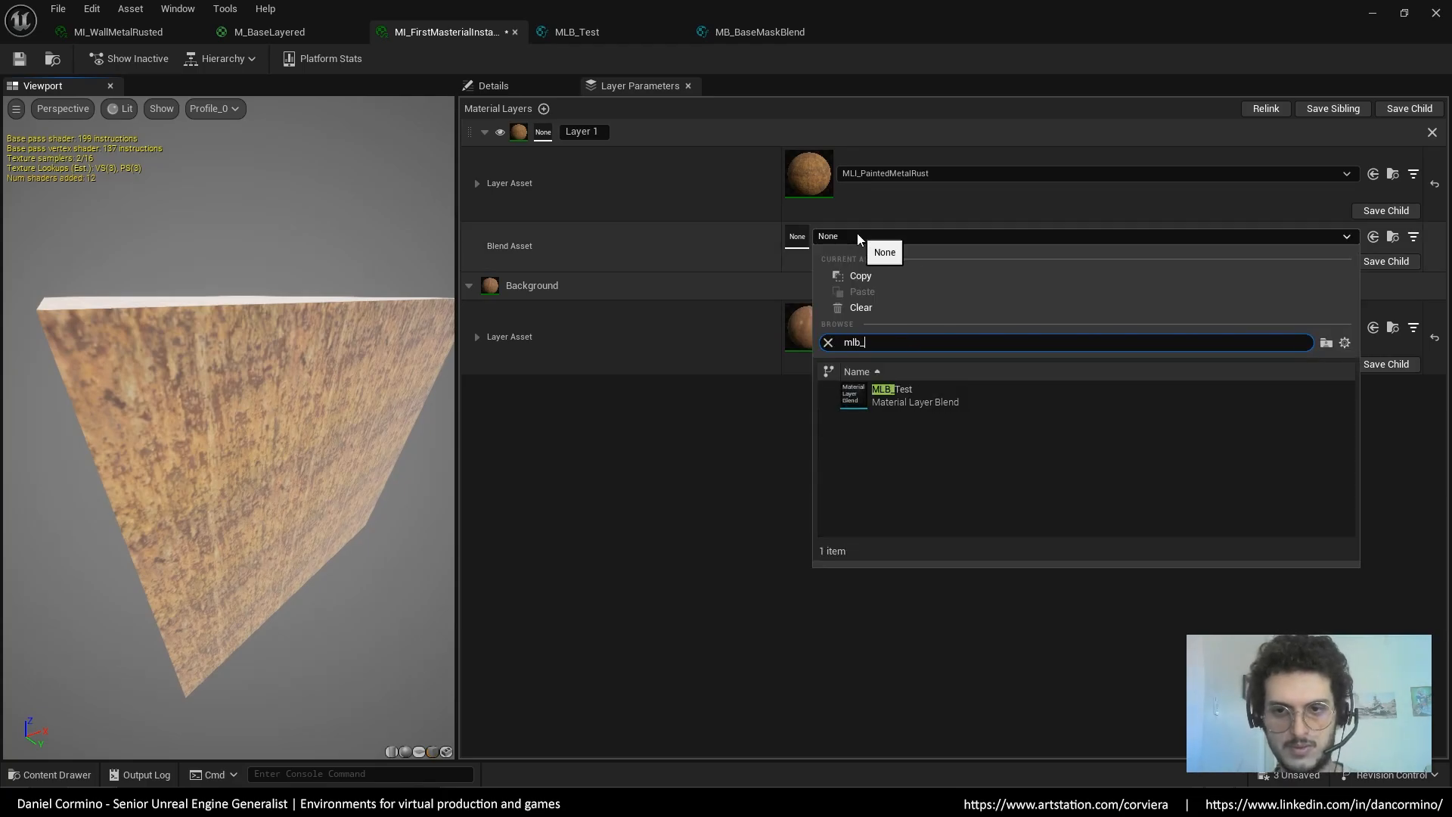
click(935, 392)
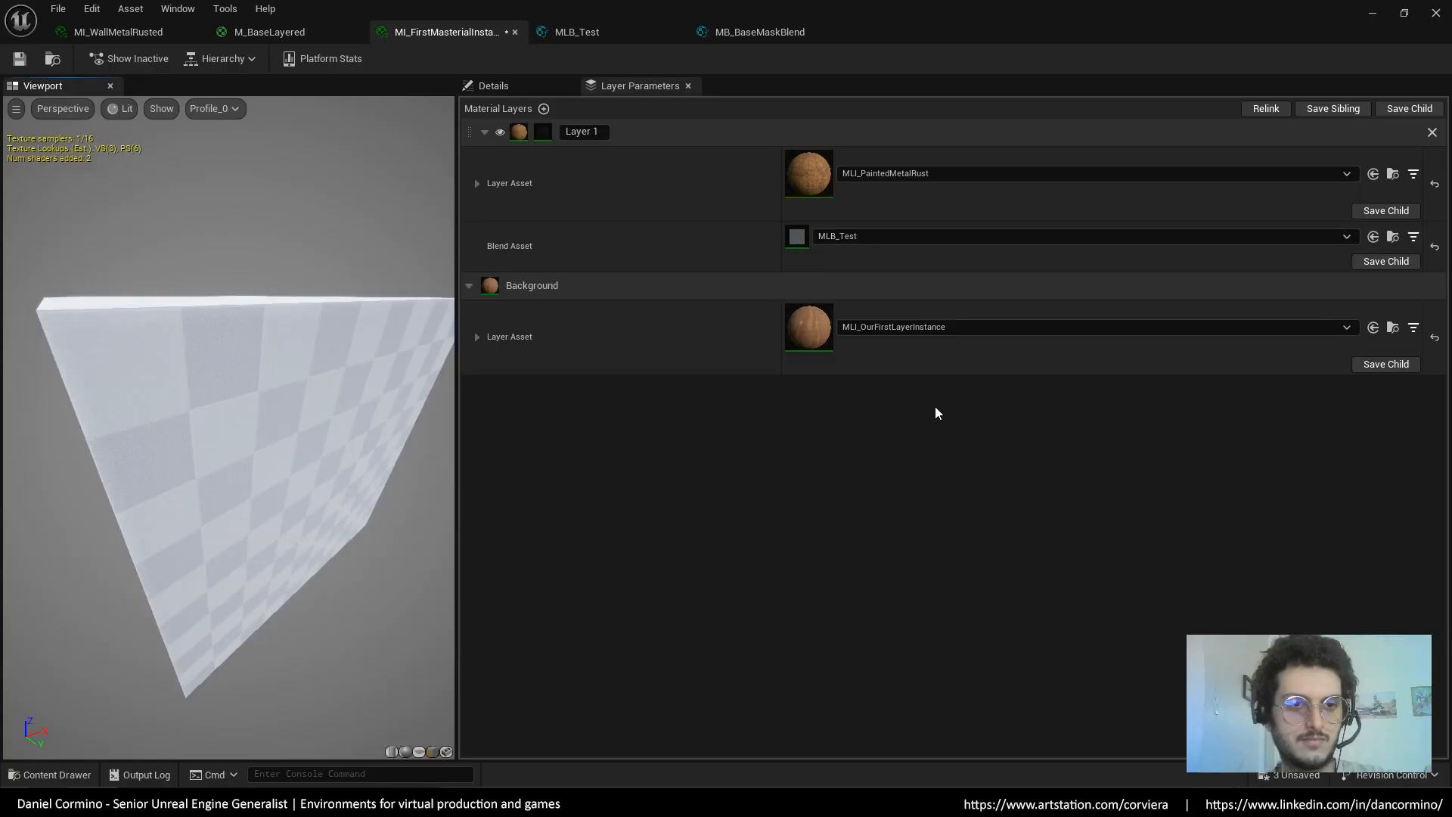
Switch the material preview to Unlit and inspect how the rust layer blends over the wood on the plane
drag(340, 390, 423, 499)
scroll(269, 415, up, 5)
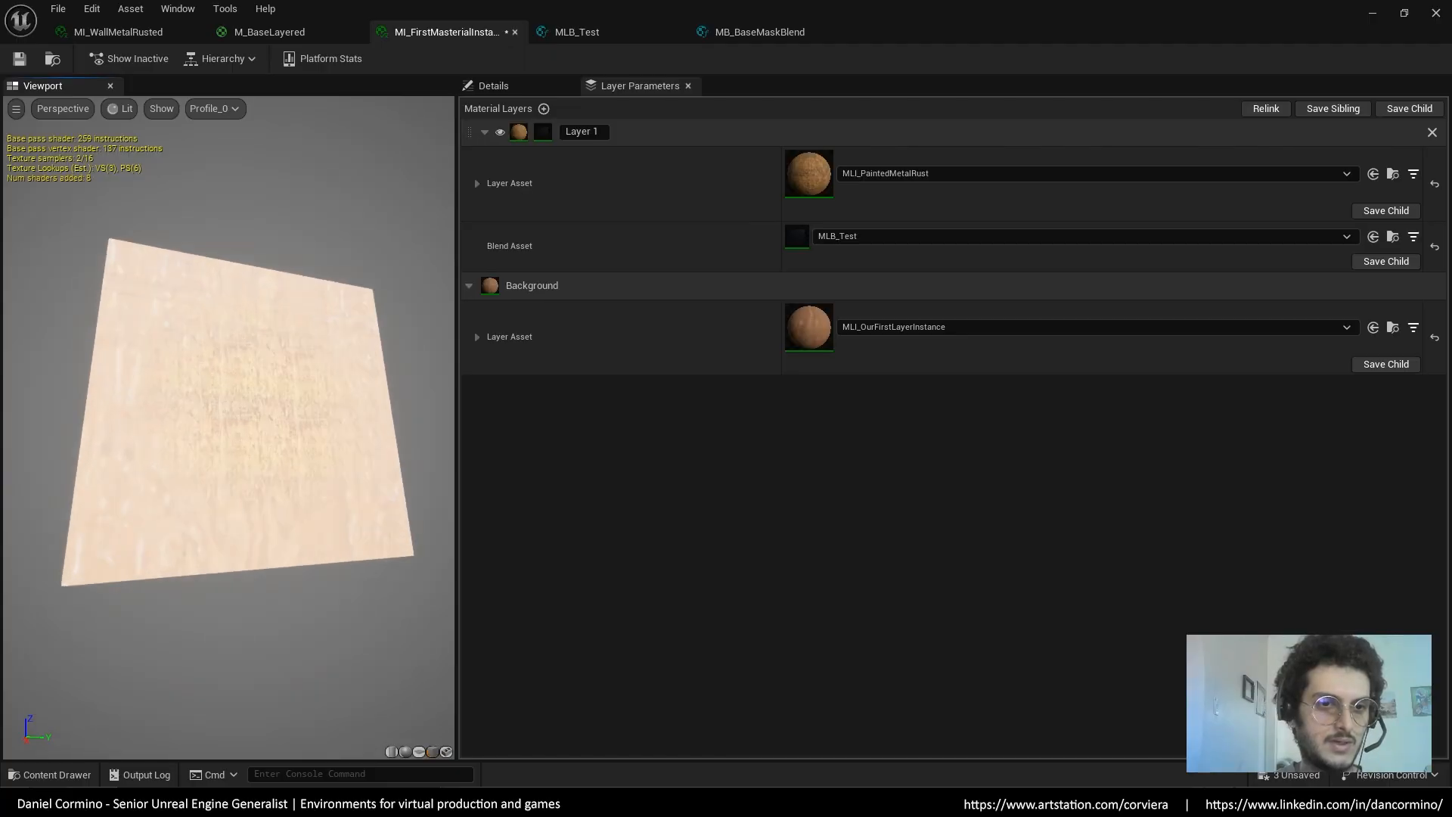
drag(269, 415, 318, 495)
key(alt+3)
scroll(285, 454, up, 5)
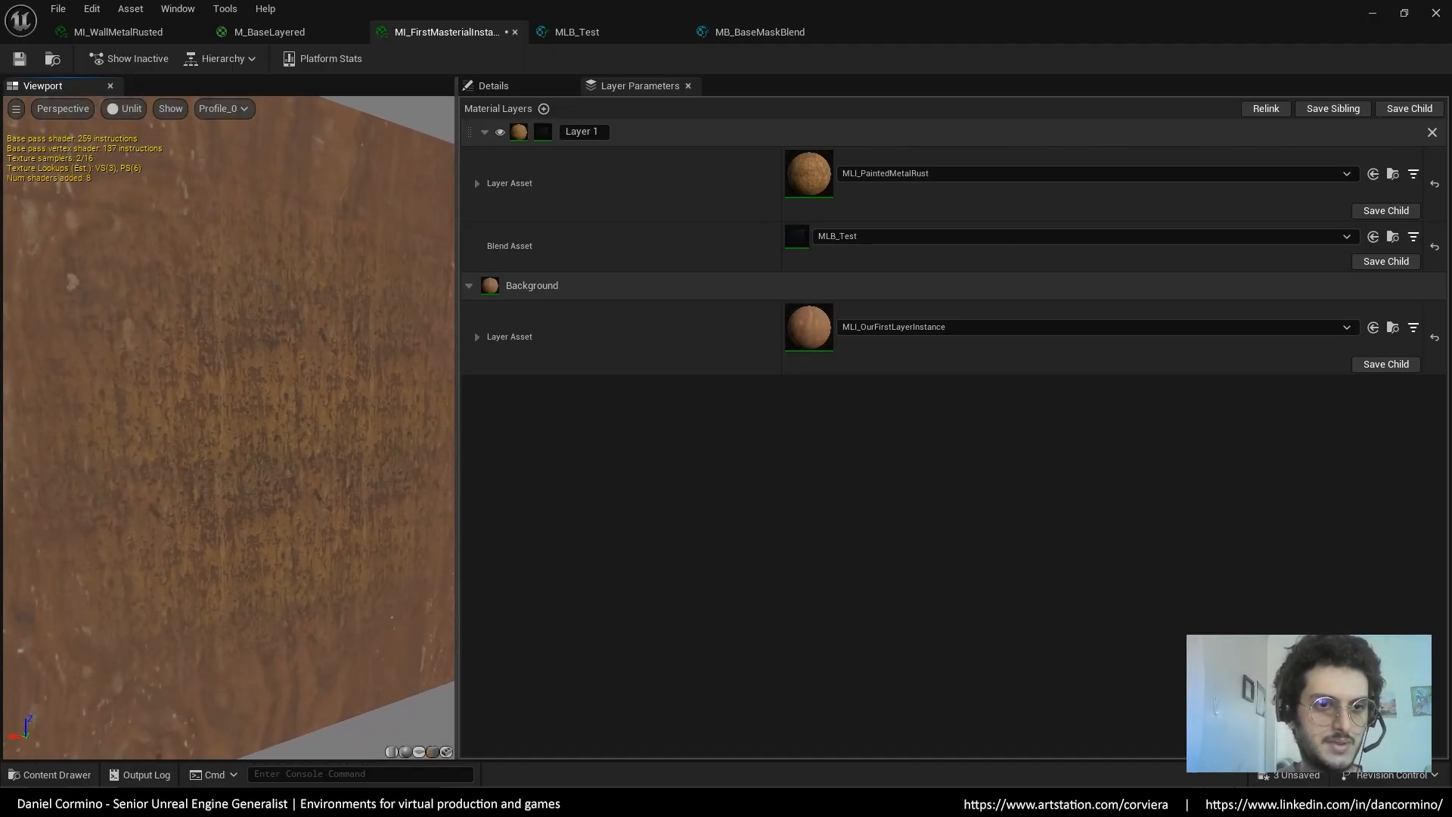
scroll(305, 448, down, 5)
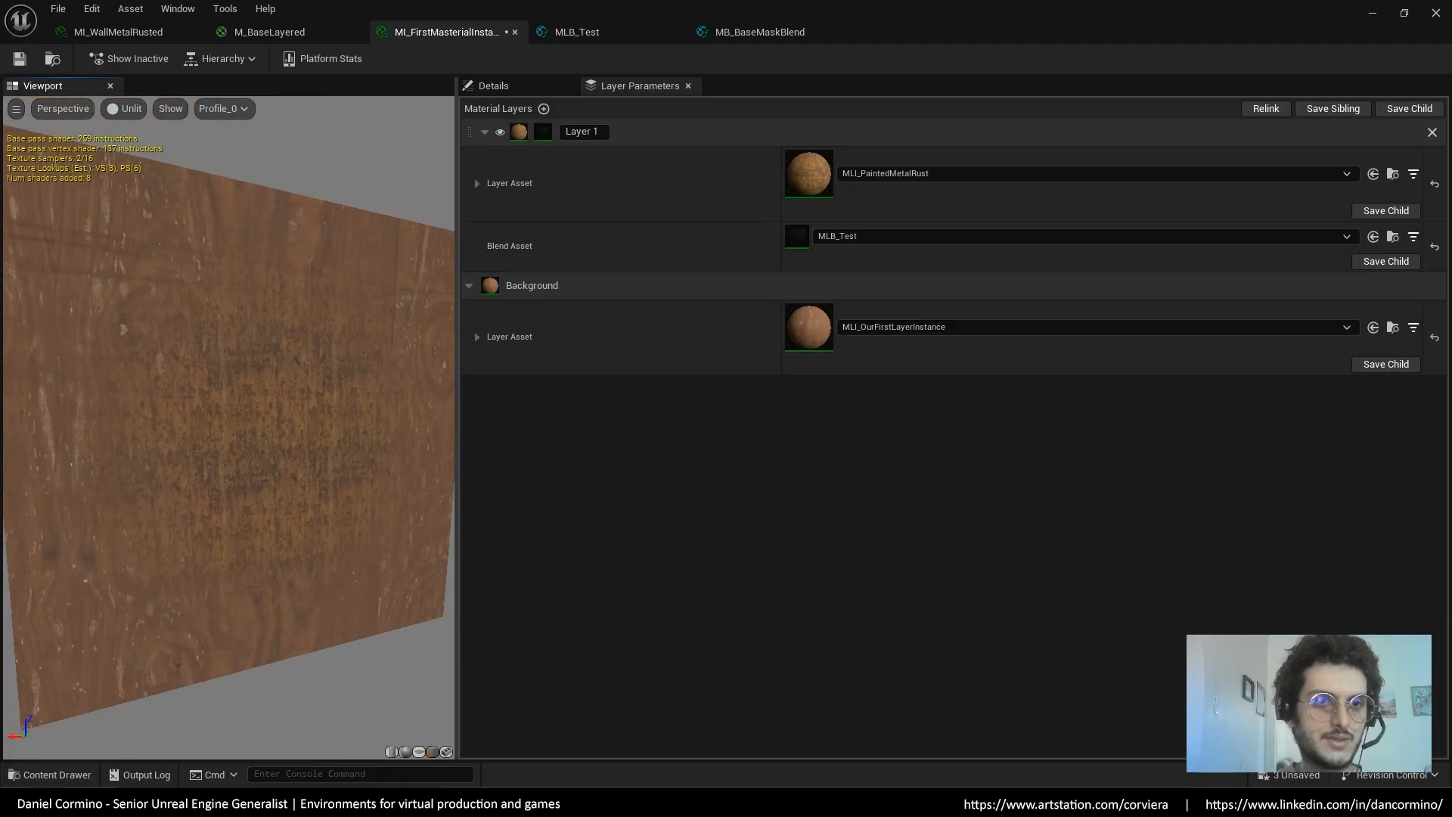
Add a scalar parameter named Density with default value 2.33 beside the RadialGradientExponential node in MLB_Test
click(642, 30)
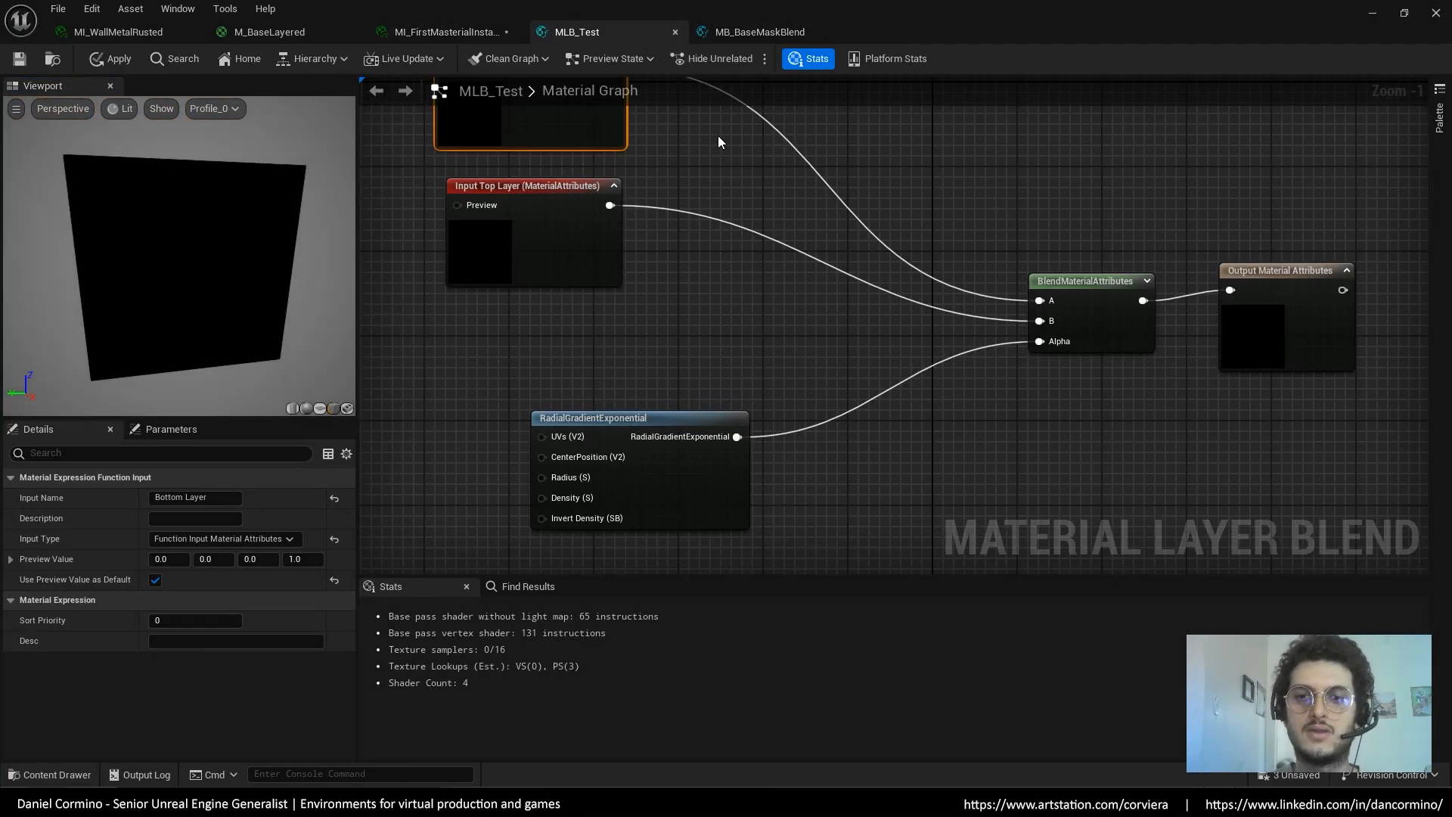
click(768, 458)
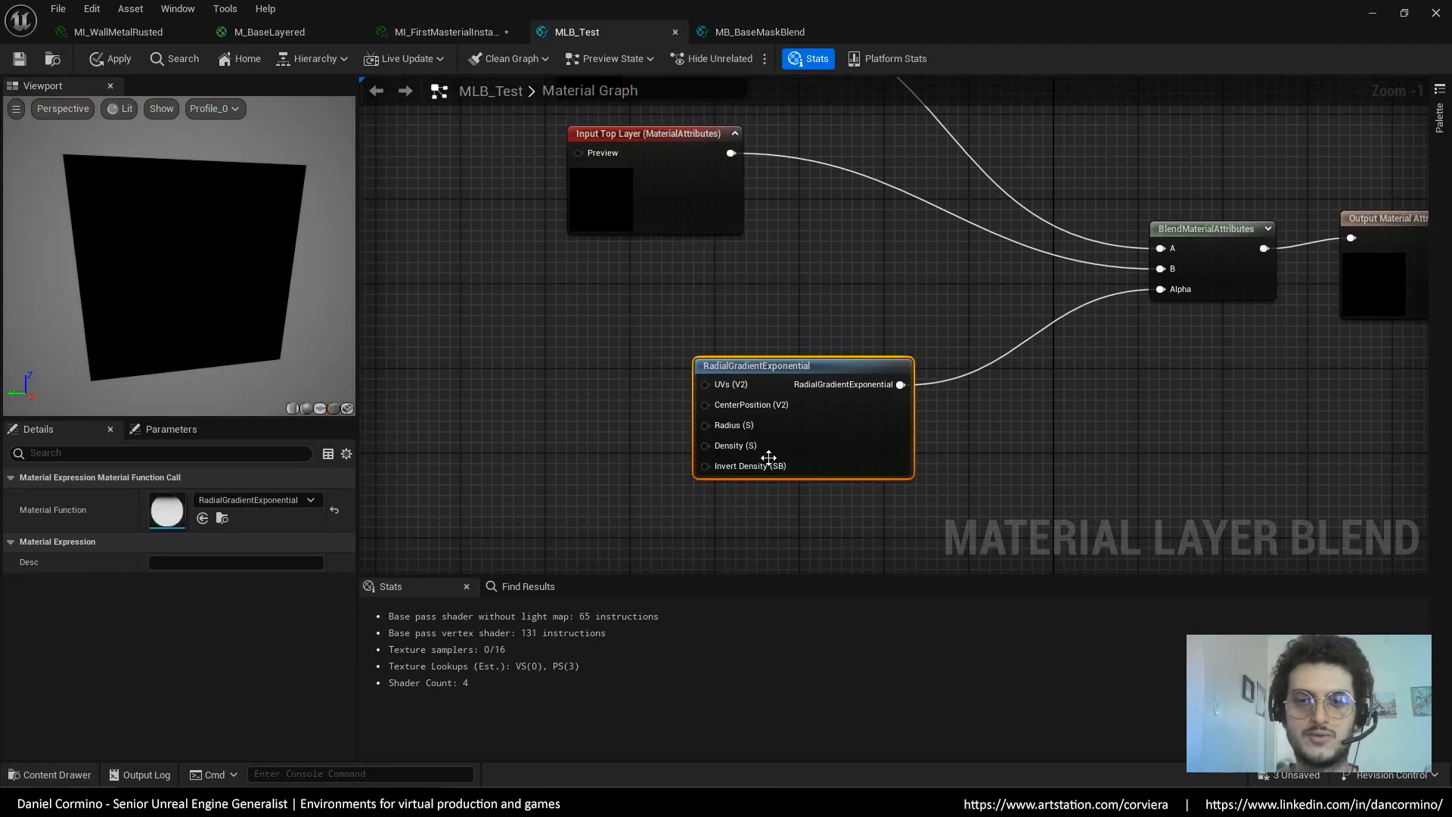
click(507, 402)
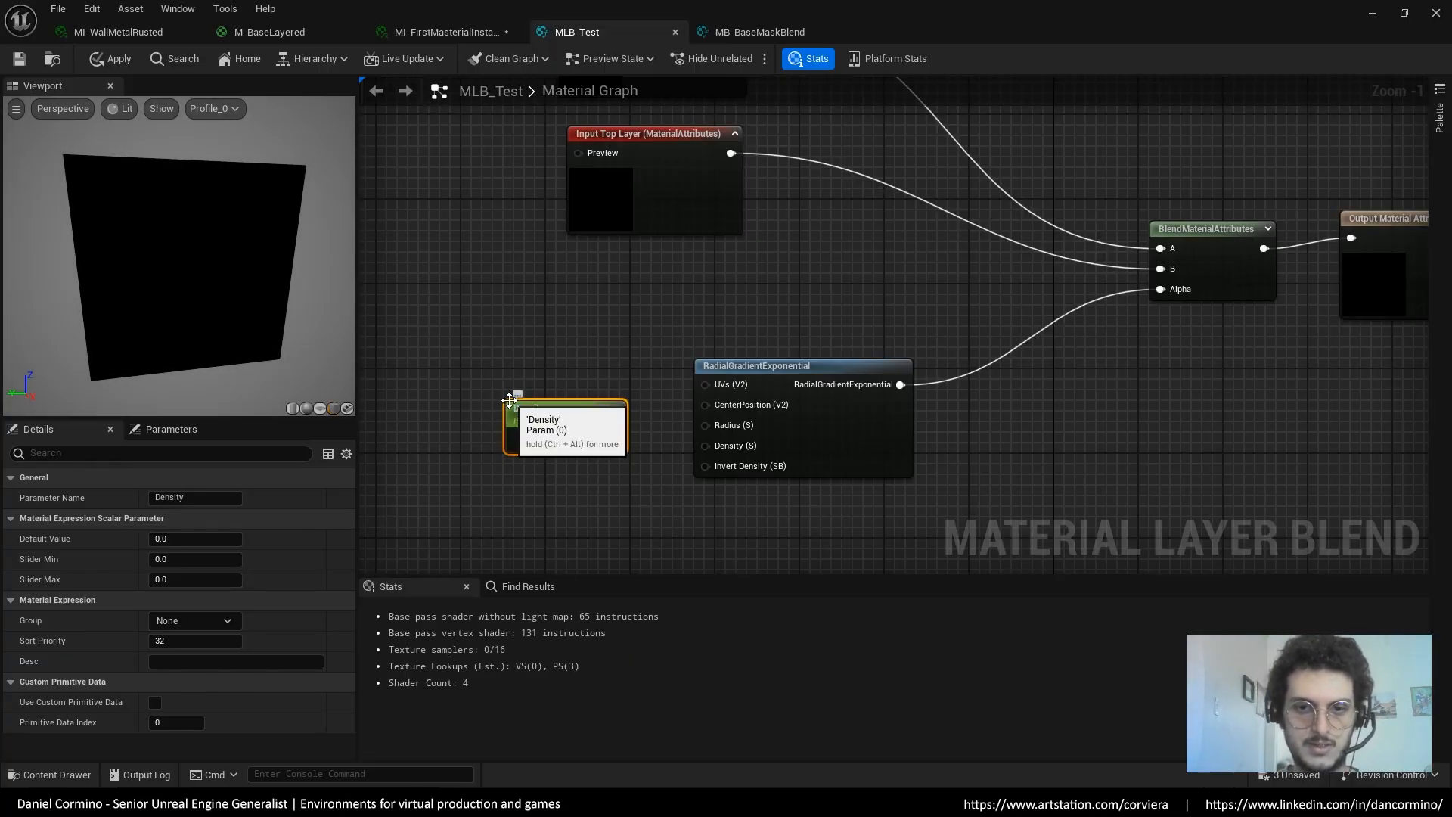
click(589, 441)
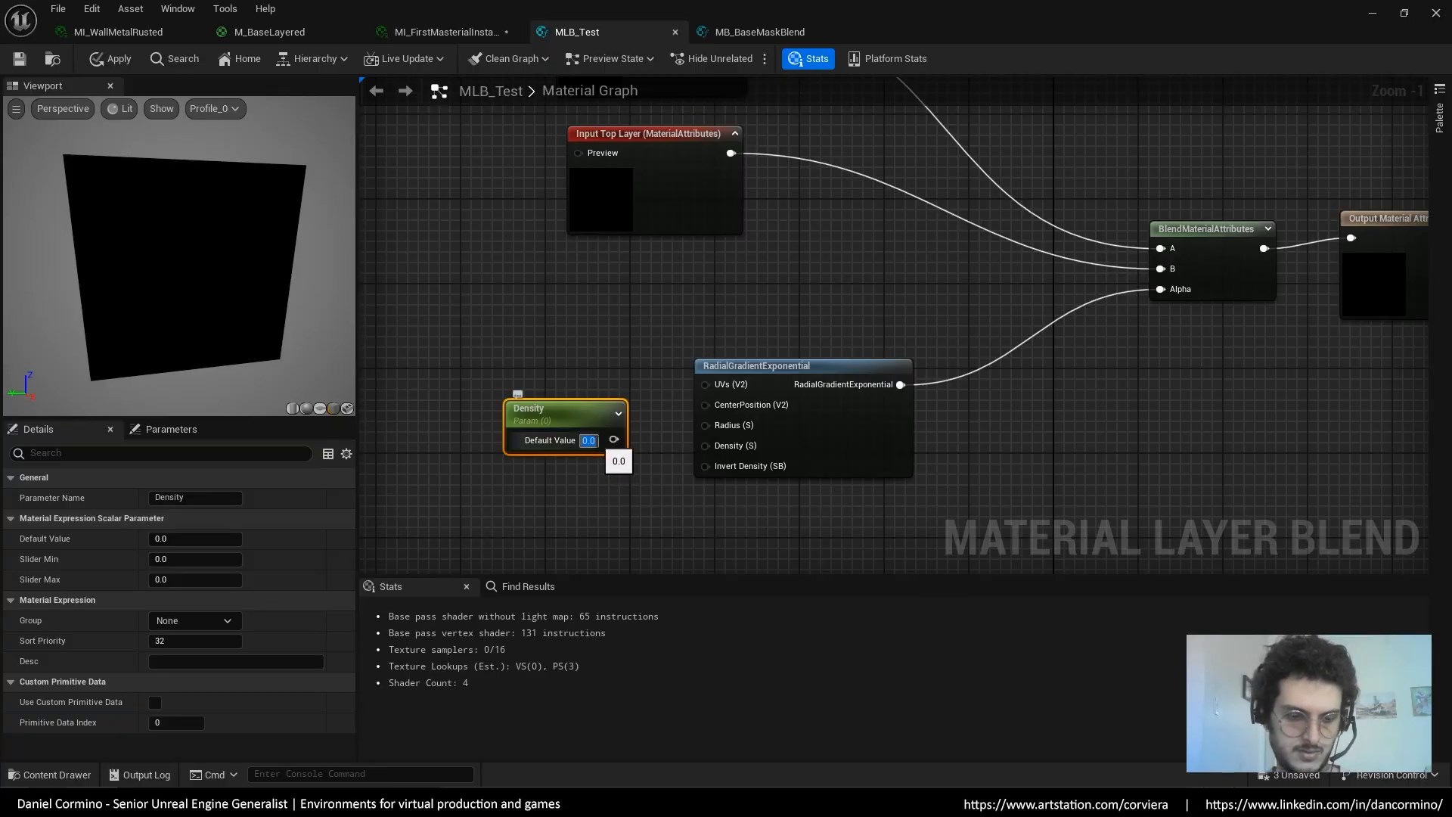
text(2.33)
key(Return)
Connect the Density parameter to the Density input of RadialGradientExponential and save all assets
click(628, 469)
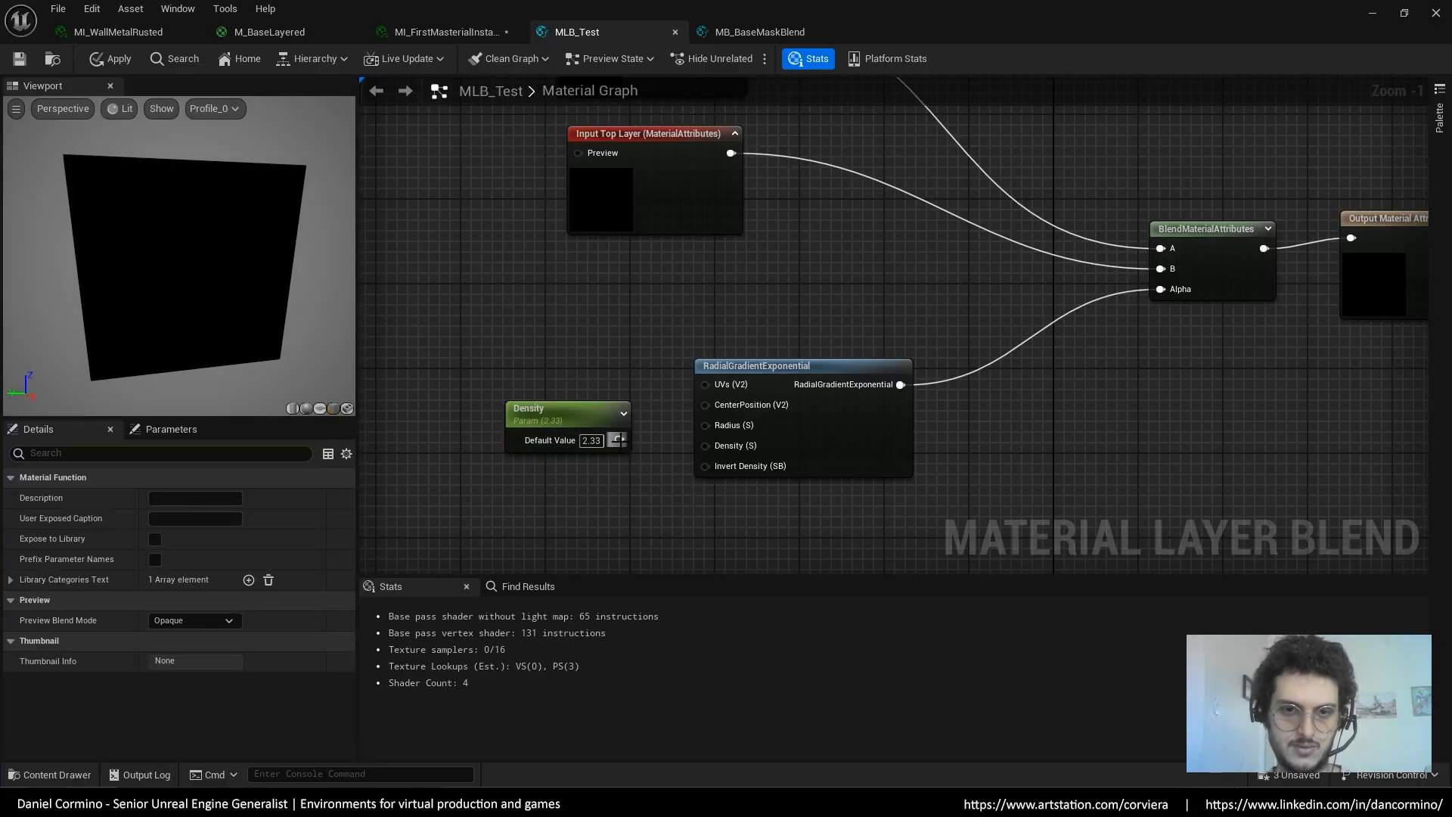
key(ctrl+shift+s)
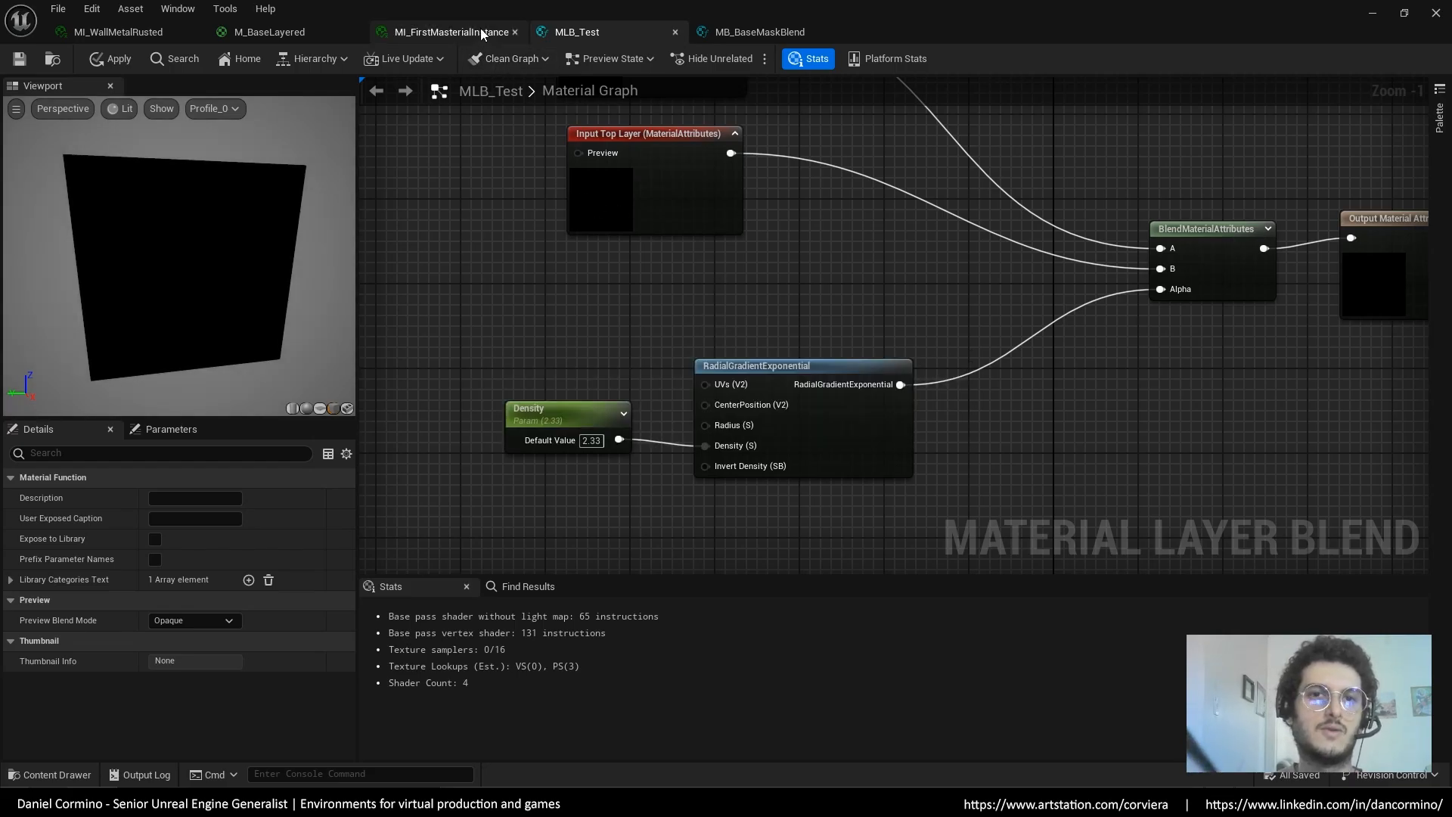
click(446, 32)
click(576, 32)
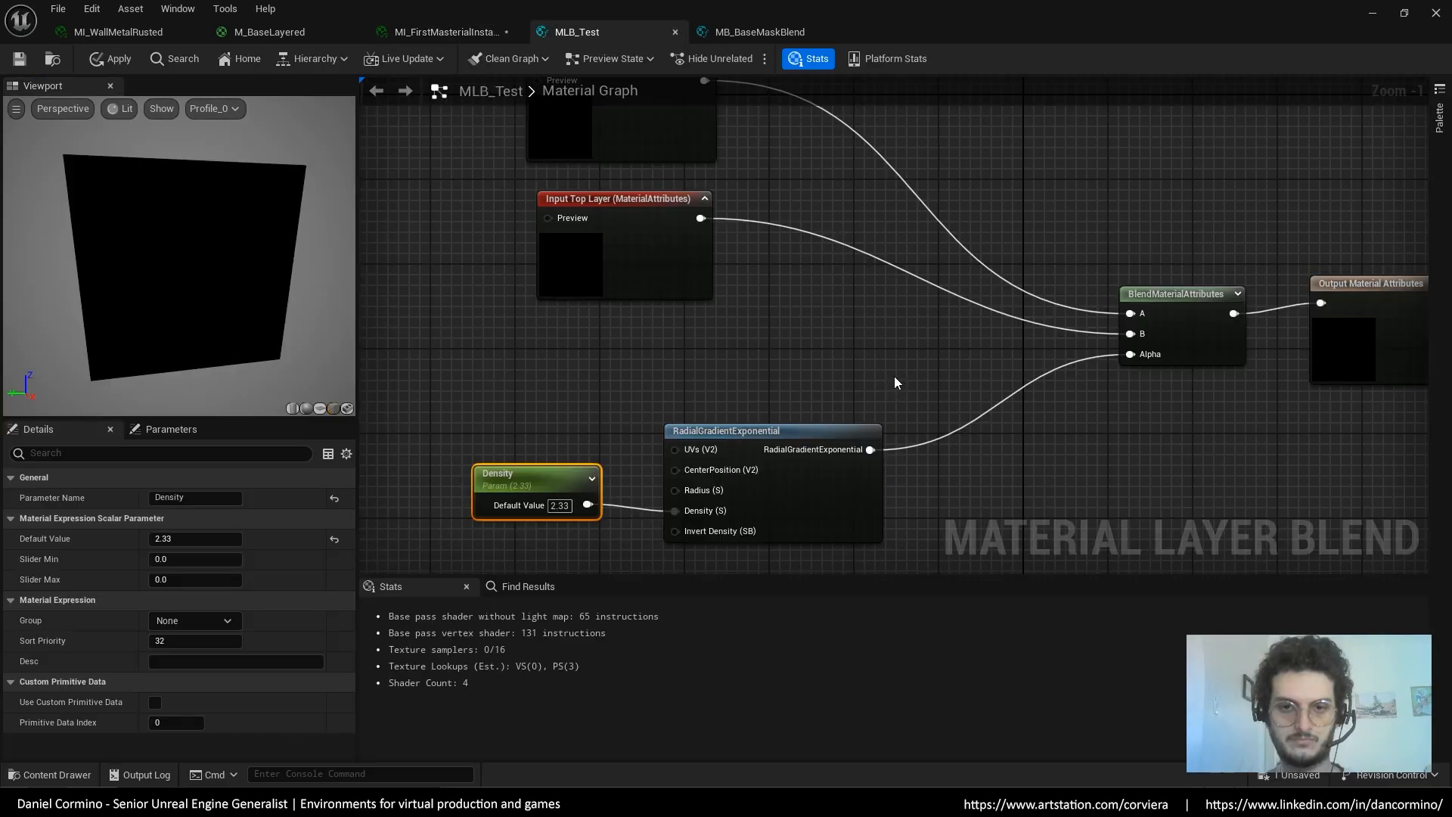
In the material instance, expand Layer 1's blend asset parameters and enable the Density override
click(460, 33)
drag(405, 574, 447, 453)
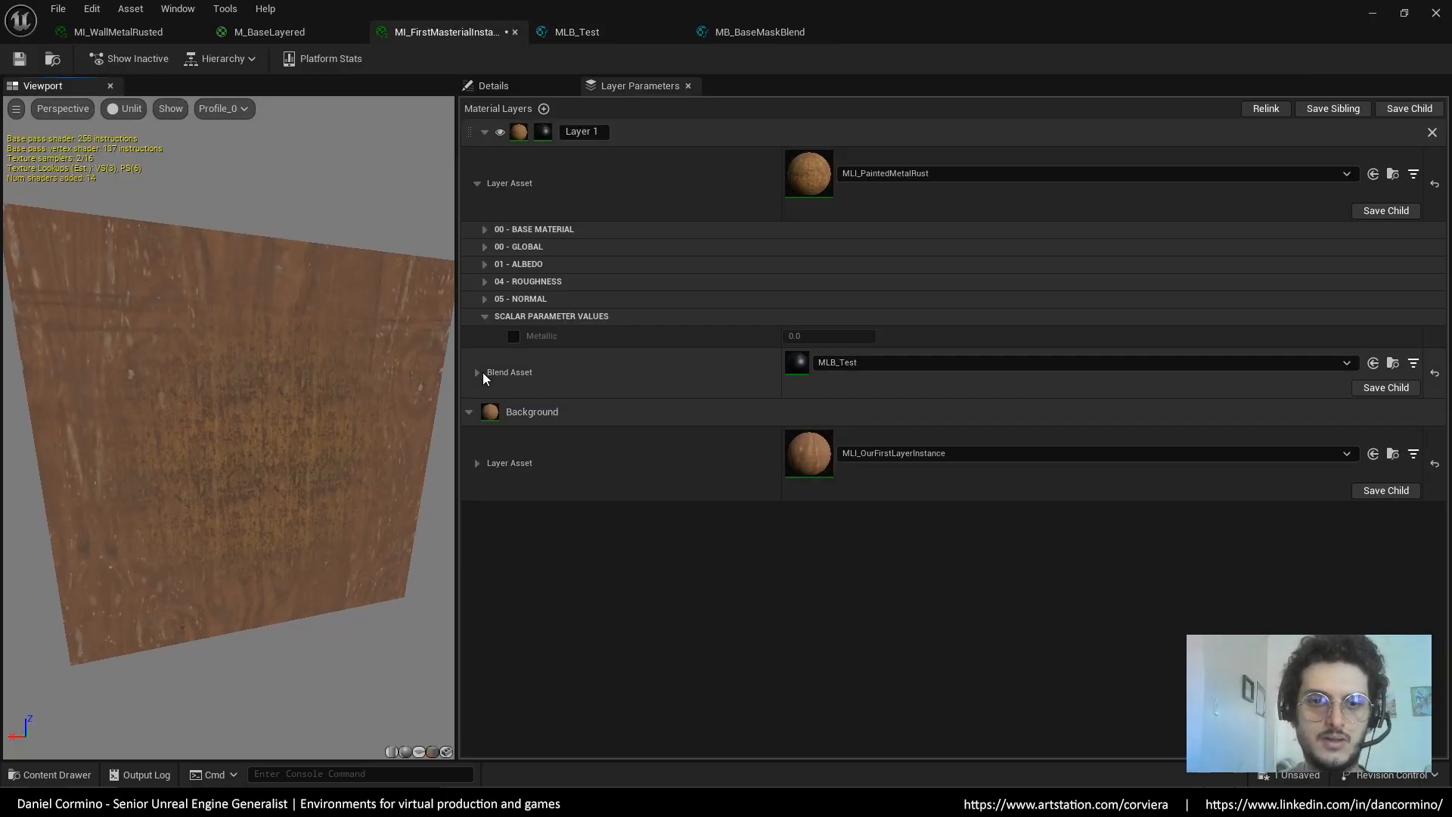
click(477, 372)
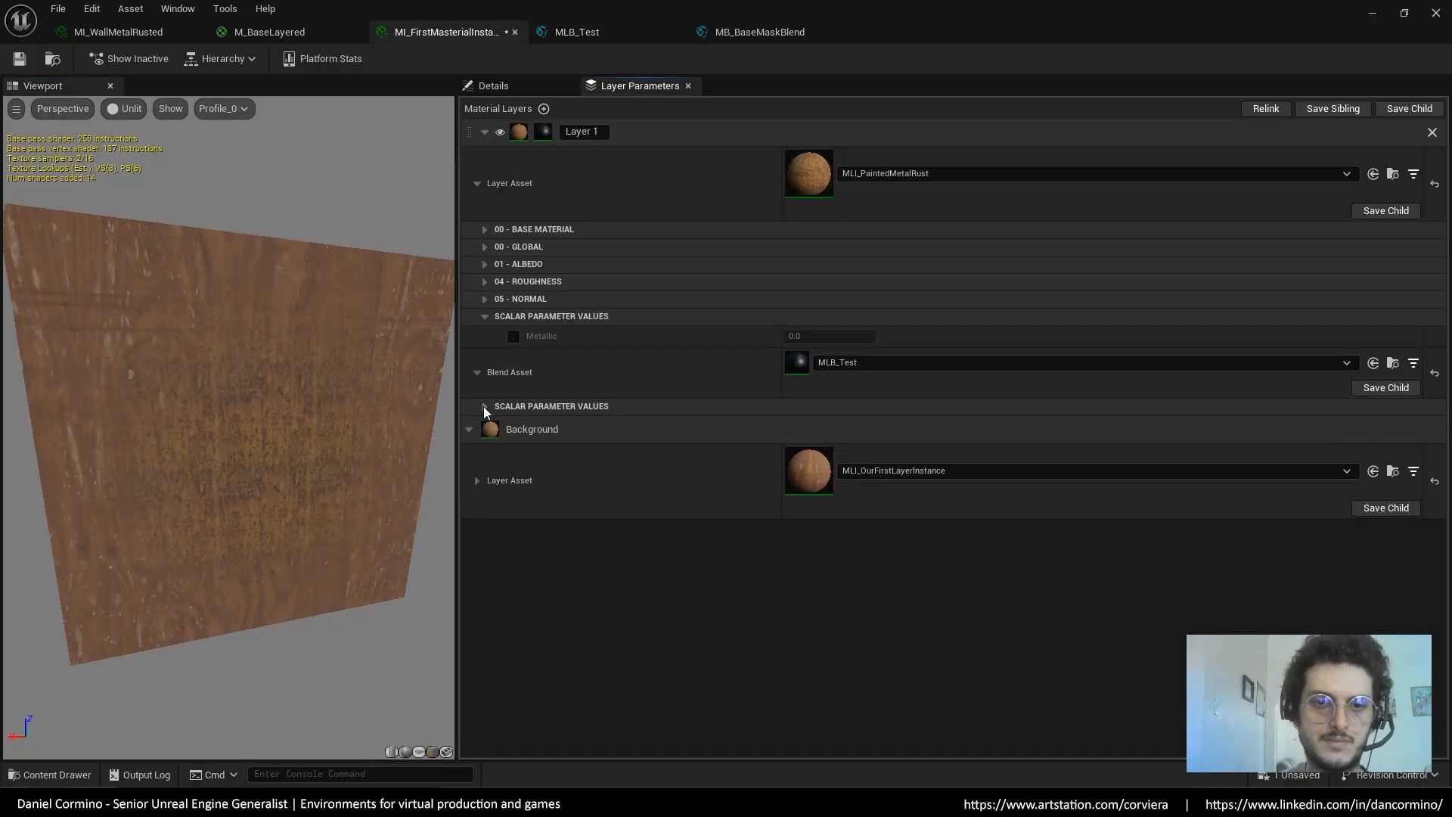
click(485, 406)
click(513, 425)
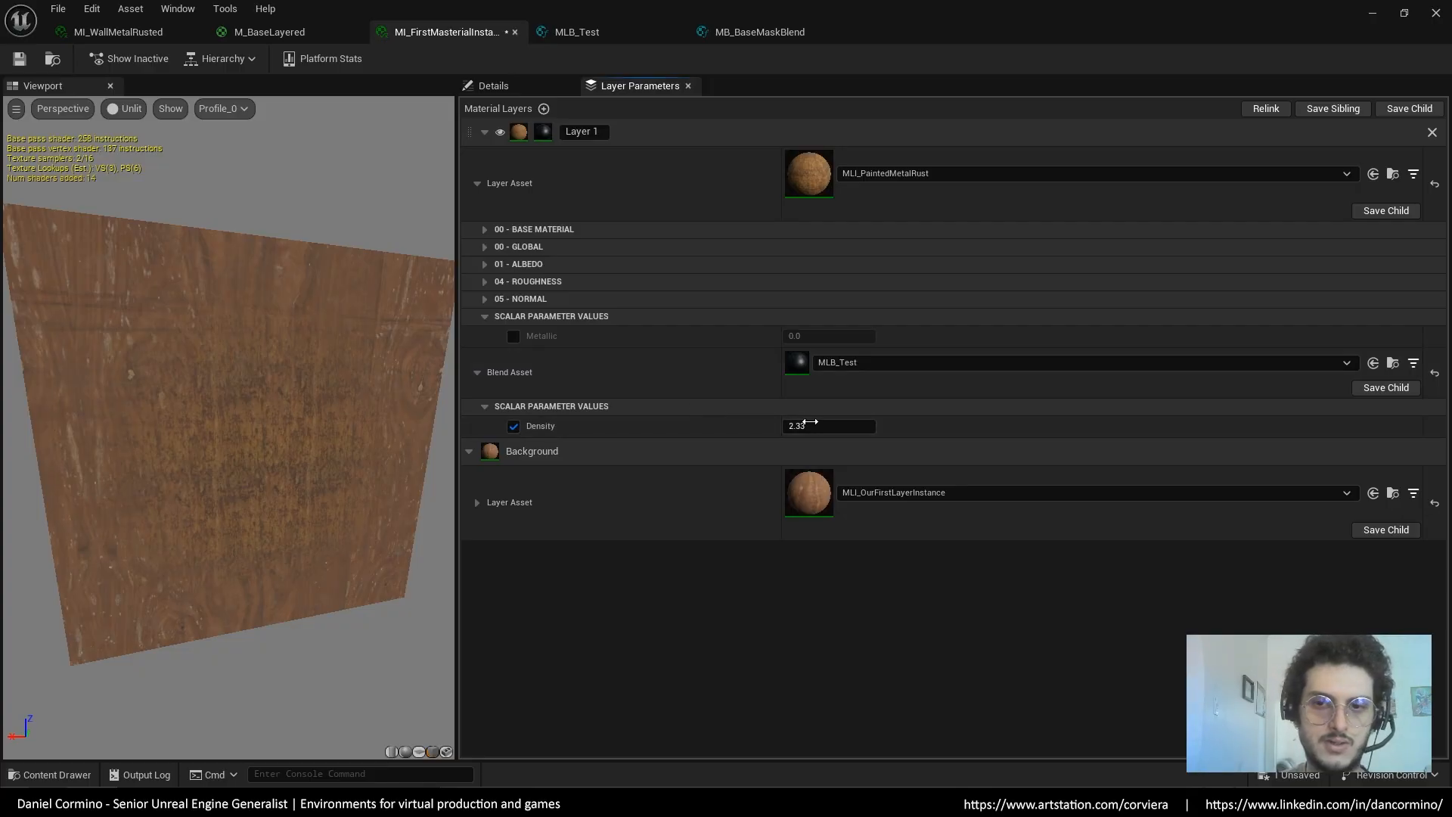
Vary Layer 1's blend Density through about 126.5 and 11.02, settling on about 4.68
click(810, 423)
drag(810, 426, 839, 426)
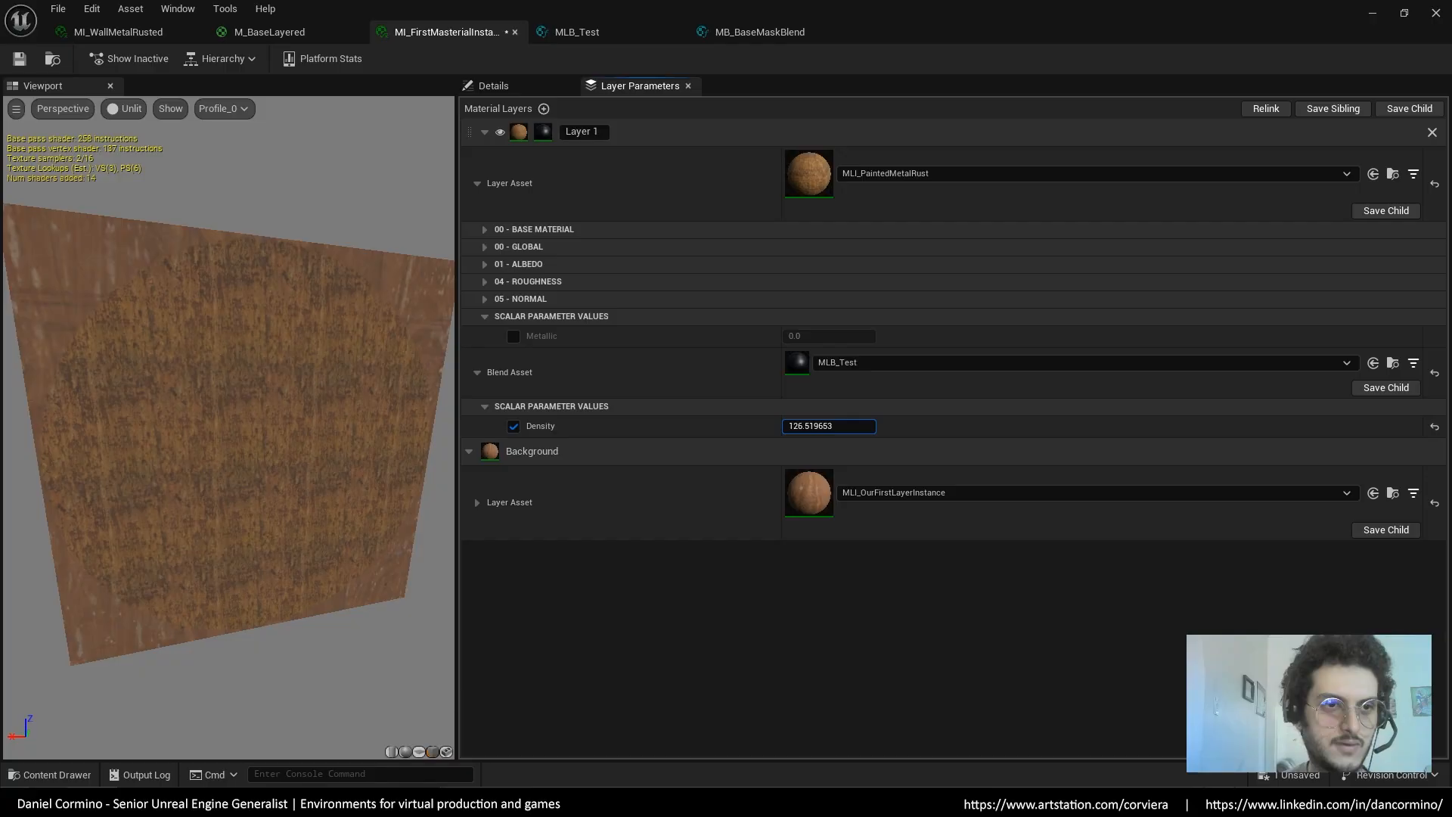
drag(829, 426, 862, 425)
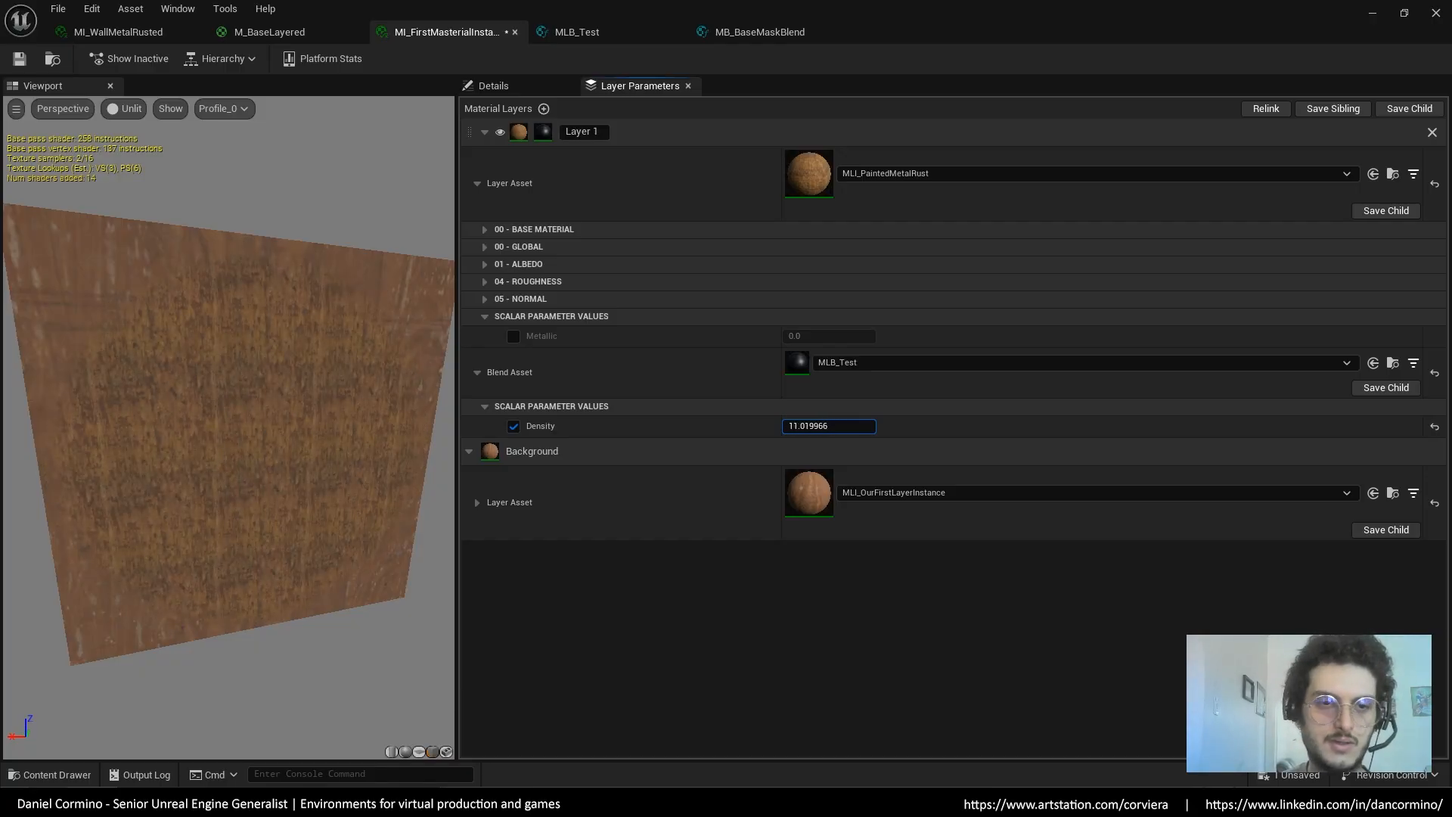
drag(828, 426, 801, 425)
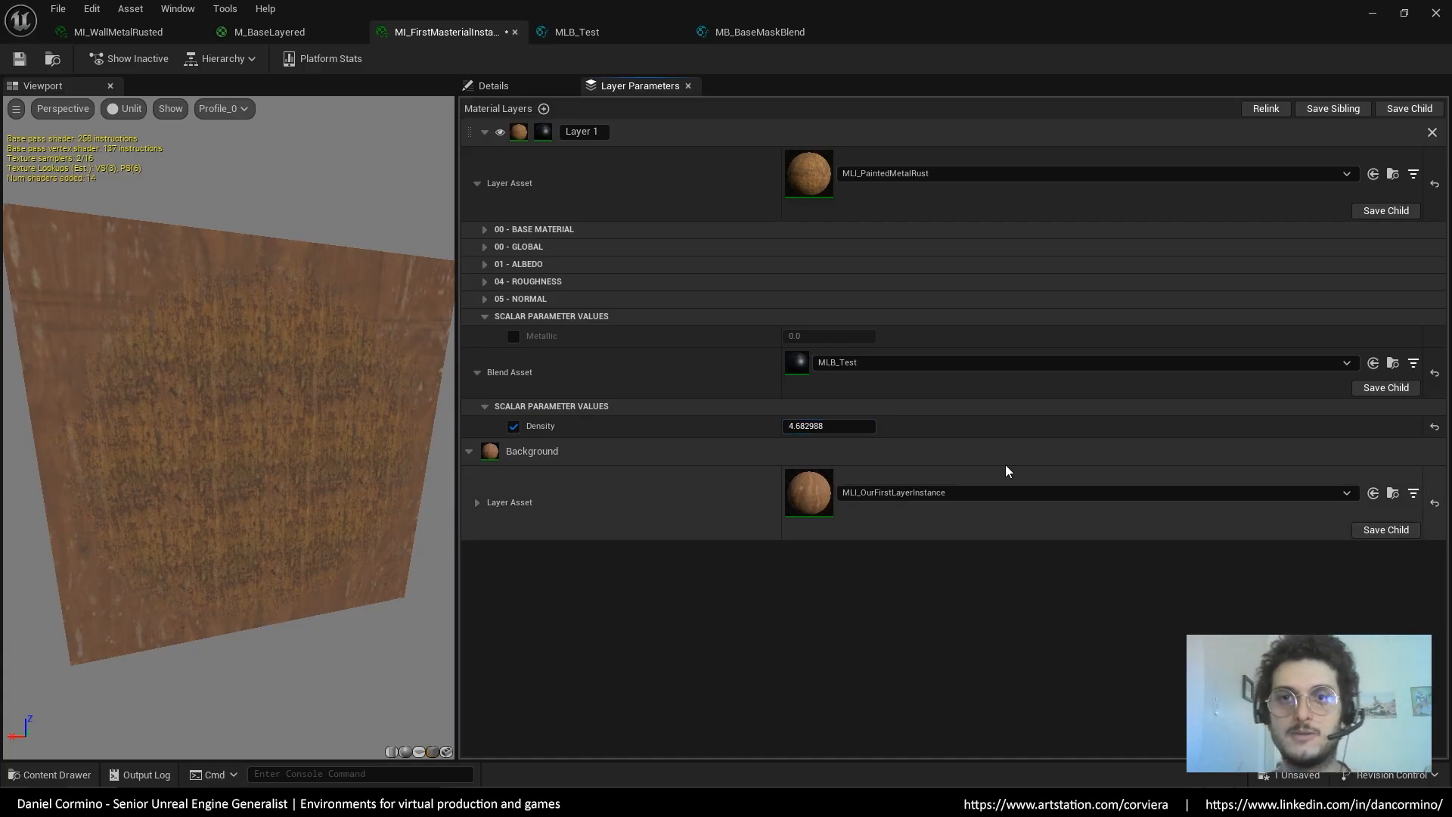
Review the MB_BaseMaskBlend and M_BaseLayered graphs, and bring up the MI_WallMetalRusted material instance
click(788, 36)
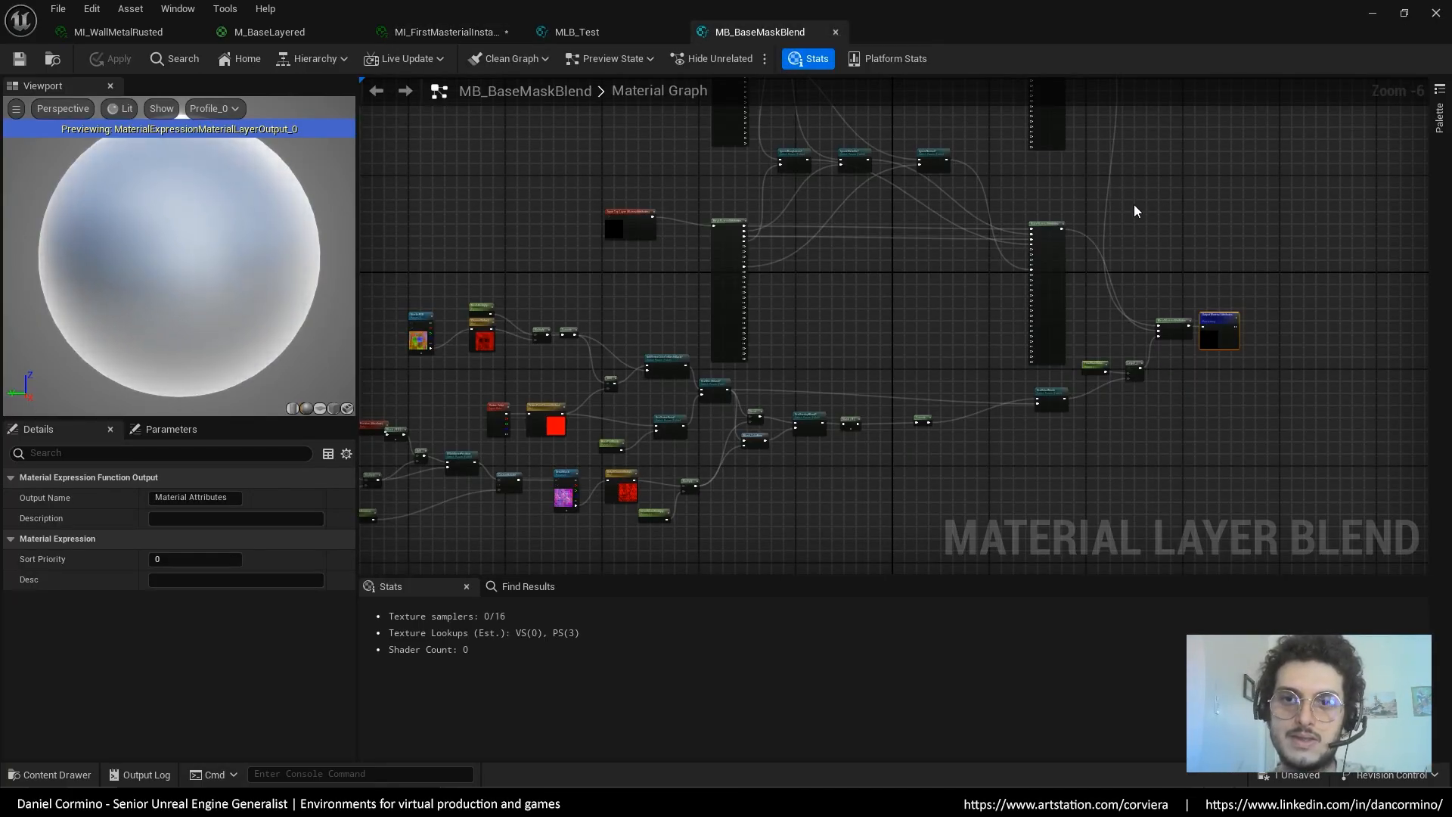
right_drag(1101, 239, 1141, 293)
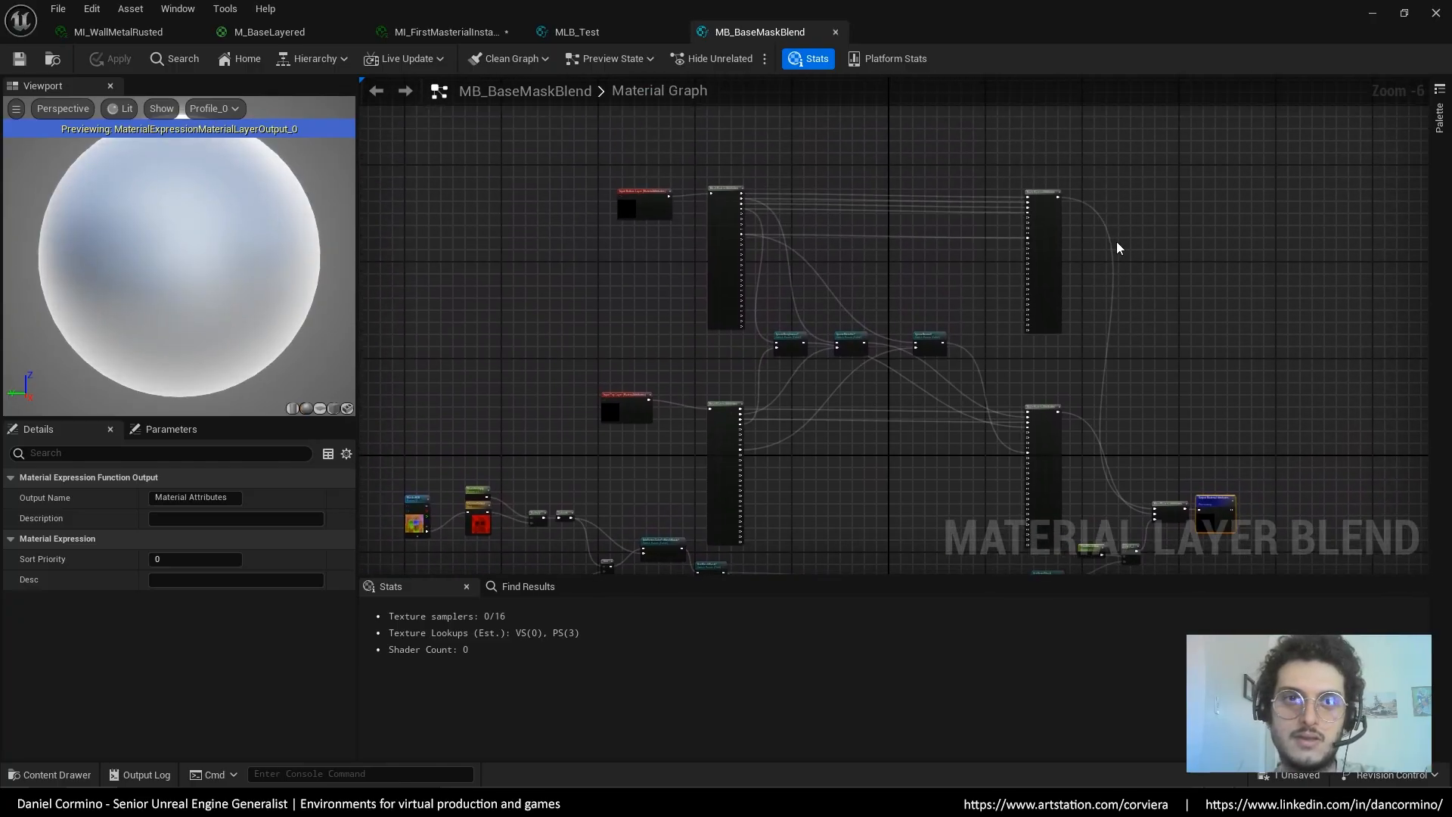
click(298, 35)
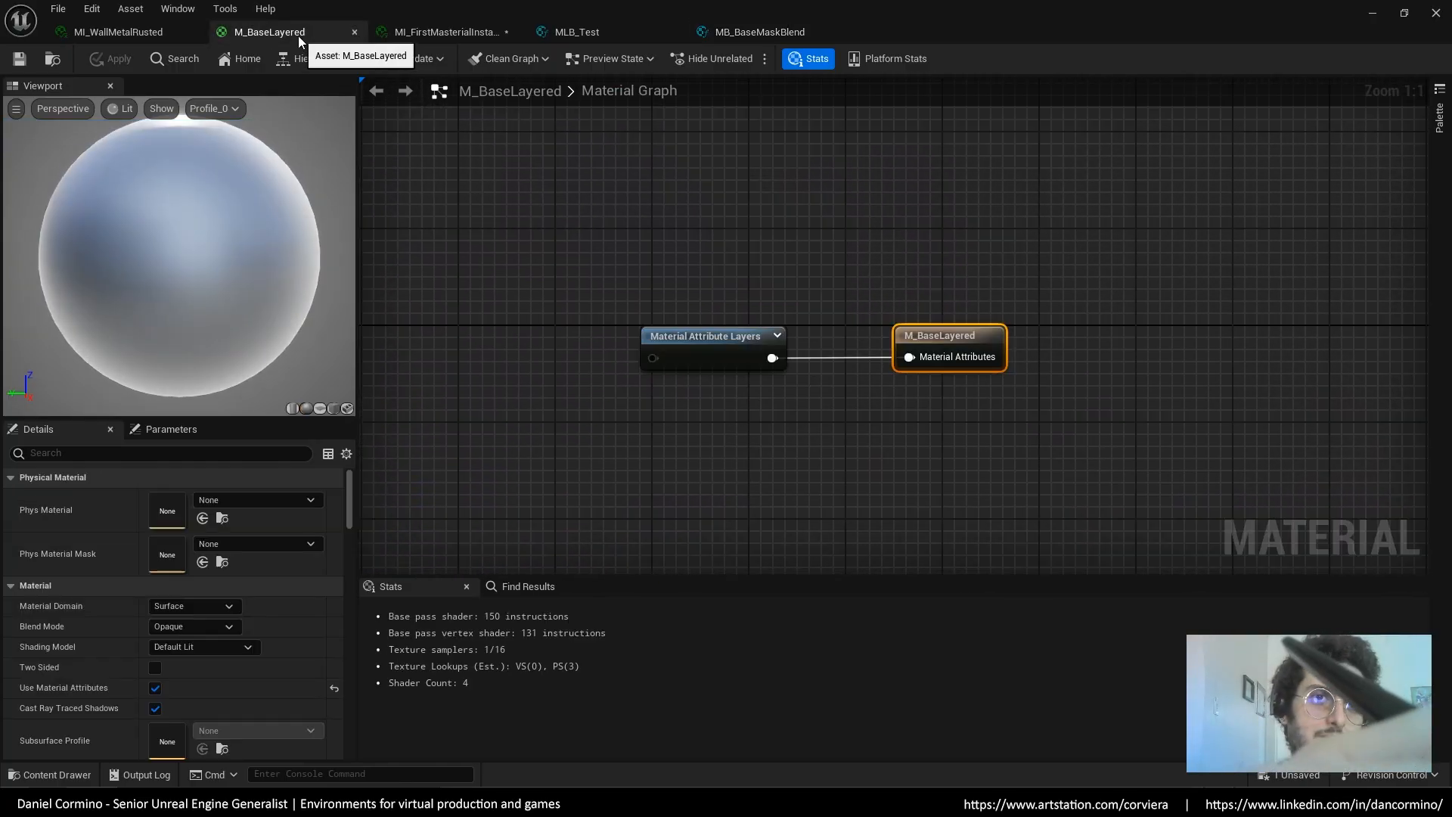
click(157, 30)
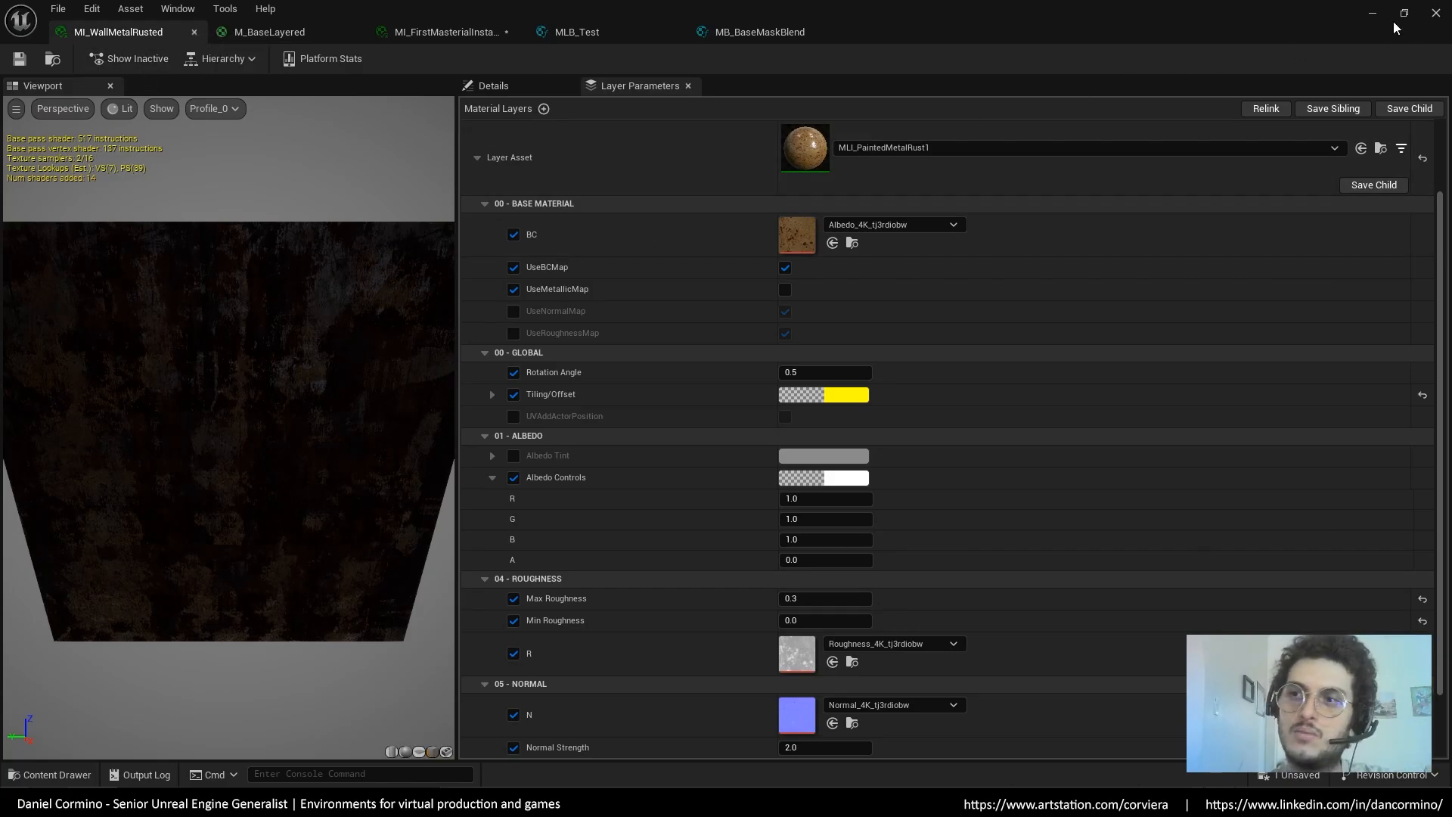
Look around the level behind the asset editors and return to the MI_WallMetalRusted instance
click(1372, 13)
key(s)
right_drag(544, 204, 416, 181)
click(544, 204)
double_click(1210, 666)
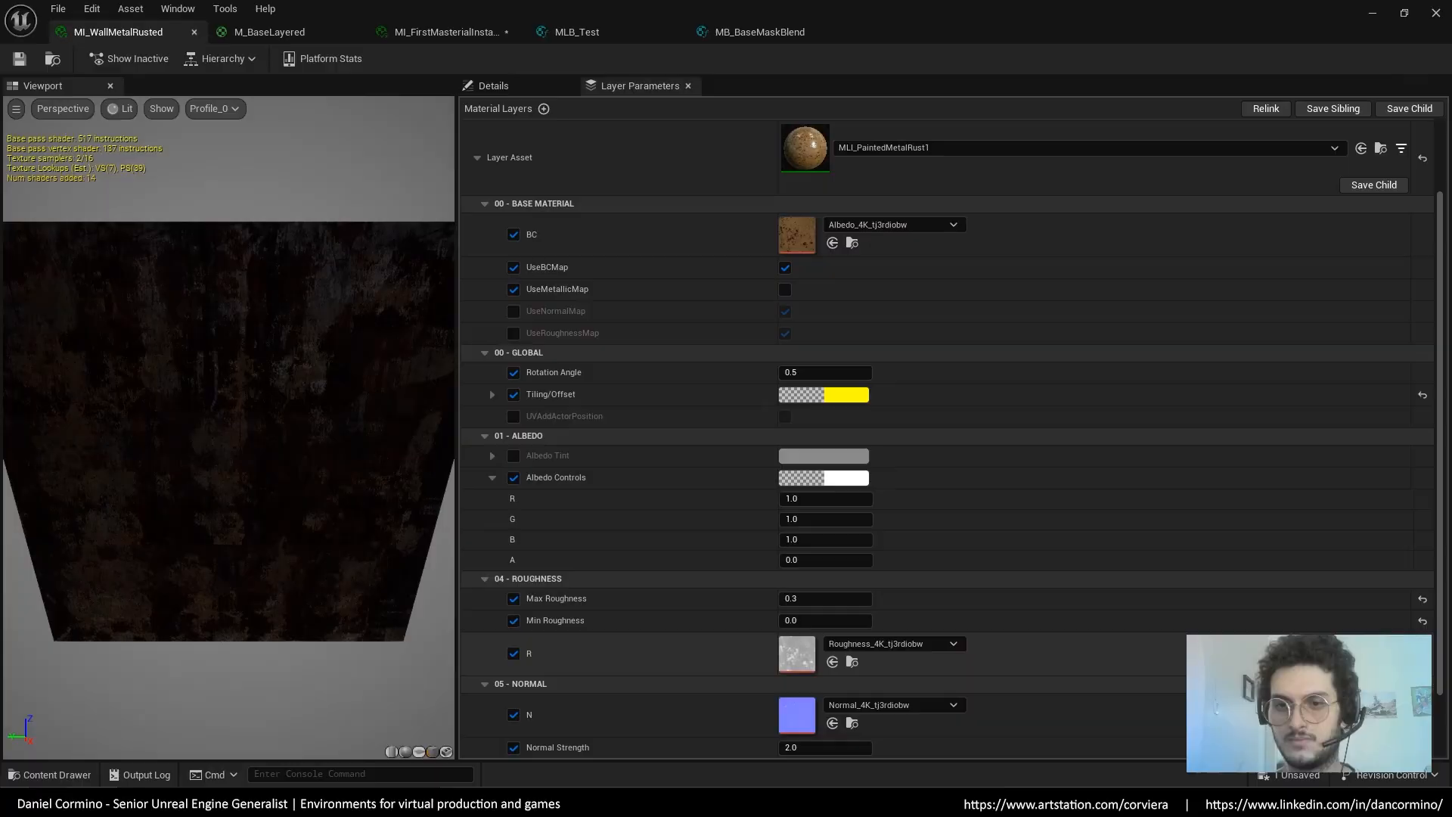
Expand the MB_BaseMaskBlend blend asset parameters of the MLI_PaintedMetalRust1 layer down to its mask textures
scroll(1124, 310, down, 3)
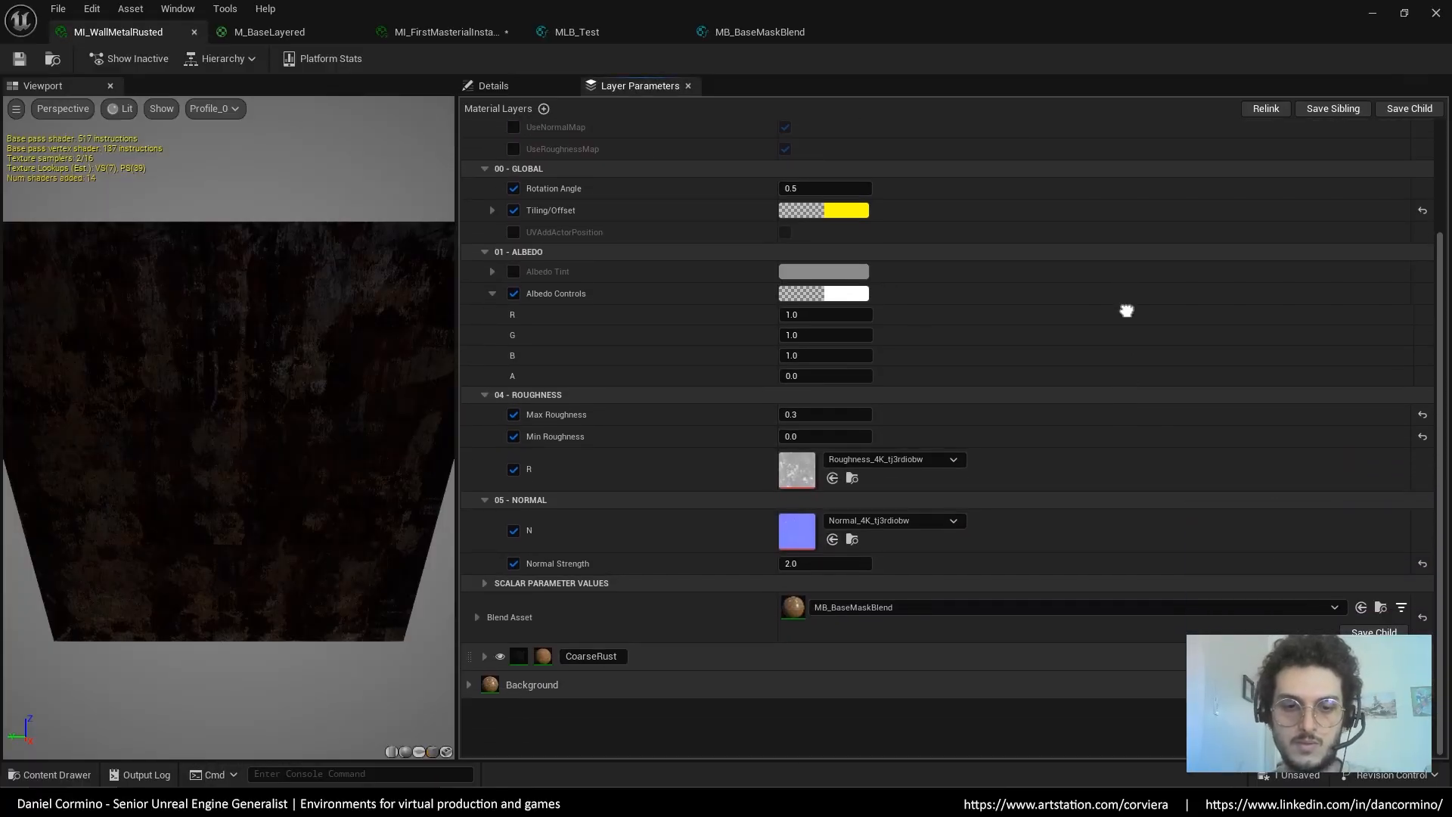
click(478, 675)
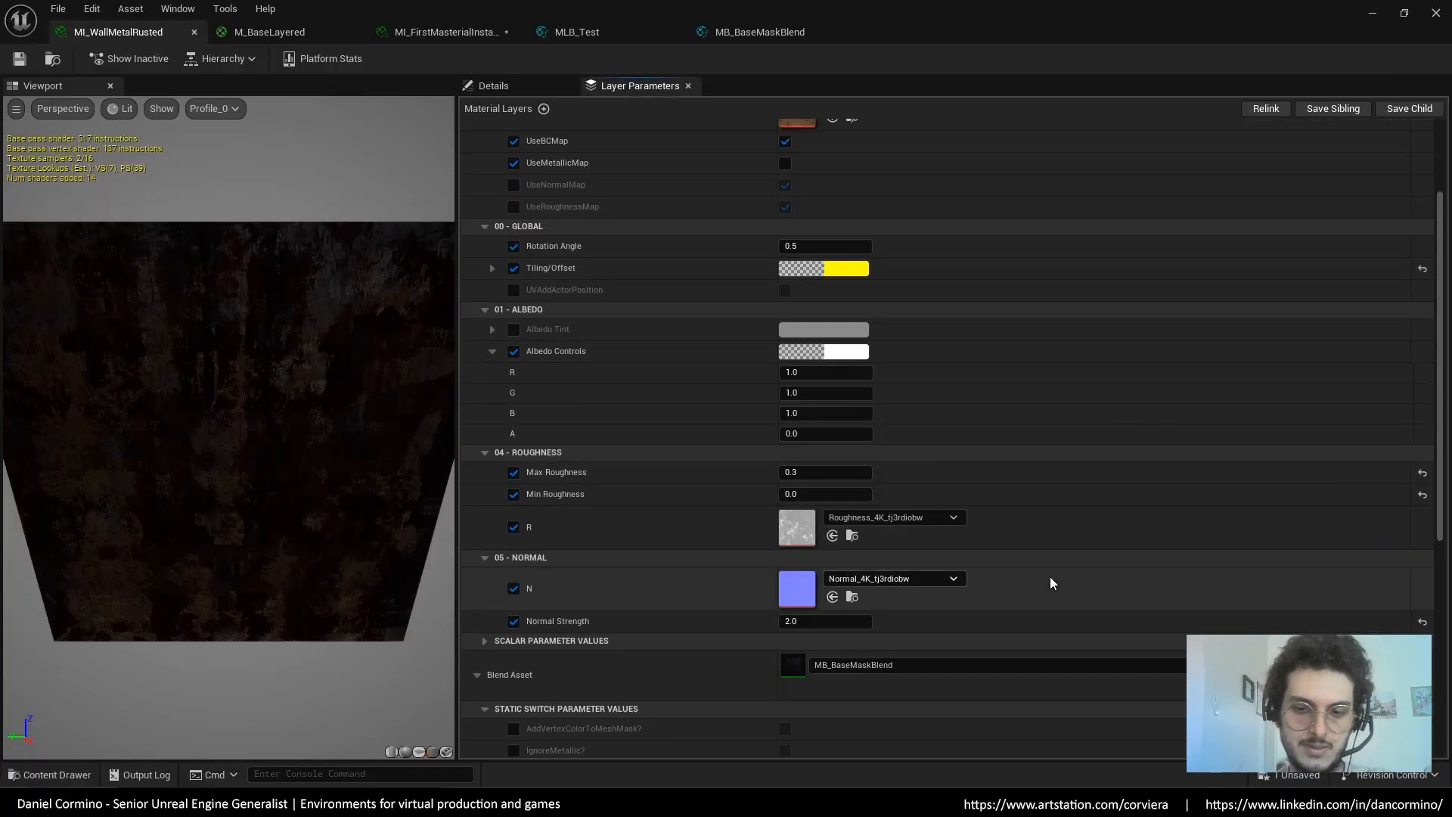
scroll(1051, 581, down, 10)
scroll(1014, 259, down, 1)
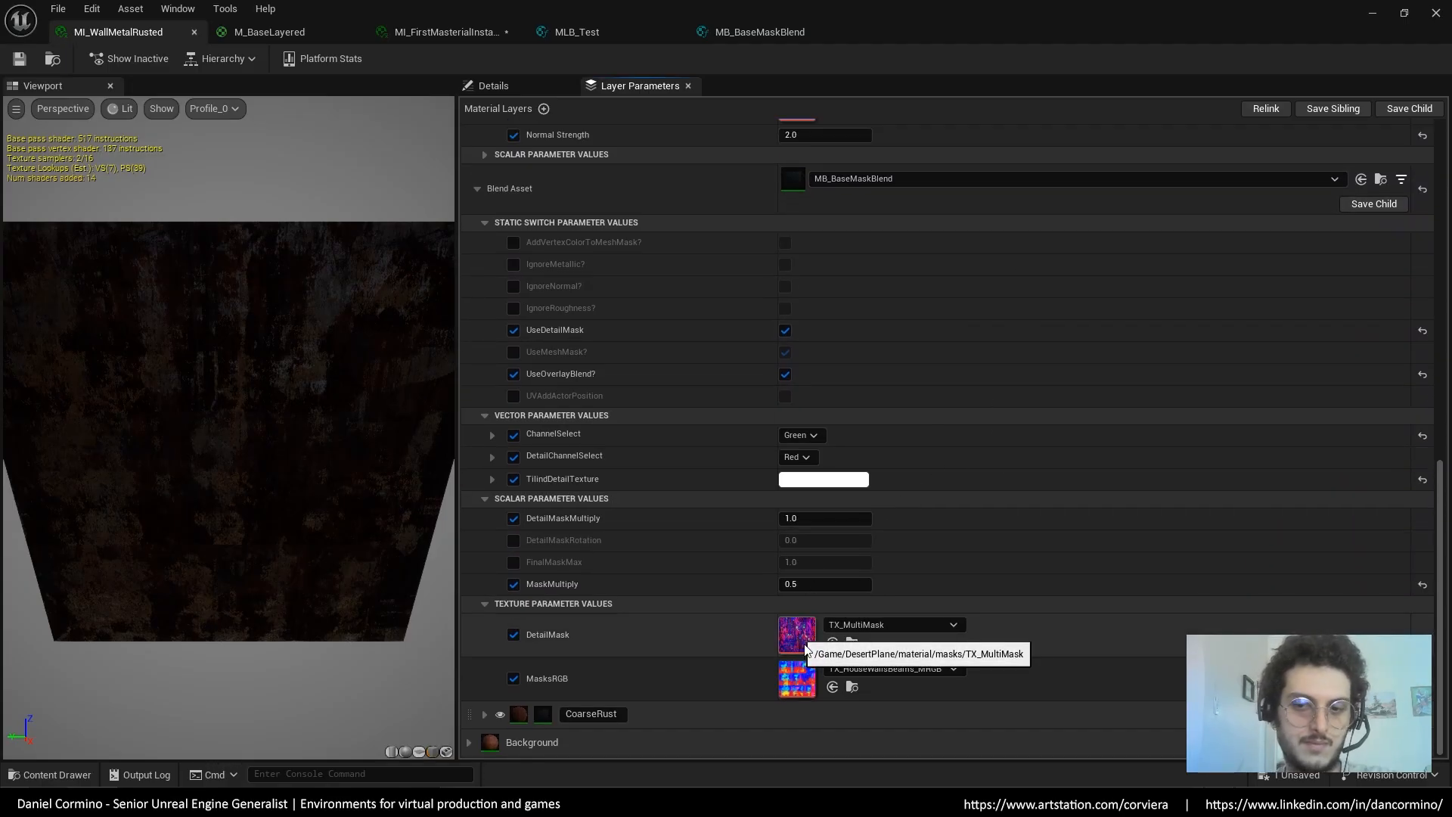
Open the DetailMask texture TX_MultiMask and view its red, green, blue and alpha channels individually
double_click(805, 645)
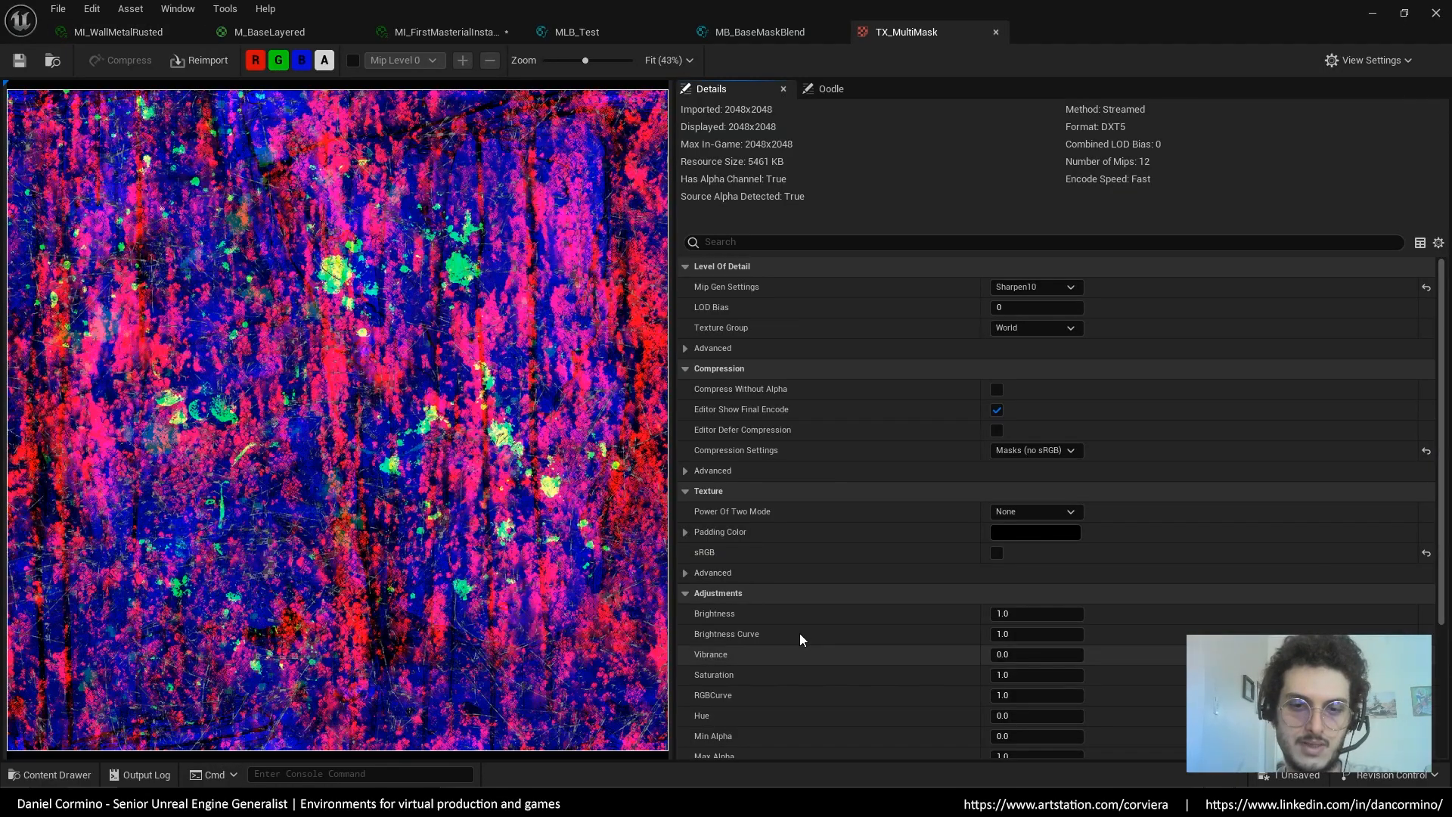
click(257, 61)
click(279, 60)
click(303, 60)
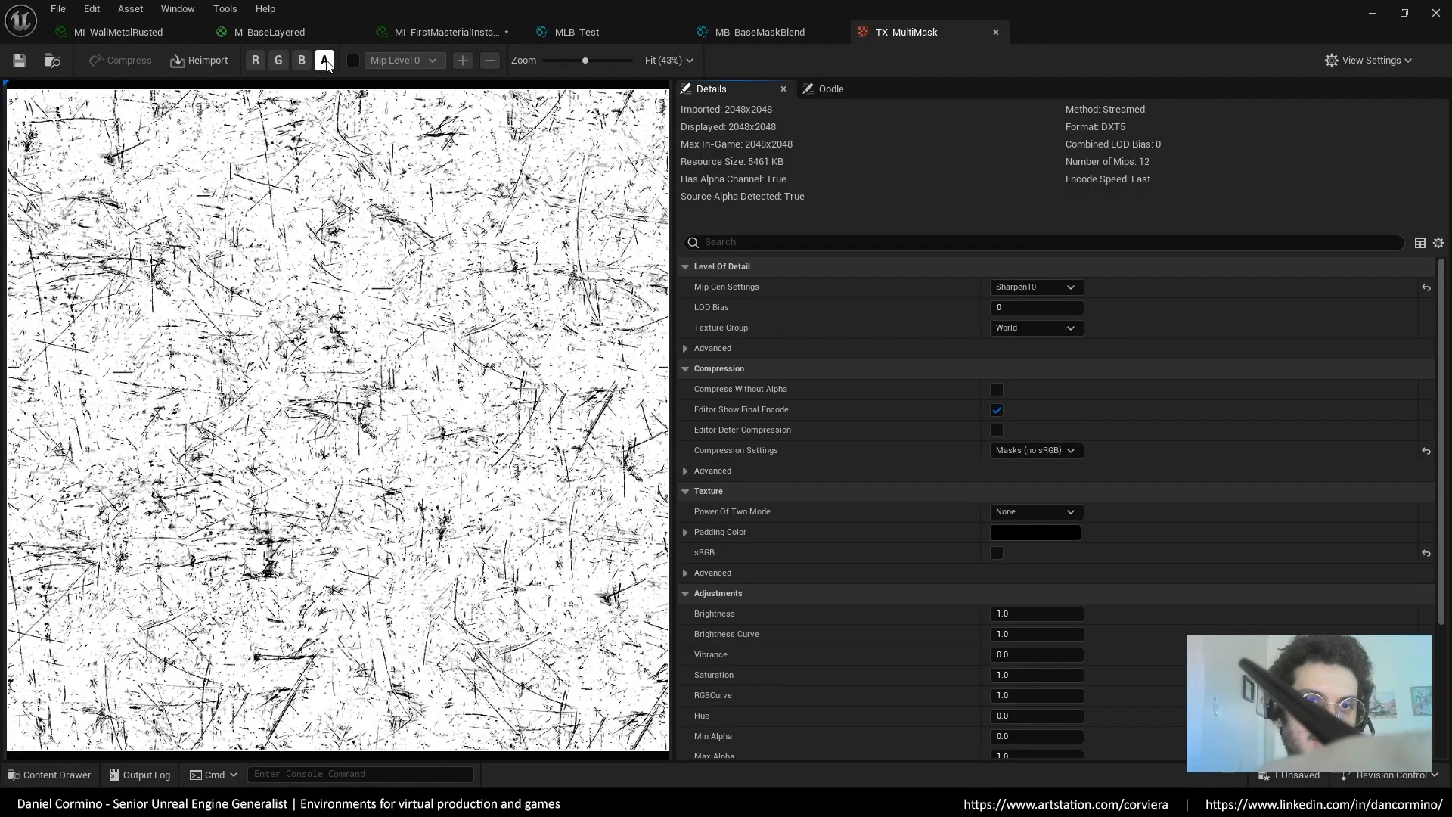
click(324, 60)
click(256, 60)
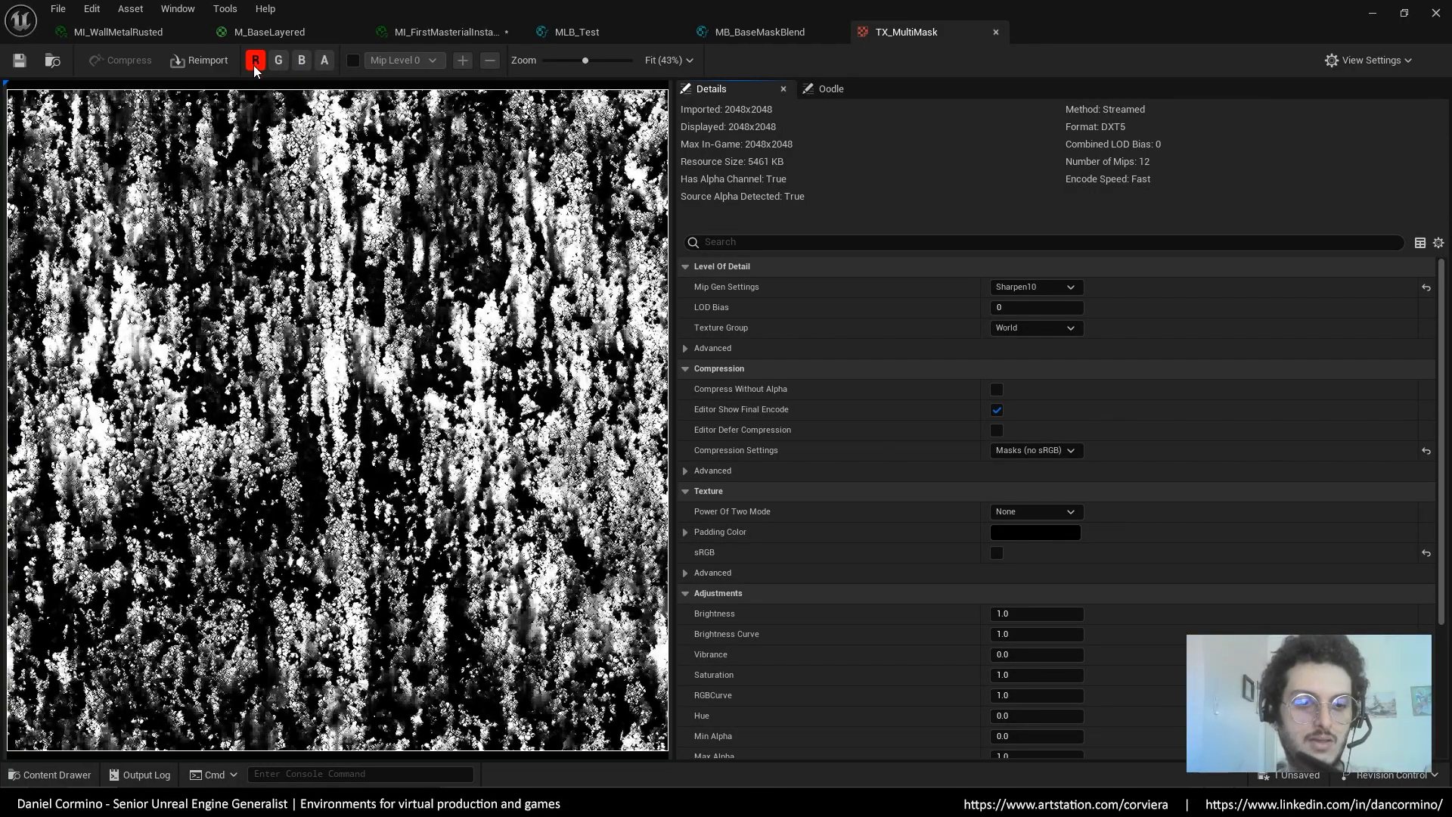
click(256, 60)
click(279, 60)
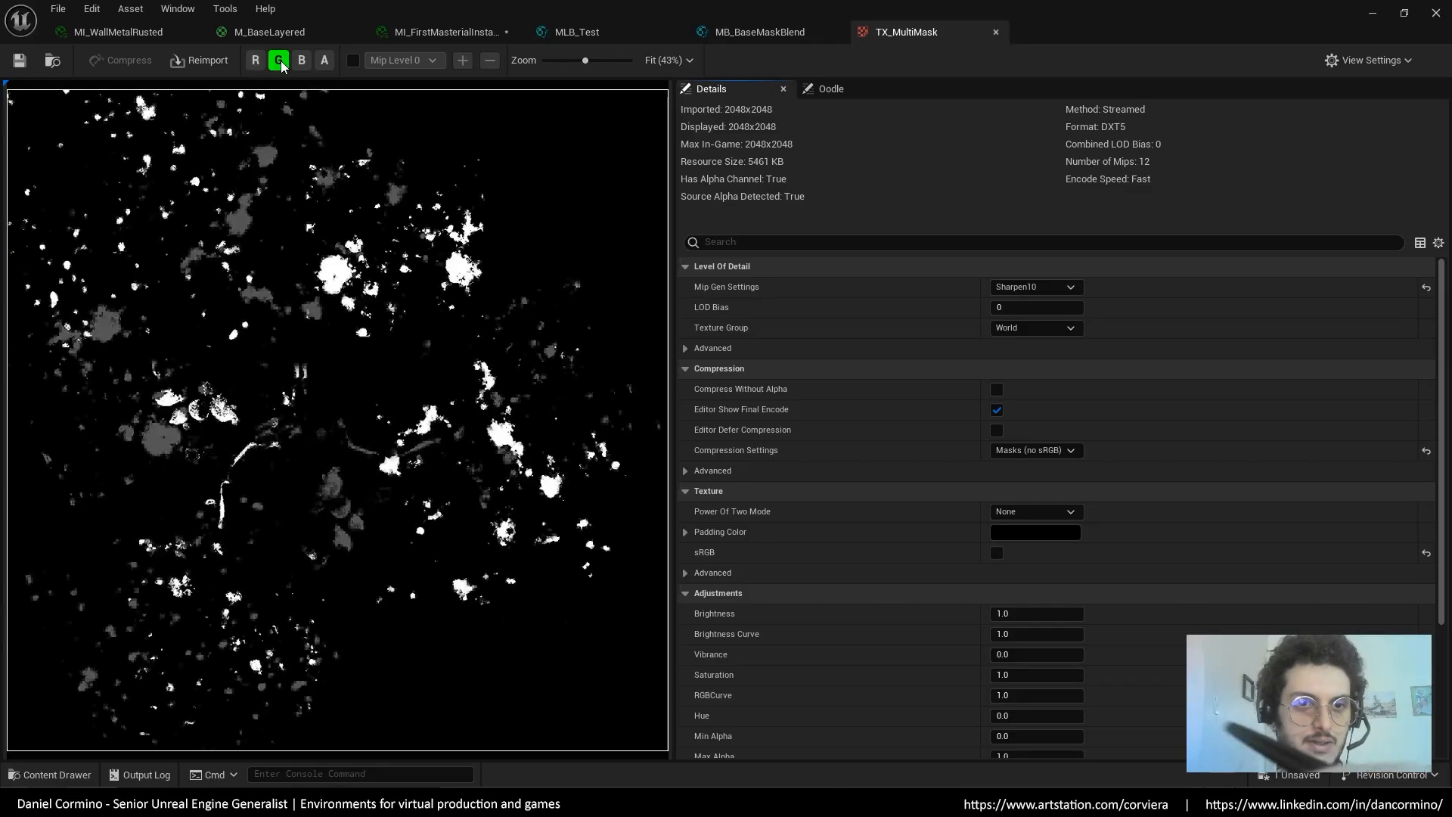
click(279, 60)
click(304, 61)
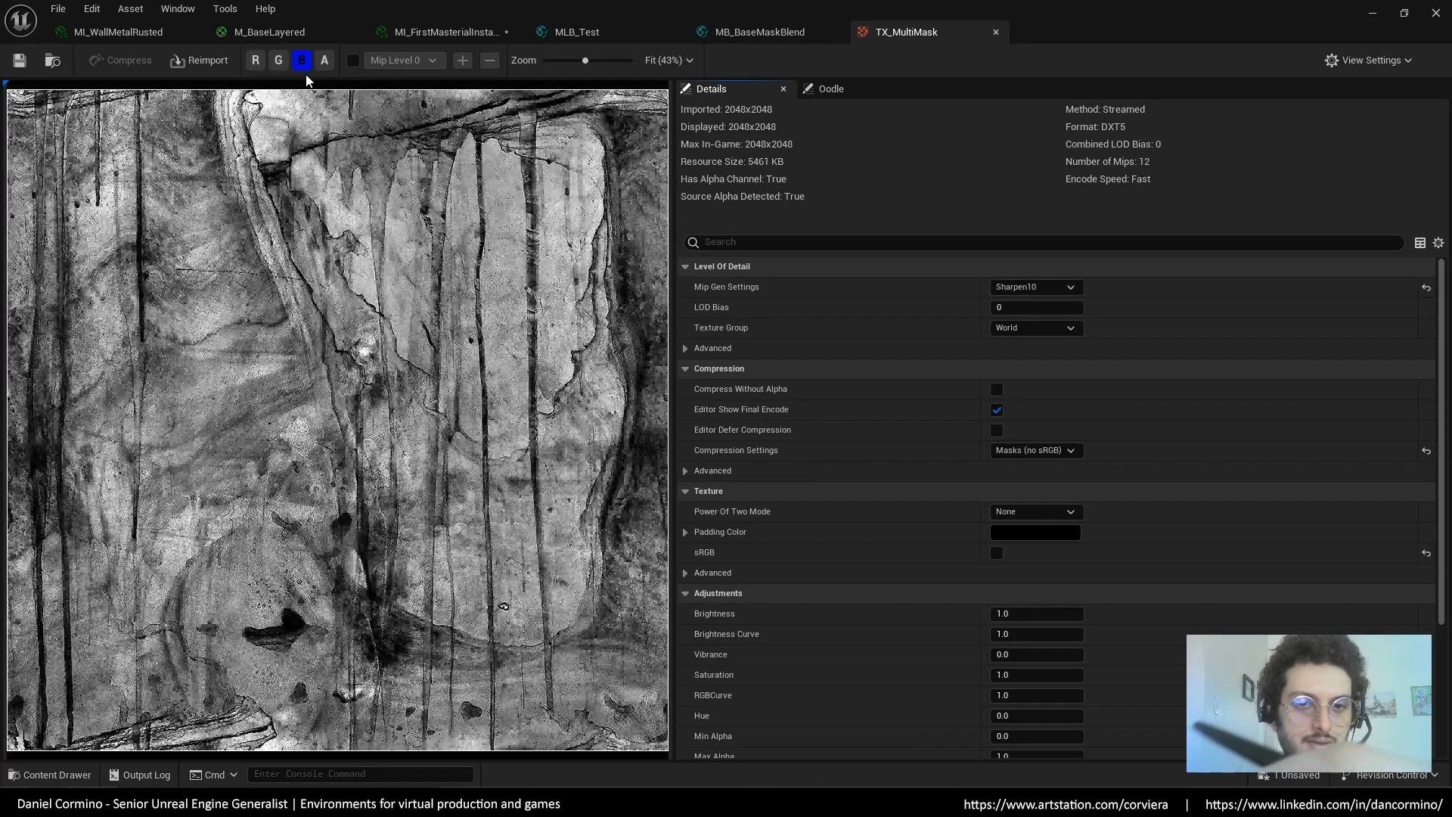
click(301, 60)
click(324, 61)
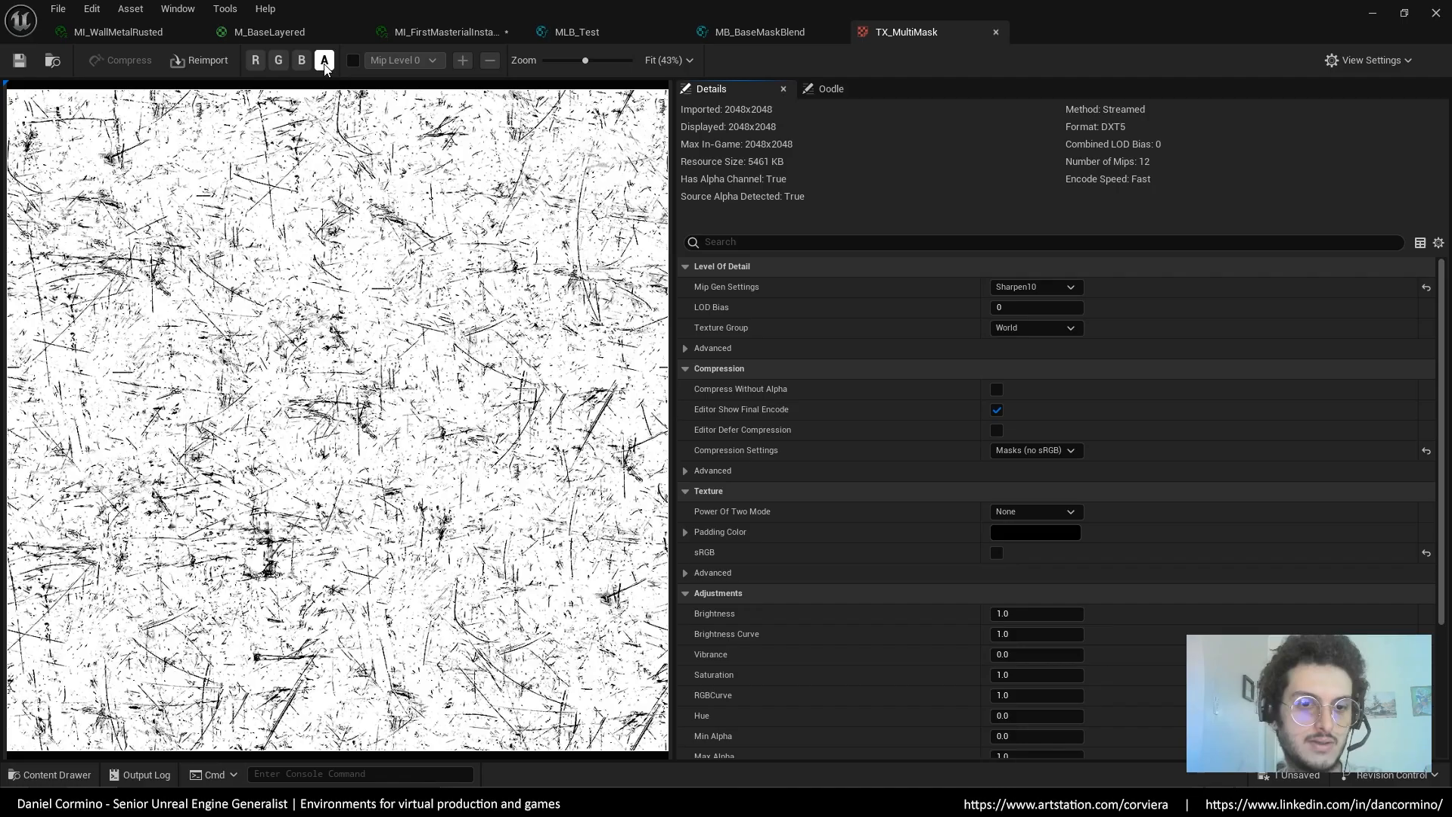
click(323, 61)
In MB_BaseMaskBlend, highlight the node network that builds the blend mask, and clear the selection
click(781, 33)
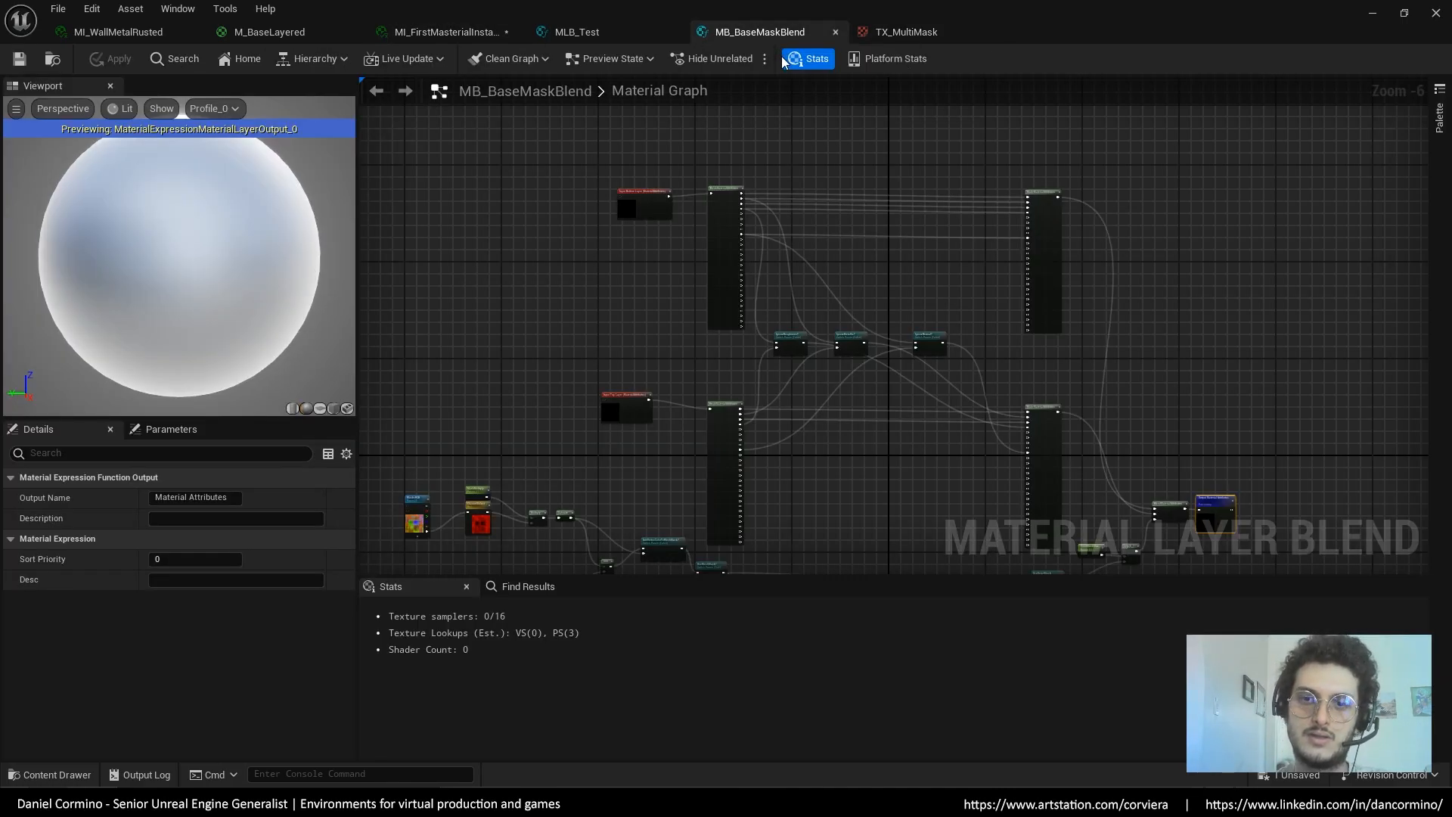
mouse_move(1104, 428)
right_down()
mouse_move(1141, 401)
mouse_move(1218, 133)
mouse_move(985, 401)
mouse_move(1083, 421)
right_up()
drag(641, 407, 899, 501)
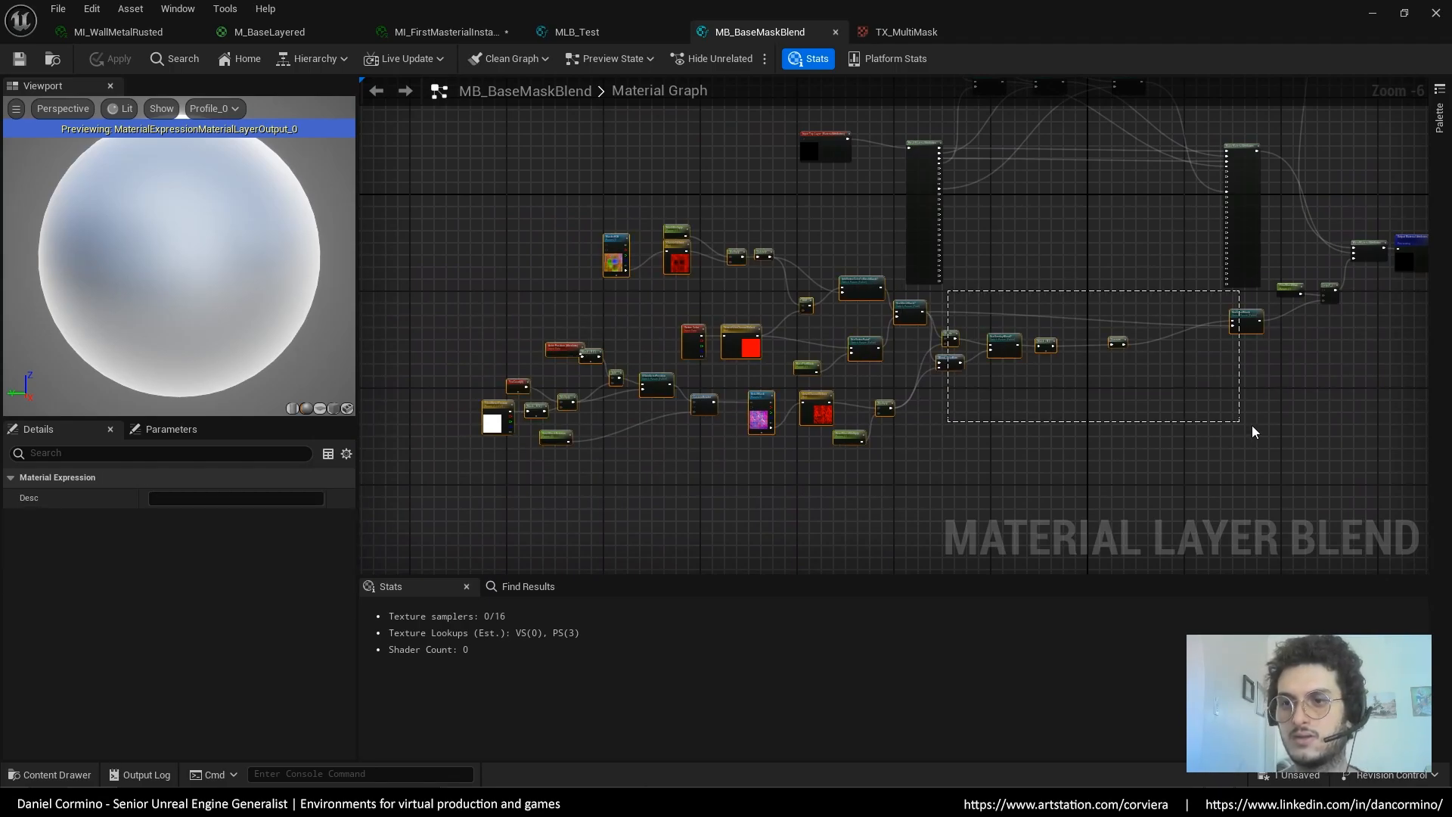
drag(1247, 316, 1234, 373)
click(1351, 360)
right_drag(1323, 372, 1154, 558)
Highlight the layer inputs and material attribute nodes in the upper part of the MB_BaseMaskBlend graph, and deselect them
right_drag(1027, 339, 1016, 382)
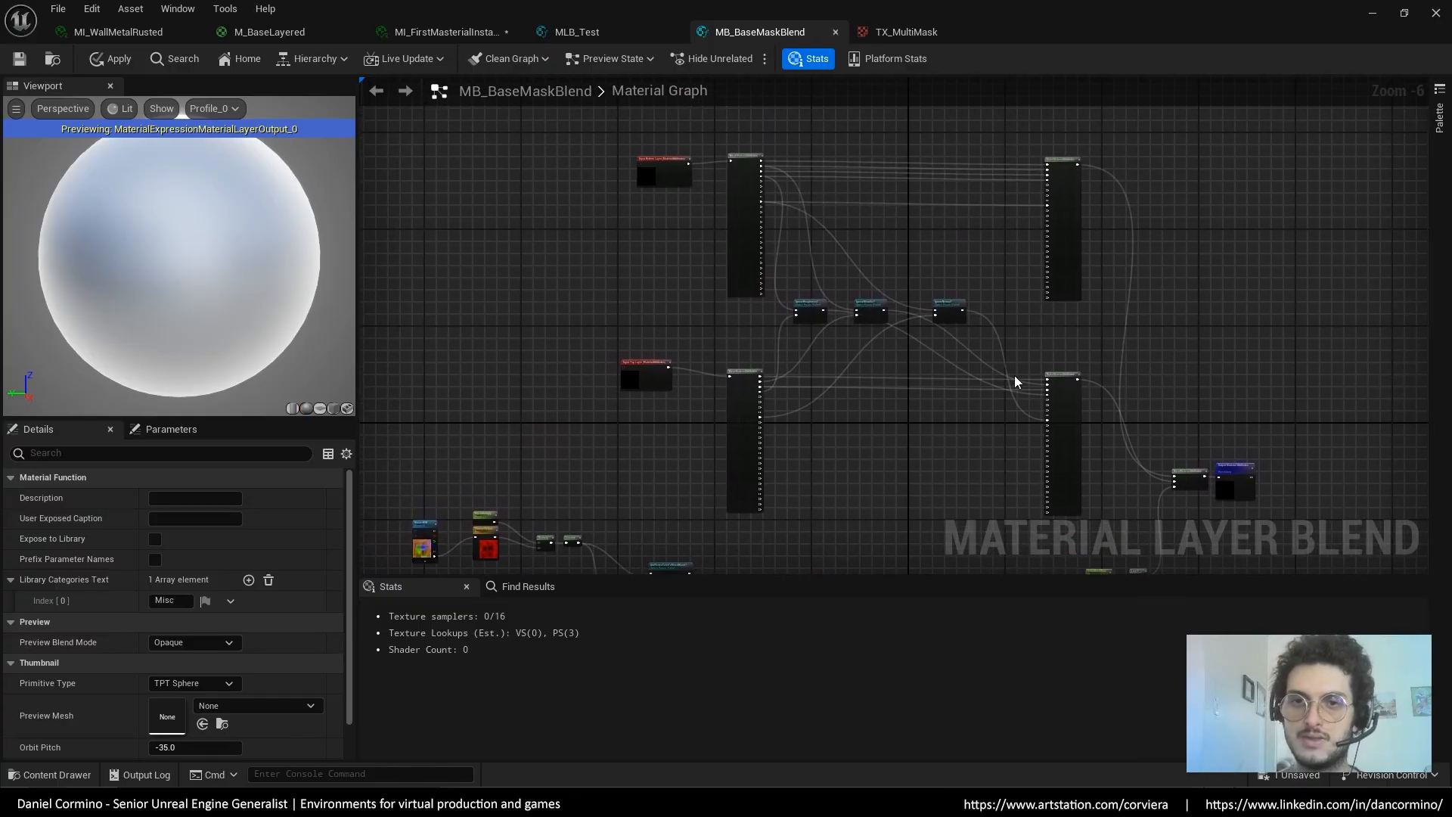
drag(600, 148, 1142, 412)
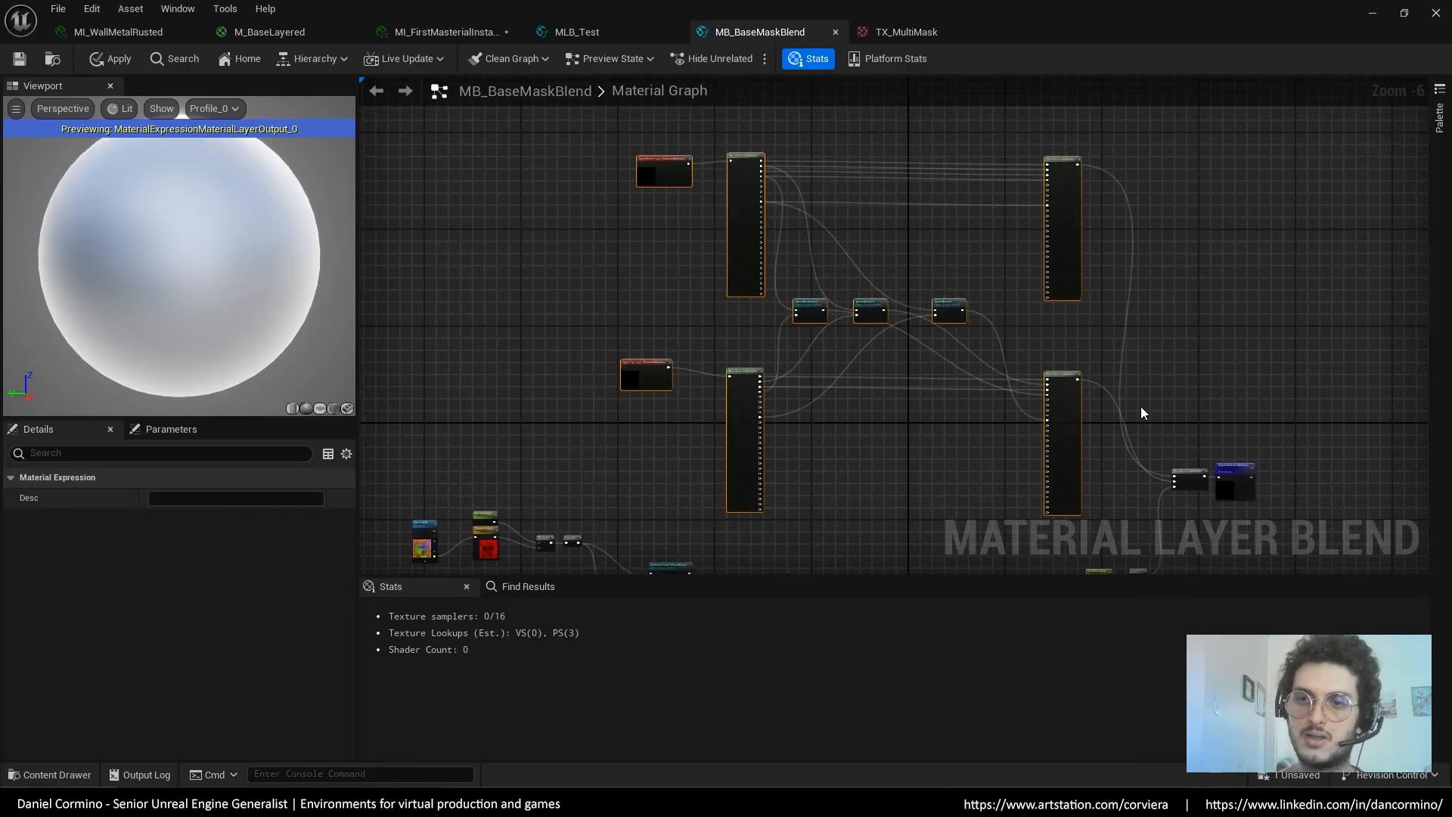
right_drag(1142, 365, 1141, 360)
click(1141, 359)
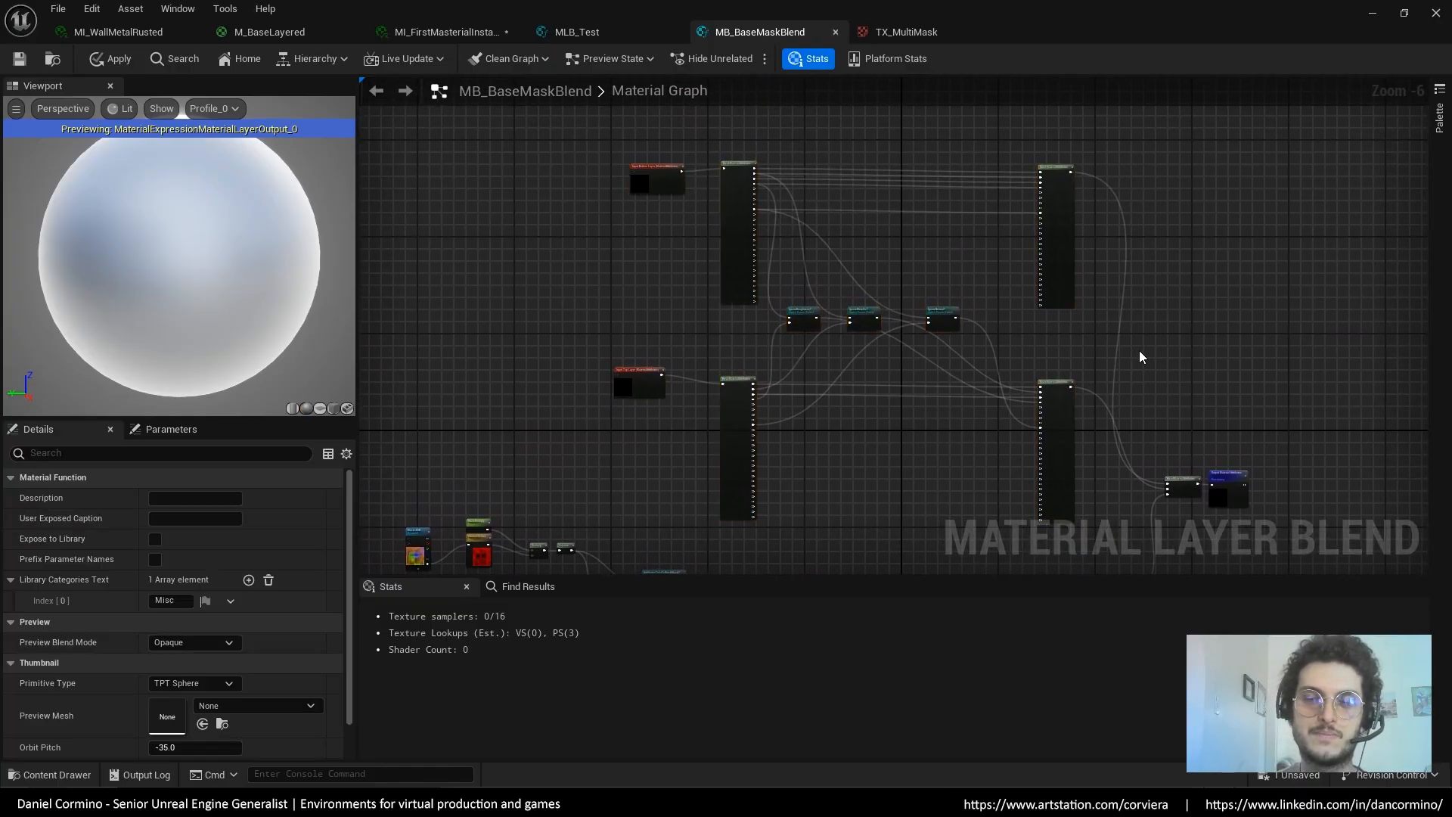
In MI_WallMetalRusted, orbit the preview plane to an angled view and review the MLI_PaintedMetalRust1 layer's parameters
click(160, 33)
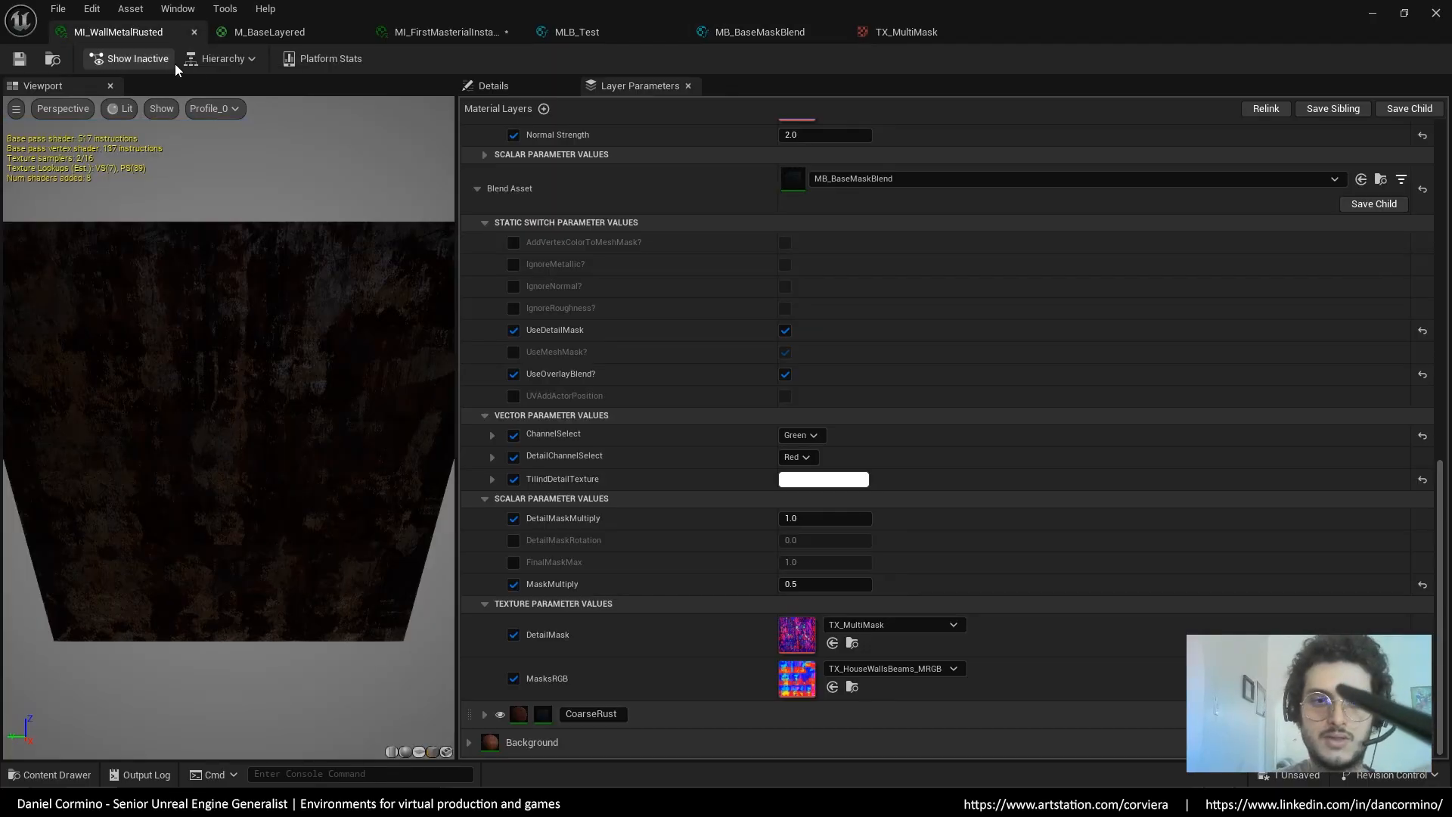
drag(315, 491, 315, 491)
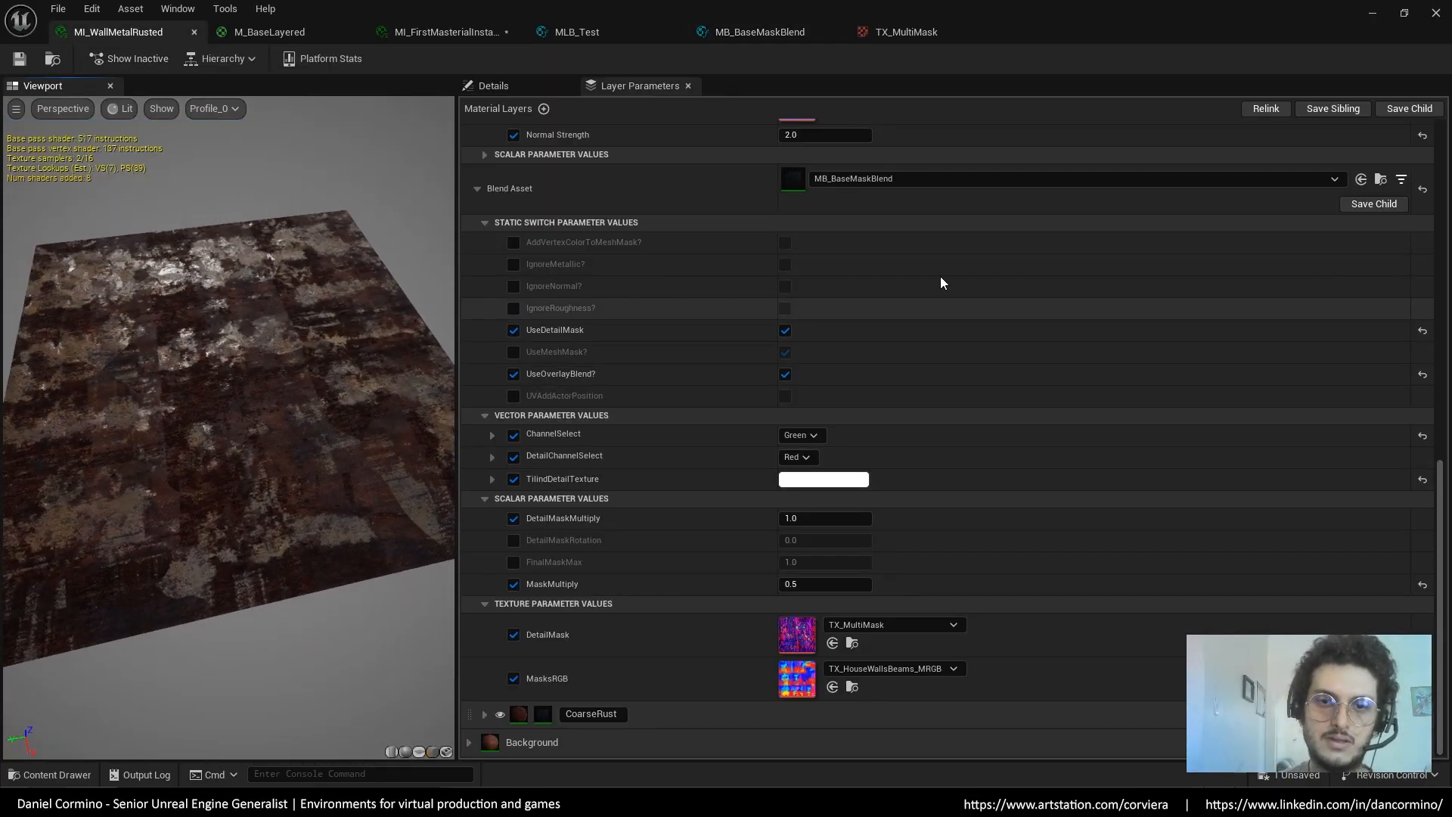
scroll(911, 503, up, 3)
scroll(911, 503, up, 8)
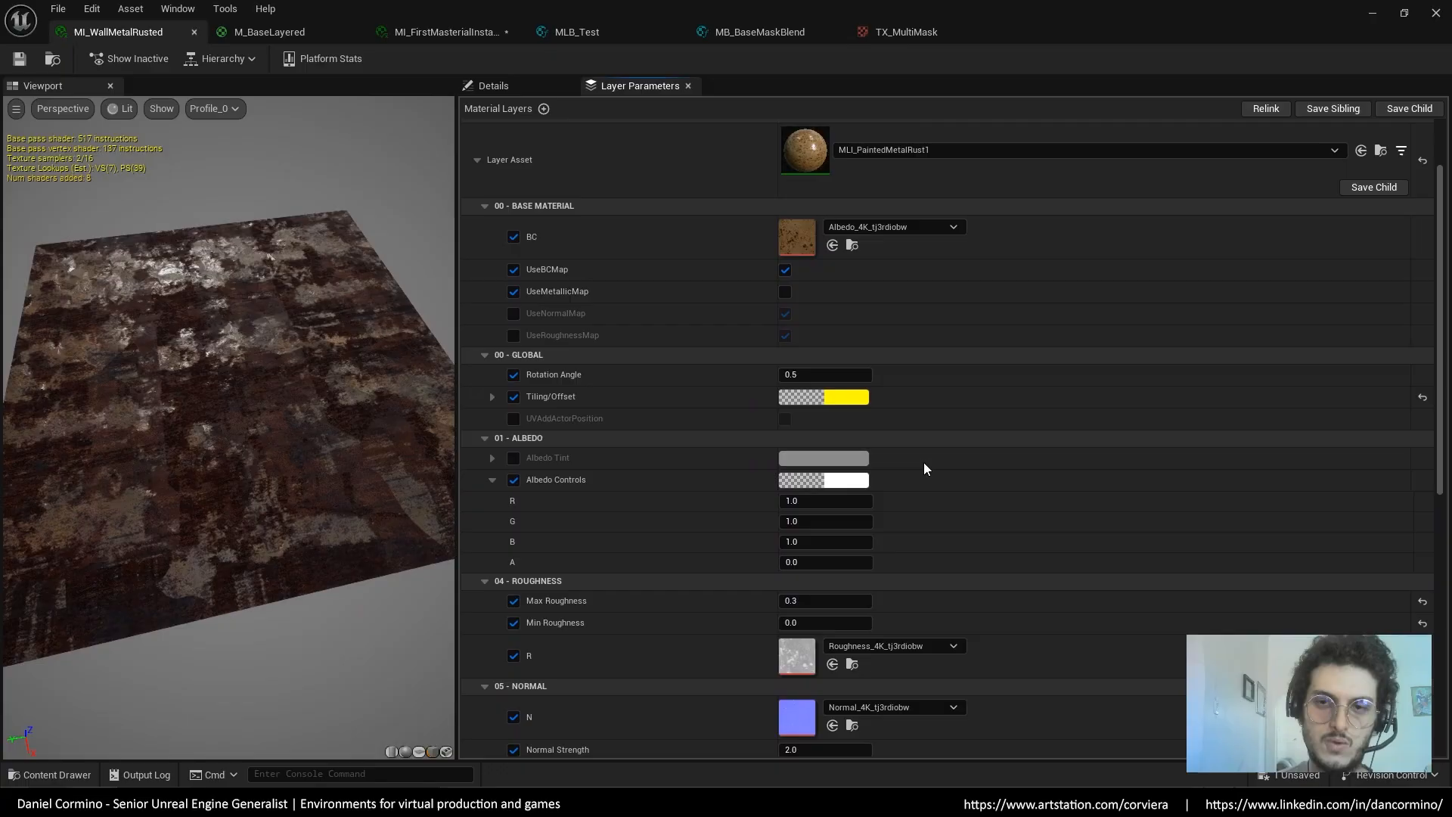
scroll(948, 424, up, 1)
scroll(971, 334, down, 3)
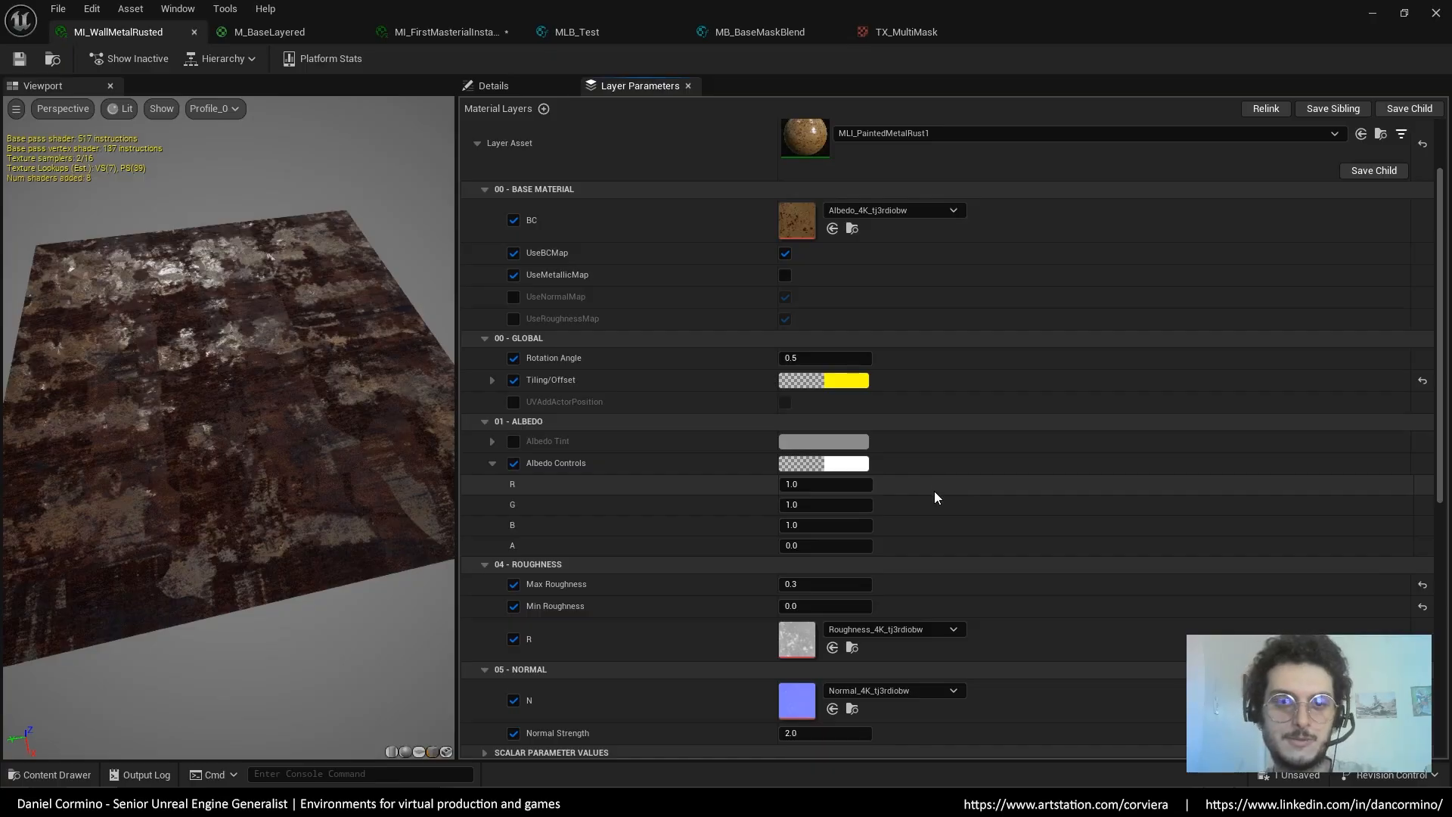
right_drag(914, 461, 911, 452)
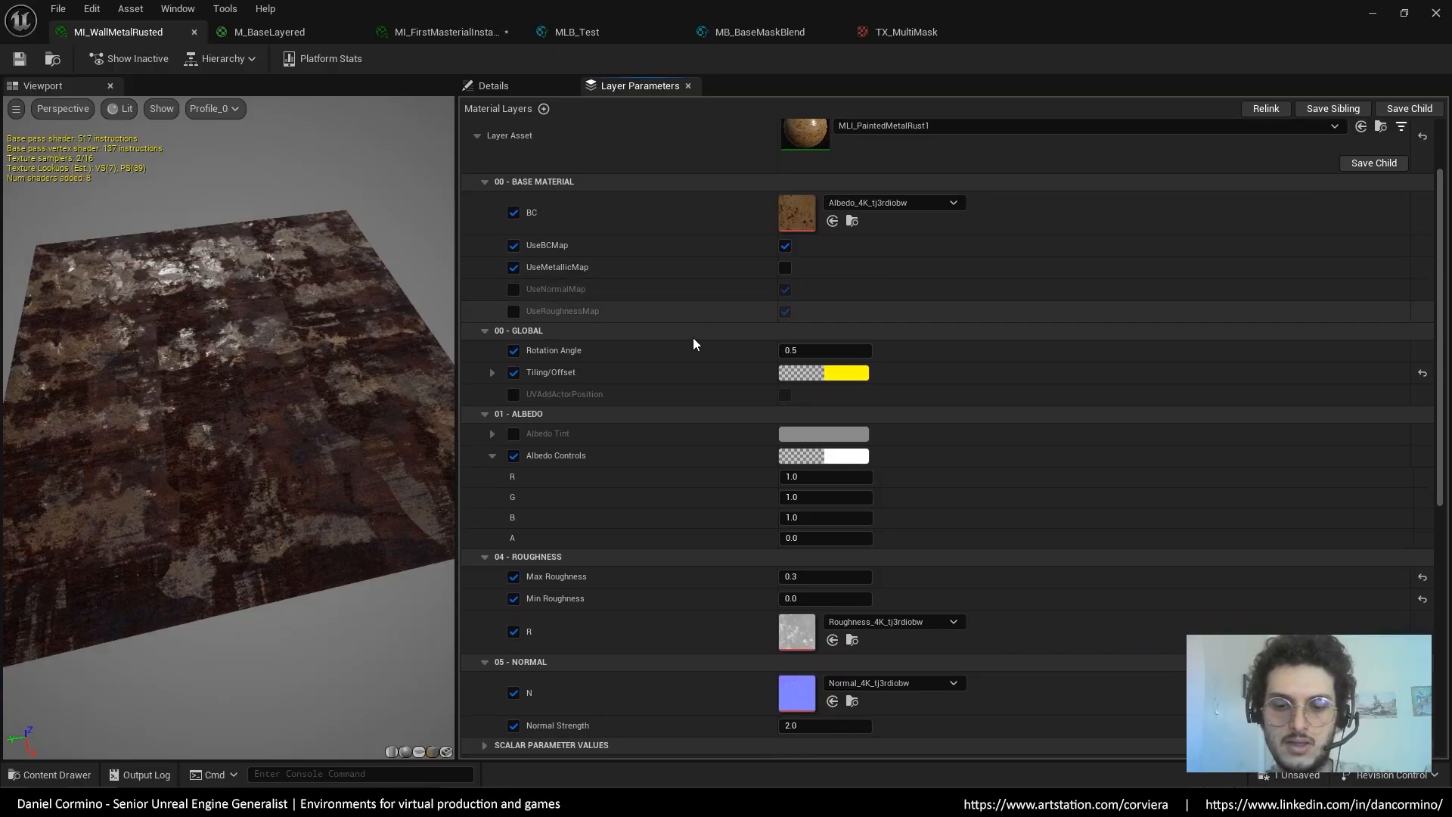
click(798, 800)
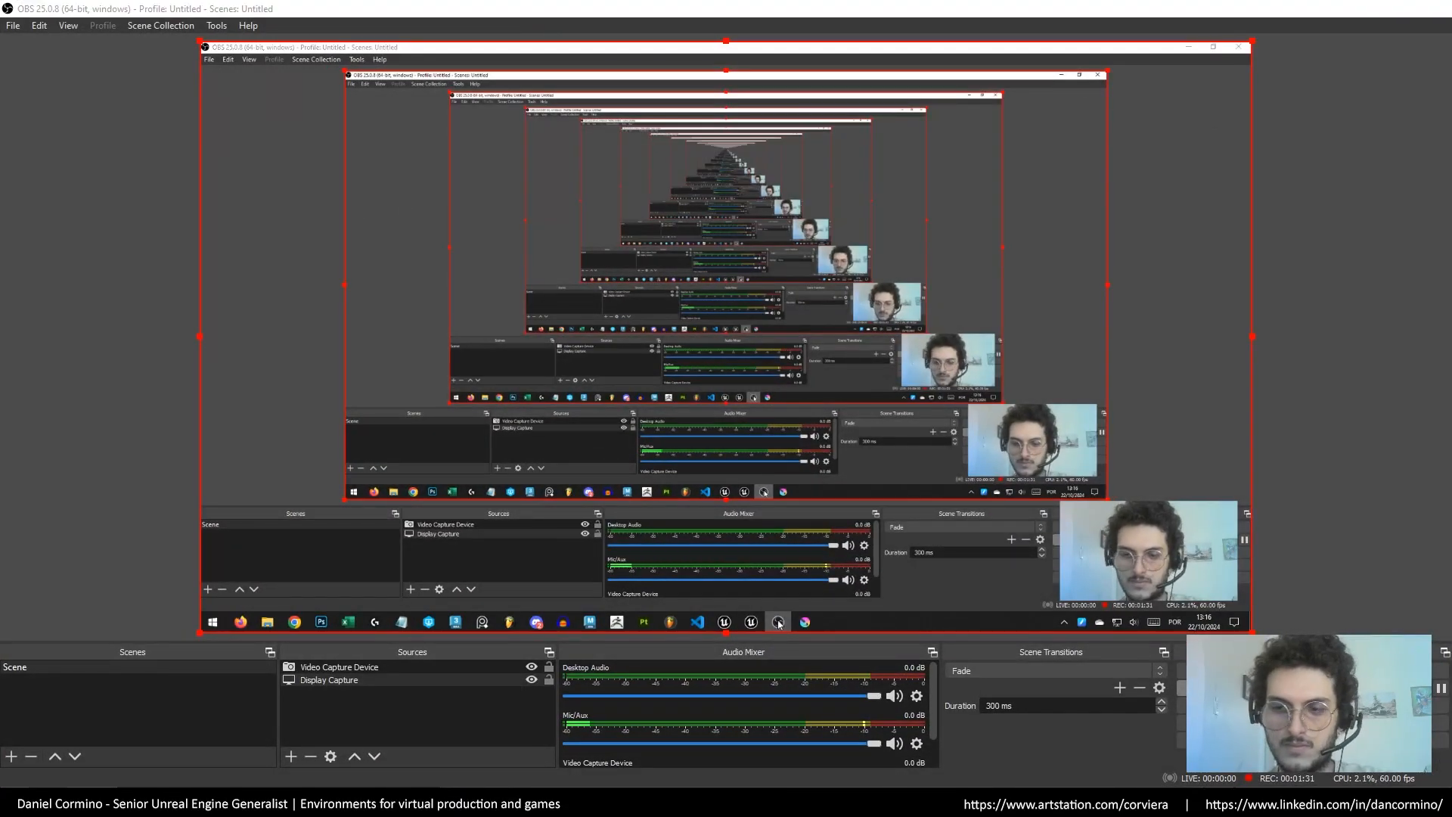
click(798, 800)
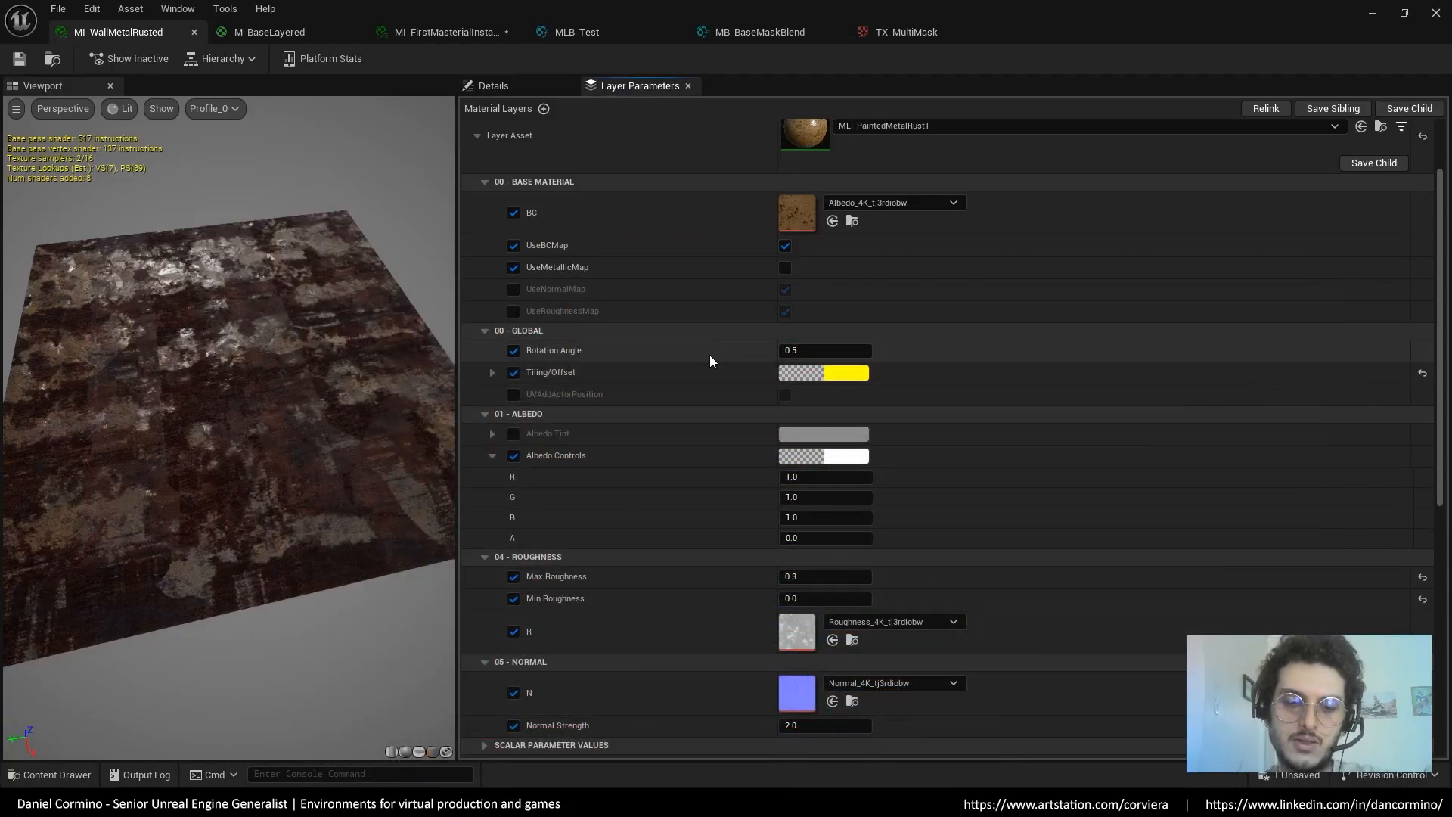
Collapse and re-expand the MLI_PaintedMetalRust1 layer's blend asset, and review its switch, vector, scalar and texture parameters
scroll(715, 450, down, 5)
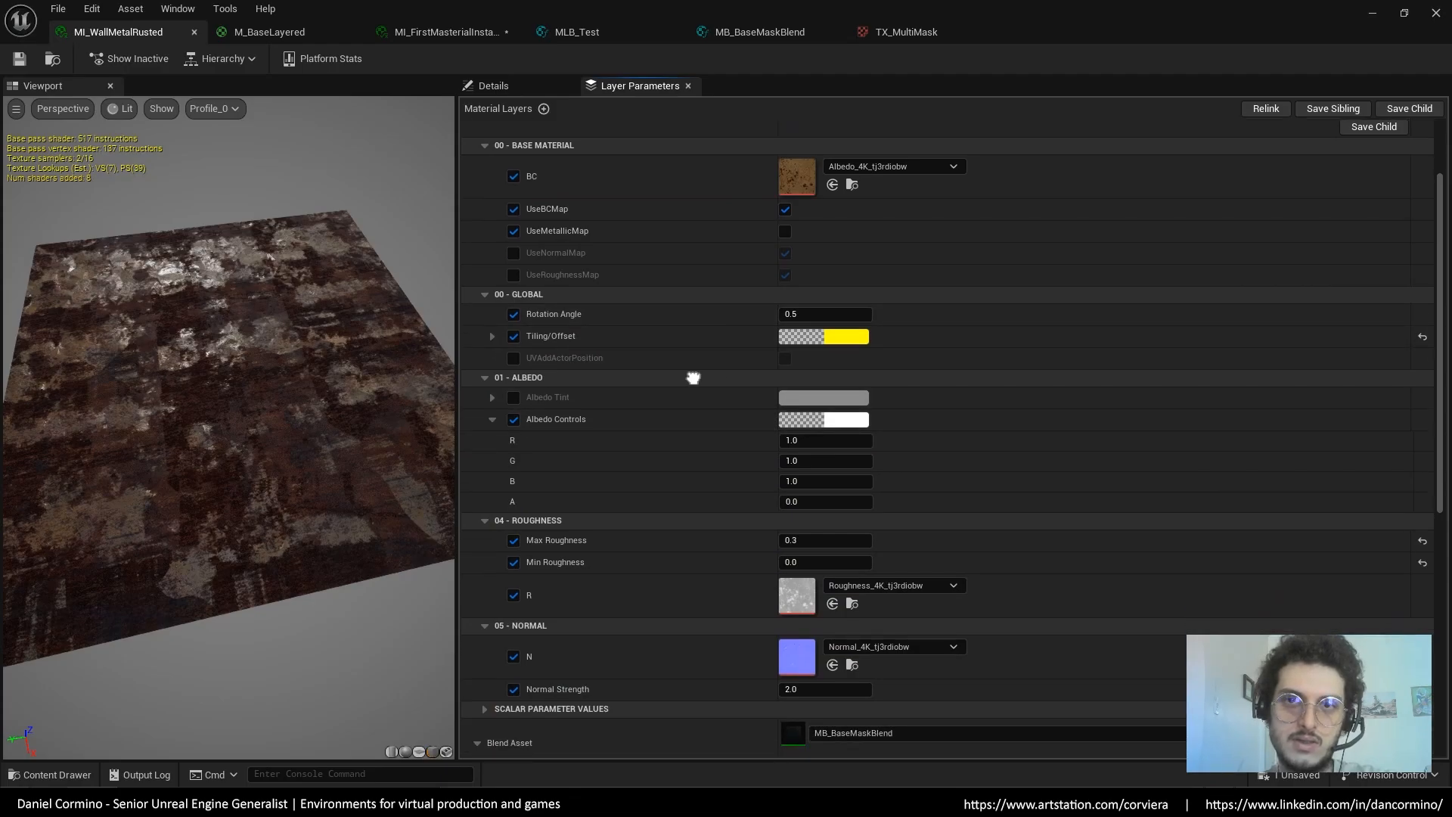
scroll(711, 325, down, 10)
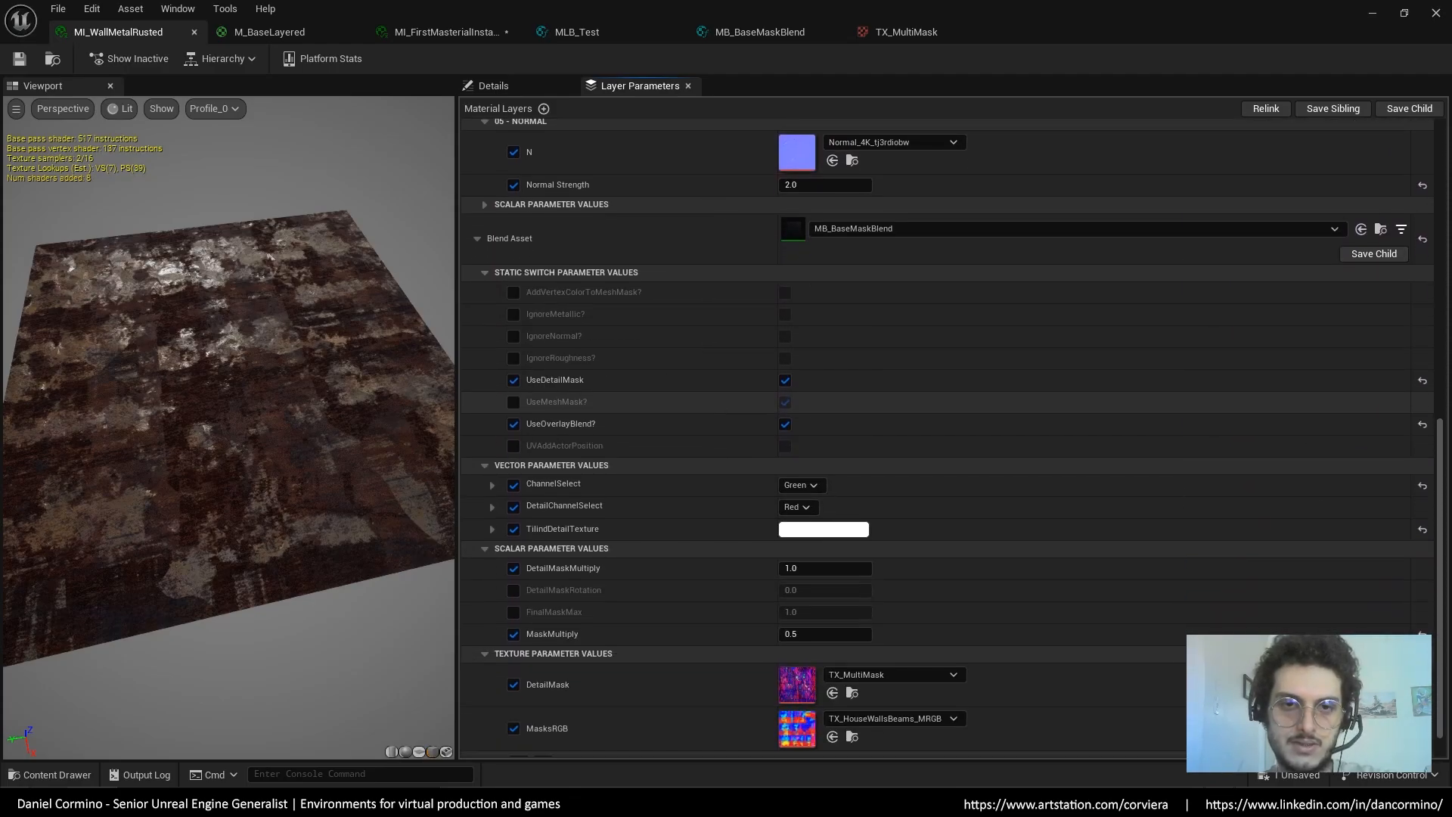
click(478, 220)
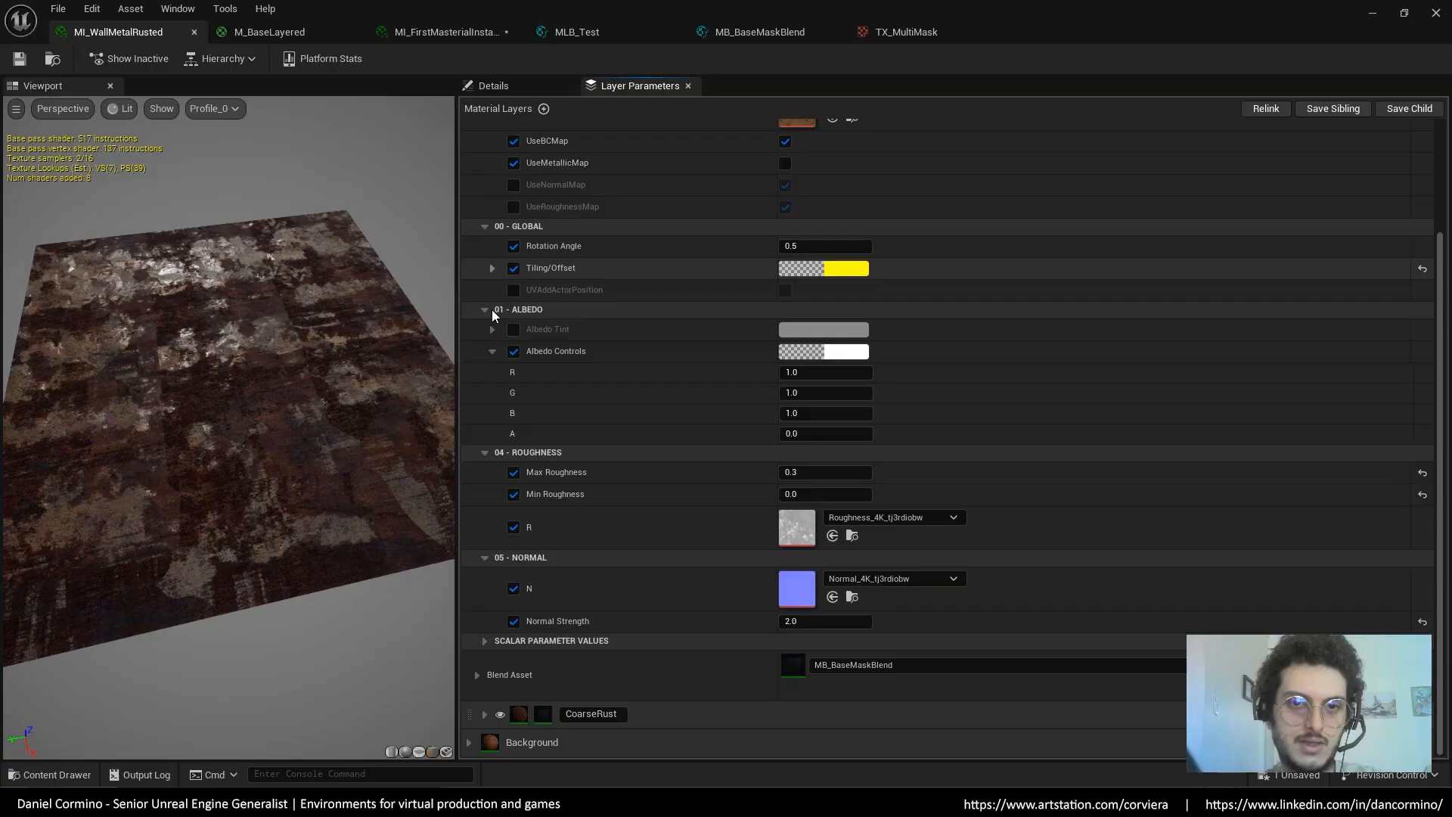
click(478, 675)
right_drag(1043, 616, 1022, 164)
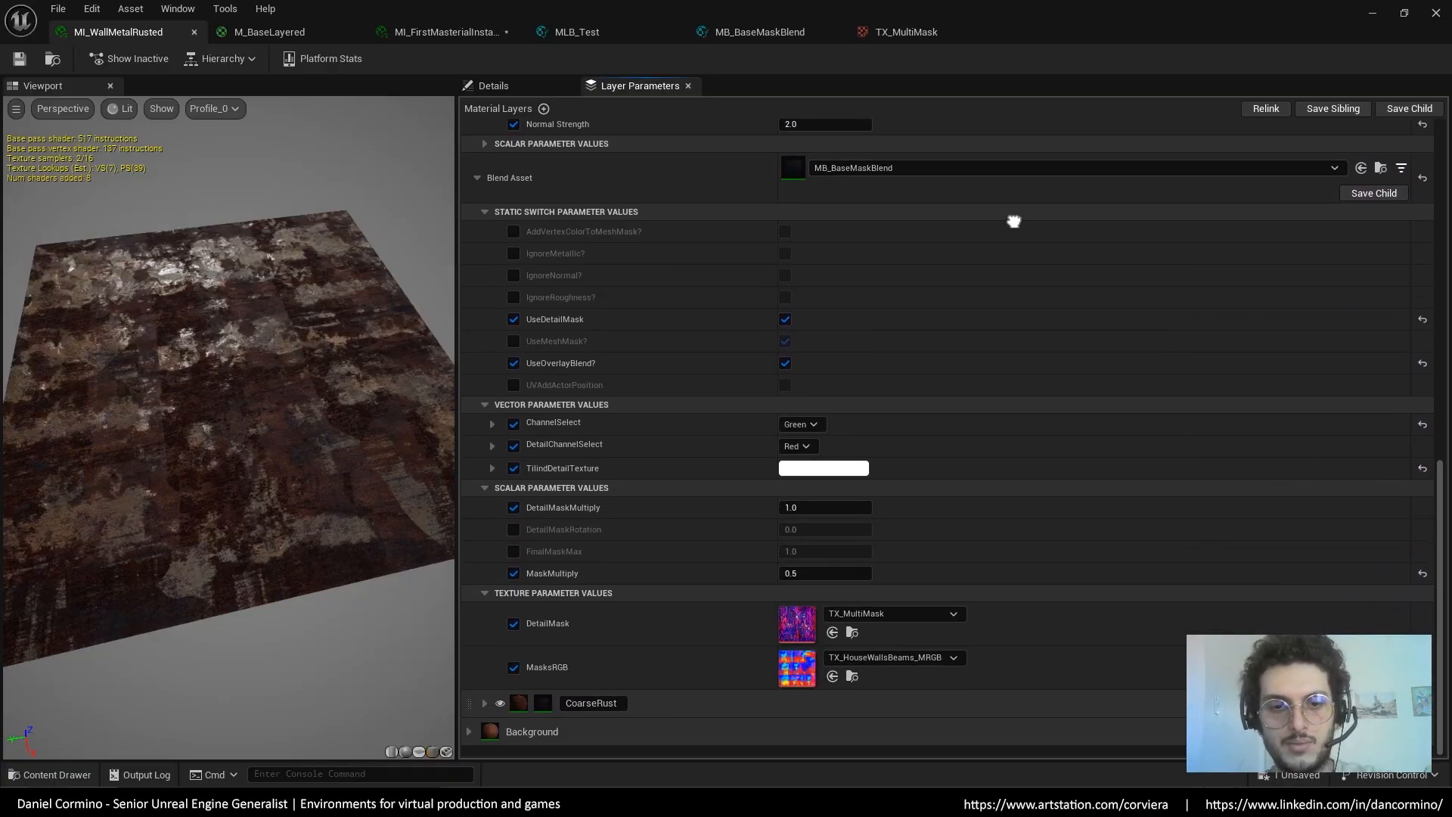
right_drag(1013, 215, 1045, 247)
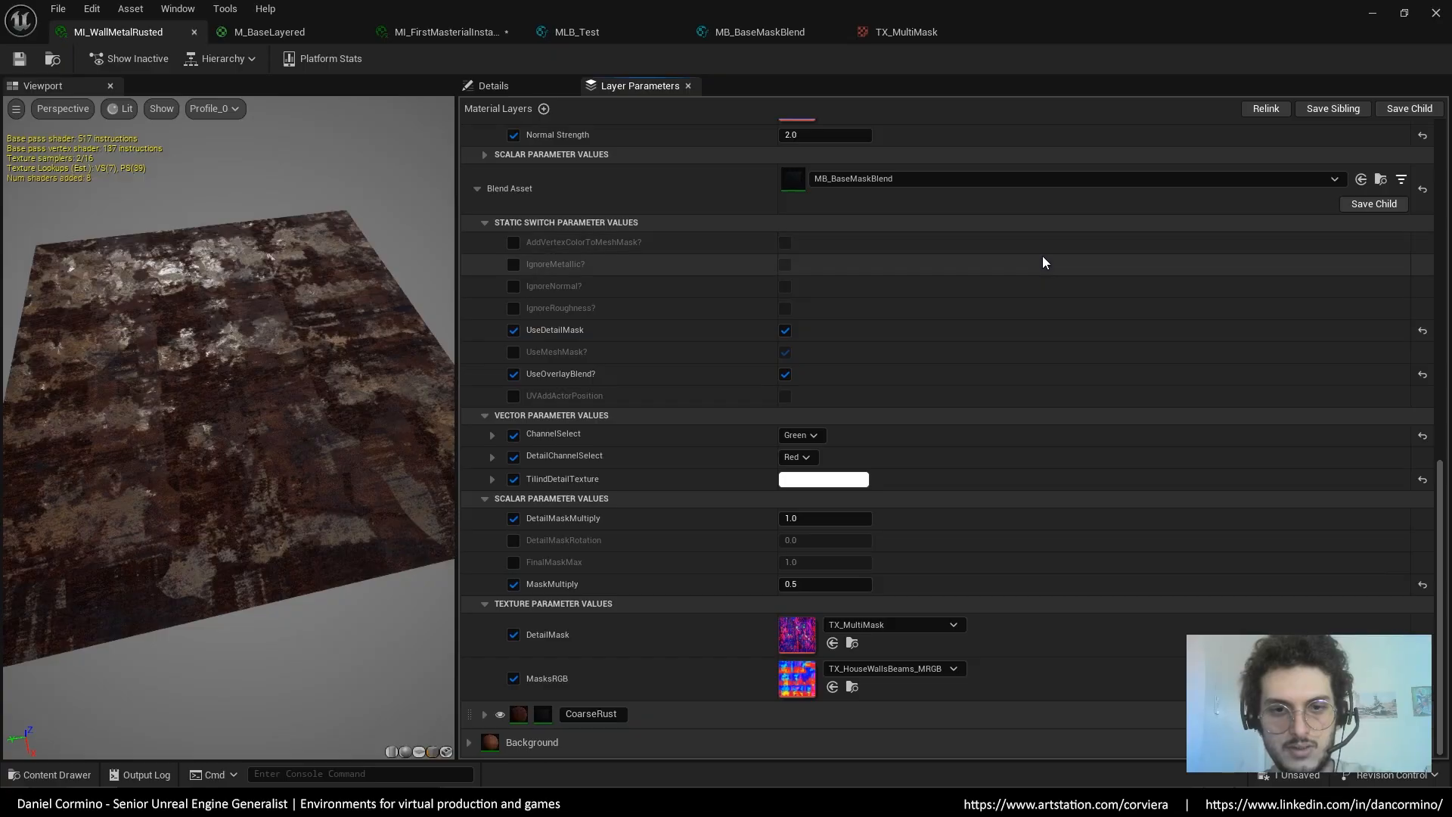
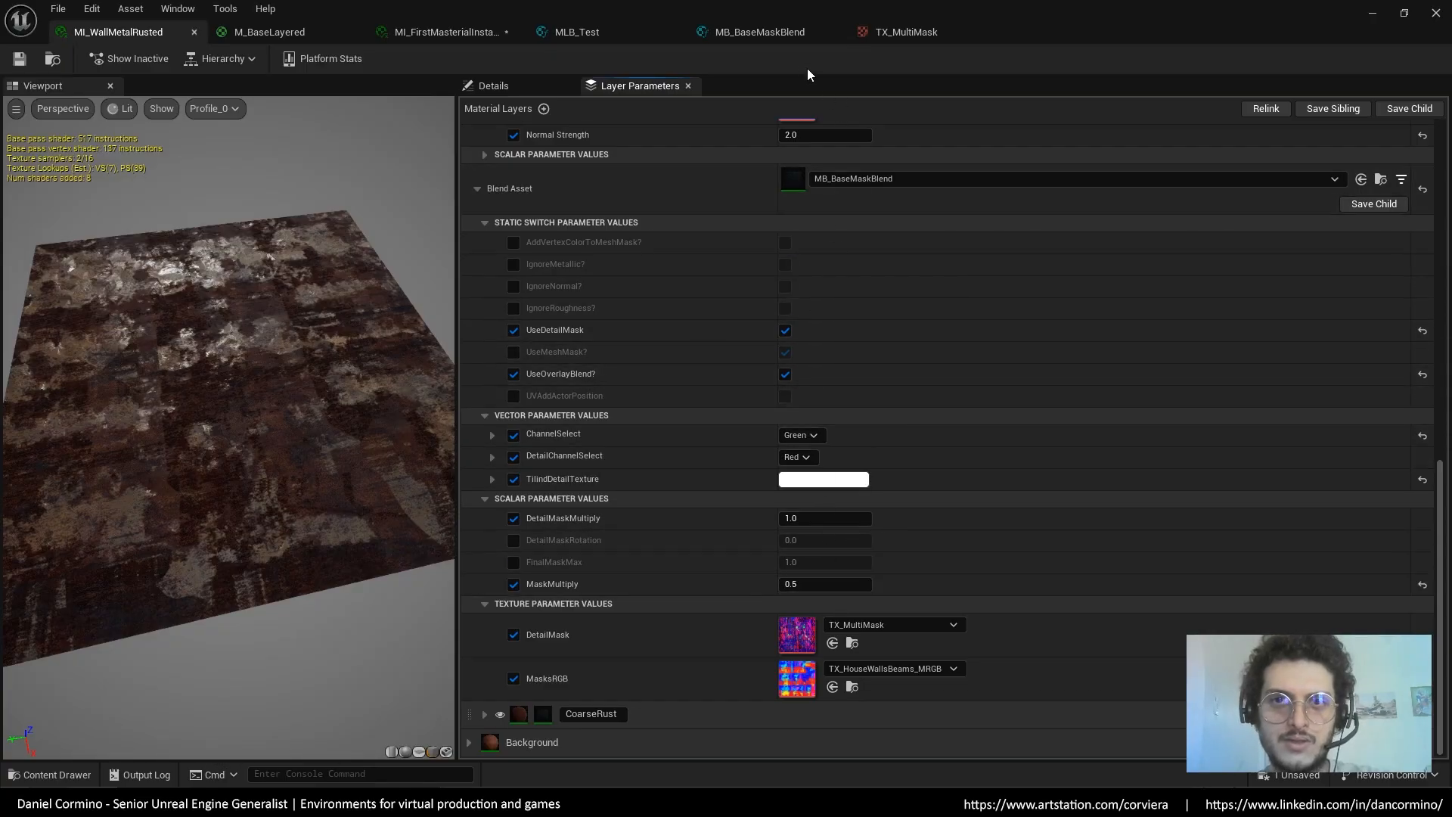
In MB_BaseMaskBlend, examine the Bottom Layer input and the BreakMaterialAttributes node that splits its attributes
click(774, 29)
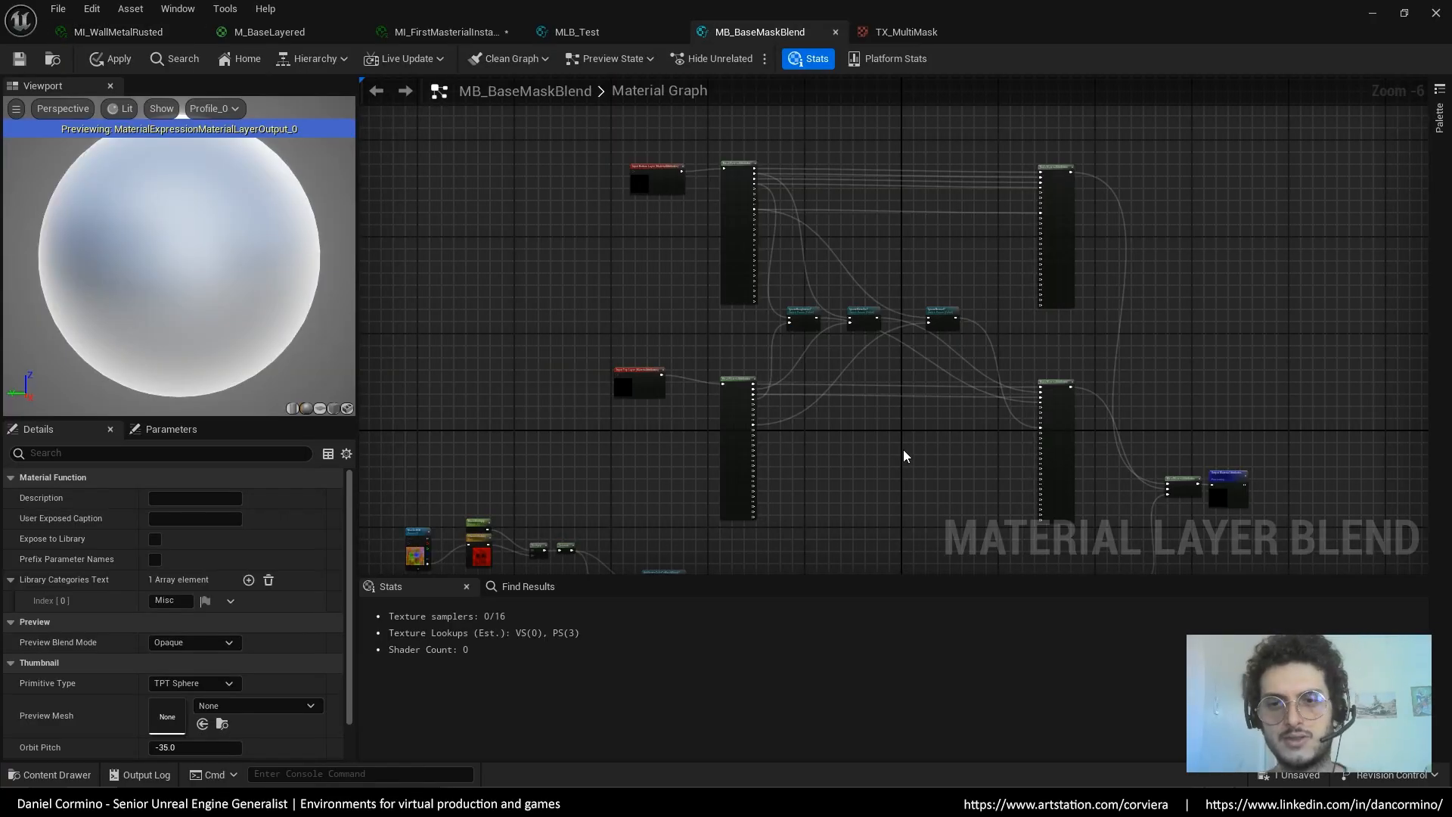
right_drag(998, 402, 1063, 387)
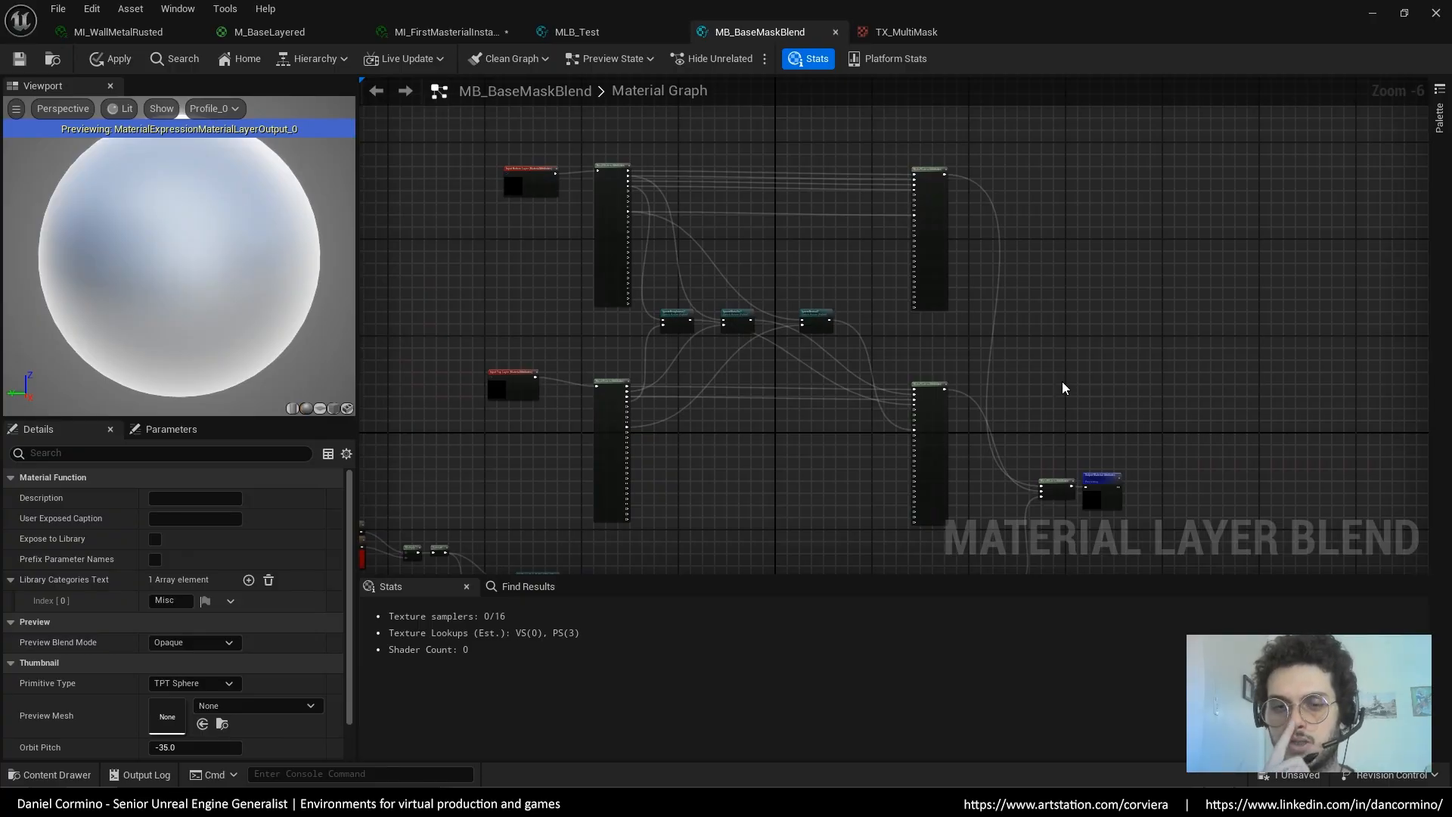
right_drag(1062, 387, 677, 191)
scroll(630, 231, up, 4)
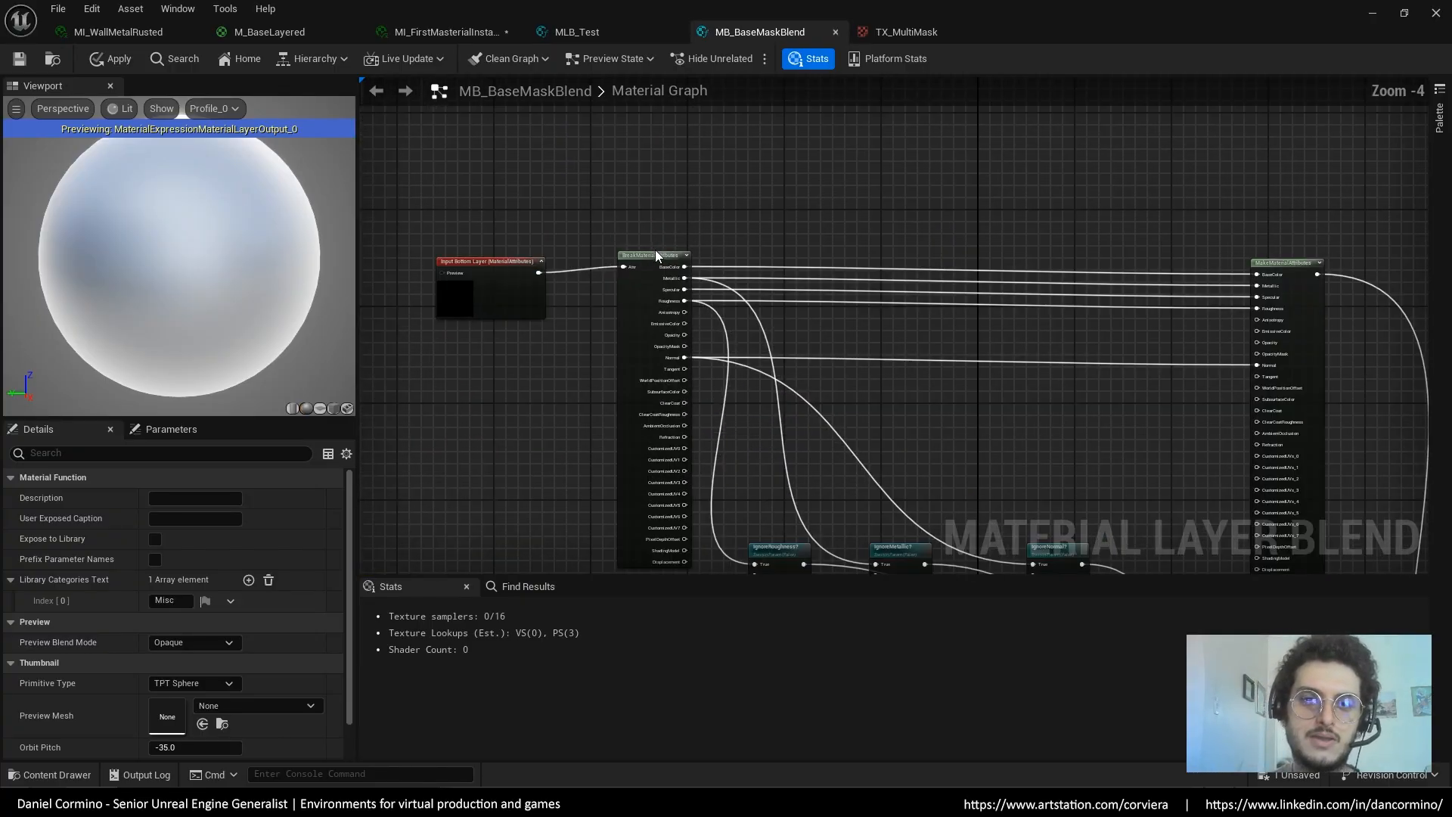
scroll(770, 262, down, 2)
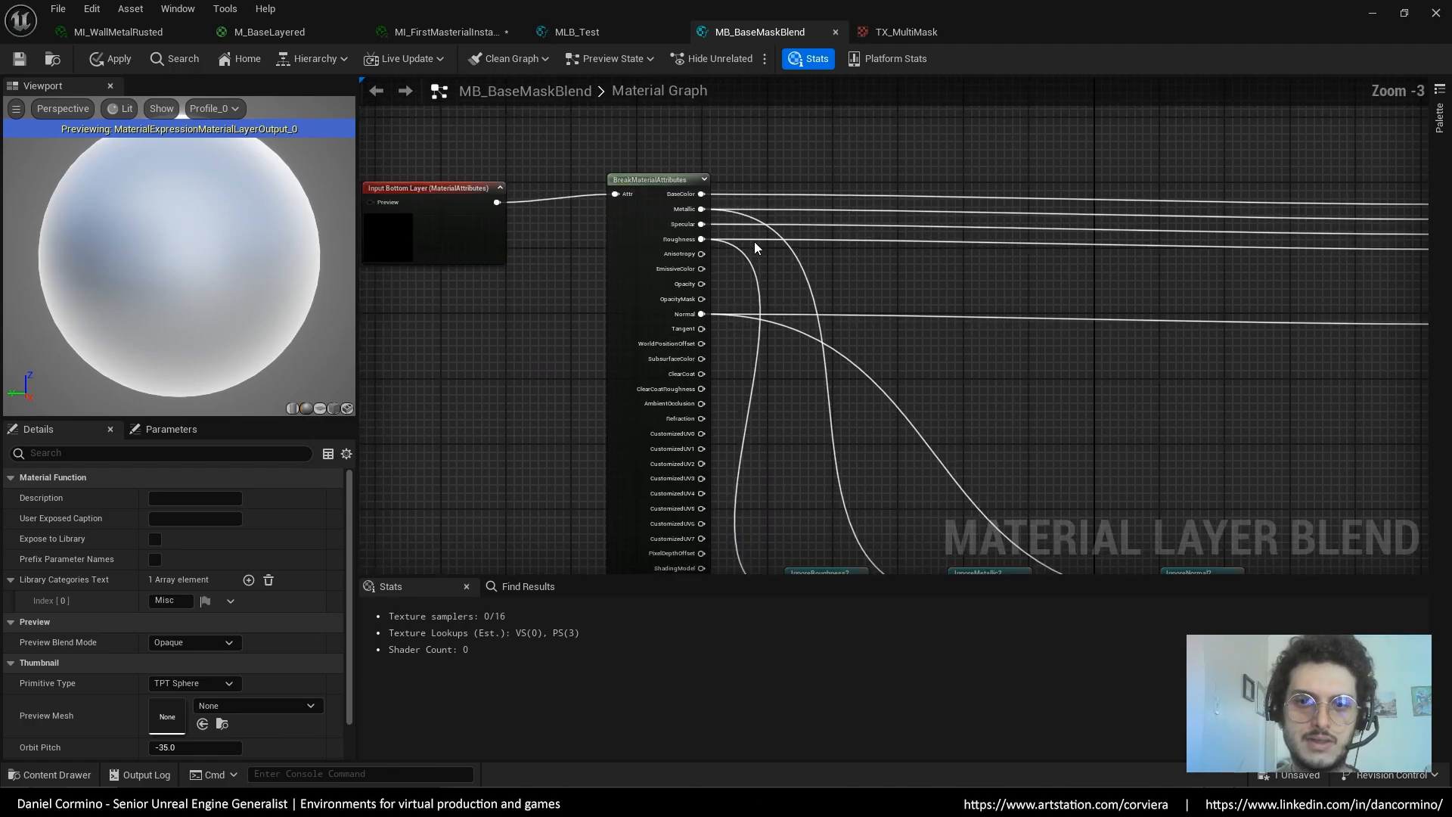
drag(548, 247, 538, 231)
drag(683, 203, 675, 199)
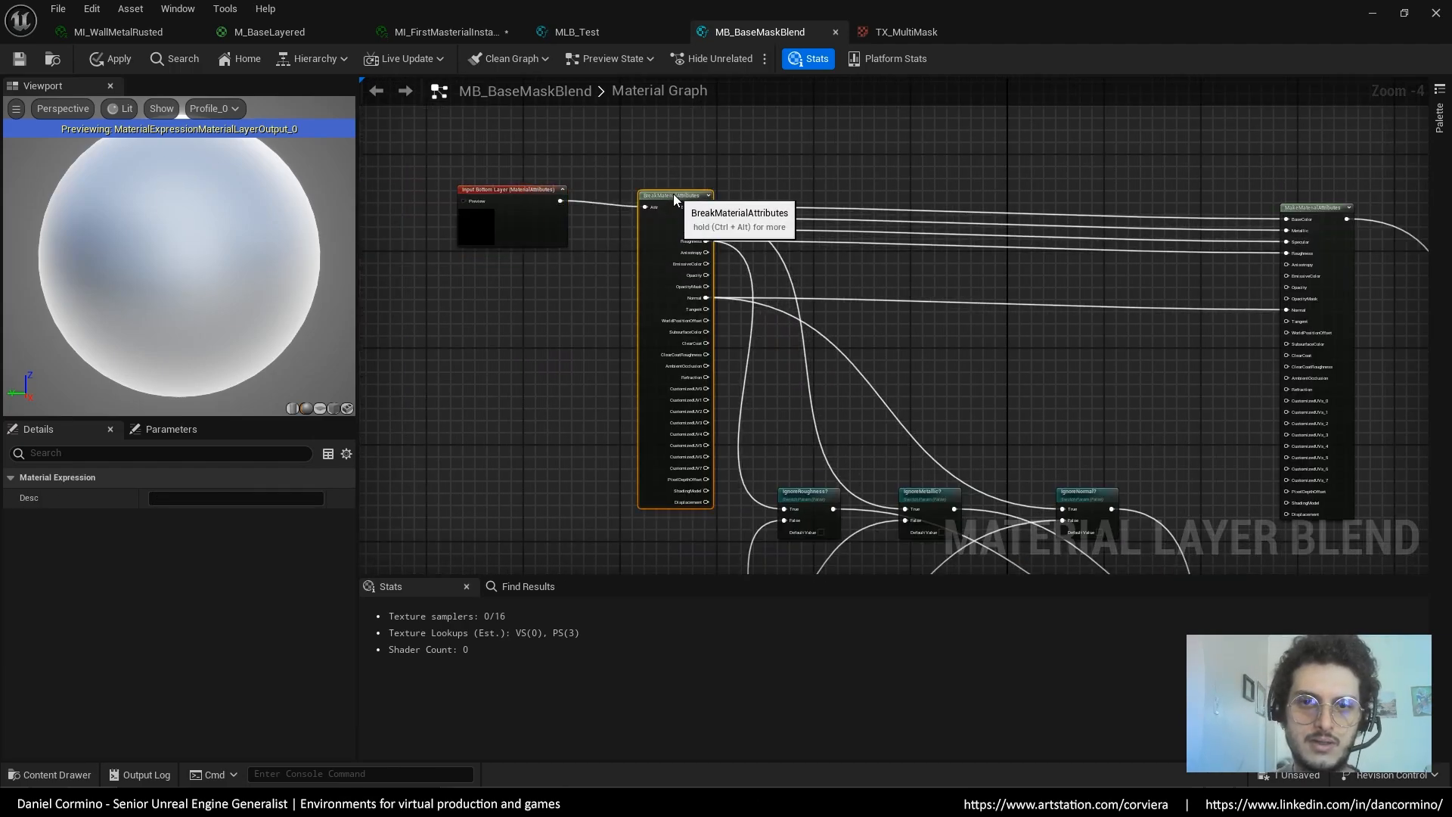
right_drag(783, 193, 595, 168)
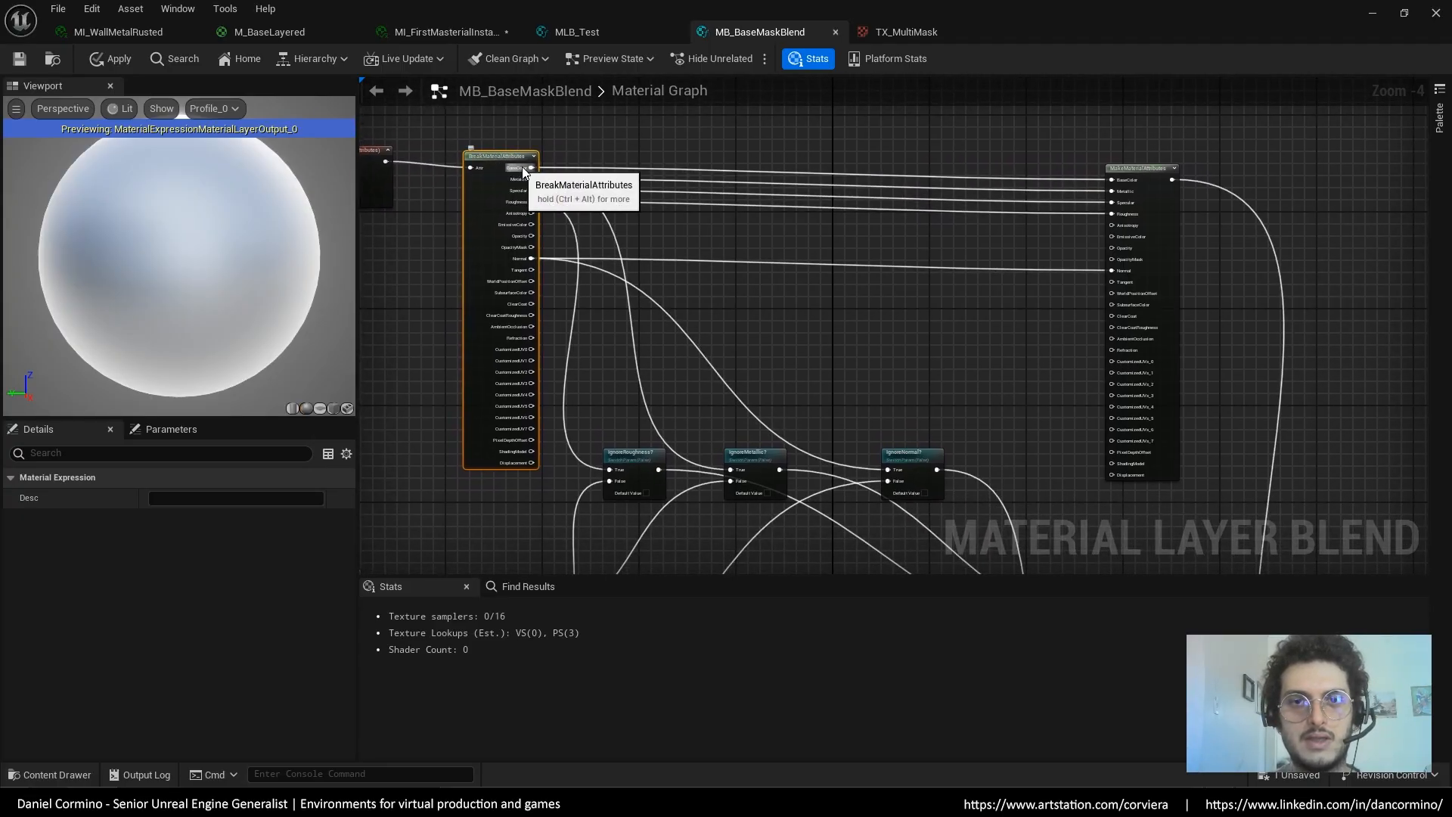
Inspect the Bottom Layer input's settings and the IgnoreNormal? switch that receives the bottom layer's Normal attribute
right_drag(924, 469, 1055, 344)
right_drag(729, 310, 806, 310)
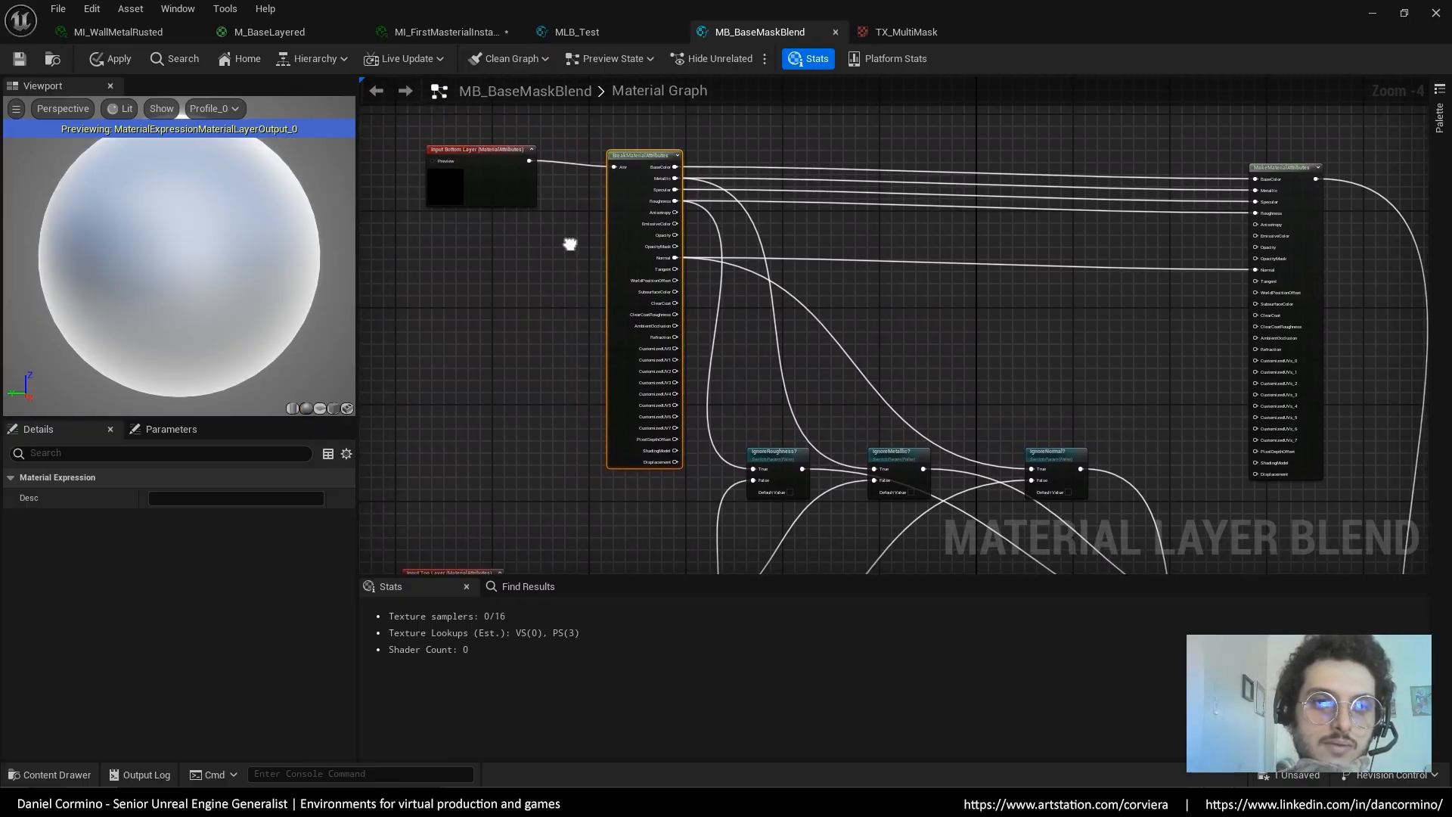
click(508, 190)
right_drag(695, 203, 648, 215)
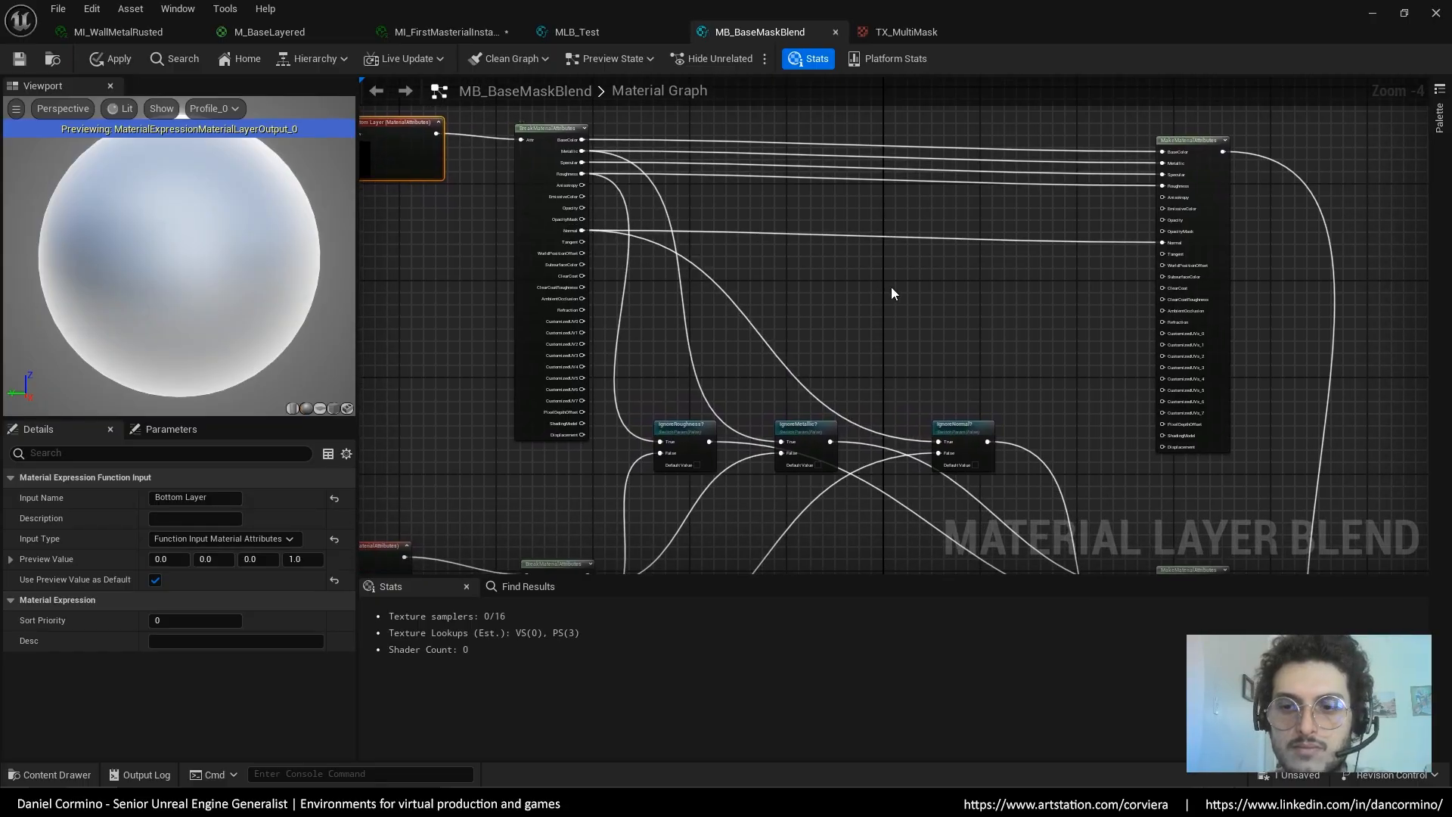
drag(959, 428, 966, 410)
right_drag(1068, 423, 1022, 439)
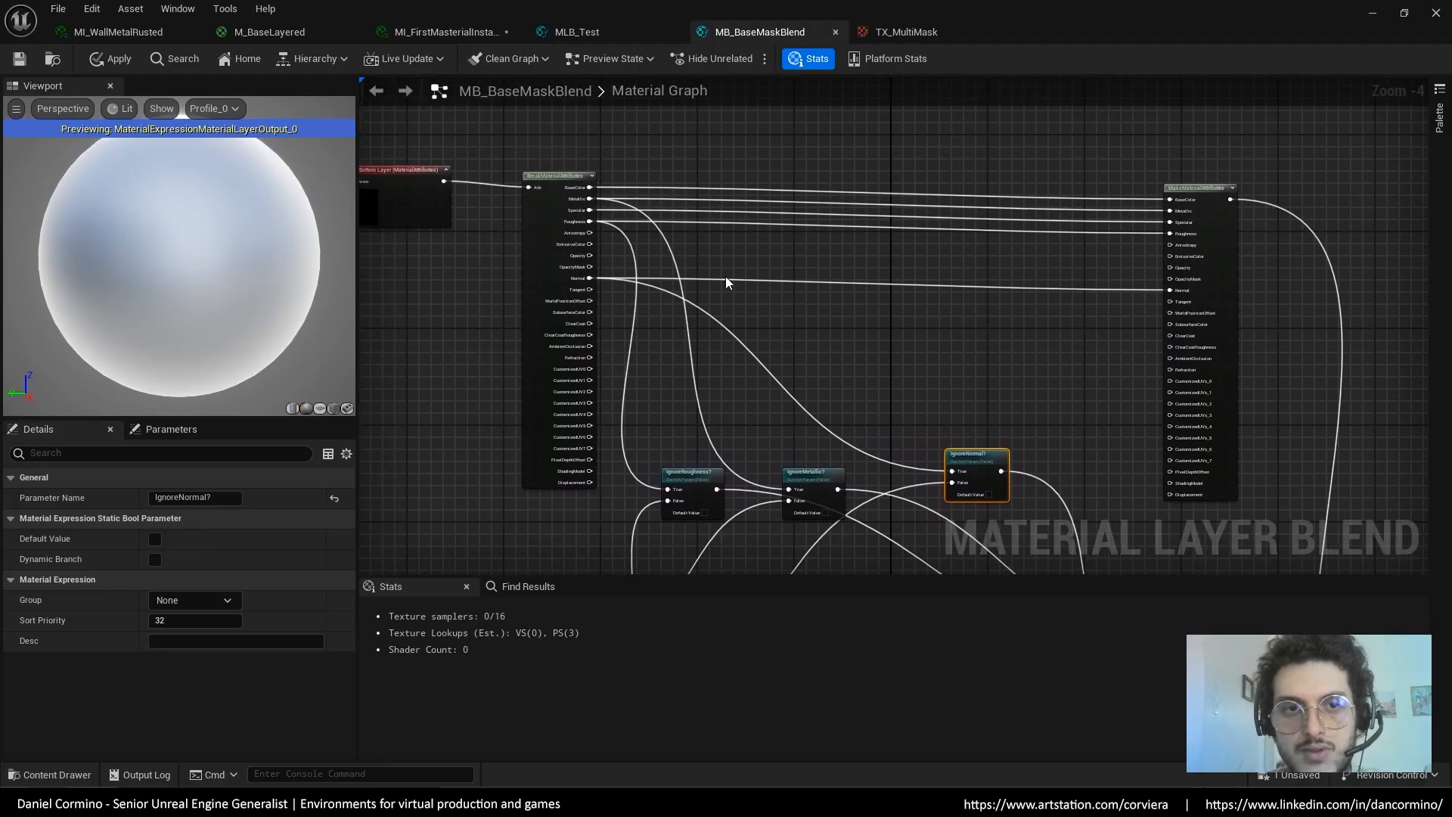
right_drag(725, 279, 765, 264)
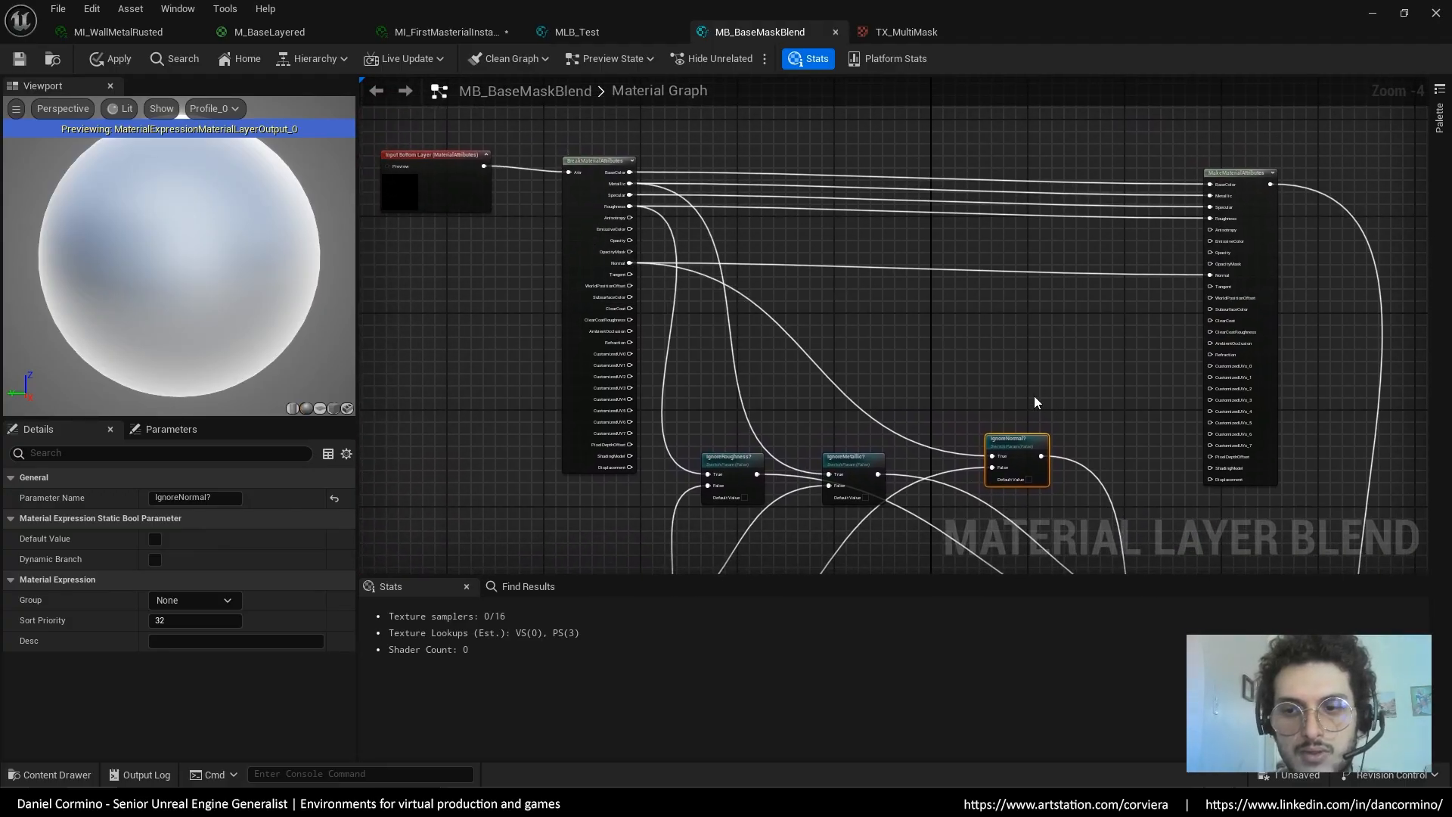
Inspect the Top Layer input and its attribute connections, and compare it with the layered-material diagram in Krita
right_drag(1034, 401, 980, 225)
right_drag(710, 404, 771, 374)
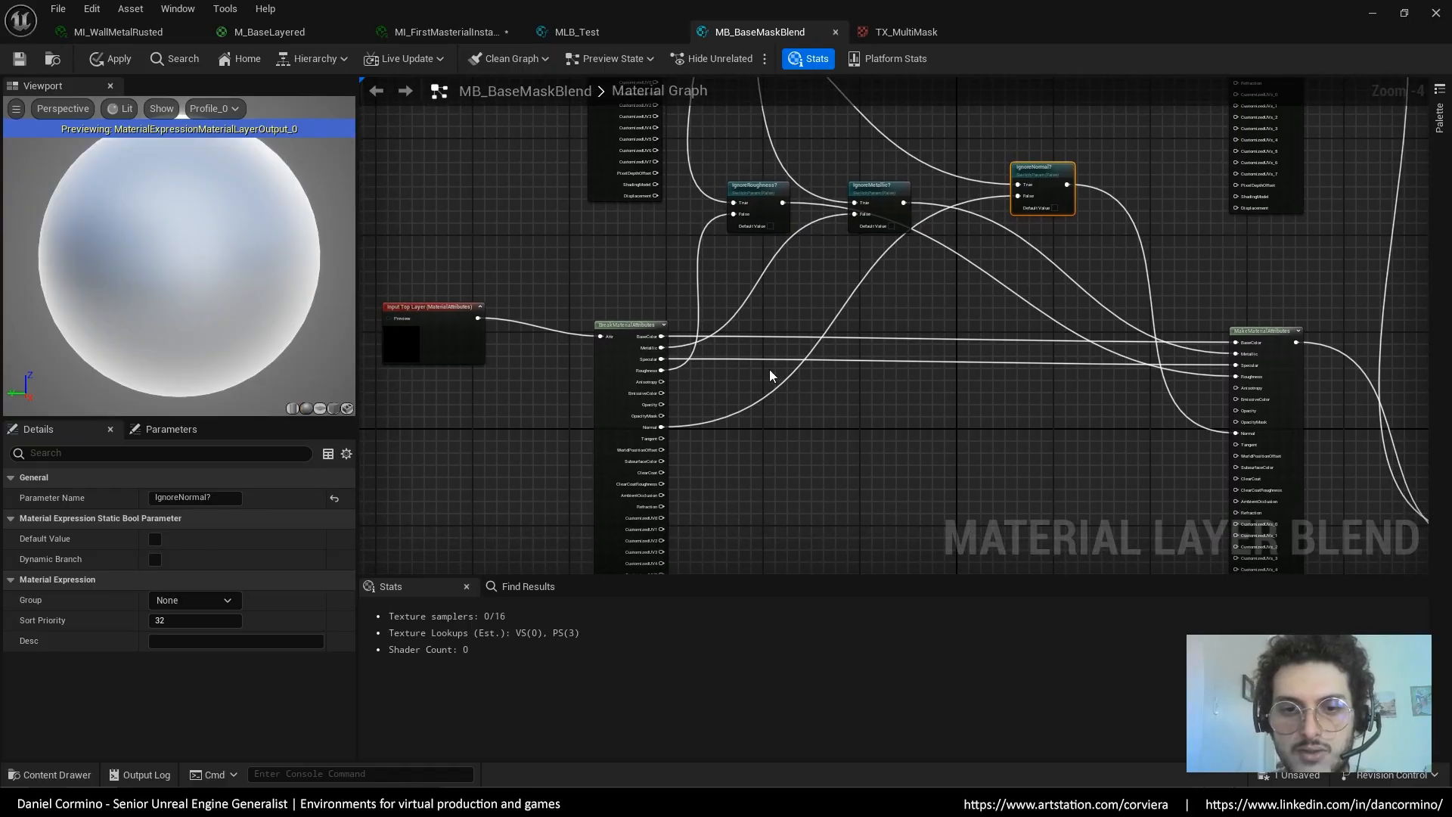
mouse_move(615, 457)
right_down()
mouse_move(600, 459)
mouse_move(638, 483)
mouse_move(617, 484)
right_up()
drag(507, 398, 509, 415)
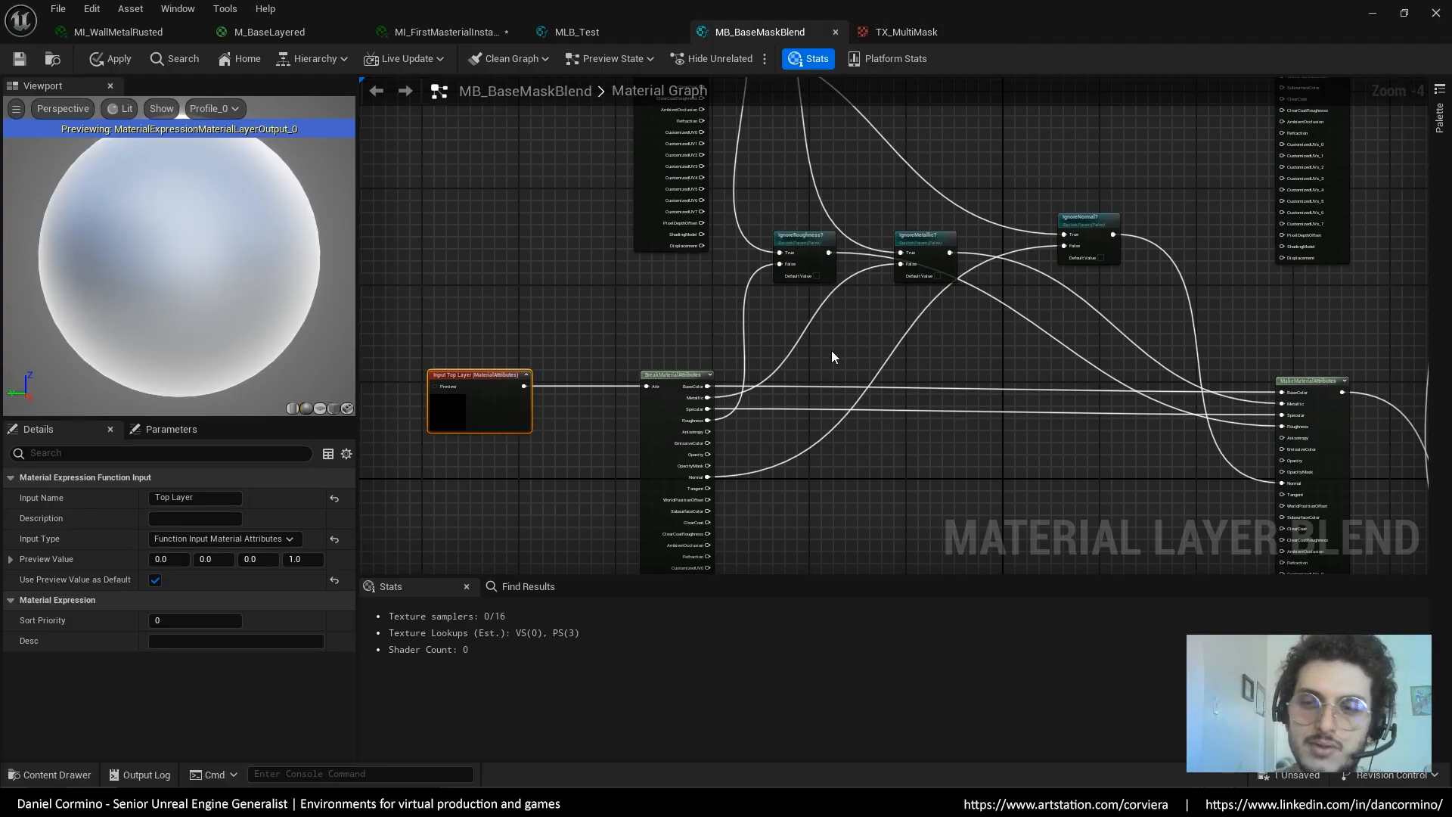
key(alt+Tab)
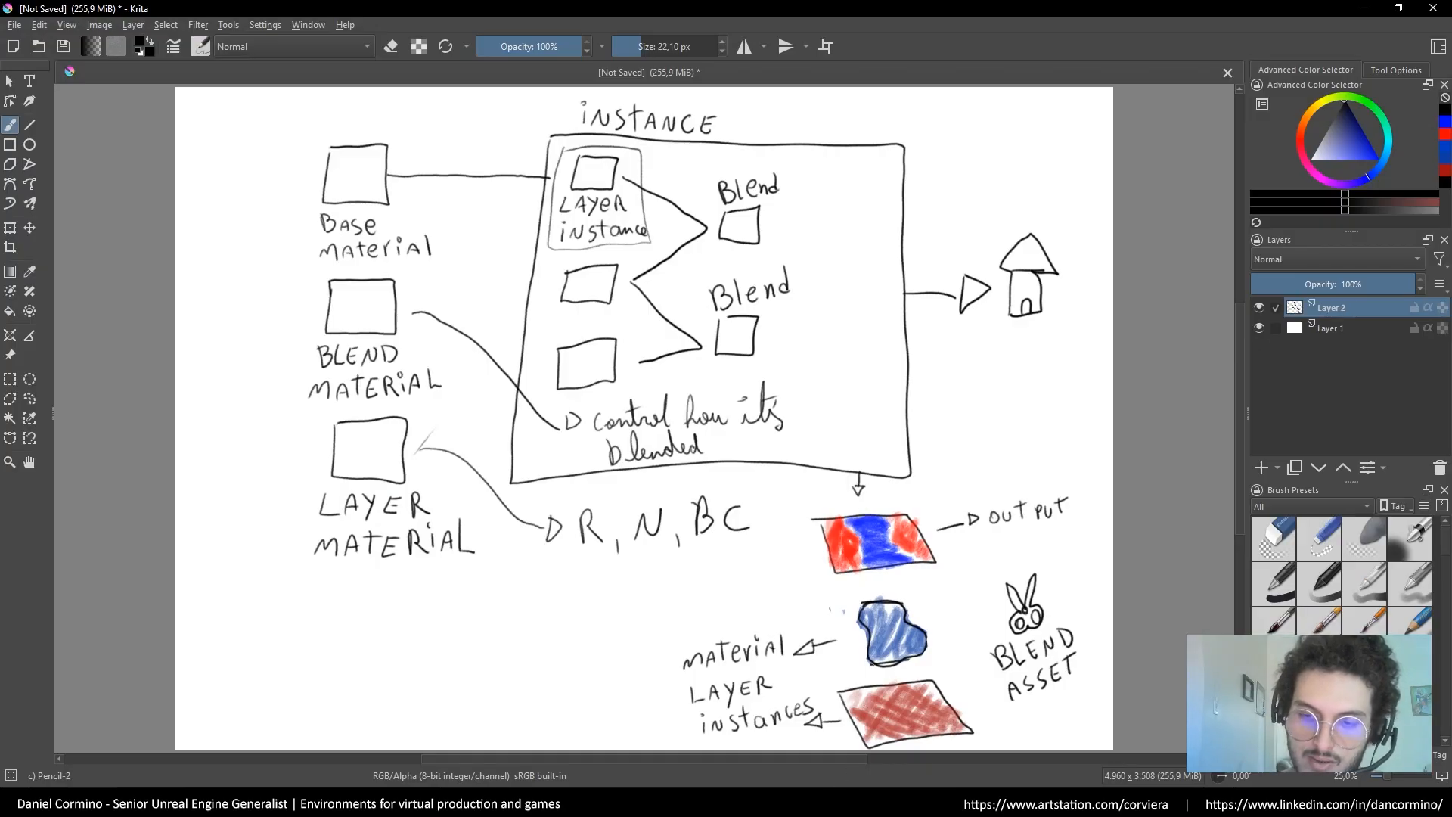
key(alt+Tab)
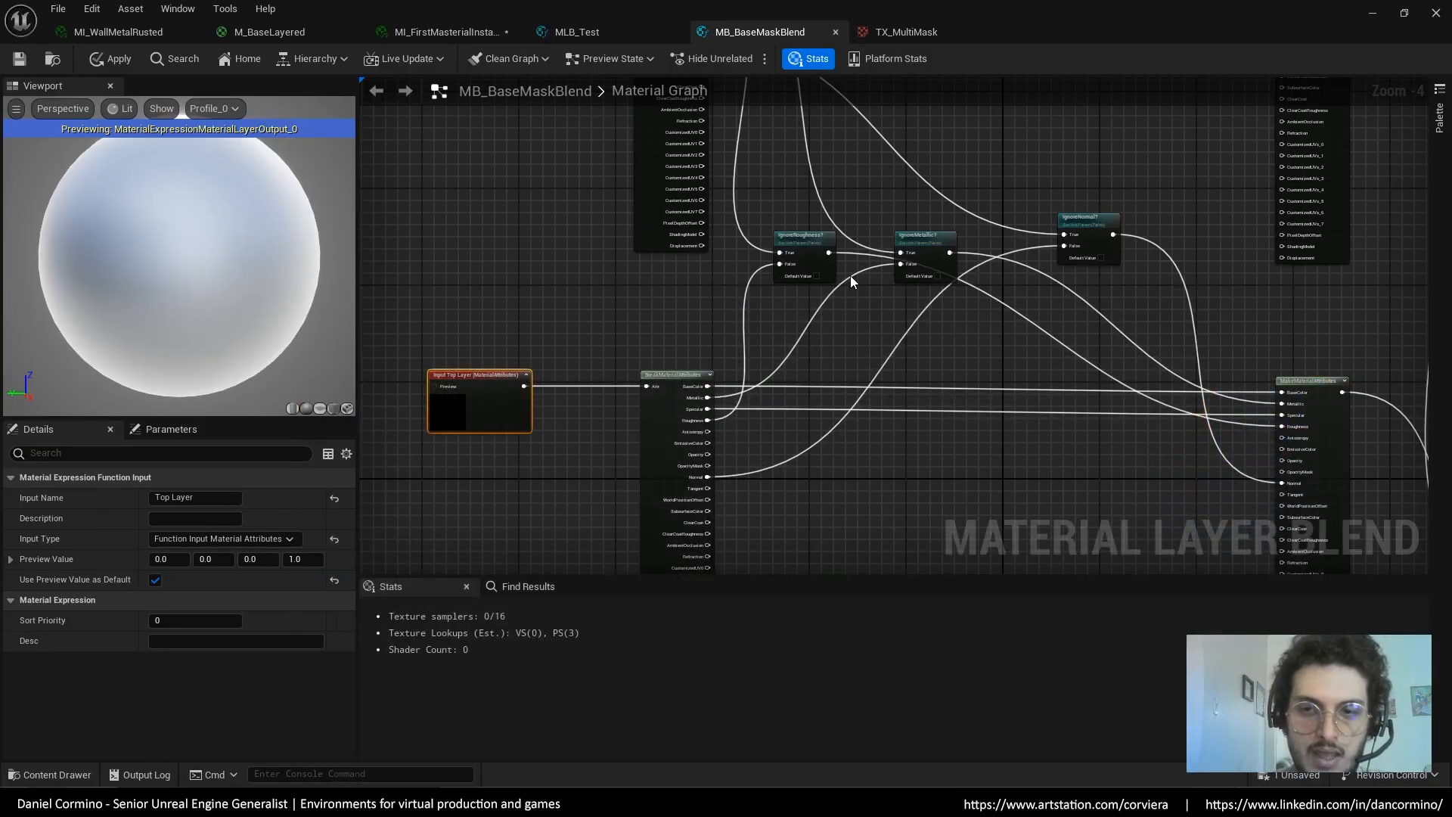
Select the Bottom Layer input, return to the Top Layer branch, and check both against the Krita diagram again
right_drag(626, 97, 655, 360)
drag(568, 236, 562, 235)
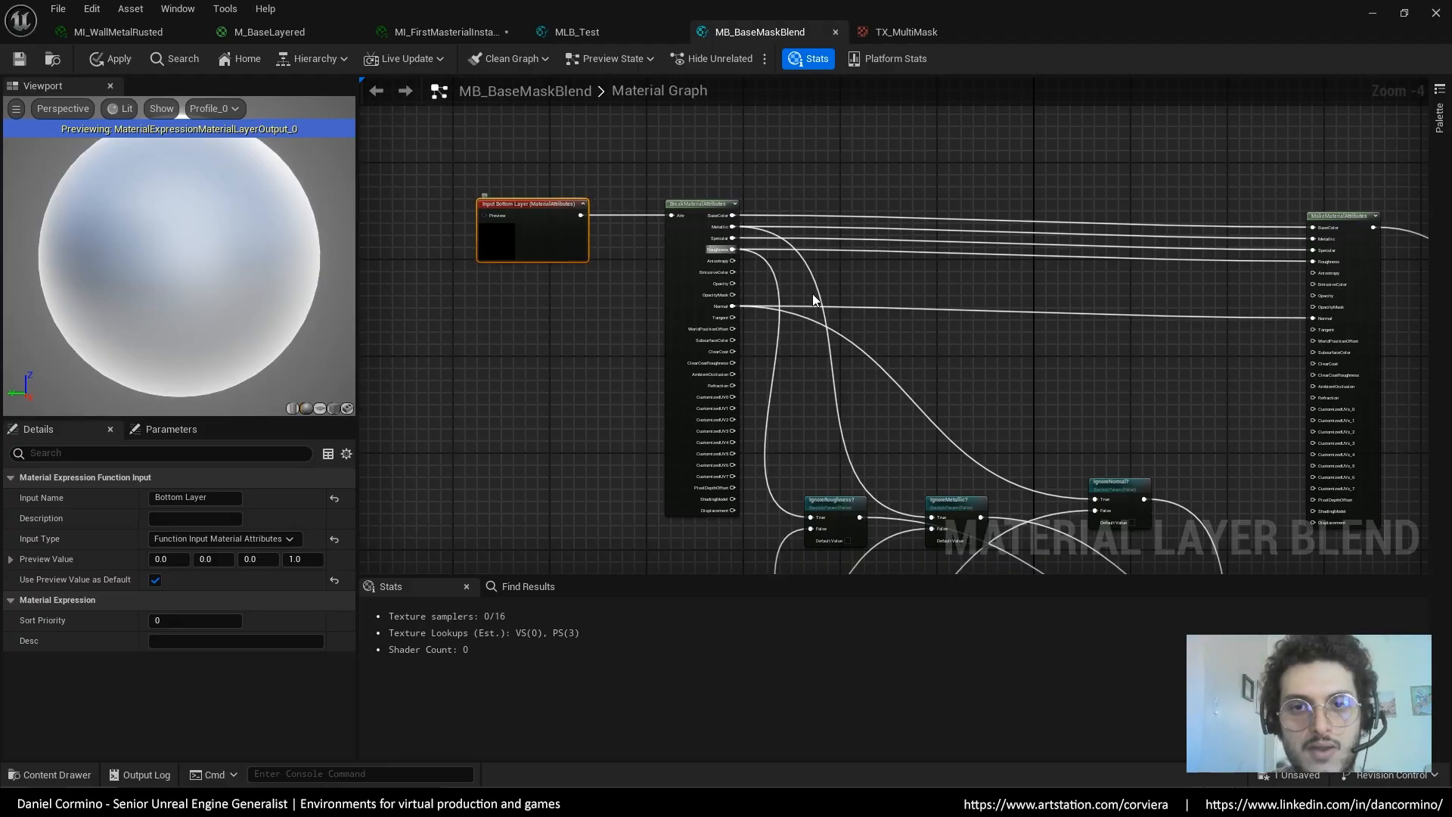
right_drag(841, 499, 824, 197)
key(alt+Tab)
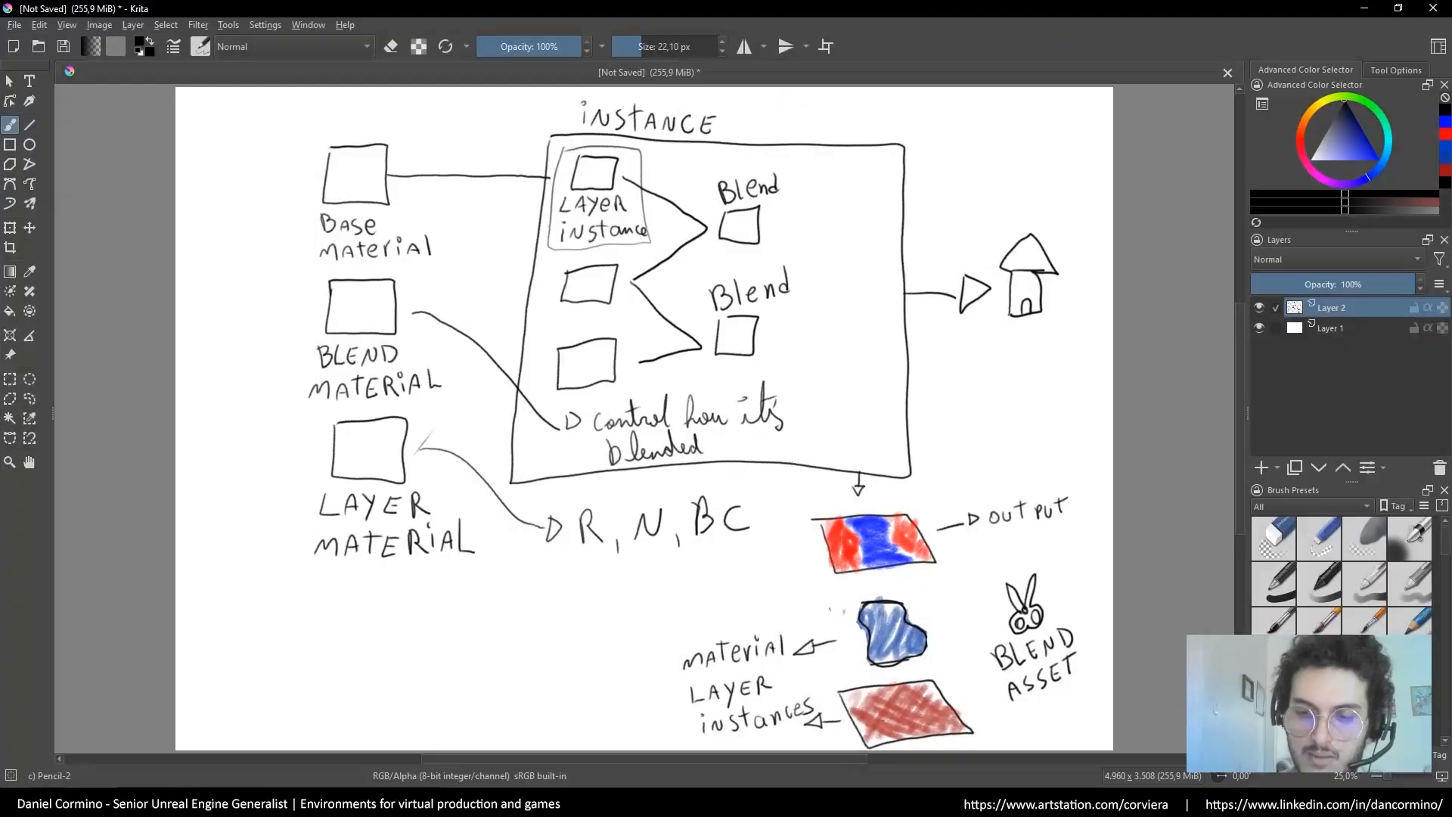
key(alt+Tab)
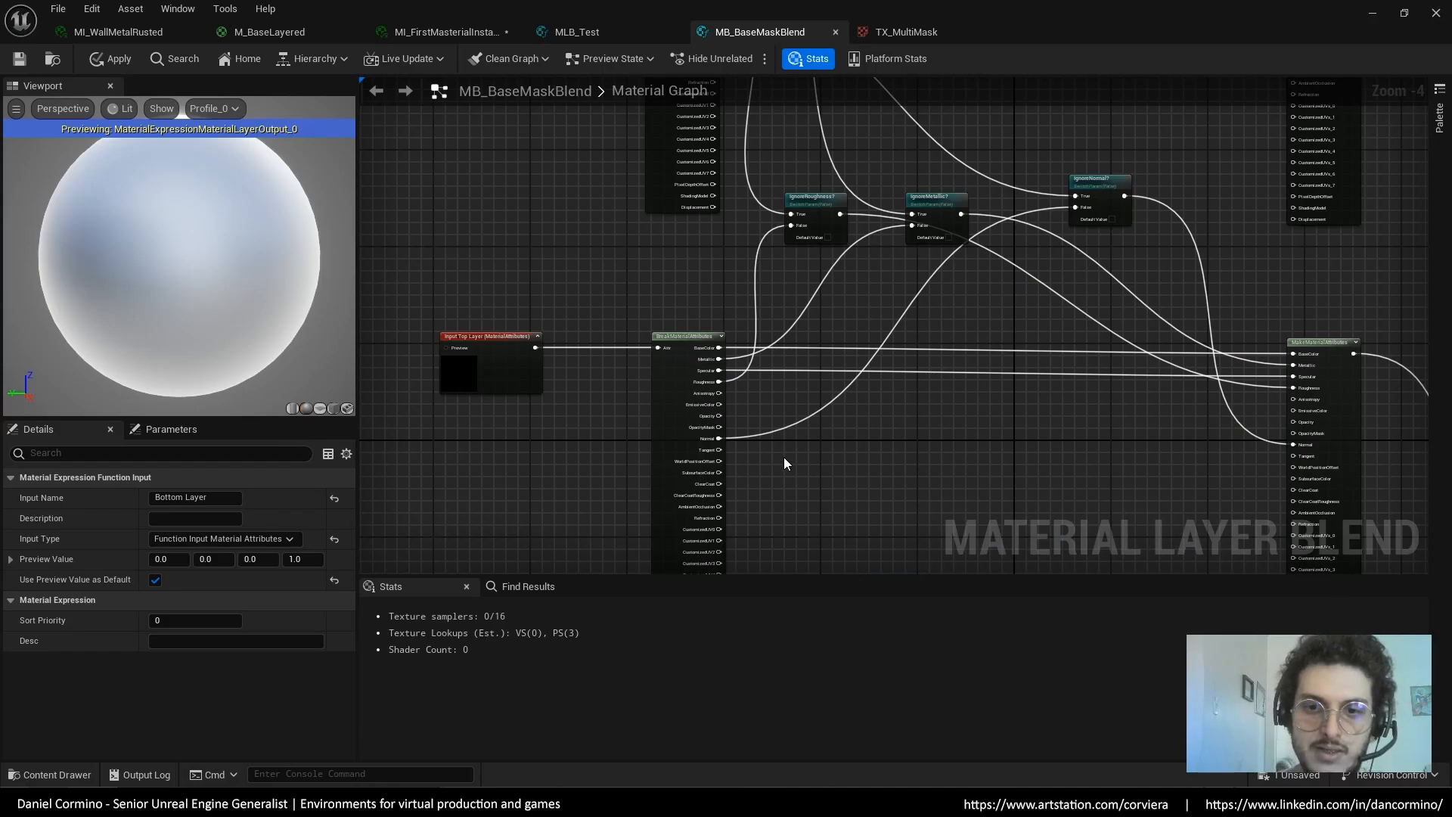
Compare the Normal outputs of the top and bottom layers' BreakMaterialAttributes nodes
right_drag(787, 479, 746, 518)
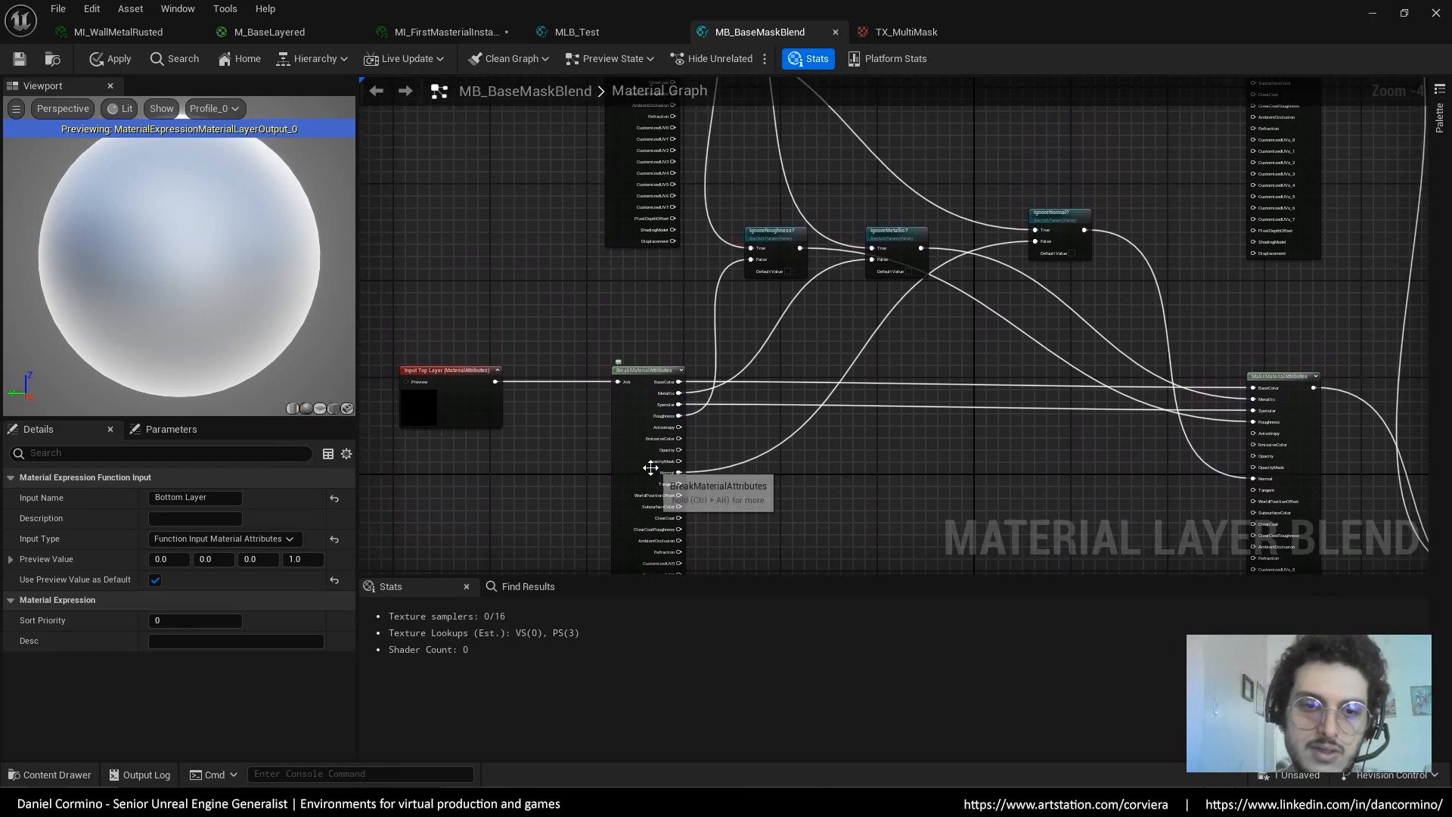
right_drag(718, 481, 771, 465)
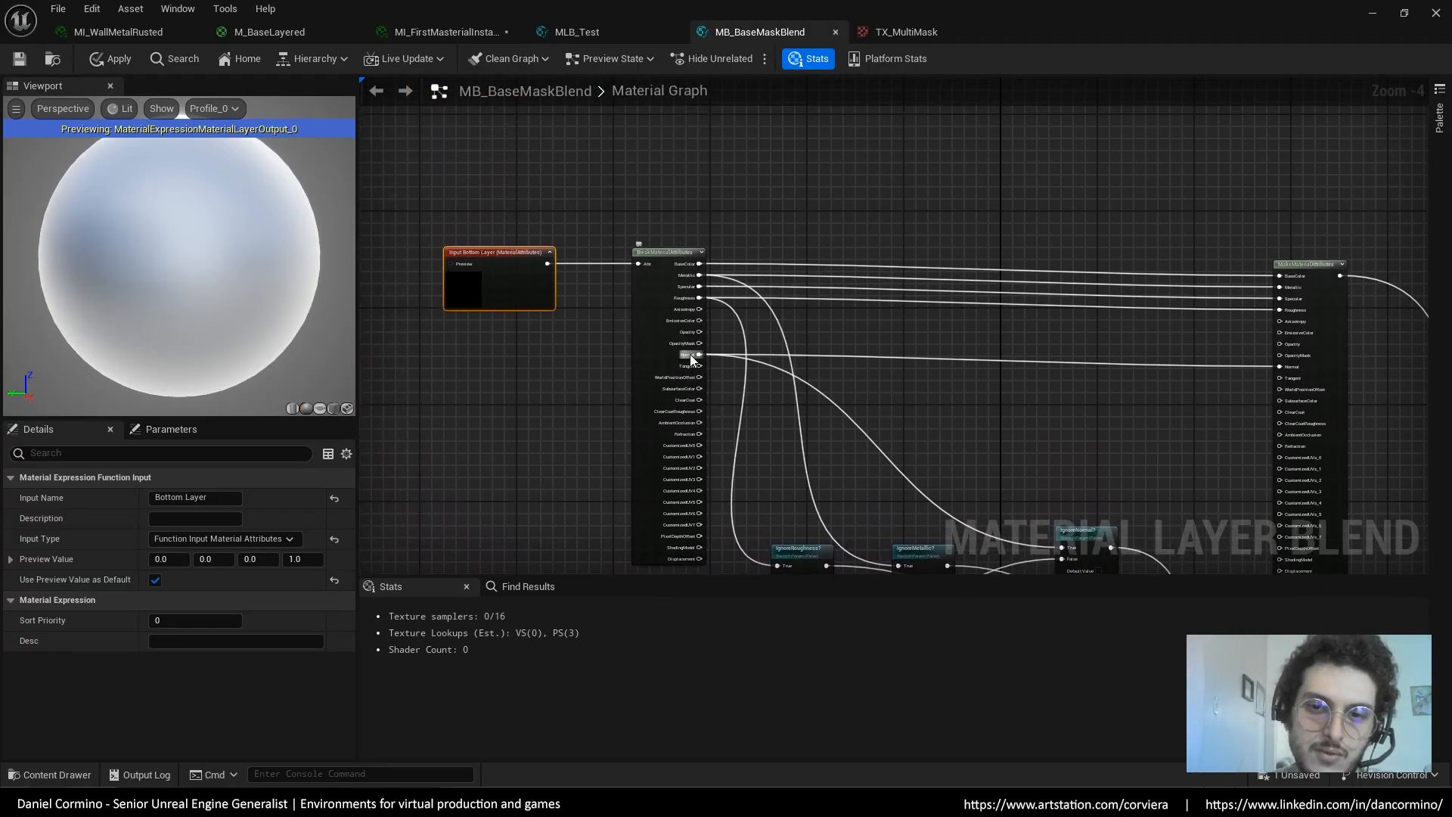
right_drag(534, 298, 517, 106)
right_drag(662, 325, 645, 162)
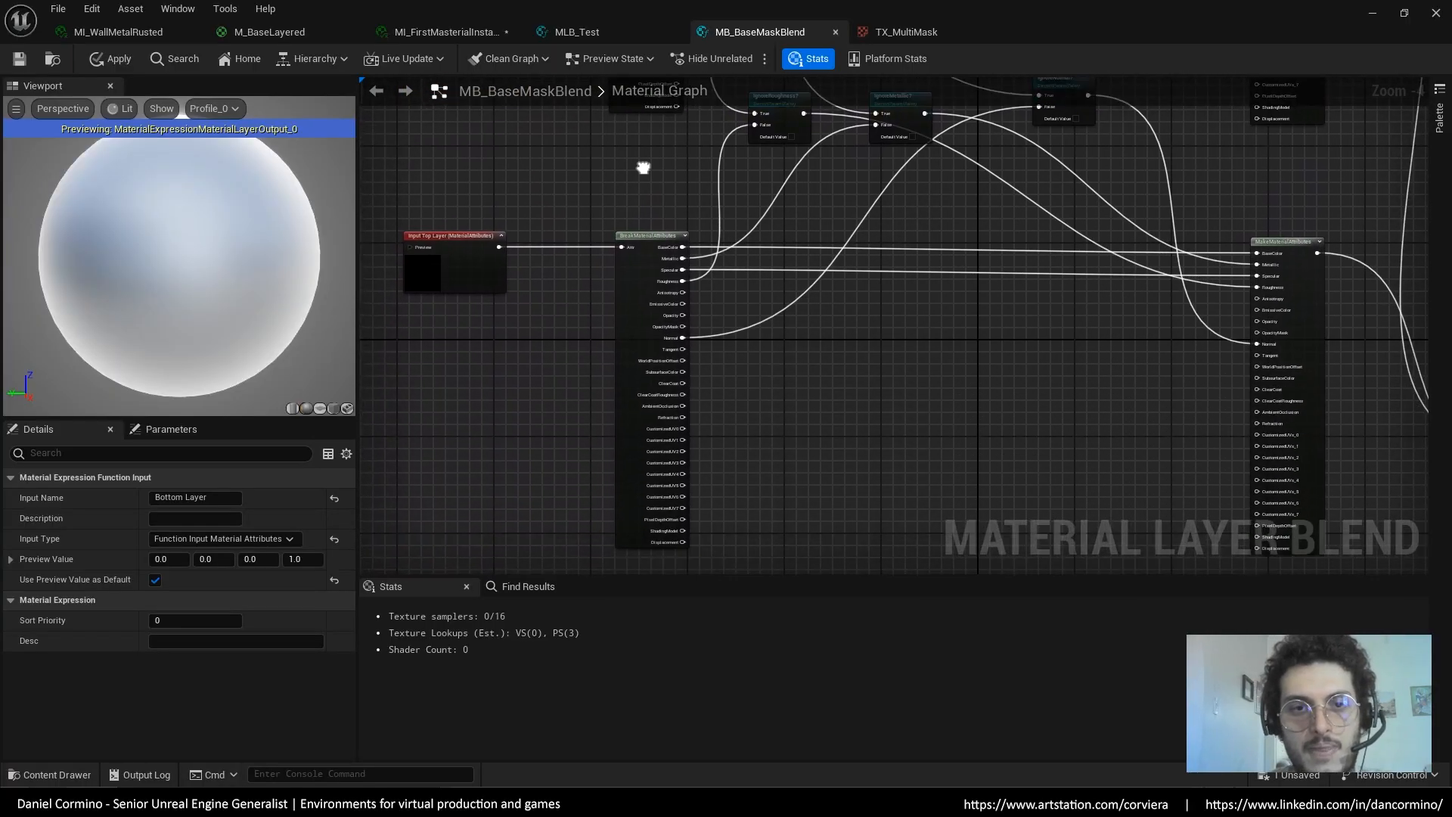
right_drag(734, 362, 714, 453)
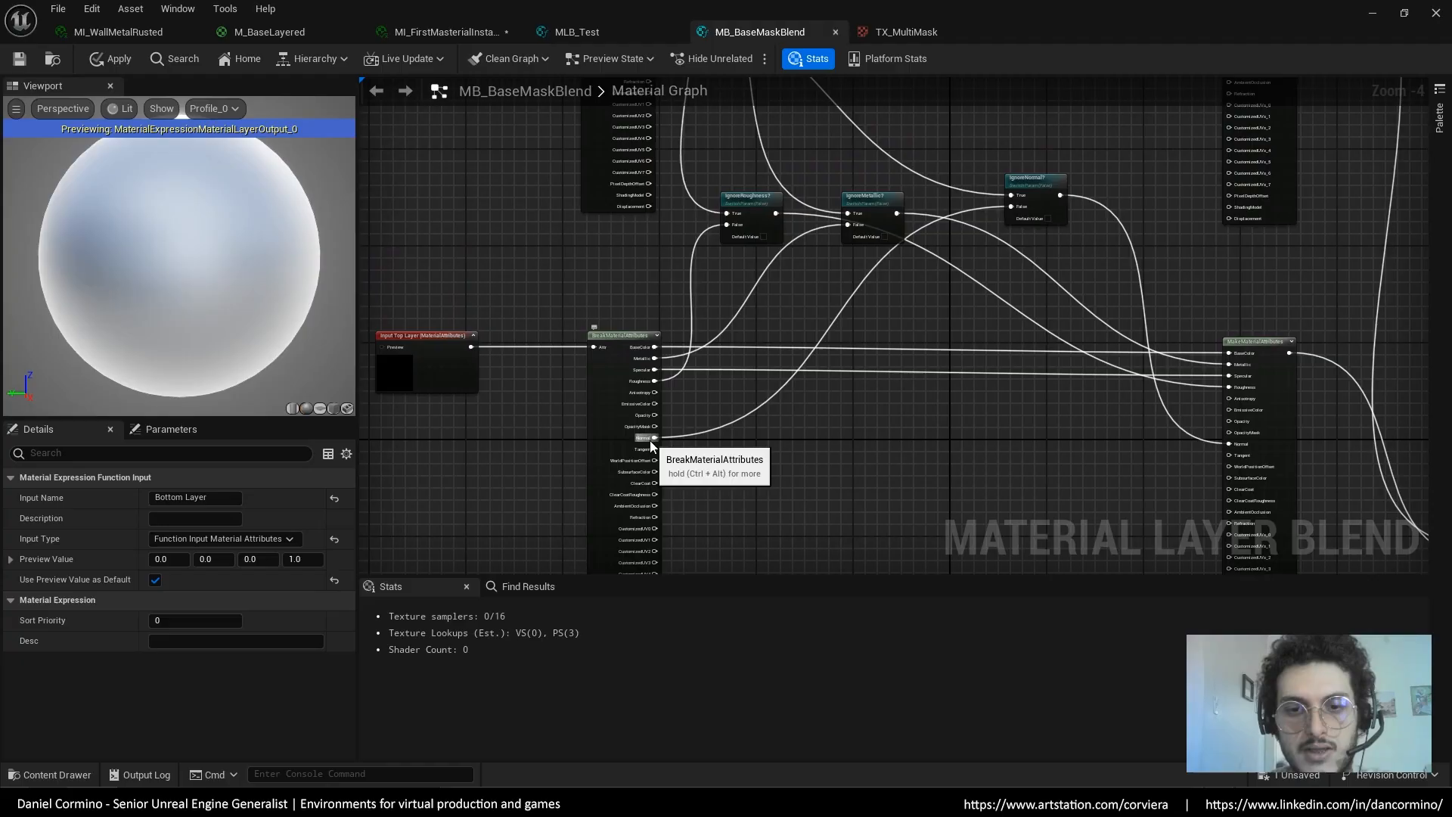
Examine the IgnoreNormal?, IgnoreMetallic? and IgnoreRoughness? switches and the bottom and top layer attributes feeding them
click(1031, 192)
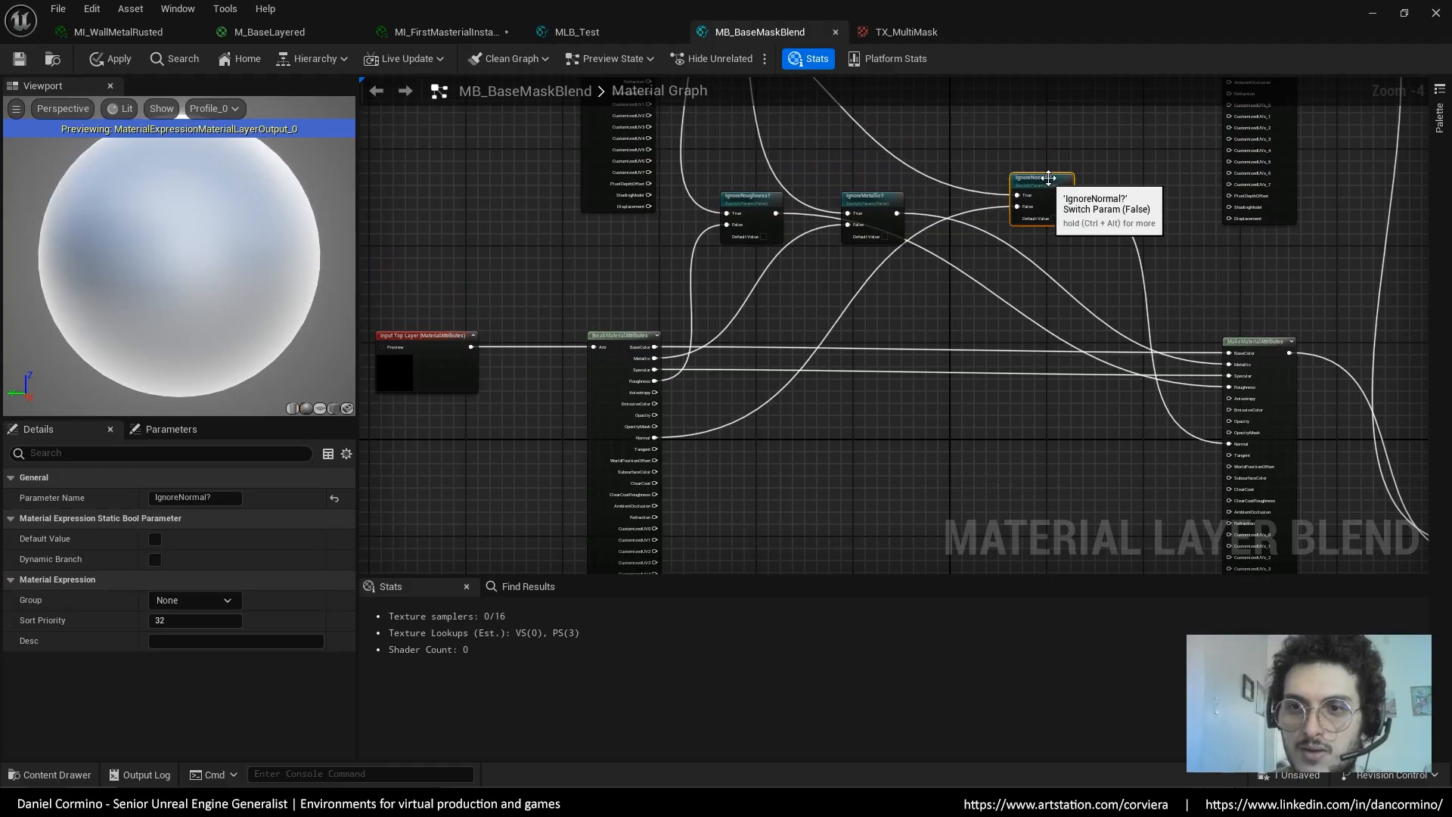
right_drag(1031, 192, 1074, 332)
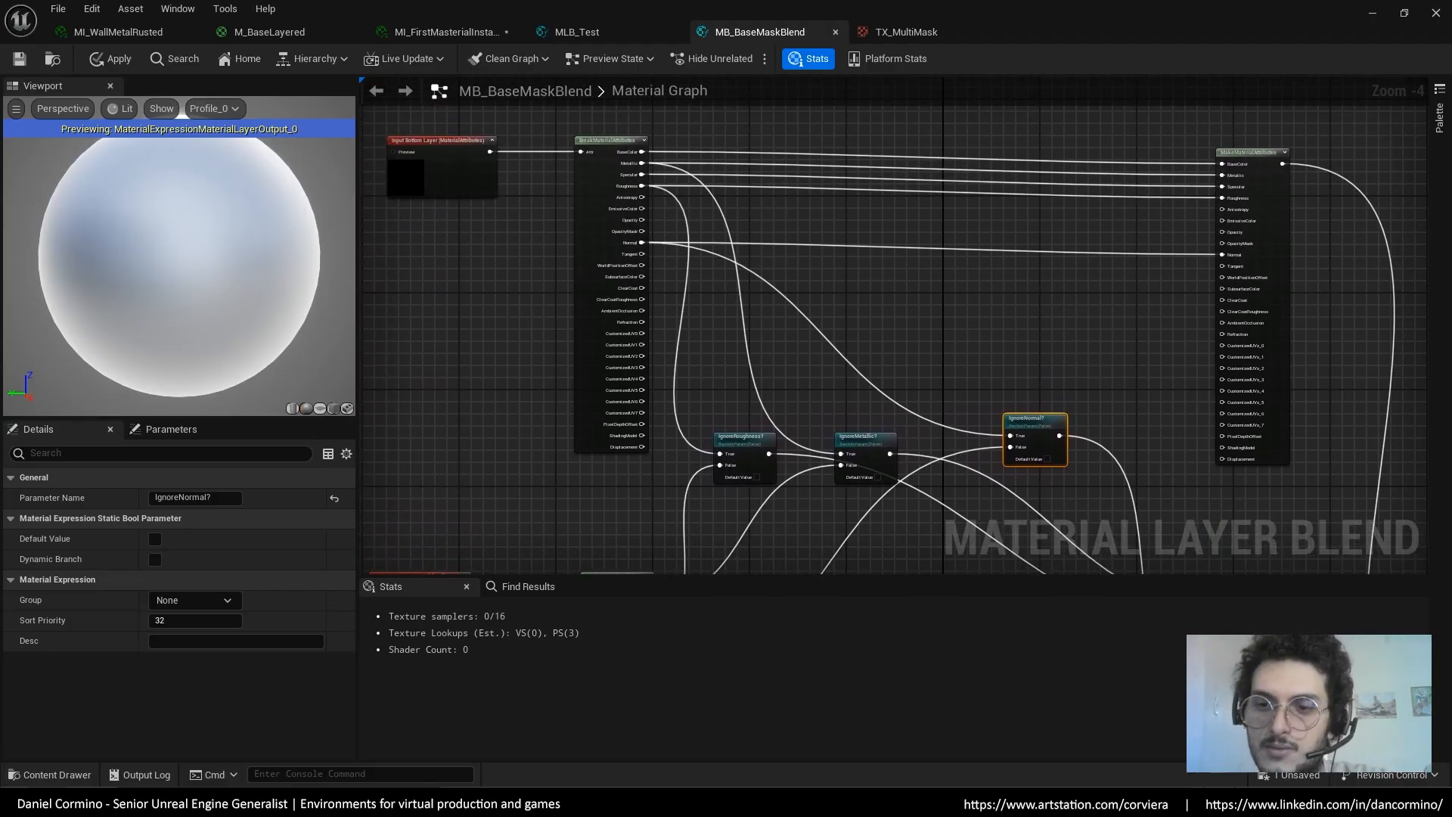
right_drag(1075, 391, 1024, 217)
drag(987, 244, 981, 264)
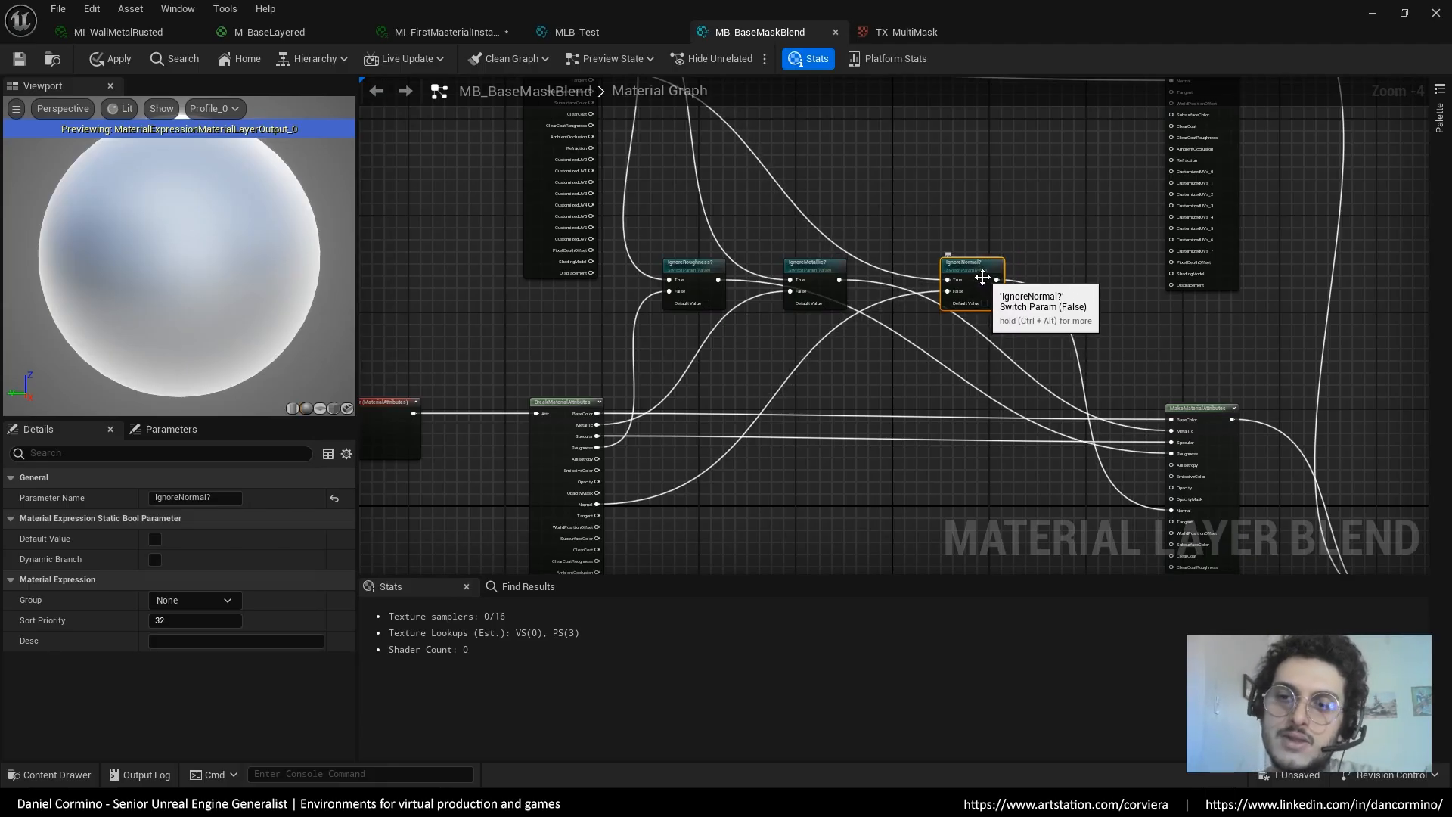
right_drag(1005, 227, 1062, 311)
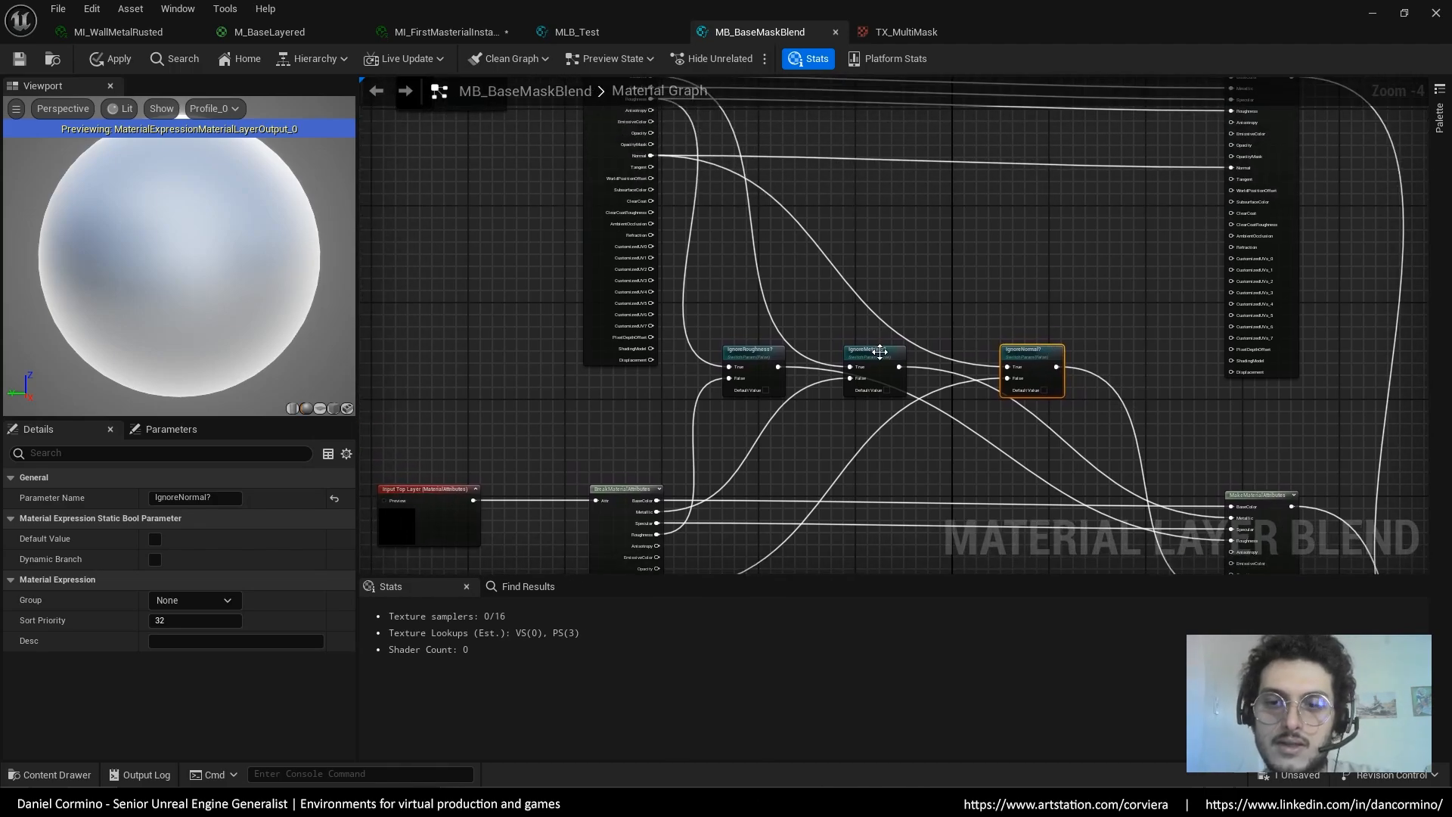
drag(879, 350, 885, 345)
drag(767, 350, 779, 350)
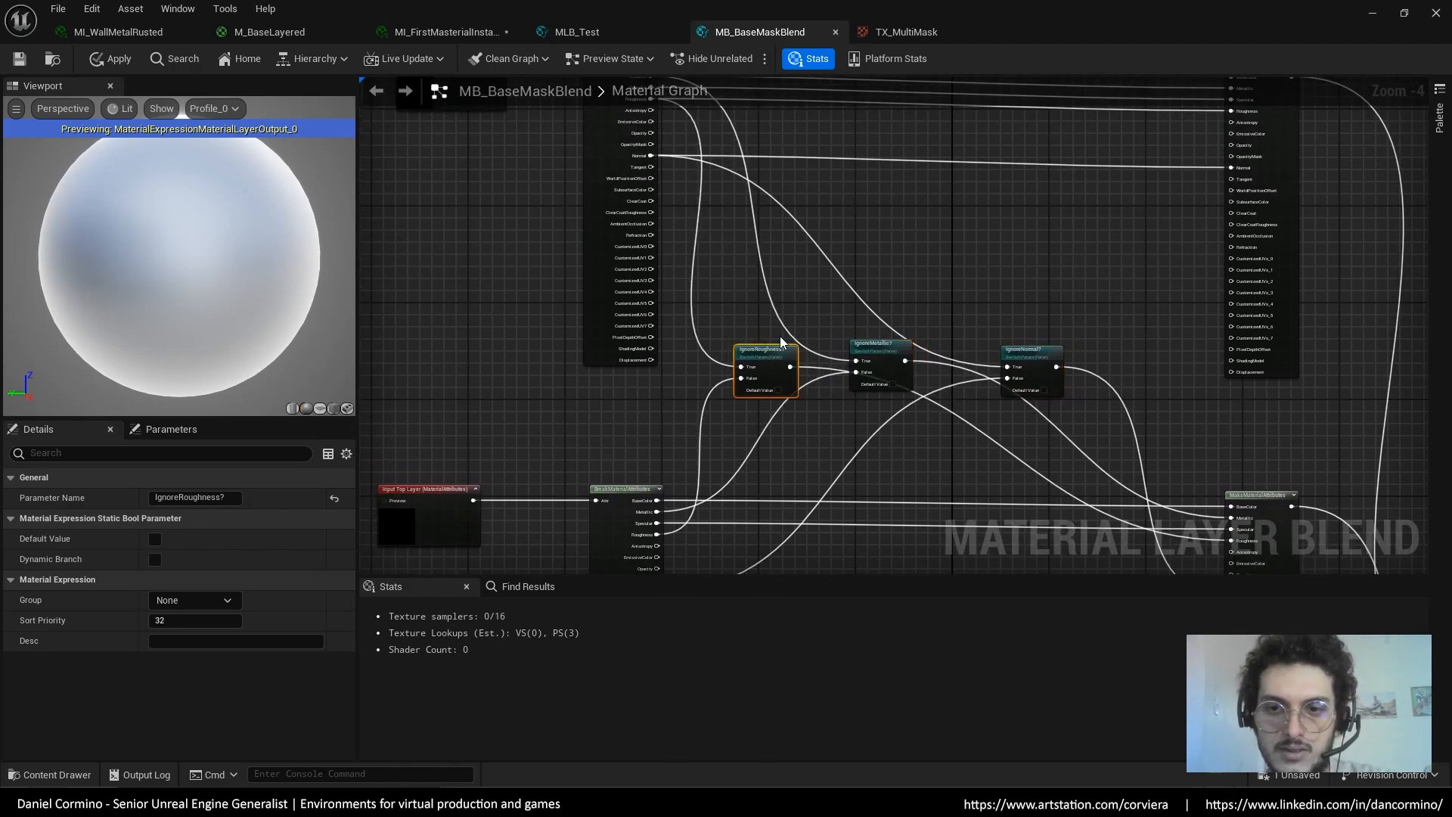
Close the Stats and Find Results panels to give the MB_BaseMaskBlend graph more room
right_drag(1169, 329, 1263, 298)
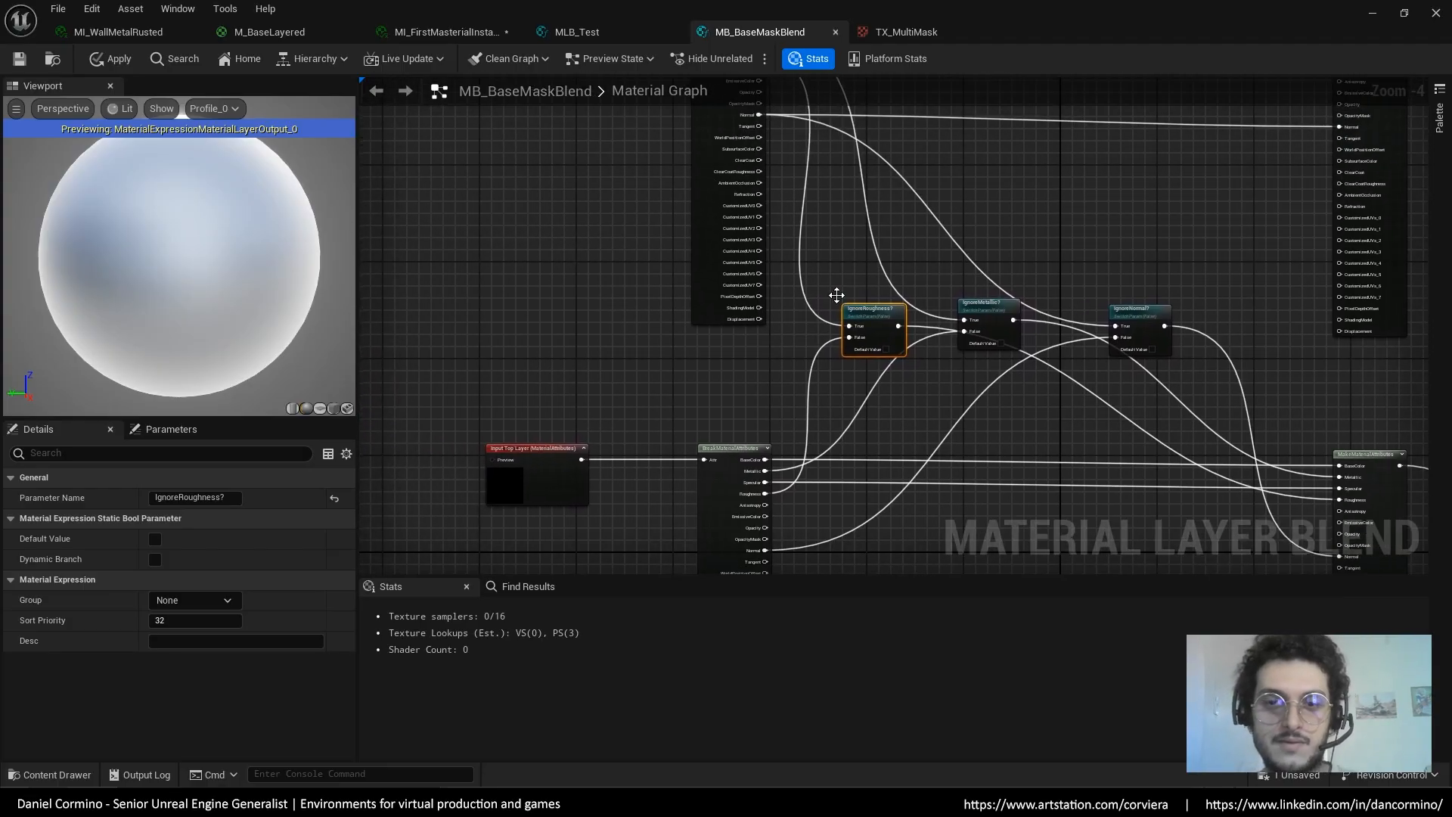
right_drag(739, 200, 740, 301)
click(466, 586)
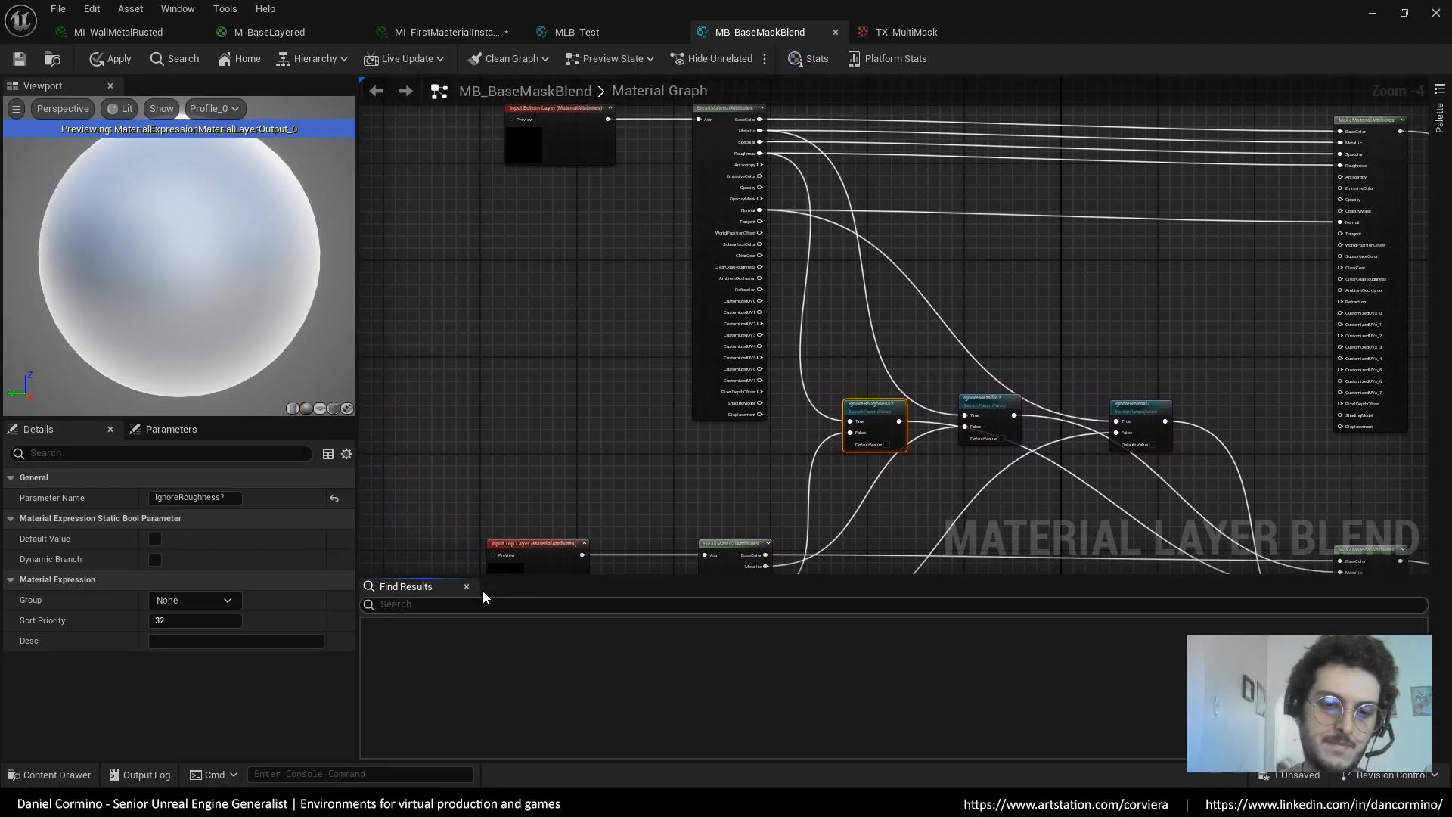
click(469, 587)
Trace both layers' attributes through the MakeMaterialAttributes nodes to the BlendMaterialAttributes and Output Material Attributes nodes
right_drag(1136, 474, 1109, 413)
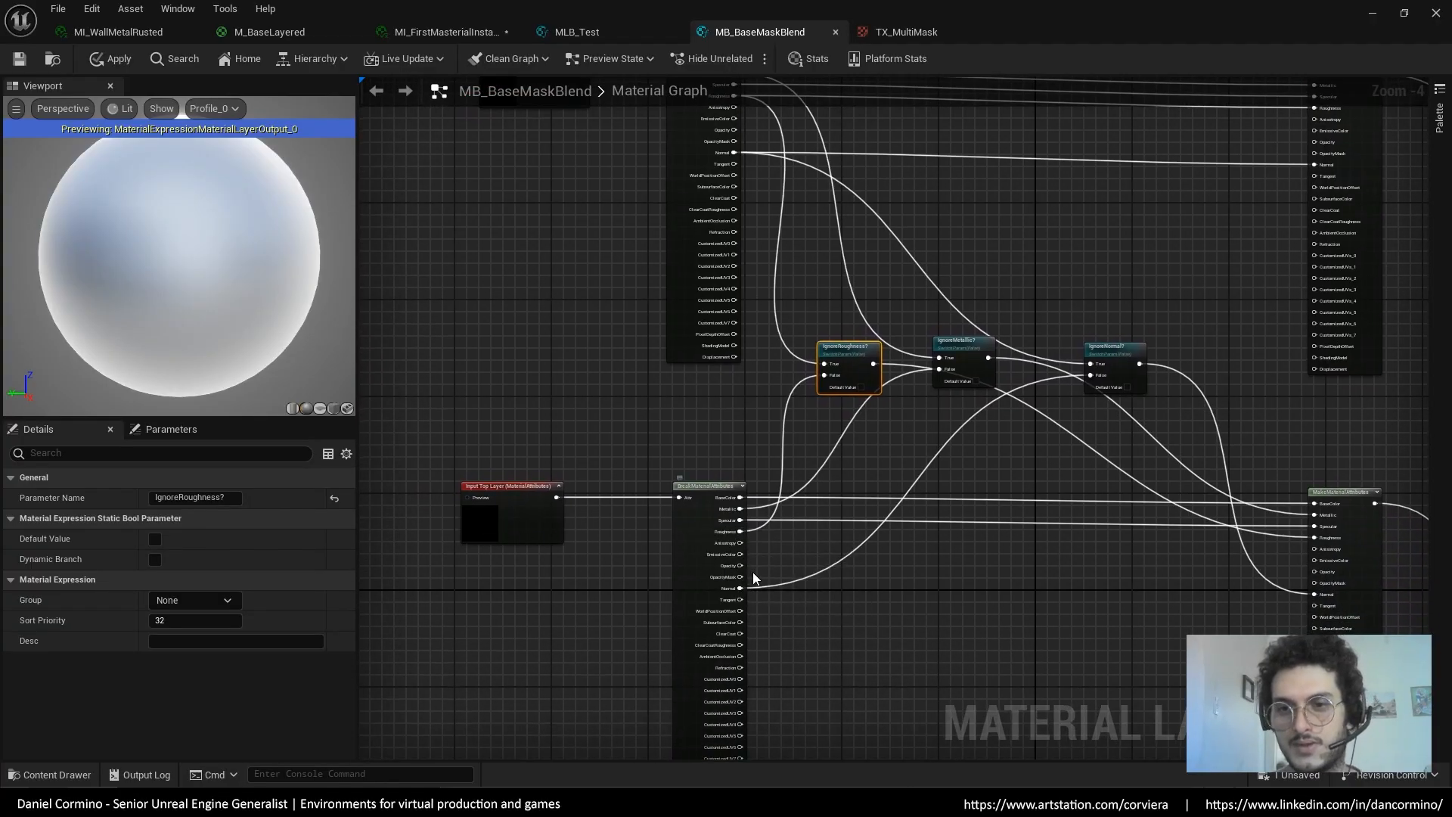
right_drag(933, 430, 933, 544)
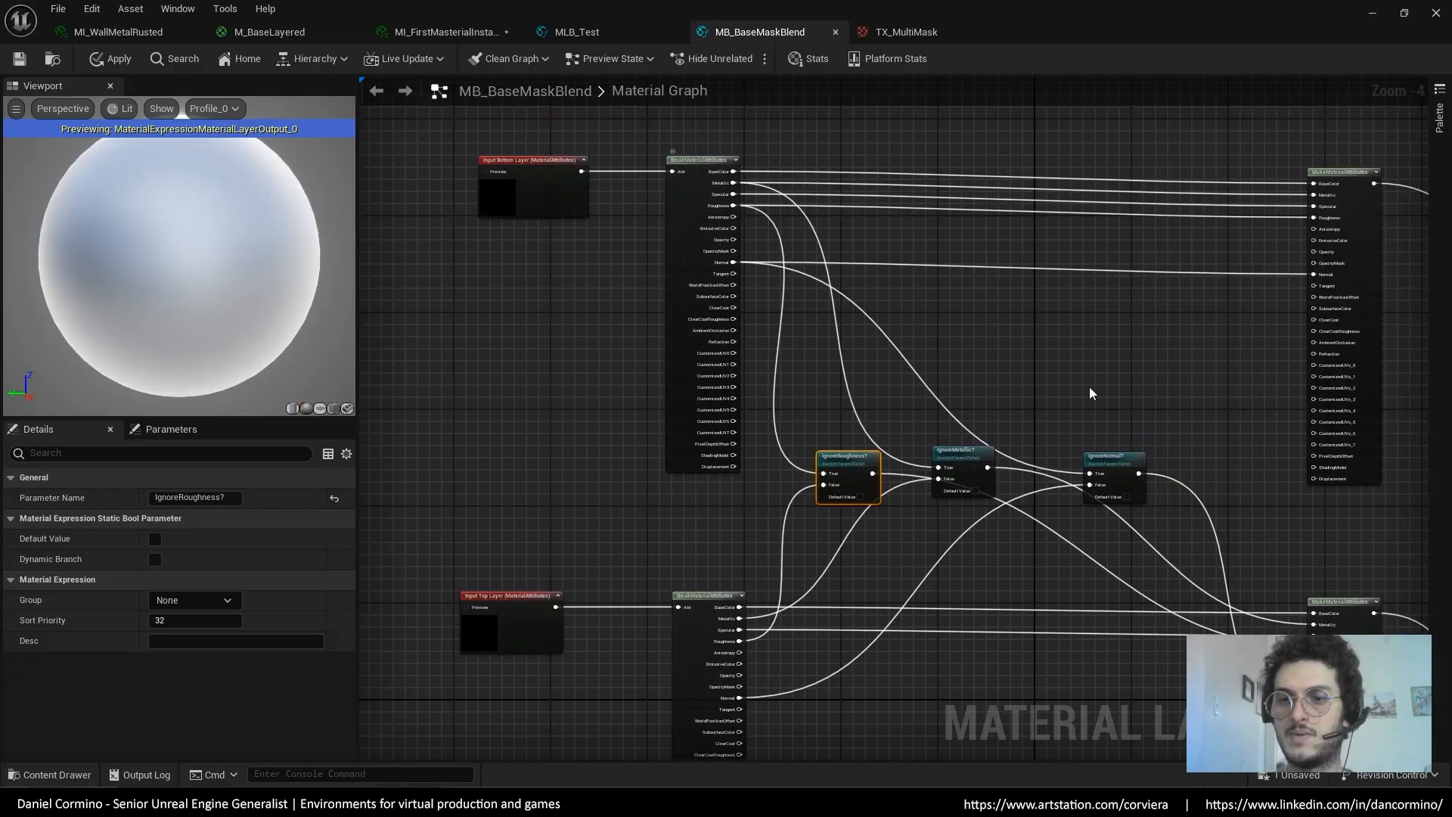
right_drag(1089, 393, 937, 285)
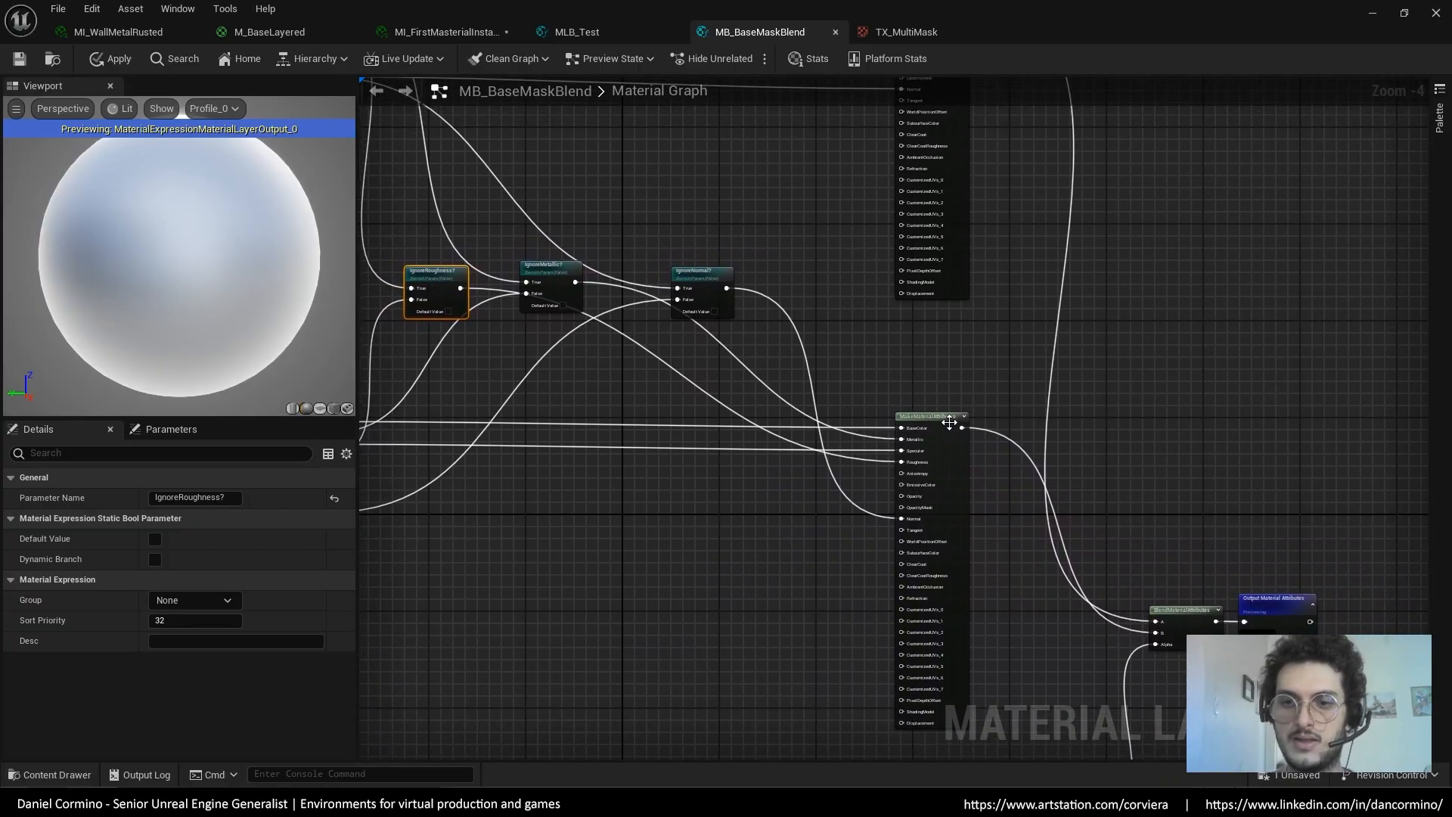
click(939, 428)
right_drag(985, 376, 910, 250)
drag(868, 352, 1143, 330)
right_drag(1119, 492, 1112, 405)
drag(1128, 376, 1015, 507)
drag(1018, 498, 1085, 440)
drag(1171, 453, 1190, 434)
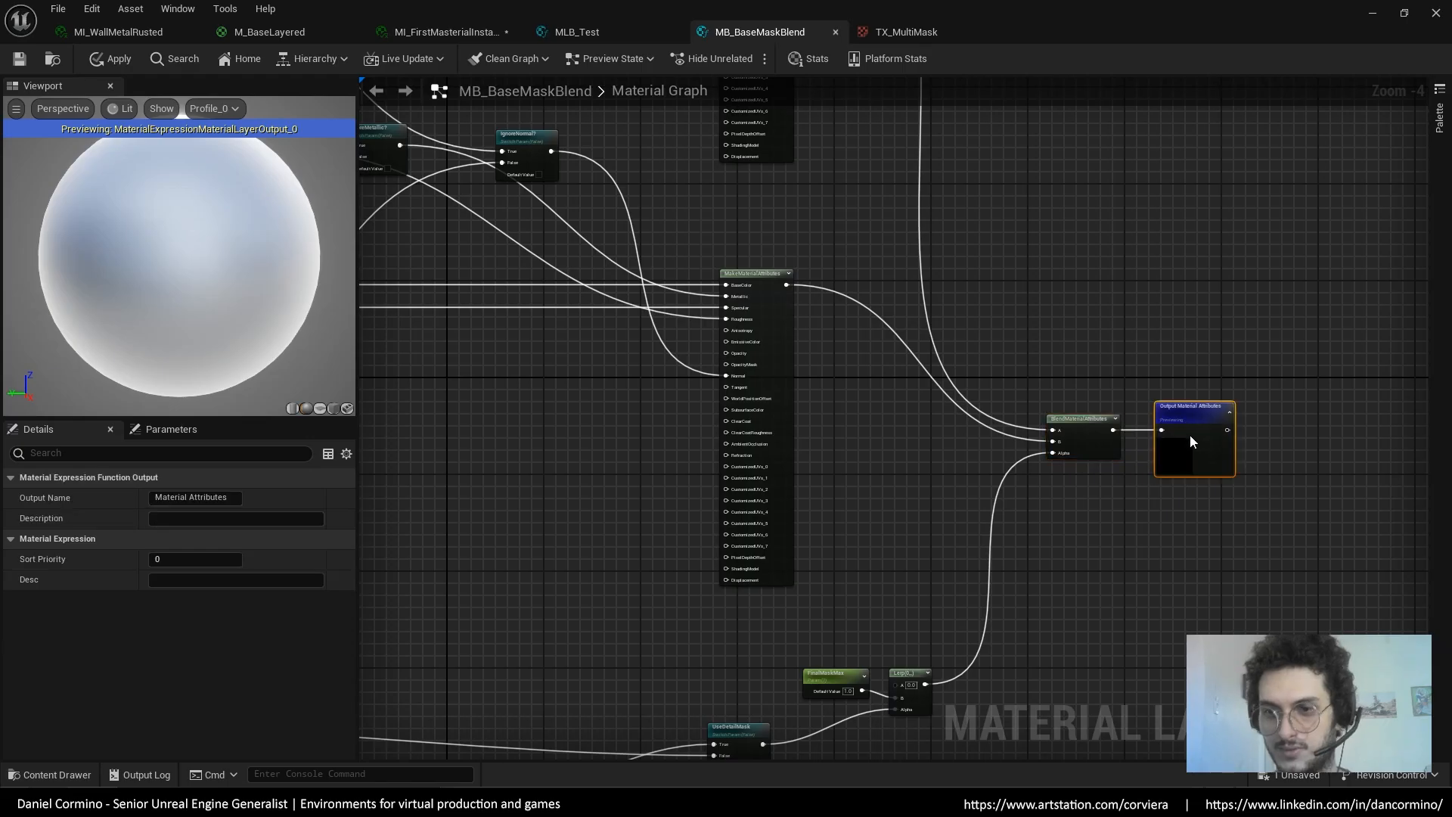
Select the BlendMaterialAttributes node and follow its Alpha input back to the nodes that build the mask
click(1104, 450)
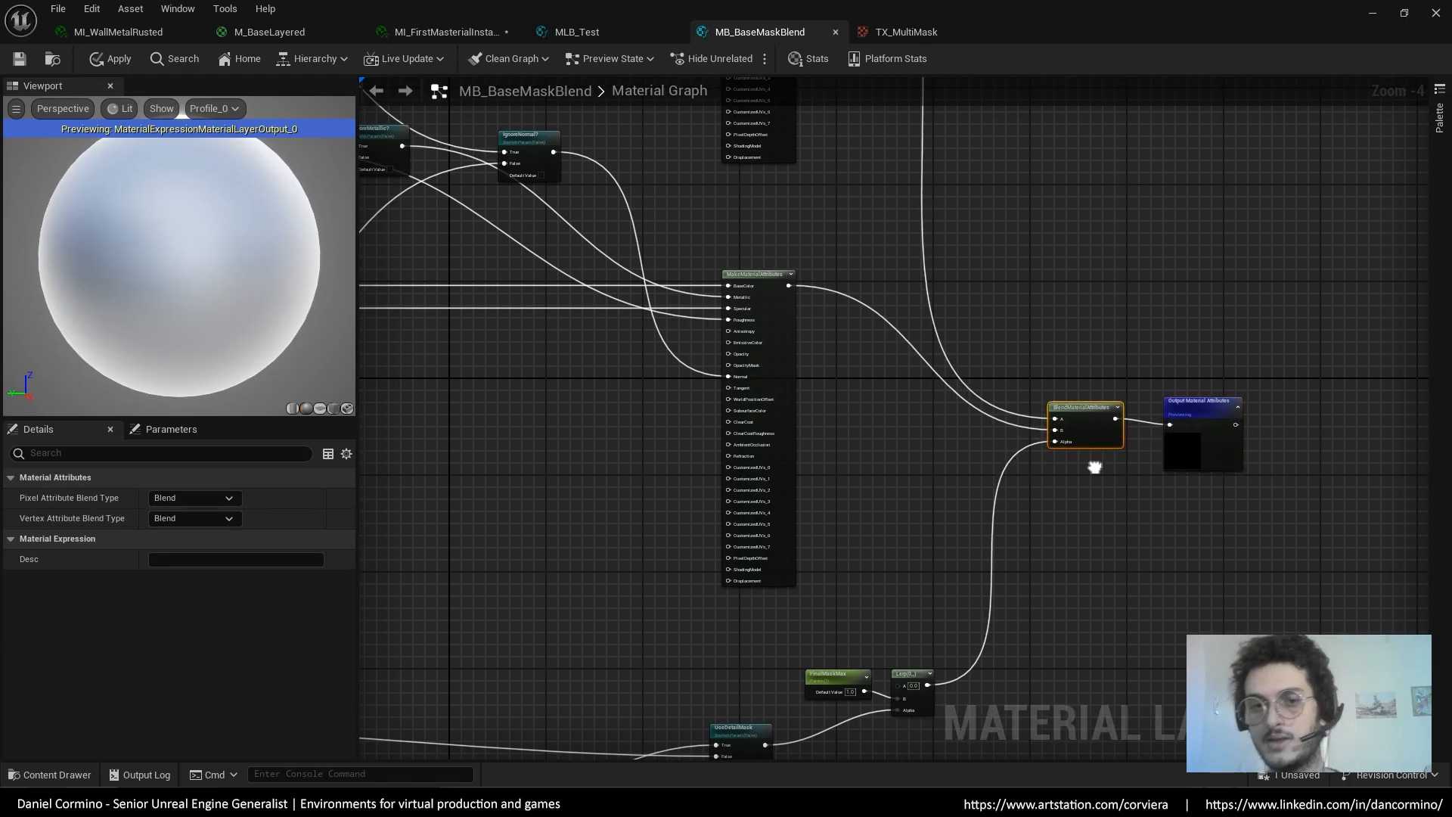
right_drag(1092, 464, 1119, 408)
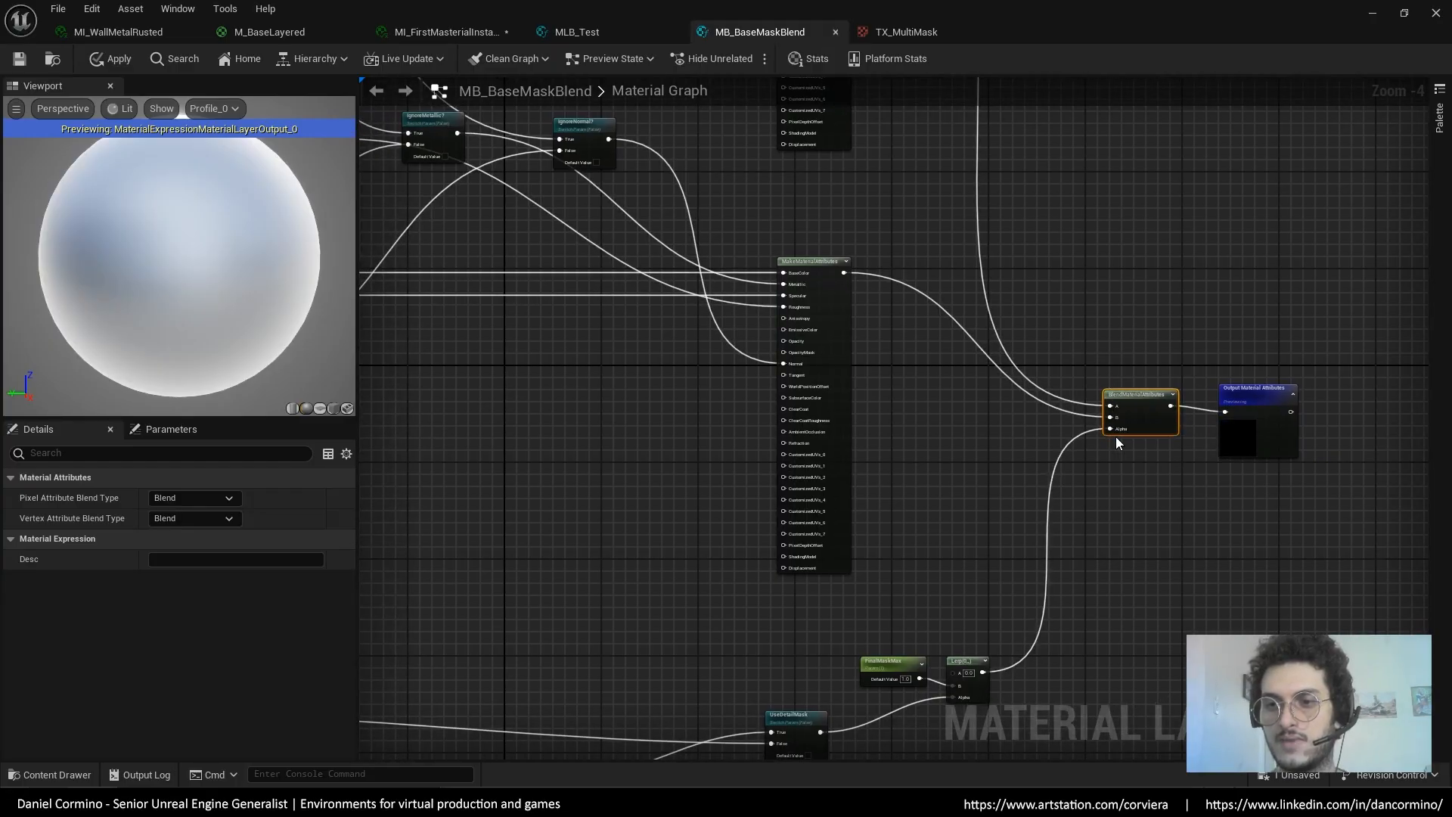
right_drag(1033, 649, 1111, 487)
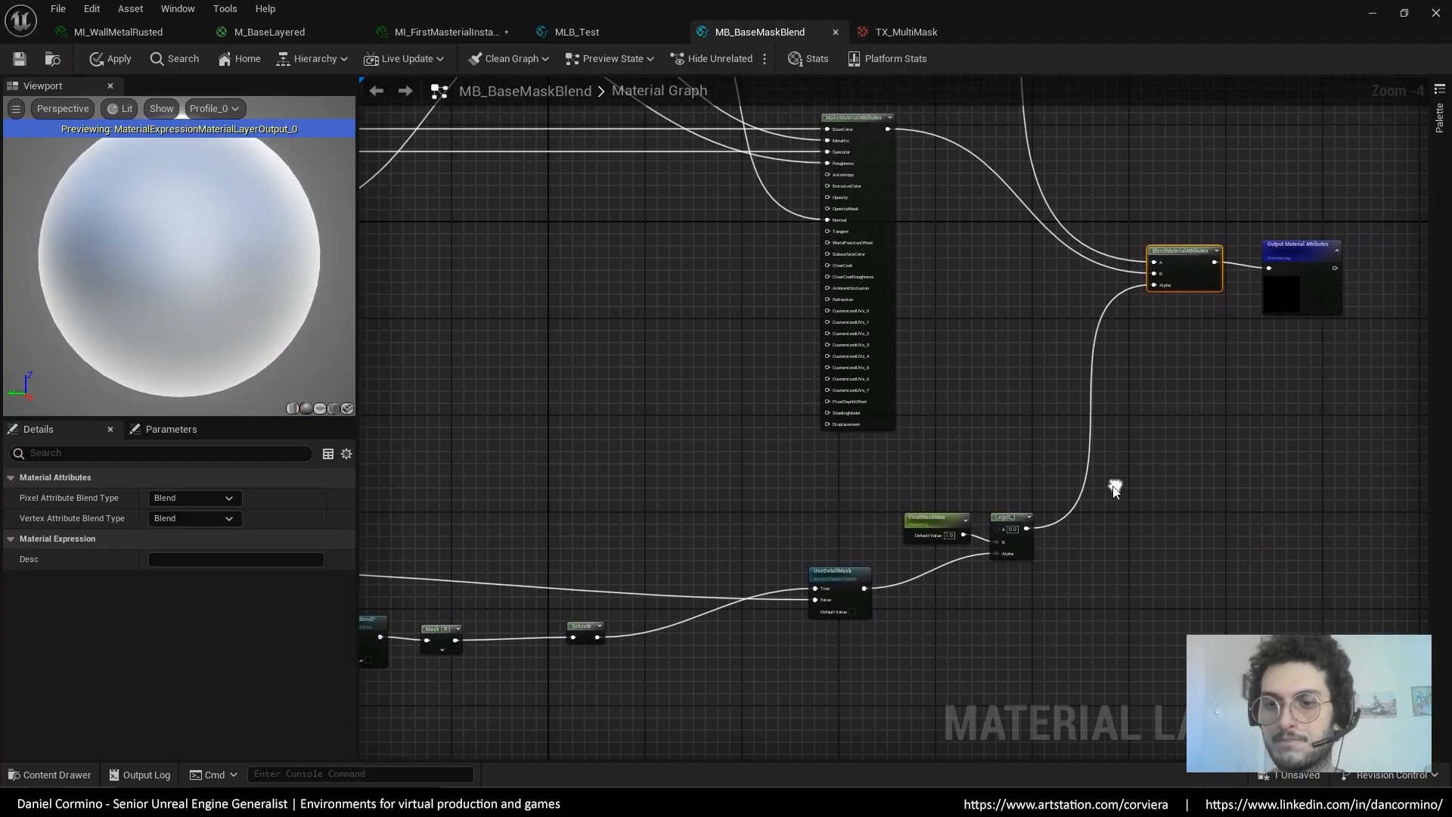
Preview the final Lerp node's mask on a plane, orbit around it, and stop previewing the node
right_click(1007, 518)
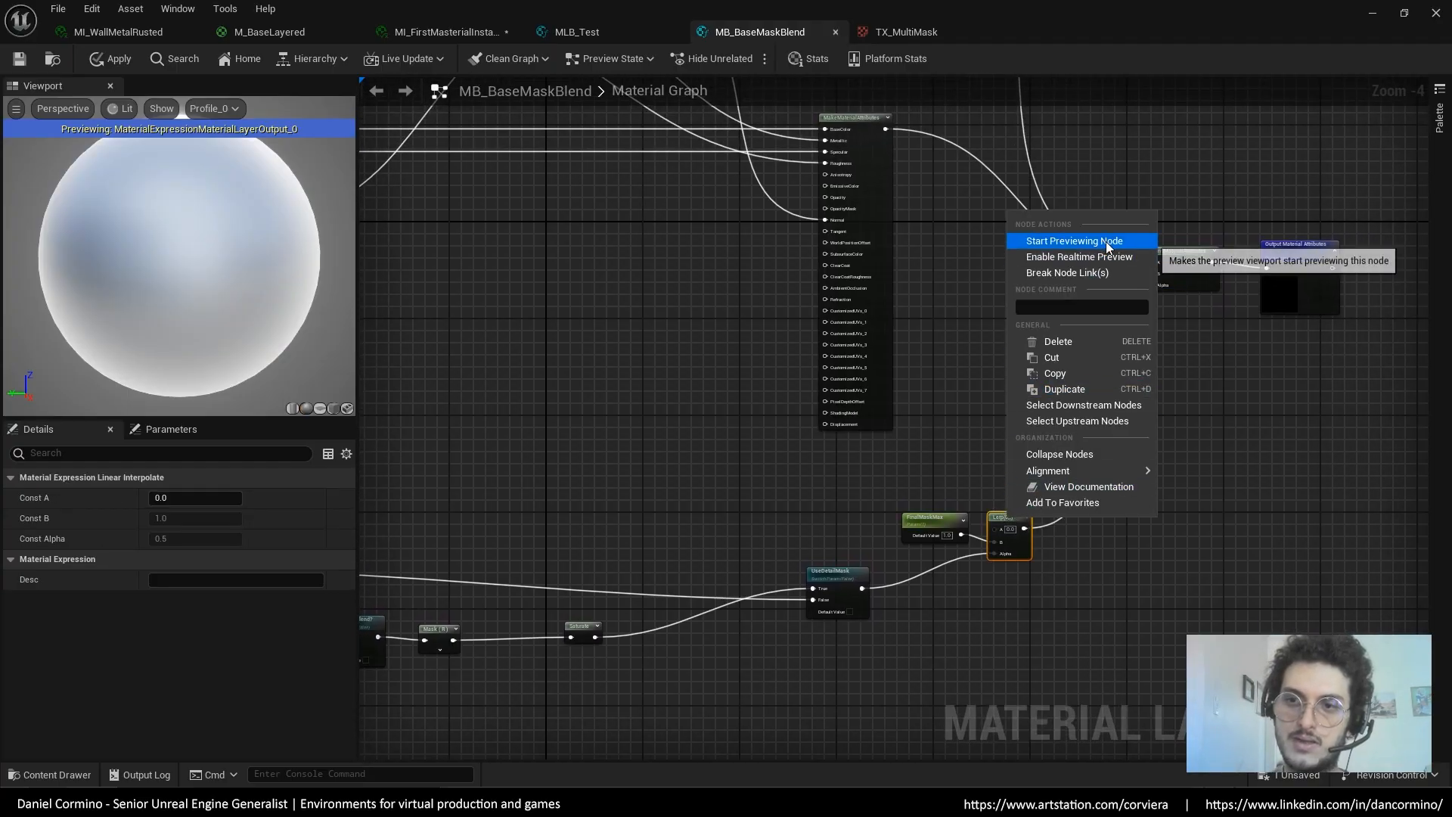
click(1074, 241)
click(333, 409)
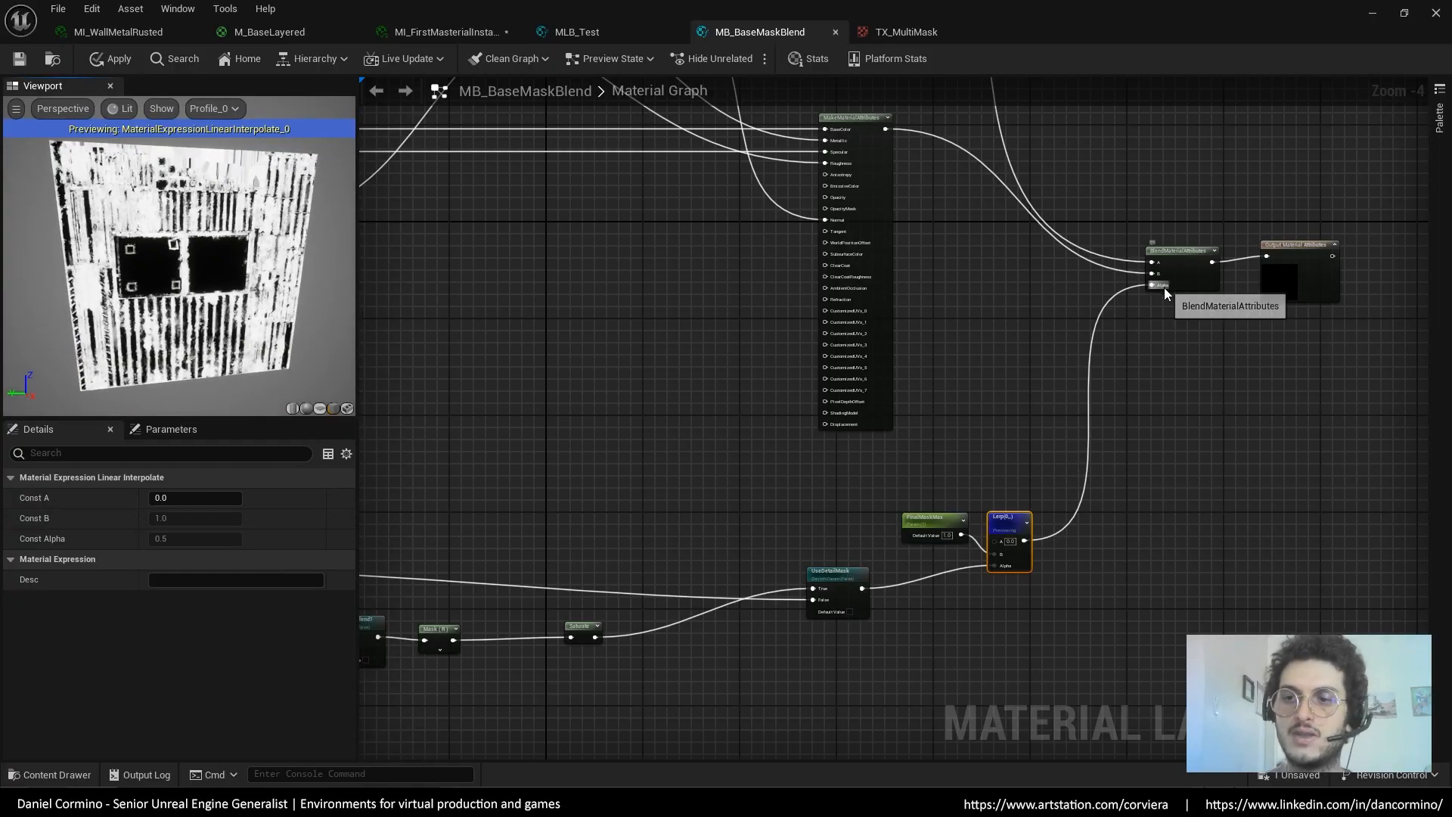
drag(254, 232, 319, 375)
right_click(1004, 516)
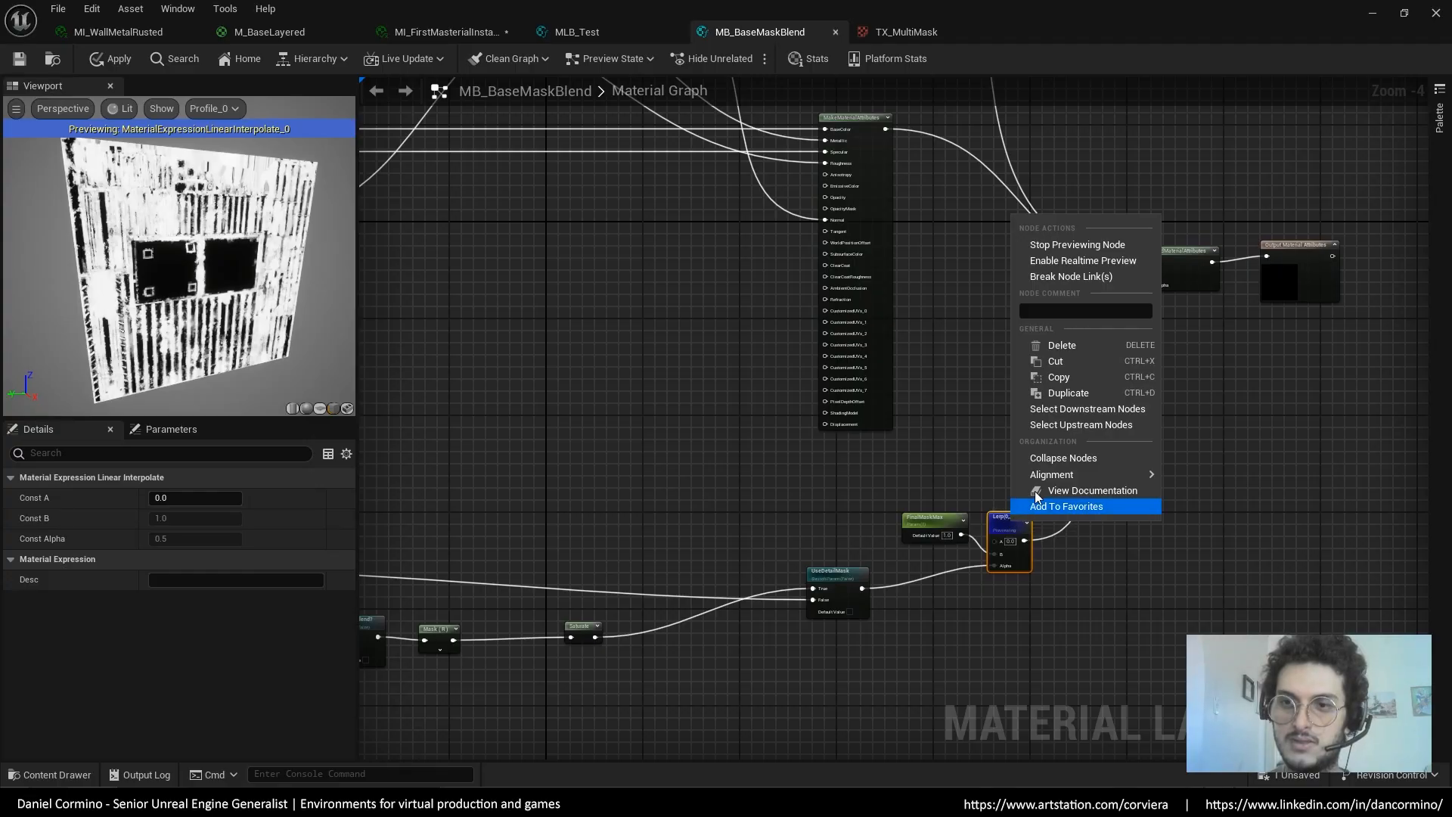
click(1124, 247)
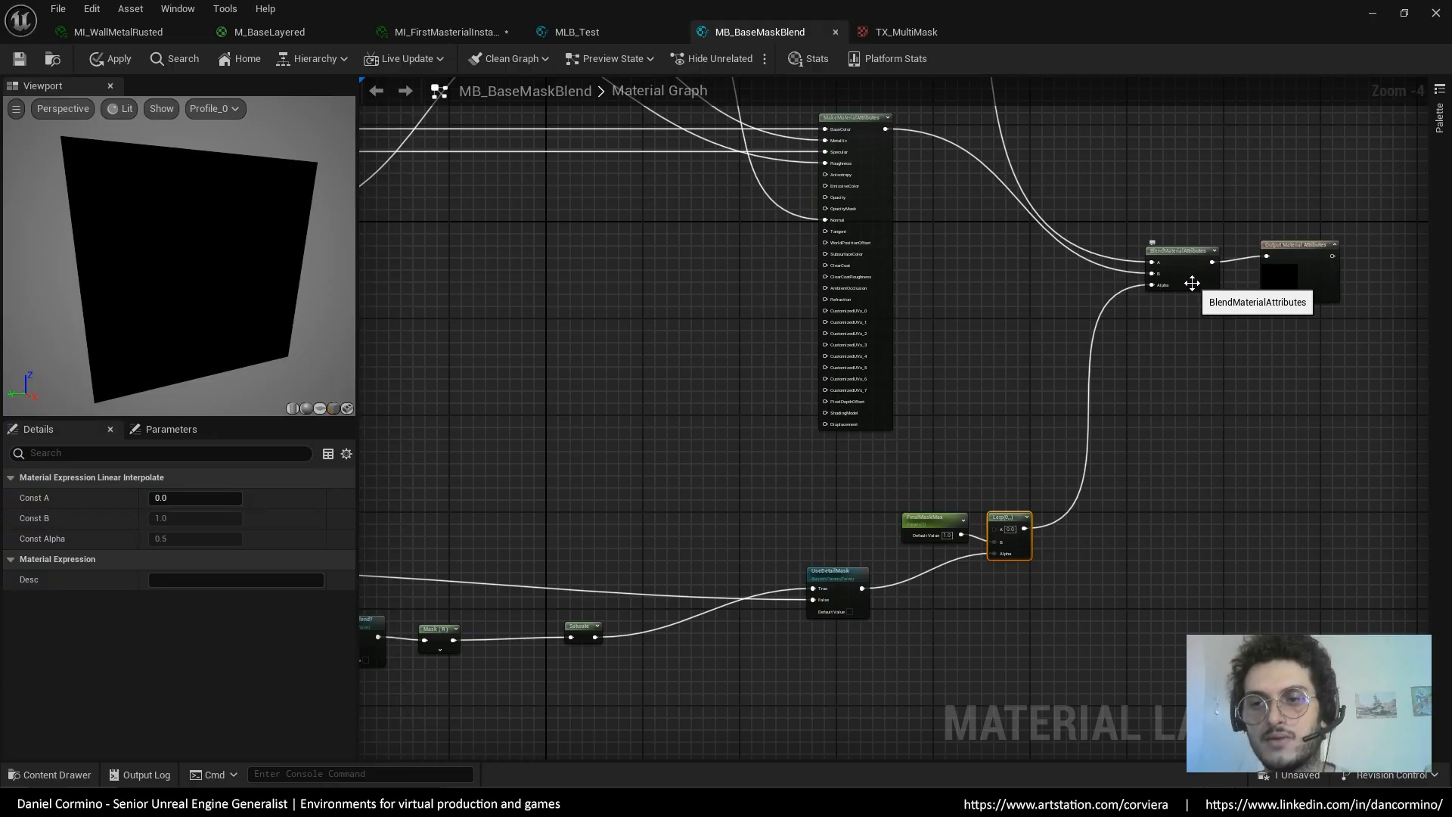
Add a BlendAngleCorrectedNormals node fed by the Normal outputs of the top and bottom layers' BreakMaterialAttributes nodes
right_drag(1192, 283, 1209, 515)
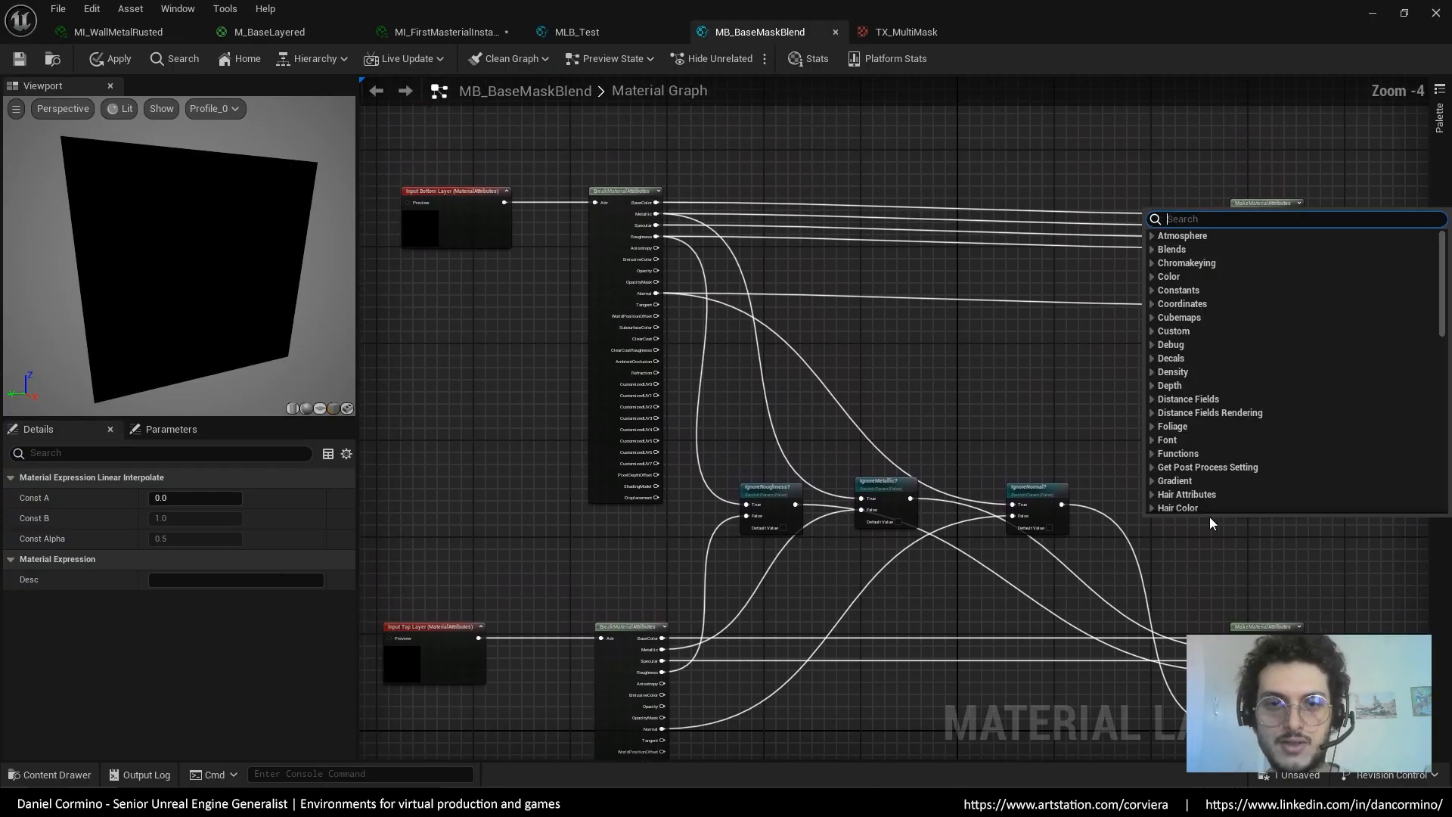
right_drag(955, 443, 1031, 340)
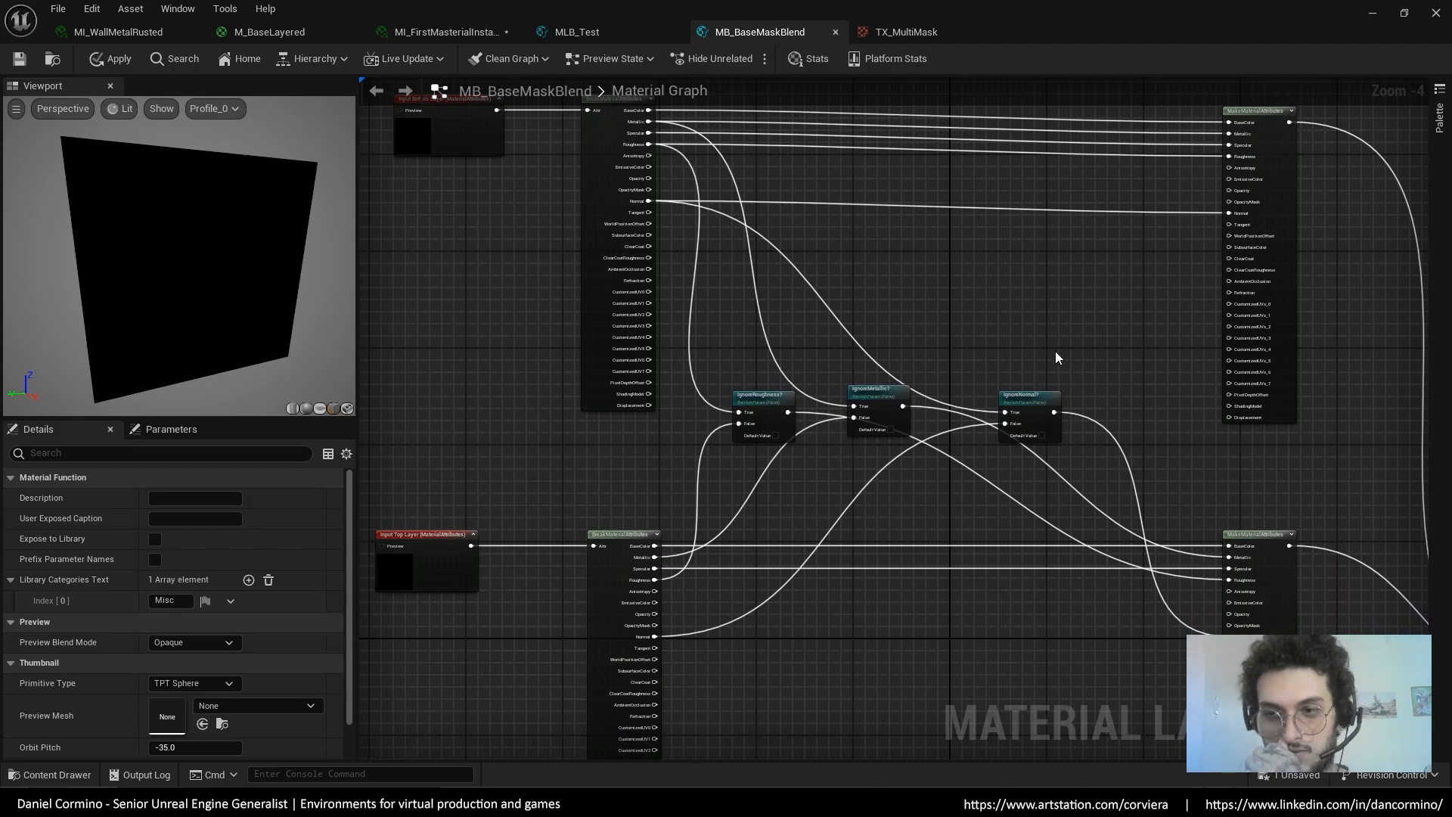
right_drag(968, 528, 985, 517)
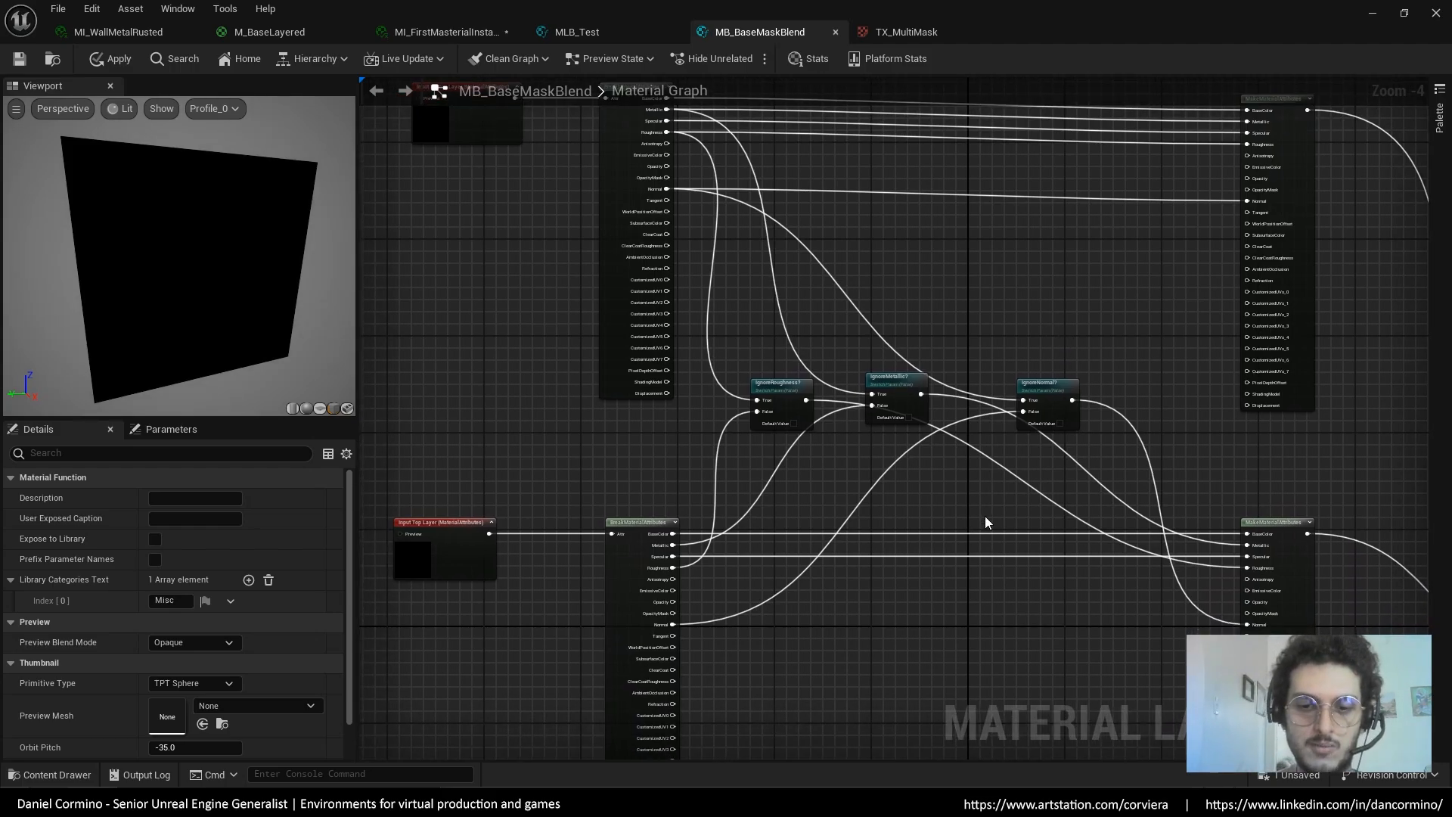
drag(669, 626, 983, 311)
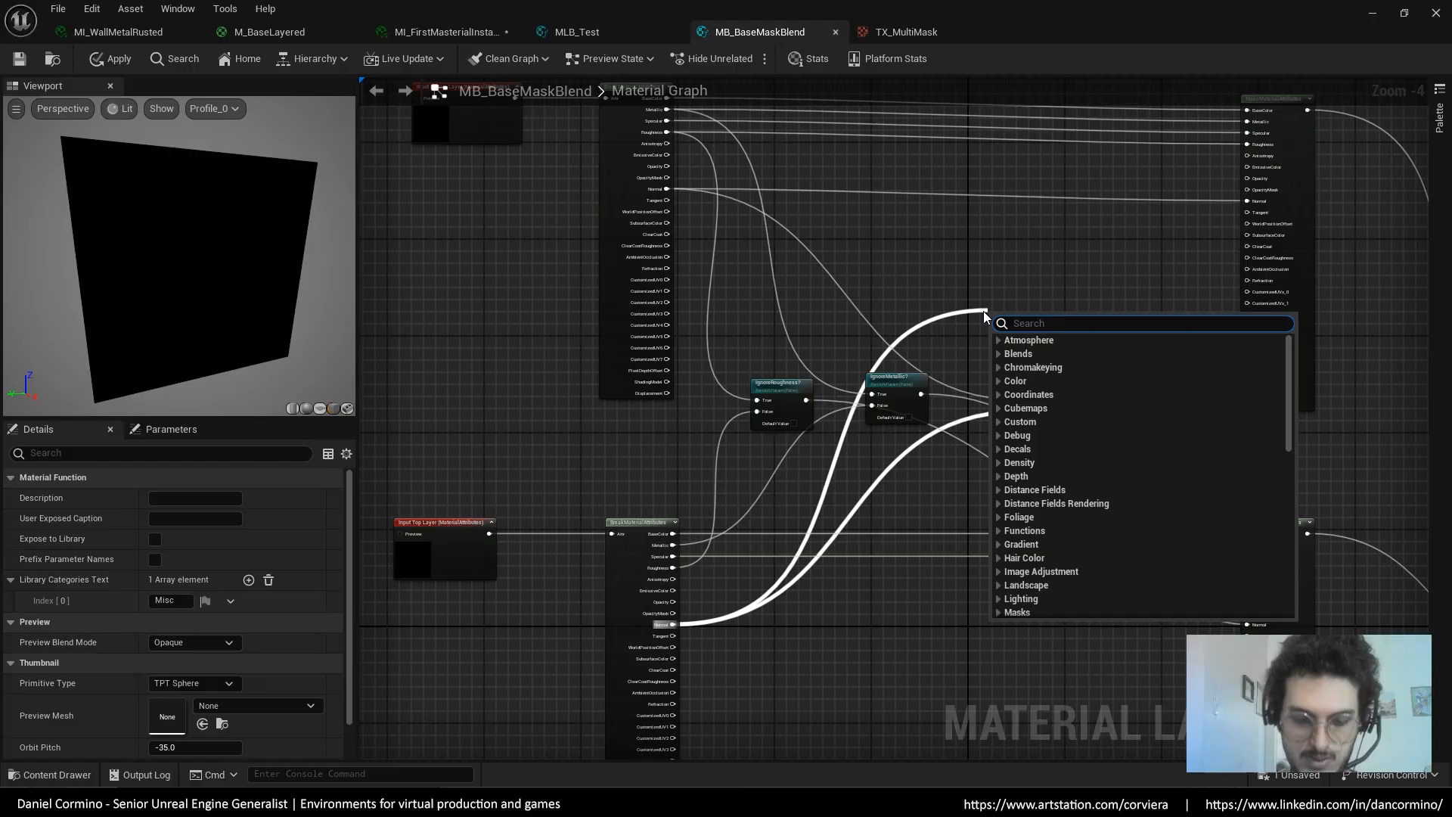
text(blend)
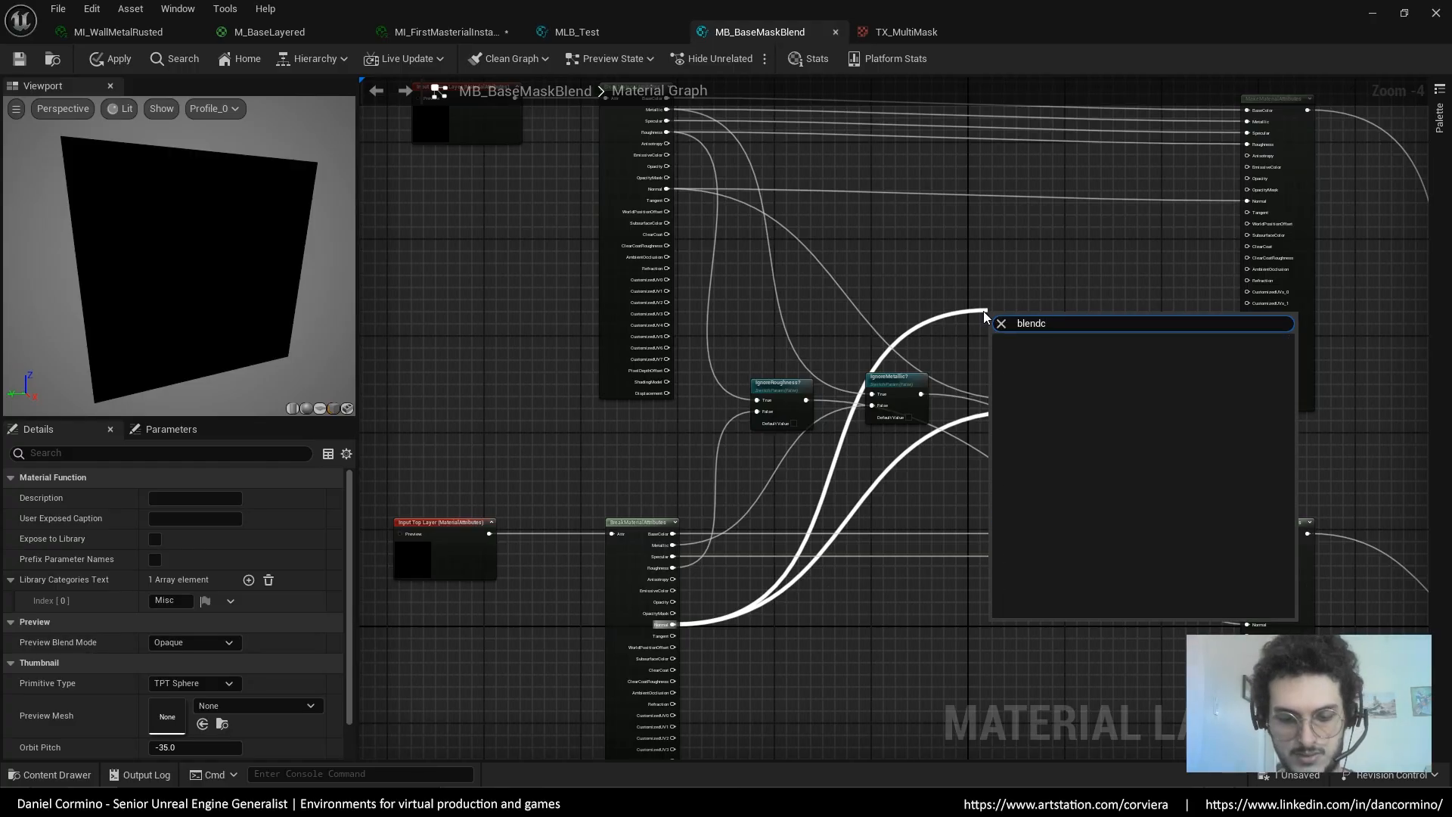
text( normal)
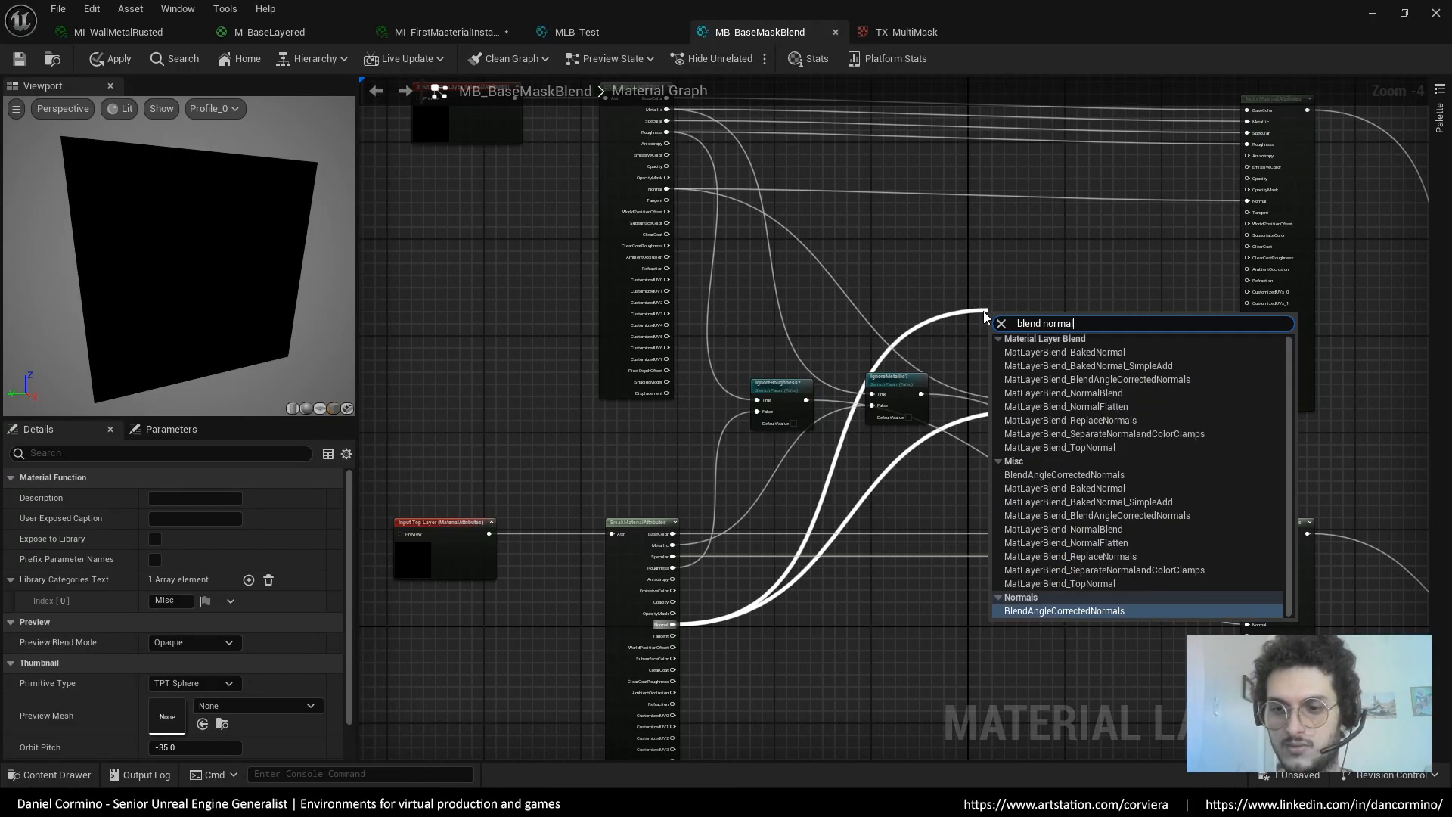
key(Return)
drag(666, 189, 1146, 280)
right_drag(1168, 239, 1130, 324)
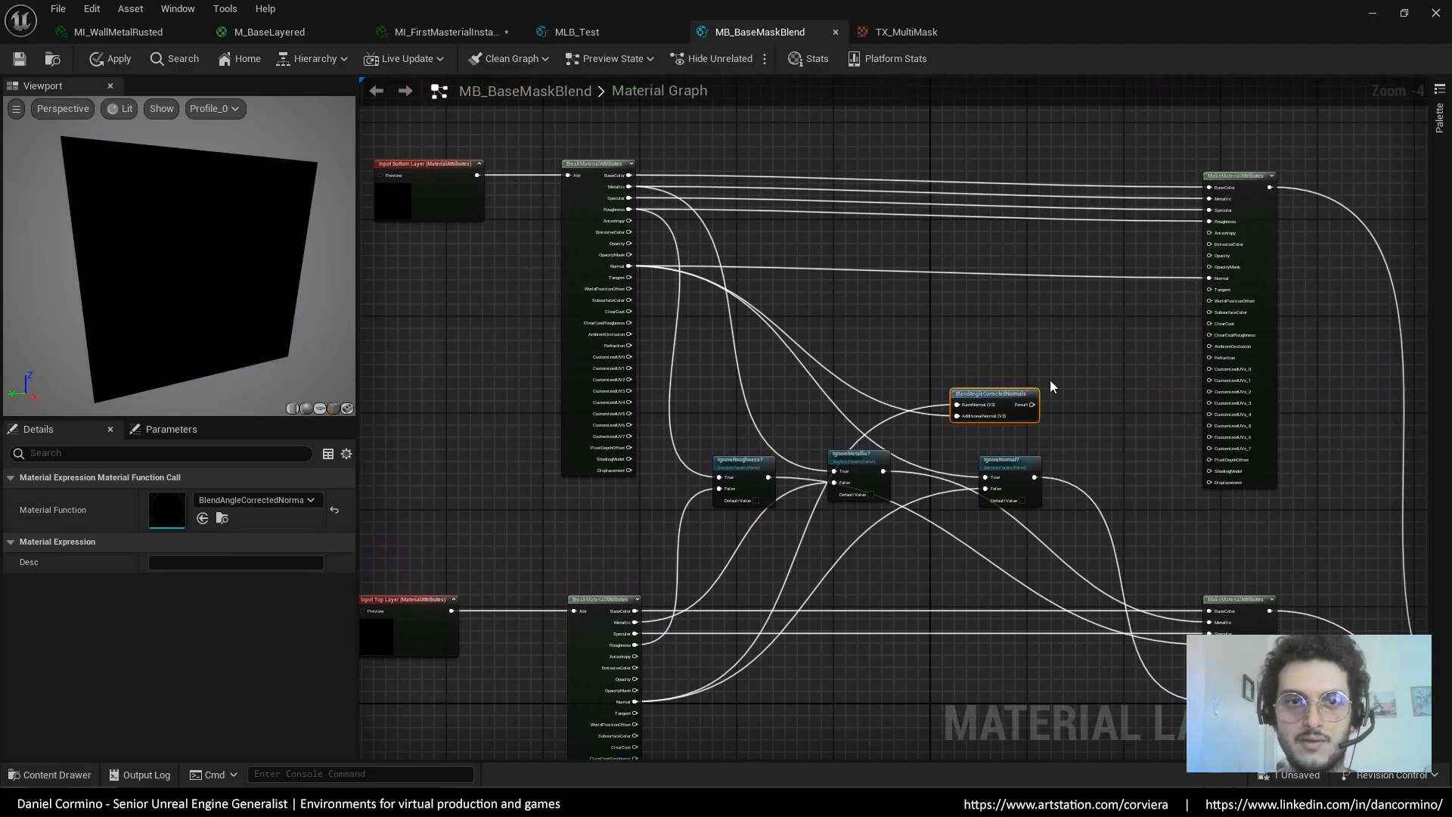
Connect the BlendAngleCorrectedNormals result to the top layer's MakeMaterialAttributes Normal input and place the node between the top layer's attribute nodes
drag(1031, 404, 1195, 684)
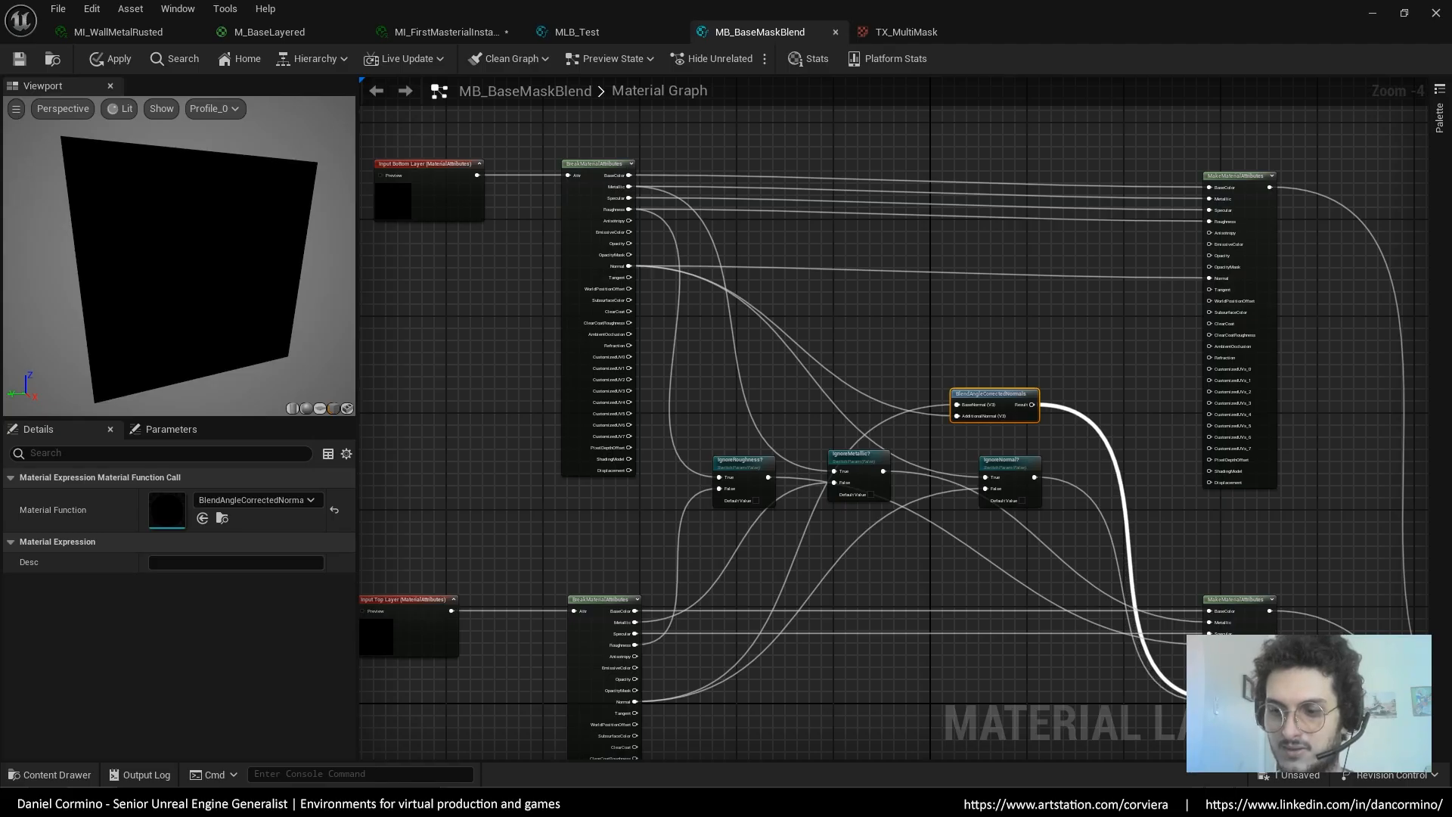
drag(1195, 685, 1209, 702)
right_drag(1209, 702, 1176, 534)
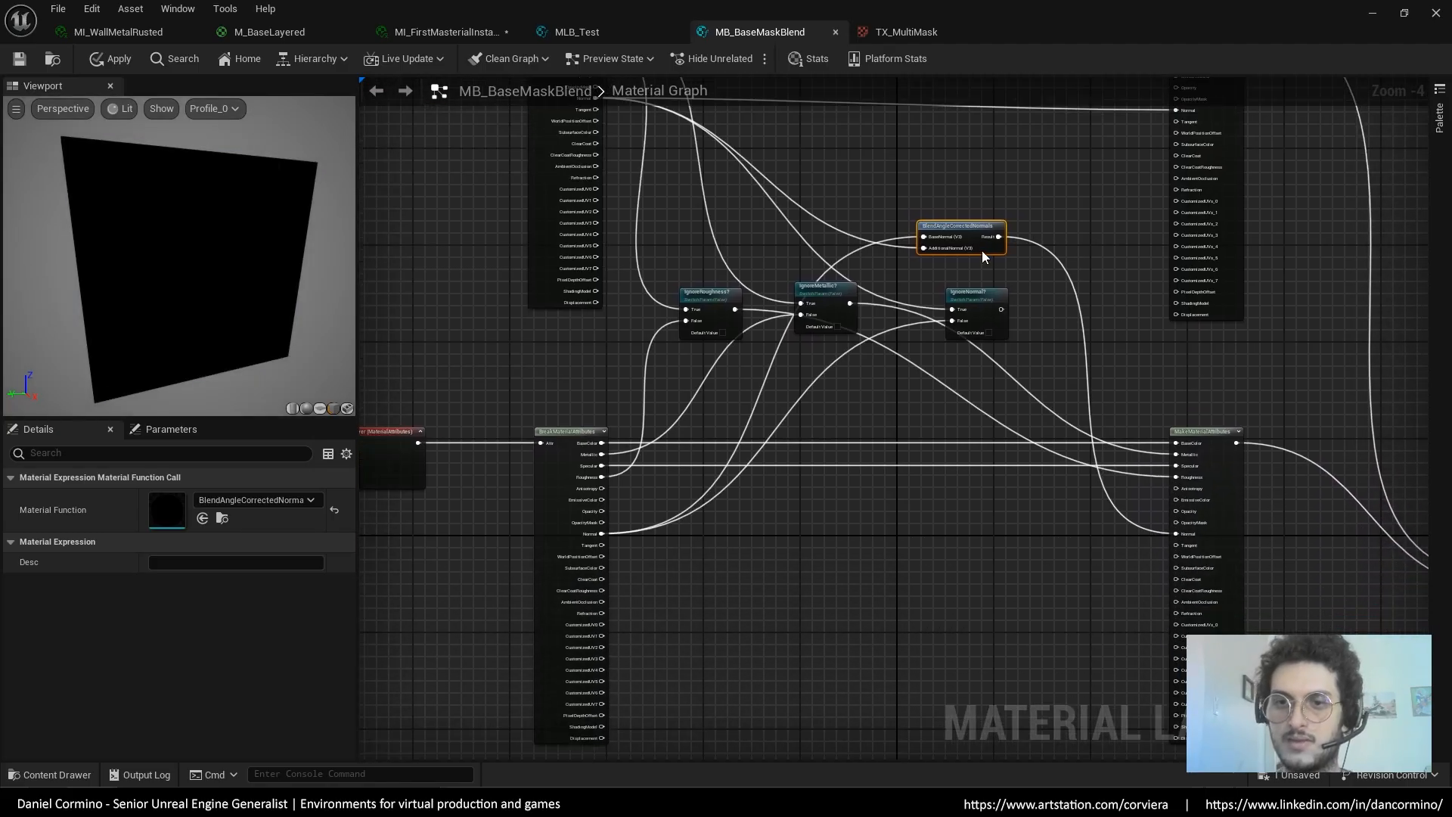
drag(976, 229, 962, 542)
right_drag(961, 543, 697, 288)
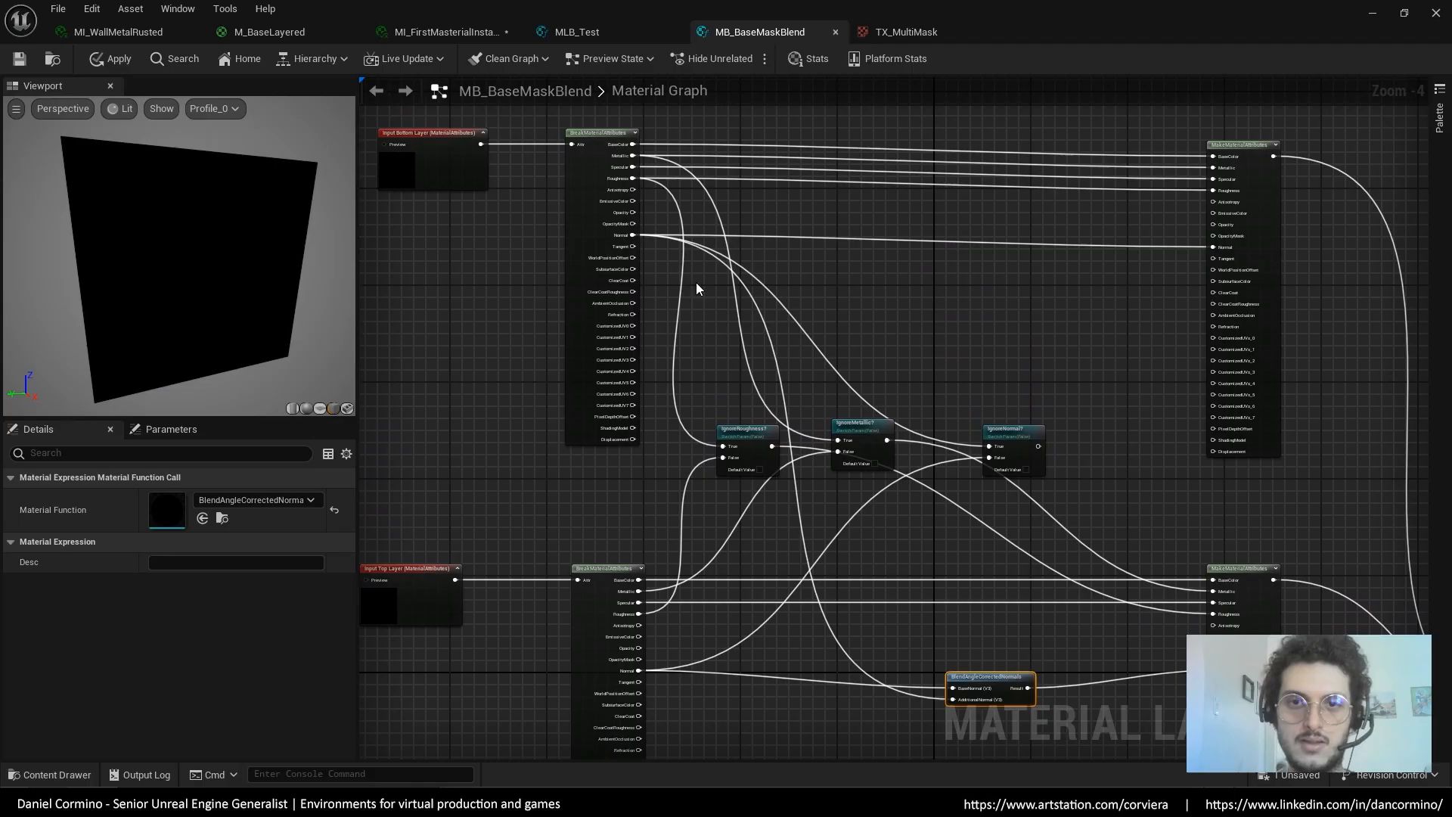
right_drag(675, 620, 818, 463)
right_drag(1274, 570, 1145, 579)
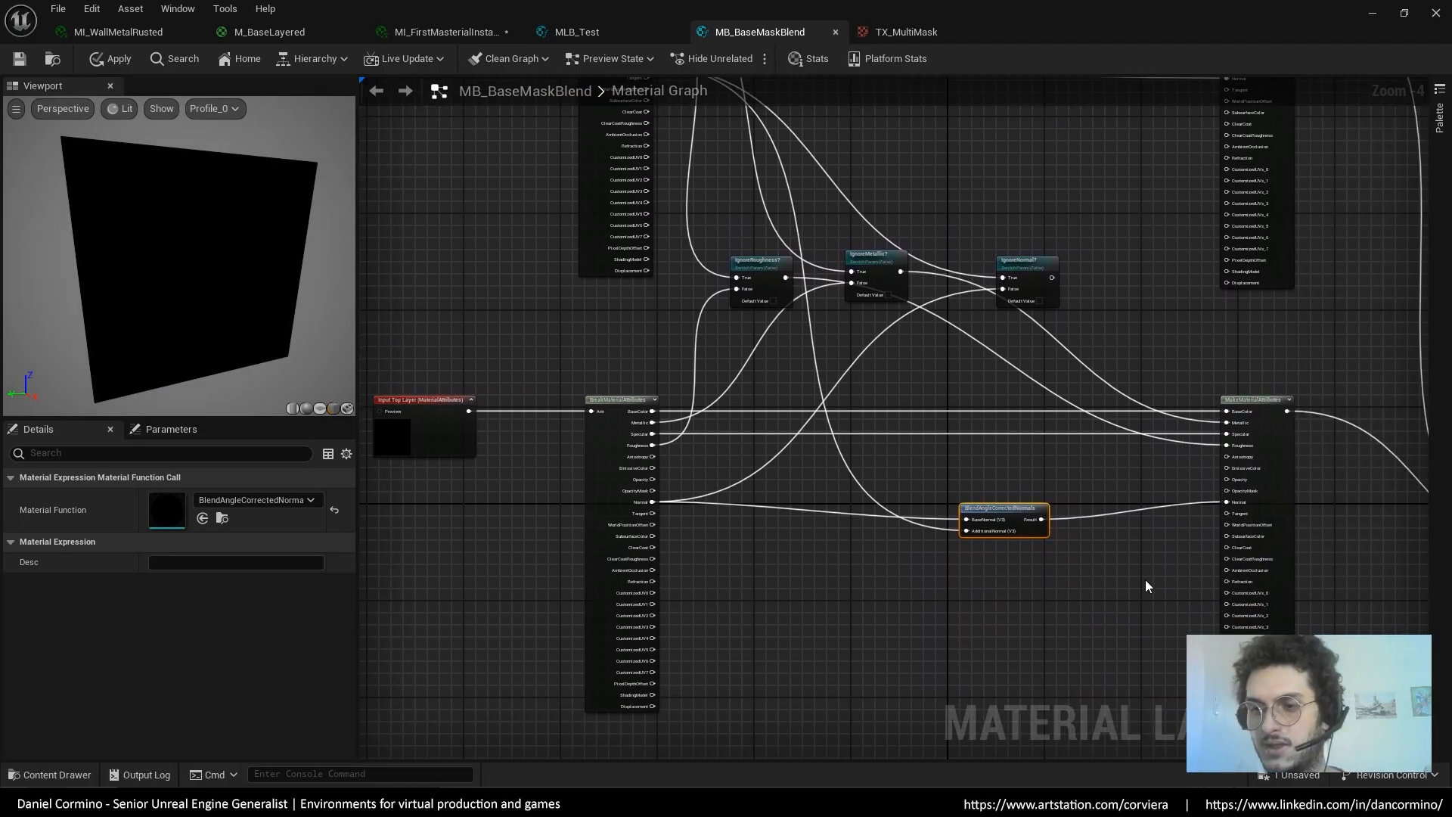
Undo the normal blending connections and remove the BlendAngleCorrectedNormals node from the graph
key(ctrl+z)
key(ctrl+z)
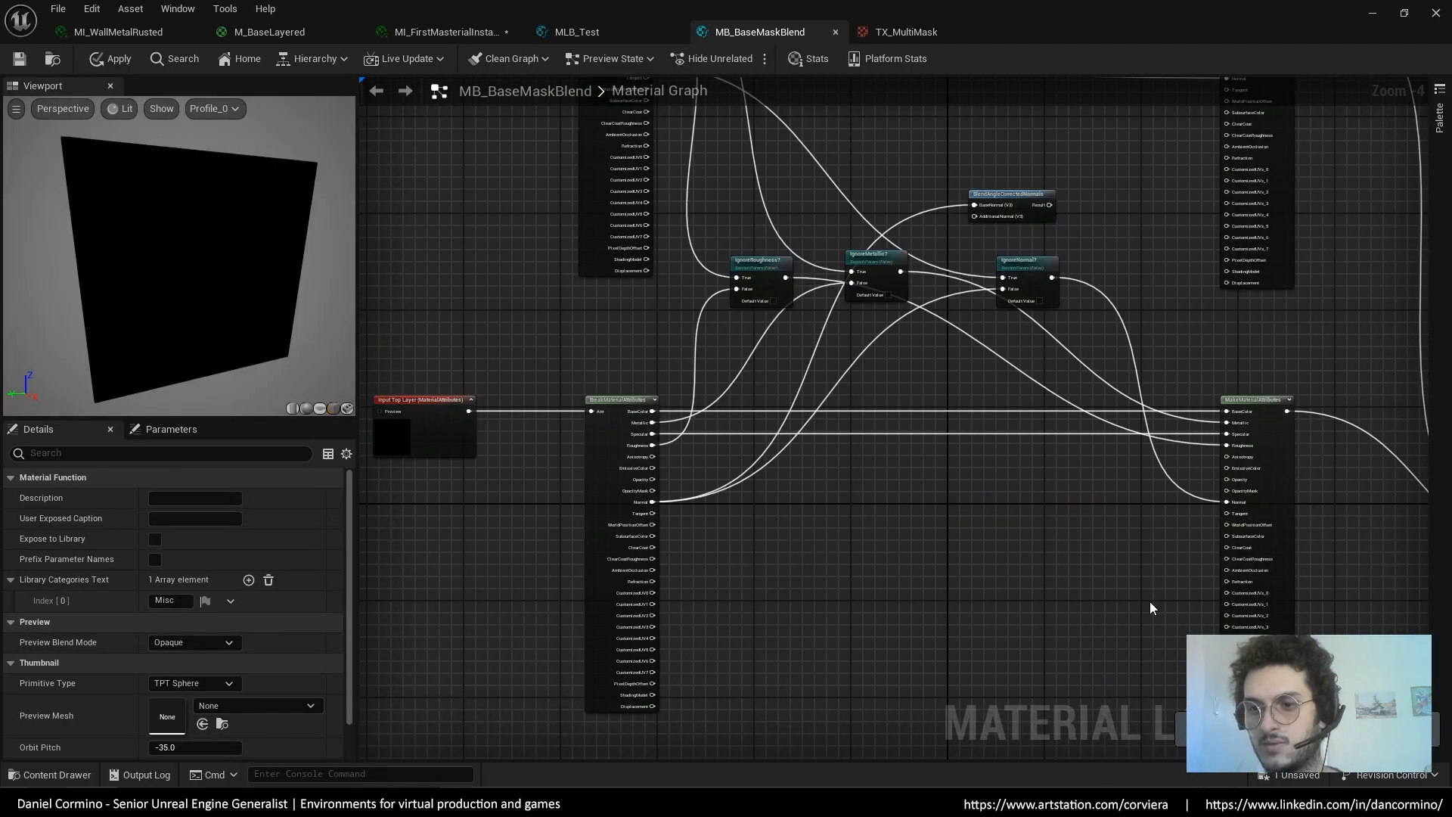
click(964, 221)
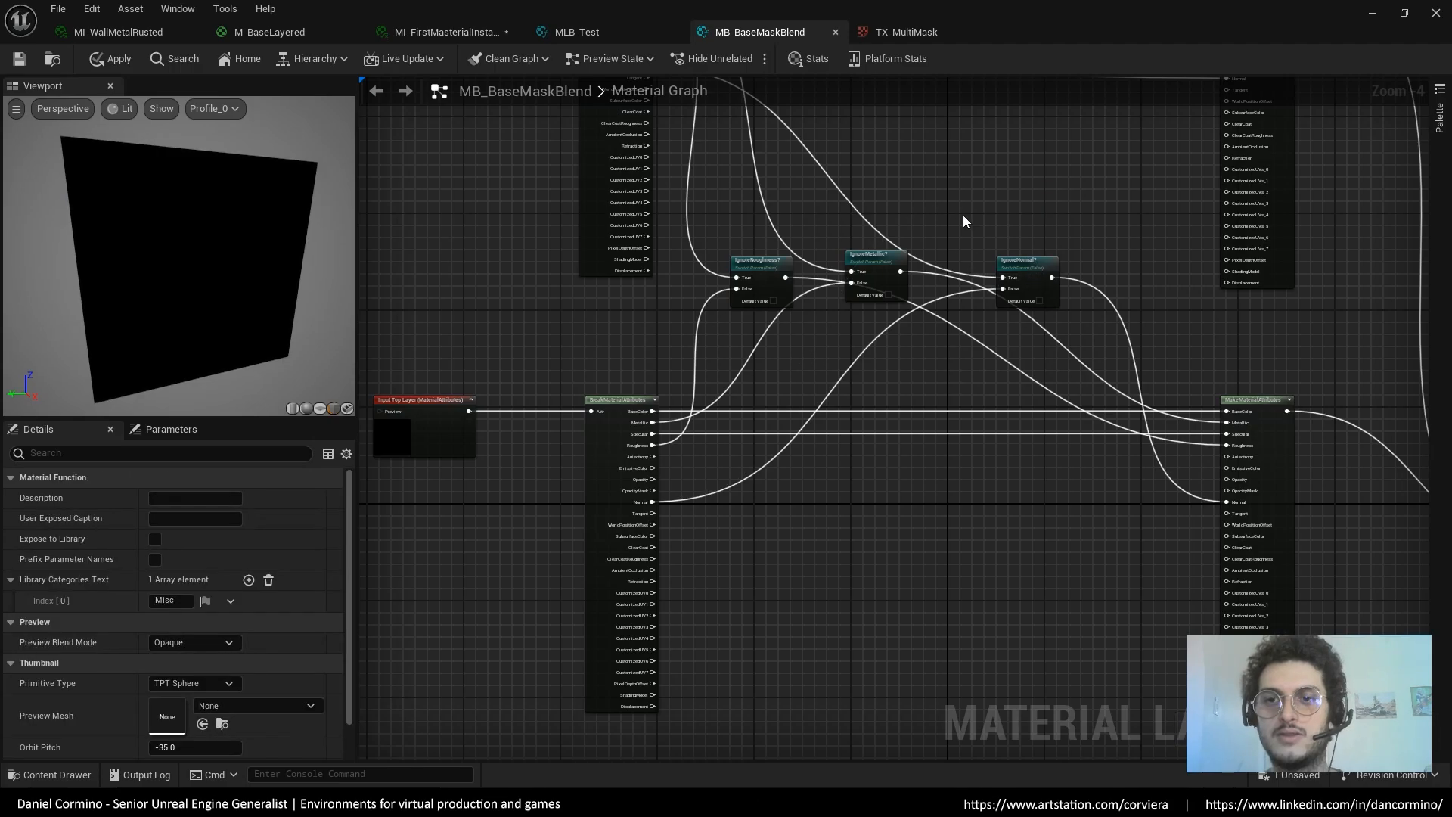
Inspect the IgnoreNormal? and BlendMaterialAttributes nodes and follow the Alpha input back to the start of the mask network
drag(1030, 267, 1024, 261)
right_drag(1083, 658, 950, 406)
right_drag(1260, 516, 1014, 496)
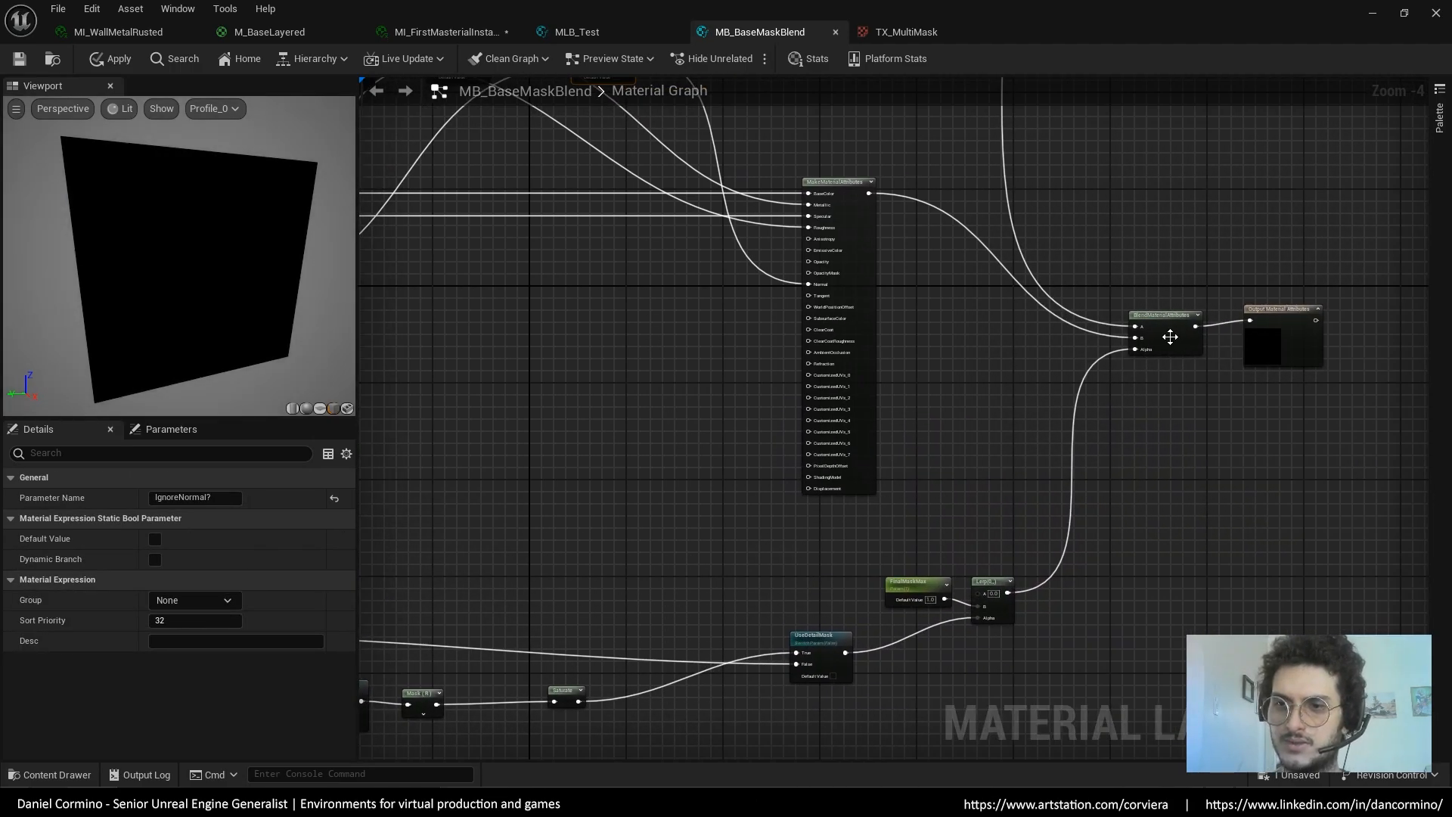
click(1173, 339)
right_drag(655, 590, 1291, 402)
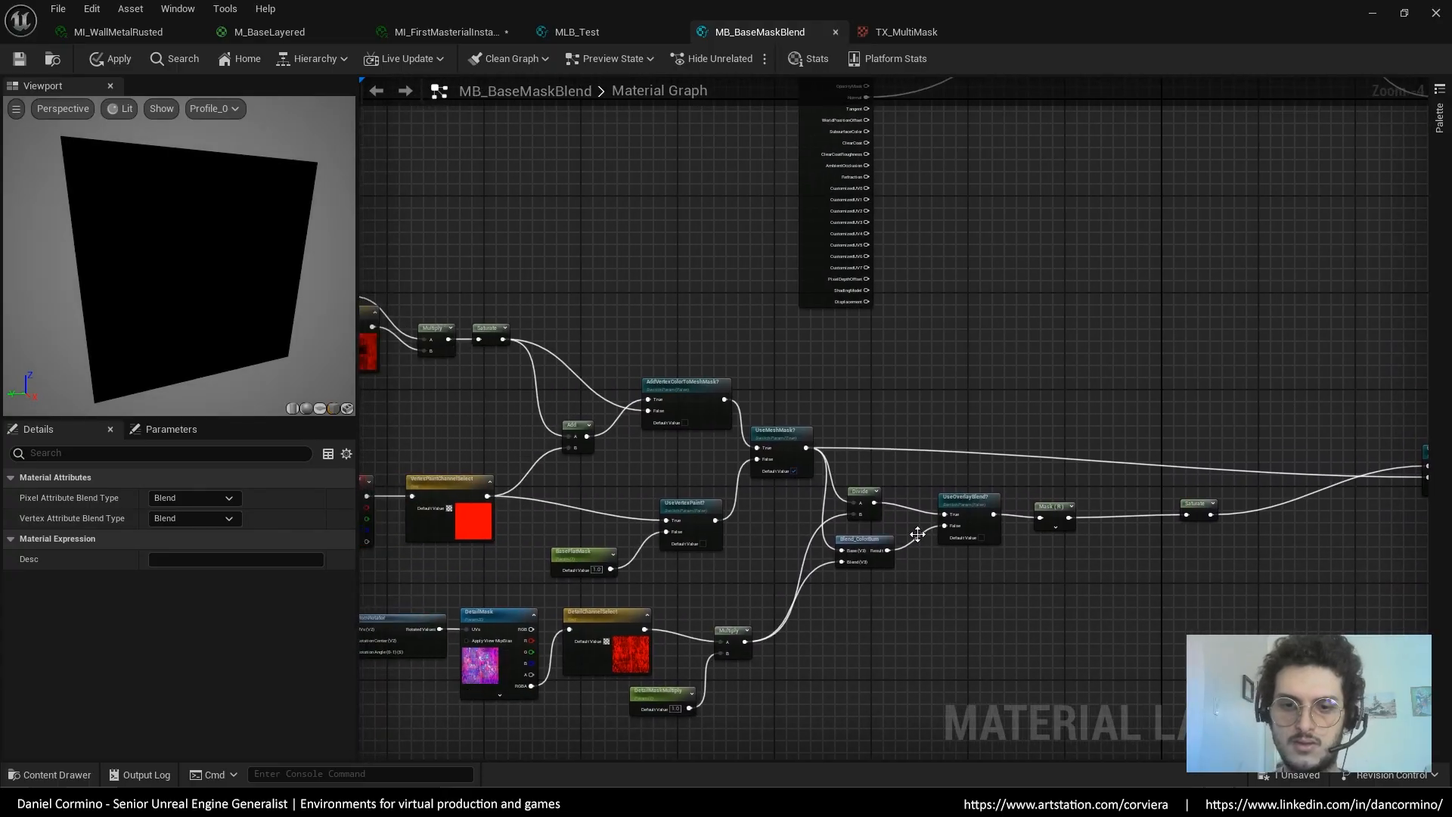
right_drag(843, 577, 1343, 521)
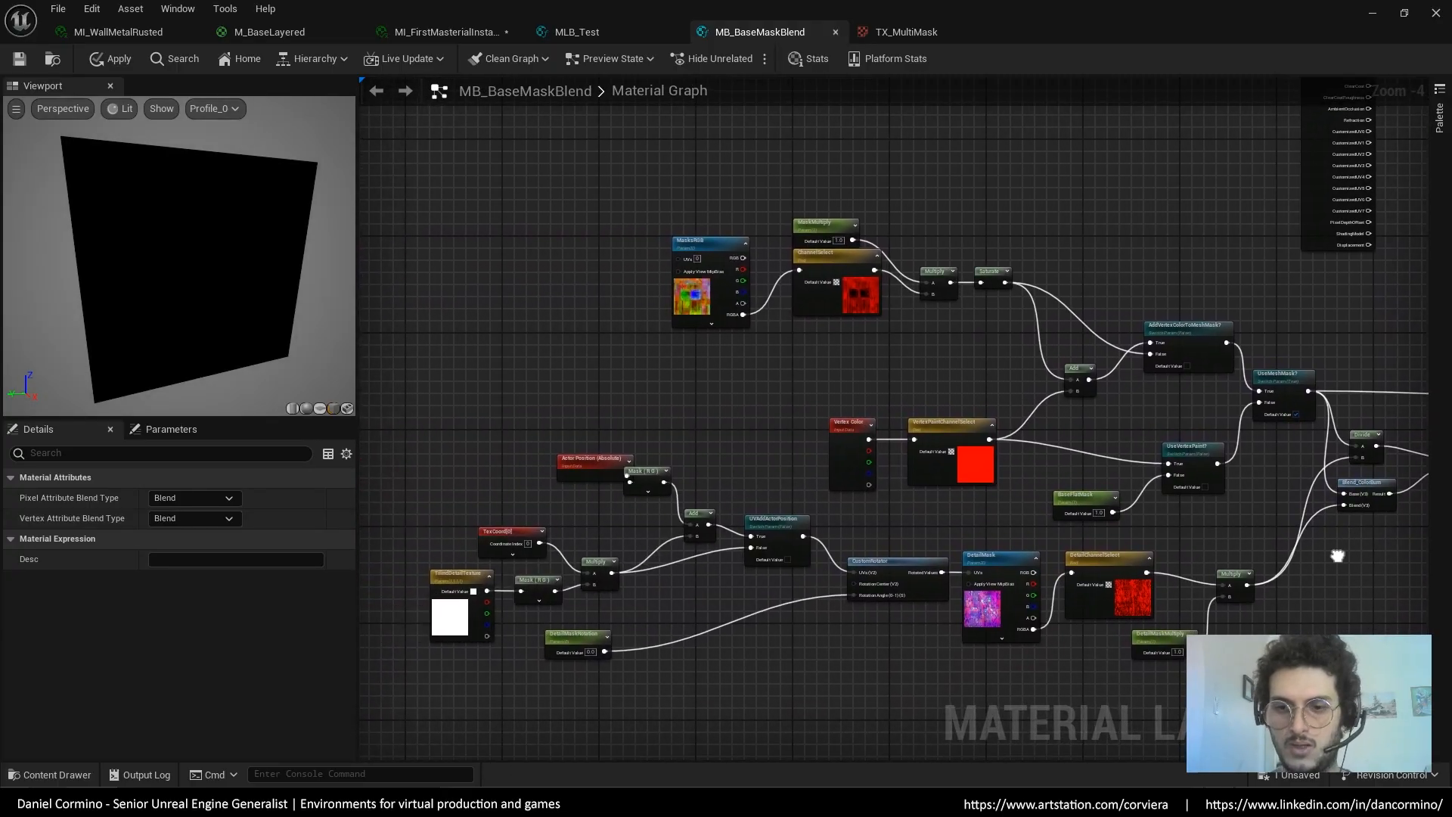
Space out the TilindDetailTexture, Actor Position and adjoining Mask nodes at the start of the detail mask network
drag(450, 615, 430, 616)
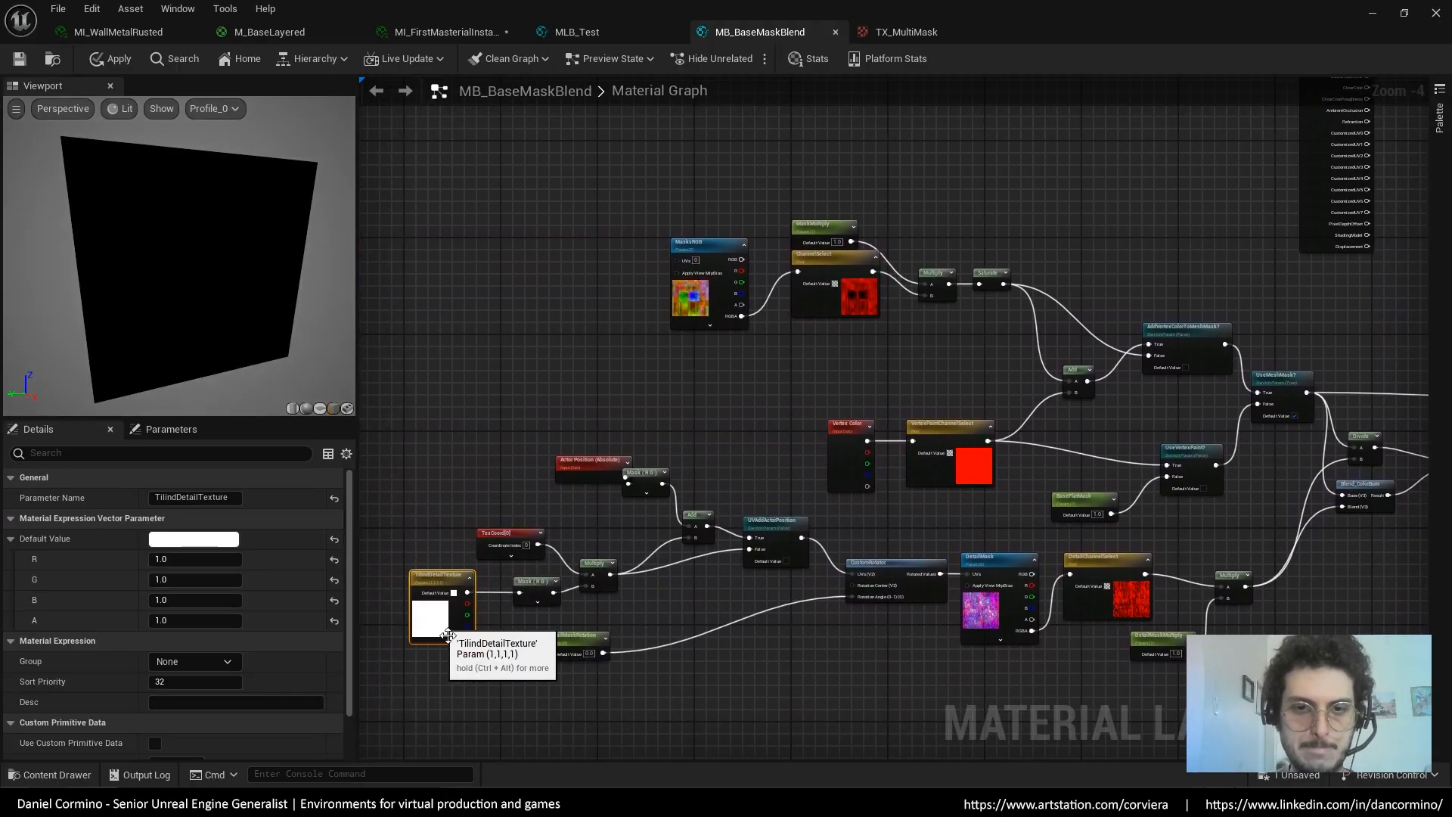
drag(598, 471, 548, 465)
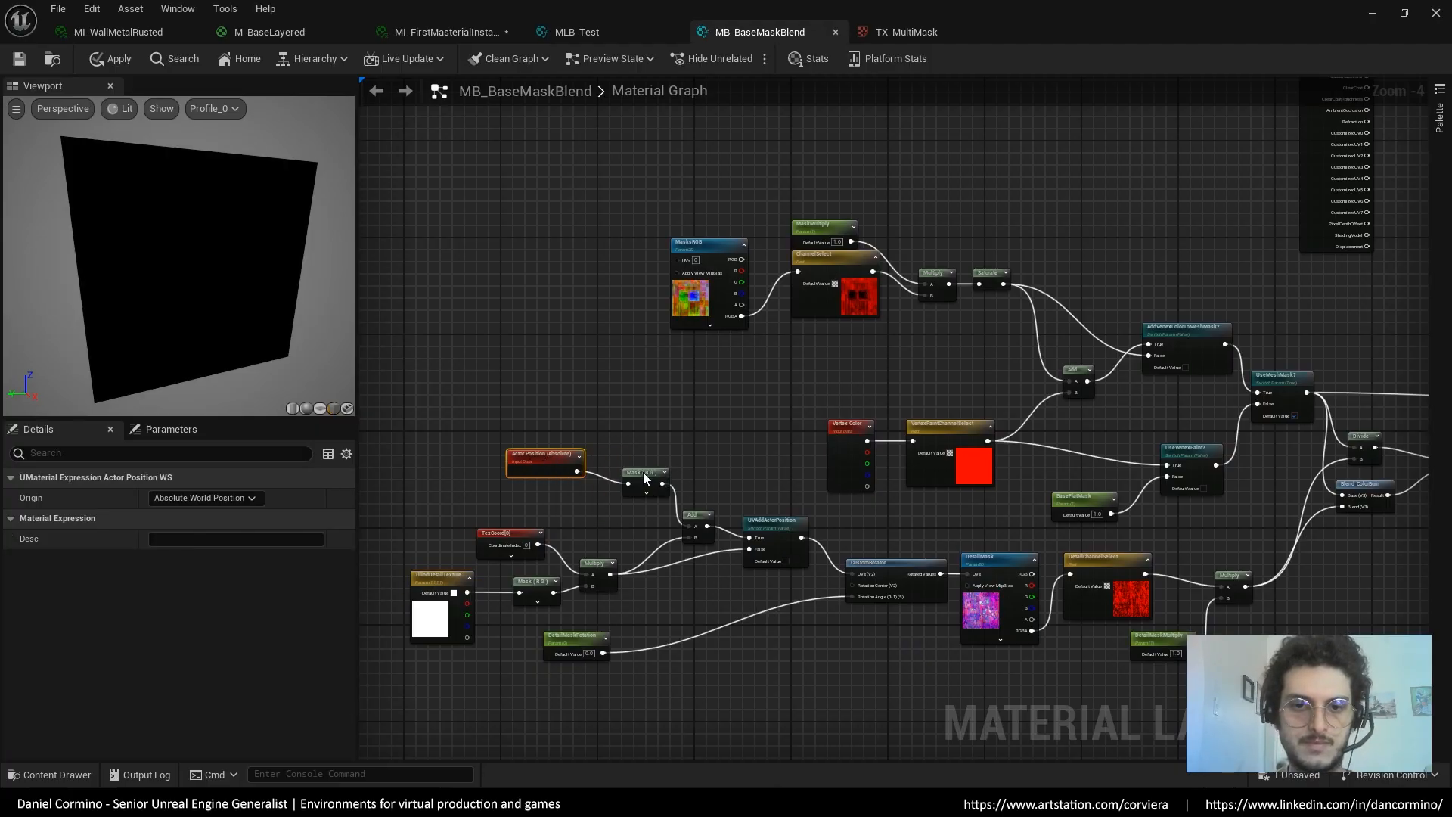
drag(644, 474, 632, 468)
Open the TX_Stairs_MRGB texture used by the MasksRGB node and show only its red channel
right_drag(714, 400, 654, 534)
click(629, 420)
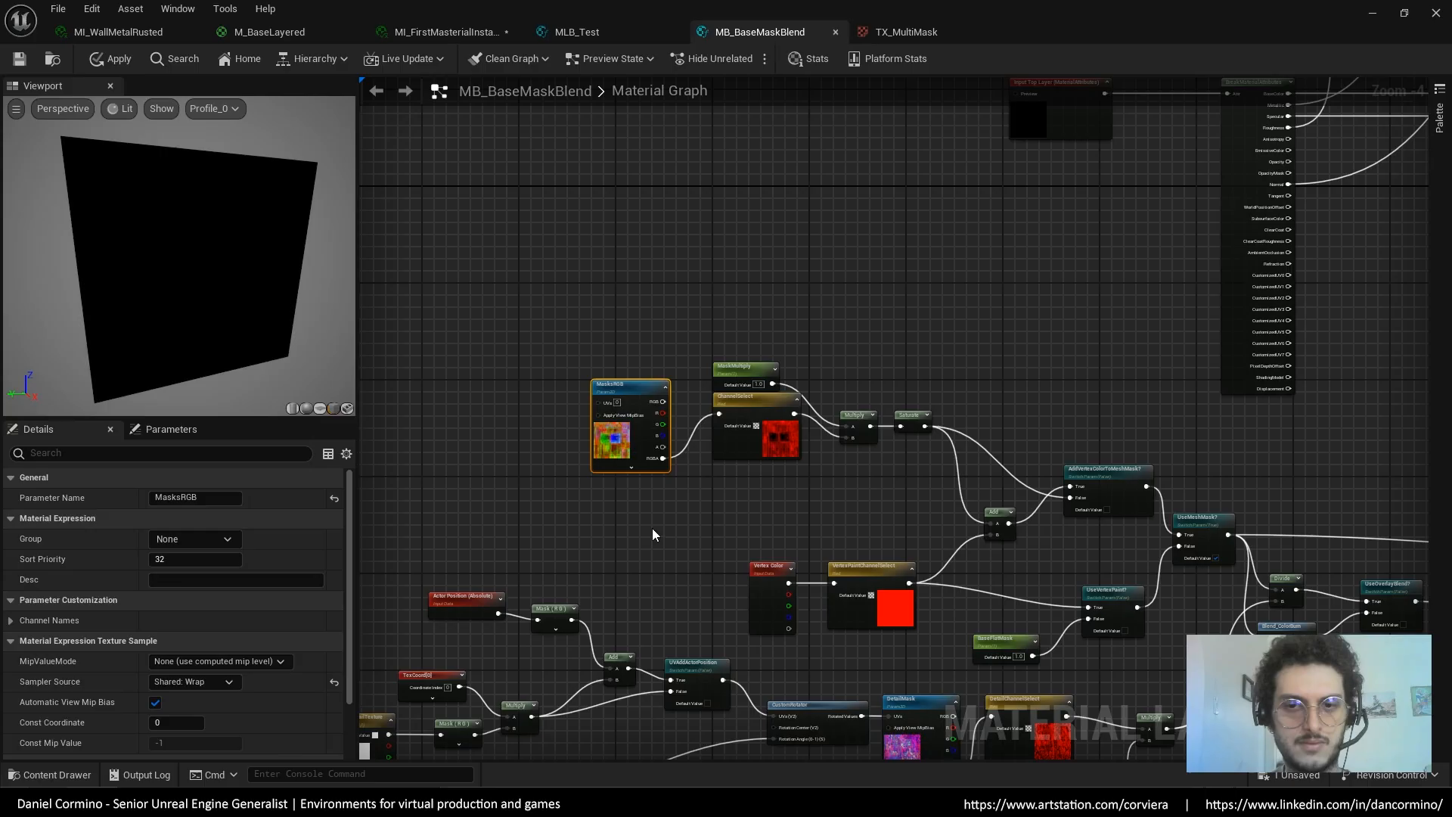
scroll(302, 650, down, 3)
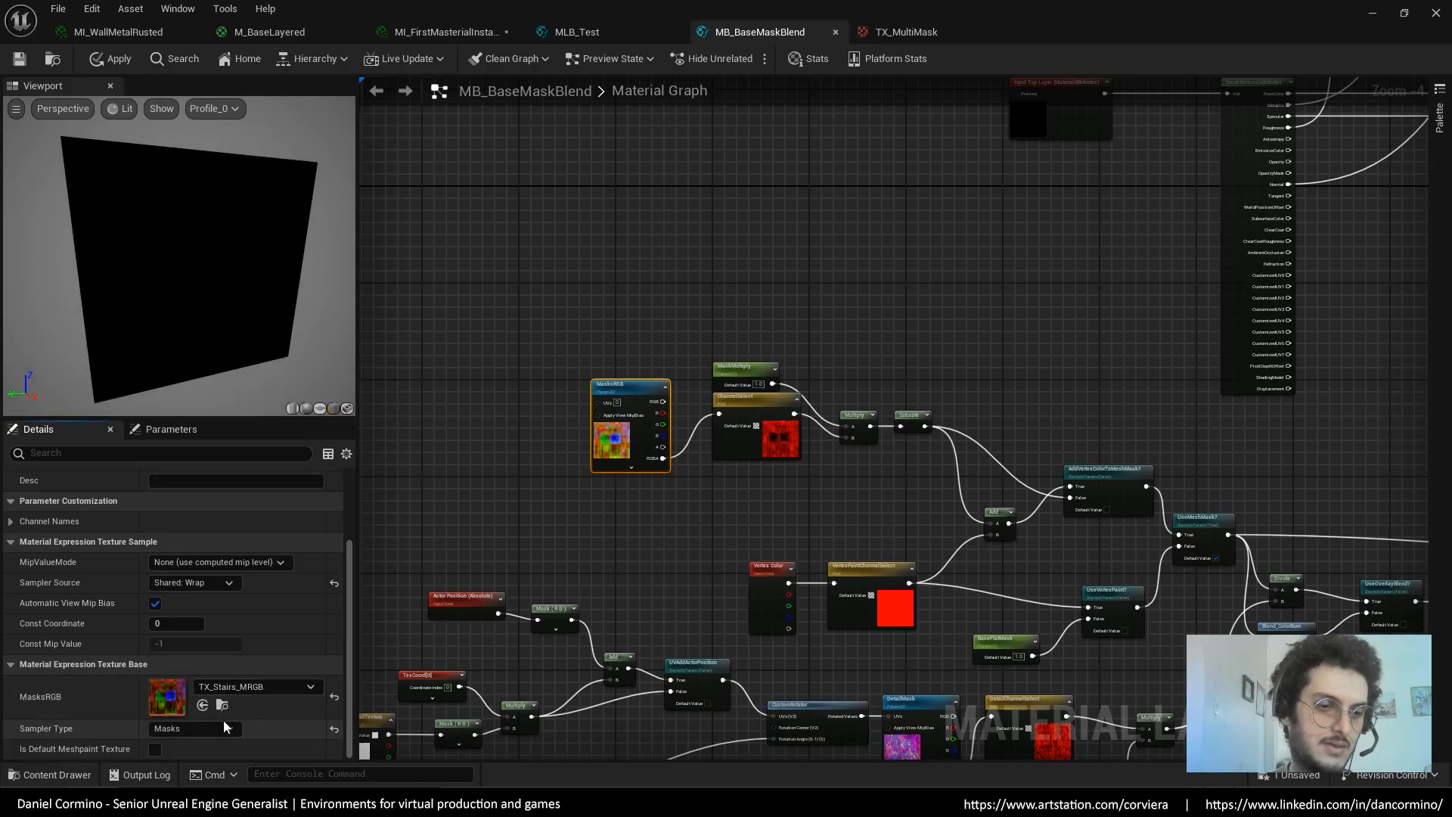
double_click(168, 695)
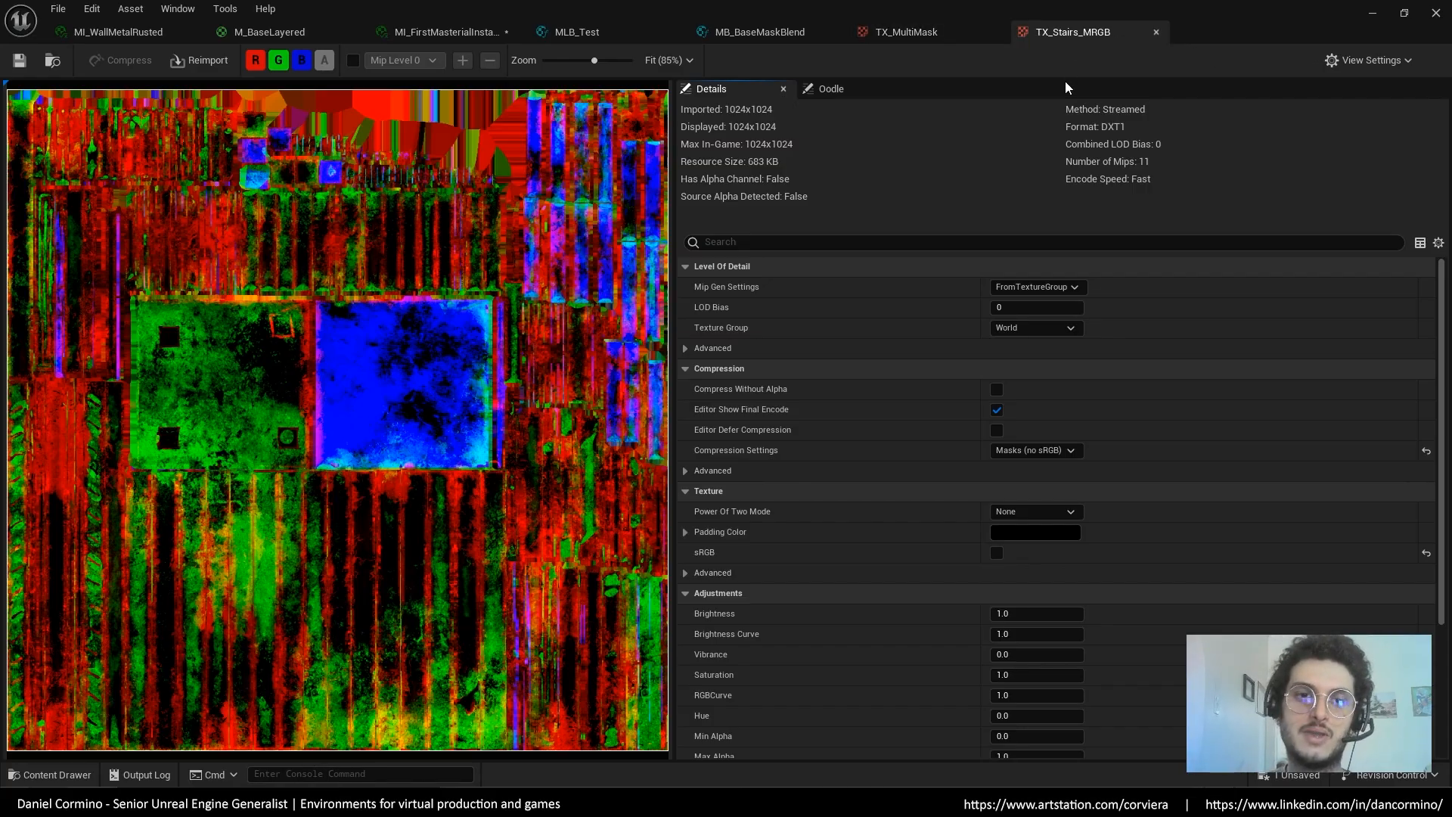
click(280, 65)
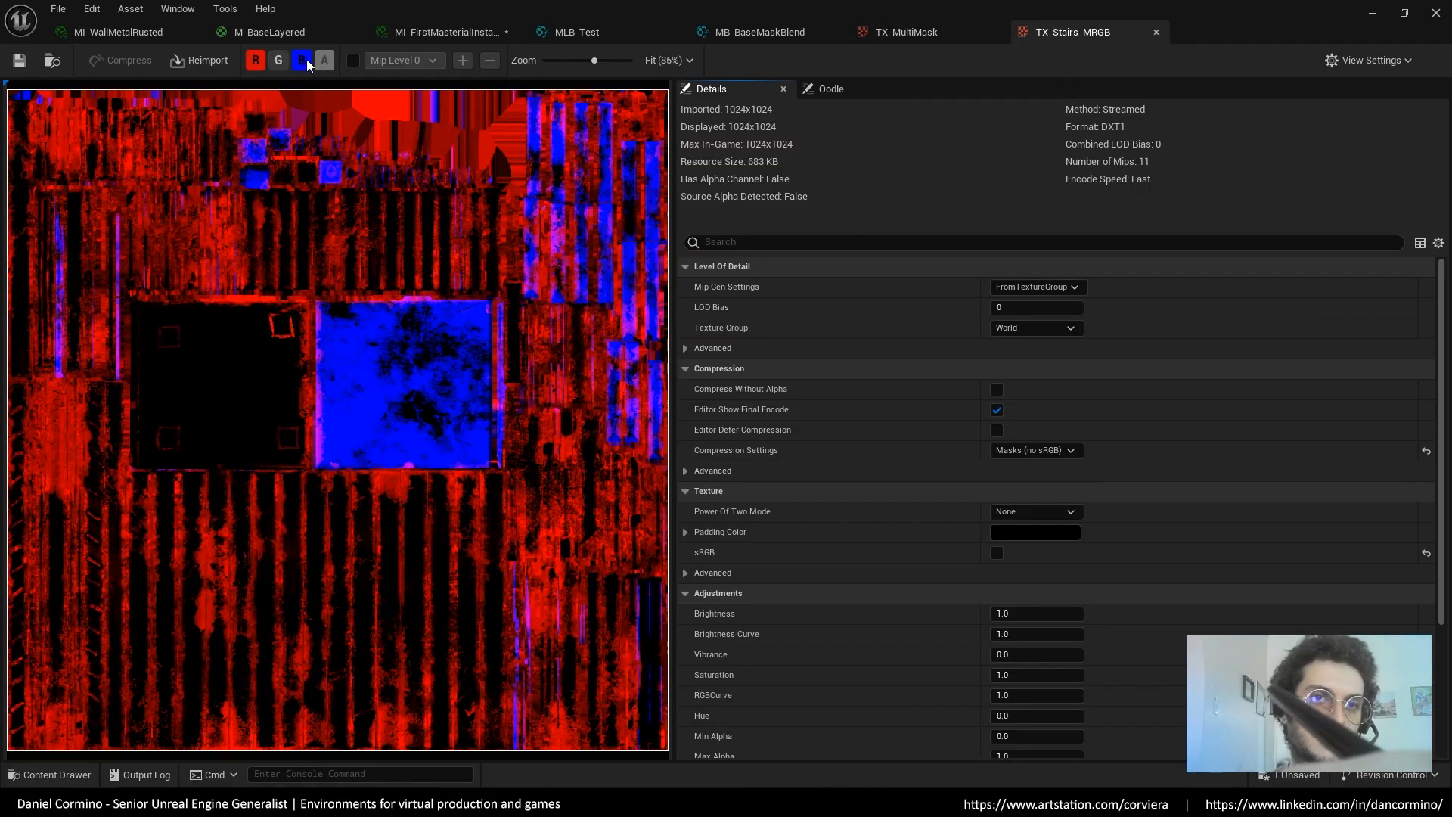
click(304, 62)
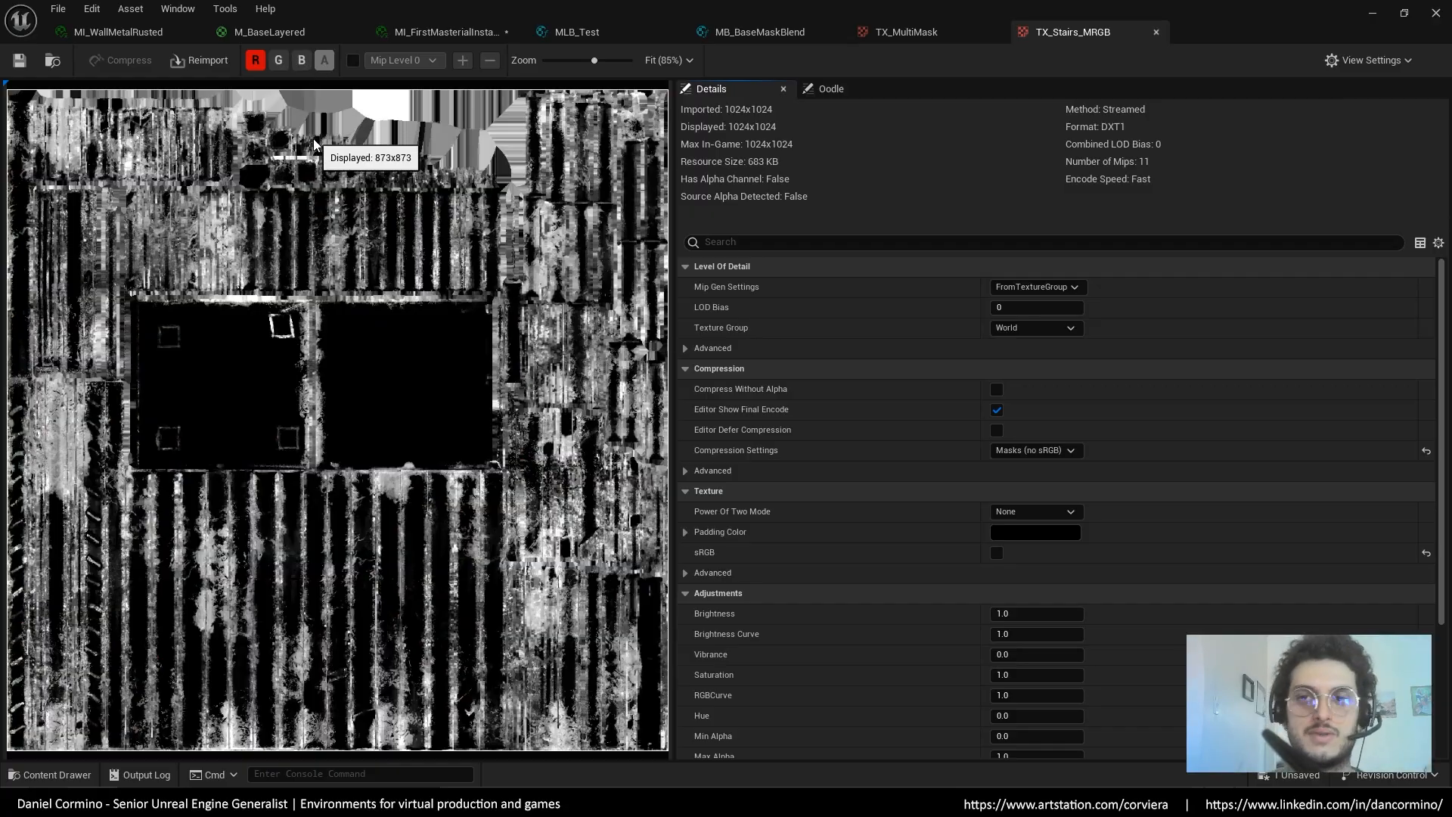
Return to the SceneMain level and fly through the full-screen viewport to view the wooden stairs up close
click(1373, 13)
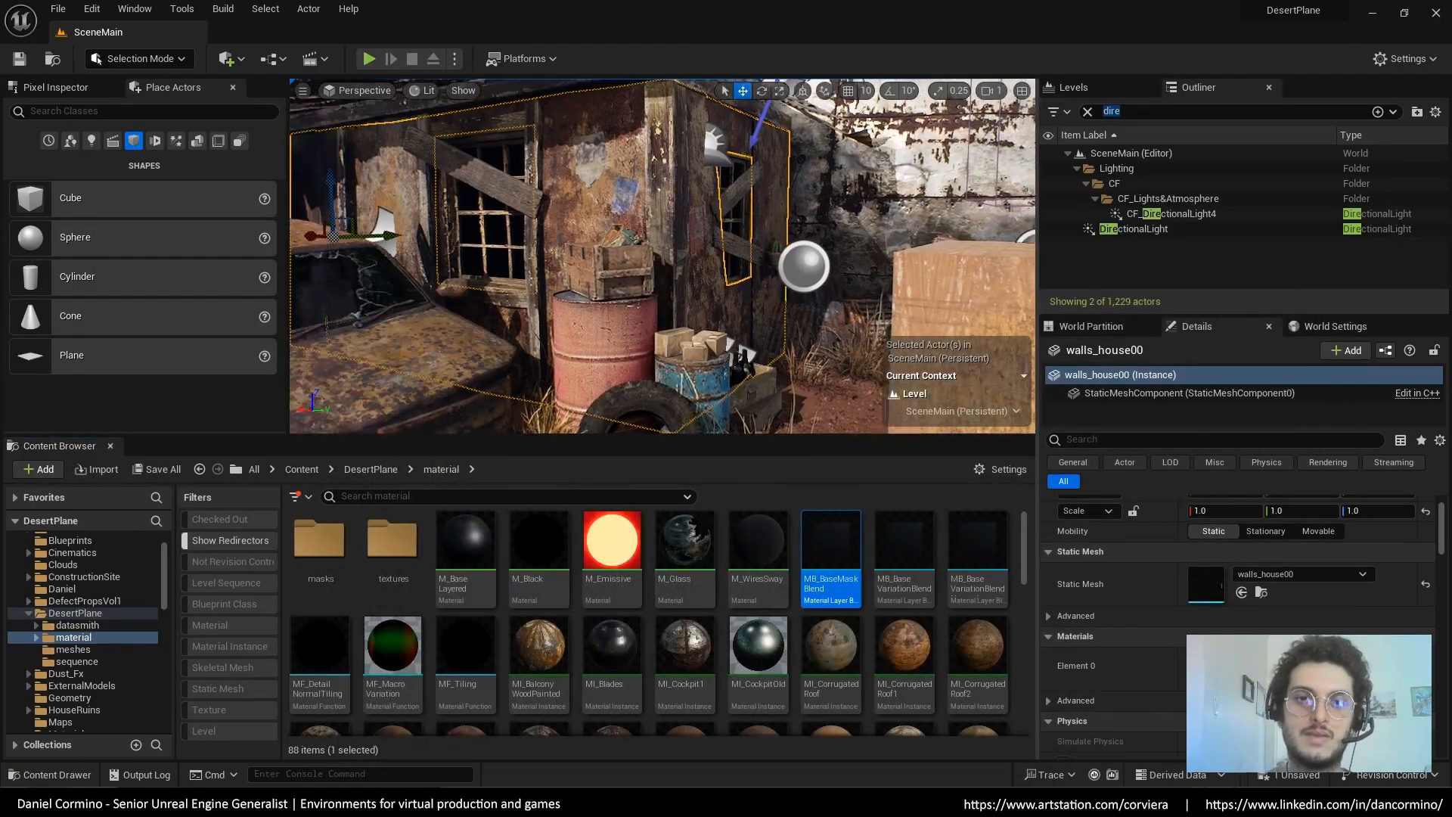
right_drag(662, 257, 514, 265)
key(w)
key(F11)
key(e)
right_drag(662, 261, 952, 407)
key(s)
key(q)
key(w)
key(s)
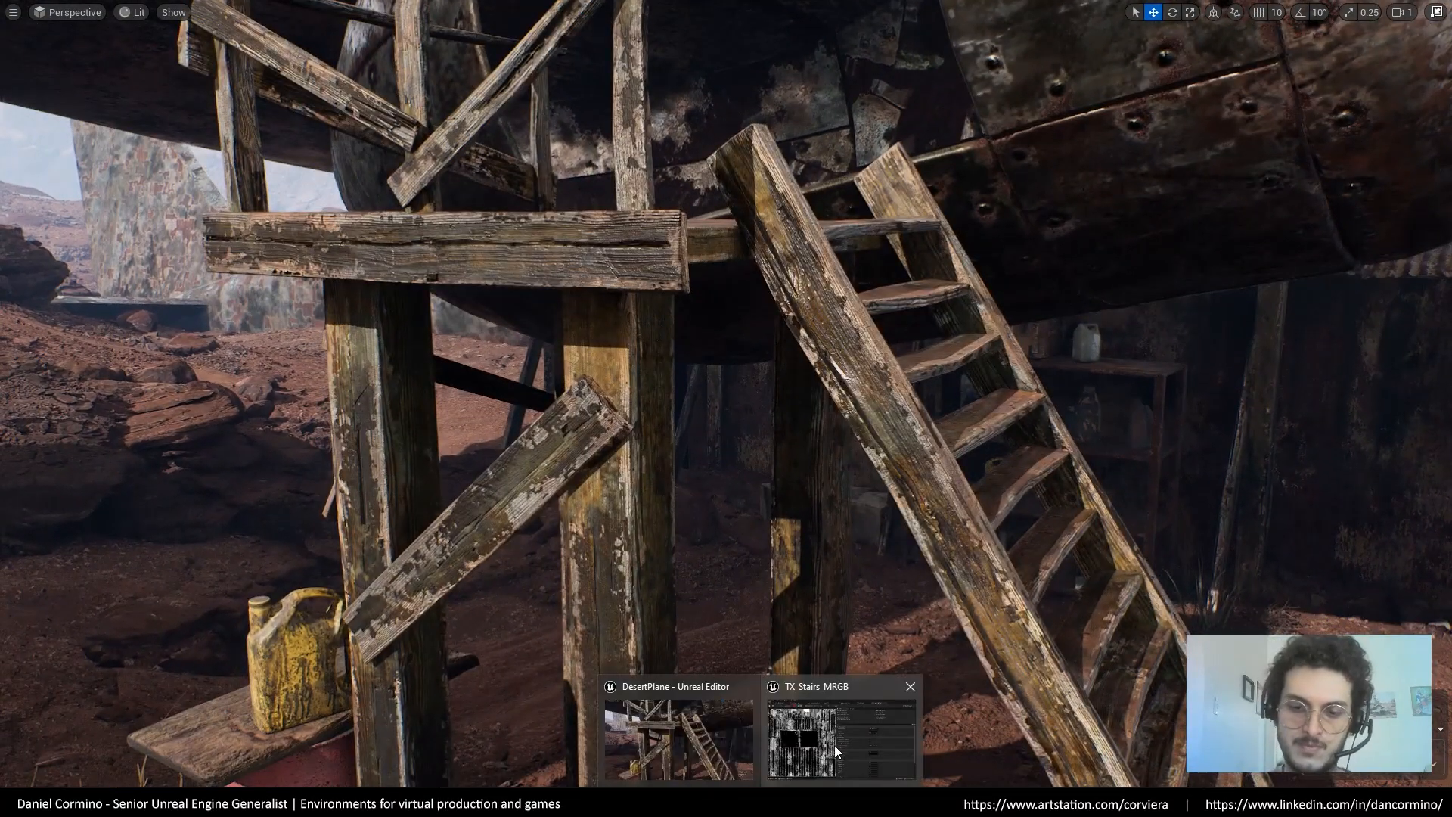
Return to the MB_BaseMaskBlend graph, space out the MasksRGB and ChannelSelect nodes, and inspect ChannelSelect's mask channel
click(839, 741)
click(759, 35)
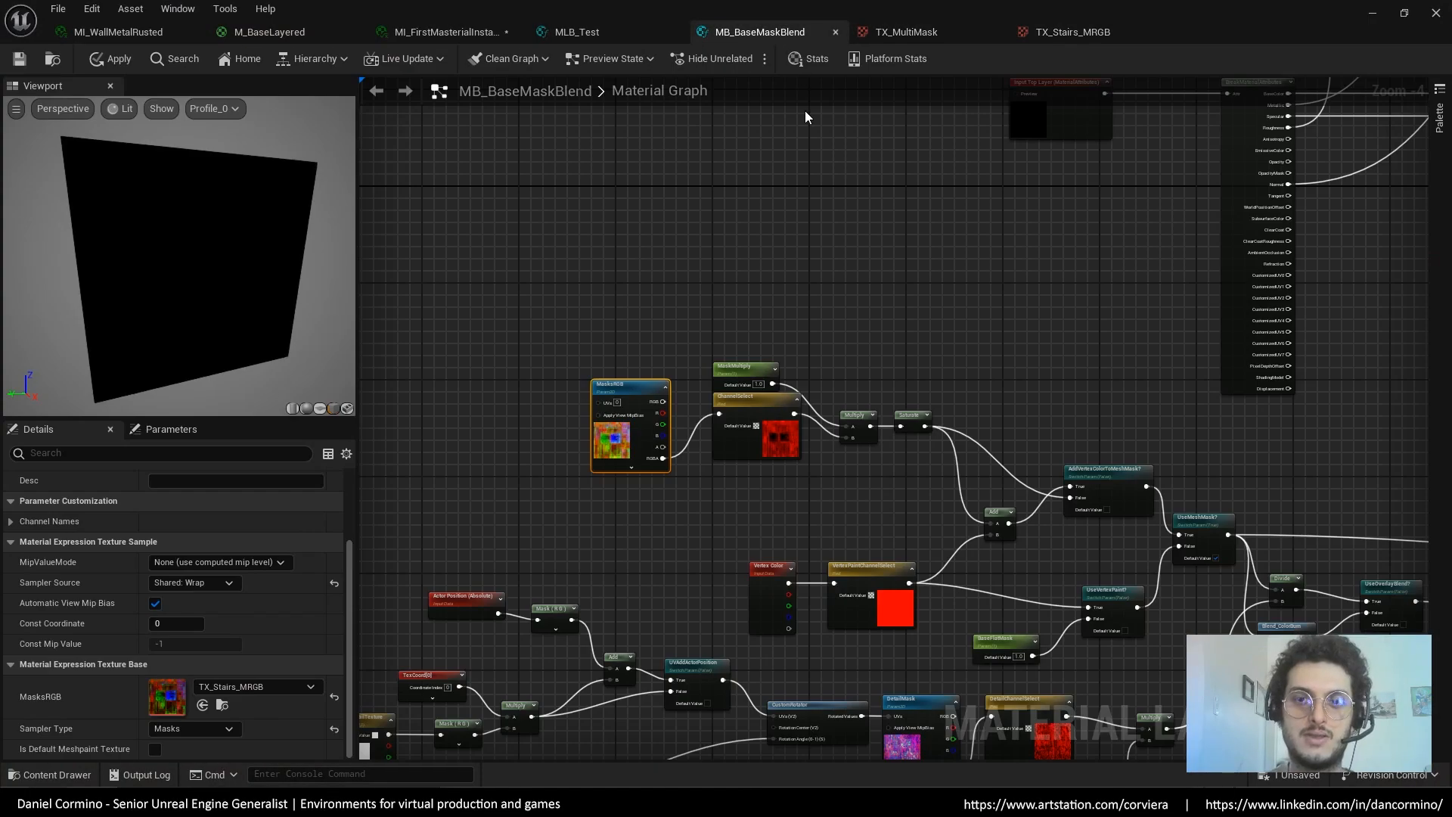
right_drag(889, 499, 800, 465)
click(691, 435)
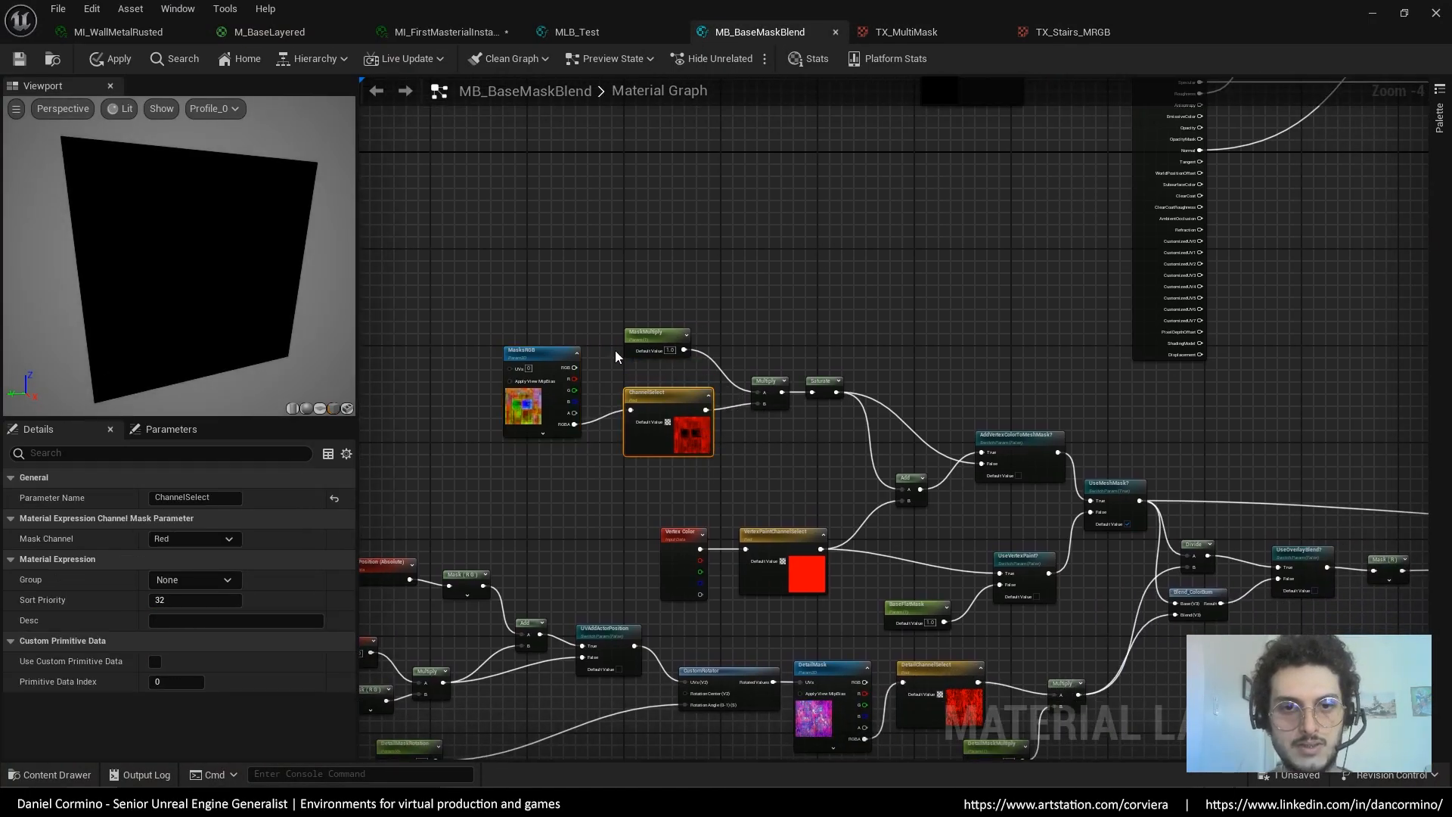
click(549, 356)
right_drag(655, 258, 611, 252)
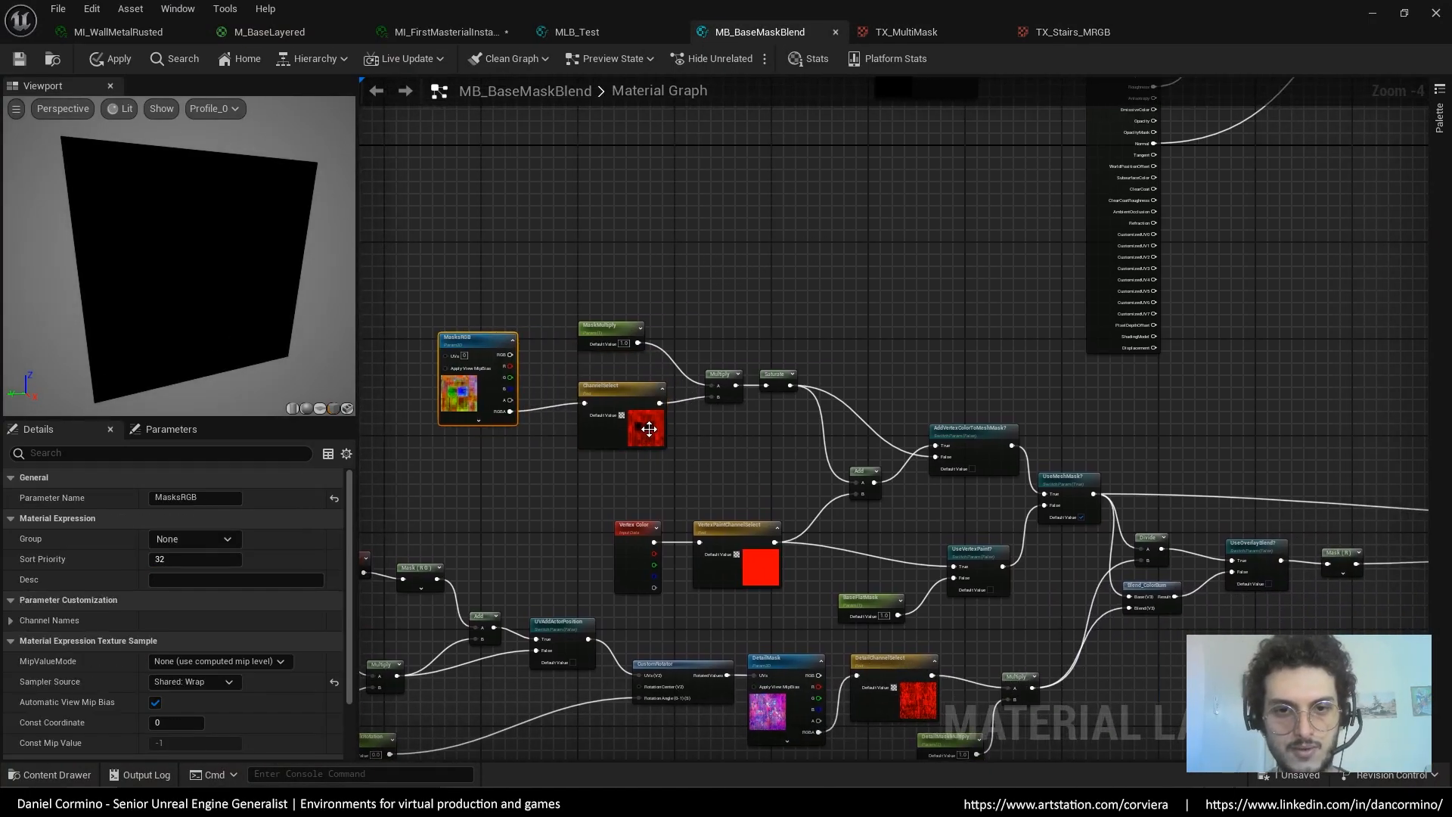
drag(650, 432, 646, 428)
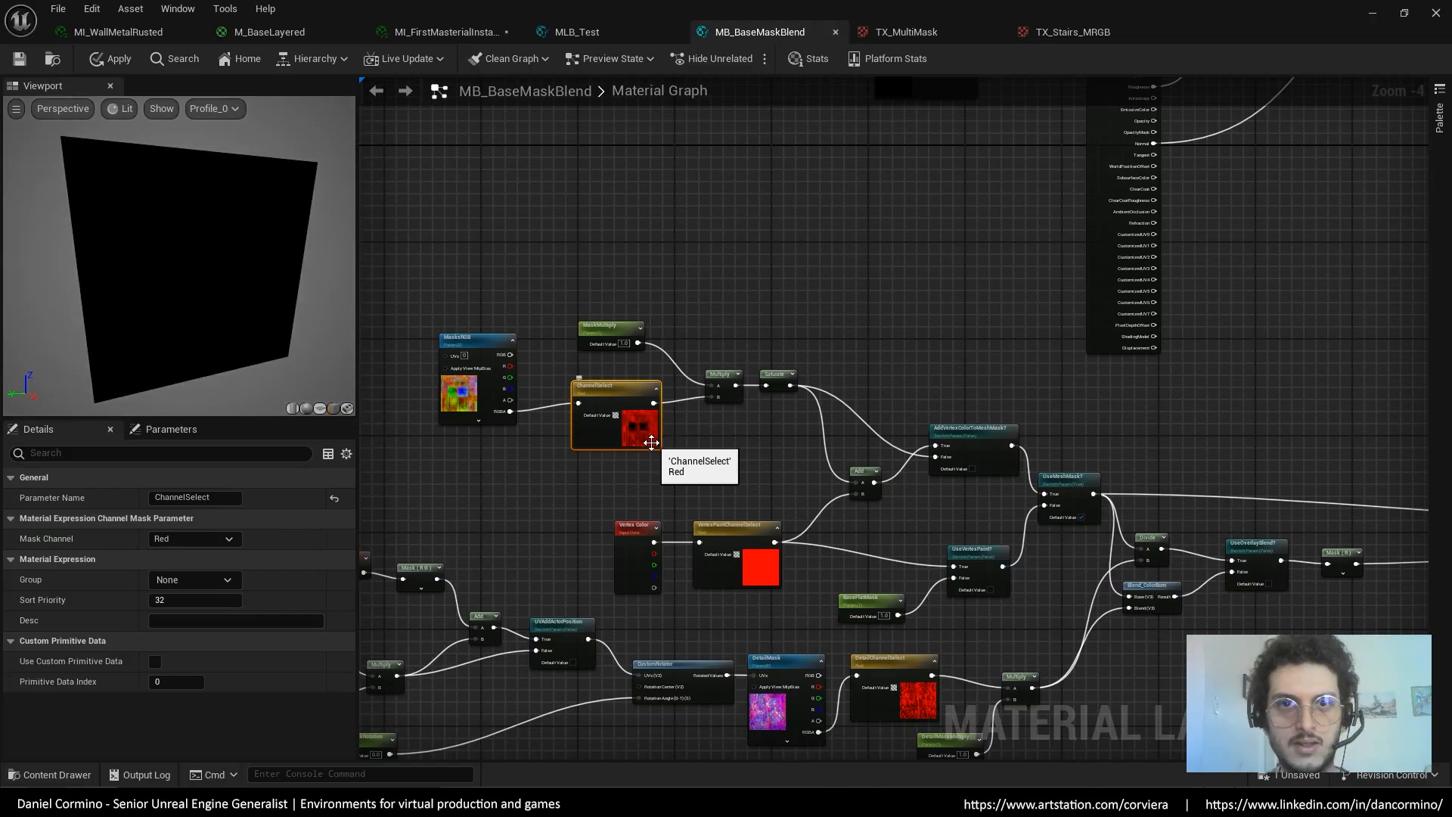
Return to the first material instance and set Layer 1's Blend Asset to the MB_BaseMaskBlend material layer blend
click(453, 32)
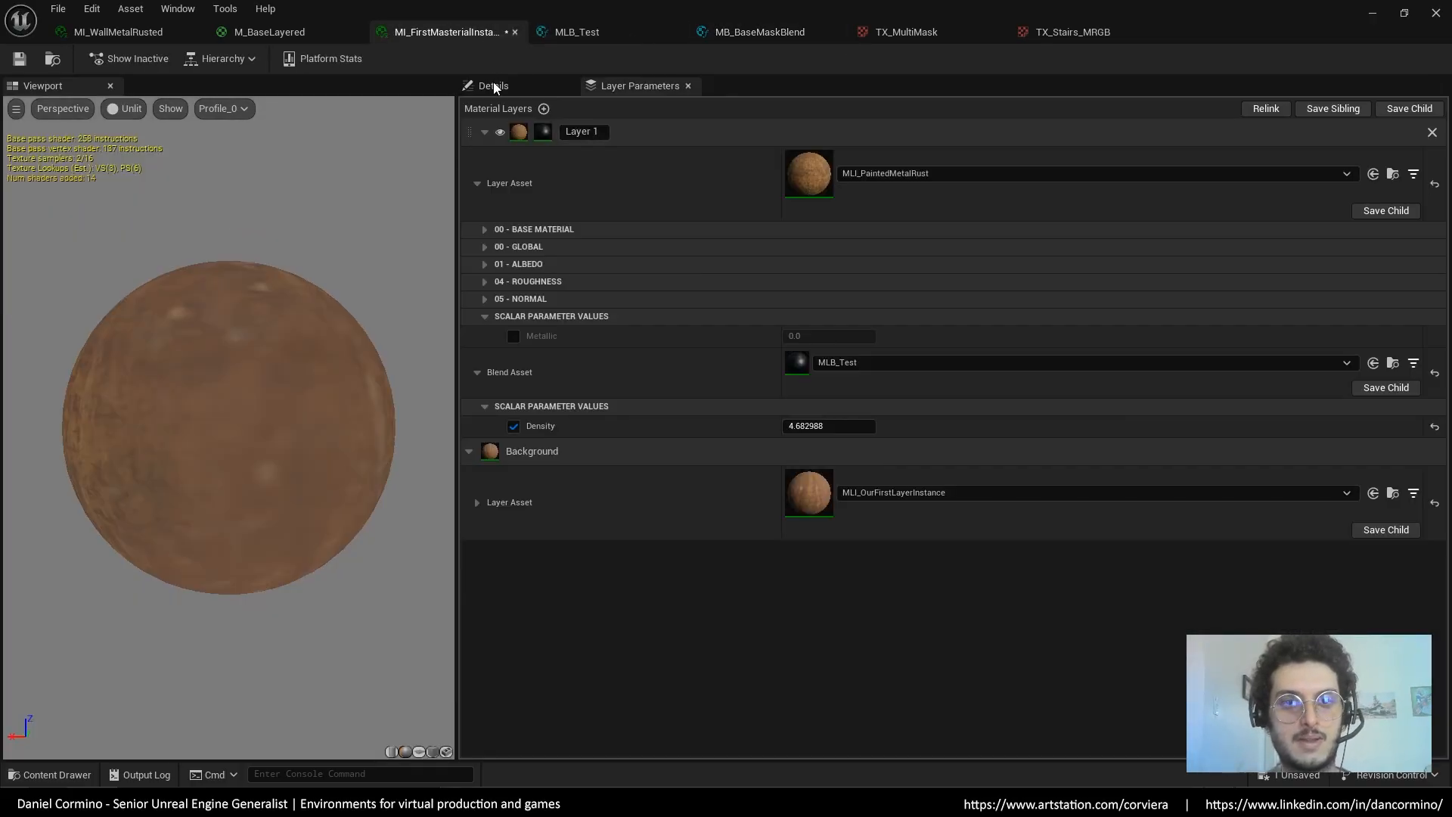
click(931, 364)
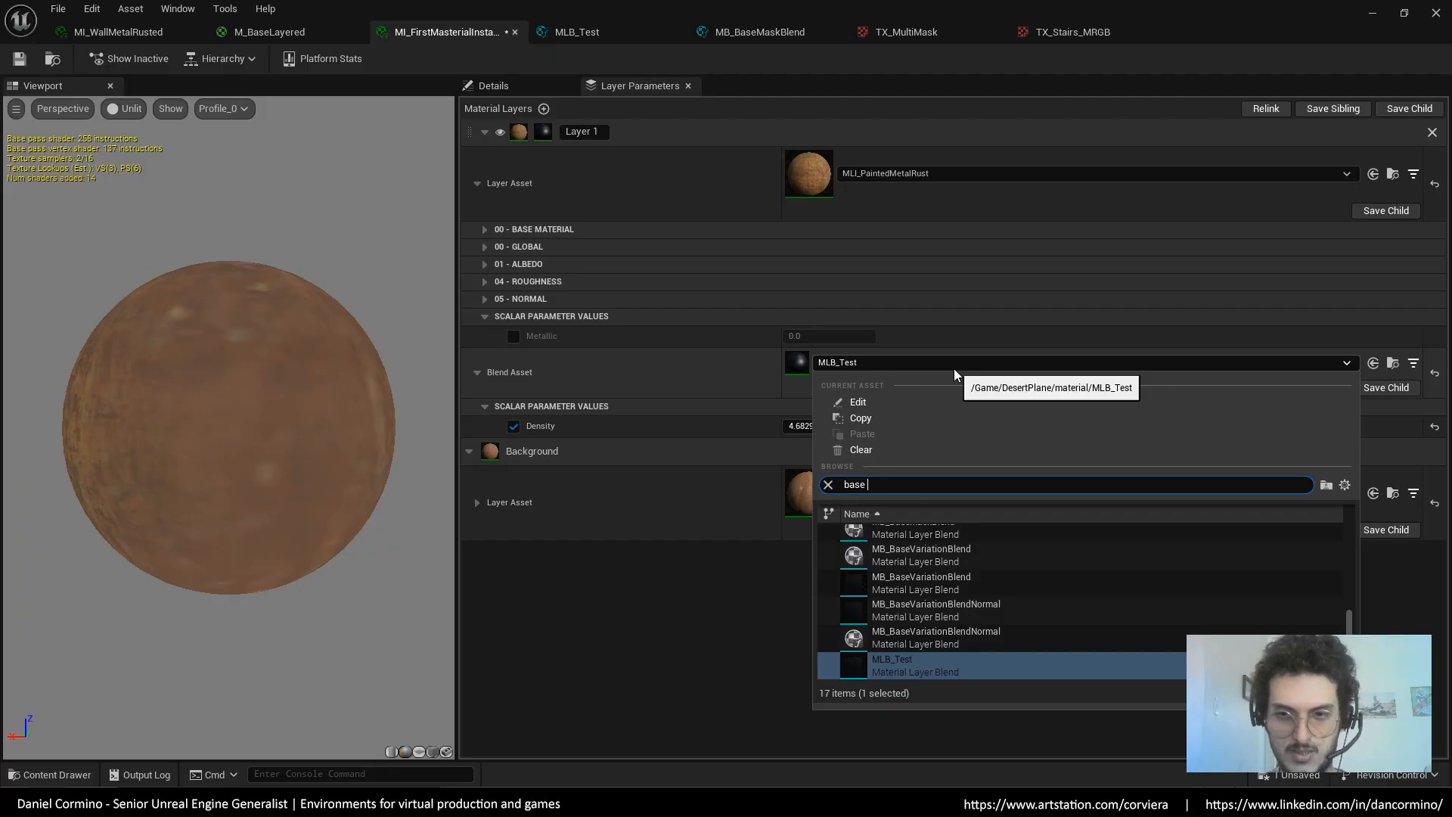
text(base mask blen)
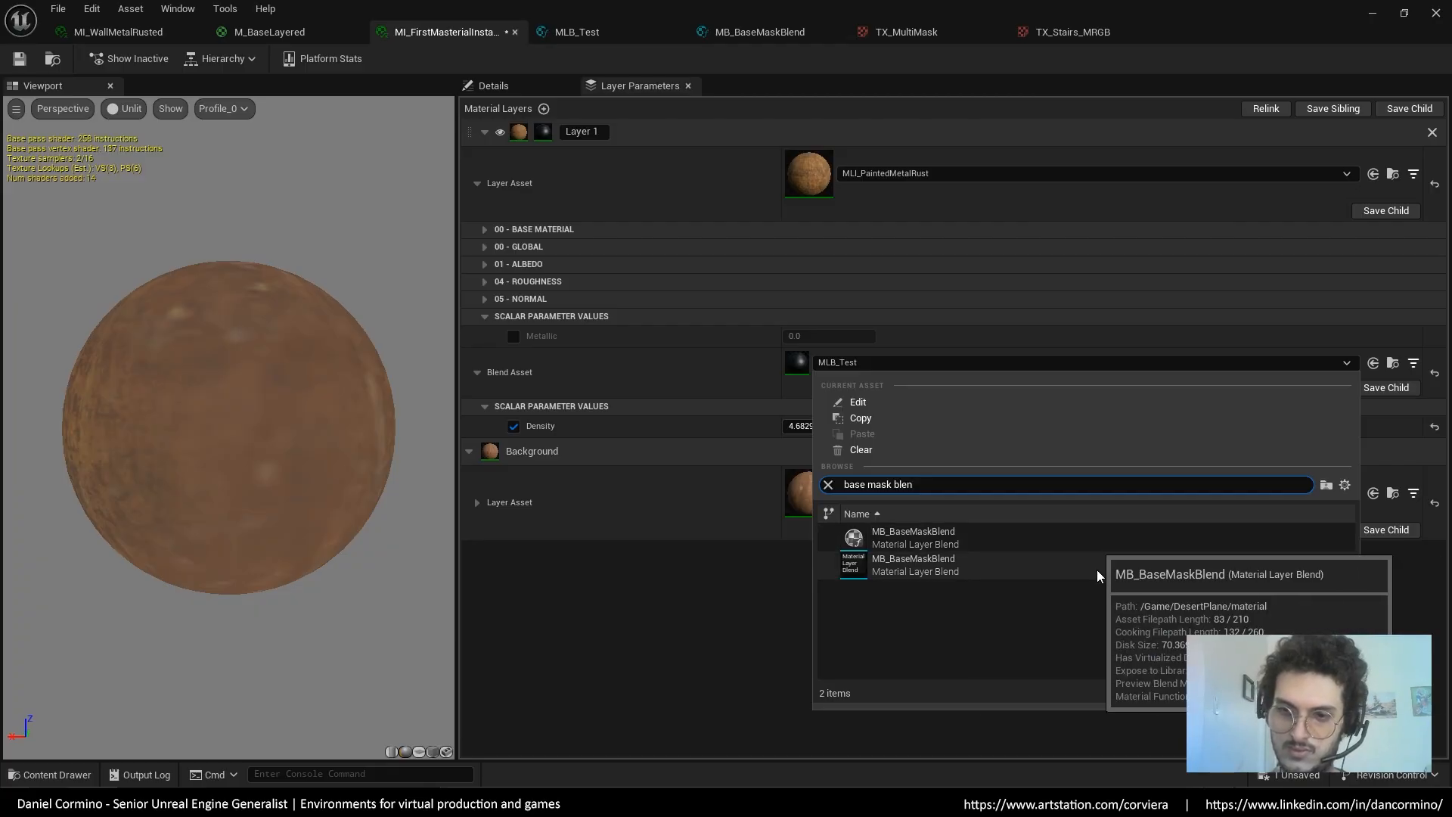
click(1107, 572)
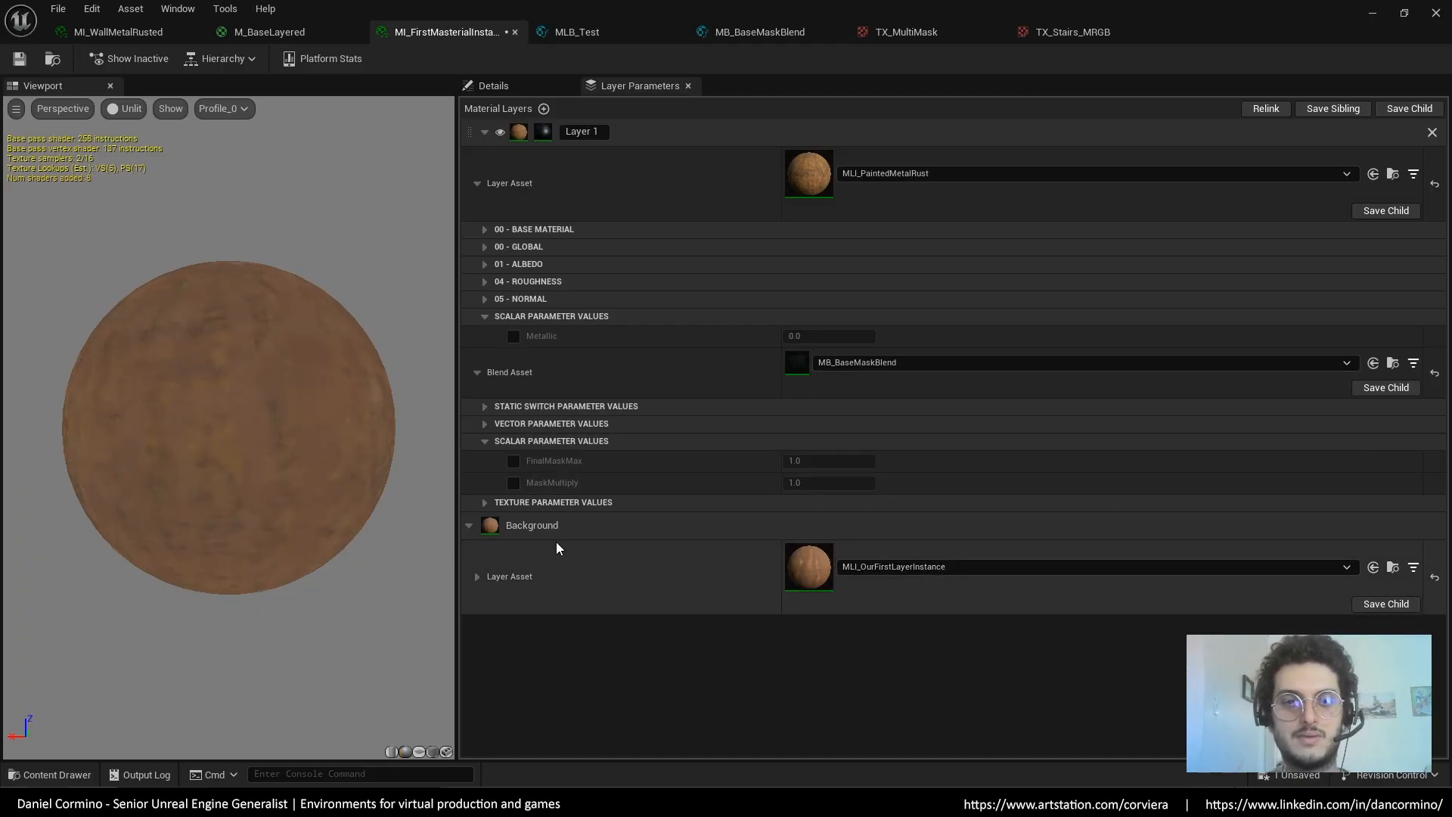
Enable Layer 1's UseMeshMask? and MasksRGB blend overrides with the TX_Stairs_MRGB texture, and preview the material on a plane
click(484, 424)
click(501, 403)
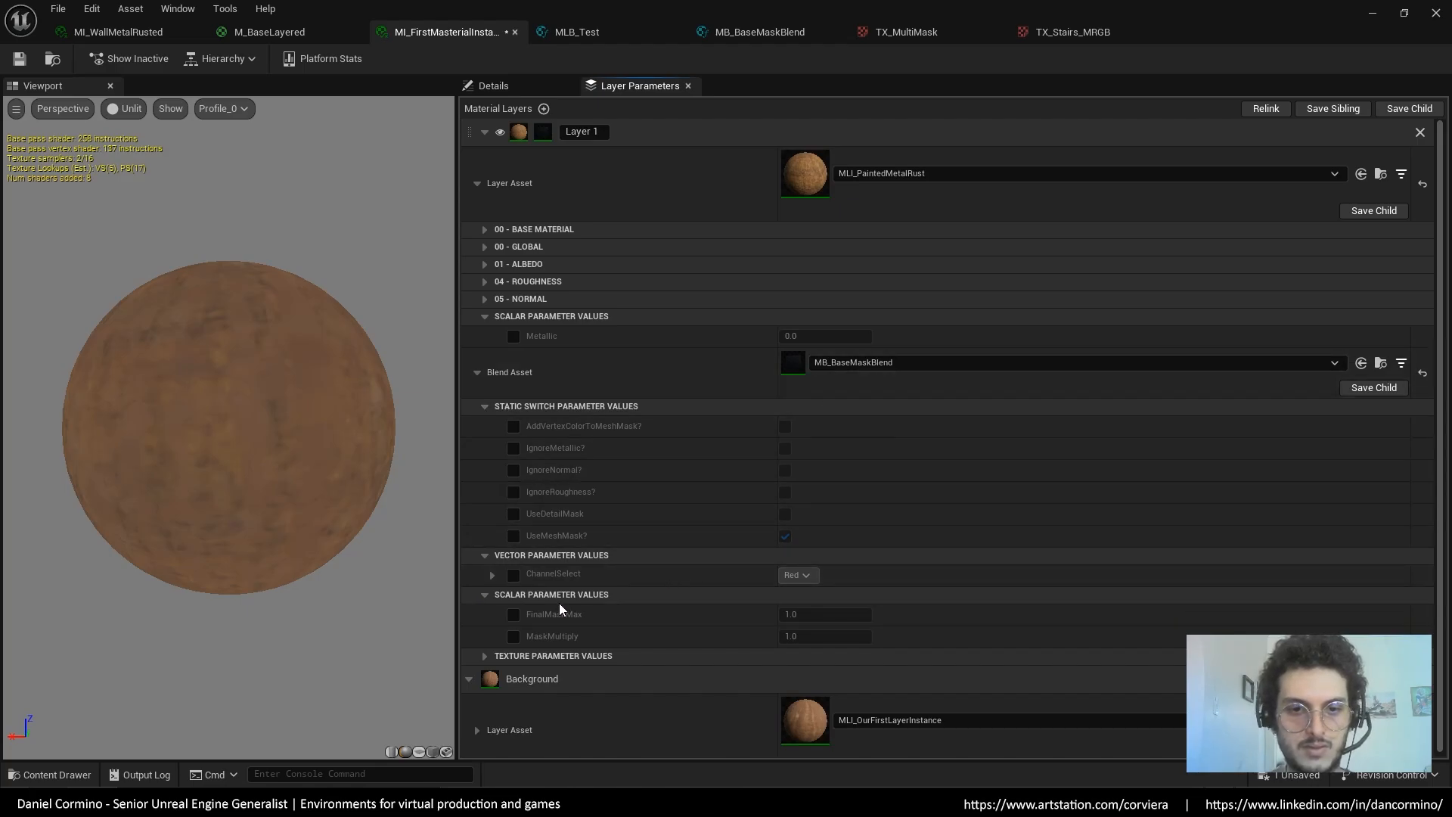
click(514, 535)
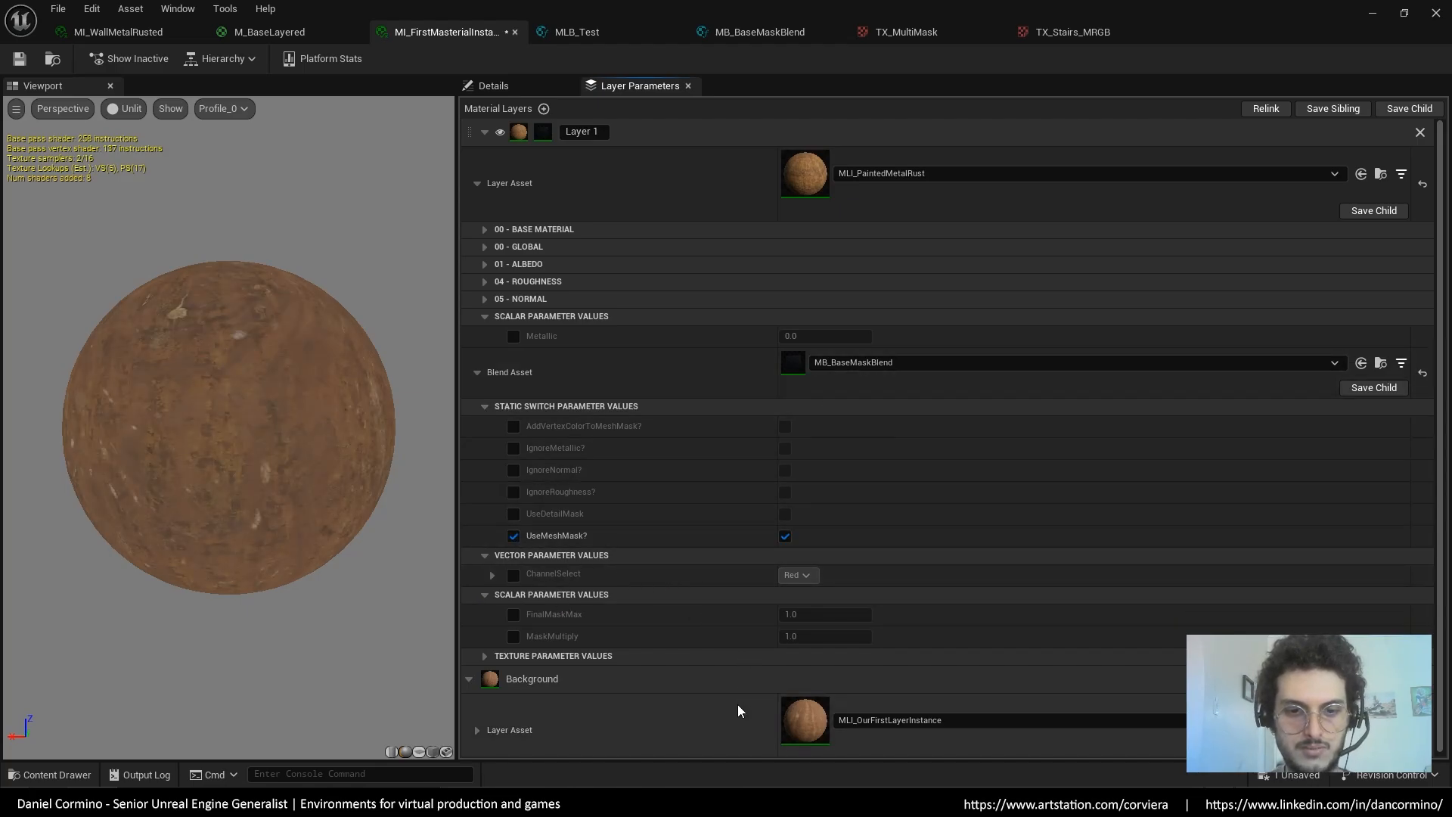
click(502, 655)
scroll(954, 582, down, 2)
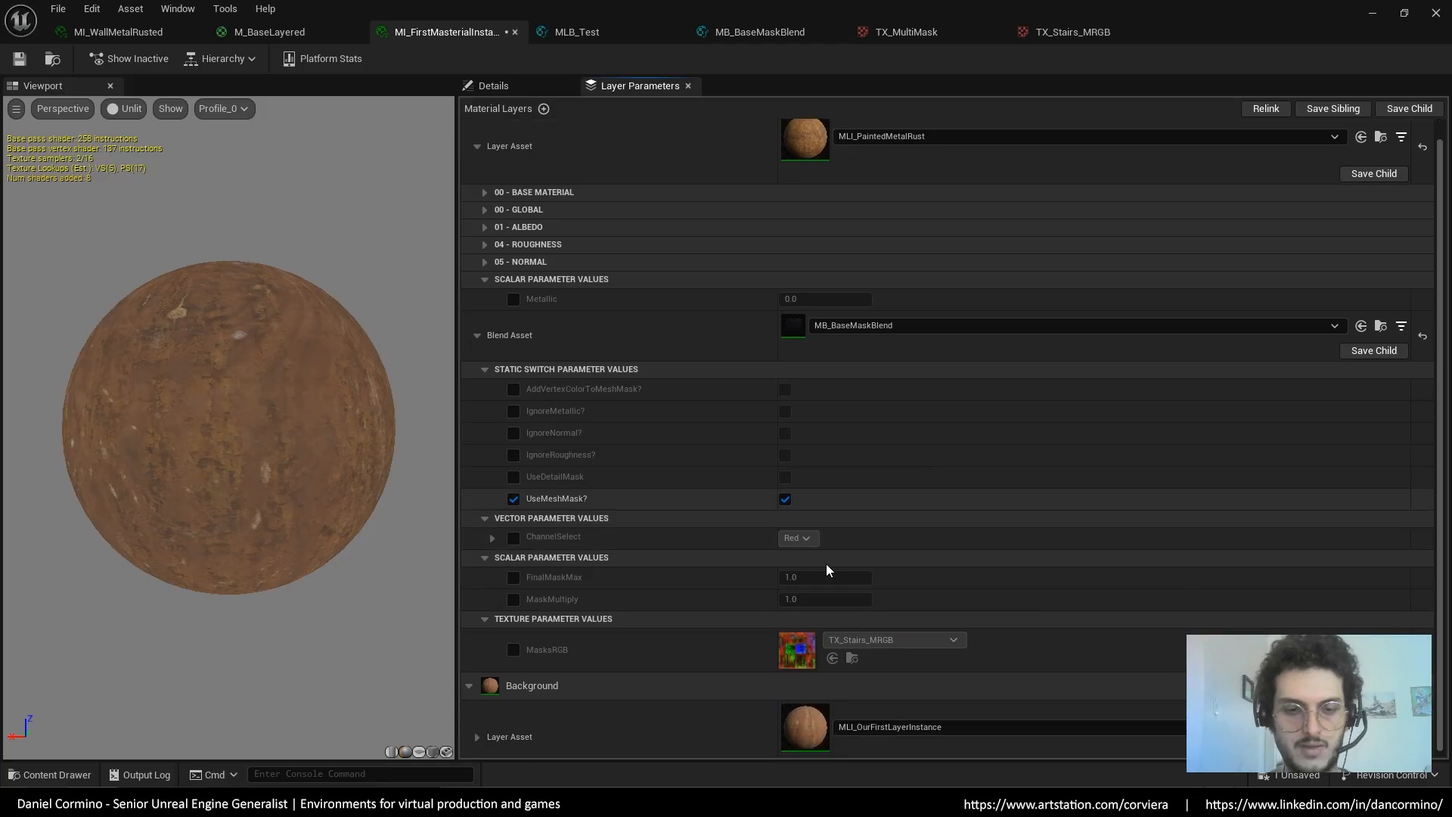
click(514, 642)
click(435, 750)
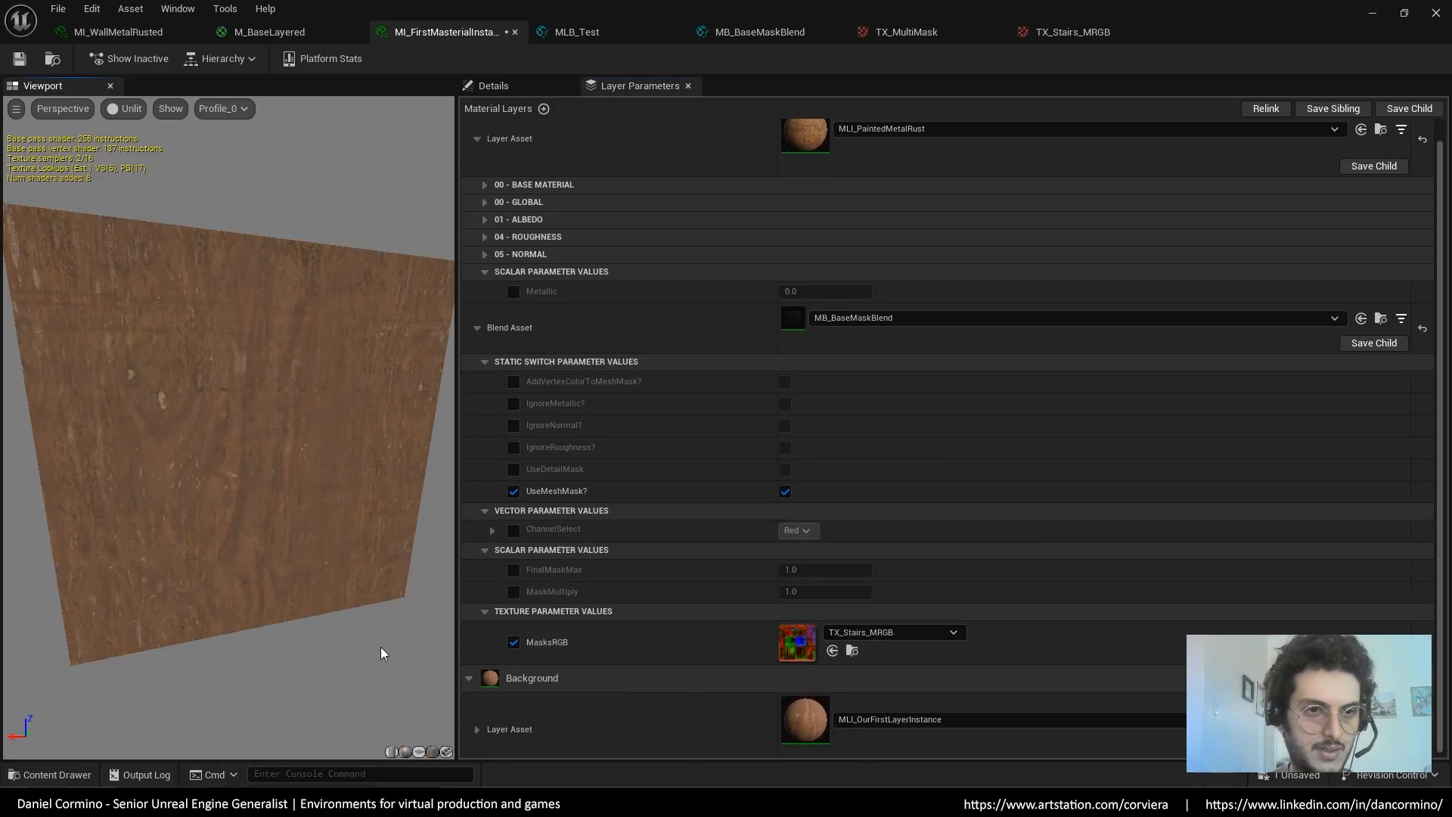
mouse_move(379, 651)
mouse_down()
mouse_move(333, 529)
mouse_move(407, 622)
mouse_move(382, 627)
mouse_up()
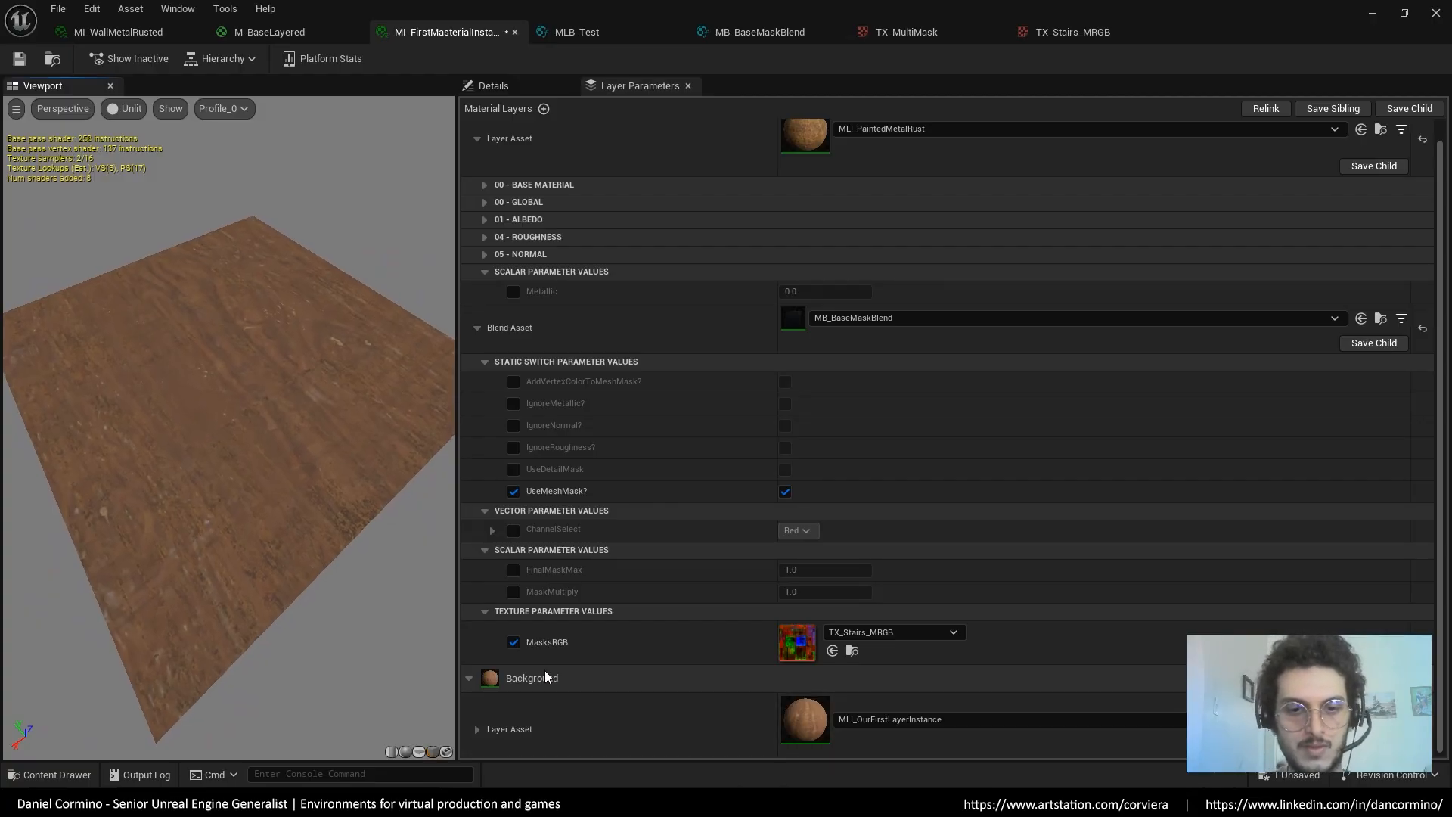
Enable the FinalMaskMax and MaskMultiply overrides on Layer 1's blend and raise MaskMultiply to about 4.47
click(514, 591)
click(513, 569)
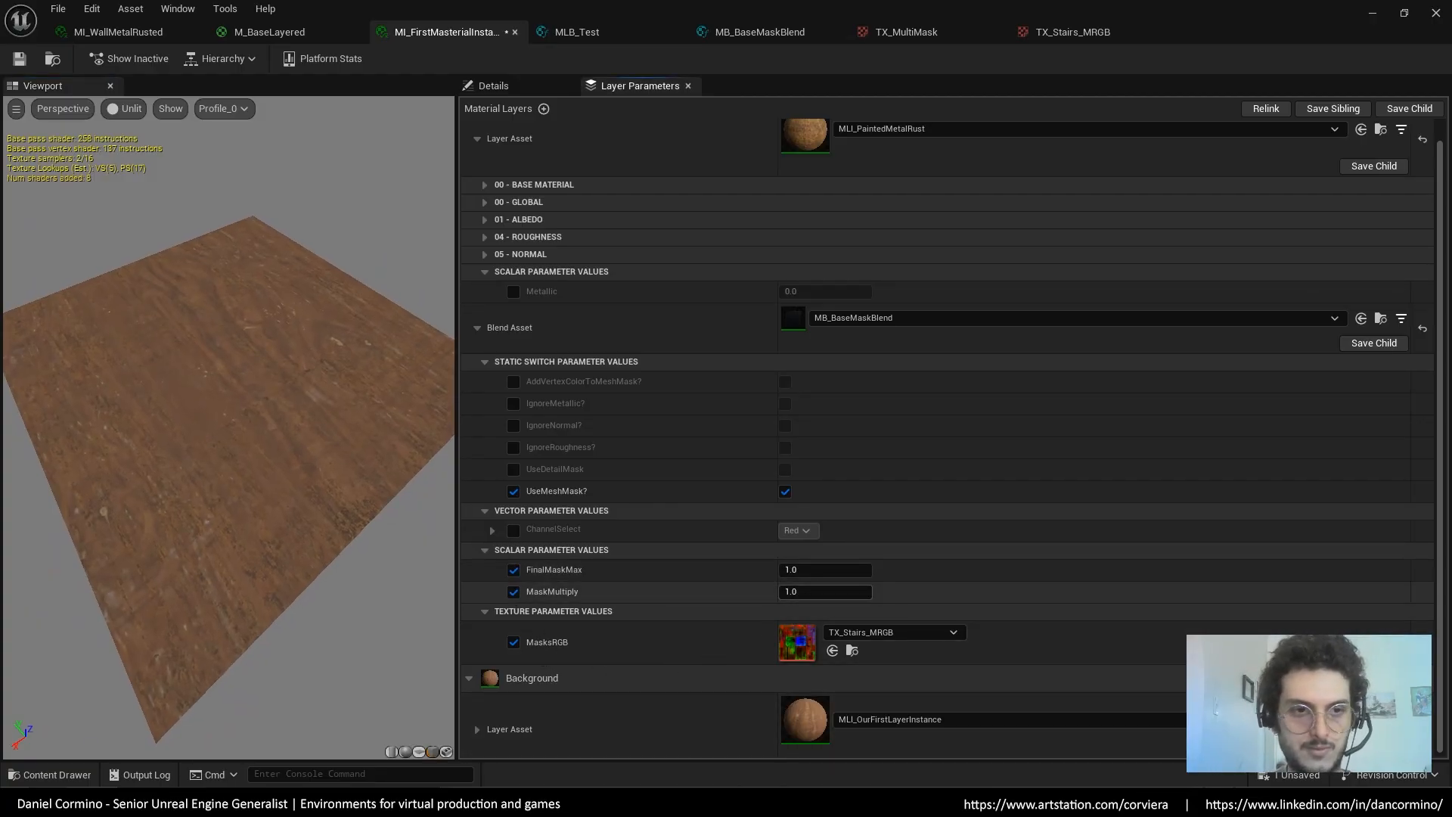
drag(824, 591, 854, 592)
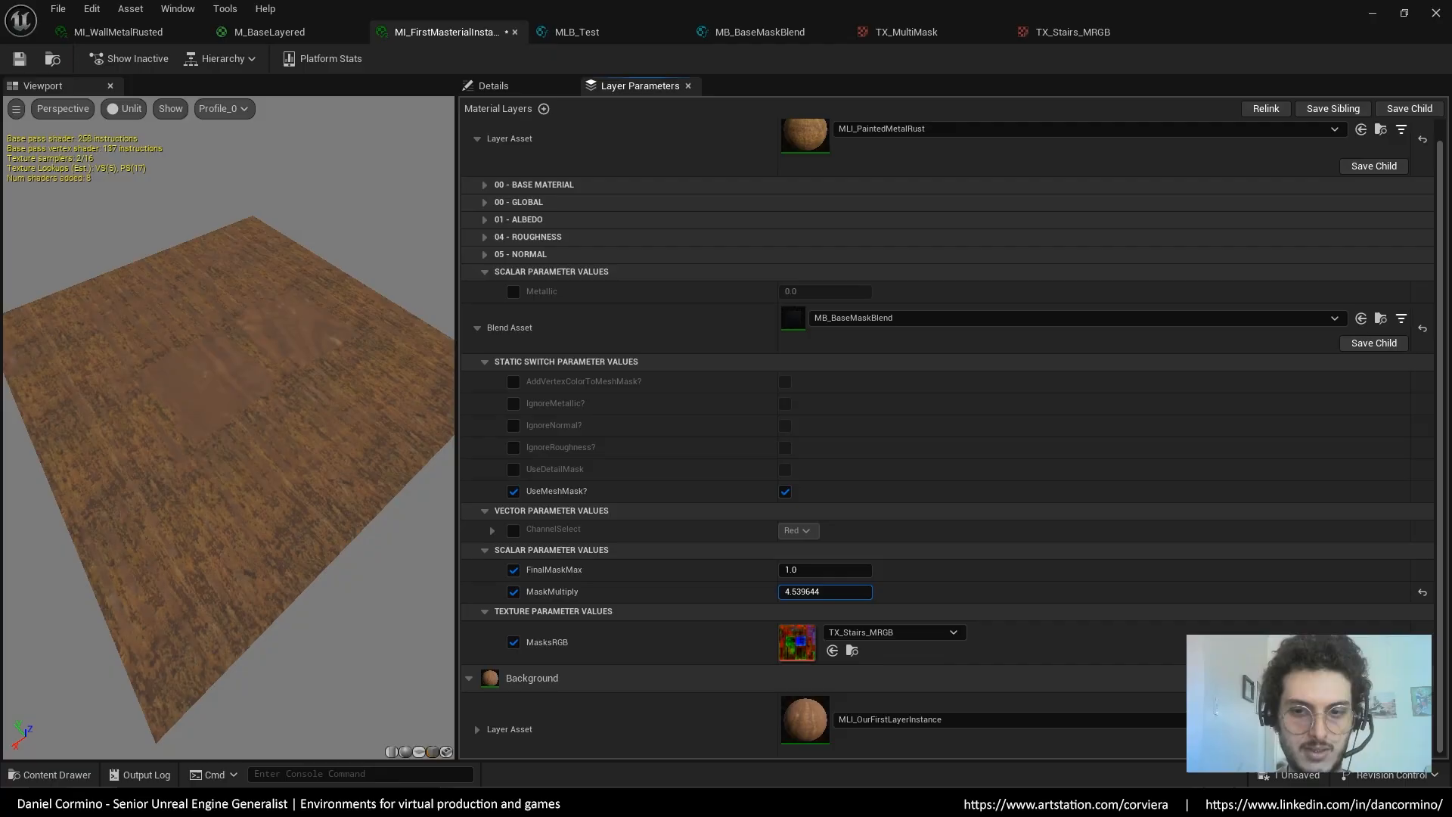
Enable the Albedo Tint override on Layer 1's painted metal rust asset and set it to pure blue (0000FFFF)
scroll(972, 534, up, 2)
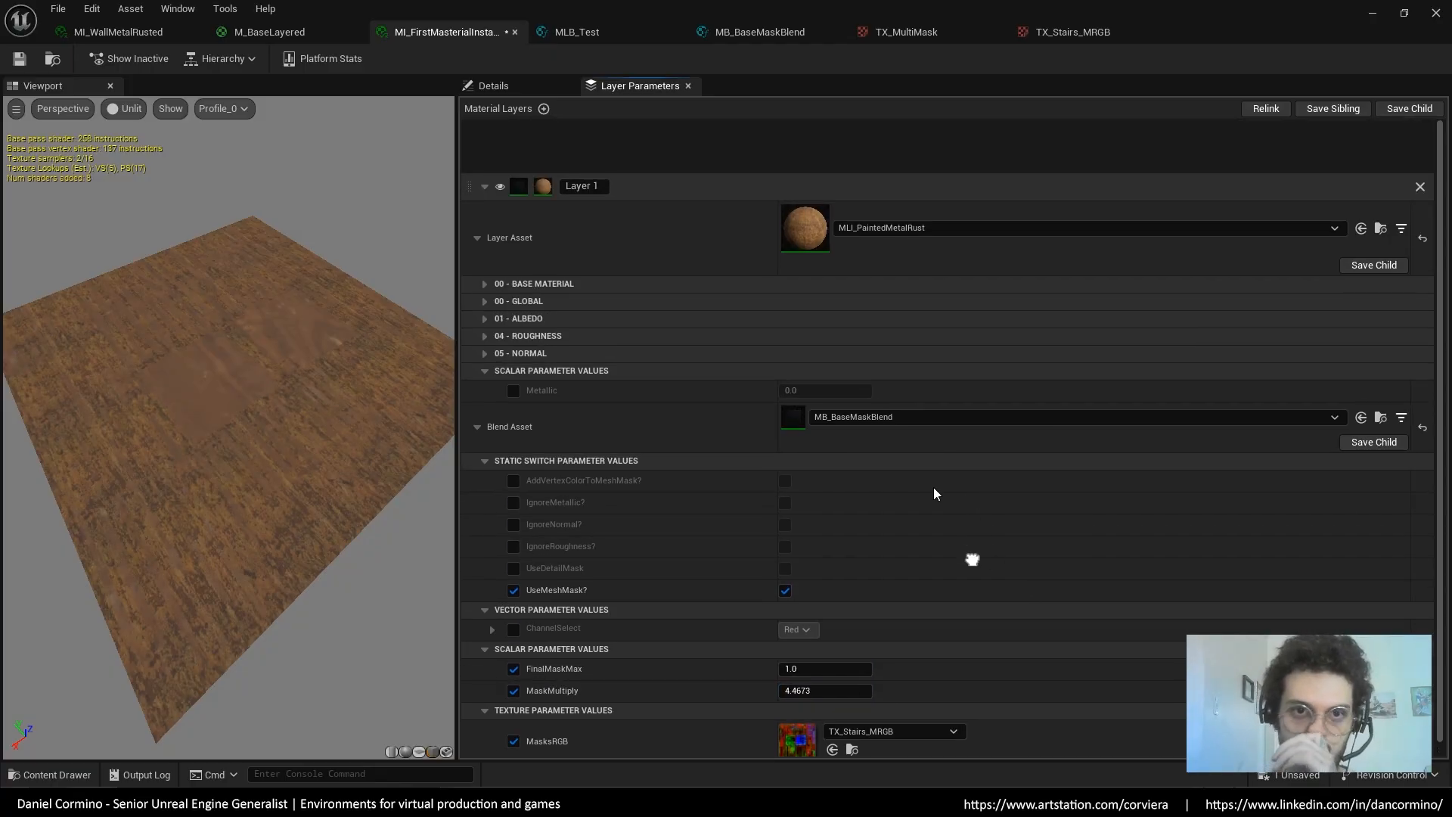
click(485, 230)
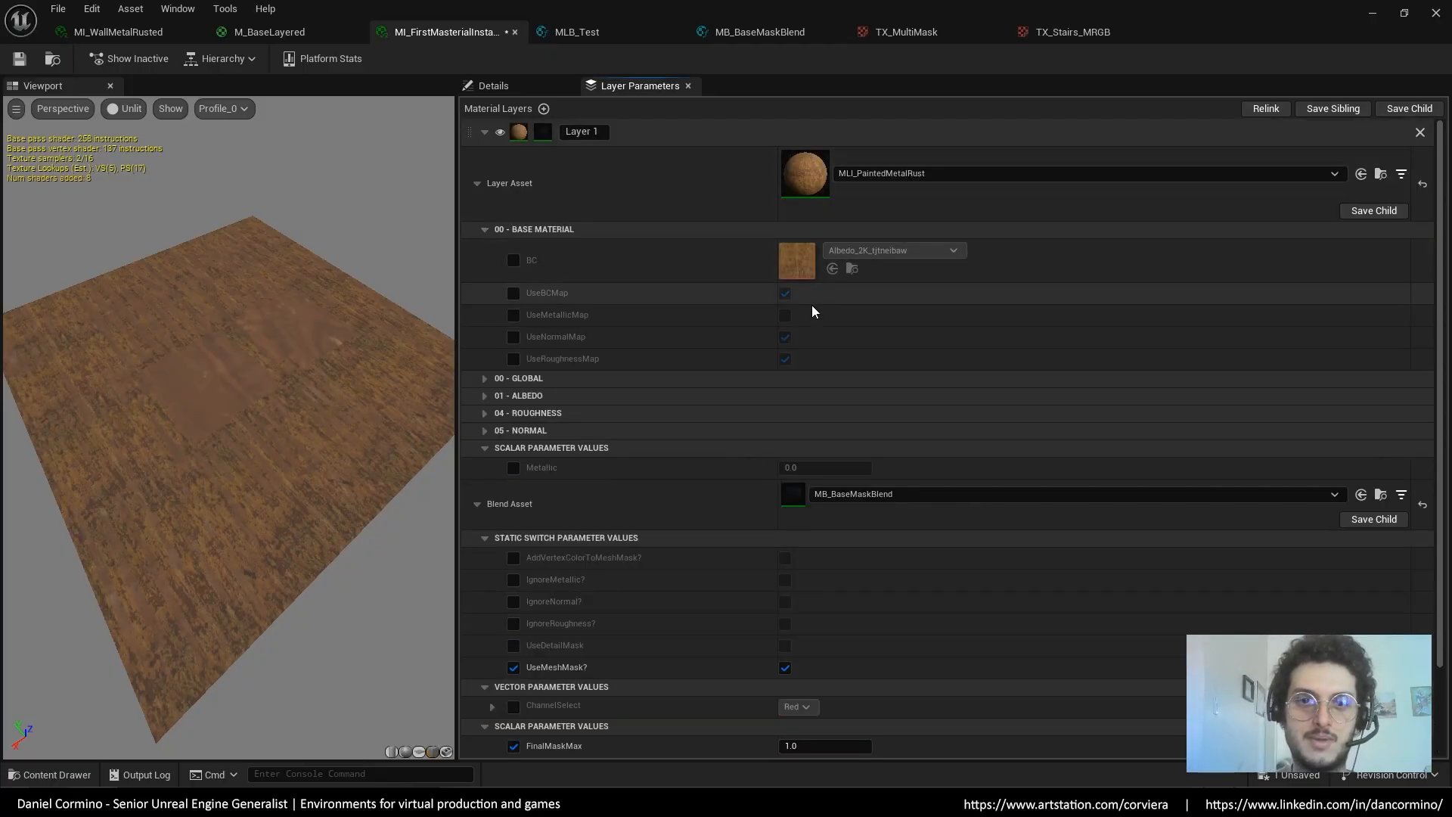
click(487, 378)
click(517, 460)
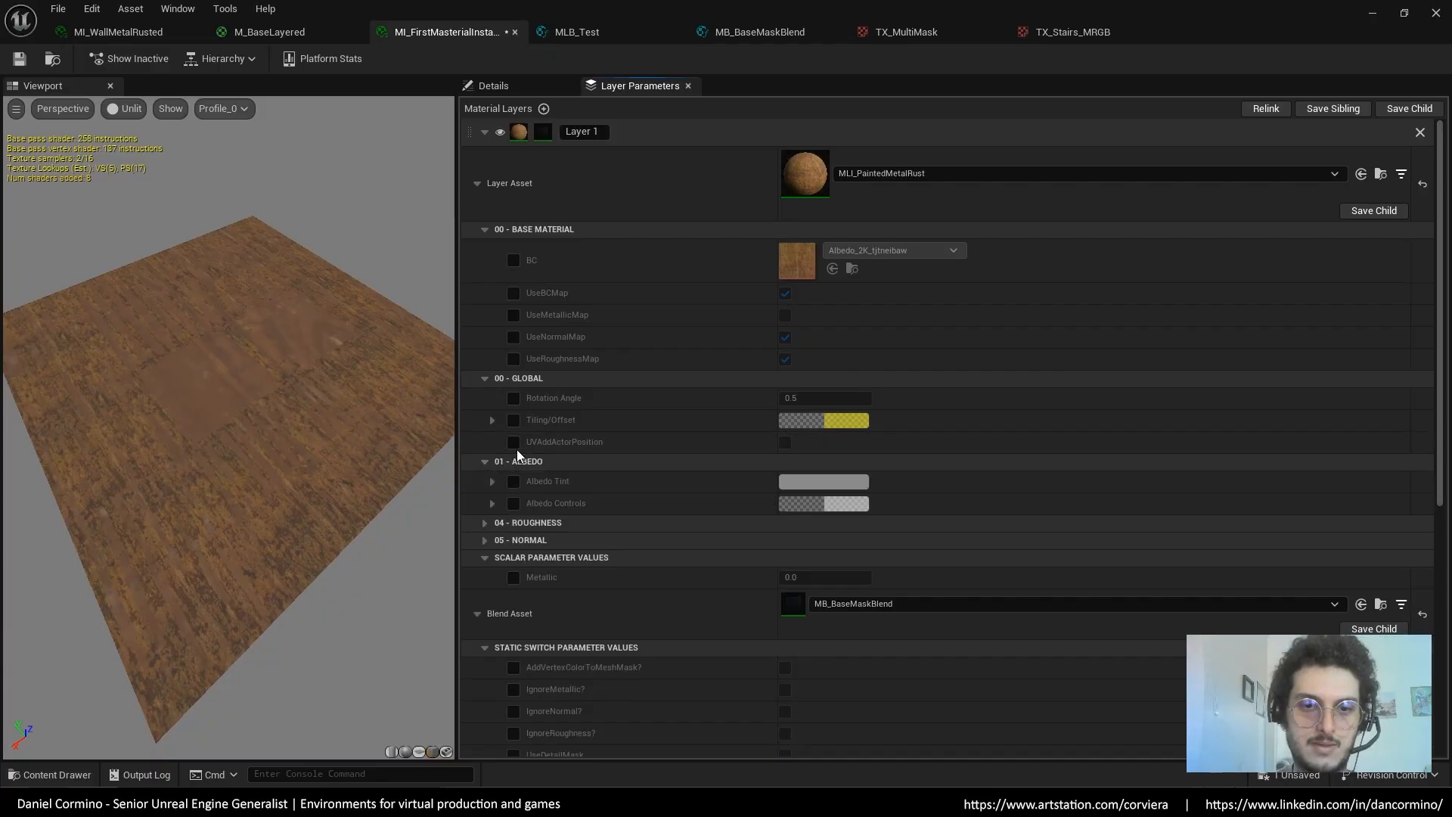
click(513, 481)
click(824, 481)
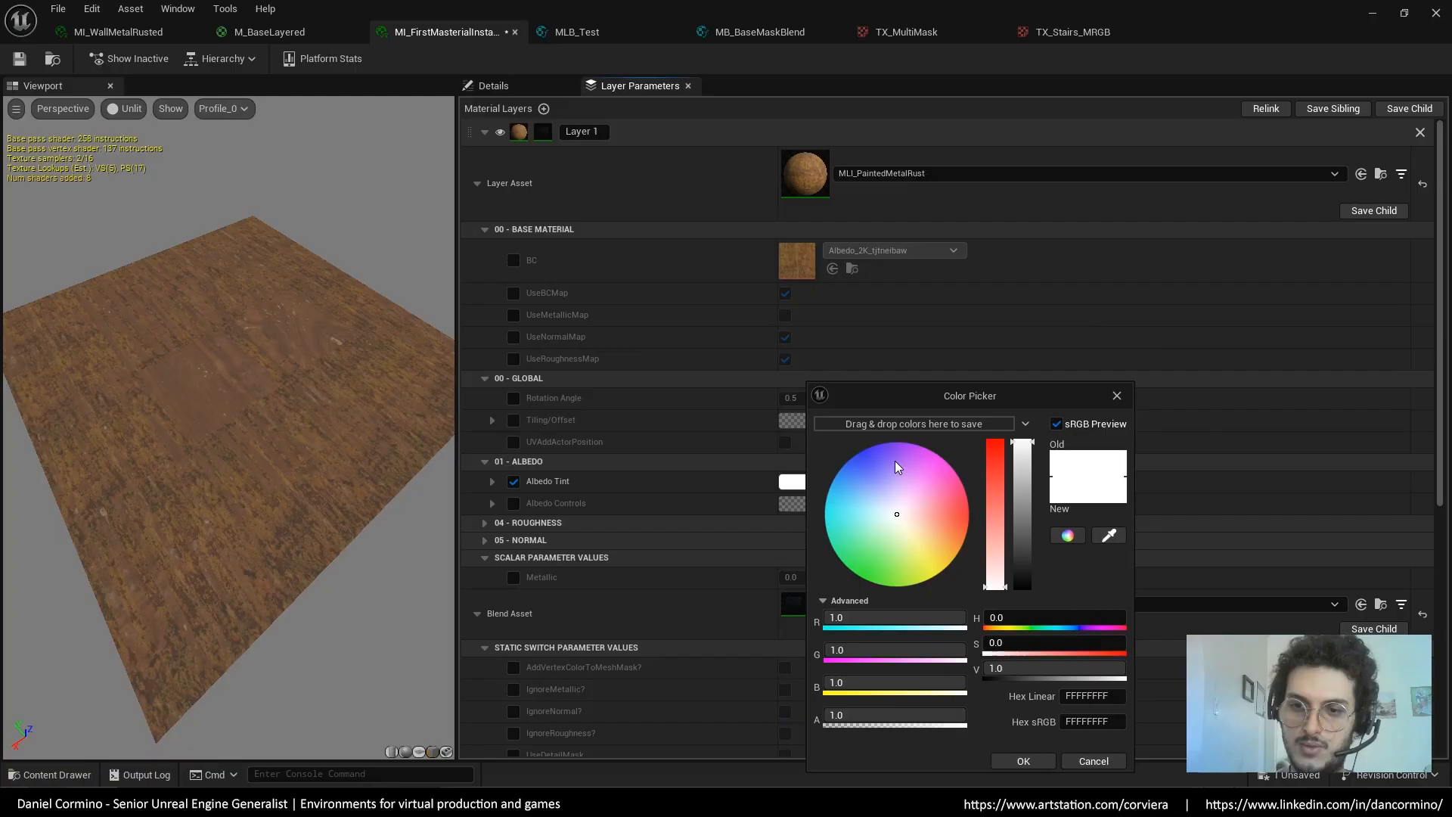
drag(898, 466, 857, 447)
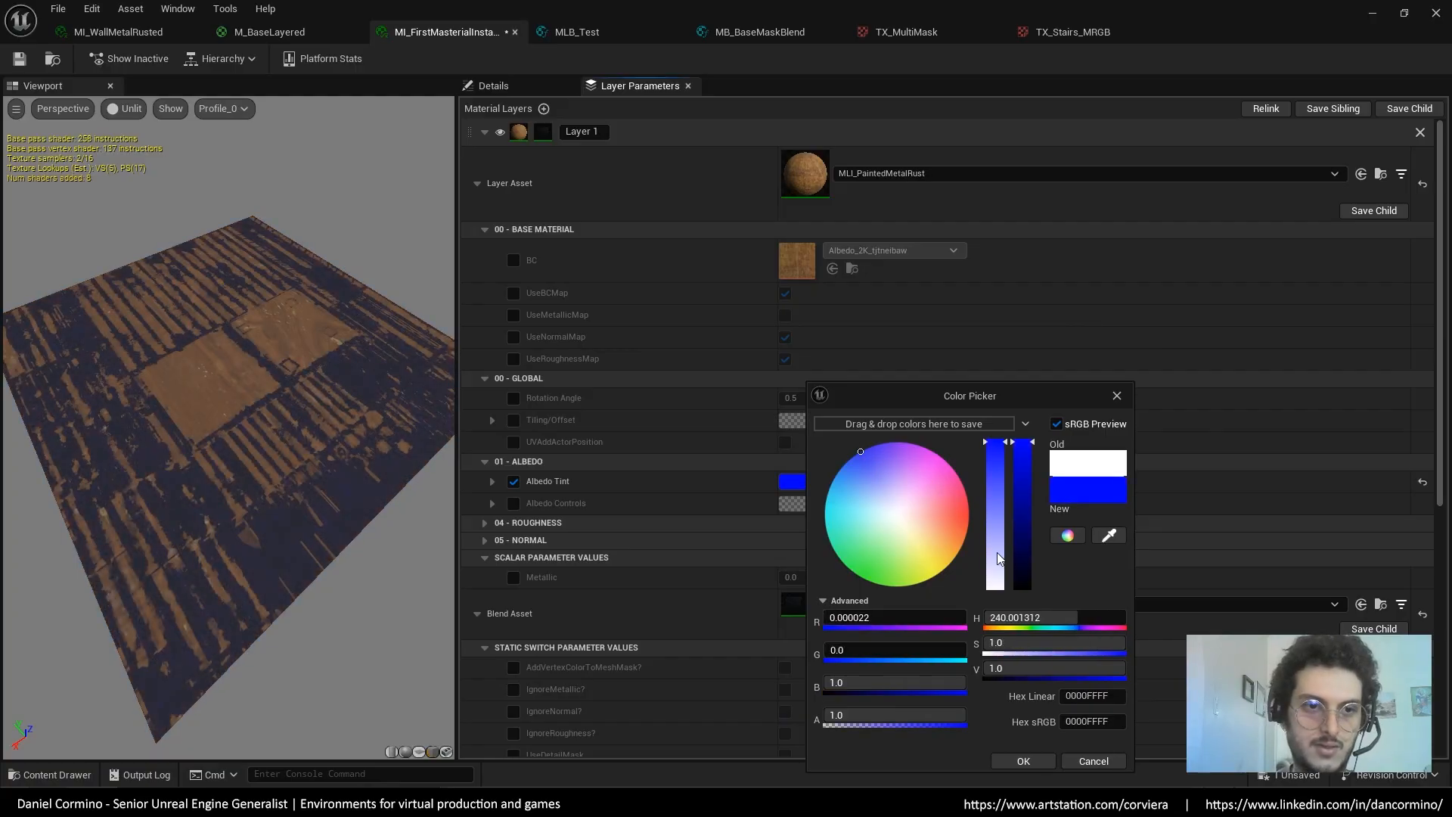
click(1022, 761)
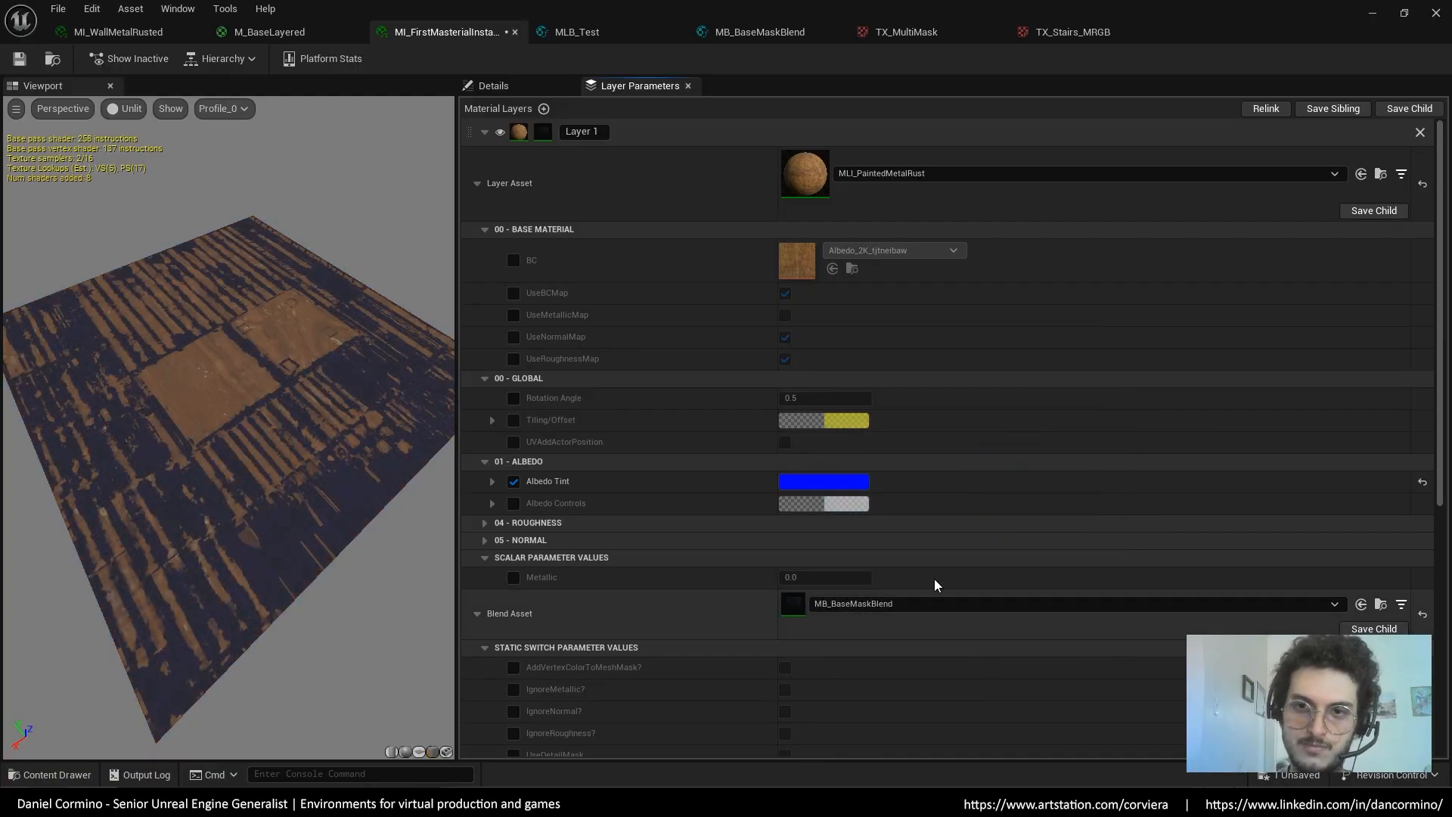
Lower the MaskMultiply value of Layer 1's blend to about 1.18
scroll(875, 473, down, 5)
scroll(861, 256, down, 1)
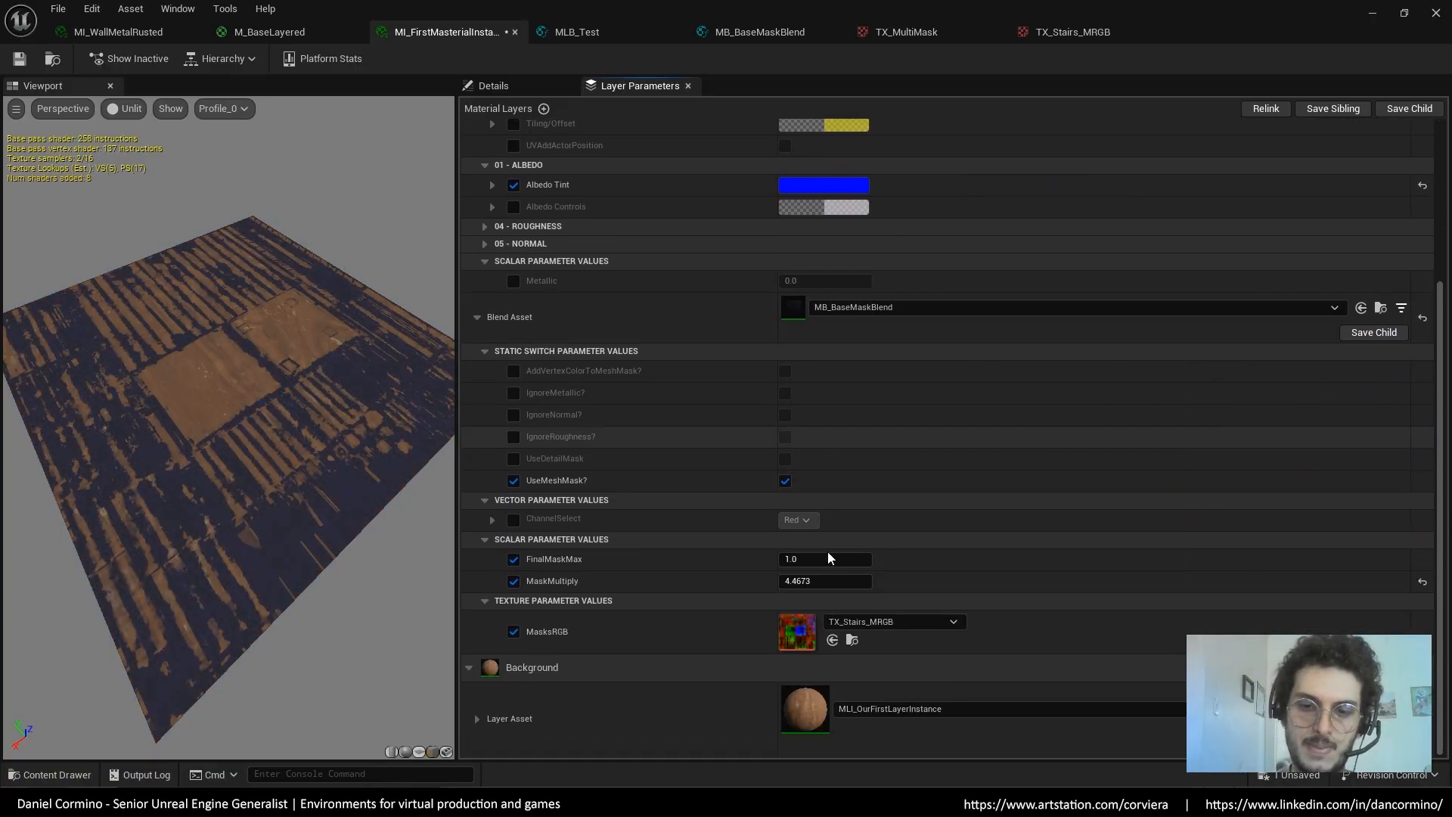
click(850, 579)
text(1)
key(Return)
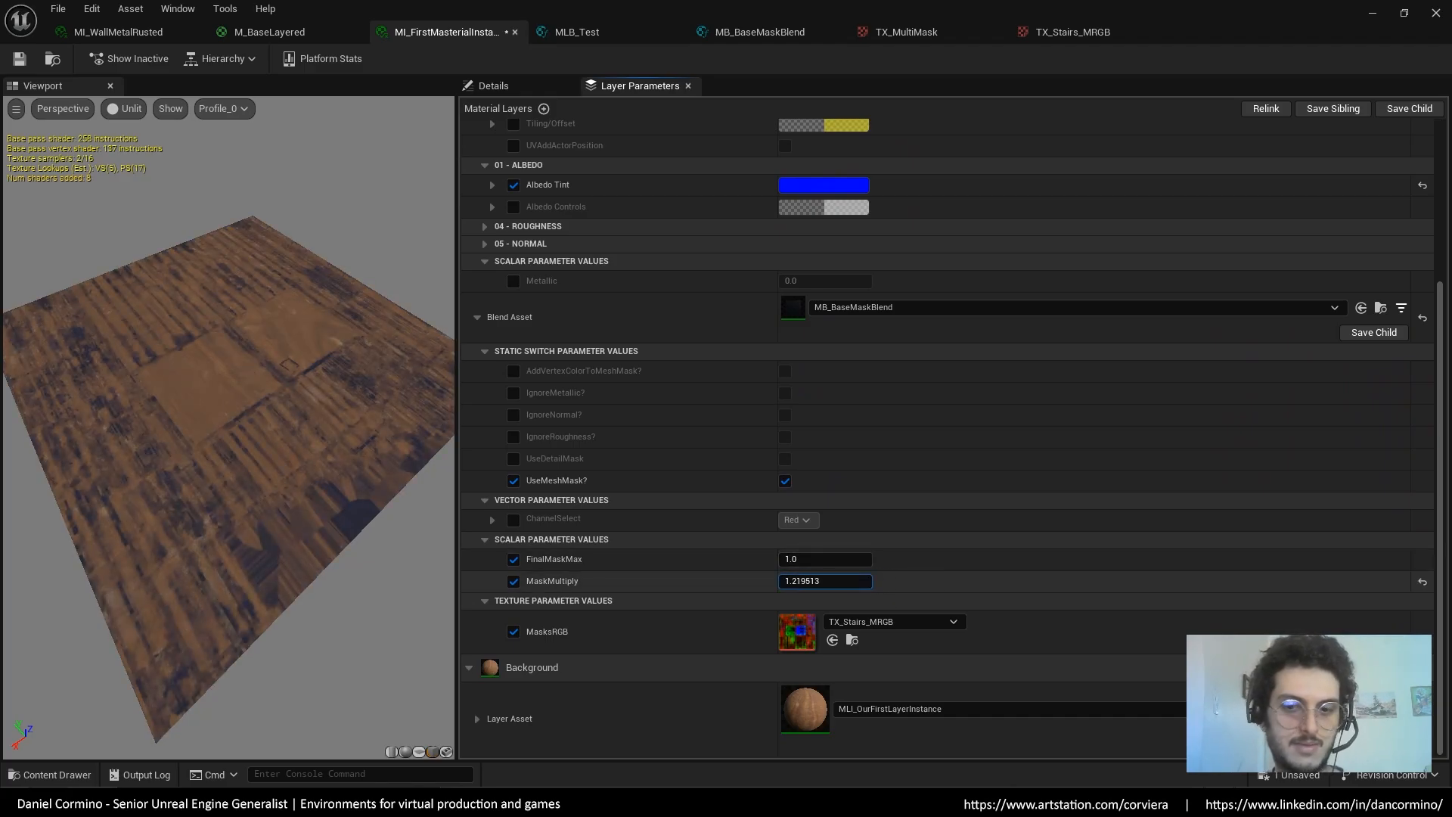
drag(835, 581, 830, 581)
Enable the ChannelSelect override on Layer 1's blend, try the Green, Alpha and Red channels, and leave it on Blue
right_drag(877, 515, 874, 524)
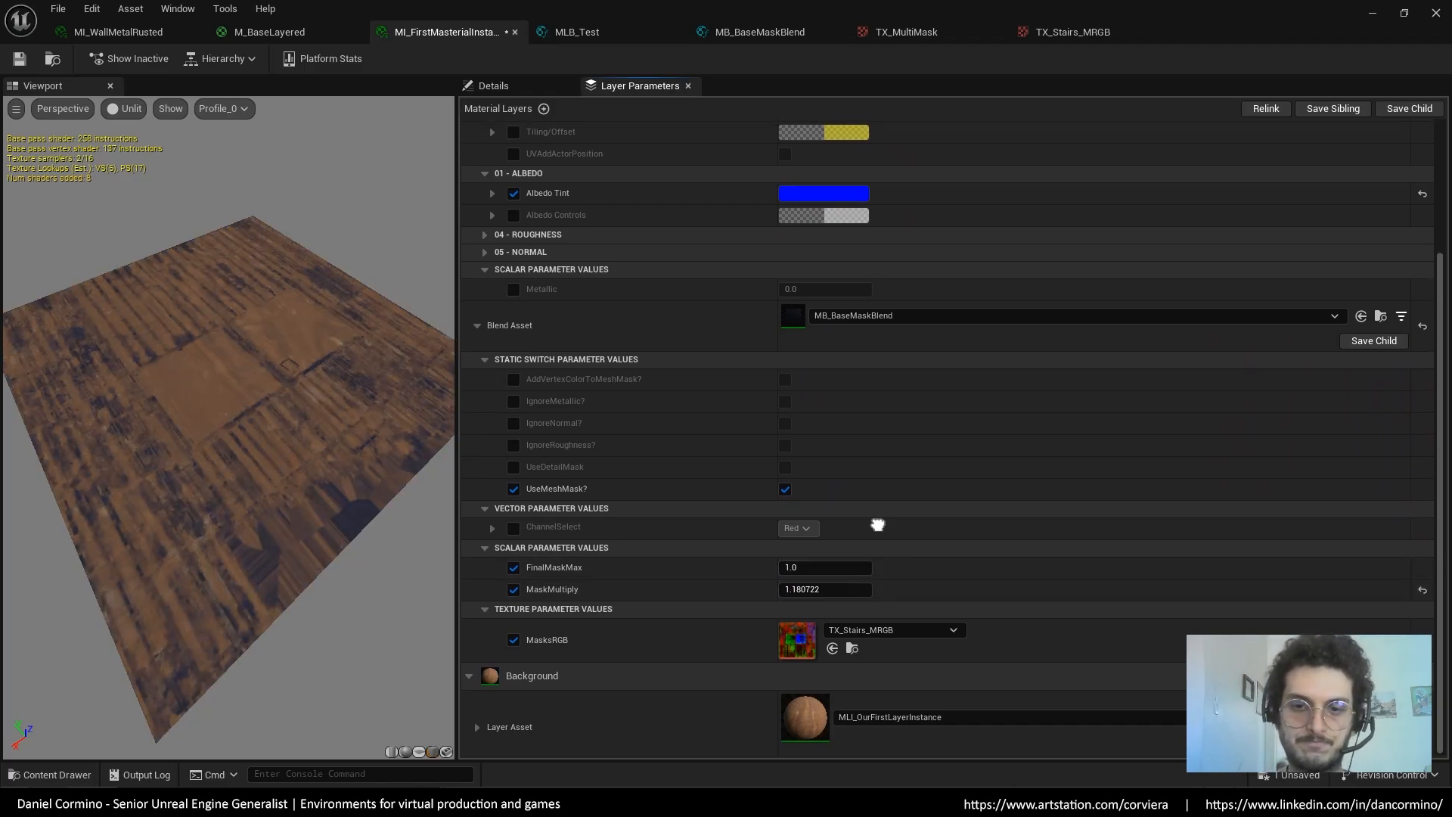
click(514, 530)
click(801, 529)
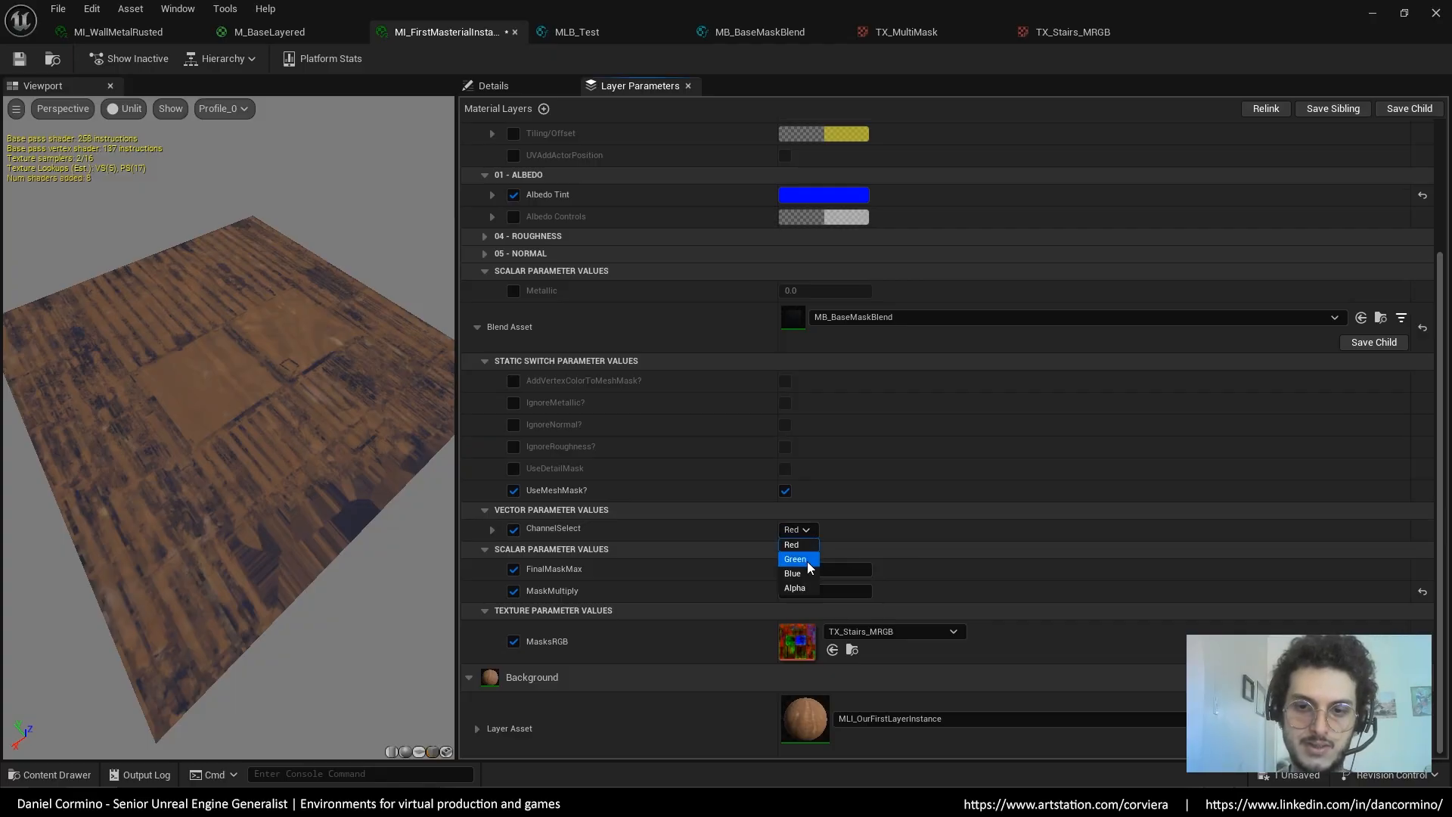
click(794, 559)
click(806, 530)
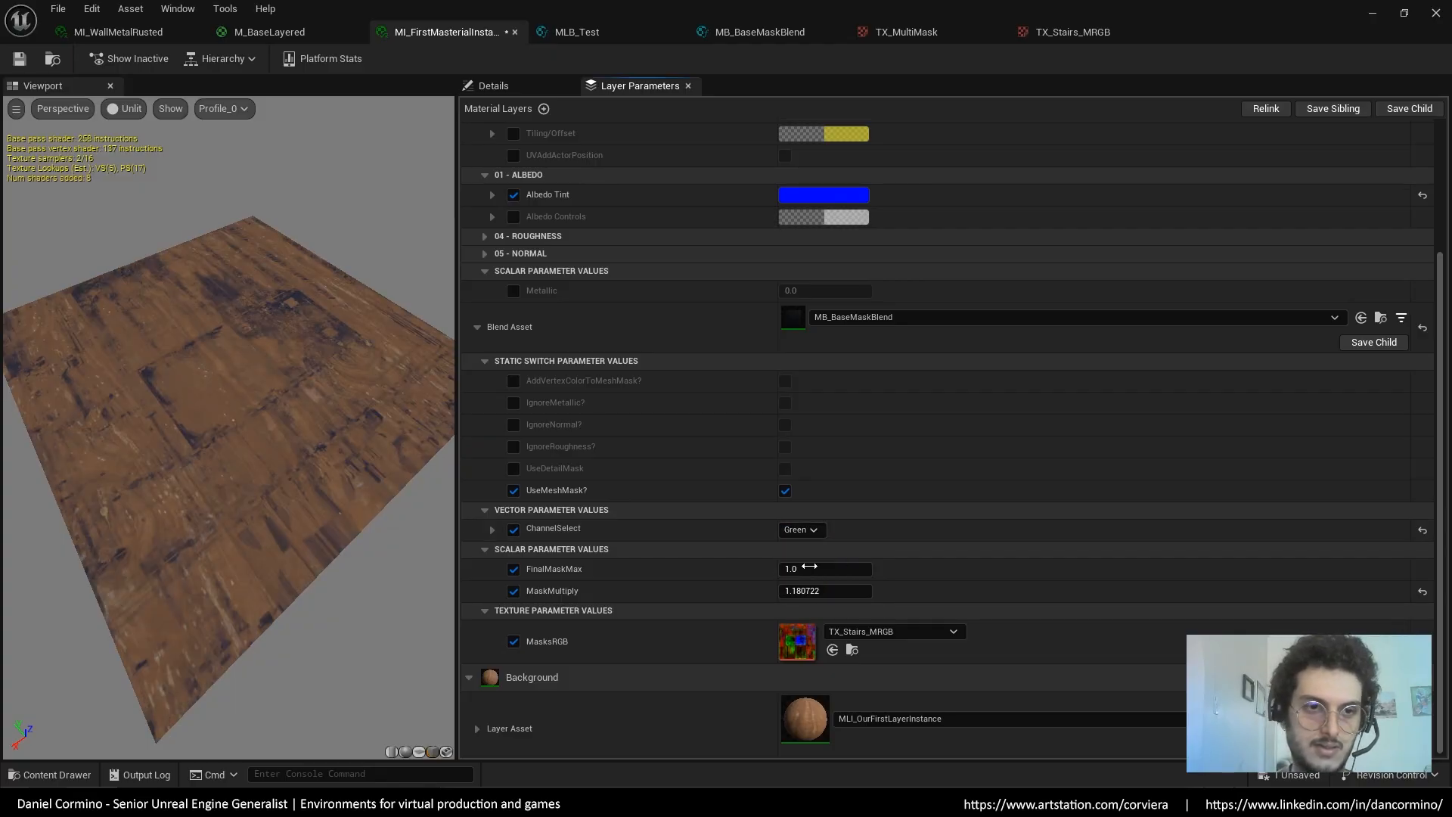
click(803, 530)
click(798, 588)
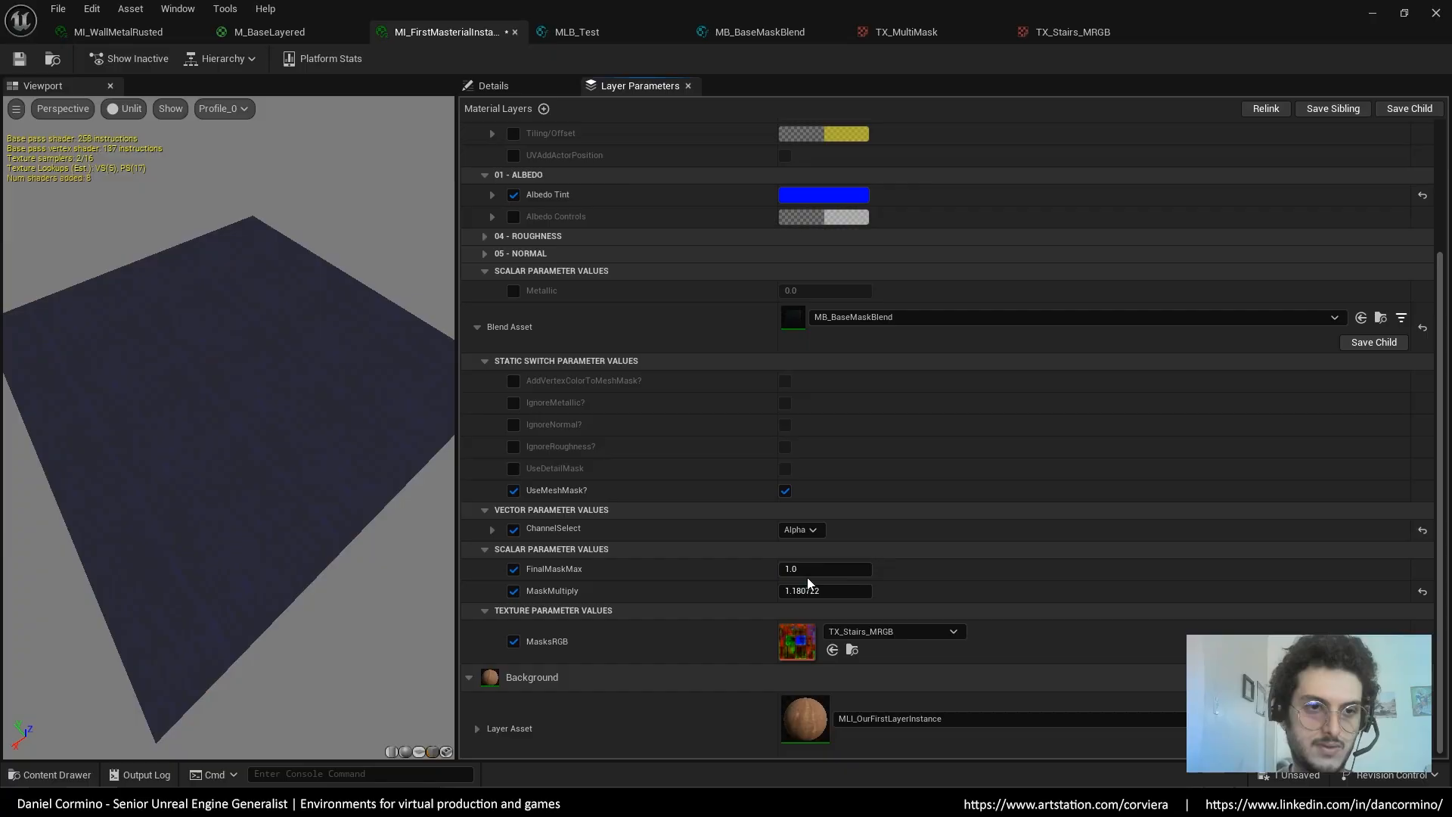
click(801, 529)
click(791, 544)
click(800, 529)
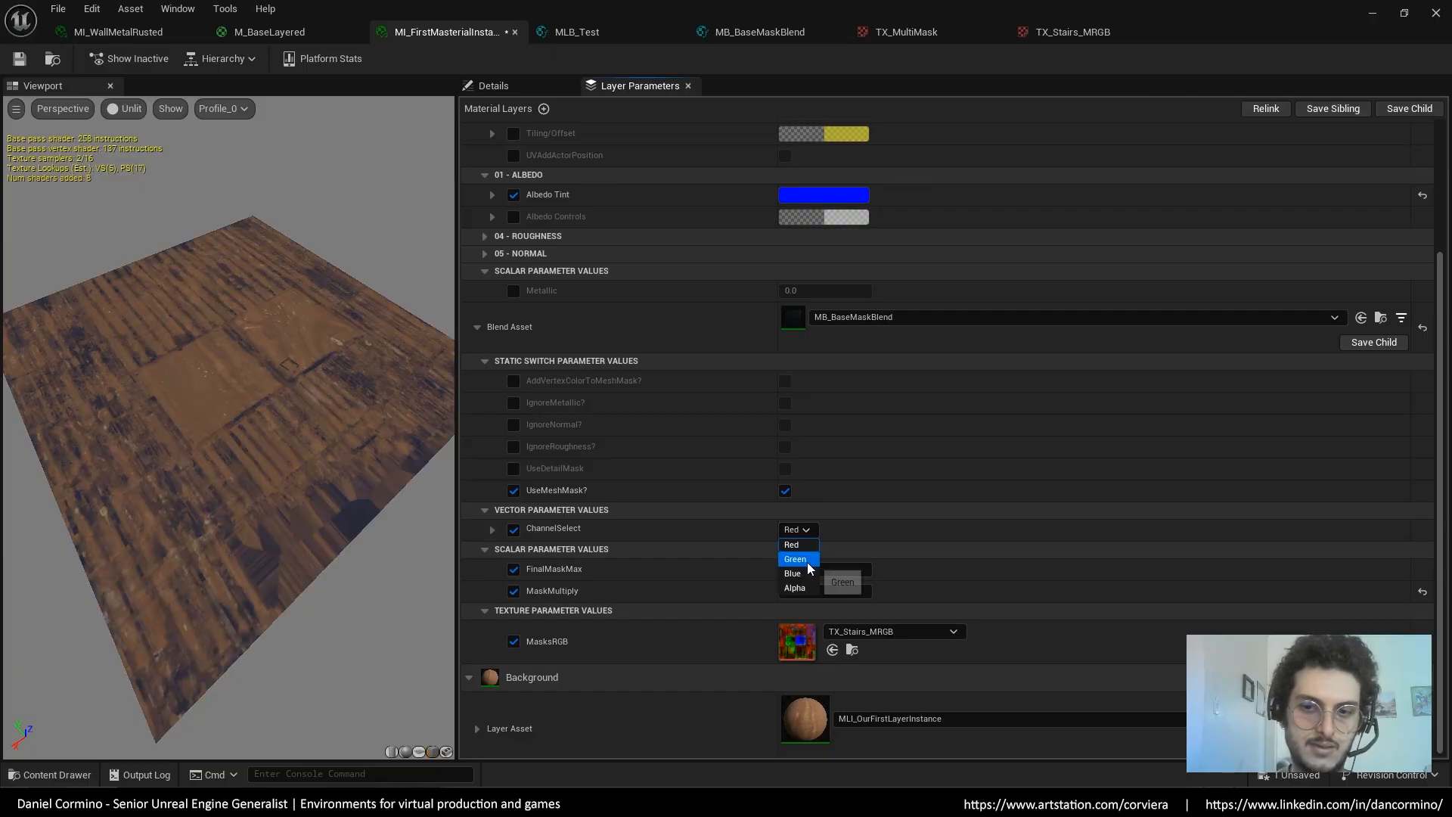
click(800, 573)
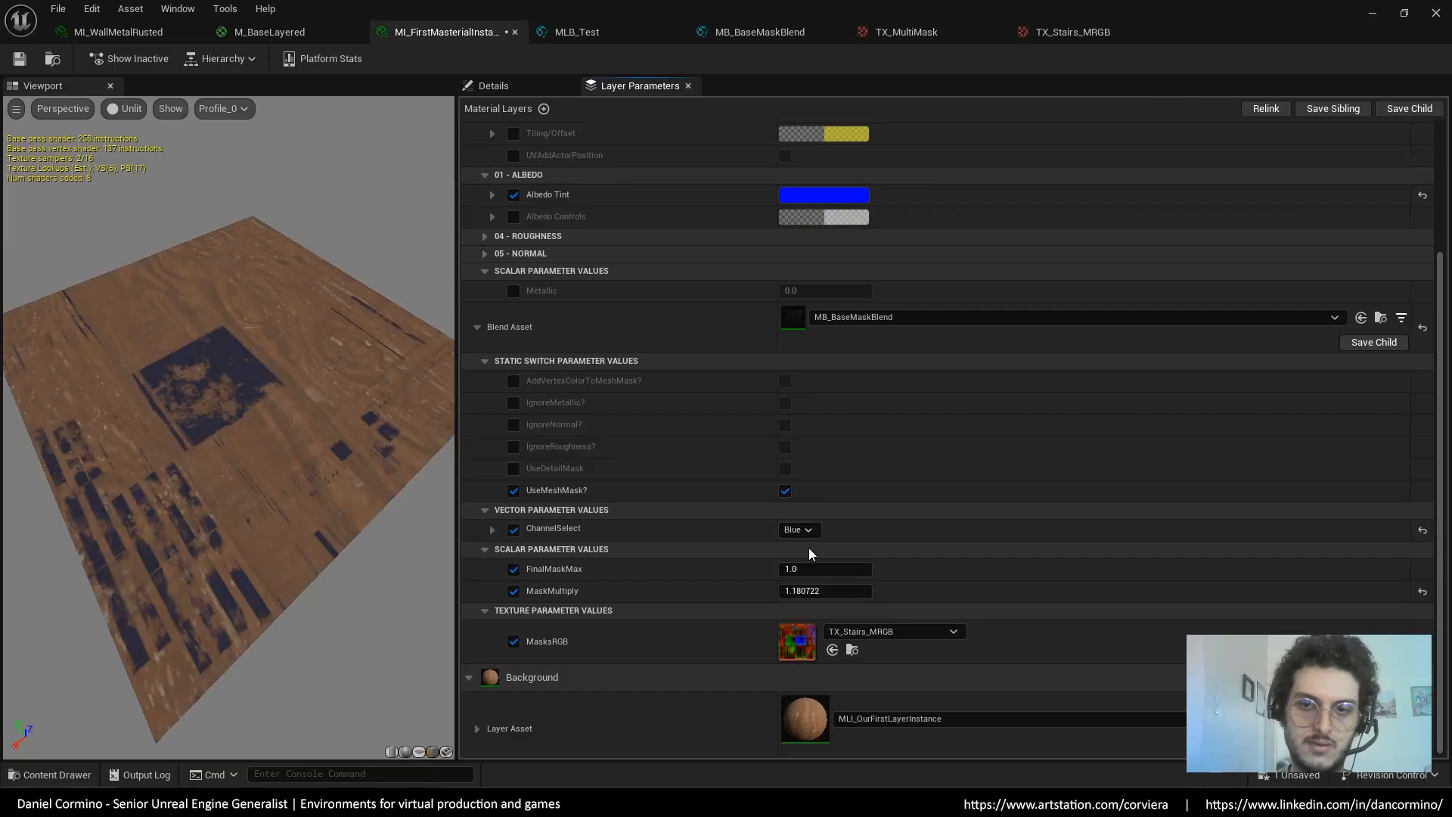
Go back to the TX_Stairs_MRGB texture and display its green and blue channels together with the red one
click(928, 32)
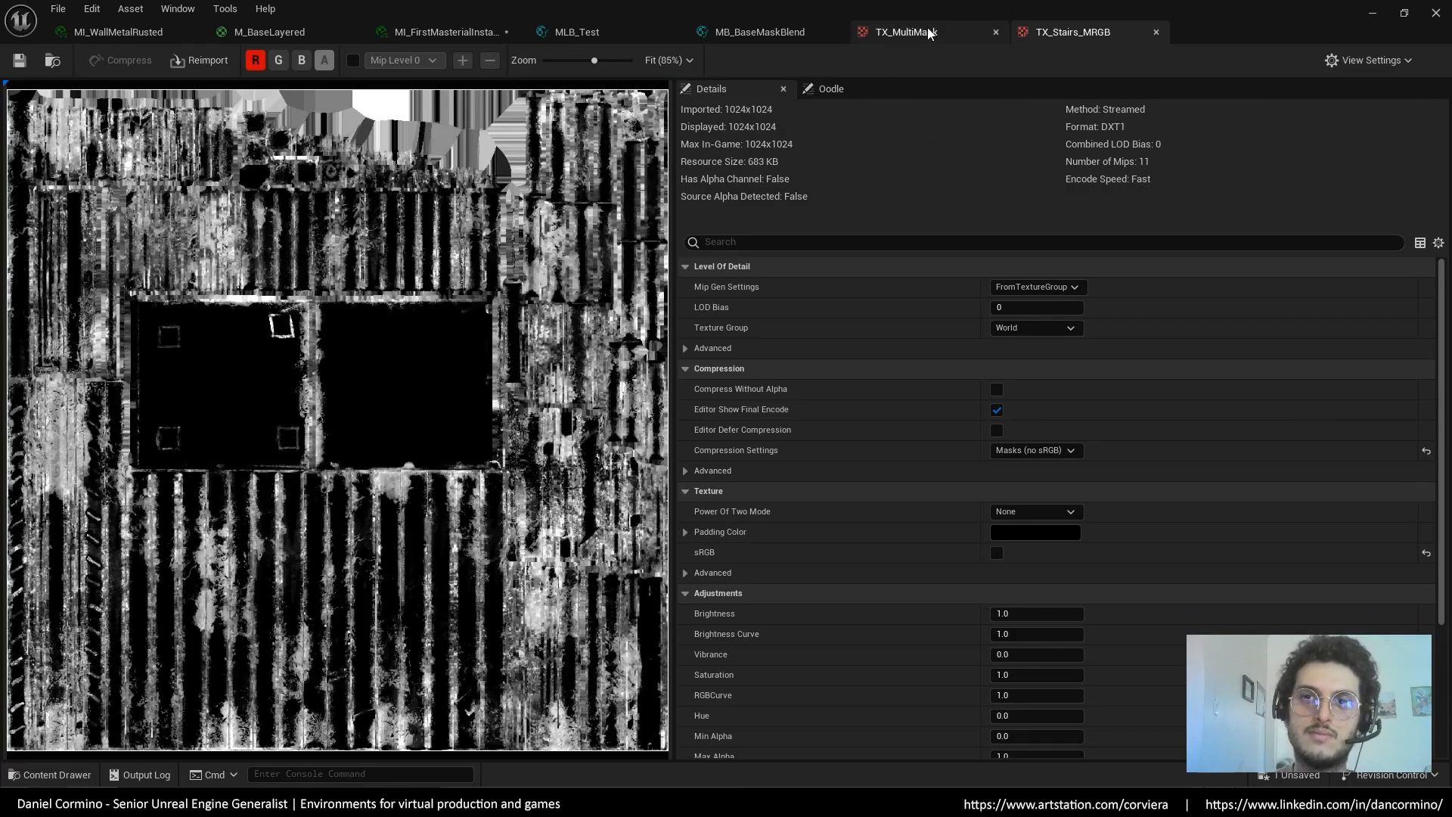
click(1073, 32)
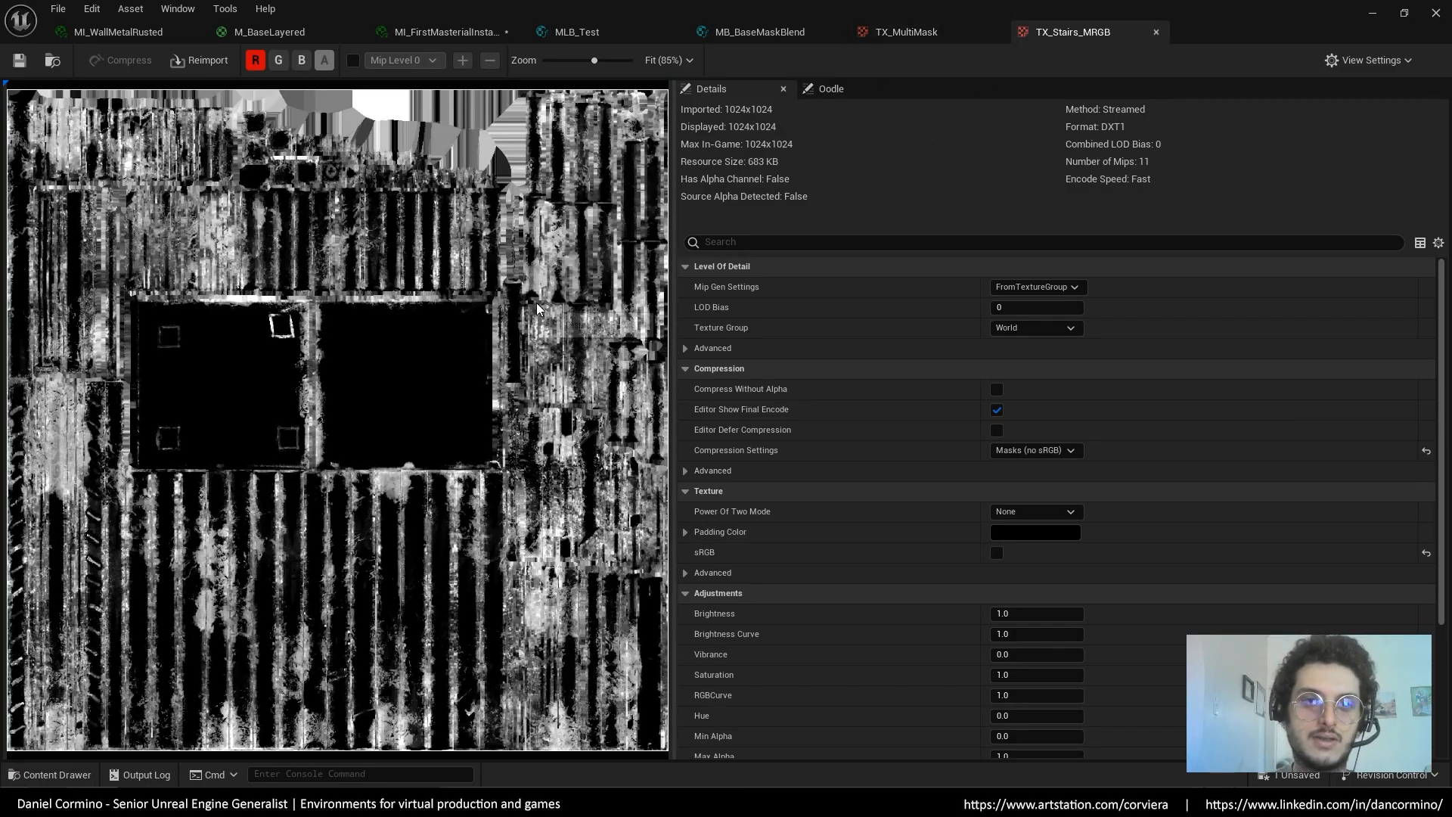
click(279, 60)
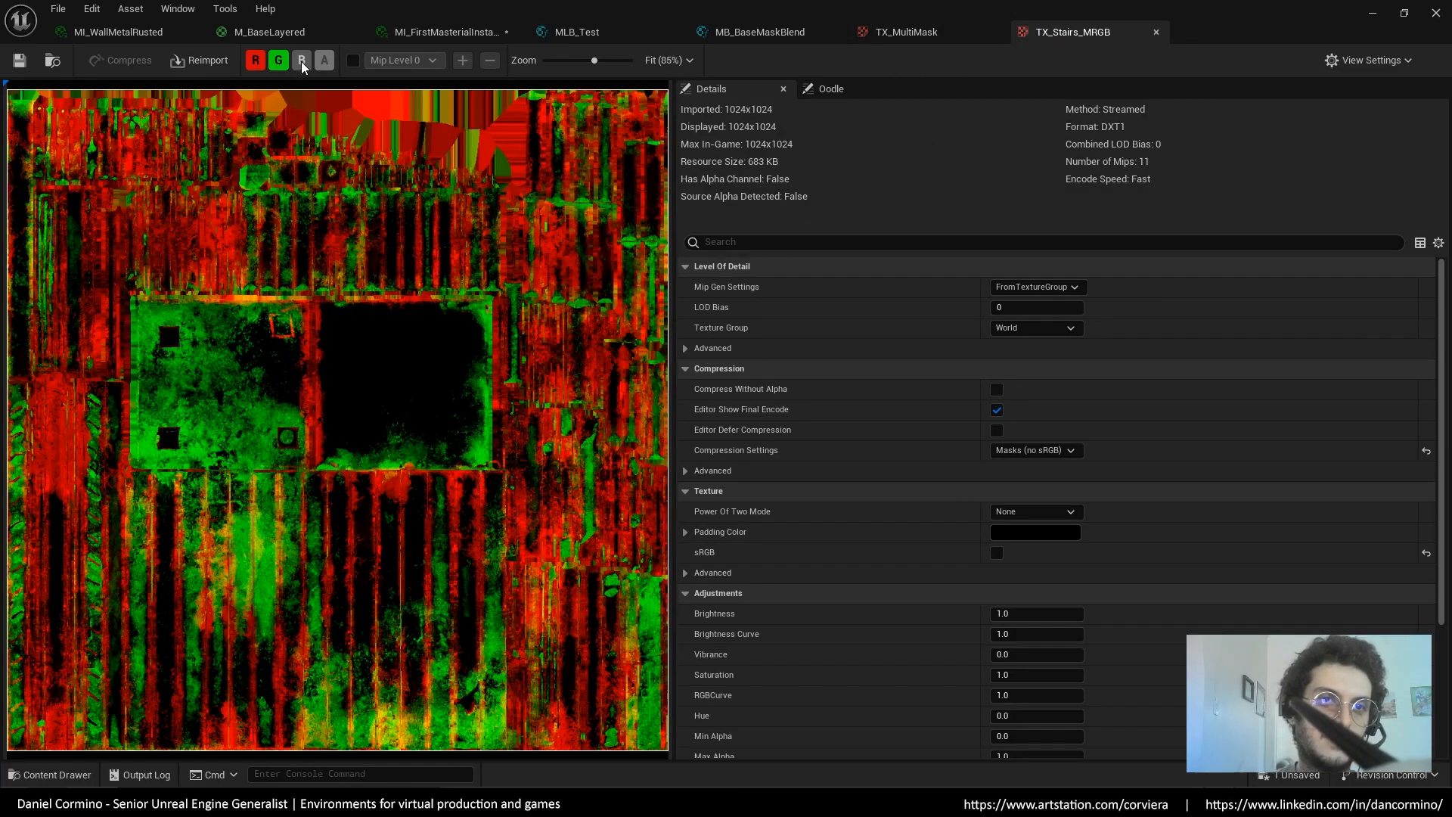
click(302, 60)
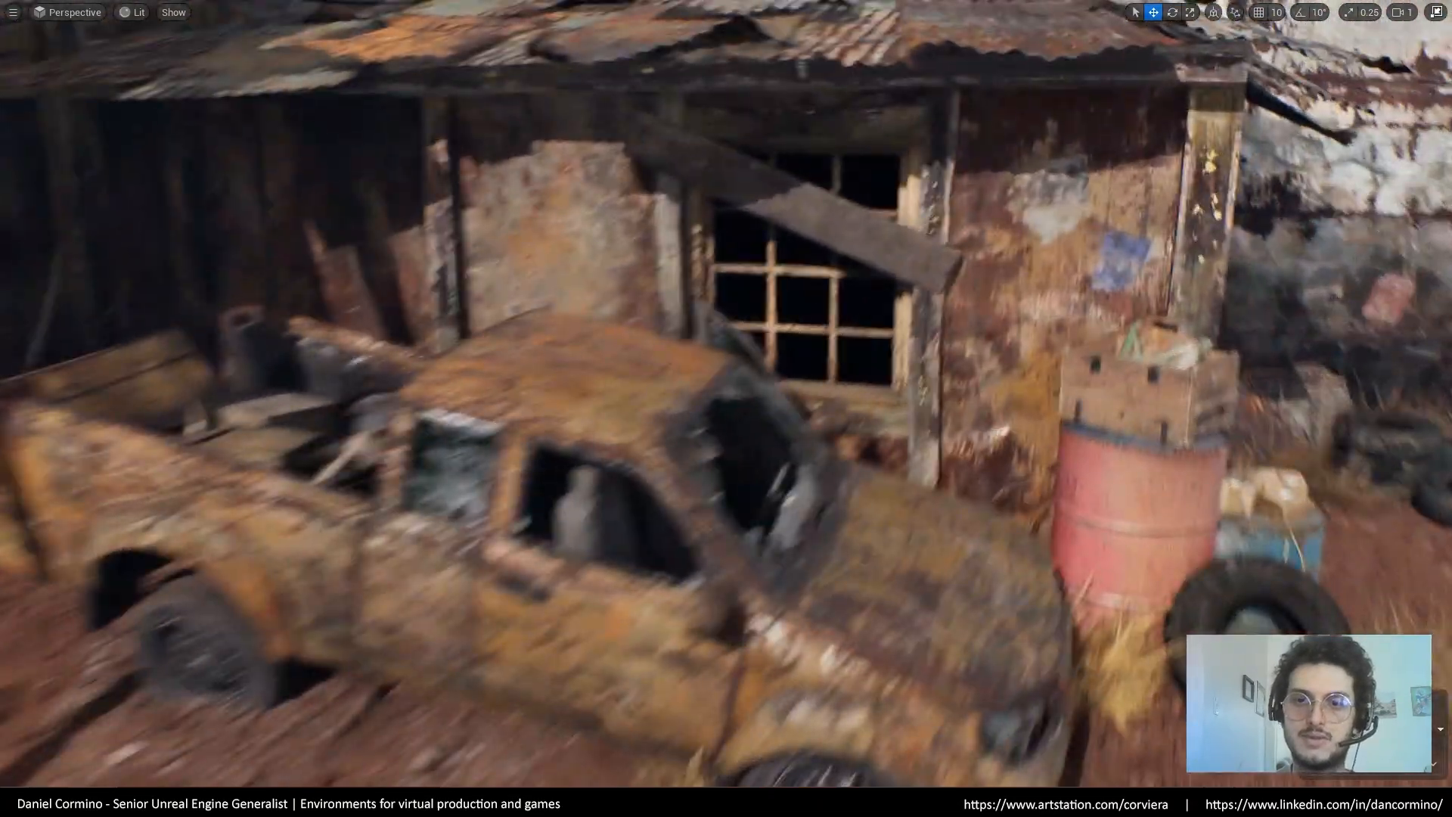
View the rusted house wall in the level, then open the TX_HouseWallsBeams_MRGB mask used by MI_WallMetalRusted's MasksRGB parameter
right_drag(1051, 261, 1050, 261)
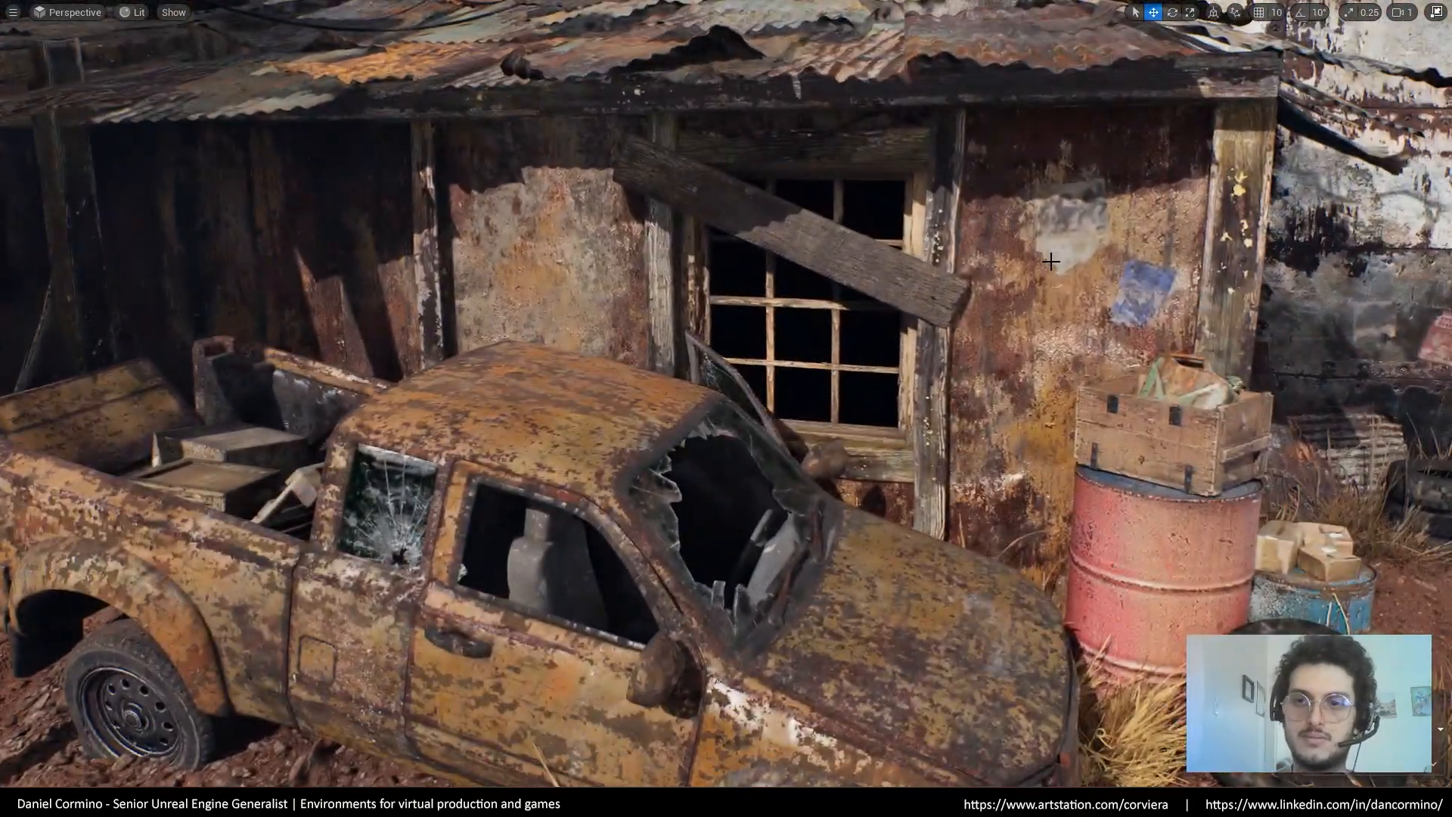
click(1020, 319)
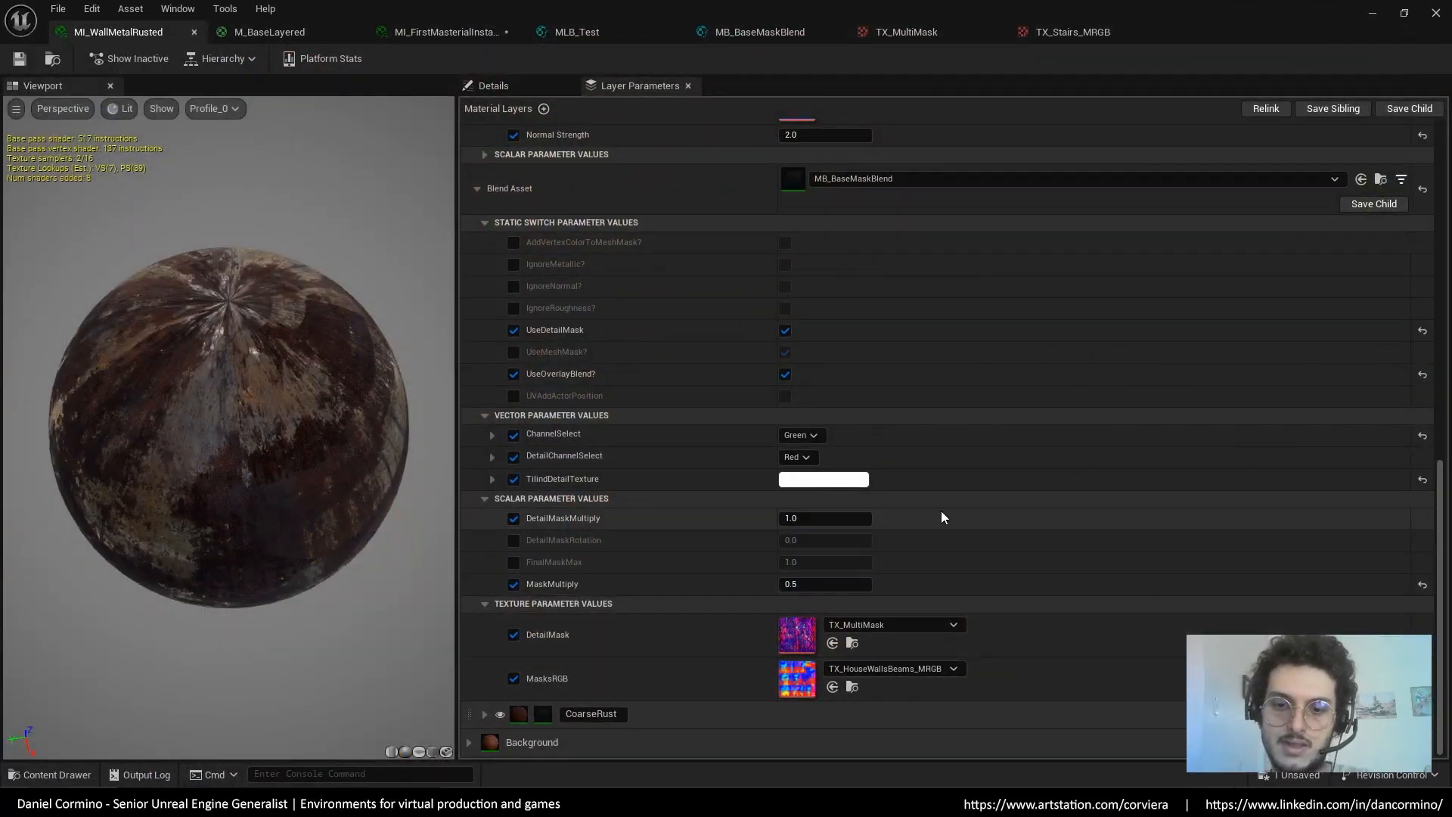
scroll(941, 511, down, 1)
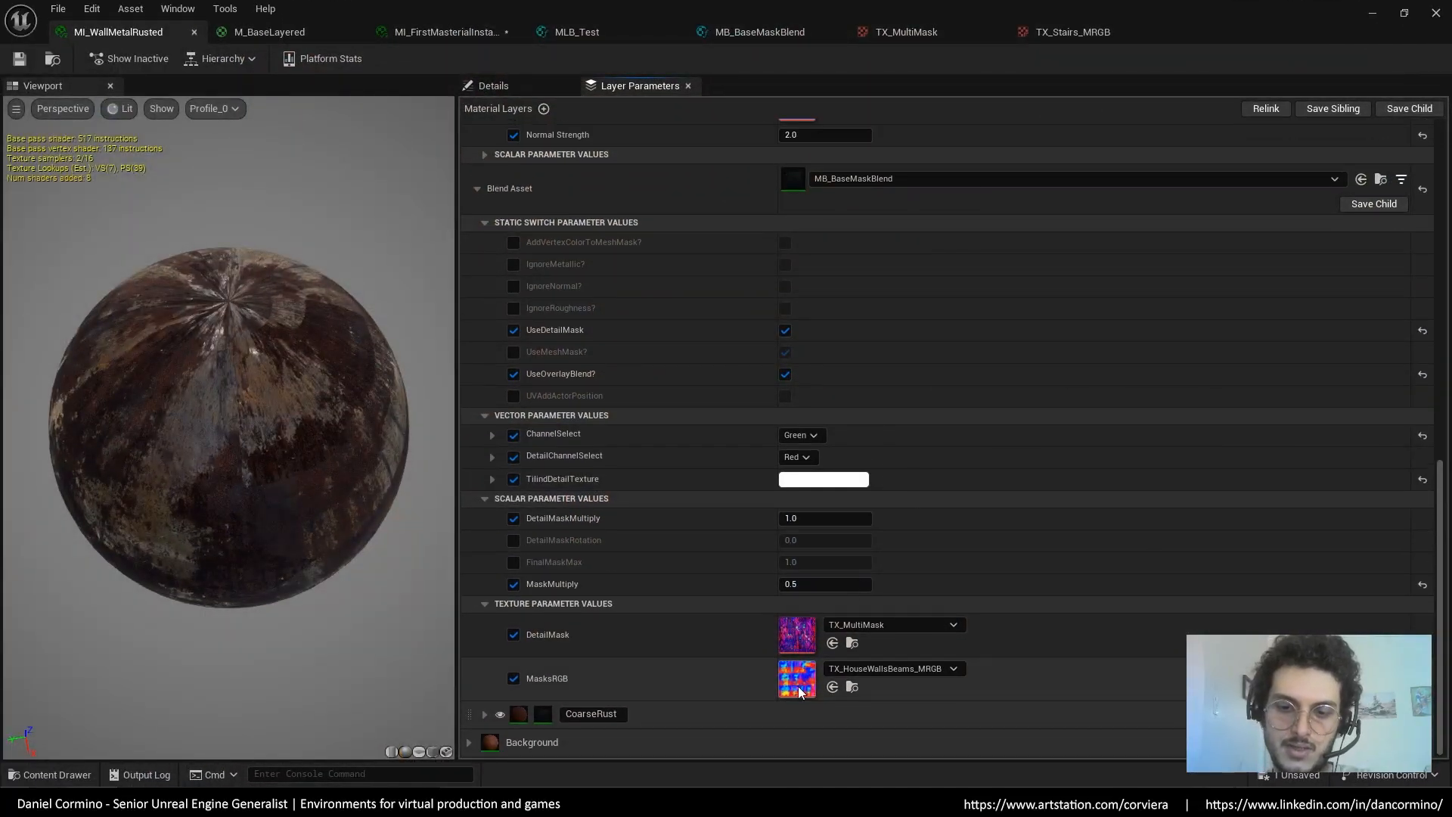
double_click(798, 682)
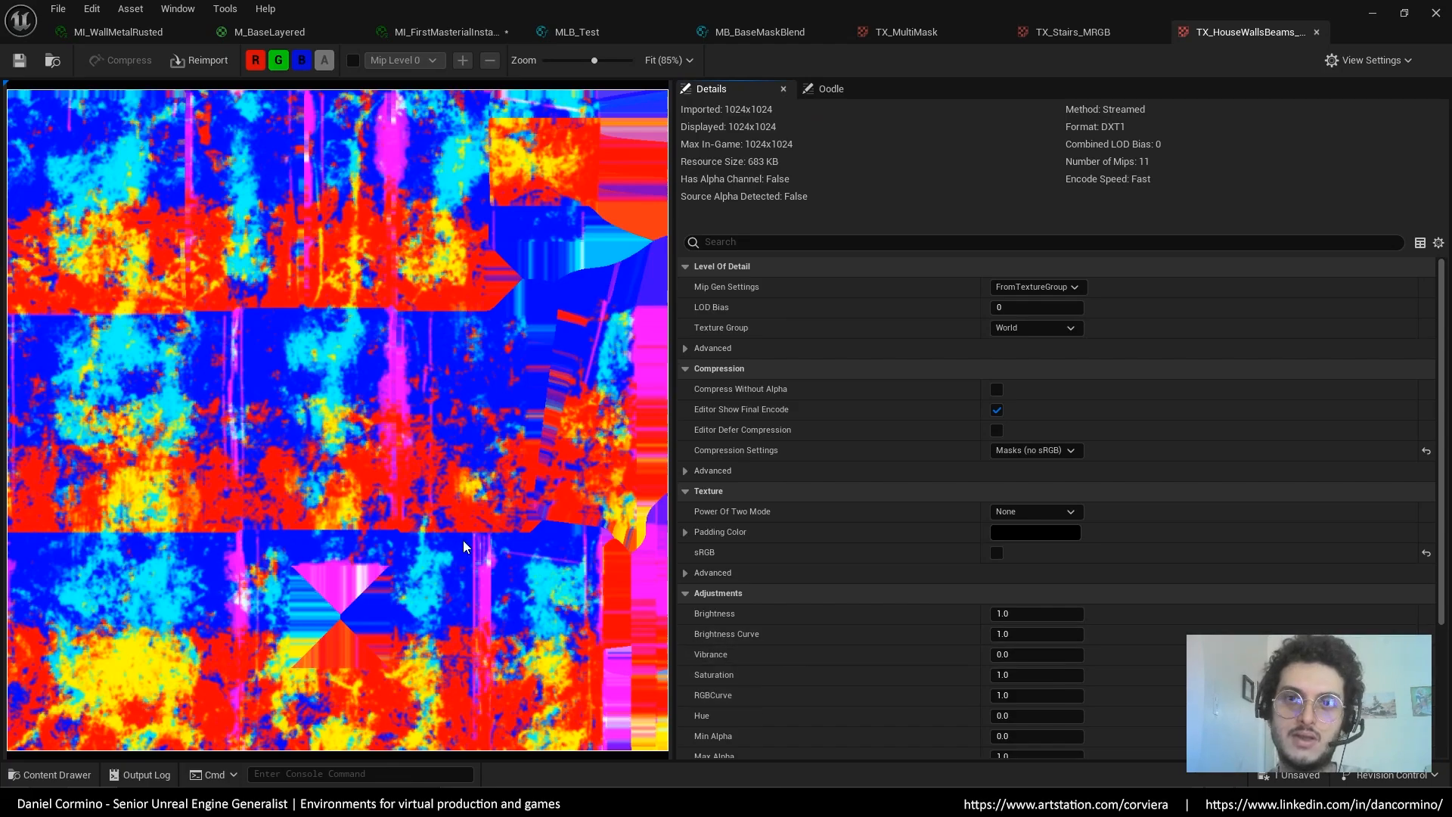
Compare the house walls mask with TX_Stairs_MRGB, then show only the red channel of the house walls mask
click(1098, 33)
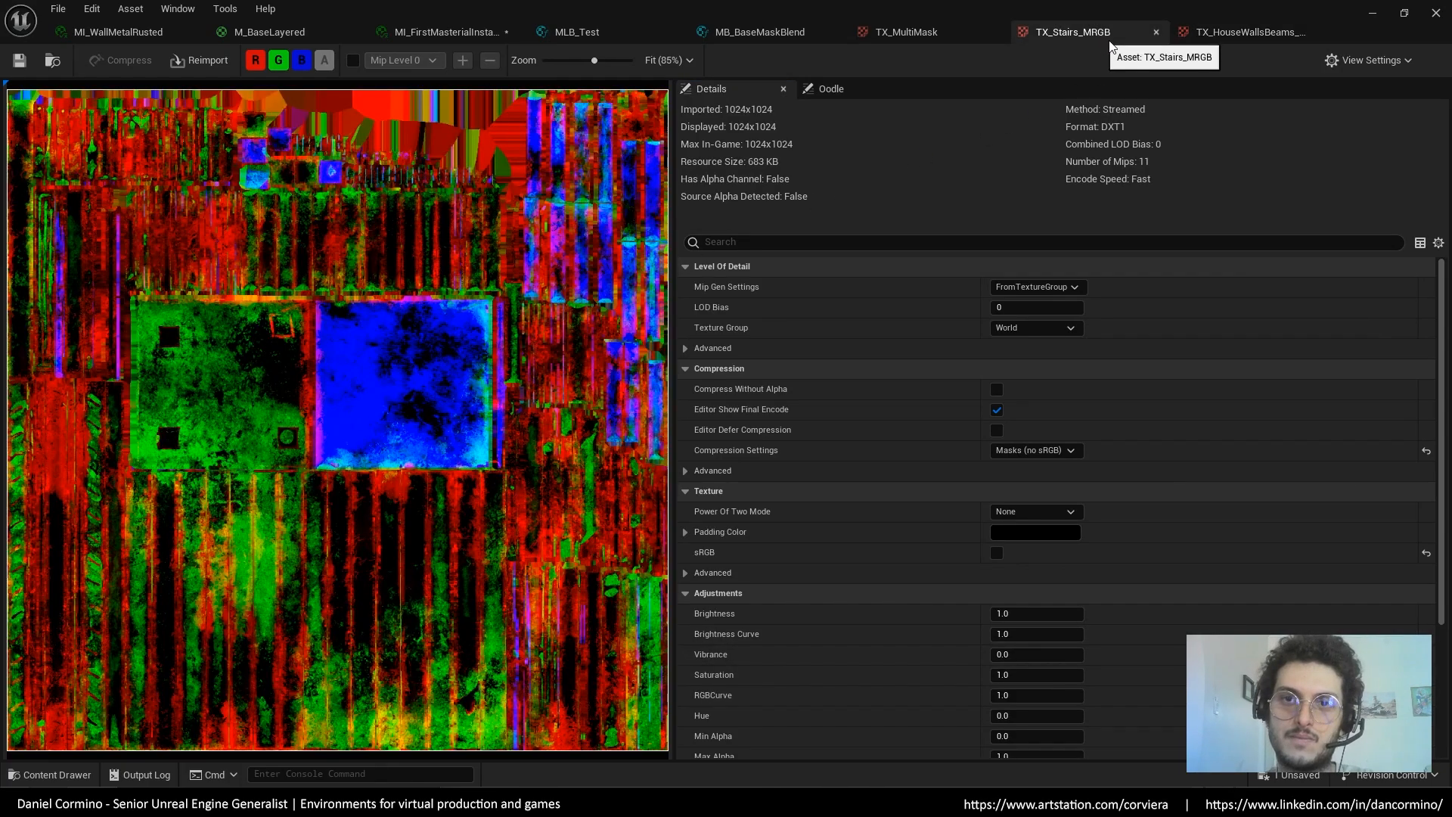
click(1219, 29)
click(302, 62)
click(278, 61)
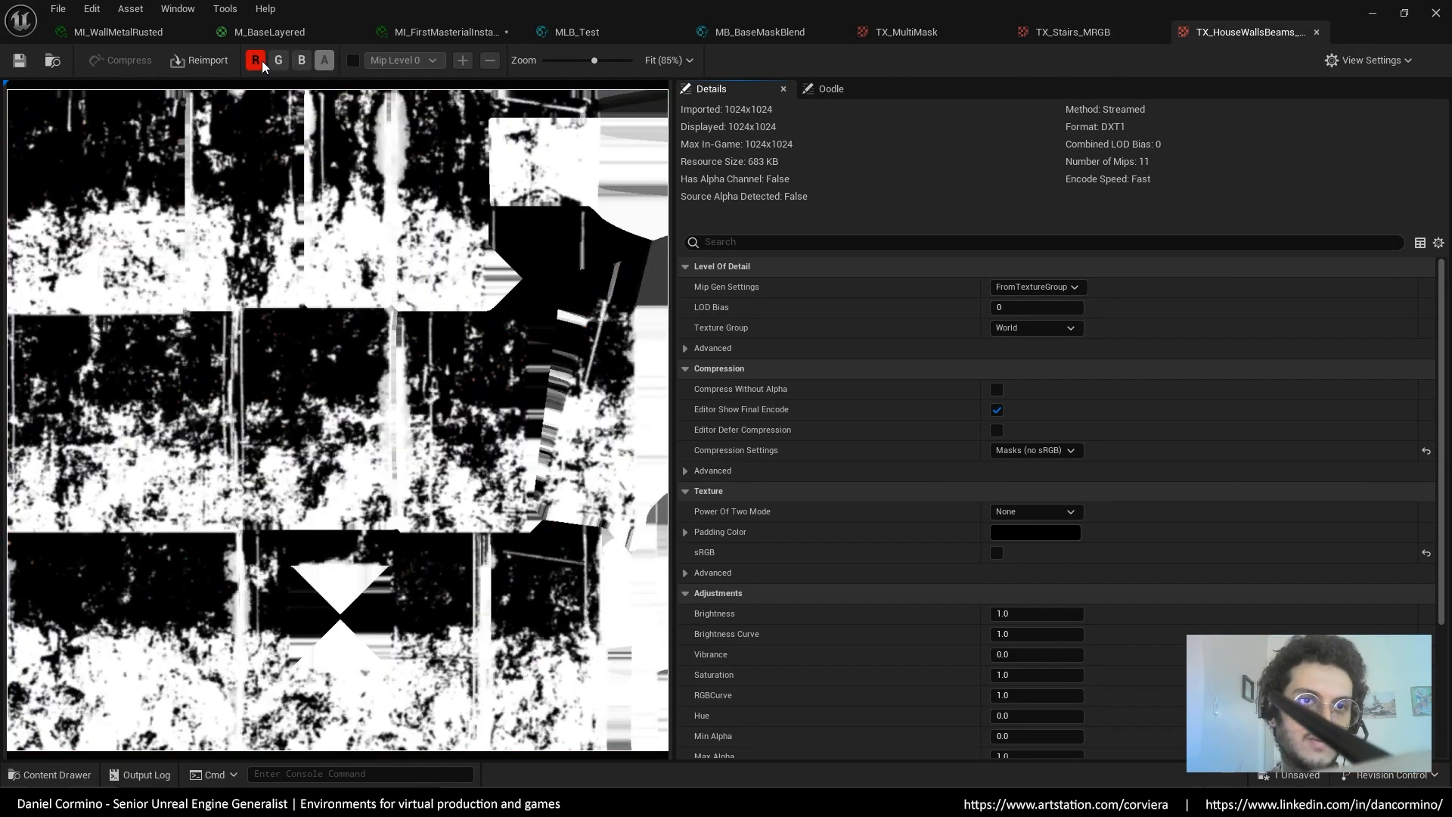
Look through the house walls mask's texture settings and search them for "max"
click(256, 61)
click(257, 60)
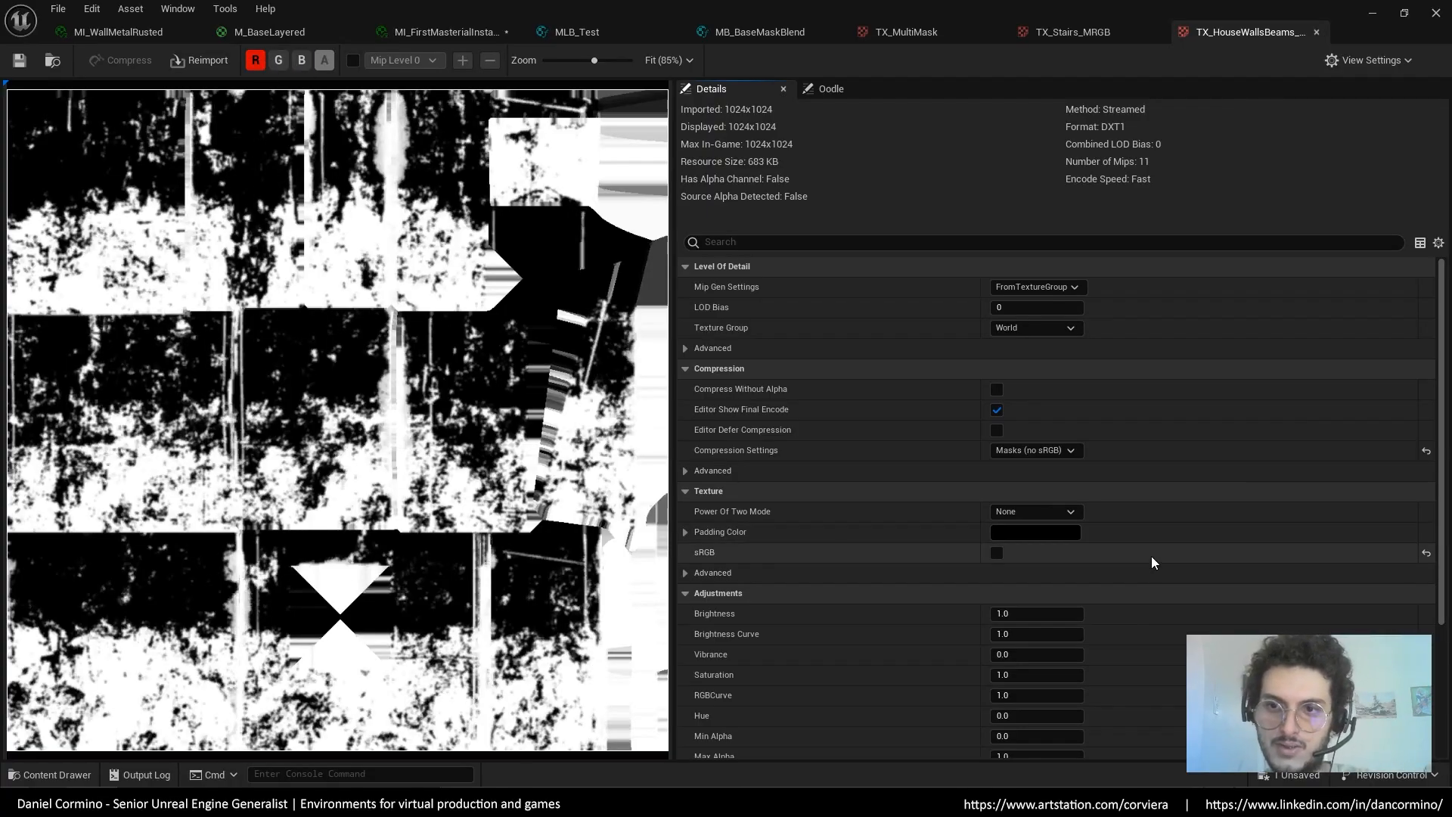
scroll(1152, 560, down, 8)
scroll(1165, 378, up, 8)
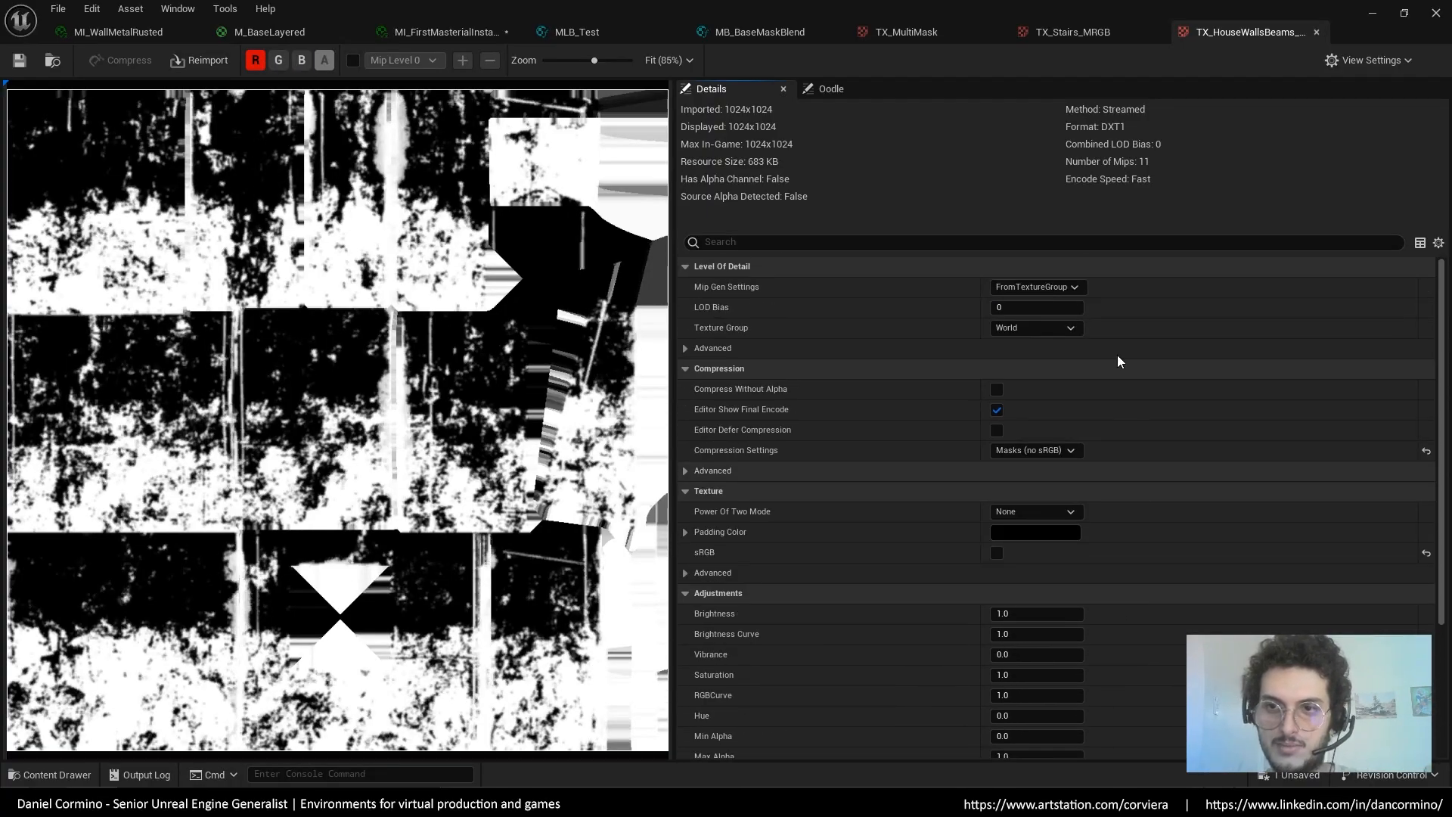
click(1120, 242)
text(max)
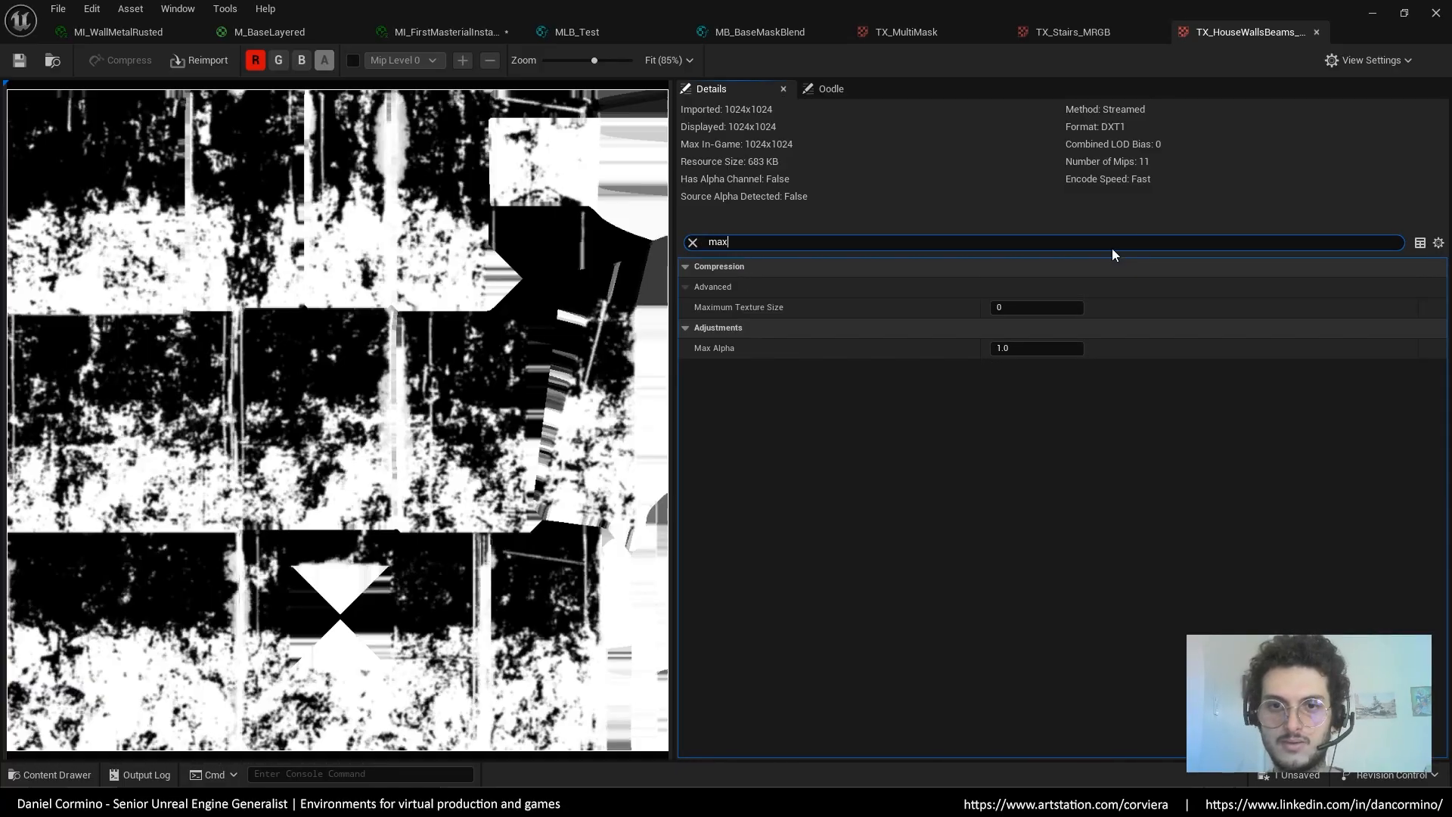
Clear the settings search and display the house walls mask's green and blue channels together with the red one
key(BackSpace)
key(BackSpace)
key(BackSpace)
click(279, 60)
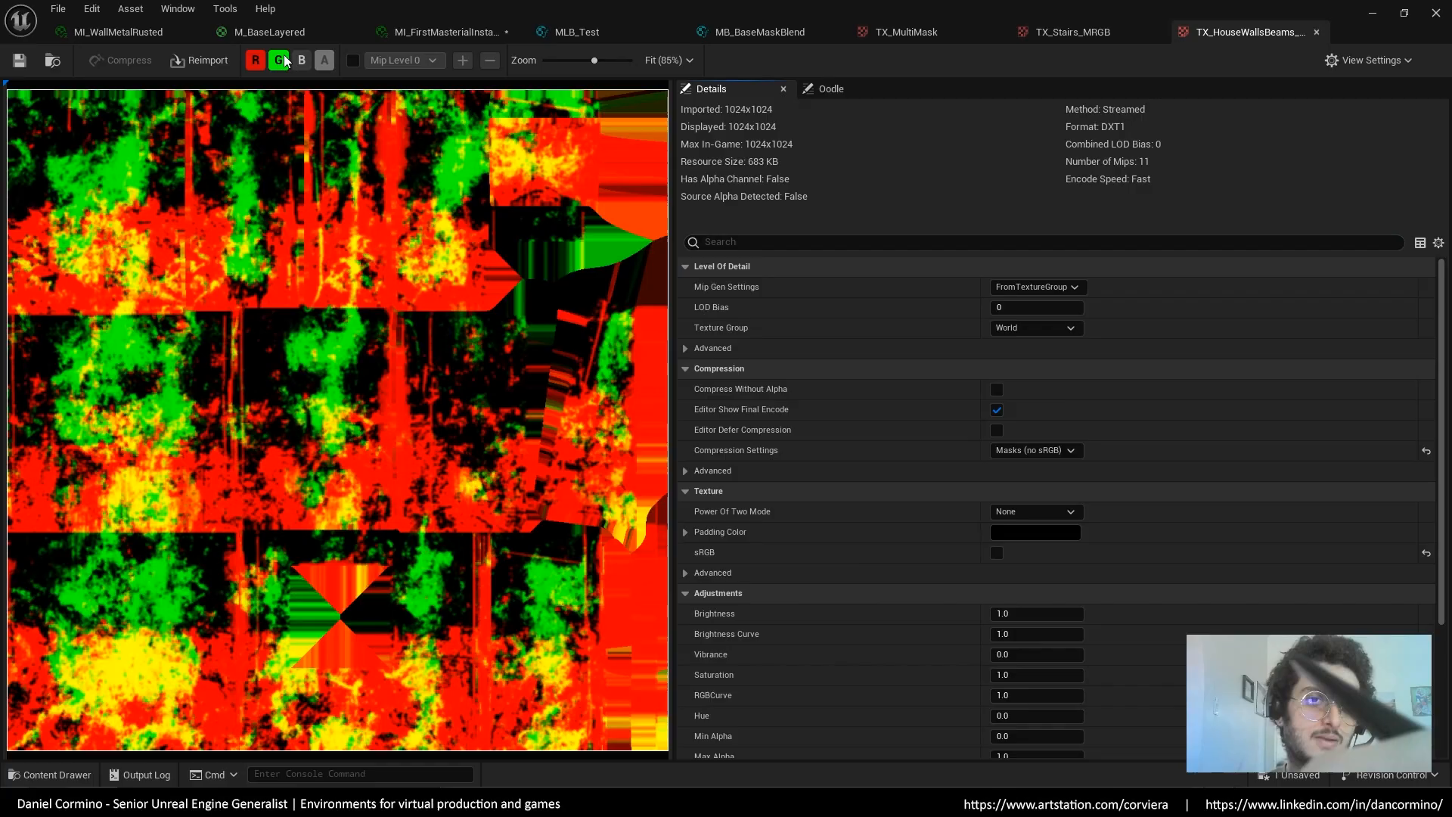
click(302, 62)
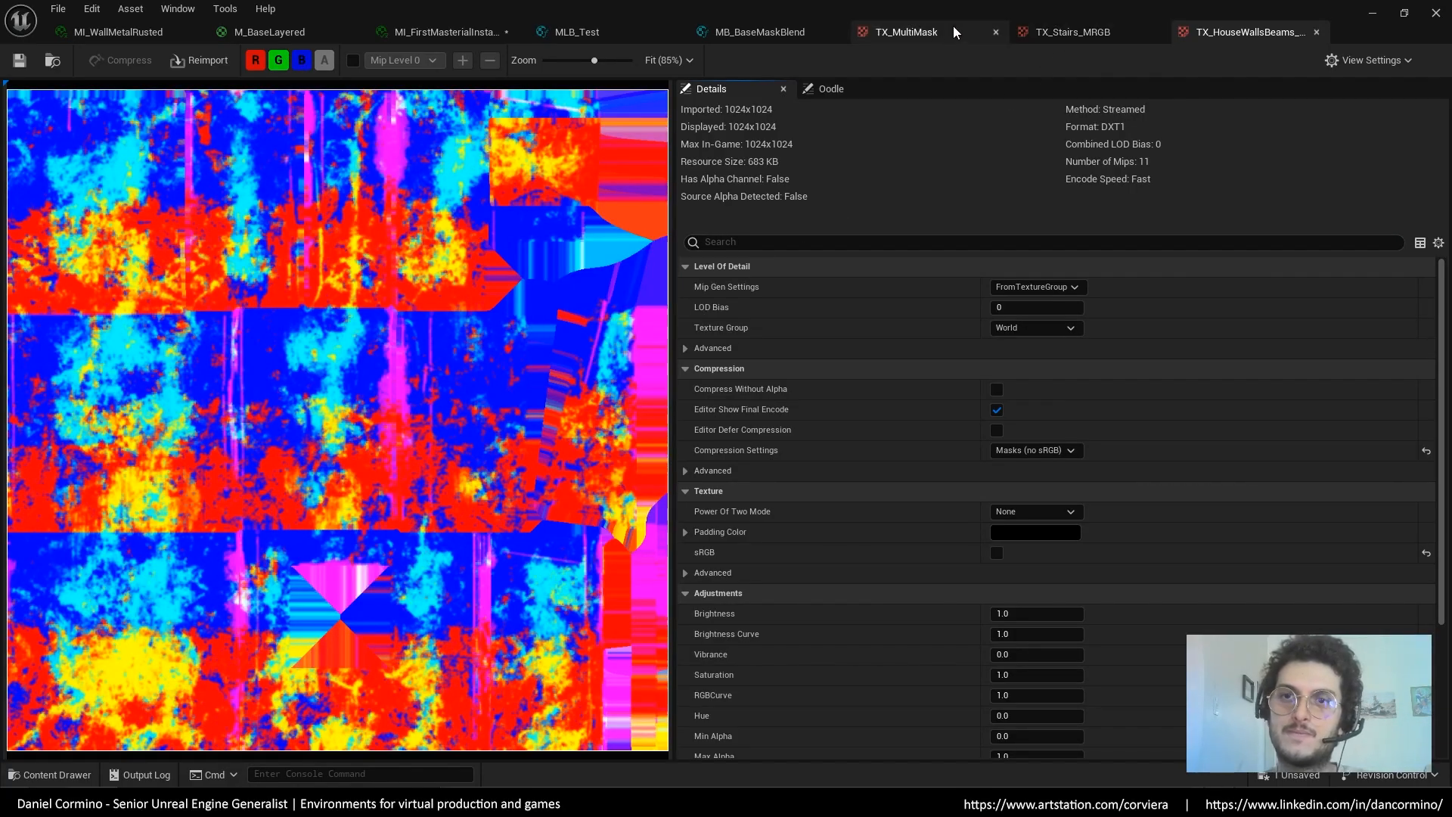
Return to the first material instance and set Layer 1's MasksRGB texture to TX_MultiMask
click(757, 32)
click(635, 35)
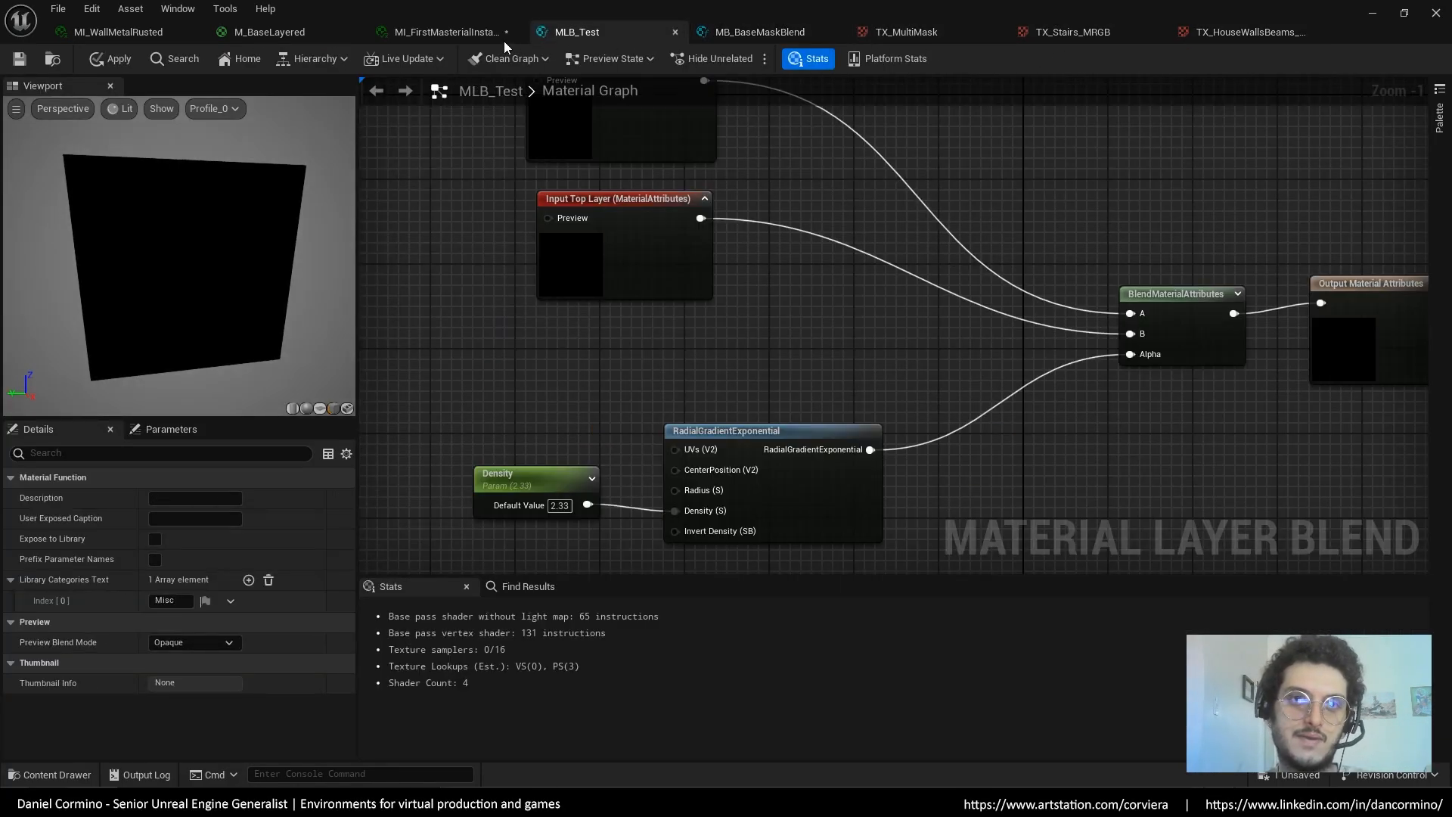
click(476, 32)
scroll(907, 521, down, 1)
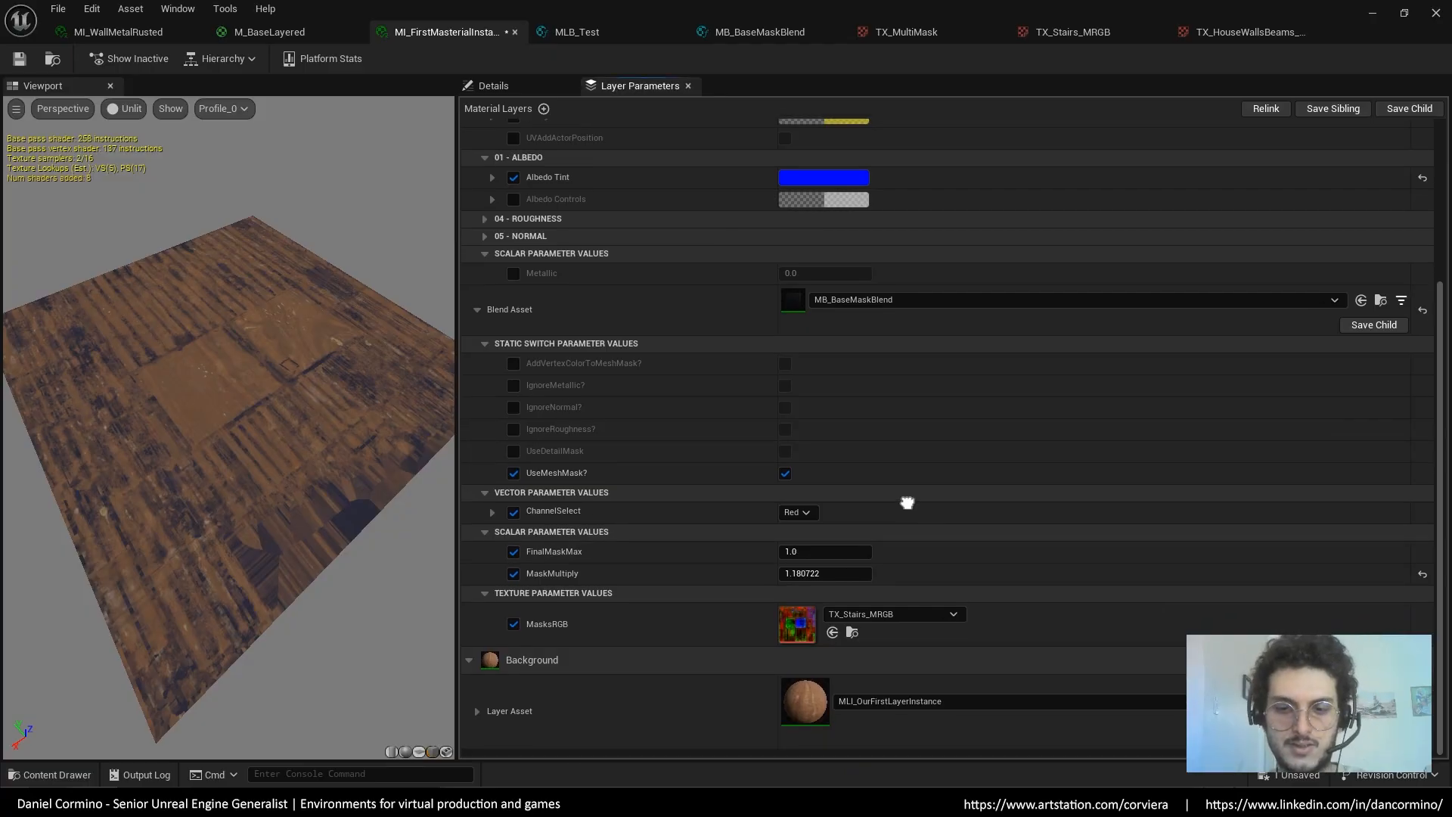
click(934, 624)
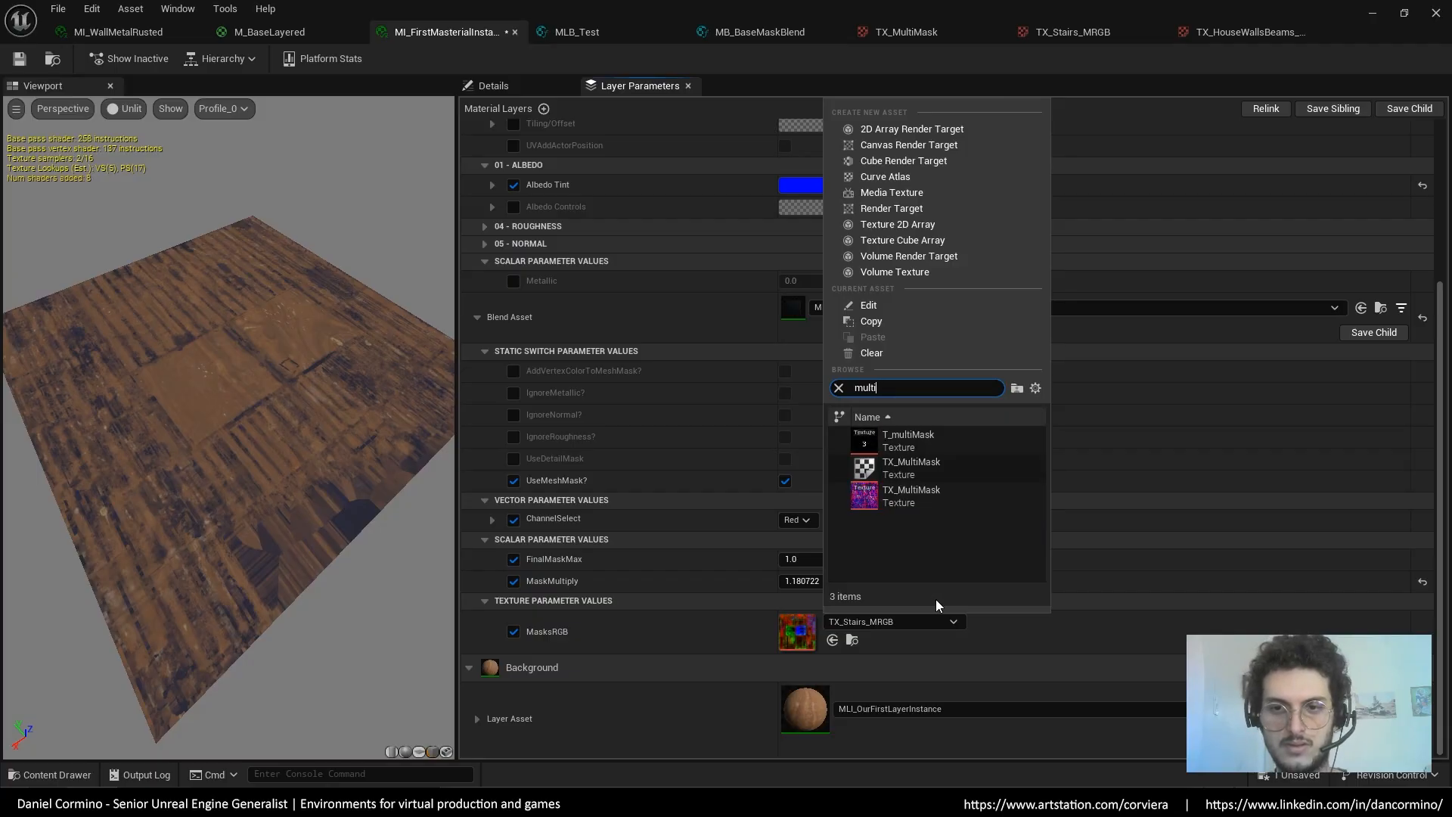
click(946, 496)
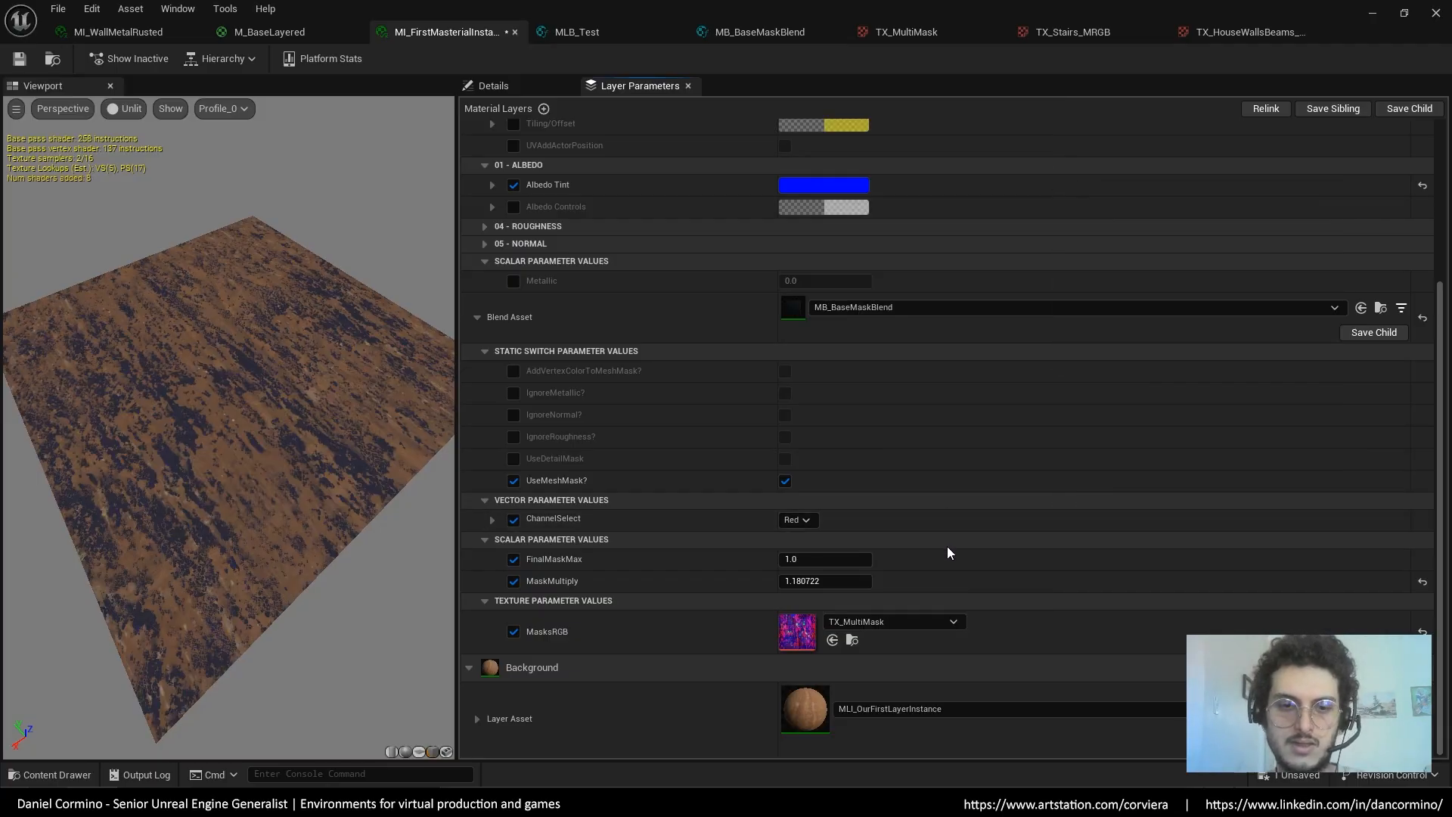
Try the Green, Blue and Alpha options for Layer 1's ChannelSelect, then set it back to Red
click(800, 521)
click(794, 551)
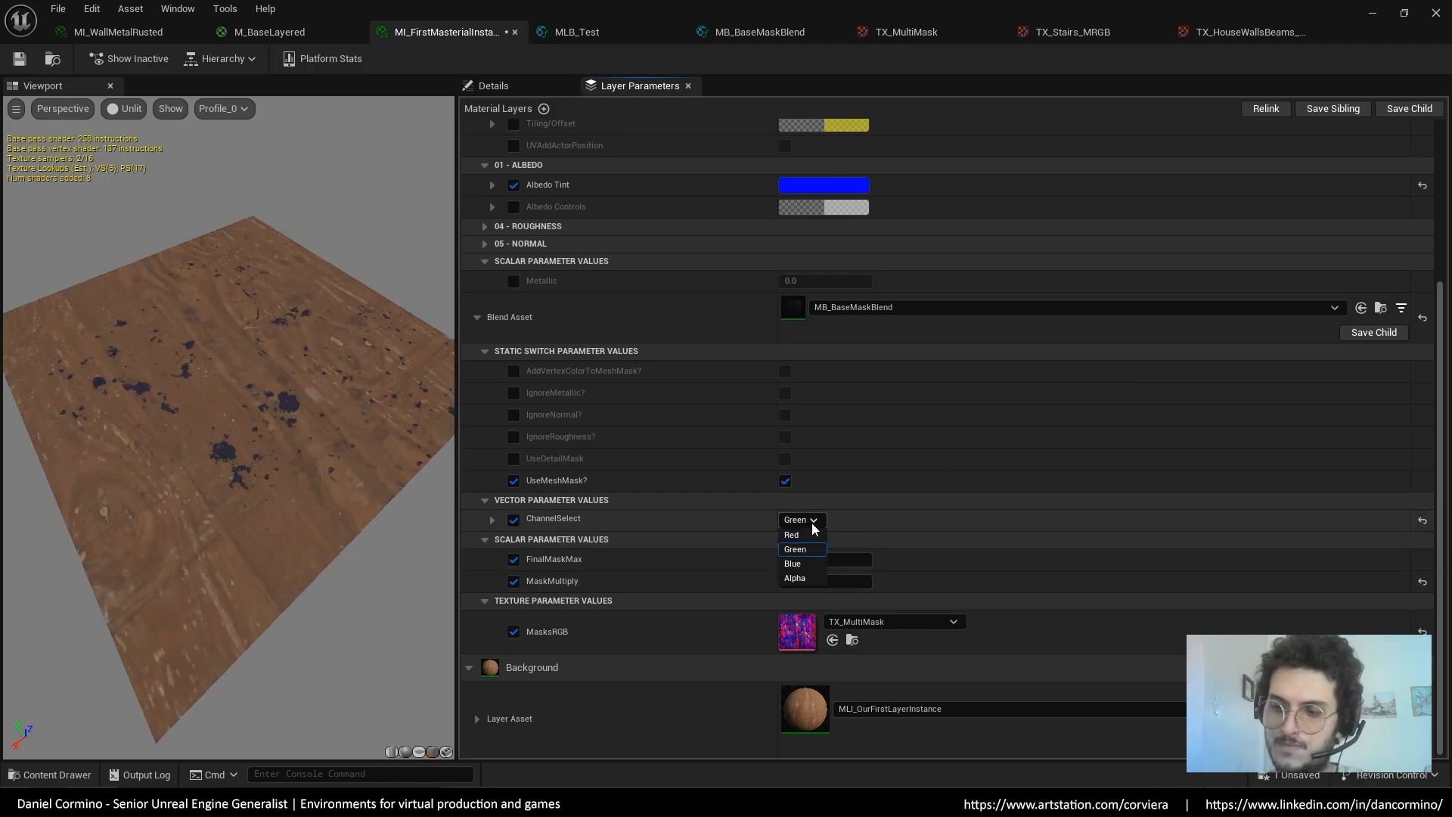
click(805, 564)
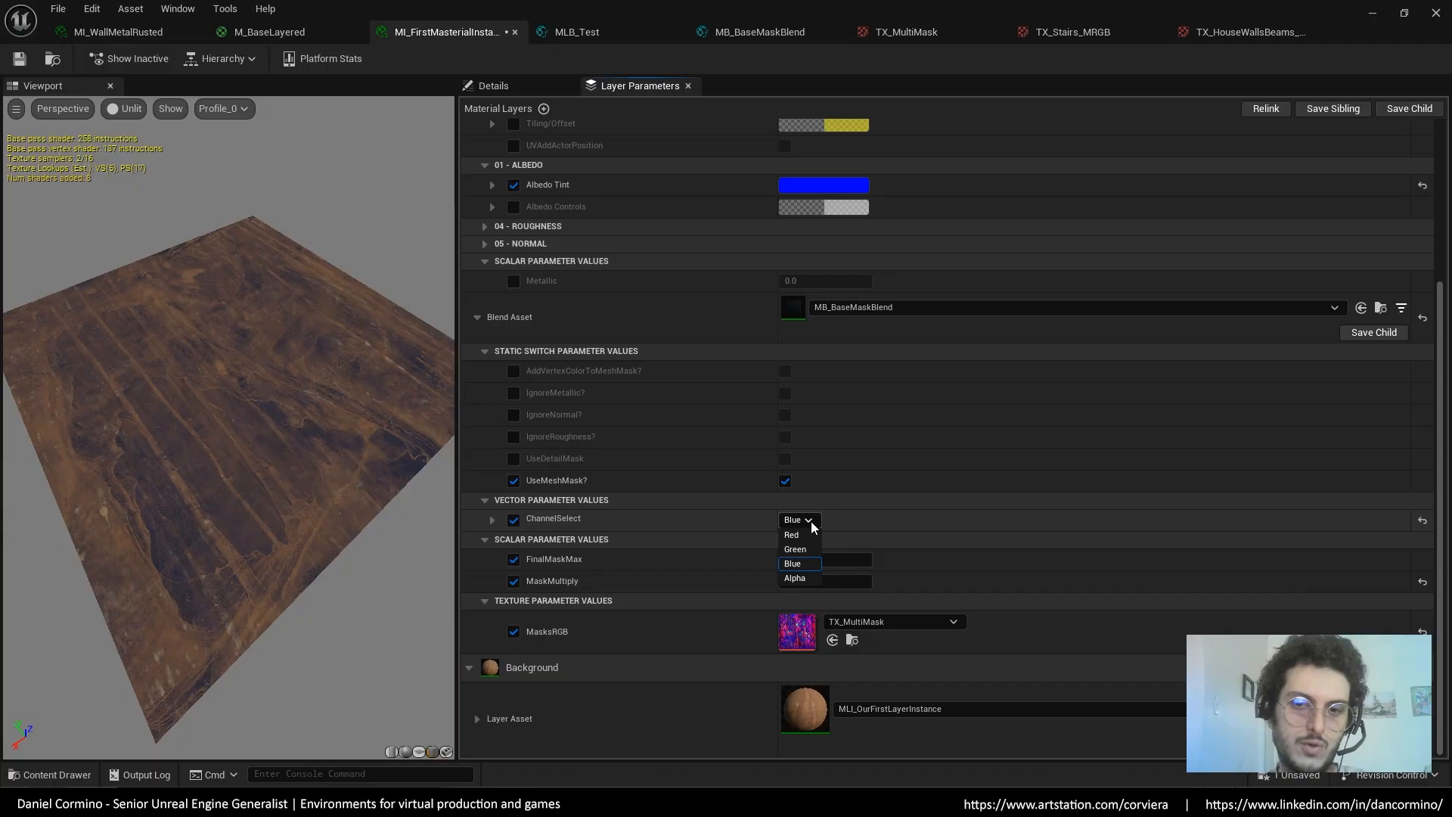
click(795, 577)
click(801, 520)
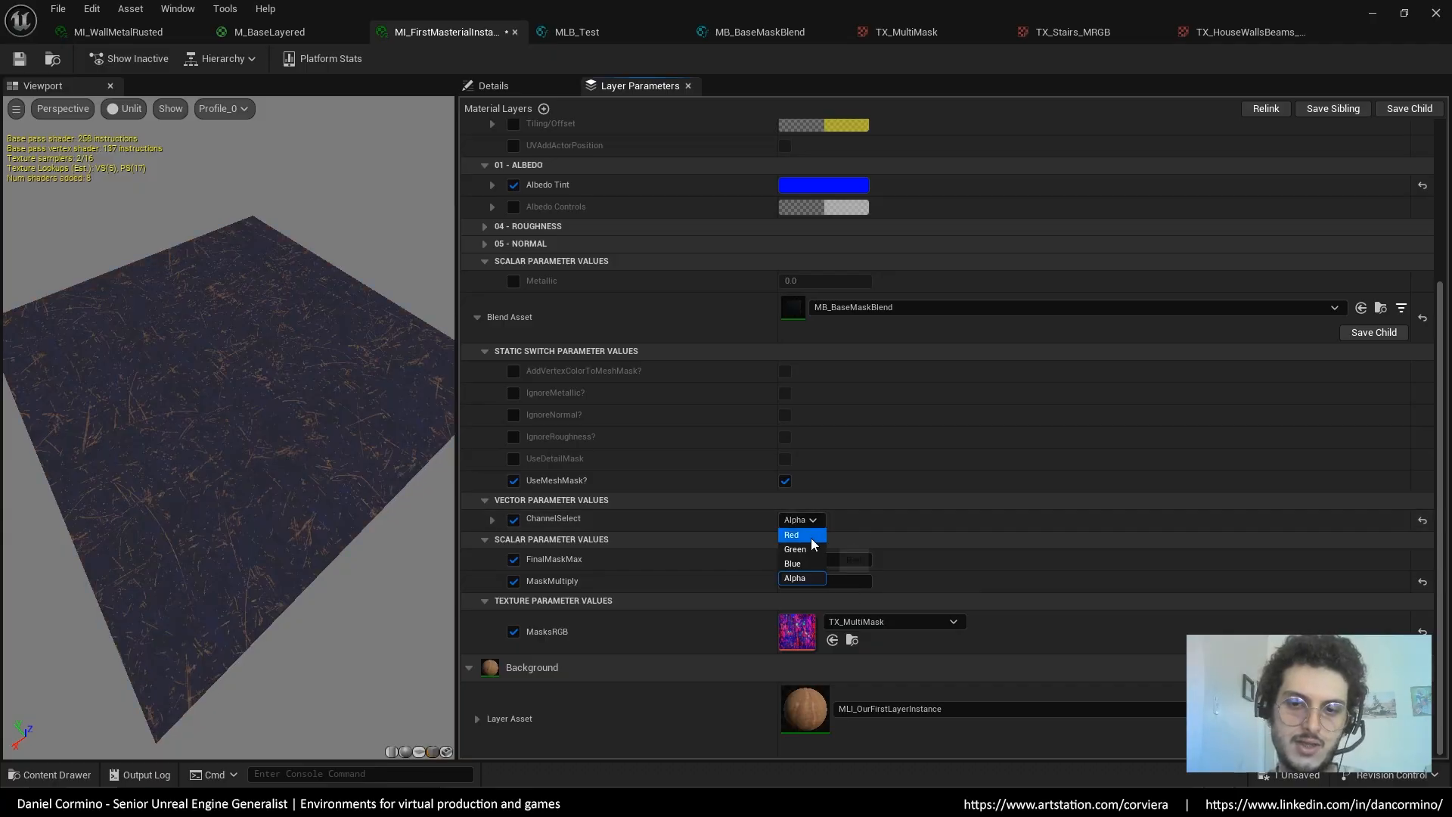
click(794, 534)
Switch to the MB_BaseMaskBlend graph and preview the Multiply node that combines MaskMultiply with ChannelSelect
click(779, 36)
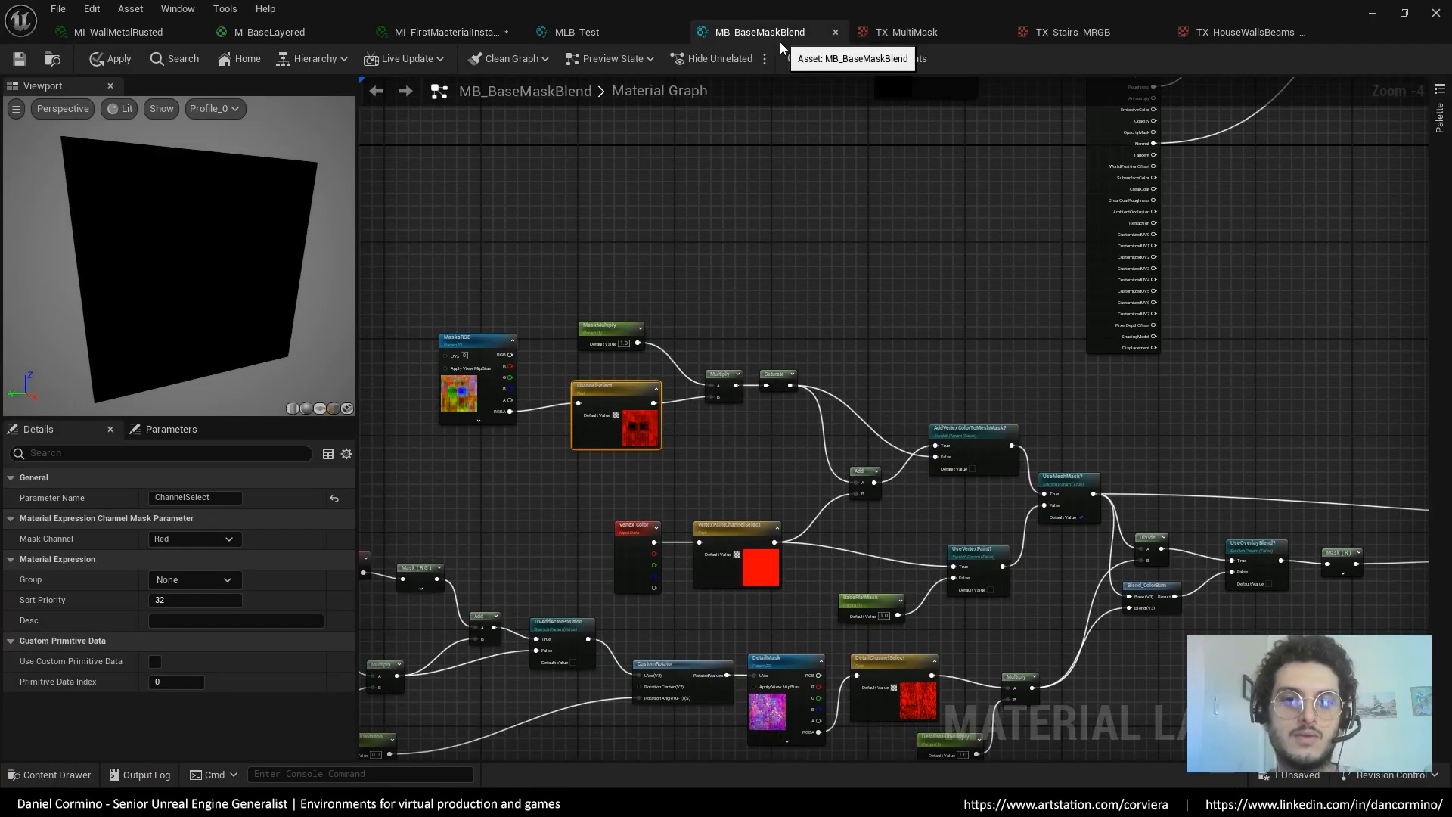
right_drag(738, 362, 741, 316)
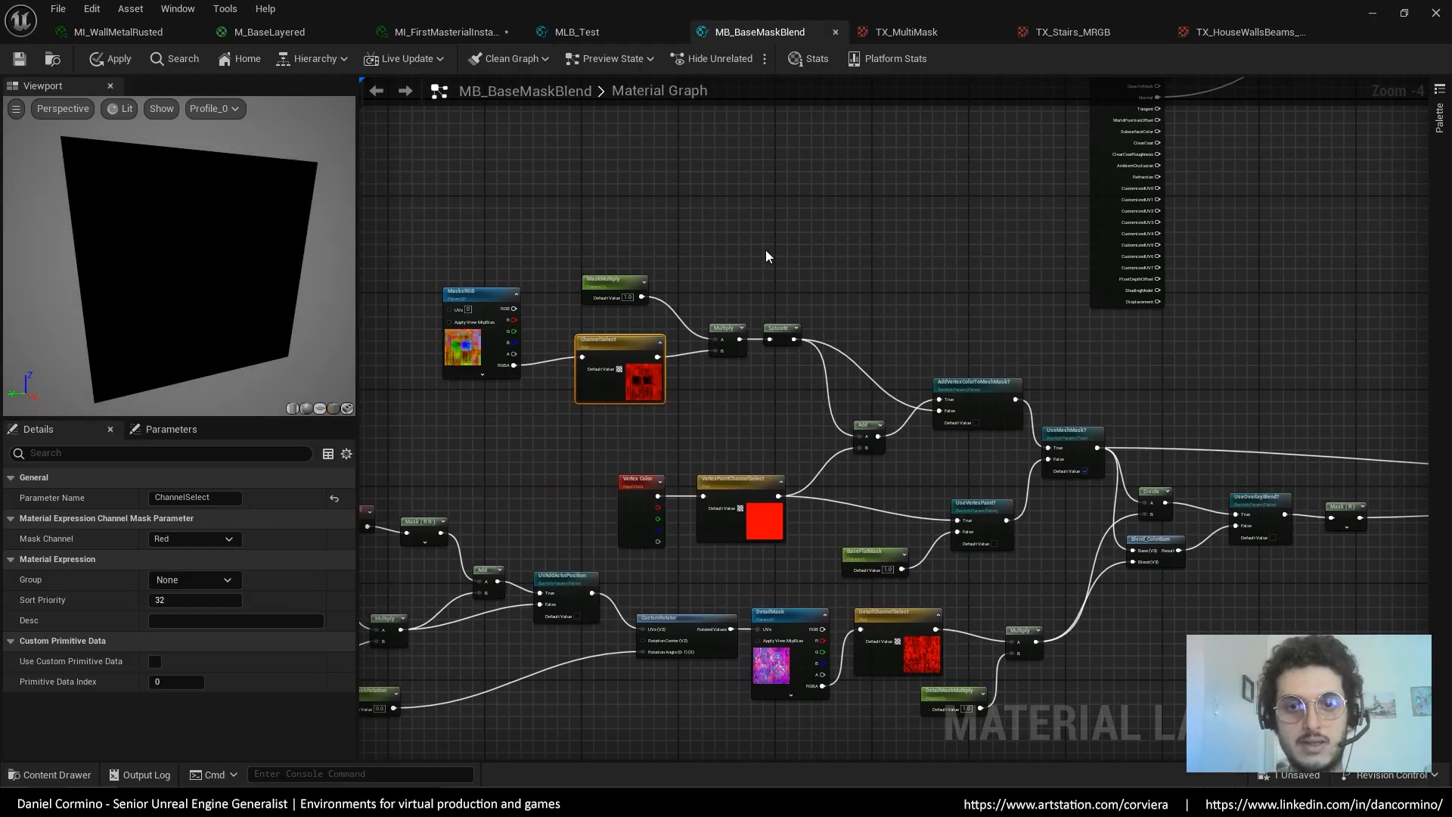
right_drag(765, 255, 696, 329)
click(724, 412)
drag(296, 284, 281, 298)
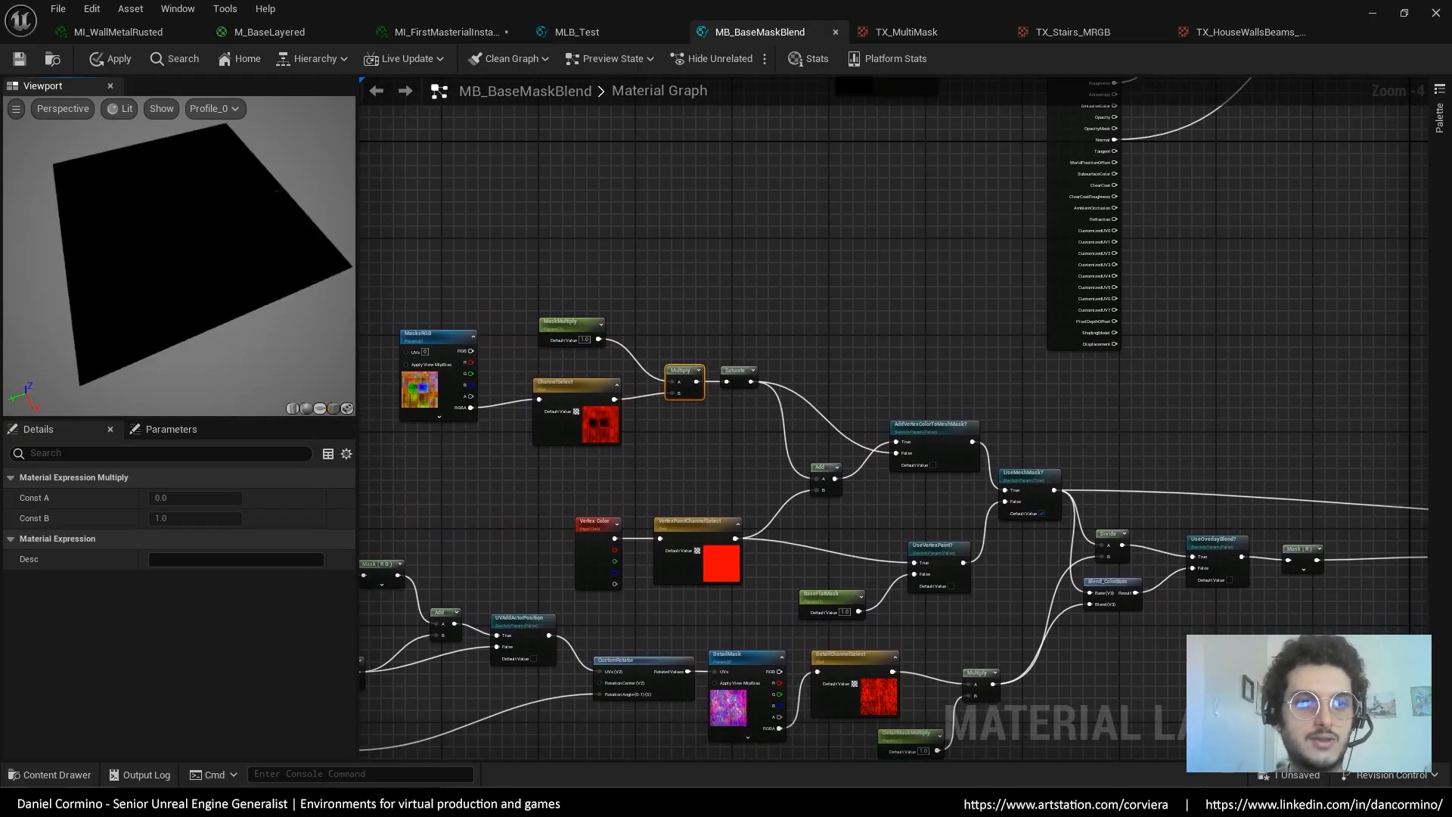
right_click(686, 384)
click(706, 399)
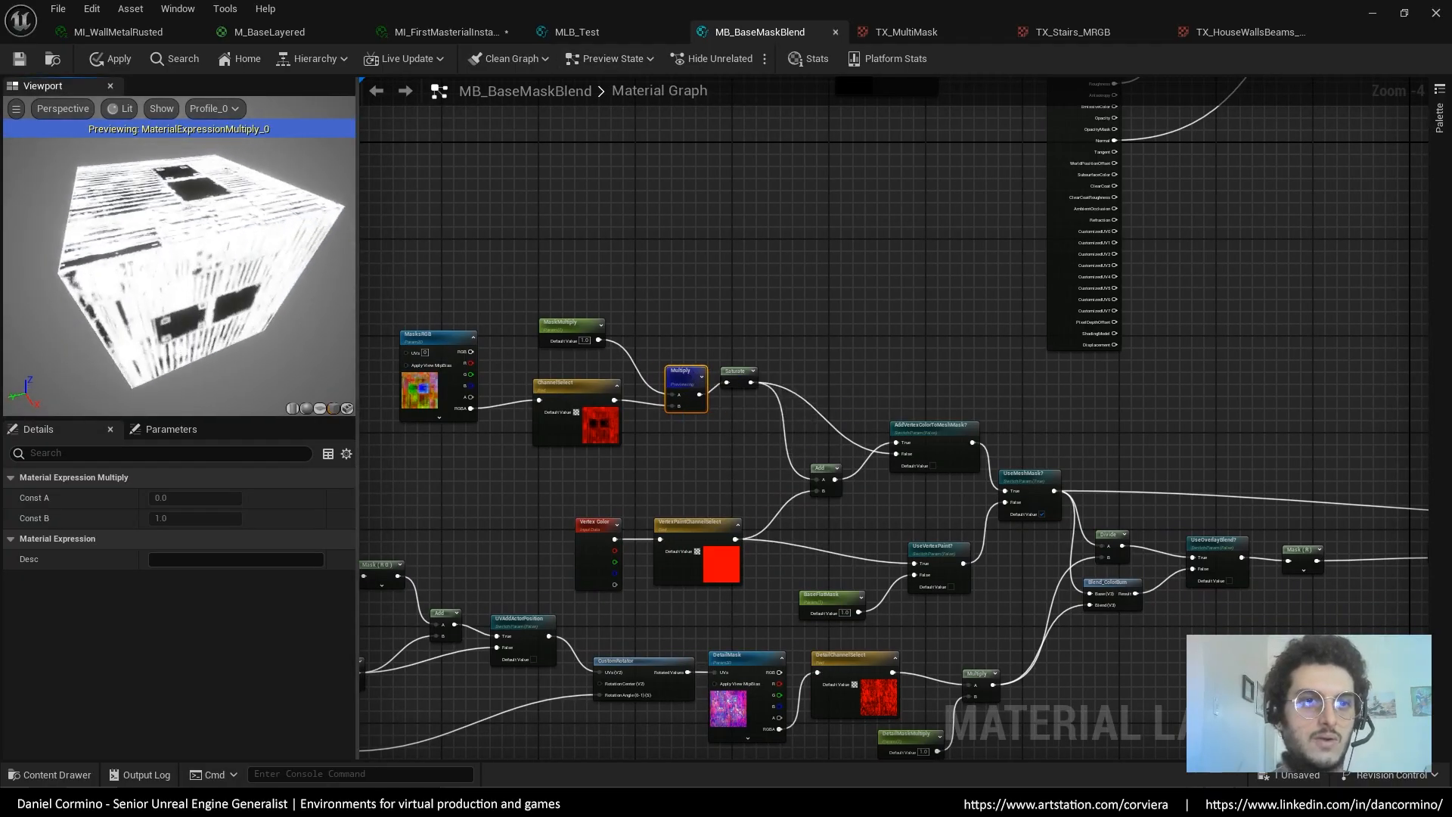
drag(212, 288, 174, 291)
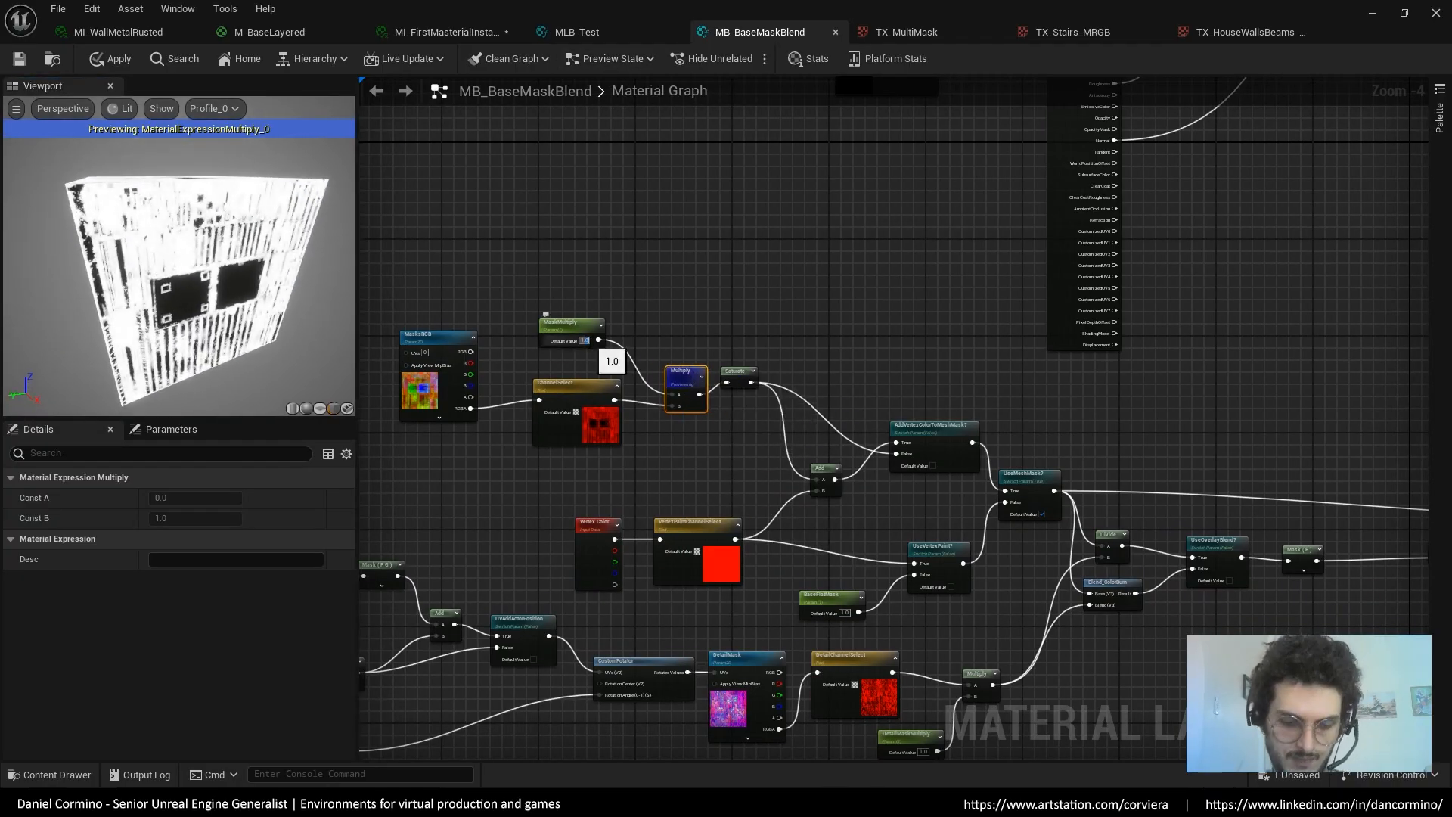
Try a default value of 0.5 on MaskMultiply, then set it back to 1
click(584, 341)
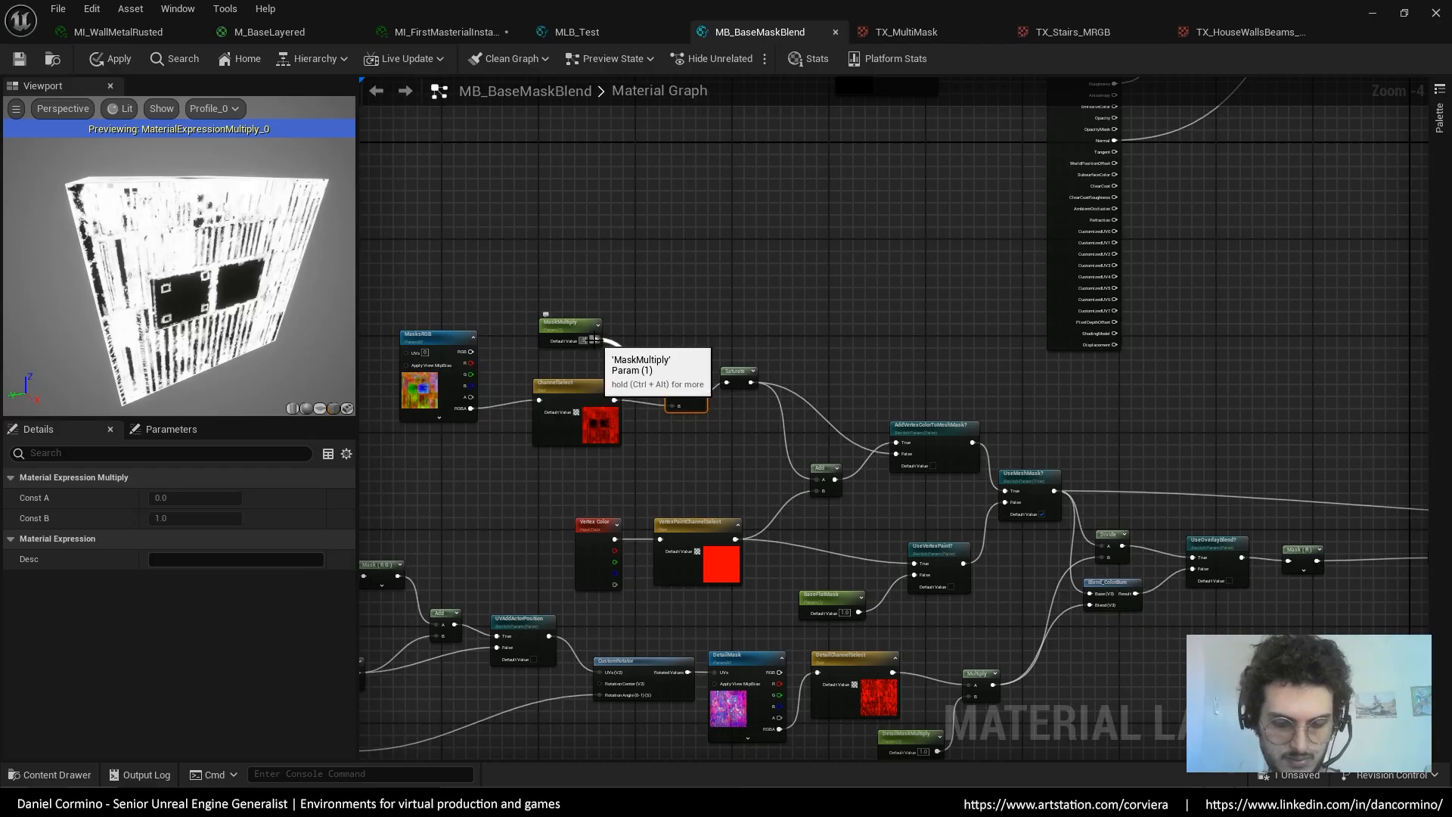
text(0.5)
key(Return)
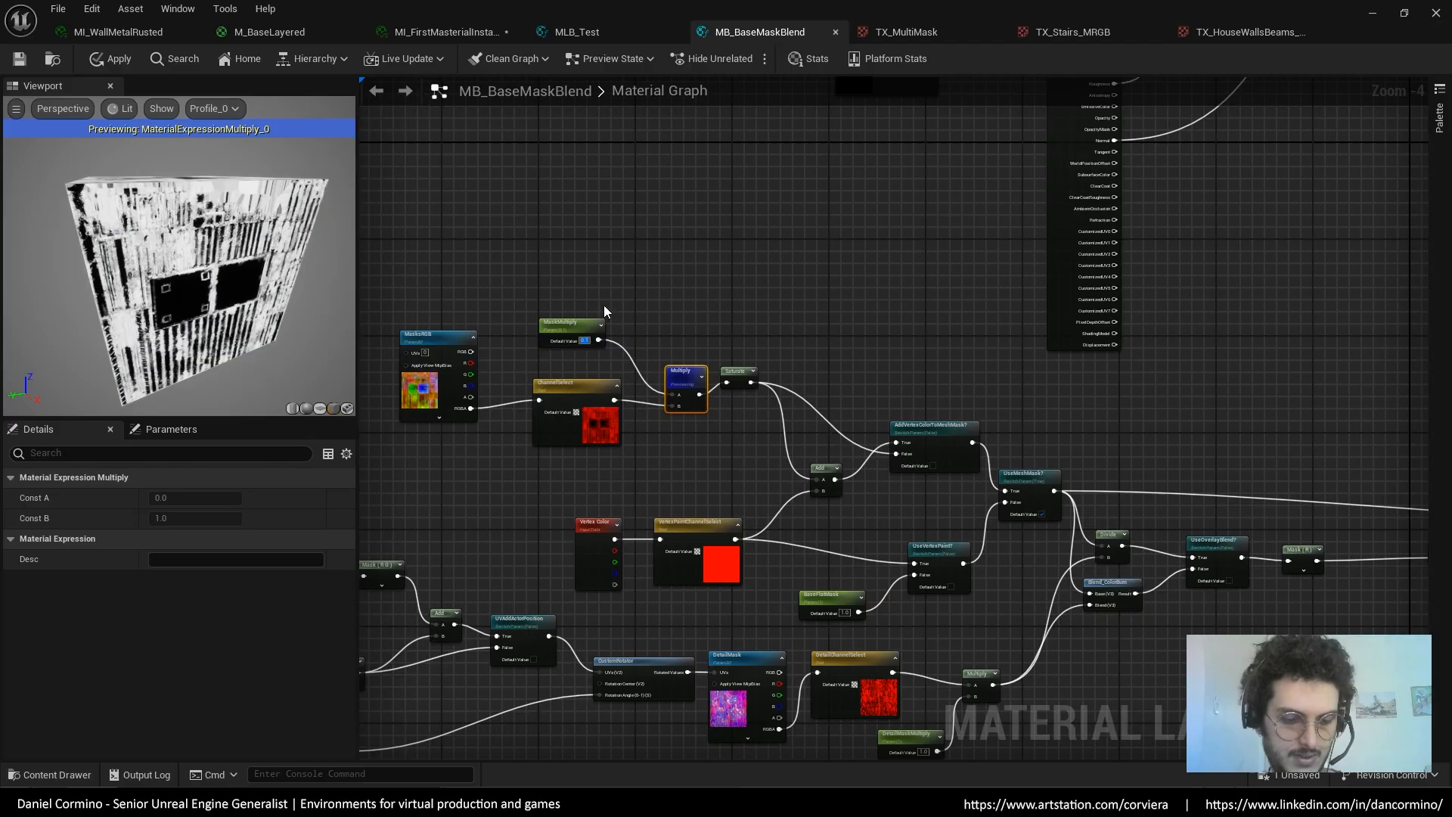
text(1)
click(620, 266)
Examine the previewed Multiply node and the Saturate node it feeds
right_drag(721, 295, 688, 271)
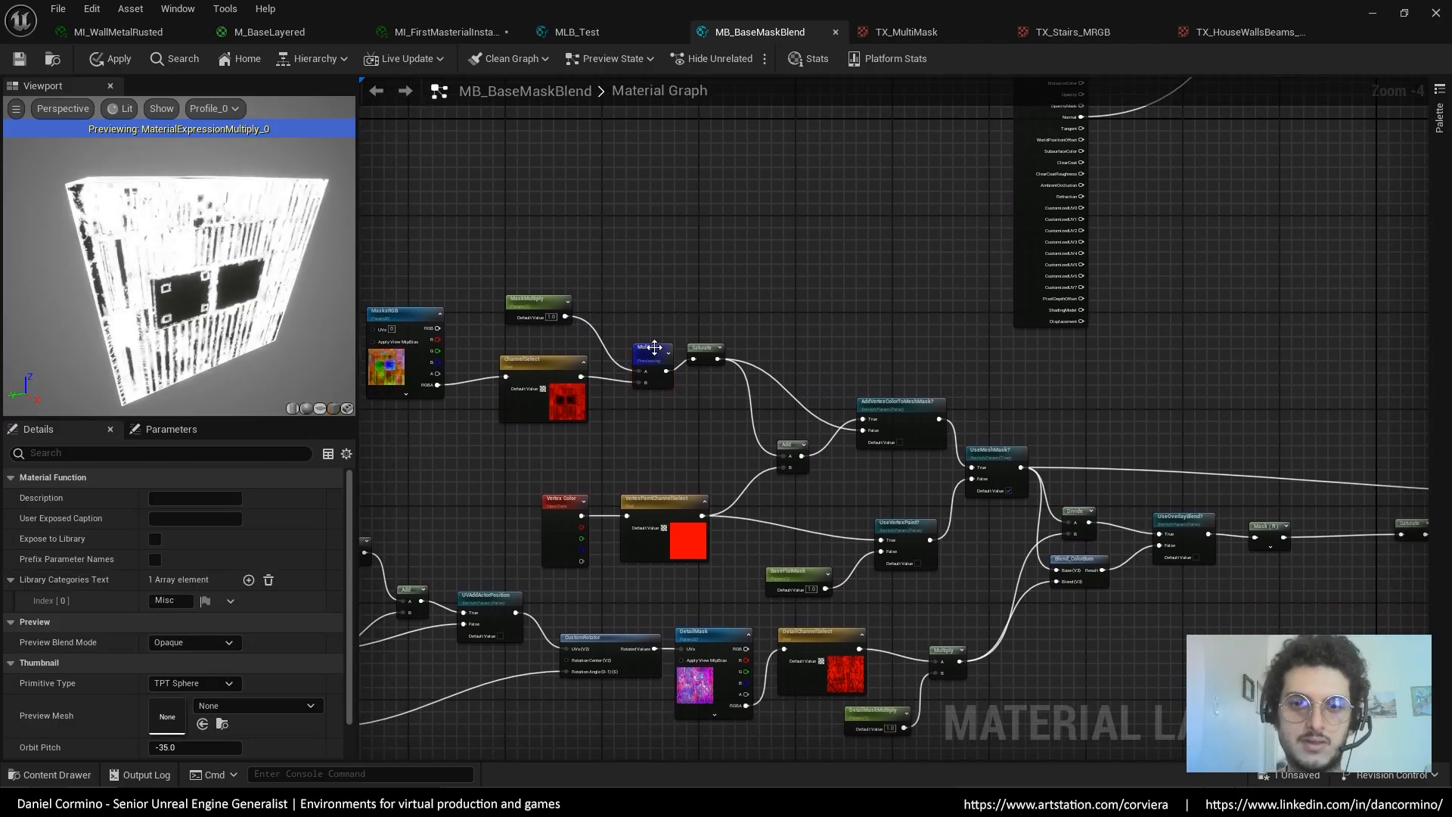
drag(651, 357, 638, 344)
right_drag(711, 310, 740, 291)
click(746, 265)
click(675, 353)
scroll(677, 340, up, 1)
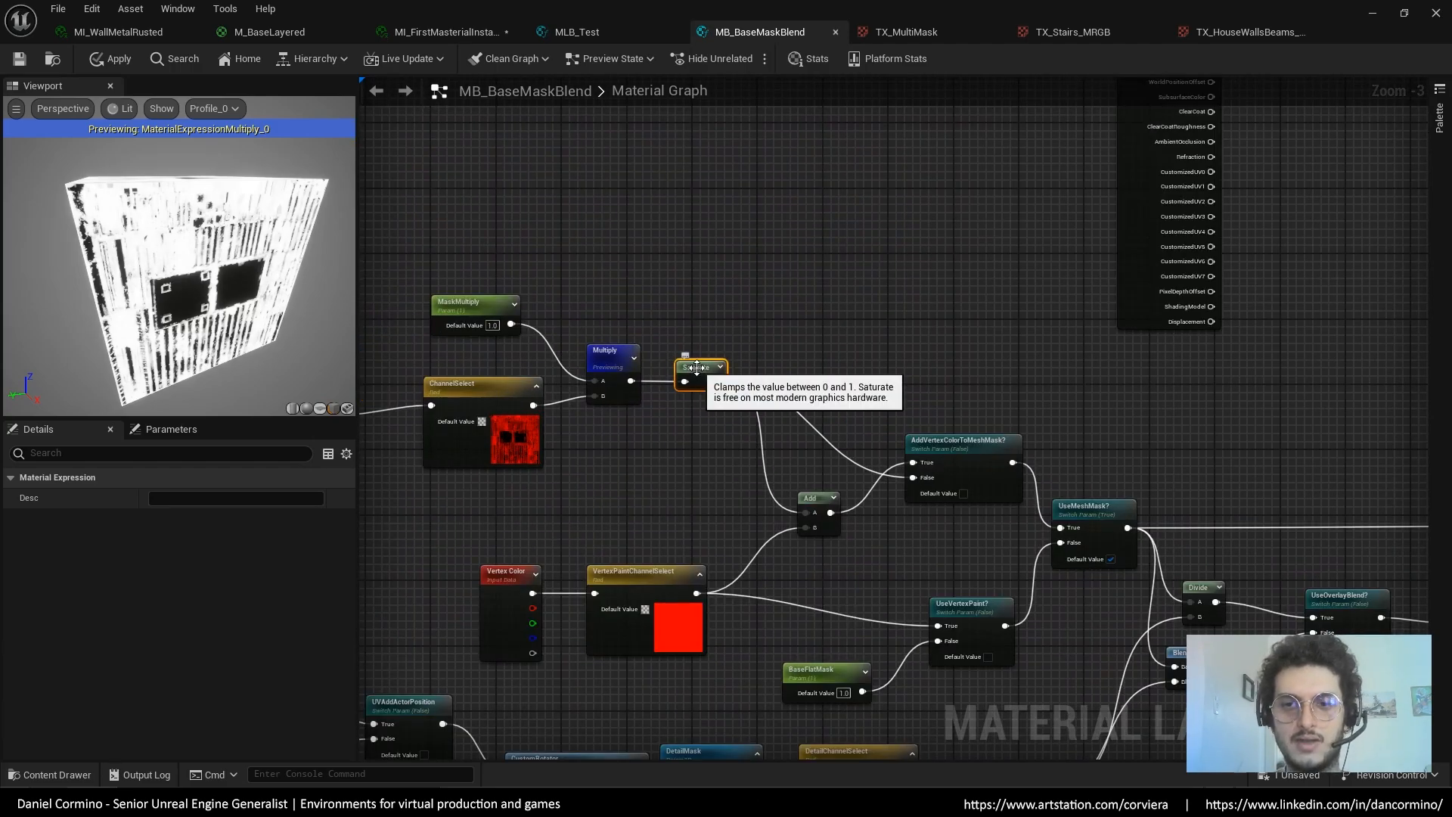
Examine the AddVertexColorToMeshMask? switch and the Vertex Color input that feeds into it
right_drag(1008, 375, 943, 330)
click(942, 326)
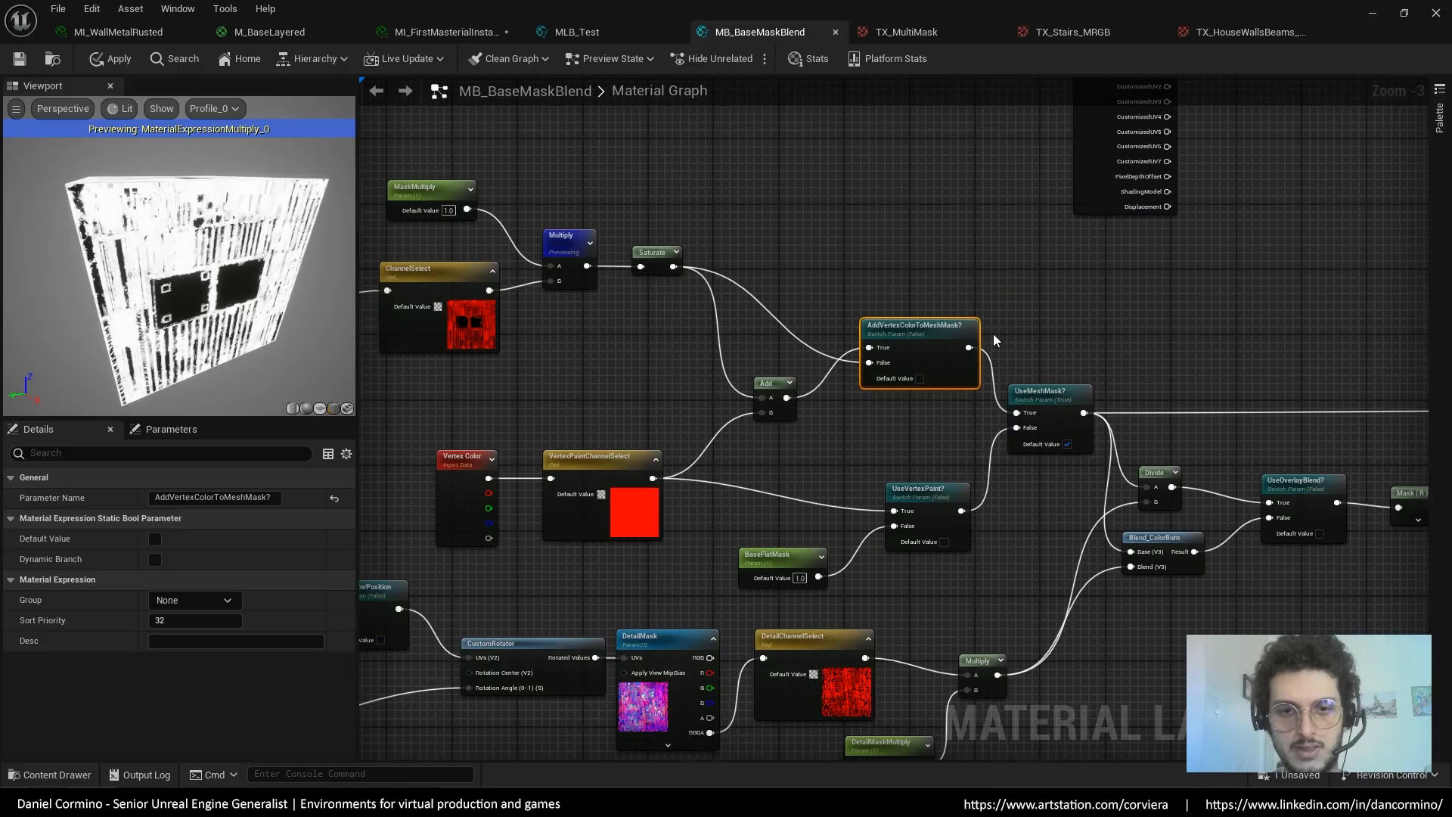
right_drag(993, 338, 1012, 299)
right_drag(785, 420, 787, 452)
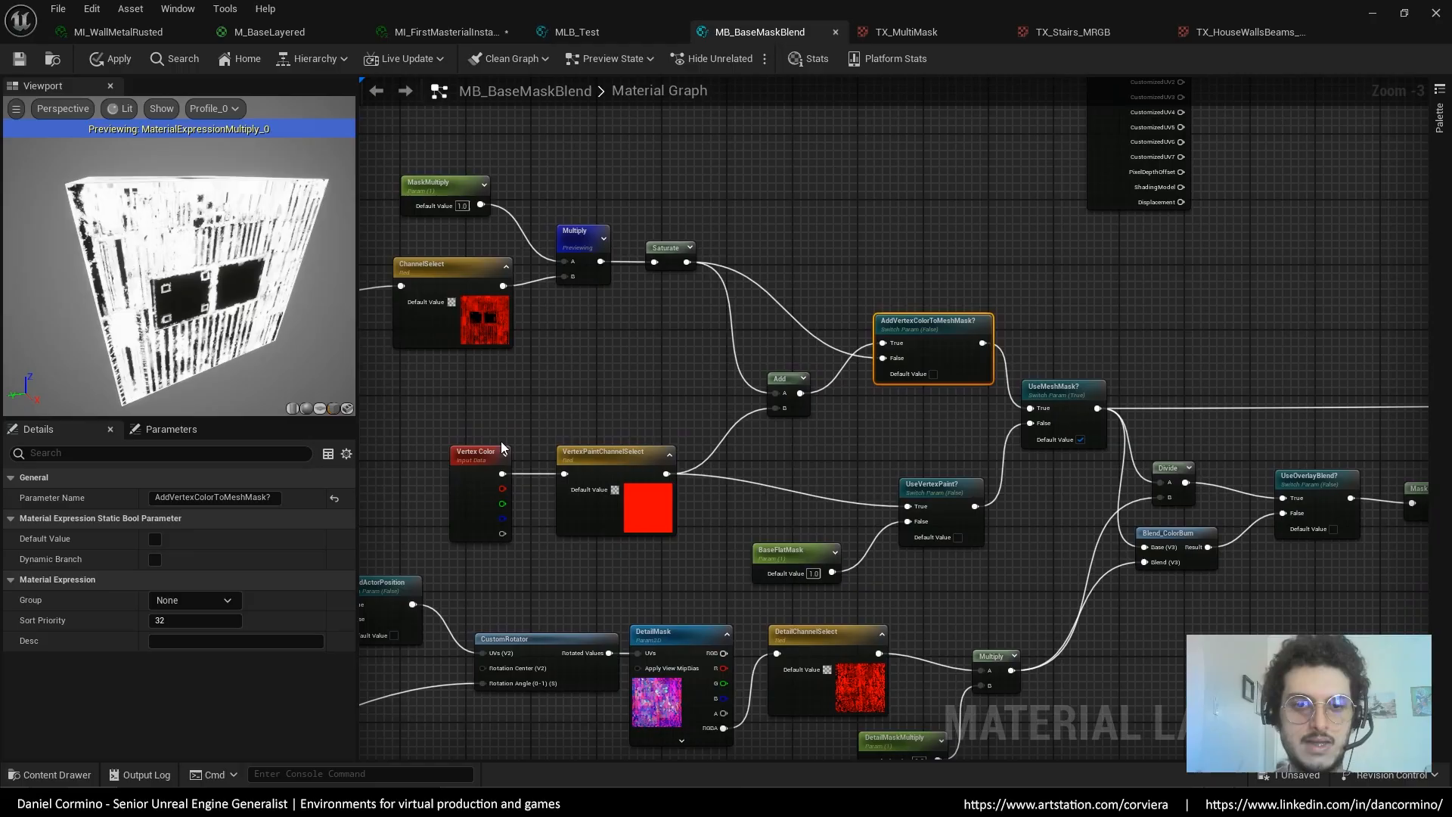
drag(474, 449, 464, 448)
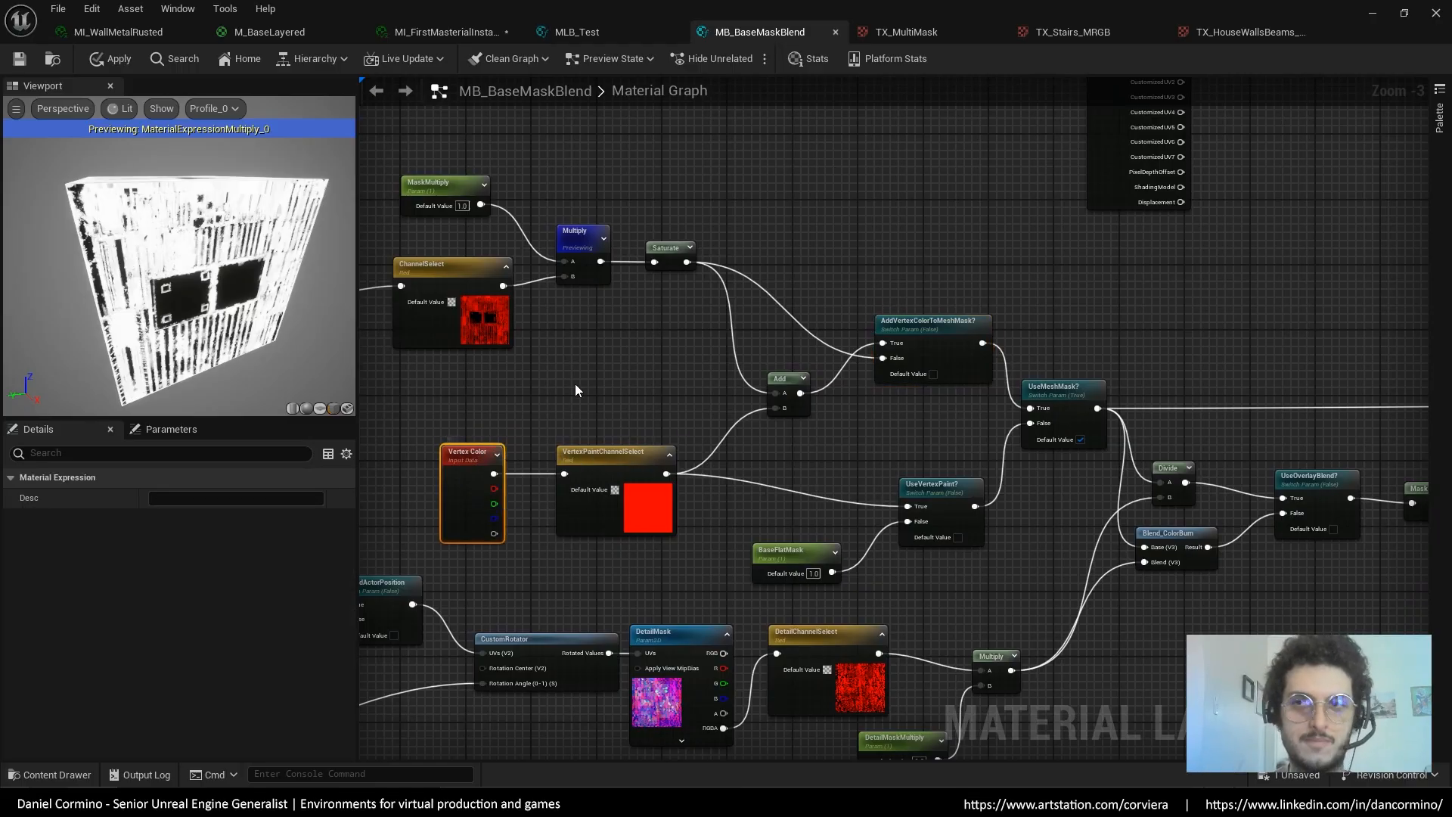
Return to the SceneMain level, move to the plane's engine and select the round cover at the propeller hub
click(1372, 15)
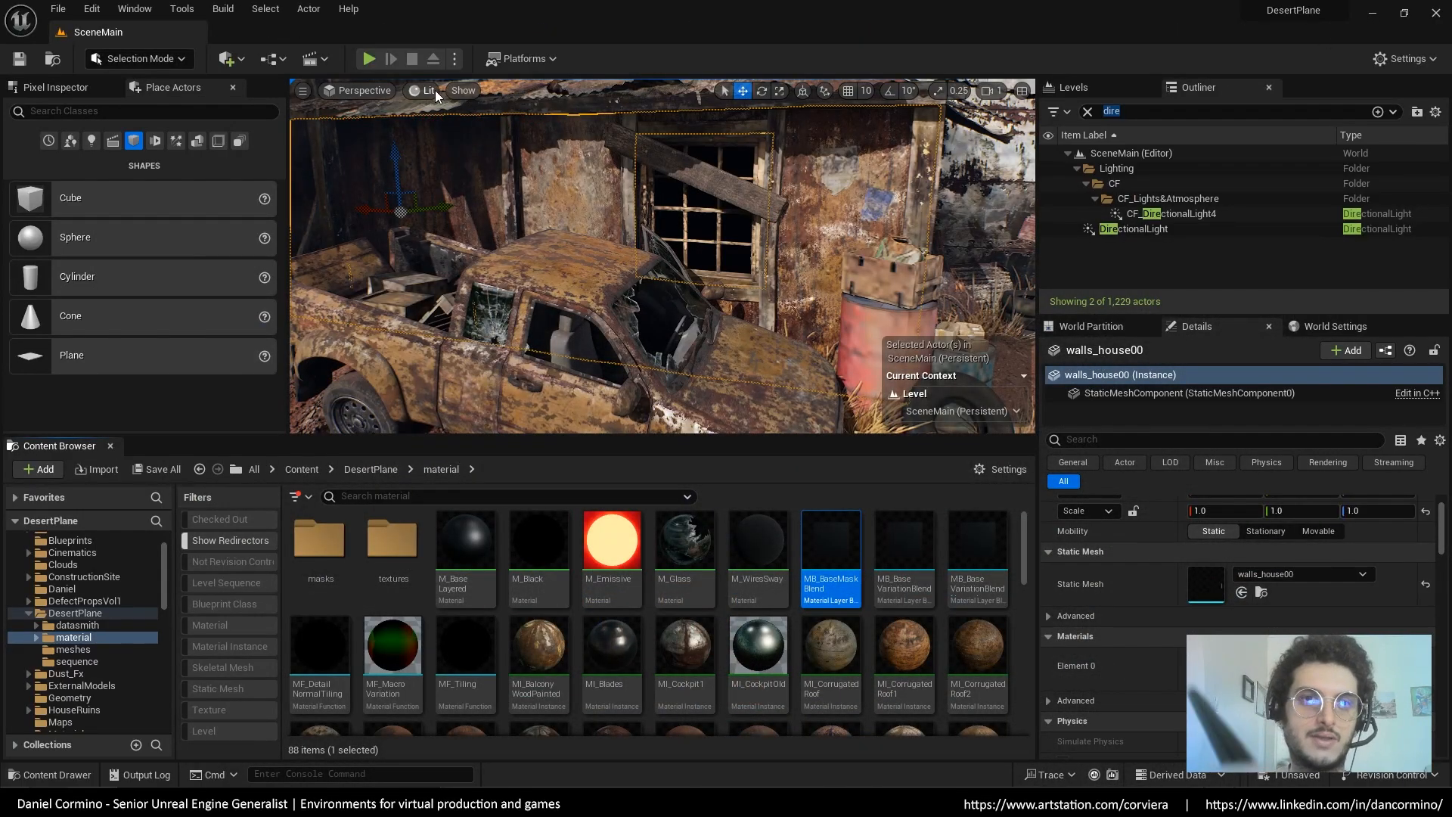
click(427, 91)
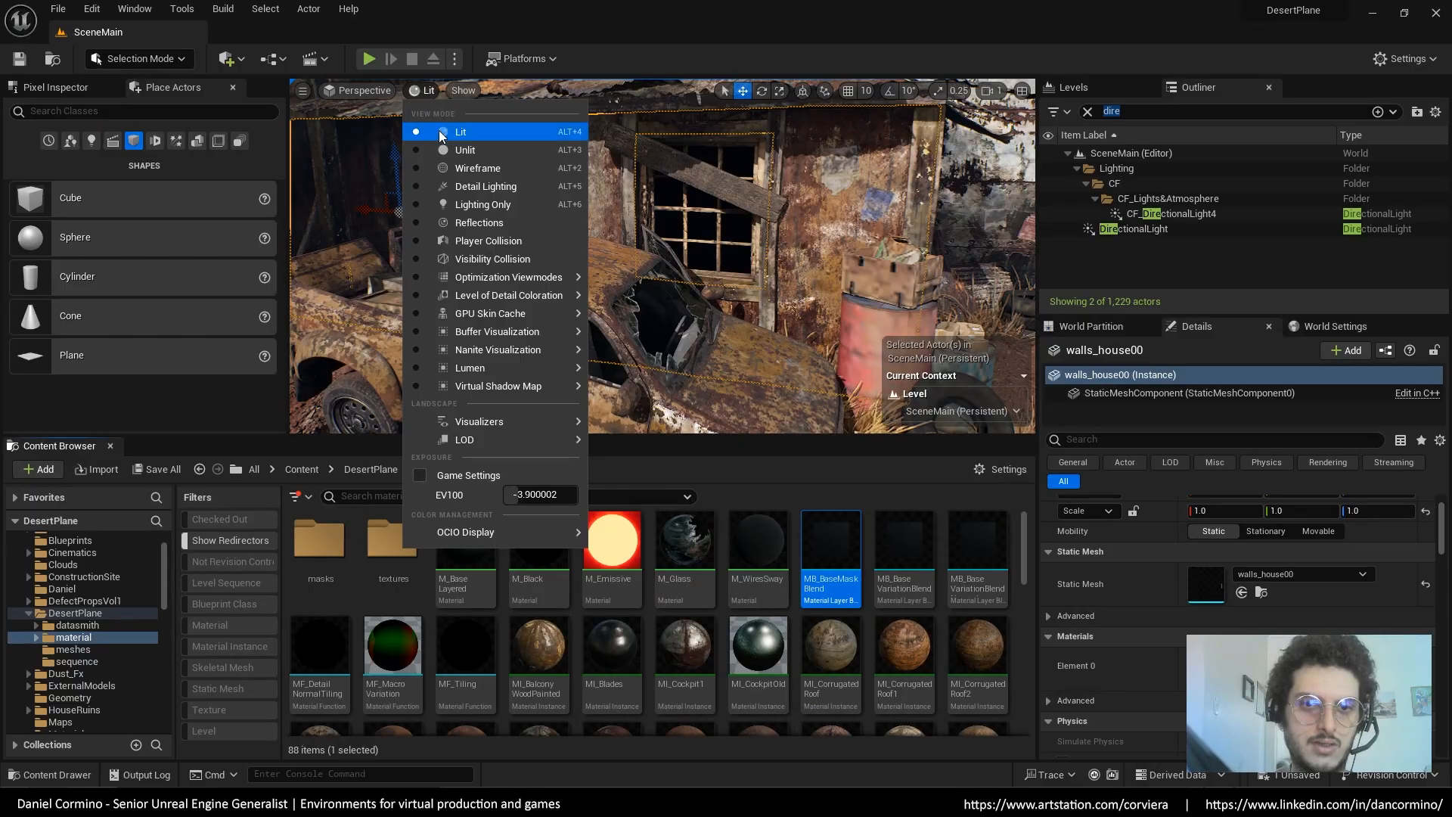
mouse_move(569, 280)
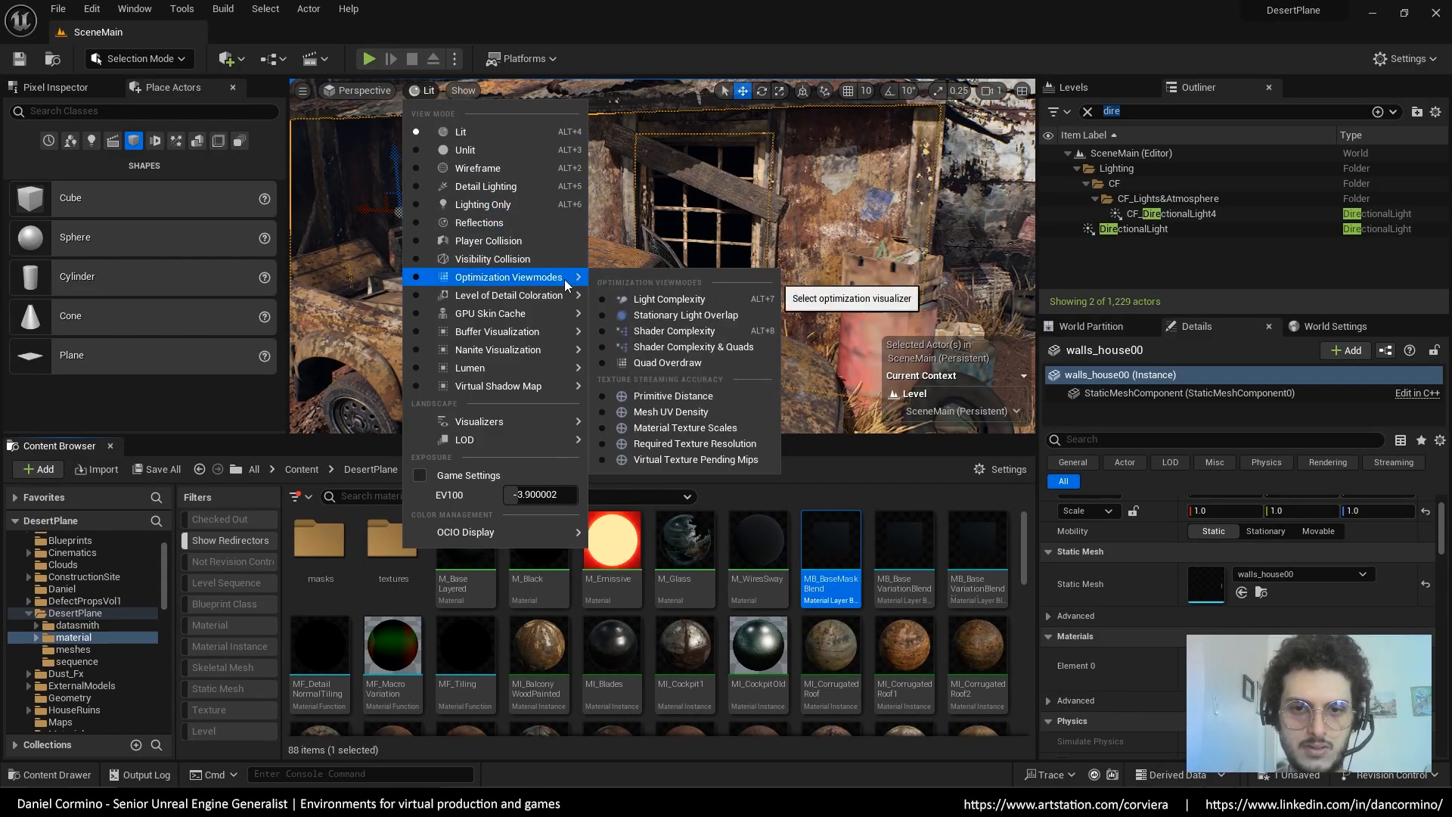
right_drag(642, 234, 667, 218)
key(s)
click(670, 213)
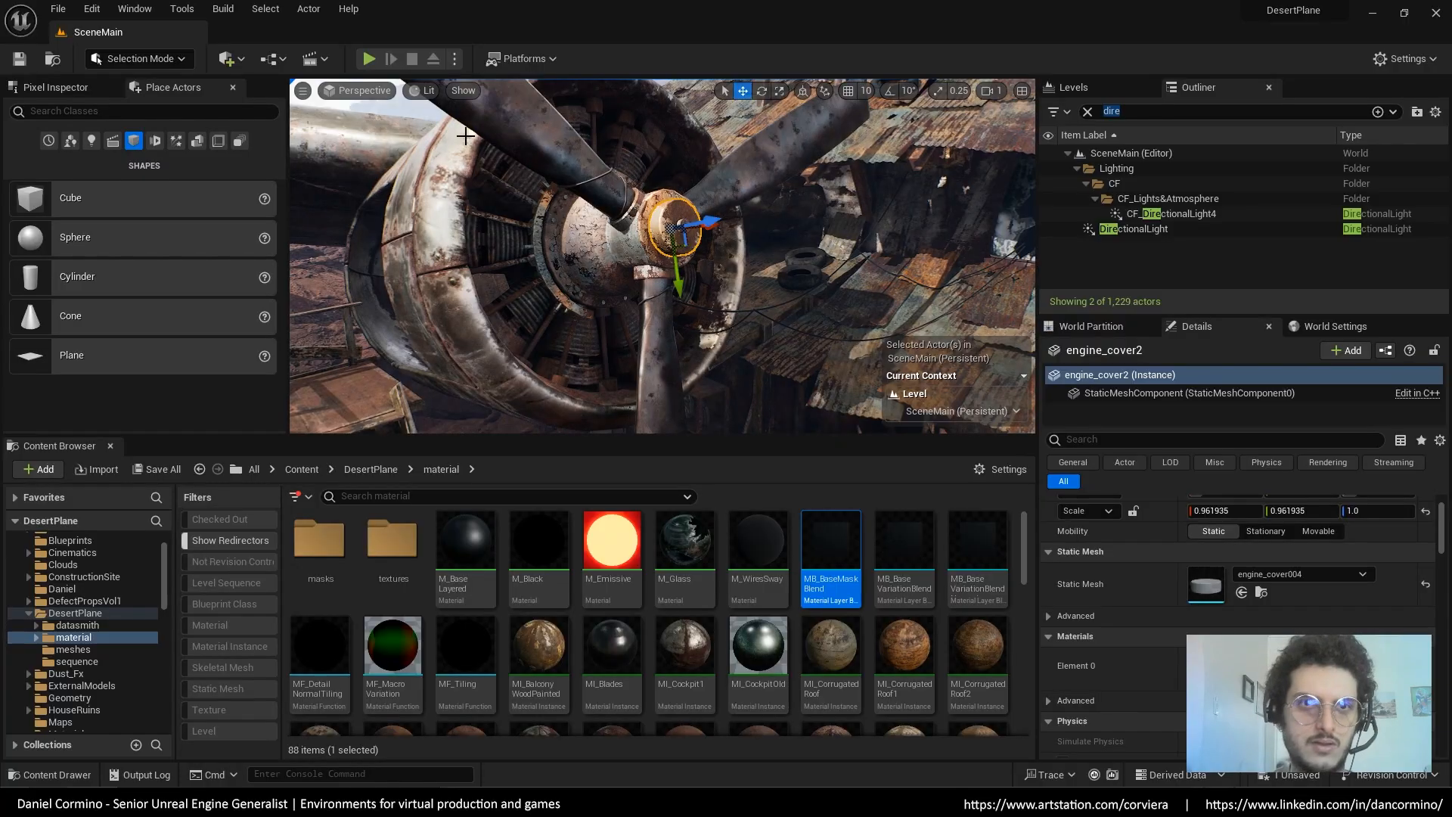
Change the level editor to Mesh Paint mode and view the hub cover's vertex colors with Color View Mode on RGB Channels
click(159, 60)
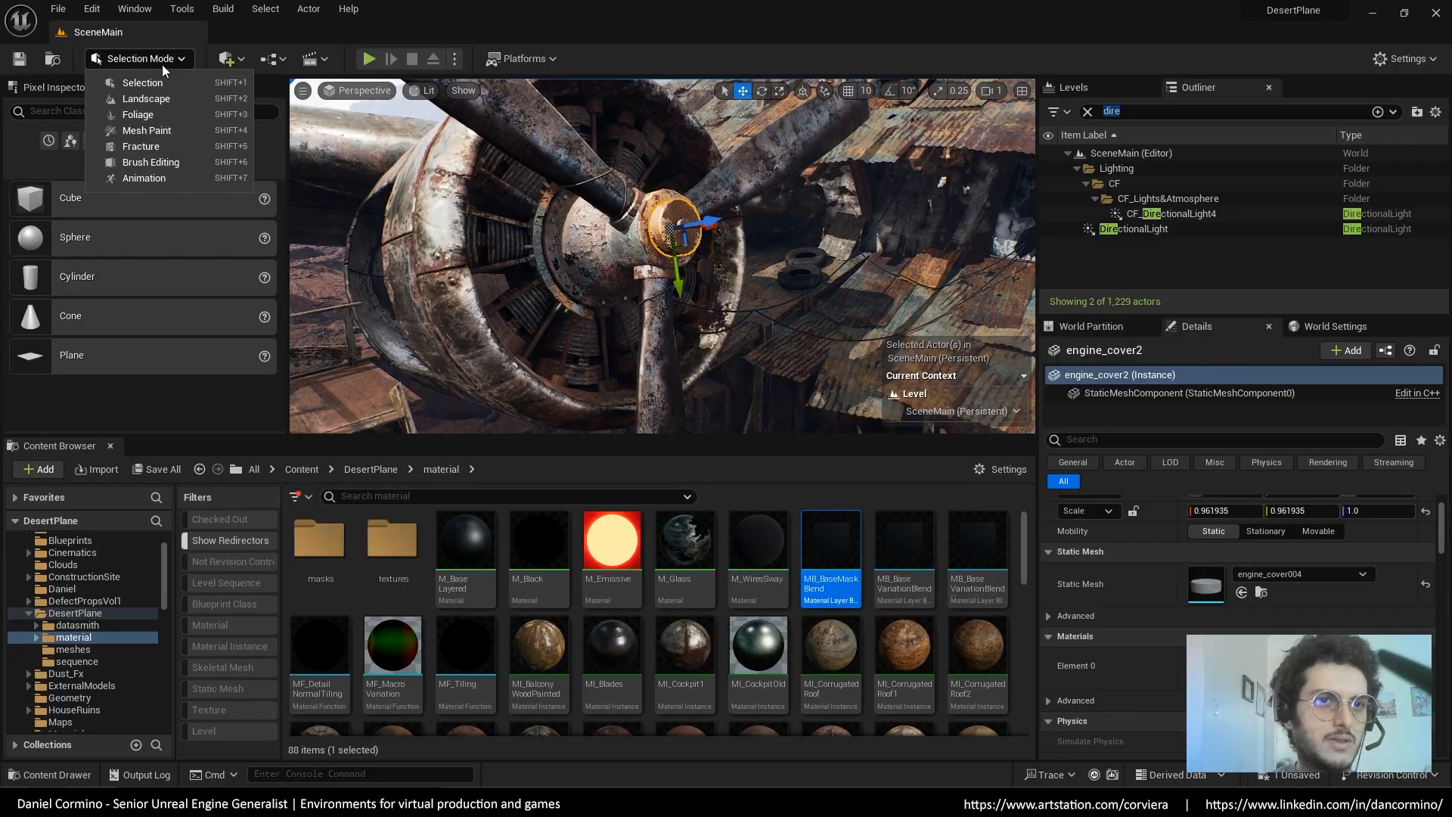
click(172, 130)
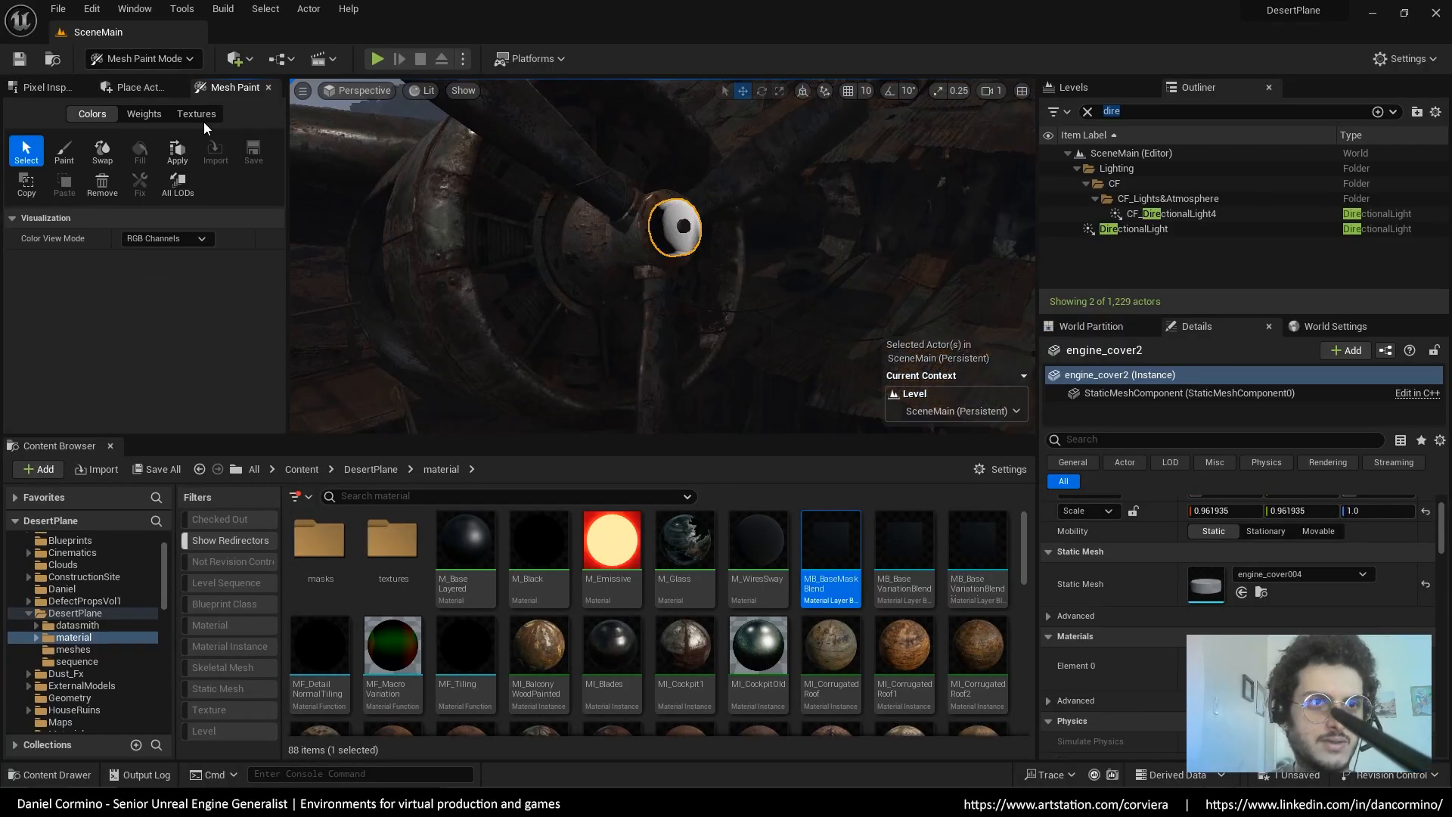
click(190, 241)
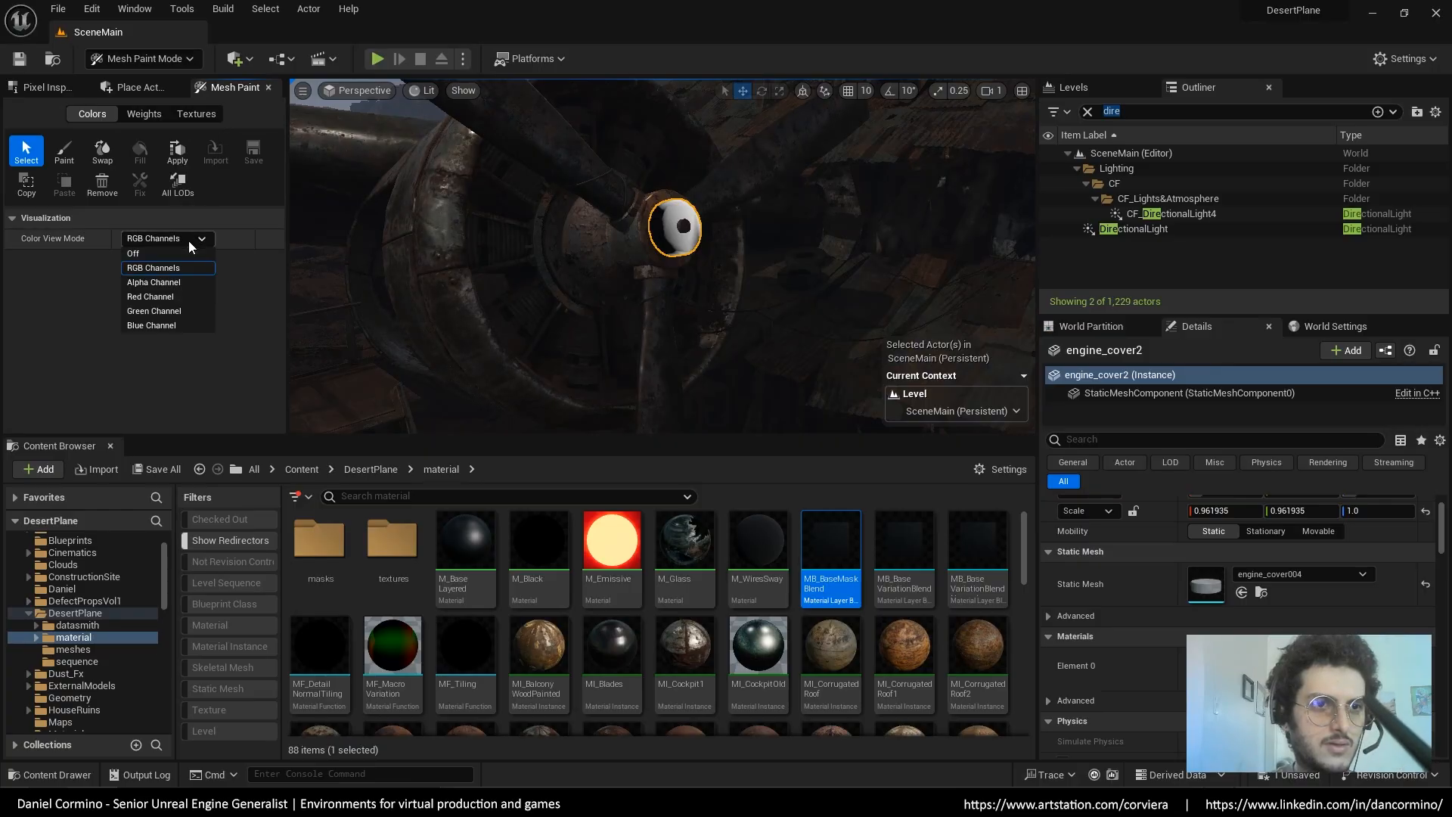
click(189, 267)
alt+drag(666, 199, 697, 266)
alt+drag(701, 215, 675, 228)
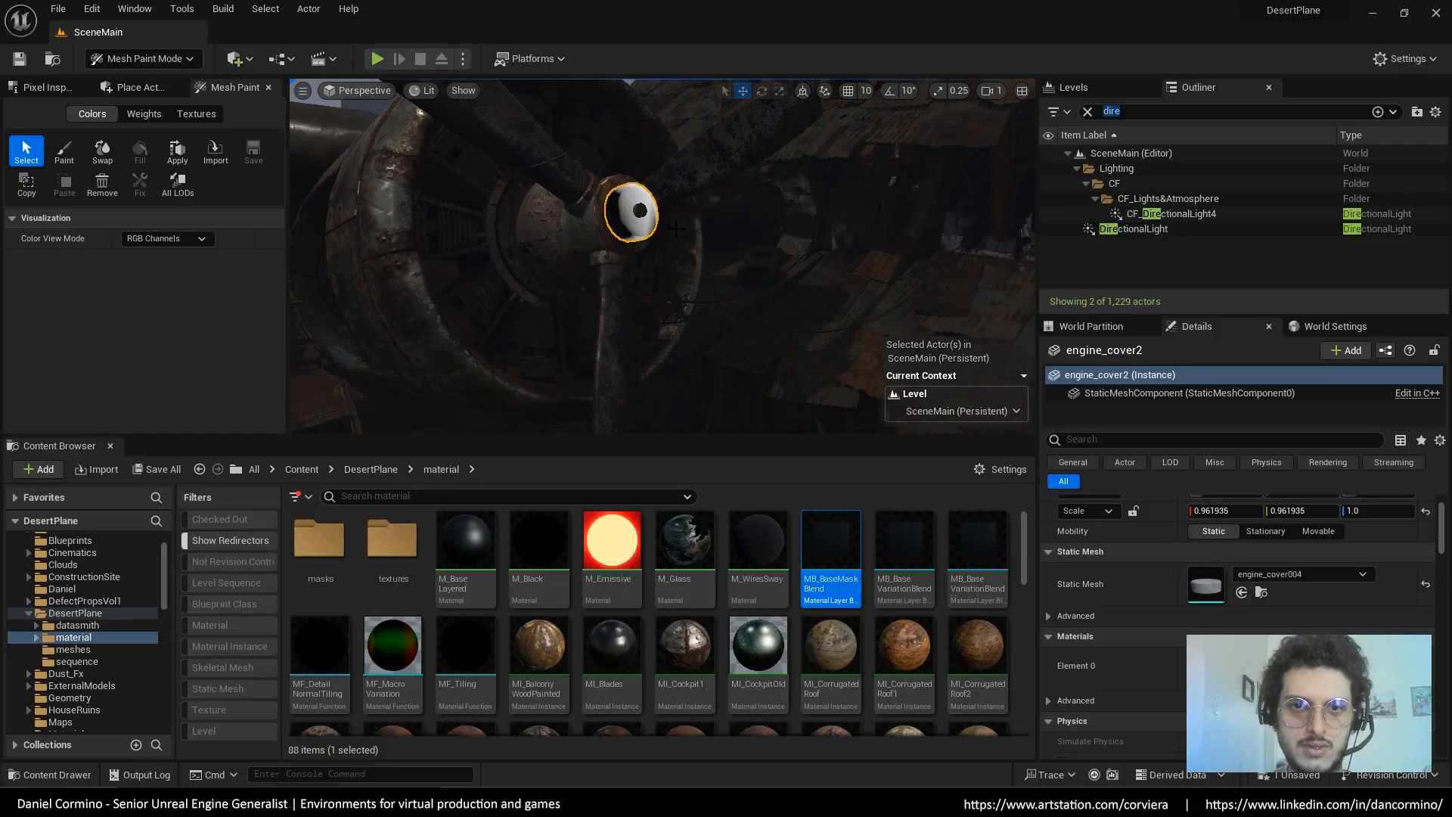
Select a corrugated metal sheet on the roof to view its painted vertex colors
click(628, 317)
alt+drag(627, 317, 892, 227)
click(784, 244)
click(784, 243)
click(816, 288)
alt+drag(816, 287, 745, 297)
click(825, 277)
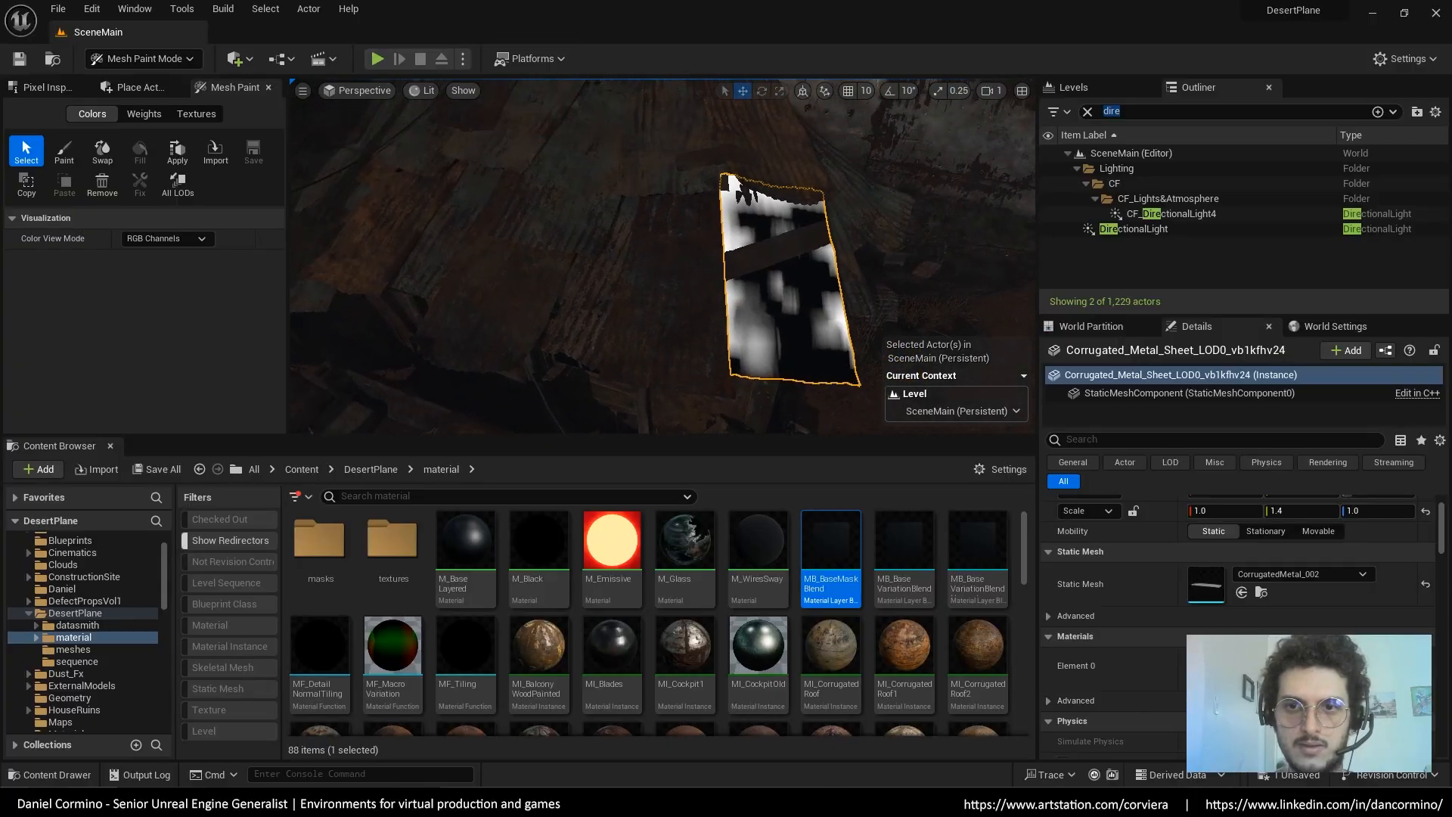
click(737, 300)
Set the mesh paint Color View Mode to Alpha Channel, then to Red Channel
click(182, 239)
click(183, 282)
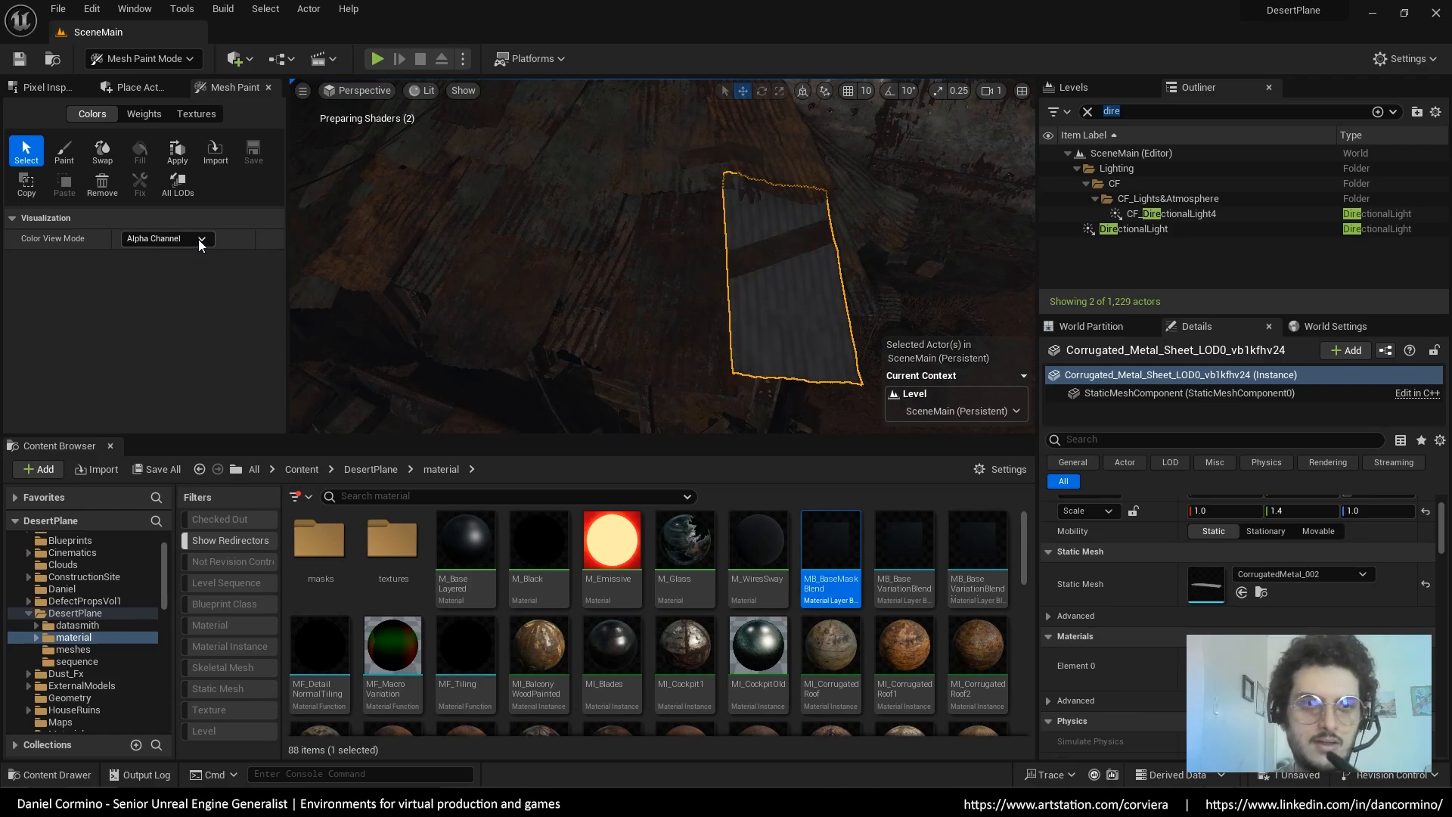
click(193, 238)
click(189, 298)
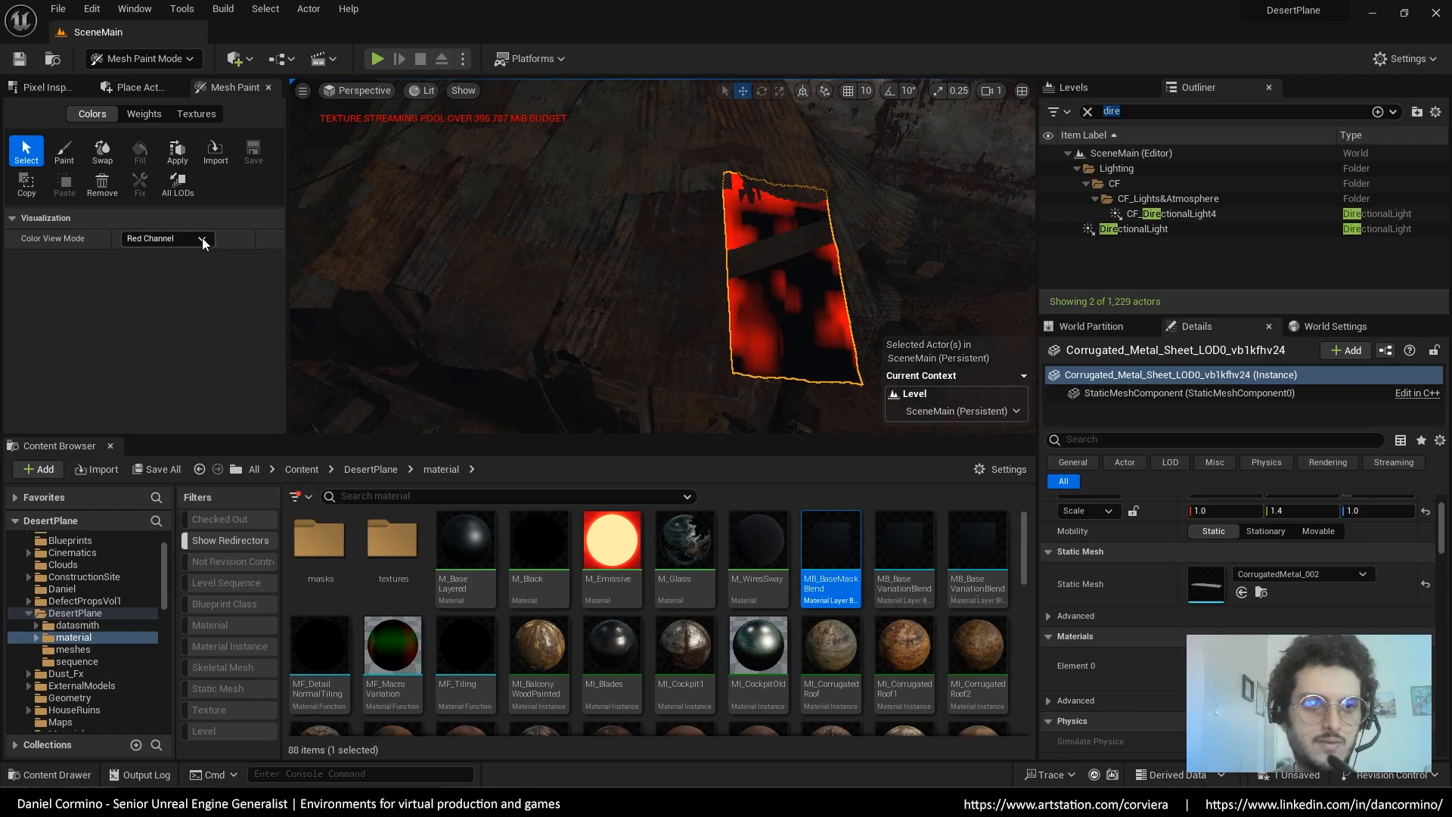
Cycle the mesh paint Color View Mode through Green Channel and Blue Channel, ending on RGB Channels
click(202, 238)
click(188, 312)
click(198, 237)
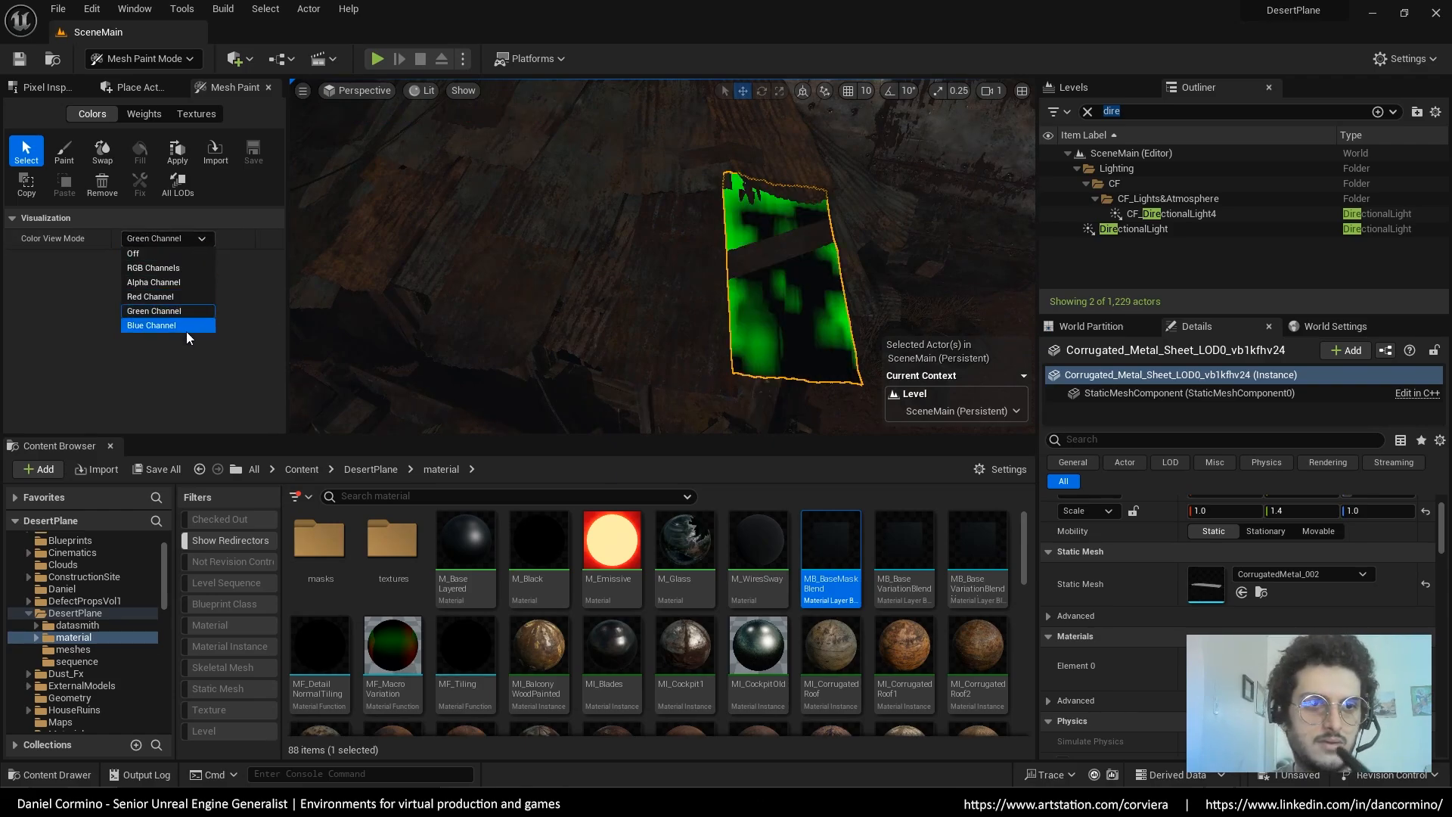
click(186, 329)
click(185, 238)
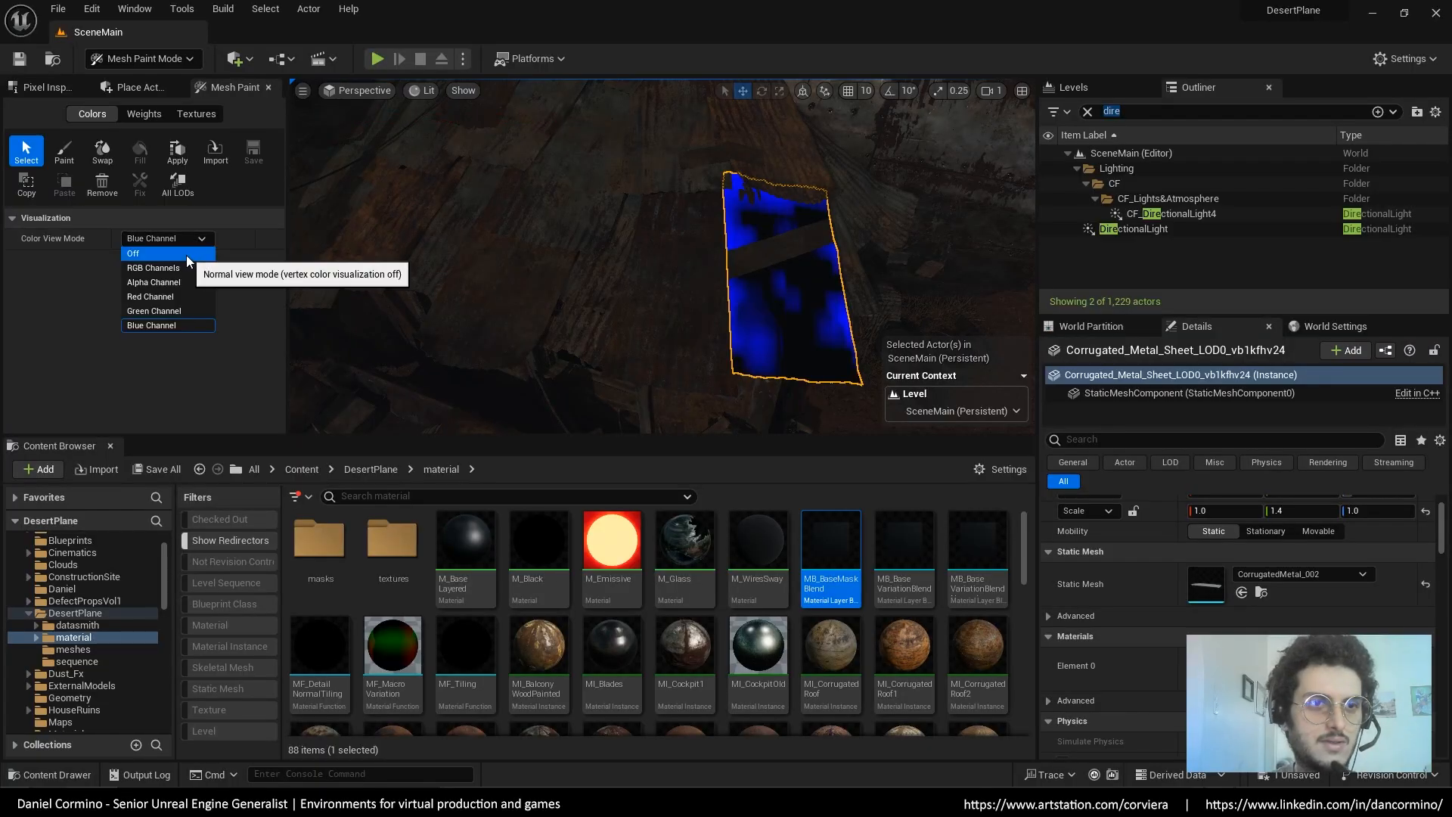
click(172, 268)
Add four neighbouring corrugated metal sheets on the roof to the selection to view their painted vertex colors
right_drag(819, 225, 750, 274)
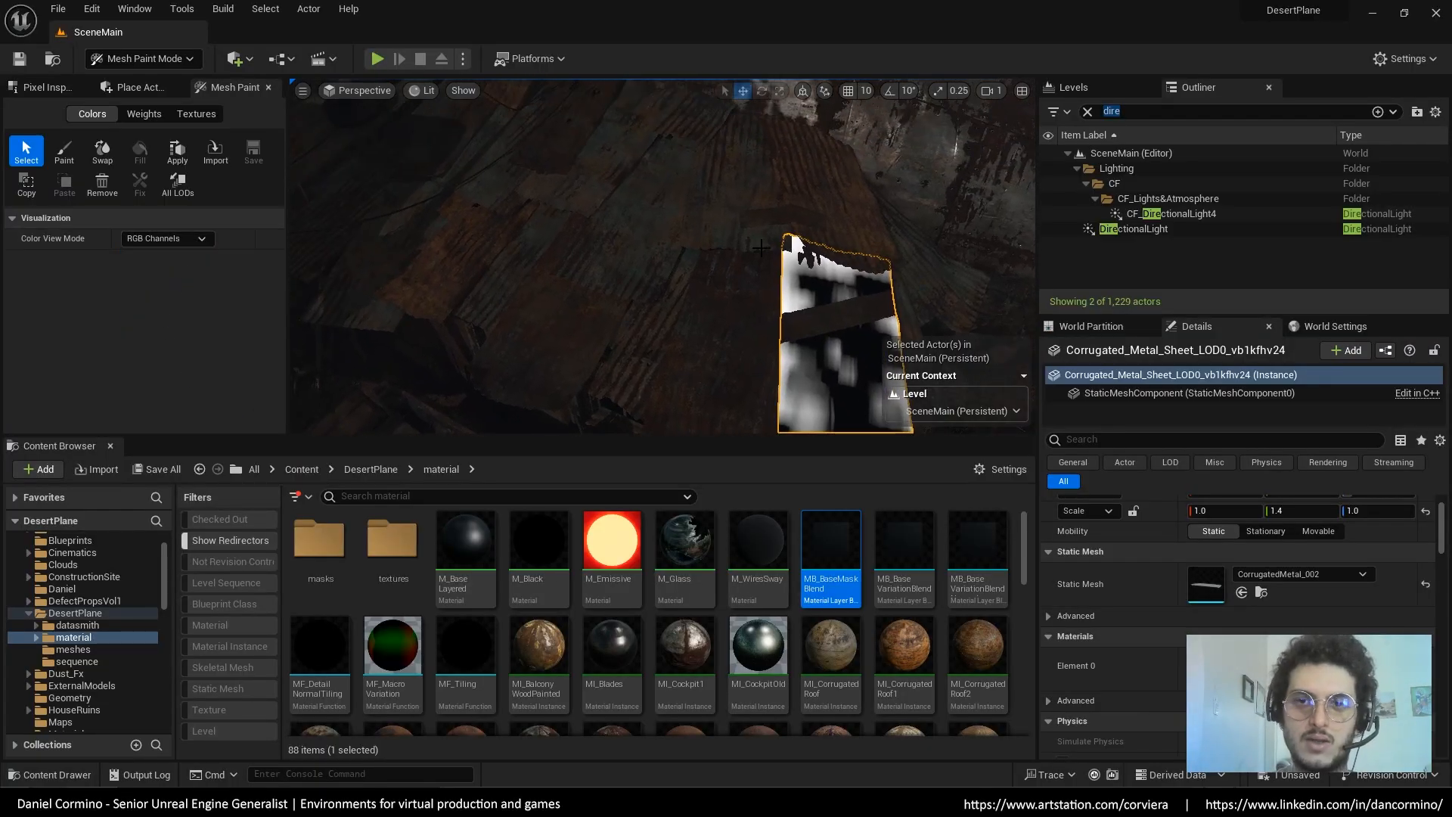
ctrl+click(750, 275)
ctrl+click(736, 203)
ctrl+click(656, 231)
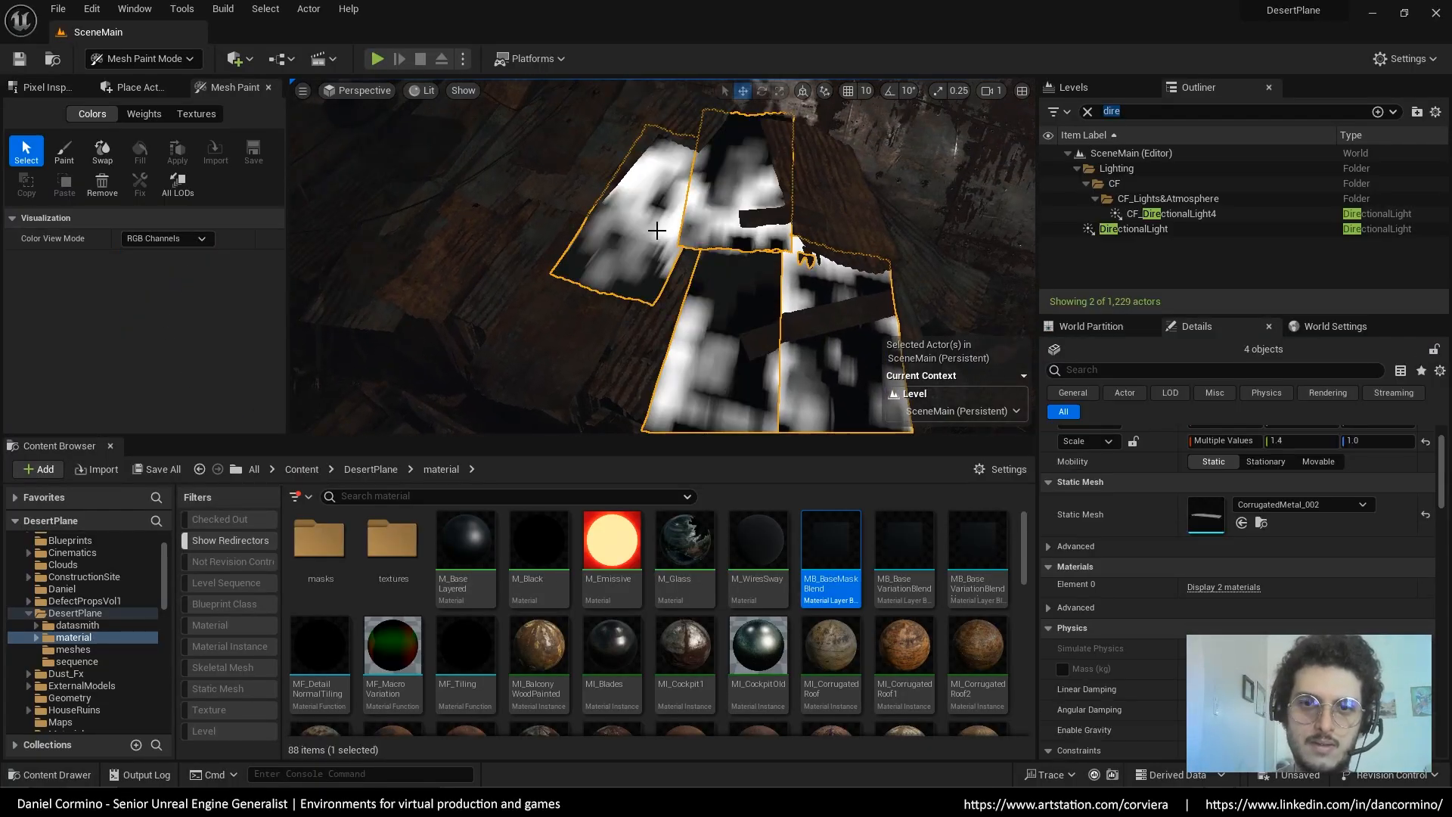
ctrl+click(652, 319)
mouse_move(865, 236)
right_down()
mouse_move(832, 223)
mouse_move(864, 236)
right_up()
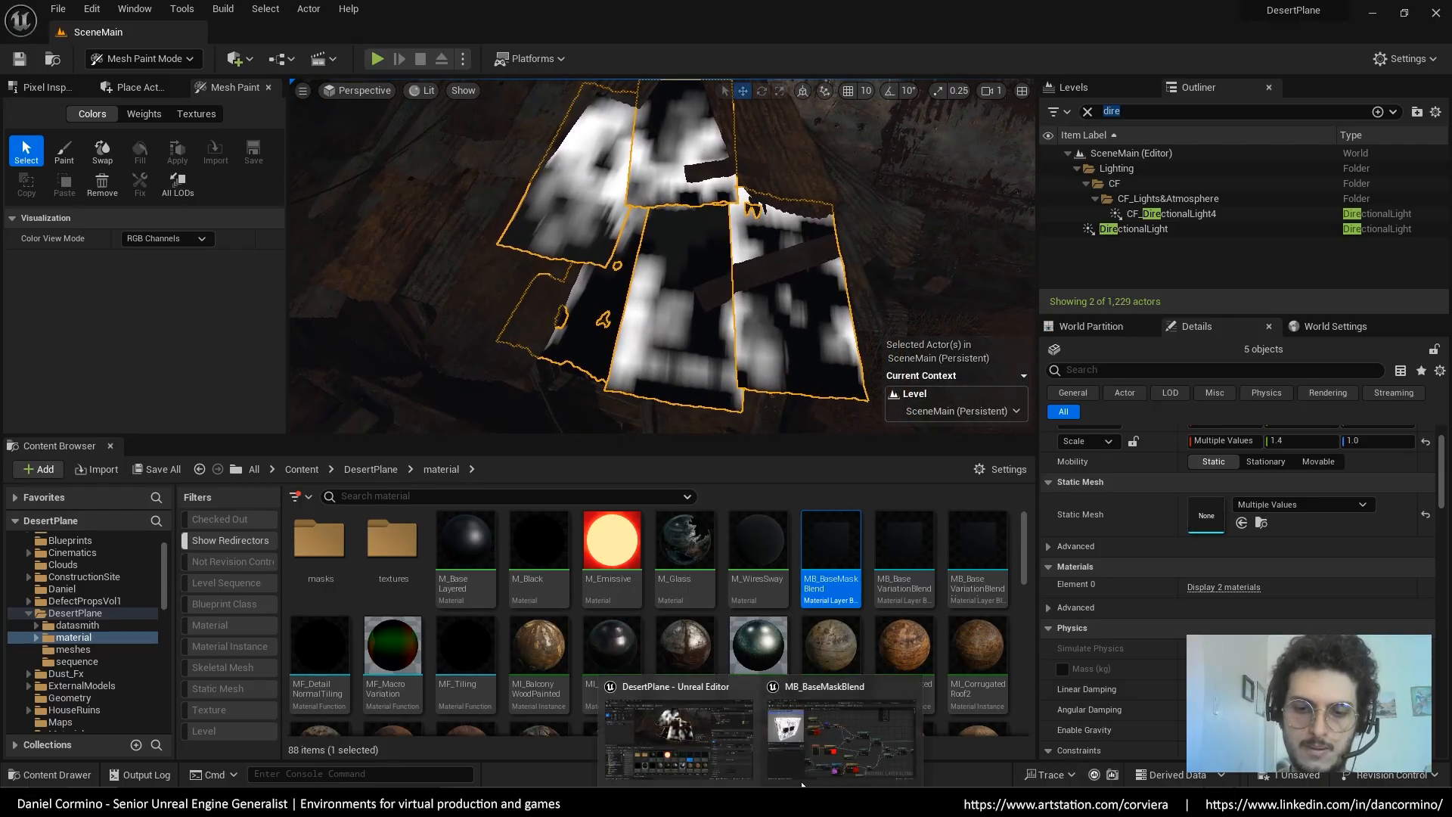
Return to the MB_BaseMaskBlend material graph and select the VertexPaintChannelSelect node to view its mask channel
double_click(831, 552)
right_drag(649, 582, 680, 544)
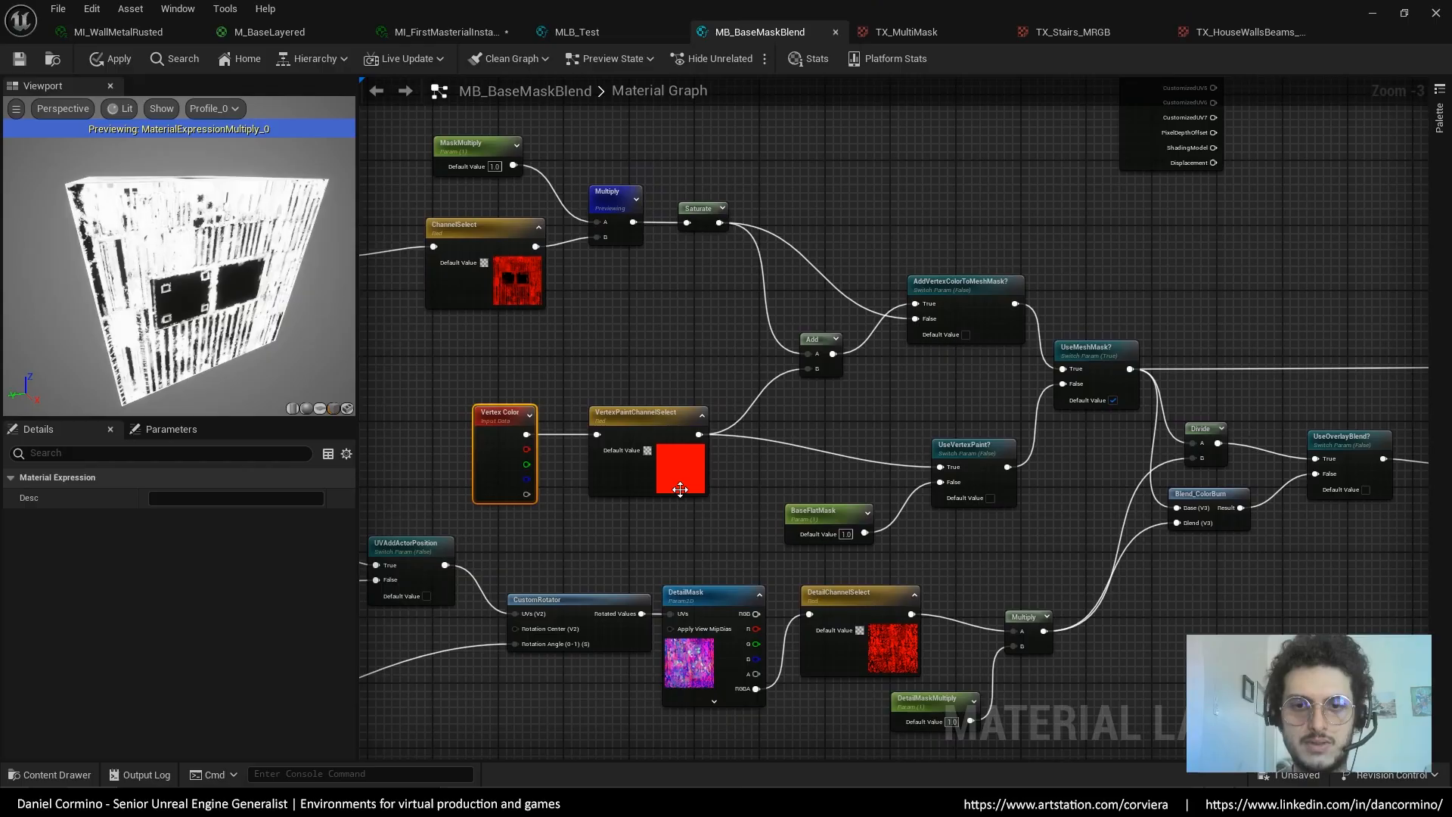
click(686, 480)
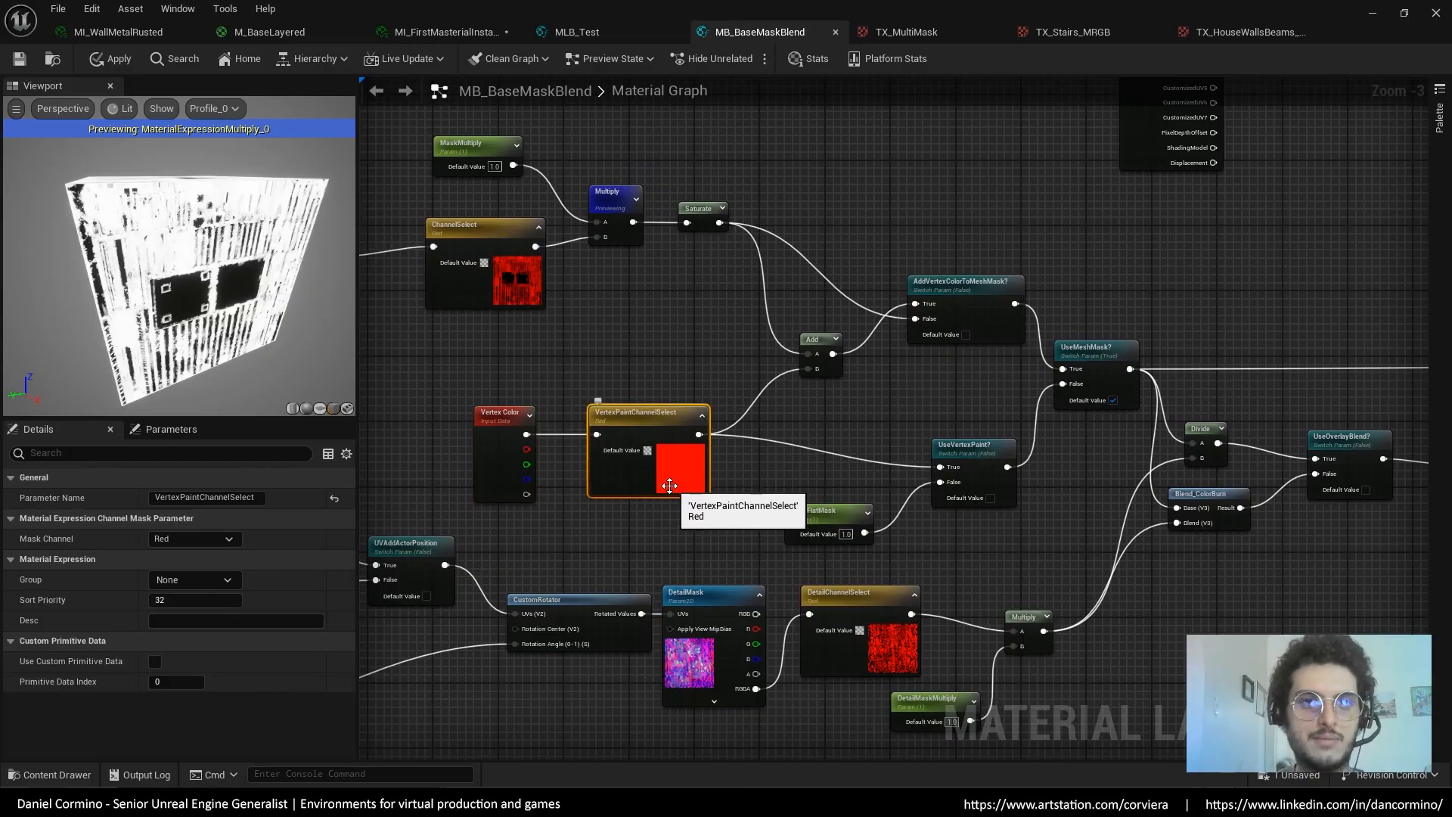
Look at the MLB_Test graph and the first material instance's blend parameters, returning to the MB_BaseMaskBlend graph
click(598, 33)
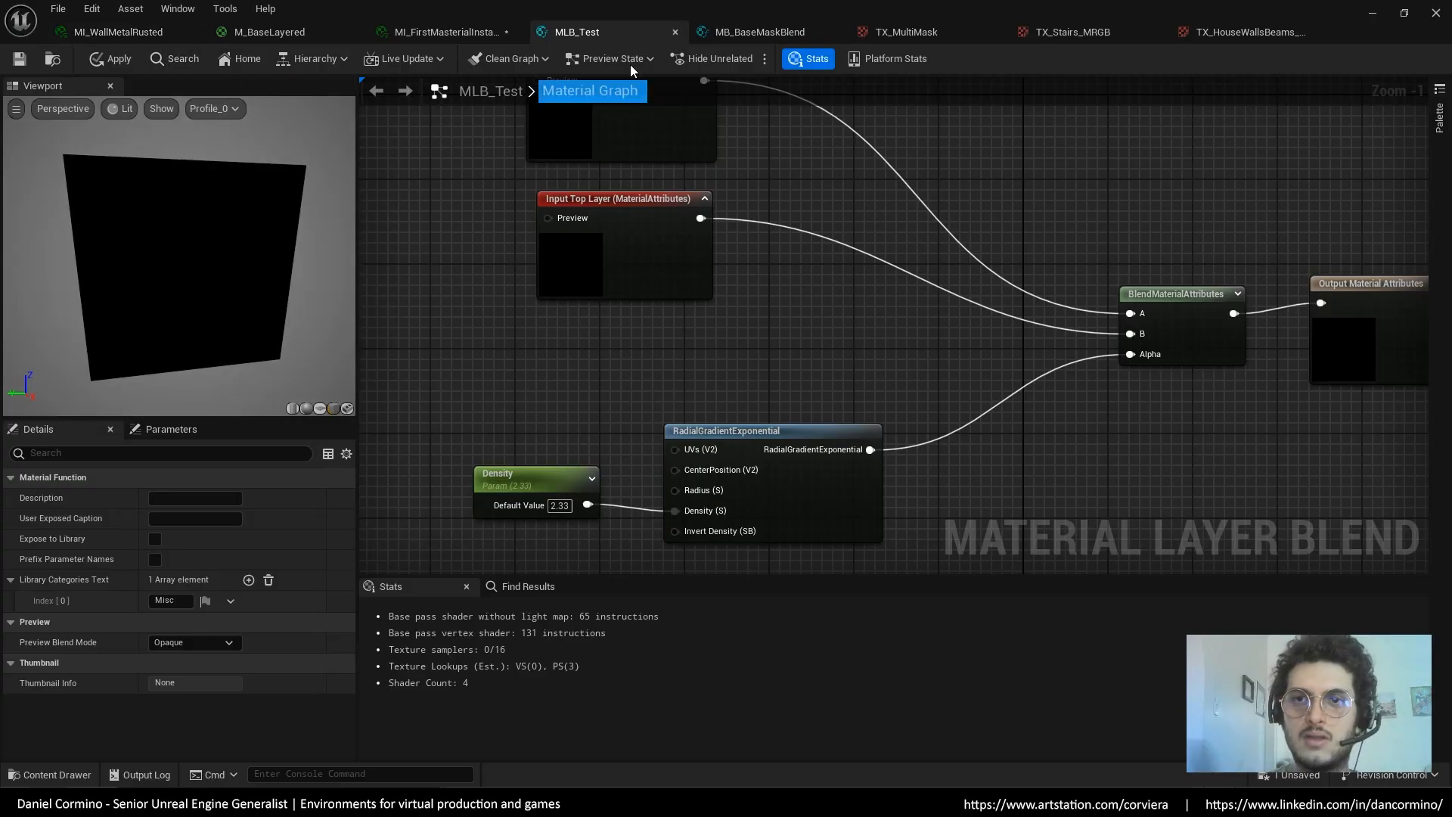
click(789, 35)
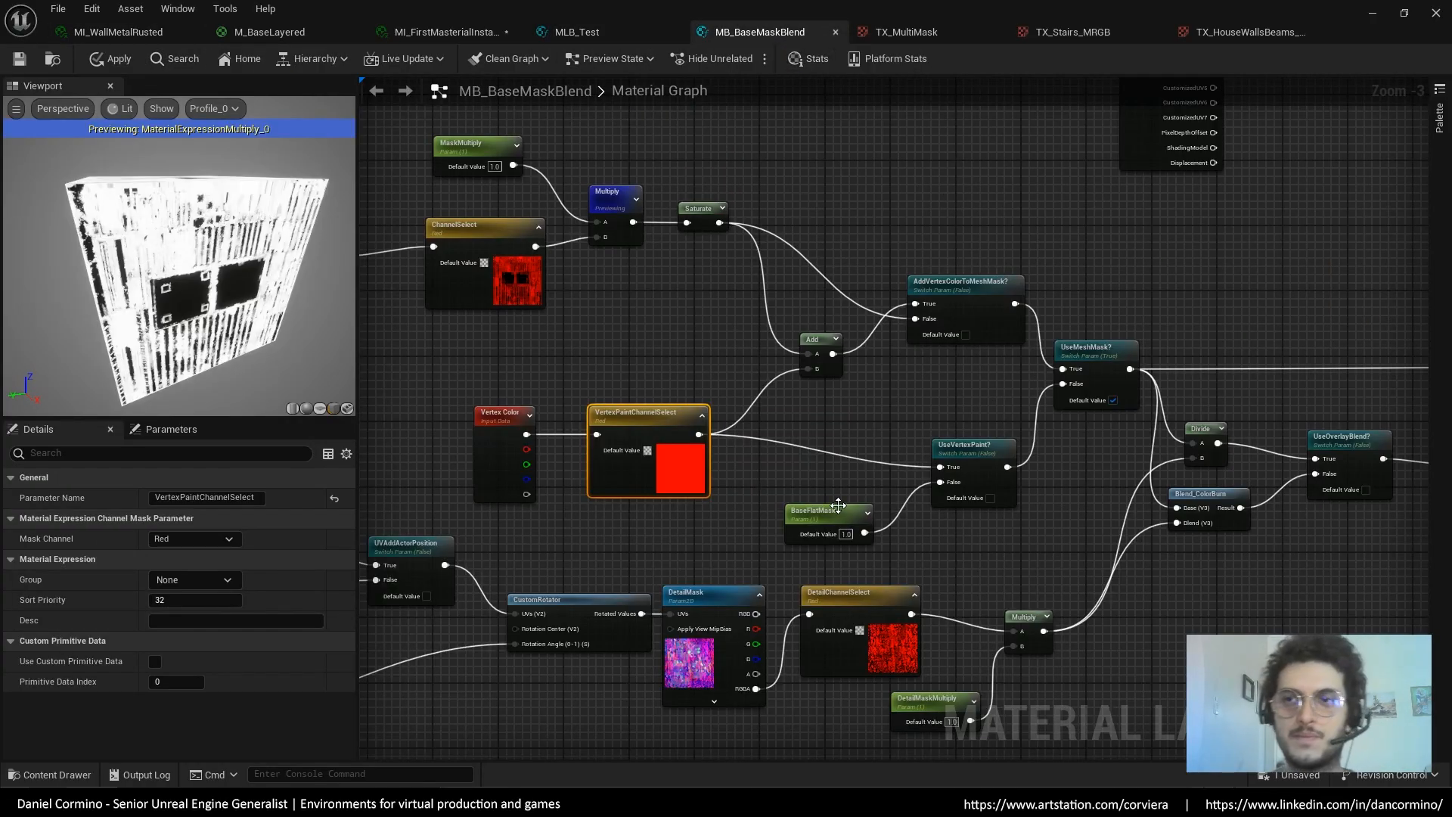
click(446, 32)
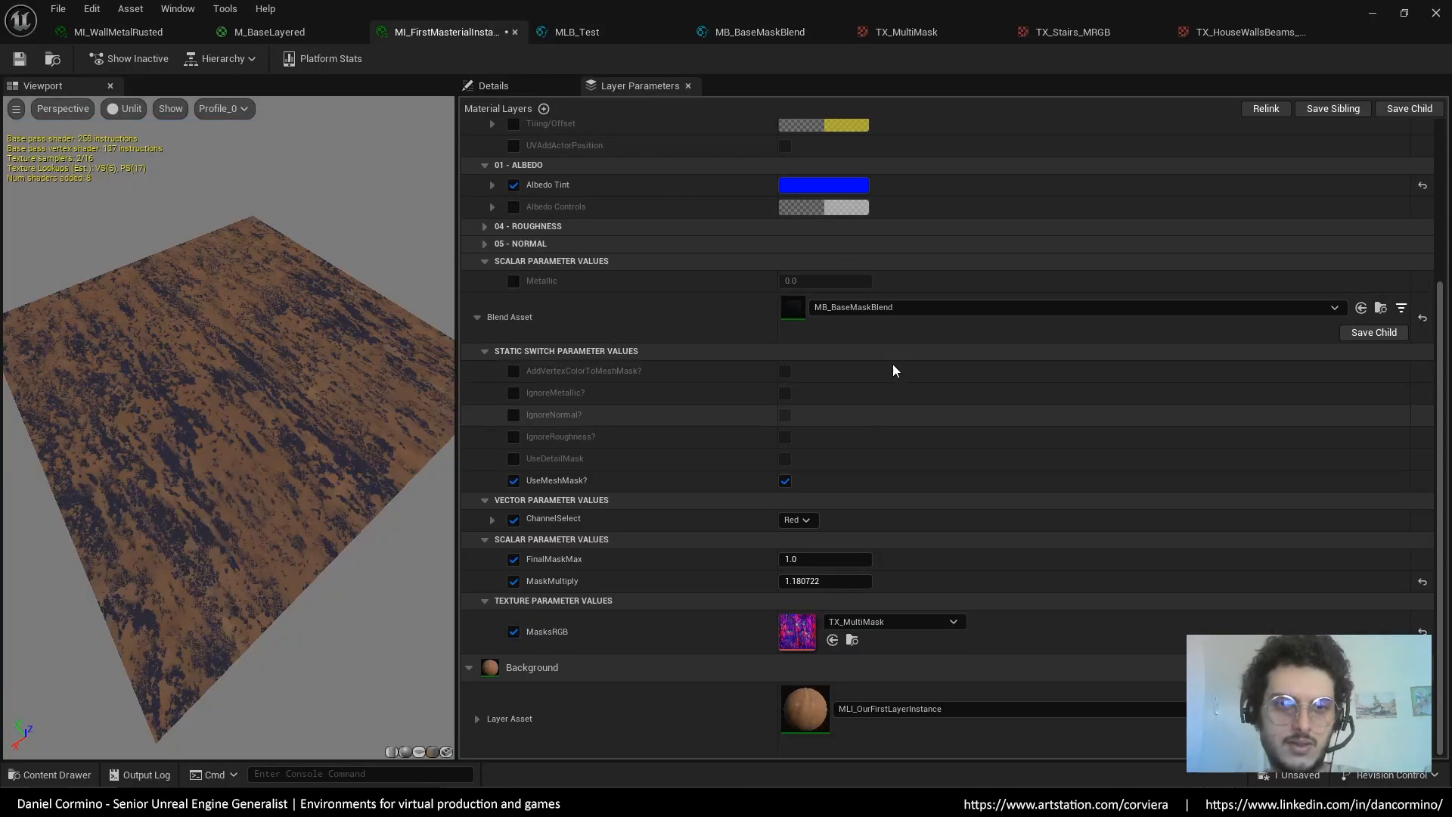
click(800, 35)
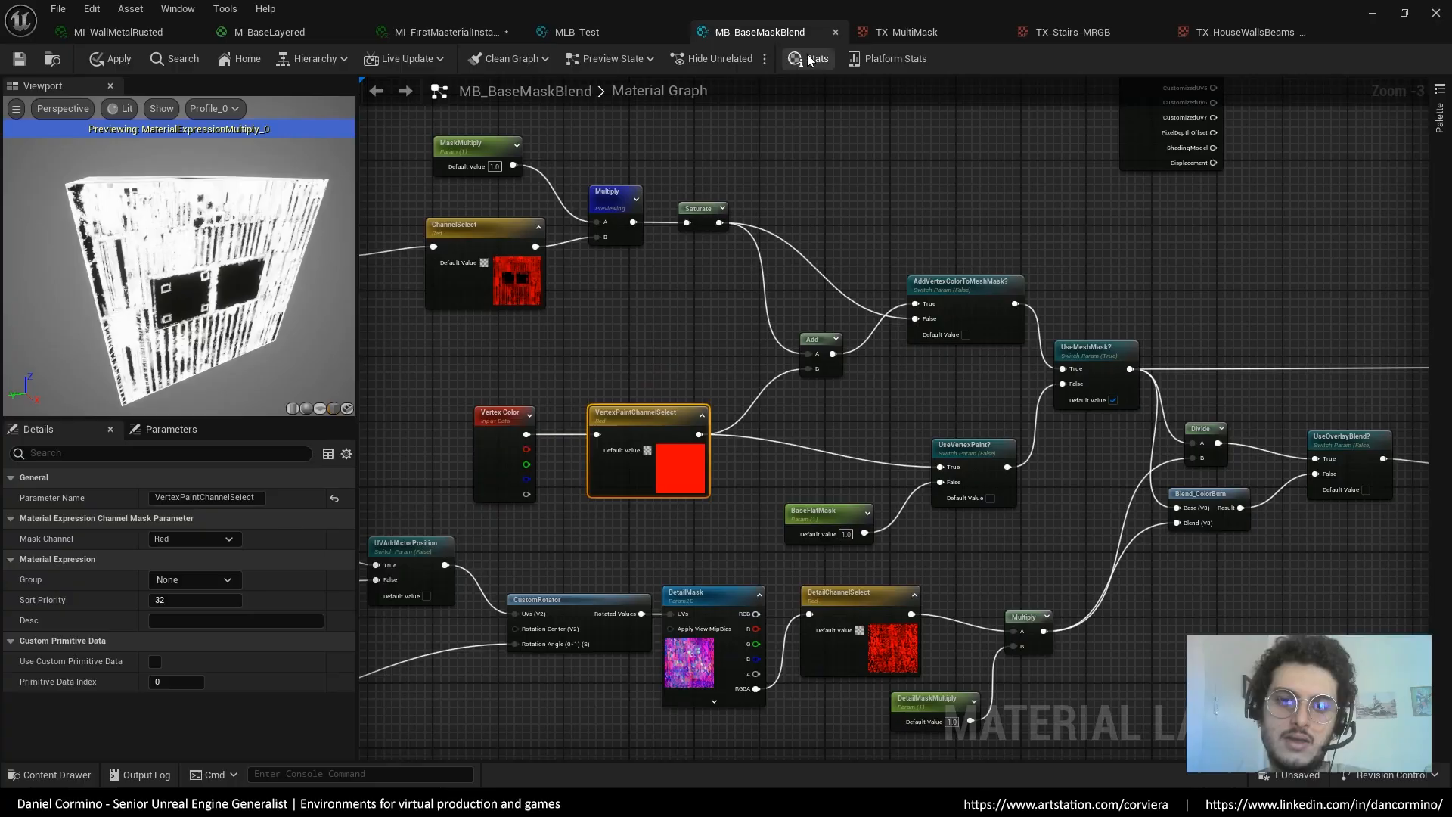
Examine the BaseFlatMask, Vertex Color and VertexPaintChannelSelect nodes and how they feed the UseVertexPaint and AddVertexColorToMeshMask switches
click(832, 514)
right_drag(670, 465, 693, 491)
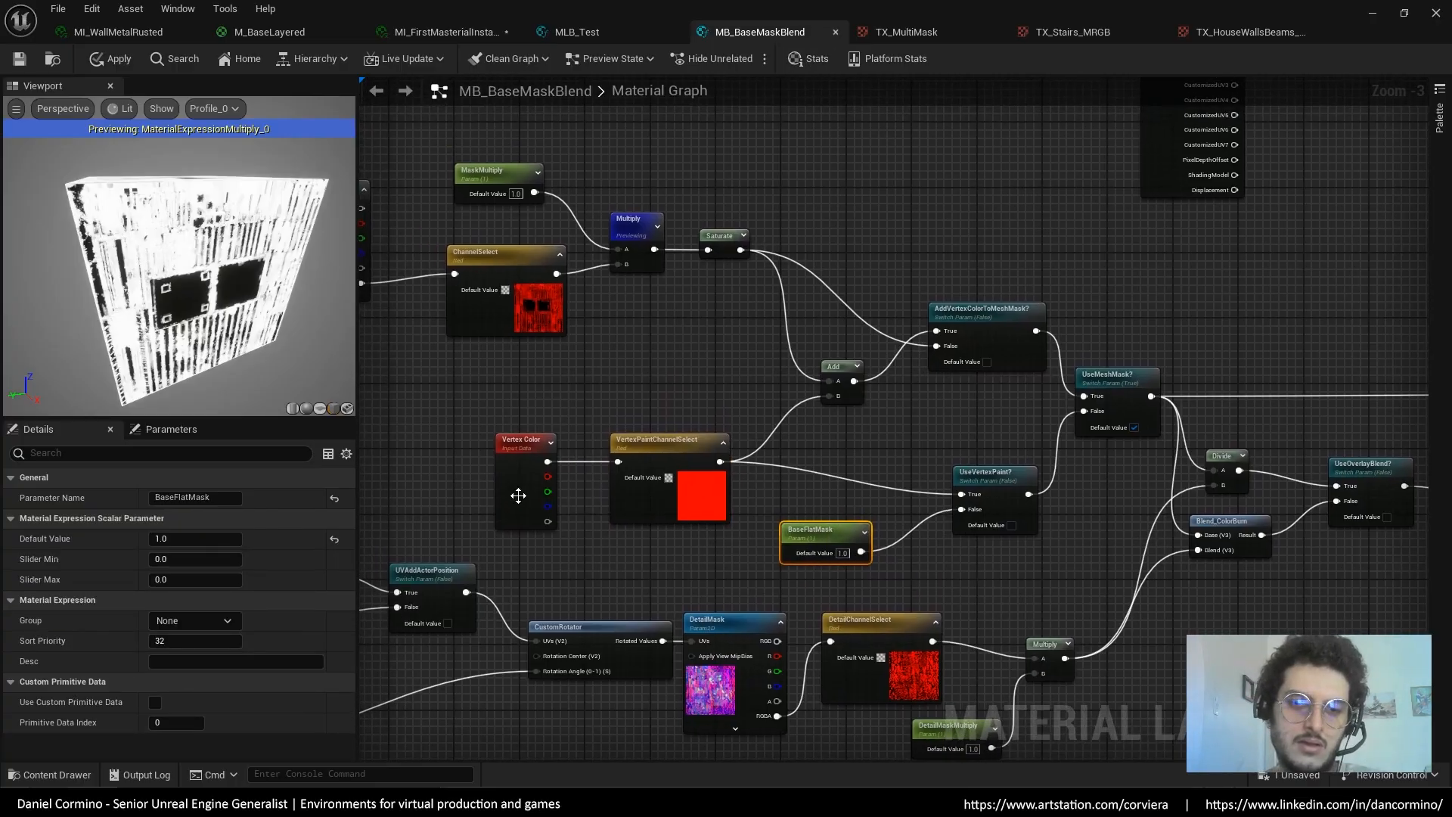
drag(518, 495, 517, 486)
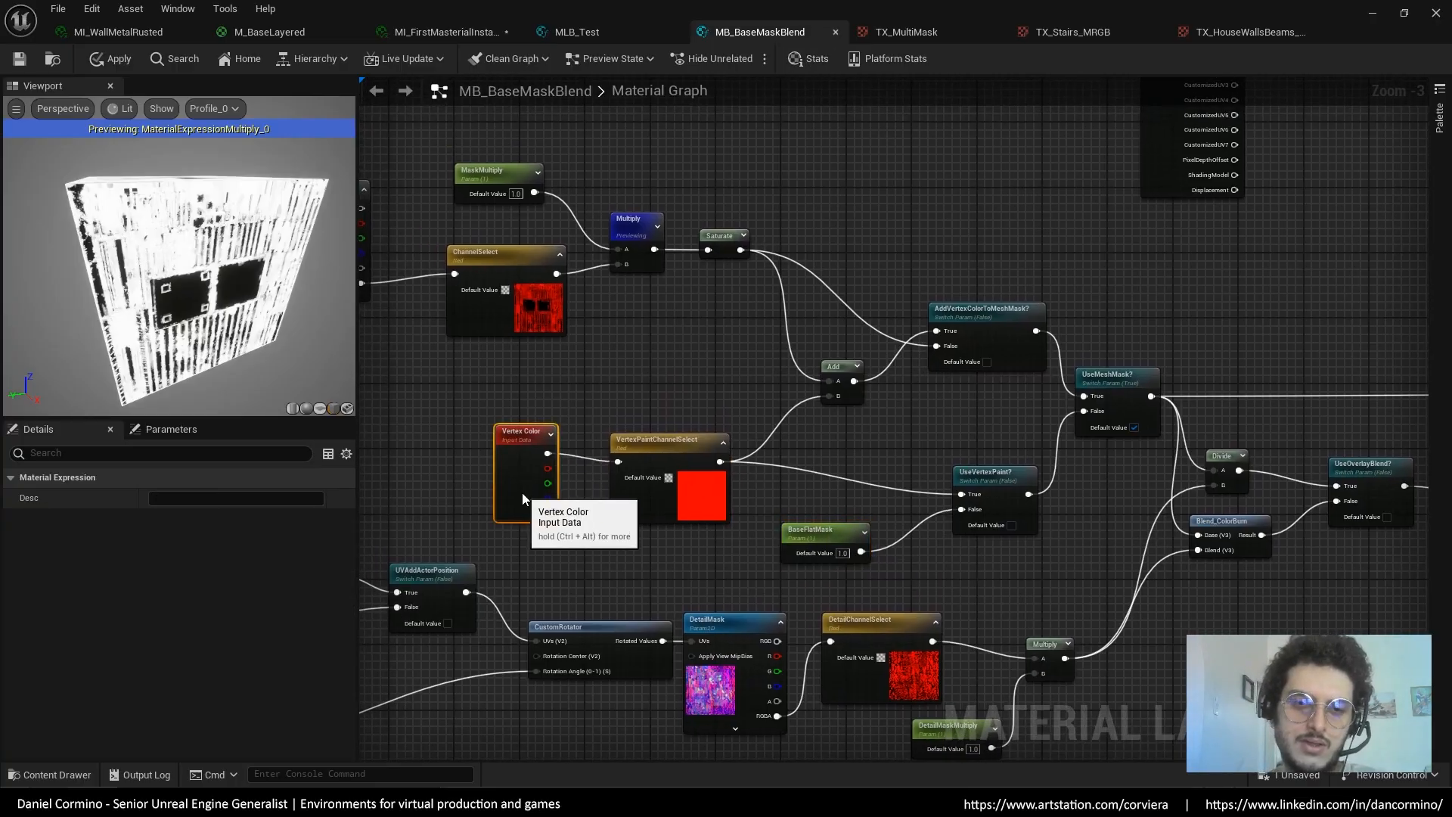
click(700, 501)
right_drag(793, 480, 691, 513)
right_drag(620, 331, 766, 323)
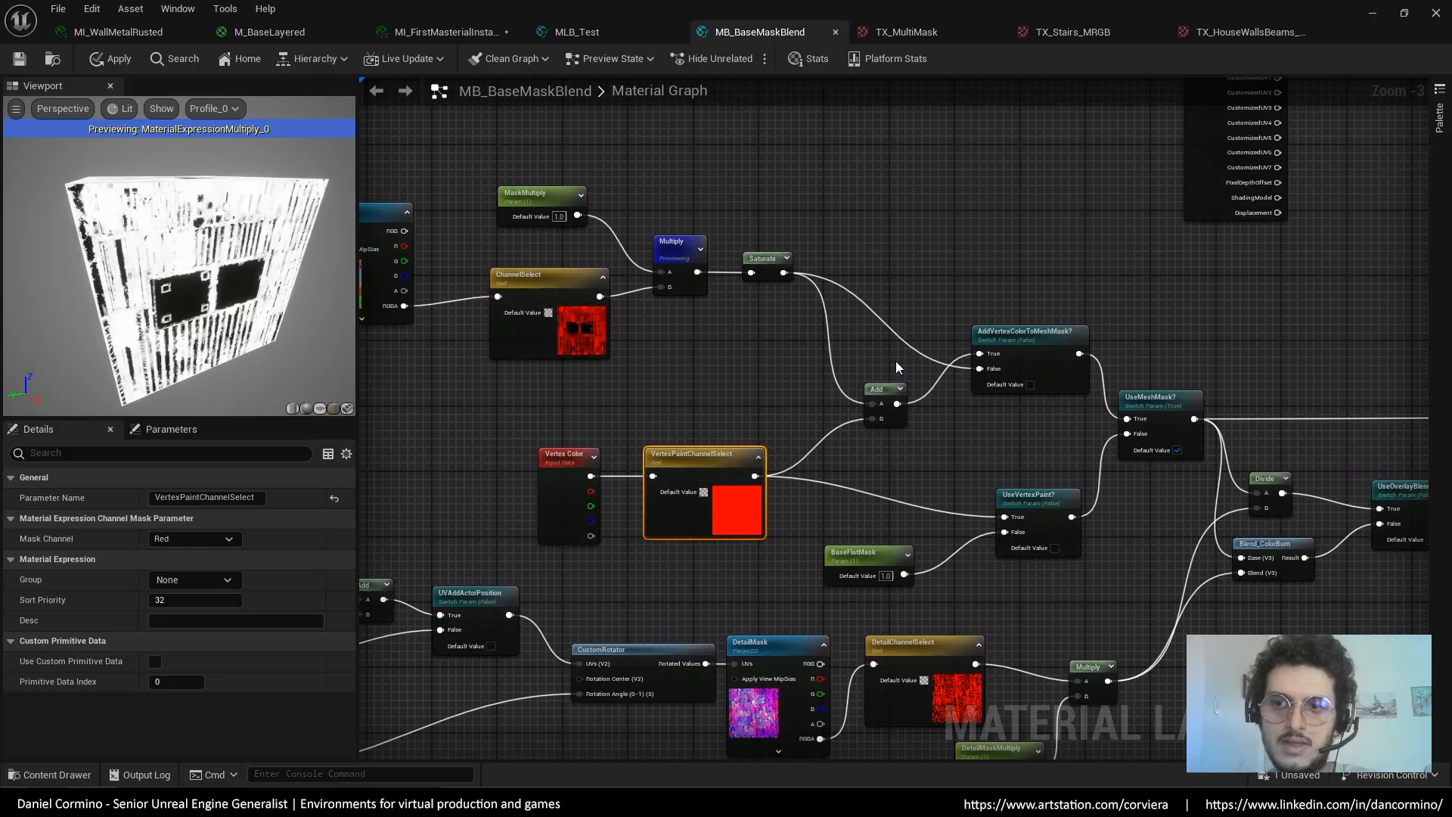
right_drag(1122, 514, 1051, 533)
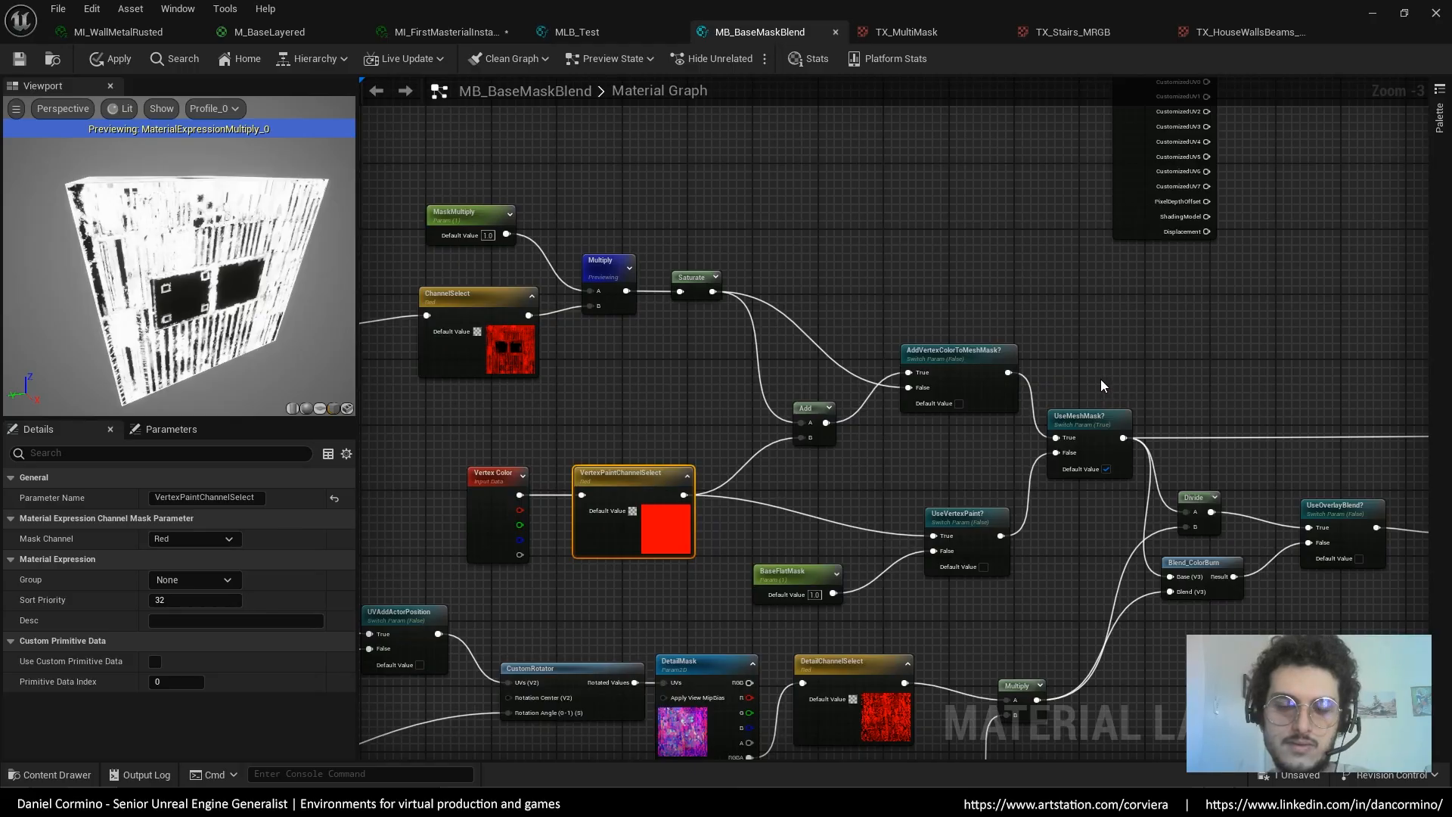
Examine the UseMeshMask? switch in the MB_BaseMaskBlend graph together with the UseVertexPaint? and BaseFlatMask nodes that feed it
right_drag(1087, 382, 1128, 349)
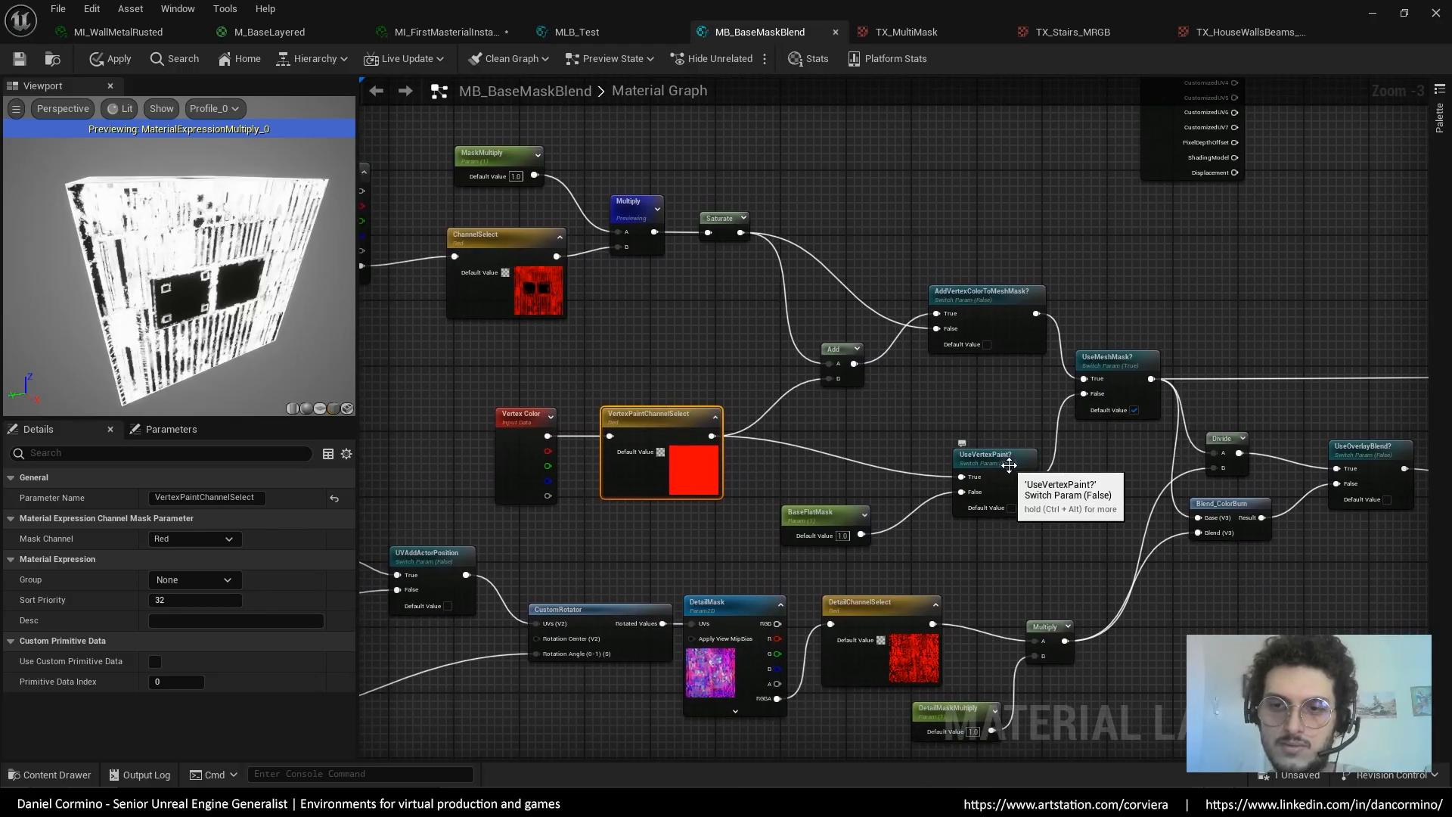
right_drag(1101, 475, 1074, 481)
right_click(1074, 482)
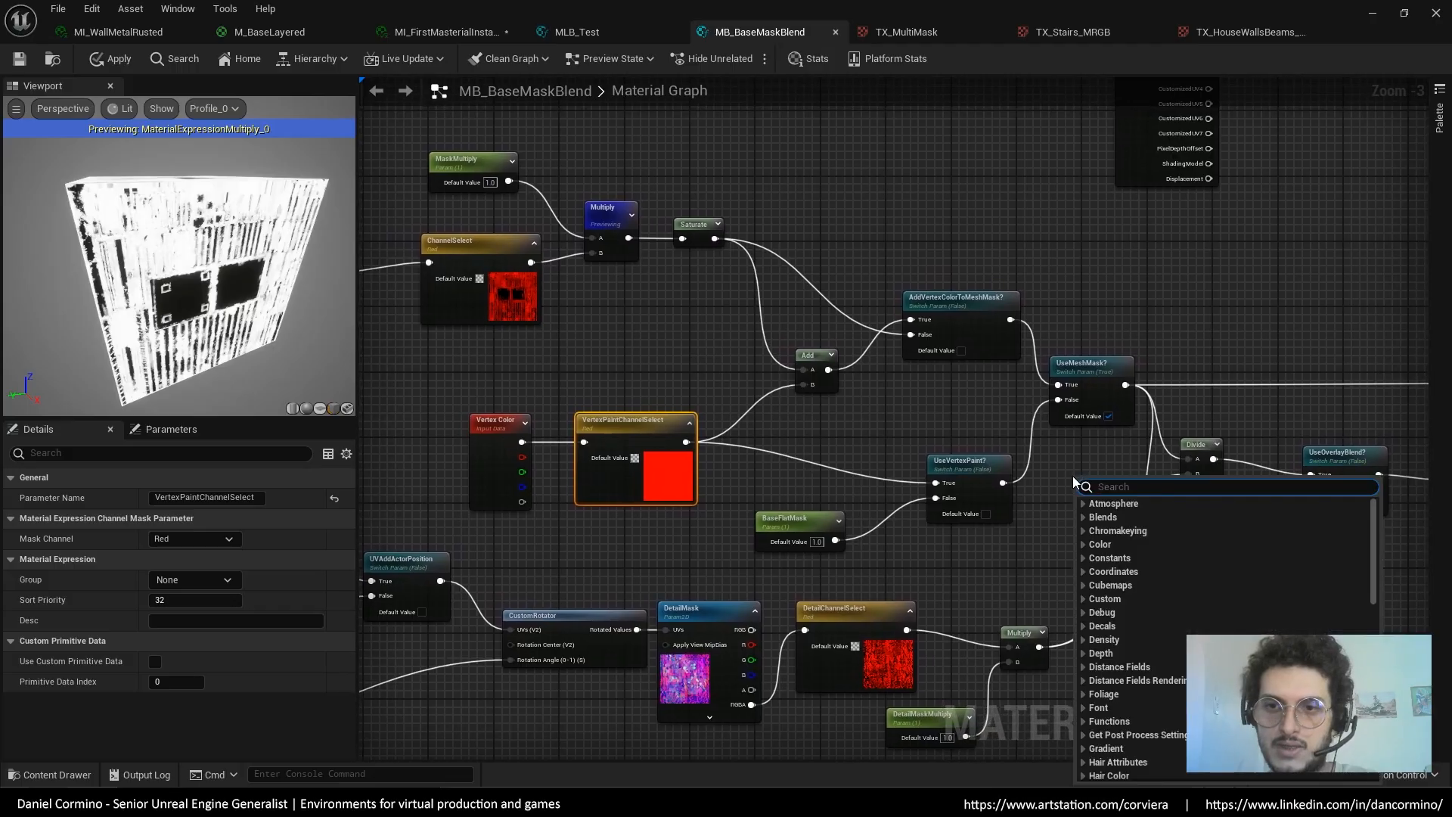
click(1098, 333)
click(1110, 366)
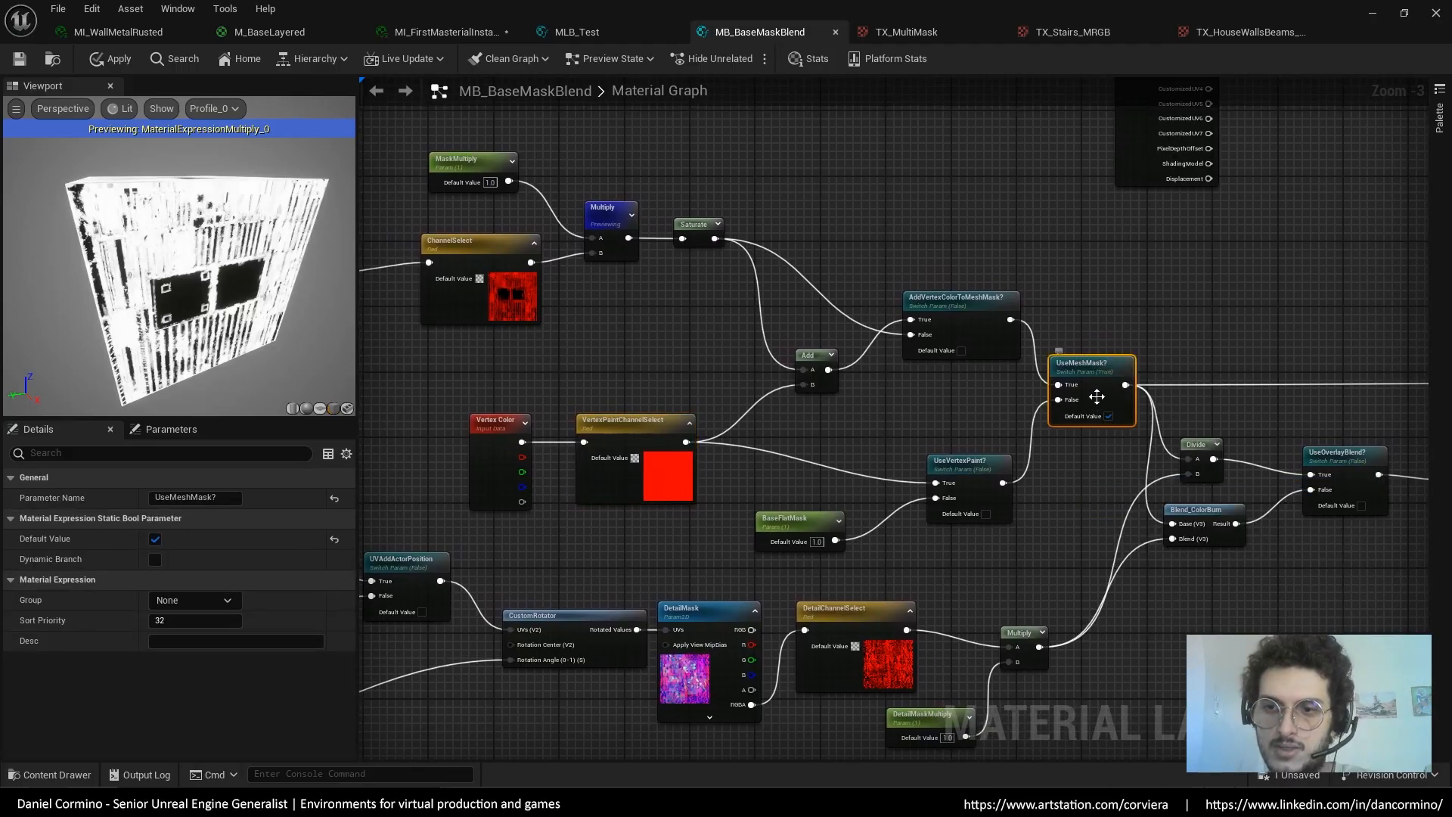
drag(1114, 363, 1106, 365)
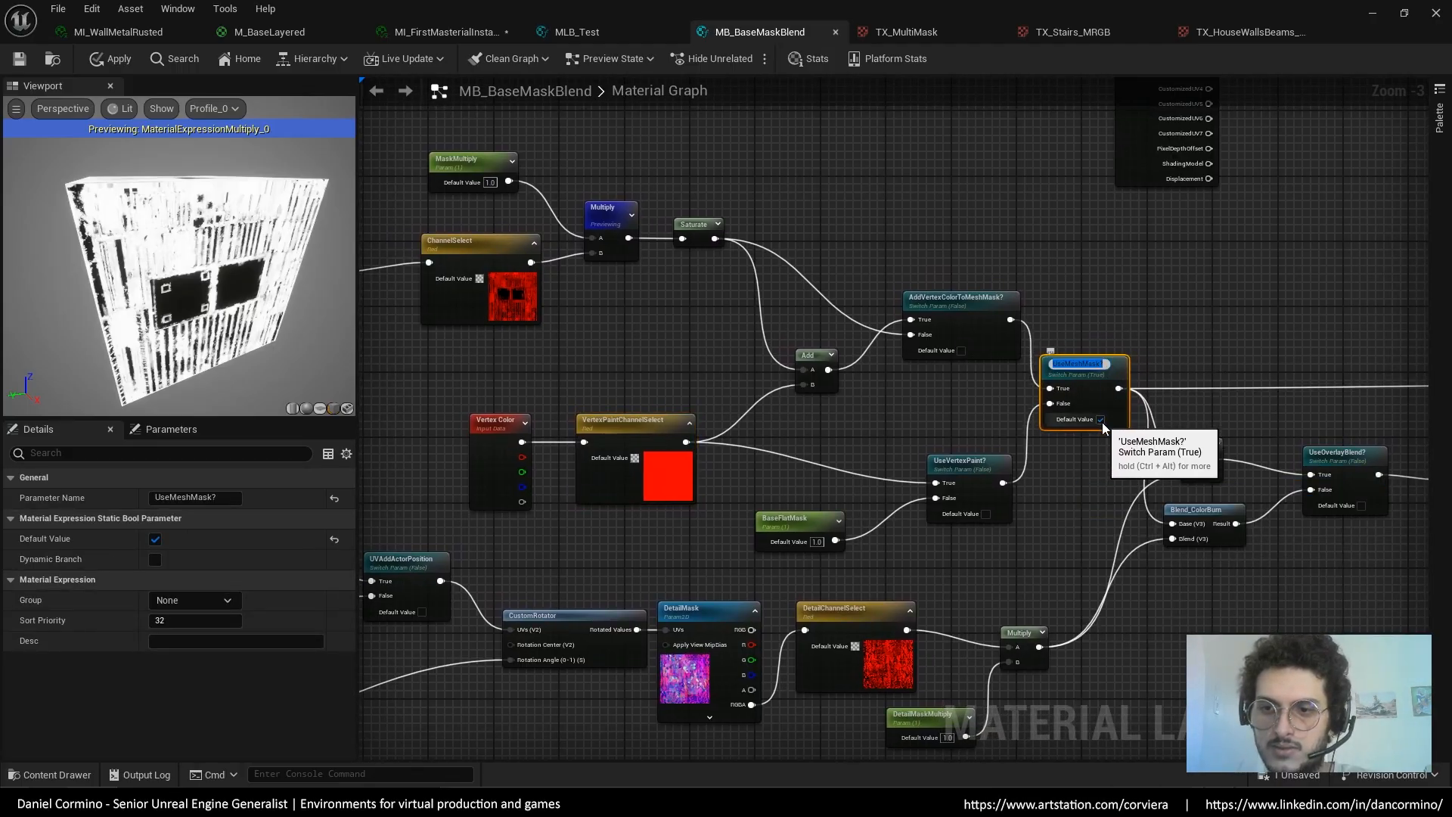
click(1100, 422)
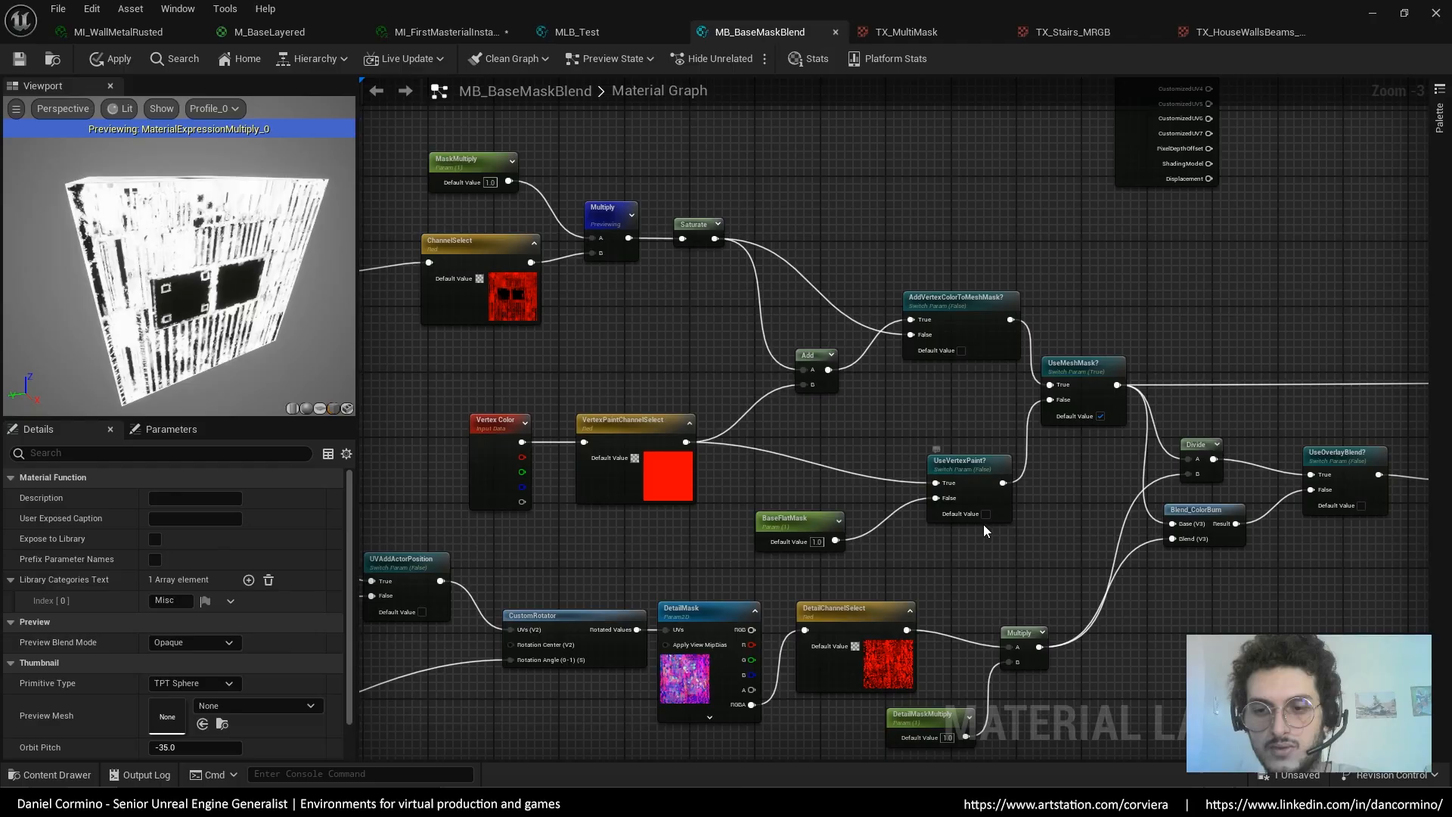
right_drag(965, 559, 1029, 523)
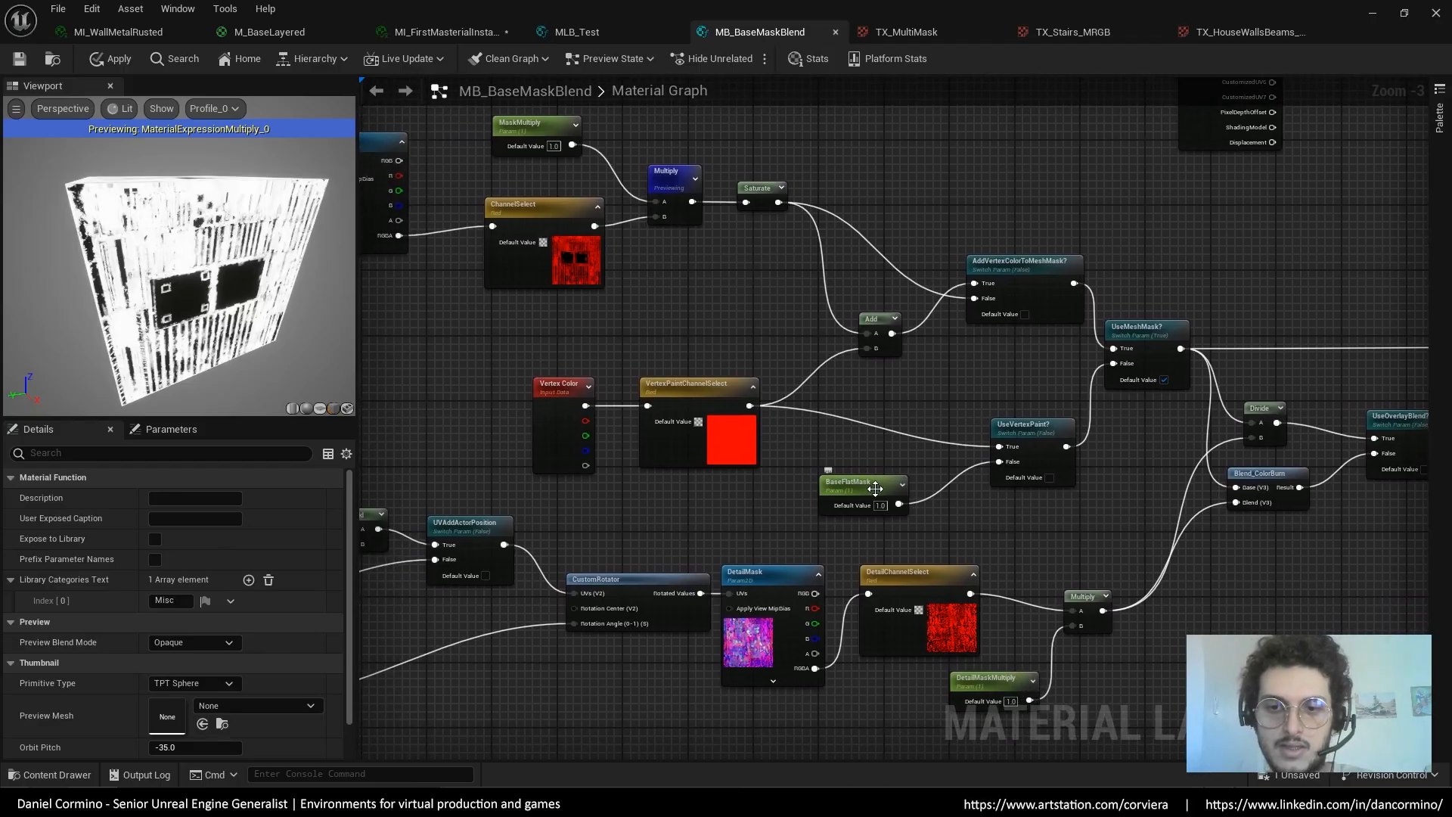
drag(865, 485, 857, 486)
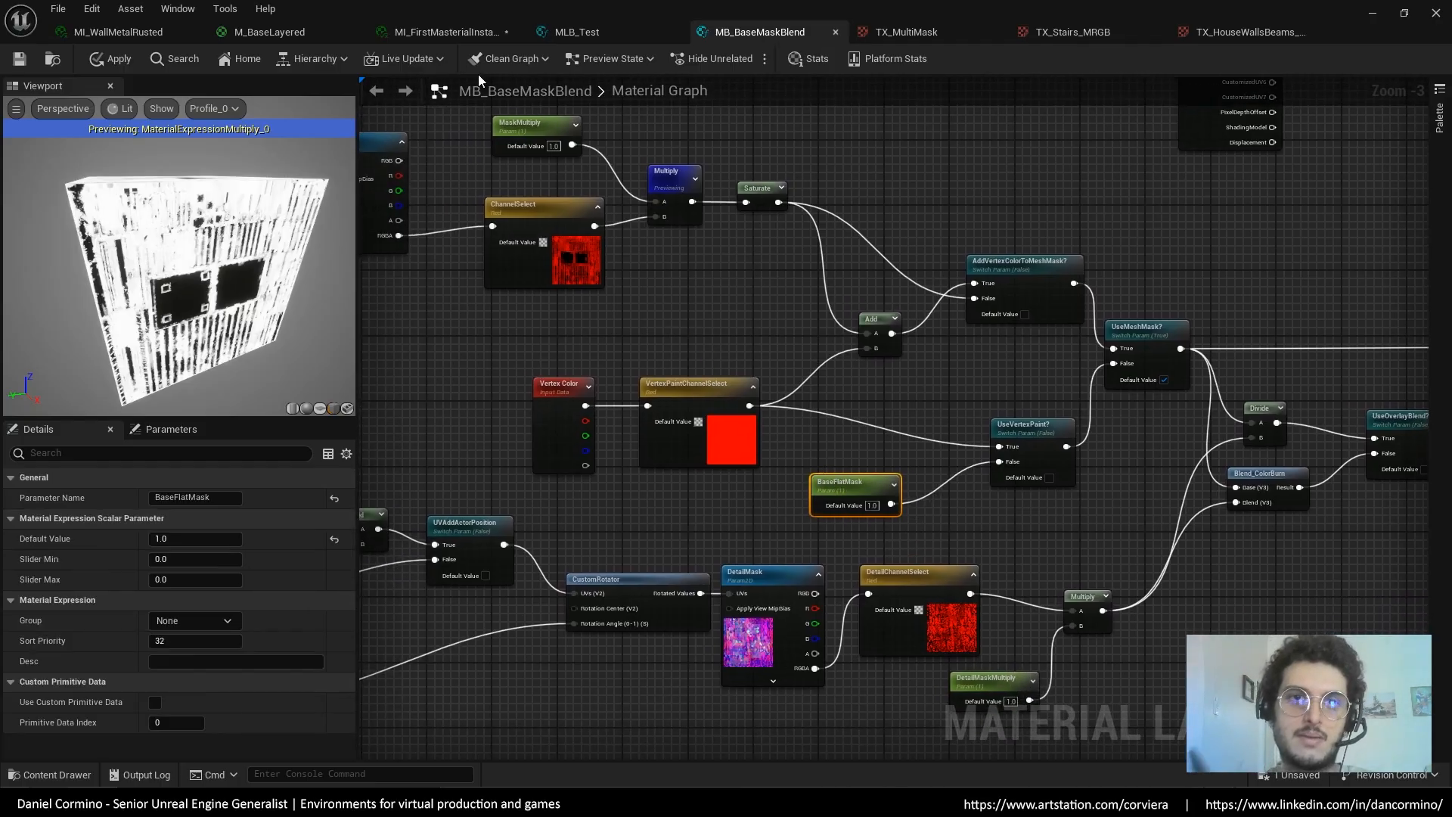
In MI_FirstMasterialInstance, undo a trial override of UseDetailMask, then override AddVertexColorToMeshMask? and turn it on
click(479, 24)
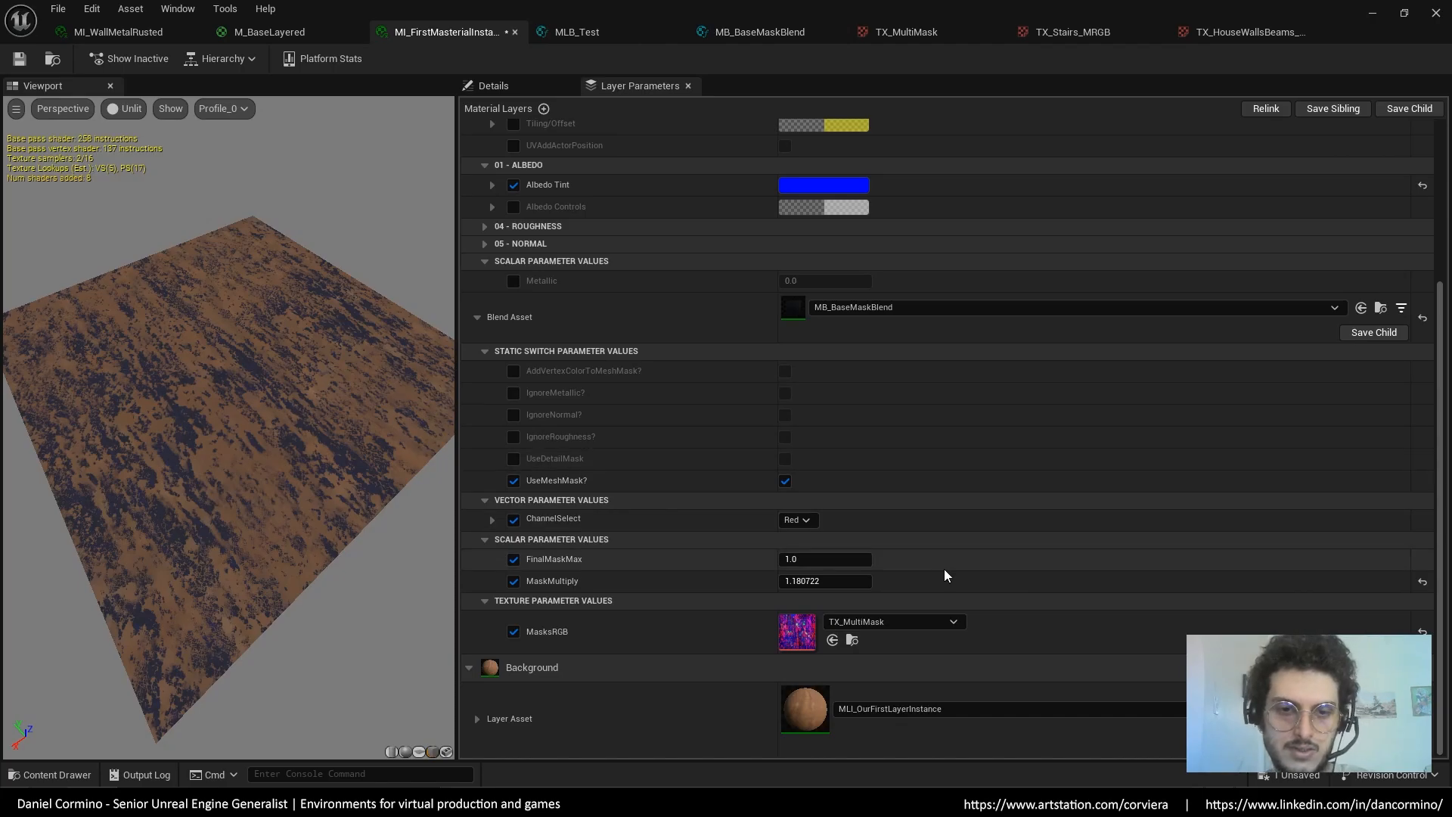
mouse_move(924, 536)
right_down()
mouse_move(921, 518)
mouse_move(925, 531)
right_up()
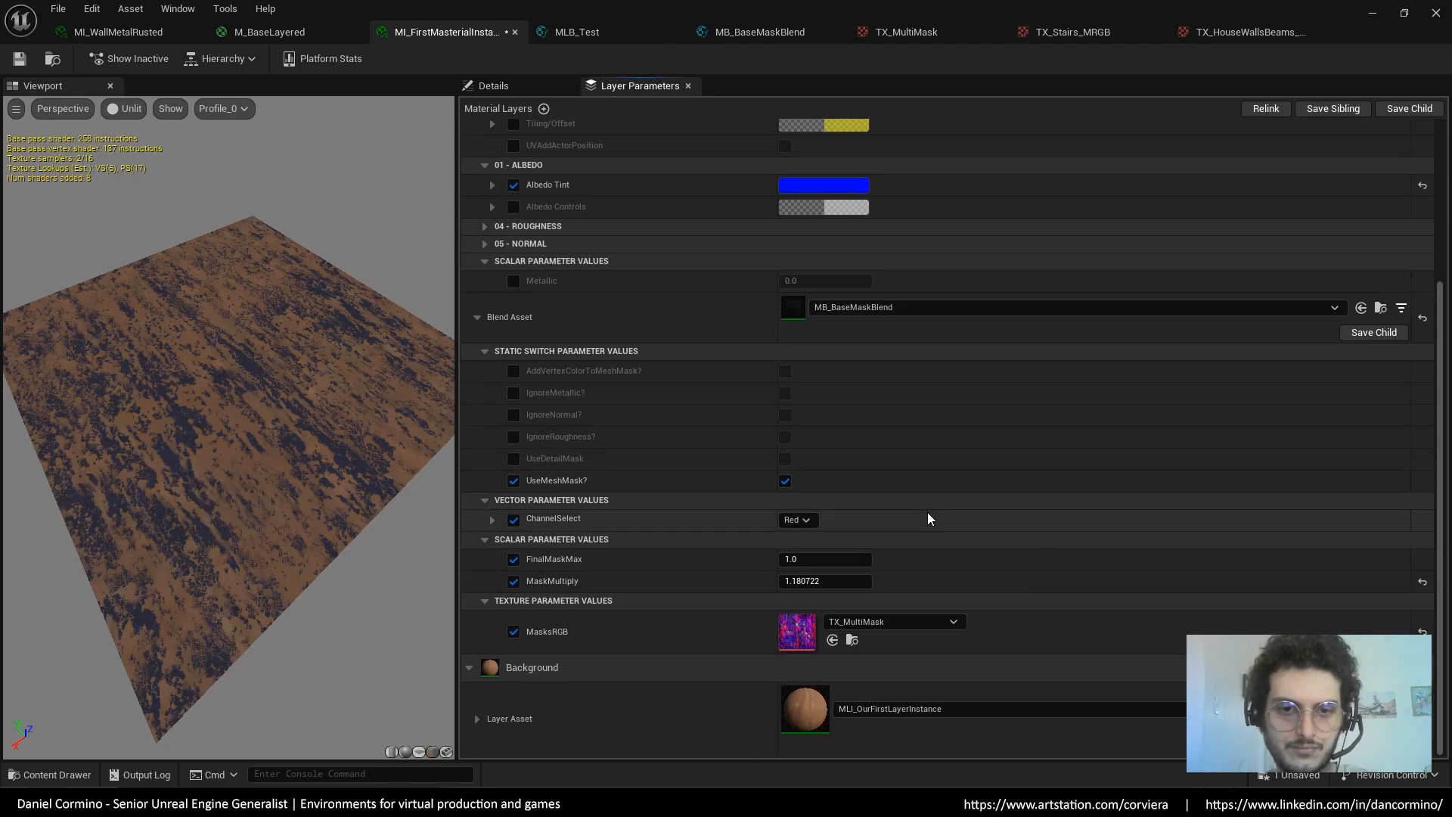
click(513, 459)
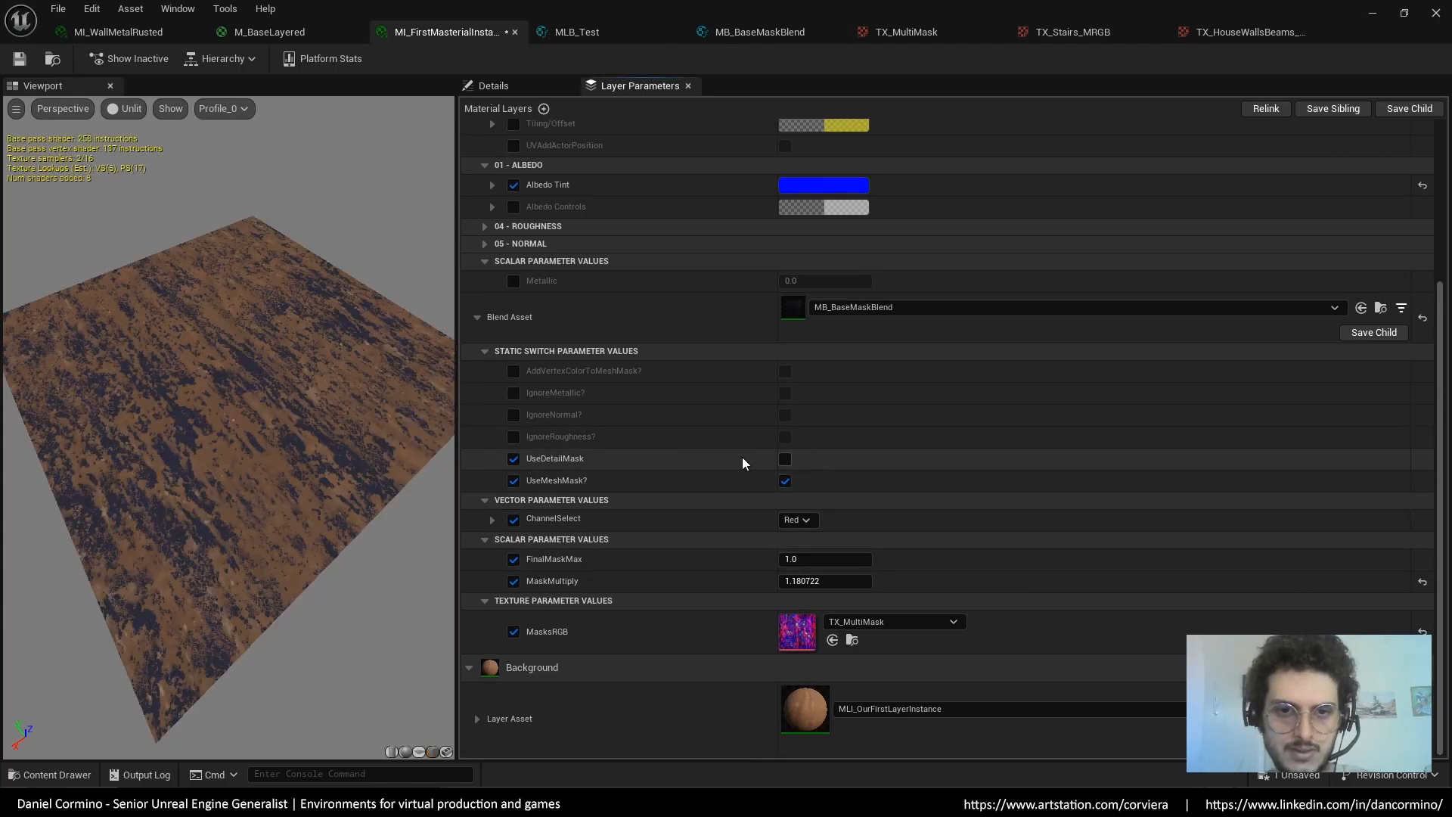
key(ctrl+z)
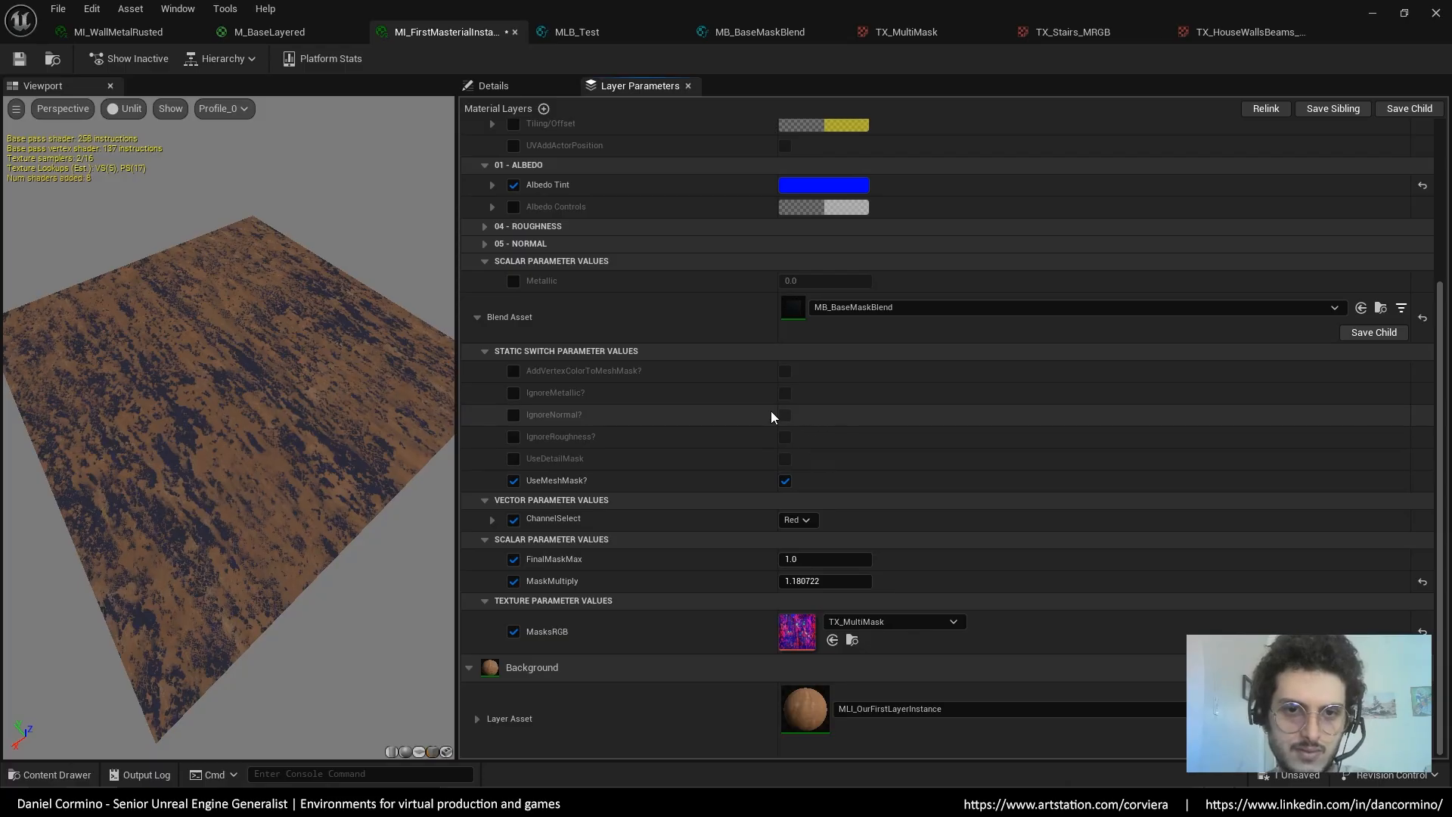
click(513, 372)
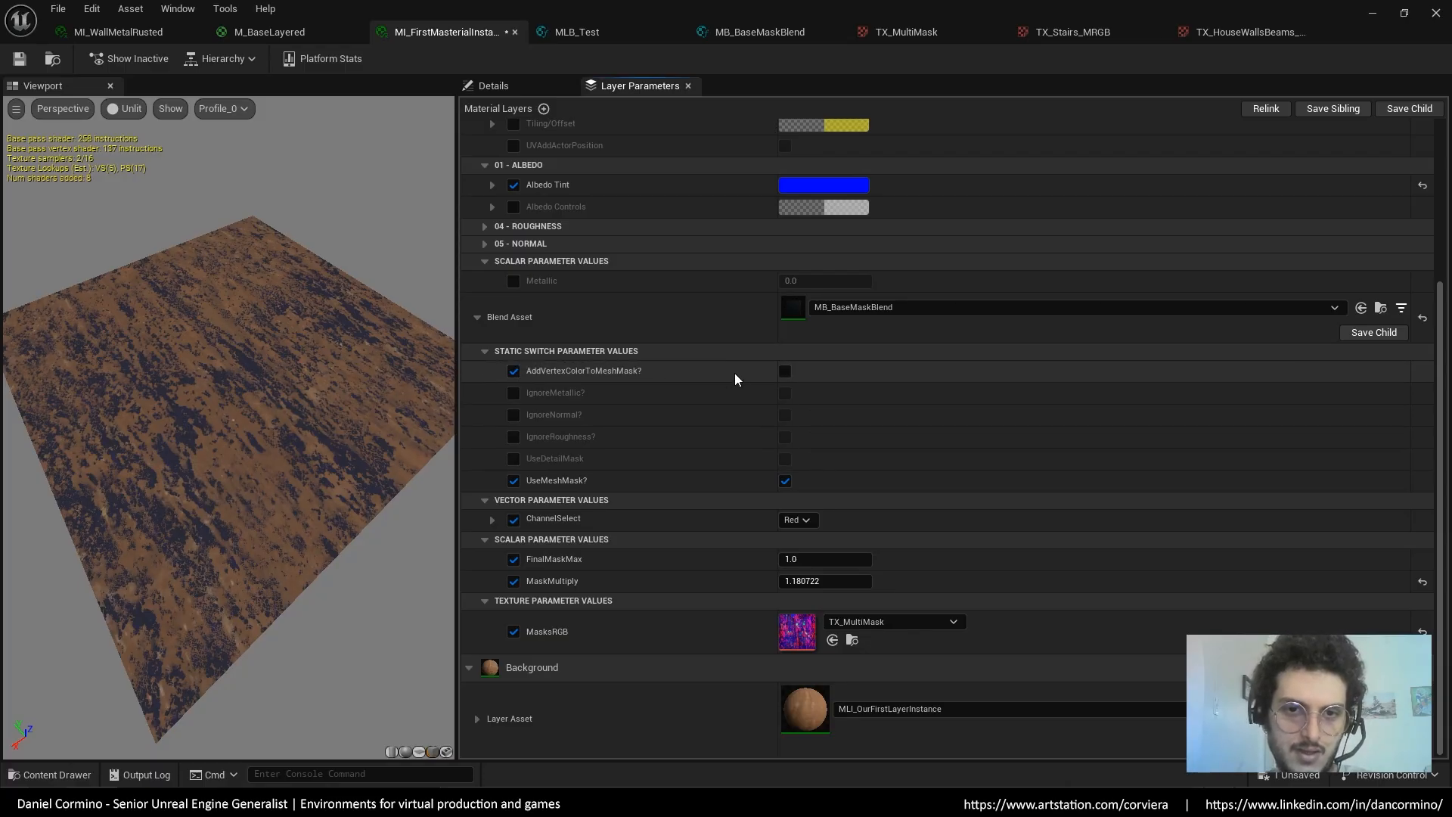
click(786, 373)
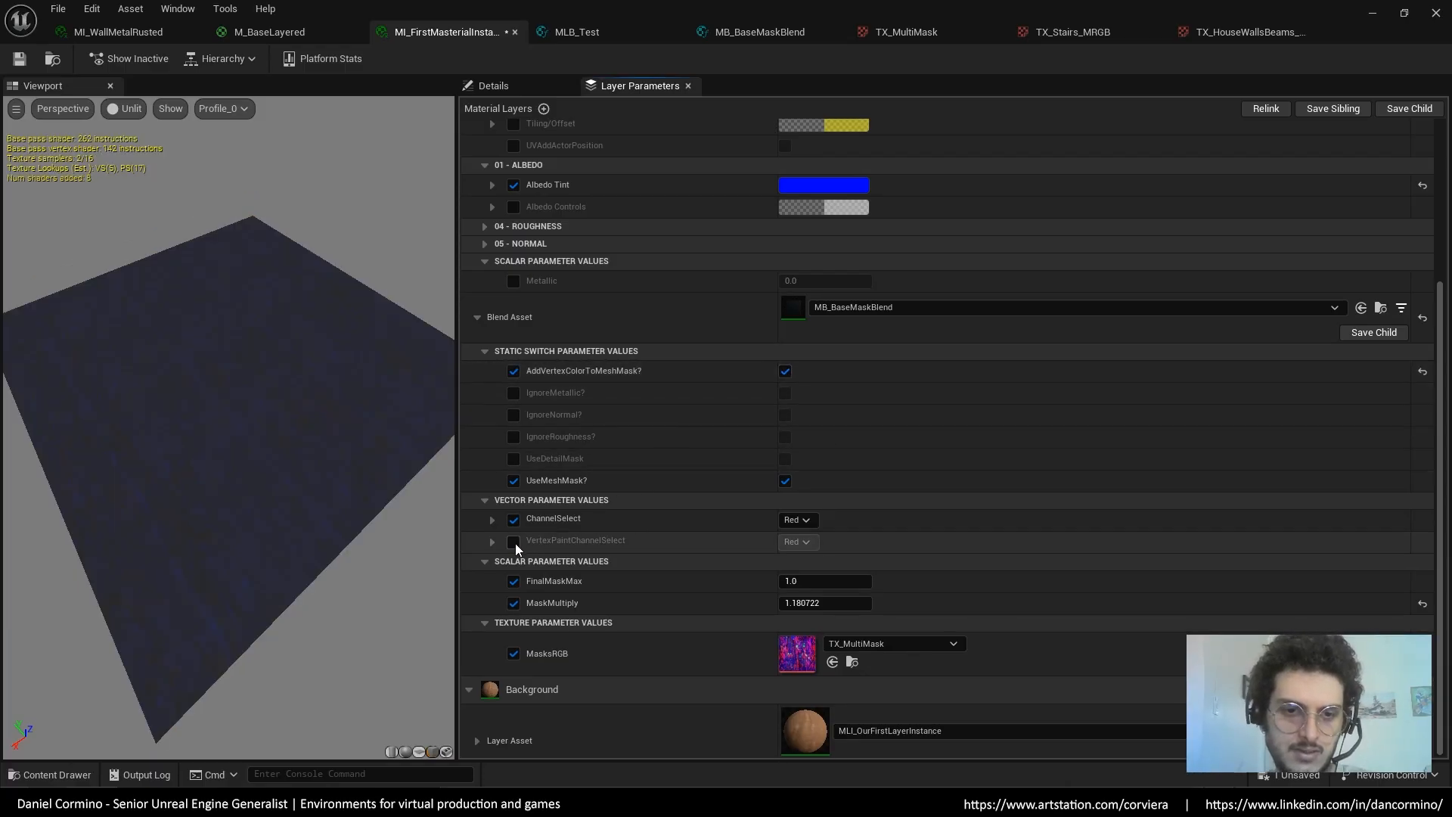
Try Green as the VertexPaintChannelSelect channel and set it back to Red
click(795, 541)
click(795, 571)
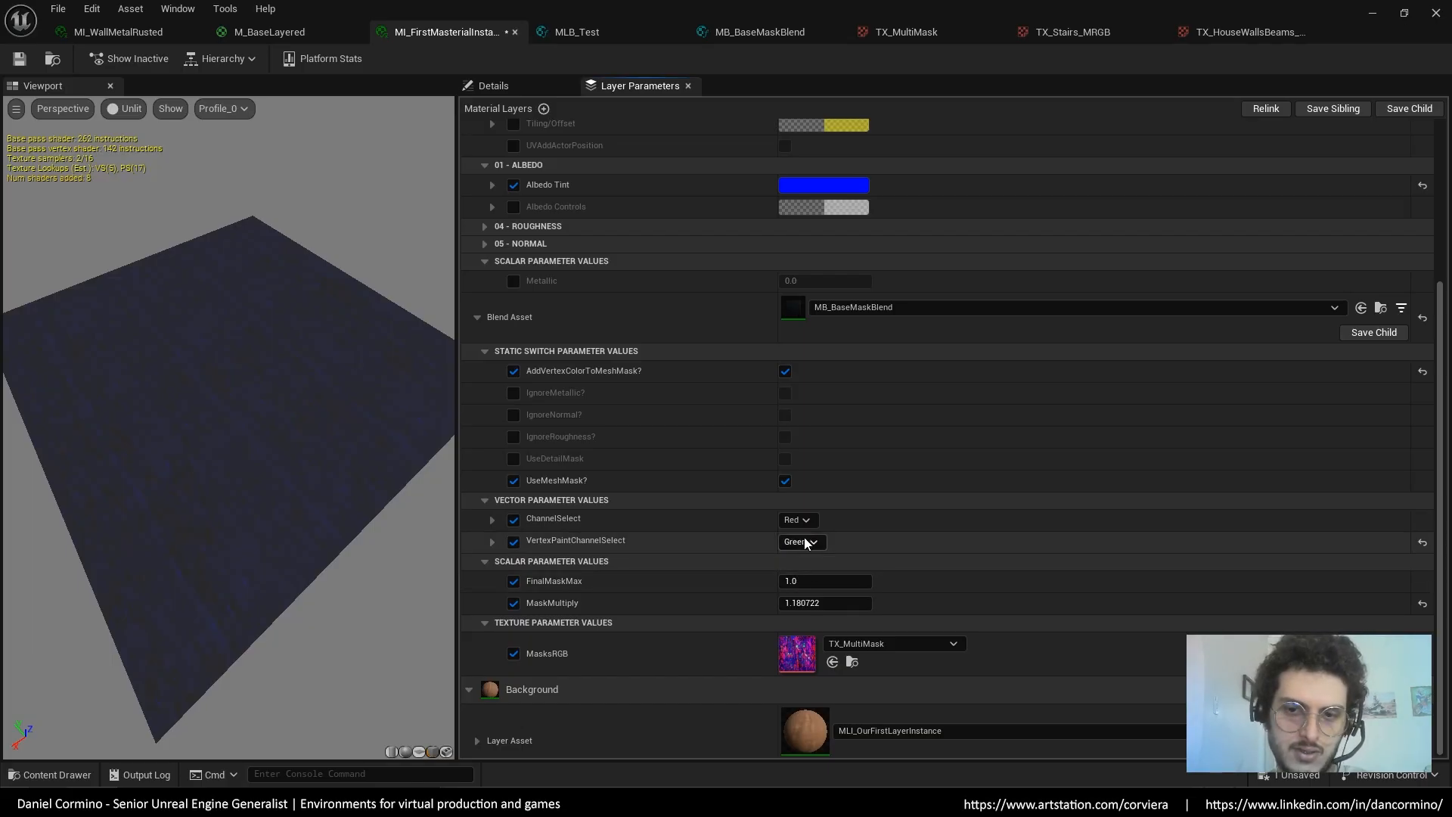
click(799, 541)
click(805, 588)
click(800, 541)
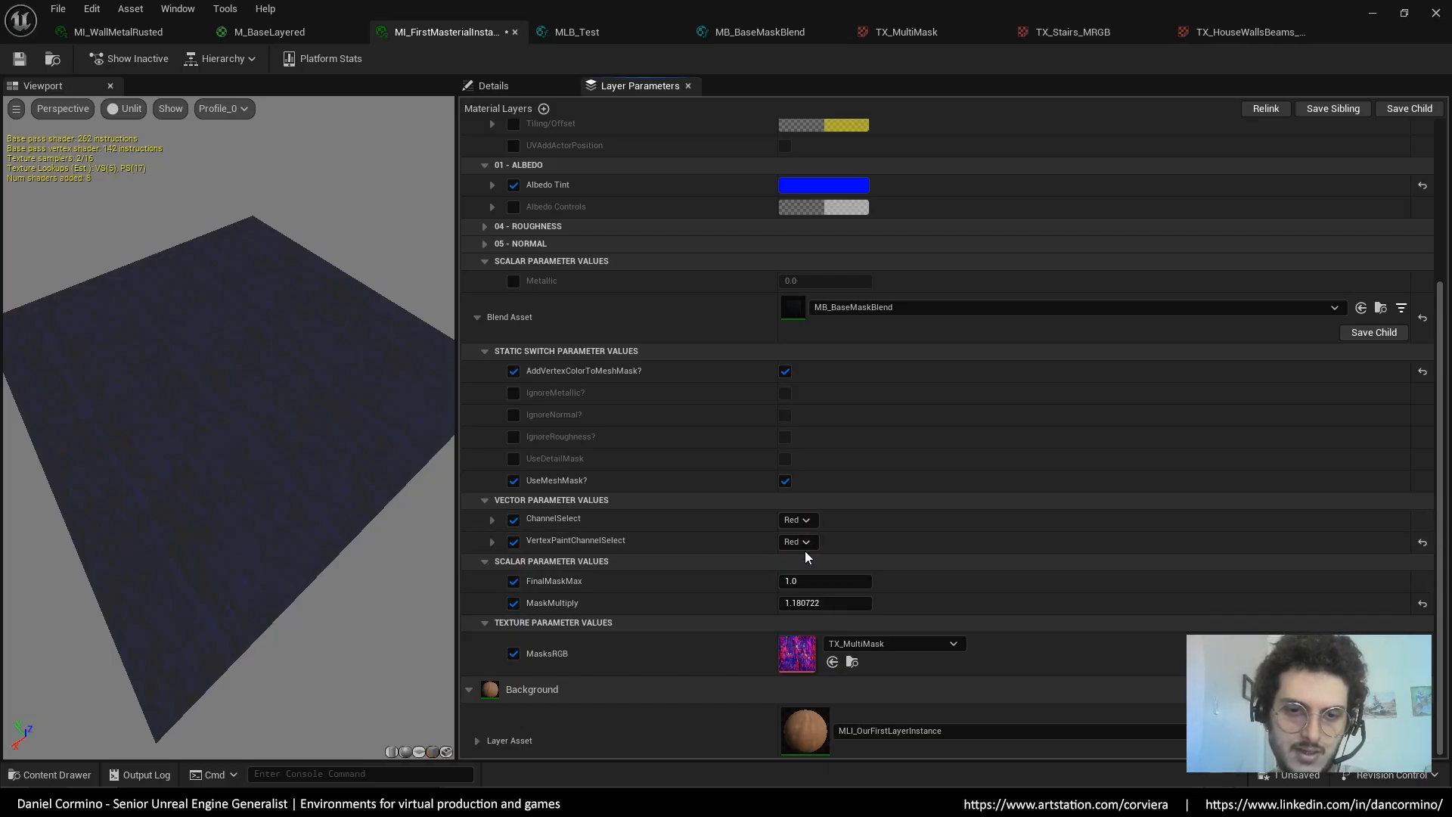
click(513, 541)
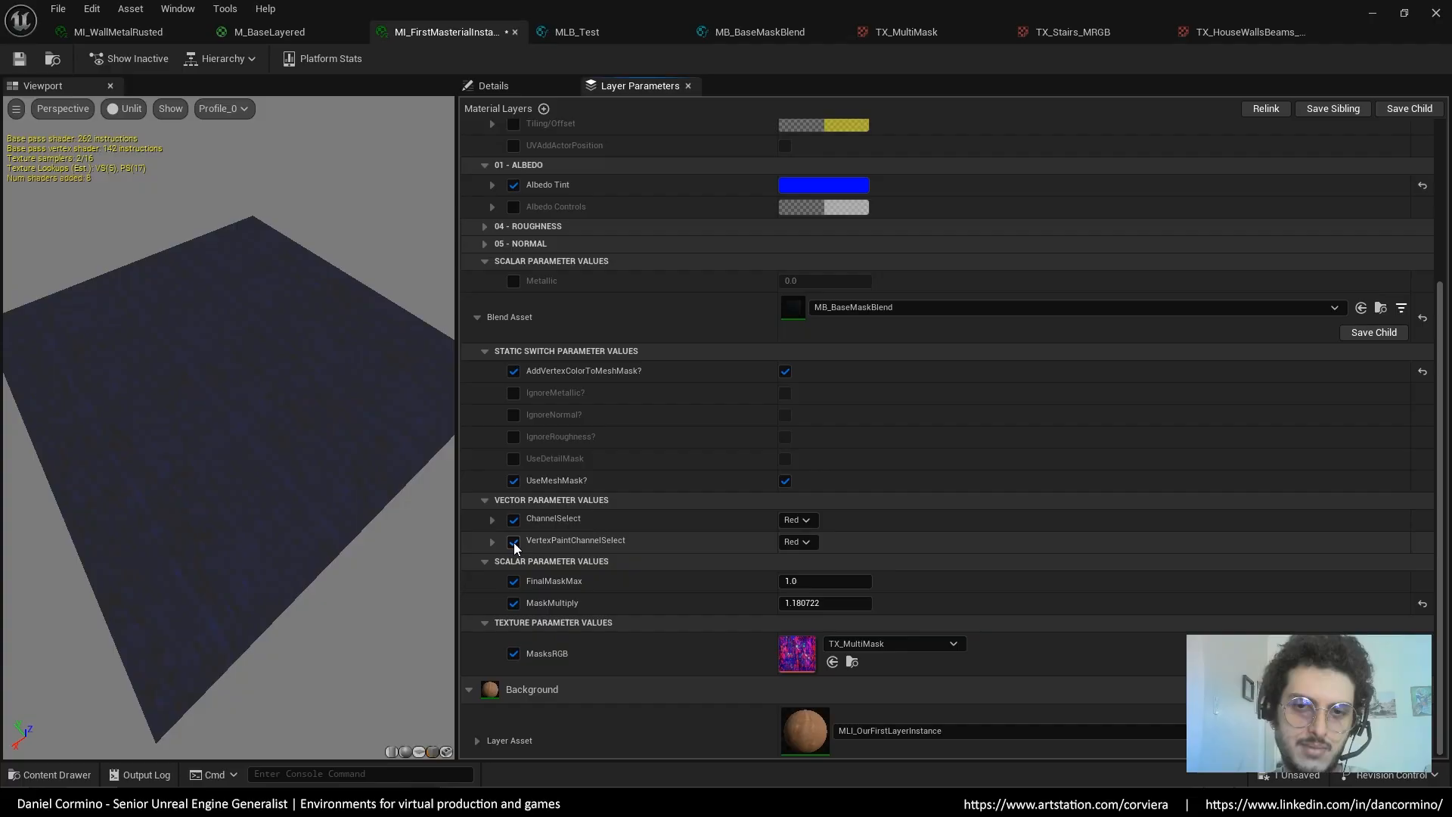
Turn off AddVertexColorToMeshMask? and UseMeshMask?, and override UseVertexPaint? with its value left off
click(784, 370)
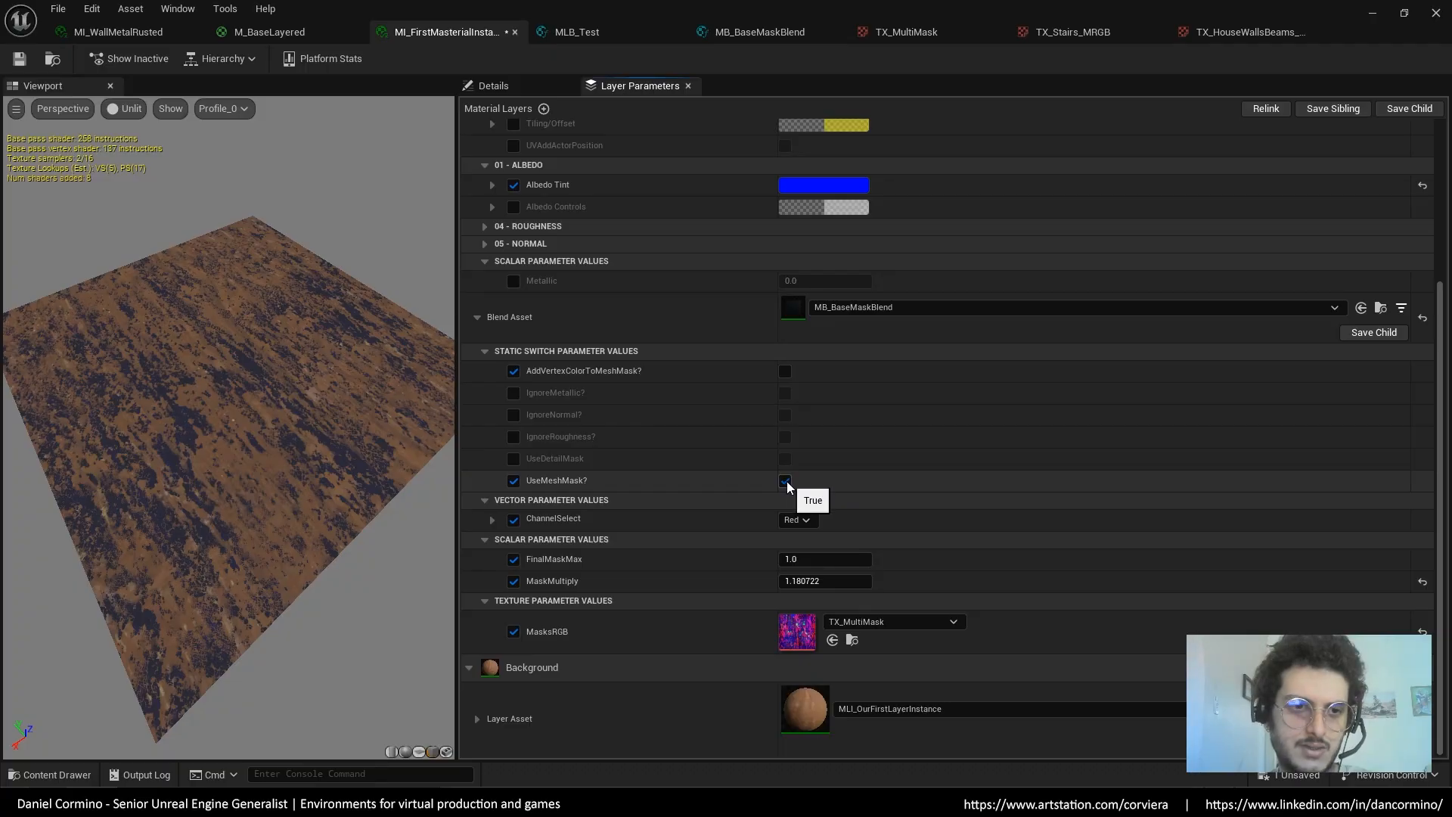
click(785, 481)
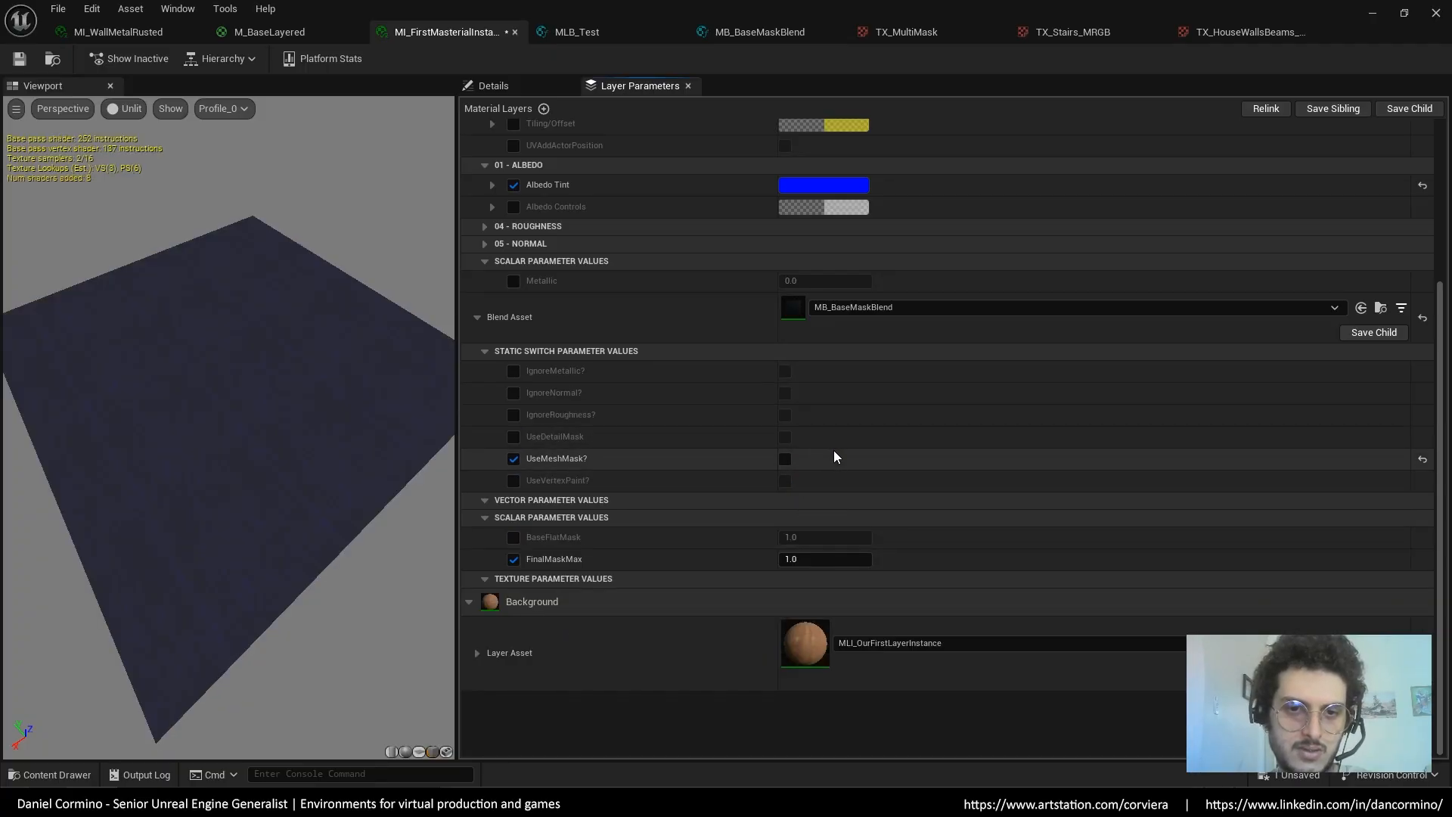
click(513, 484)
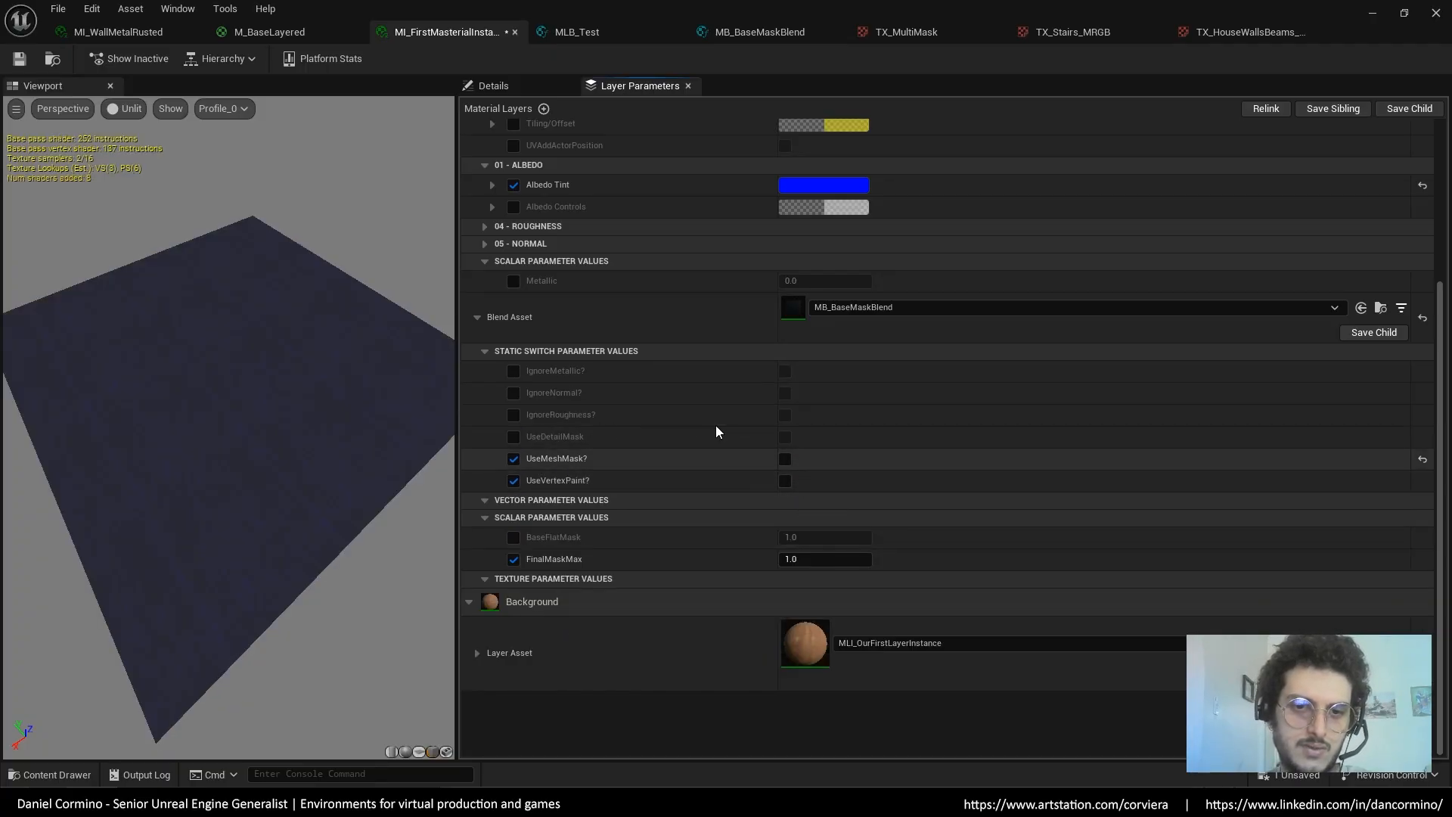
click(785, 481)
click(786, 483)
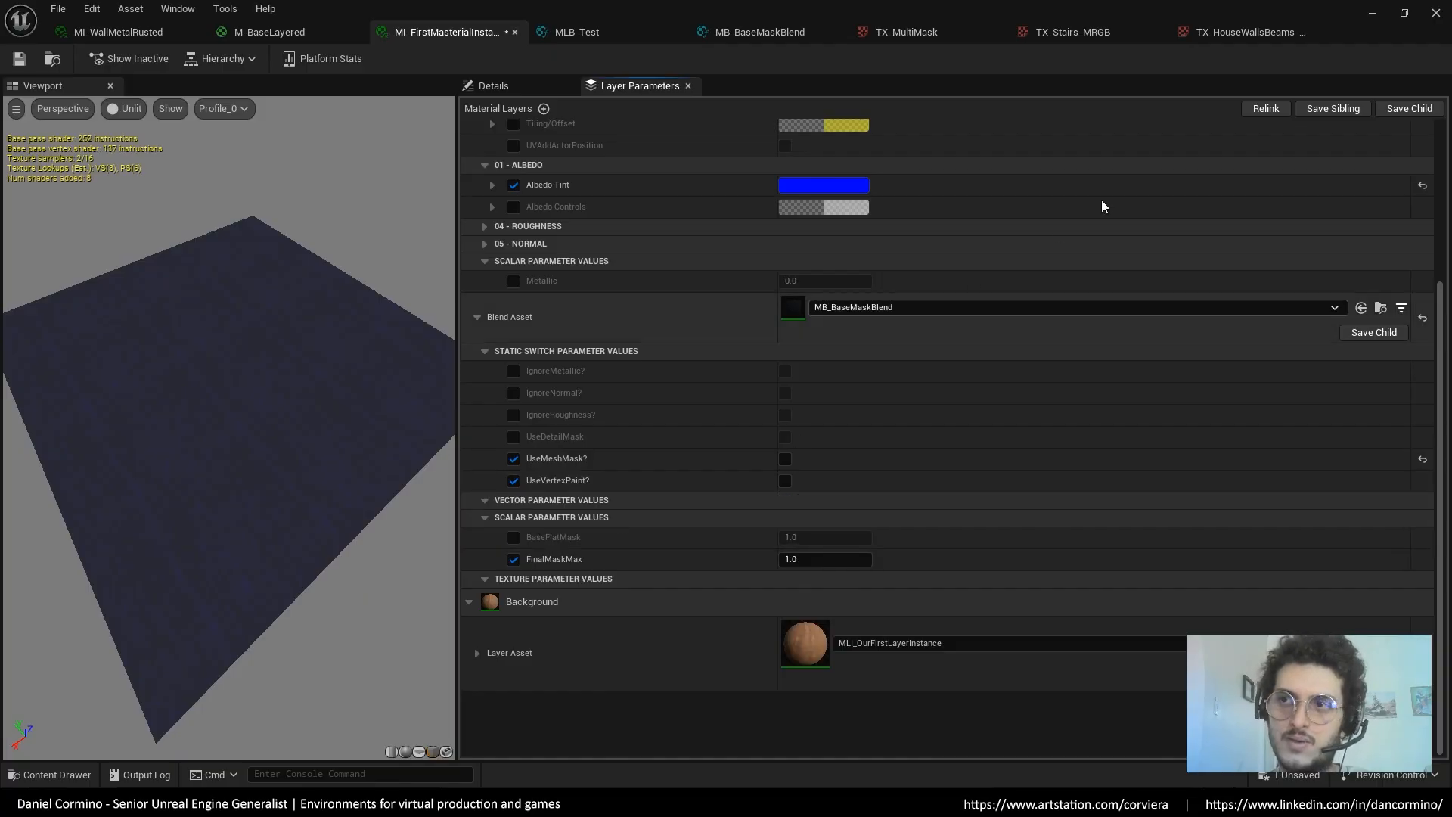
Switch to the SceneMain level and inspect the vertex colours of the propeller's engine cover and six surrounding engine chamber meshes
click(1373, 13)
mouse_move(663, 263)
right_down()
mouse_move(522, 235)
mouse_move(522, 196)
mouse_move(484, 193)
right_up()
click(663, 263)
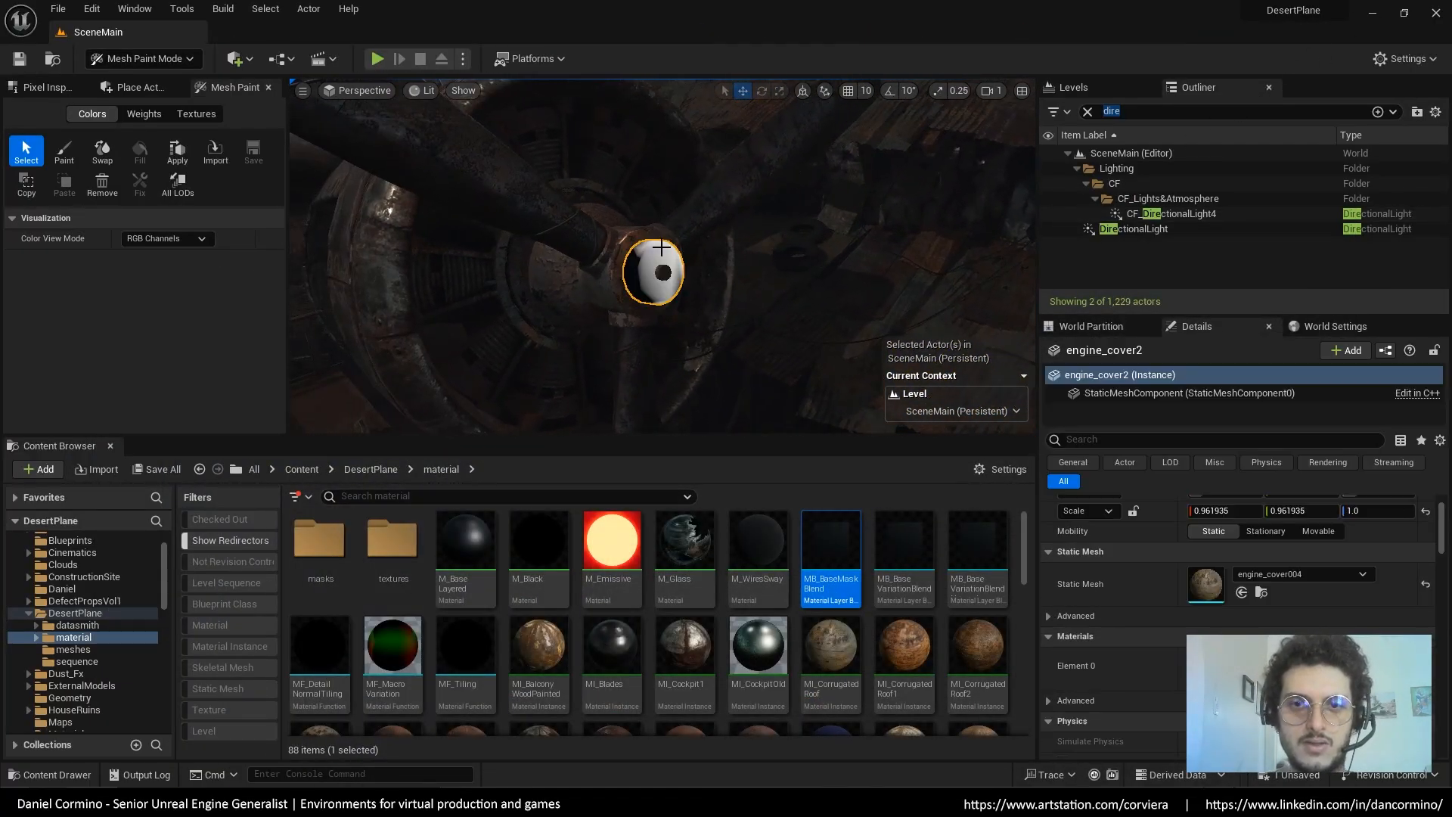
key(f)
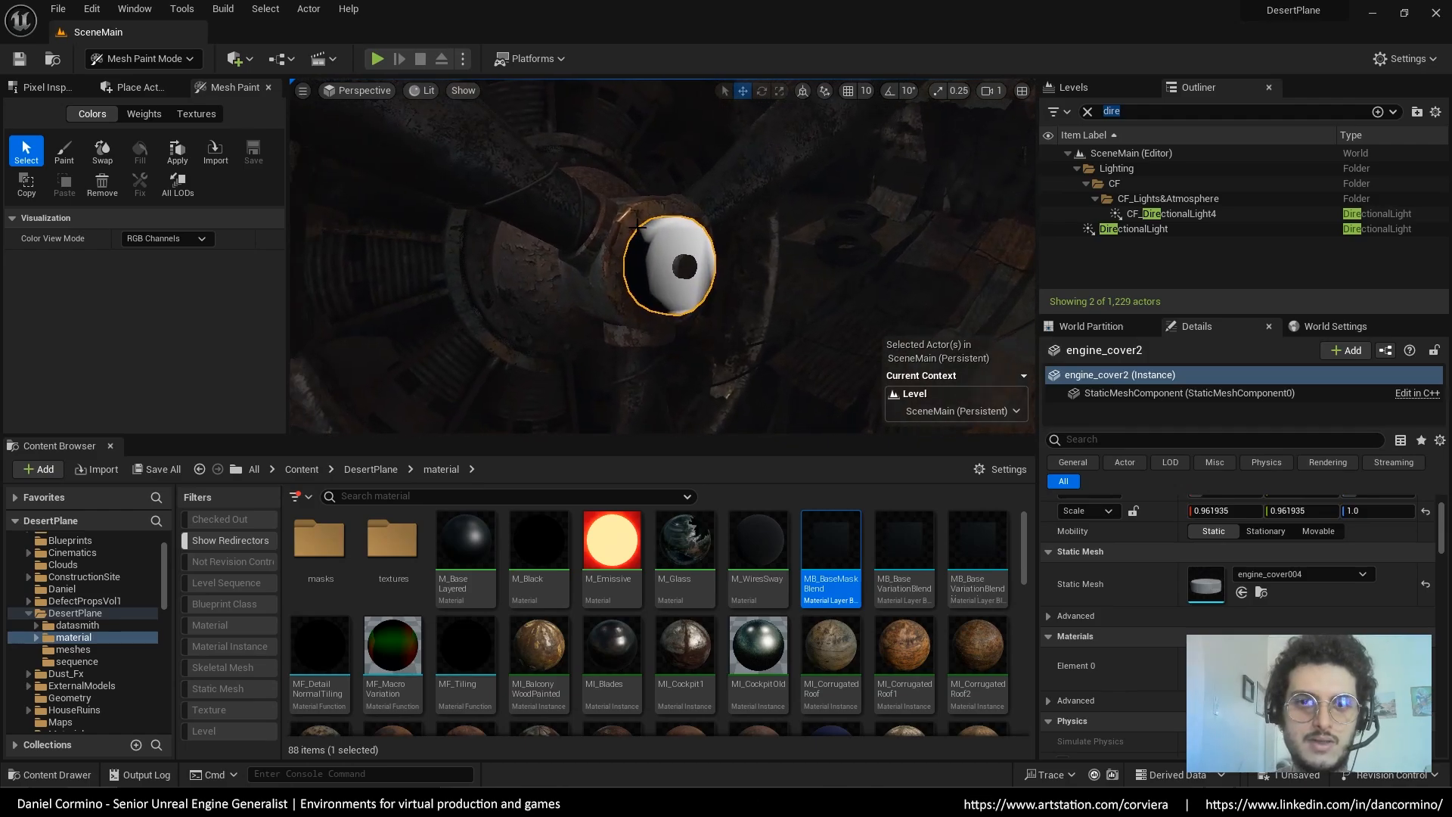
click(610, 121)
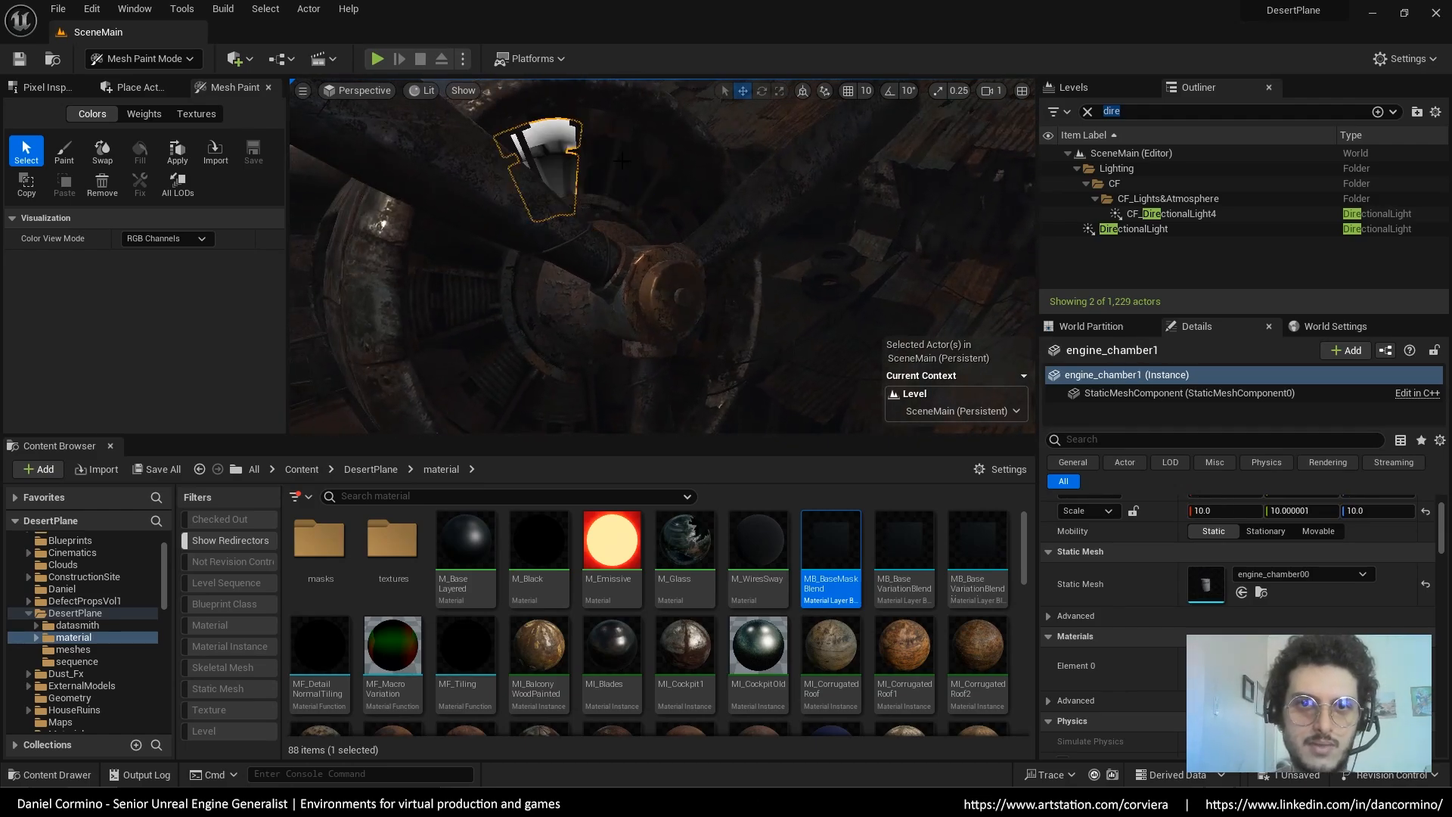
middle_drag(472, 285, 491, 192)
ctrl+click(521, 325)
ctrl+click(421, 227)
ctrl+click(511, 189)
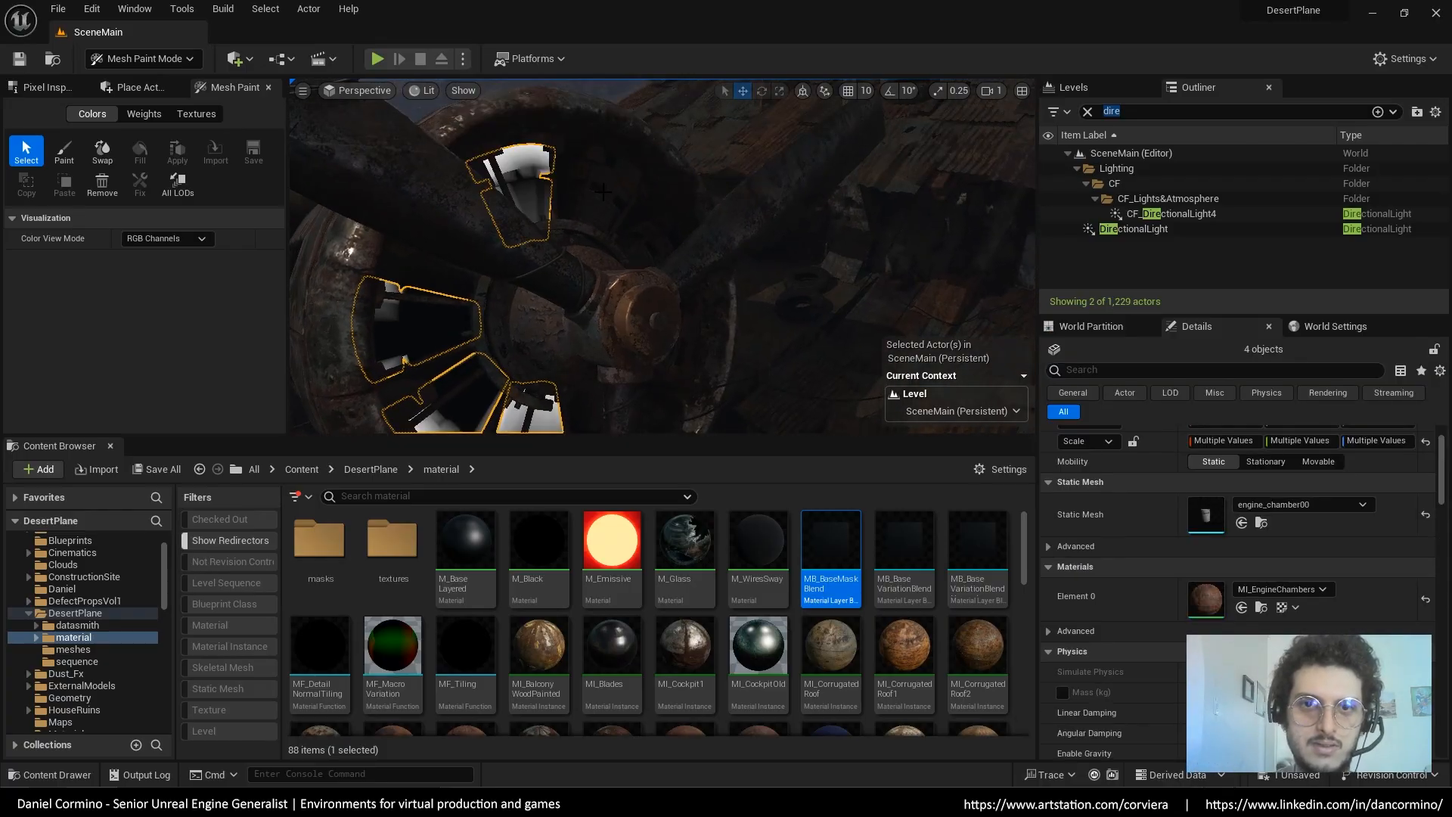
ctrl+click(627, 208)
middle_drag(658, 295, 650, 219)
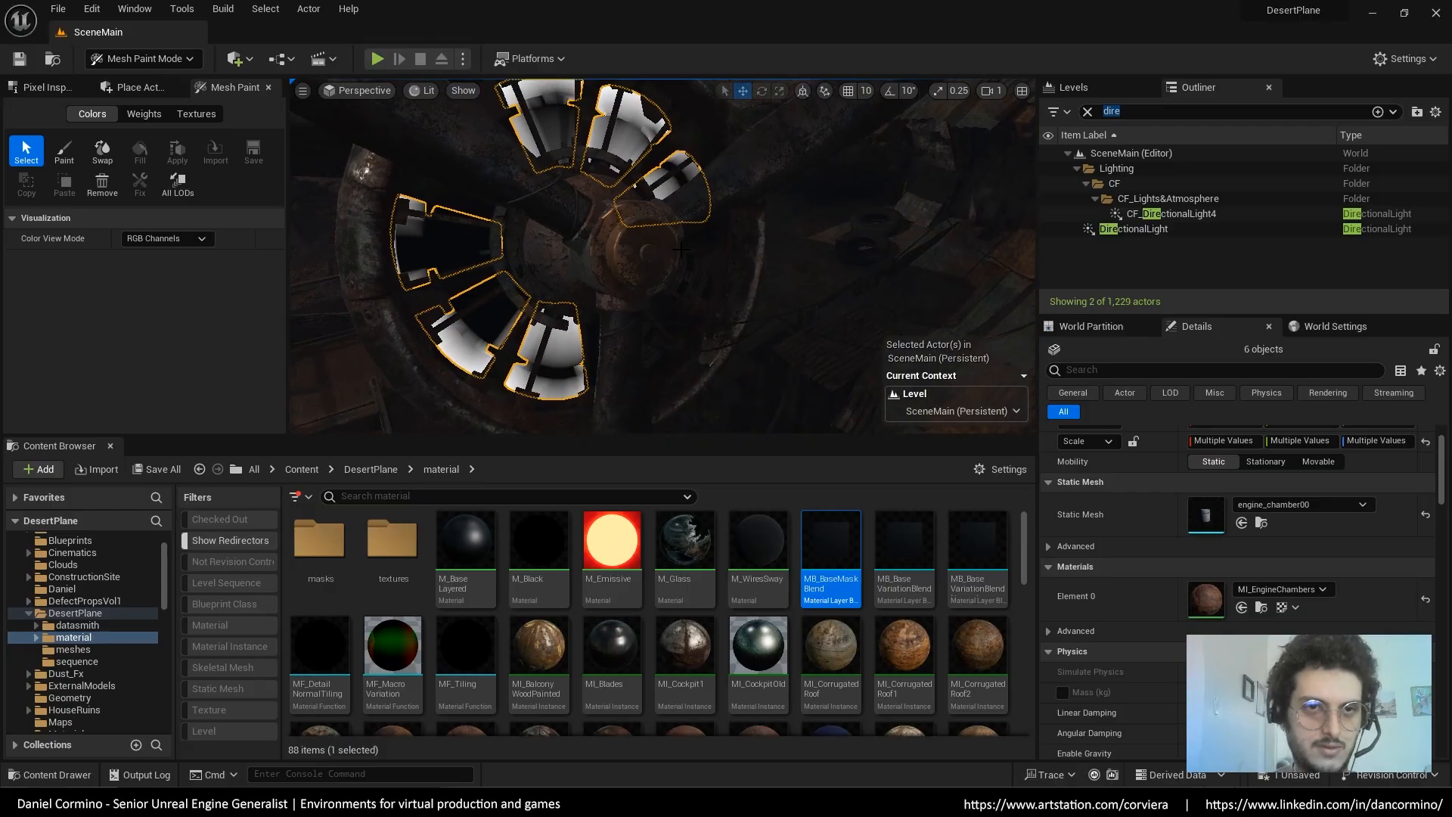
Change from Mesh Paint to Selection Mode and inspect the rusted engine chambers up close in a fullscreen viewport
key(shift+1)
scroll(679, 260, up, 3)
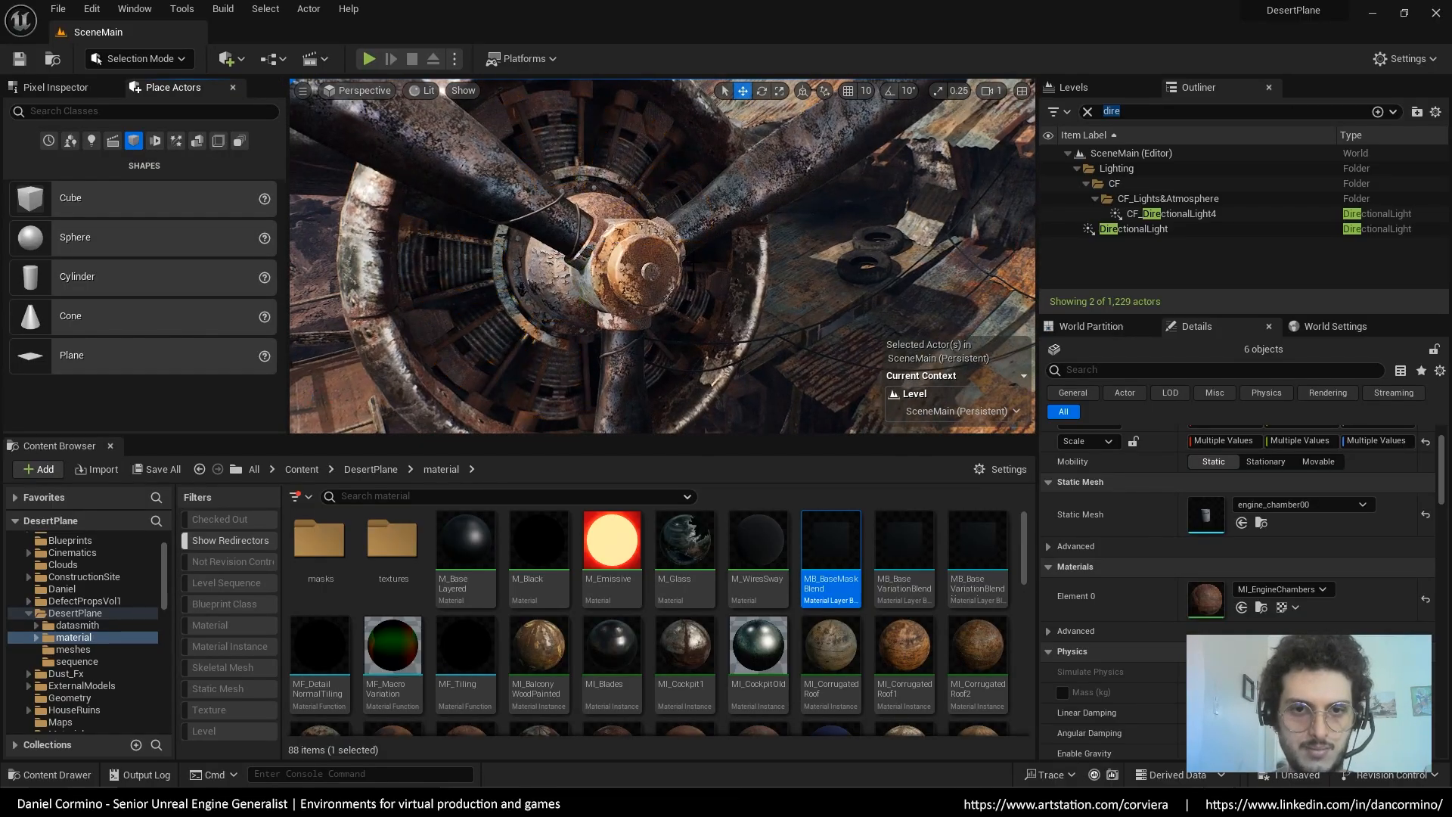
alt+drag(665, 264, 779, 340)
key(alt+3)
key(alt+4)
key(F11)
scroll(726, 394, up, 5)
alt+drag(756, 212, 896, 323)
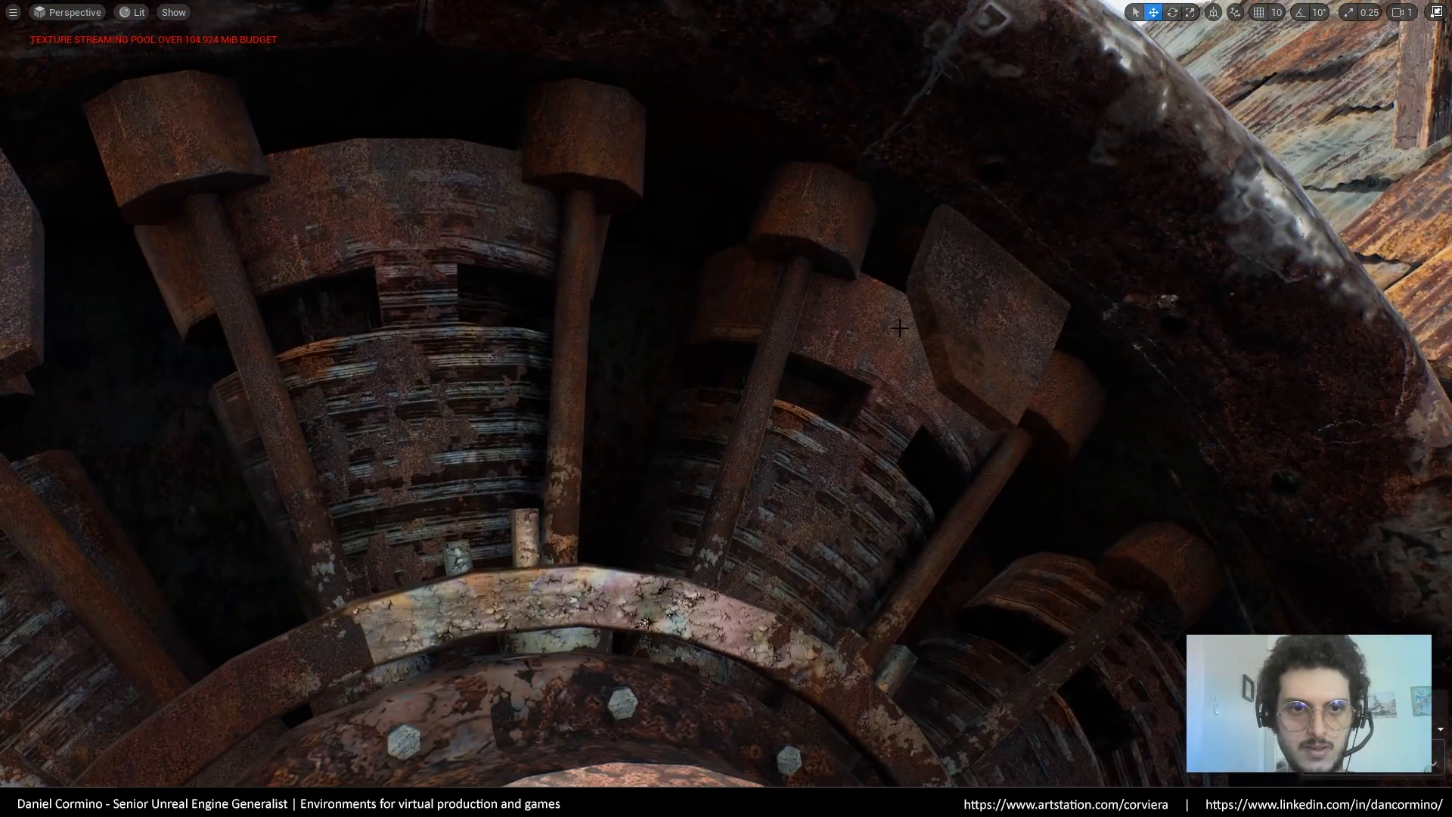
scroll(917, 330, down, 10)
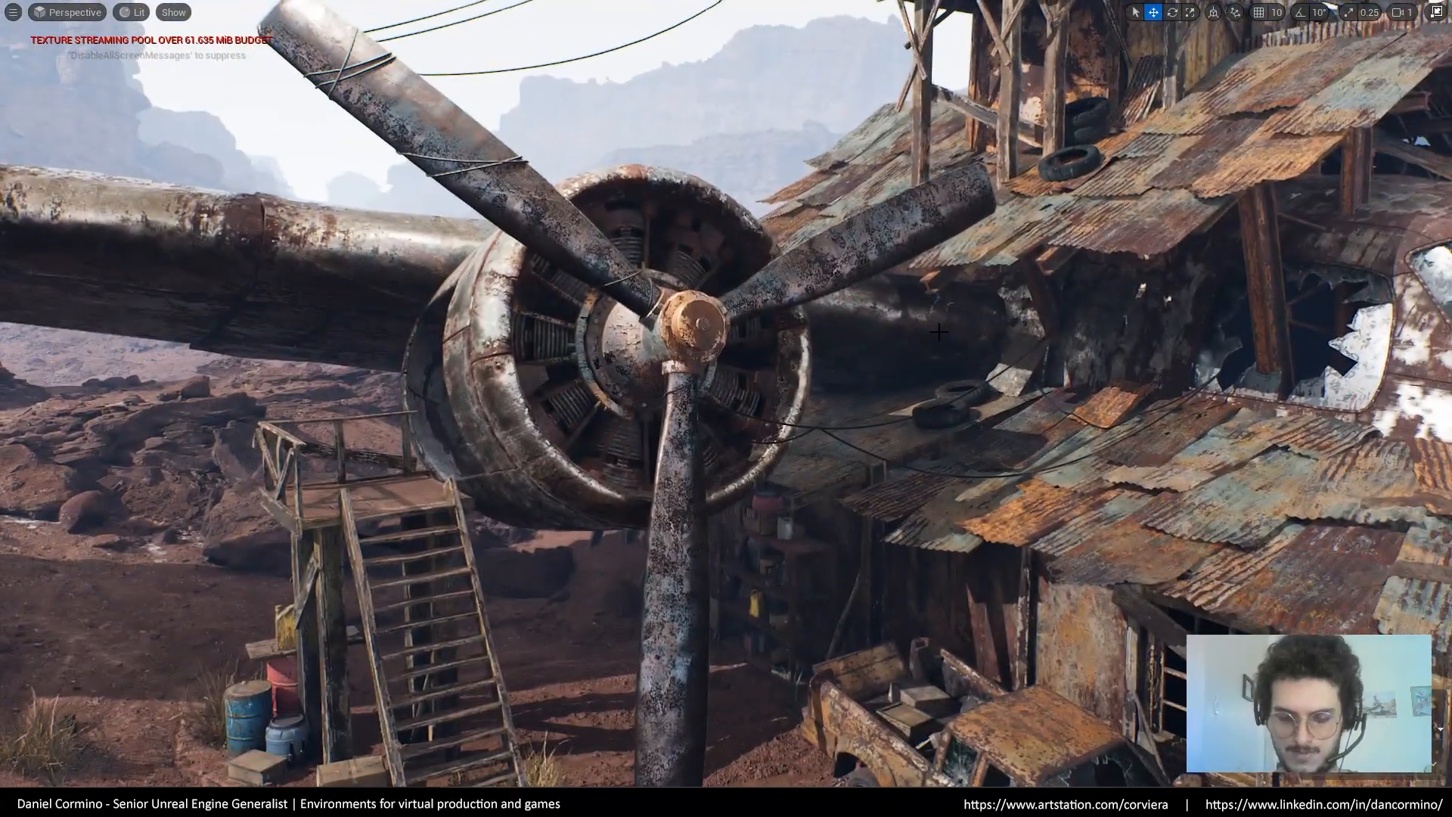
Return to MI_FirstMasterialInstance, override BaseFlatMask with a value of 0, and turn UseMeshMask? back on
key(F11)
click(765, 799)
click(820, 756)
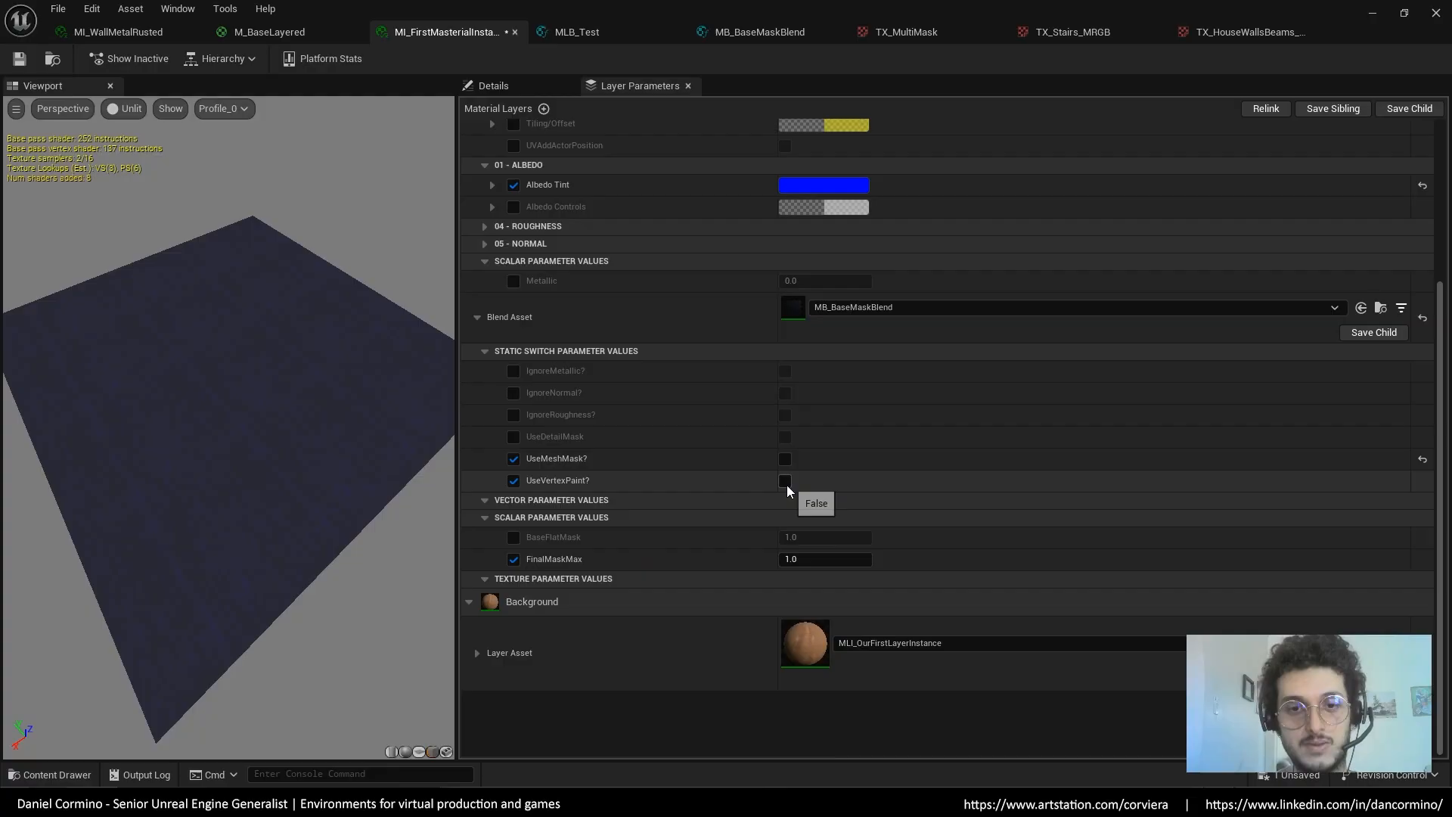
click(513, 537)
text(0)
key(Return)
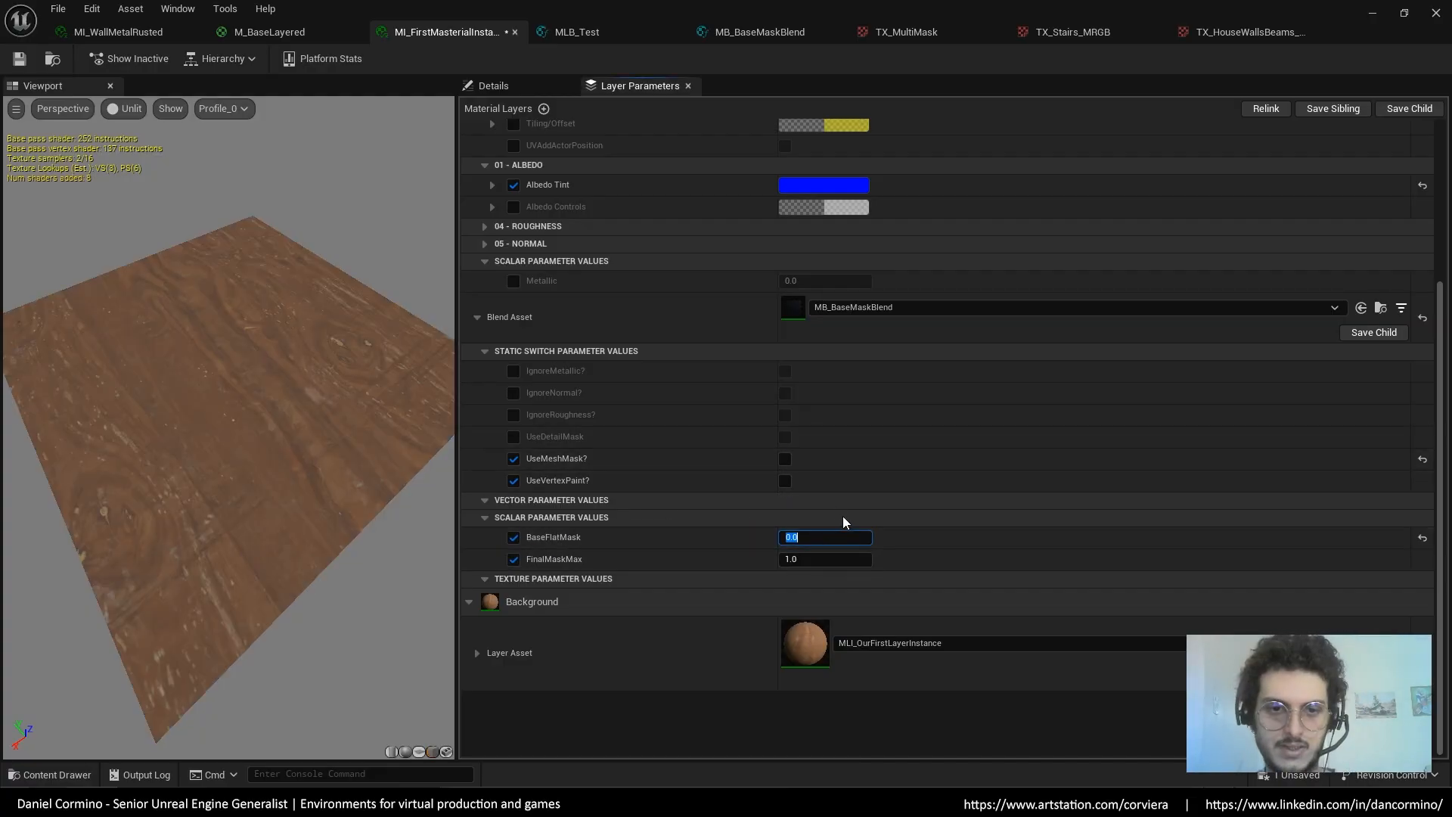
click(785, 458)
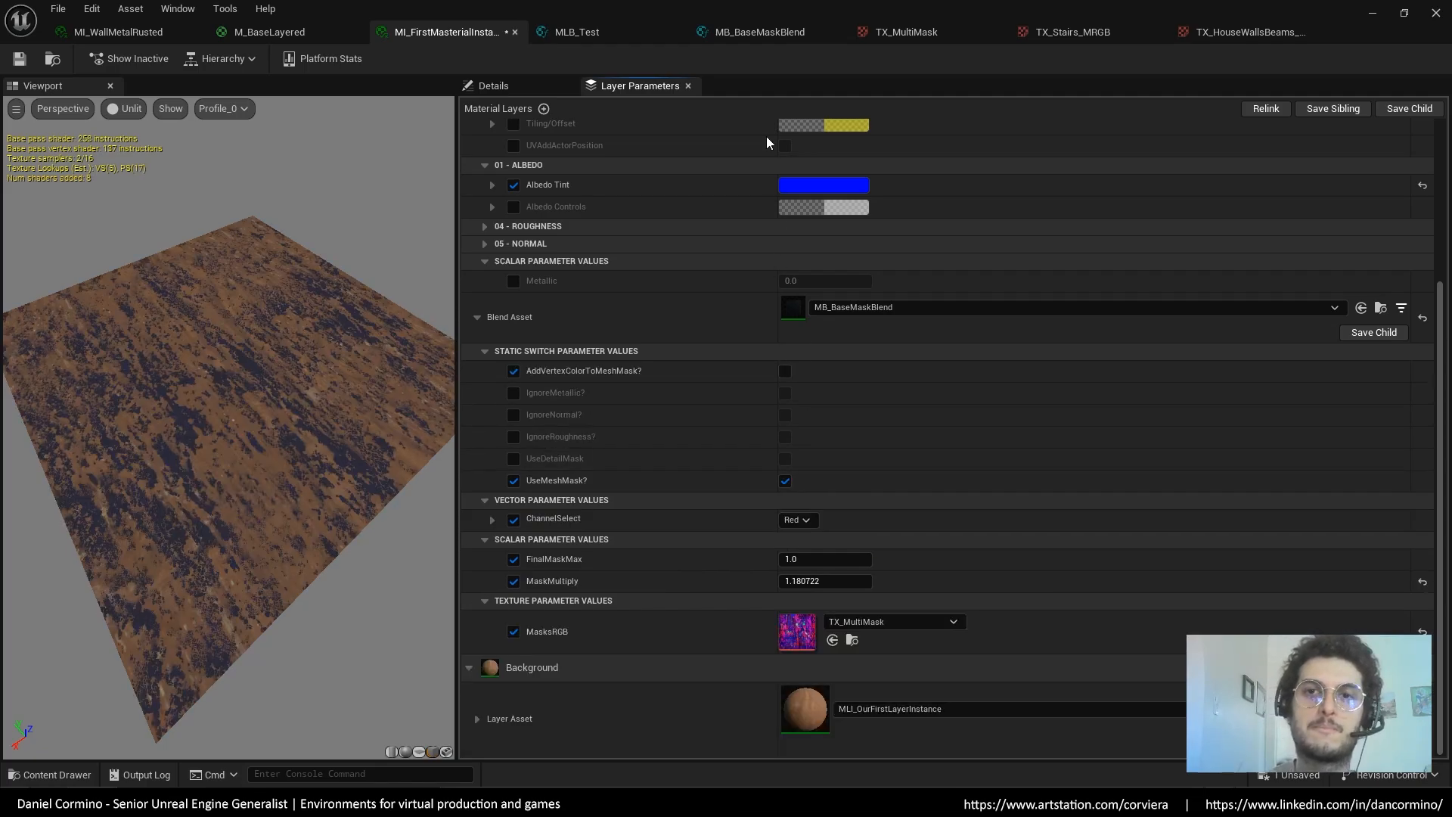
In the MB_BaseMaskBlend graph, select the base mask nodes and examine the overlay blend path from UseMeshMask? to UseDetailMask
click(775, 38)
right_drag(1096, 562, 1200, 581)
drag(450, 134, 1222, 555)
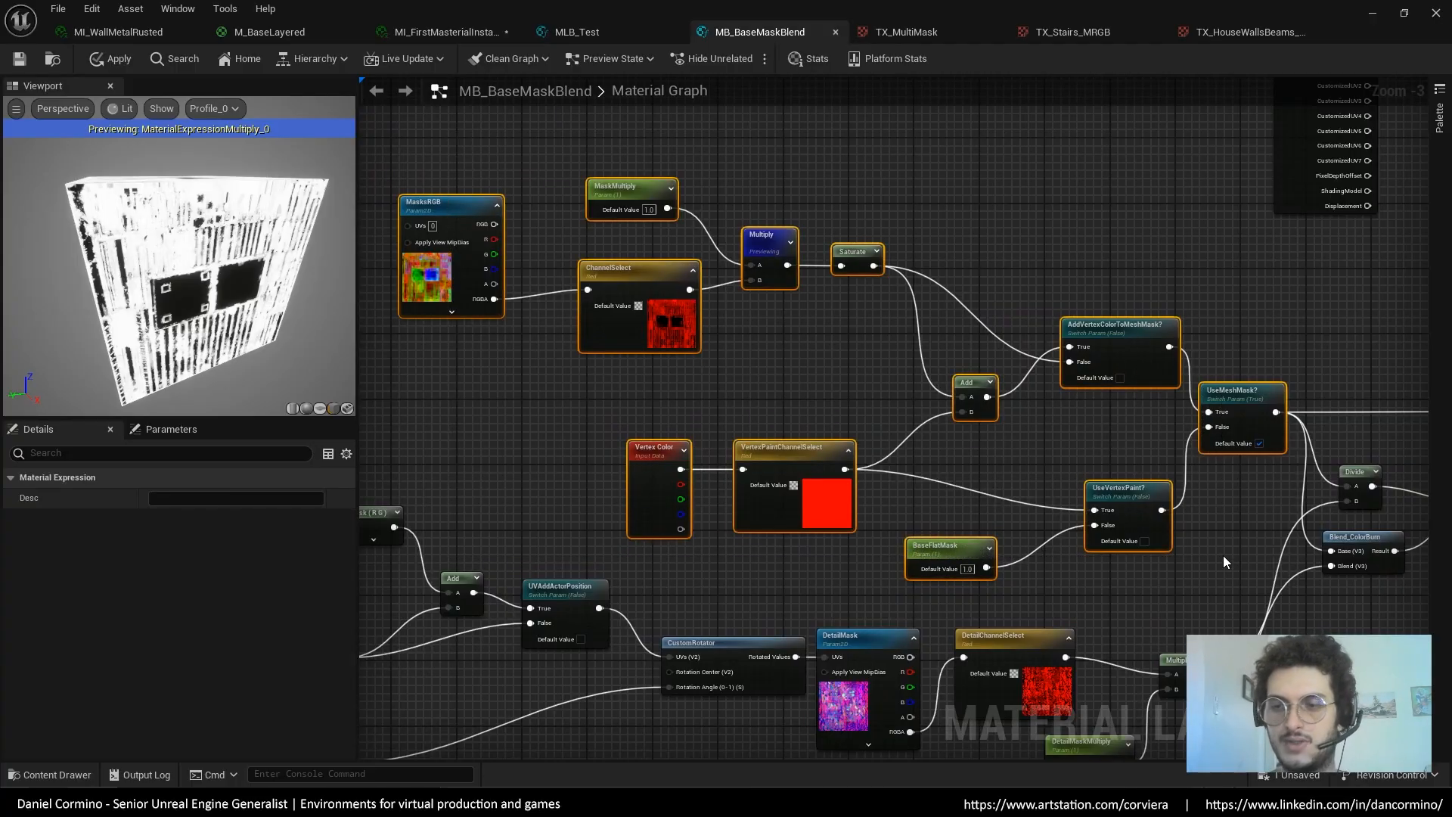
right_drag(1242, 592, 654, 511)
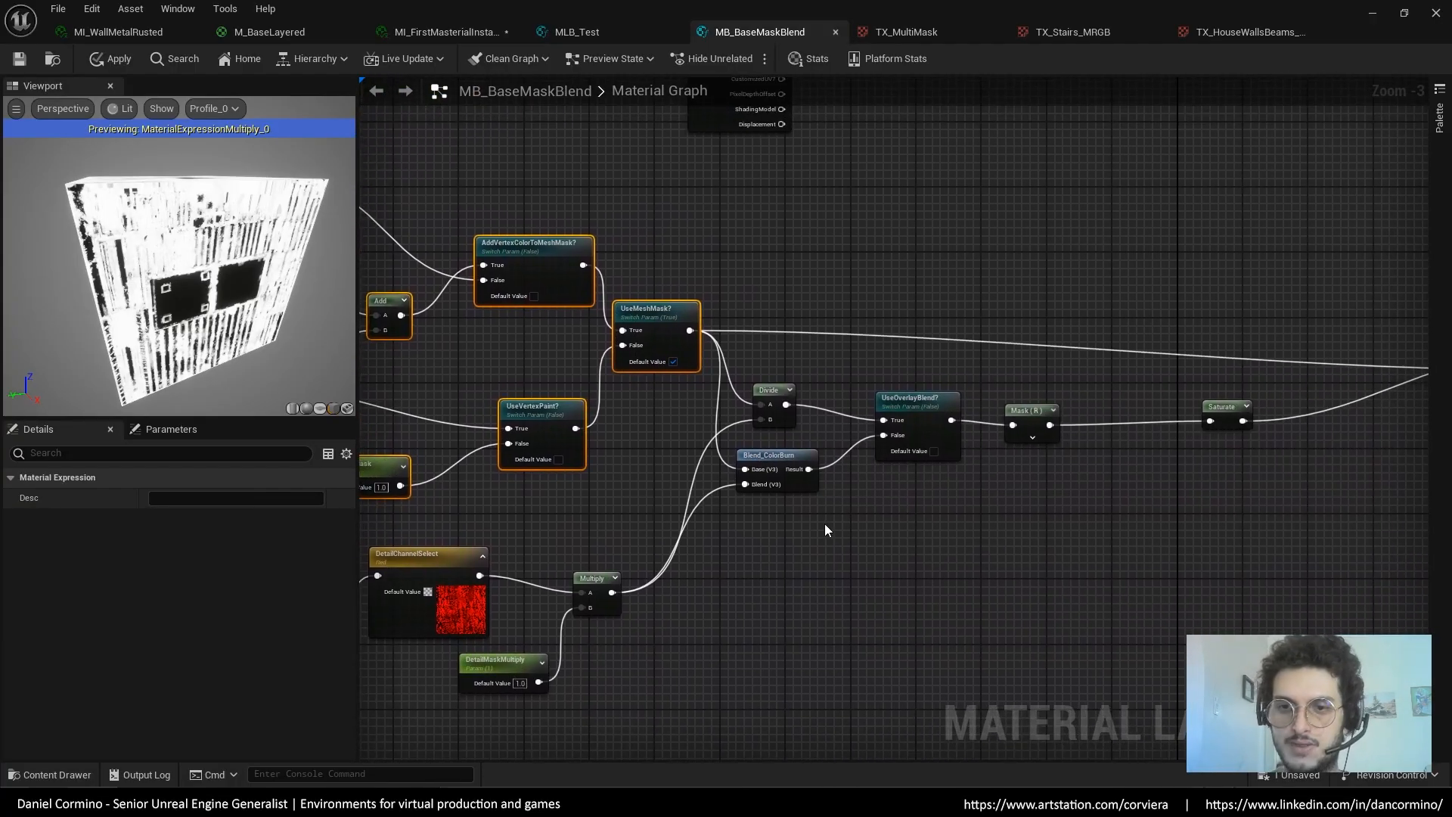
right_drag(924, 520, 898, 567)
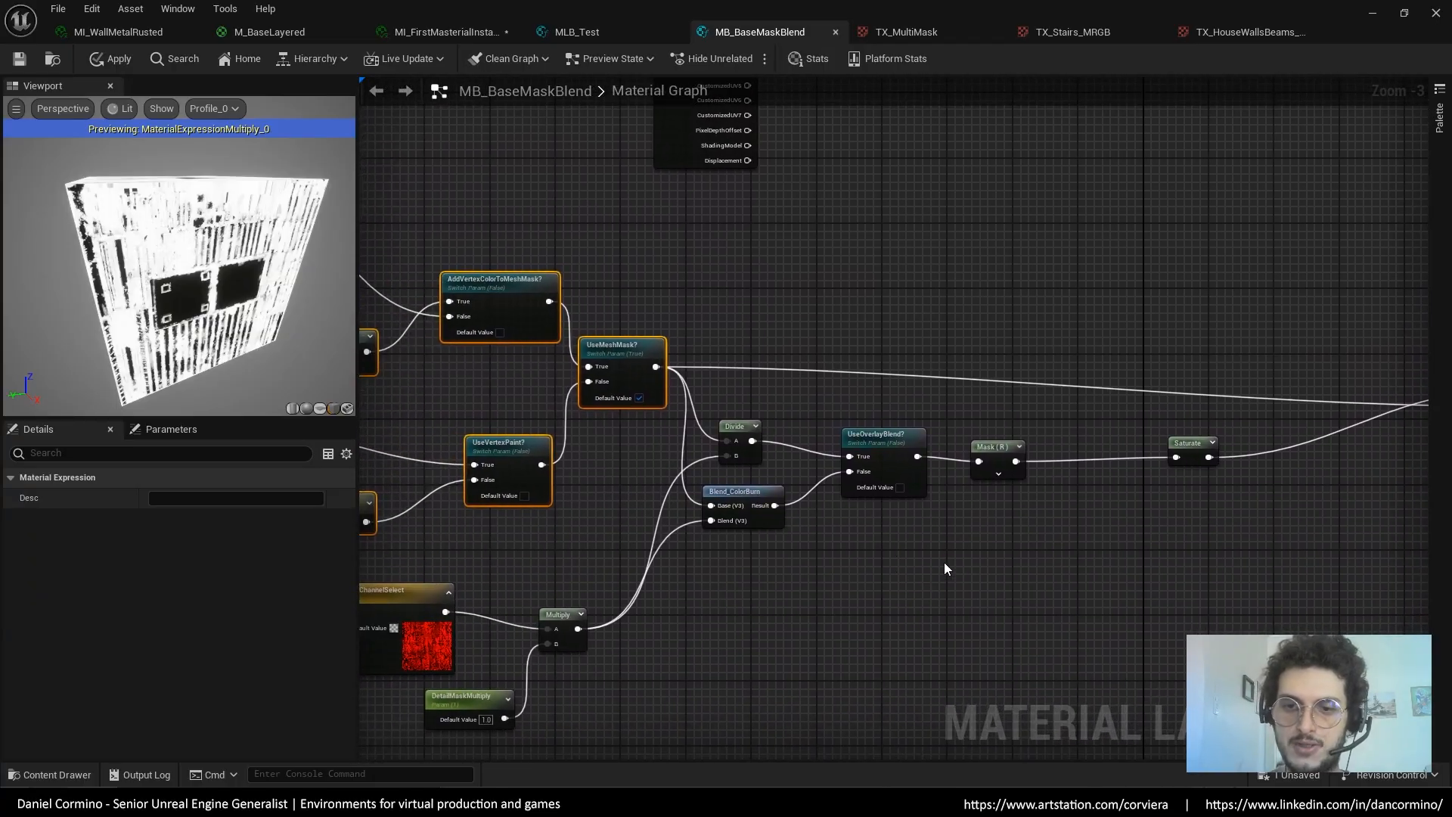
right_drag(1170, 518, 923, 509)
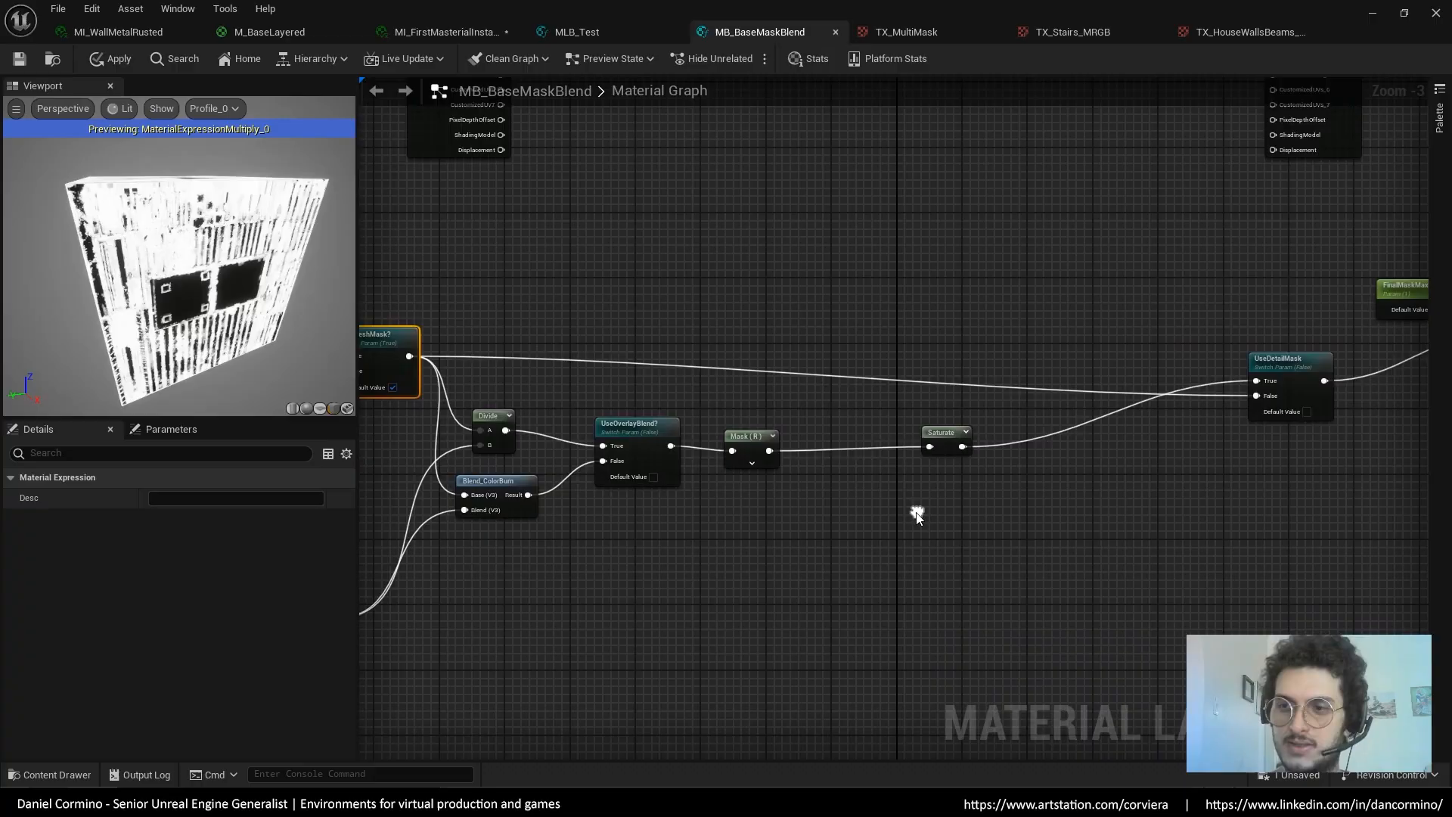
Select the UseDetailMask switch node, return to the SceneMain level, and select the wooden stepladder below the propeller
click(1276, 407)
right_drag(1276, 407, 1348, 400)
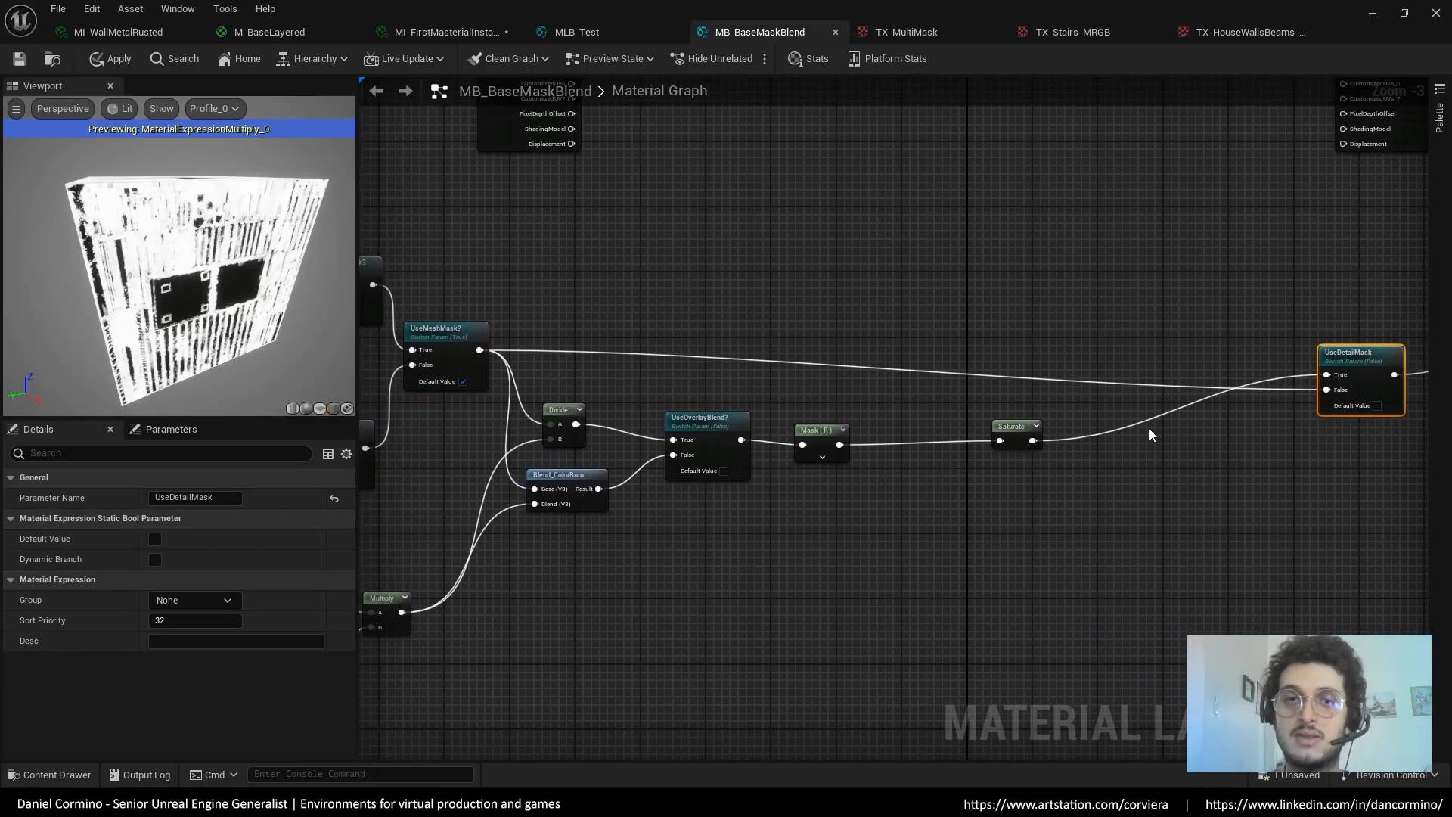
click(1372, 14)
right_drag(1006, 189, 875, 203)
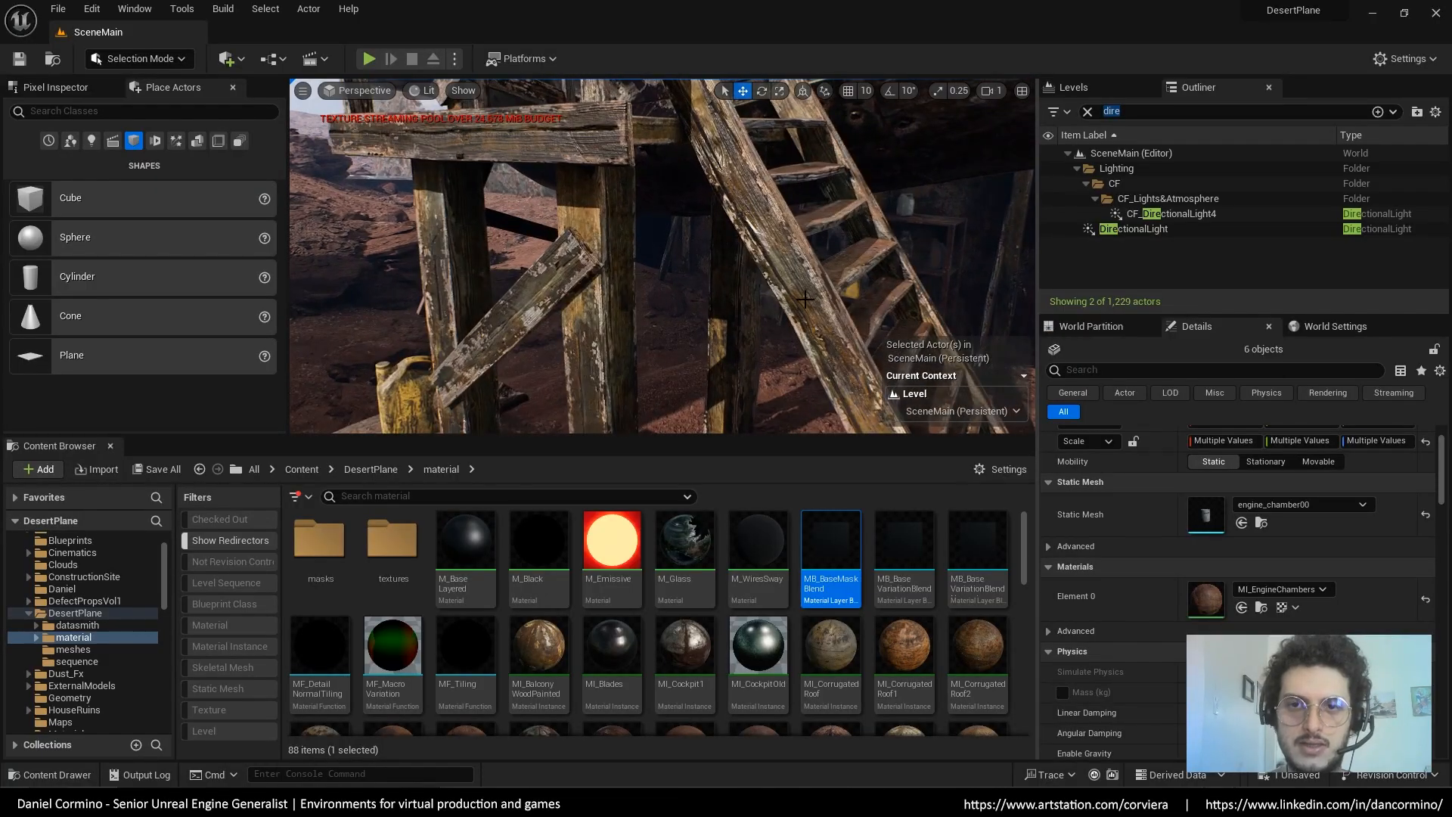
click(875, 202)
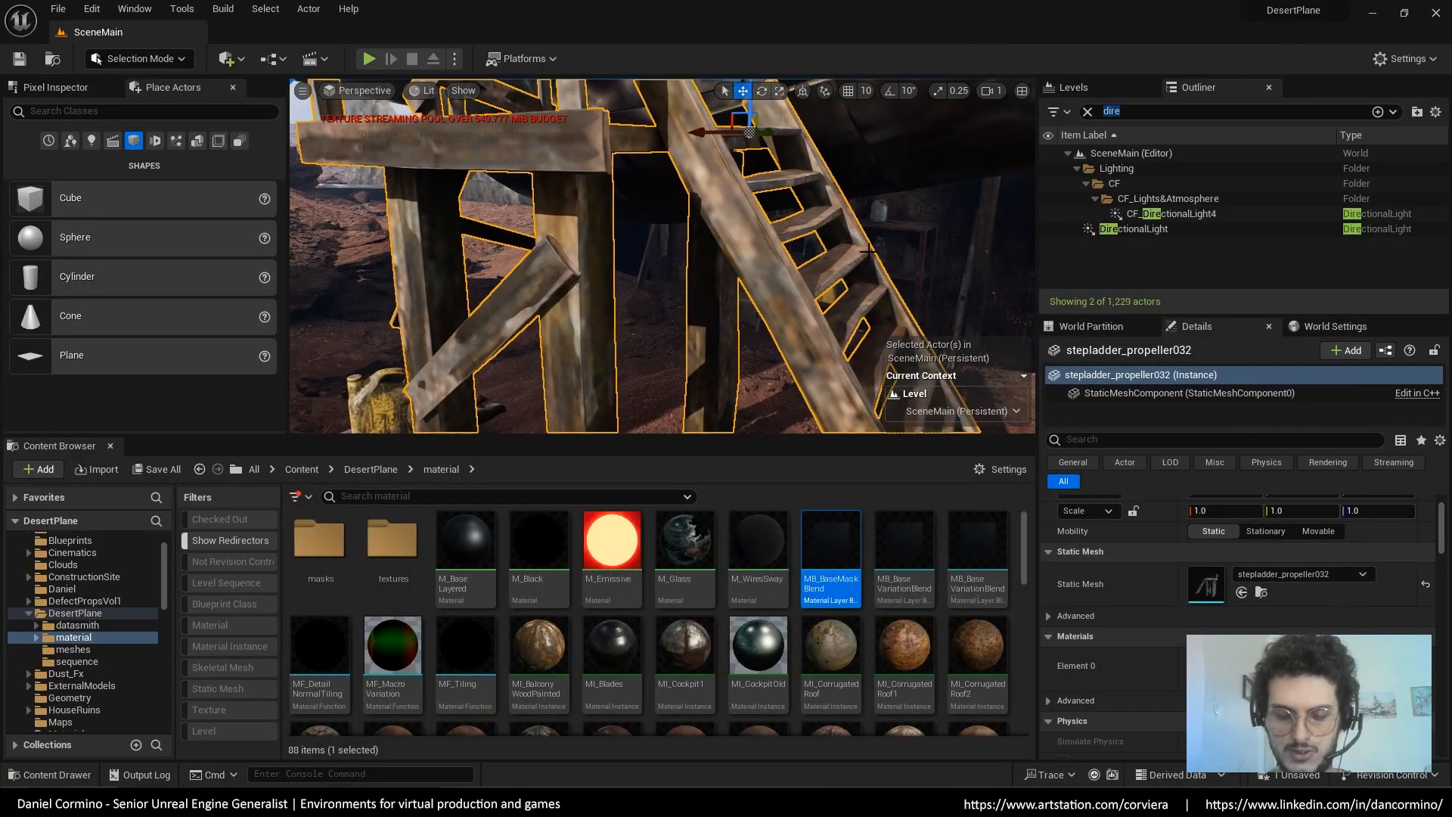
Inspect the stepladder's weathered wood in a fullscreen viewport with the selection outline and editor gizmos hidden
key(F11)
right_drag(927, 316, 920, 317)
key(g)
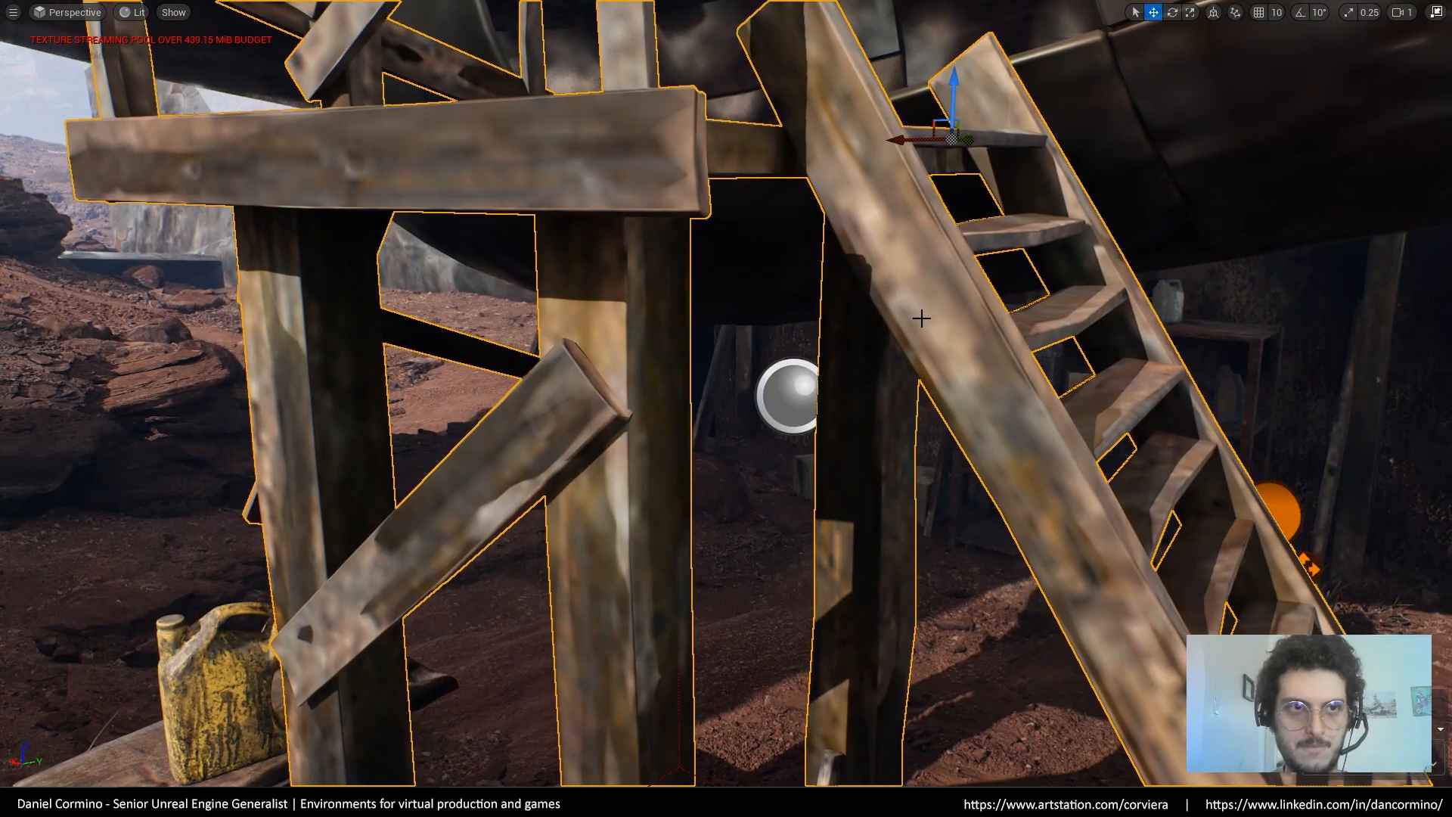
key(g)
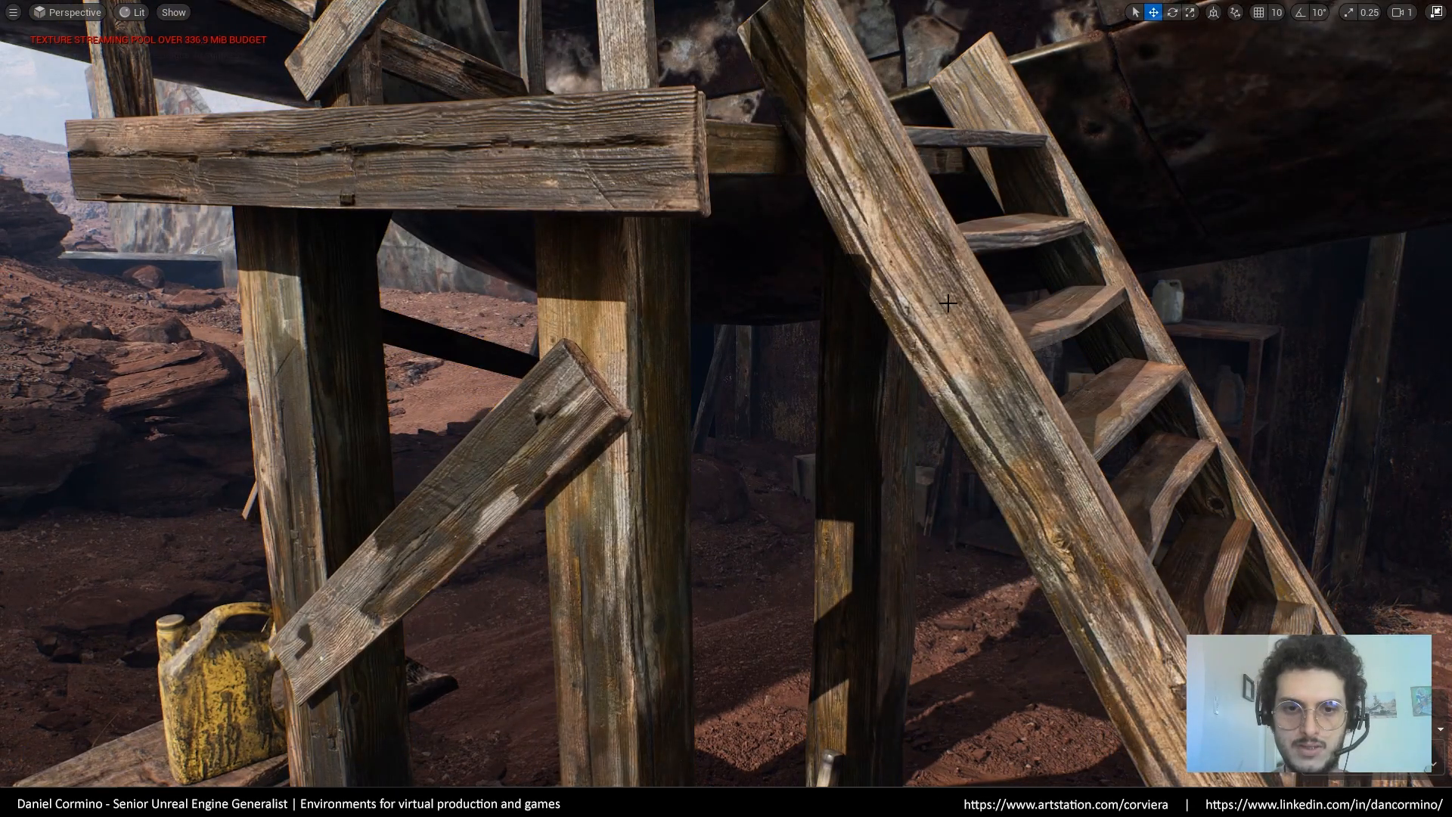
scroll(1016, 347, down, 5)
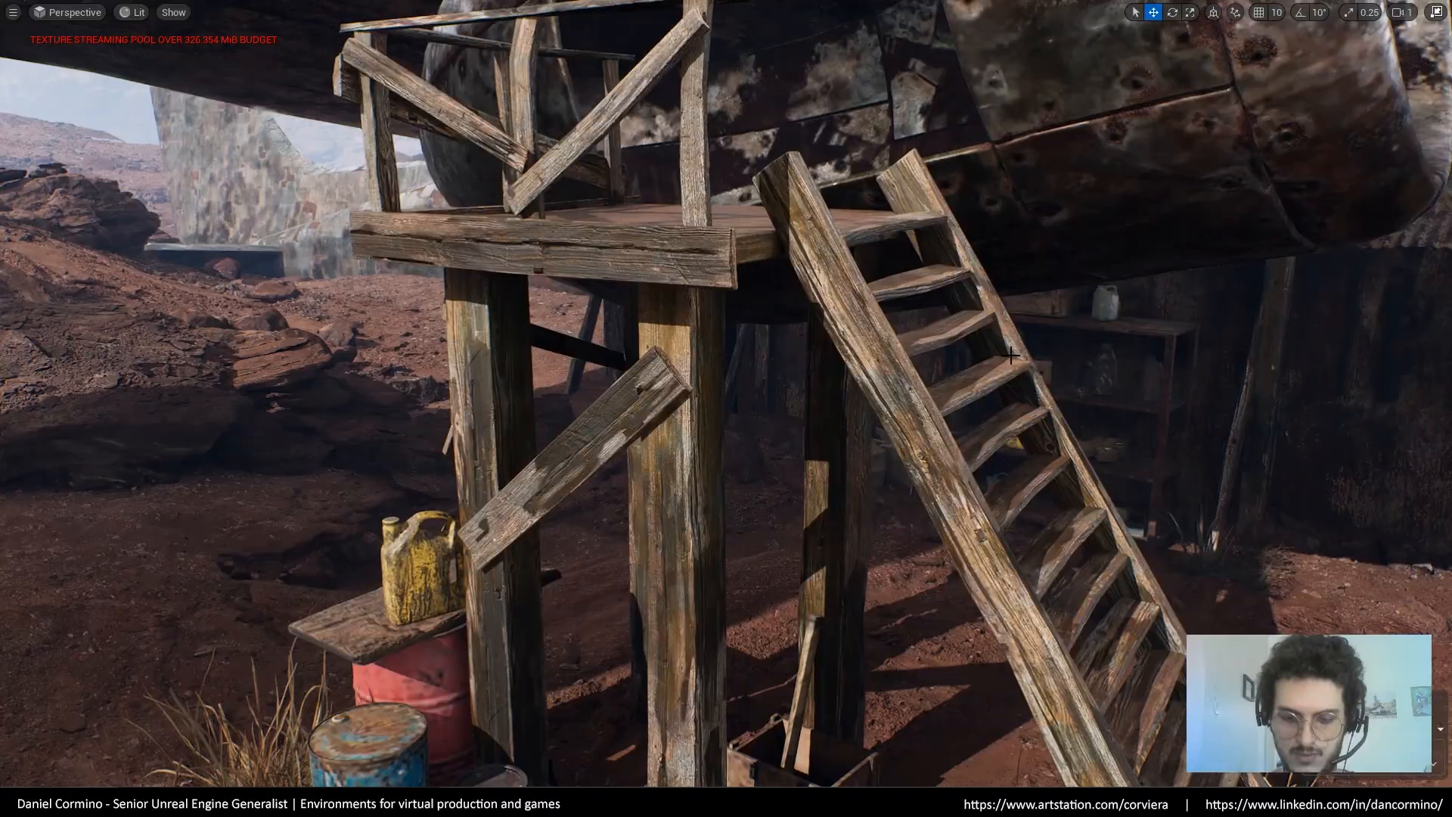
key(F11)
Find the texture streaming pool command among the console suggestions and enter r.Streaming.PoolSize
click(442, 772)
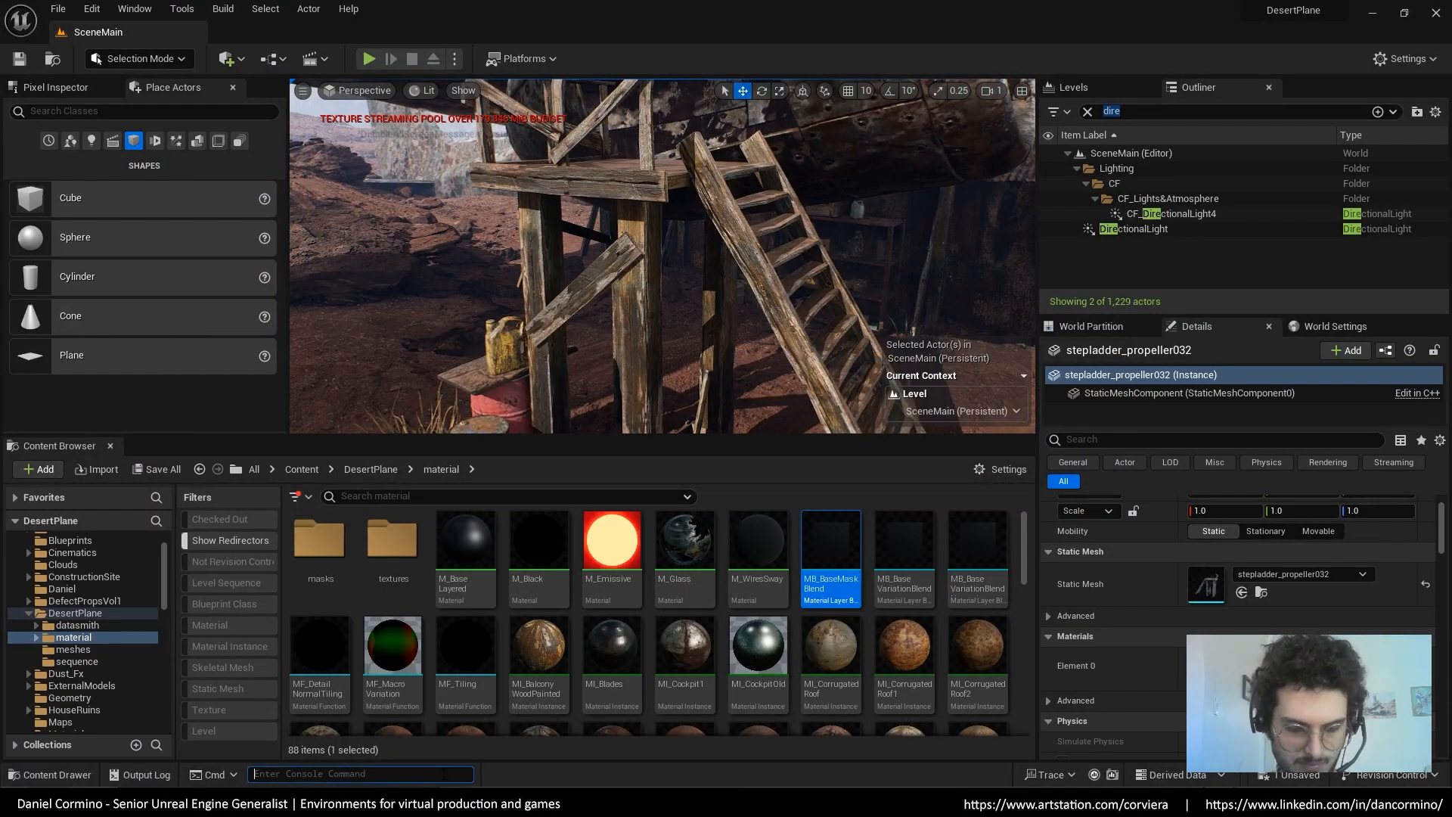
text(poolsize)
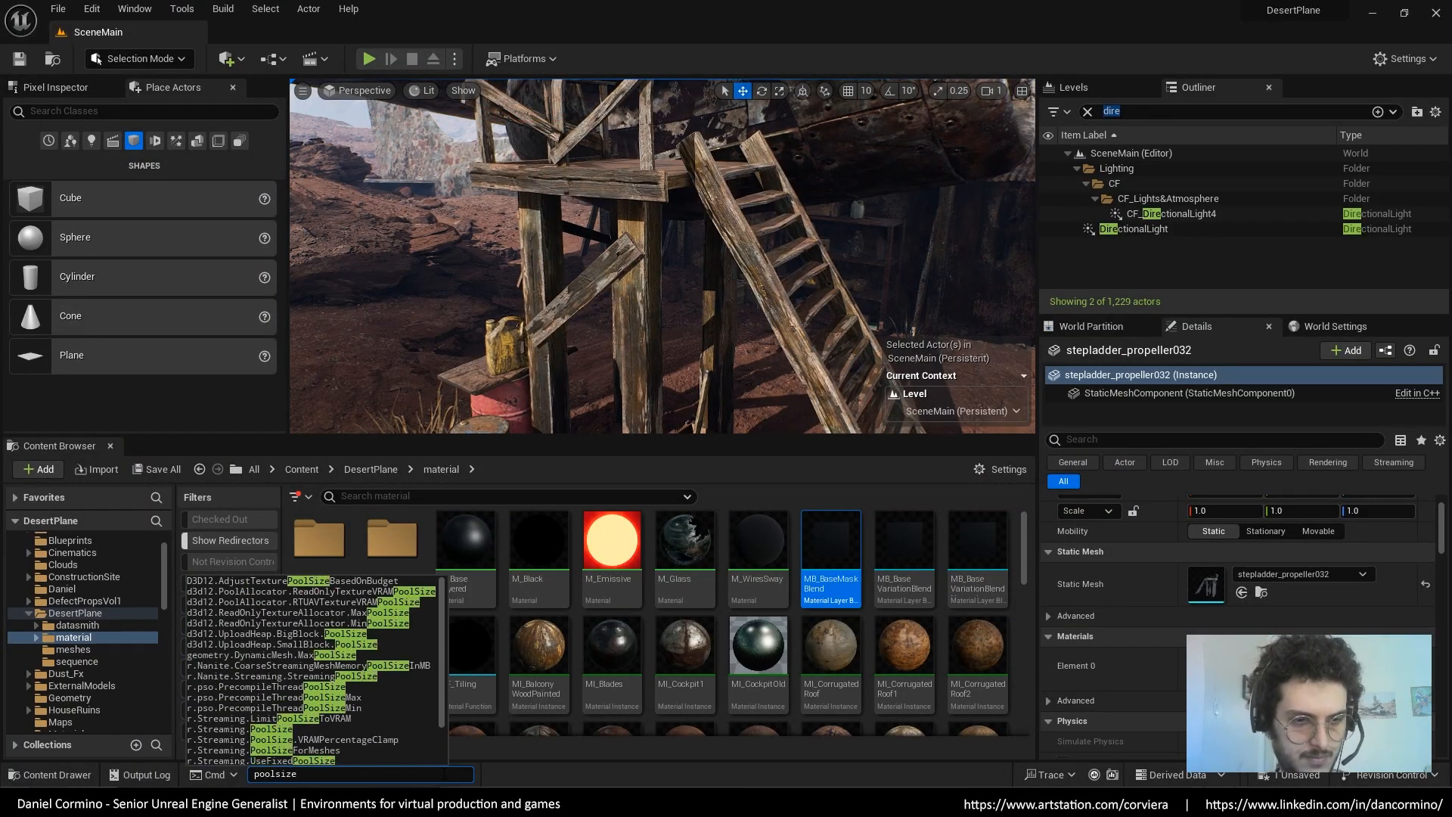
text( strea)
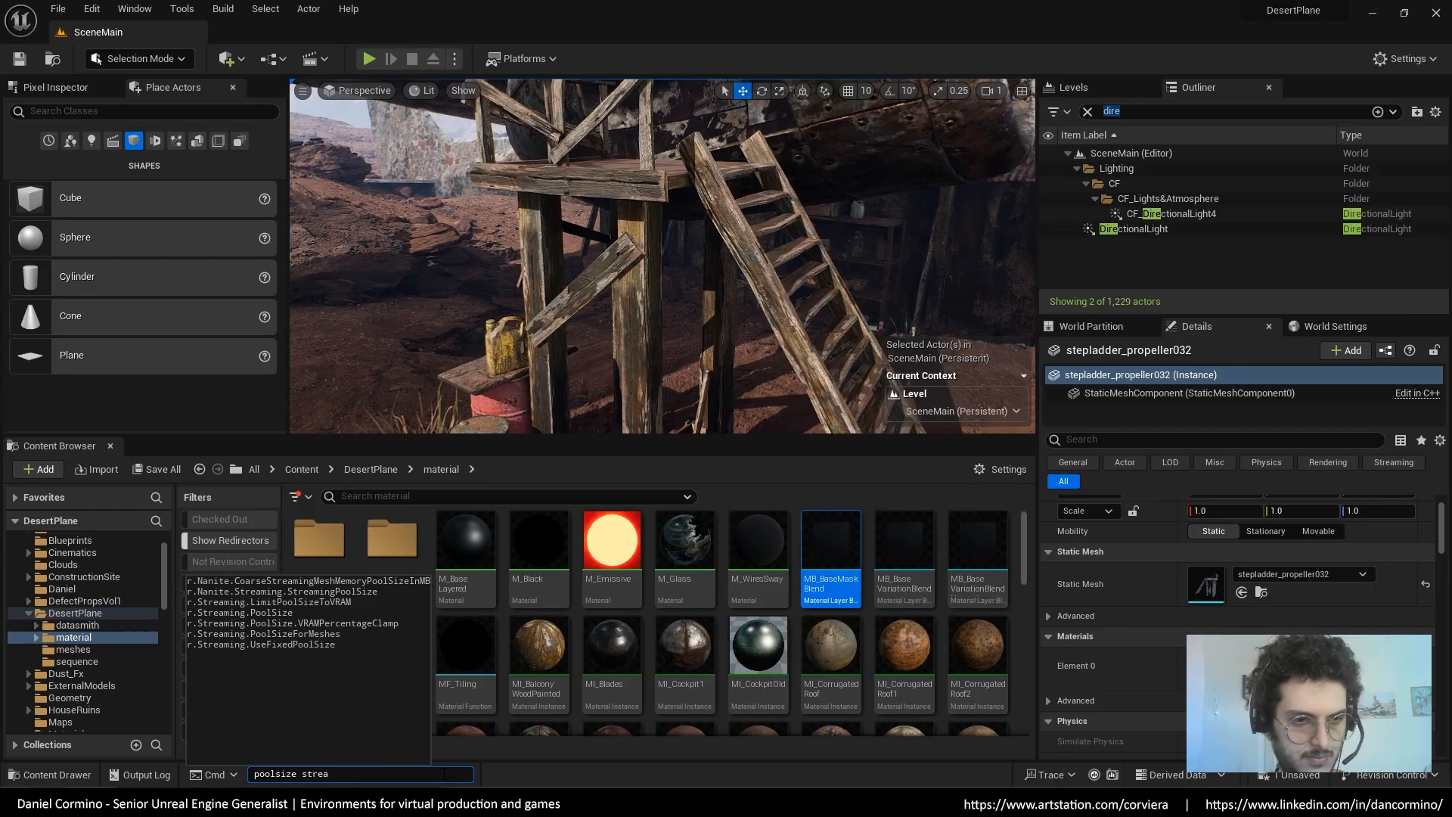
key(Down)
key(Down)
key(Down)
key(Down)
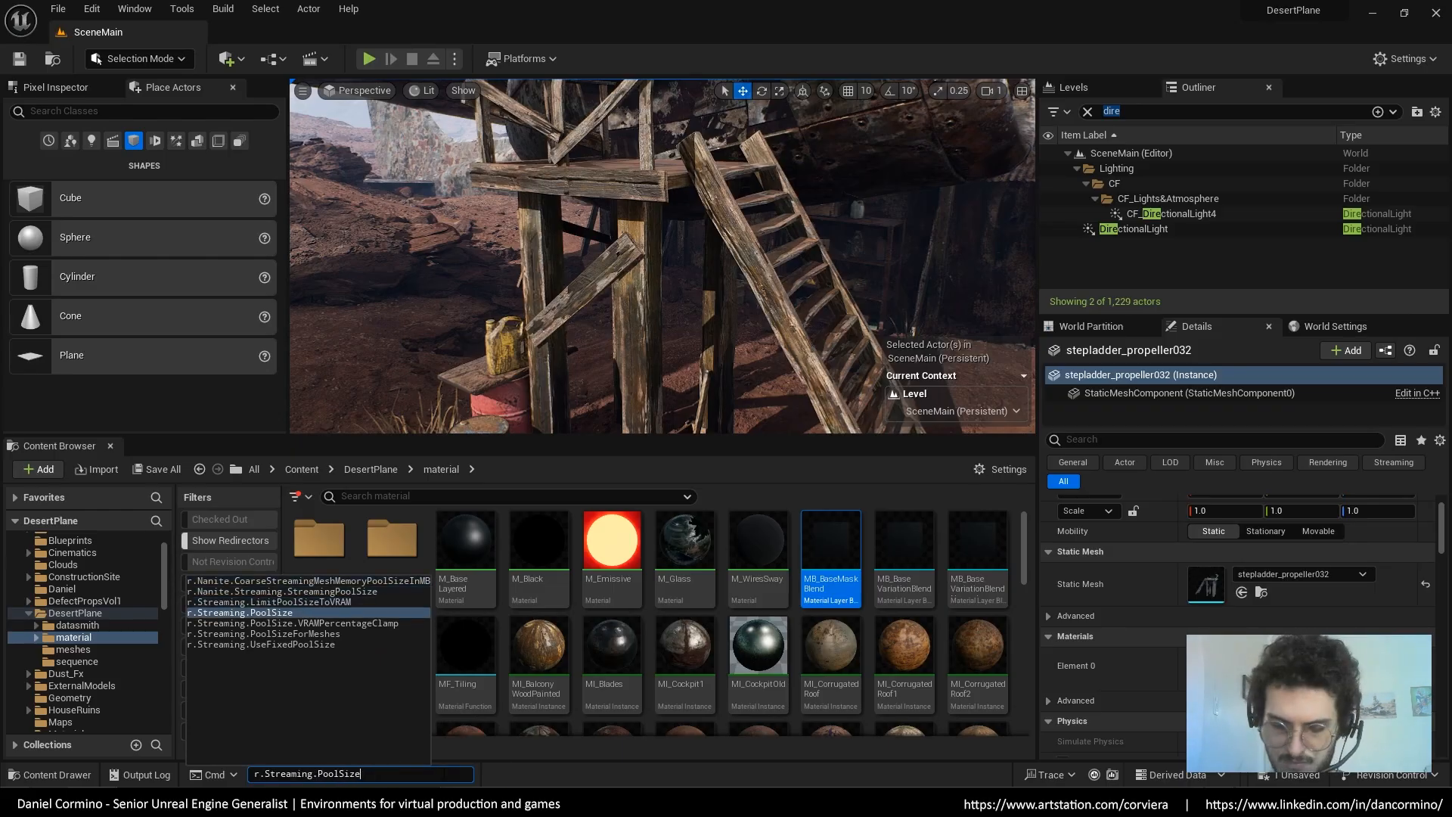
key(Return)
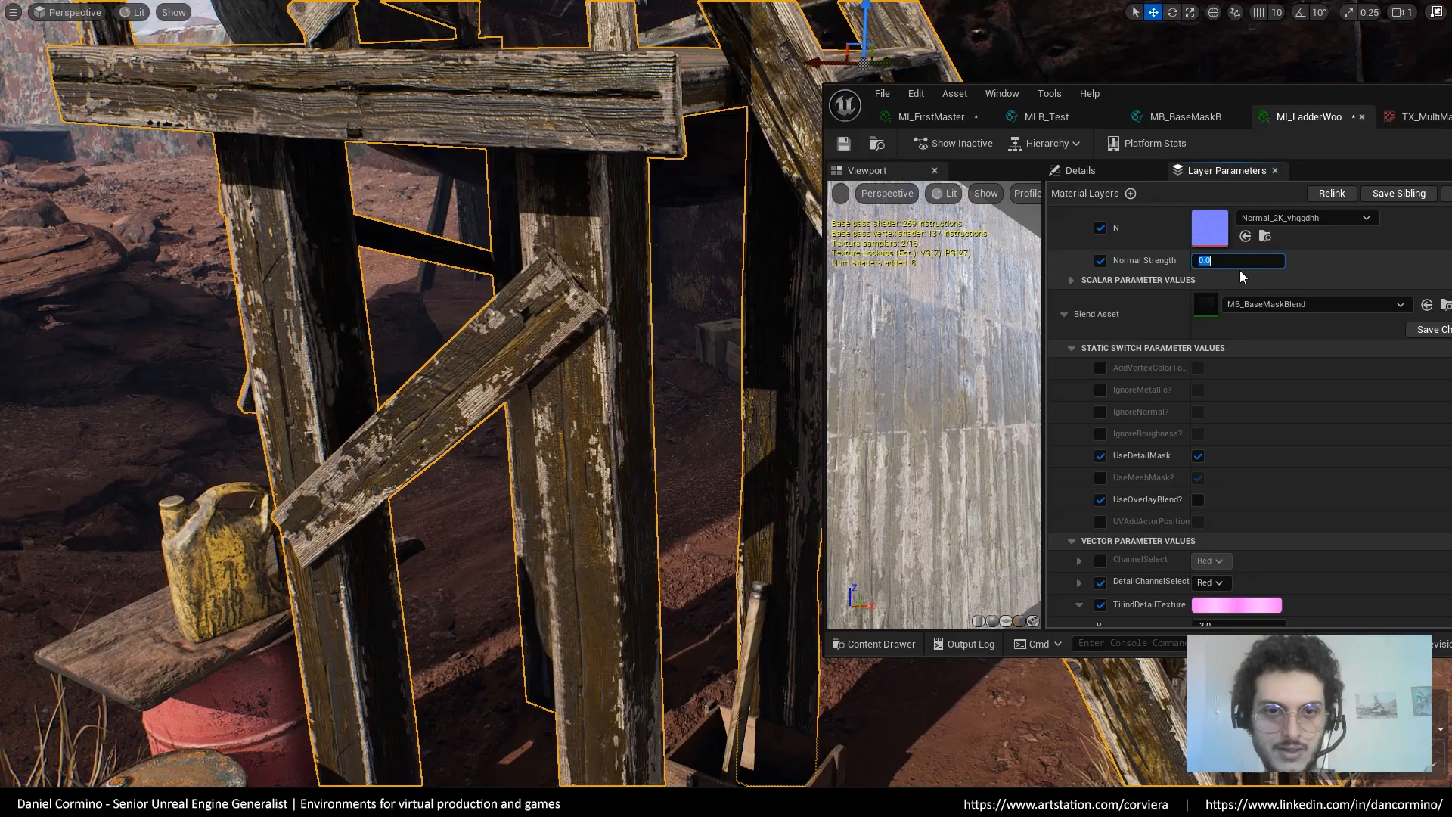
Try a Normal Strength of 2.0 on the Edge damage layer of the ladder wood material instance and undo it
click(1240, 271)
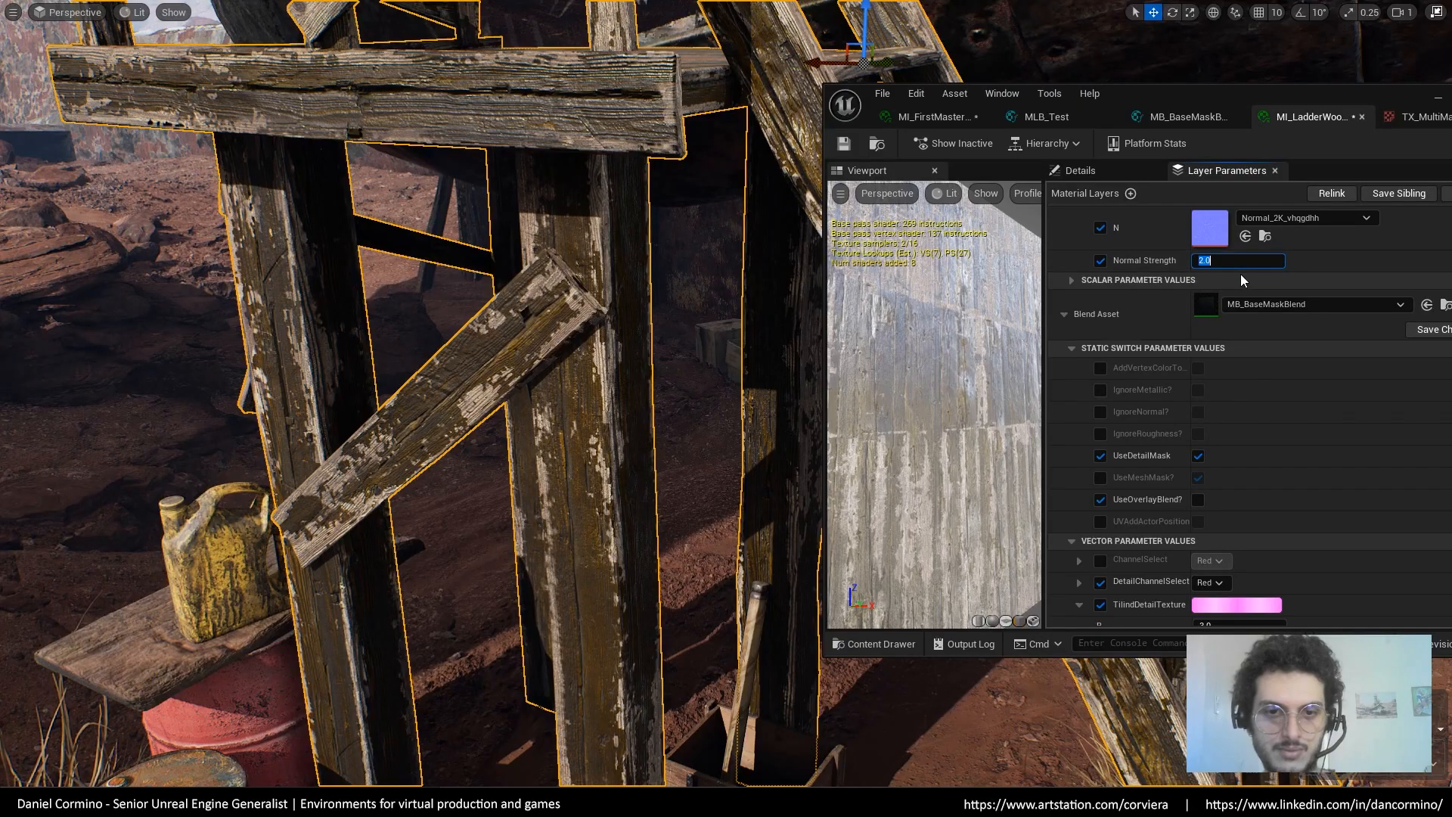
key(ctrl+z)
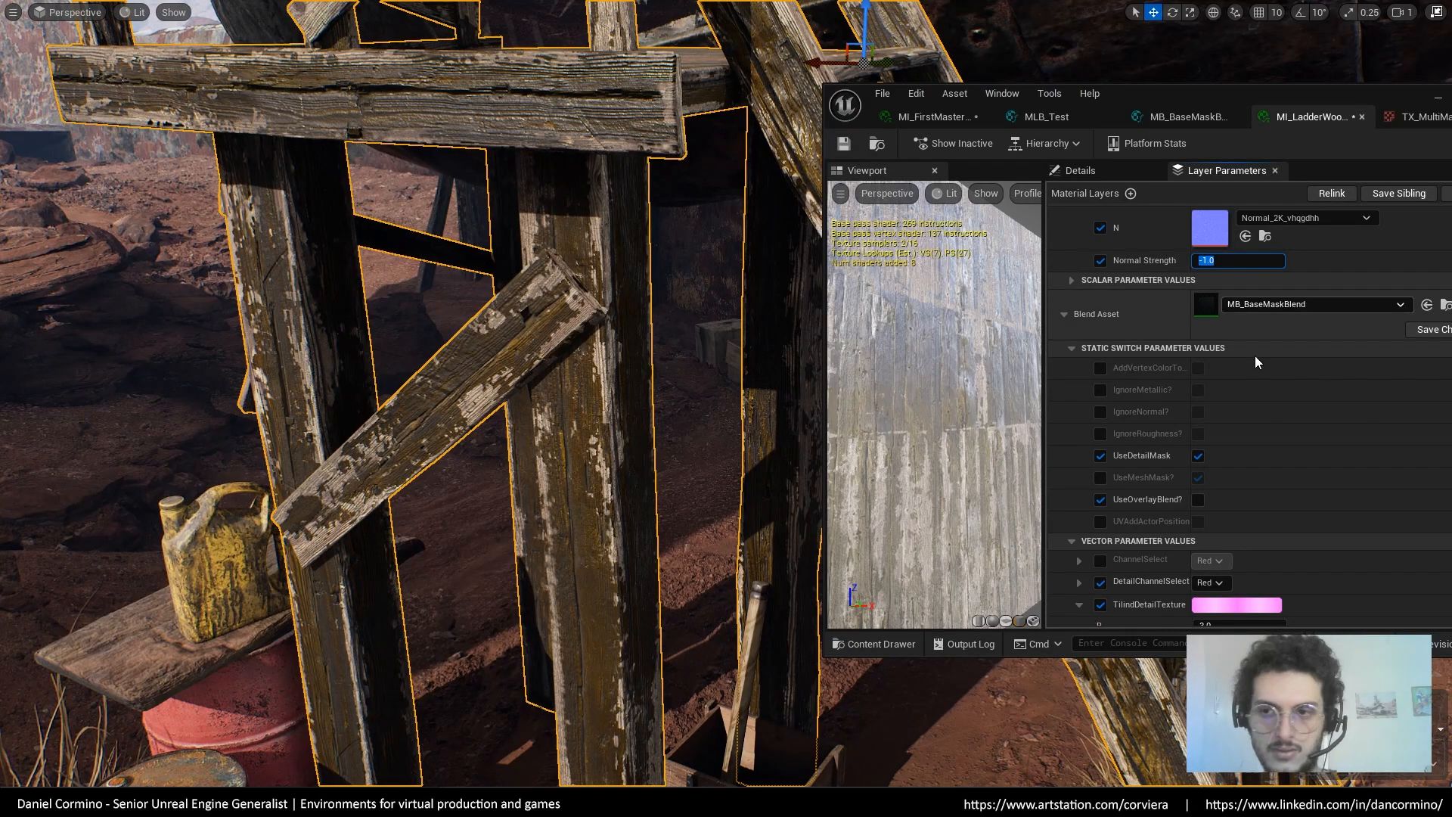
Override DetailMaskMultiply in the Edge damage blend, raise it to about 3.53, and check the whole stepladder without its selection outline
right_drag(1254, 356, 1231, 282)
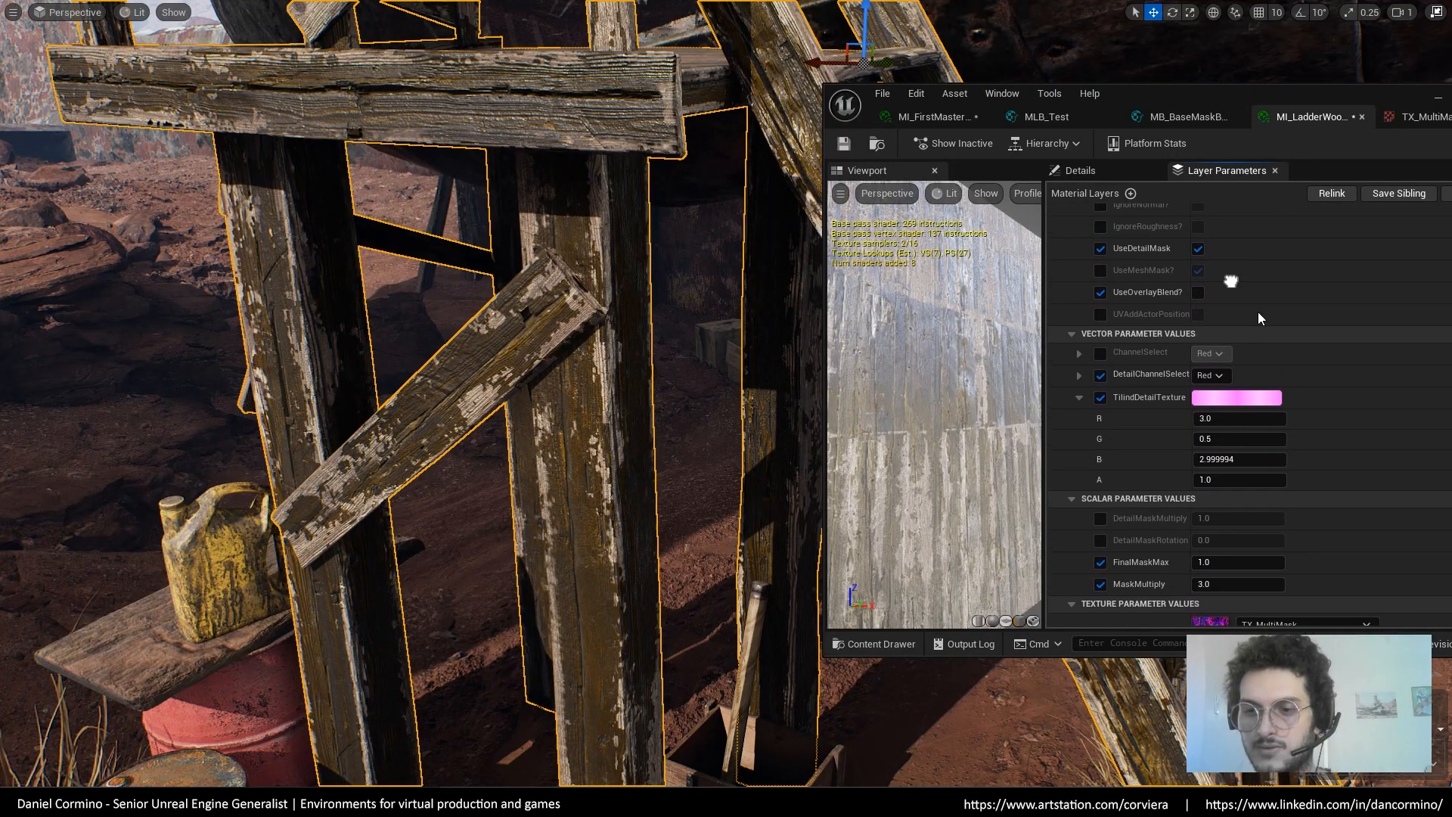
click(1101, 518)
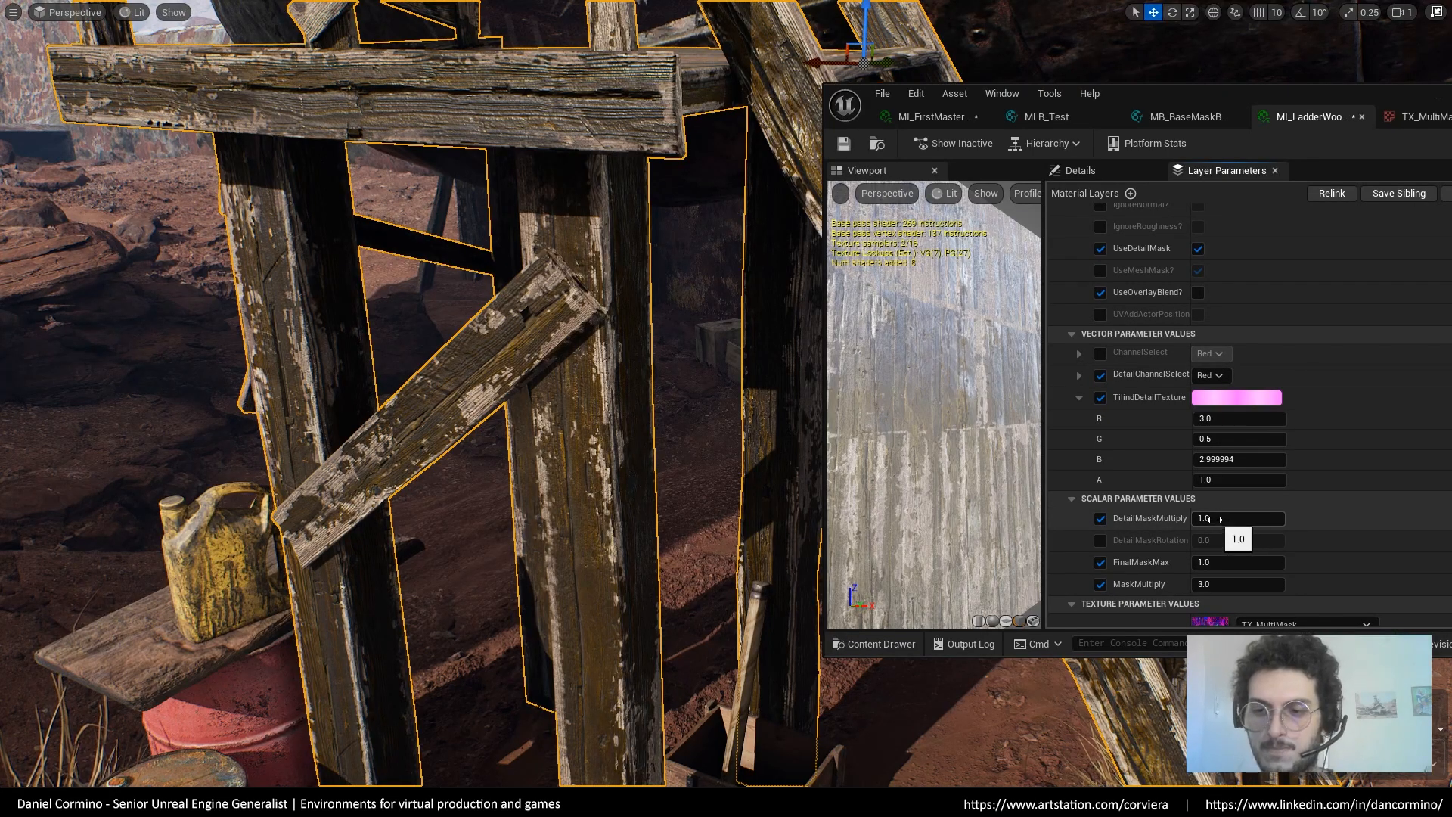
drag(1212, 519, 1301, 519)
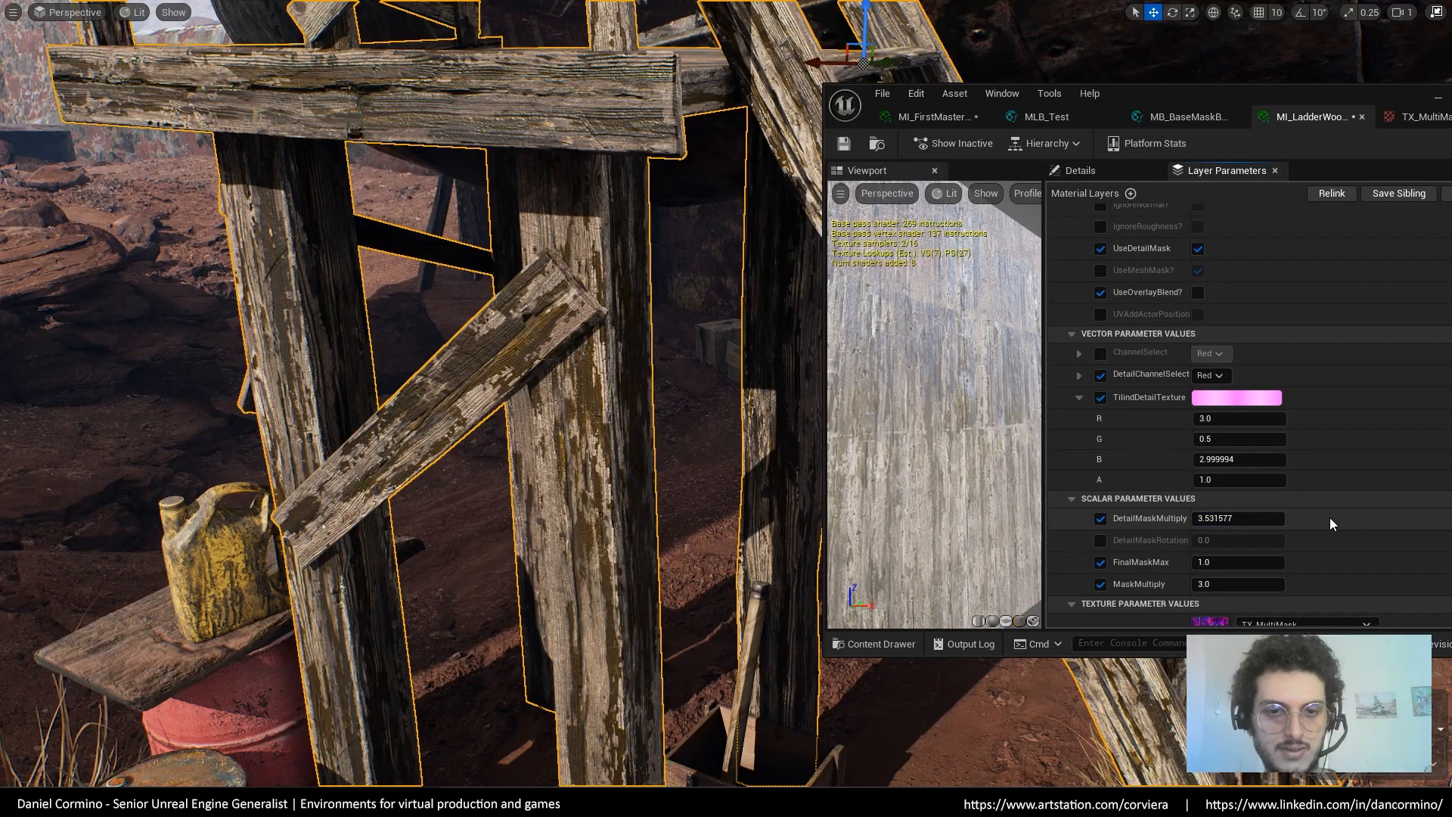
key(f)
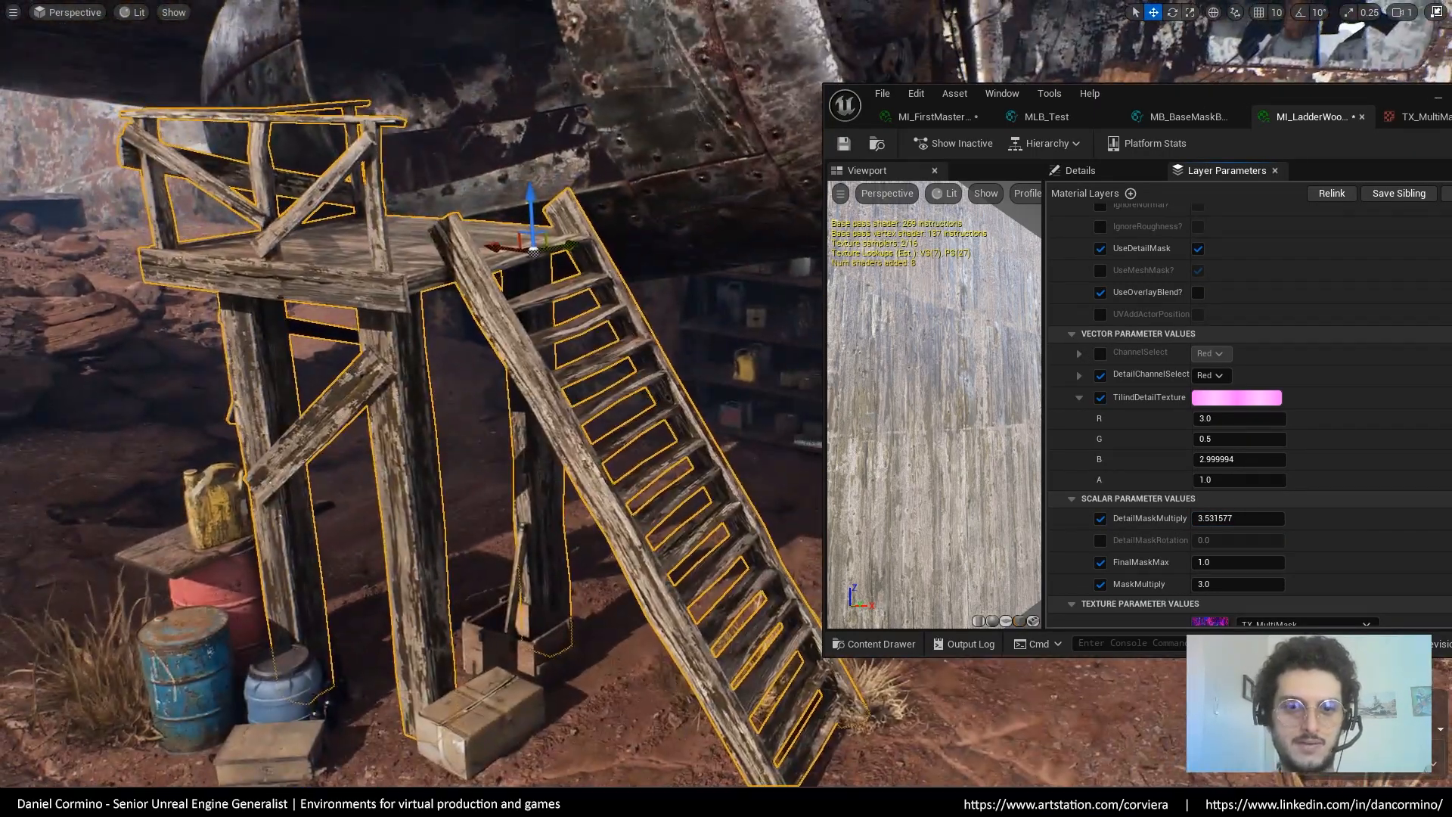
right_drag(684, 510, 684, 511)
key(g)
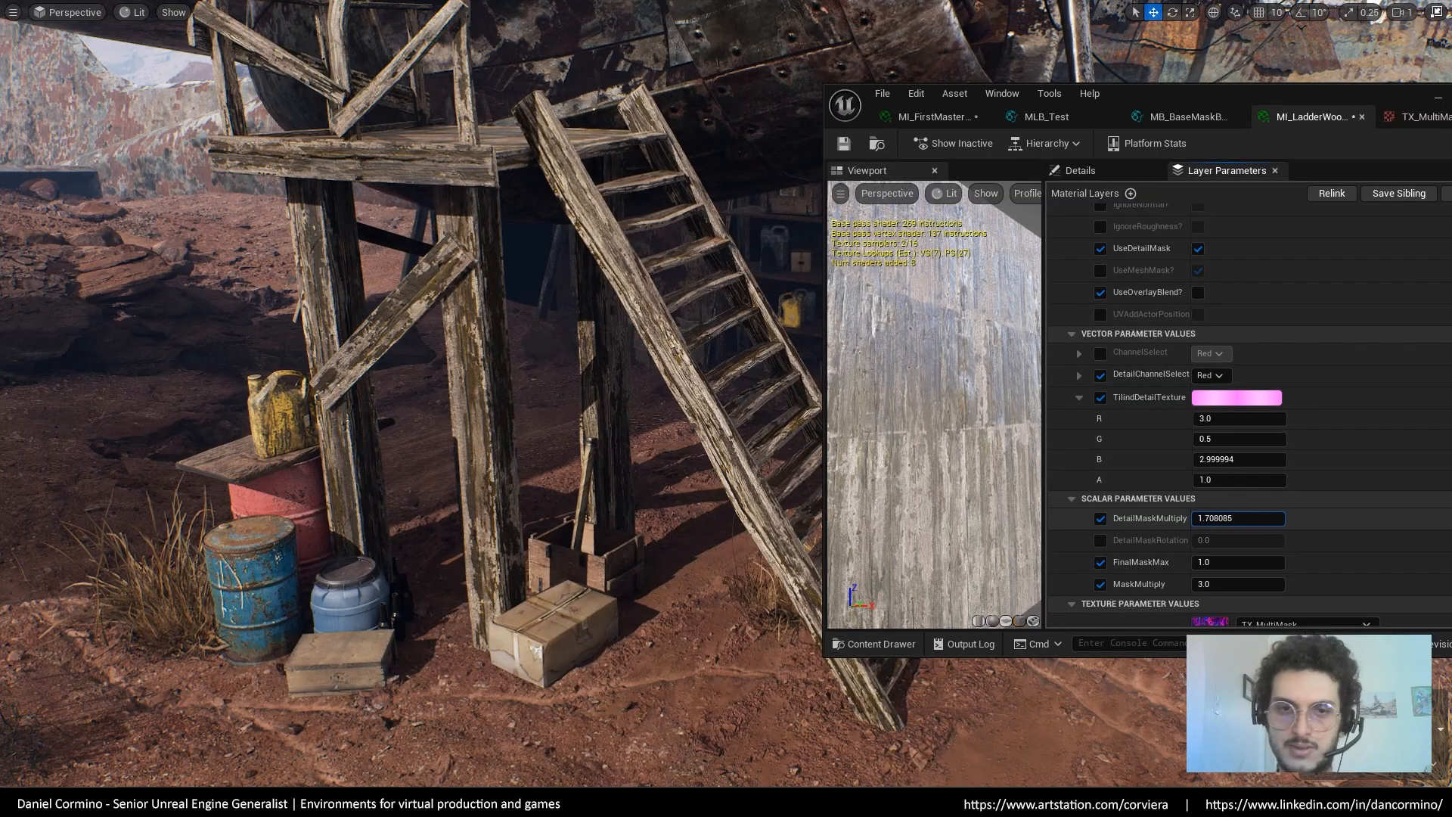
Try further DetailMaskMultiply values, override DetailMaskRotation at 0.0, and undo the multiplier changes back to 1.0
mouse_move(1237, 518)
mouse_down()
mouse_move(1208, 518)
mouse_move(1271, 520)
mouse_move(1240, 539)
mouse_move(1261, 539)
mouse_move(1244, 535)
mouse_up()
key(ctrl+z)
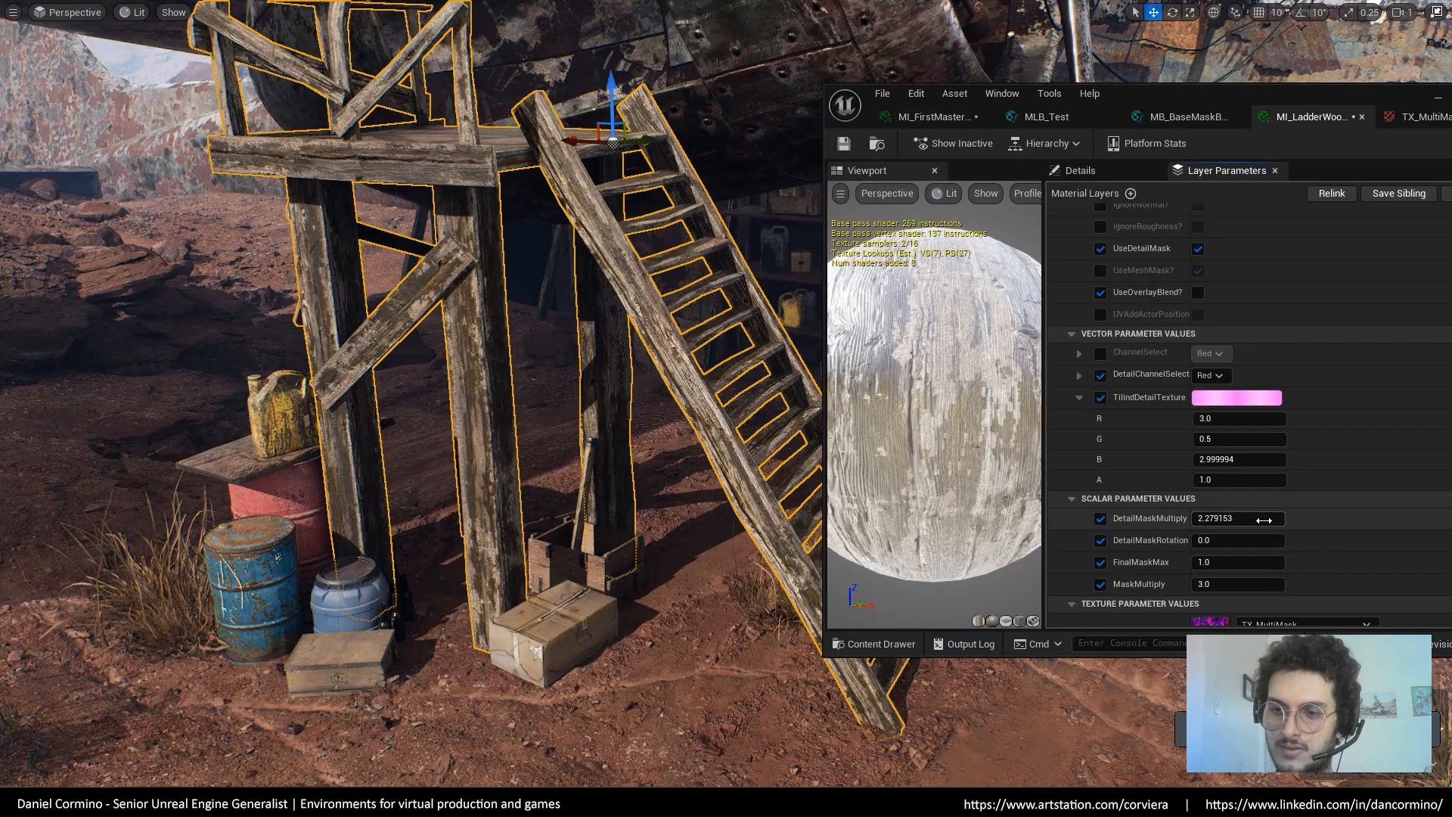
key(ctrl+z)
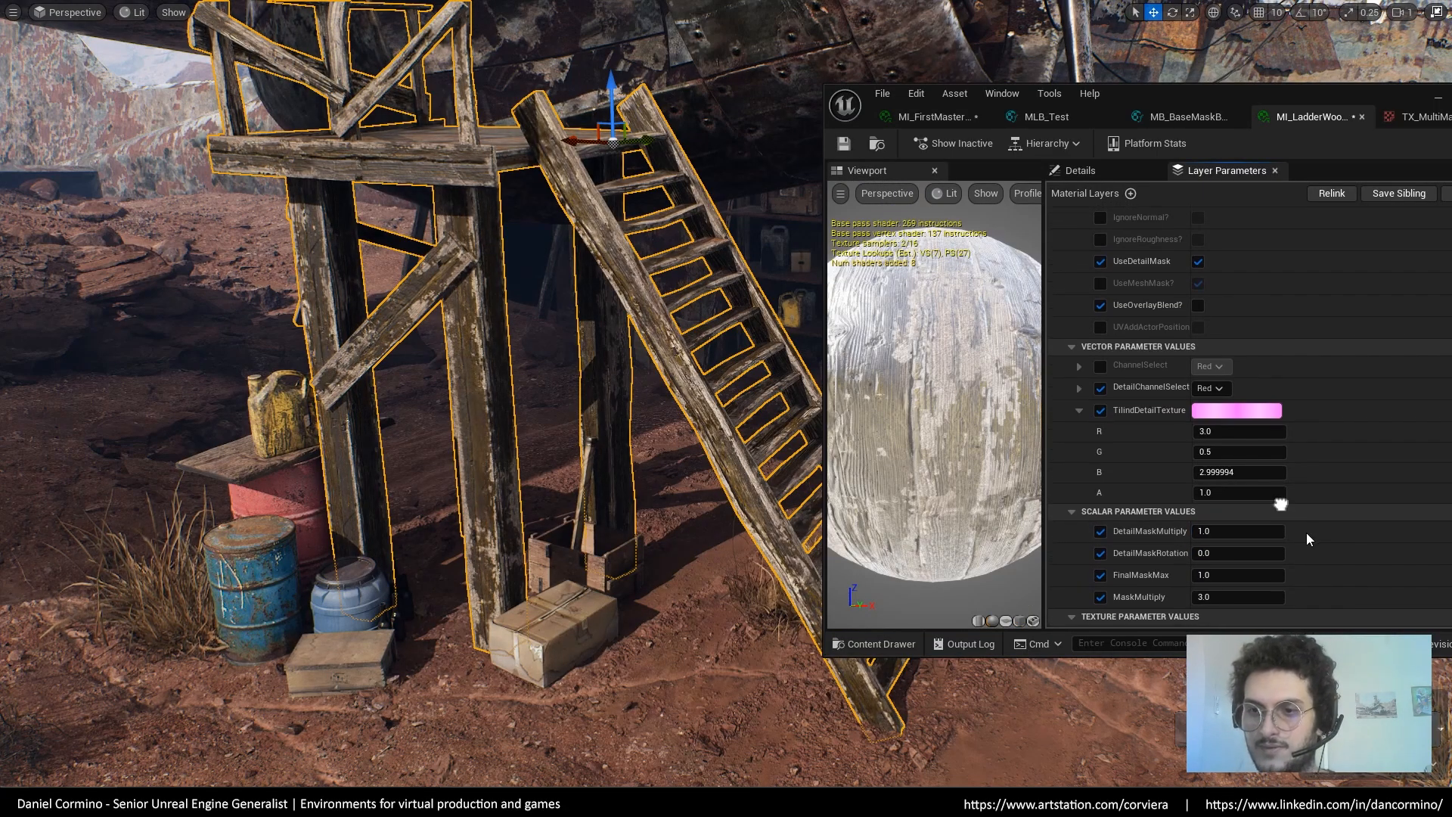
Examine the channel options of DetailChannelSelect in the Edge damage blend
scroll(1280, 383, up, 1)
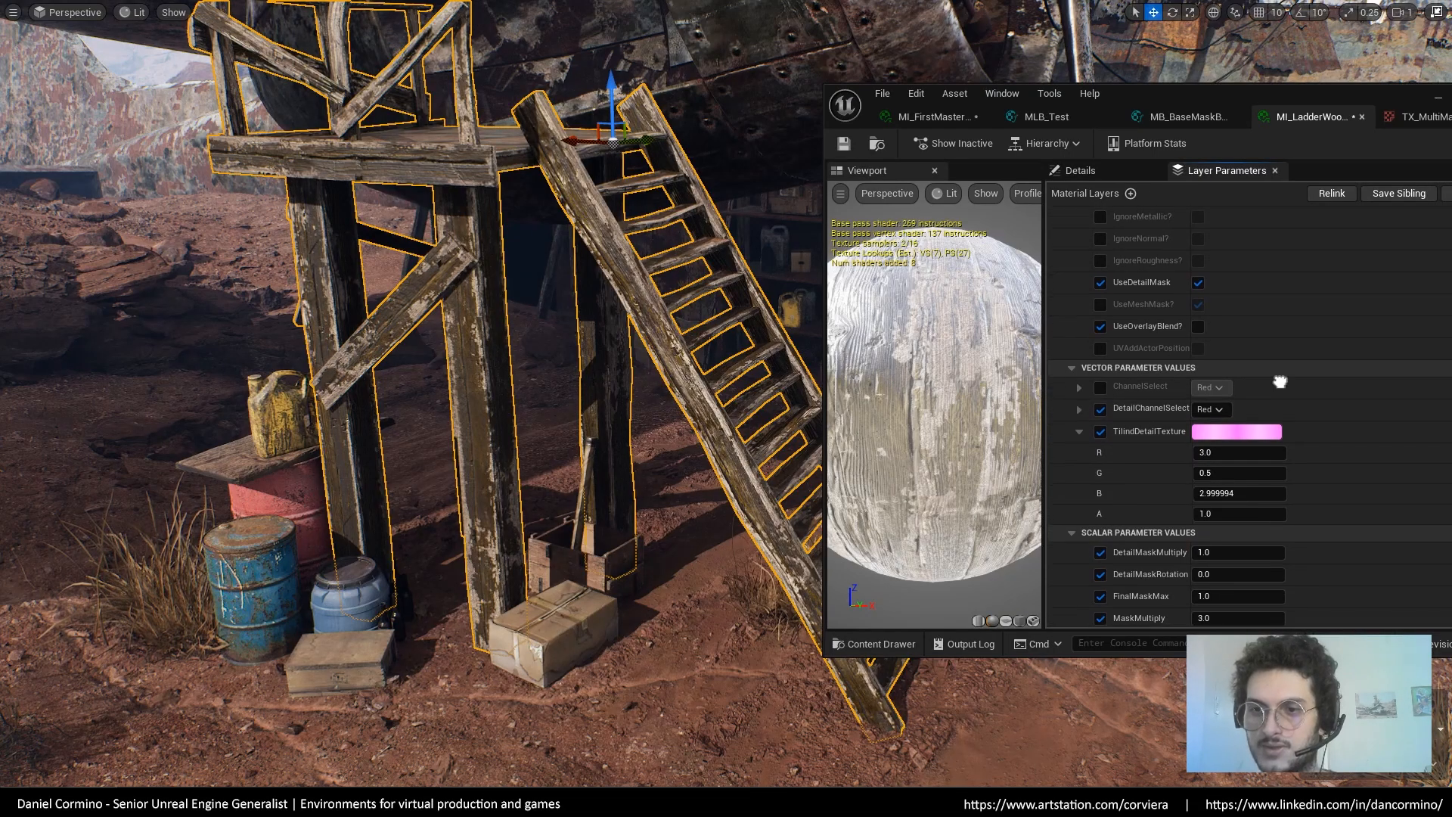
click(1219, 409)
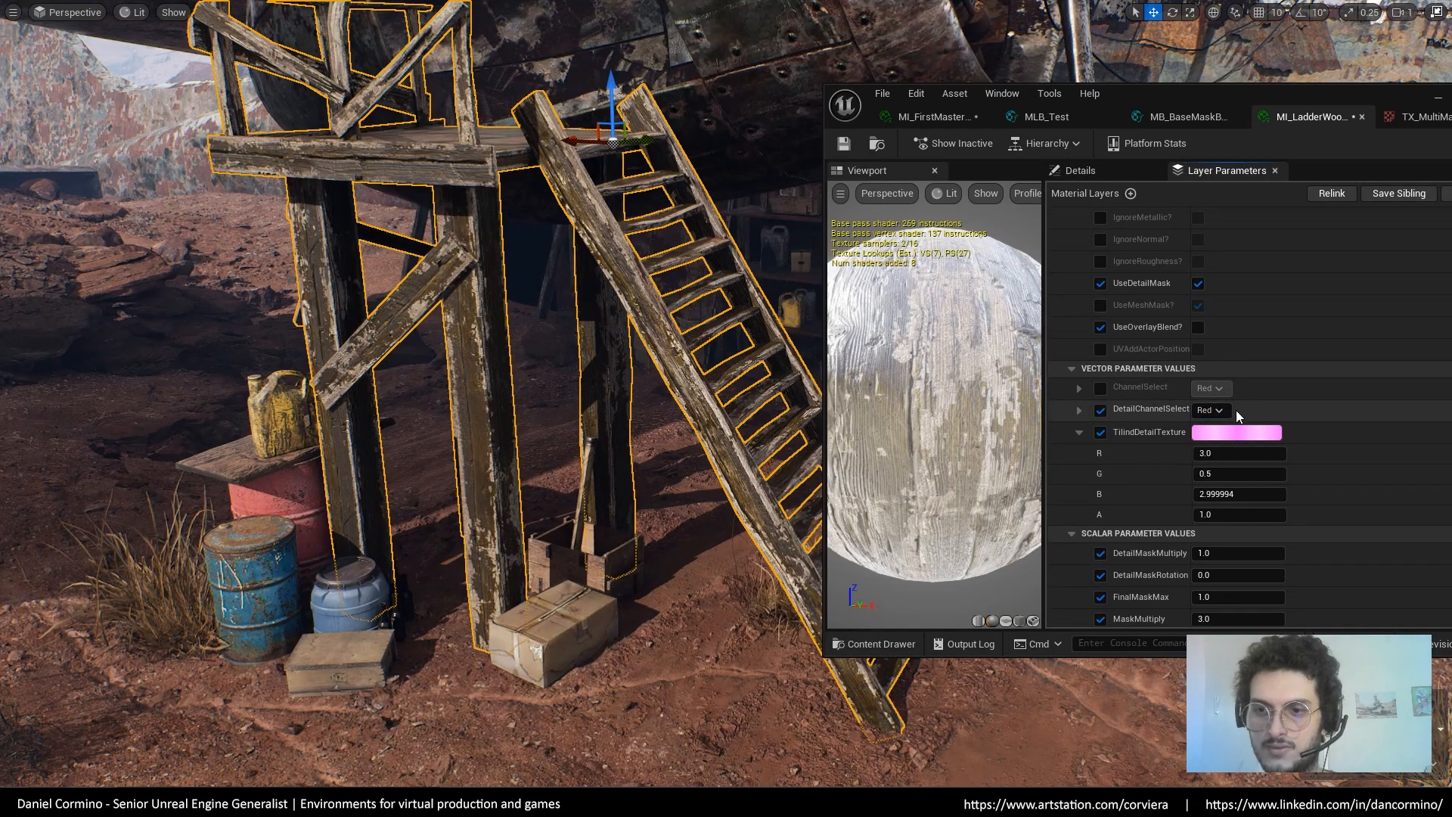
click(1212, 468)
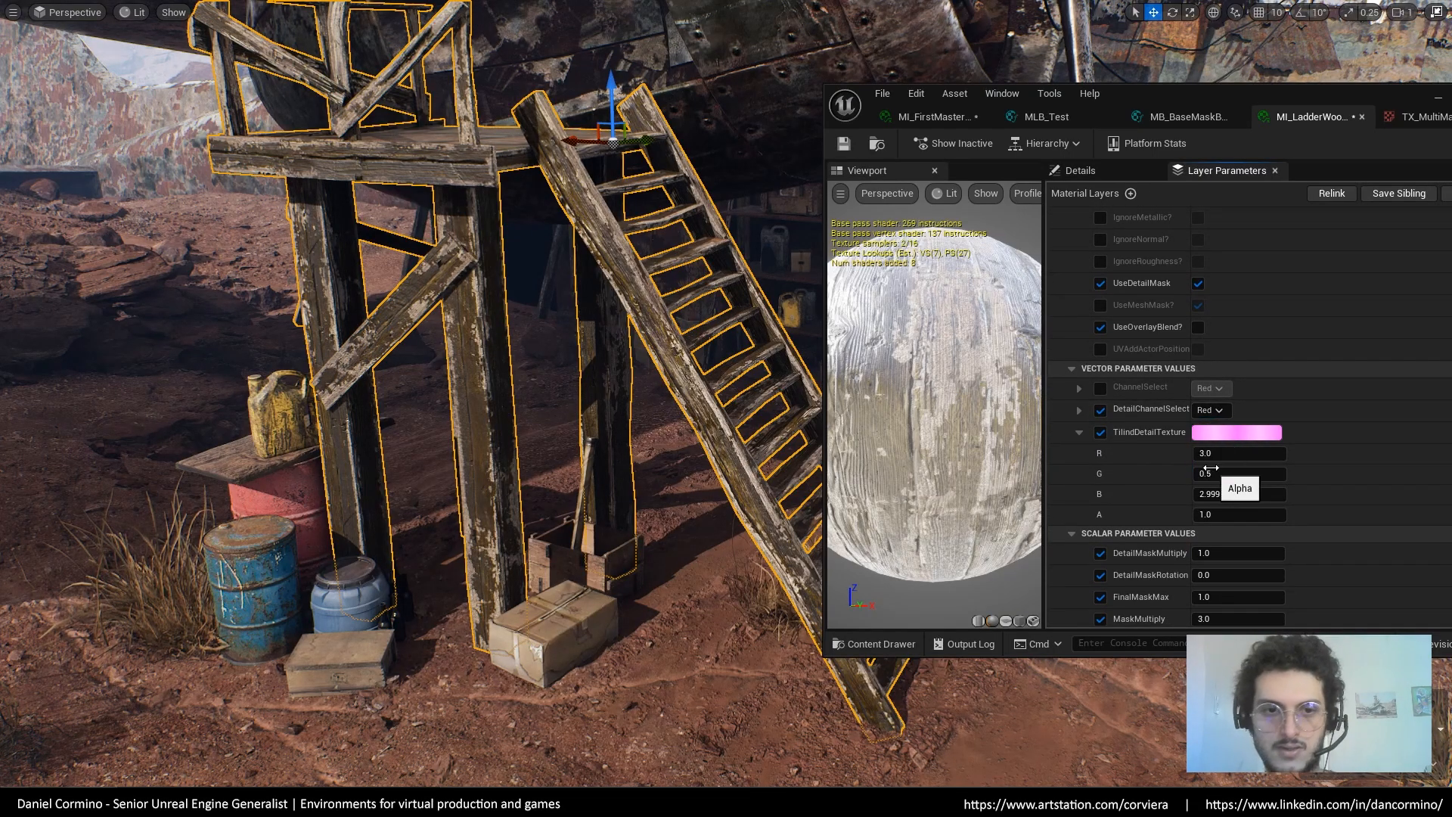
click(1212, 411)
Collapse the Edge damage layer and make the Grime layer visible
scroll(1338, 397, up, 10)
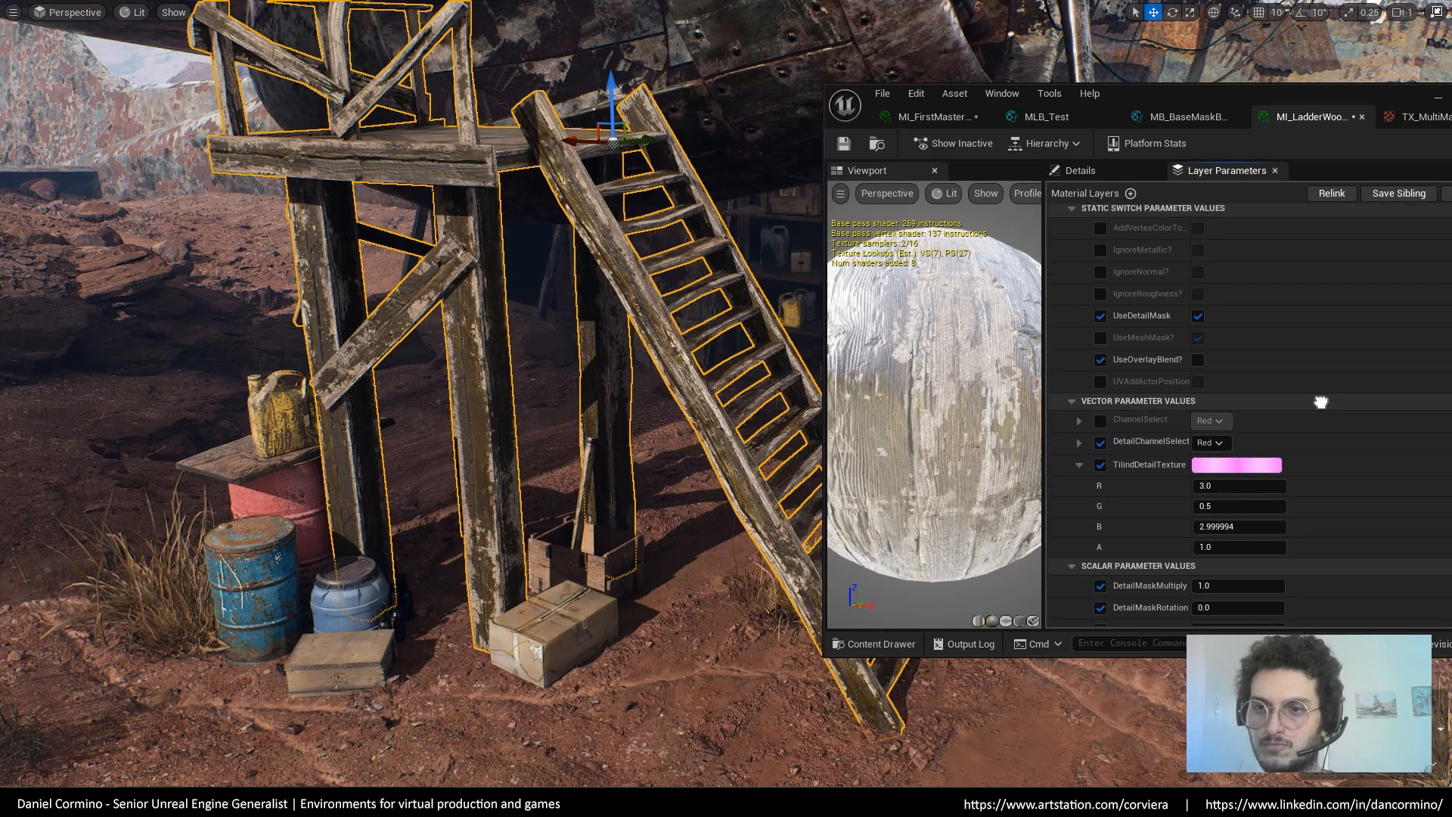
scroll(1248, 491, up, 6)
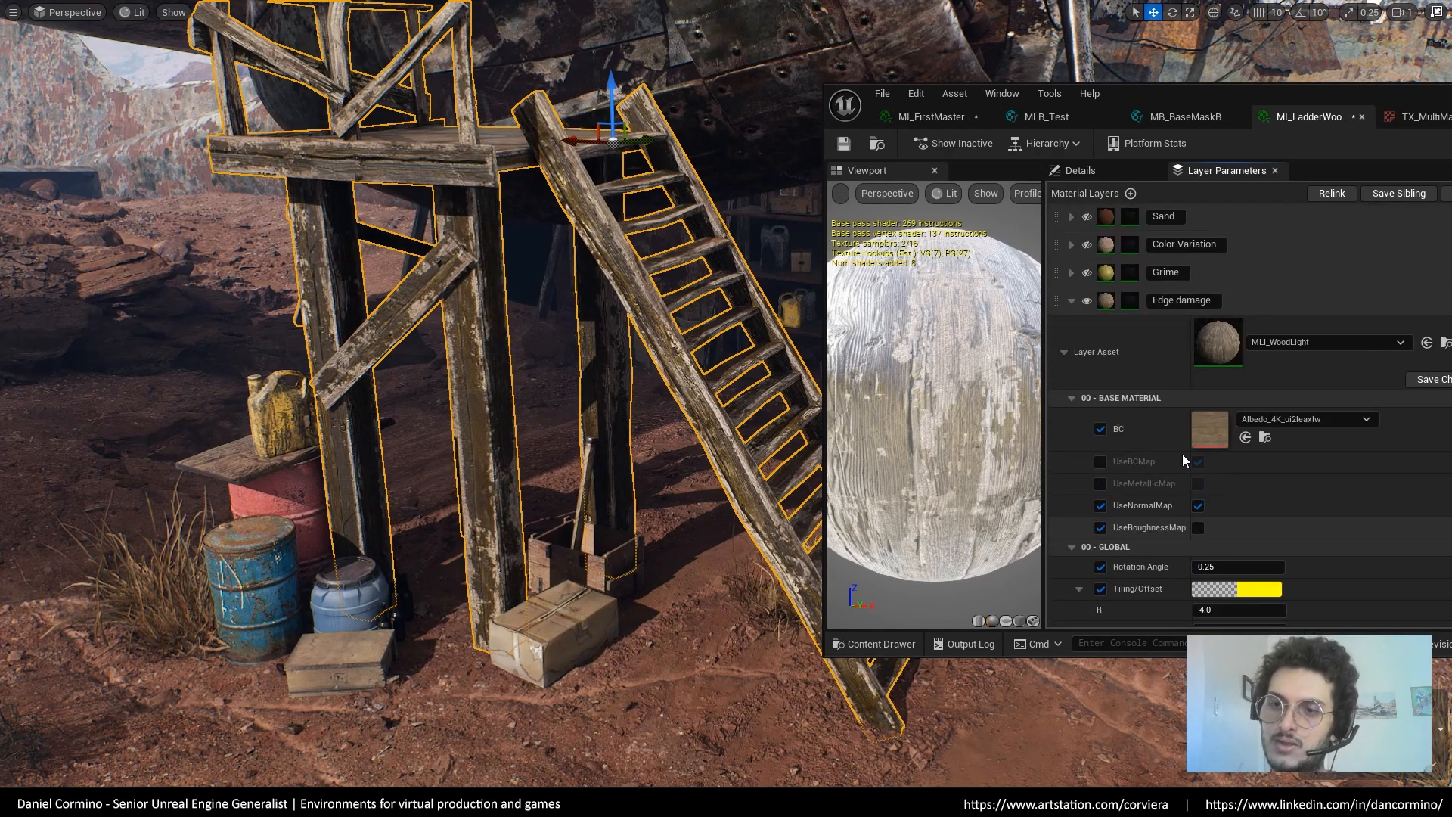
click(1071, 300)
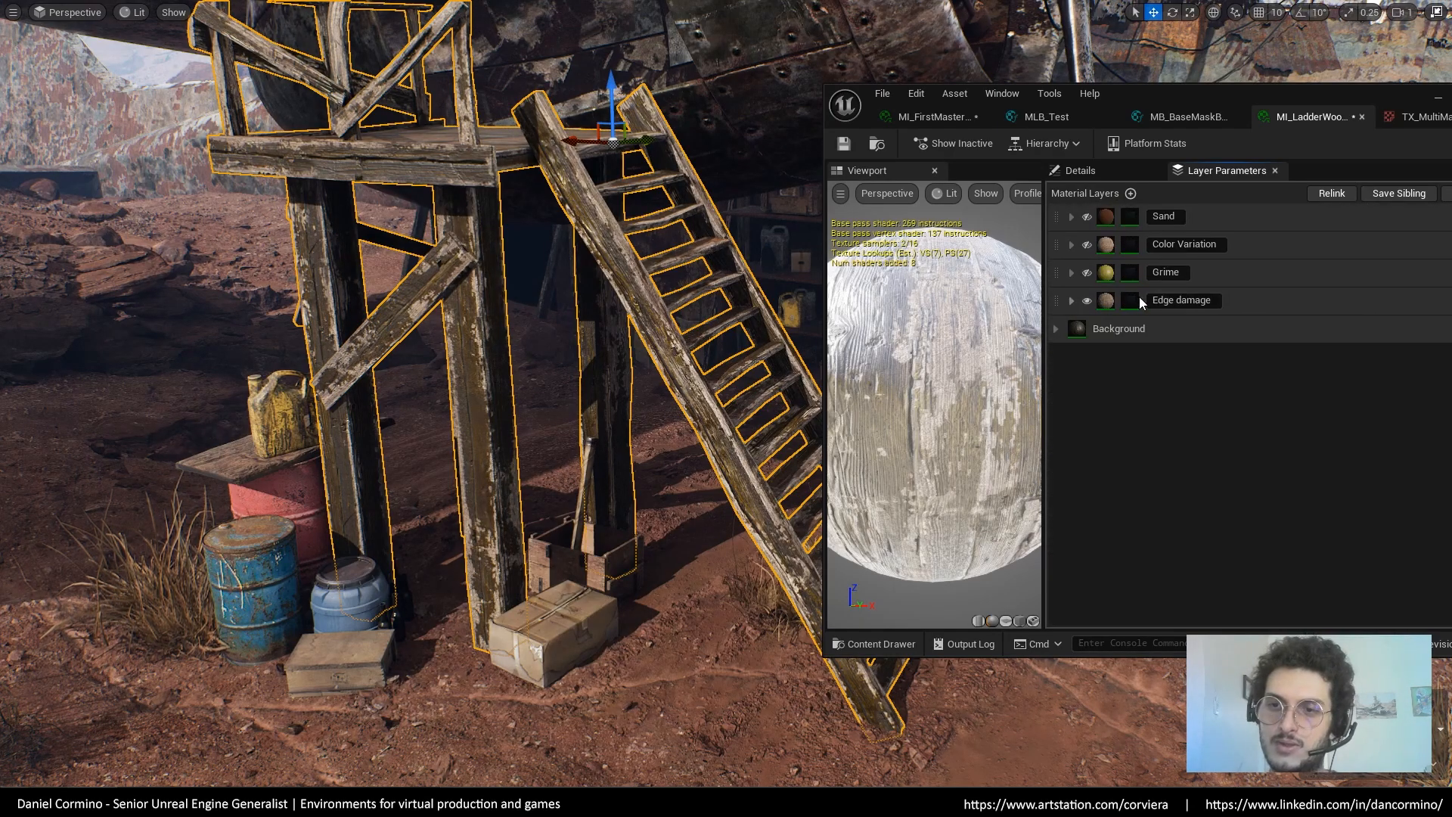
click(1085, 301)
key(ctrl+z)
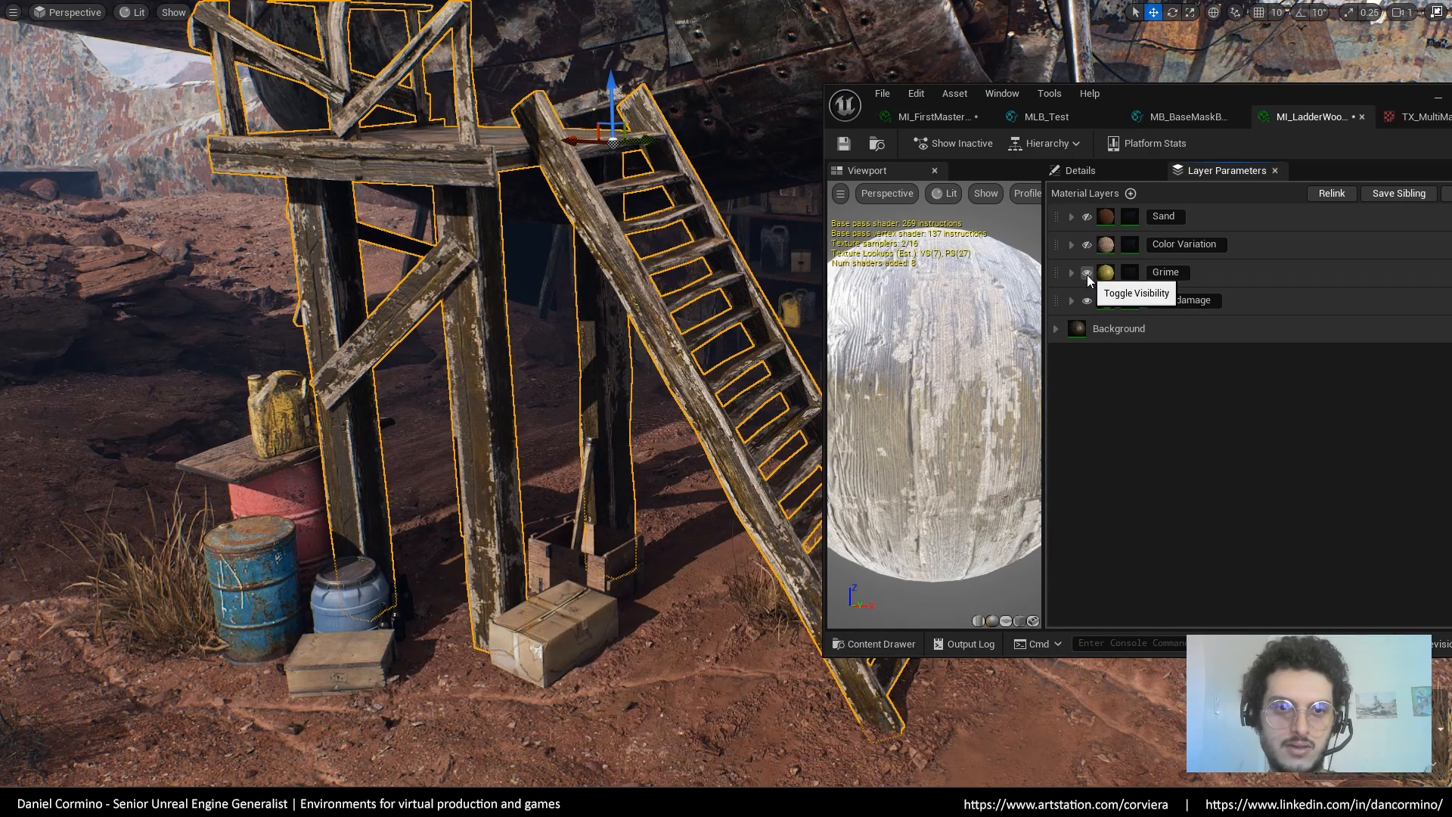
click(1087, 274)
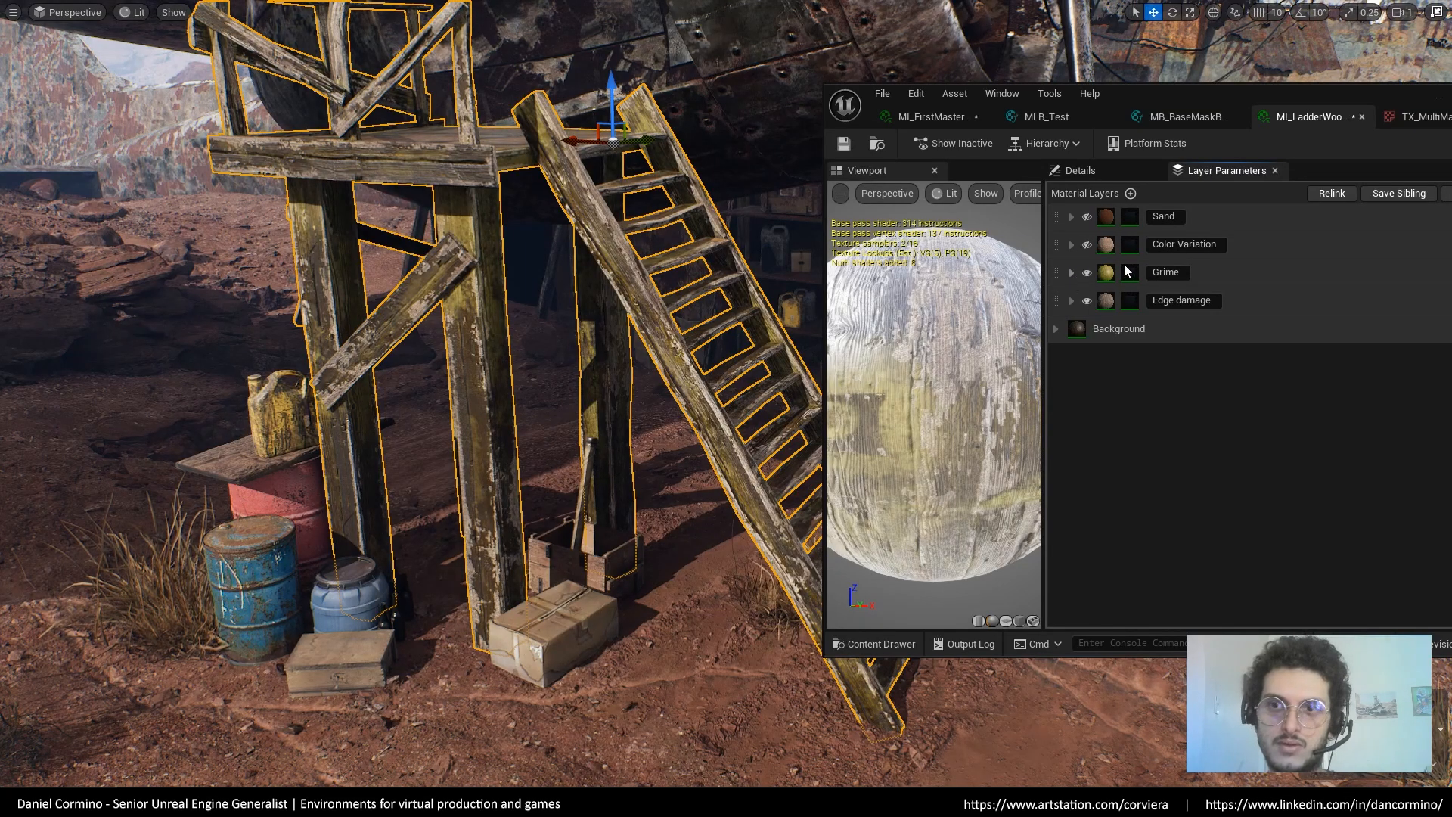
In the Grime layer's MB_BaseMaskBlend, compare the Red and Green options of ChannelSelect and set it to Blue
click(1071, 273)
scroll(1270, 424, down, 5)
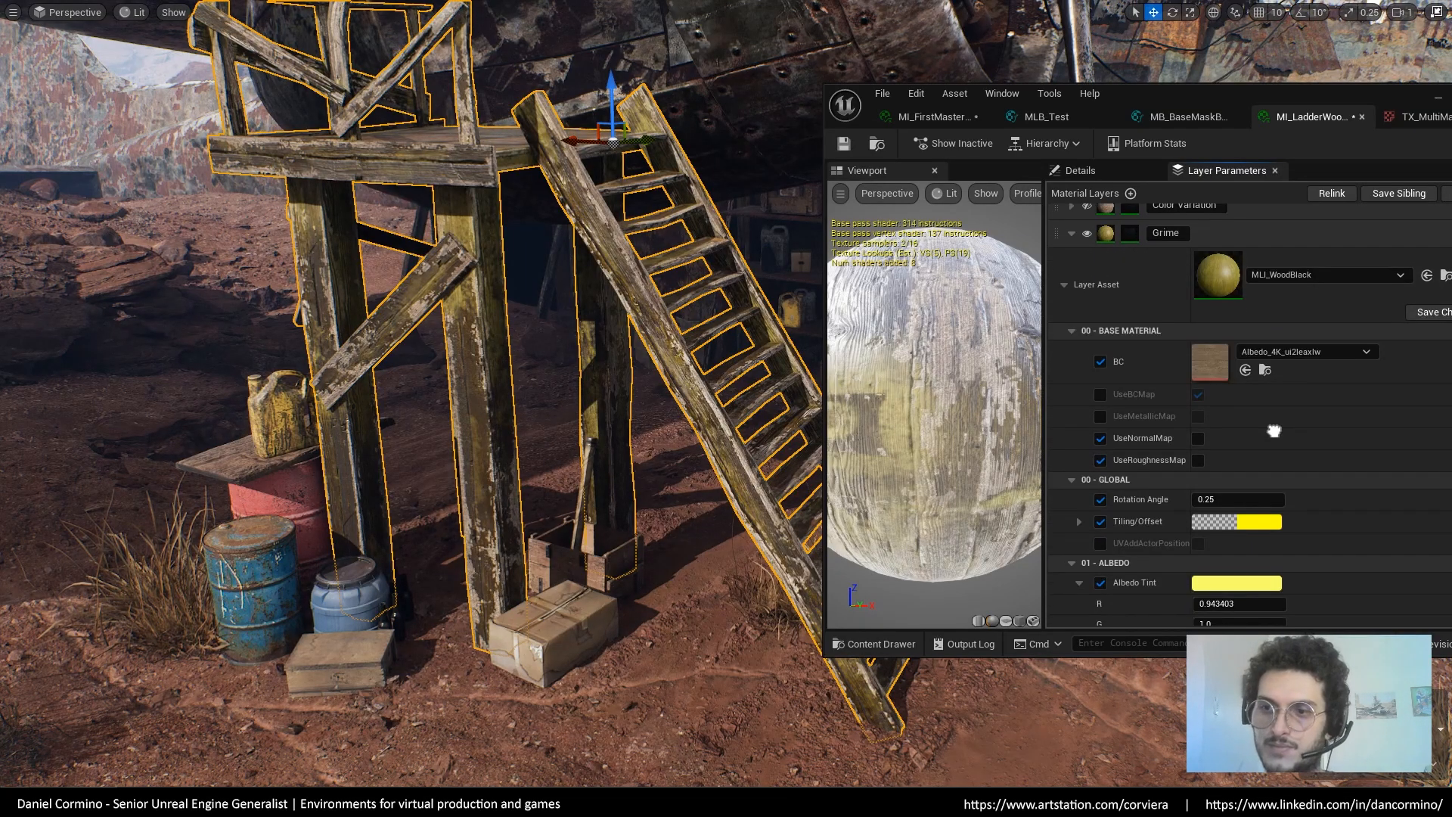
scroll(1313, 441, down, 10)
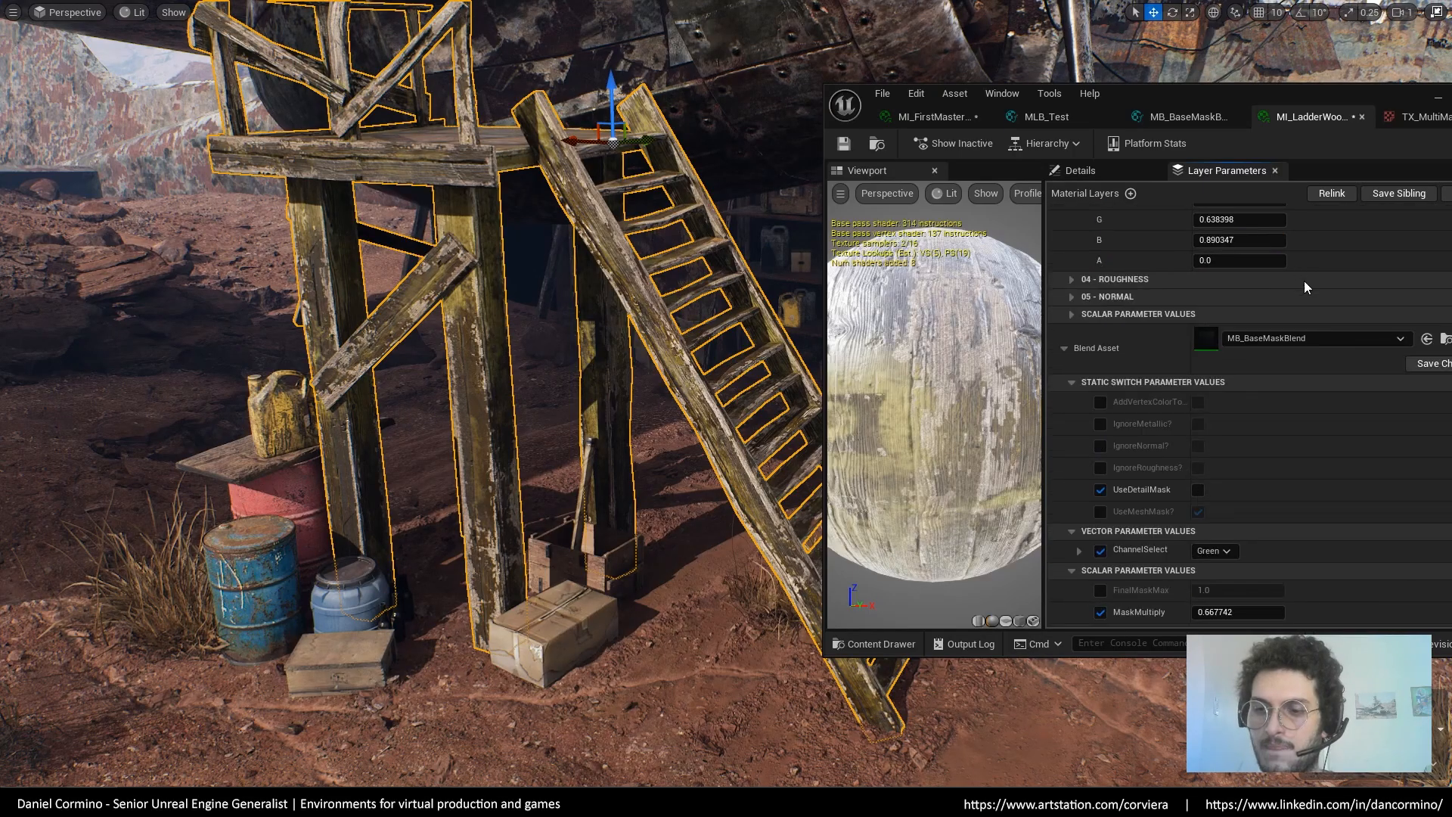
right_drag(1302, 348, 1300, 426)
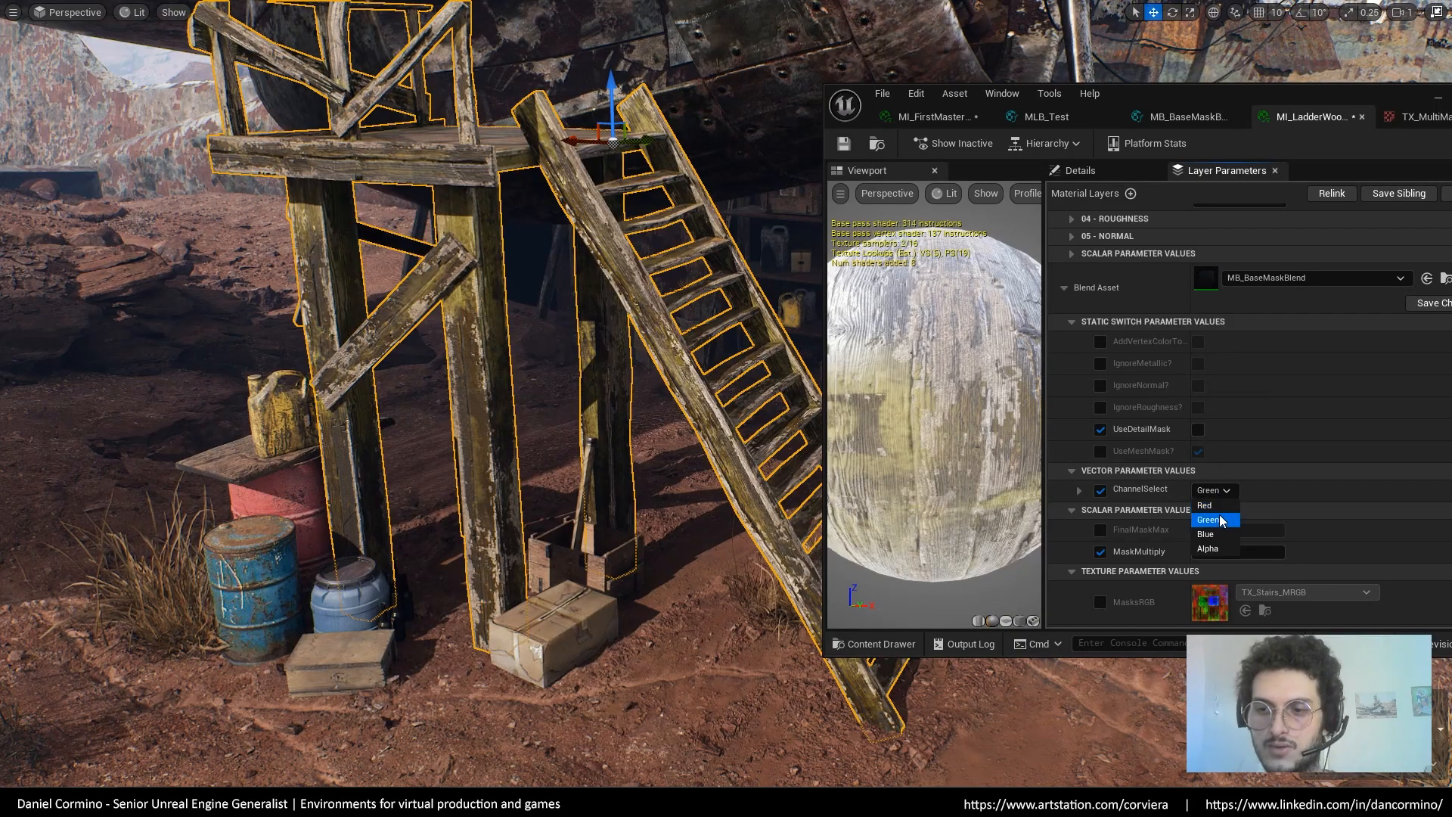
click(1220, 511)
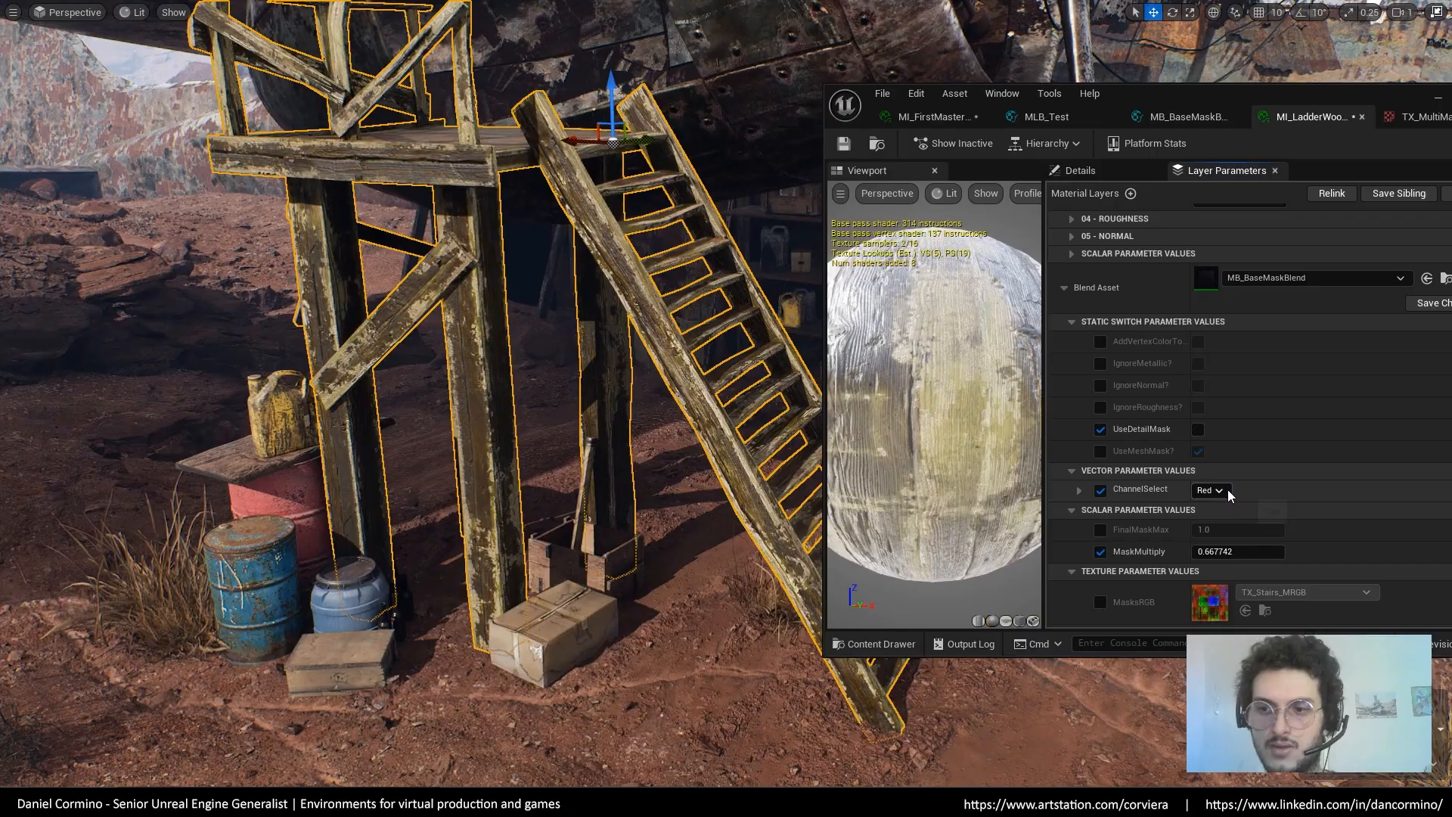
click(1209, 490)
click(1218, 527)
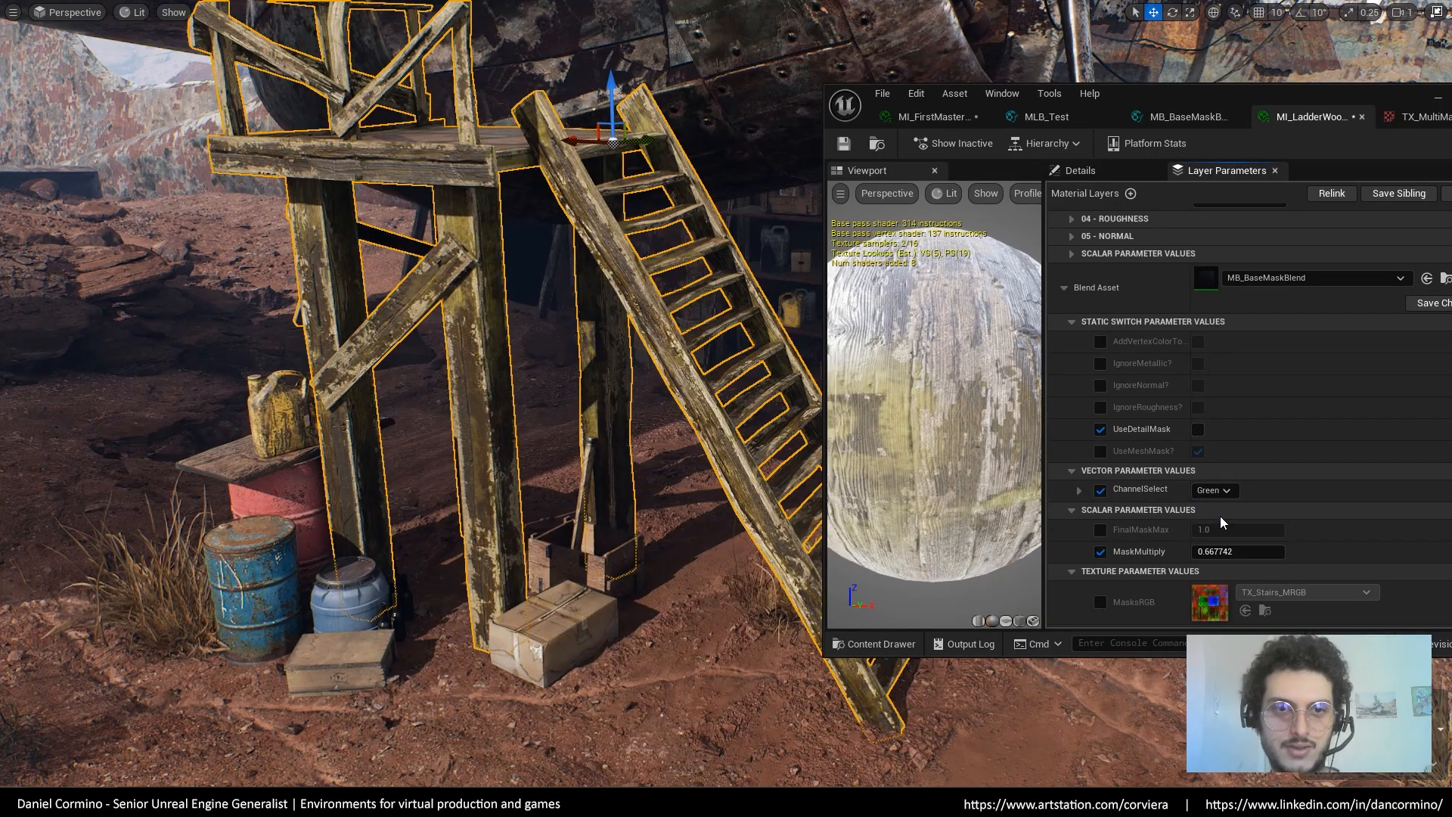
click(1226, 493)
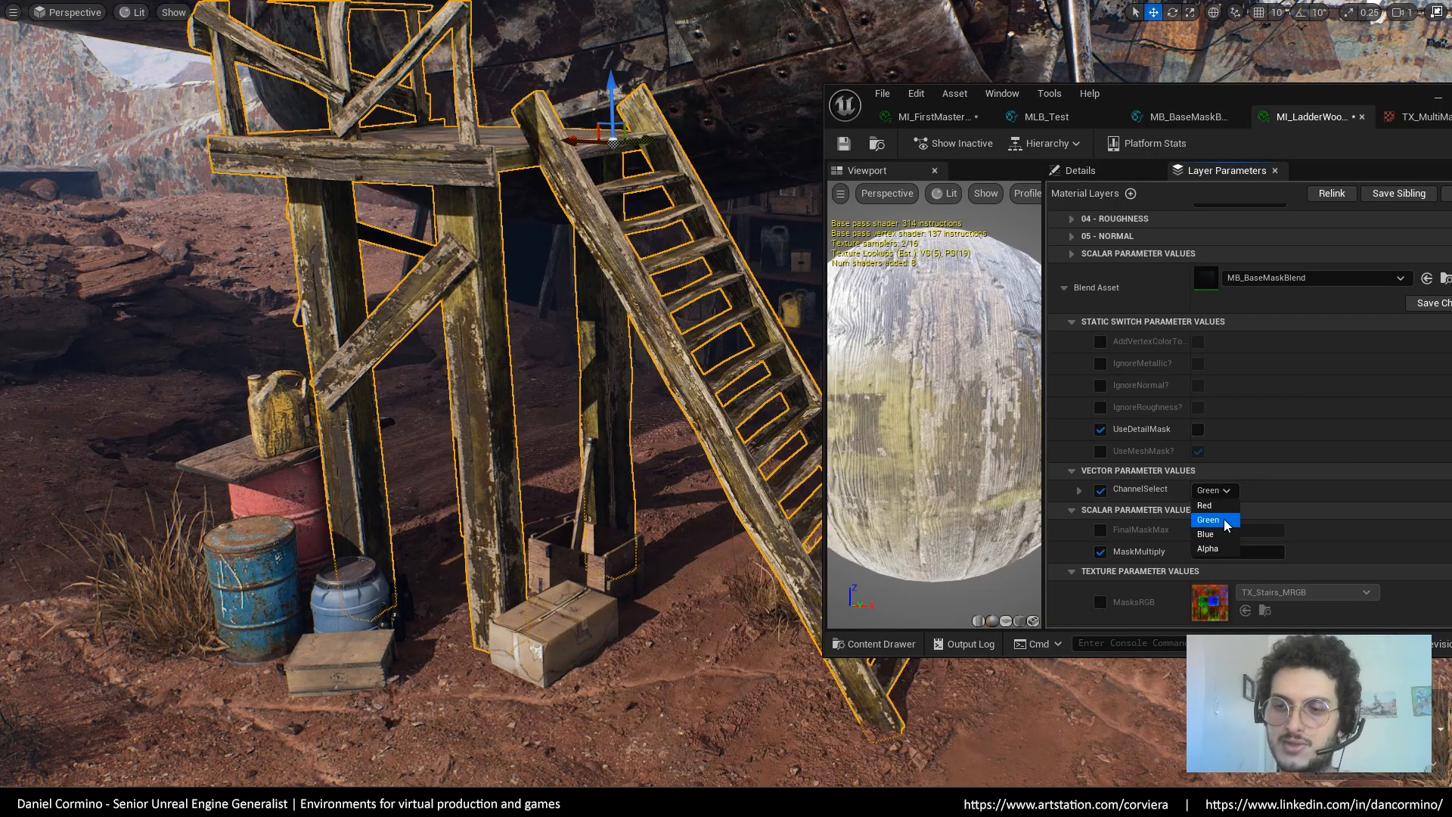
click(1220, 543)
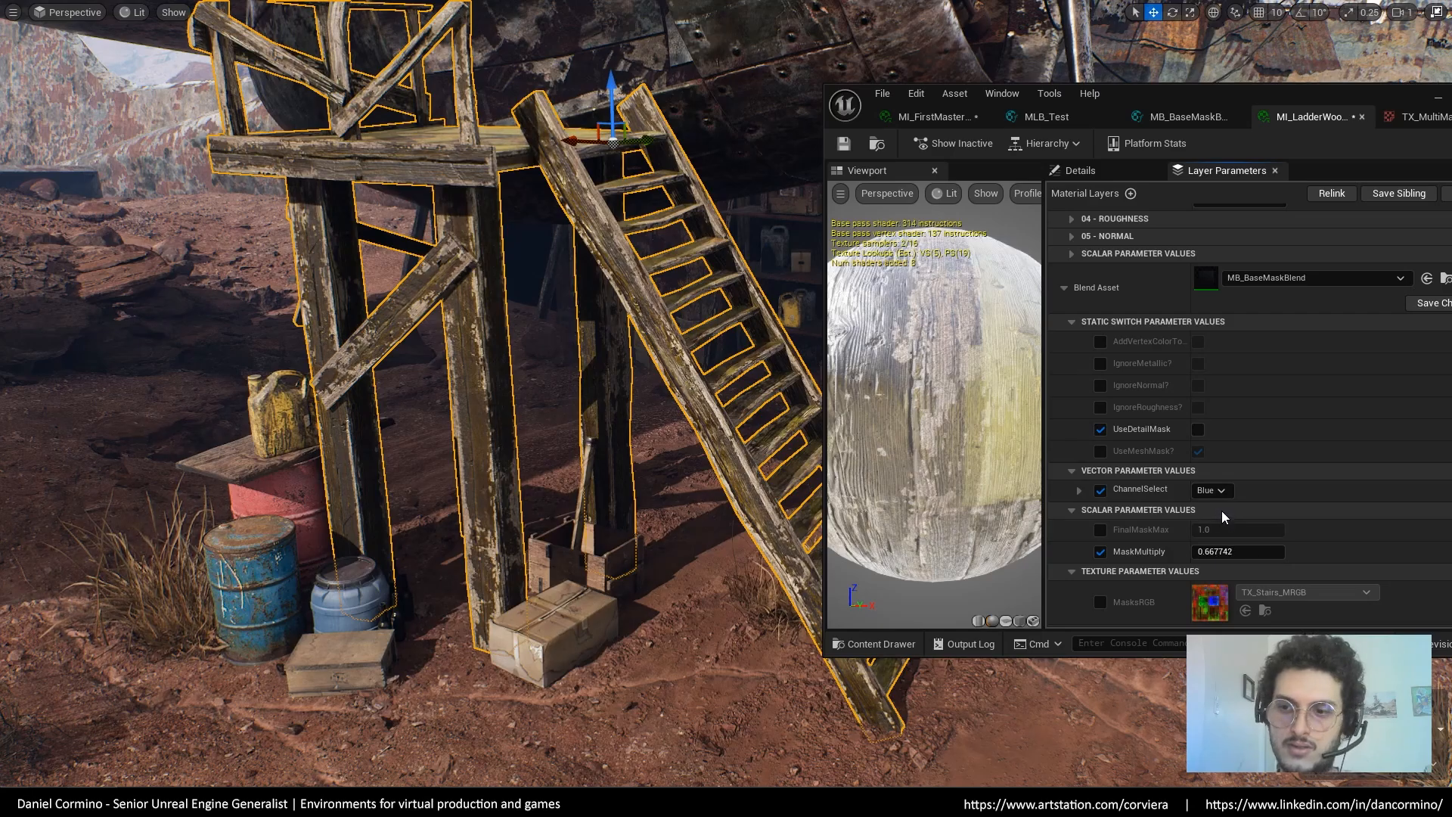
Inspect the Blue grime mask around the stepladder, try Red for the Grime blend's ChannelSelect, and set it to Green
key(e)
right_drag(680, 423, 681, 371)
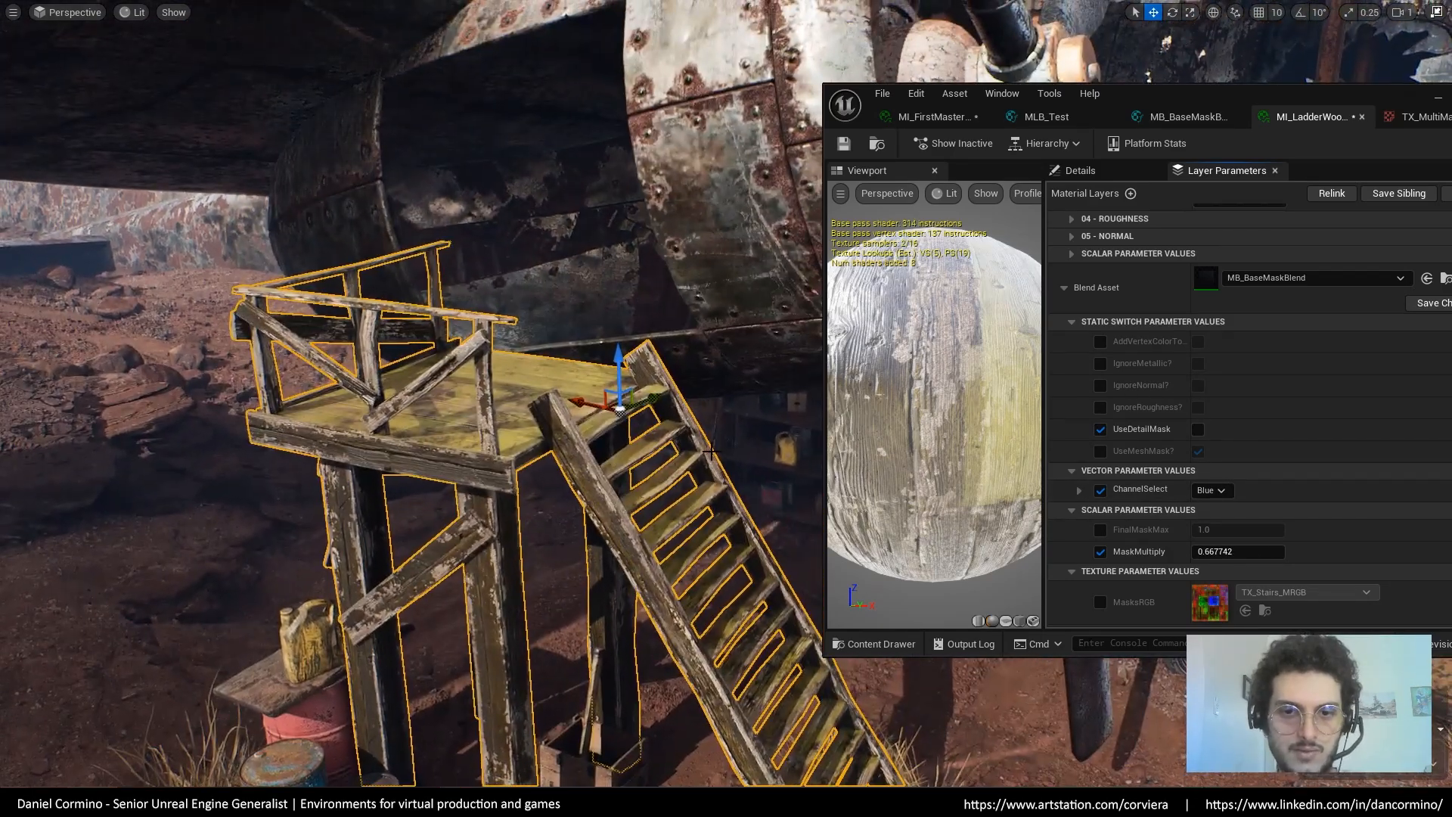
mouse_move(725, 443)
right_down()
mouse_move(725, 476)
mouse_move(726, 443)
right_up()
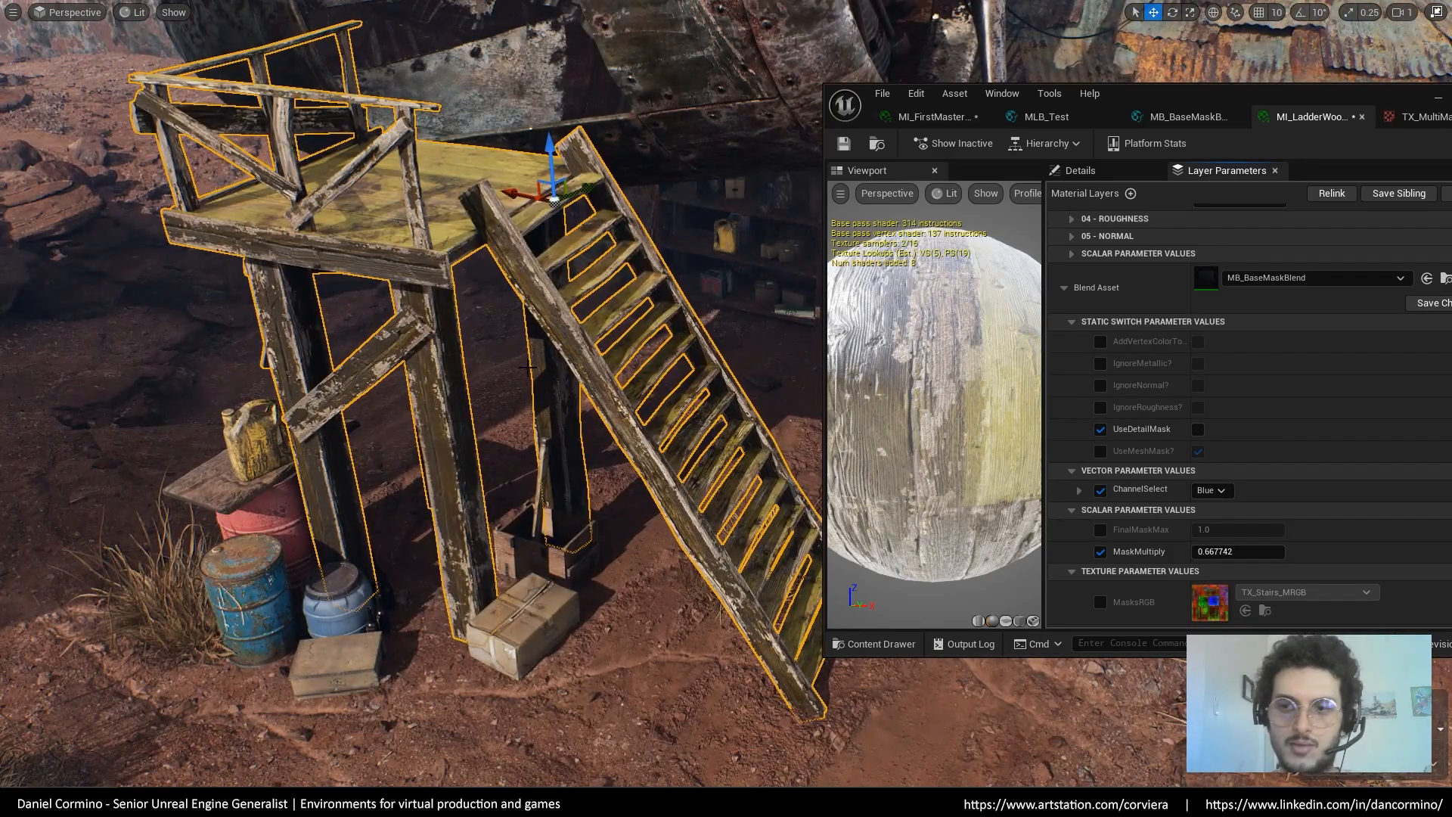
right_drag(523, 220, 469, 183)
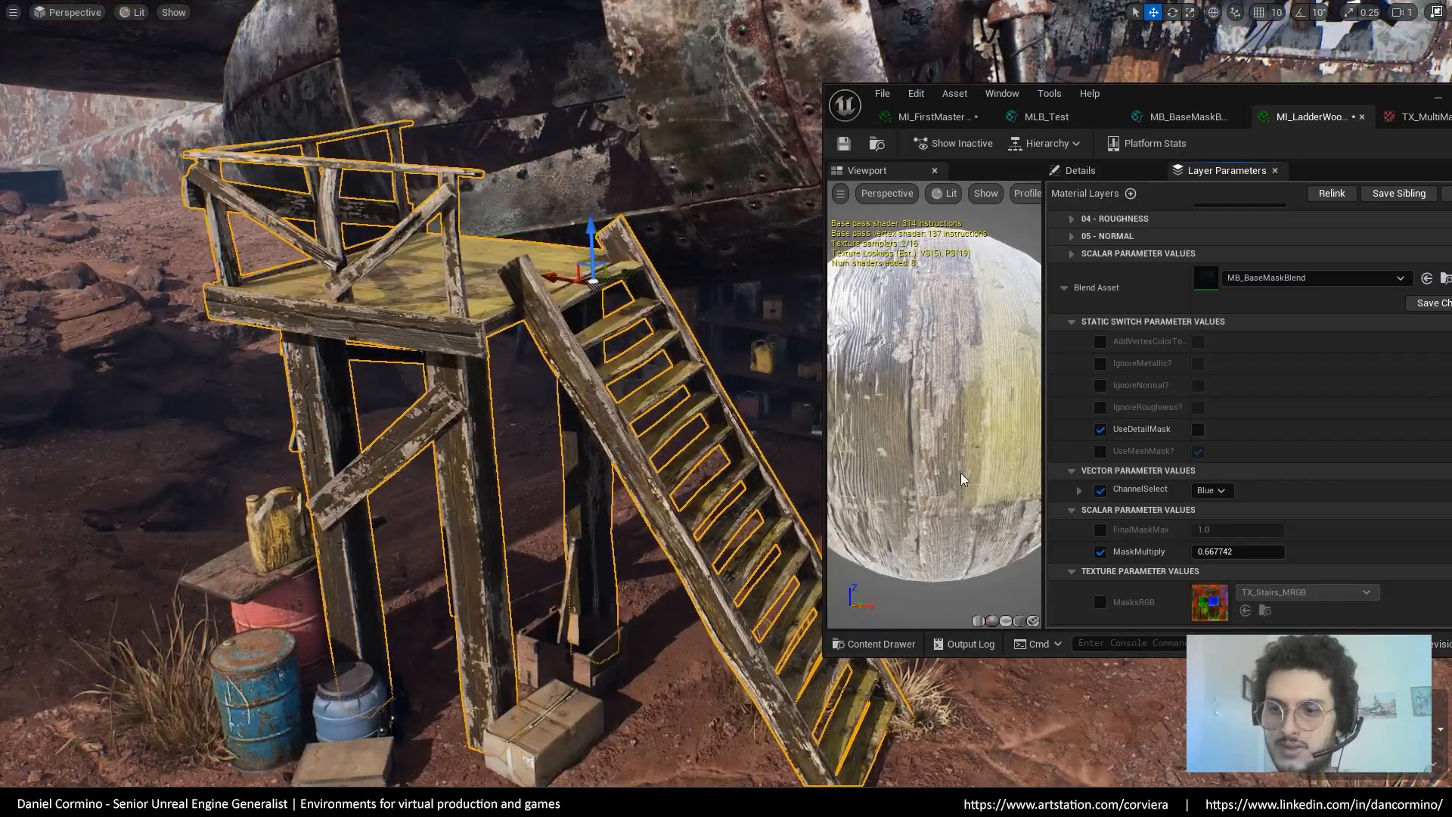
click(1210, 490)
click(1213, 506)
click(1210, 490)
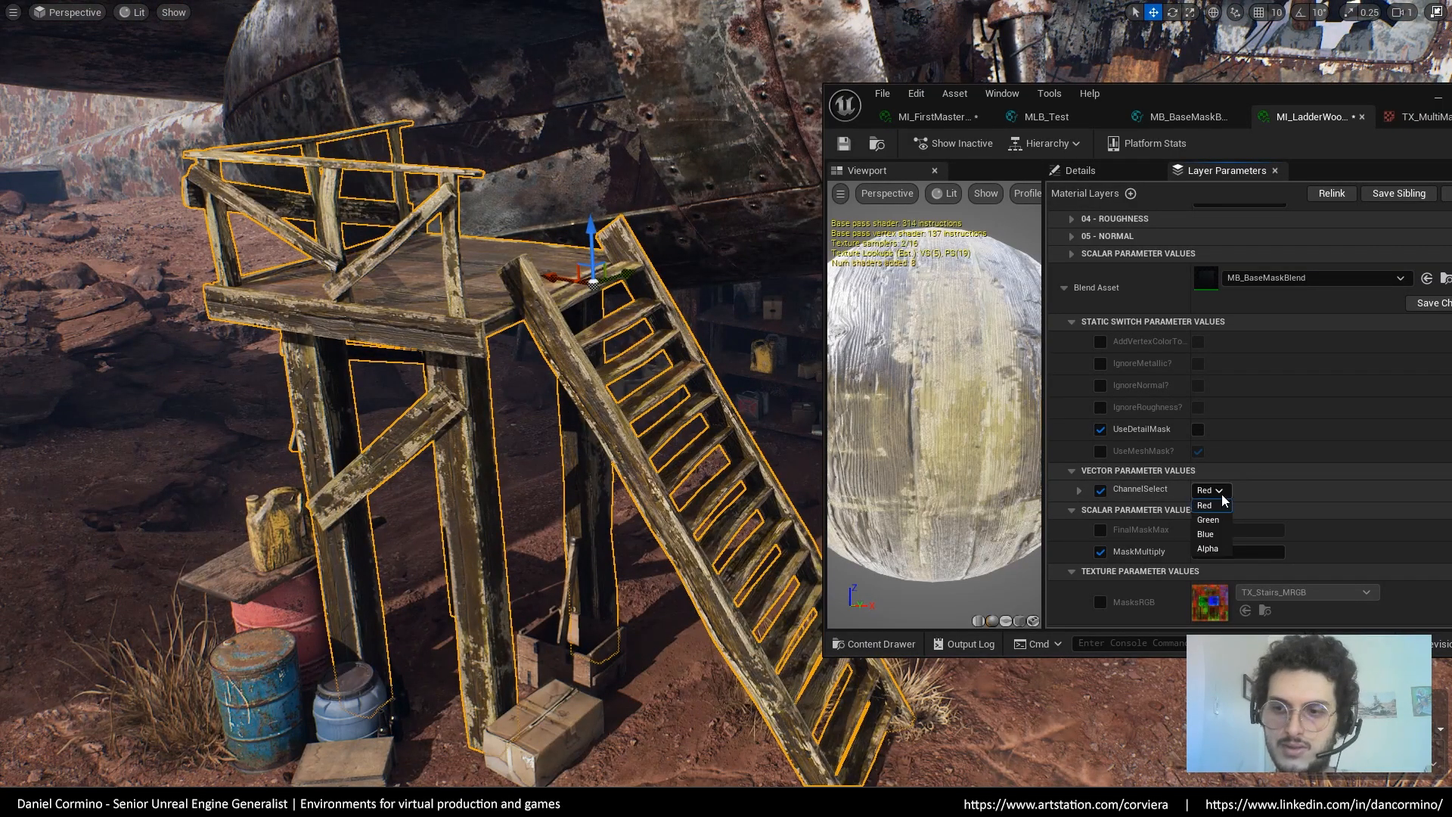
click(1213, 522)
Collapse the Grime layer and make the Color Variation layer visible, toggling its visibility to compare the effect on the wood
scroll(1259, 481, up, 2)
scroll(1264, 544, up, 10)
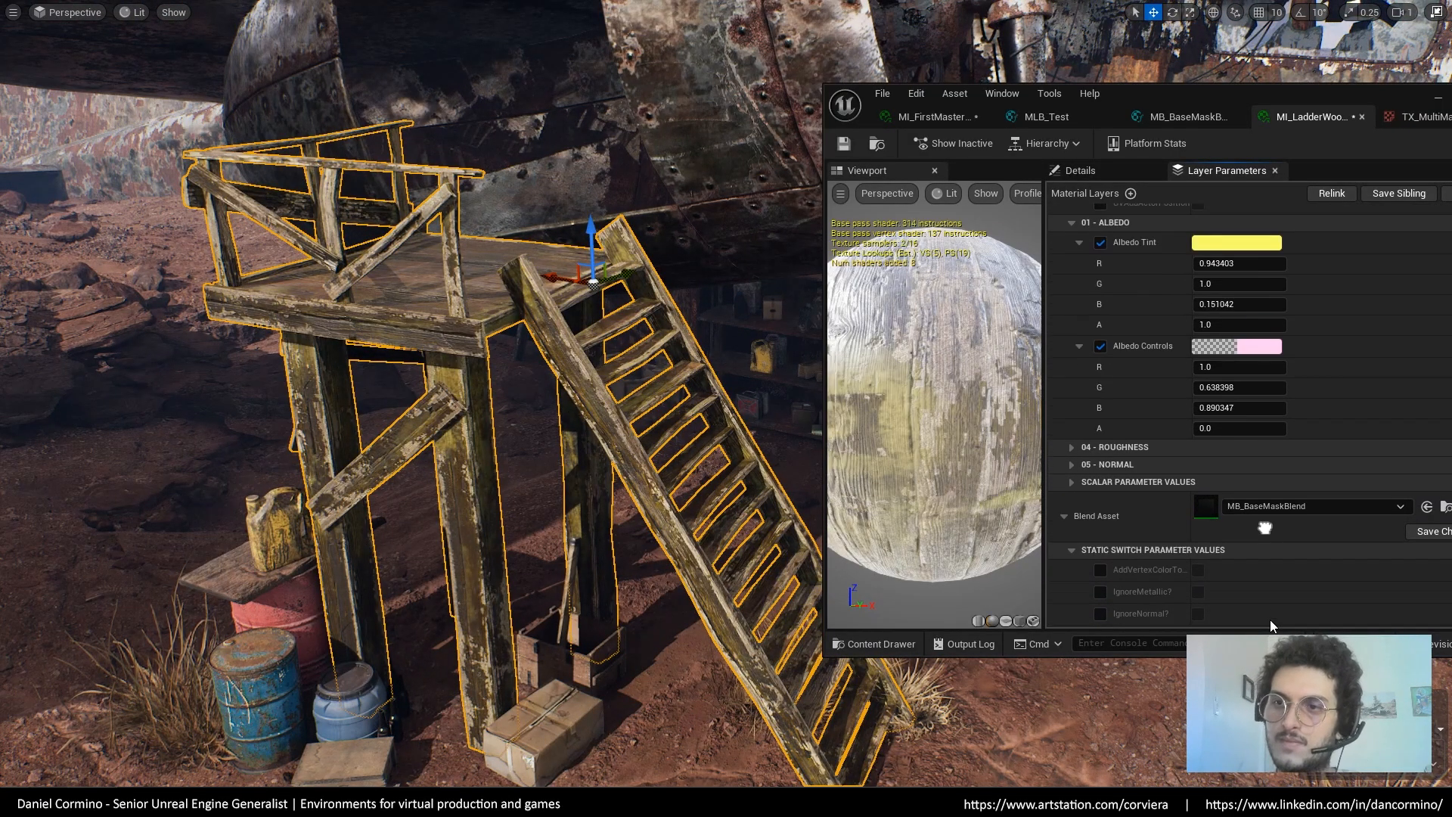
click(1071, 274)
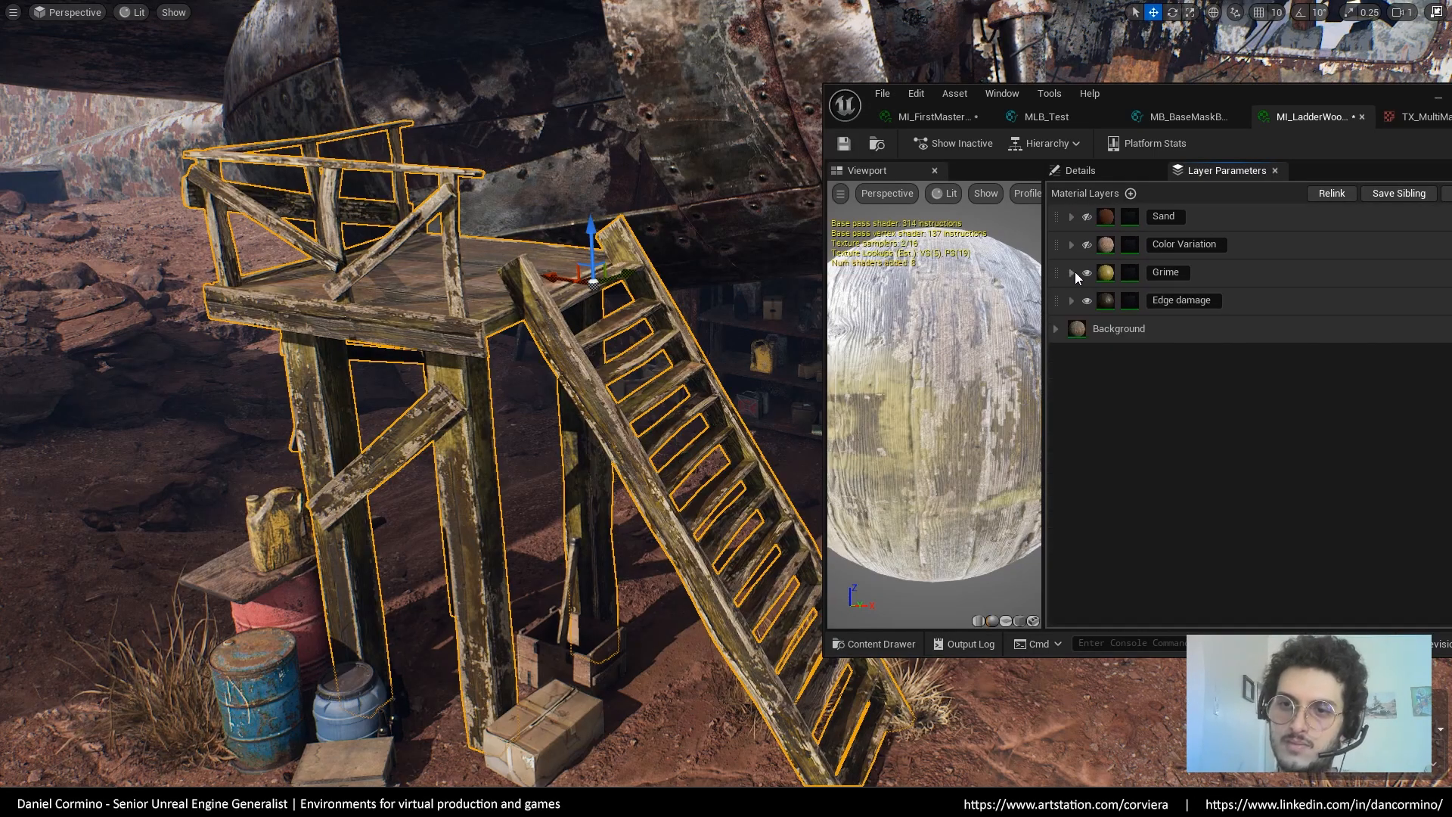
click(1086, 245)
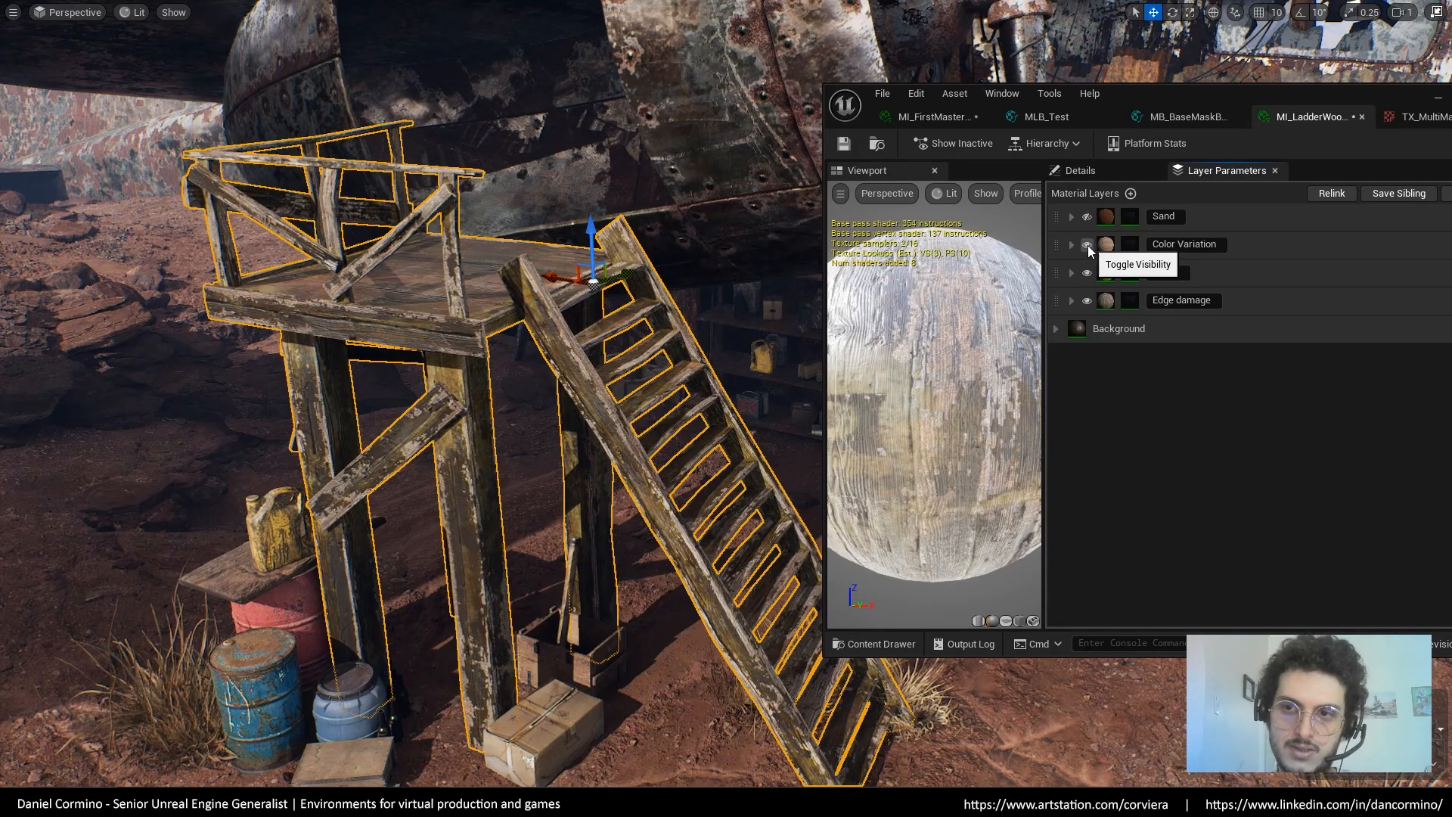
click(1087, 245)
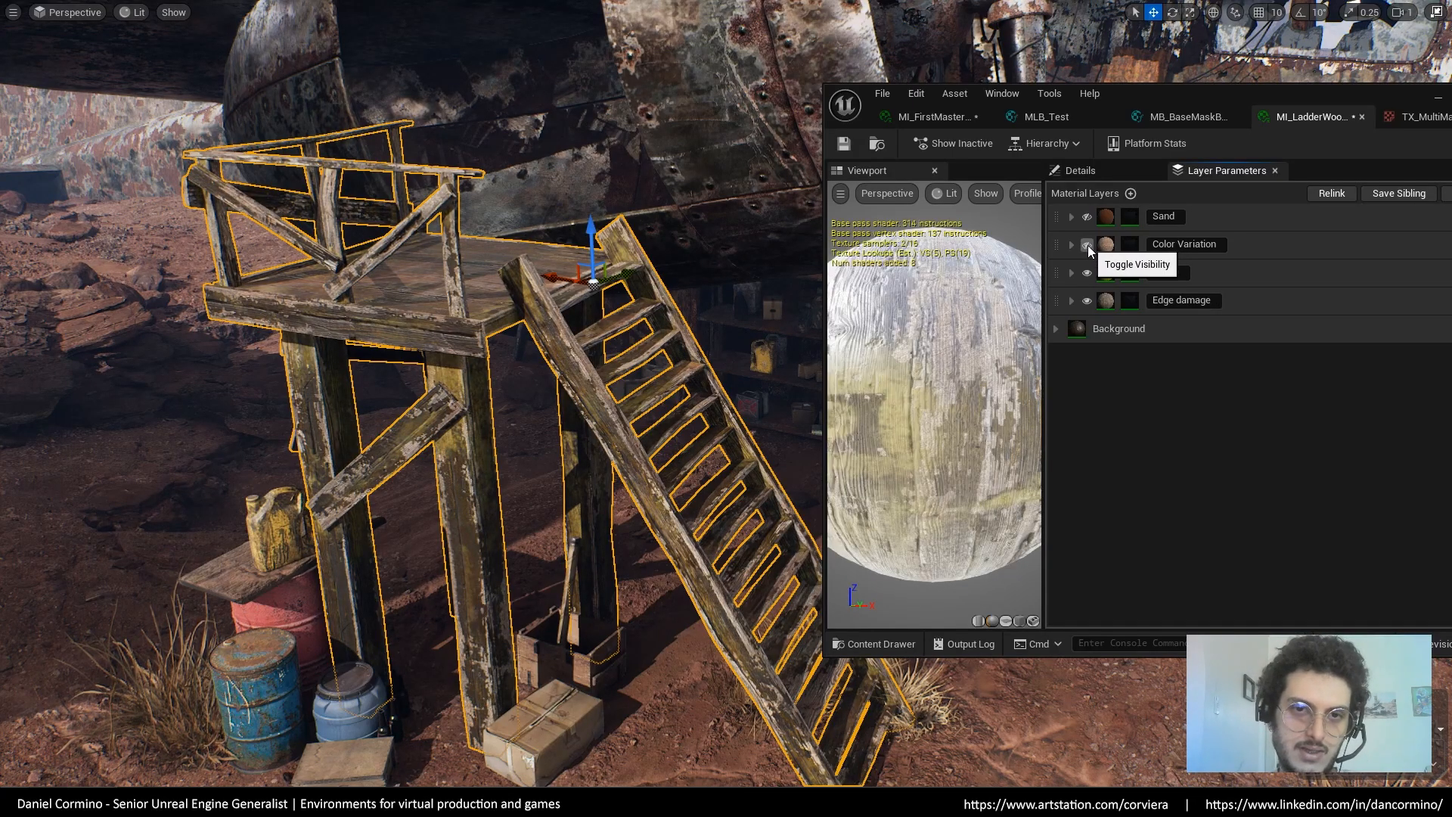
click(1087, 245)
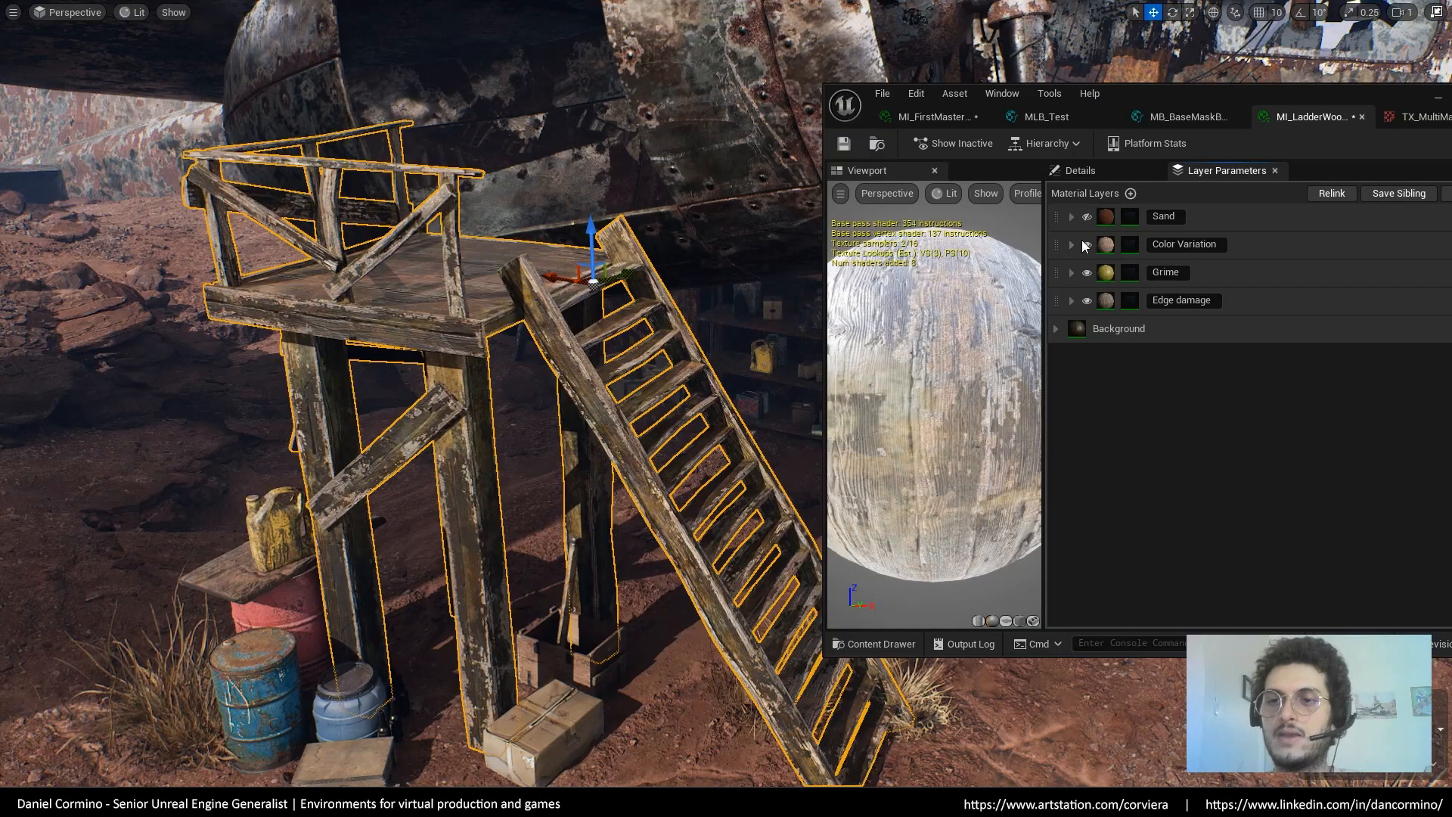
Expand the Color Variation layer and examine its MLI_ColorVariation settings and the MB_BaseVariationBlend parameters with their full names readable
click(1072, 245)
scroll(1283, 382, down, 1)
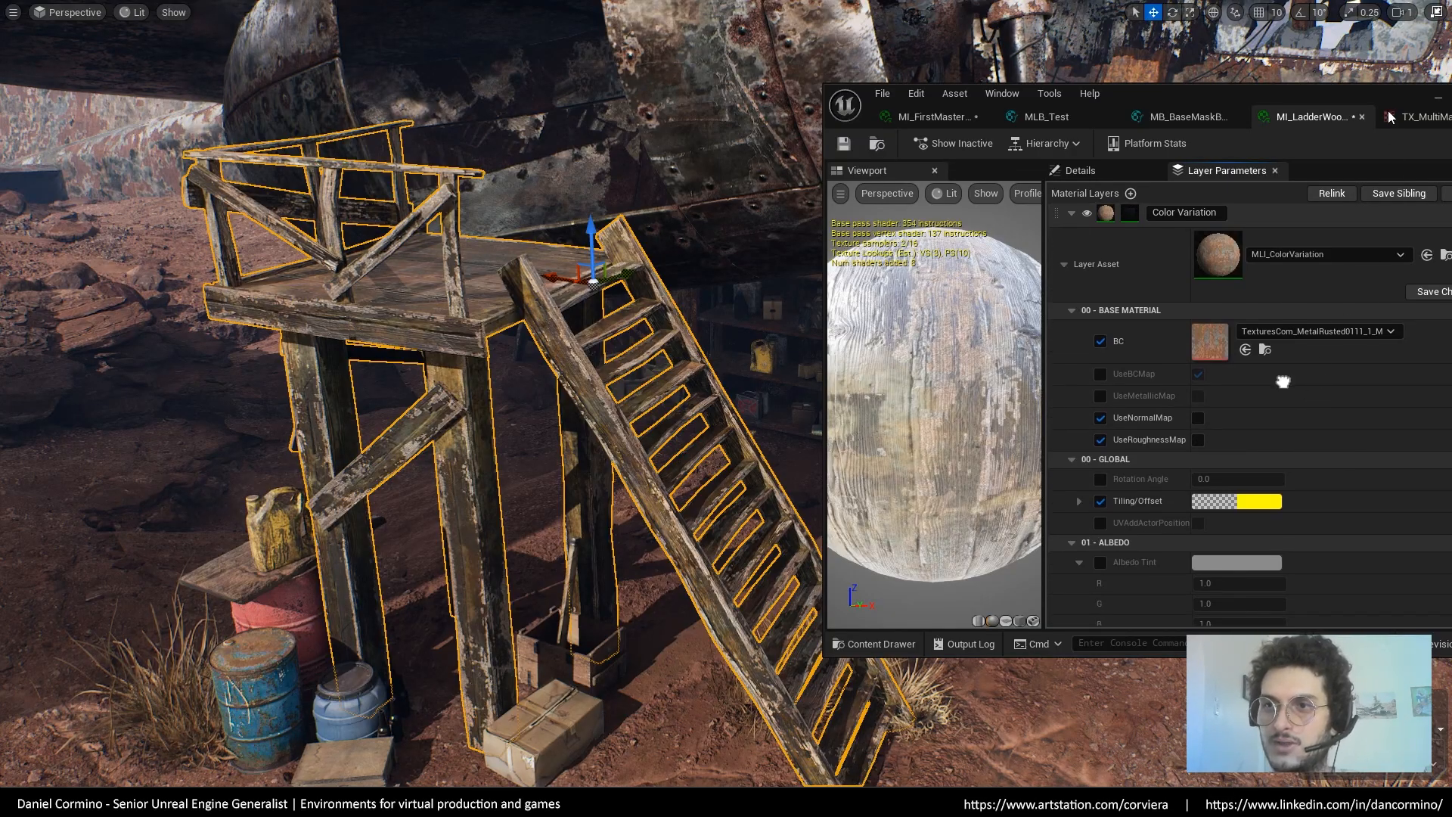
drag(1350, 84, 1288, 77)
scroll(1290, 373, down, 1)
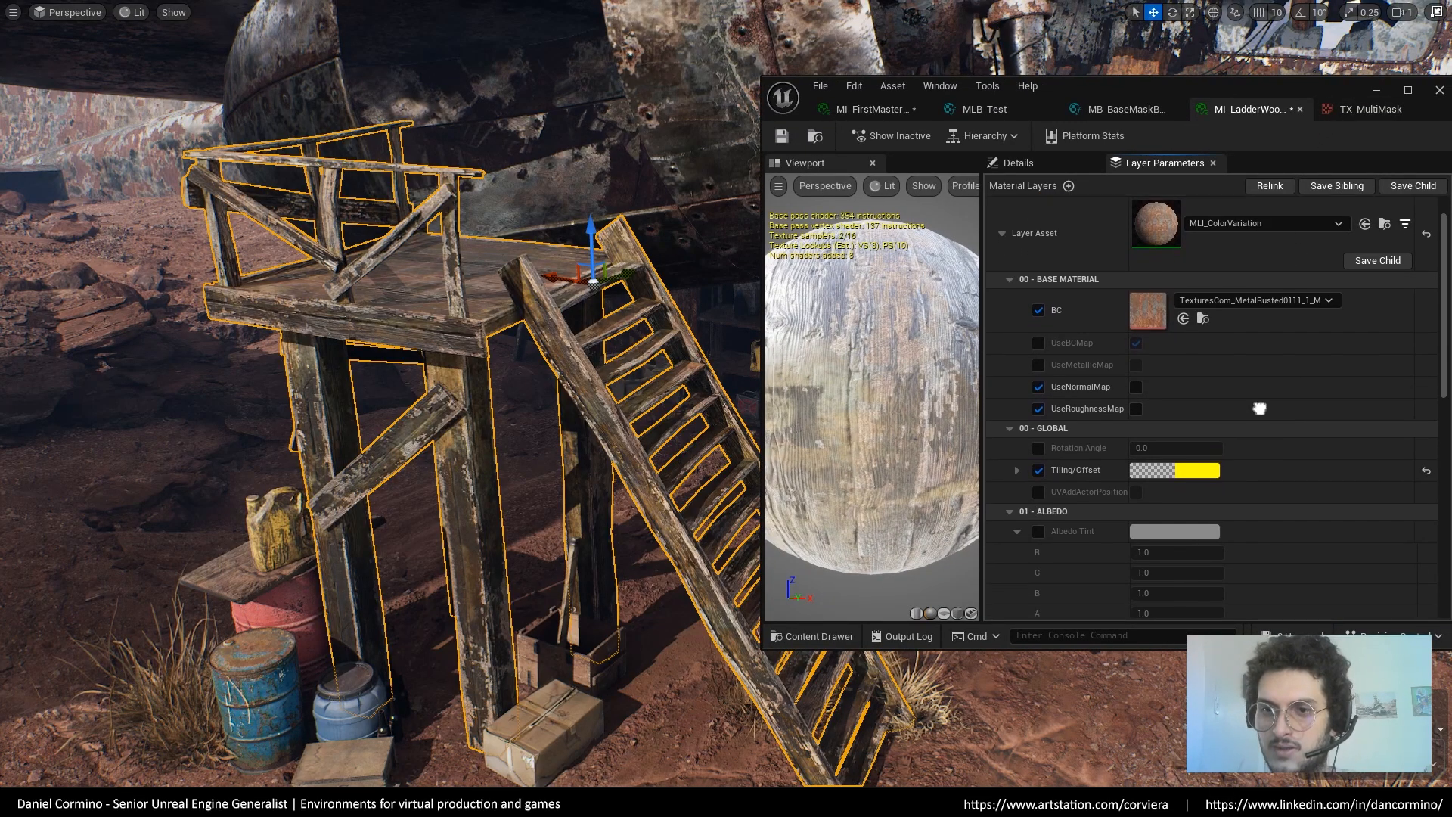
right_drag(1259, 408, 1259, 397)
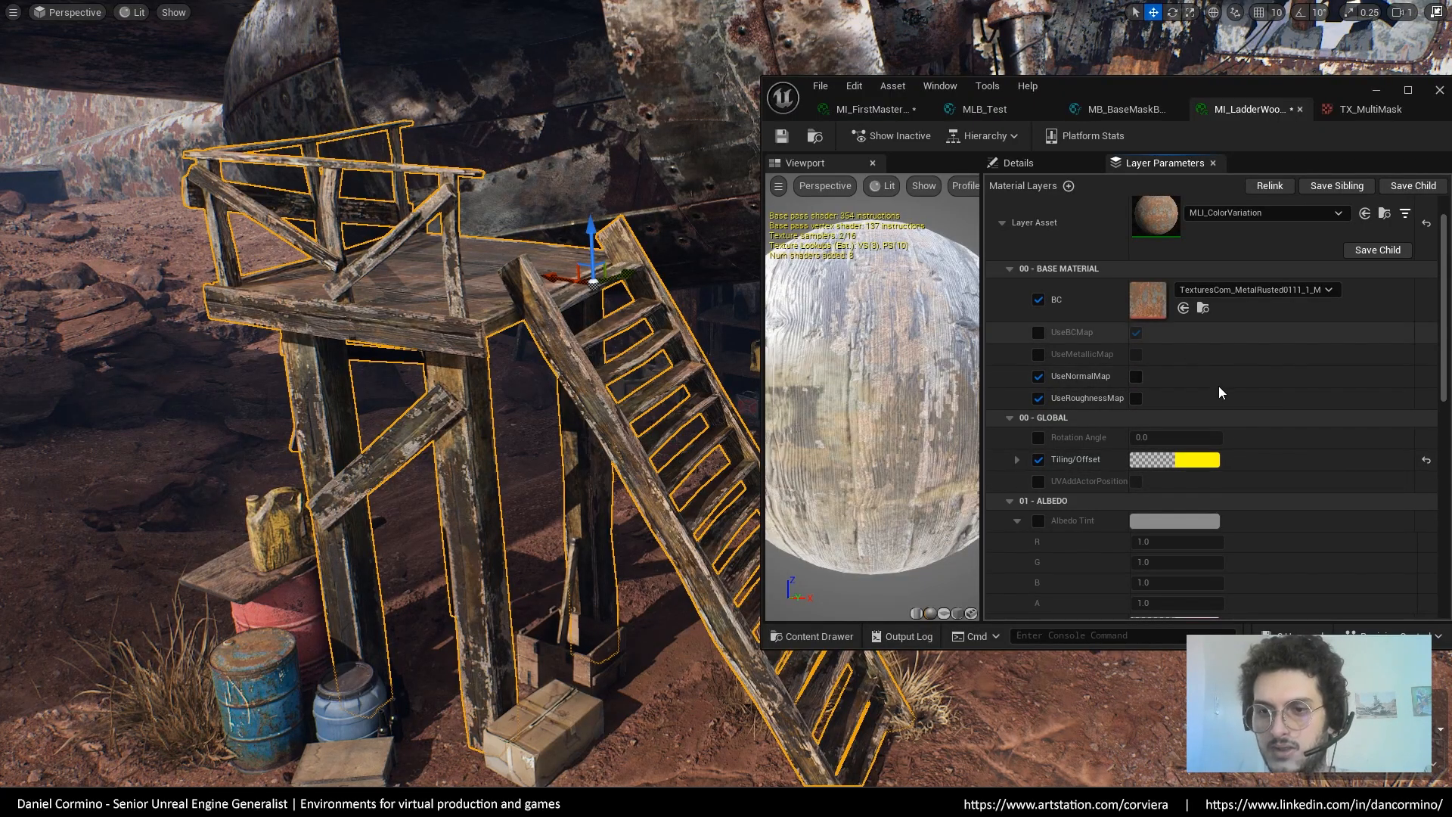
scroll(1218, 385, down, 6)
scroll(1310, 422, down, 3)
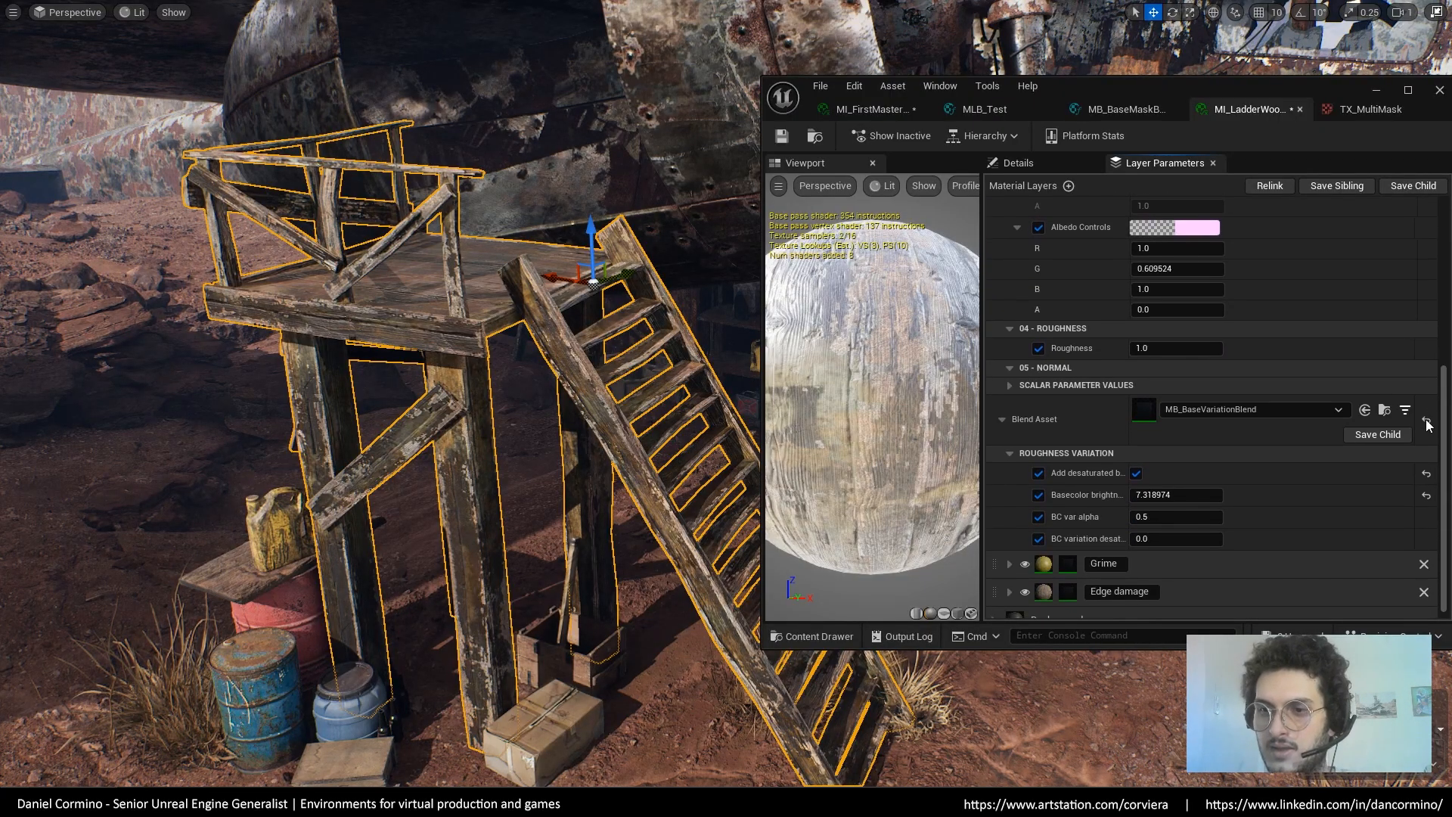
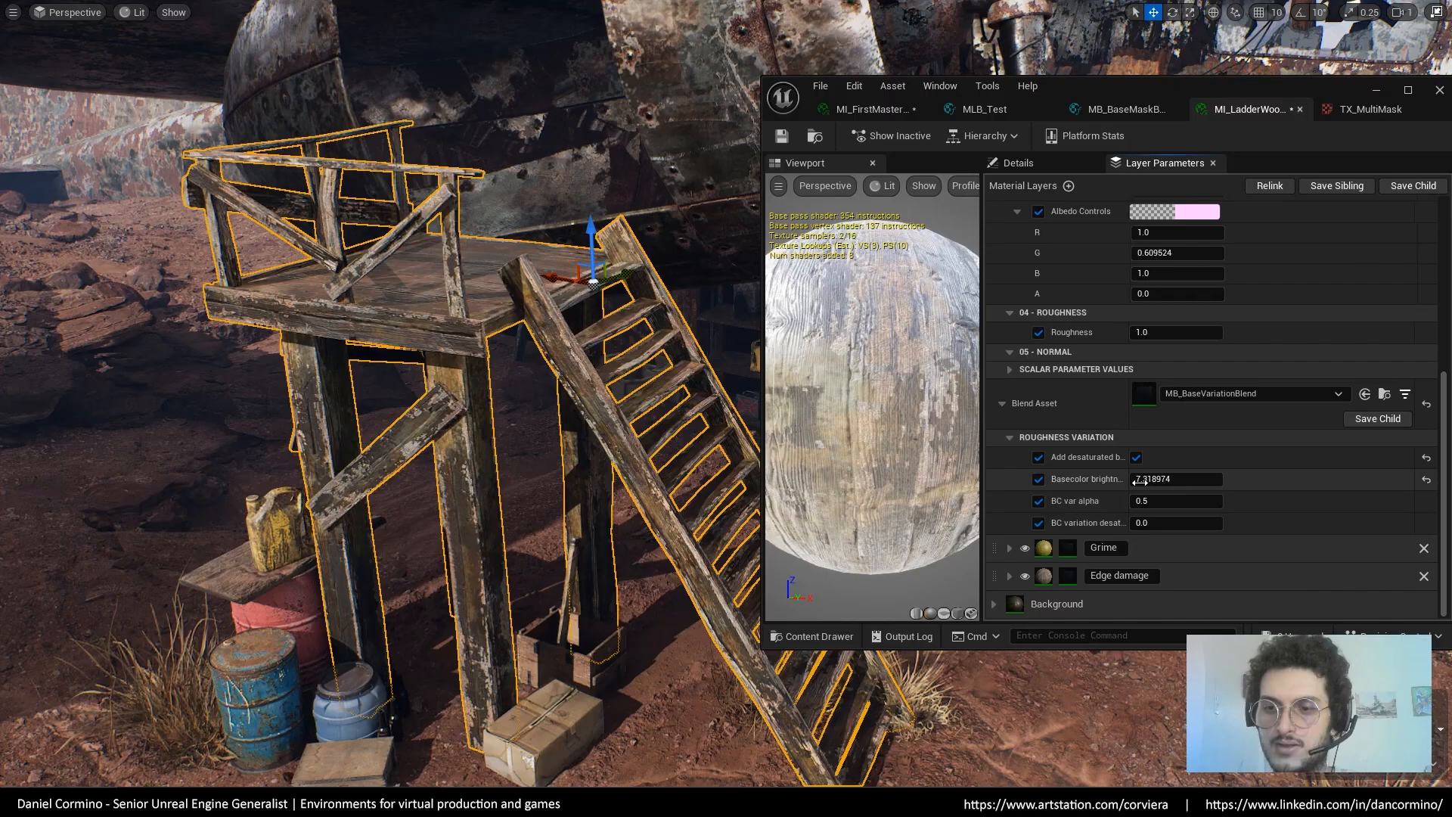
drag(1127, 474, 1174, 476)
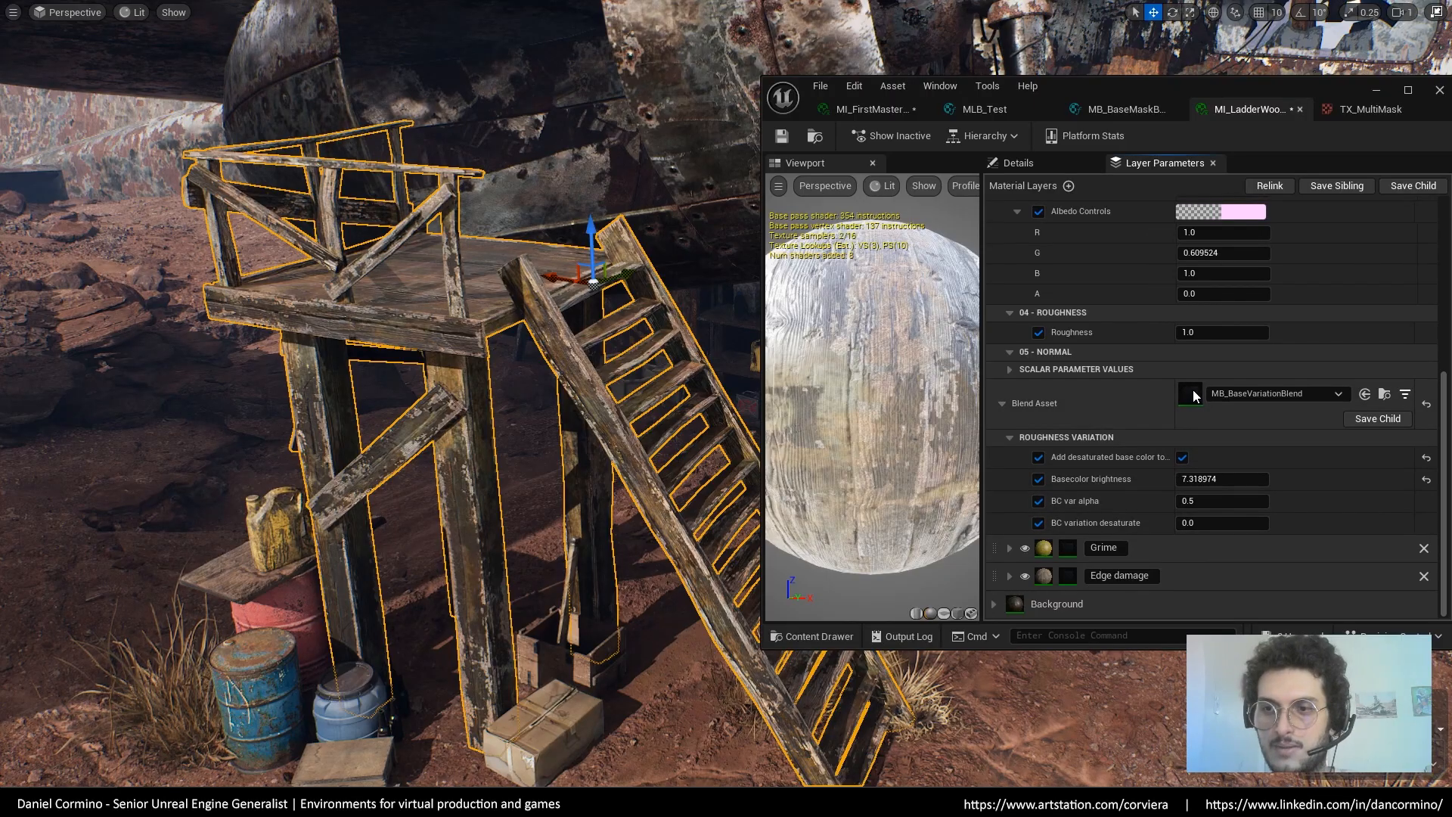
Open the MB_BaseVariationBlend graph and trace the bottom layer's attributes from its input through MakeMaterialAttributes to the output
double_click(1194, 391)
double_click(1401, 112)
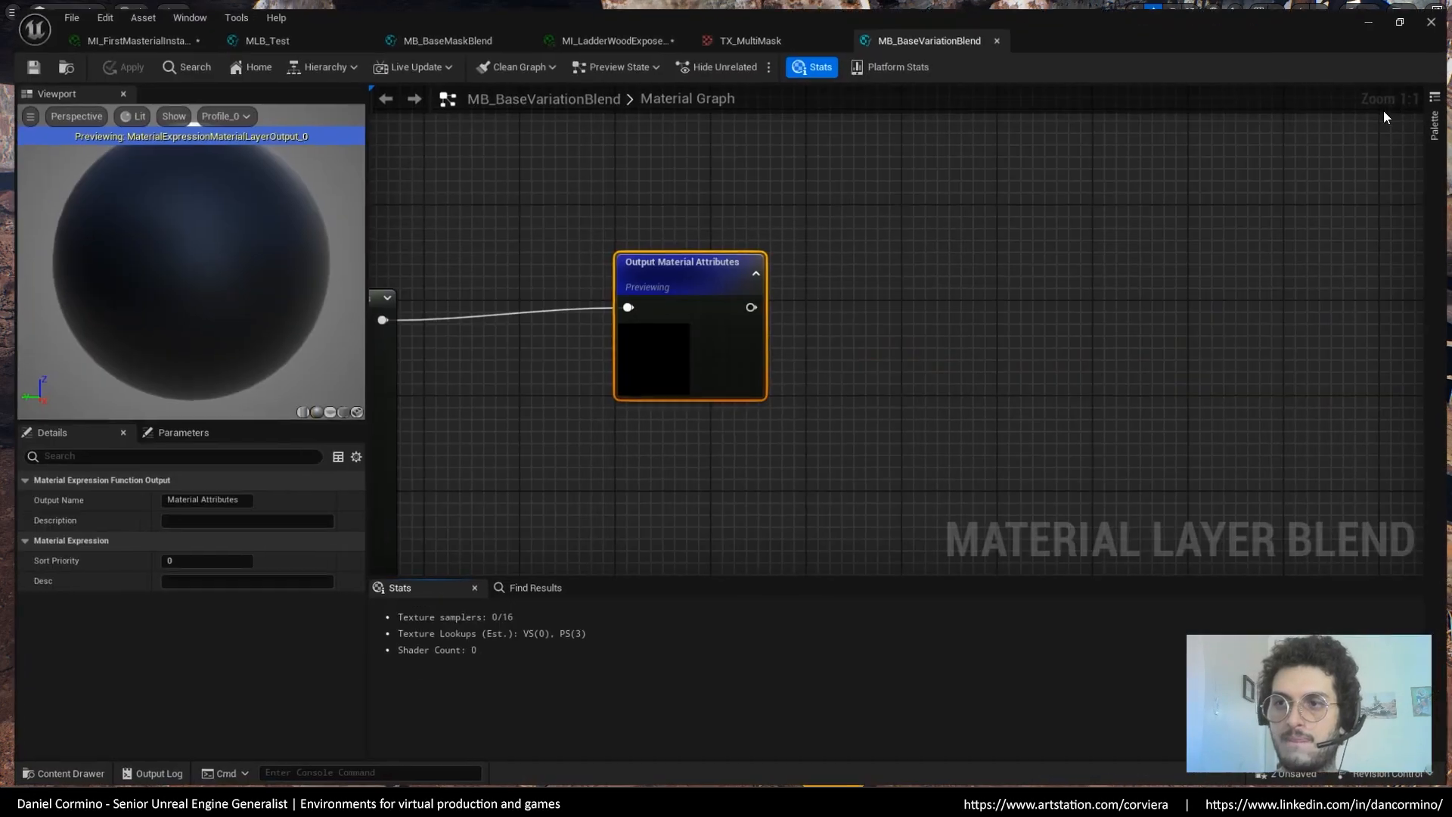
scroll(931, 439, down, 8)
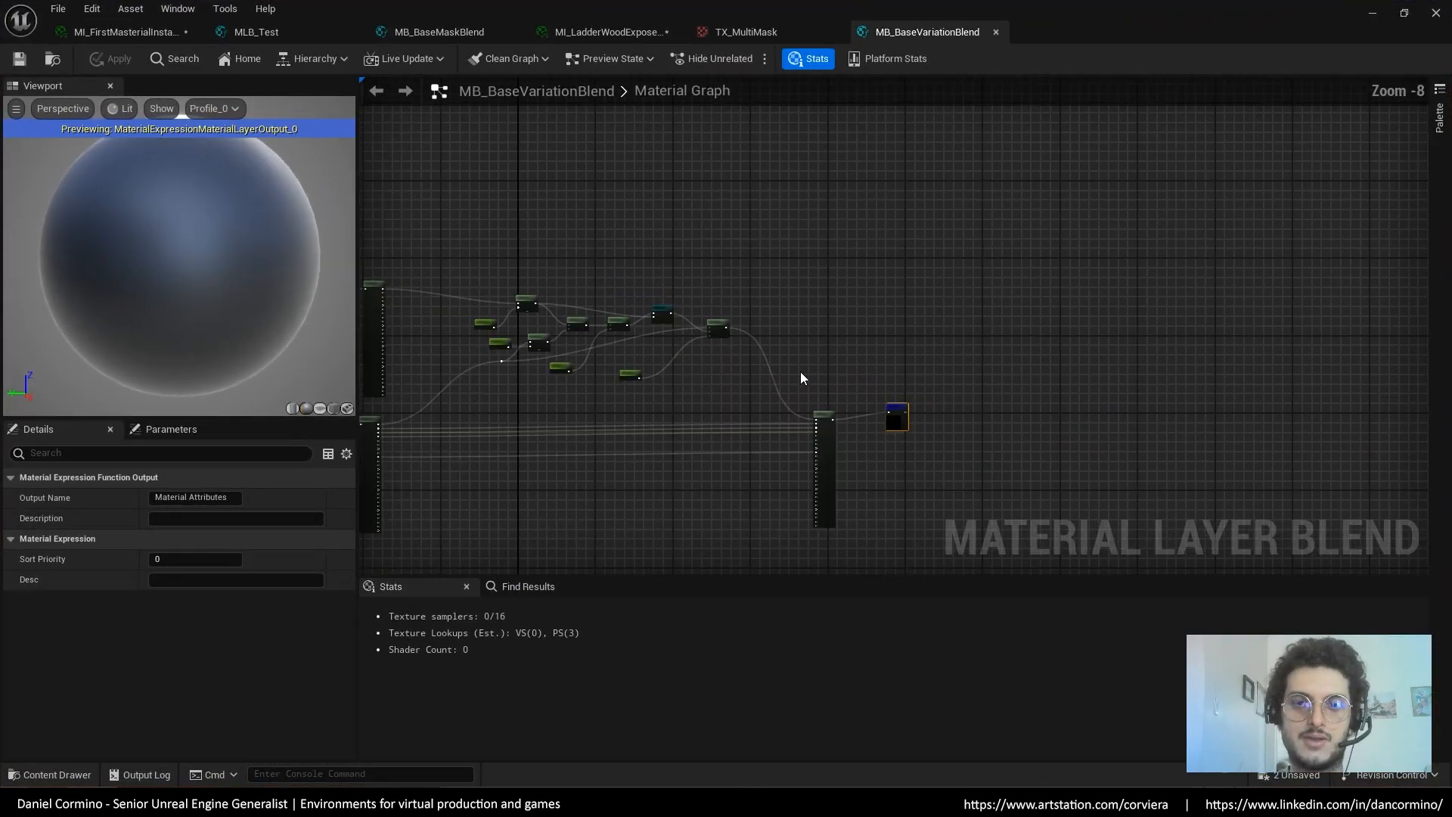
right_drag(801, 373, 1193, 301)
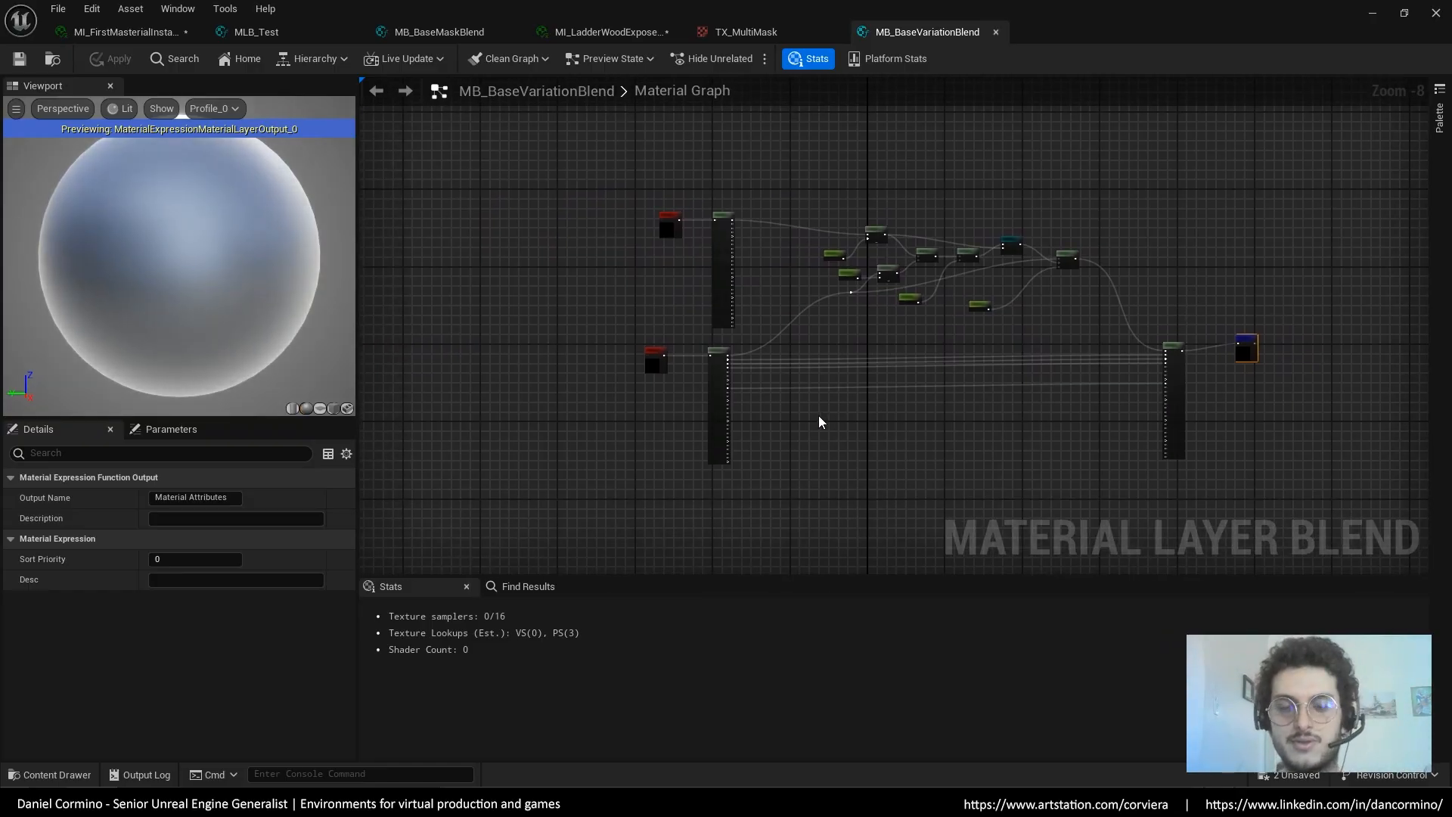
scroll(707, 360, up, 4)
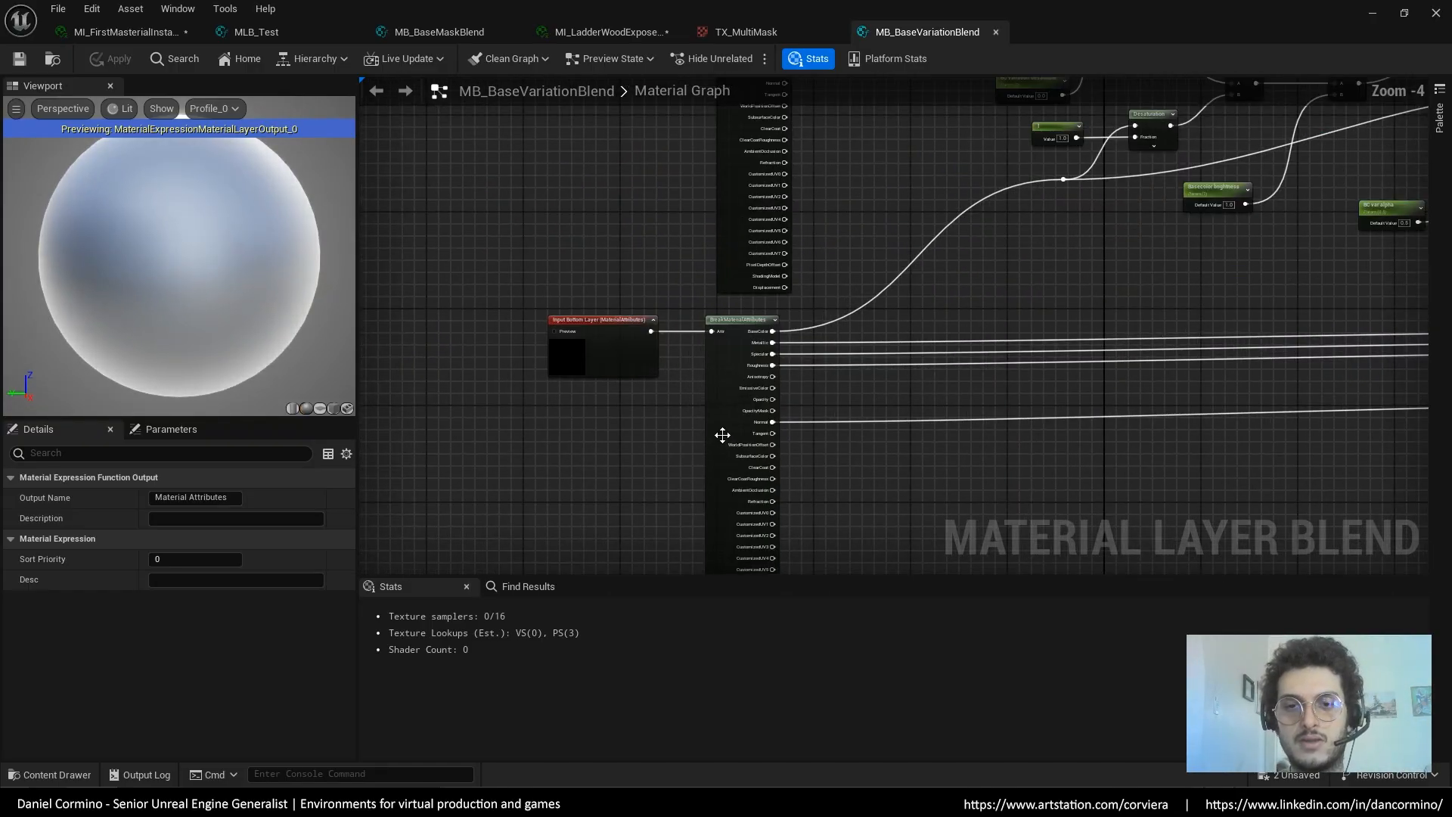
click(635, 360)
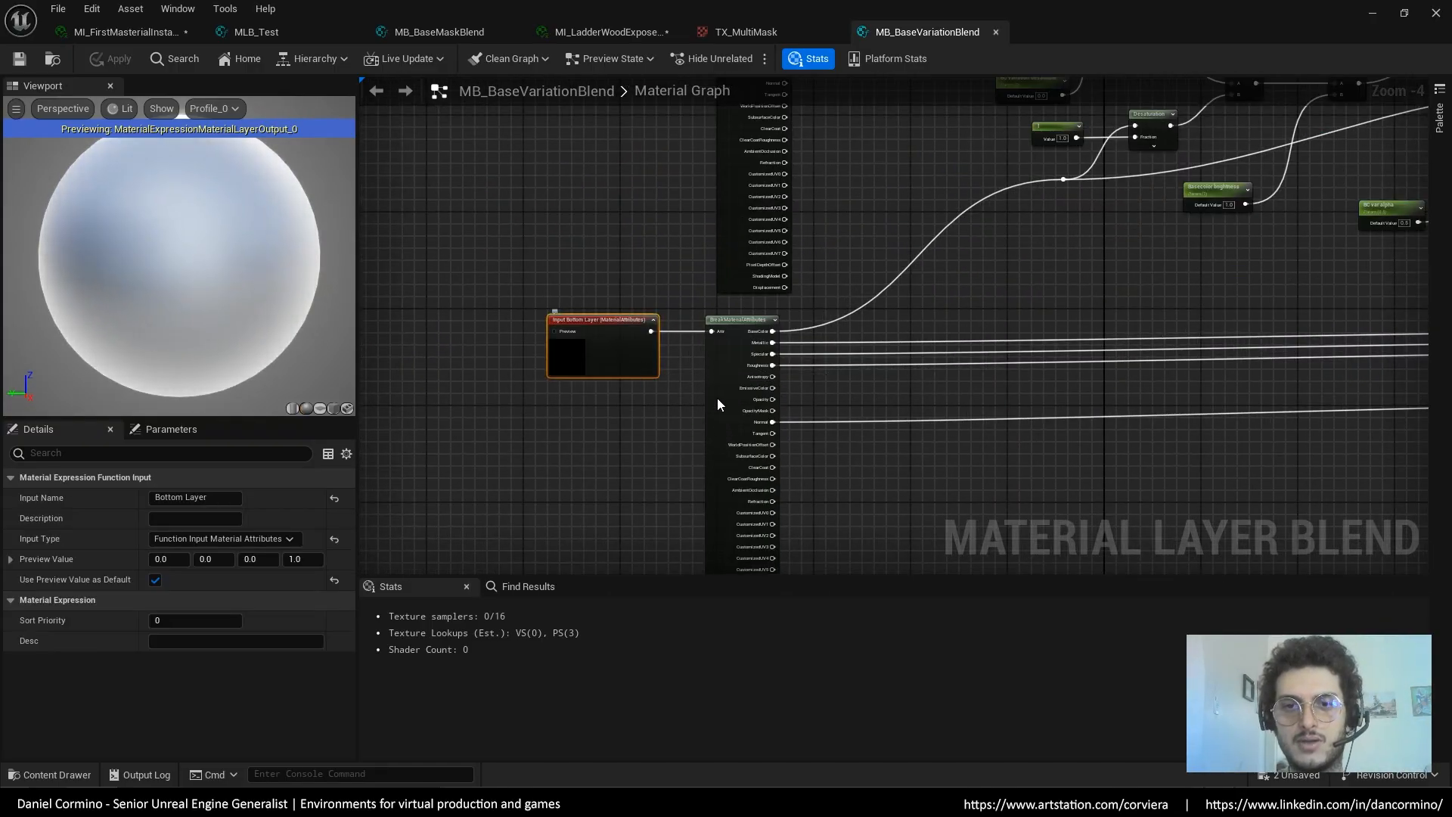
right_drag(717, 397, 655, 427)
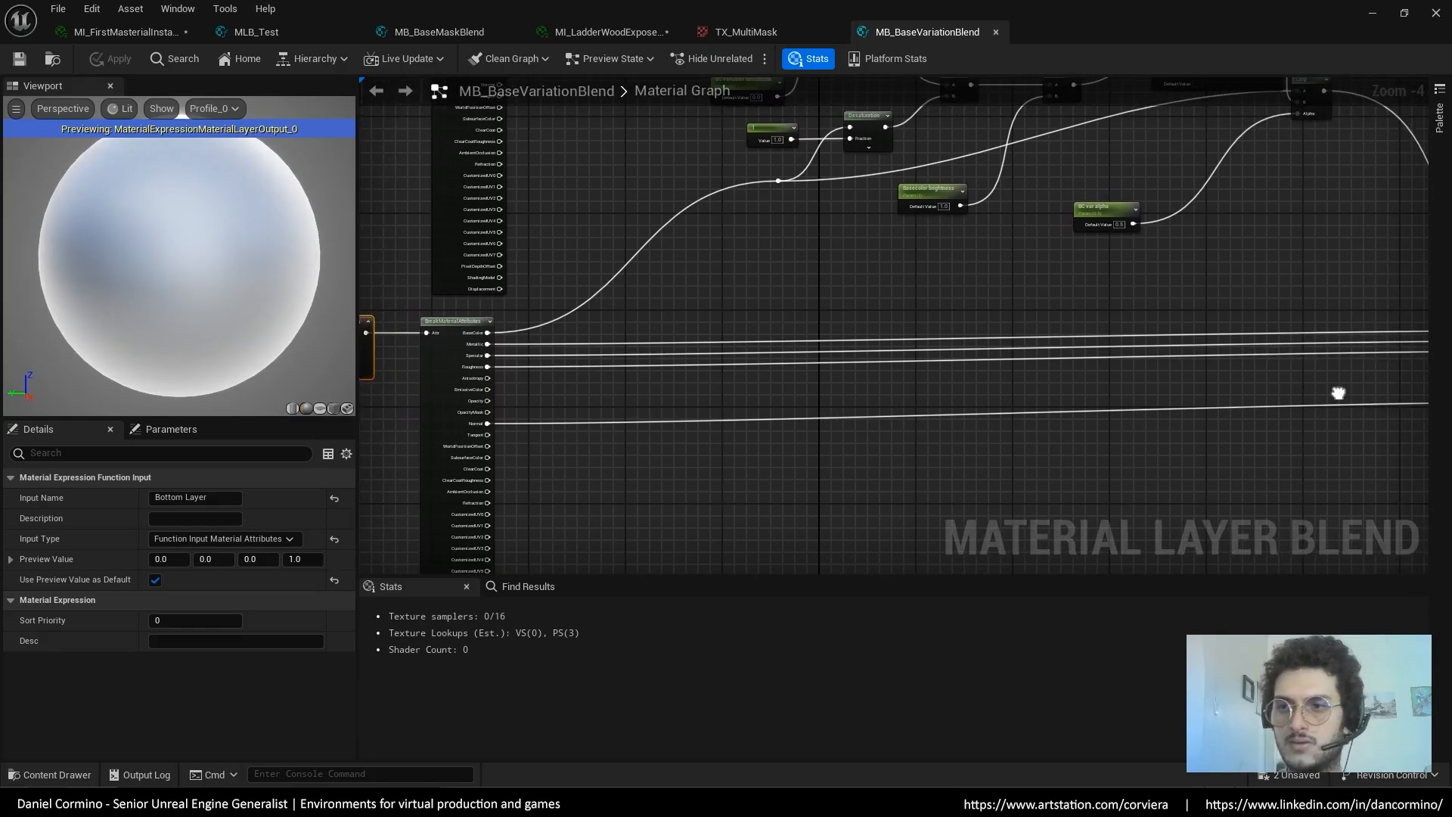
right_drag(1336, 393, 911, 411)
click(1169, 387)
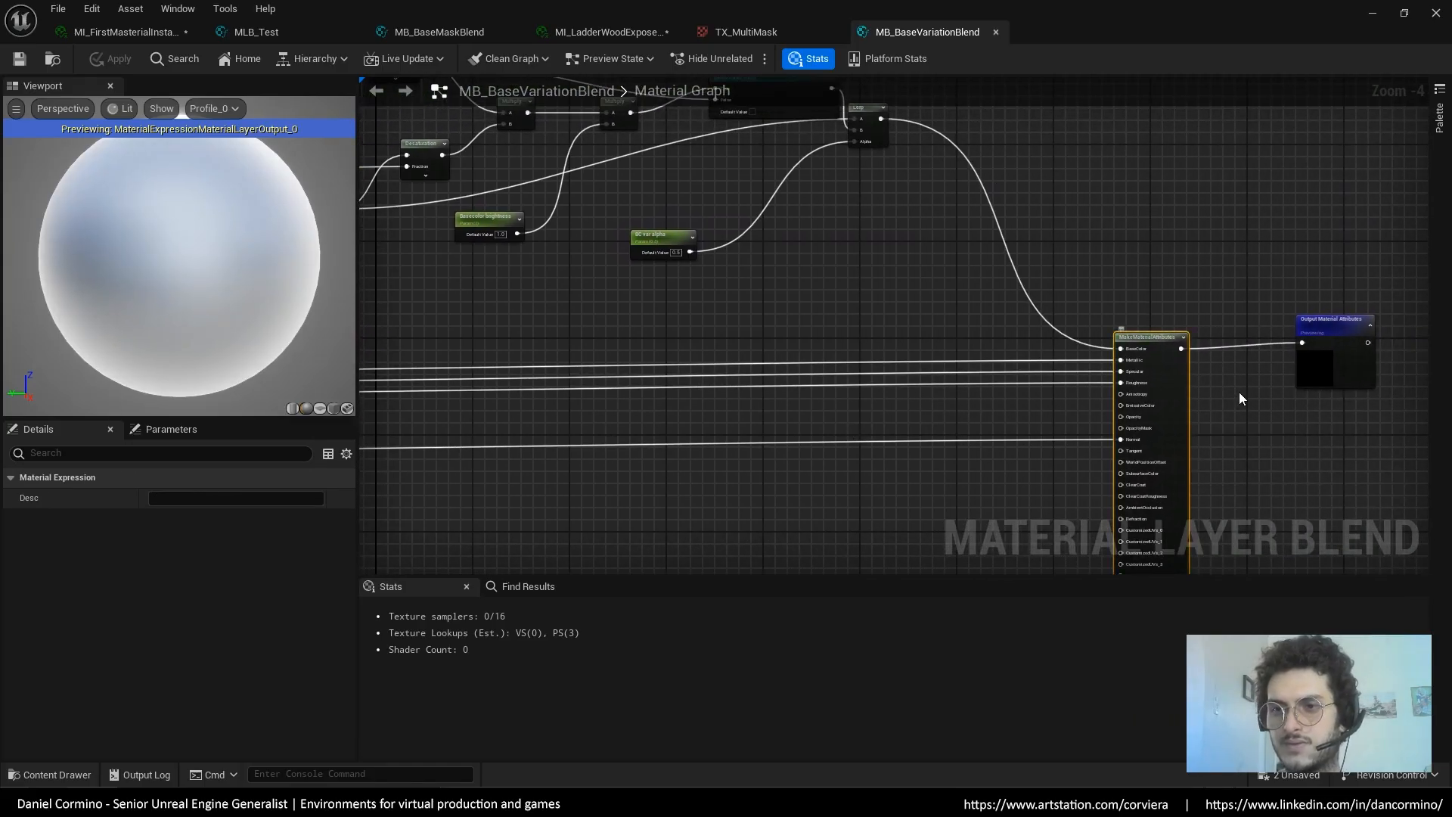
right_drag(1239, 392, 1254, 481)
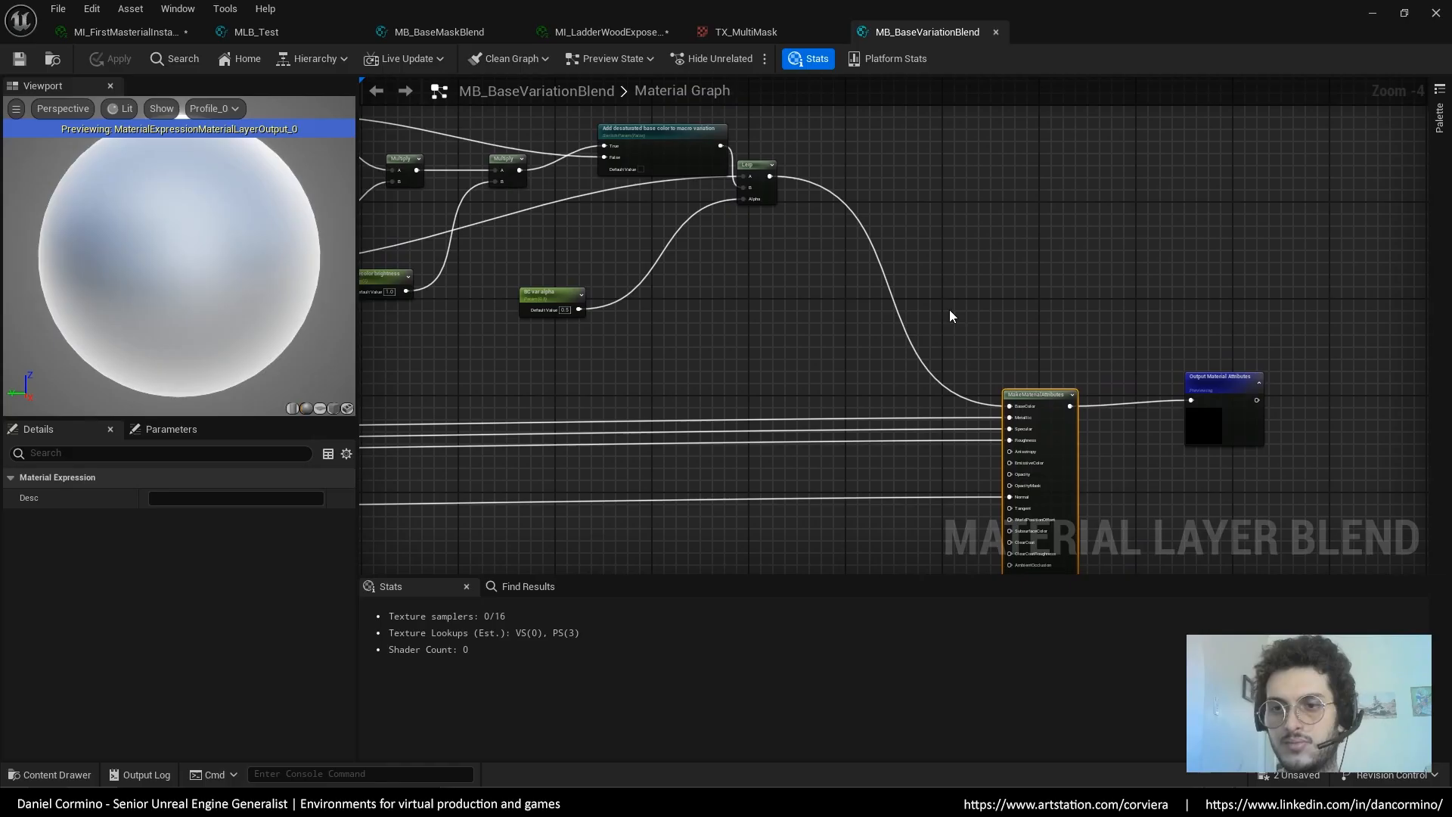
Examine how the top and bottom layers' base colors pass through the Desaturation, Multiply, switch and Lerp nodes
right_drag(950, 315, 1280, 379)
right_drag(907, 379, 1231, 445)
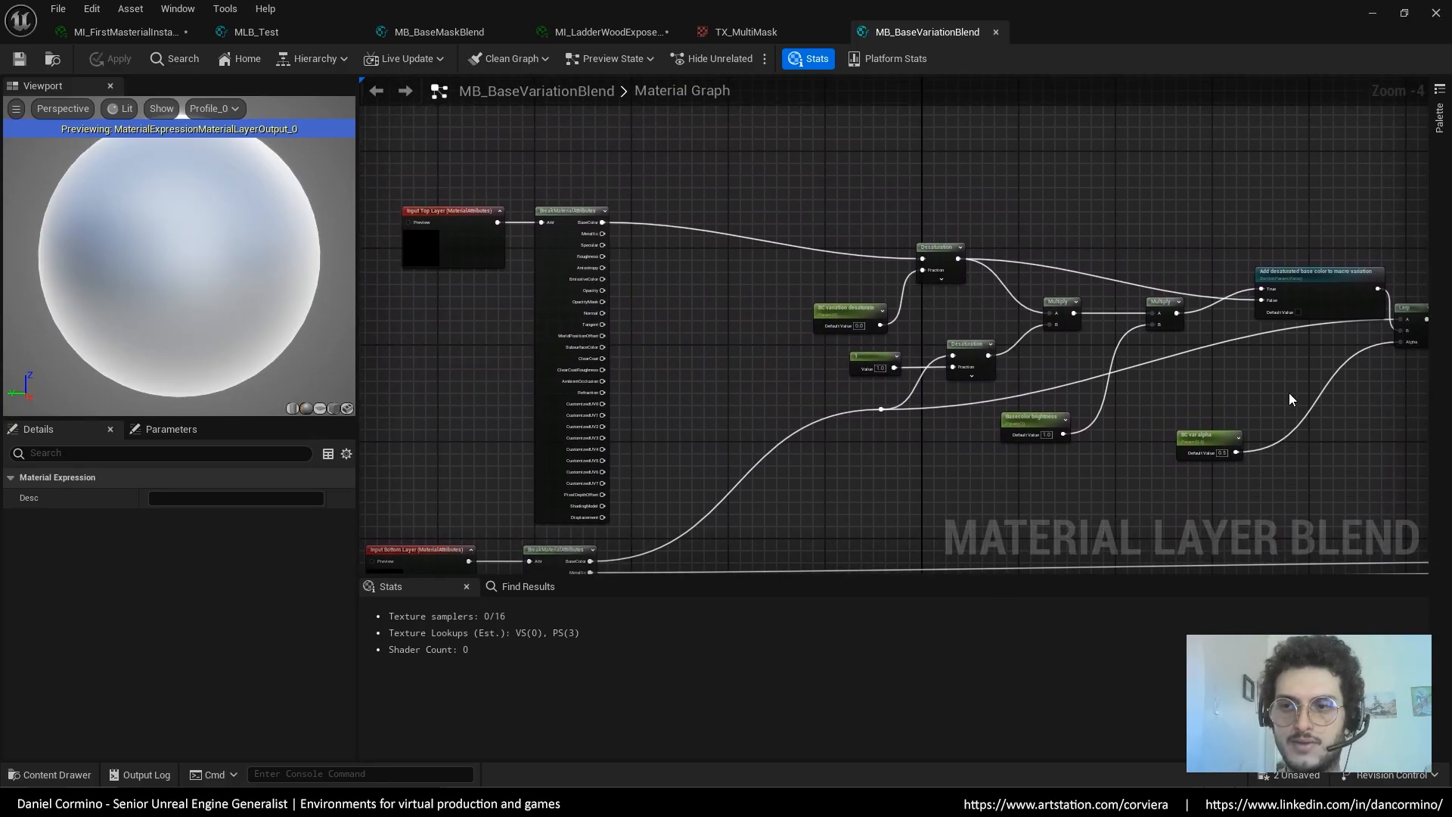
right_drag(1274, 392, 1244, 394)
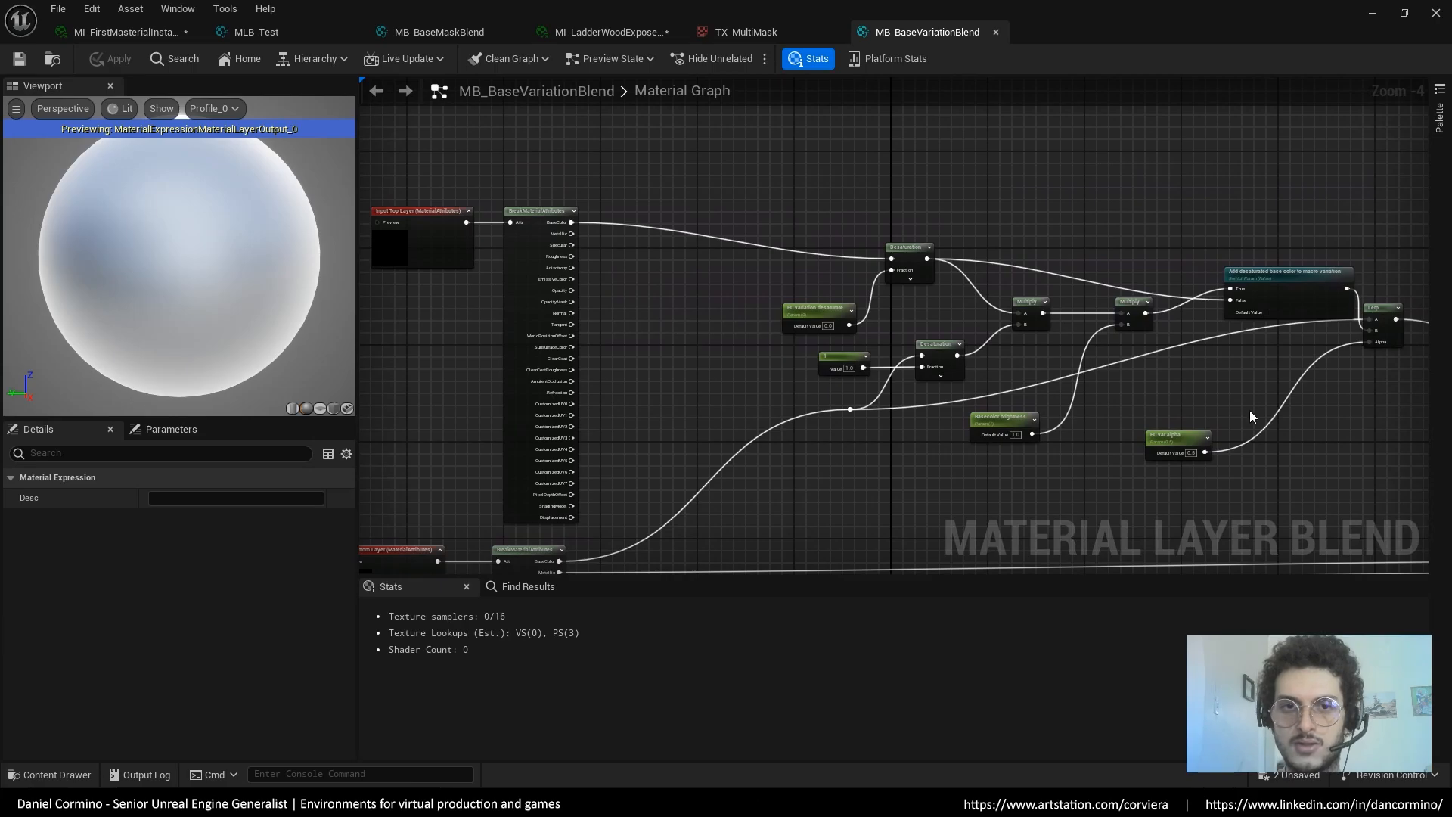
right_drag(880, 492, 797, 478)
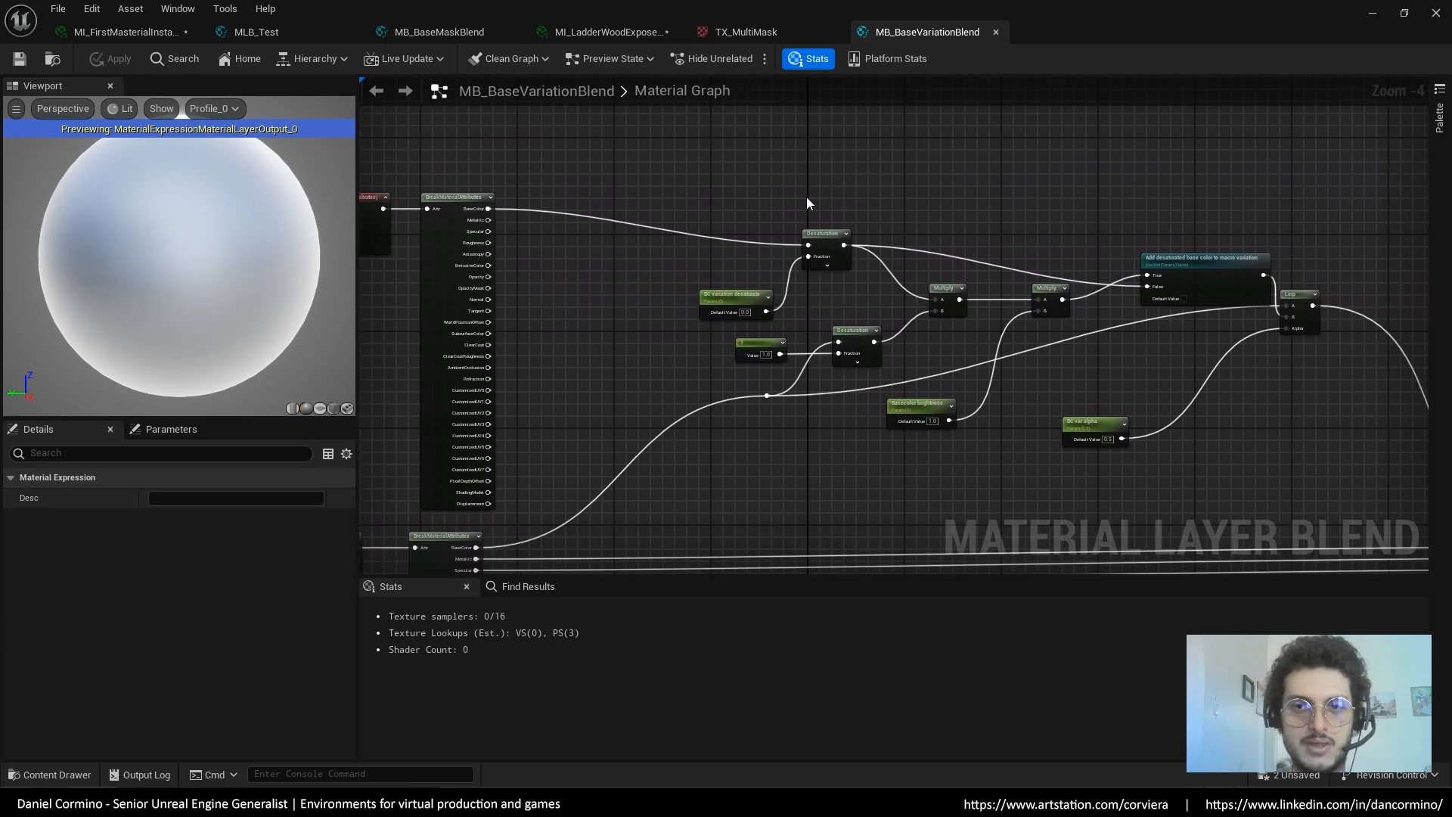
scroll(869, 253, up, 1)
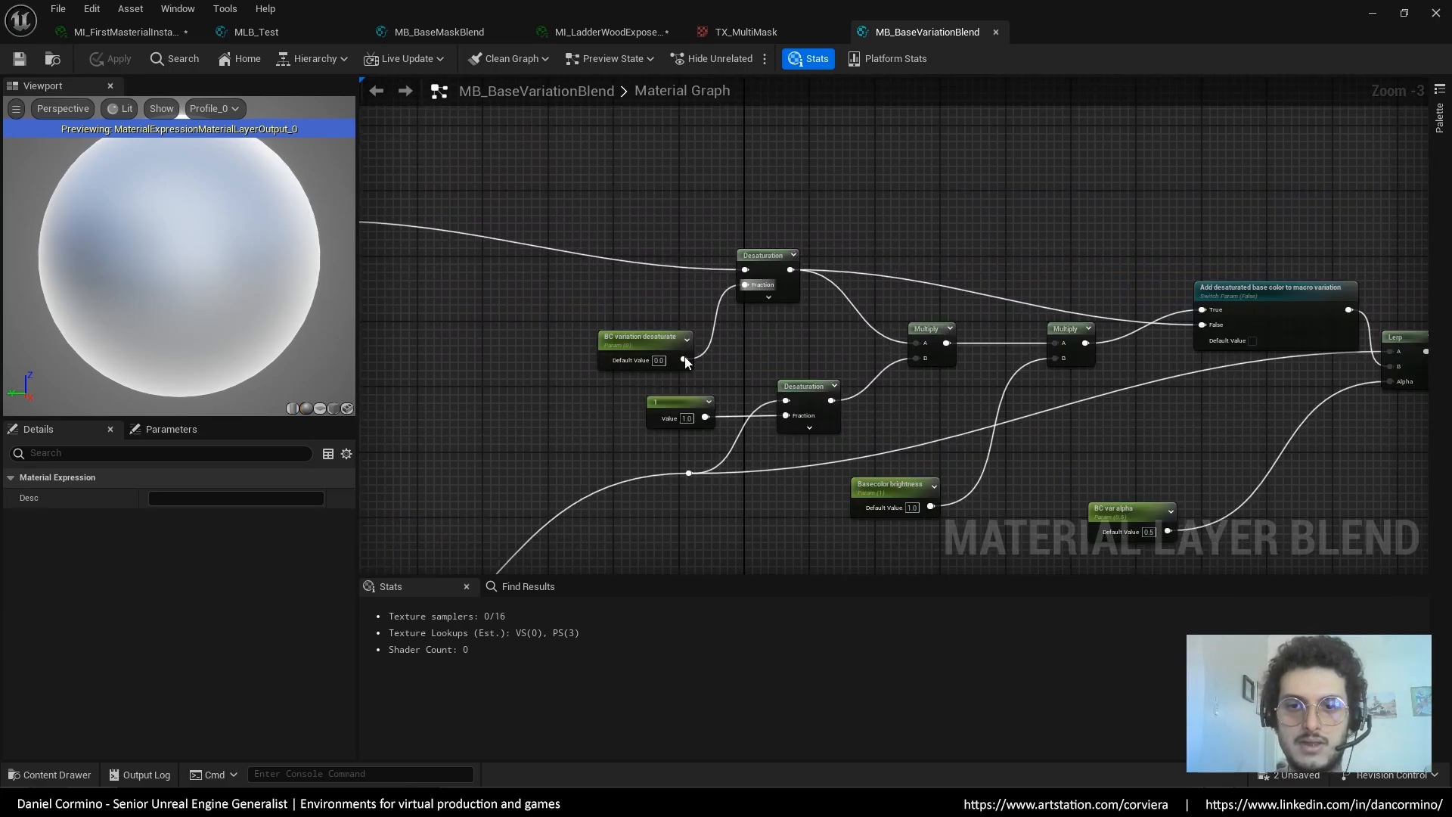
right_drag(779, 452, 1129, 324)
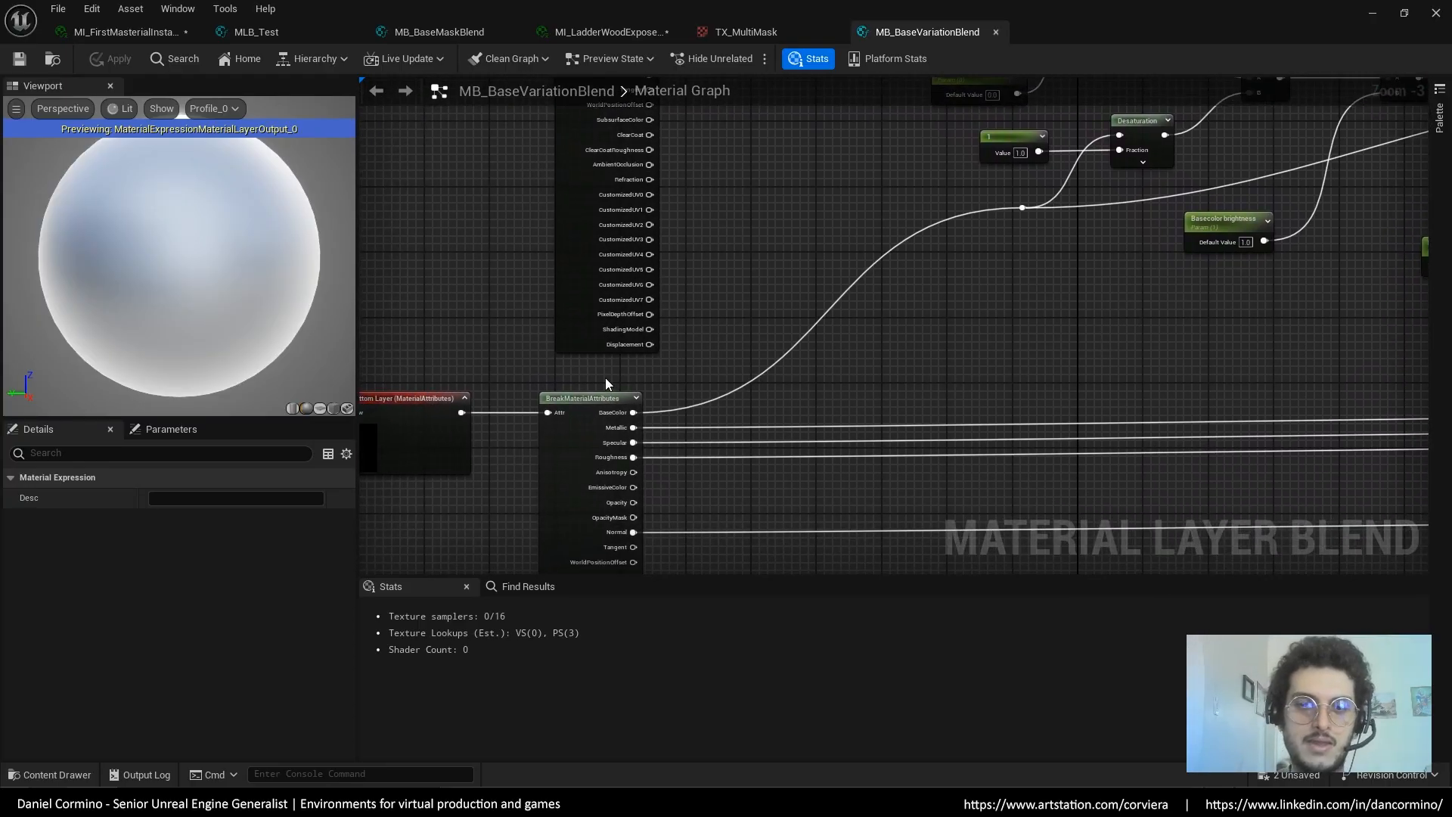
right_drag(492, 441, 558, 439)
right_drag(877, 306, 571, 484)
right_drag(1286, 262, 1103, 276)
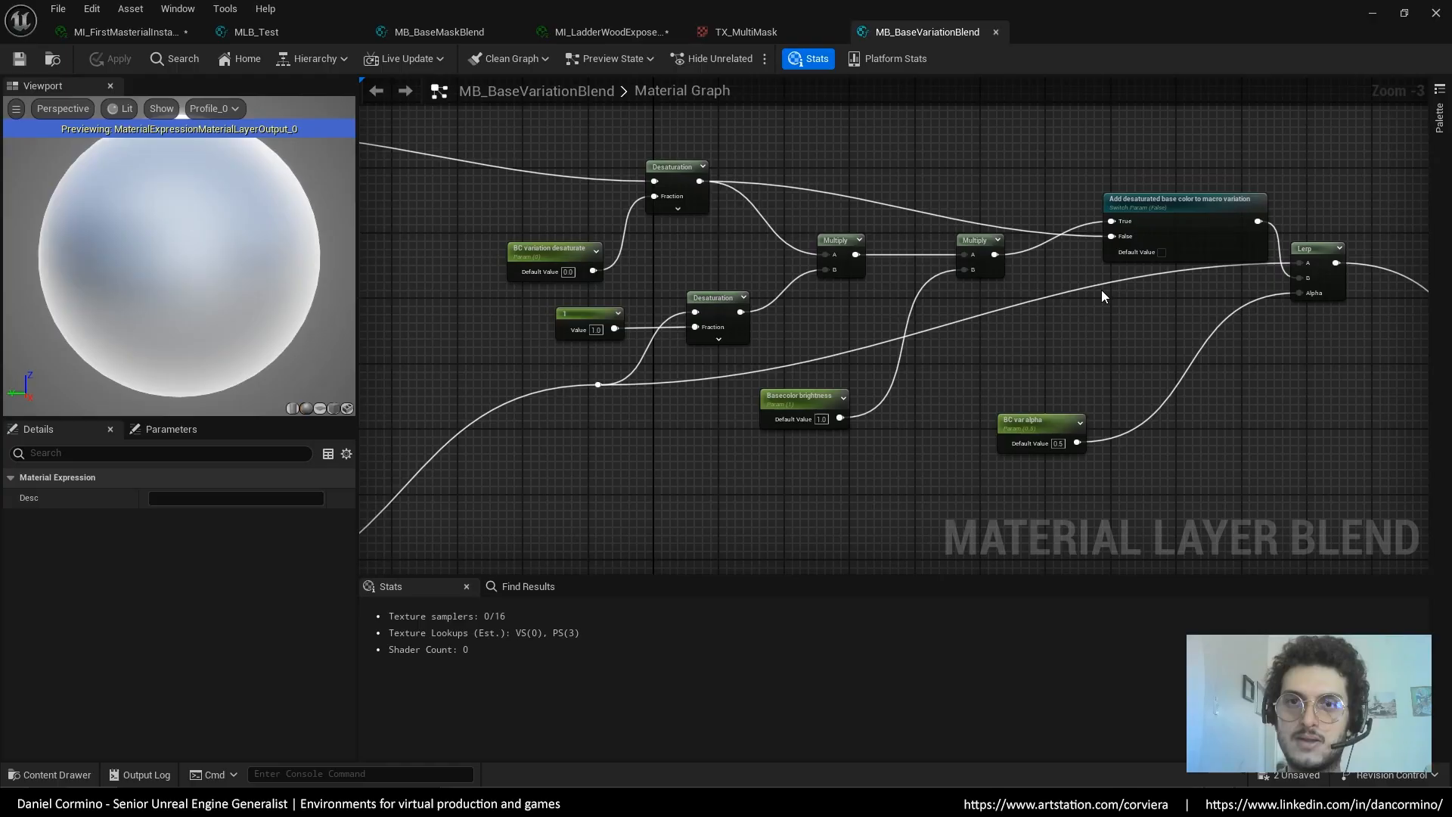
In the ladder wood material instance, try BC variation desaturate at 1.0 in the Color Variation blend and return it to 0
click(604, 32)
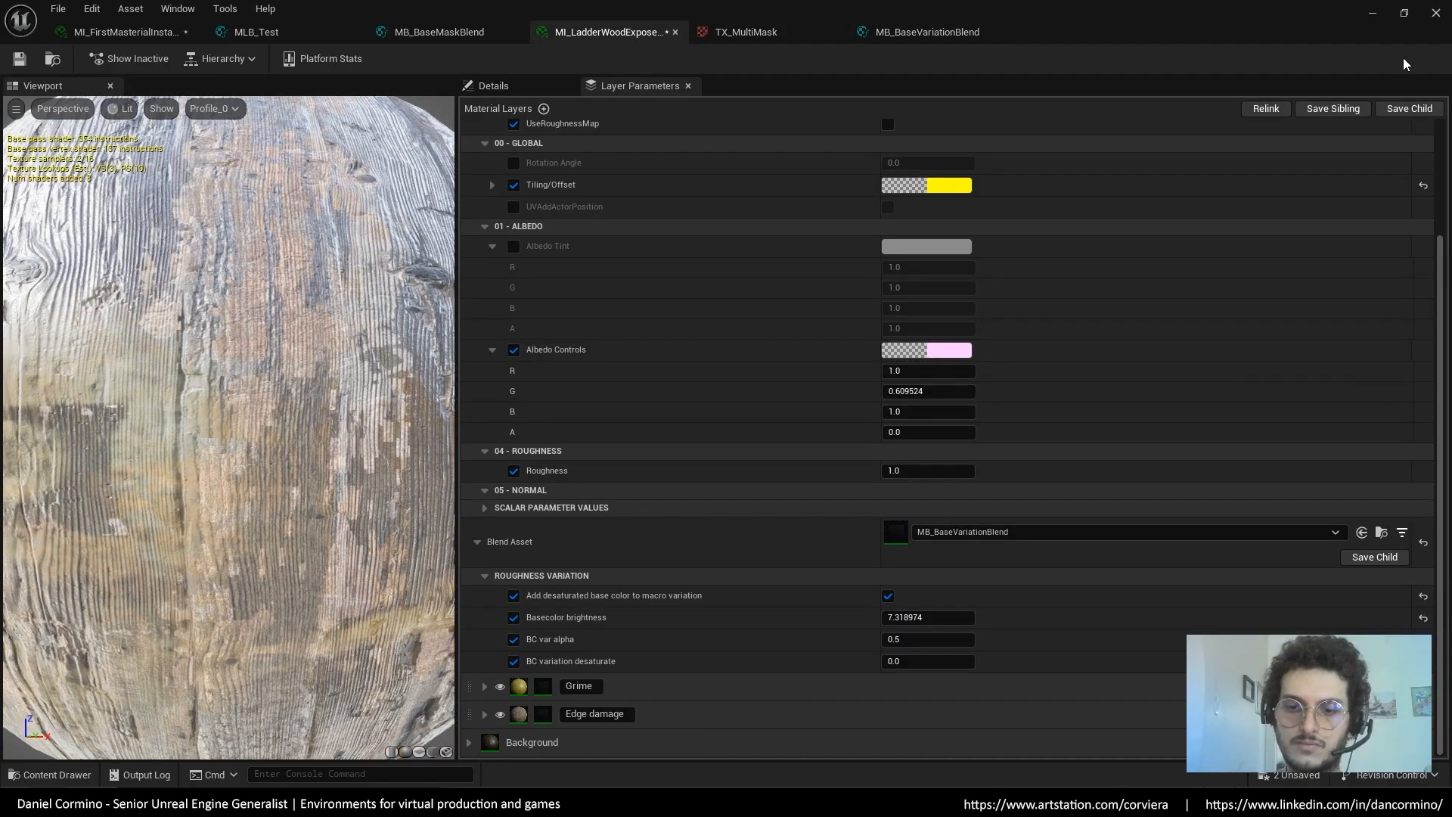
click(1405, 14)
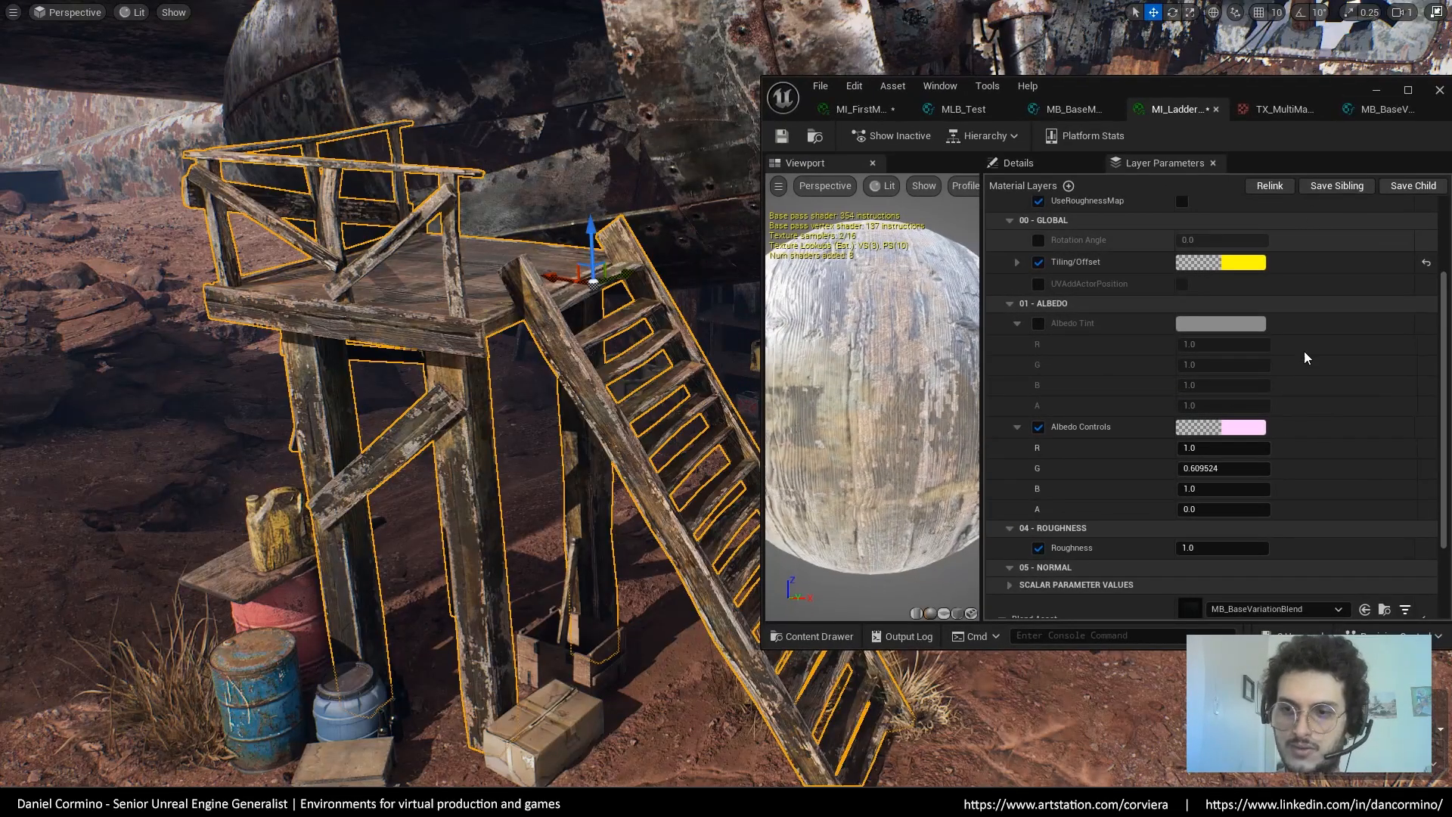
scroll(1296, 363, down, 5)
scroll(1243, 463, up, 2)
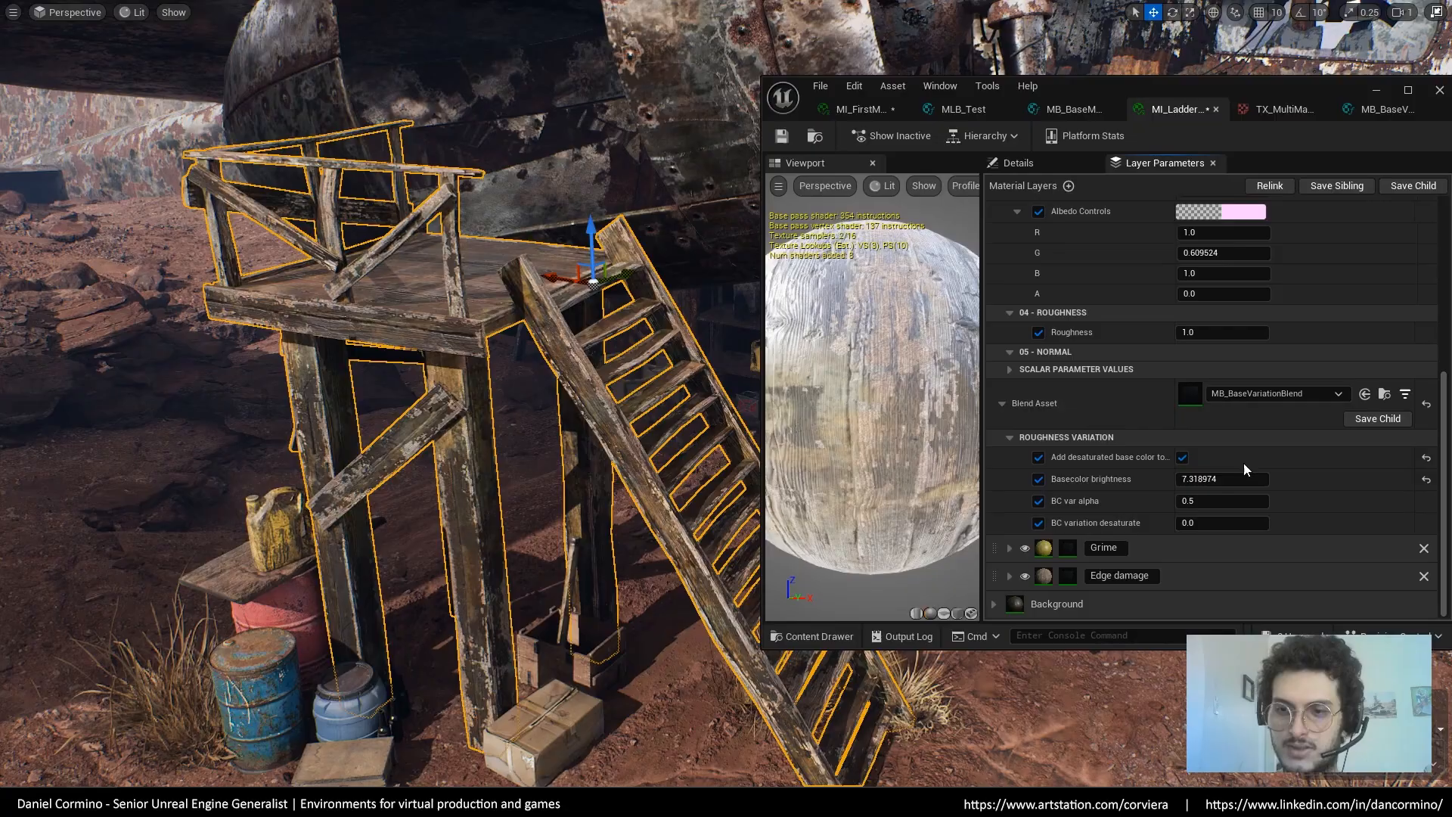
click(1217, 524)
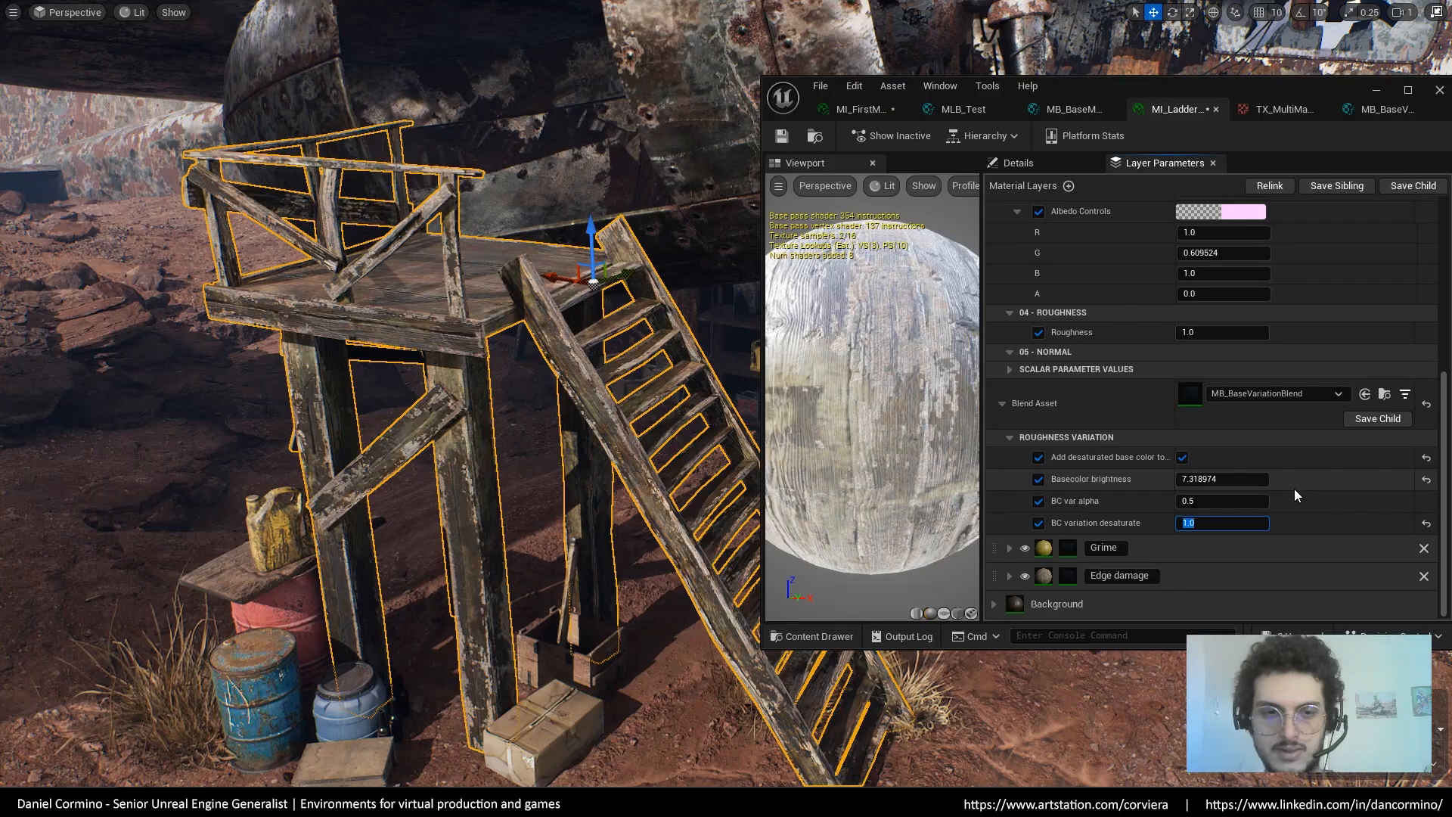
text(0)
key(Return)
Maximize the material editor window and return to the MB_BaseVariationBlend graph
click(1408, 90)
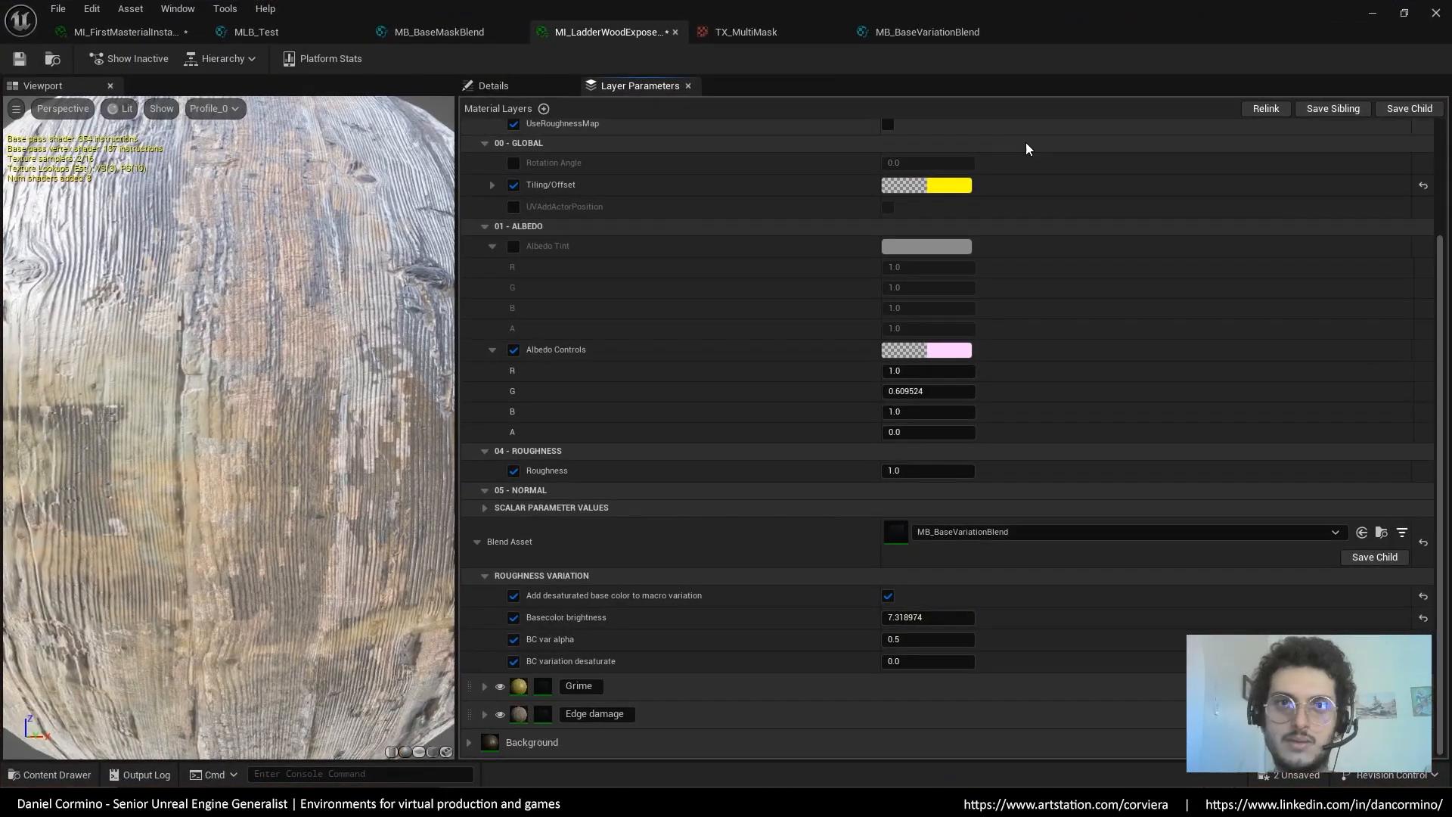
click(799, 39)
click(917, 31)
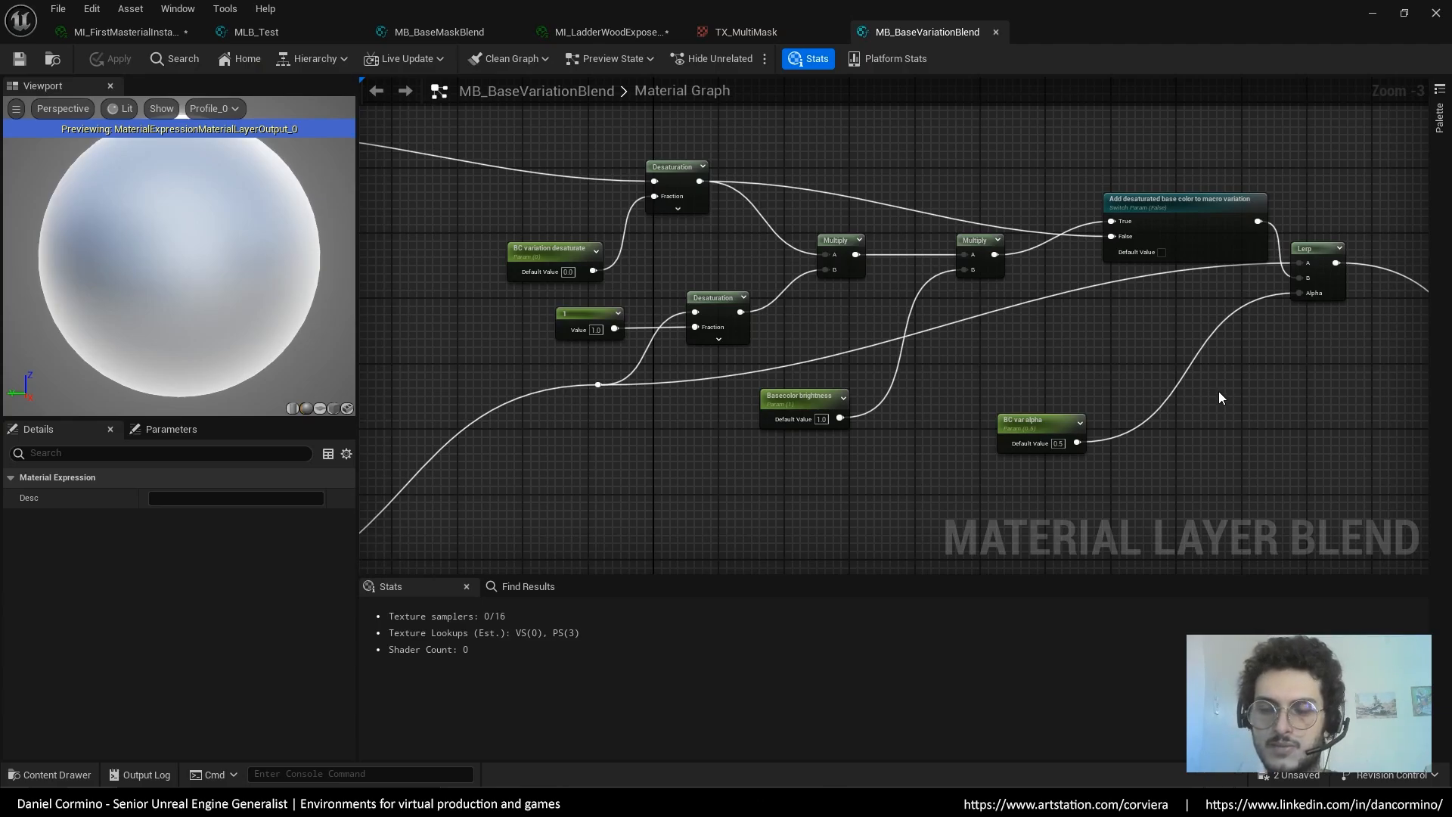
Examine the "Add desaturated base color to macro variation" switch and the desaturate and multiply nodes feeding it
right_drag(1232, 387, 1140, 378)
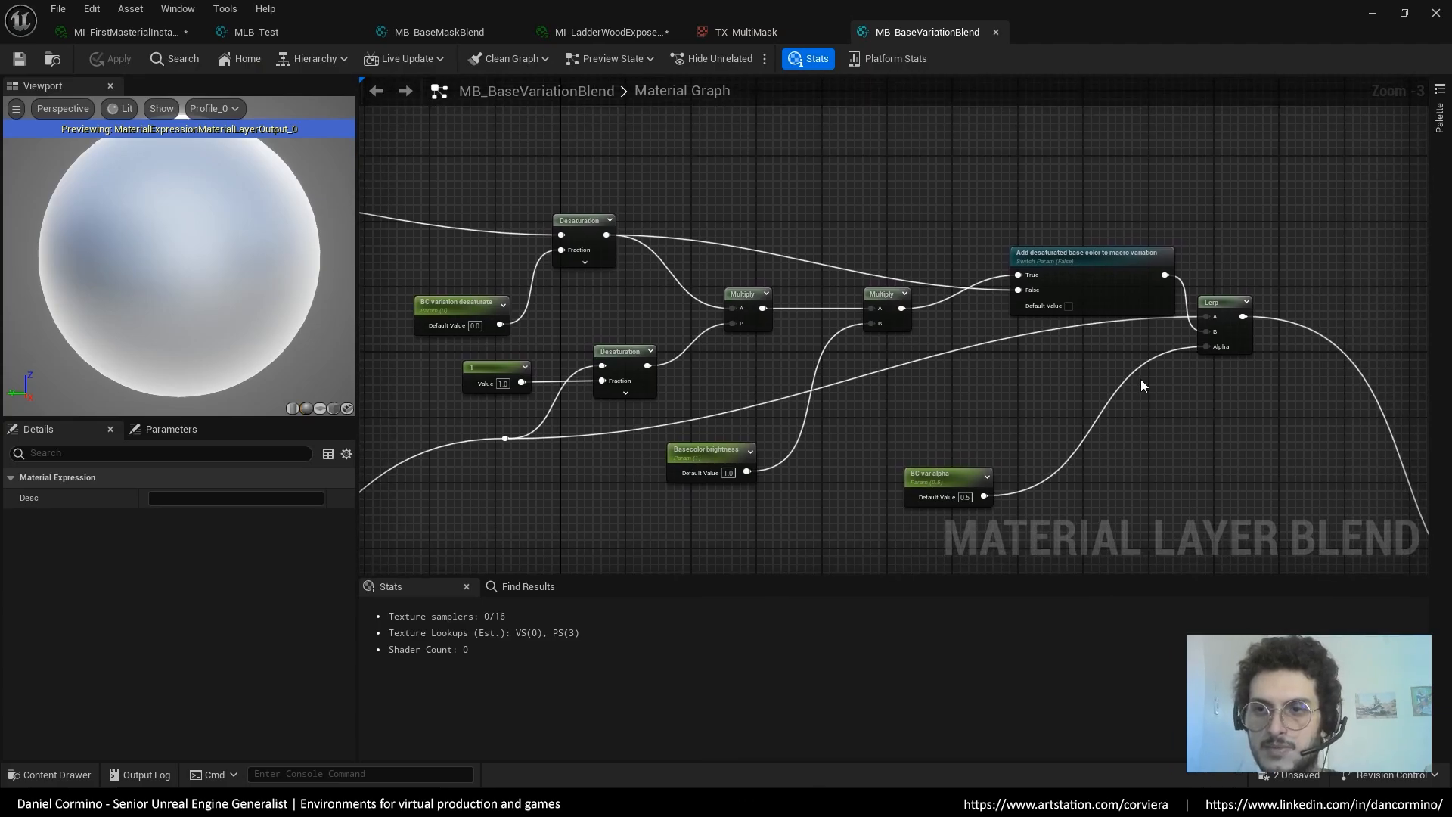
drag(1113, 263, 1097, 264)
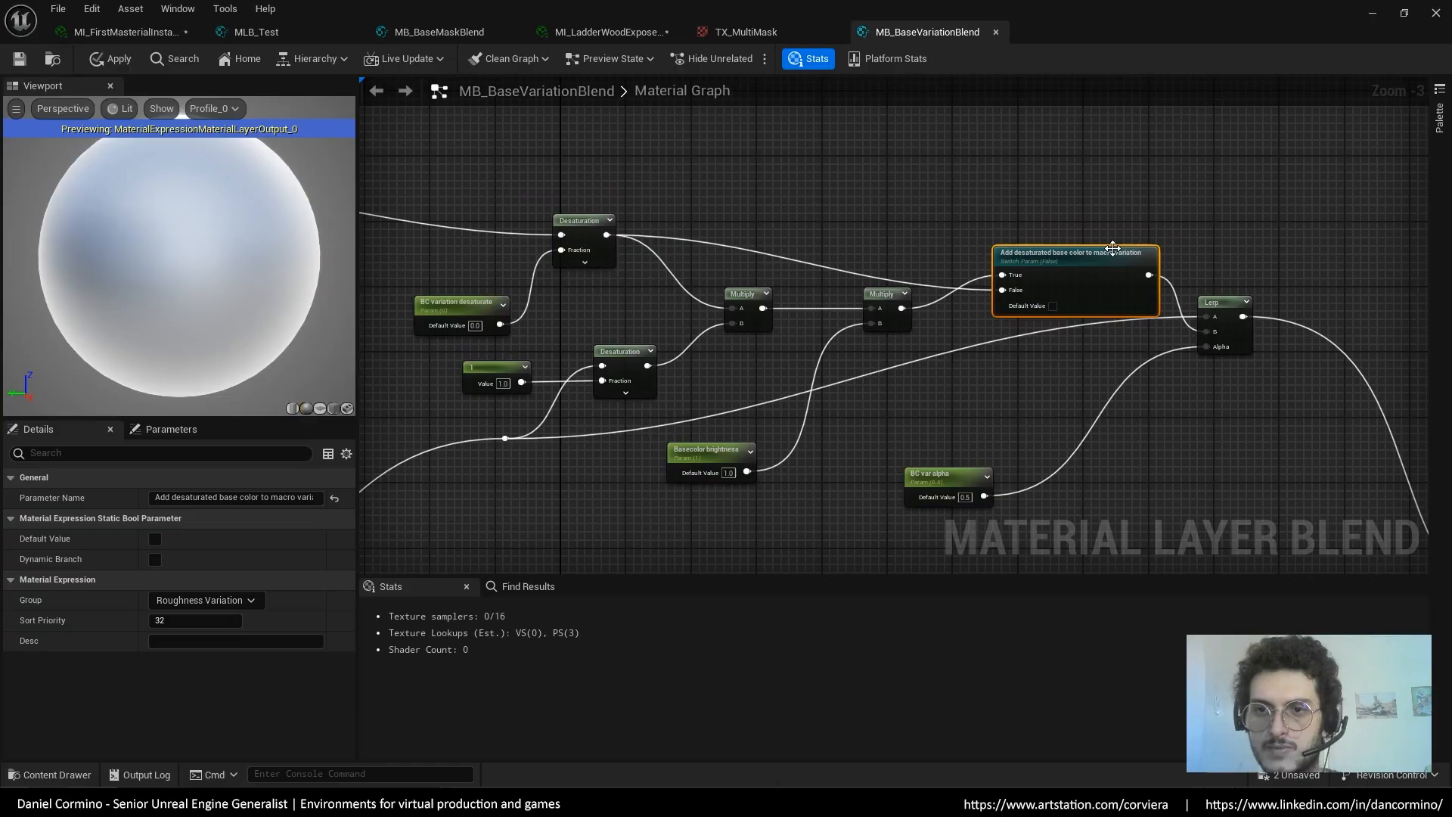
right_drag(1140, 227, 1147, 237)
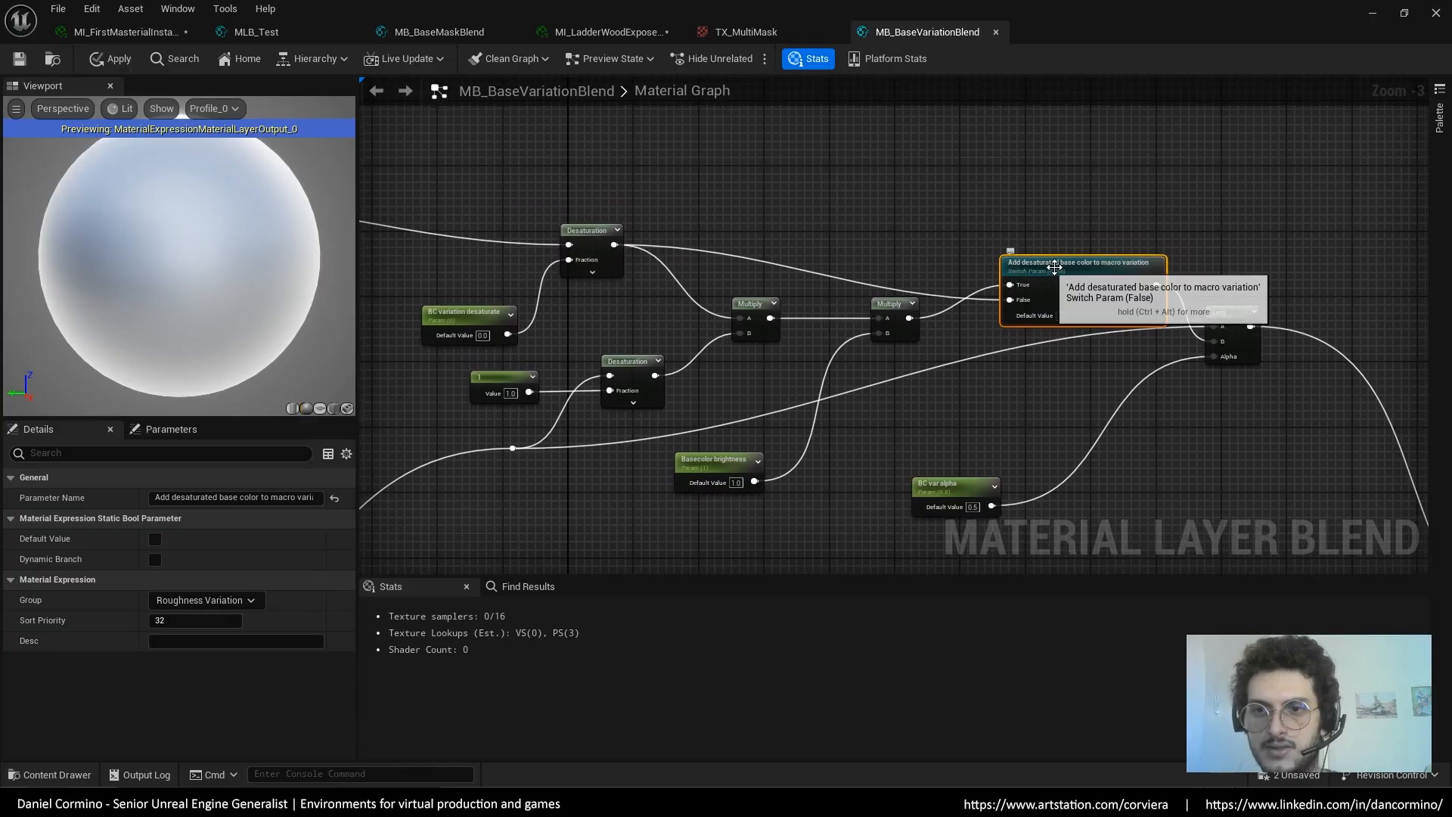
right_drag(729, 486, 804, 416)
drag(590, 488, 1034, 305)
click(1017, 334)
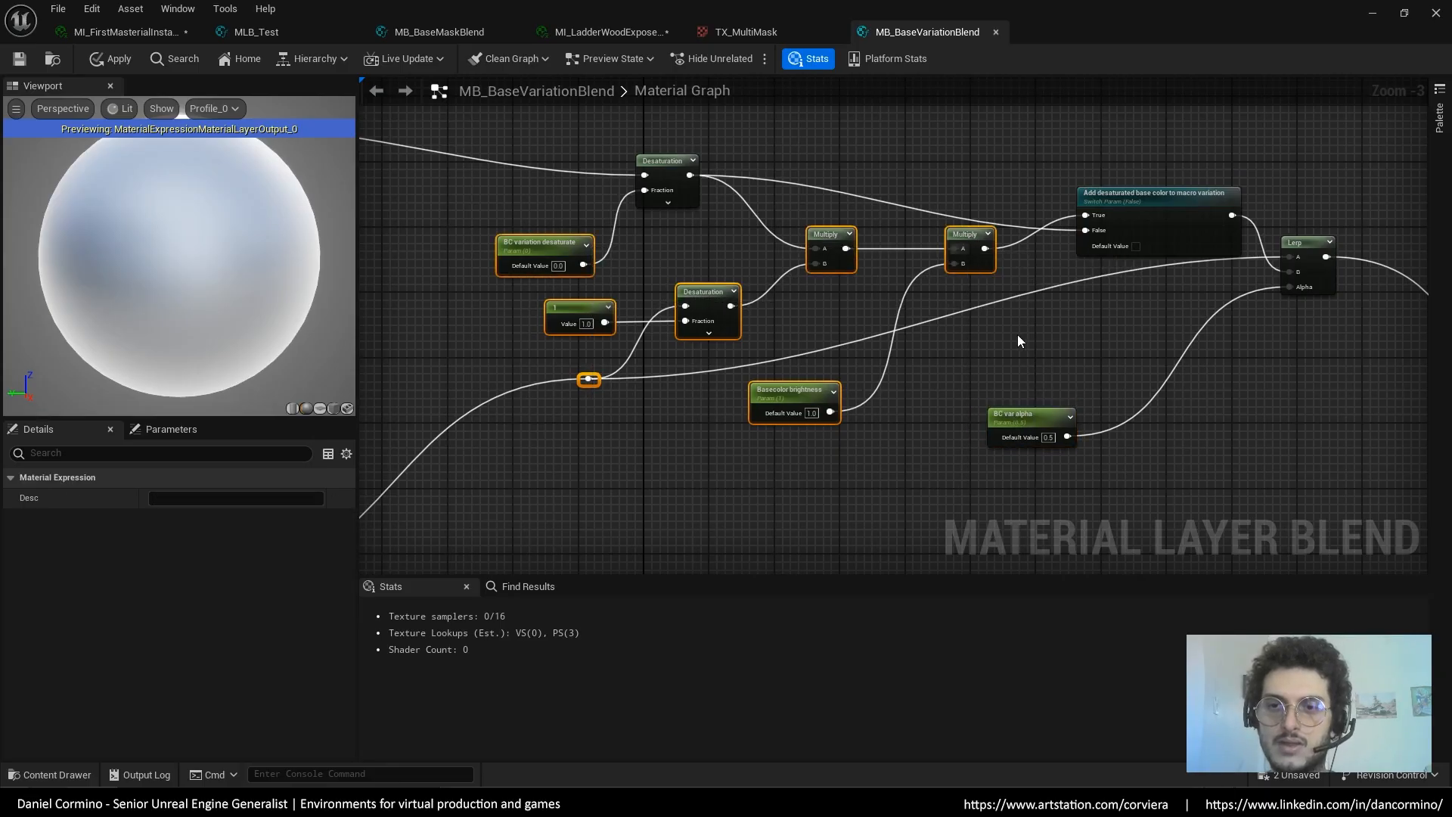
right_drag(1017, 335, 918, 412)
click(1014, 302)
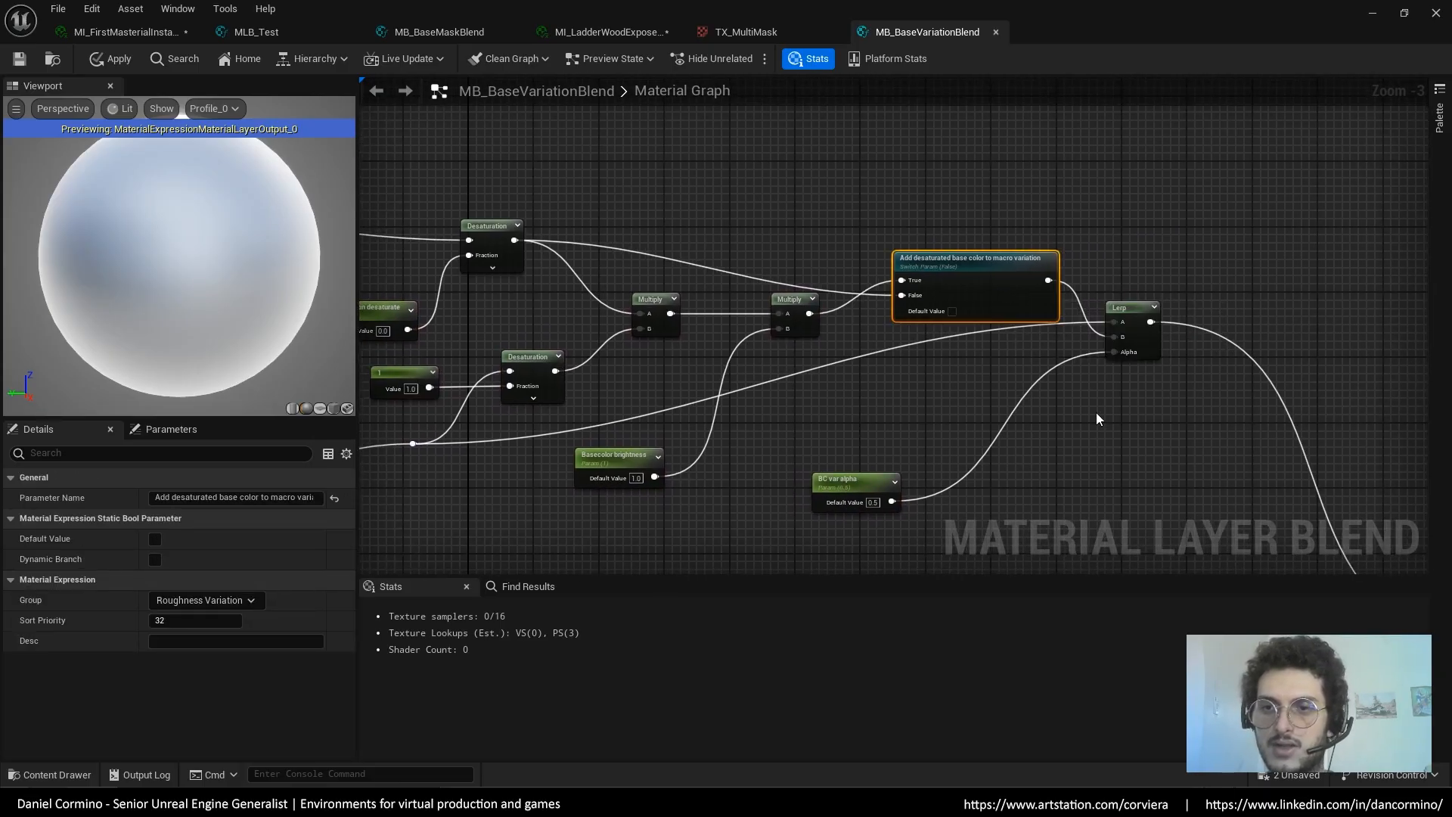
Inspect the BC var alpha parameter that drives the base color Lerp's Alpha
right_drag(1077, 457, 1102, 382)
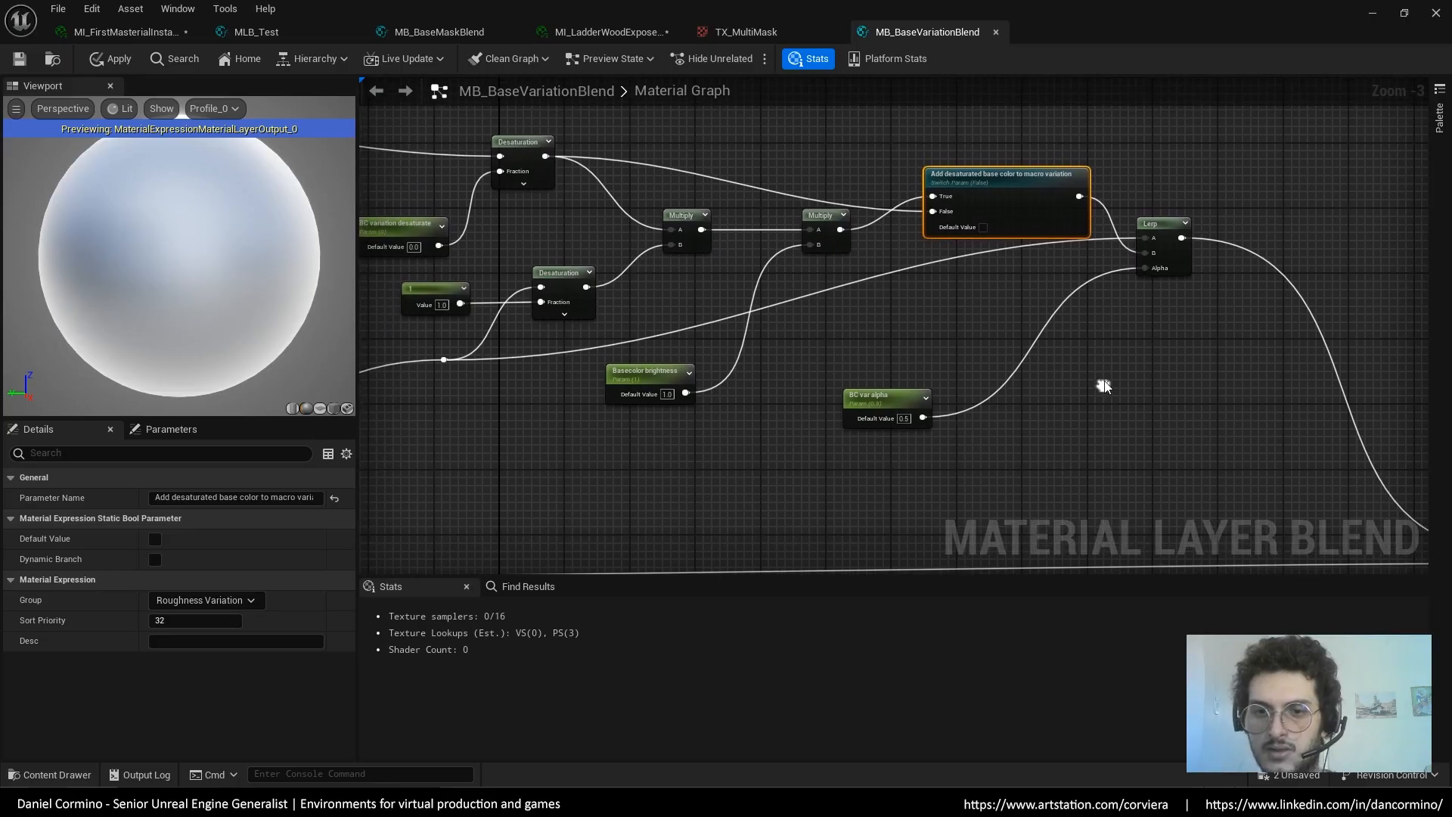
click(883, 399)
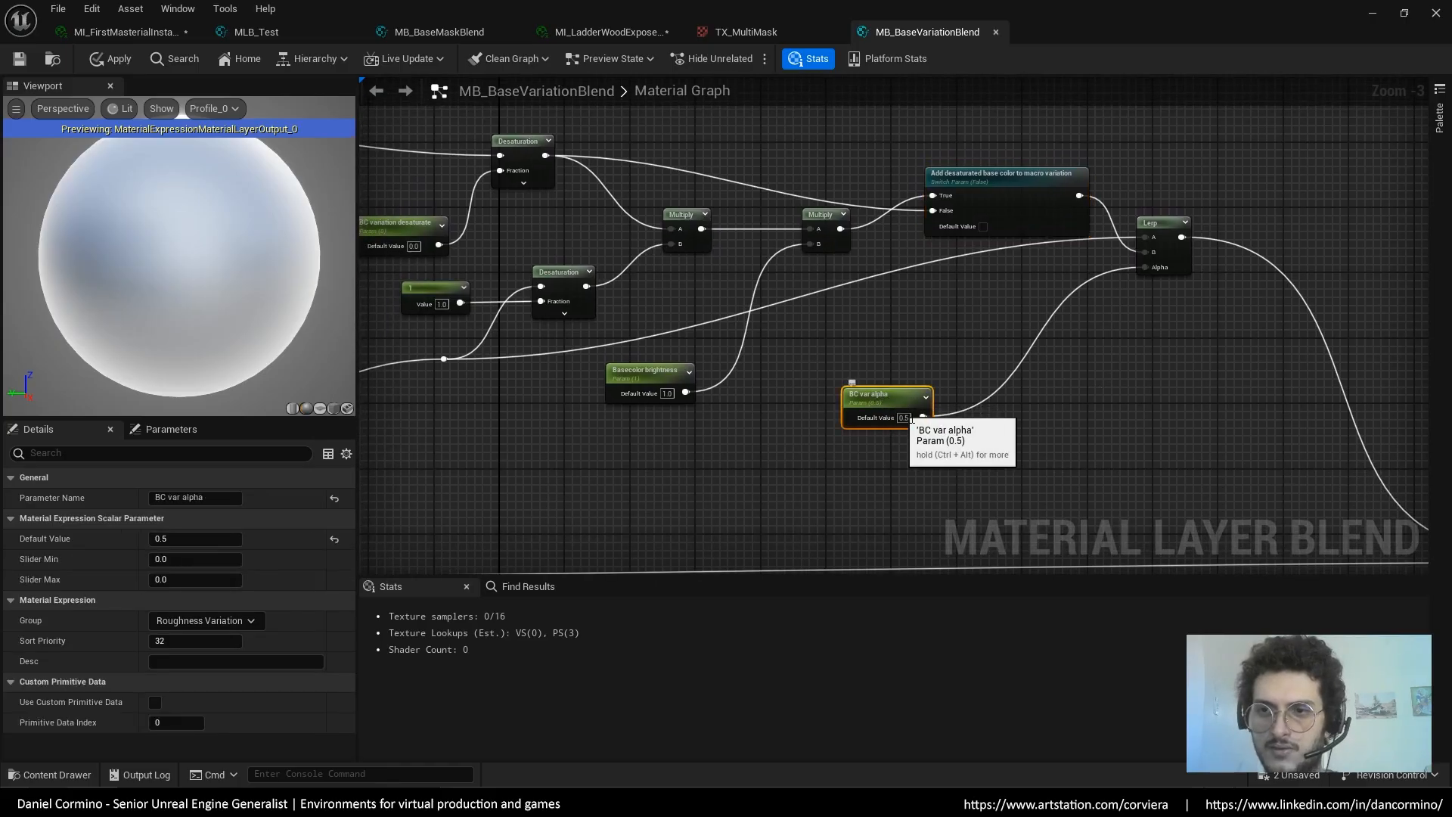
right_drag(921, 470, 893, 386)
In the ladder wood material instance, set BC var alpha to 1 in the MB_BaseVariationBlend settings while viewing the stepladder in the level
click(611, 33)
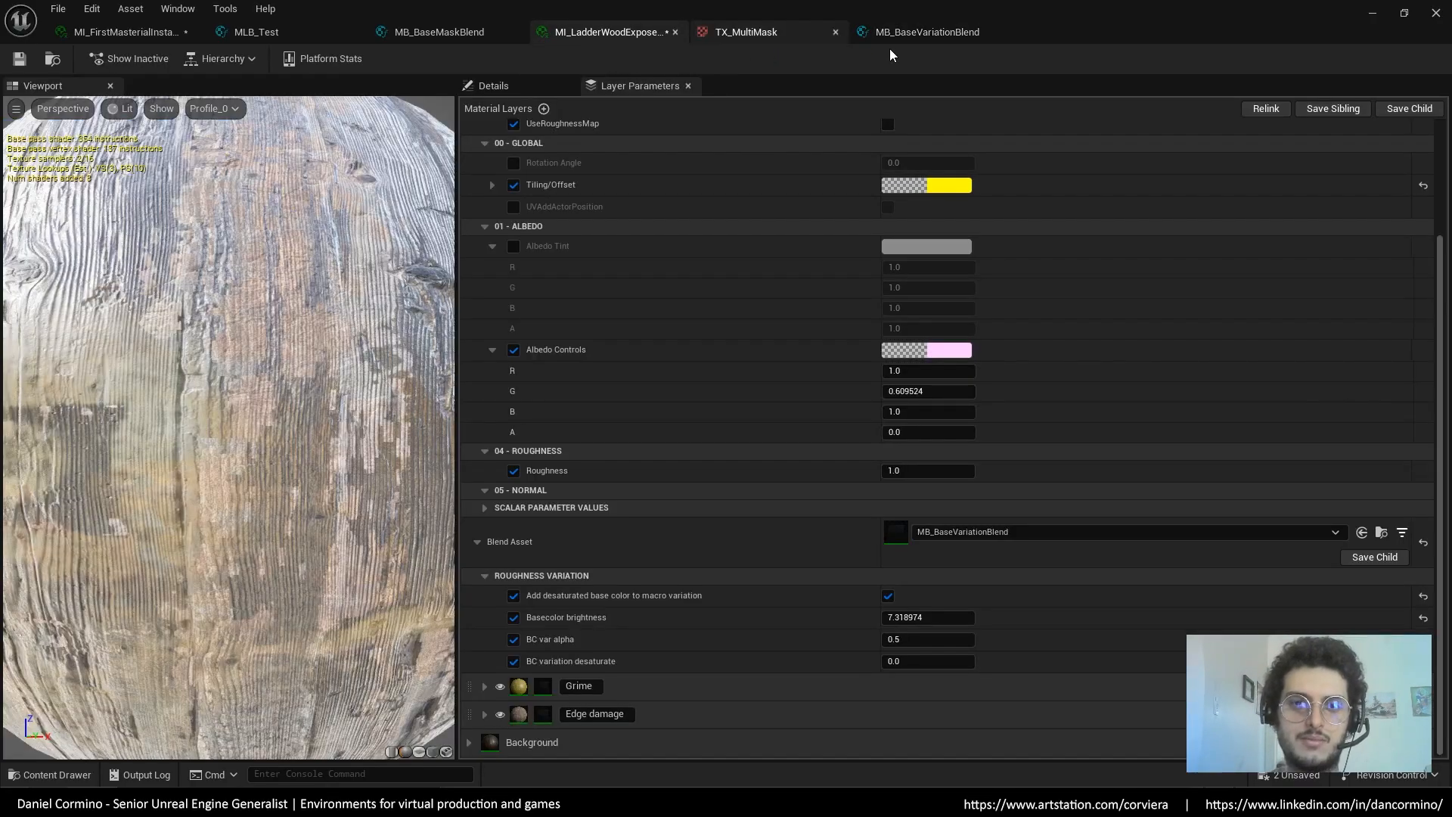
click(1404, 13)
scroll(1310, 481, down, 5)
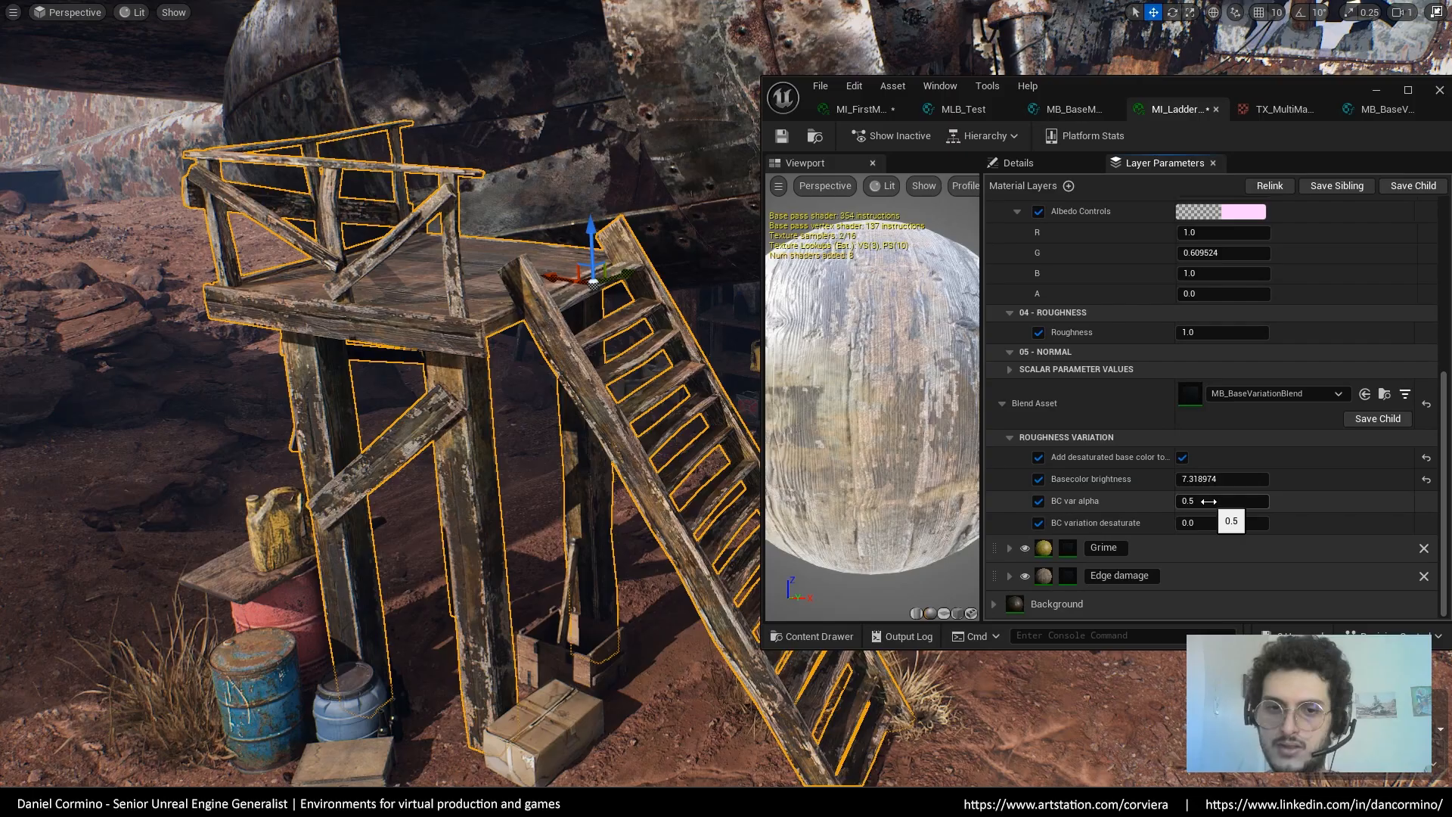
text(1)
click(1259, 519)
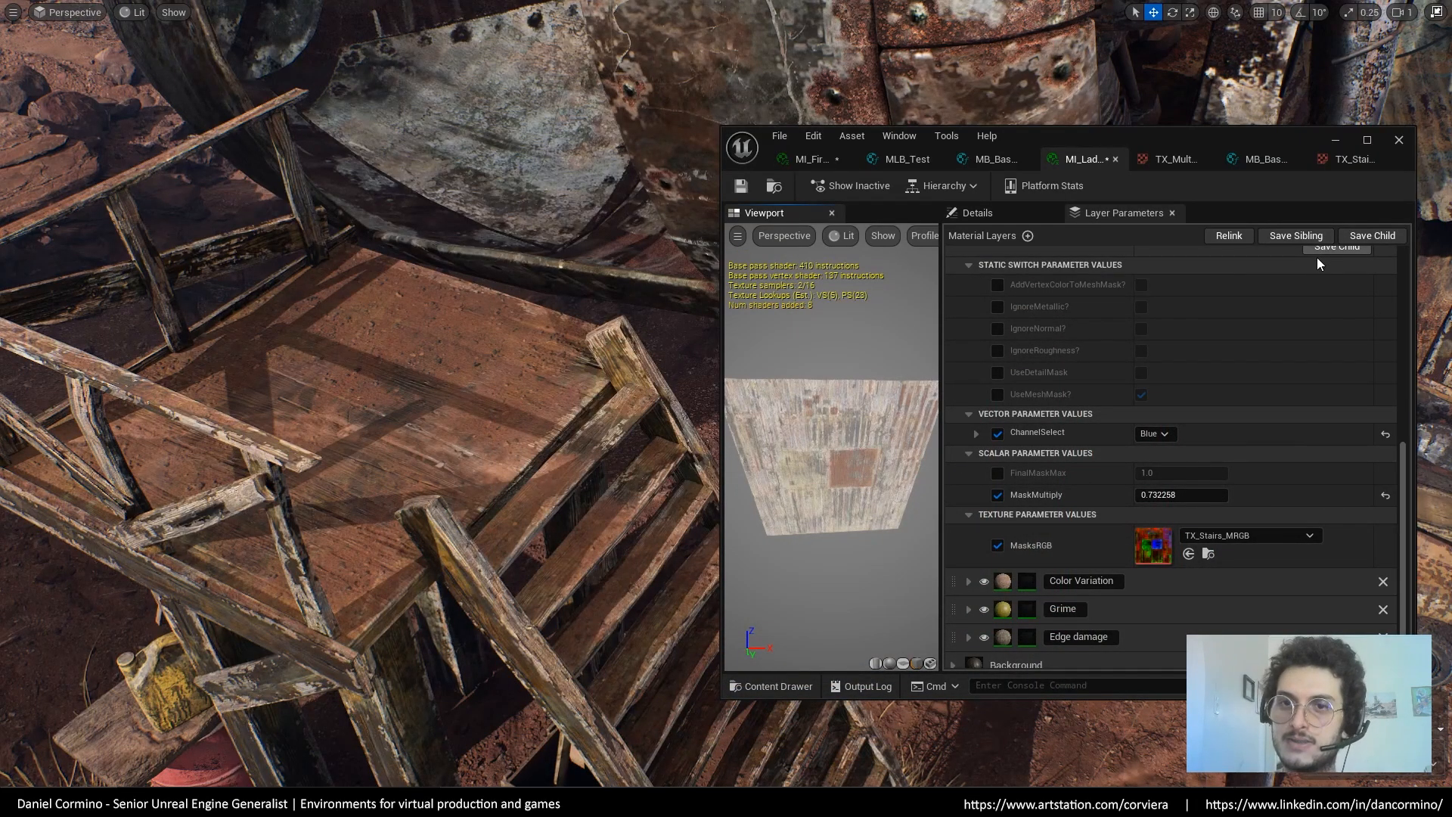
Maximize the editor window and close the ladder wood instance, TX_MultiMask, MB_BaseVariationBlend and TX_Stairs_MRGB, discarding the variation blend's changes
click(1398, 141)
click(881, 425)
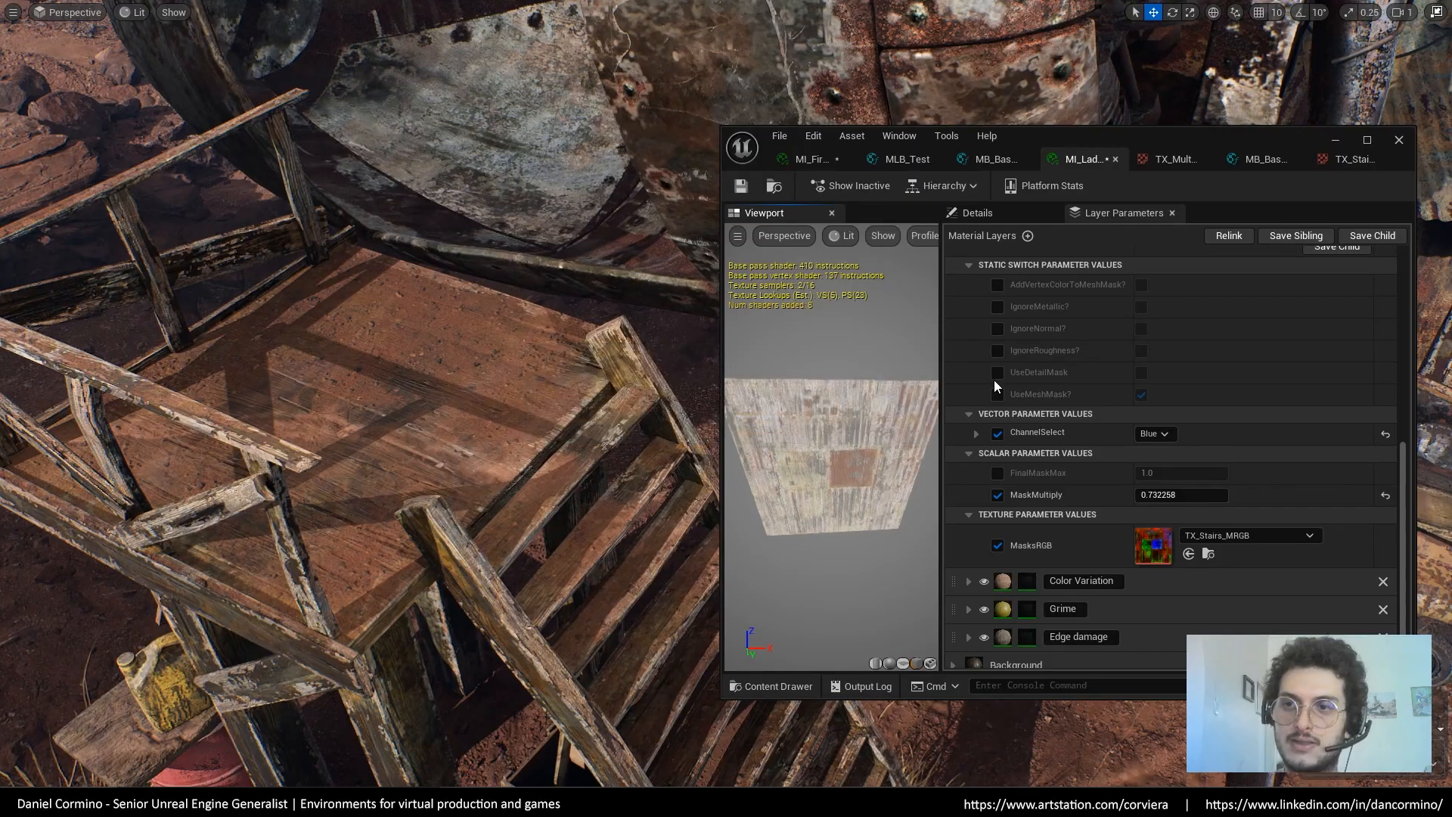
click(1366, 139)
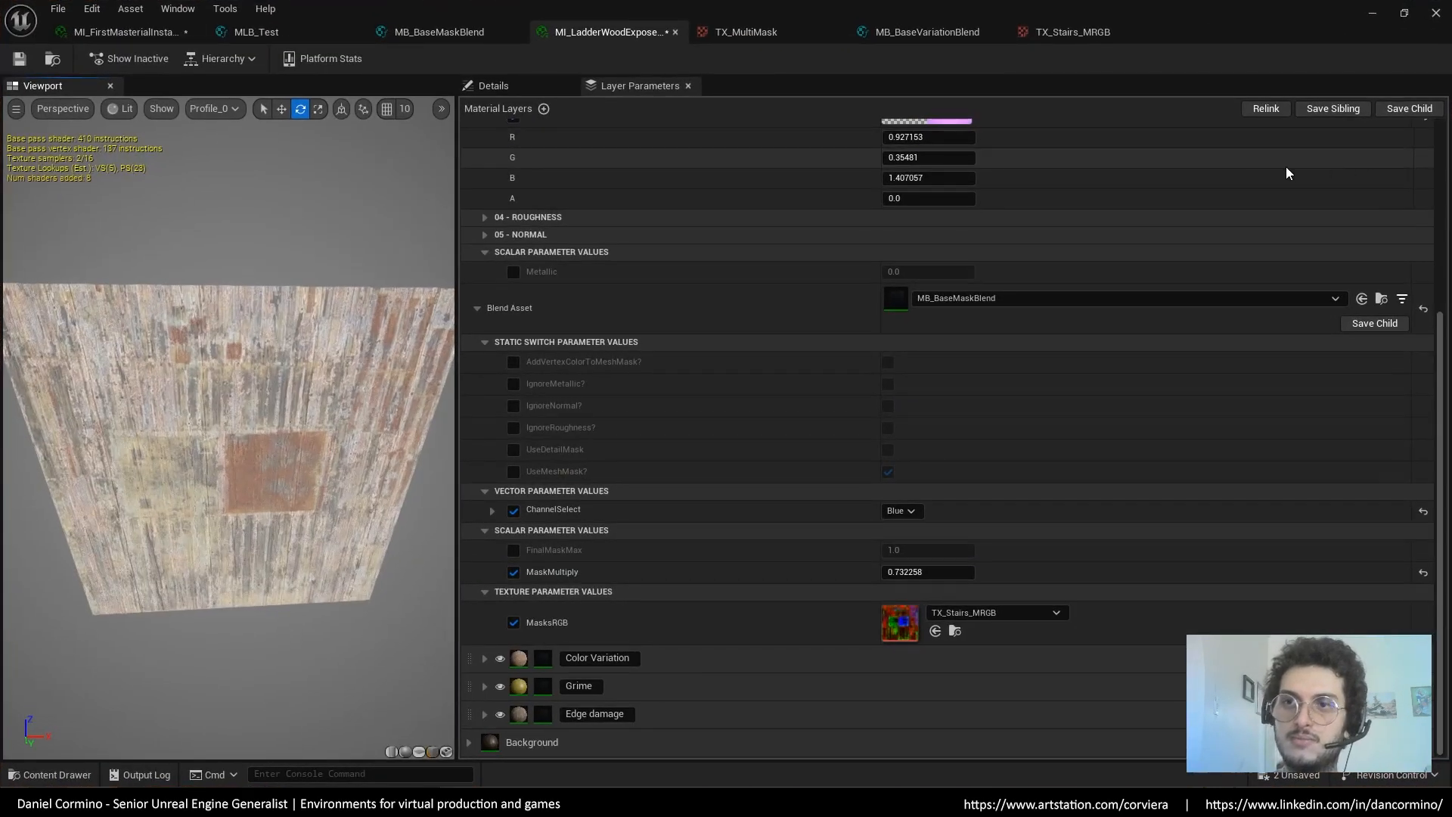
click(675, 32)
click(664, 36)
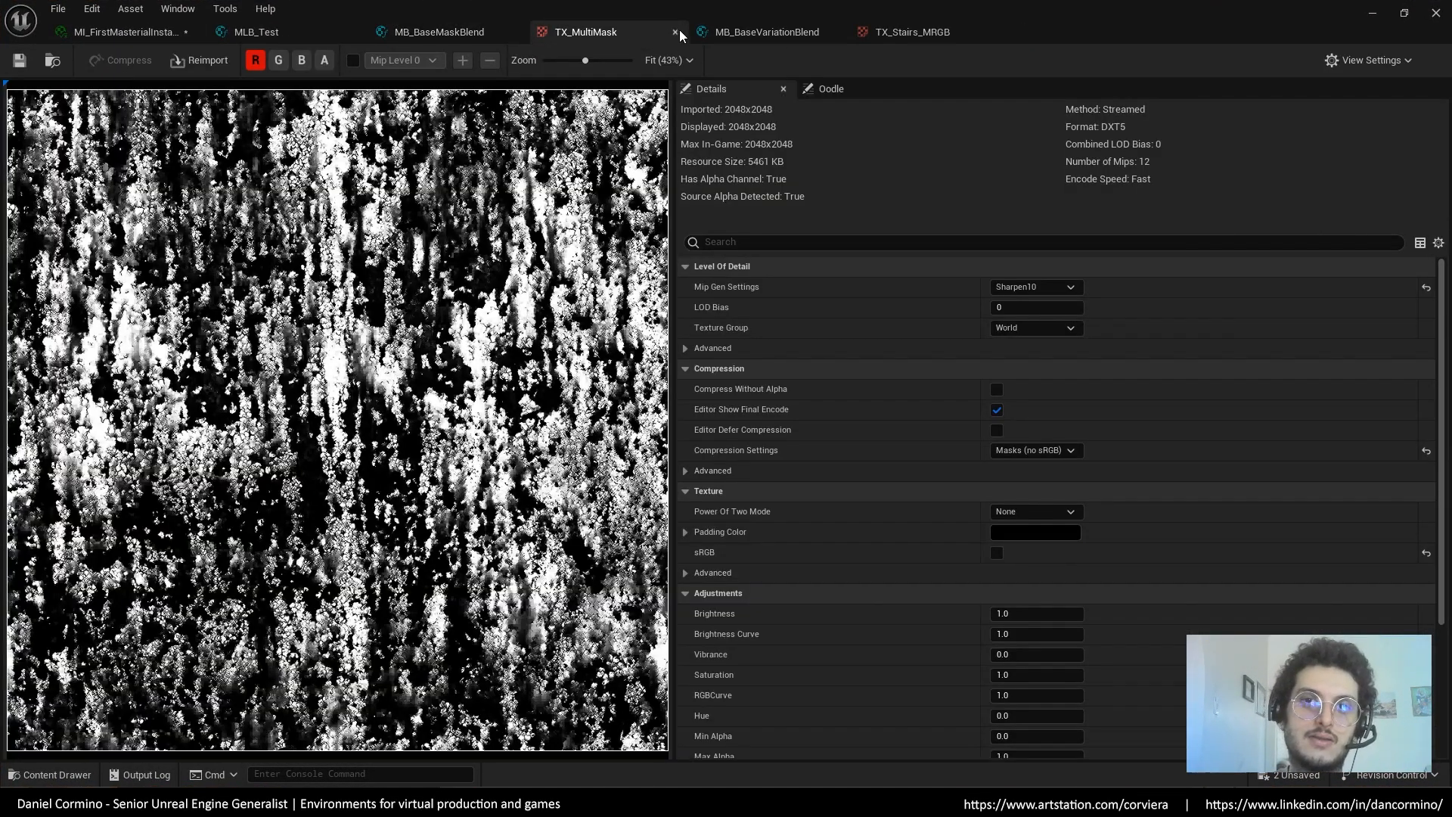
click(678, 30)
click(676, 33)
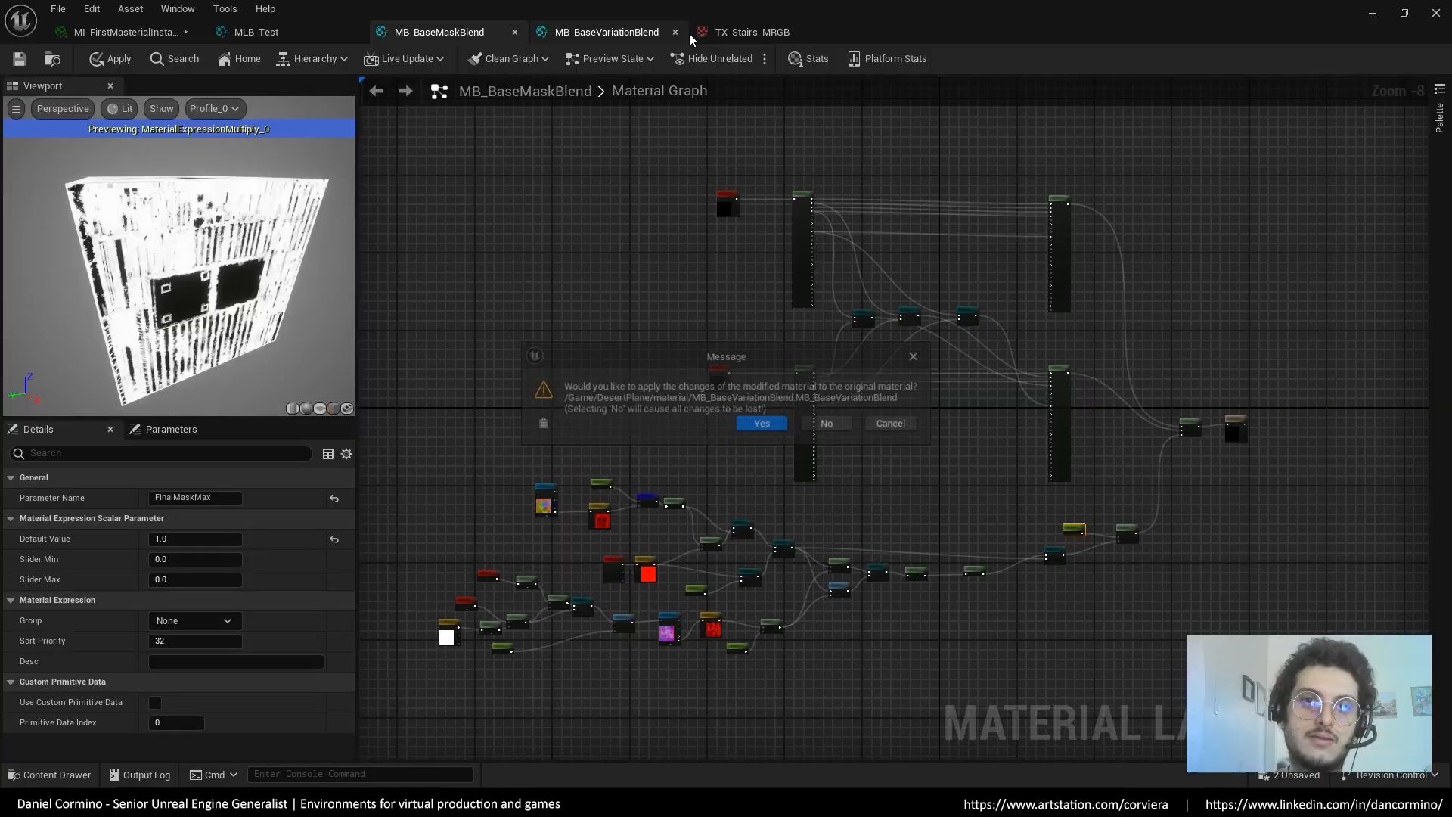
click(831, 424)
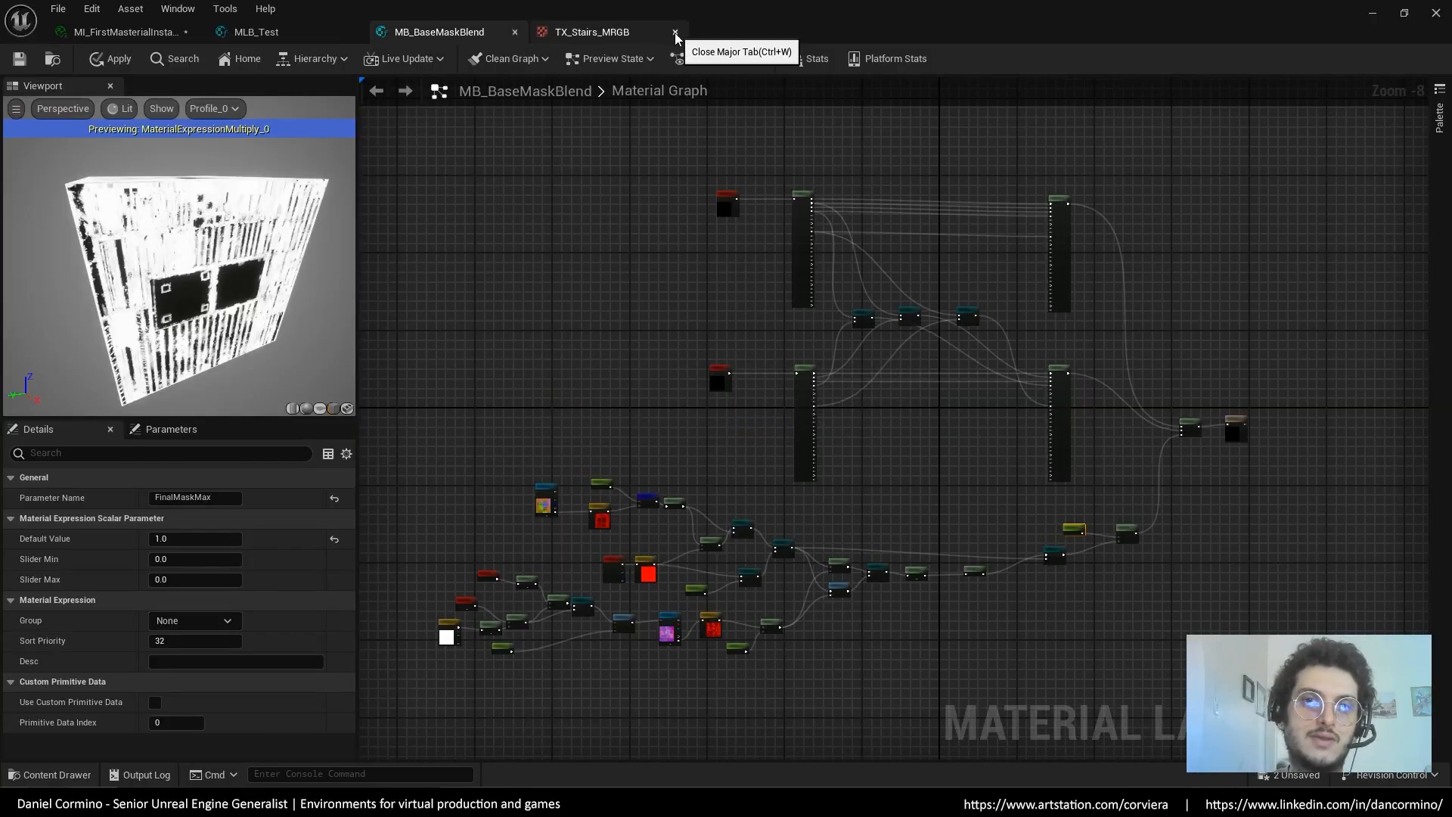
click(675, 32)
Close the remaining material editors without applying the pending changes, and view the whole stepladder in the level
click(1436, 14)
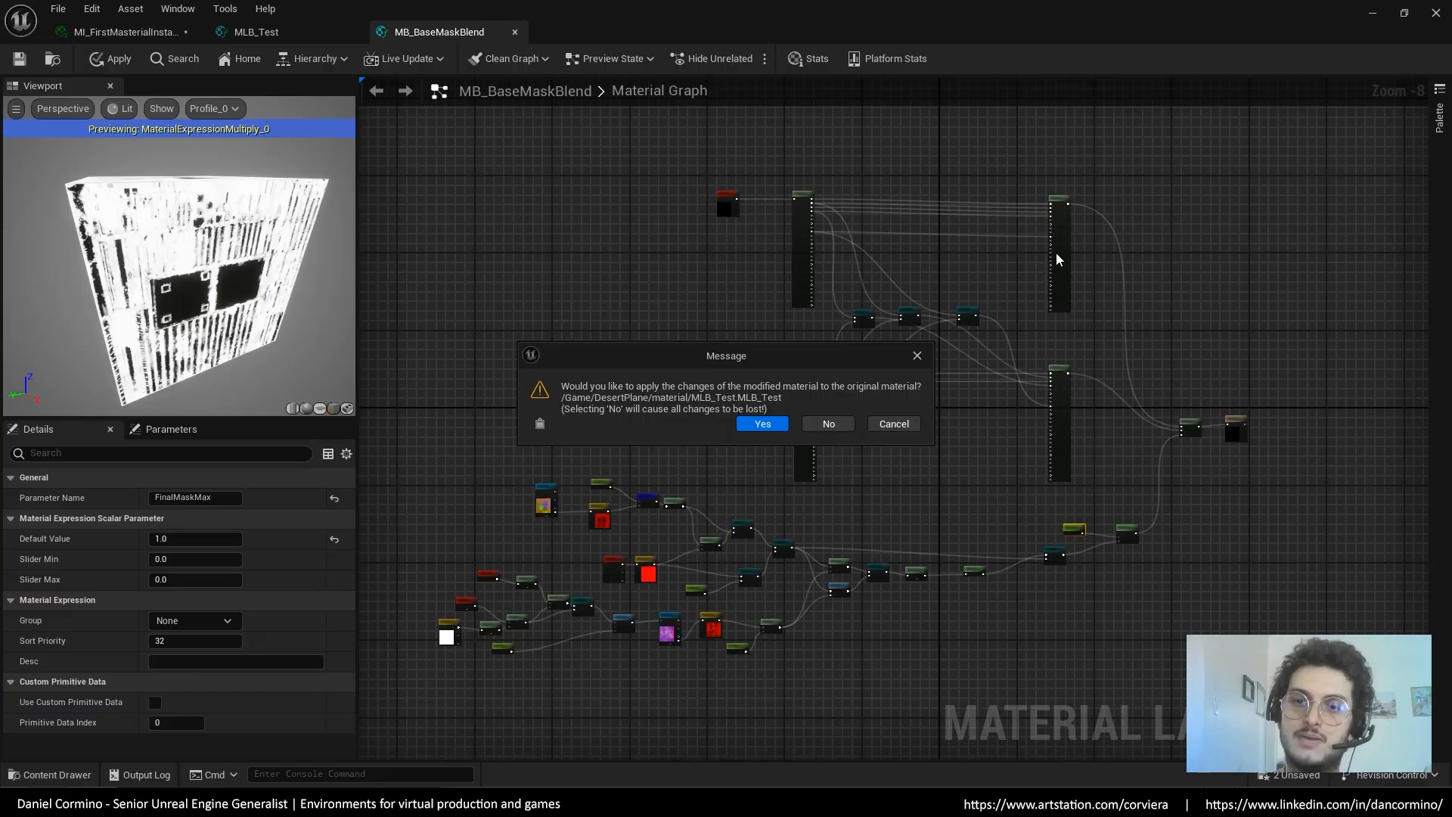
click(834, 423)
click(838, 425)
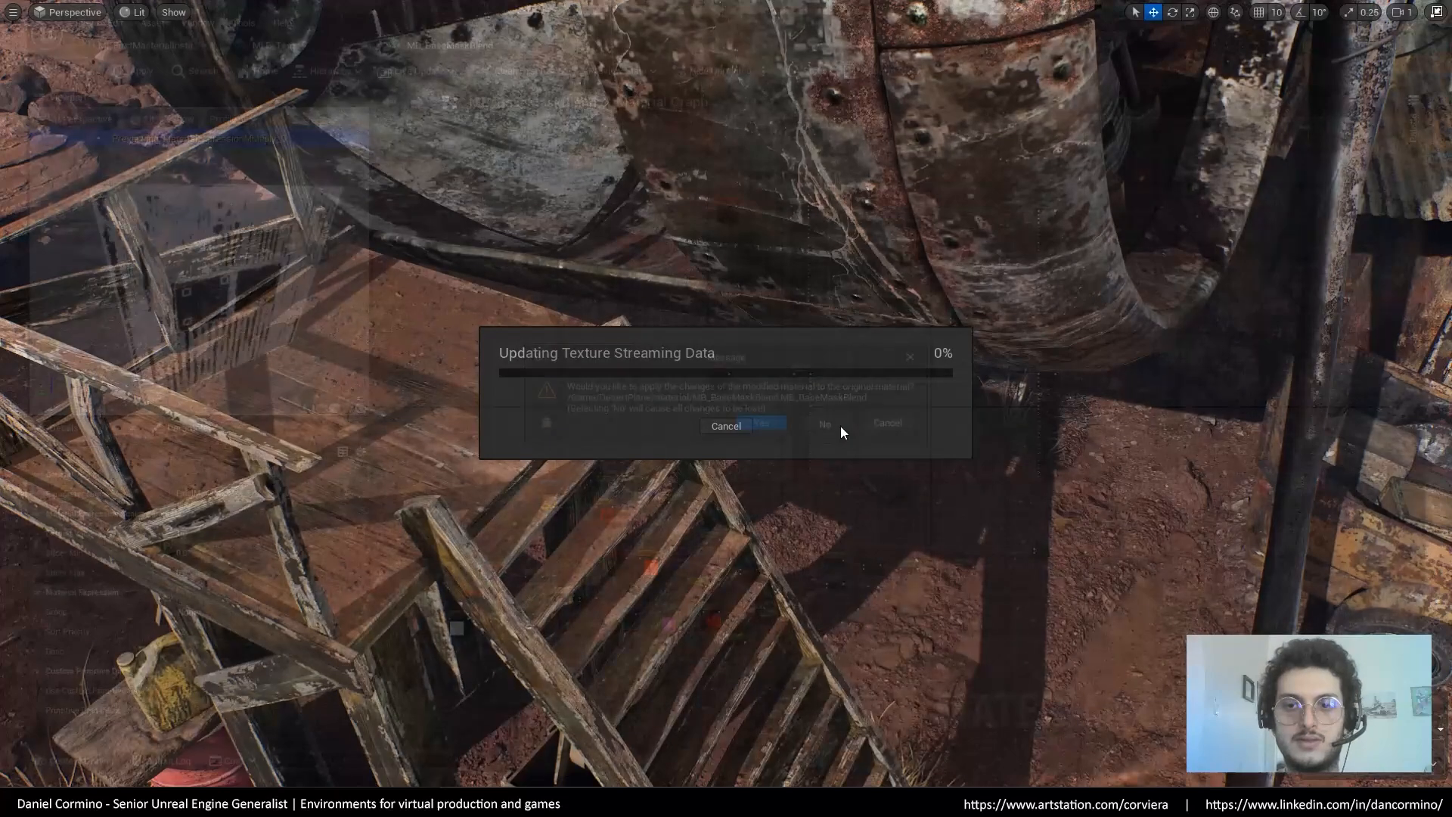
right_drag(914, 471, 919, 423)
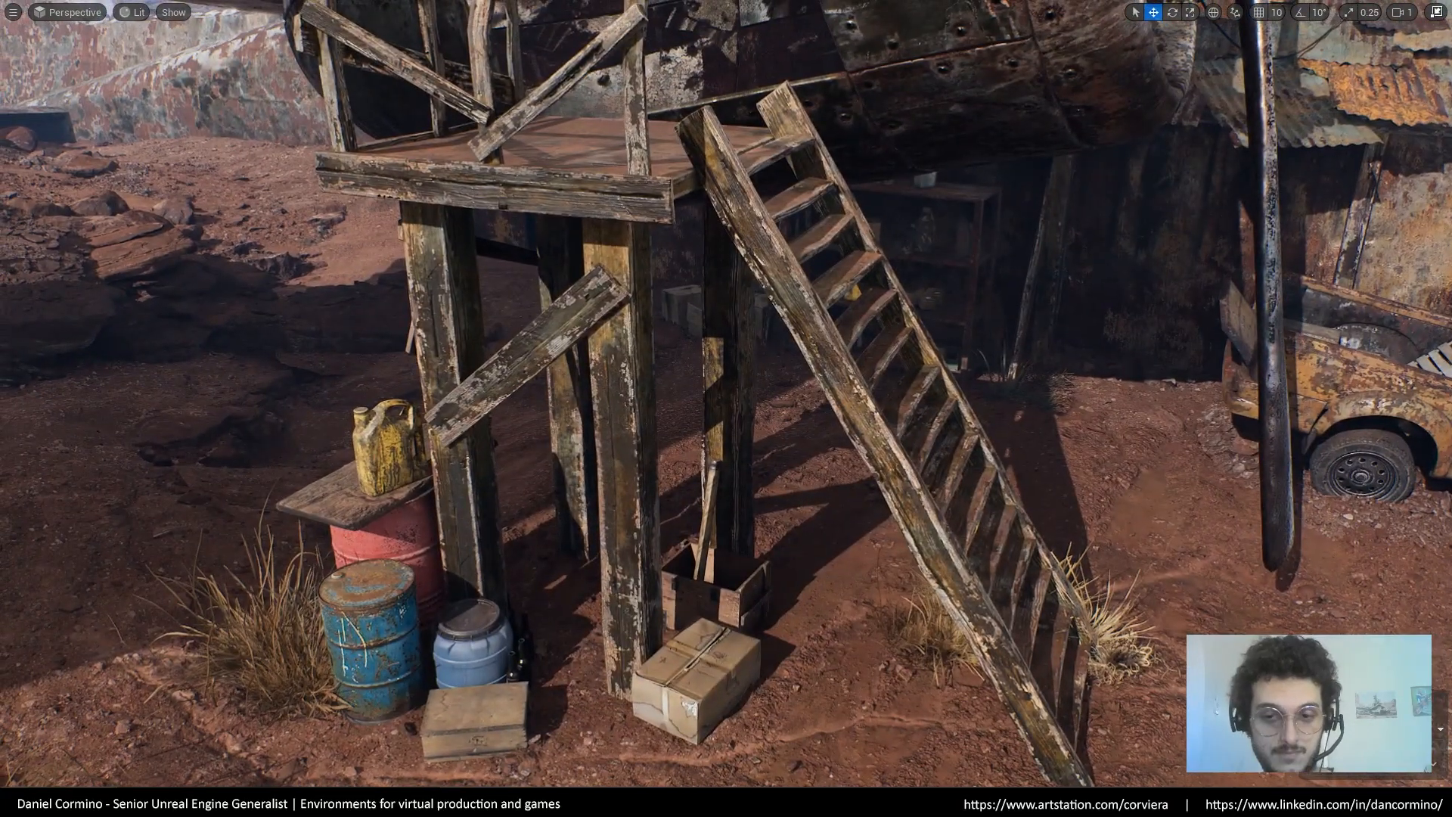
Switch to the TX_Stairs project in Substance 3D Painter, frame the whole stairs model and show the interface panels
click(904, 449)
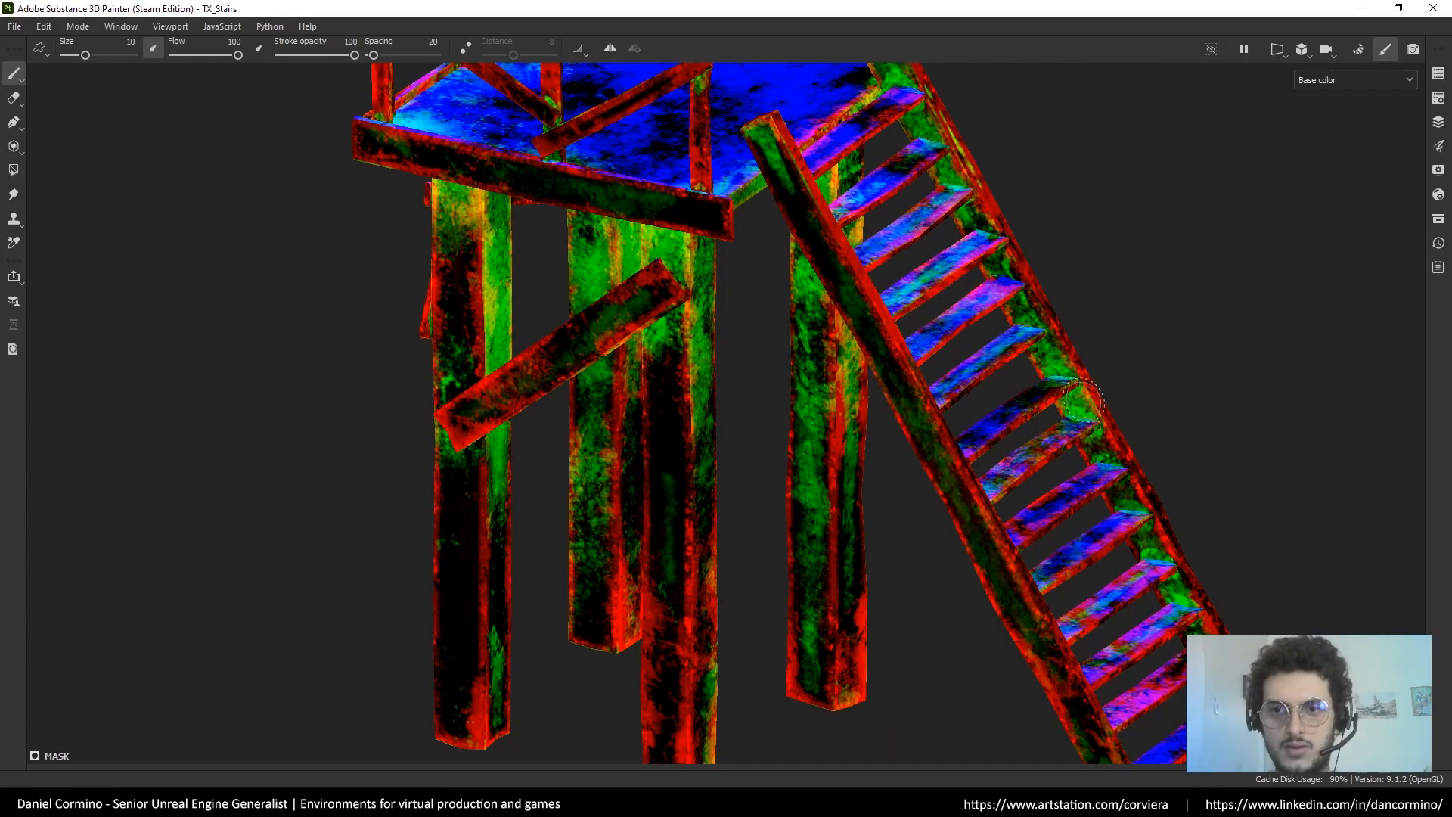
alt+right_drag(1083, 401, 1075, 273)
alt+middle_drag(1136, 261, 964, 363)
alt+right_drag(964, 363, 956, 298)
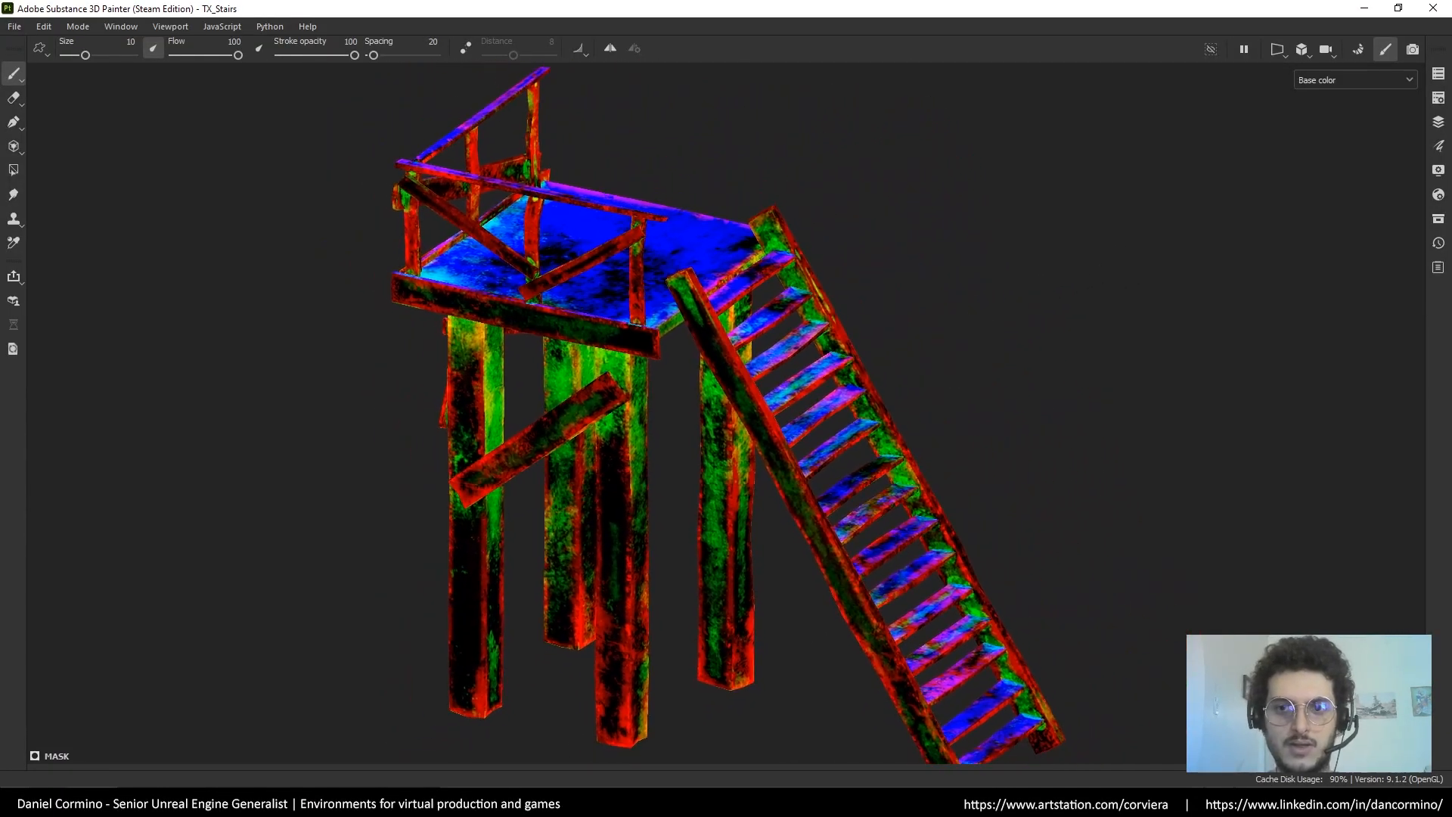
alt+drag(901, 439, 840, 337)
key(Tab)
Review the layer stack and inspect the black base fill layer, toggling its visibility off and back on
scroll(1422, 681, down, 3)
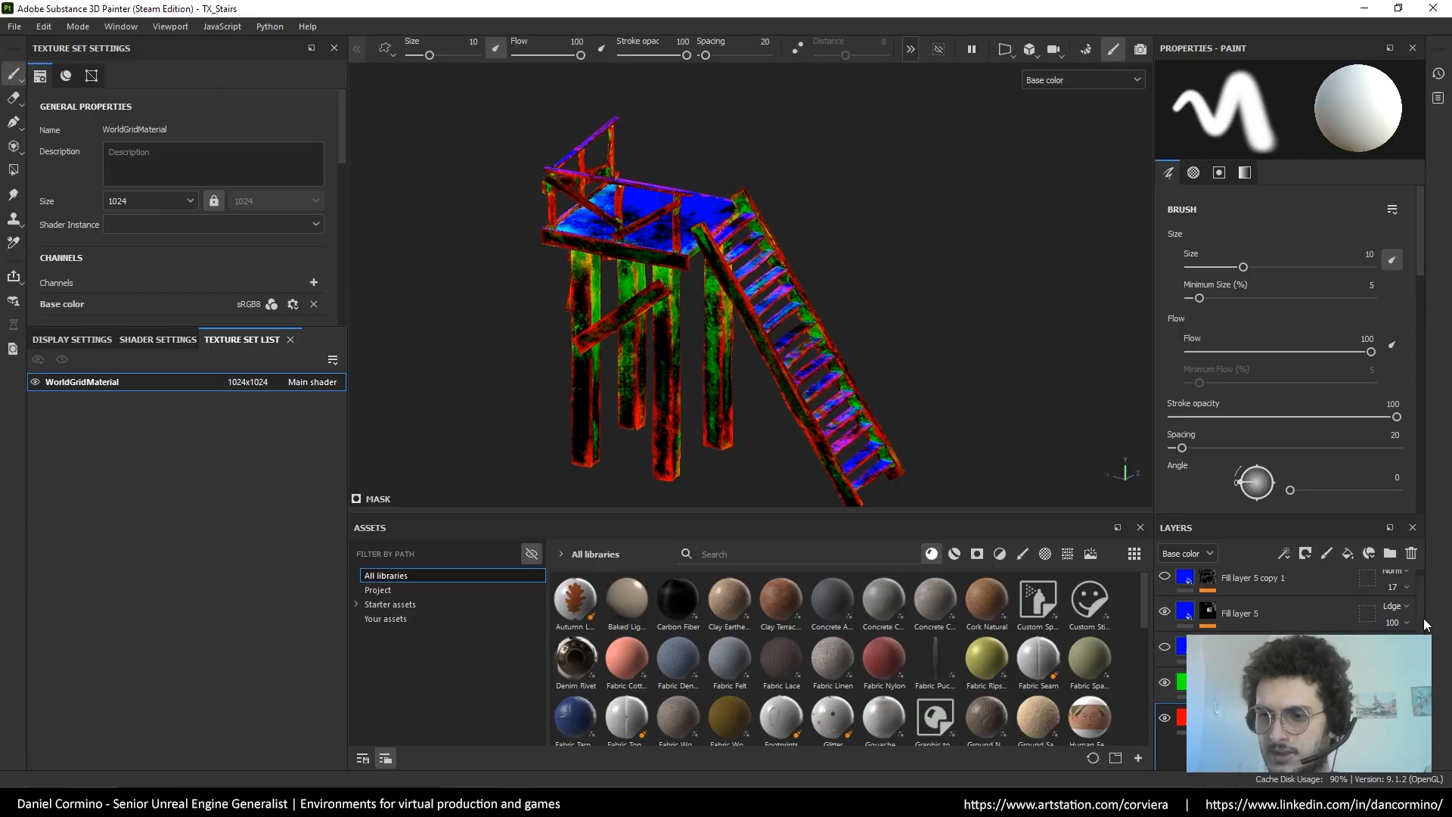
scroll(1426, 609, up, 3)
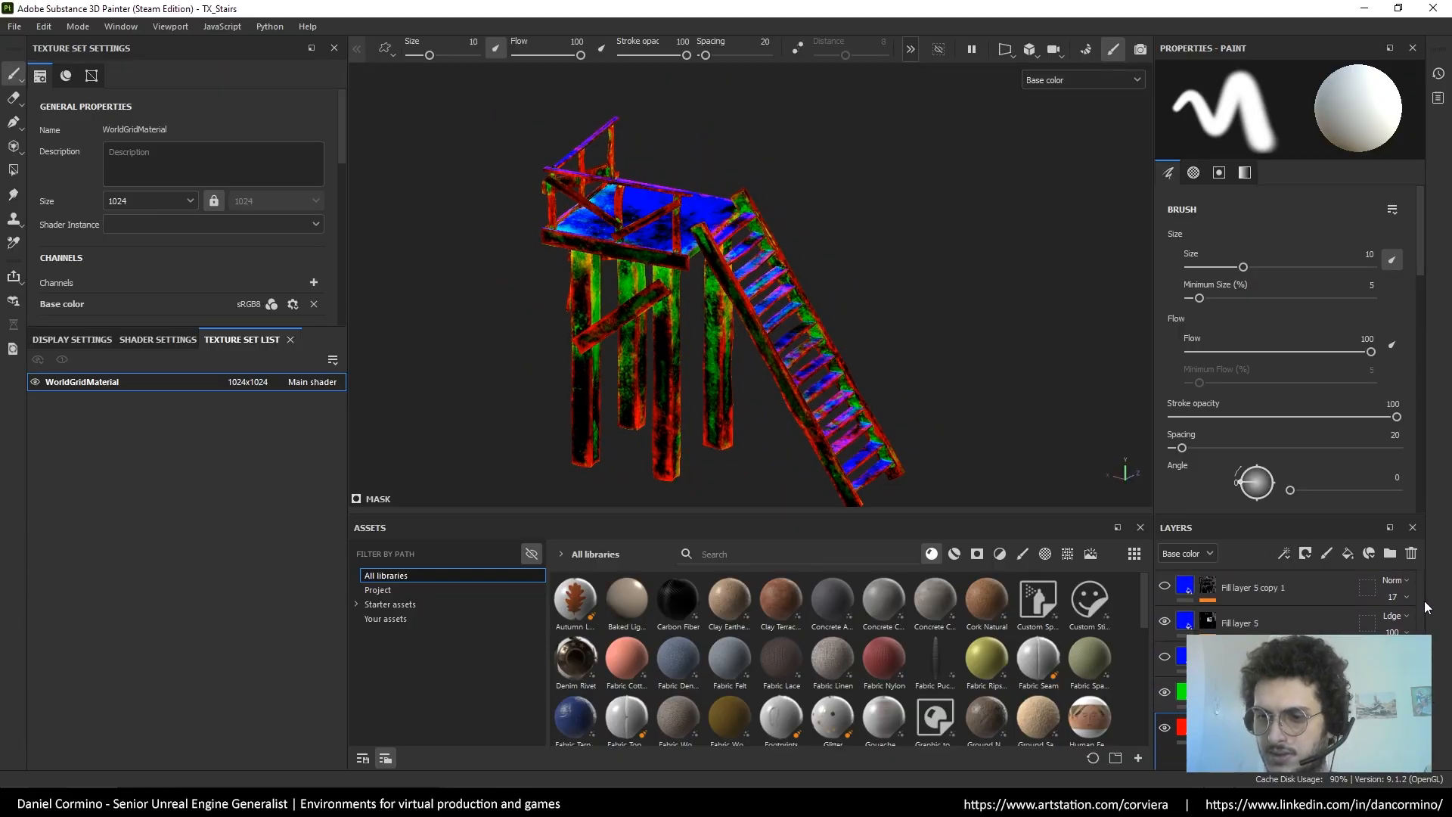
scroll(1429, 617, down, 3)
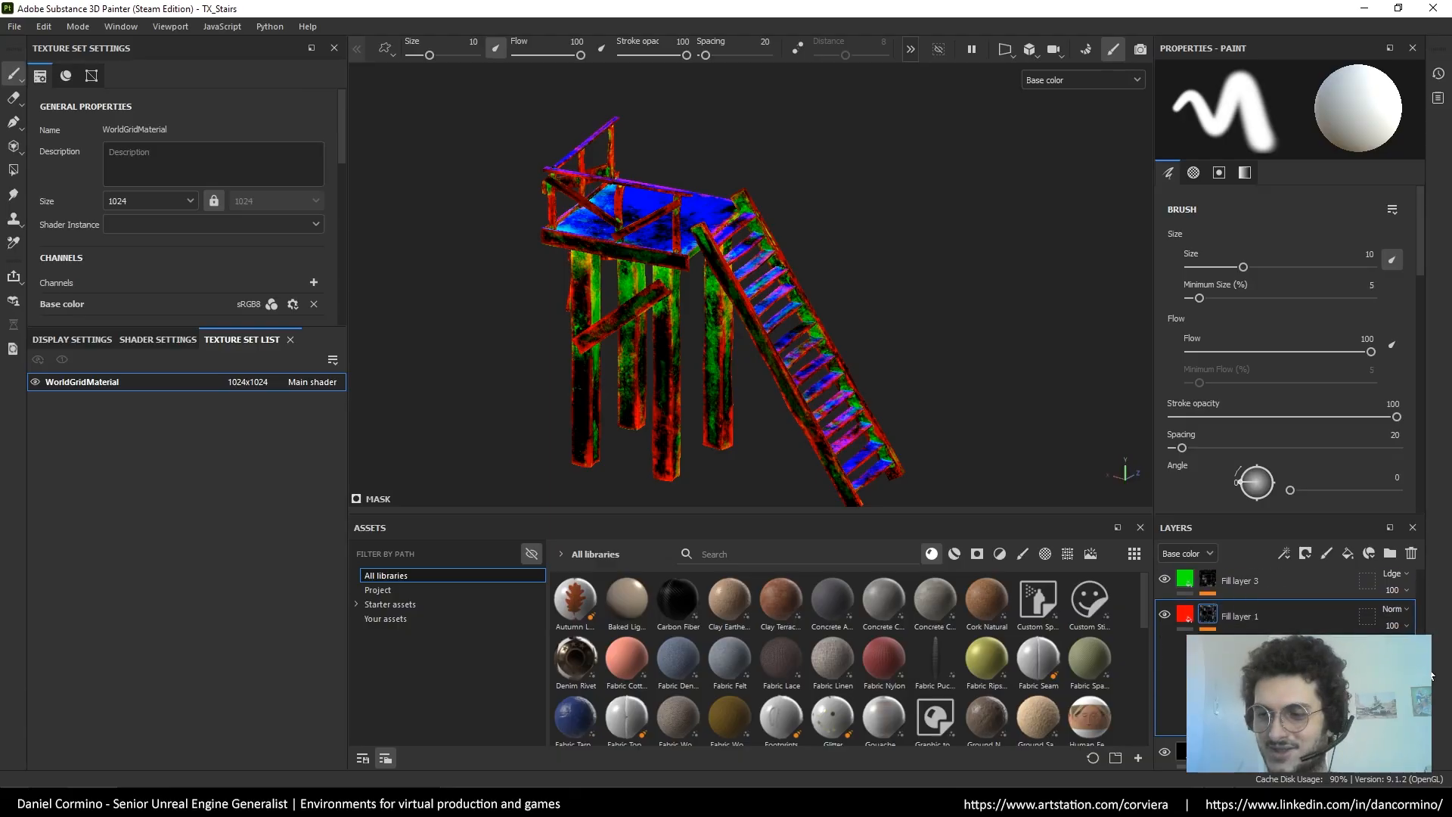
click(1181, 742)
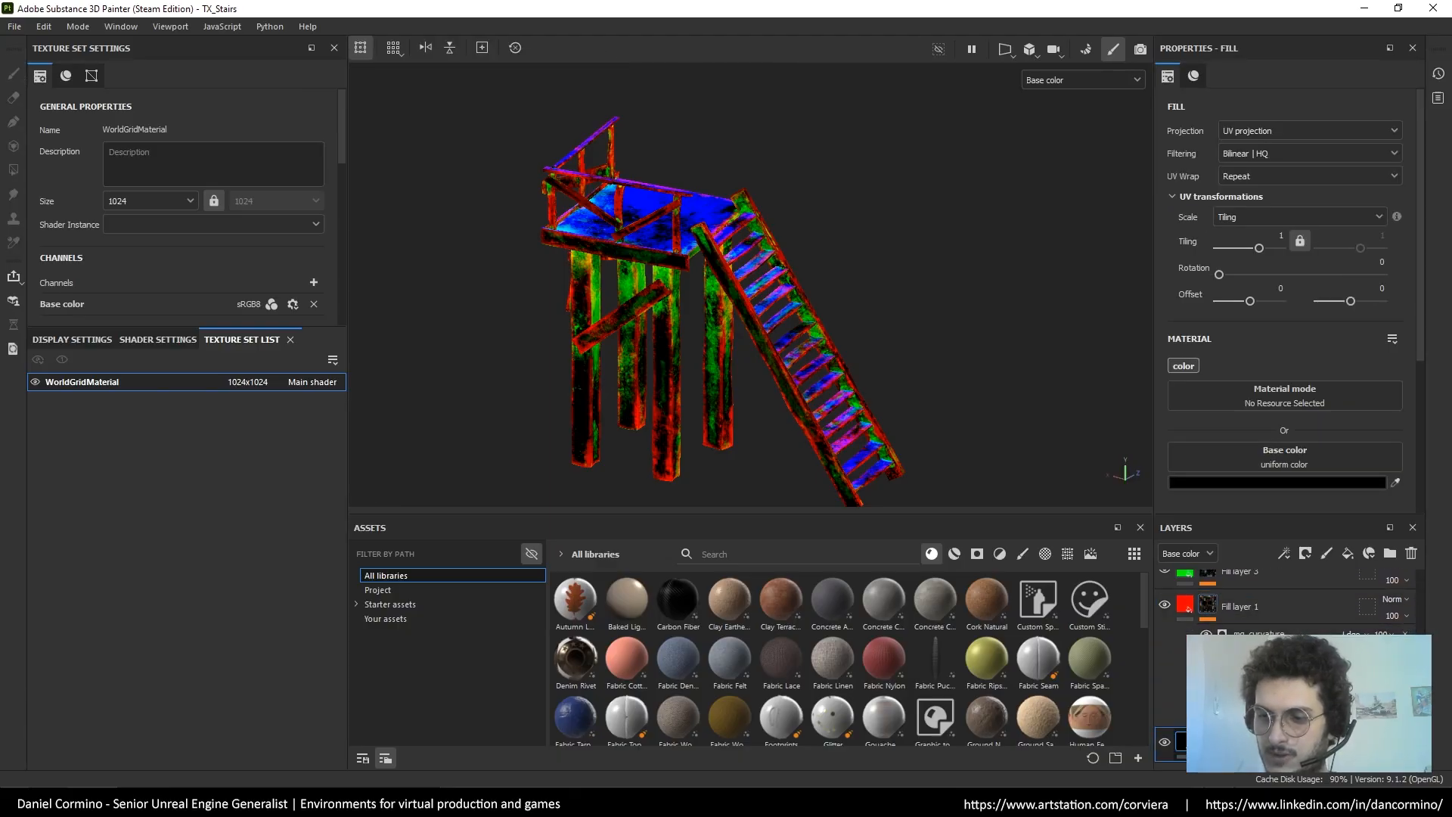
drag(1422, 337, 1414, 488)
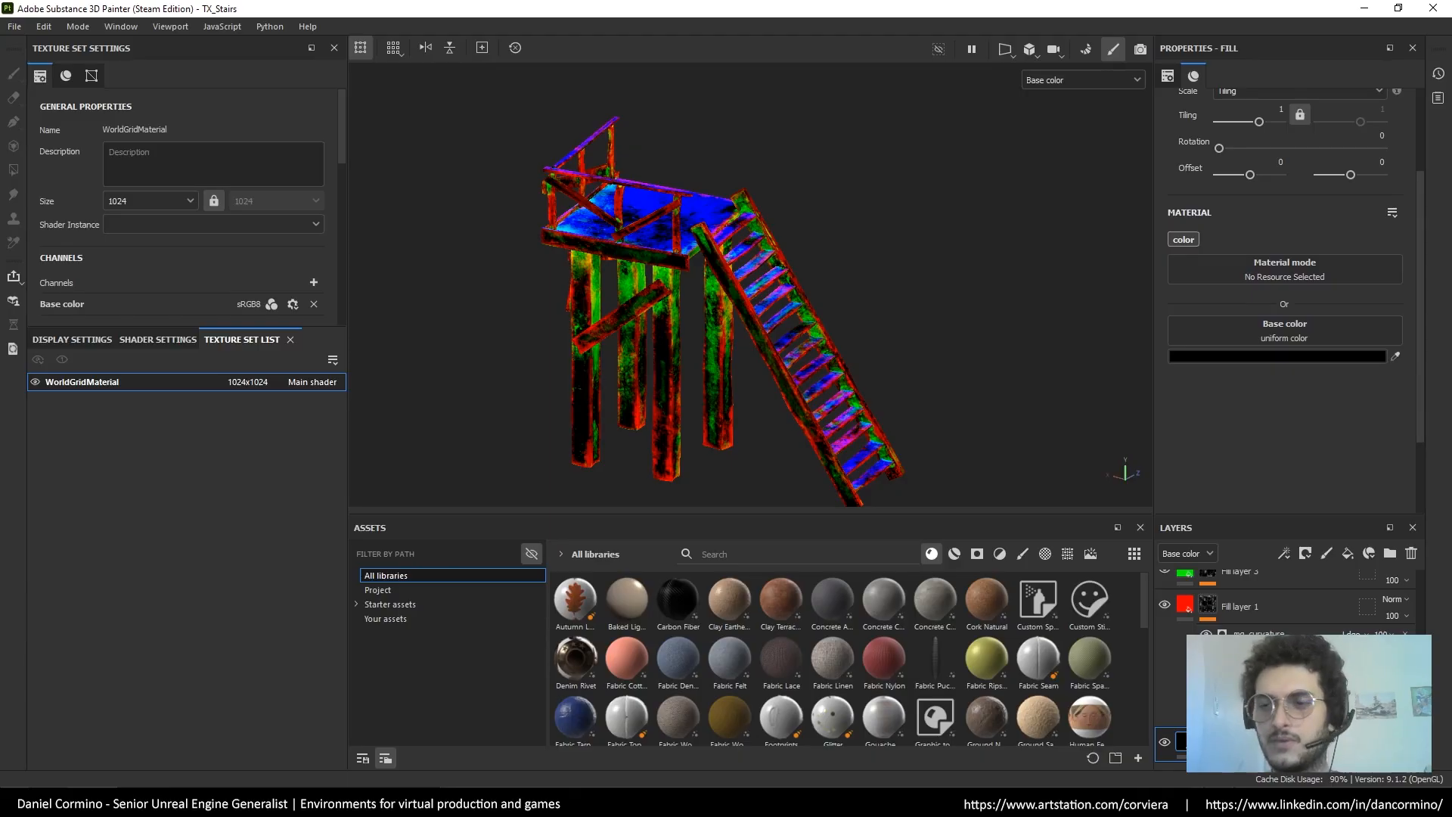
click(1164, 742)
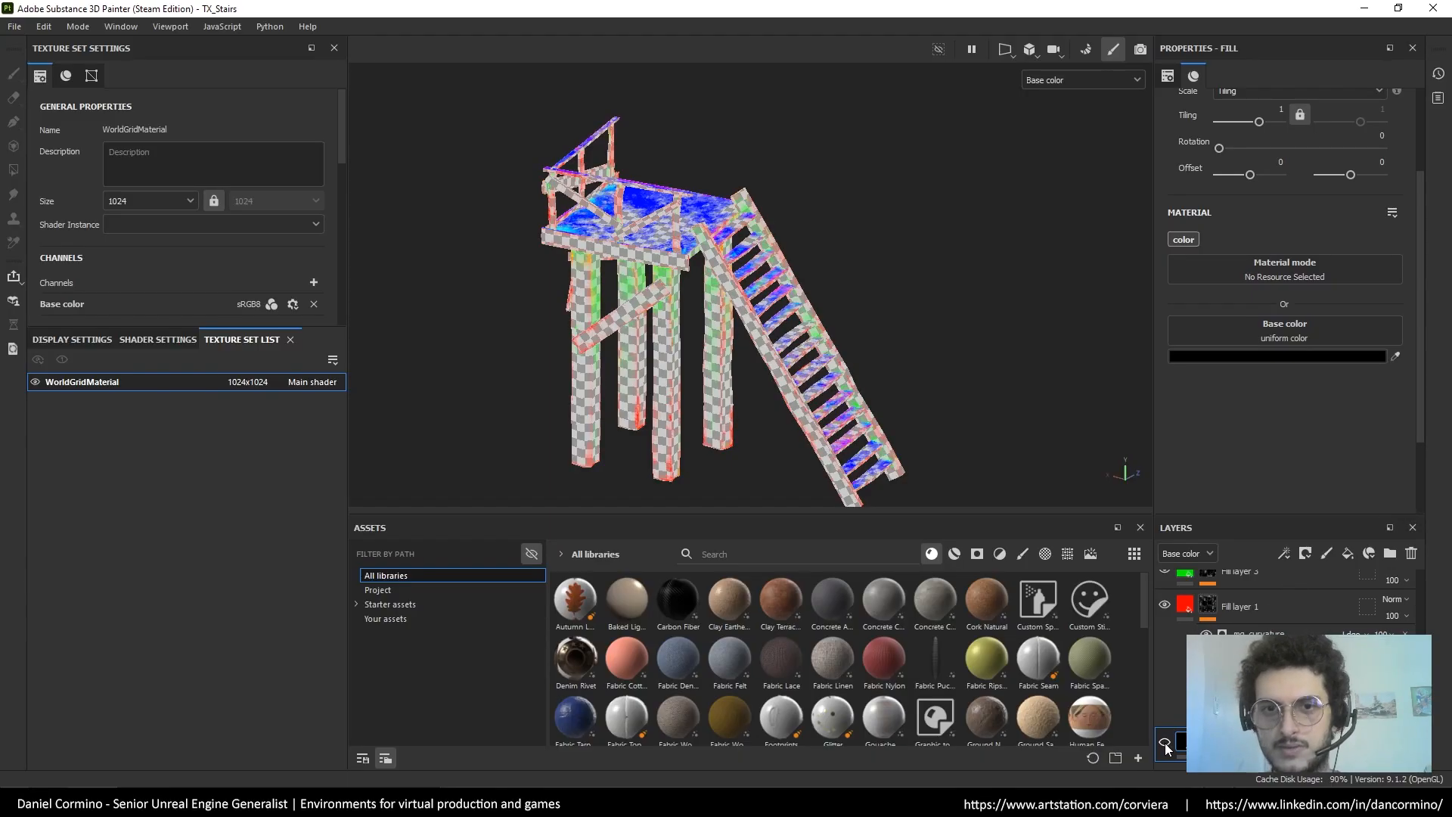
click(1164, 743)
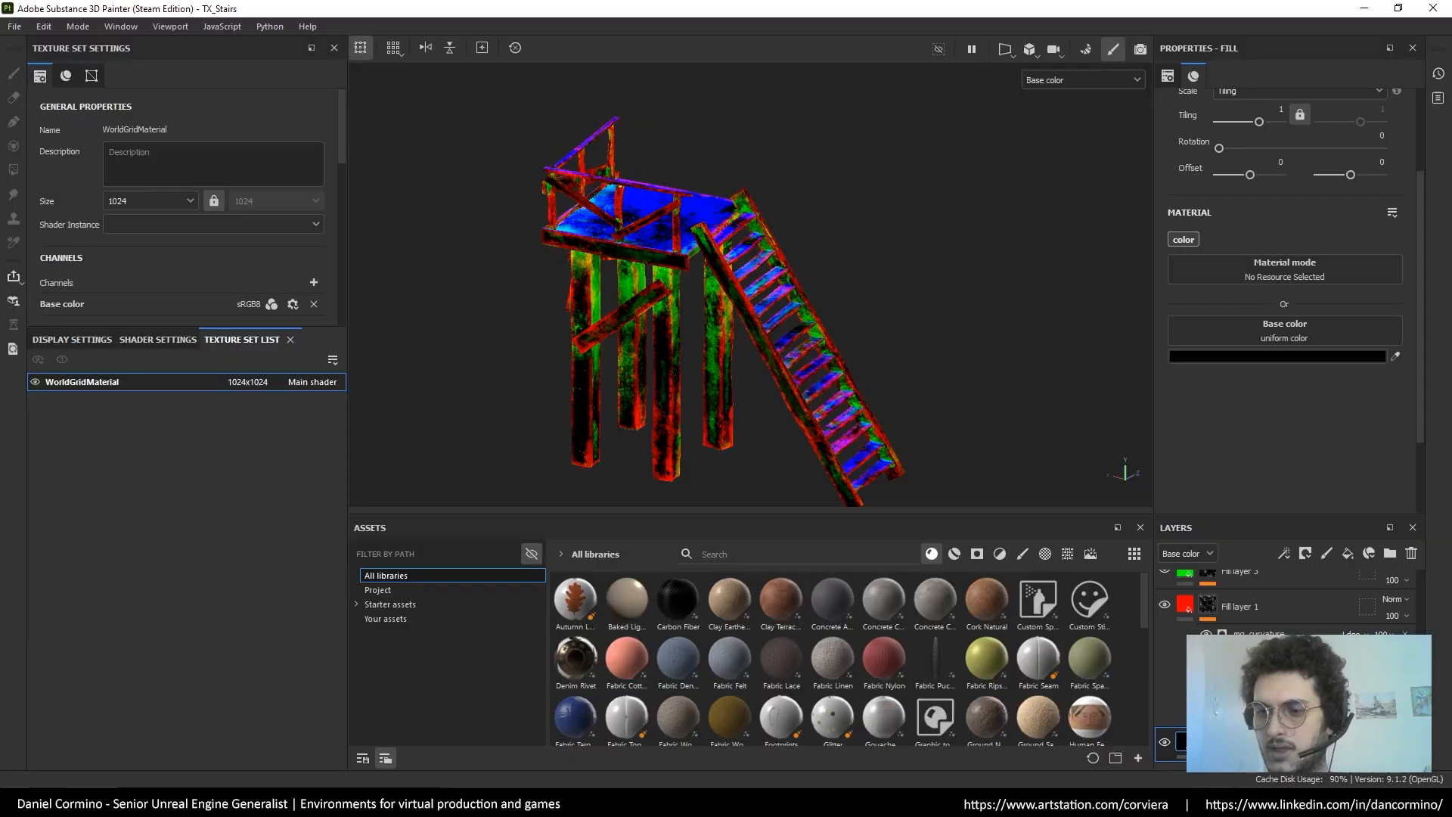
Select the red Fill layer 1 and display its mask alone on the stairs model
scroll(1166, 745, up, 1)
click(1267, 630)
scroll(1268, 615, up, 3)
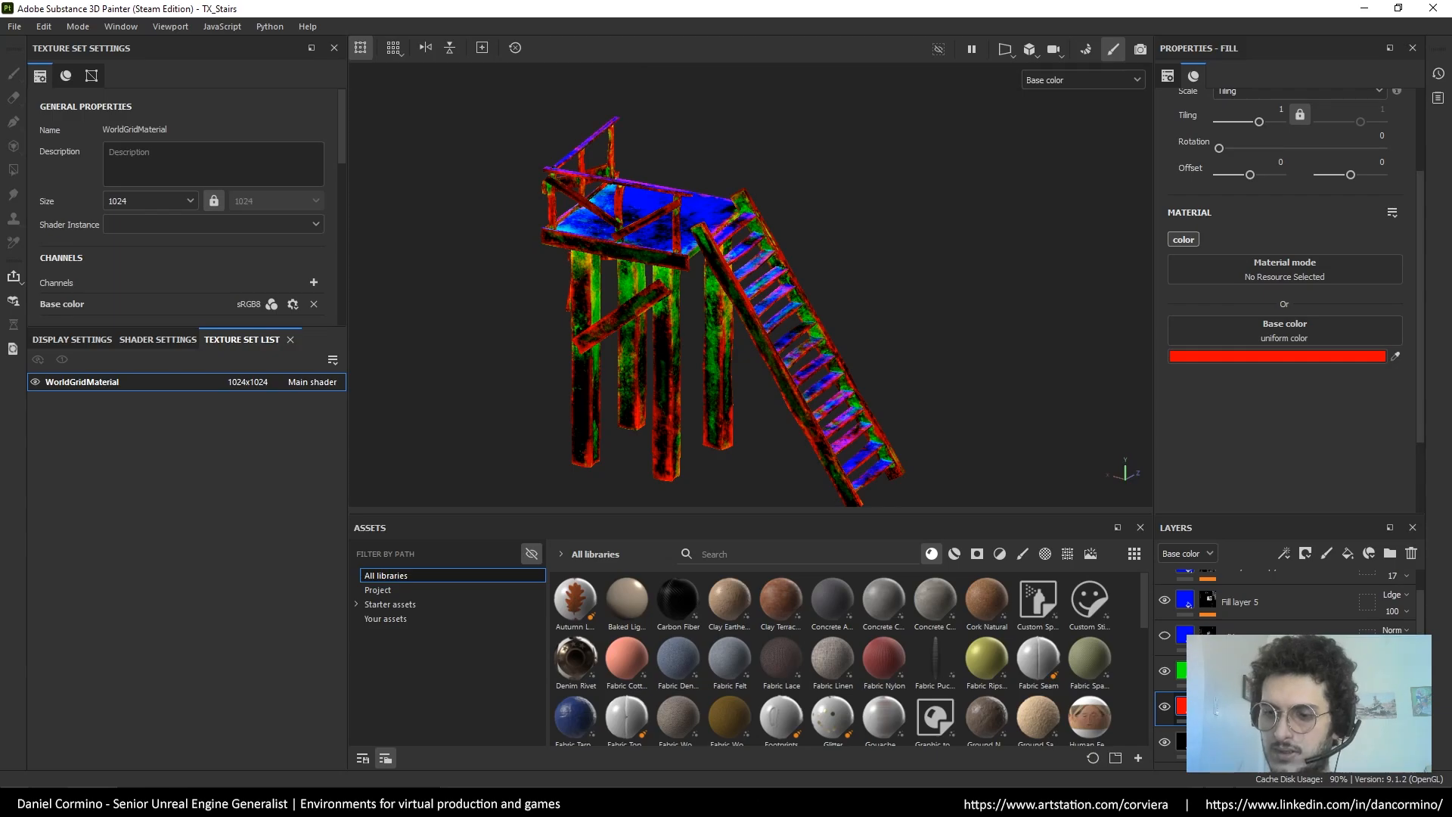
alt+click(1207, 706)
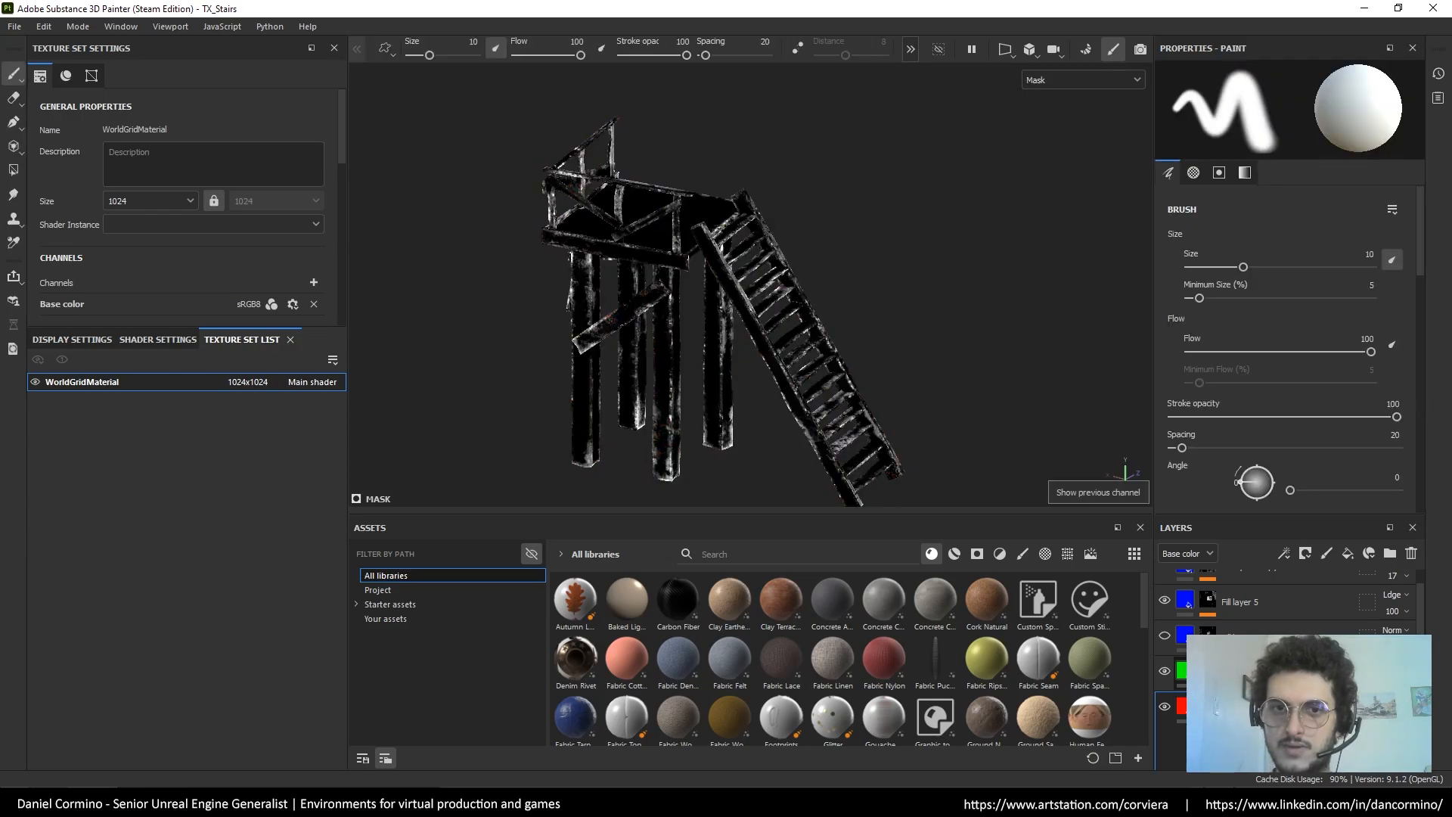
scroll(754, 460, up, 3)
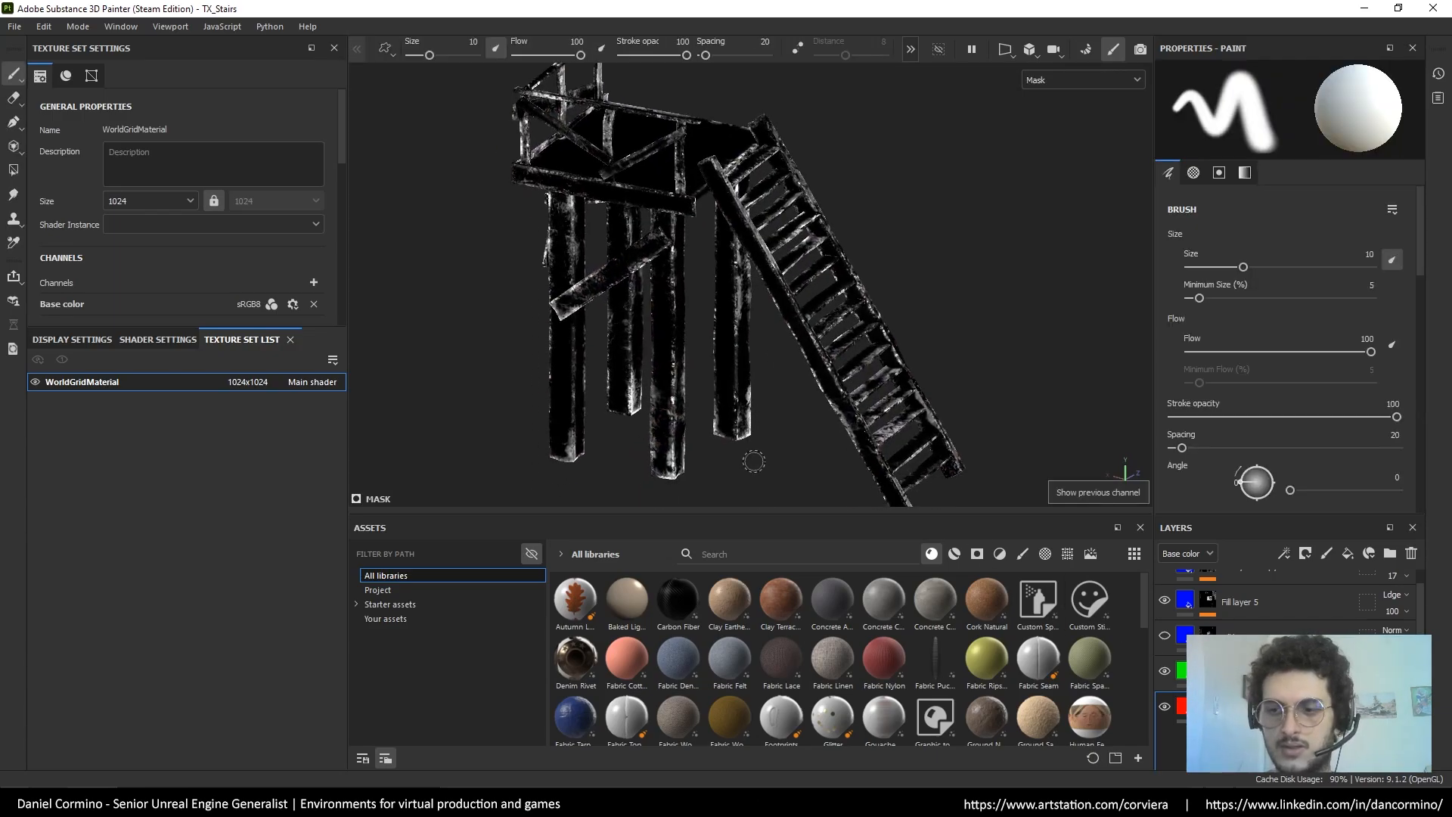
Display the masks of the green Fill layer 3 and blue Fill layer 5, and return to the red Fill layer 1 mask
alt+click(1208, 670)
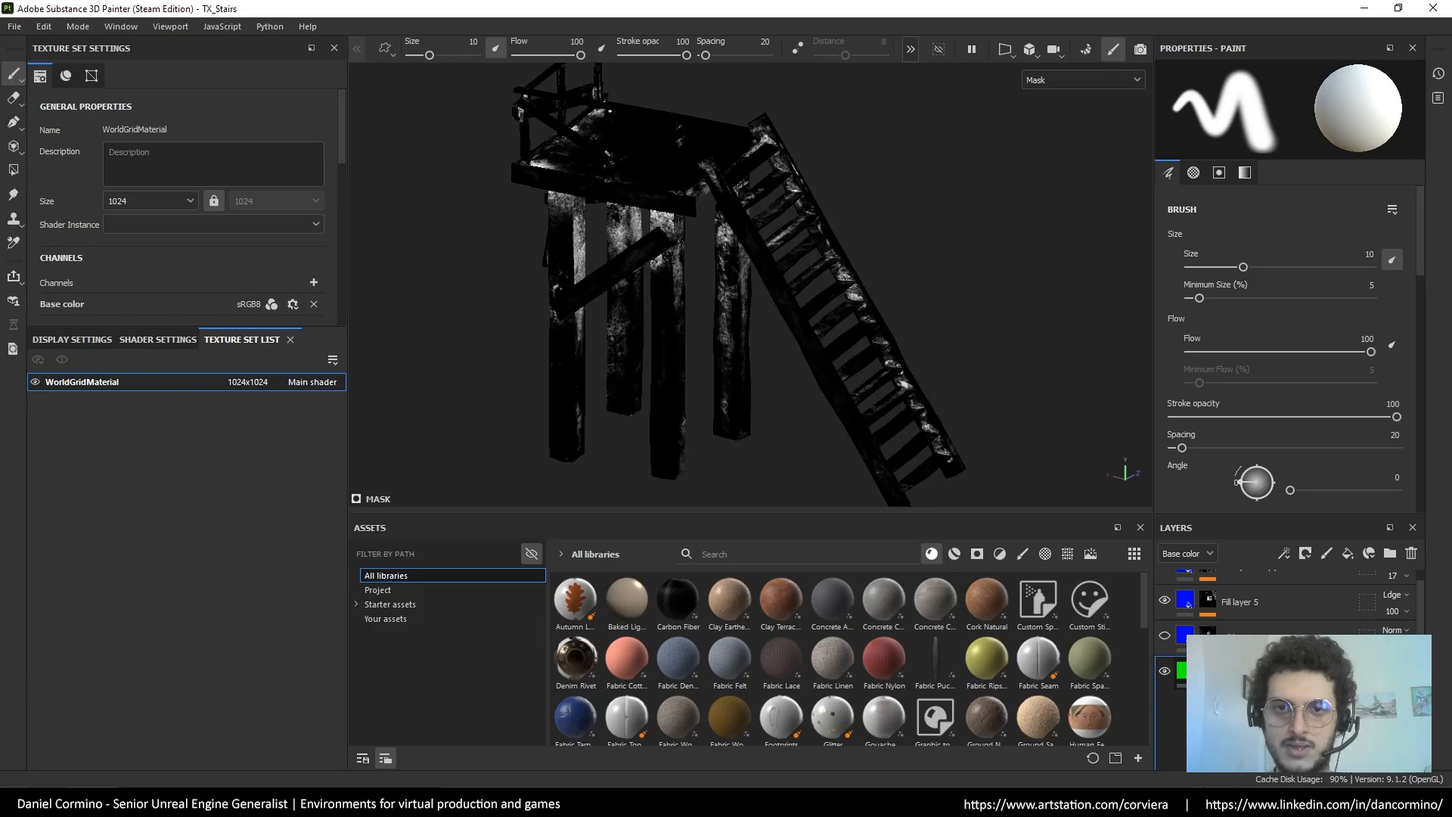
alt+click(1207, 600)
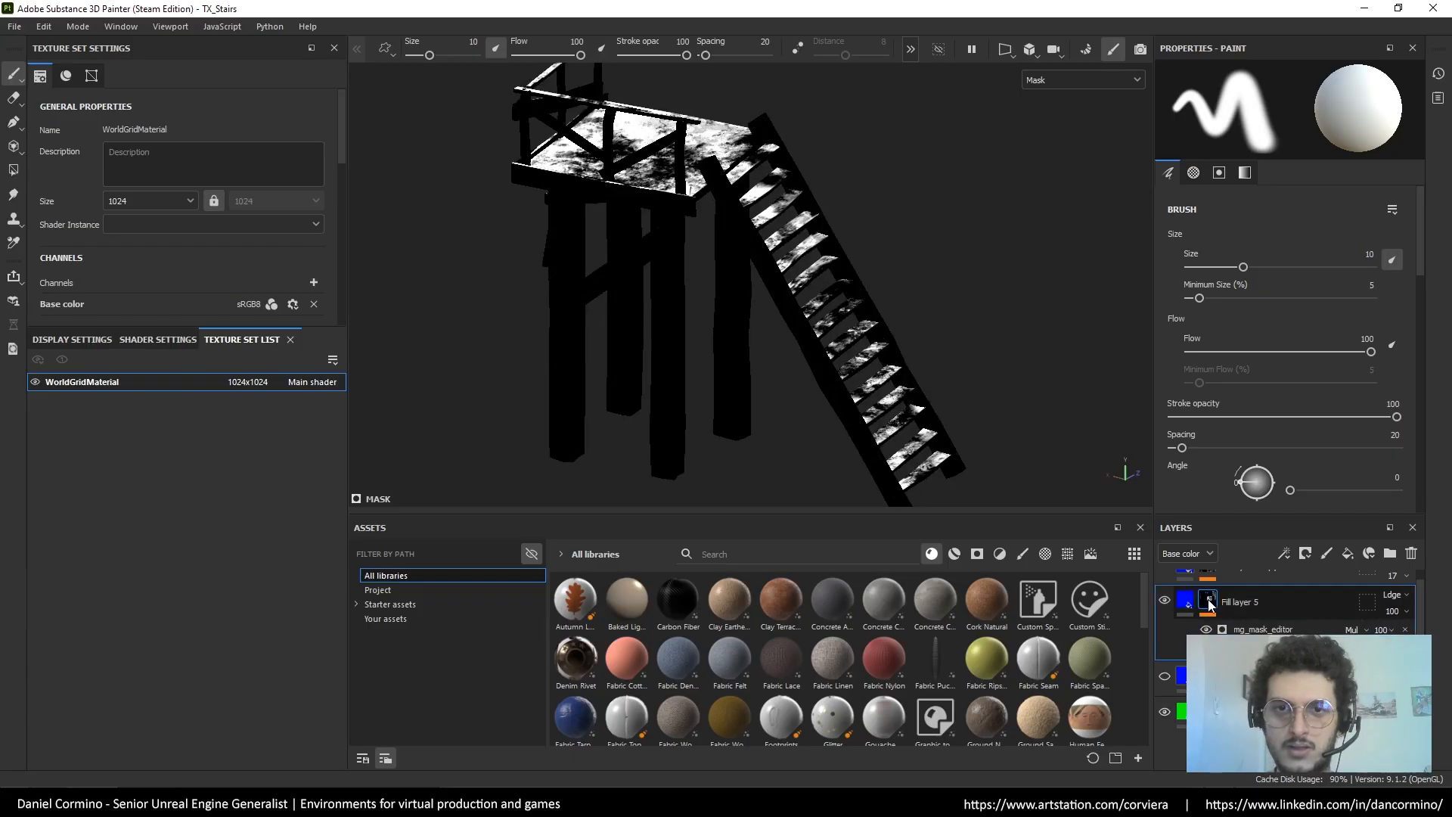
scroll(1221, 629, down, 3)
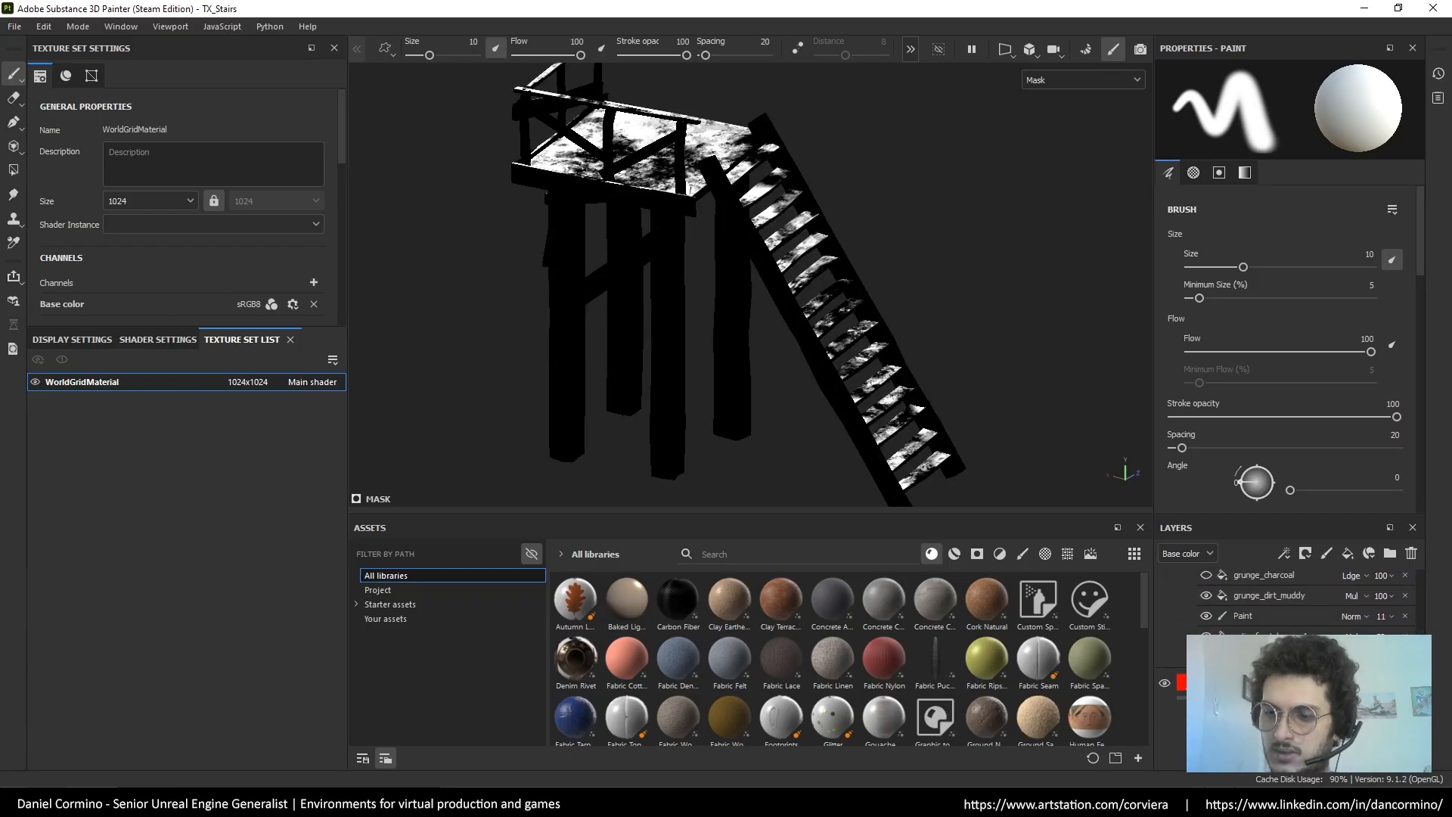
alt+click(1208, 663)
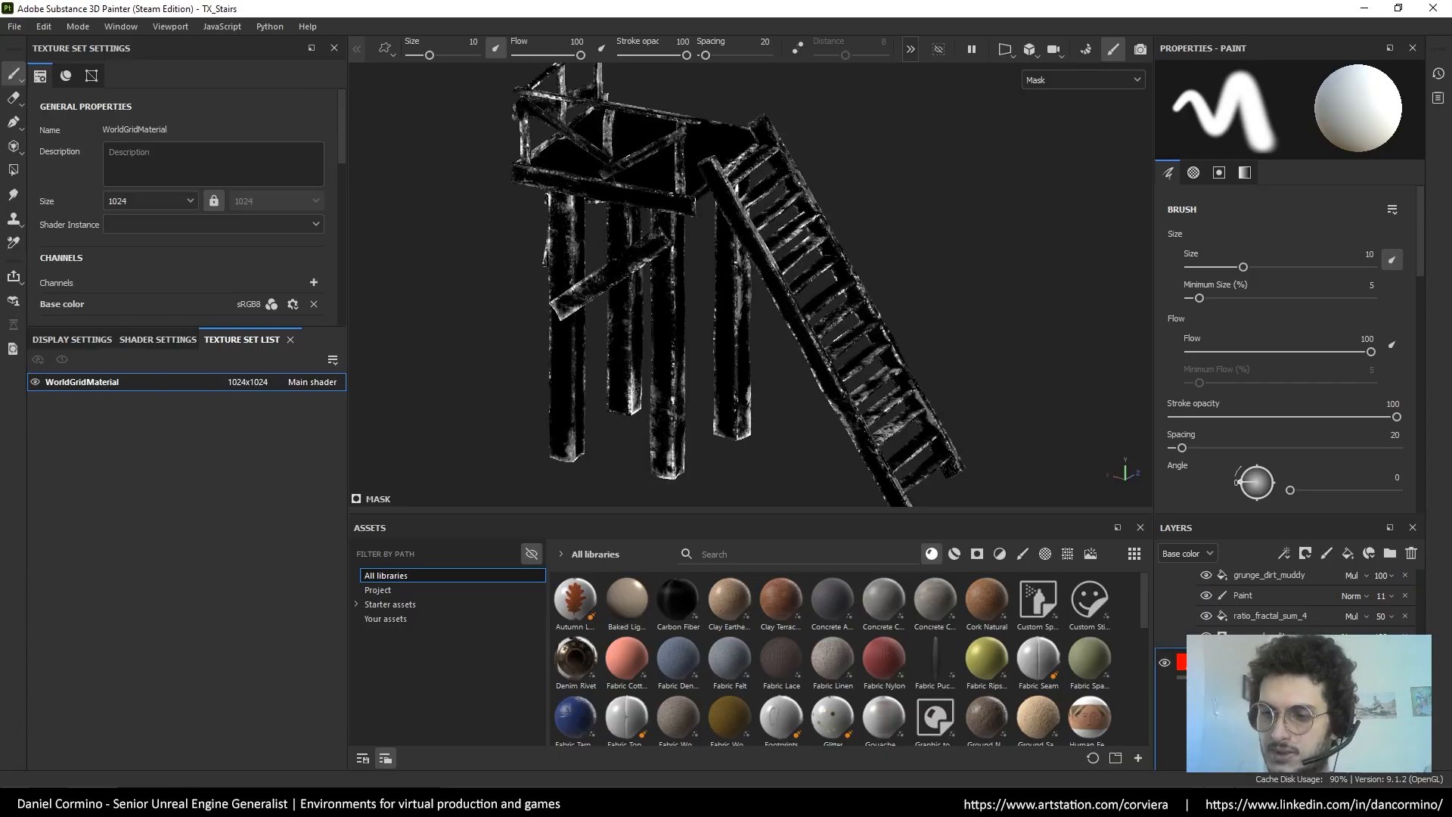
scroll(1188, 607, down, 1)
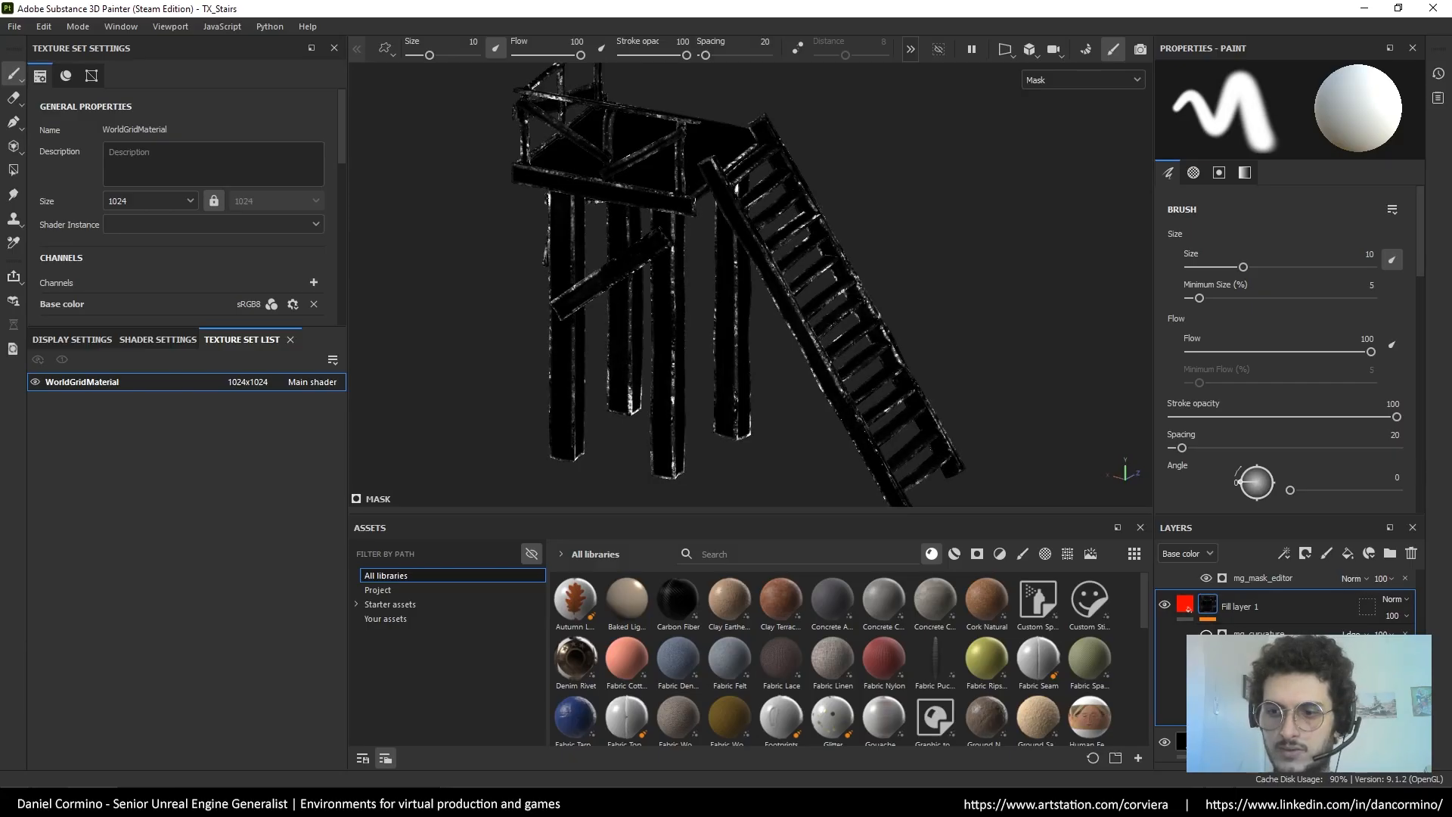
Select the green Fill layer 3 and switch the stairs display through material and mask views to Base color
scroll(1248, 620, up, 3)
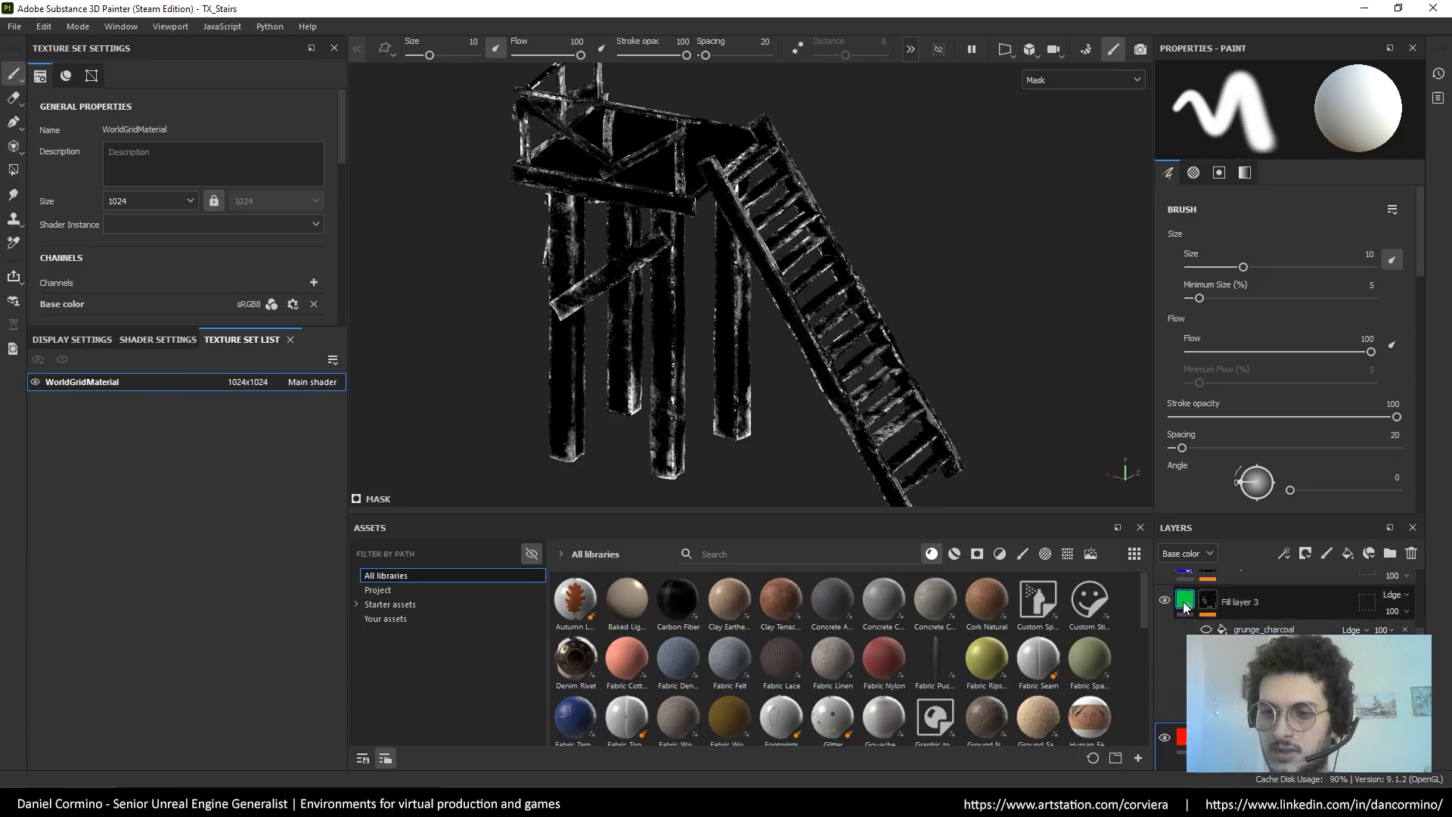
click(1240, 602)
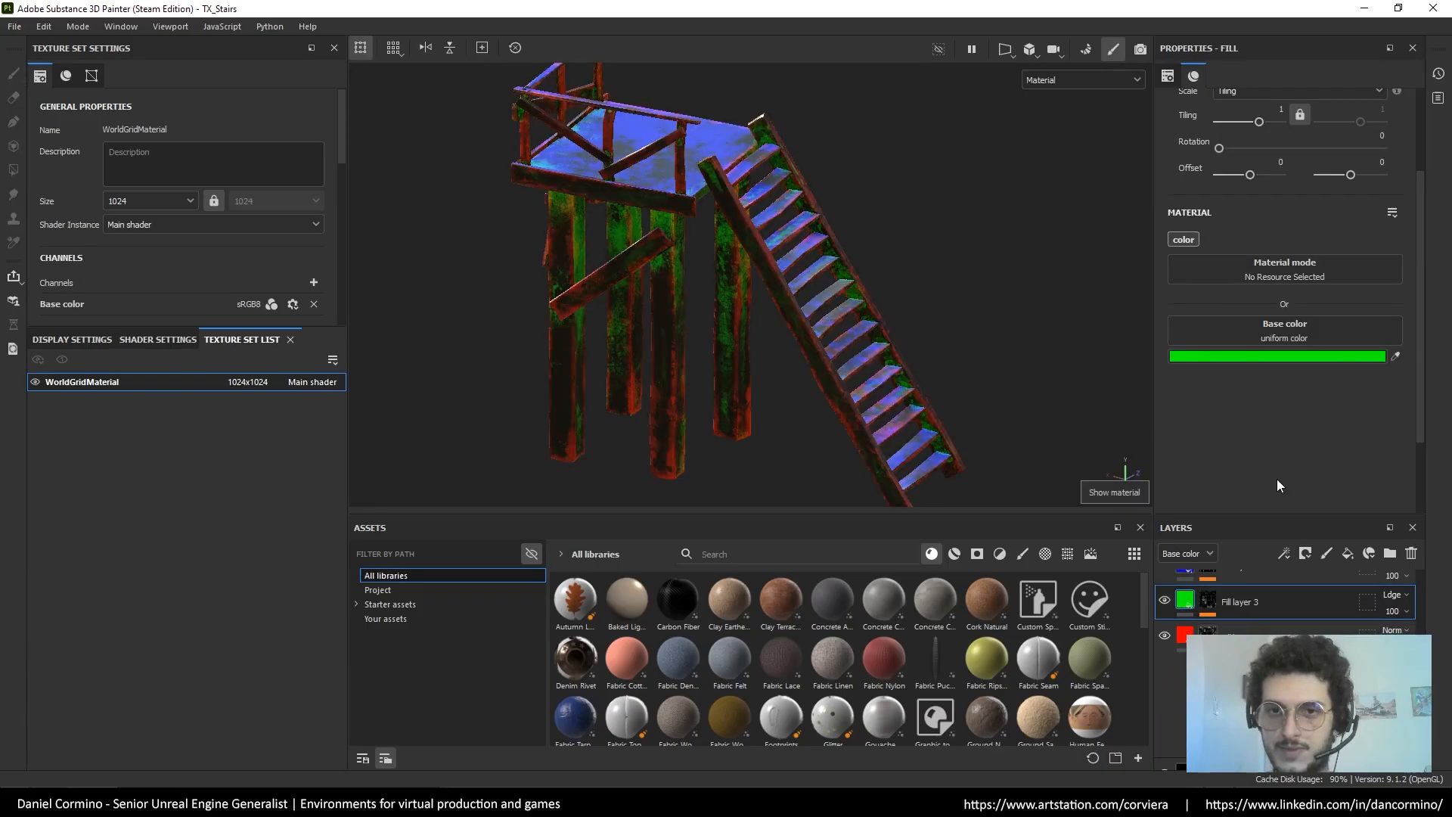
key(m)
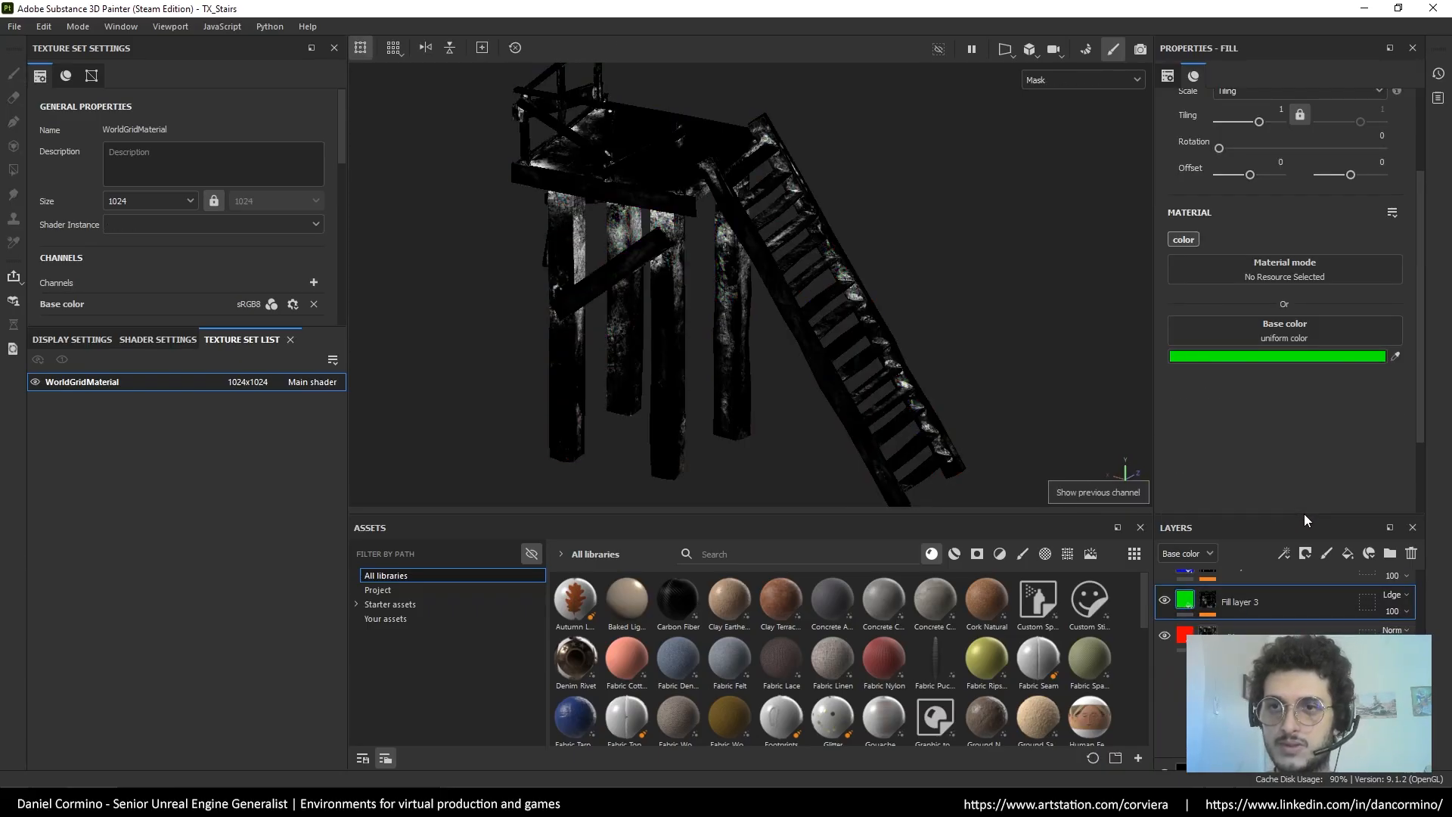
key(c)
scroll(1285, 597, up, 1)
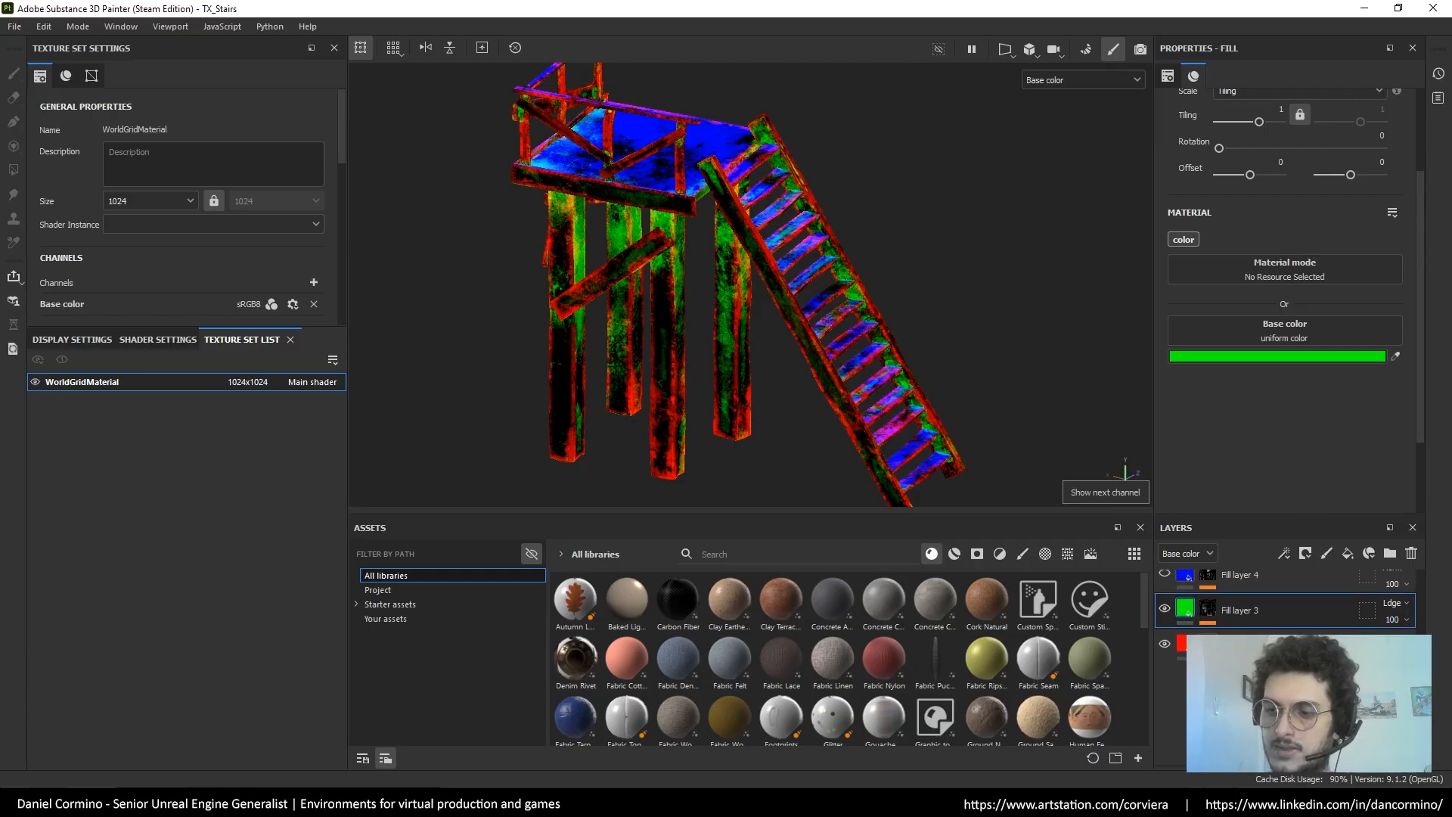
scroll(1285, 597, up, 1)
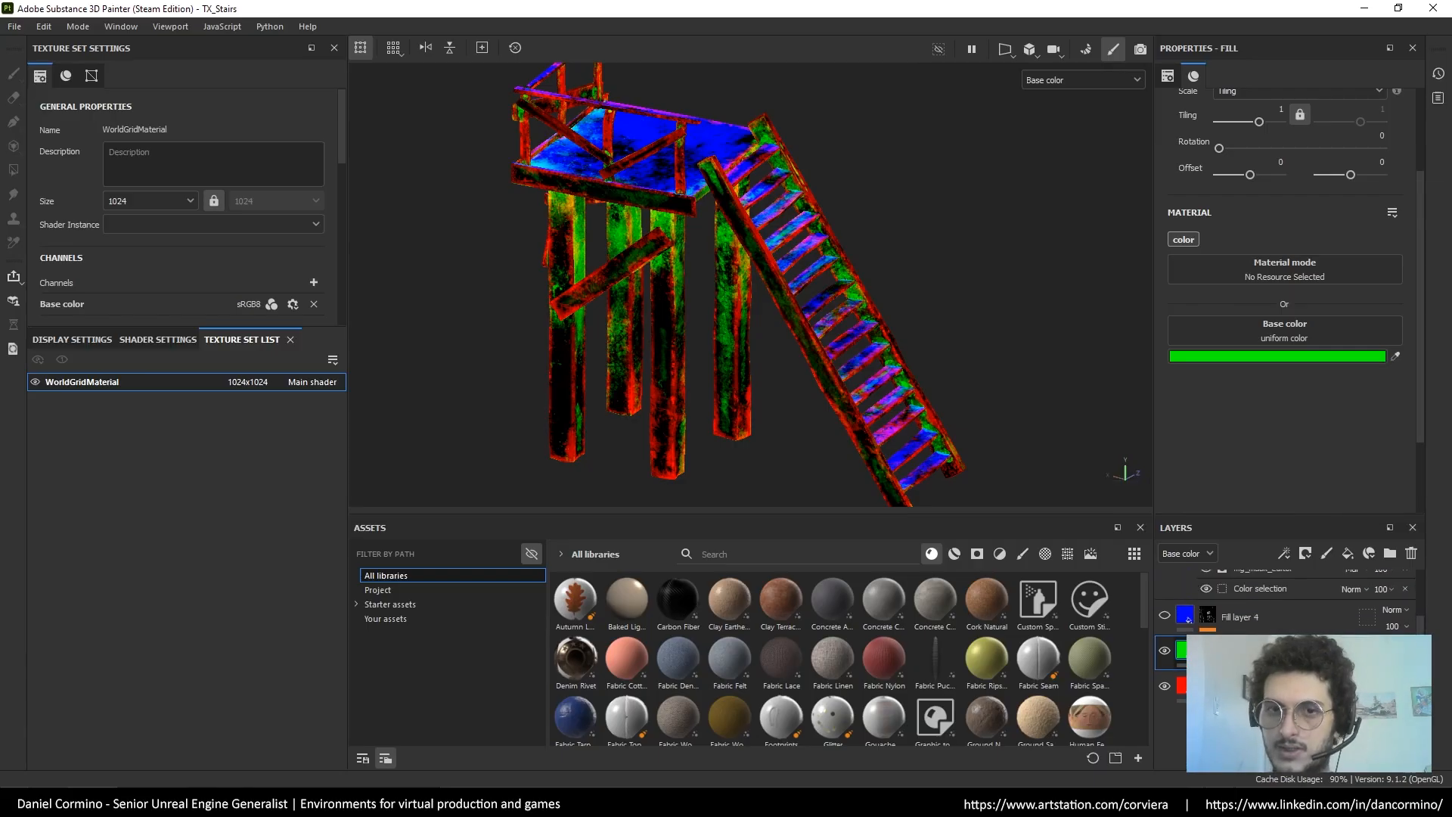
Try Normal blending on the green Fill layer 3, examine the support posts up close, and restore Linear dodge (Add)
click(1395, 645)
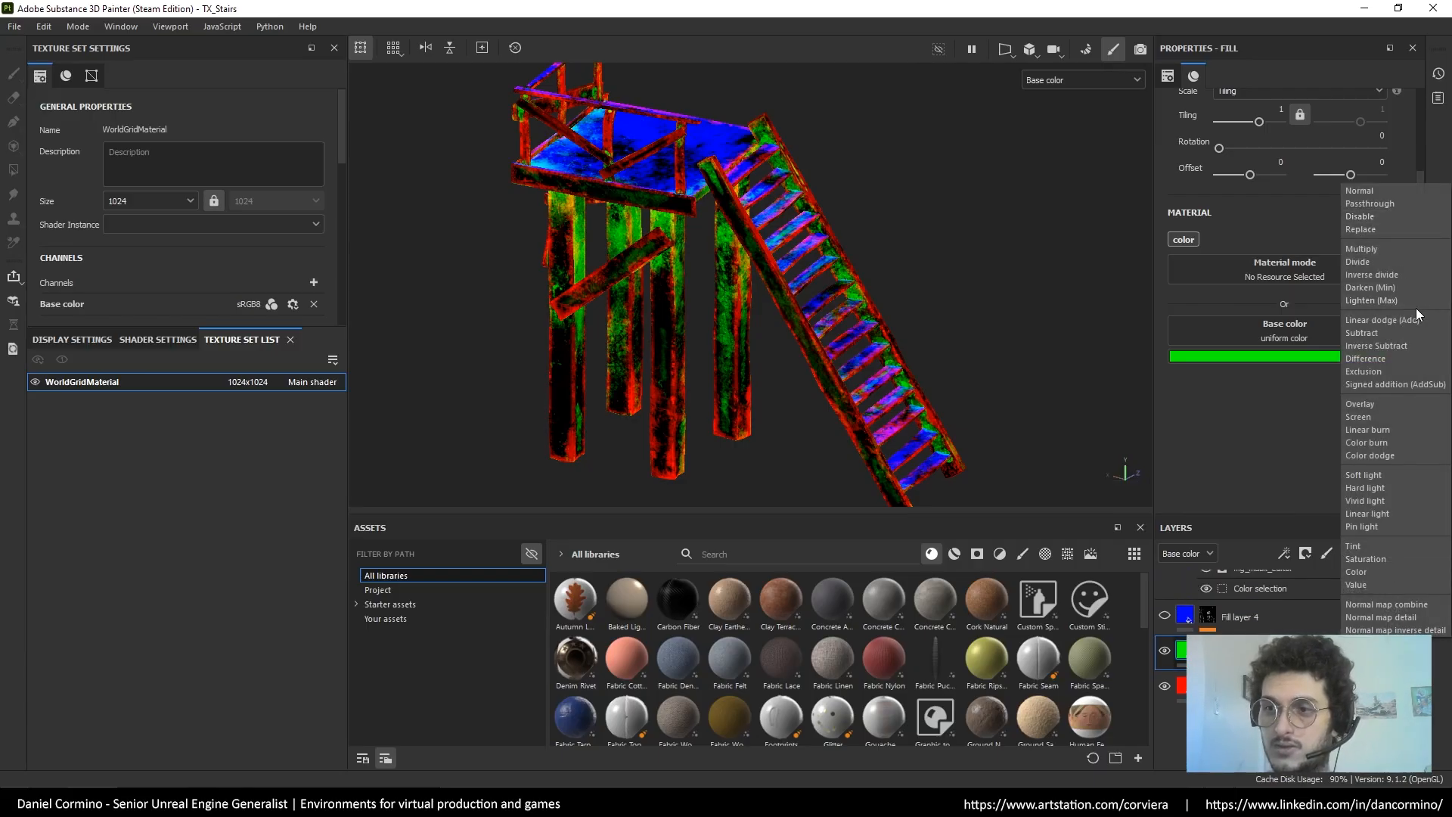
click(1382, 191)
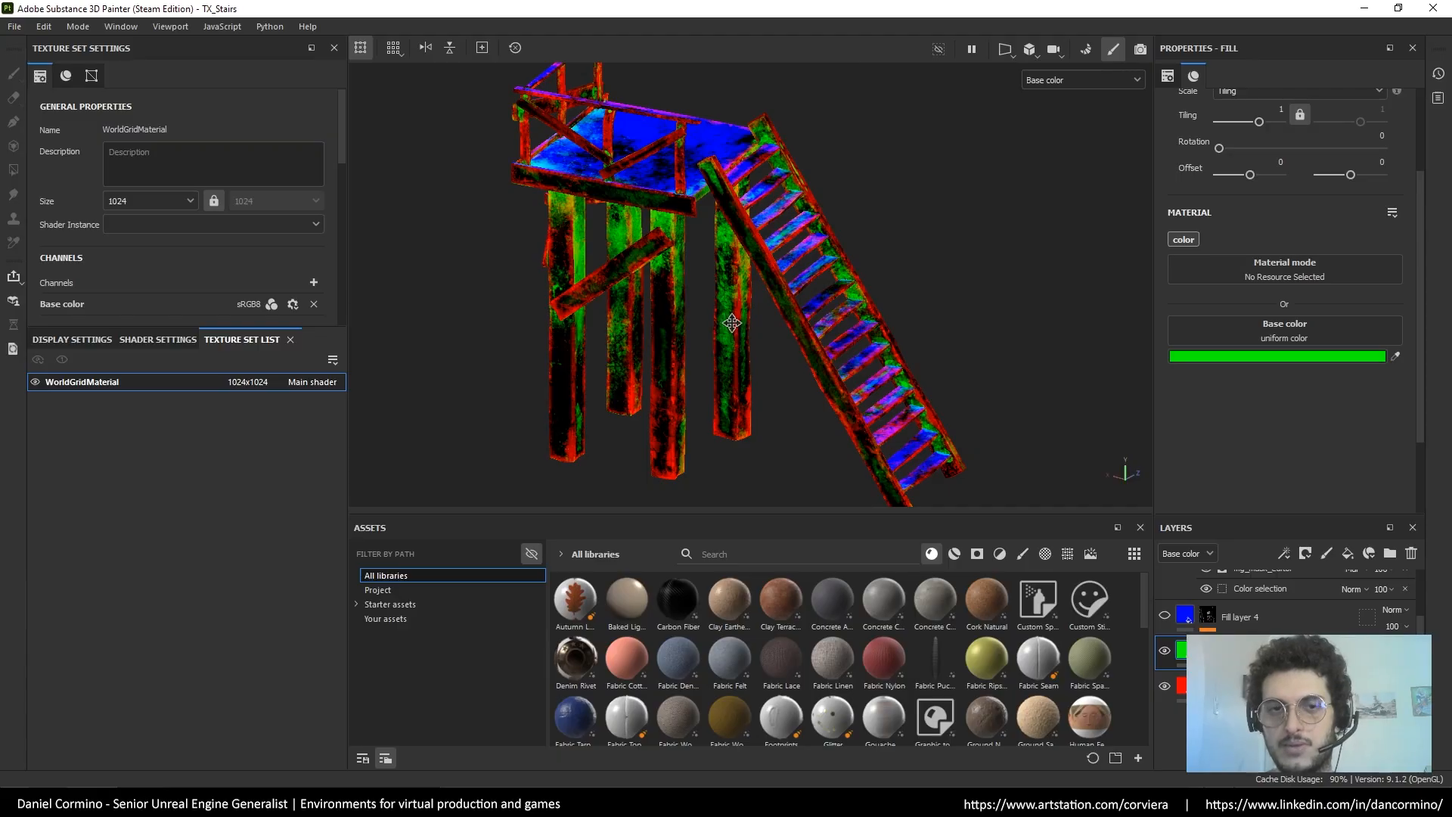
alt+right_drag(735, 319, 707, 378)
alt+drag(707, 378, 686, 340)
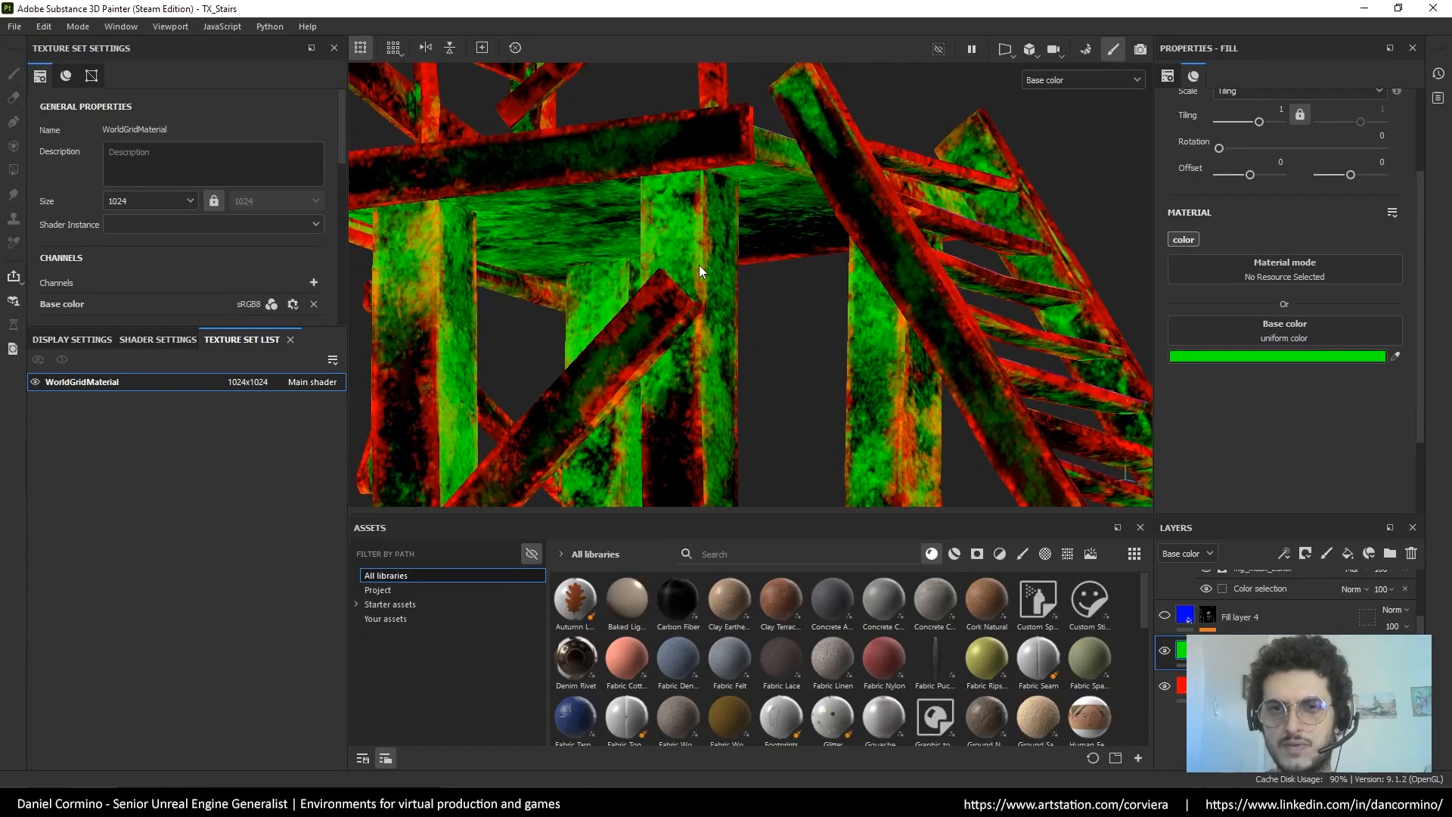
scroll(699, 265, up, 4)
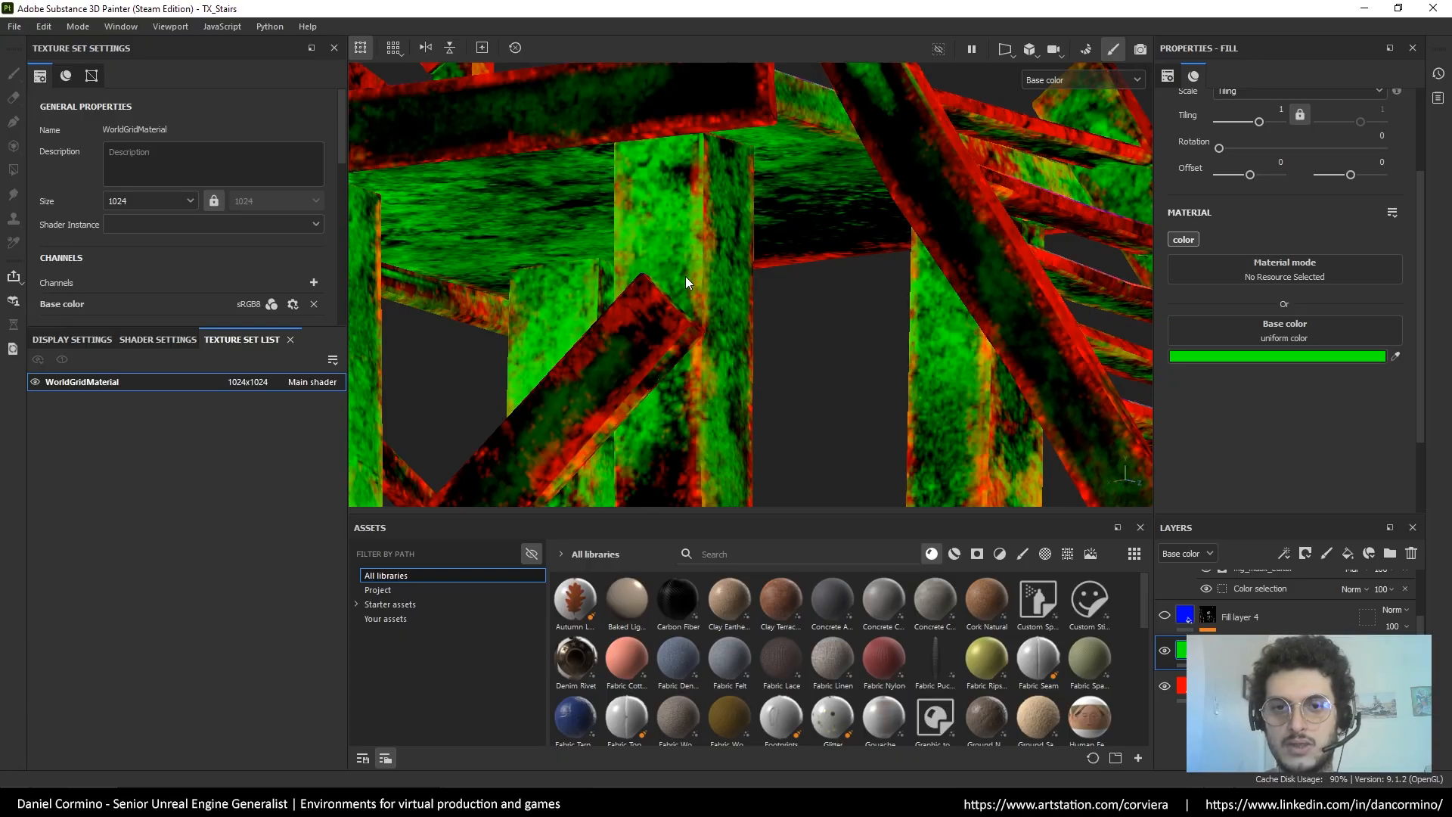
click(1357, 589)
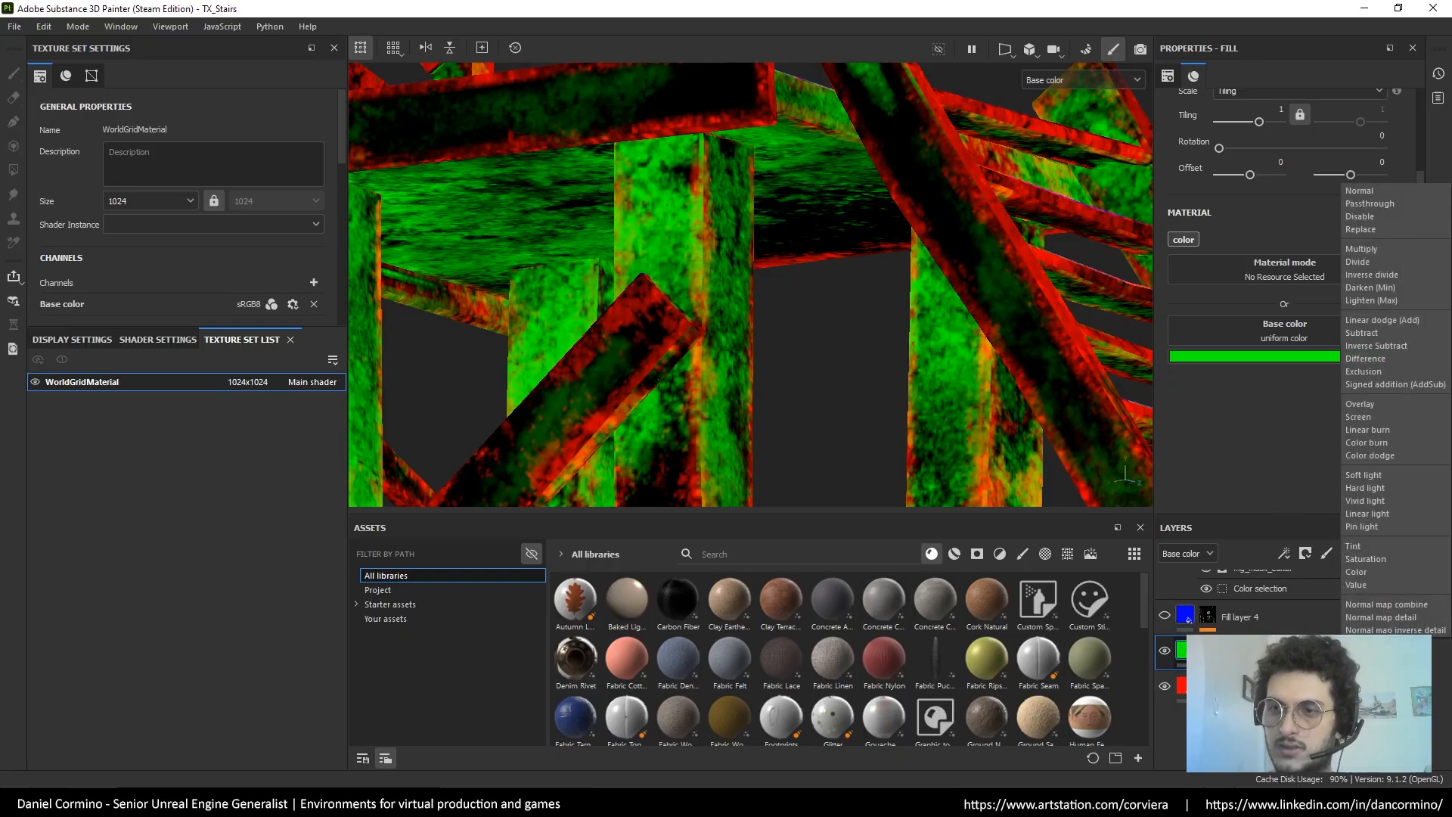
click(1409, 319)
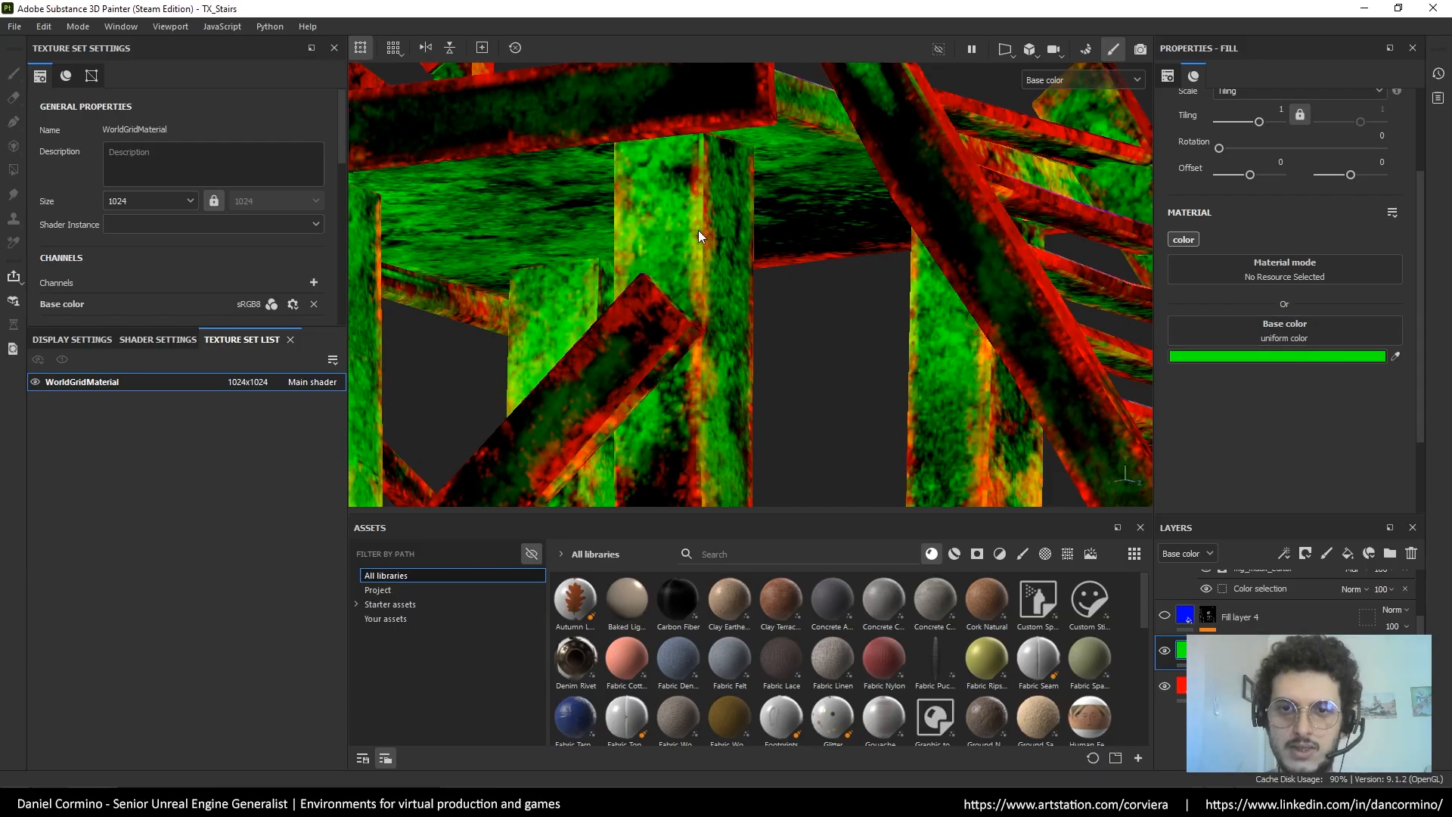
scroll(736, 297, down, 10)
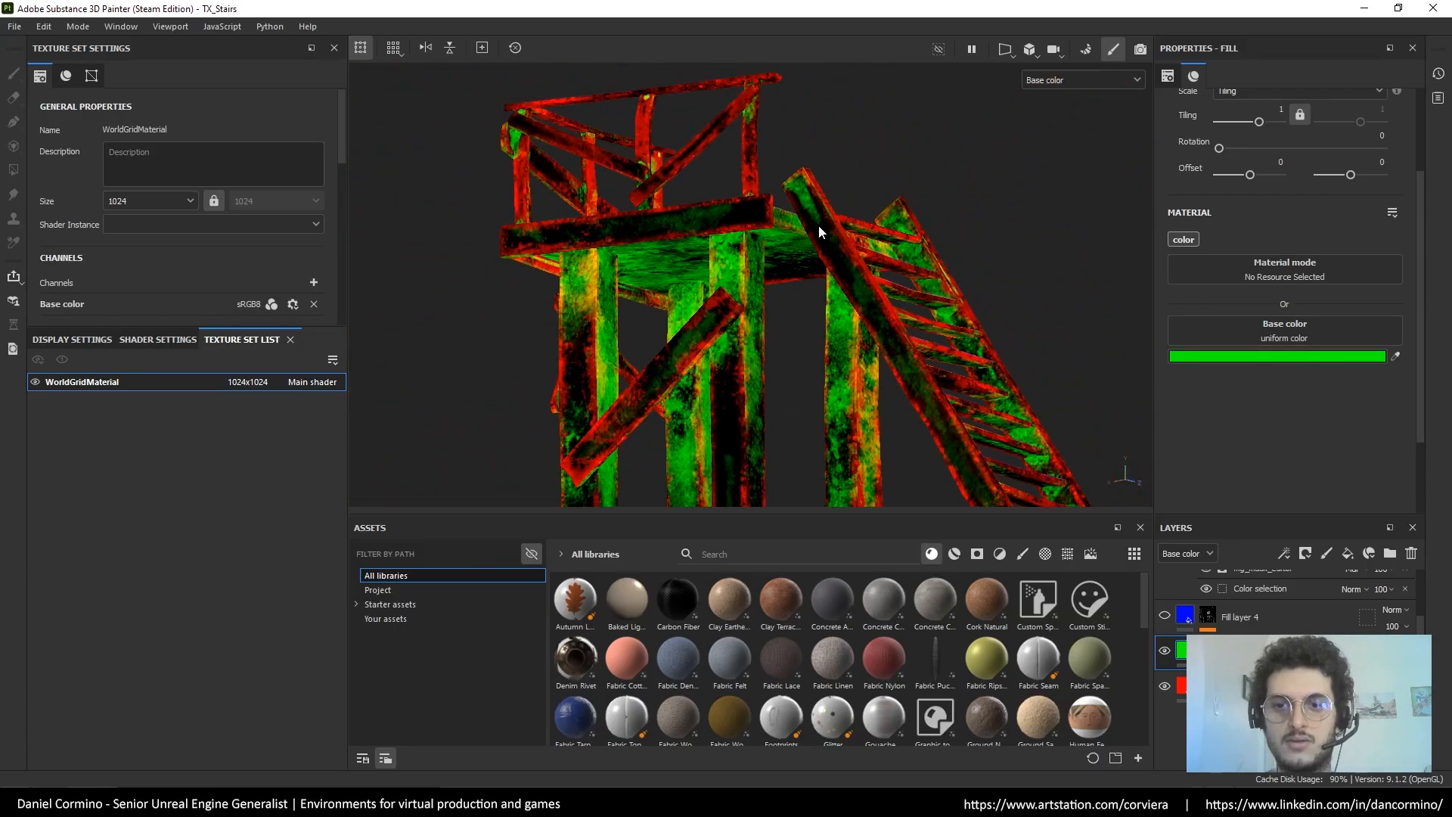
scroll(855, 288, down, 2)
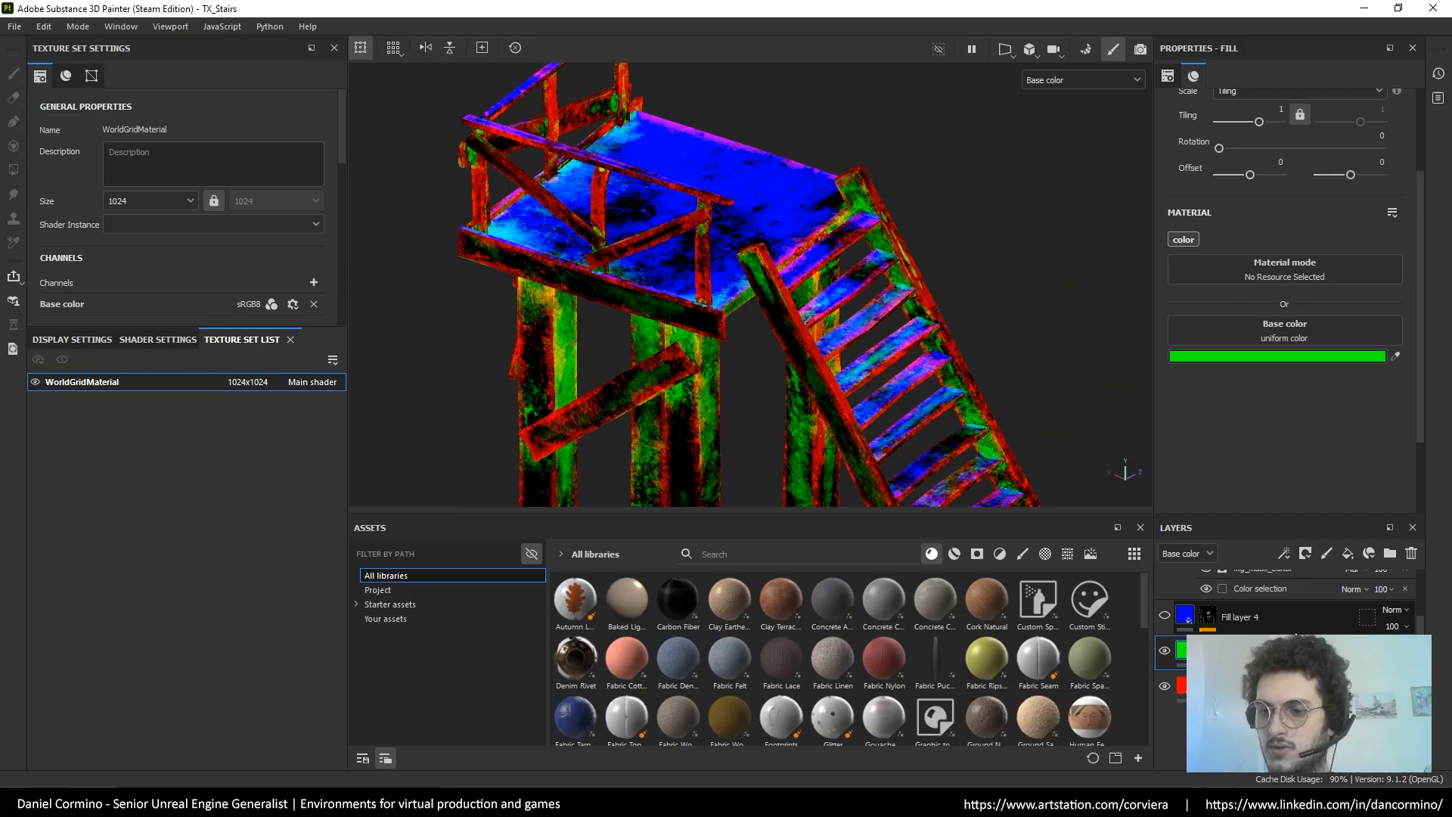
Select the mask of the green Fill layer 3 and display it alone on the stairs model
key(1)
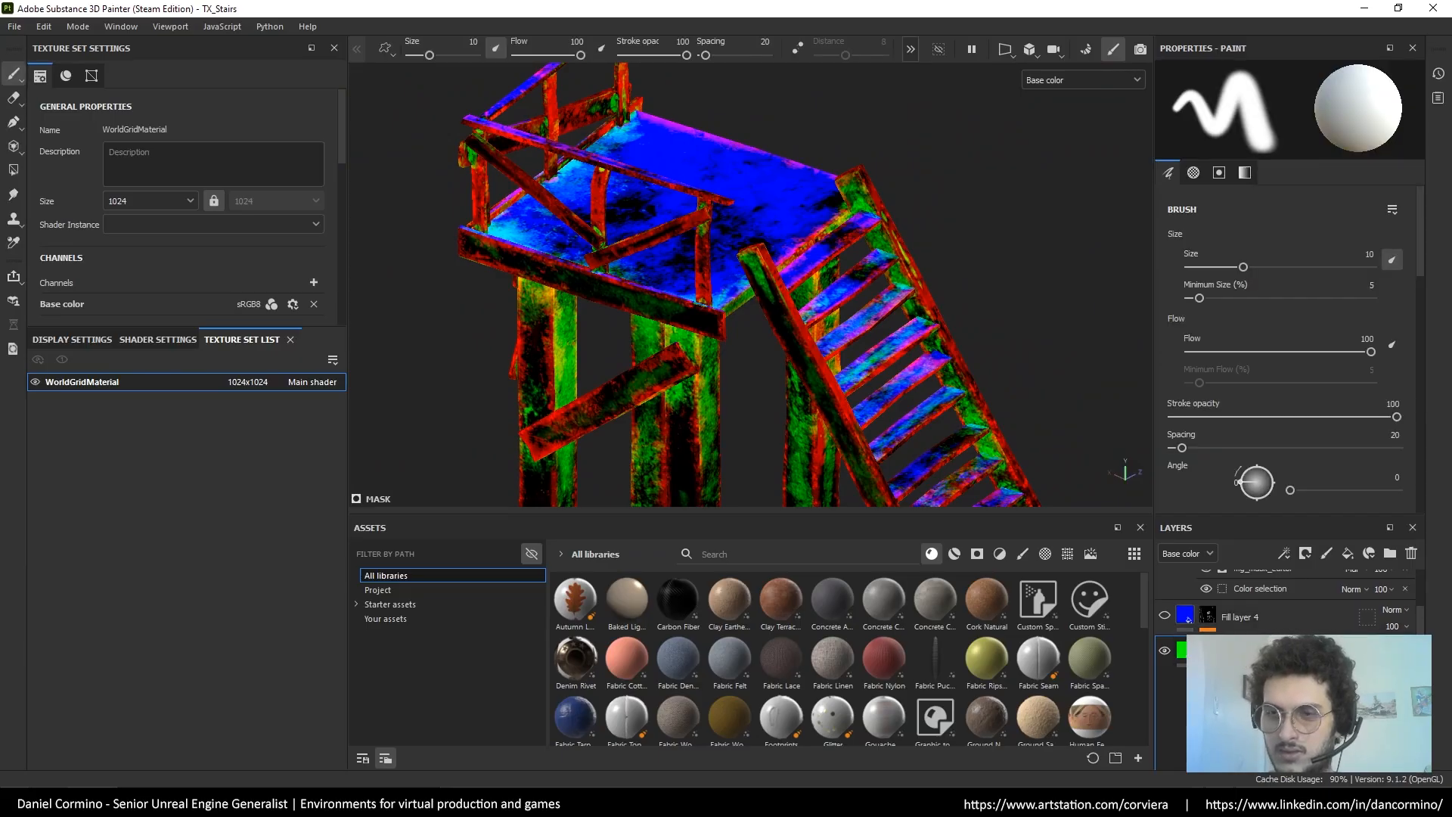
key(c)
key(c)
scroll(1188, 619, down, 2)
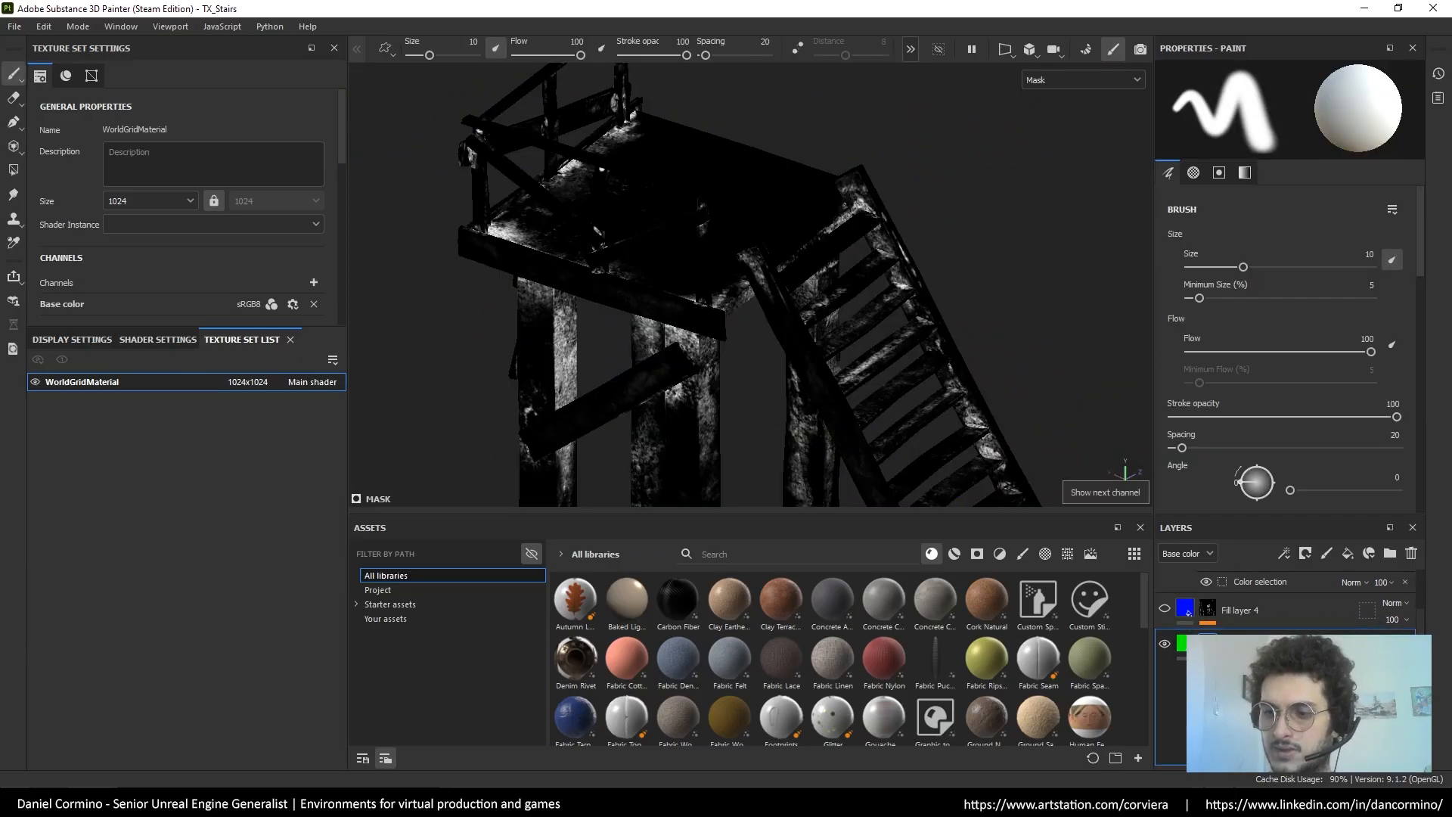
alt+drag(1026, 413, 983, 378)
Display the blue Fill layer 5 mask, inspect its Mask Editor generator and color selection, and reselect the layer's fill
scroll(1423, 624, up, 3)
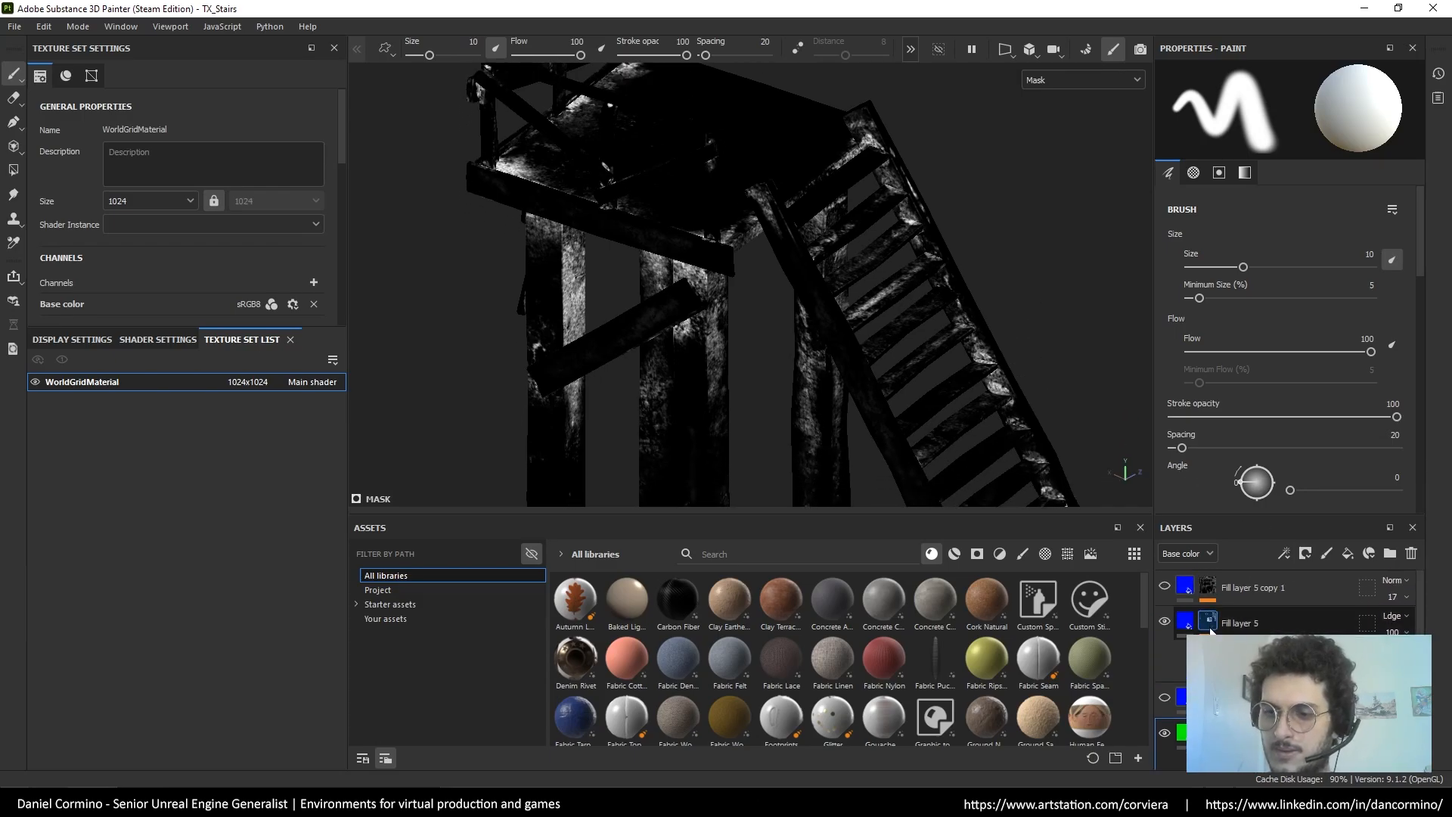
click(1209, 620)
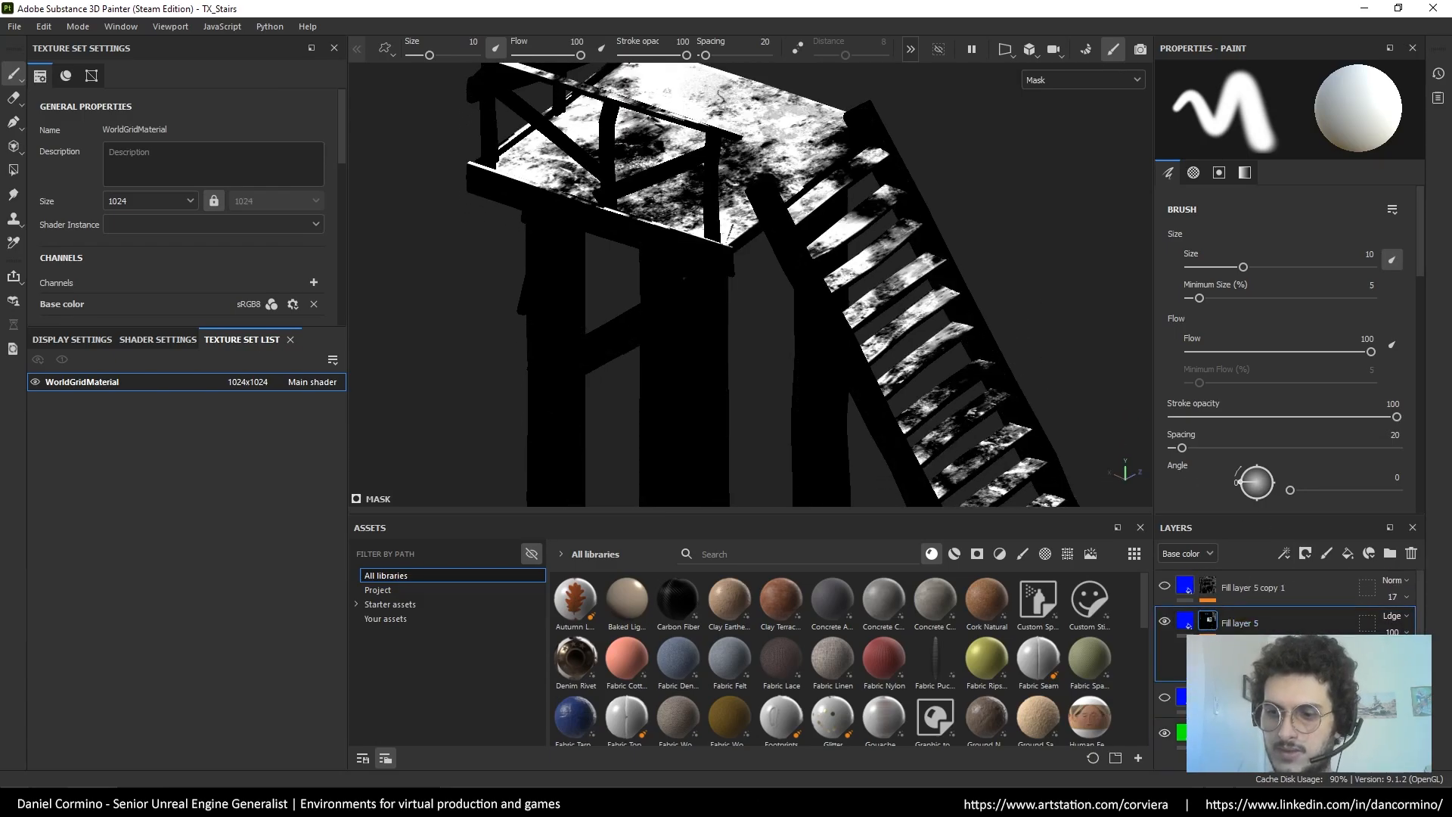
click(1262, 669)
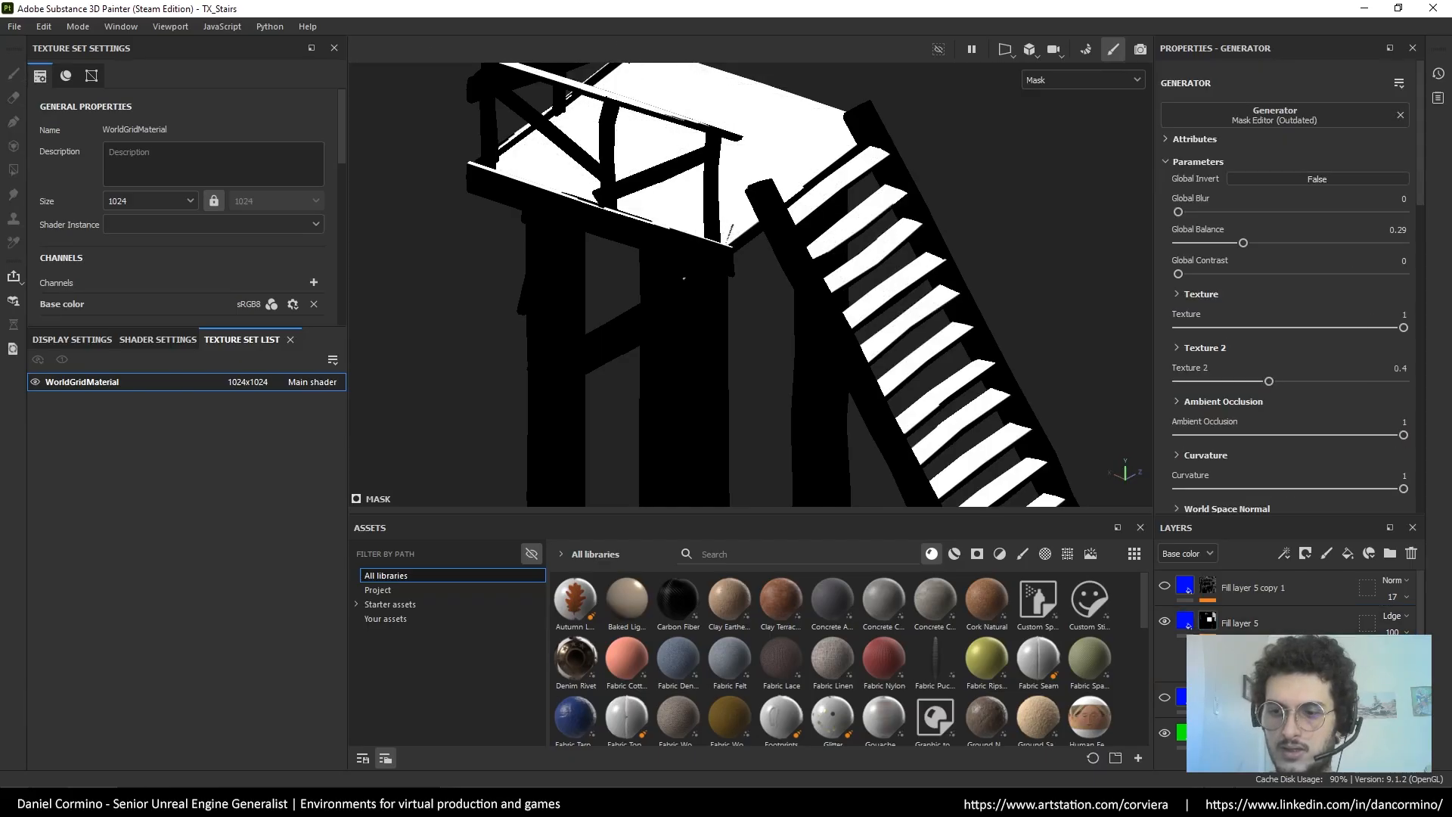
click(1263, 655)
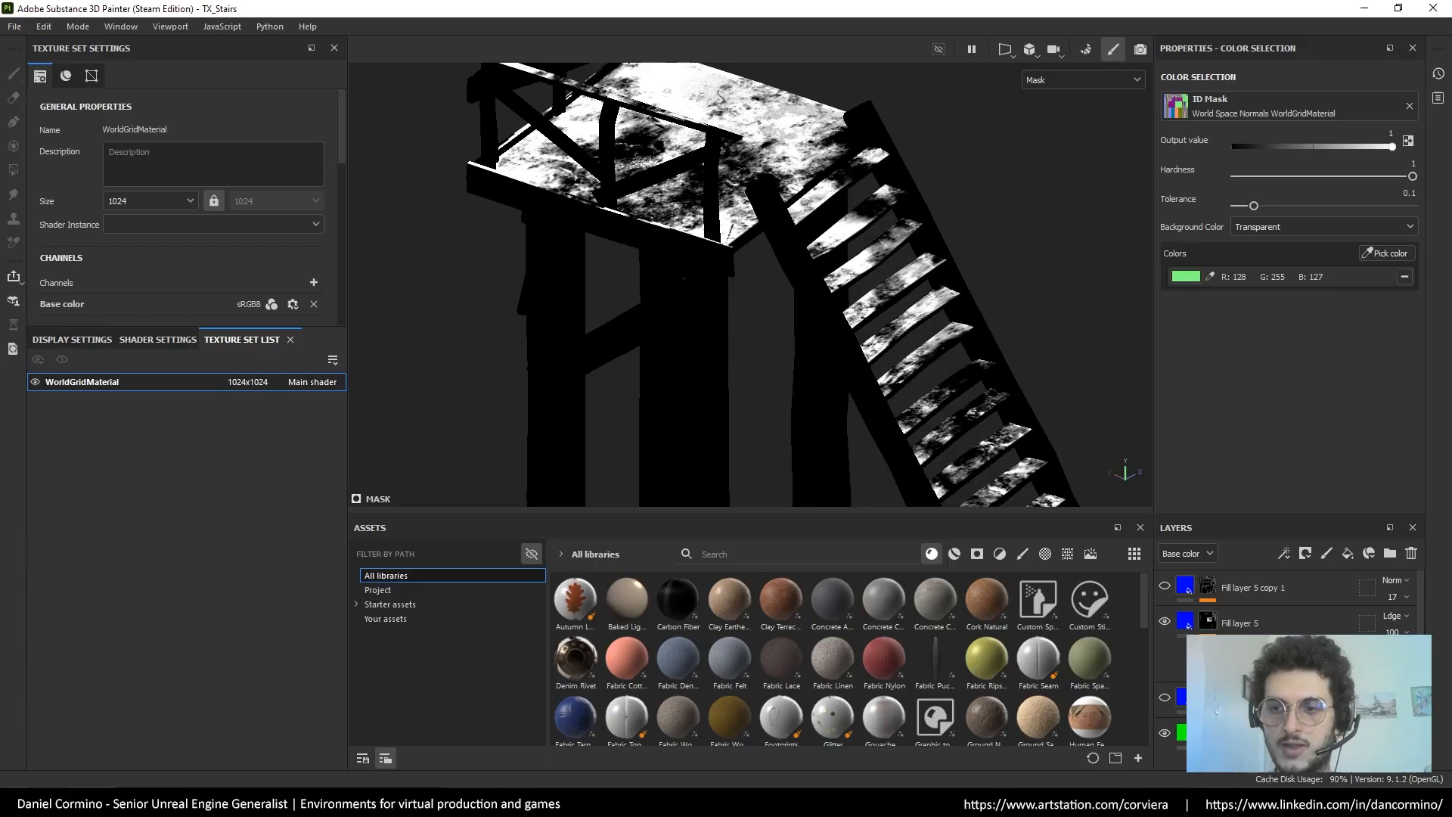
click(1223, 623)
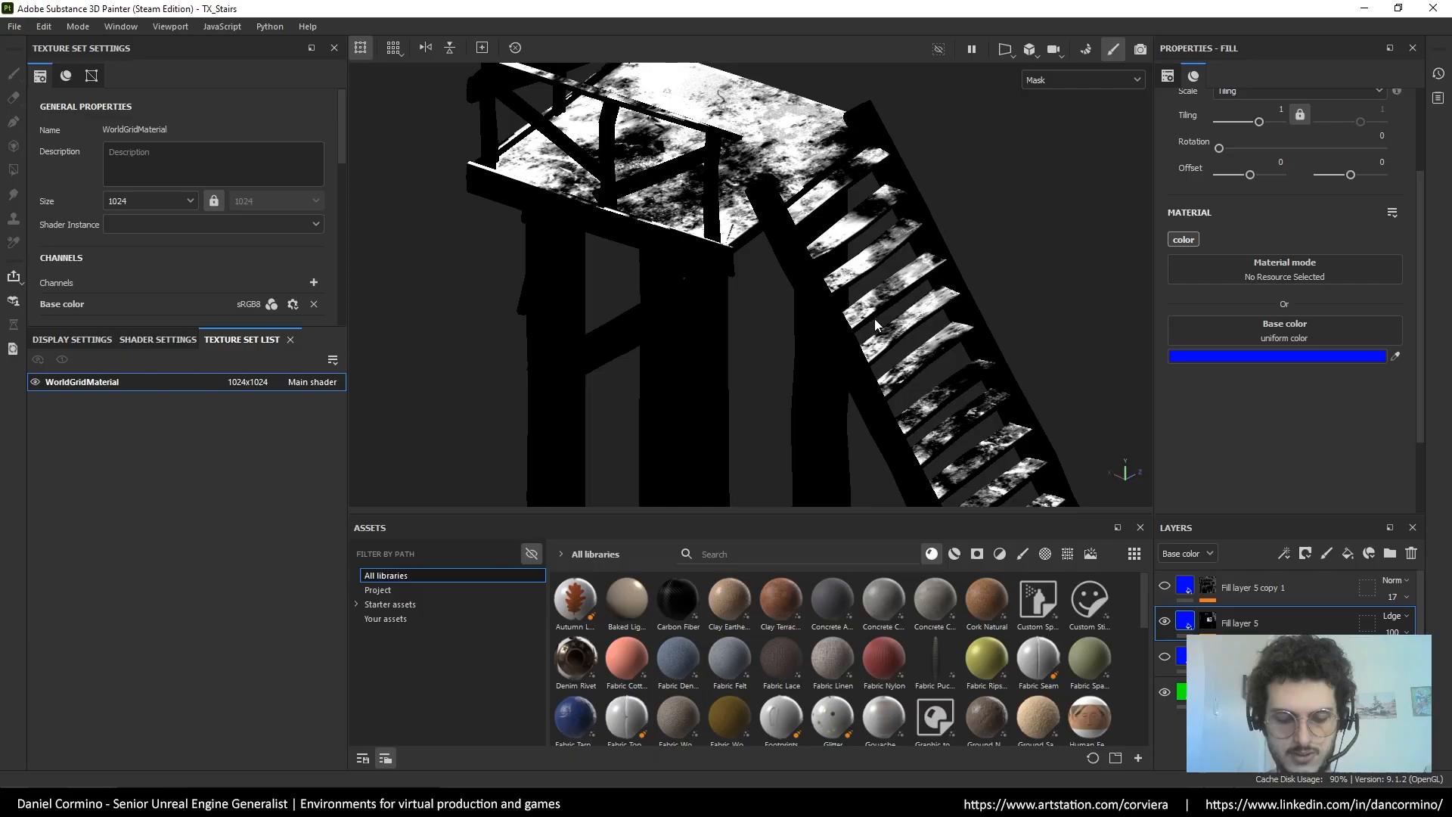
Cycle through the single-channel views of the stairs and return to the Base color display
key(c)
key(c)
key(c)
key(c)
key(c)
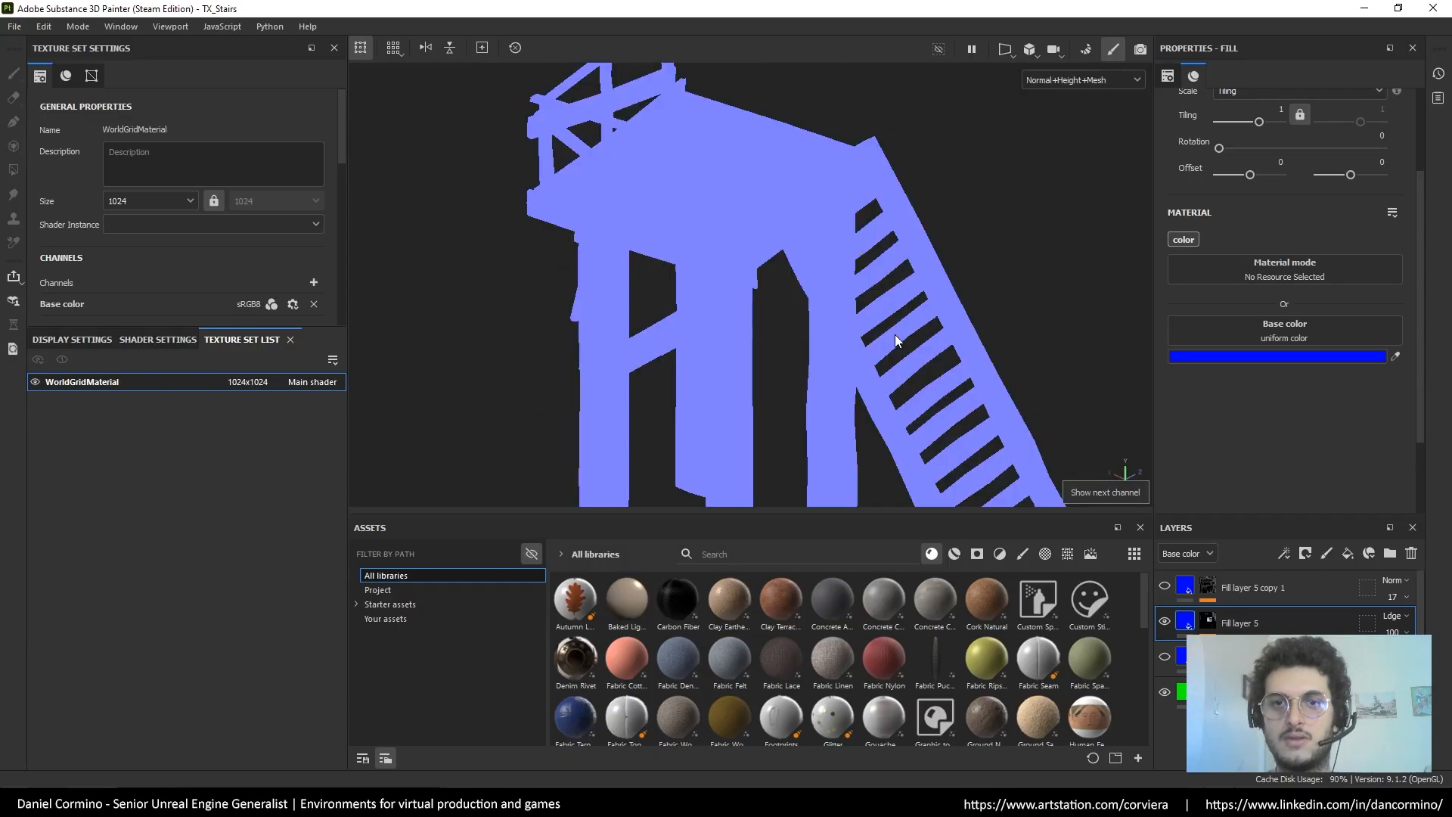
key(shift+c)
Open the texture export settings, check the output template choices and review the list of exports
key(ctrl+shift+e)
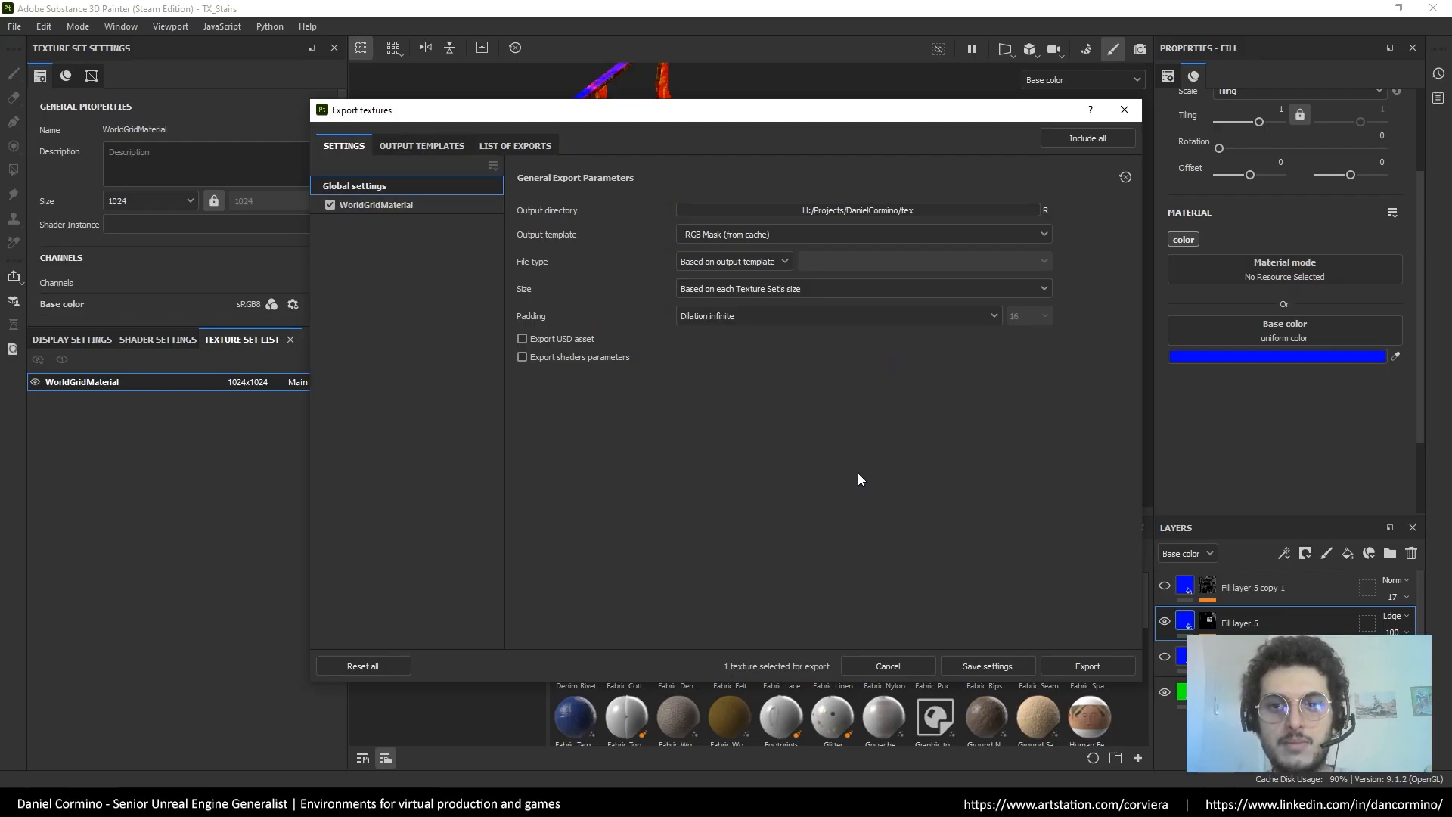
click(1045, 234)
click(1046, 234)
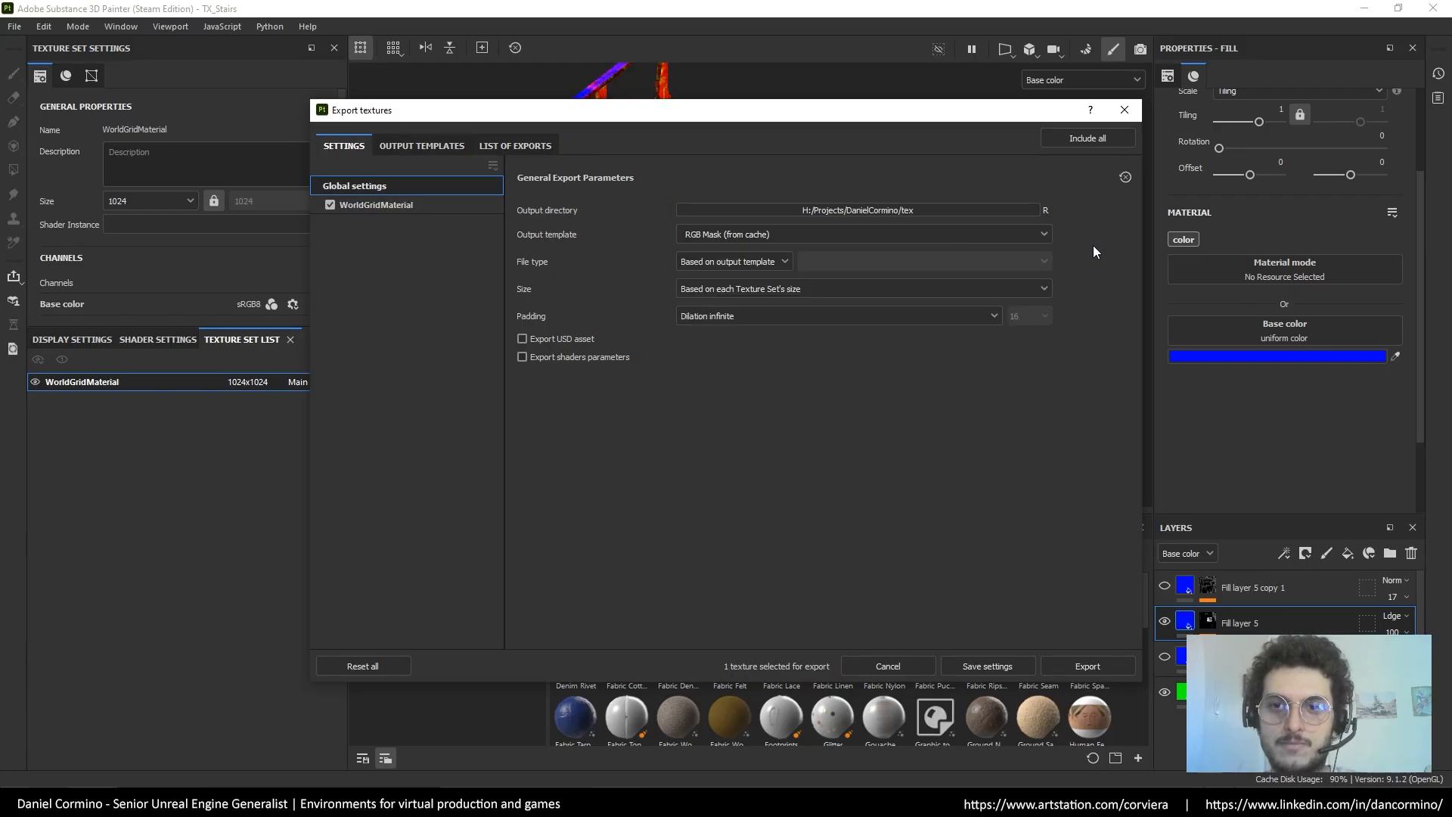
click(517, 145)
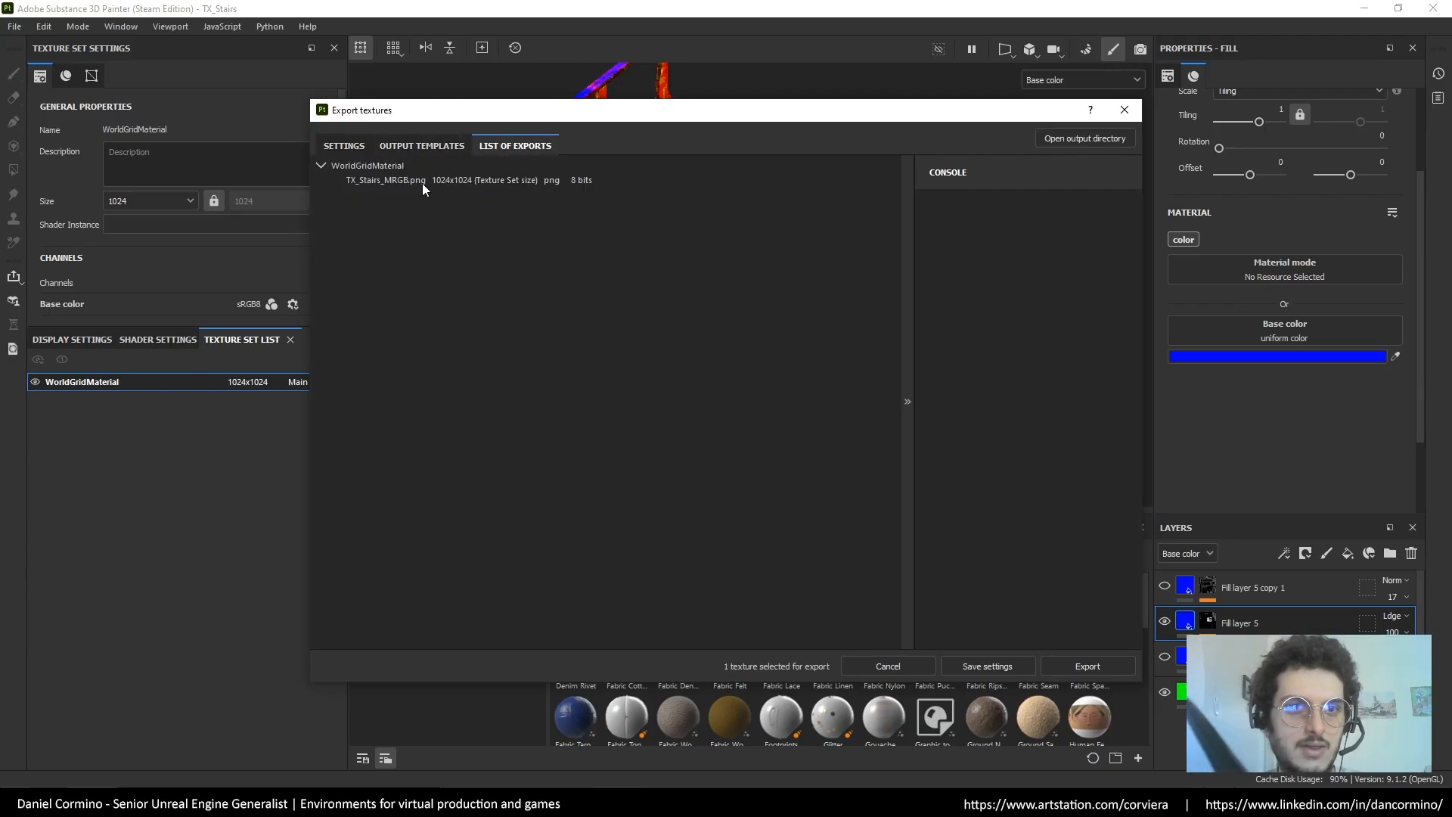
Browse the output template presets and recheck the global export settings and the list of exports
click(422, 145)
scroll(484, 425, down, 2)
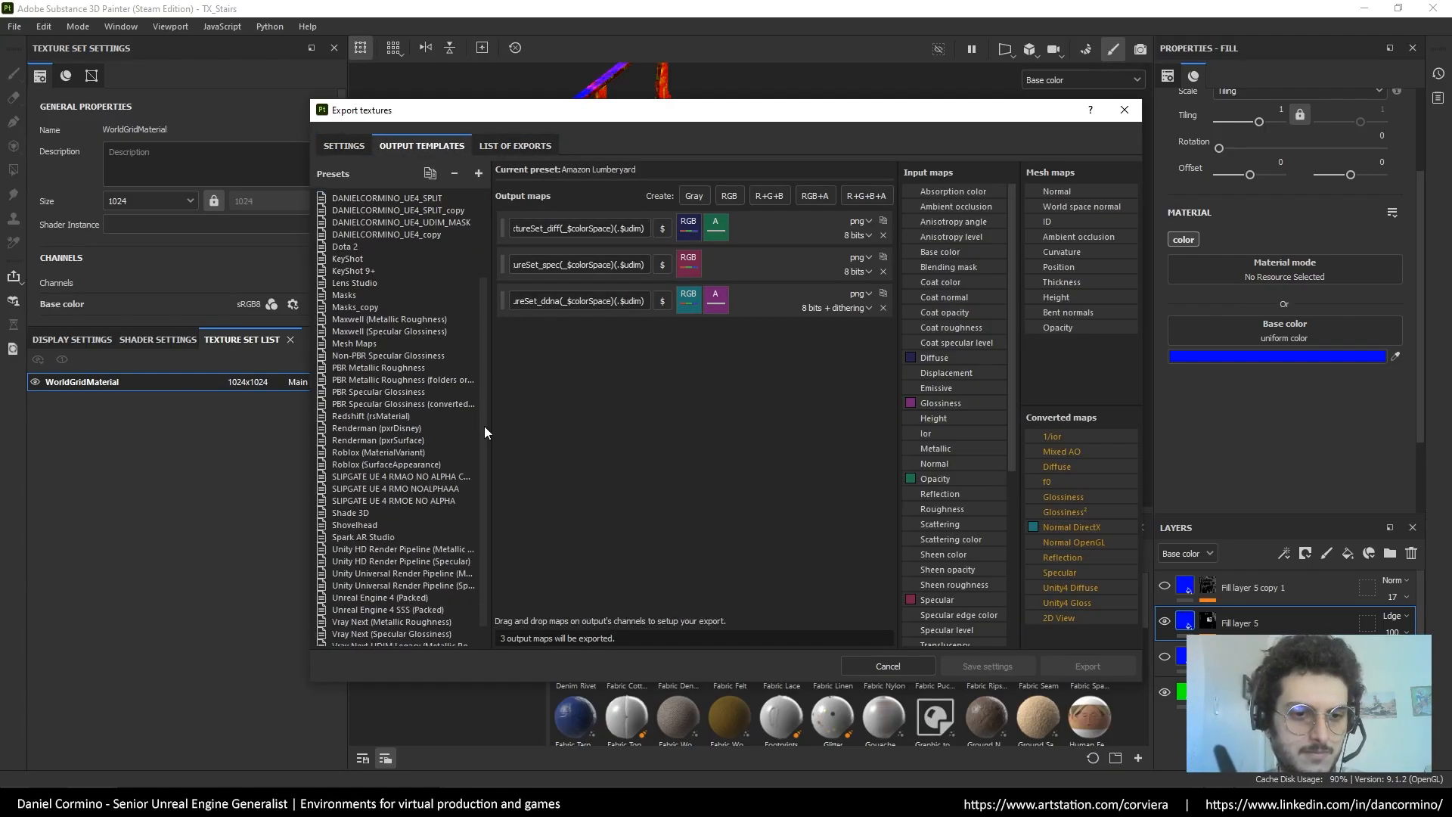
scroll(486, 433, down, 1)
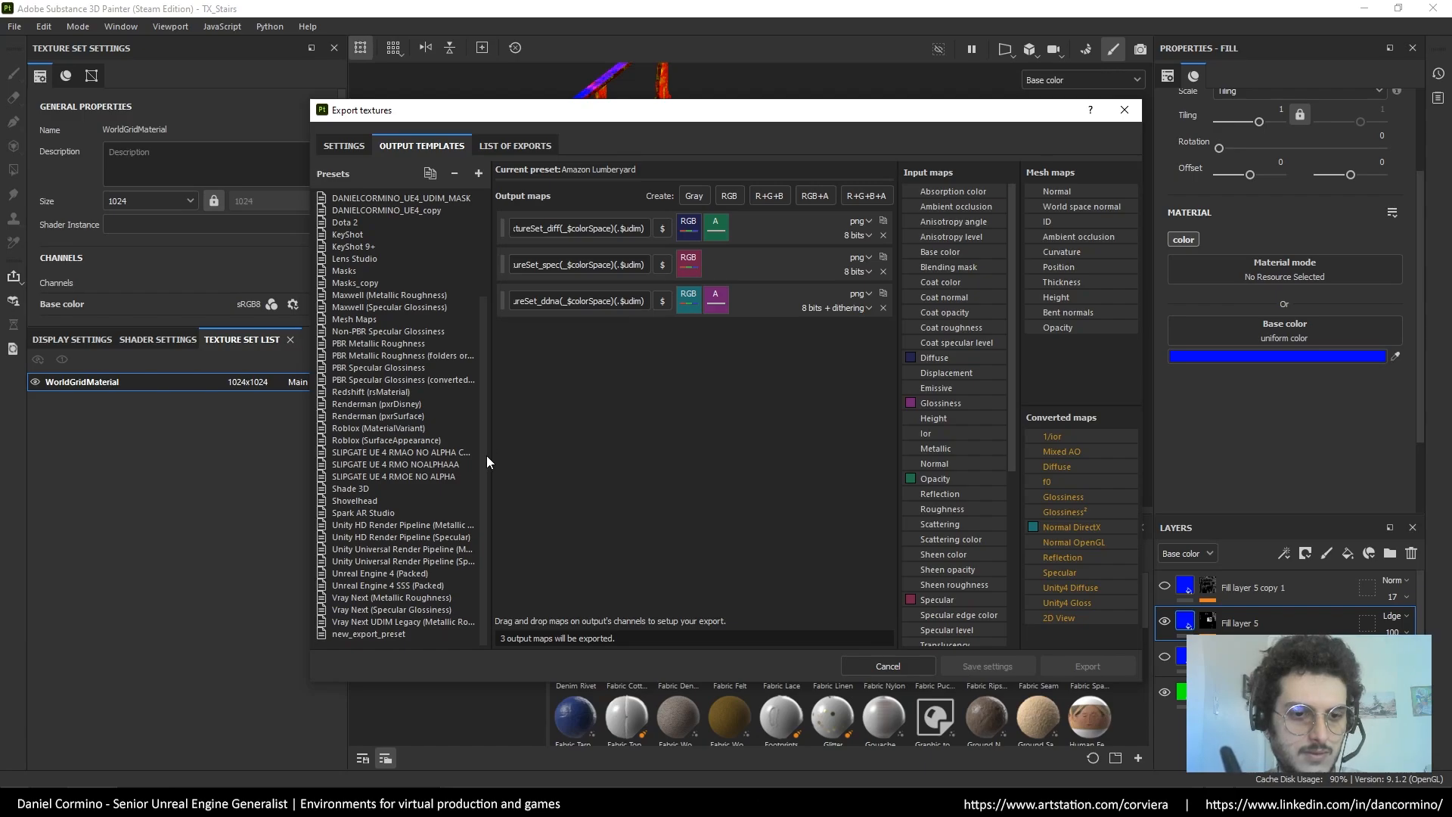
drag(487, 449, 491, 353)
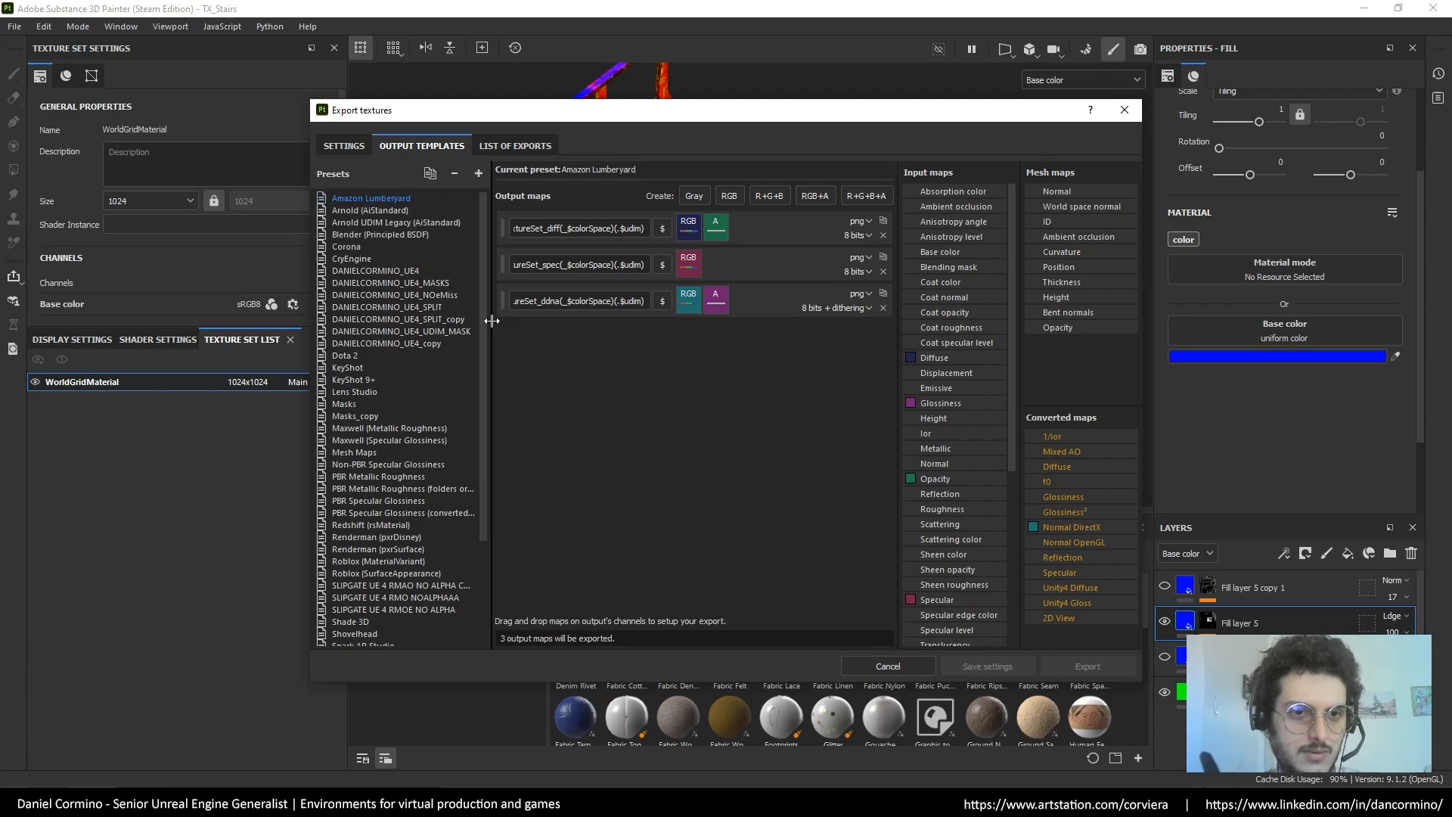
click(520, 144)
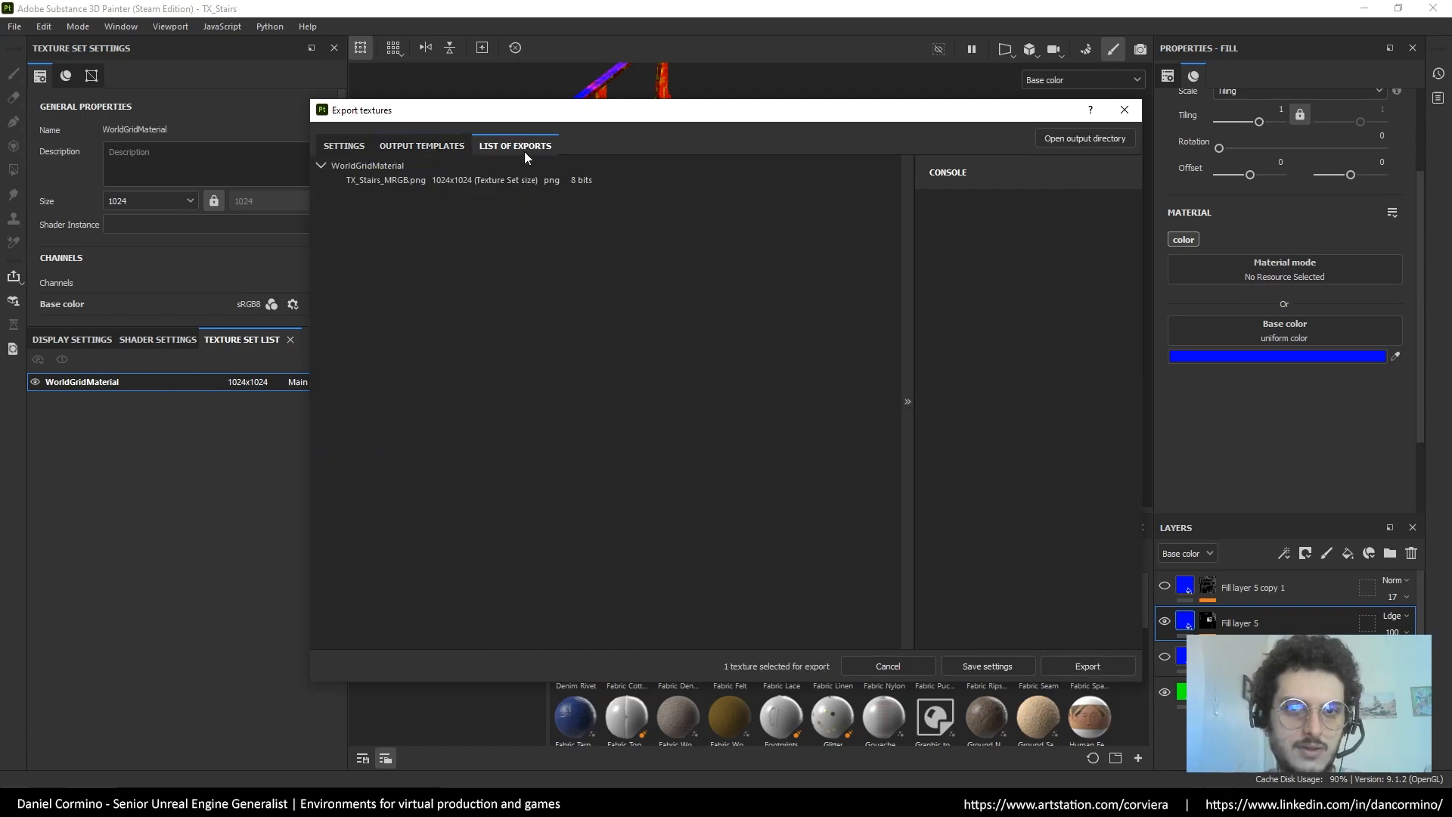
click(347, 149)
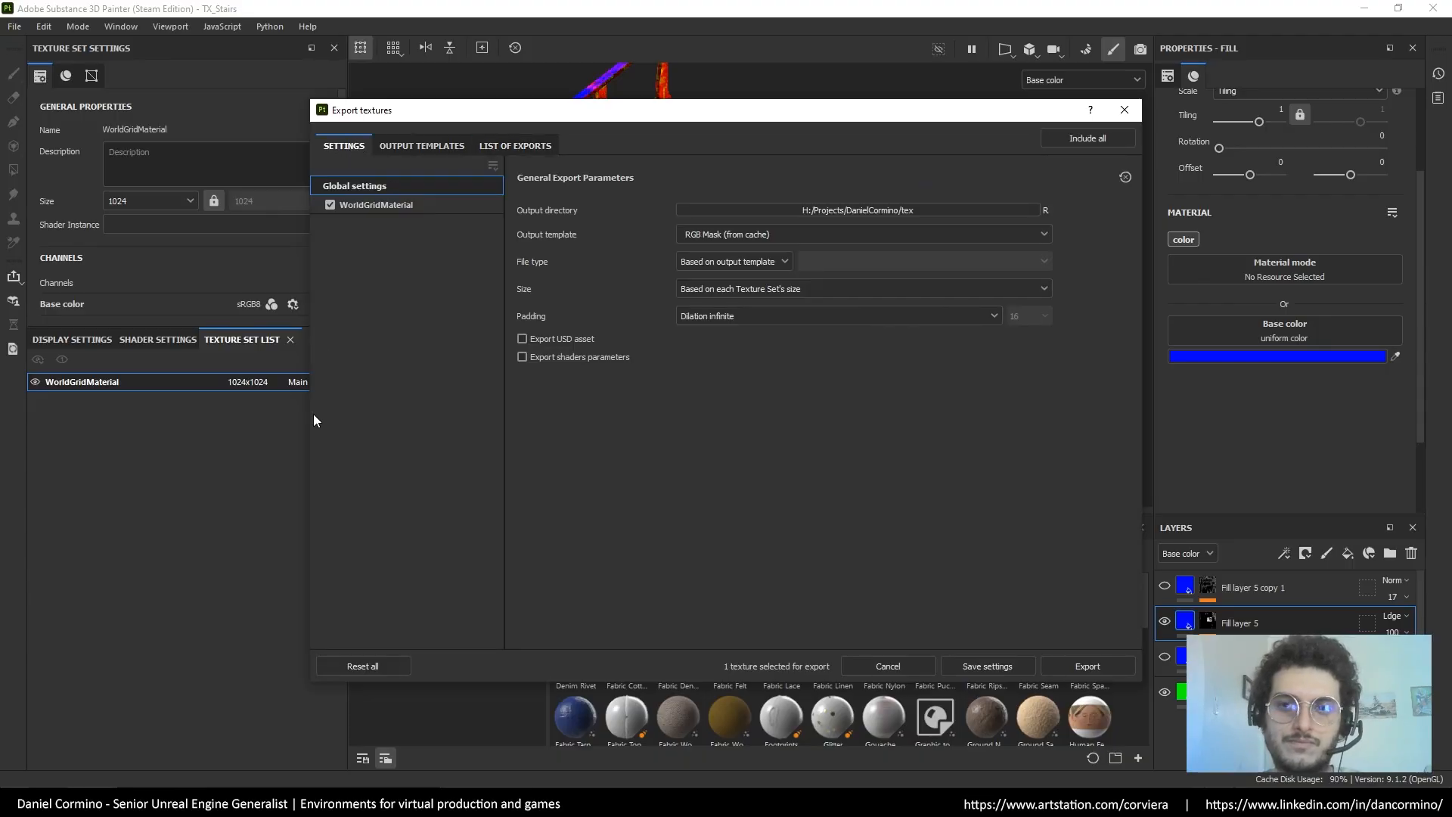
click(496, 145)
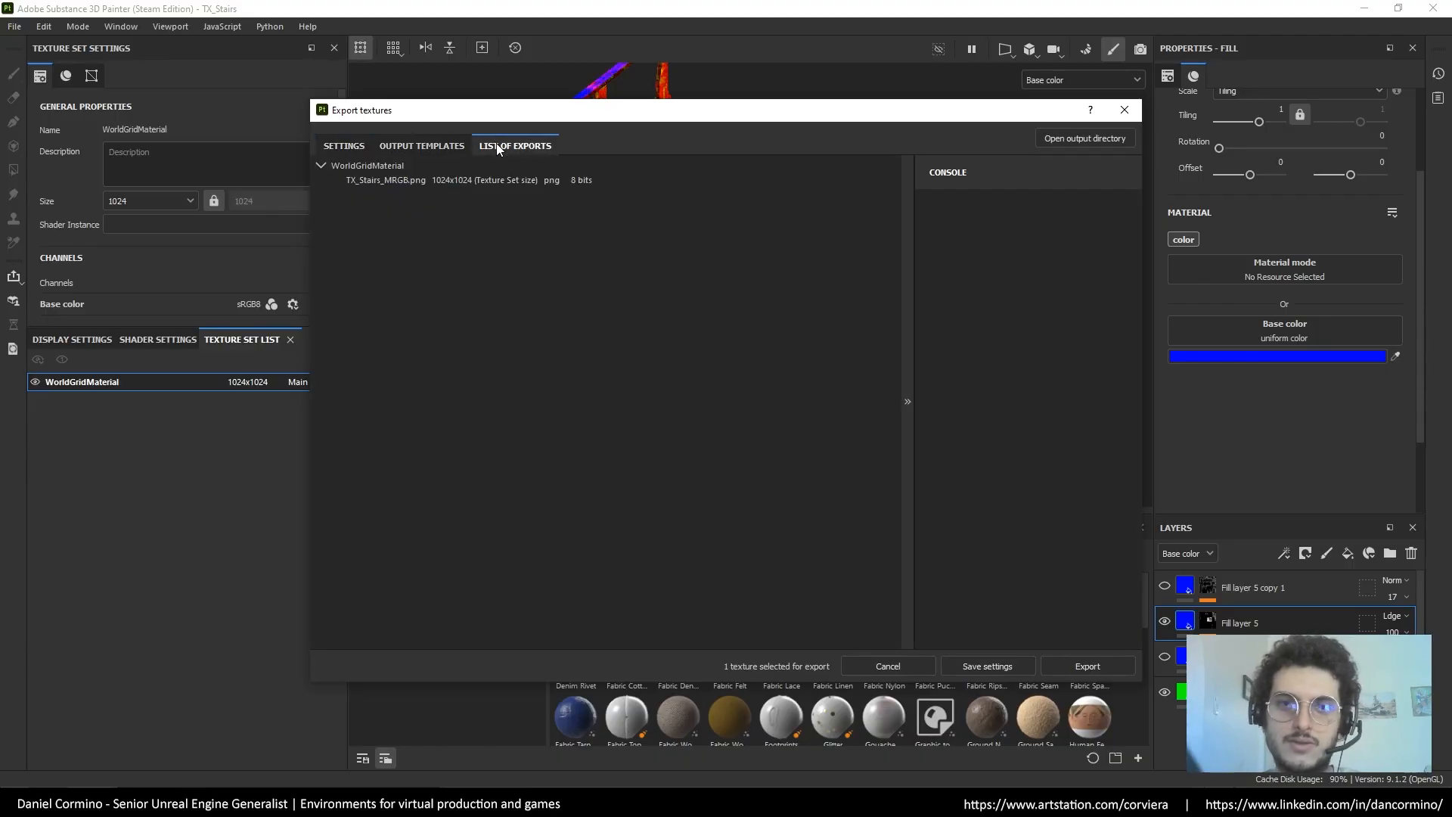
Create a new output template preset and name it RGBMASKS
click(438, 146)
click(477, 173)
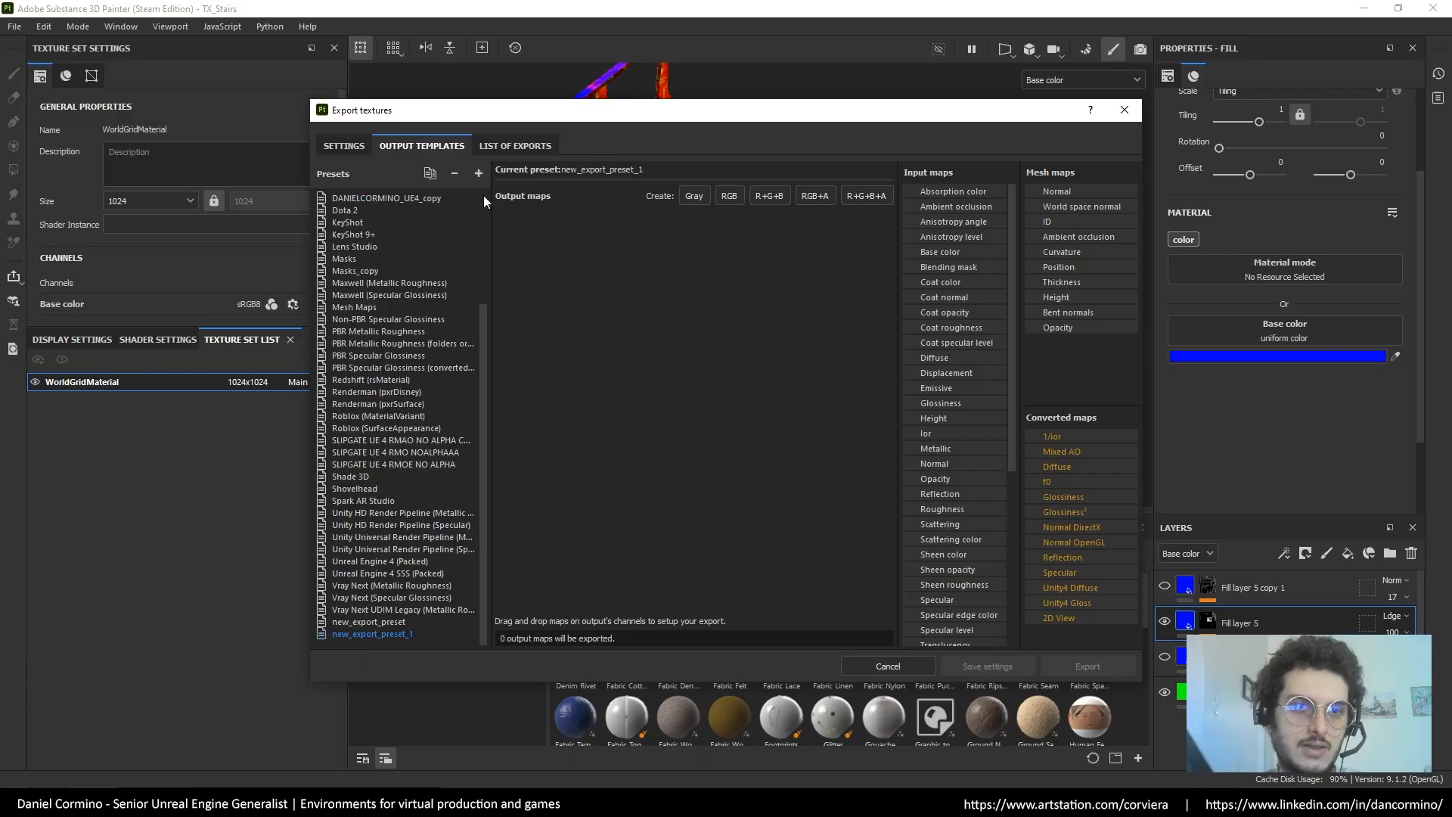
scroll(461, 609, down, 4)
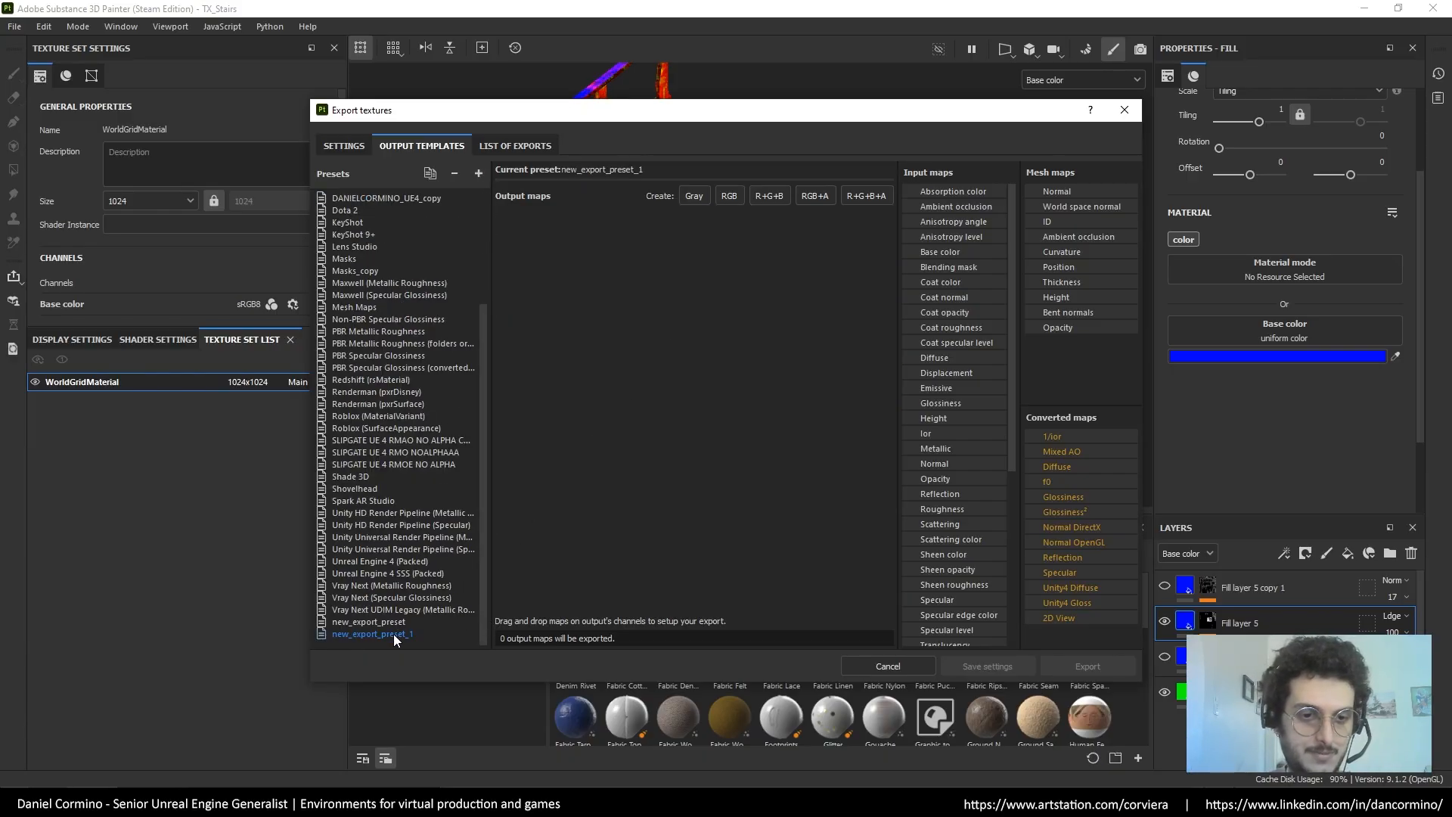
click(434, 641)
text(R)
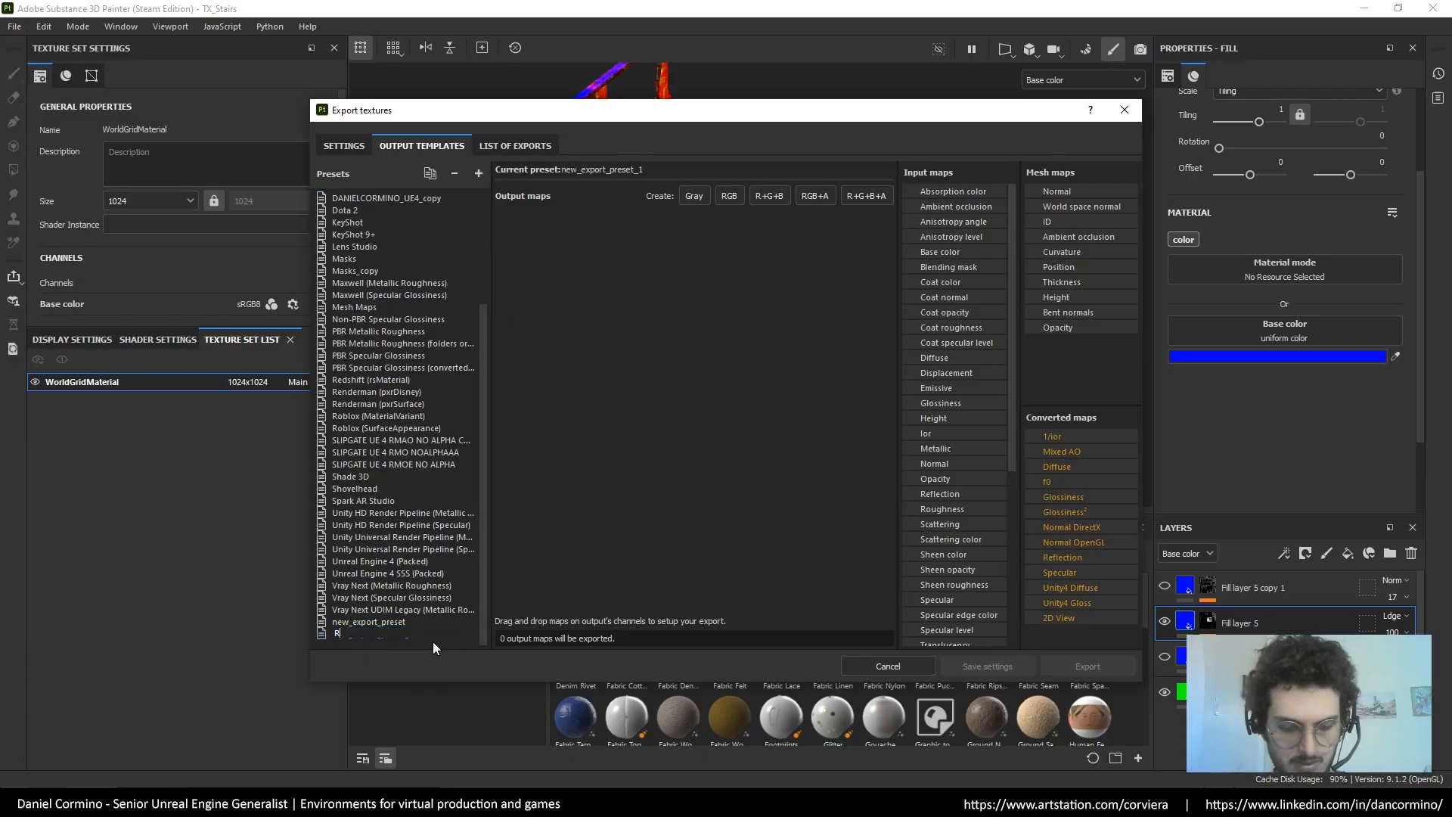
text(GBMASKS_)
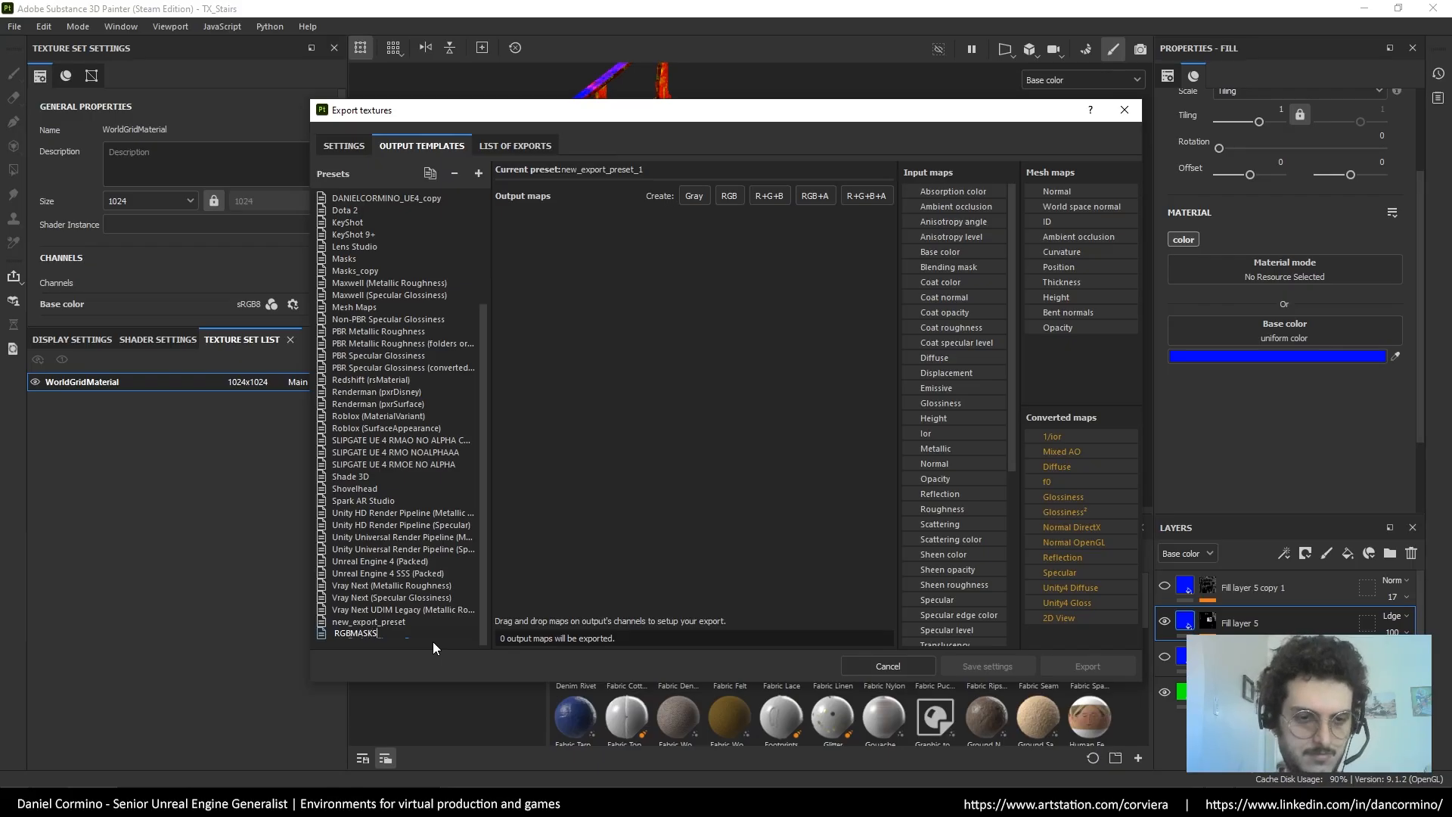
key(Return)
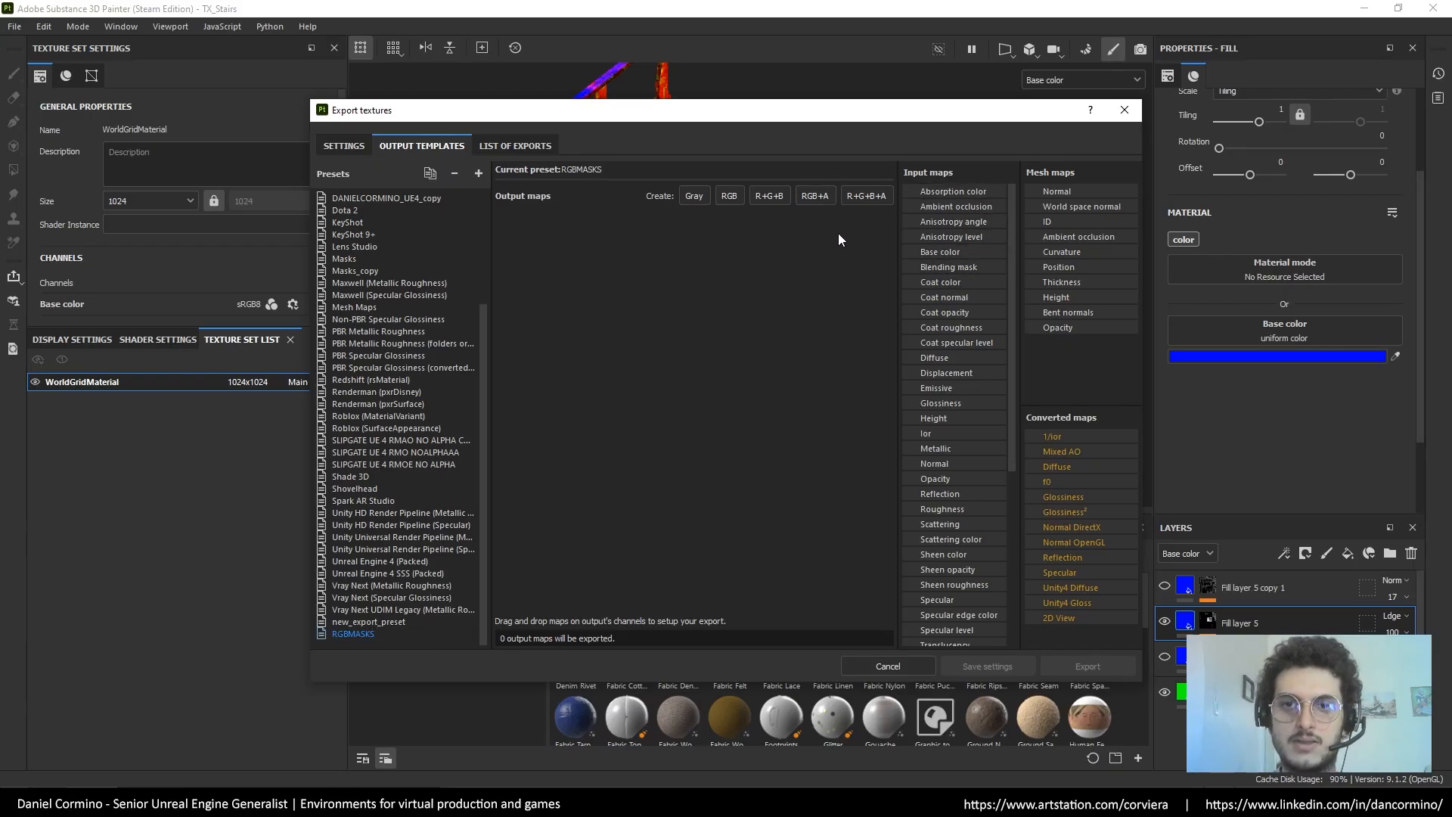
click(819, 196)
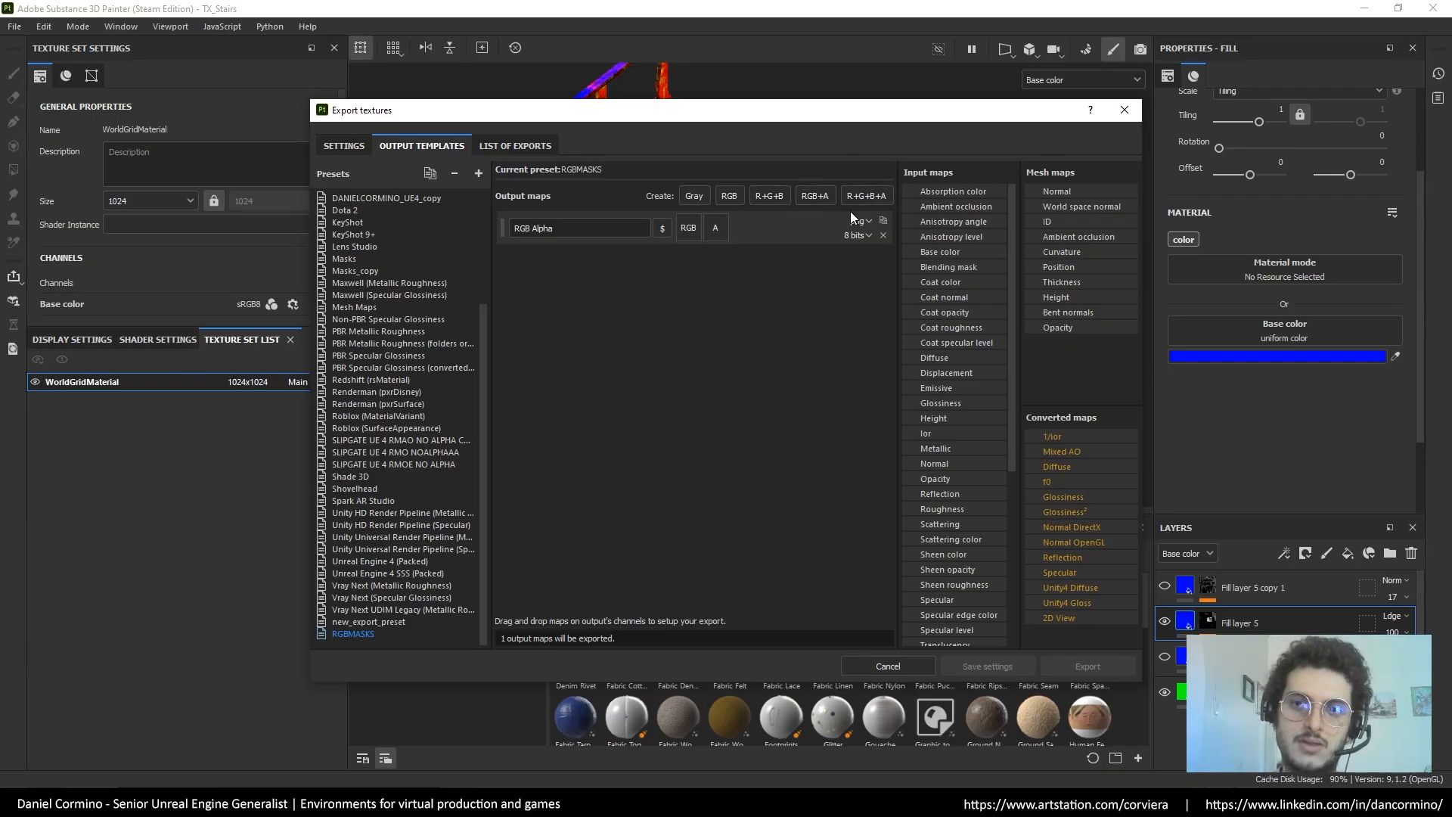
click(882, 236)
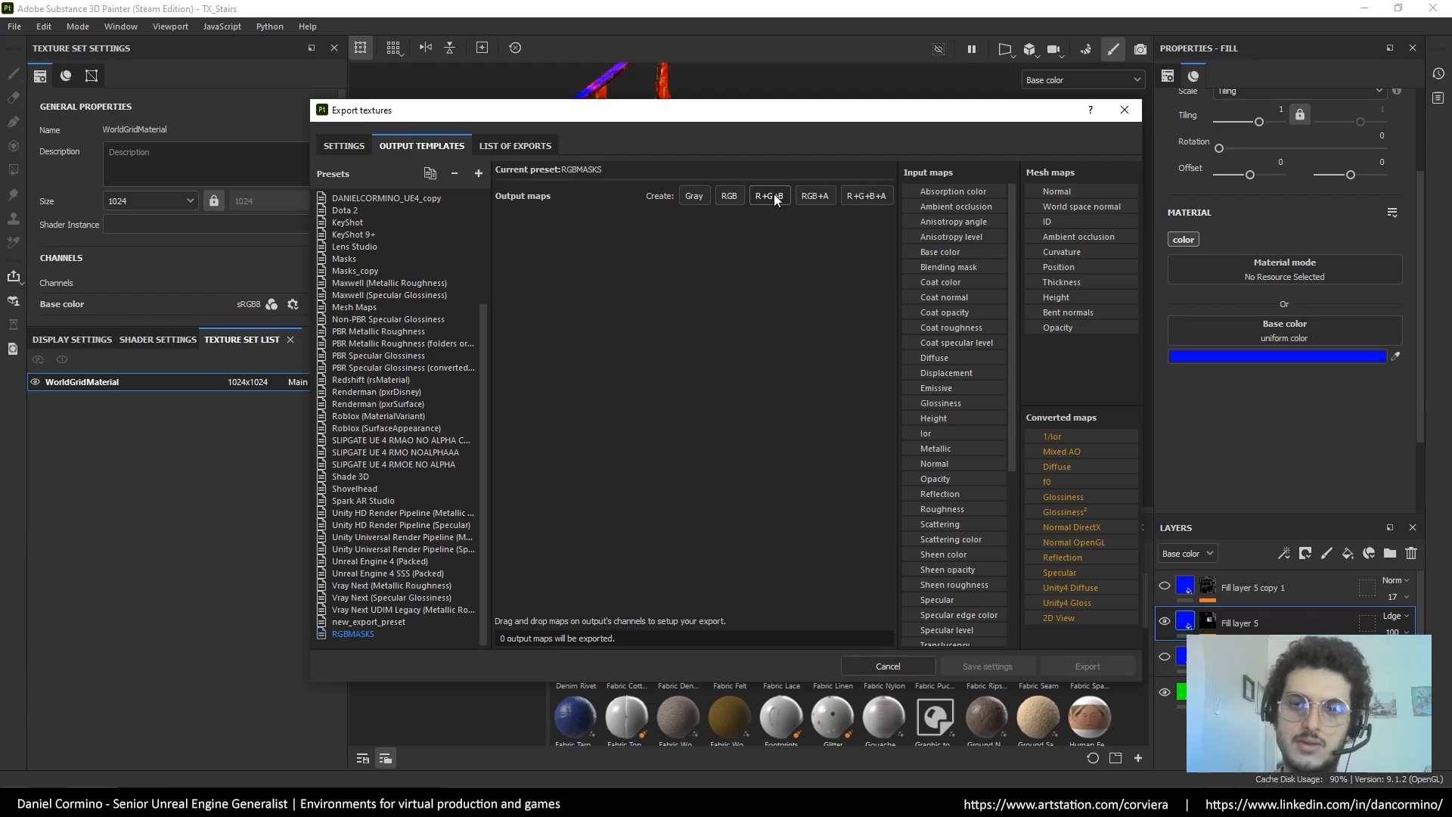
click(774, 197)
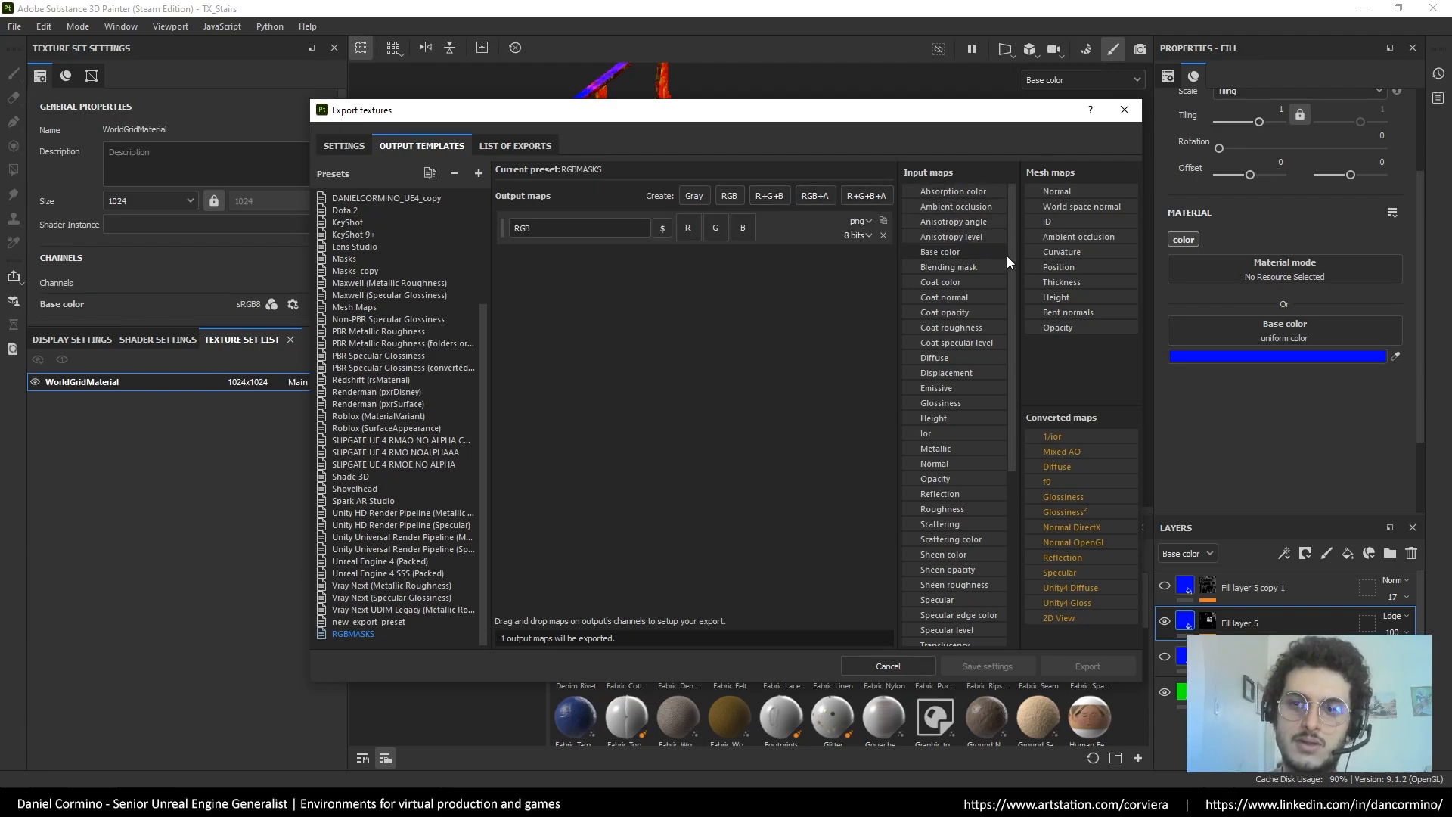
click(883, 236)
Add an RGB output map to the RGBMASKS preset, feed it Base color's RGB channels and name it RGBmasks
click(730, 197)
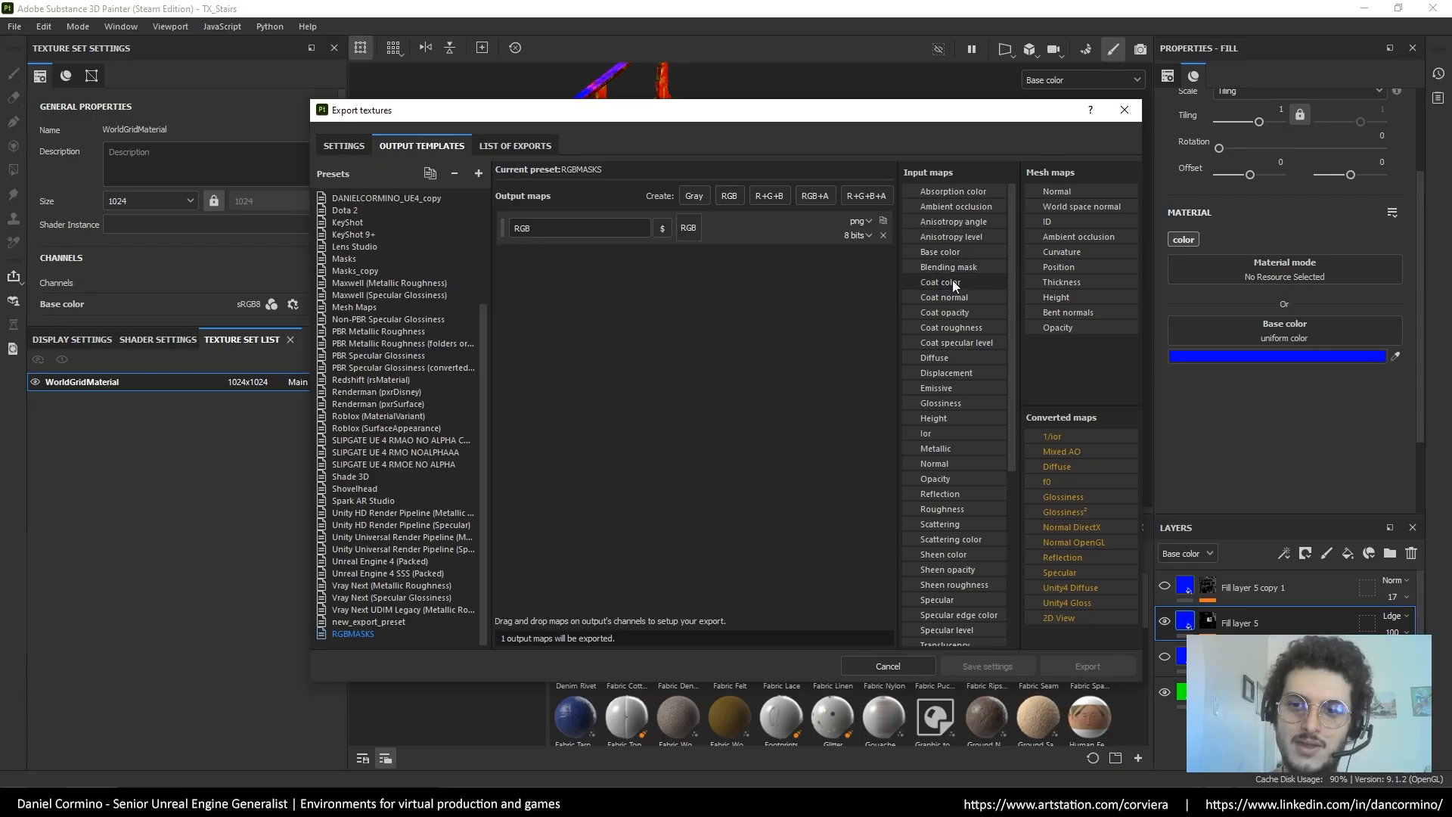
drag(959, 249, 709, 223)
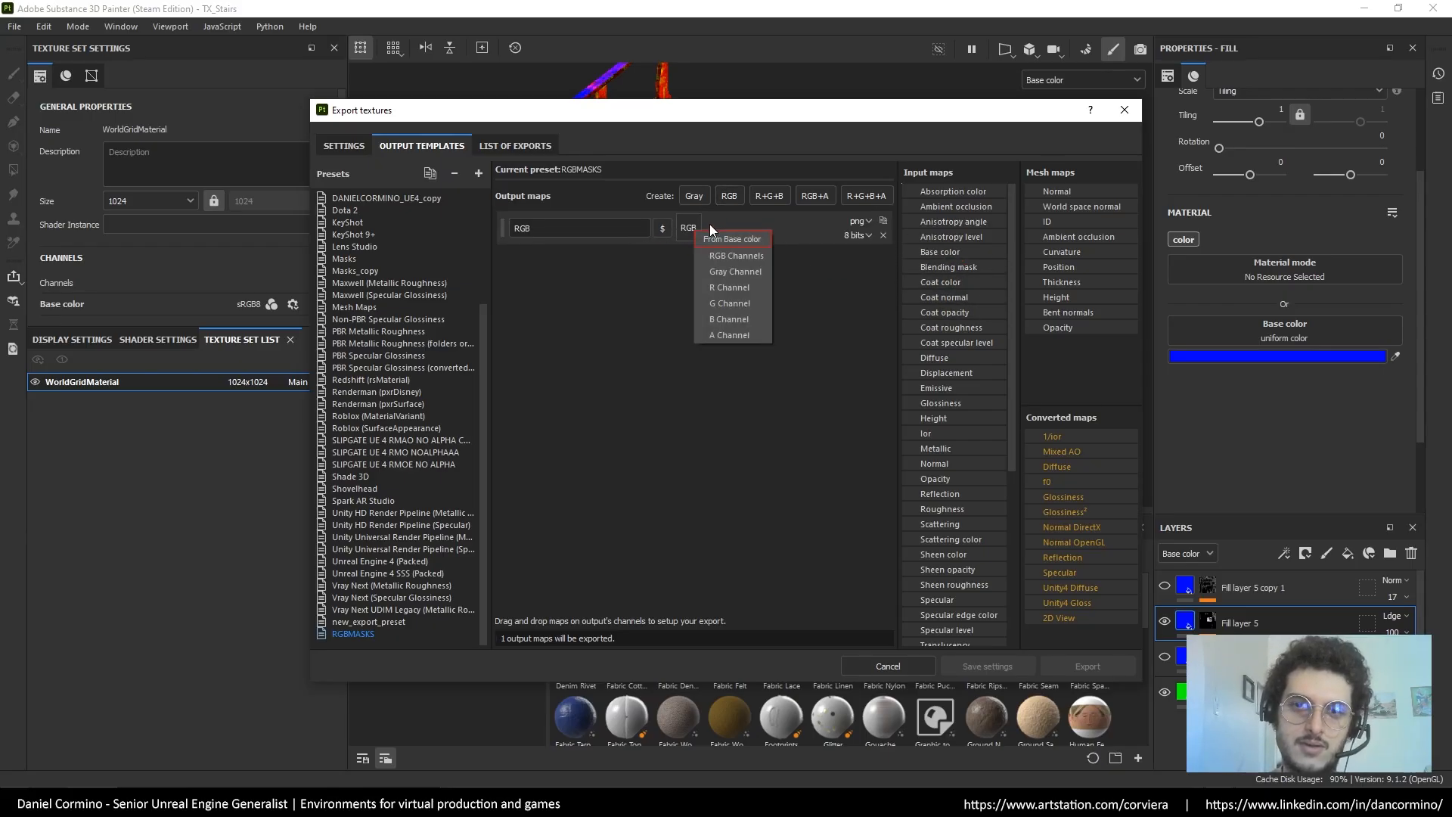
click(732, 257)
click(572, 223)
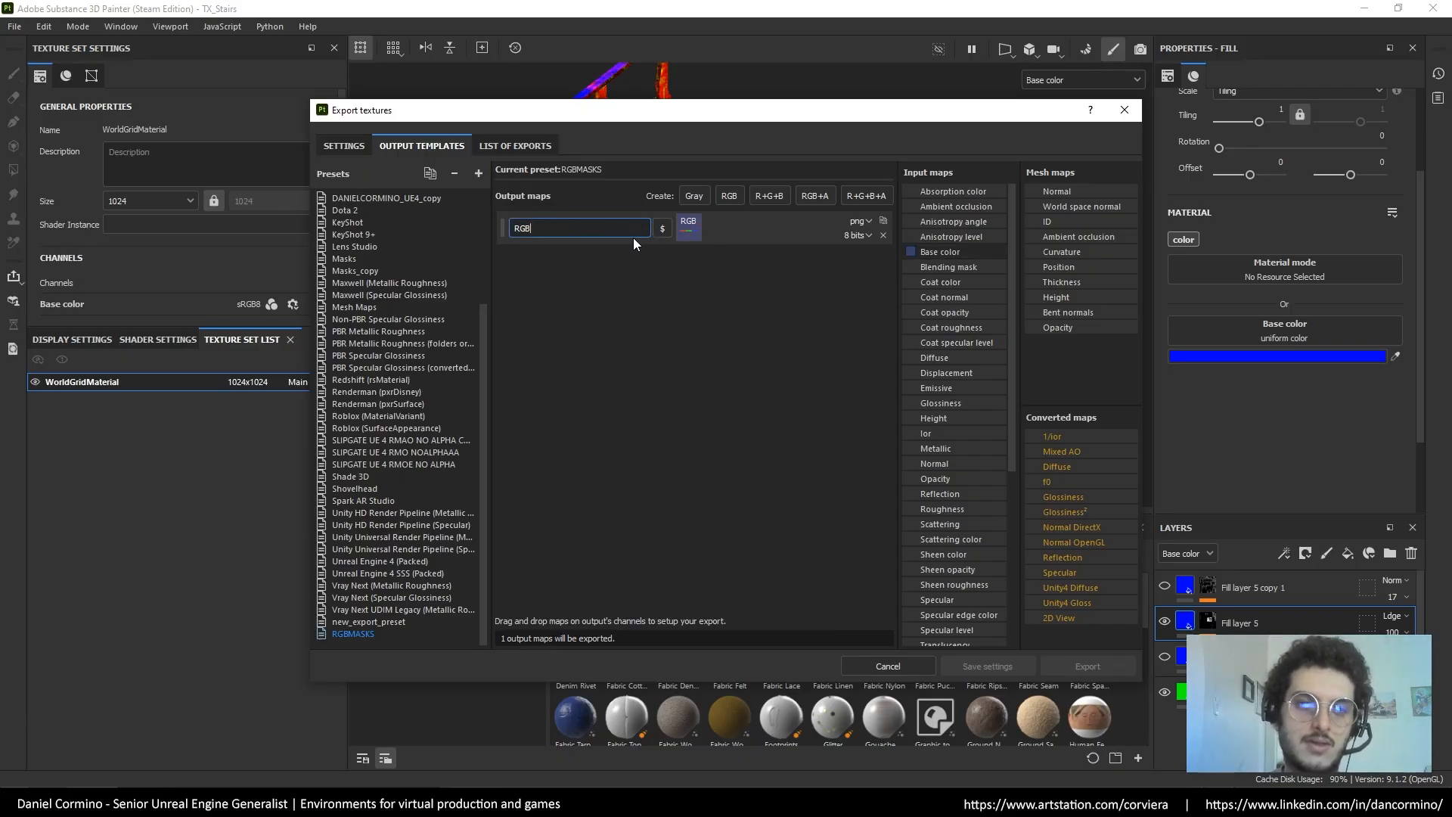
text(masks)
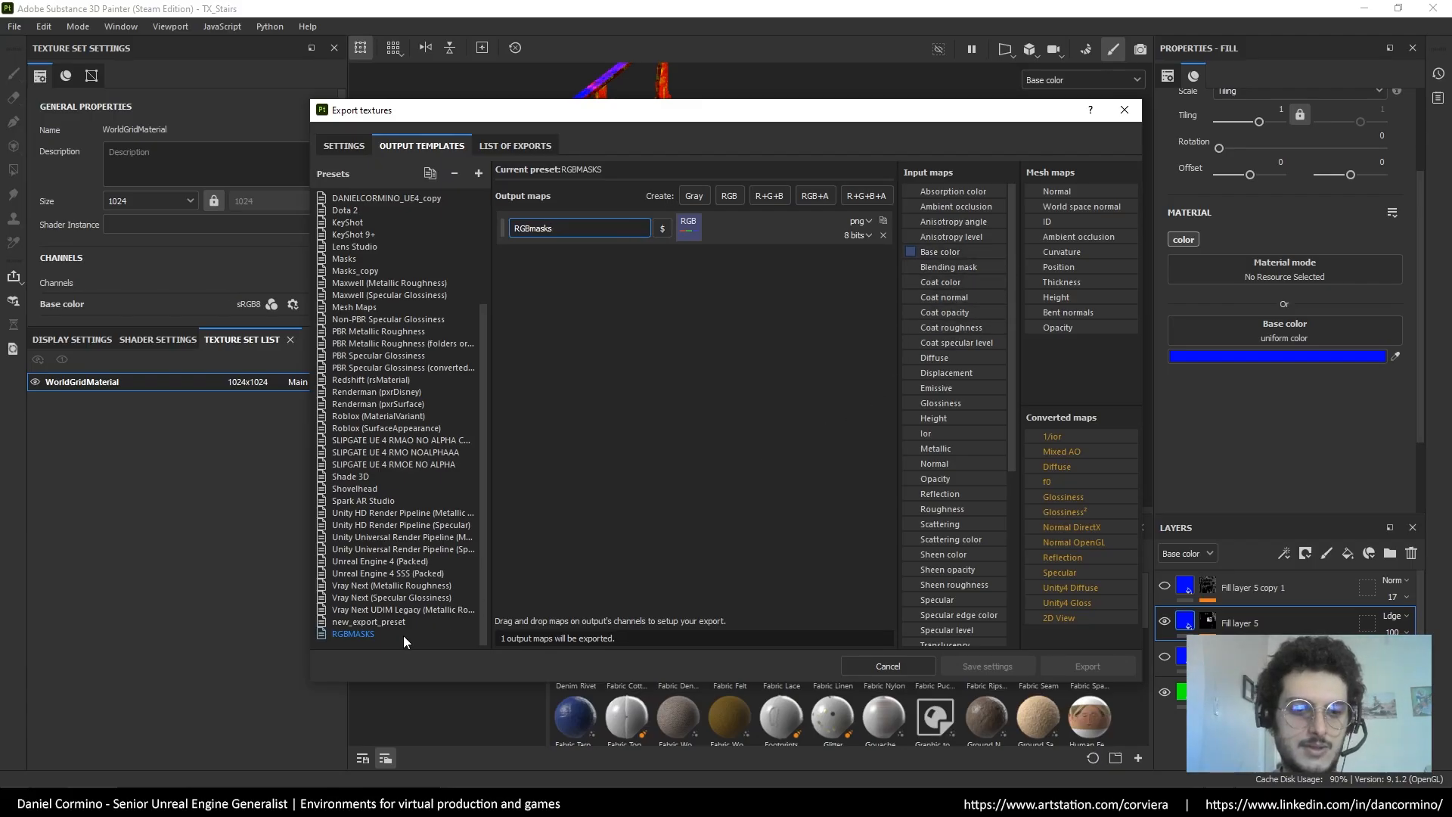
click(376, 636)
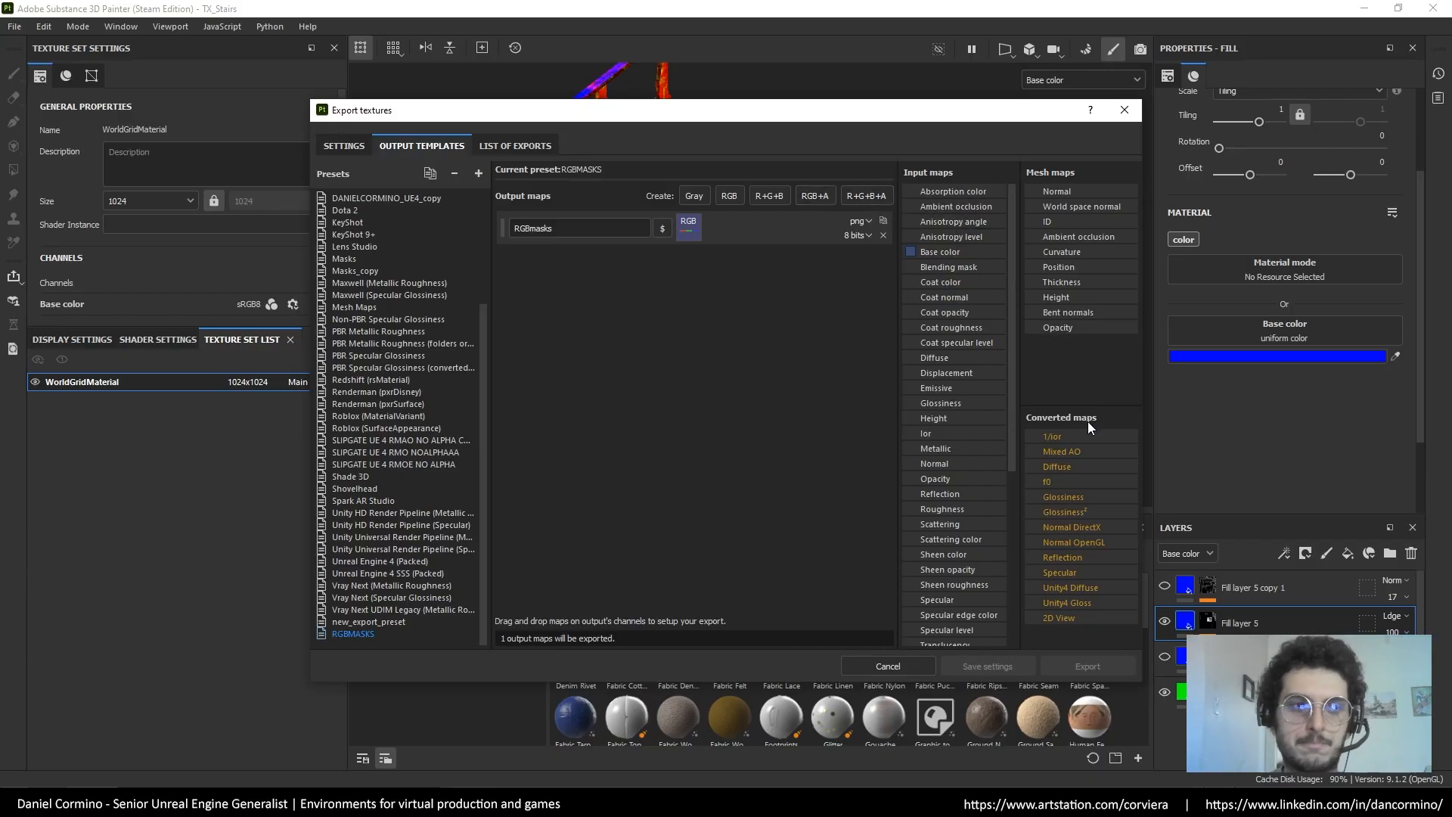
Try an extra RGB+A output map with the User0 gray channel in its alpha, and delete it
drag(1014, 393, 1015, 594)
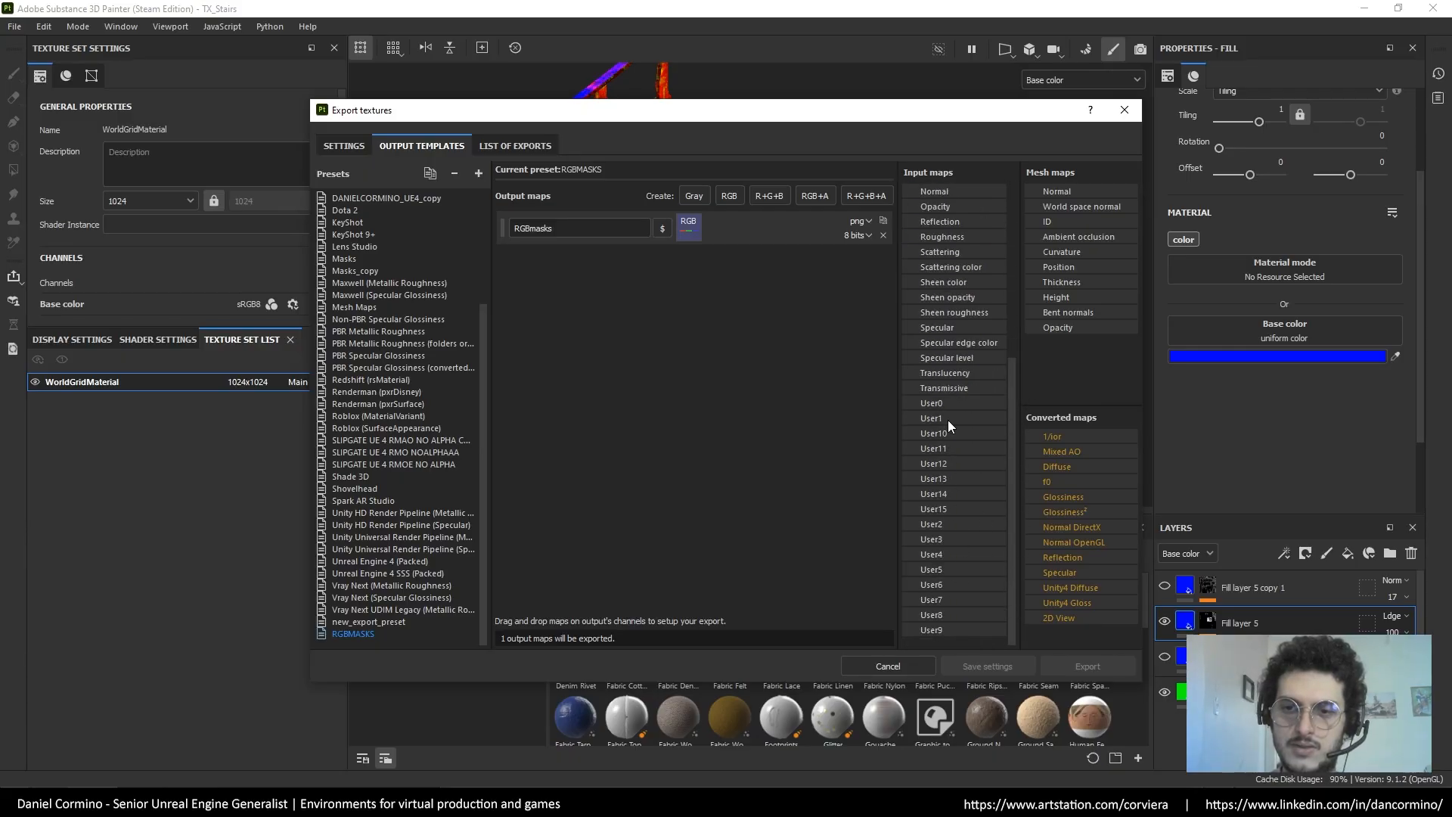
click(822, 198)
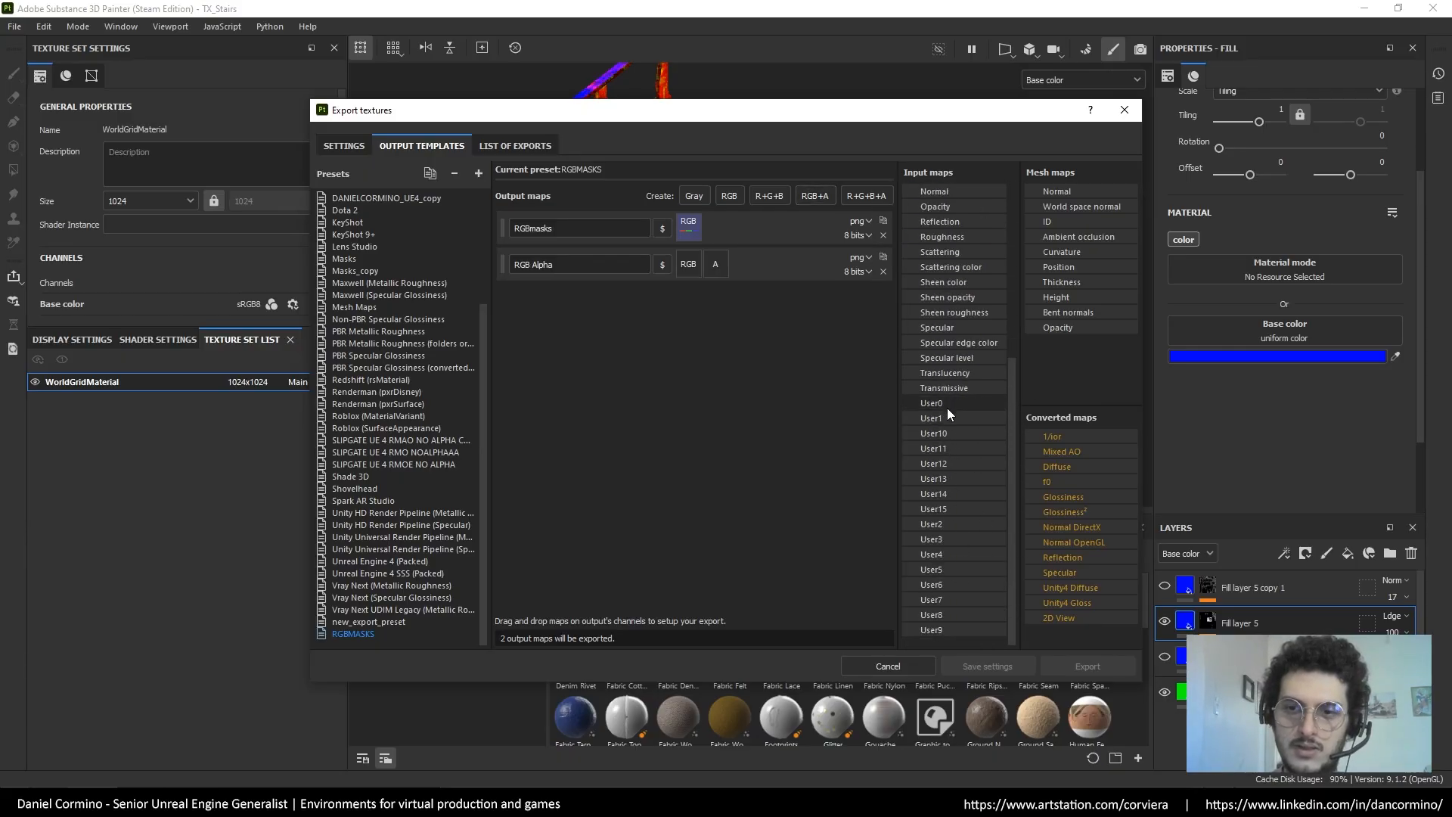
drag(946, 405, 719, 266)
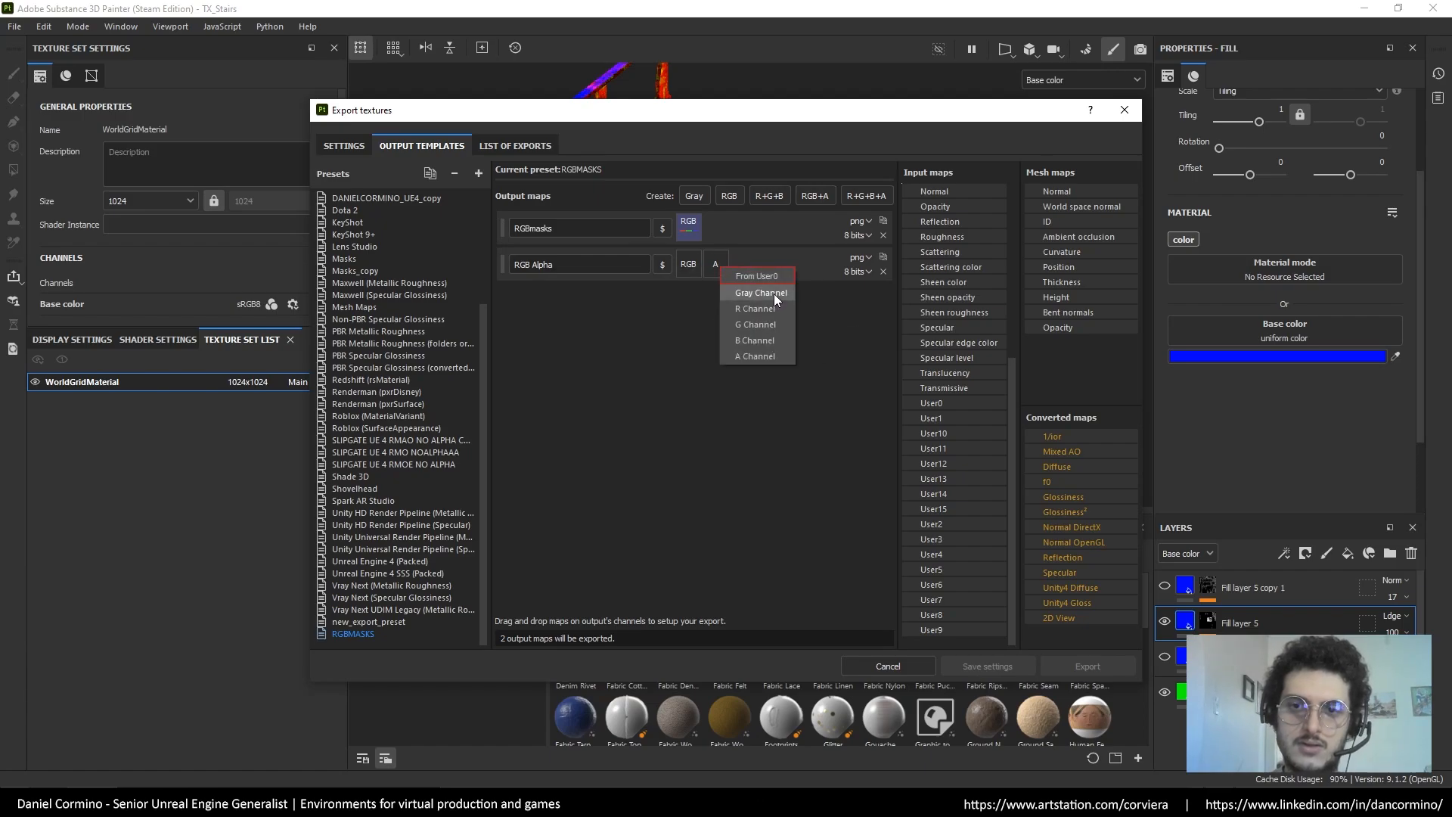
click(773, 293)
click(883, 273)
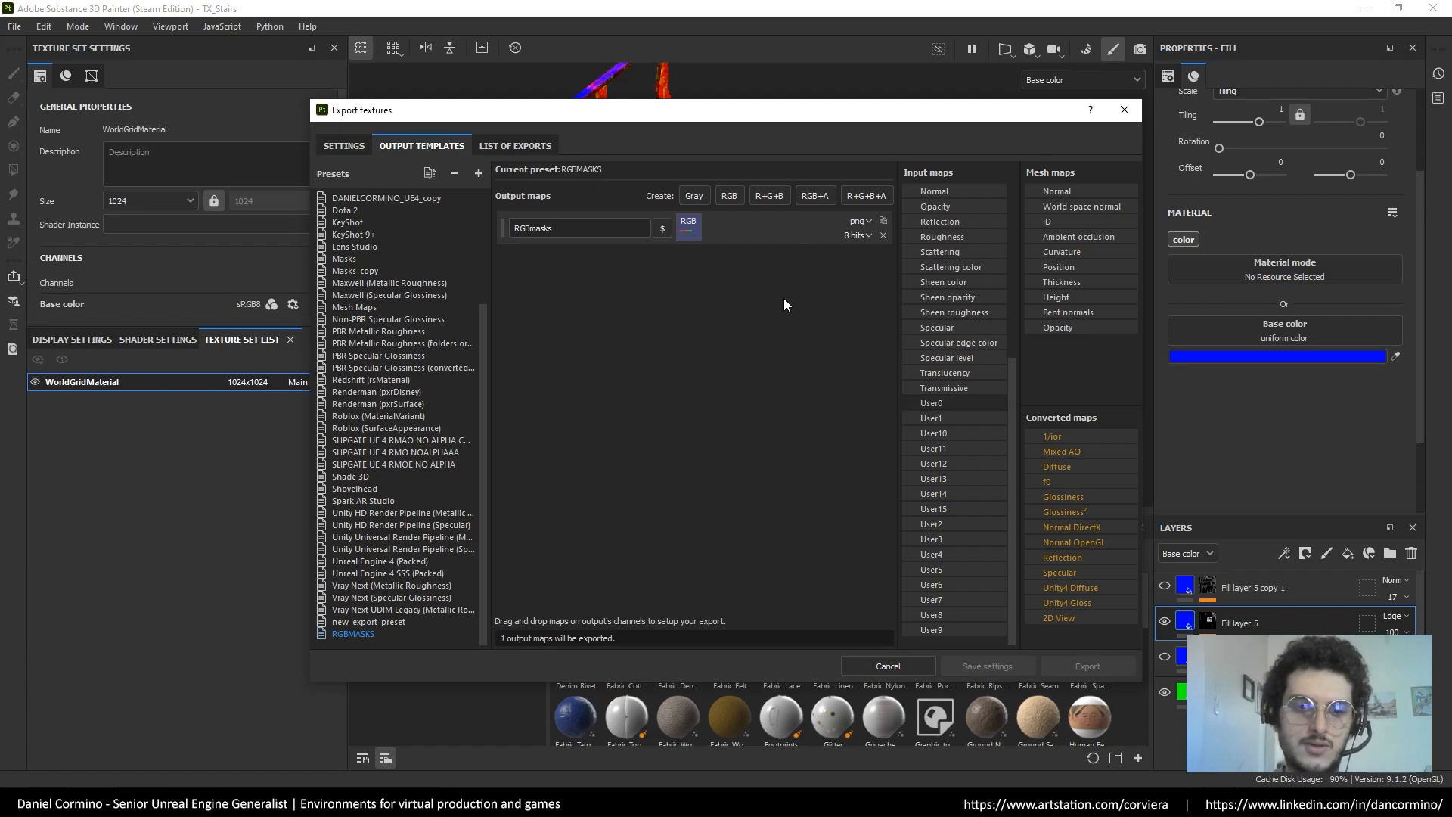
Set the global output template to RGBMASKS and export the textures
click(356, 140)
click(957, 234)
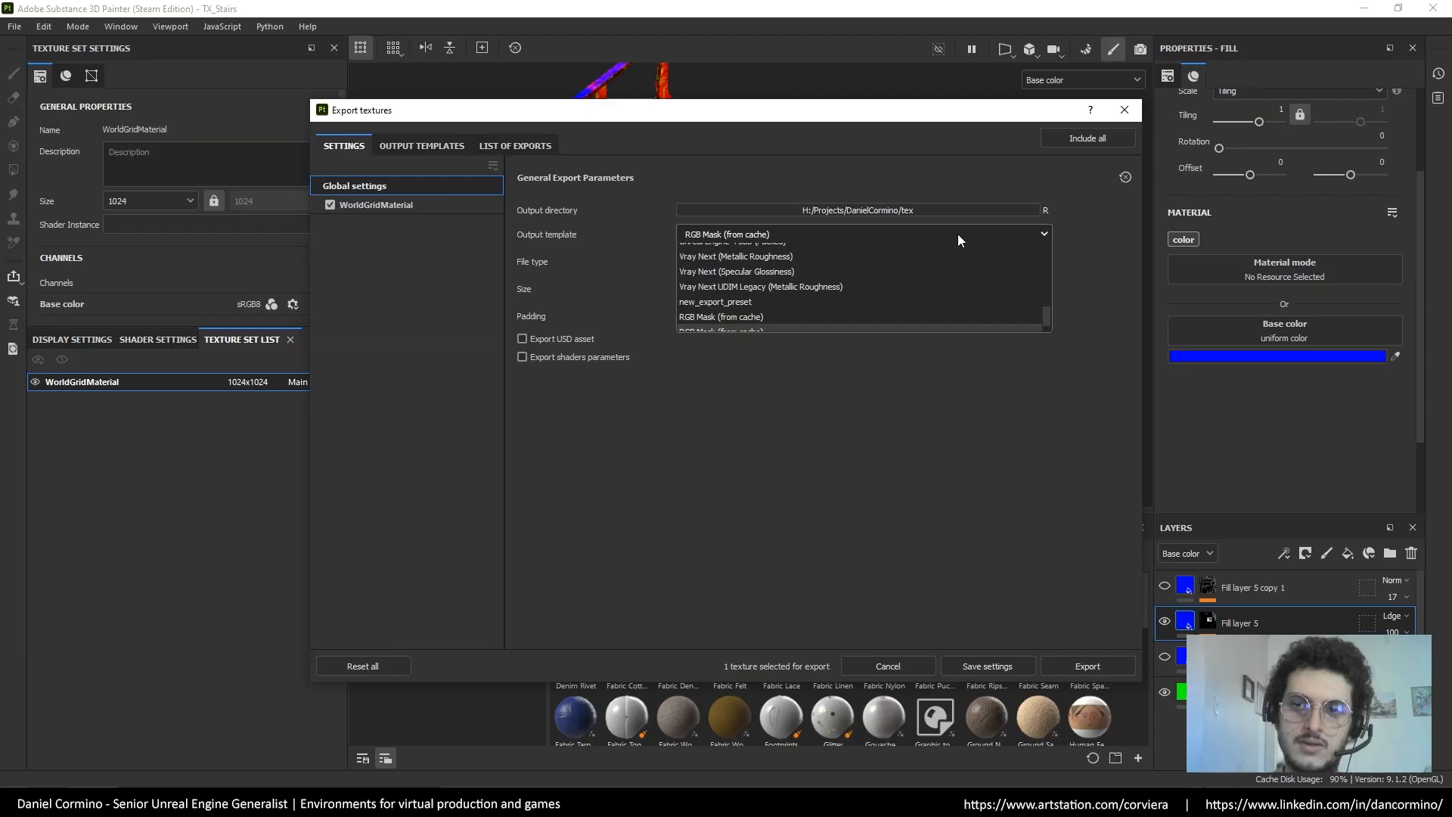
scroll(1047, 378, down, 1)
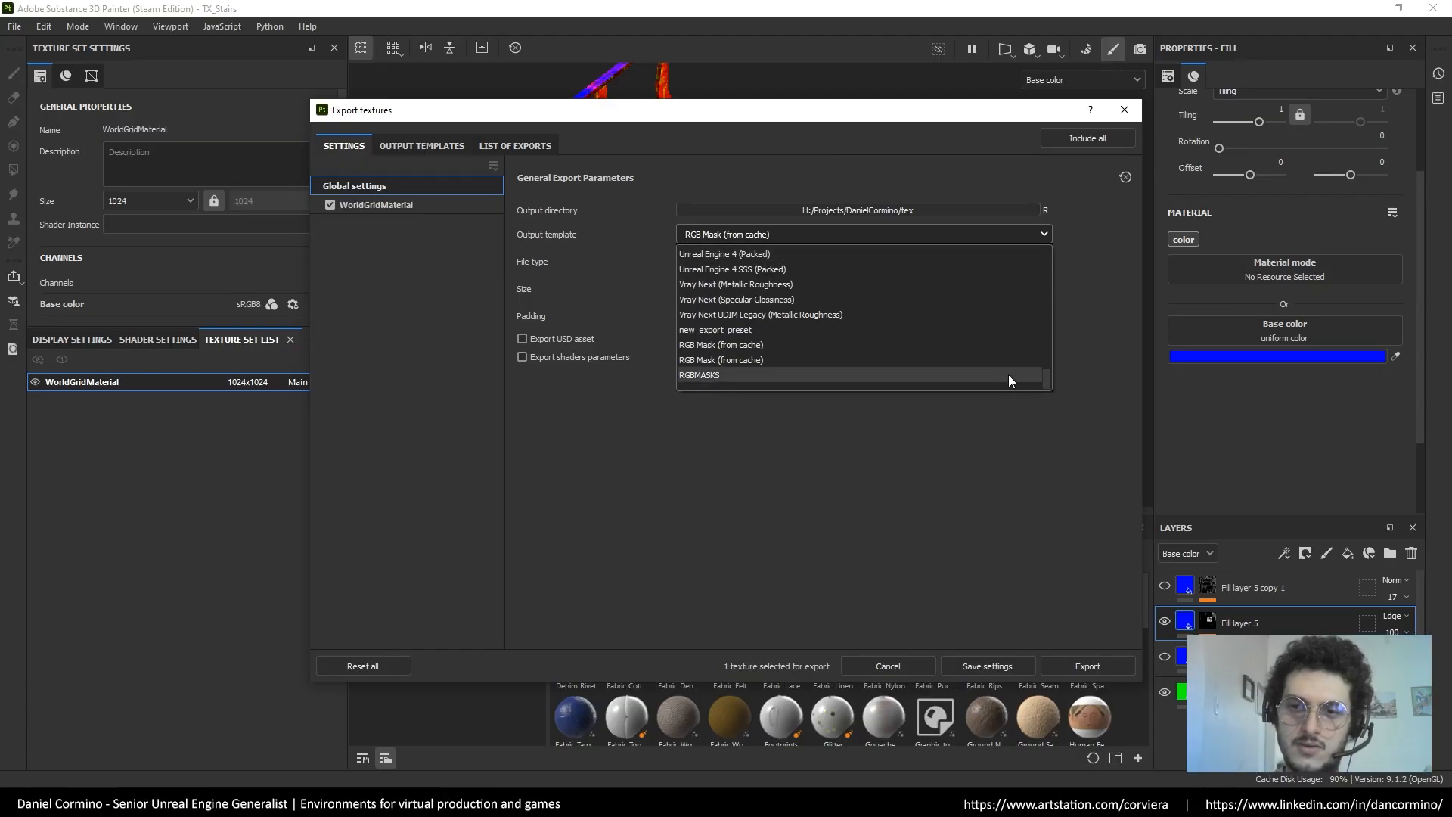
click(1009, 375)
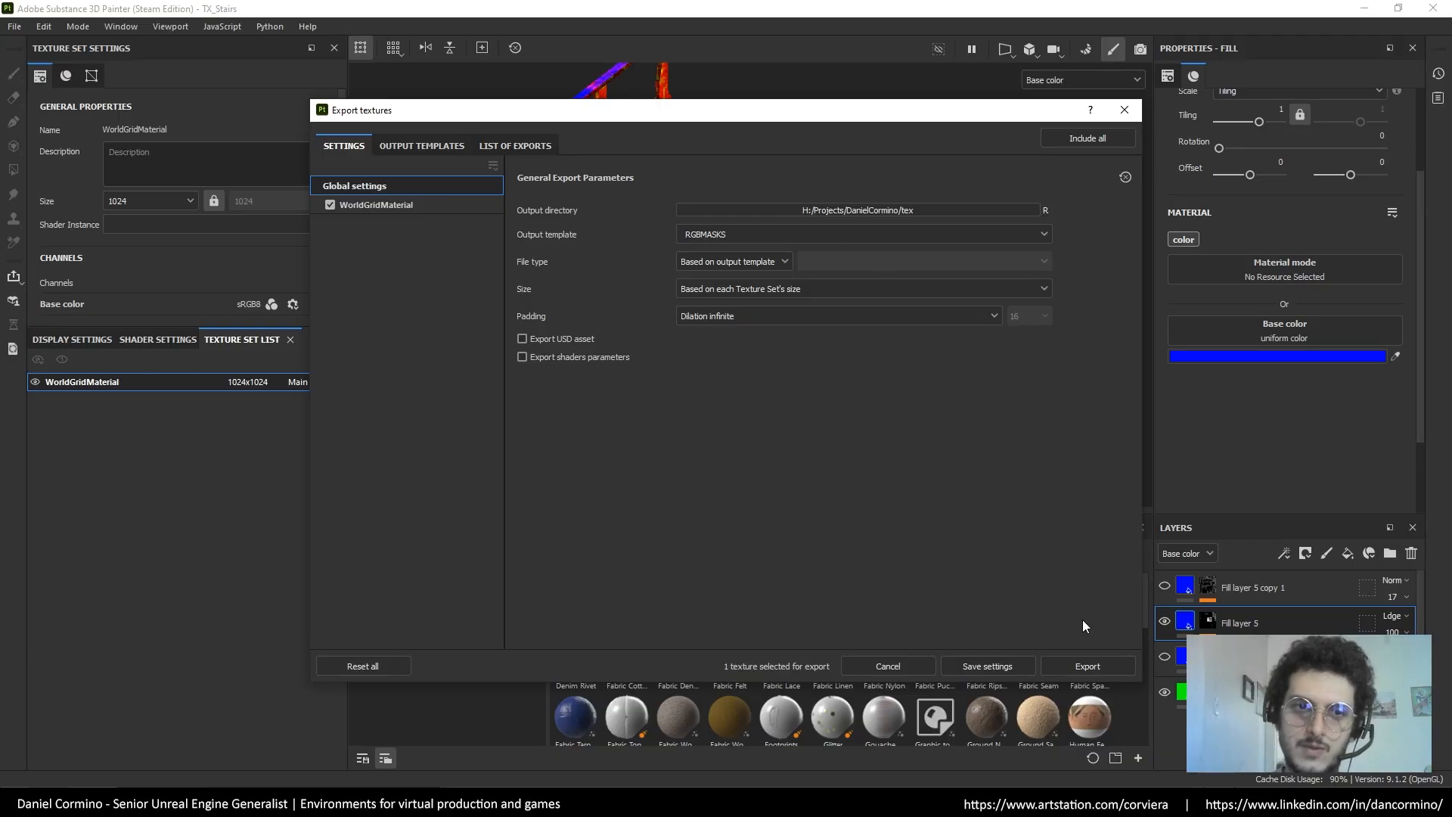
click(1095, 666)
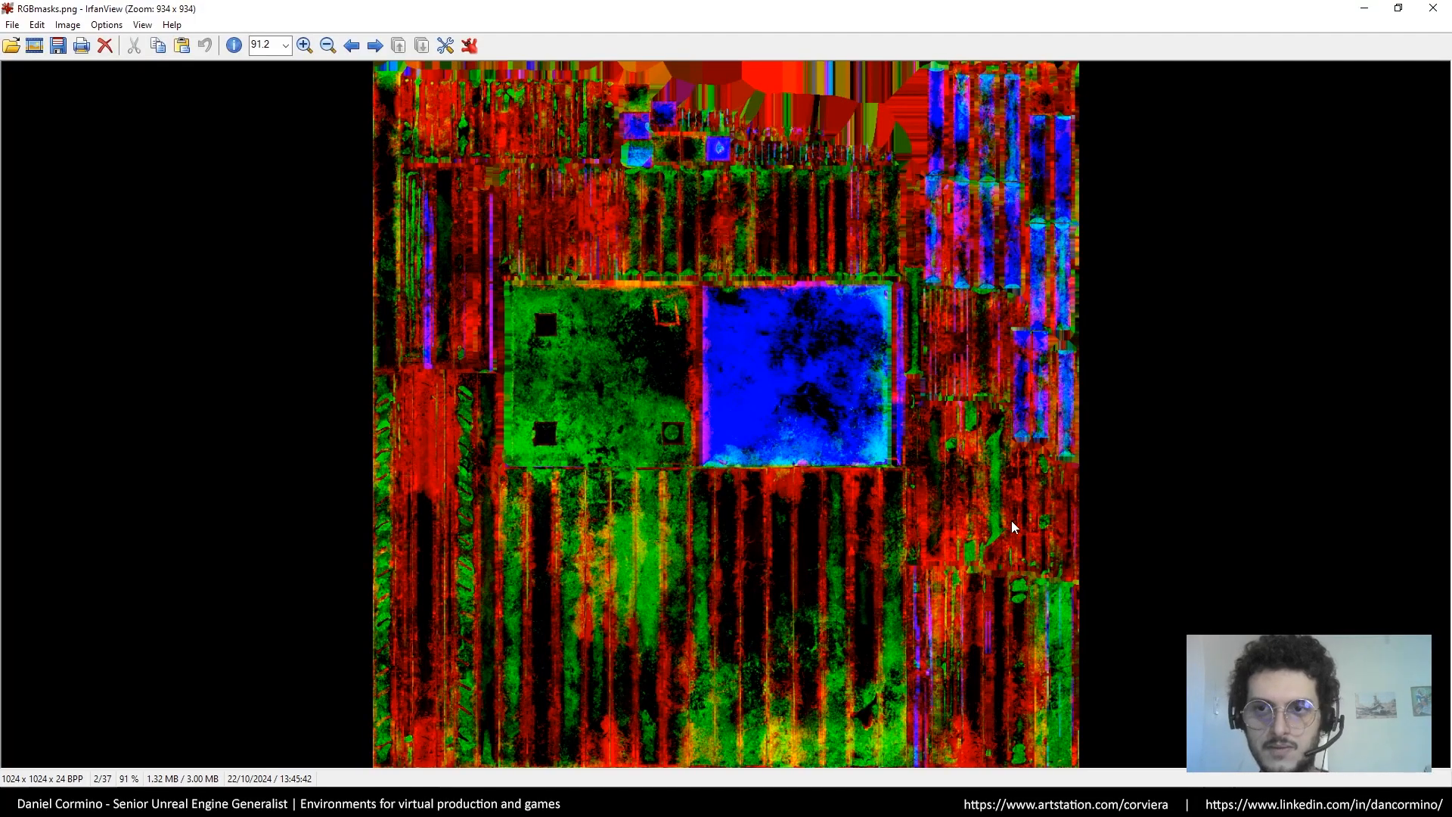
Close the exported RGBmasks image and view TX_Stairs_MRGB.png in the tex folder for comparison
click(1432, 8)
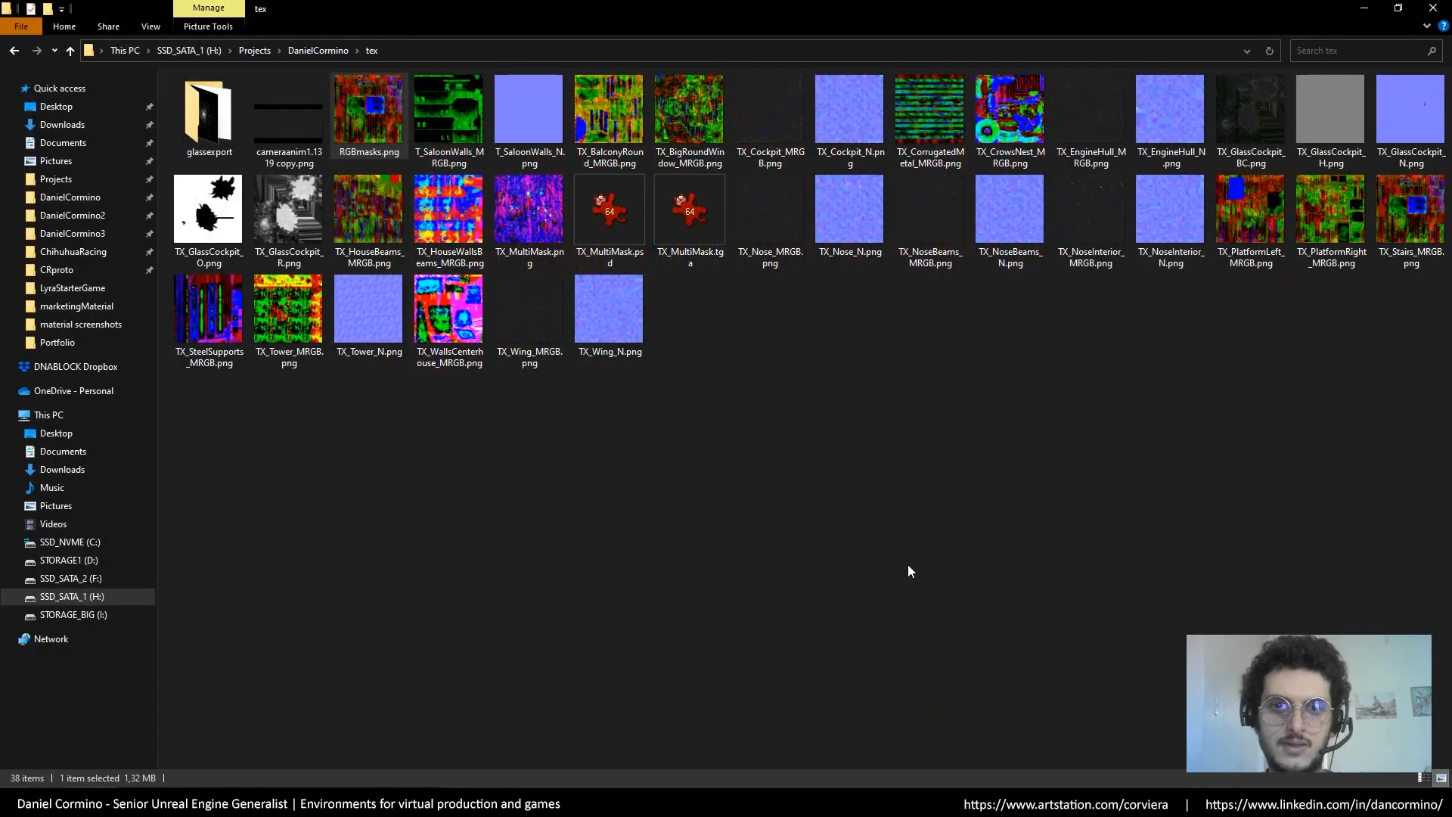
click(908, 573)
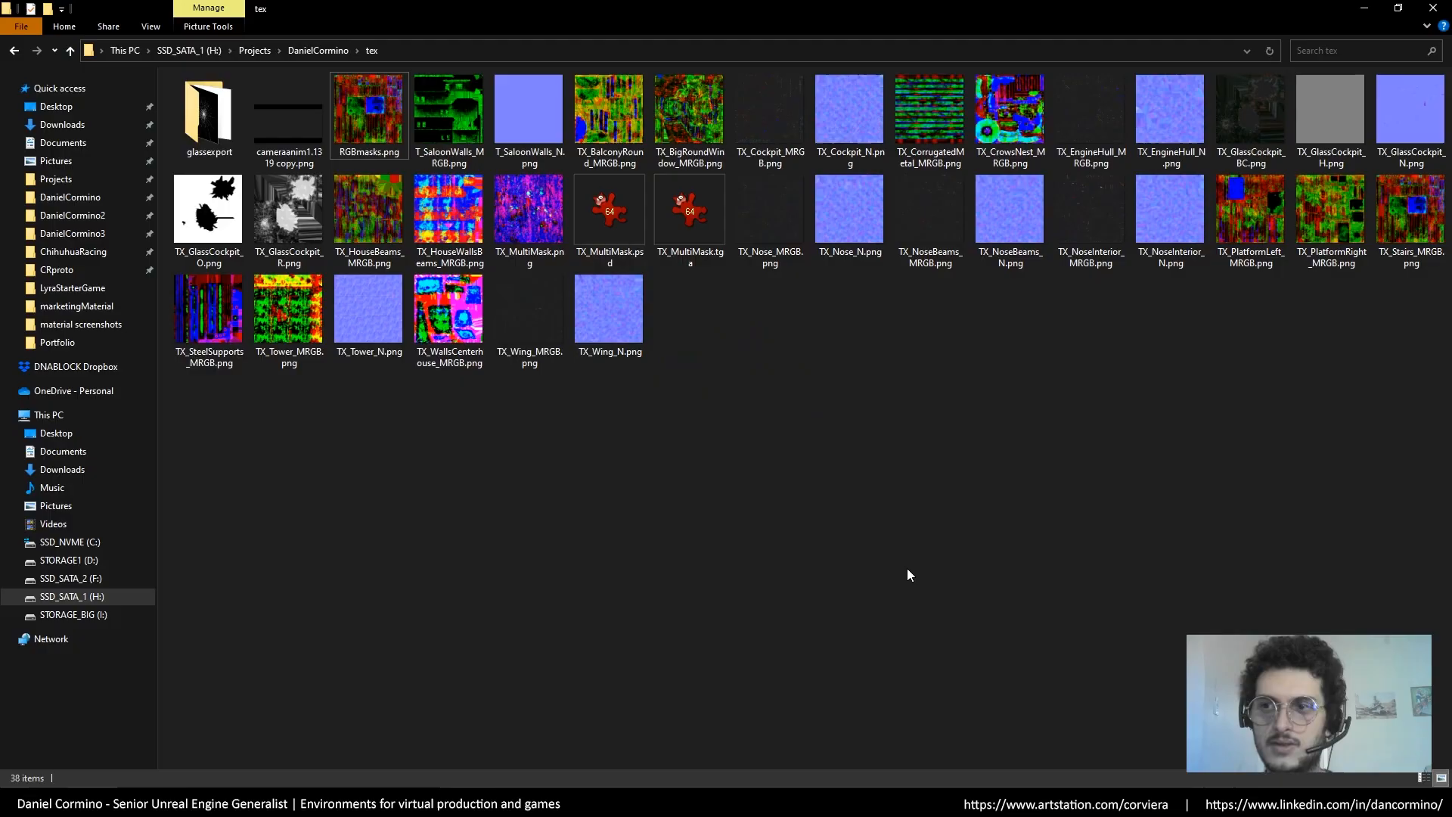
double_click(1416, 220)
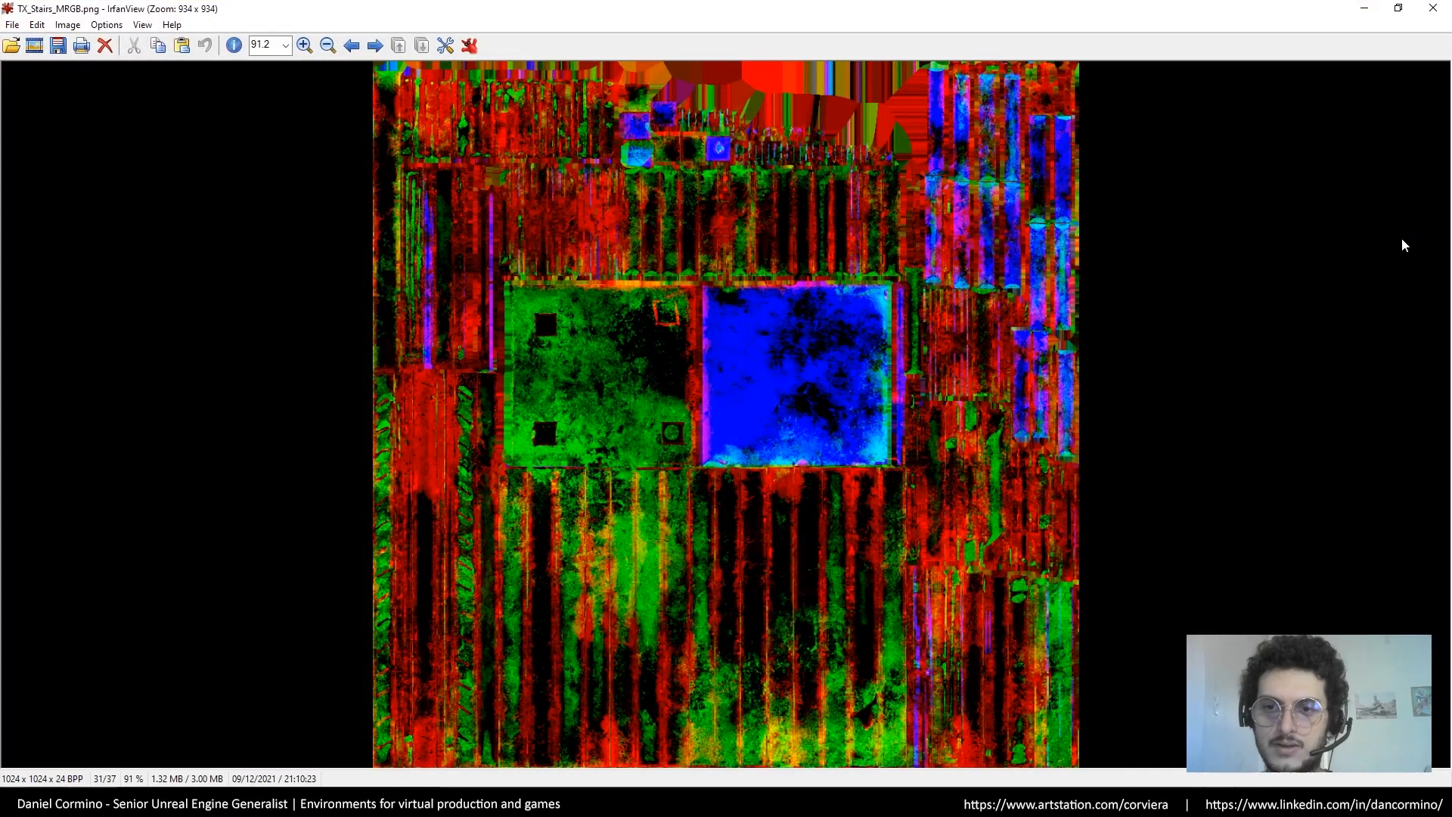
click(1432, 8)
Switch to Unreal Editor and look through the mask textures in DesertPlane's masks folder and the assets in its material folder
key(alt+Tab)
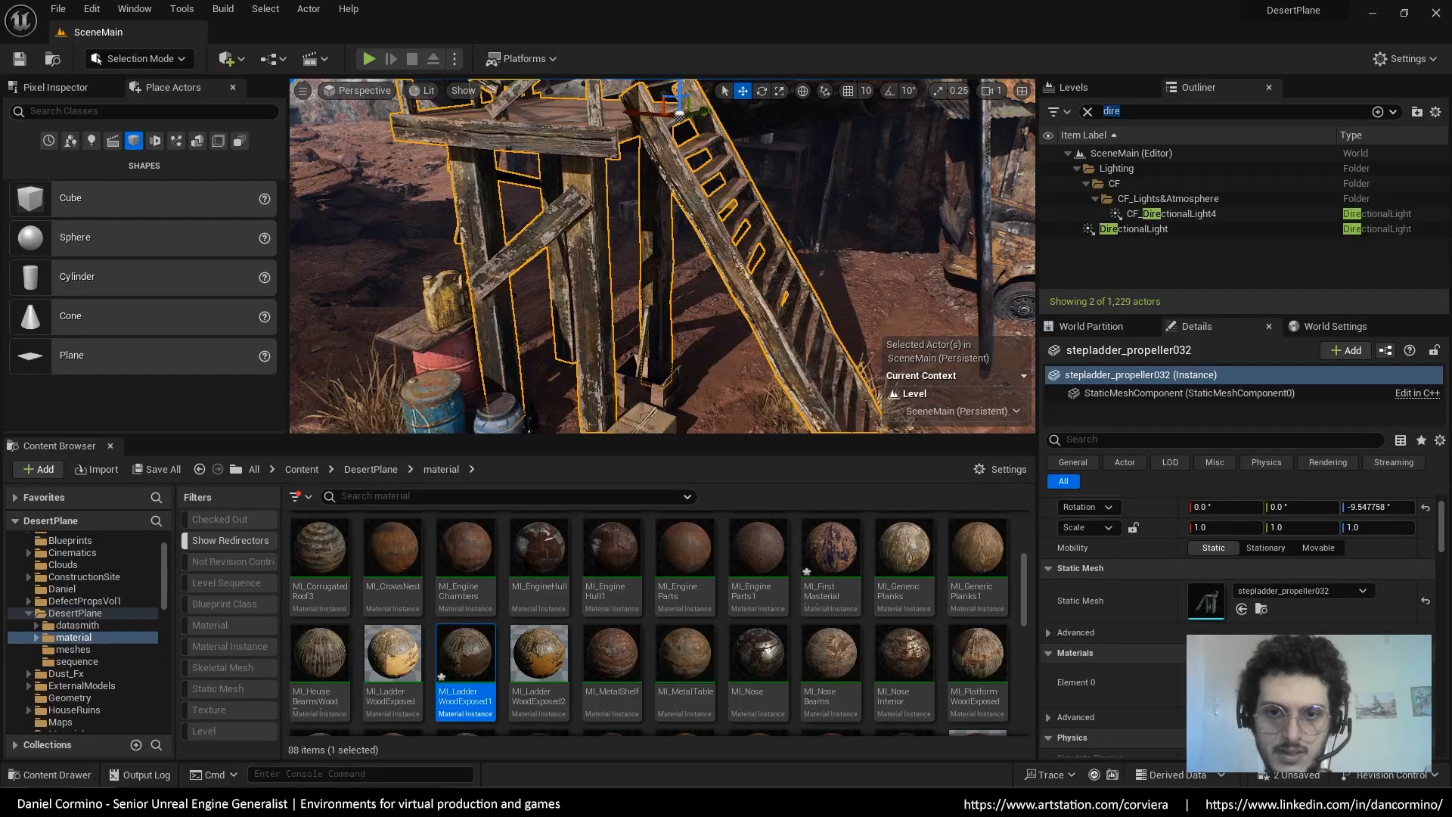
key(Escape)
right_drag(663, 256, 620, 238)
scroll(589, 598, up, 4)
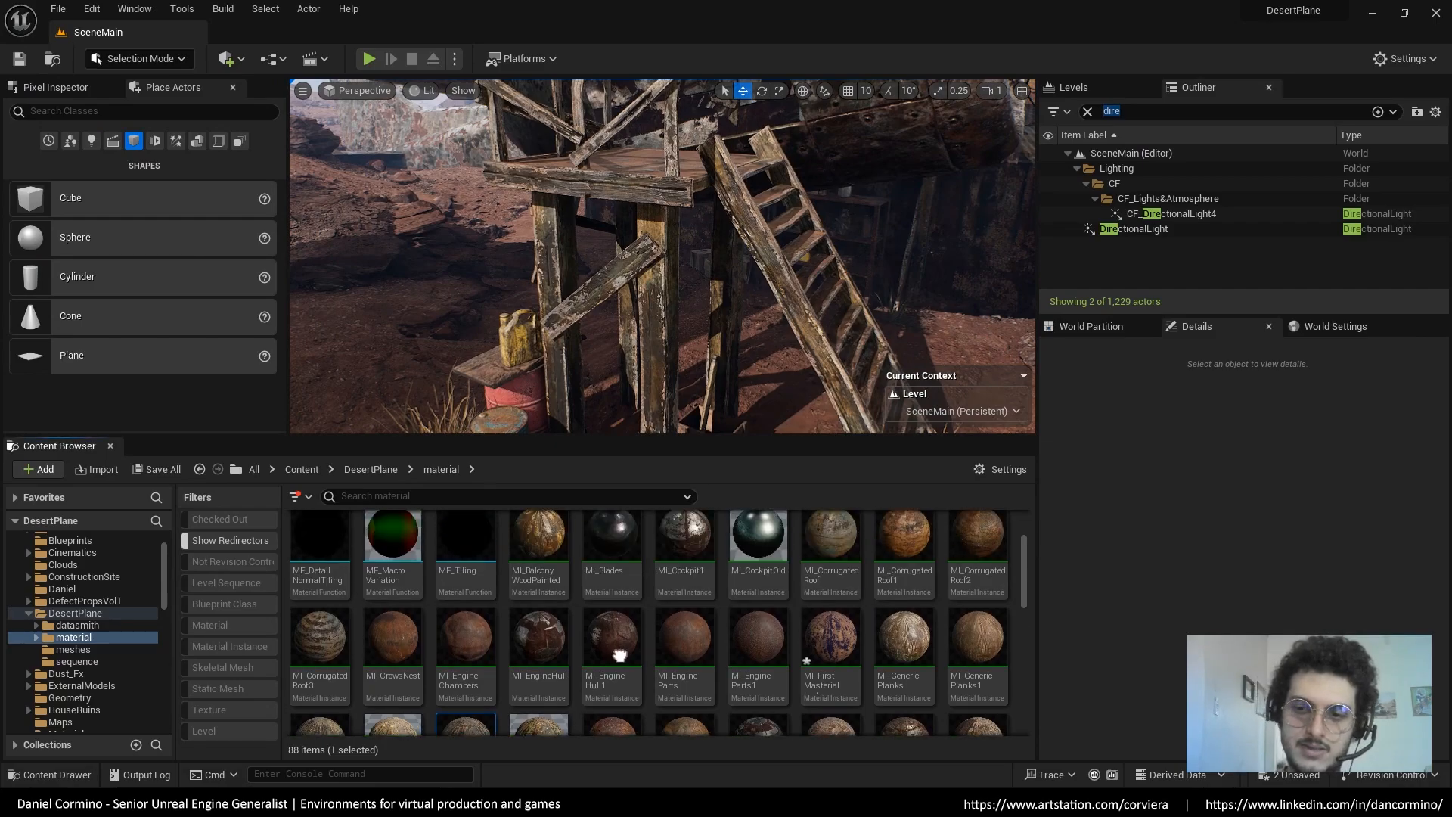
double_click(323, 536)
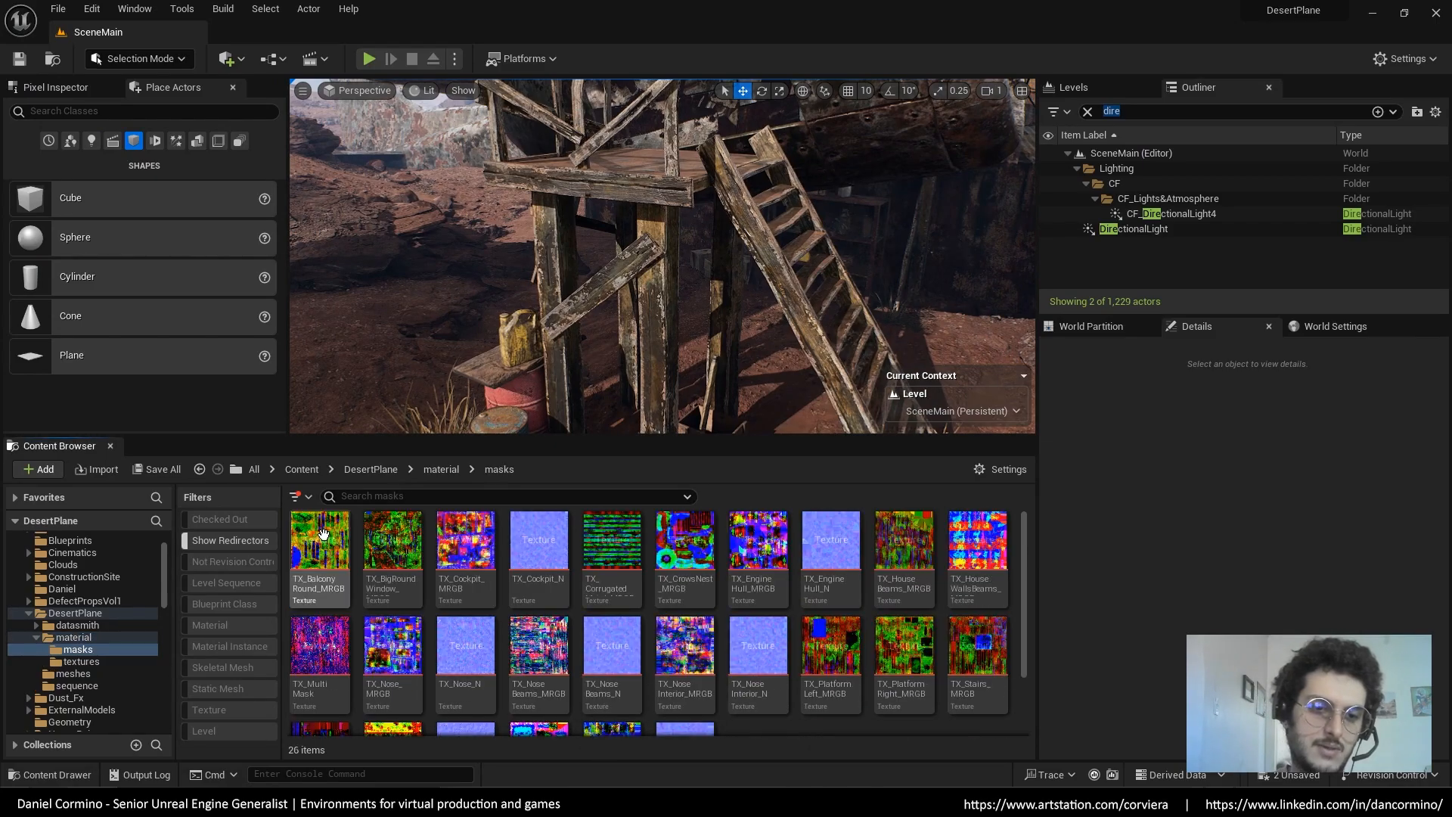
scroll(1024, 584, down, 2)
drag(1025, 585, 1032, 537)
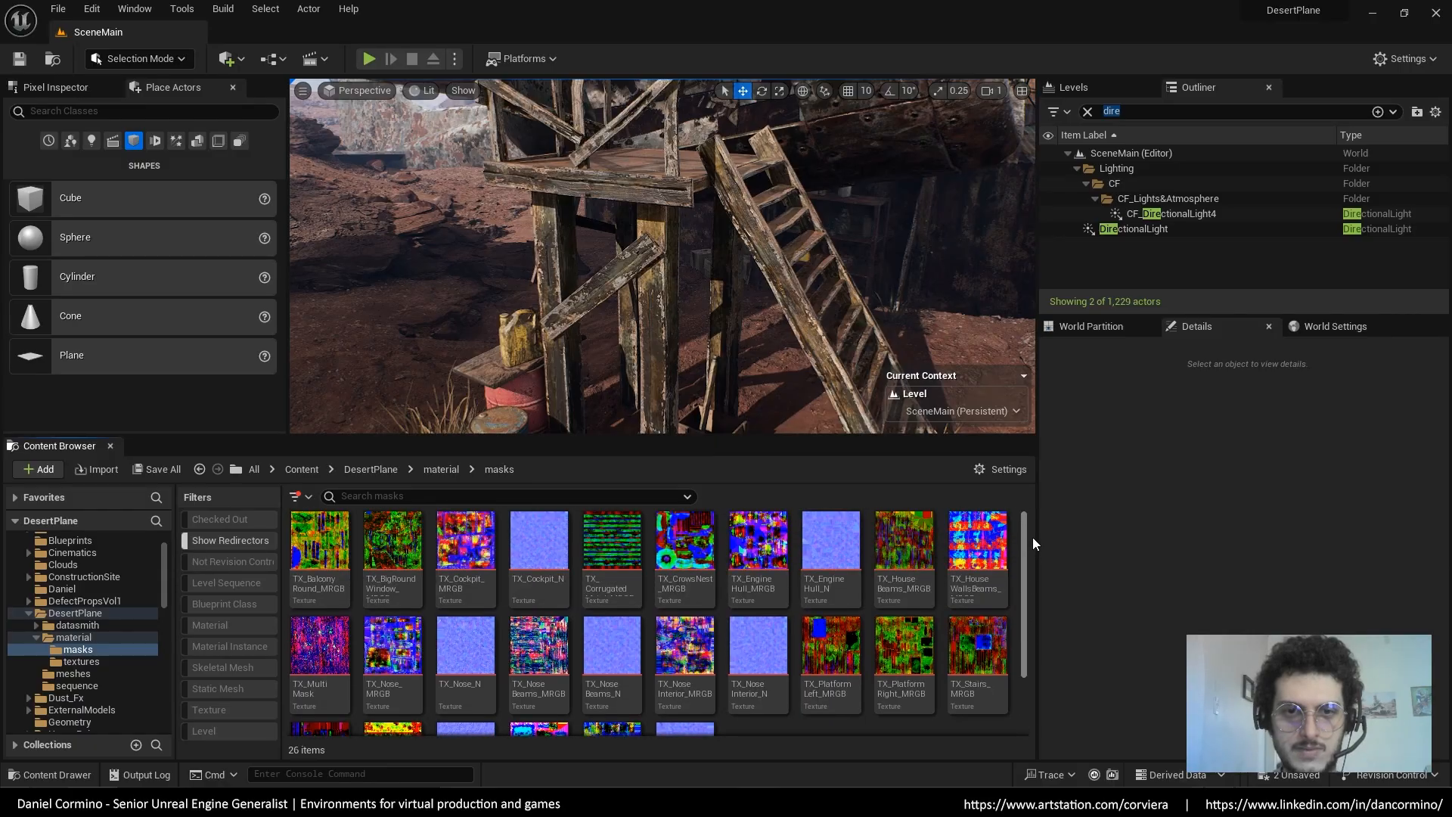
click(440, 469)
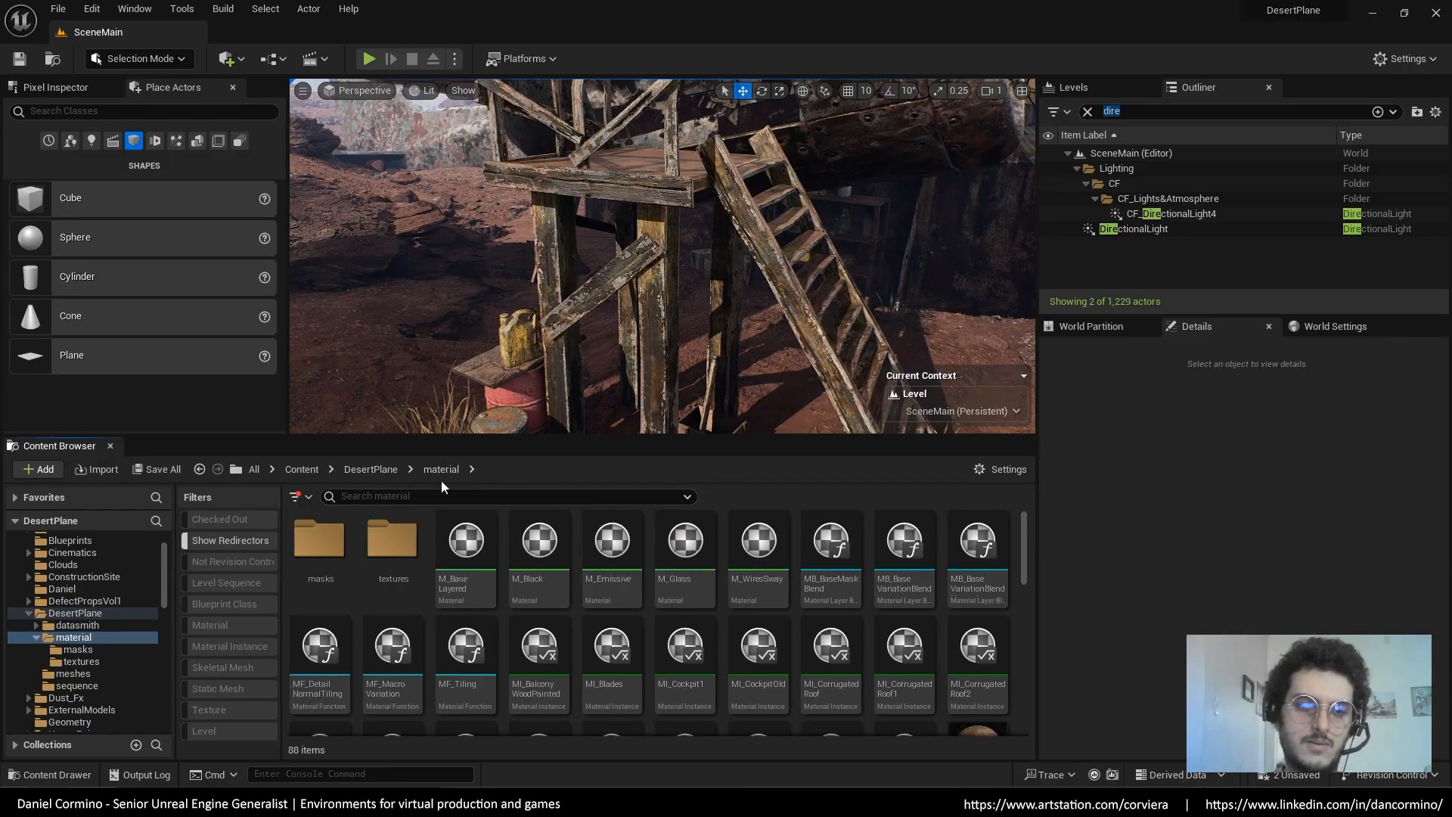
drag(1024, 547, 1027, 574)
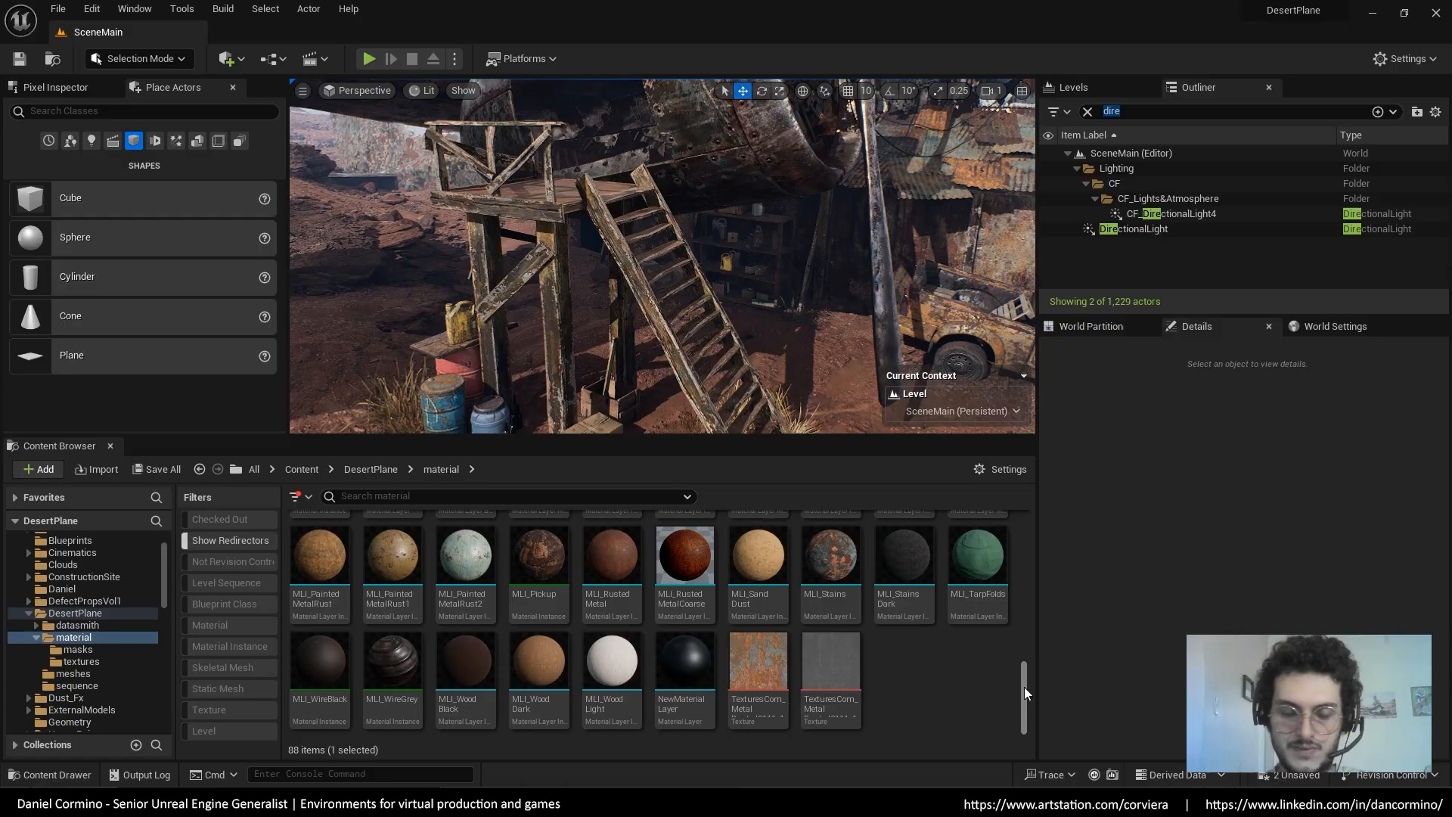
drag(1023, 688, 1024, 642)
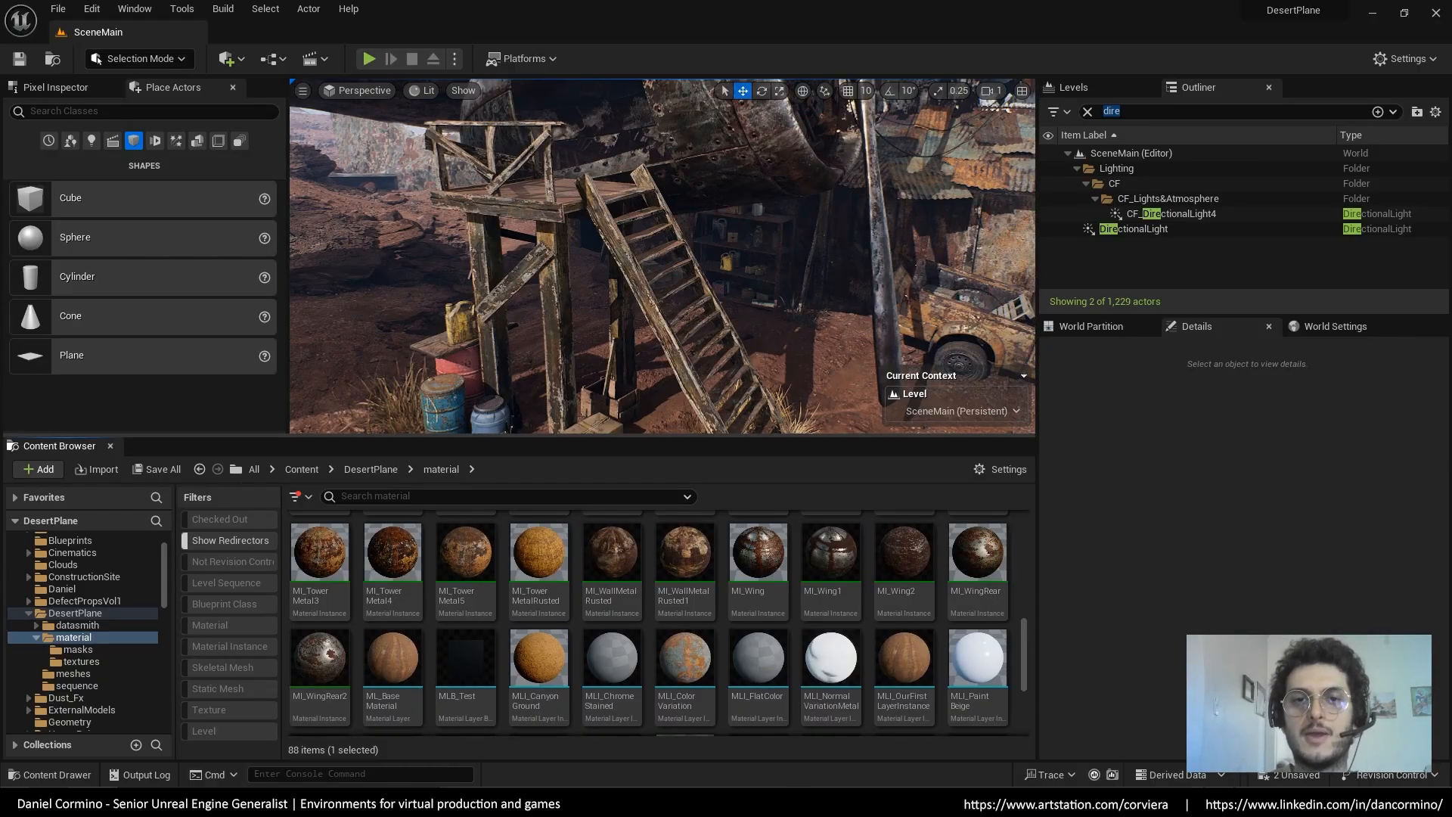
Reset the stepladder mesh's Element 0 material to its default and deselect the stepladder
click(619, 247)
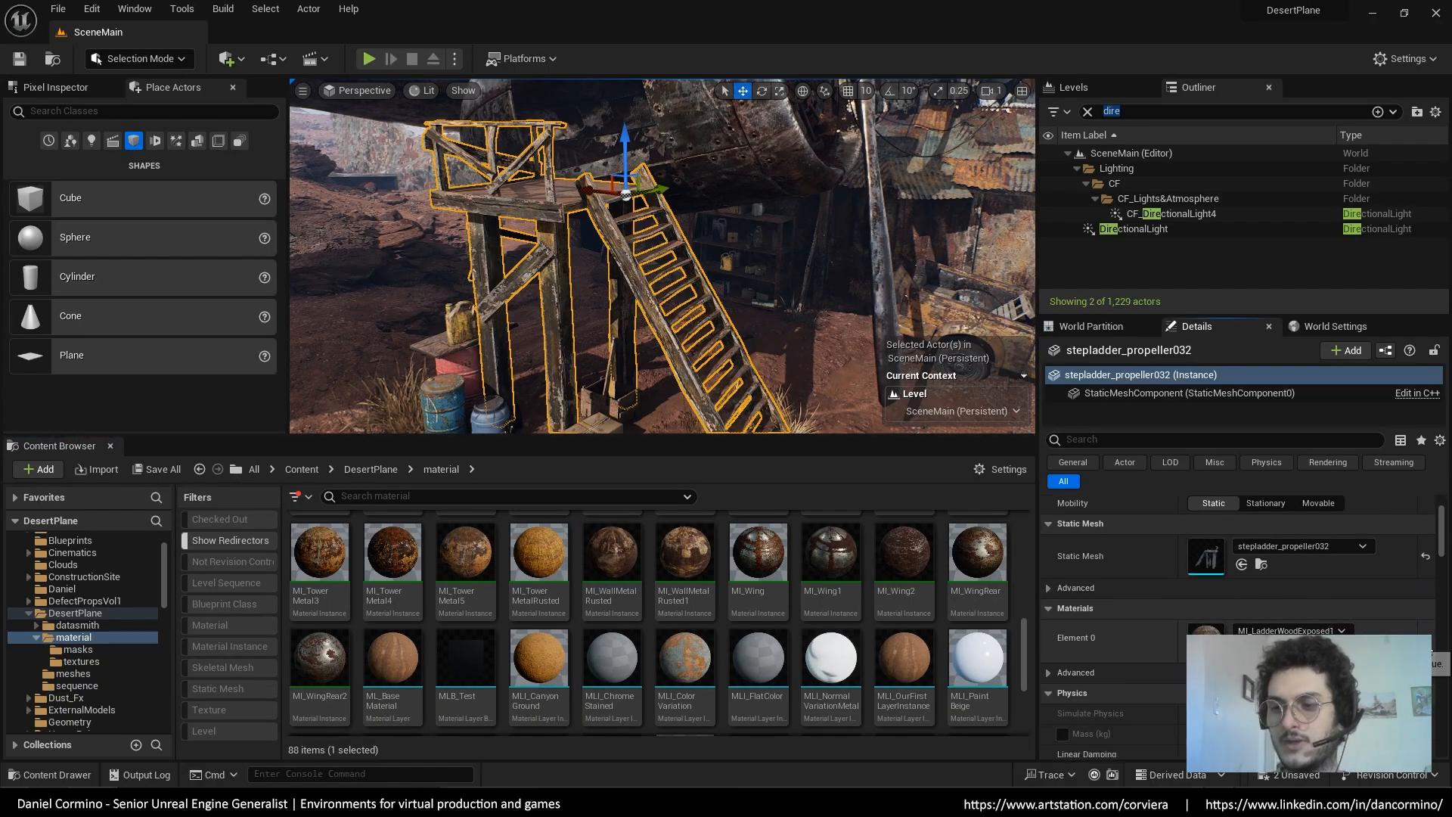
click(1425, 639)
right_drag(726, 294, 677, 321)
key(Escape)
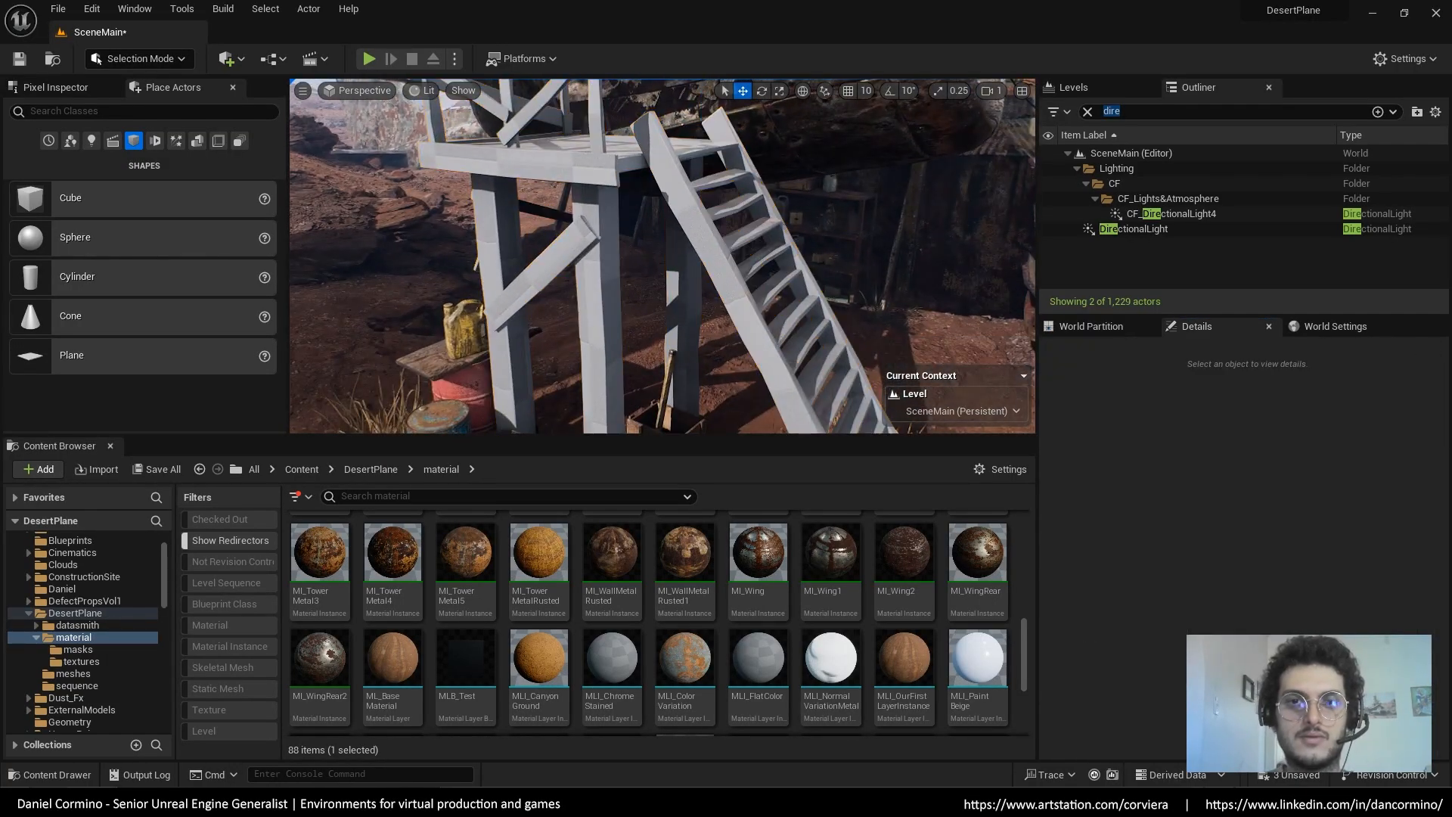
mouse_move(756, 288)
right_down()
mouse_move(733, 319)
mouse_move(751, 279)
mouse_move(741, 231)
mouse_move(751, 291)
right_up()
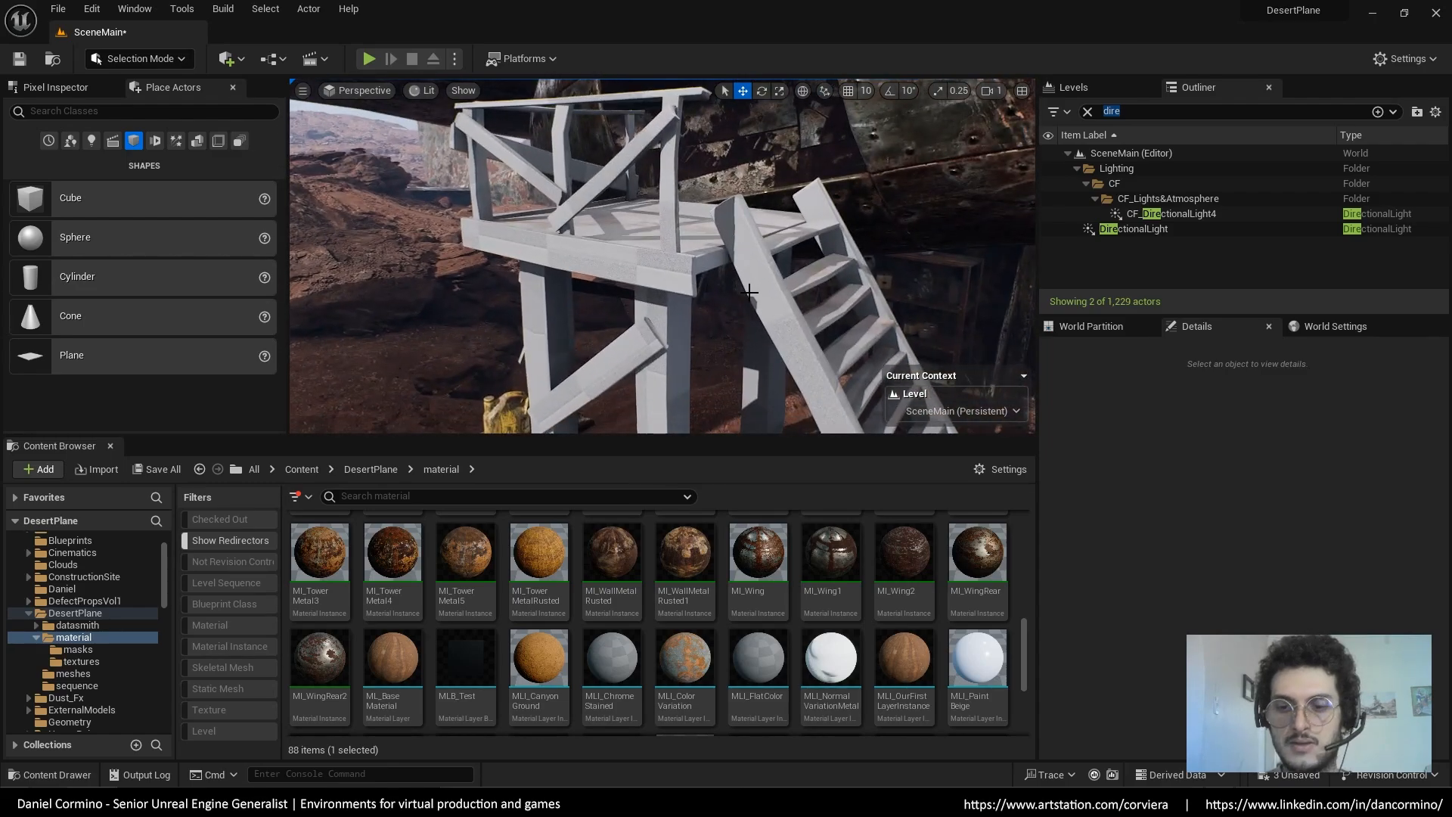
Rename the material layer instance MLI_OurFirstLayerInstance to MLI_NewLadder
click(910, 660)
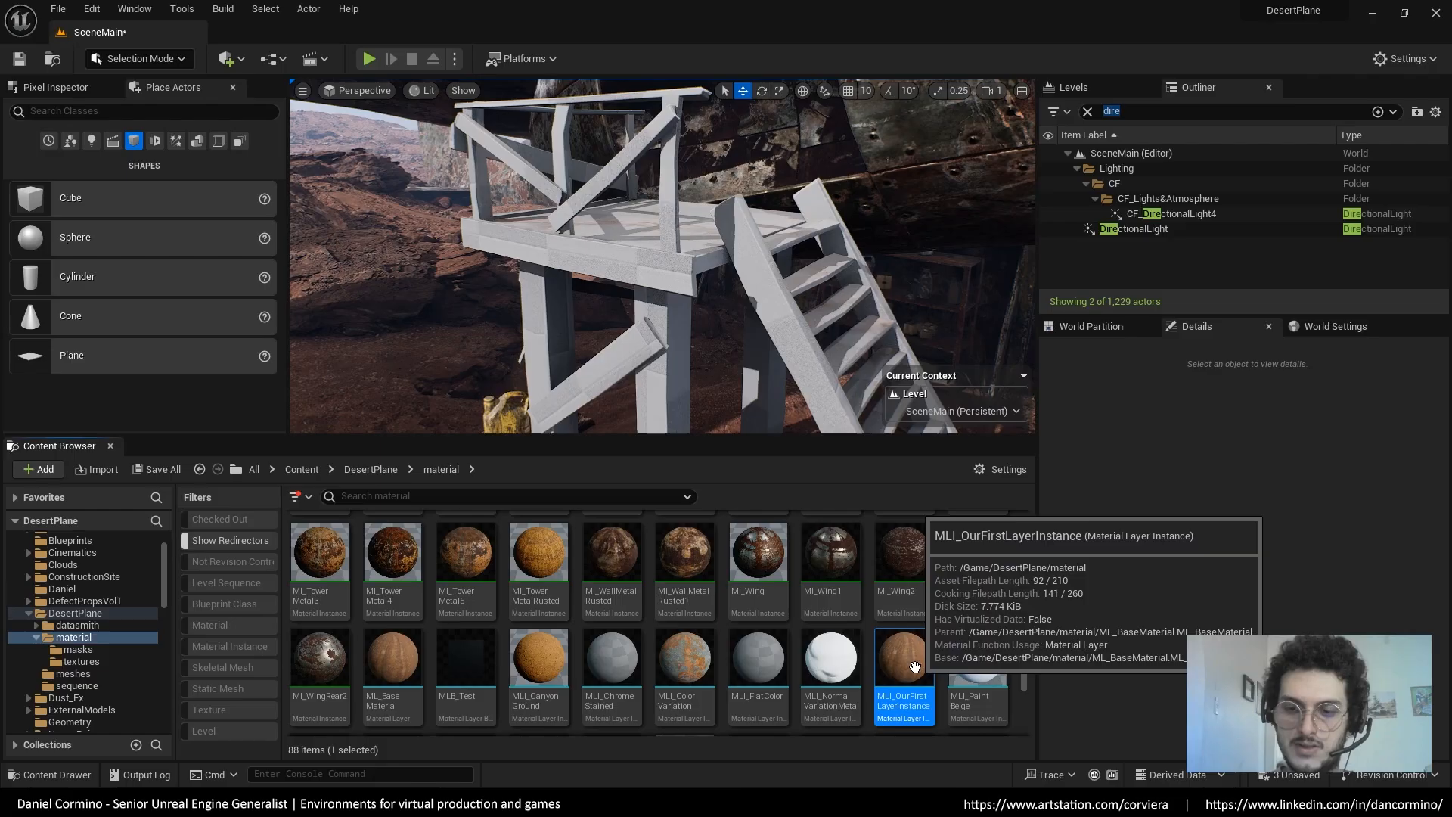
key(F2)
text(MLI)
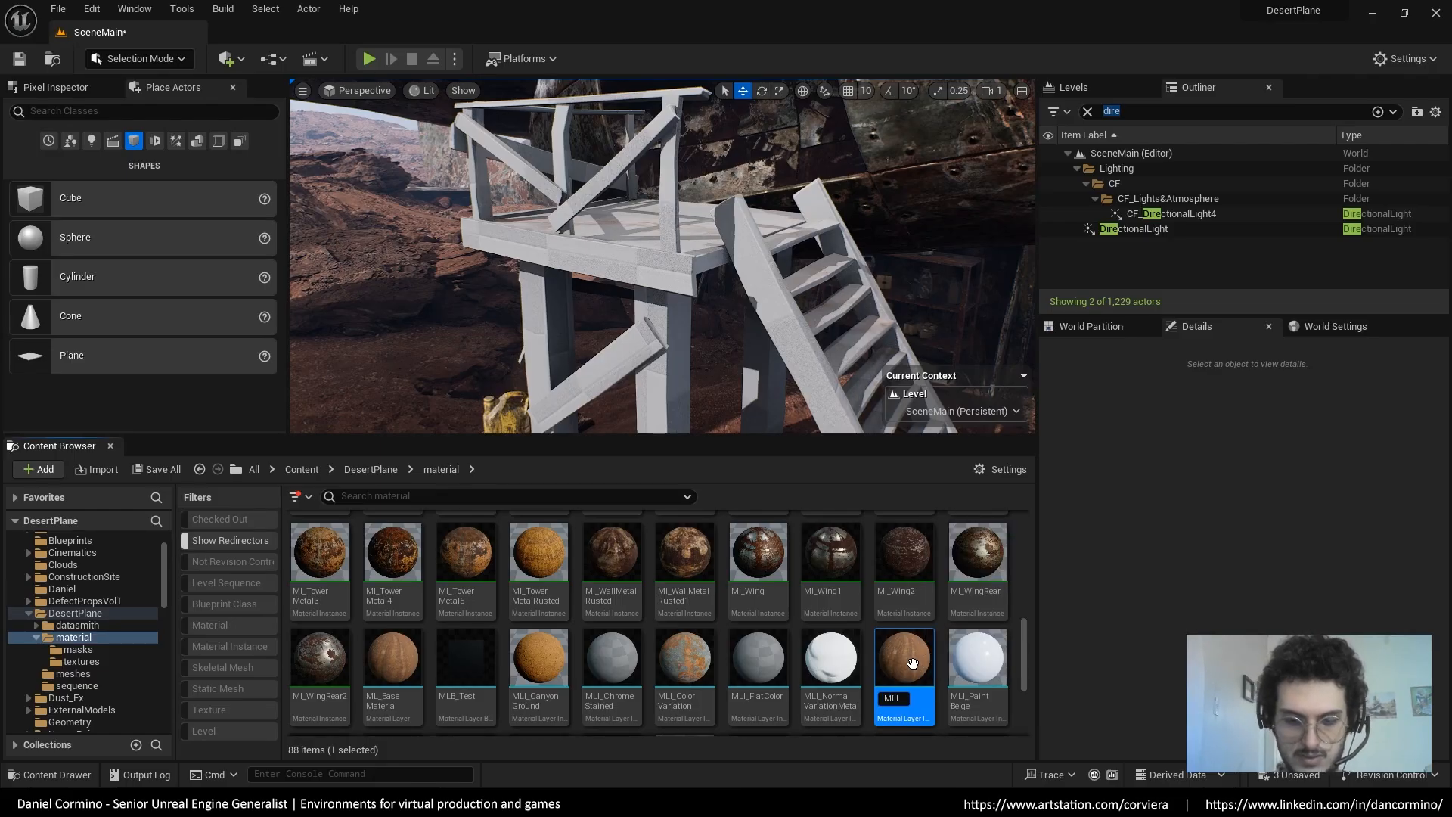
text(_NewLadder)
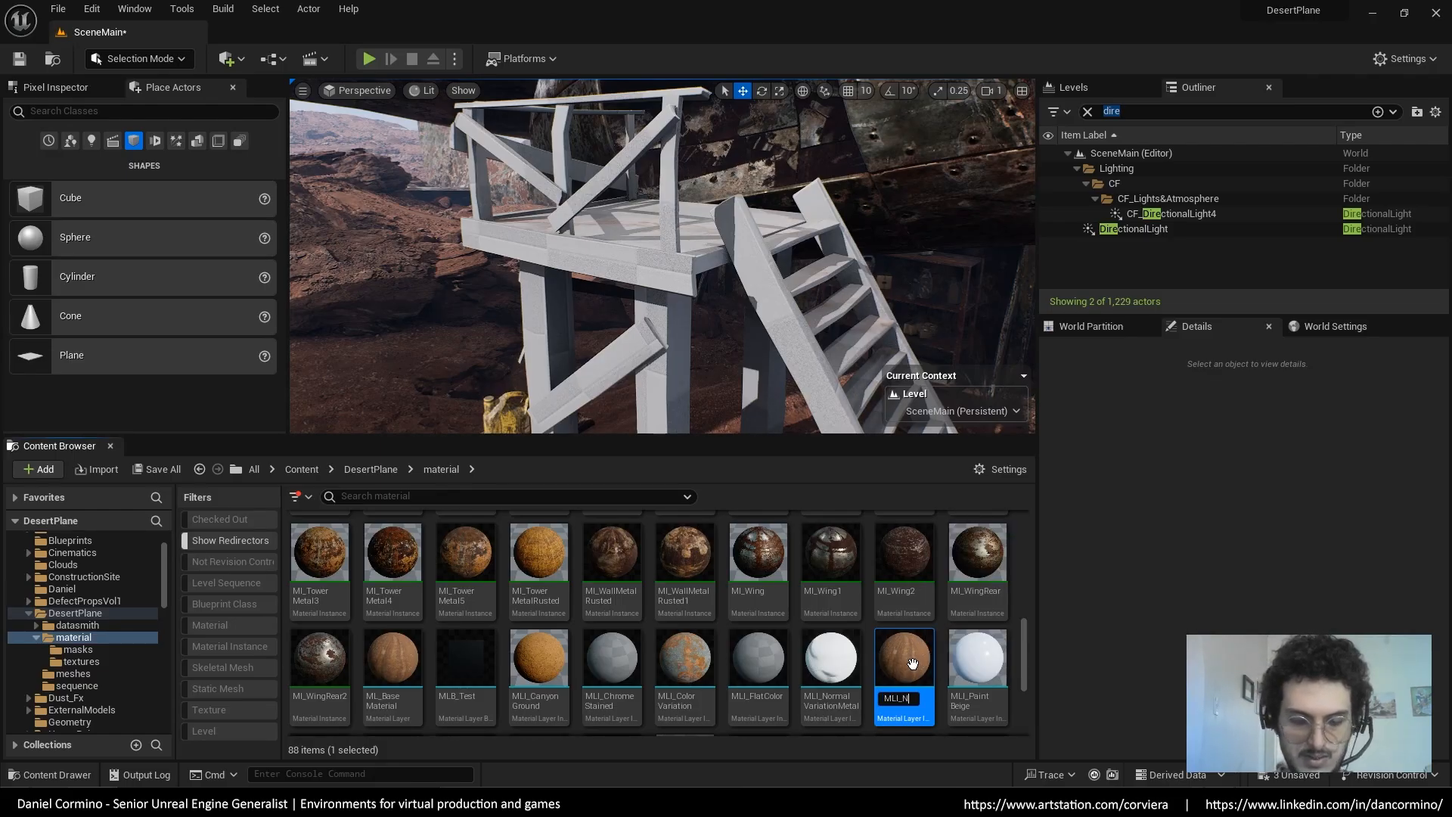
key(Return)
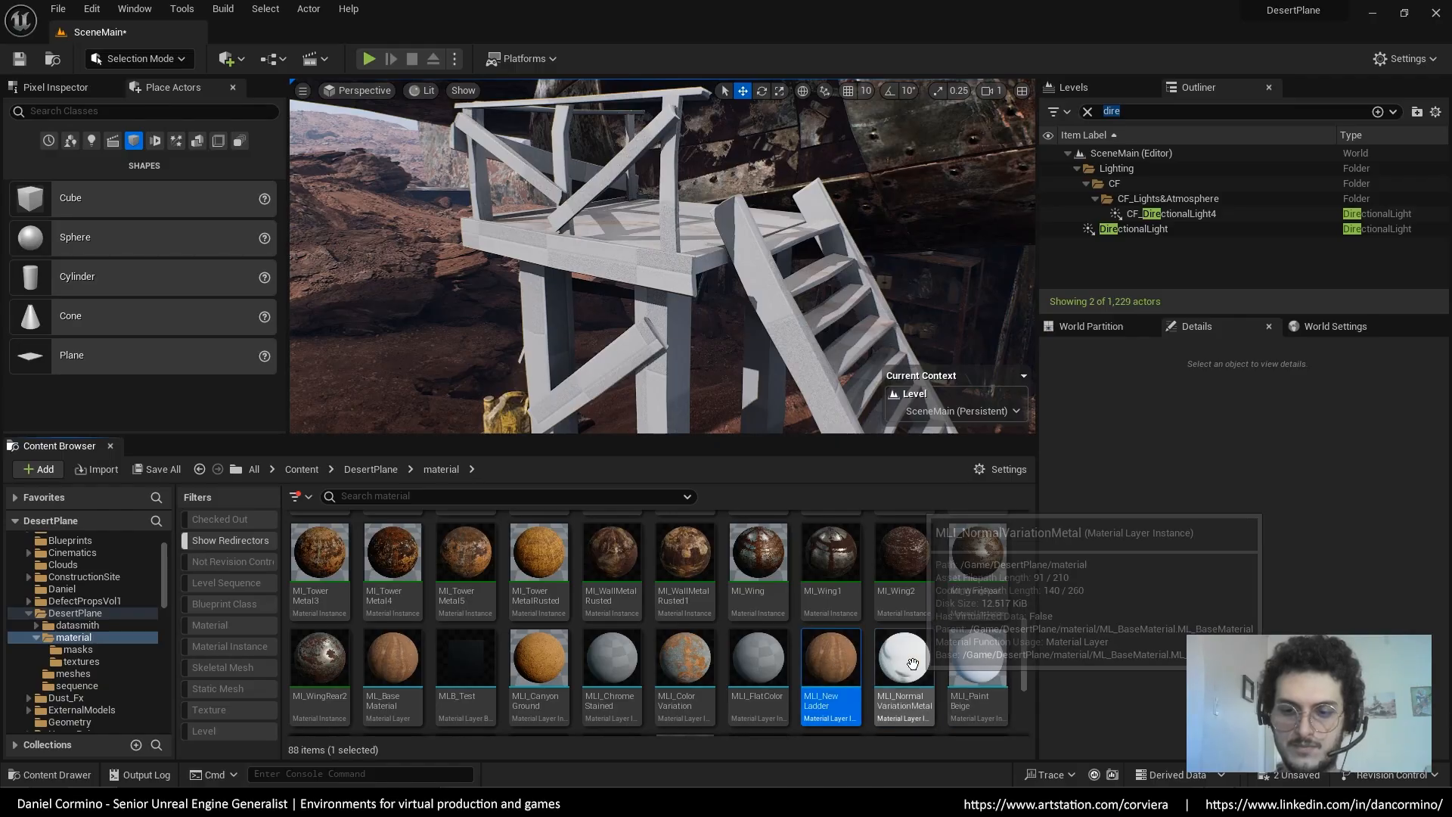
Open MLI_NewLadder, show its detail parameters and move its editor window over the main editor so the level stays partly visible
double_click(912, 663)
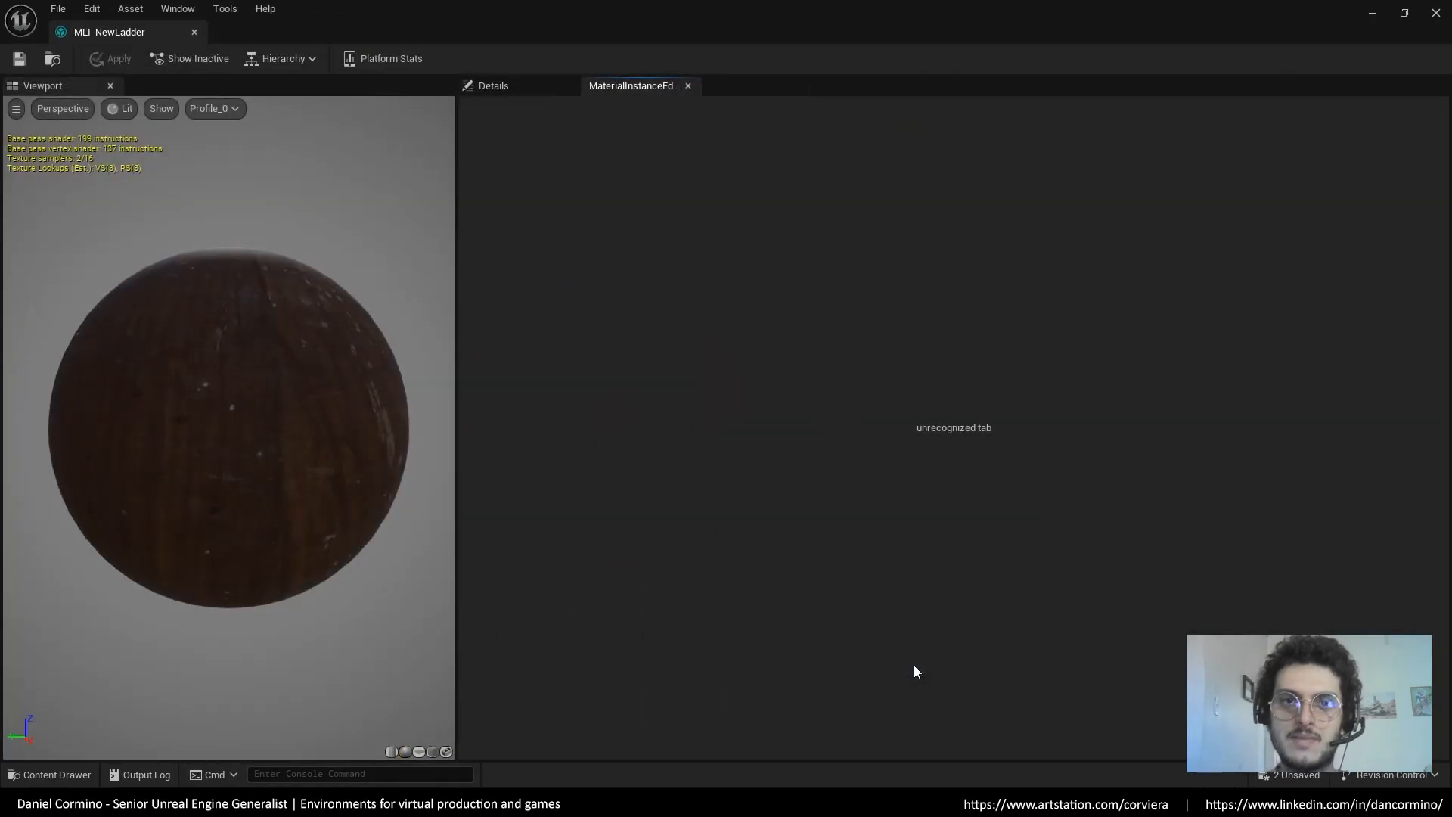
click(532, 85)
drag(667, 11, 991, 91)
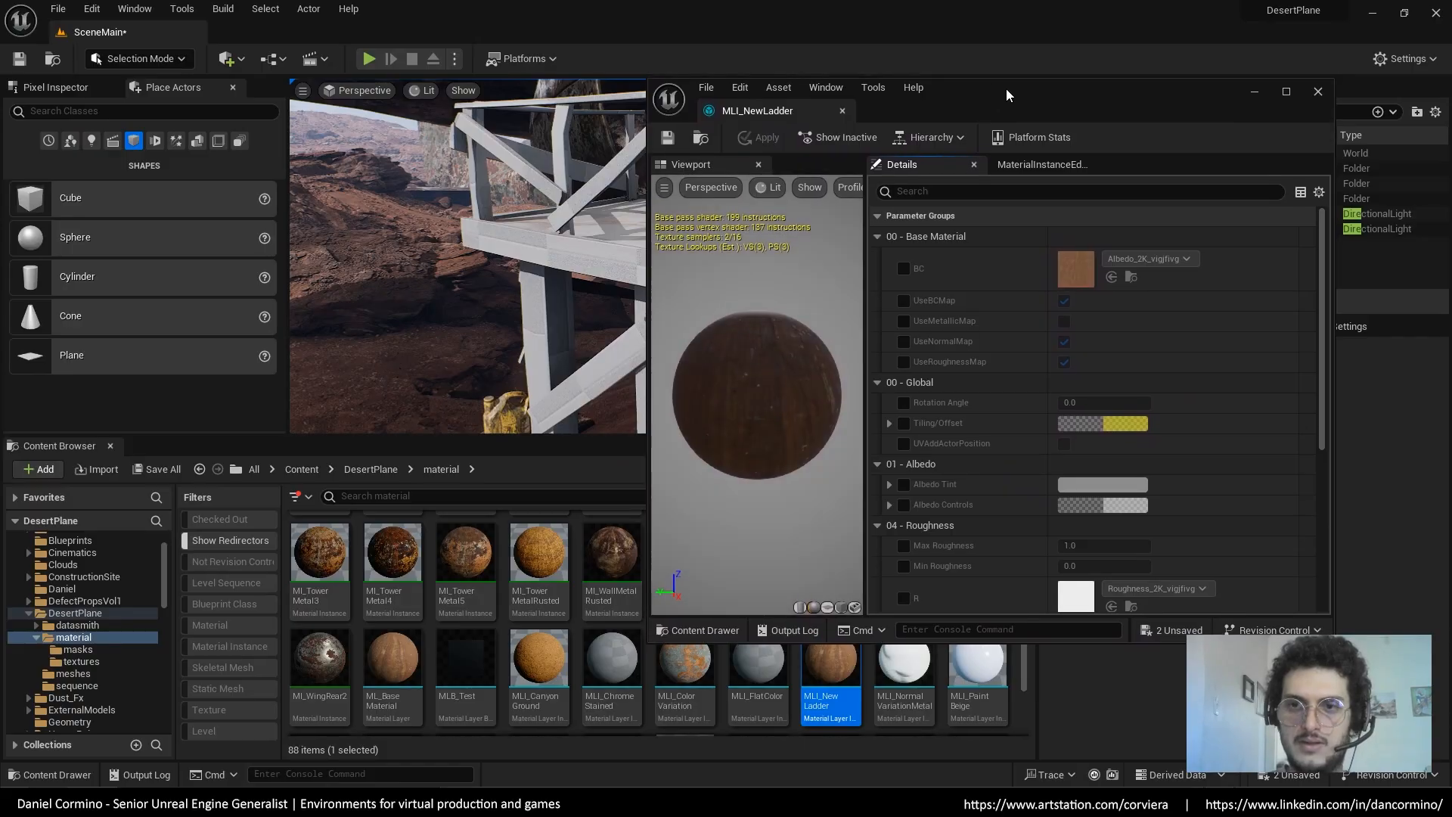
Close the MLI_NewLadder editor and create a material instance of M_BaseLayered named MI_LadderNew
click(1317, 92)
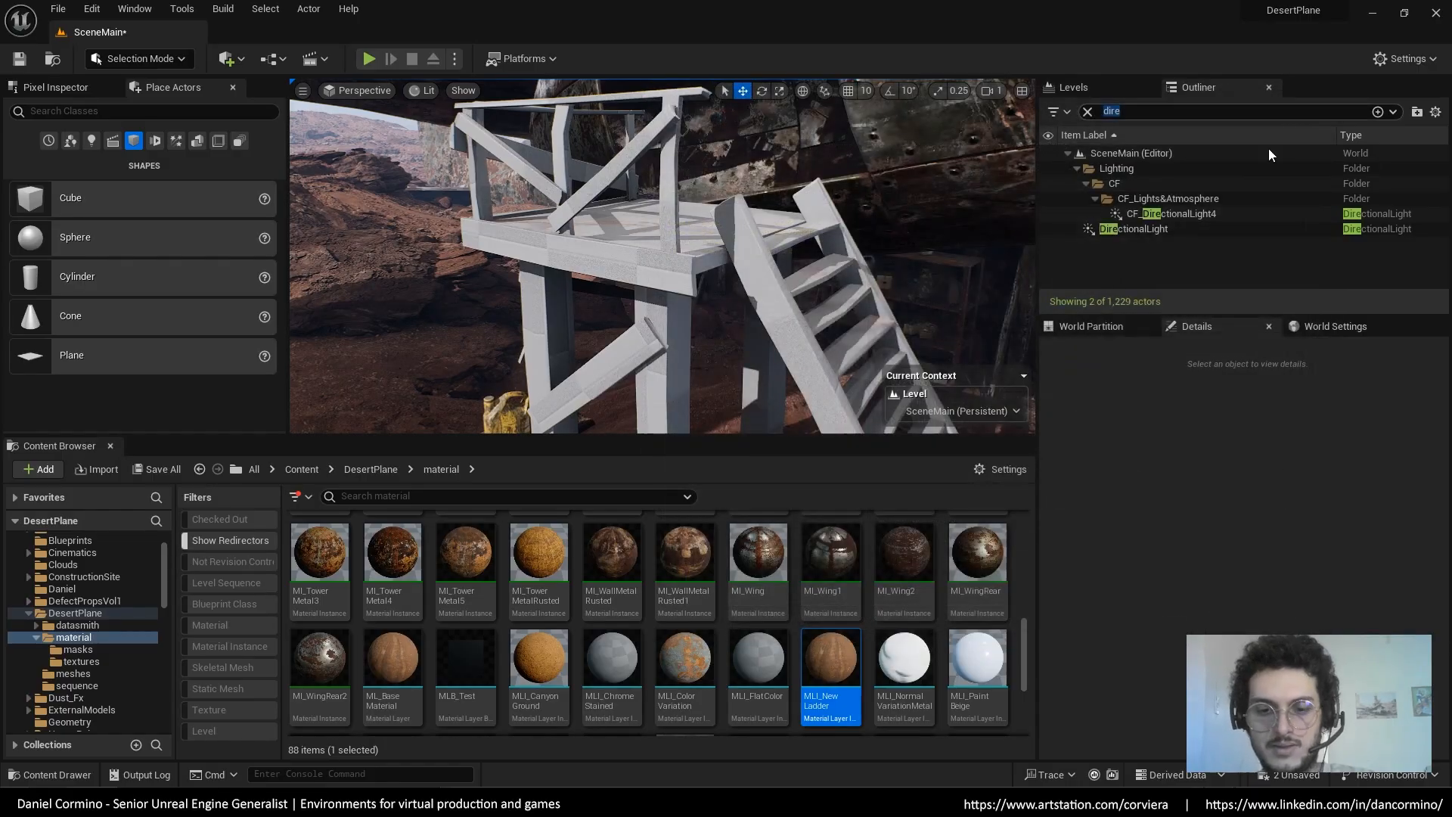
scroll(1023, 645, up, 1)
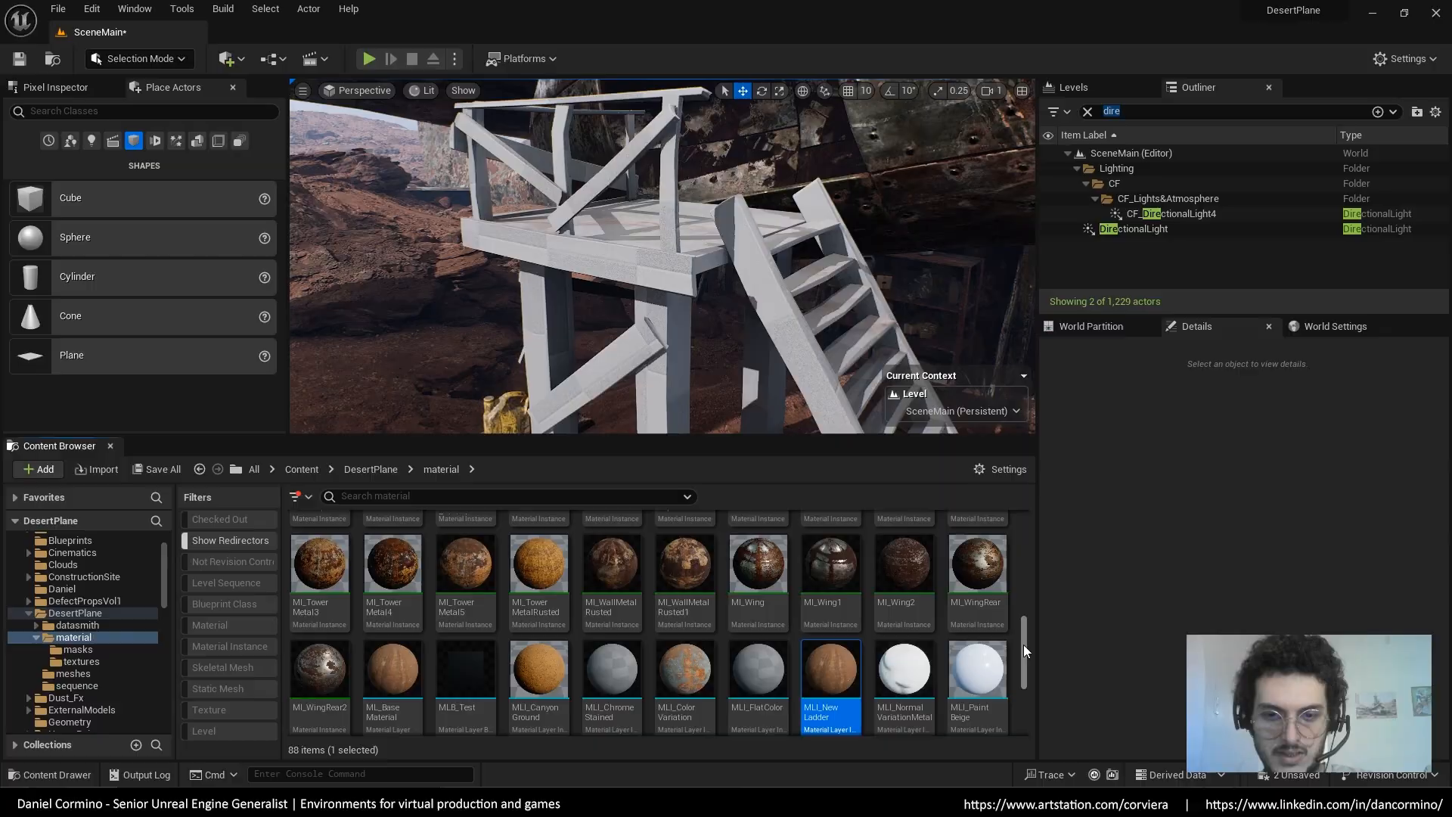
drag(1023, 644, 1025, 539)
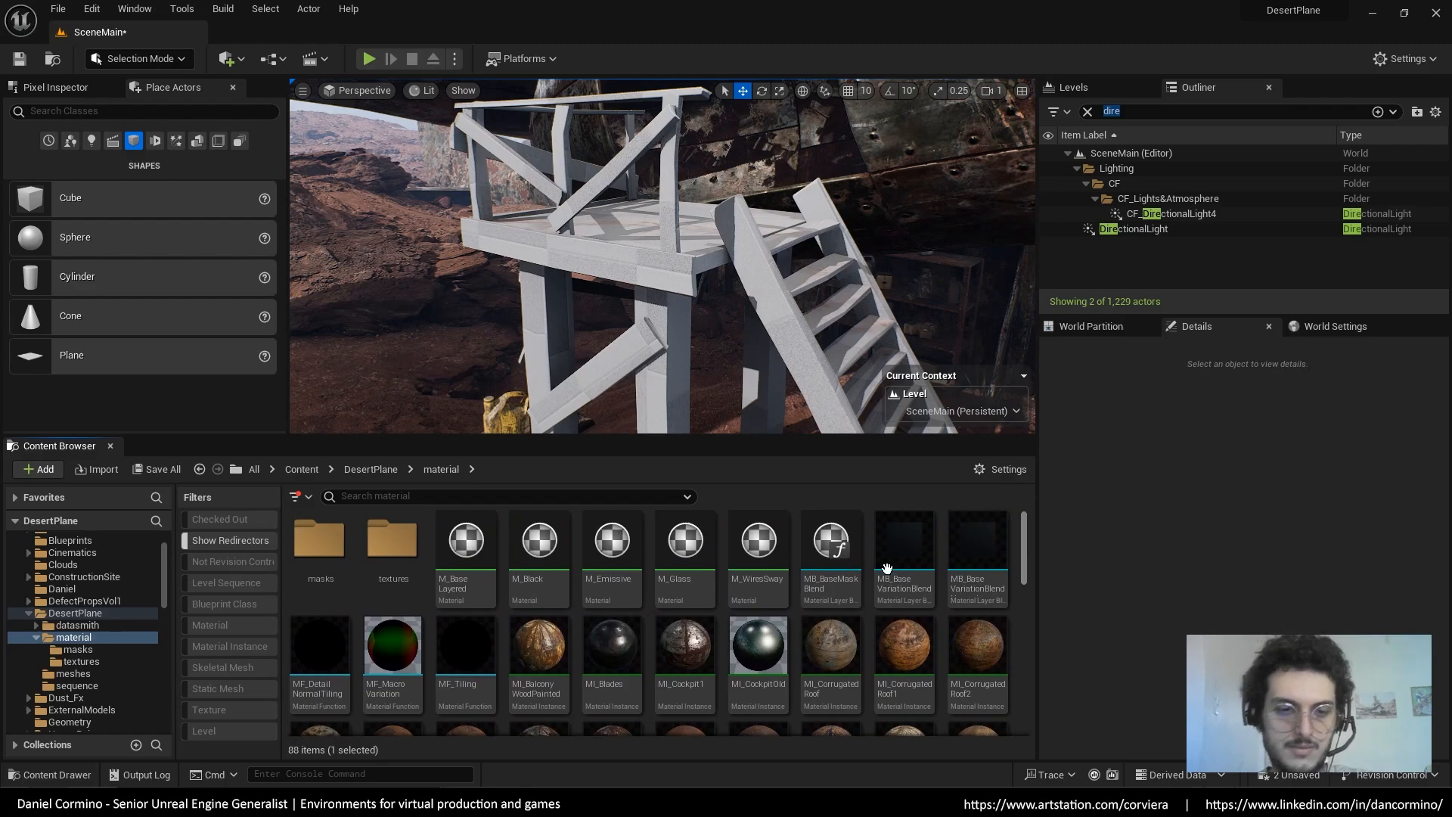
right_click(463, 563)
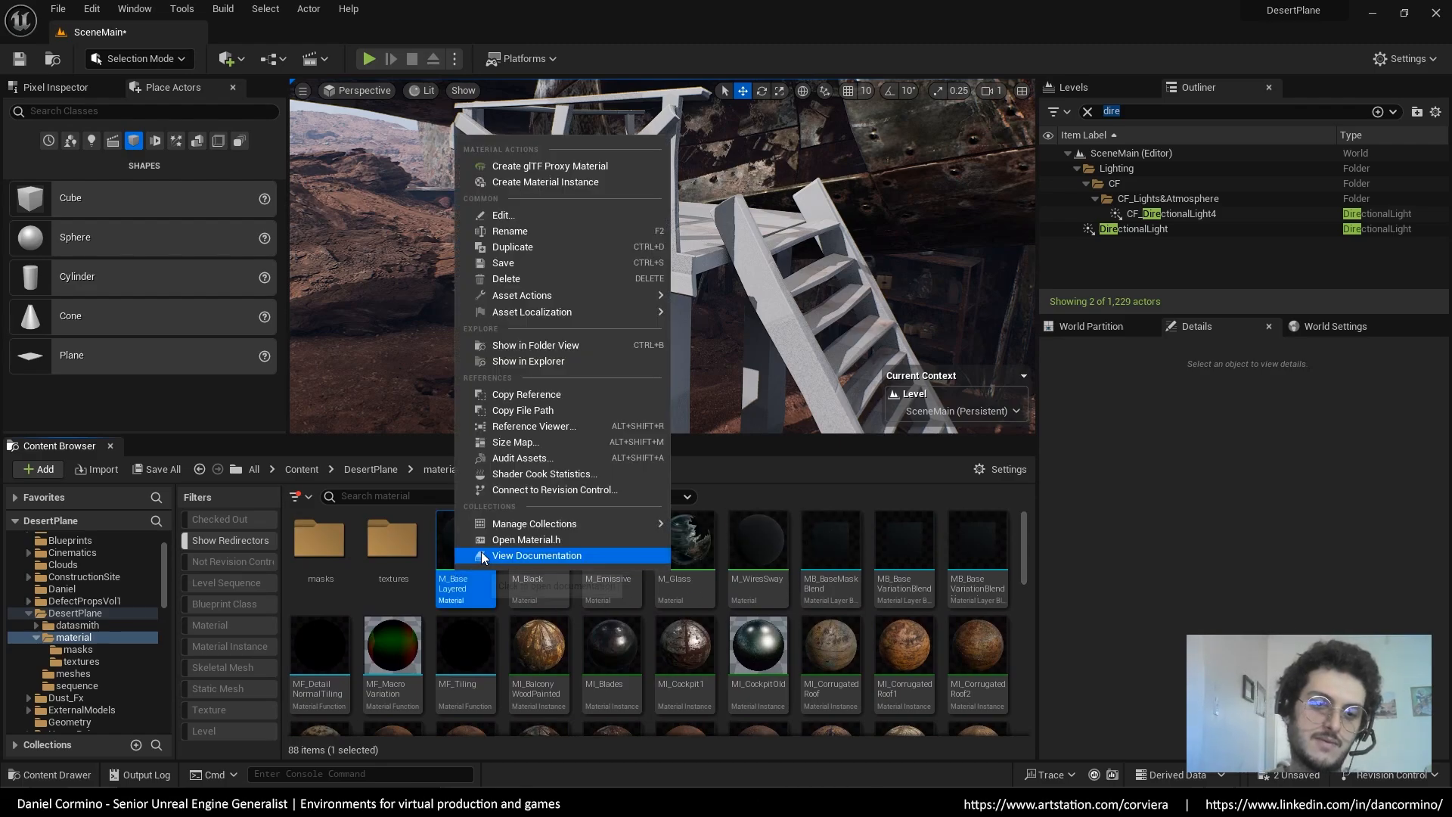
click(564, 182)
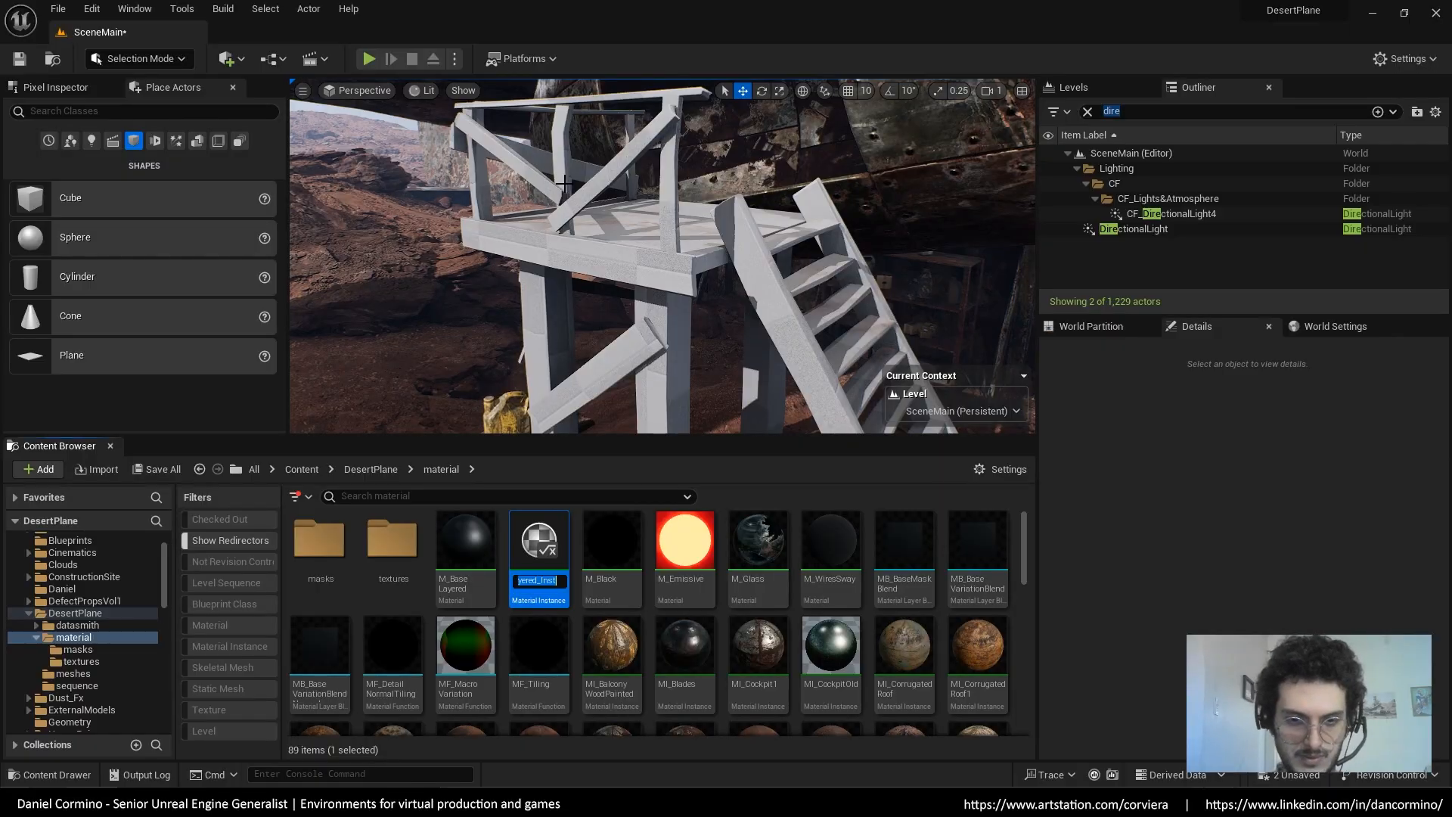
text(MI_Ladder)
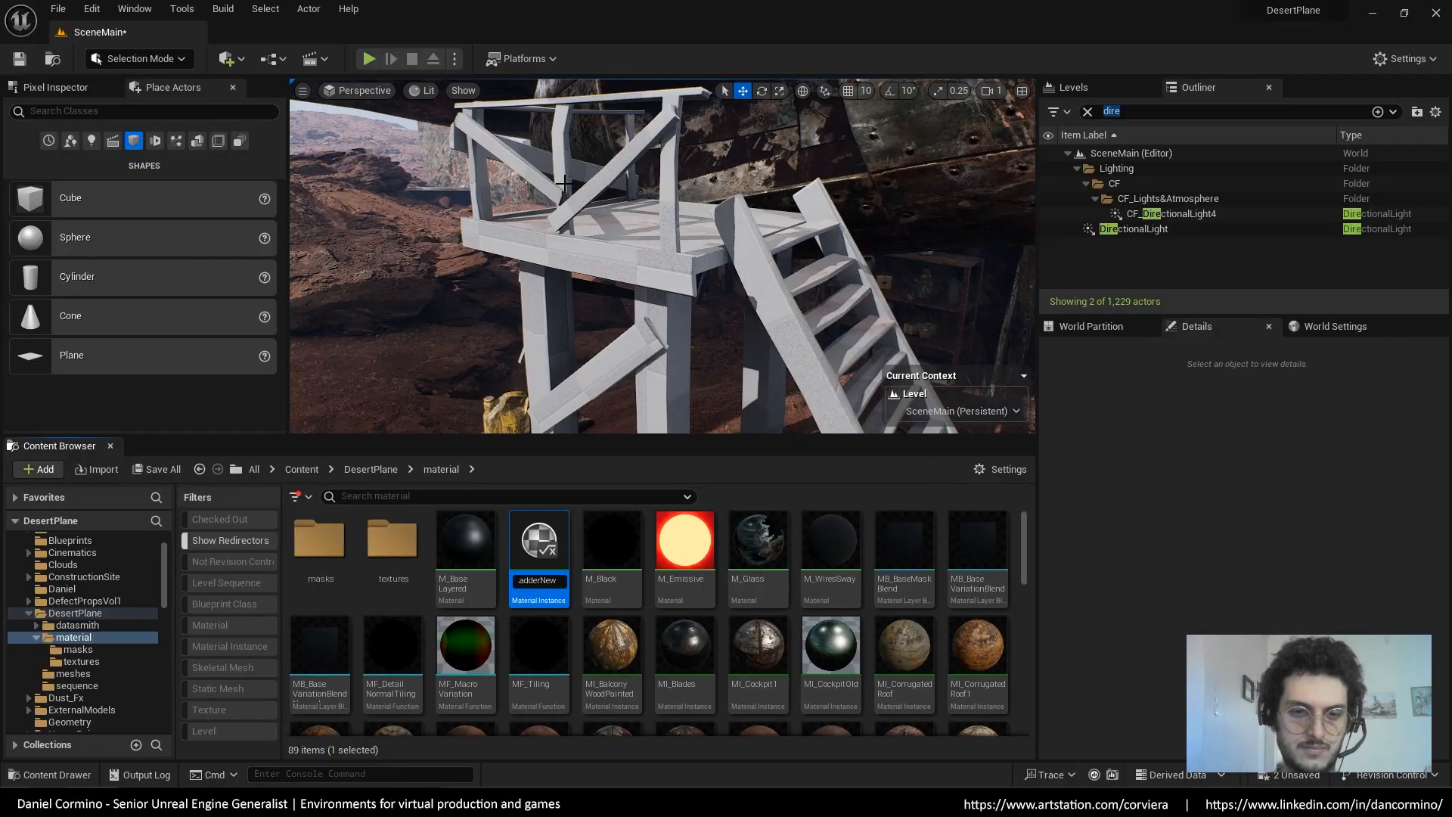
key(Return)
Open MI_LadderNew's editor beside the level, apply the instance to the stepladder and expand the level viewport to full screen
drag(1027, 111, 1179, 108)
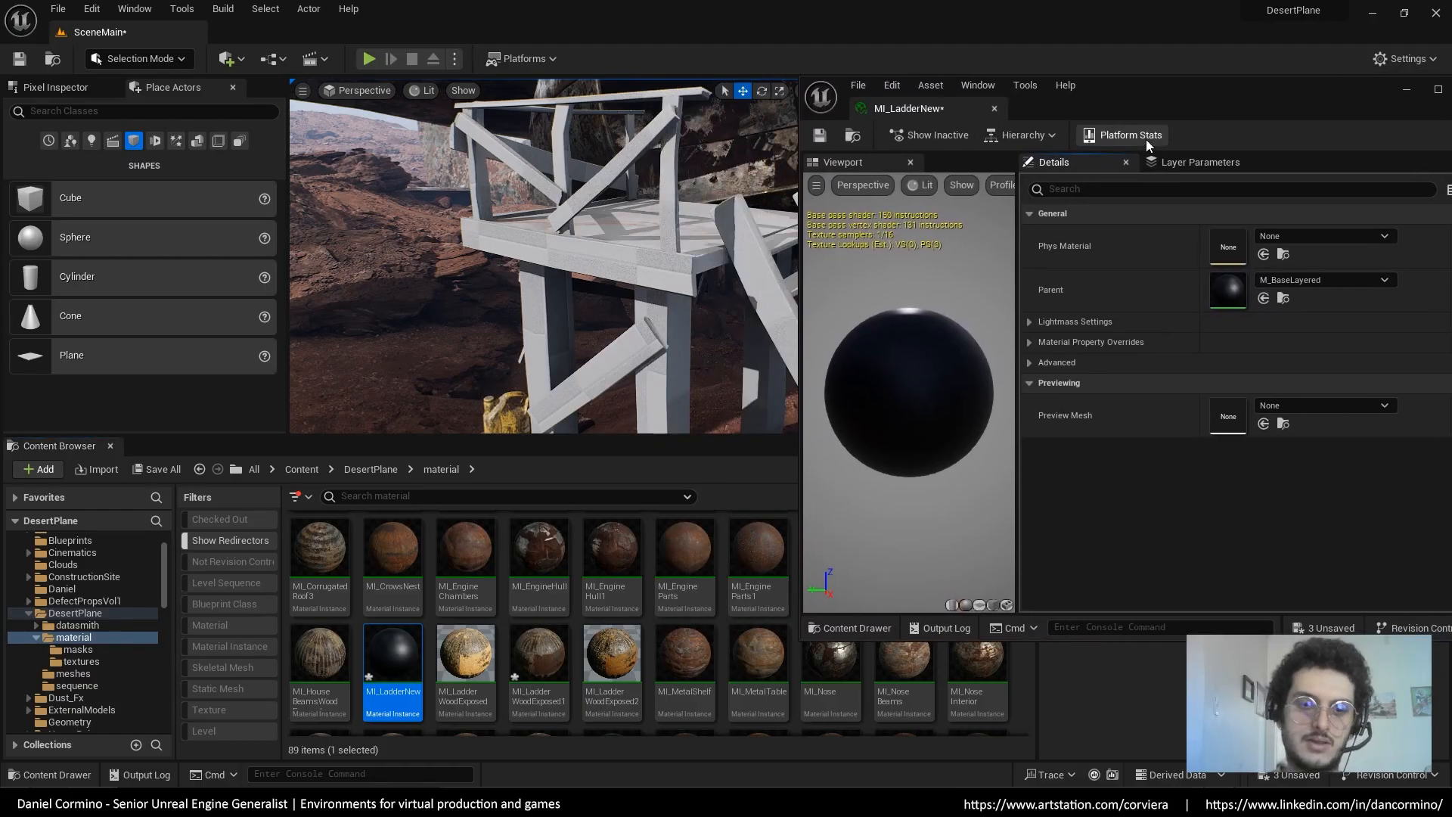
drag(392, 654, 751, 376)
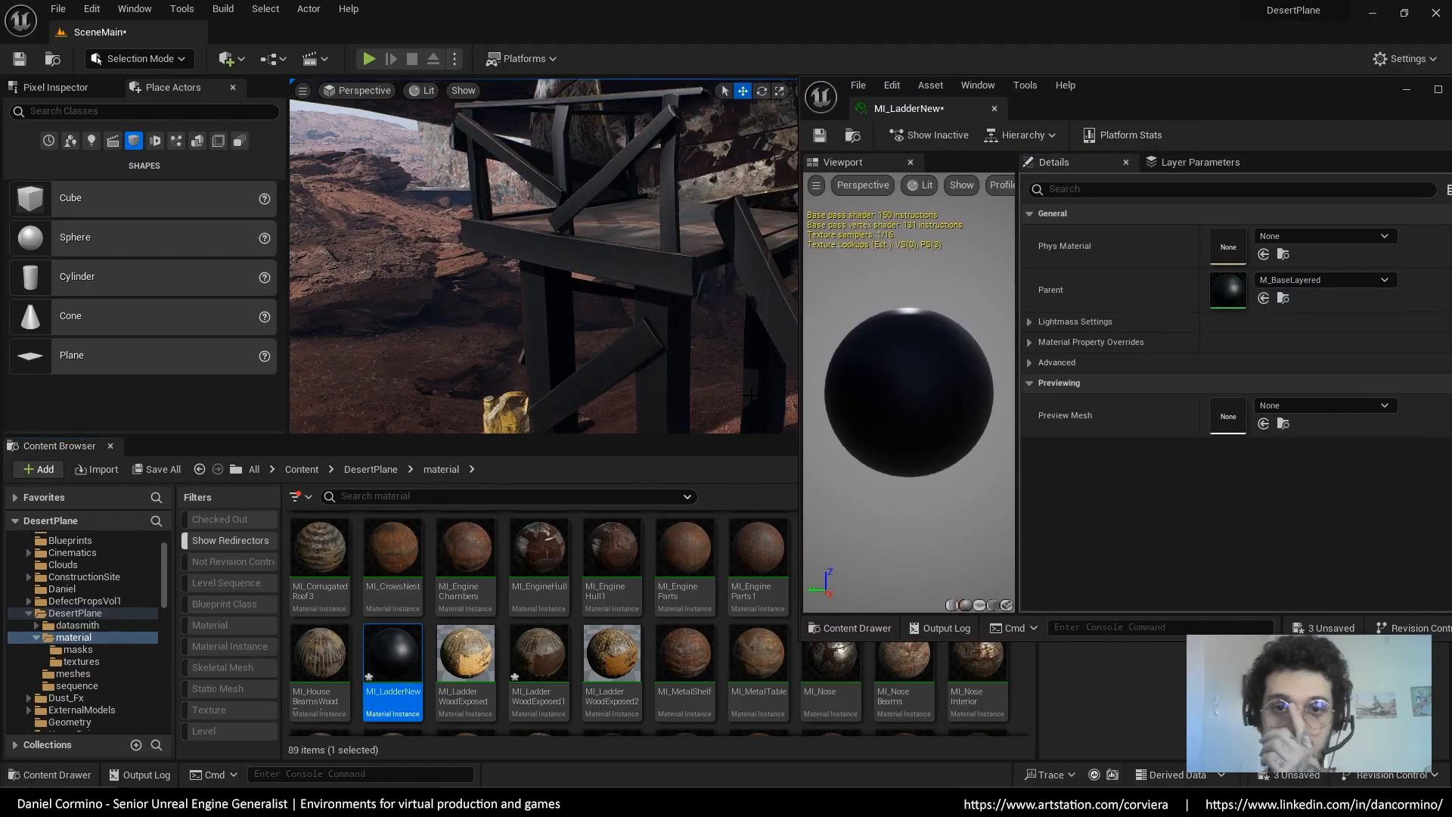
right_drag(737, 368, 641, 684)
key(F11)
Examine the stepladder and the plane around it in unlit, wireframe and lit views
key(alt+3)
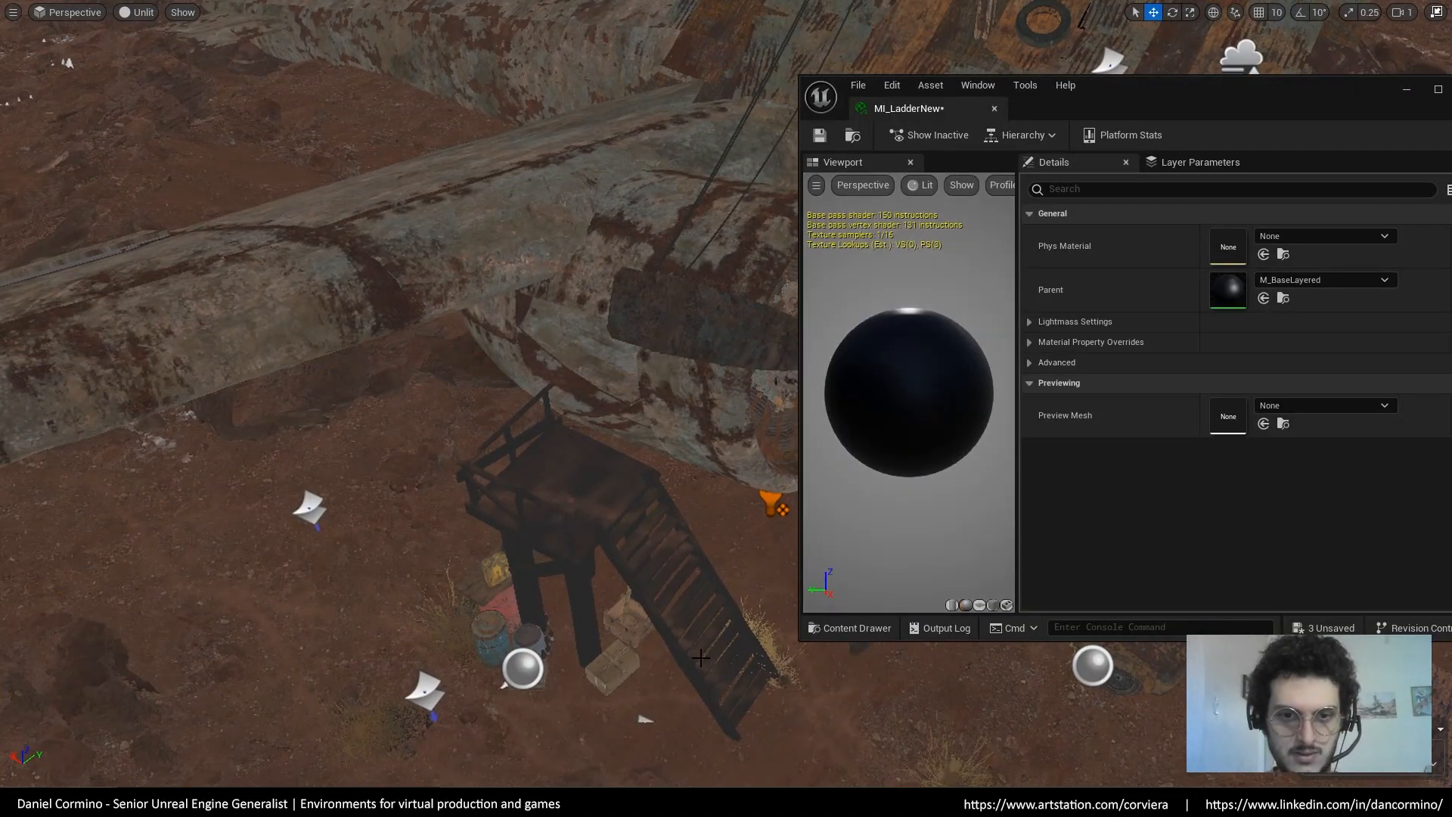
click(646, 717)
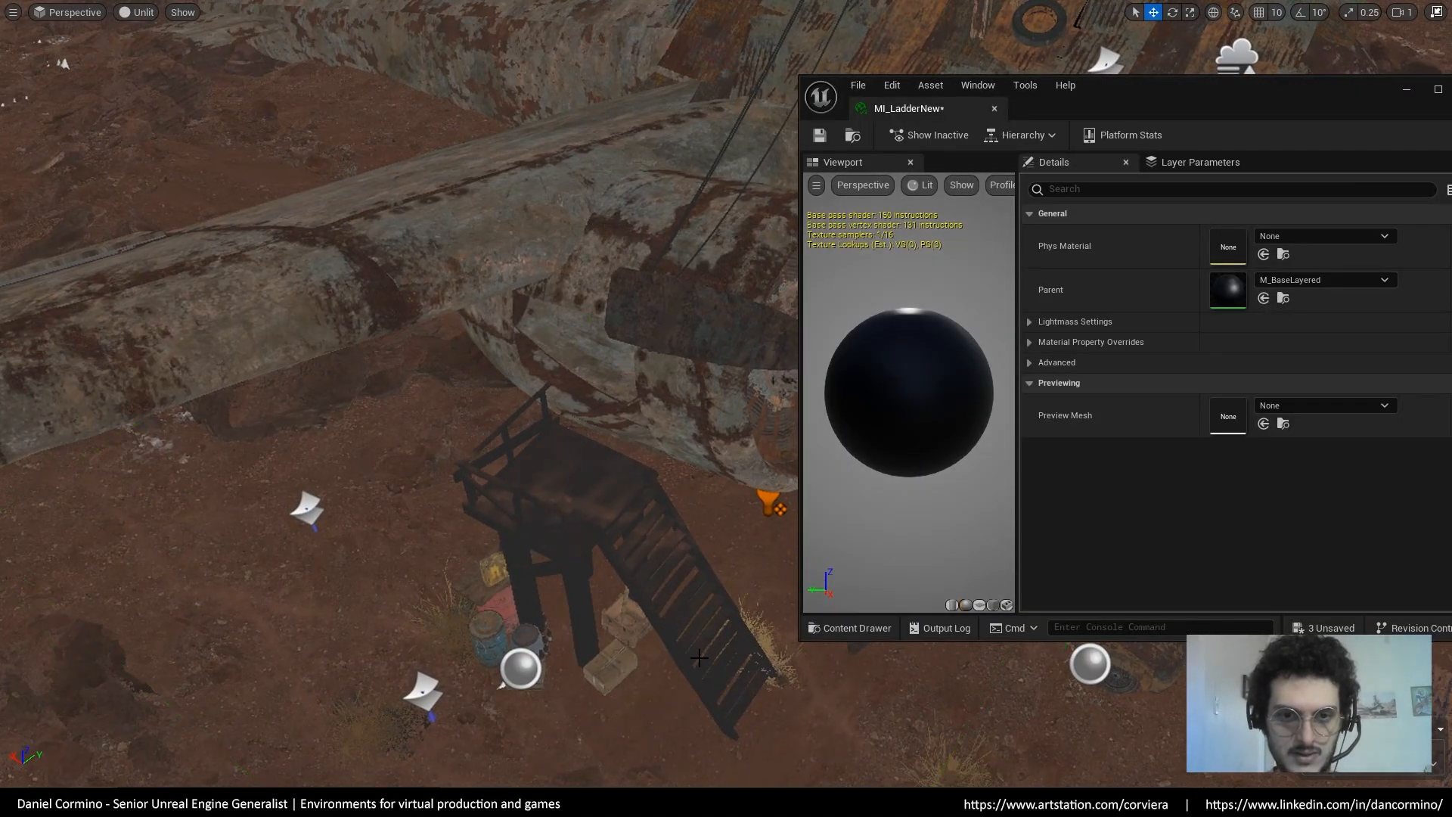
right_drag(699, 657, 654, 206)
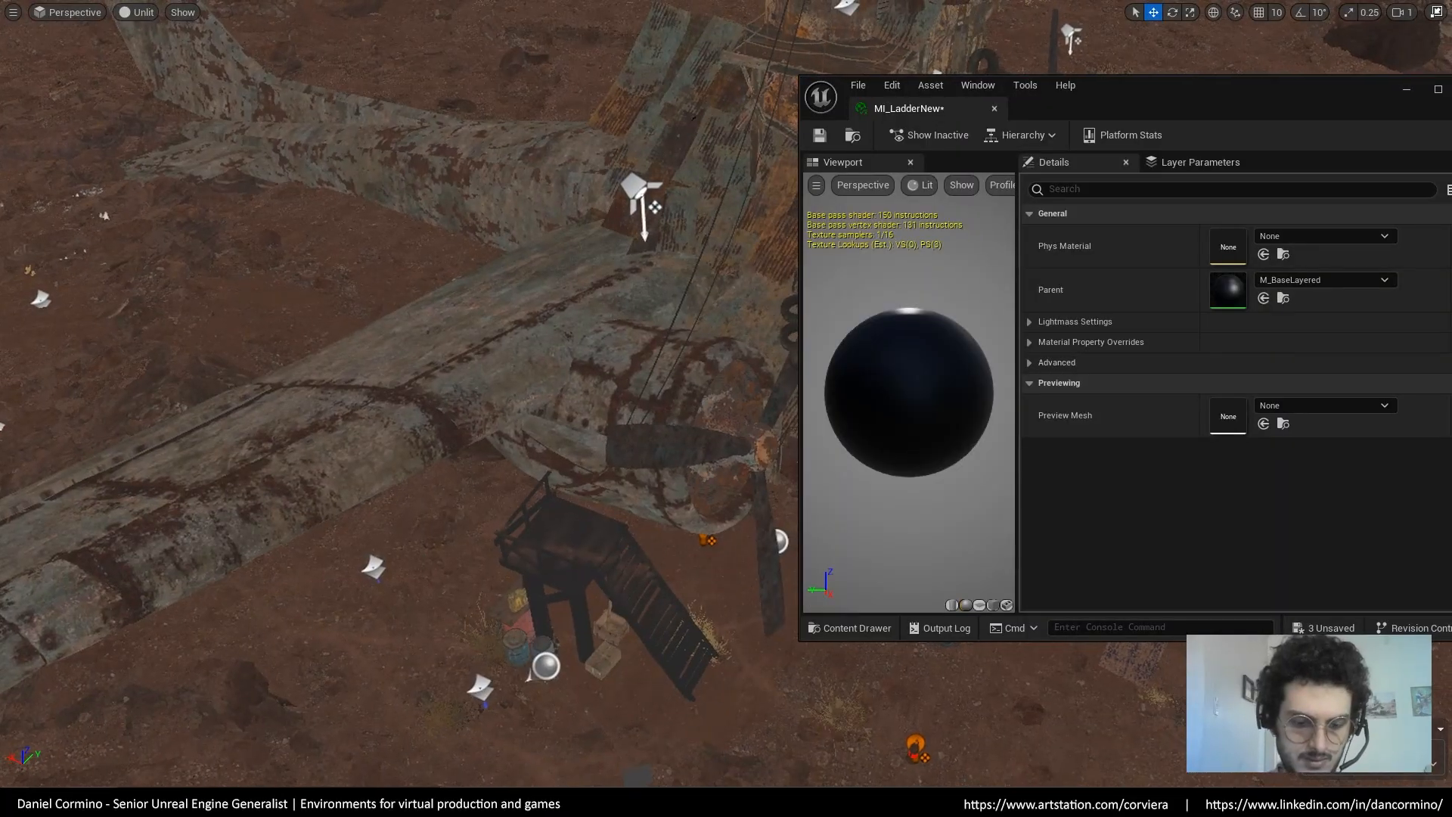
right_drag(678, 625, 749, 573)
key(alt+2)
key(alt+4)
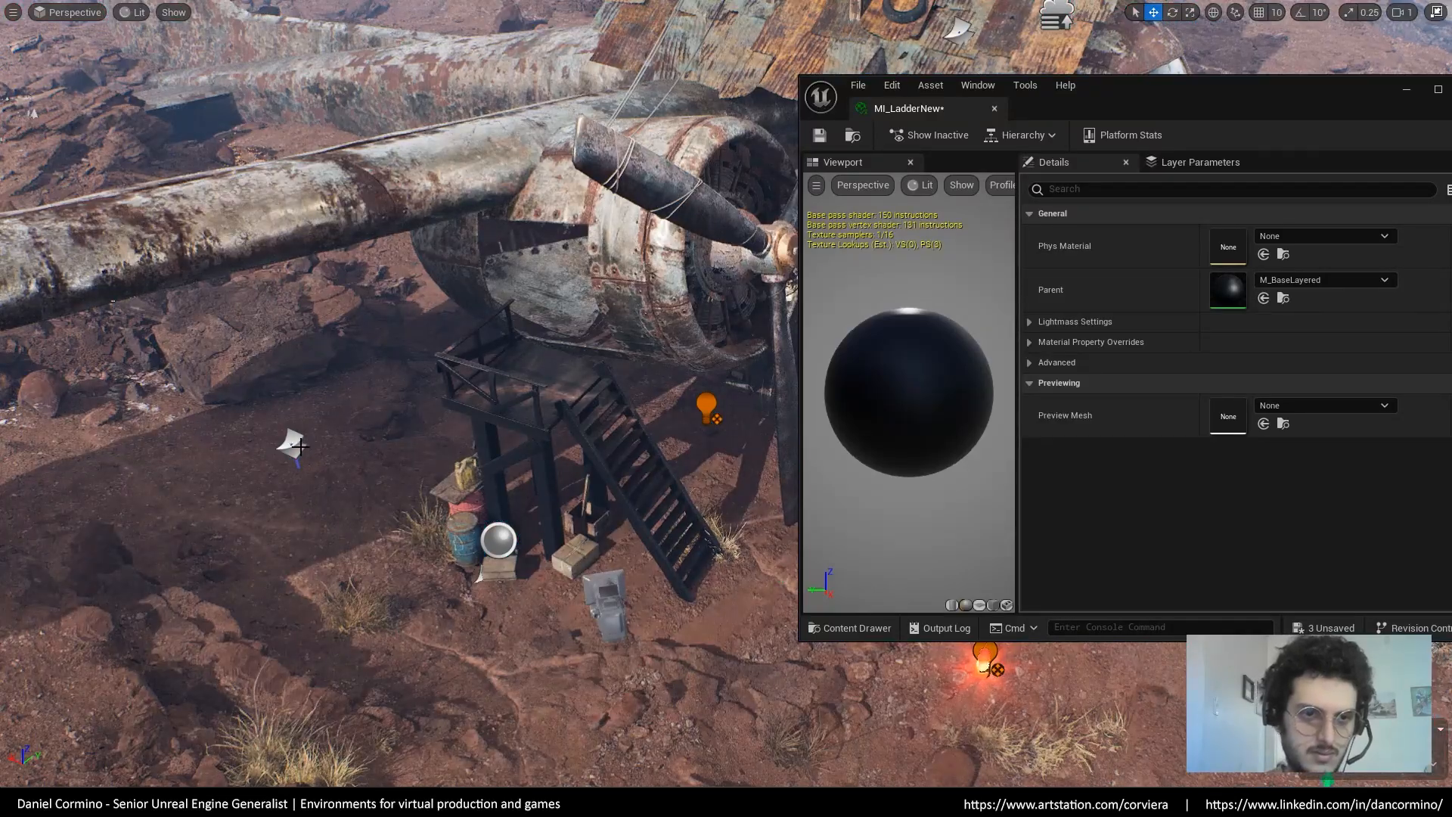
click(295, 445)
right_drag(454, 423, 590, 318)
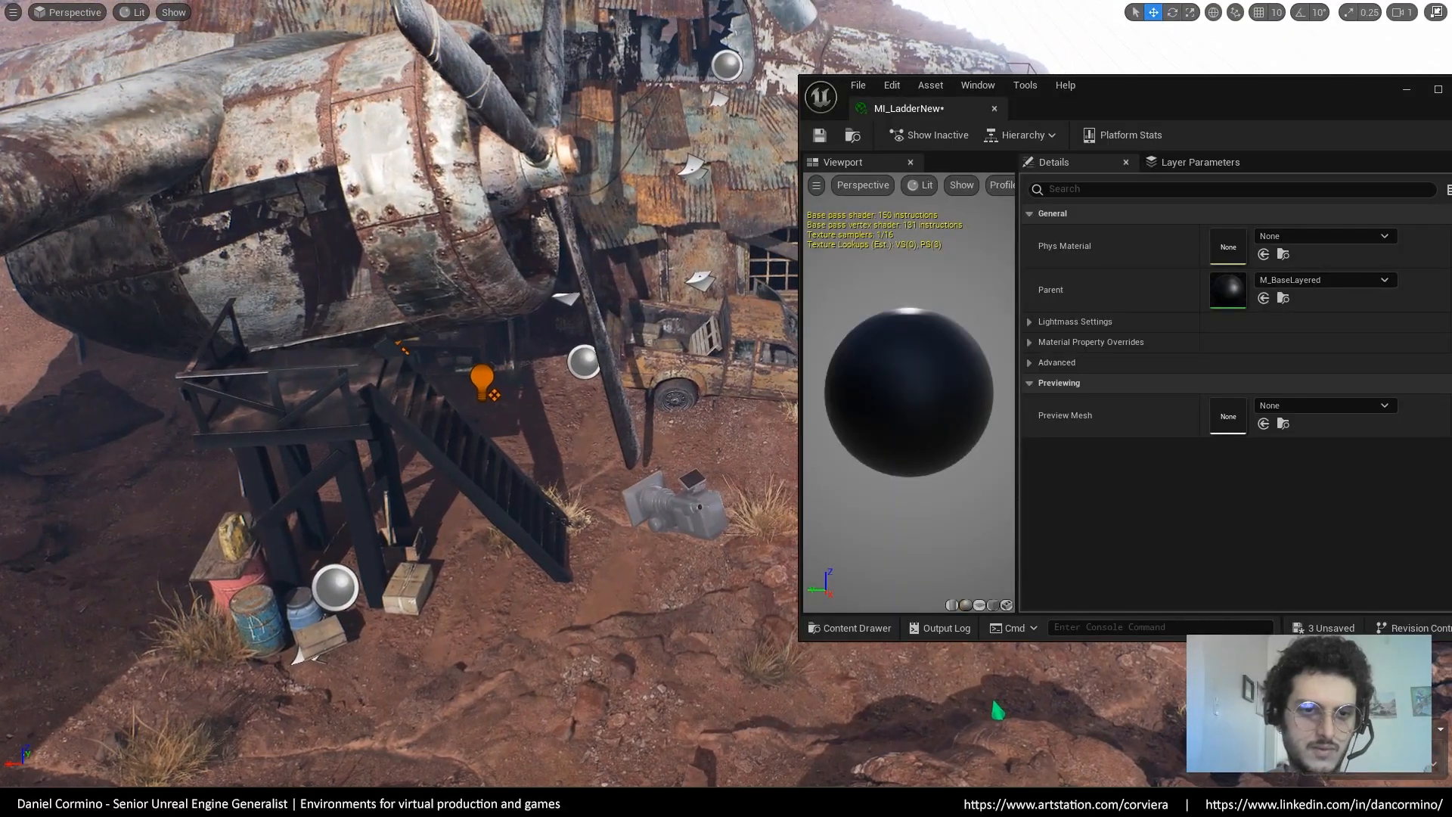
Duplicate the stepladder onto the open sunlit ground in front of the original and compare the copy in unlit and lit views
click(421, 428)
key(e)
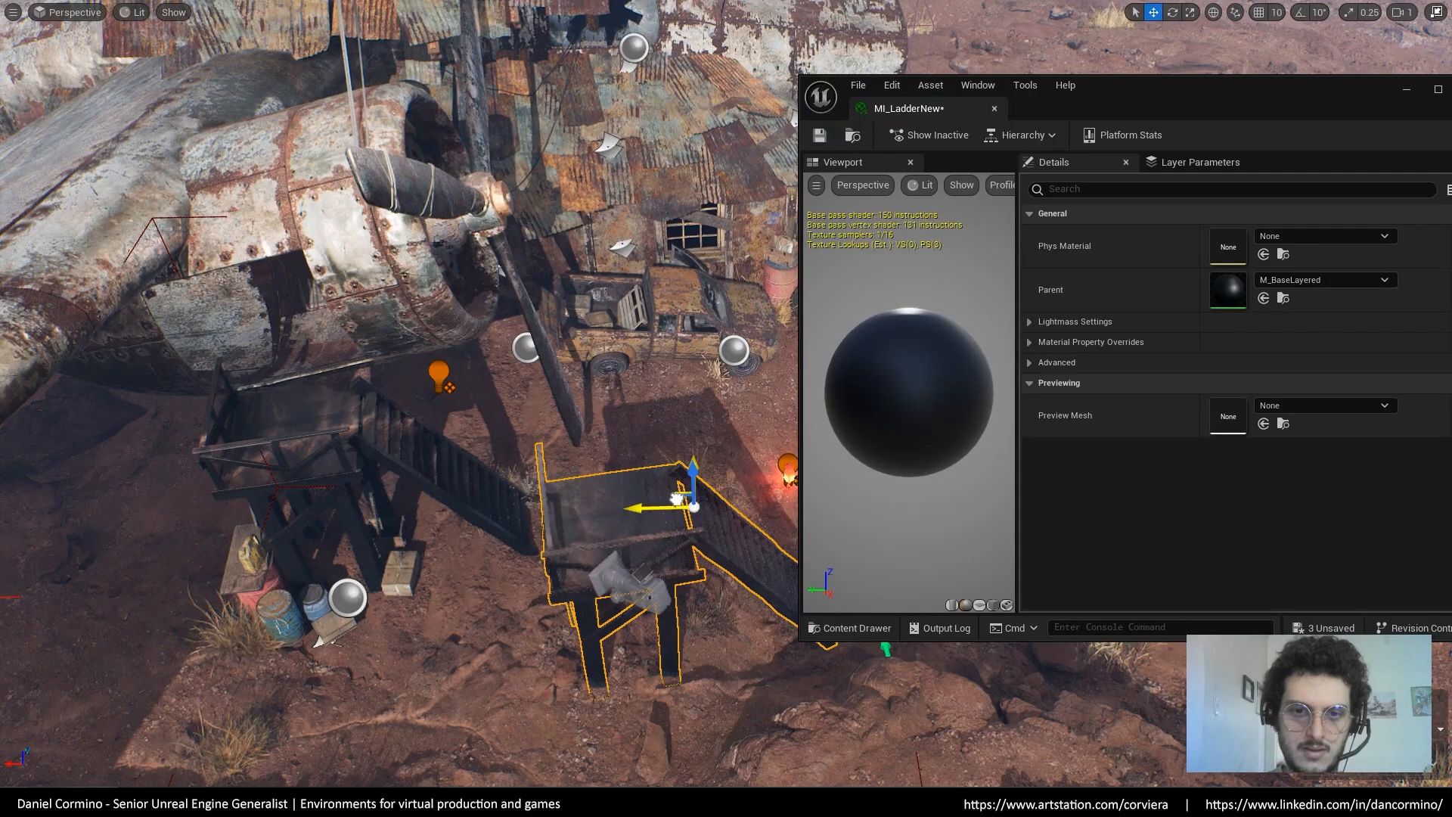
right_drag(393, 408, 492, 408)
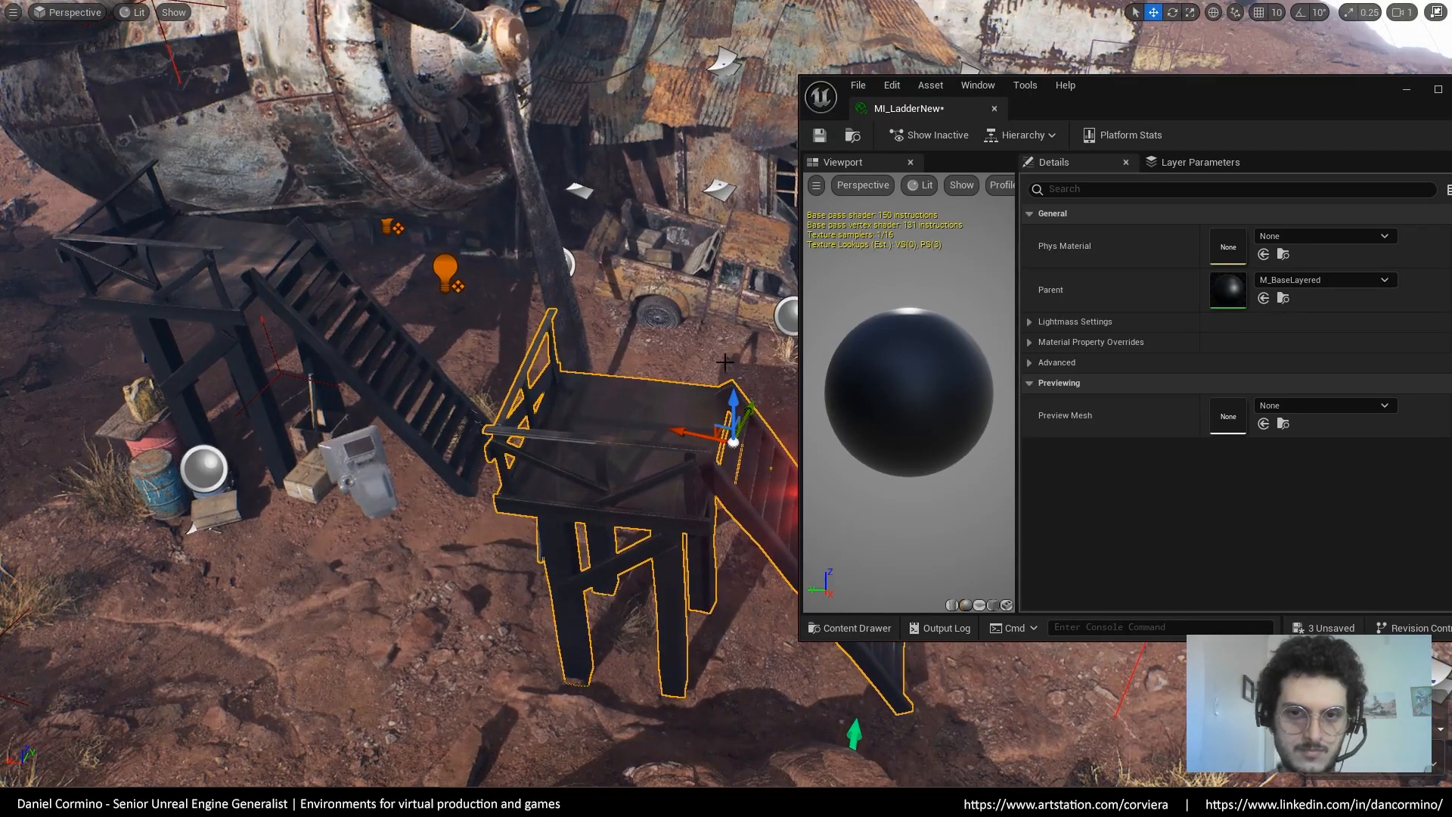
right_drag(725, 362, 647, 193)
key(alt+3)
key(alt+4)
key(alt+3)
key(alt+4)
Show MI_LadderNew's layer parameters and assign MLI_RustedMetal as the Background layer asset
click(1198, 163)
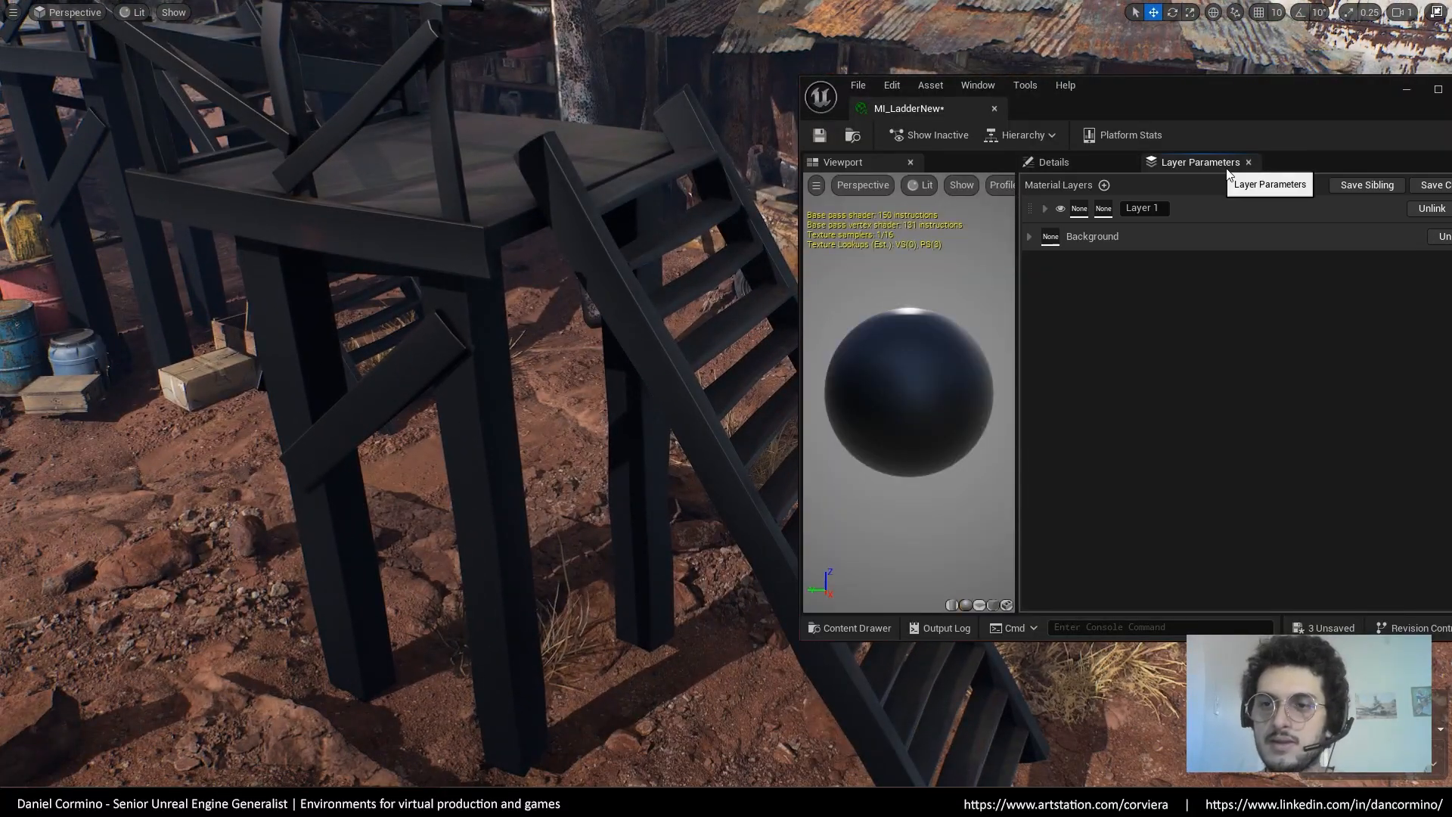
click(1029, 238)
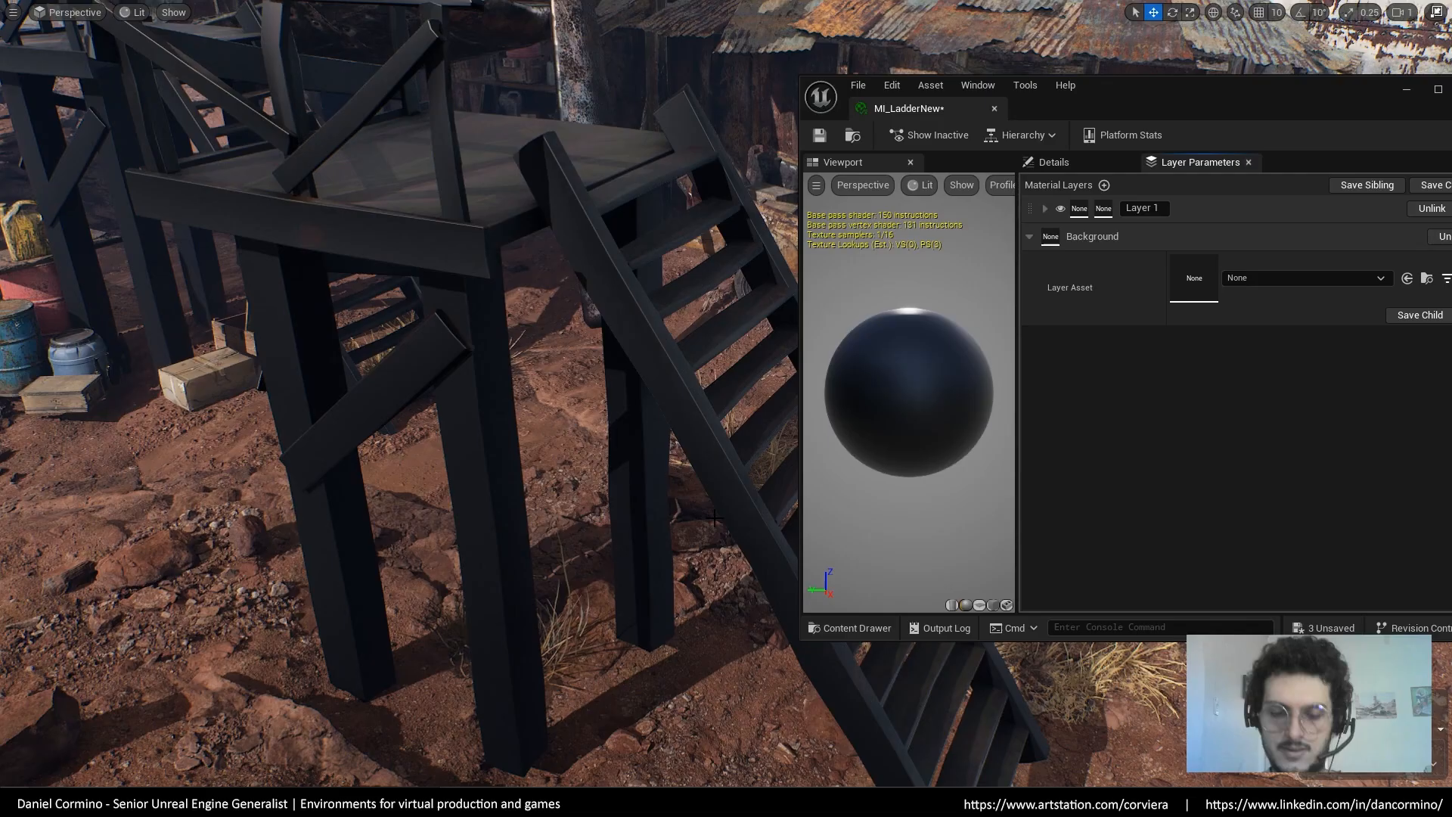
right_drag(839, 681, 847, 677)
key(F11)
drag(1169, 85, 1141, 11)
drag(1023, 601, 1025, 683)
scroll(1022, 677, down, 3)
drag(684, 560, 1232, 215)
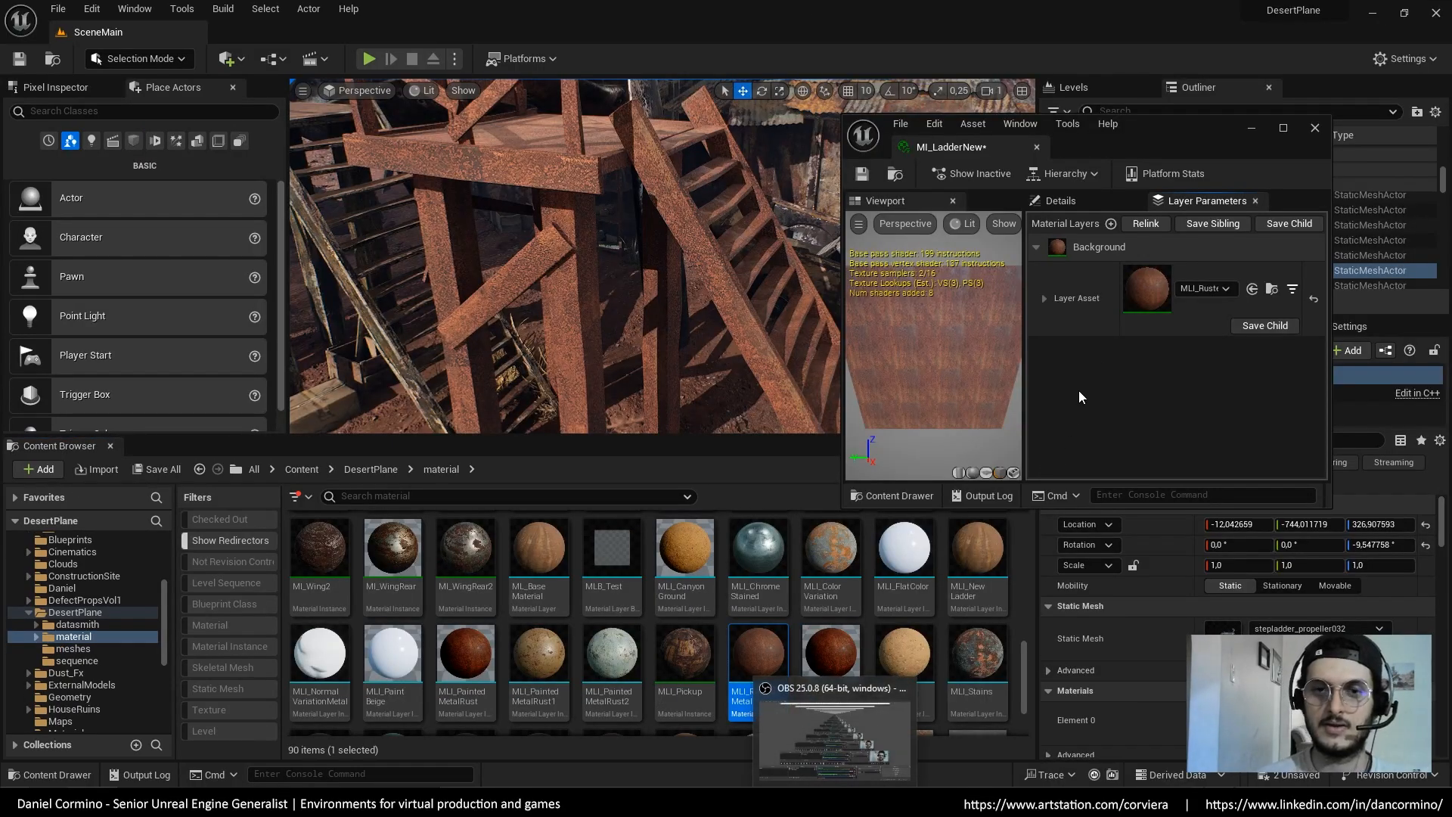
Expand the Background layer asset's parameters, enlarge the material editor window and show the level viewport full screen behind it
click(1044, 298)
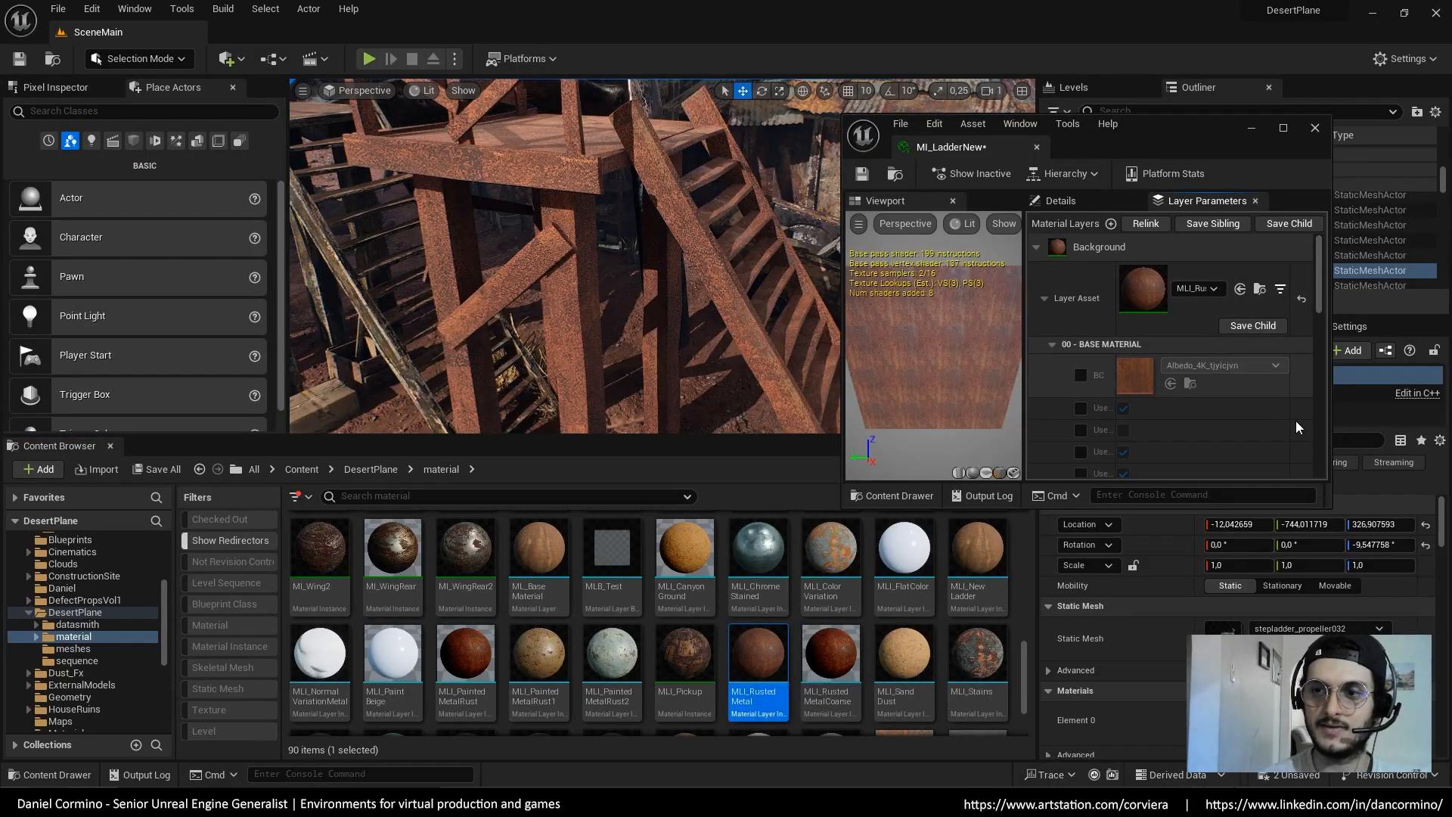
drag(1331, 505, 1417, 648)
drag(843, 457, 726, 457)
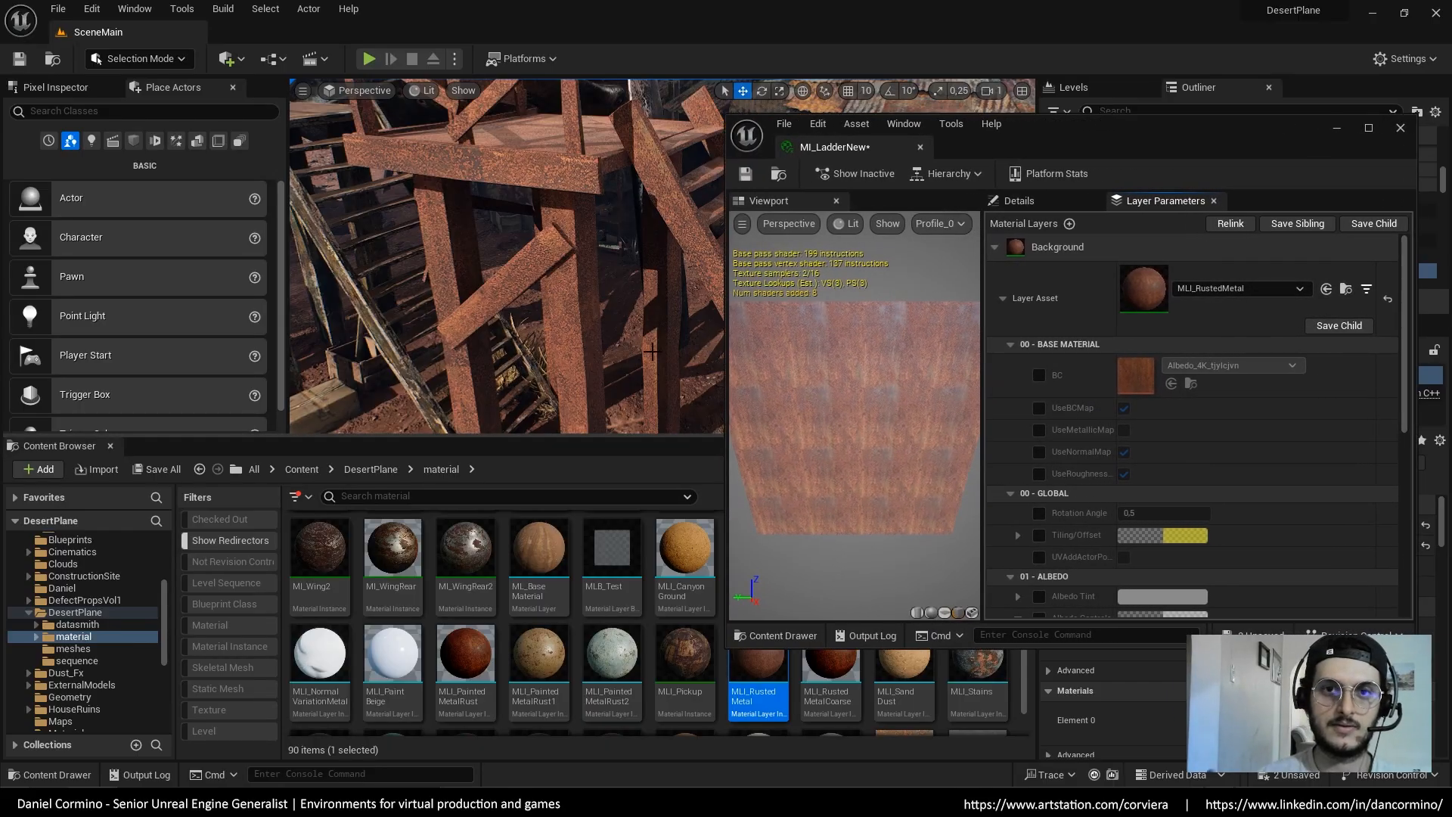
right_drag(669, 353, 669, 353)
key(F11)
Override the Background layer's Tiling/Offset with R and G both set to 8
scroll(1226, 376, down, 1)
scroll(1226, 375, down, 4)
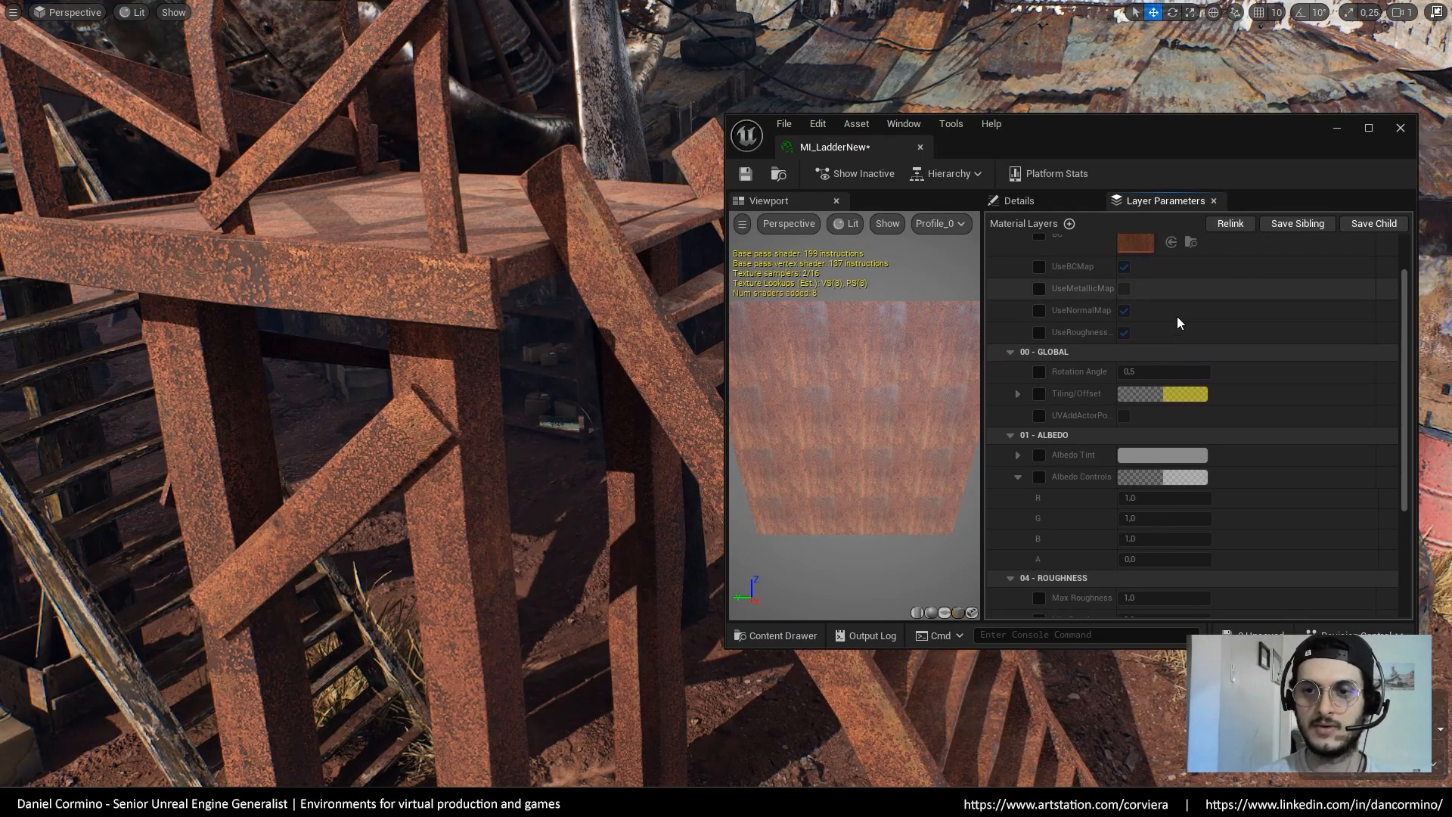
scroll(1200, 275, up, 5)
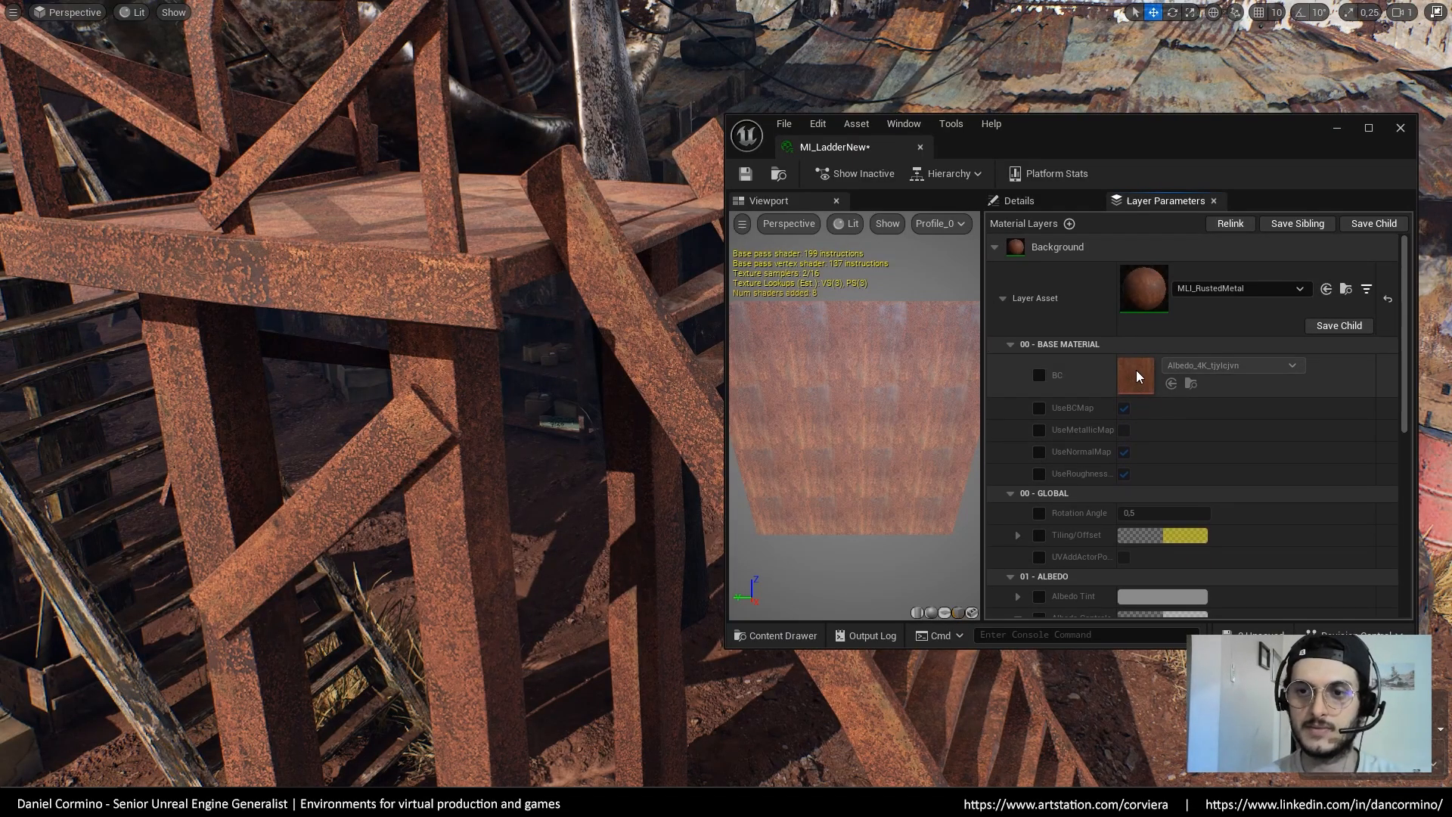
scroll(1131, 340, down, 3)
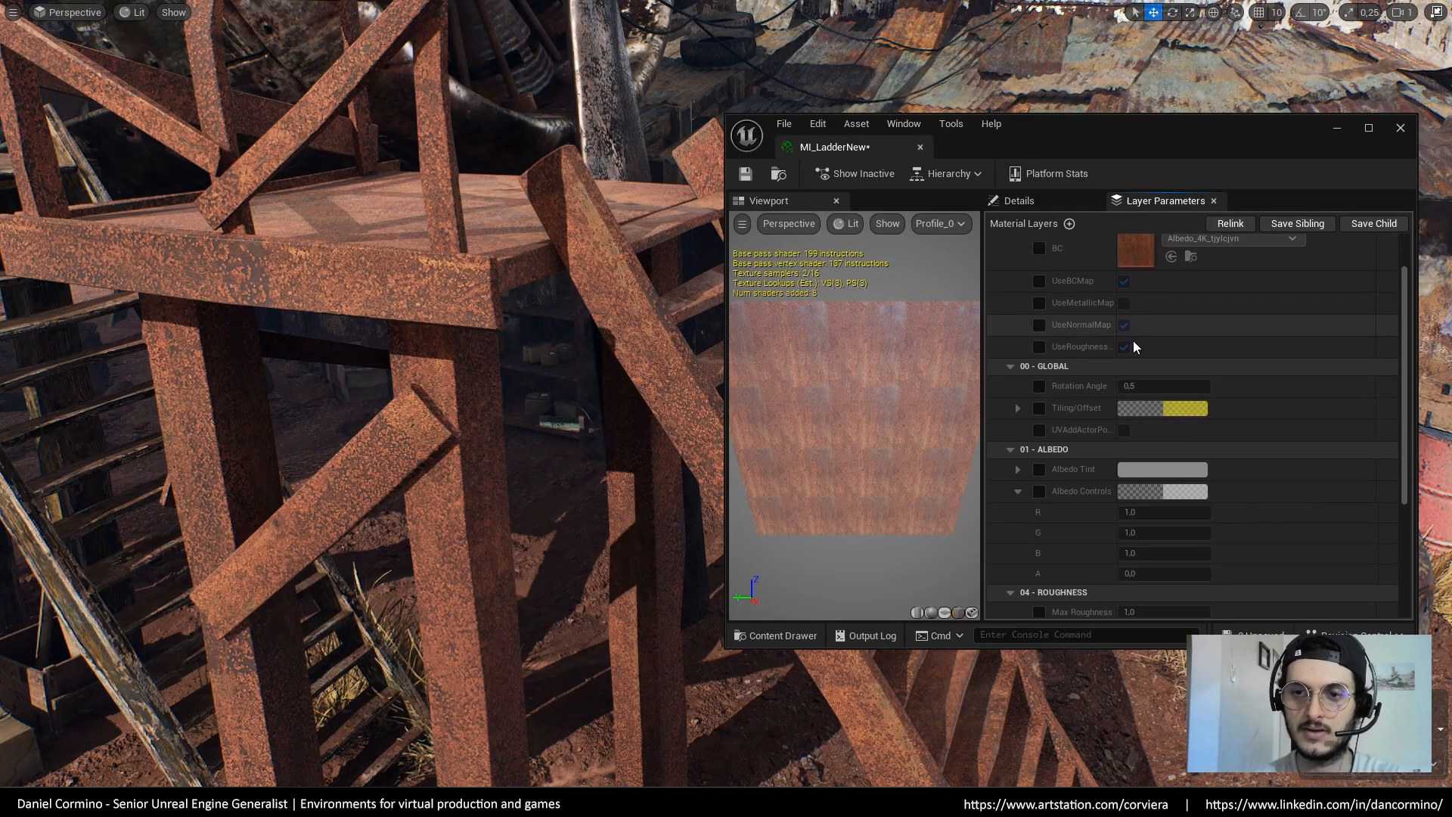
click(1037, 406)
click(1018, 409)
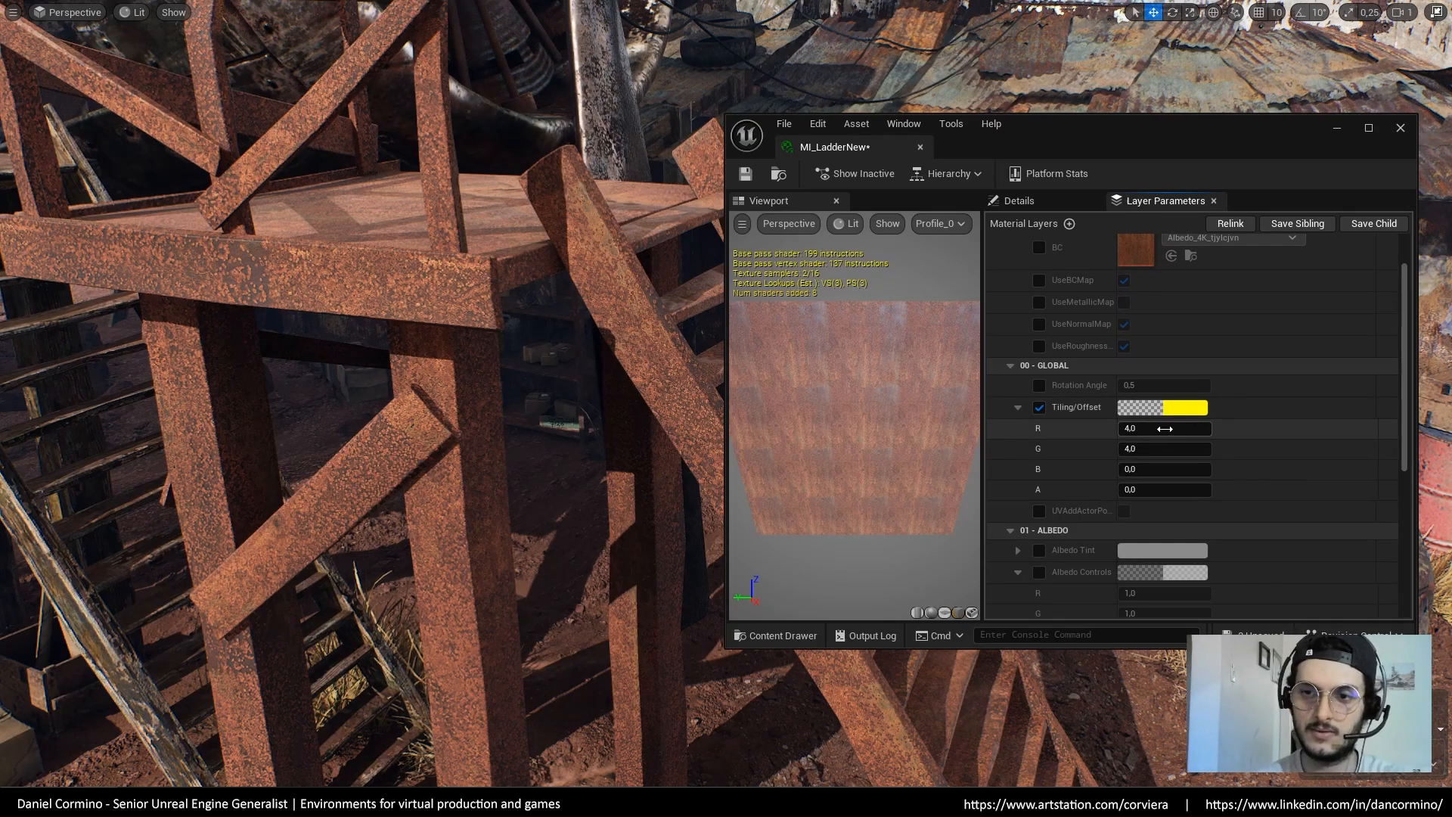
click(1156, 429)
text(8)
click(1147, 449)
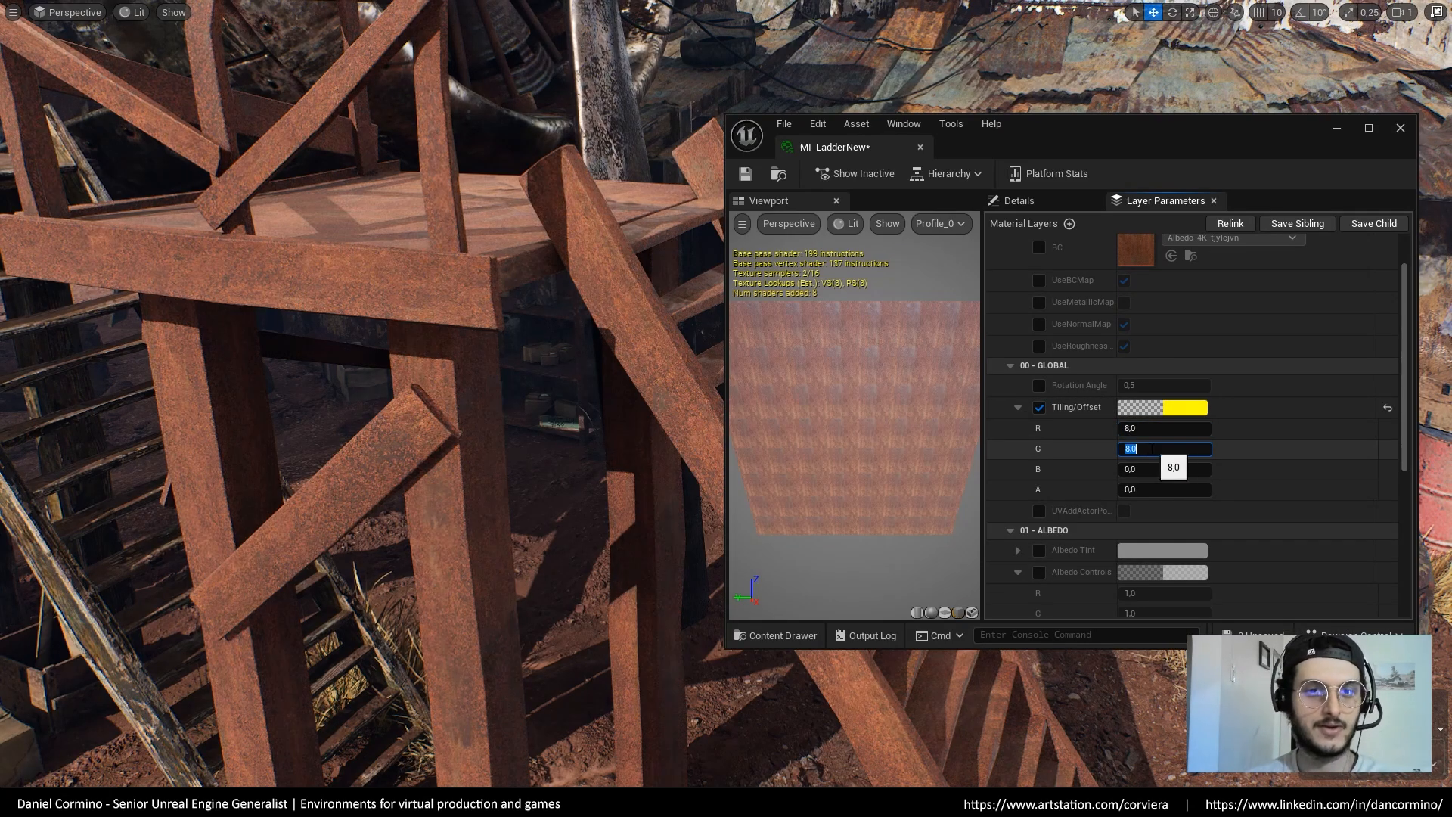
text(8)
key(Return)
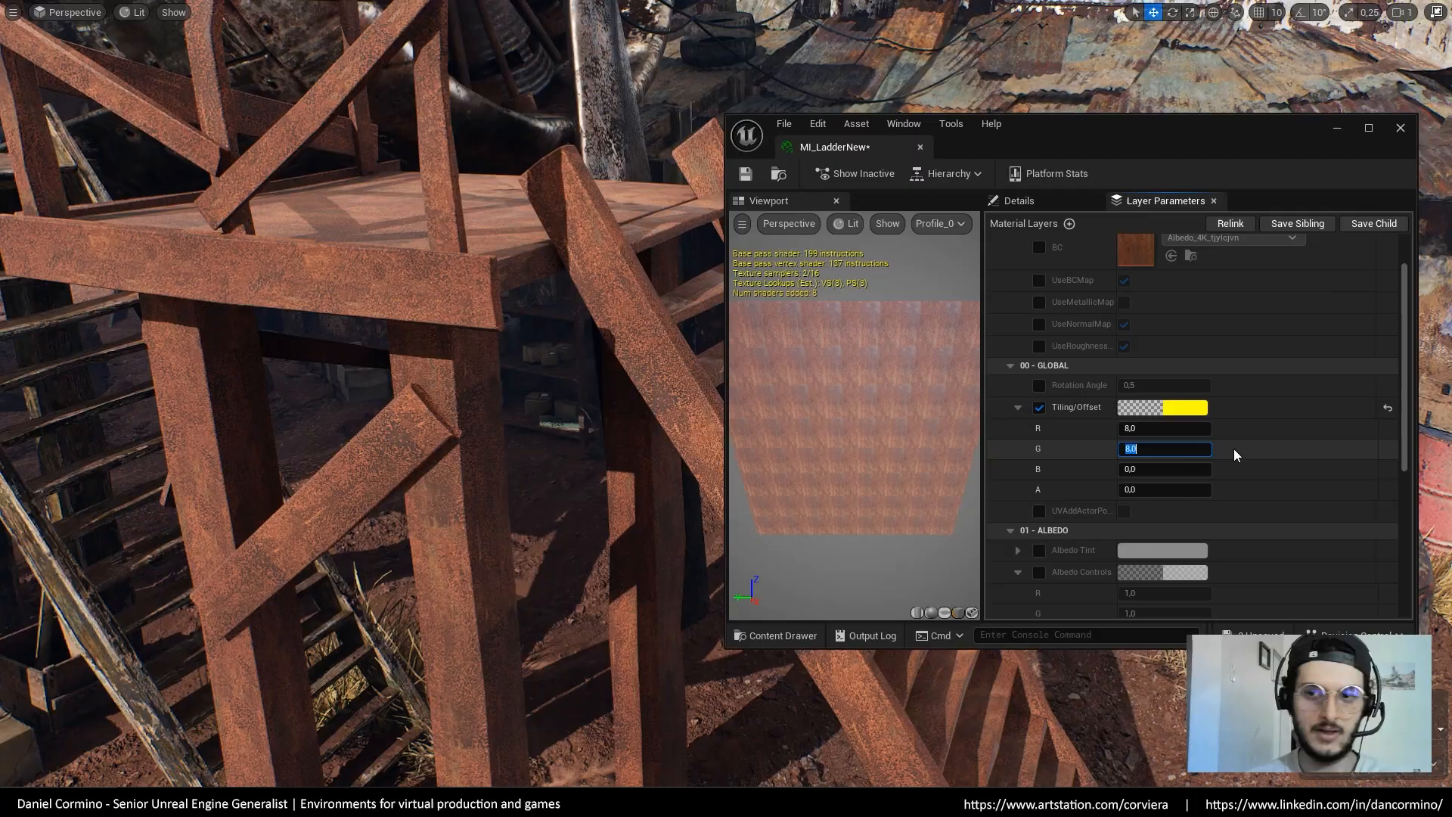
Override the Background layer's Albedo Controls, lower R to about 0.75 and compare the look with the override off and on
right_drag(1234, 453, 1212, 273)
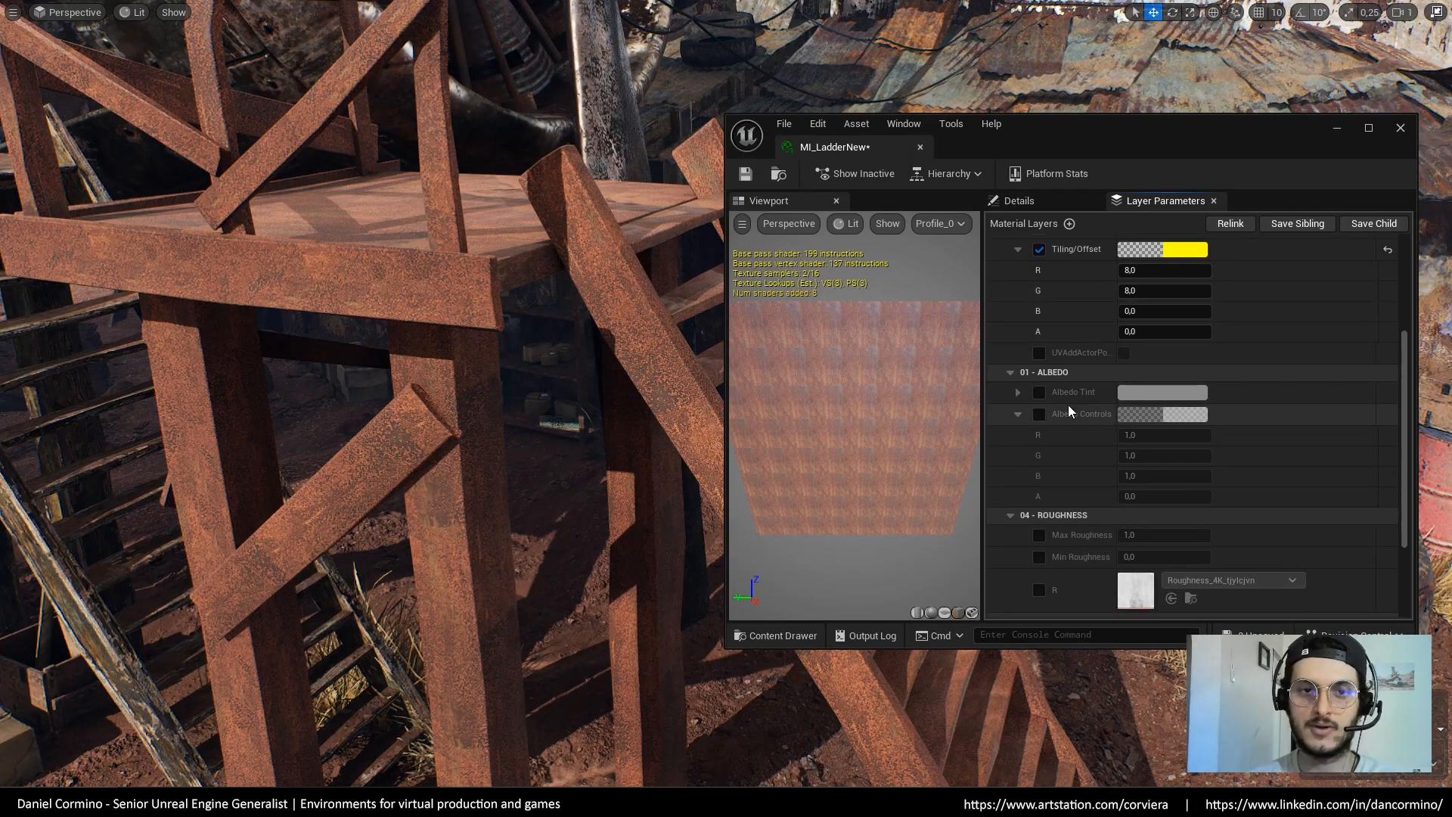
click(1039, 414)
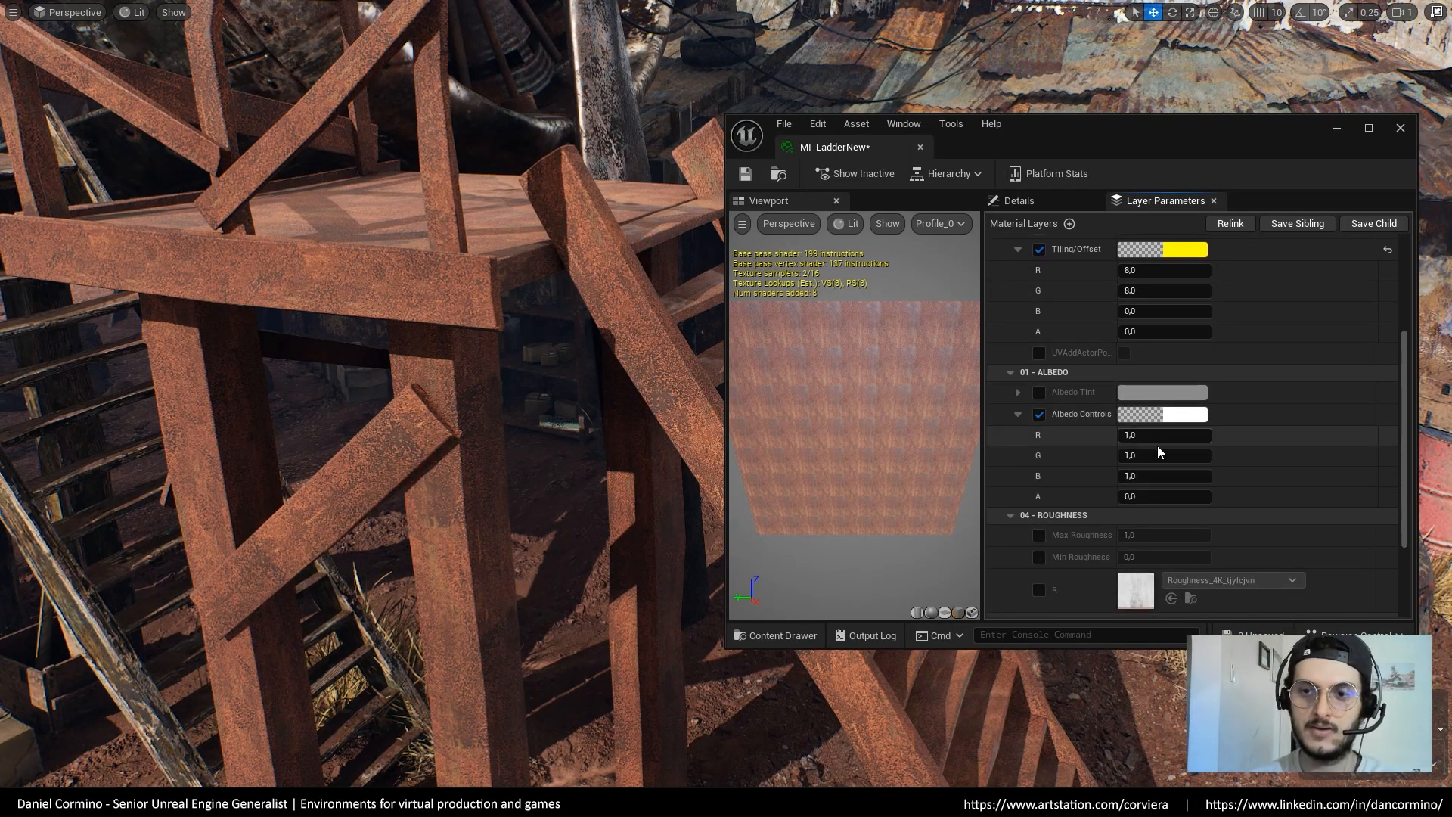
drag(1165, 435, 1135, 434)
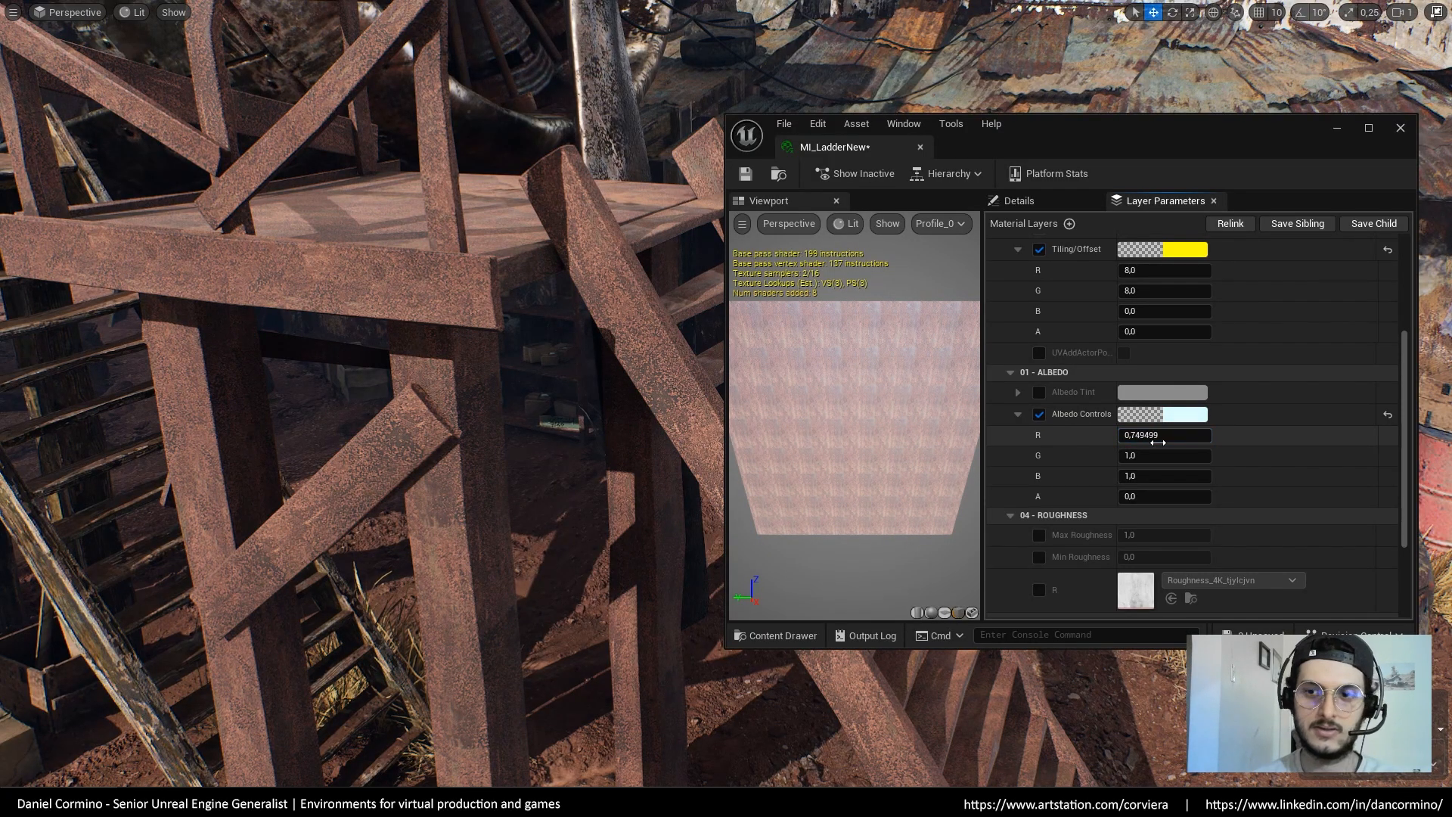
click(1039, 414)
click(1039, 414)
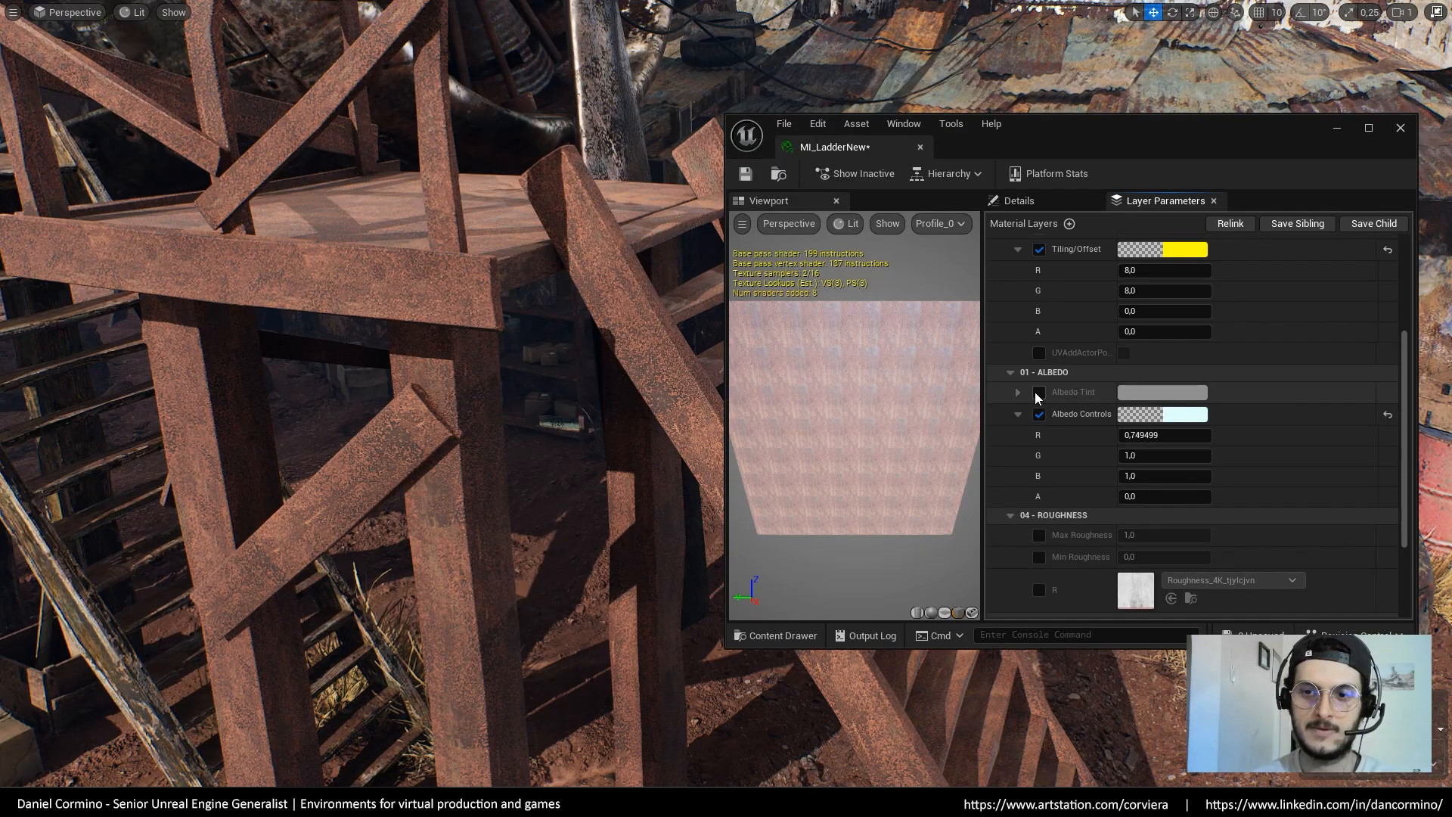
Enable the Max and Min Roughness overrides and show the level in the Roughness buffer visualization
scroll(1089, 366, down, 3)
click(1038, 418)
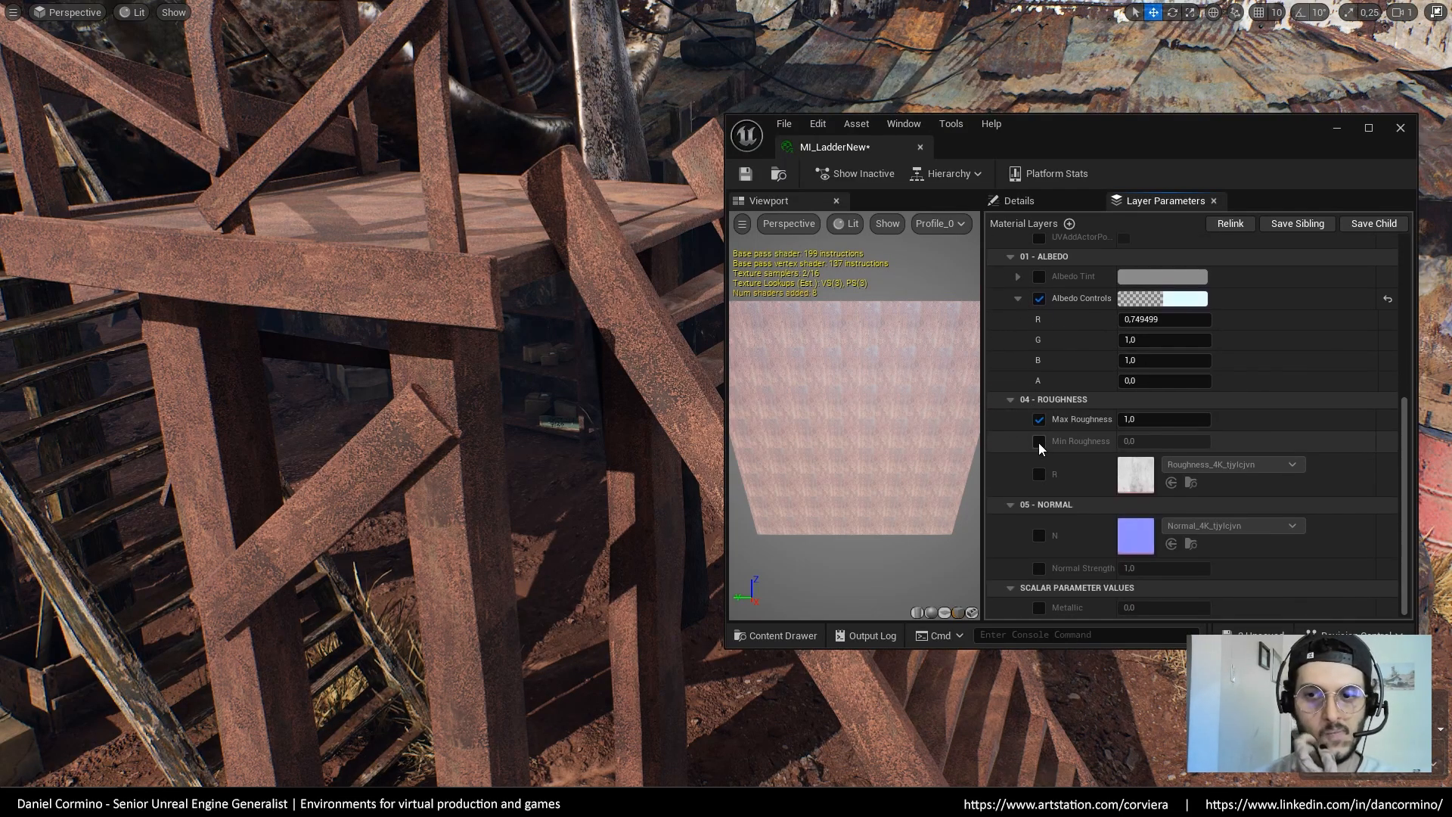
click(1039, 441)
click(140, 14)
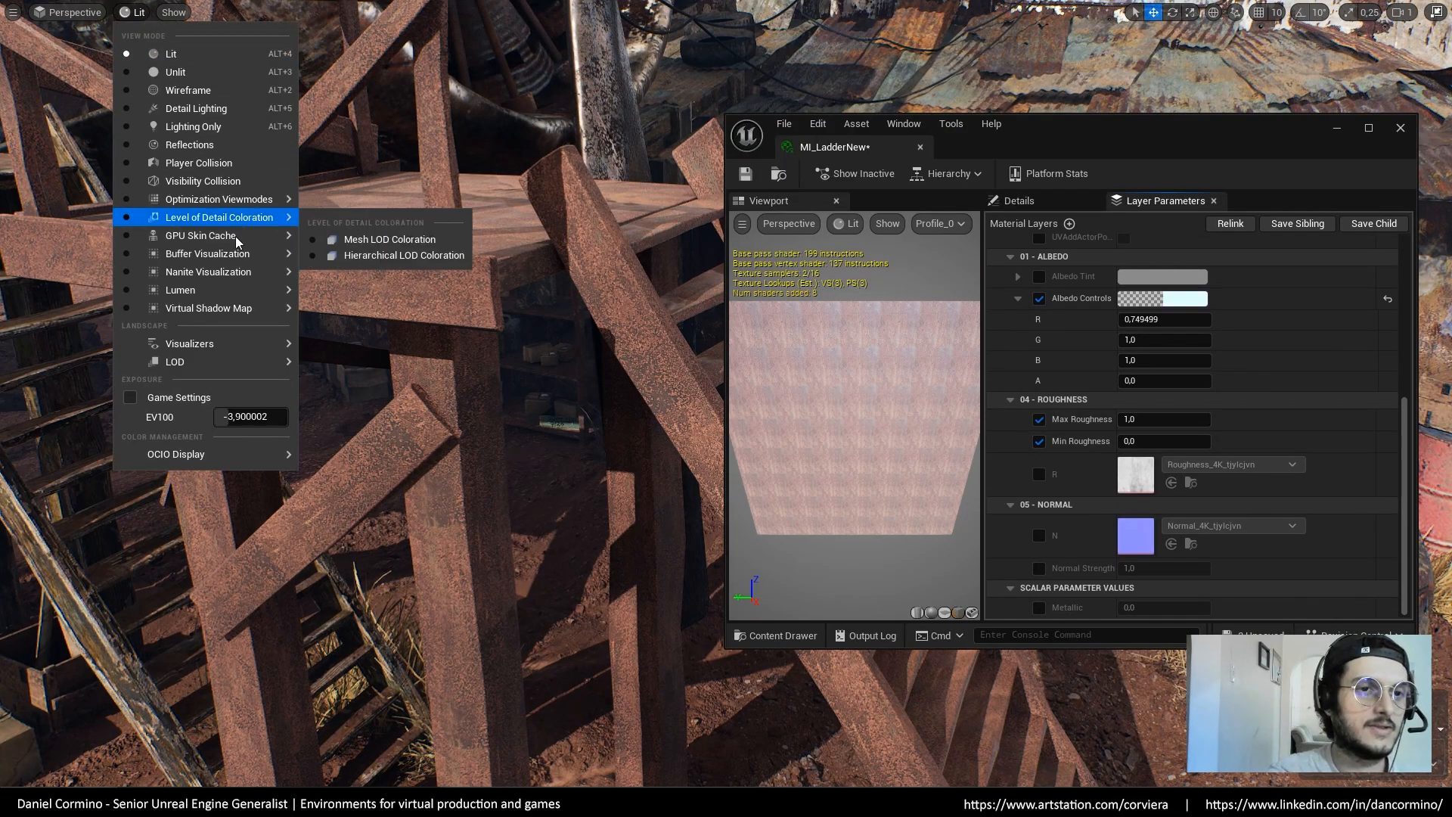
mouse_move(250, 256)
click(340, 431)
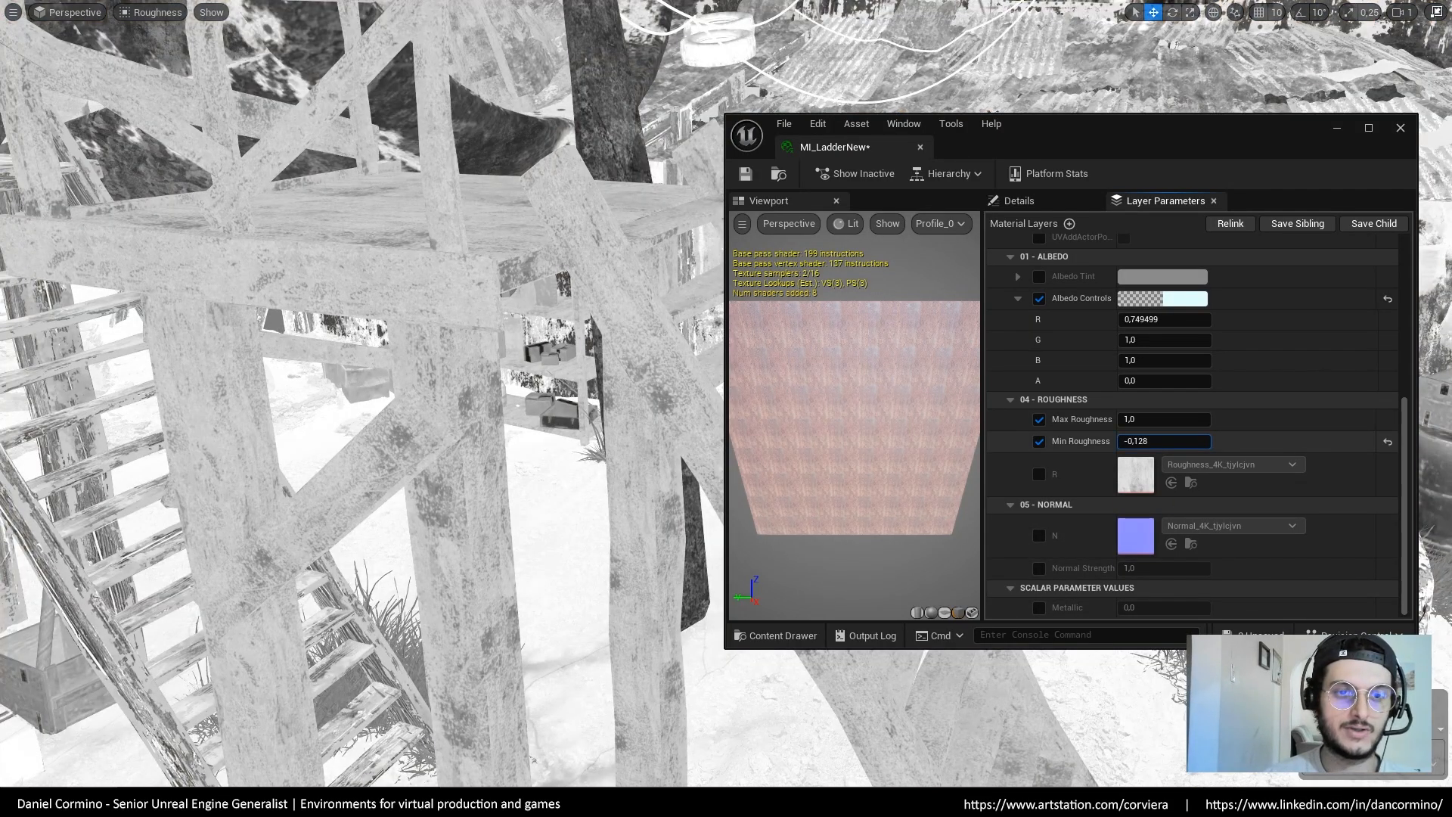
Set Min Roughness to -0.232 and Max Roughness to 0.76, and return the level to the Lit view
drag(1164, 441, 1161, 441)
mouse_move(1165, 419)
mouse_down()
mouse_move(1130, 419)
mouse_move(1168, 441)
mouse_up()
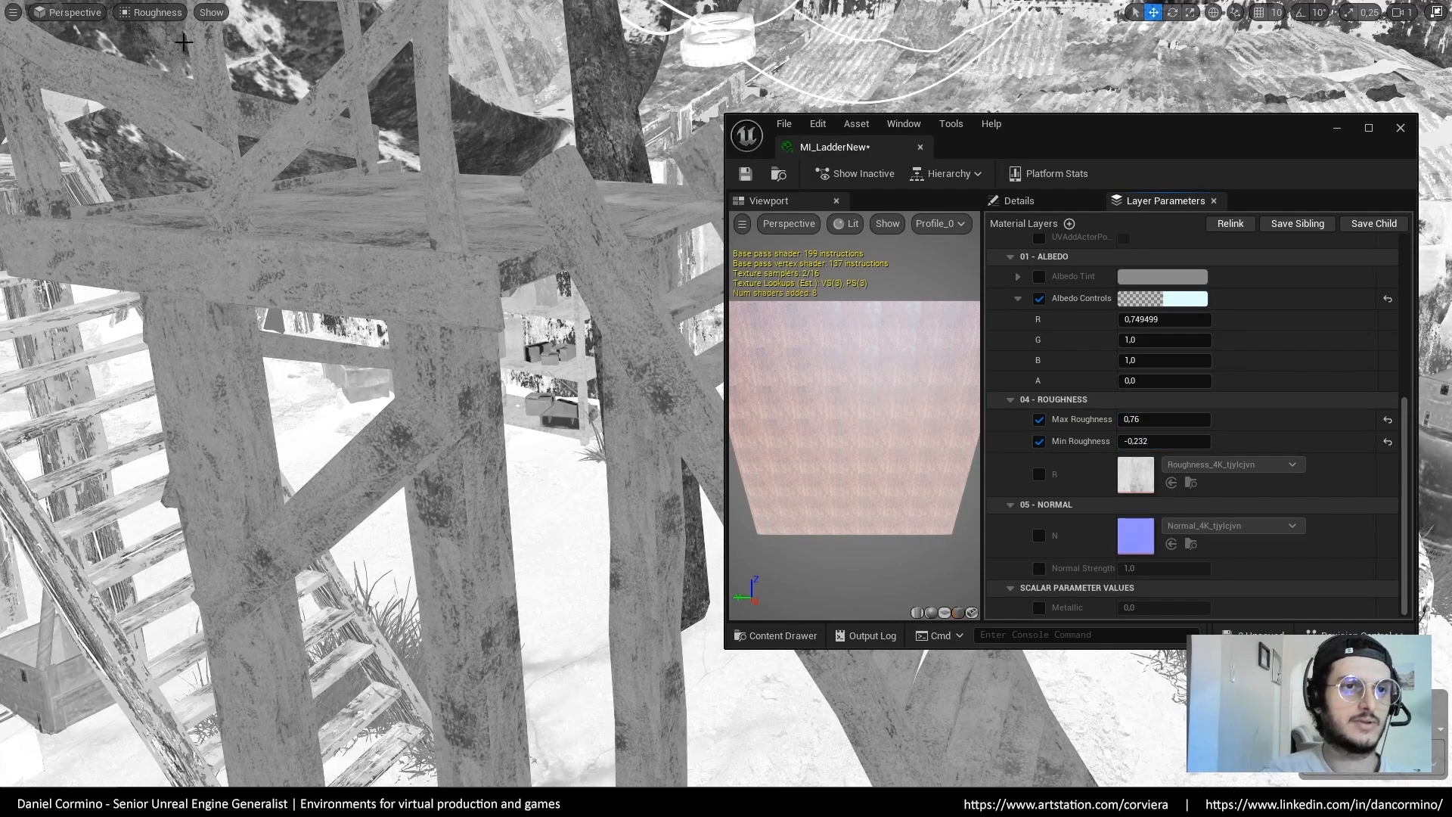
click(157, 12)
click(145, 52)
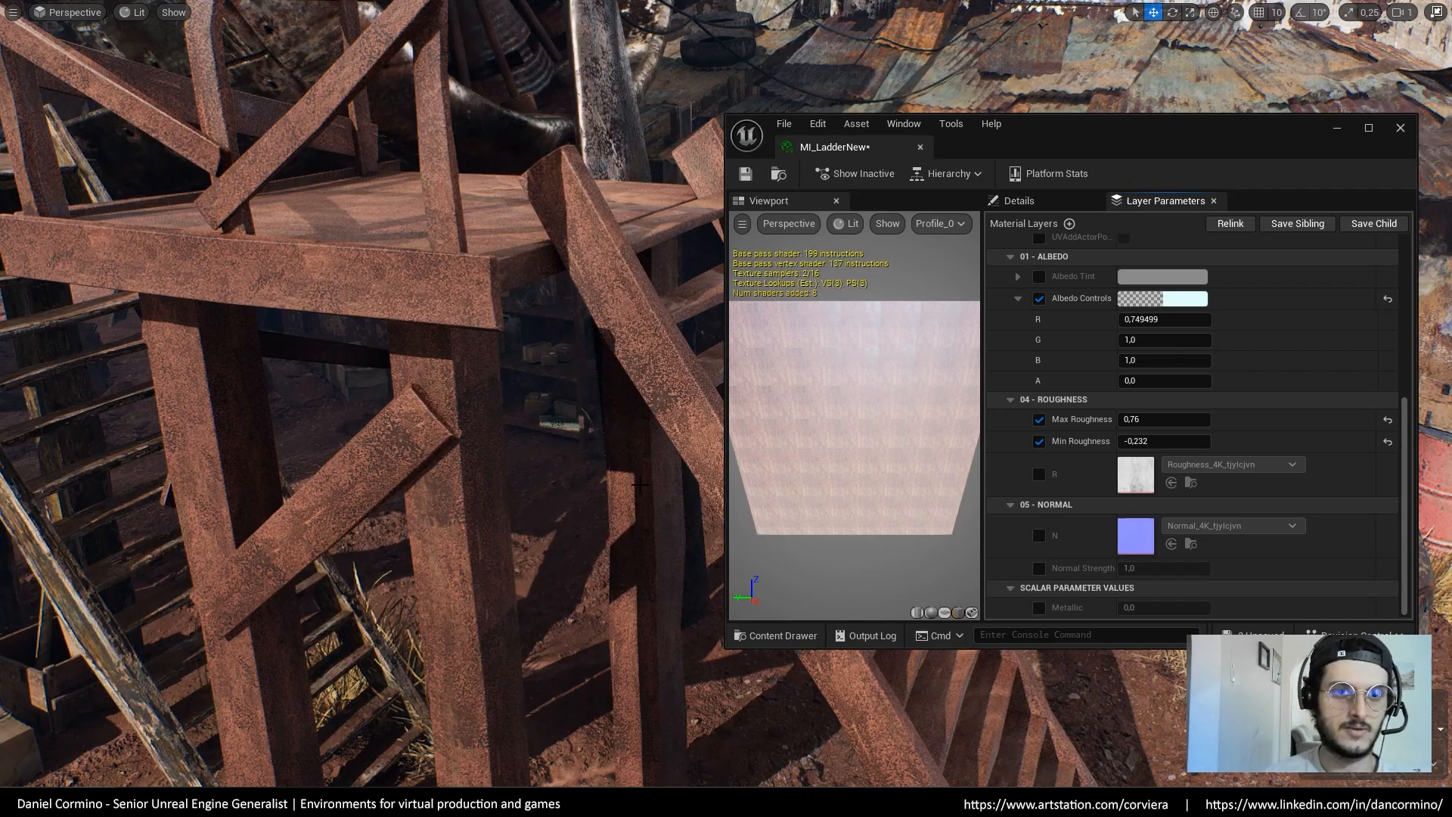
Enable the Normal Strength override on the Background layer, leaving its value unchanged, and check the material preview from another angle
scroll(1248, 499, down, 2)
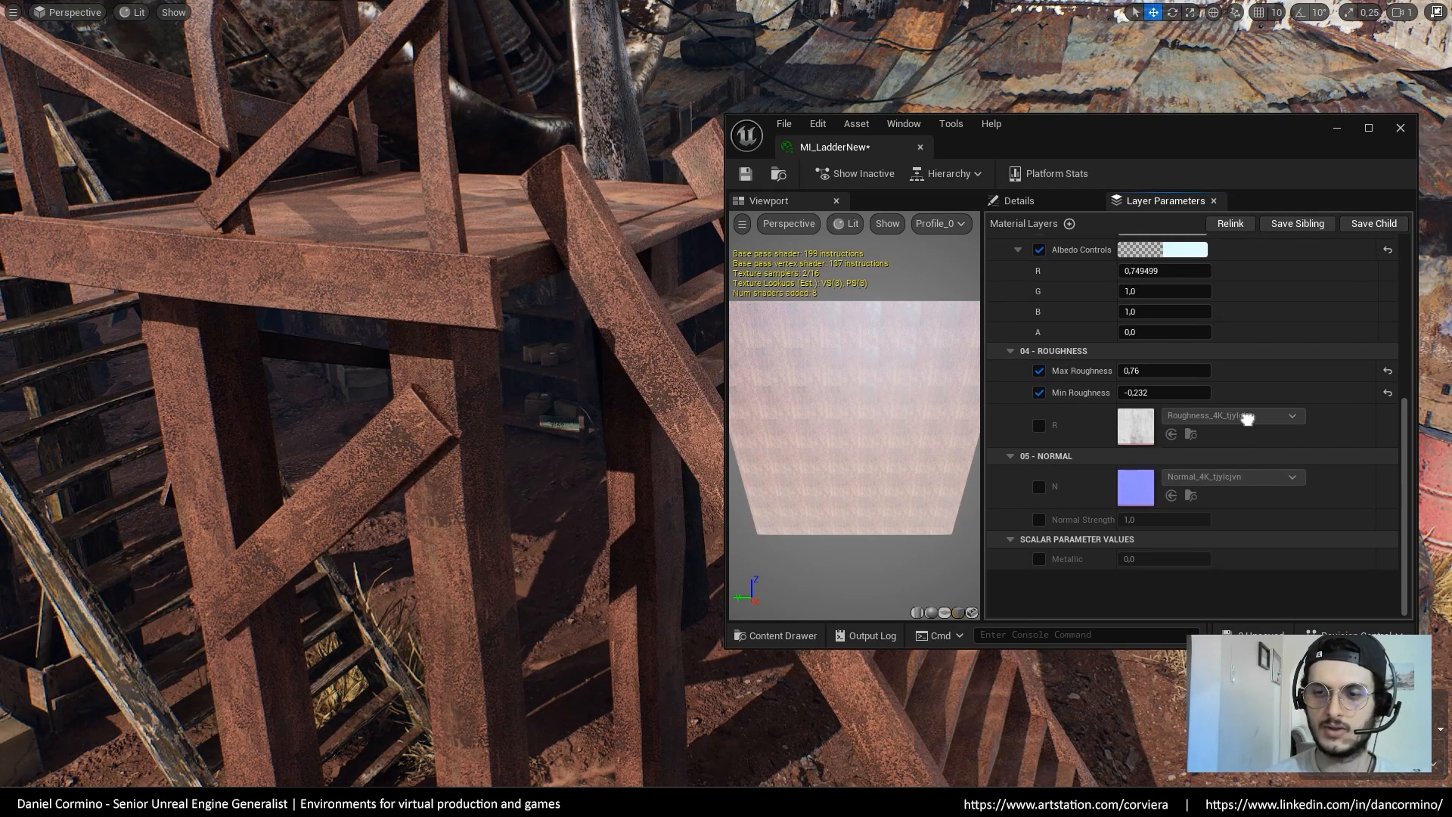
scroll(1277, 458, up, 2)
click(1039, 566)
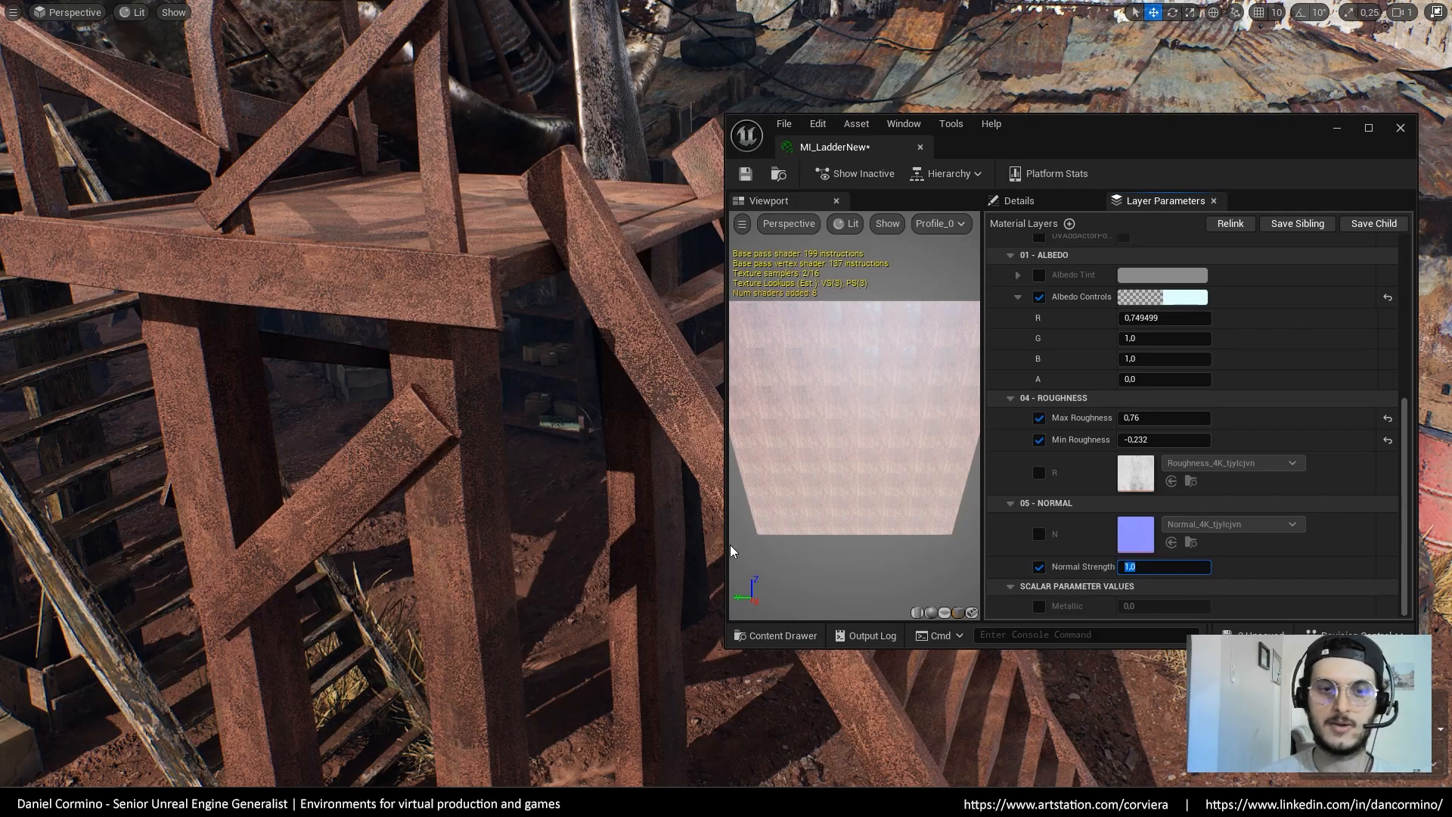
drag(854, 424, 865, 470)
scroll(1293, 457, up, 4)
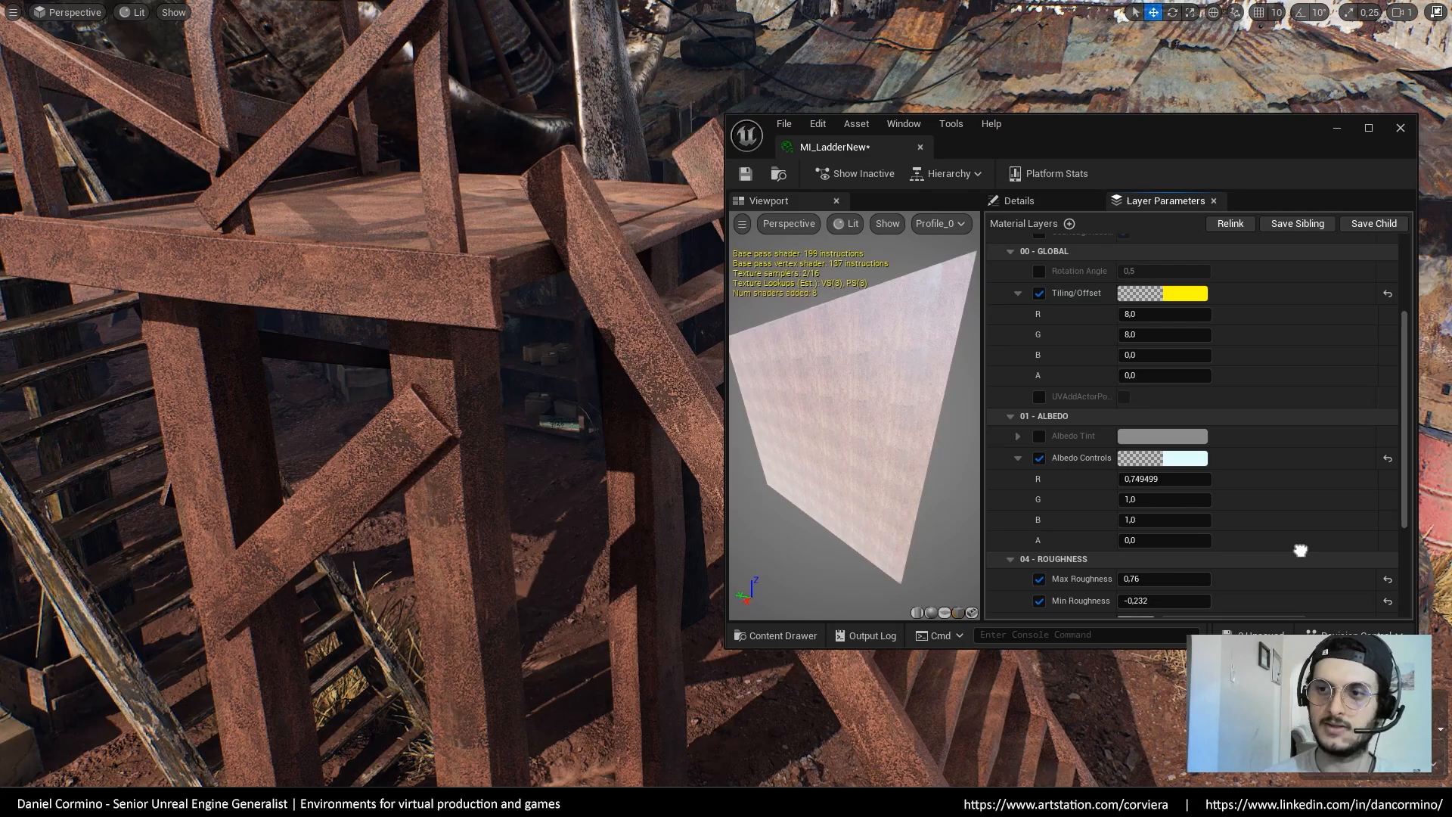
scroll(1298, 424, down, 4)
scroll(1299, 372, up, 10)
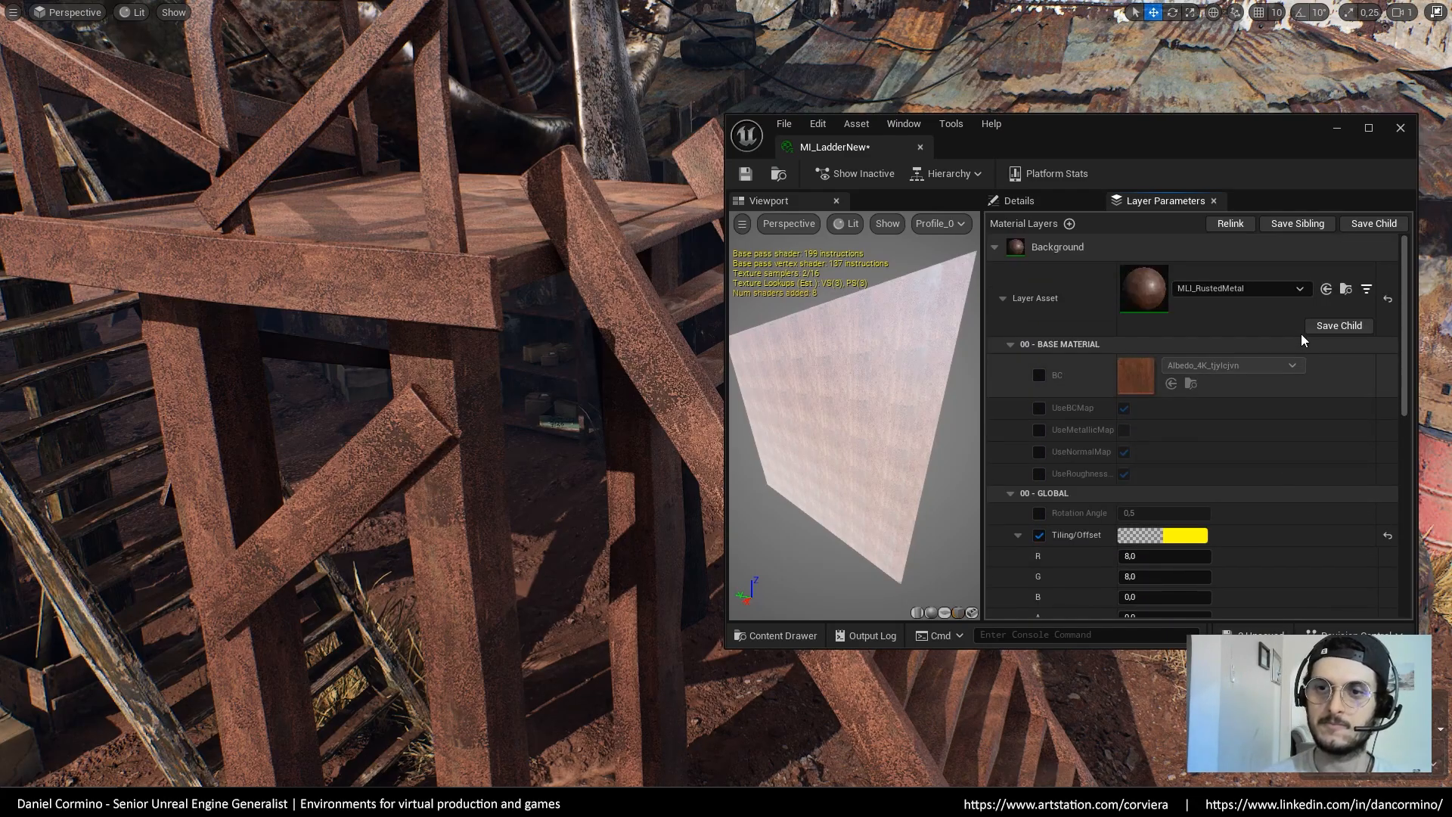
Collapse the Background layer and take the level out of fullscreen so the Content Browser's material assets are accessible beside the instance editor
click(994, 248)
right_drag(663, 548, 700, 579)
key(F11)
drag(1117, 133, 1122, 68)
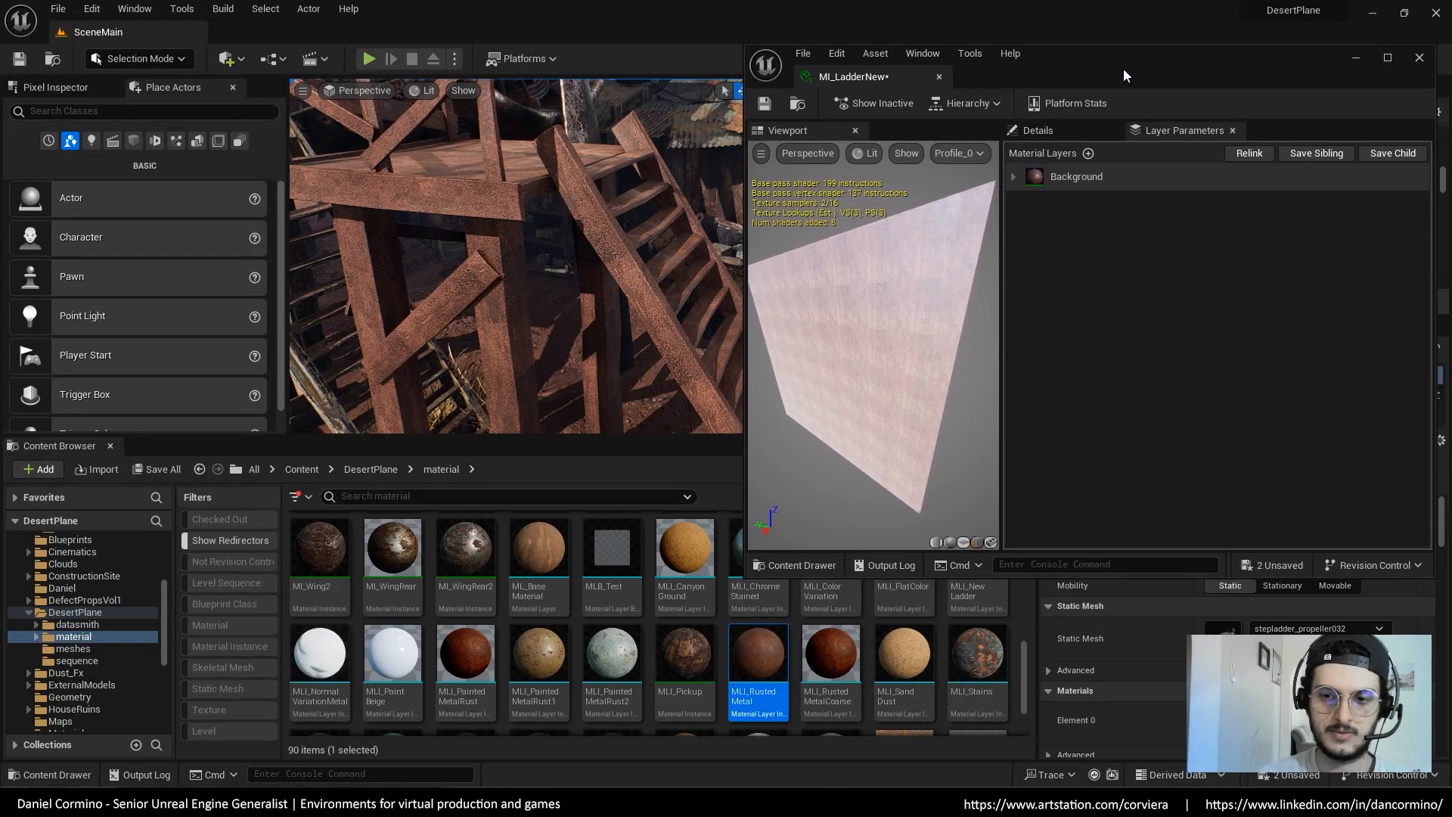
click(1067, 181)
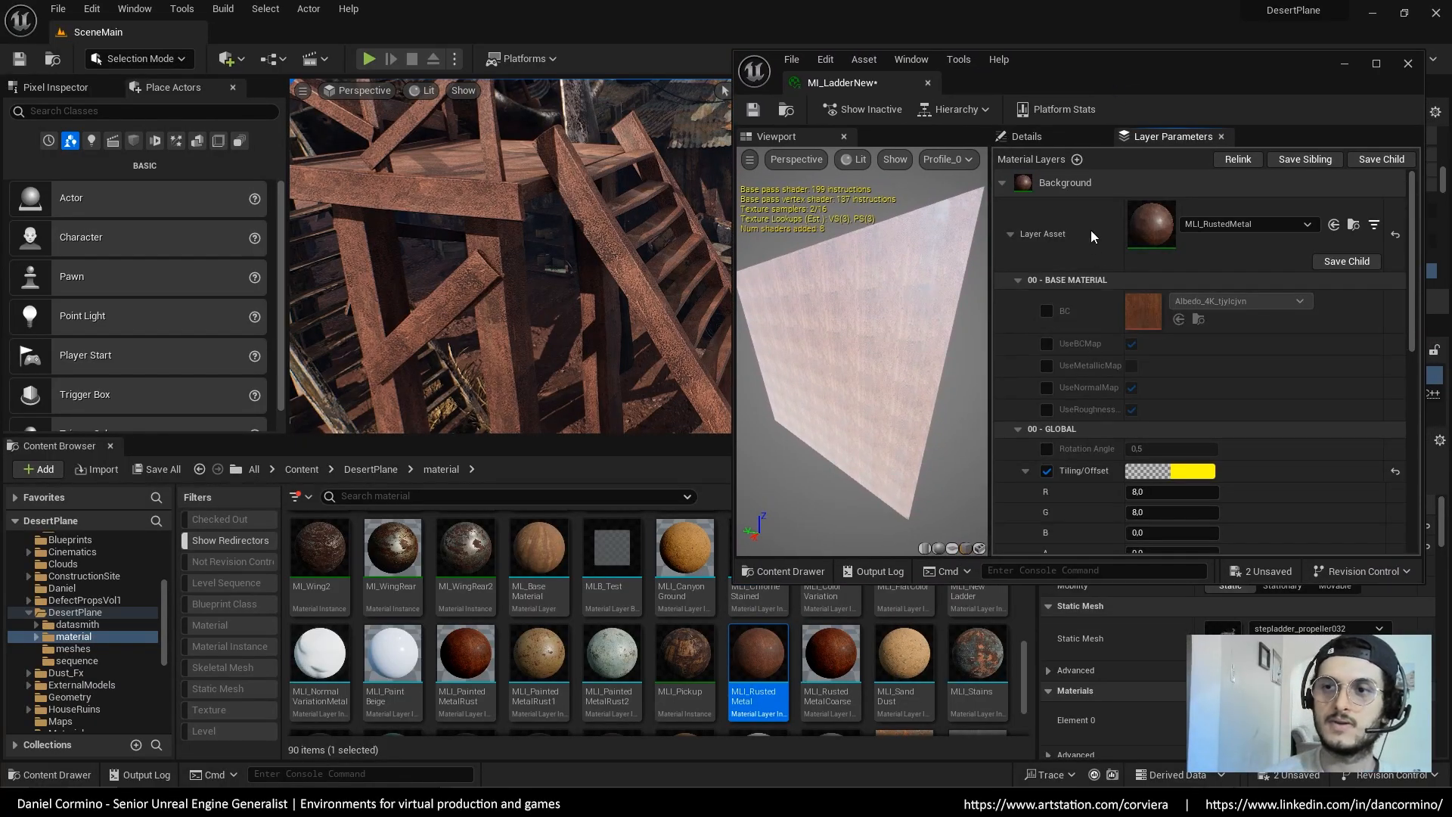
click(1005, 183)
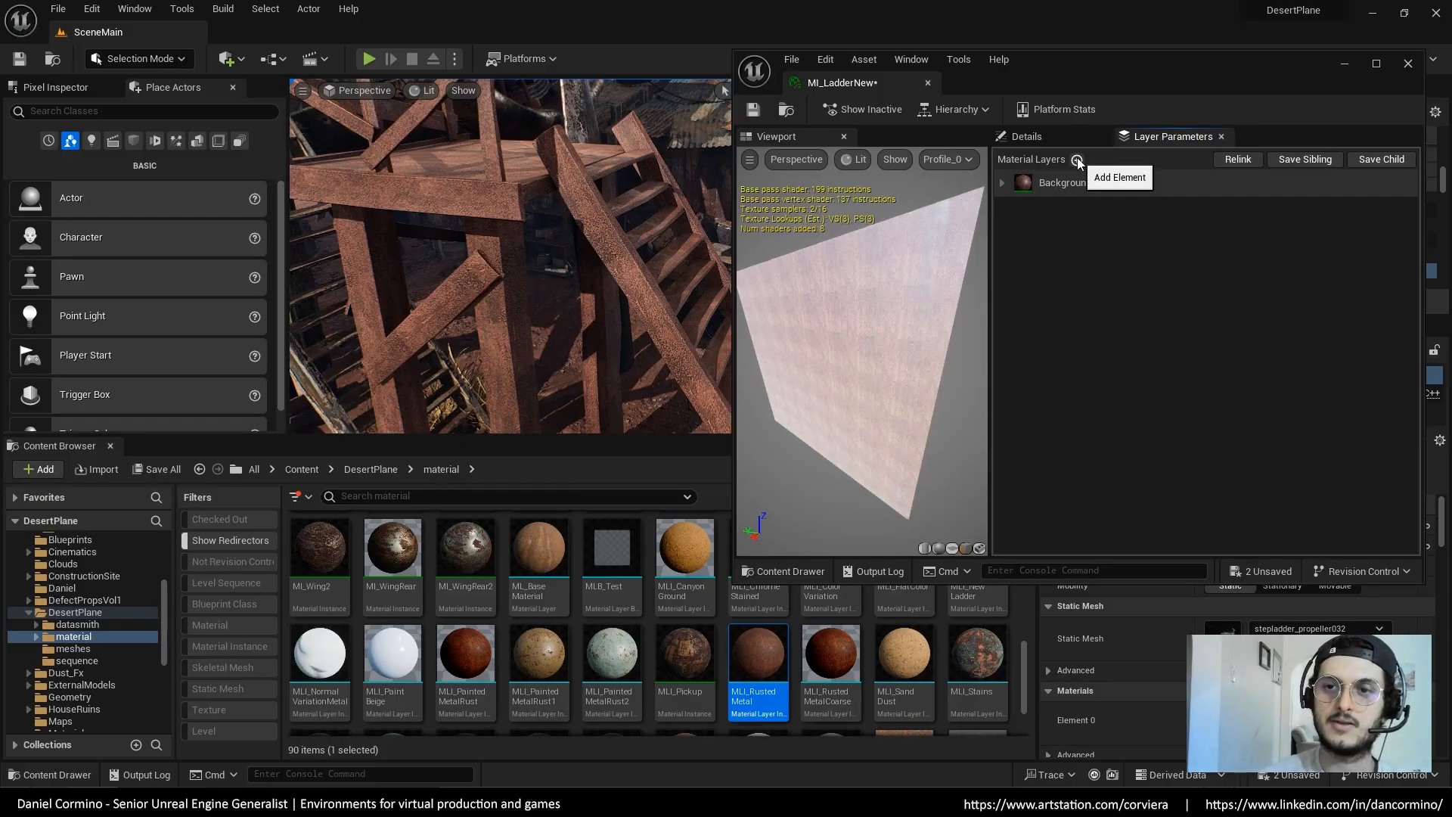
Add a new material layer above Background and assign MLI_PaintedMetalRust1 as its layer asset
click(1077, 159)
click(1018, 182)
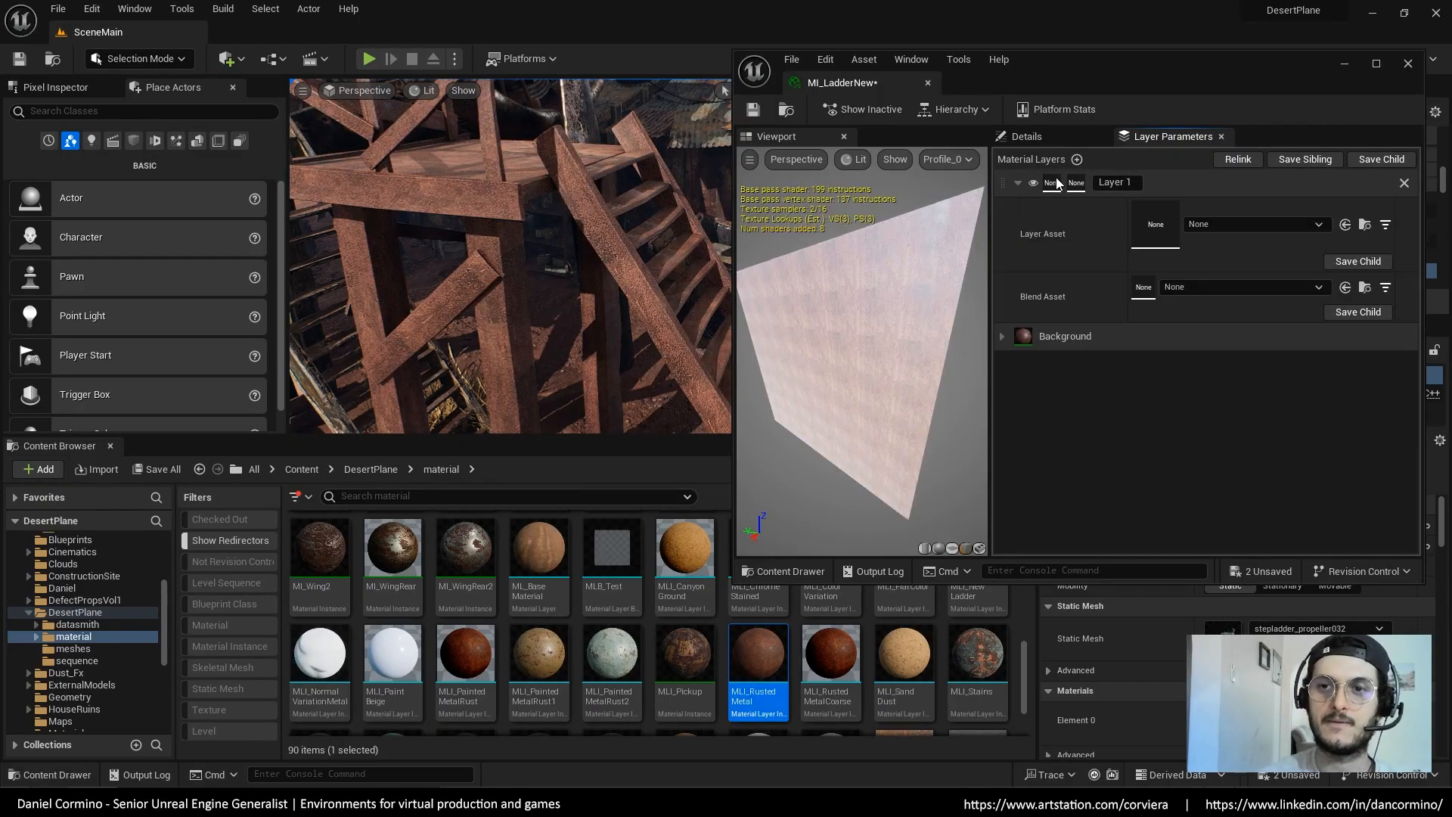
mouse_move(1023, 660)
mouse_down()
mouse_move(1024, 647)
mouse_move(1023, 661)
mouse_up()
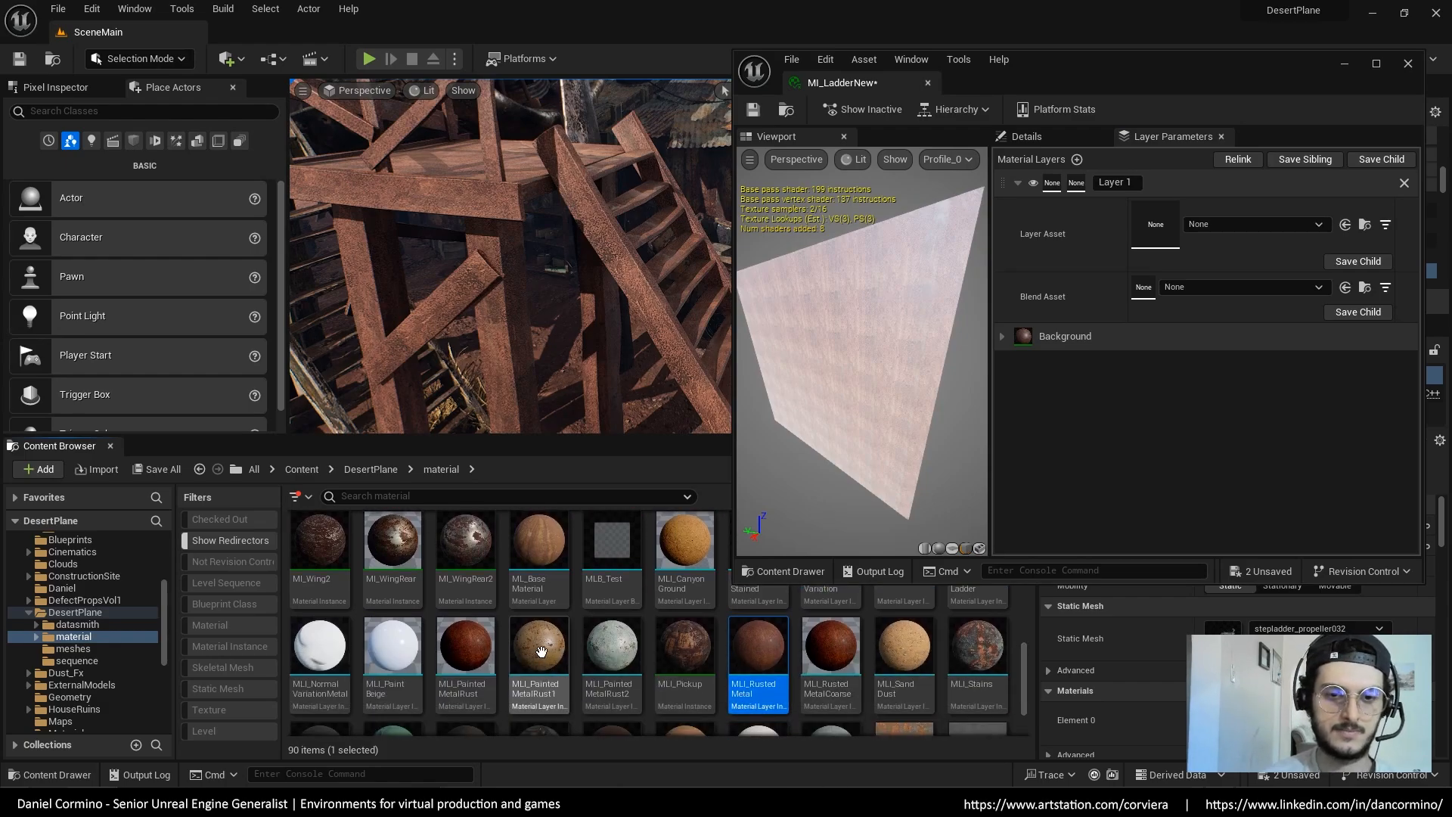
mouse_move(538, 650)
mouse_down()
mouse_move(1205, 261)
mouse_move(1218, 225)
mouse_up()
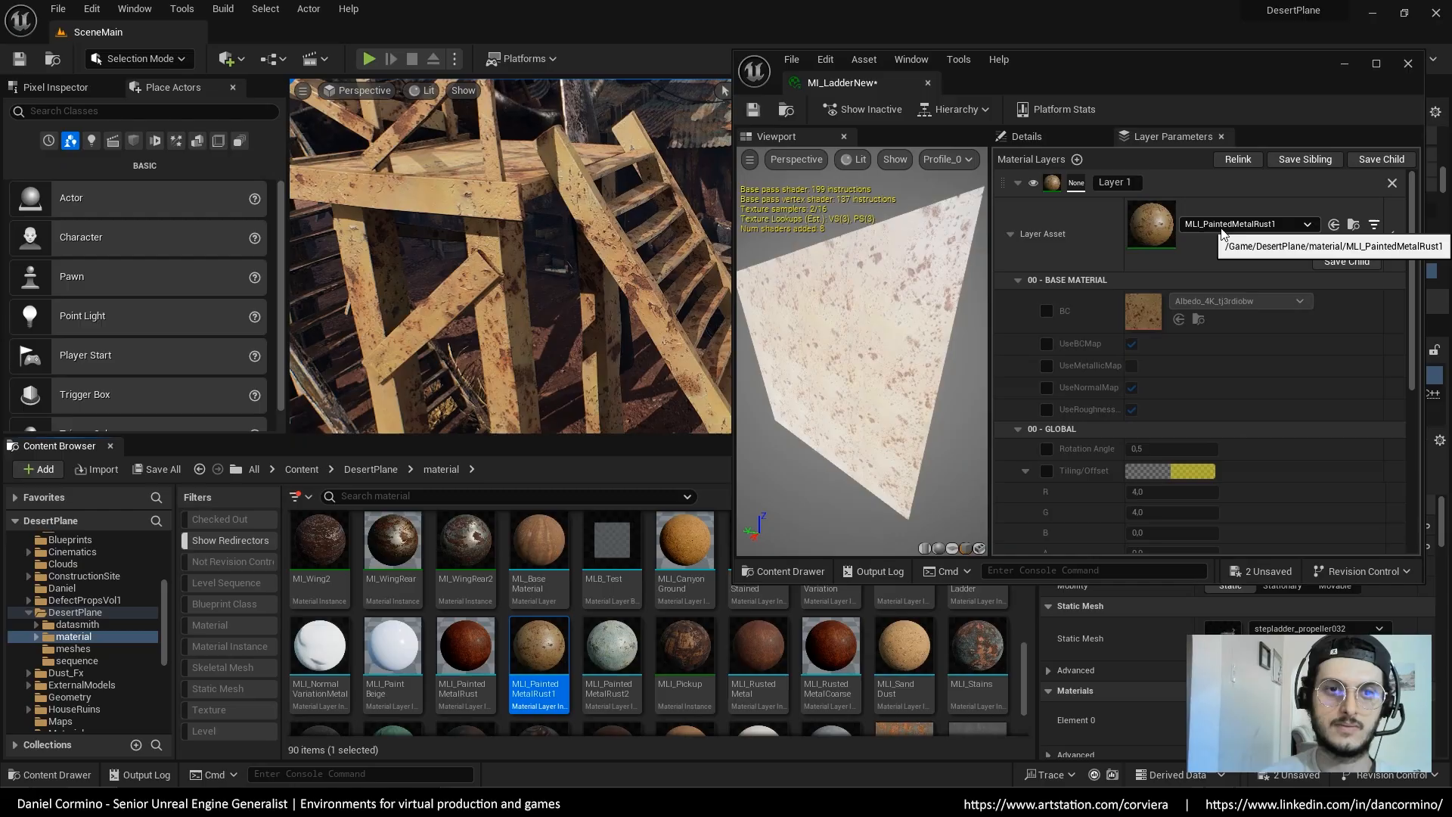
Override Layer 1's Tiling/Offset with R and G both set to 8, and show the level fullscreen
right_drag(1191, 384, 1169, 276)
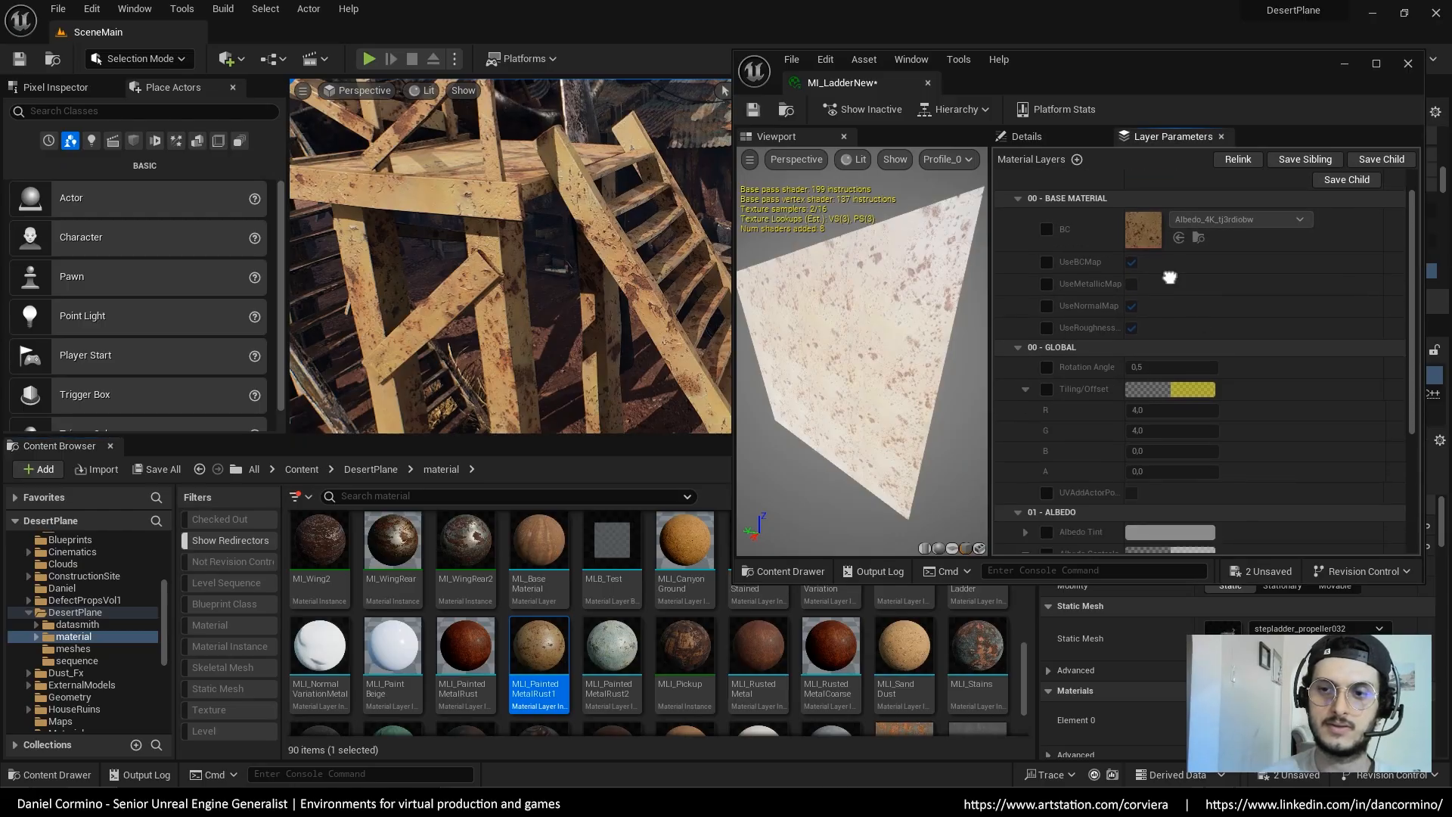
click(1046, 389)
right_drag(661, 349, 661, 349)
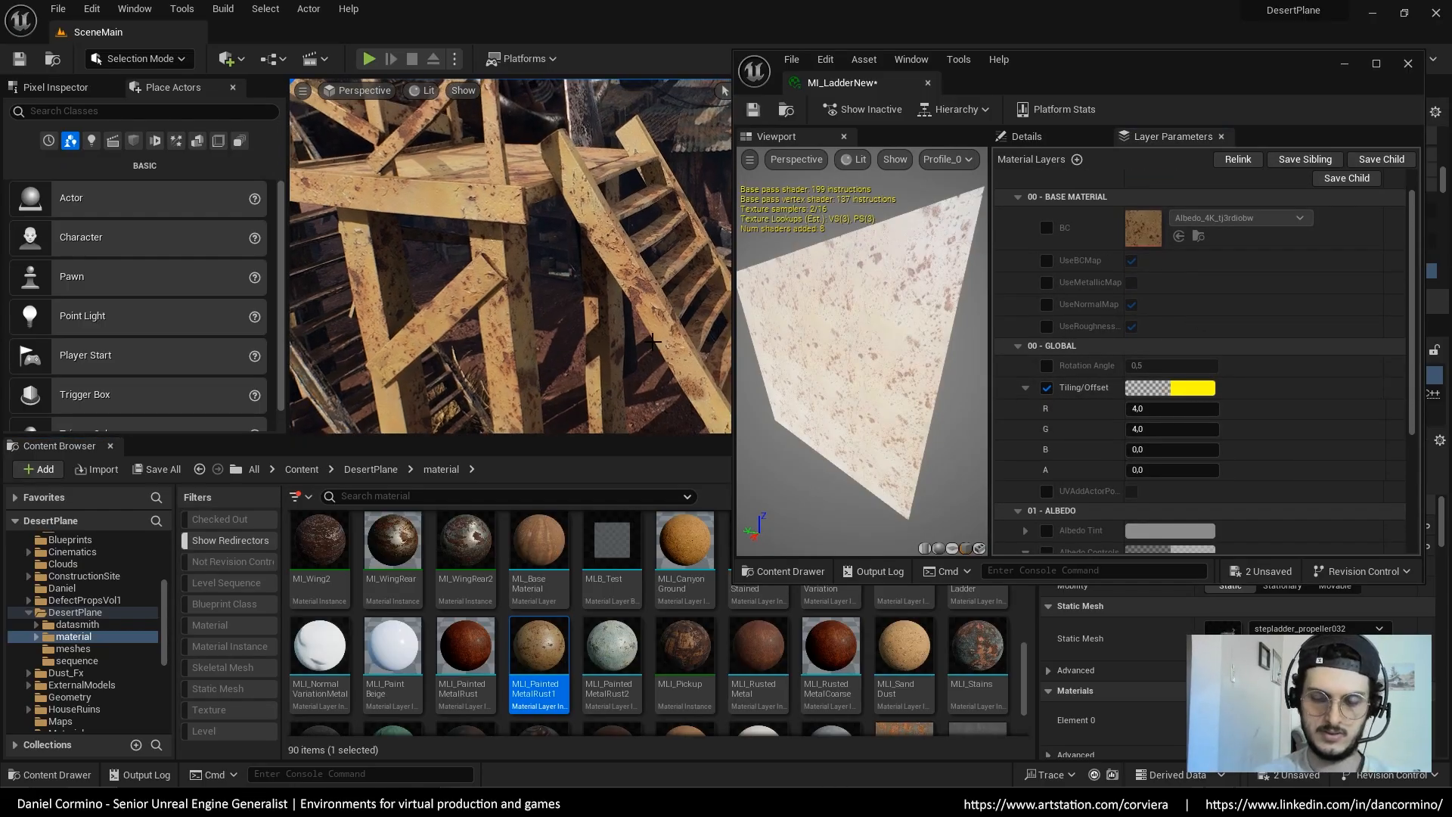
key(F11)
click(1167, 408)
text(8)
click(1169, 429)
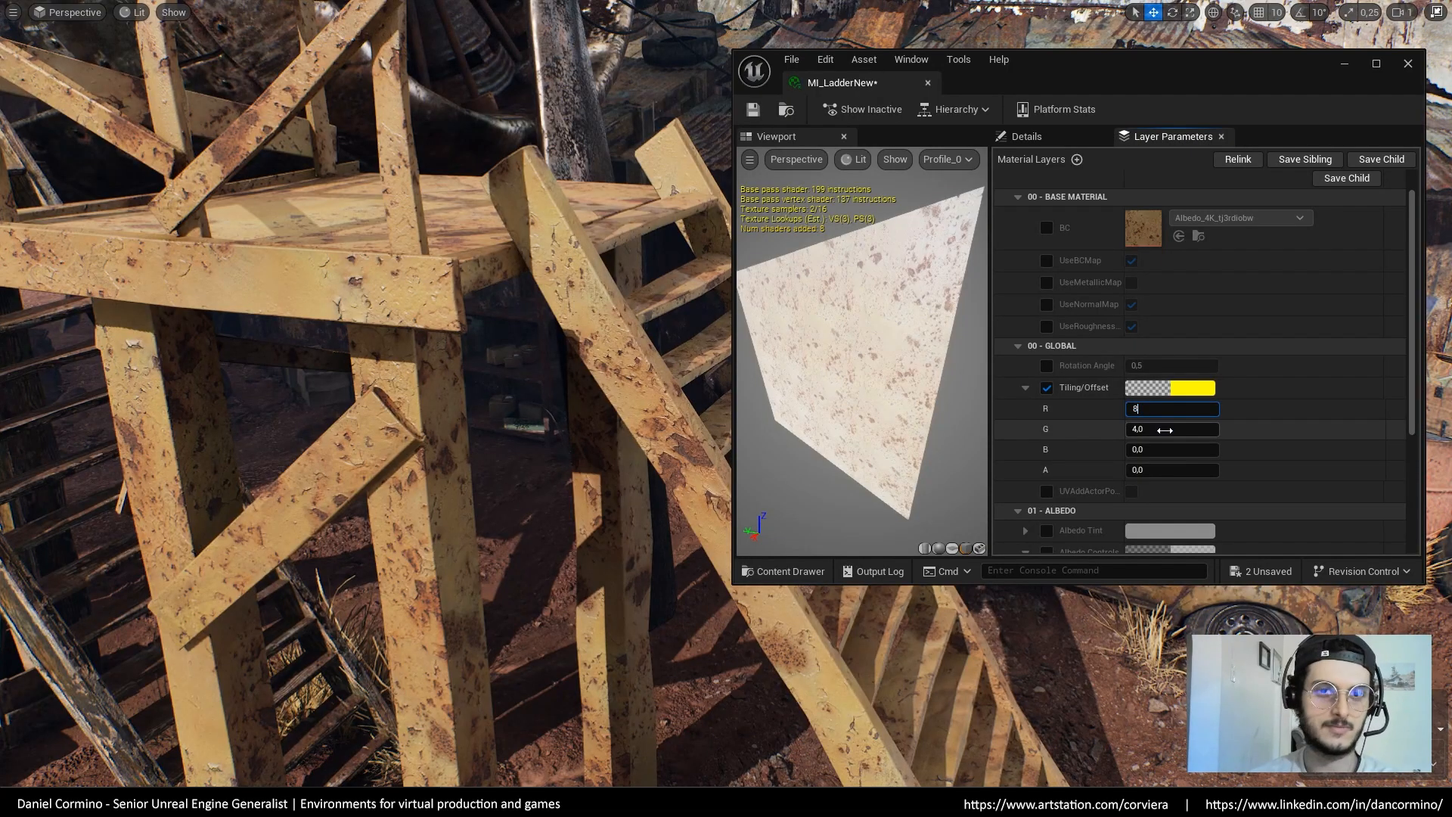
text(8)
key(Return)
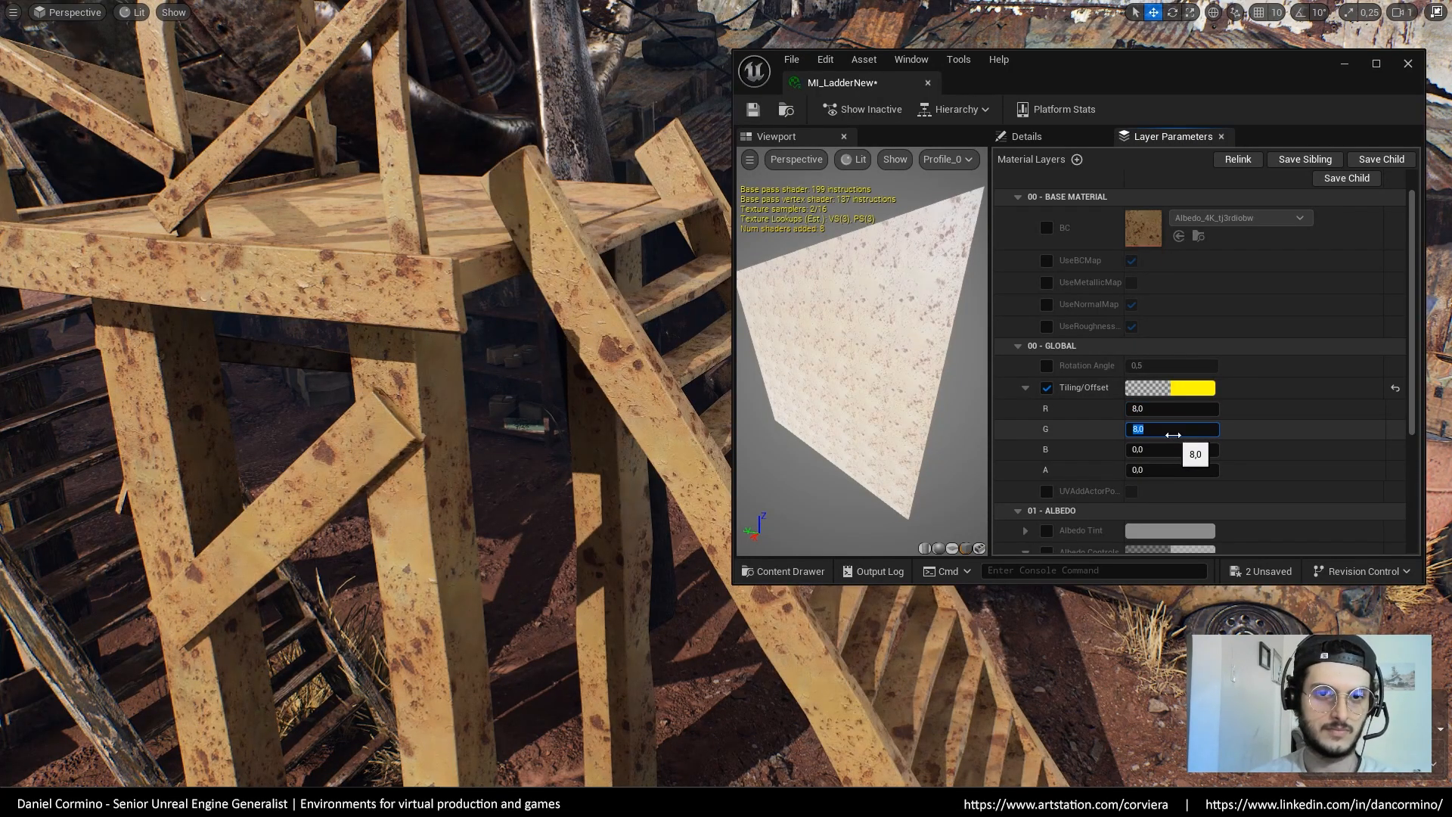
Override Layer 1's Albedo Controls and lower R to 0.728
scroll(1045, 411, down, 5)
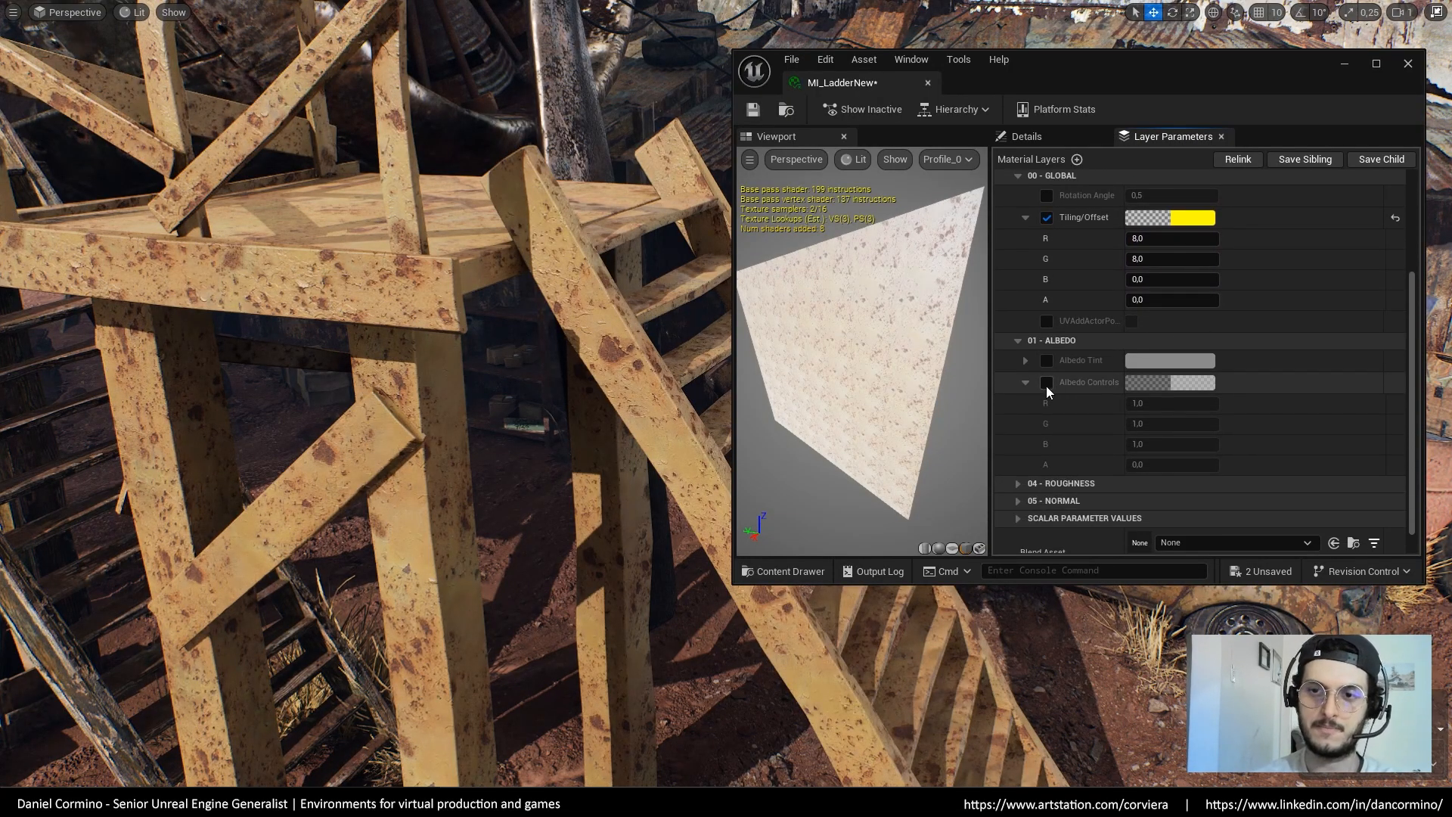
click(1047, 382)
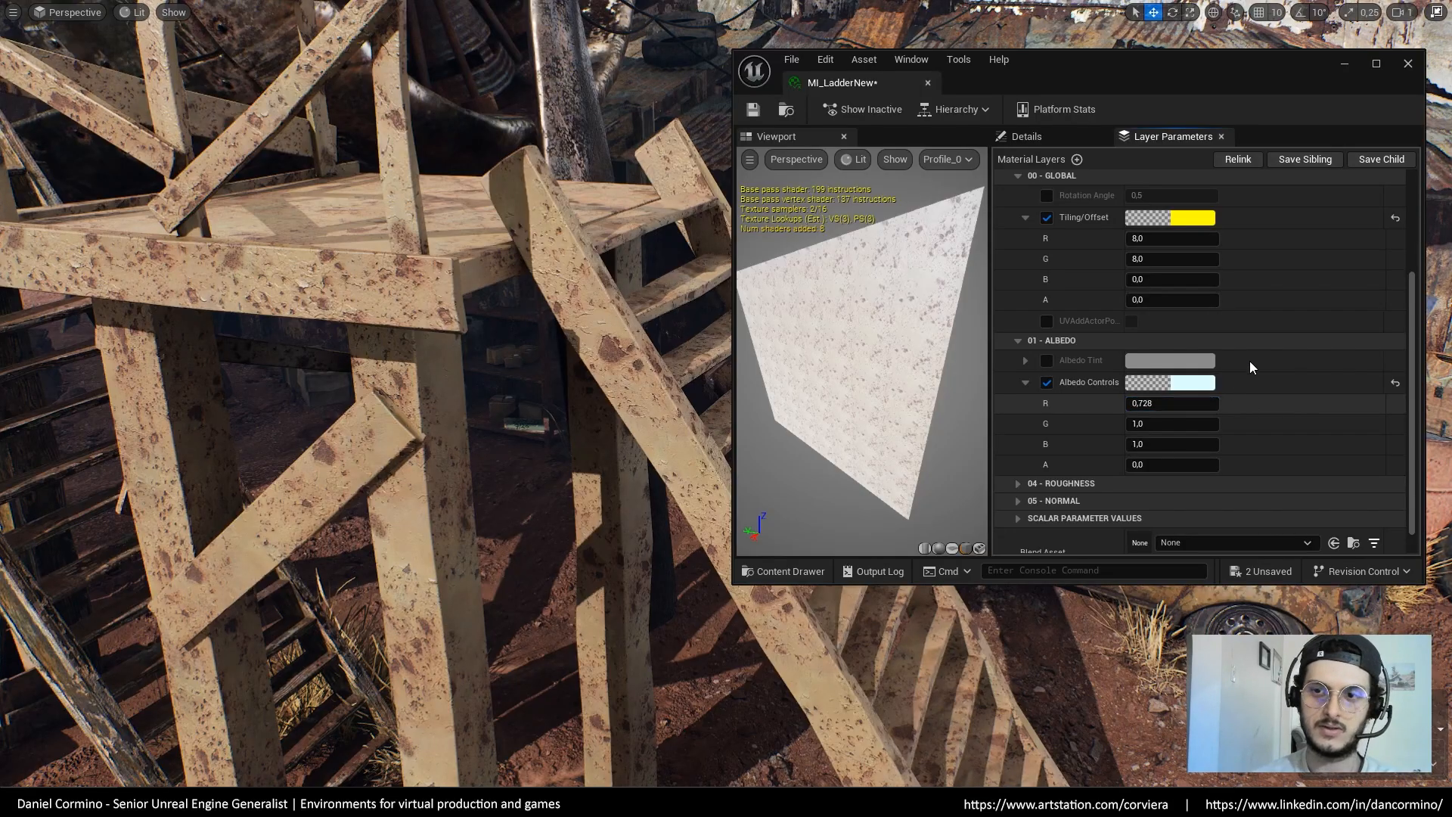
right_drag(1209, 408, 1232, 340)
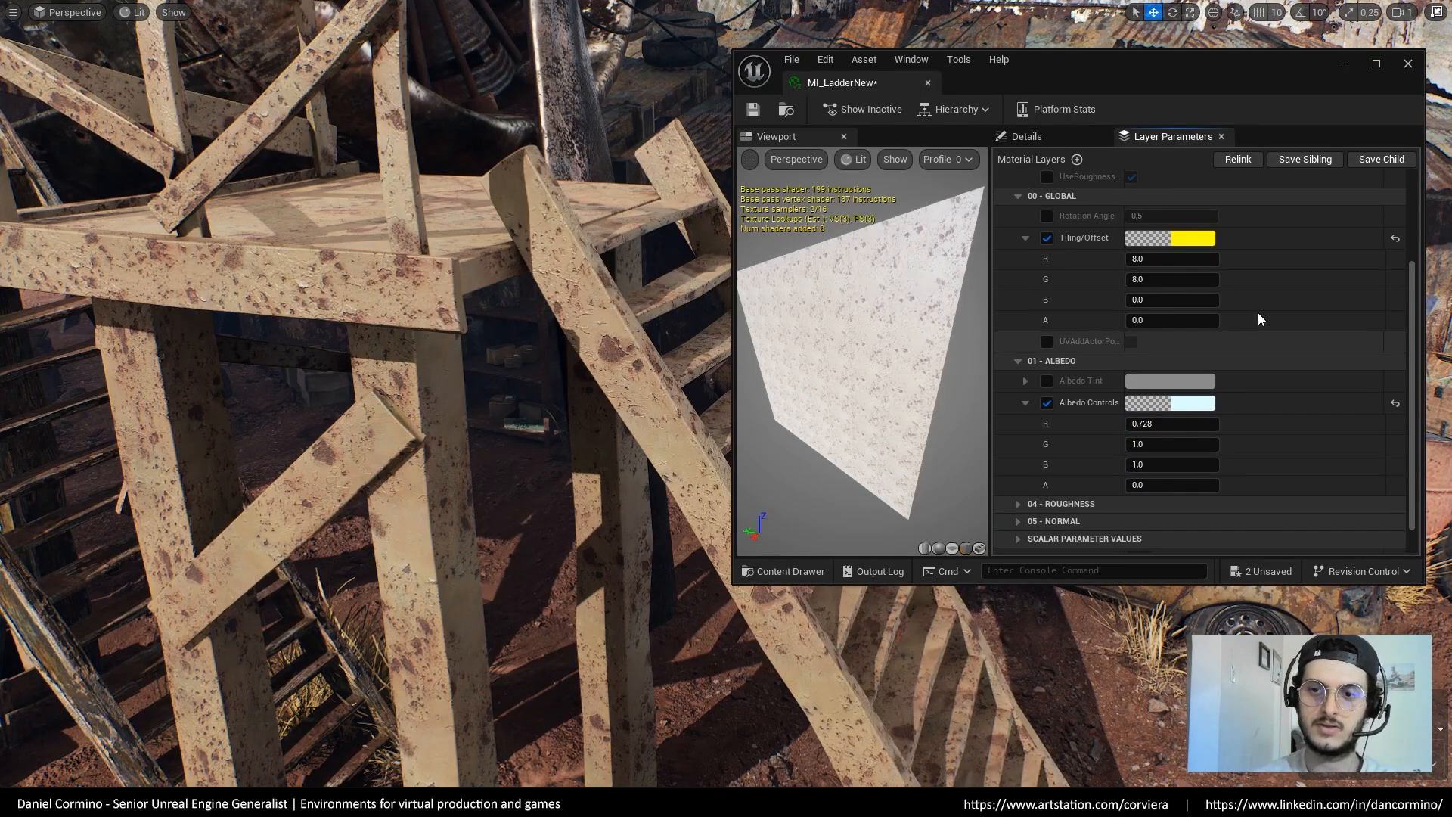
Override Layer 1's Normal Strength, try a value of 2, and set it back to 1
scroll(1283, 415, down, 3)
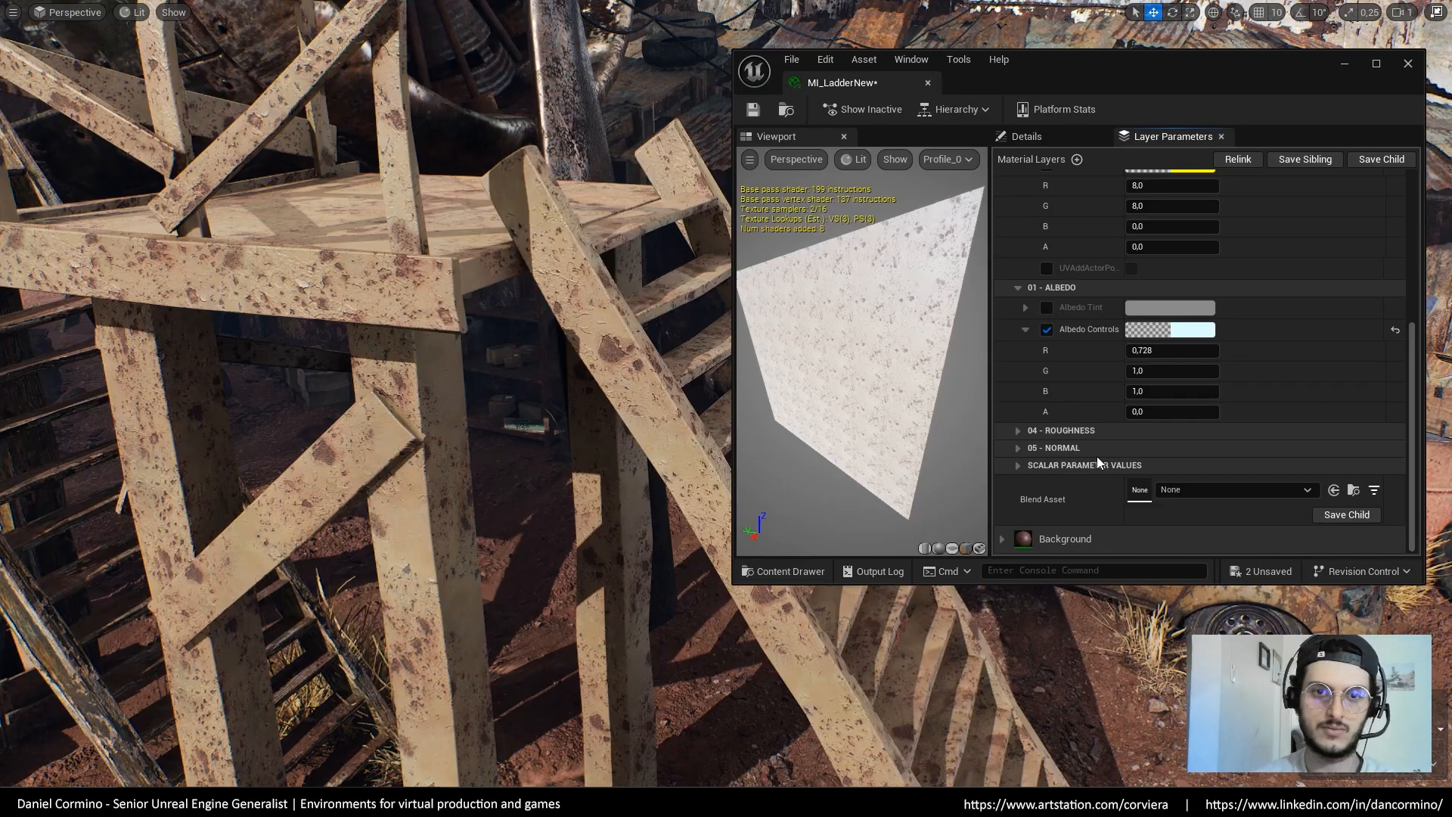
click(1017, 448)
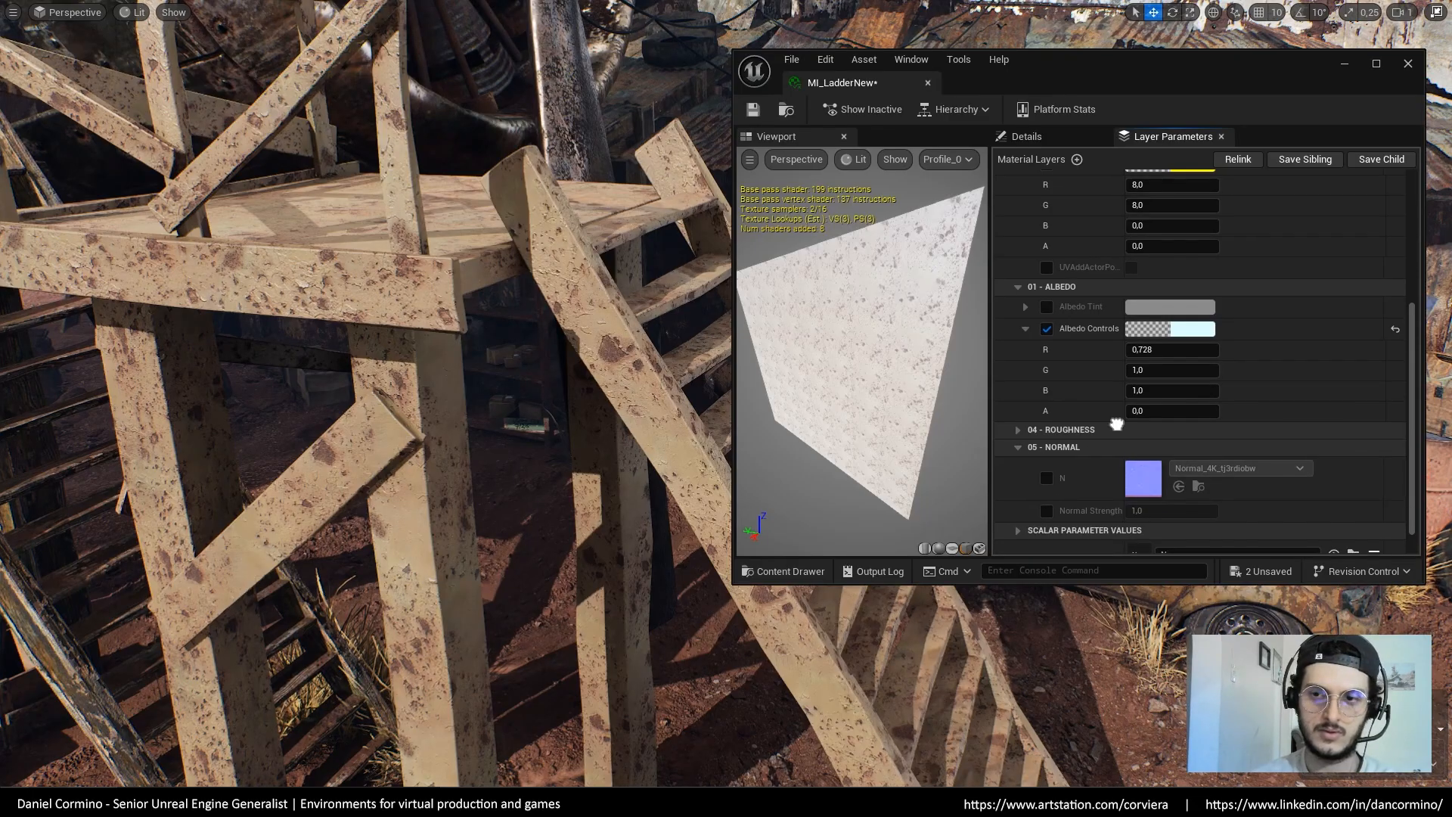
scroll(1058, 462, down, 2)
click(1047, 467)
click(1153, 466)
text(2)
key(Return)
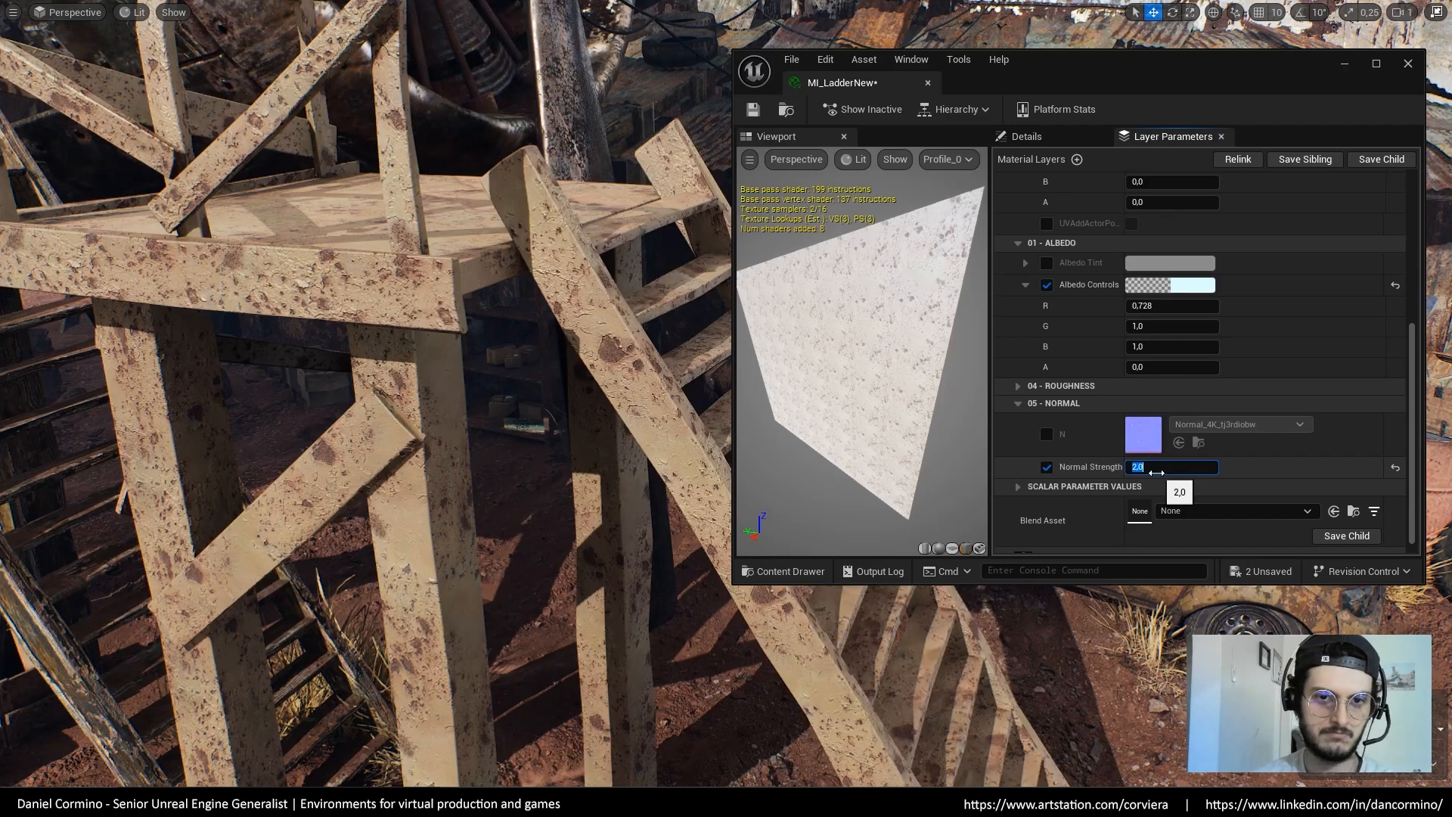
text(1)
key(Return)
scroll(1202, 438, down, 1)
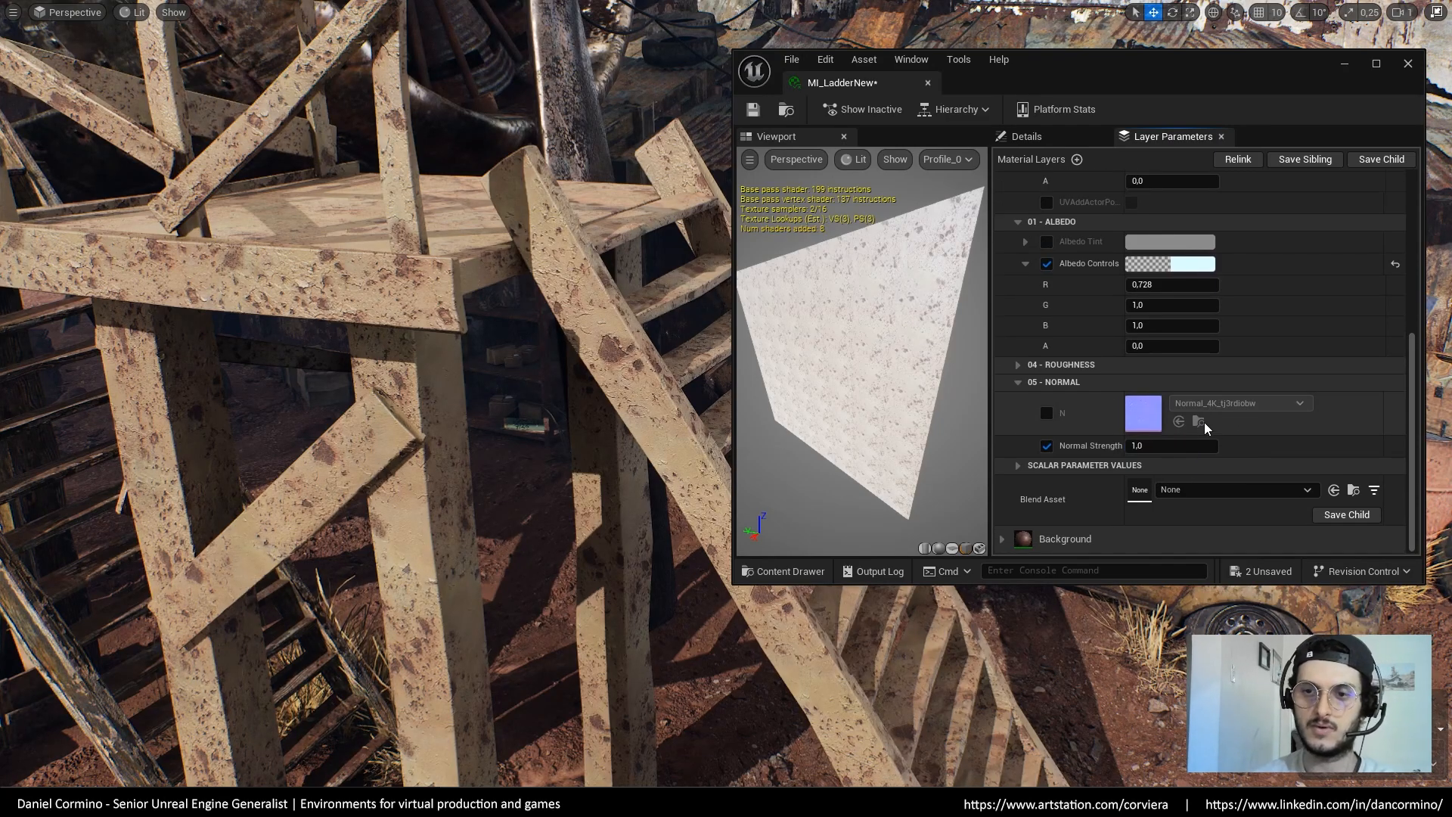
Assign MB_BaseMaskBlend as Layer 1's blend asset
click(1204, 493)
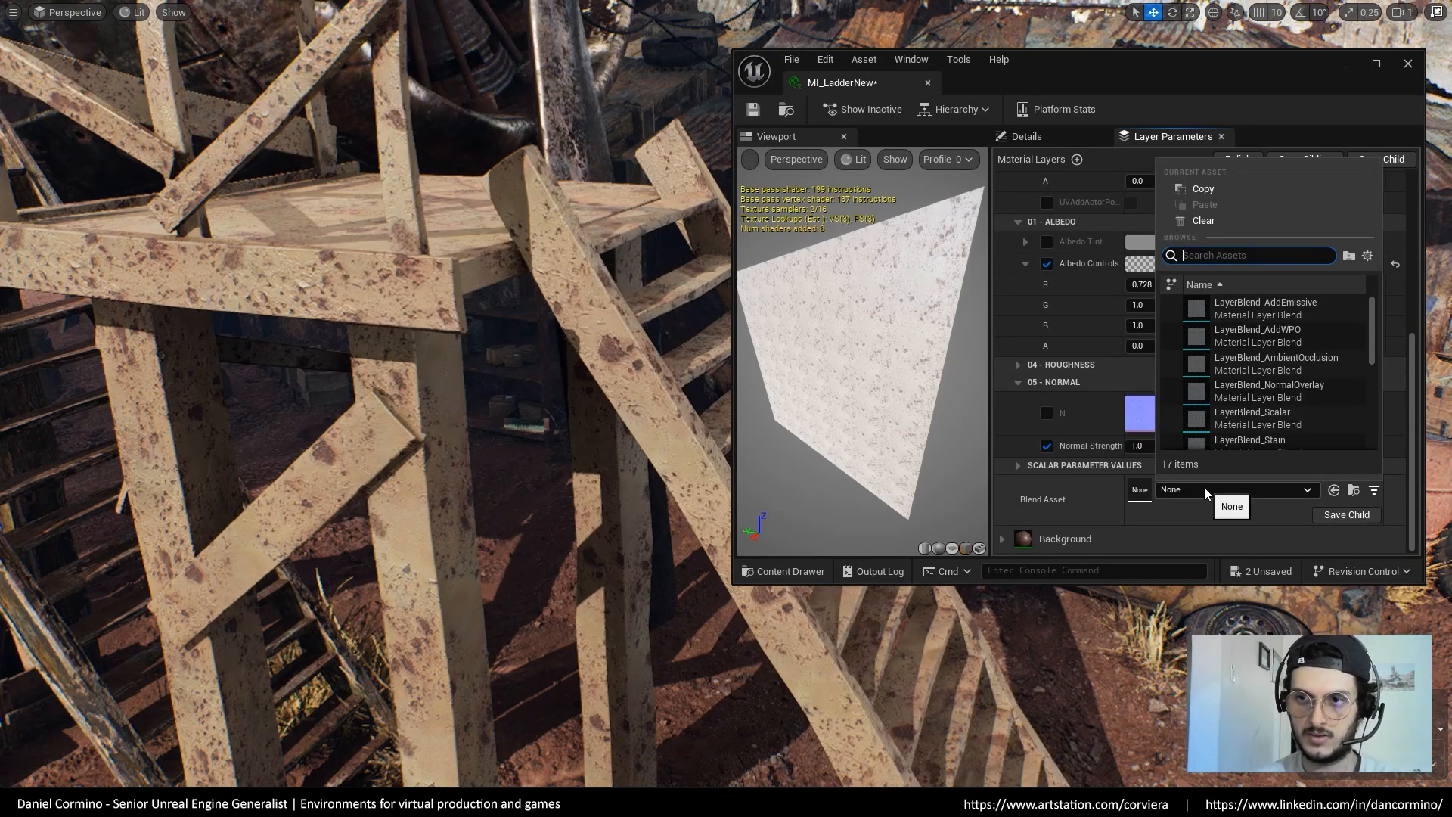
drag(1370, 353, 1374, 403)
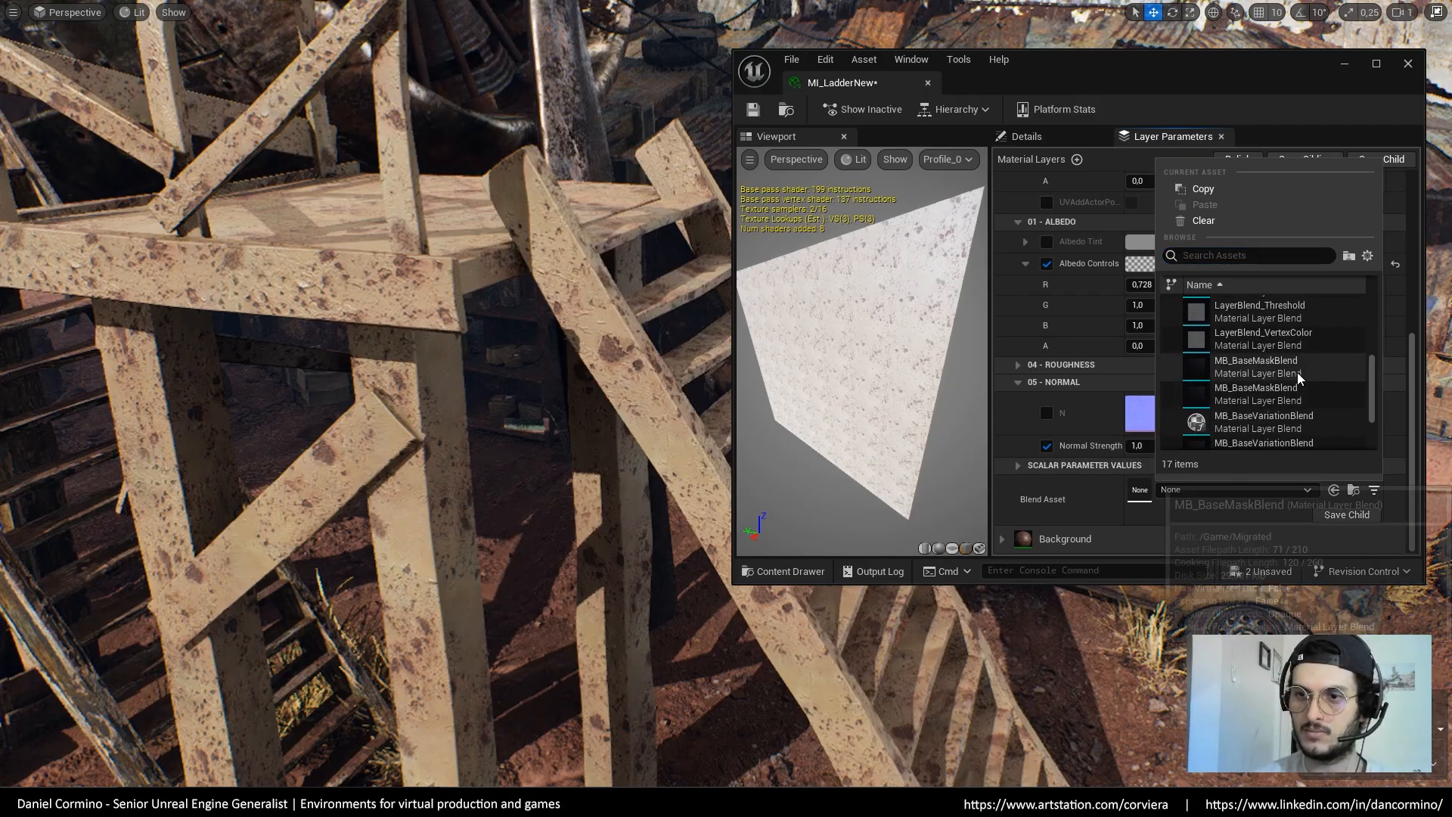
click(1281, 401)
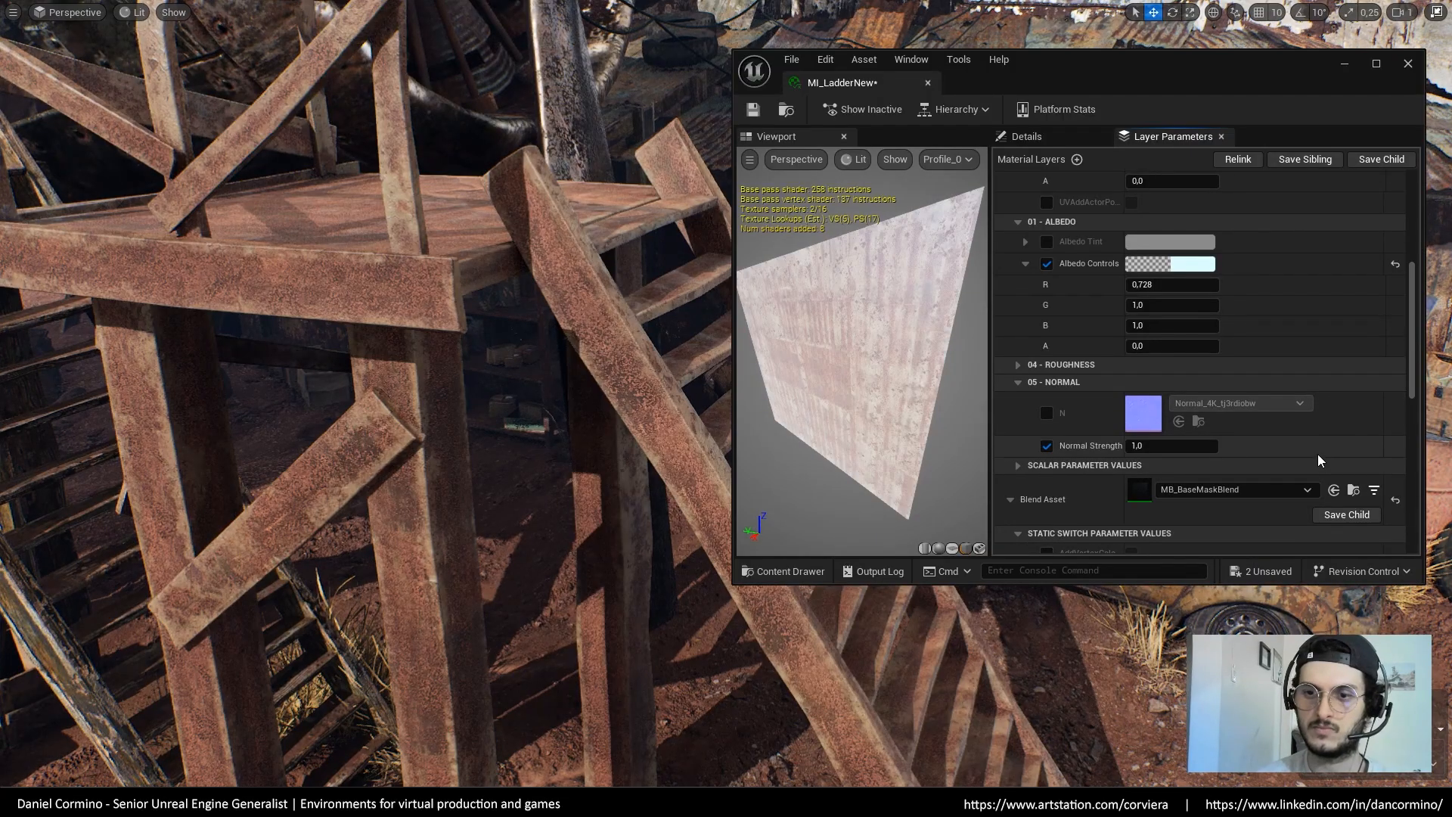
Enable the UseMeshMask? and MasksRGB overrides in Layer 1's blend, keeping TX_Stairs_MRGB as the mask texture
right_drag(1290, 426, 1227, 297)
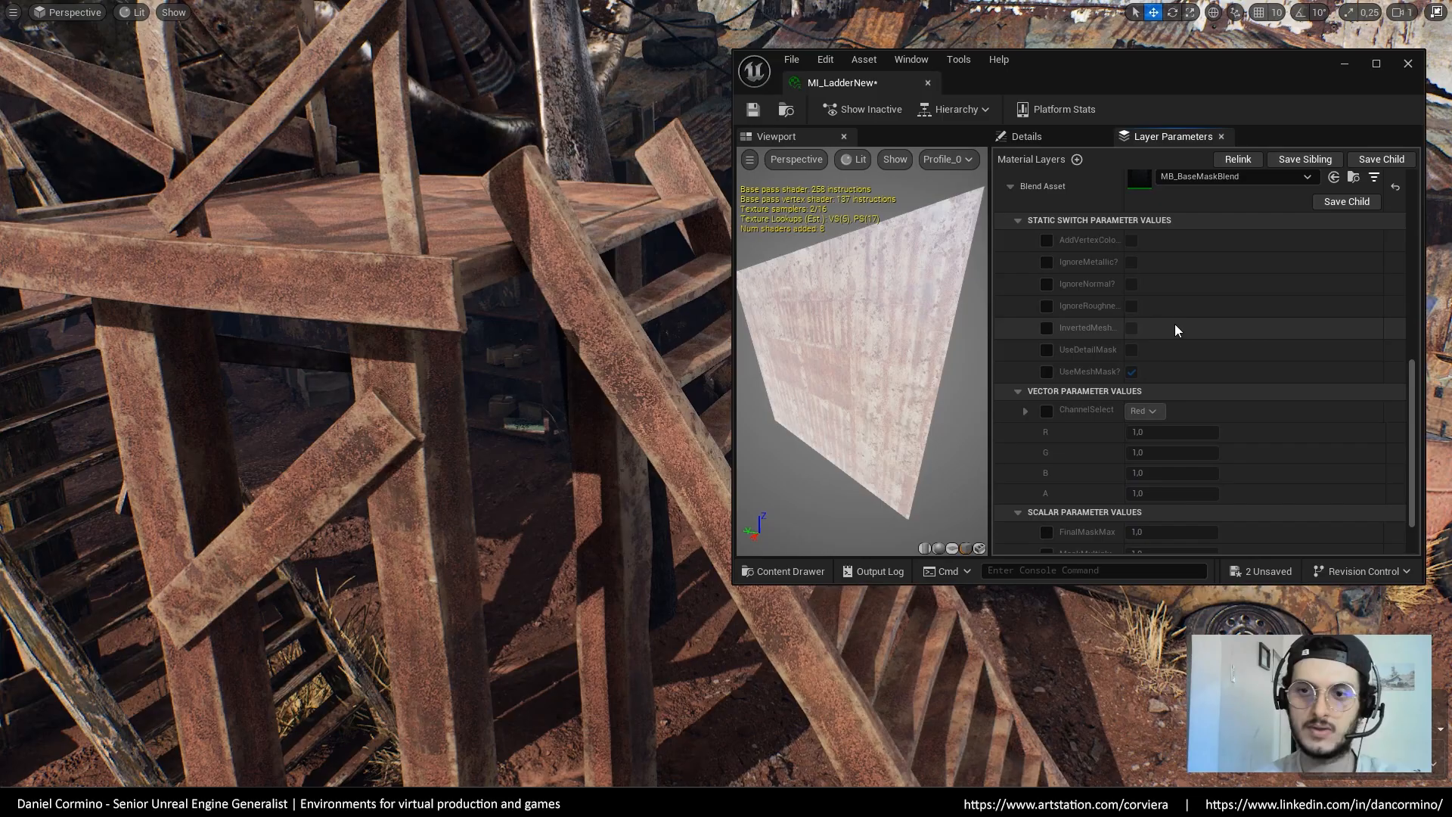
click(1046, 371)
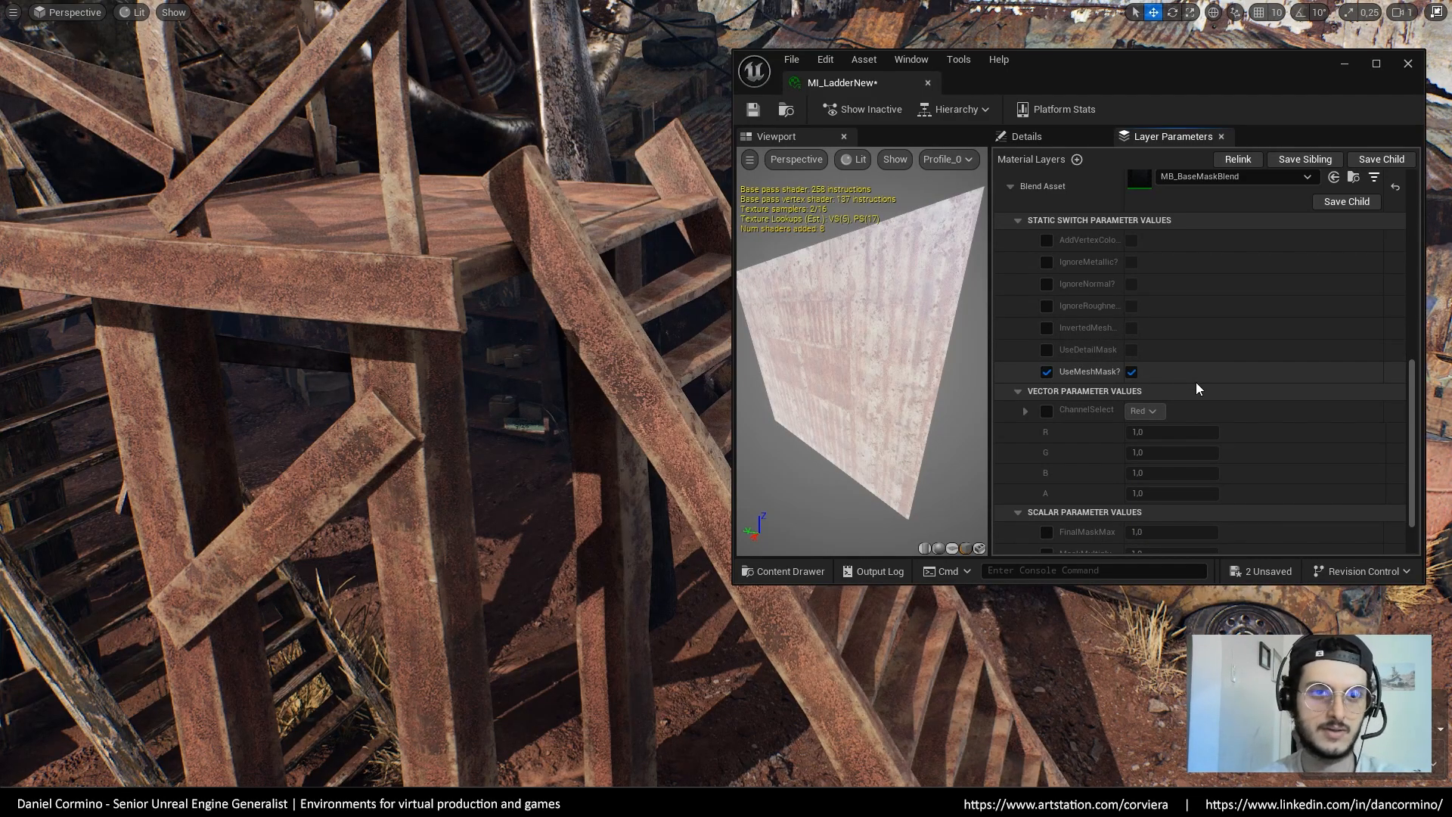
scroll(1138, 336, down, 3)
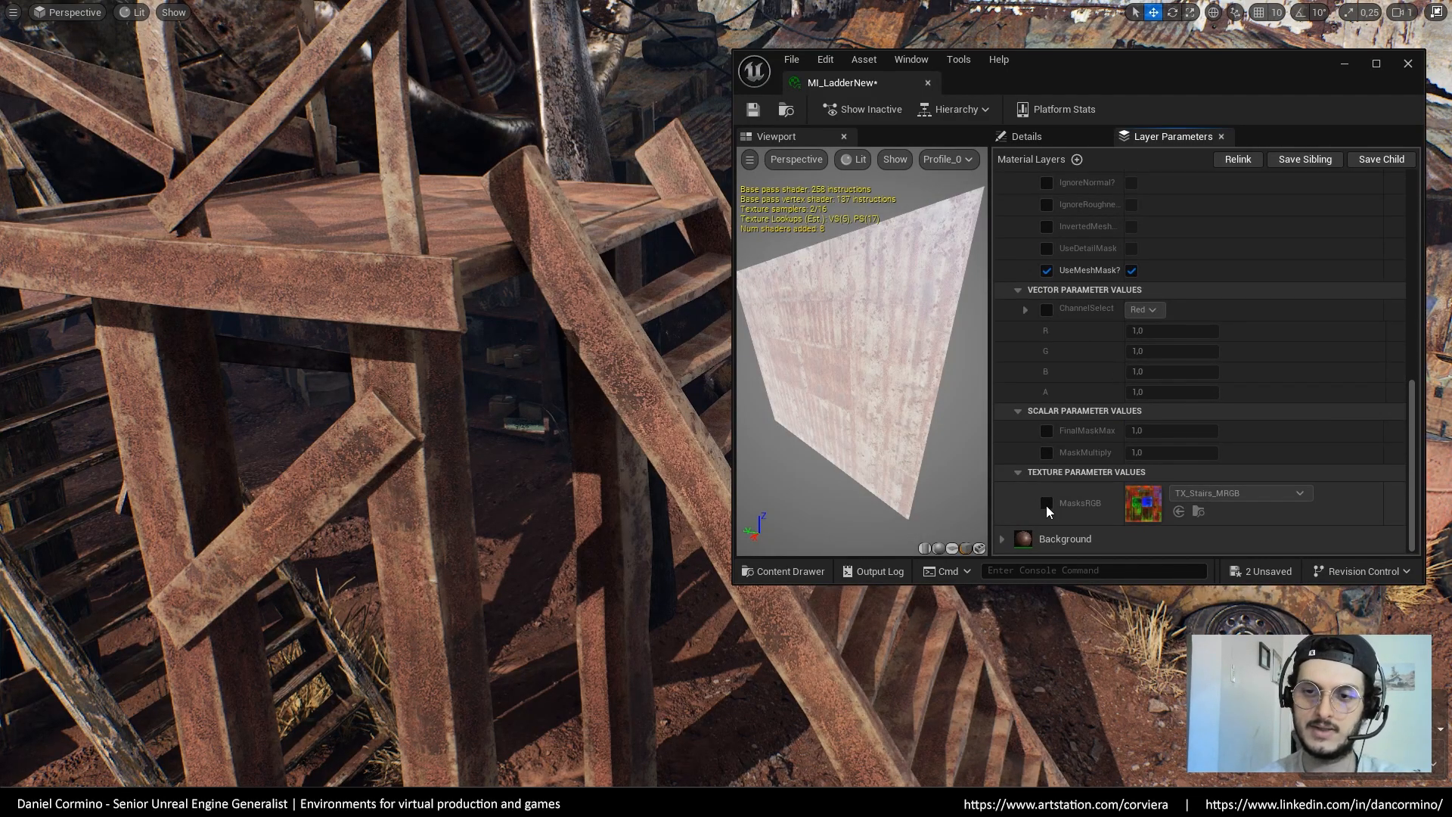
click(1046, 502)
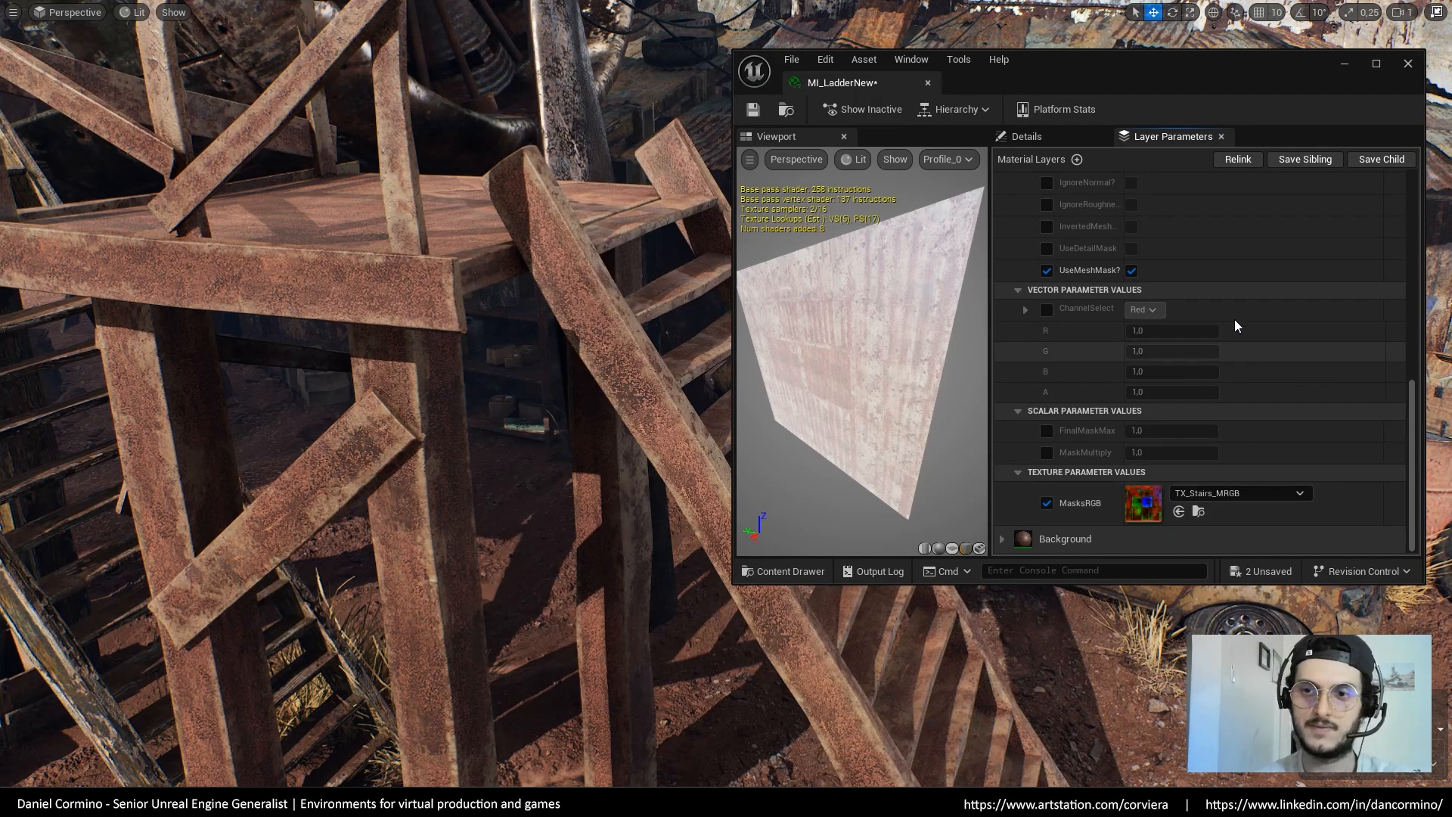
Override UseDetailMask in Layer 1's blend and turn it on
right_drag(1249, 319, 1223, 402)
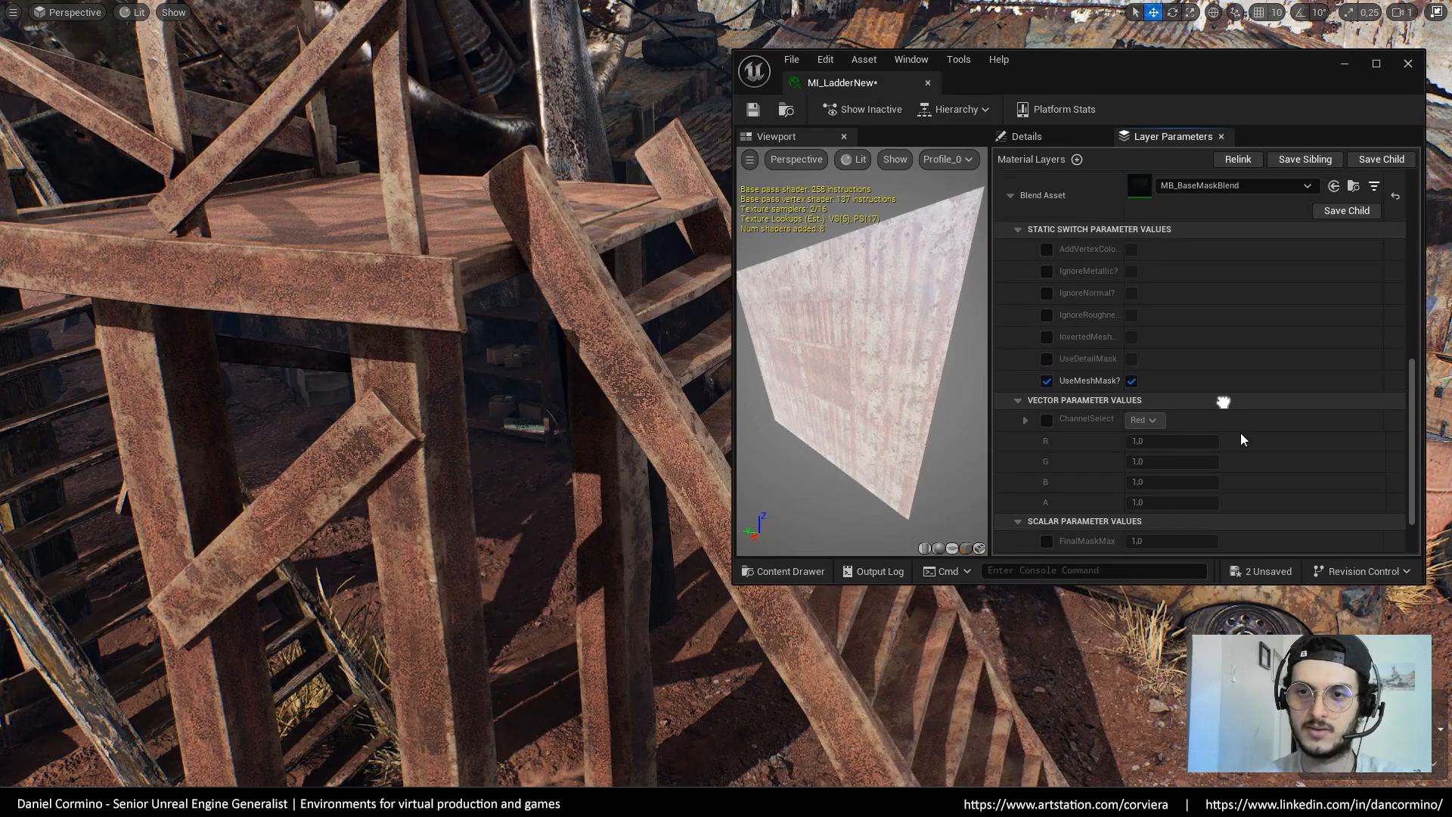
click(1047, 359)
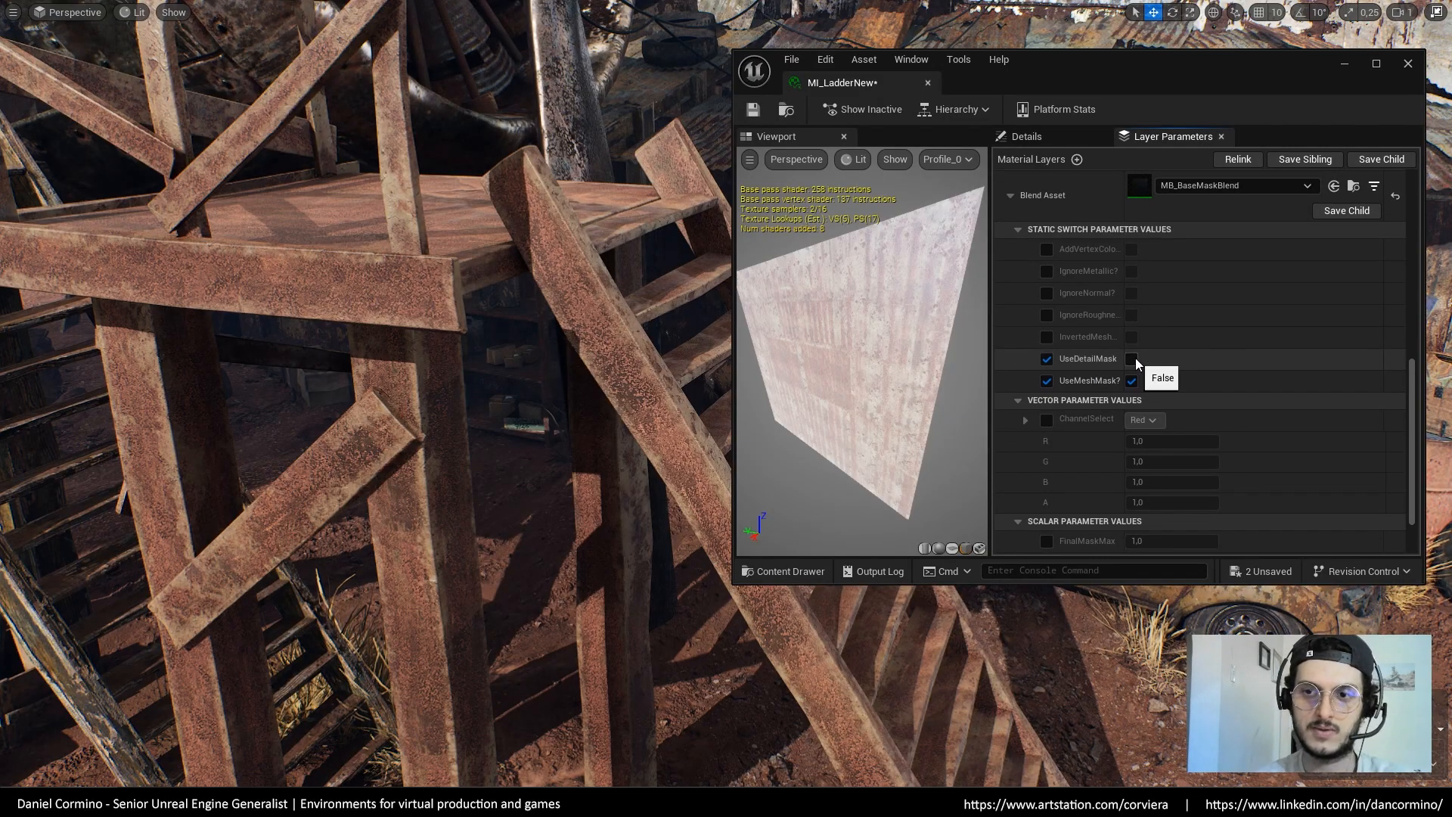
click(1132, 359)
right_drag(1181, 401, 1154, 345)
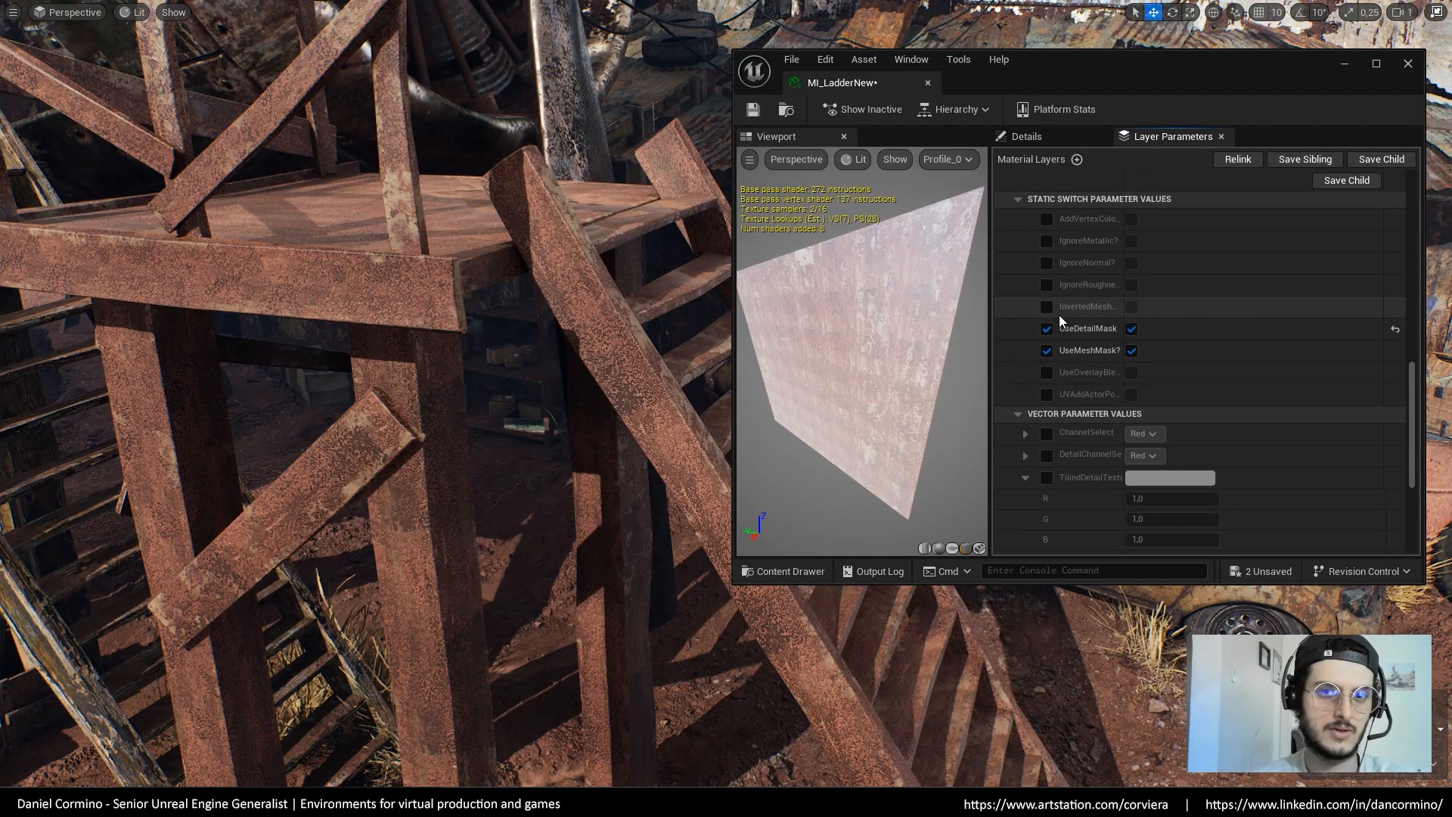
Override InvertedMeshMask? in Layer 1's blend and turn it on, widening the parameter name column to read the full names
right_drag(703, 408, 643, 437)
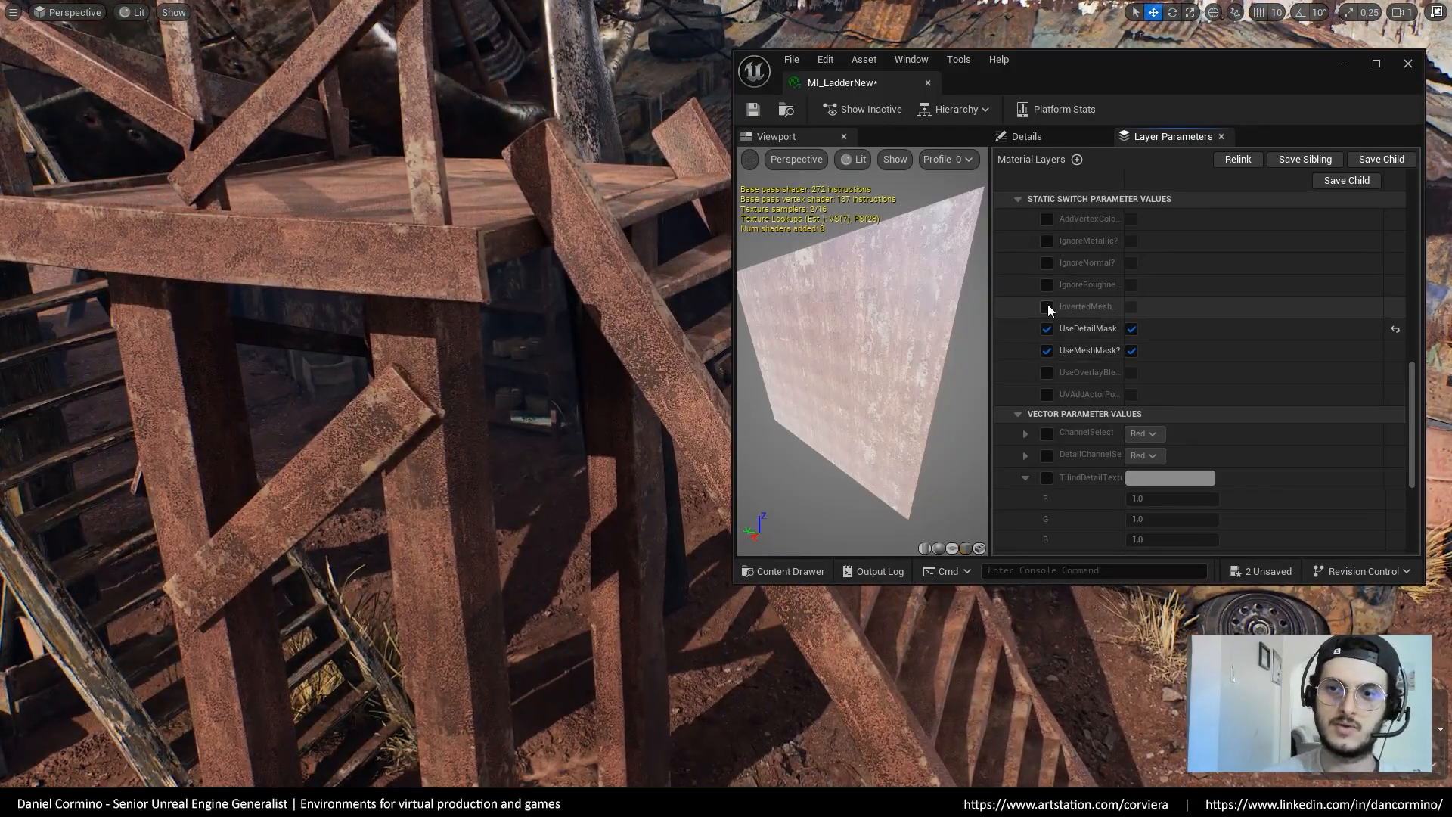
click(1132, 306)
drag(1124, 217, 1163, 217)
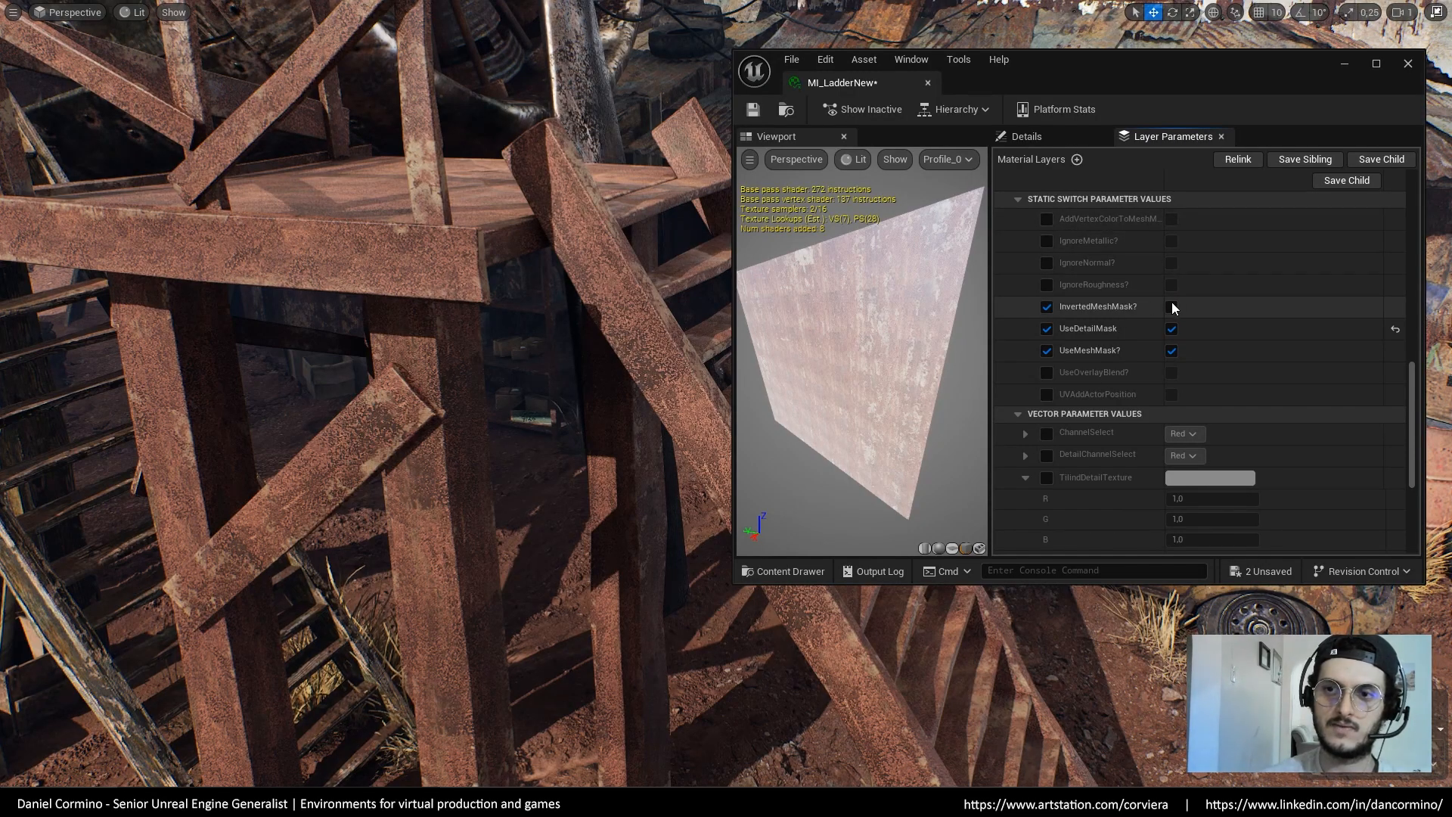
click(1171, 307)
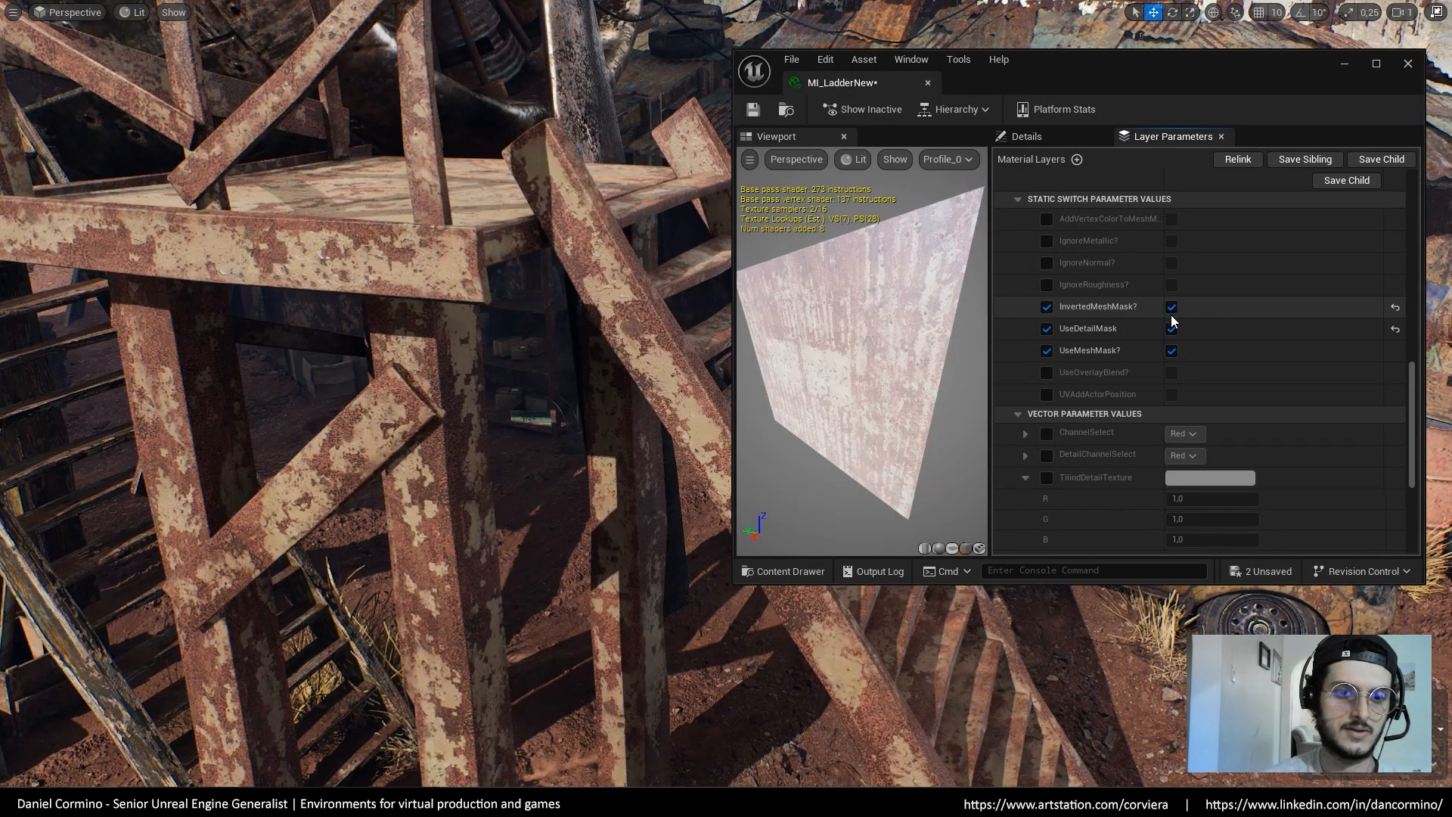
right_drag(1286, 369, 1268, 336)
scroll(1267, 335, down, 5)
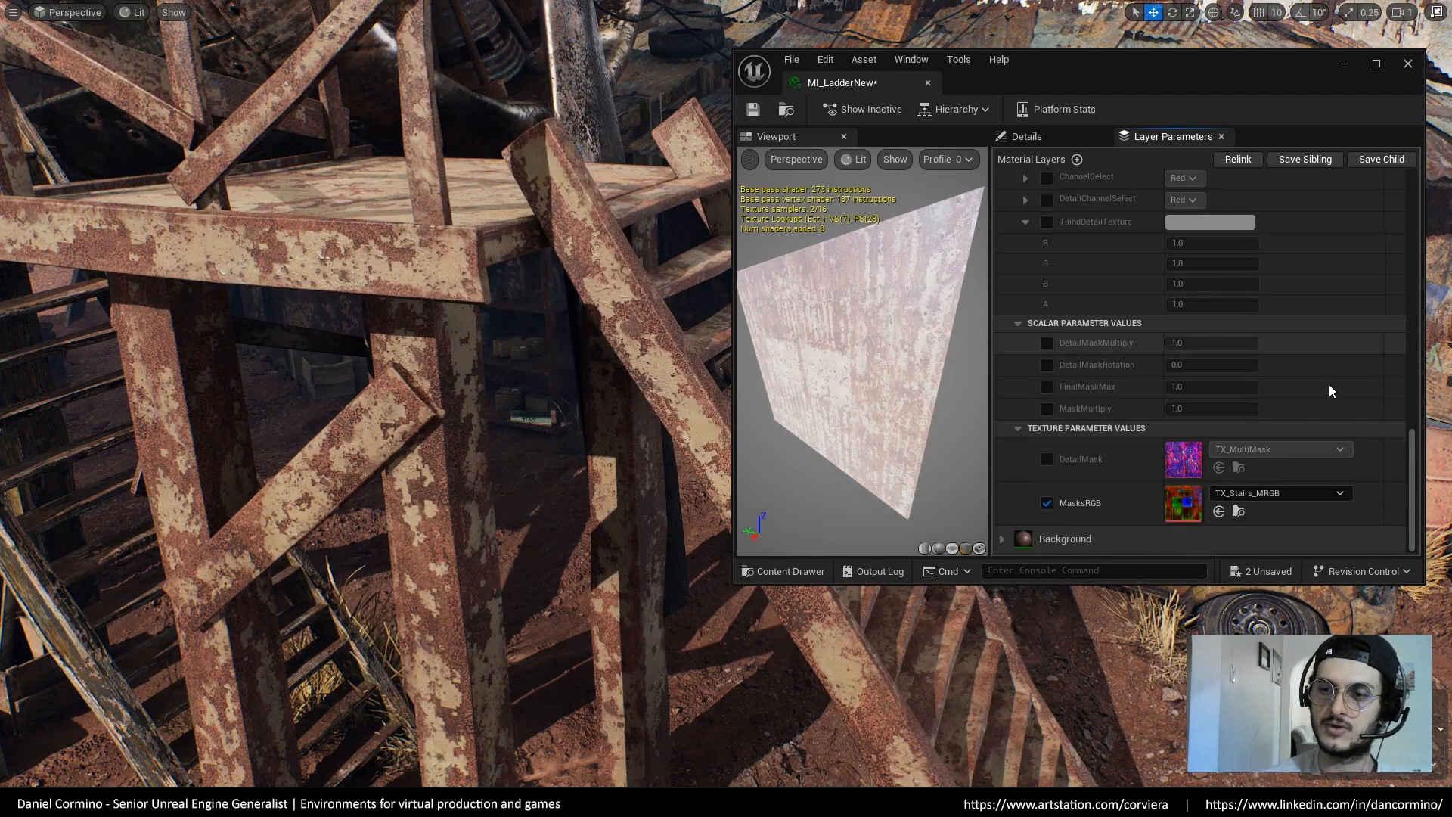
Open Layer 1's MB_BaseMaskBlend graph in a maximized editor and trace its nodes back to the MasksRGB texture
scroll(1270, 473, up, 10)
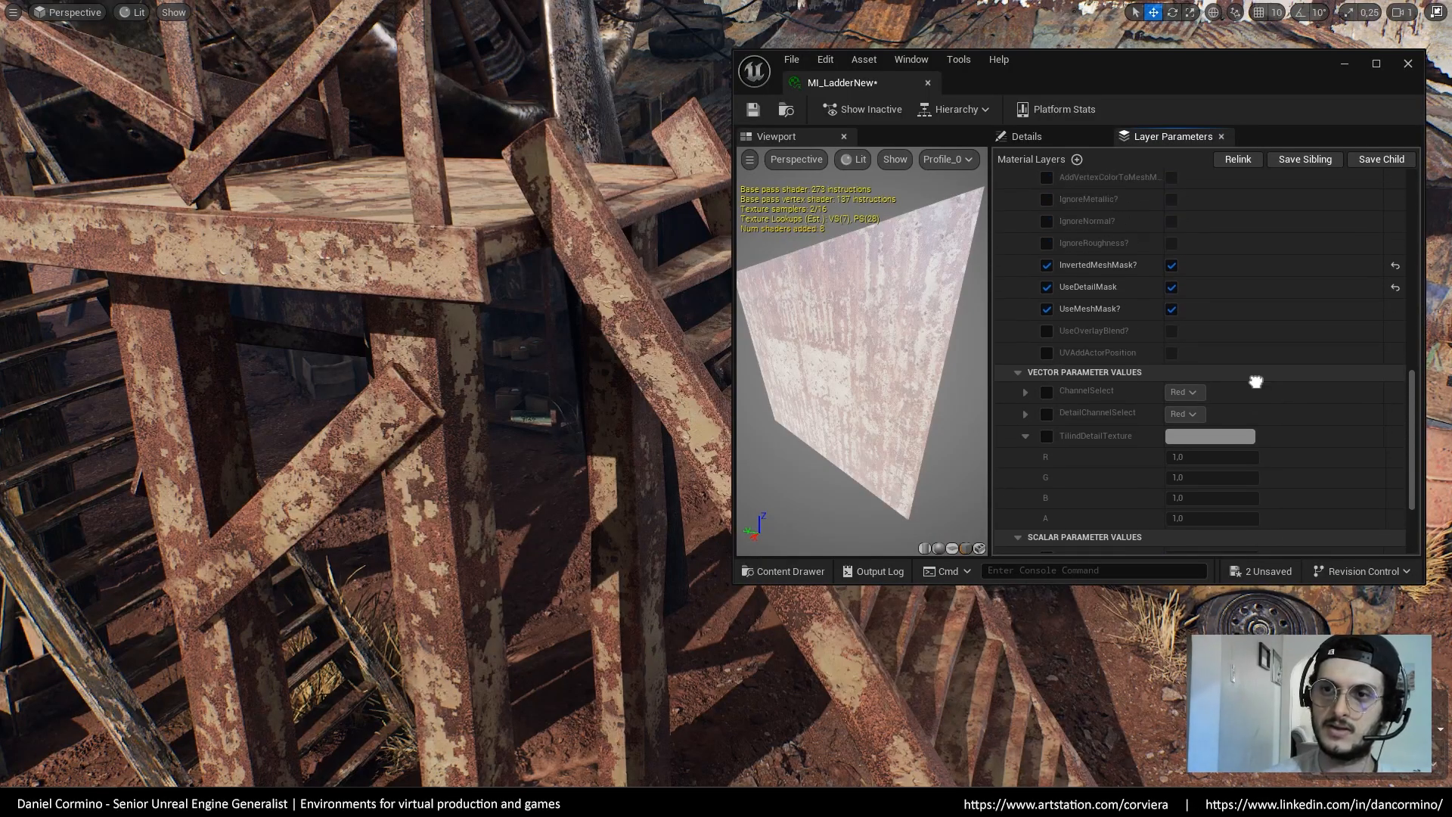
scroll(1192, 256, up, 5)
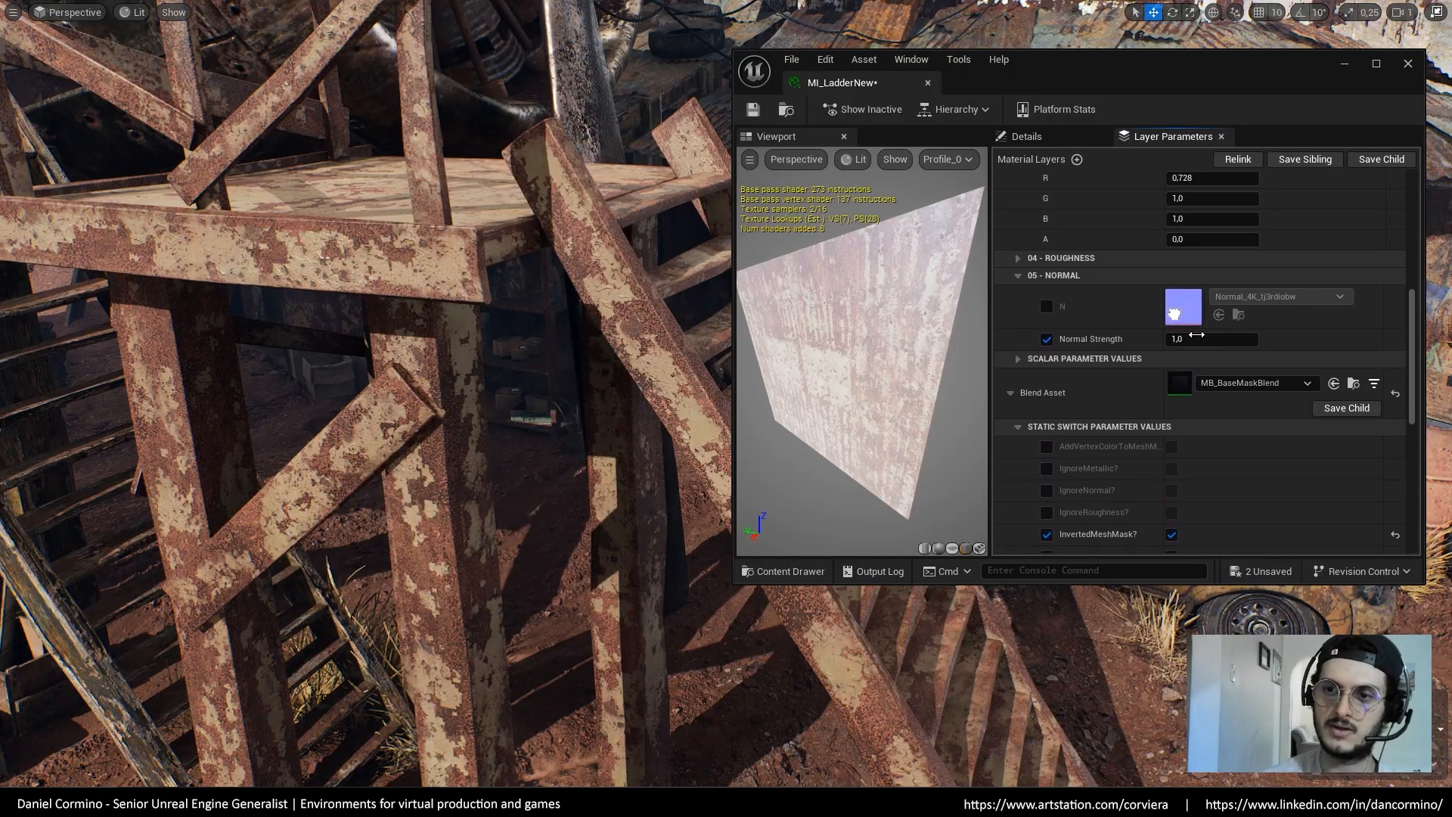
double_click(1184, 387)
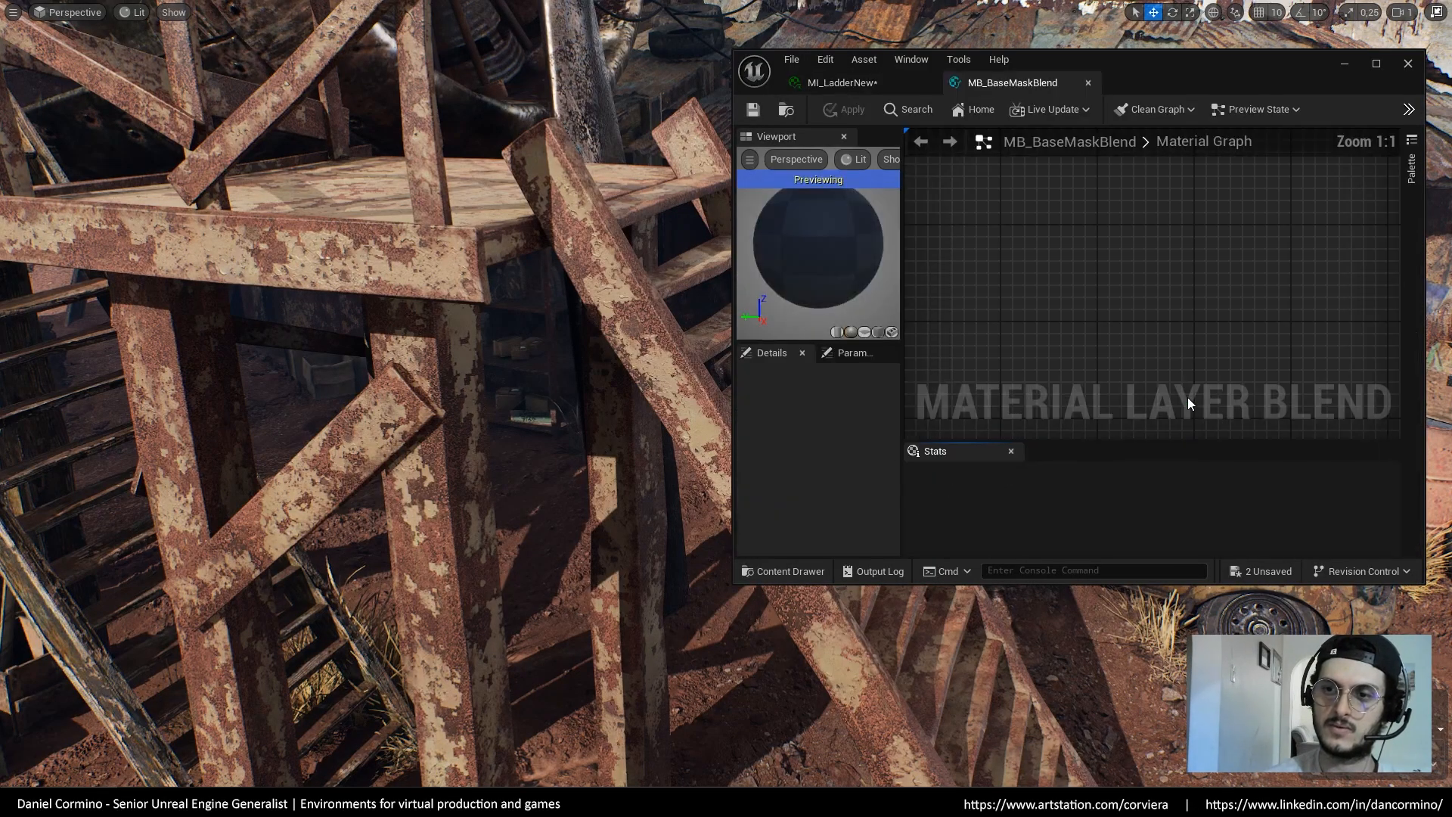
click(1376, 63)
scroll(933, 393, down, 2)
scroll(933, 393, down, 1)
right_drag(621, 502, 1223, 404)
right_drag(692, 520, 1323, 467)
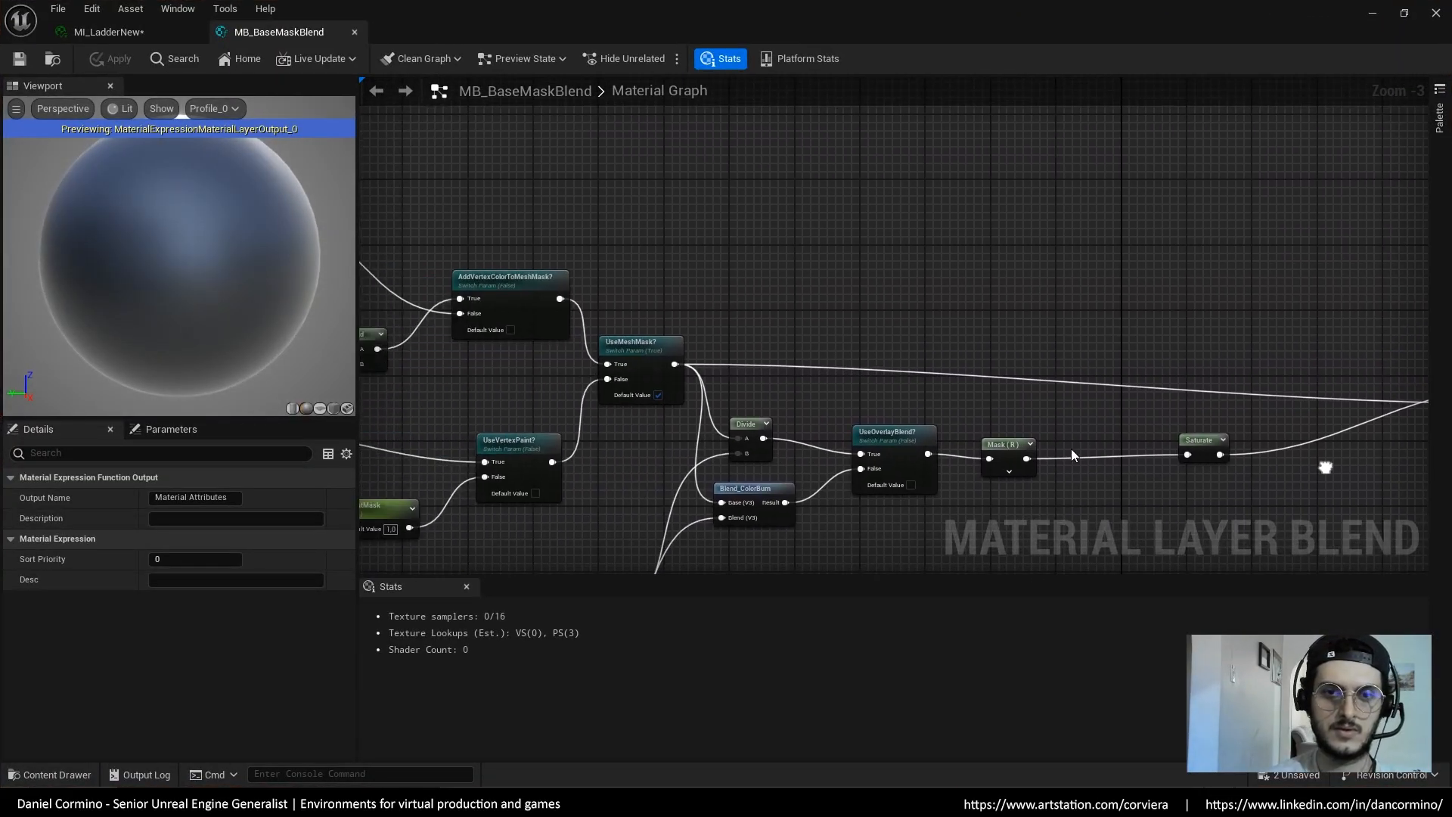
right_drag(812, 392, 1015, 320)
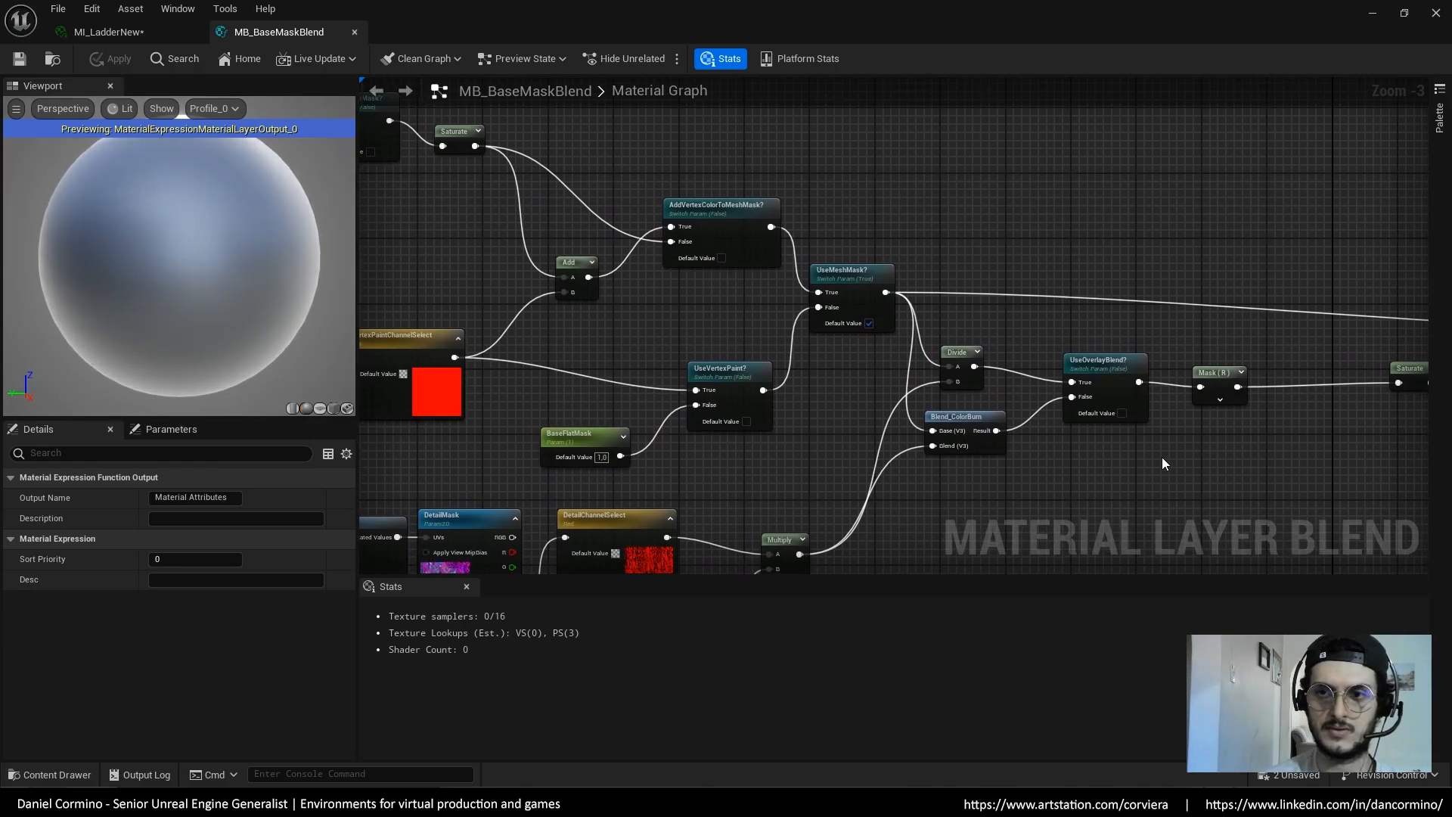
right_drag(1169, 495, 1313, 396)
right_drag(819, 223, 1181, 490)
right_drag(854, 408, 937, 444)
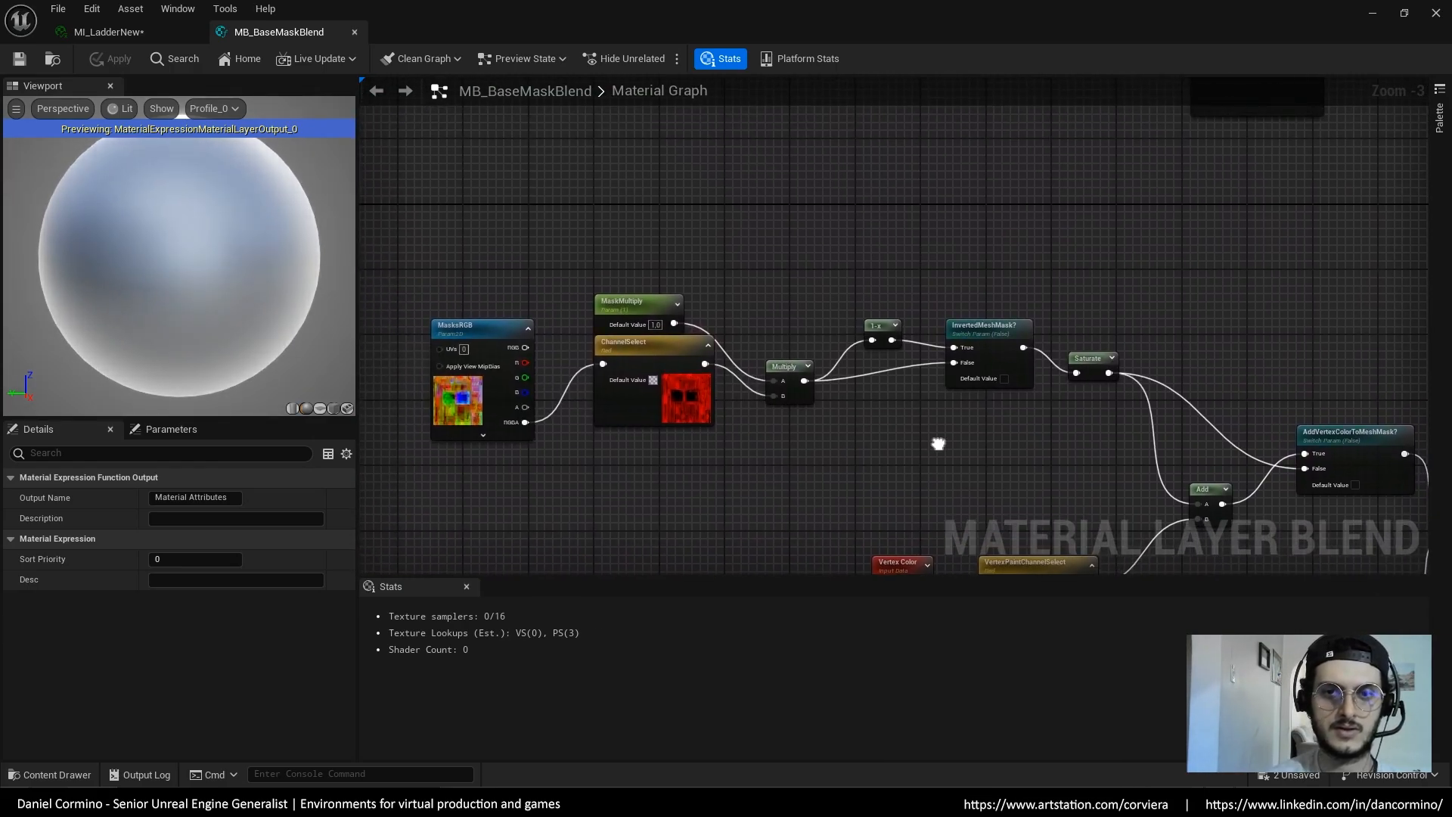
Reposition the ChannelSelect and Multiply nodes after MasksRGB to untangle their connections
click(667, 443)
drag(668, 439, 668, 456)
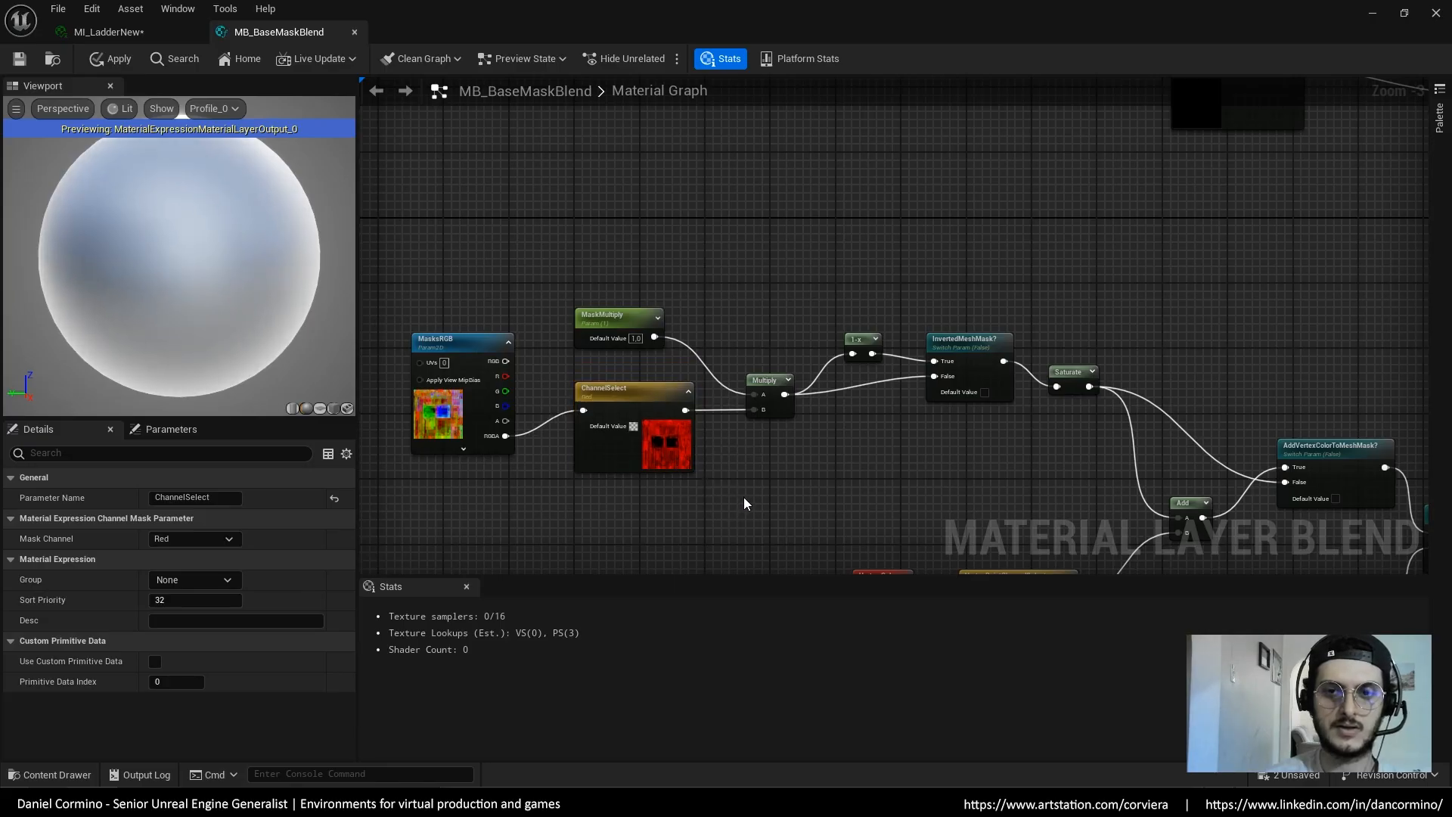
drag(783, 416, 783, 399)
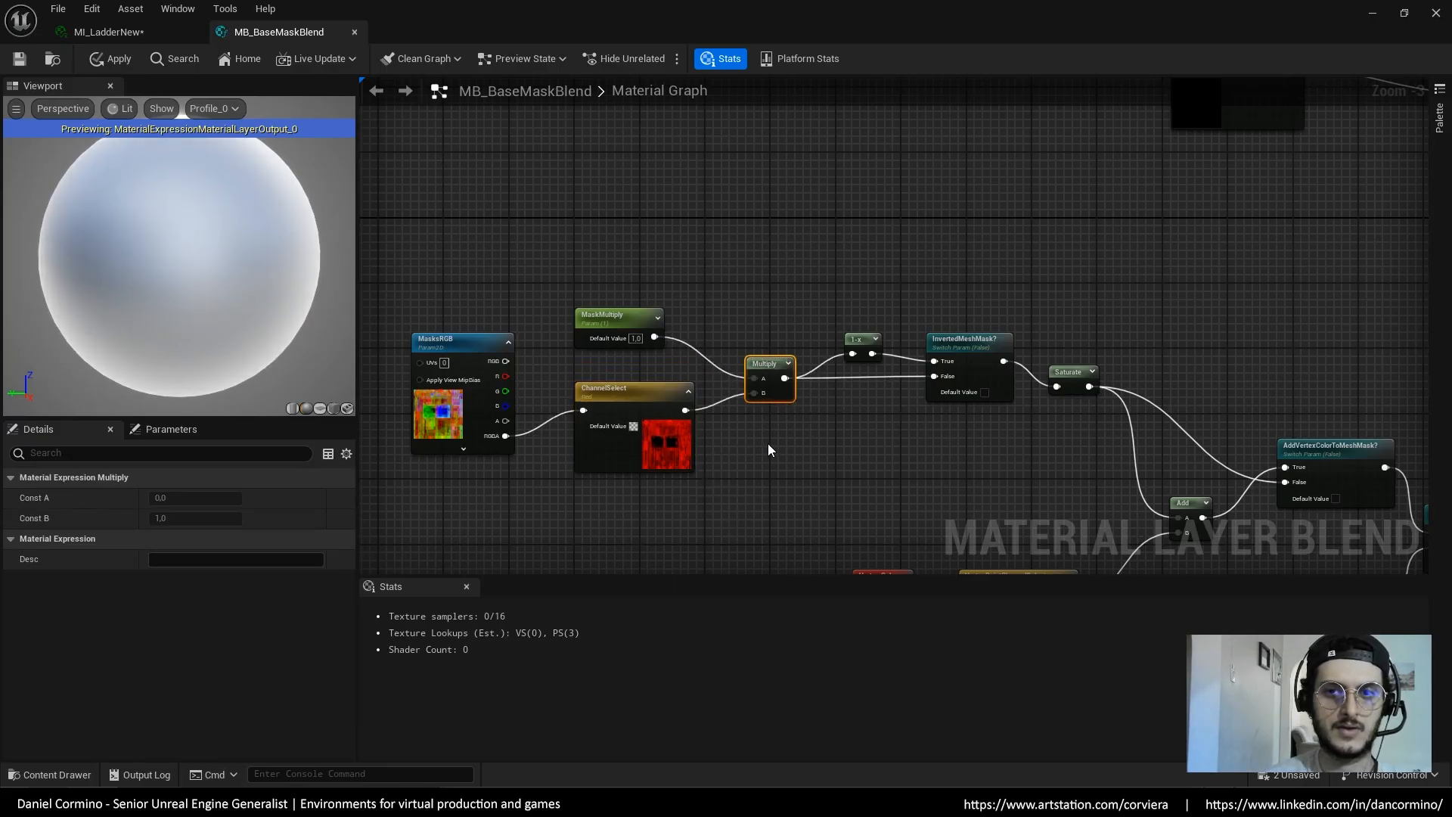
click(714, 475)
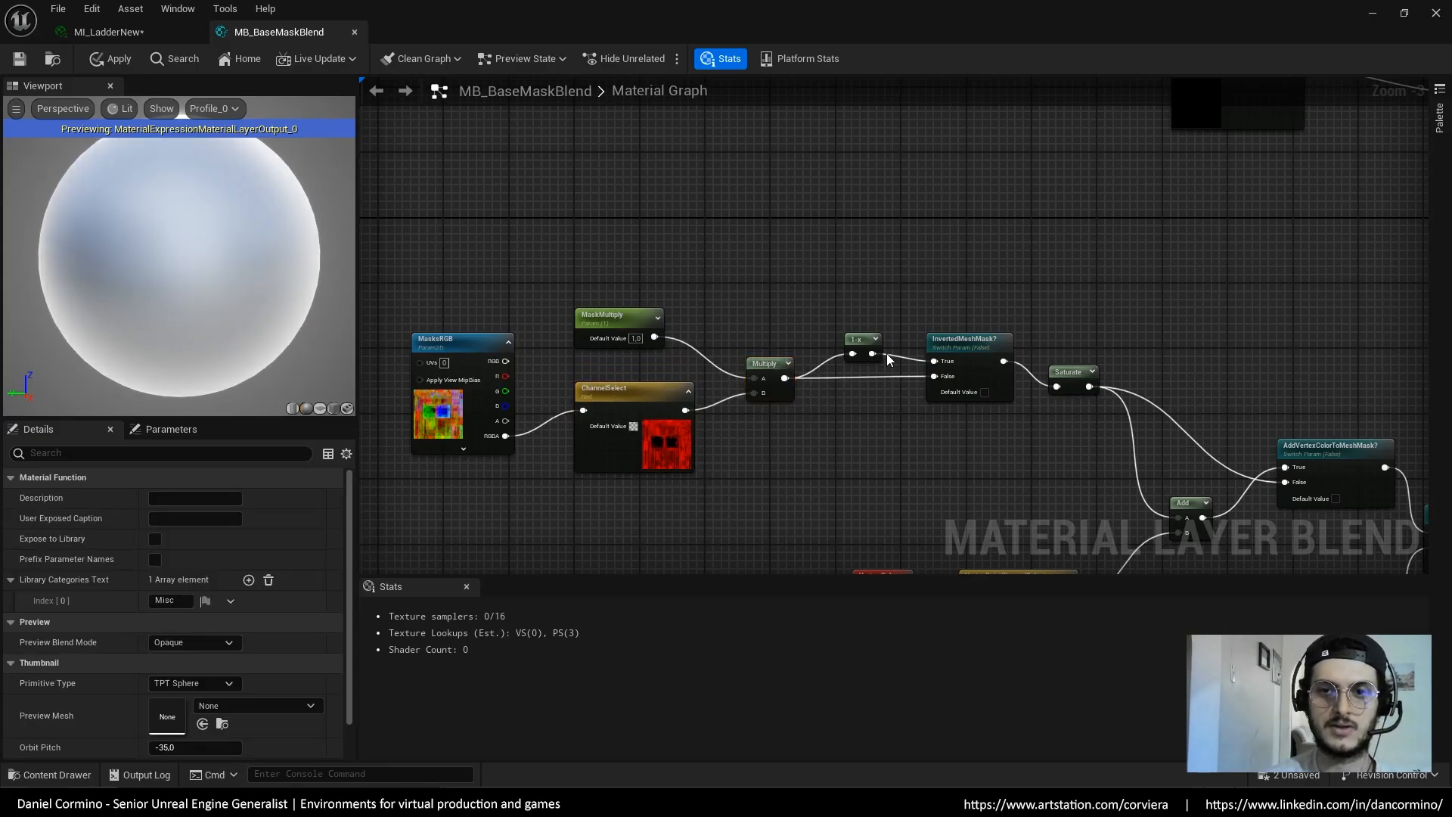
Examine the InvertedMeshMask?, 1-x and Saturate nodes, close the MB_BaseMaskBlend graph and restore the smaller material editor window
click(974, 340)
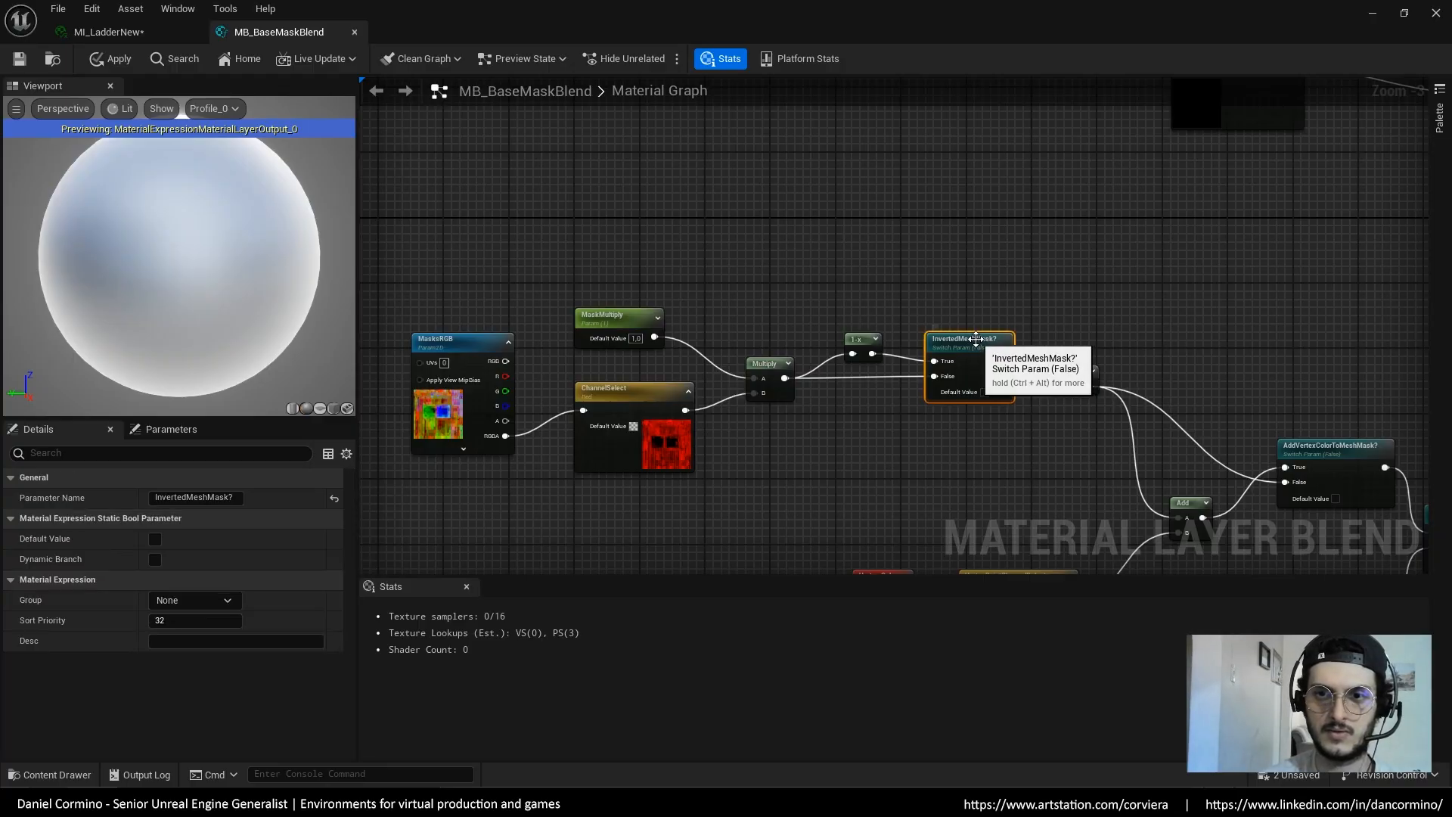
click(861, 343)
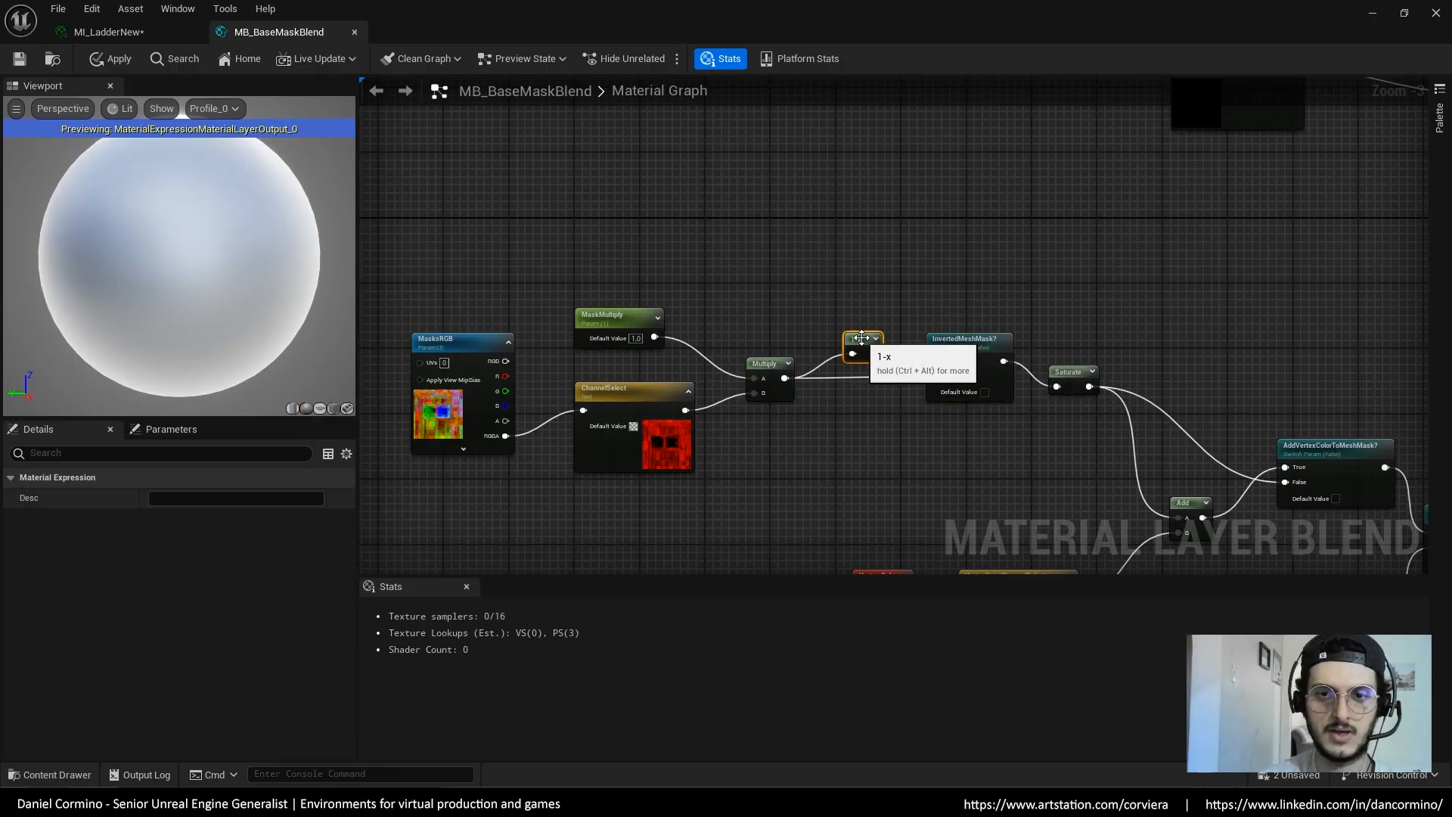
click(976, 339)
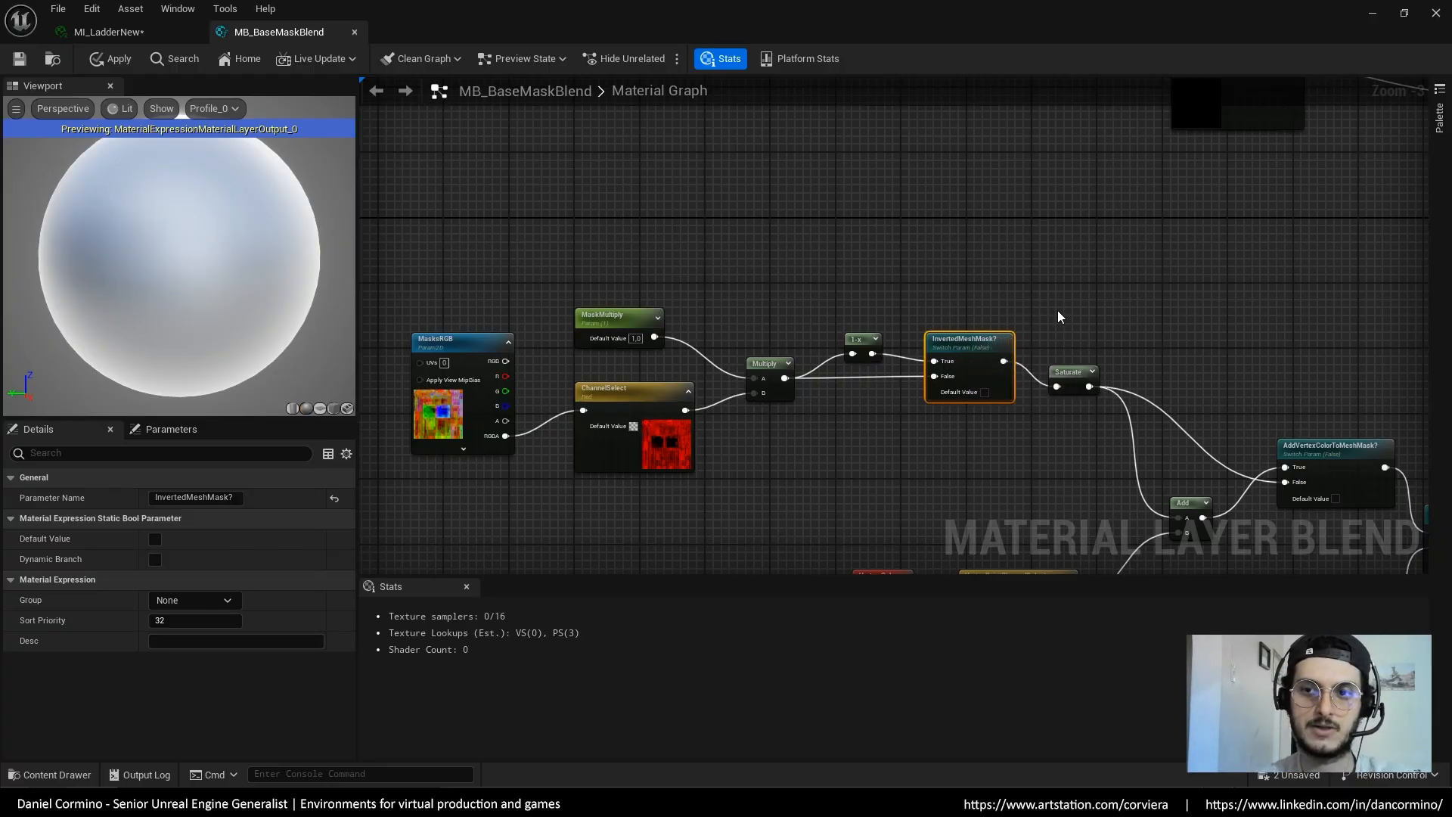
right_drag(1057, 316, 982, 312)
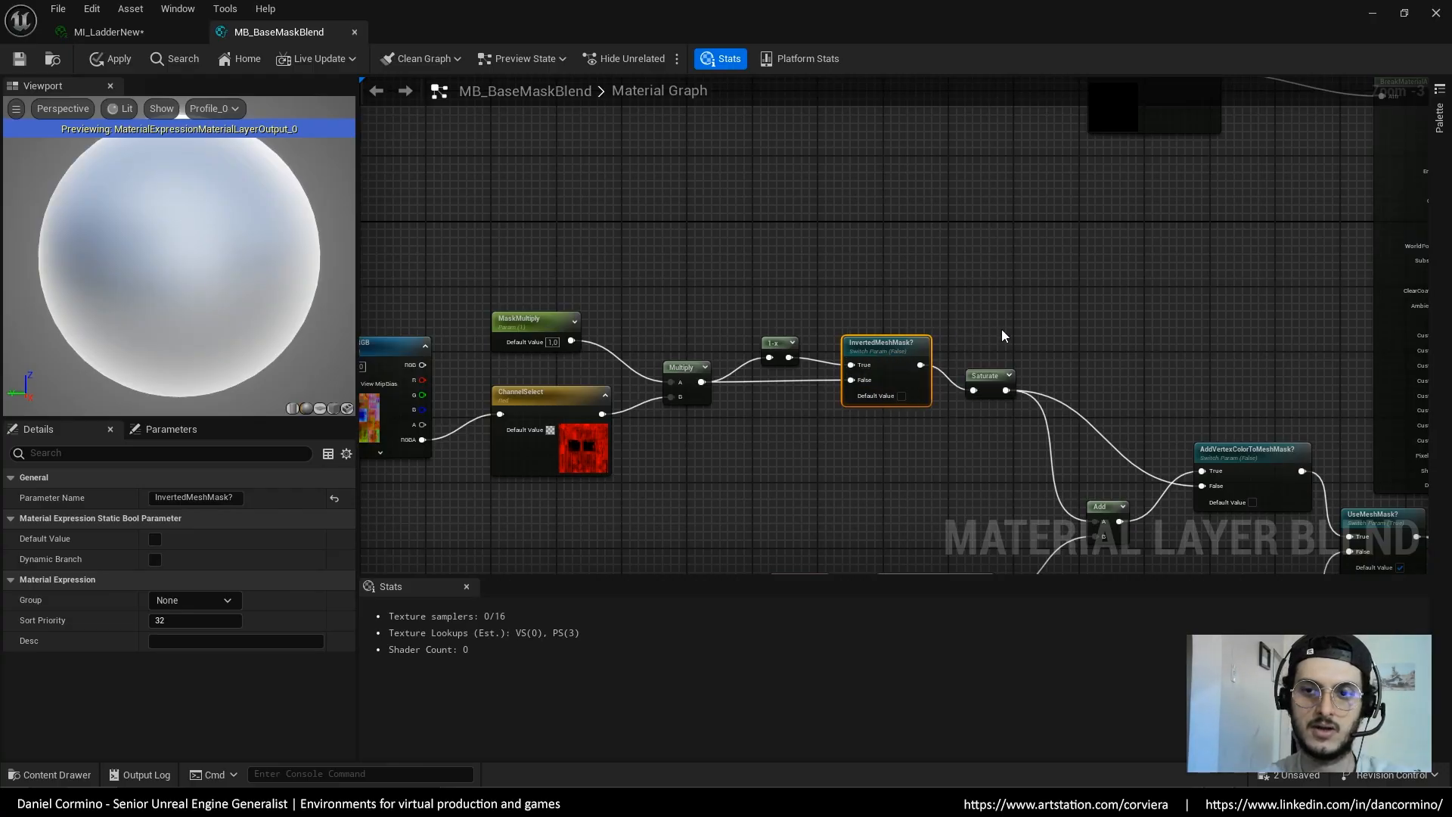
right_drag(1003, 337, 965, 322)
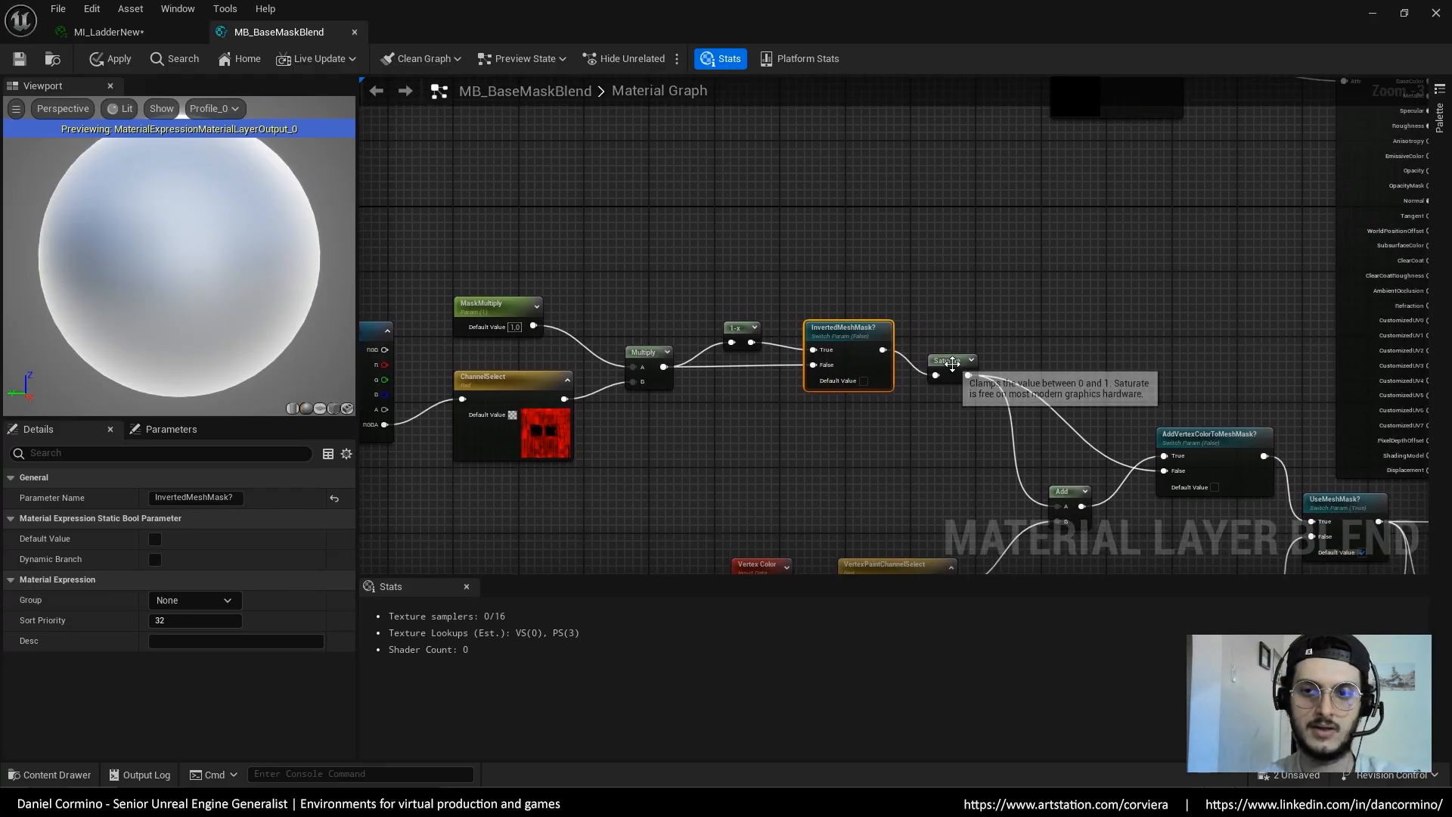
click(979, 324)
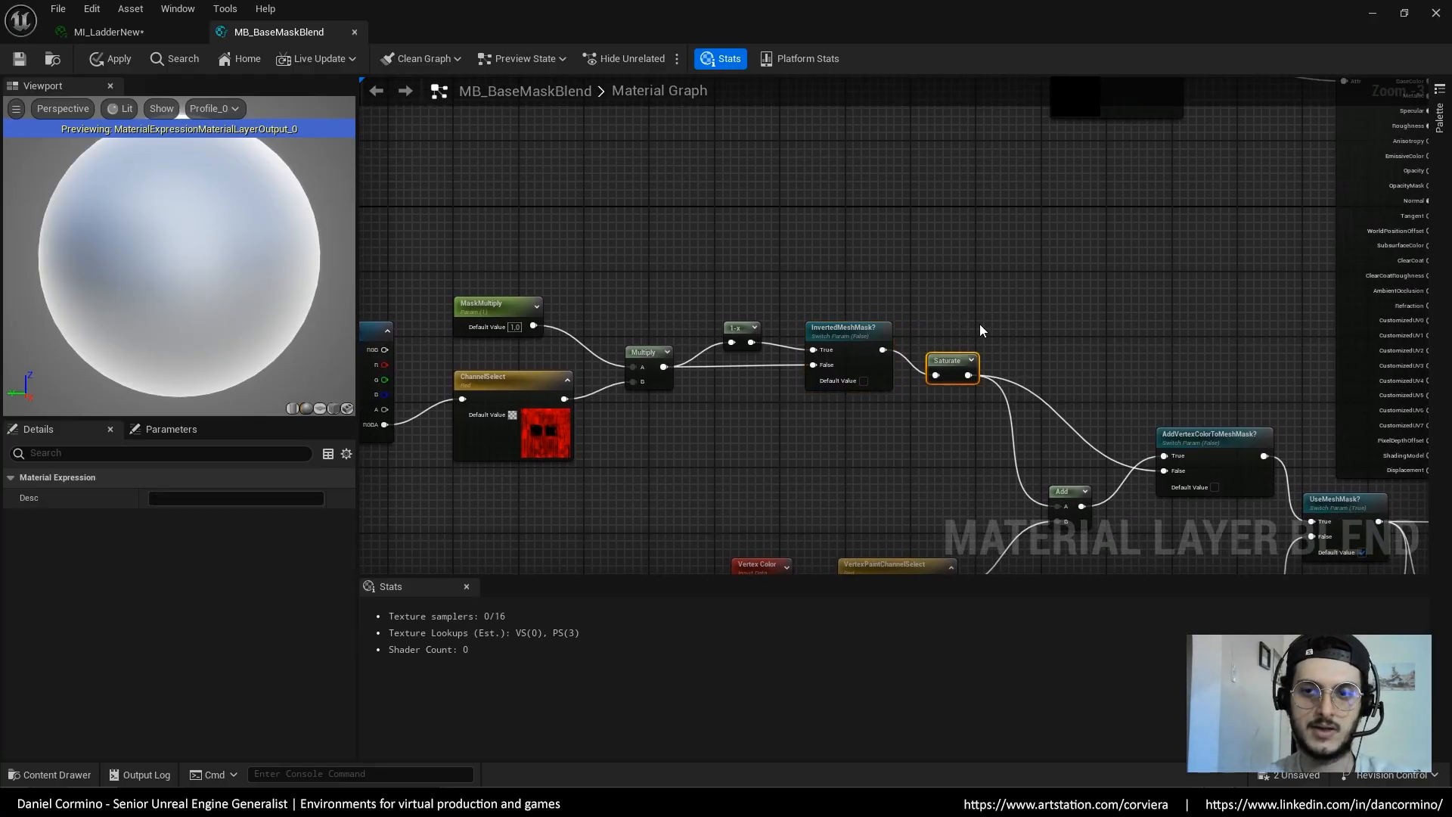
click(354, 32)
click(827, 425)
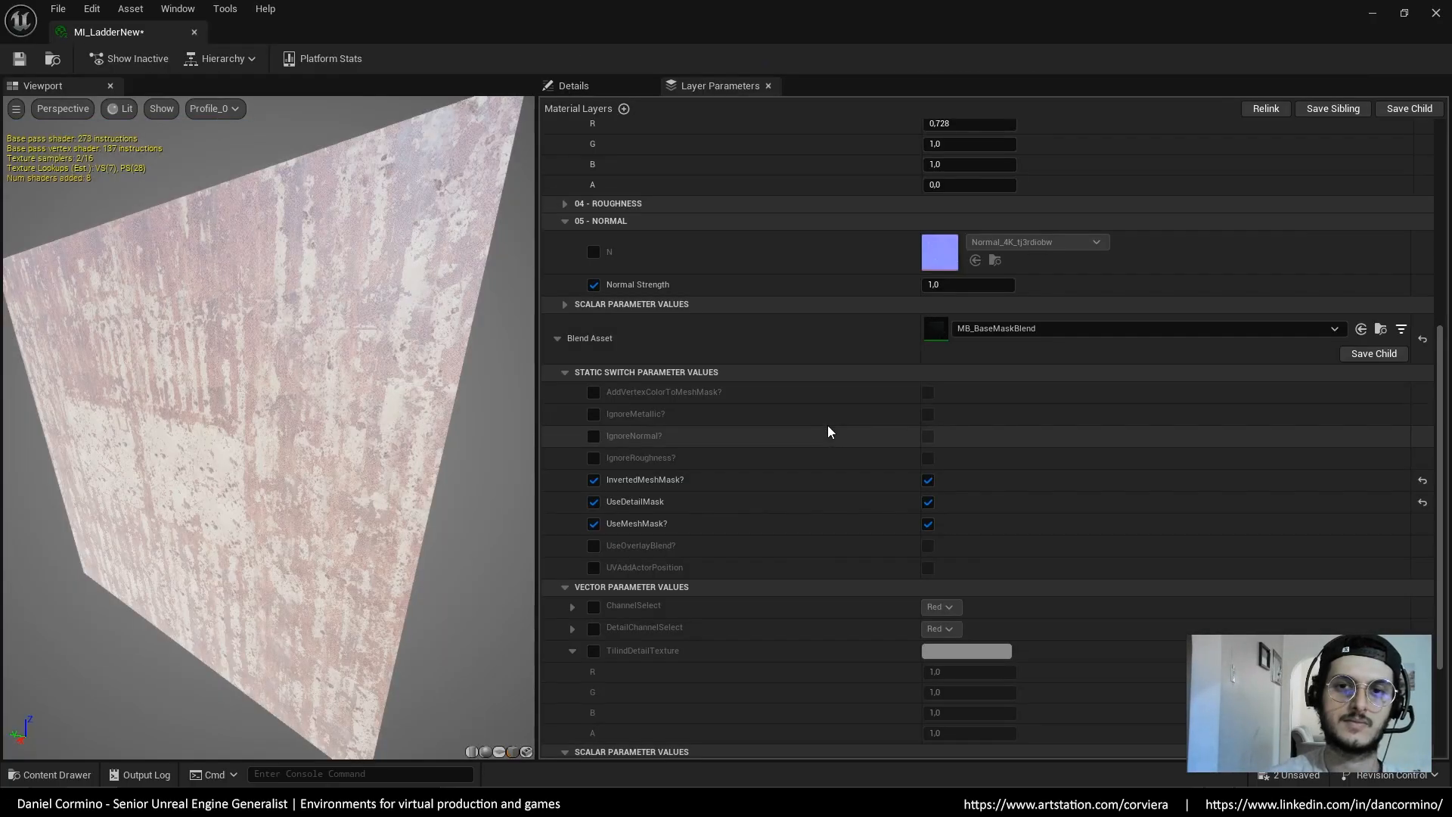
click(1404, 14)
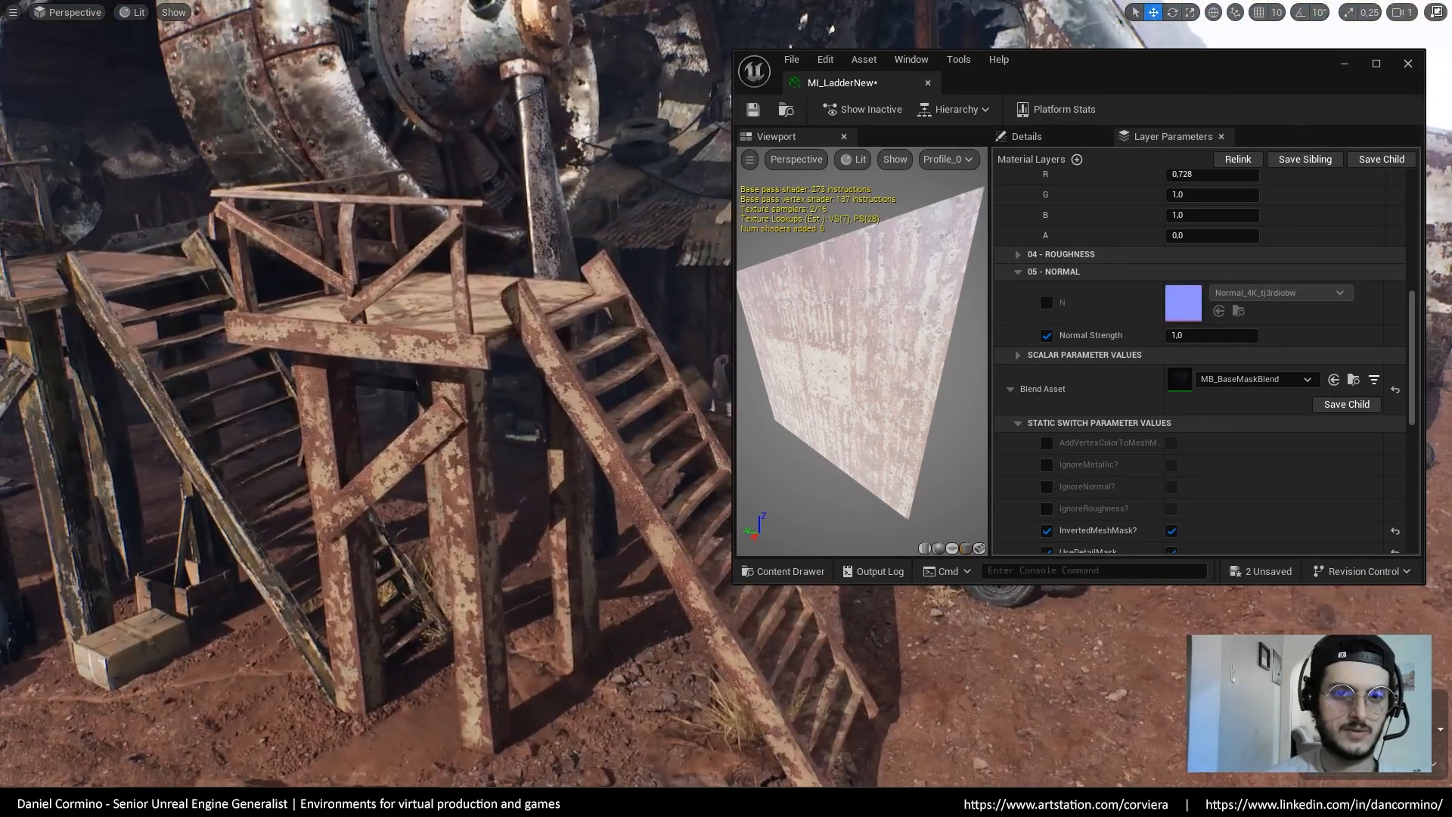
Expand the Background layer and set its Albedo Controls R value to 0.824
scroll(1286, 284, down, 3)
scroll(1287, 284, down, 3)
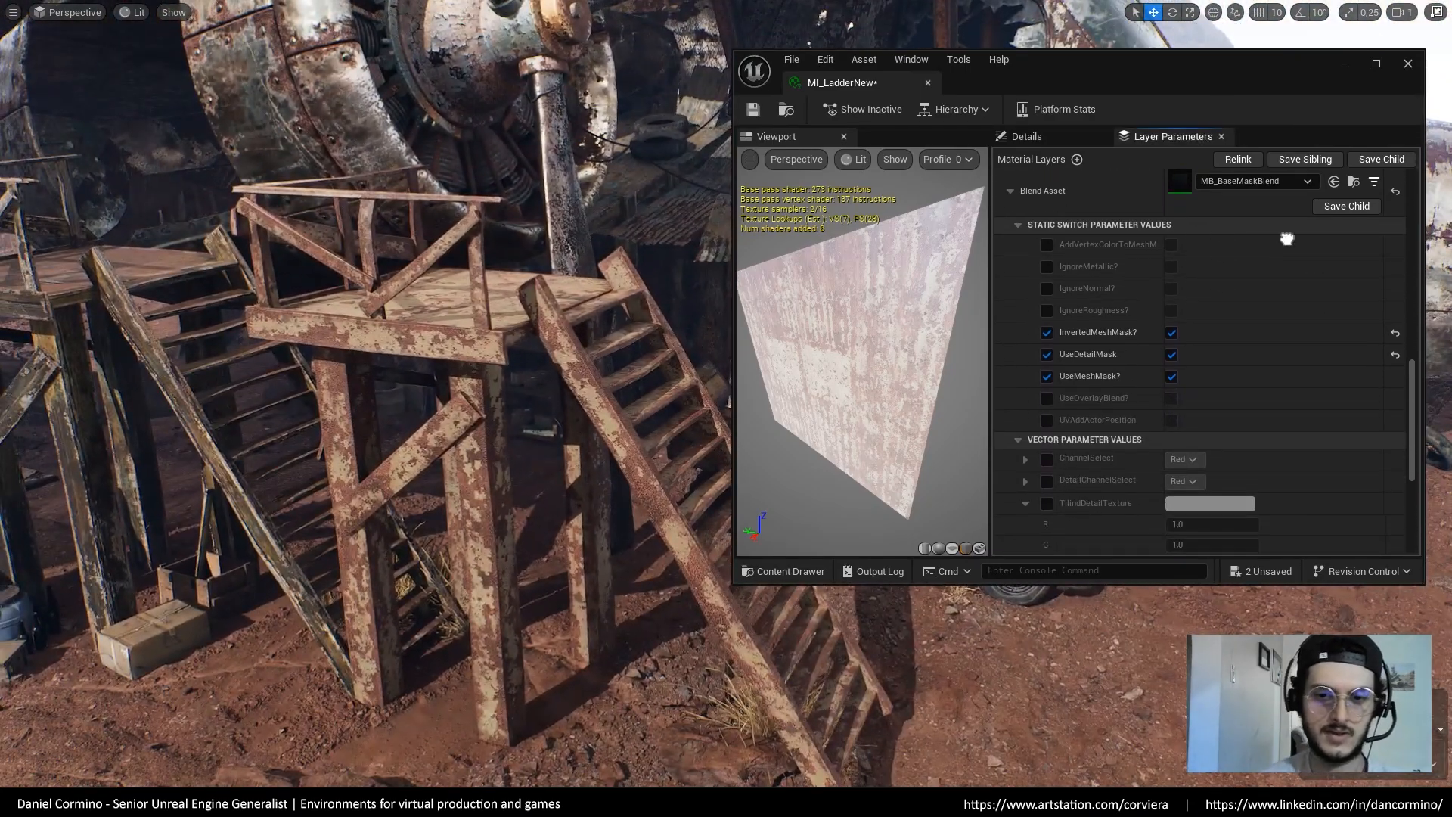
scroll(1248, 378, down, 3)
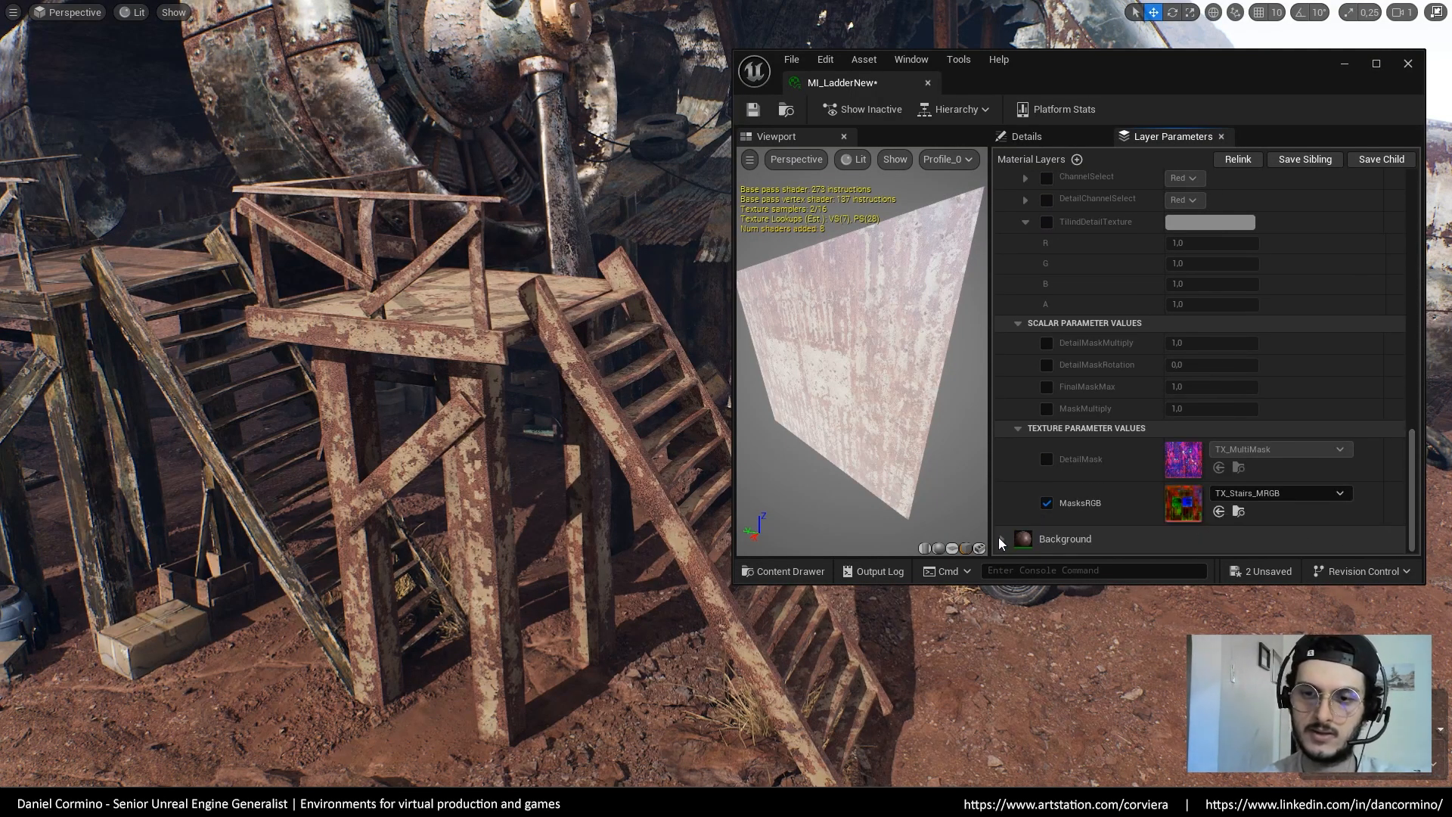
click(1002, 540)
scroll(1153, 410, down, 7)
scroll(1154, 410, down, 4)
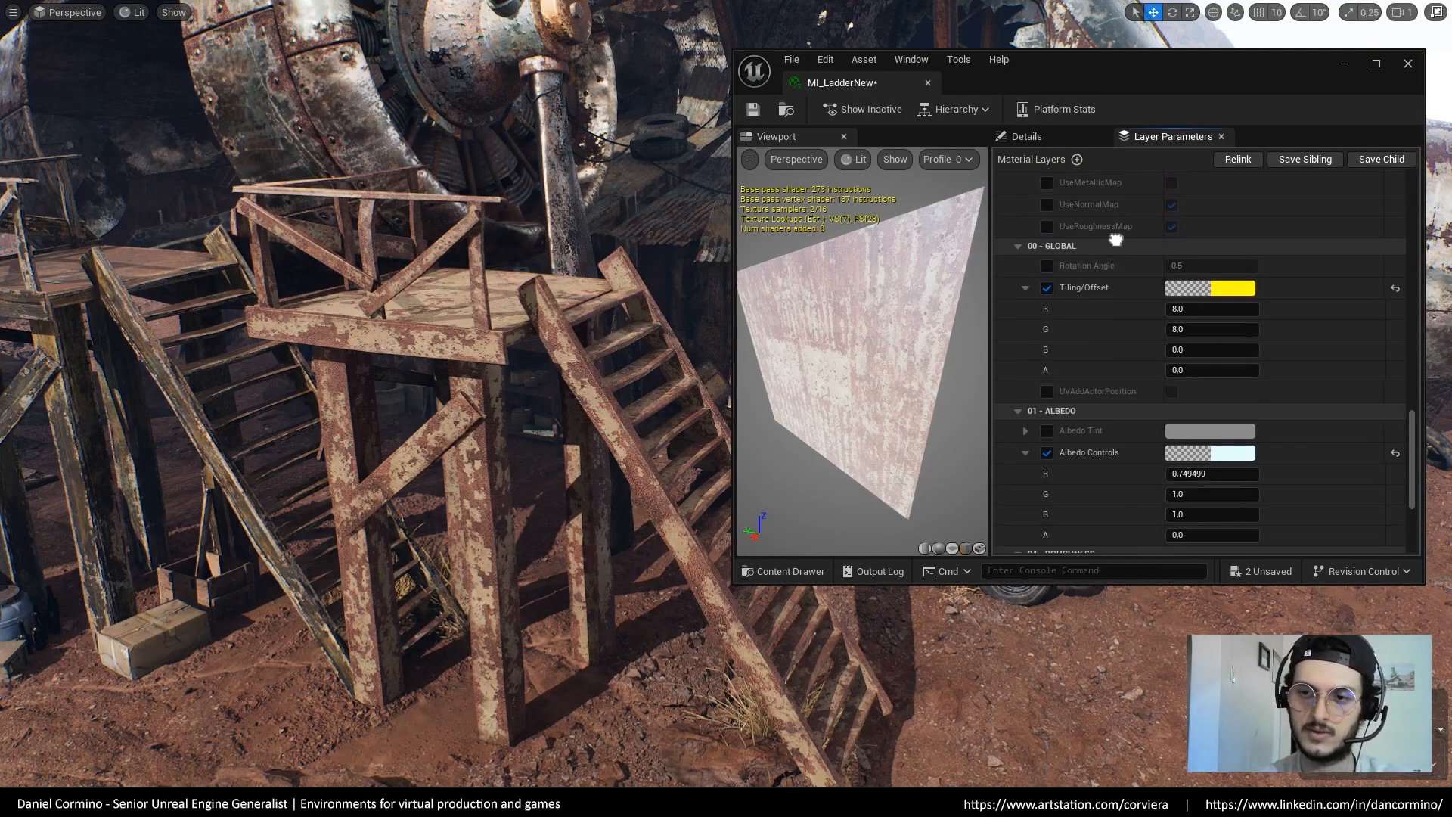
click(1395, 431)
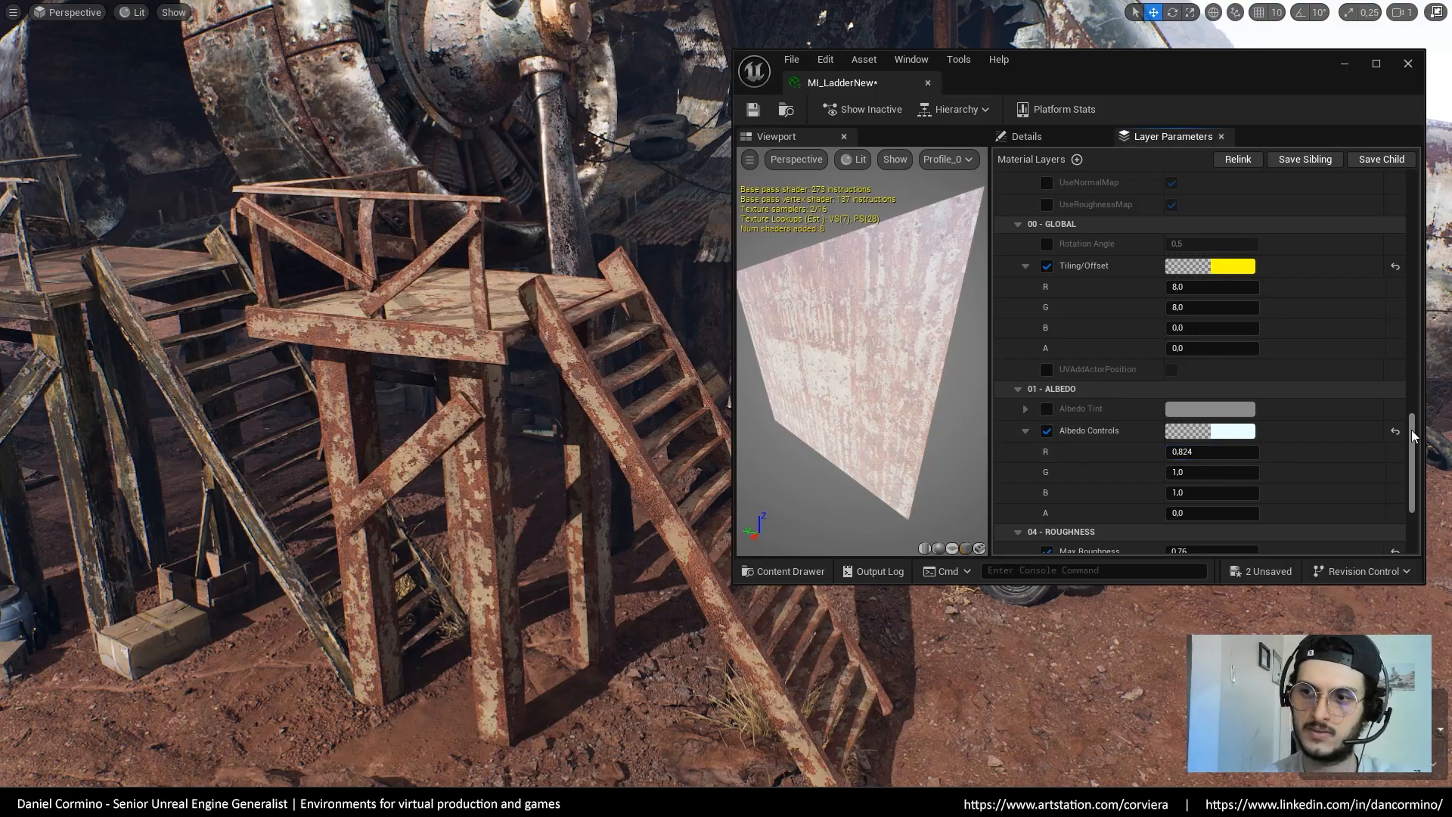
Override TilindDetailTexture in Layer 1's blend and set its R and G values to 8
drag(1413, 442, 1412, 159)
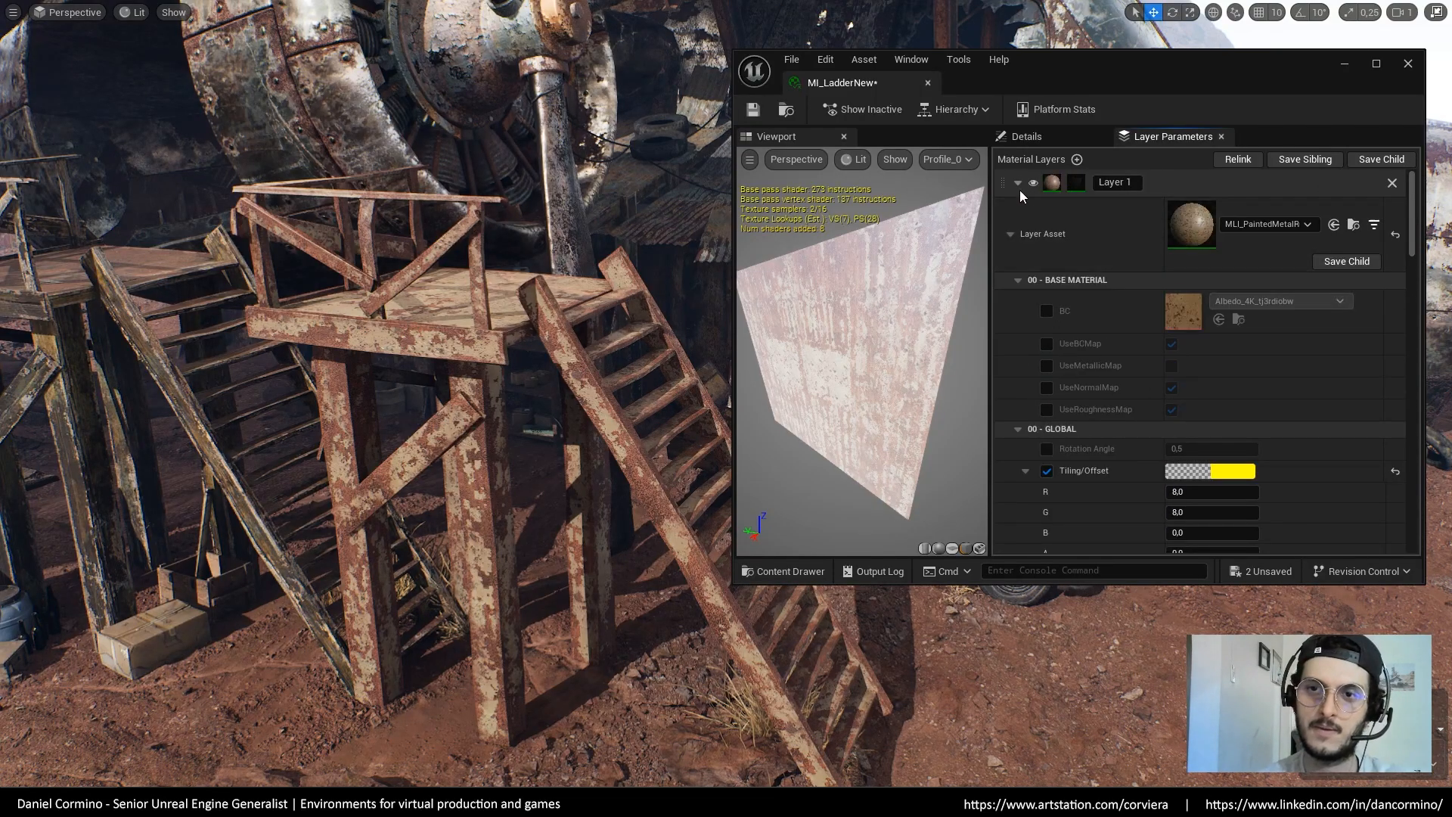
right_drag(1274, 408, 1251, 281)
drag(1411, 226, 1403, 369)
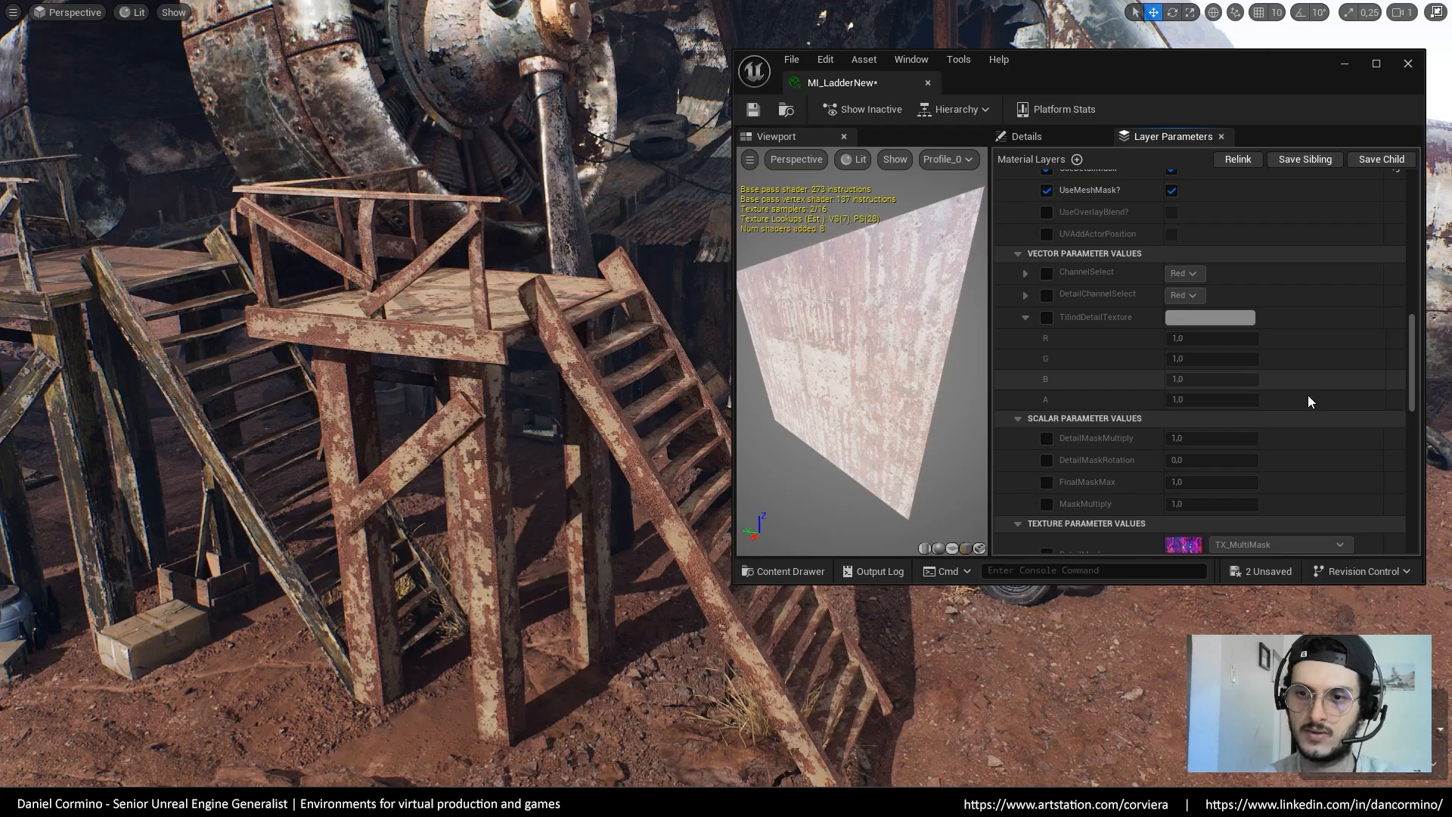
click(1047, 437)
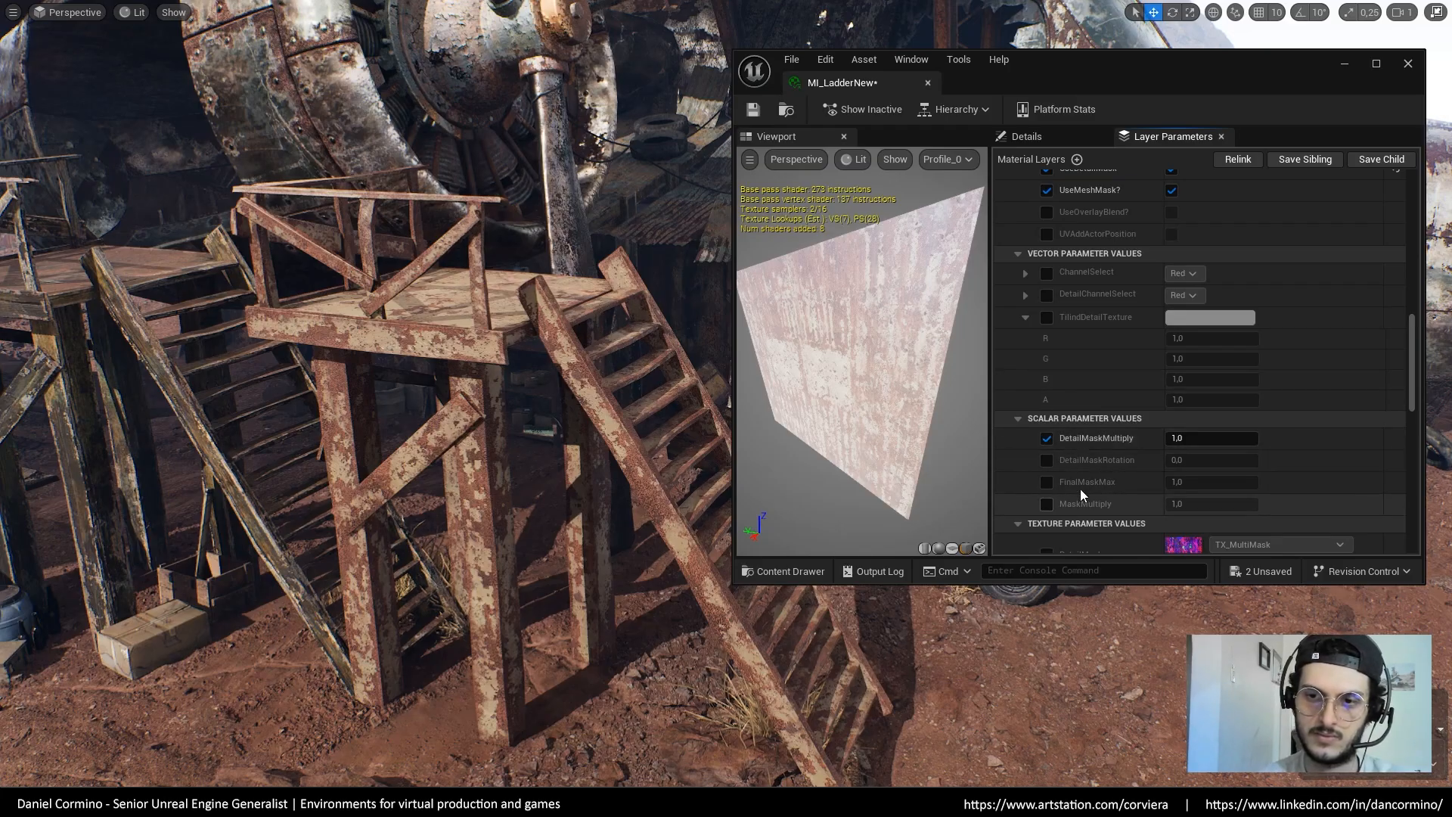
click(1045, 438)
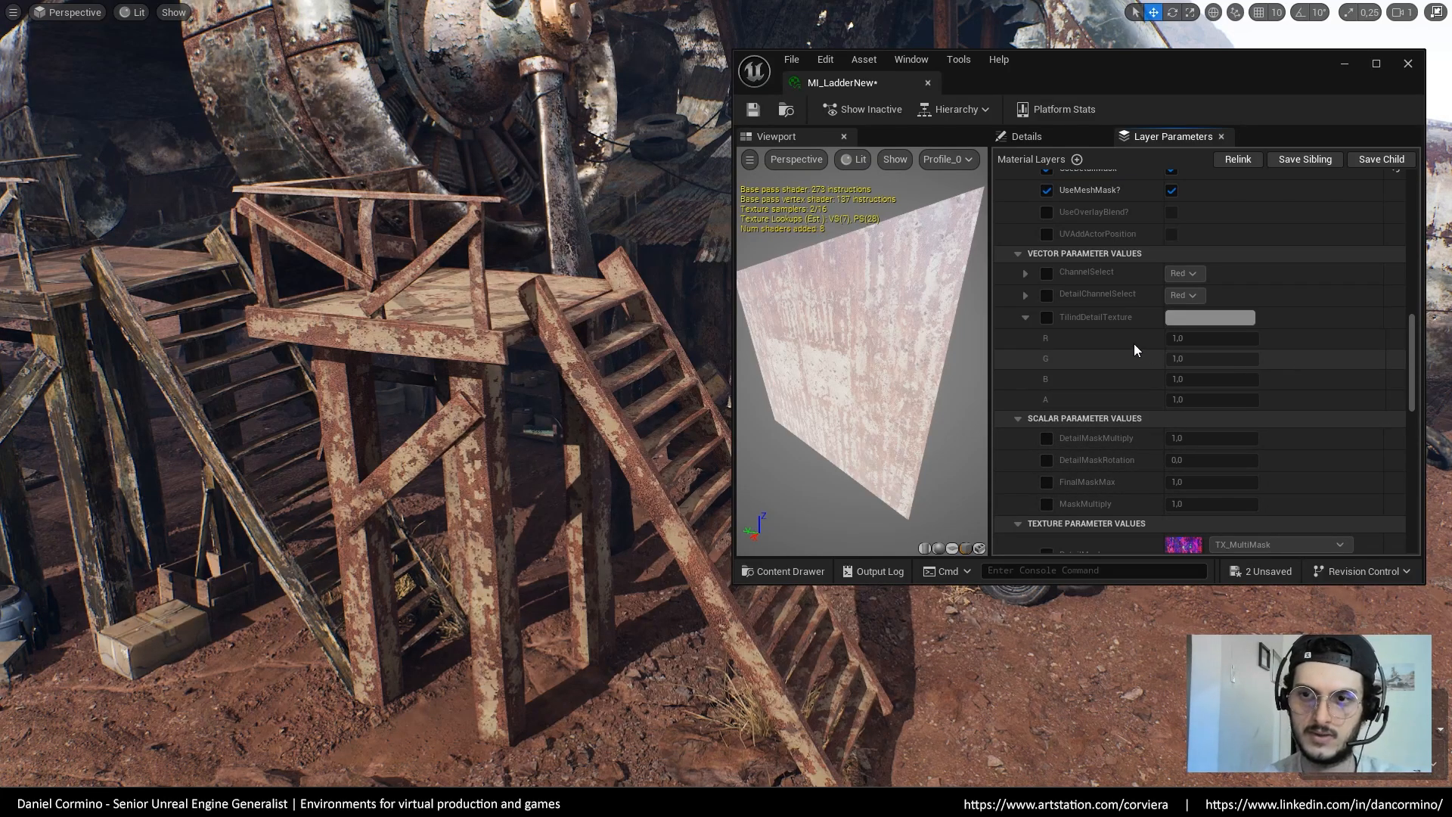
click(1047, 318)
click(1215, 338)
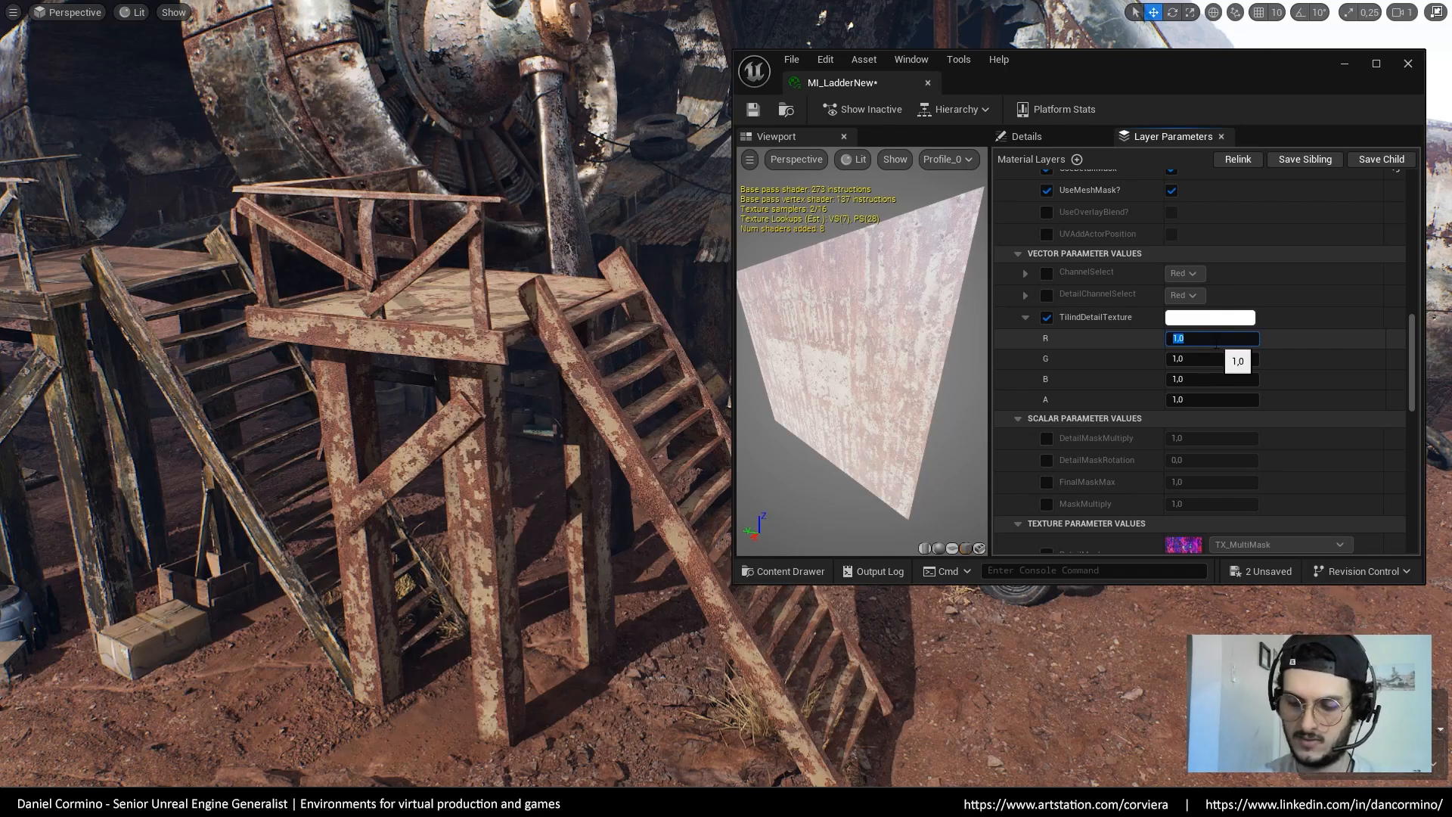
text(8)
key(Return)
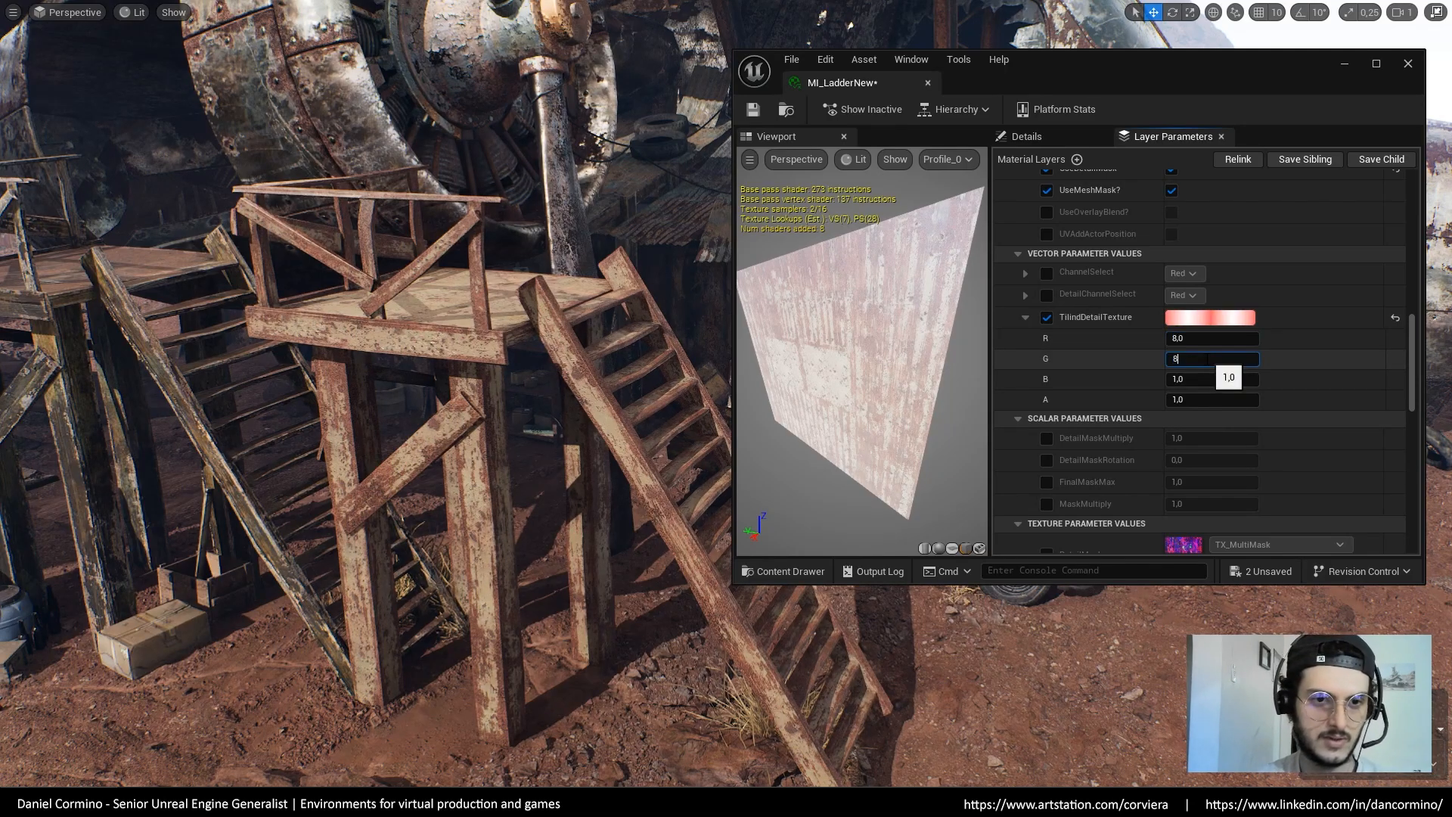
click(1205, 359)
text(8)
key(Return)
Enable the DetailChannelSelect and DetailMask overrides in Layer 1's blend, keeping the Red channel and TX_MultiMask
key(w)
right_drag(642, 452, 641, 453)
right_drag(611, 287, 610, 286)
key(s)
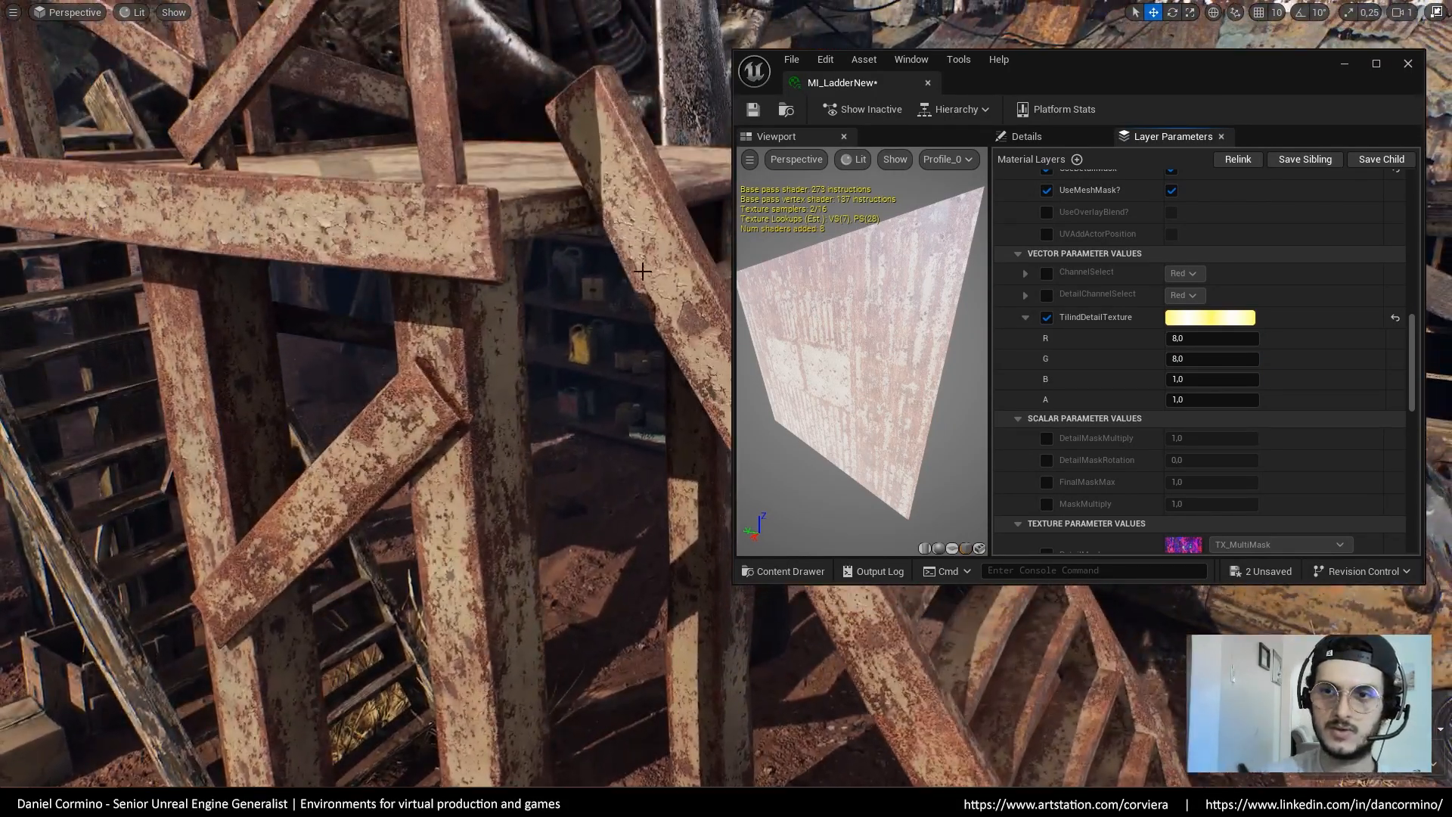
click(1047, 295)
scroll(1271, 292, down, 3)
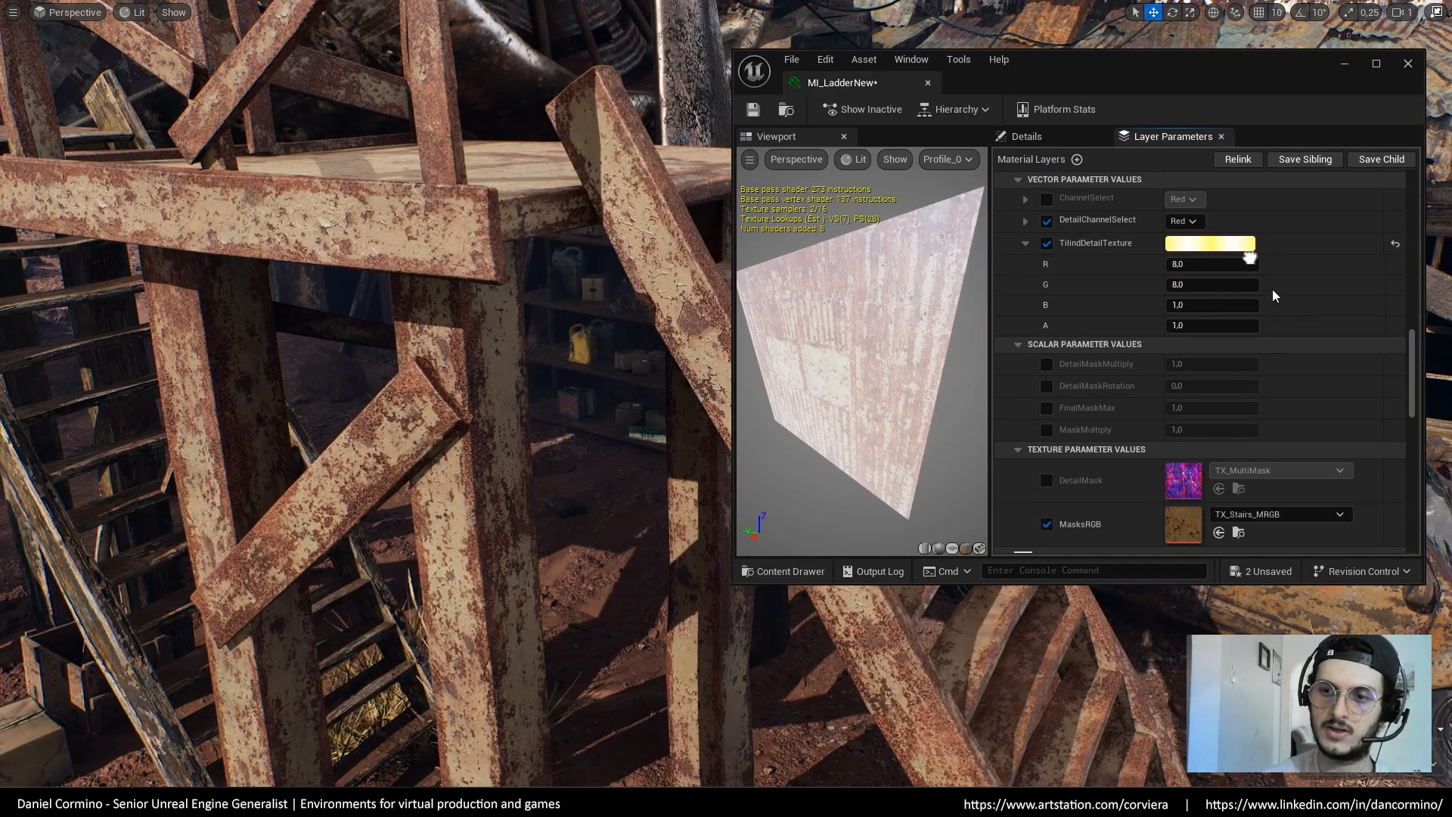
click(1048, 473)
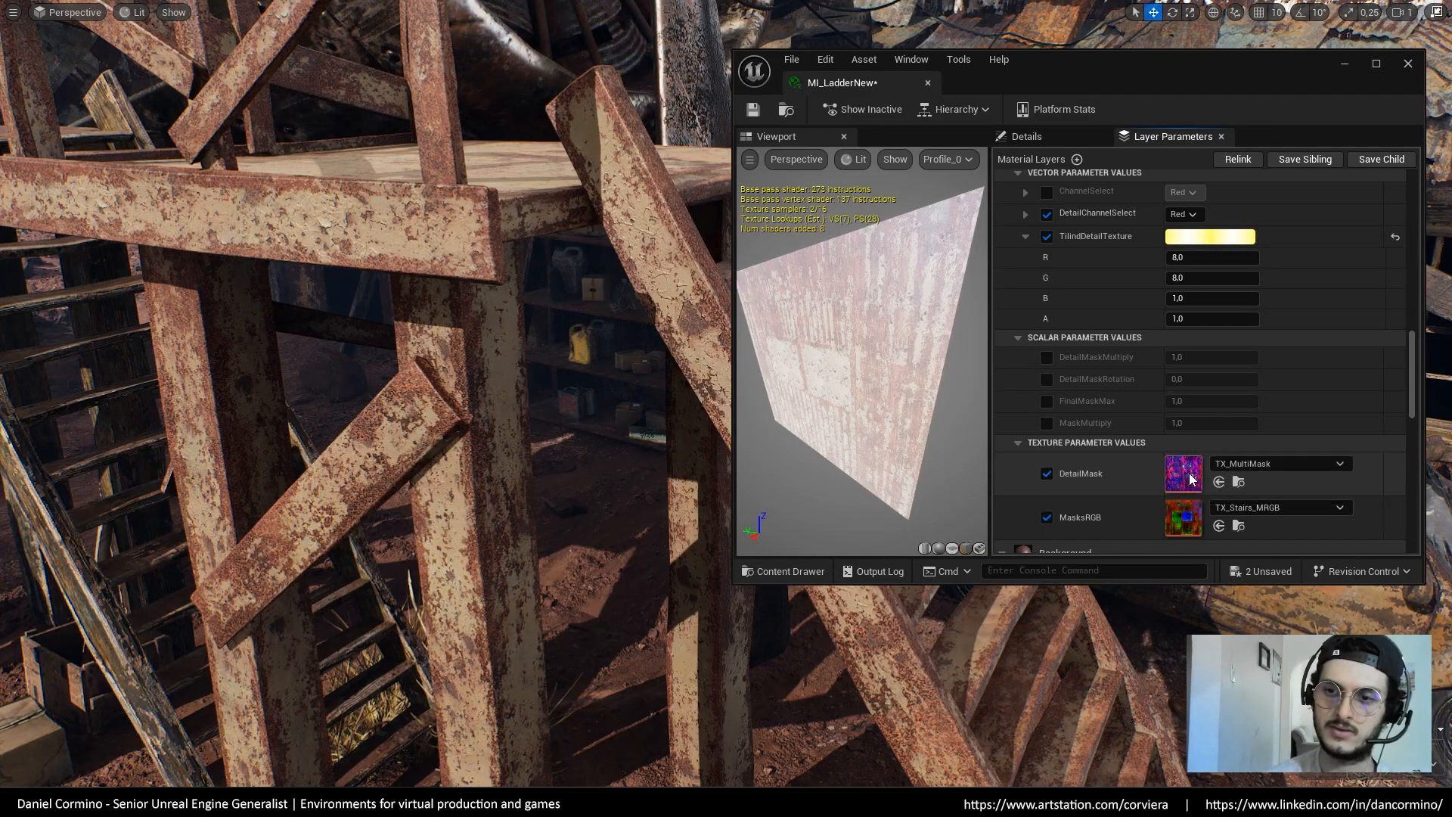
Open the TX_MultiMask texture, examine its color and alpha channels separately, and close it
double_click(1181, 469)
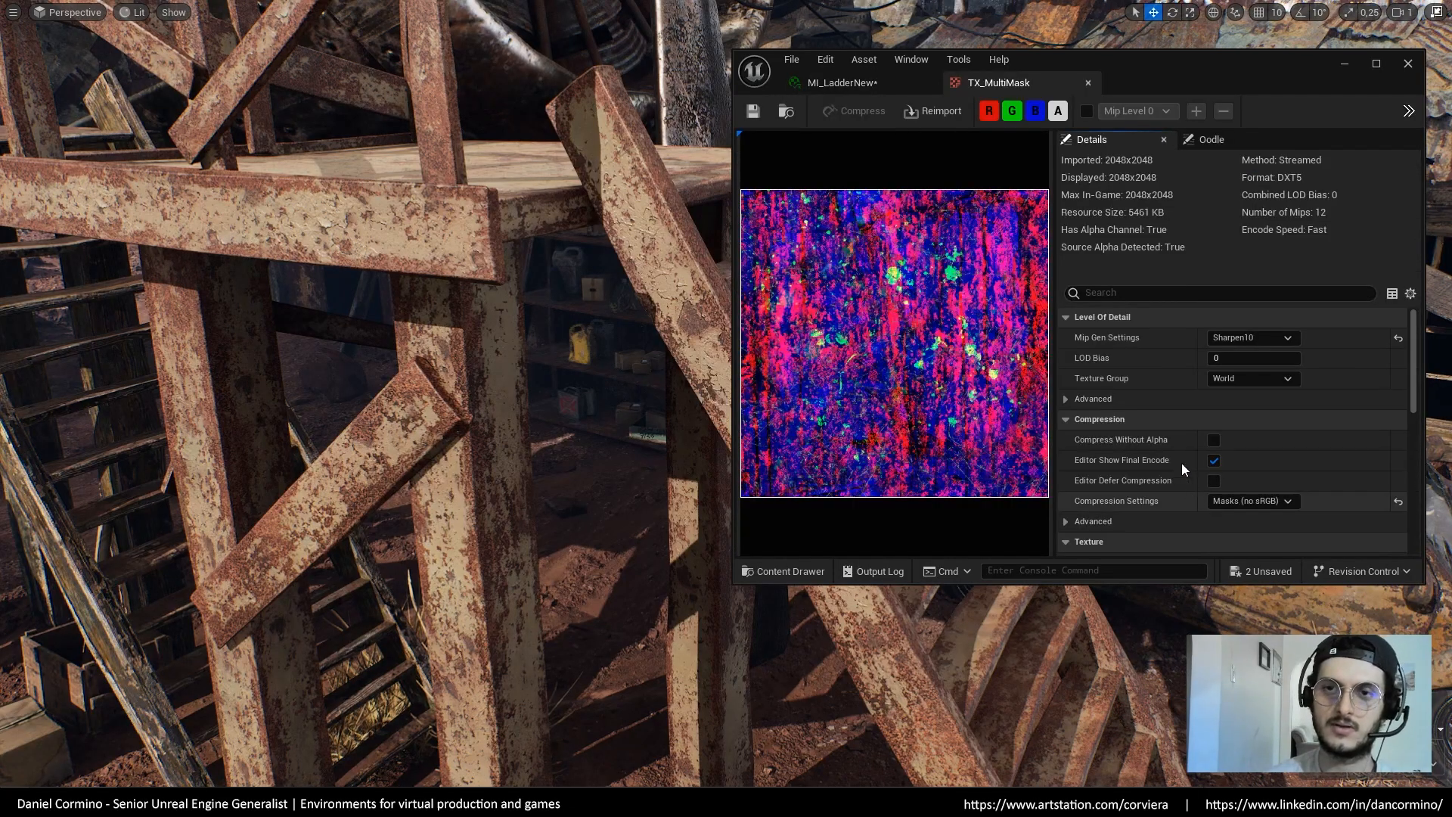
click(1012, 111)
click(1035, 111)
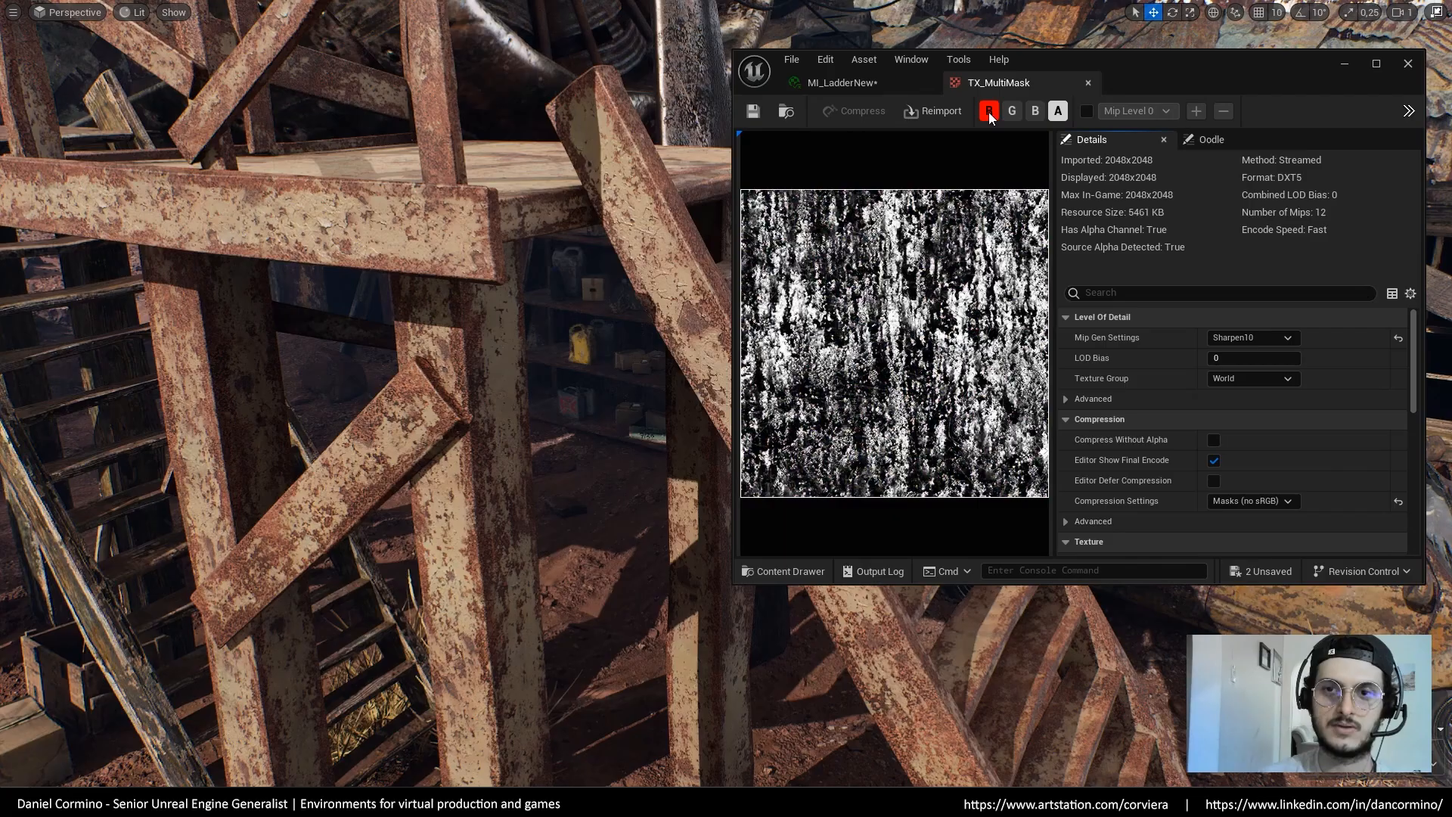
click(987, 111)
click(1013, 110)
click(1013, 110)
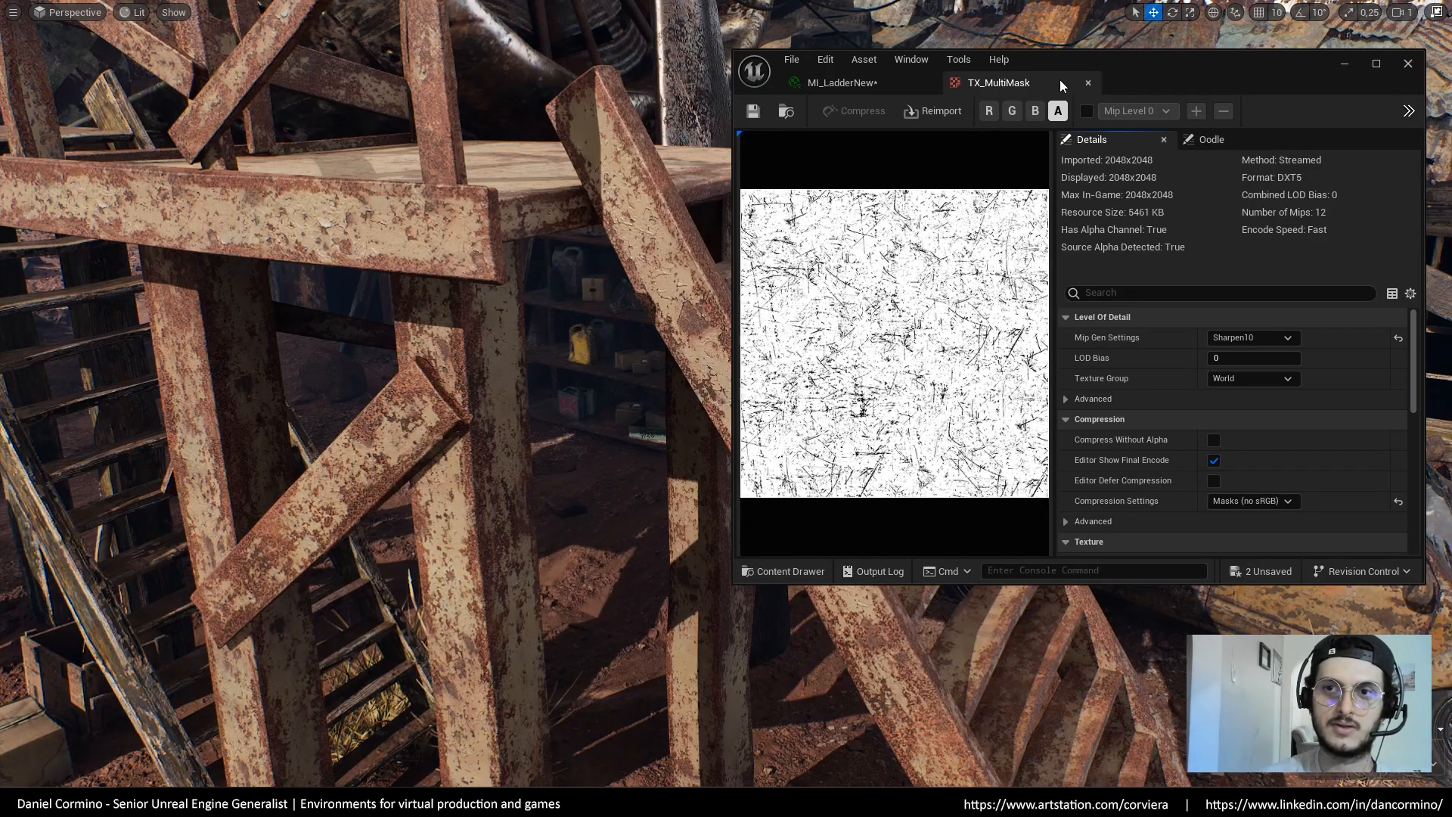
click(1087, 82)
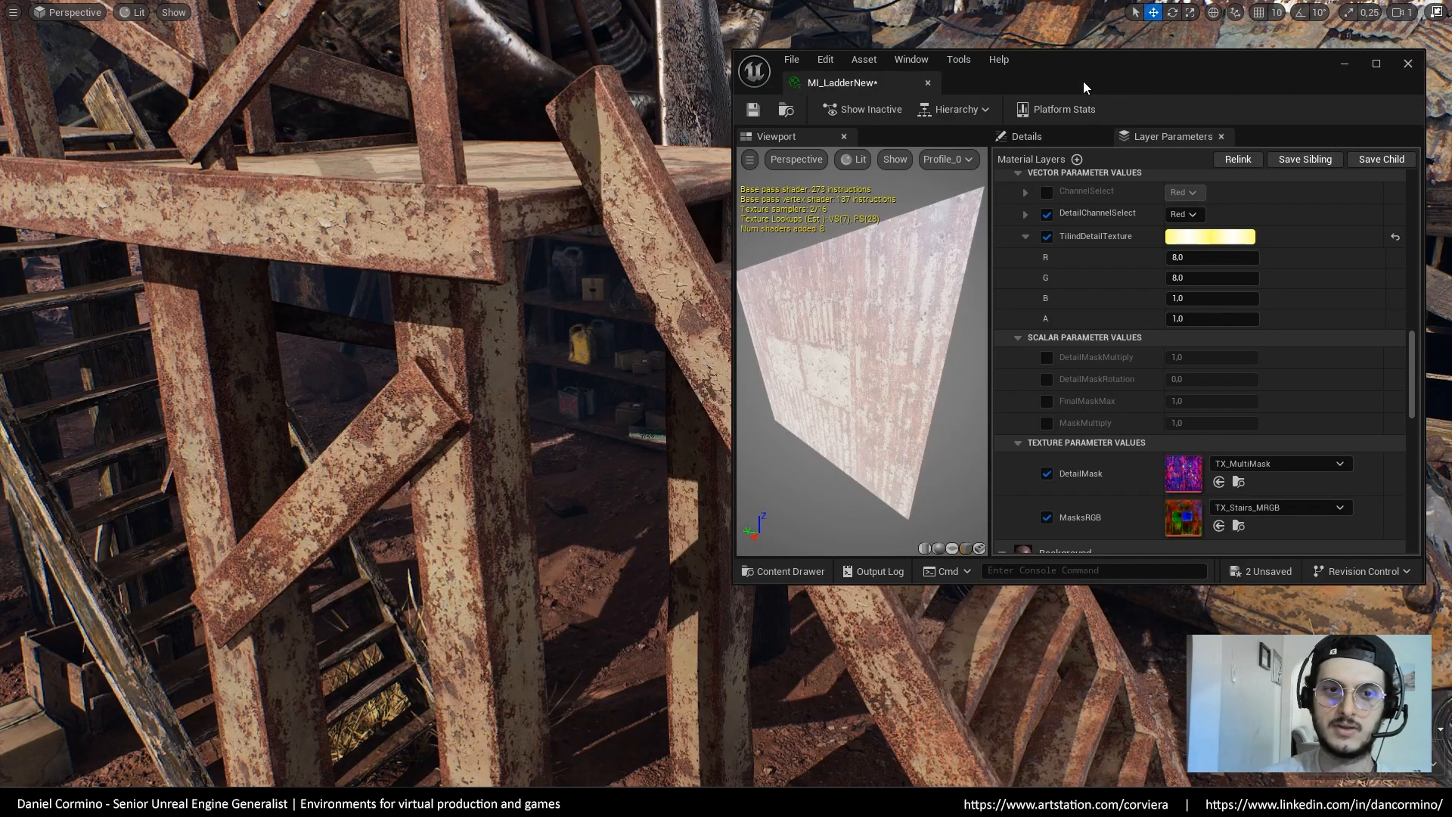
Set TilindDetailTexture's R and G values to 6 in Layer 1's blend
text(6)
key(Return)
click(1215, 277)
text(6)
key(Return)
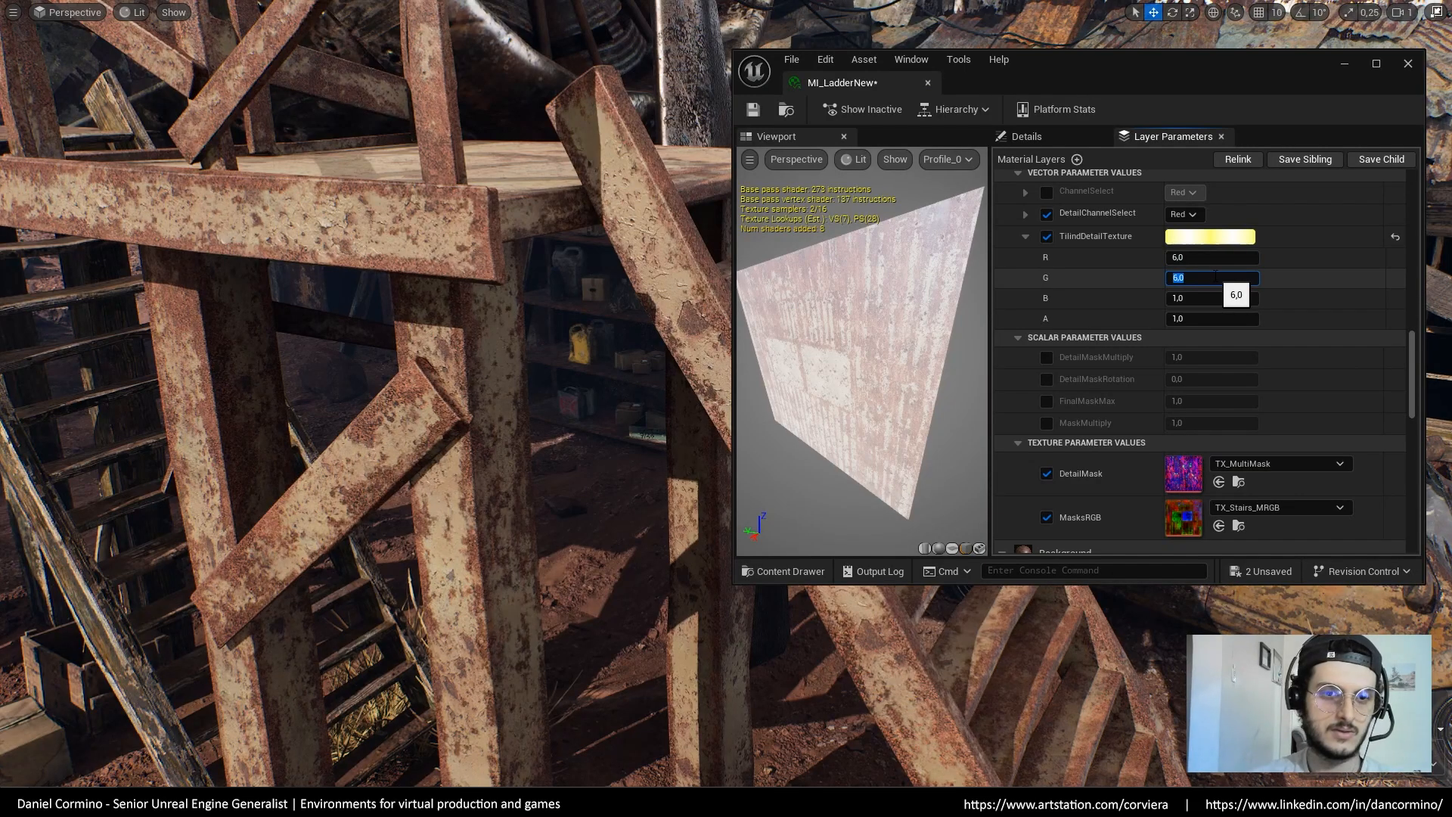
Try a value of 4 for both R and G of TilindDetailTexture in Layer 1's blend
text(4)
key(Return)
click(1215, 257)
text(4)
key(Return)
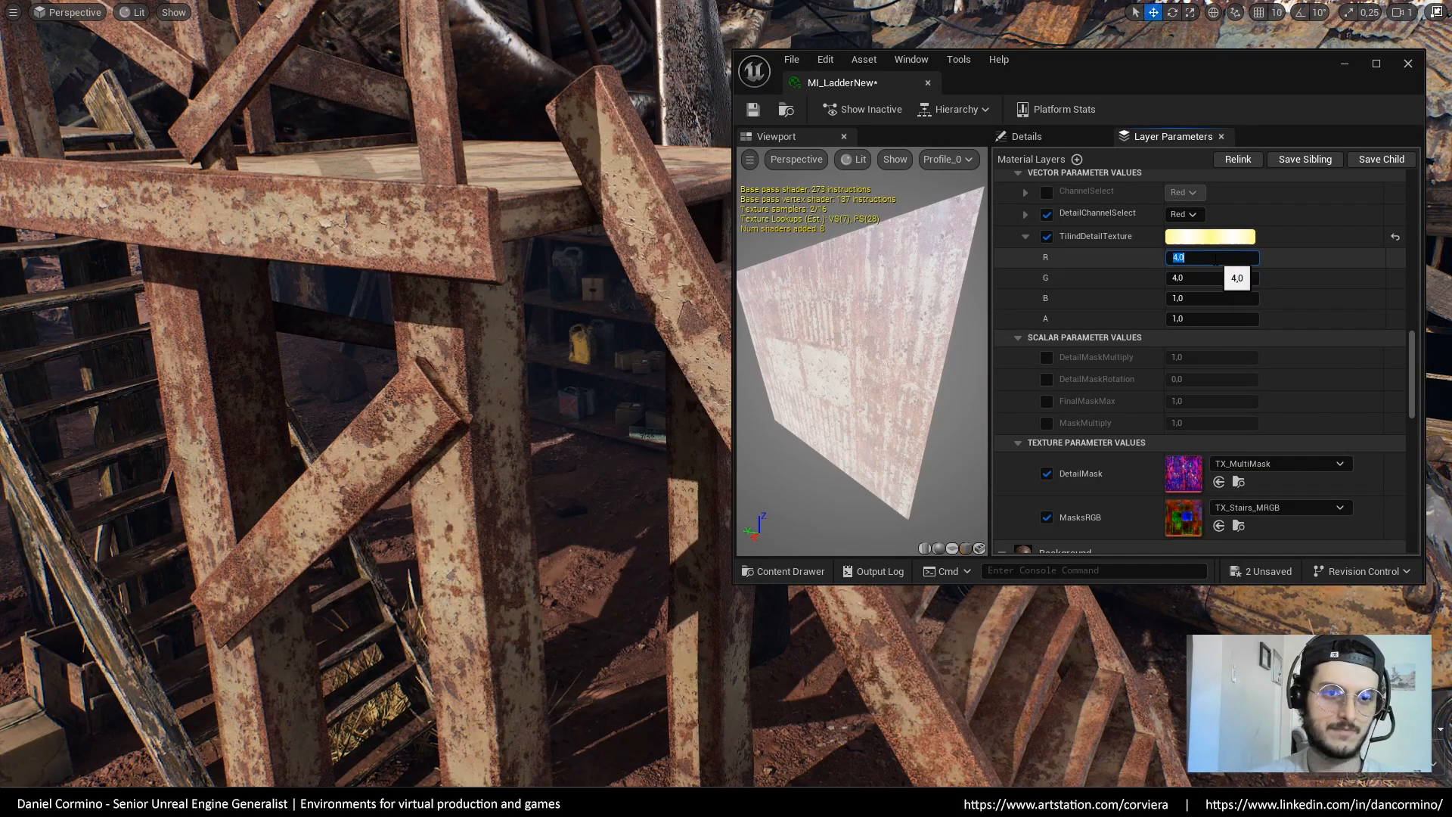
Try a value of 1 for TilindDetailTexture's R and G components in Layer 1's blend
text(1)
key(Return)
click(1215, 278)
text(1)
key(Return)
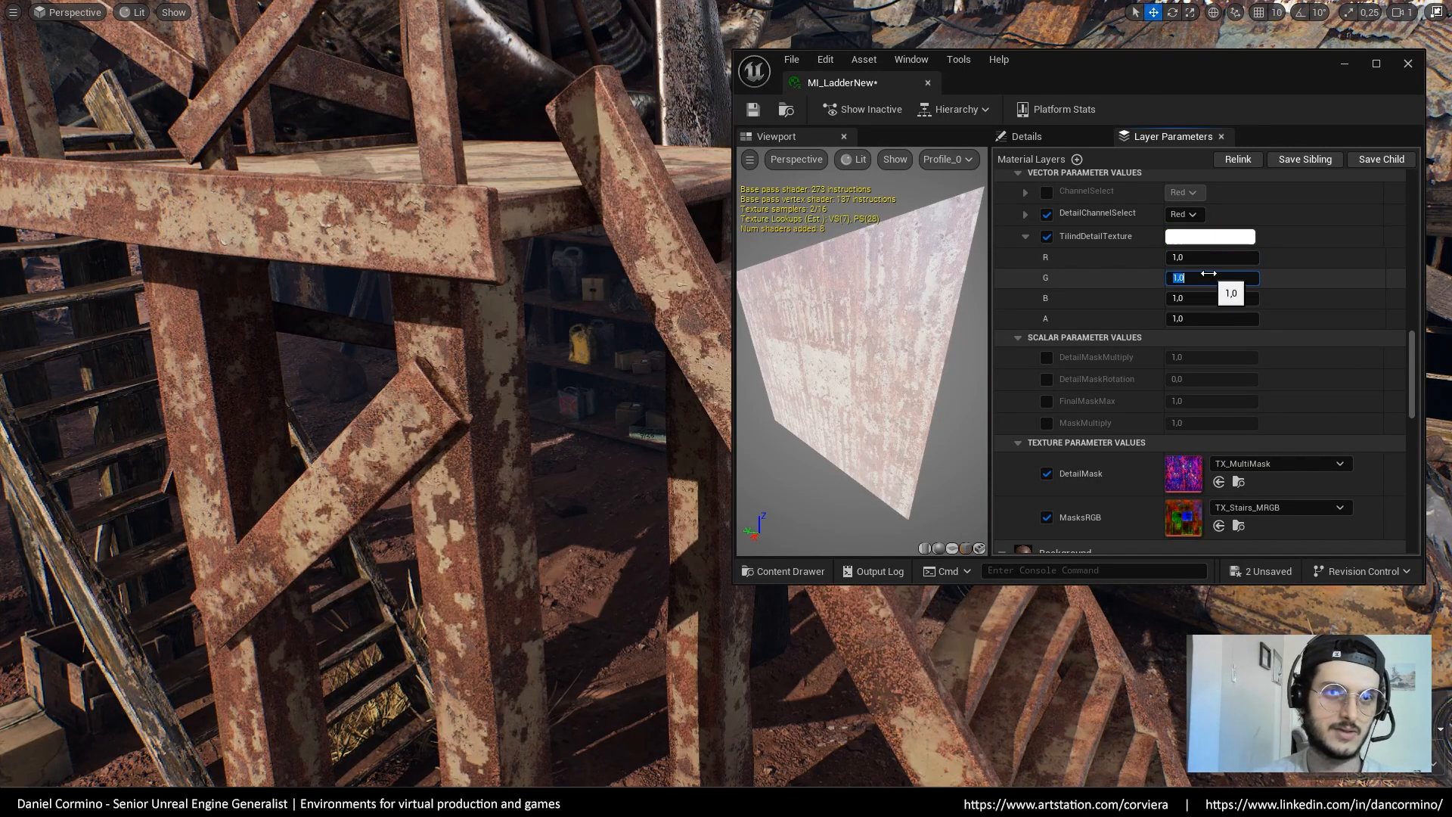
Try a value of 2 for TilindDetailTexture's R and G components in Layer 1's blend
click(1213, 258)
text(2)
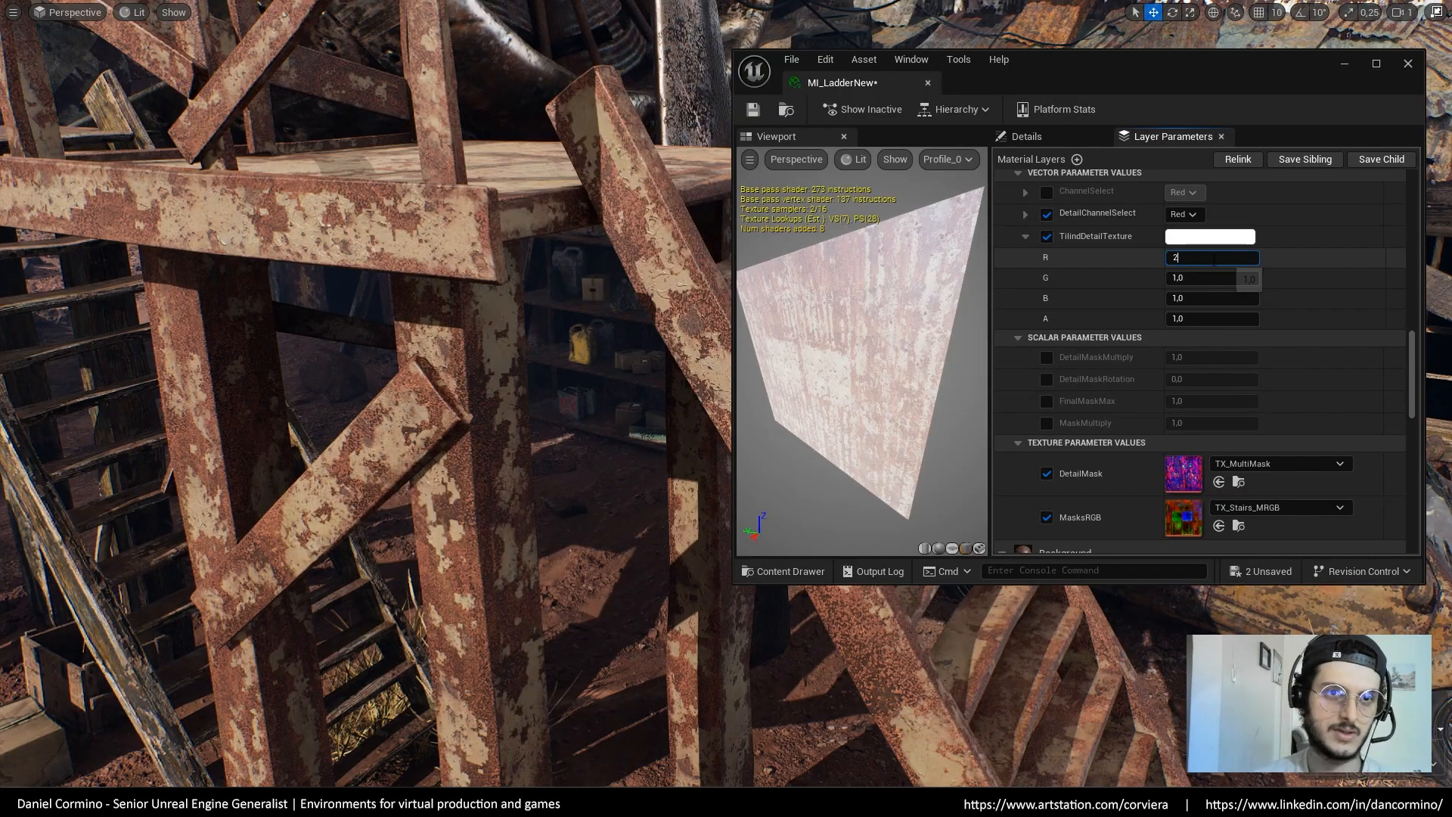
key(Return)
click(1213, 277)
text(2)
key(Return)
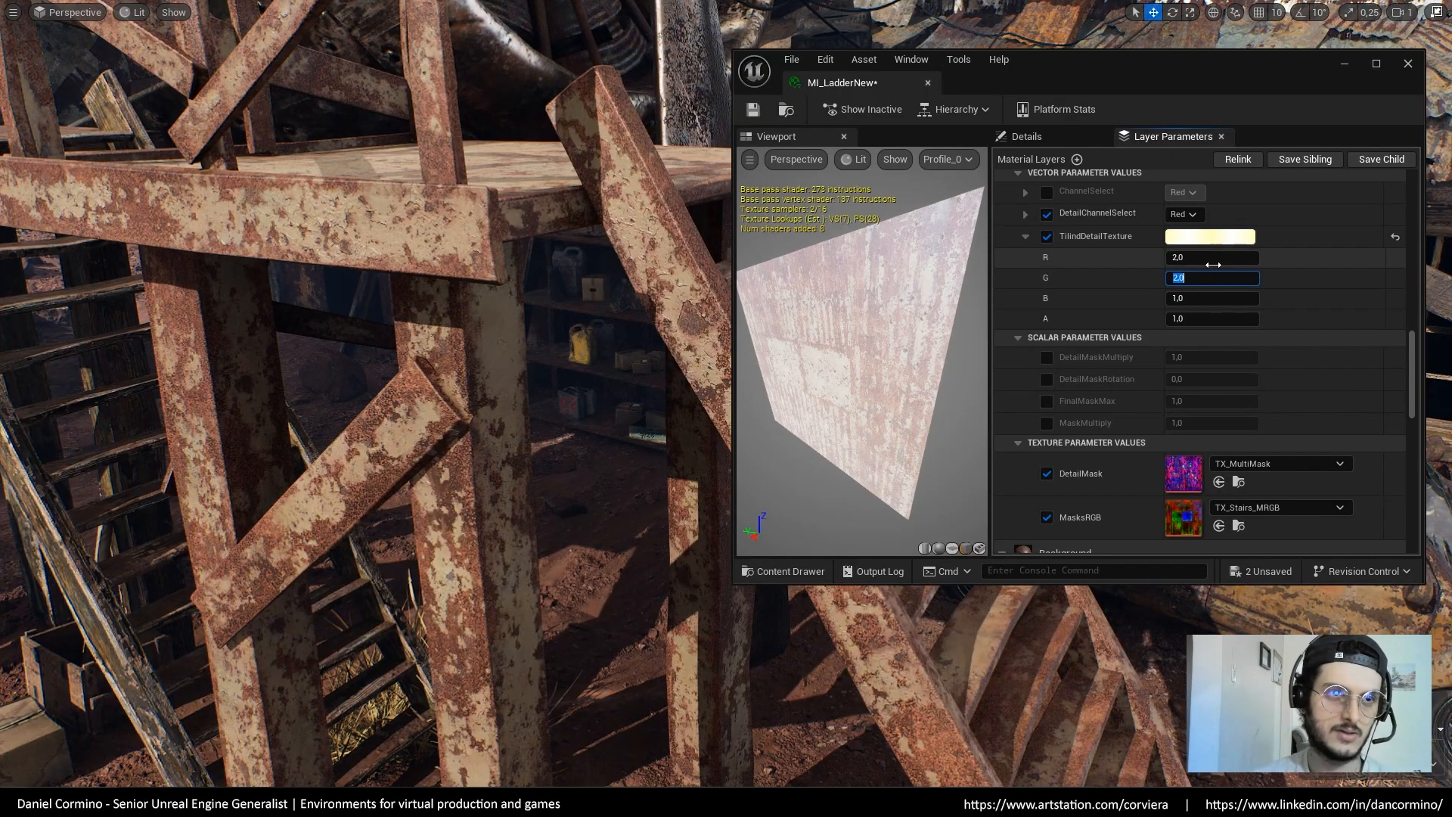
Try a value of 6 for TilindDetailTexture's R and G components in Layer 1's blend
text(6)
key(Return)
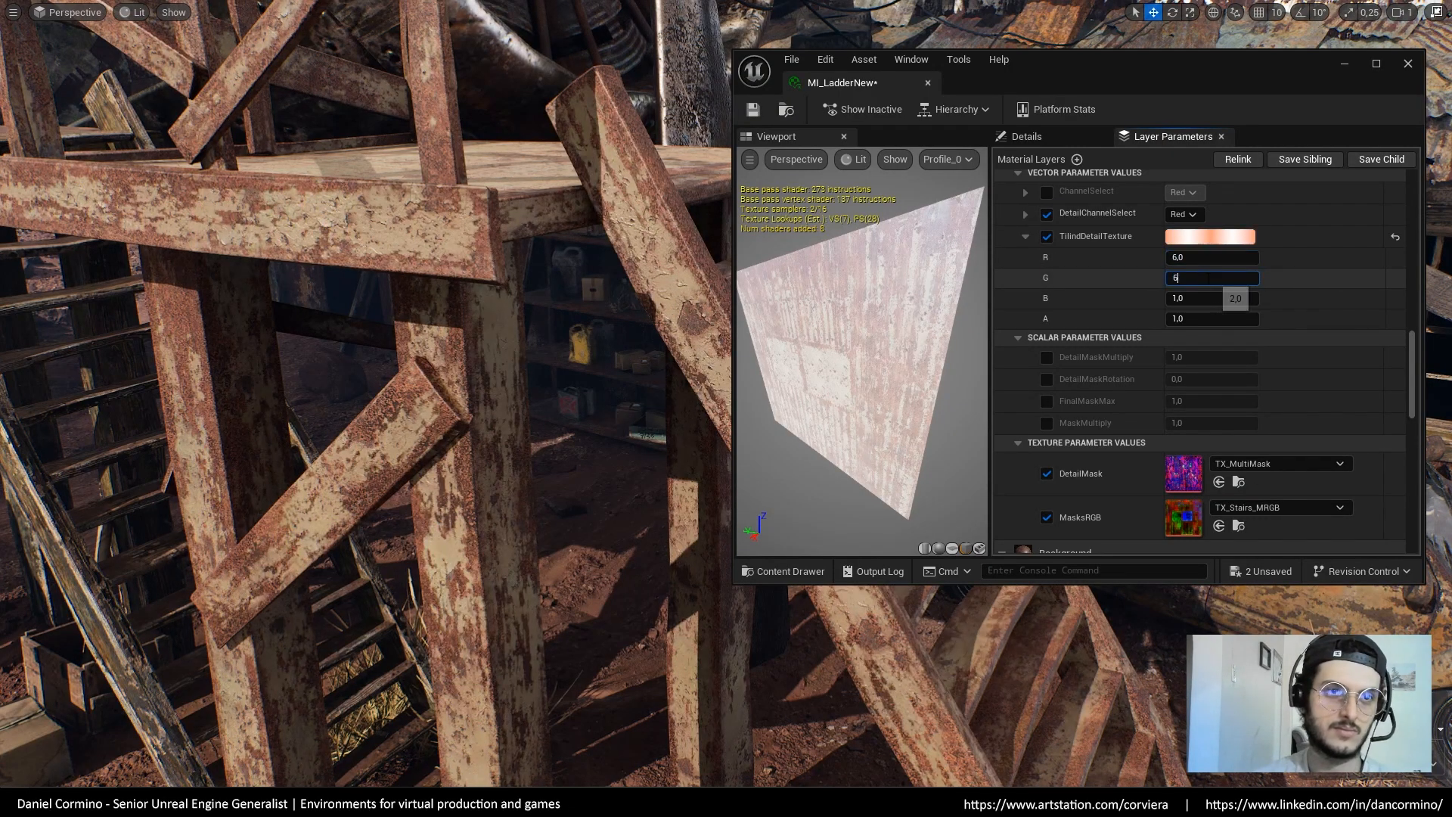
text(6)
key(Return)
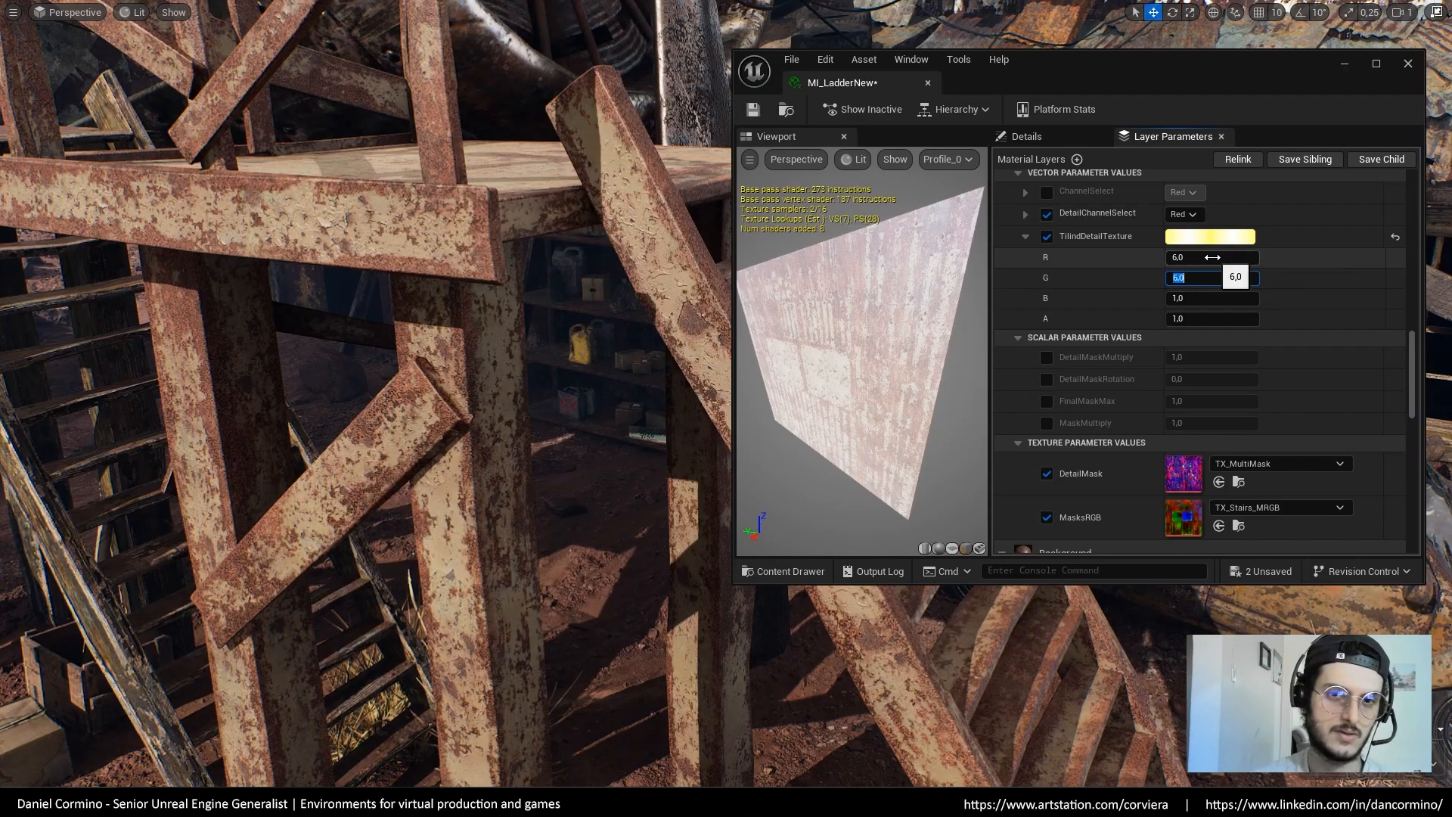
Set TilindDetailTexture's R and G values to 4 in Layer 1's blend
key(s)
right_drag(1020, 665, 1015, 669)
key(w)
click(1210, 257)
text(4)
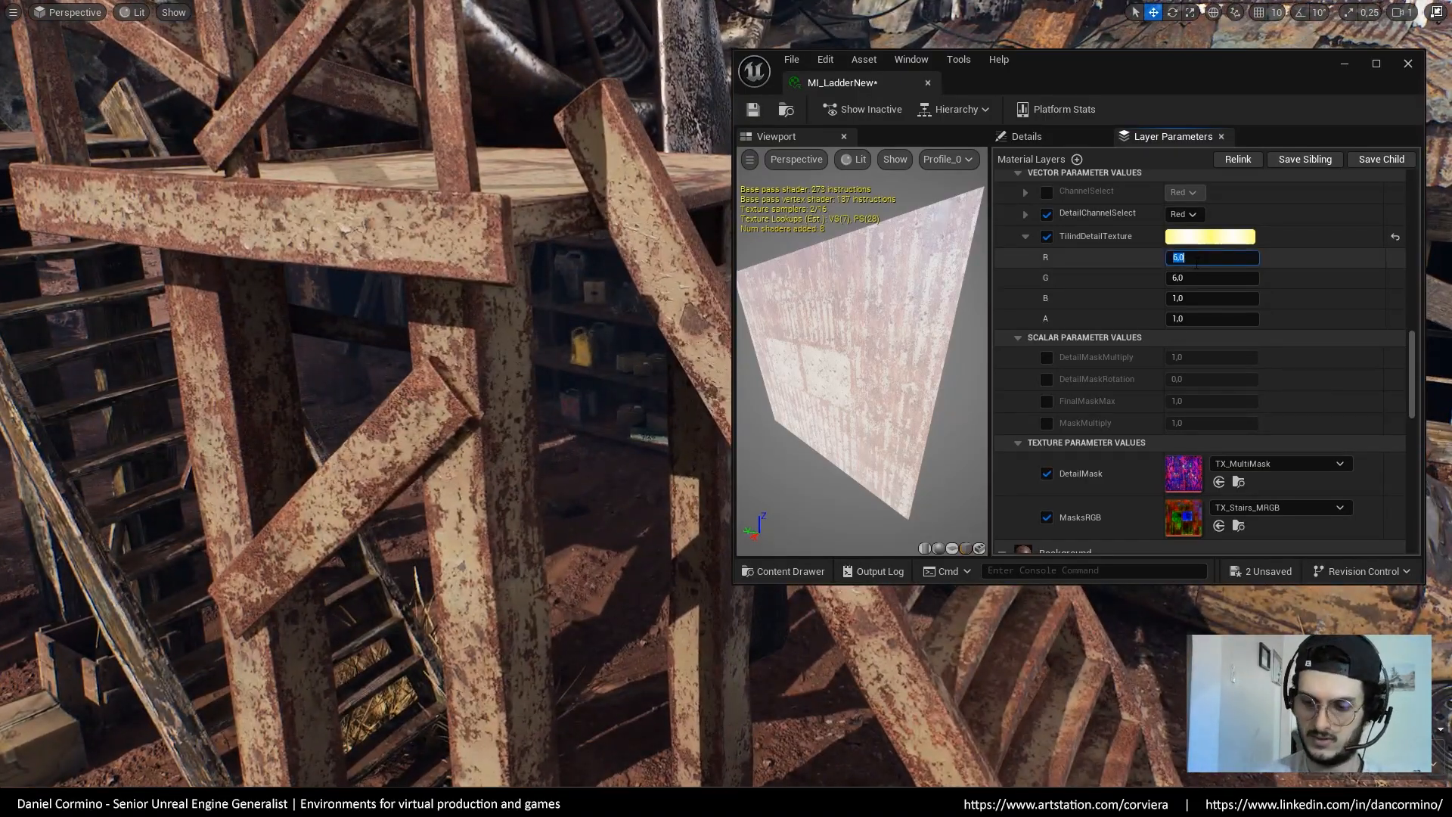
click(1193, 281)
text(4)
key(Return)
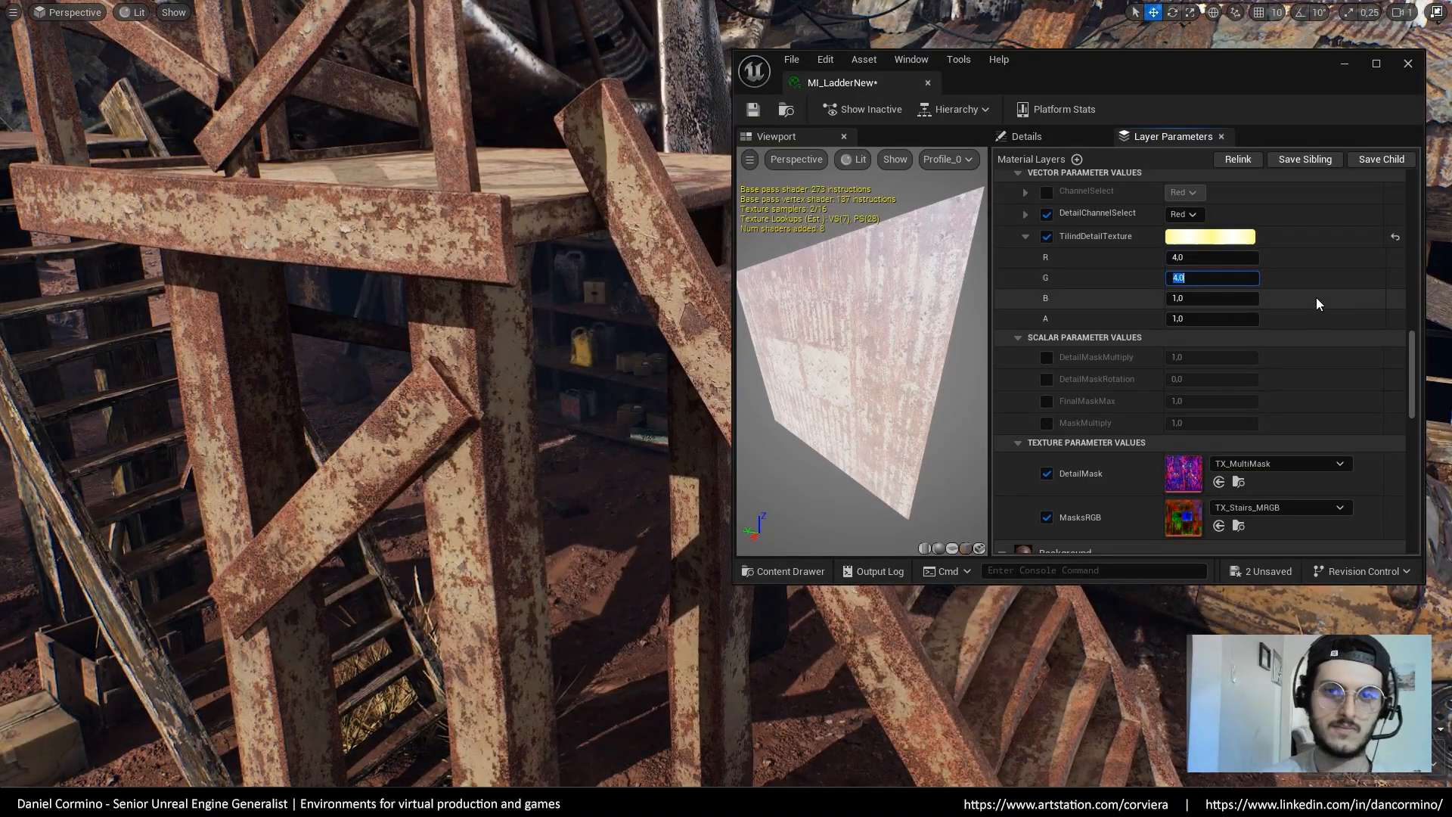
Collapse the Layer 1 and Background entries in the material layer stack
right_drag(1289, 275, 1277, 401)
scroll(1304, 321, down, 3)
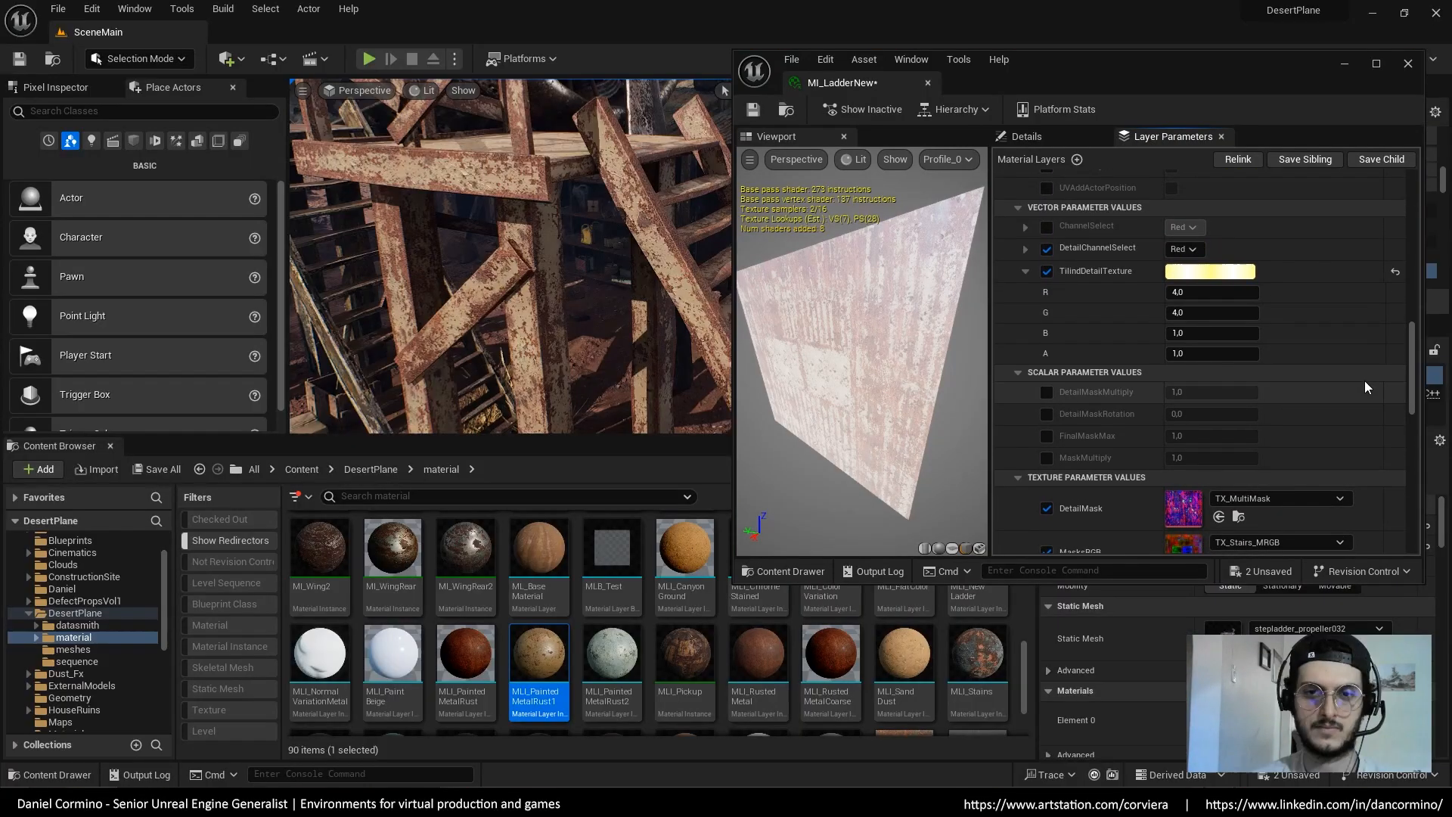
drag(1411, 389, 1404, 216)
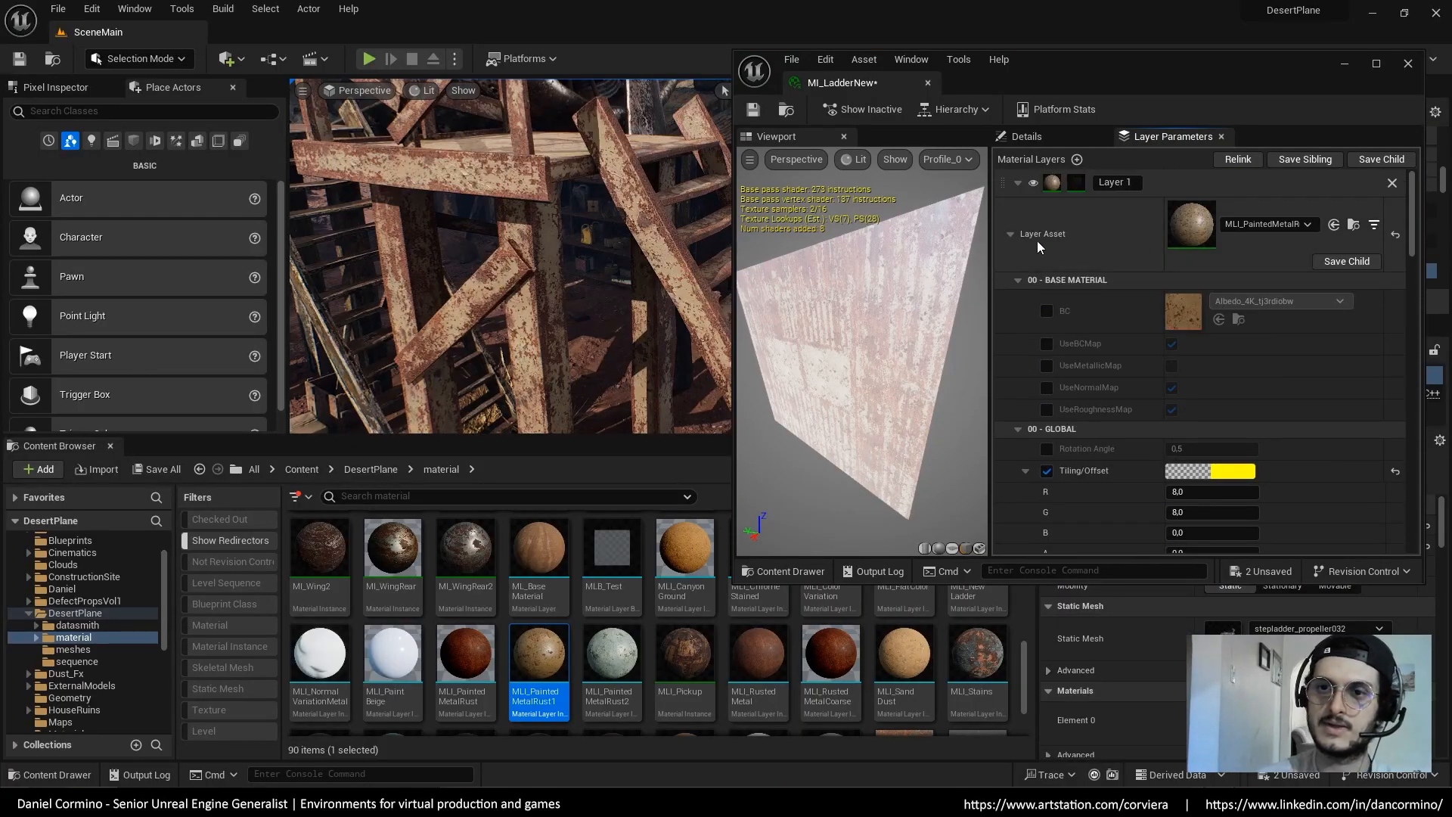
click(1017, 183)
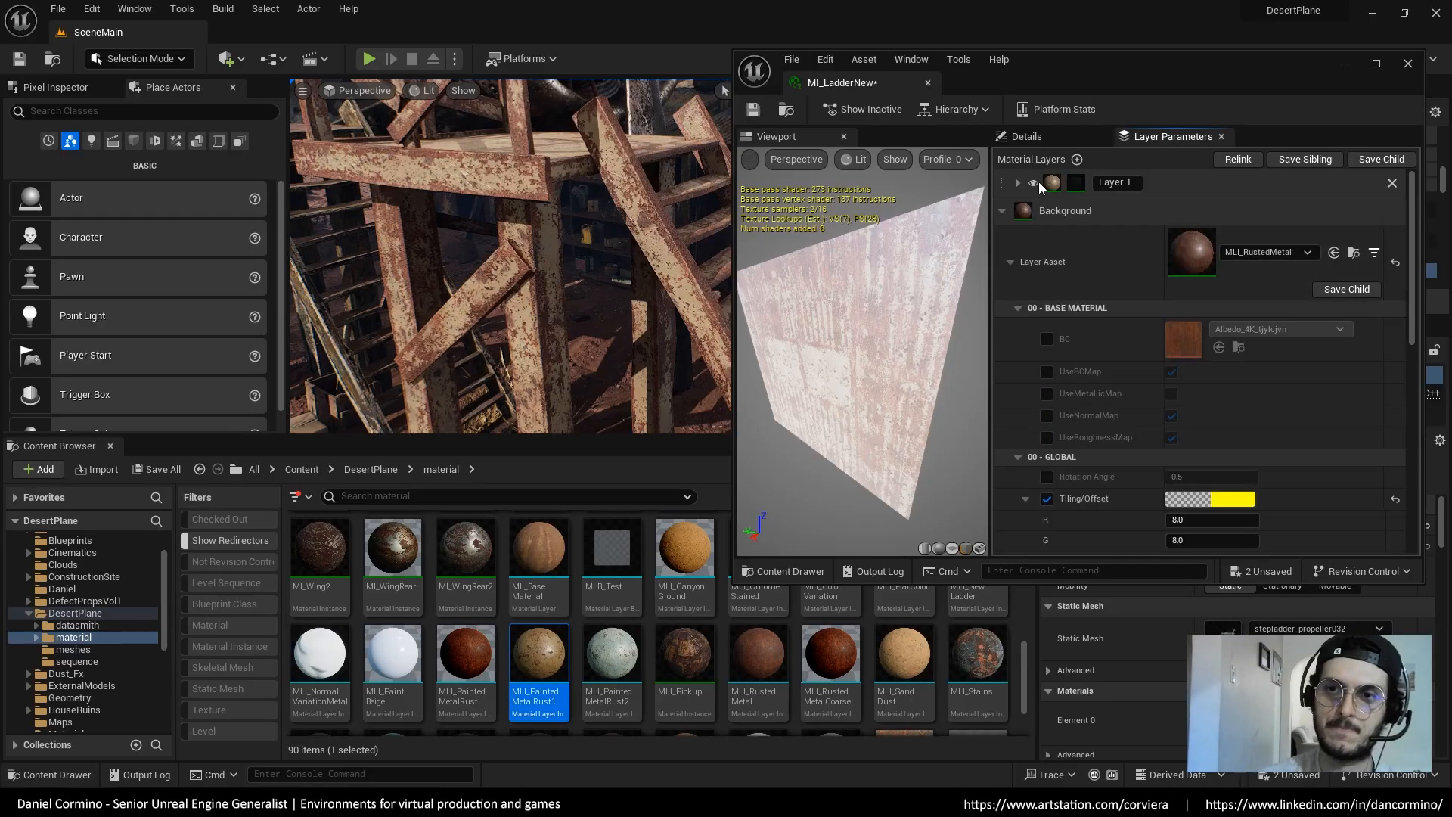
click(1002, 211)
Add a new material layer above Layer 1 and assign MLI_StainsDark as its layer asset
drag(1024, 657, 1024, 678)
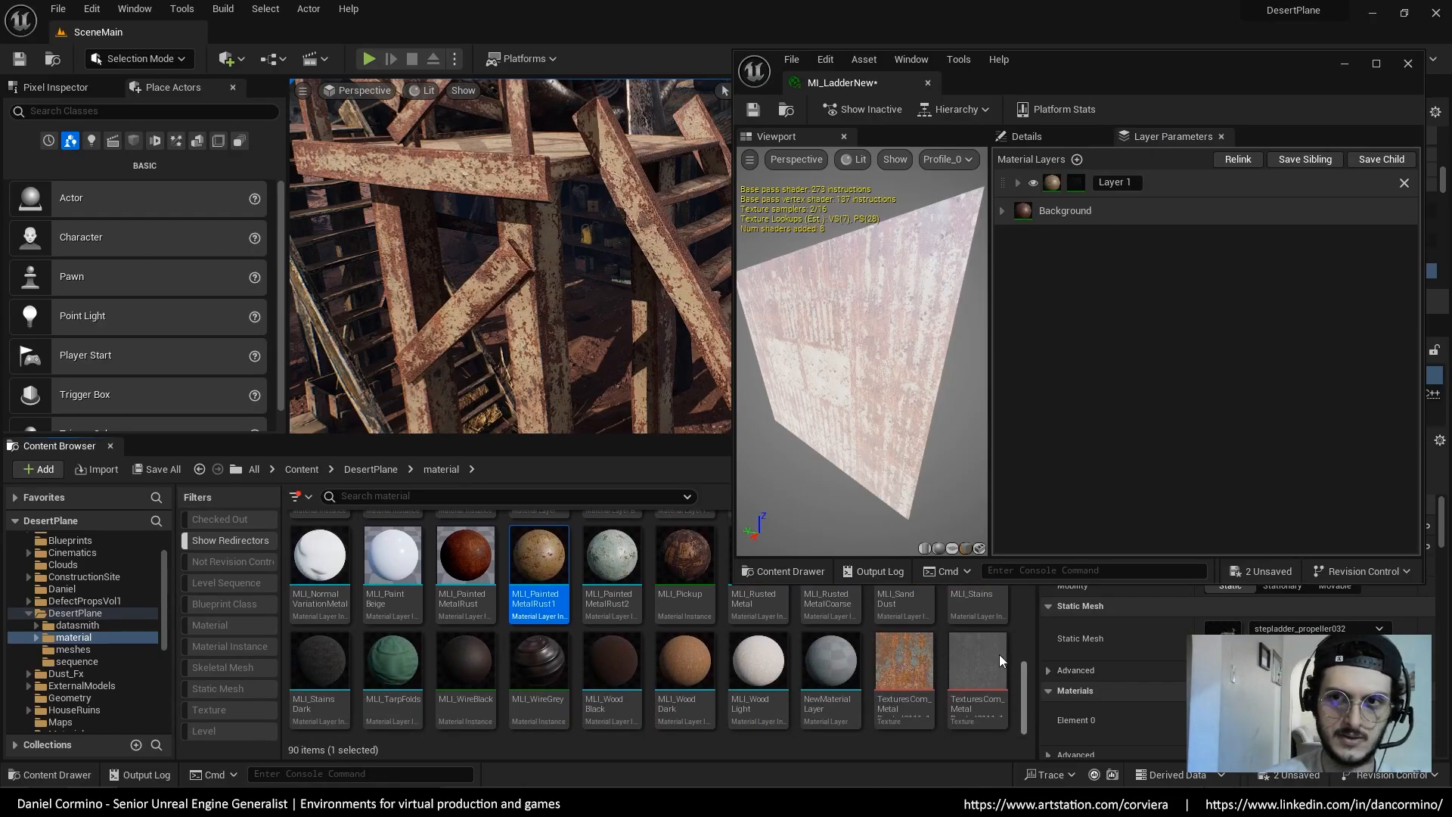
drag(321, 661, 1159, 165)
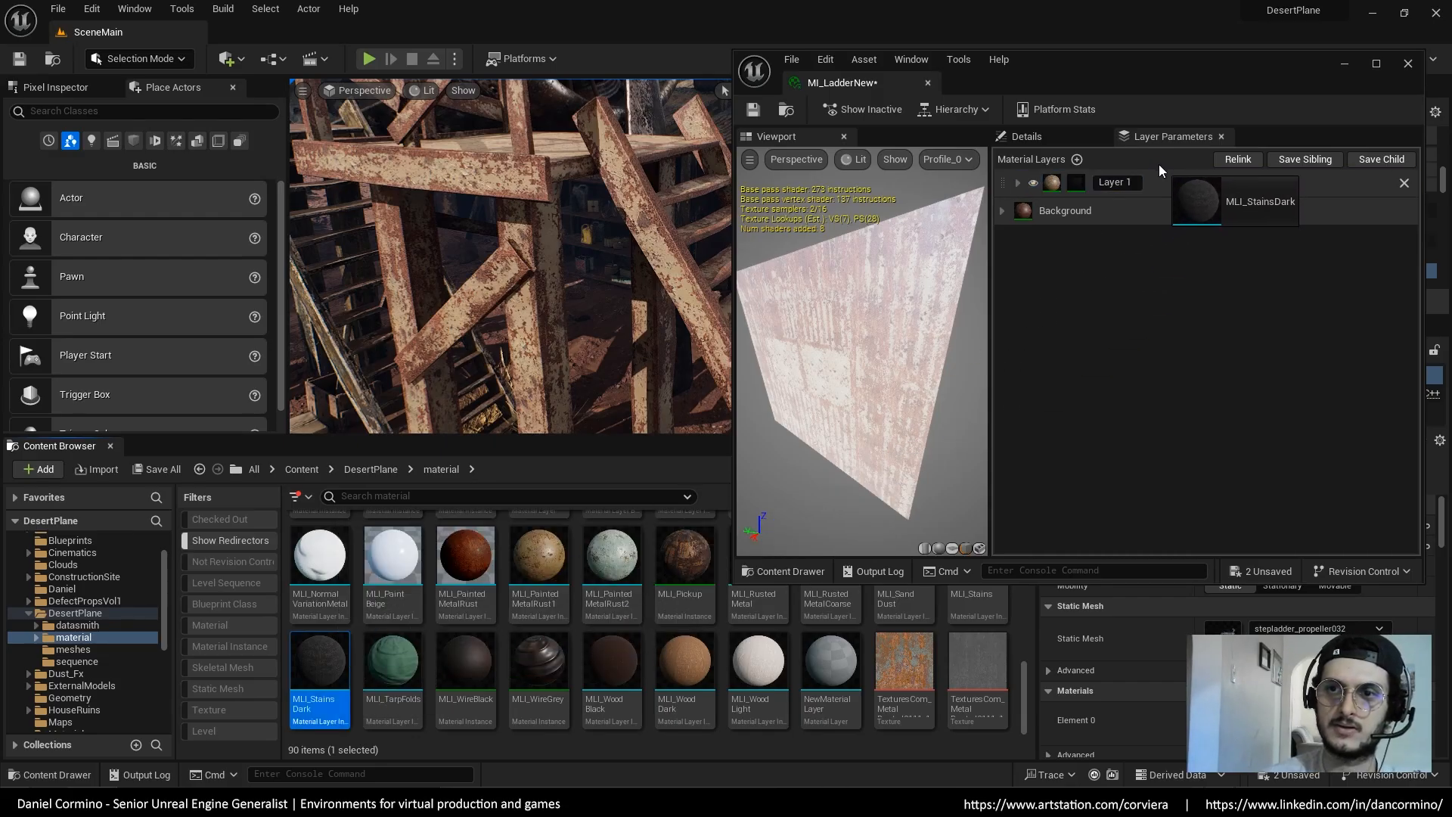
click(1077, 159)
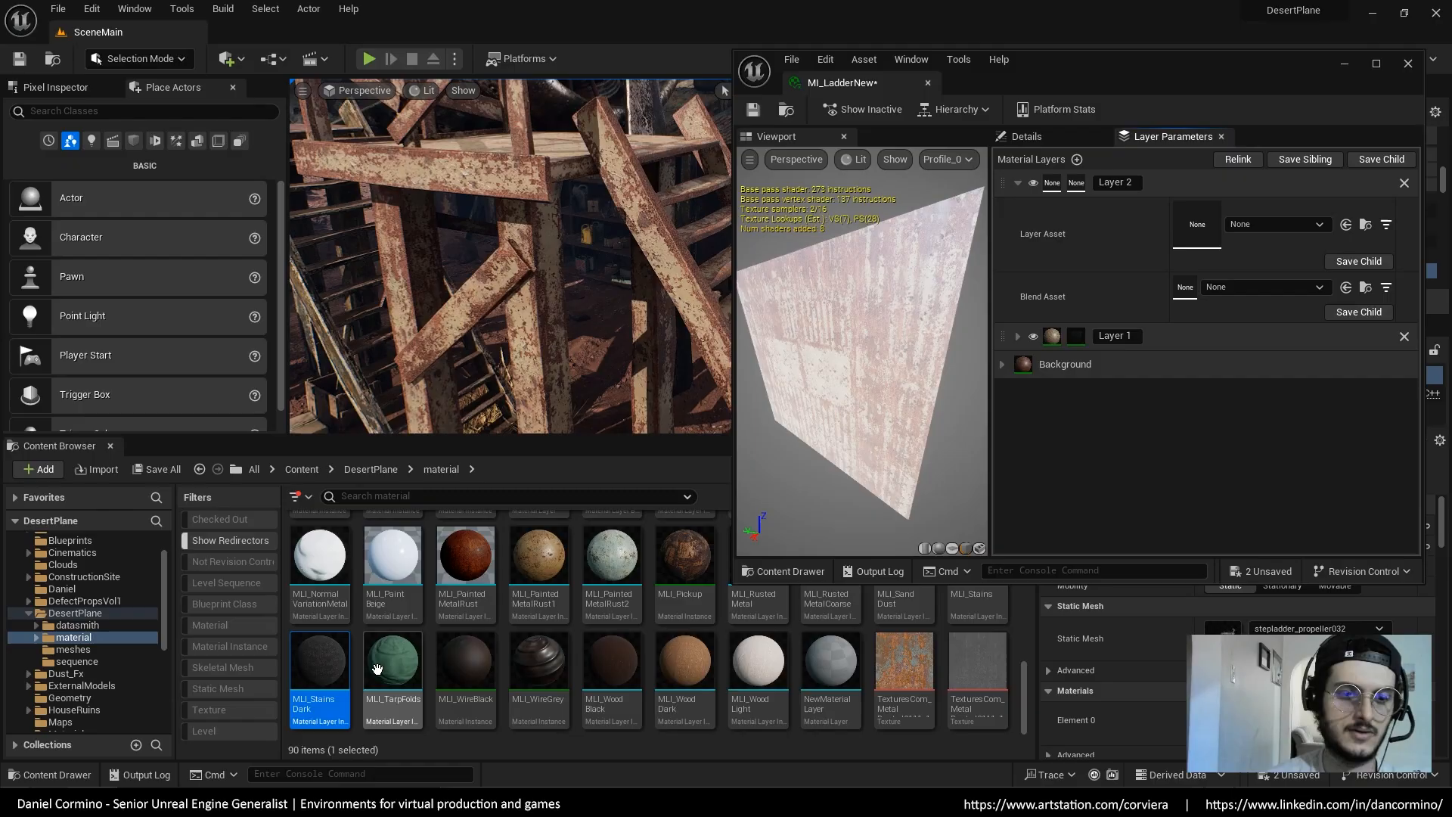
drag(320, 665, 1264, 229)
Set Layer 2's blend asset to MB_BaseMaskBlend, finding it with the search term "mask"
click(1255, 286)
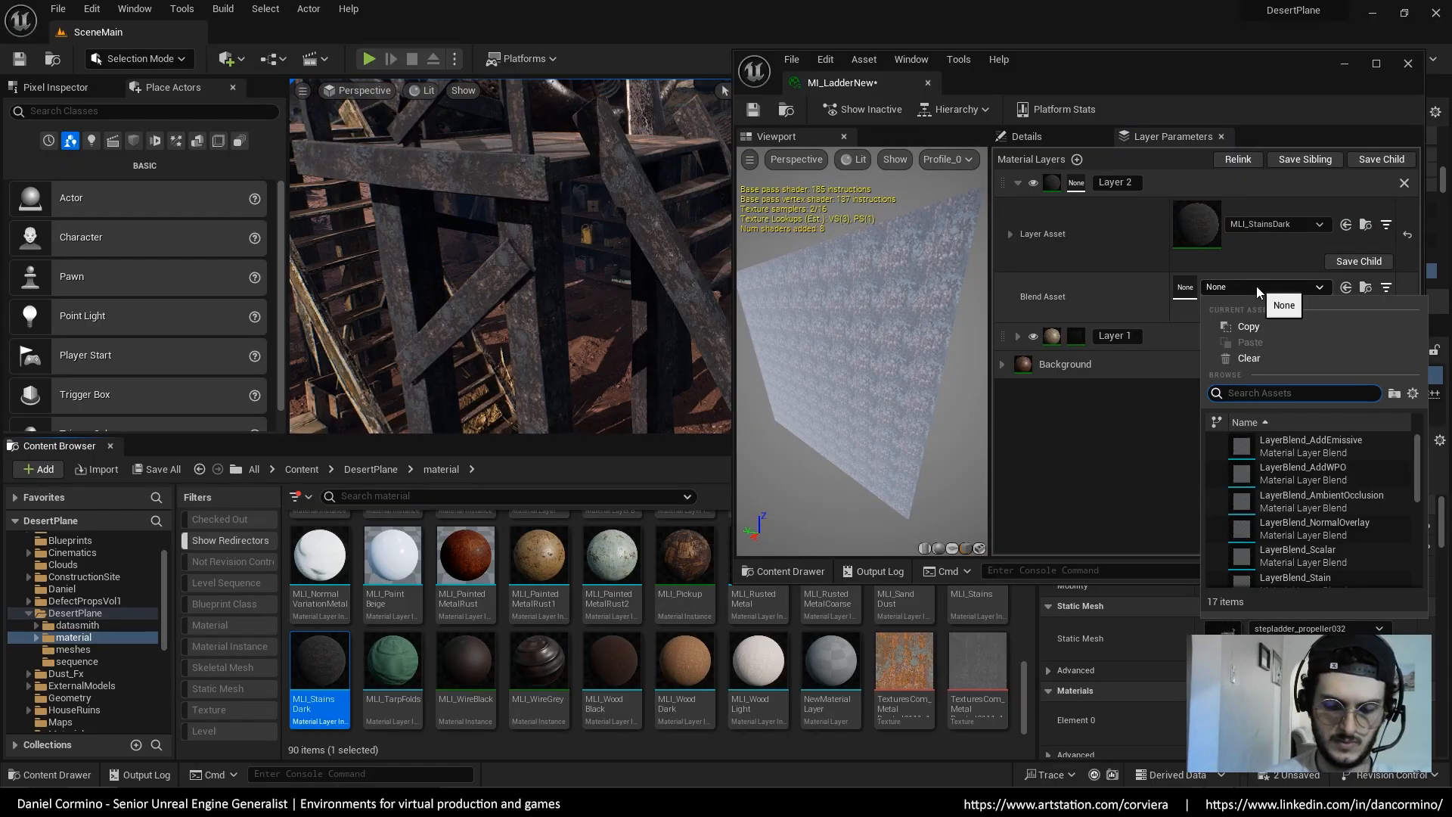
text(mask)
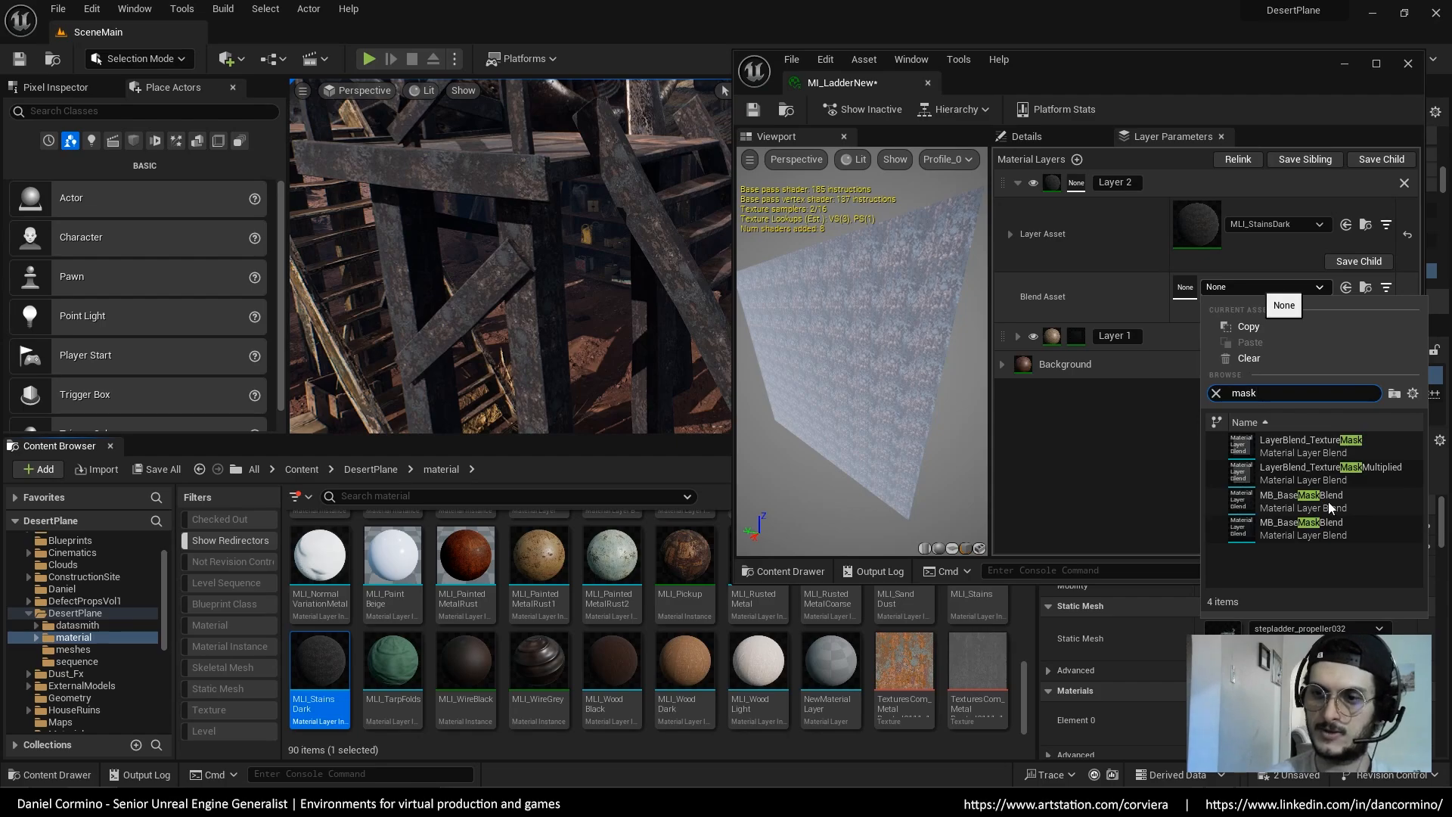
click(1324, 529)
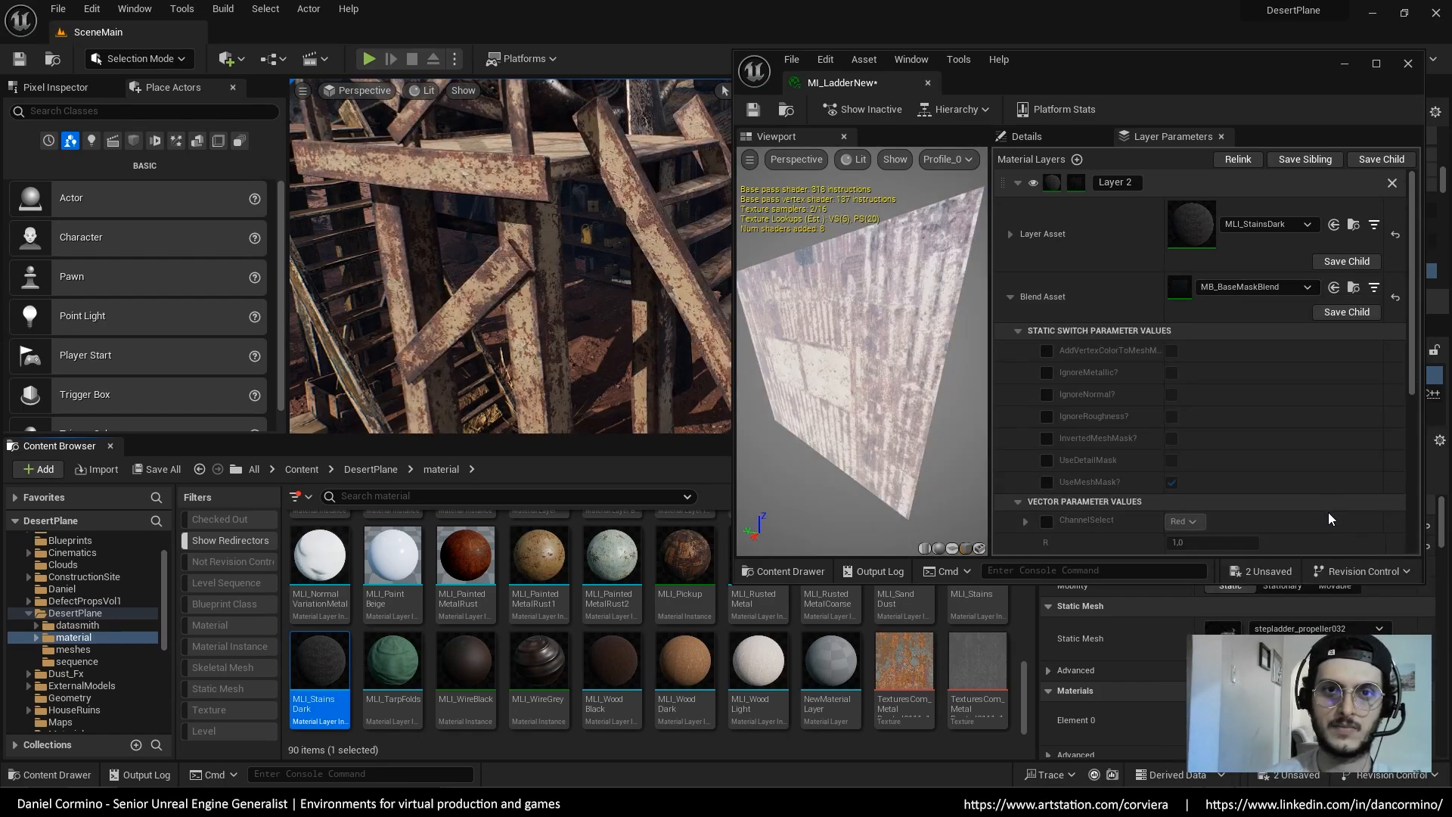
Override and enable UseDetailMask in Layer 2's blend, and rotate the preview mesh to inspect the surface
right_drag(1284, 438, 1256, 388)
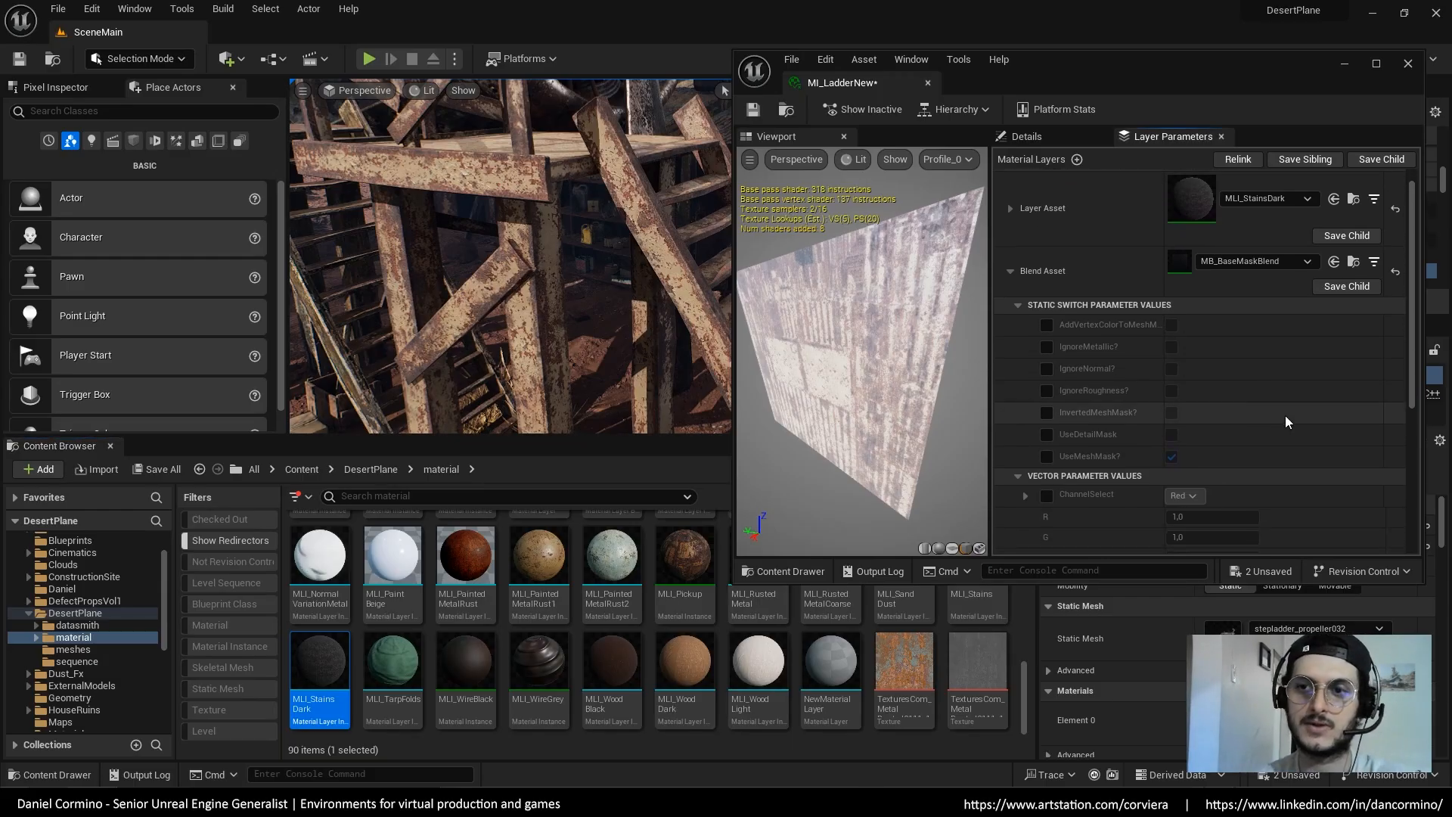
scroll(1198, 340, down, 3)
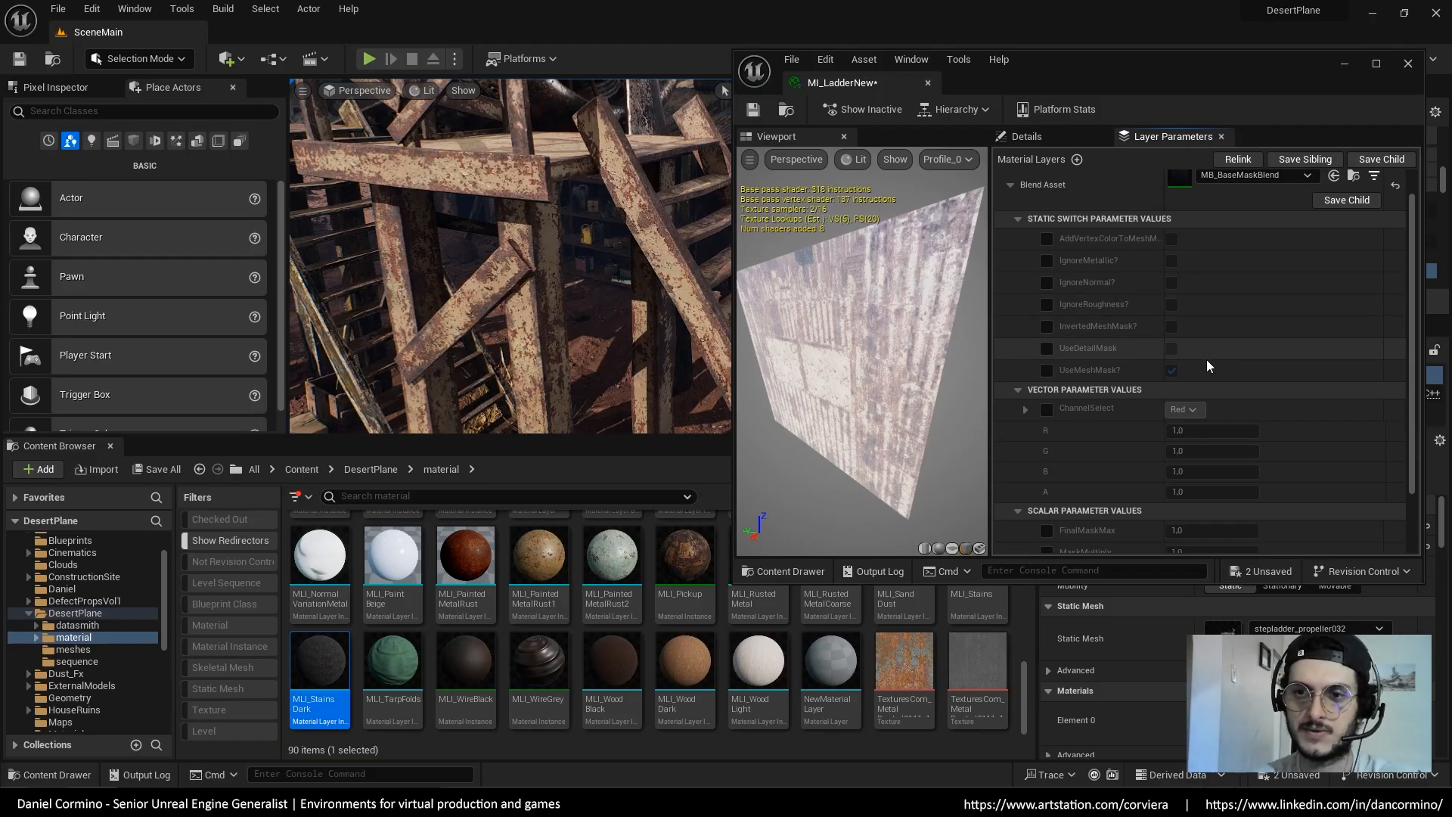
right_drag(1205, 384, 1180, 295)
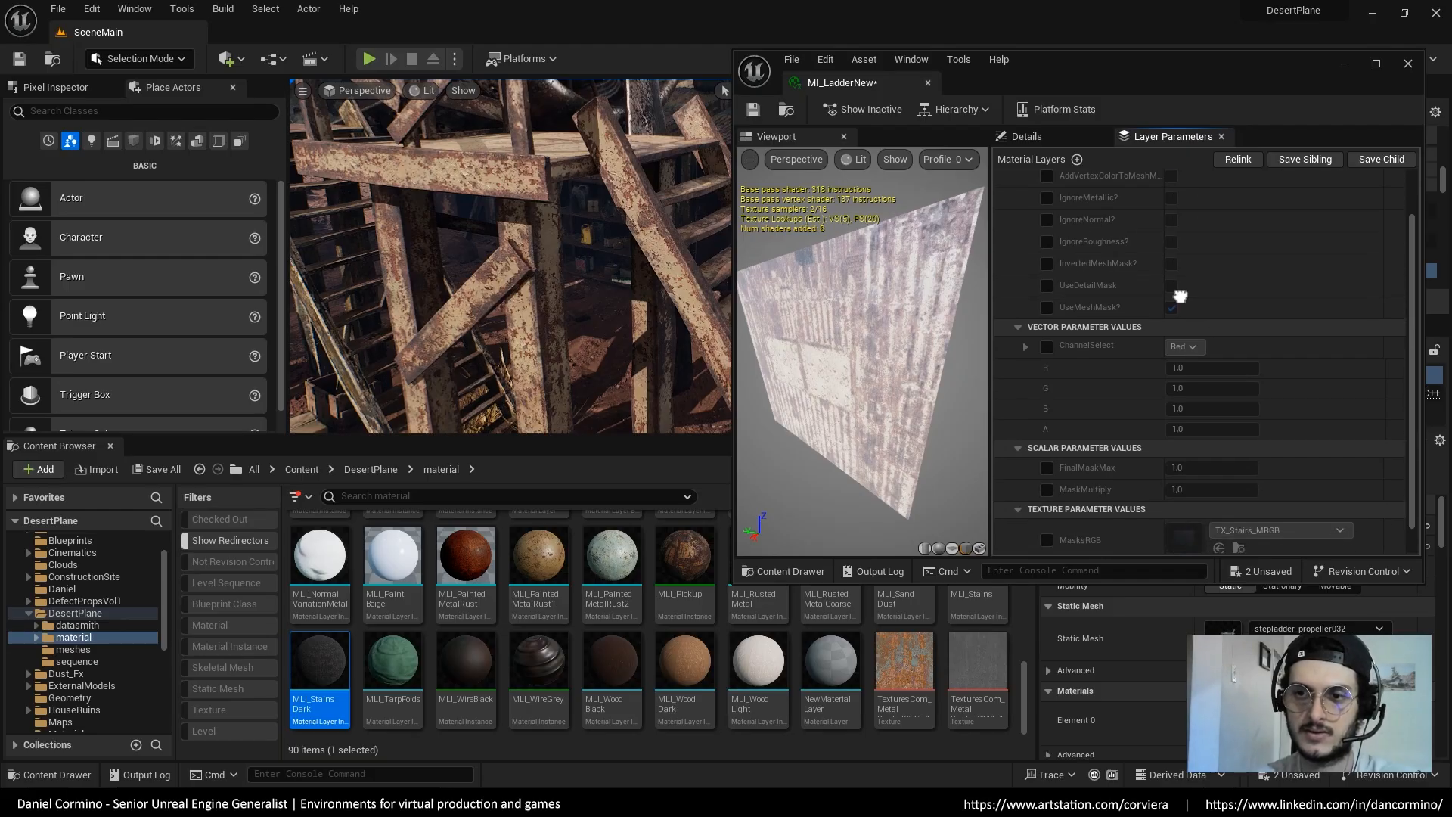
click(1047, 285)
click(1171, 284)
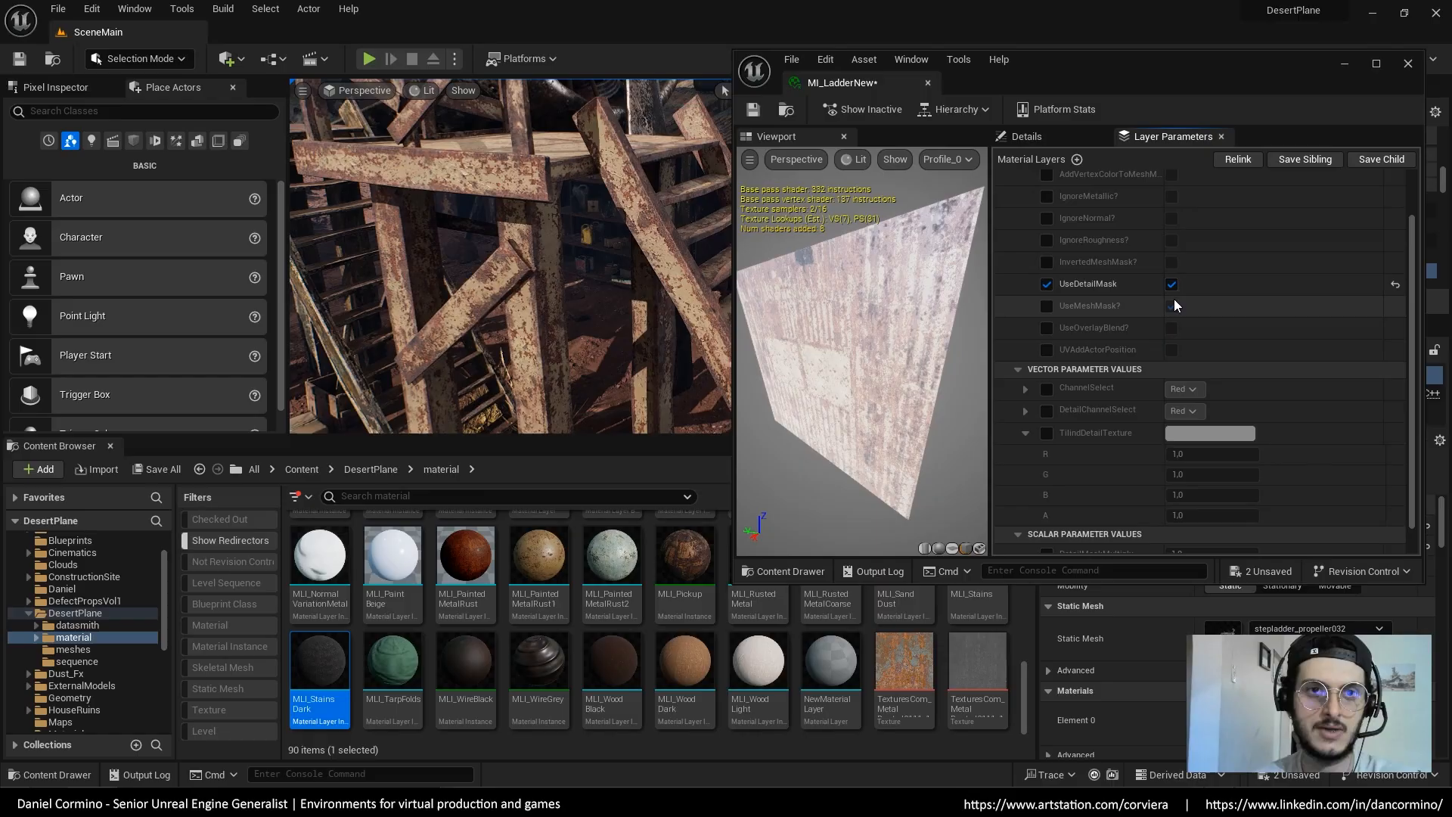
mouse_move(865, 329)
mouse_down()
mouse_move(832, 344)
mouse_move(847, 333)
mouse_up()
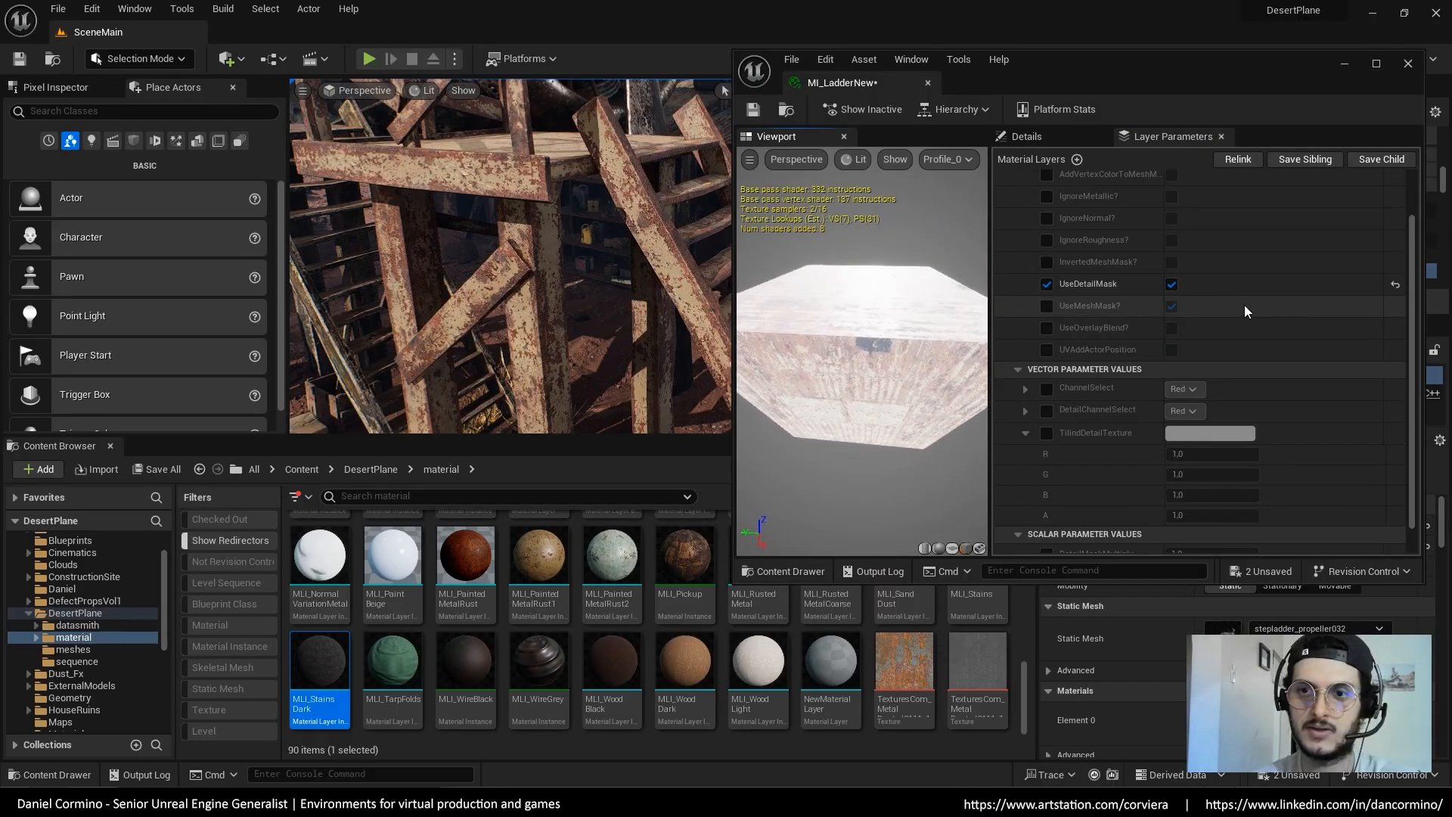
Override ChannelSelect and DetailChannelSelect in Layer 2's blend, with ChannelSelect set to Green and DetailChannelSelect to Red
scroll(1244, 306, down, 2)
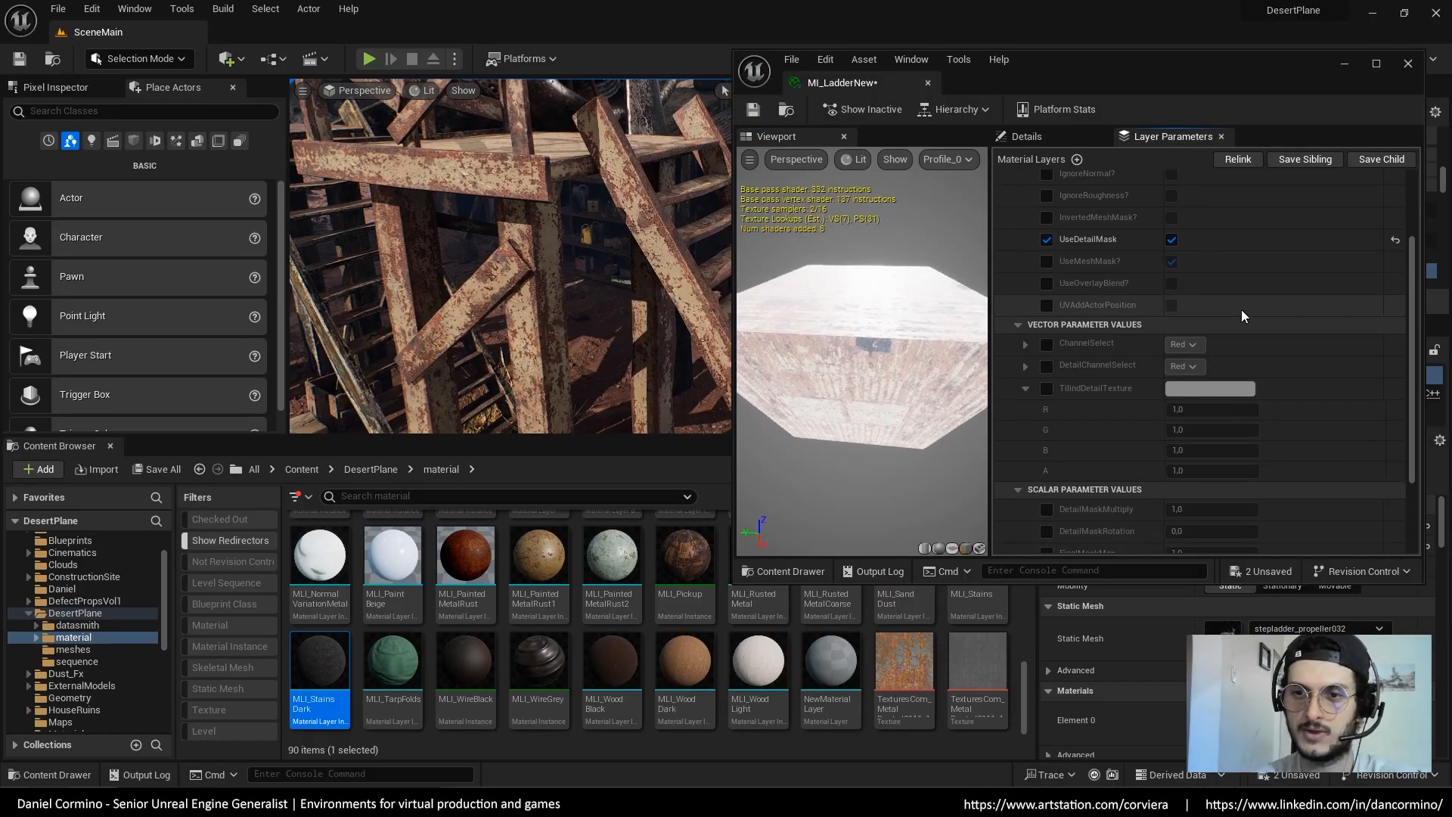
click(1047, 344)
click(1047, 366)
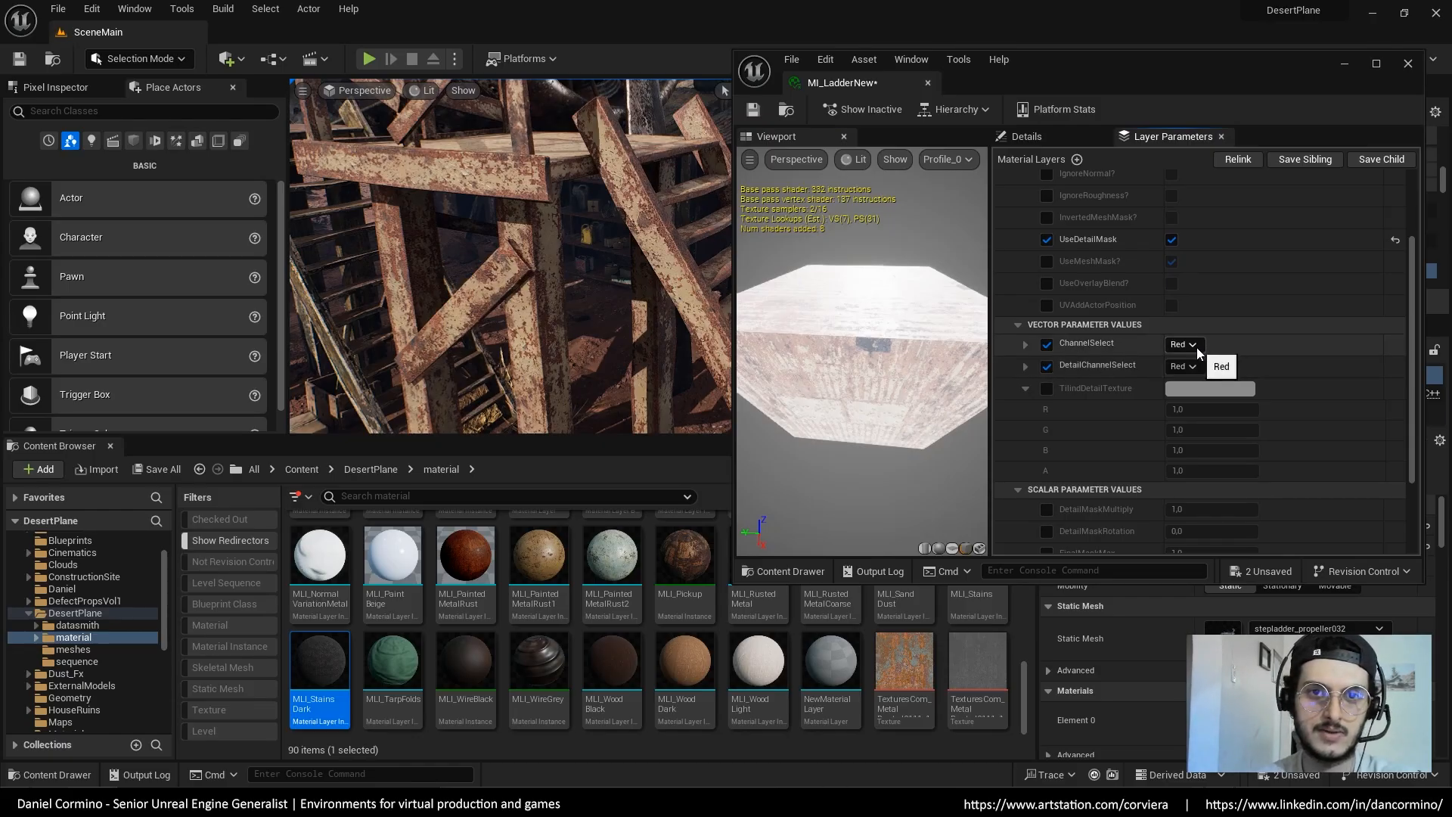
right_drag(1196, 347, 1185, 187)
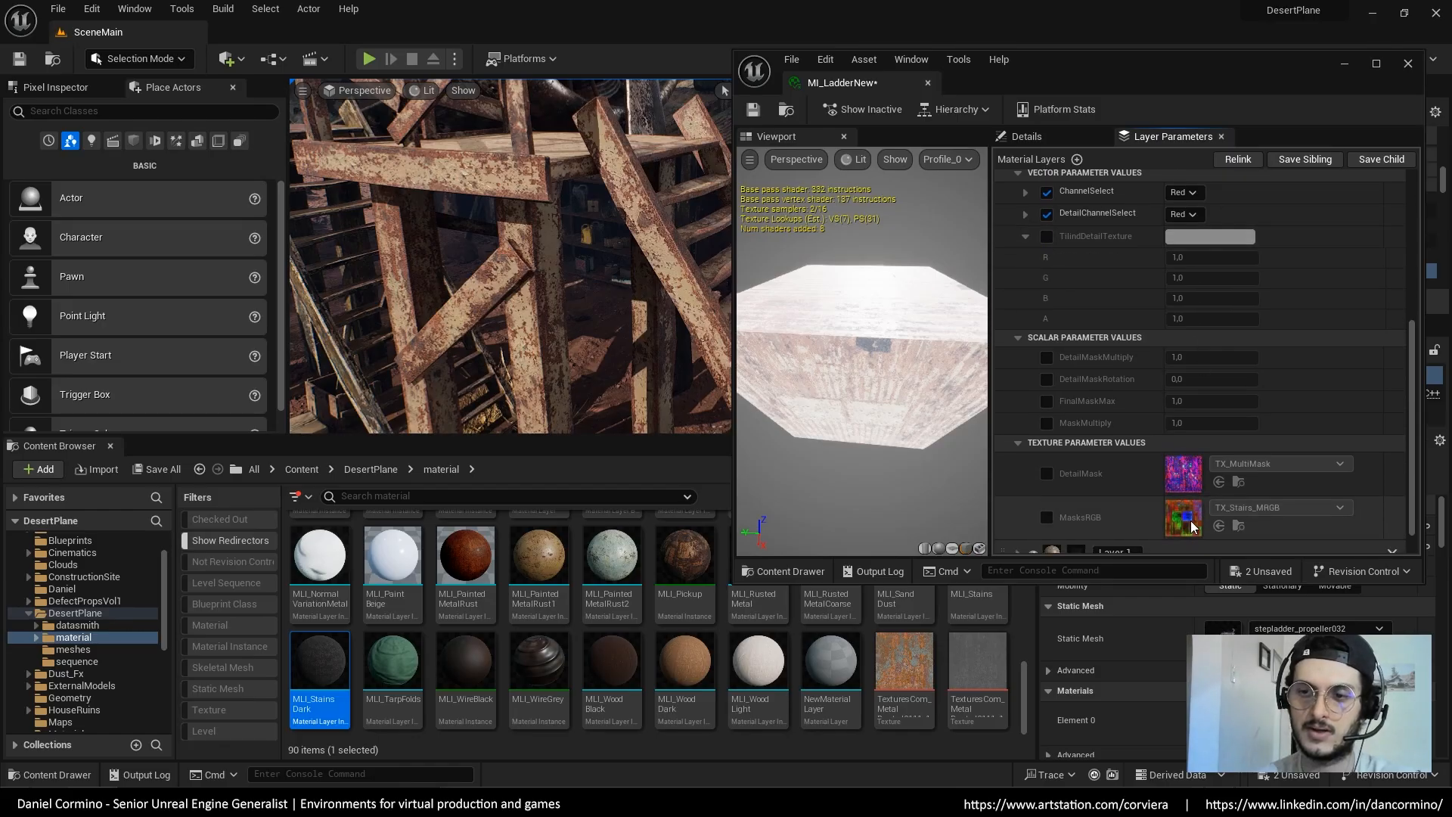
scroll(1218, 220, up, 2)
click(1182, 233)
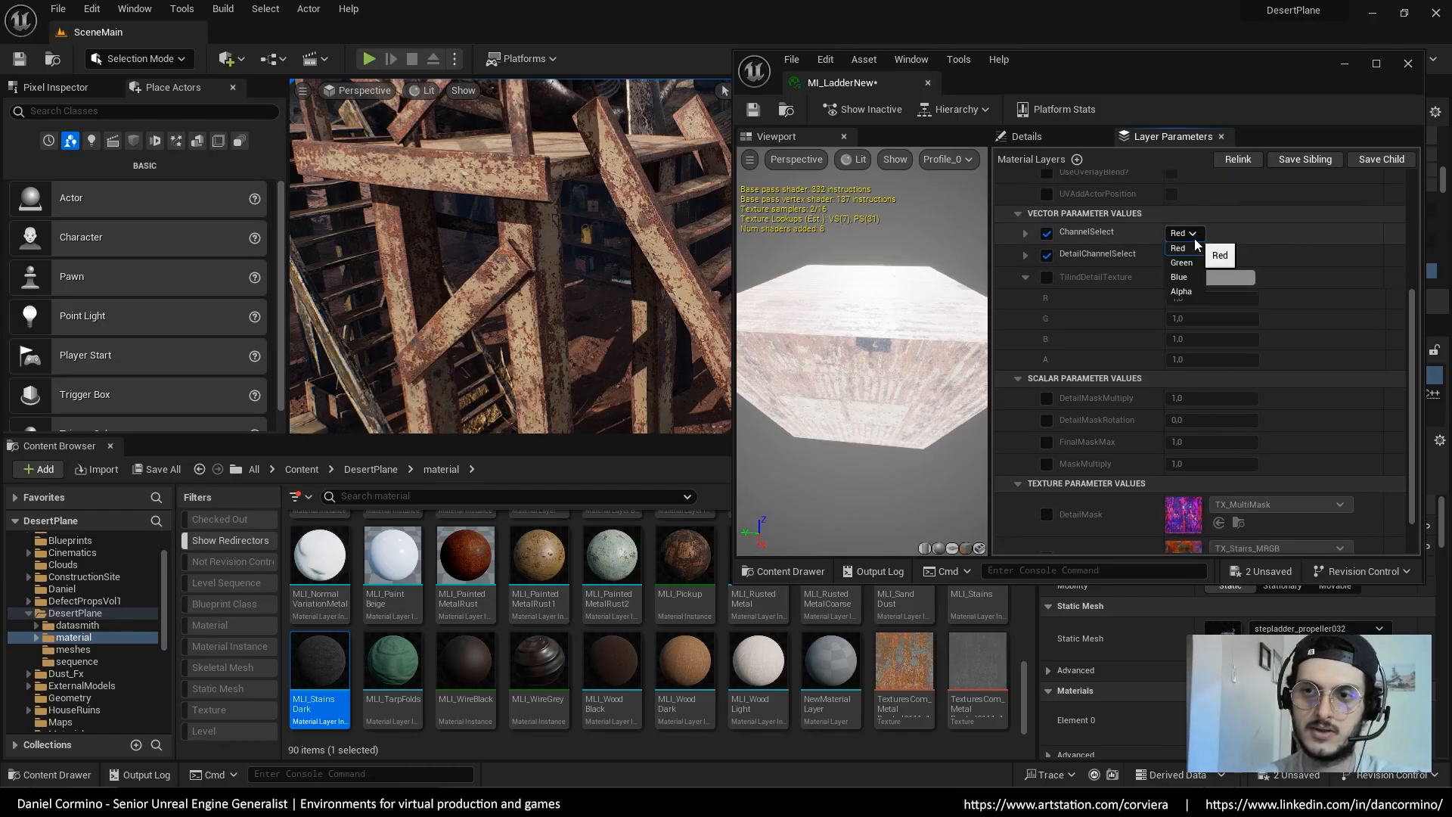
click(1184, 262)
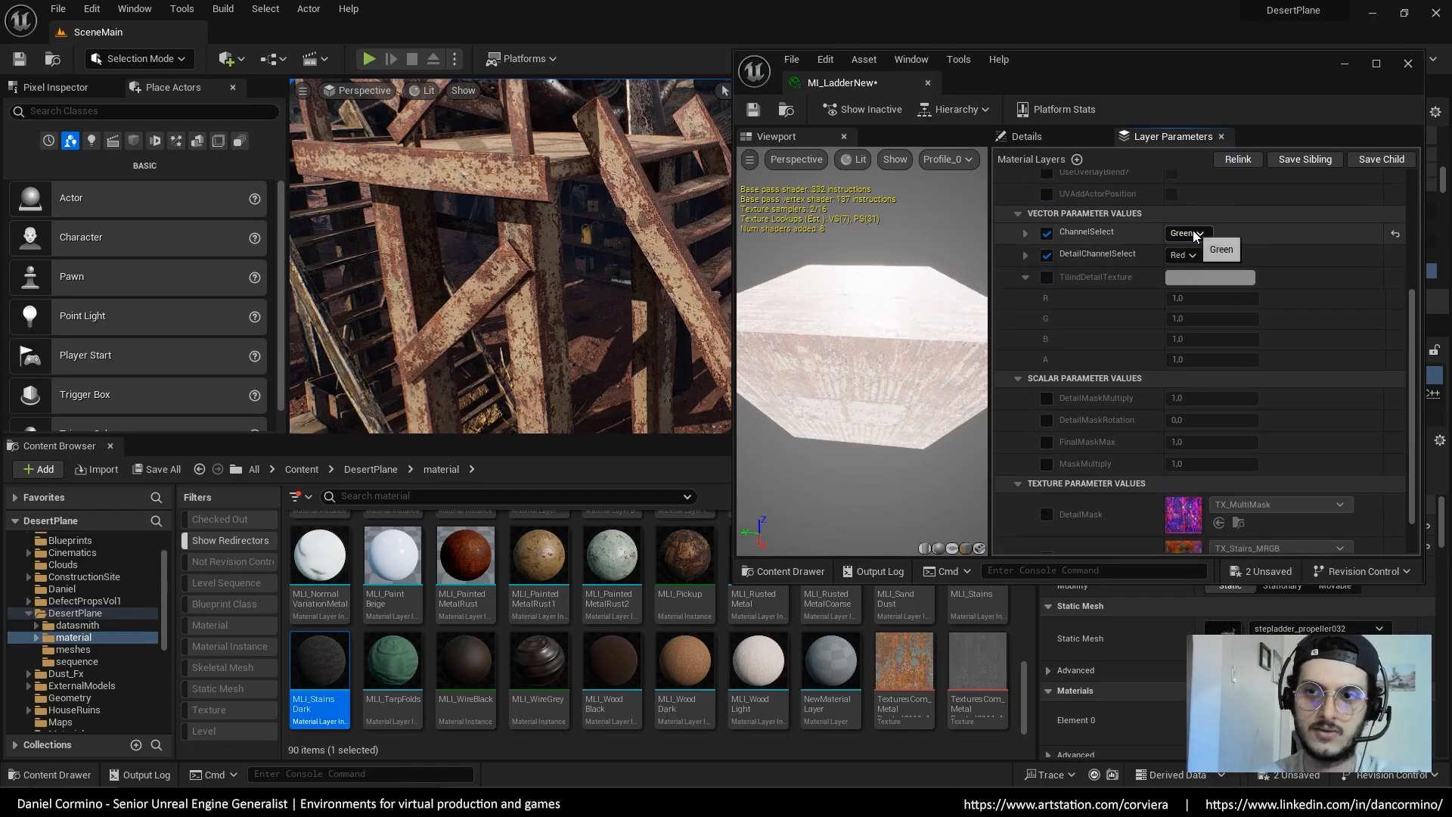
click(1184, 255)
click(1184, 269)
Turn off UseDetailMask in Layer 2's blend and set ChannelSelect to Red
right_drag(1213, 202, 1242, 340)
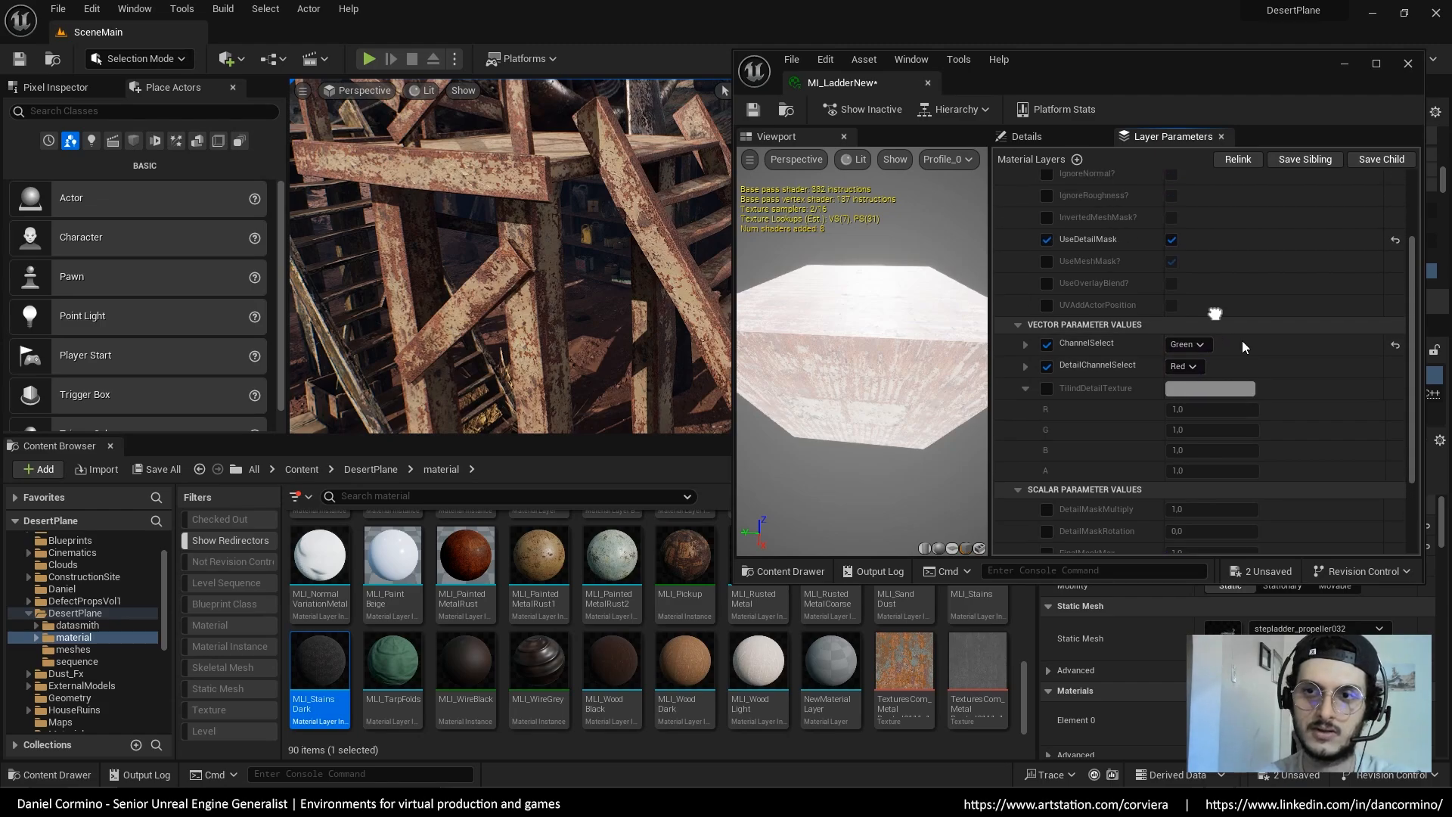
click(1172, 239)
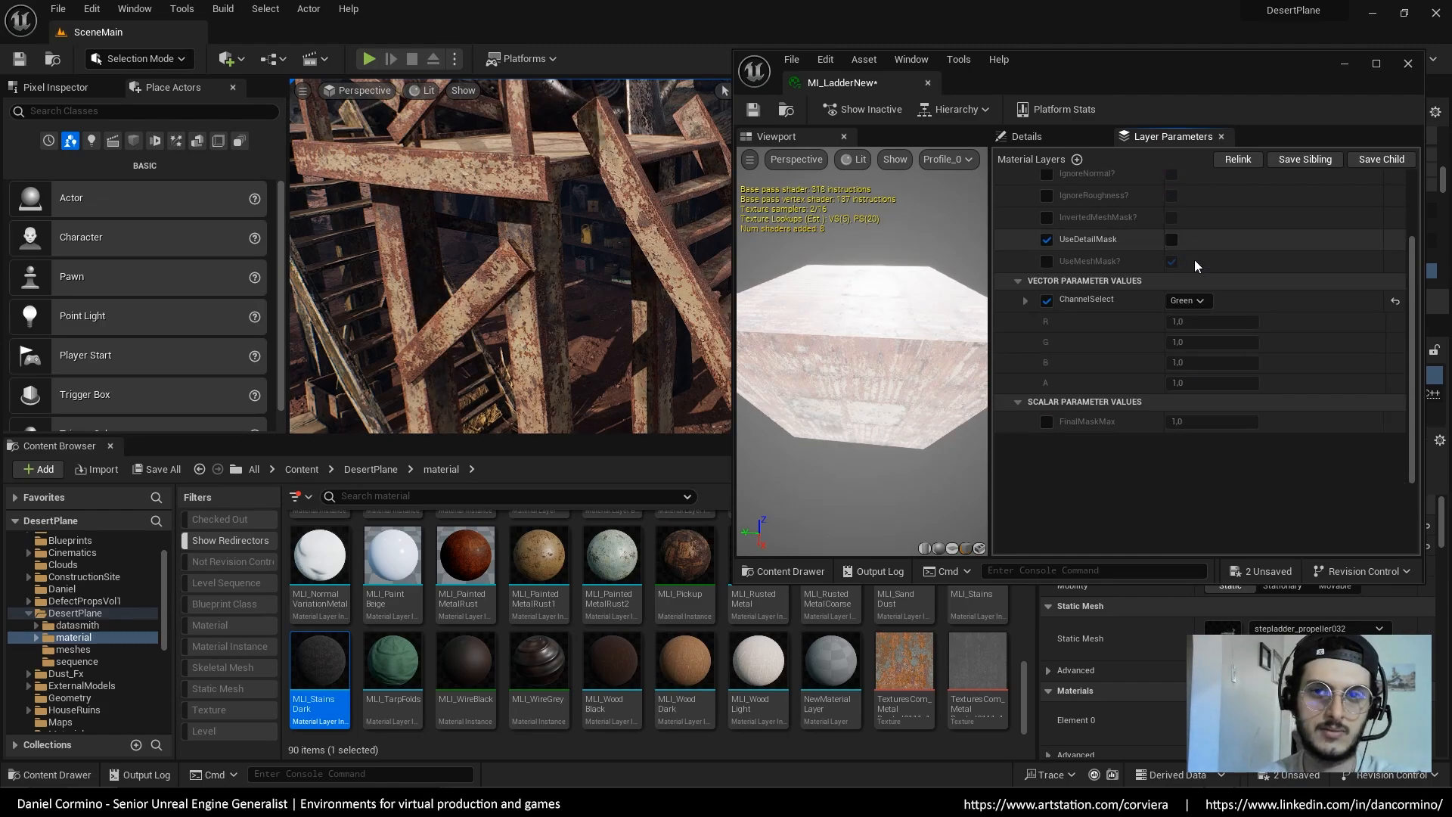
click(1187, 300)
click(1195, 318)
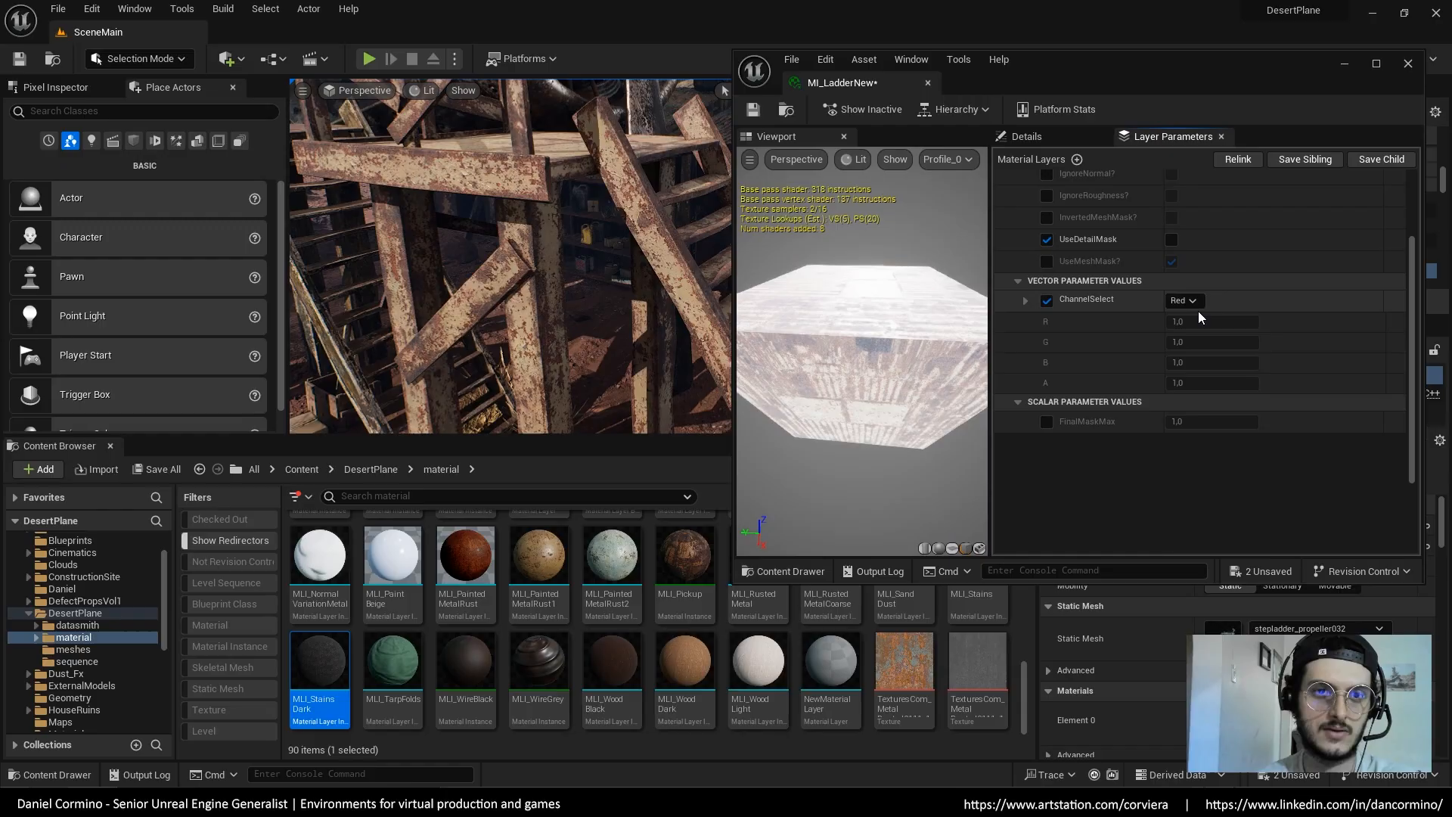
Show the level viewport full screen and try the Blue and Alpha options for Layer 2's ChannelSelect
right_drag(529, 265, 660, 355)
key(F11)
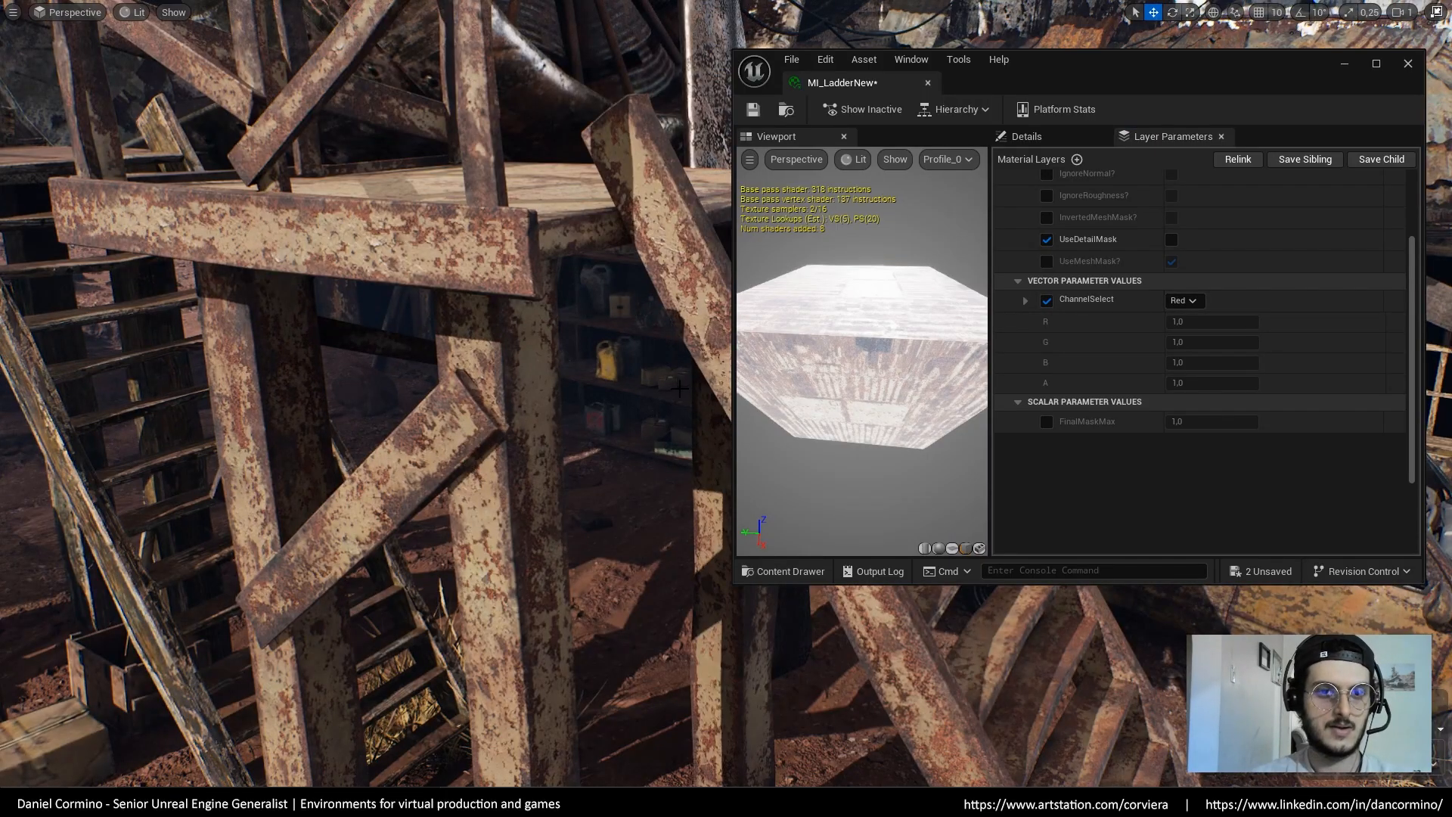
click(1195, 301)
click(1197, 331)
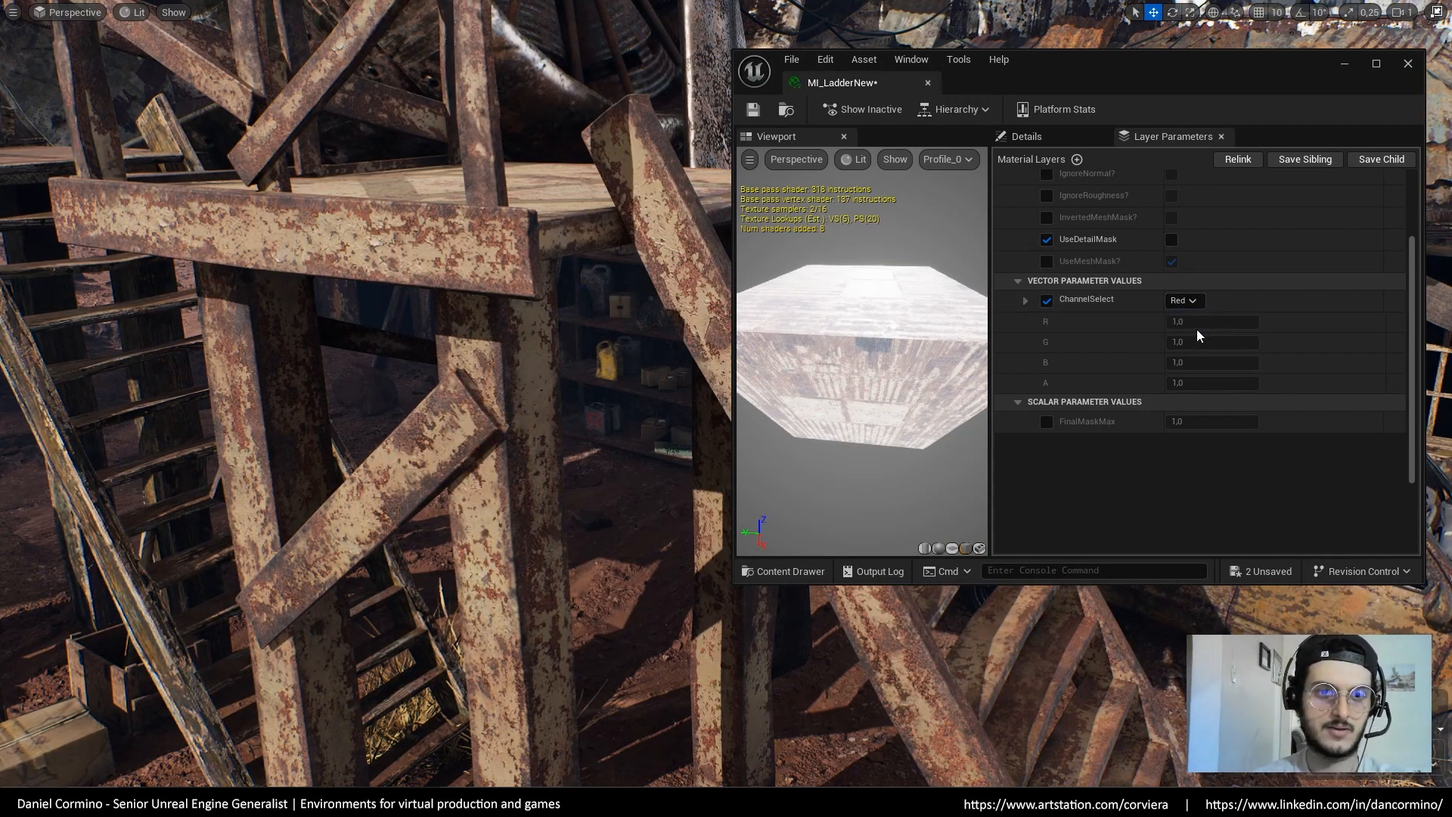
click(1197, 302)
click(1196, 342)
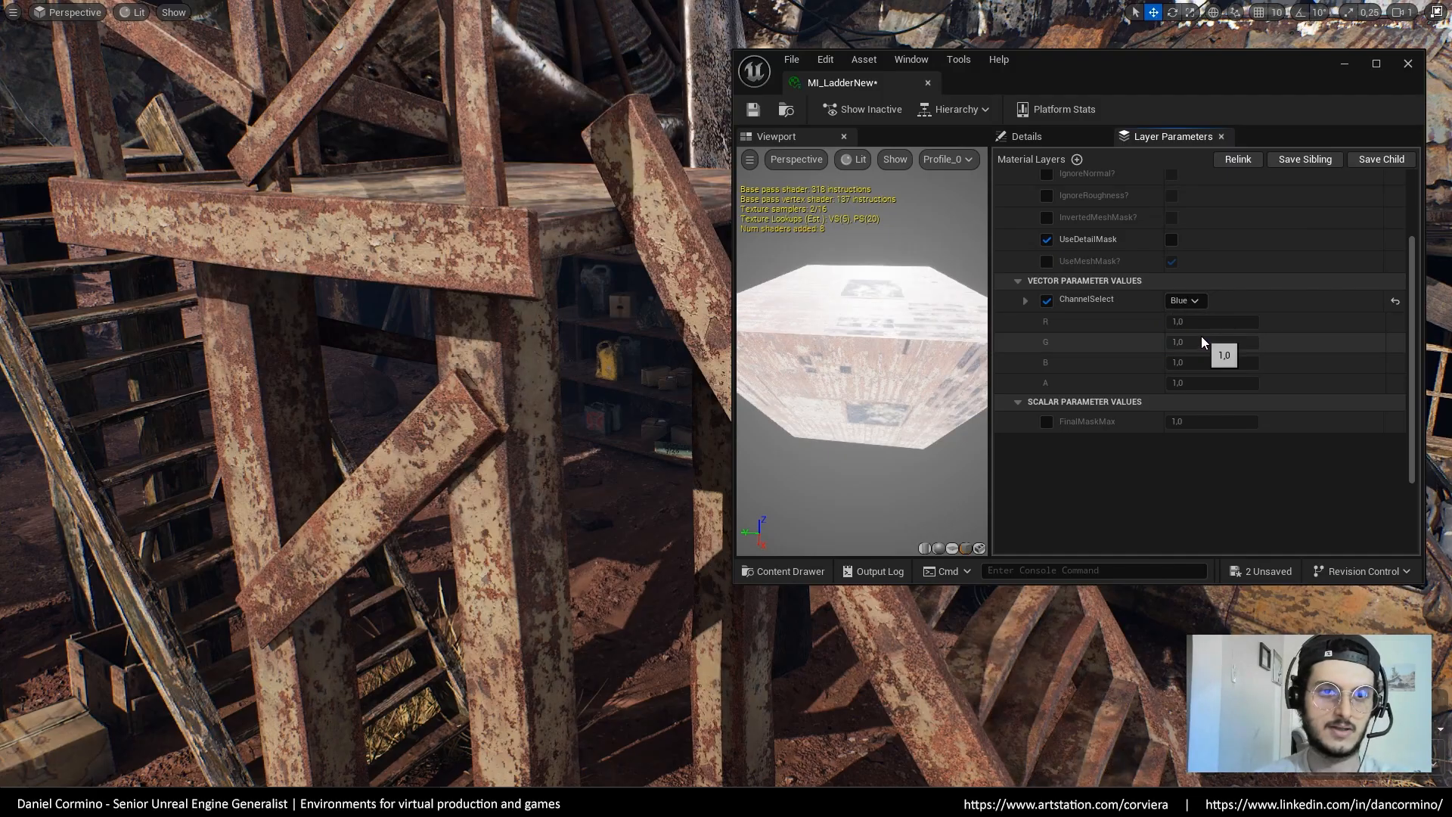
click(1197, 300)
click(1196, 352)
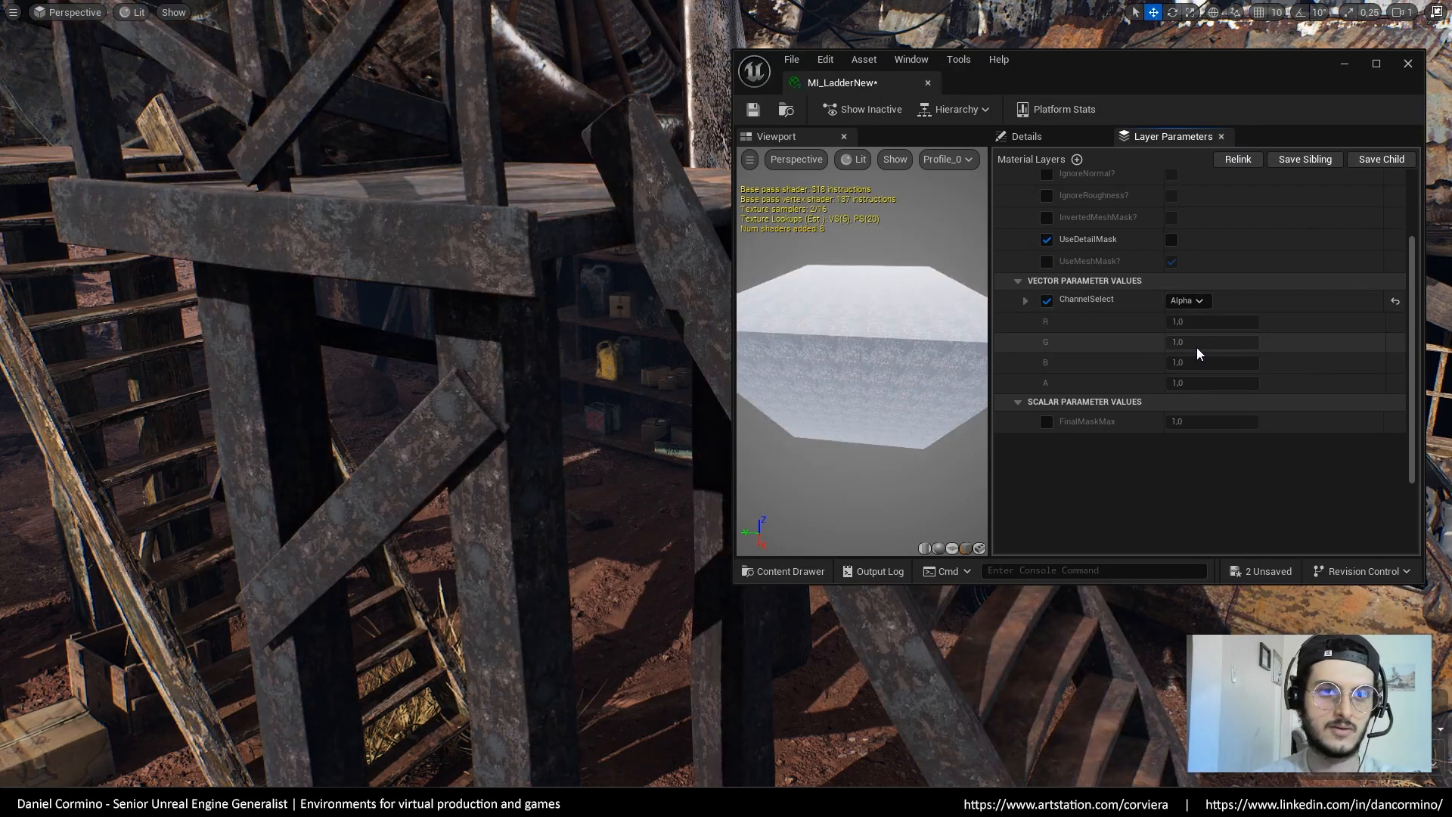
Set Layer 2's ChannelSelect to Green and turn UseDetailMask back on
click(1200, 300)
click(1196, 330)
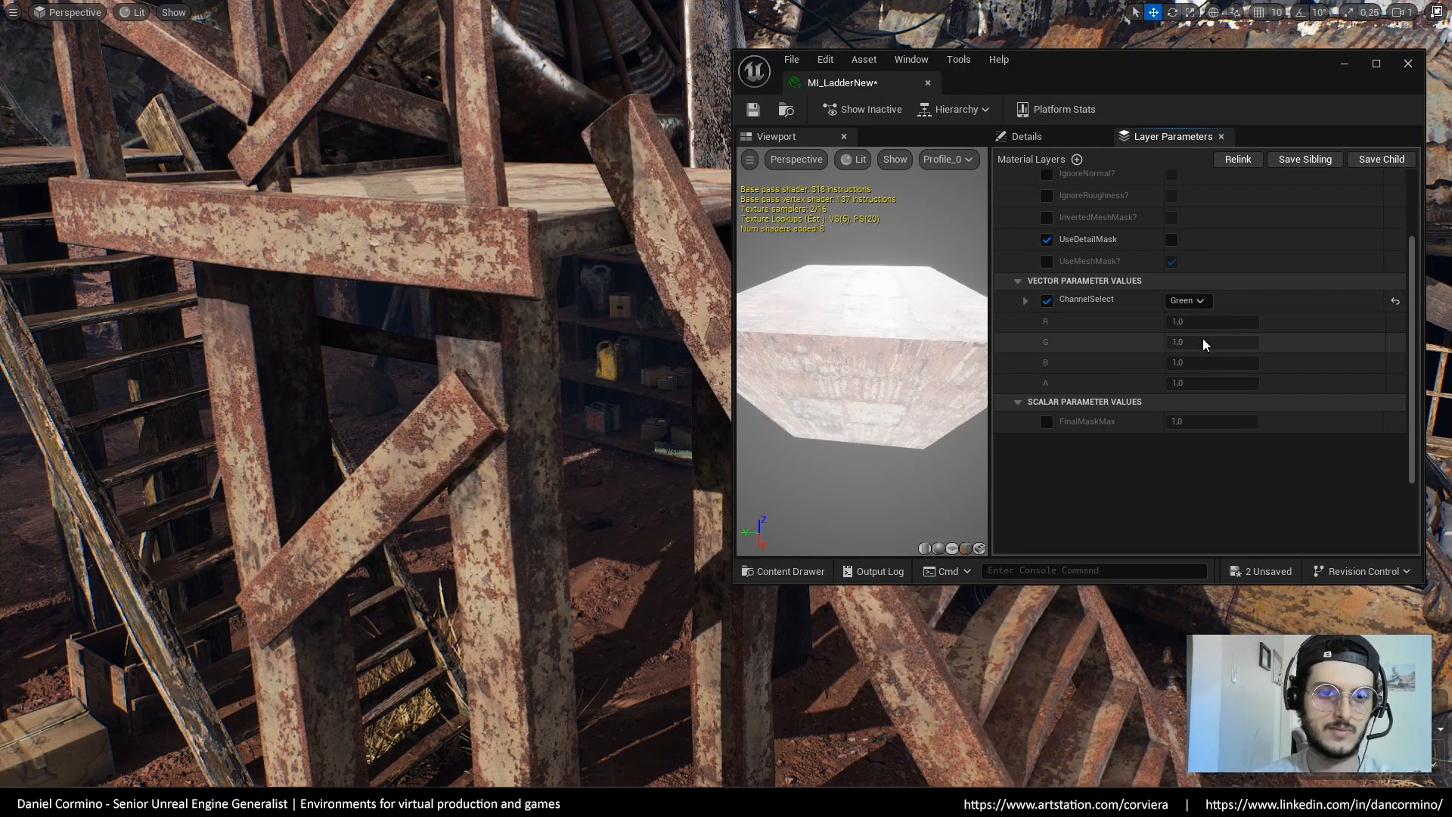
scroll(1235, 338, up, 3)
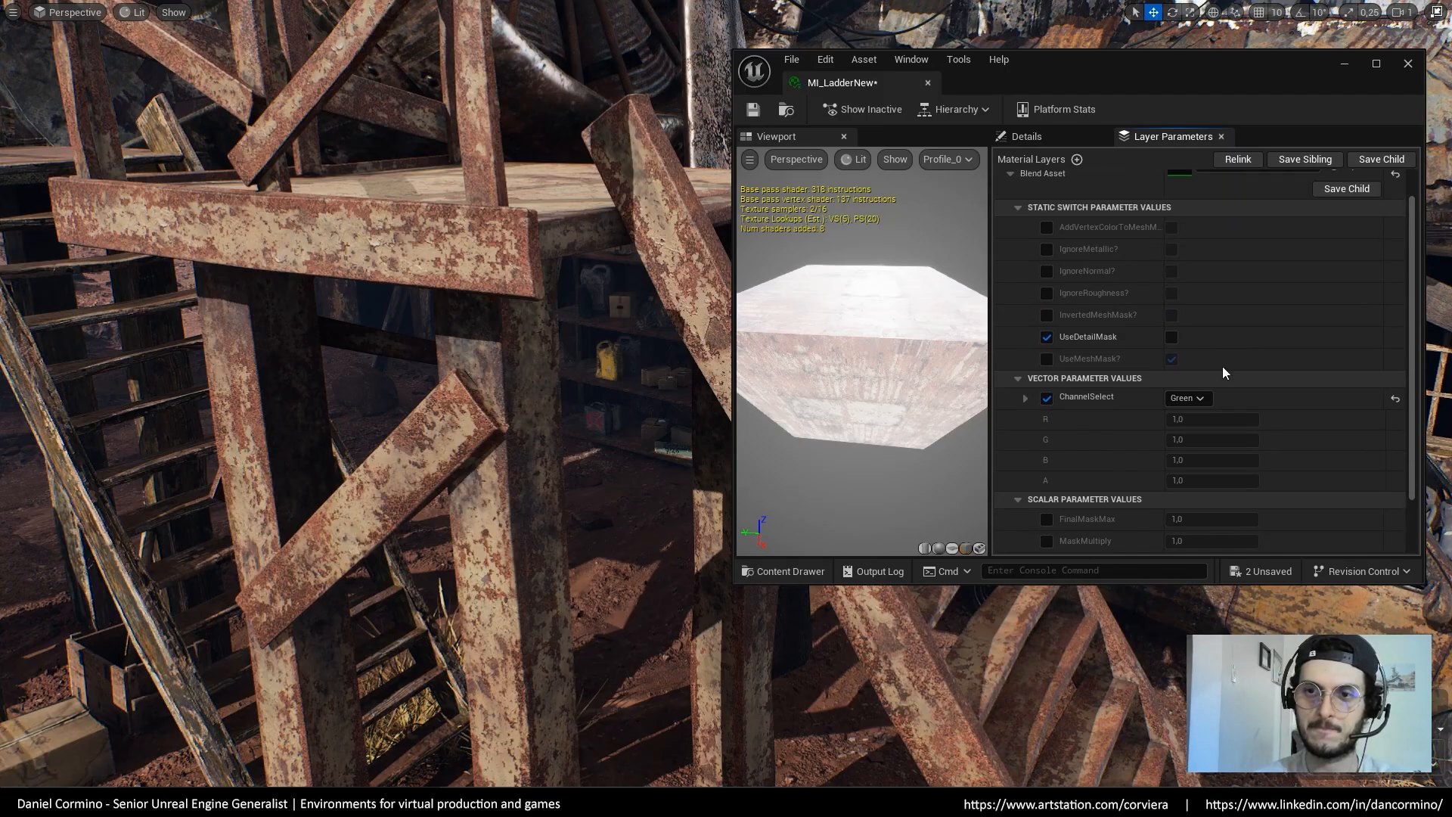
click(1171, 337)
Override TilindDetailTexture in Layer 2's blend, try Green for DetailChannelSelect, and settle on Blue
scroll(1231, 377, down, 3)
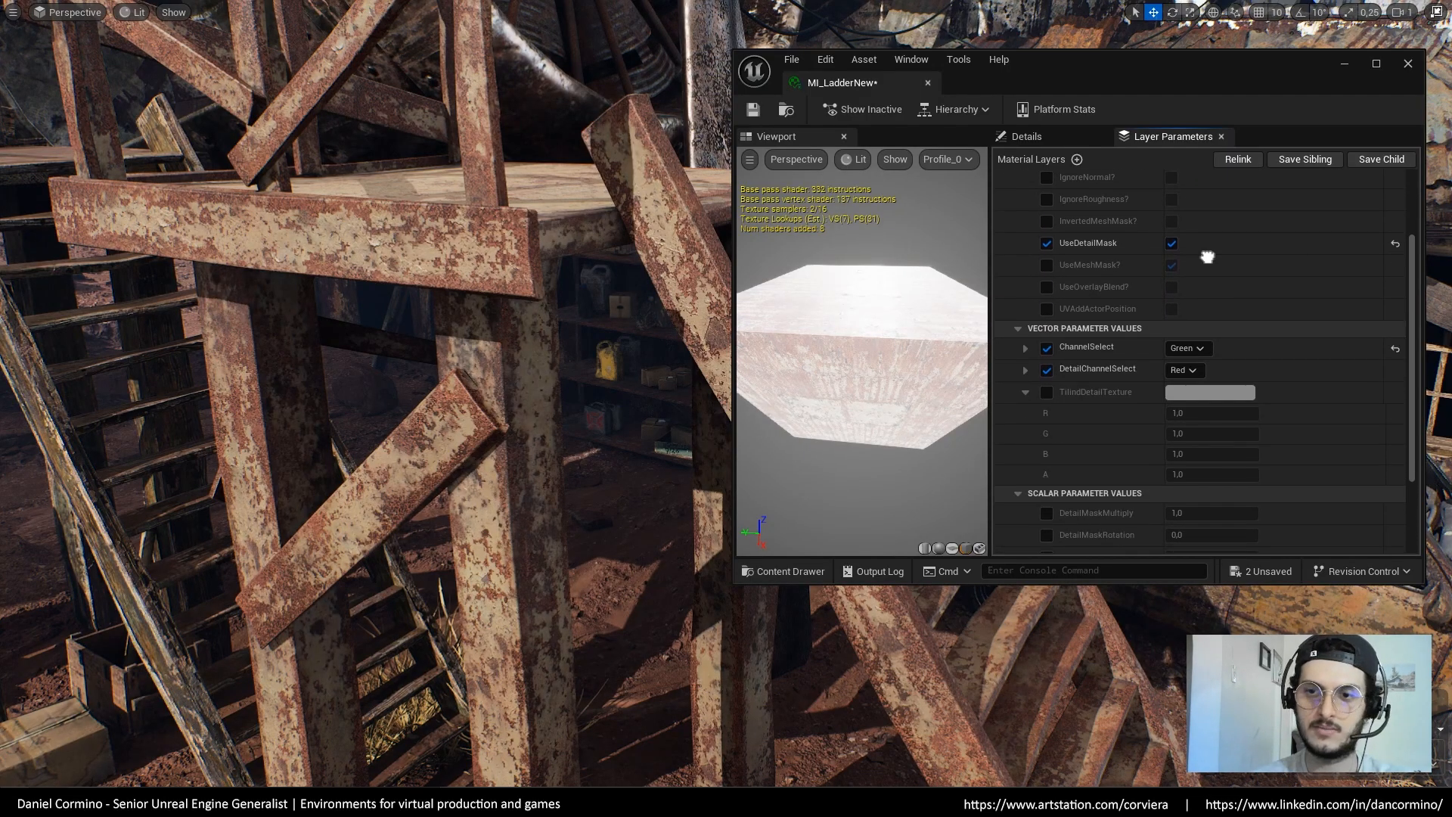
click(1047, 366)
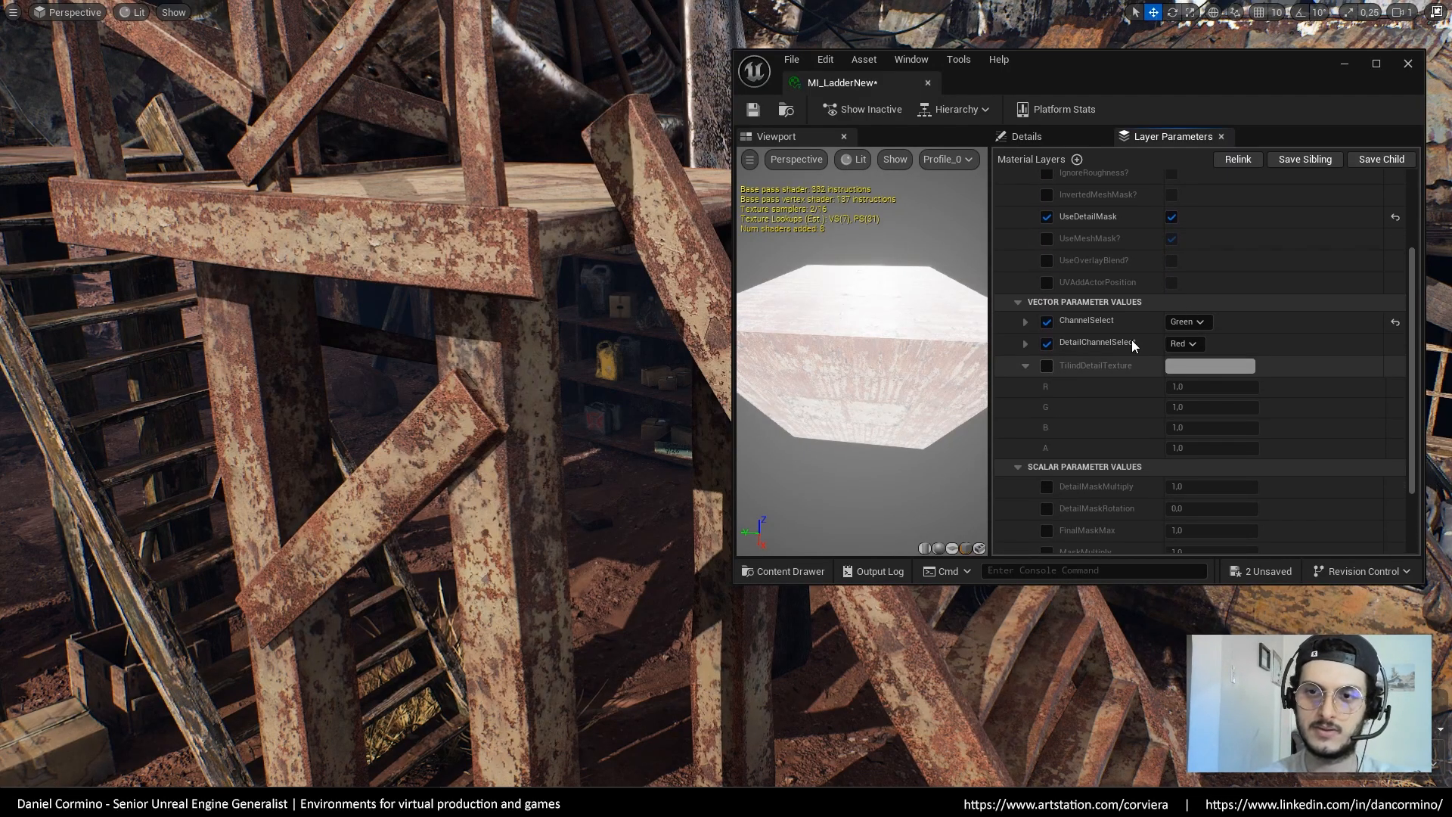
click(1193, 344)
click(1193, 373)
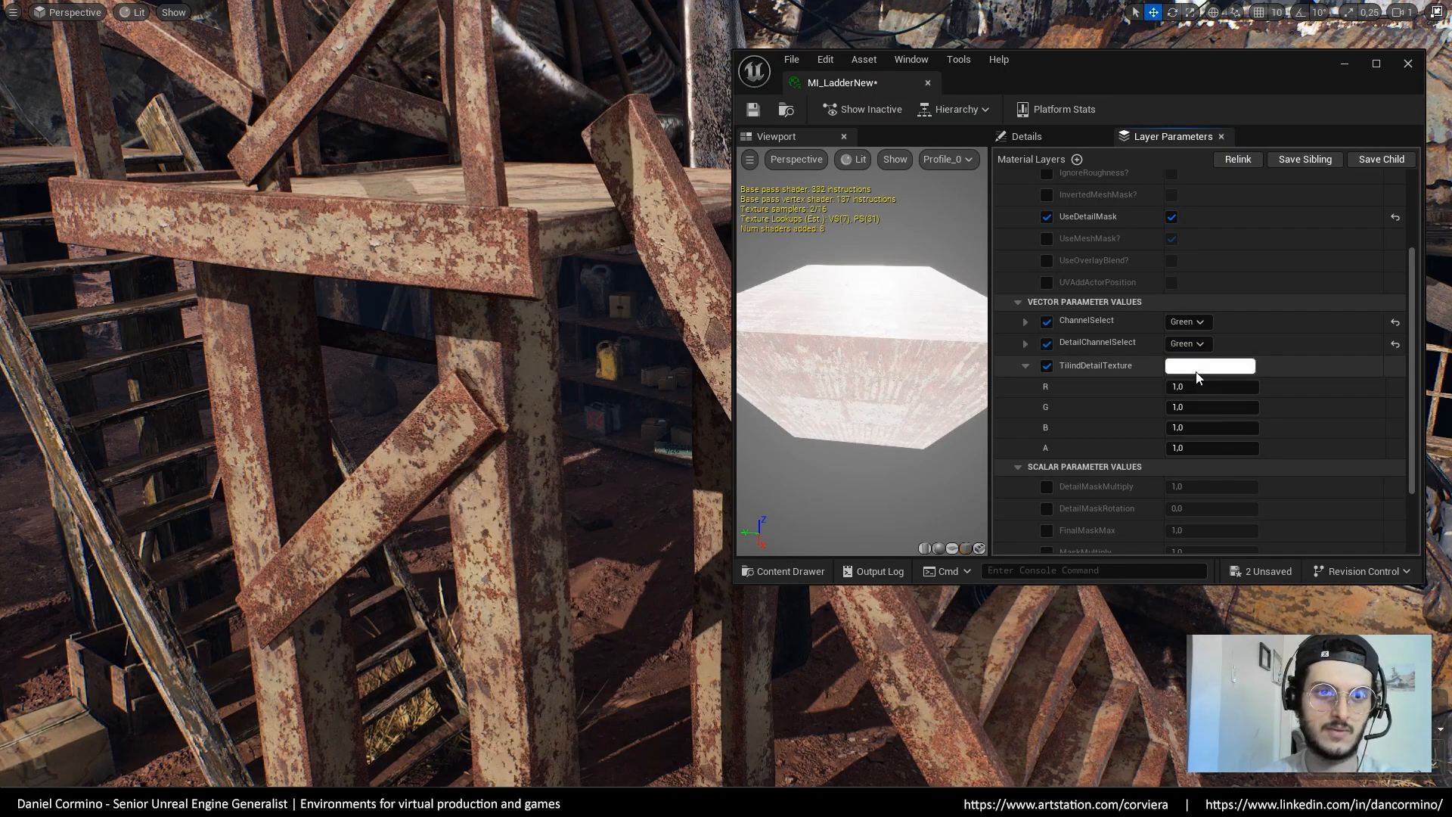
click(1197, 345)
click(1195, 387)
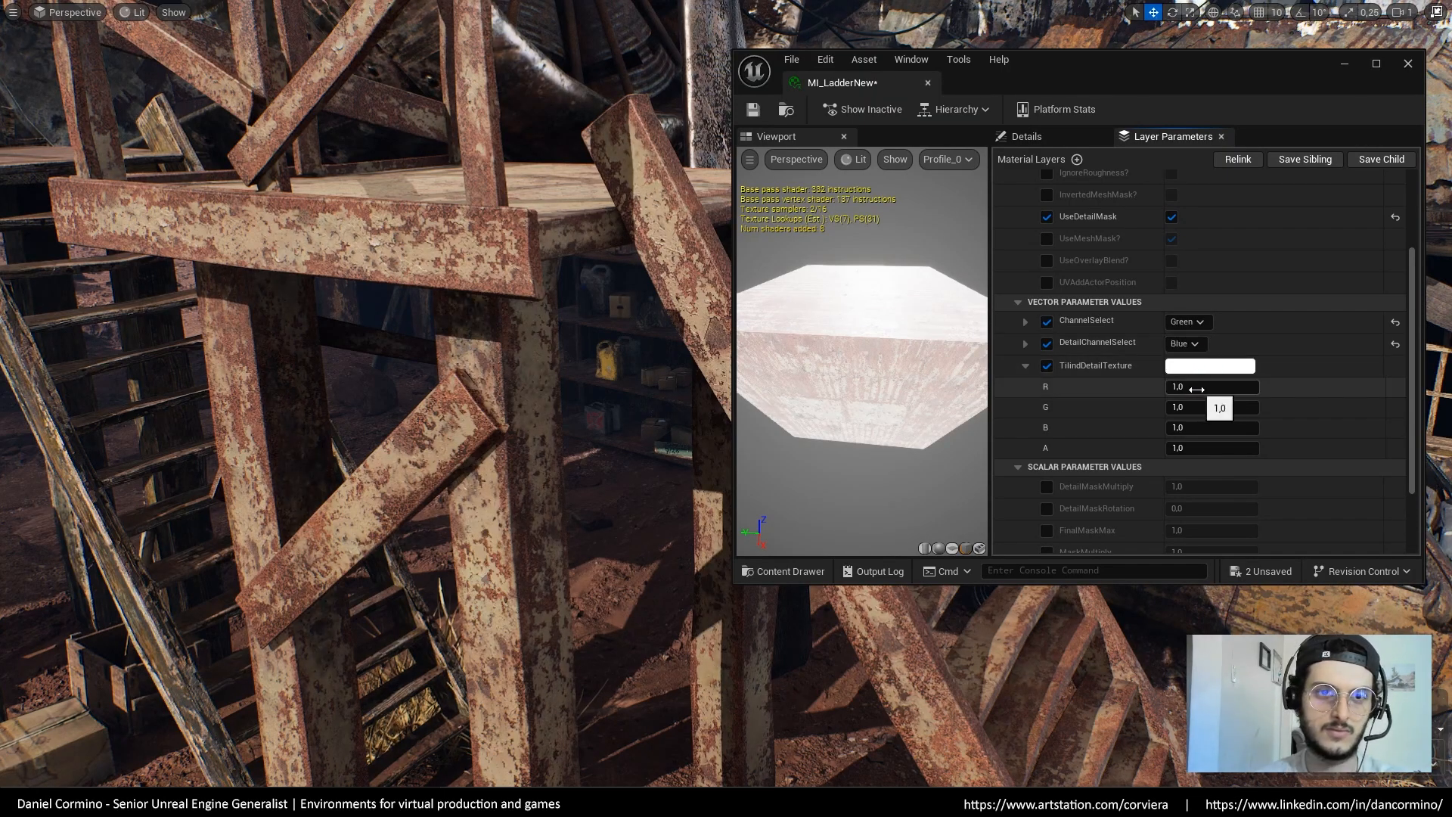
Open Layer 2's detail mask texture, TX_MultiMask, and isolate its blue channel for inspection
scroll(1187, 401, down, 5)
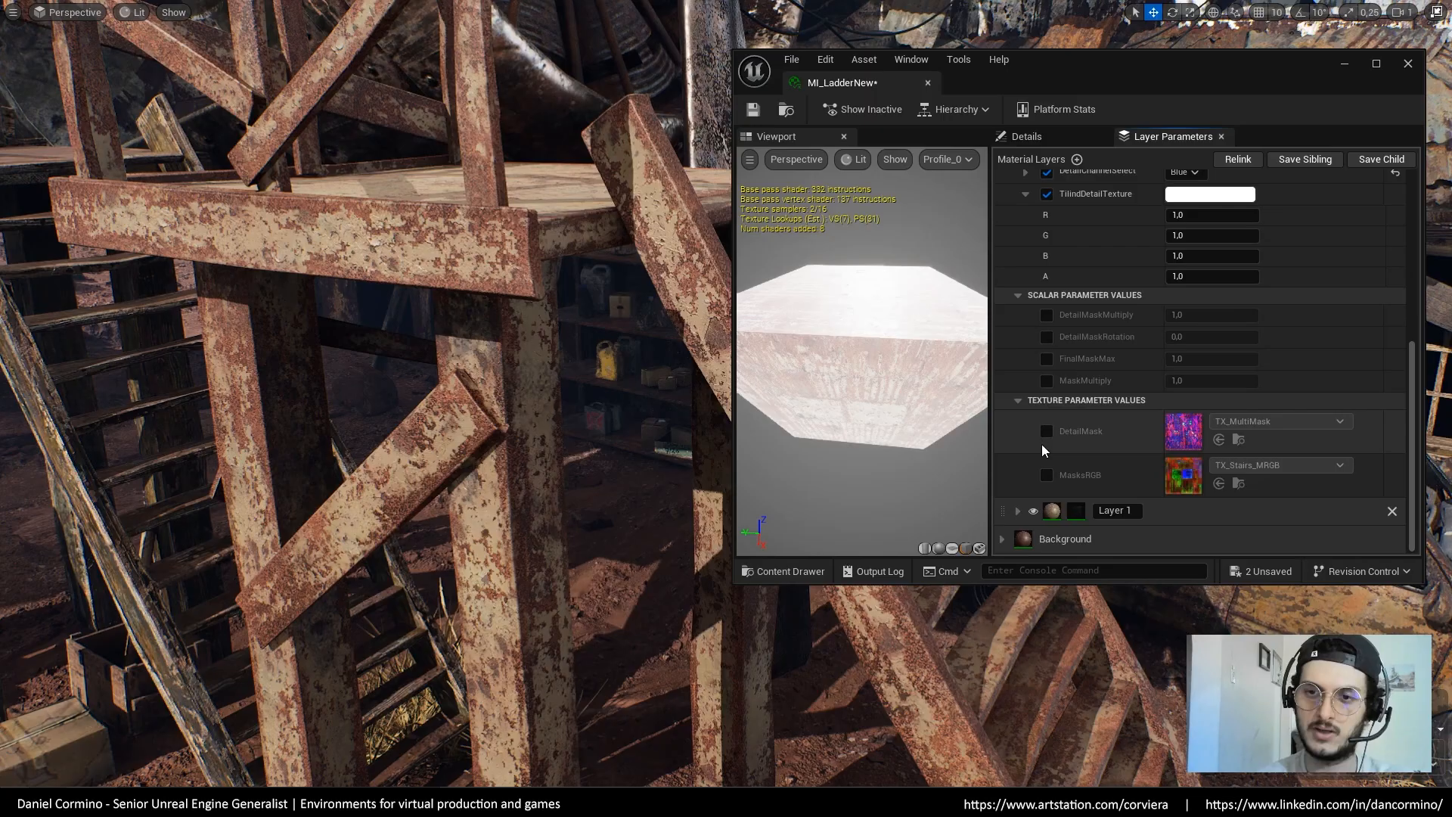
double_click(1185, 432)
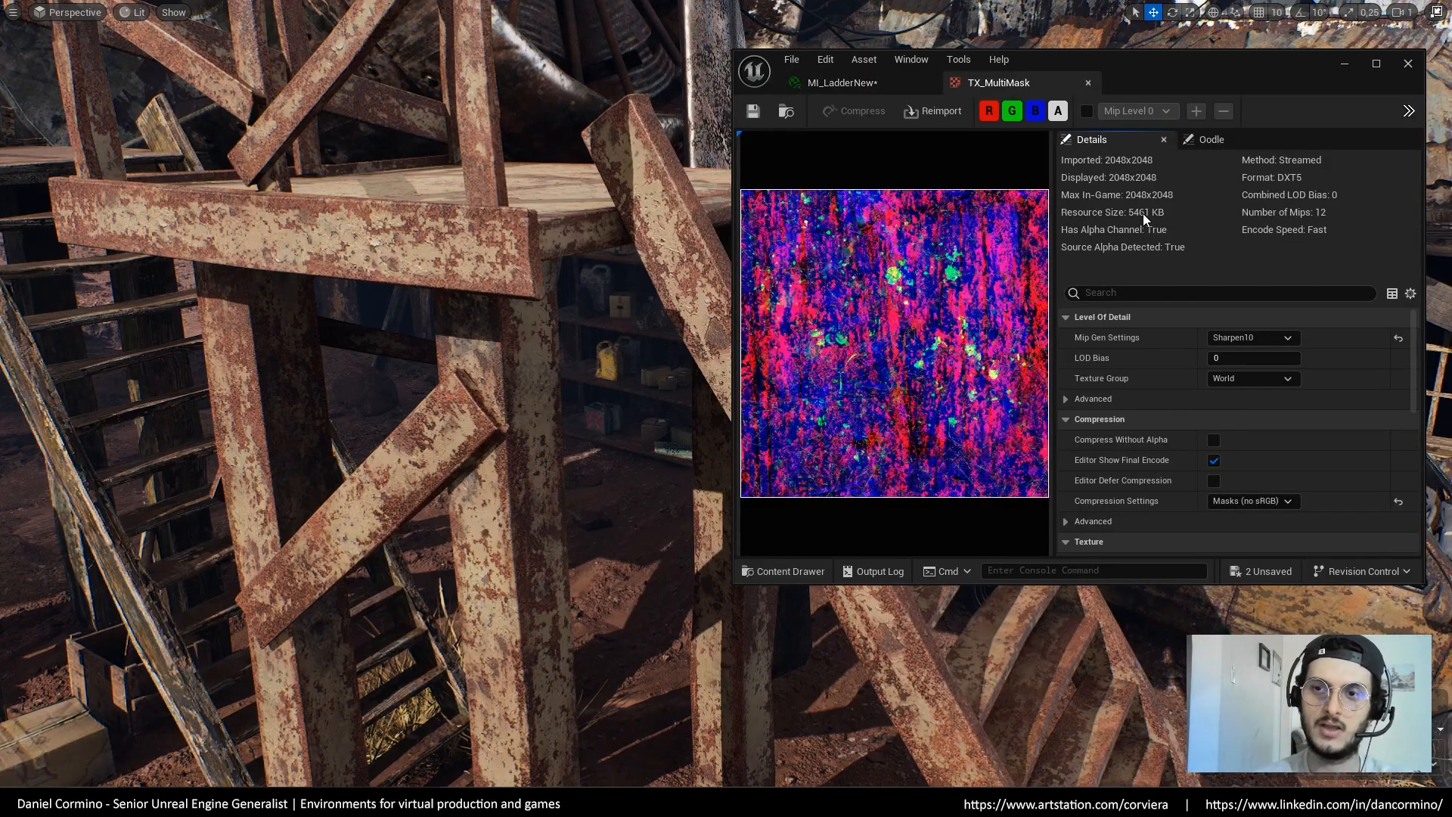
click(1035, 111)
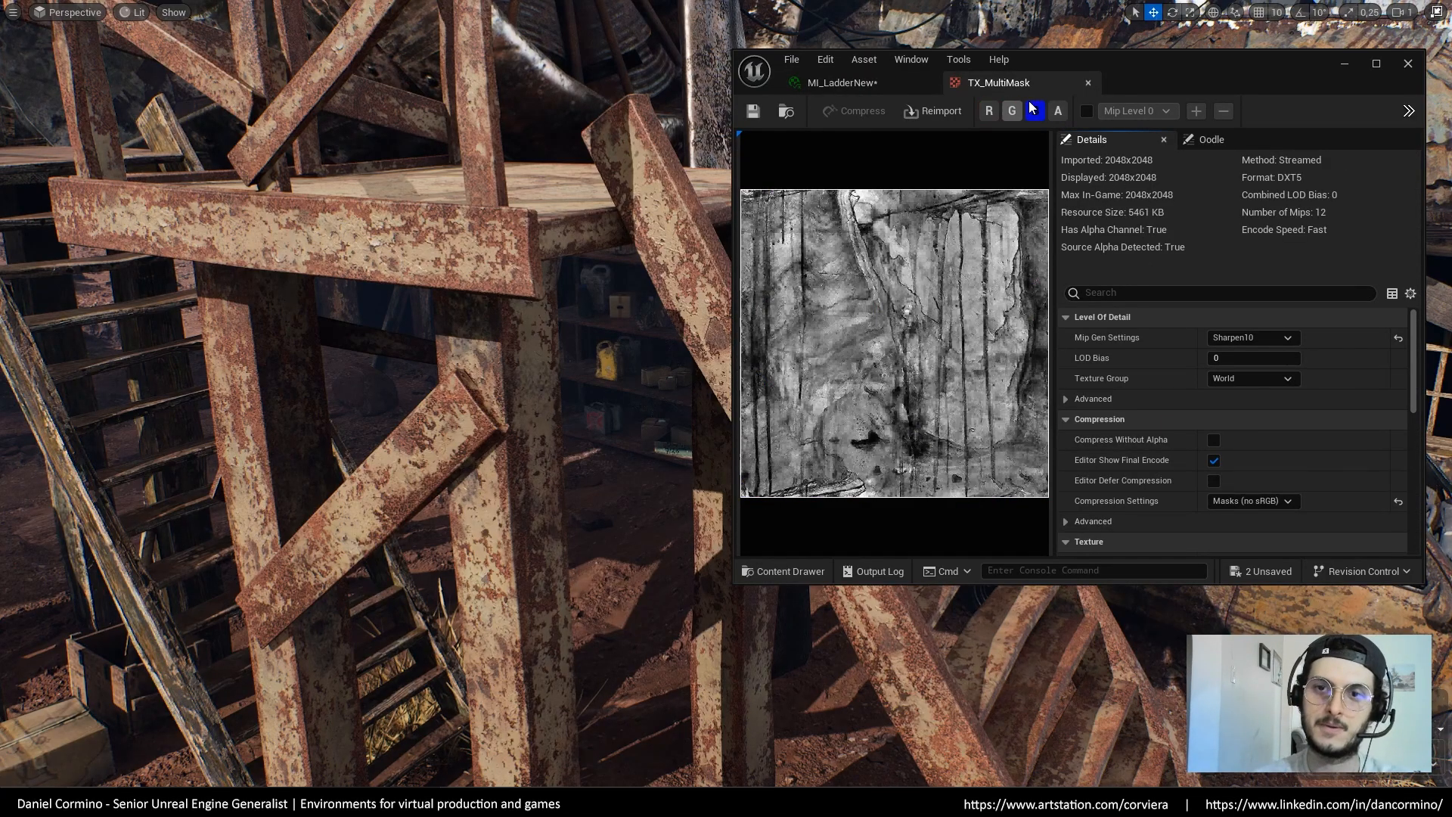
Close TX_MultiMask and override Layer 2's DetailMaskMultiply and MaskMultiply, raising them to about 1.58 and 1.81
click(1087, 83)
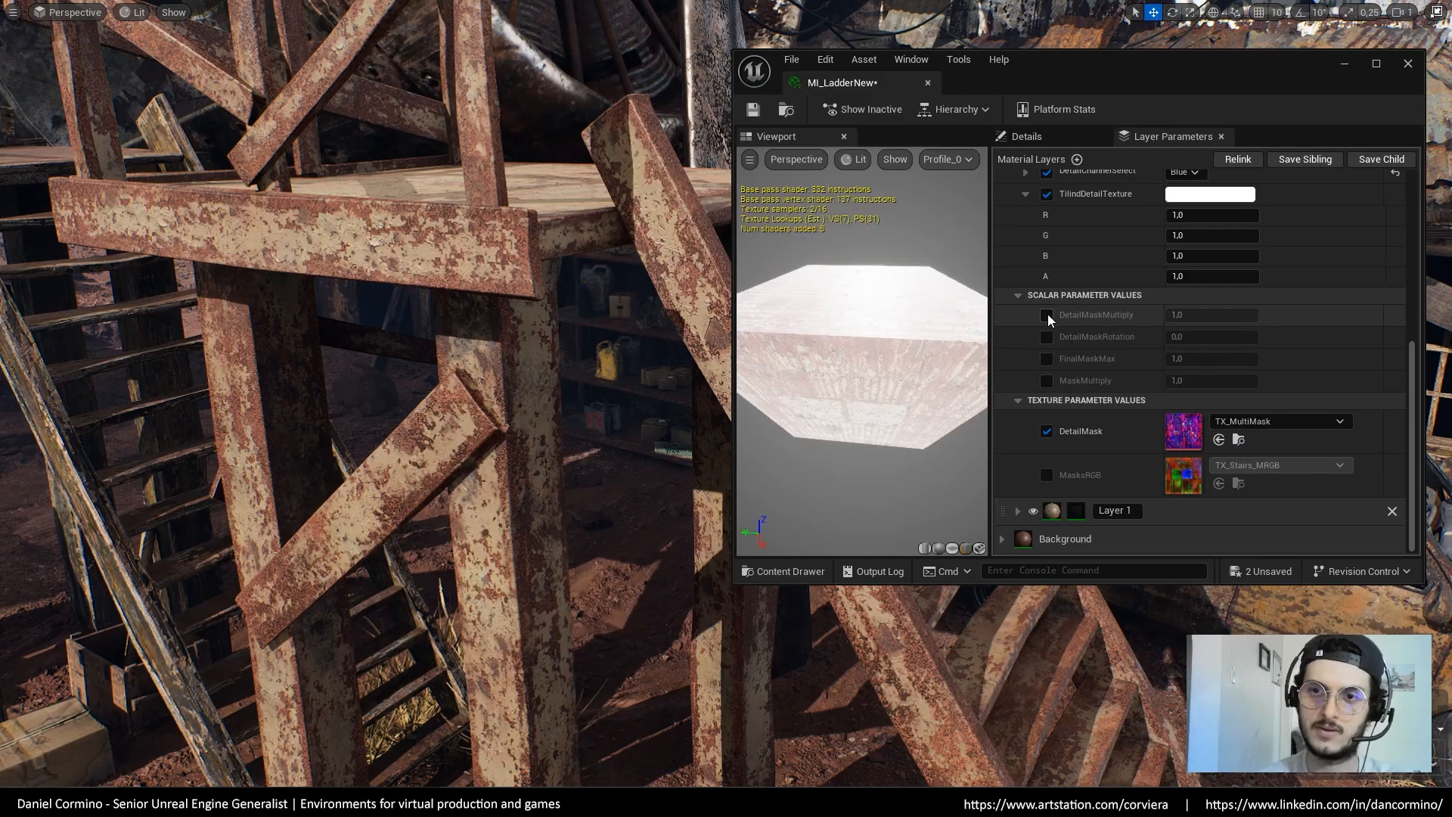
click(1047, 380)
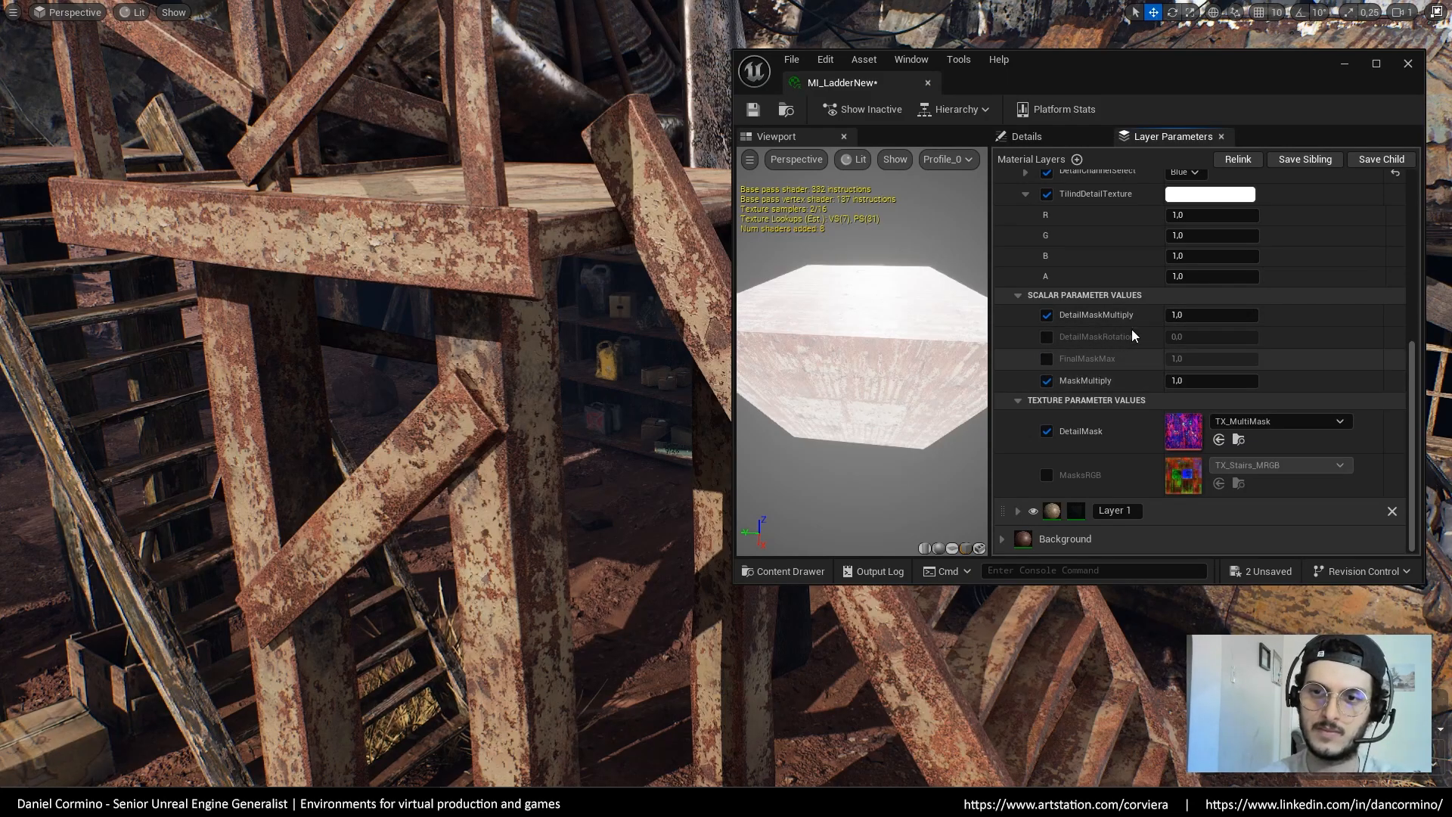
drag(1197, 313, 1236, 316)
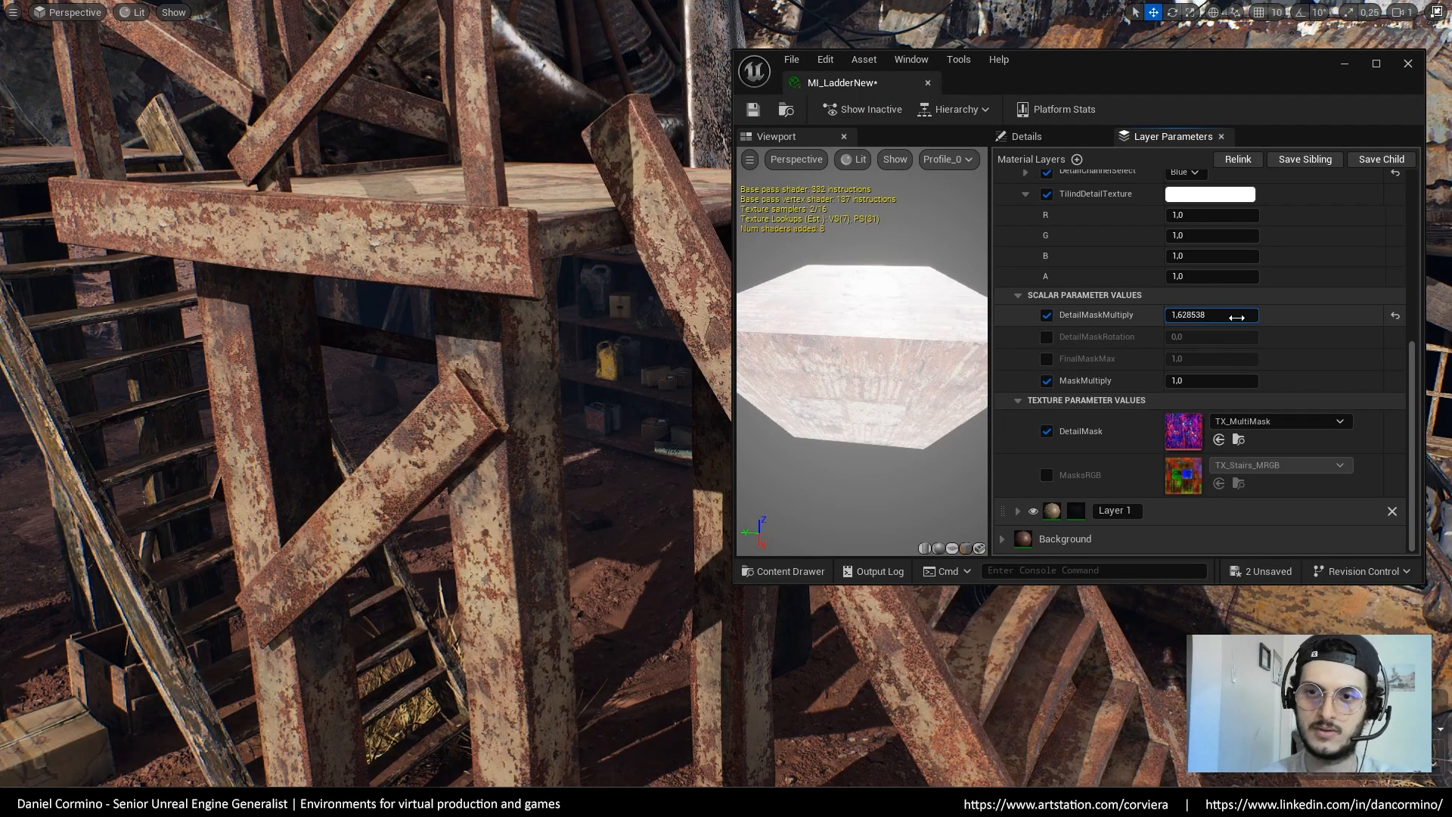
drag(1185, 381, 1210, 381)
Set the R and G values of Layer 2's TilindDetailTexture to 8
scroll(1225, 341, up, 1)
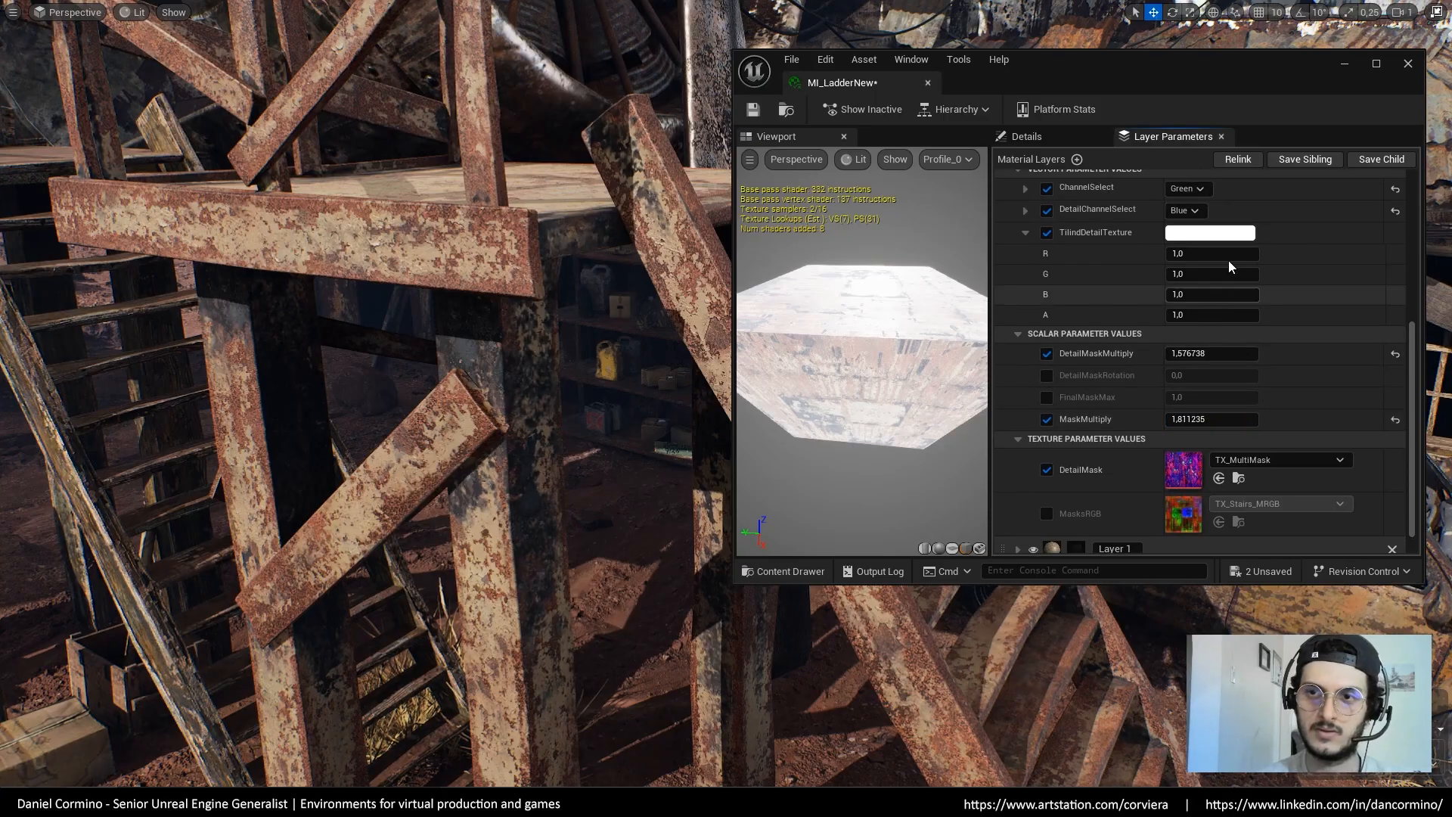
click(1229, 254)
text(8)
key(Tab)
text(8)
key(Return)
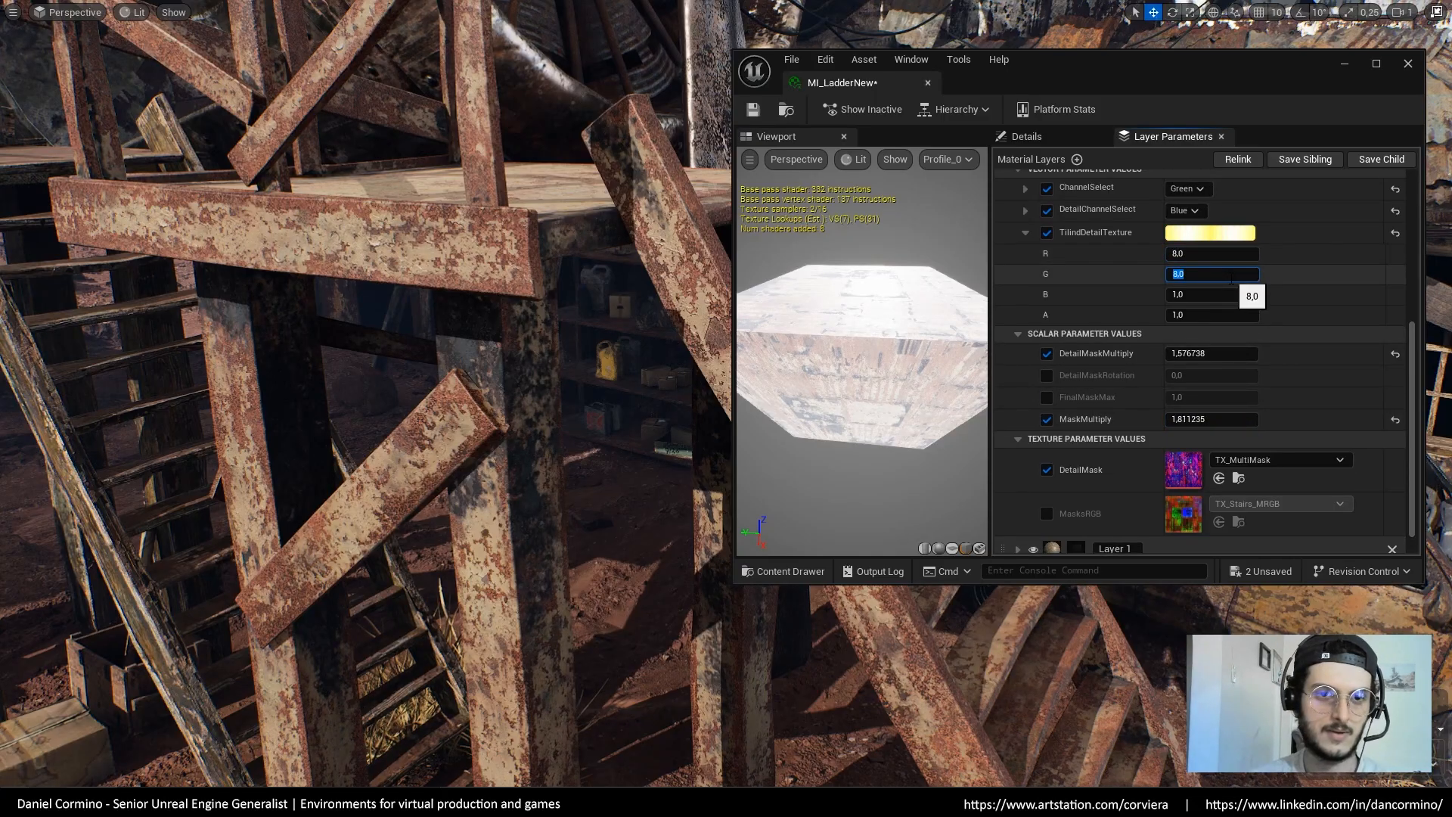
Switch the level viewport to Unlit and set Layer 2's MaskMultiply and DetailMaskMultiply back to 1
right_drag(928, 592, 960, 596)
right_drag(893, 634, 891, 552)
key(alt+3)
click(1210, 418)
text(1)
key(Return)
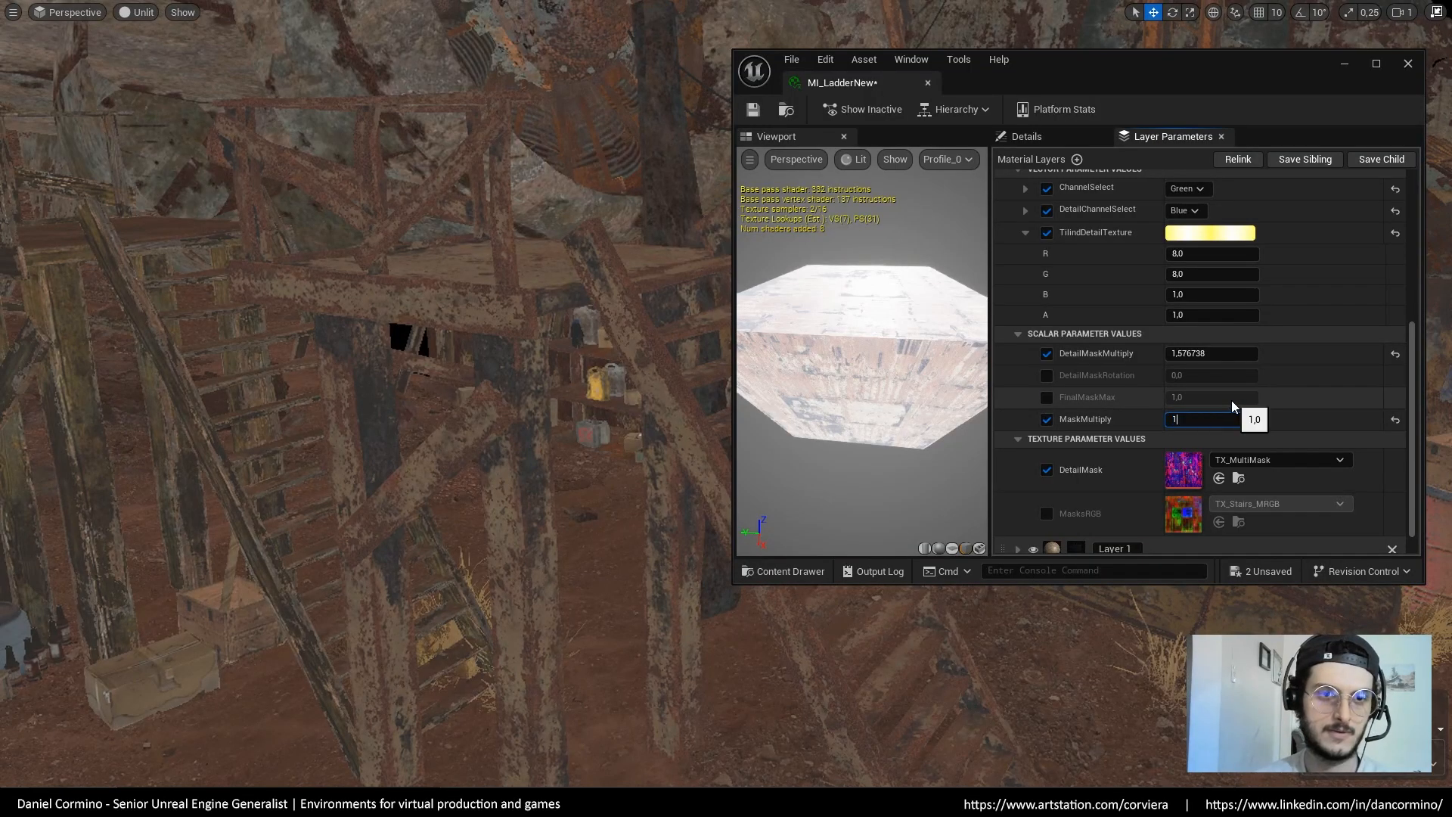
click(1209, 354)
text(1)
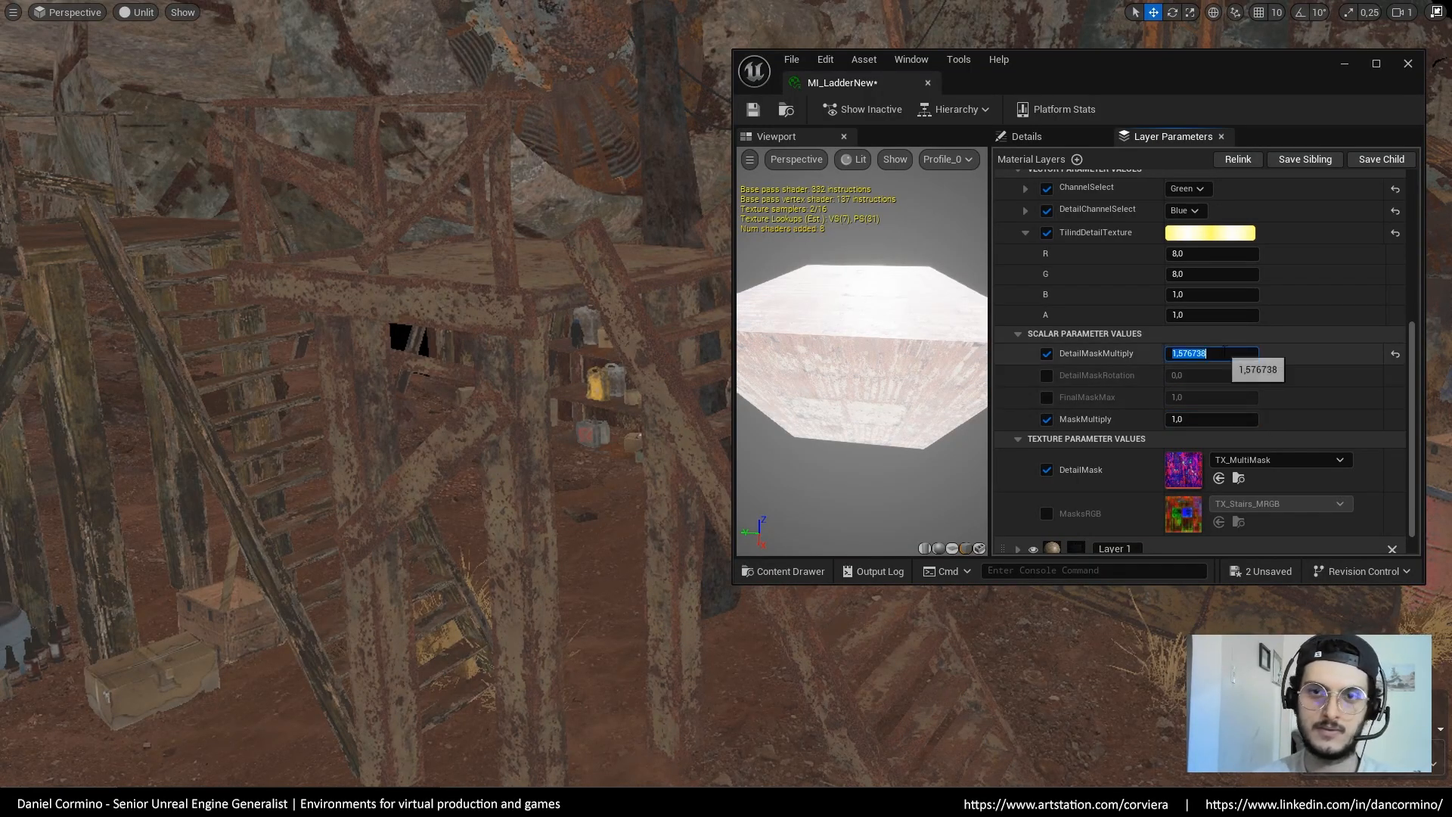
key(Return)
Turn on UseOverlayBlend? in Layer 2's blend and raise DetailMaskMultiply to about 3.56 and MaskMultiply to about 3.97
scroll(1054, 342, up, 5)
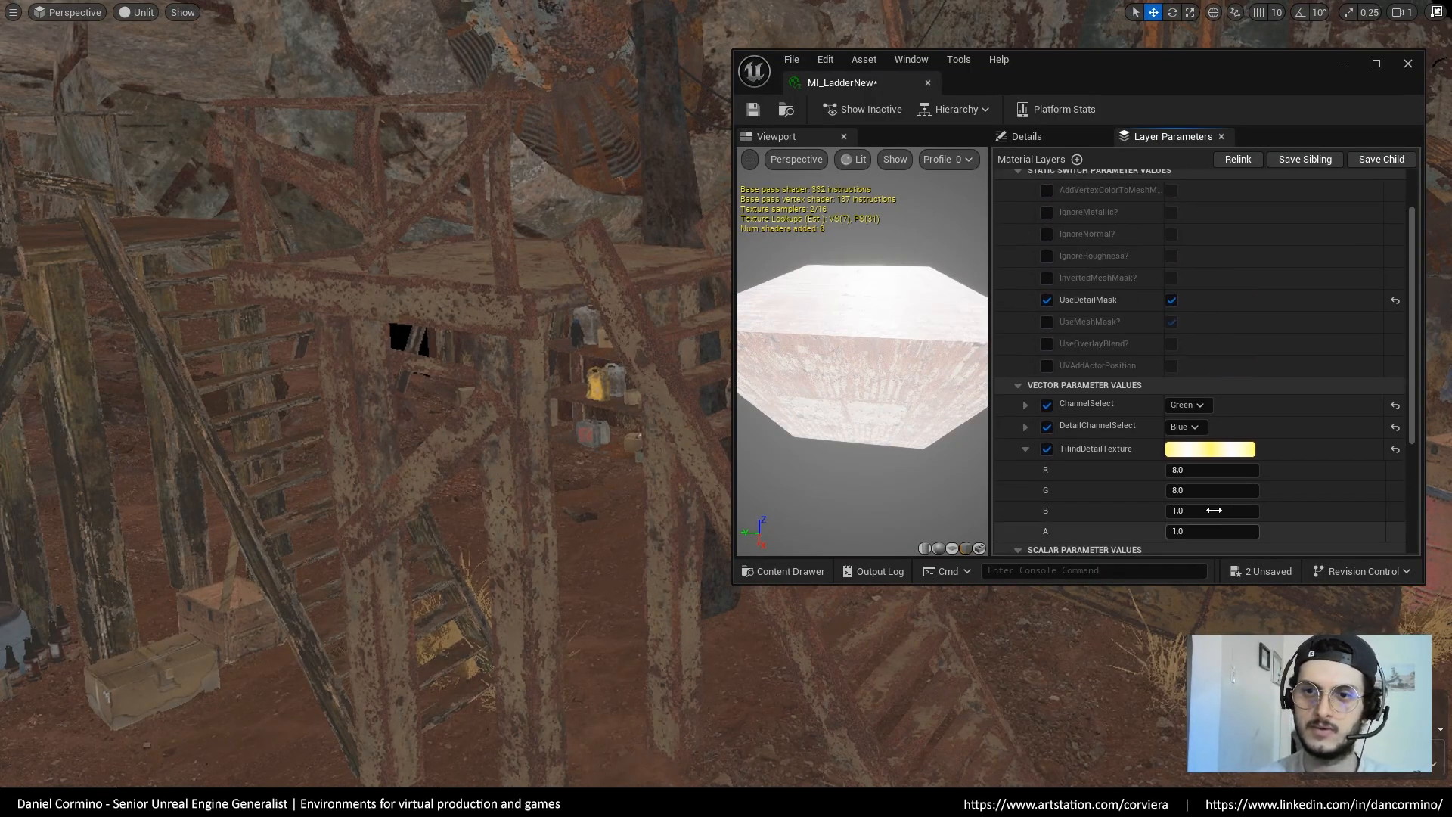
click(1172, 344)
scroll(1239, 441, down, 3)
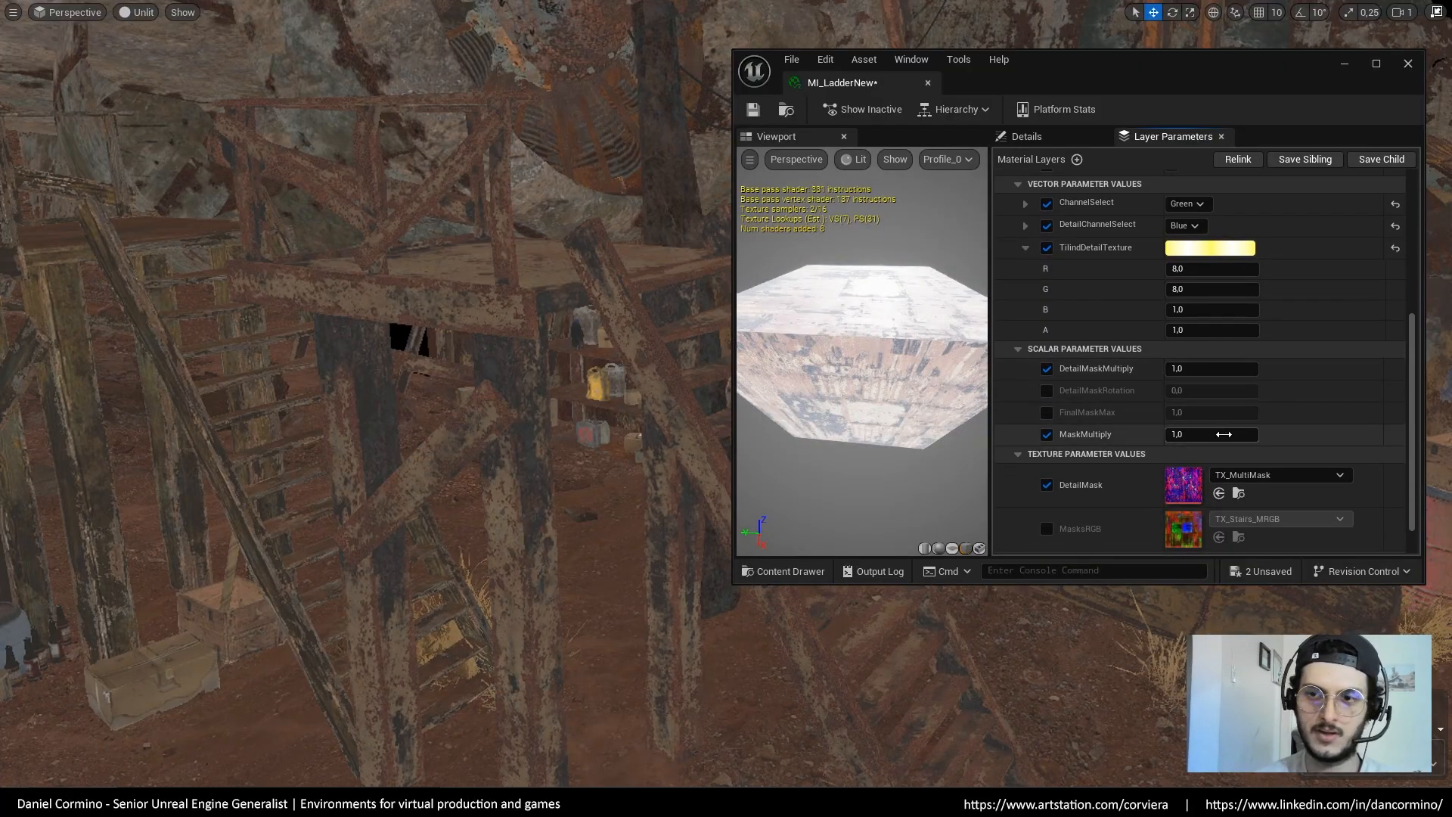
drag(1210, 369, 1228, 369)
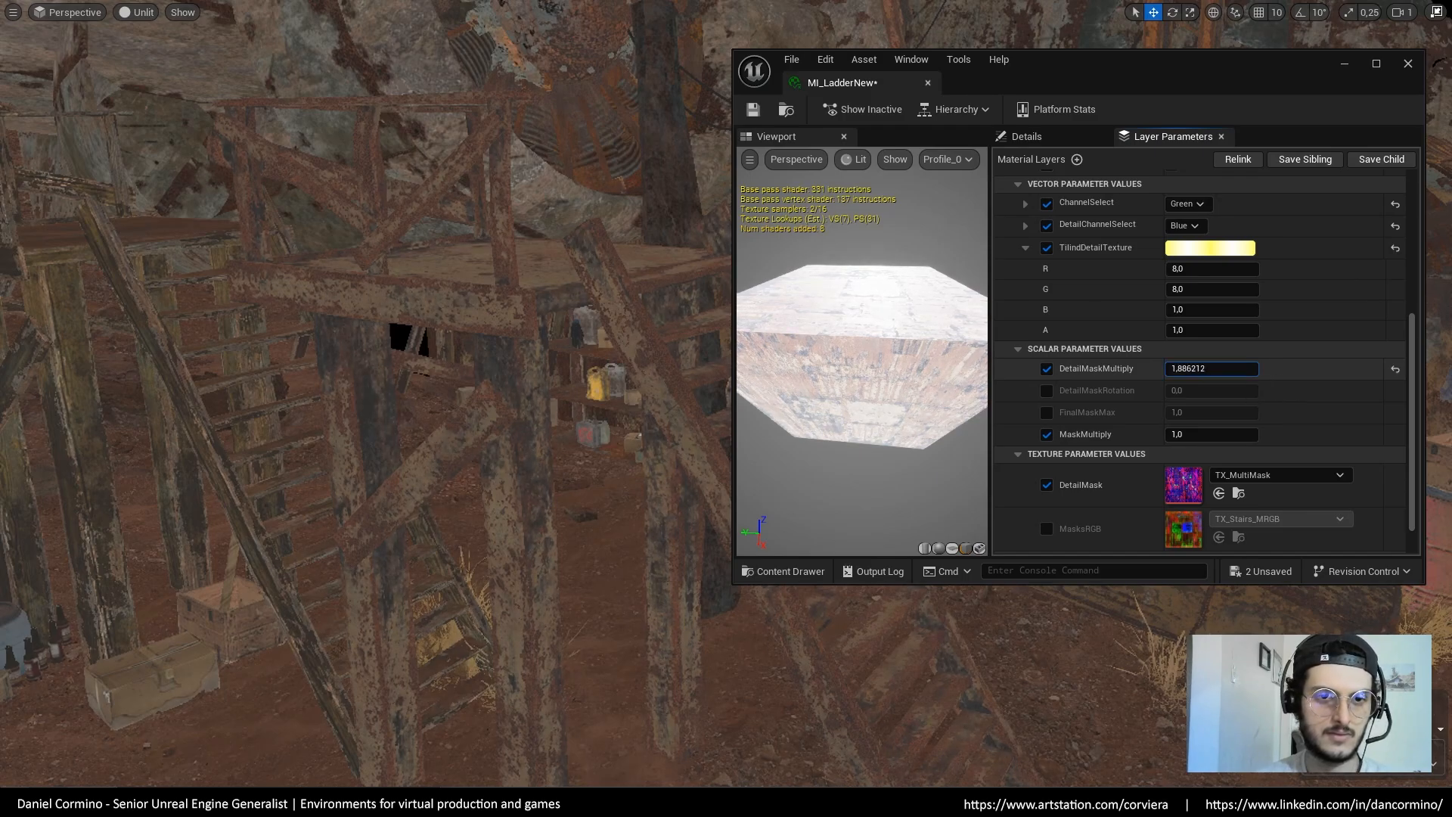
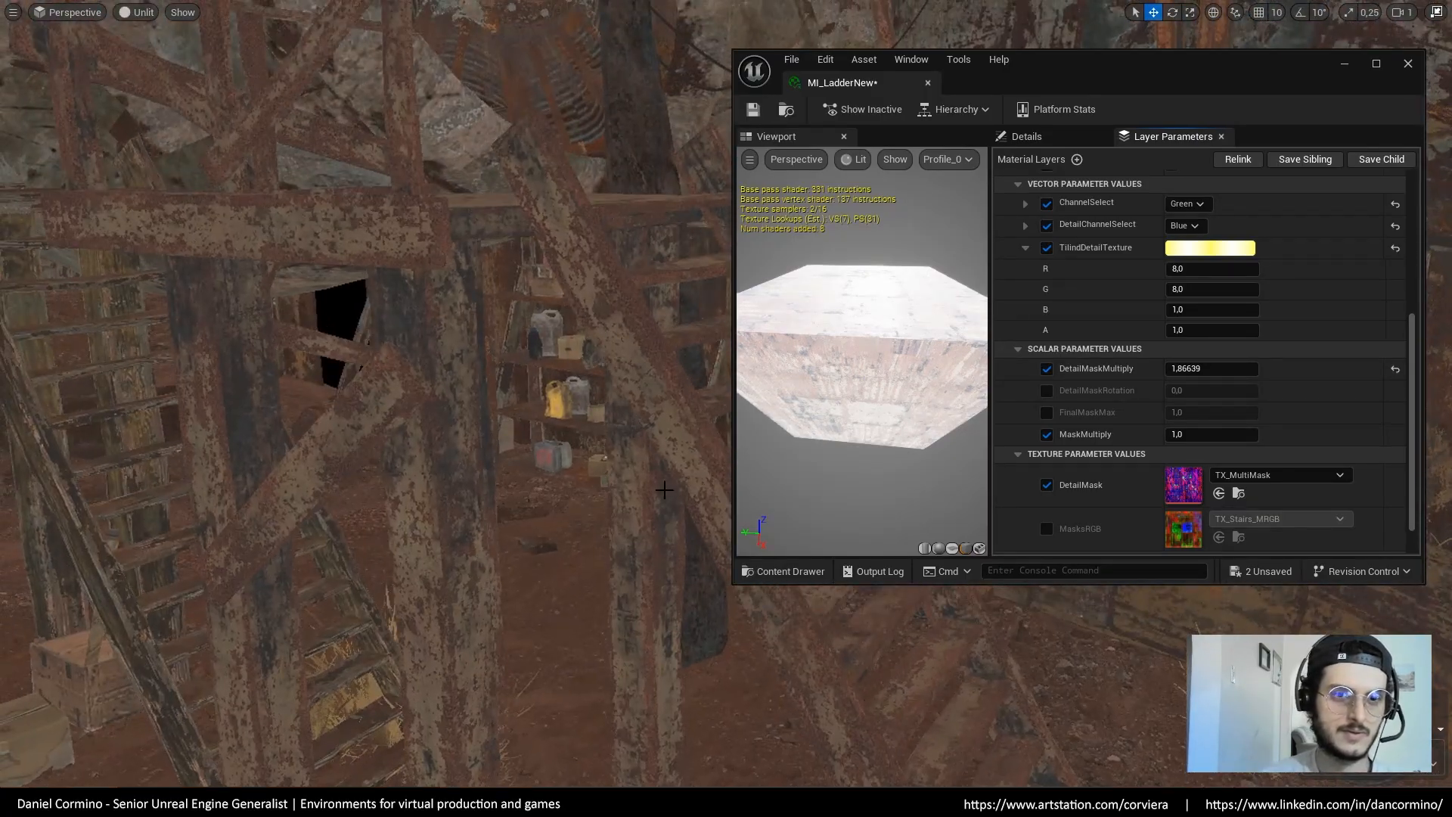
drag(1210, 434, 1219, 434)
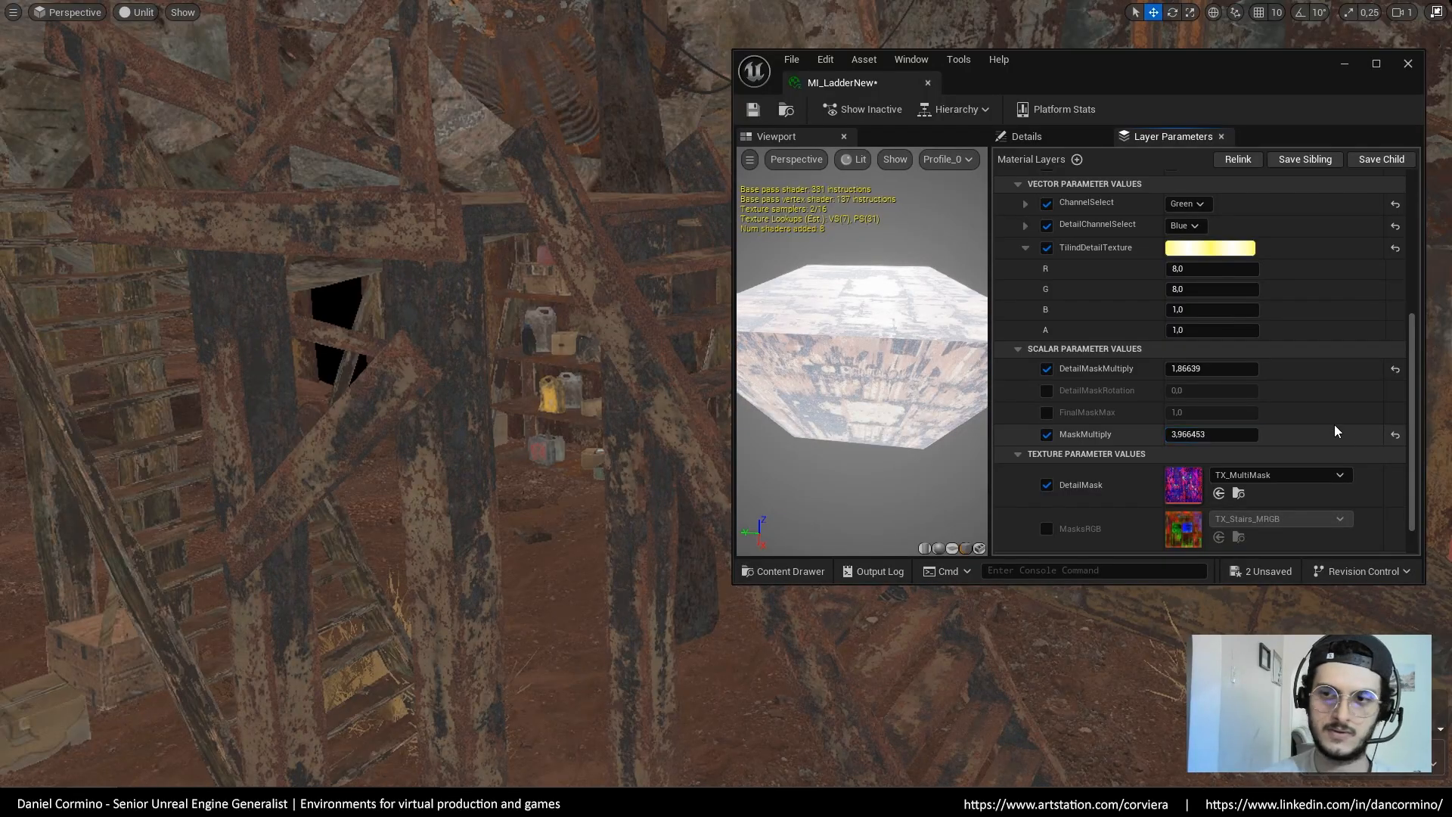
drag(1209, 368, 1233, 368)
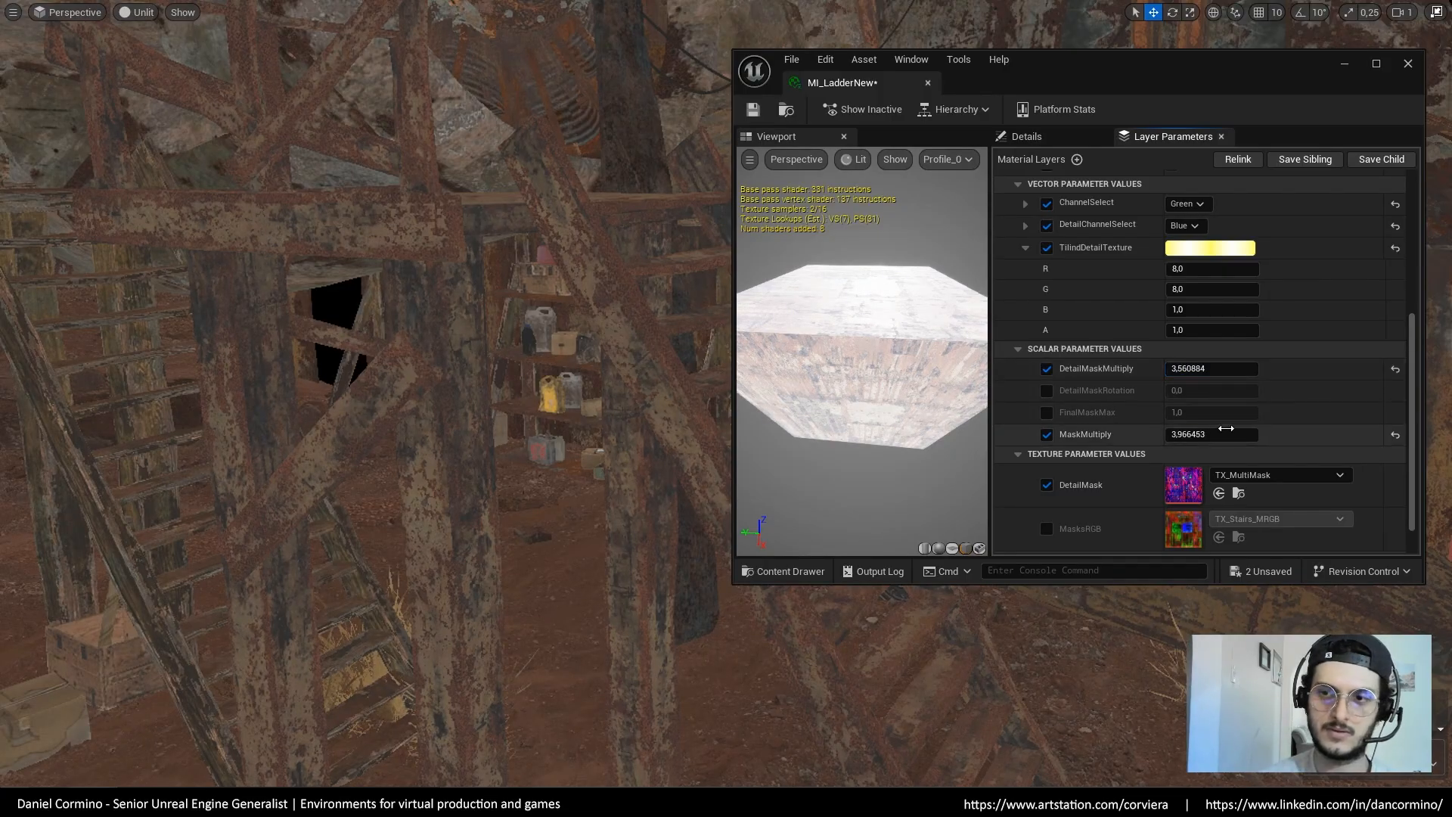
Override Layer 2's FinalMaskMax with 0.9 and return the level viewport to Lit shading
click(1046, 413)
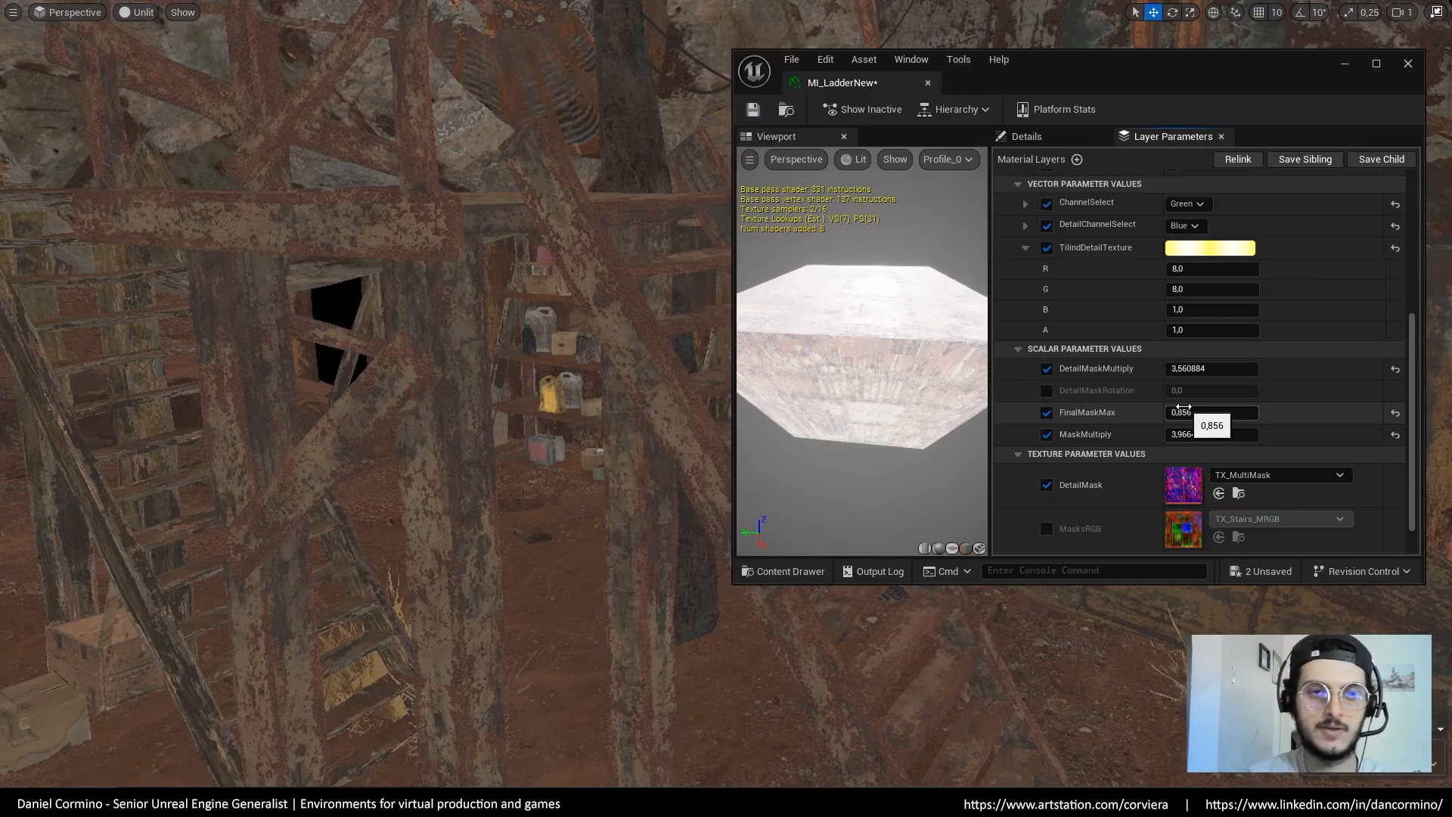
click(1183, 412)
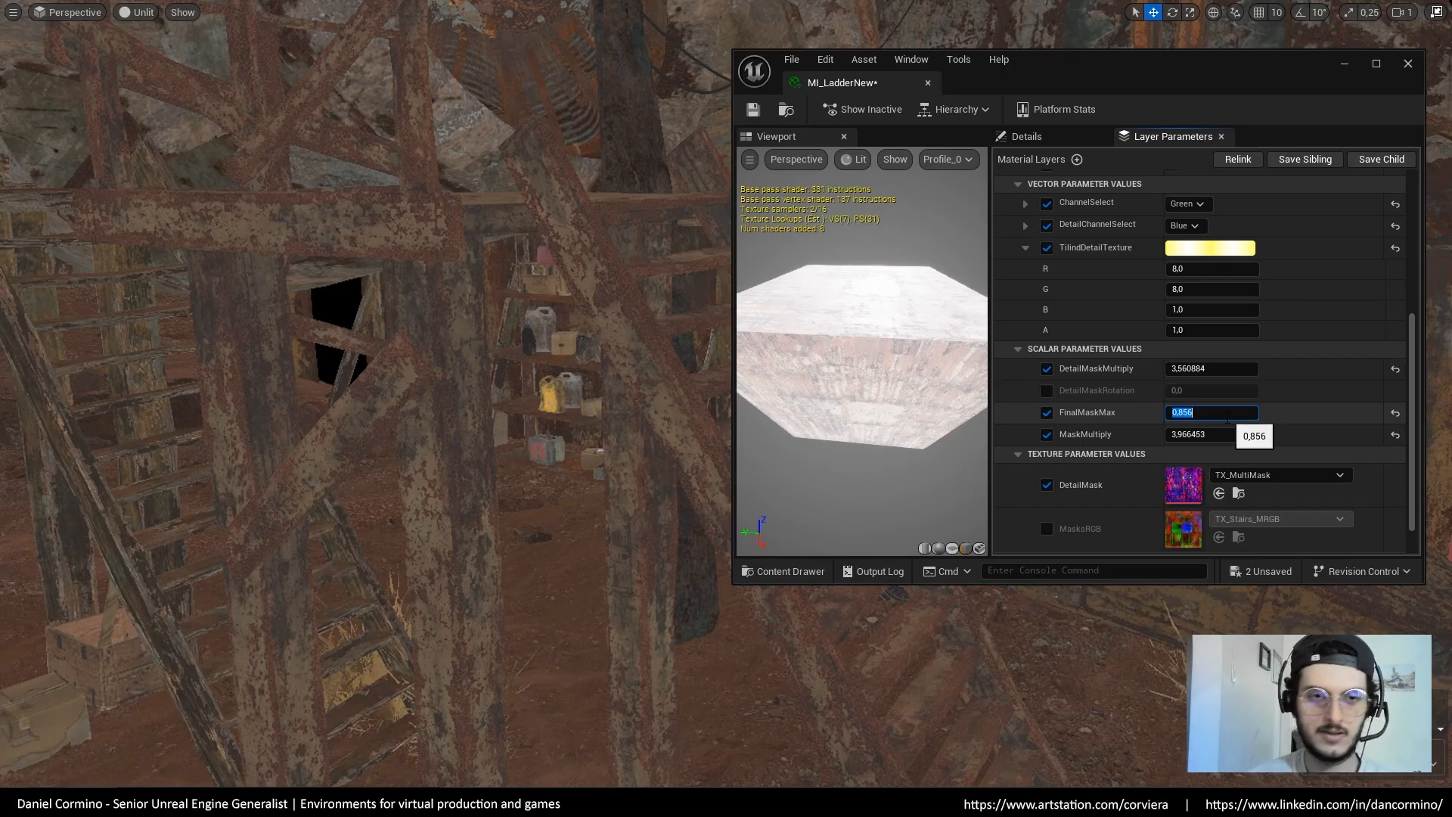
text(,9)
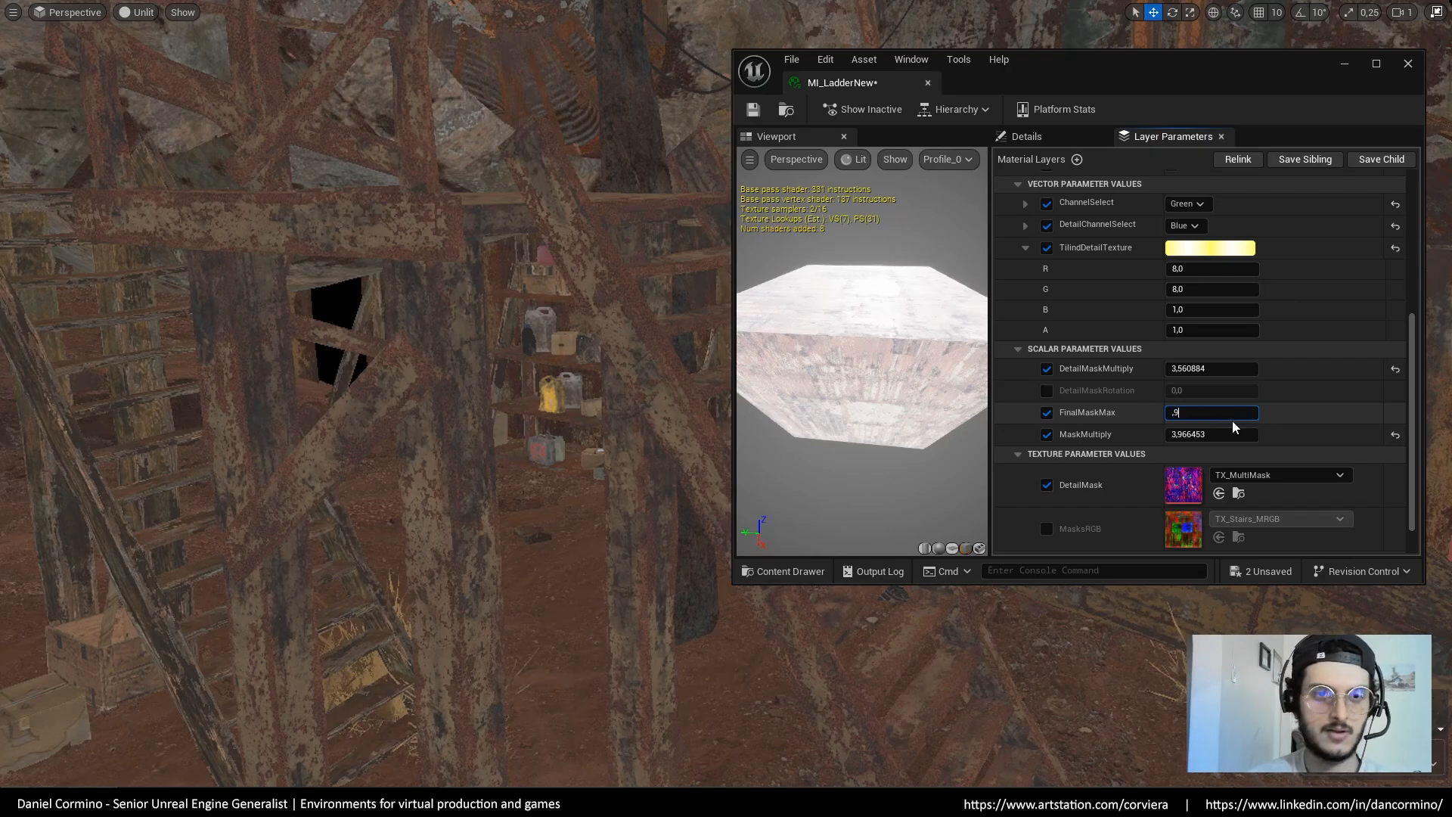
key(Return)
right_drag(622, 535, 681, 550)
key(alt+4)
key(s)
Add a third material layer above Layer 2 and assign MLI_StainsDark as its layer asset
drag(1410, 355, 1403, 176)
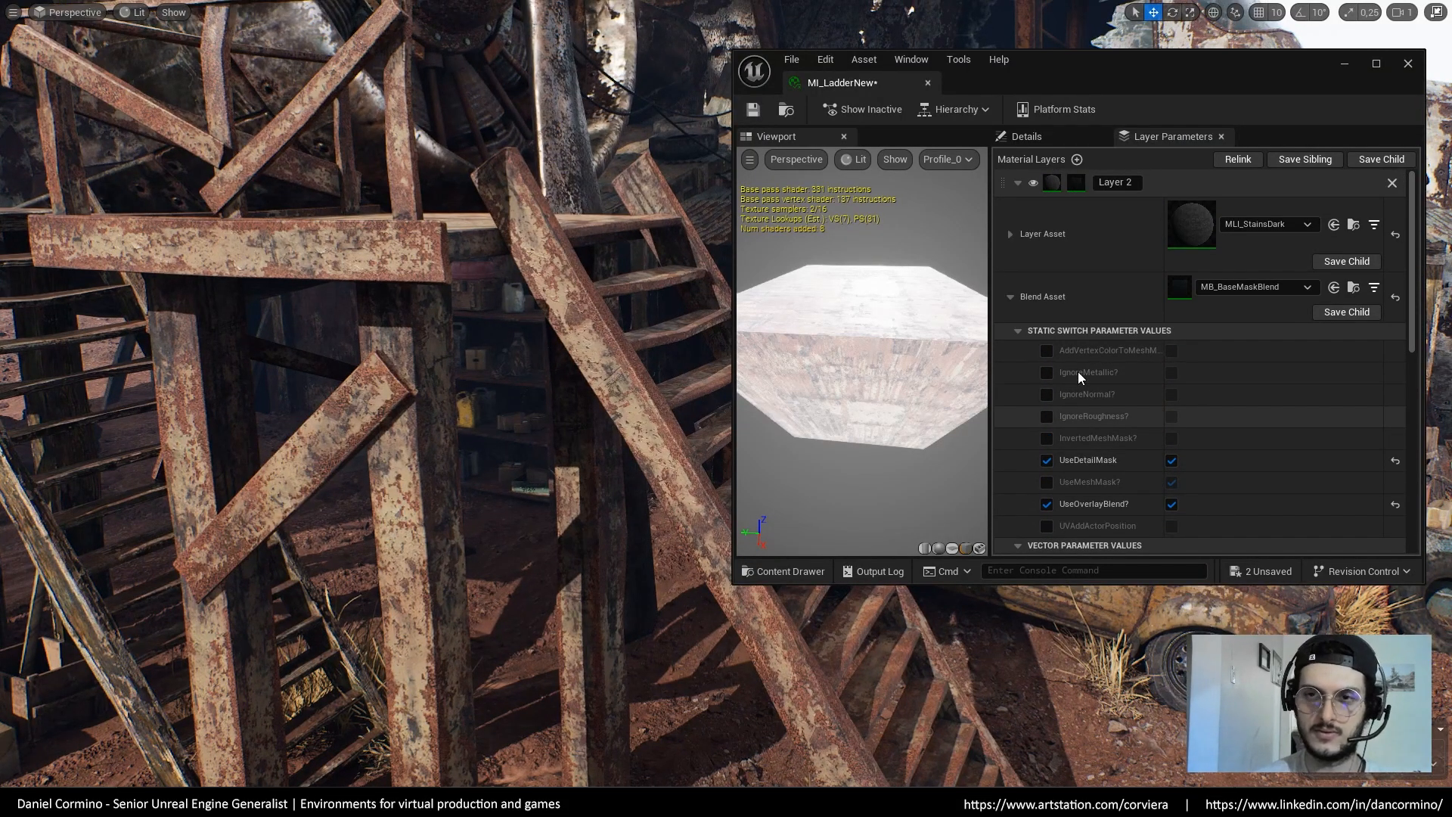
click(1018, 183)
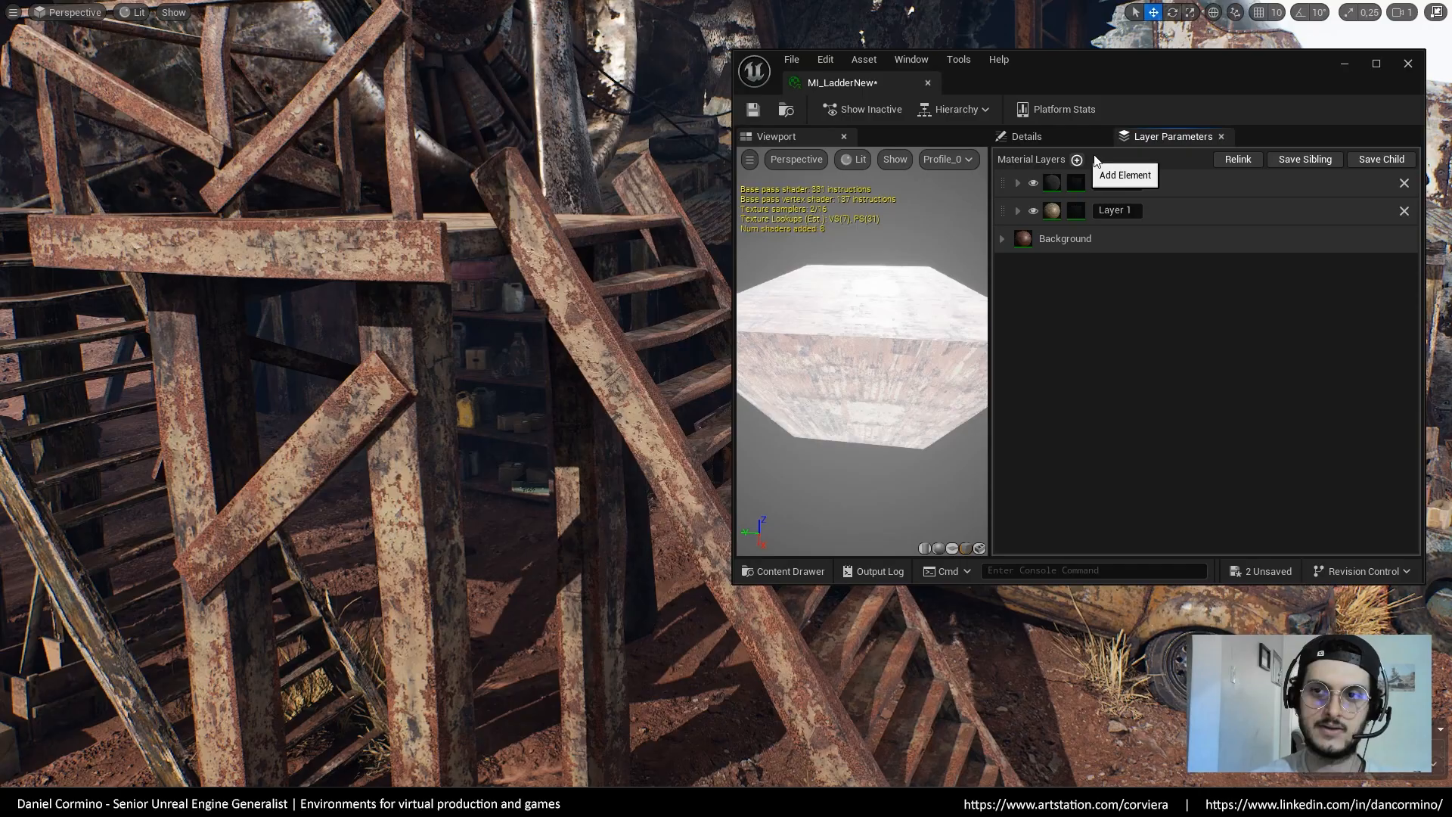
click(1077, 160)
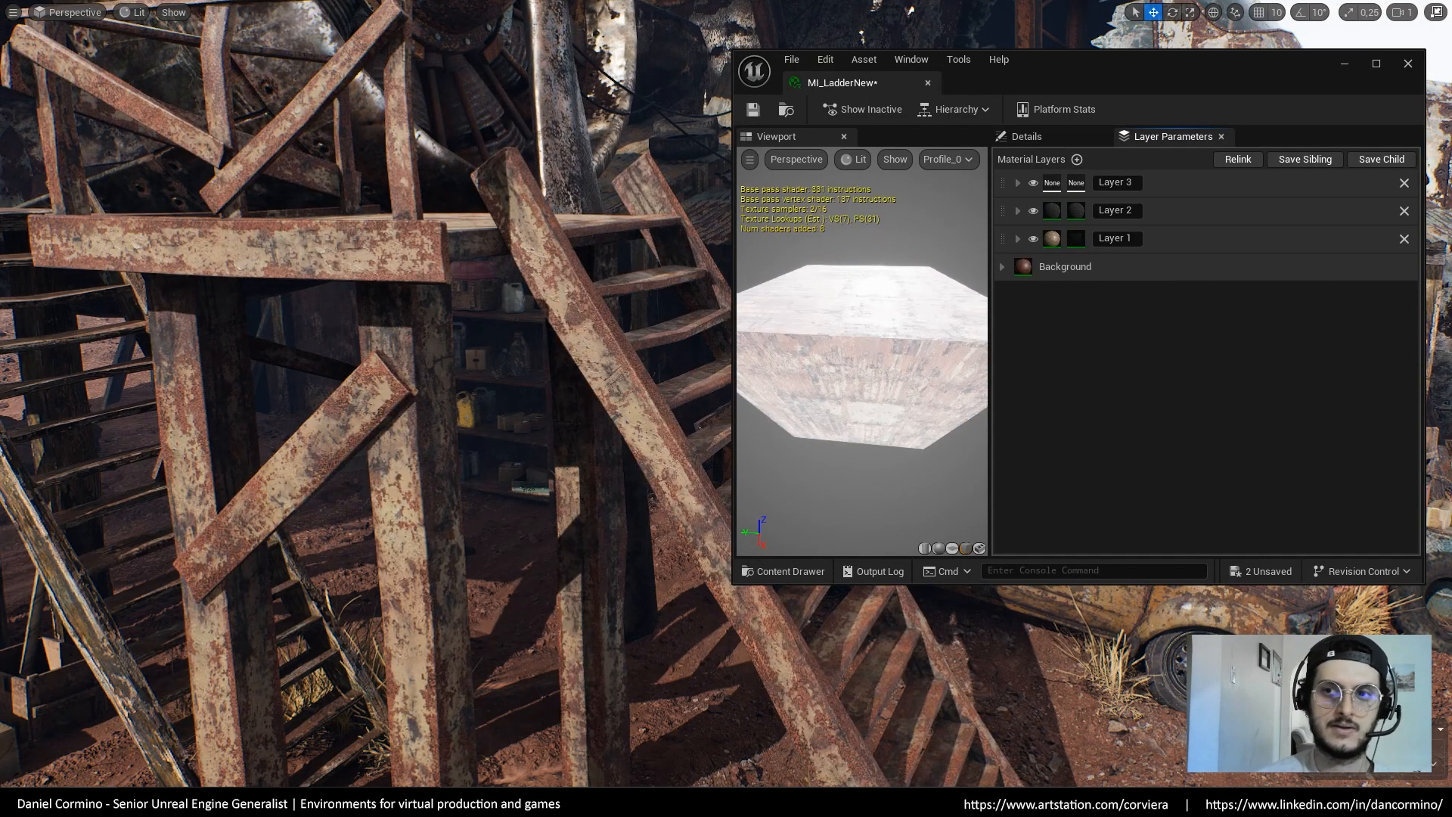
key(F11)
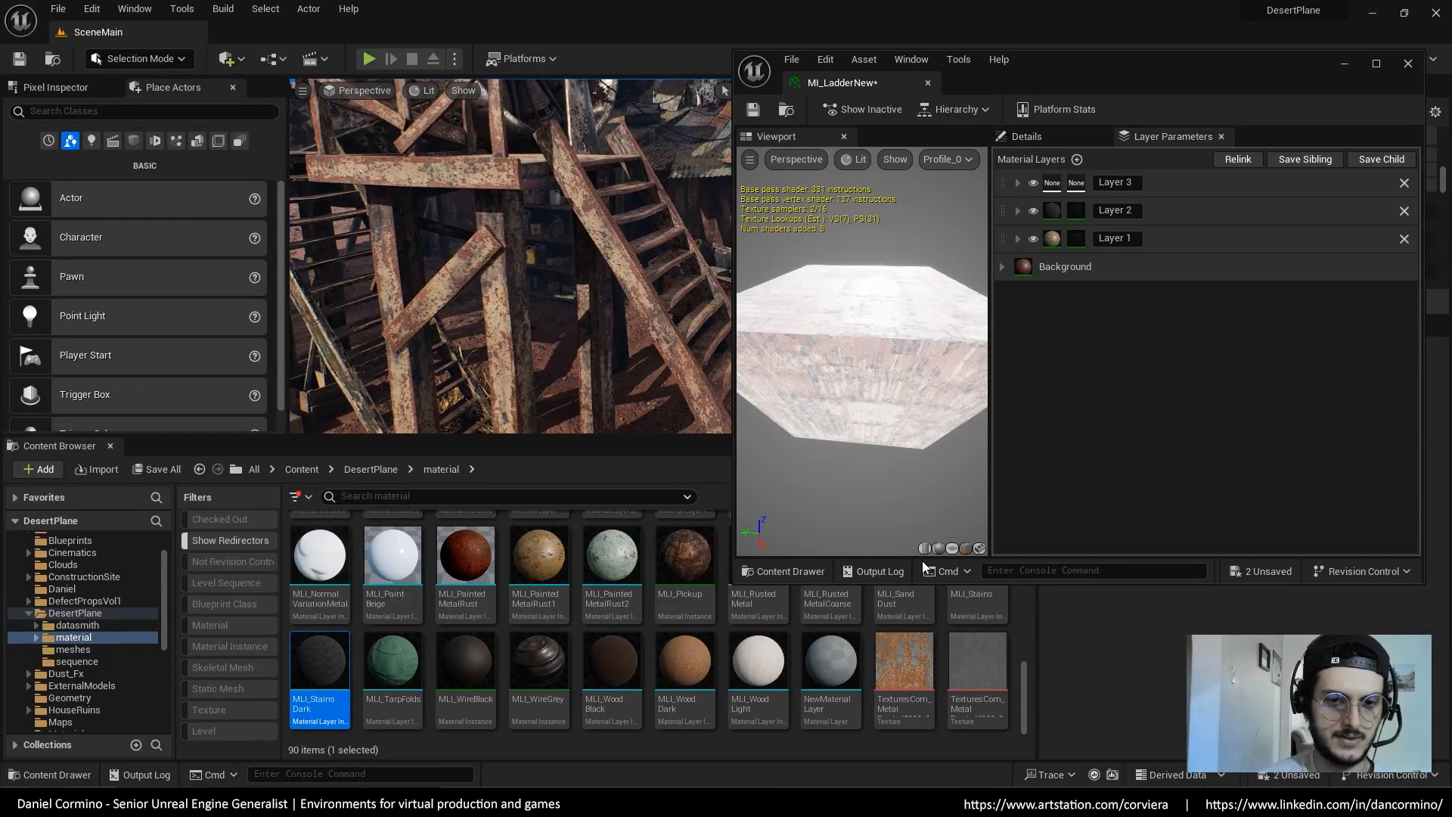
mouse_move(1023, 682)
mouse_down()
mouse_move(1027, 646)
mouse_move(1028, 681)
mouse_up()
drag(319, 669, 1251, 230)
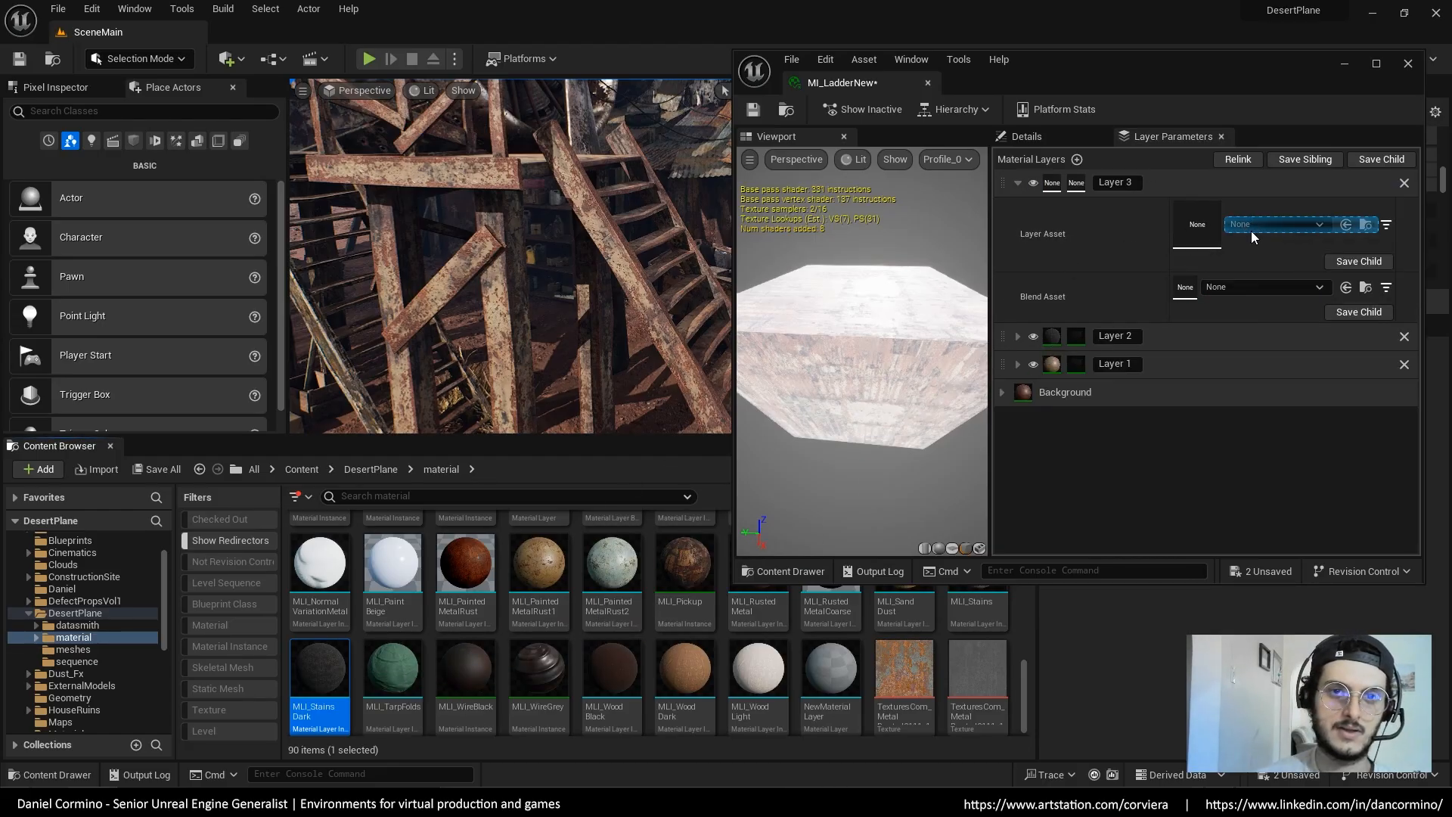
Override Layer 3's Albedo Controls, setting R to 0.184 and G to about 2.2
scroll(1255, 423, down, 3)
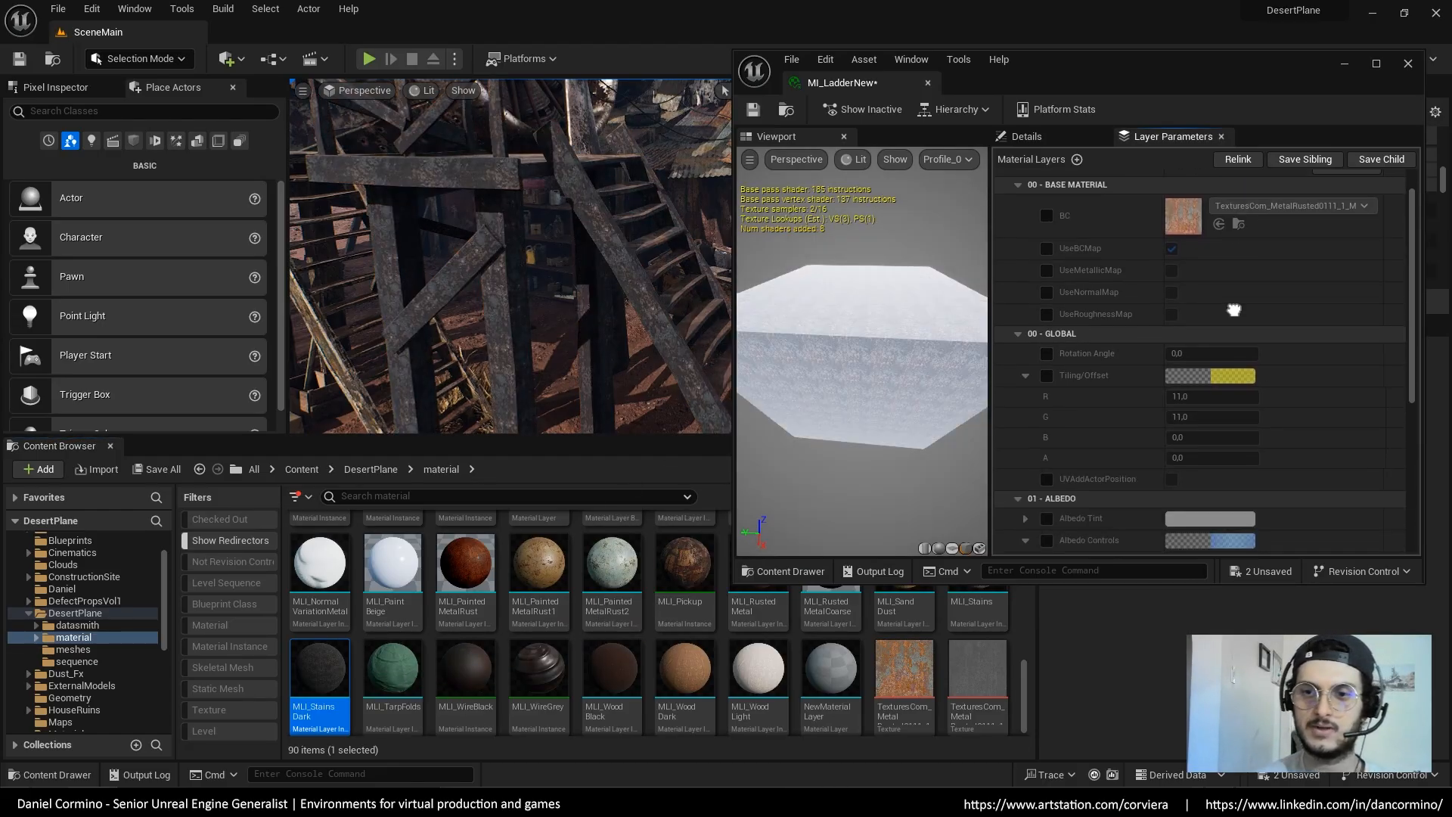
scroll(1248, 303, down, 3)
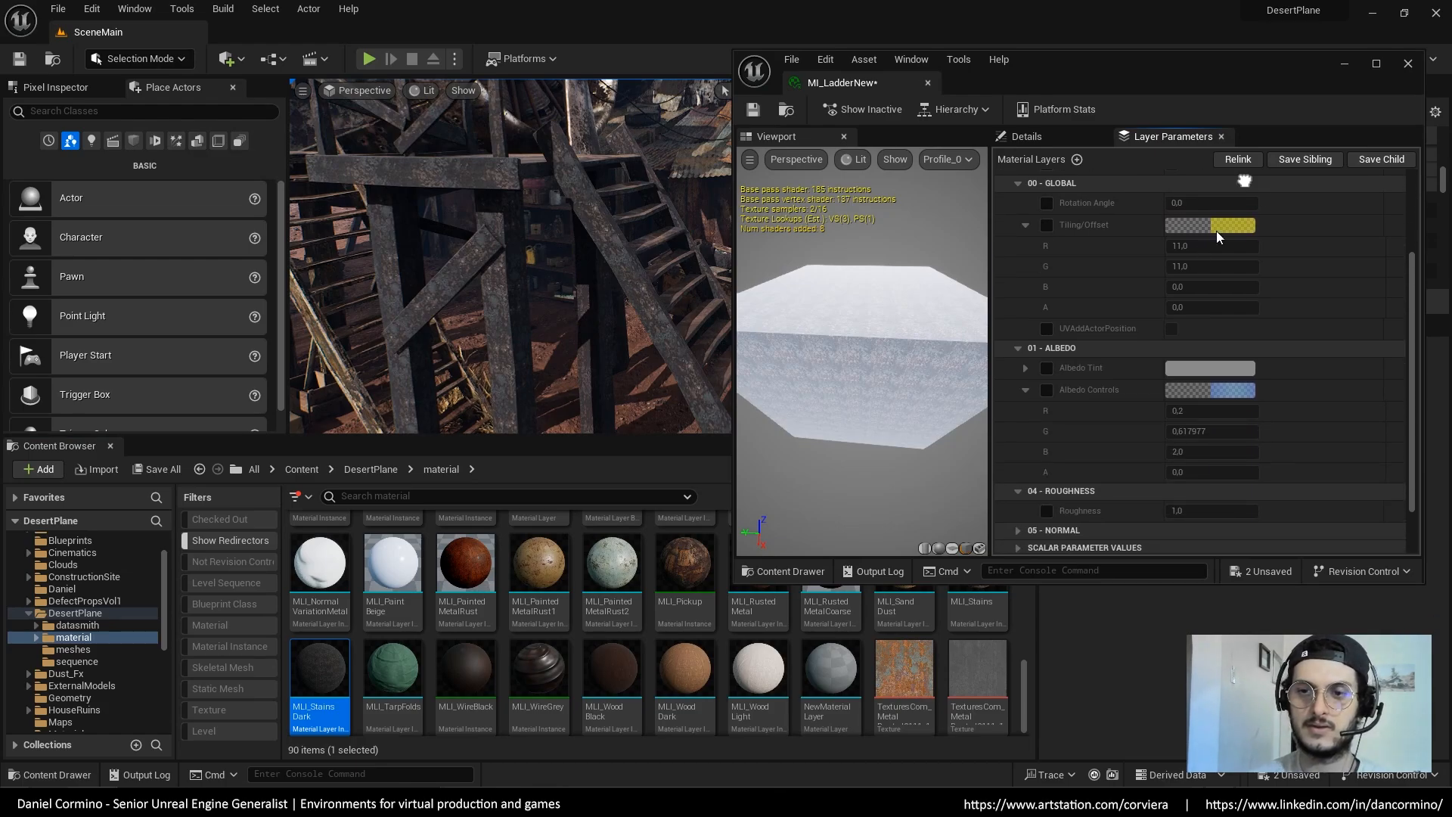
click(1047, 384)
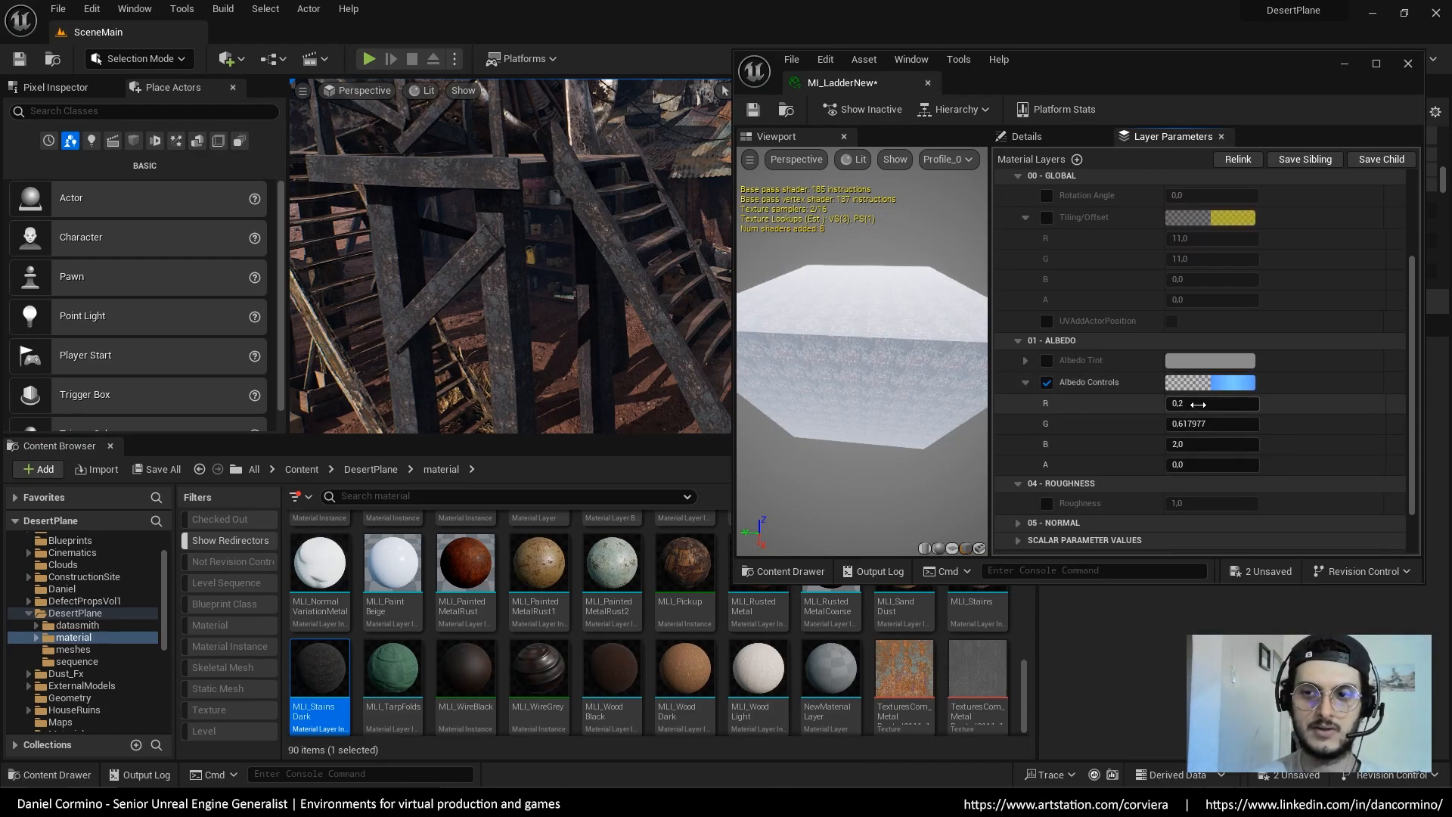
mouse_move(1209, 403)
mouse_down()
mouse_move(1193, 404)
mouse_move(1219, 424)
mouse_move(1276, 428)
mouse_move(1218, 424)
mouse_up()
Override Layer 3's Tiling/Offset and set both R and G to 4
scroll(1045, 310, up, 3)
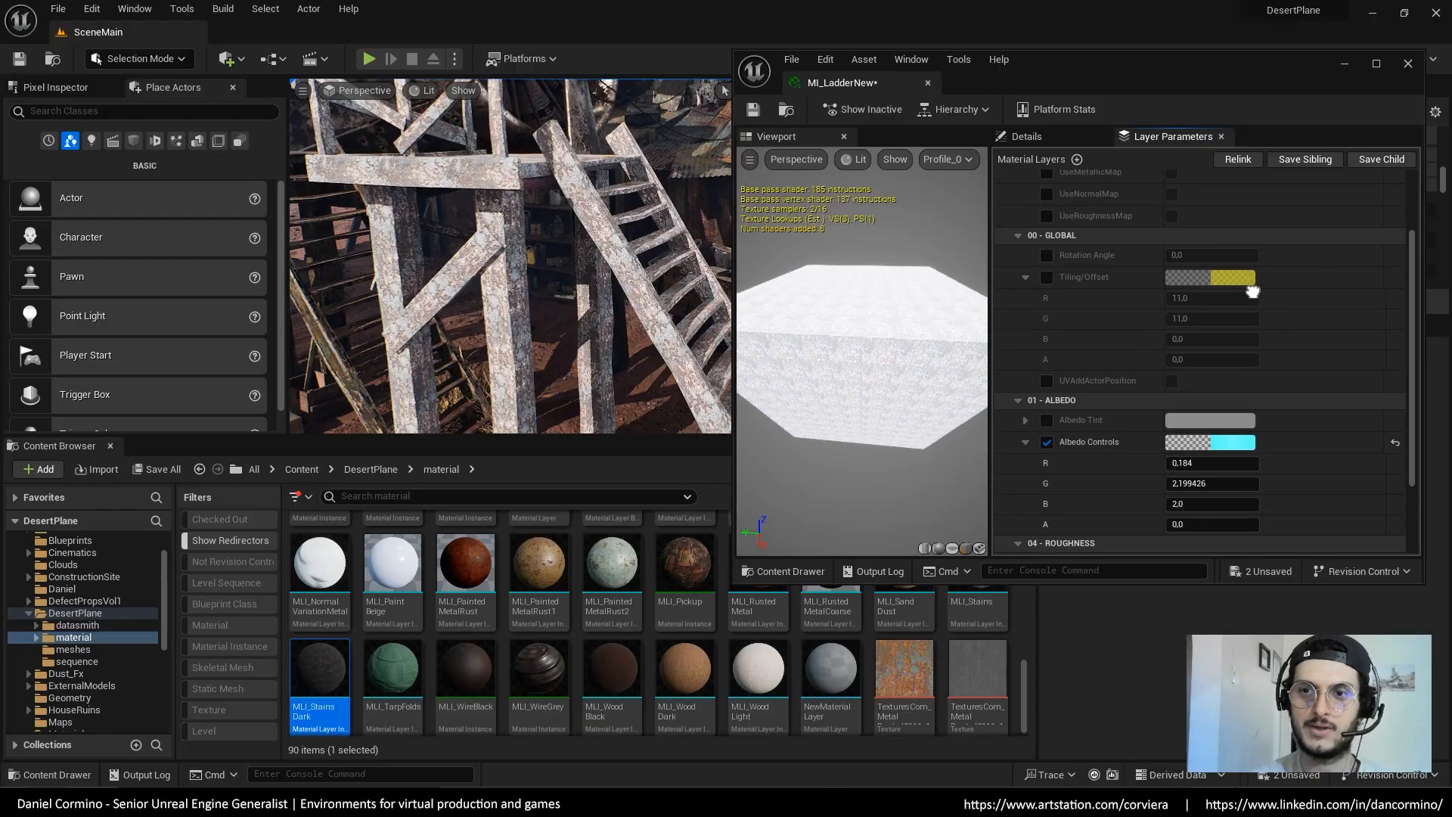
click(1046, 275)
click(1195, 296)
text(4)
key(Return)
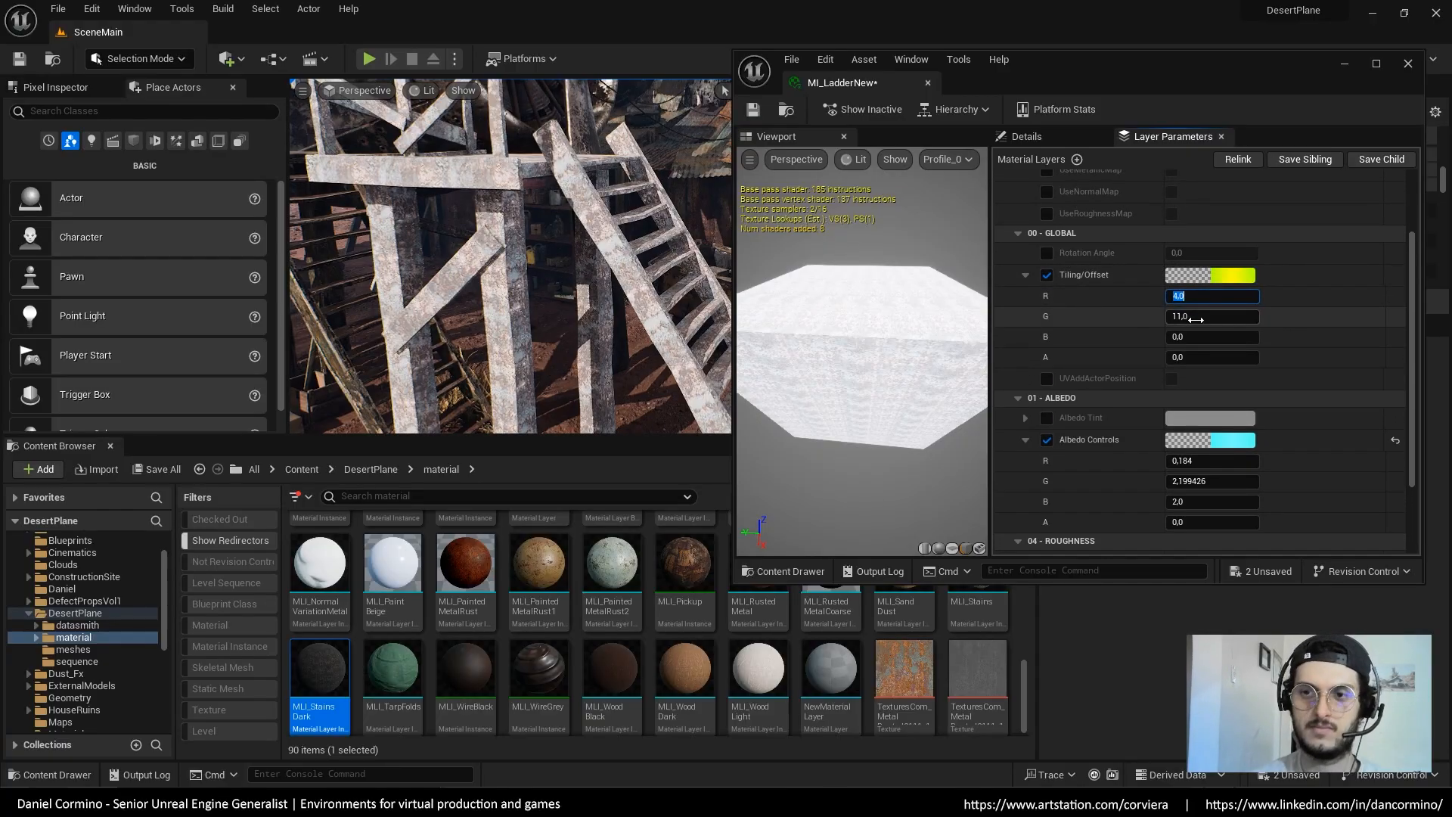
click(1201, 317)
text(4)
key(Return)
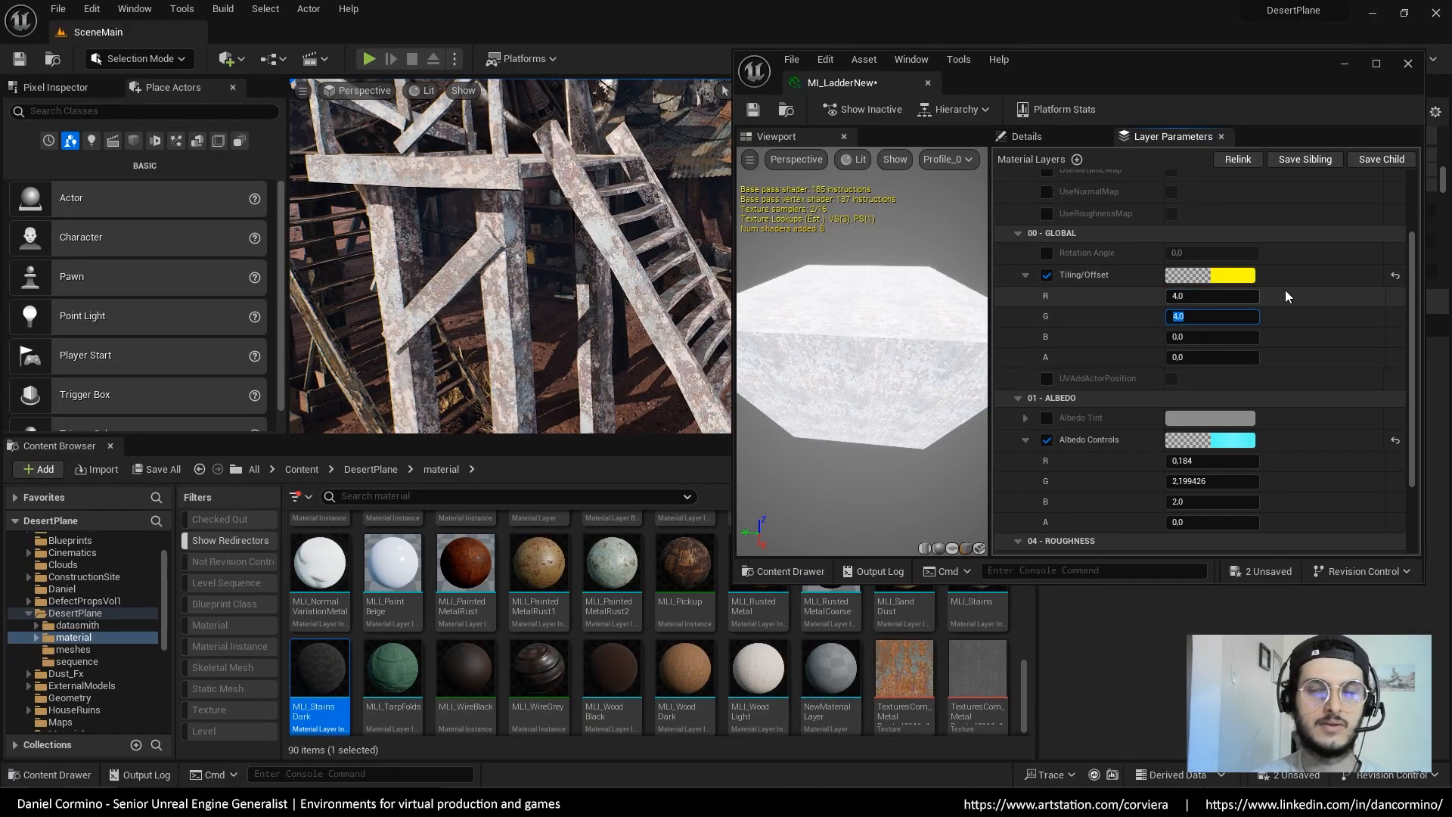
Assign MB_BaseMaskBlend as Layer 3's blend asset
right_drag(1285, 277, 1283, 113)
click(1268, 437)
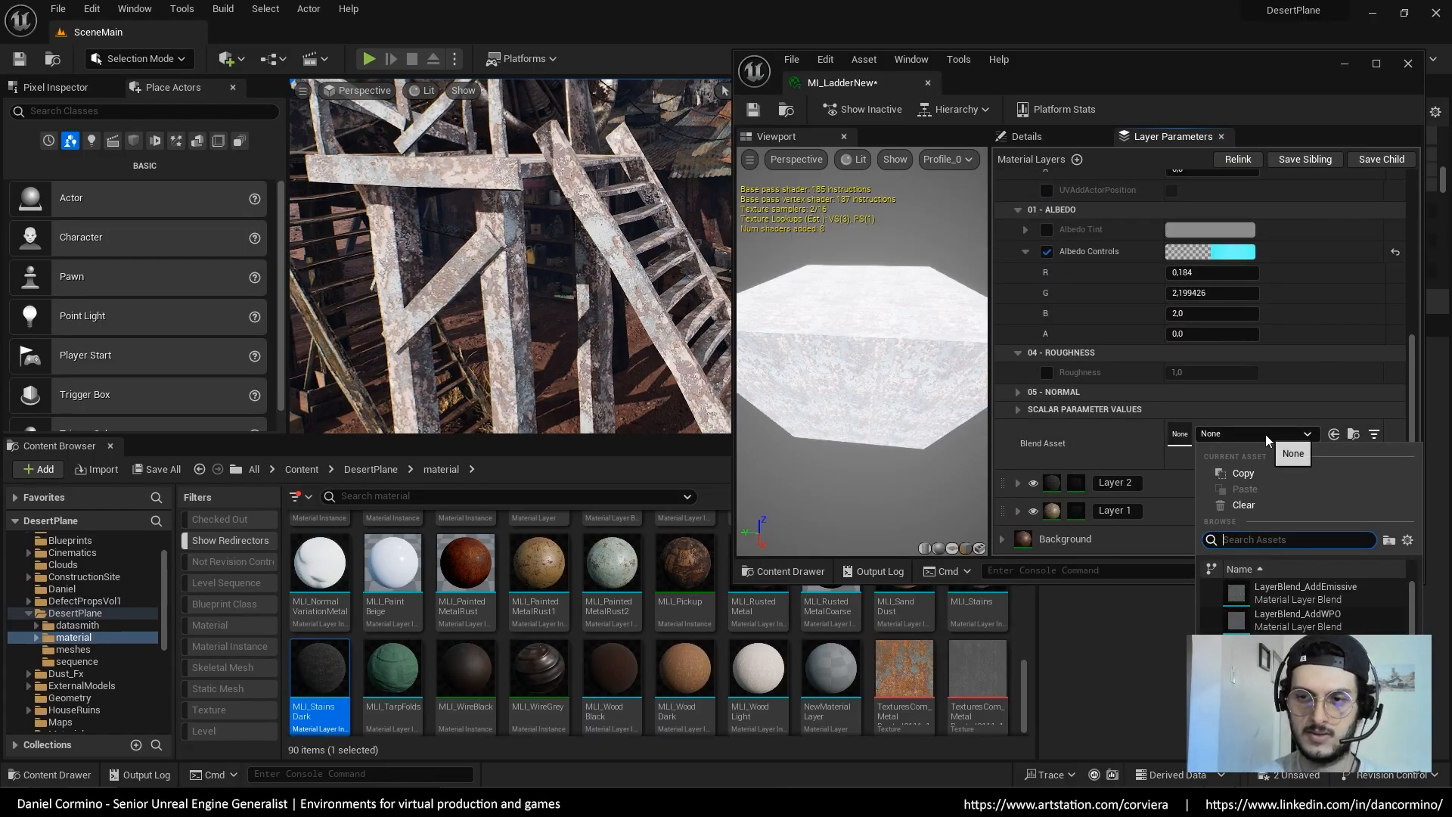
text(blend )
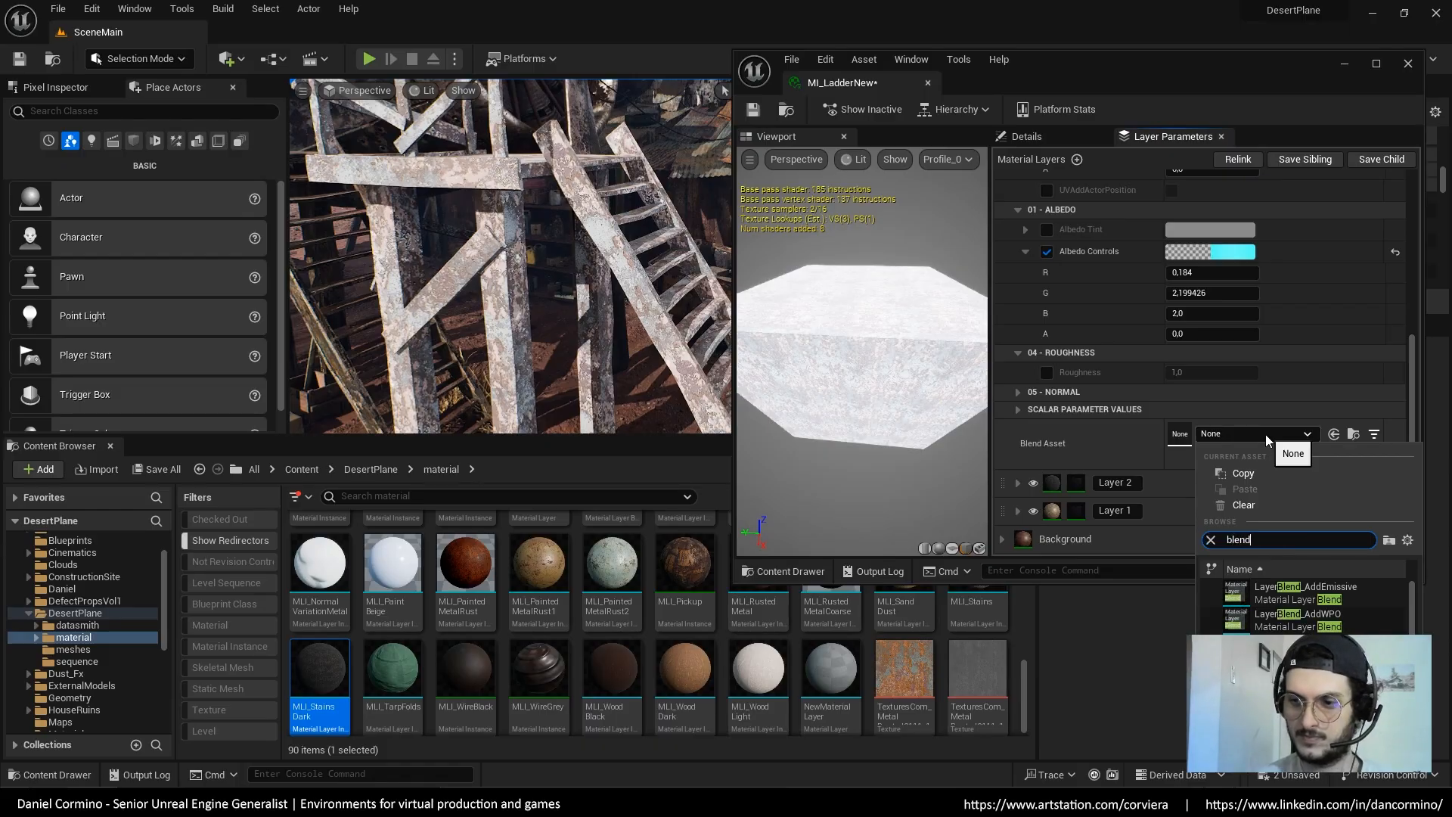
text(mask)
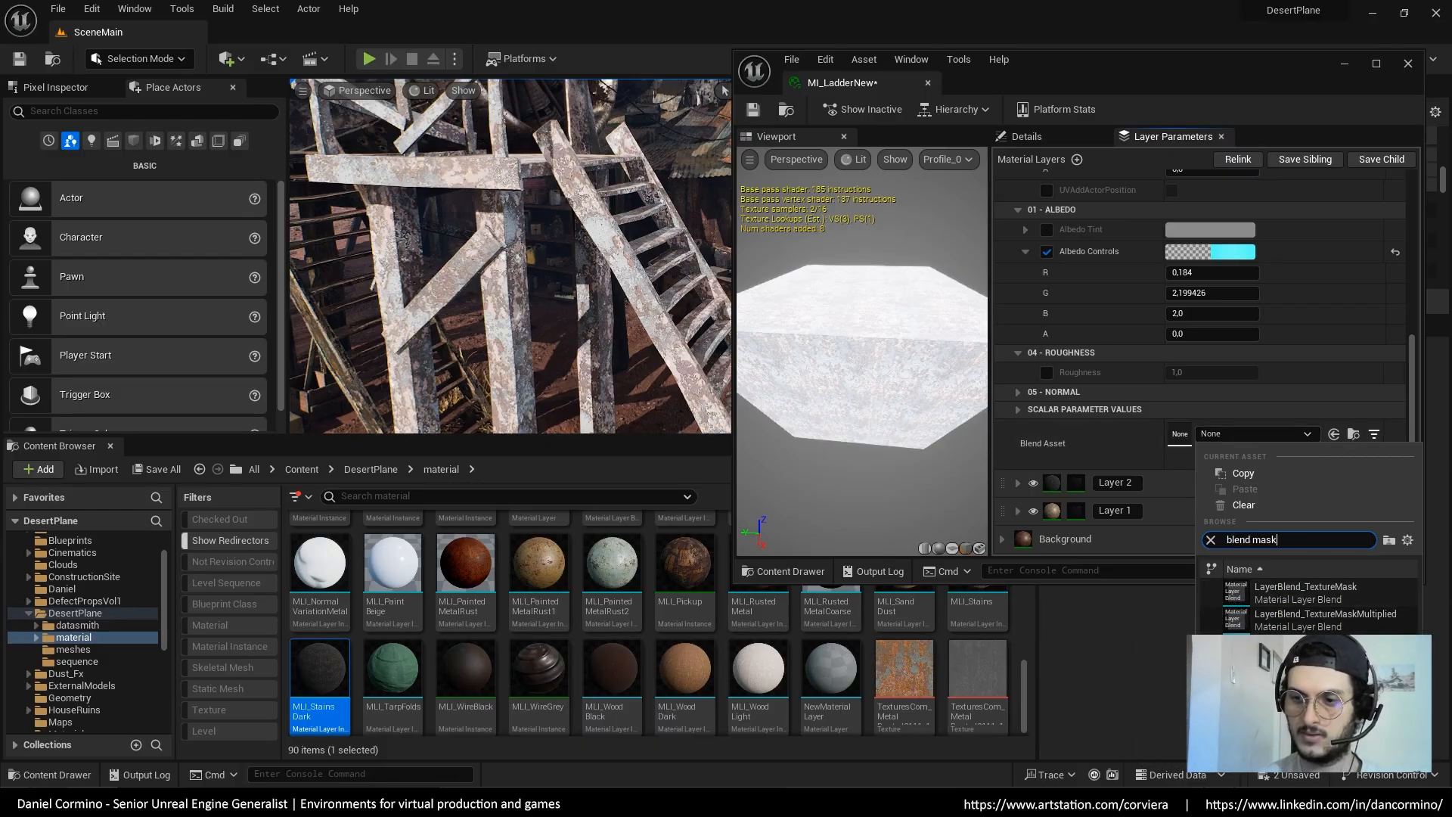
click(1301, 649)
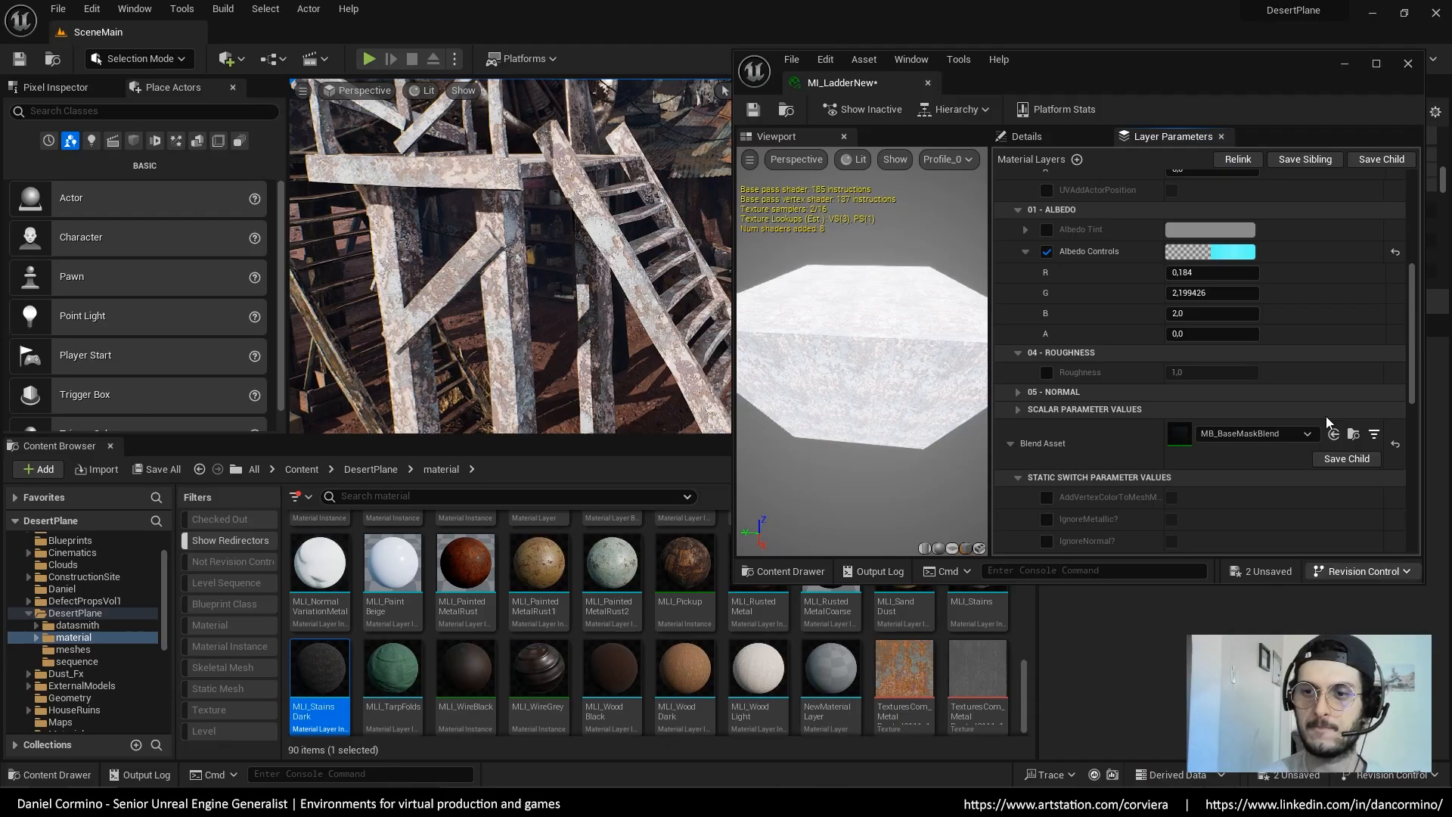
Turn off UseMeshMask? and turn on UseDetailMask in Layer 3's blend
scroll(1327, 422, down, 5)
right_drag(1268, 369, 1048, 274)
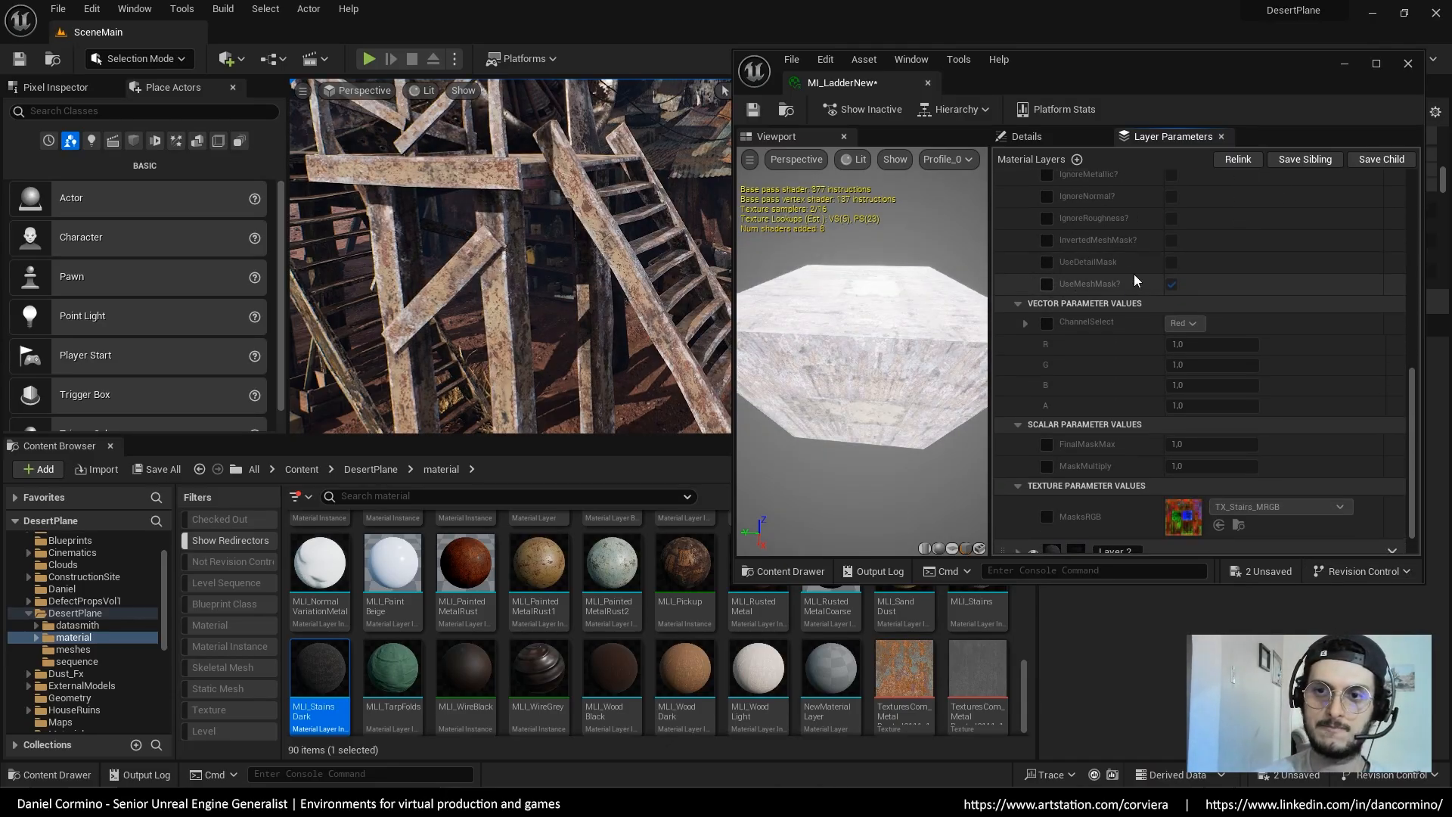
click(1172, 284)
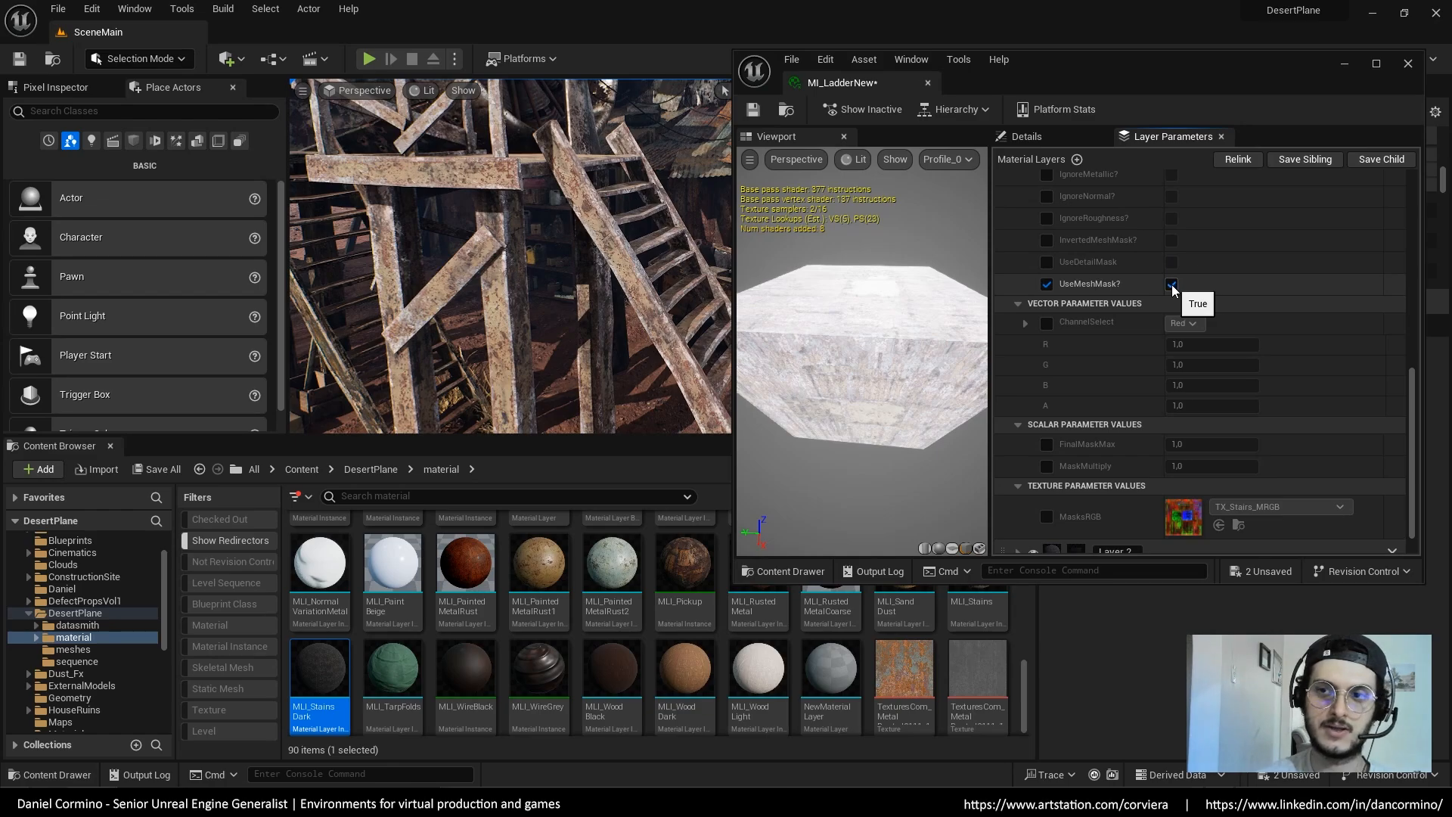
click(1171, 285)
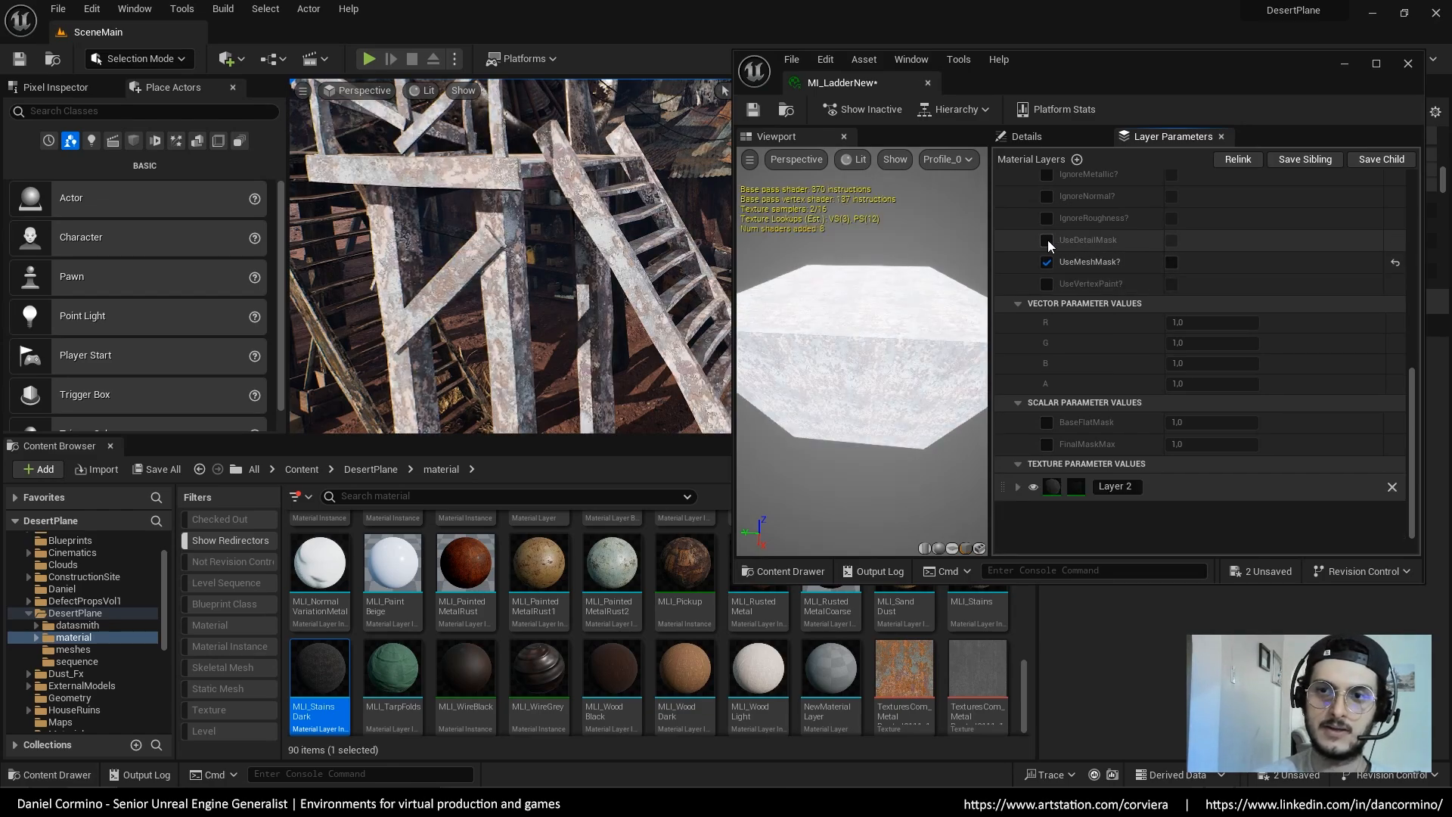
click(1173, 241)
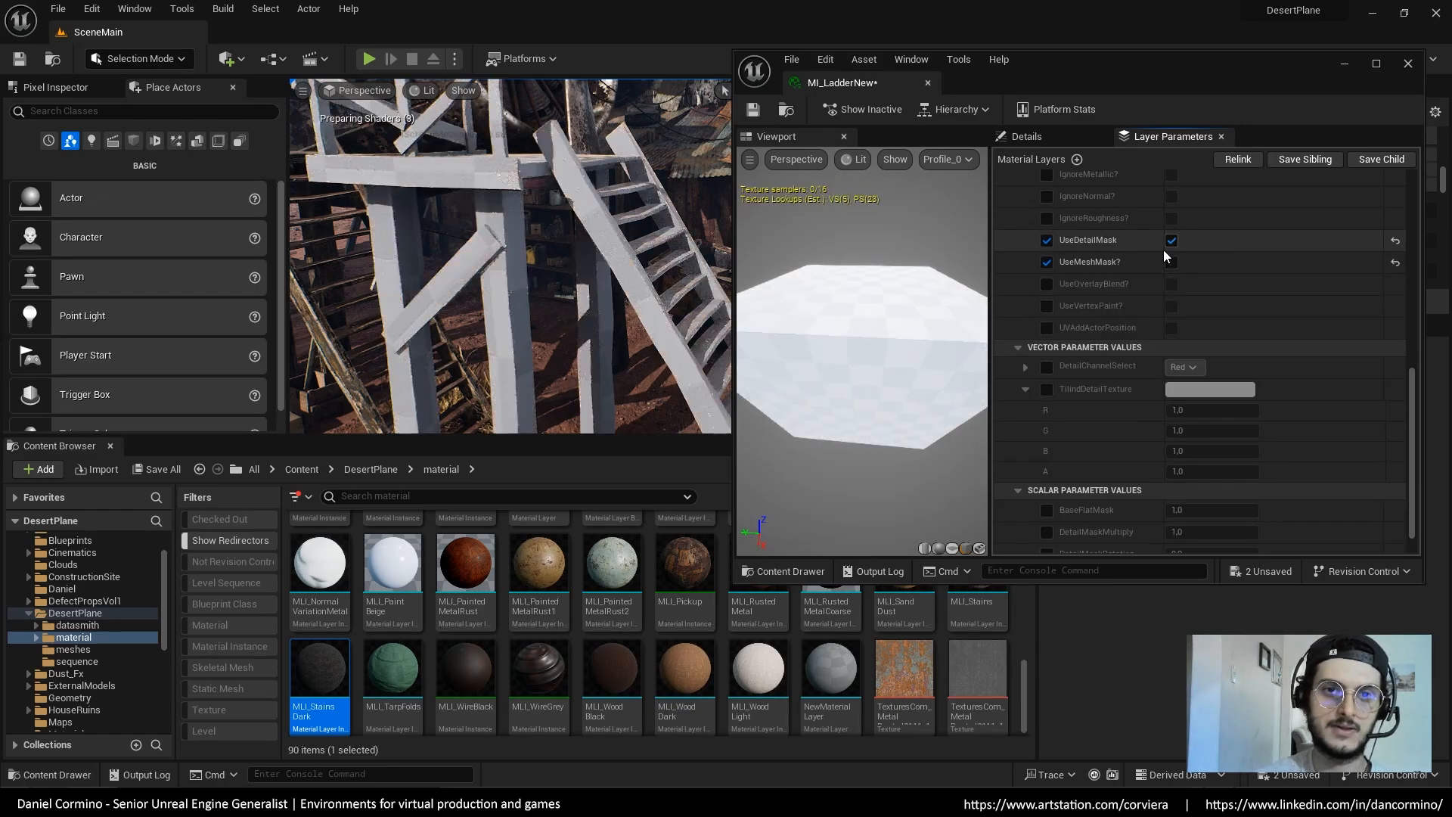
Show the level view fullscreen and override DetailChannelSelect in Layer 3's blend, setting it to Blue
right_drag(679, 329, 679, 330)
key(F11)
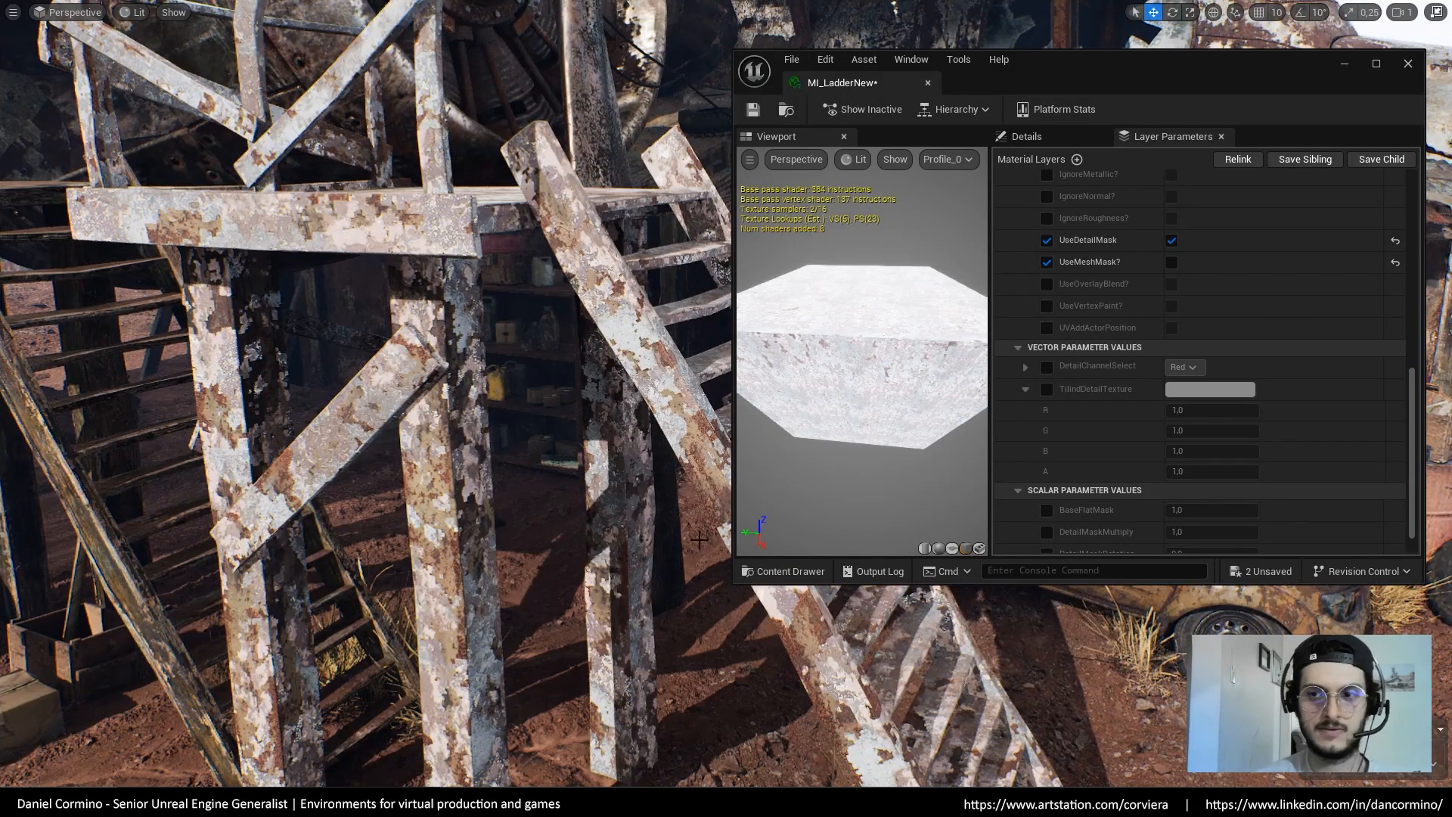
click(1046, 369)
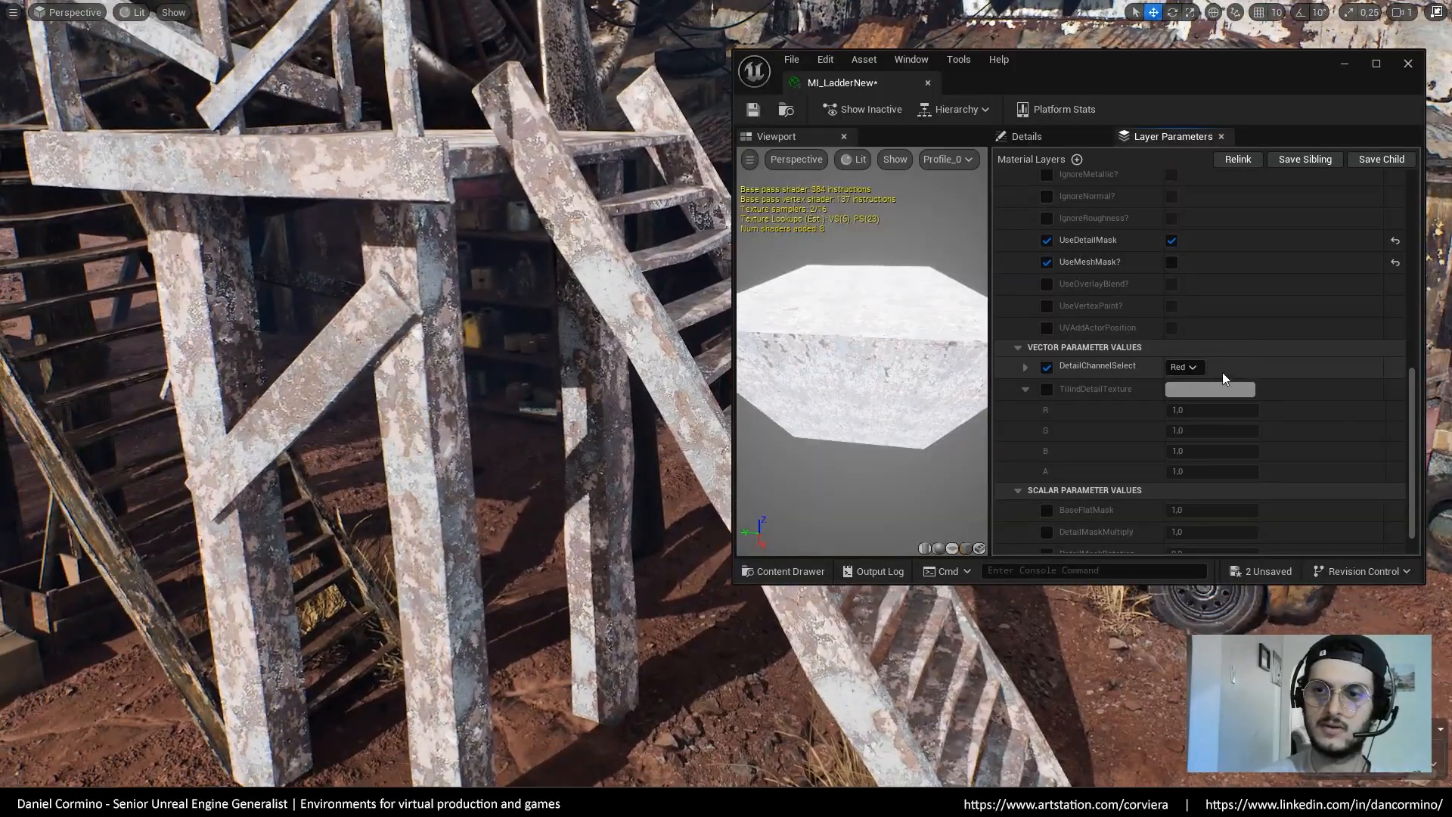
click(1183, 367)
click(1184, 410)
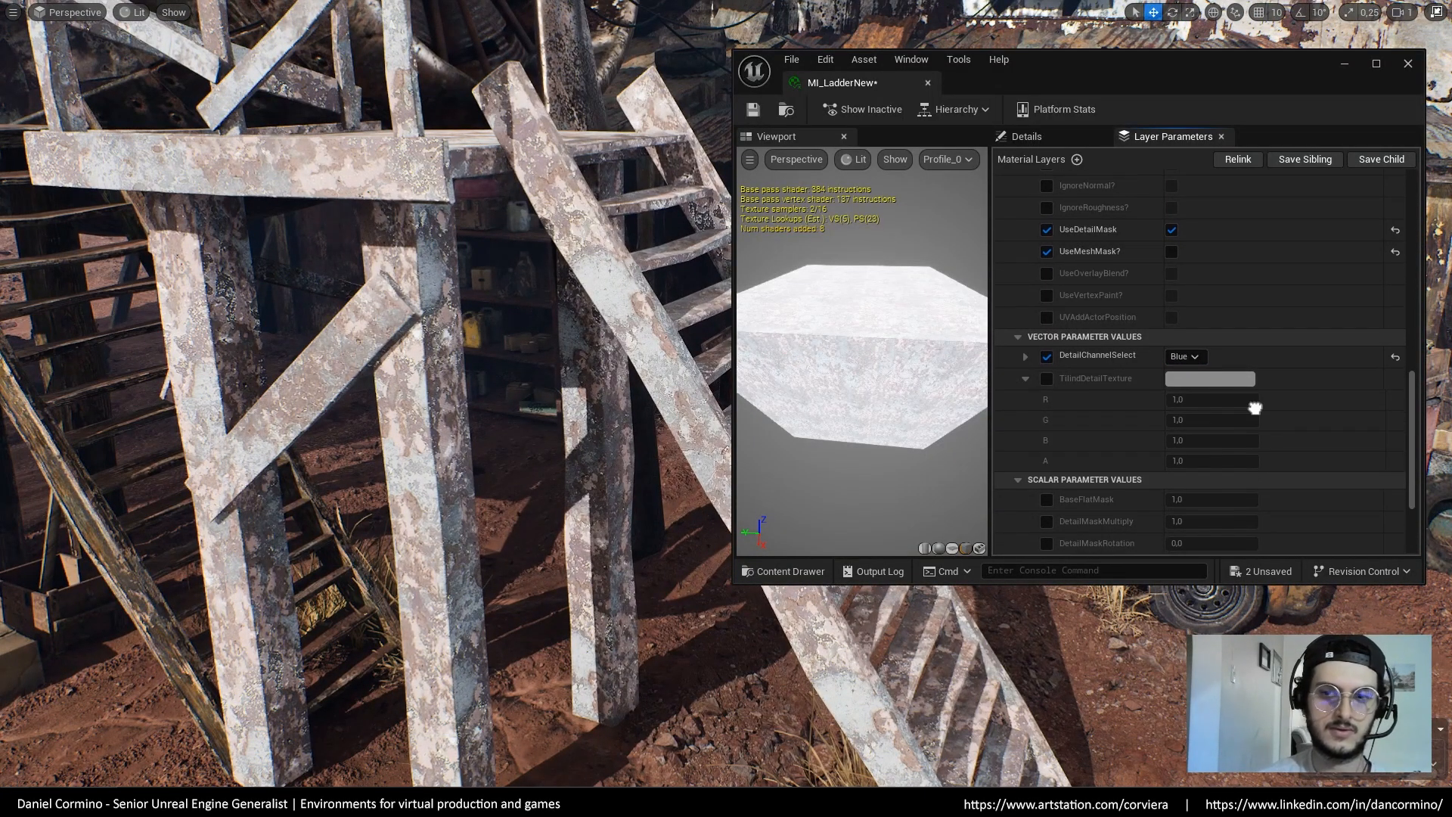
Enable the FinalMaskMax, DetailMaskRotation, DetailMaskMultiply and BaseFlatMask overrides in Layer 3's blend
scroll(1278, 408, down, 2)
key(s)
right_drag(662, 572, 662, 572)
key(w)
key(s)
scroll(1210, 378, down, 2)
click(1047, 453)
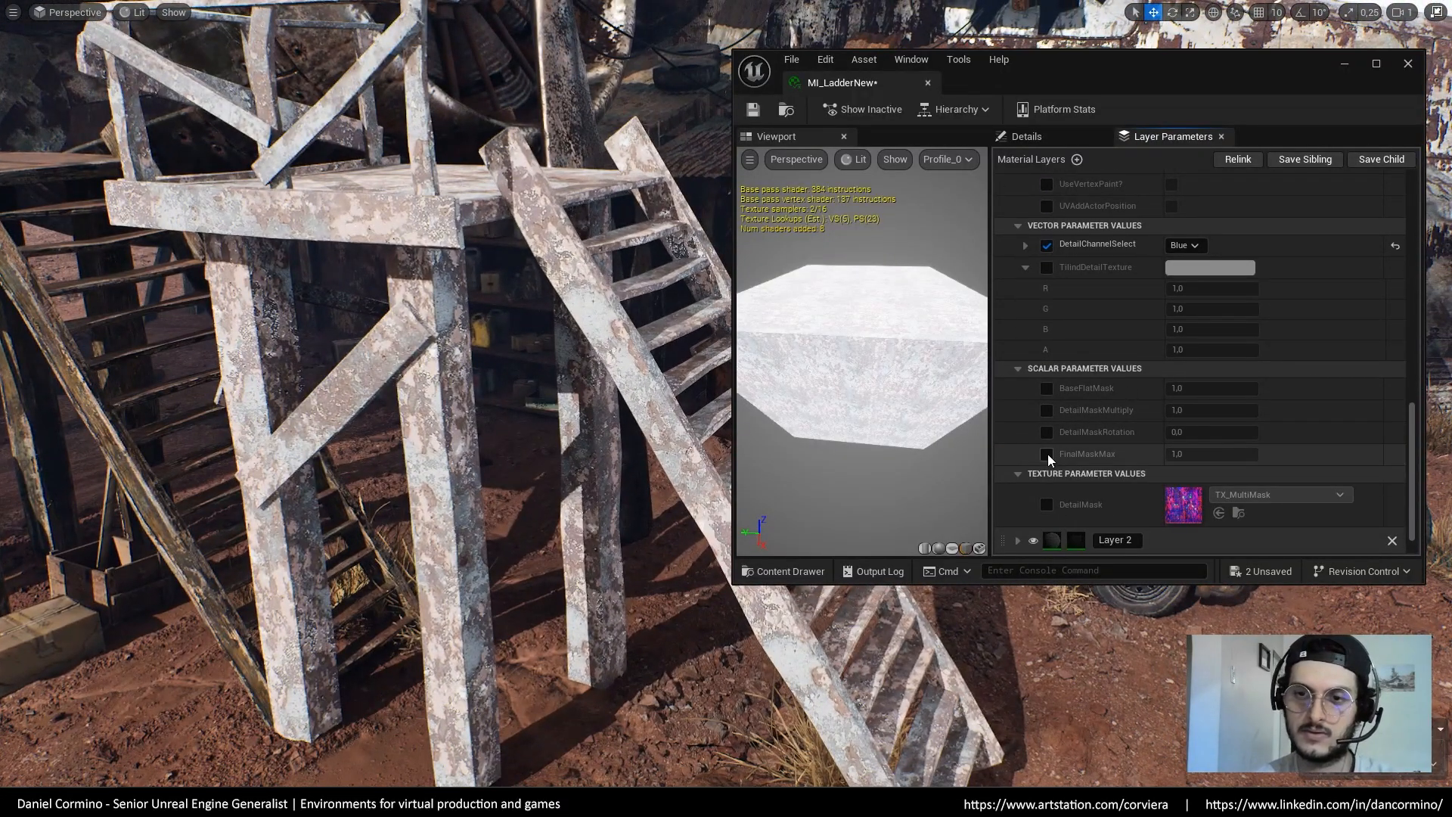
click(1047, 432)
click(1046, 410)
click(1047, 388)
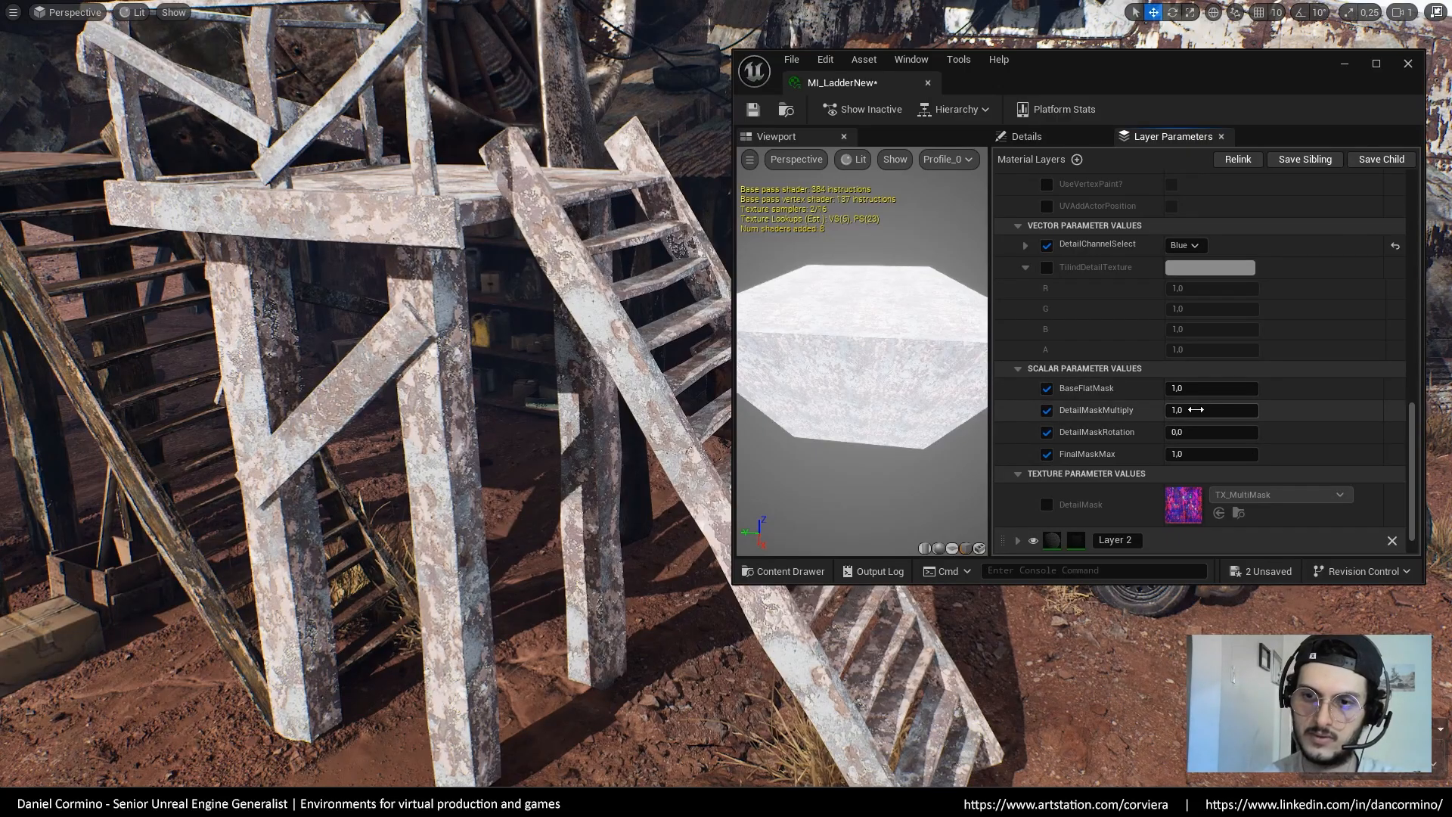
Set Layer 3's BaseFlatMask to about 0.444 and its DetailMaskMultiply to about 1.119
drag(1213, 406, 1208, 406)
drag(1213, 388, 1246, 388)
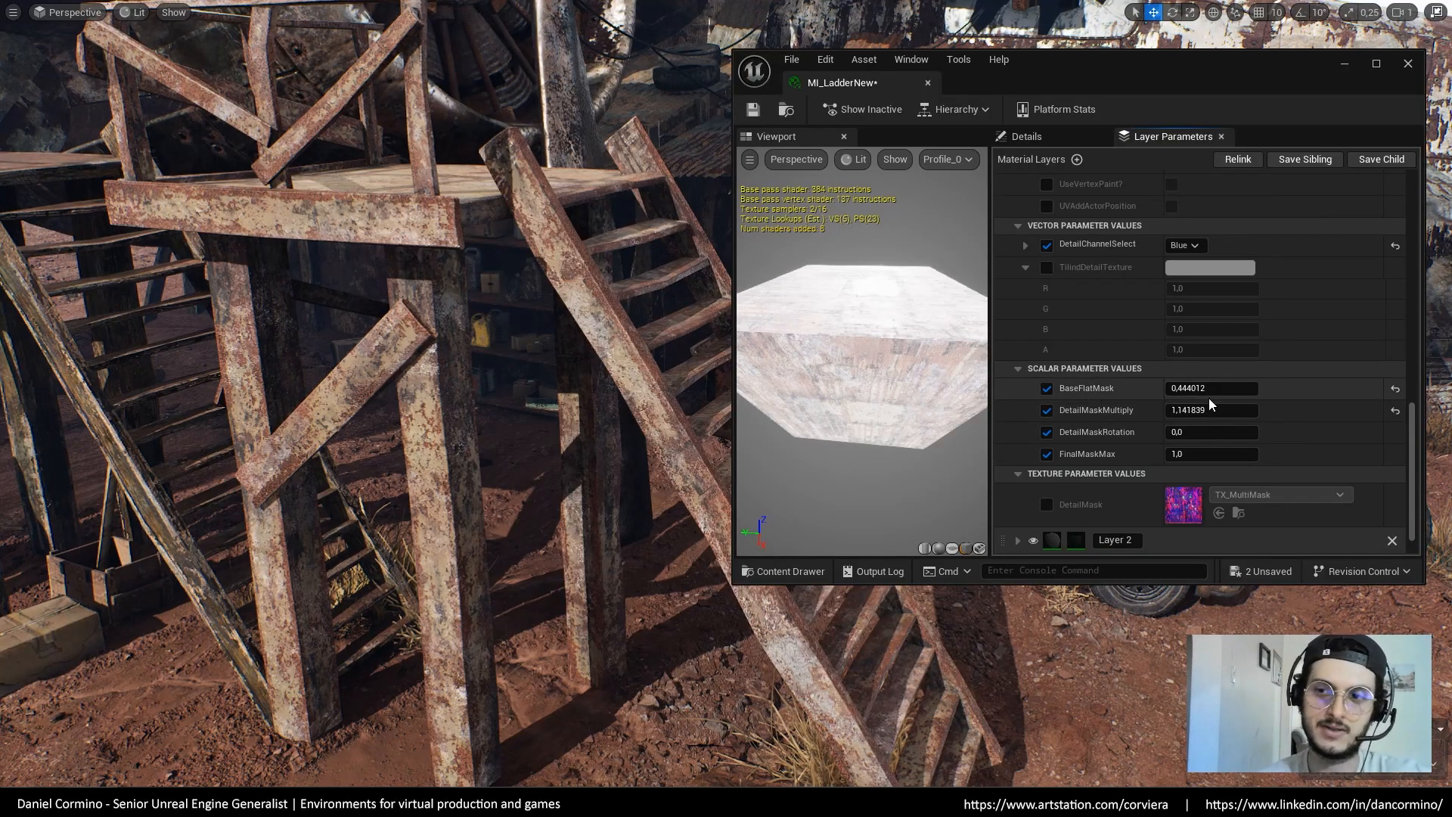
mouse_move(1202, 410)
mouse_down()
mouse_move(1240, 410)
mouse_move(1196, 410)
mouse_move(1216, 410)
mouse_up()
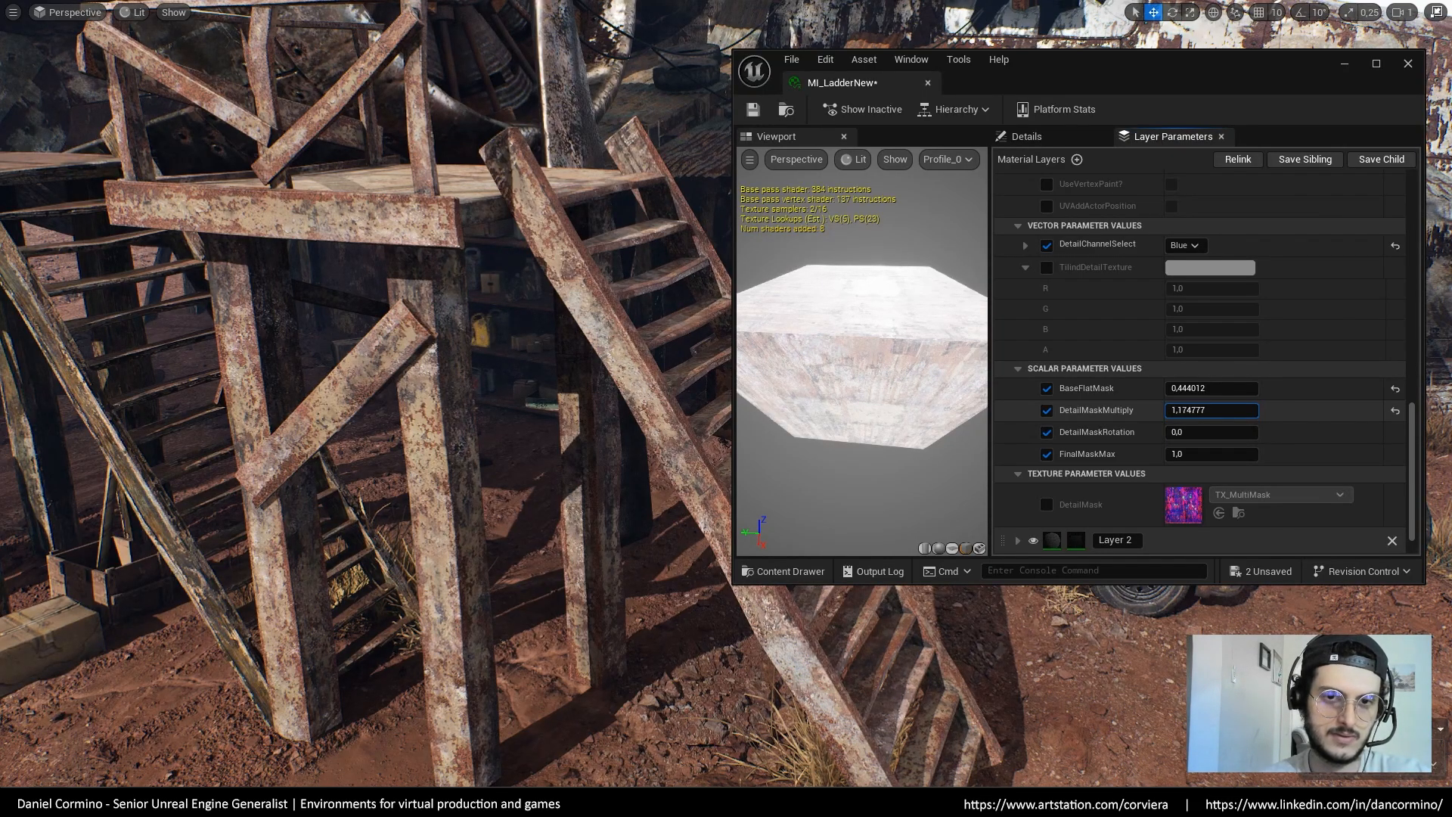
drag(1214, 410, 1210, 410)
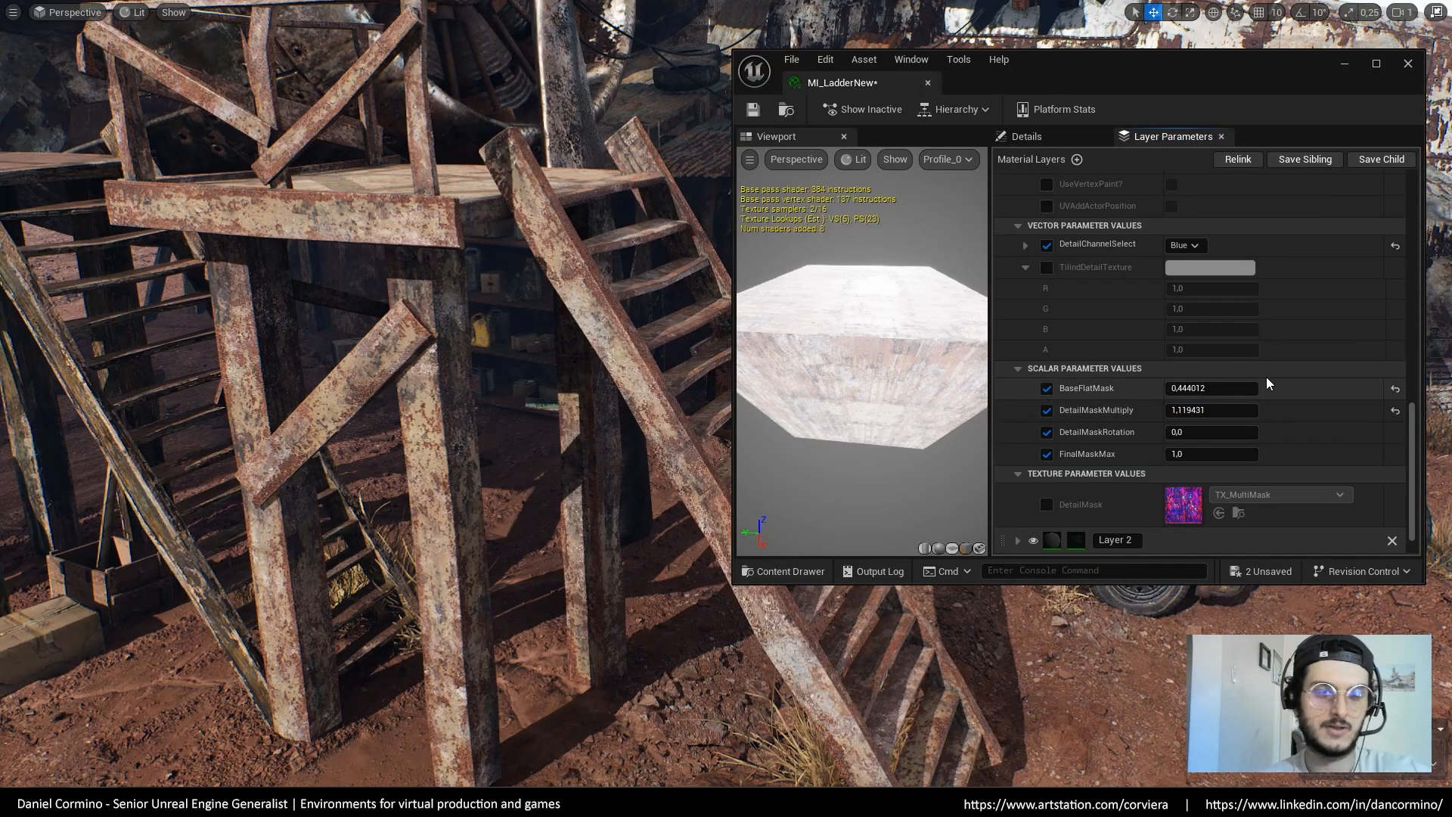
Override DetailMaskMultiply and DetailMaskRotation in Layer 1's blend, and set DetailMaskMultiply to 0.552
drag(1414, 452, 1407, 449)
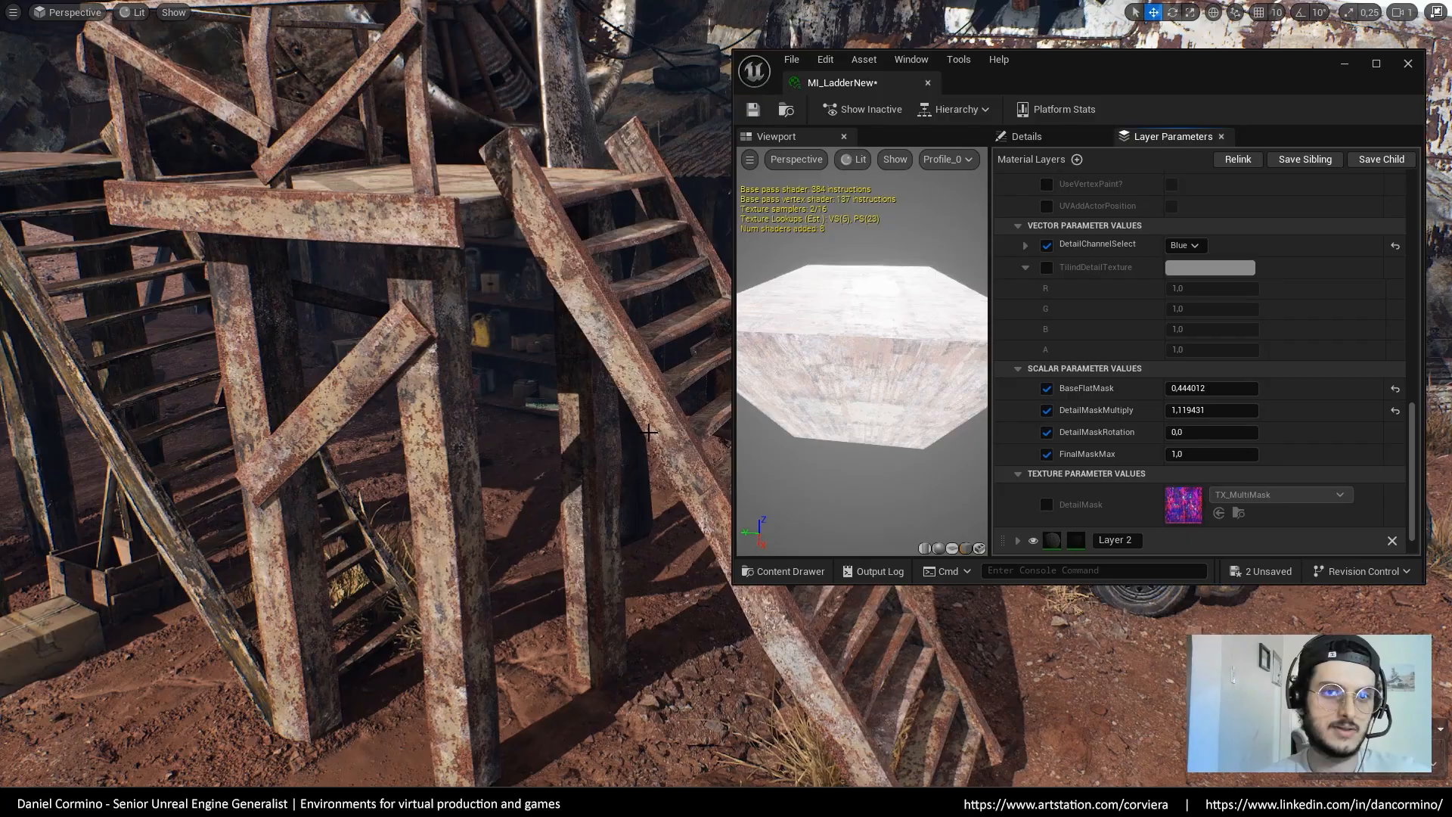
right_drag(649, 432, 581, 431)
scroll(1372, 482, down, 2)
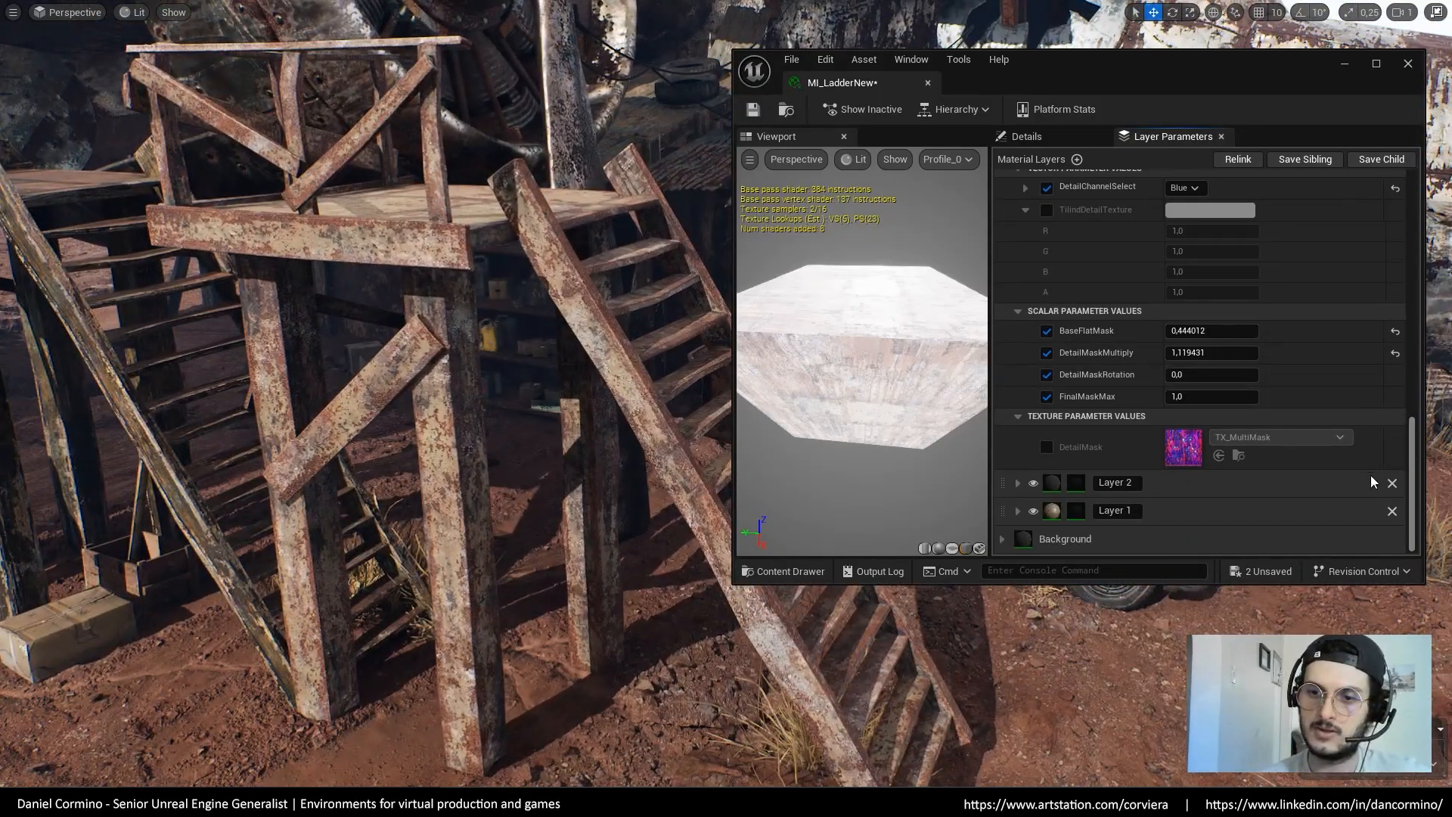
click(1018, 511)
drag(1410, 438, 1417, 472)
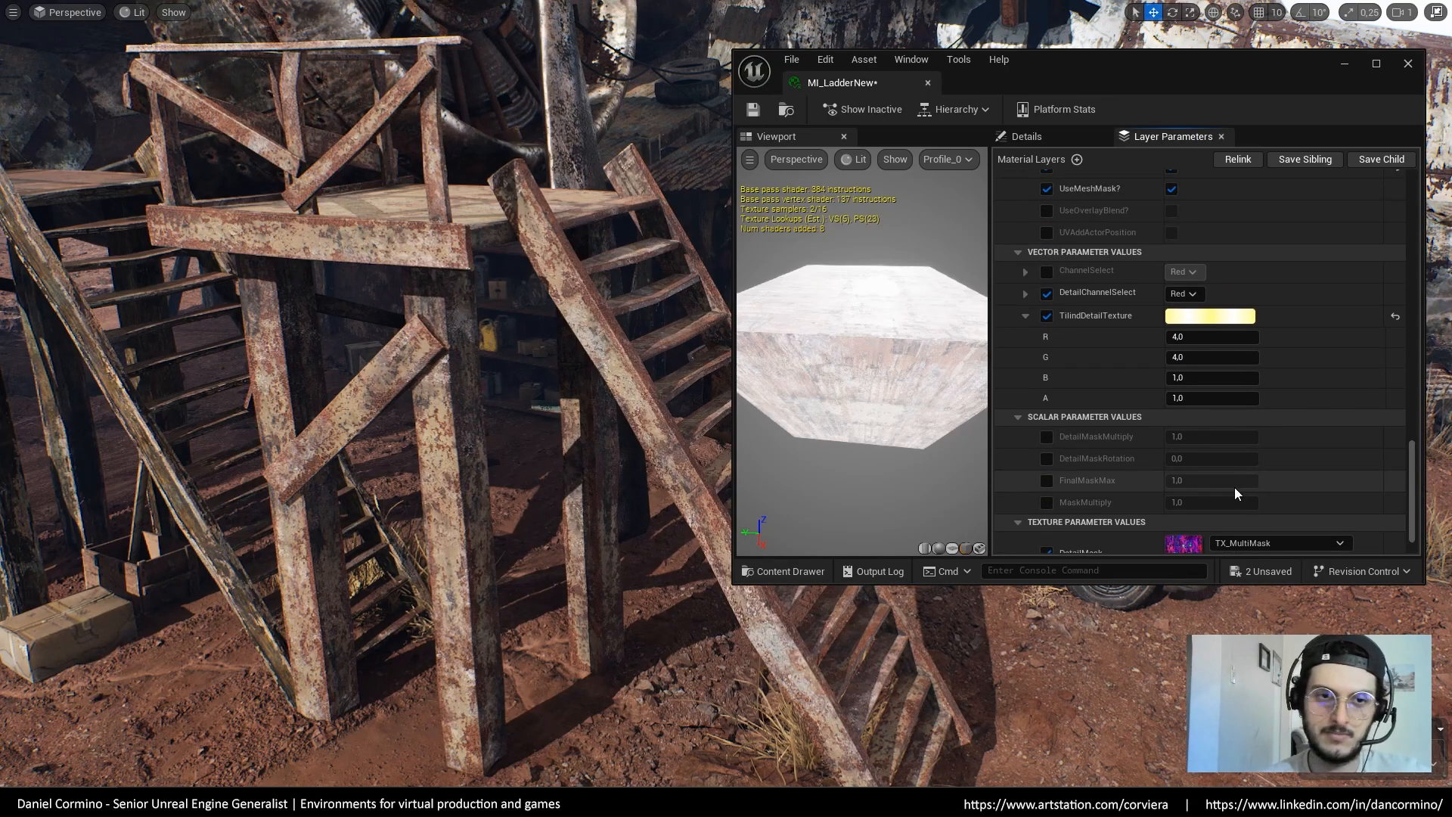
click(1112, 454)
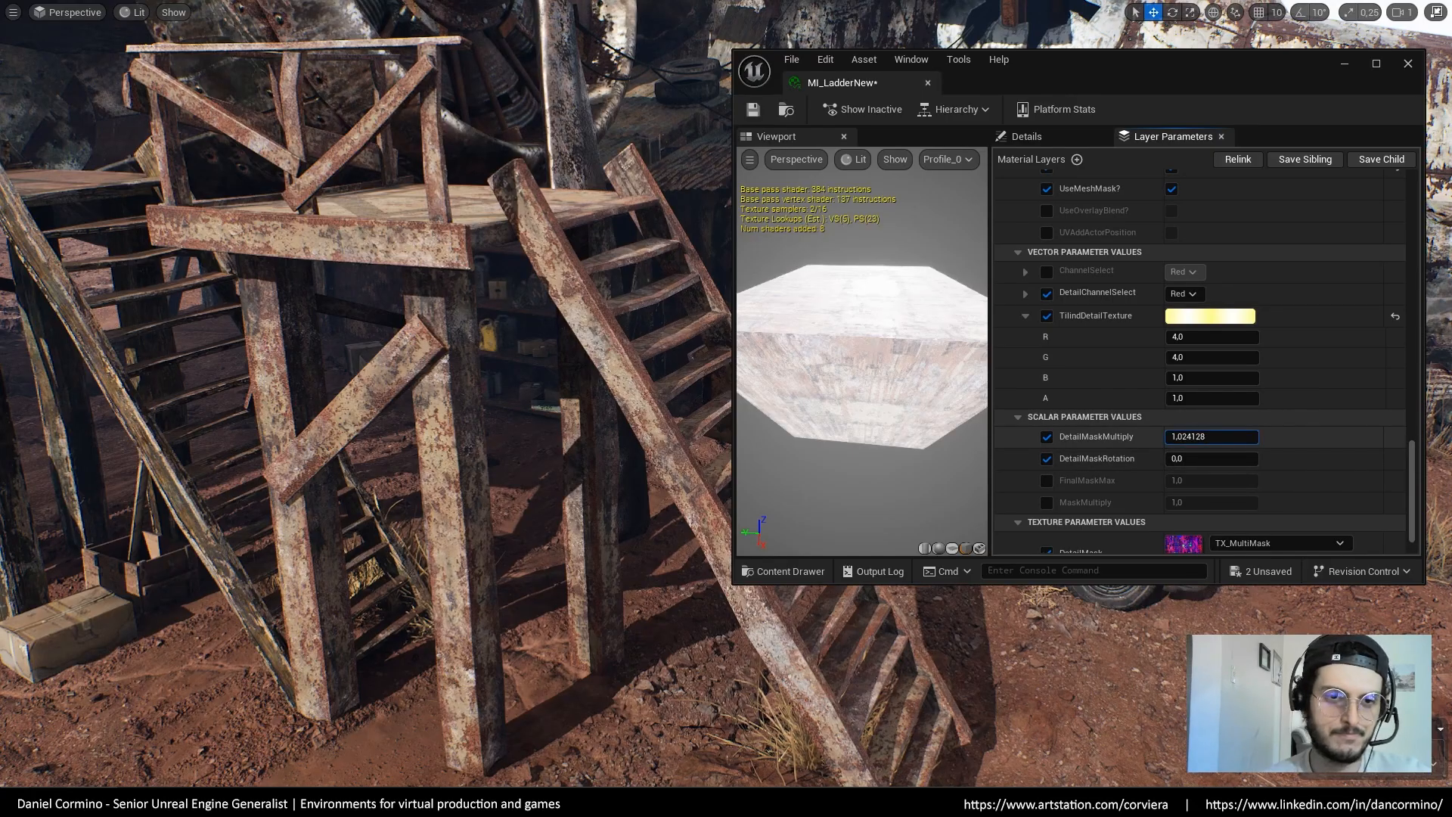
drag(1211, 436, 1179, 436)
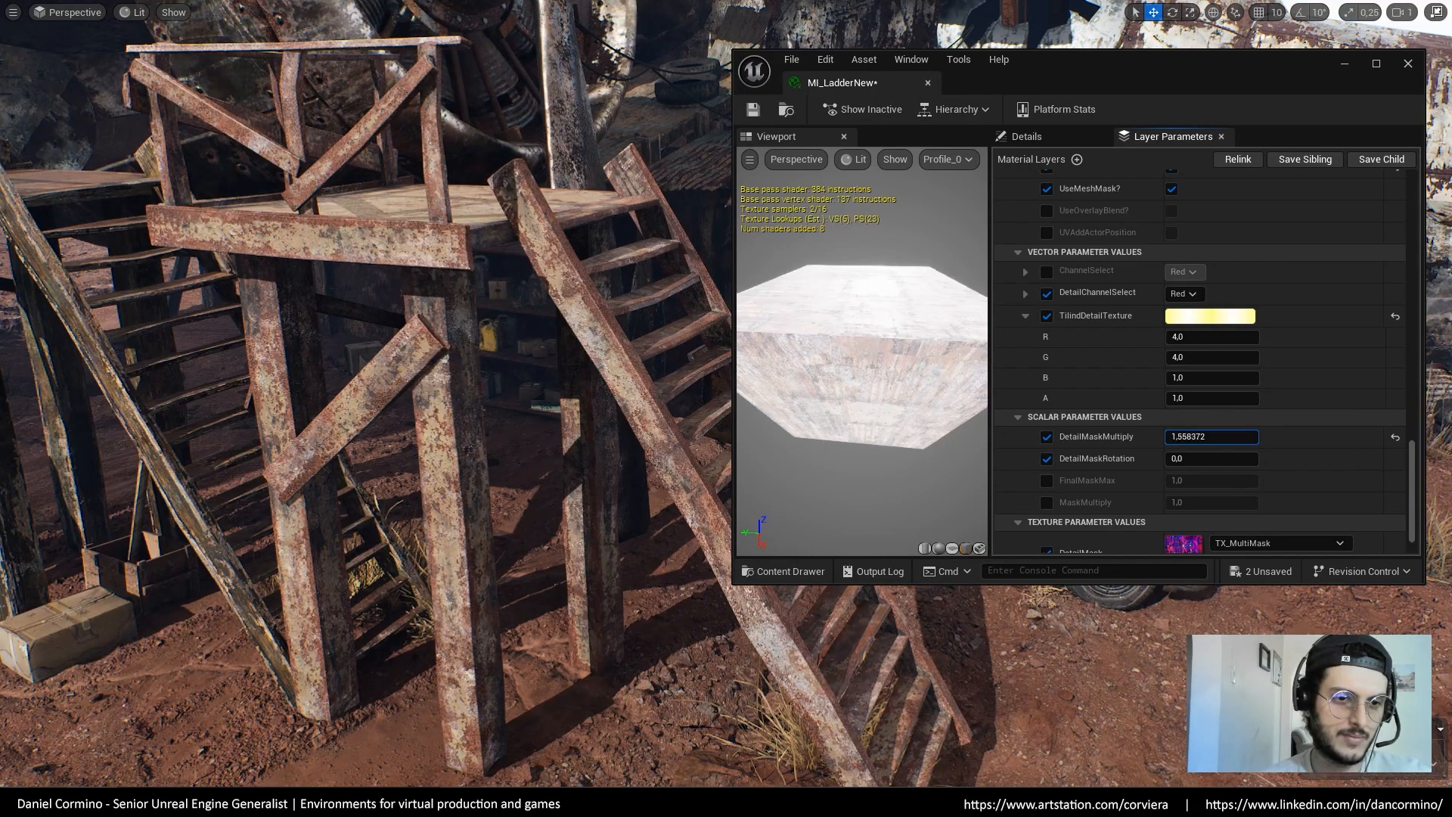
drag(1211, 436, 1199, 436)
click(1395, 437)
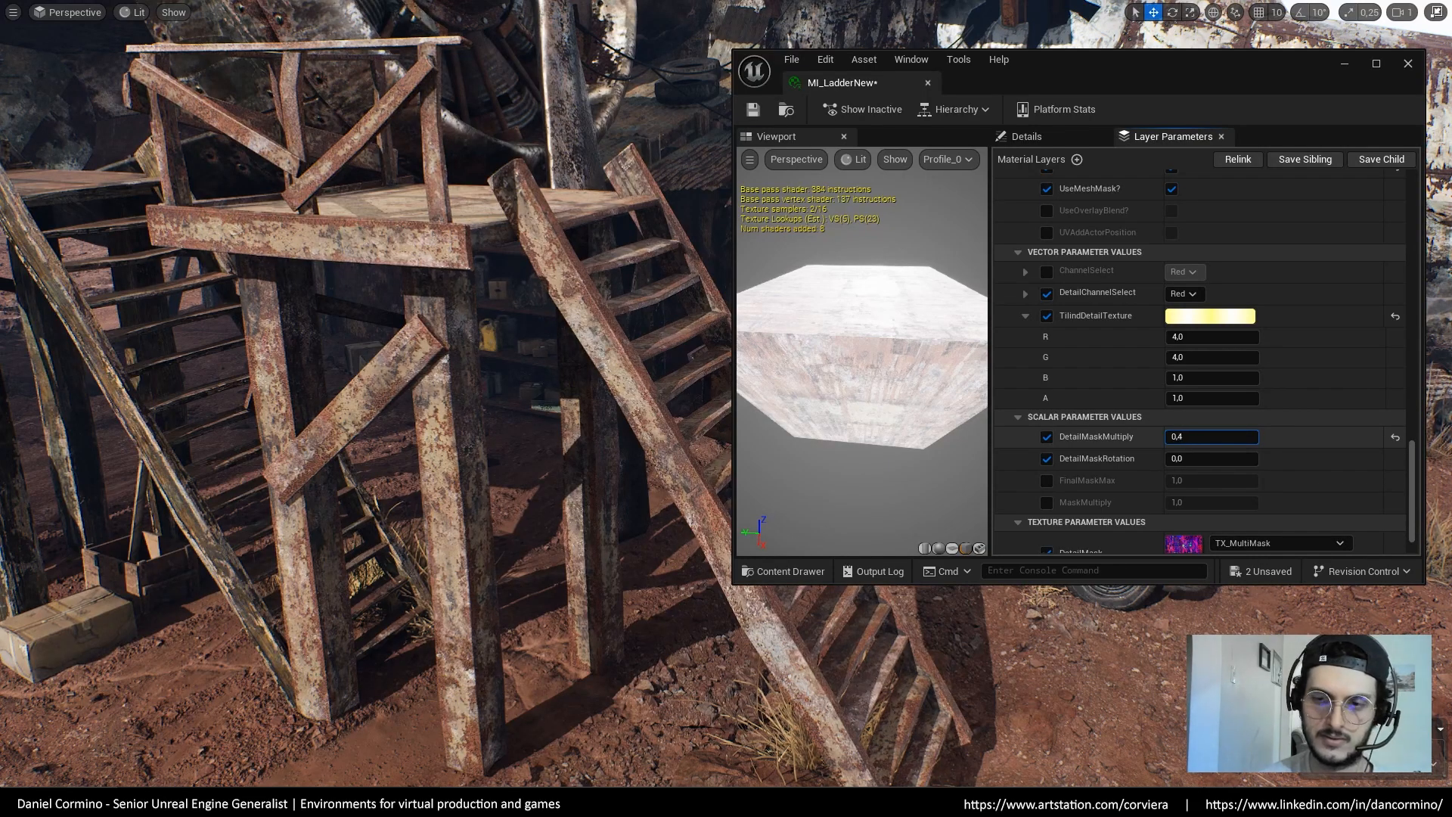
drag(1181, 441, 1184, 441)
Override Layer 1's MaskMultiply at about 0.898 and try DetailMaskMultiply at about 0.777
click(1046, 502)
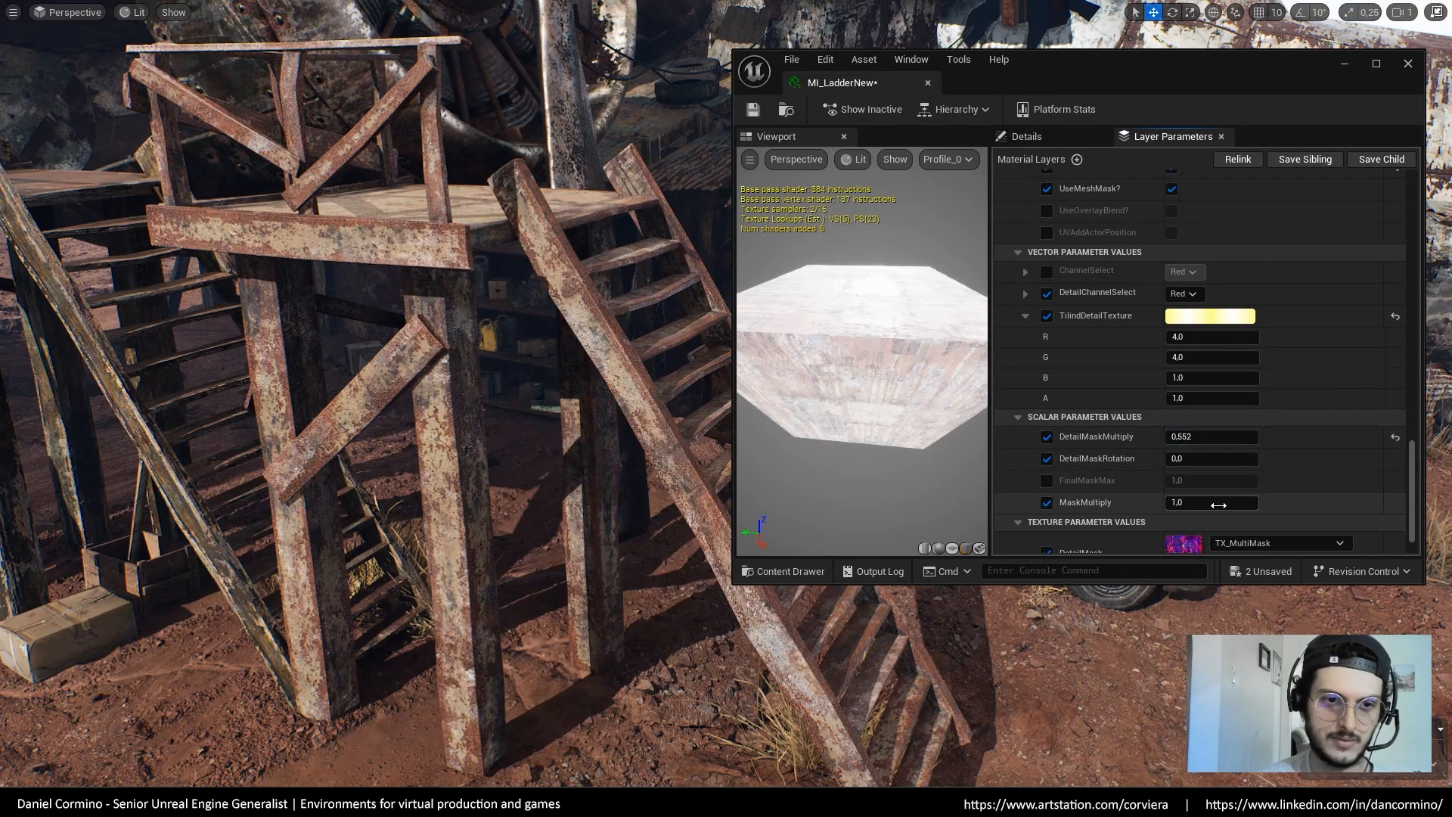
mouse_move(1211, 502)
mouse_down()
mouse_move(1257, 502)
mouse_move(1205, 502)
mouse_up()
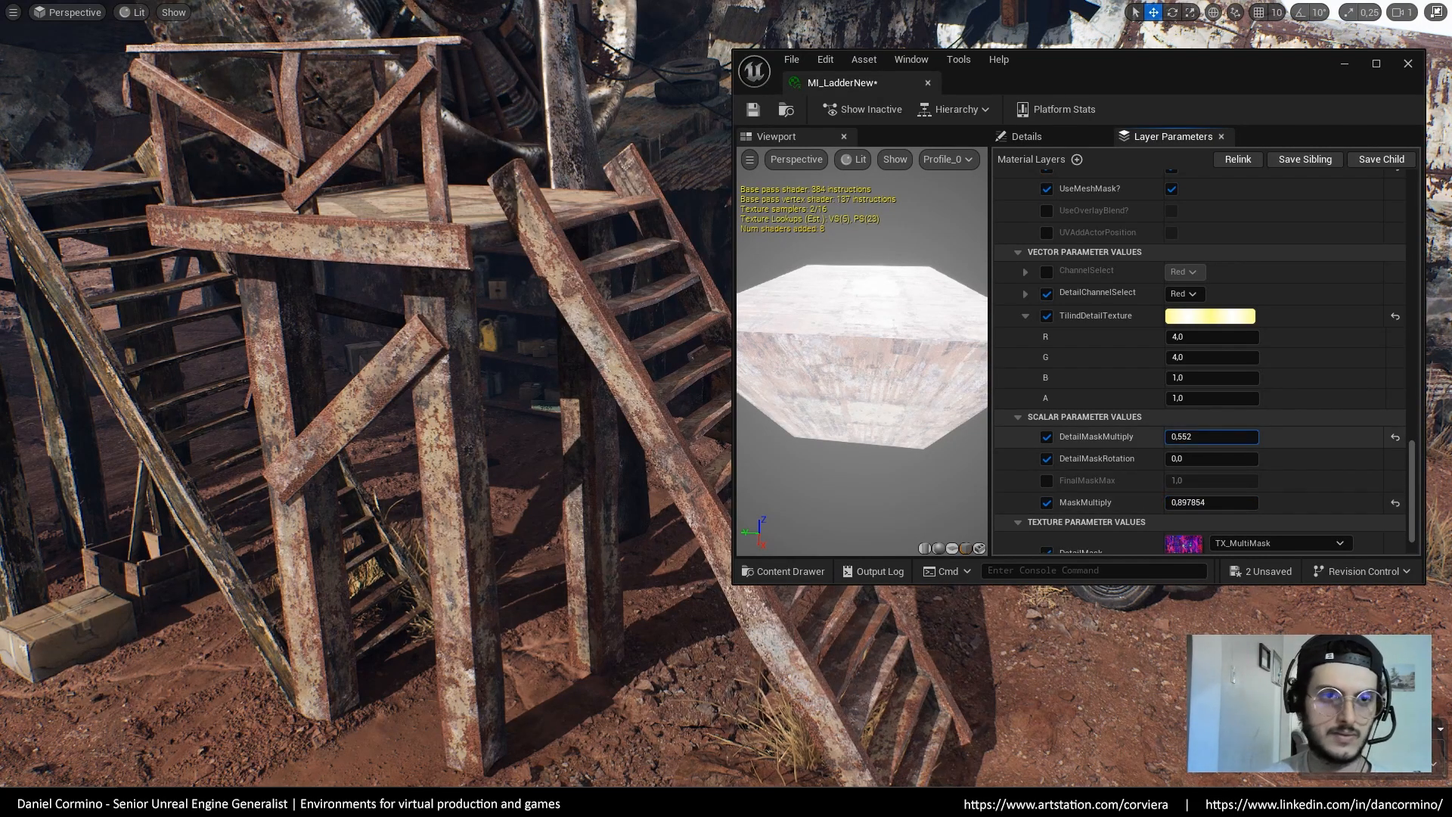
drag(1210, 436, 1221, 436)
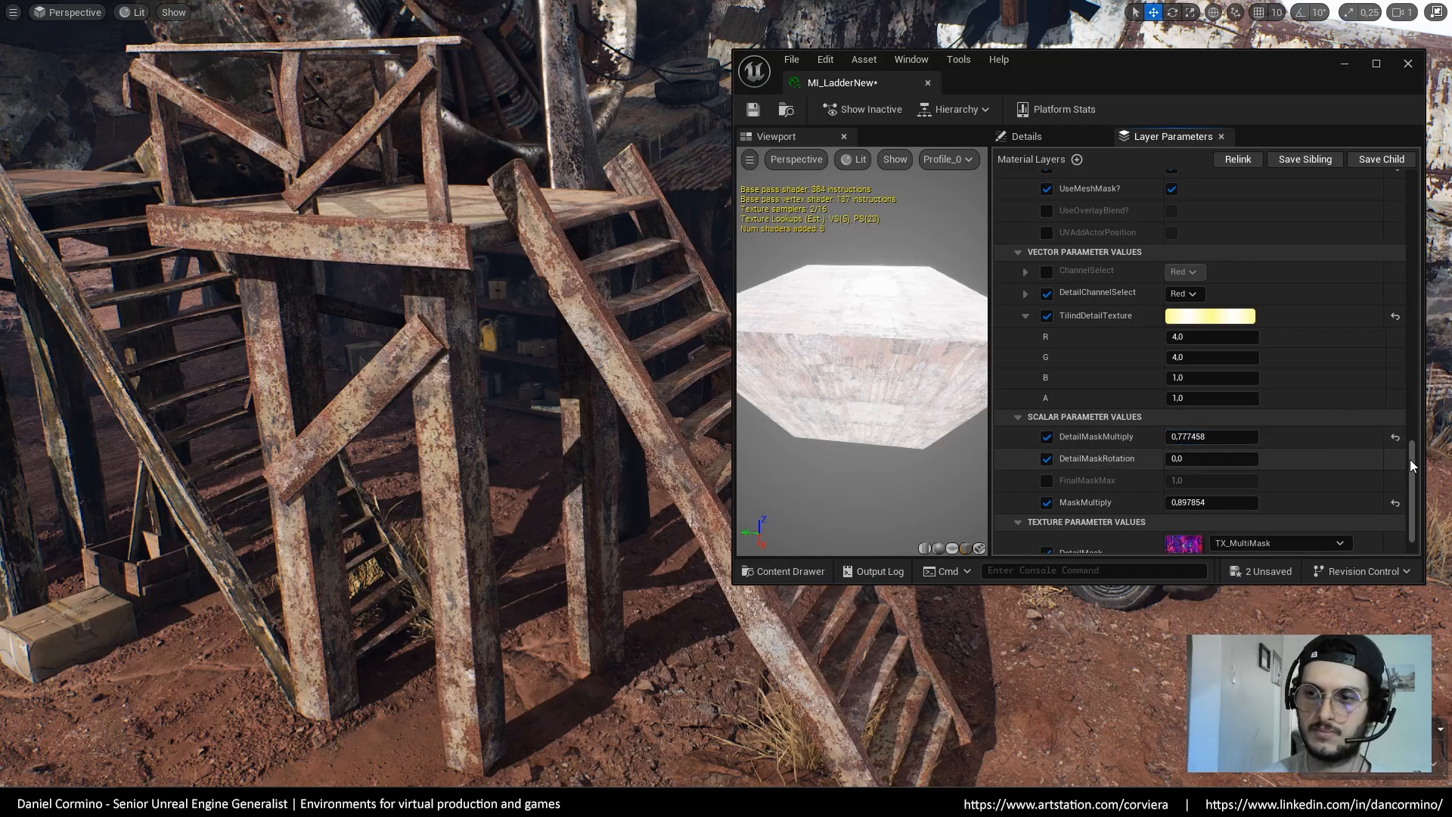
Move the material window away from the structure and switch the level view to the Roughness buffer visualization
scroll(1255, 340, up, 15)
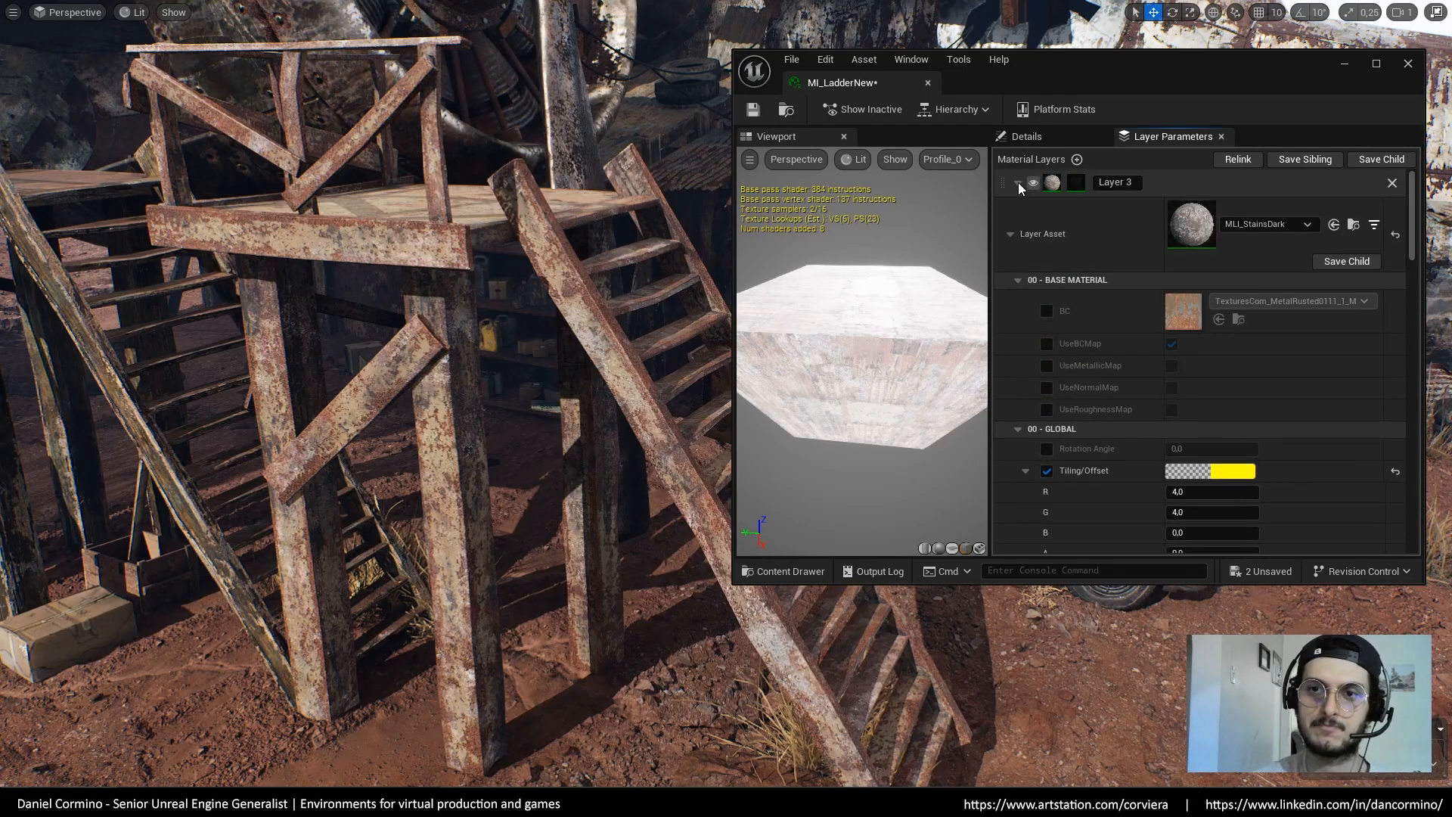
click(1017, 183)
click(1016, 239)
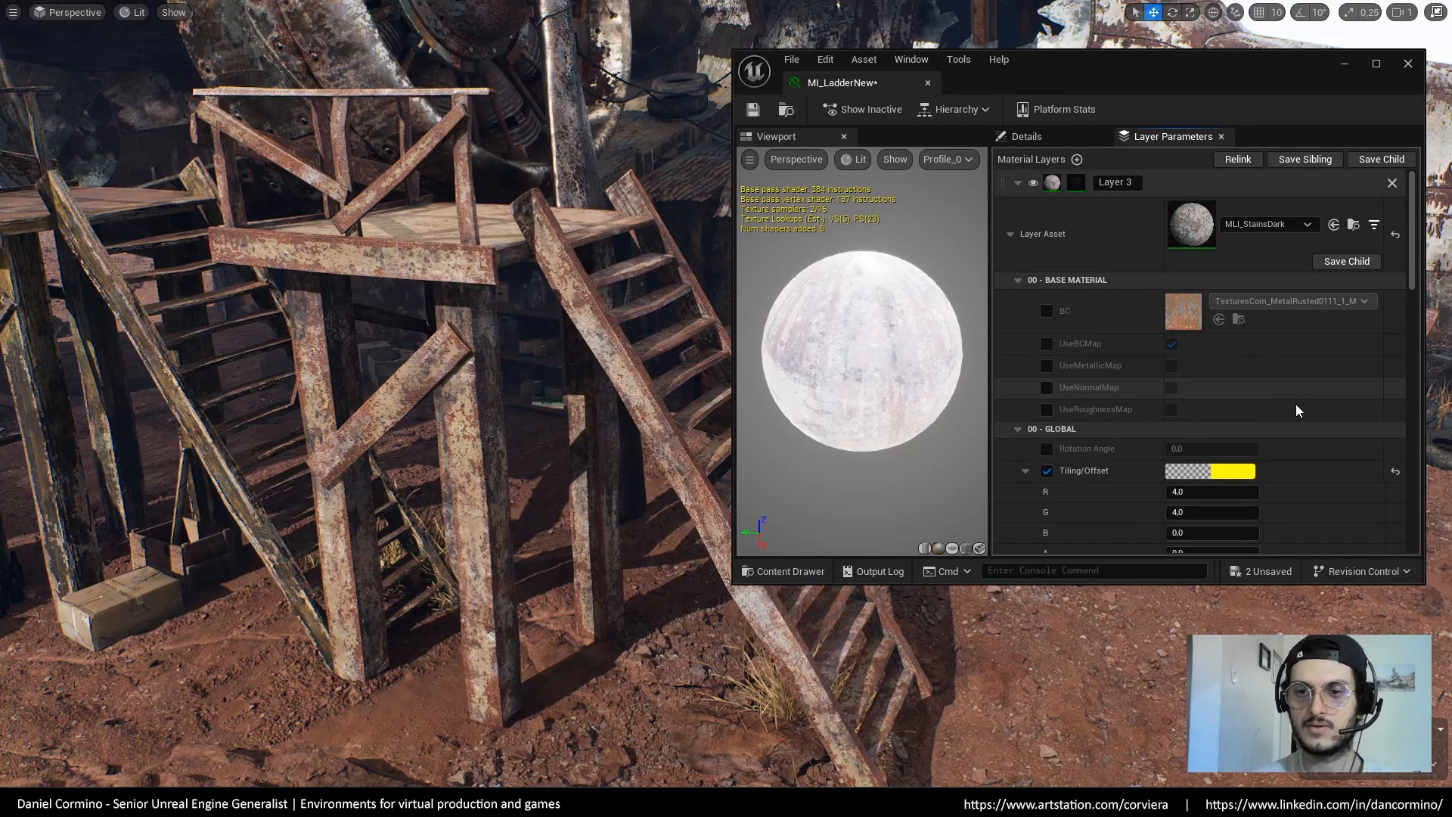
scroll(1266, 339, down, 2)
drag(1134, 60, 1177, 26)
click(130, 12)
mouse_move(234, 255)
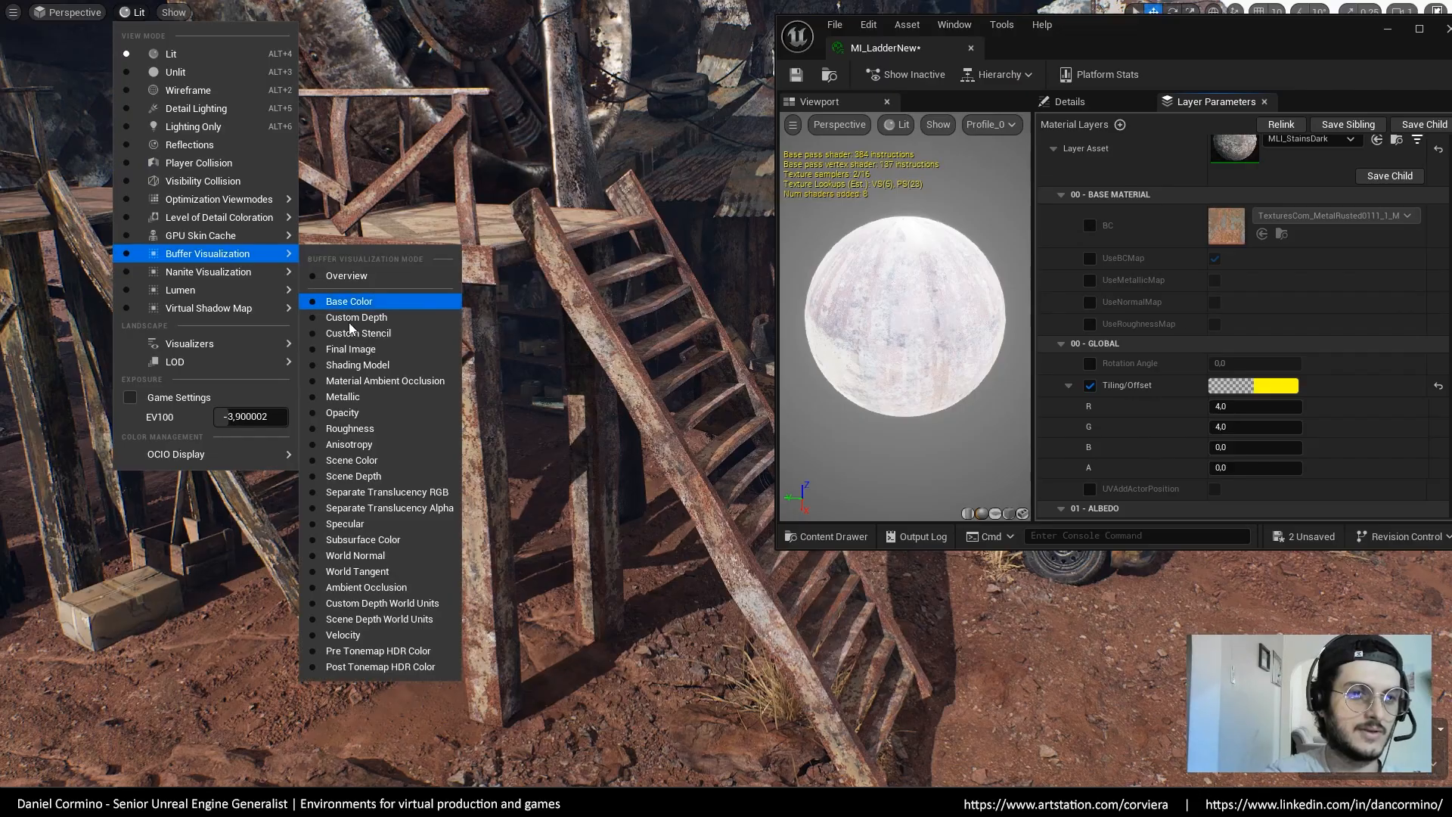
click(370, 429)
Override Layer 3's Roughness and set it to about 1.27
scroll(1248, 363, down, 10)
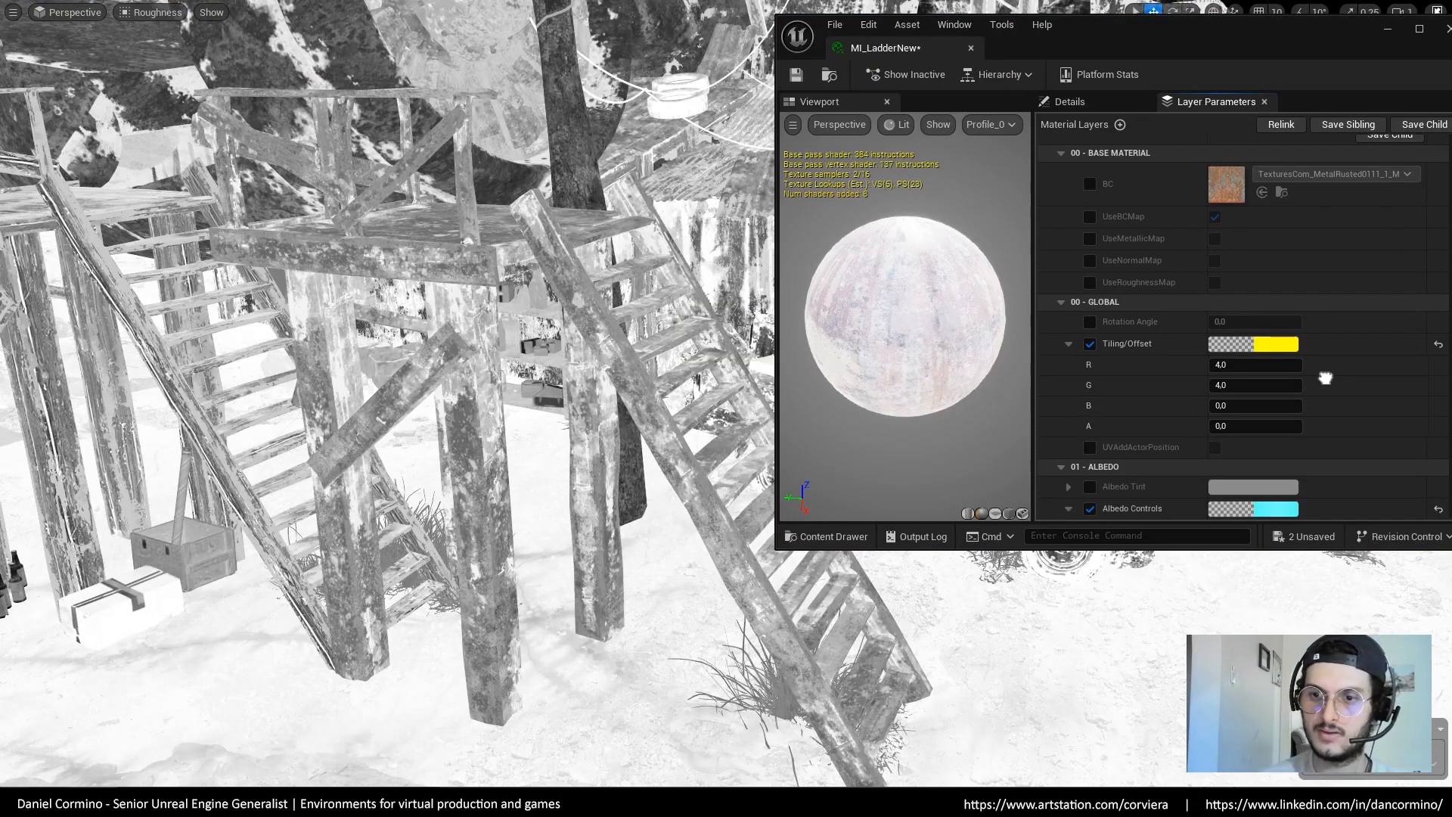
click(1090, 293)
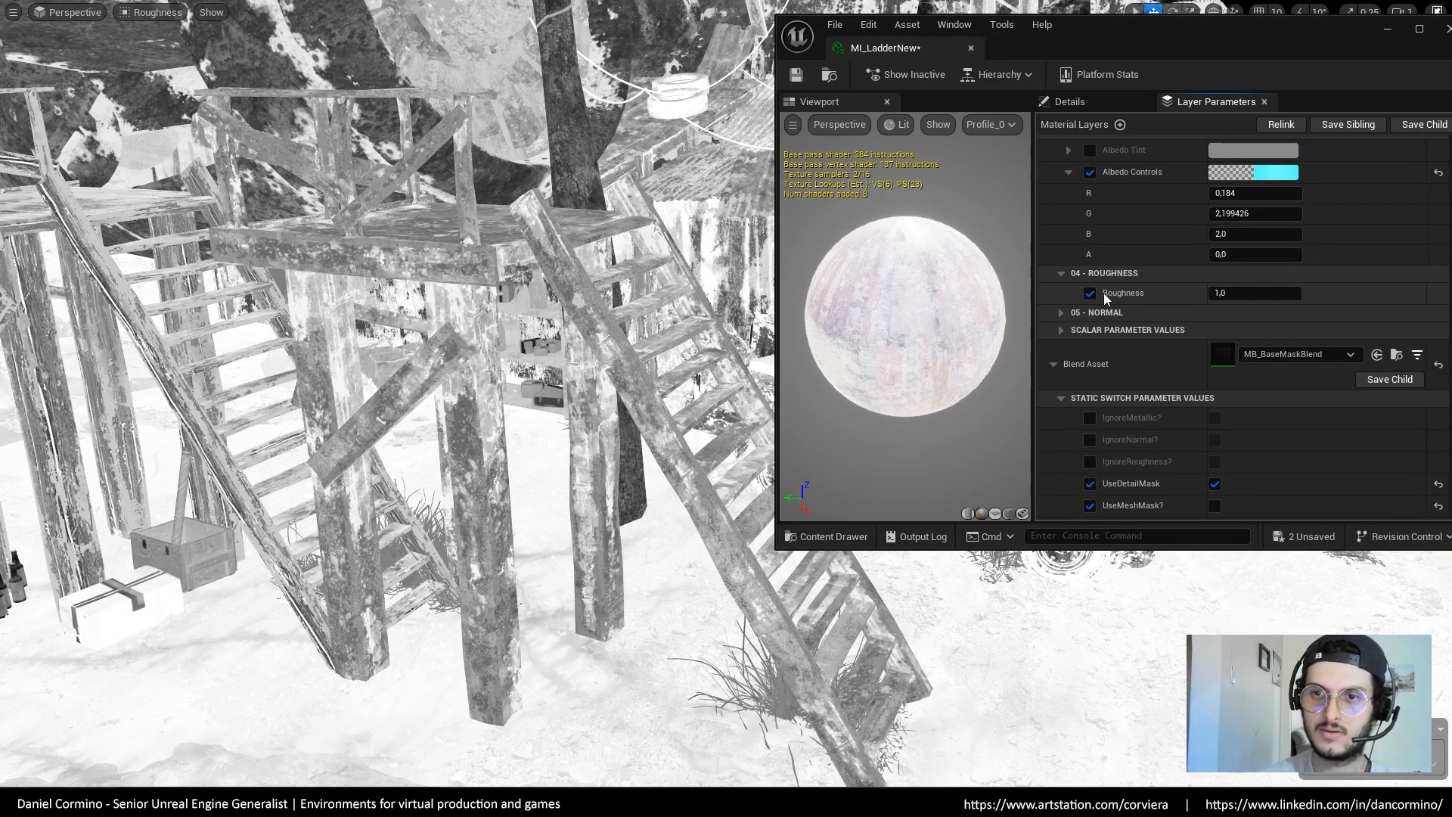
mouse_move(1237, 292)
mouse_down()
mouse_move(1278, 292)
mouse_move(1261, 292)
mouse_up()
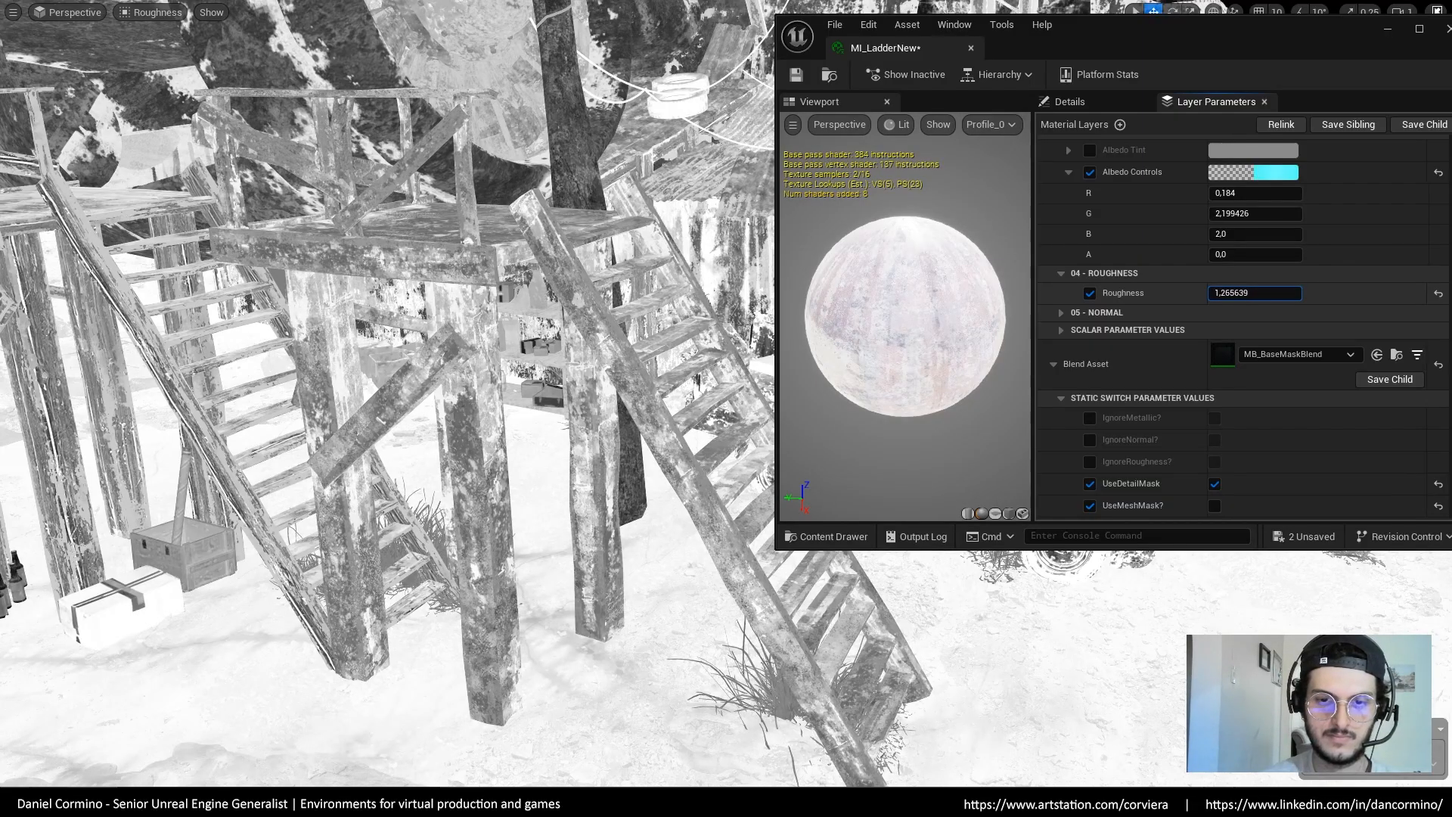
Override Layer 1's Max Roughness and Min Roughness, and set Max Roughness to 0.68
scroll(1314, 446, down, 10)
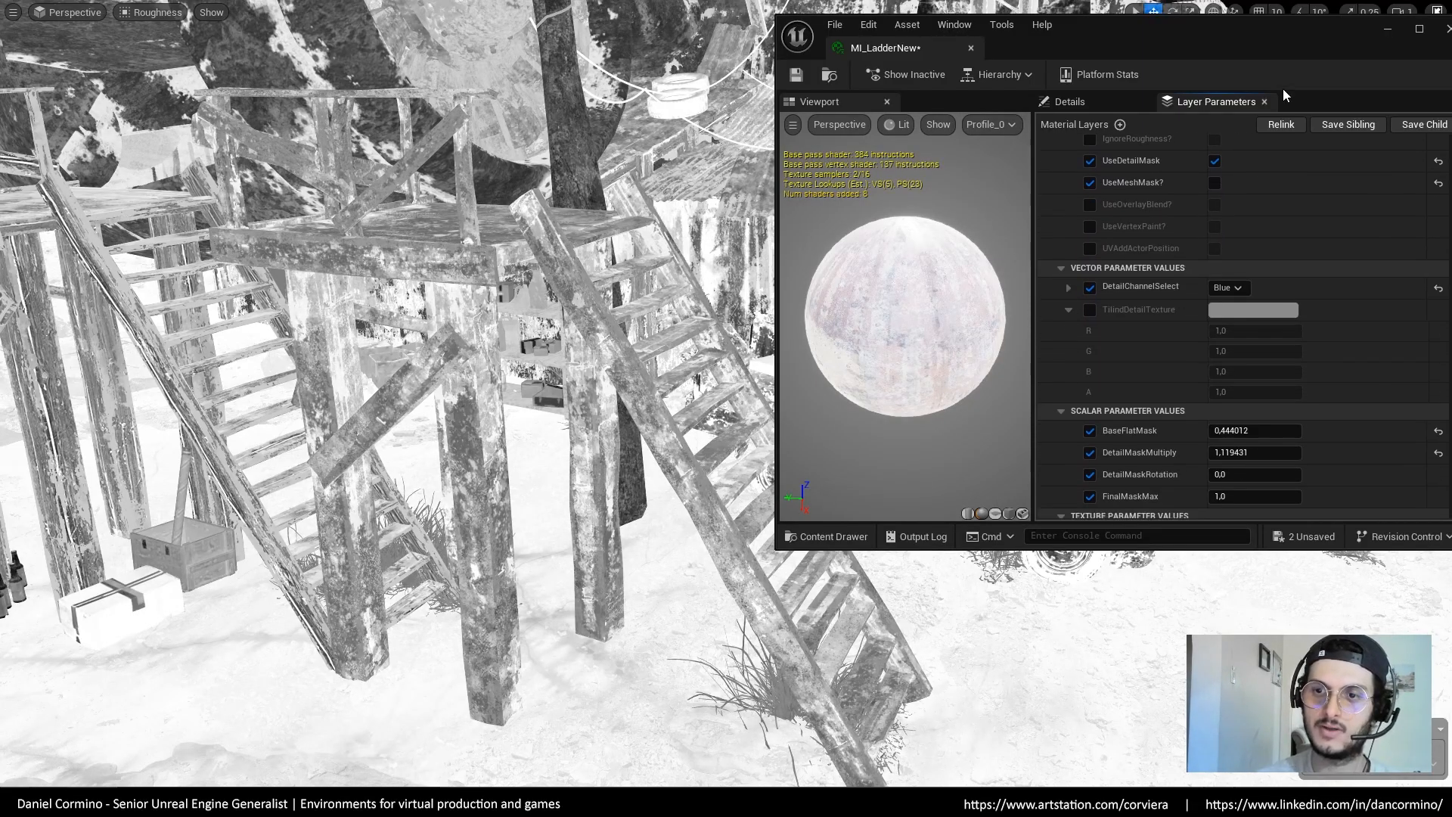
click(1061, 476)
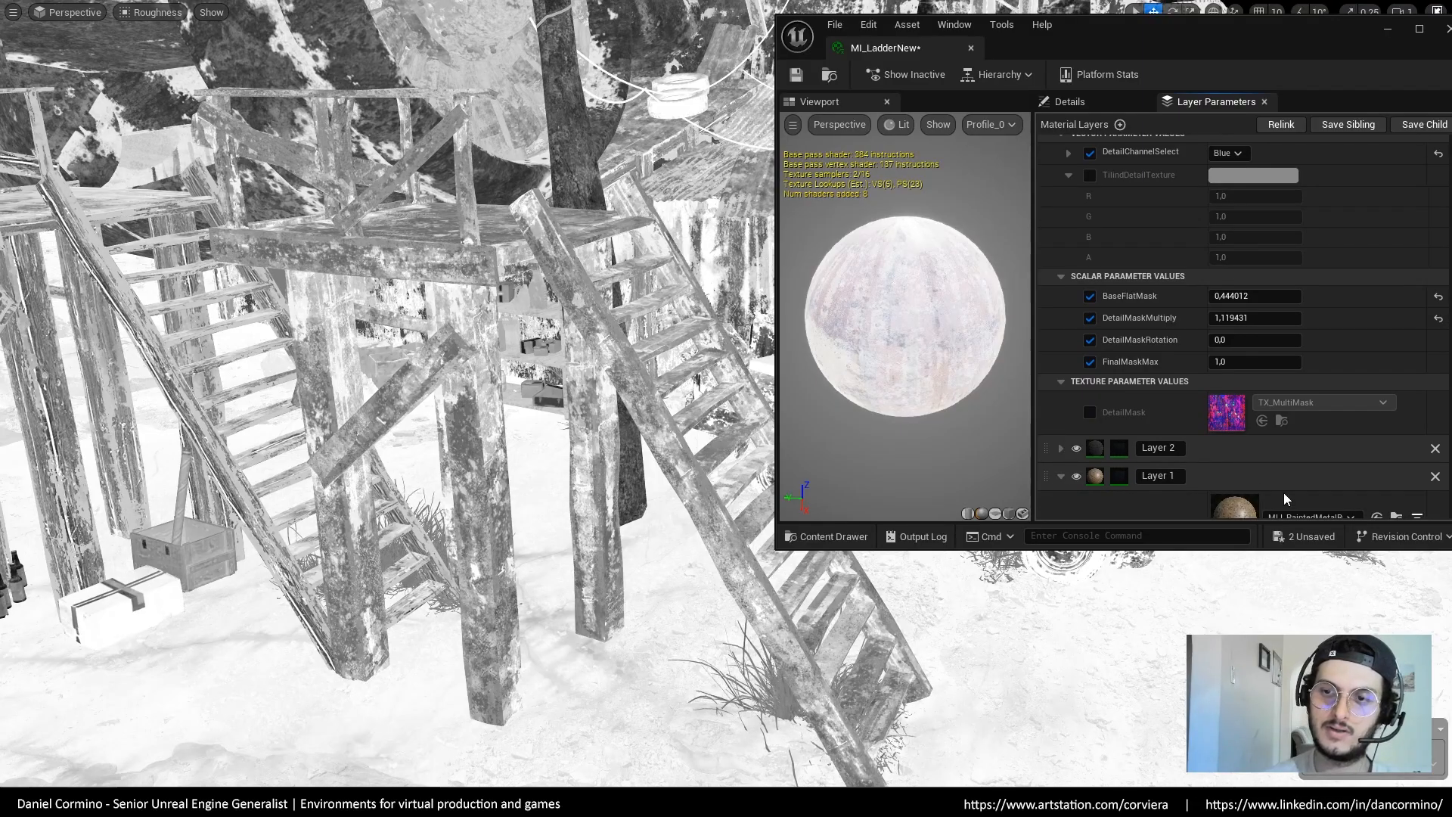
scroll(1284, 499, down, 10)
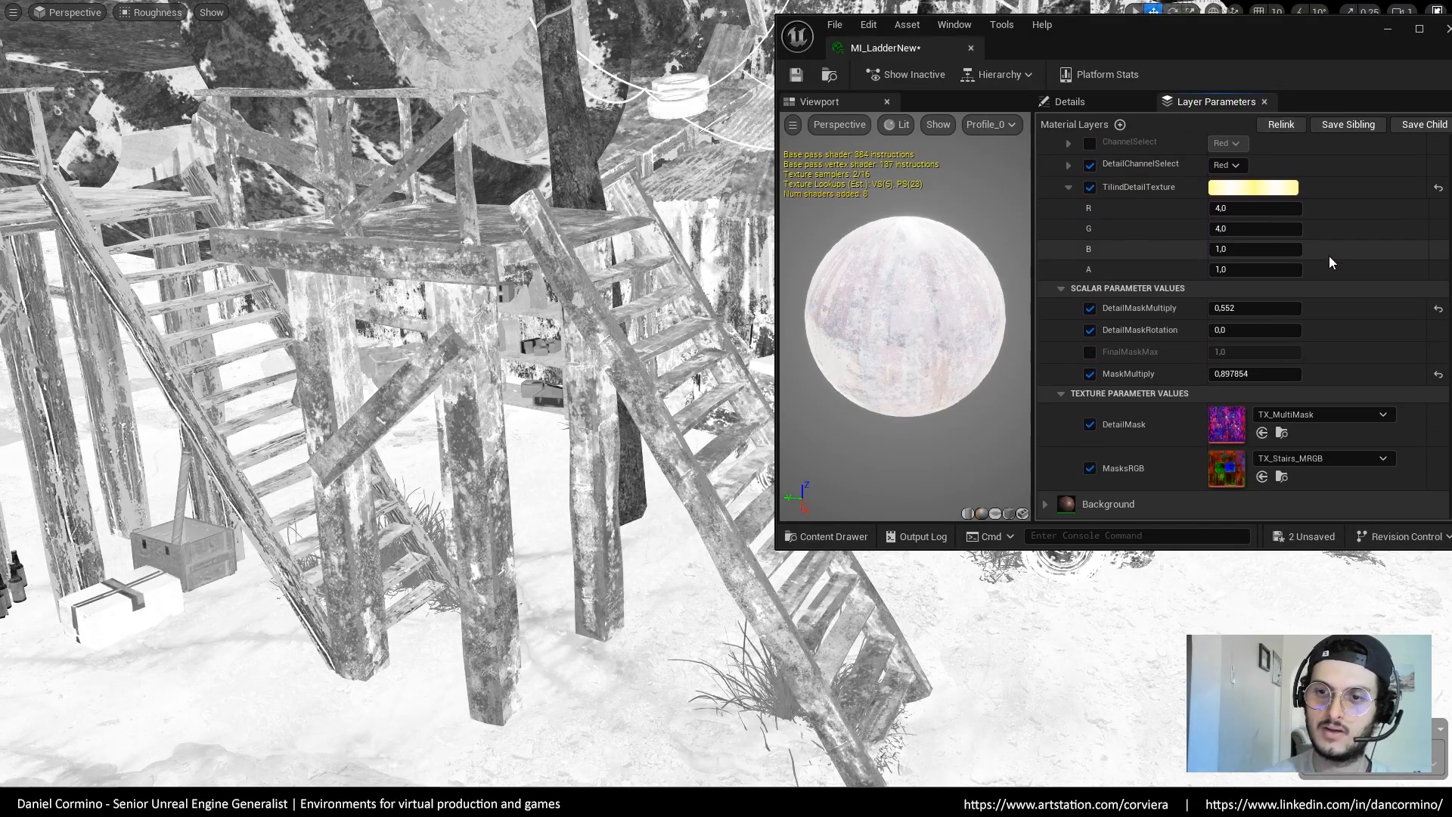
scroll(1307, 248, up, 8)
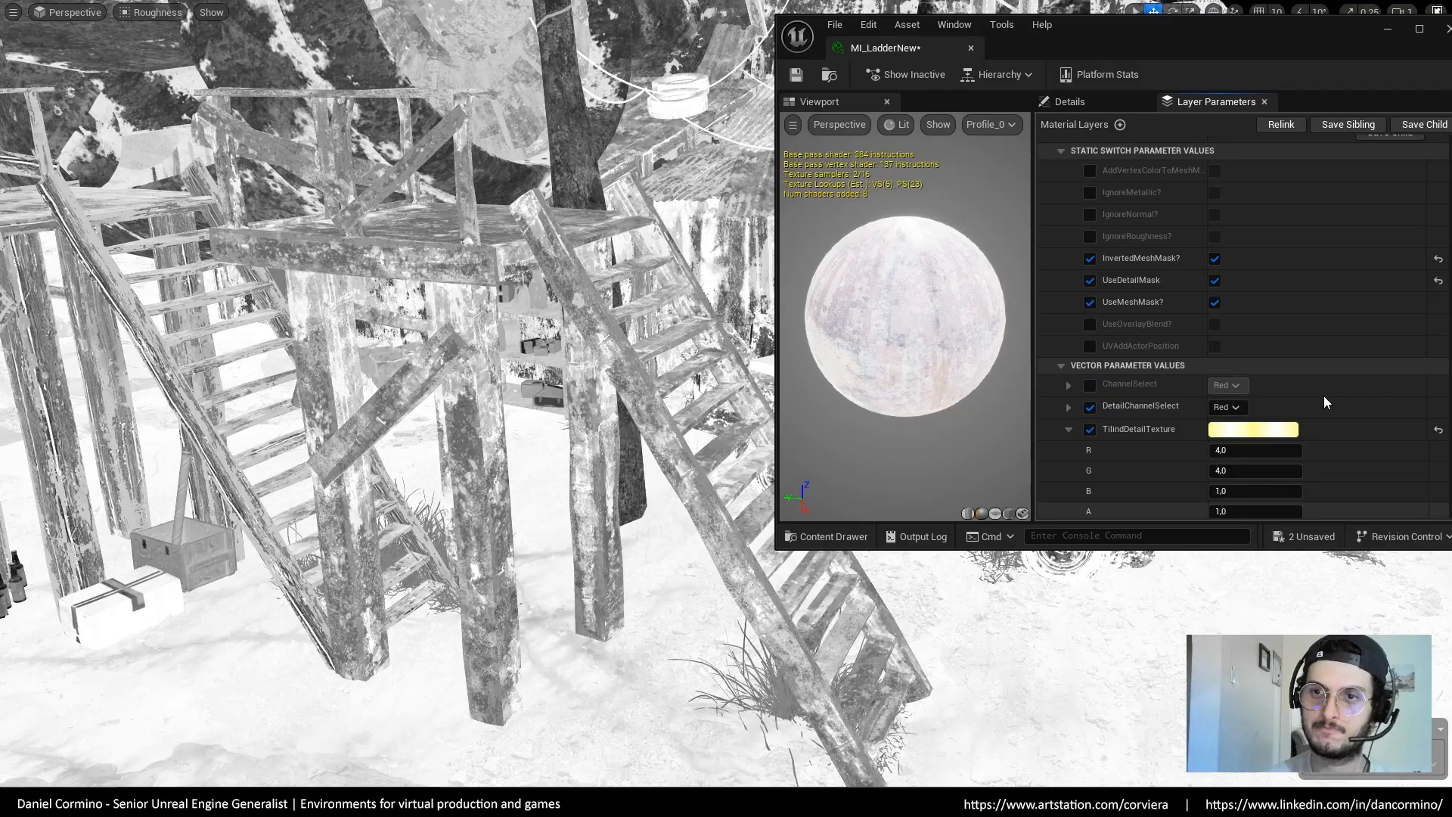
scroll(1286, 303, up, 6)
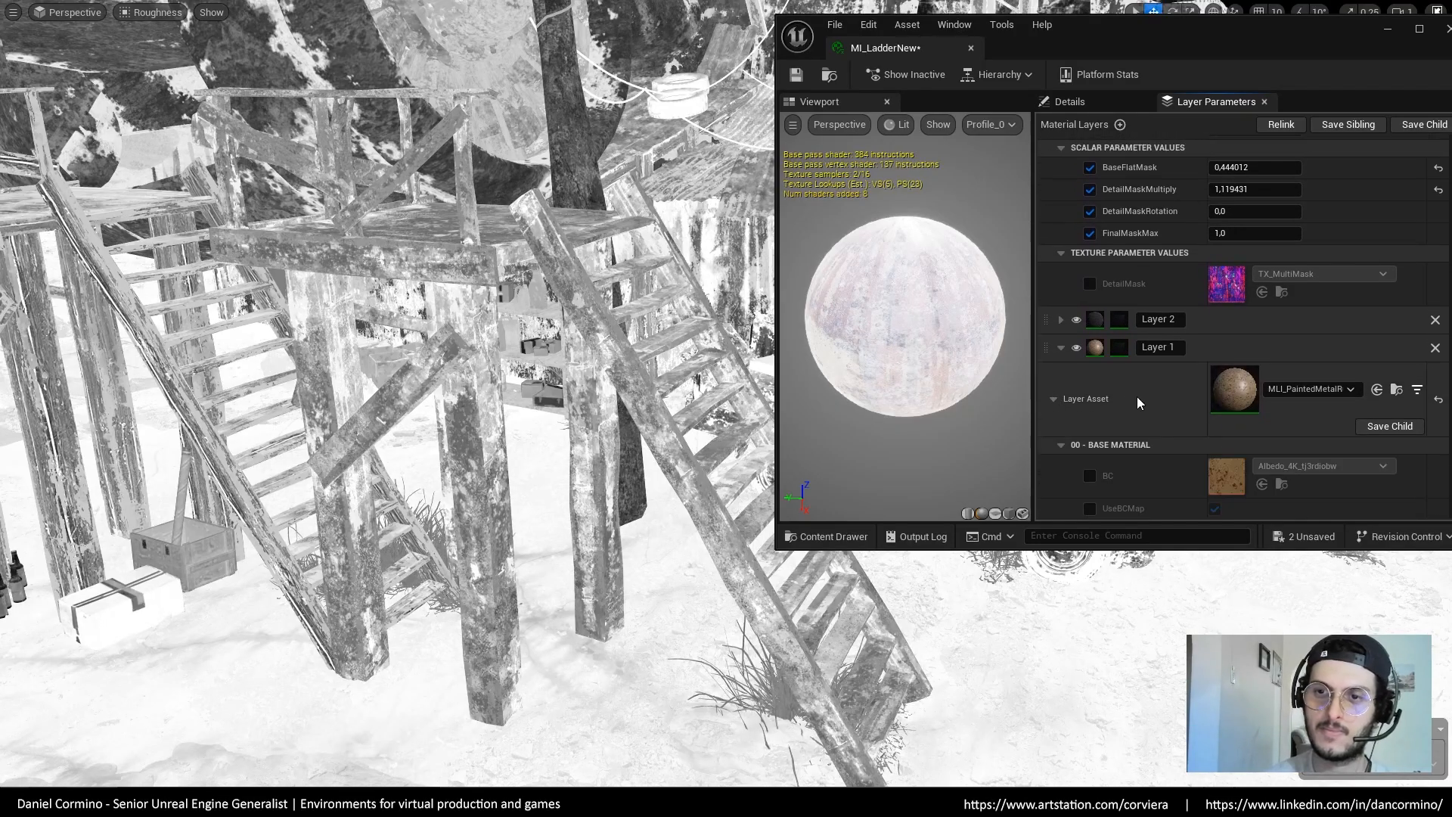
scroll(1146, 261, down, 8)
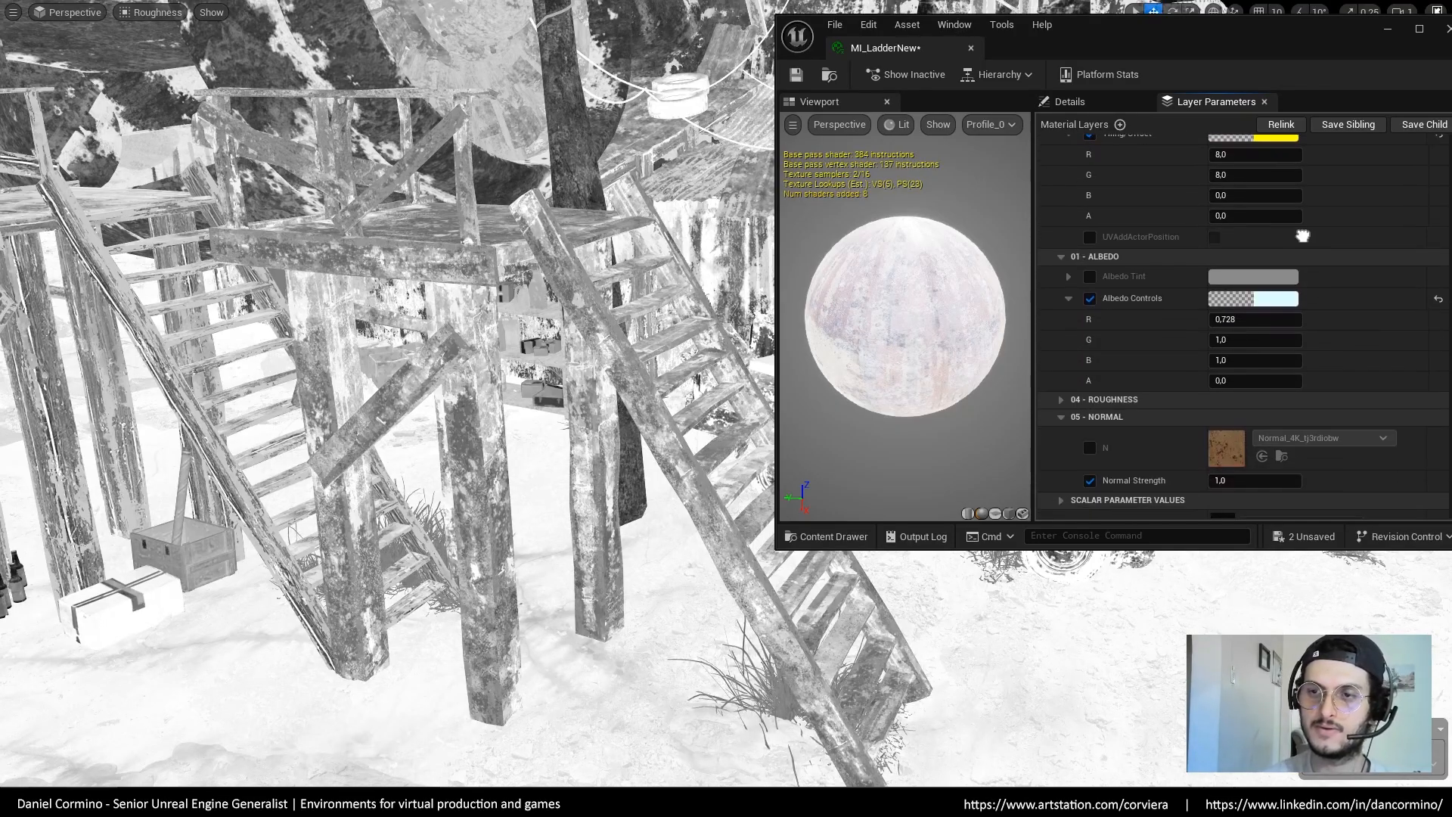
scroll(1293, 250, down, 2)
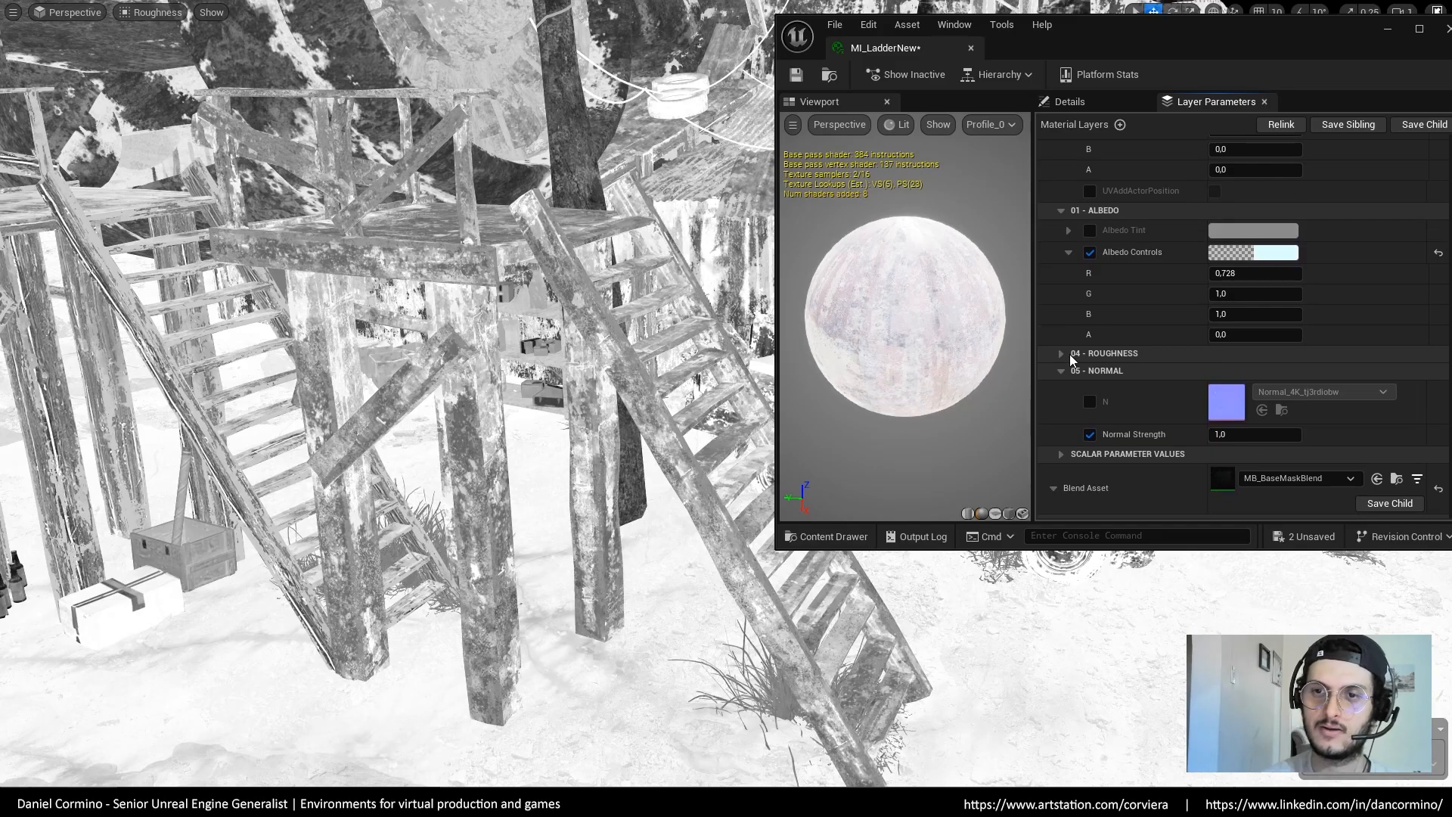
click(1217, 353)
key(Return)
click(1090, 373)
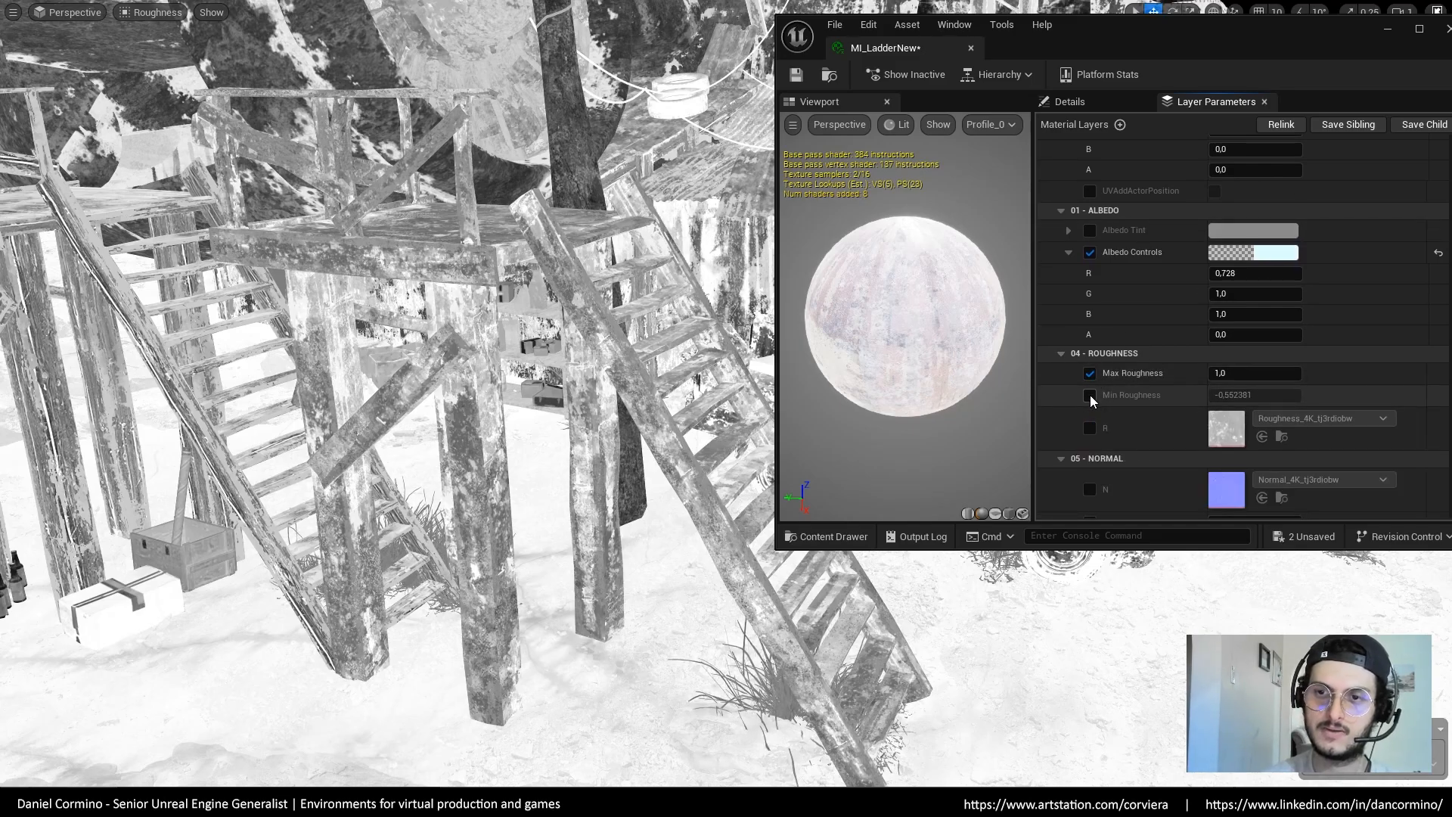
click(1089, 395)
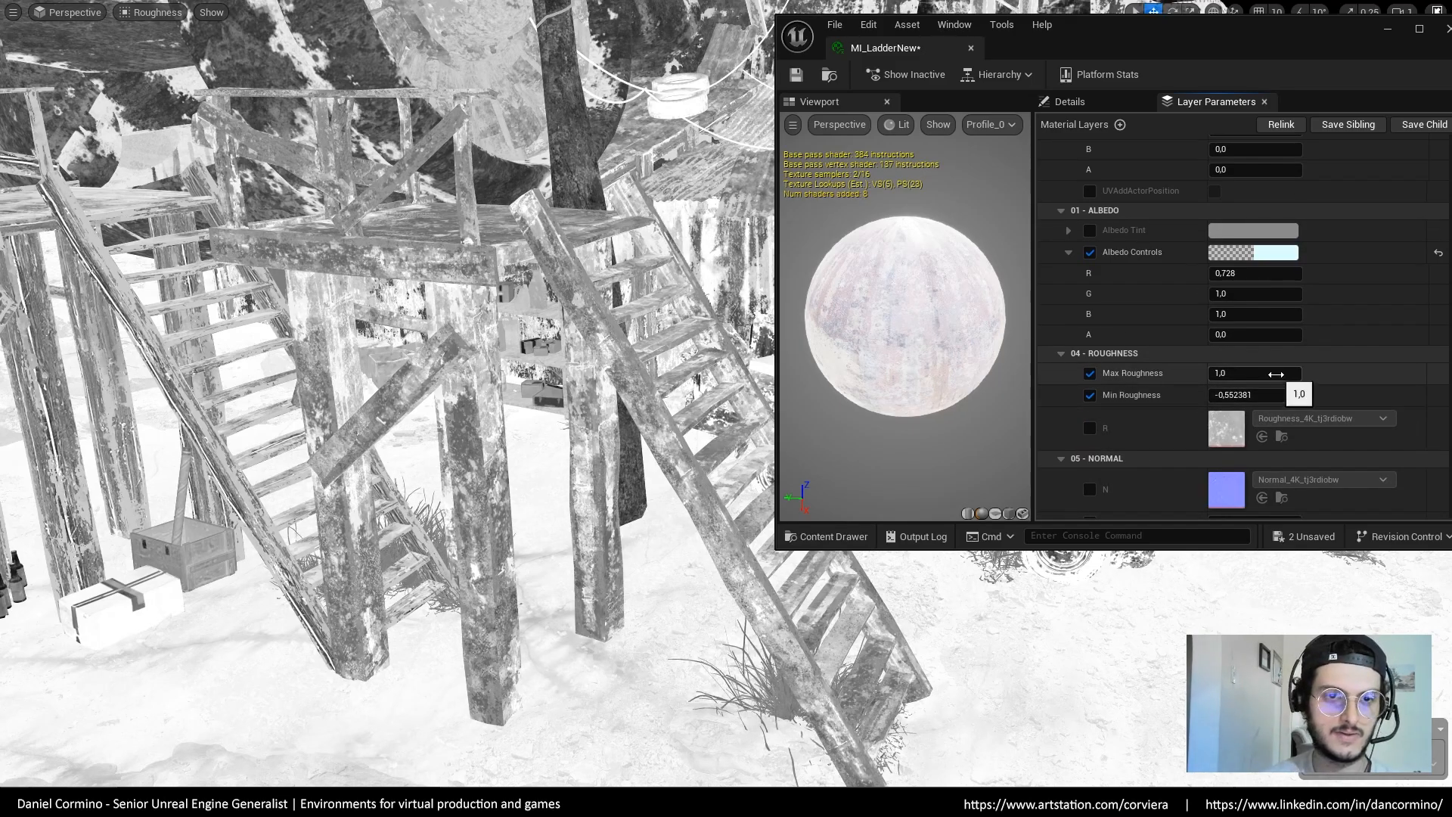
drag(1254, 373, 1236, 373)
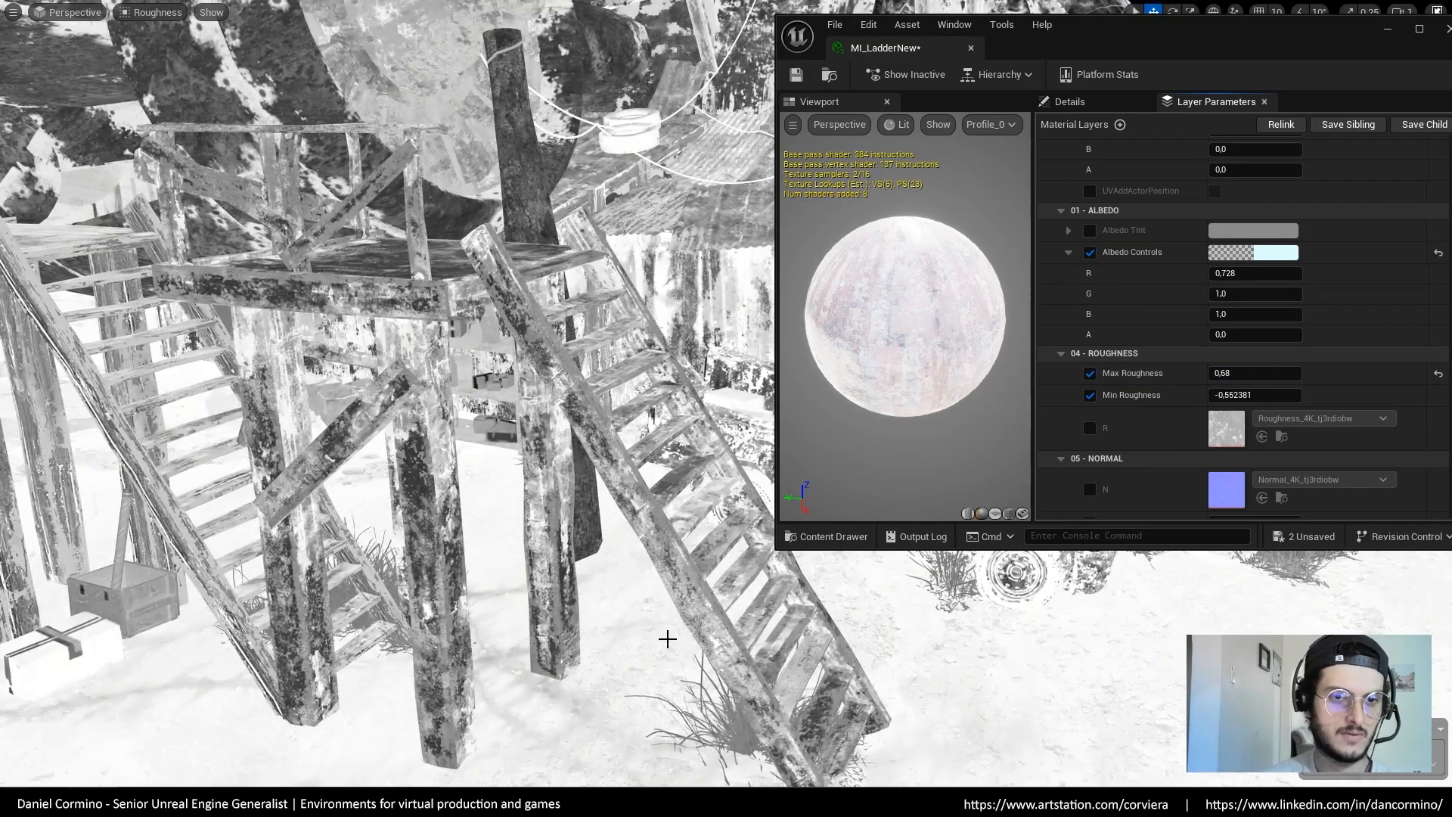
Return the level view to Lit mode and inspect the structure's painted beams up close
key(alt+4)
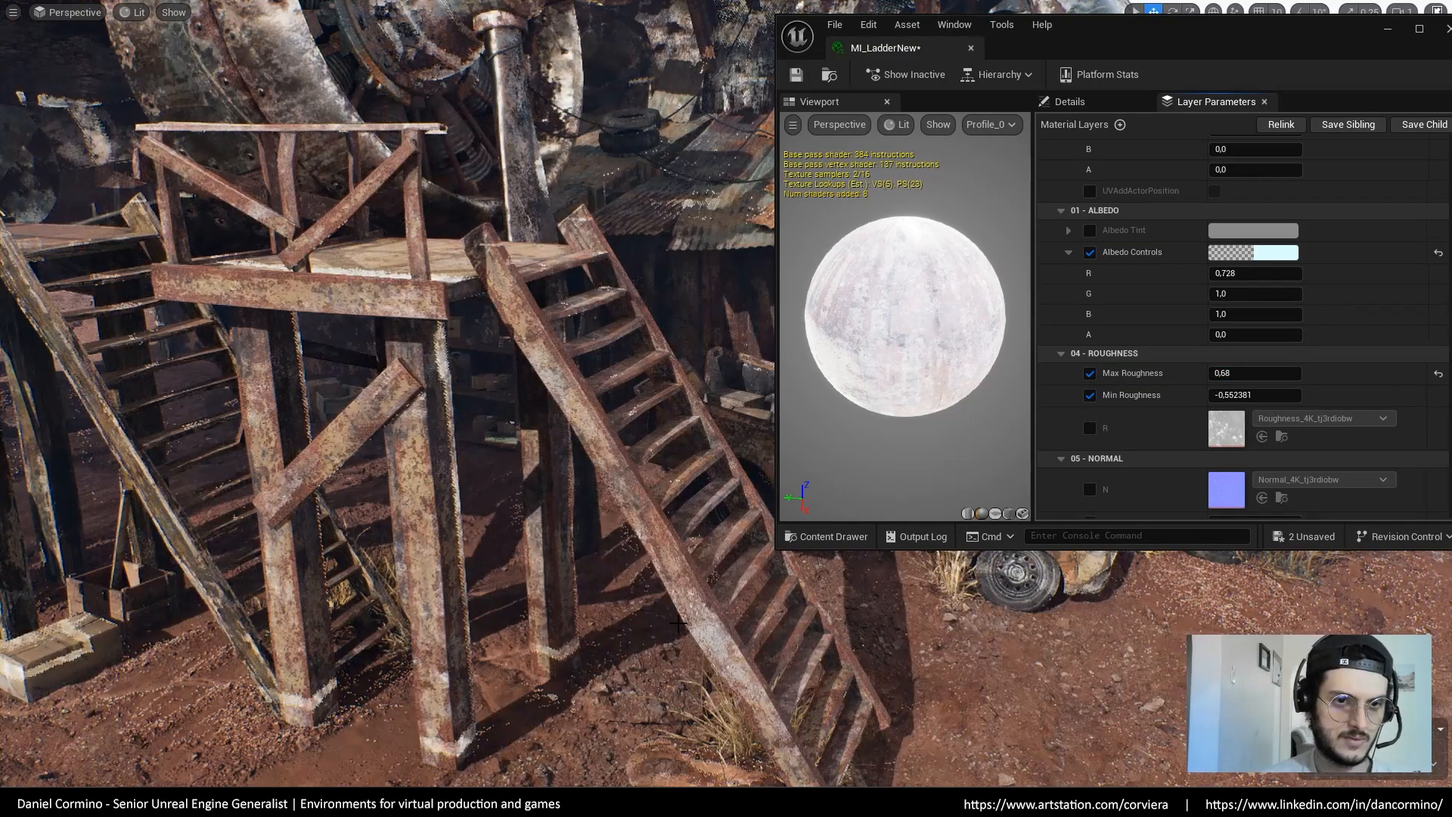
right_drag(679, 624, 701, 572)
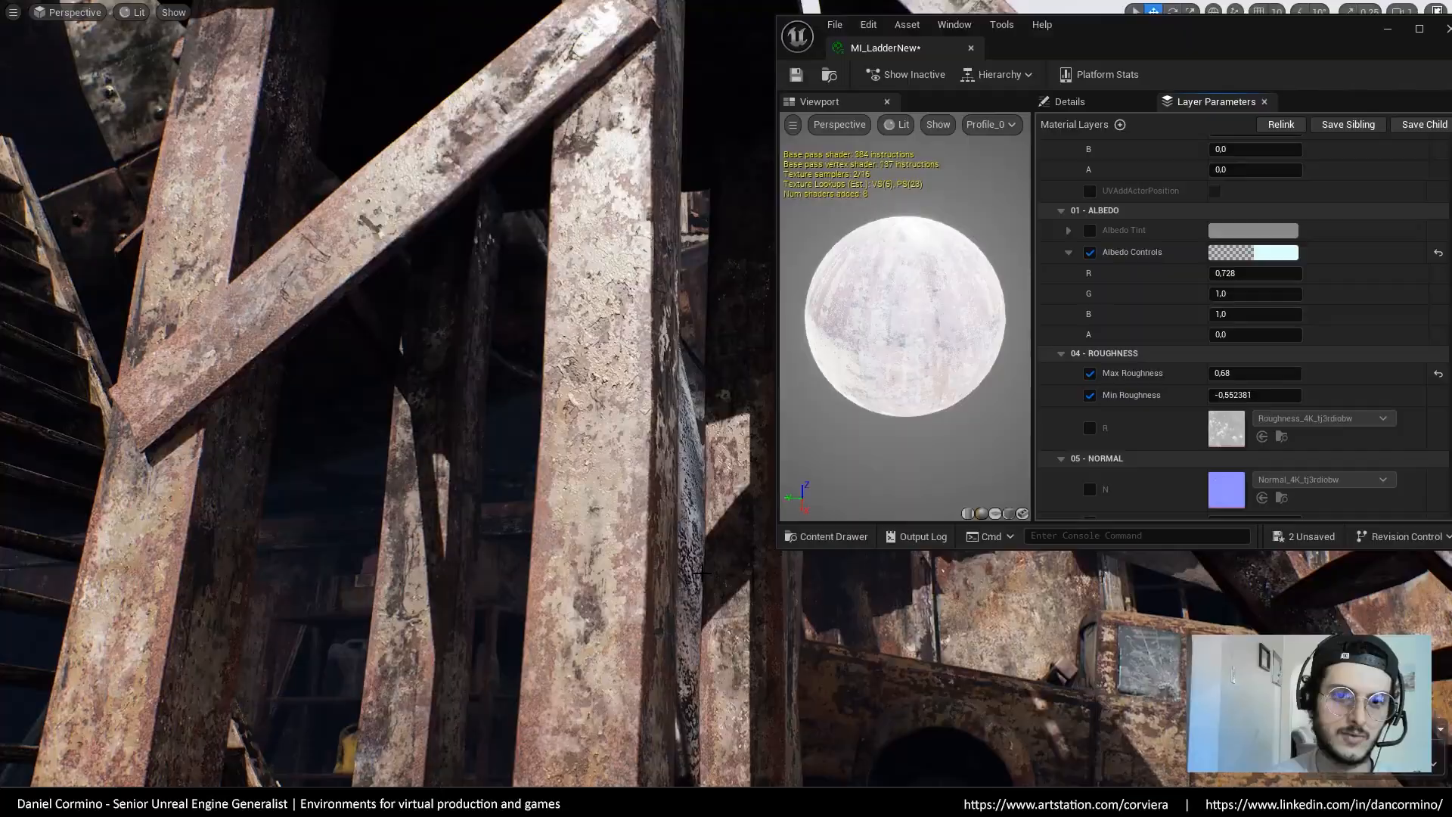
Switch the level view to the Roughness buffer visualization
click(135, 15)
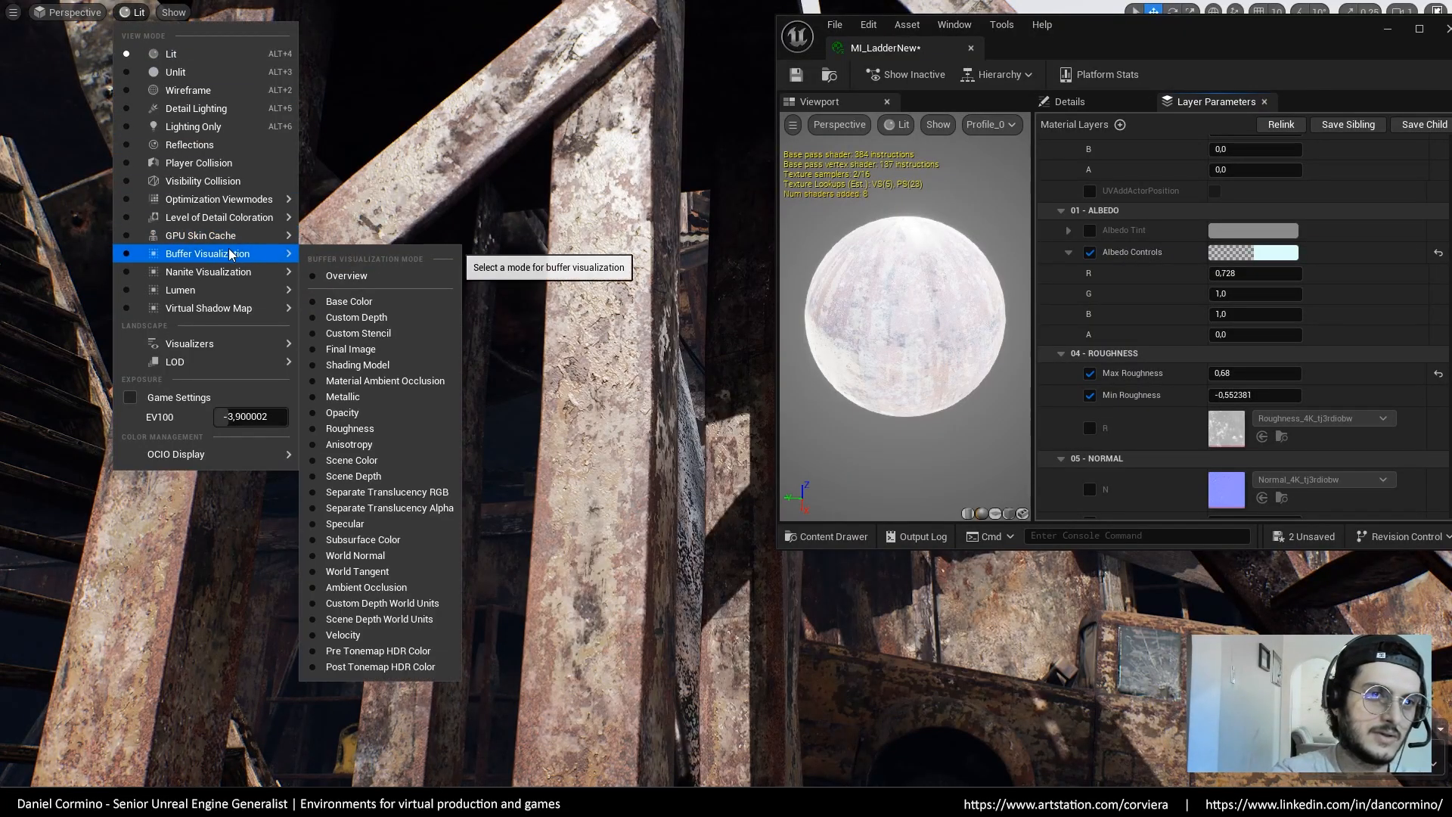
mouse_move(278, 255)
click(349, 428)
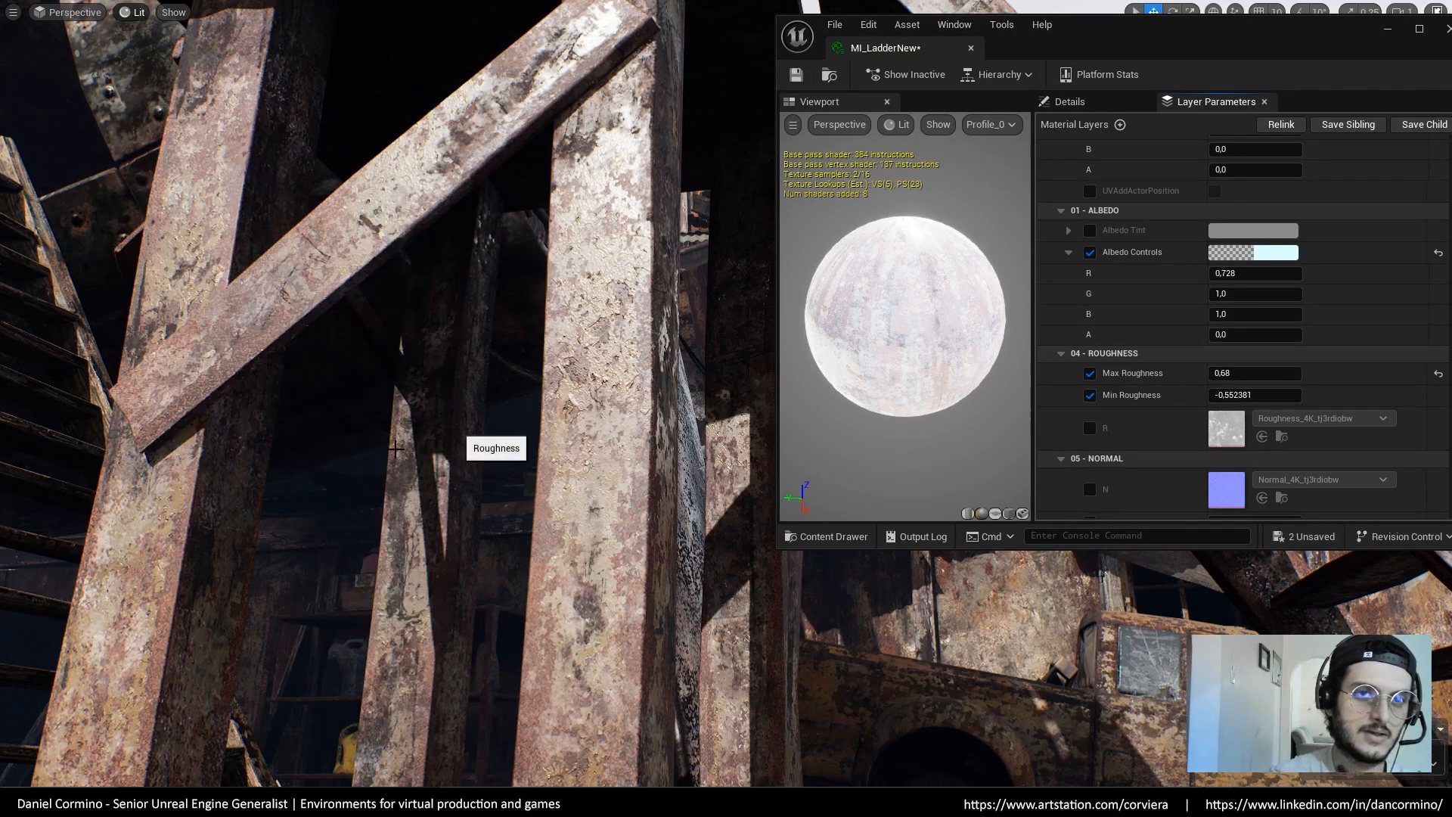
Expand the Background layer and set its Min Roughness to 0.648
scroll(1336, 353, down, 10)
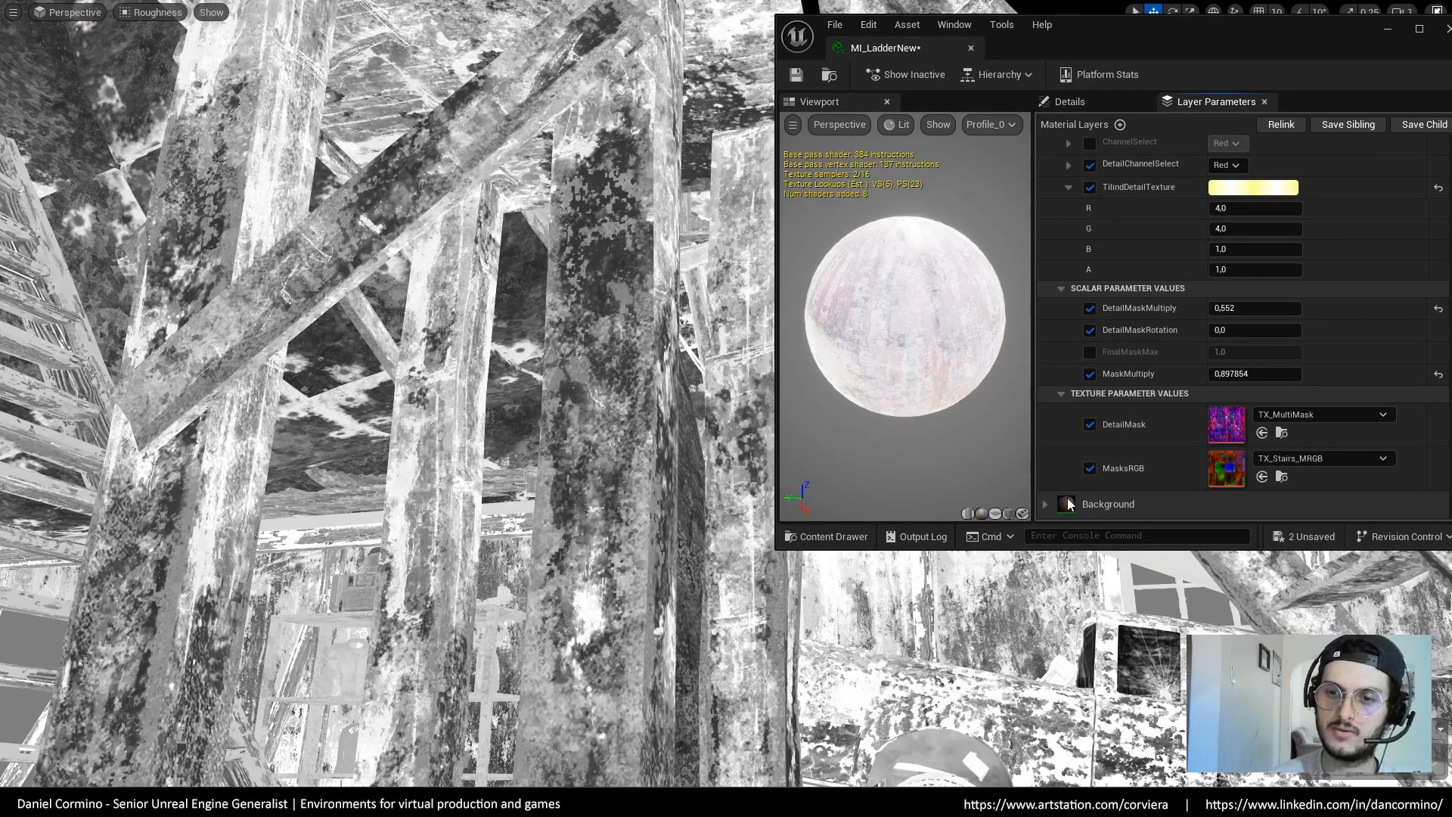
click(1066, 500)
scroll(1134, 378, down, 5)
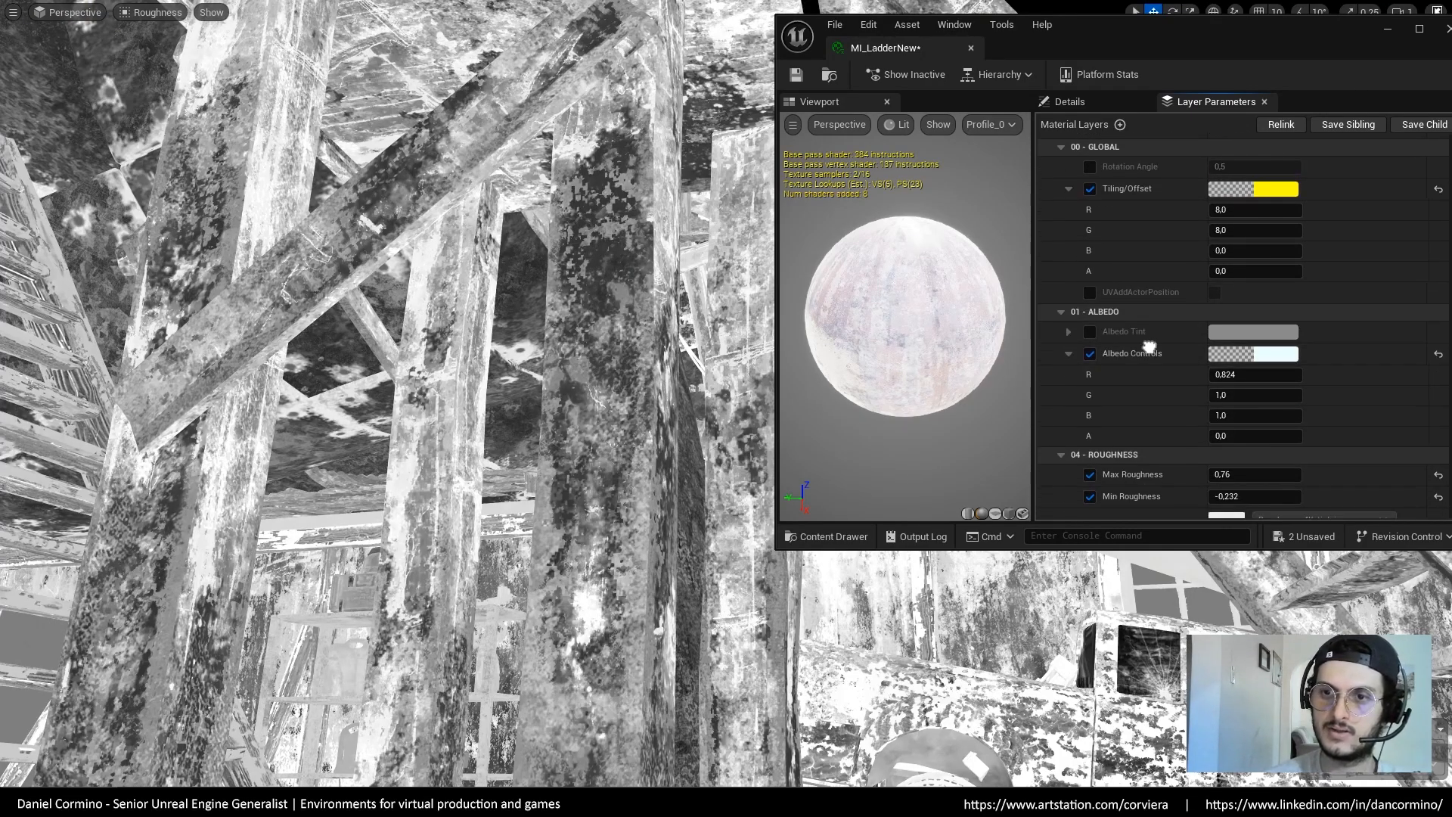
scroll(1149, 347, down, 3)
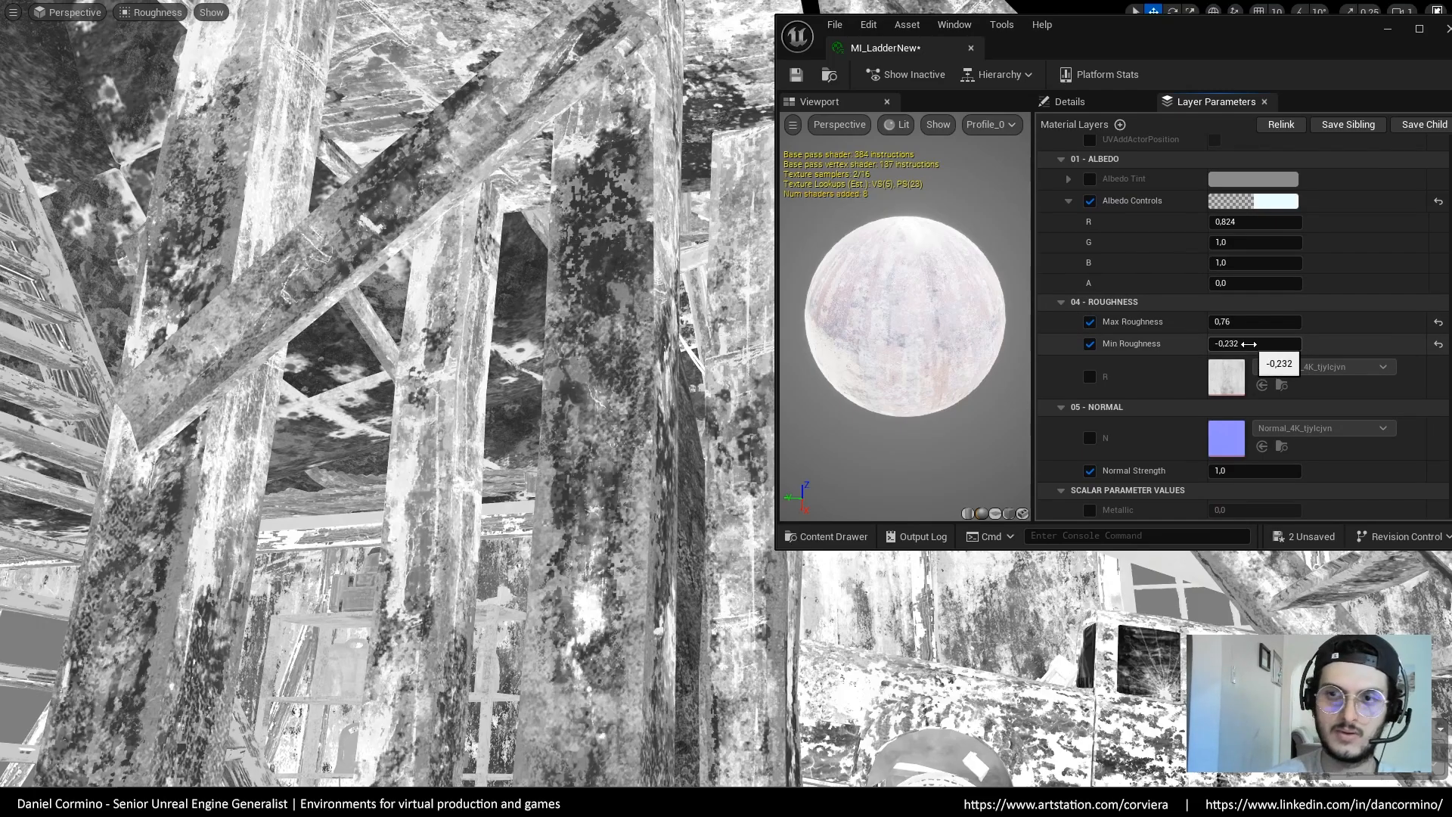
drag(1250, 344, 1303, 344)
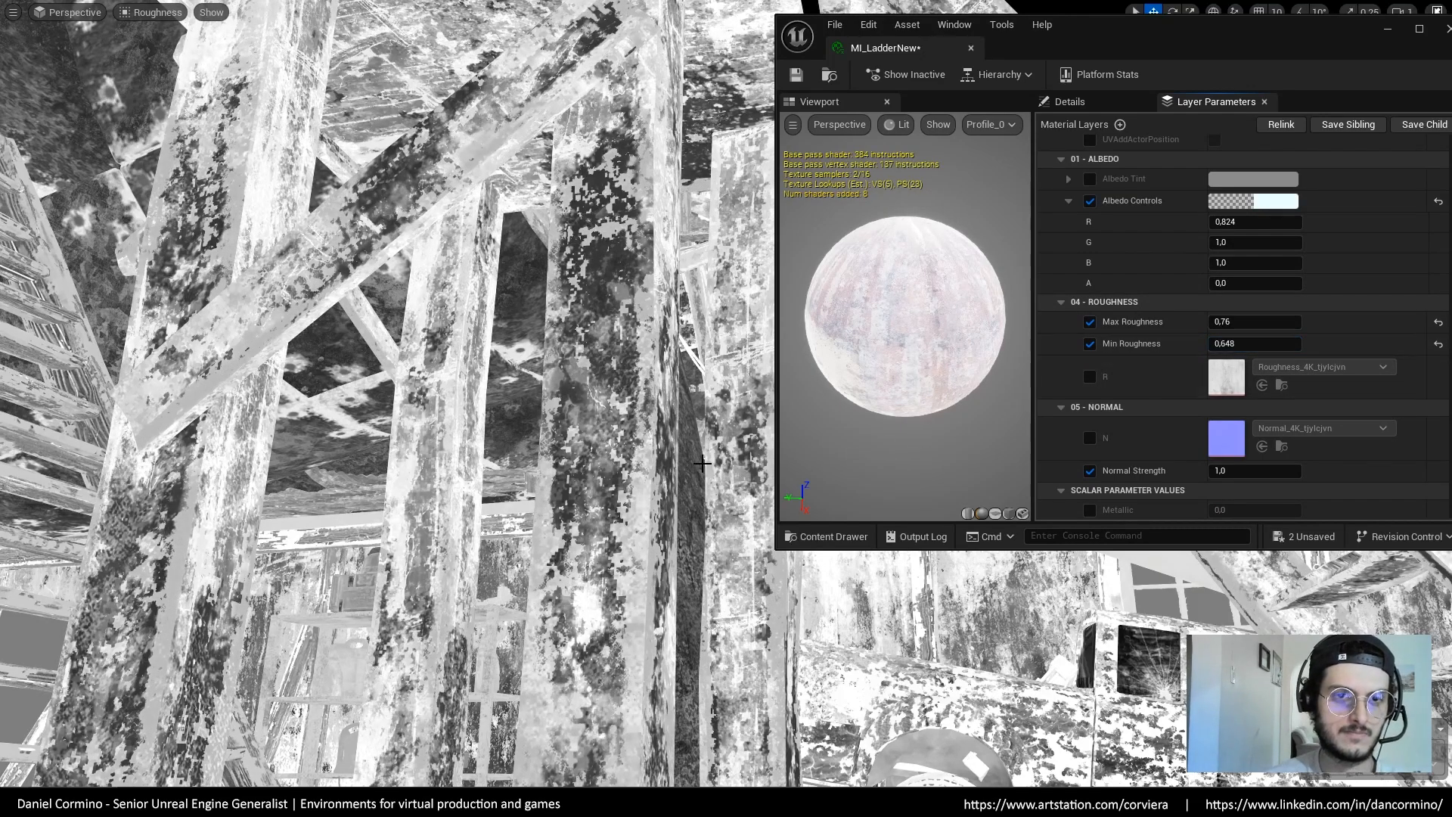
Return the level view to Lit mode and look over the whole platform and stairs
right_drag(756, 589, 756, 555)
key(alt+4)
right_drag(530, 453, 537, 409)
Collapse the Layer 1 and Background parameters and save the MI_LadderNew material
right_drag(1311, 194, 1118, 312)
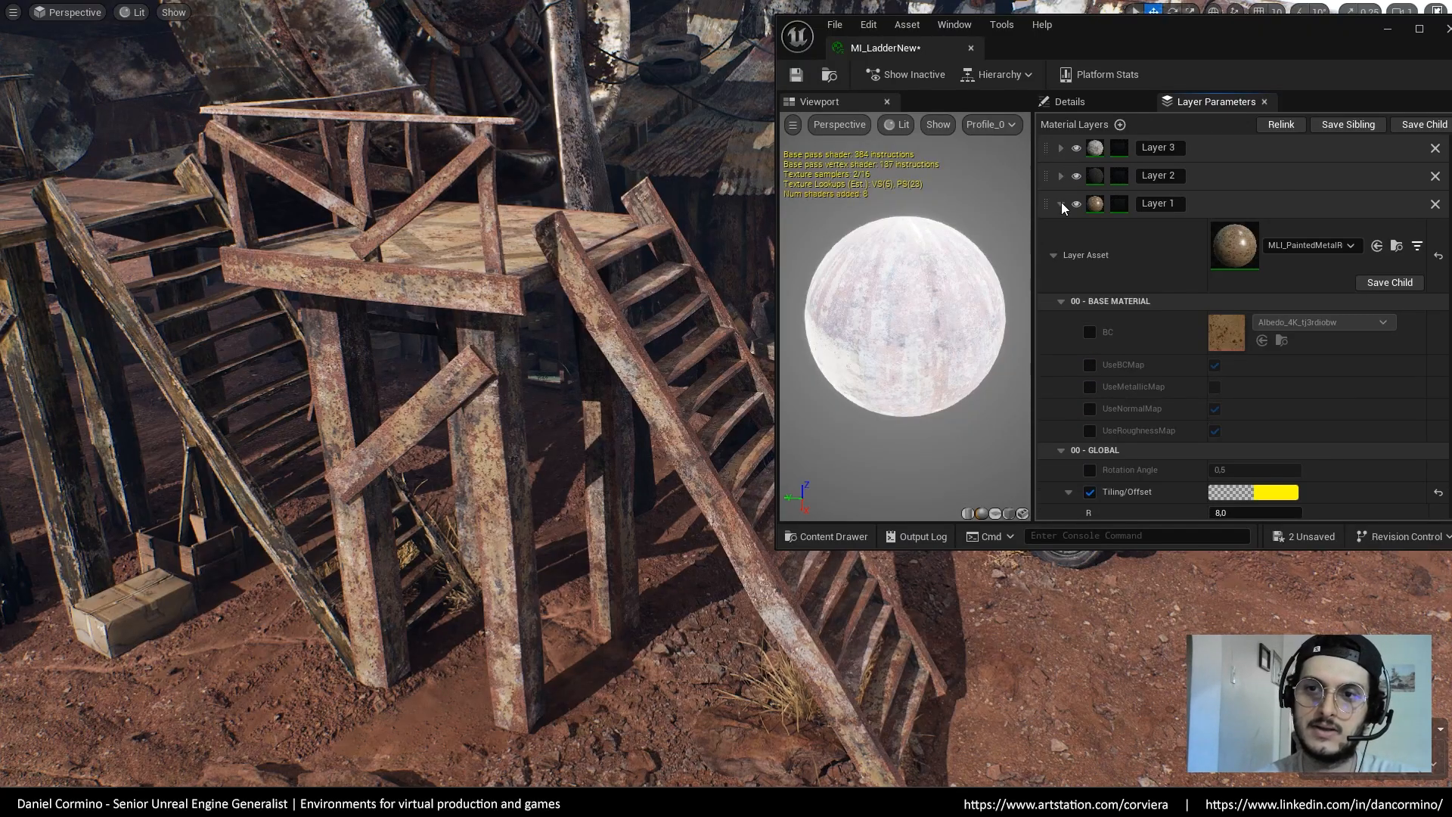
click(1061, 203)
click(1047, 231)
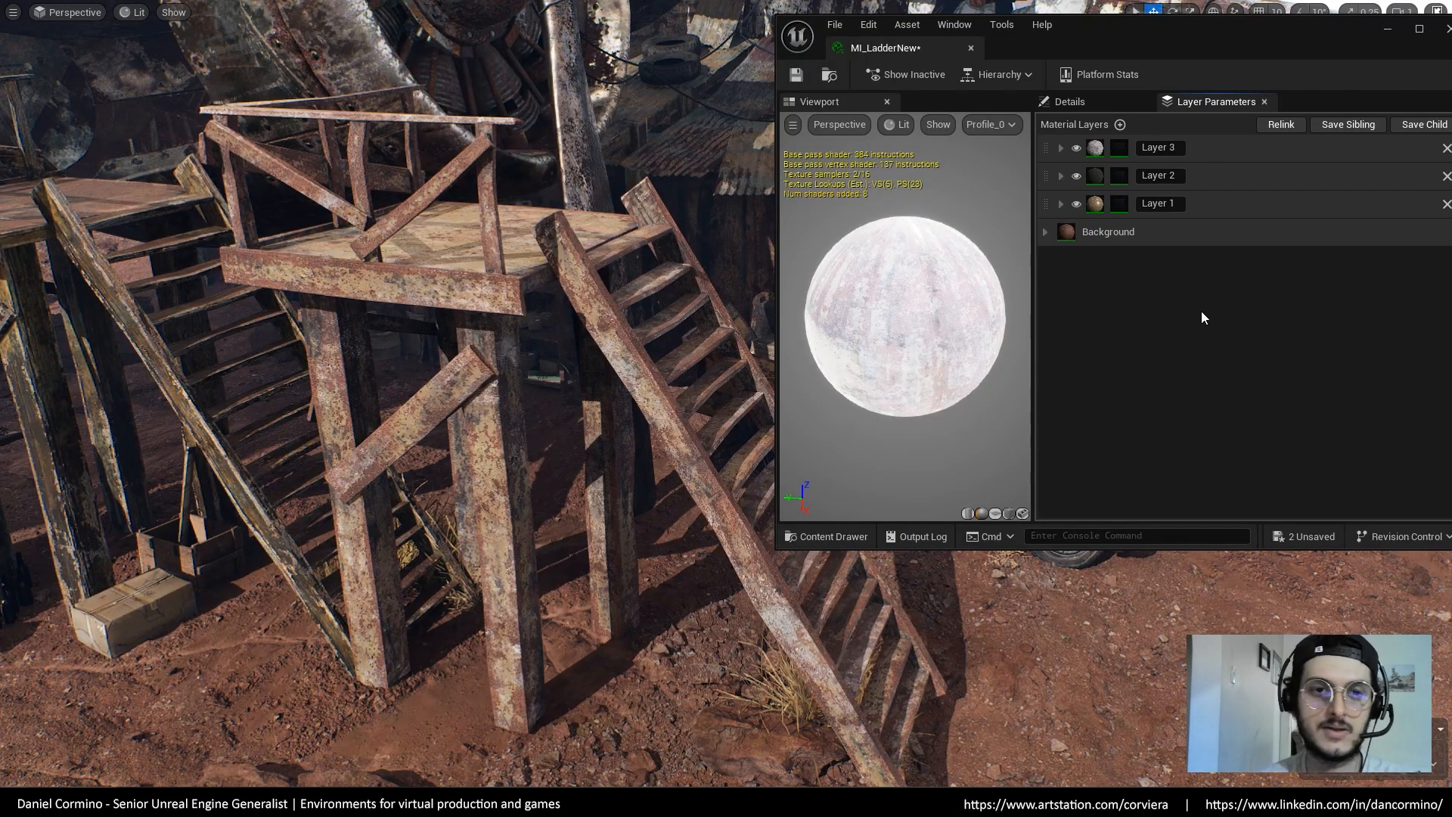
key(ctrl+s)
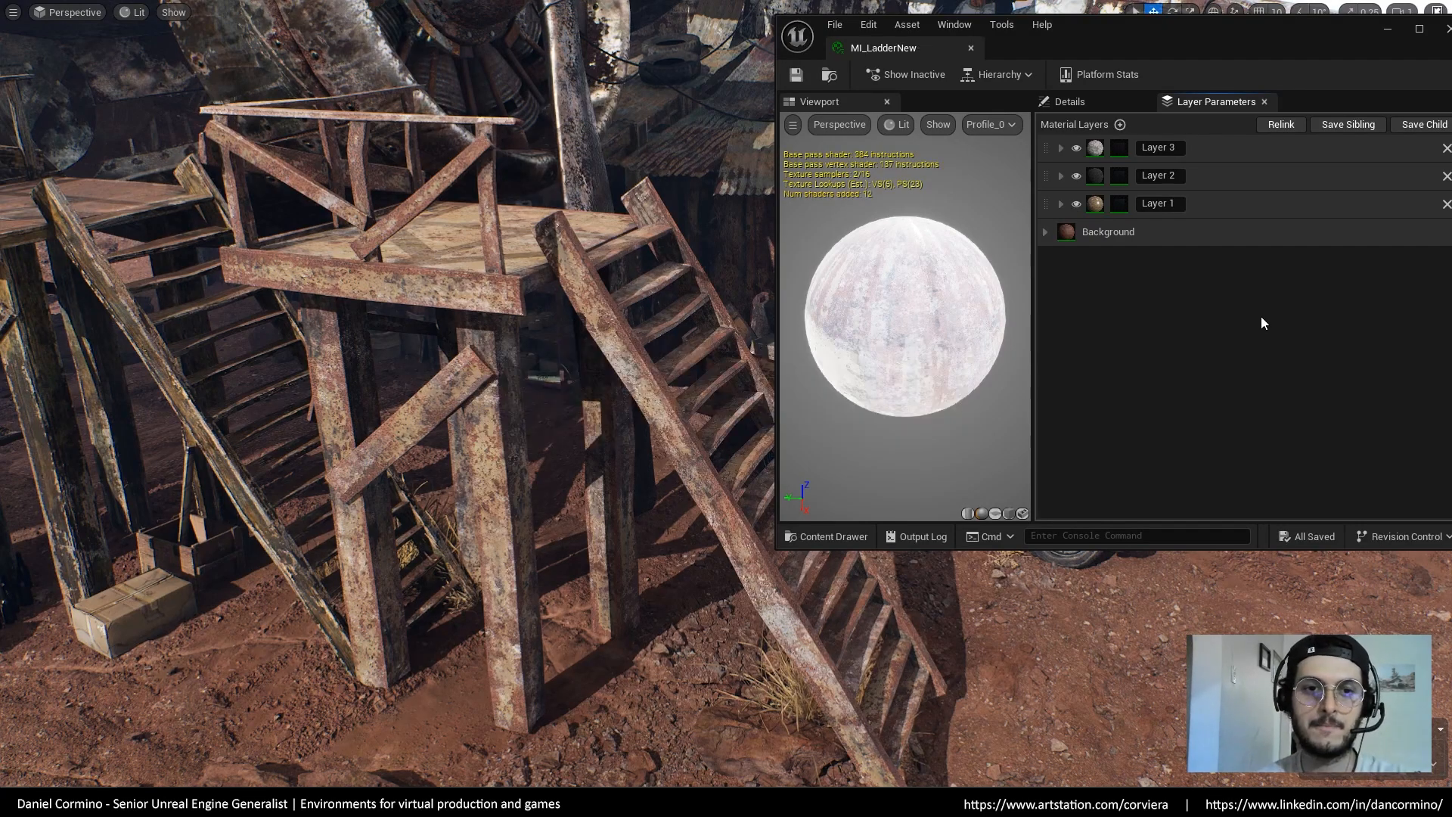
Add a new material layer above Layer 3 and assign MLI_Stains from the material folder as its layer asset
click(1120, 125)
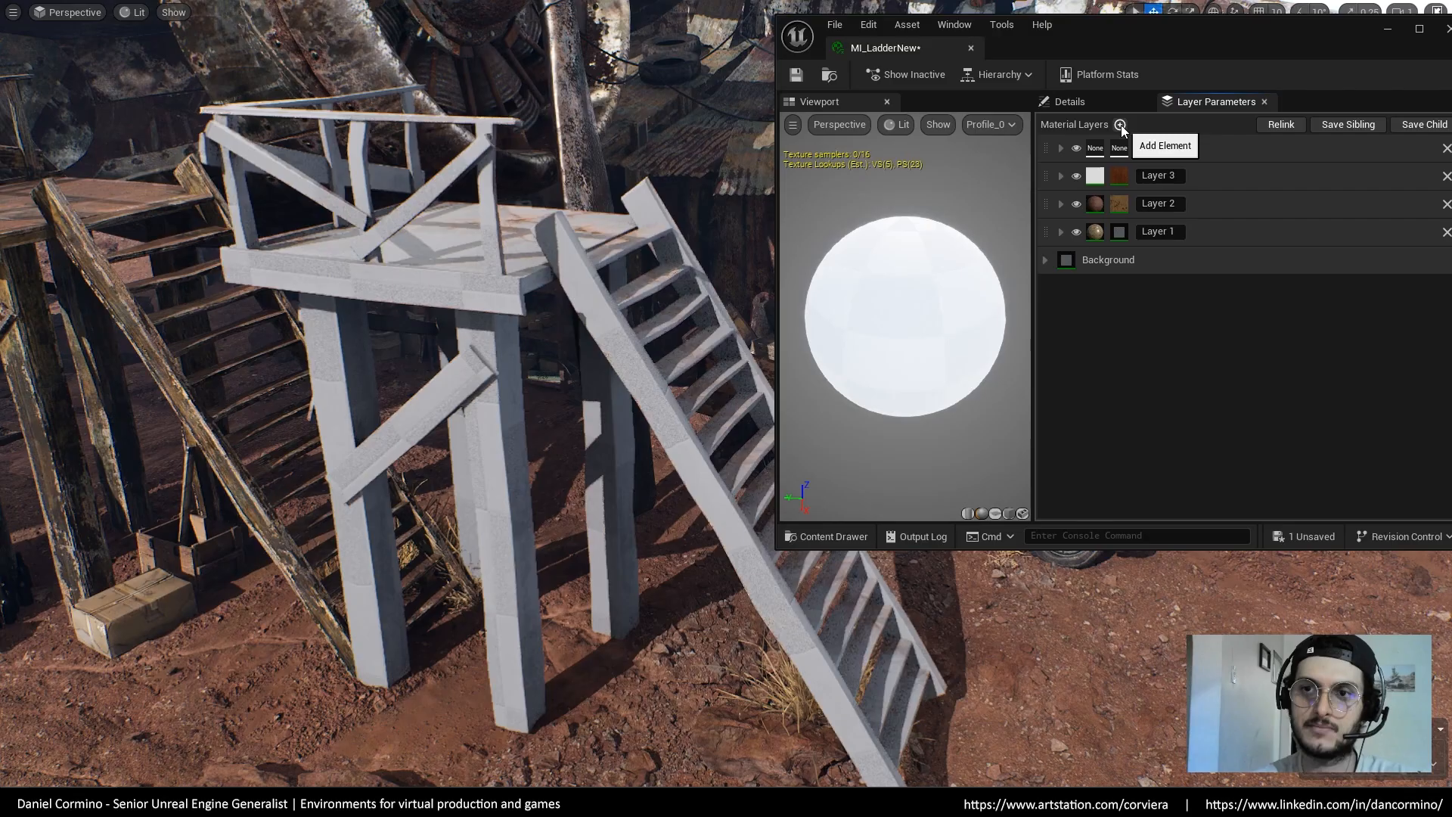
click(1061, 148)
key(F11)
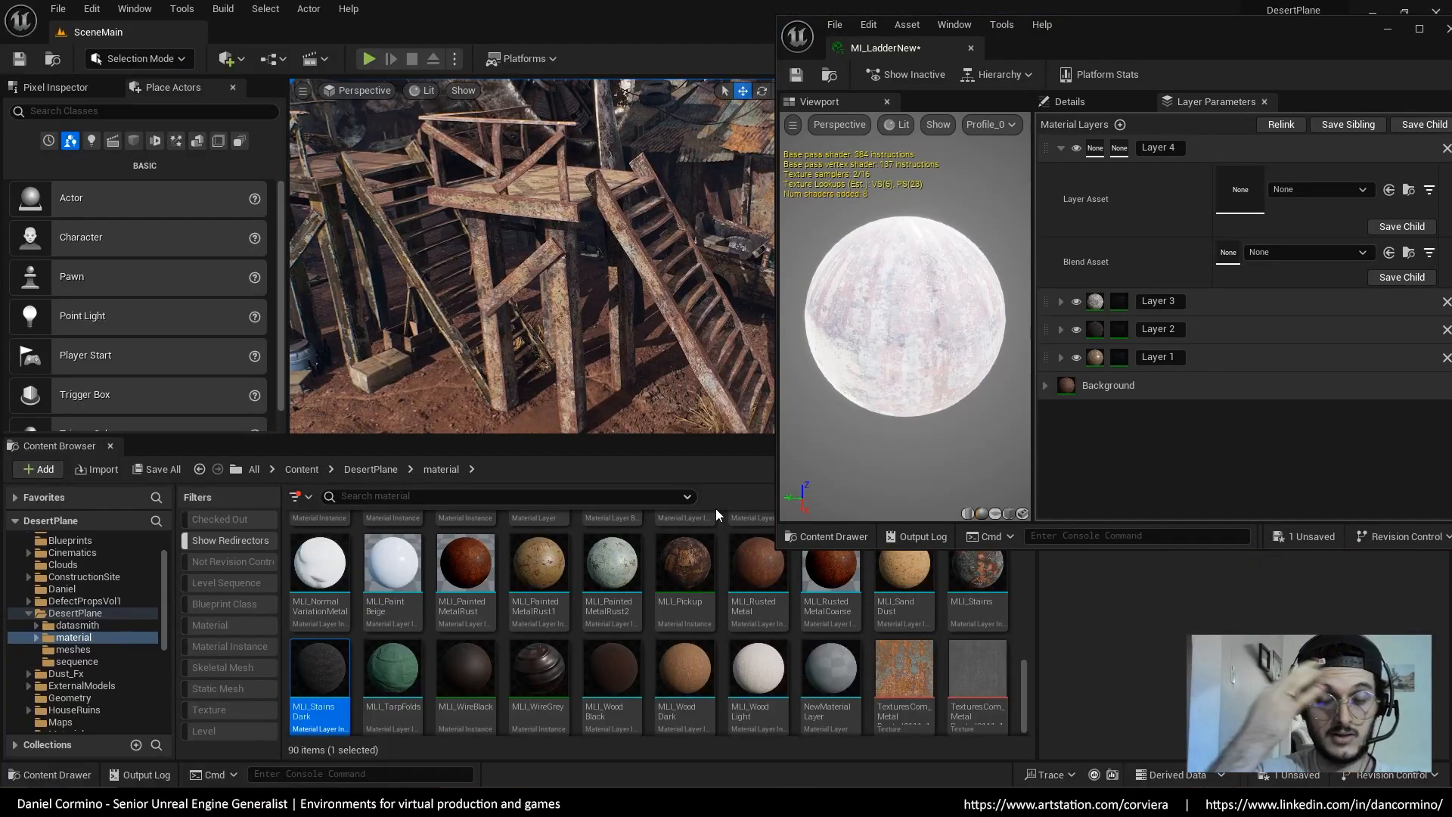
drag(977, 571, 1302, 191)
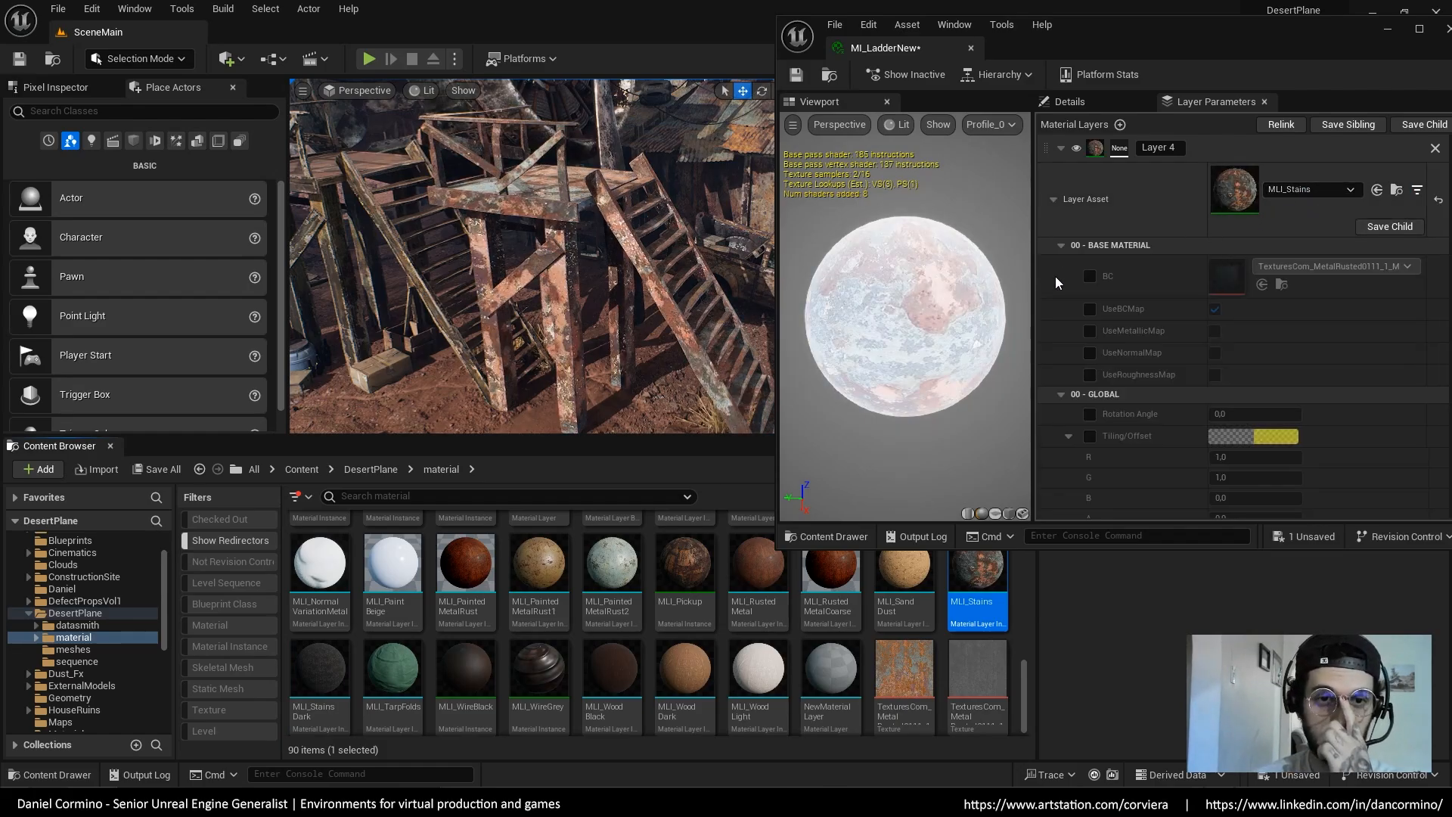
key(F11)
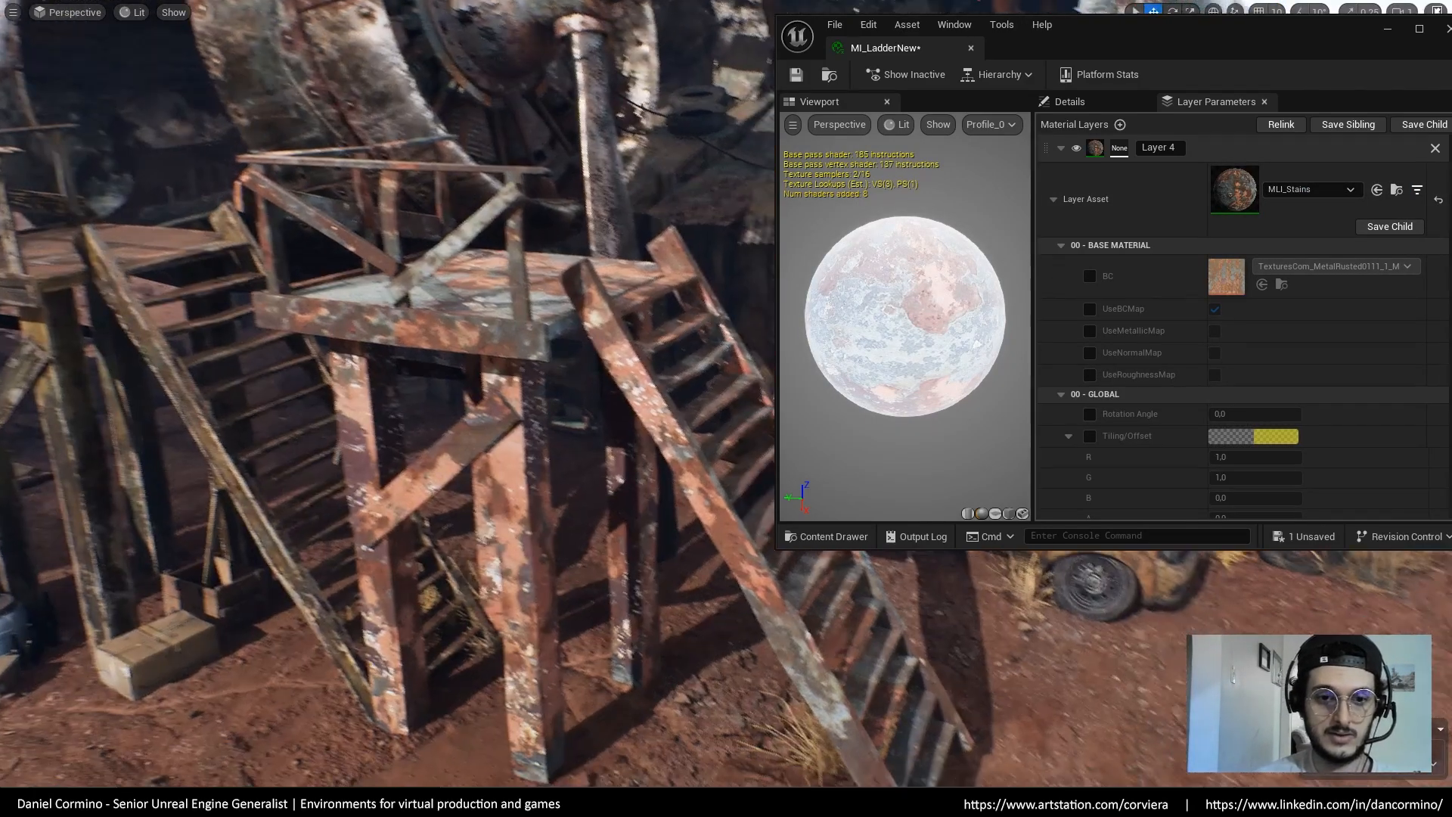
Override Layer 4's Tiling/Offset and set both R and G to 3
scroll(1155, 306, down, 3)
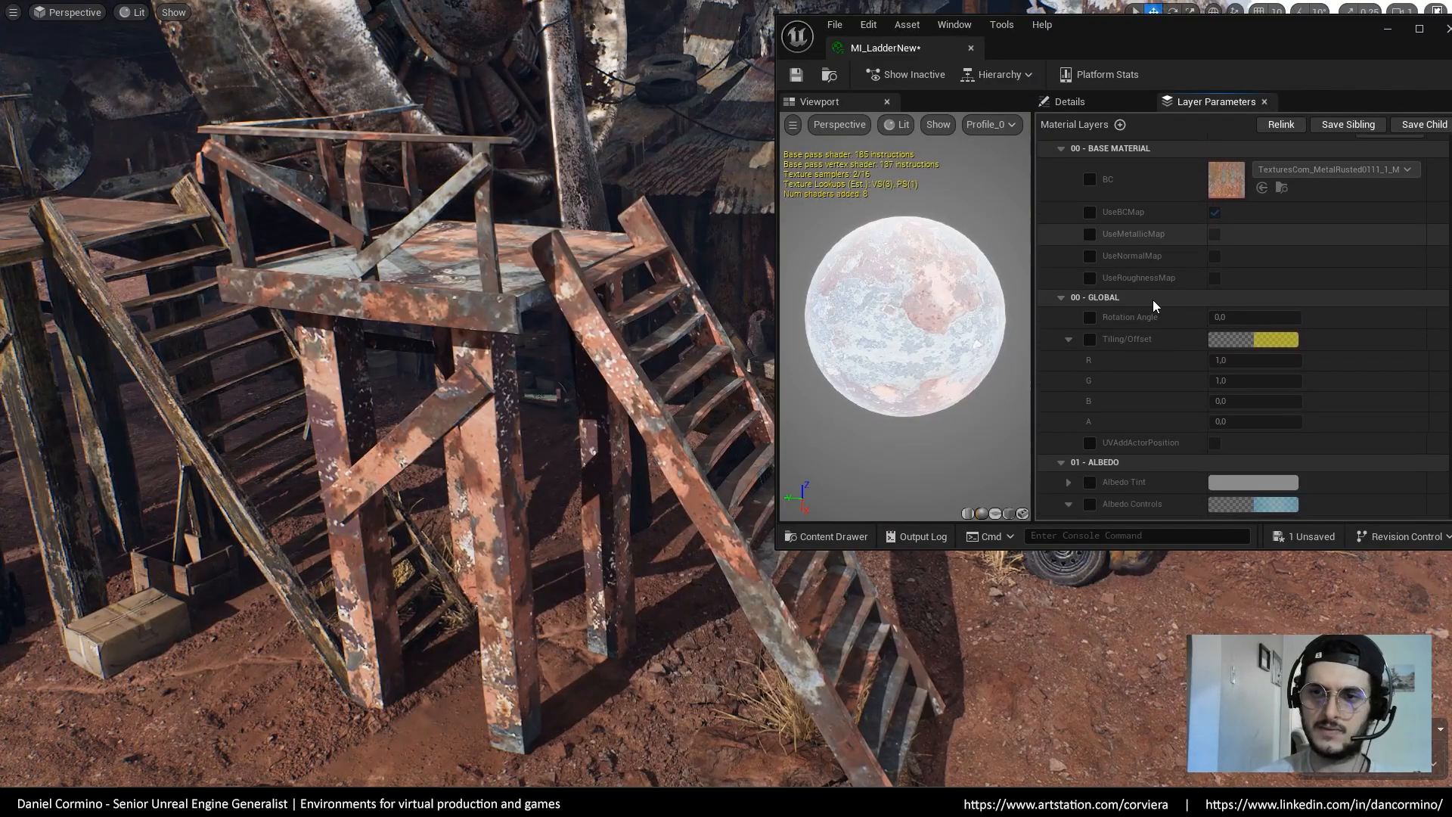
scroll(1155, 305, down, 1)
click(1089, 310)
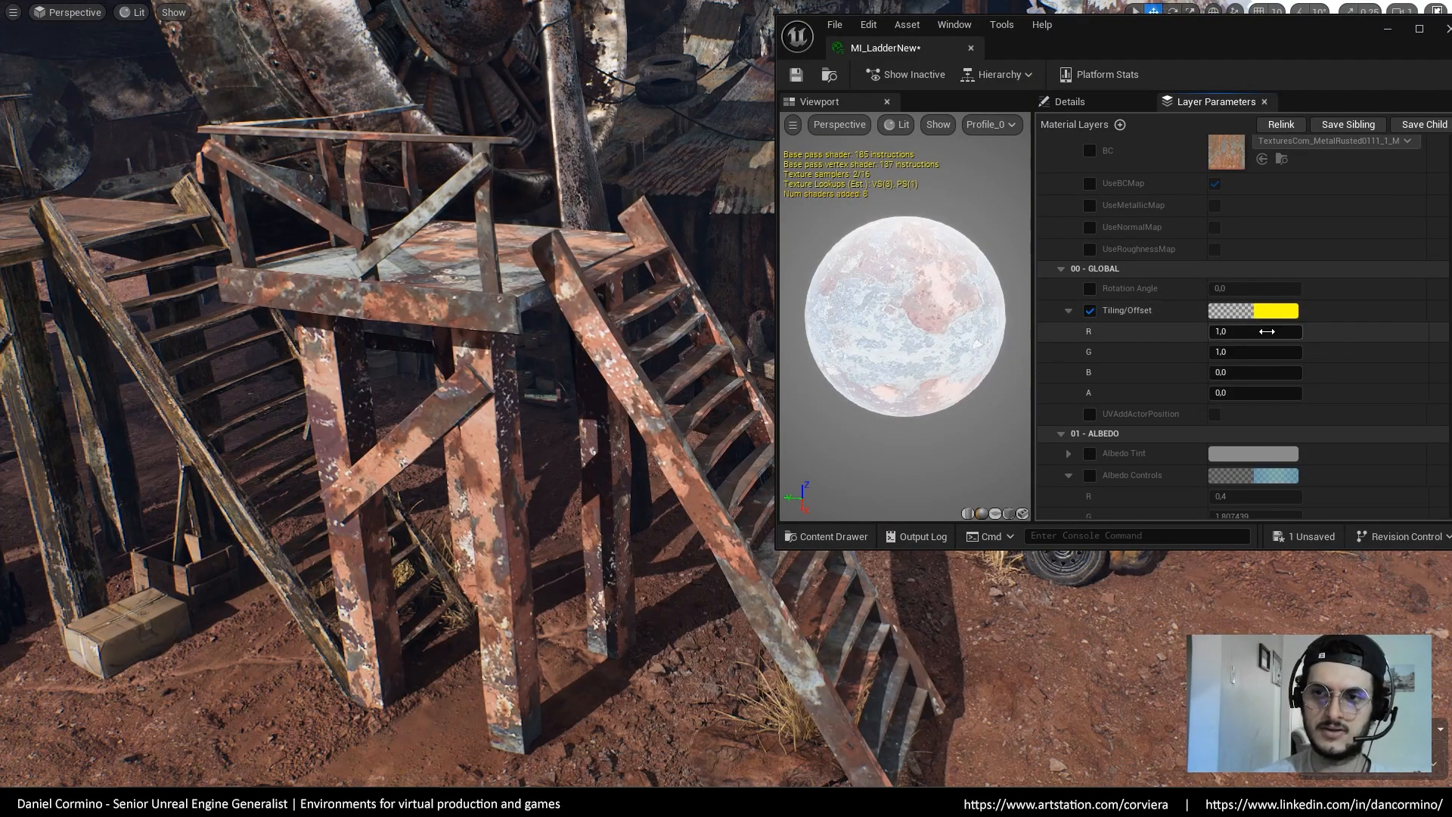
text(2)
key(Tab)
text(2)
key(Return)
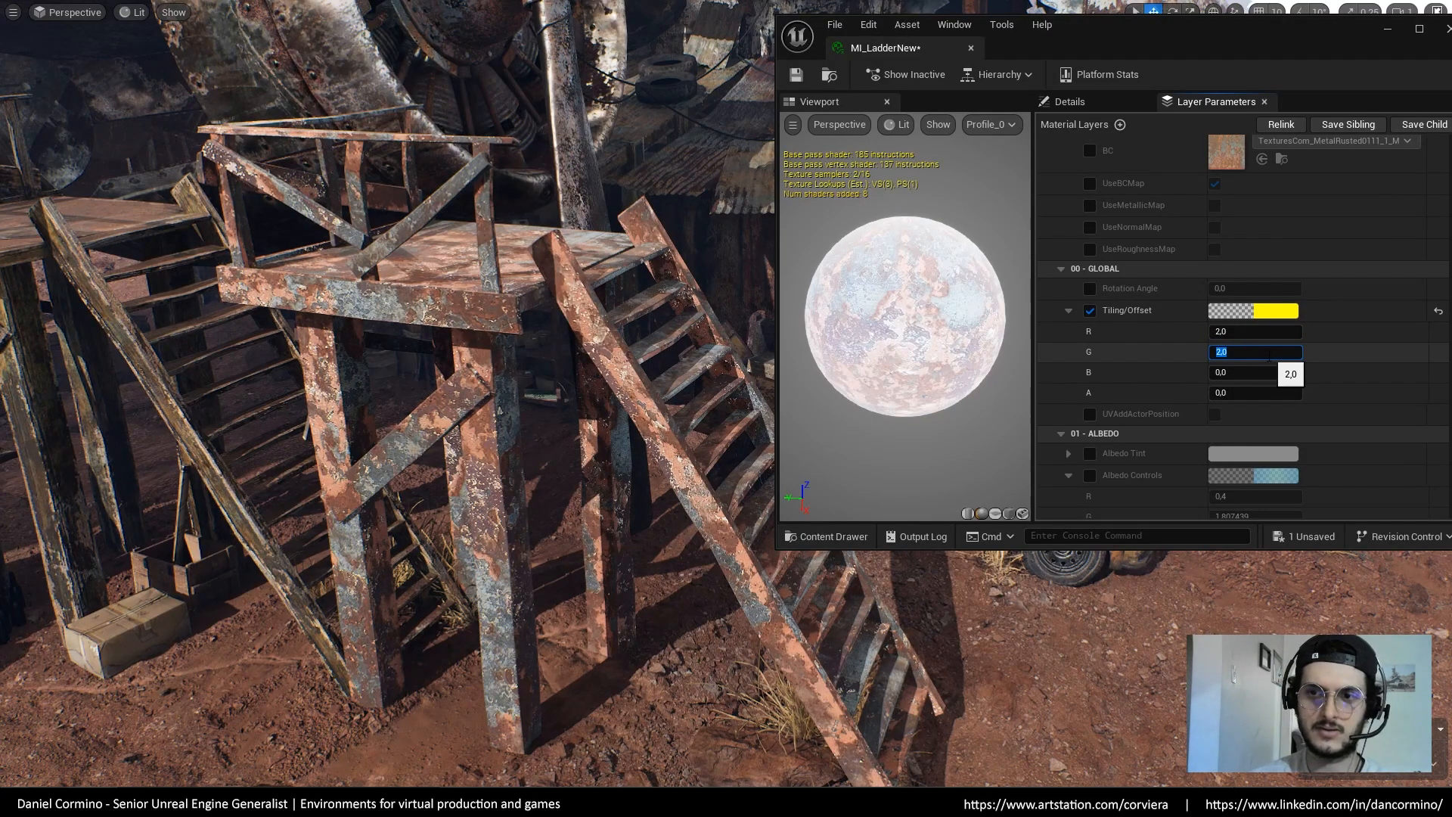
text(3)
key(Return)
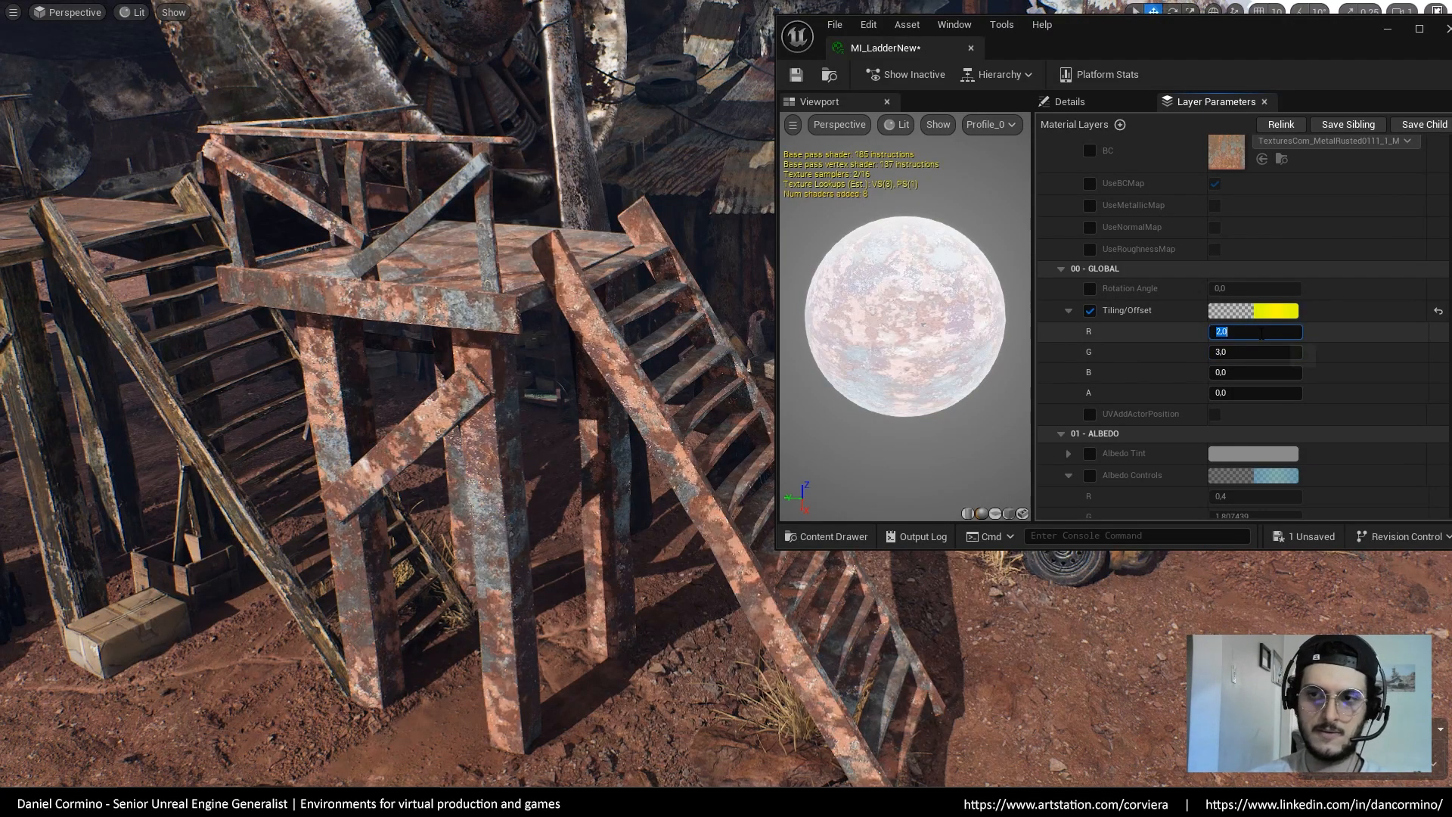
click(1259, 333)
text(3)
key(Return)
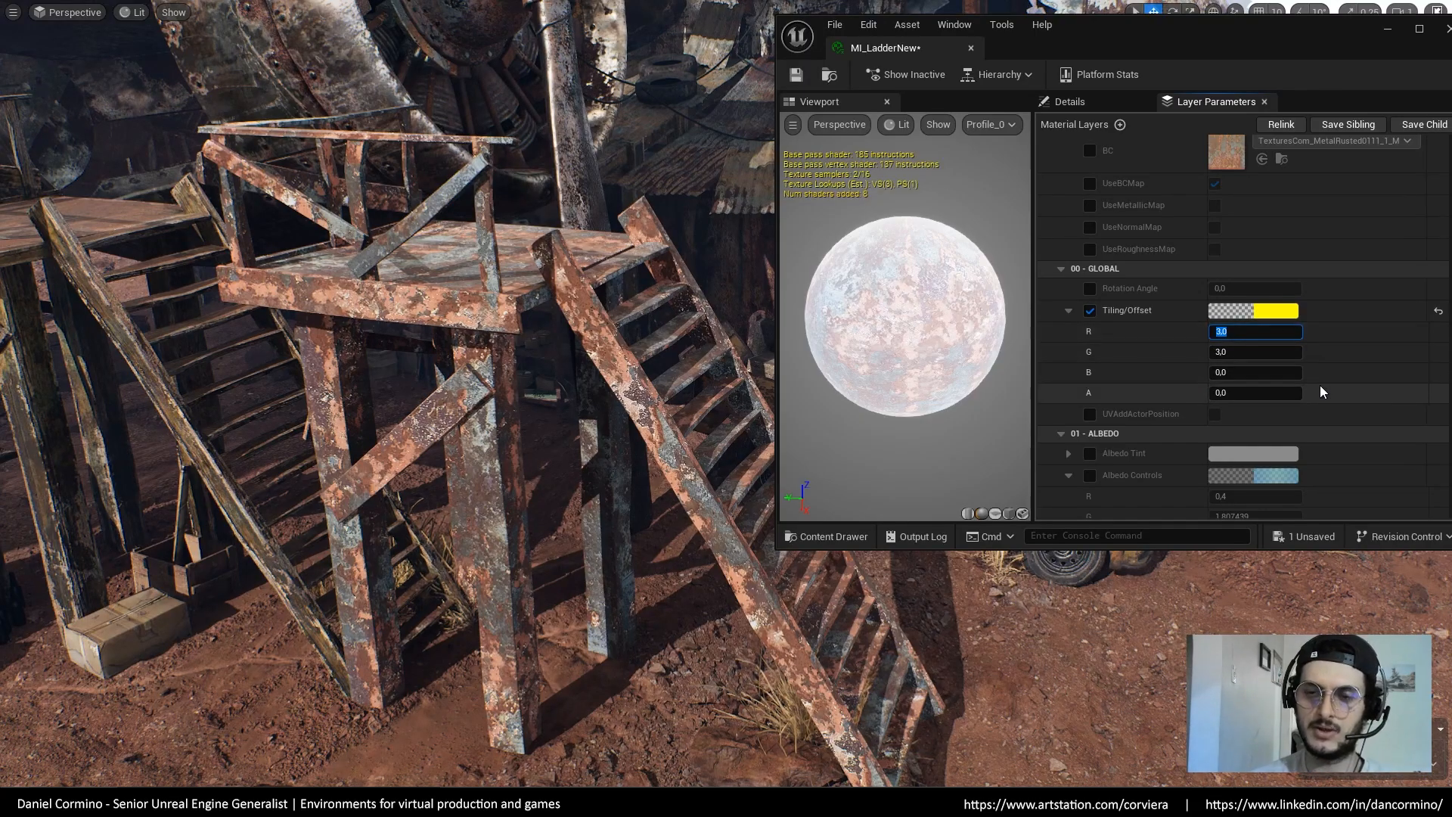
Override Layer 4's Albedo Controls, try R values of 1 and 0.2, and settle R on 0.4
scroll(1296, 295, down, 2)
scroll(1324, 310, down, 1)
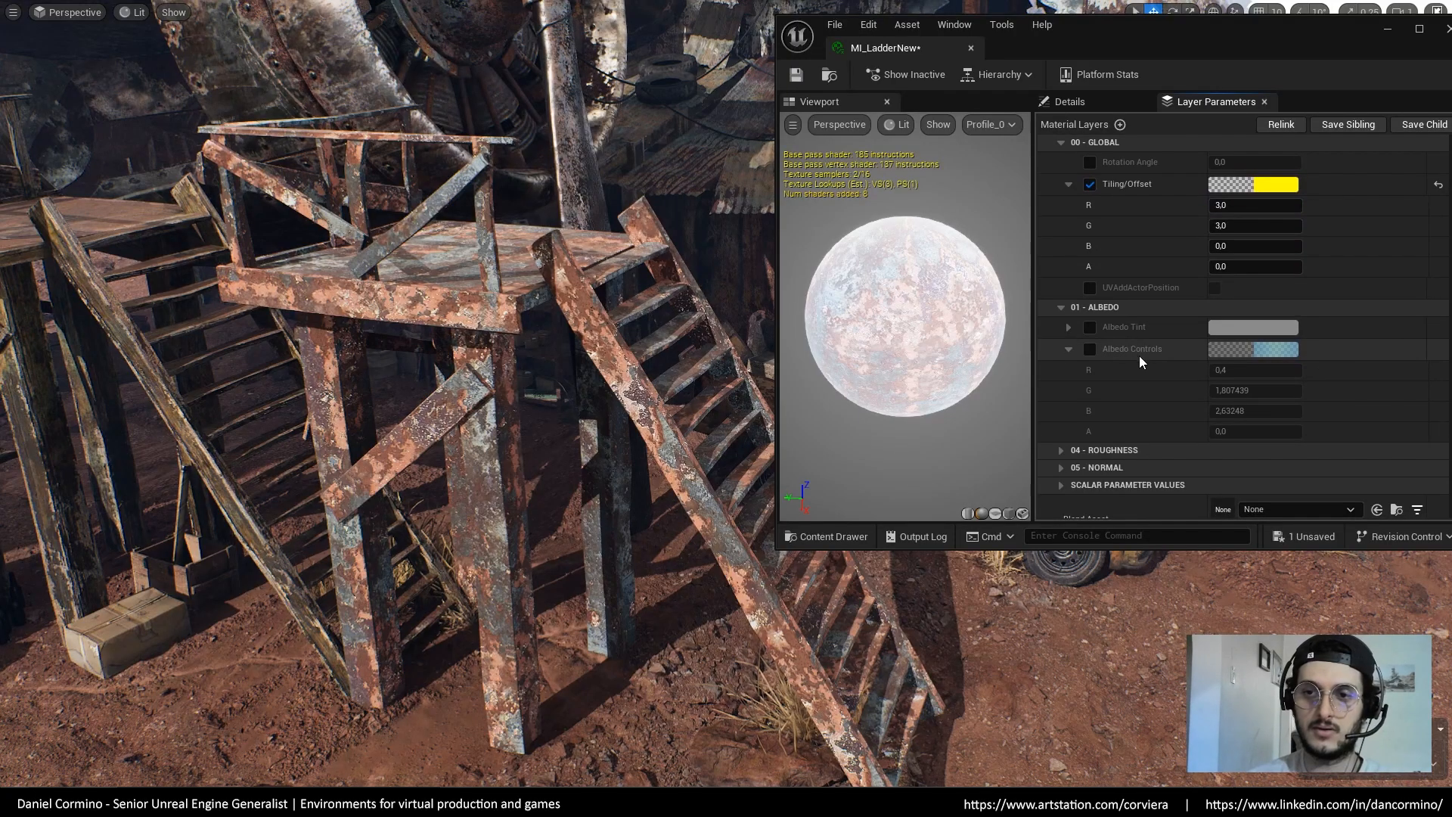
click(1090, 349)
text(1)
key(Return)
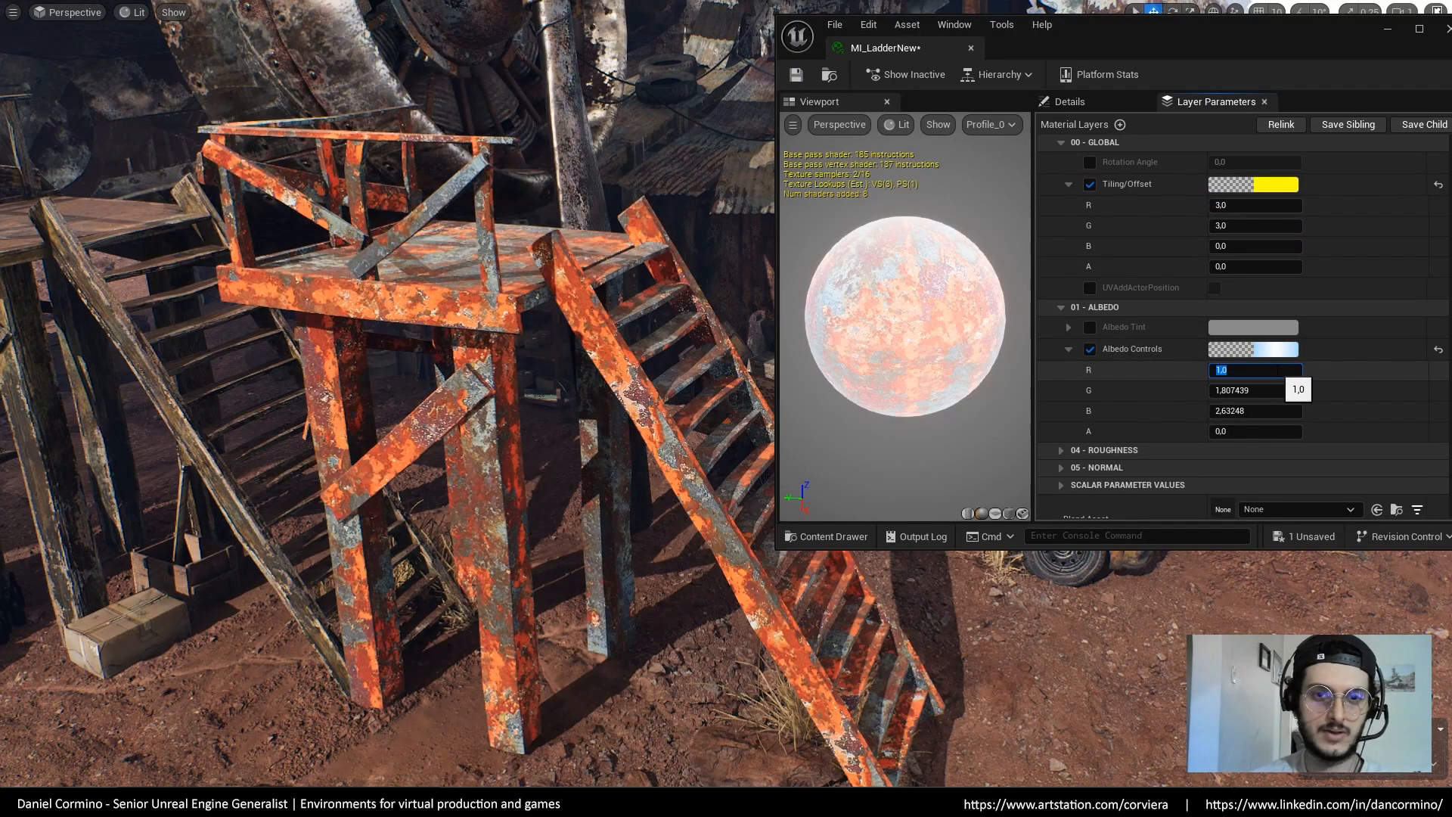
text(,4)
key(Return)
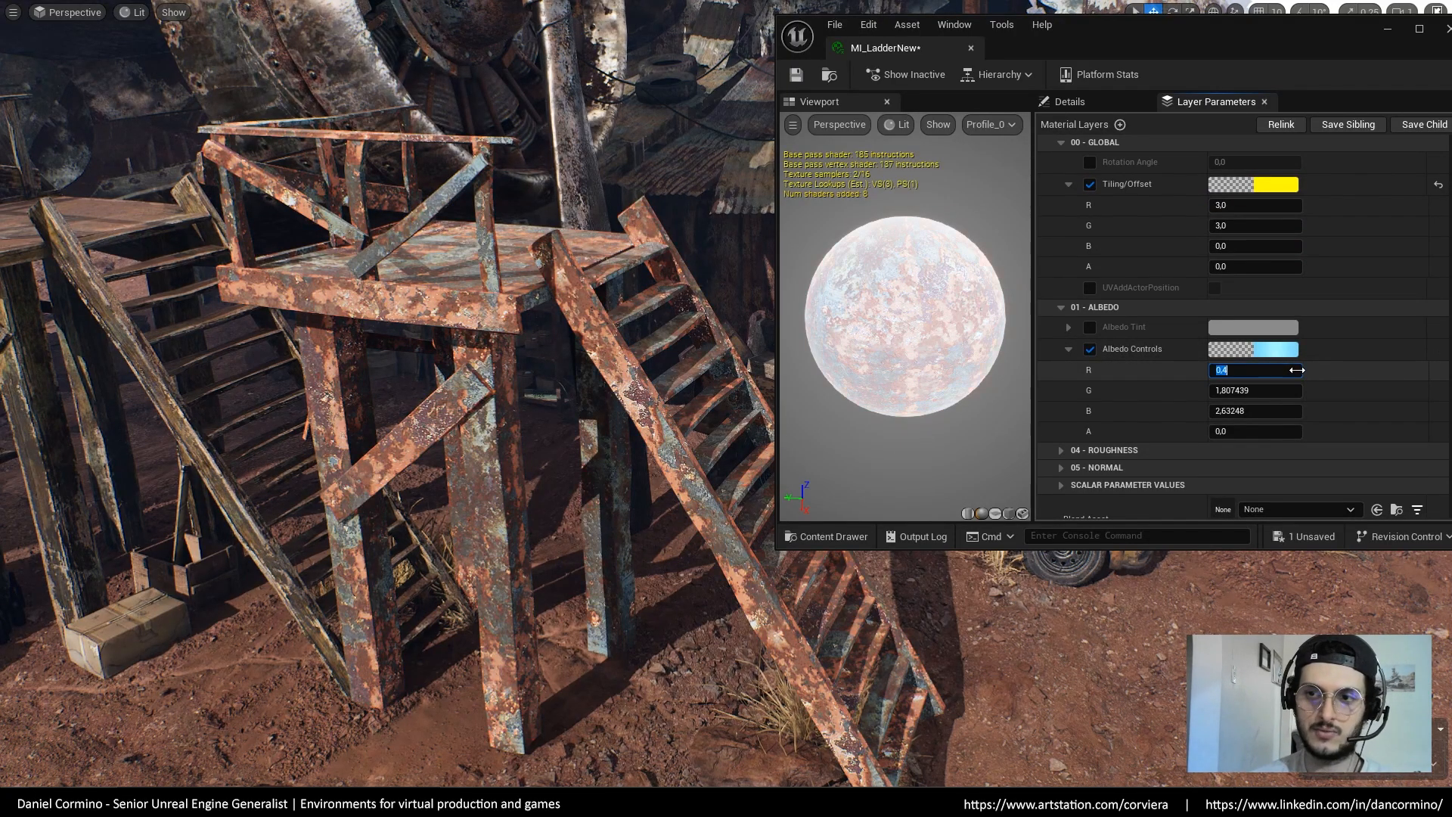
text(,2)
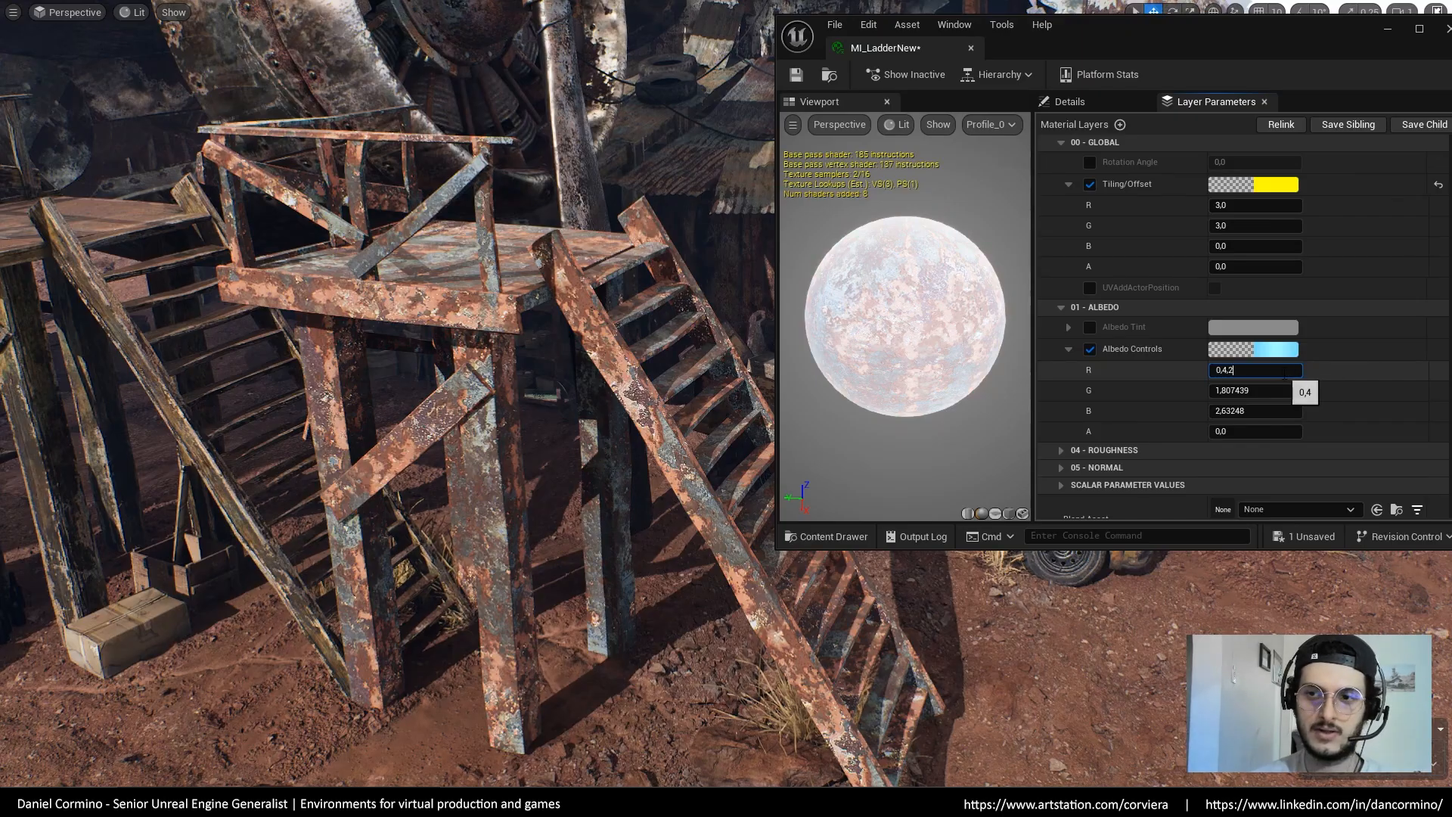
key(Return)
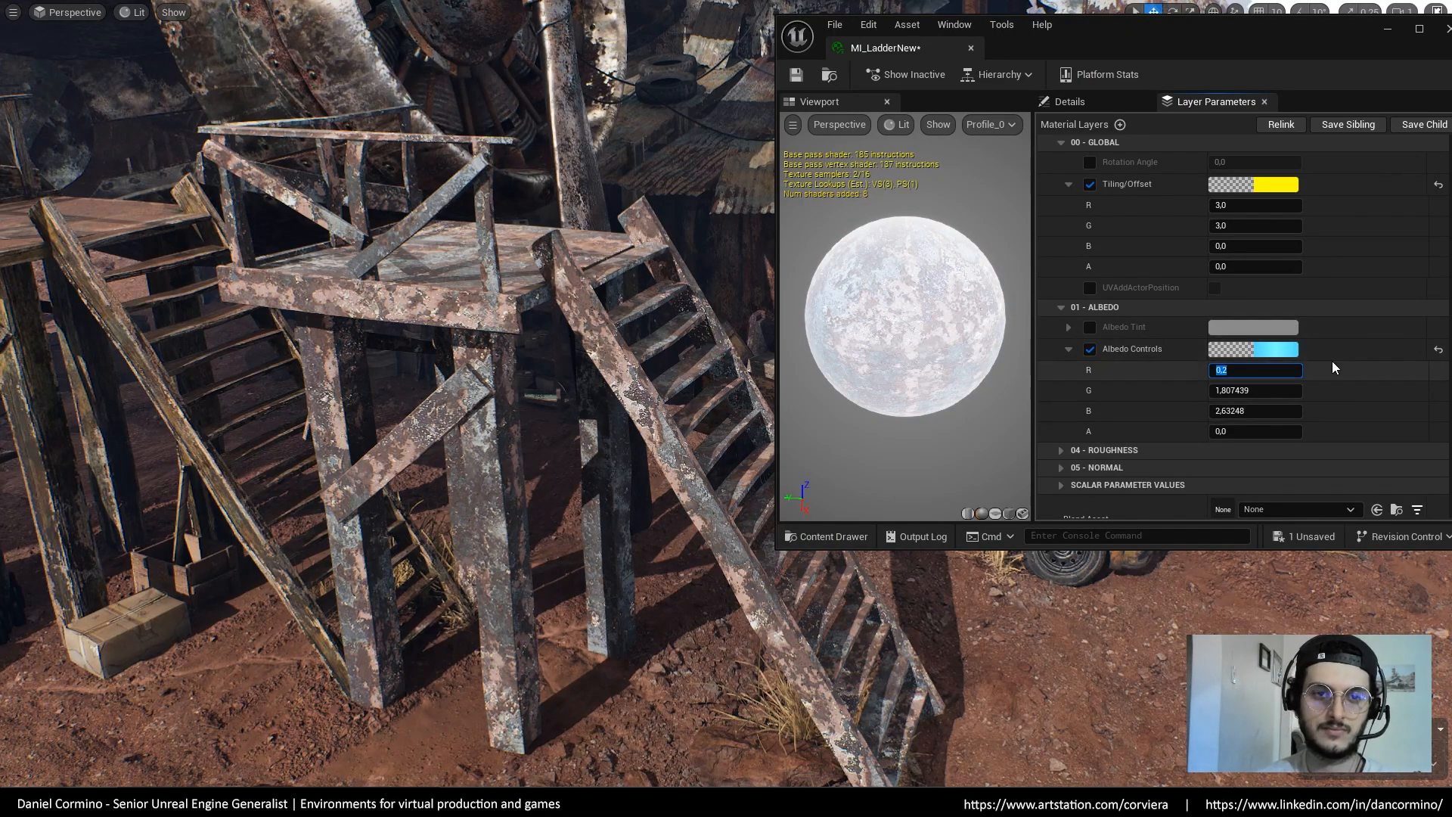
scroll(1324, 374, down, 1)
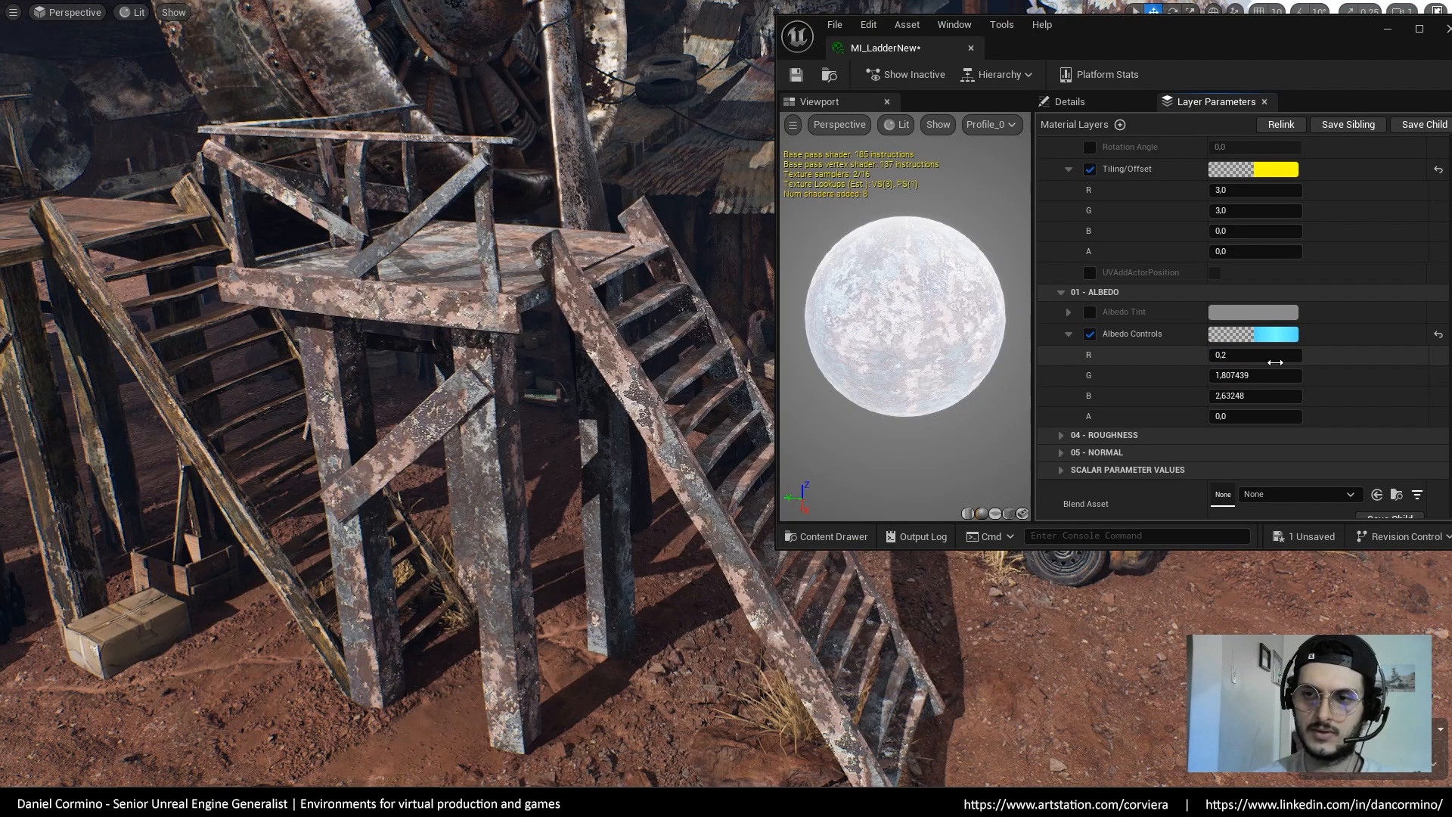
text(,4)
key(Return)
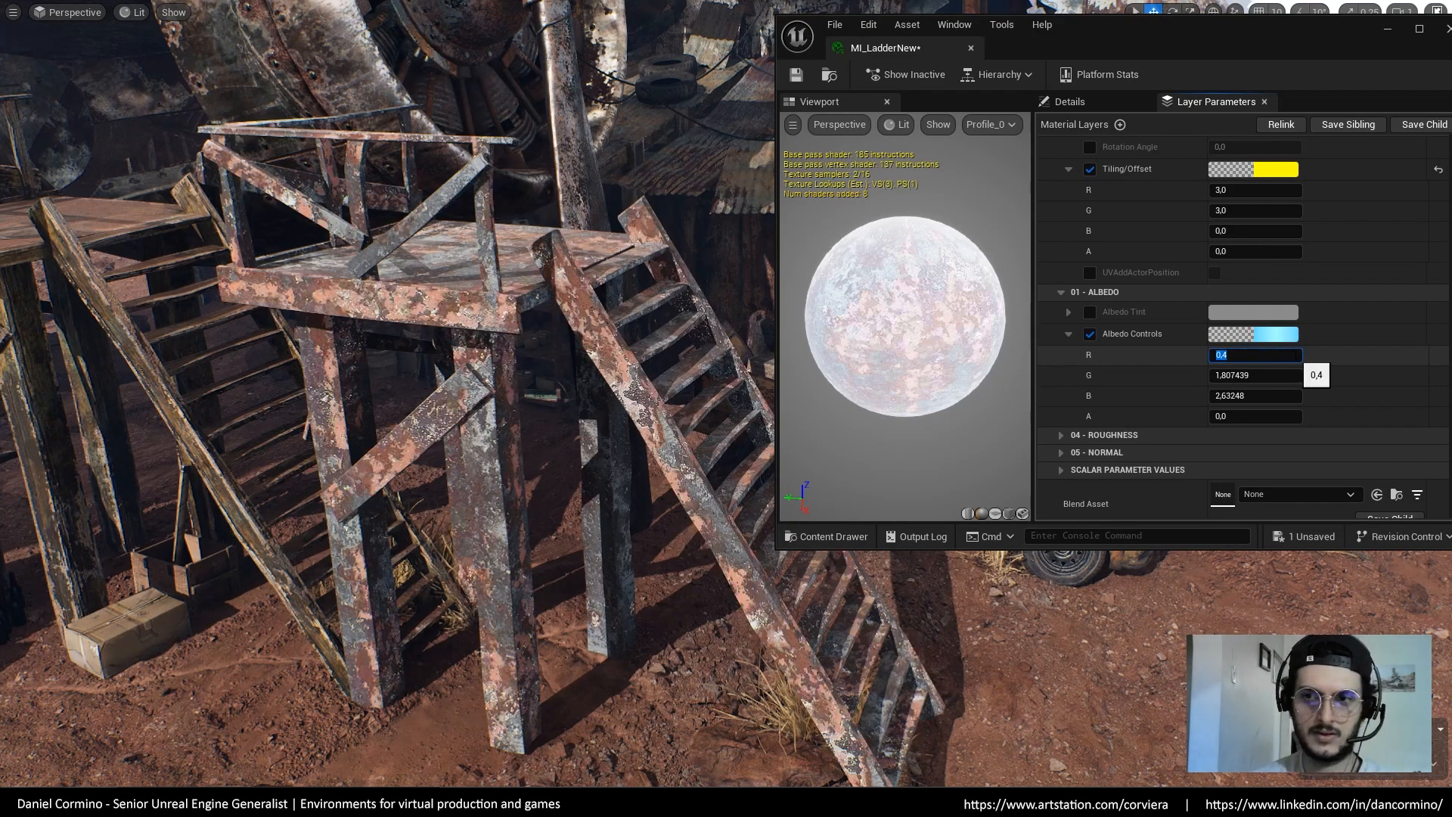
Search the blend assets for "vari" and assign MB_BaseVariationBlend as Layer 4's blend asset
scroll(1329, 378, down, 4)
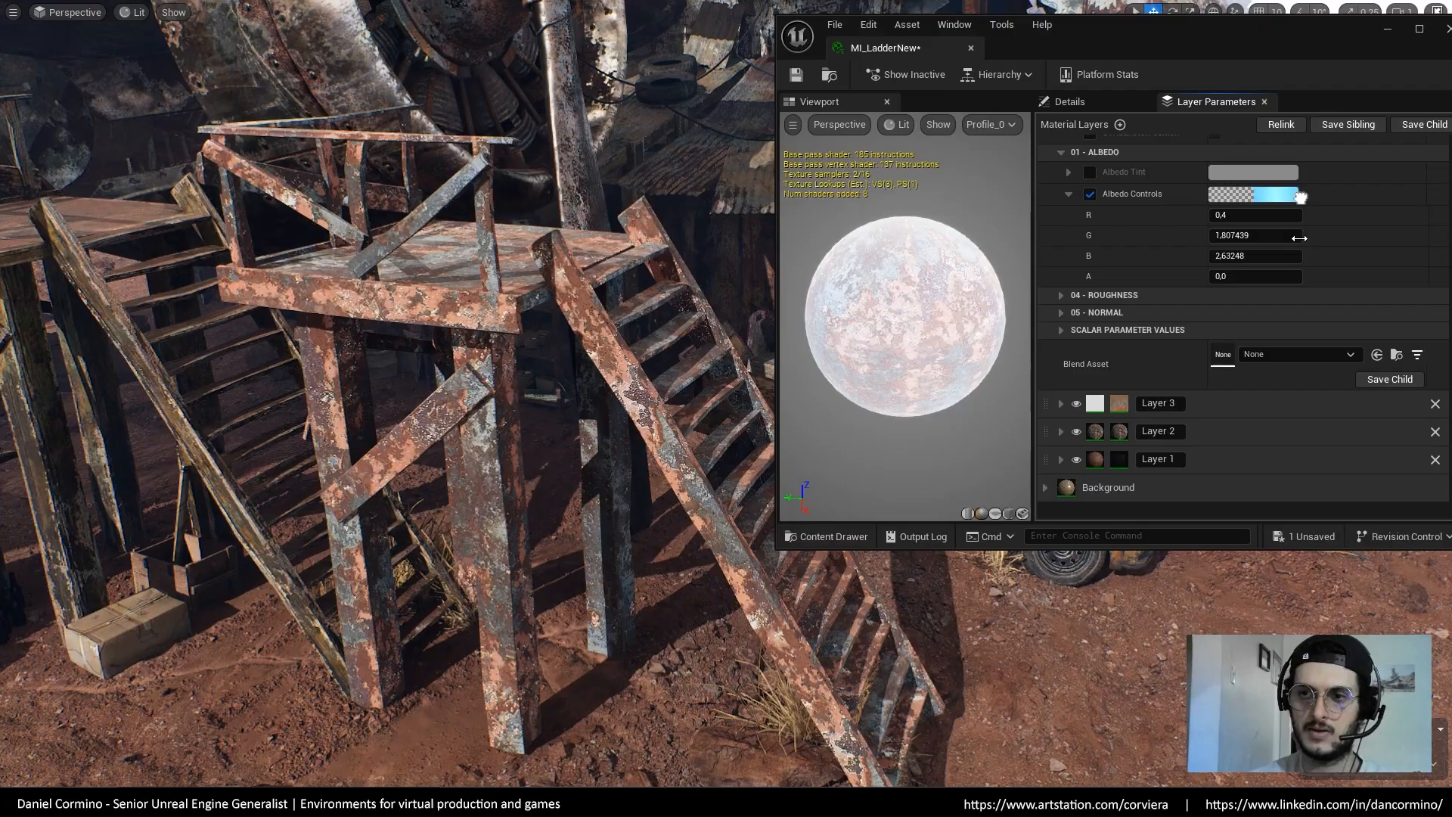
scroll(1296, 375, up, 1)
click(1294, 372)
text(colo)
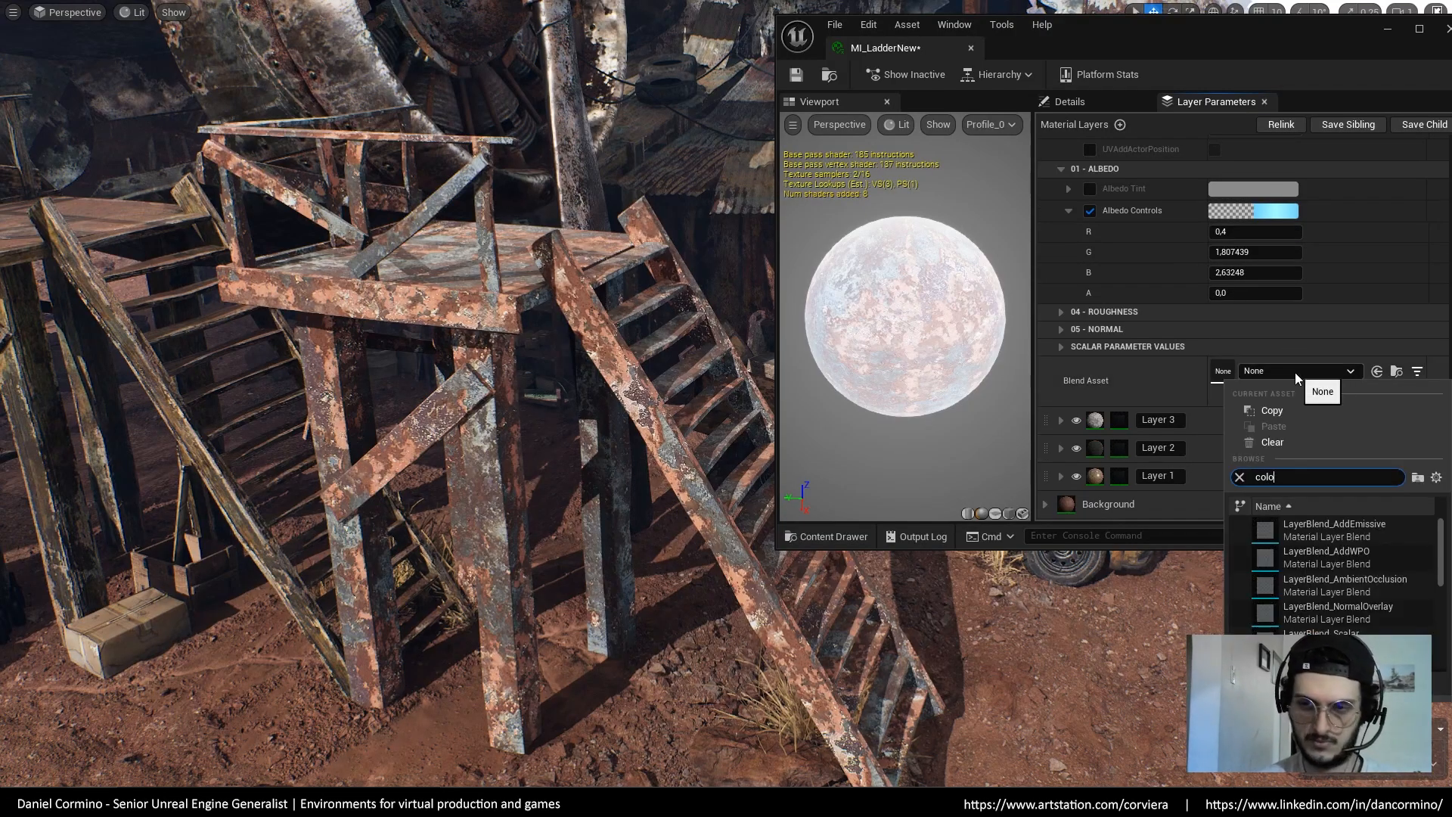
text(r var)
key(BackSpace)
key(BackSpace)
key(BackSpace)
key(BackSpace)
key(BackSpace)
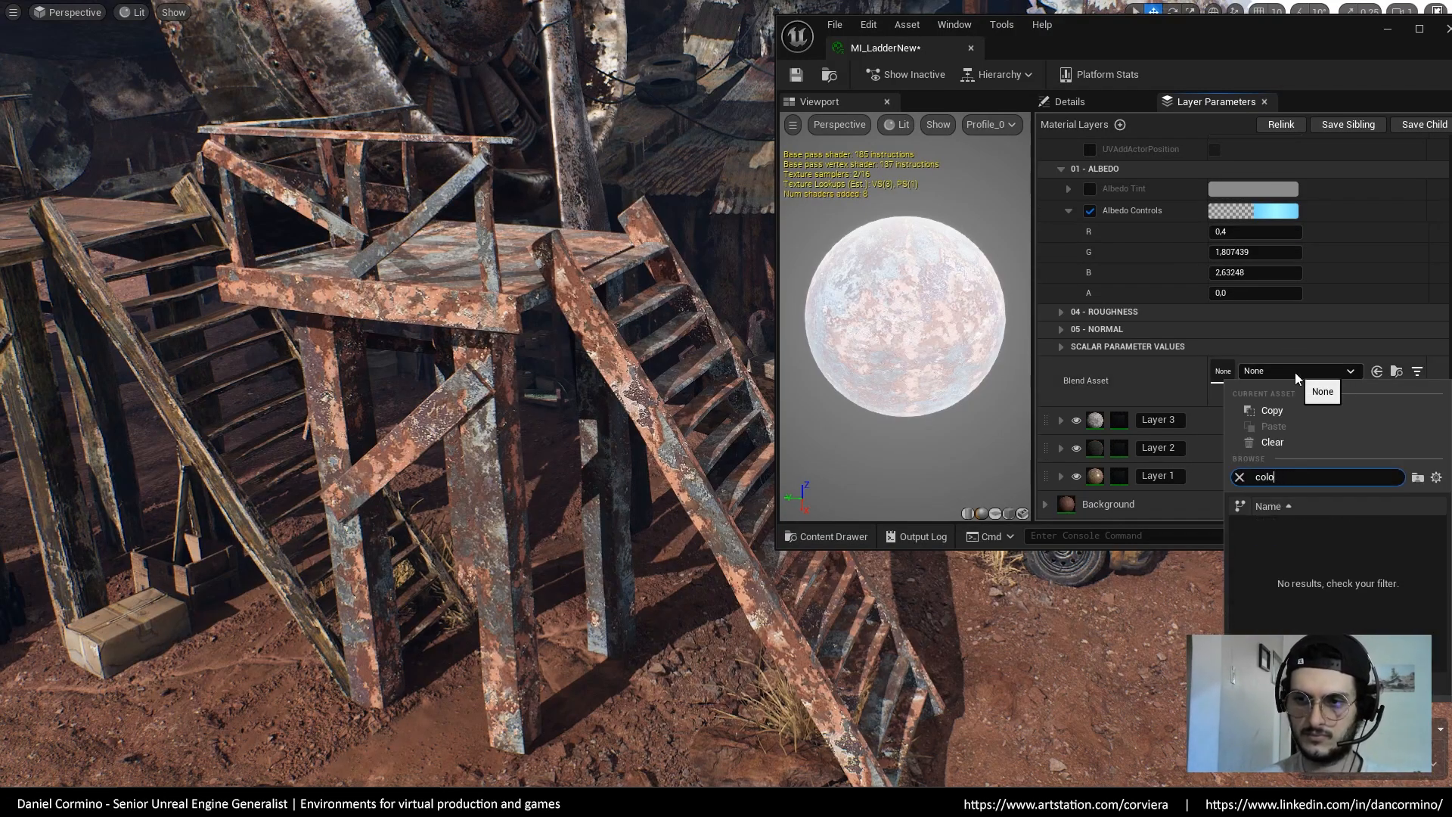
key(BackSpace)
key(BackSpace)
key(BackSpace)
key(BackSpace)
text(vari)
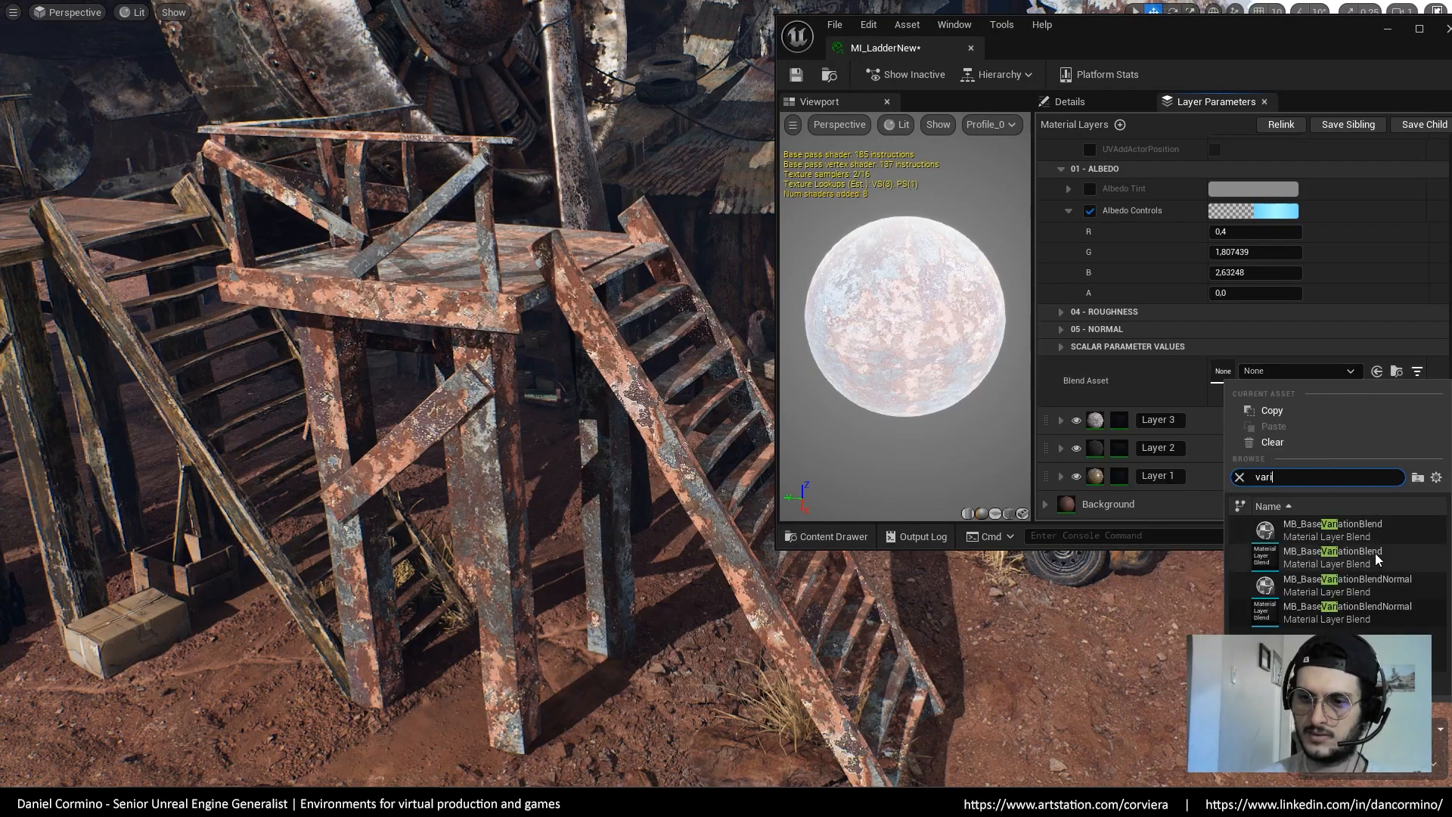
click(1371, 561)
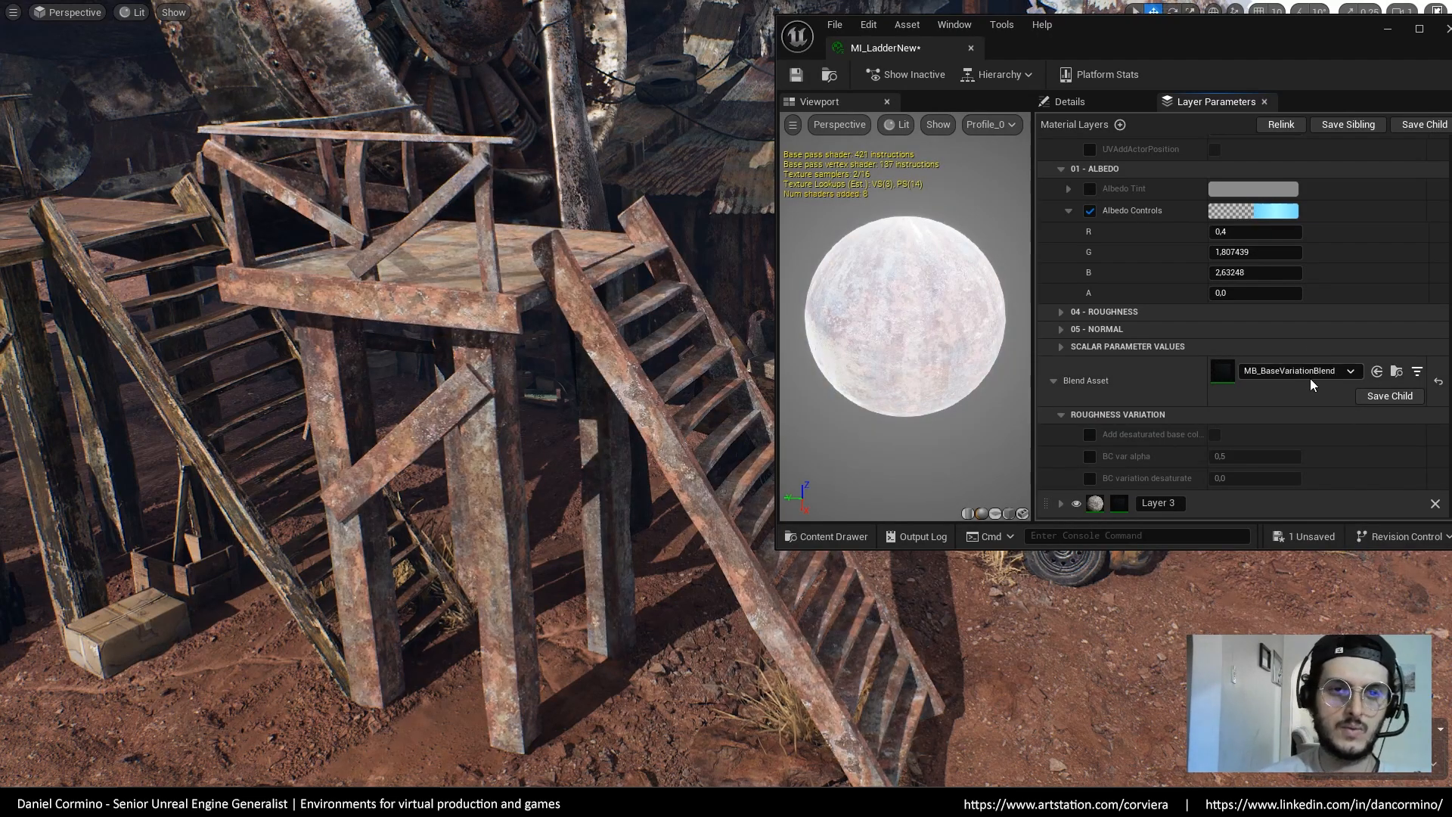
Examine the MB_BaseVariationBlend material graph, close it, and restore the floating material window over the level at Layer 4's blend parameters
double_click(1226, 374)
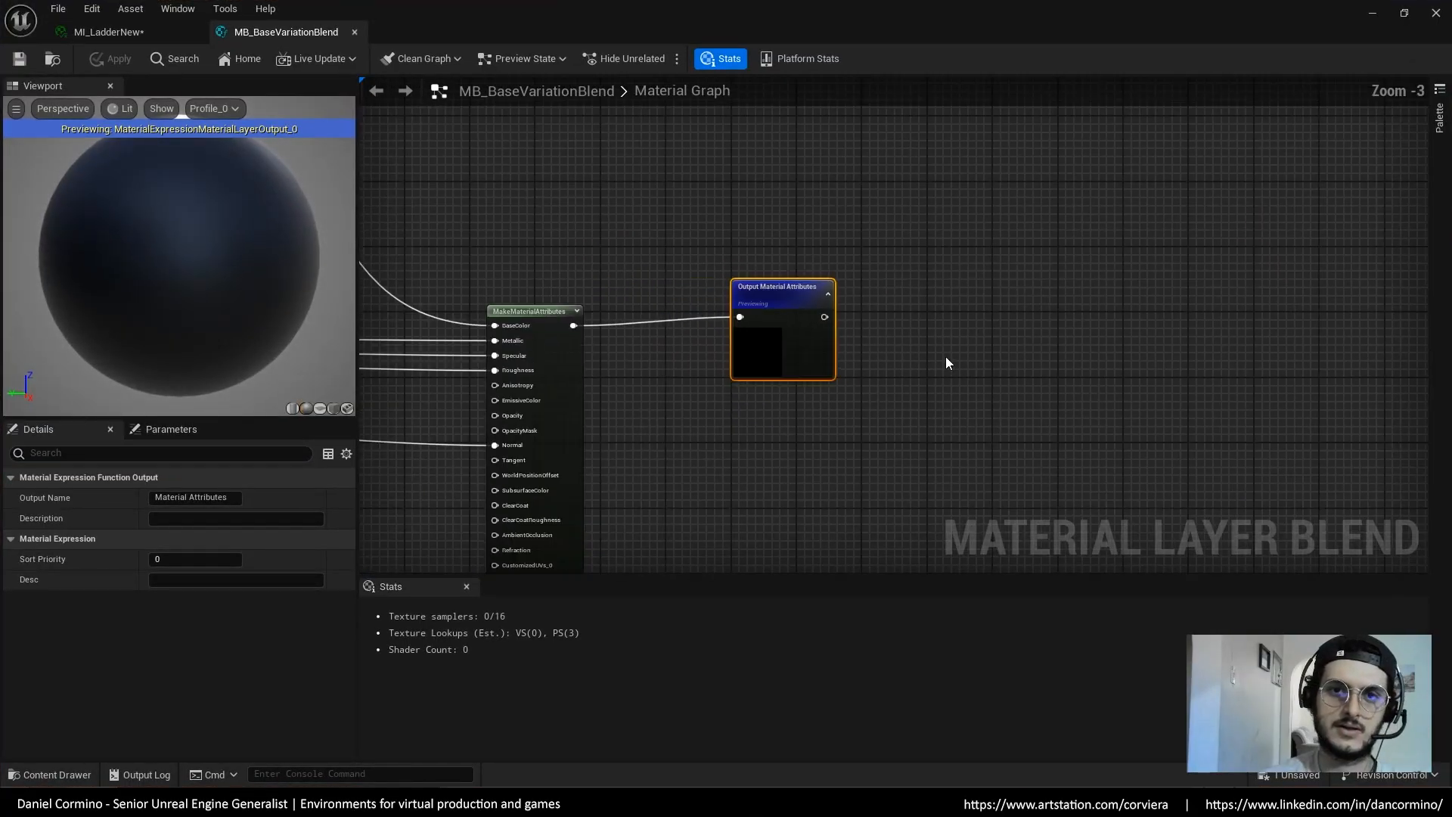
scroll(945, 356, down, 3)
right_drag(905, 301, 1235, 325)
scroll(1134, 354, up, 1)
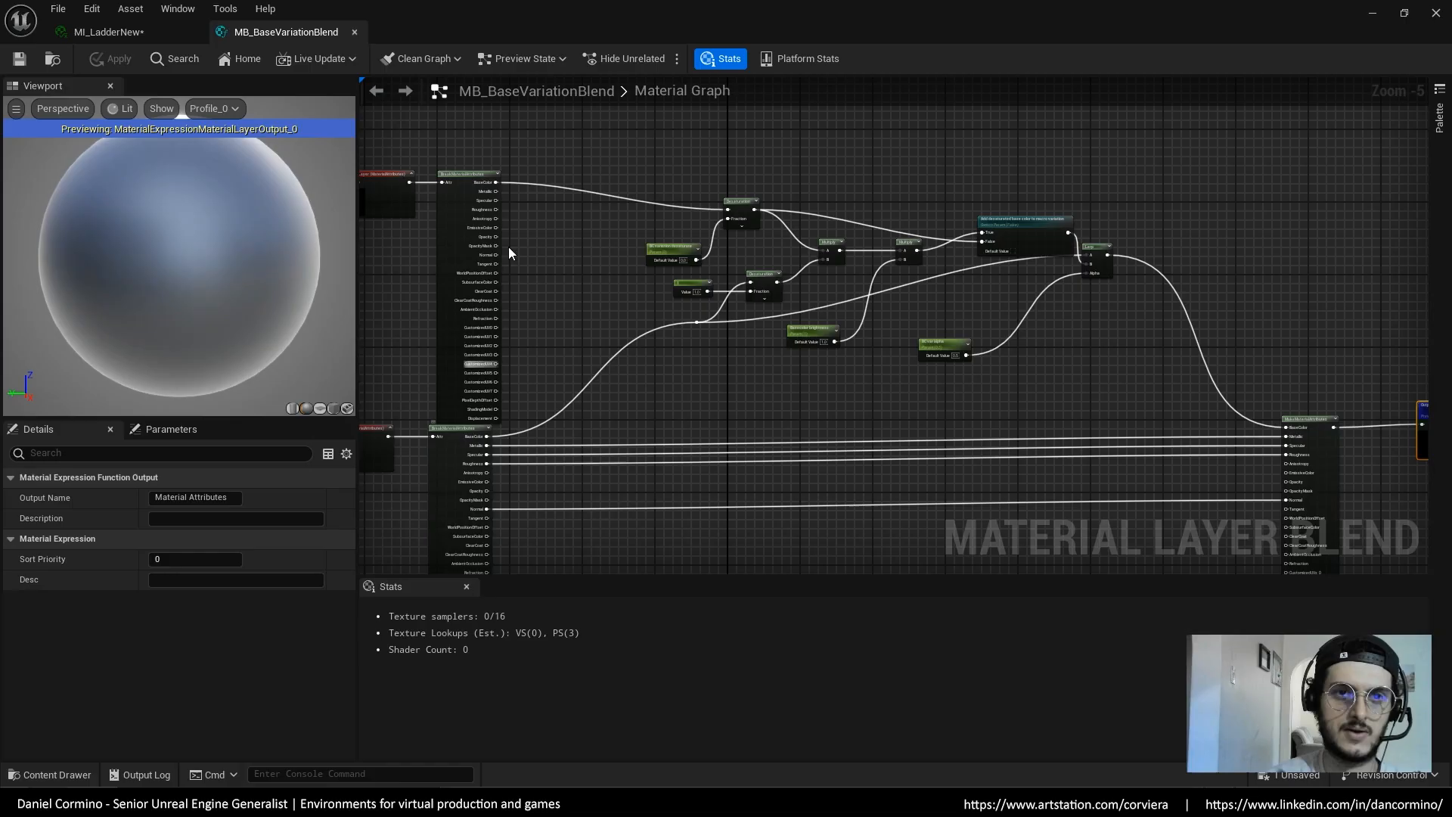
right_drag(449, 159, 473, 129)
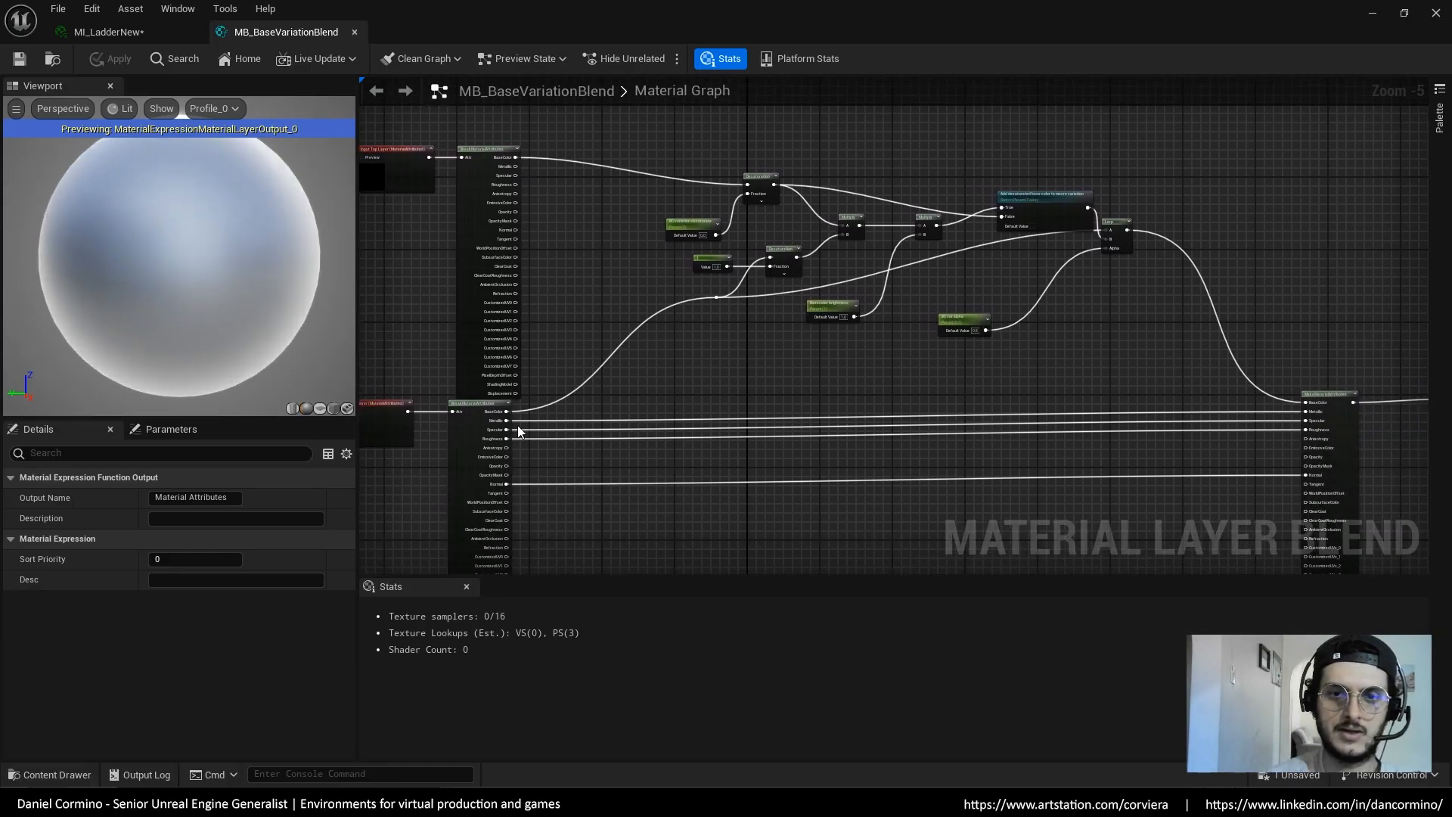
click(354, 32)
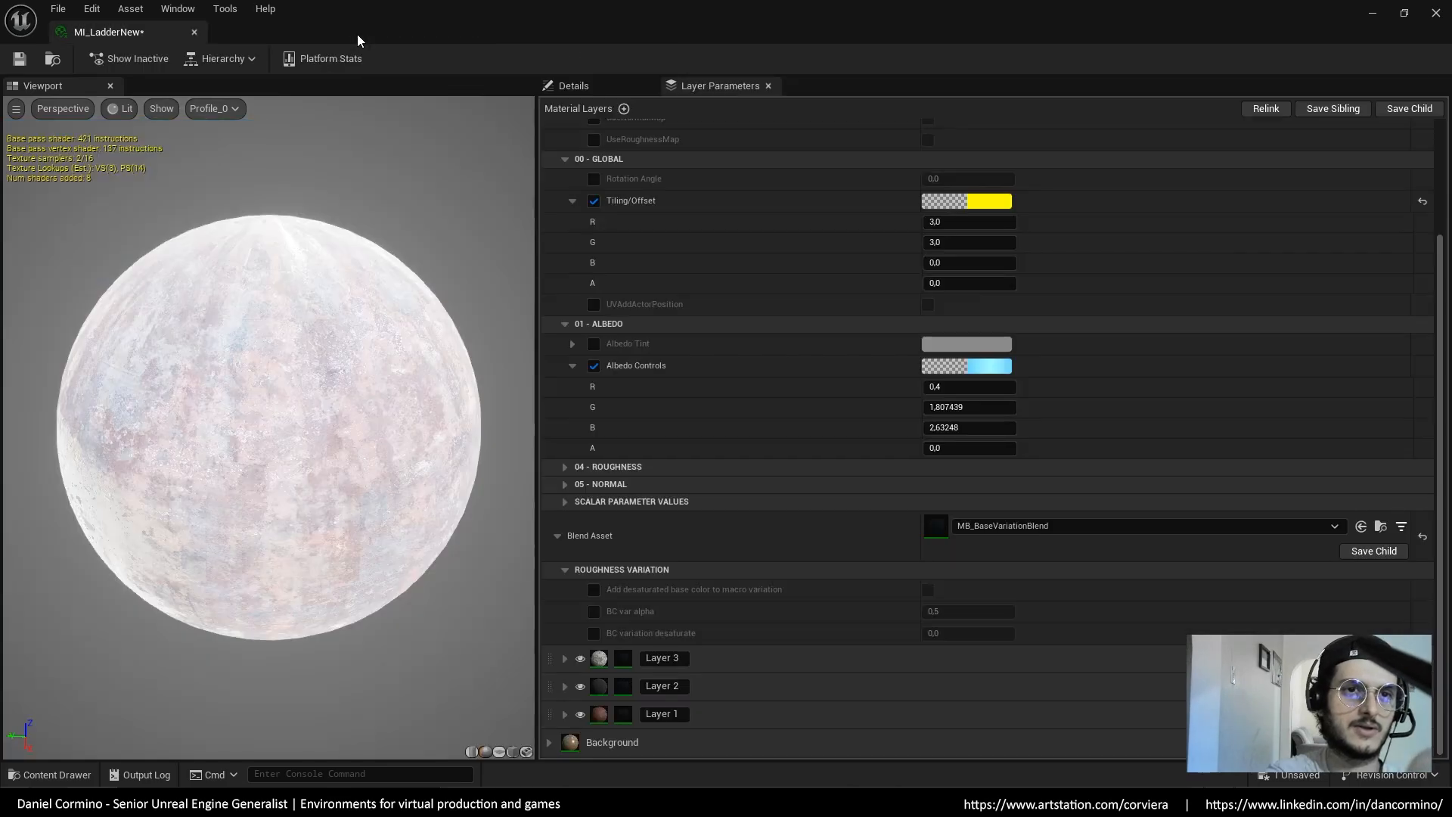
drag(1070, 12, 1076, 146)
right_drag(1301, 391, 1300, 317)
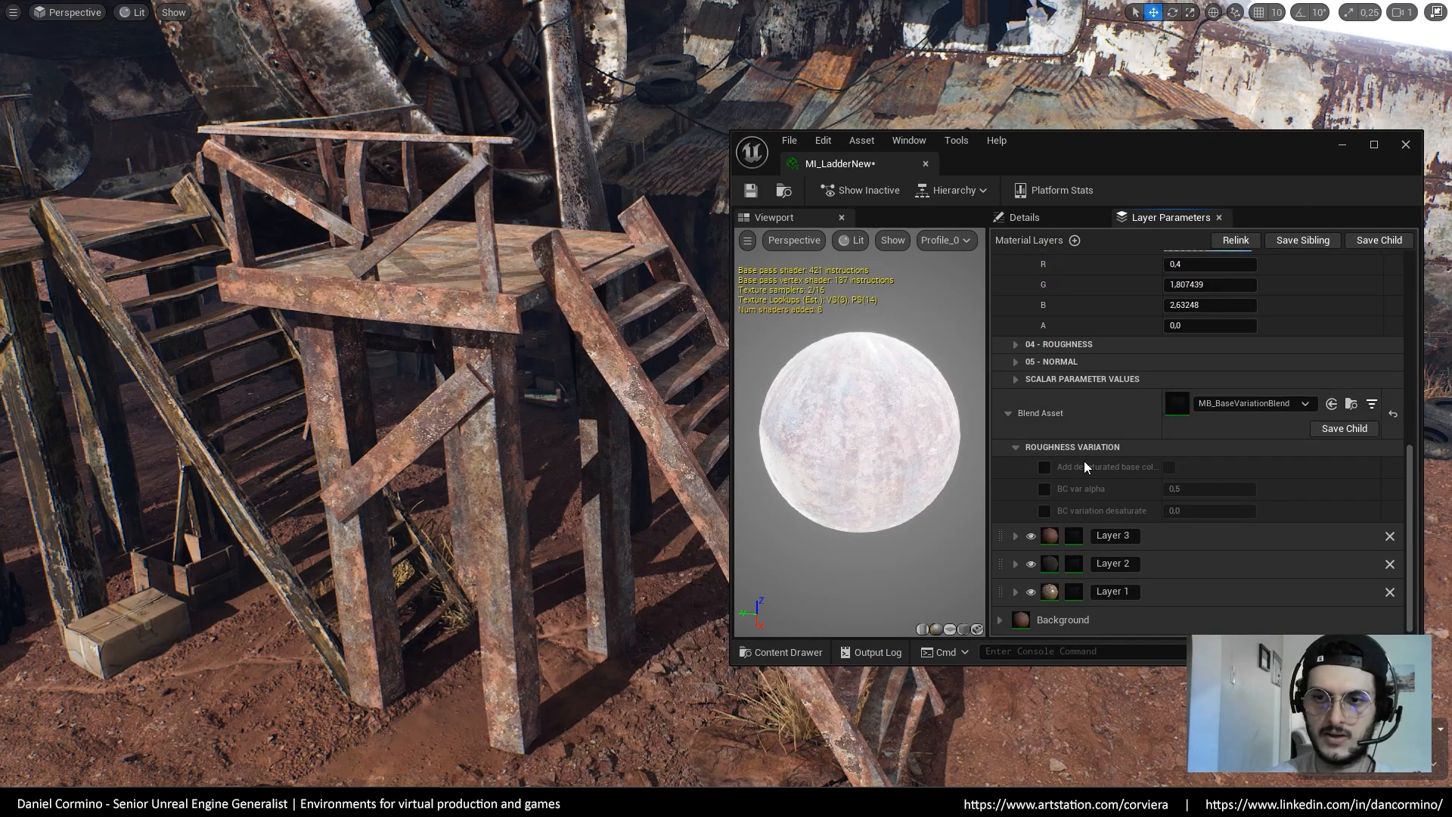
Override Add desaturated base color, BC var alpha and BC variation desaturate in Layer 4's blend parameters
click(1044, 468)
click(1045, 489)
click(1044, 511)
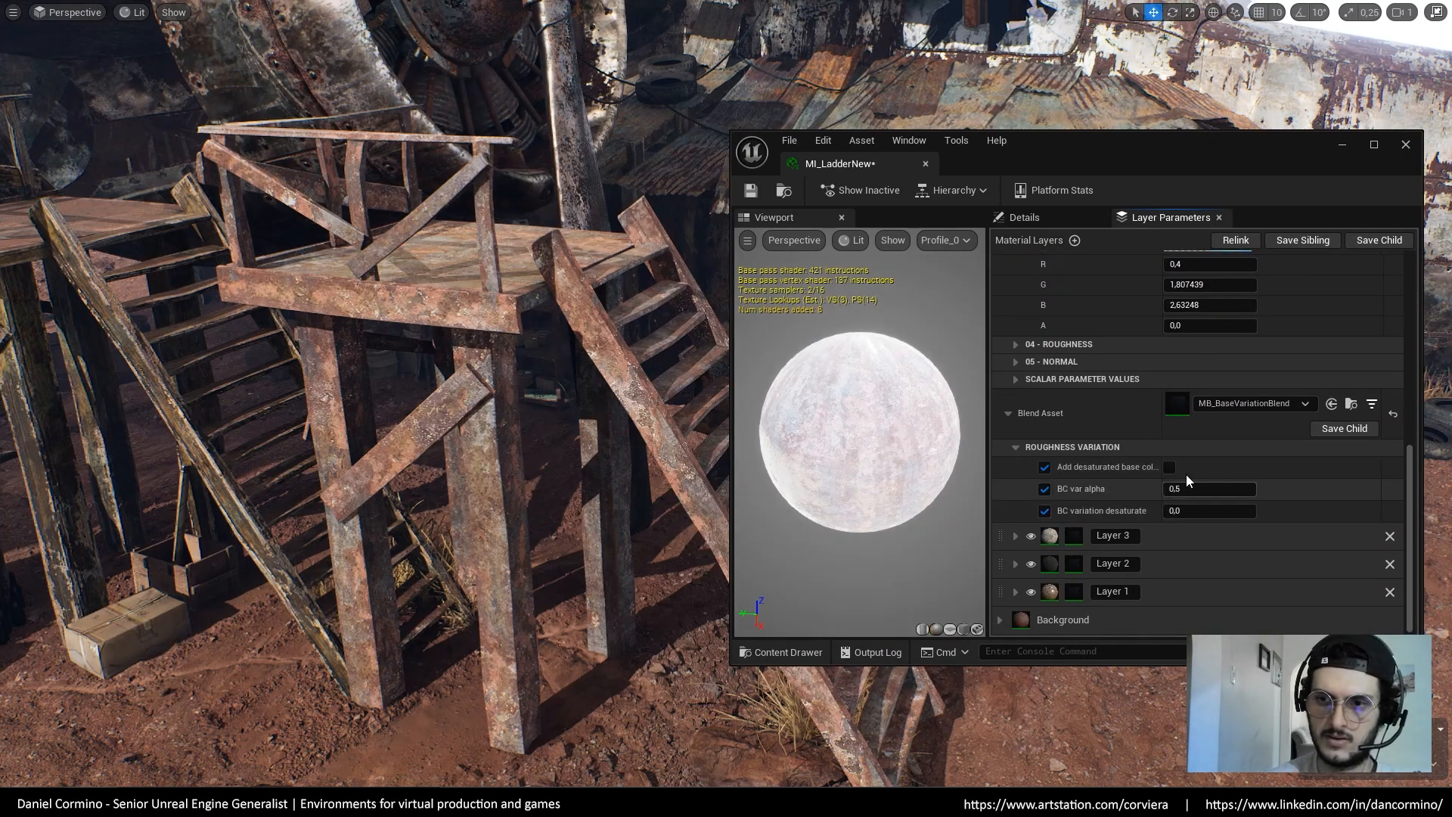
mouse_move(1163, 428)
mouse_down()
mouse_move(1250, 421)
mouse_move(1169, 432)
mouse_up()
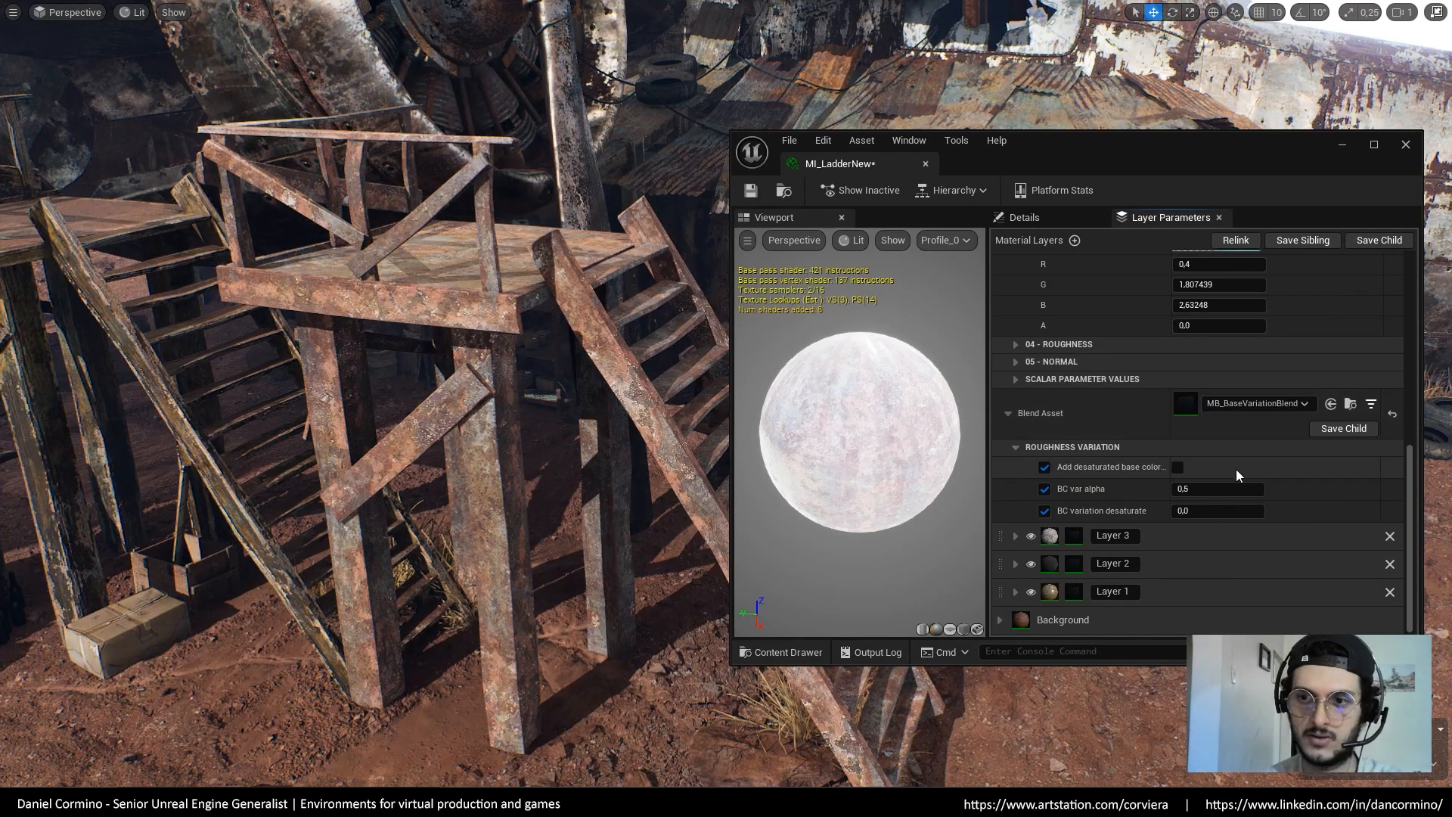
Try BC var alpha at 0 and at about 0.35 for Layer 4's blend
click(1230, 489)
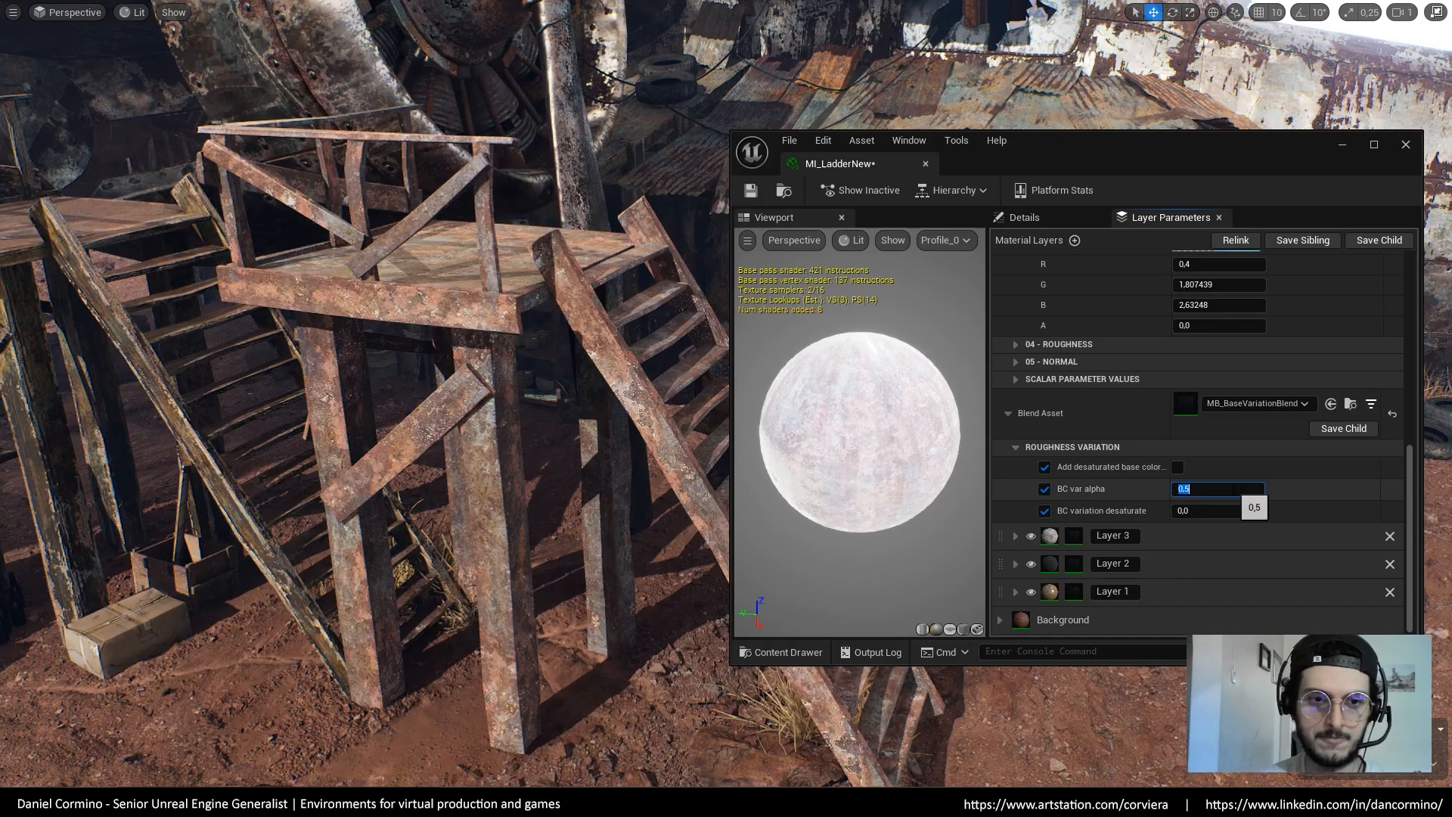
text(0)
key(Return)
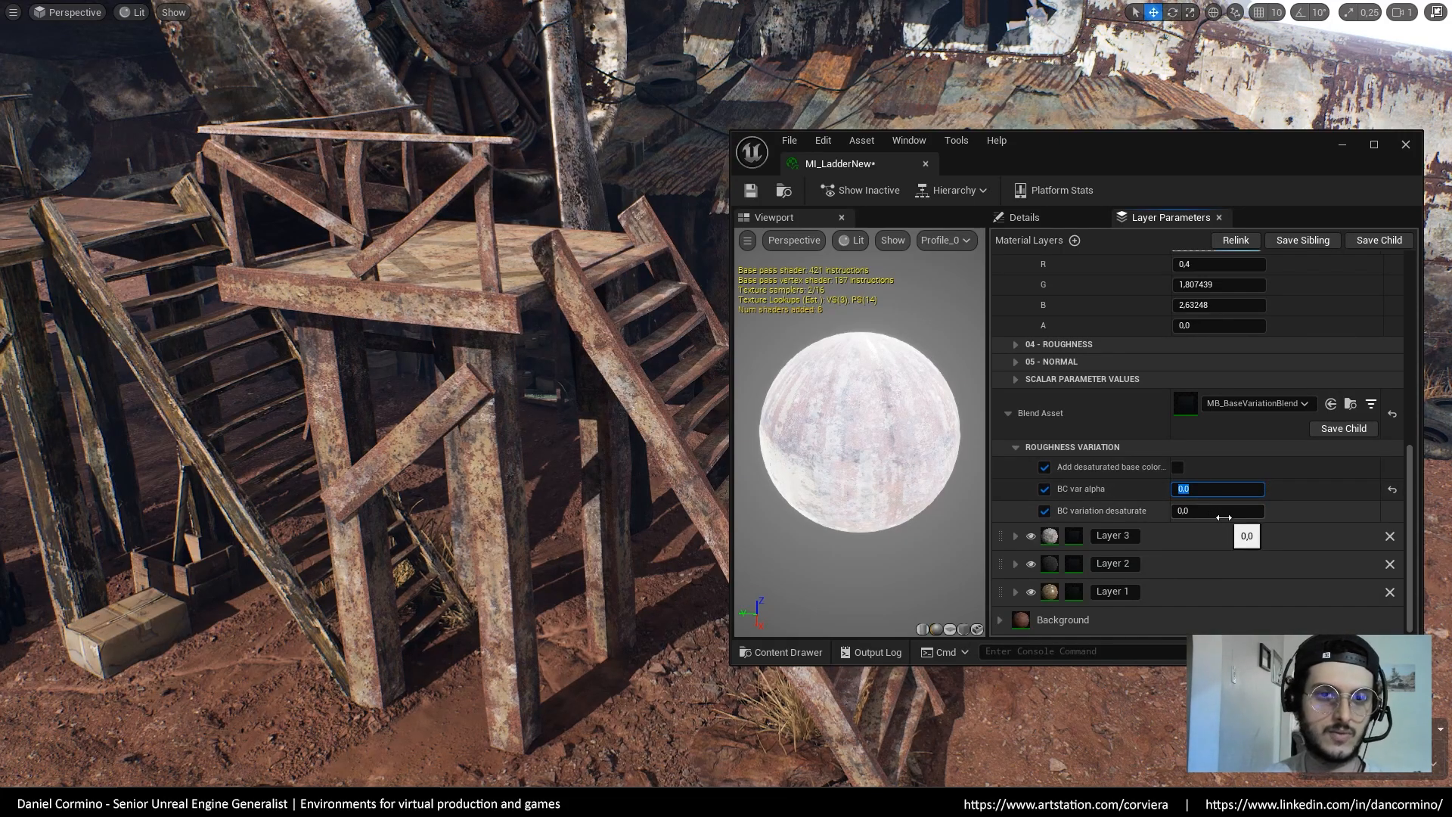
click(1218, 461)
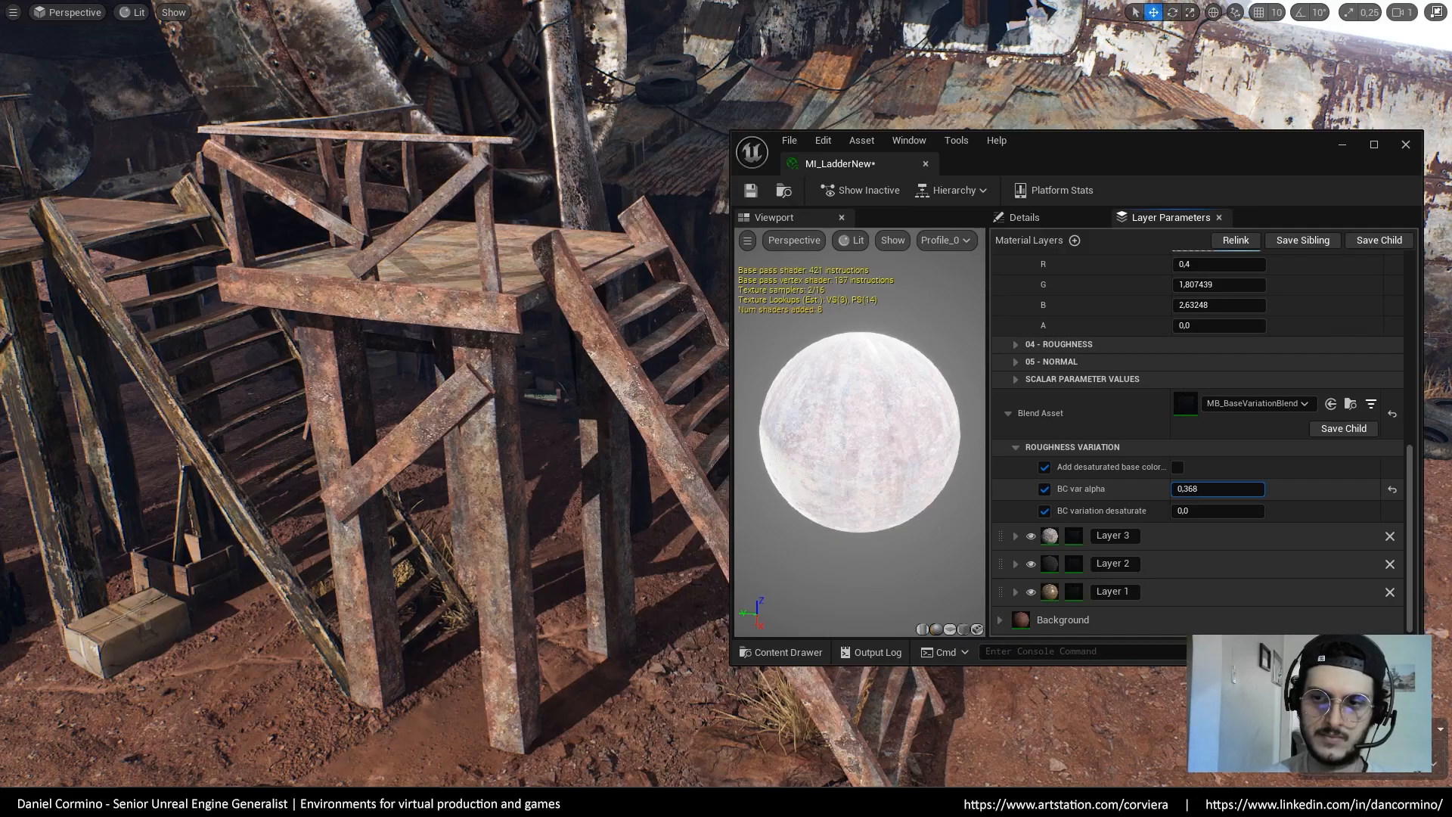
drag(1242, 485, 1215, 510)
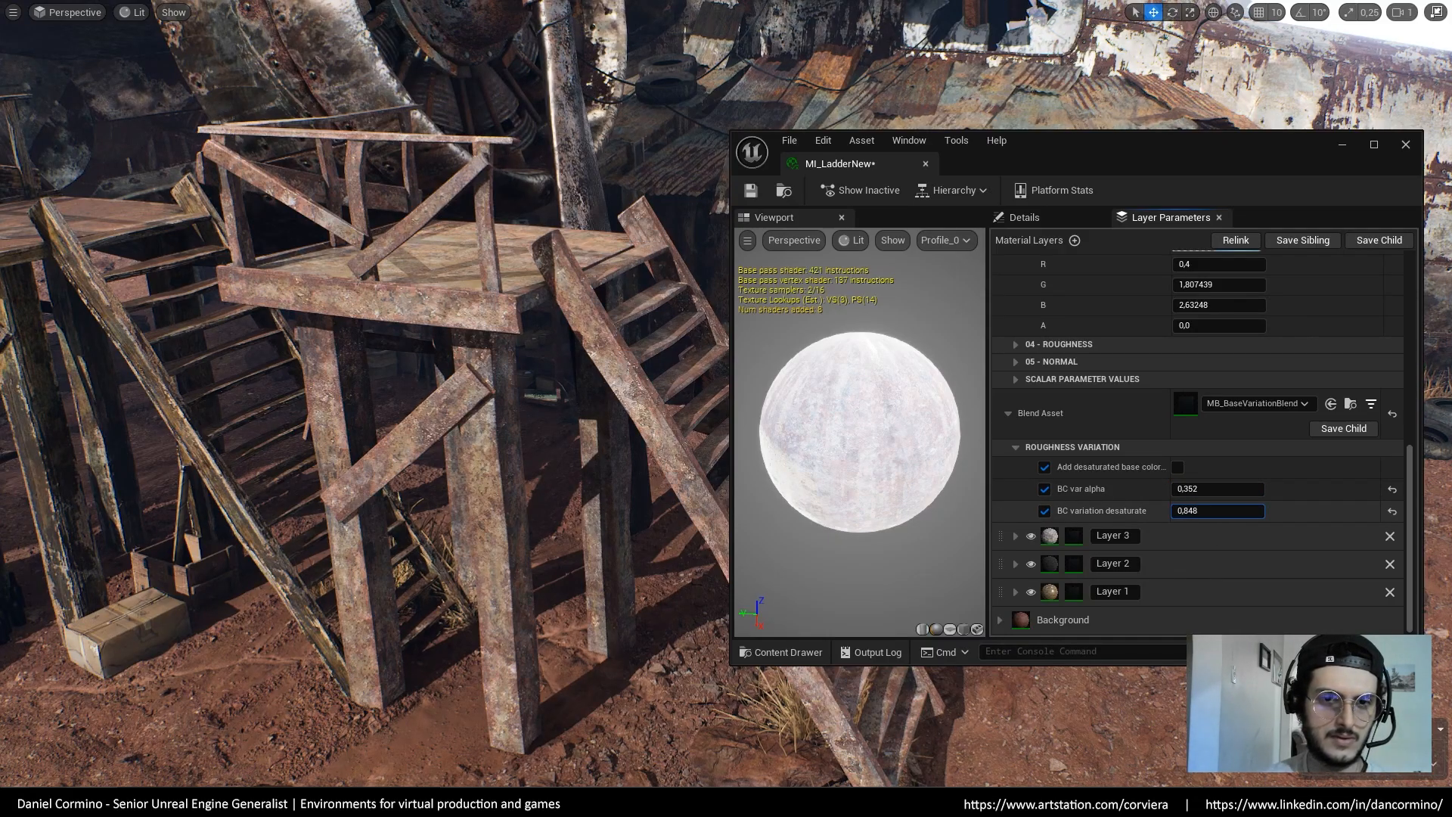
Try a BC variation desaturate of about 0.26 on Layer 4's blend and return it to 0
drag(1215, 509, 1240, 508)
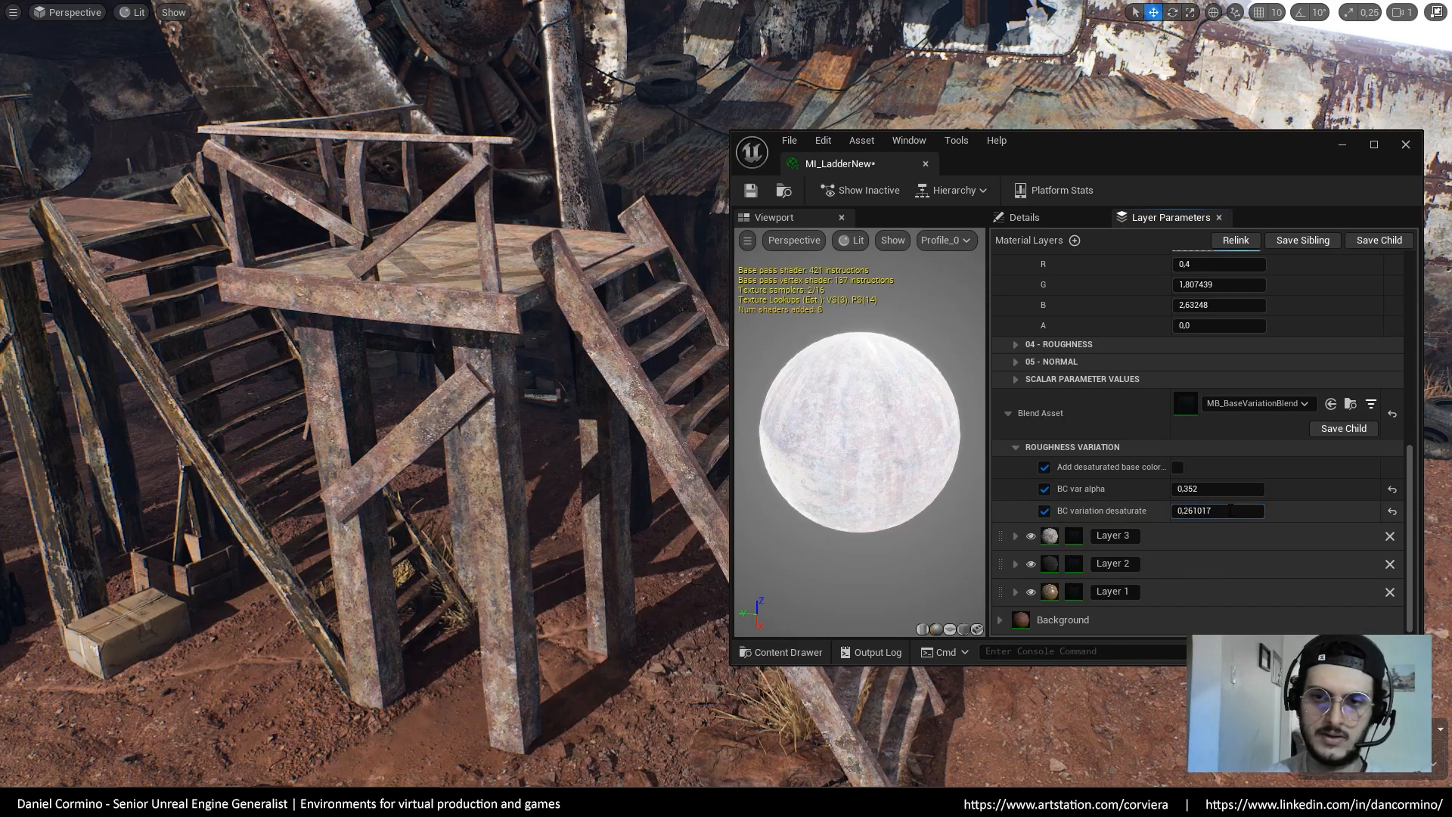
click(1240, 508)
text(0)
key(Return)
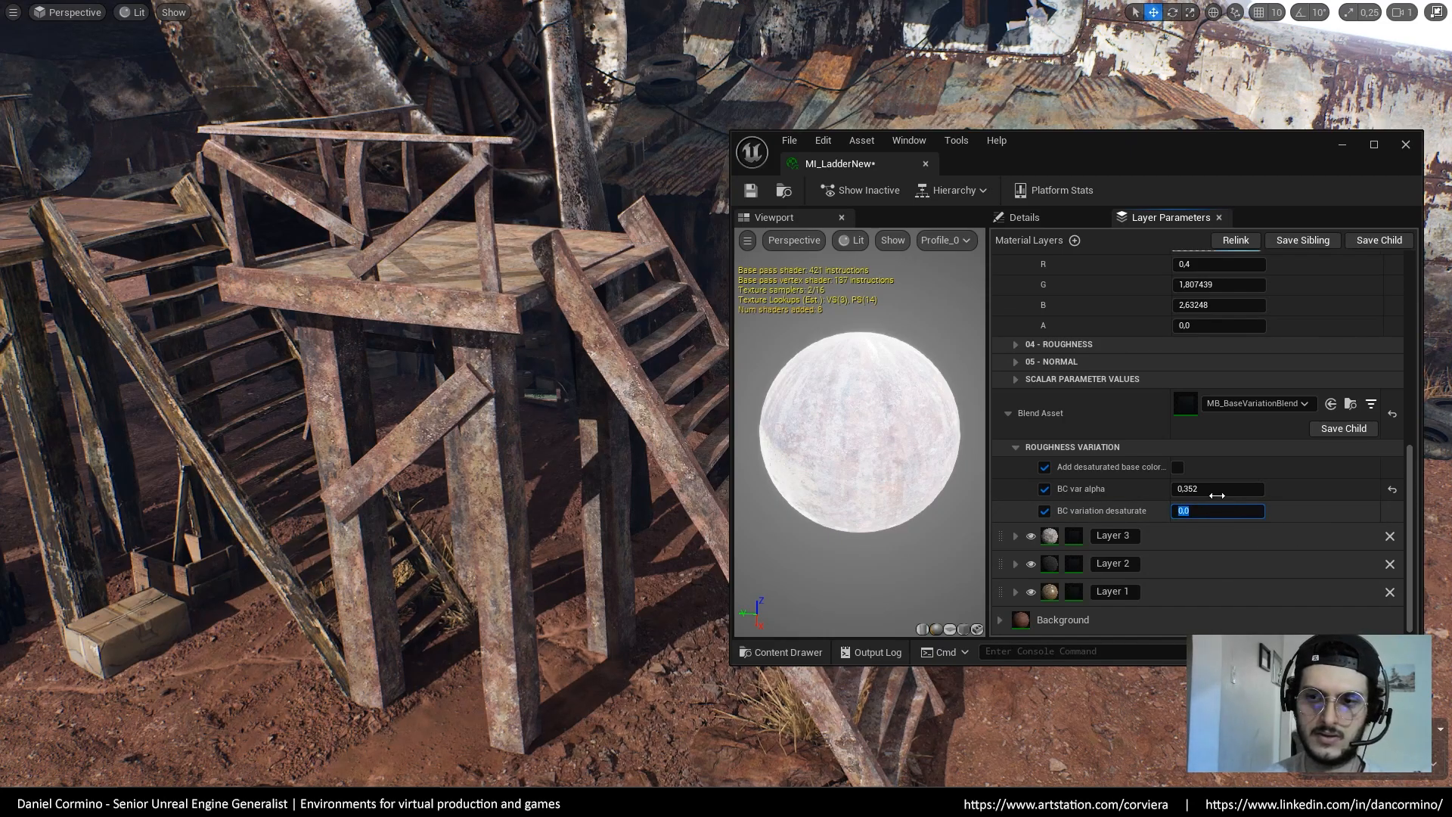
Try the desaturated base color option with different Basecolor brightness values, turn it off, and lower BC var alpha to about 0.12
click(1178, 468)
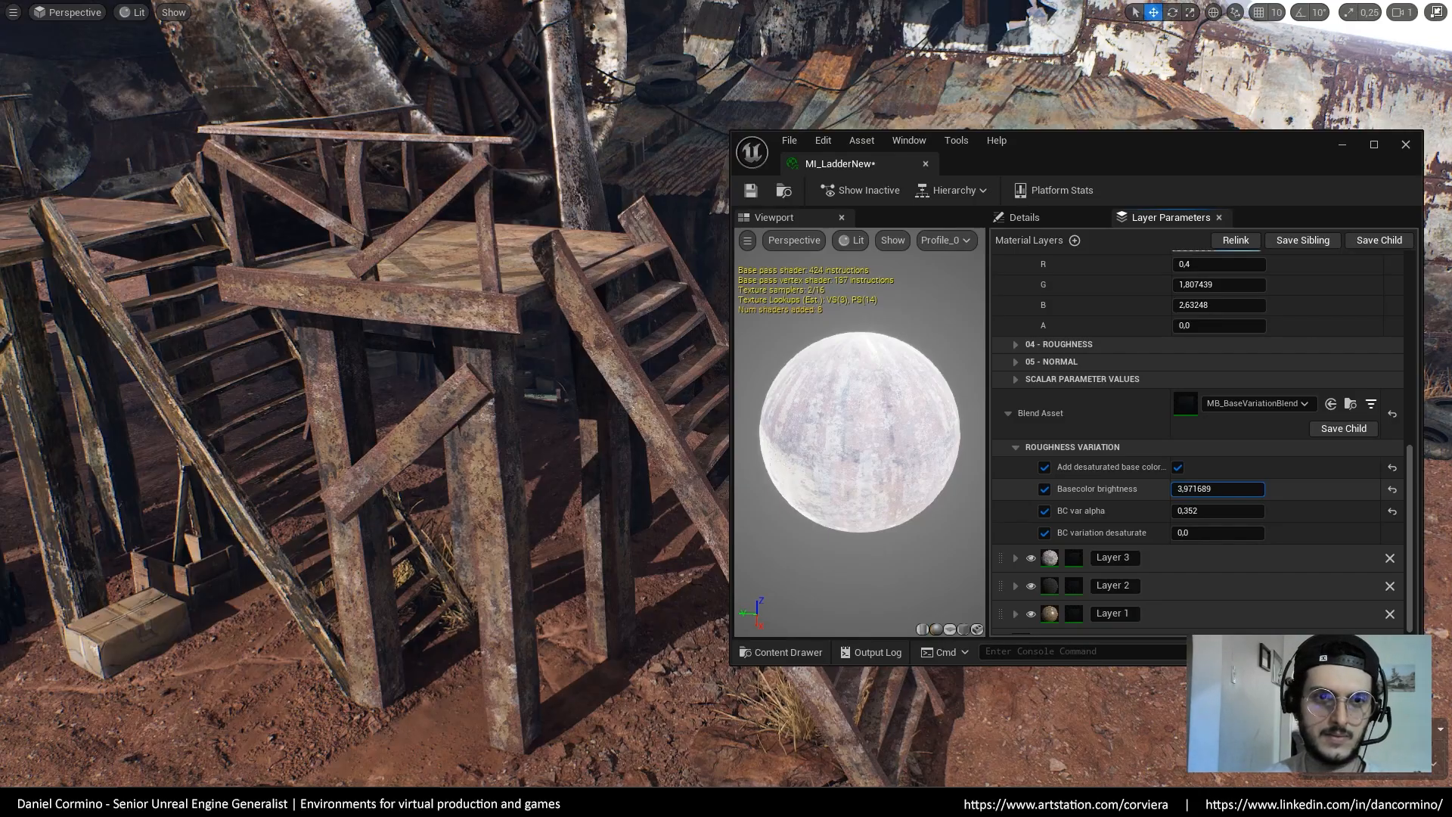
mouse_move(1241, 504)
mouse_down()
mouse_move(1278, 505)
mouse_move(988, 484)
mouse_move(1221, 488)
mouse_up()
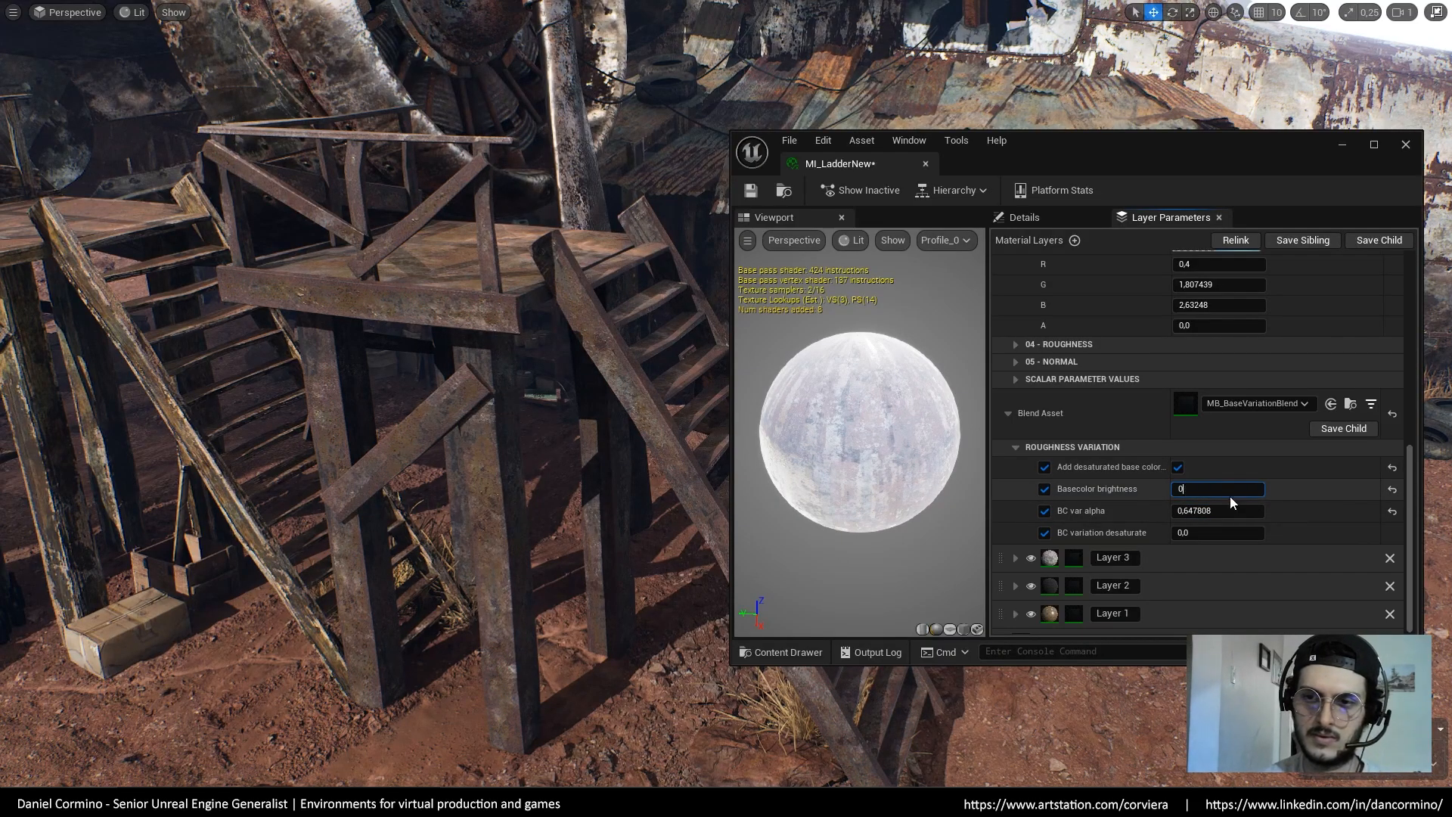
click(1177, 467)
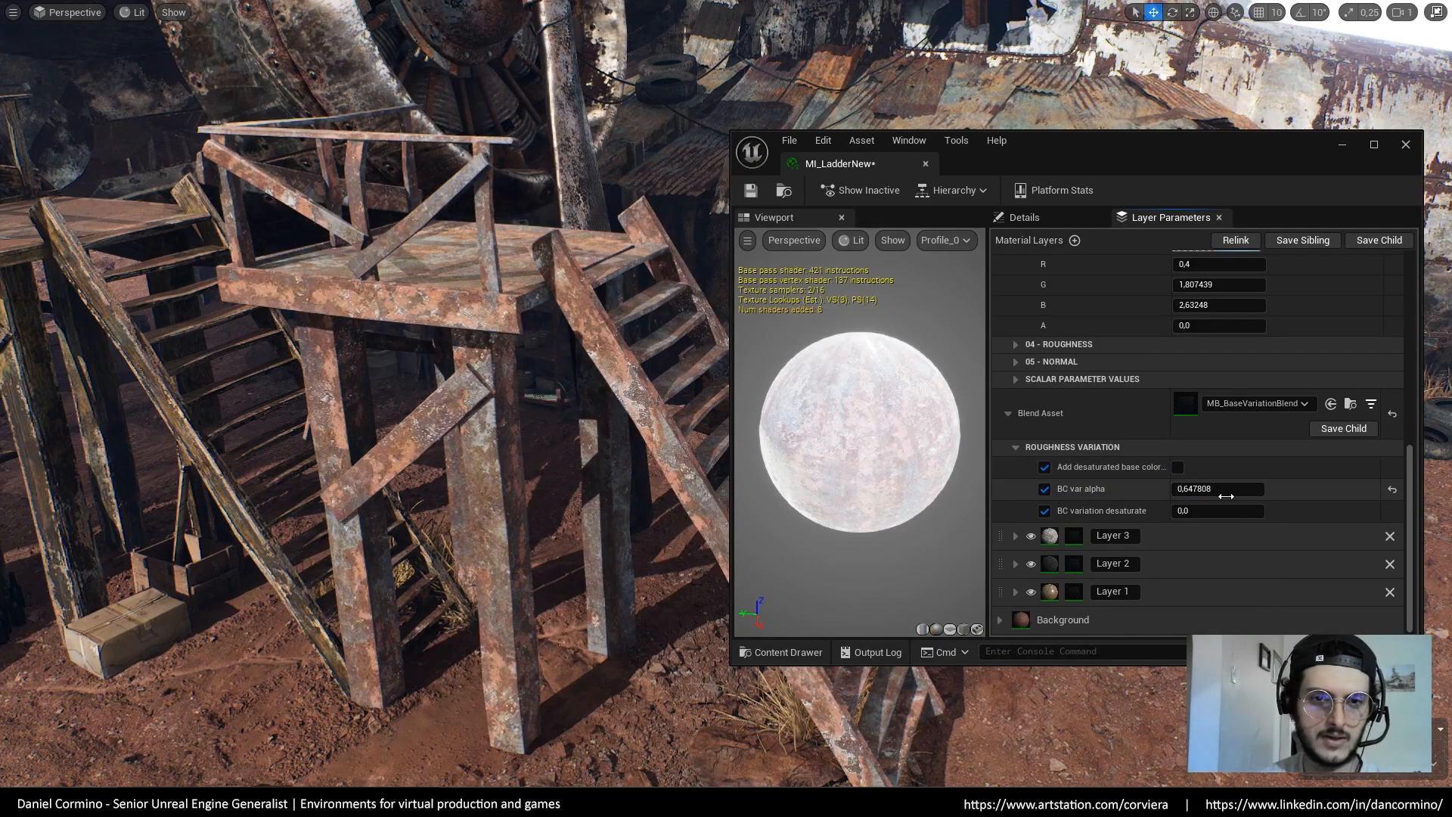
drag(1225, 496, 1216, 496)
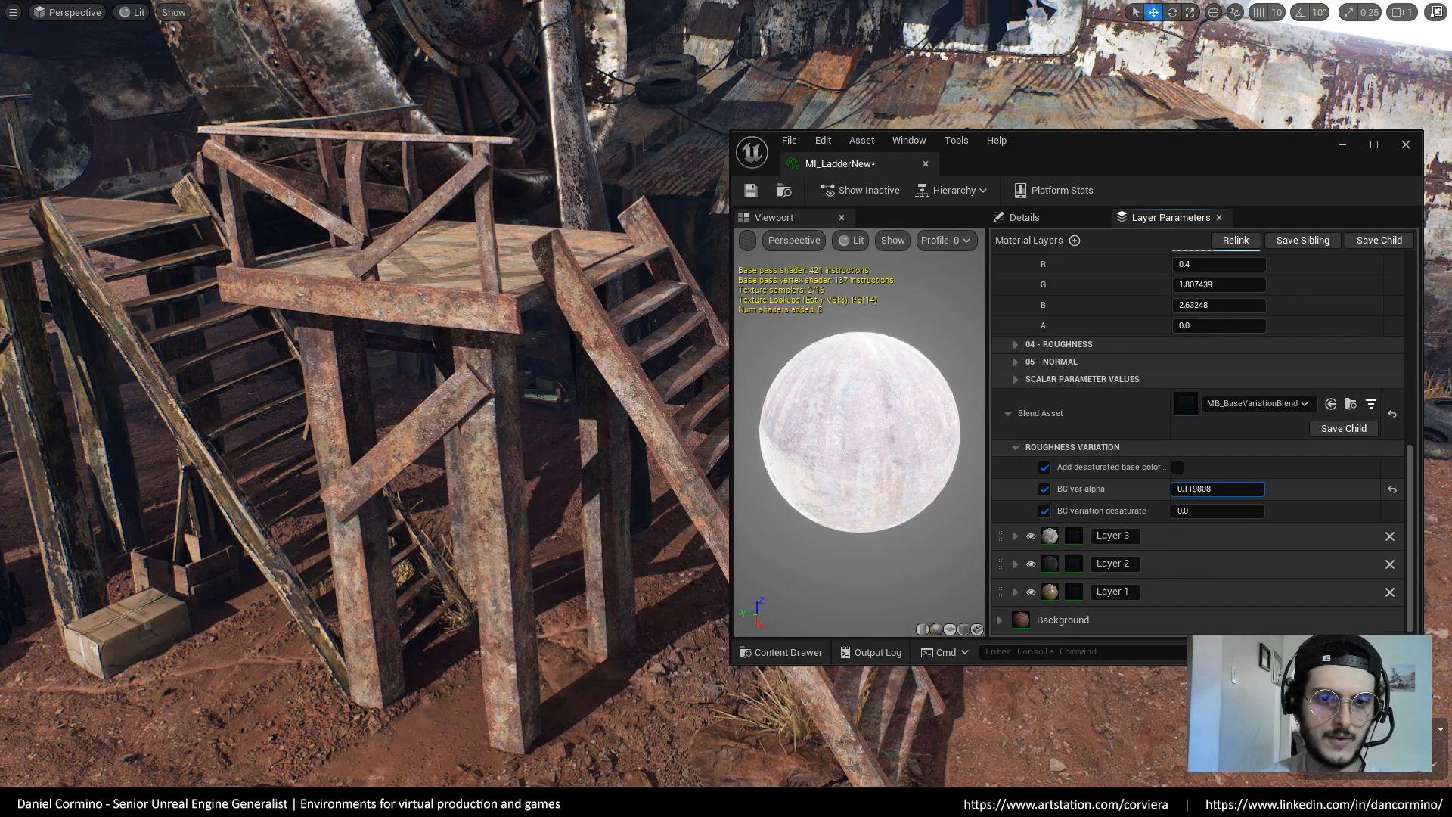
Set both R and G of Layer 4's Tiling/Offset to 1 and raise BC var alpha to about 0.7
scroll(1261, 439, up, 6)
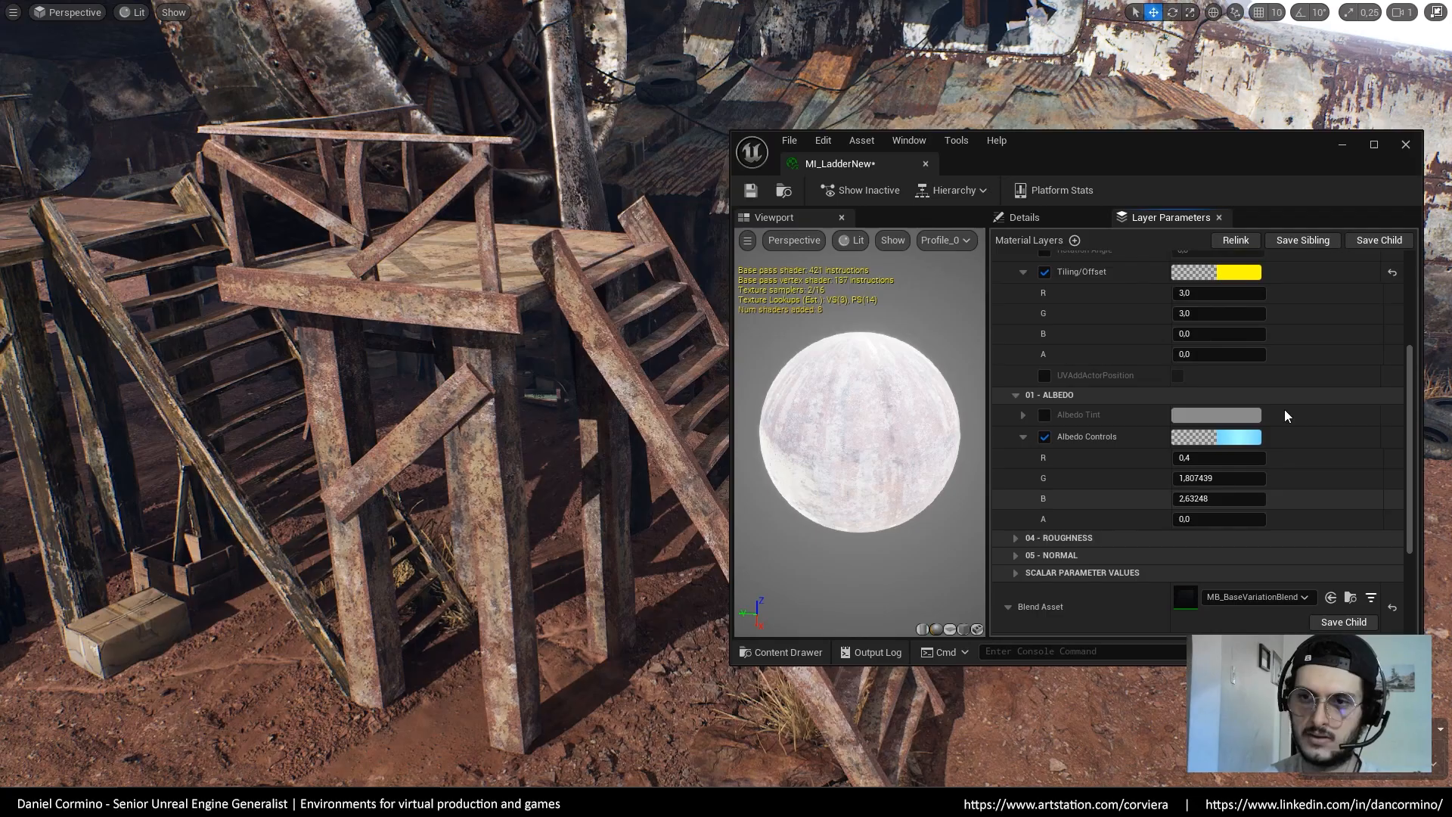
click(1233, 345)
text(1)
key(Return)
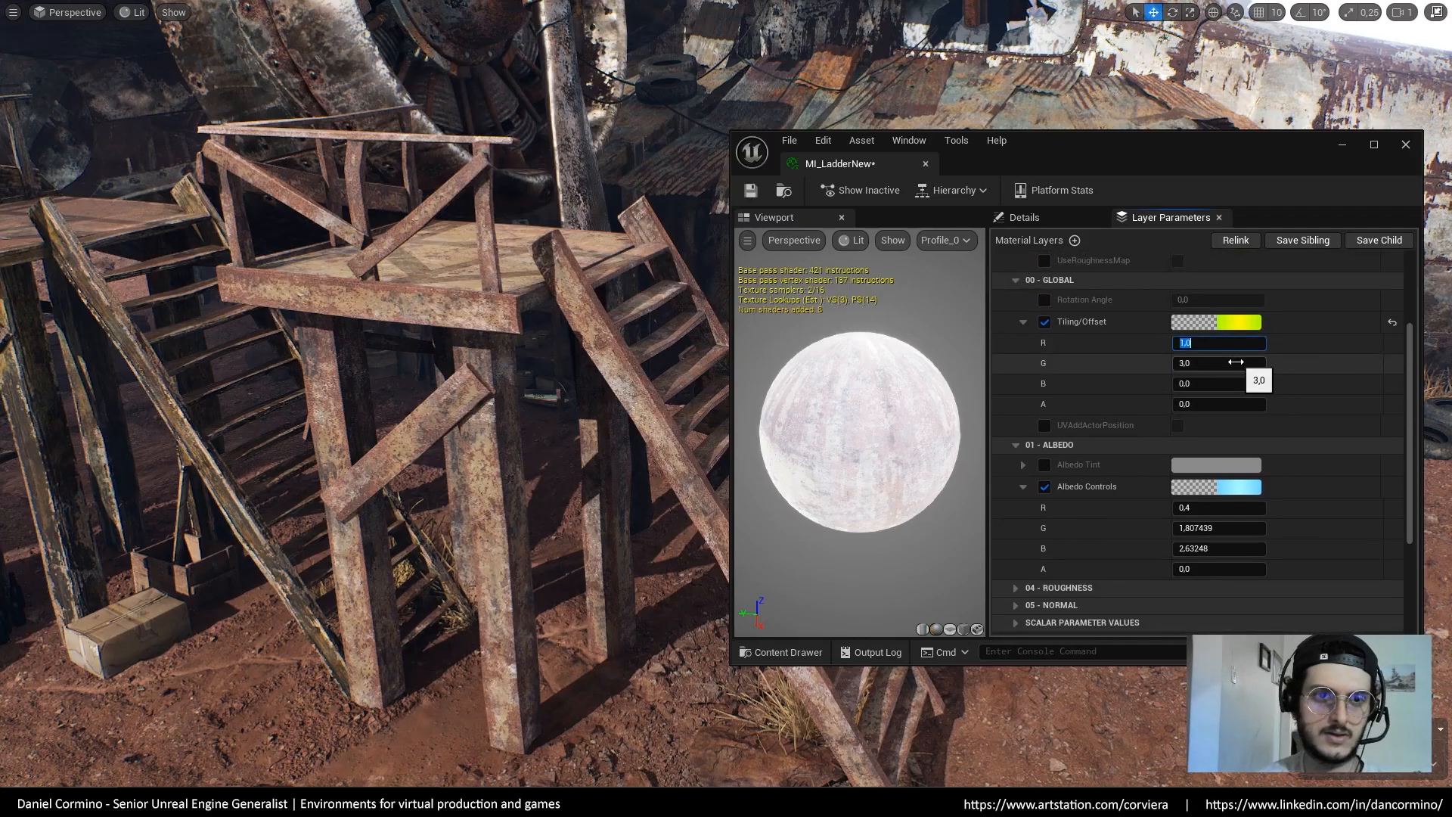
click(1236, 362)
text(1)
key(Return)
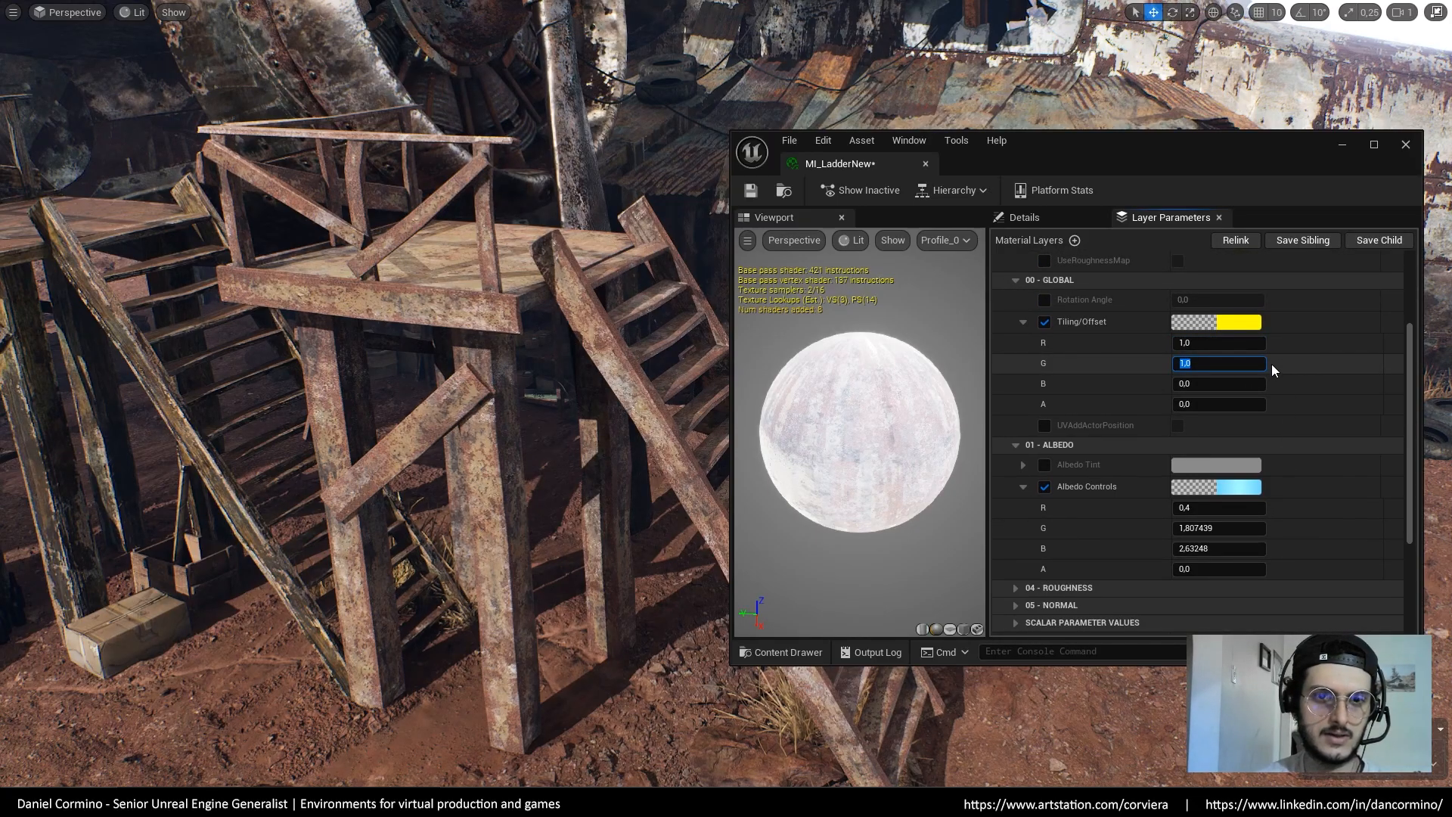
scroll(1277, 416, up, 1)
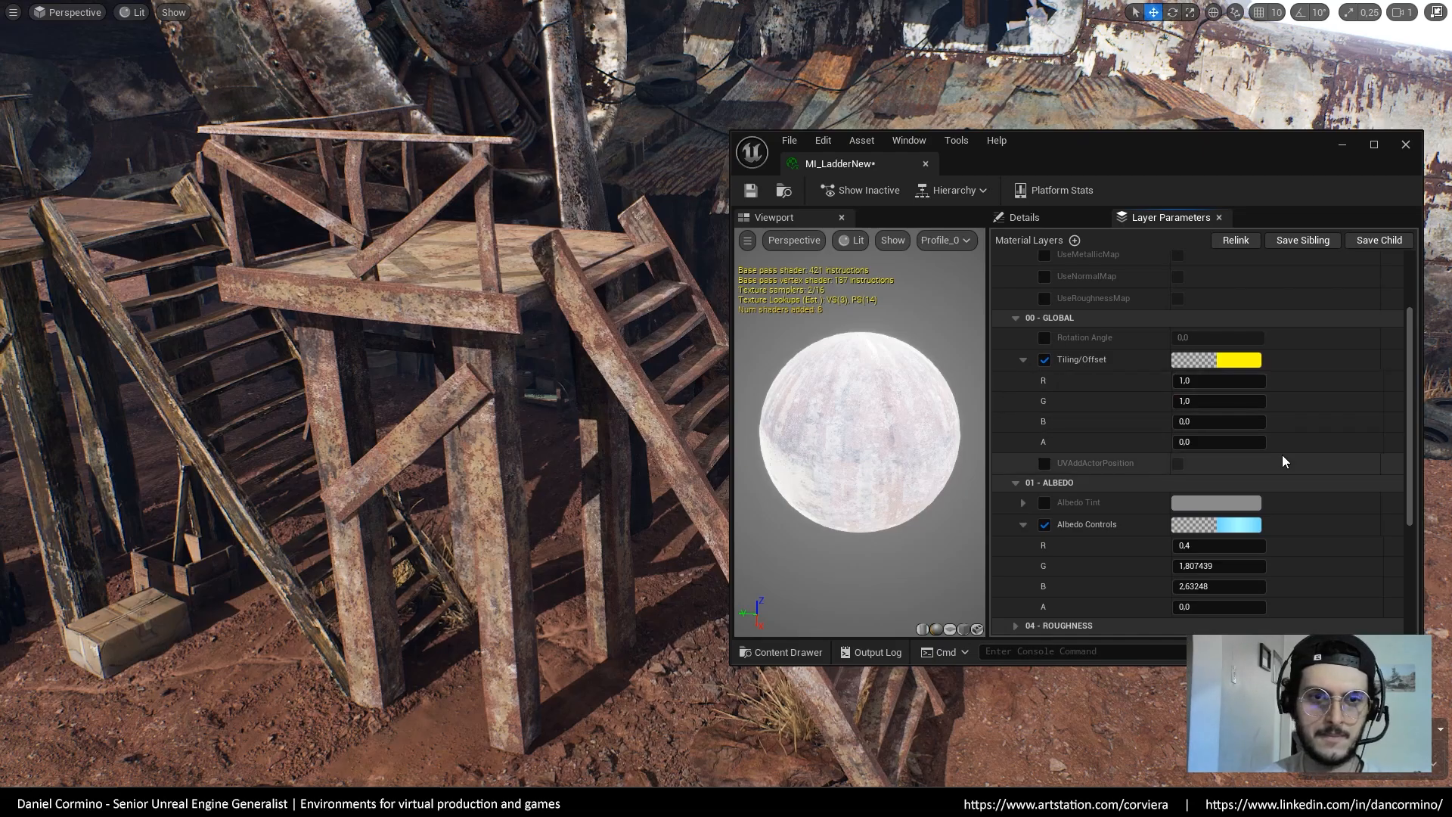
scroll(1283, 461, down, 6)
drag(1210, 536, 1269, 537)
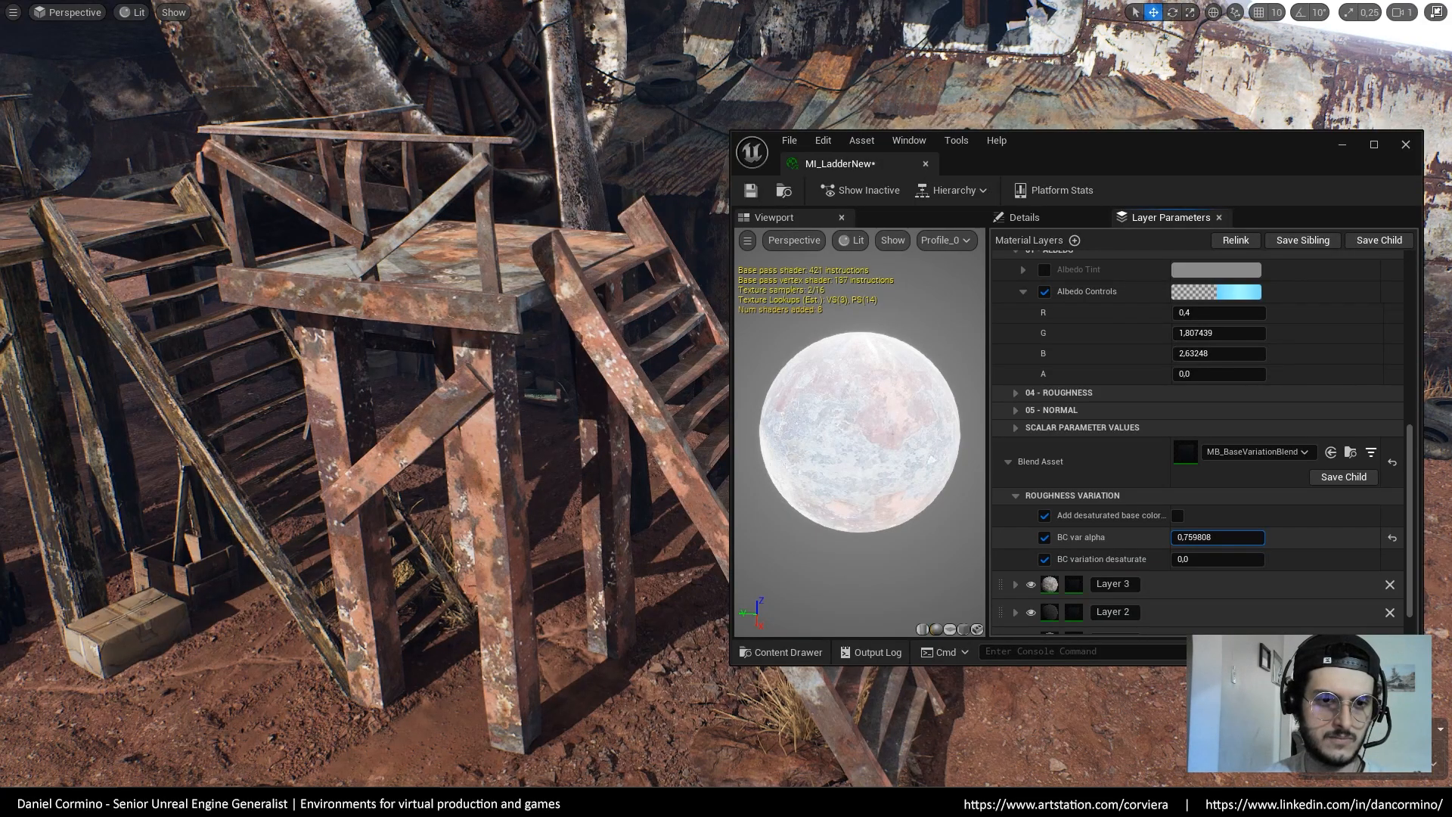
Set both R and G of Layer 4's Tiling/Offset to 2
scroll(1216, 437, up, 8)
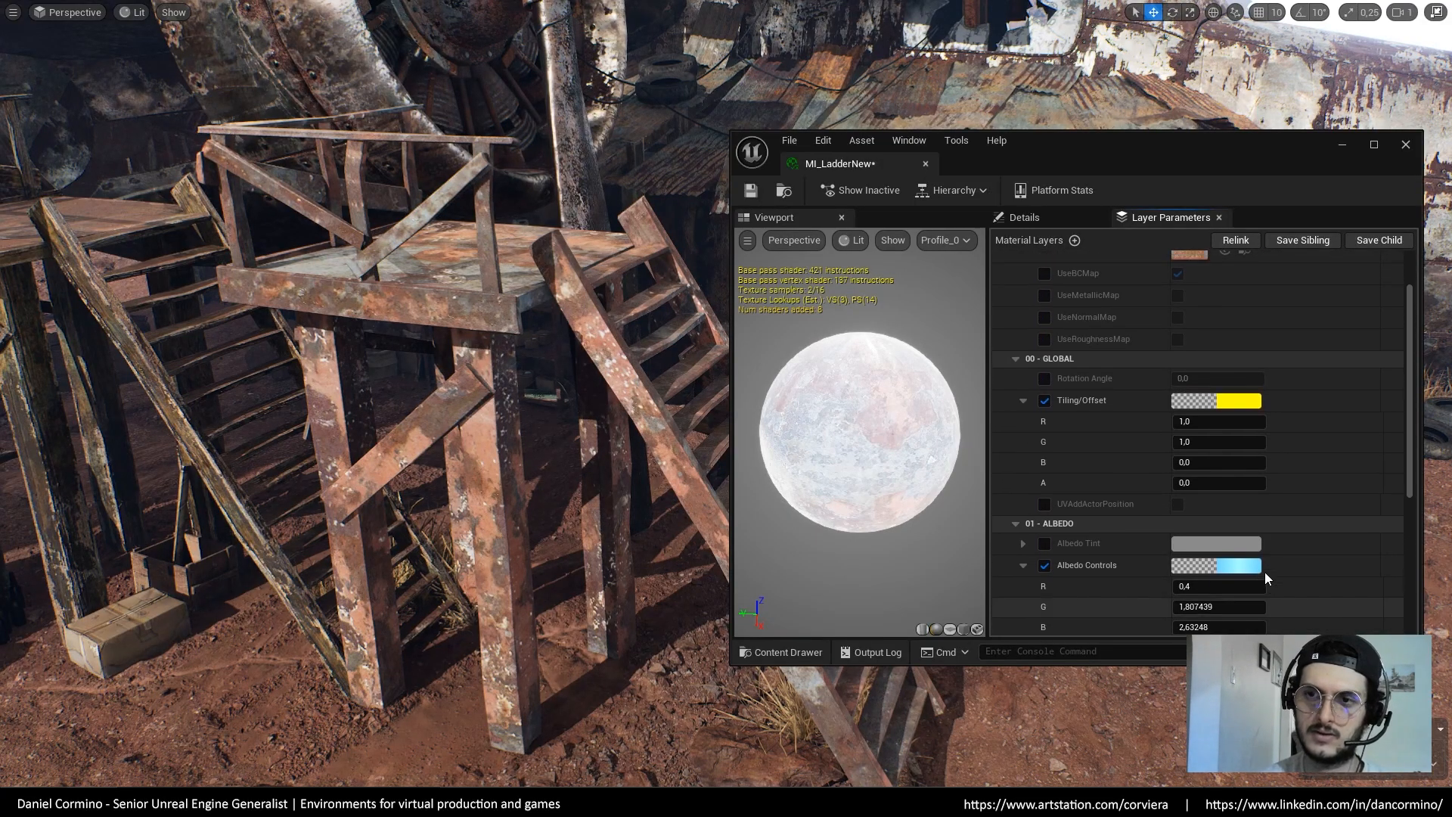
click(1217, 484)
text(2)
key(Tab)
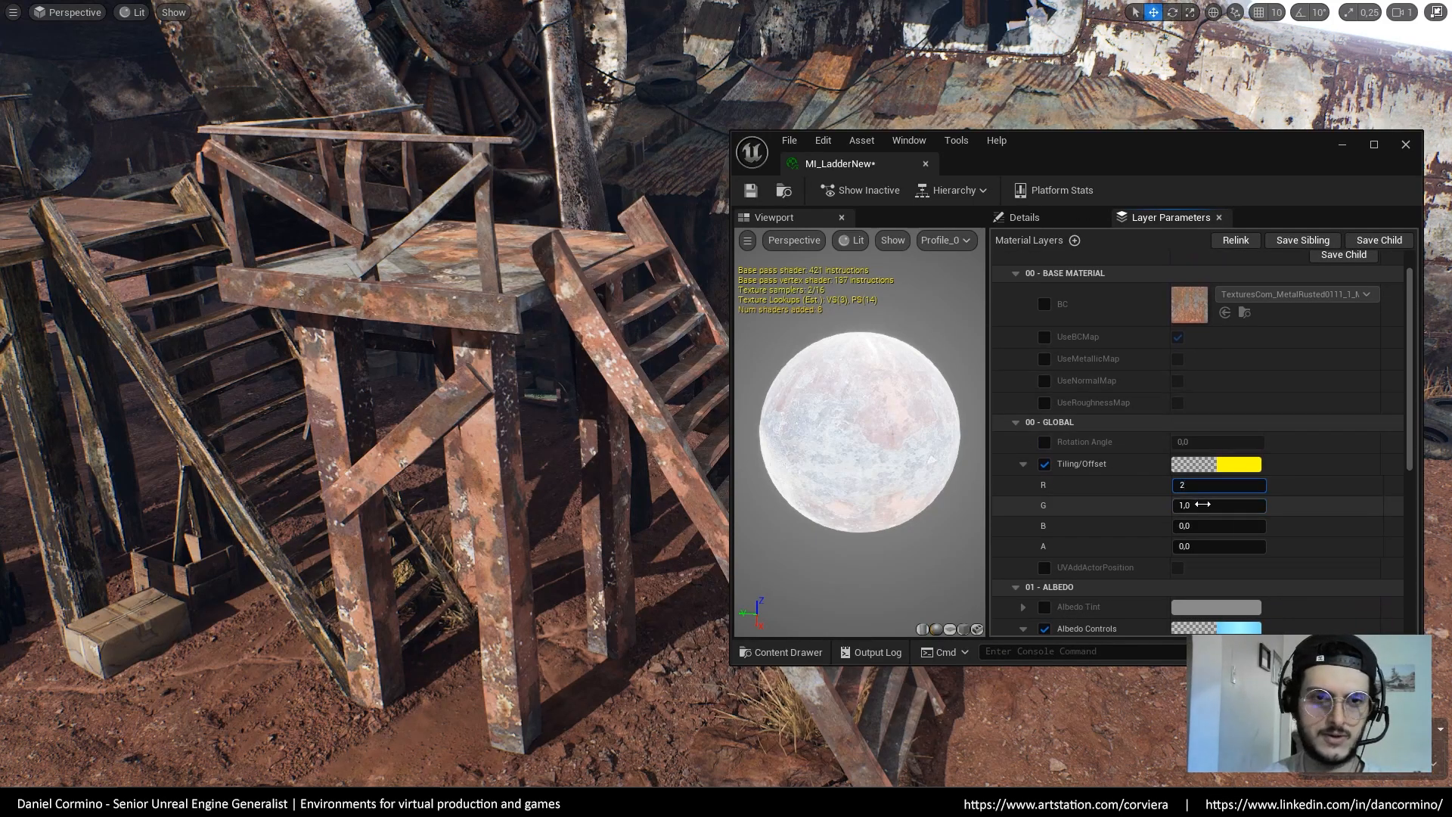
text(2)
key(Return)
Try 1.5 for both R and G of Layer 4's Tiling/Offset and return both to 2
text(1,)
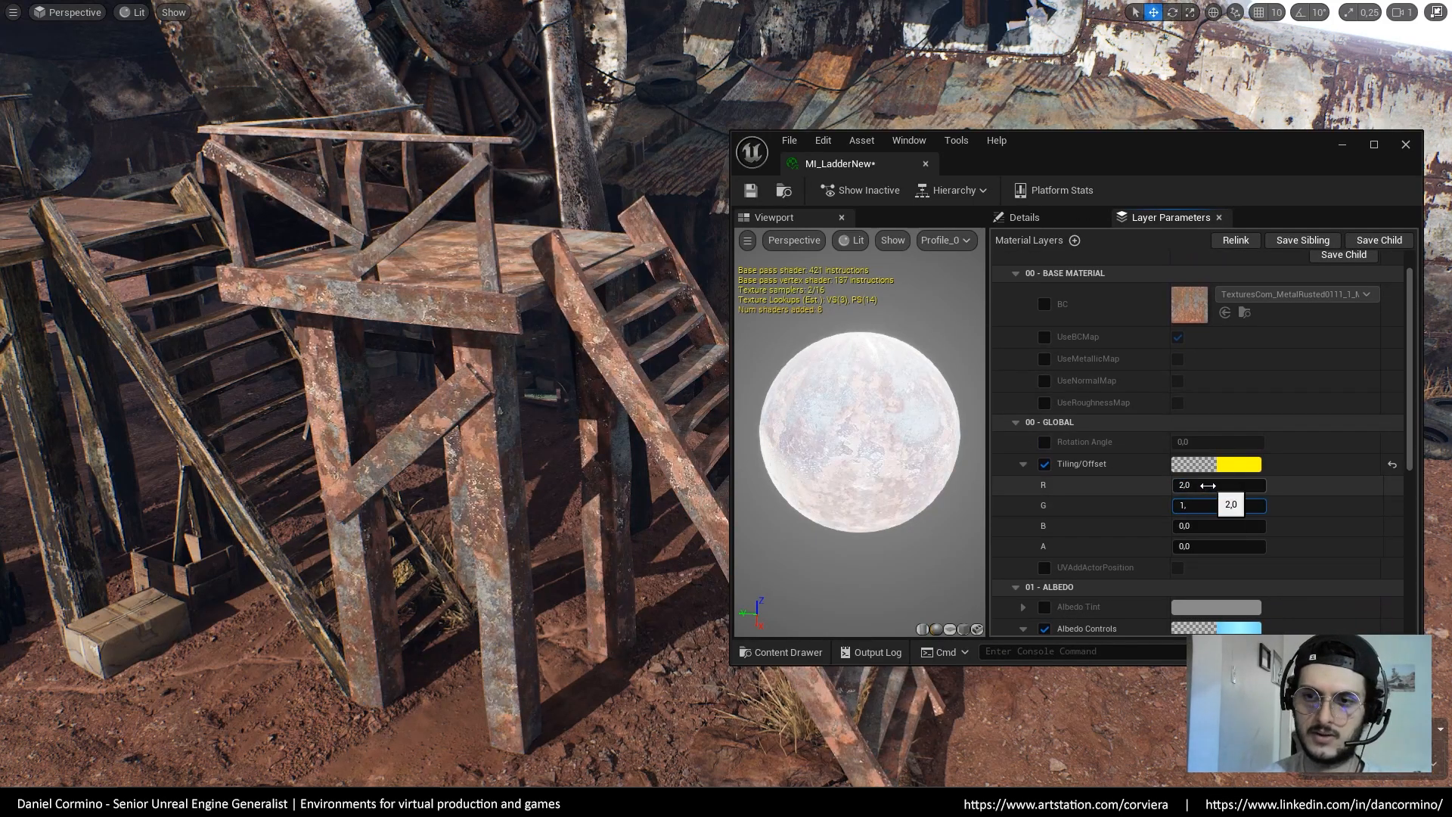
text(5)
click(1208, 485)
text(1,5)
key(Return)
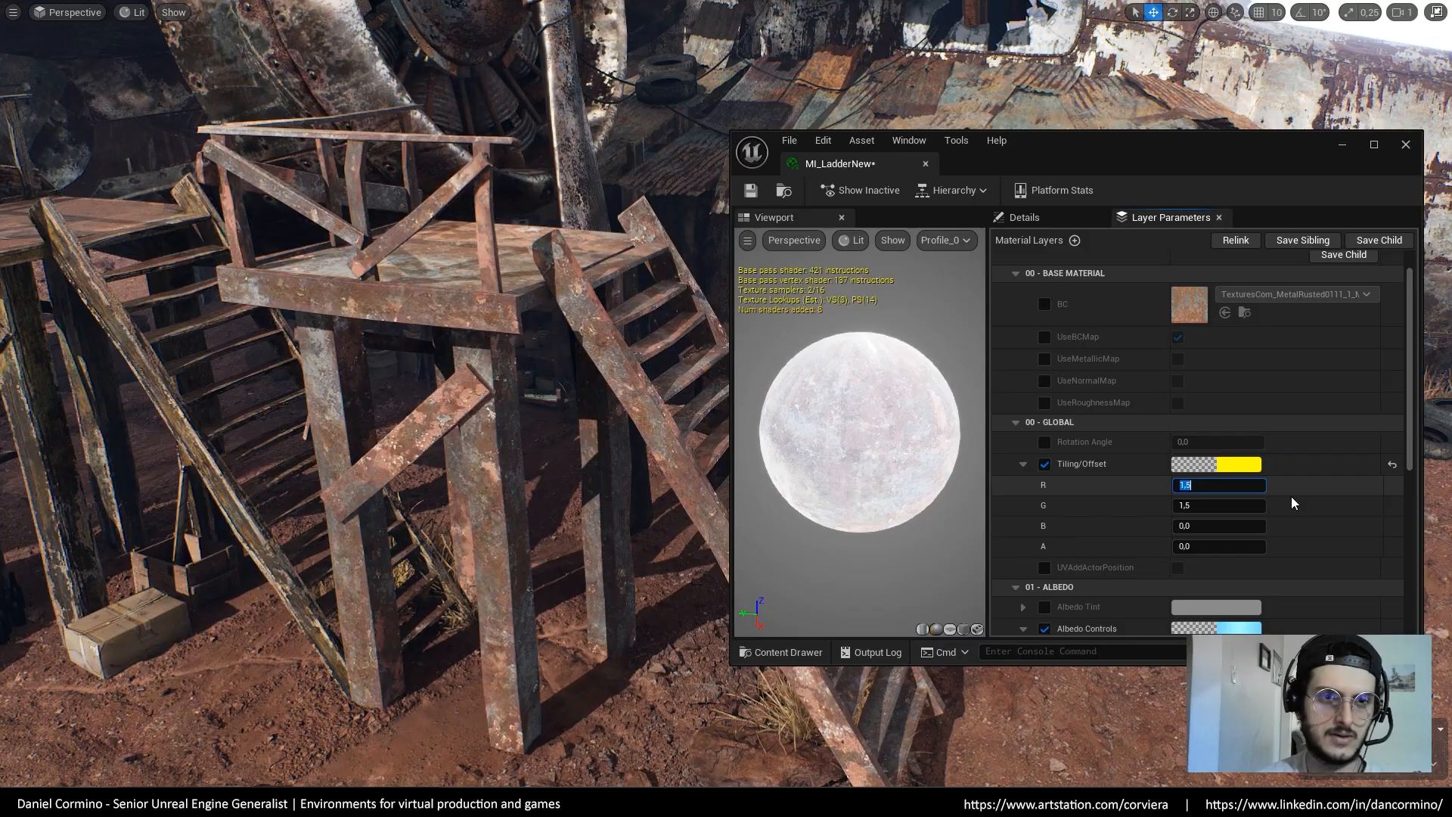
text(2)
key(Tab)
text(2)
key(Return)
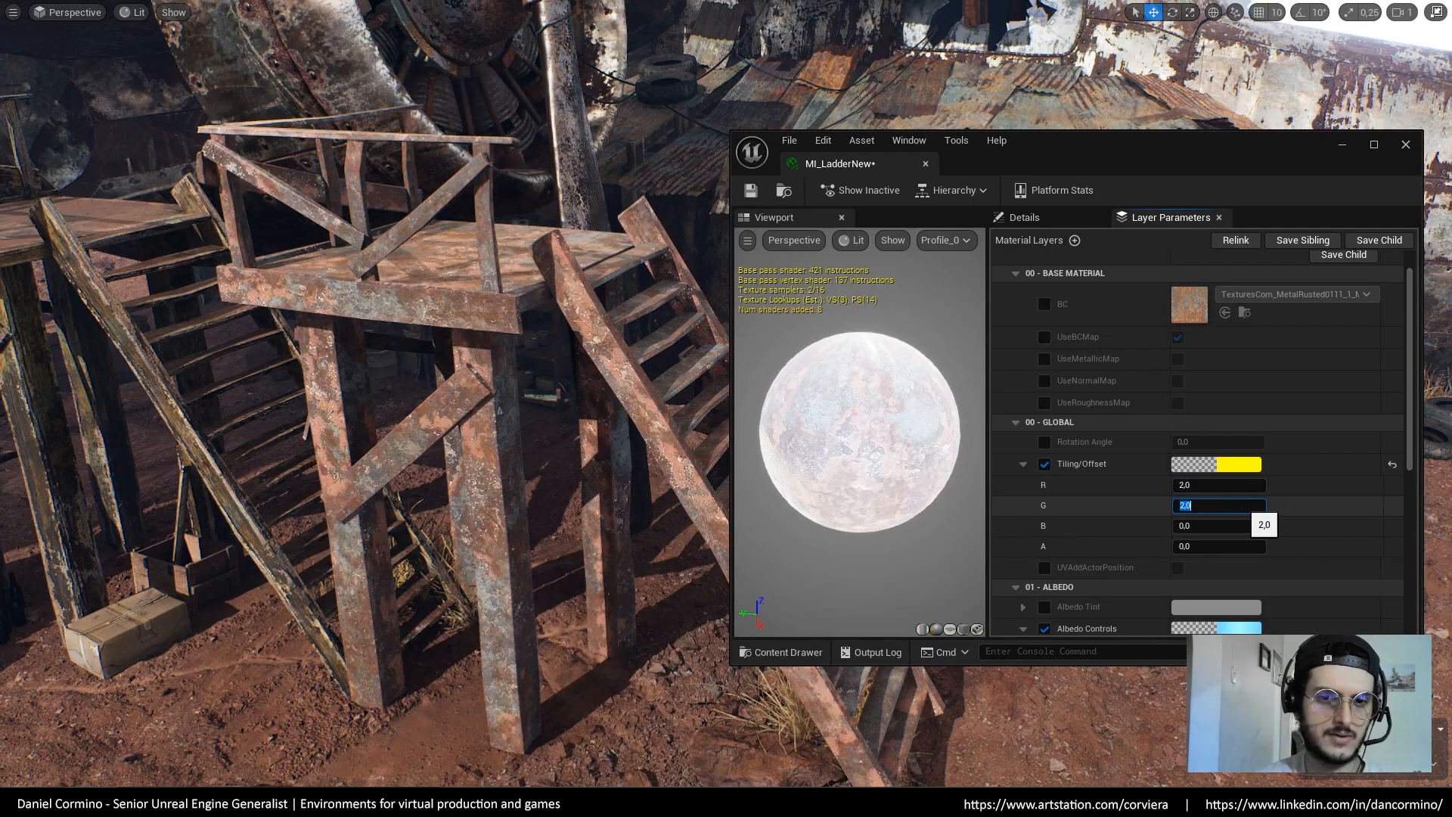
Reset Layer 4's BC var alpha to 0 and raise it to about 0.34
scroll(1258, 483, down, 8)
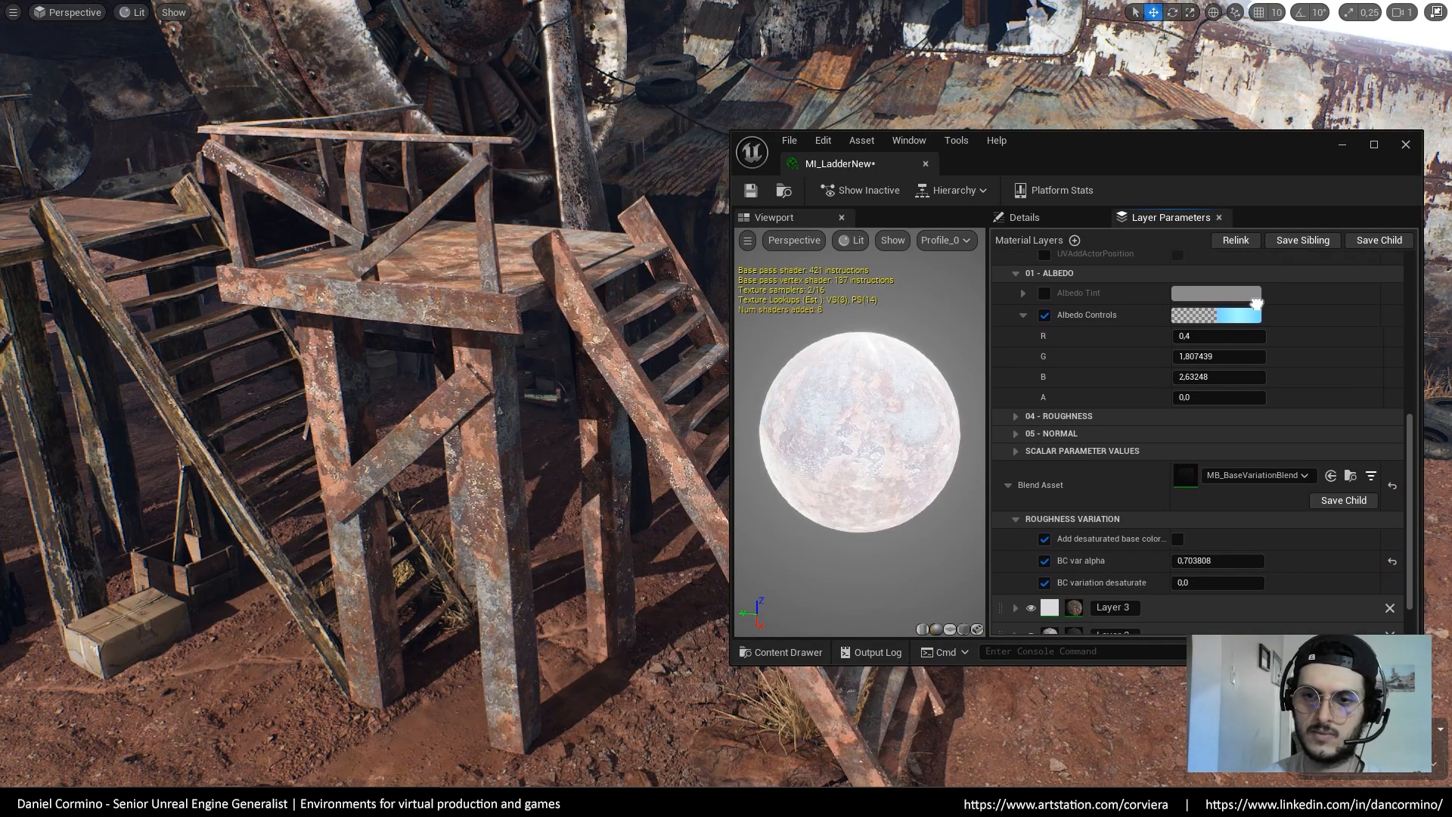
scroll(1256, 303, down, 3)
click(1233, 488)
text(0)
key(Return)
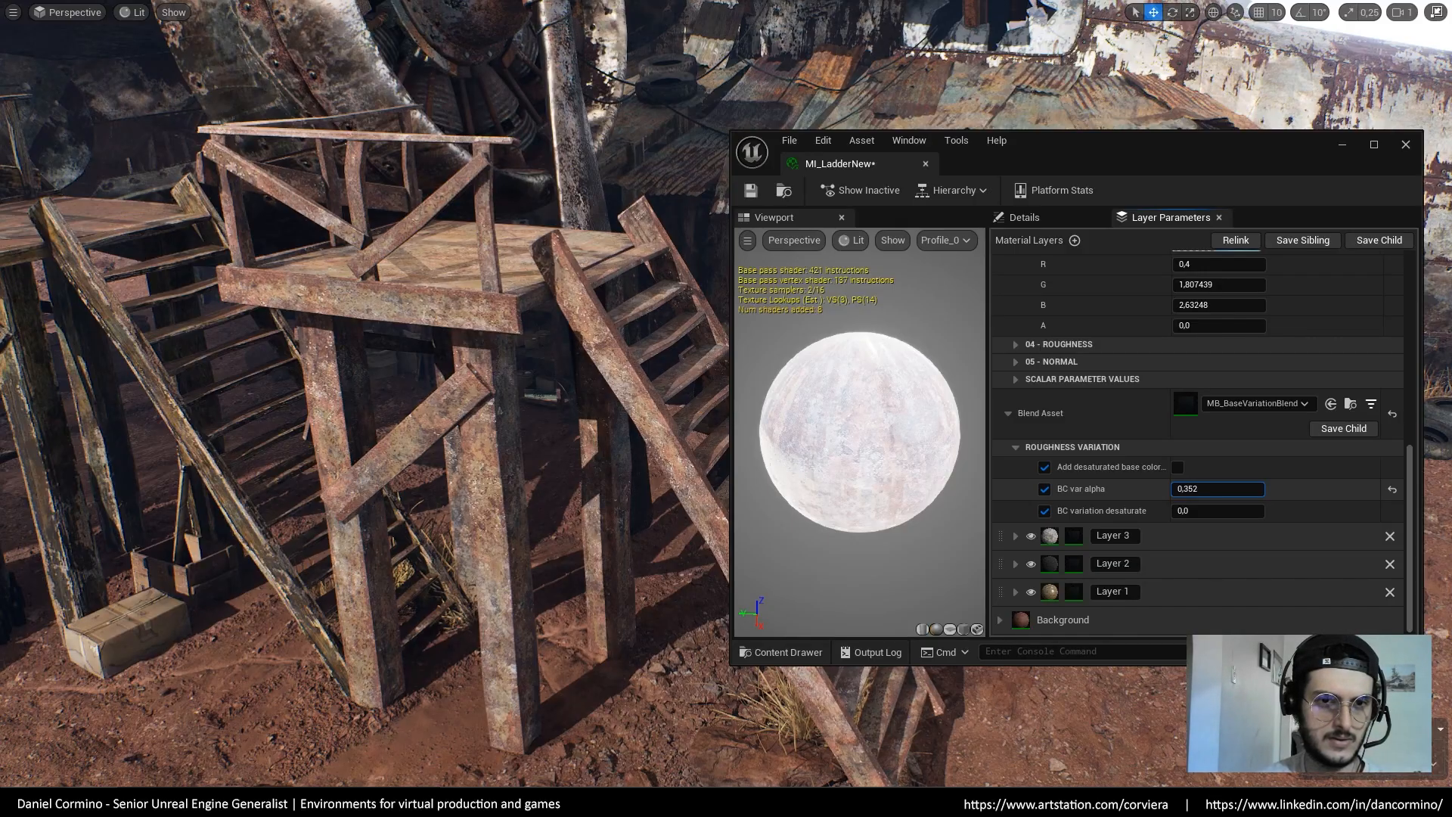
Compare the diagonal beam up close with Layer 4 hidden and shown
key(w)
mouse_move(575, 484)
right_down()
mouse_move(529, 521)
mouse_move(567, 484)
right_up()
key(w)
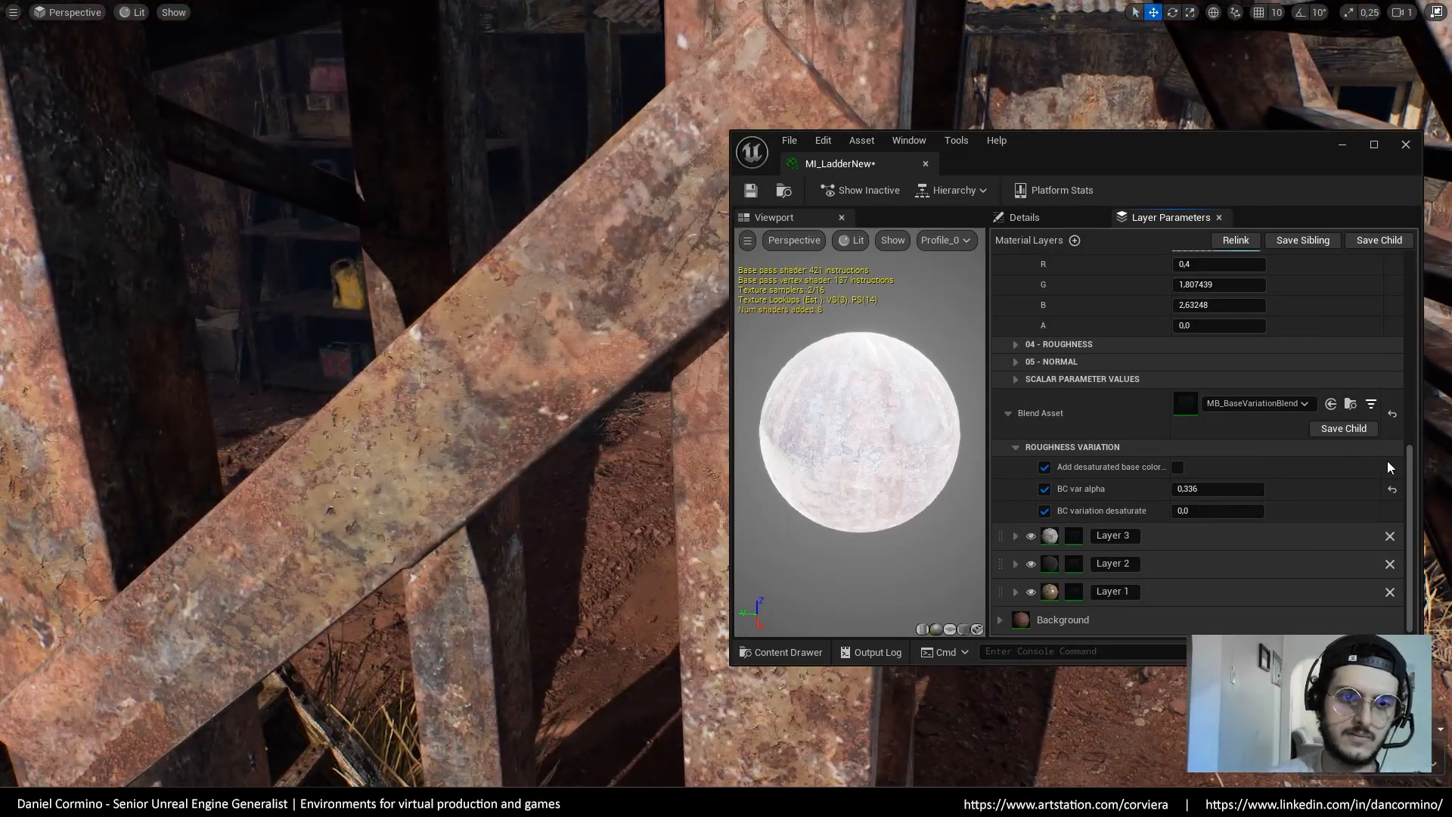
drag(1409, 494, 1060, 279)
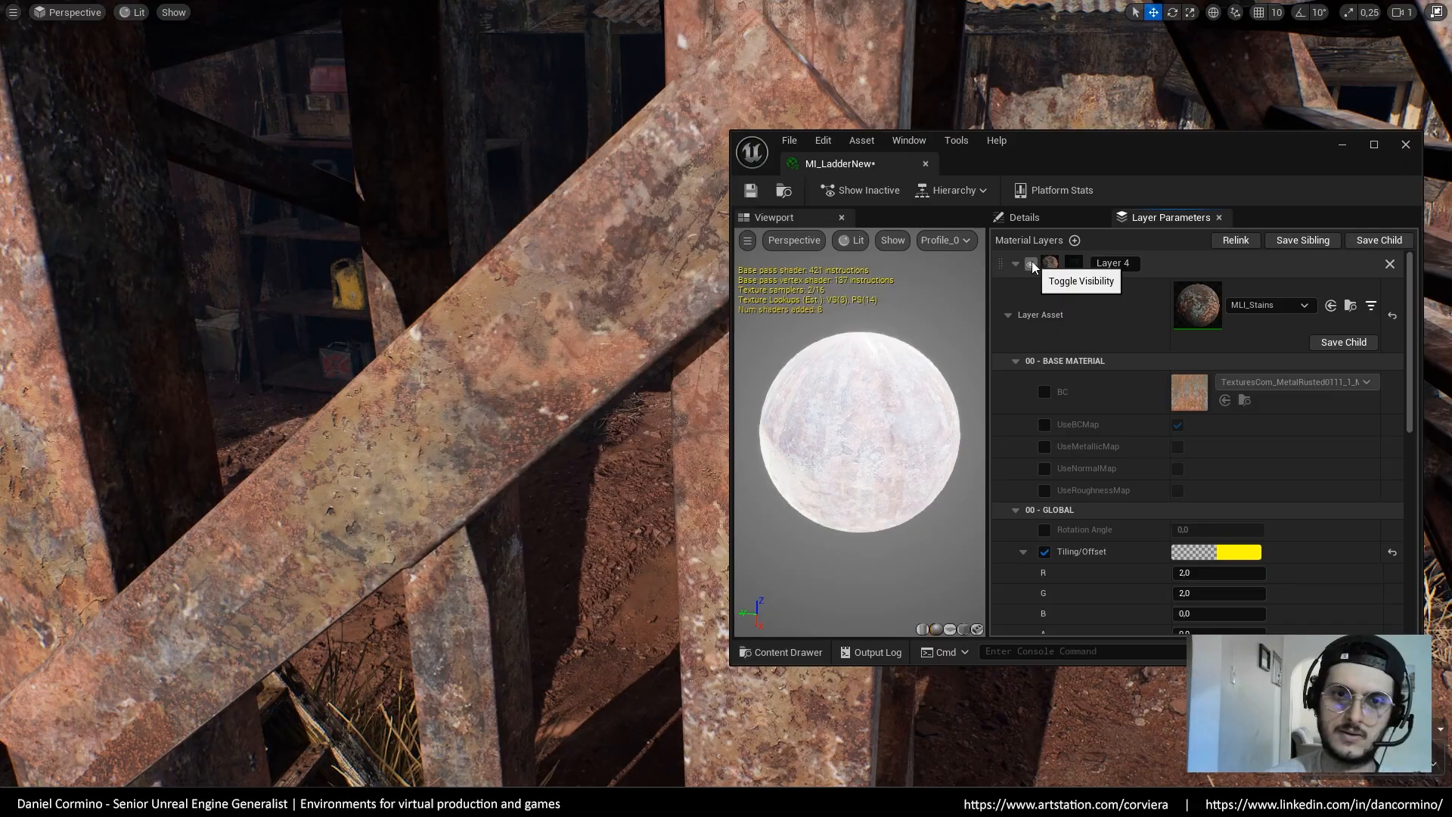
click(1031, 261)
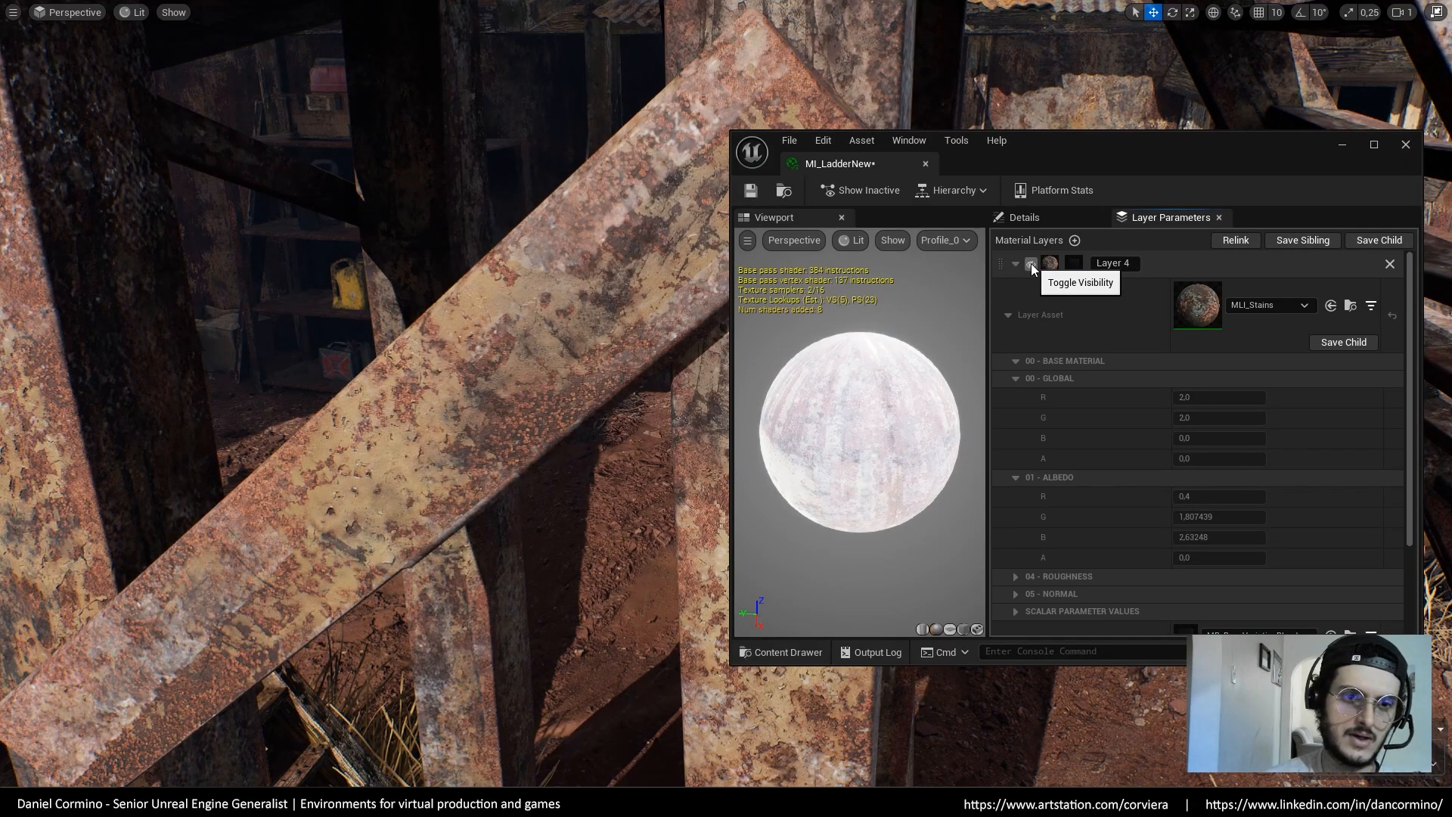
click(1032, 263)
click(1032, 264)
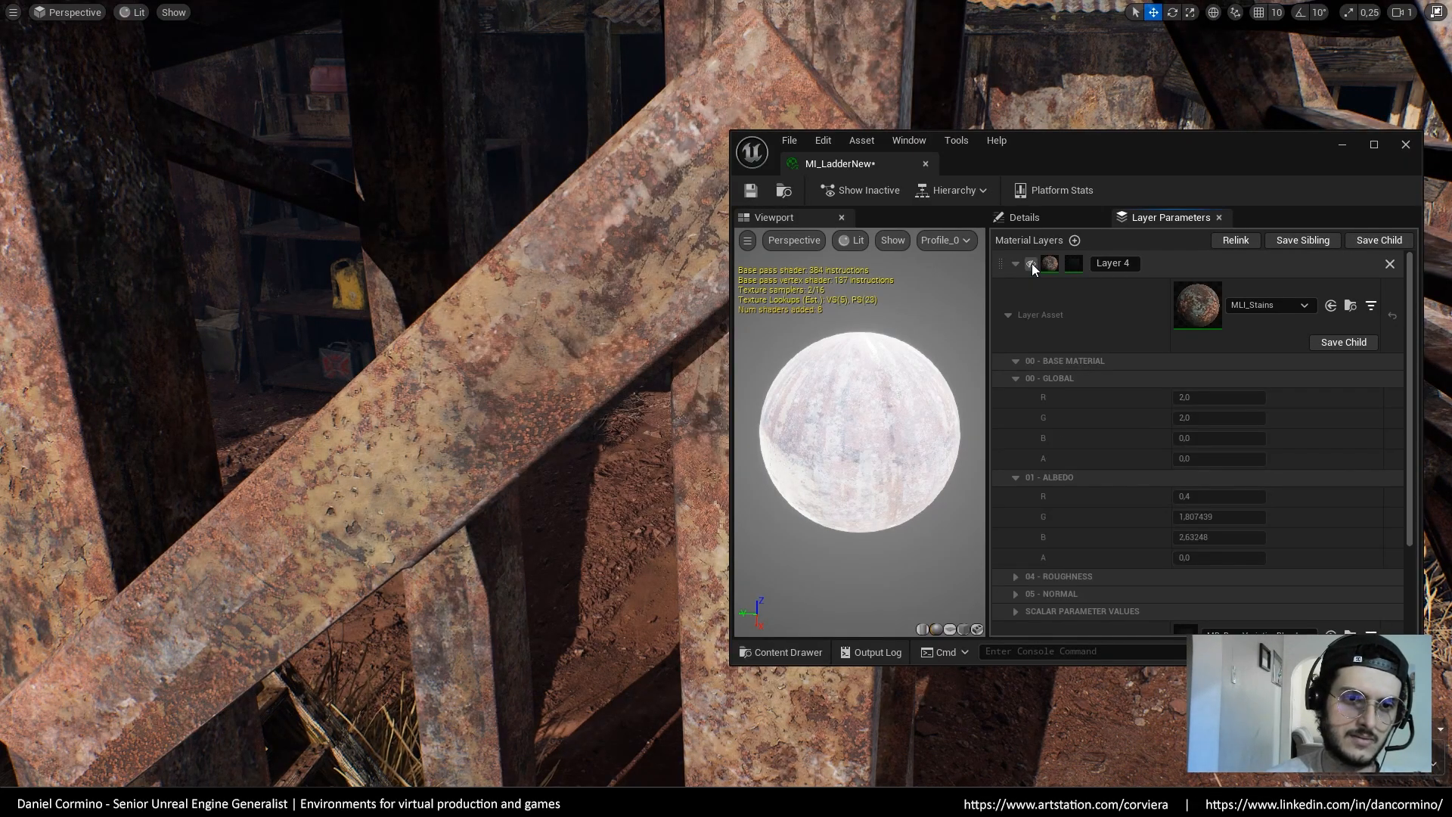
click(1032, 265)
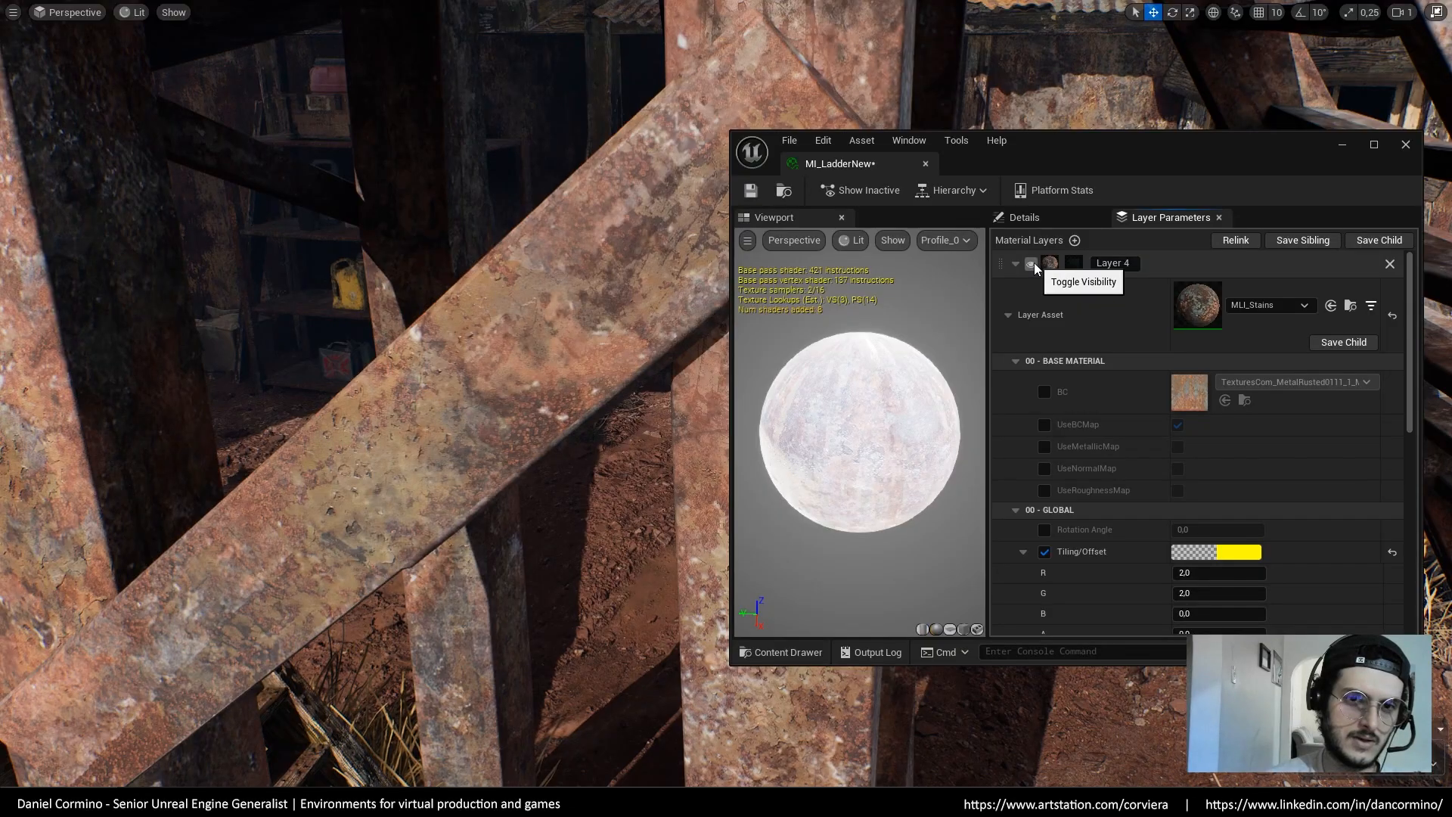
click(1033, 263)
click(1033, 263)
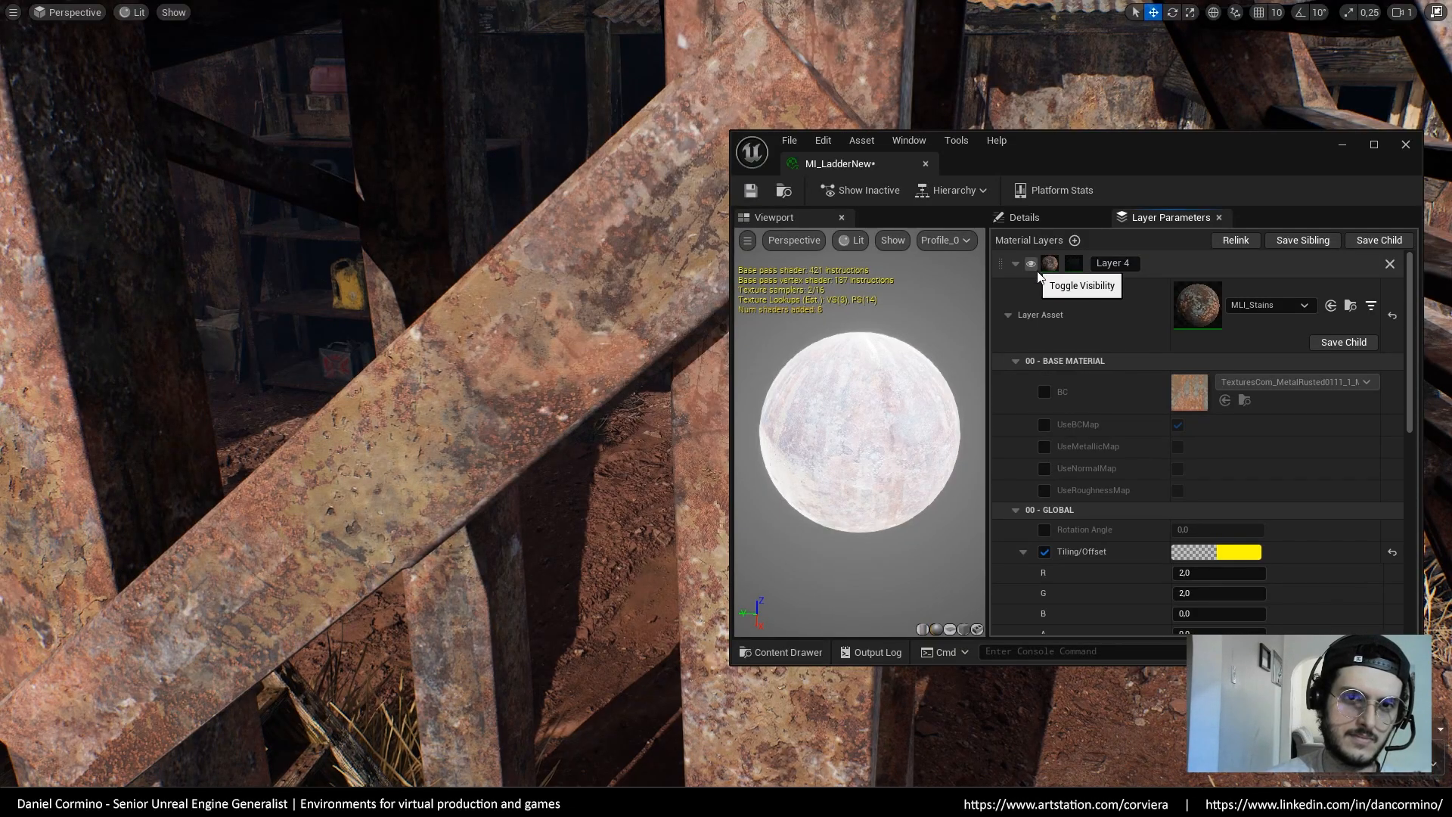
Try Layer 4's BC var alpha at 0, settle it on 0.2, and view the whole structure from farther back
drag(1400, 434, 1408, 591)
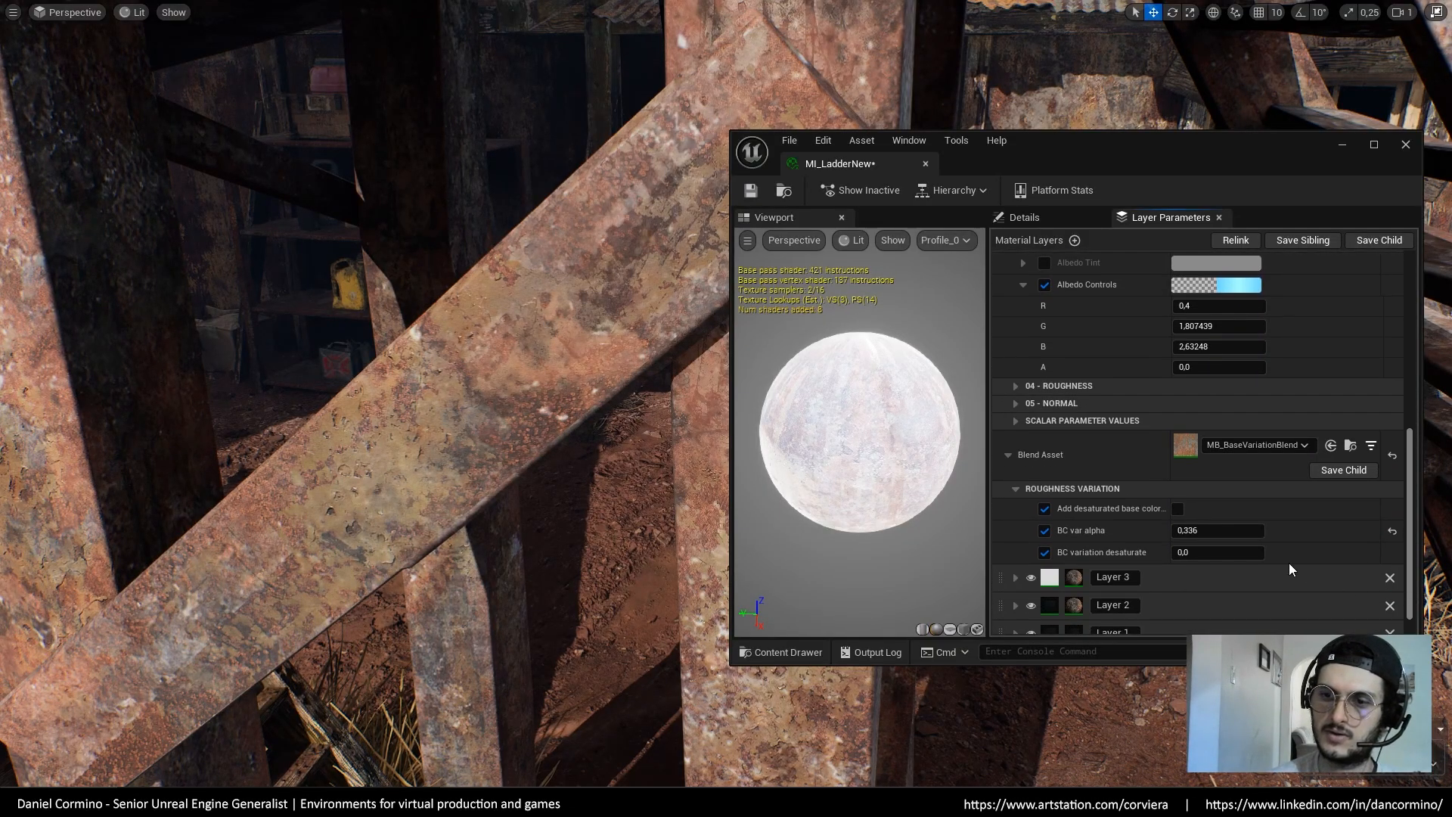
click(1249, 530)
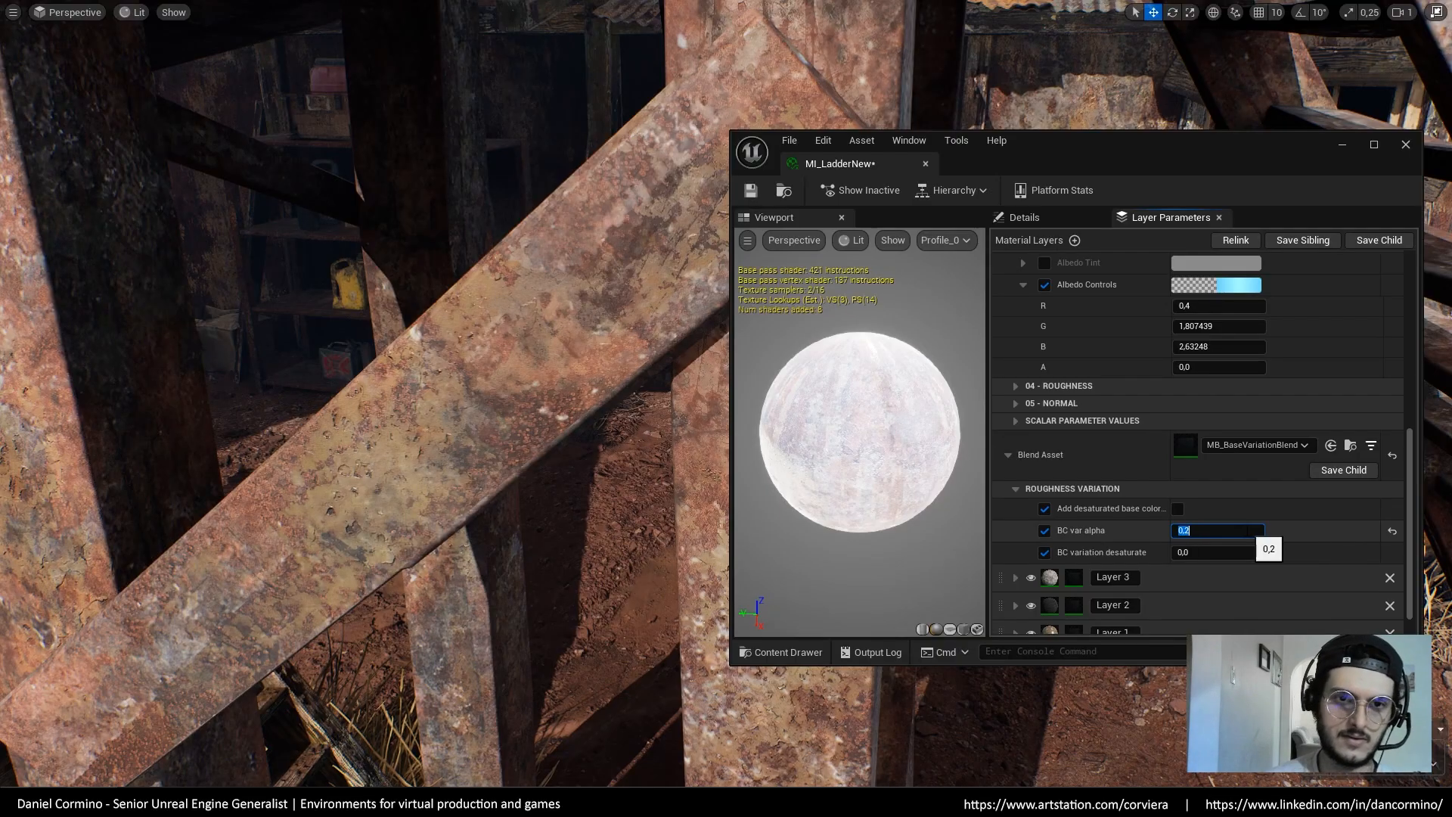
text(0,1)
key(Return)
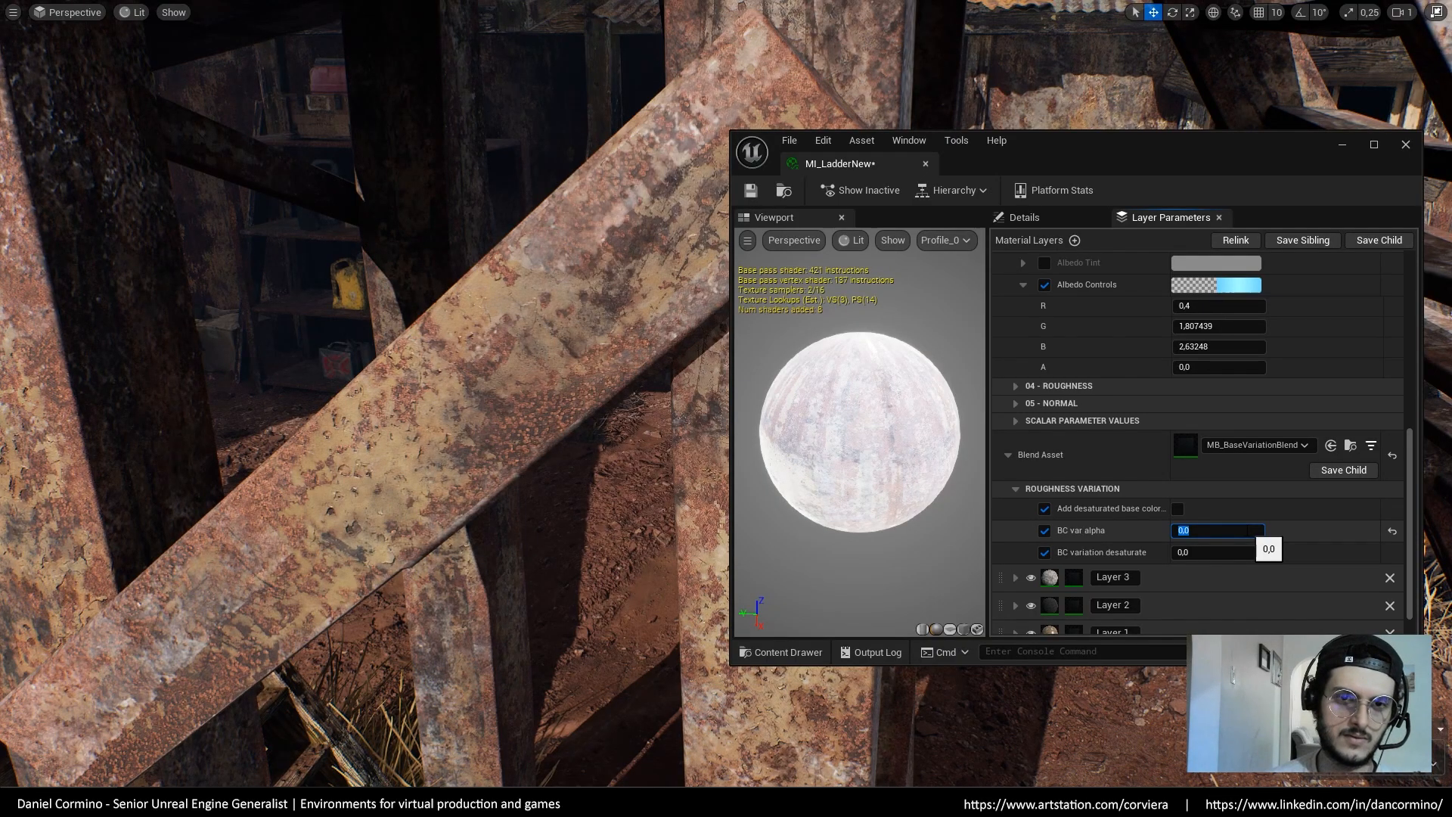
text(,)
text(2)
key(Return)
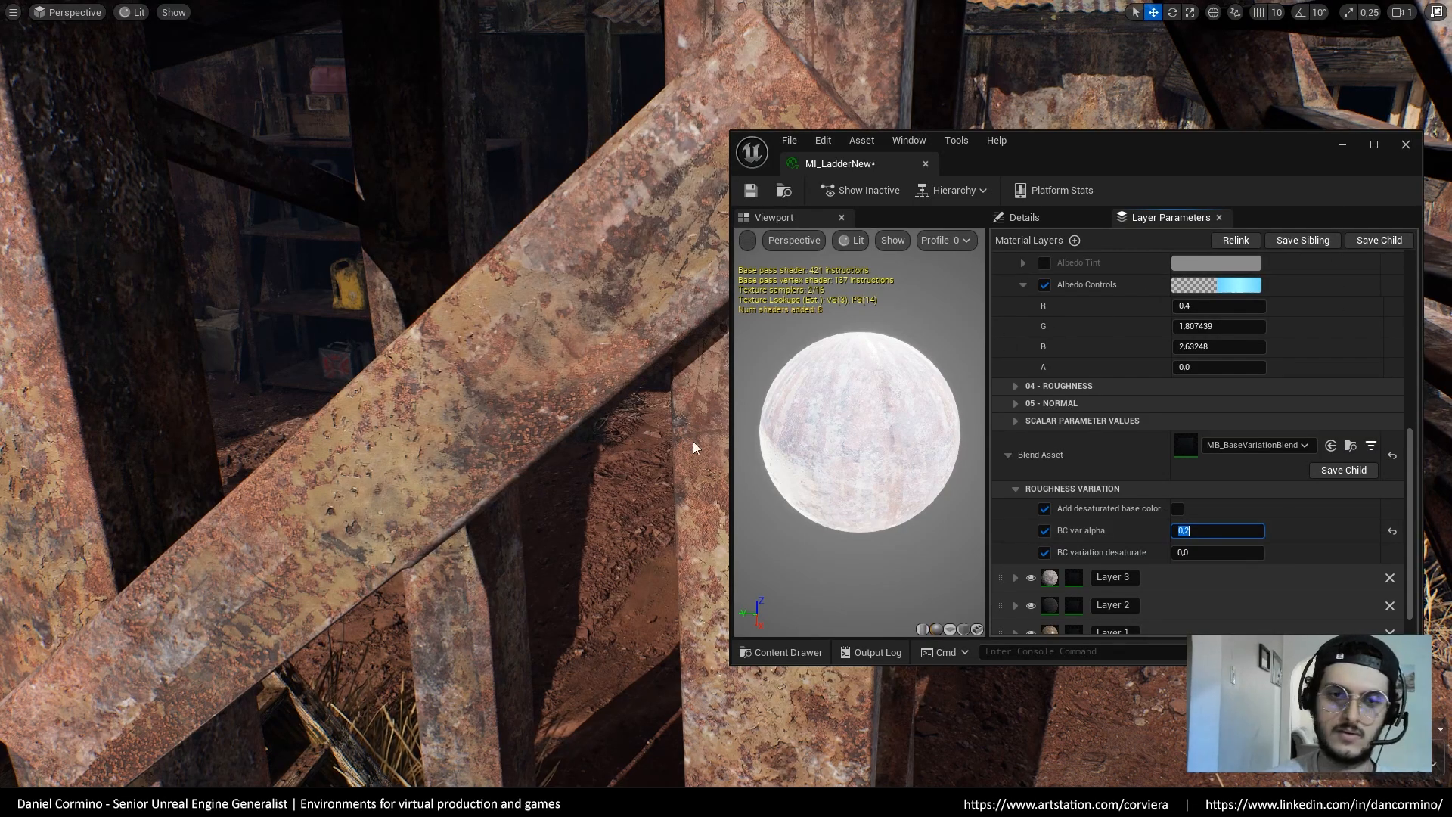
right_drag(690, 447, 681, 454)
right_click(648, 440)
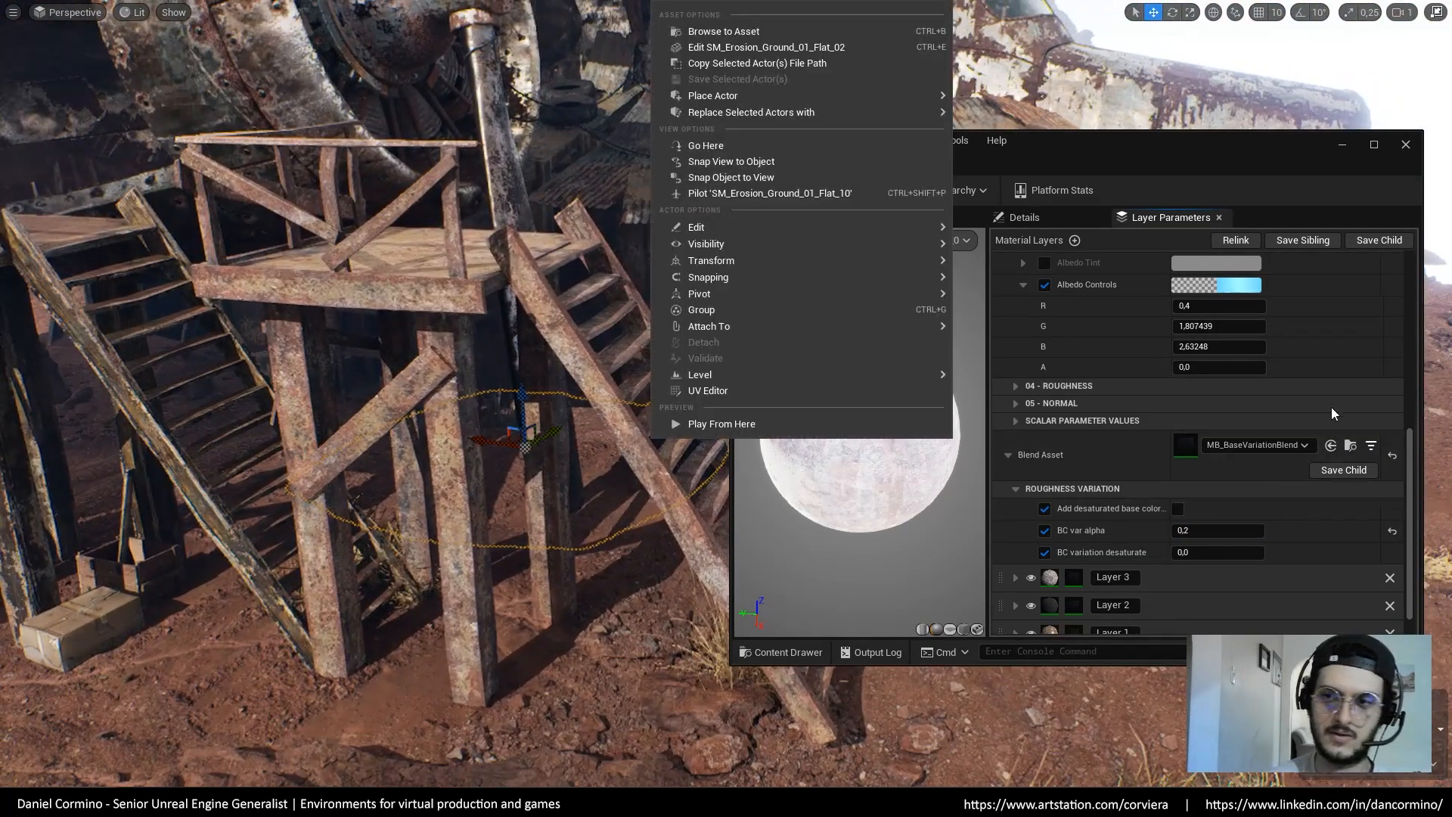
Compare the structure's wood surfaces with Layer 4 hidden and shown
scroll(1395, 474, up, 3)
scroll(1399, 453, up, 5)
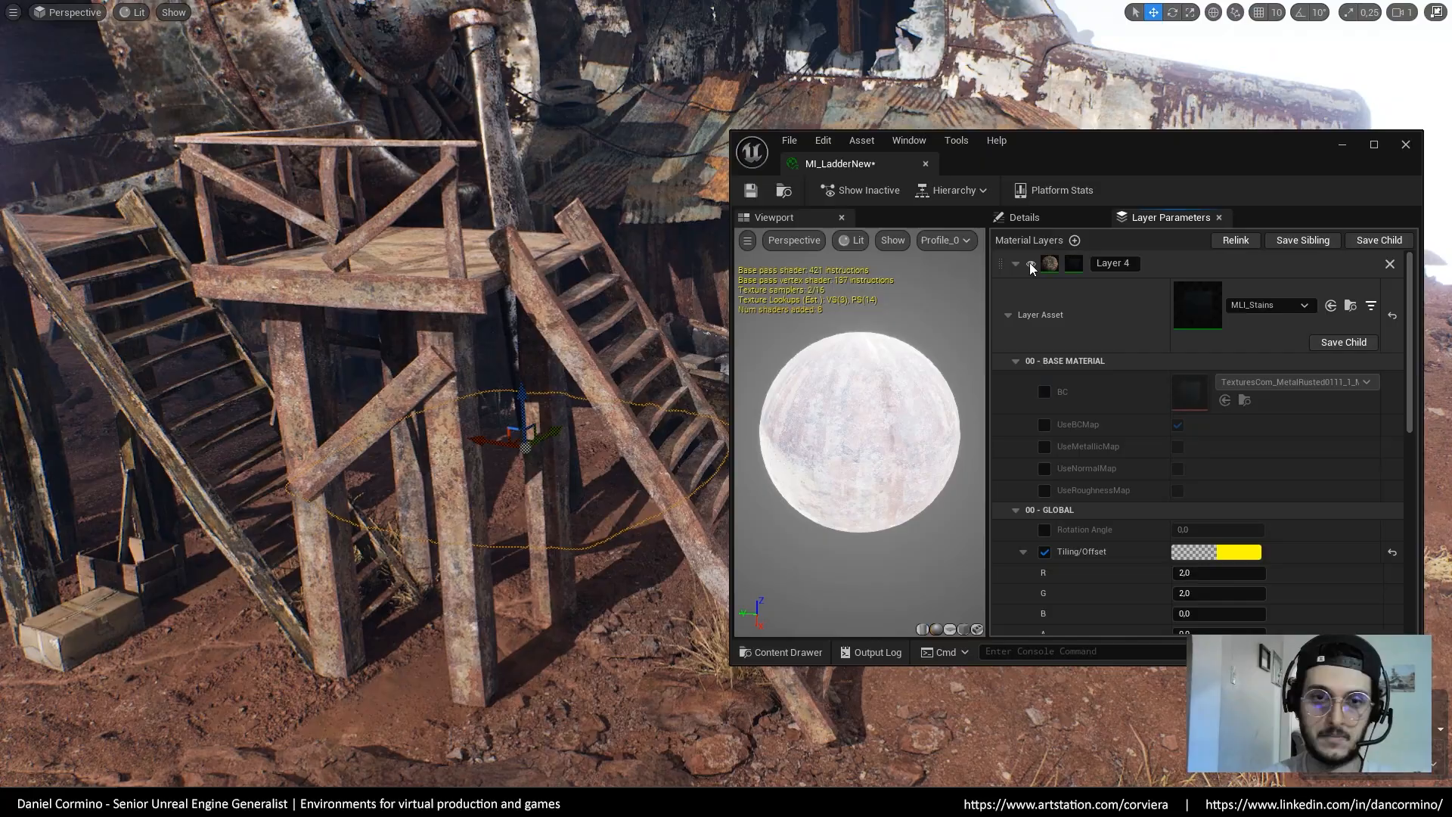
right_drag(684, 449, 688, 452)
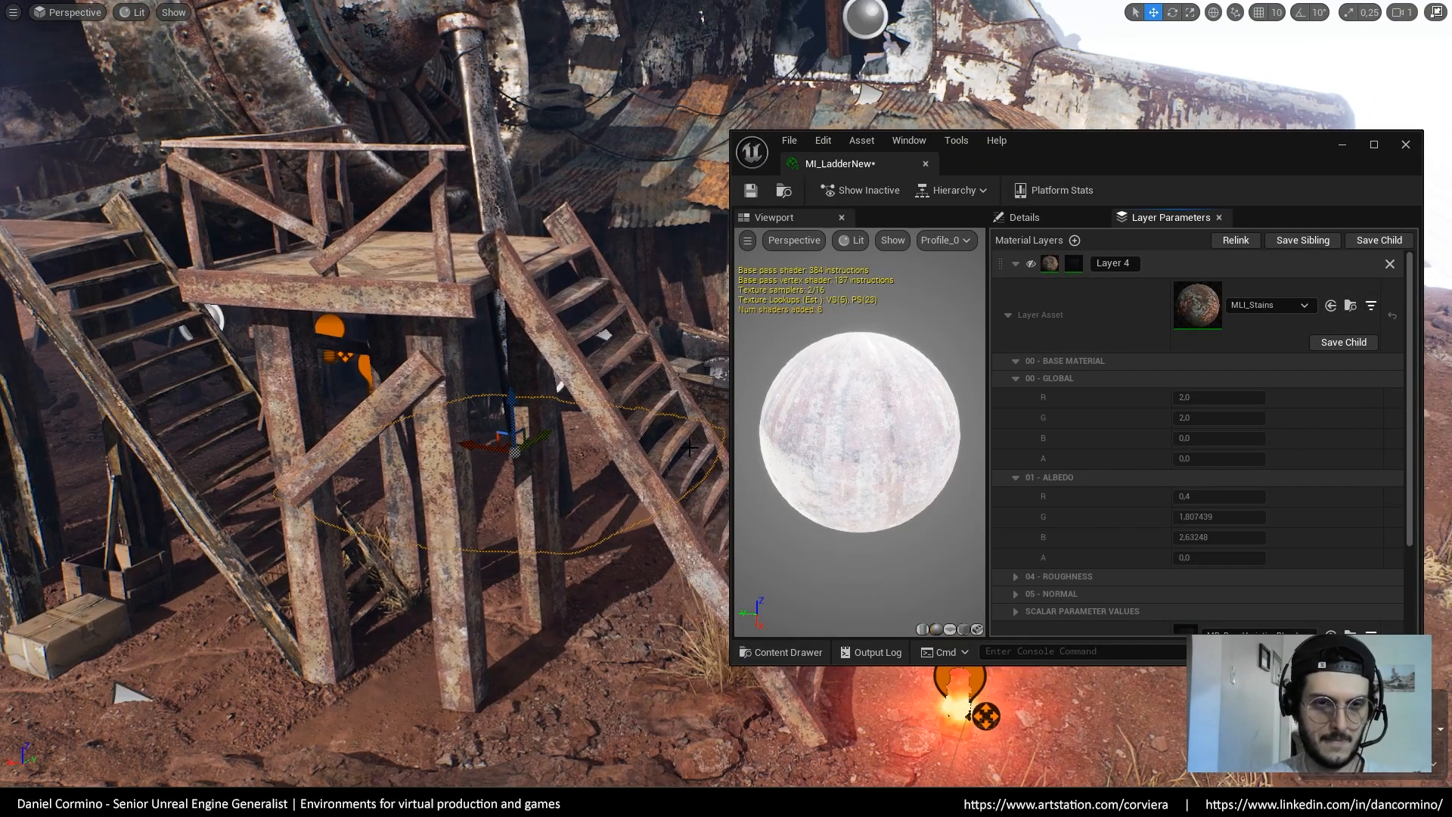
click(1032, 262)
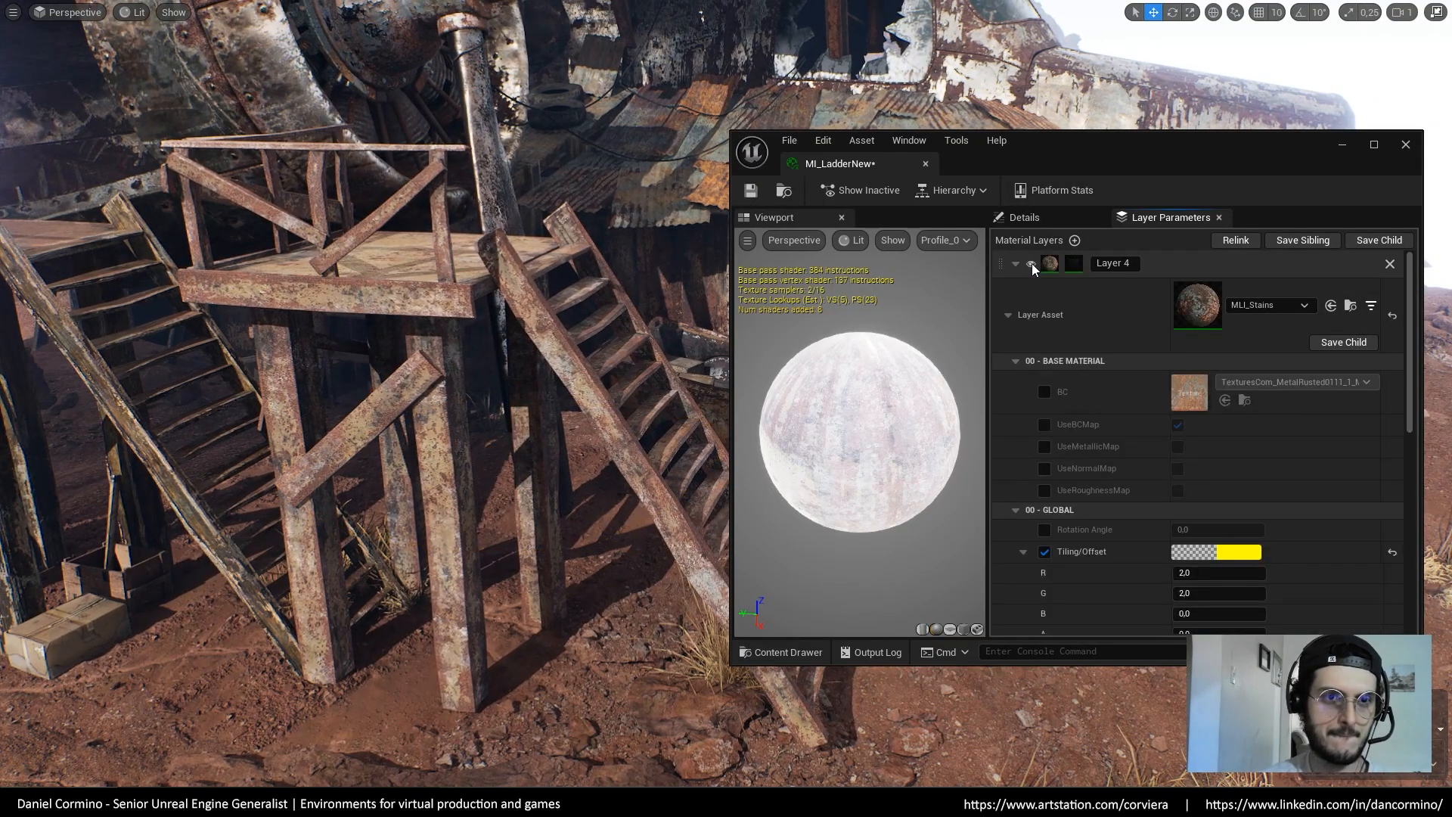
Set the R value of Layer 4's Albedo Controls to 0.7
scroll(1210, 365, down, 2)
scroll(1238, 426, down, 1)
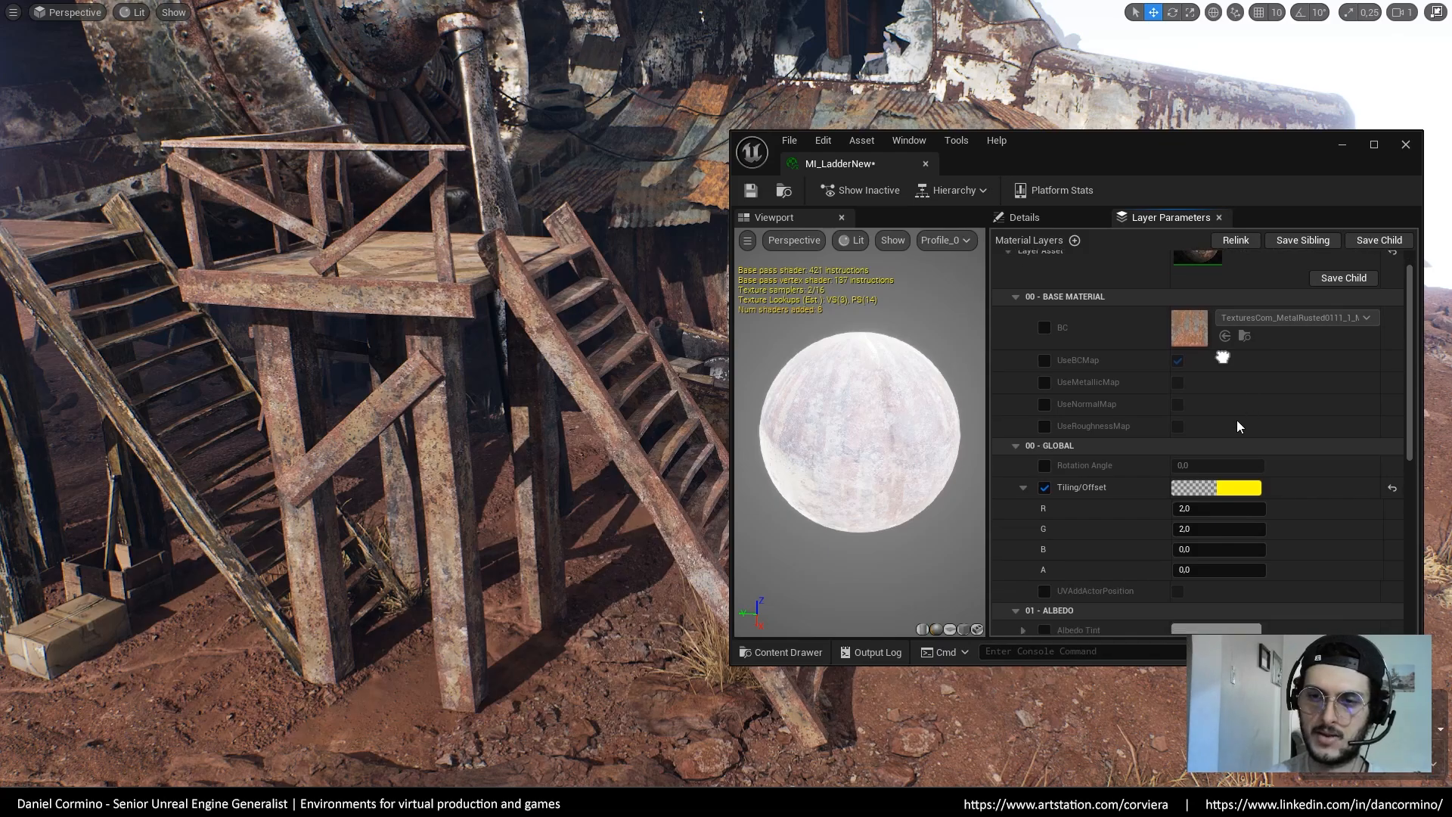
scroll(1068, 487, down, 4)
click(1206, 528)
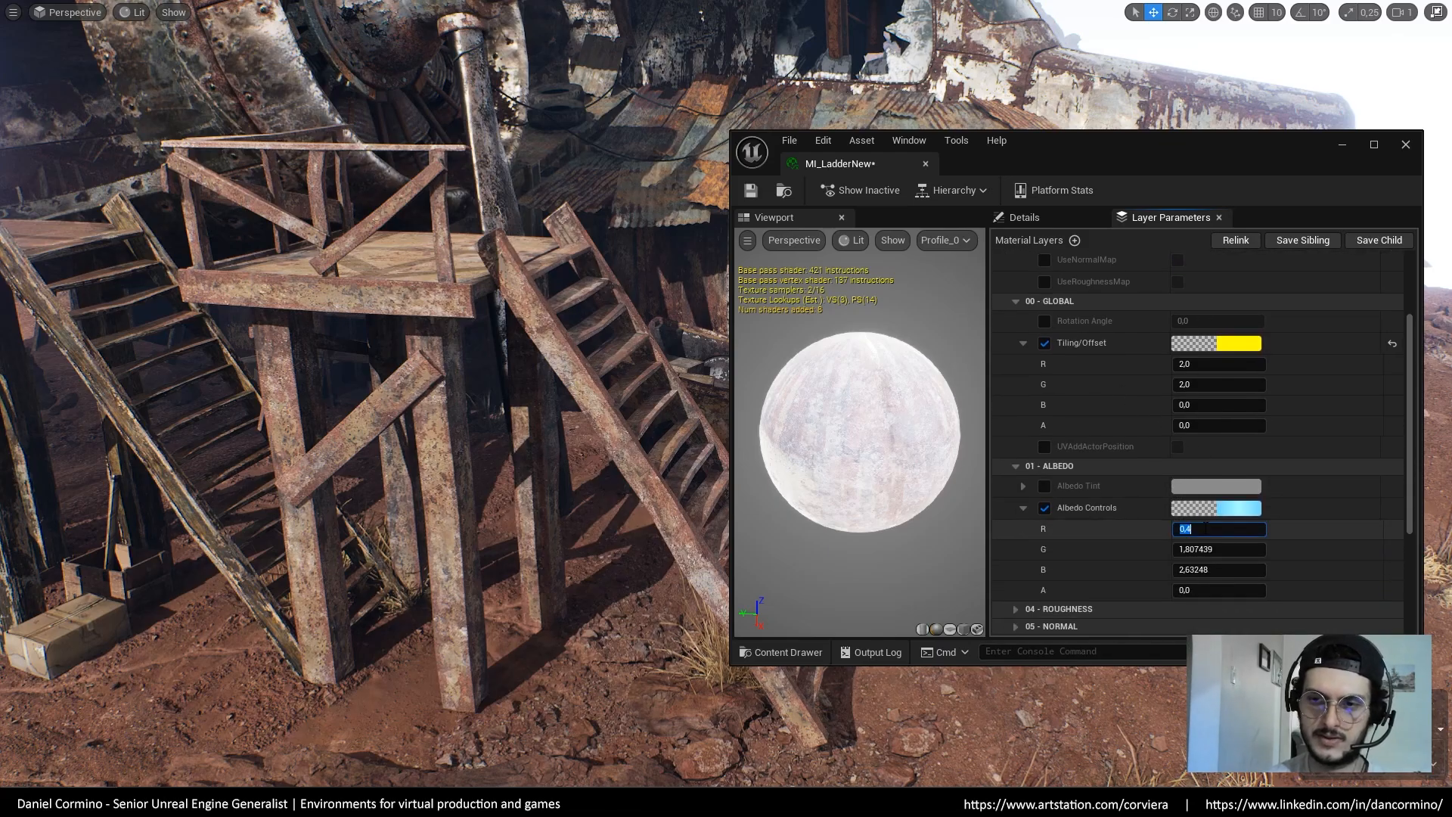
text(1)
key(Return)
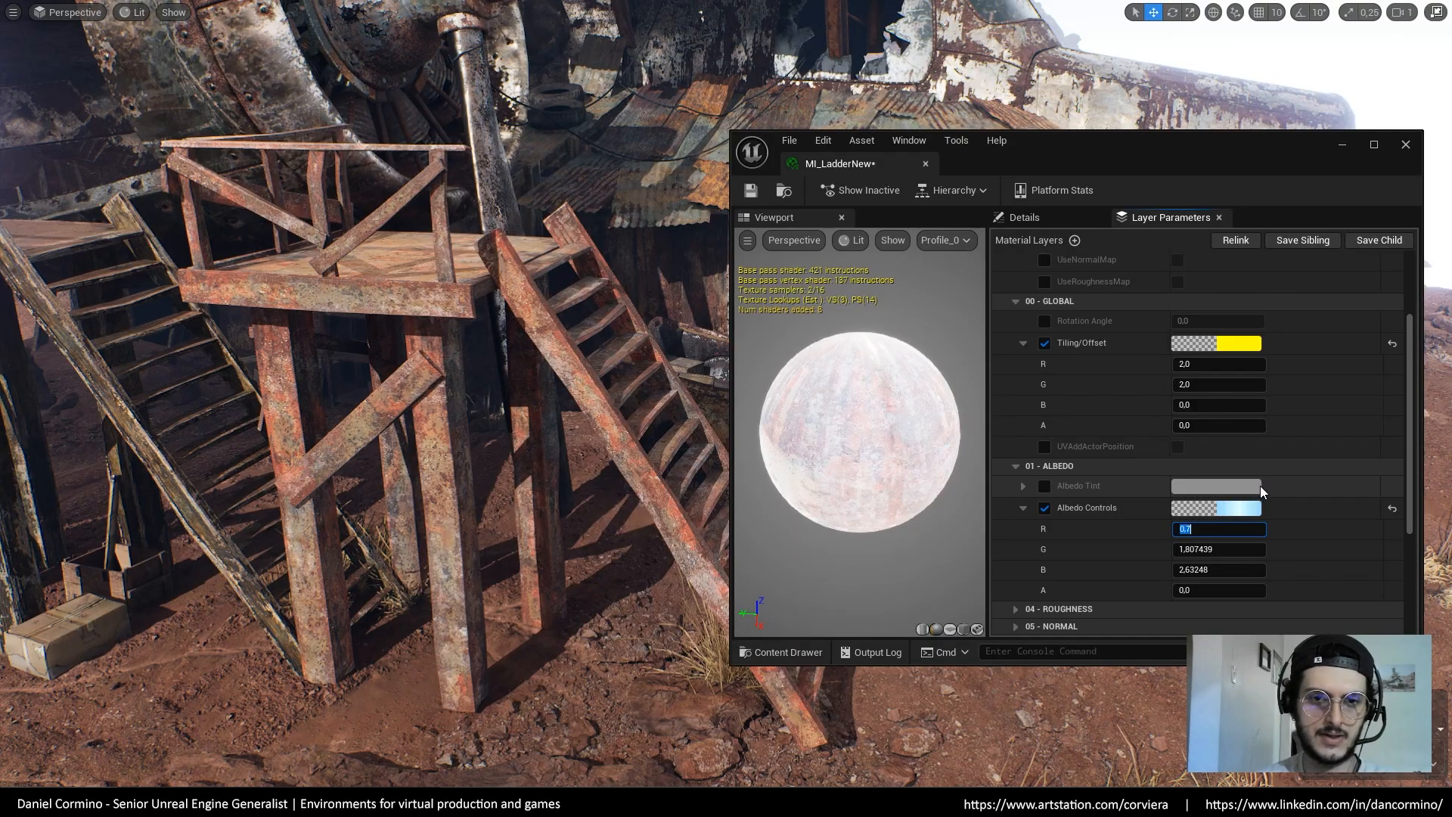
Set Layer 4's BC var alpha to 0.1
scroll(1275, 552, down, 8)
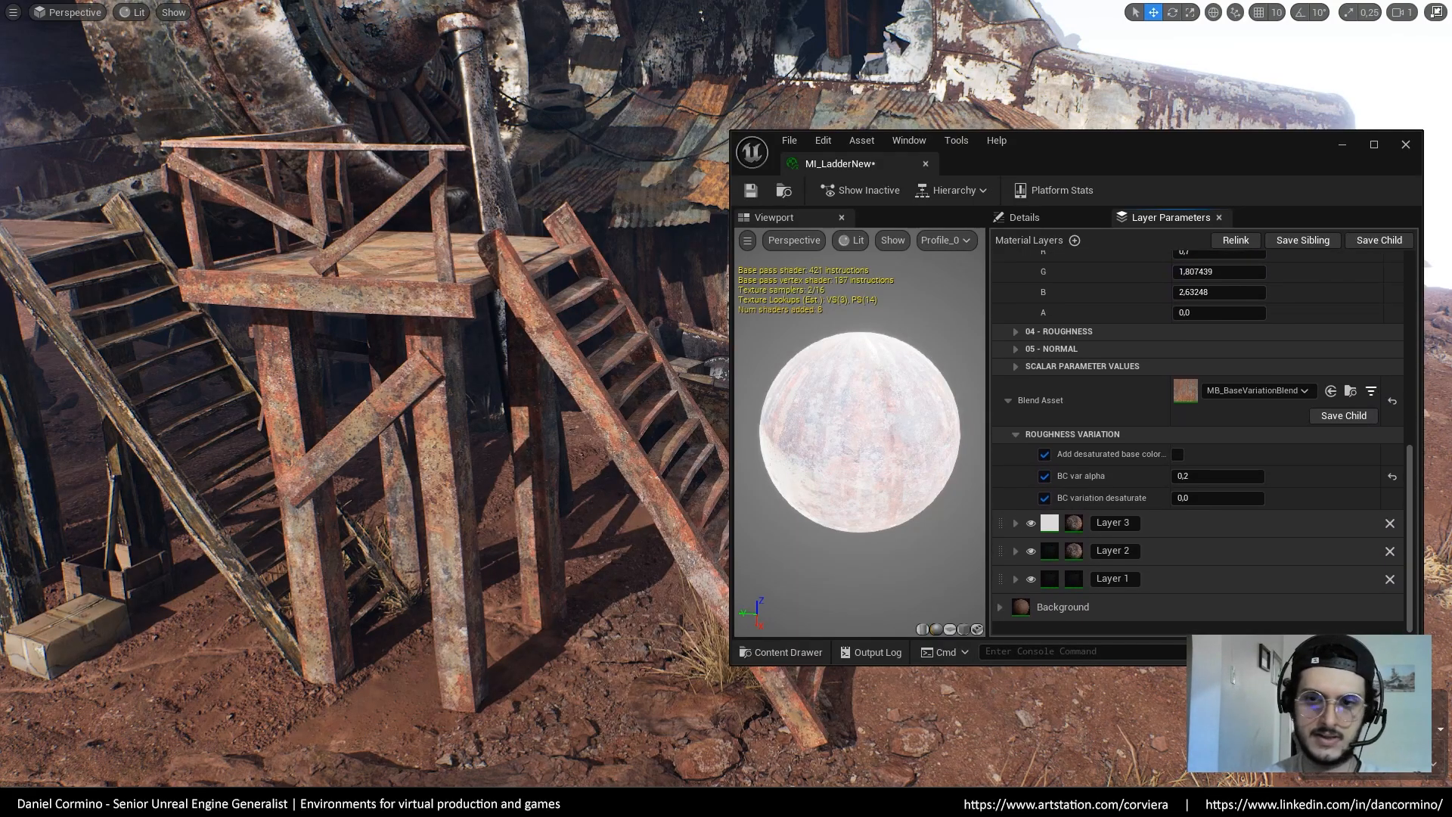
click(1219, 488)
text(,1)
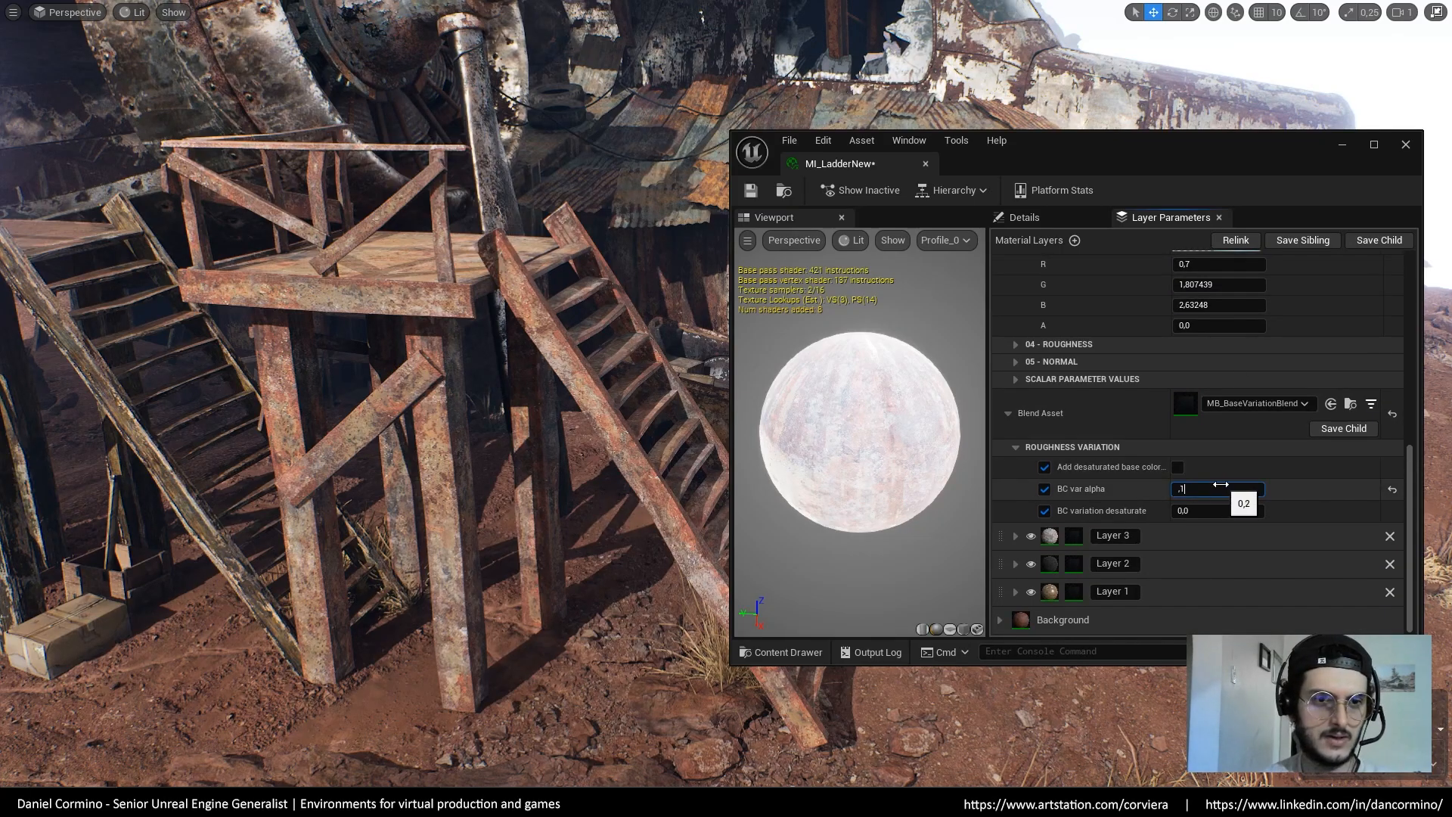
key(Return)
click(1238, 486)
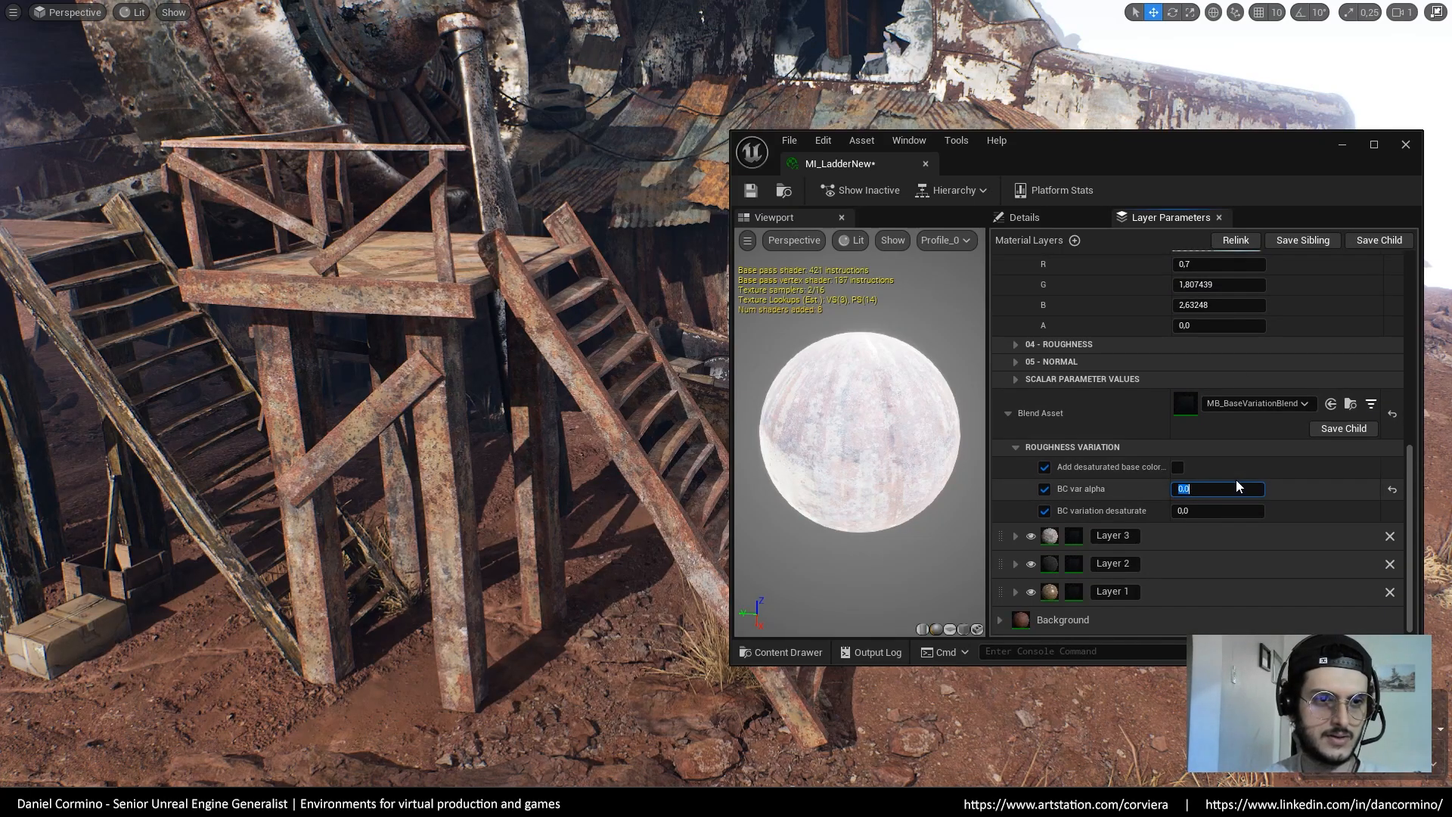
text(0,1)
key(Return)
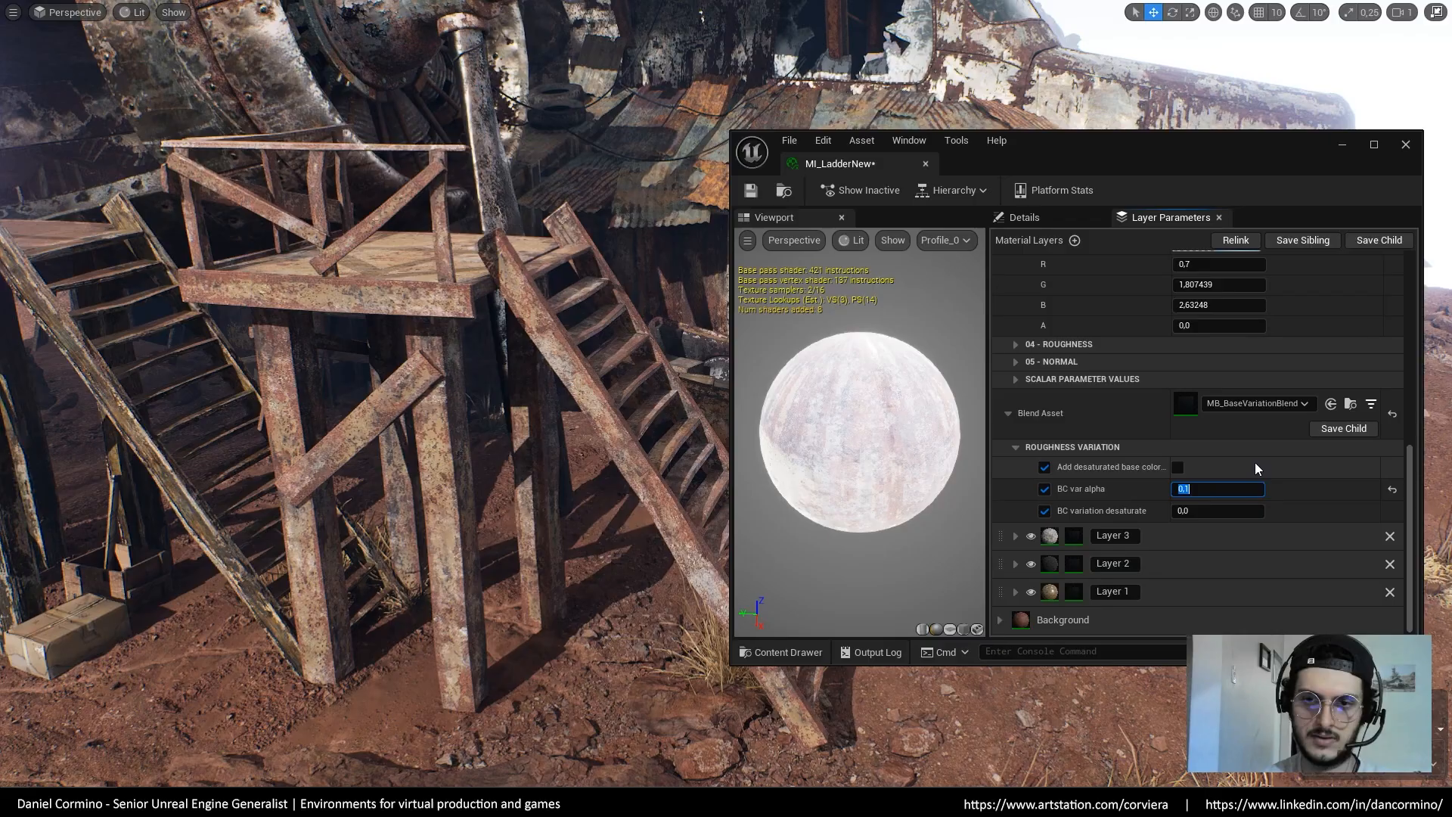
Try 1 and 1.5 for both R and G of Layer 4's Tiling/Offset
right_drag(1281, 456, 1262, 404)
scroll(1262, 470, up, 1)
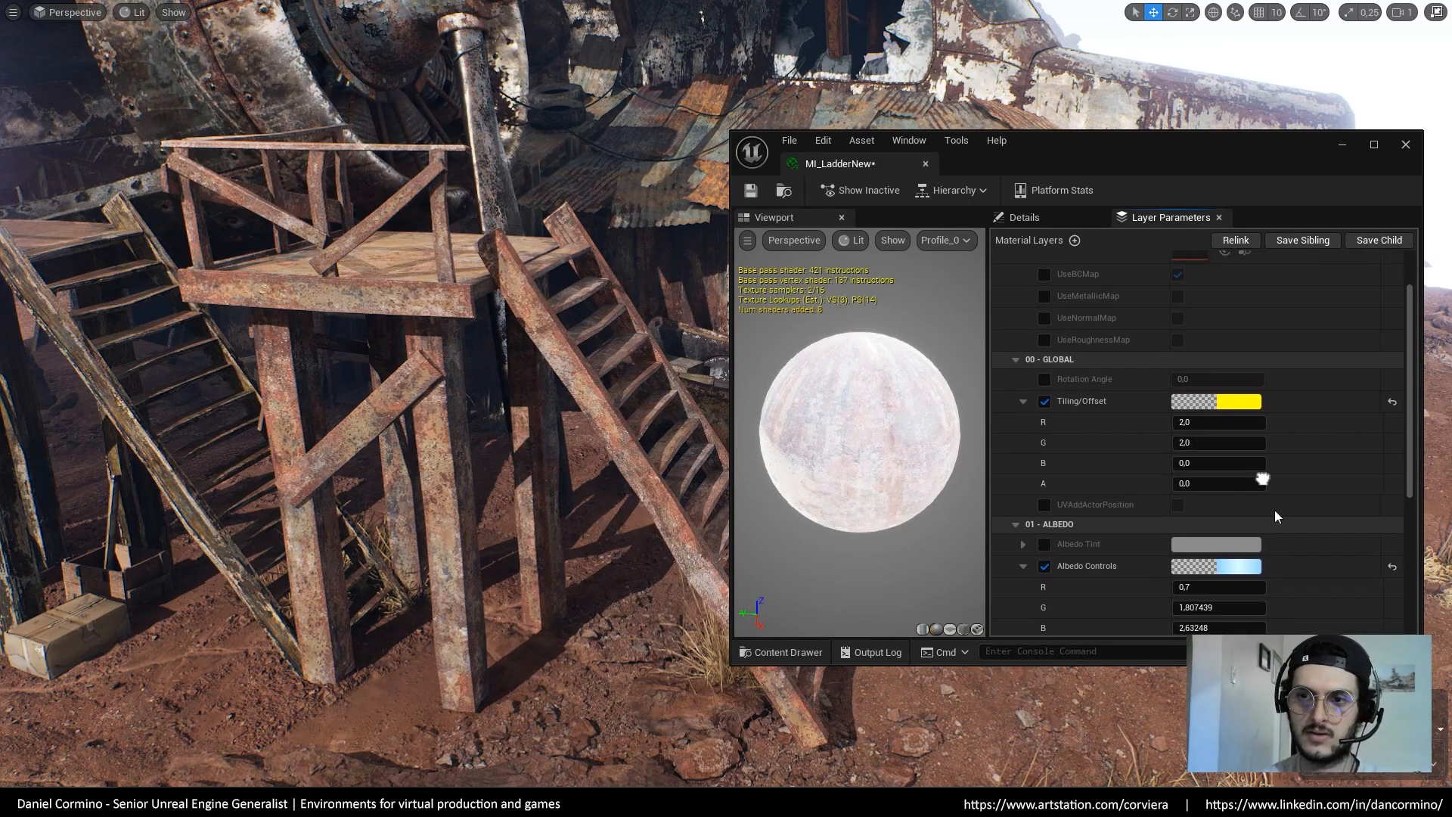
click(1235, 437)
text(1)
key(Return)
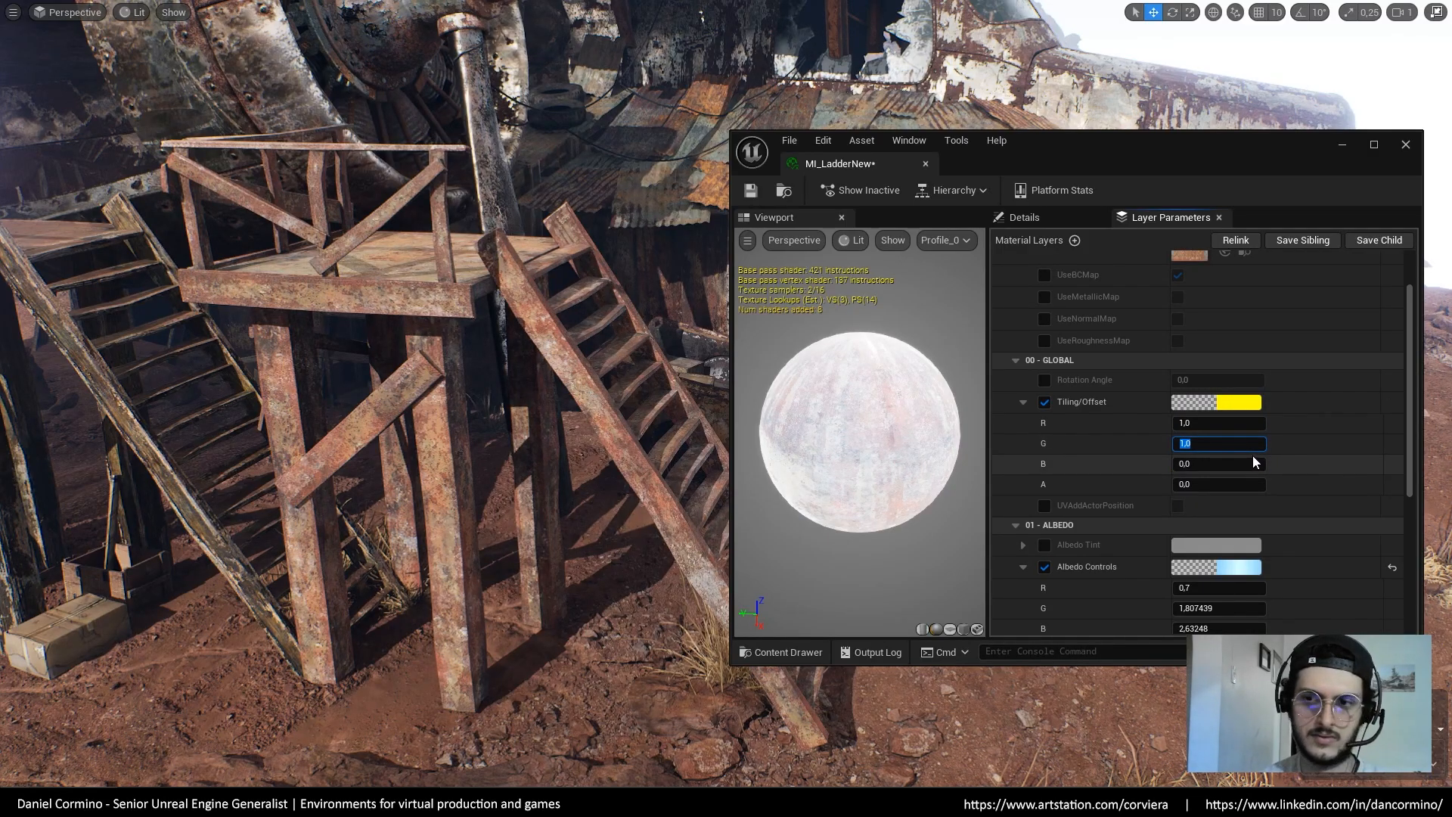
text(1,5)
key(Return)
text(1)
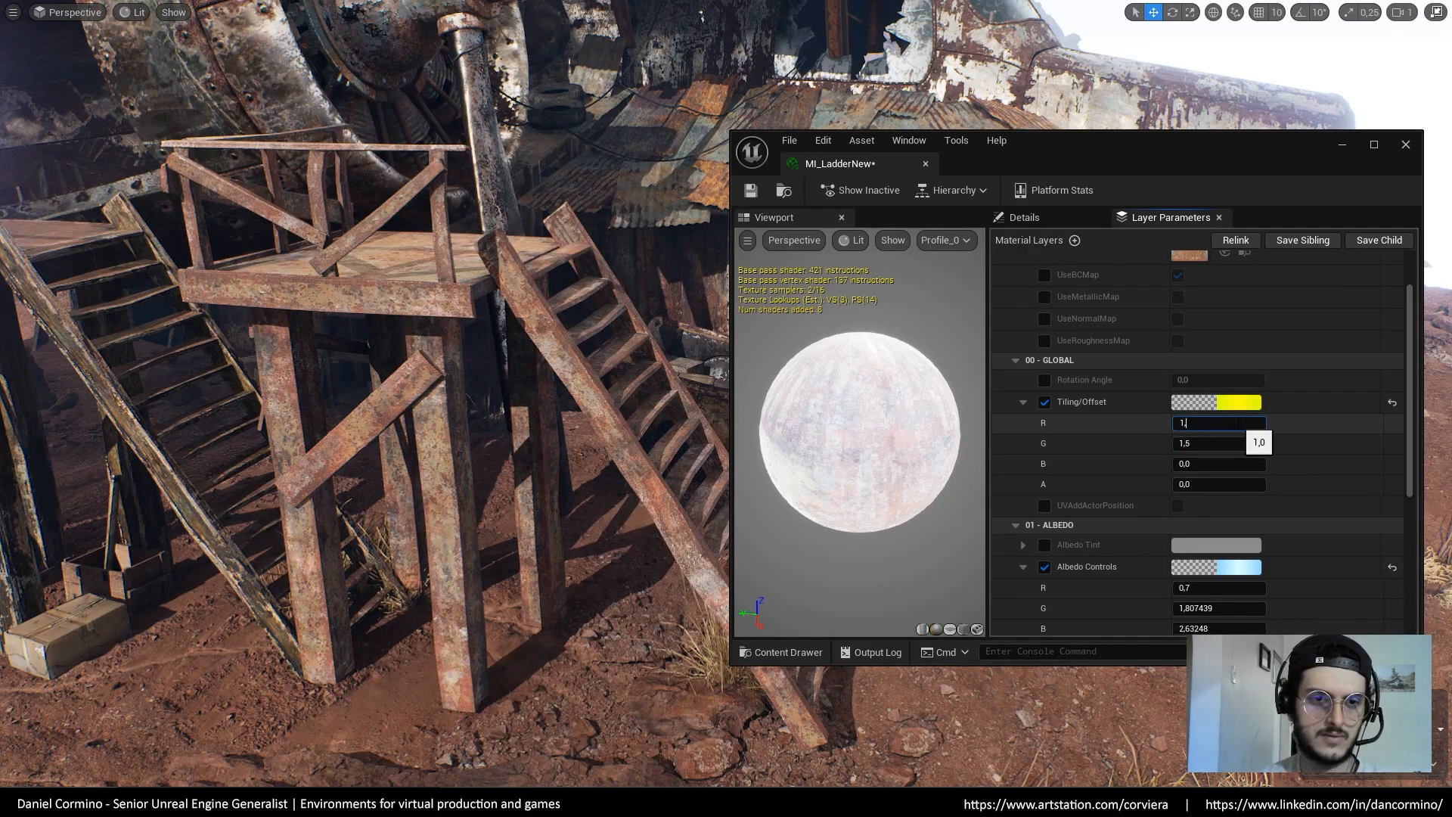
text(,5)
key(Return)
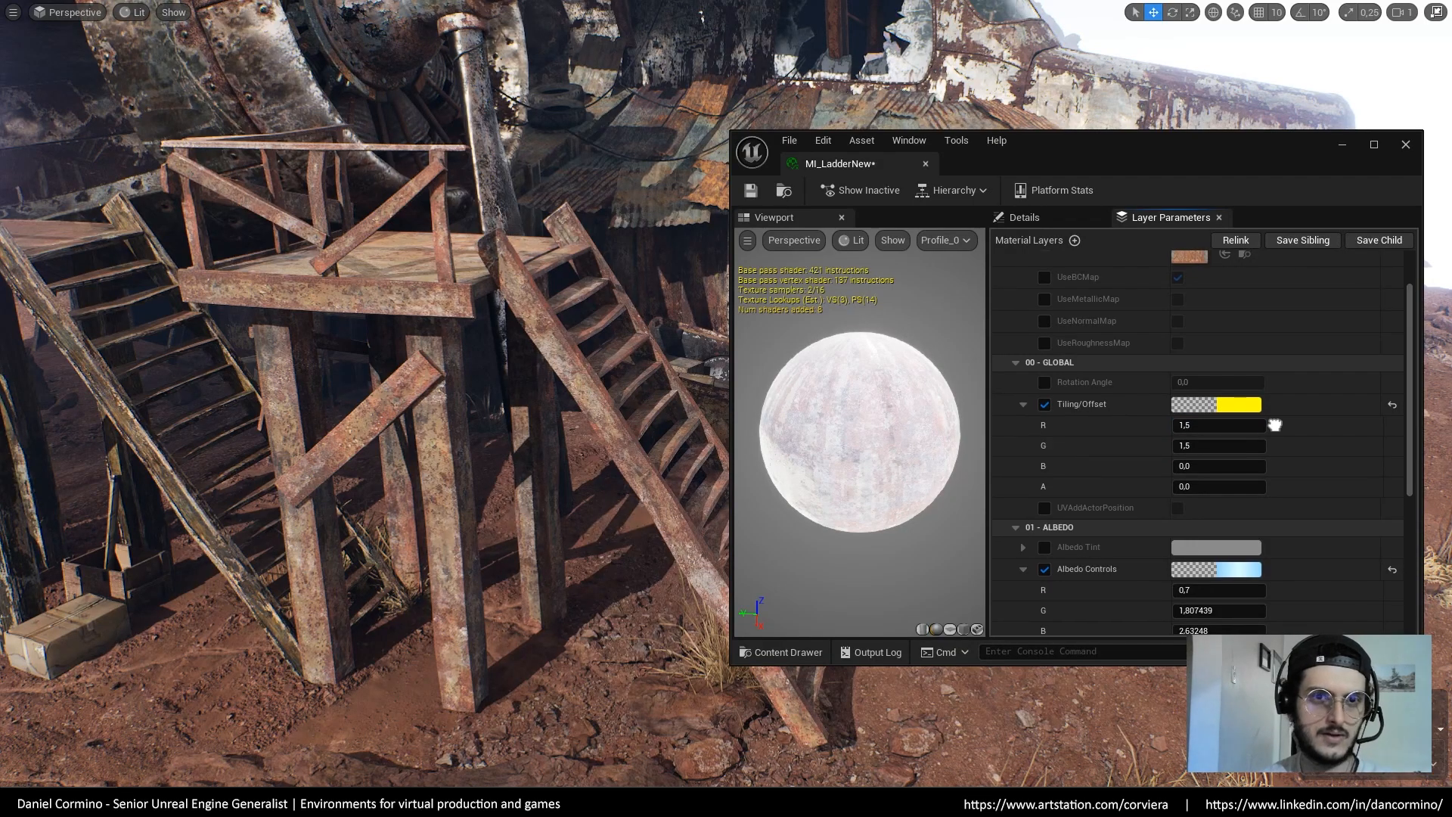
Toggle Layer 4's visibility several times to judge its effect on the structure, leaving it shown
scroll(1274, 425, up, 5)
click(1031, 264)
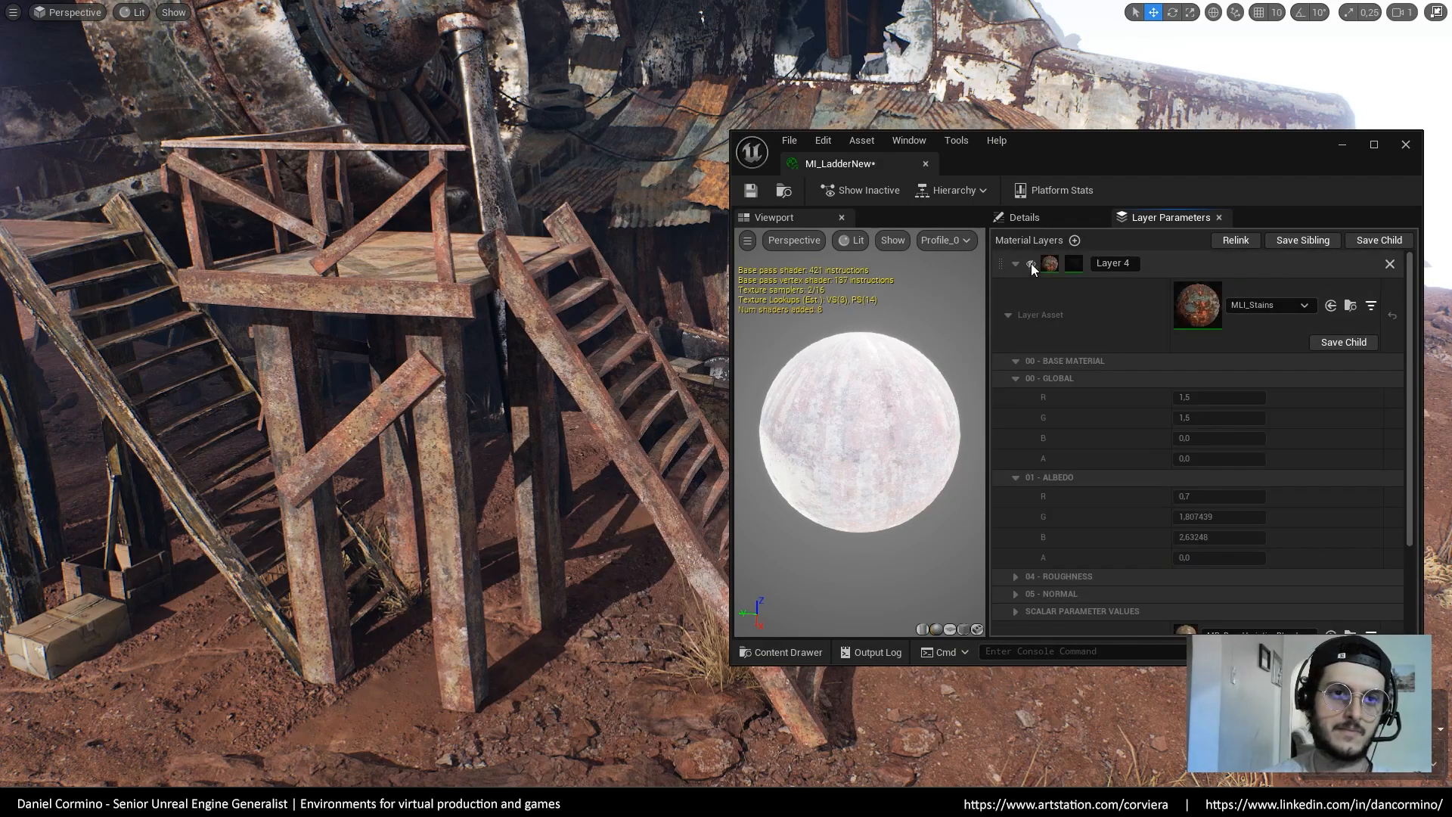
click(1032, 265)
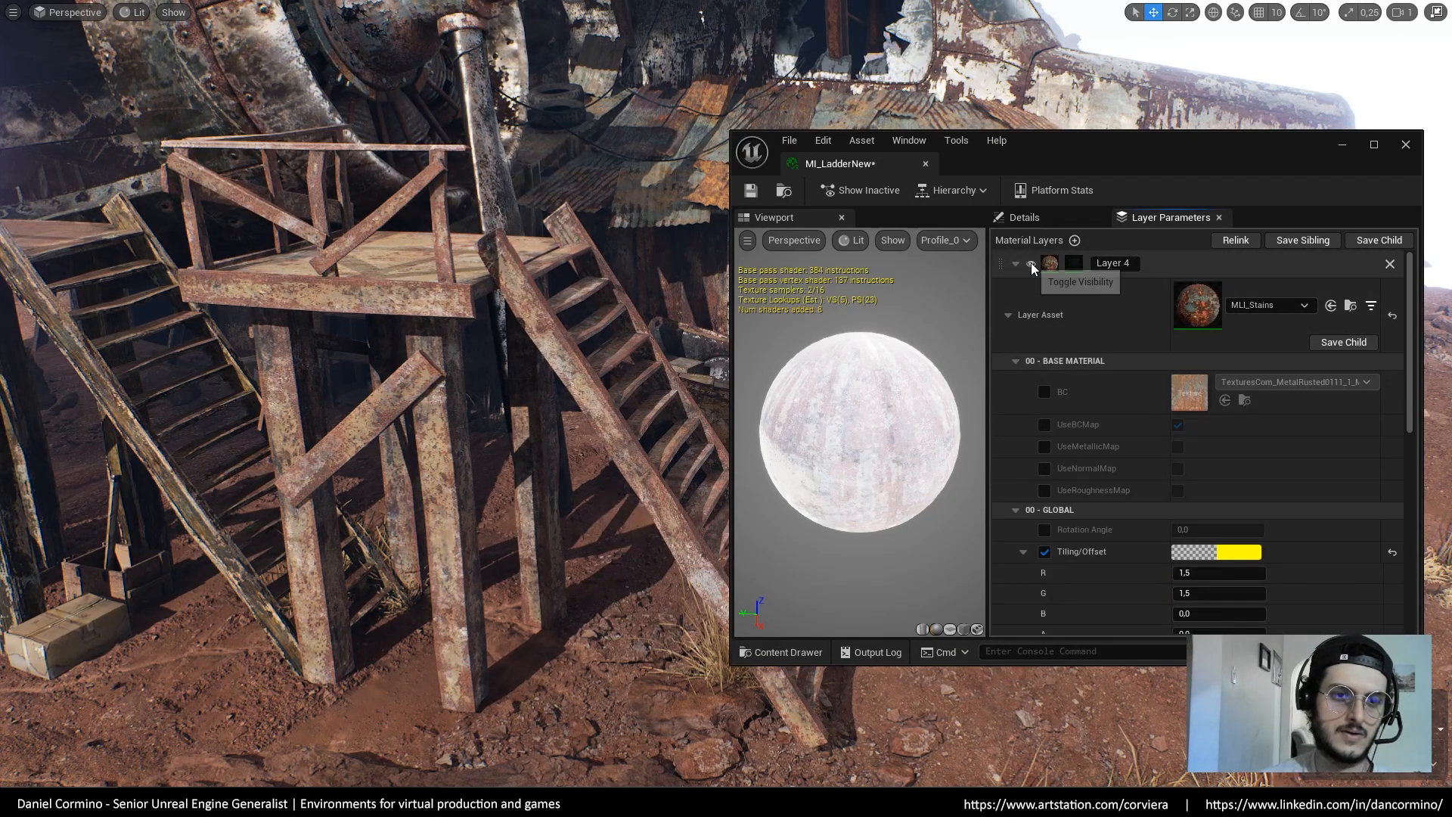
click(1031, 265)
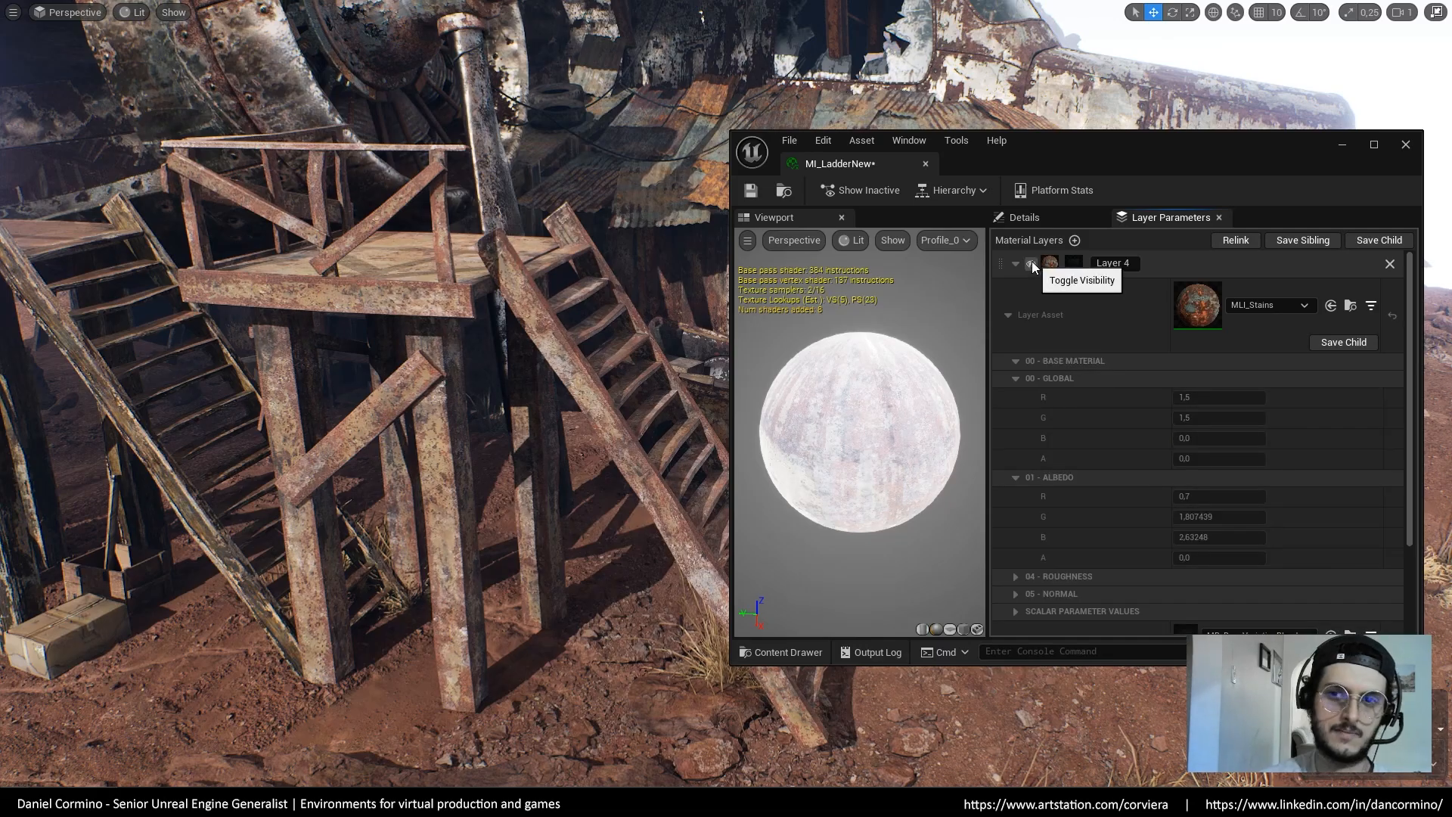
click(1032, 263)
click(1032, 263)
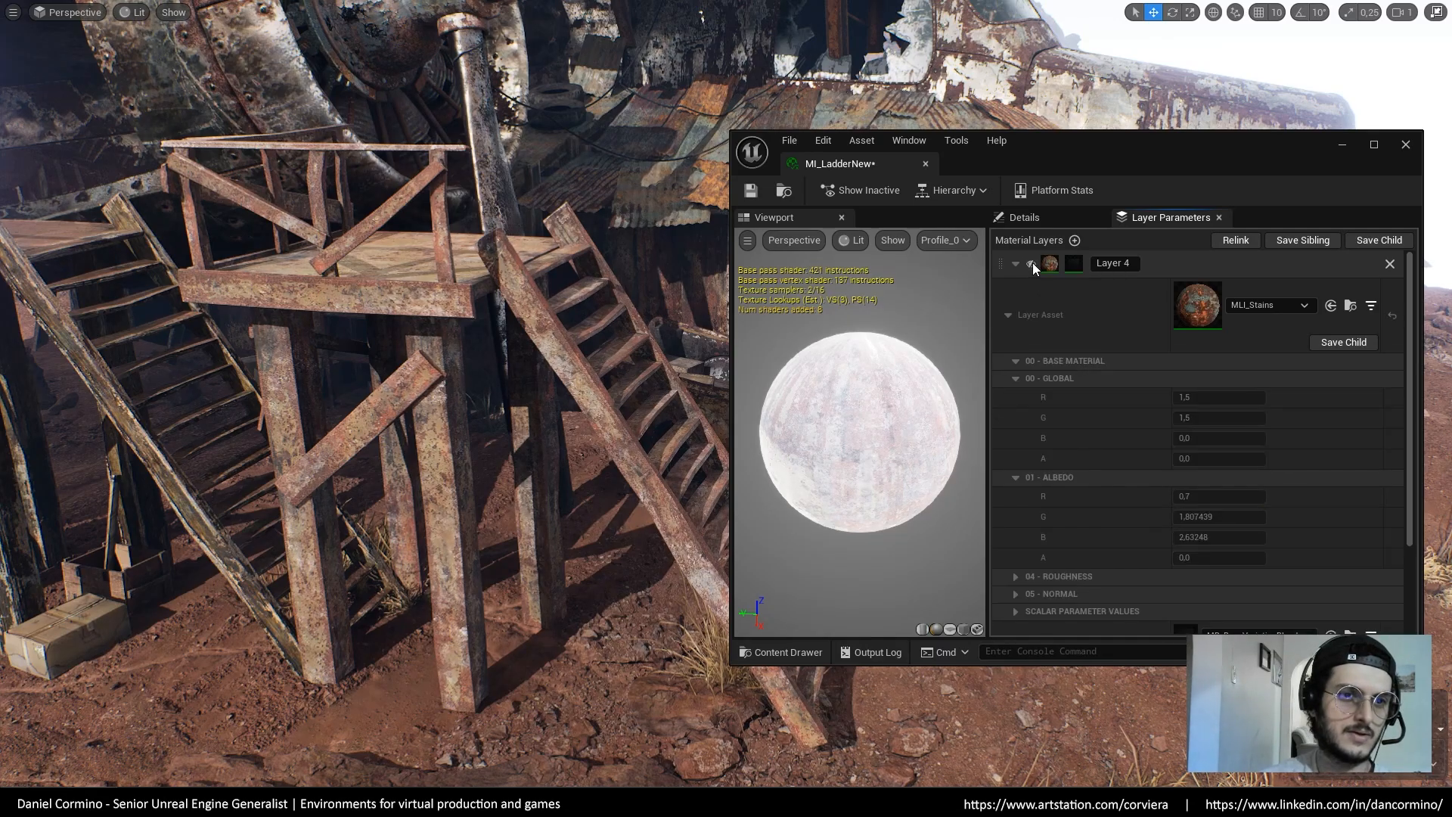
click(1032, 263)
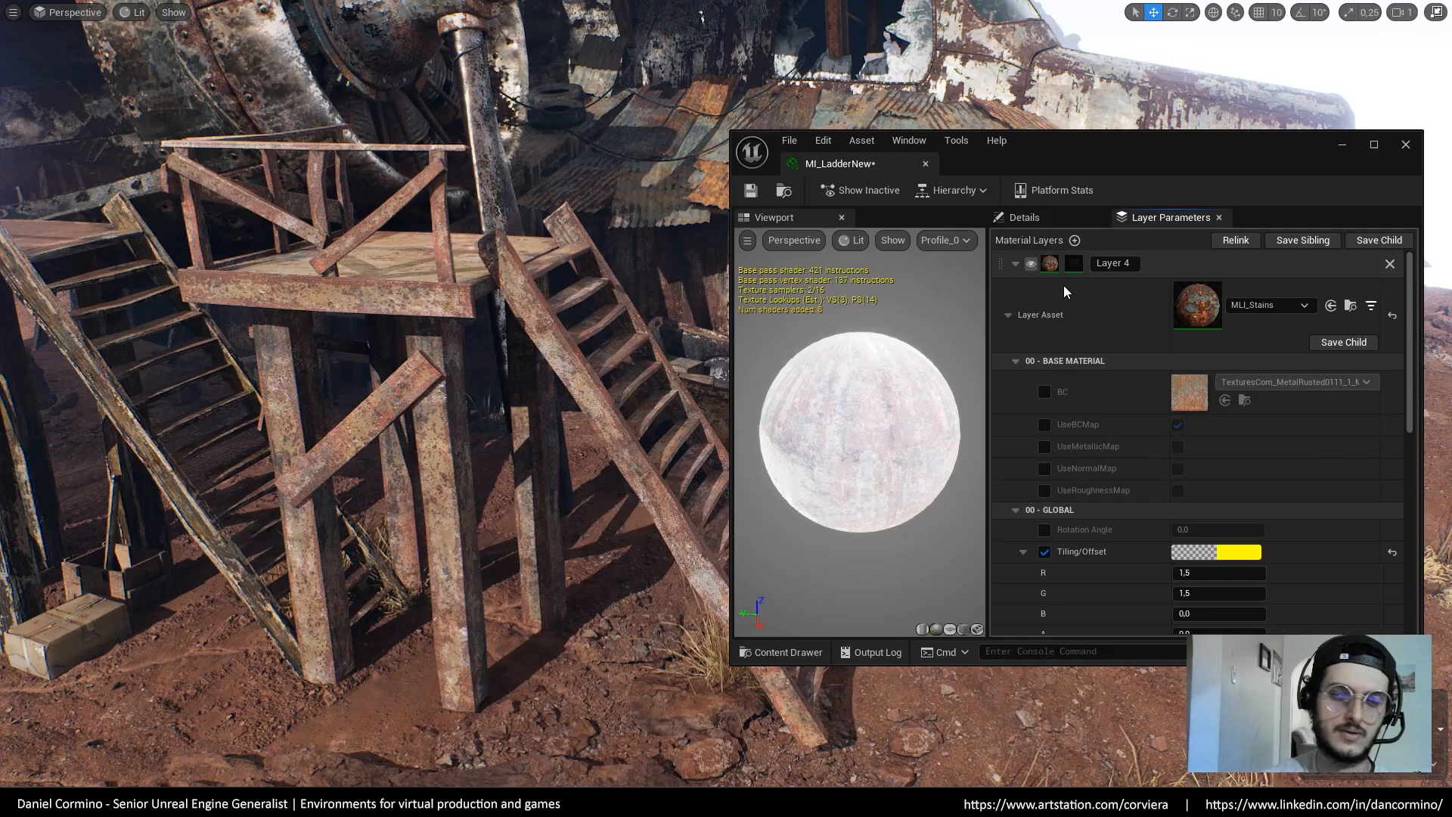
Set both R and G of Layer 4's Tiling/Offset back to 2
scroll(1273, 323, down, 3)
click(1232, 413)
text(2)
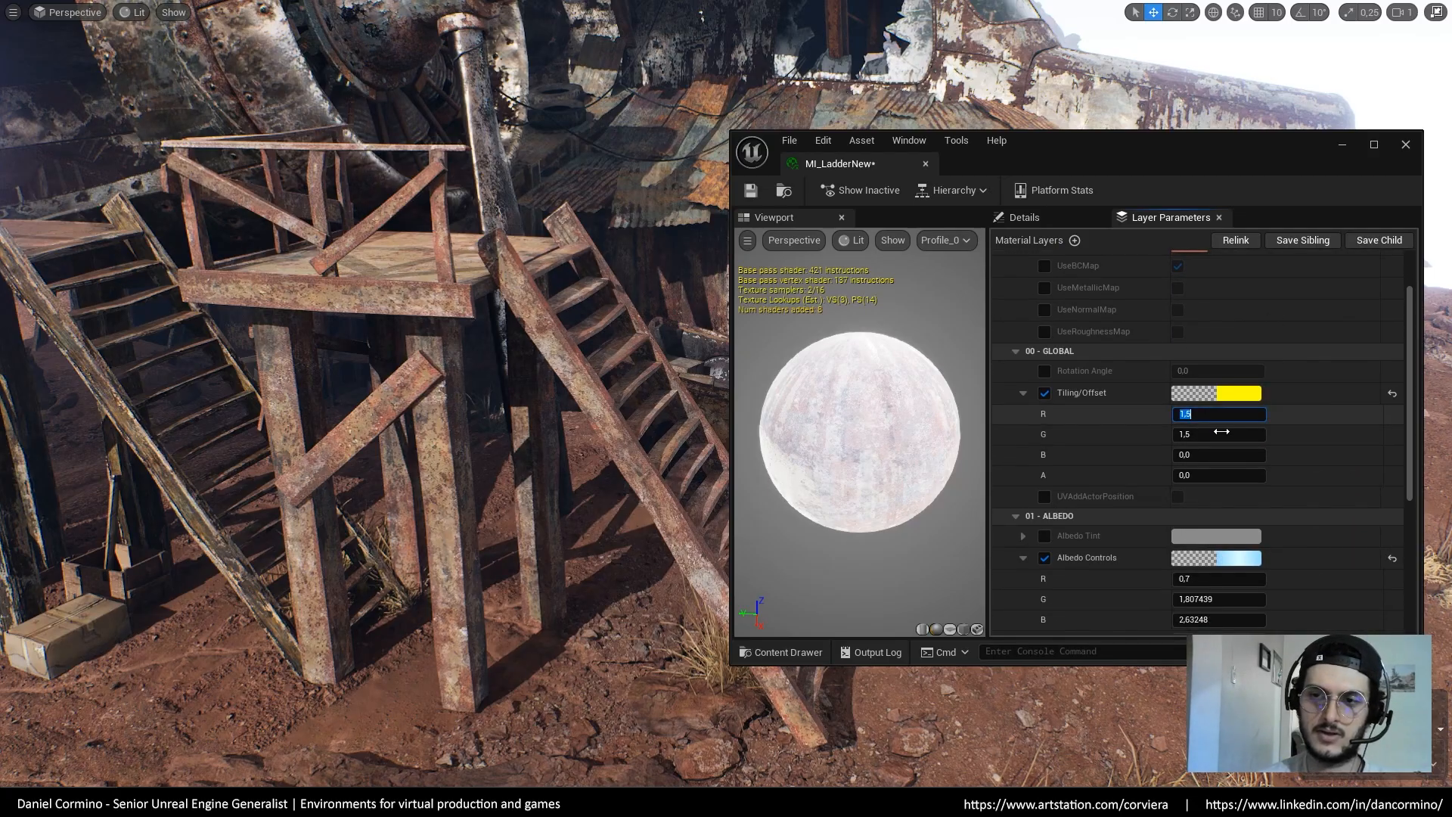
key(Tab)
text(2)
key(Return)
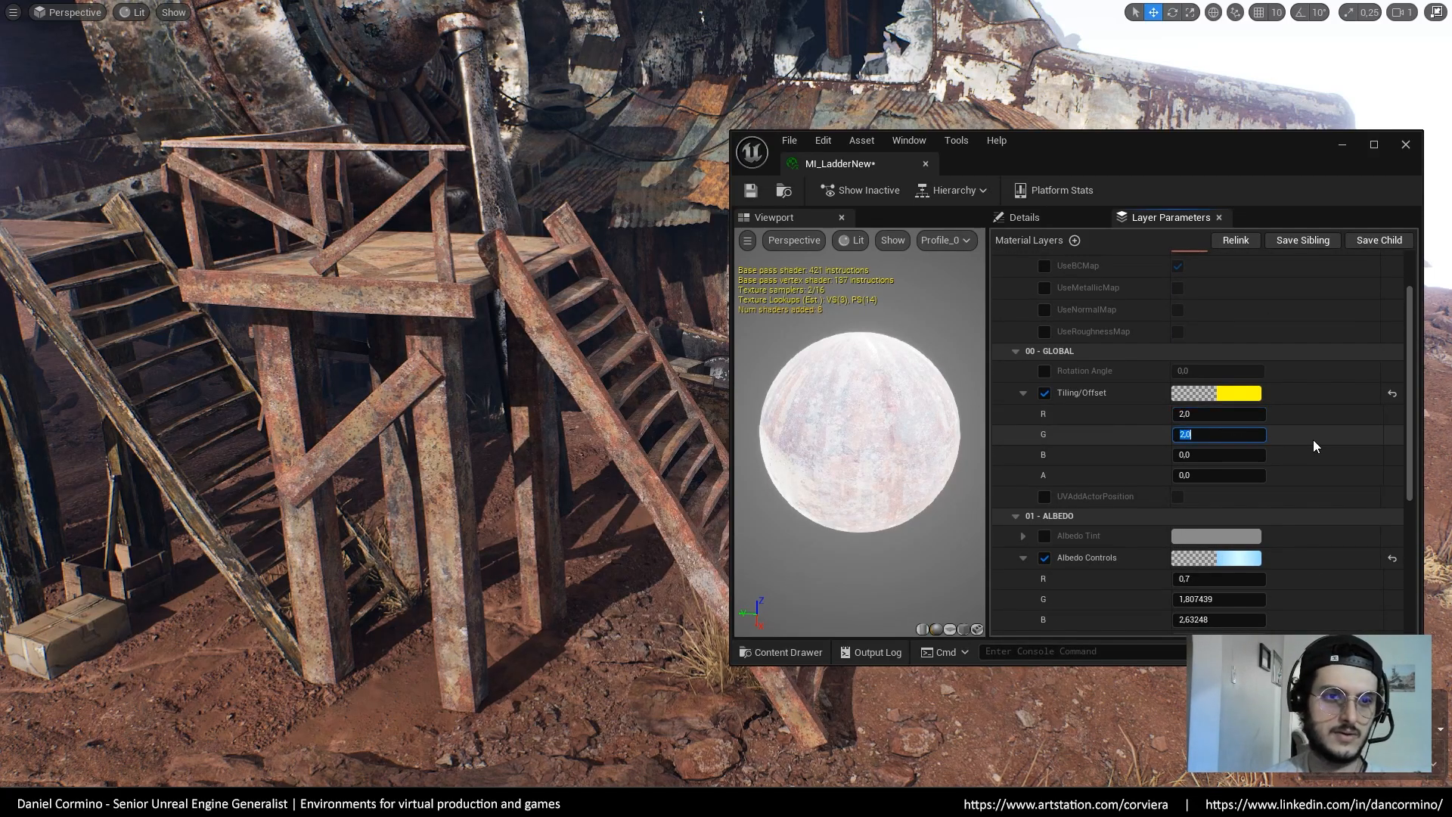
Collapse Layer 4's parameters, bring back the full editor layout and save MI_LadderNew
scroll(1284, 476, down, 1)
right_drag(1285, 456, 1300, 422)
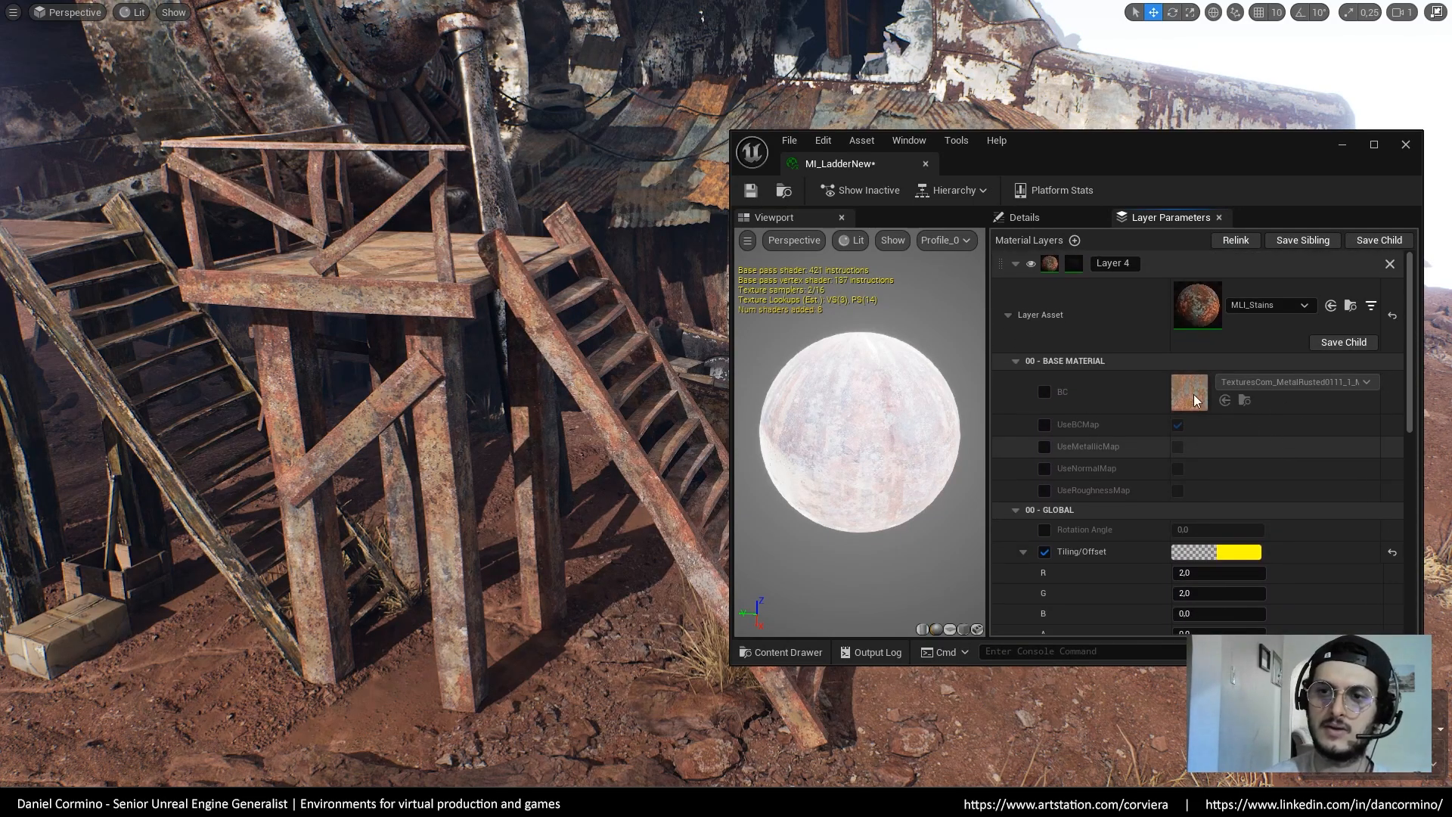
click(1015, 263)
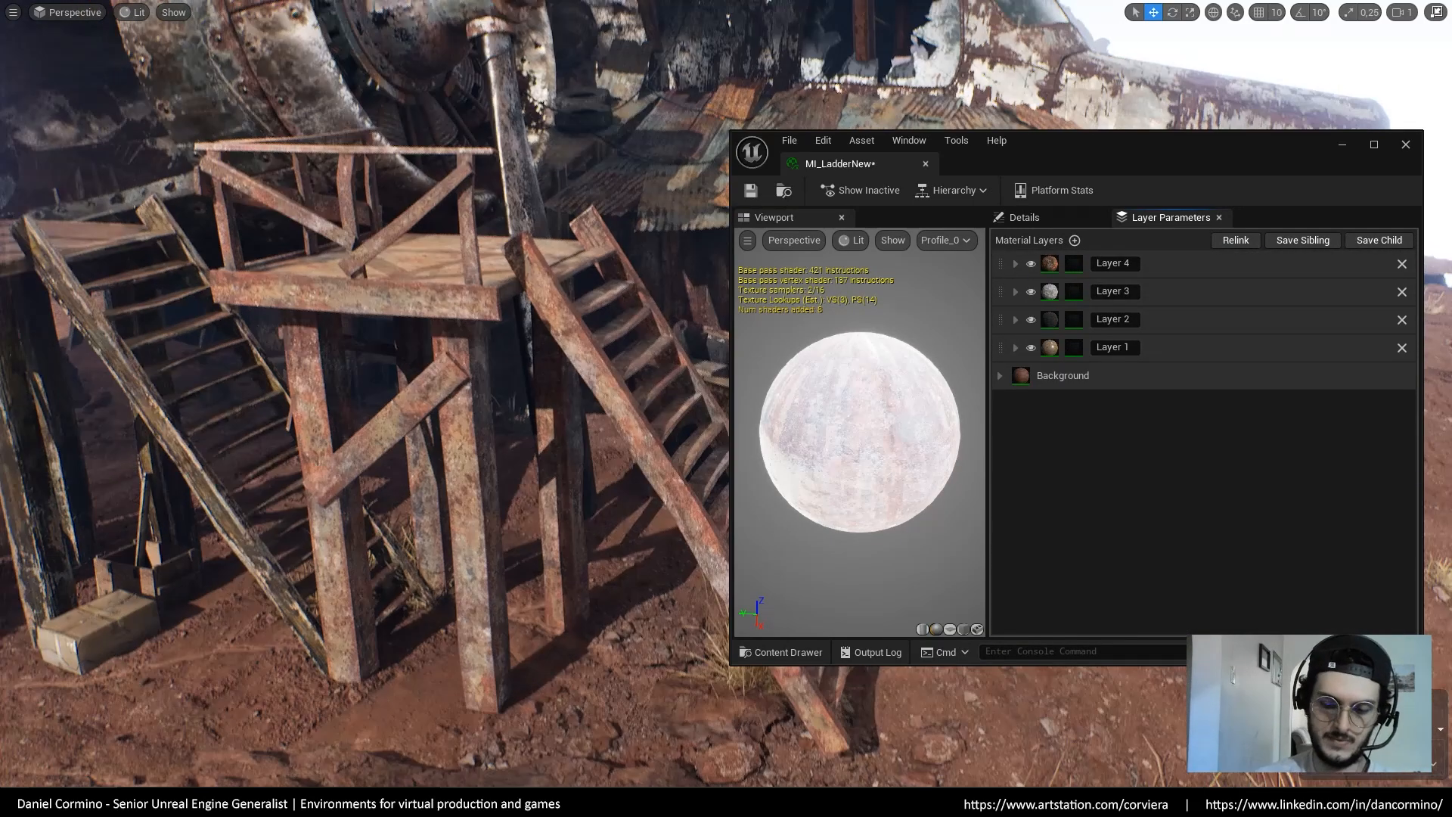
key(F11)
key(ctrl+s)
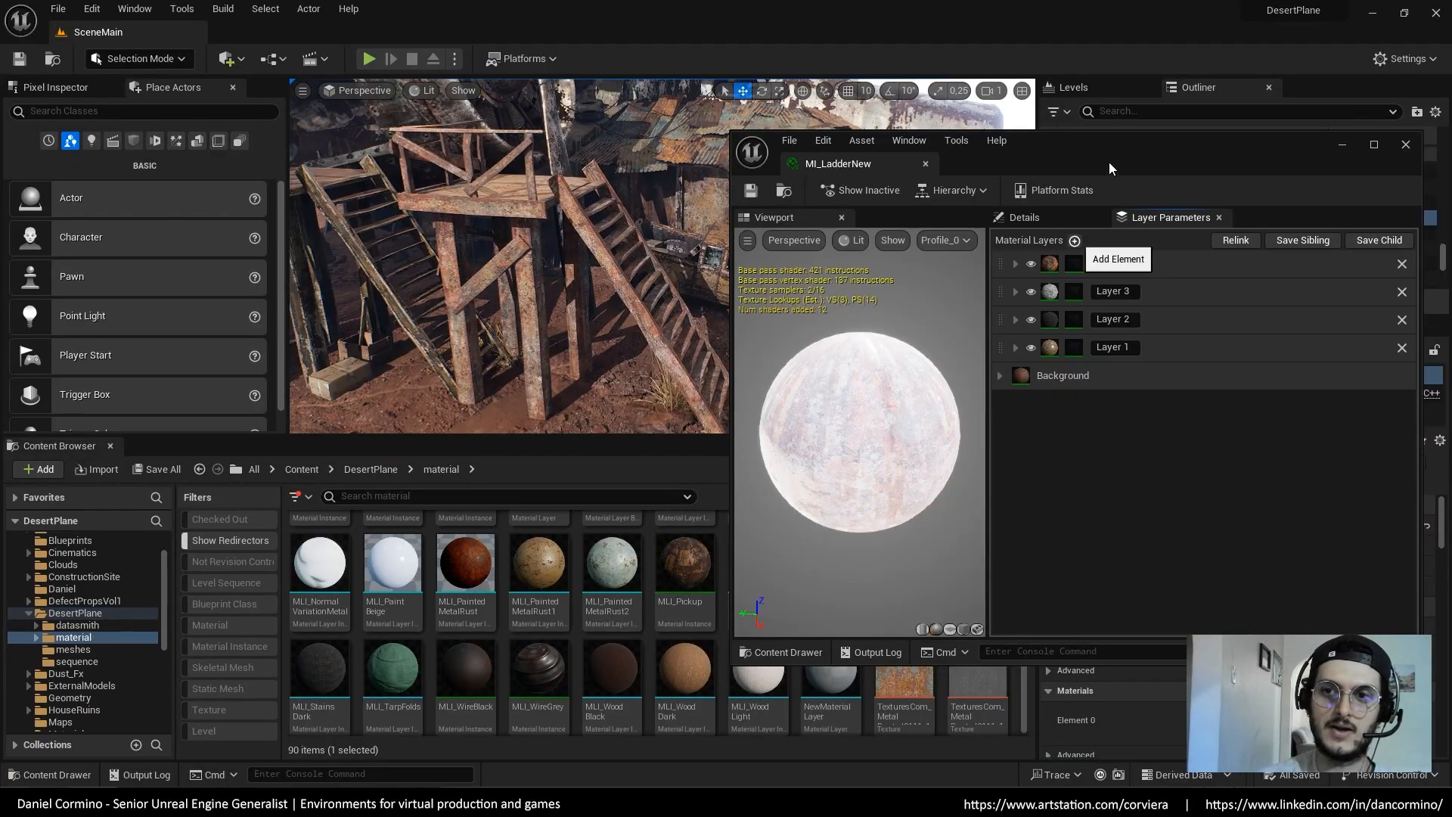
Add a fifth material layer and assign MLI_FlatColor from the material folder as its layer asset
click(1074, 239)
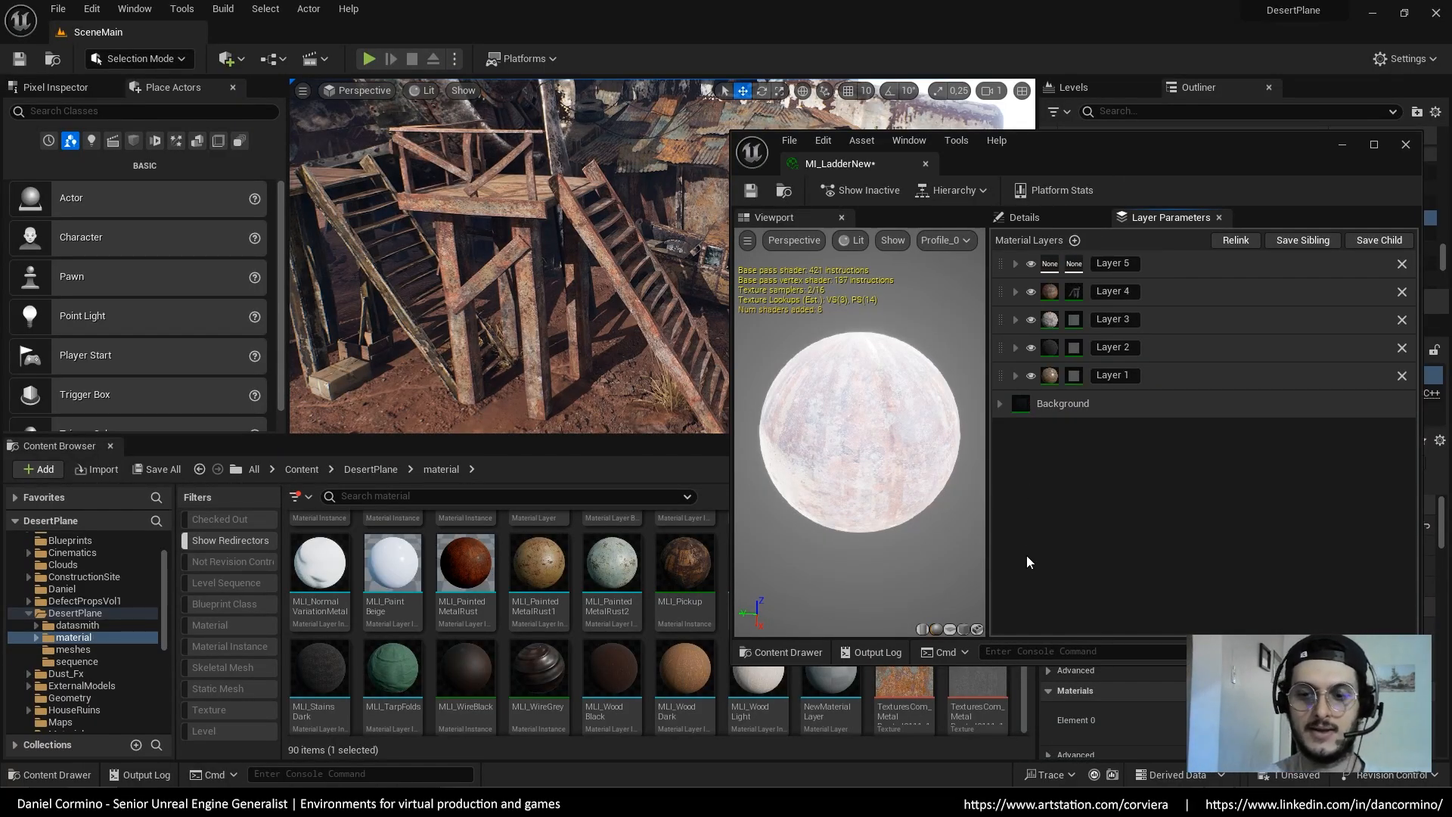
drag(1139, 165, 1146, 108)
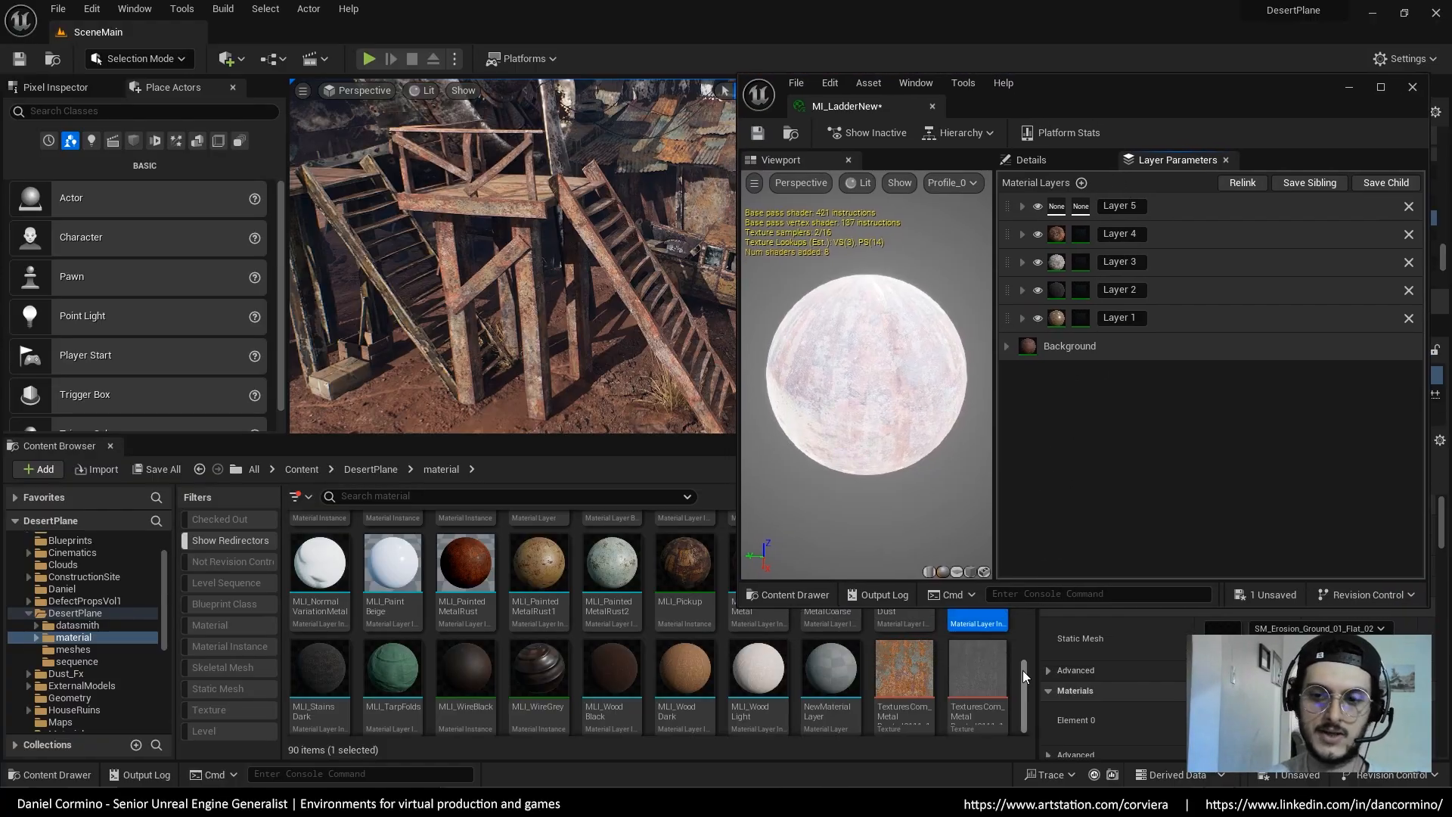
drag(1024, 676, 1032, 639)
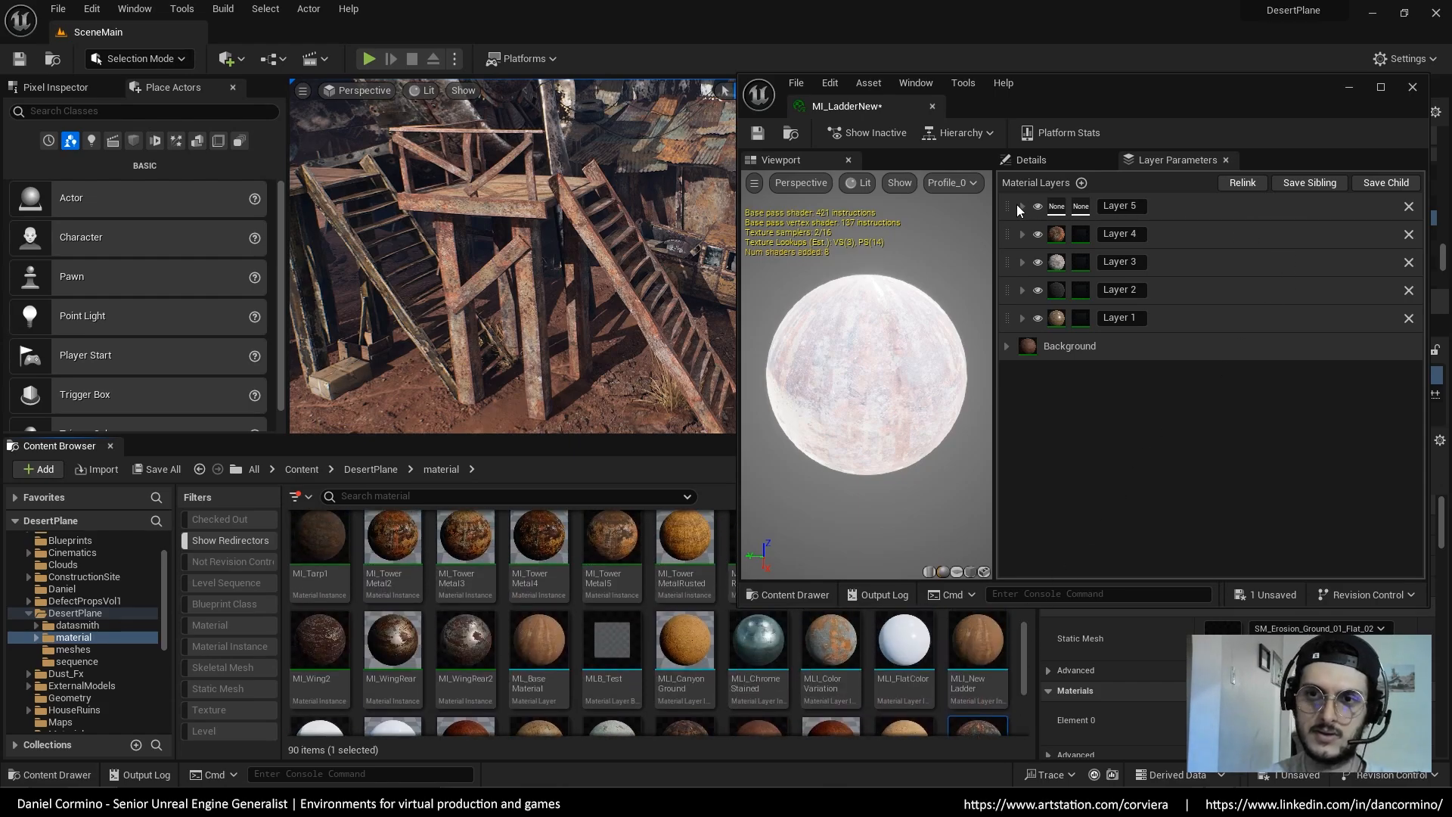
click(1021, 206)
drag(904, 643, 1254, 247)
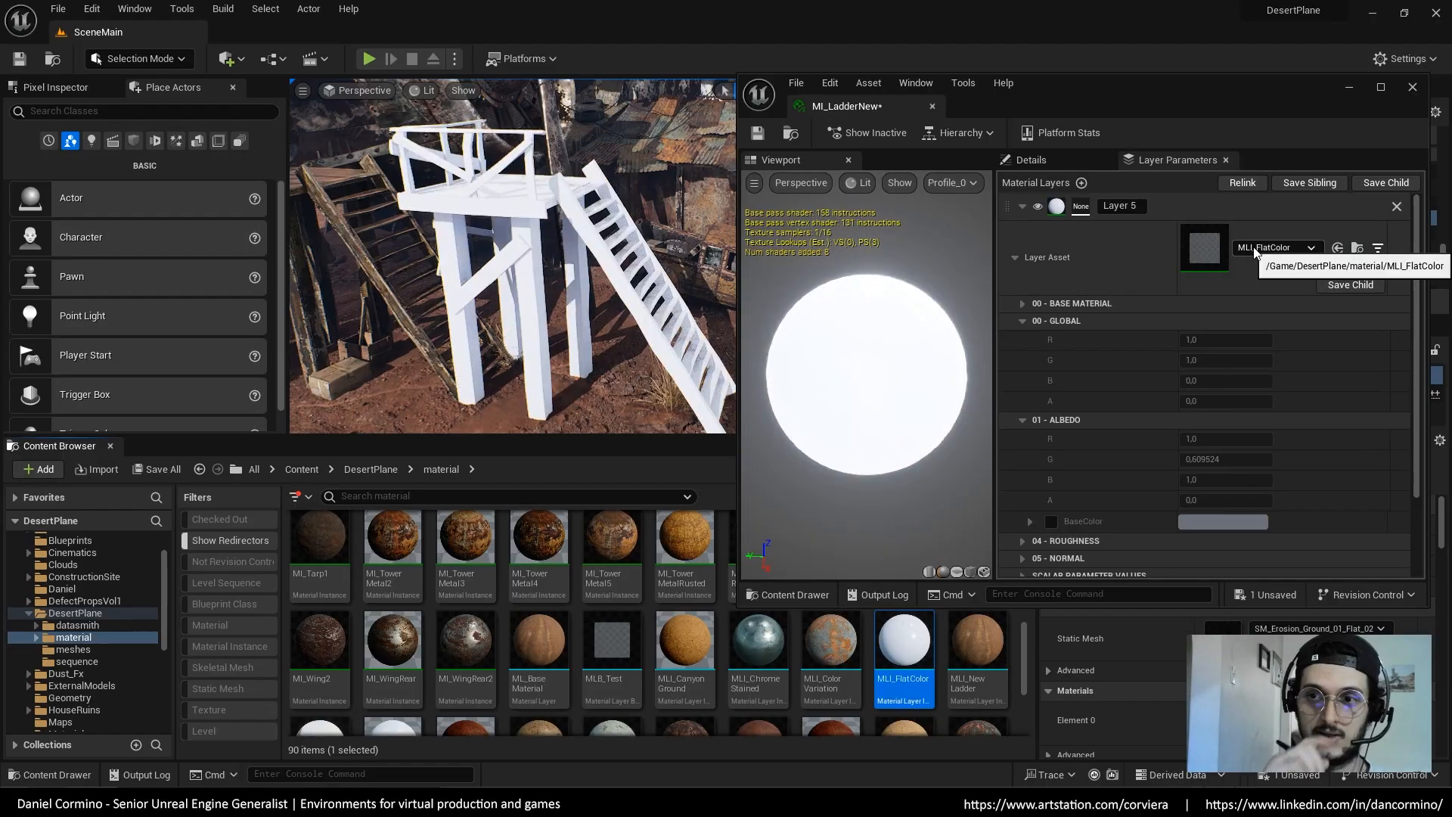
Enlarge the scene view around the structure and override Layer 5's BaseColor with a saturated yellow
right_drag(706, 342, 670, 310)
right_click(686, 341)
key(F11)
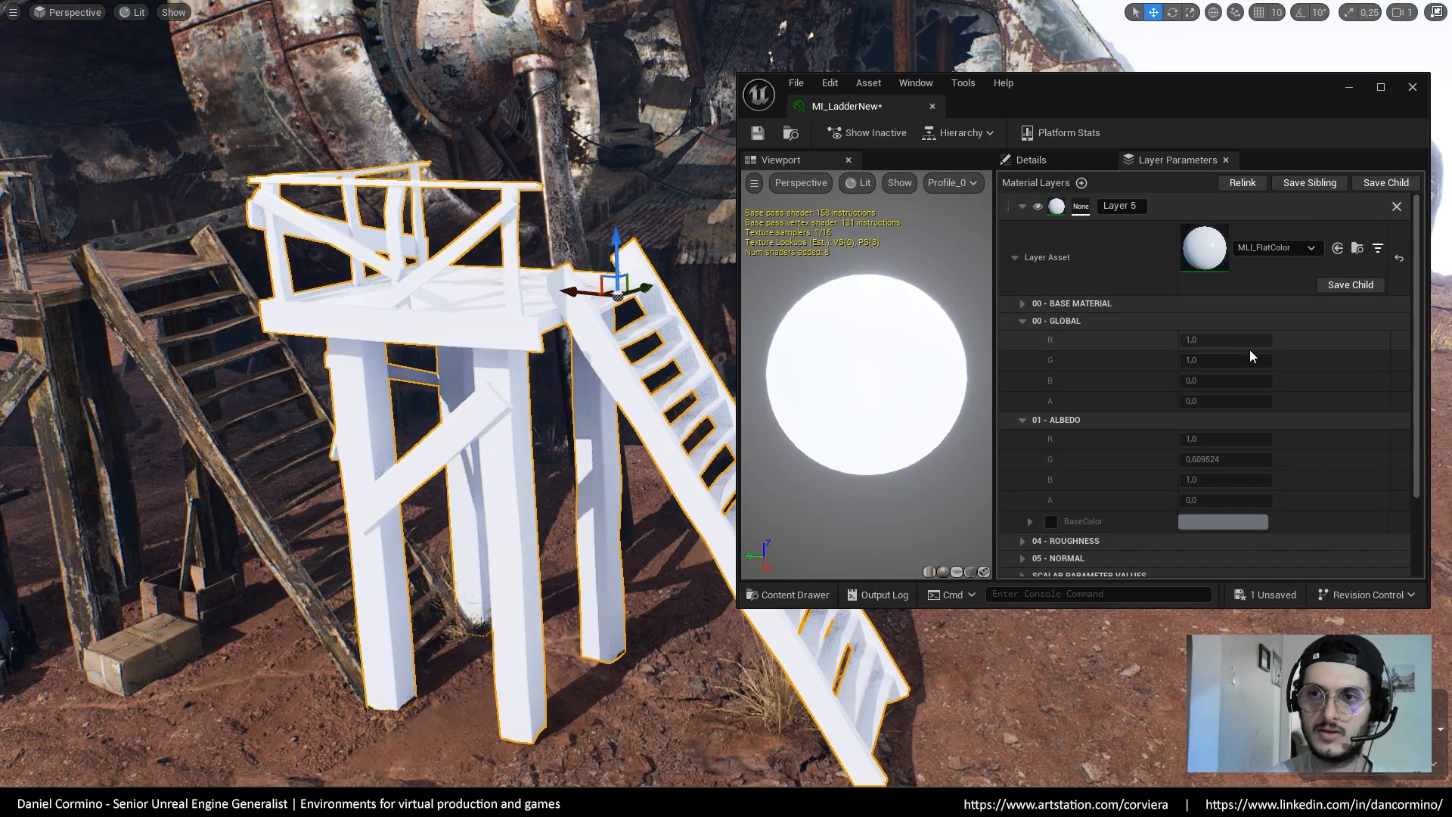
scroll(1251, 356, down, 2)
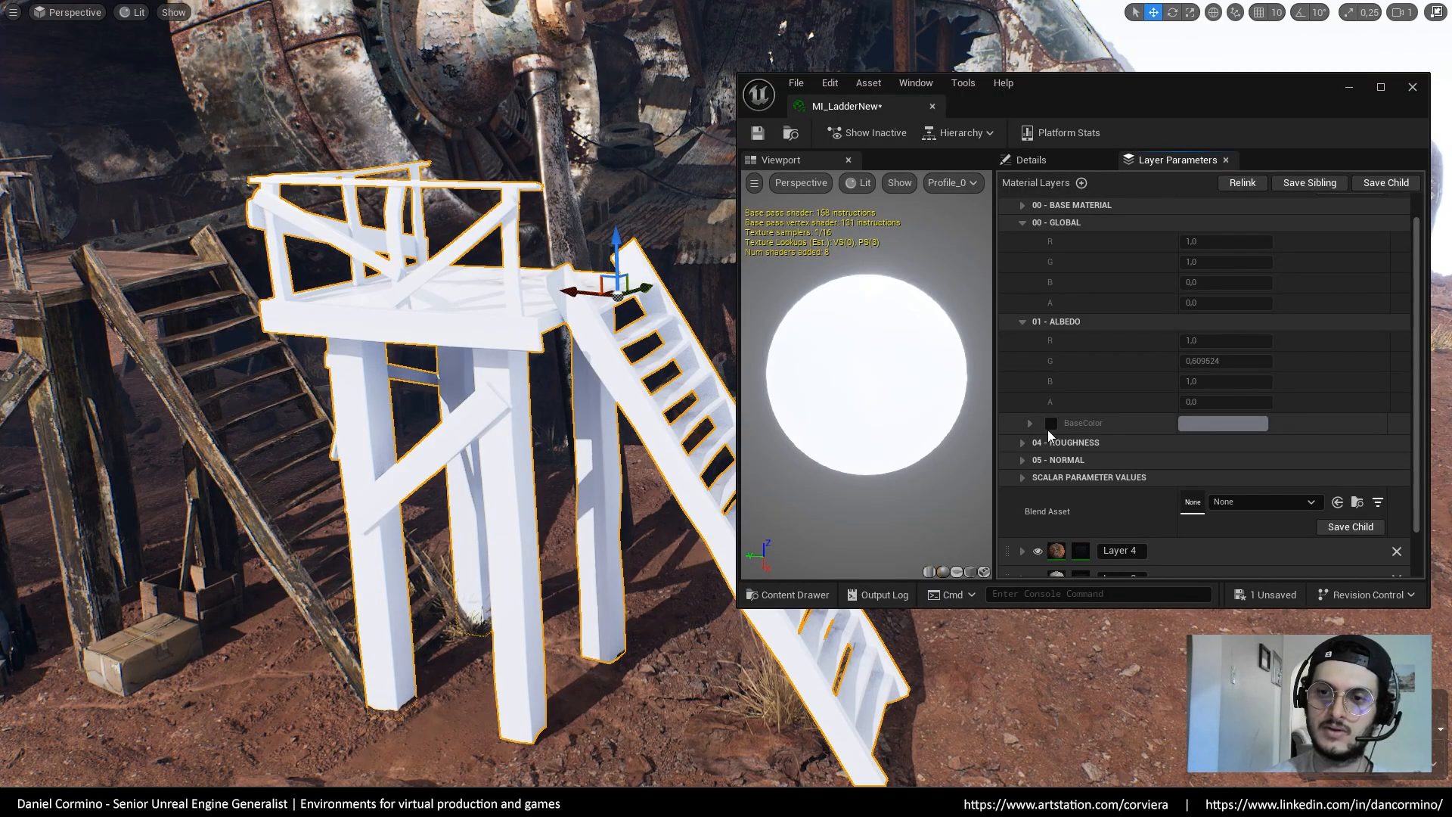
click(1192, 422)
drag(1030, 530, 1041, 574)
click(1099, 761)
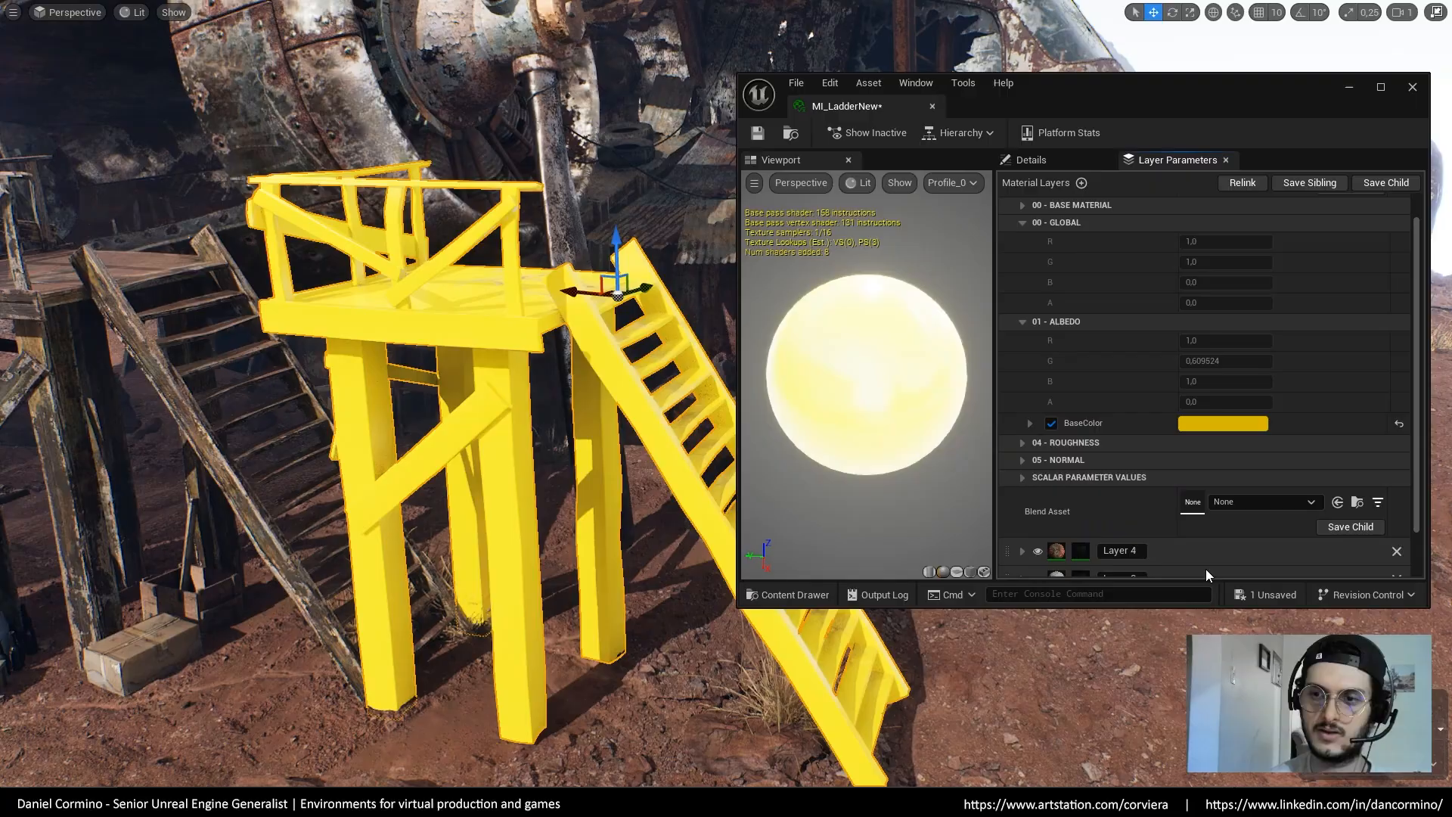
Assign MB_BaseMaskBlend as Layer 5's blend asset
scroll(1279, 403, down, 1)
click(1286, 446)
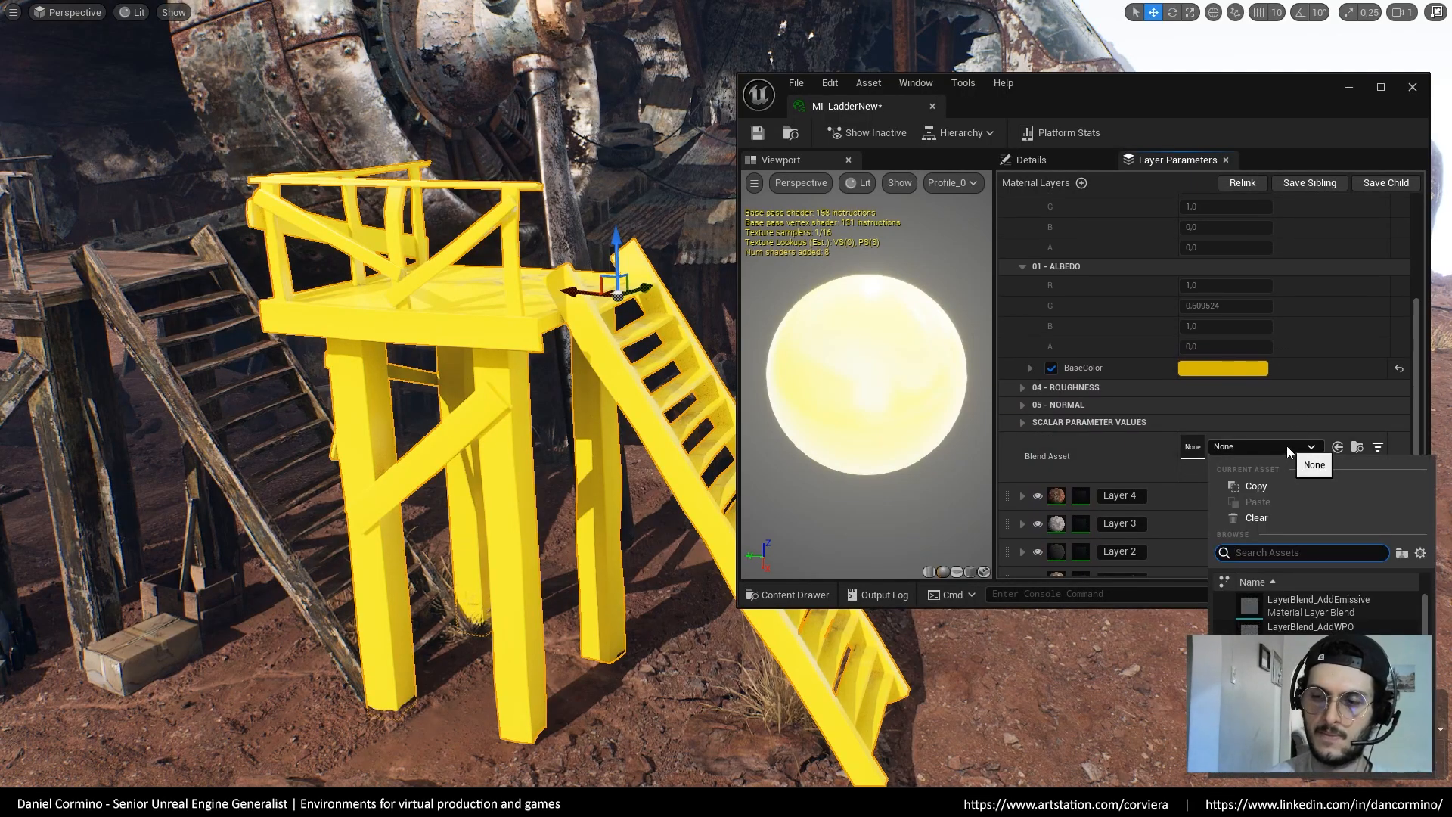
text(mask)
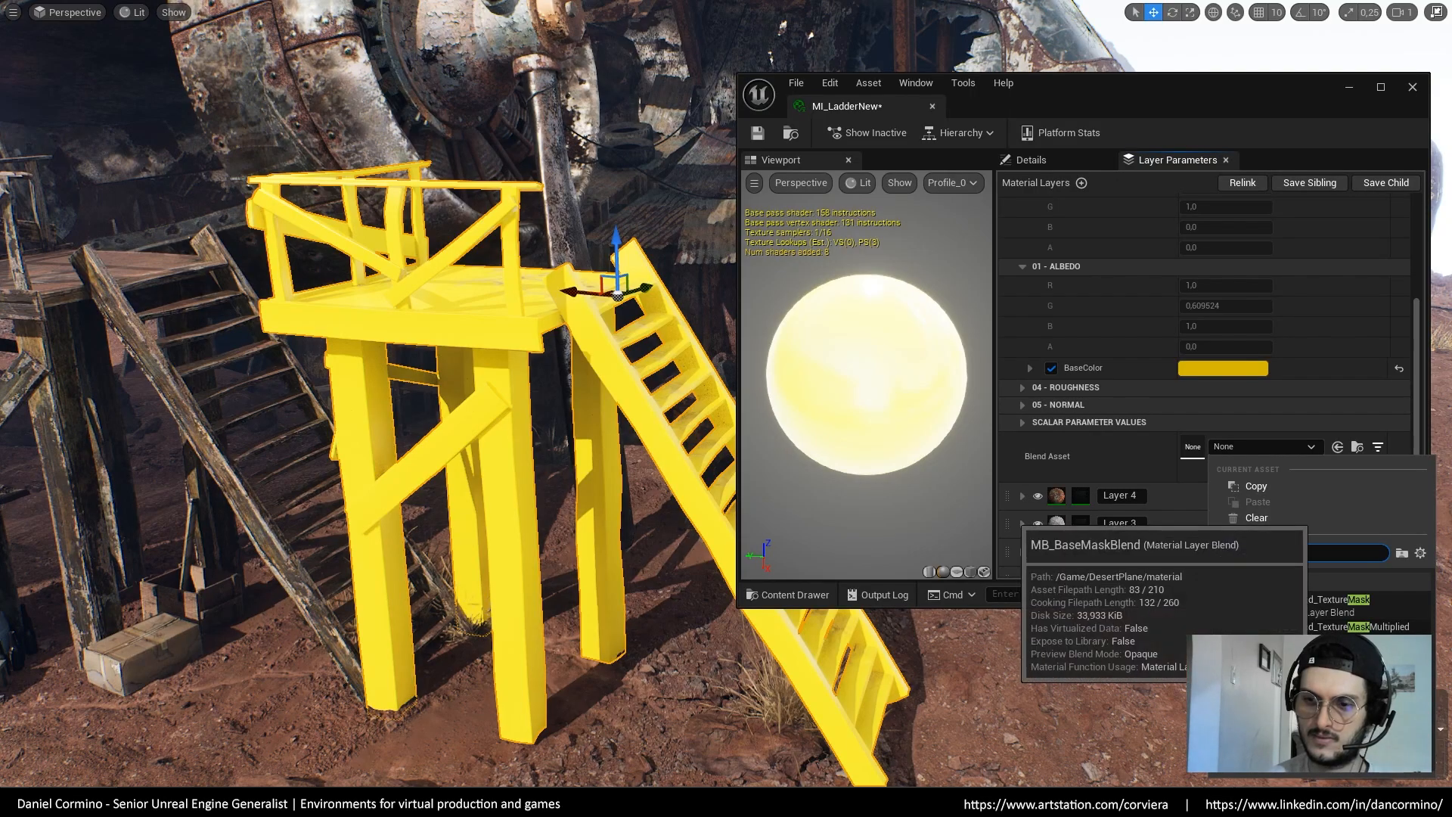
click(1323, 687)
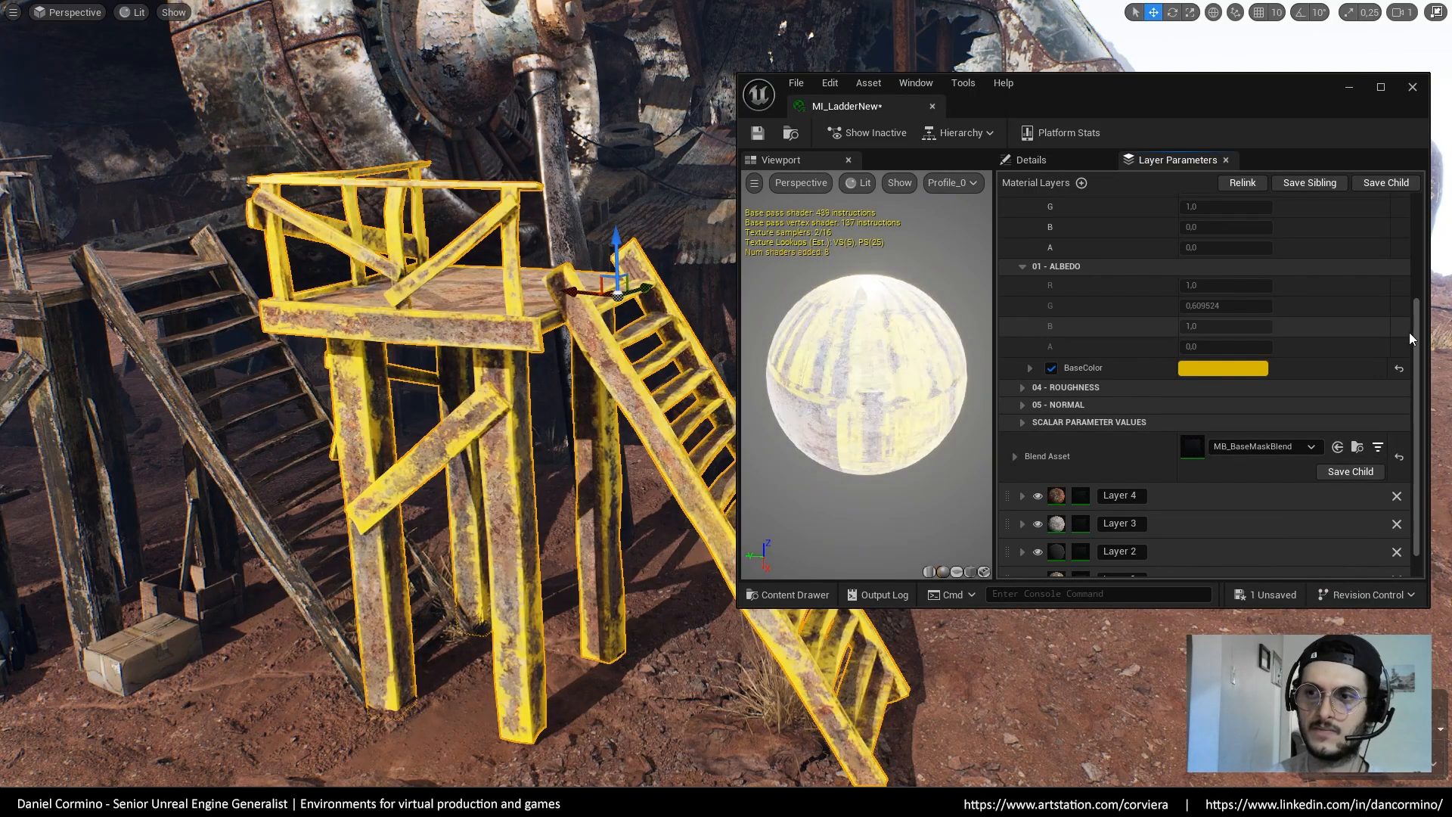
scroll(1416, 308, up, 1)
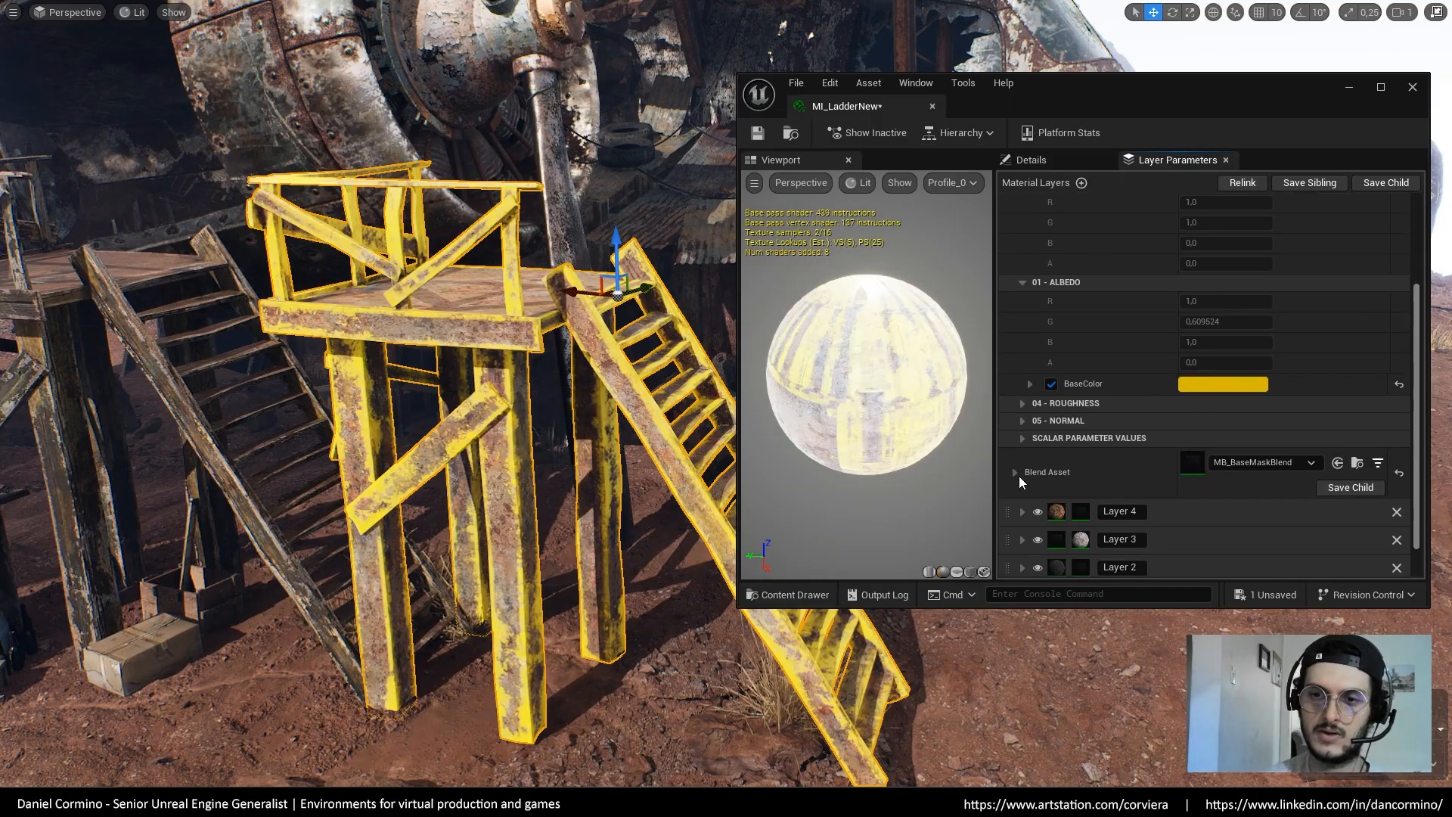
In Layer 5's blend asset, override the static switches to turn UseMeshMask off and UseDetailMask on
click(1041, 474)
scroll(1108, 464, down, 4)
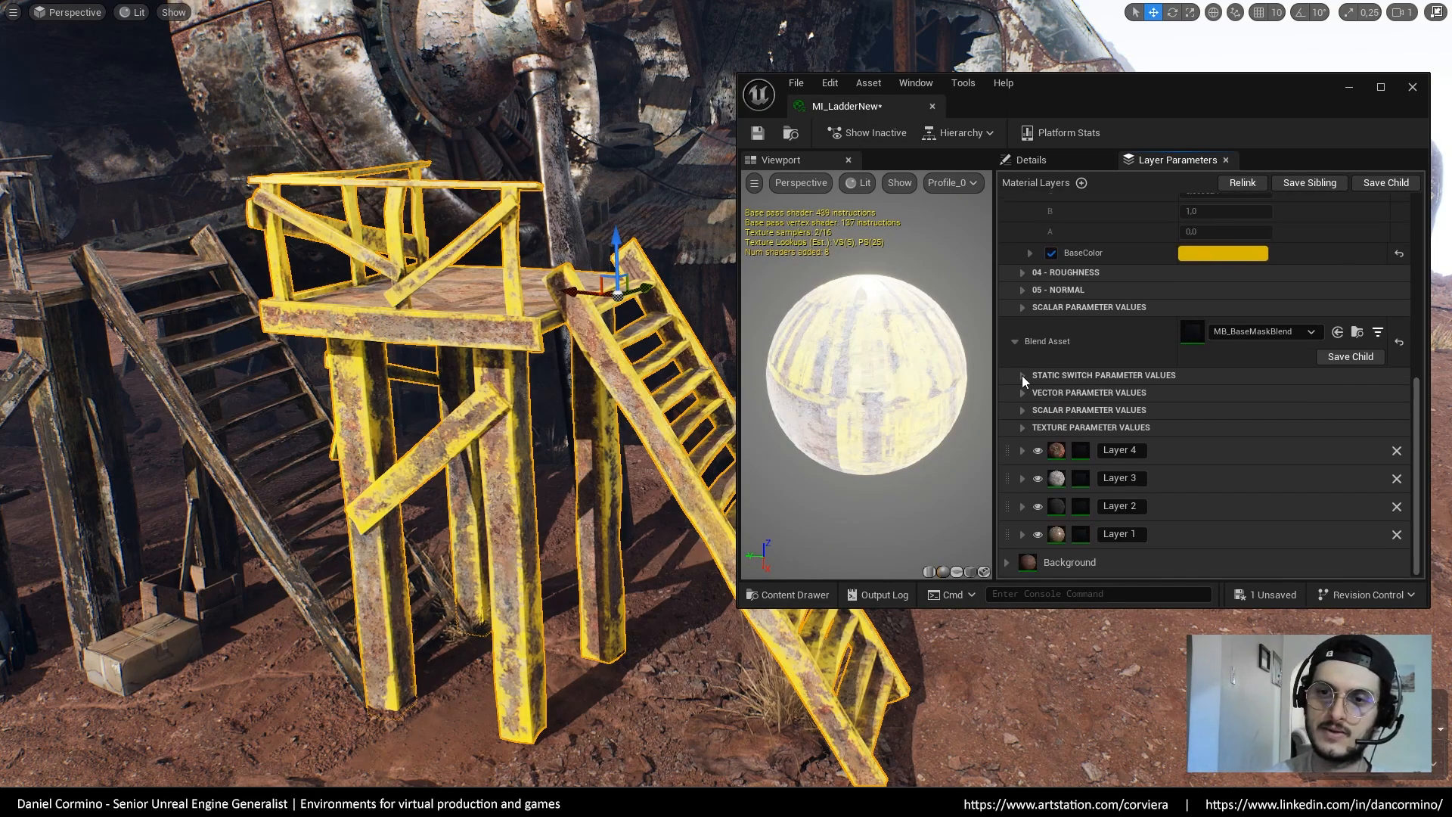
click(1022, 375)
scroll(1023, 445, down, 1)
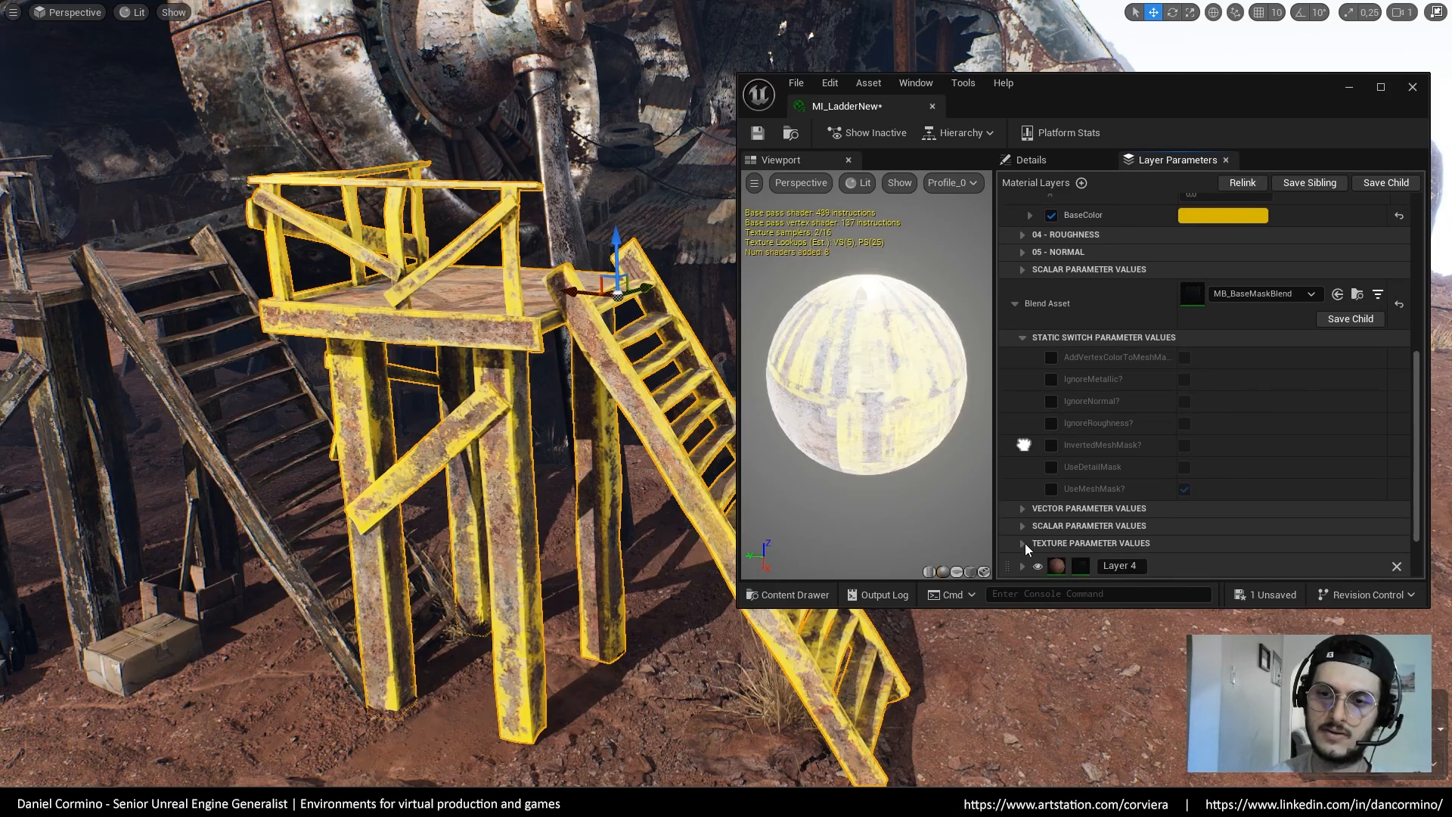
click(1022, 523)
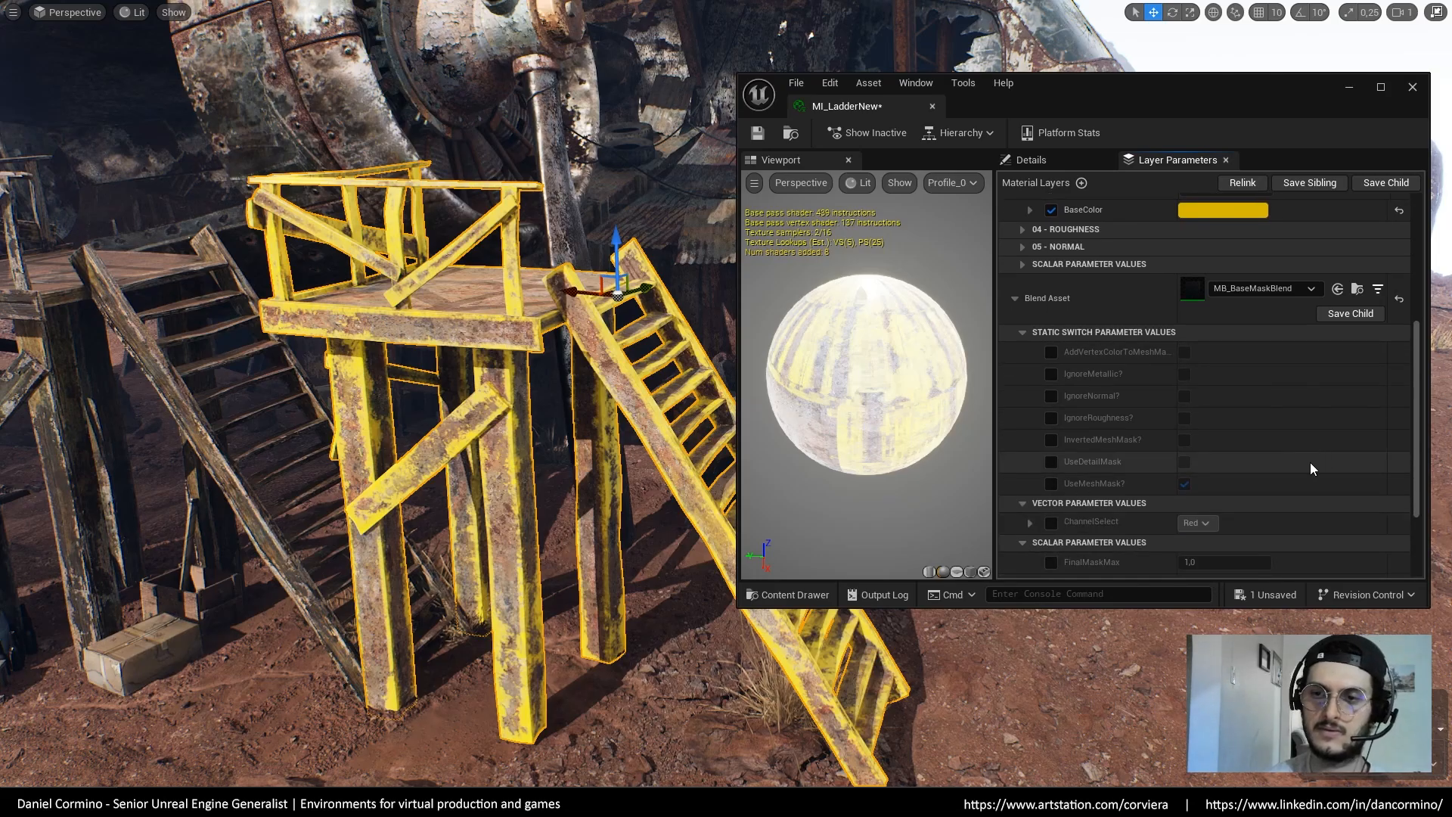
click(1051, 483)
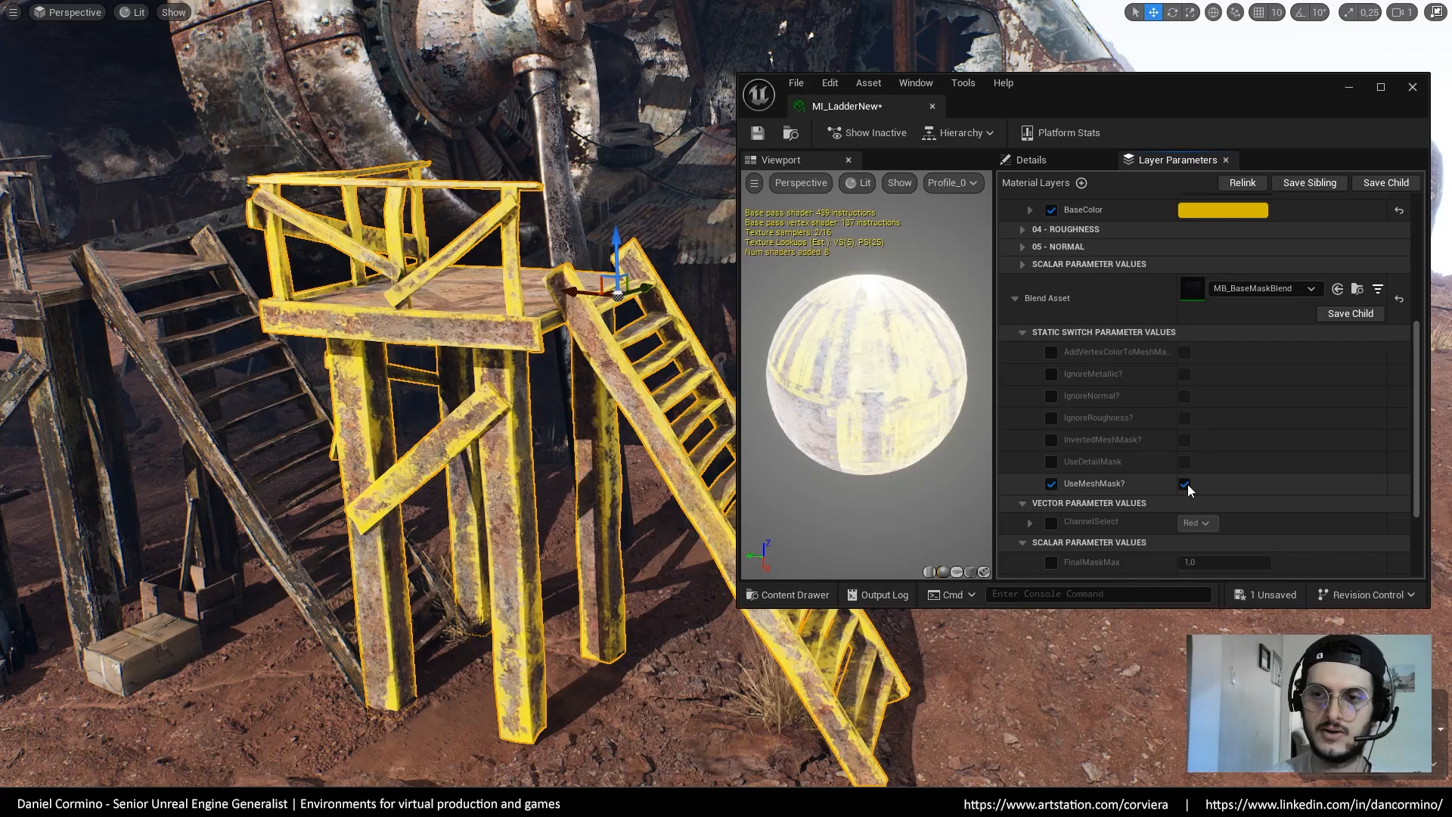
click(1184, 483)
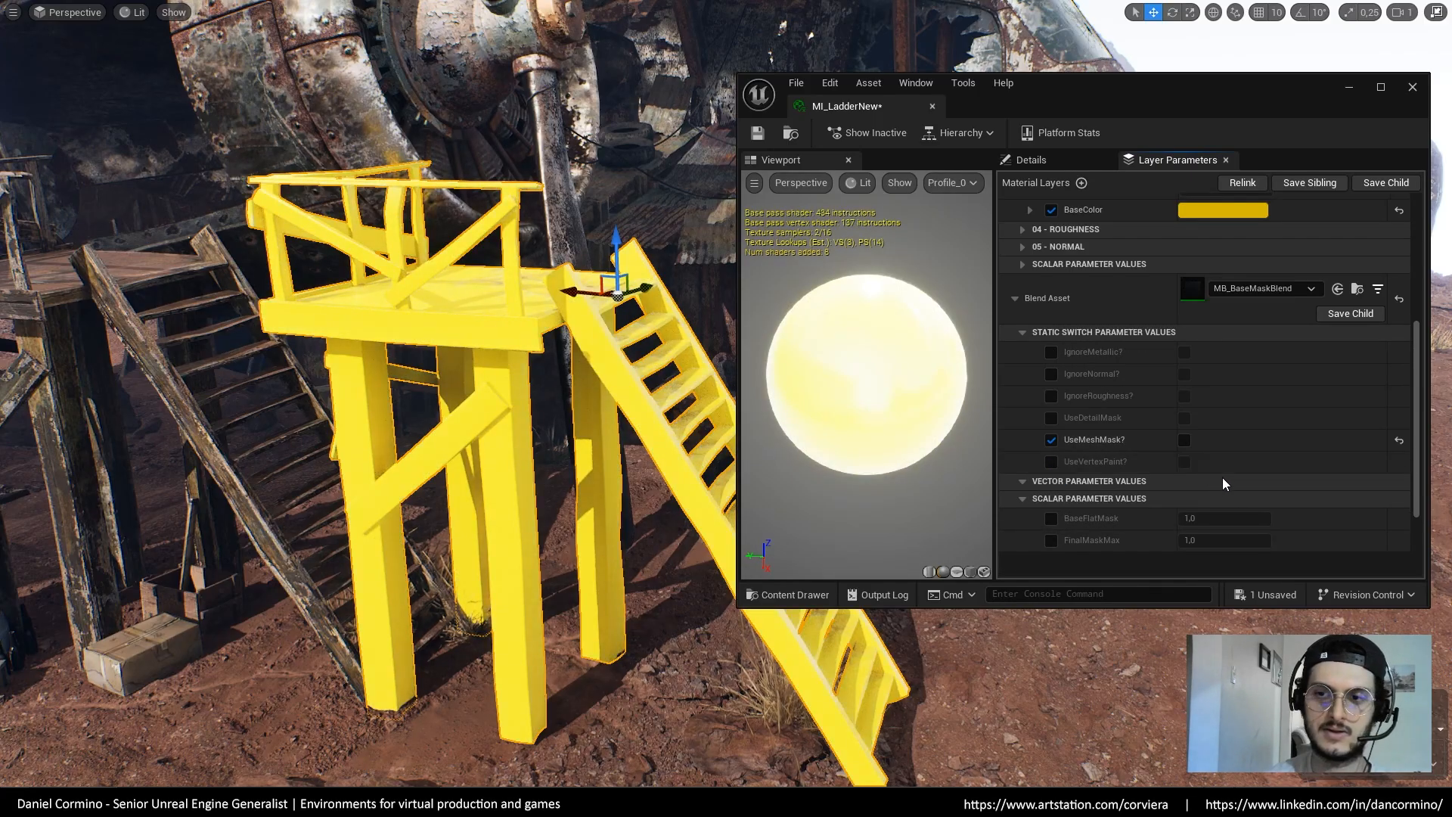
click(1051, 405)
click(1184, 405)
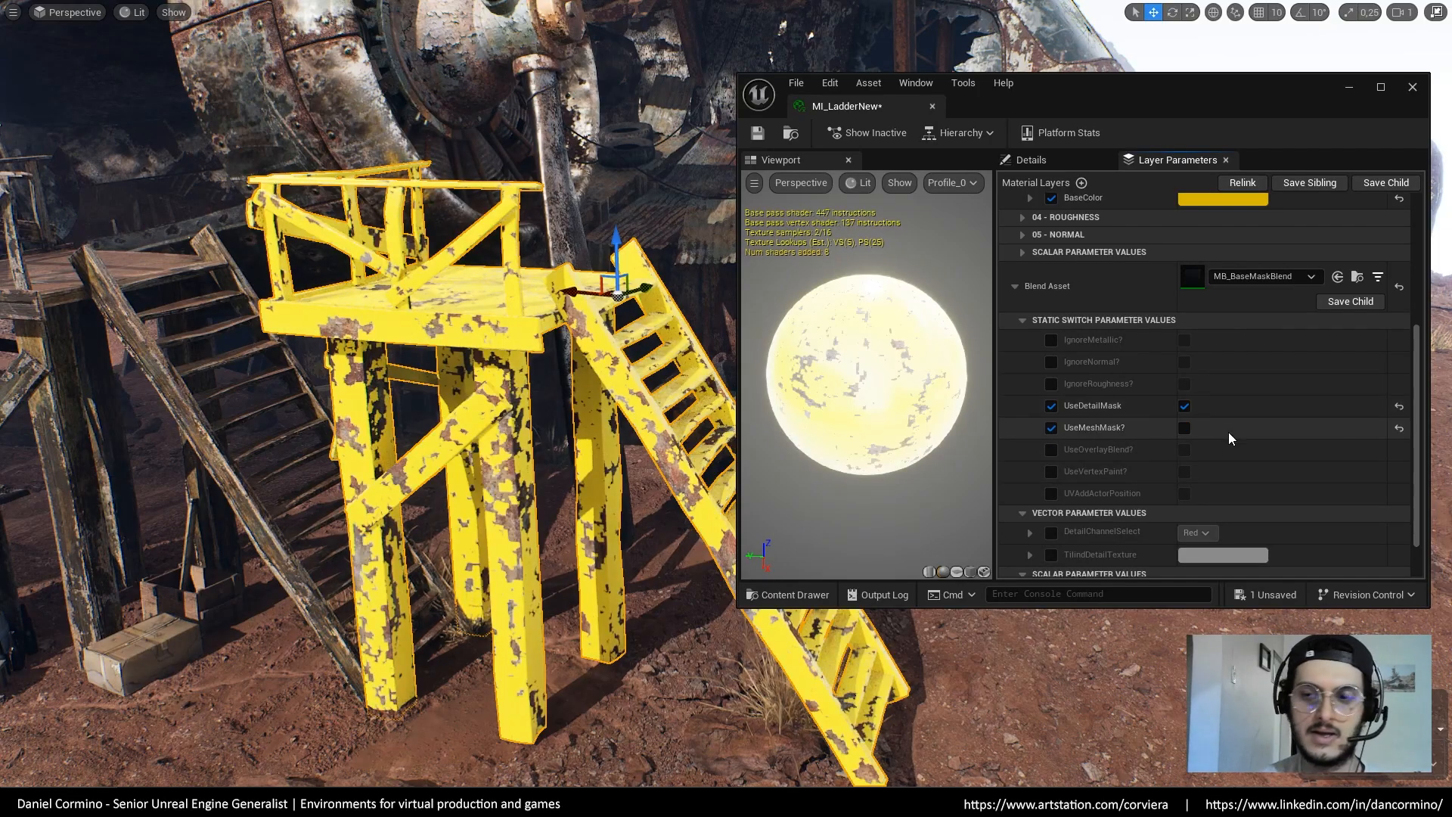
Enable the DetailChannelSelect and DetailMask overrides in Layer 5's blend parameters
scroll(1209, 424, down, 2)
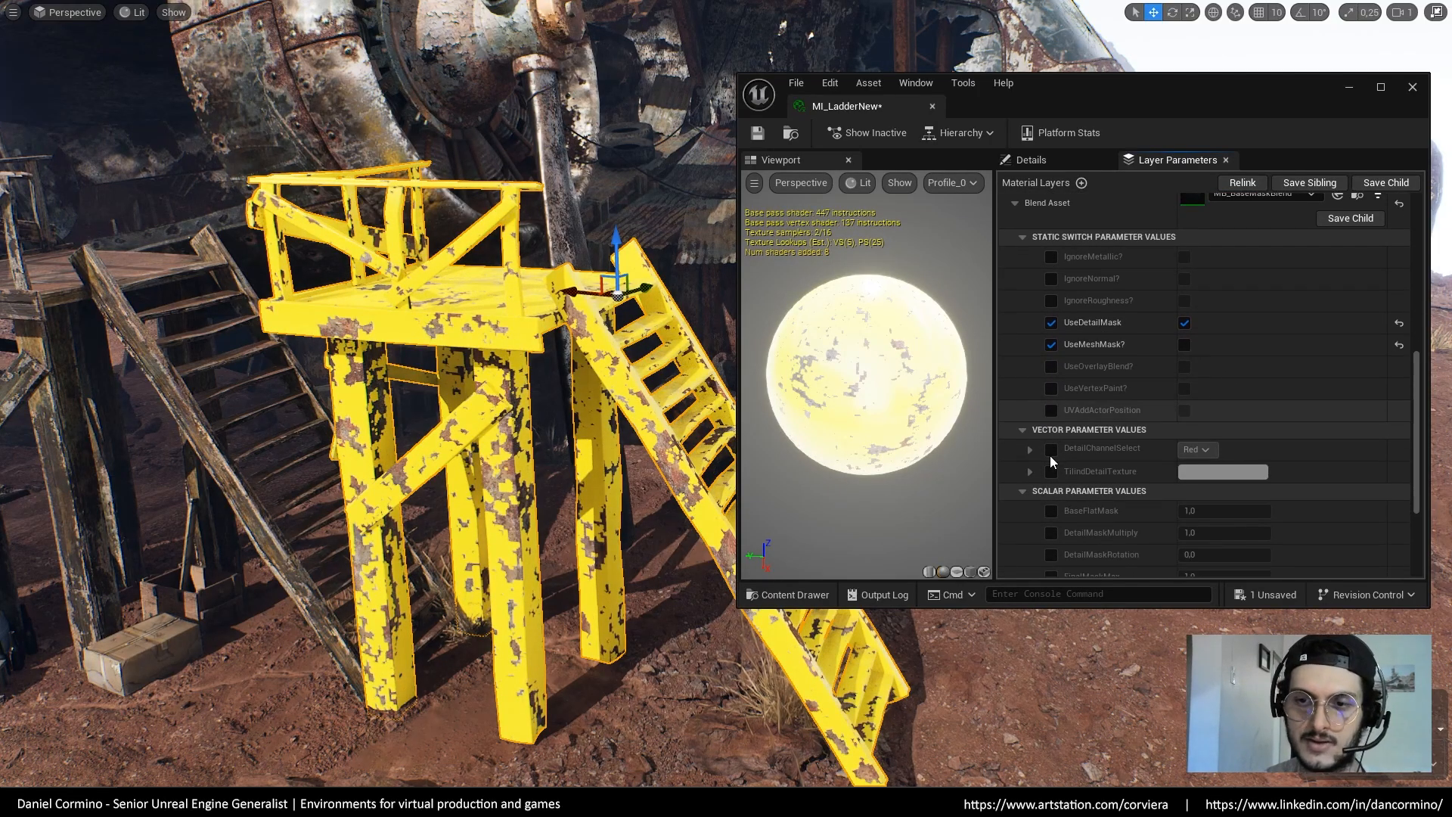
click(1050, 452)
scroll(1210, 356, down, 2)
scroll(1201, 270, down, 1)
click(1051, 499)
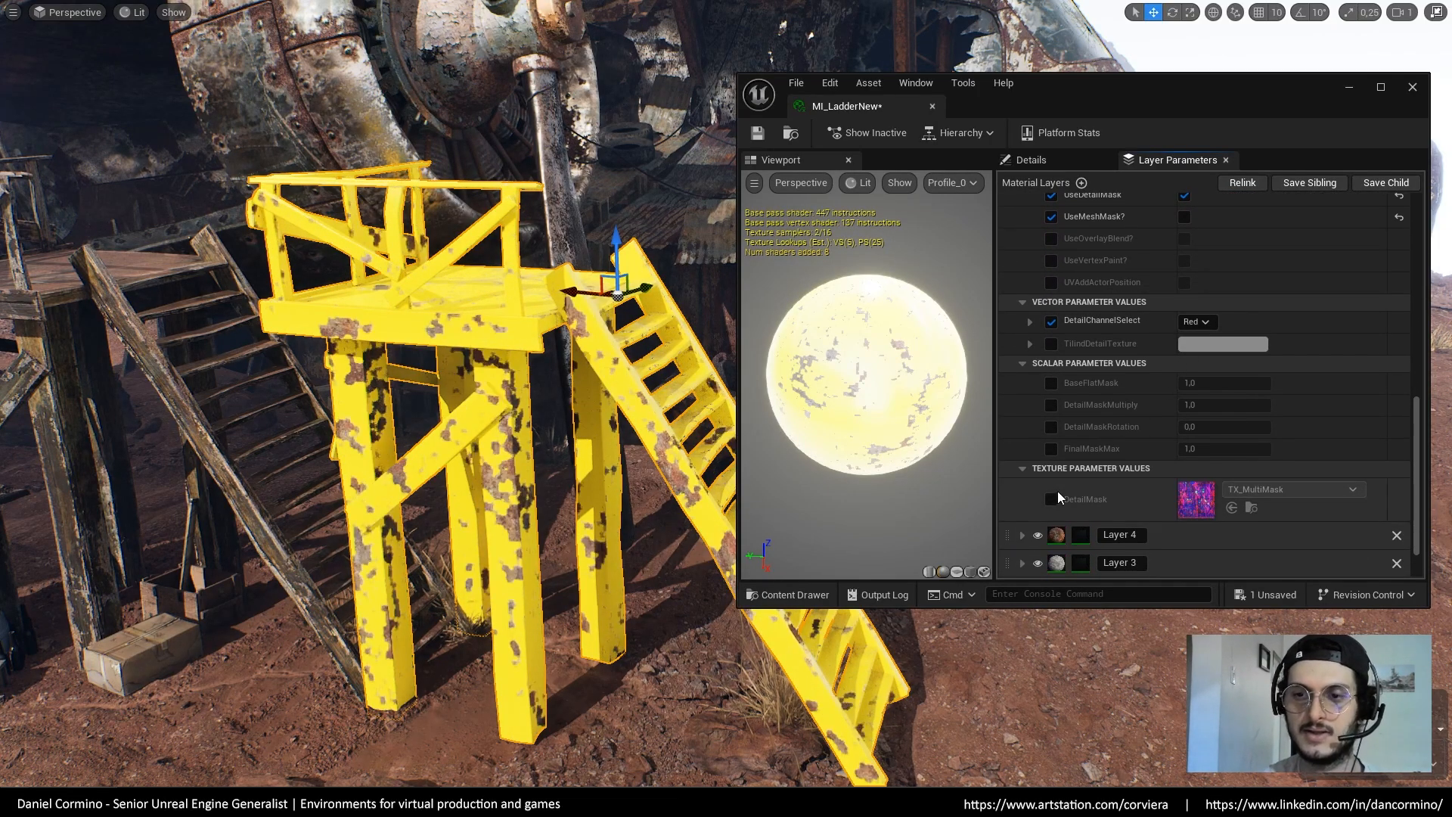
Open the TX_MultiMask texture, inspect its individual colour and alpha channels, and close it
double_click(1208, 505)
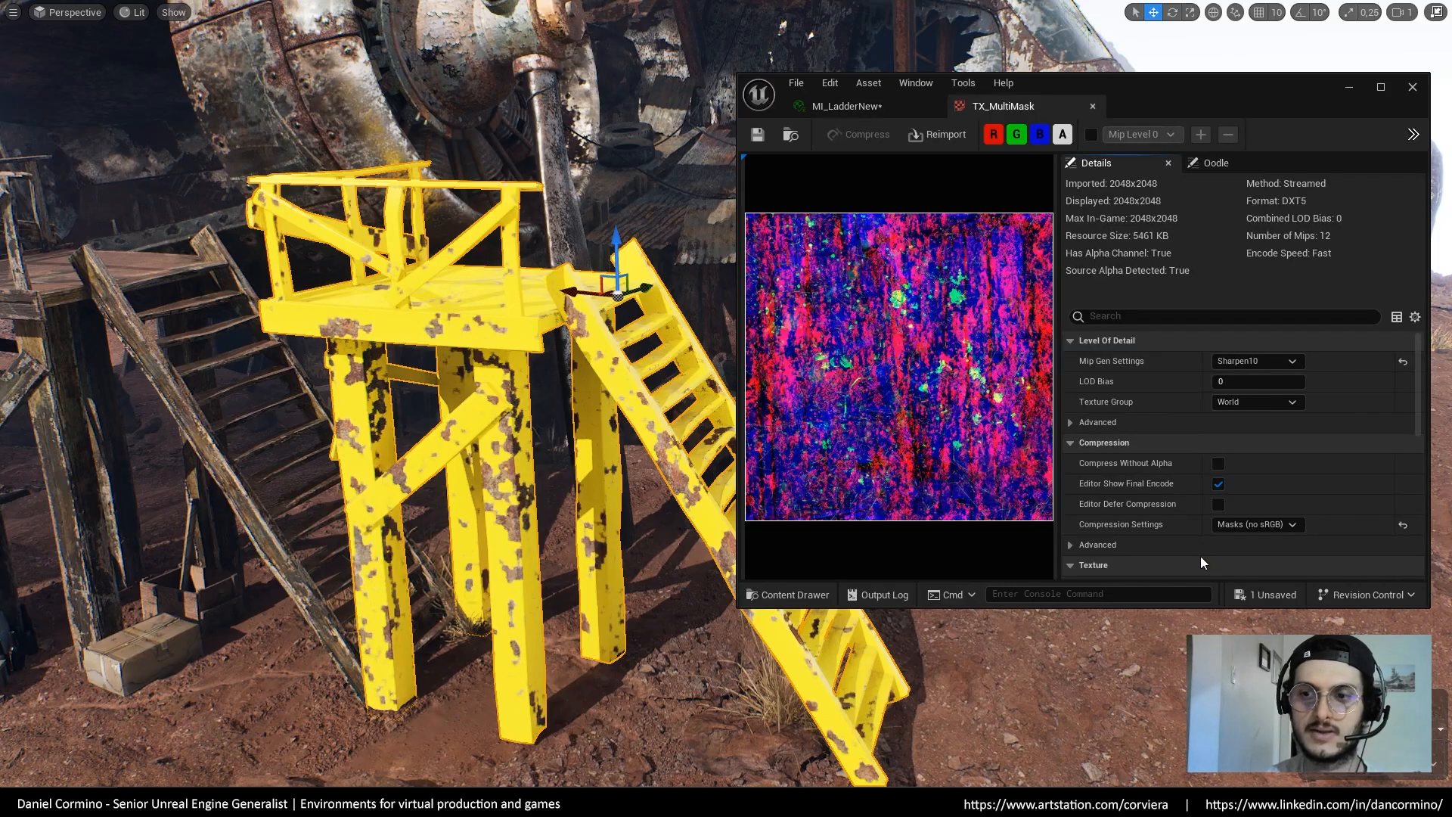
click(1038, 134)
click(993, 134)
click(1016, 134)
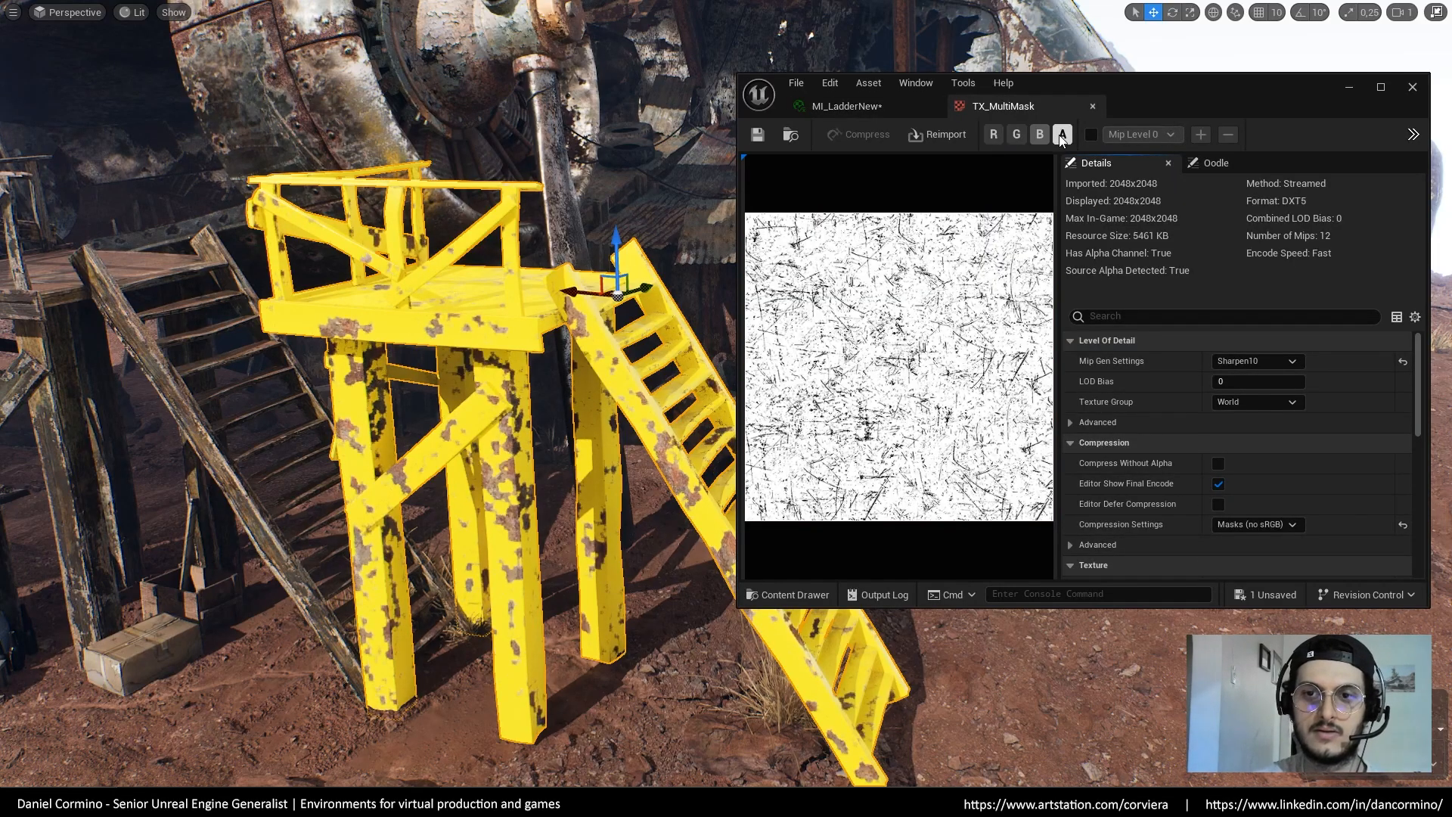
click(1061, 134)
click(1040, 134)
click(1017, 133)
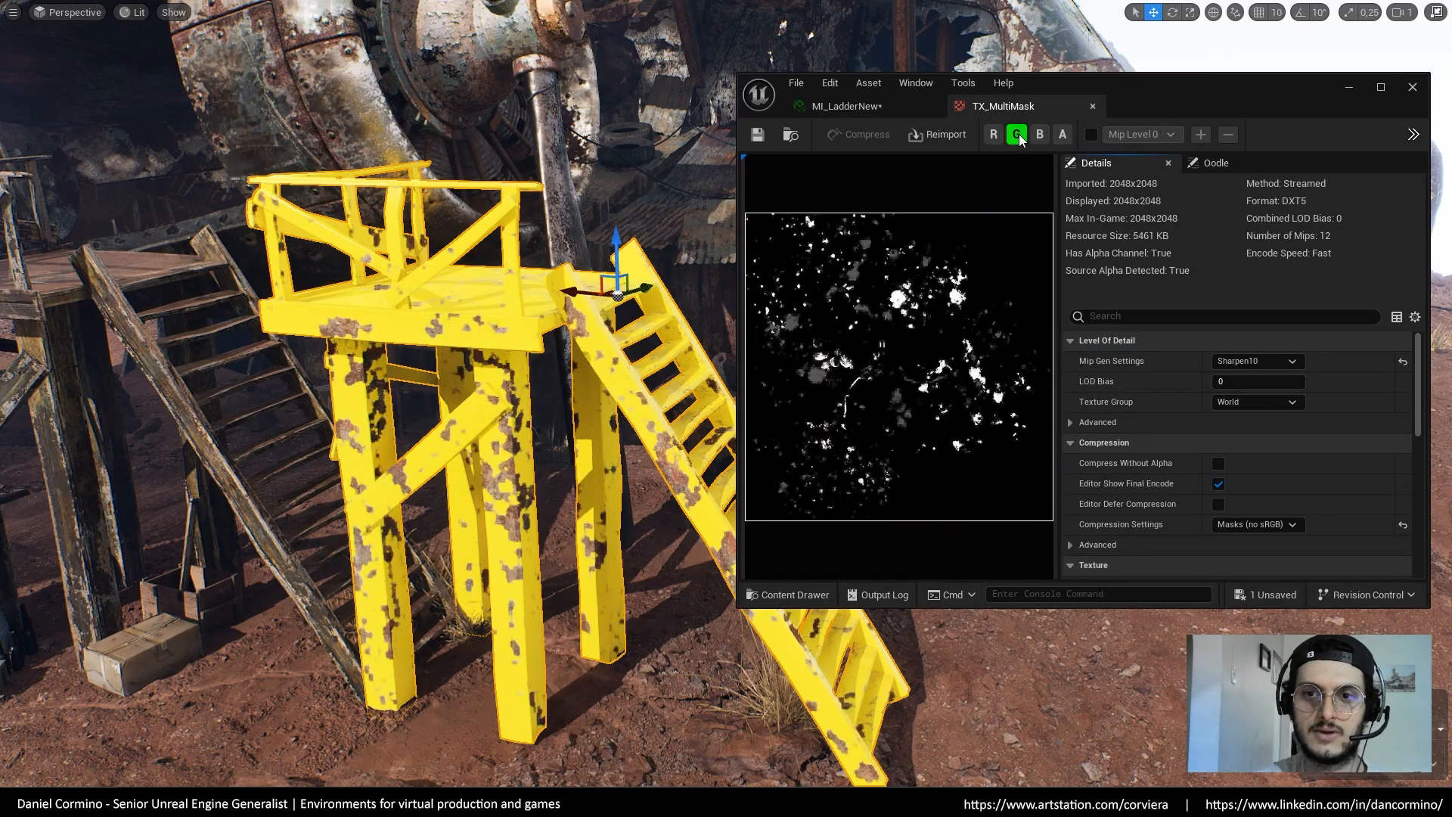
click(1092, 107)
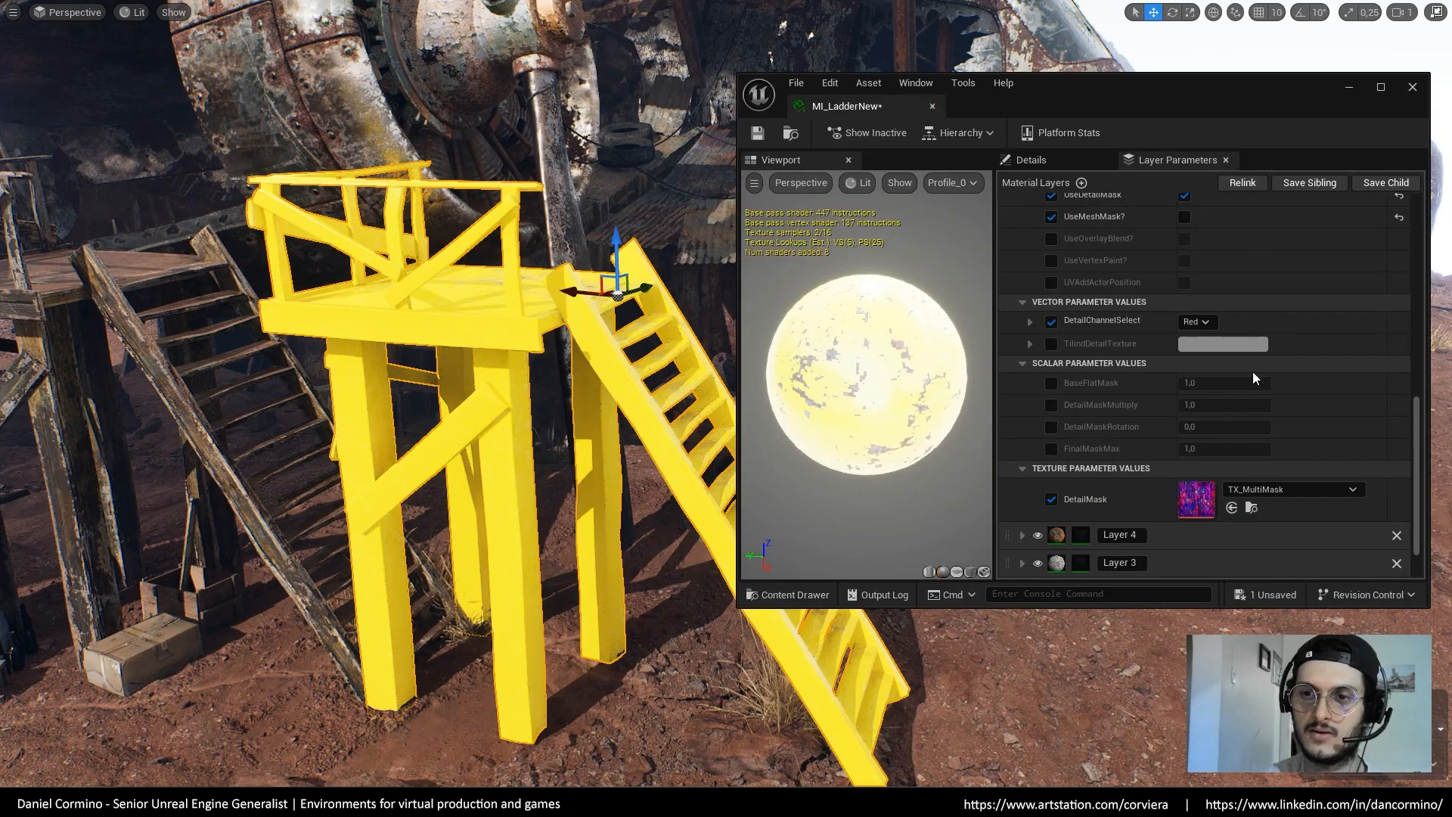
Set Layer 5's detail mask channel to Green and enable overrides for BaseFlatMask, DetailMaskMultiply, DetailMaskRotation and FinalMaskMax
click(1198, 322)
click(1202, 351)
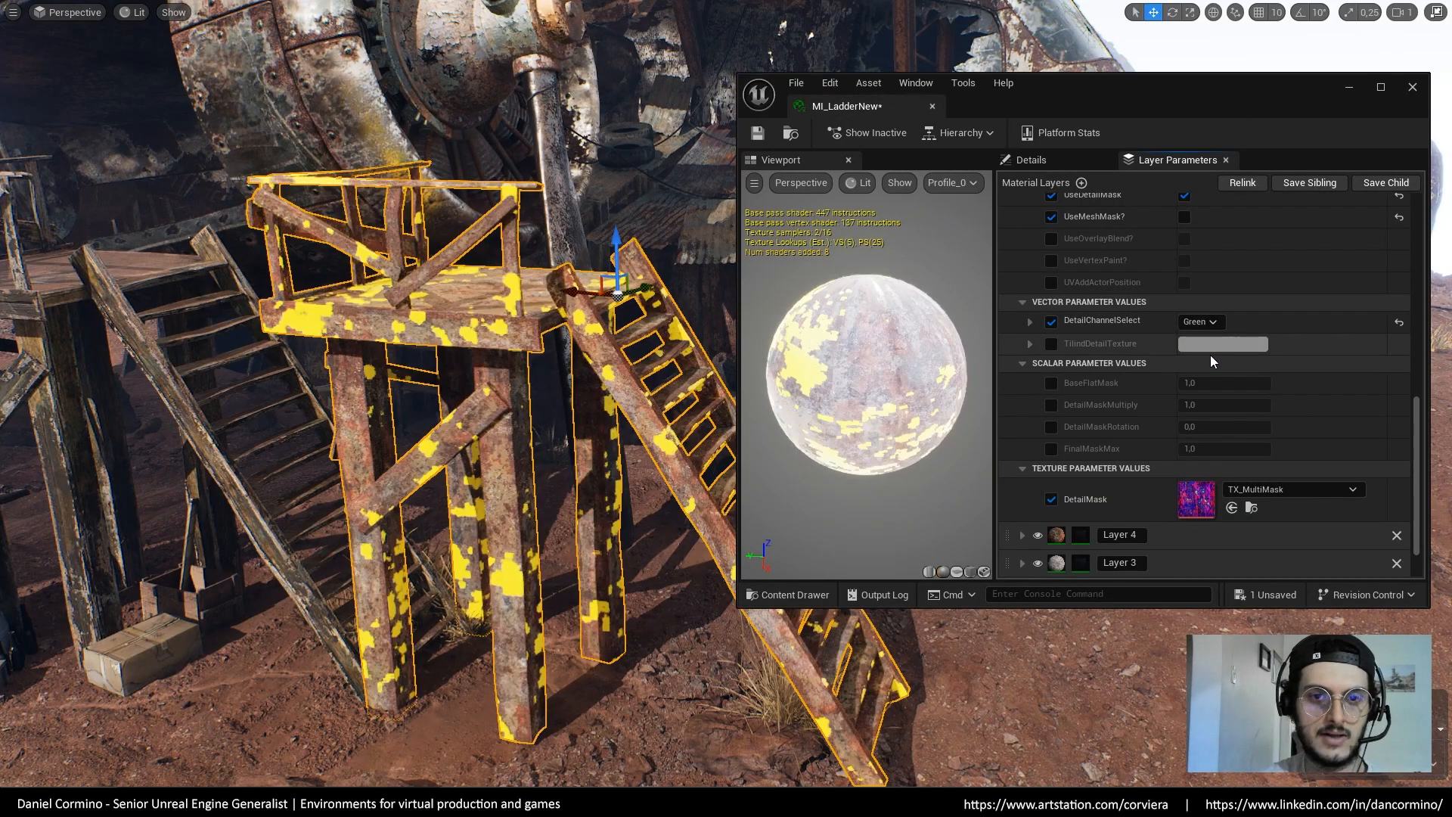
click(1051, 383)
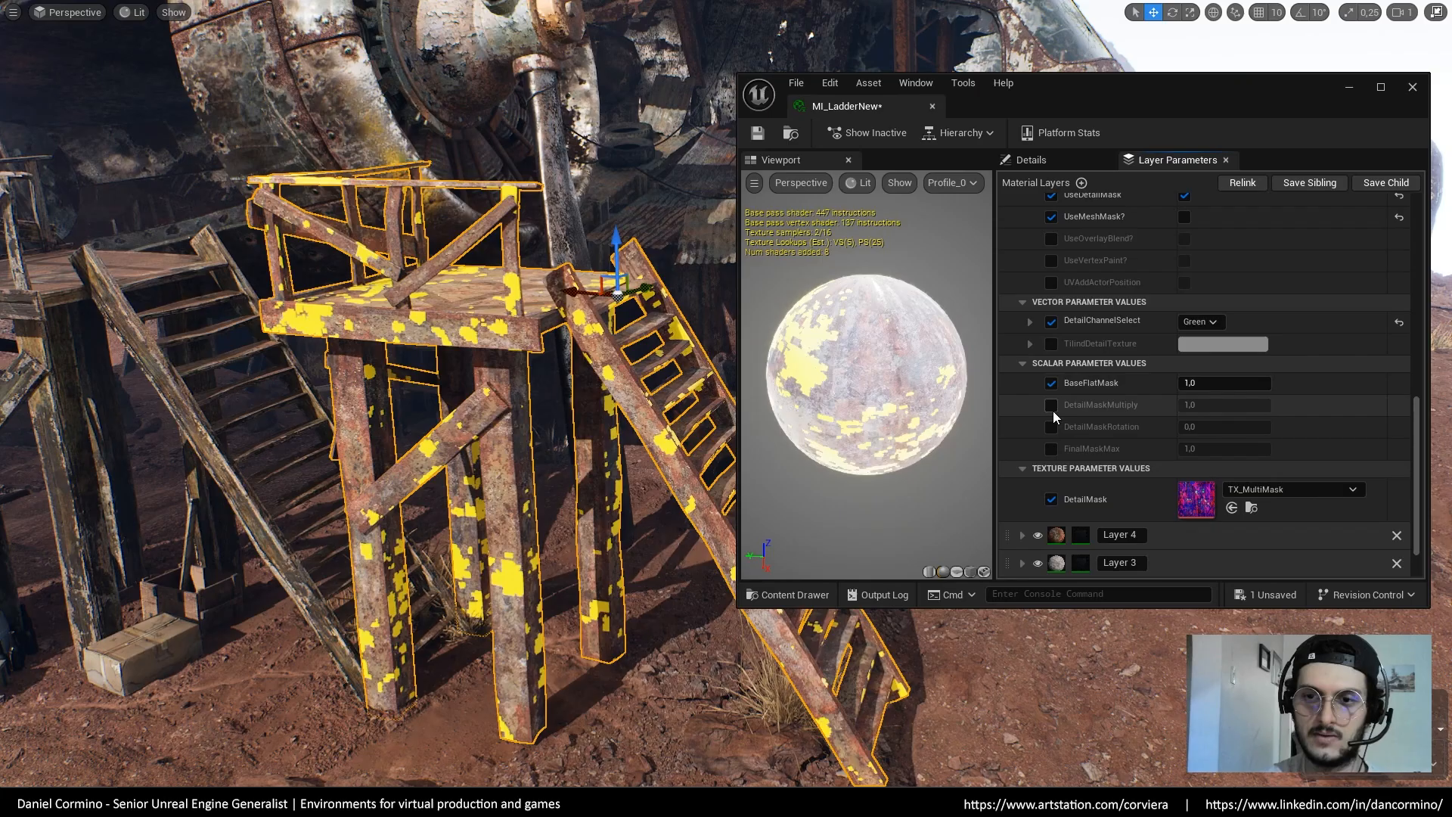
click(1051, 404)
click(1051, 426)
click(1051, 448)
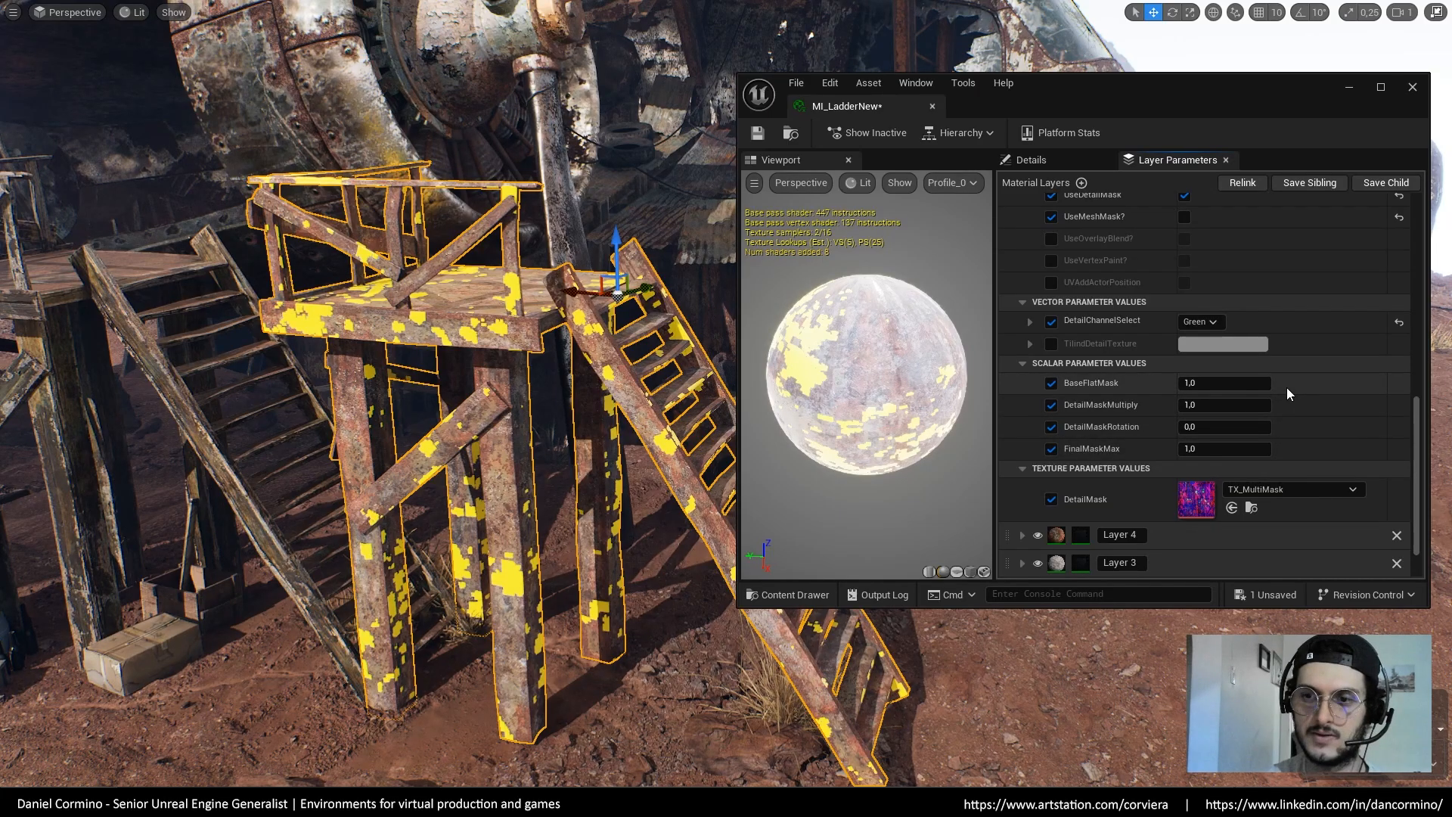
Try overlay blending on Layer 5 with adjusted BaseFlatMask, DetailMaskMultiply and FinalMaskMax, and reset these settings to their defaults
scroll(1145, 248, up, 1)
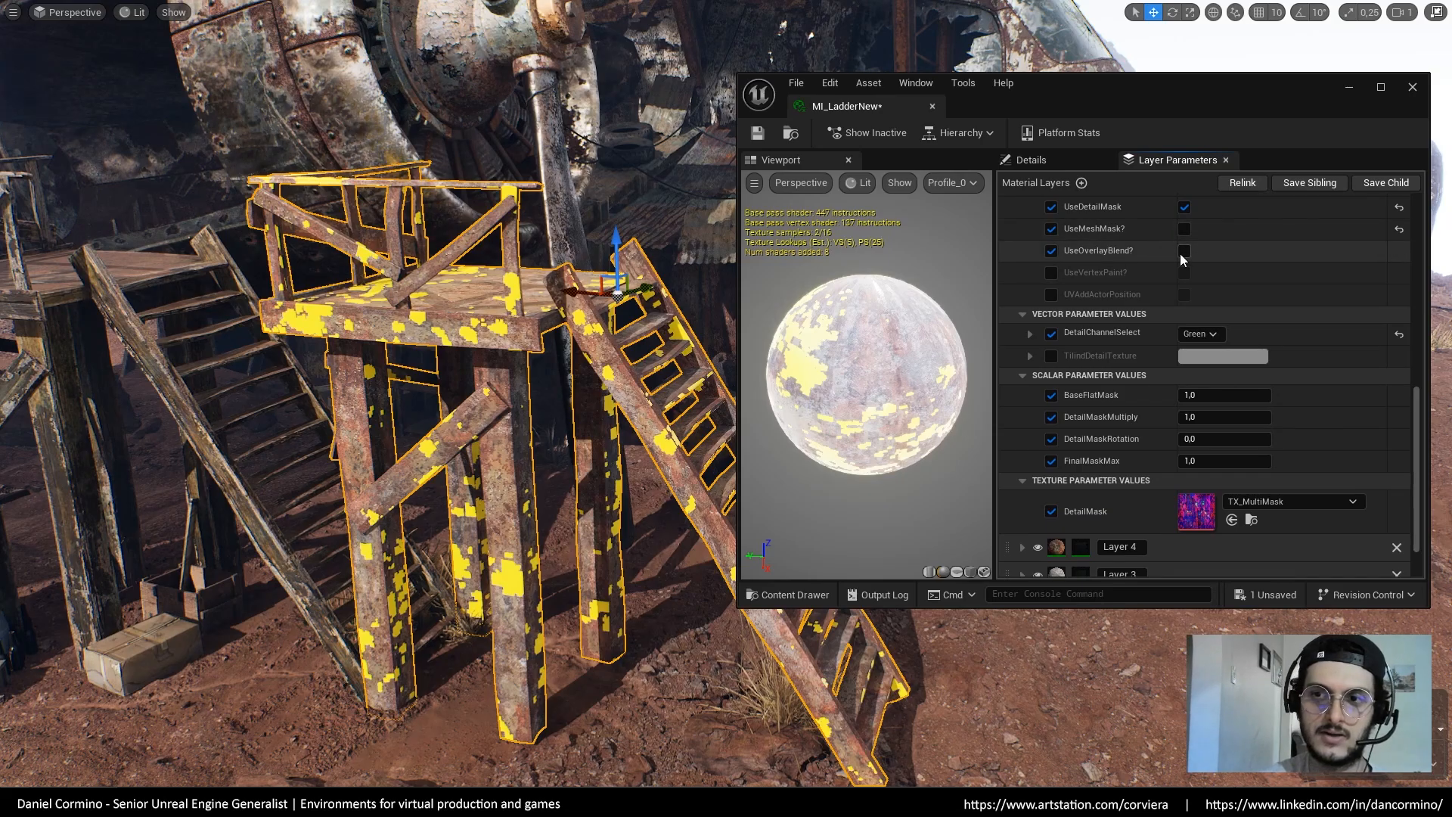
click(1184, 251)
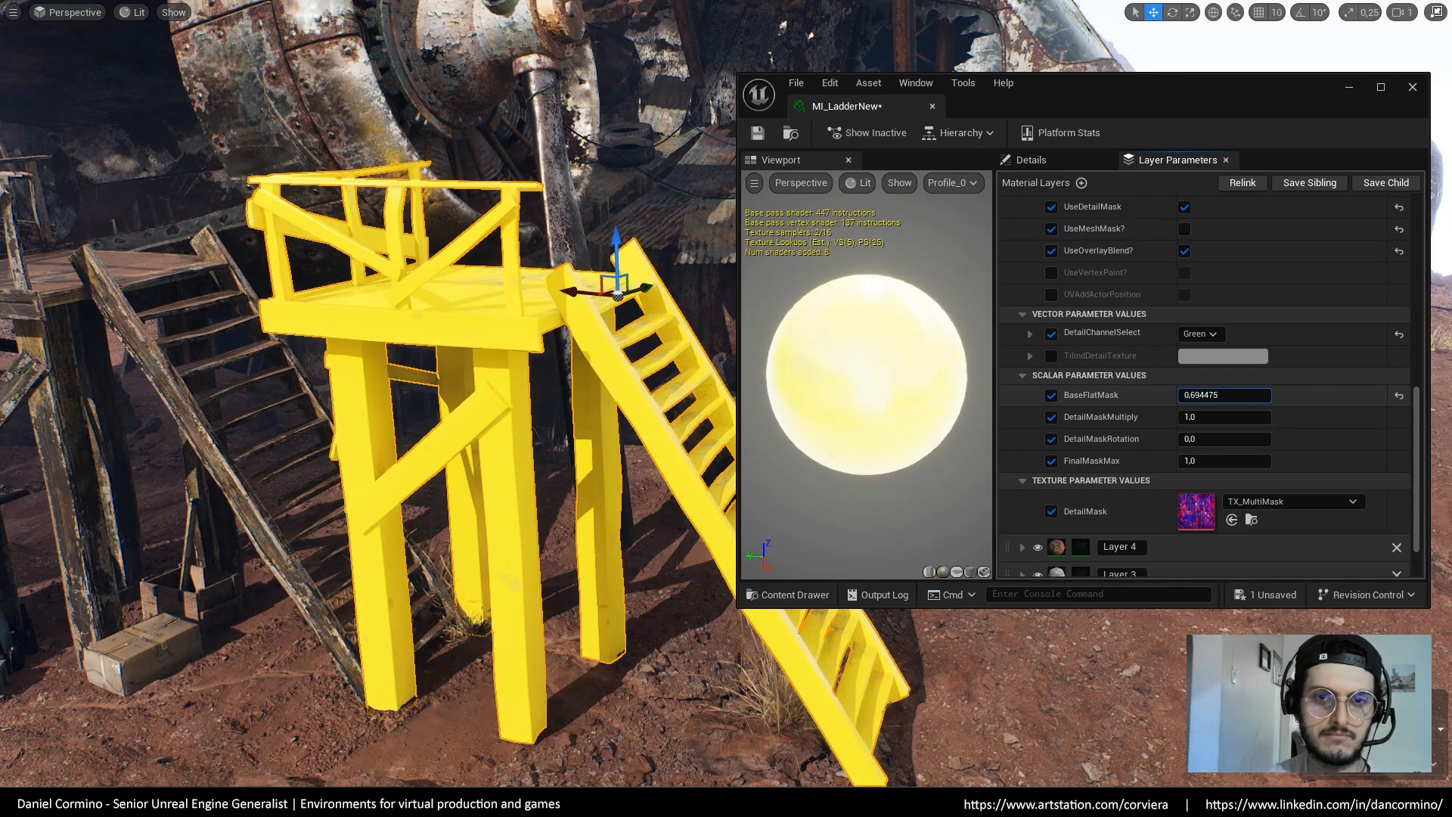
mouse_move(1198, 395)
mouse_down()
mouse_move(1197, 417)
mouse_move(1232, 417)
mouse_move(1210, 416)
mouse_move(1194, 461)
mouse_up()
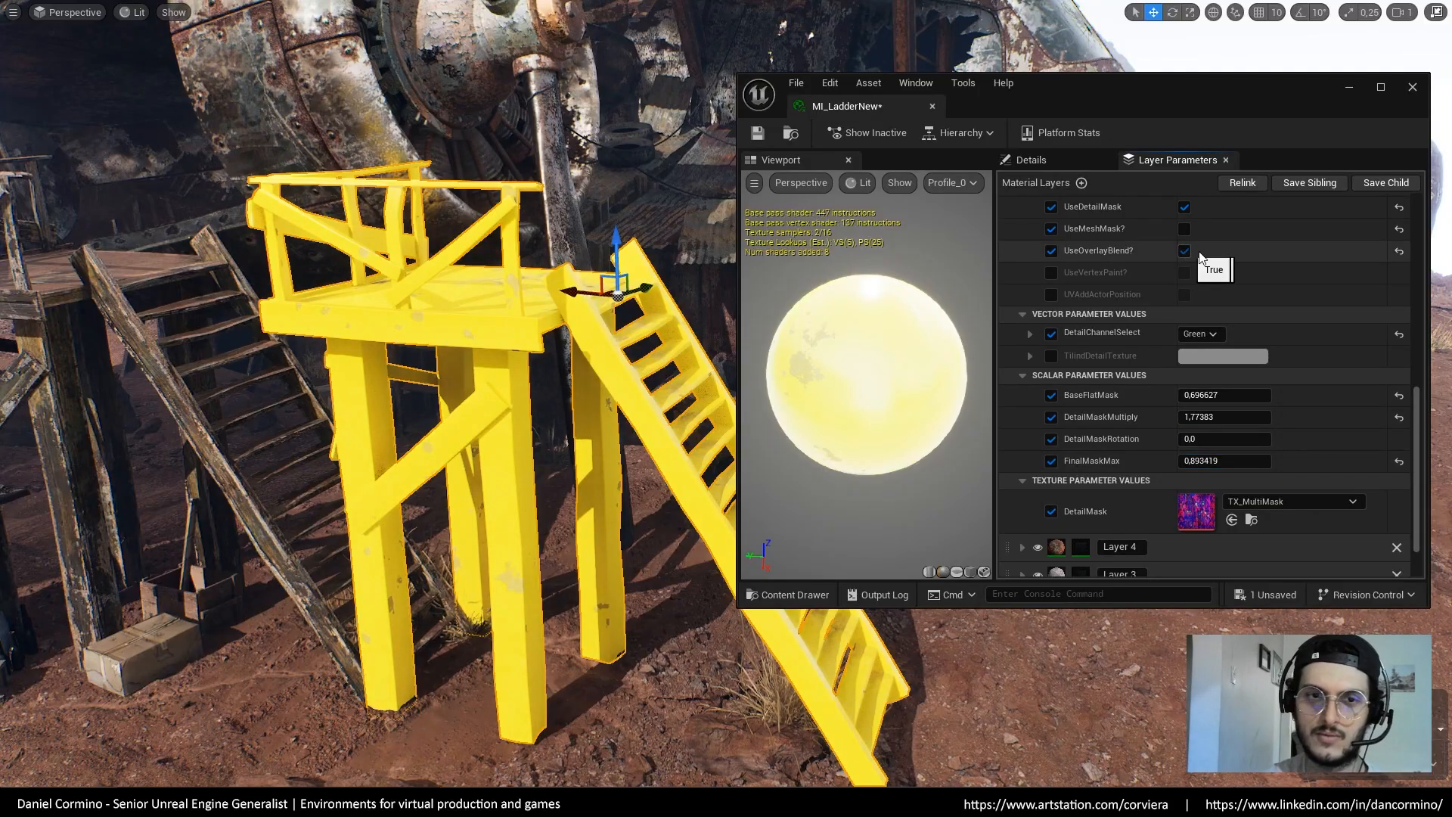
click(1184, 251)
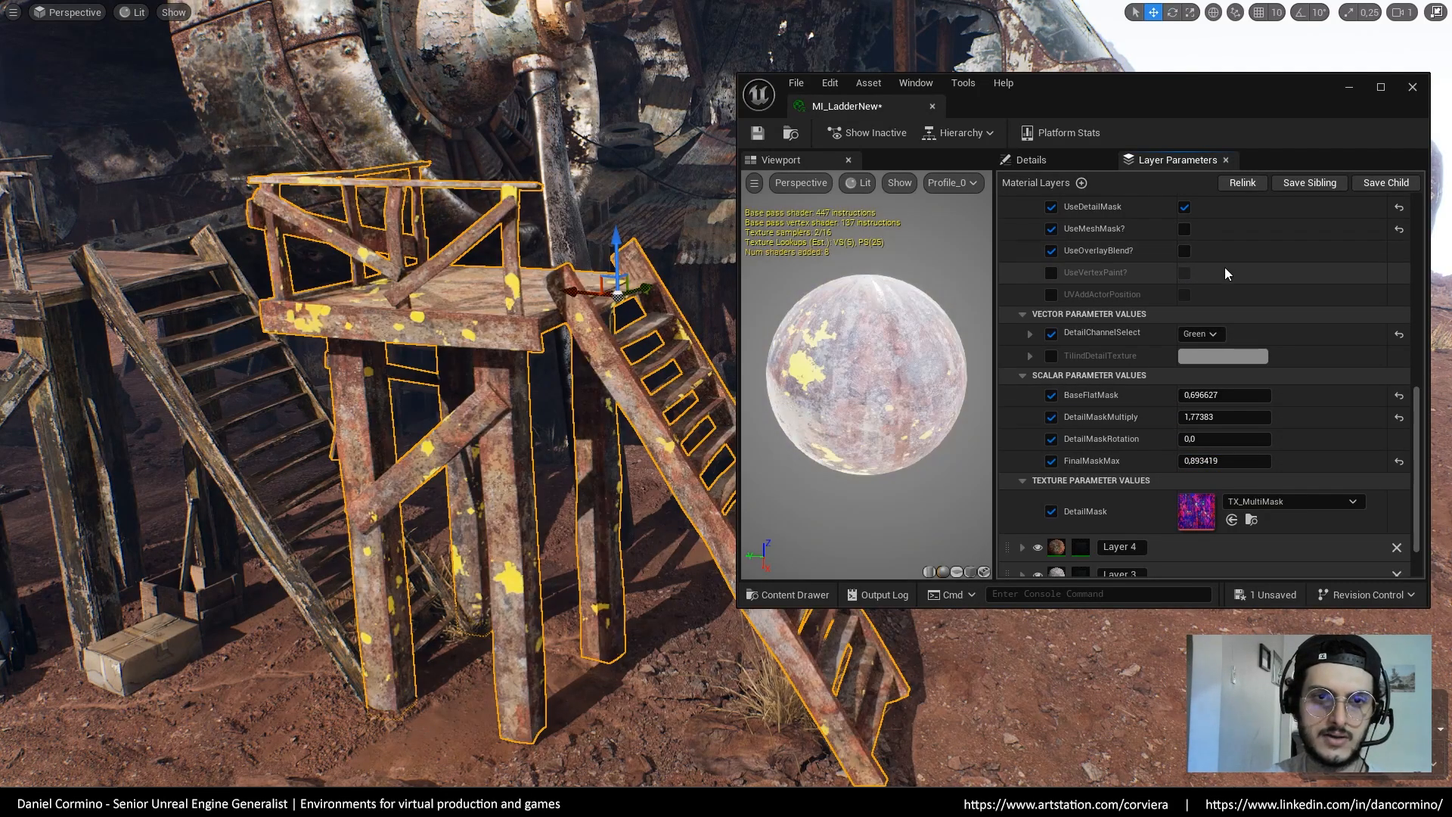
click(1398, 395)
click(1398, 418)
click(1398, 462)
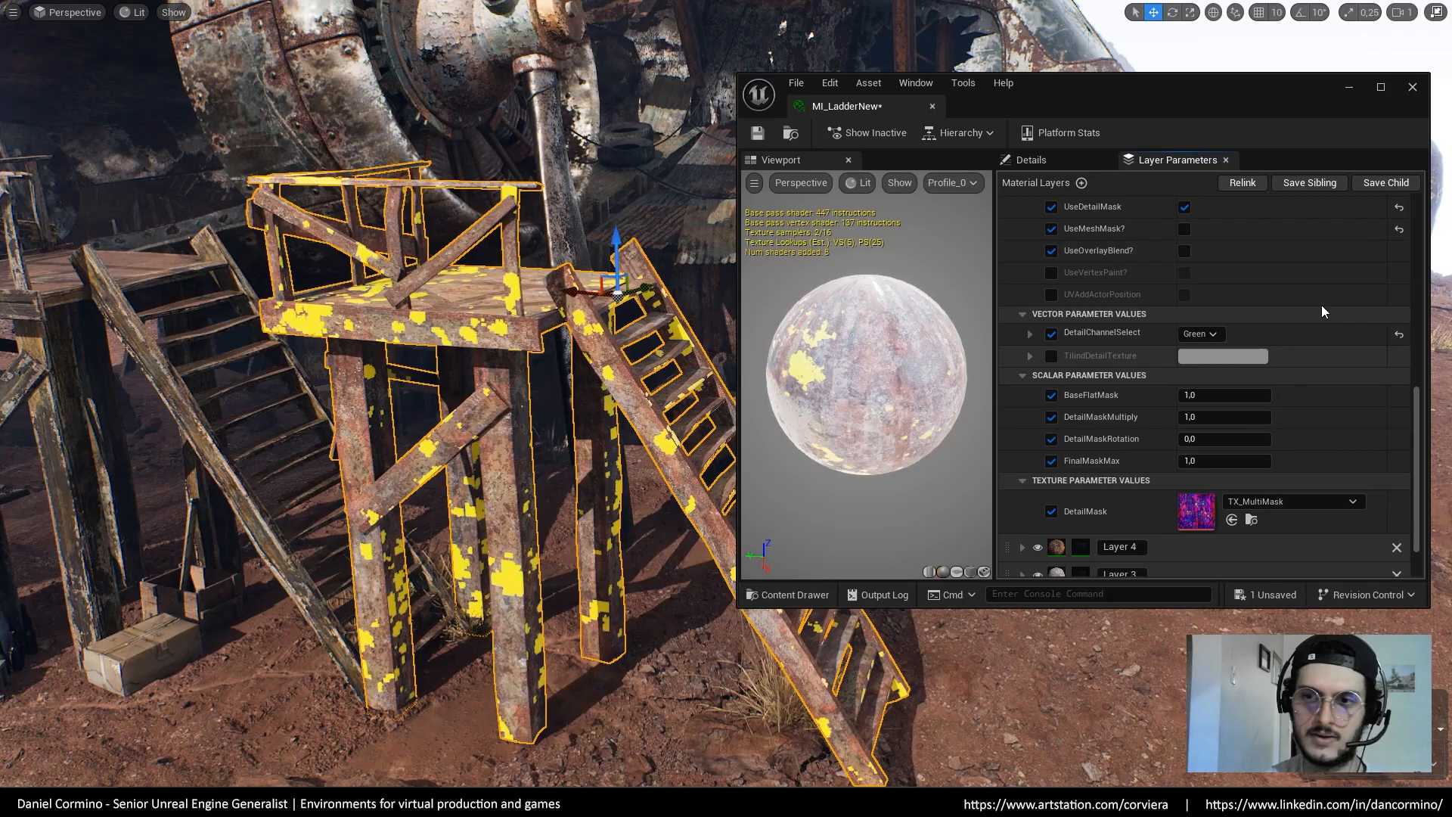
Tune Layer 5's paint mask by setting BaseFlatMask to 0.84 and DetailMaskMultiply to 0.52
mouse_move(1217, 395)
mouse_down()
mouse_move(1202, 395)
mouse_move(1240, 394)
mouse_move(1221, 395)
mouse_up()
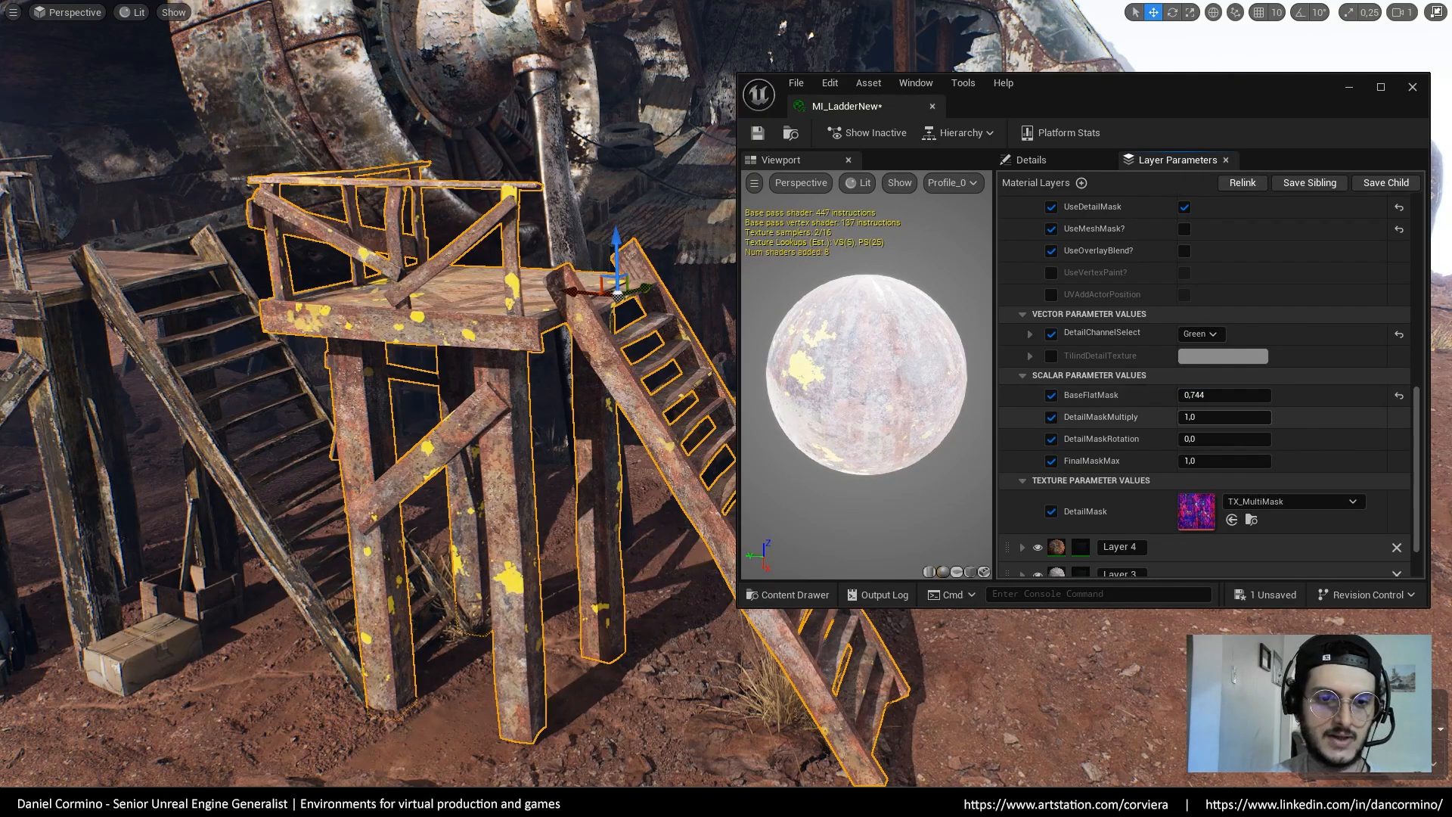
drag(1225, 417, 1217, 416)
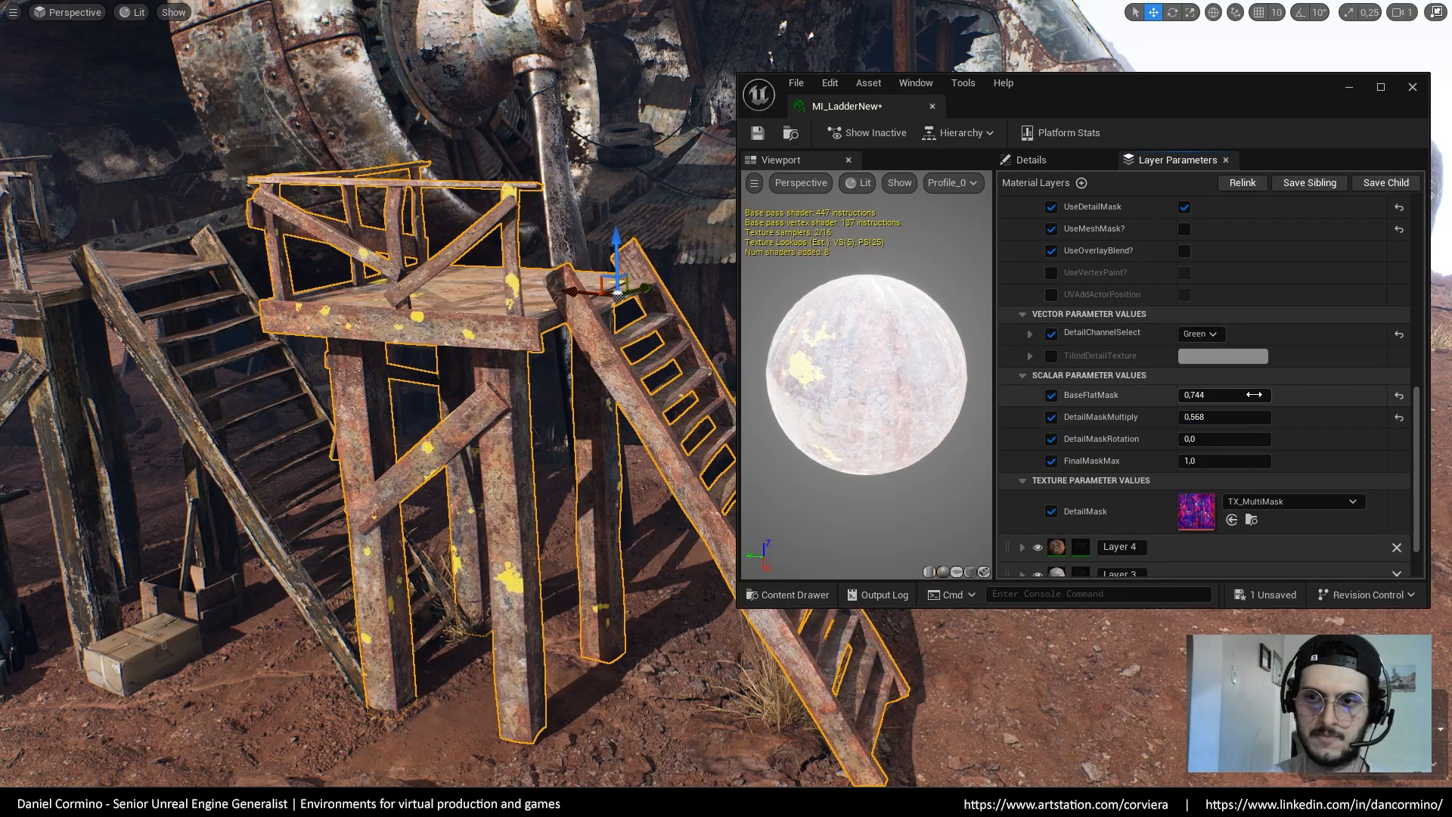
drag(1225, 395, 1227, 395)
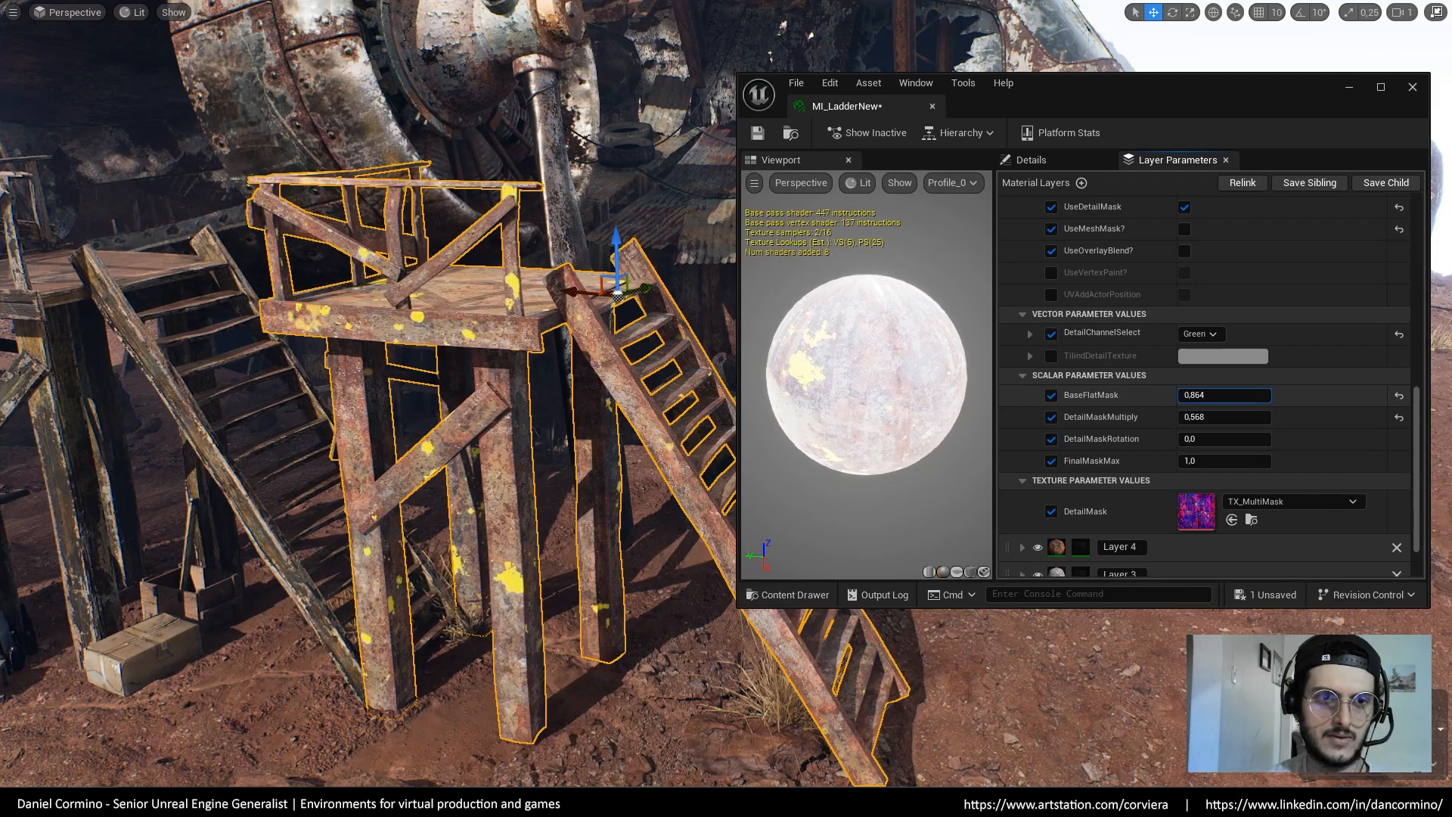
drag(1254, 399, 1258, 399)
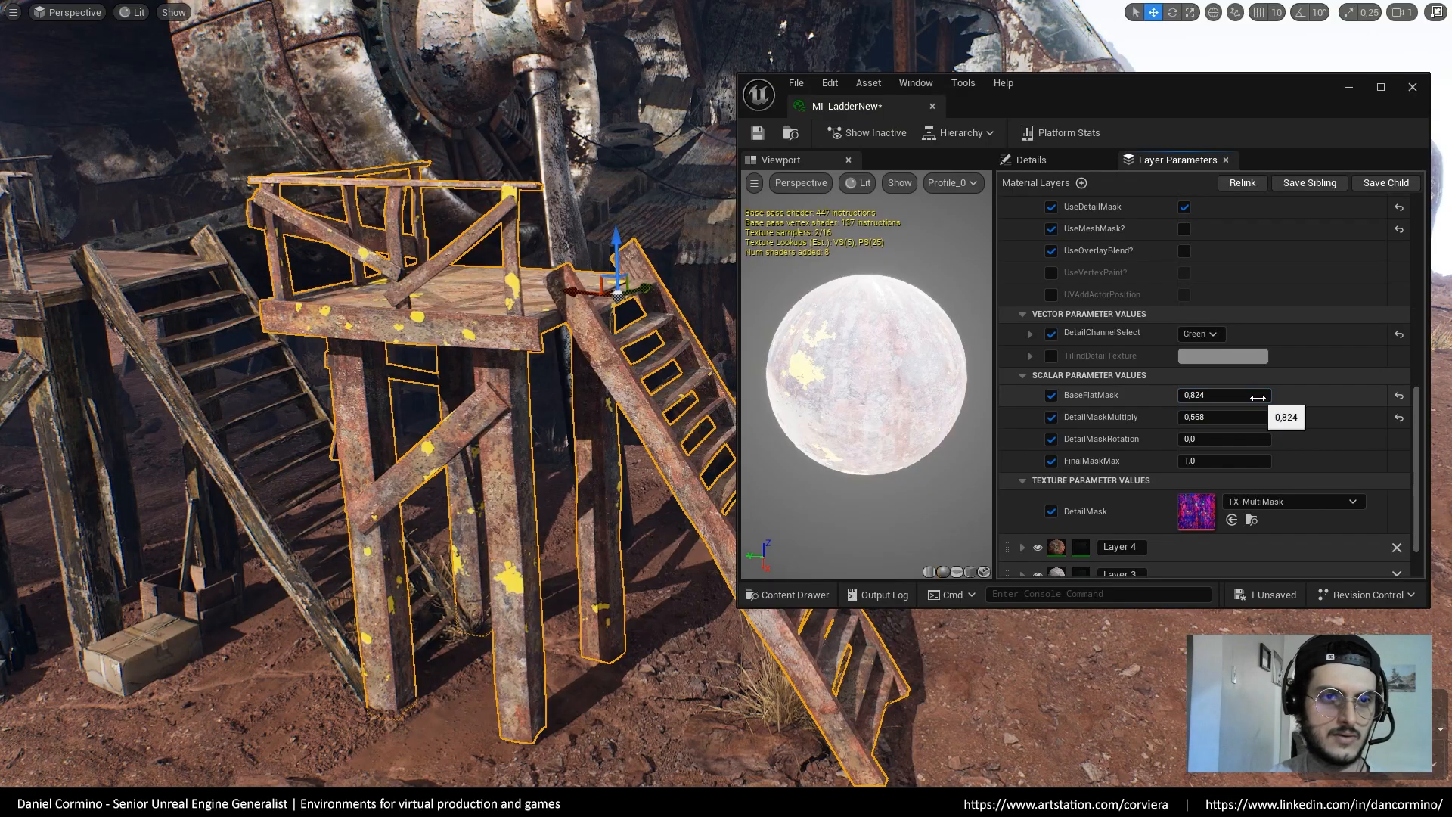
drag(1248, 395, 1243, 396)
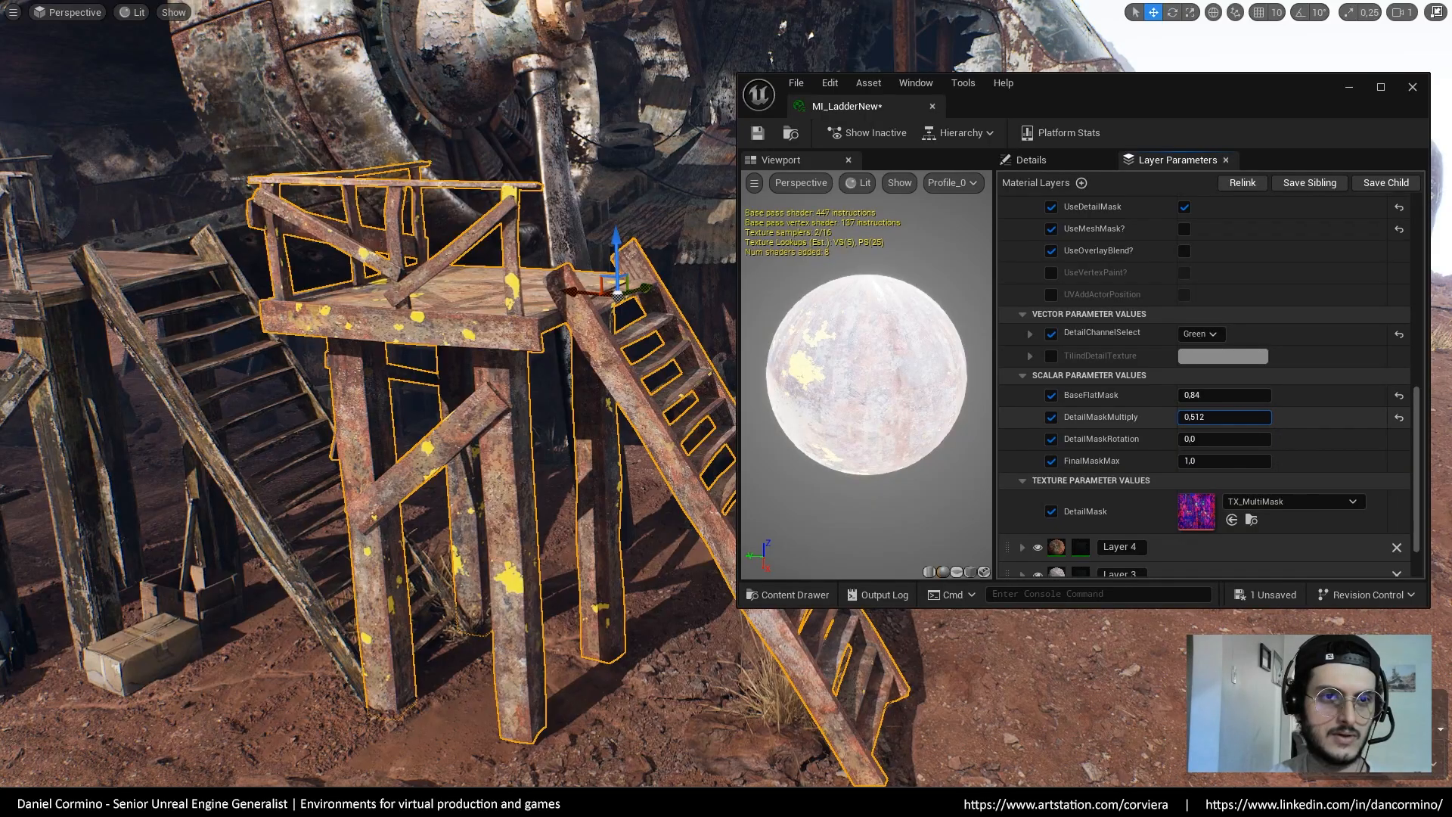
Override Layer 5's detail texture tiling and set its R and G values to 2
scroll(1281, 261, up, 1)
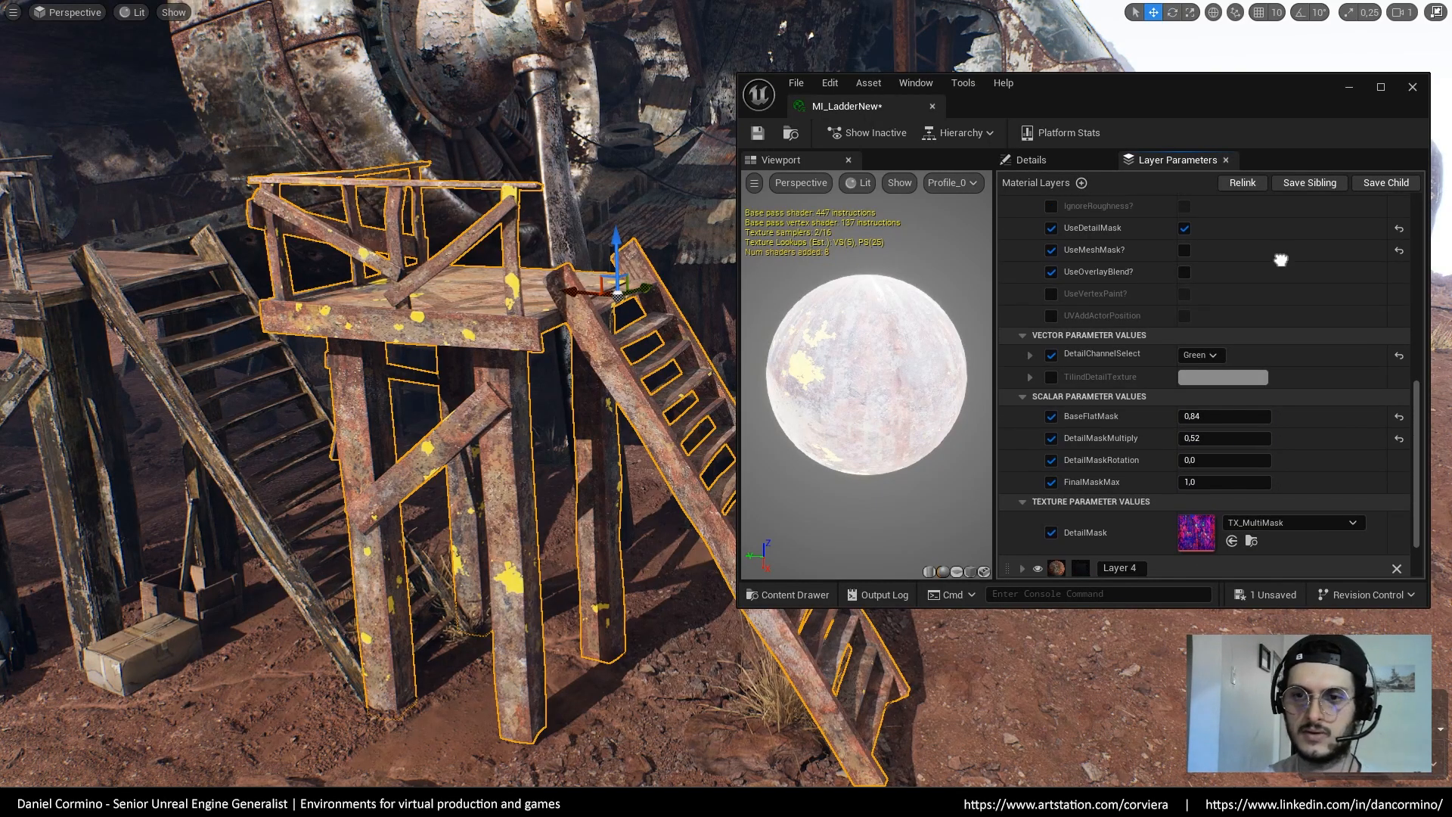
click(1051, 383)
click(1029, 383)
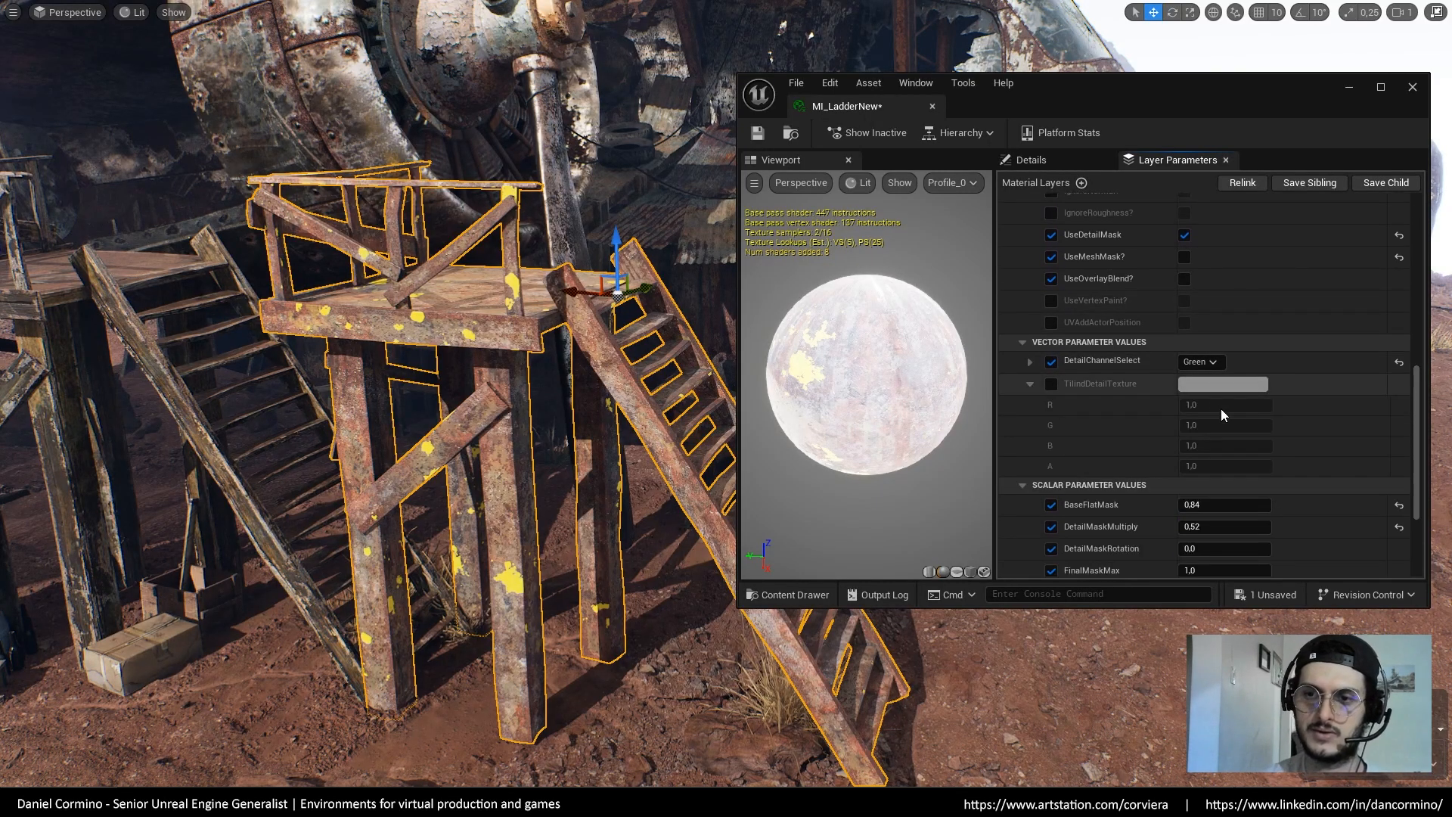
click(1223, 404)
text(2)
click(1224, 425)
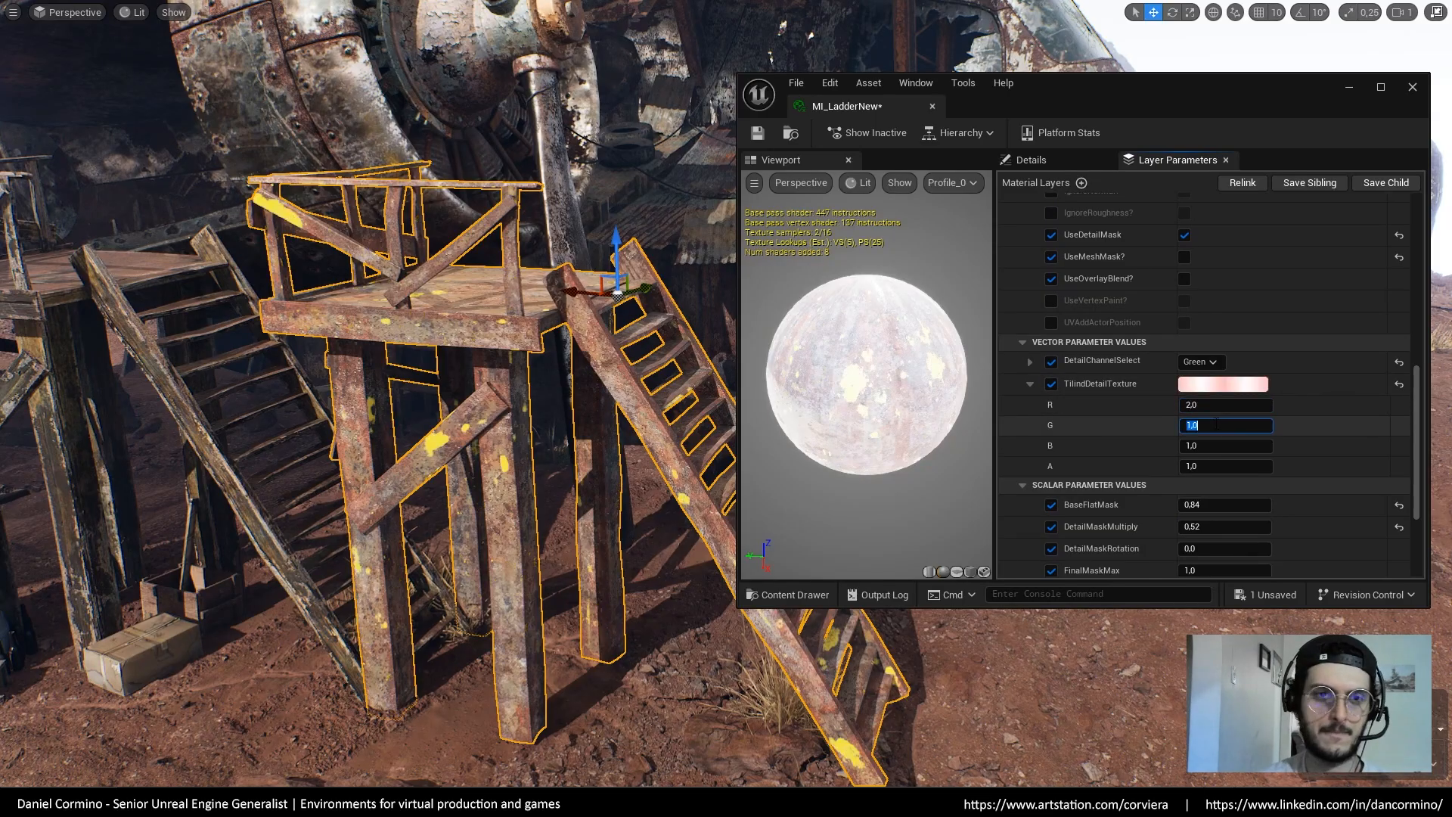
text(2)
key(Return)
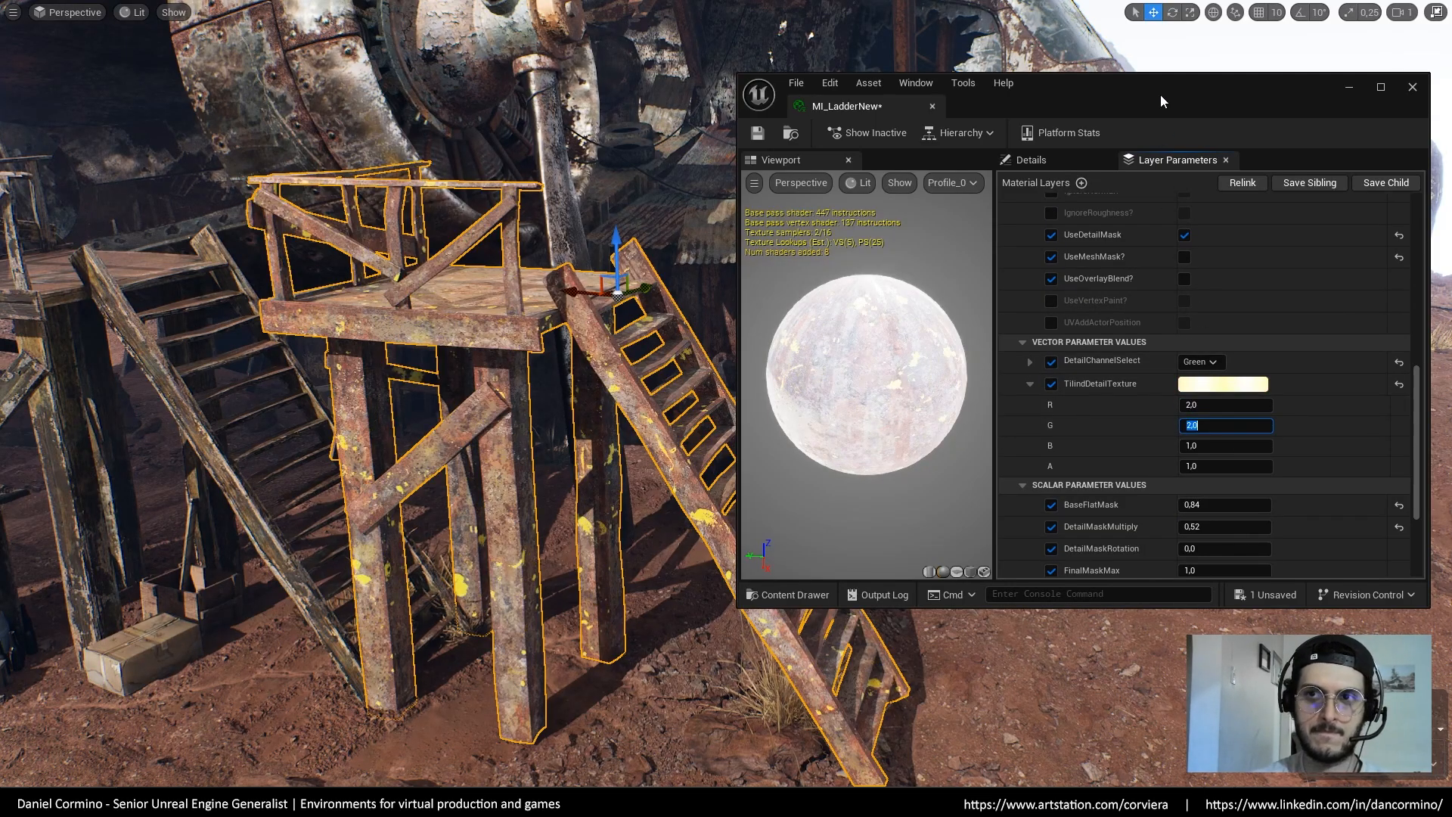
Move the material editor aside and examine the yellow paint patches up close in the Roughness and Unlit view modes
drag(1160, 94, 1200, 75)
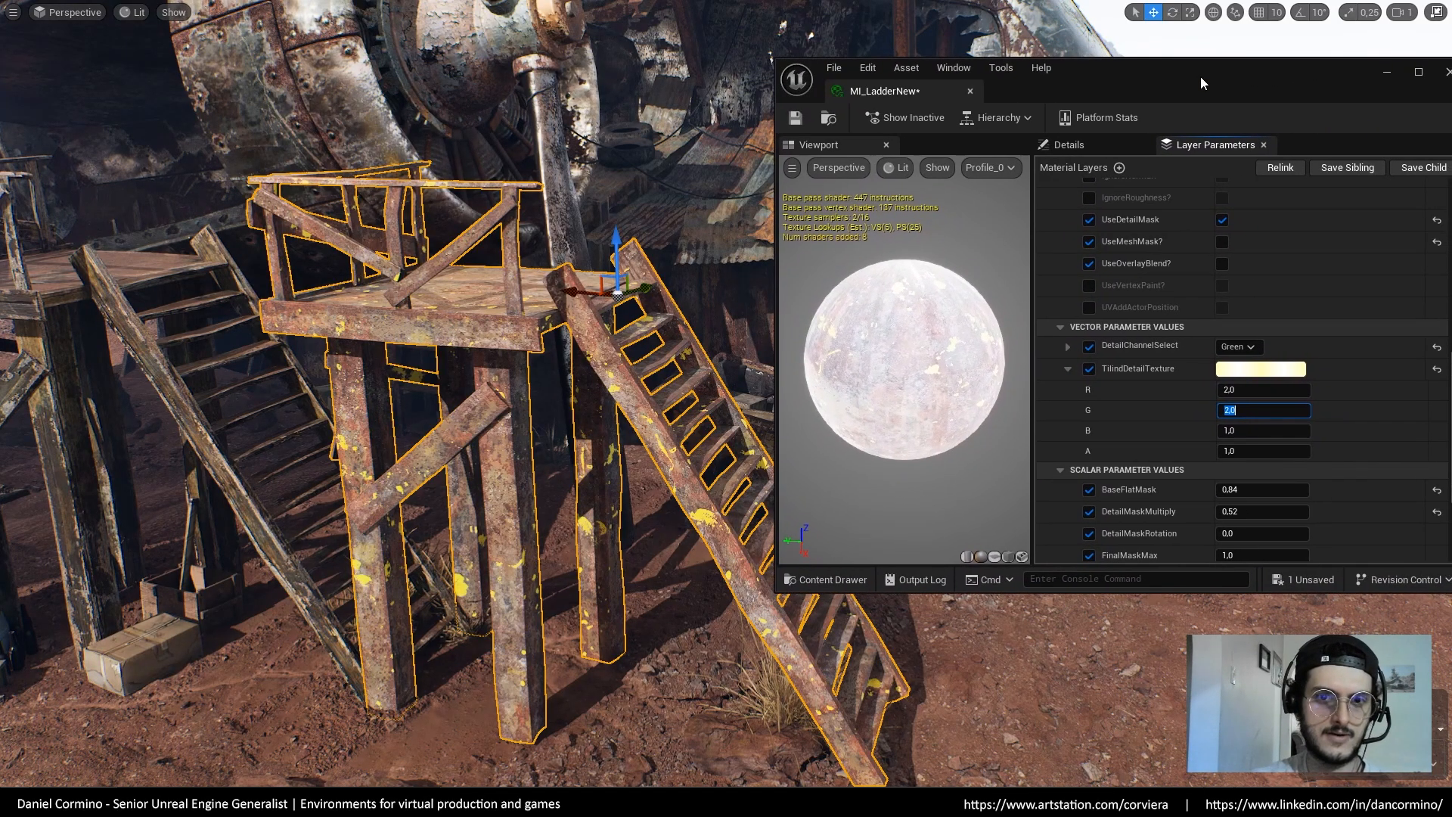
scroll(1314, 406, down, 1)
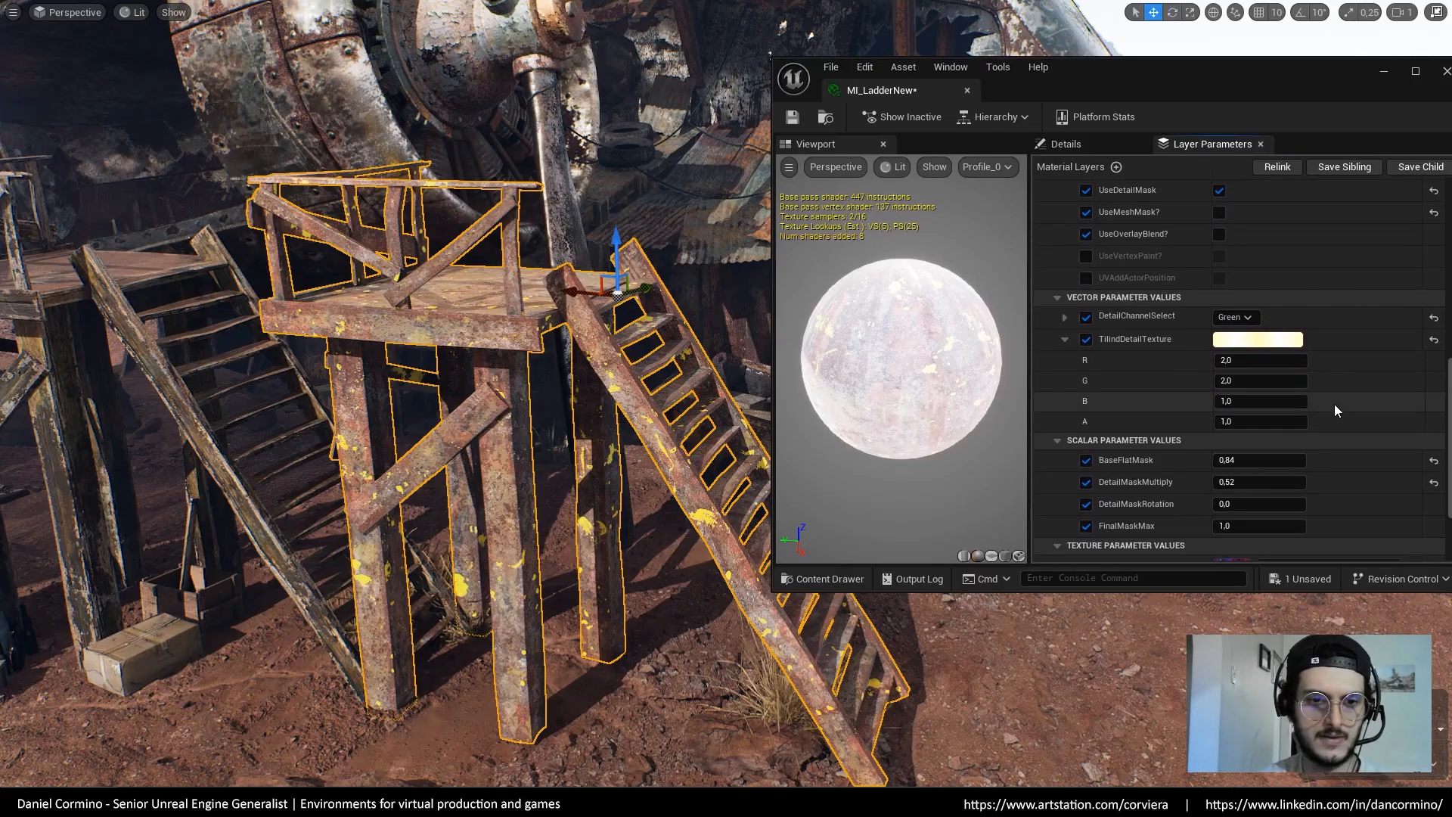
scroll(697, 417, up, 5)
scroll(697, 417, up, 10)
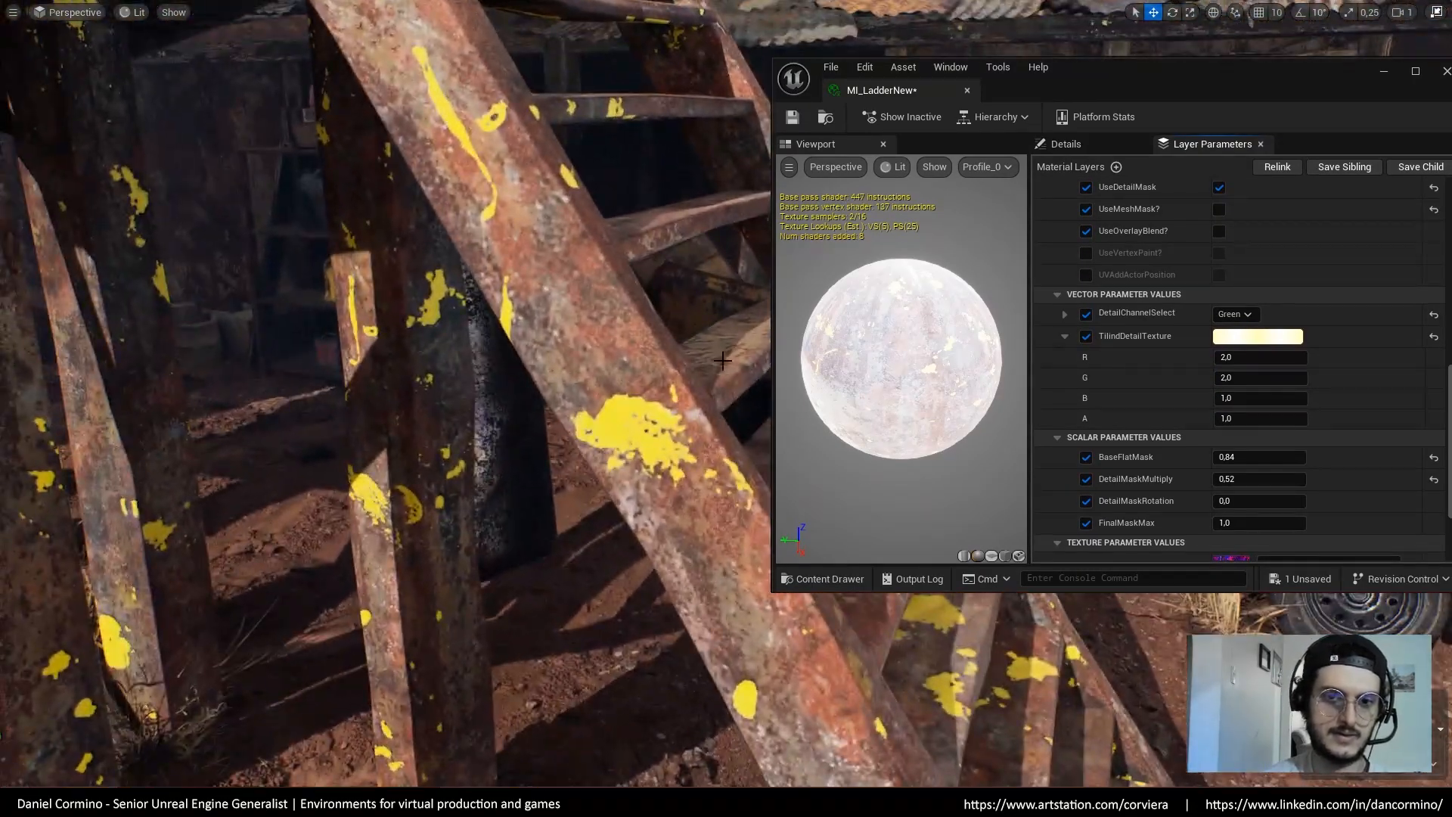
right_drag(722, 361, 684, 333)
click(133, 12)
key(Escape)
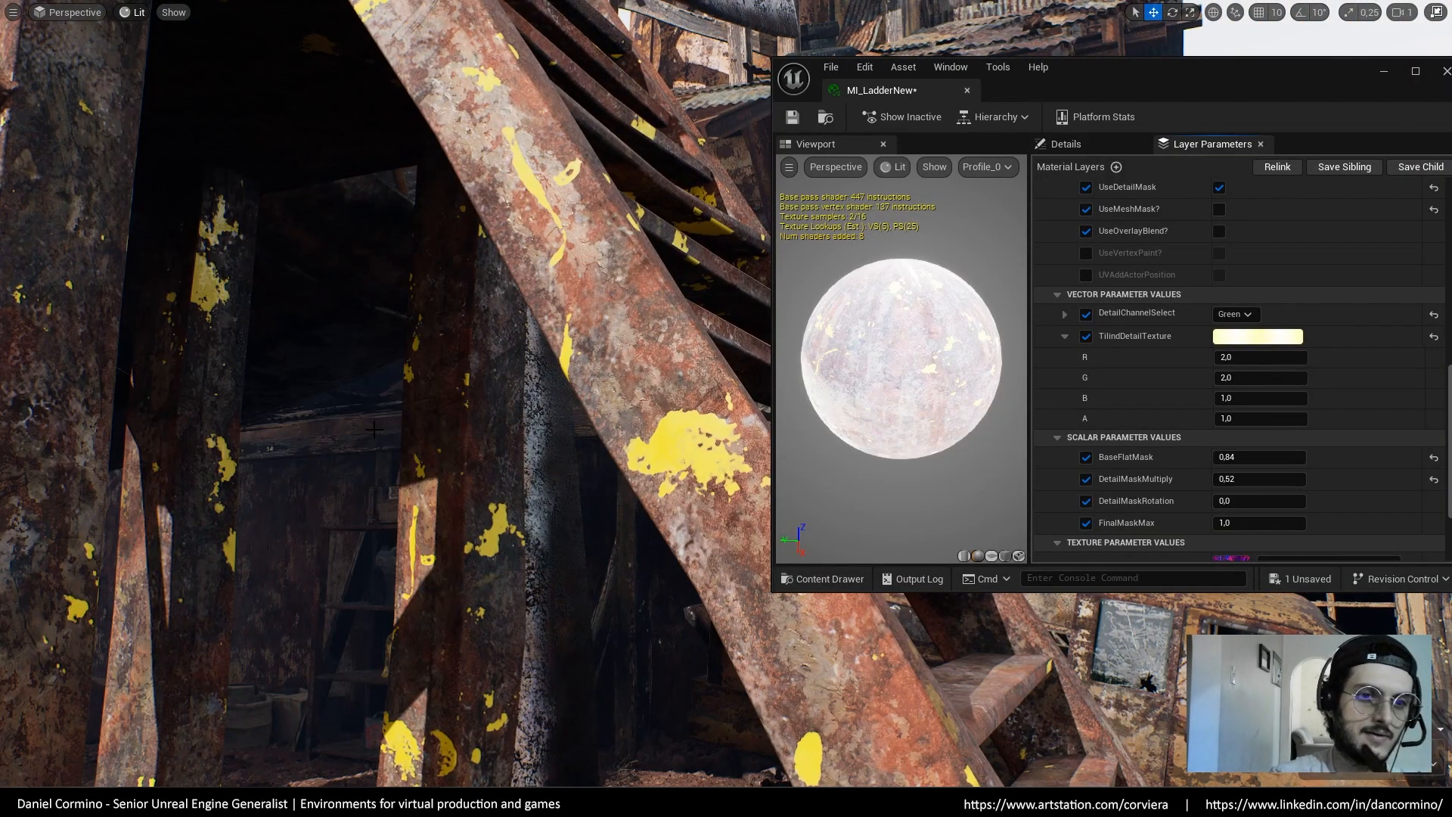
scroll(657, 272, up, 3)
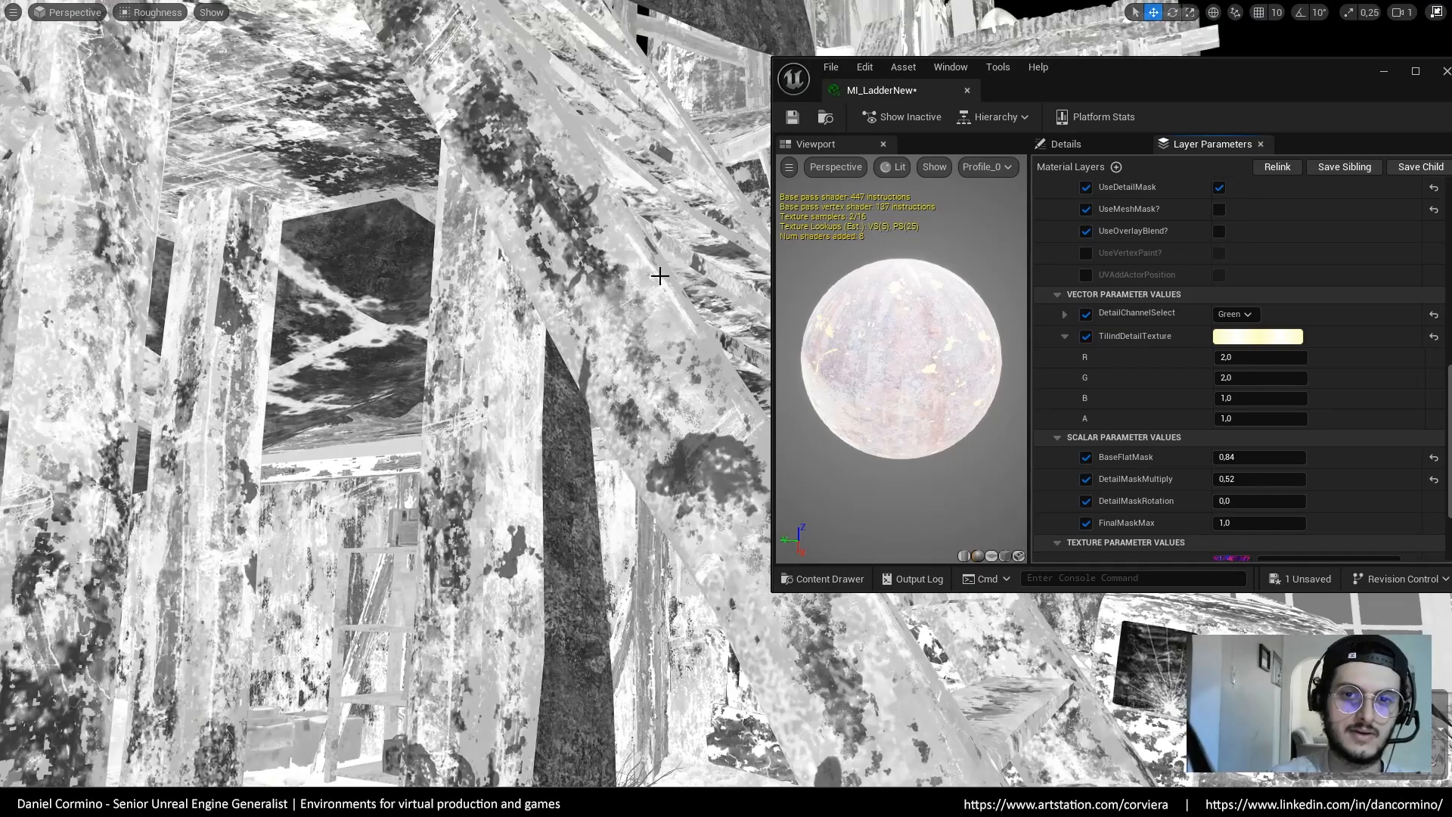
key(alt+3)
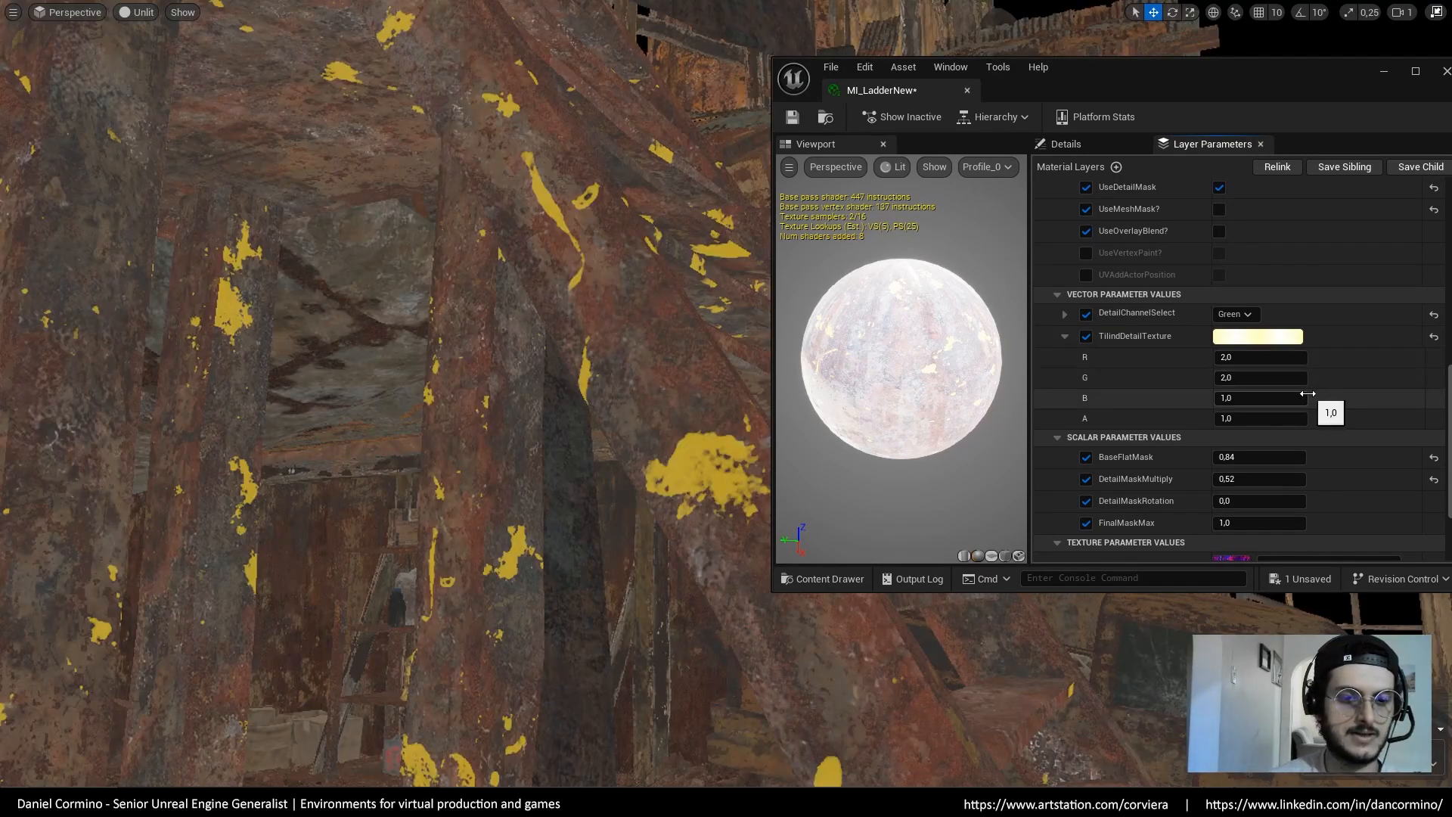
Return to the Lit view mode, set Layer 5's FinalMaskMax to 0.424 and close the MI_LadderNew editor
key(alt+4)
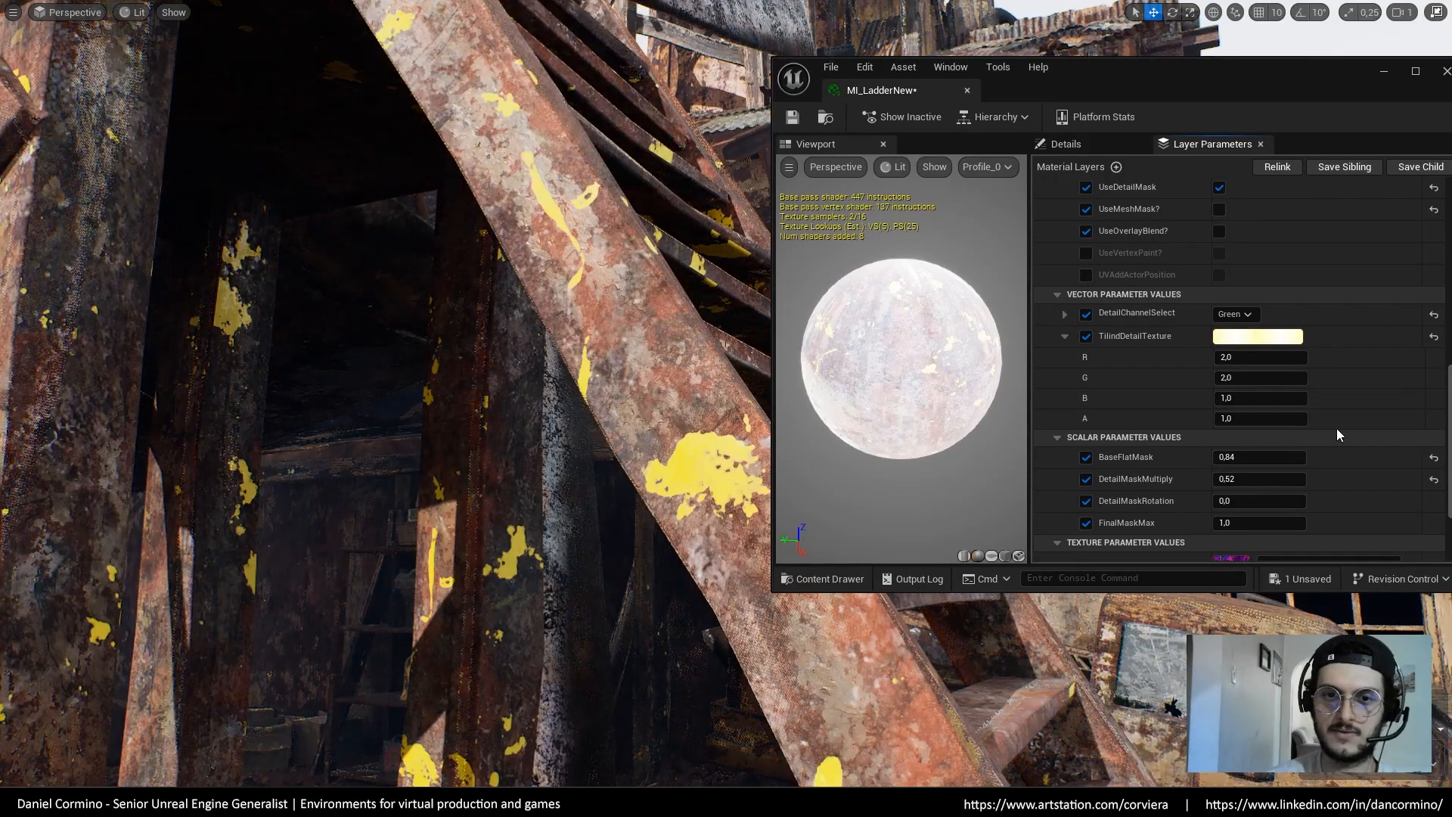
key(s)
mouse_move(589, 446)
right_down()
mouse_move(586, 483)
mouse_move(574, 463)
right_up()
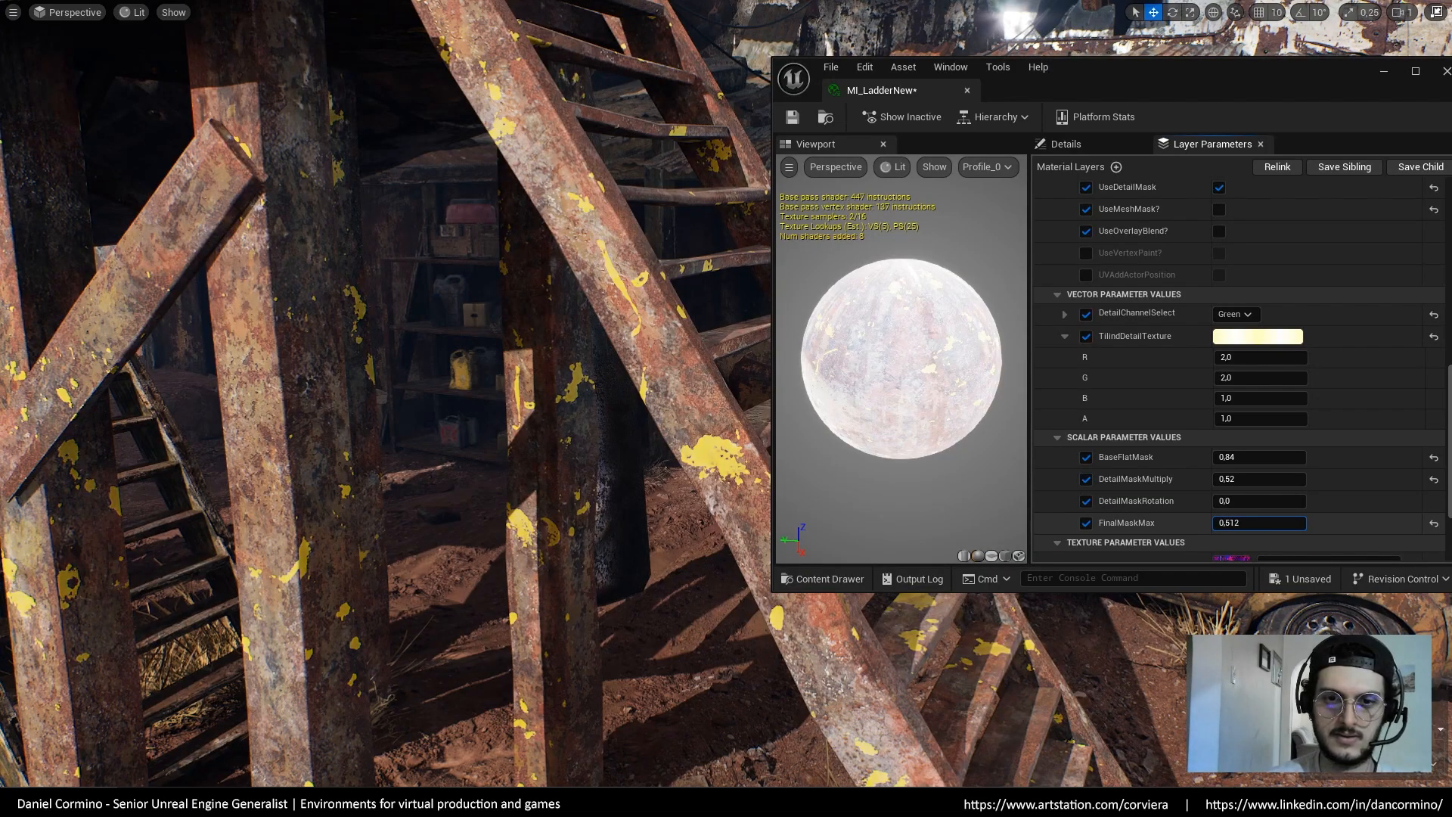
drag(1259, 523, 1238, 522)
key(s)
right_drag(690, 415, 623, 403)
key(w)
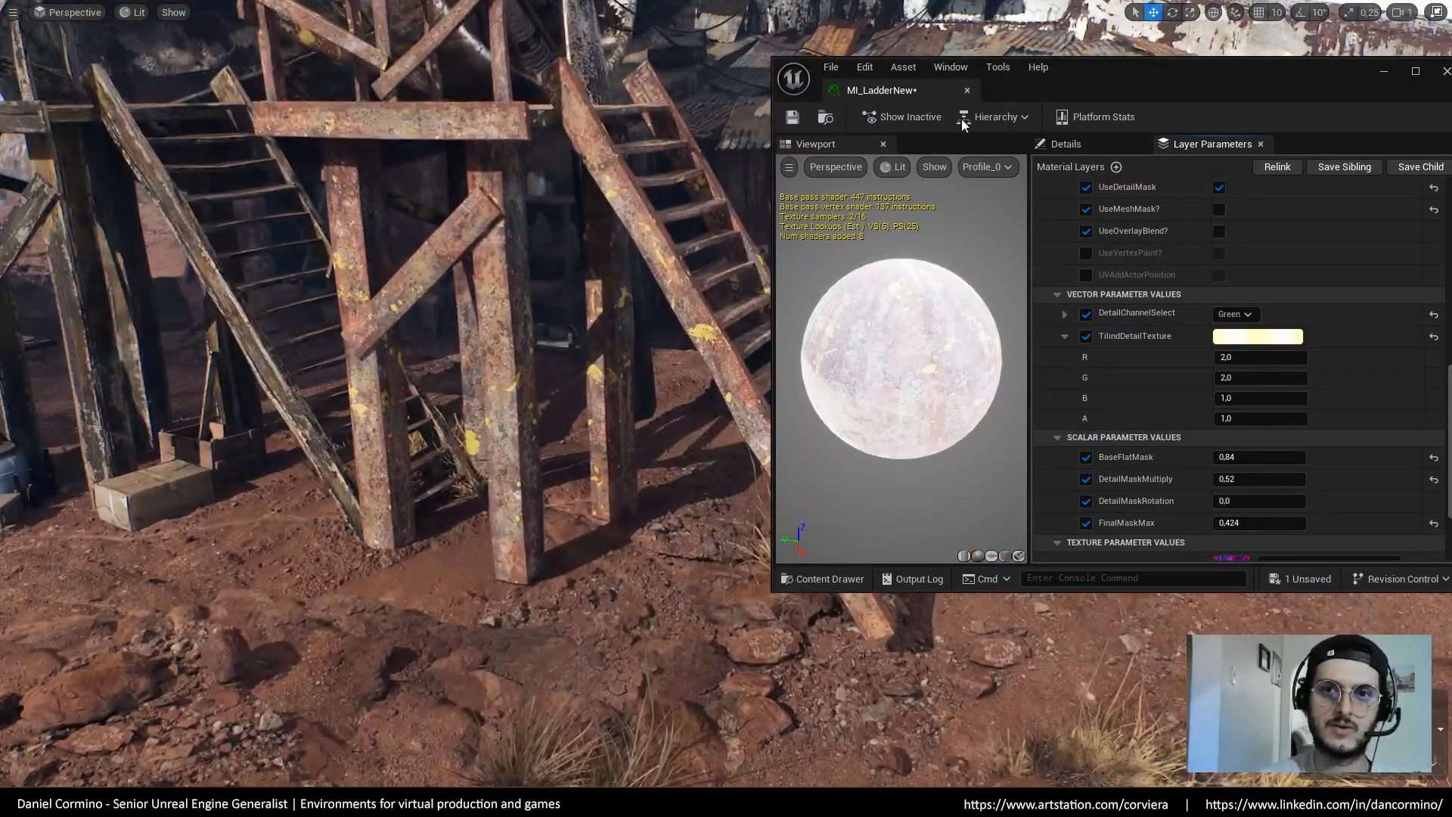
click(968, 89)
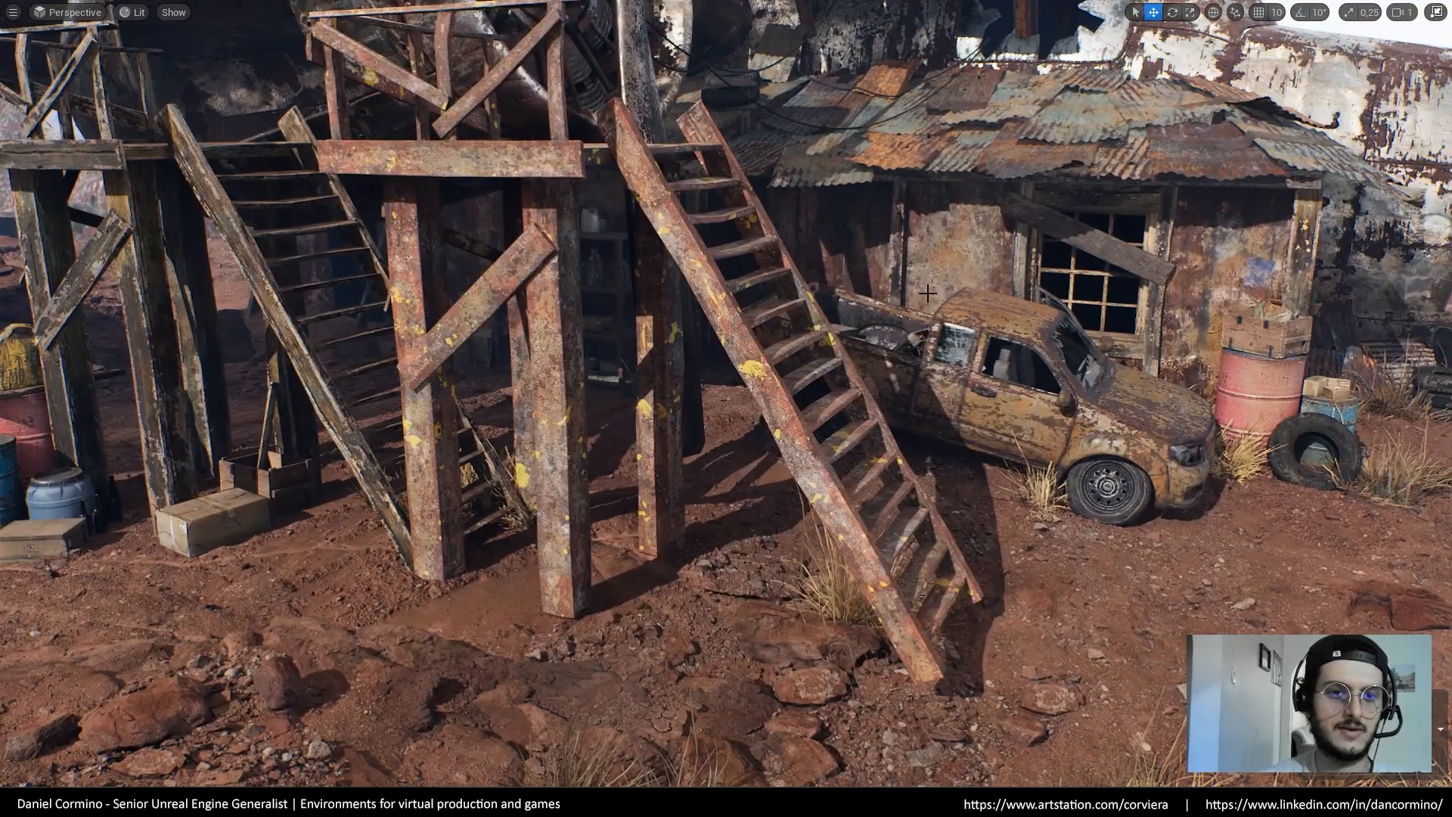
Try the MI_LadderWoodExposed material on the wooden stepladder_propeller032 and examine it in the full-size viewport
right_drag(927, 293, 886, 323)
key(F11)
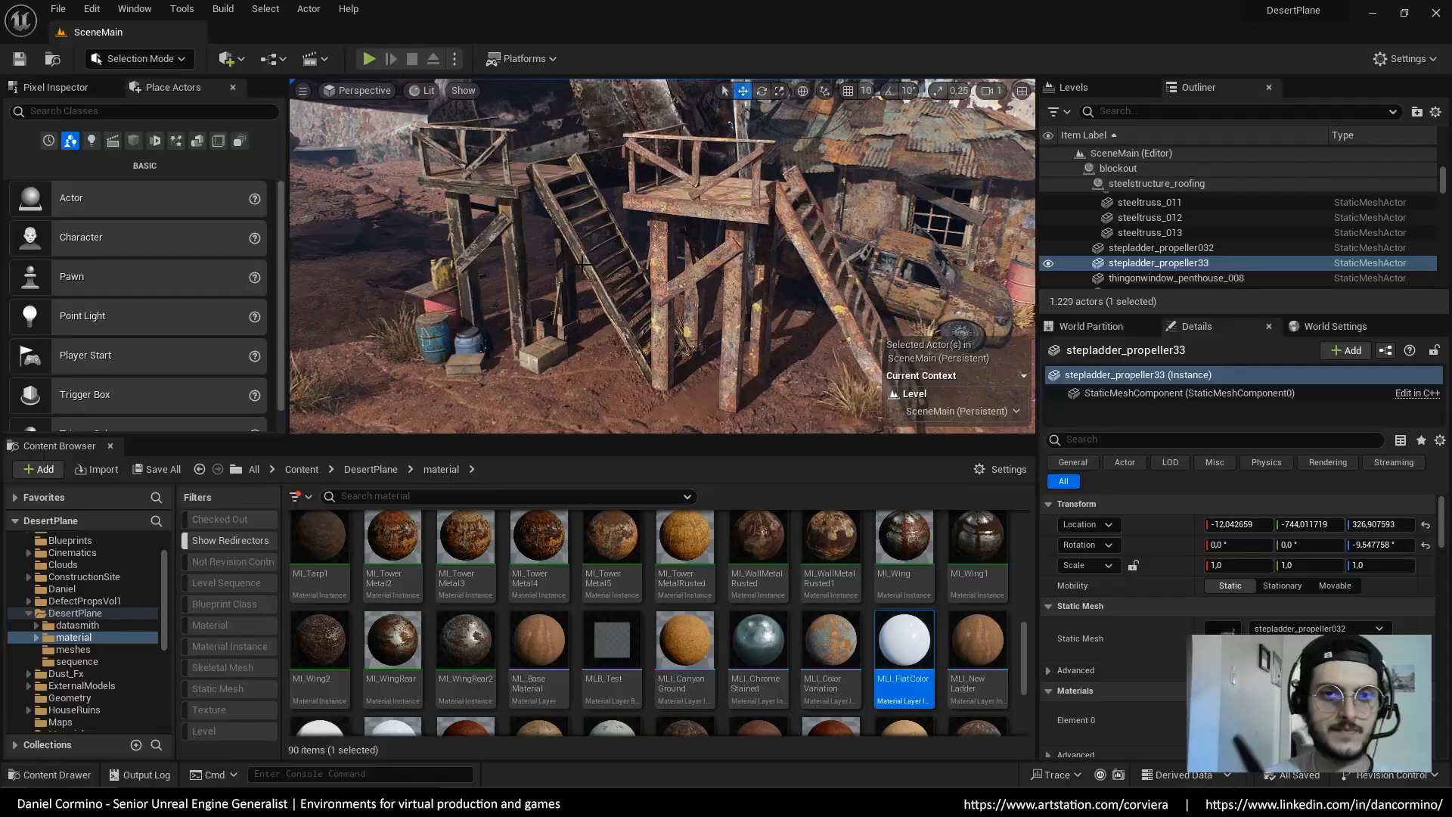
click(1275, 730)
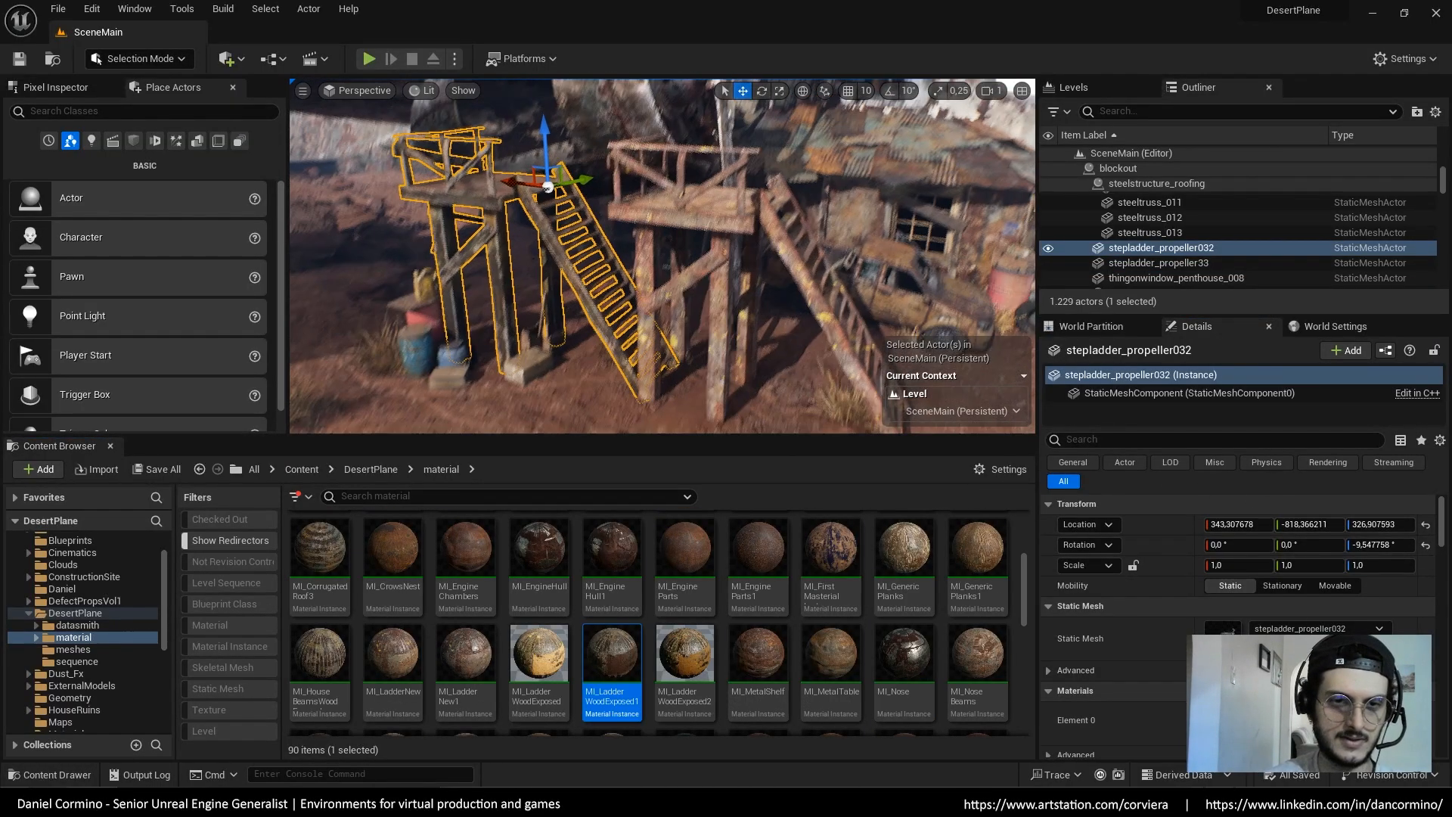
key(f)
scroll(662, 255, up, 2)
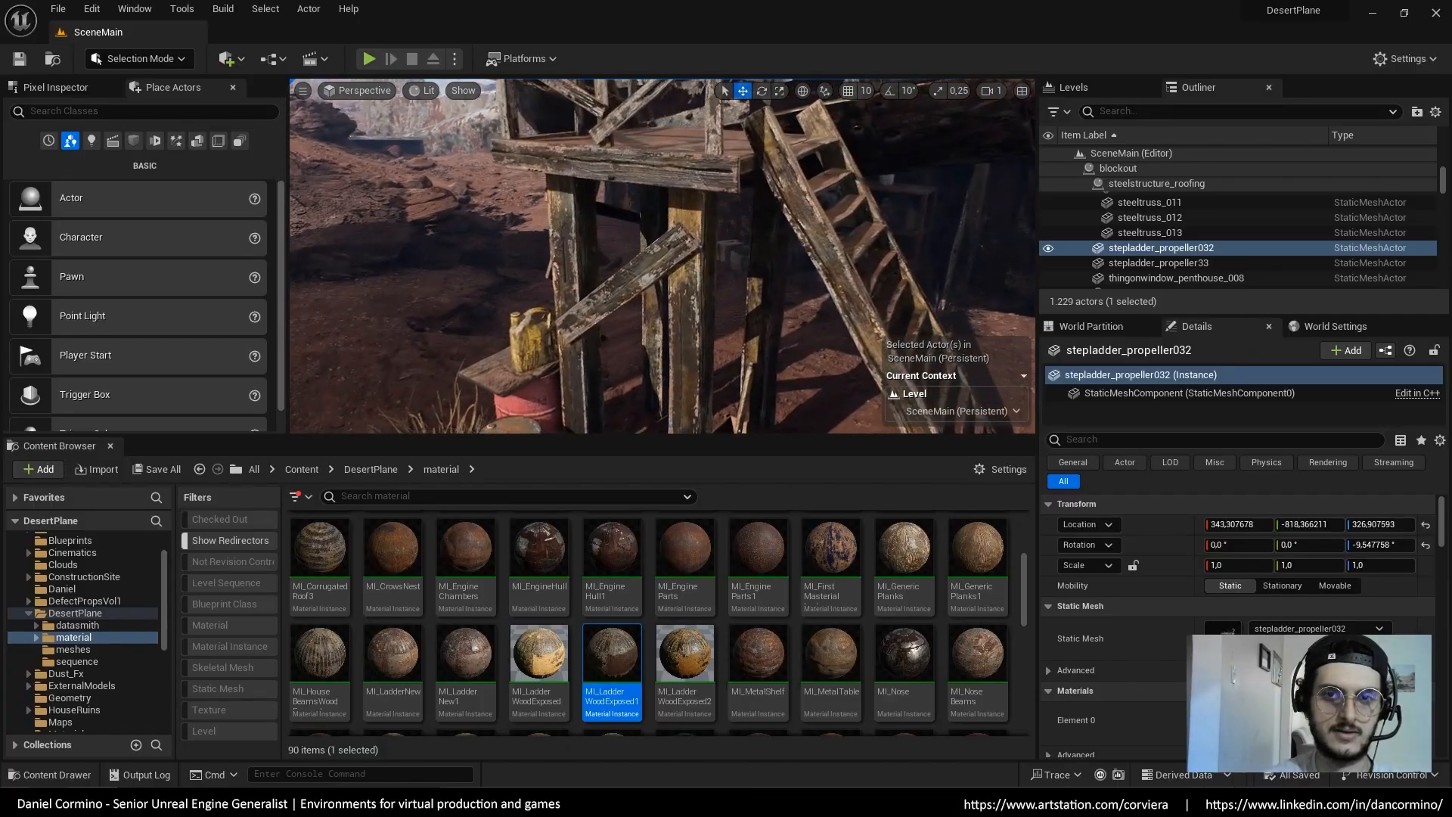
drag(538, 654, 867, 266)
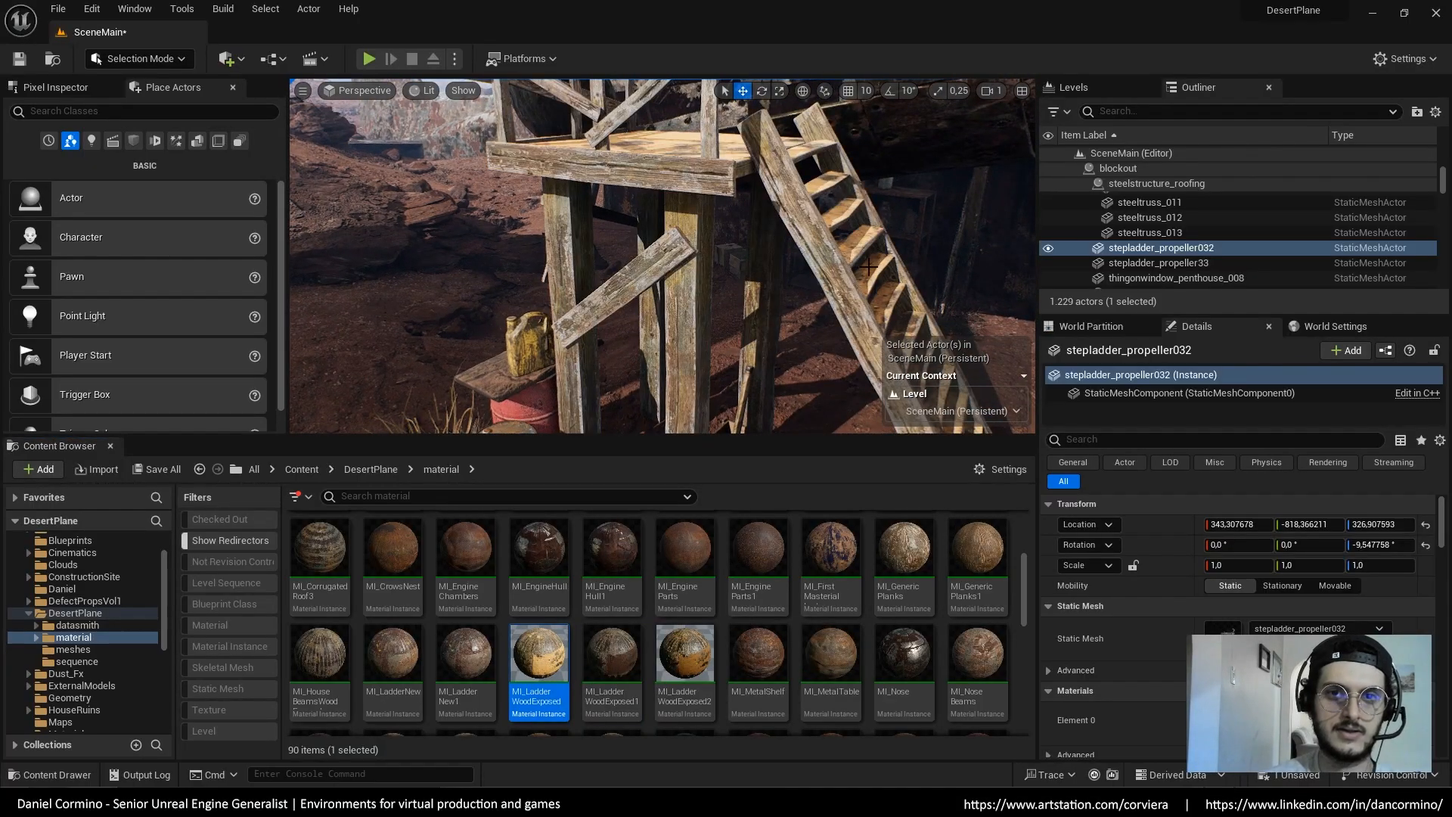
key(F11)
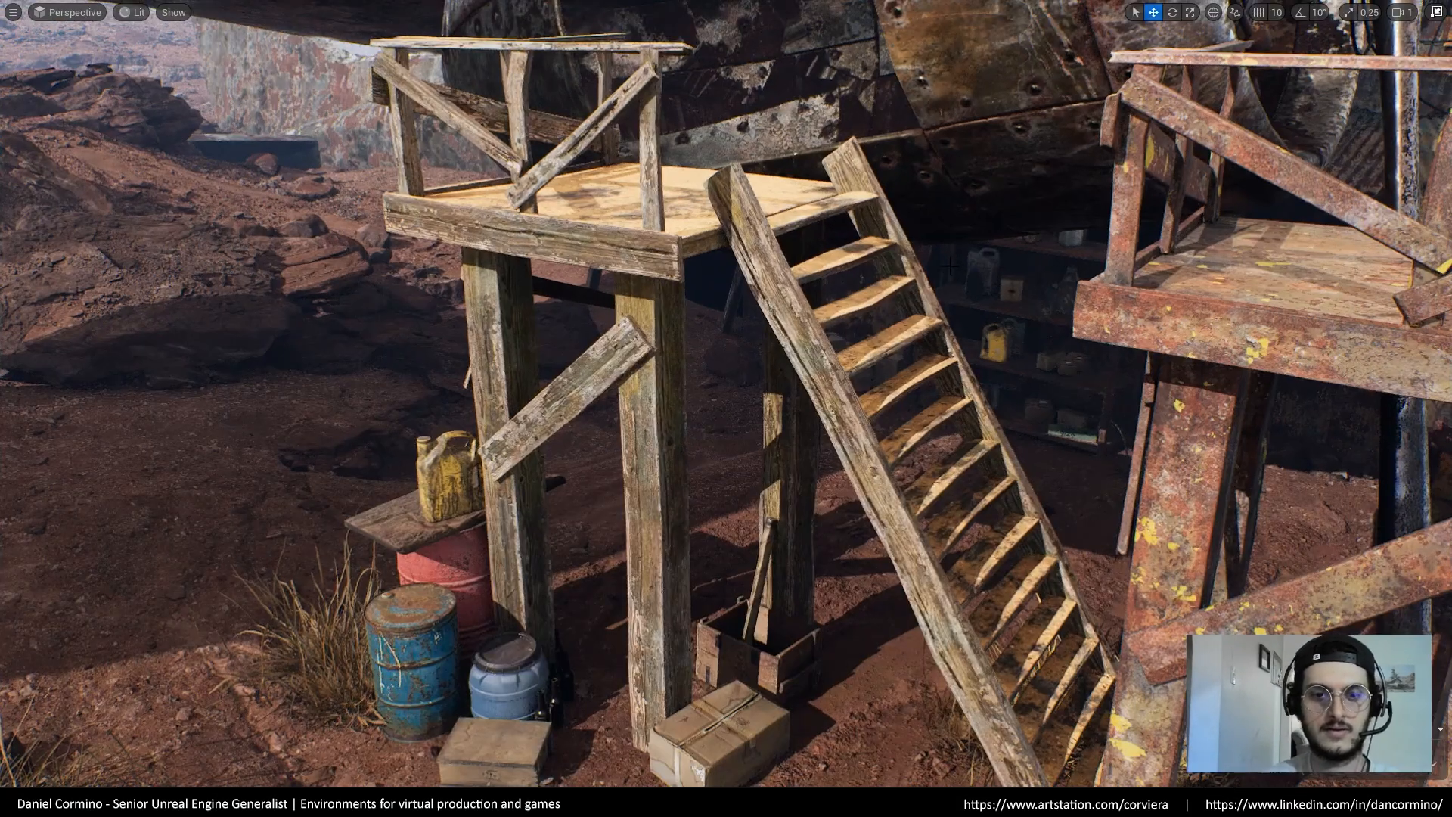
scroll(726, 408, up, 3)
scroll(978, 307, down, 3)
scroll(977, 306, up, 3)
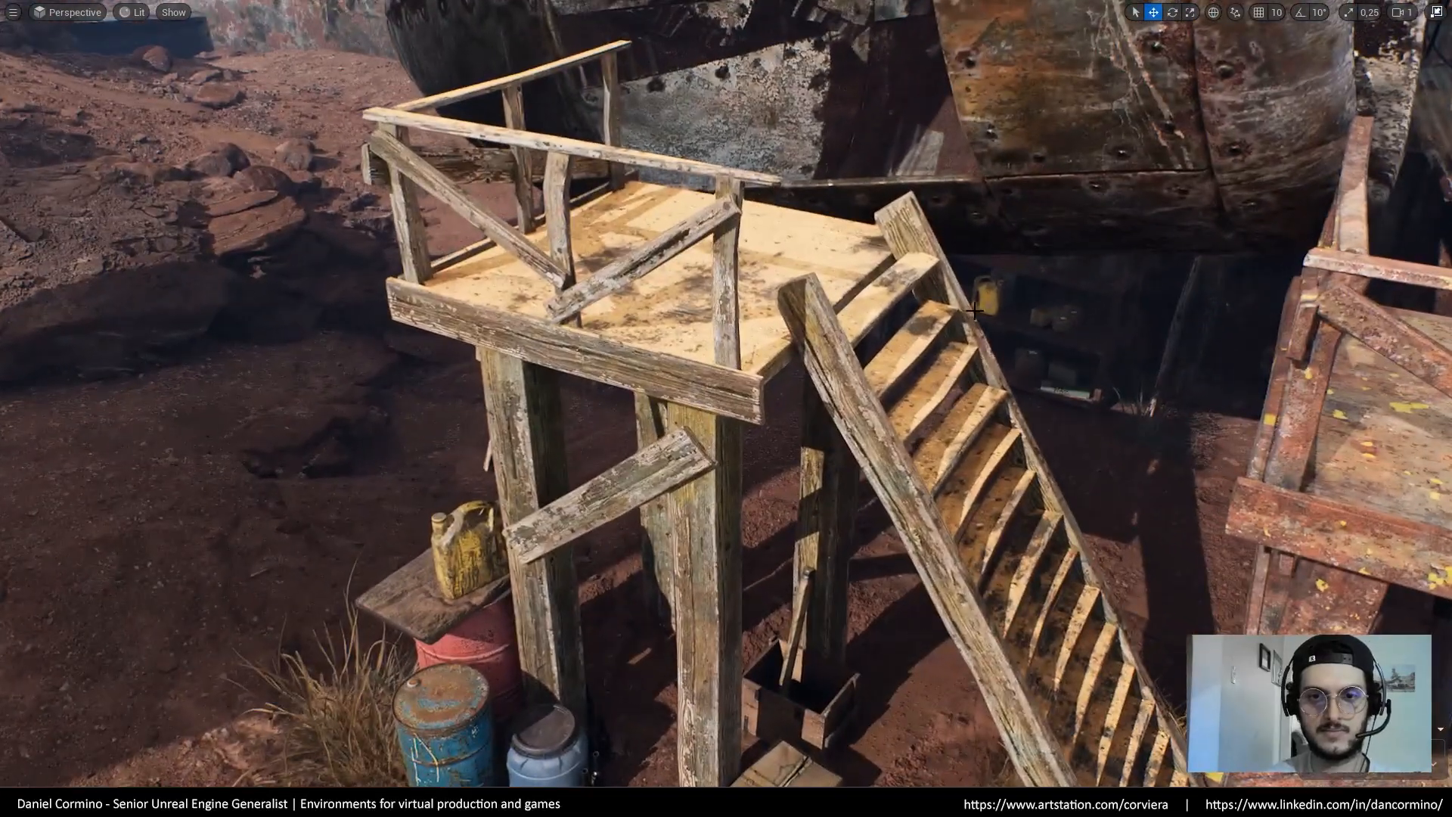
Apply the MI_LadderWoodExposed2 material with yellow paint to stepladder_propeller032
click(978, 306)
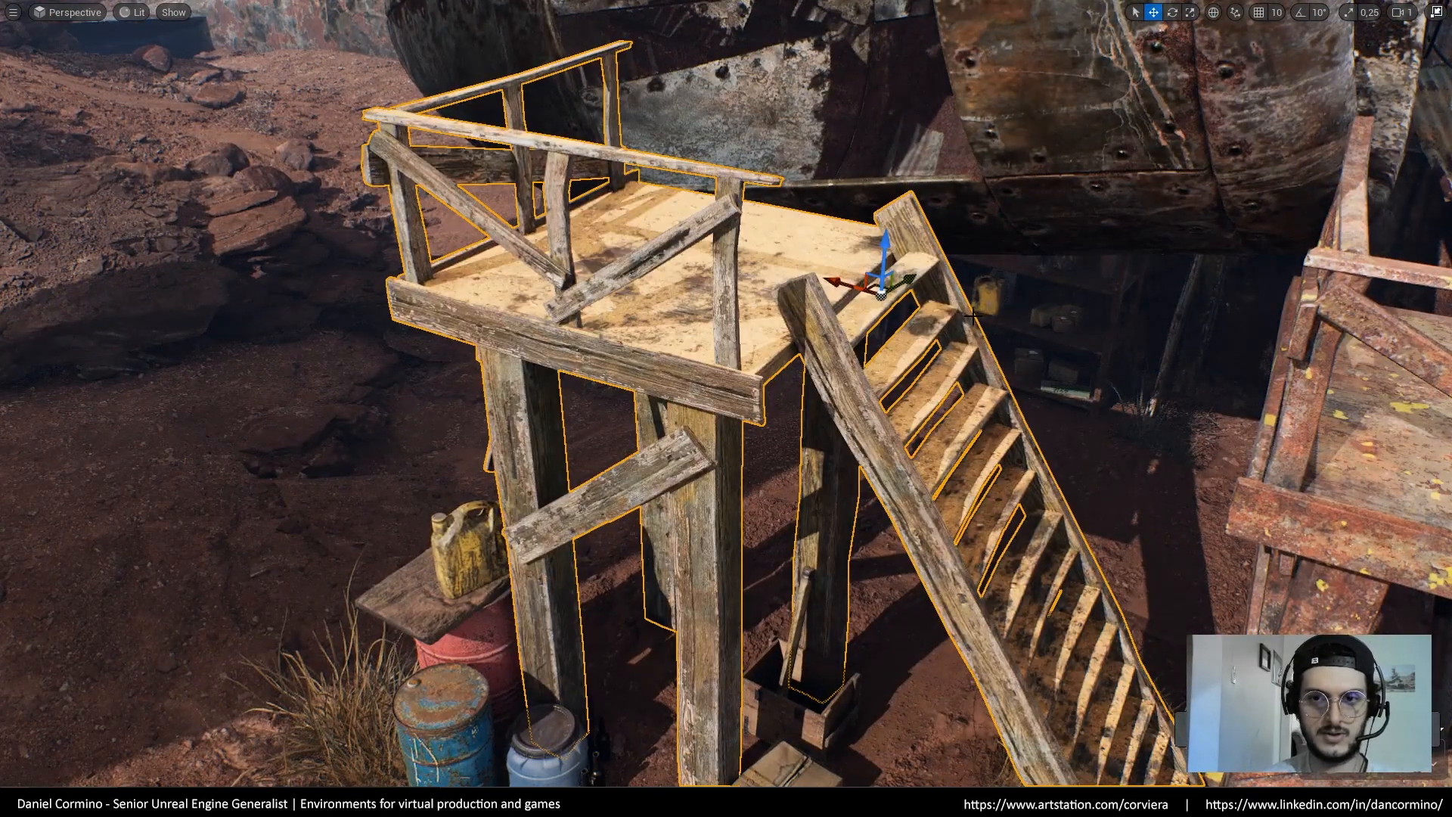
key(F11)
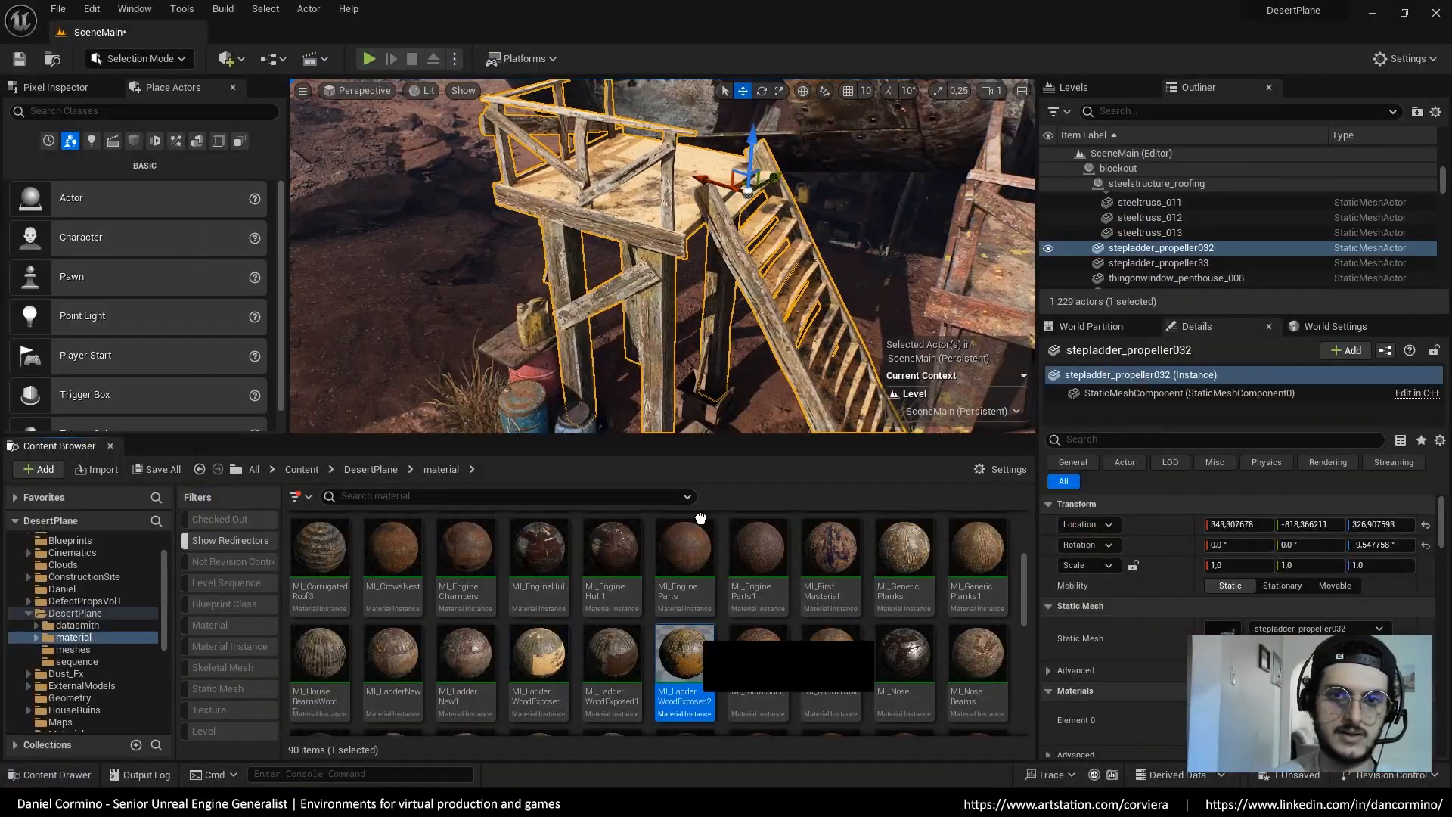
drag(684, 652, 754, 270)
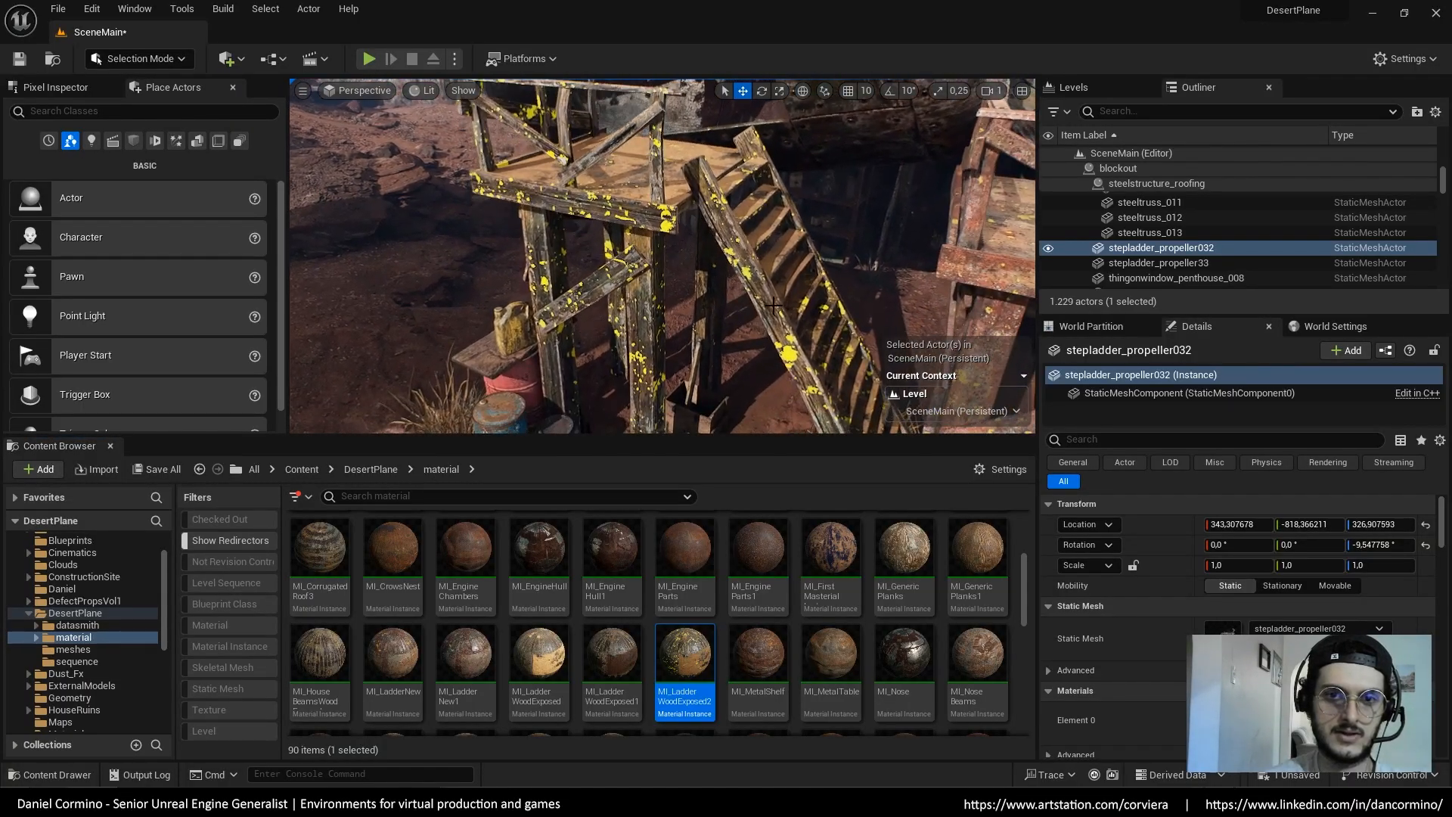
scroll(662, 257, down, 3)
Try the MI_LadderNew1 material on stepladder_propeller33 and compare it with the neighbouring ladder
click(756, 227)
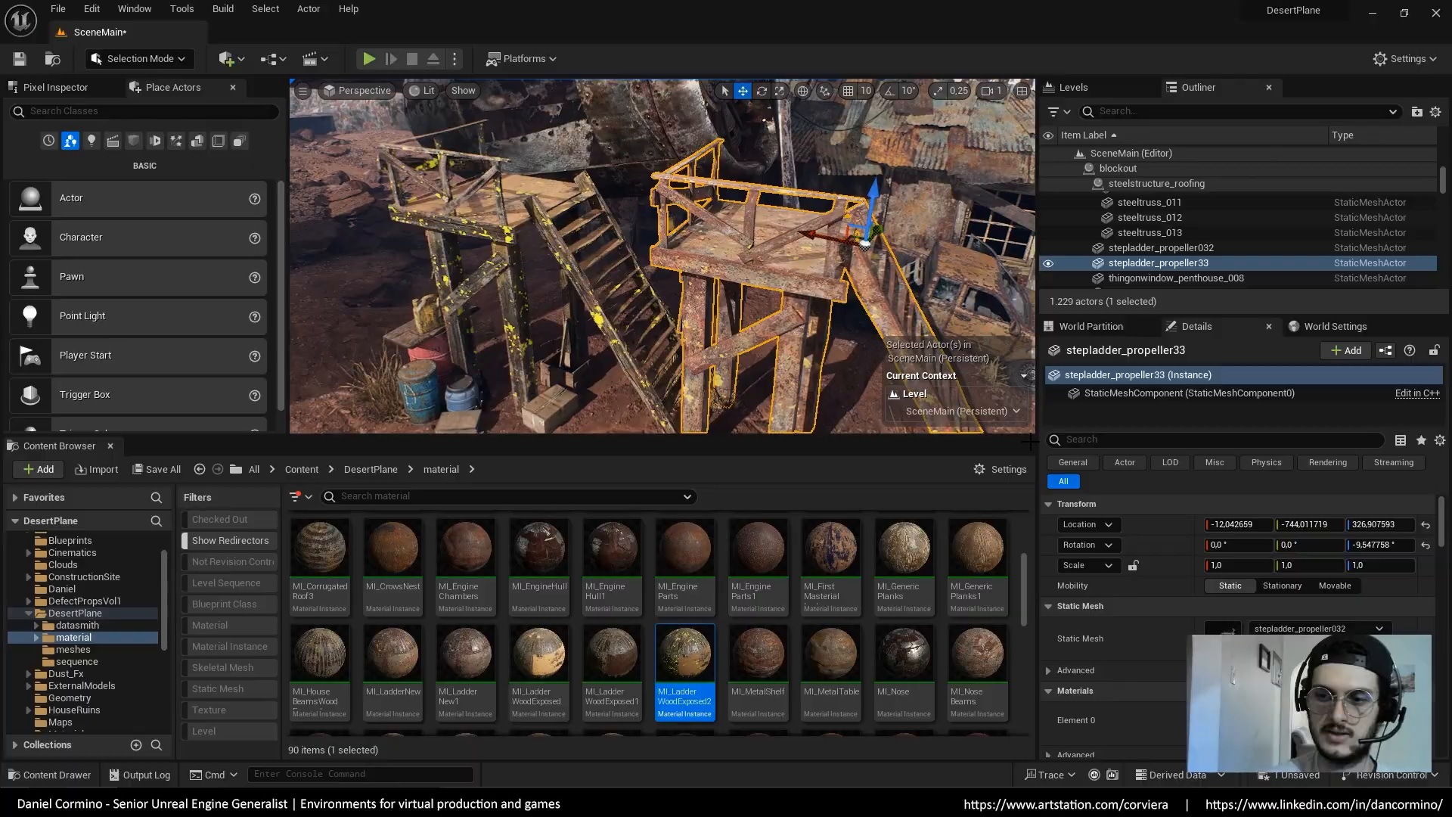
right_drag(680, 265, 650, 249)
mouse_move(703, 403)
right_down()
mouse_move(692, 393)
mouse_move(704, 403)
right_up()
key(g)
click(491, 643)
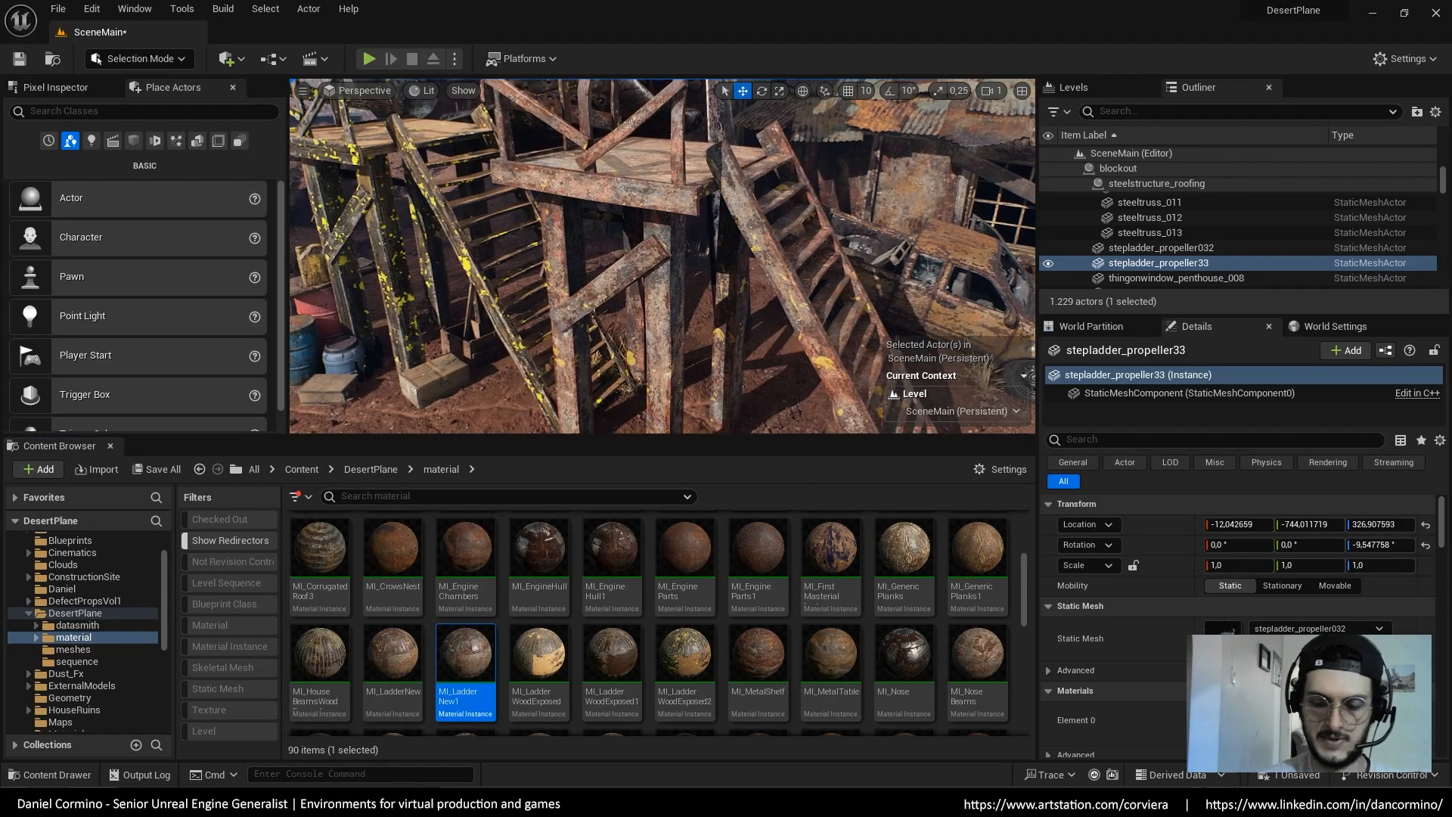
key(F11)
right_drag(726, 409, 775, 424)
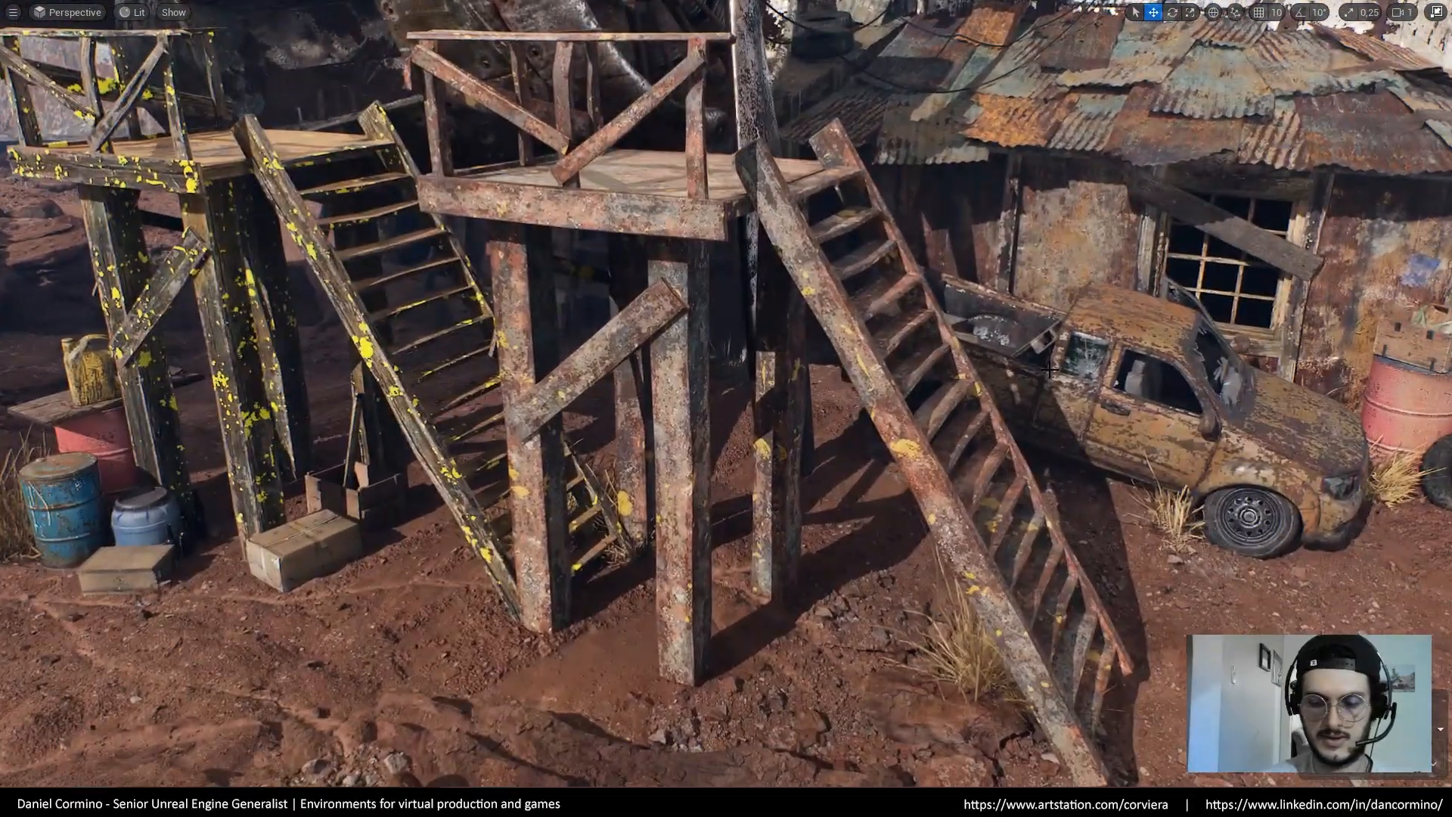
Reapply MI_LadderNew to stepladder_propeller33 and open that material's editor over the full-size viewport
key(F11)
drag(400, 661, 639, 313)
right_drag(893, 312, 762, 355)
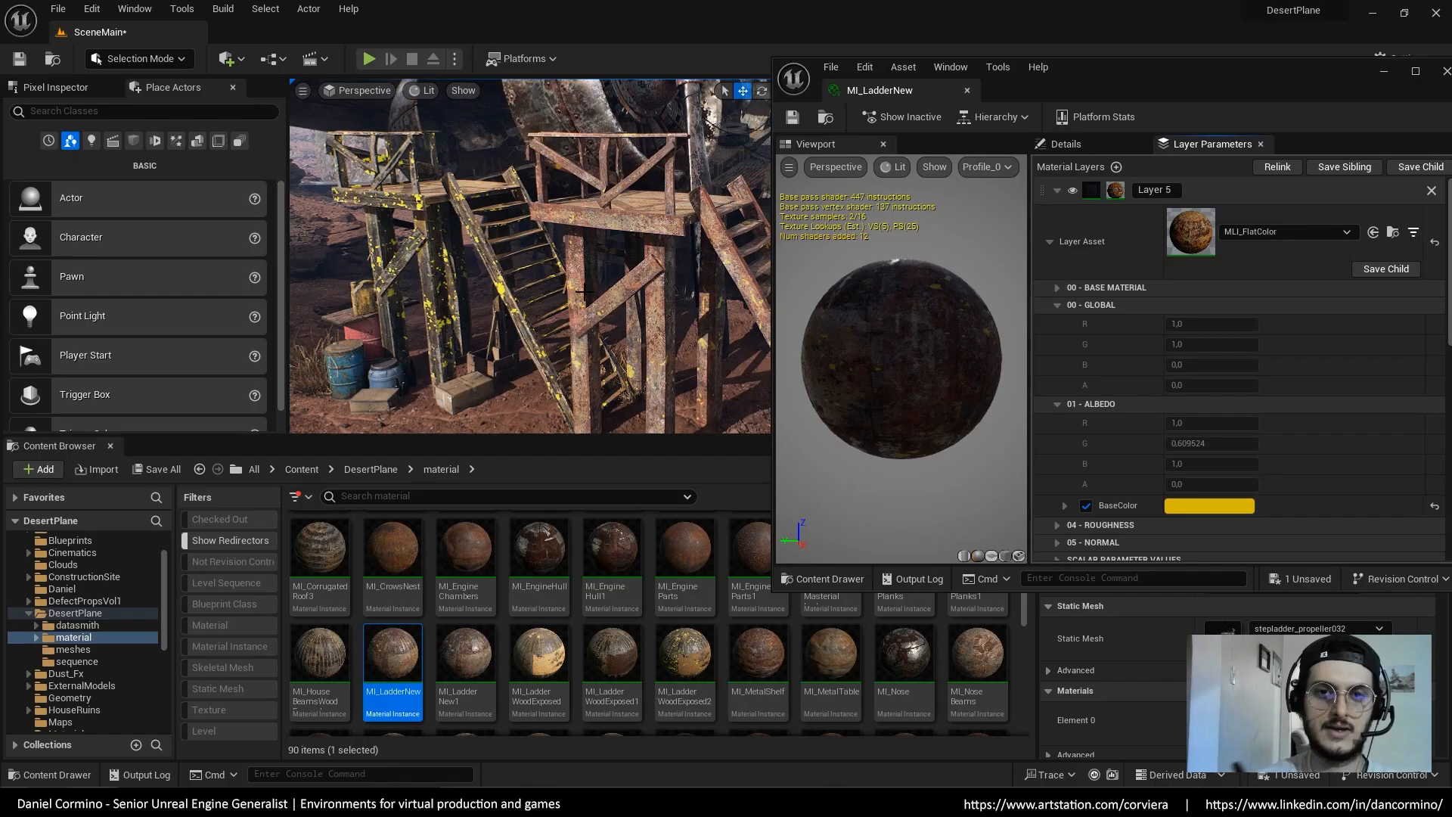
right_drag(687, 347, 711, 345)
key(F11)
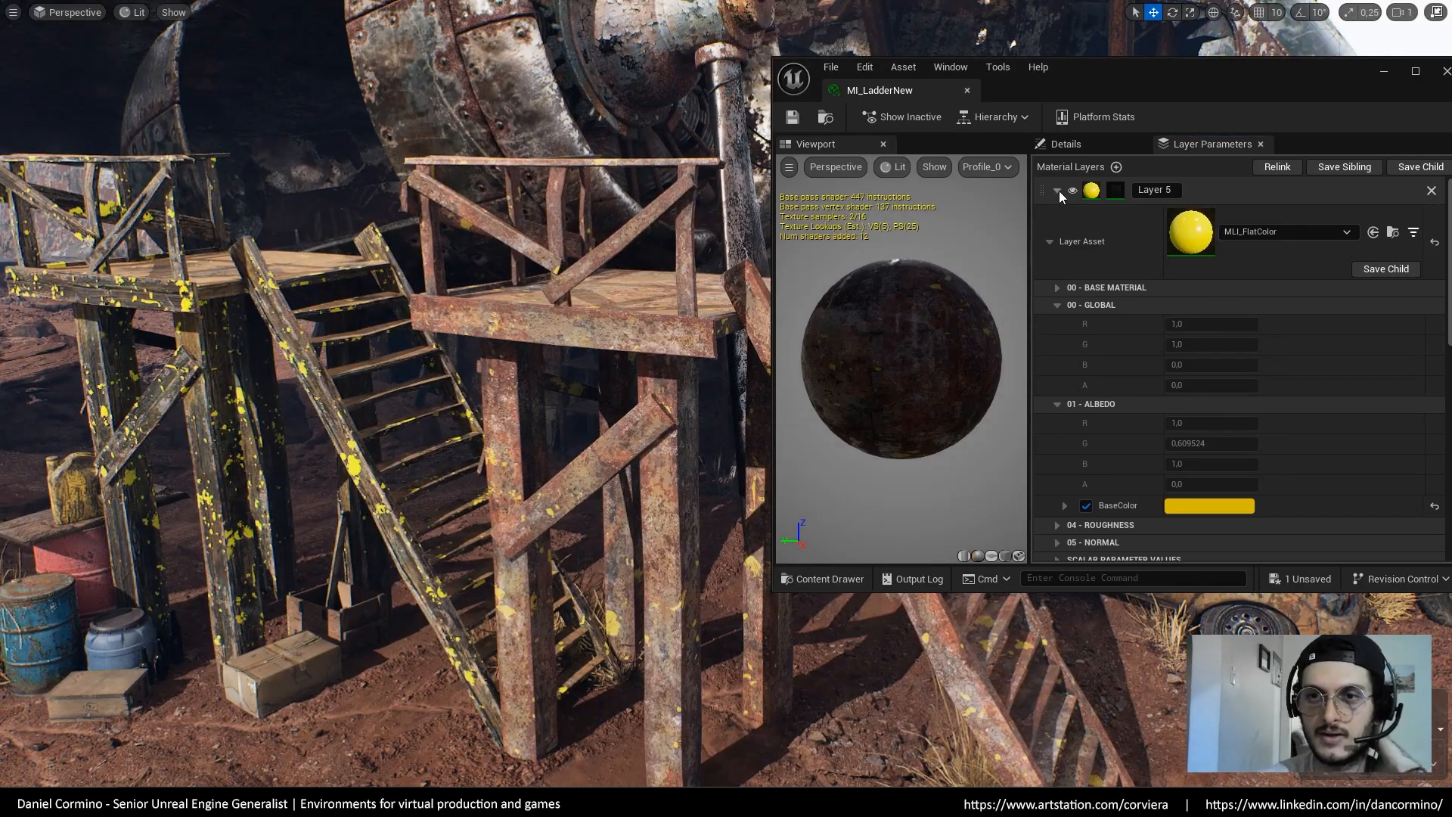
Set Layer 1's Albedo Controls R to 0.288 and G to 1.488796, and put the material editor away
click(1058, 190)
click(1059, 190)
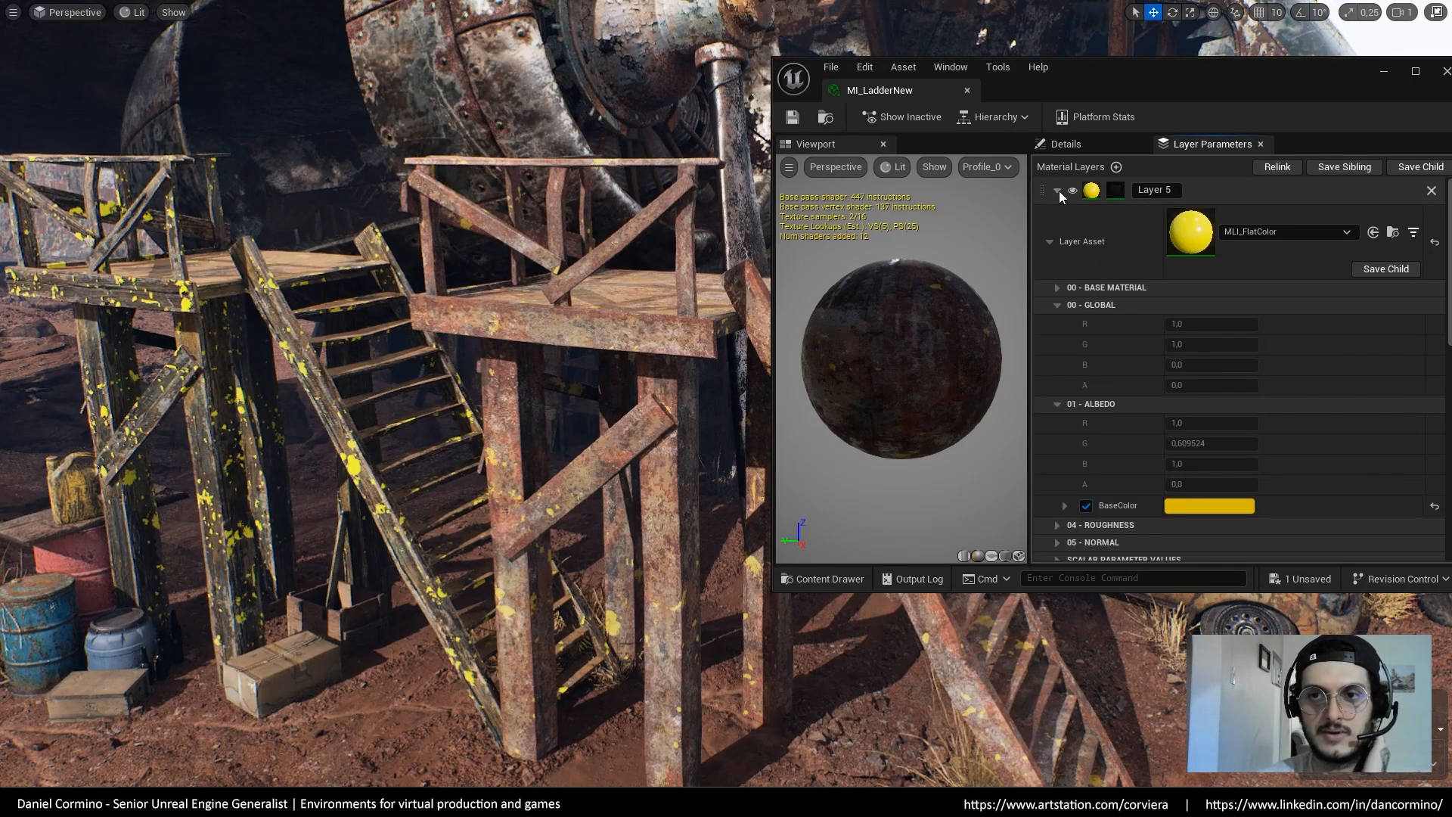
click(1059, 191)
click(1057, 302)
scroll(1269, 455, down, 5)
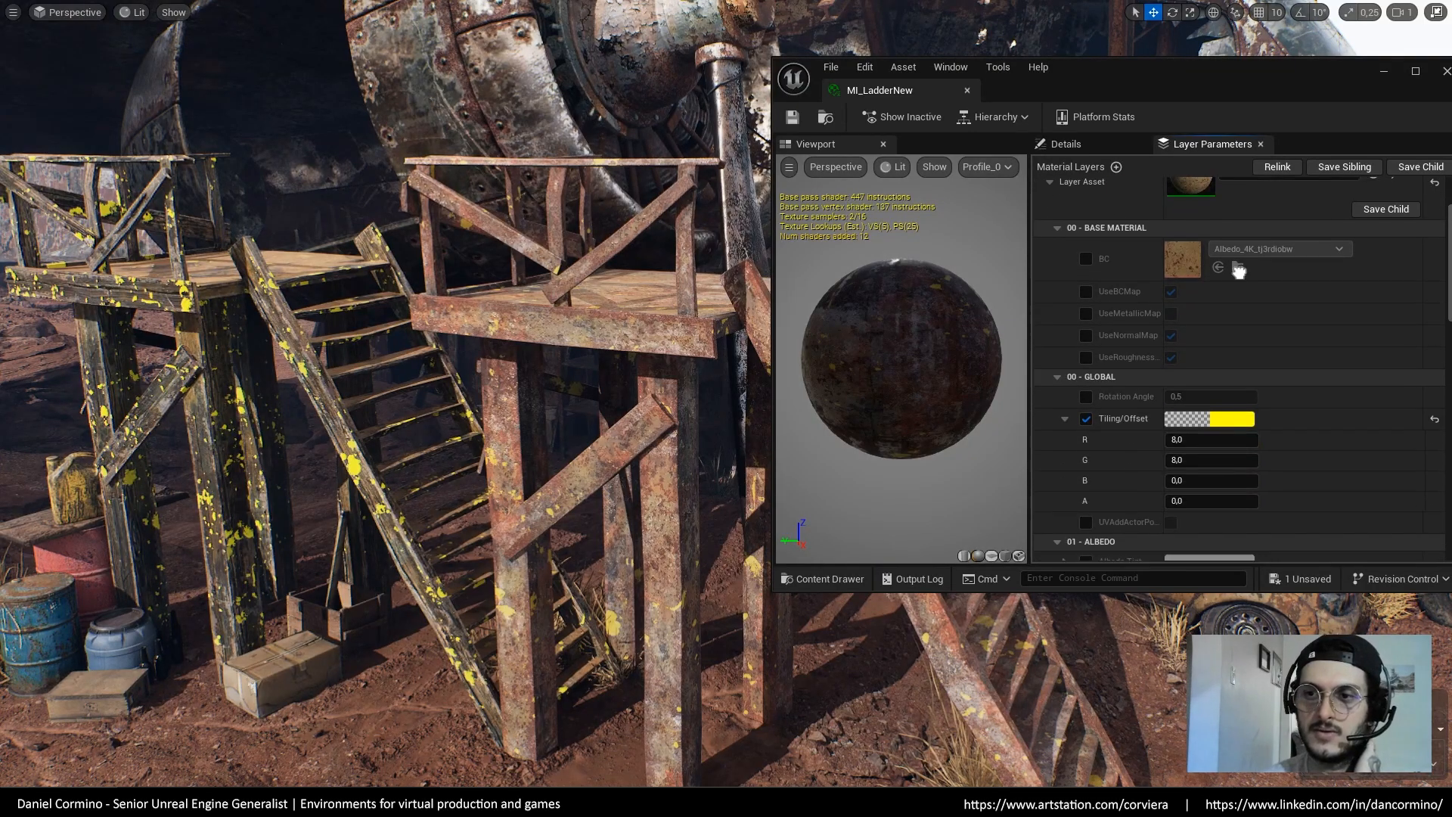
scroll(1084, 293, down, 3)
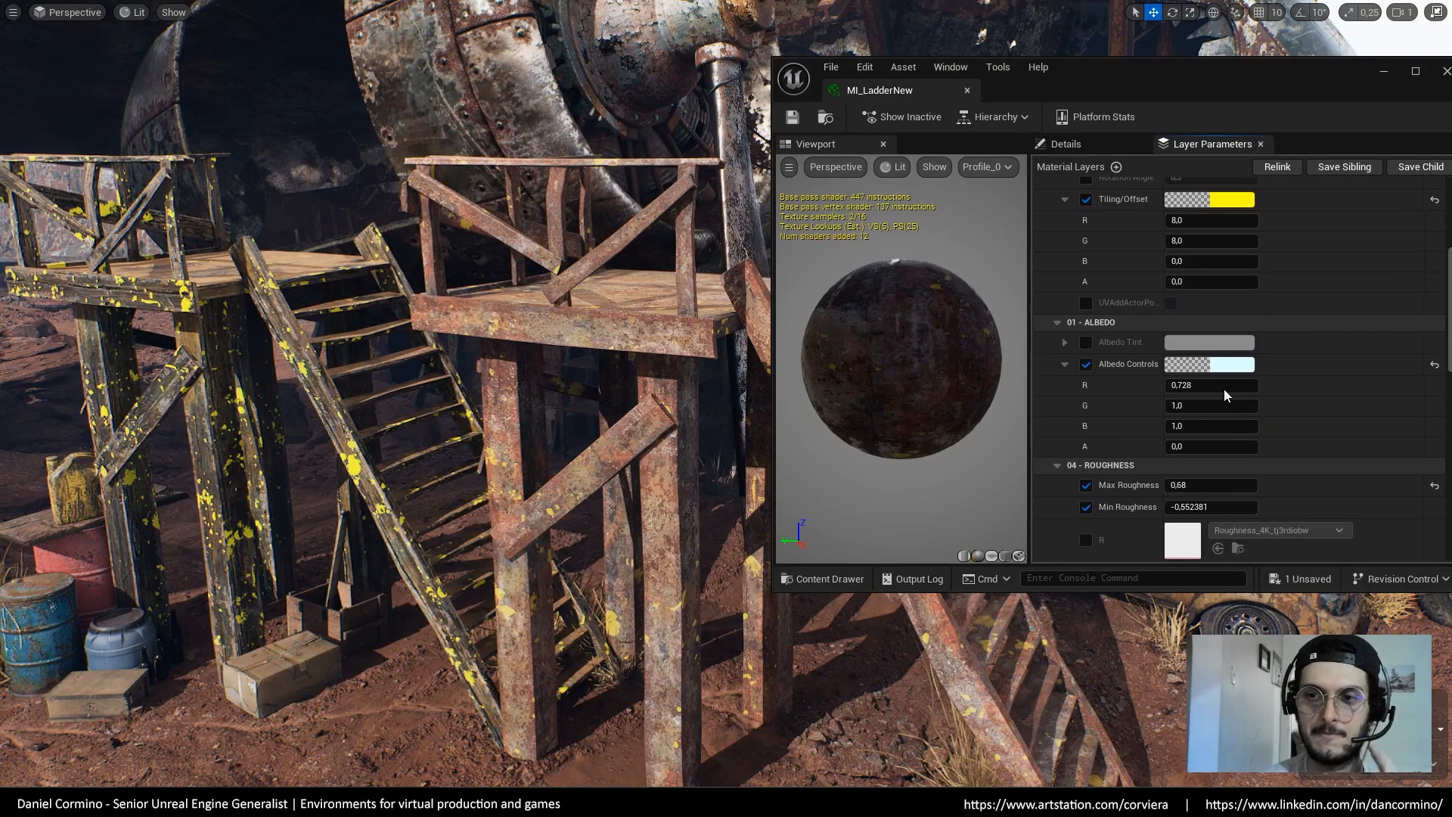
mouse_move(1222, 385)
mouse_down()
mouse_move(1172, 385)
mouse_move(1222, 385)
mouse_up()
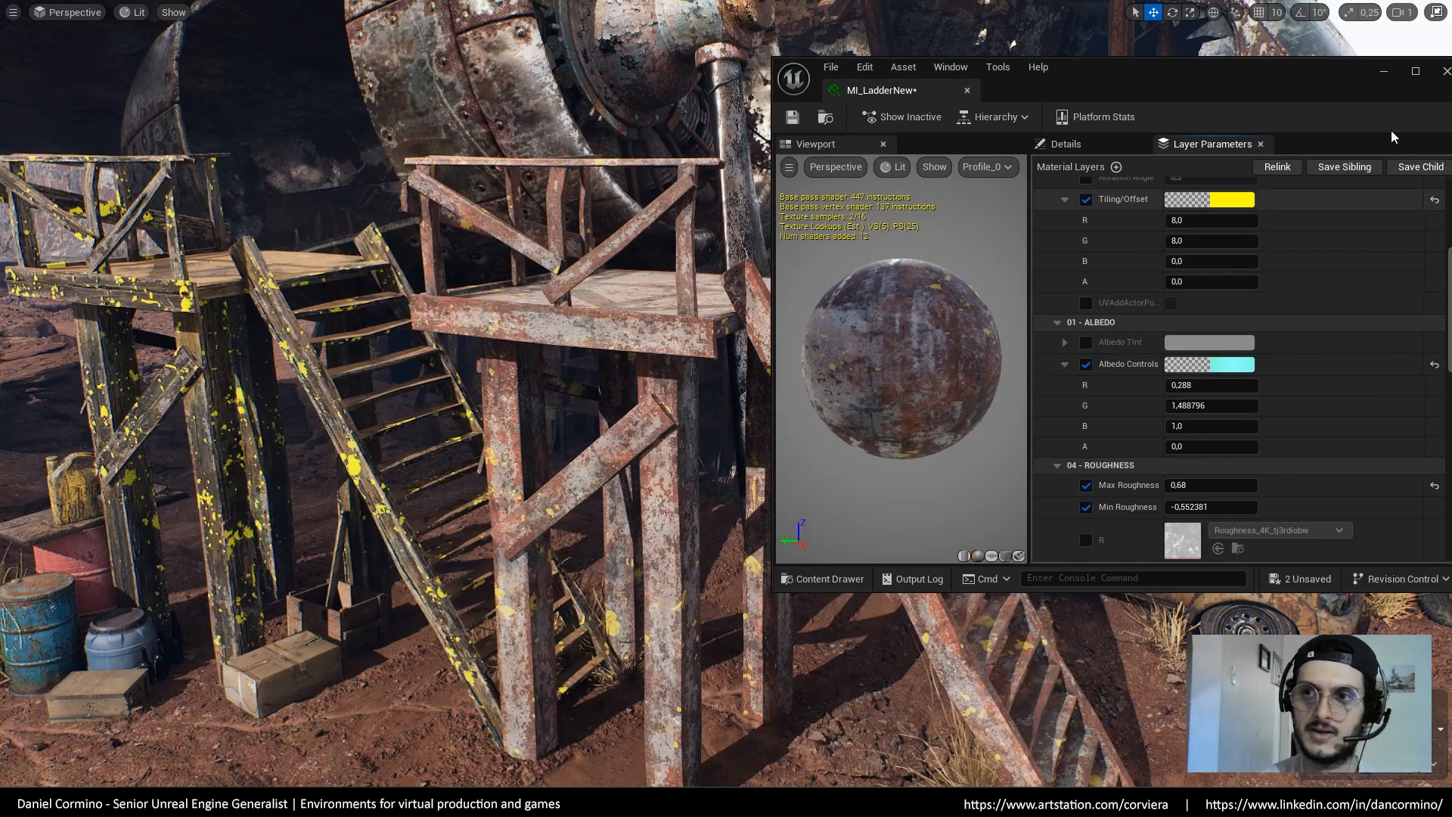
drag(1440, 82, 1389, 91)
click(1388, 83)
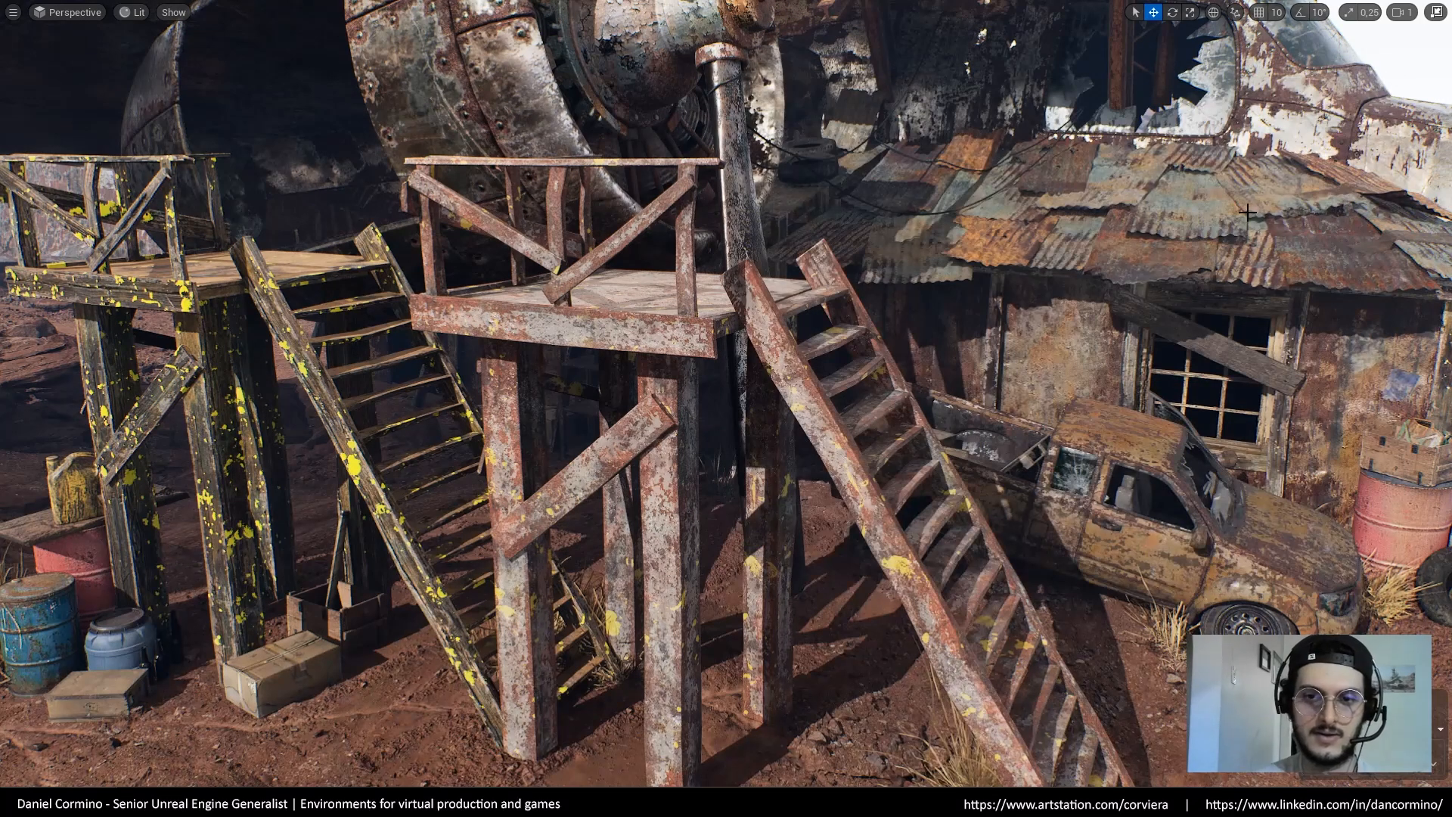
Examine the lightened paint, rust and yellow patches on the ladder structure from a distance and close up
key(s)
right_drag(1119, 366, 1118, 429)
key(w)
key(s)
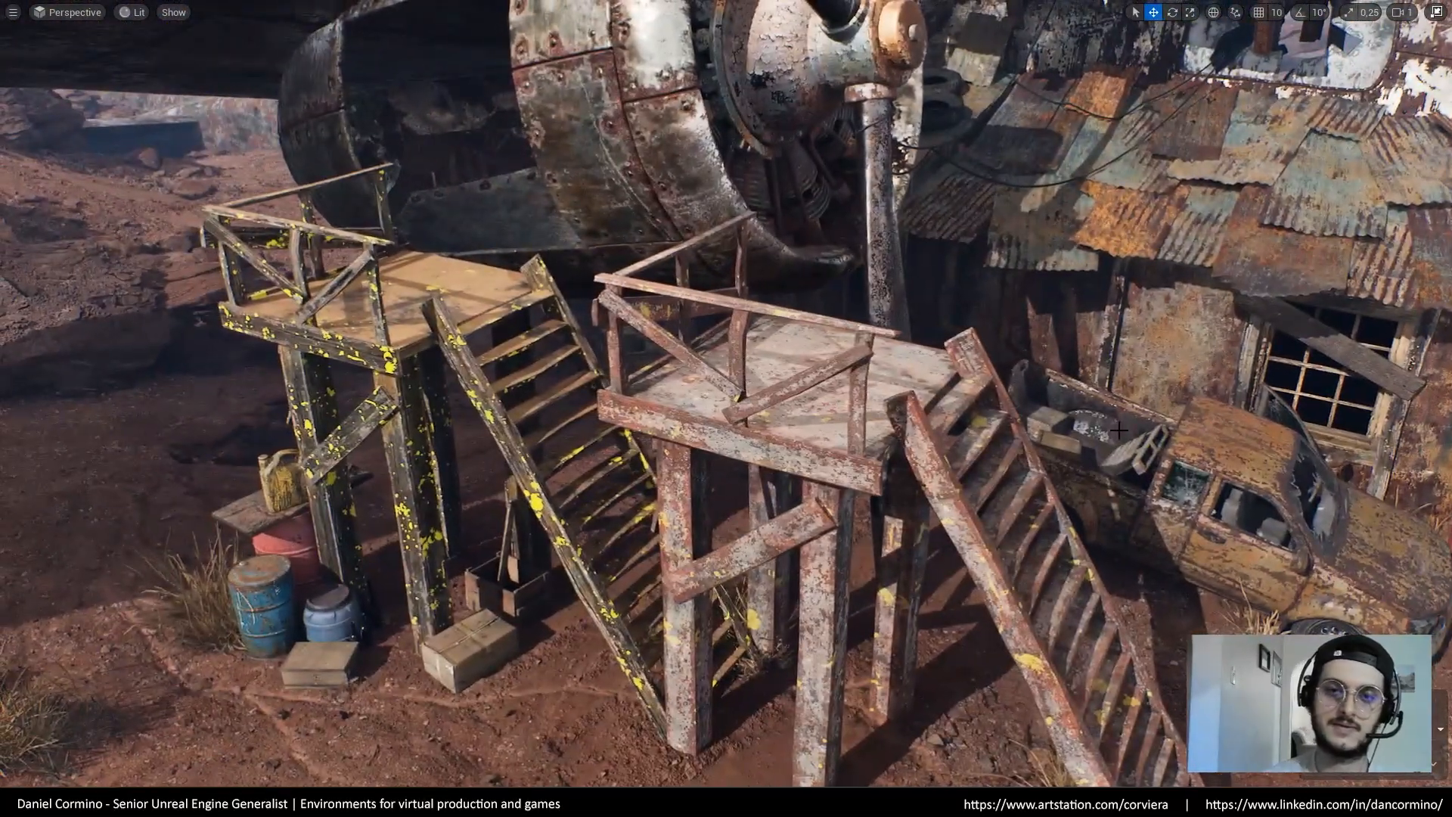
key(F11)
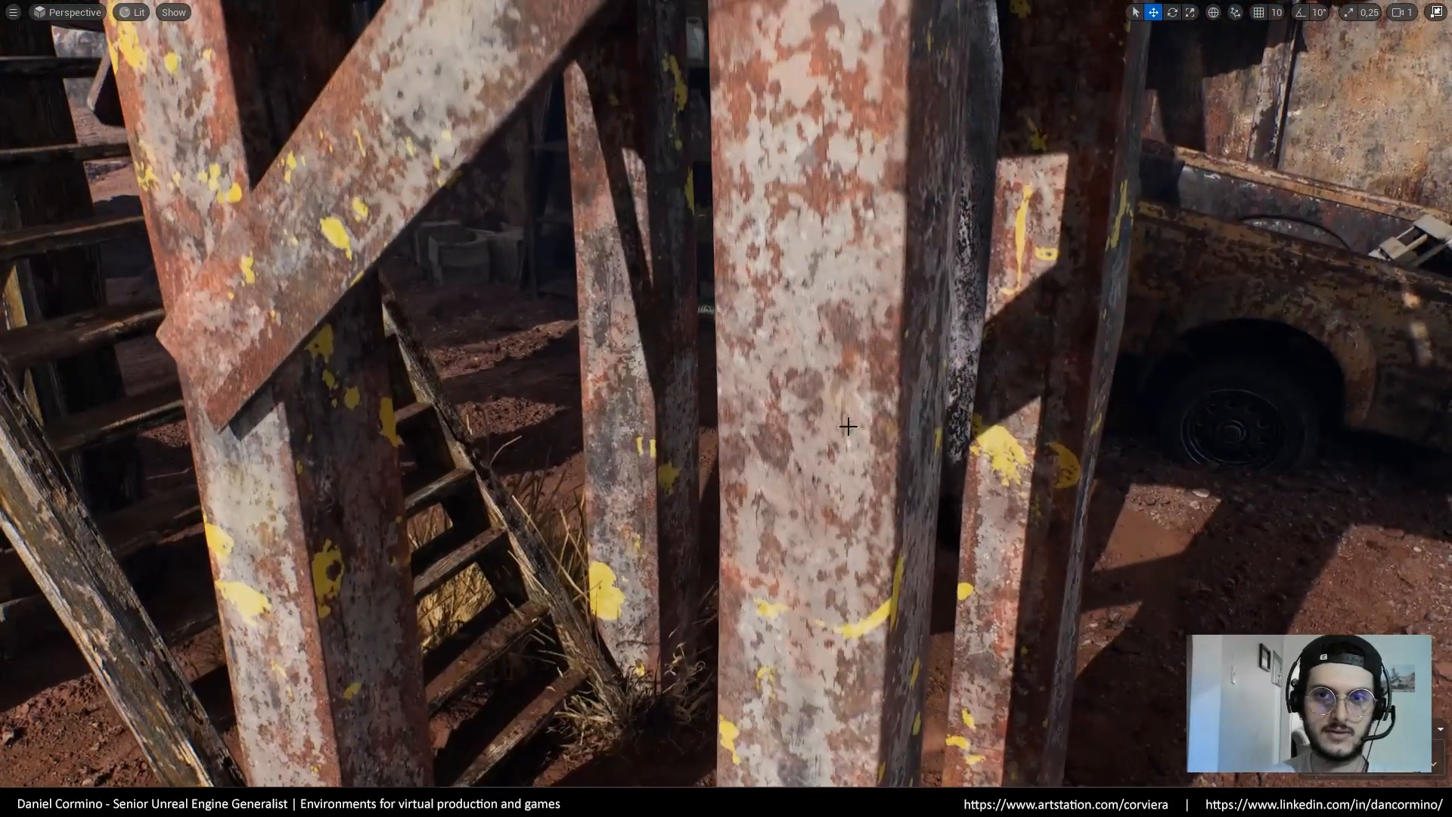
key(w)
right_drag(848, 427, 915, 341)
key(s)
key(w)
key(s)
key(q)
key(s)
key(e)
key(w)
key(q)
key(s)
key(e)
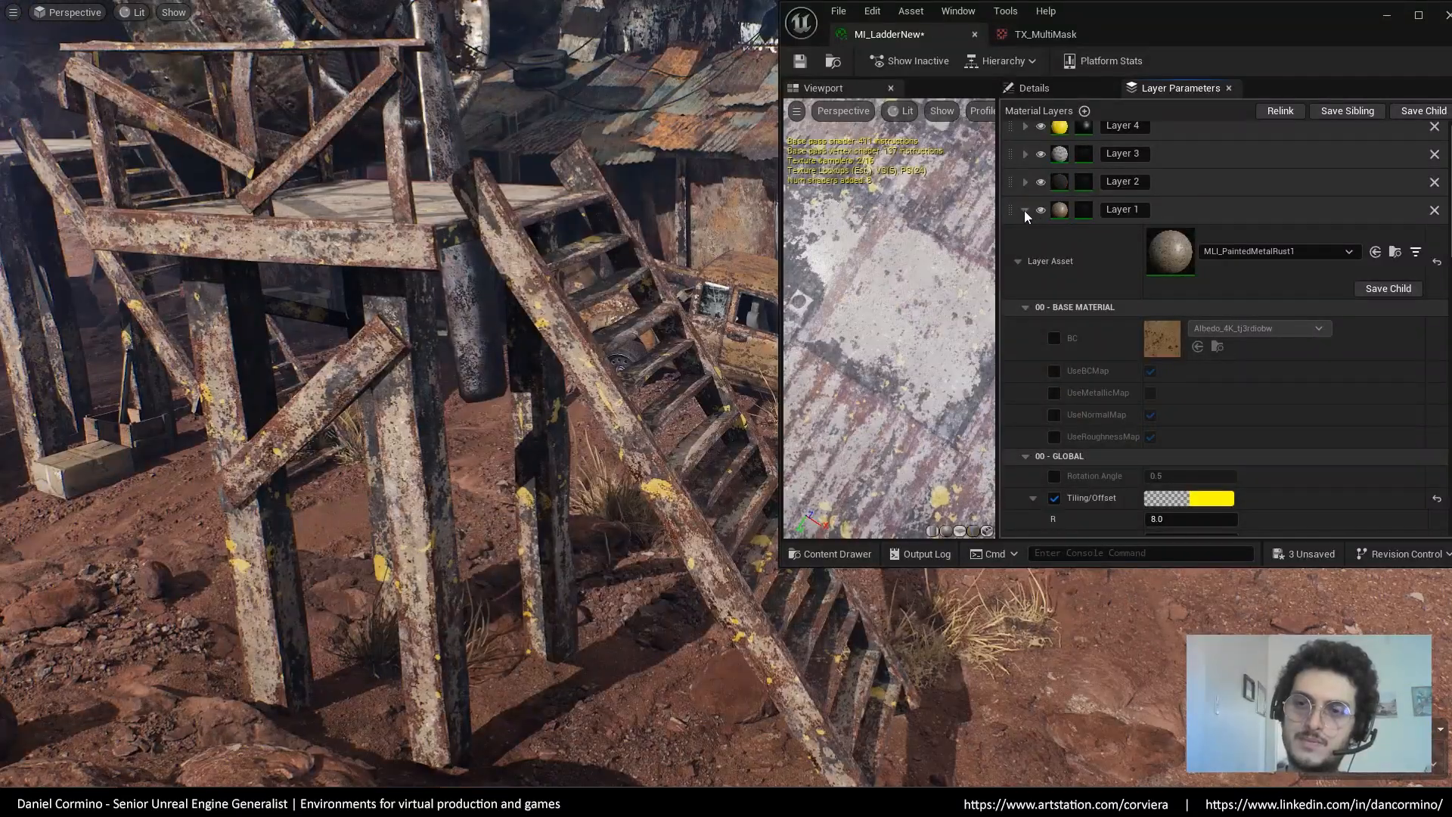
Collapse Layer 1, look over the painted platform and close the MI_LadderNew editor
click(1024, 211)
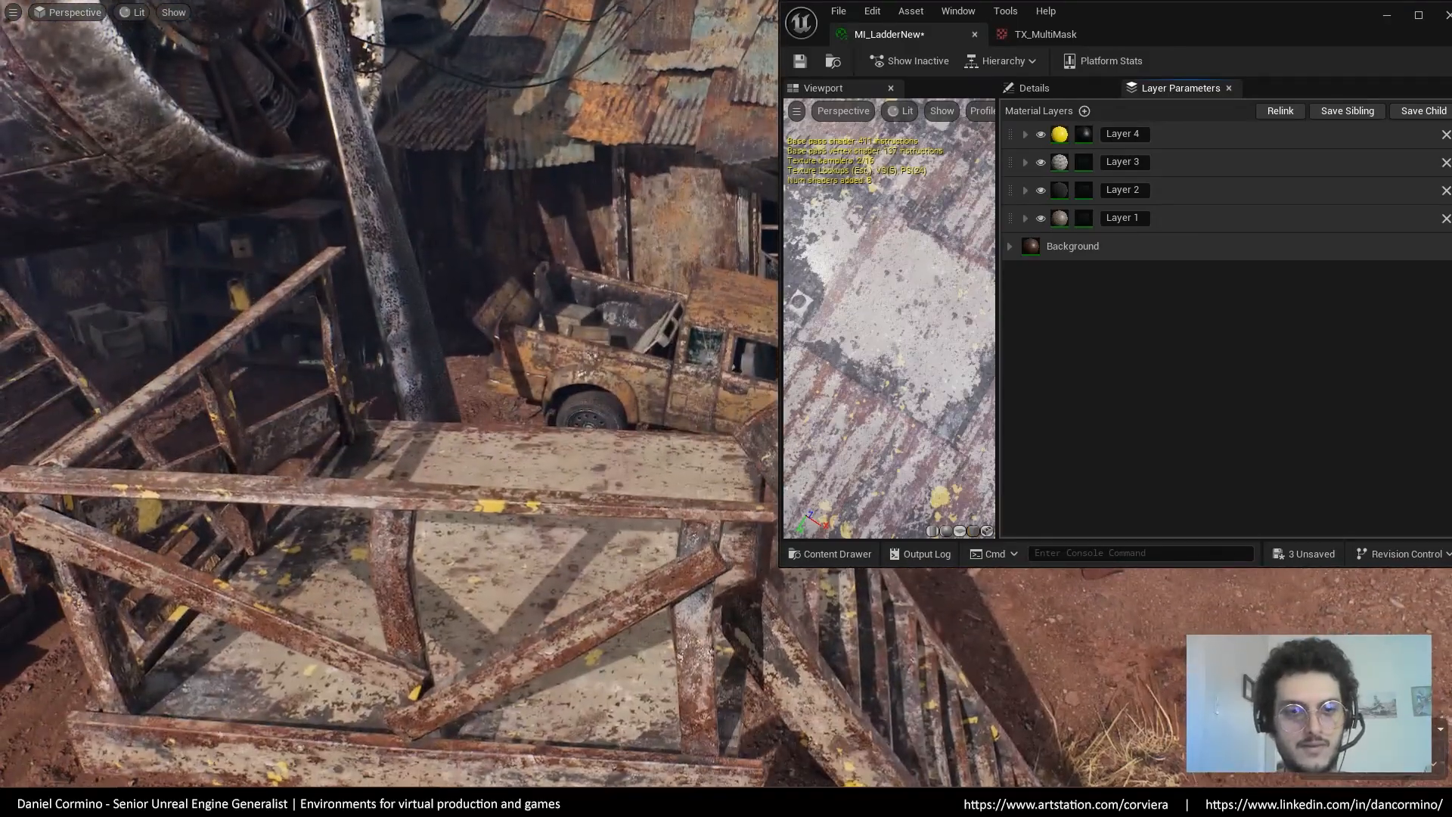
mouse_move(714, 404)
right_down()
mouse_move(704, 427)
mouse_move(715, 404)
mouse_move(685, 412)
mouse_move(710, 407)
right_up()
right_drag(699, 332, 705, 328)
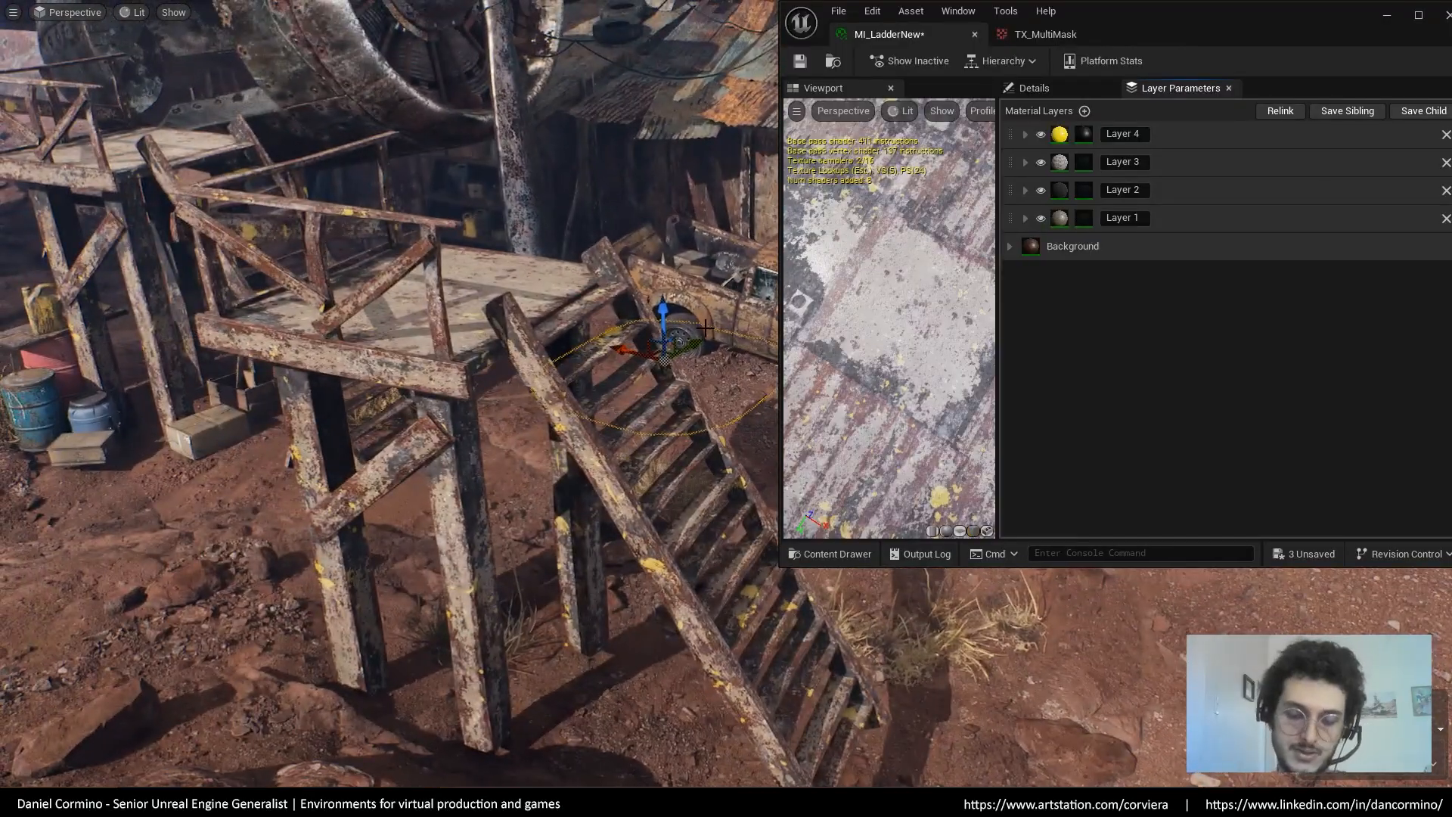
click(1447, 16)
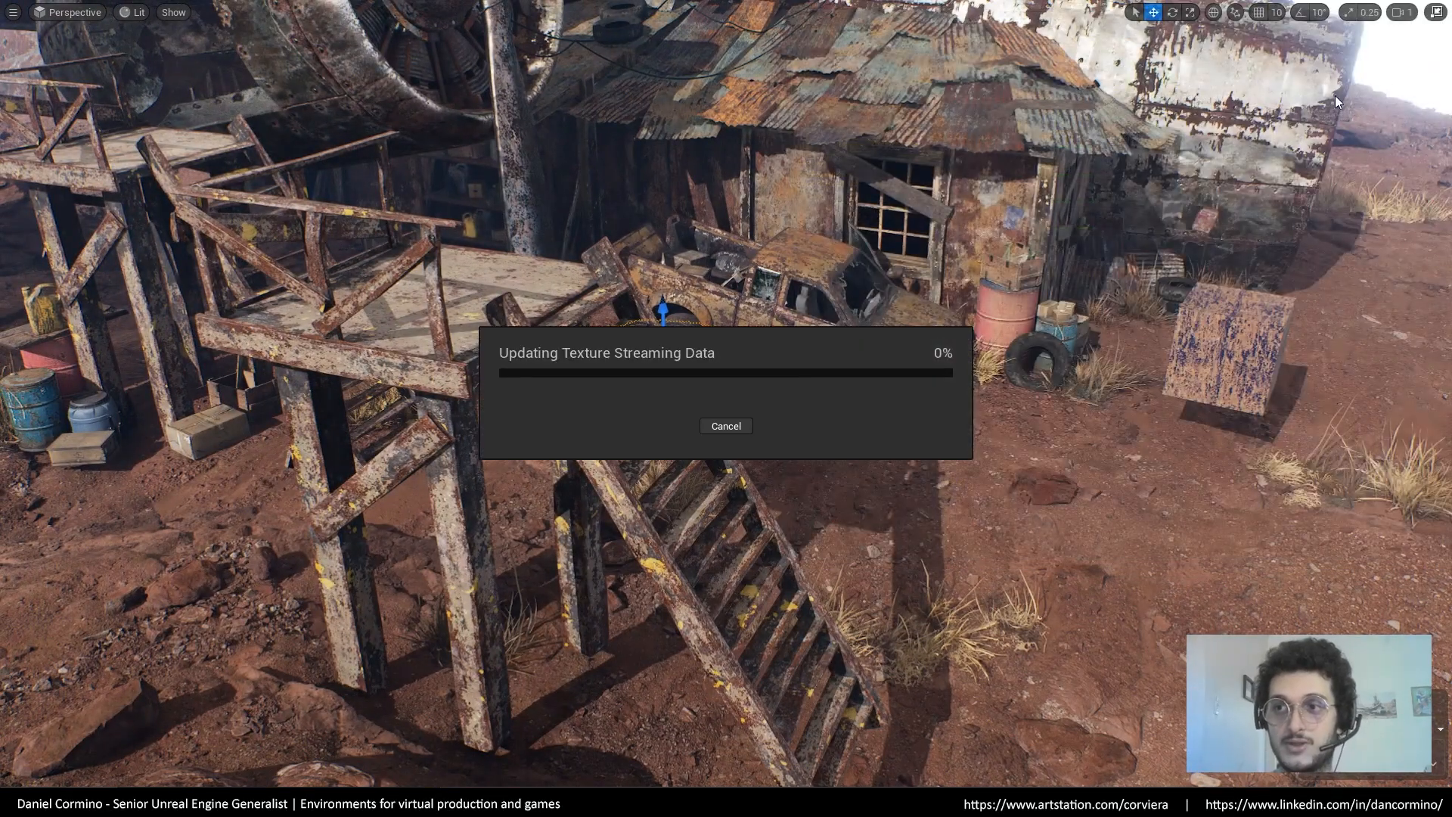
Select the rusted pickup truck in the scene and open its MLI_Pickup material
mouse_move(1012, 266)
right_down()
mouse_move(999, 262)
mouse_move(1039, 275)
right_up()
click(820, 355)
key(F11)
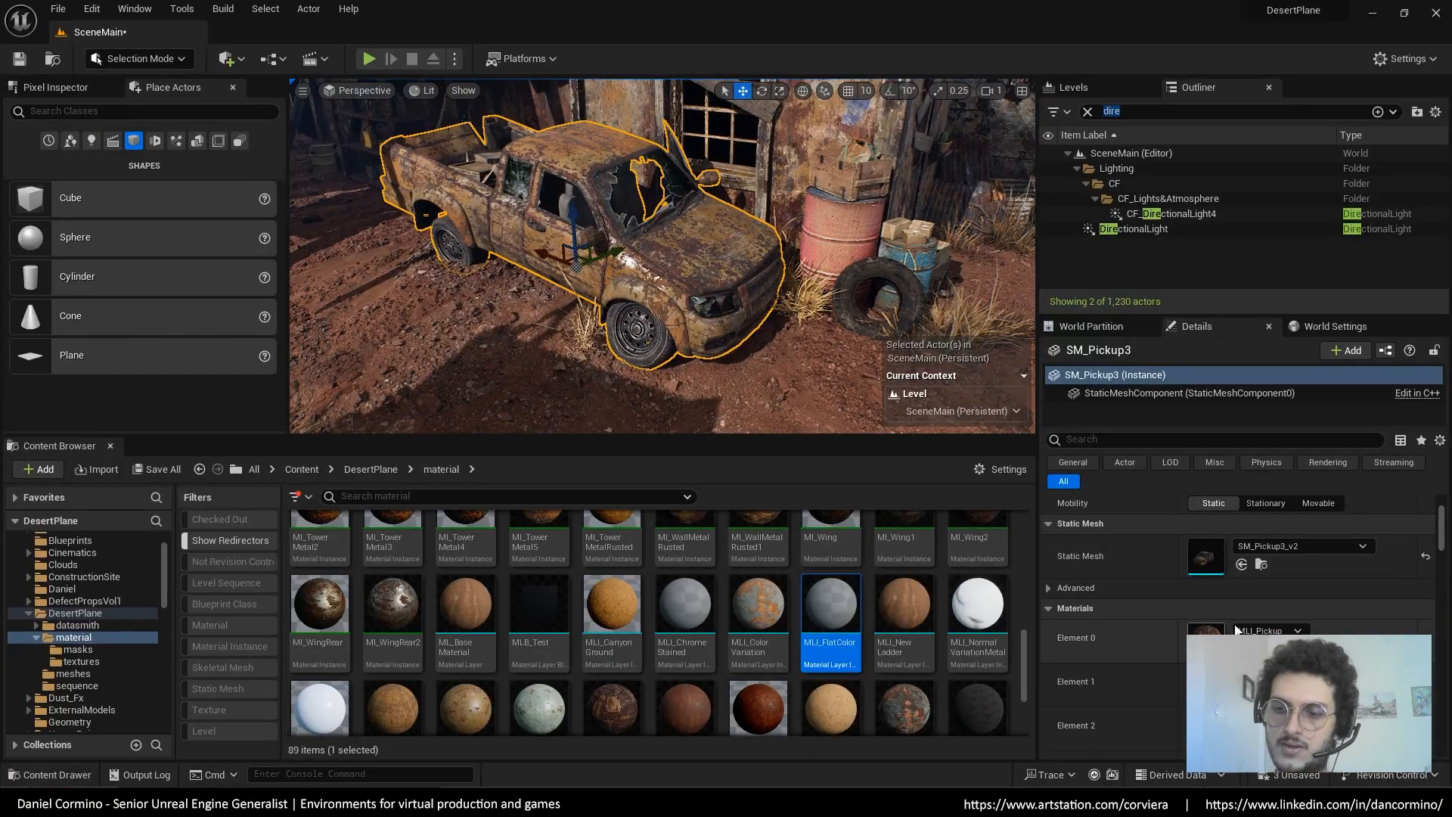
scroll(1277, 601, down, 1)
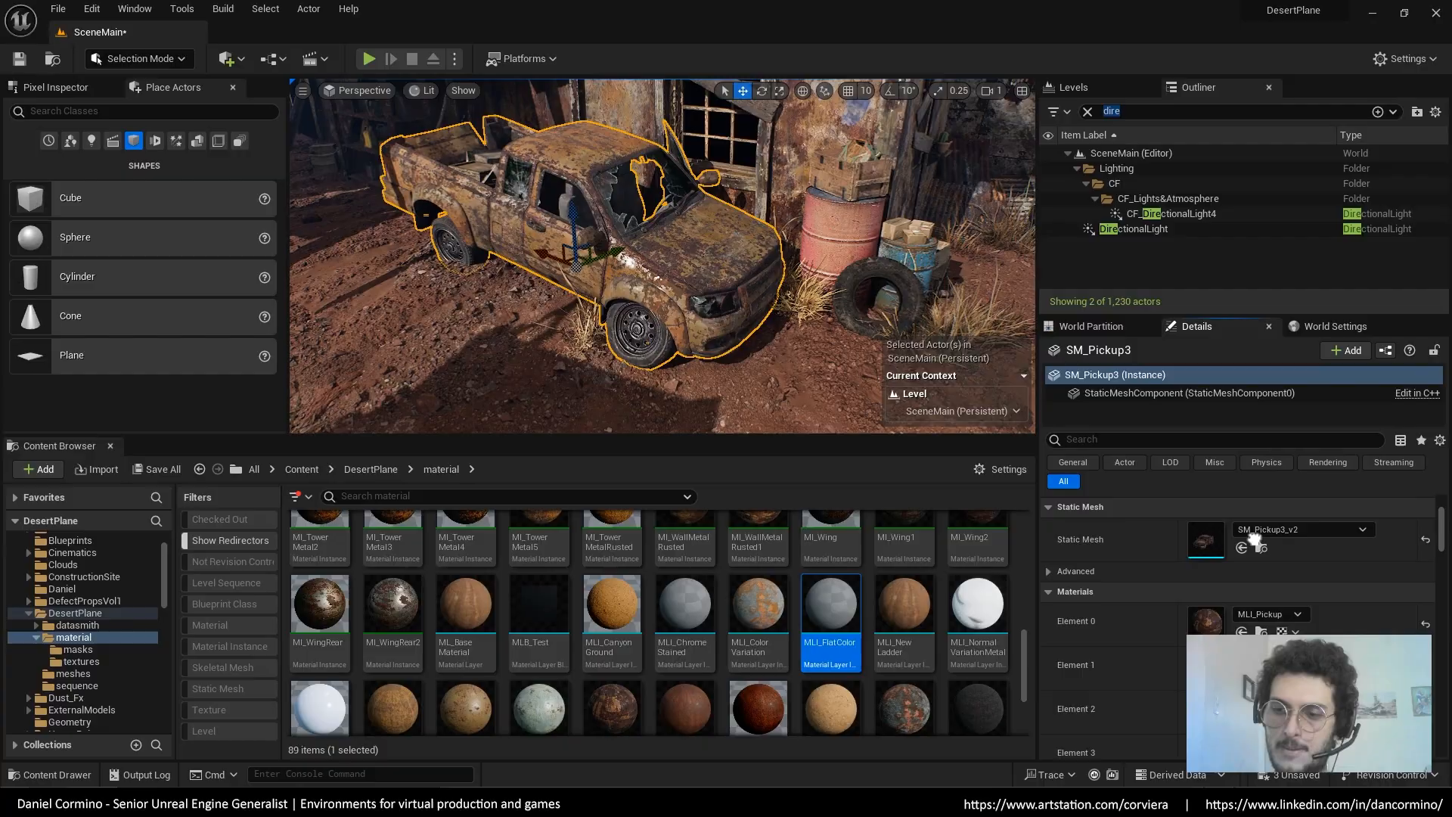
double_click(1209, 609)
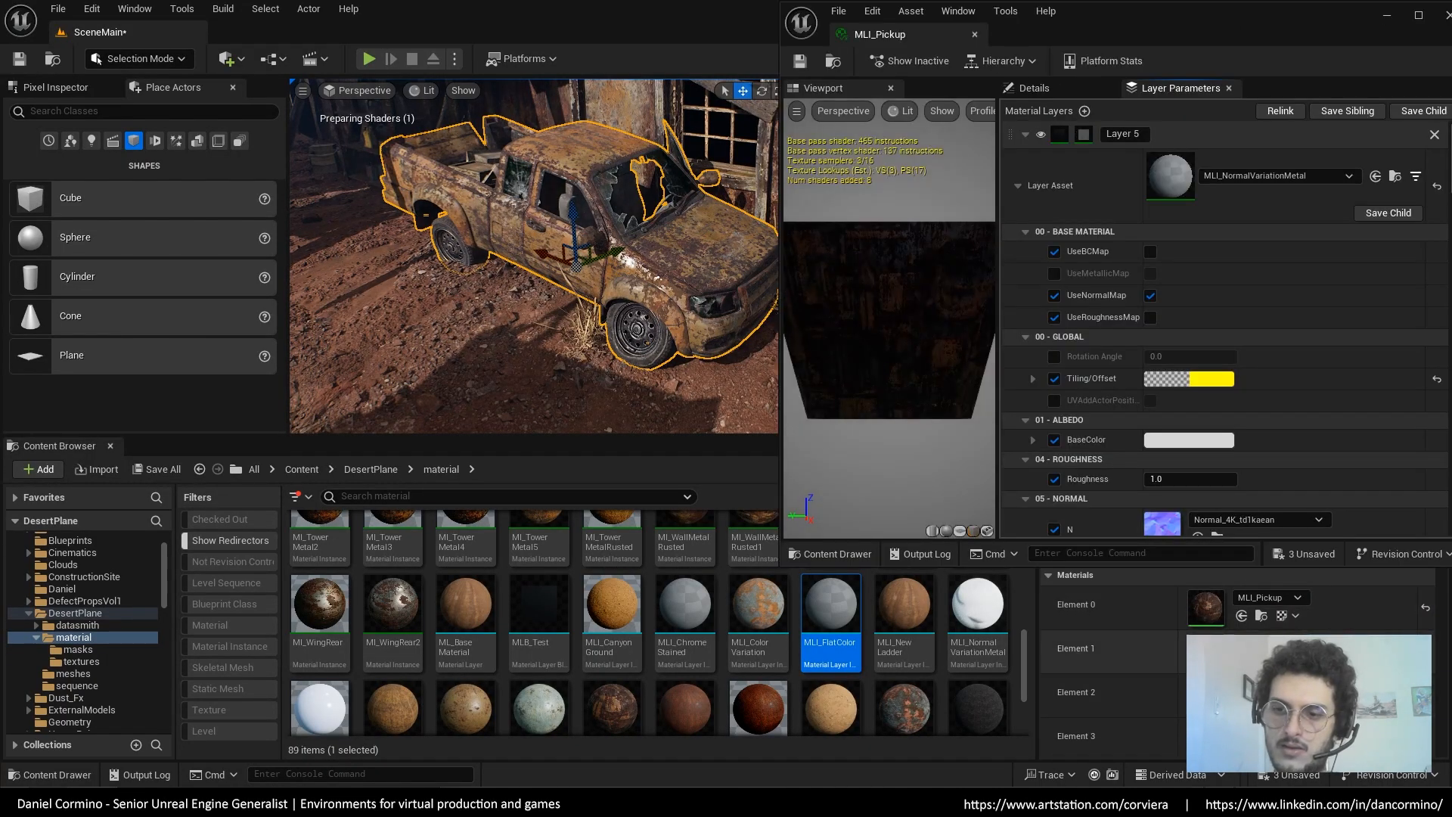
Locate the SM_Pickup3_v2 mesh in the project, use it as MLI_Pickup's preview mesh and maximize the material editor
scroll(1290, 603, up, 3)
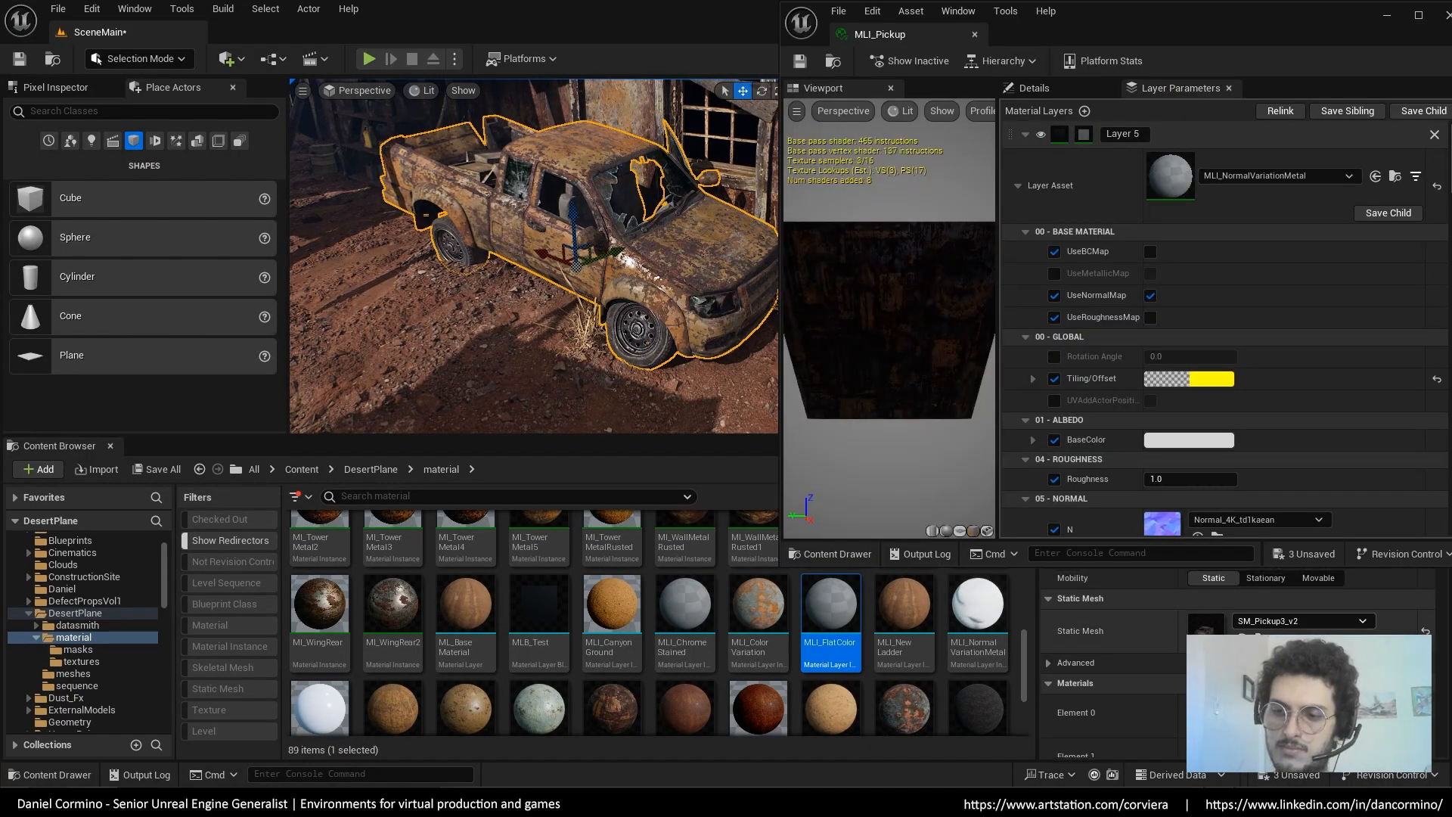
click(1261, 638)
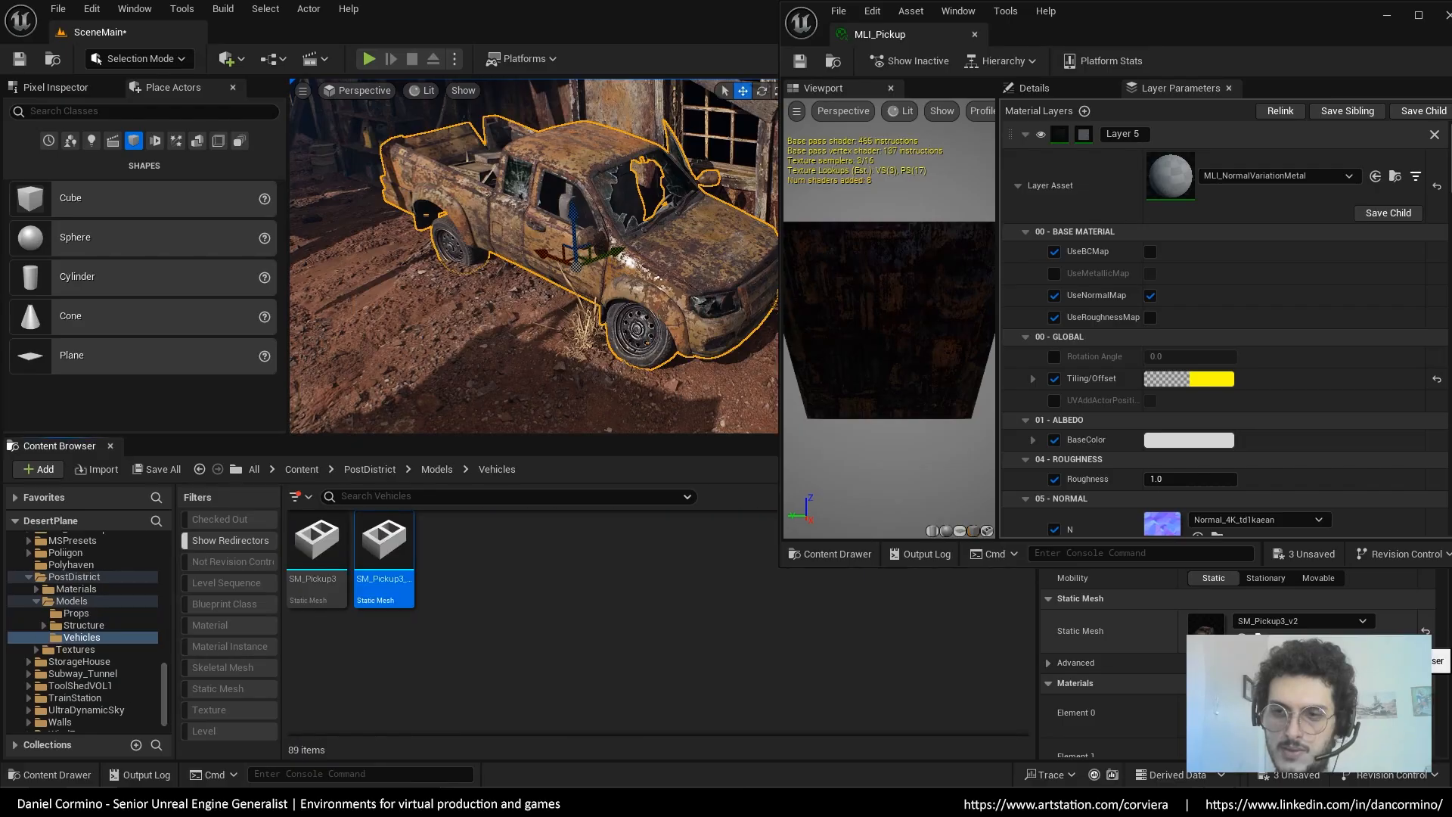
click(987, 532)
double_click(1317, 20)
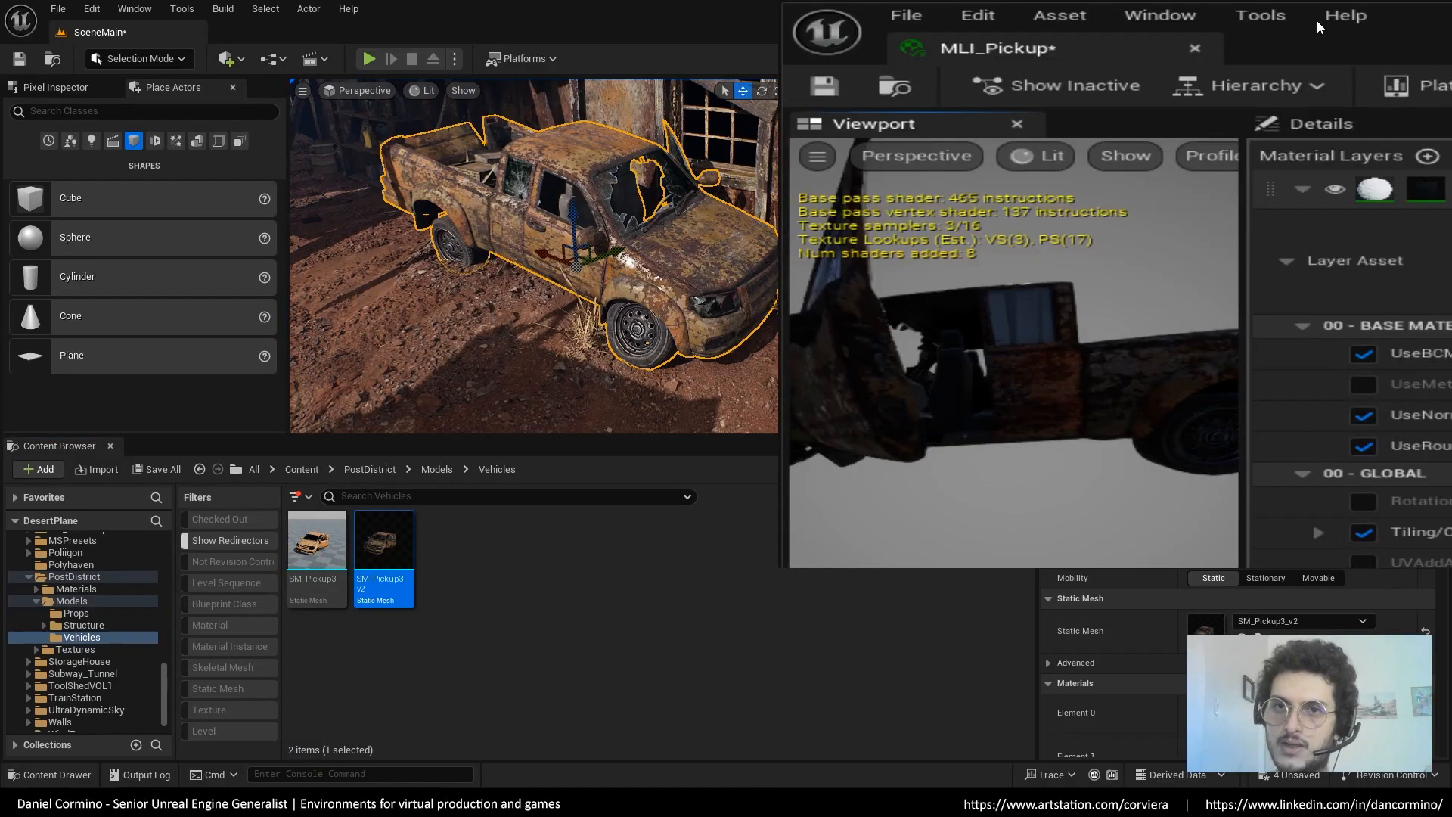
Bring the whole pickup into the preview and collapse Layer 5, StainsWhite, ColorVariation, StainsBlack, Rust and Background
drag(227, 423, 113, 431)
drag(399, 567, 288, 567)
right_drag(990, 520, 998, 733)
scroll(529, 175, up, 10)
click(485, 132)
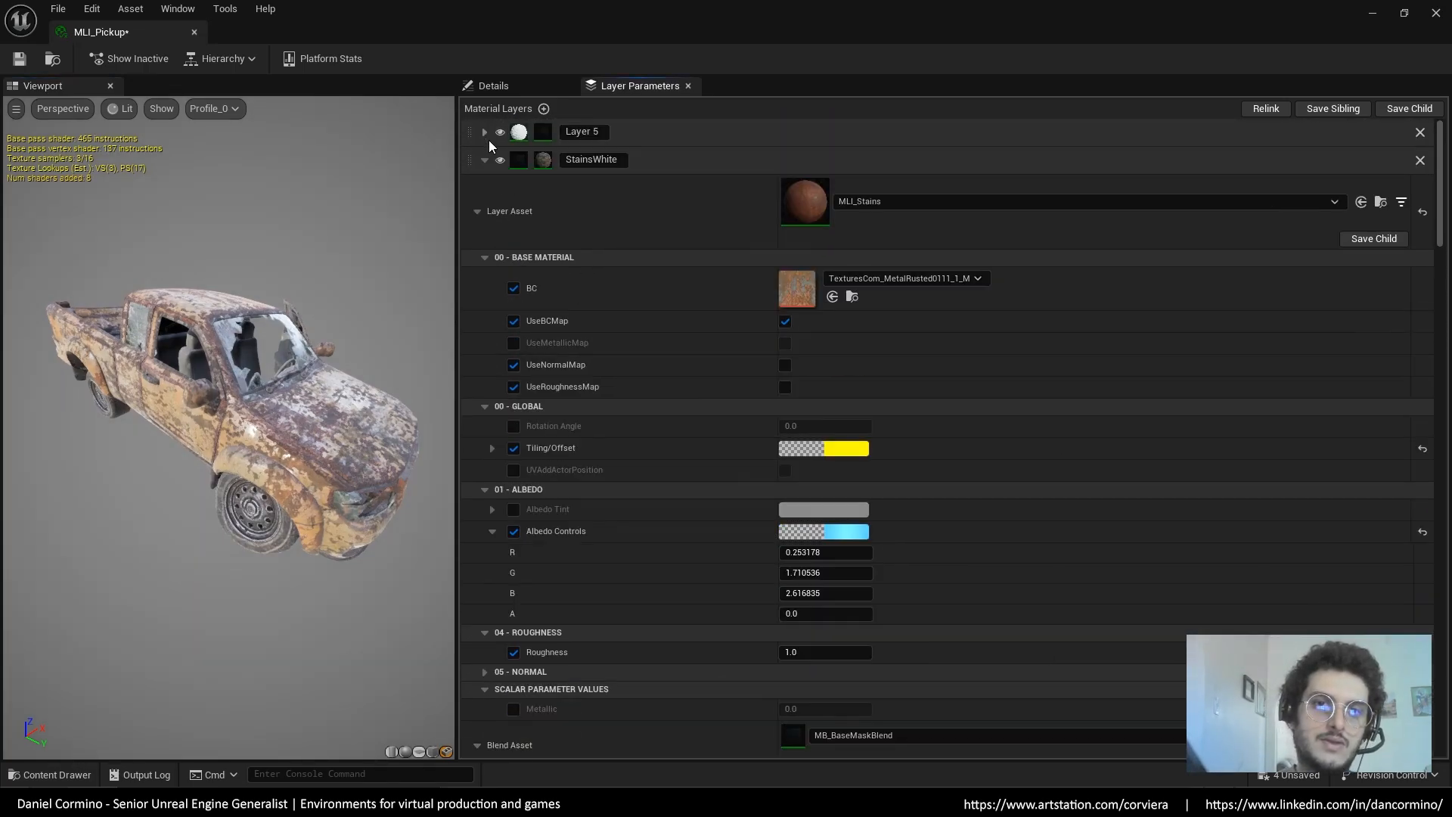
click(485, 161)
click(485, 188)
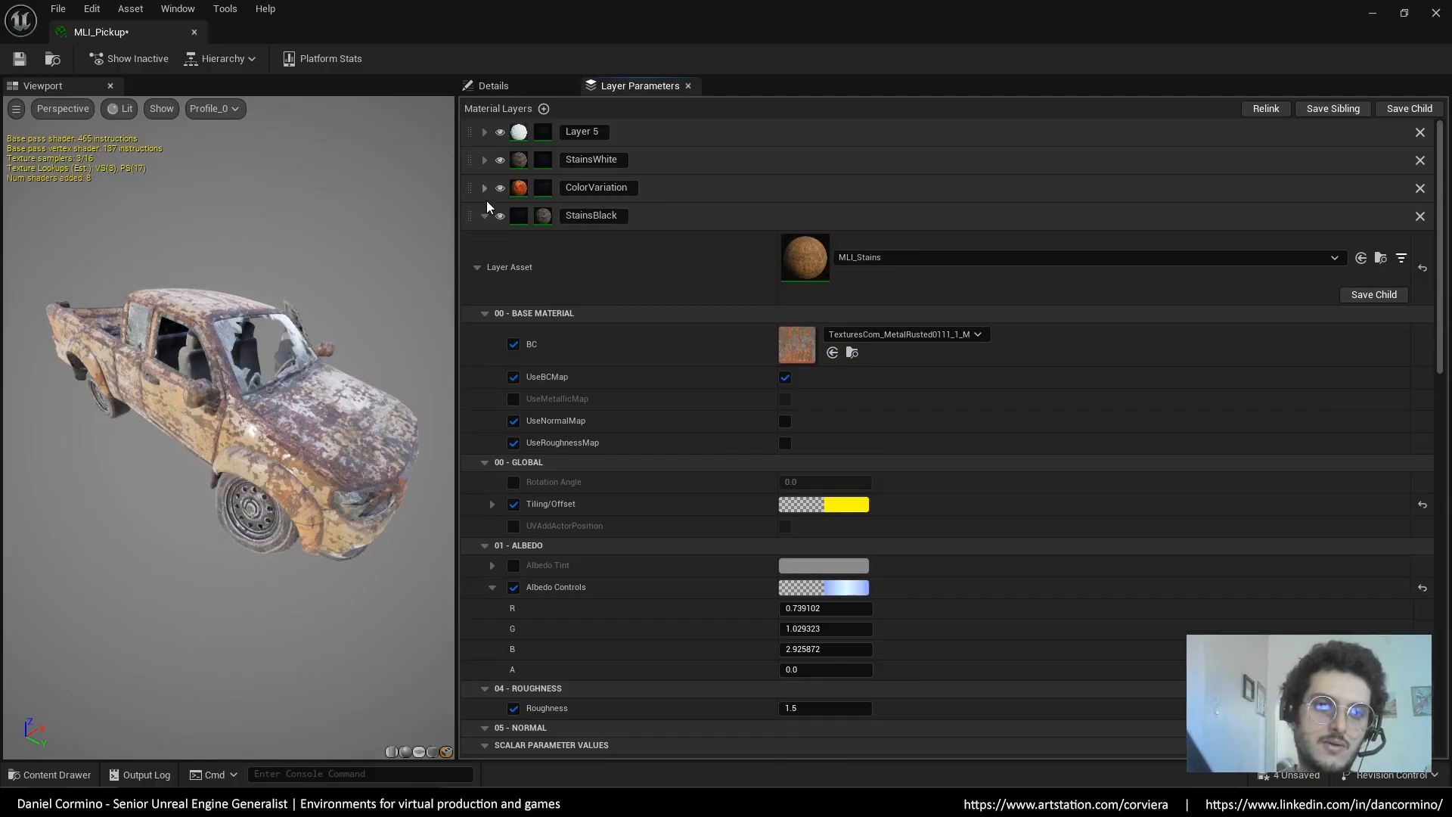
click(485, 217)
click(484, 244)
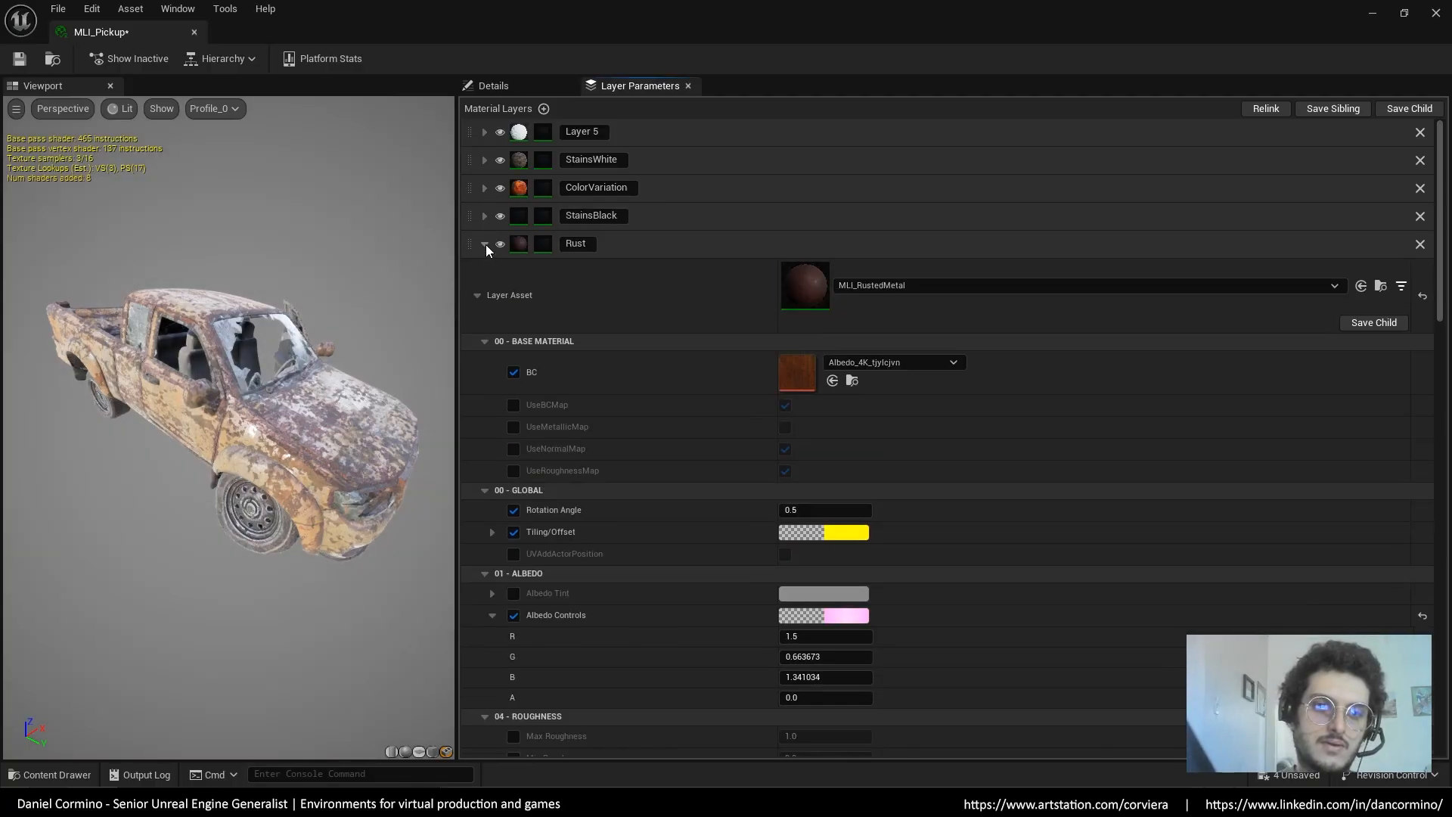
click(485, 244)
click(469, 272)
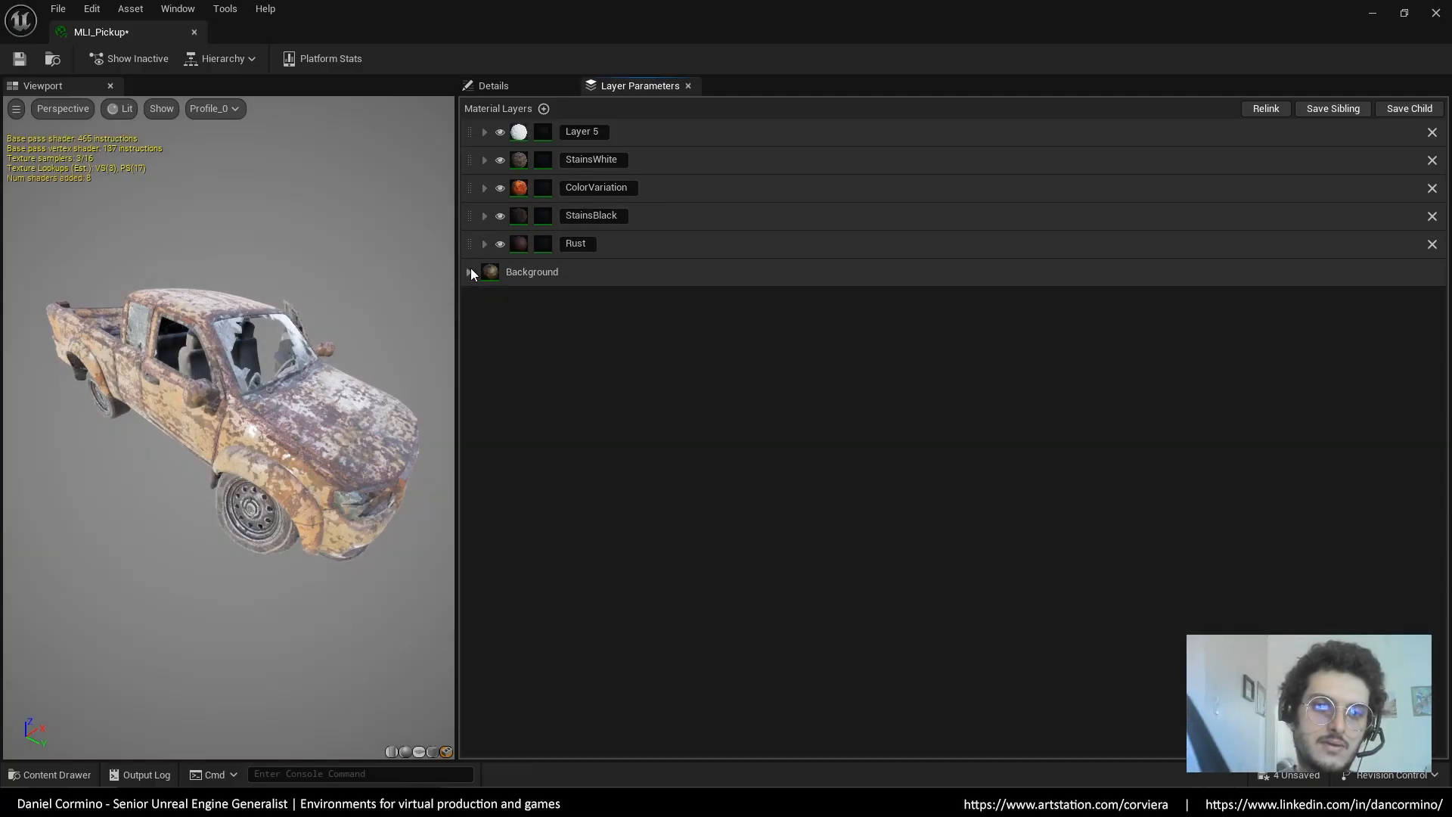
Hide the Rust, StainsBlack, ColorVariation, StainsWhite and Layer 5 layers to isolate the pickup's Background material
click(500, 215)
click(501, 187)
click(501, 161)
click(500, 132)
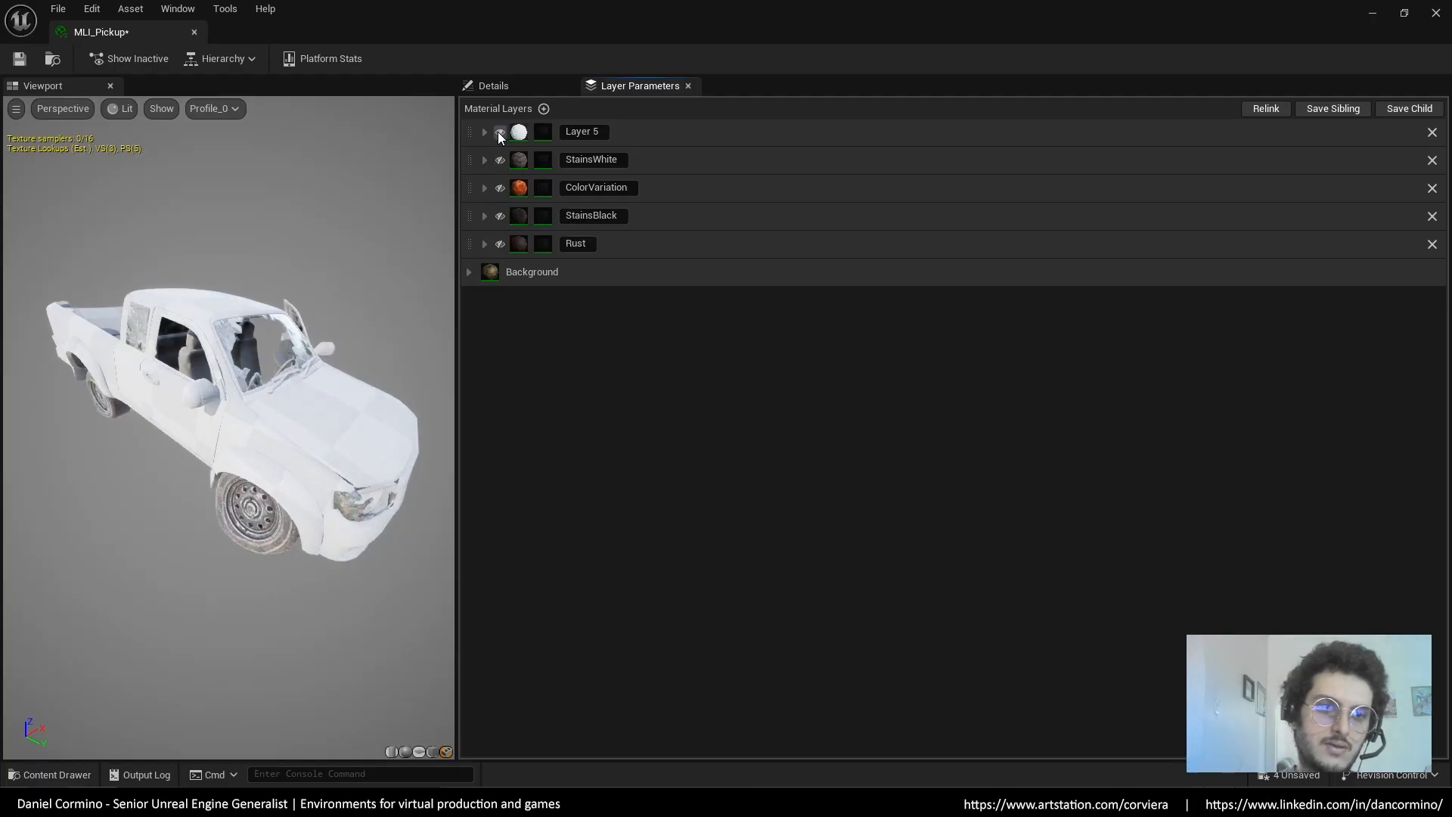
Disable the preview's automatic exposure, adjust its EV100 value and inspect the pickup's base paint from several angles
drag(340, 227, 159, 142)
click(121, 108)
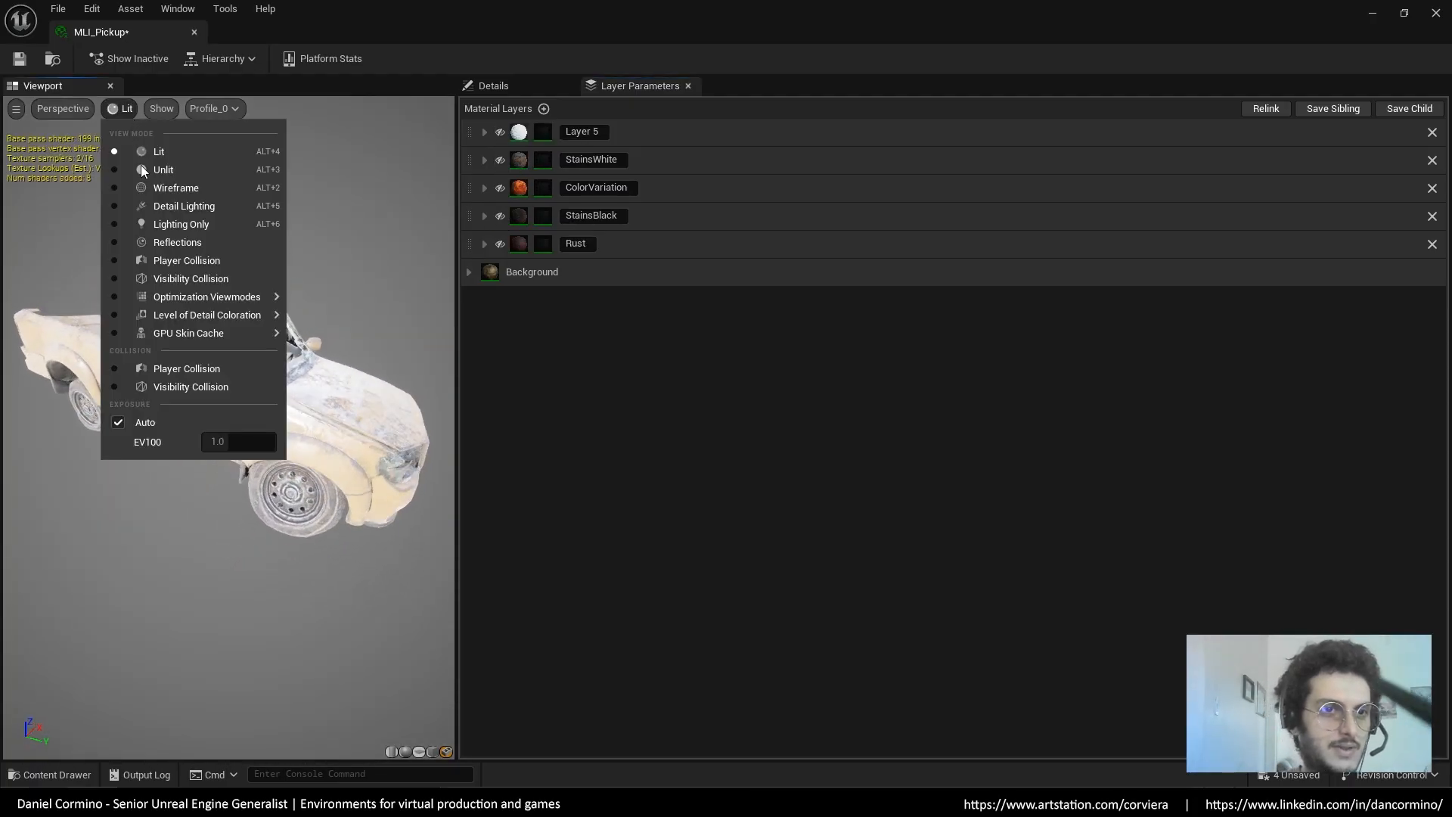
click(119, 422)
mouse_move(220, 441)
mouse_down()
mouse_move(250, 441)
mouse_move(216, 442)
mouse_up()
drag(380, 360, 330, 404)
drag(287, 393, 315, 356)
scroll(318, 469, up, 3)
drag(324, 478, 352, 465)
Show Rust, StainsBlack, ColorVariation, StainsWhite and Layer 5 again one by one, comparing each layer's contribution to the pickup
click(500, 244)
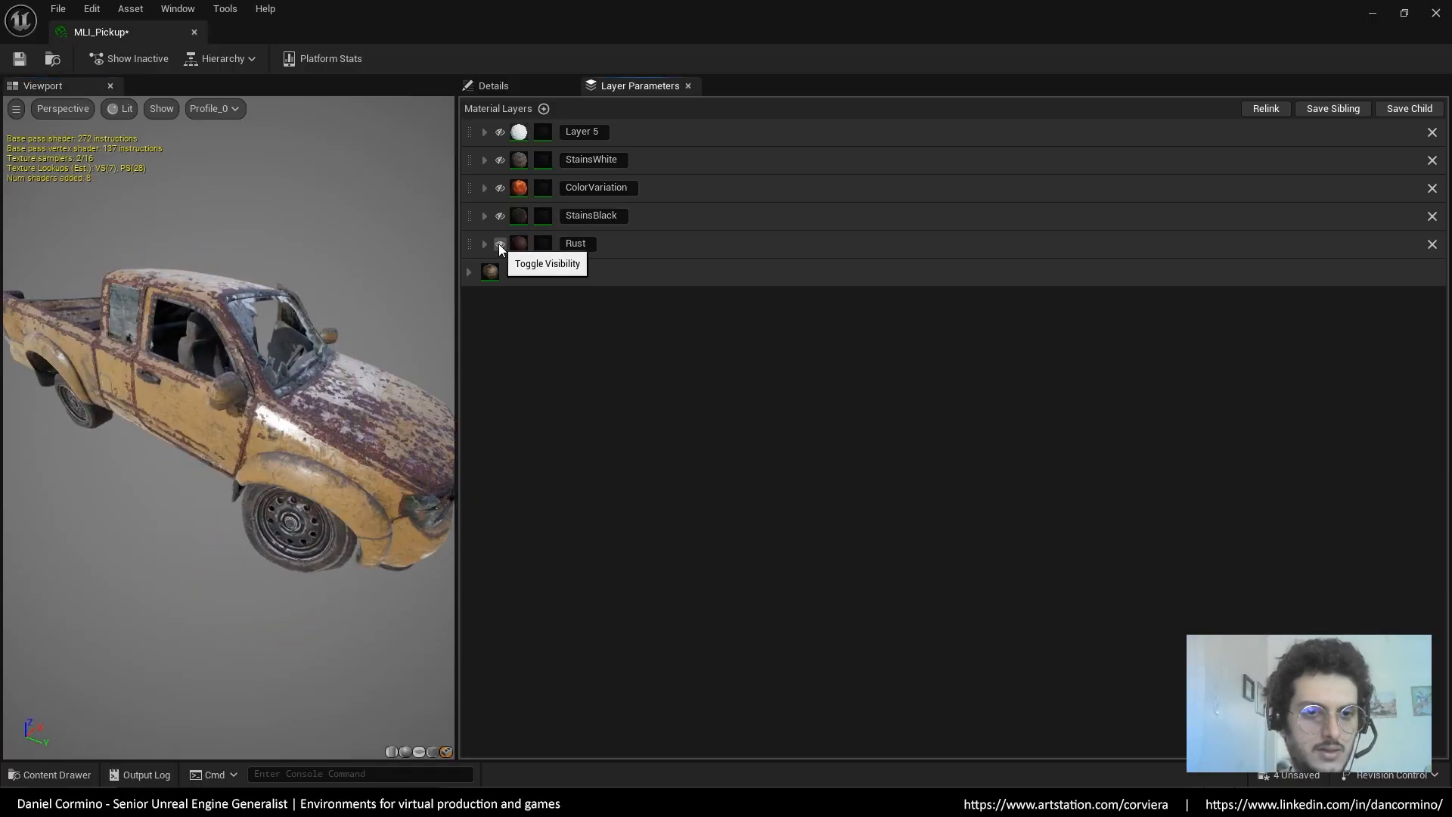
drag(423, 356, 452, 338)
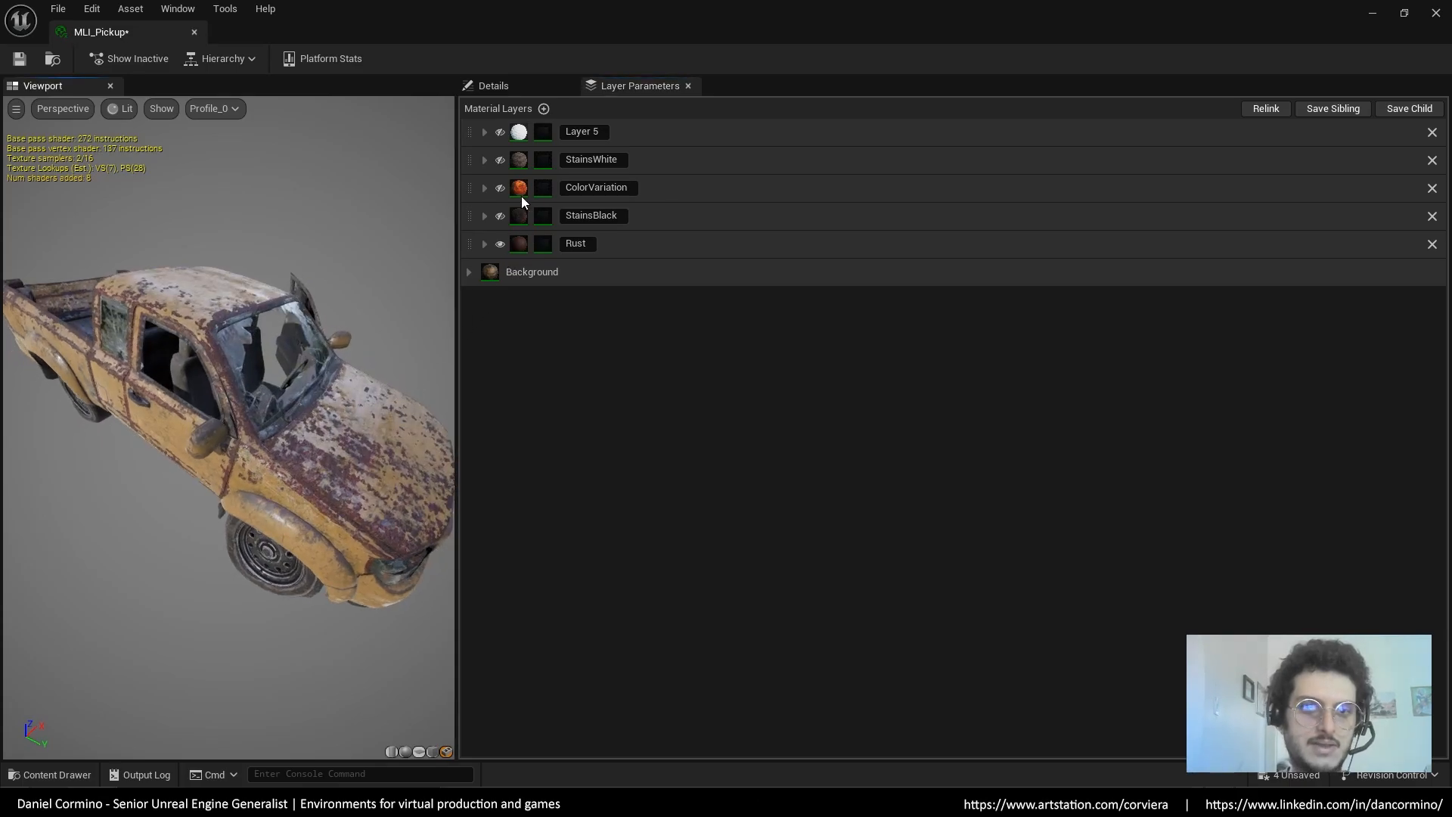
click(500, 216)
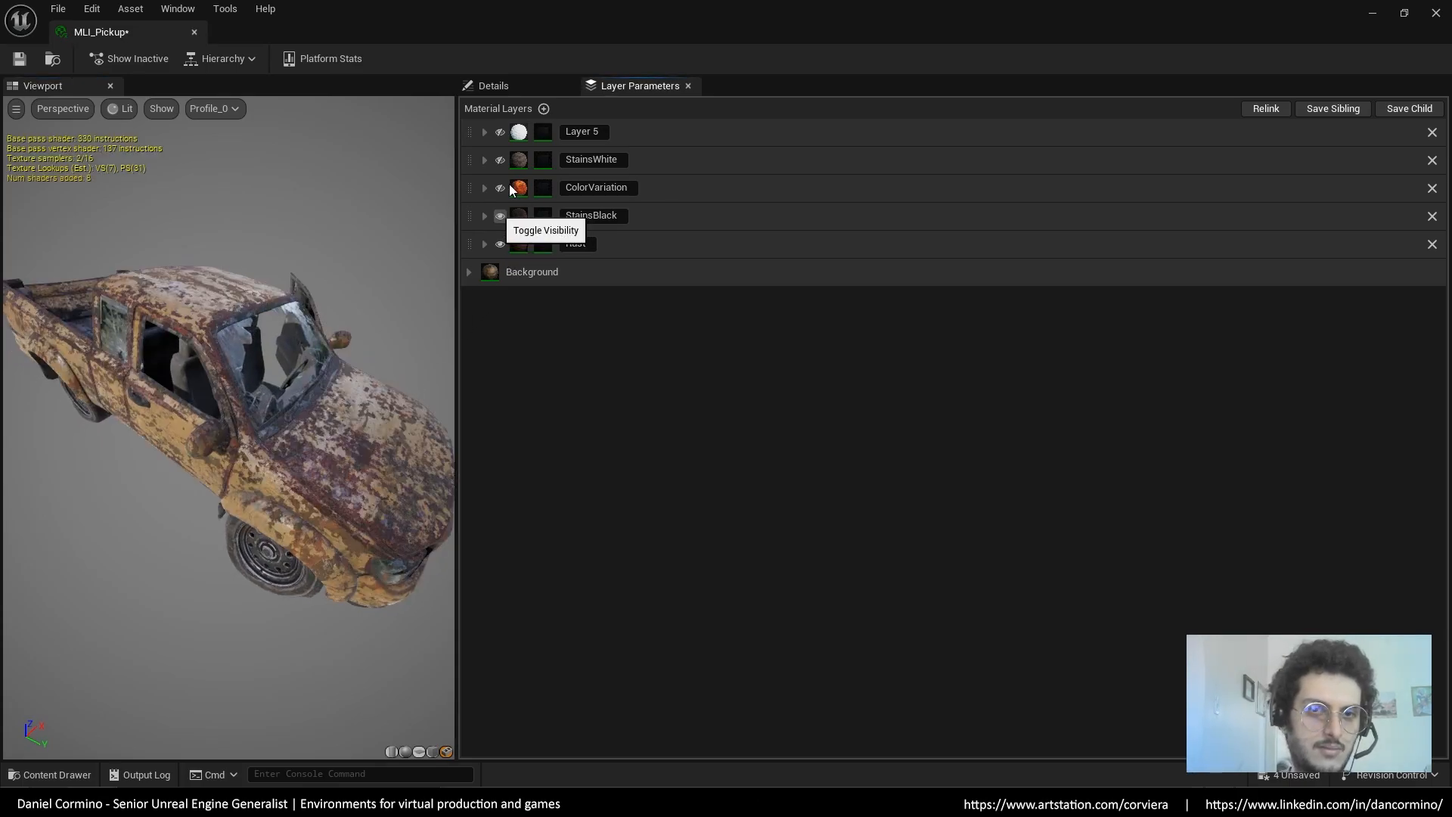
click(499, 188)
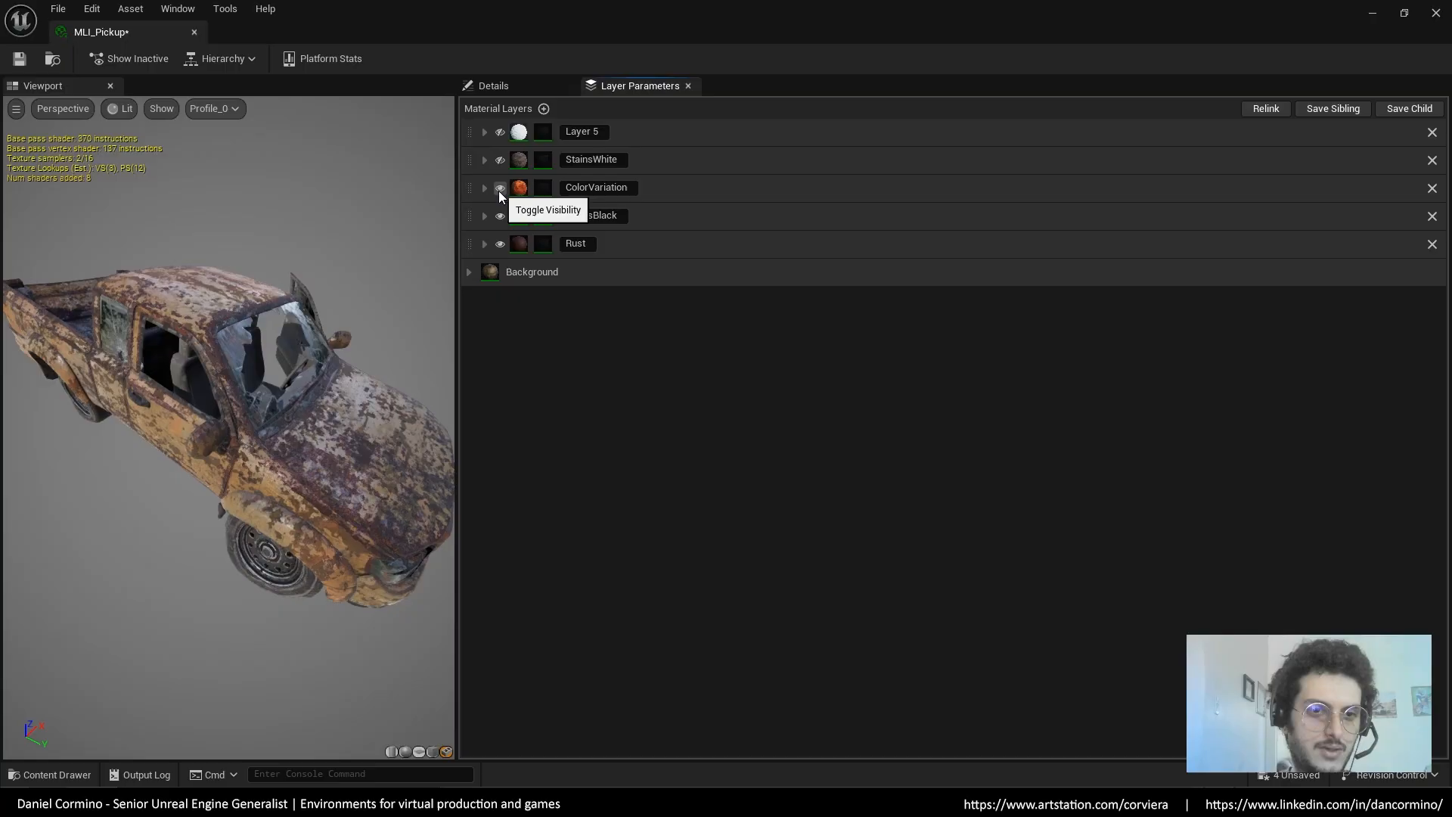
click(501, 159)
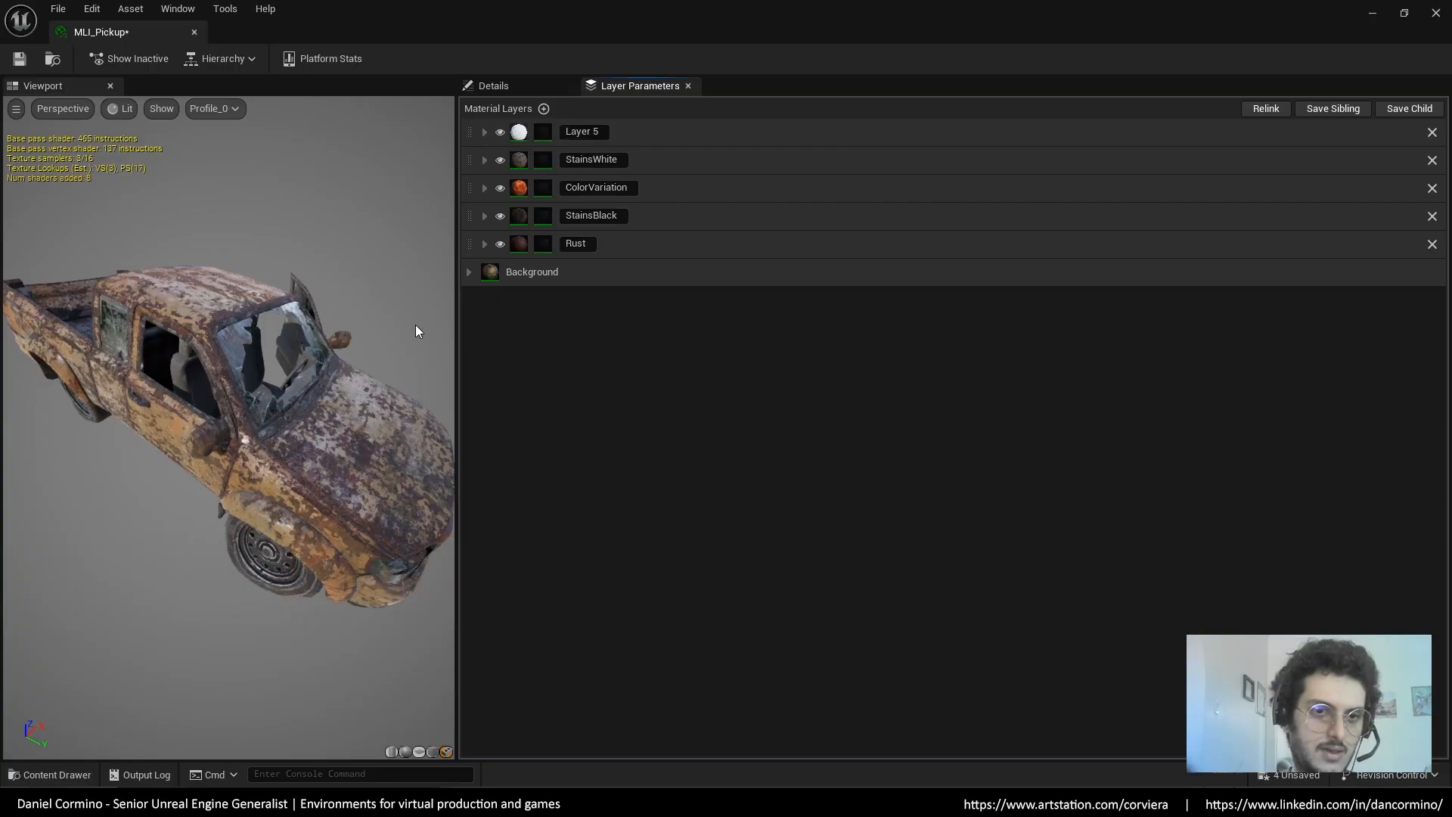
drag(419, 331, 366, 216)
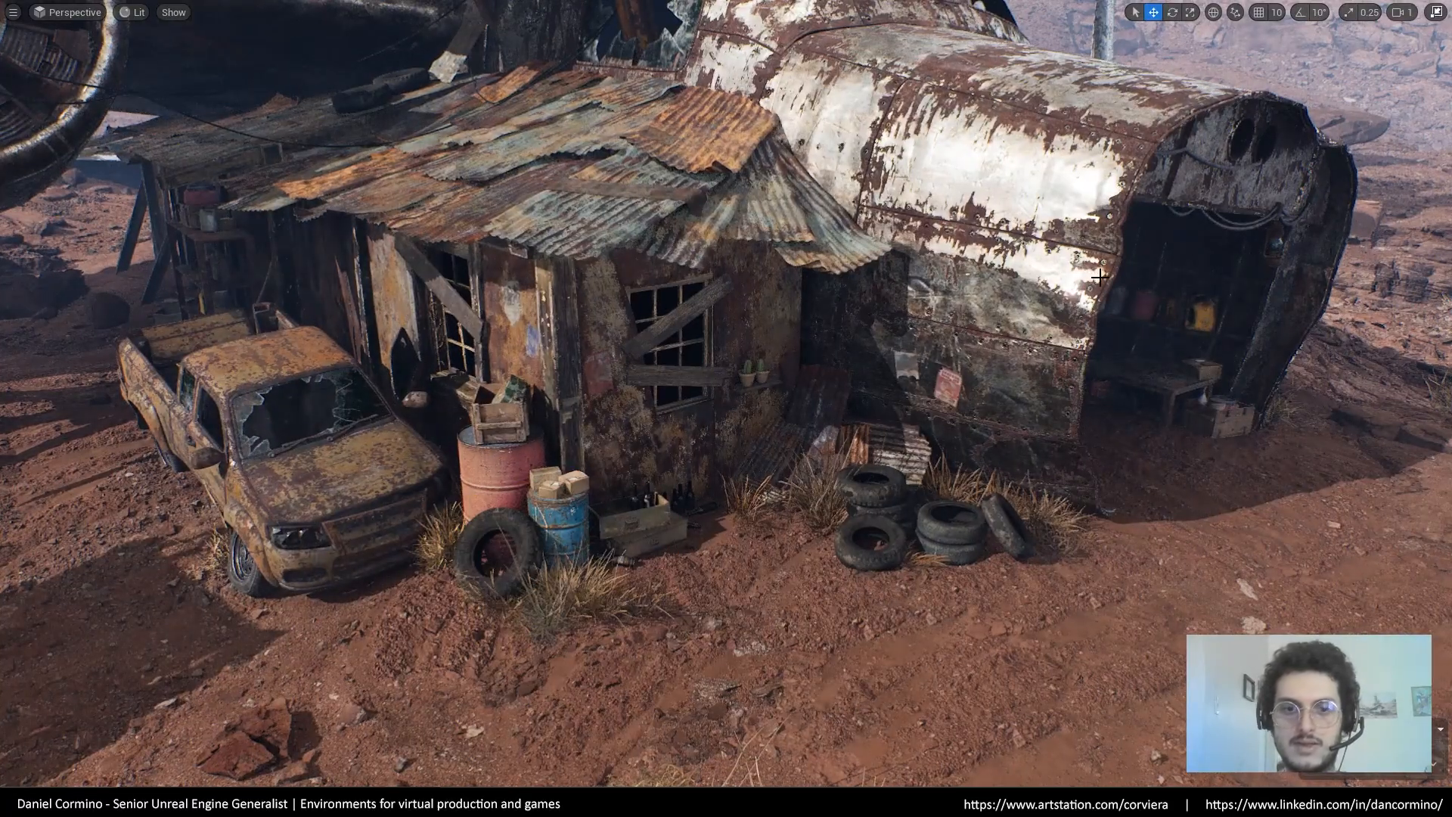
Examine the rusted materials across the level, from the pickup and shack up to the rusty tower
key(w)
mouse_move(1098, 277)
right_down()
mouse_move(994, 284)
mouse_move(1170, 254)
mouse_move(1146, 254)
mouse_move(1131, 284)
mouse_move(1080, 272)
mouse_move(1122, 266)
mouse_move(1108, 256)
right_up()
key(s)
key(w)
key(s)
key(w)
right_drag(1066, 308, 1066, 306)
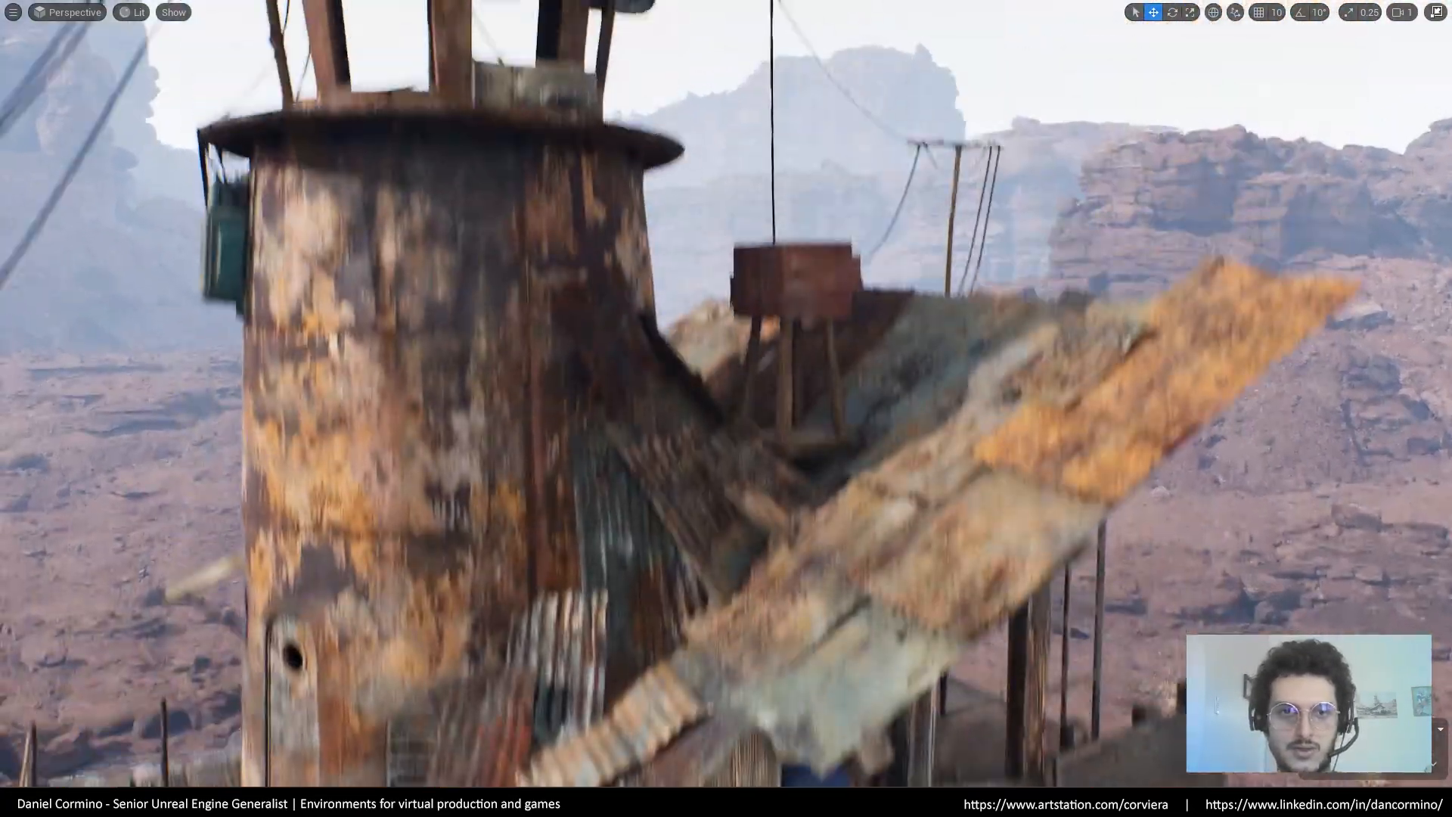
right_drag(1066, 306, 1098, 355)
Leave the full-screen view and browse the DesertPlane material folder and its textures subfolder
key(F11)
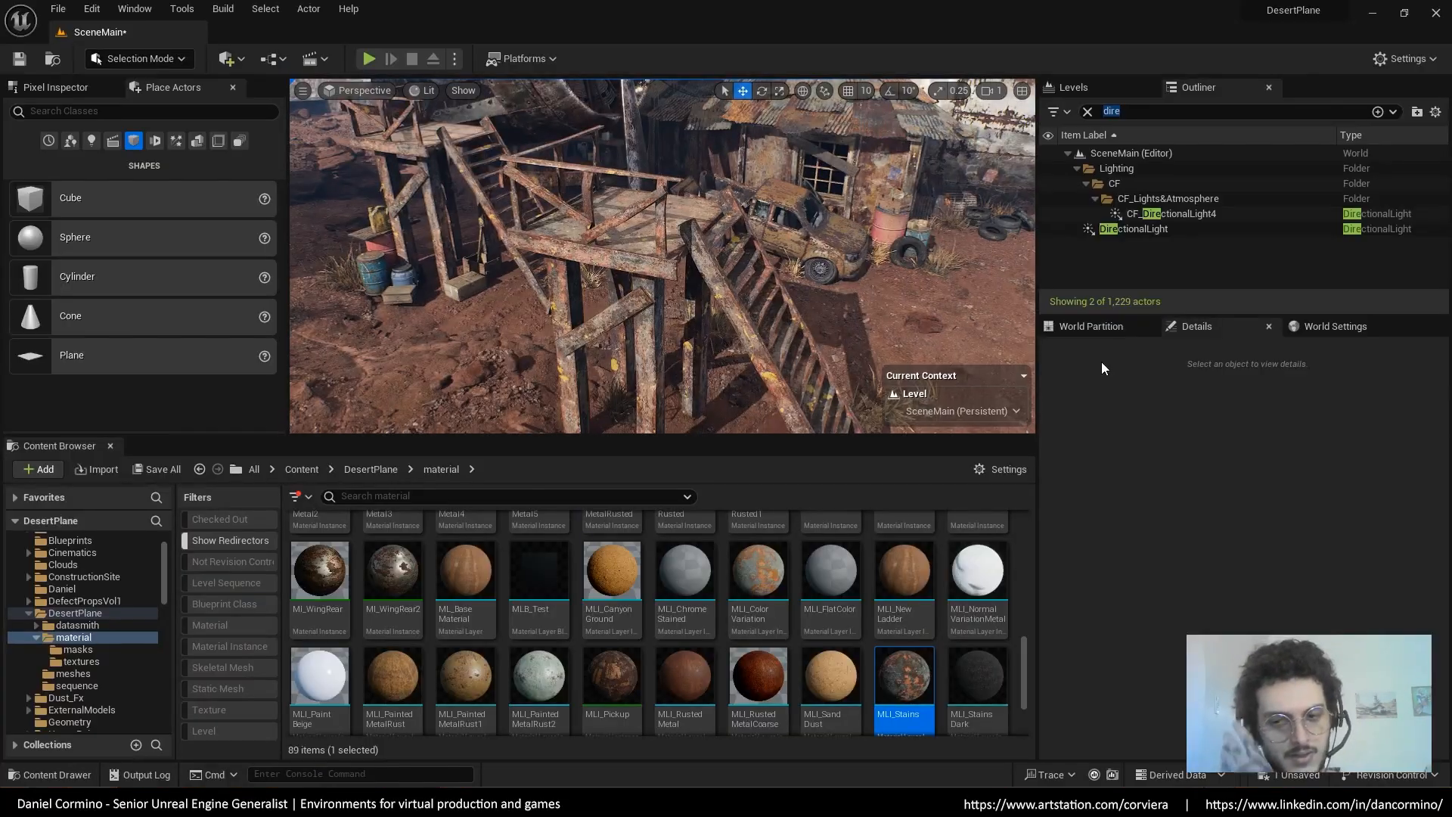
drag(1025, 650, 1024, 524)
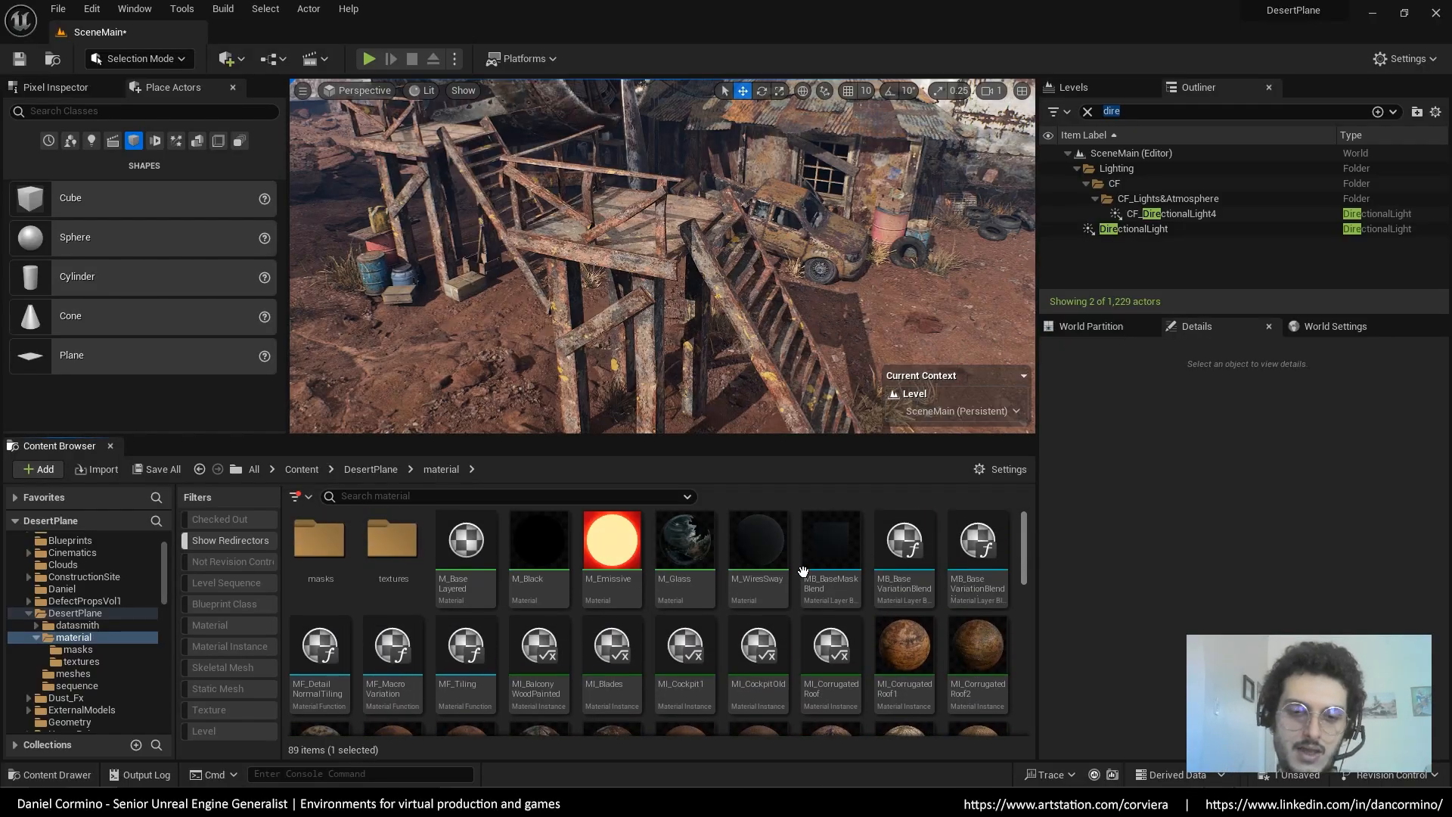
double_click(400, 539)
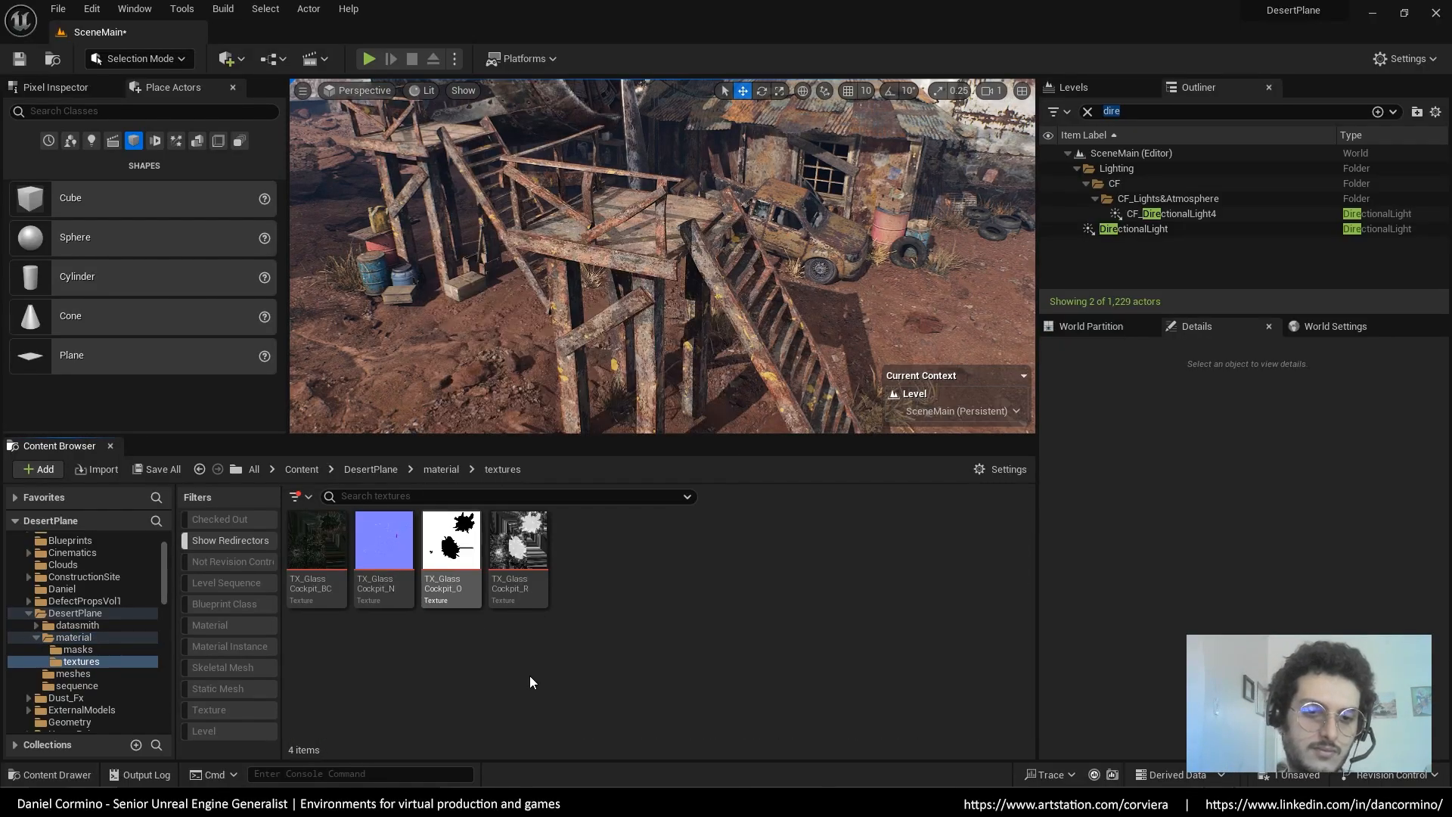
click(442, 470)
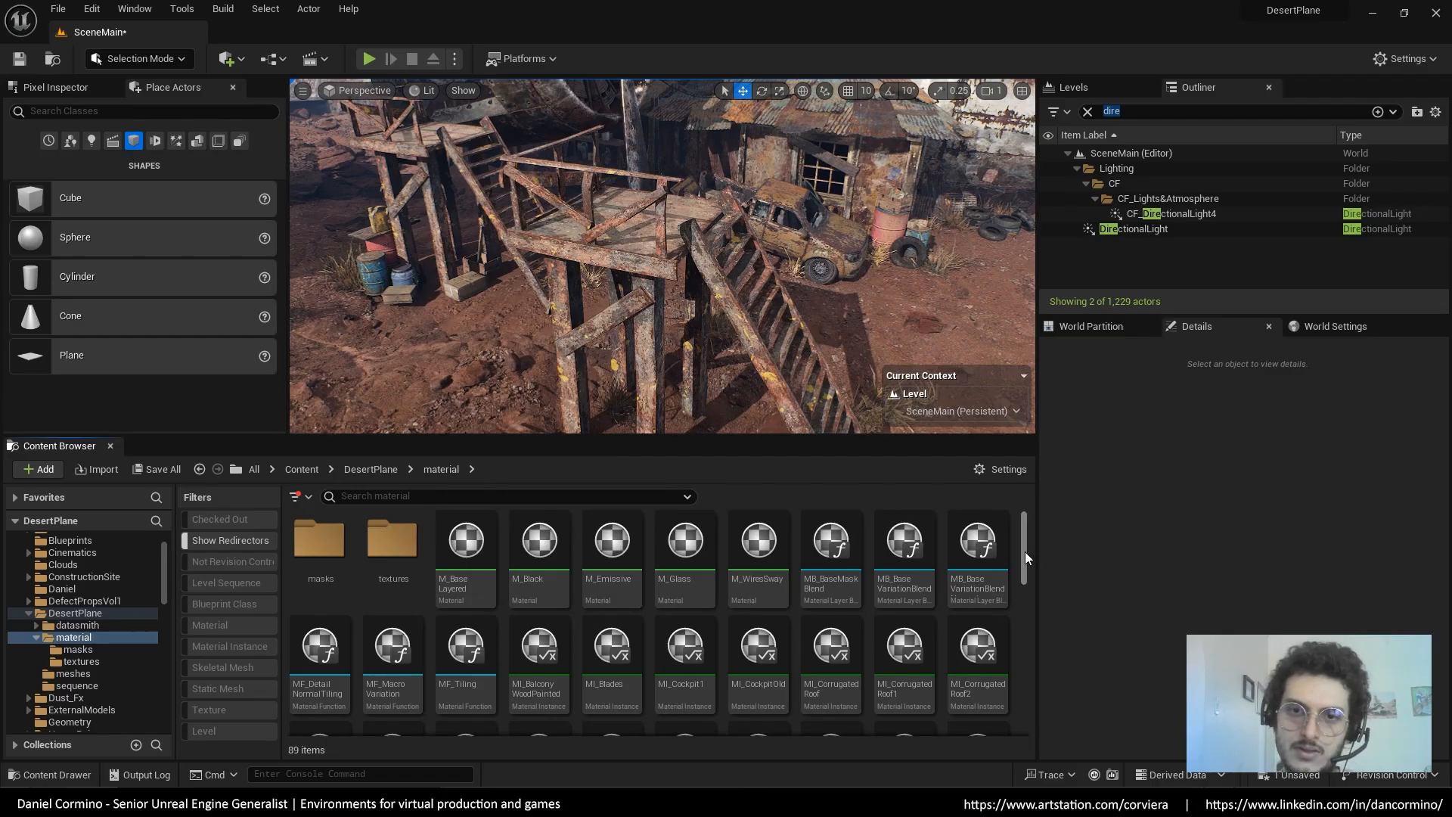
drag(1023, 551, 1016, 683)
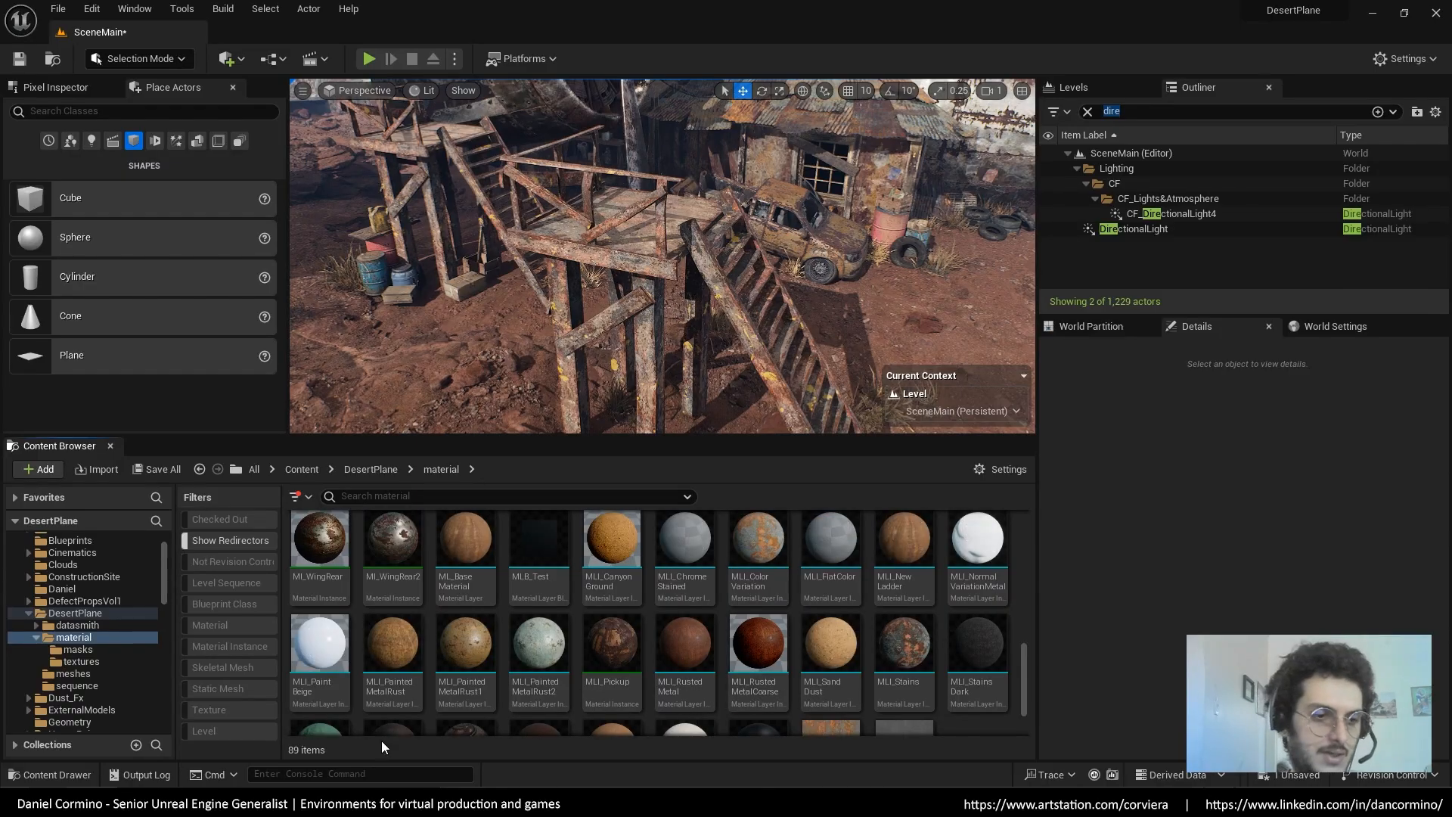
Locate the Megascans Surfaces folder in the project and look through its surface folders
scroll(159, 578, down, 6)
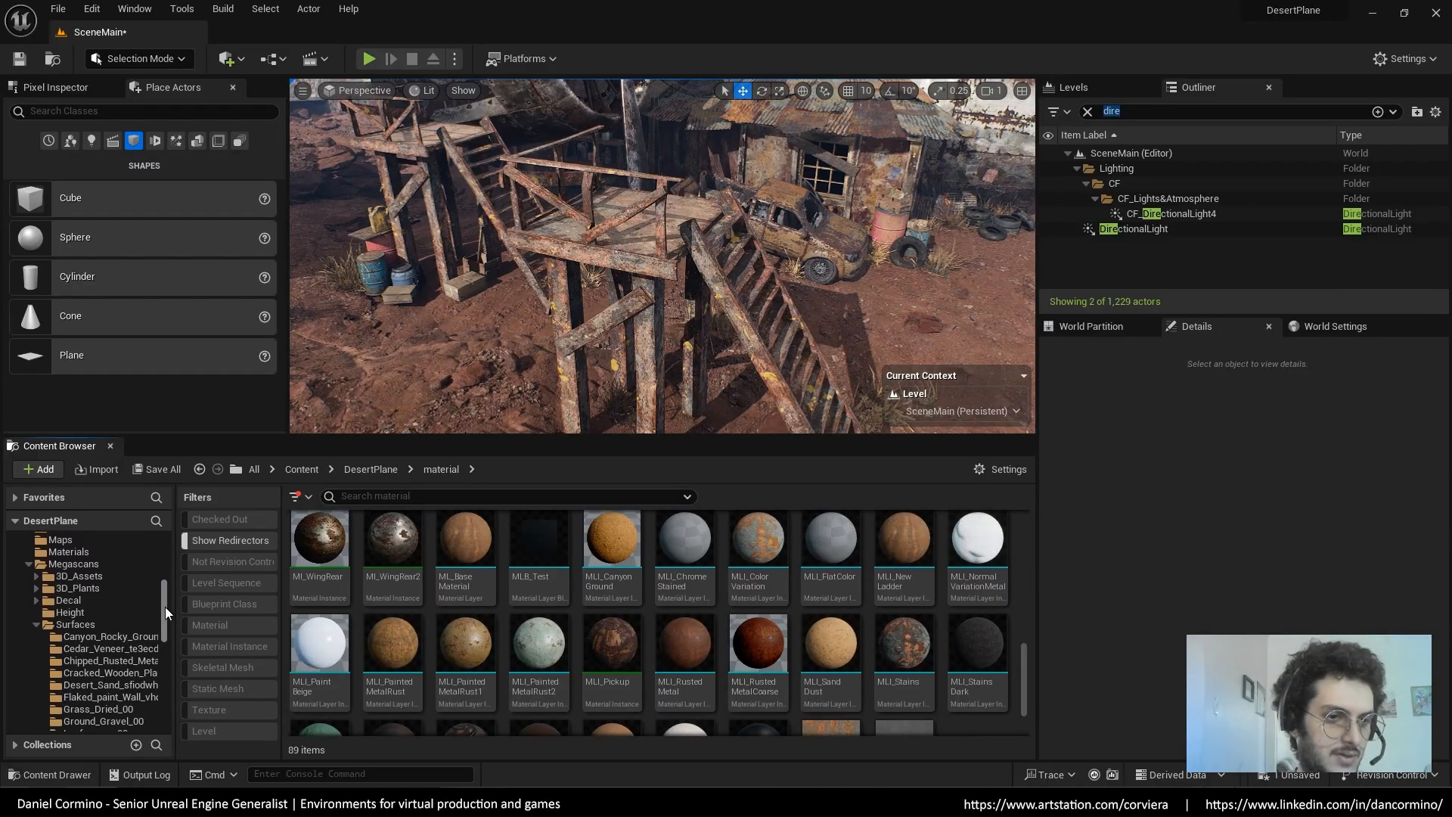
drag(166, 616, 166, 673)
scroll(167, 665, up, 8)
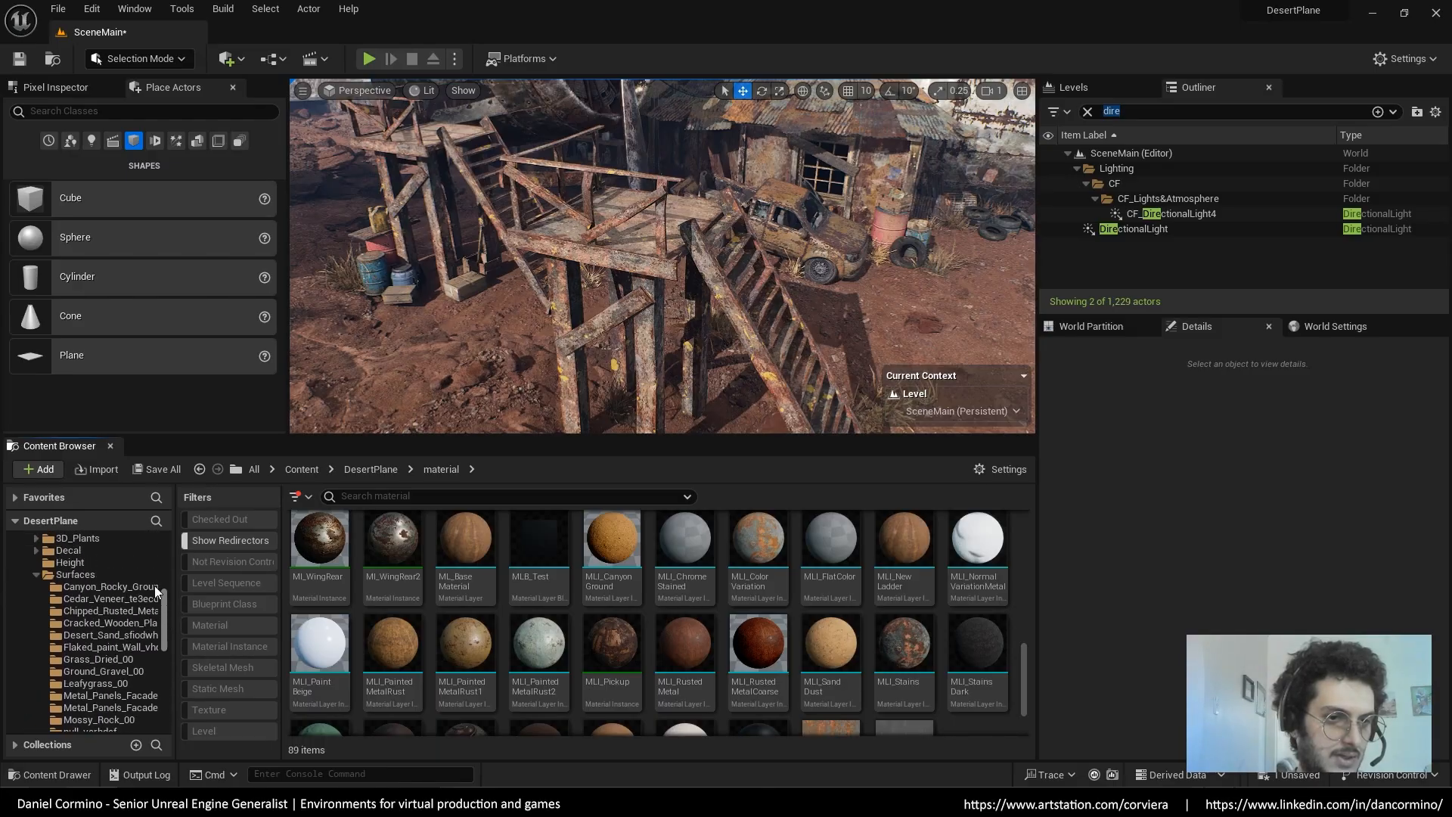
click(142, 576)
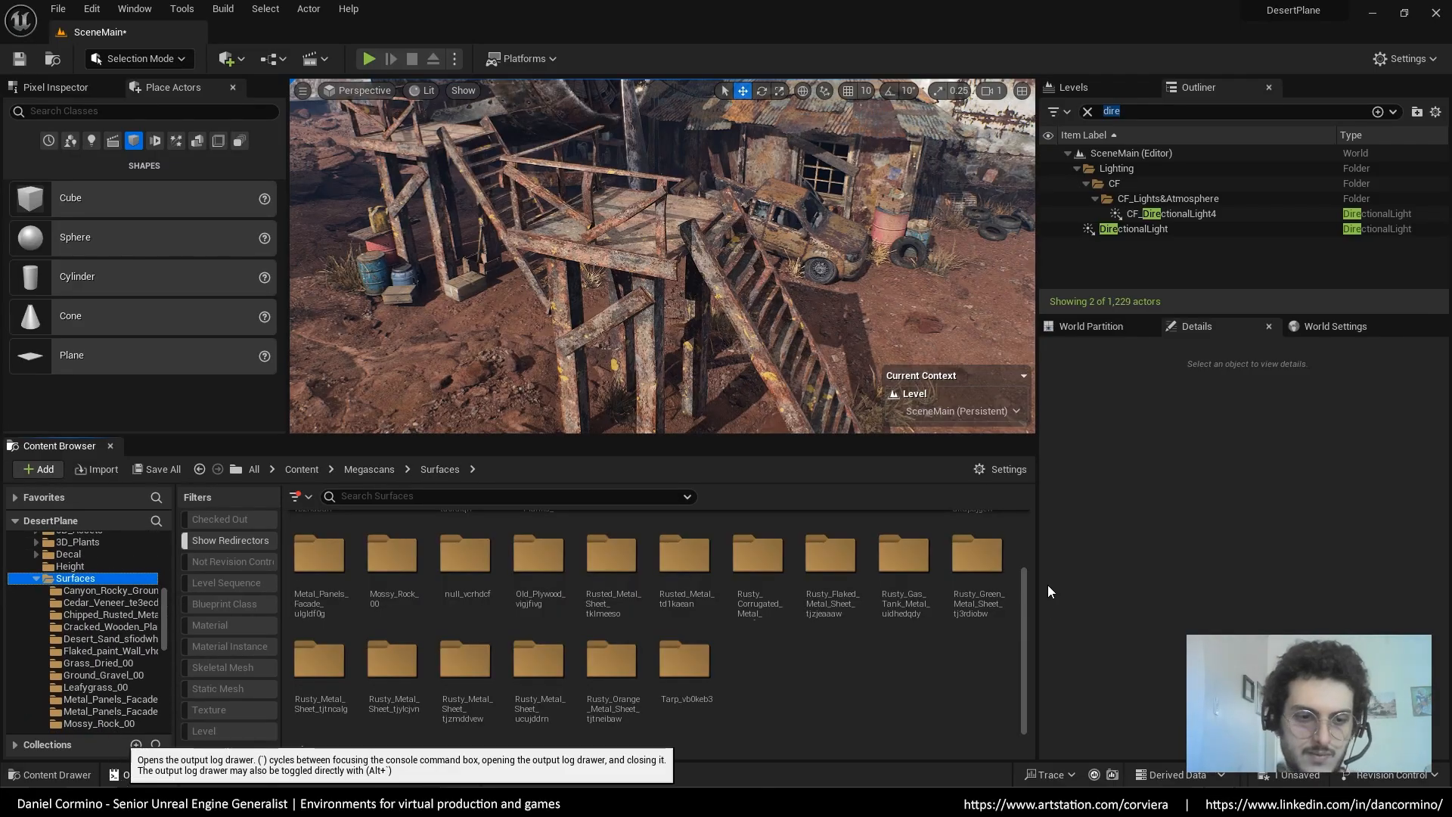
scroll(1018, 650, down, 3)
scroll(1023, 649, up, 3)
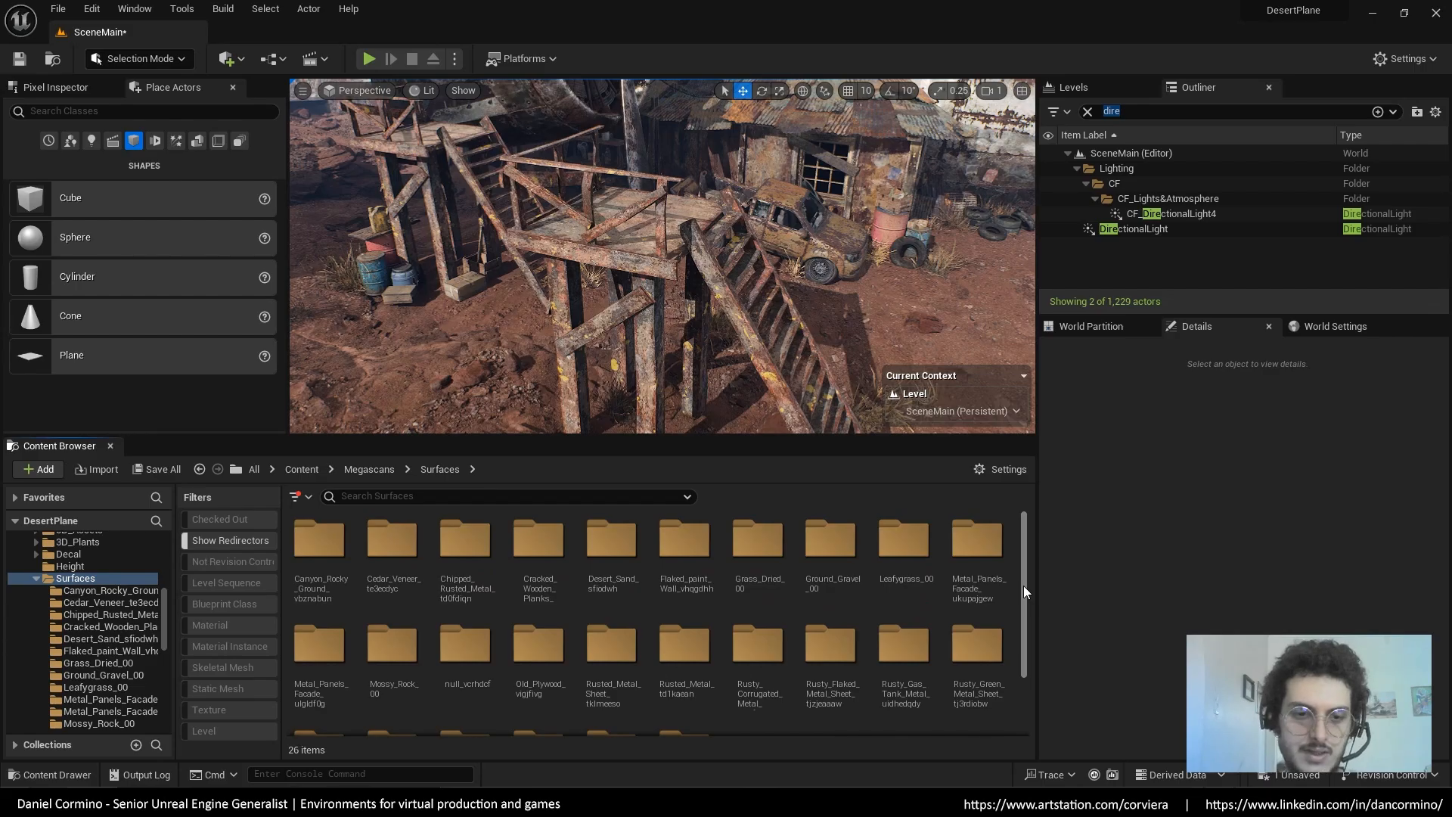
scroll(1023, 585, down, 3)
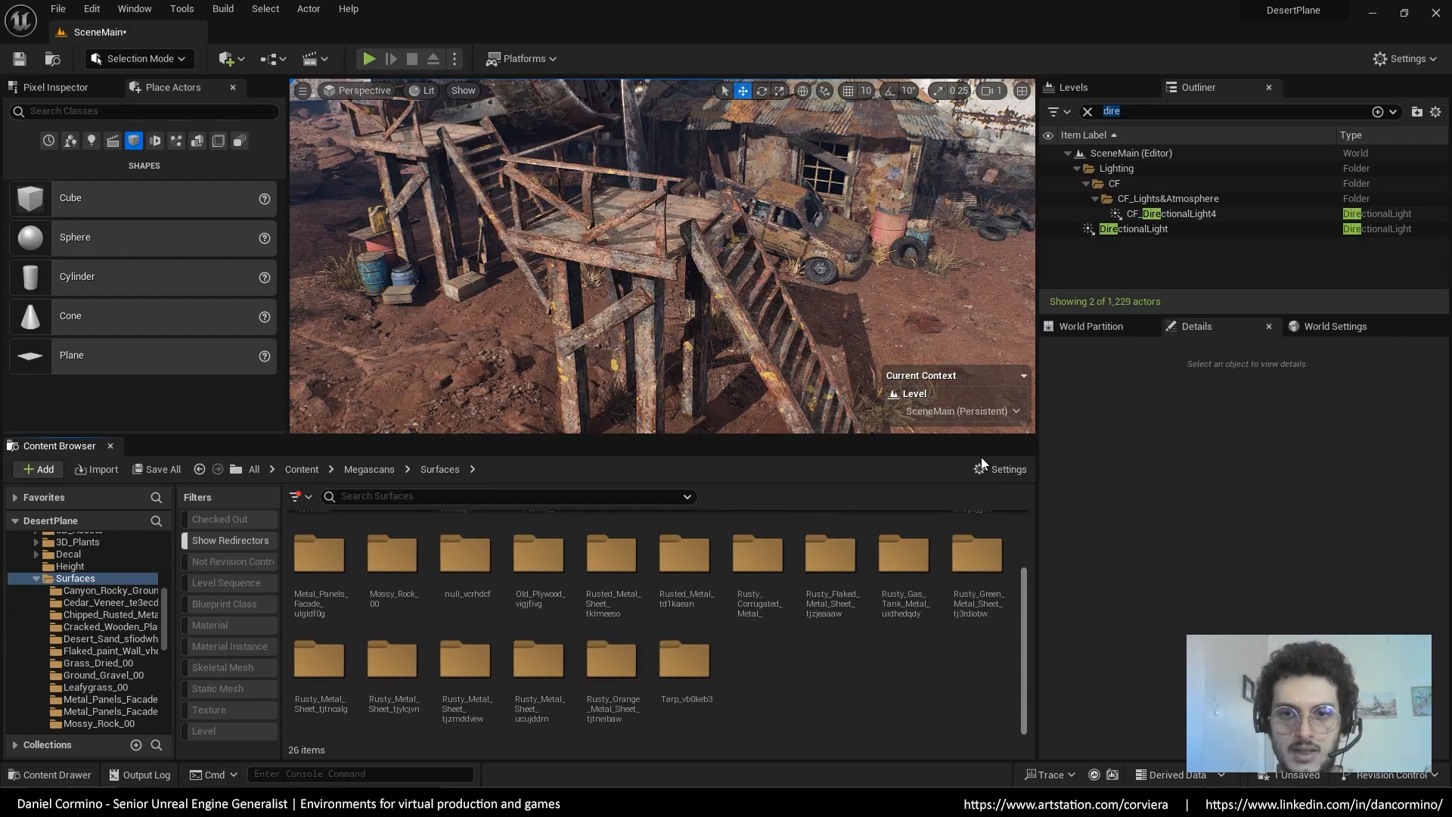
View the level full screen and examine the crashed plane shack from afar, down to its corrugated roof up close
key(F11)
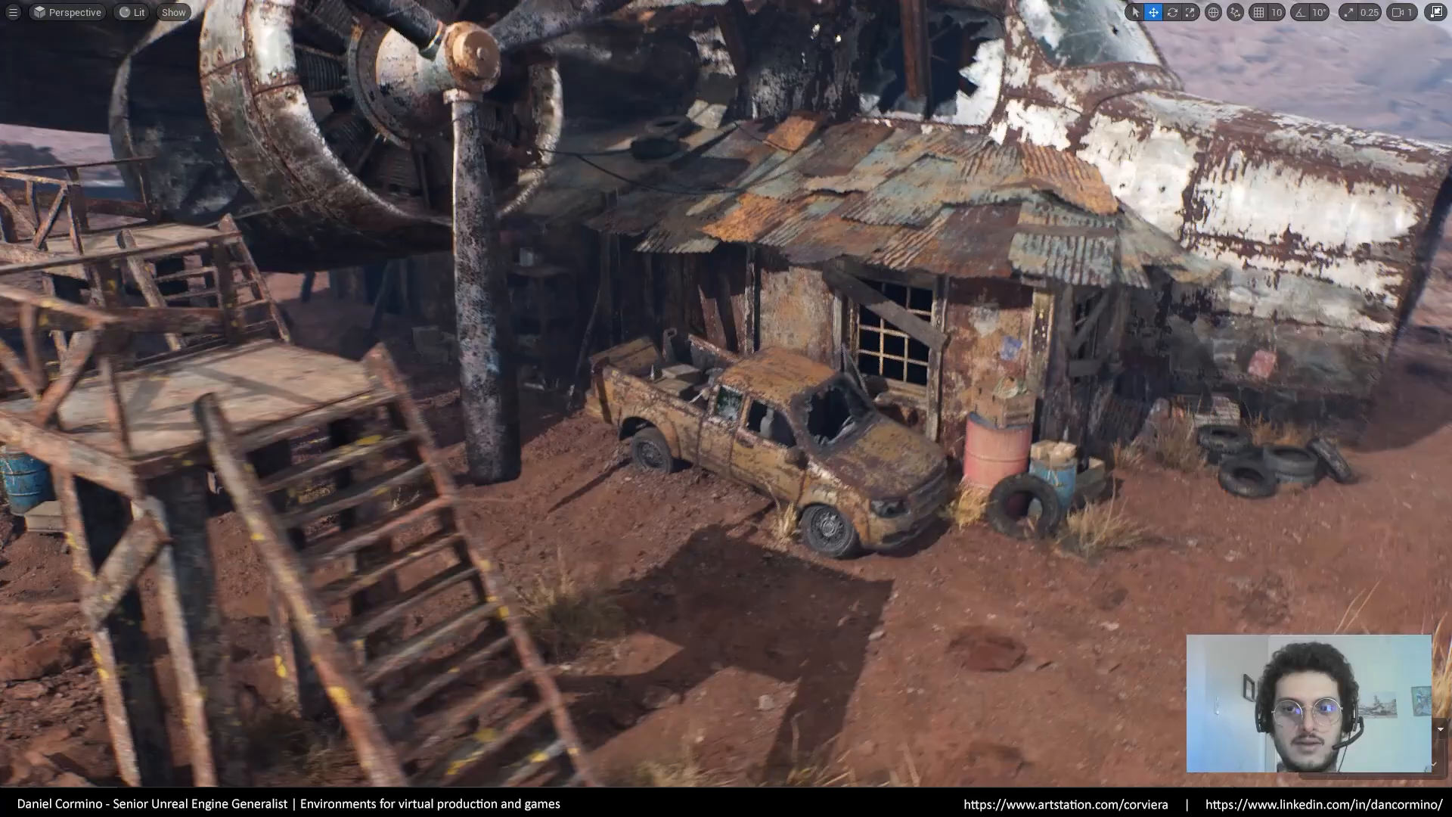
key(s)
right_drag(973, 248, 949, 198)
key(d)
key(q)
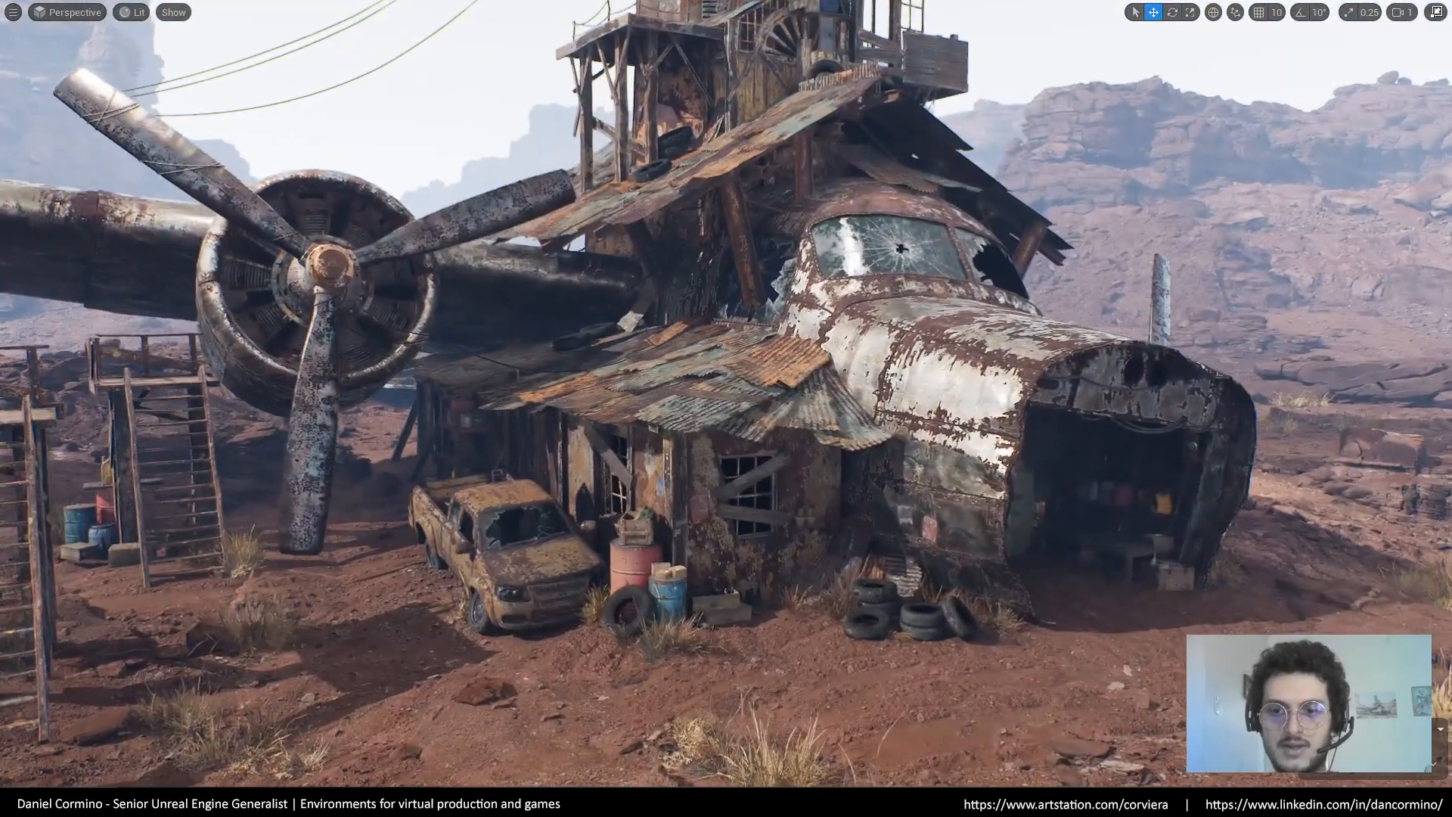
key(s)
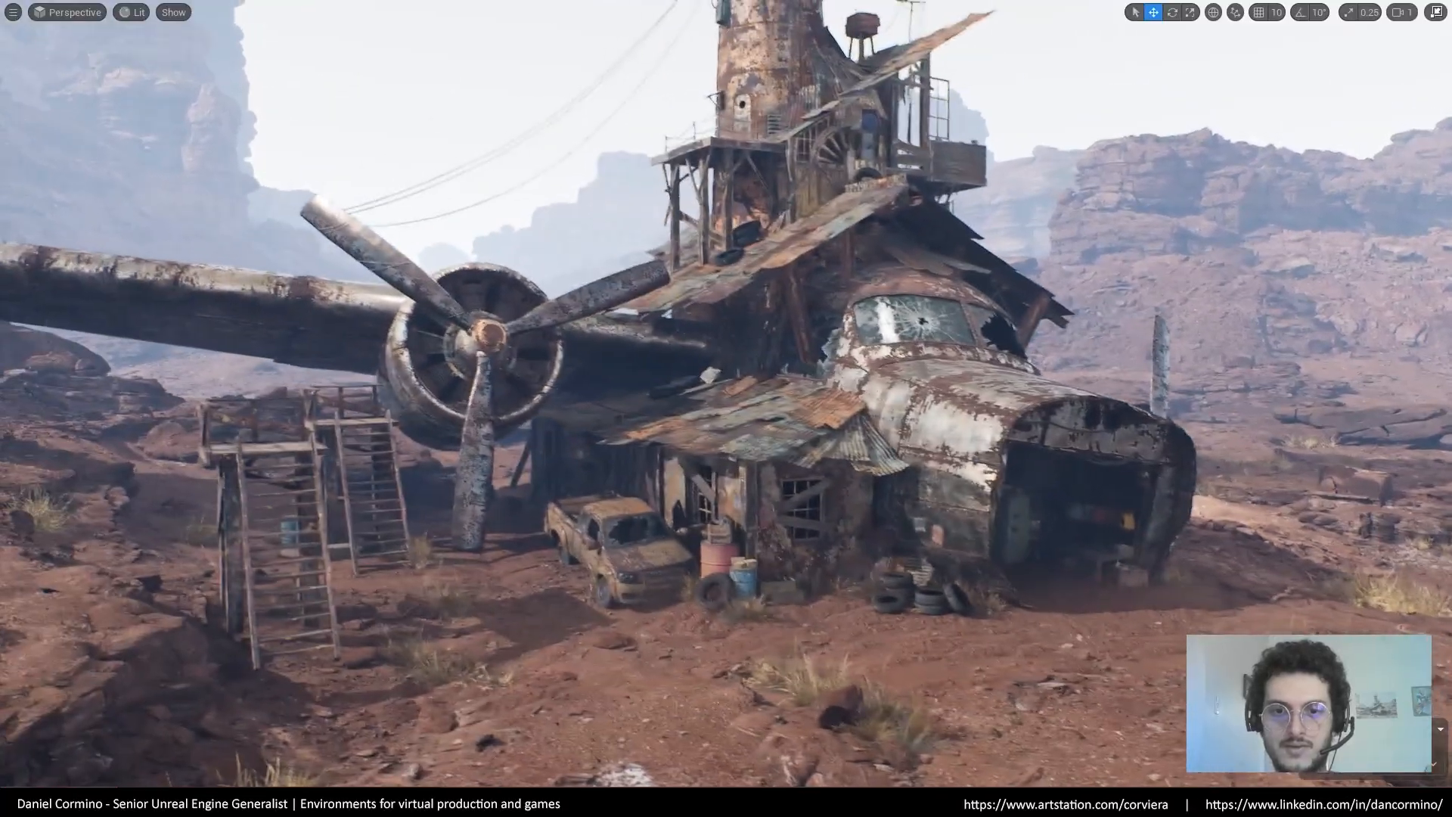
key(w)
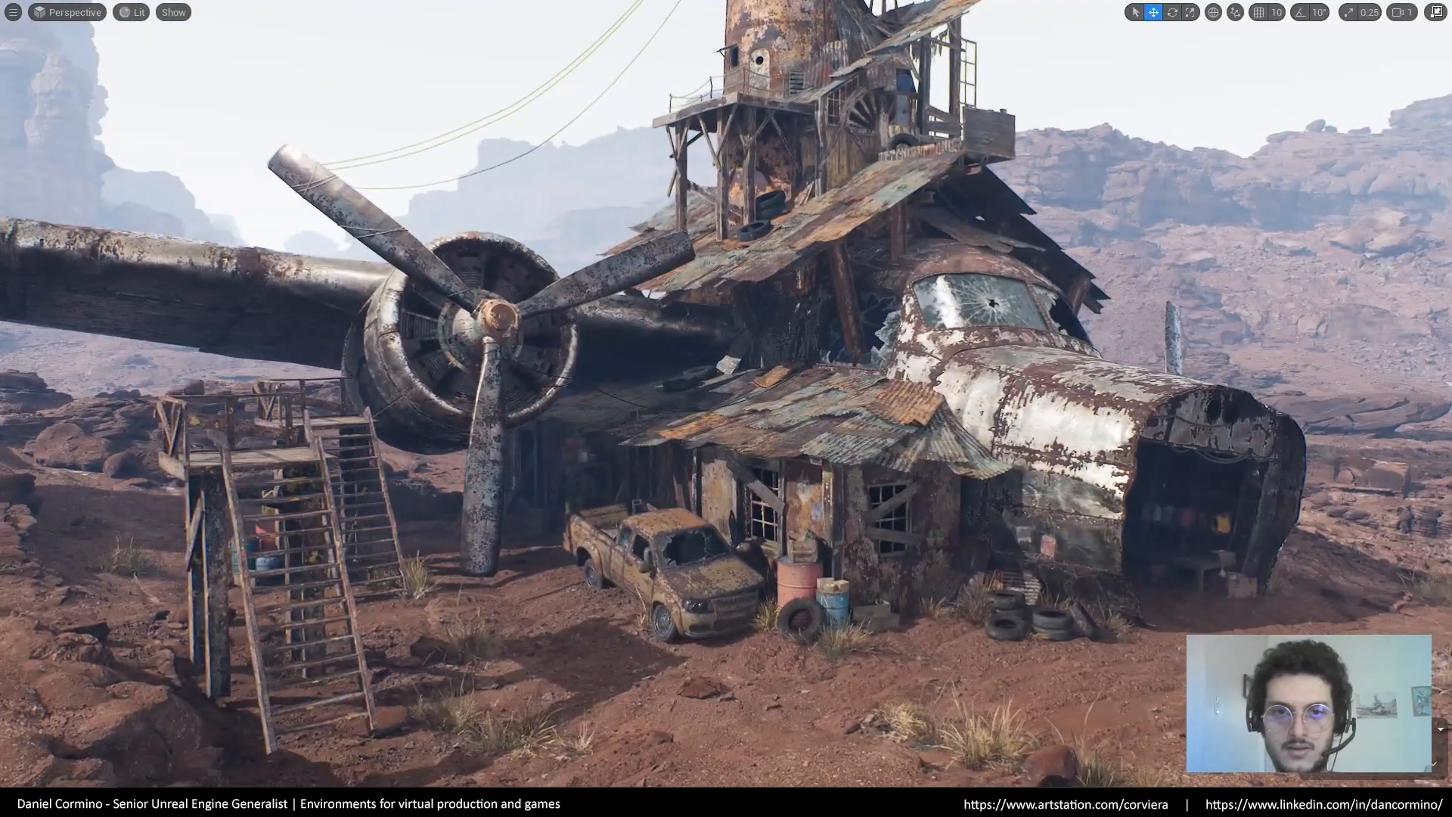
key(w)
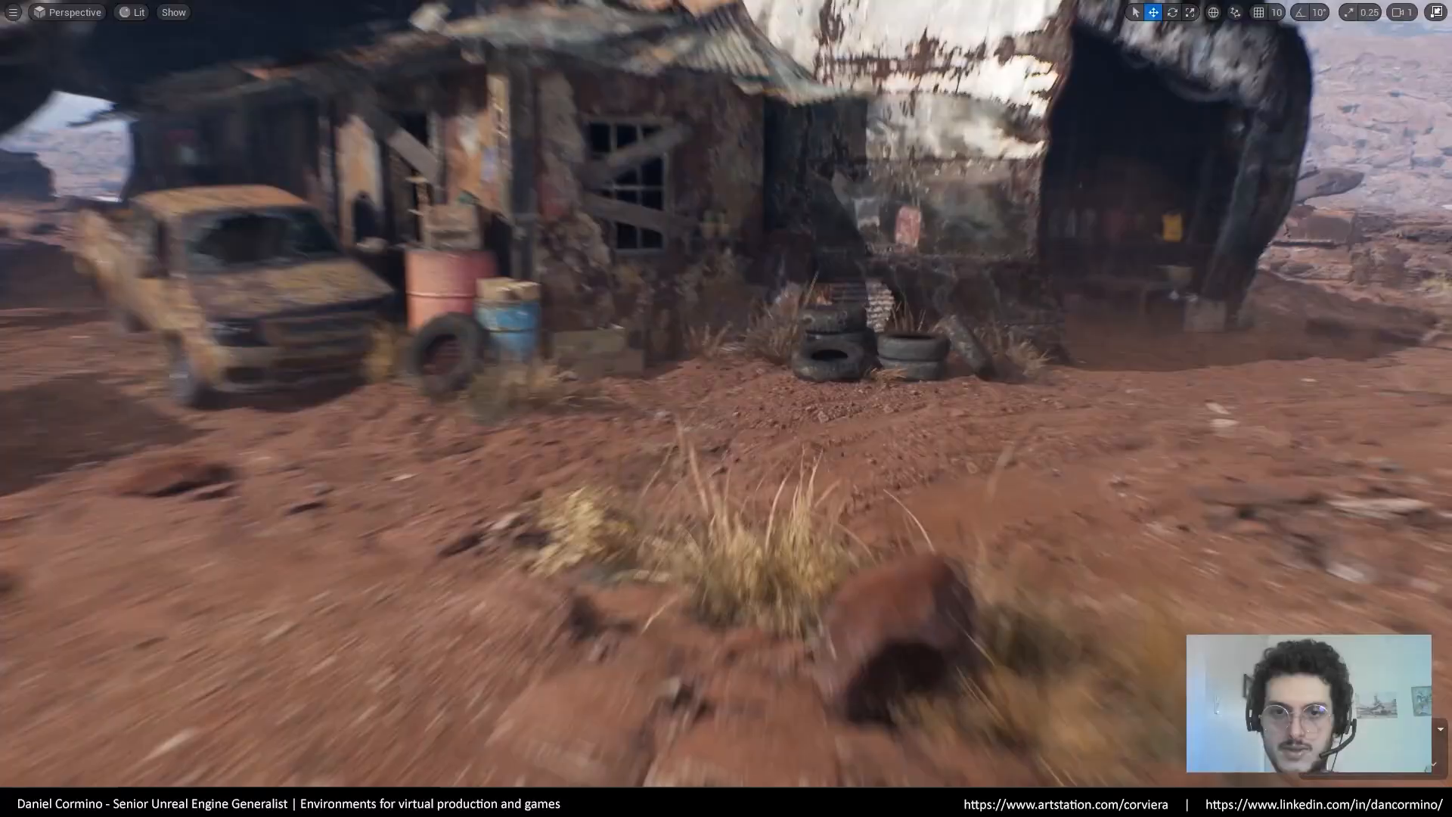
key(w)
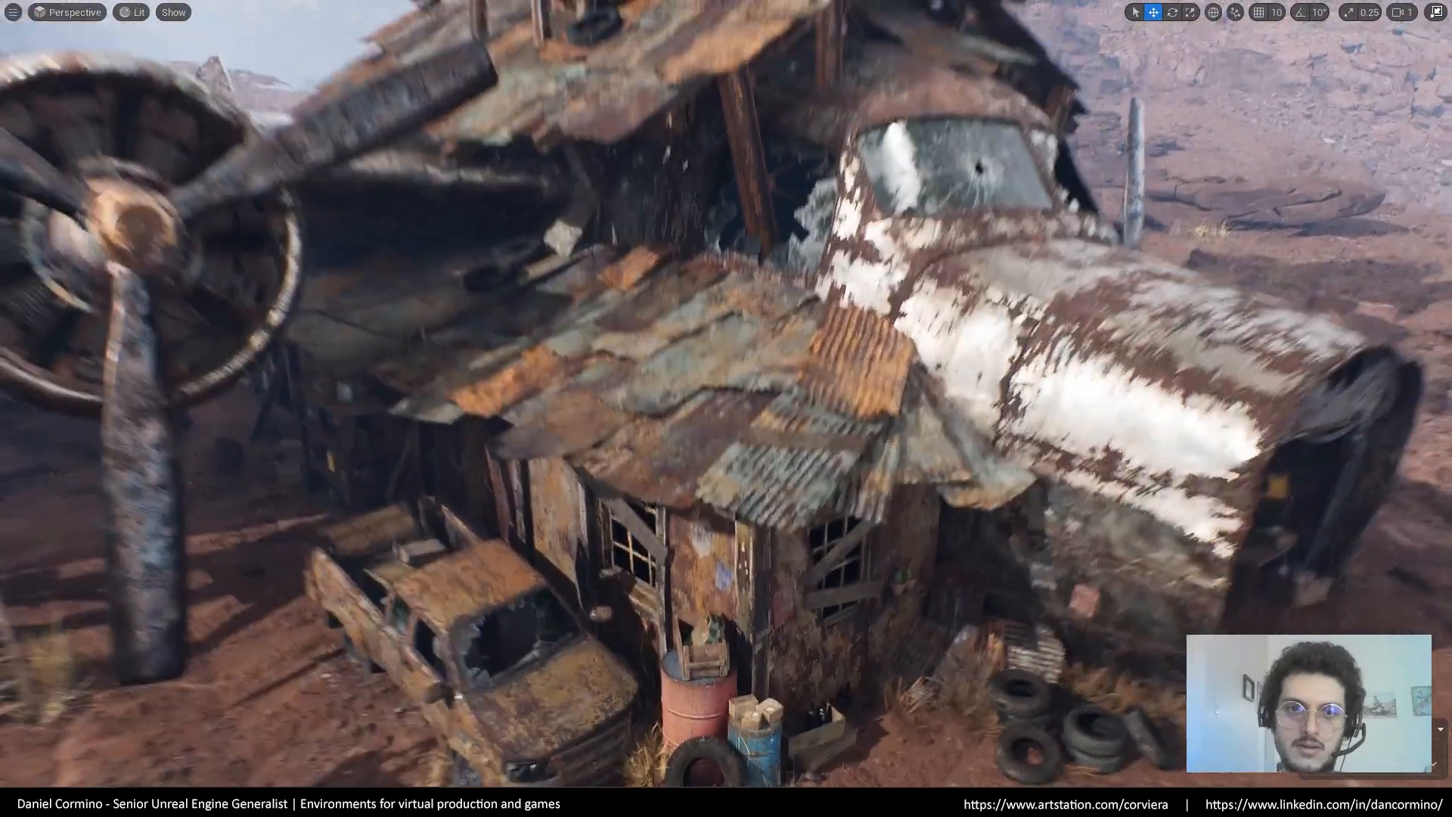
key(w)
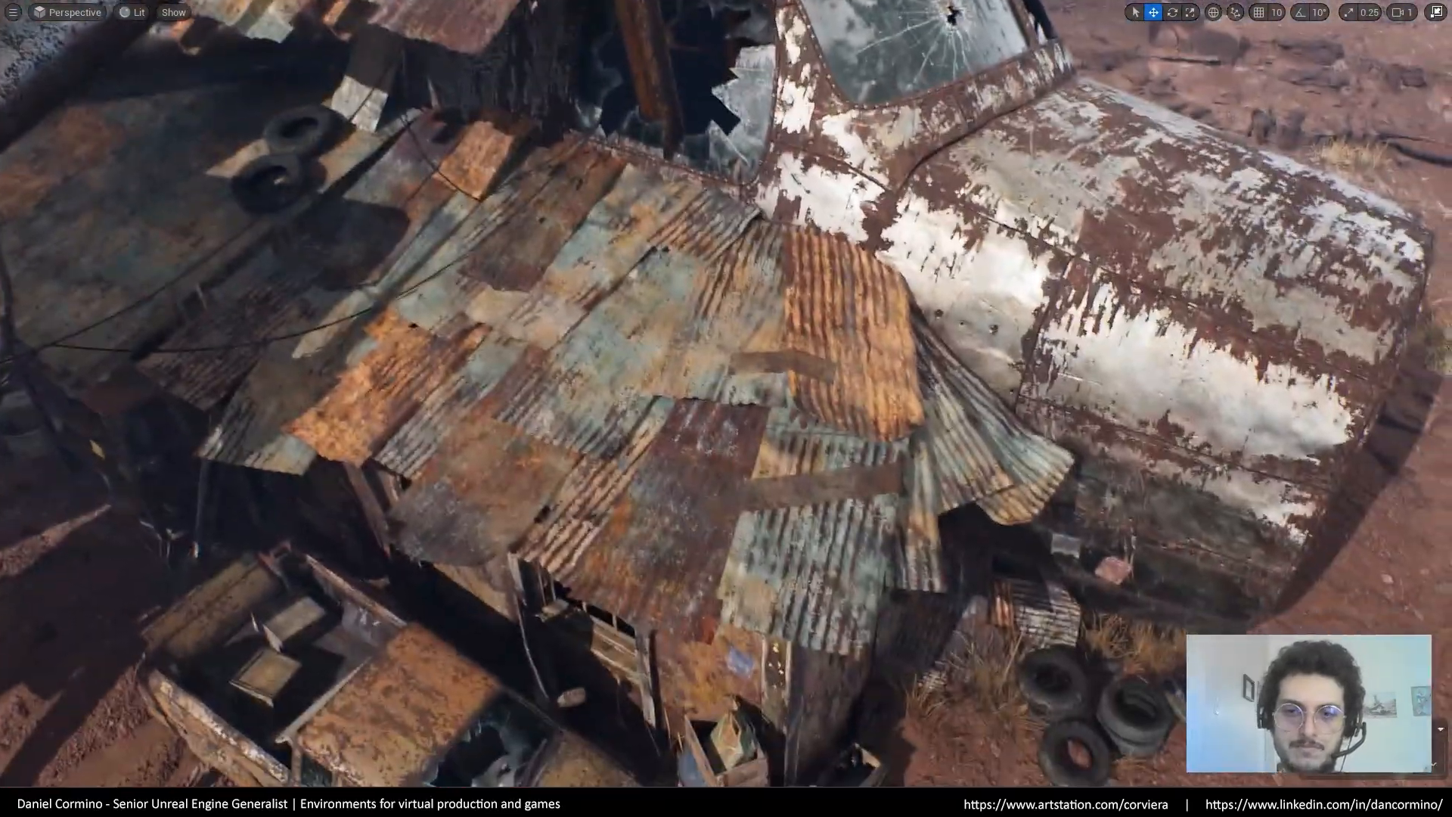
key(w)
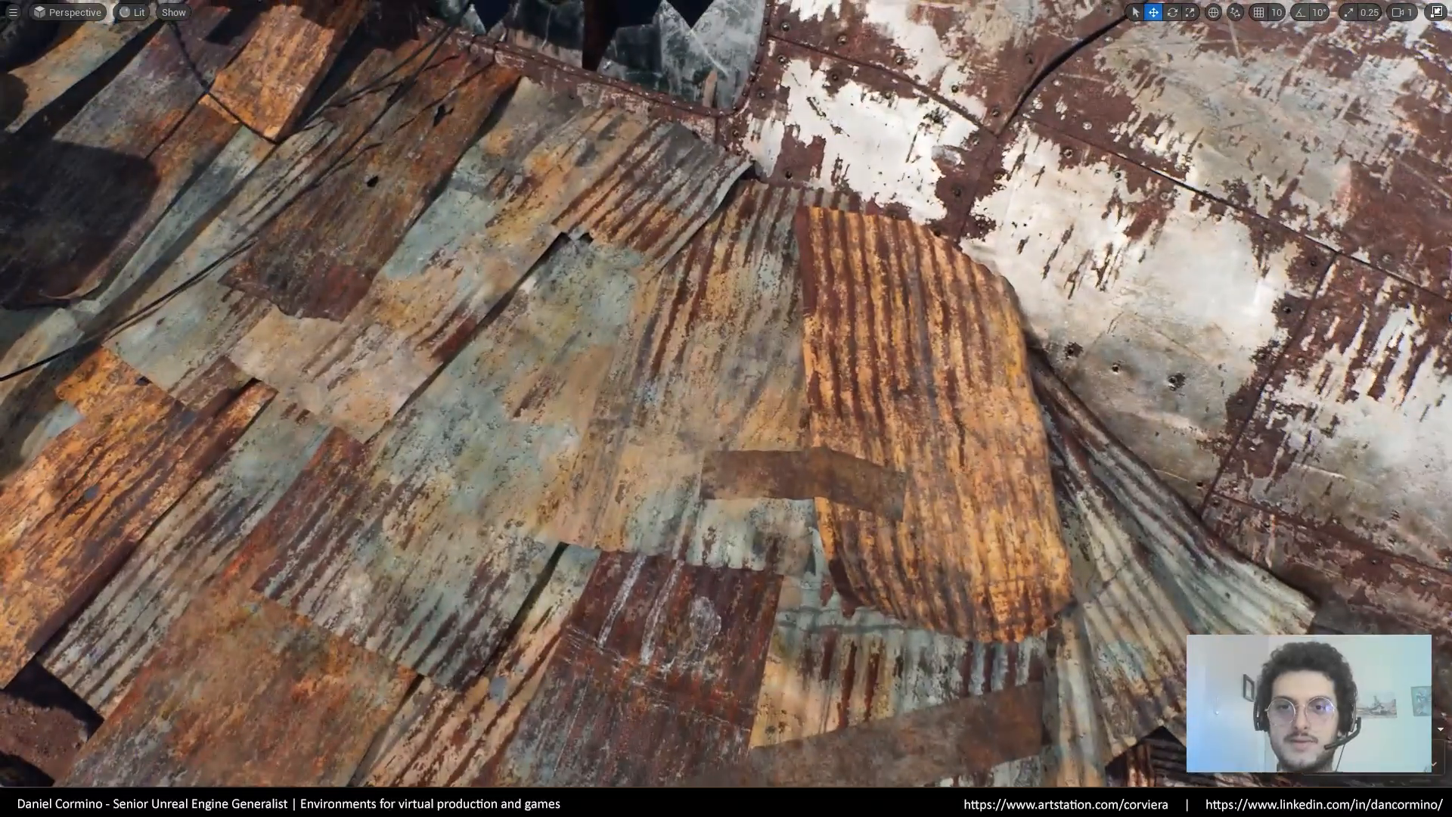
Try moving a corrugated roof sheet, undo it, and shift the rusted support beam by the broken cockpit window sideways
click(772, 363)
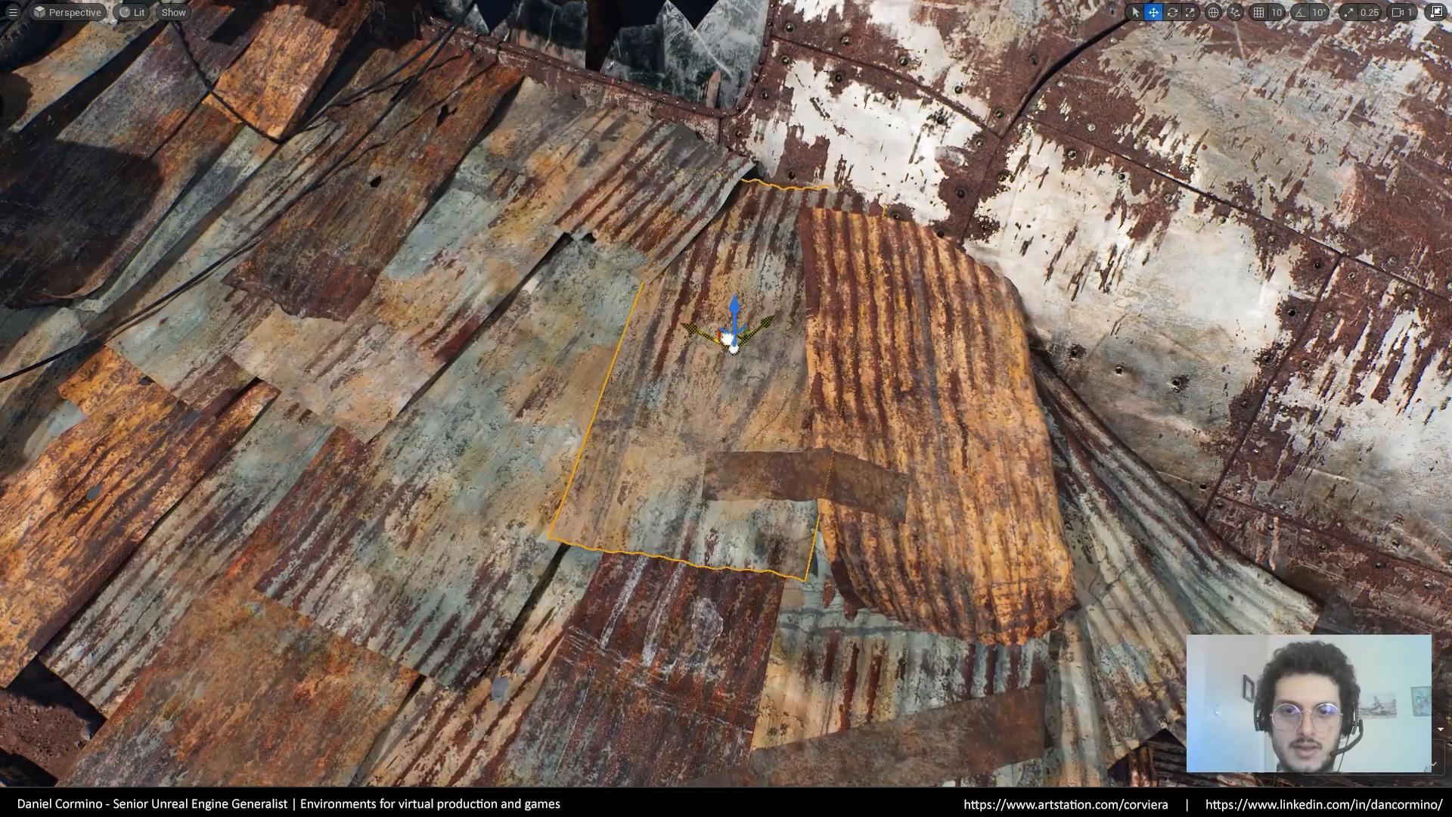
key(ctrl+z)
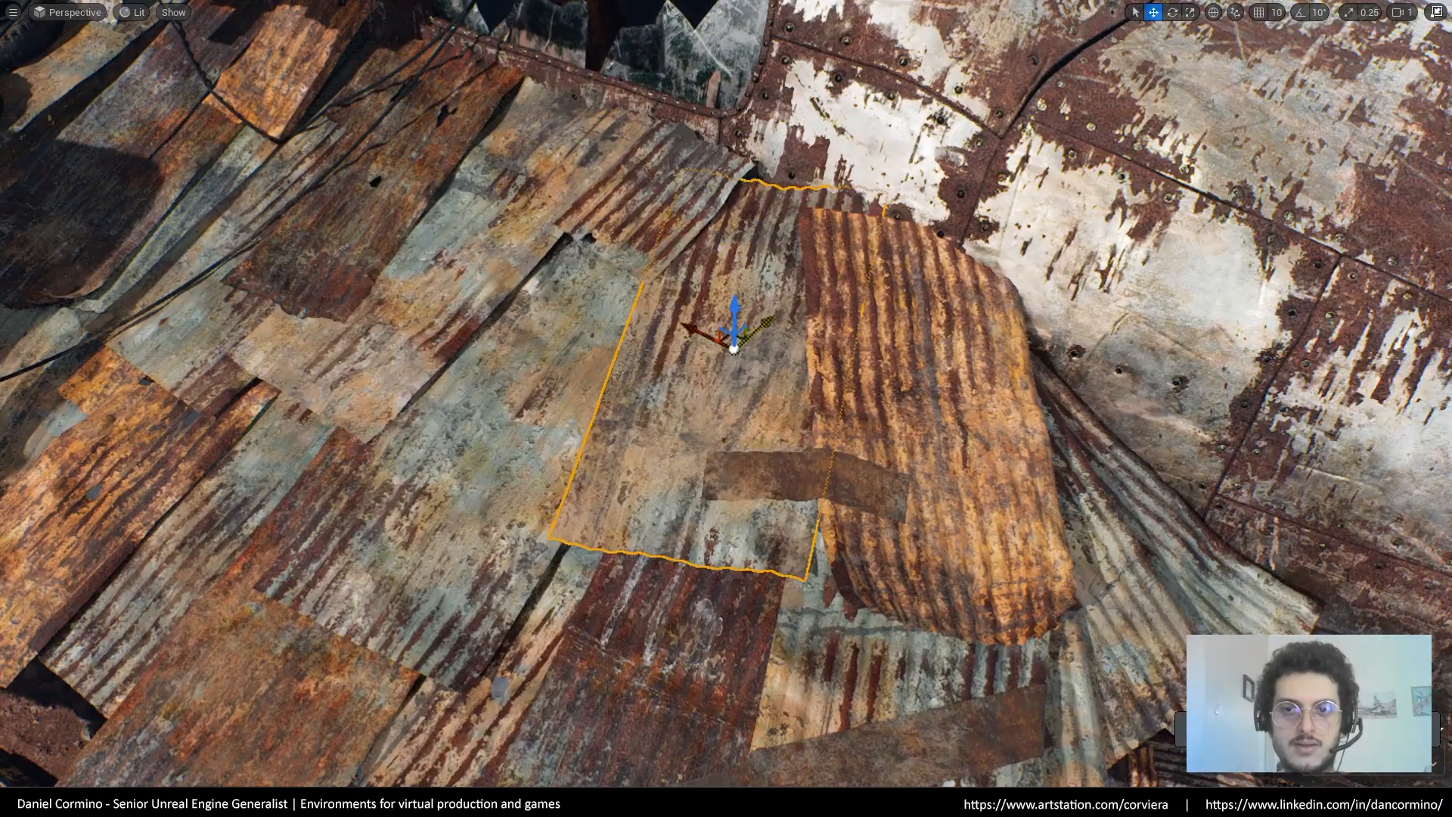
right_drag(634, 432, 601, 292)
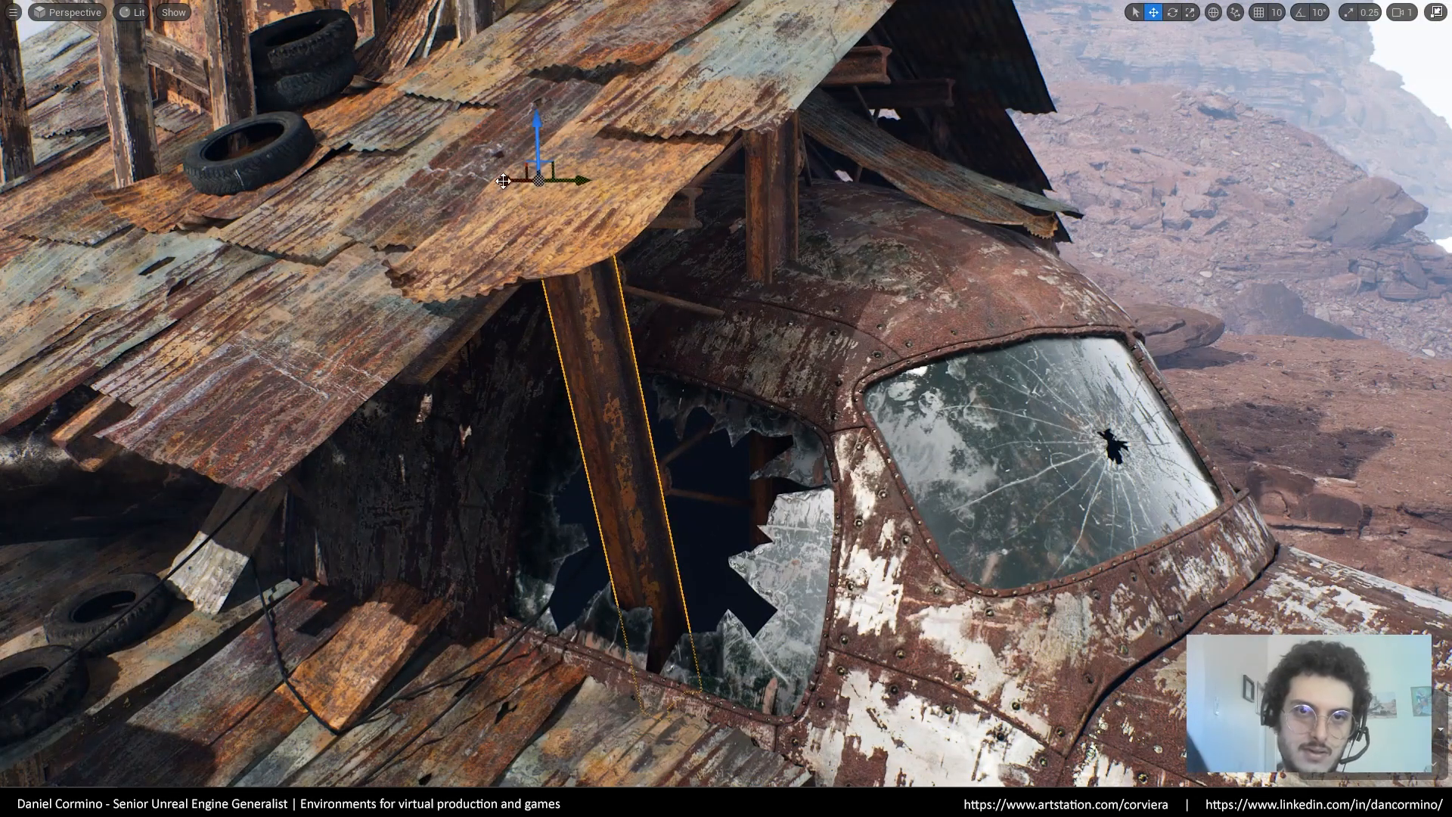
drag(503, 181, 535, 187)
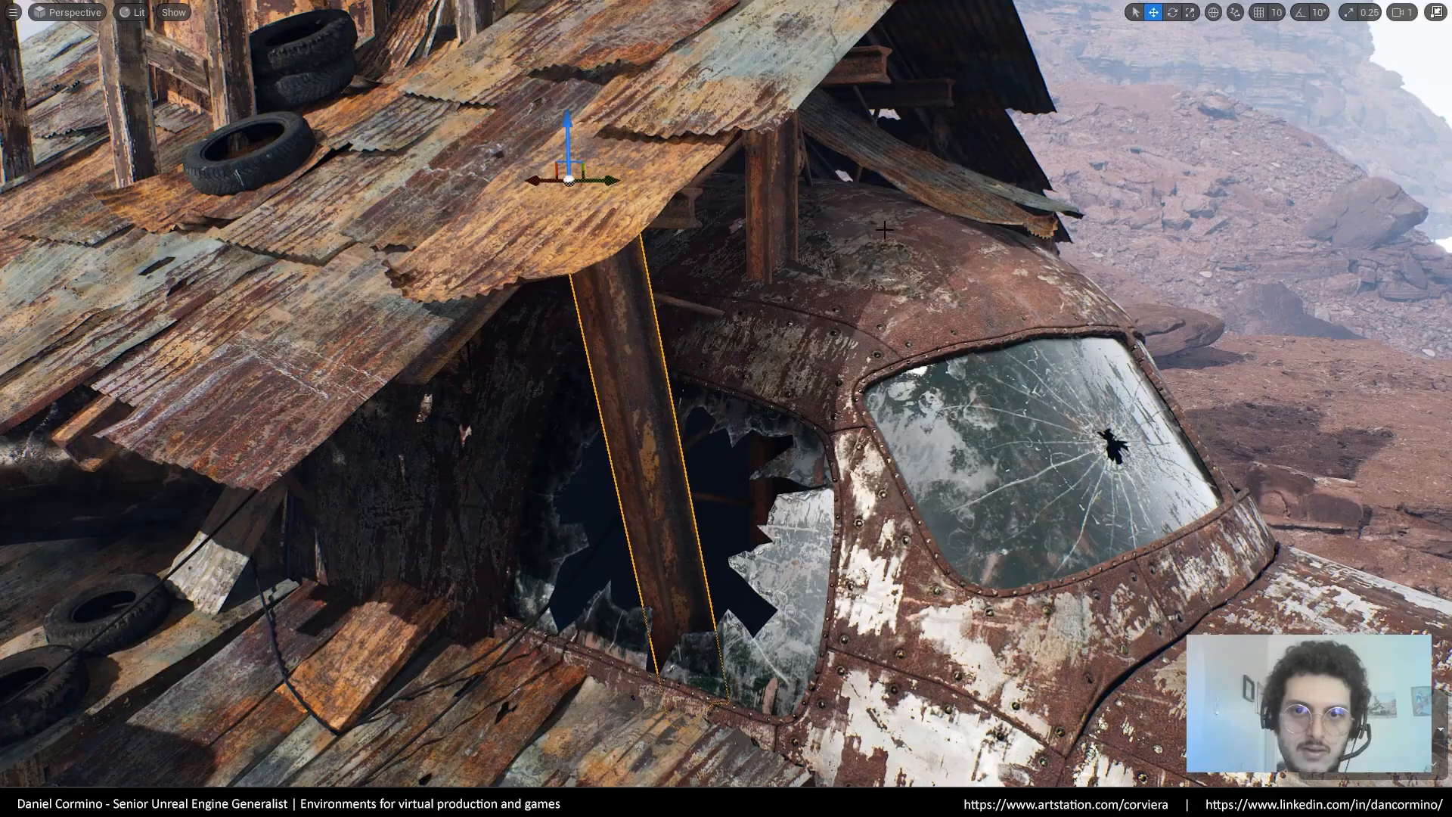
Undo the support beam's sideways shift and delete the two corrugated roof sheets covering the beams above the broken cockpit window
key(ctrl+z)
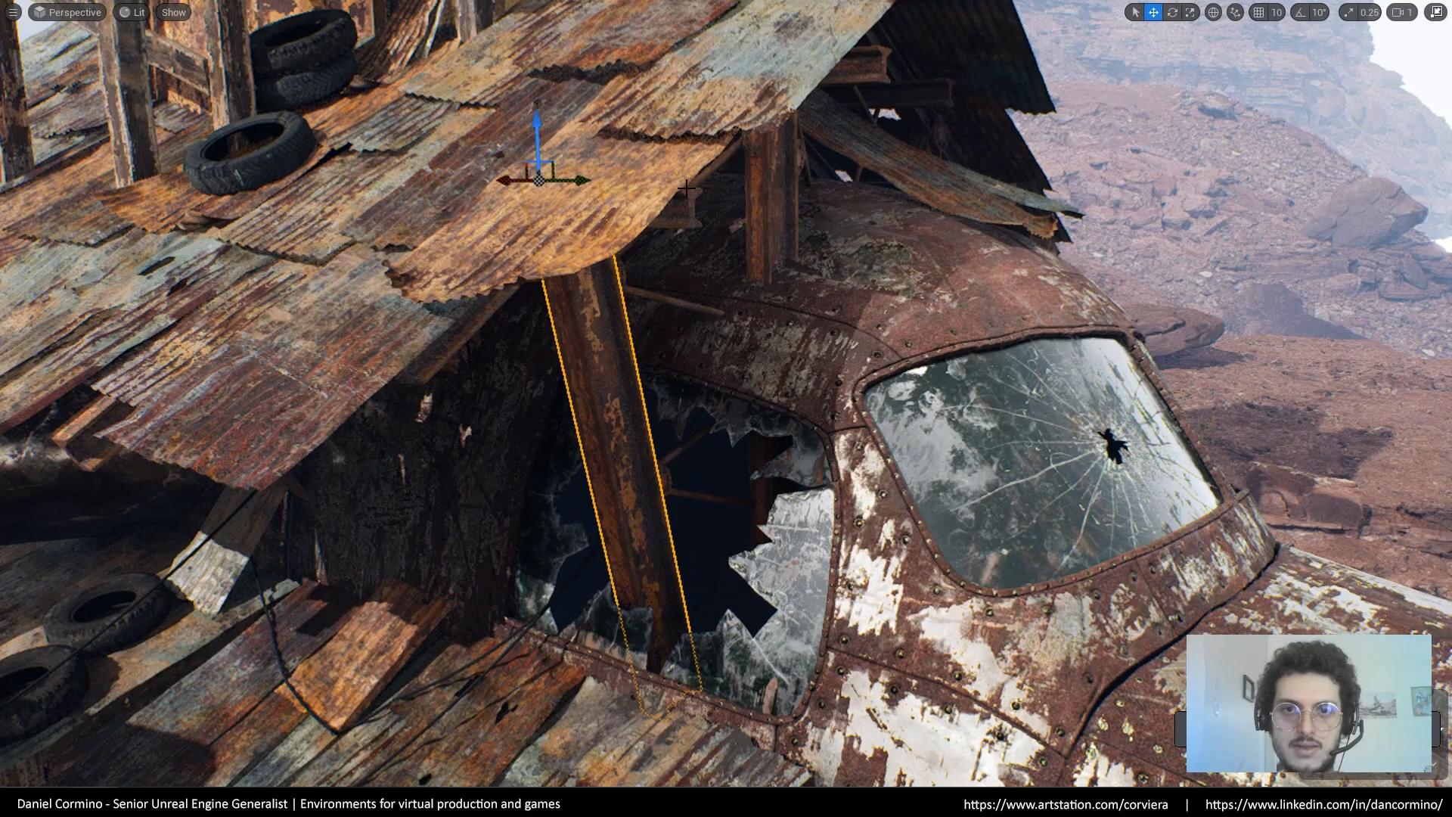
click(646, 179)
key(Delete)
click(719, 100)
key(Delete)
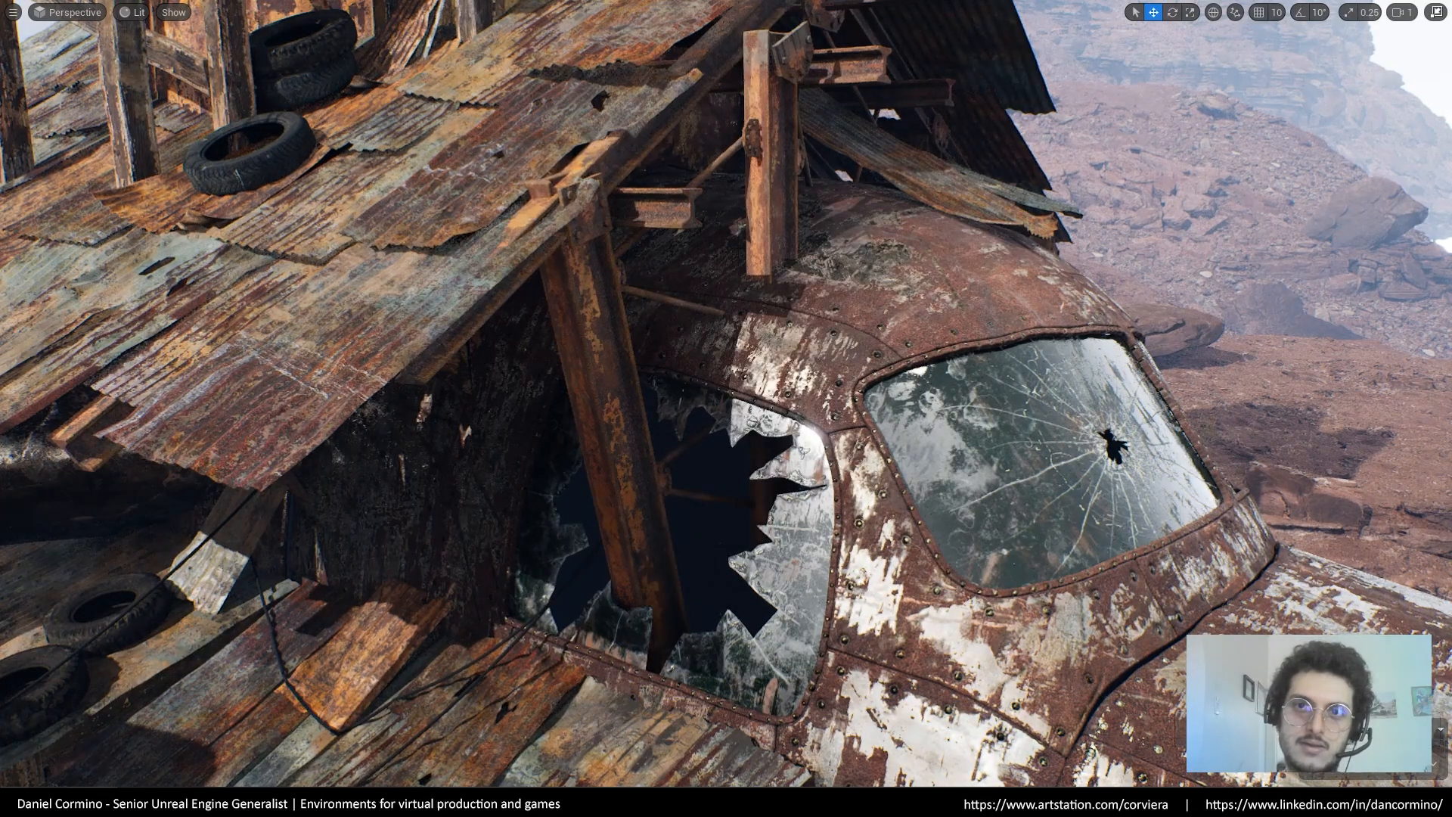
Inspect the rusted support beams' steelbeams_roofing007 mesh in its asset editor, and close it together with the MI_LadderNew material
key(w)
right_drag(626, 258, 656, 205)
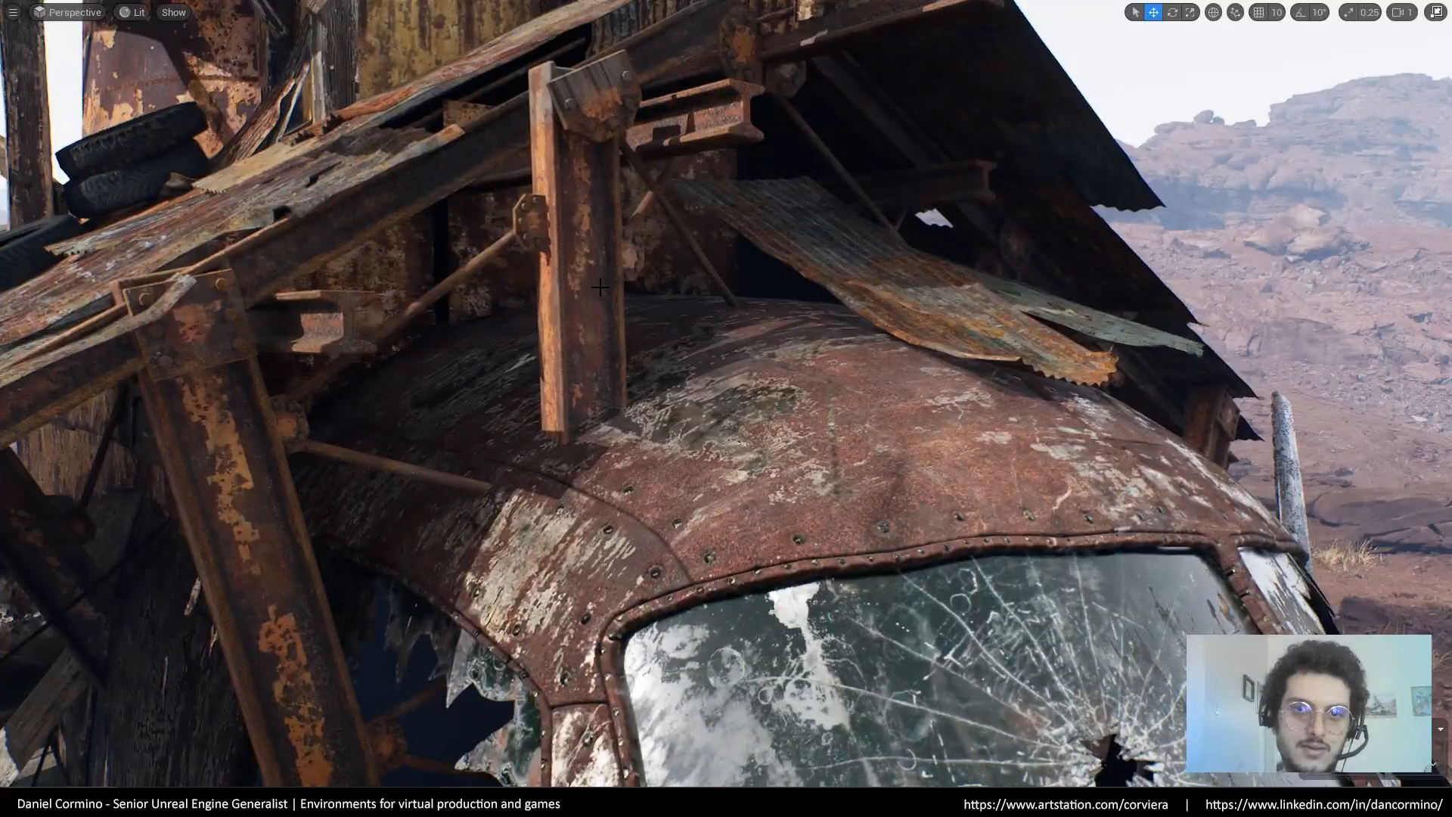
click(600, 287)
right_drag(686, 364, 652, 395)
key(ctrl+e)
click(856, 417)
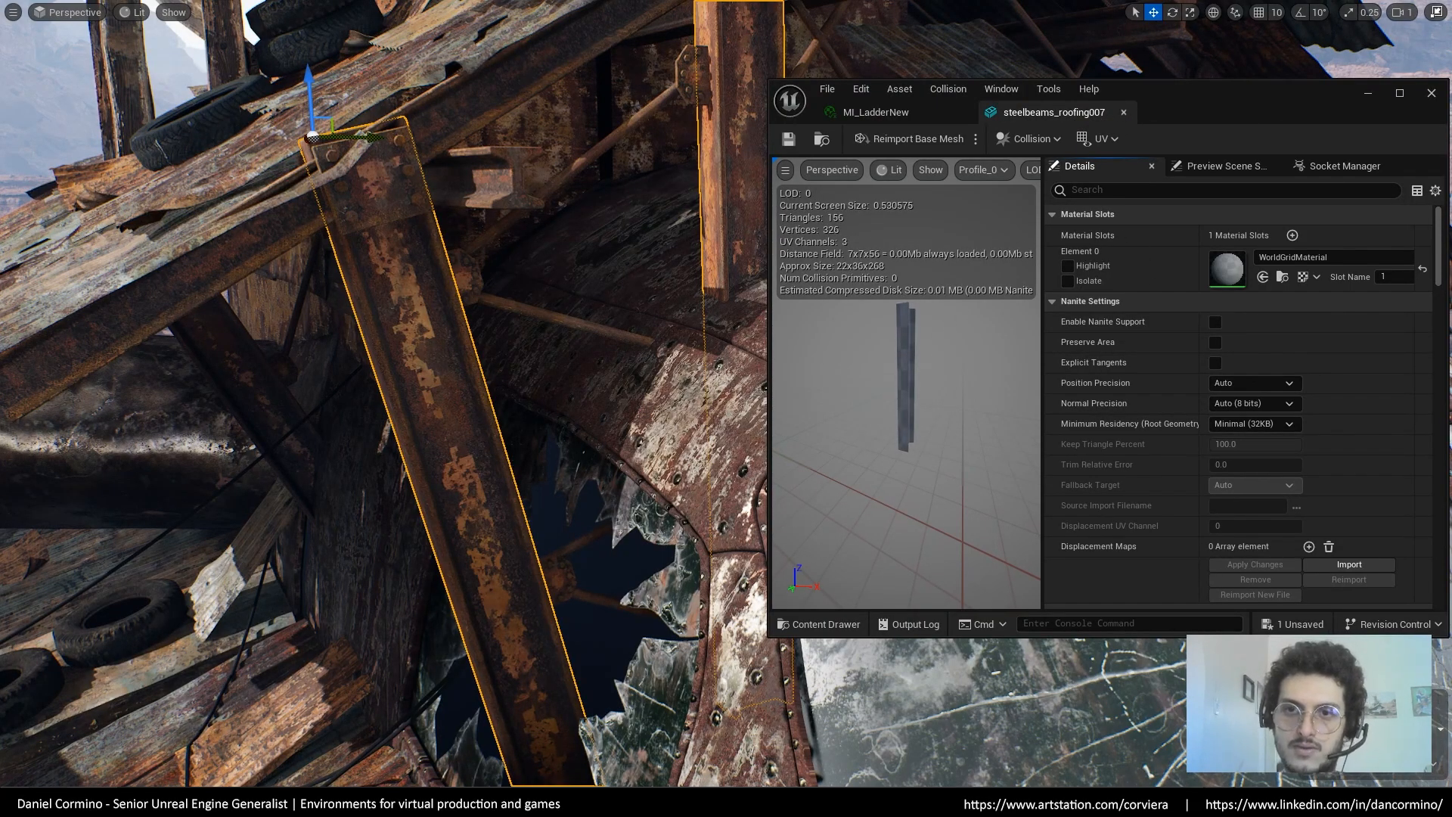
click(1124, 112)
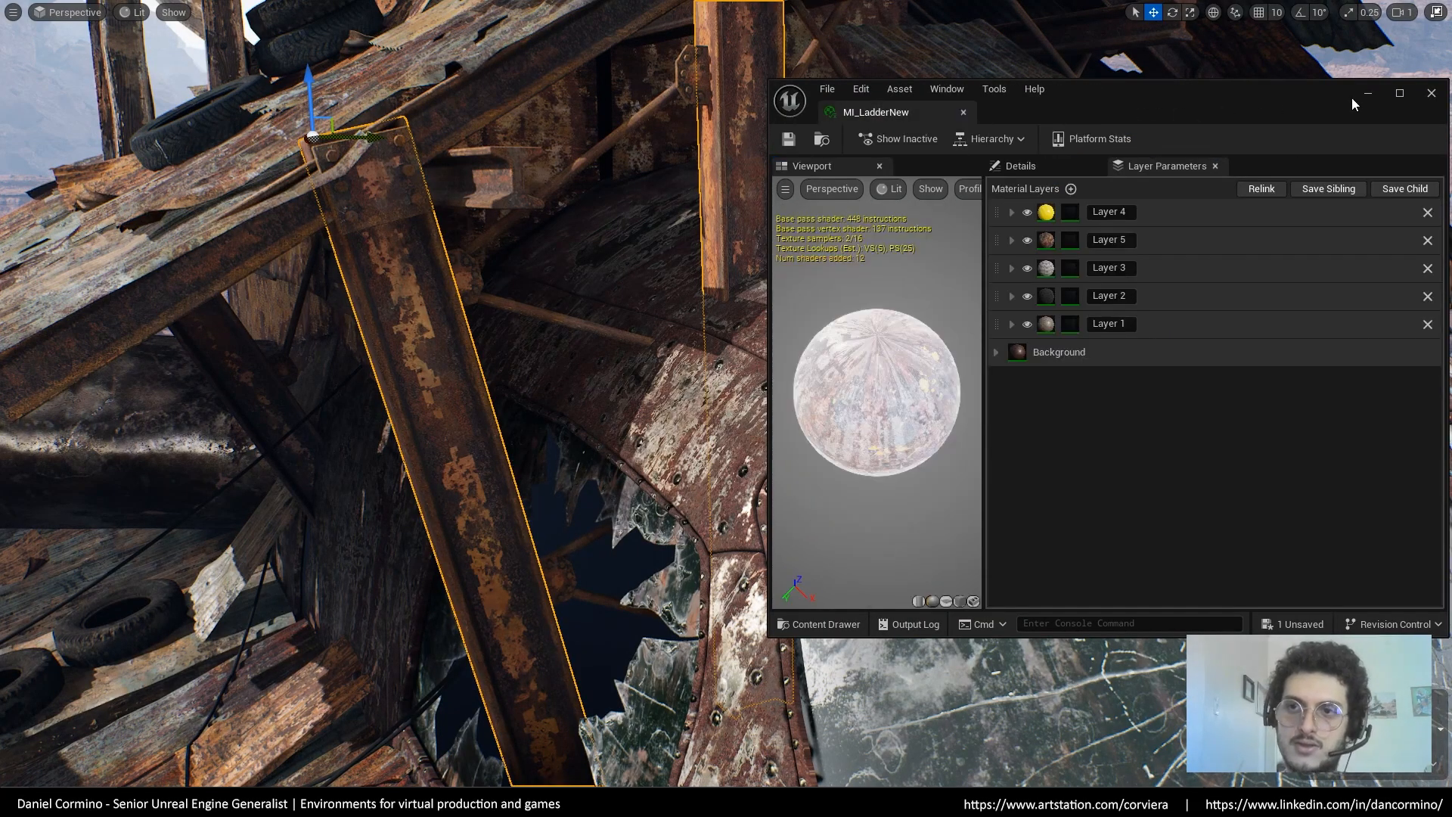
click(1432, 93)
Try placing a separate upright steel beam between the two roof supports beside the cockpit, and delete it
right_drag(1432, 98, 1399, 102)
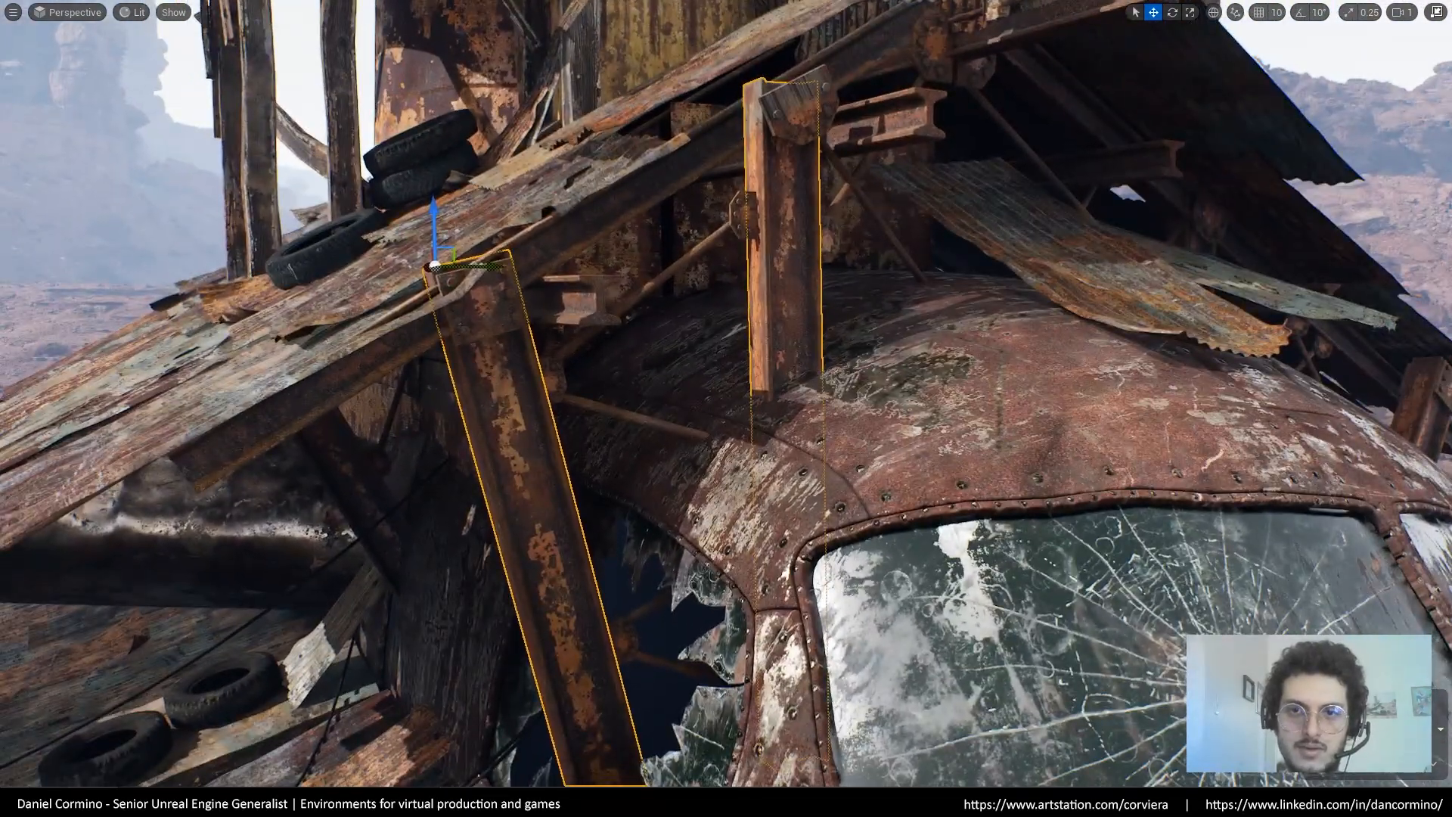
drag(794, 67, 654, 177)
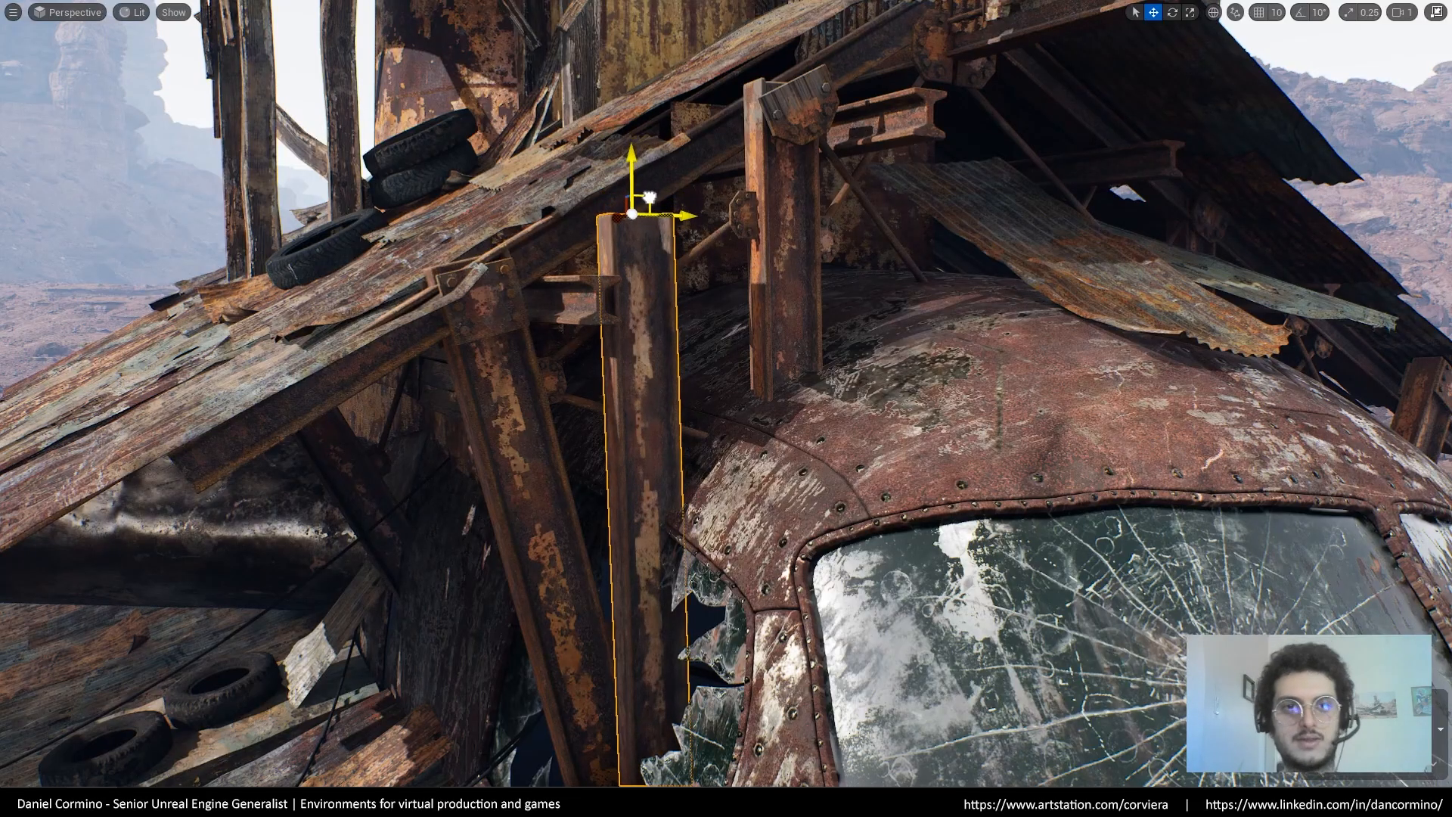
key(Delete)
click(800, 440)
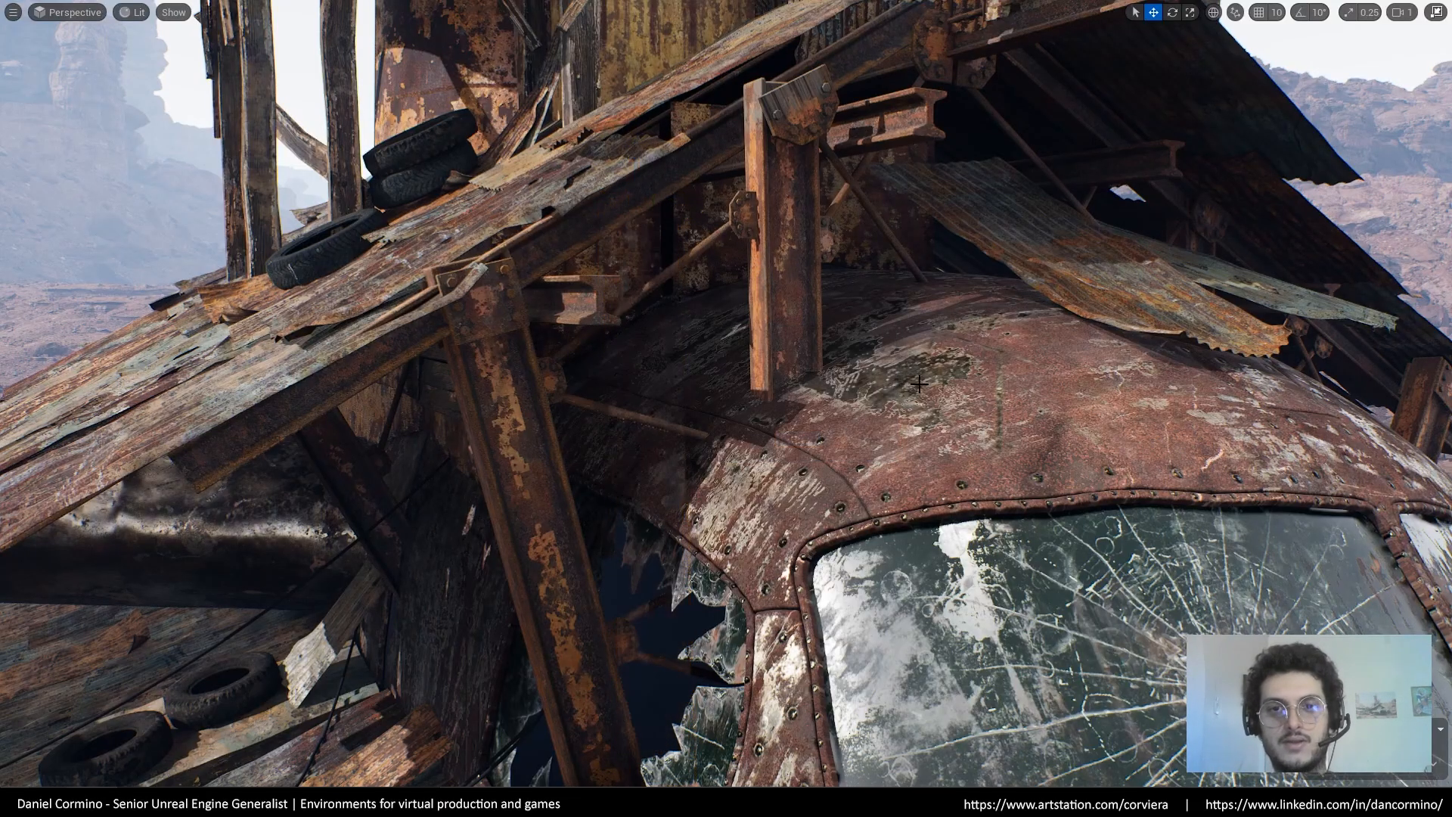
right_drag(807, 448, 990, 401)
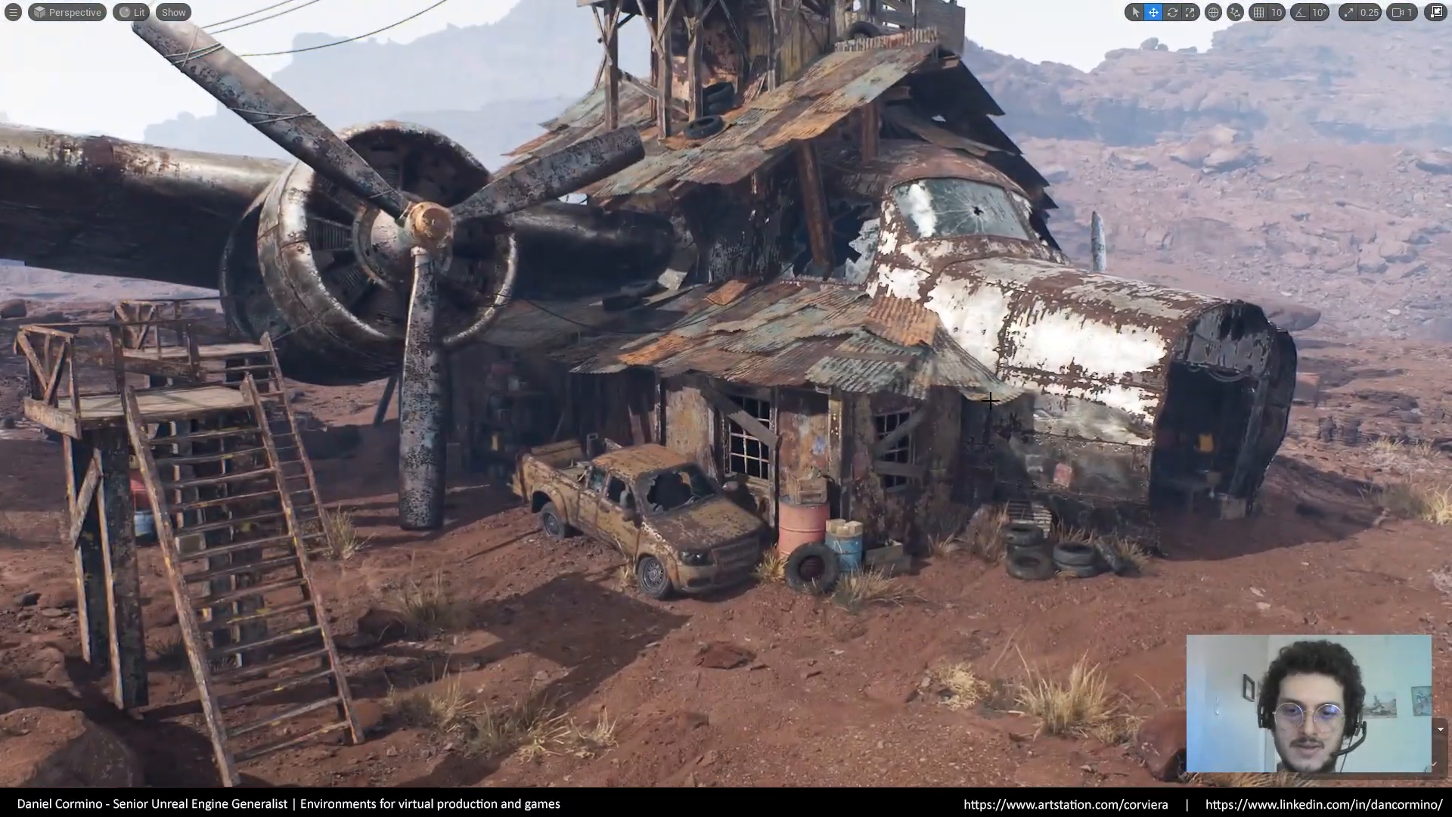